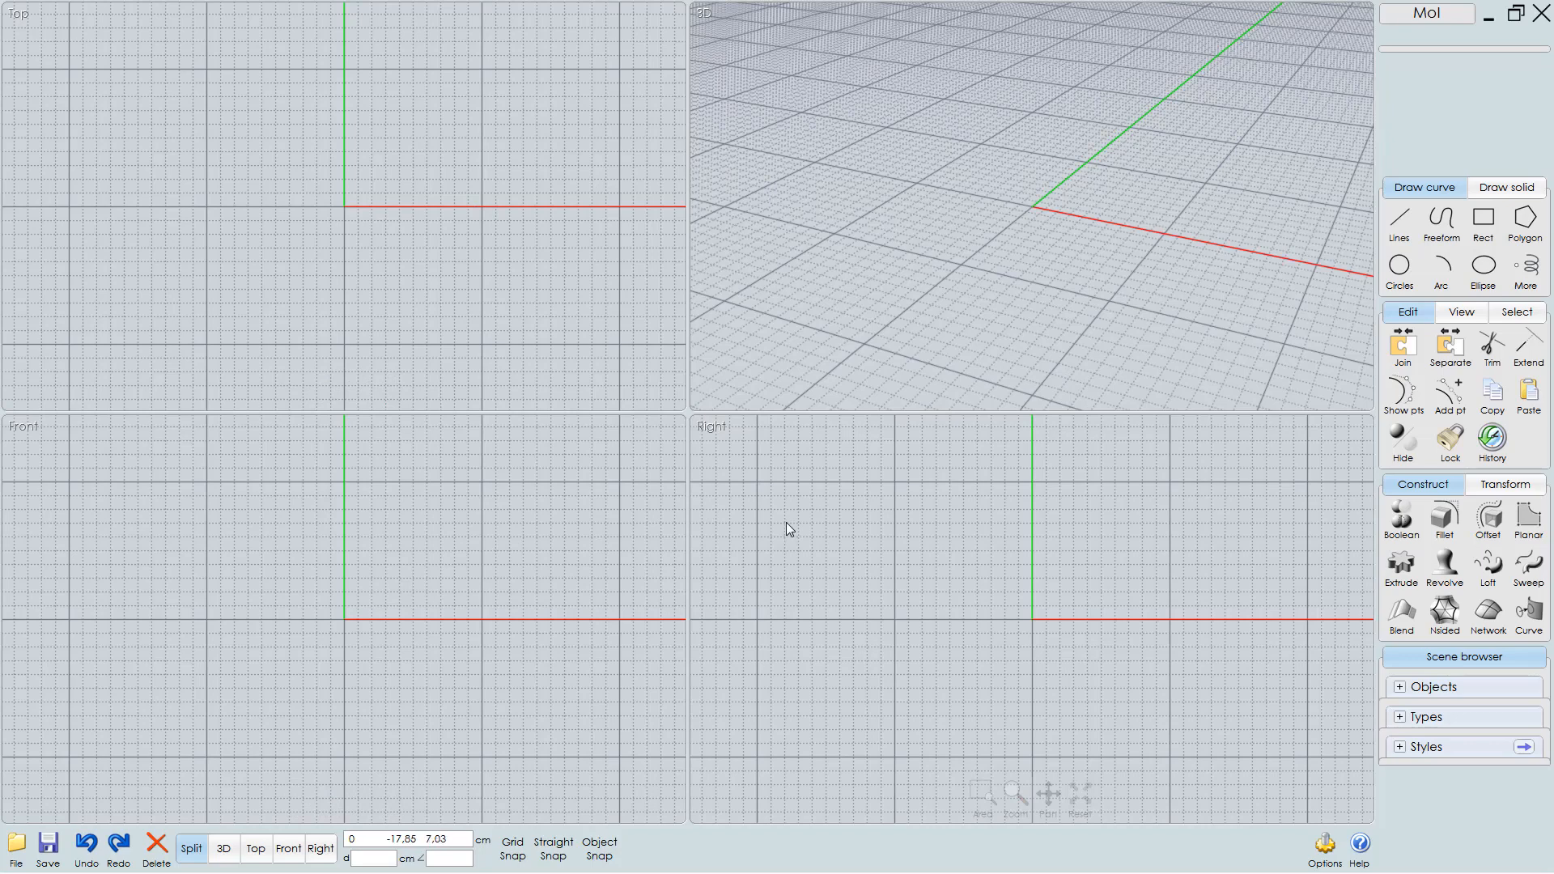
- Open the program options, choose Centimeters as the unit system and check the default unit and scaling options
{"action": "left_click", "coordinate": [1326, 855]}
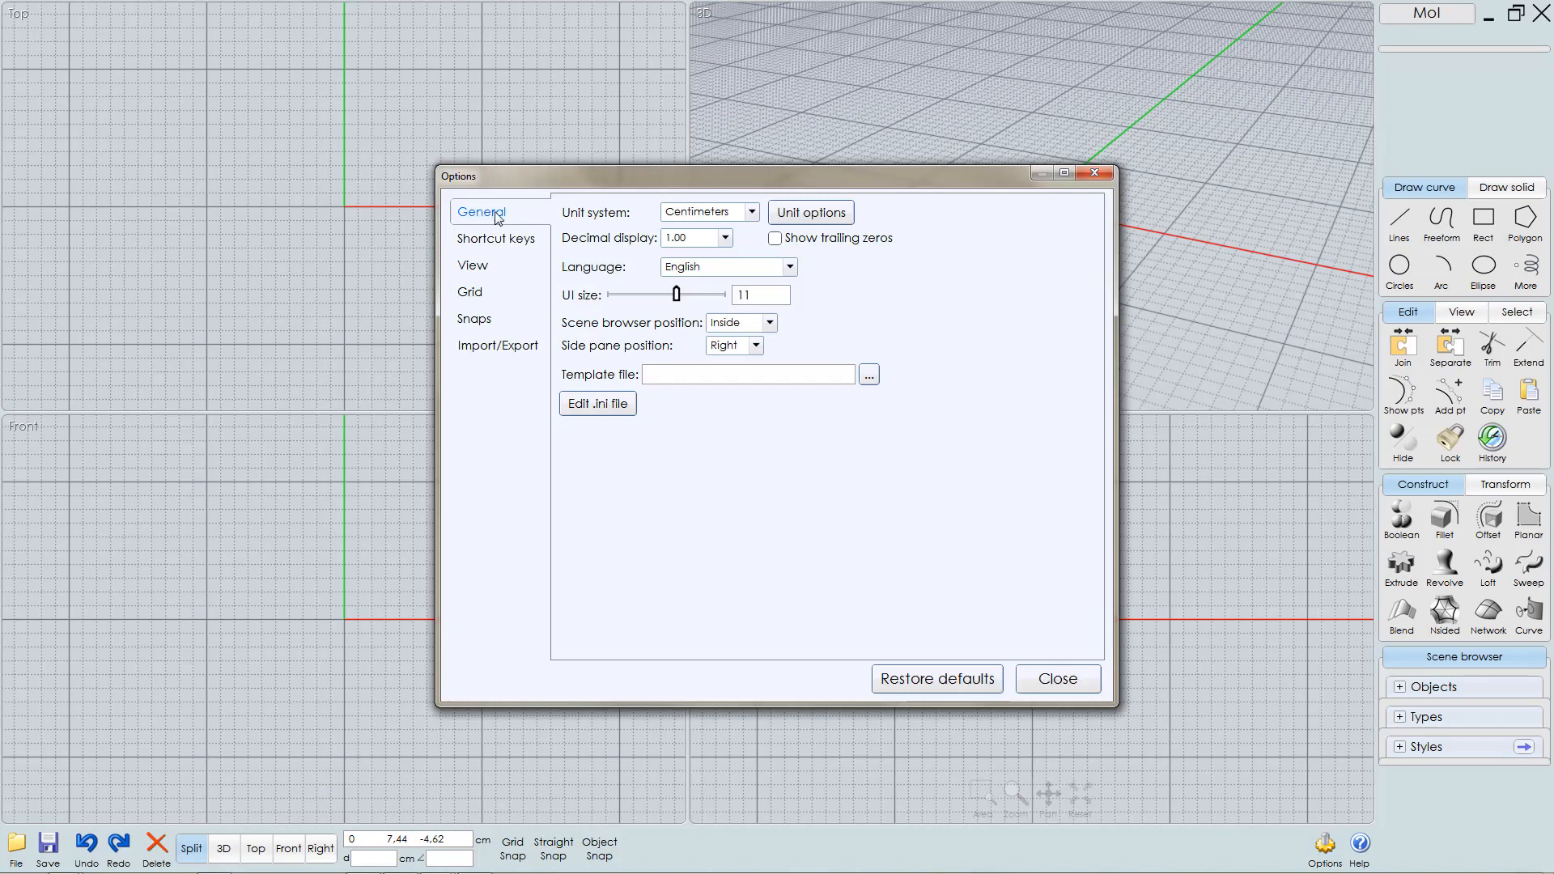
{"action": "left_click", "coordinate": [751, 212]}
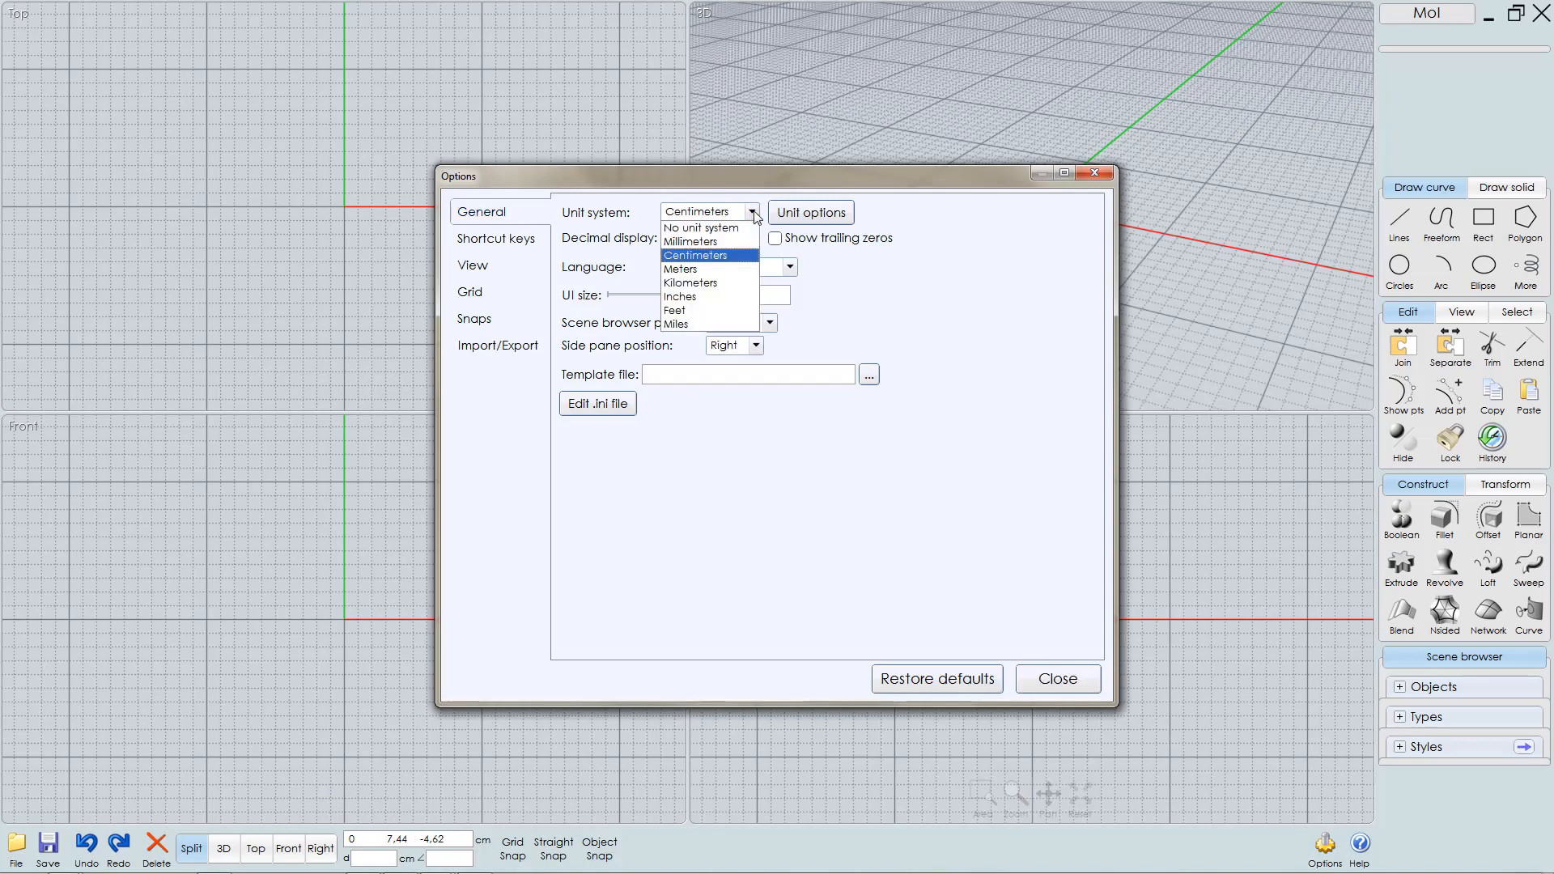
{"action": "left_click", "coordinate": [745, 254]}
{"action": "left_click", "coordinate": [816, 213]}
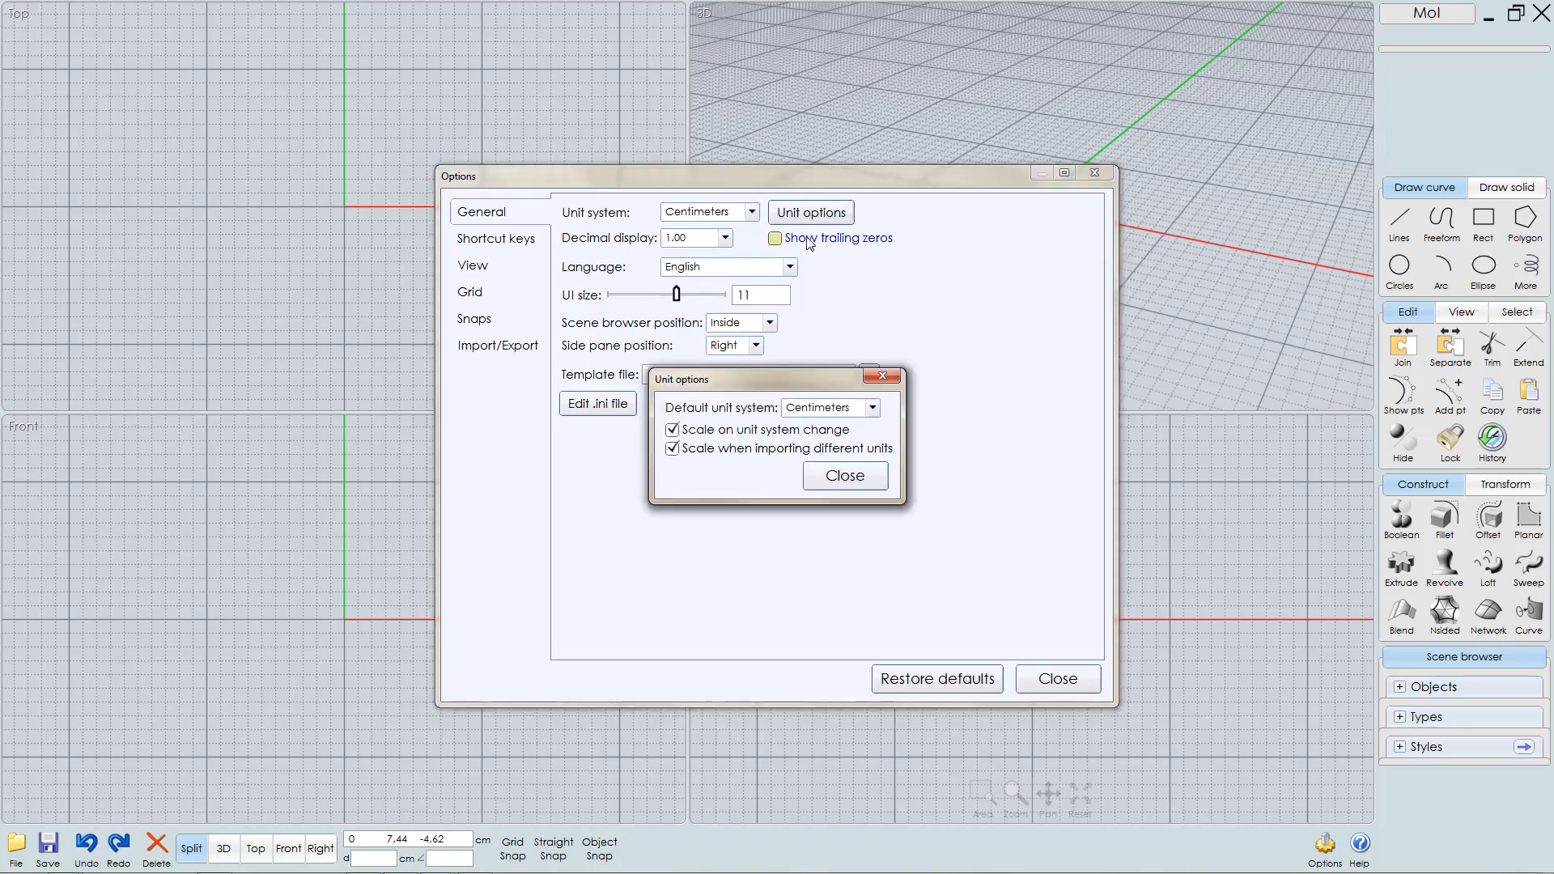
{"action": "left_click", "coordinate": [846, 481]}
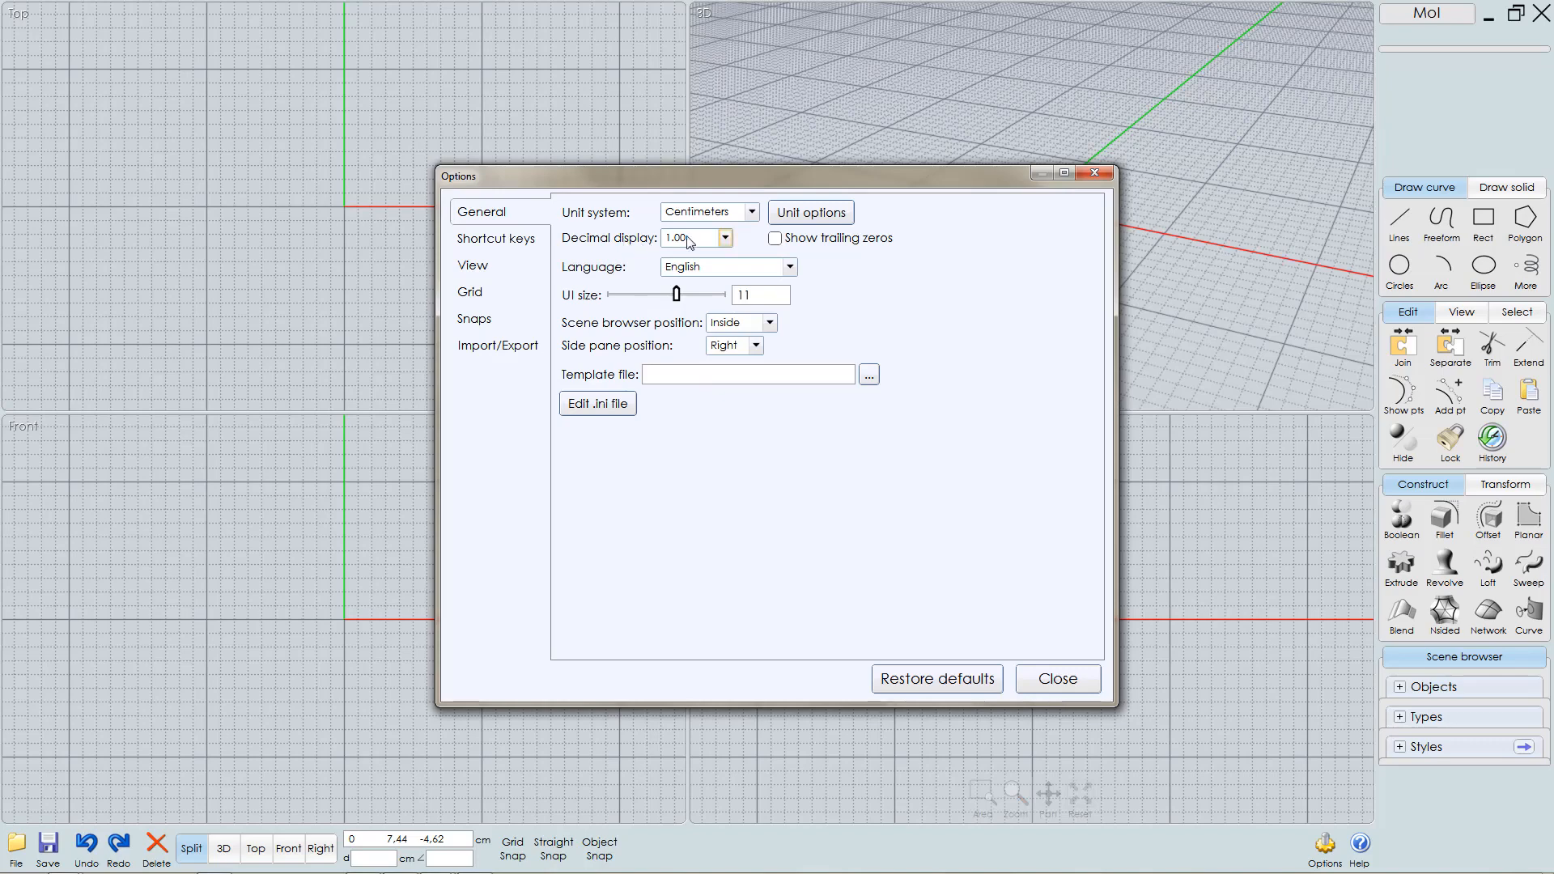
- Review the decimal display precision choices and examine the grid in the Front view at different scales
{"action": "left_click", "coordinate": [725, 238]}
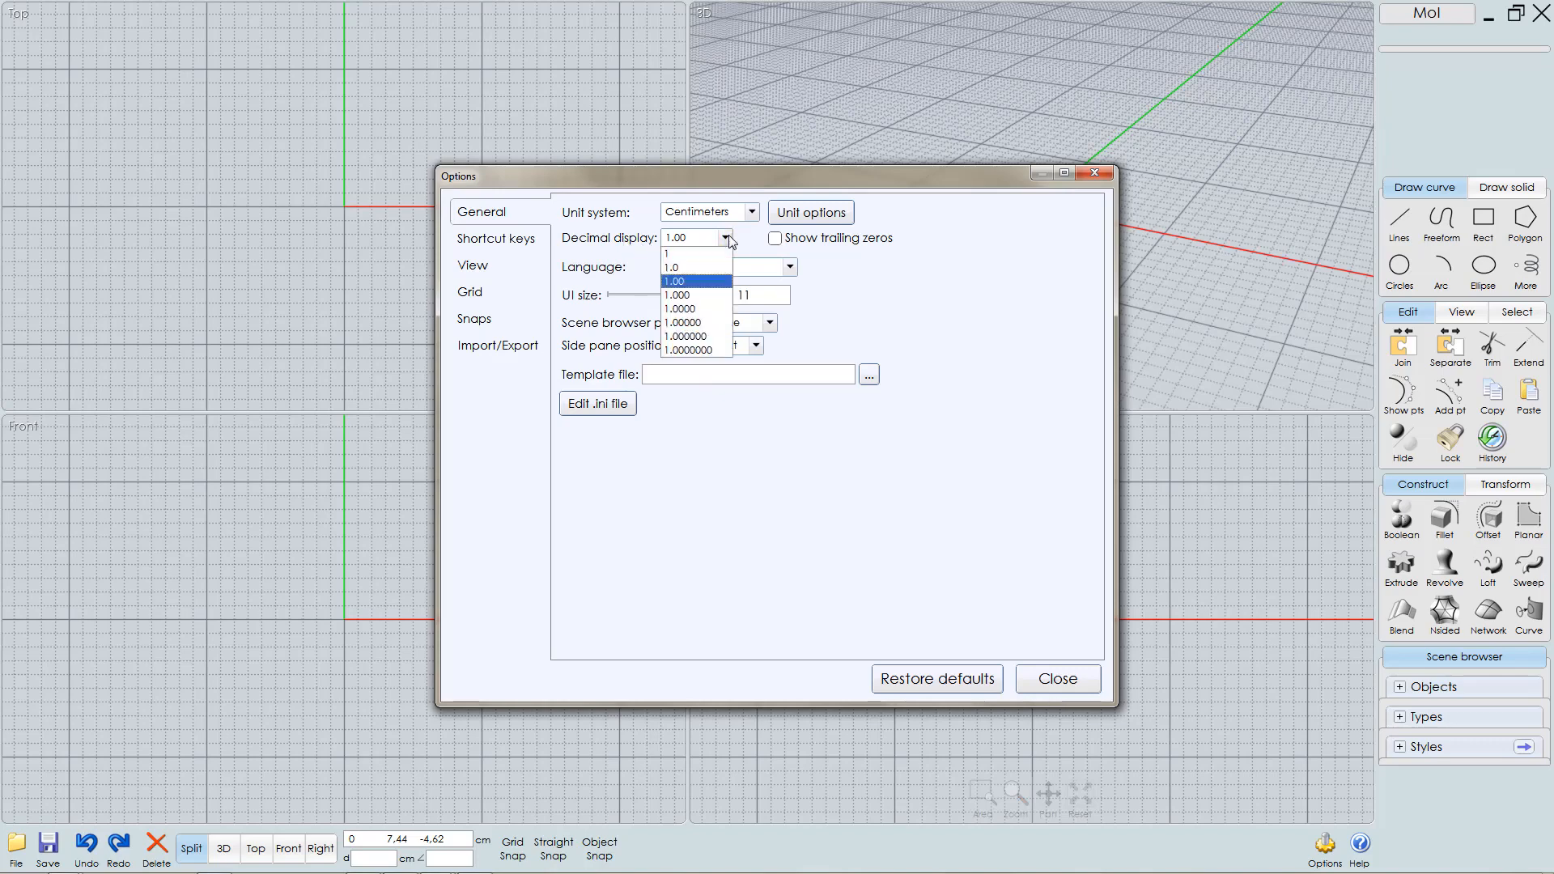
{"action": "left_click", "coordinate": [701, 243]}
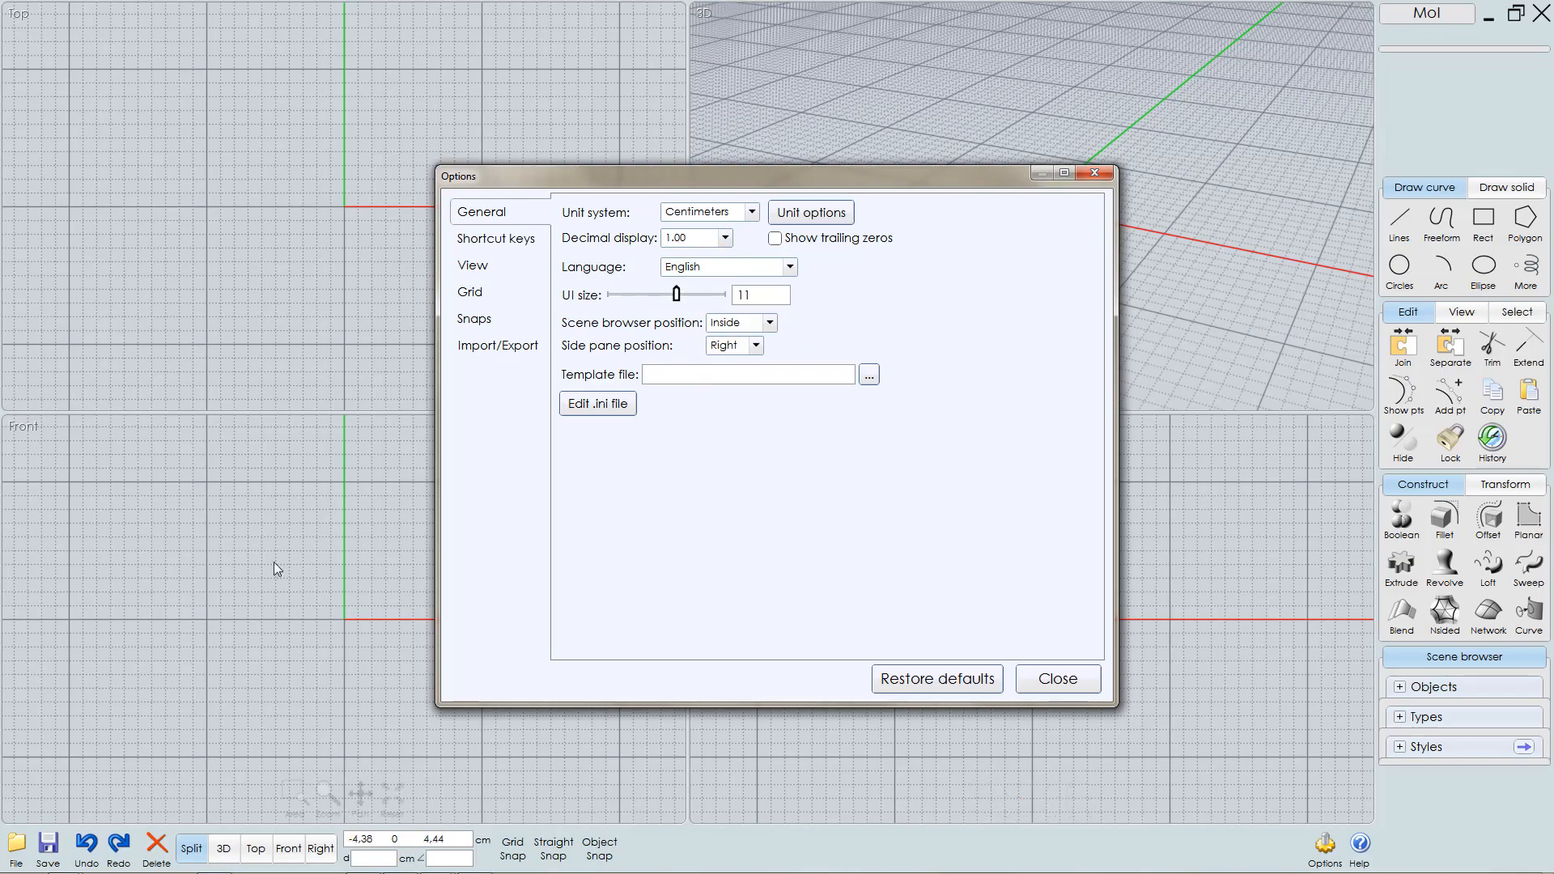
{"action": "scroll", "coordinate": [245, 576], "scroll_direction": "up", "scroll_amount": 3}
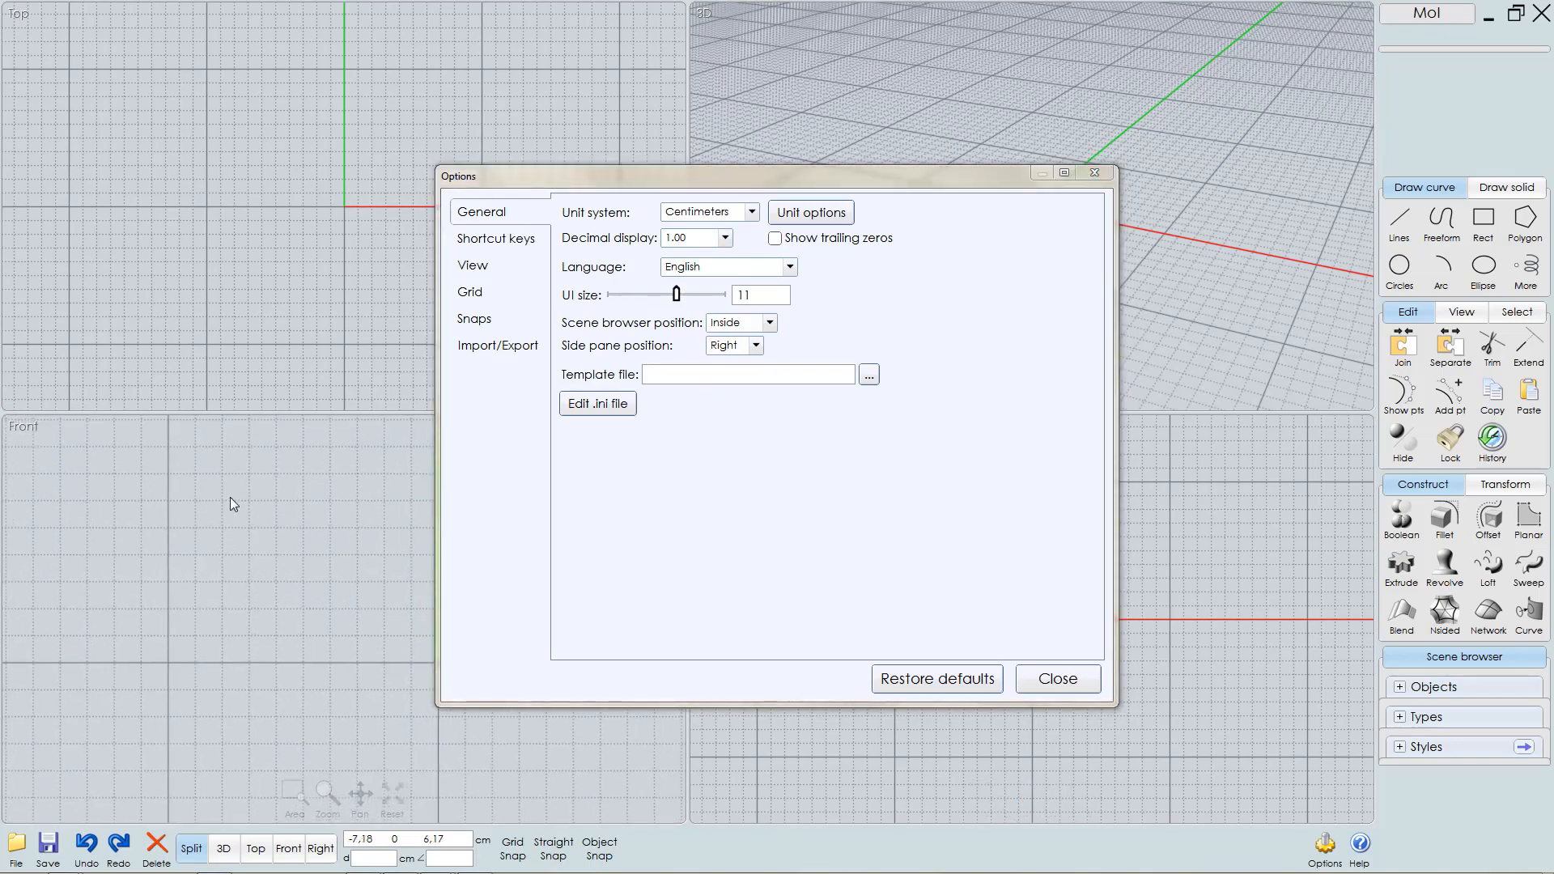
{"action": "scroll", "coordinate": [214, 494], "scroll_direction": "up", "scroll_amount": 2}
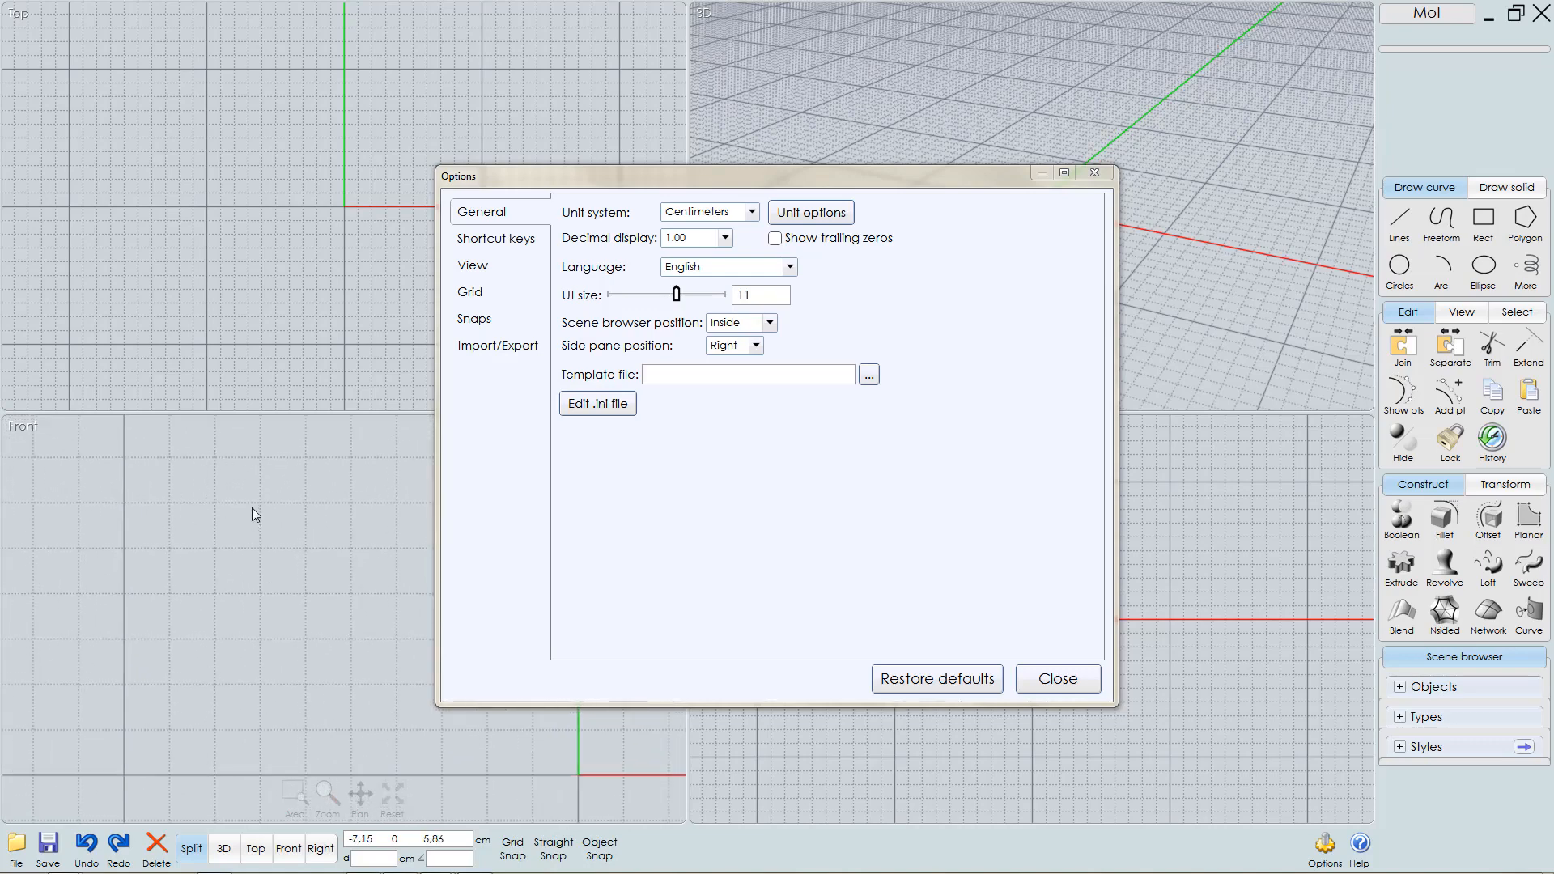
{"action": "scroll", "coordinate": [241, 523], "scroll_direction": "down", "scroll_amount": 3}
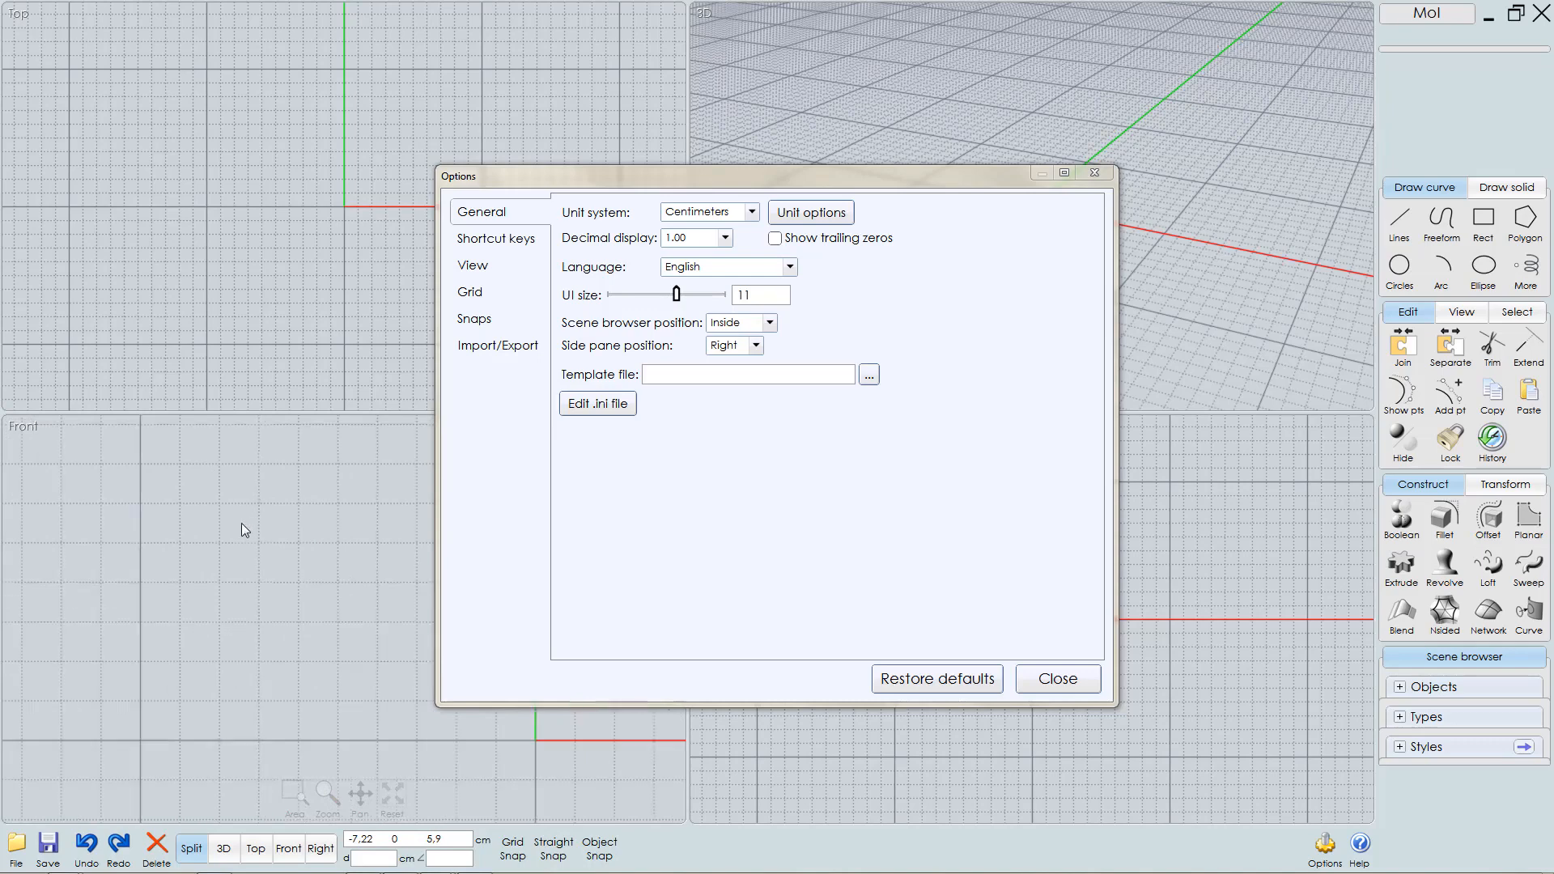
{"action": "scroll", "coordinate": [180, 592], "scroll_direction": "down", "scroll_amount": 2}
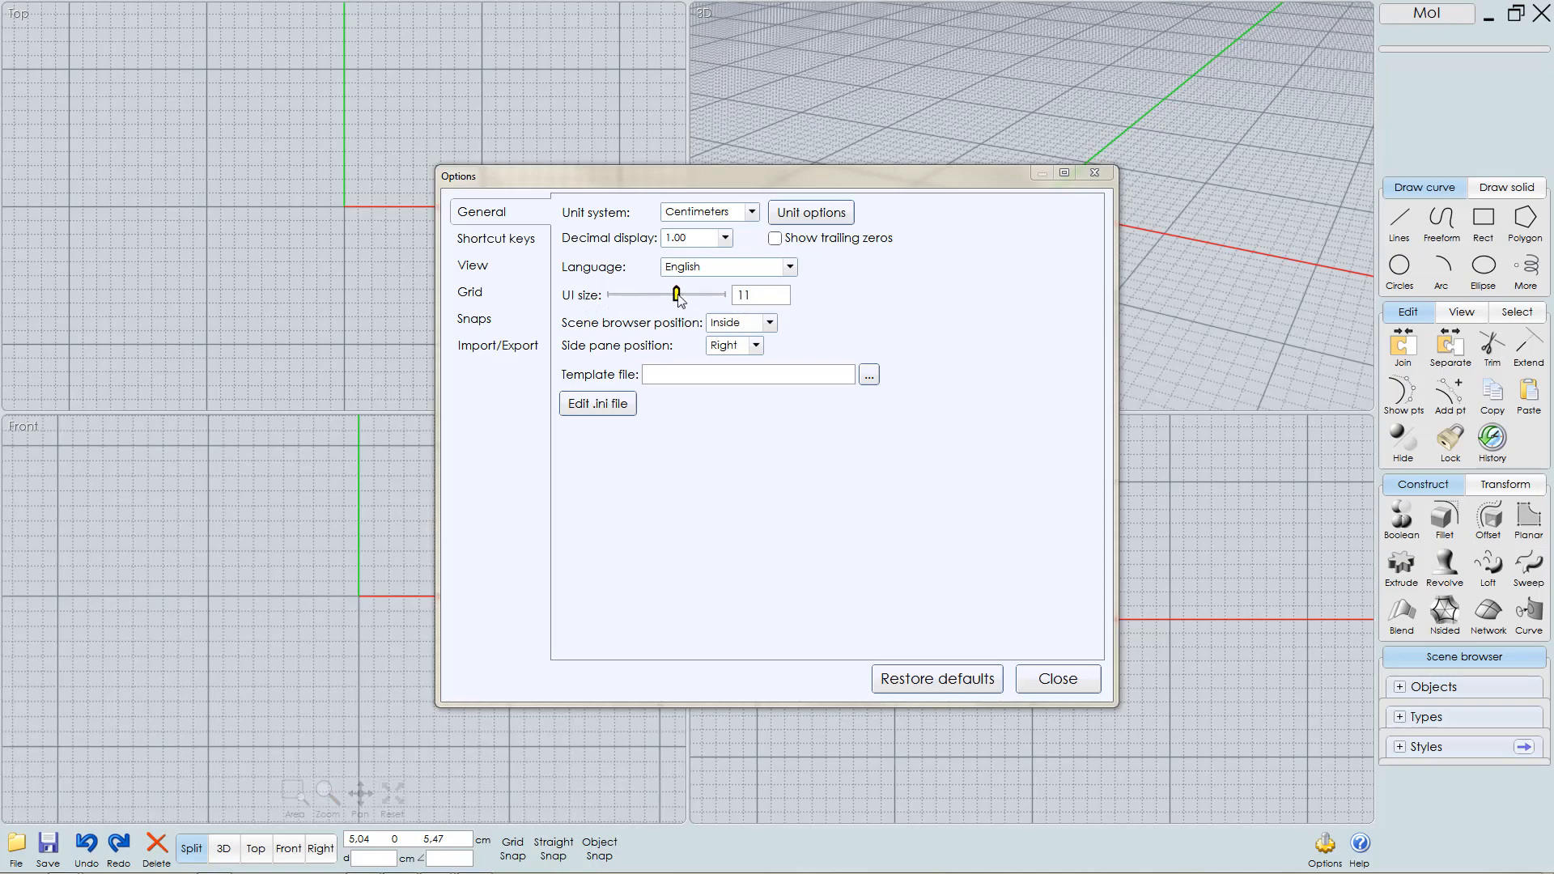
- Try a larger UI size of 13.65 and restore it to 11
{"action": "left_click_drag", "start_coordinate": [676, 296], "coordinate": [704, 296]}
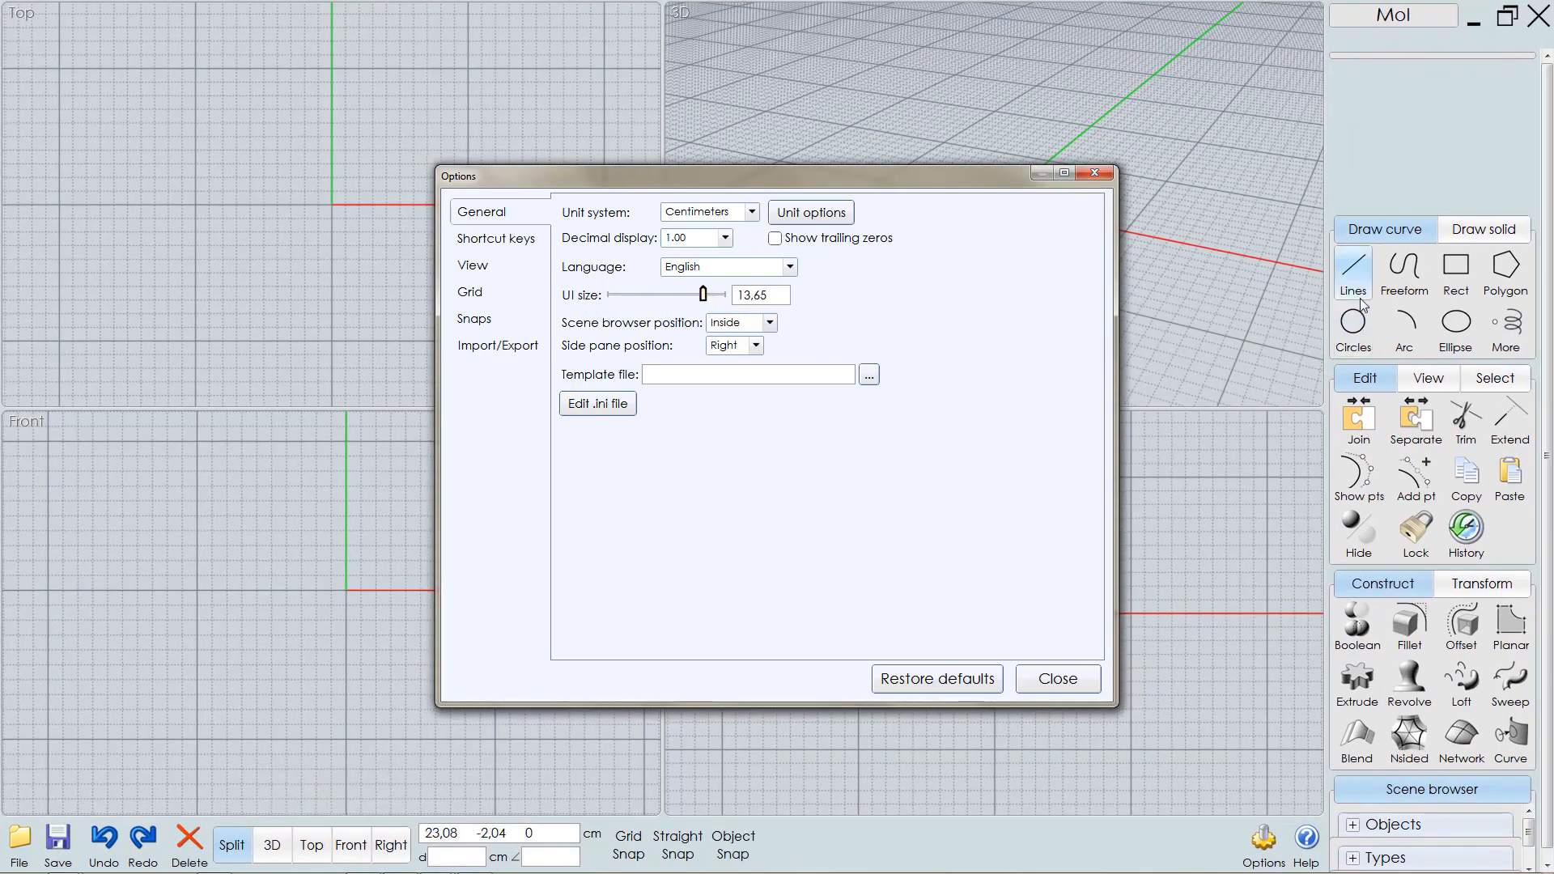
{"action": "left_click", "coordinate": [767, 294]}
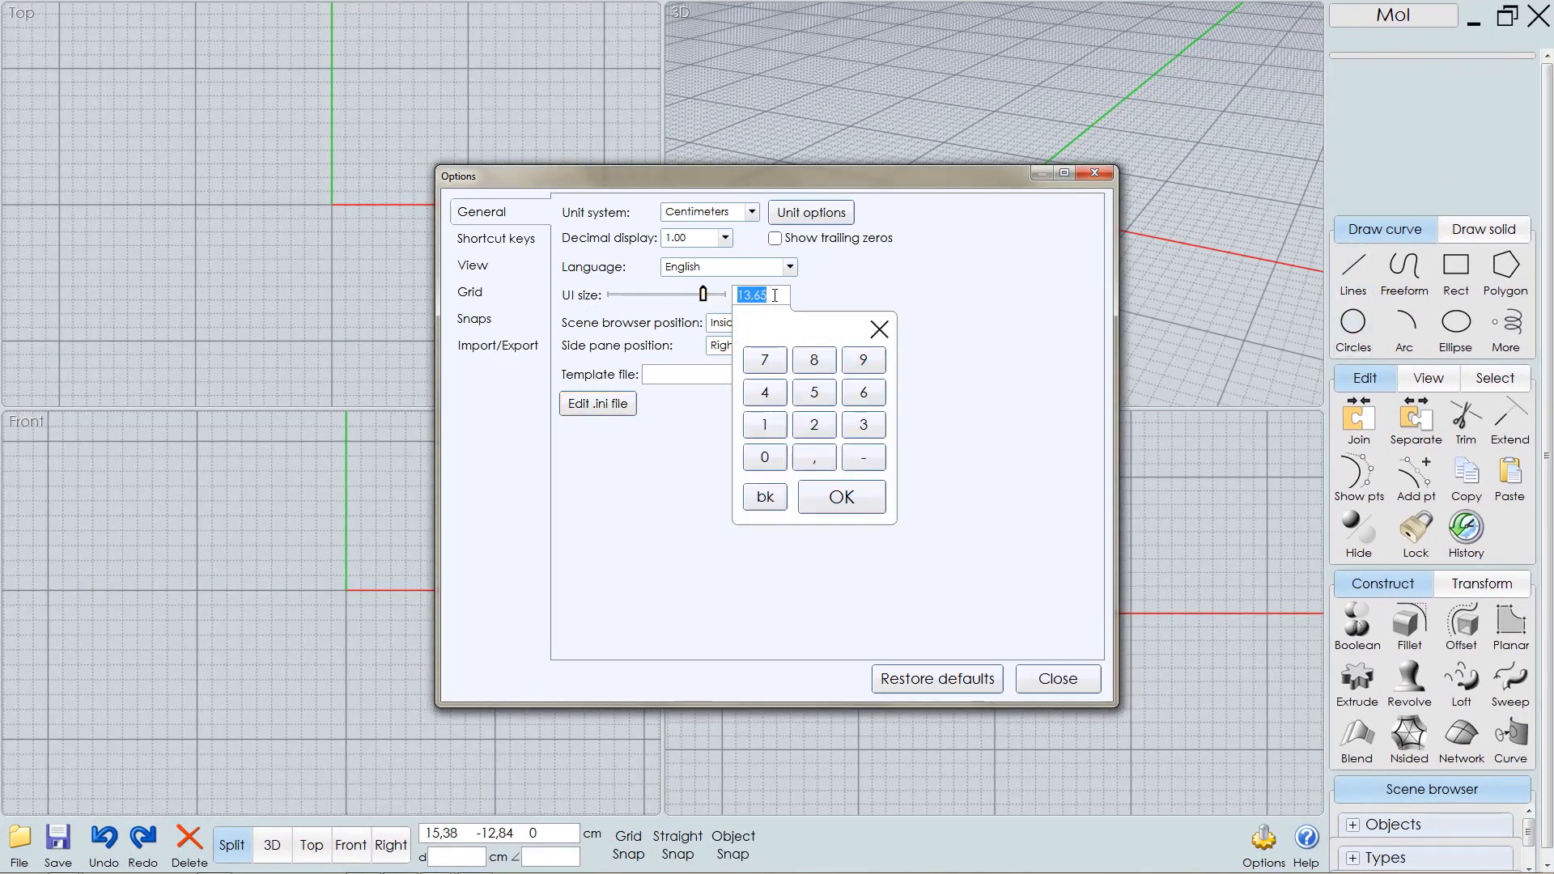
{"action": "type", "text": "11"}
{"action": "left_click", "coordinate": [937, 290]}
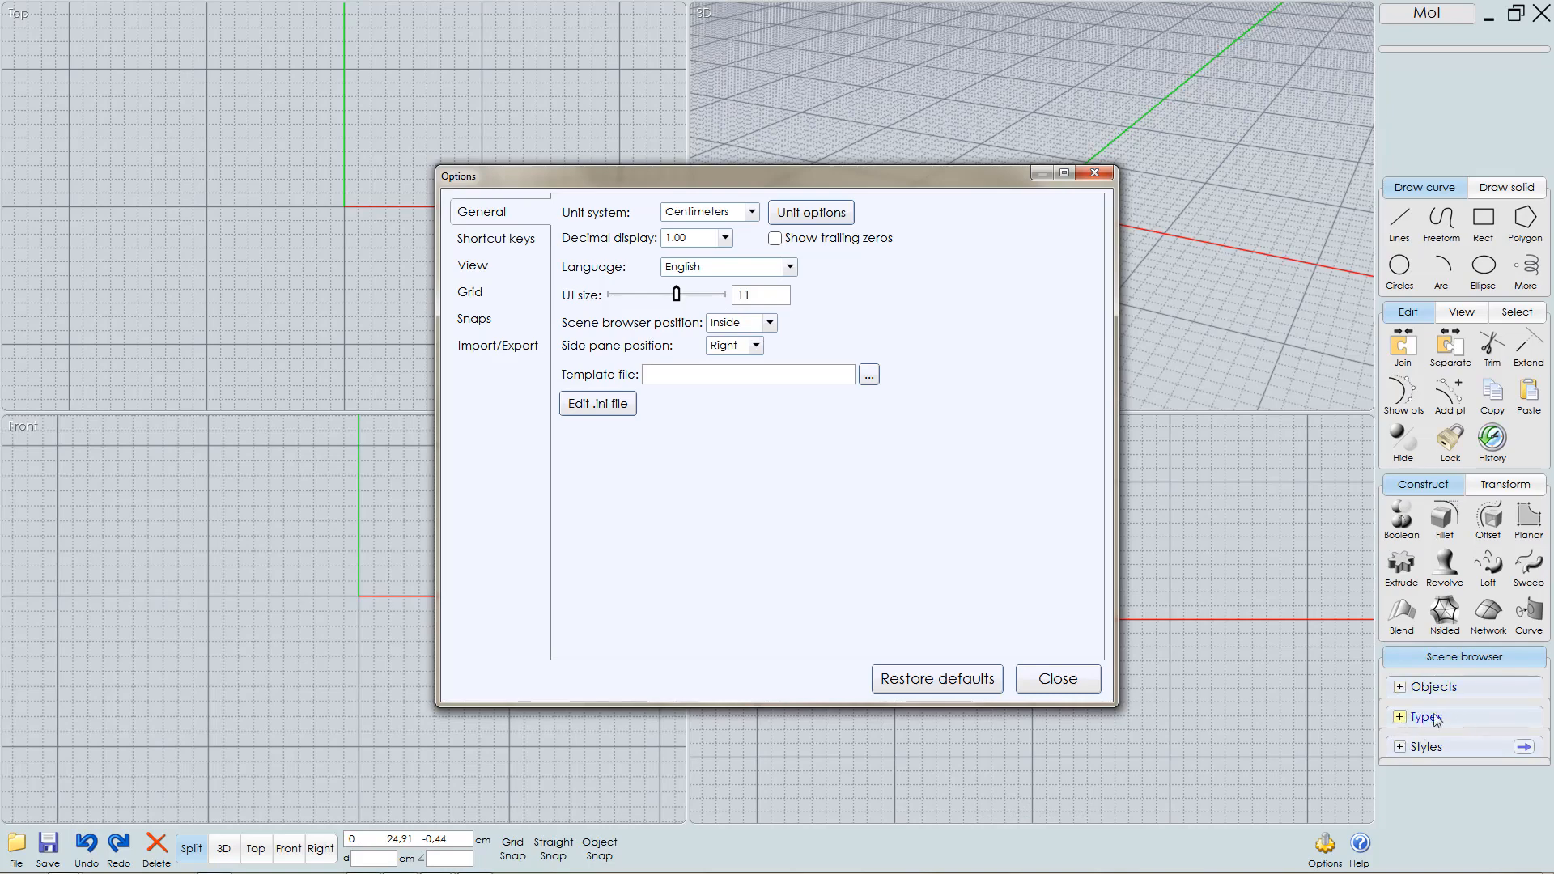
- Try the Adjacent and Opposite scene browser positions, and restore the position to Inside
{"action": "left_click", "coordinate": [768, 324]}
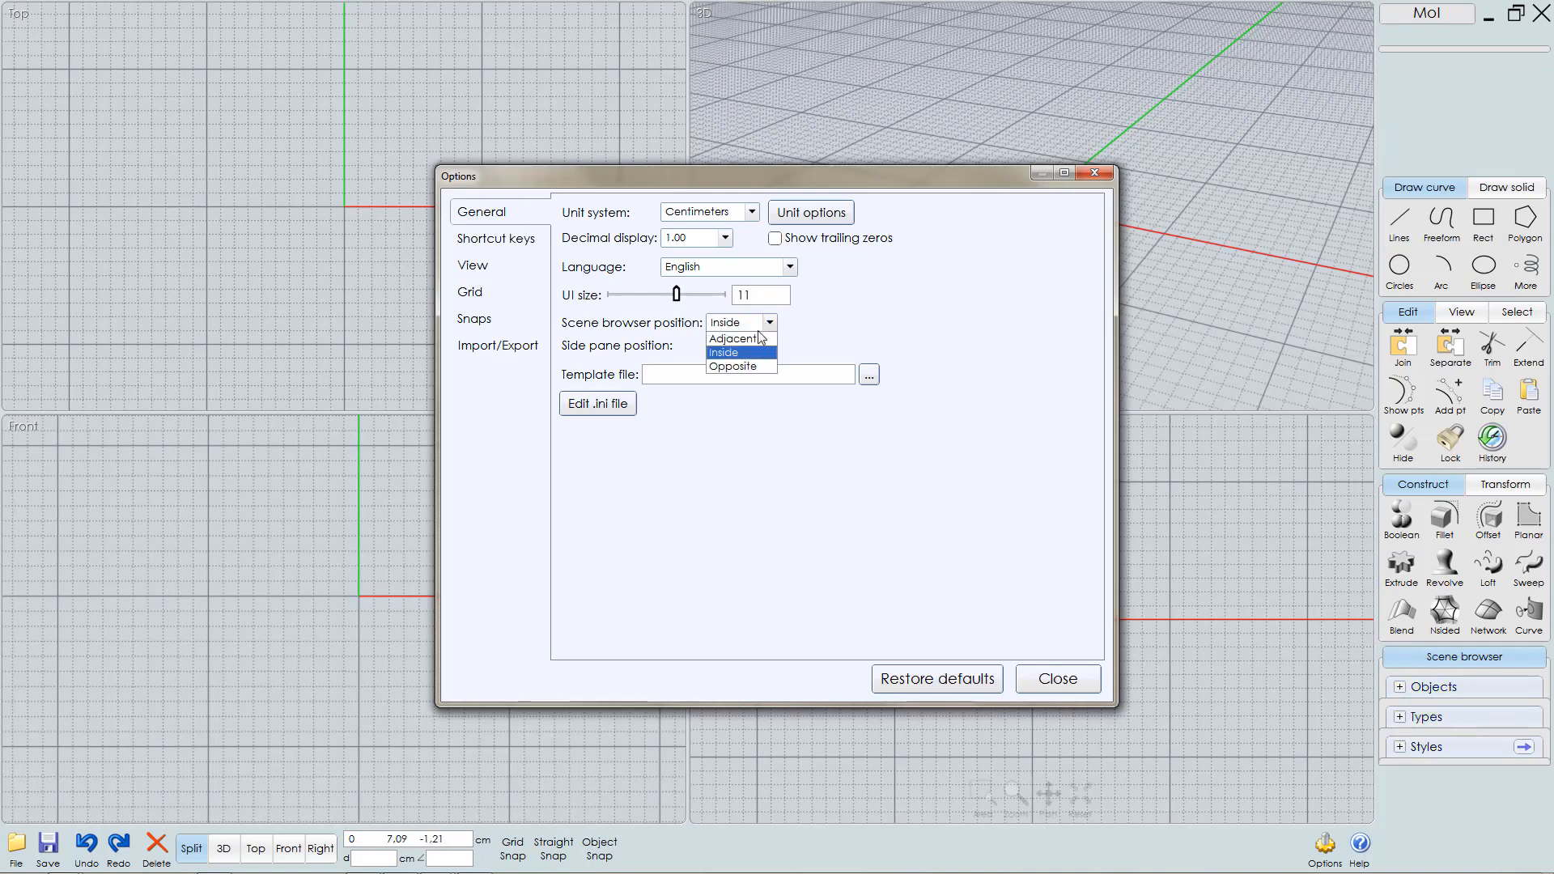
{"action": "left_click", "coordinate": [743, 345]}
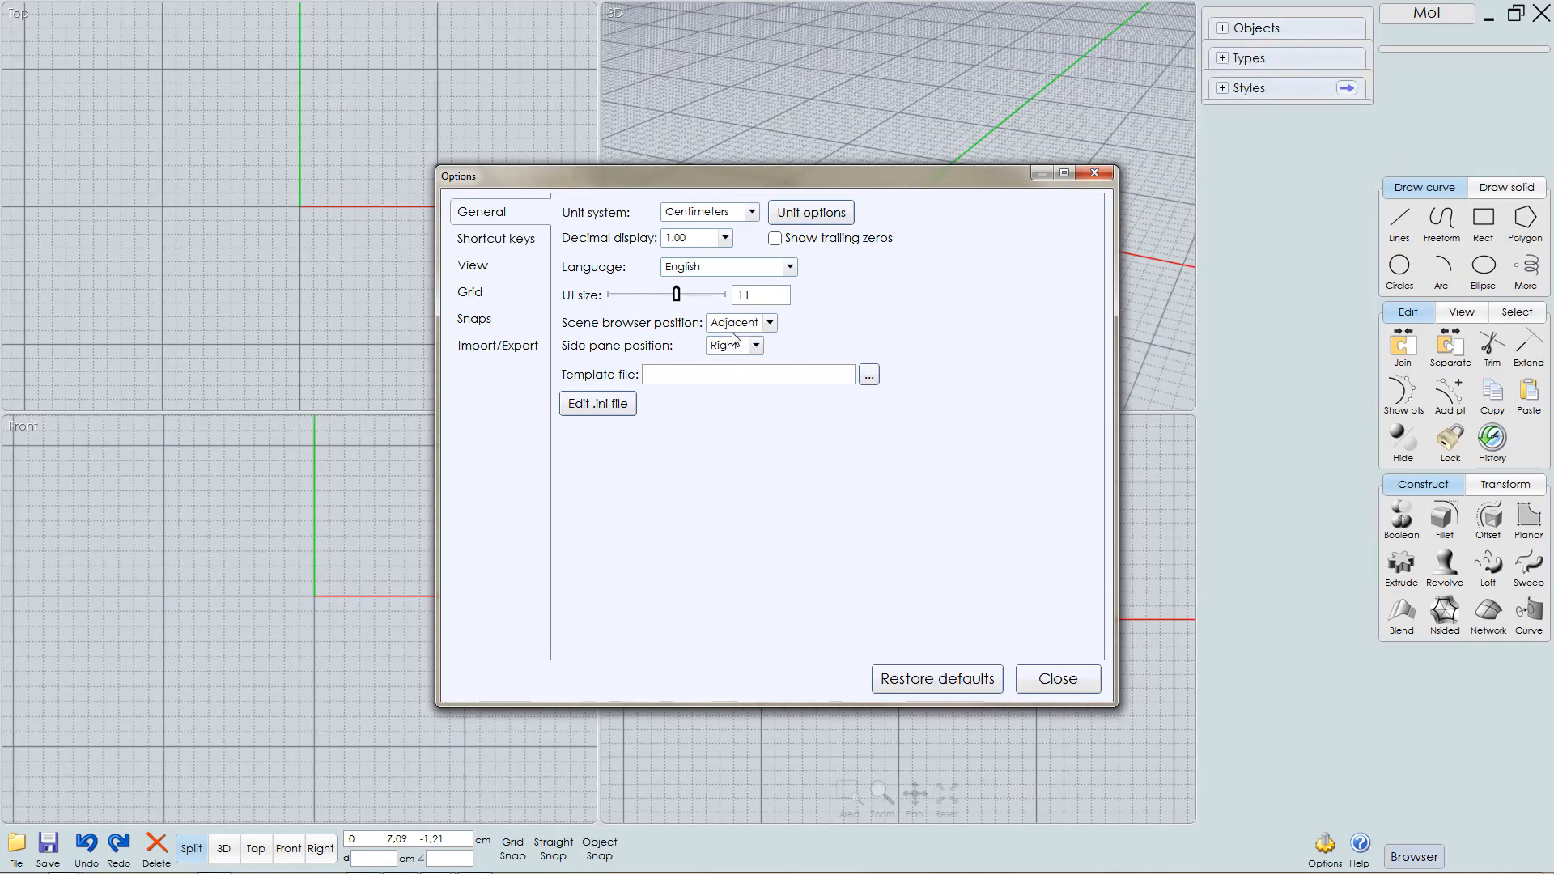
{"action": "left_click", "coordinate": [1223, 29]}
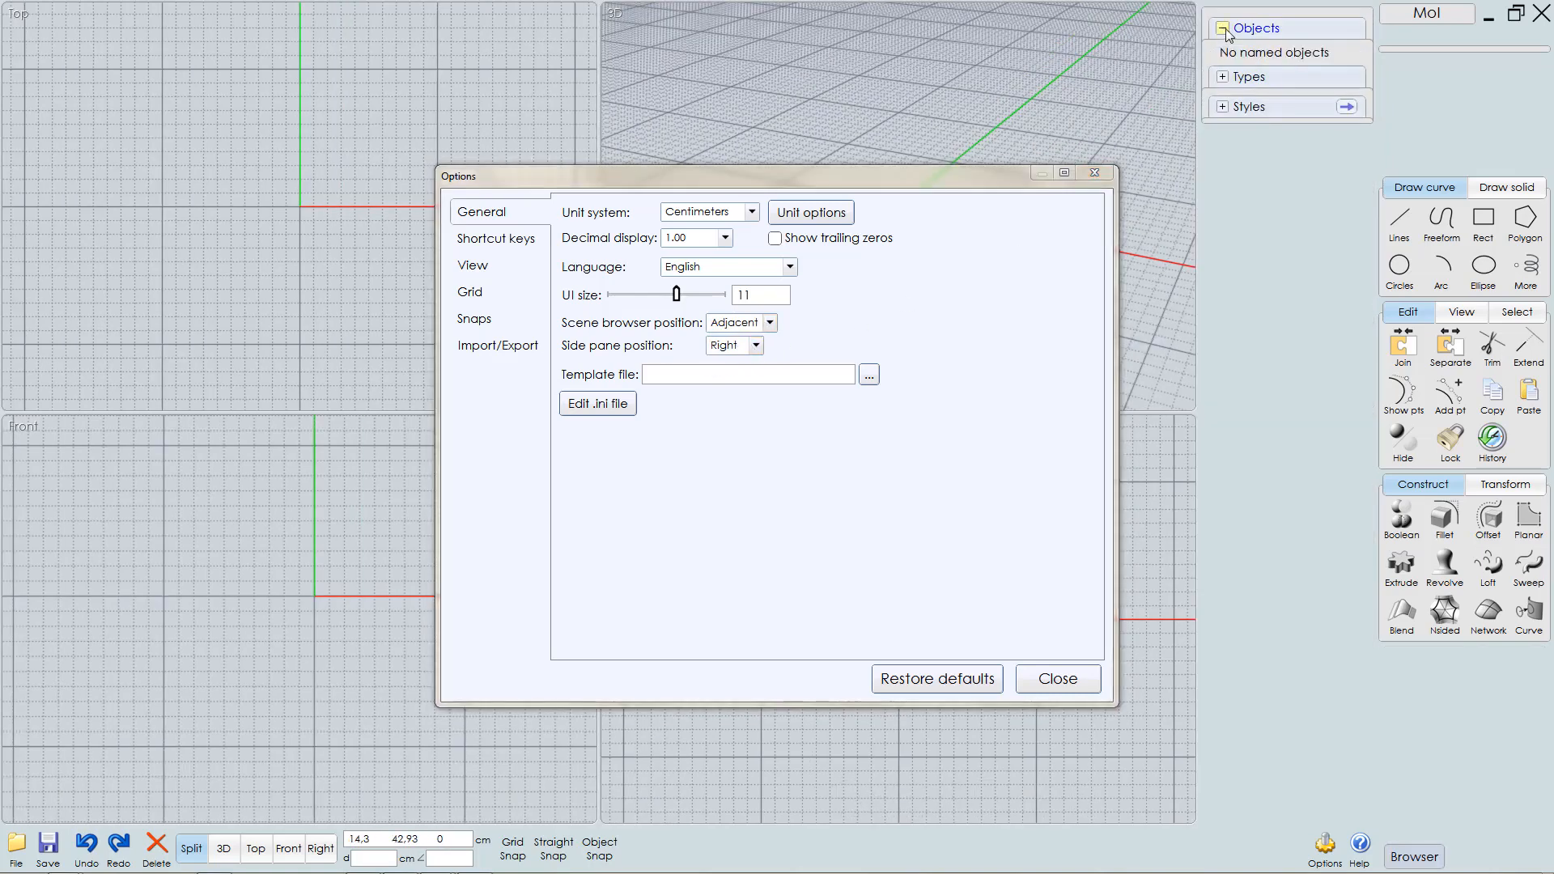
{"action": "left_click", "coordinate": [1223, 29]}
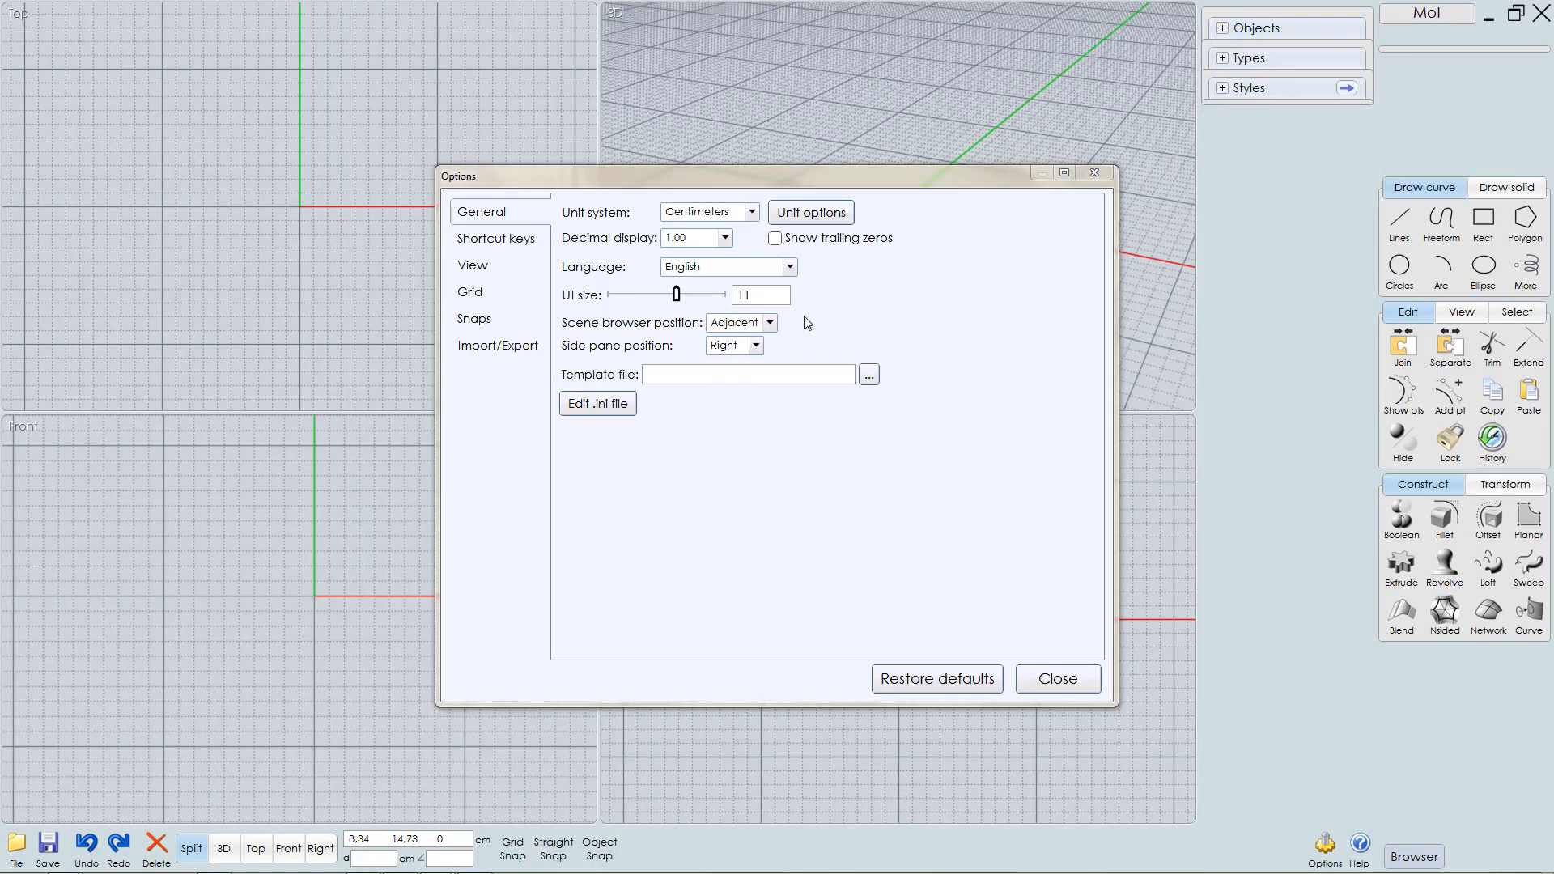
{"action": "left_click", "coordinate": [768, 323]}
{"action": "left_click", "coordinate": [744, 370]}
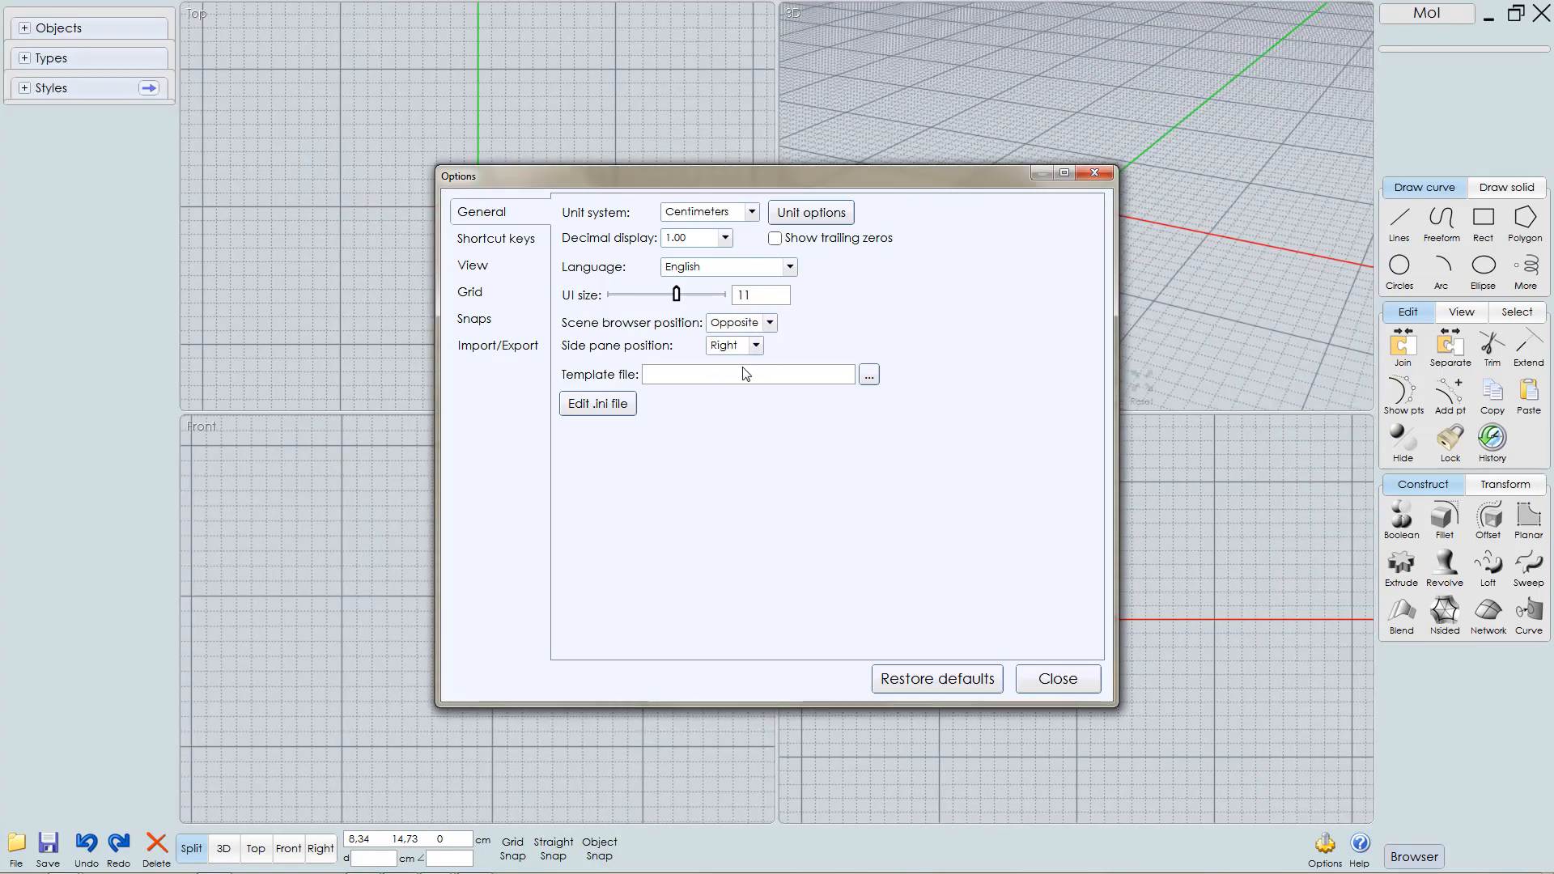
{"action": "left_click", "coordinate": [769, 323]}
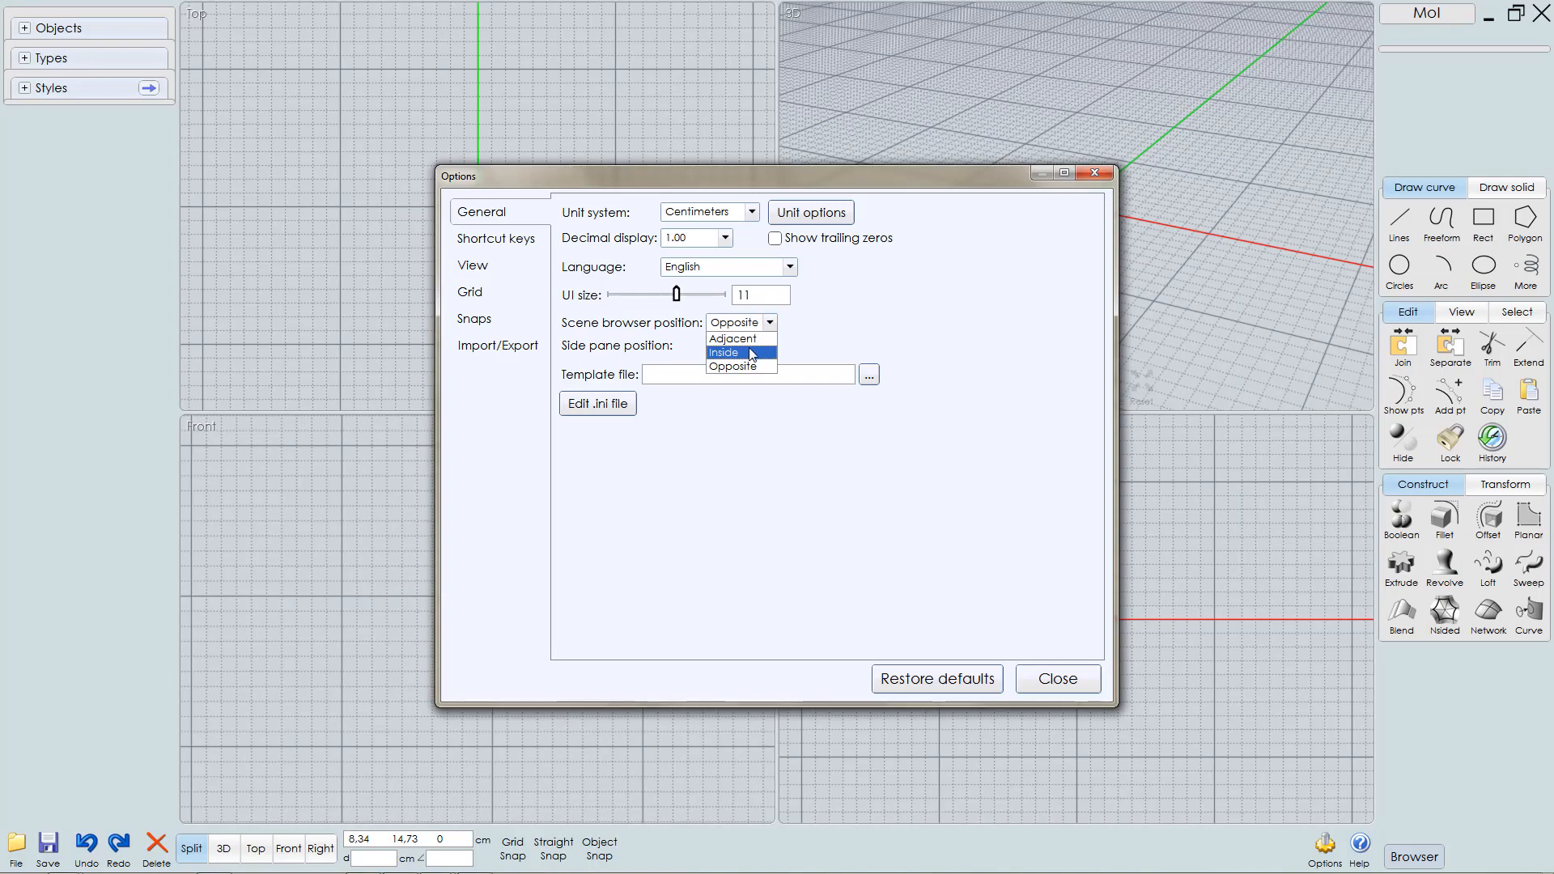
{"action": "left_click", "coordinate": [751, 354]}
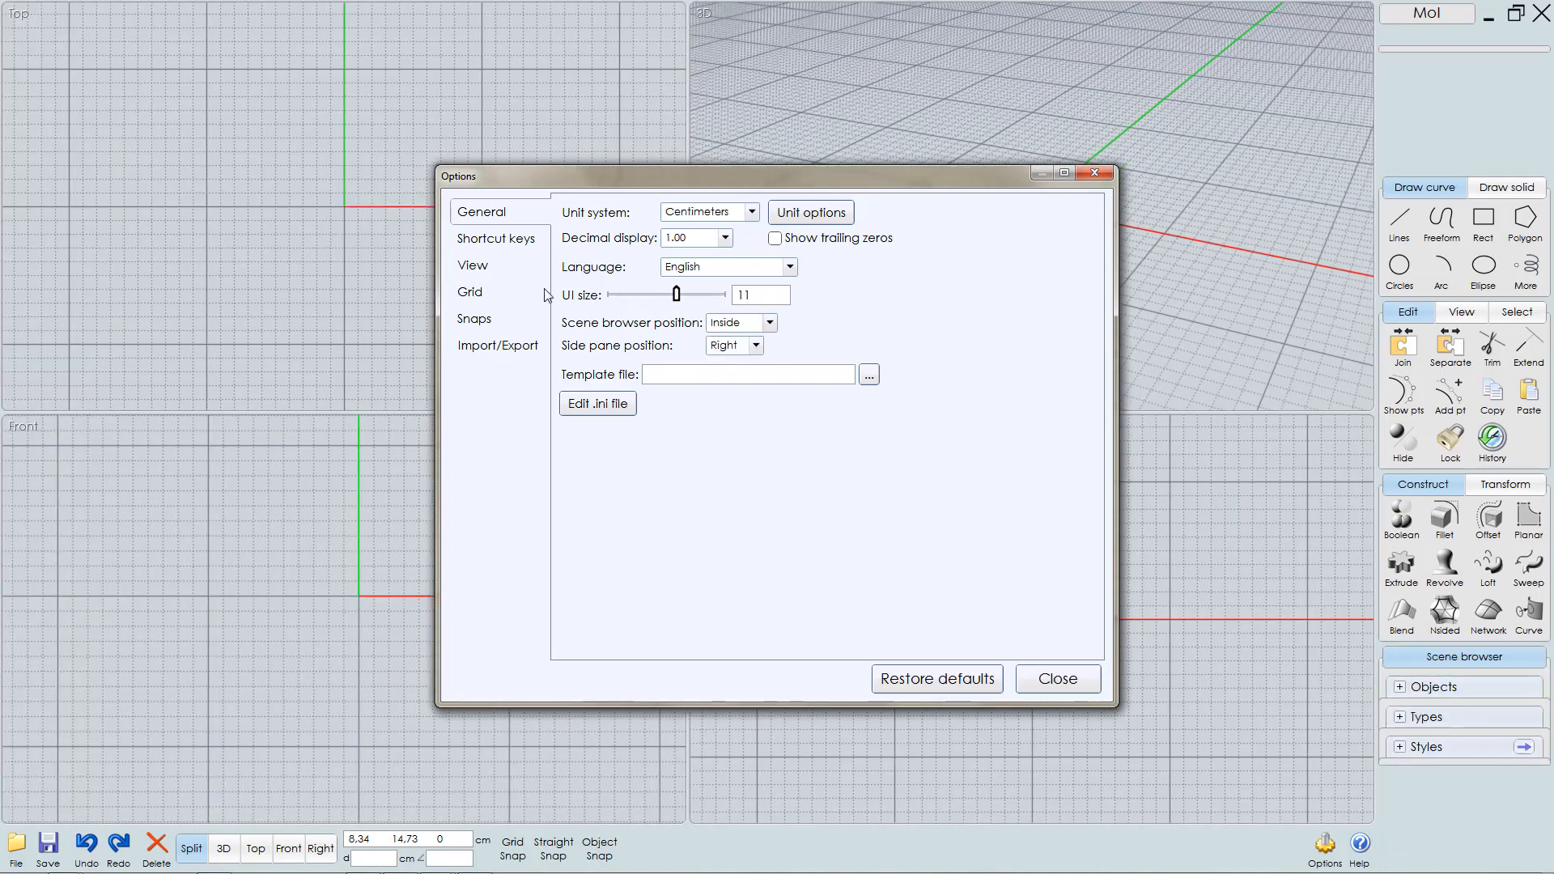
- Review the shortcut key list, including the entry for move and the F1 command that switches the viewport to 3D
{"action": "left_click", "coordinate": [510, 239]}
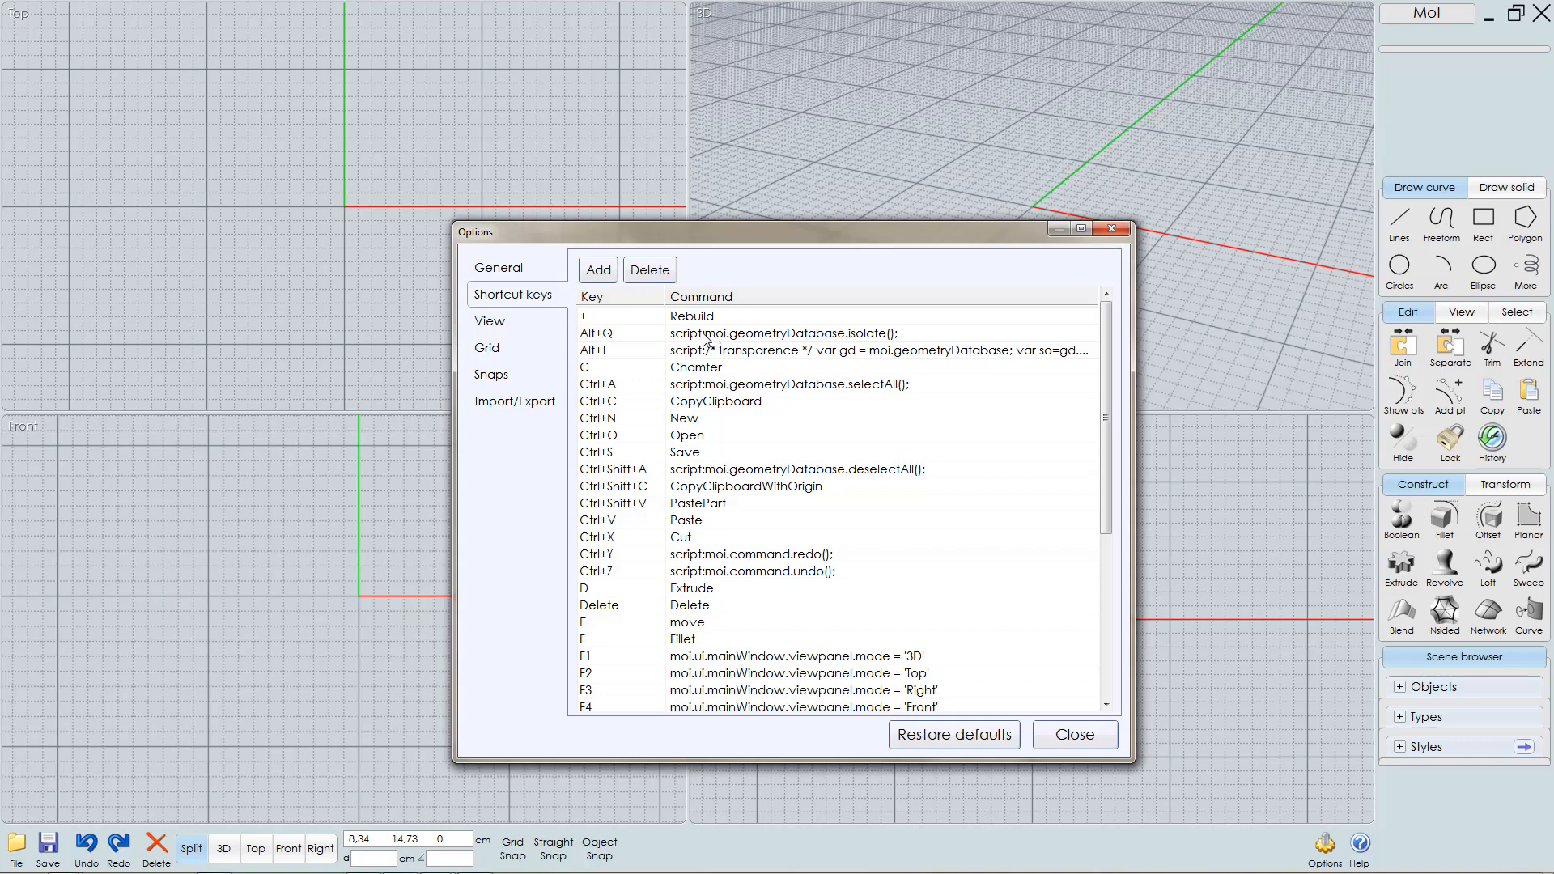
{"action": "left_click_drag", "start_coordinate": [1108, 329], "coordinate": [1105, 405]}
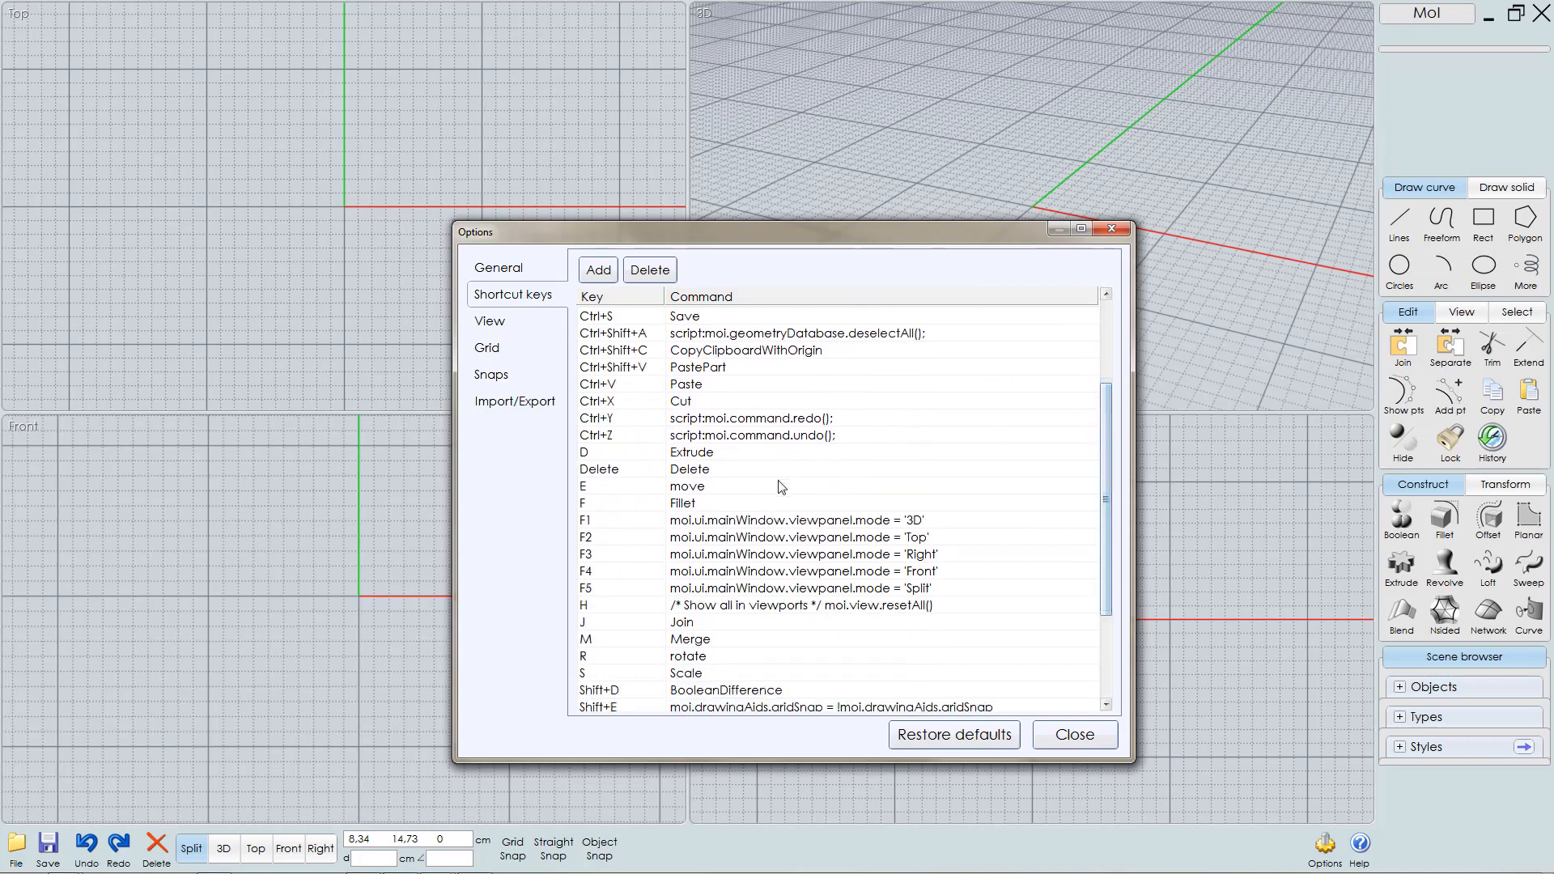
{"action": "left_click", "coordinate": [599, 488]}
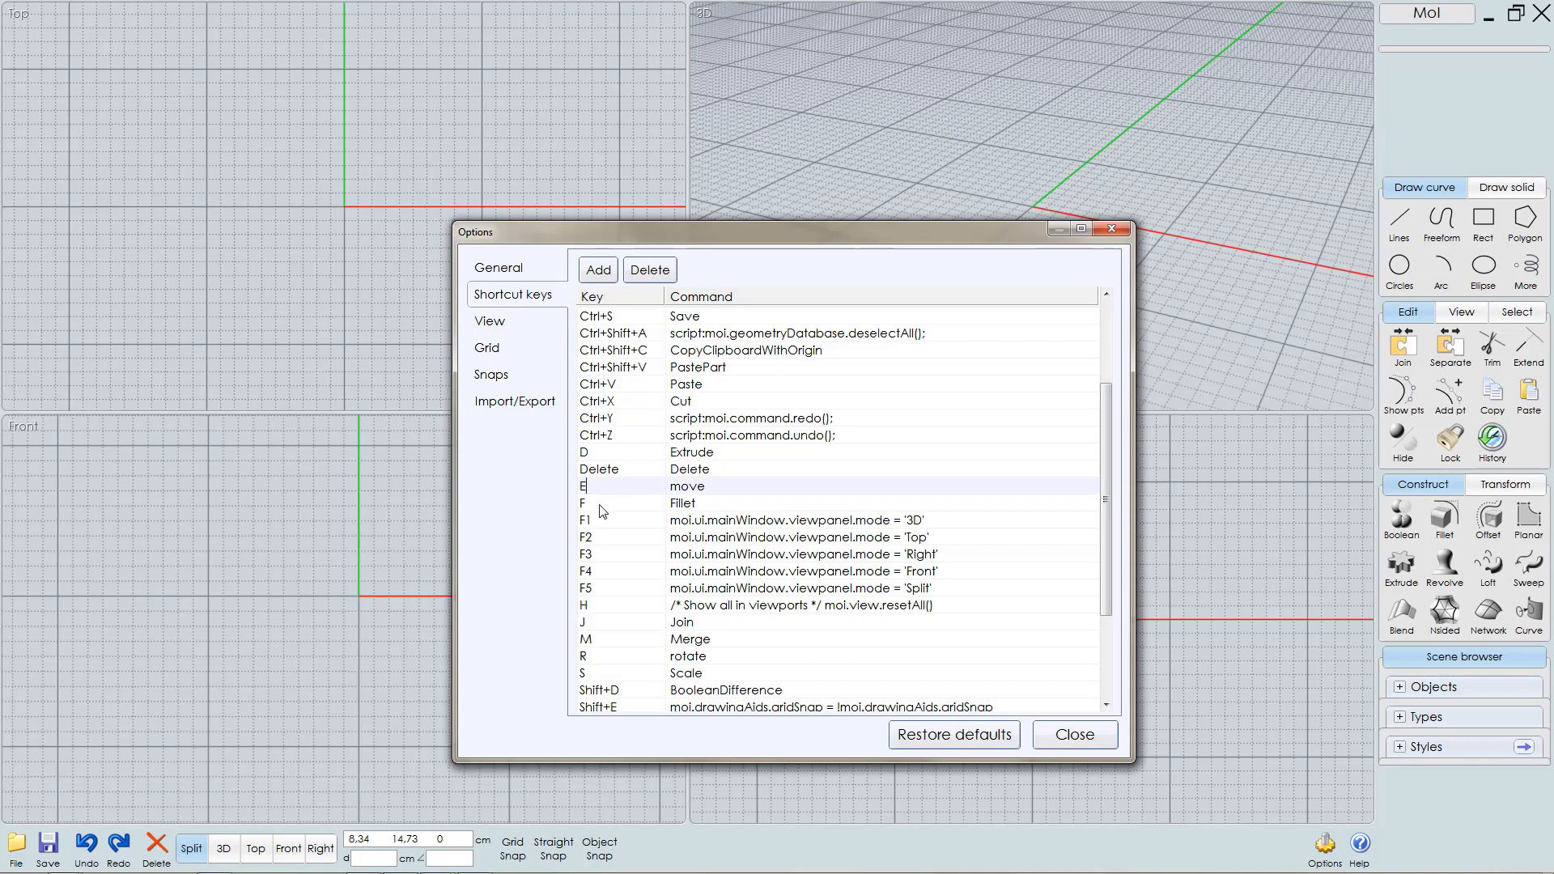
{"action": "left_click", "coordinate": [609, 520]}
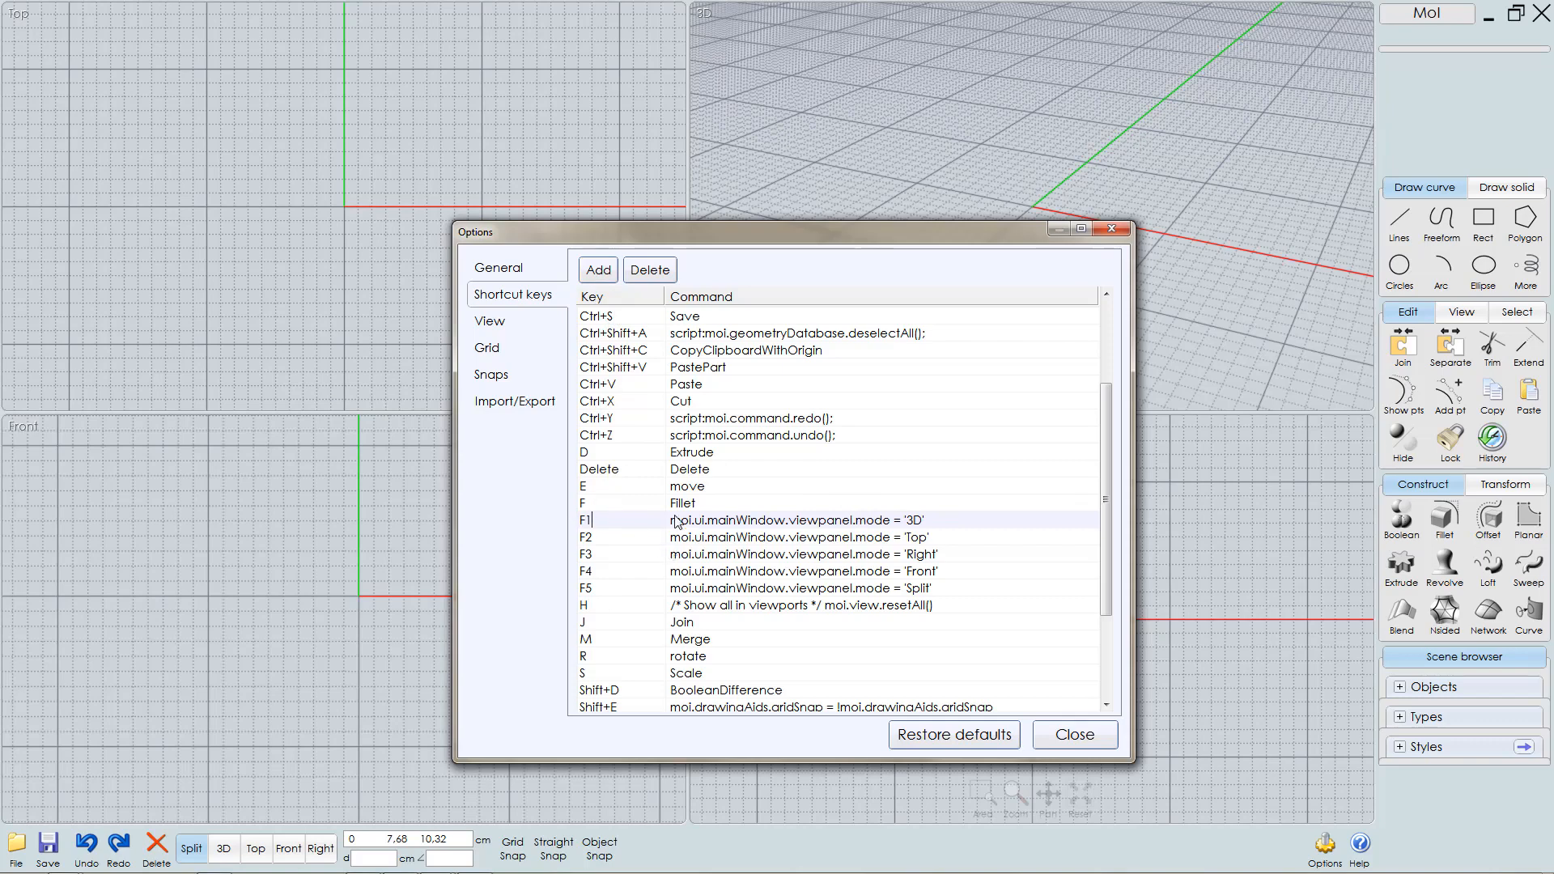
{"action": "left_click_drag", "start_coordinate": [676, 525], "coordinate": [913, 536]}
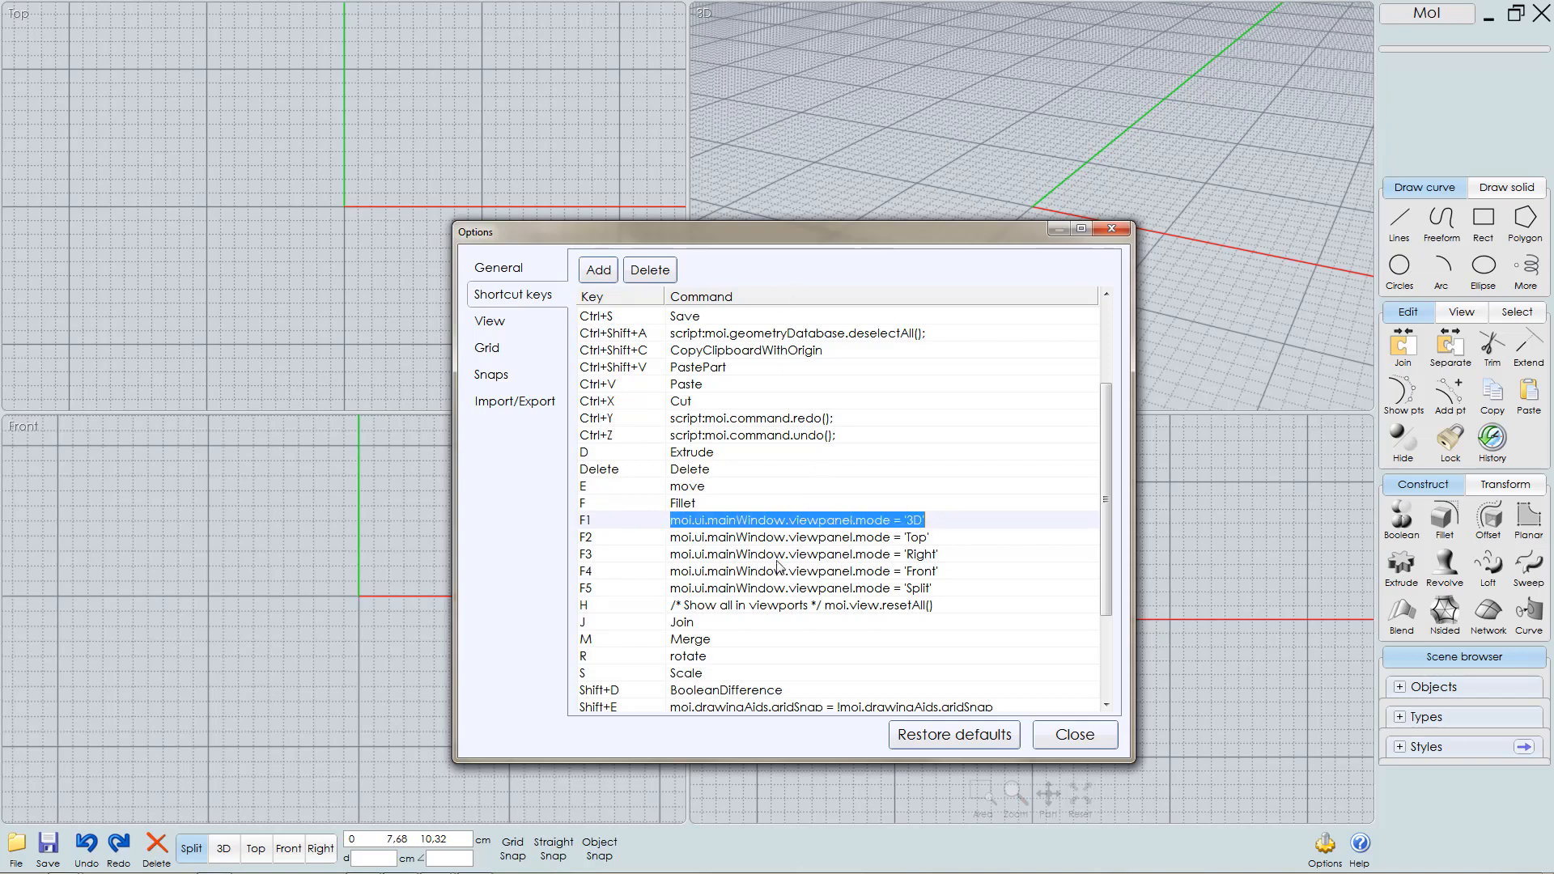
- Review the view display options and the grid settings, and compare them with the unit system in the general options
{"action": "left_click", "coordinate": [497, 327]}
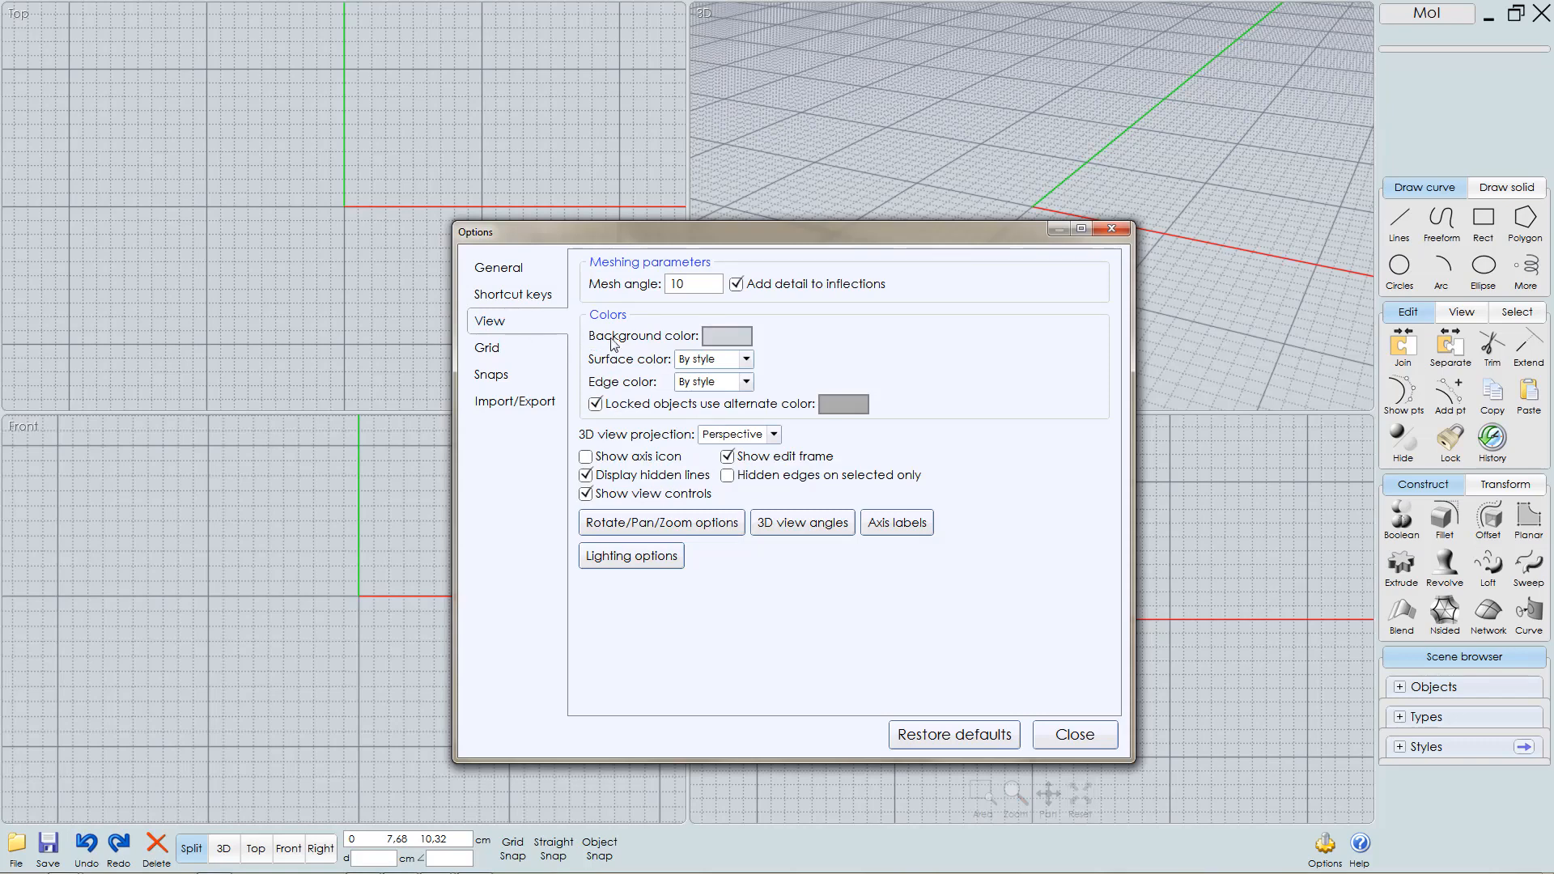
{"action": "left_click", "coordinate": [490, 351]}
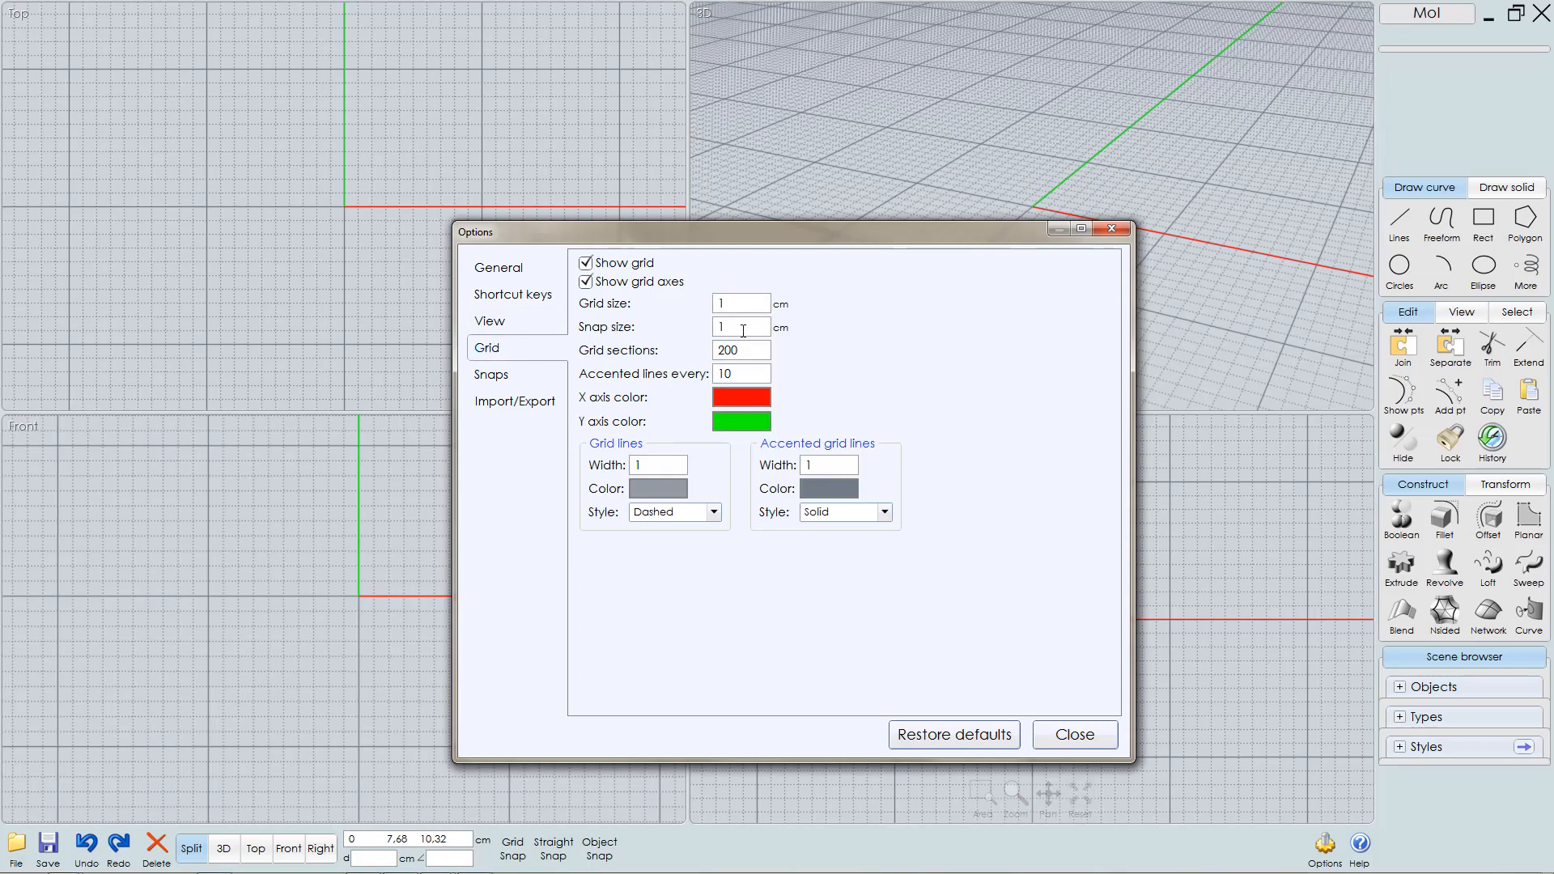
{"action": "scroll", "coordinate": [303, 478], "scroll_direction": "up", "scroll_amount": 3}
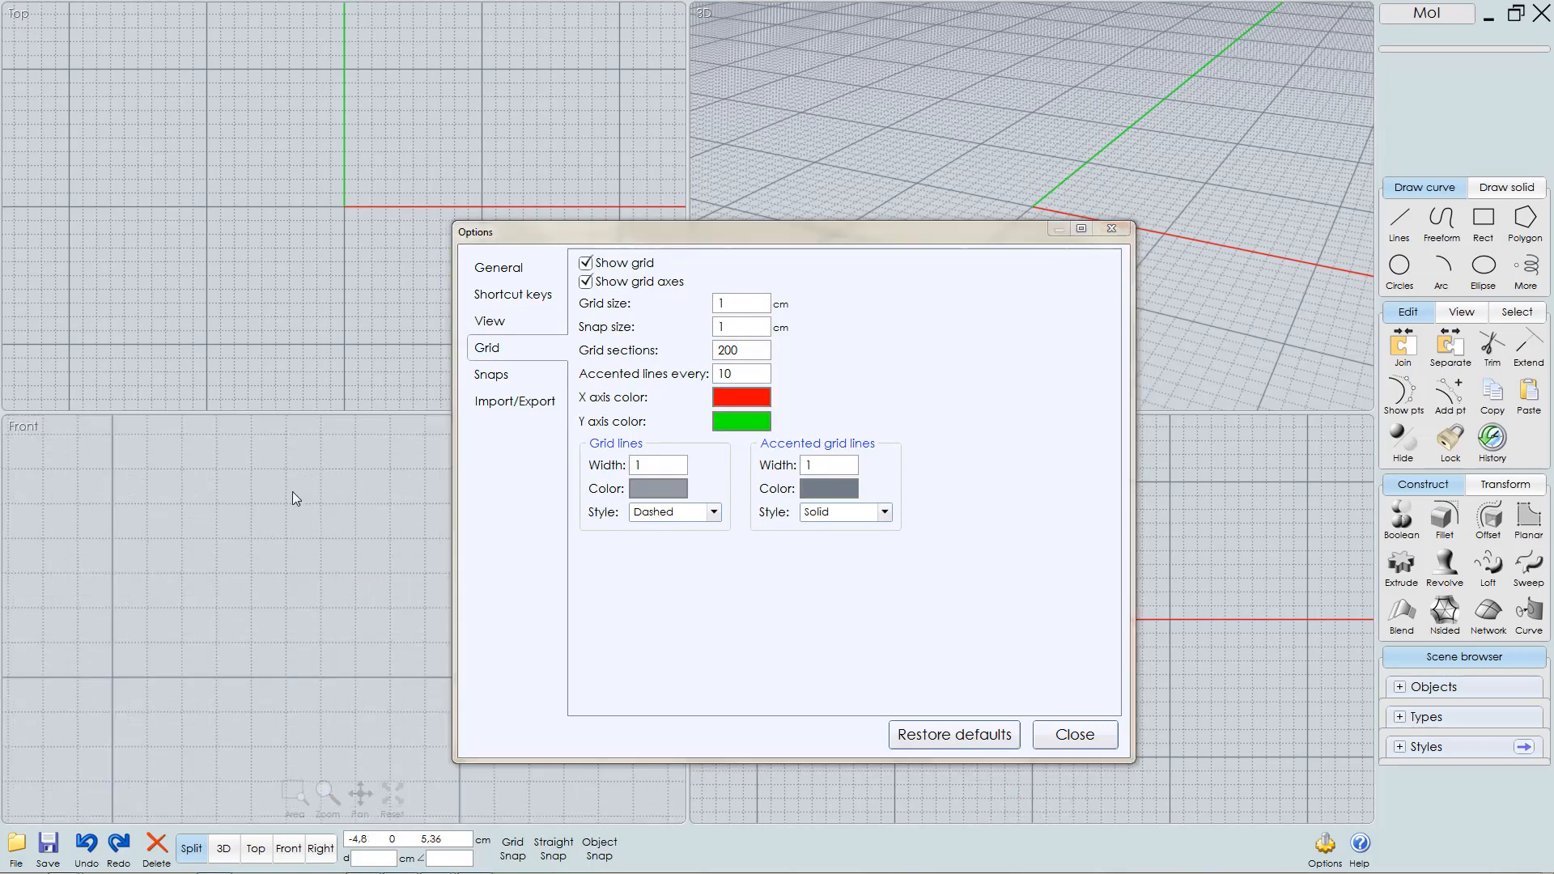
{"action": "left_click", "coordinate": [513, 272]}
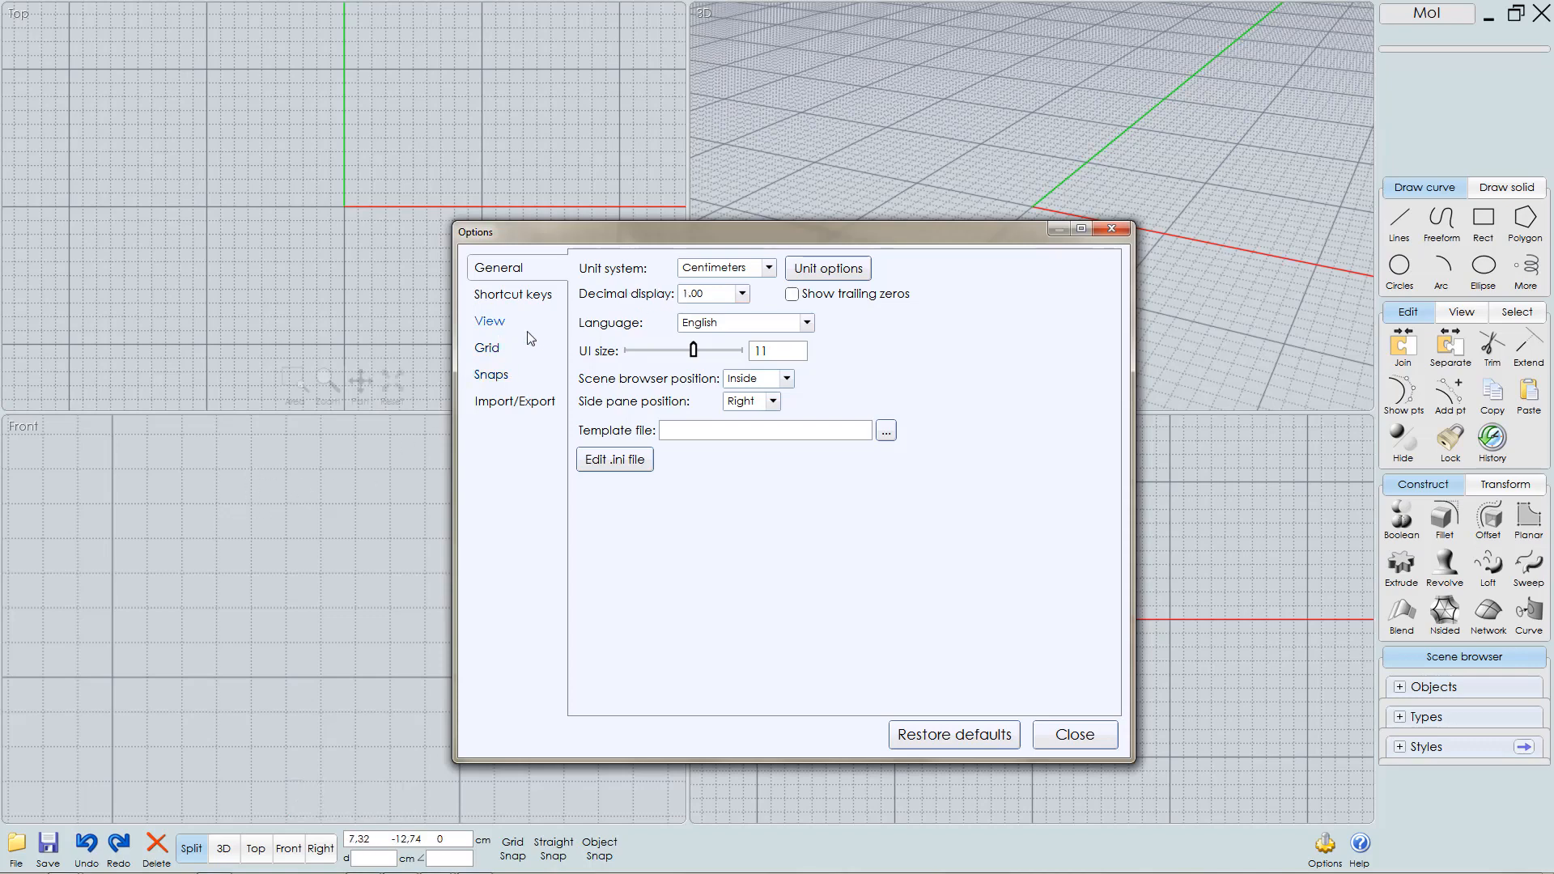
- Check the grid size setting and examine the extent of the grid in the 3D view
{"action": "left_click", "coordinate": [502, 347]}
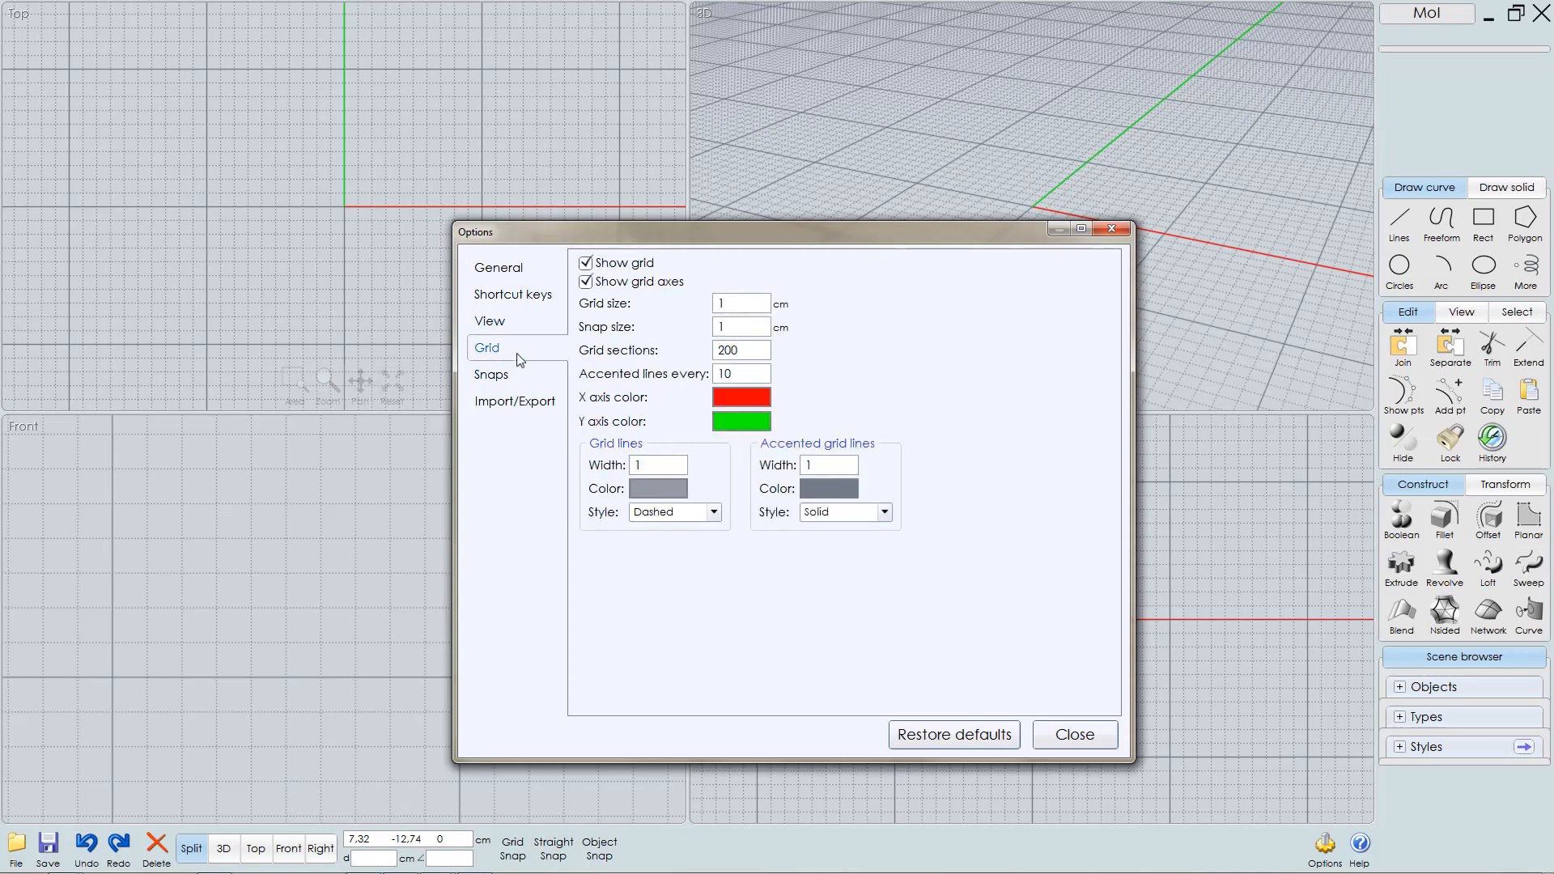
{"action": "left_click", "coordinate": [726, 304]}
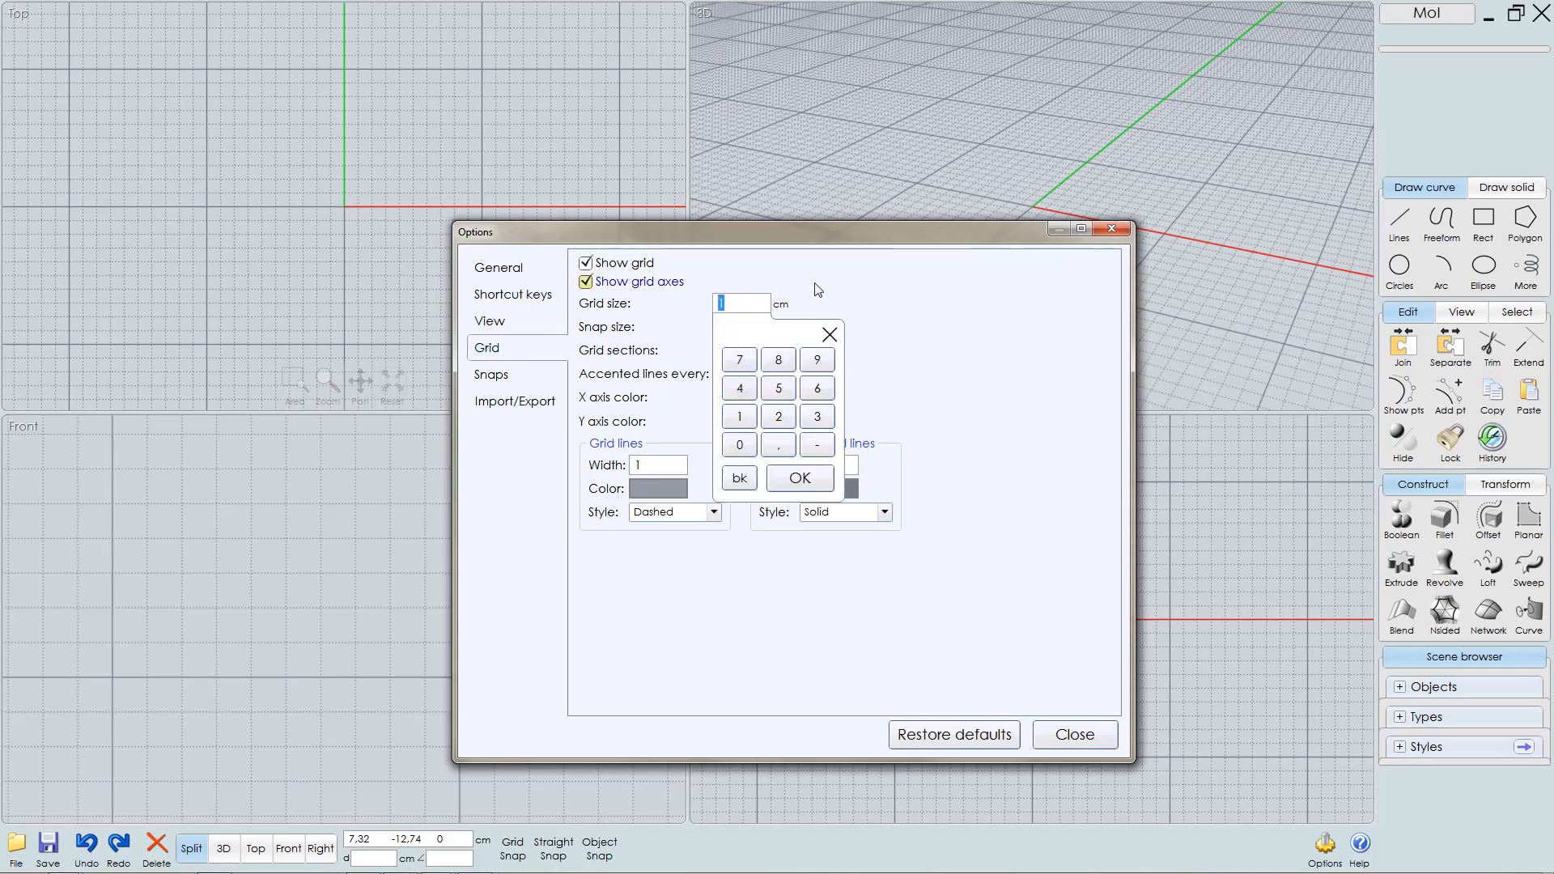
{"action": "left_click", "coordinate": [731, 303]}
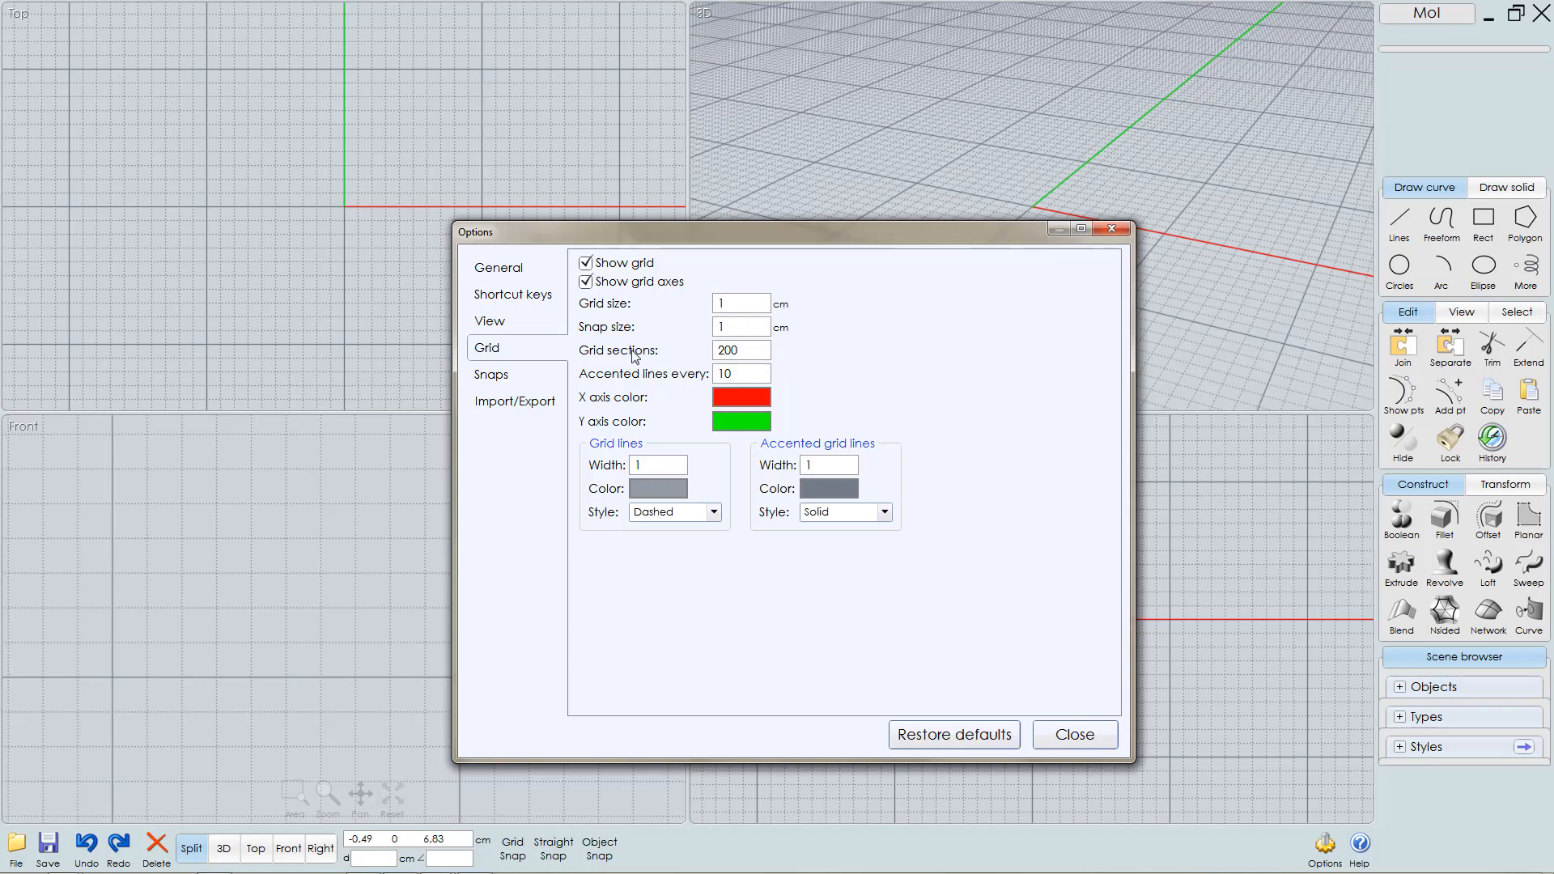
{"action": "middle_click_drag", "start_coordinate": [978, 185], "coordinate": [969, 151]}
{"action": "right_click_drag", "start_coordinate": [969, 149], "coordinate": [987, 66]}
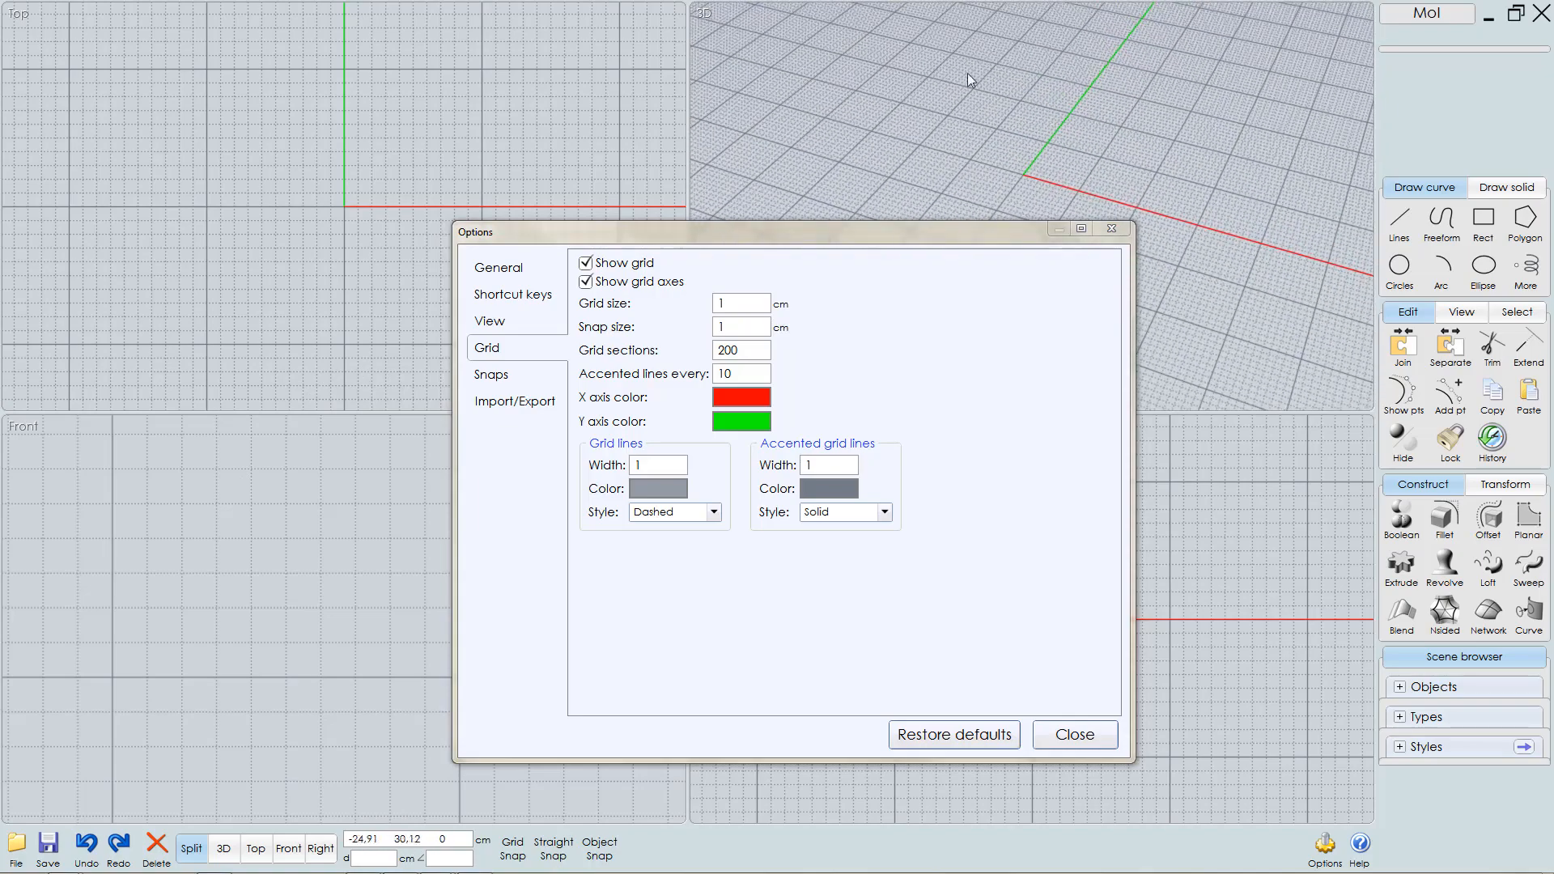
{"action": "scroll", "coordinate": [933, 186], "scroll_direction": "down", "scroll_amount": 5}
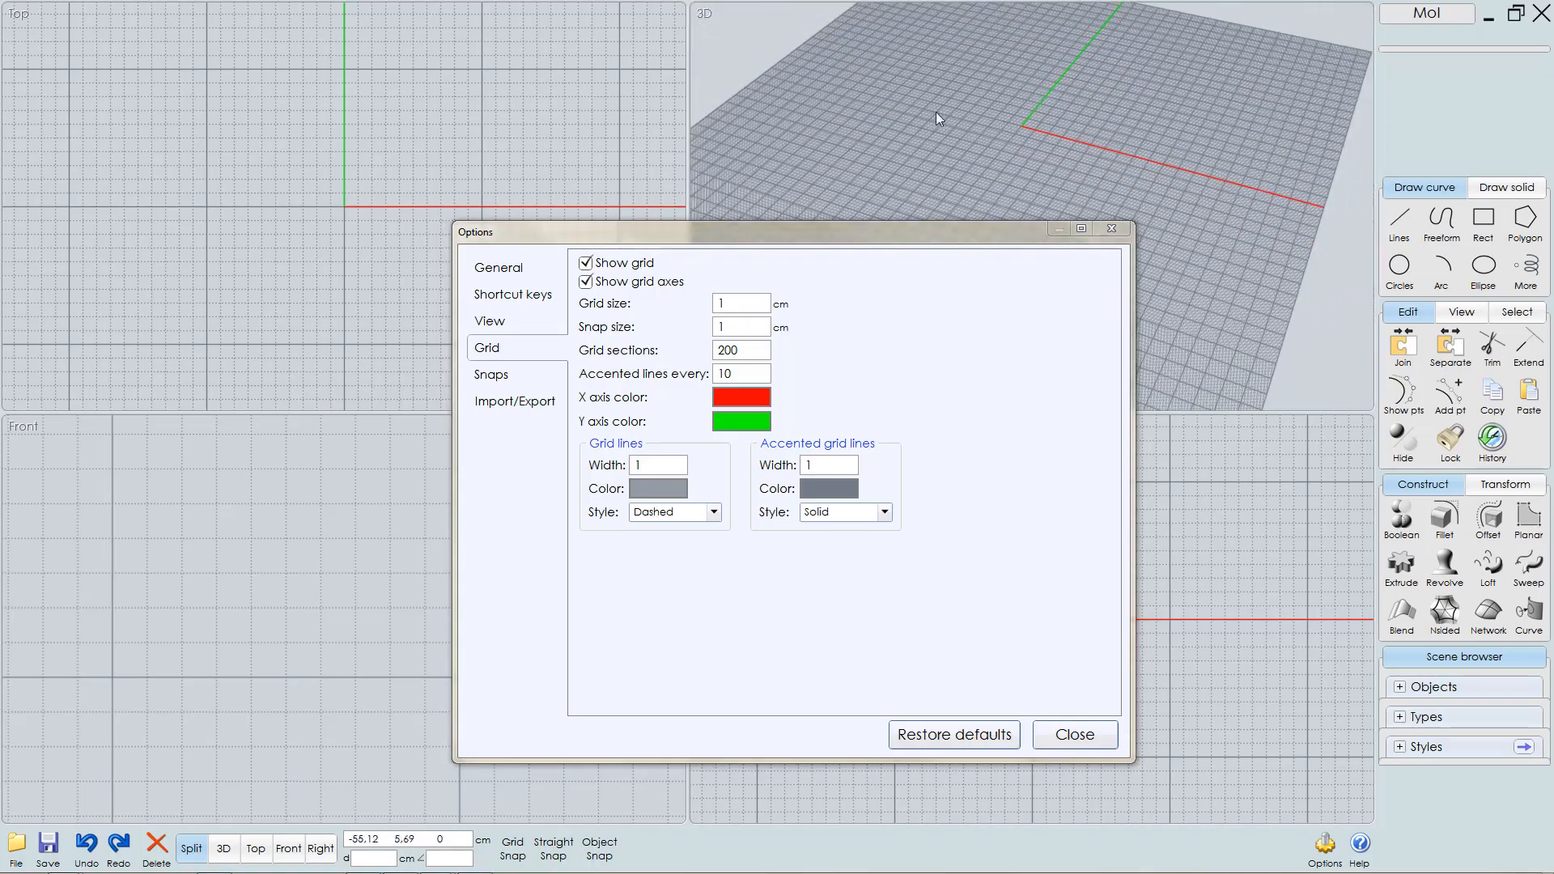
{"action": "scroll", "coordinate": [1003, 112], "scroll_direction": "up", "scroll_amount": 5}
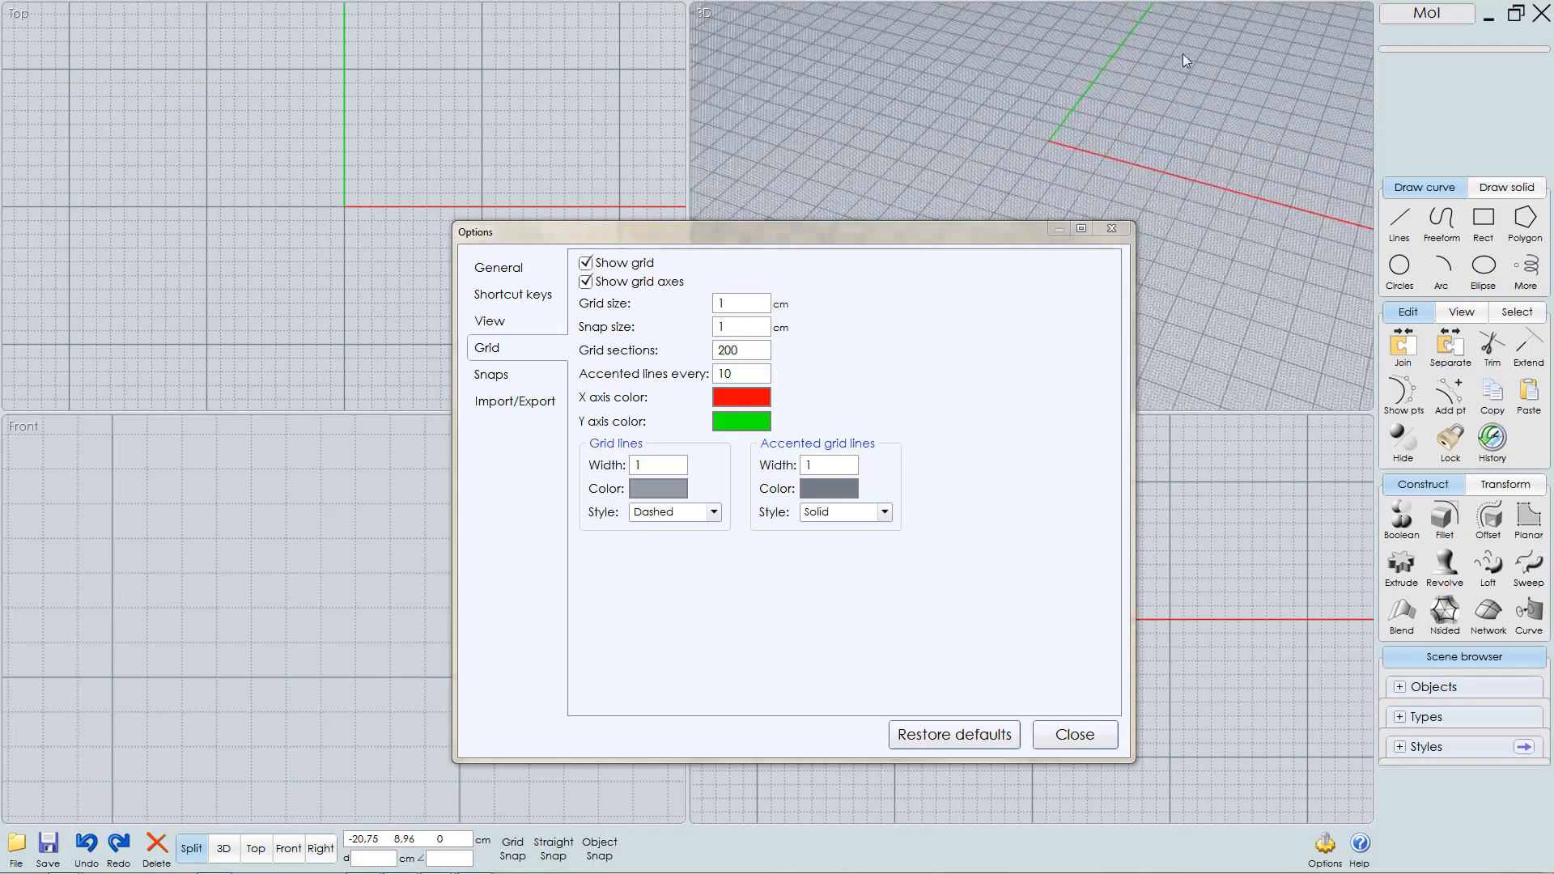
- Examine the grid sections and accented lines in the 3D and Top views, and check the X axis color setting
{"action": "scroll", "coordinate": [977, 96], "scroll_direction": "up", "scroll_amount": 2}
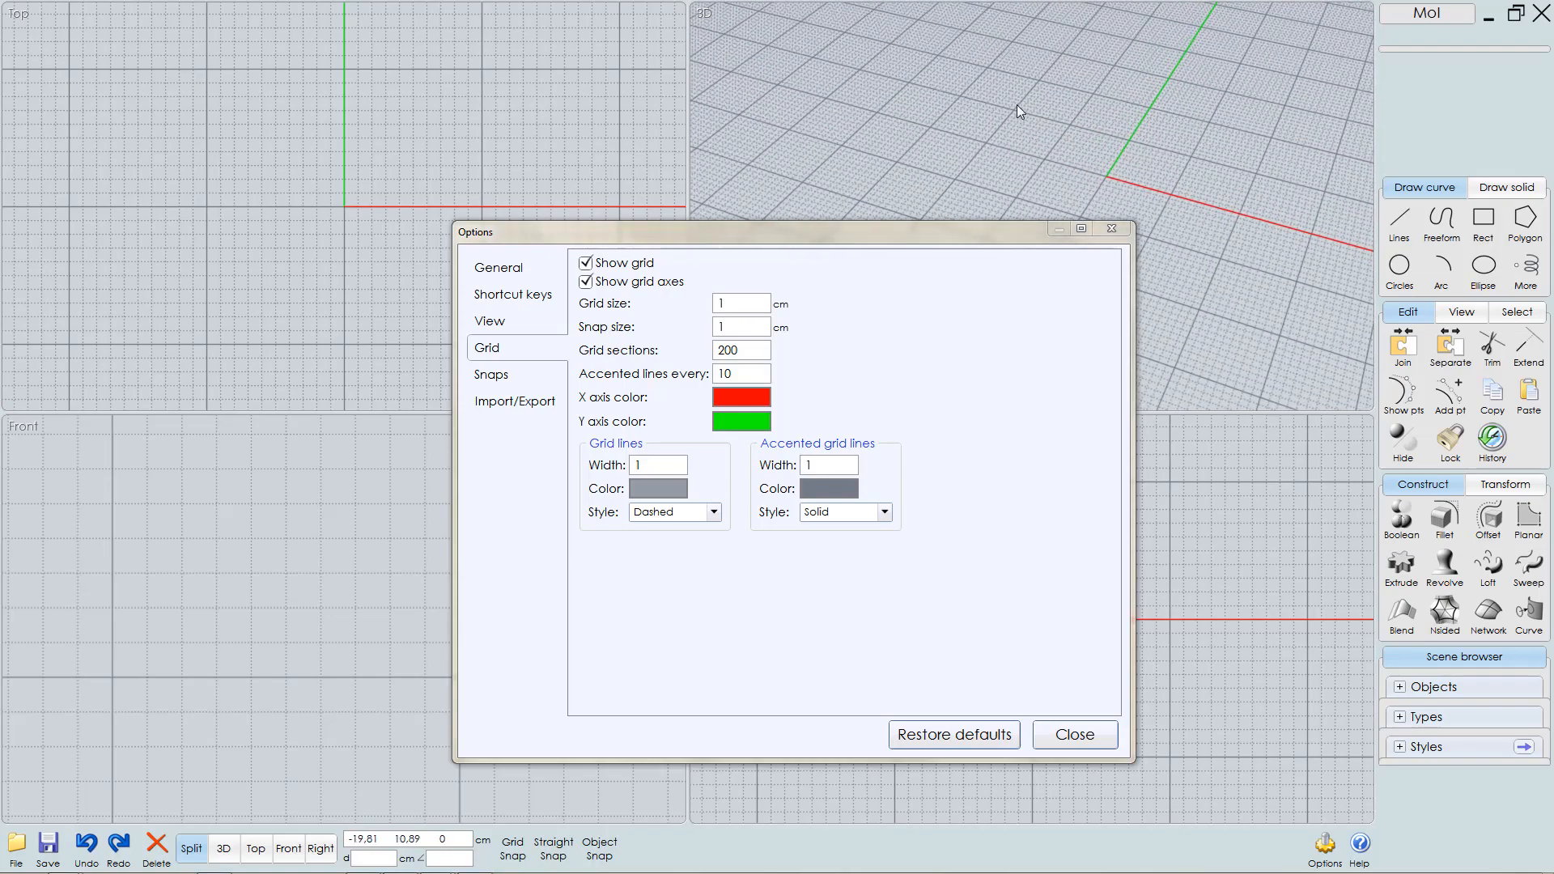
{"action": "scroll", "coordinate": [935, 178], "scroll_direction": "down", "scroll_amount": 3}
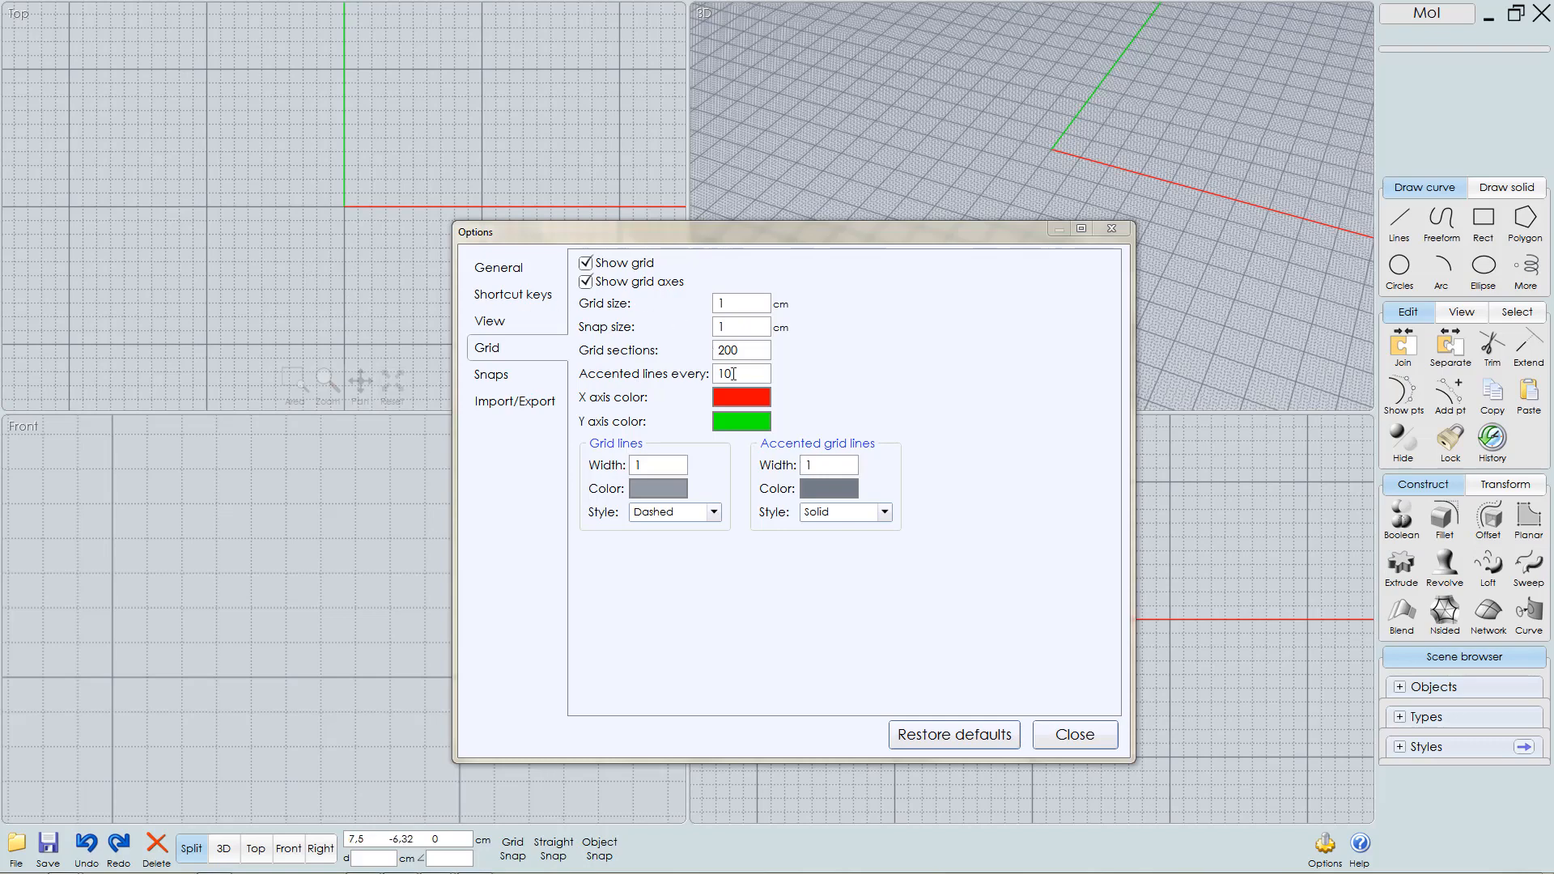
{"action": "scroll", "coordinate": [252, 278], "scroll_direction": "up", "scroll_amount": 1}
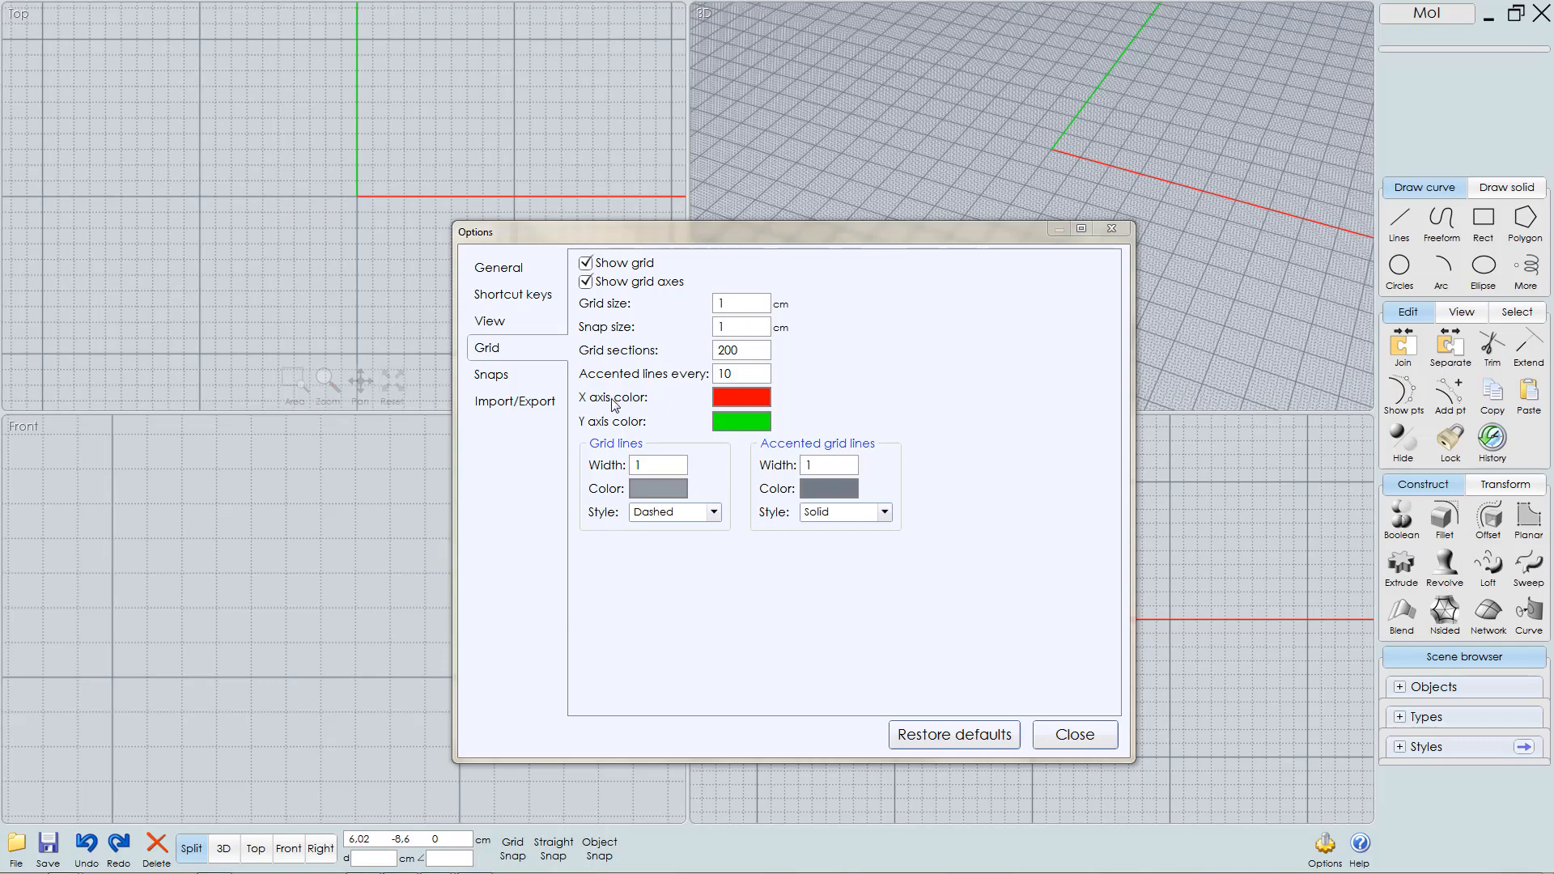
{"action": "left_click", "coordinate": [742, 399]}
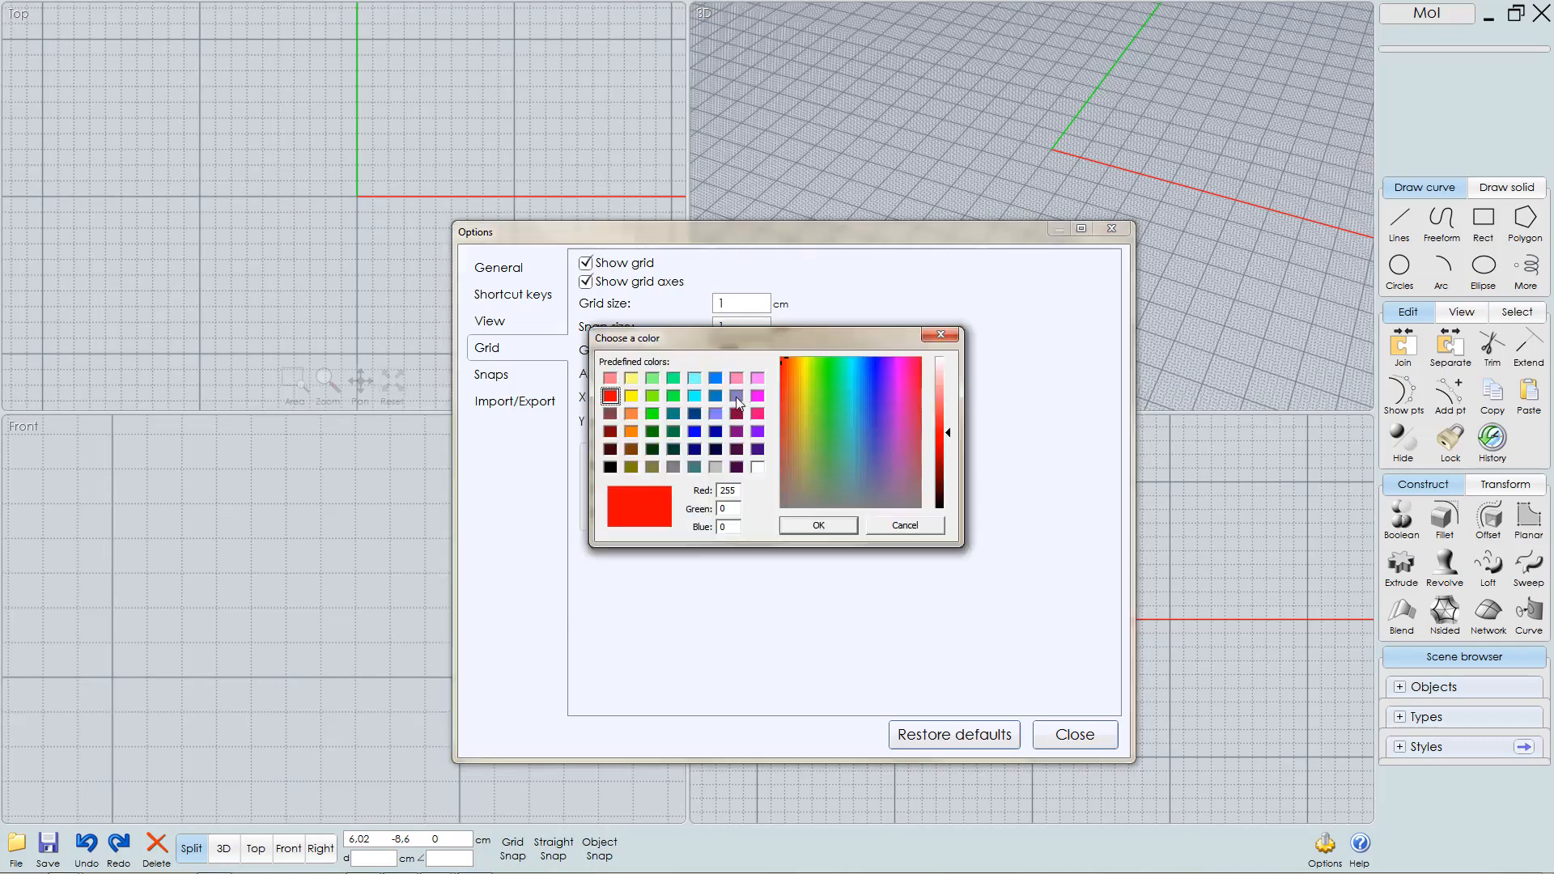
{"action": "left_click", "coordinate": [819, 527]}
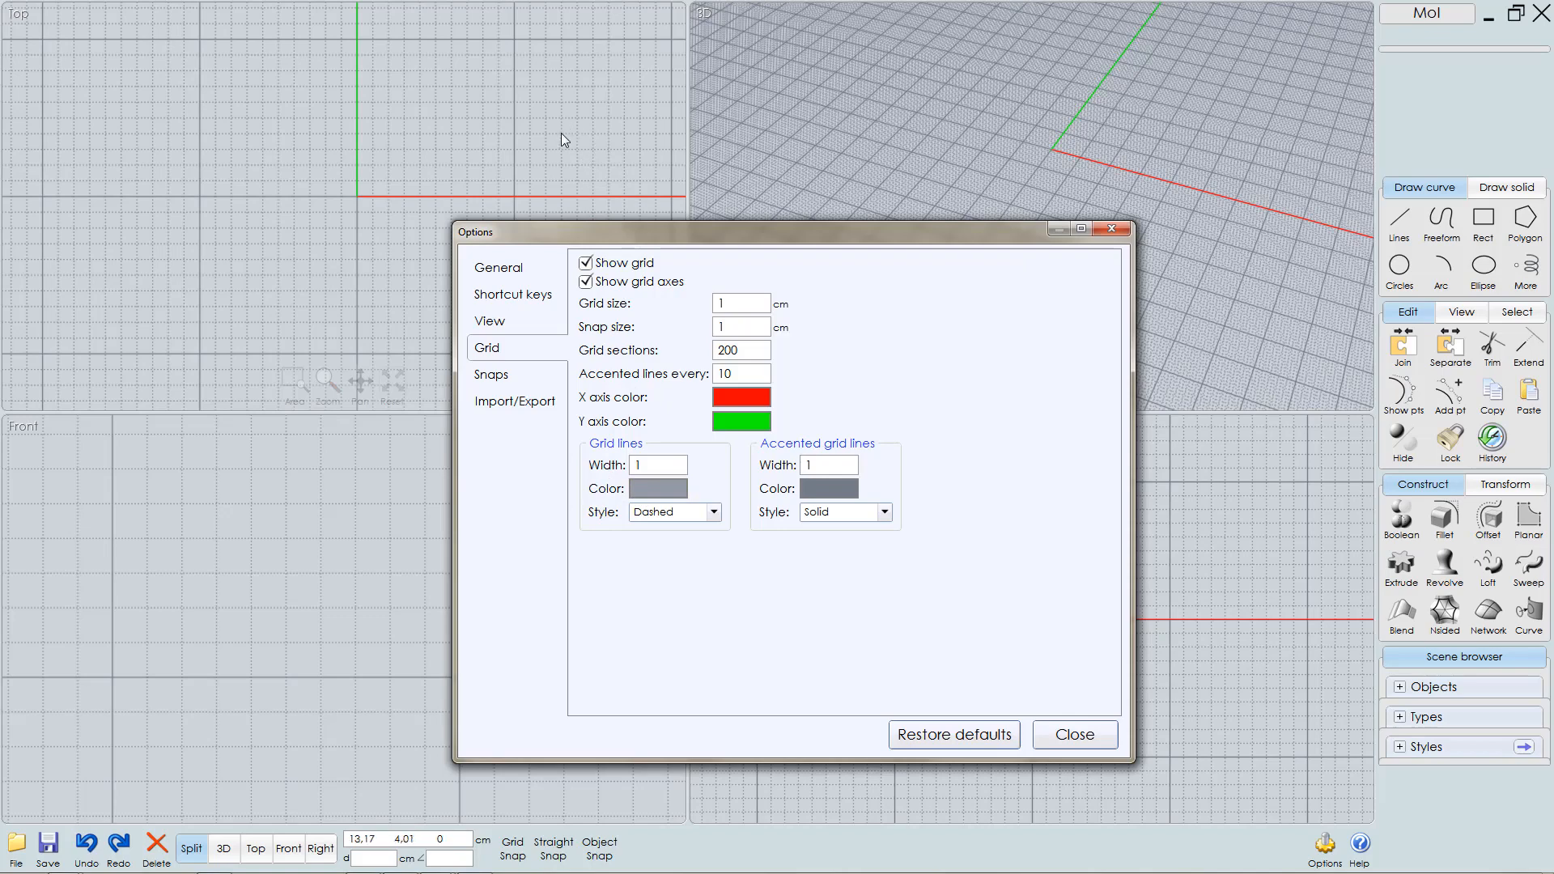
- Check the color values set for the regular grid lines and the accented grid lines
{"action": "left_click", "coordinate": [657, 489]}
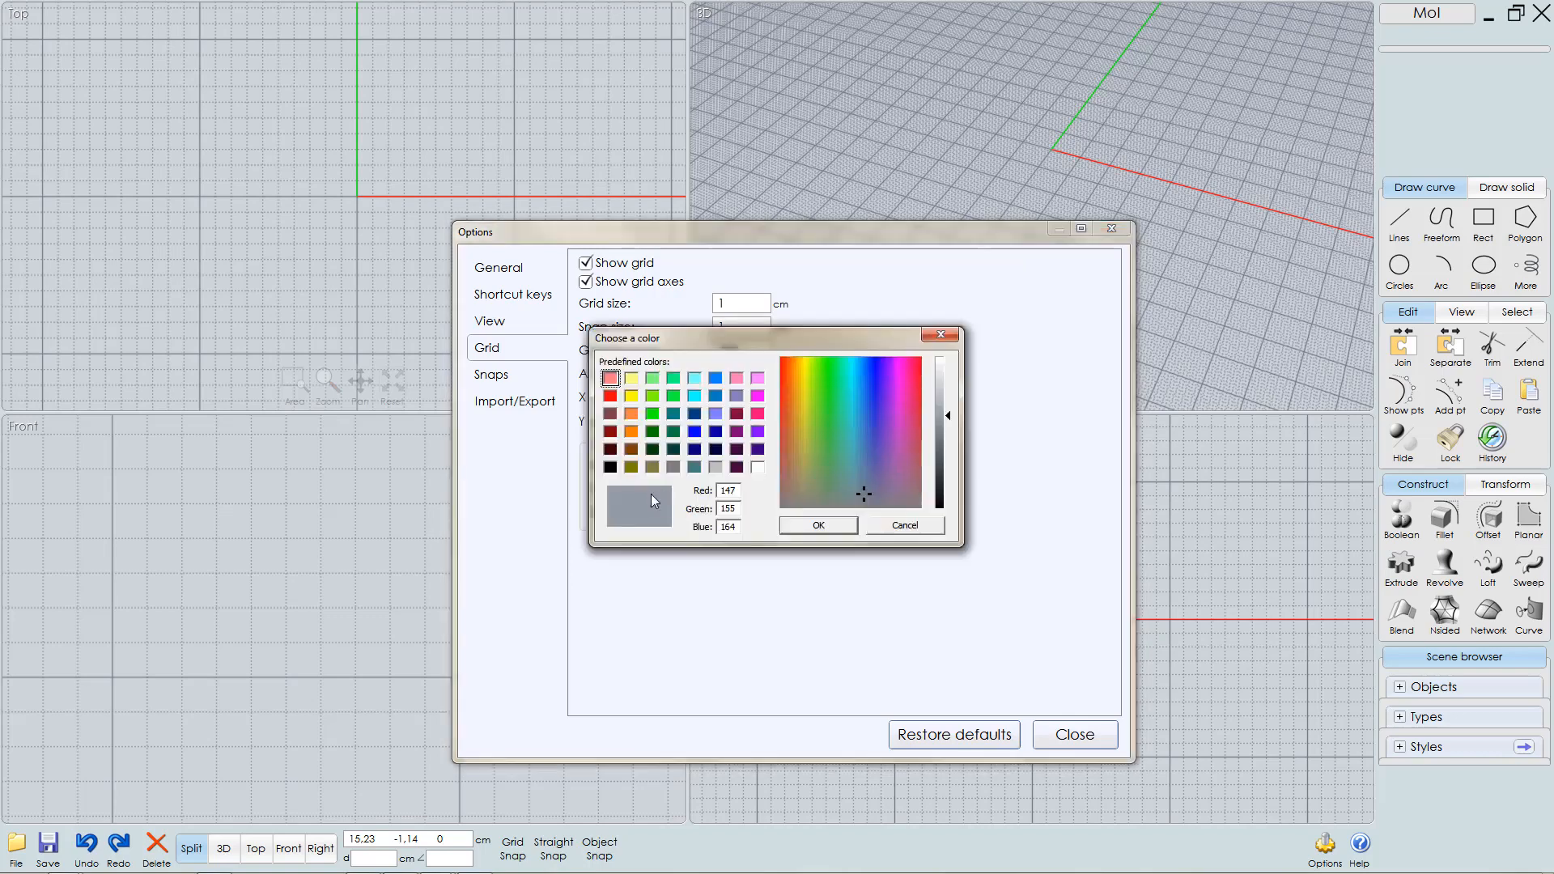
{"action": "left_click_drag", "start_coordinate": [730, 341], "coordinate": [853, 340]}
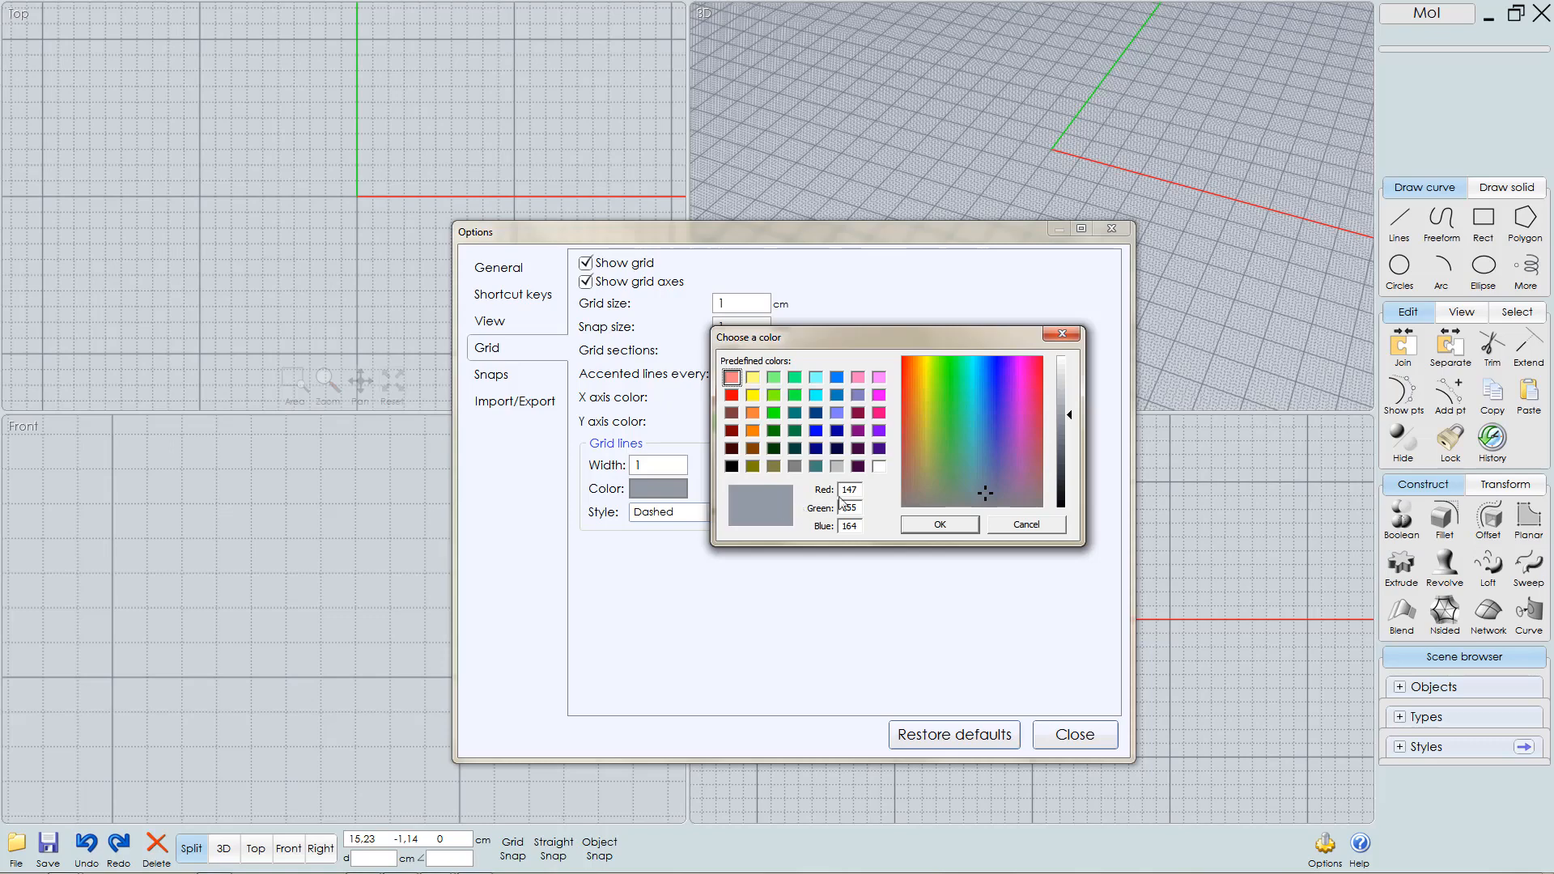
{"action": "left_click", "coordinate": [942, 524]}
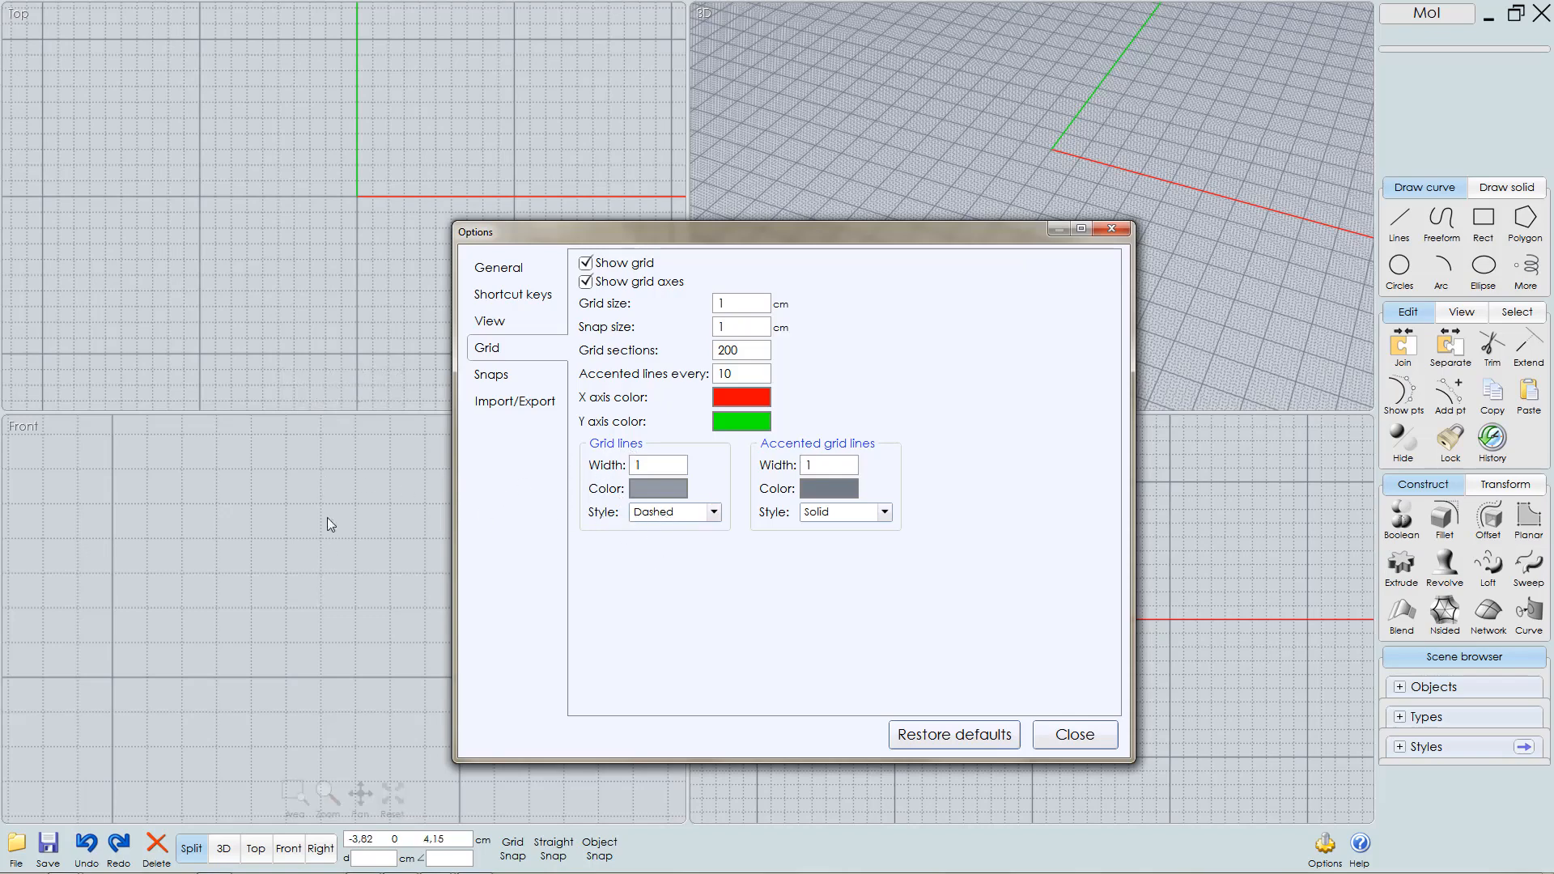
{"action": "left_click", "coordinate": [823, 488]}
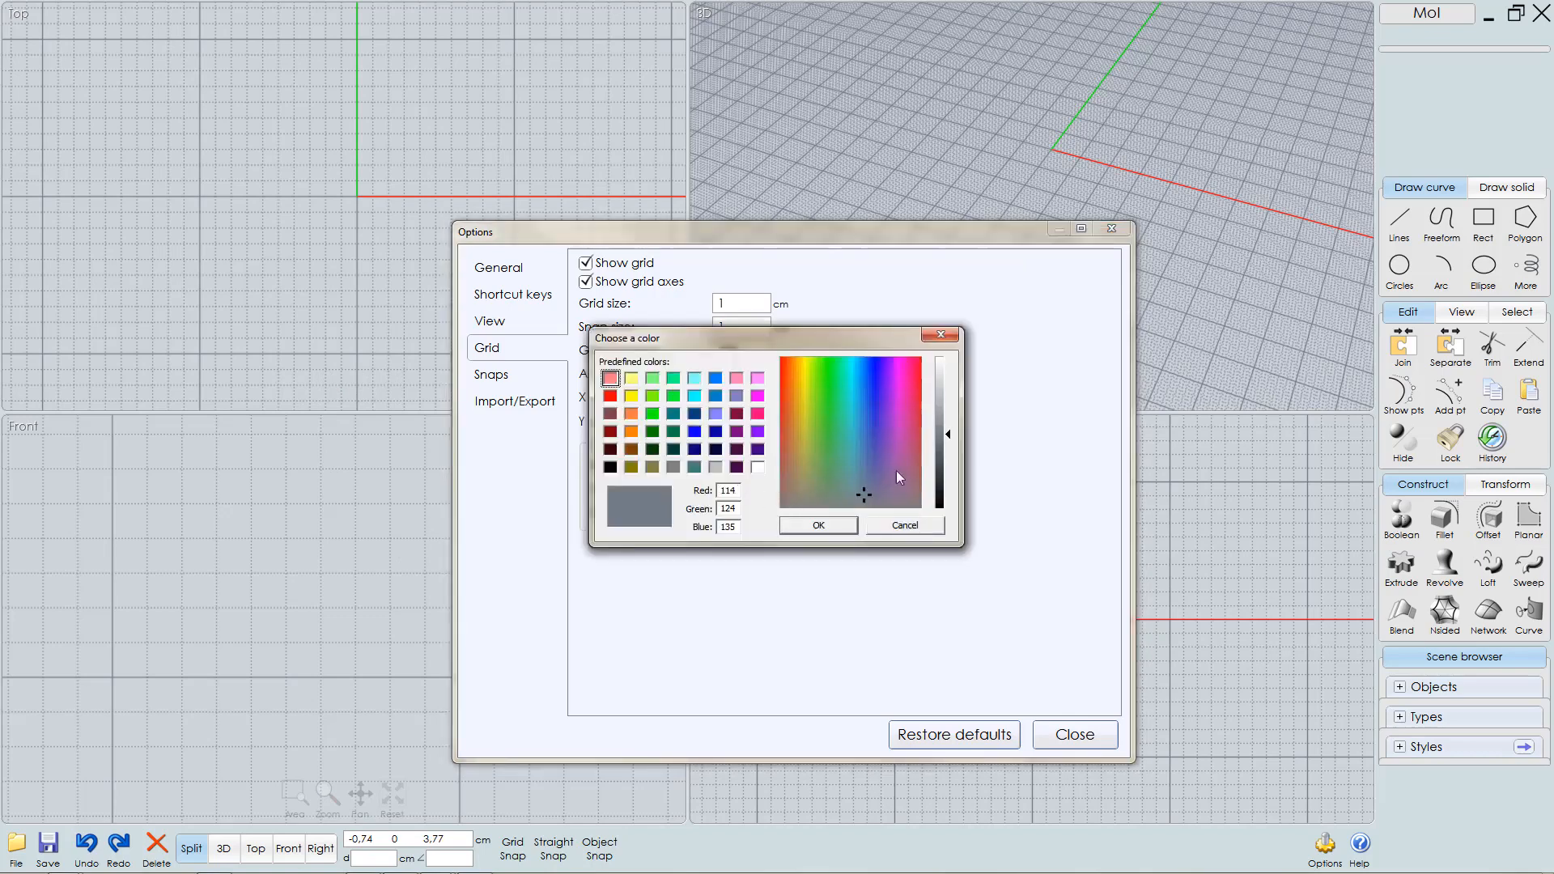
{"action": "left_click", "coordinate": [819, 525]}
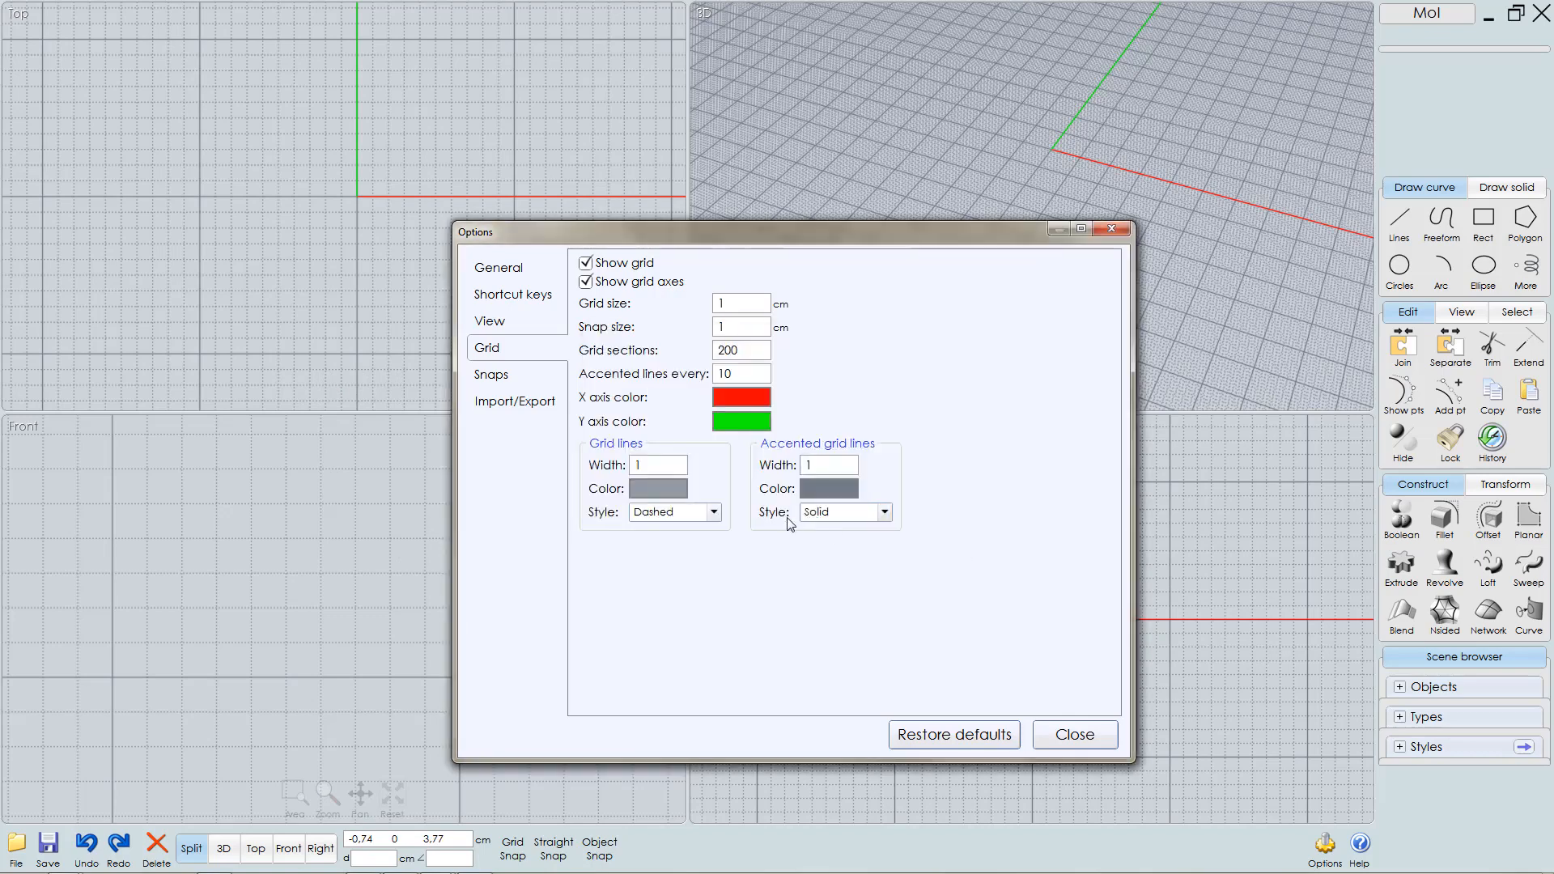
- Review the object snap and straight snap options, including the snap angle, and close the program options
{"action": "left_click", "coordinate": [503, 380]}
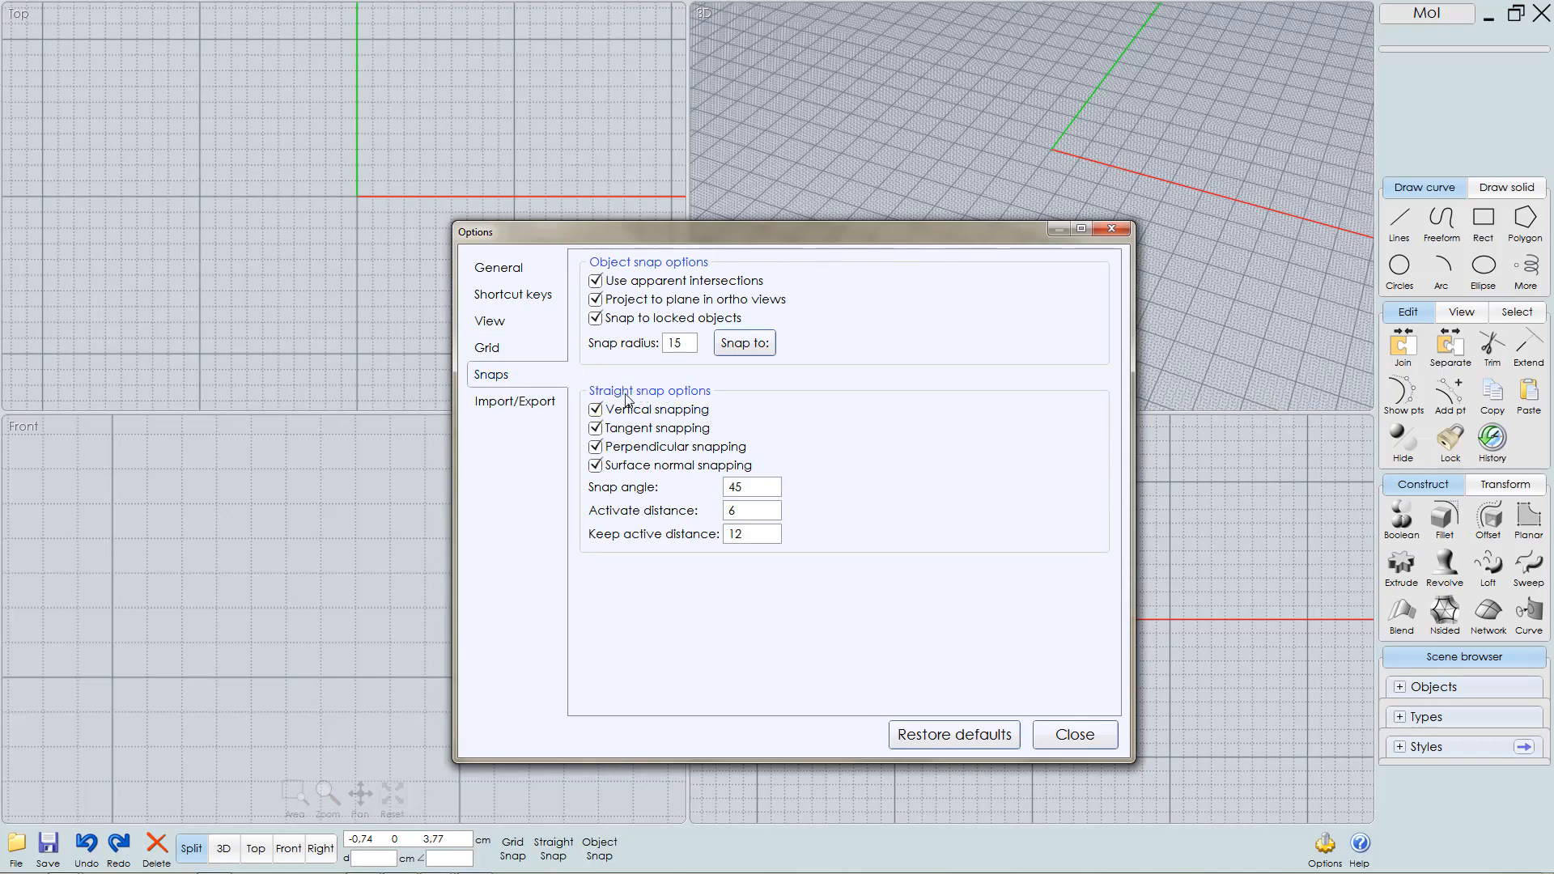
{"action": "left_click", "coordinate": [741, 488]}
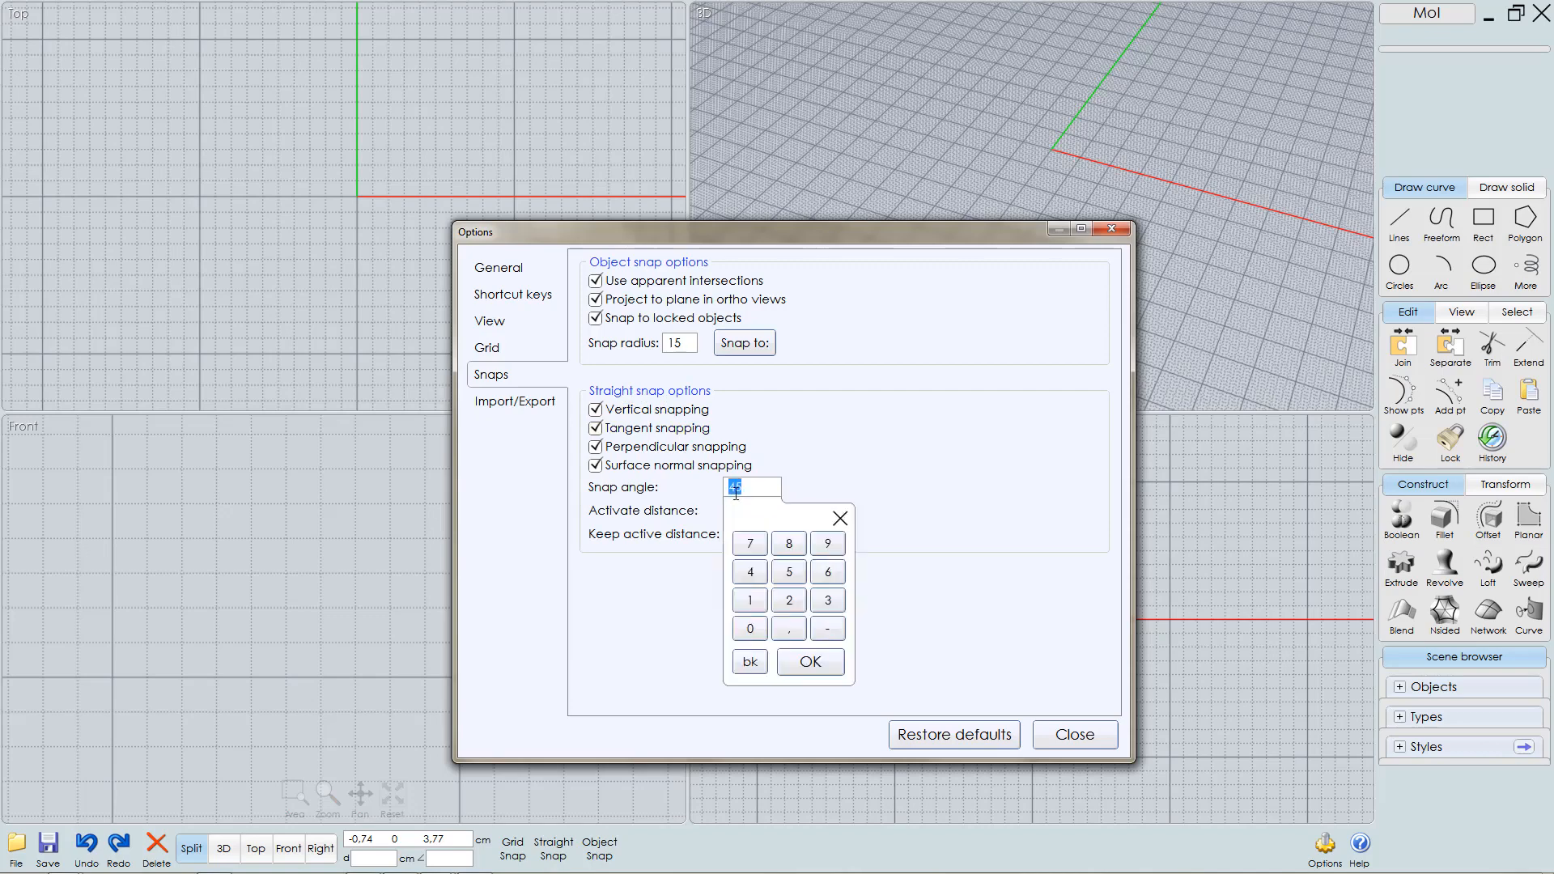
{"action": "left_click", "coordinate": [863, 439]}
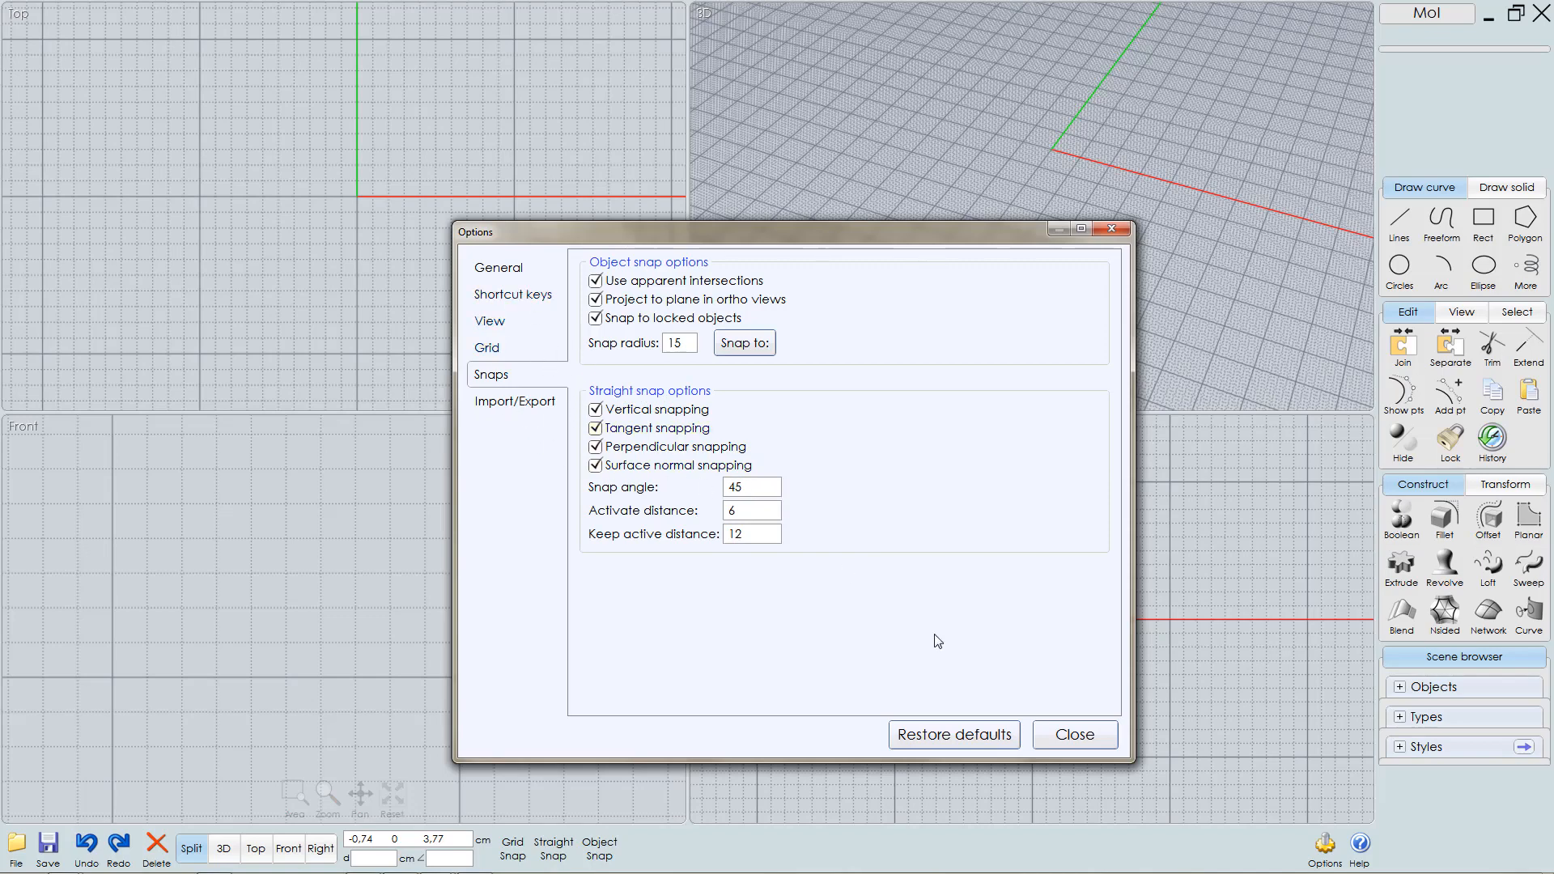
{"action": "left_click", "coordinate": [1075, 734]}
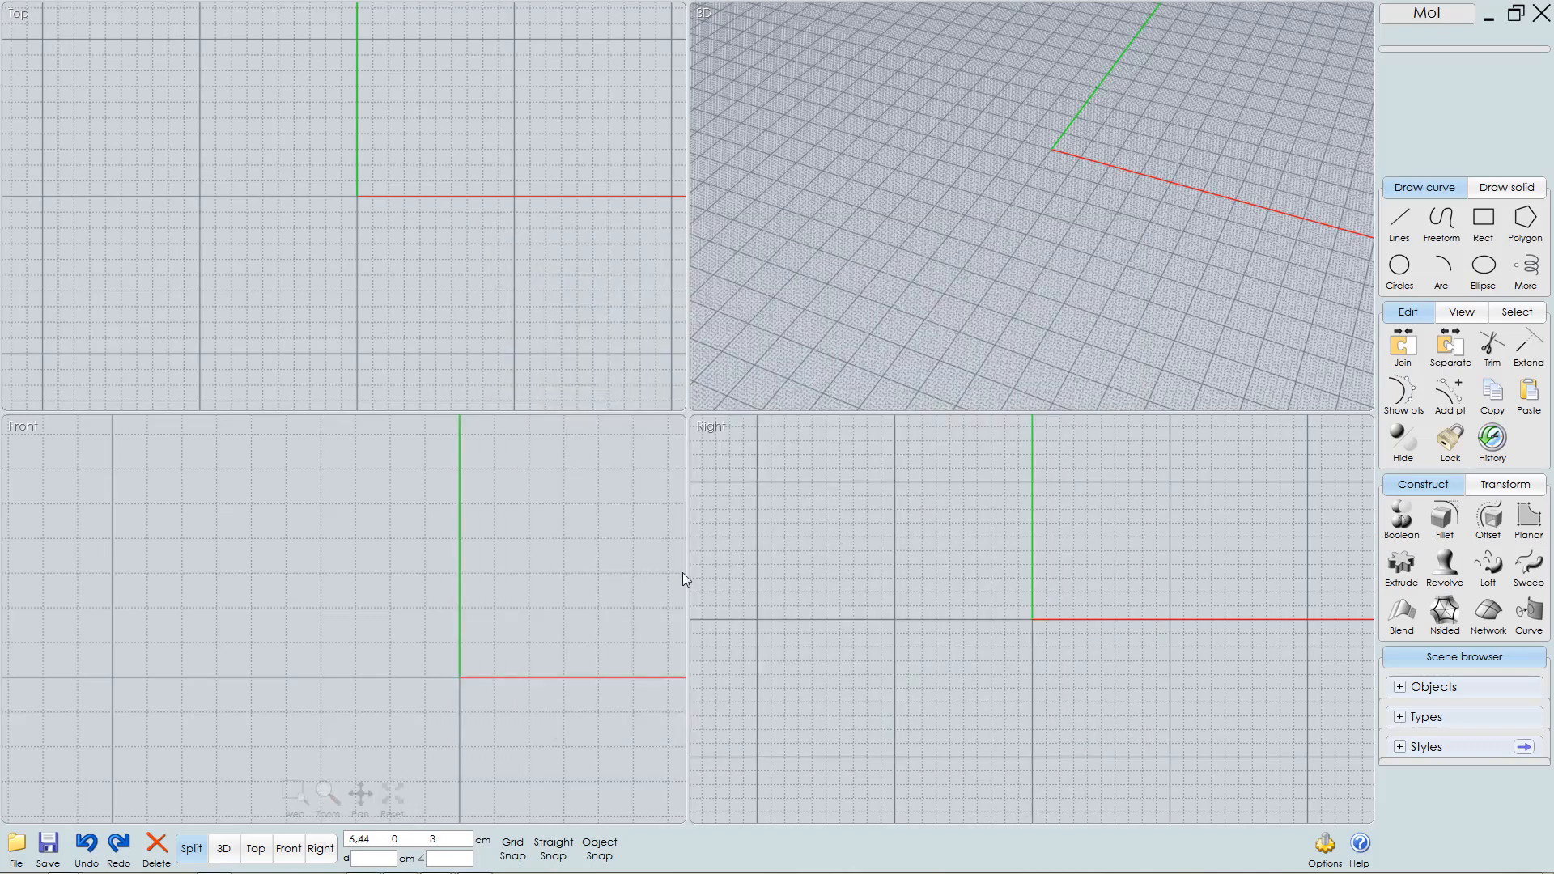
- Look at the recent files and file commands, and view the save dialog without saving the scene
{"action": "left_click", "coordinate": [17, 844]}
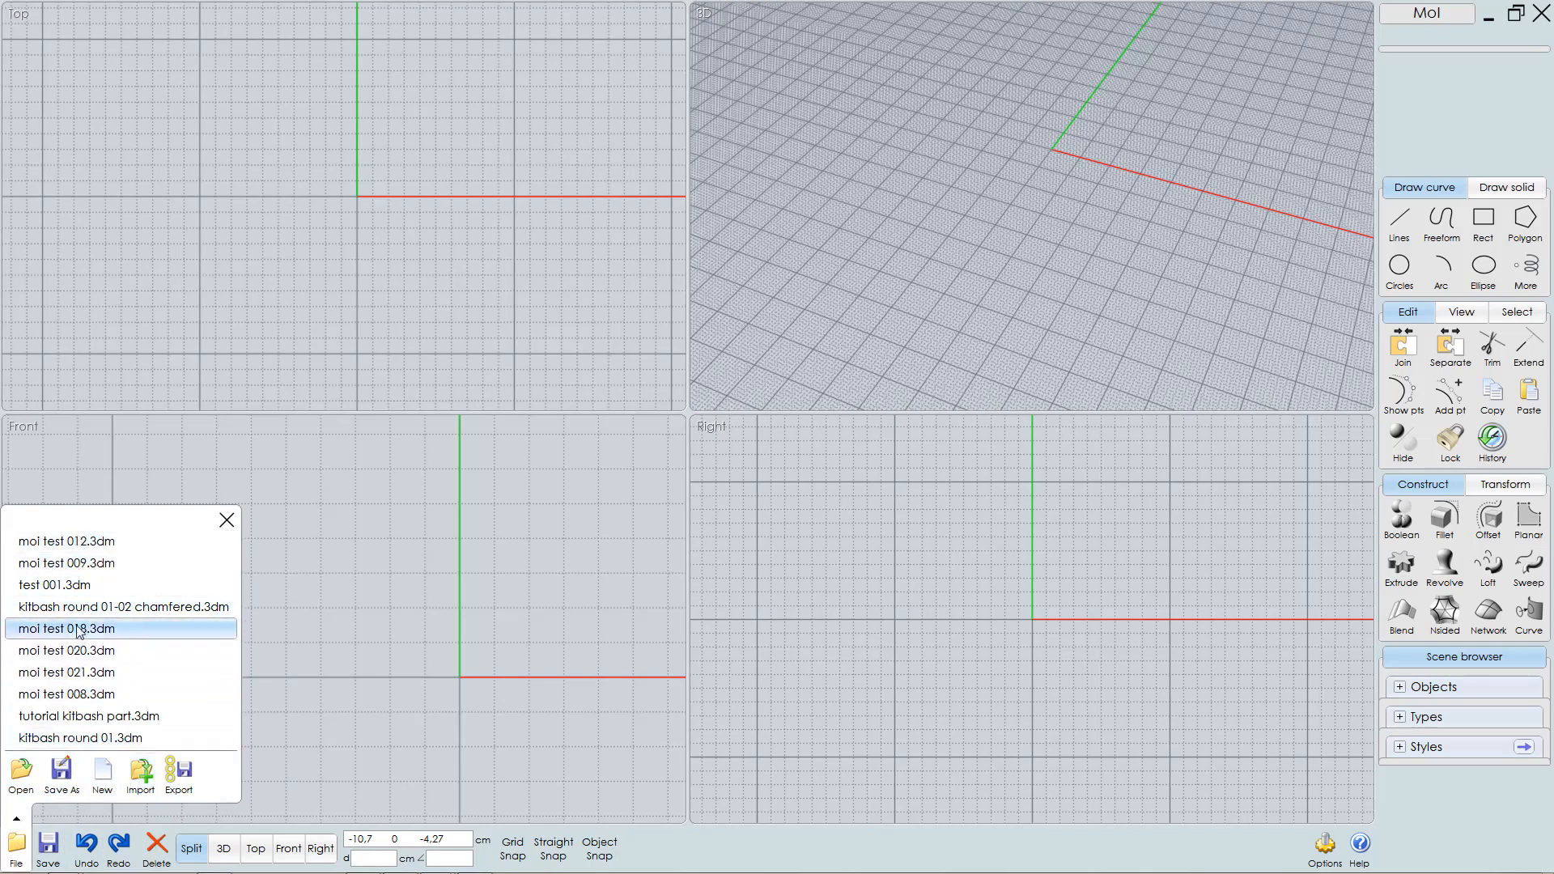
{"action": "left_click", "coordinate": [24, 852]}
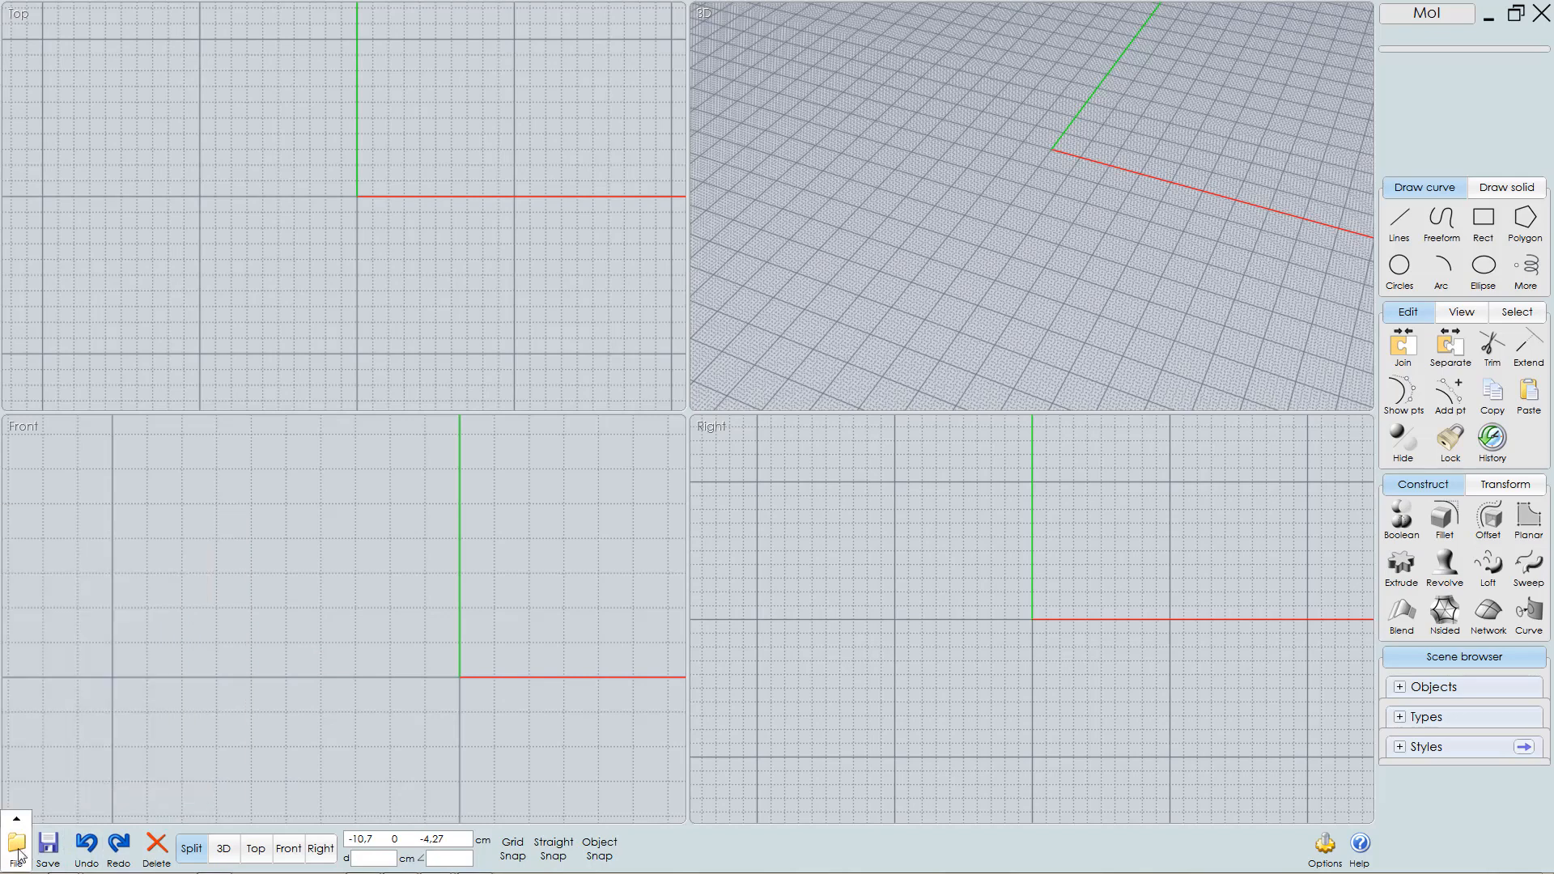
{"action": "left_click", "coordinate": [48, 850]}
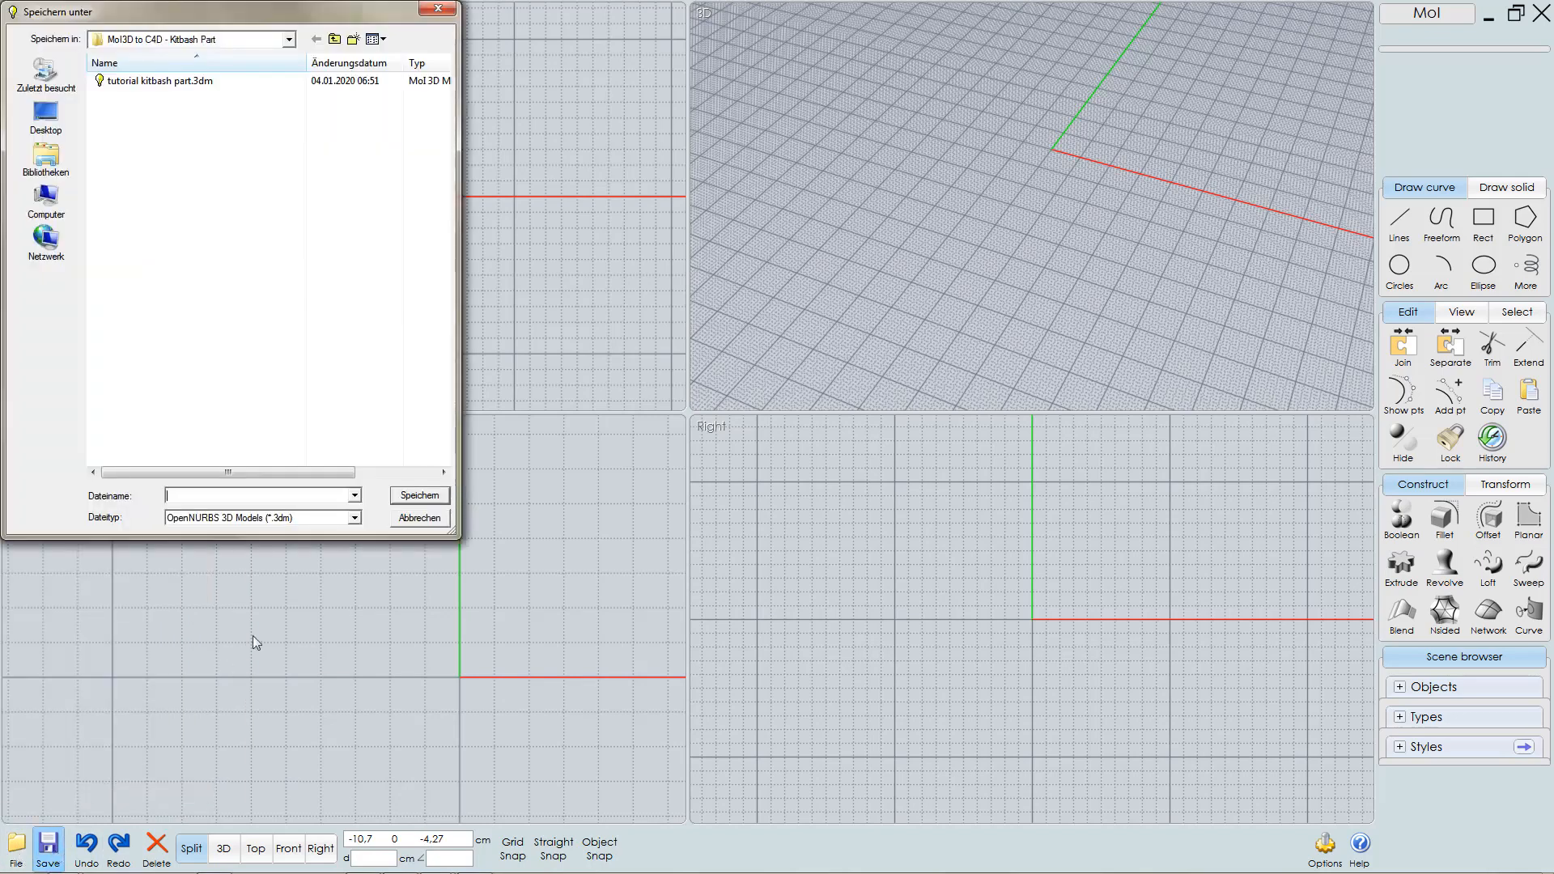
{"action": "left_click", "coordinate": [420, 518]}
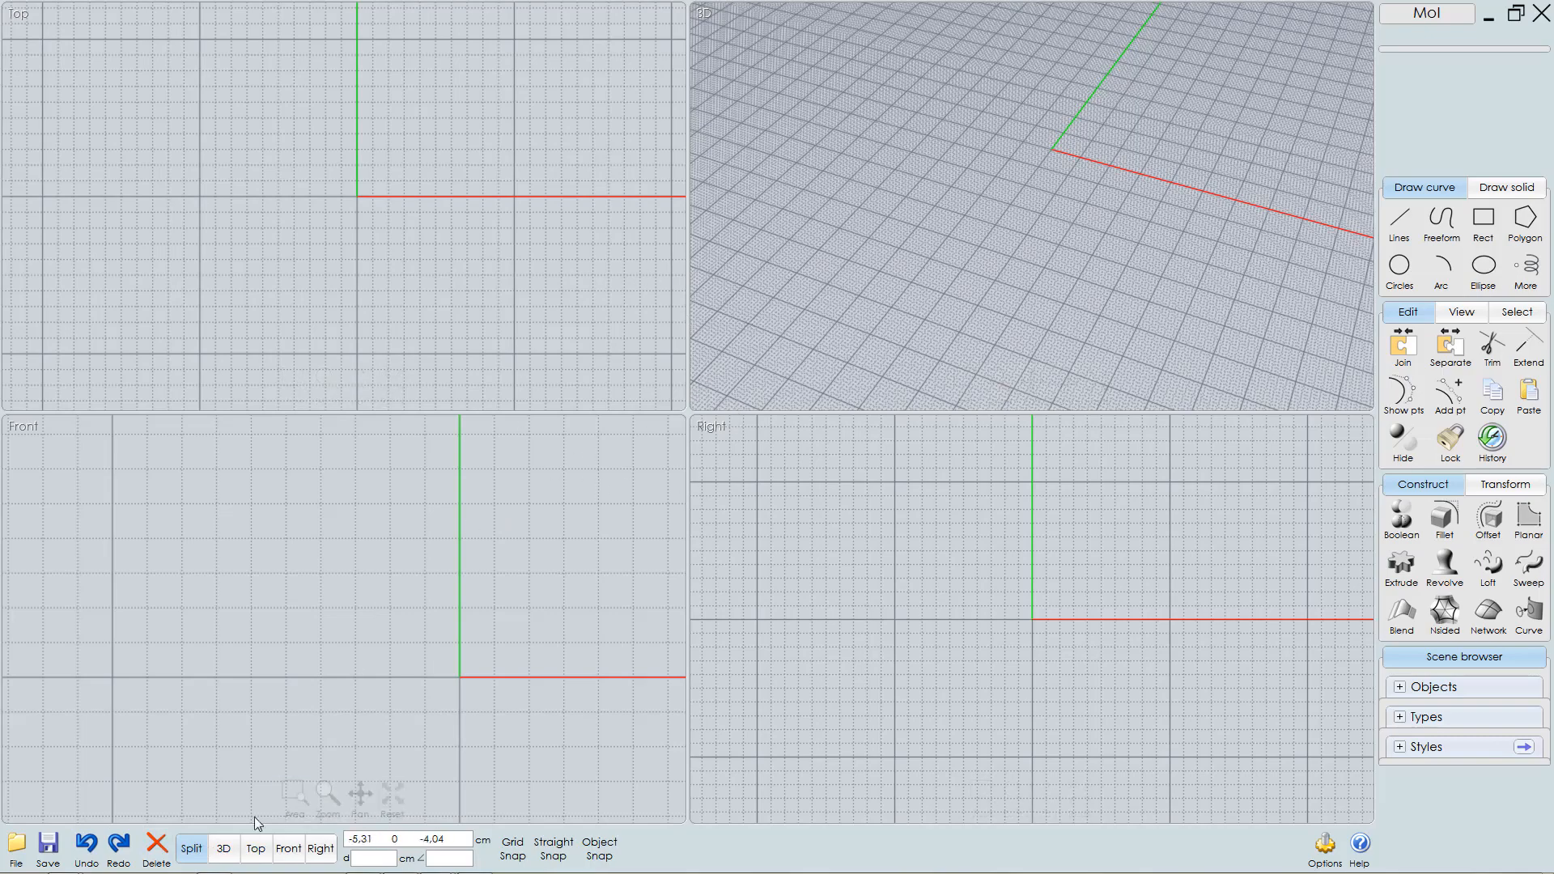
- Look through the full-size 3D, Top, Bottom, Front and Left views, ending on the Right view
{"action": "left_click", "coordinate": [224, 849]}
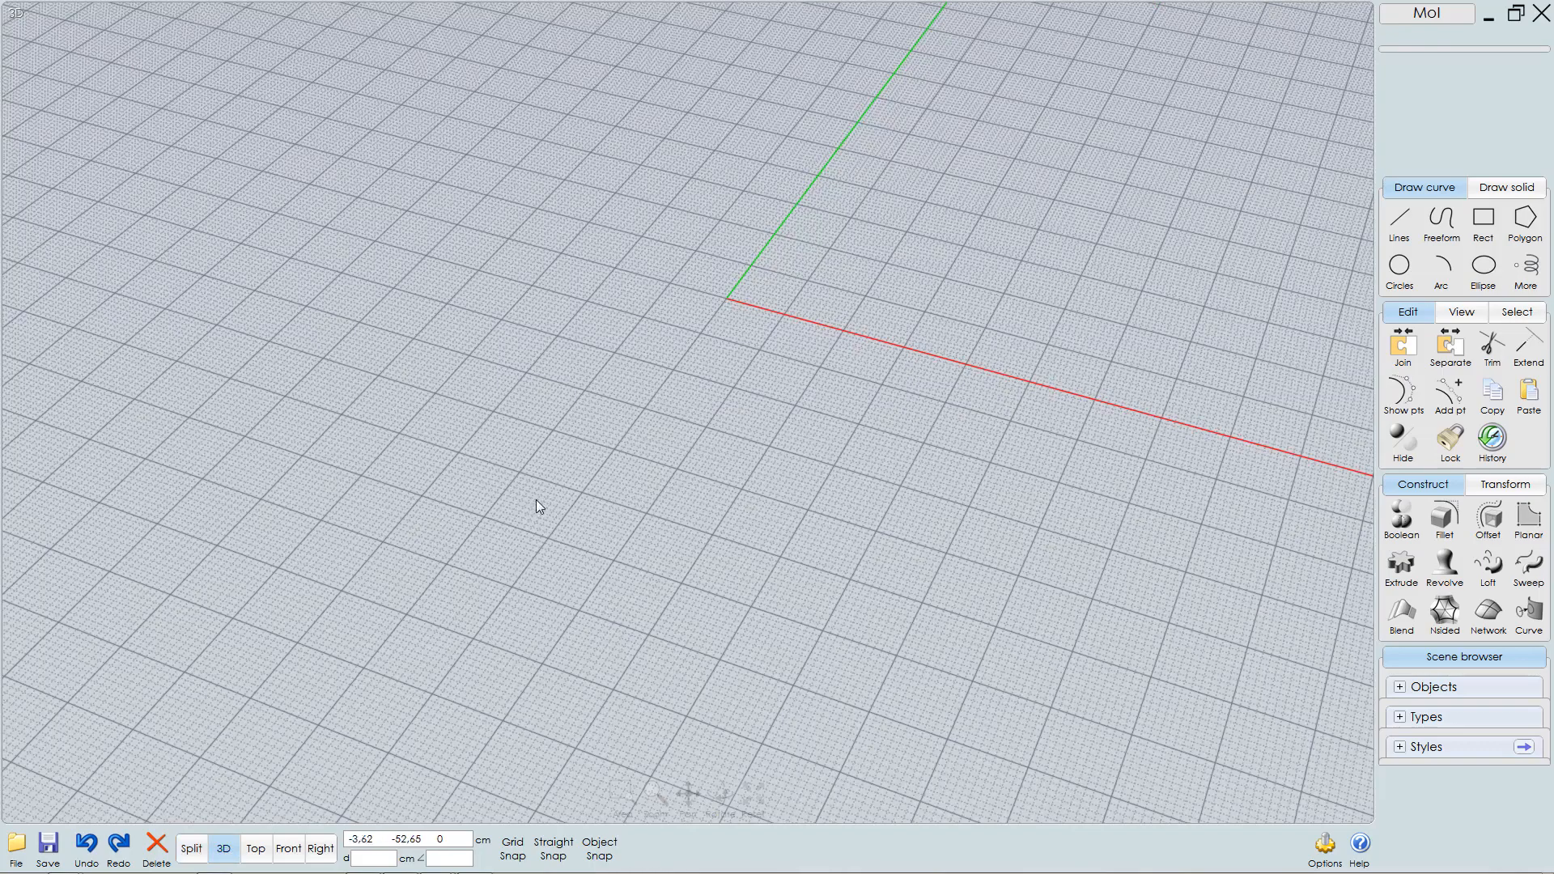
{"action": "left_click", "coordinate": [256, 849]}
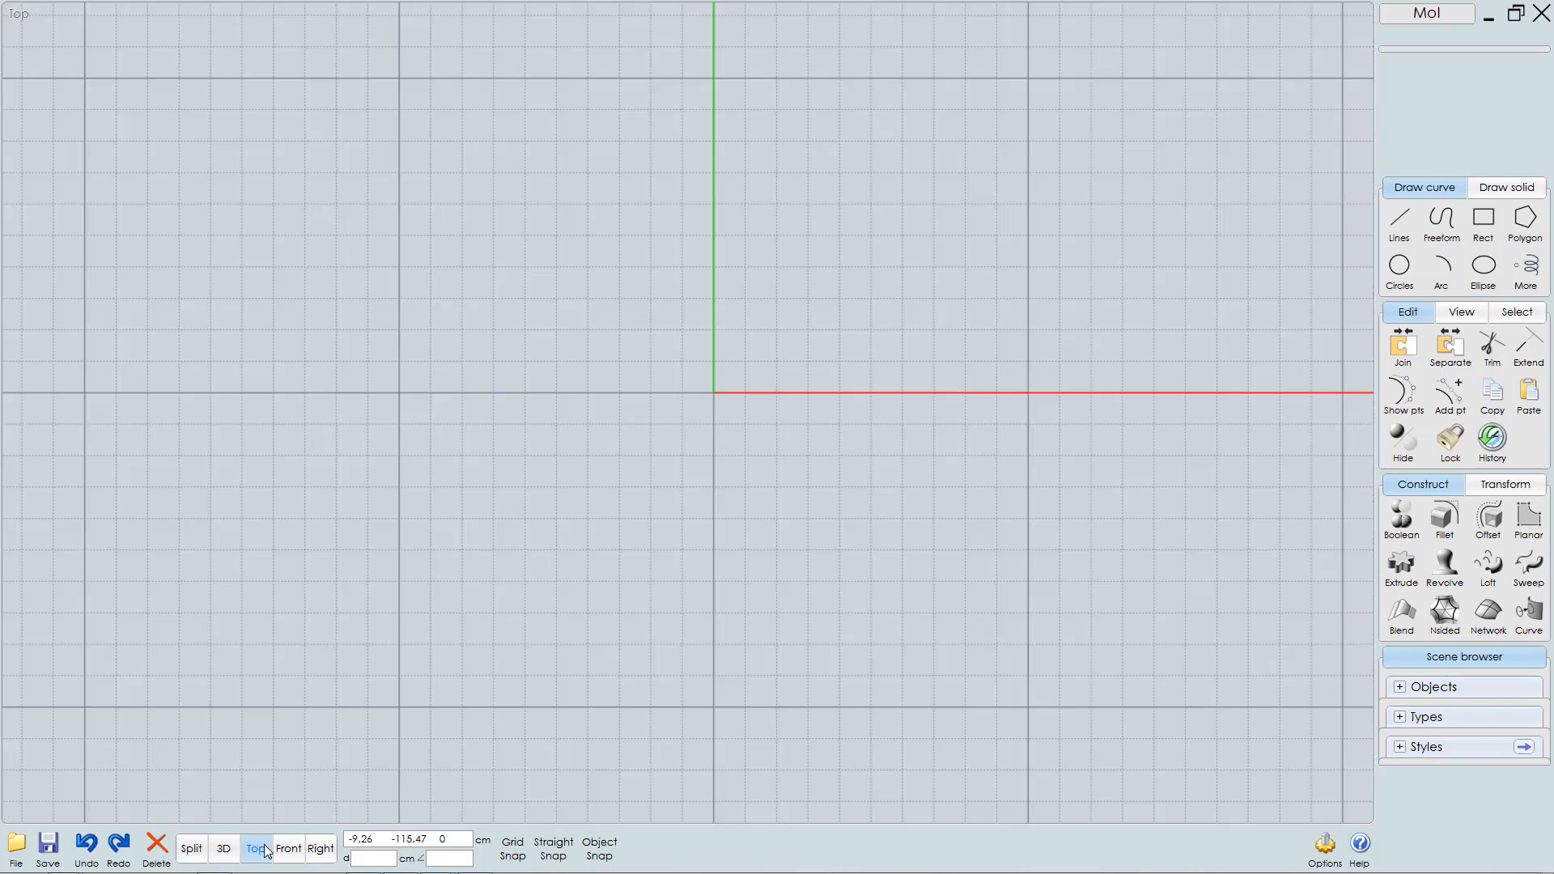
{"action": "left_click", "coordinate": [255, 853]}
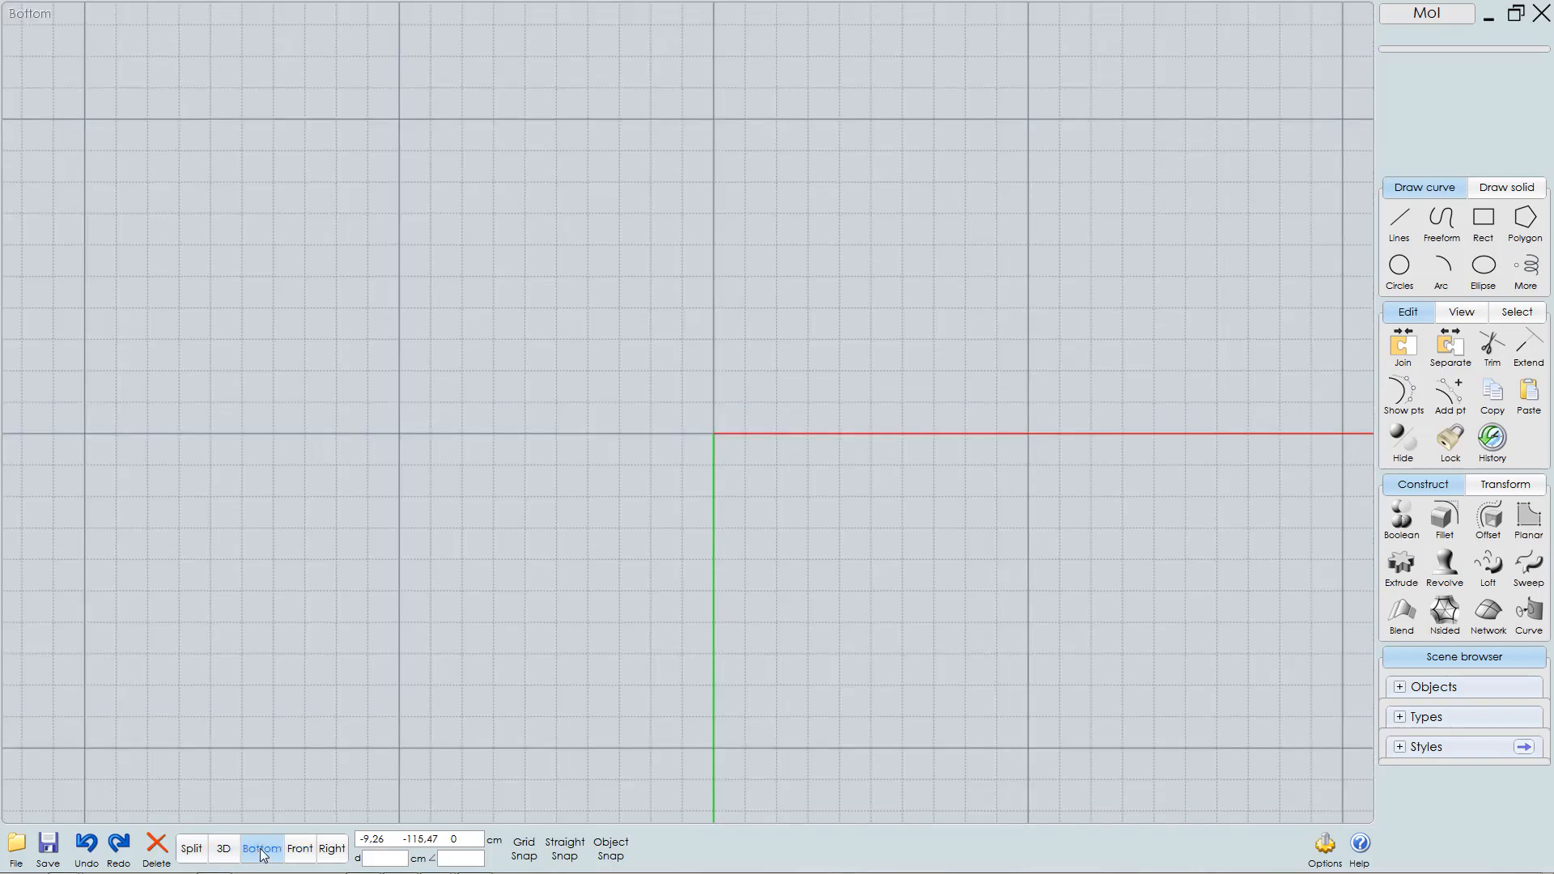
{"action": "left_click", "coordinate": [261, 851]}
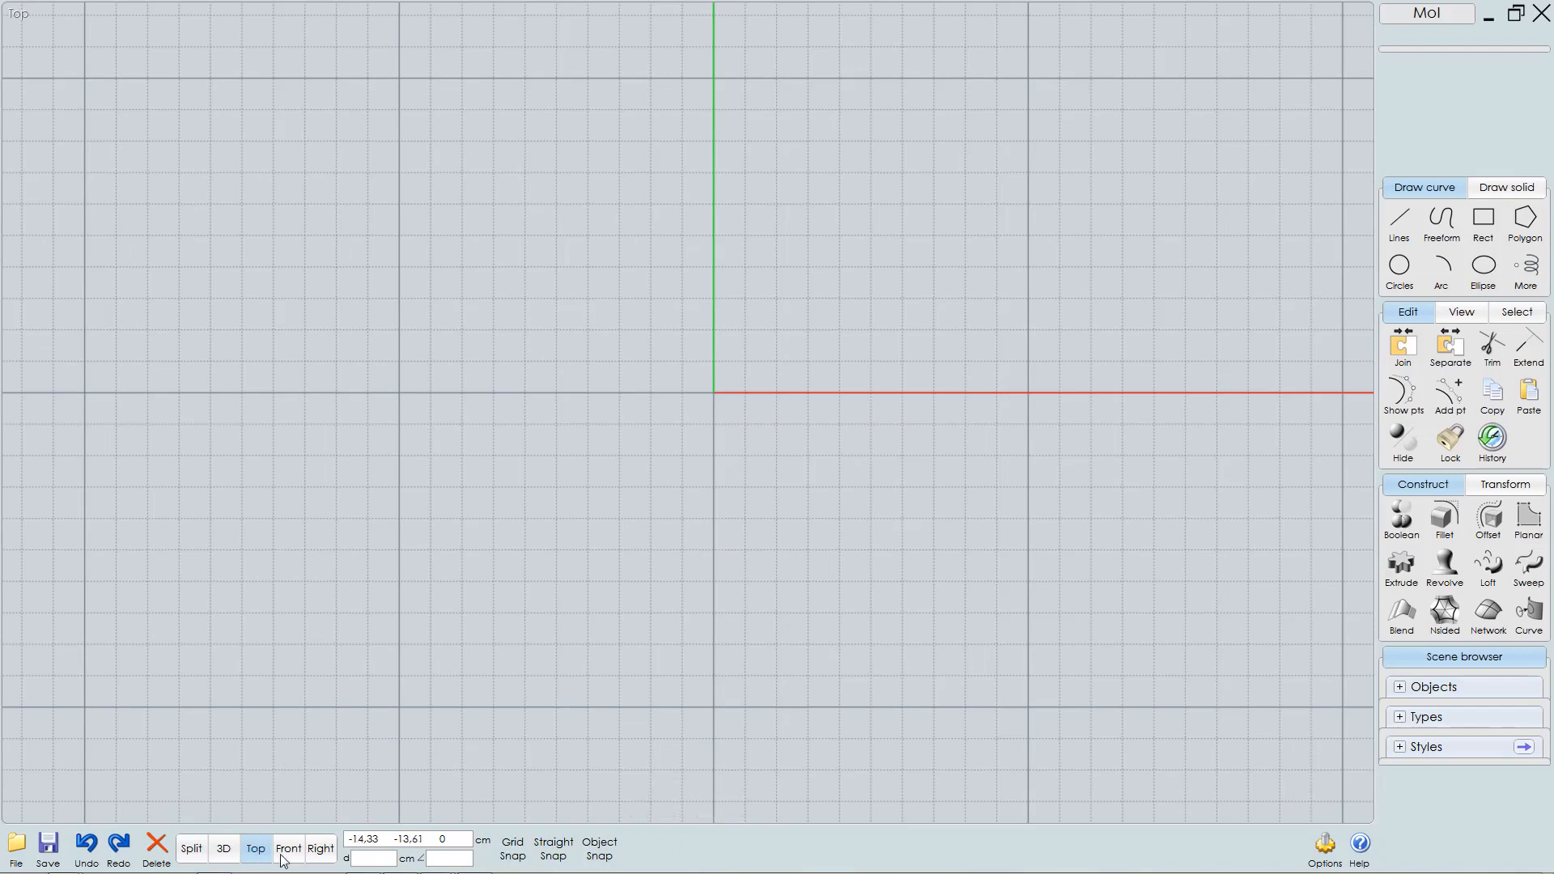
{"action": "left_click", "coordinate": [292, 852]}
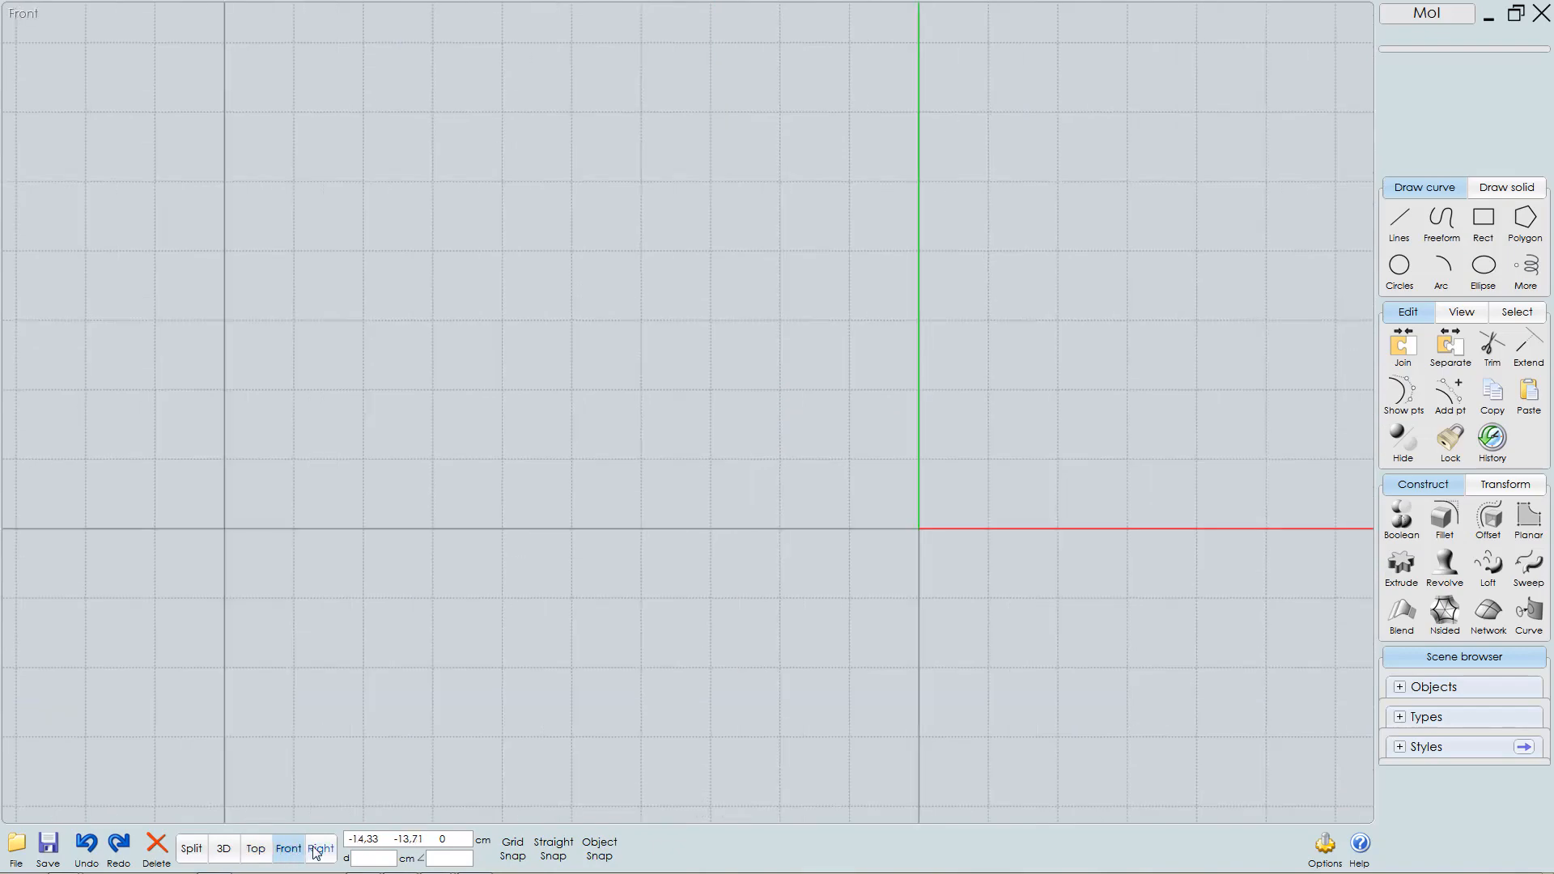
{"action": "left_click", "coordinate": [320, 849]}
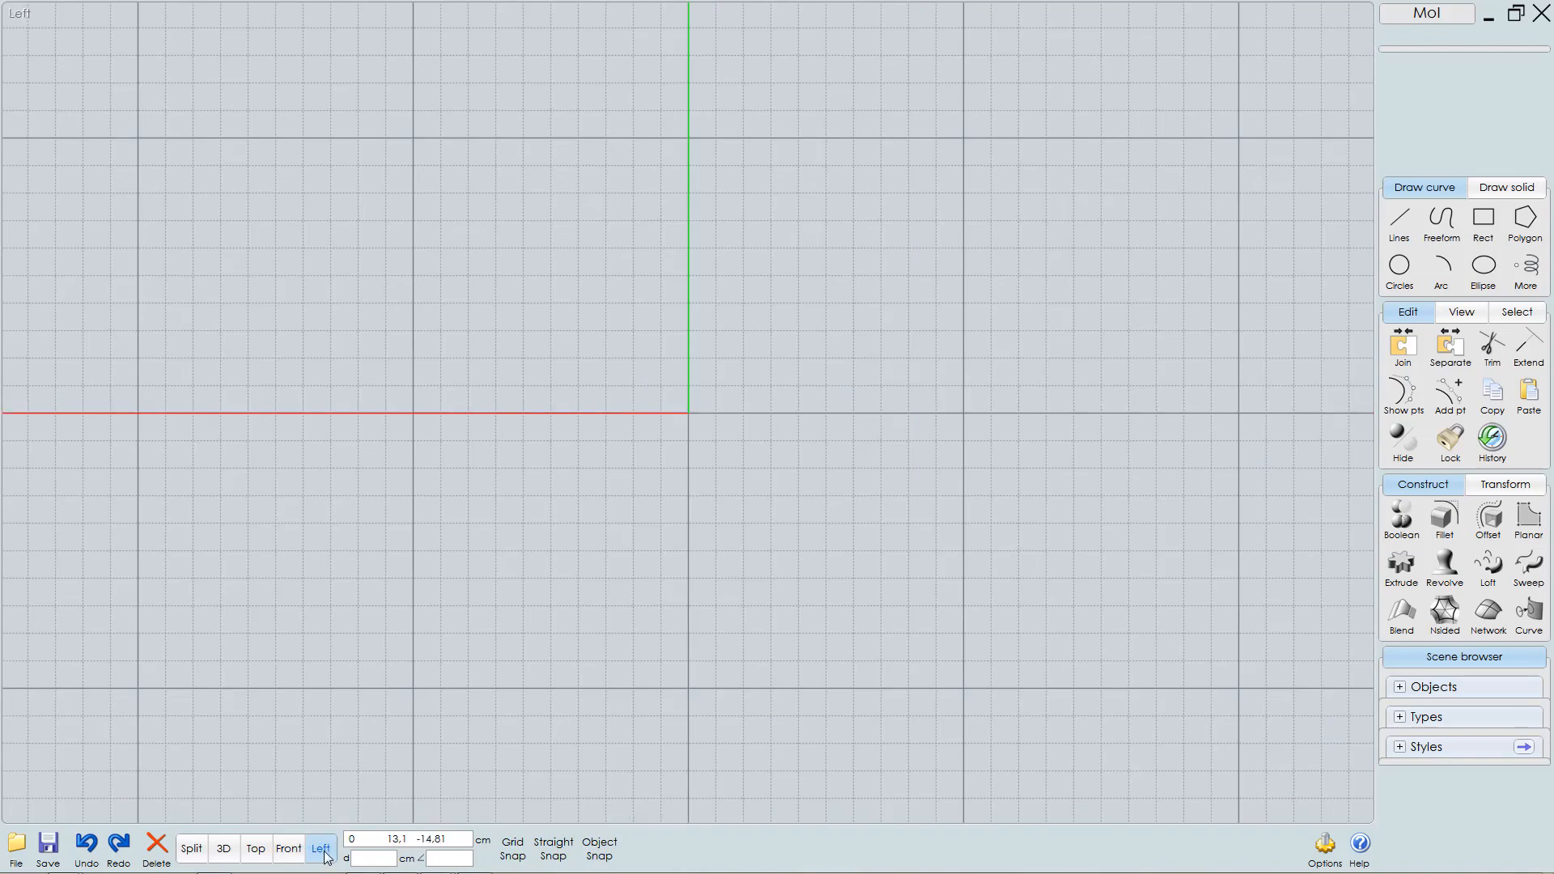
{"action": "left_click", "coordinate": [322, 849]}
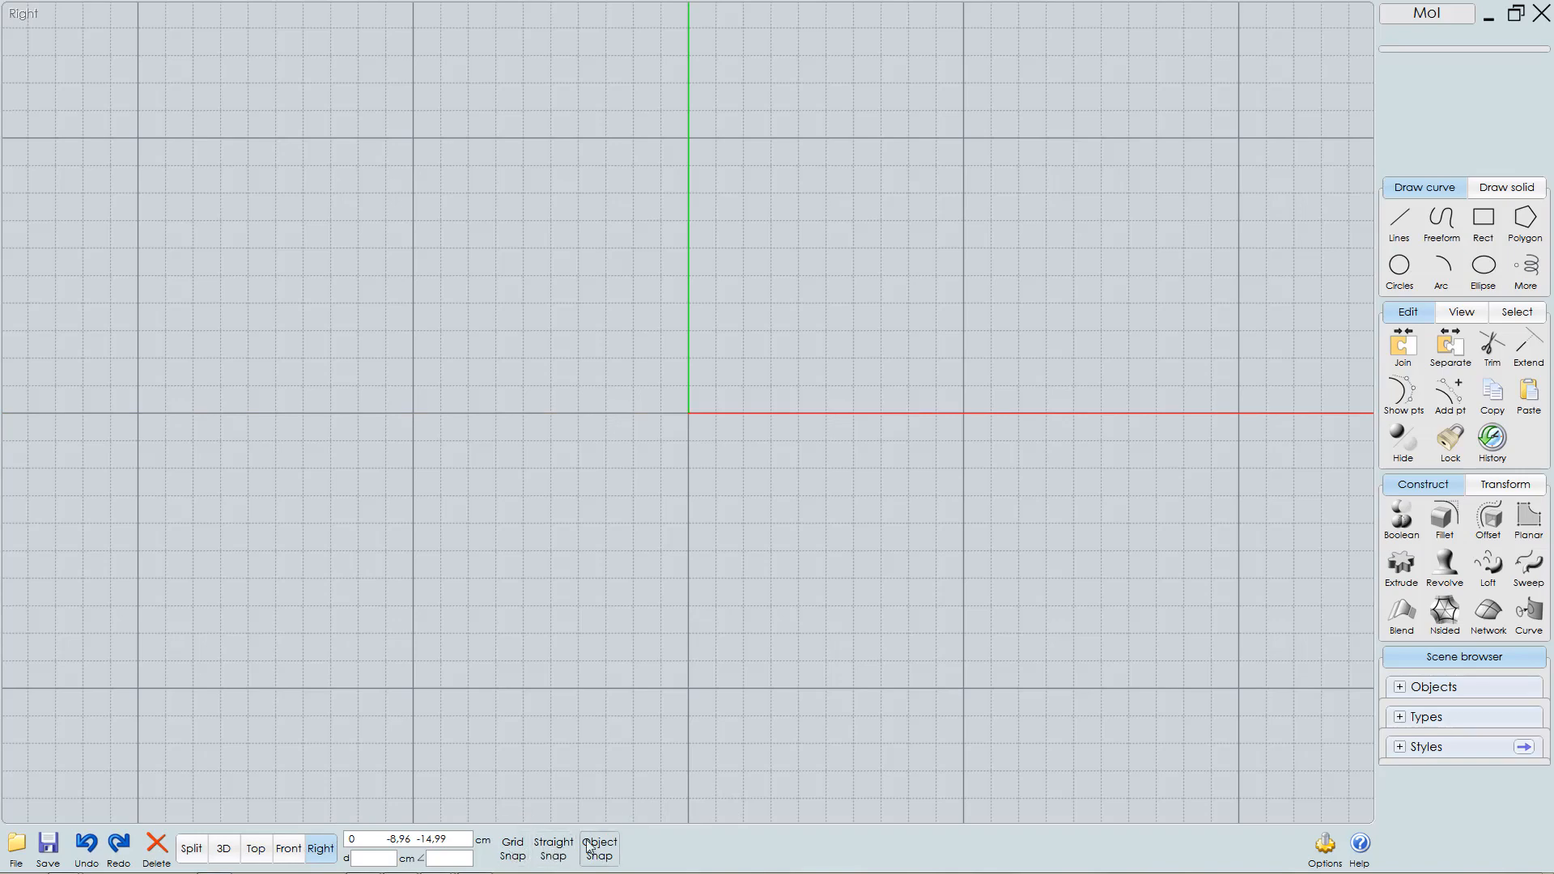
- Try turning on Grid Snap and Straight Snap, and turn both off again
{"action": "left_click", "coordinate": [507, 852]}
{"action": "left_click", "coordinate": [556, 852]}
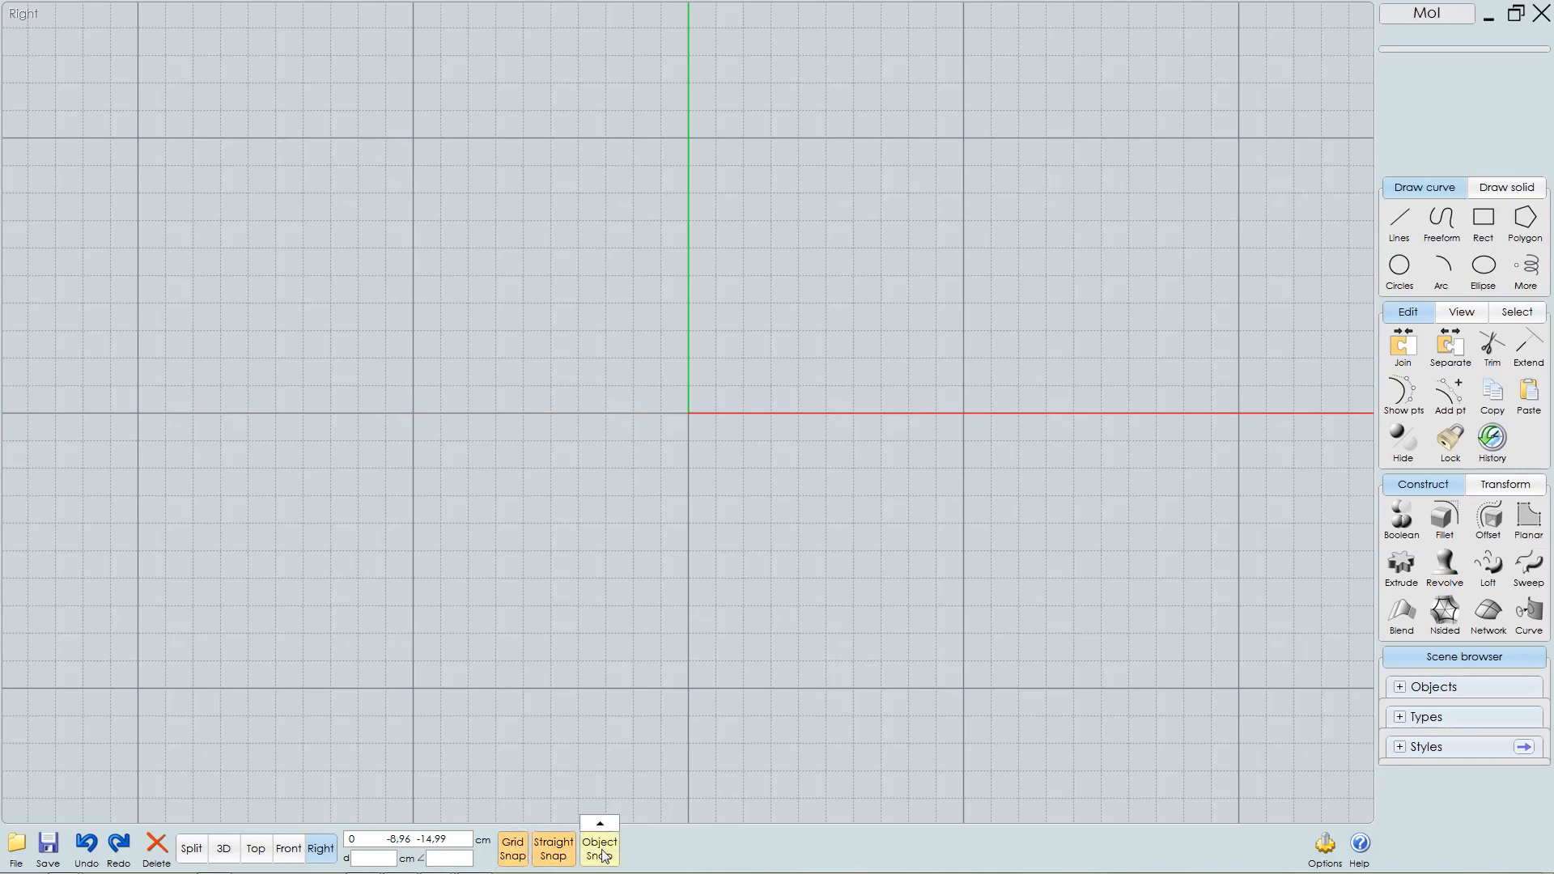
{"action": "left_click", "coordinate": [553, 849]}
{"action": "left_click", "coordinate": [512, 850]}
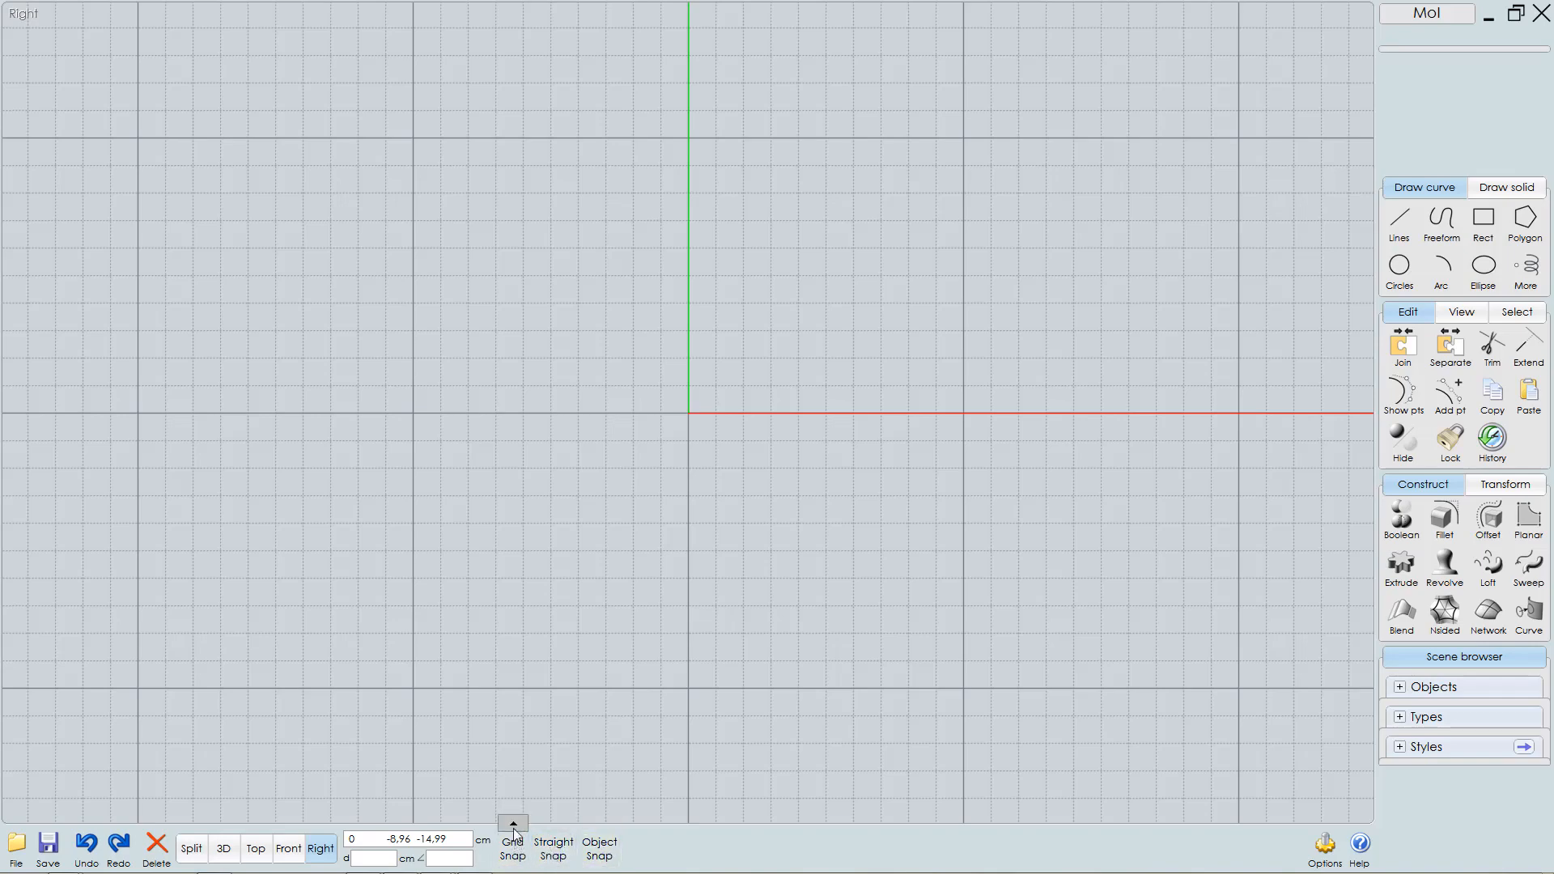
- Try a grid snap size of 0.2 cm, restore it to 1 cm, and close the grid snap options
{"action": "left_click", "coordinate": [514, 829]}
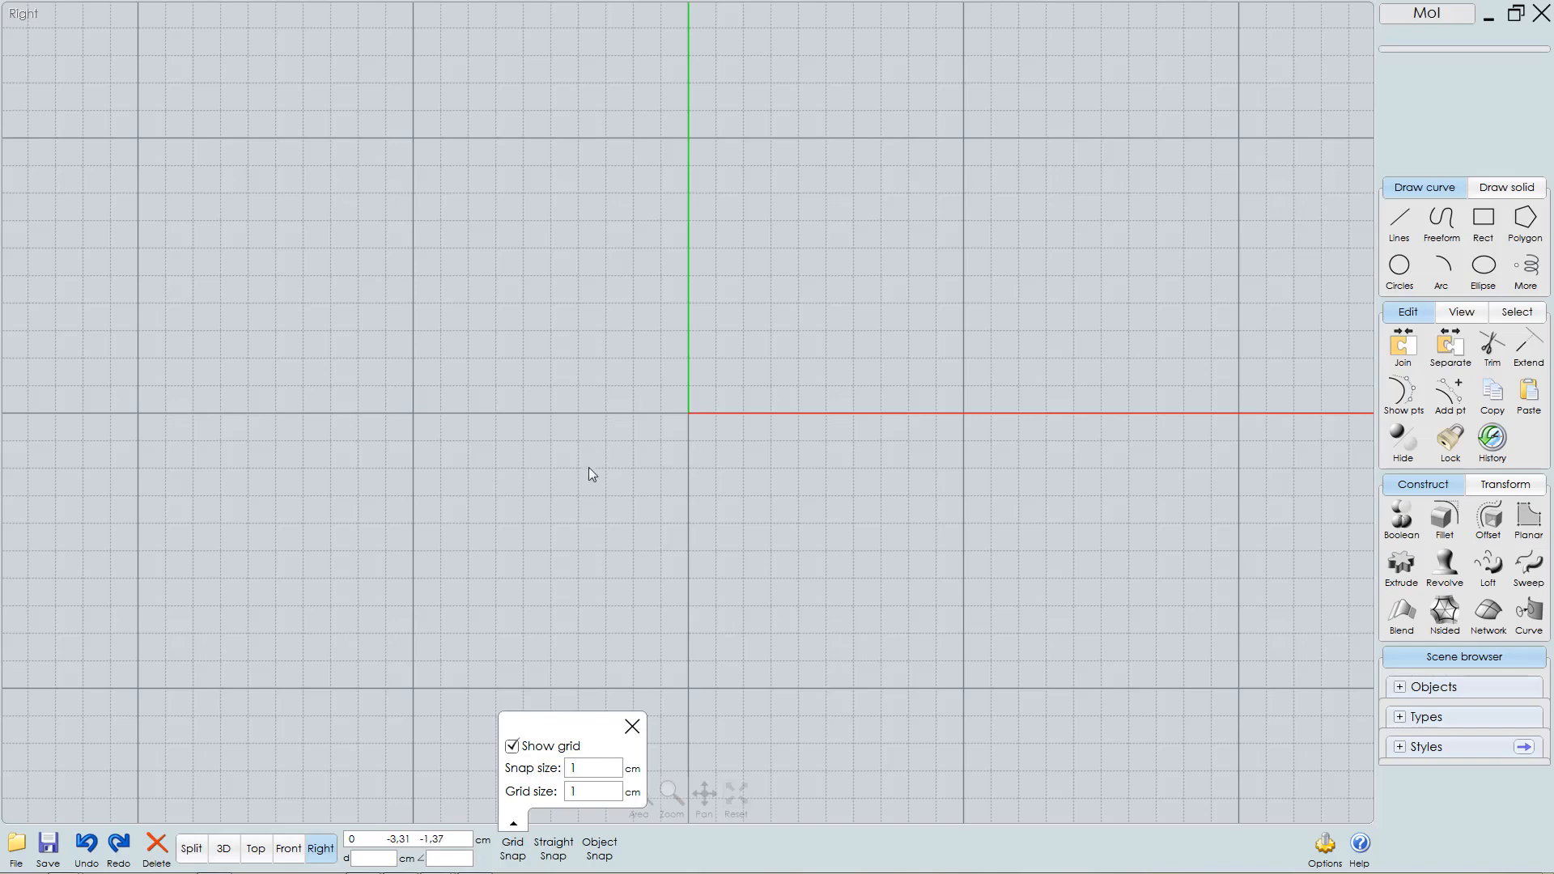
{"action": "left_click", "coordinate": [581, 771]}
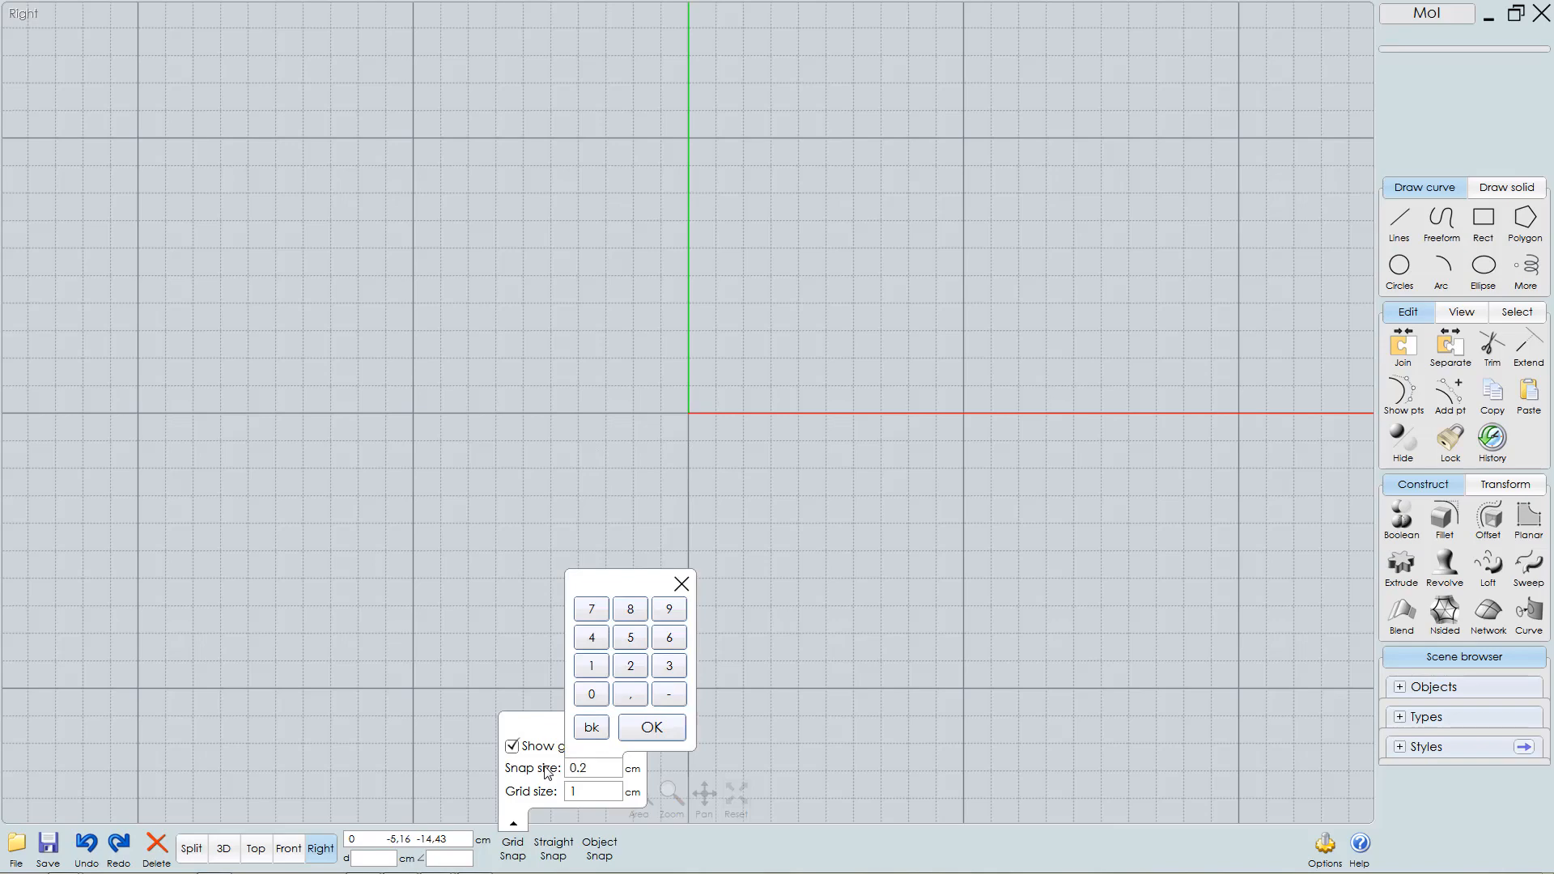
{"action": "key", "text": "Return"}
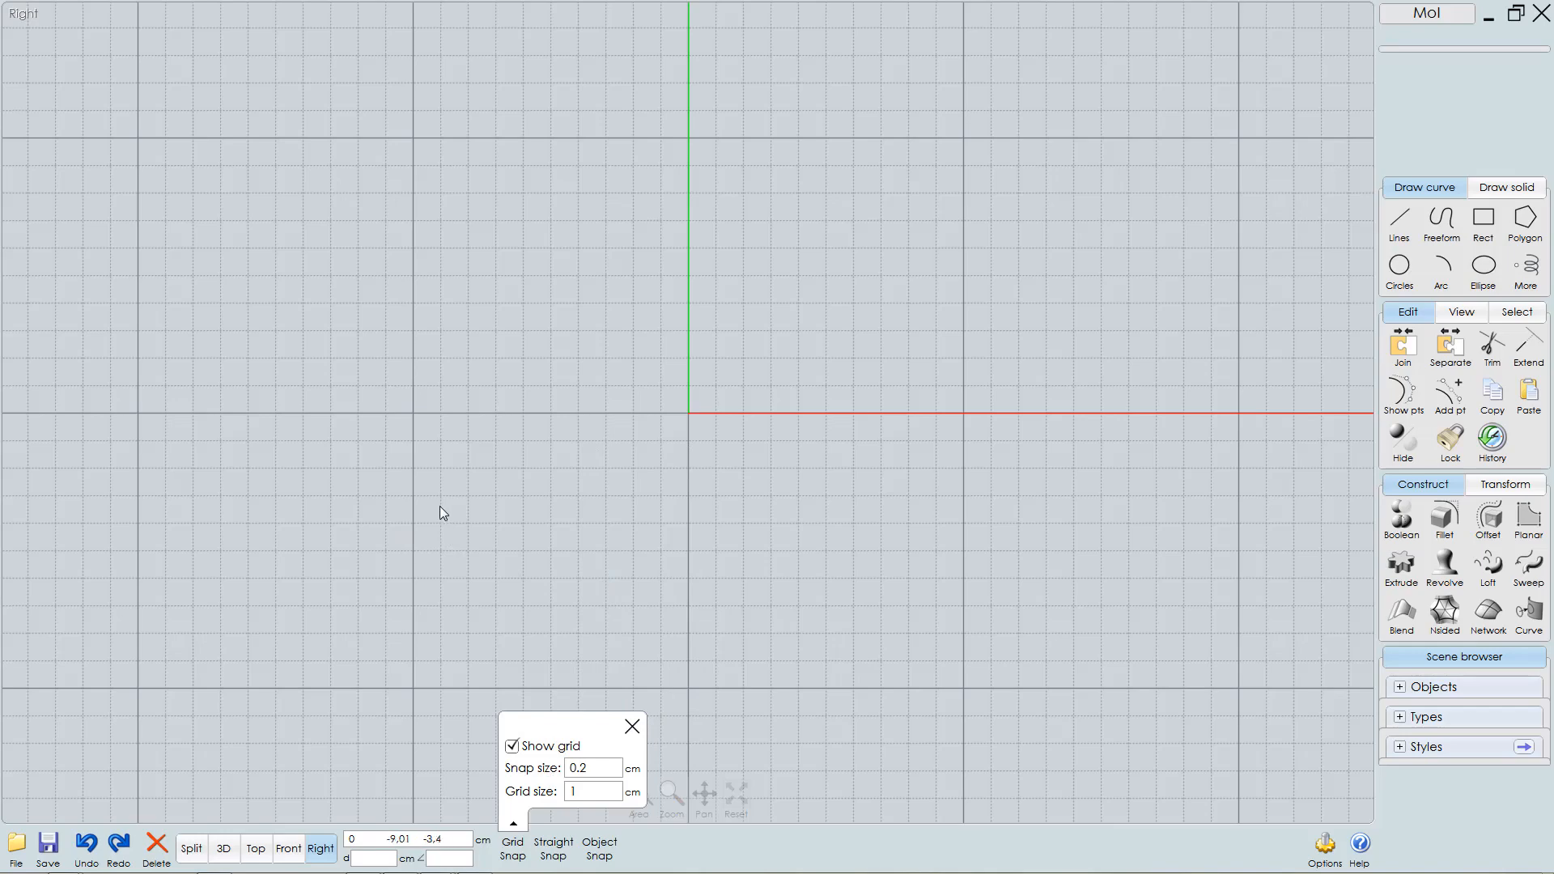
{"action": "left_click_drag", "start_coordinate": [604, 768], "coordinate": [569, 769]}
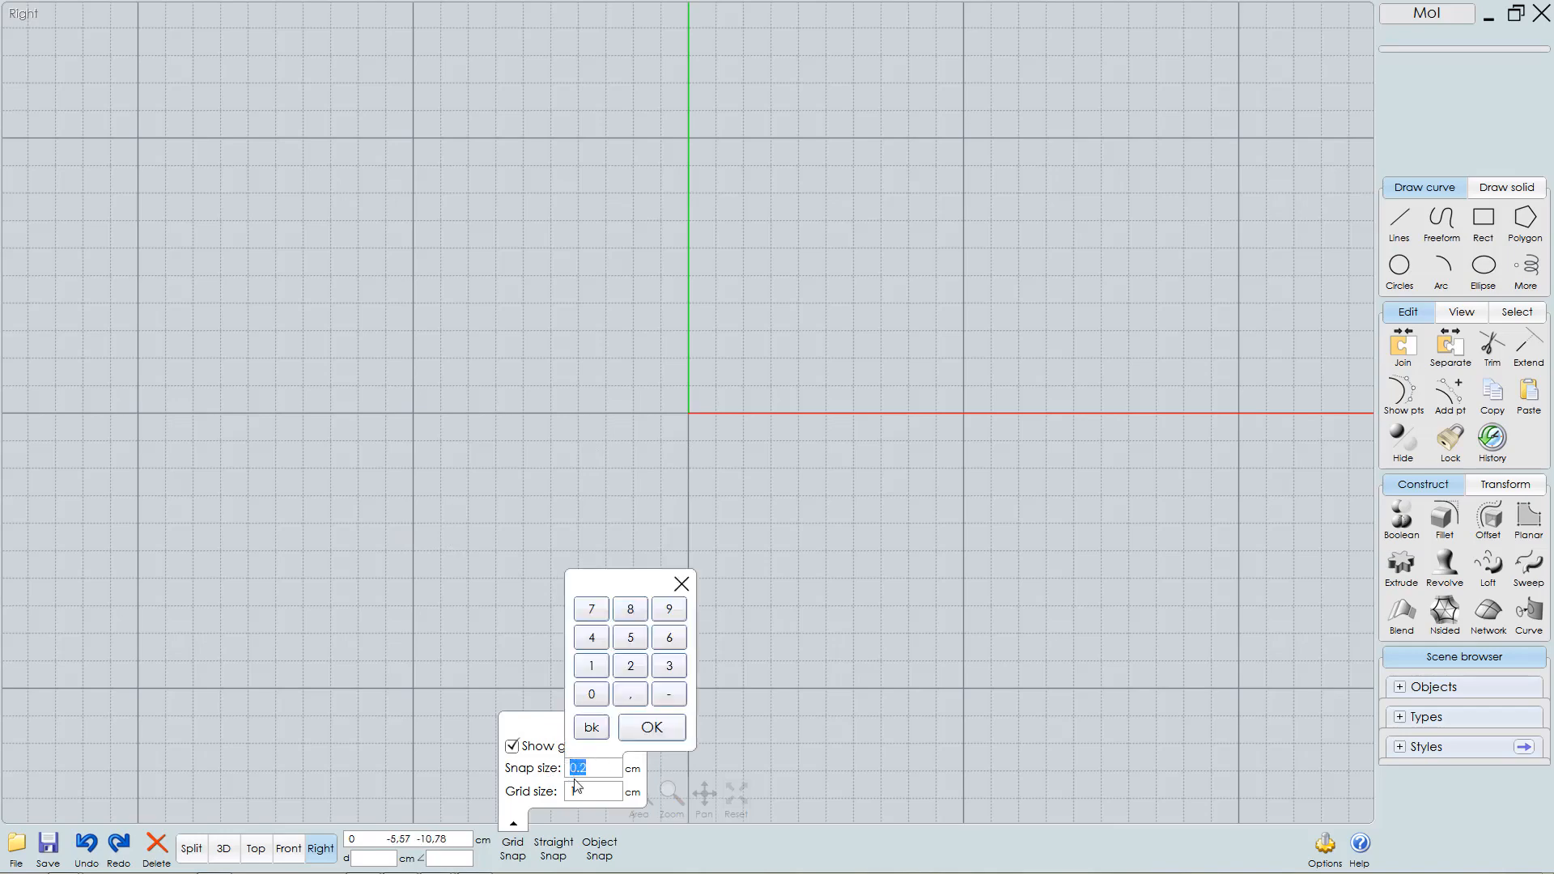
{"action": "left_click", "coordinate": [545, 732]}
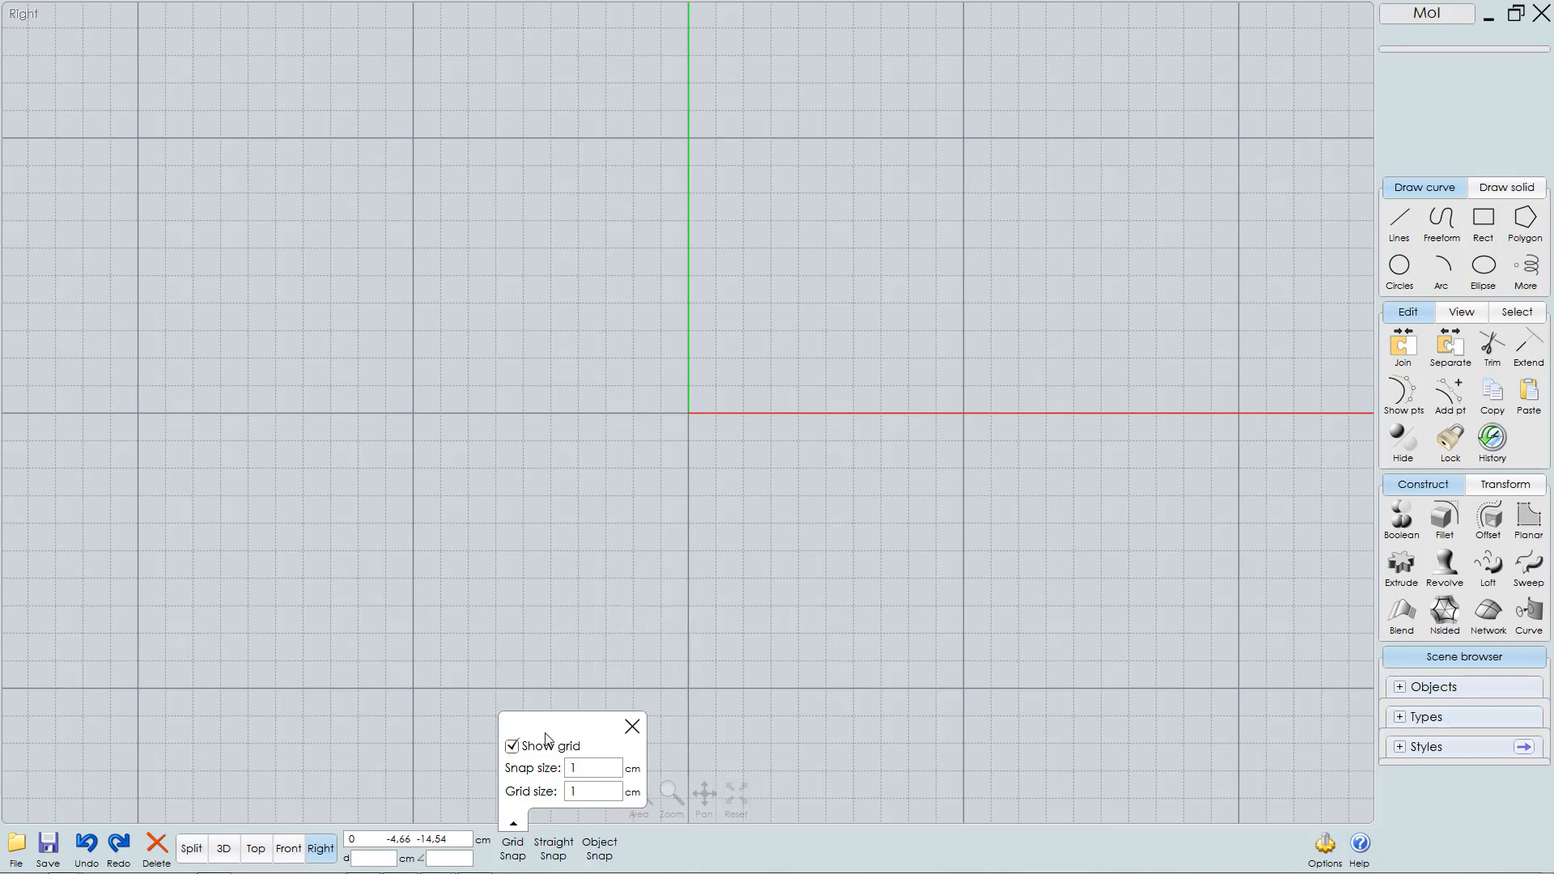
{"action": "left_click", "coordinate": [634, 727]}
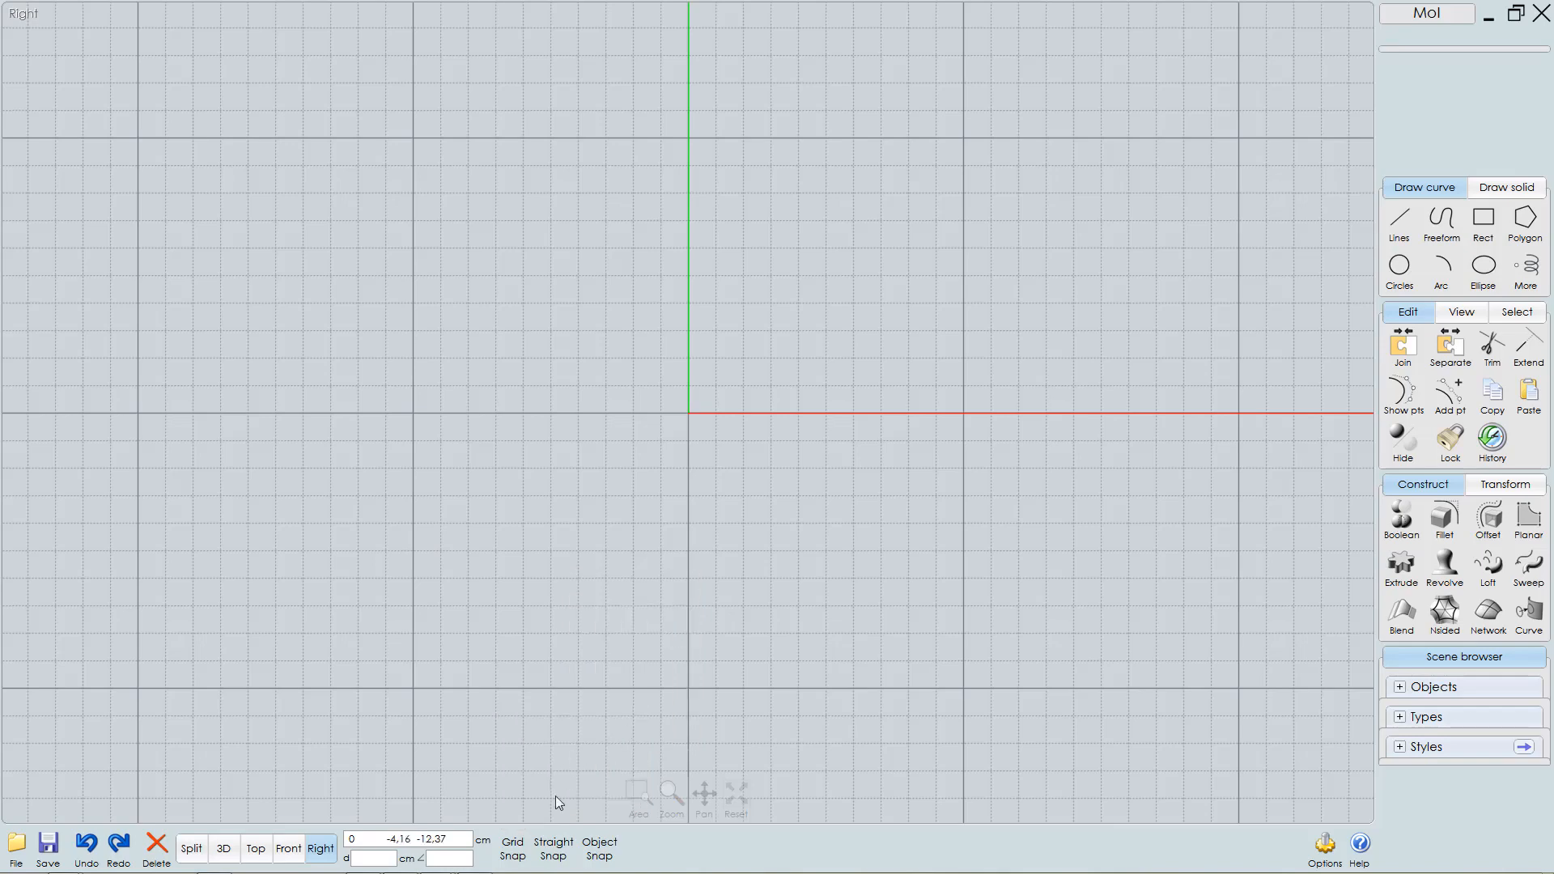
- Turn on Straight Snap, try hiding the grid in the split and full 3D views, and show it again
{"action": "left_click", "coordinate": [555, 852]}
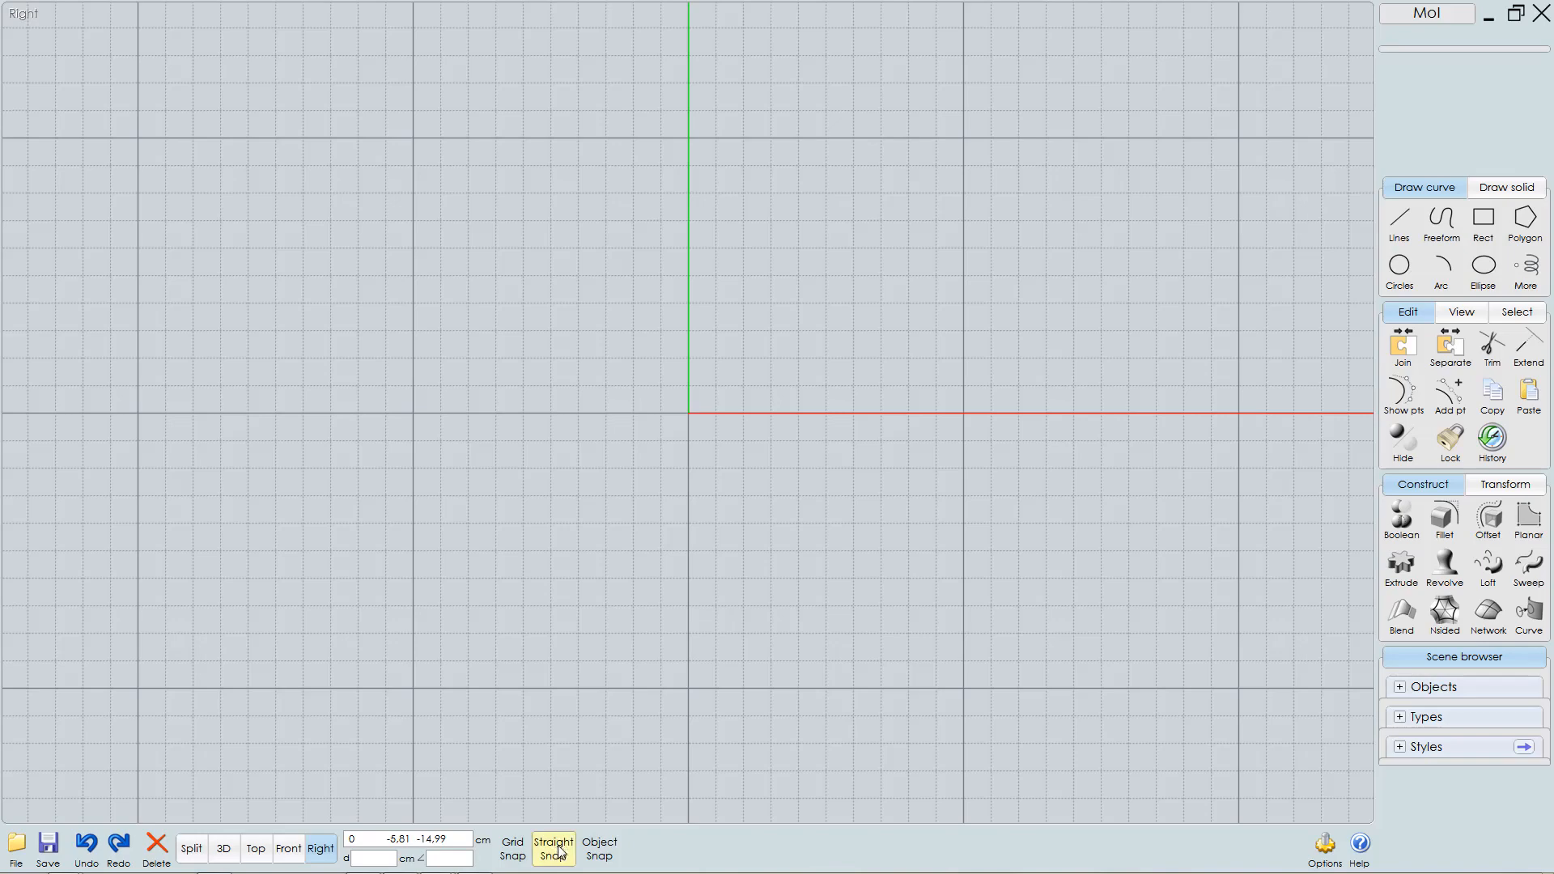
{"action": "right_click", "coordinate": [513, 849]}
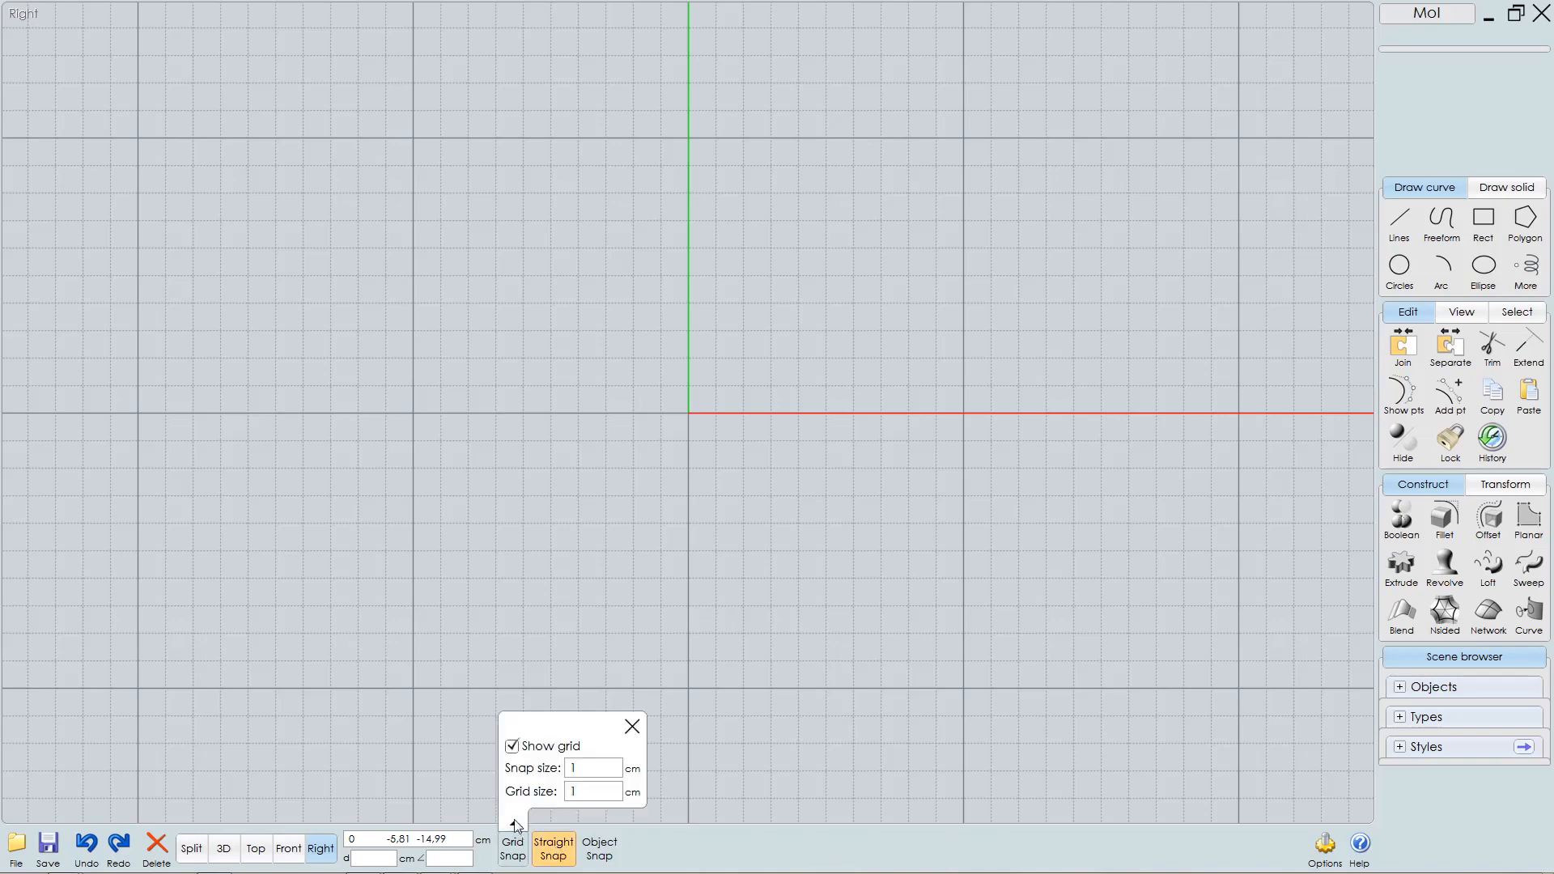
{"action": "left_click", "coordinate": [512, 746]}
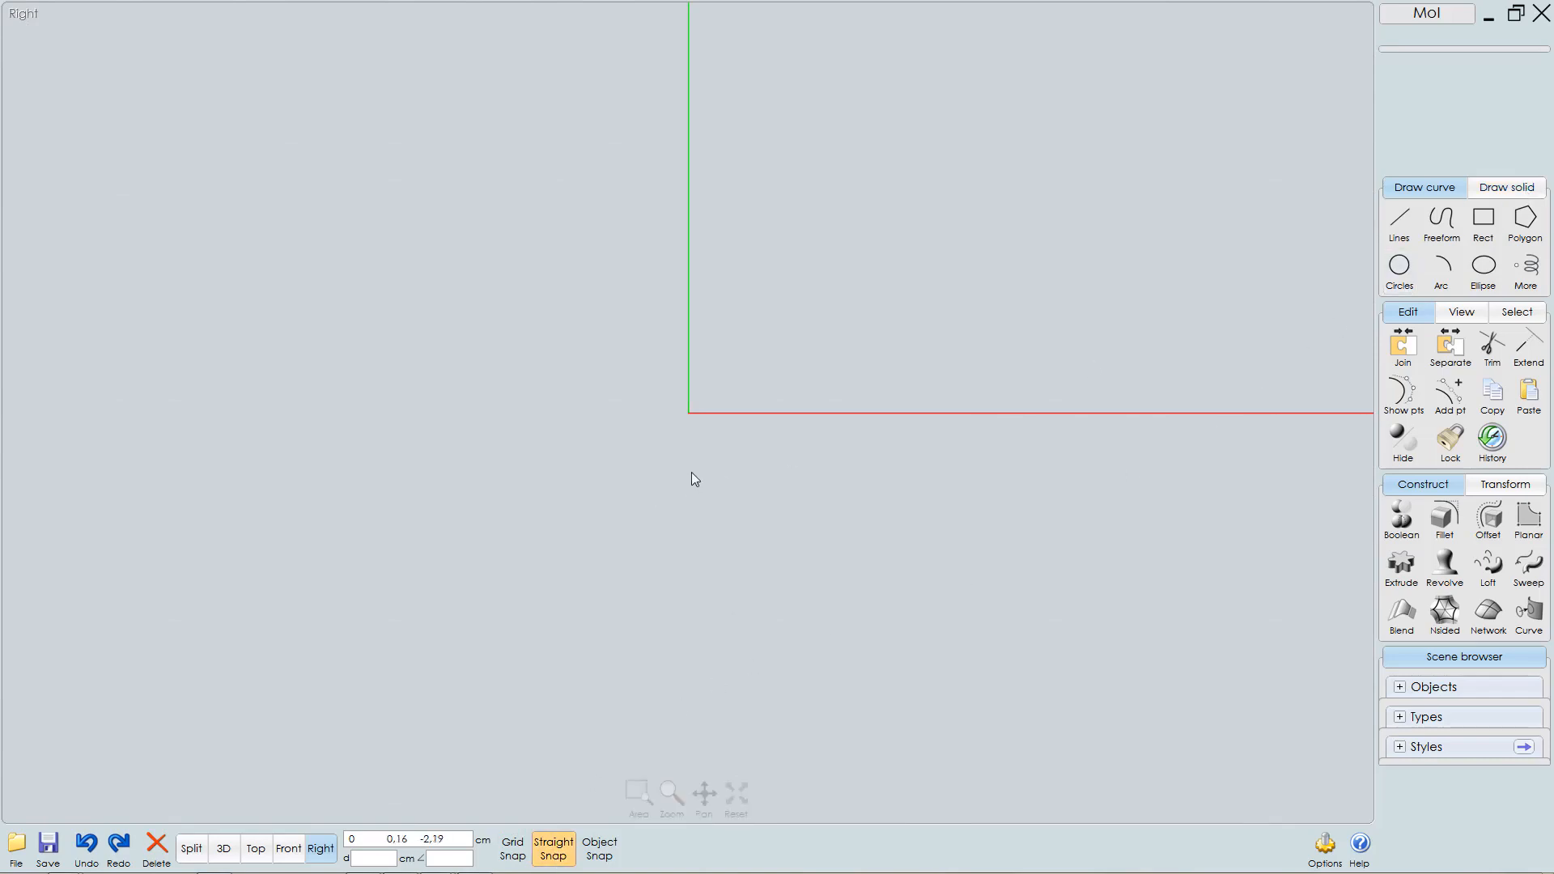
{"action": "key", "text": "F5"}
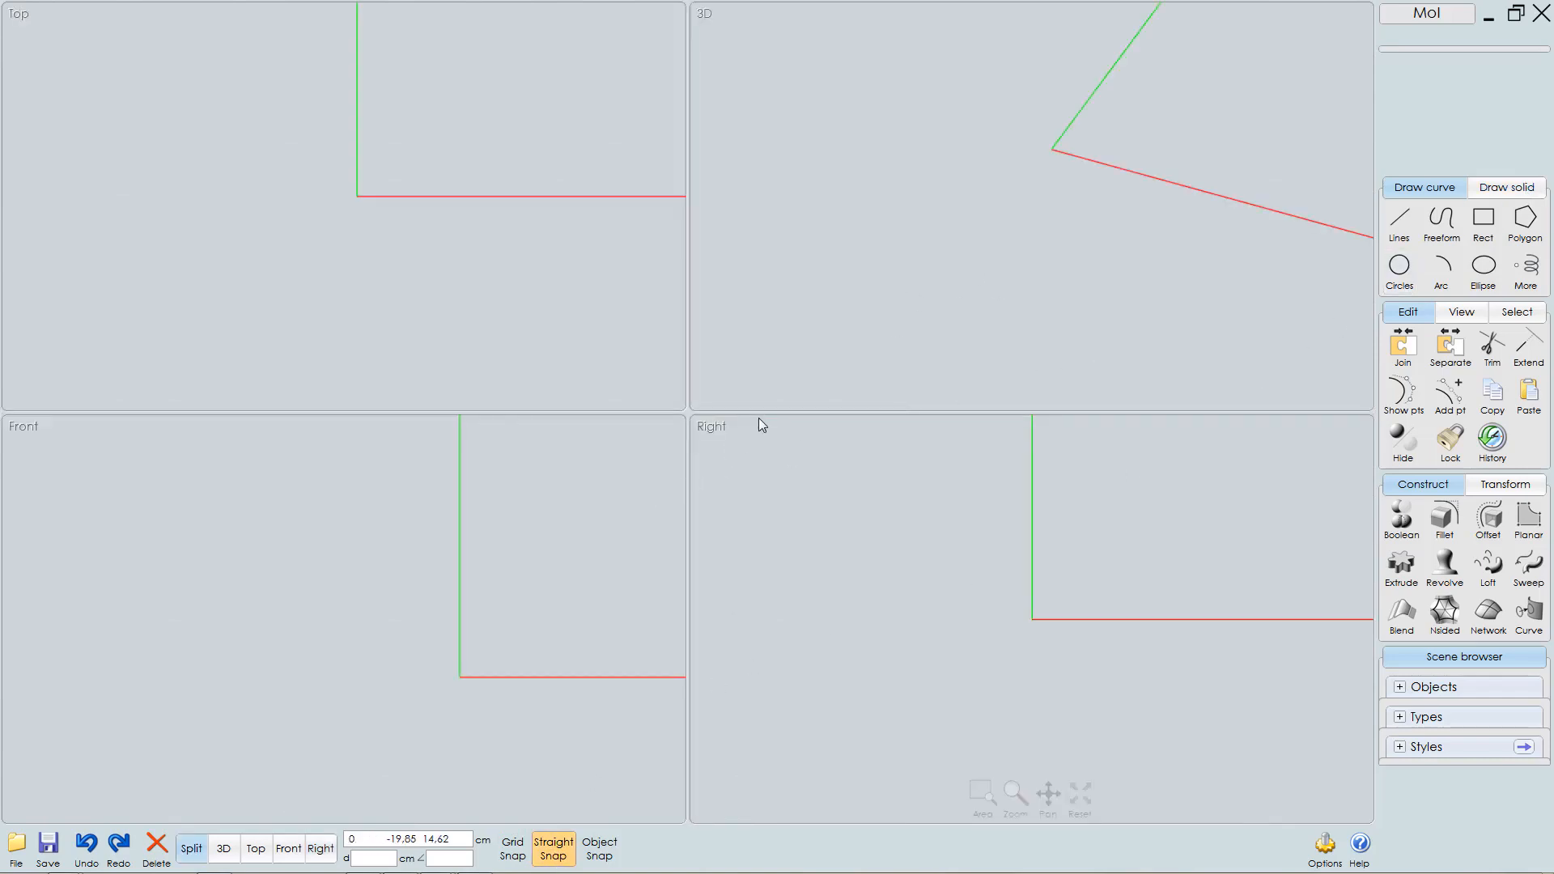
{"action": "key", "text": "F6"}
{"action": "right_click_drag", "start_coordinate": [735, 397], "coordinate": [741, 356]}
{"action": "middle_click_drag", "start_coordinate": [740, 363], "coordinate": [707, 468]}
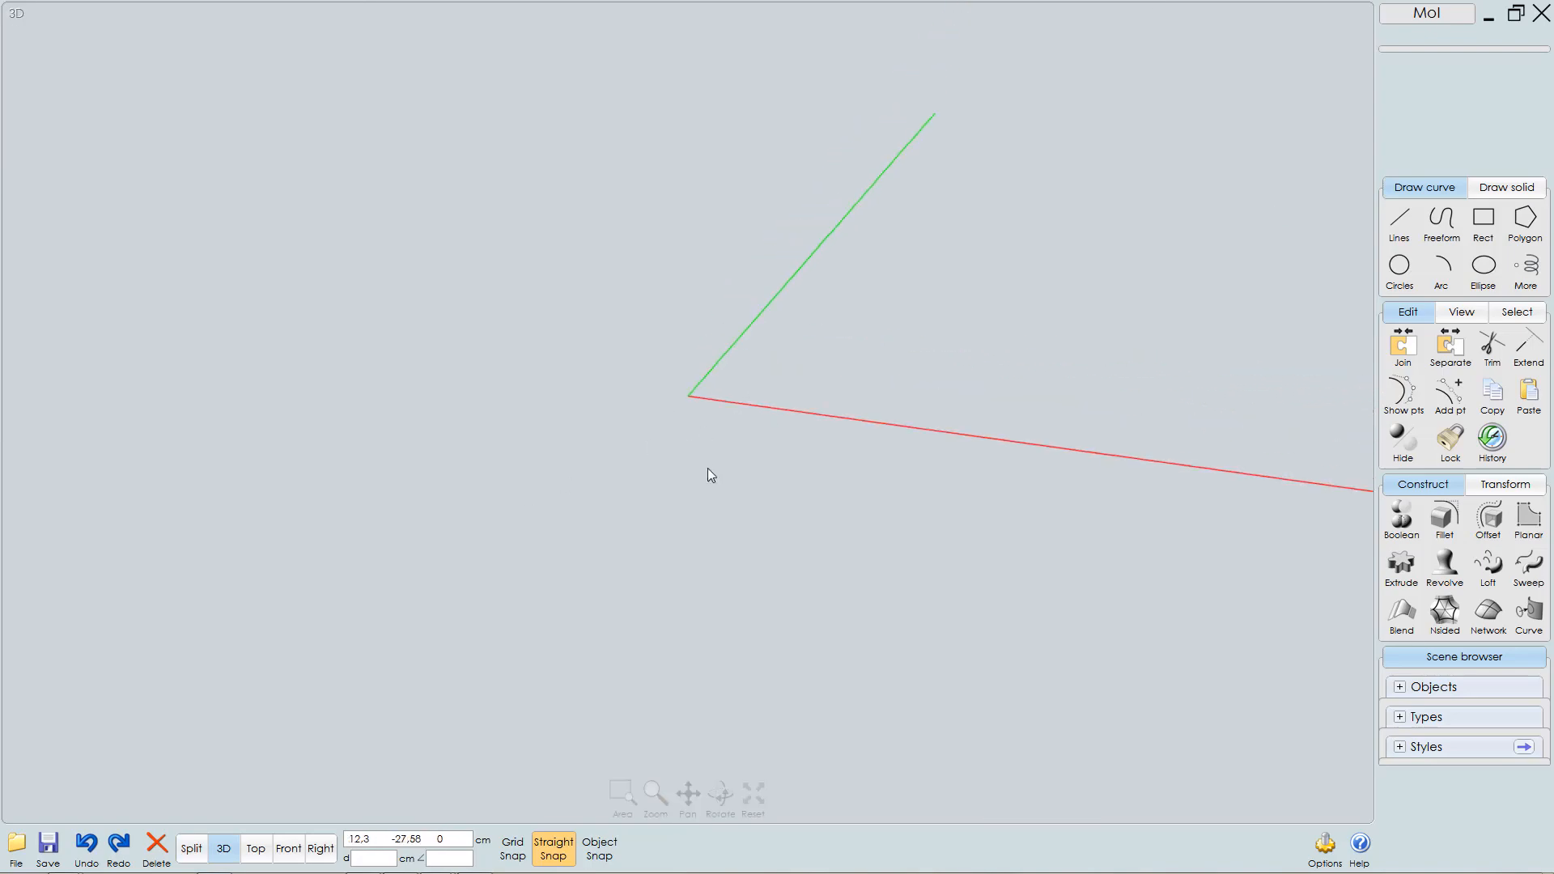
{"action": "left_click", "coordinate": [512, 824]}
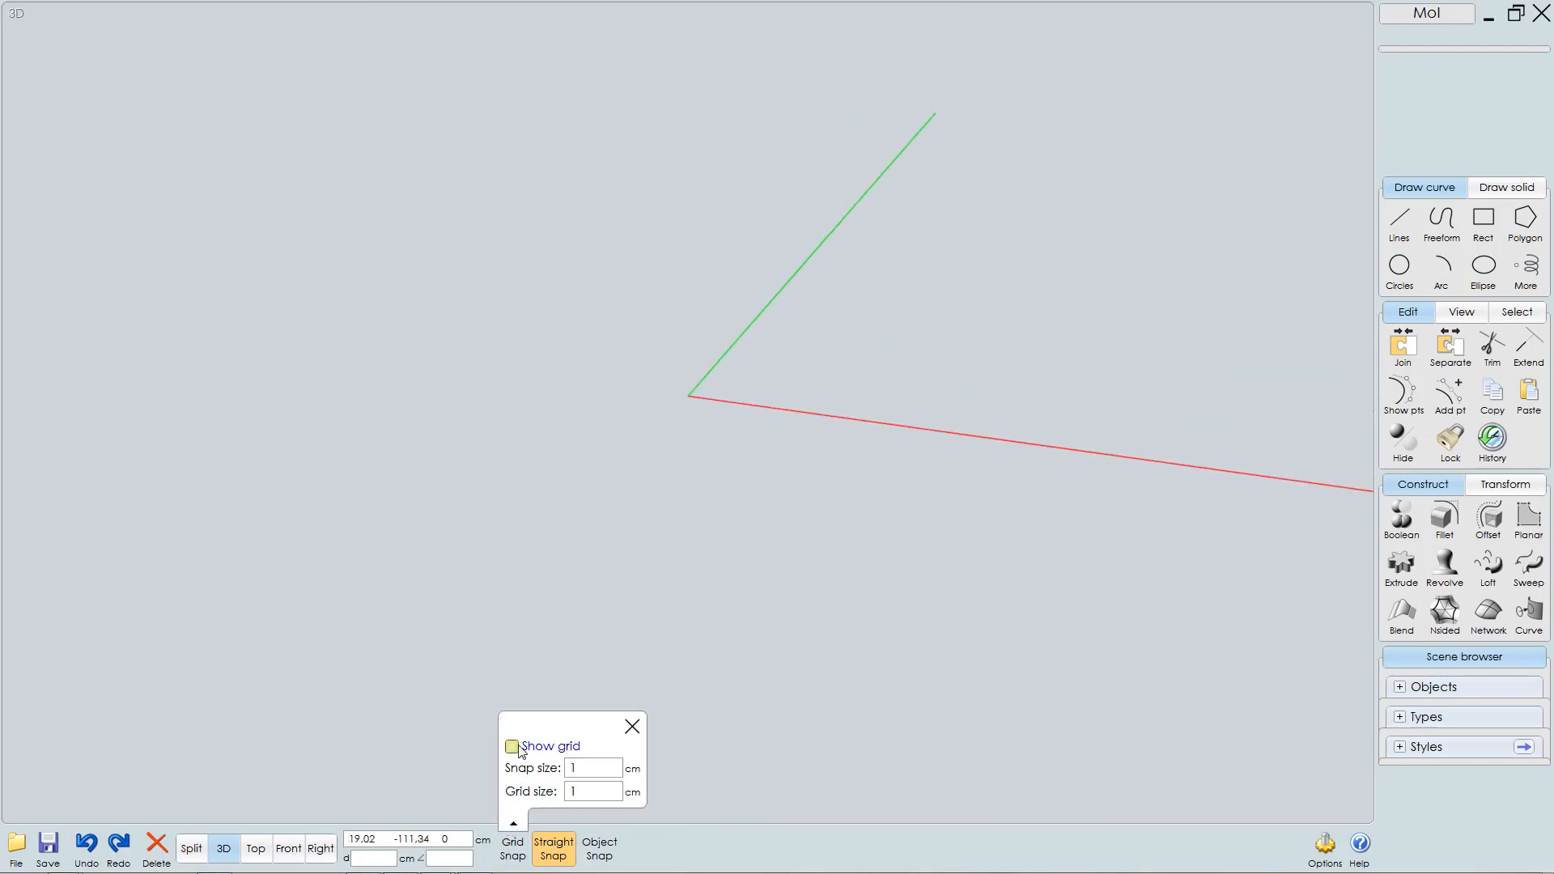
{"action": "left_click", "coordinate": [517, 745]}
- Draw a solid box by corners, about 23 × 21 × 18 cm, near the origin in the 3D view
{"action": "left_click", "coordinate": [1504, 189]}
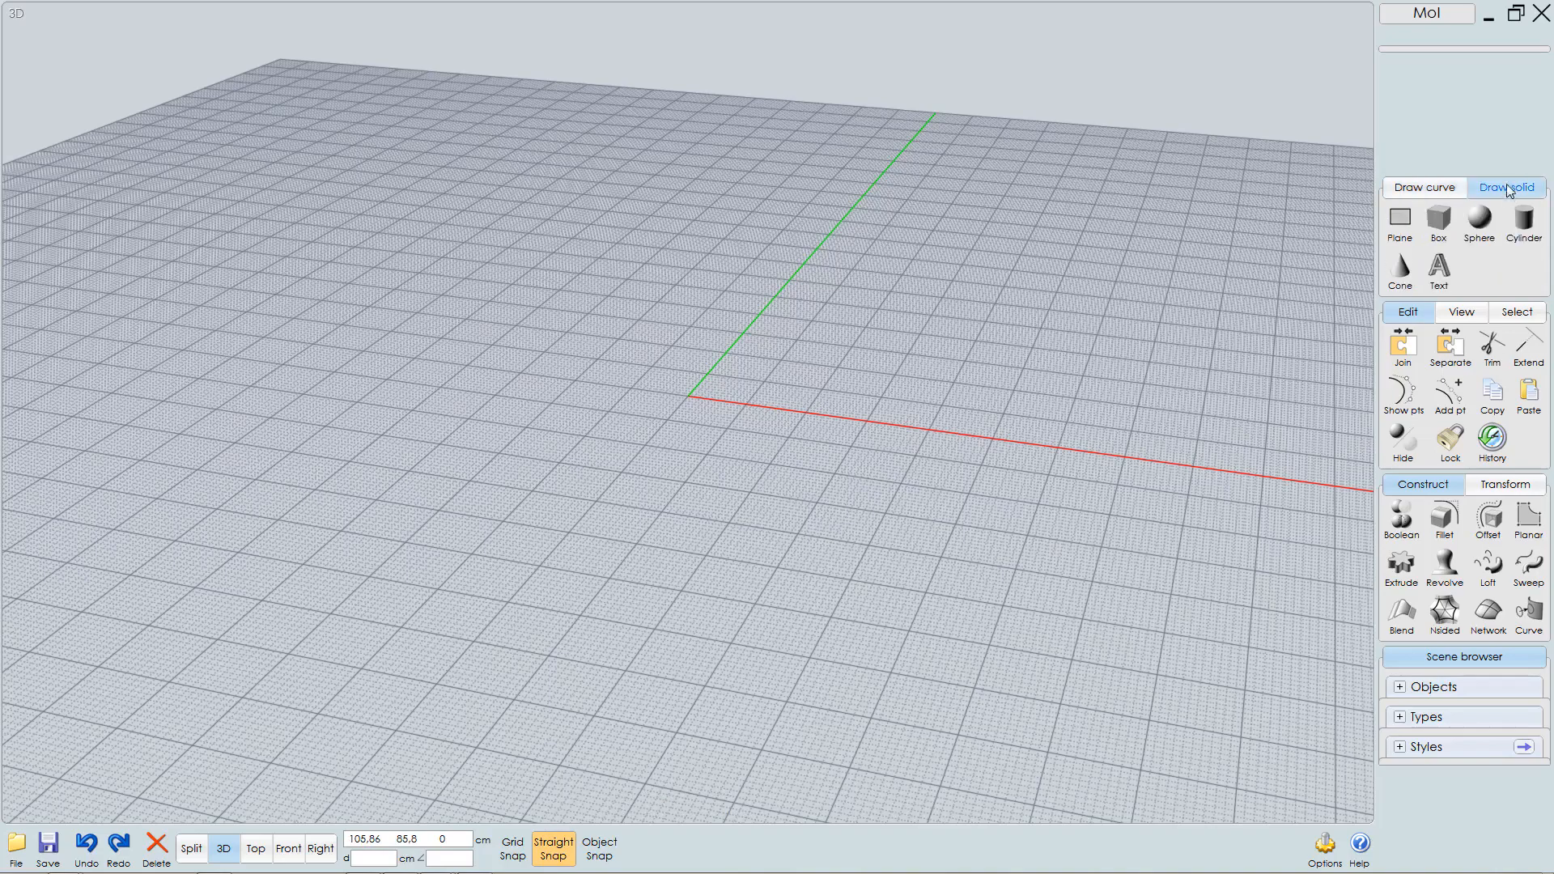
{"action": "left_click", "coordinate": [1439, 220]}
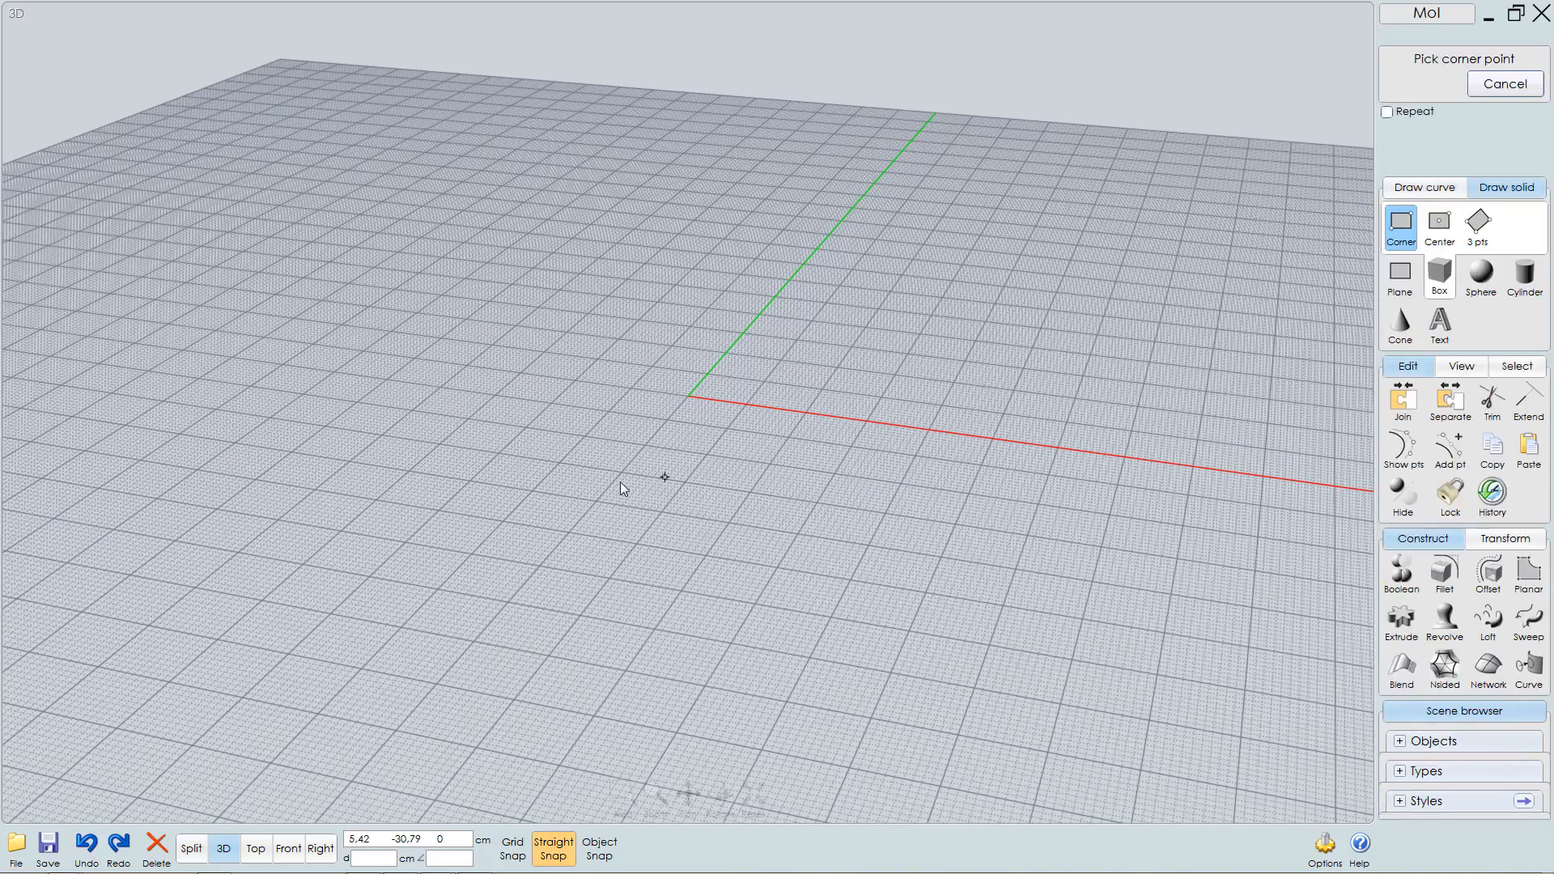
{"action": "left_click", "coordinate": [623, 478]}
{"action": "left_click", "coordinate": [730, 568]}
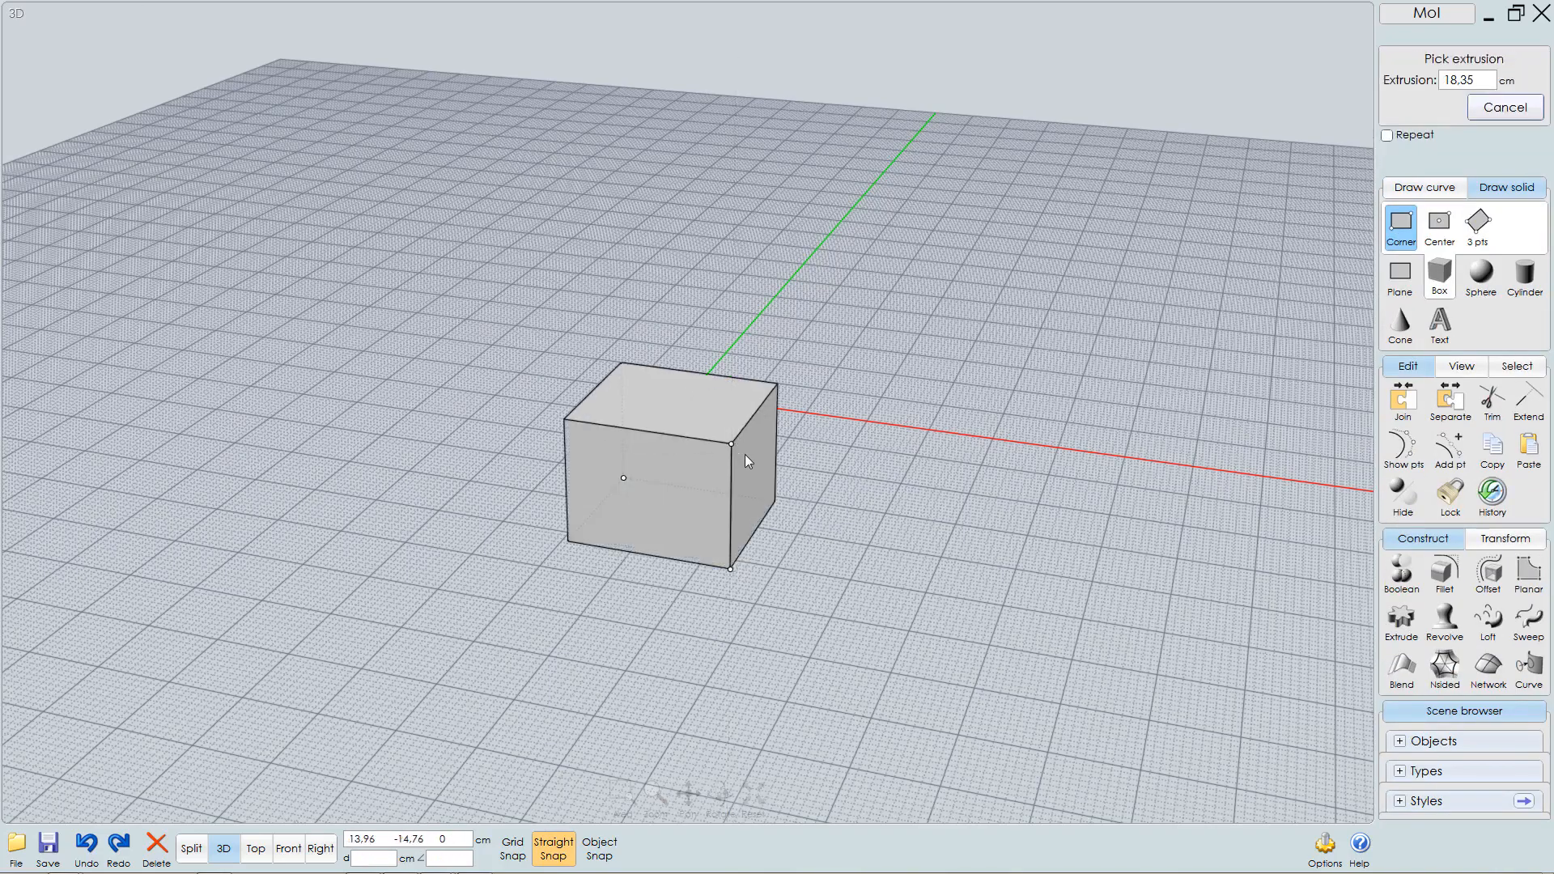
{"action": "left_click", "coordinate": [744, 454]}
{"action": "right_click_drag", "start_coordinate": [726, 576], "coordinate": [643, 542]}
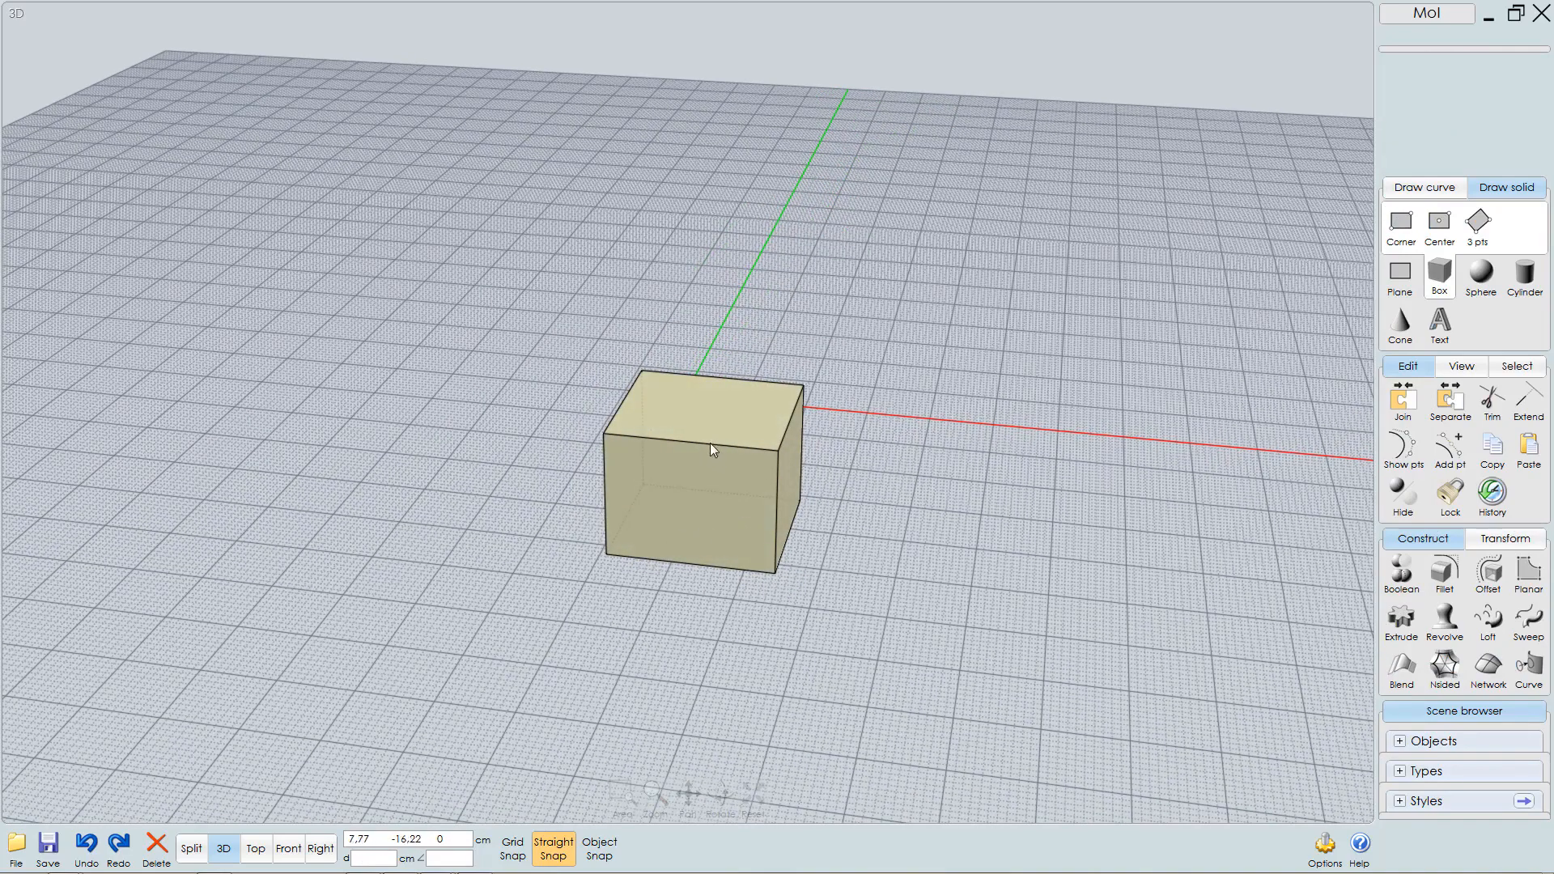
- Try moving the box in the 3D view with Straight Snap on, once with the grid shown and once with it hidden
{"action": "left_click_drag", "start_coordinate": [711, 444], "coordinate": [753, 473]}
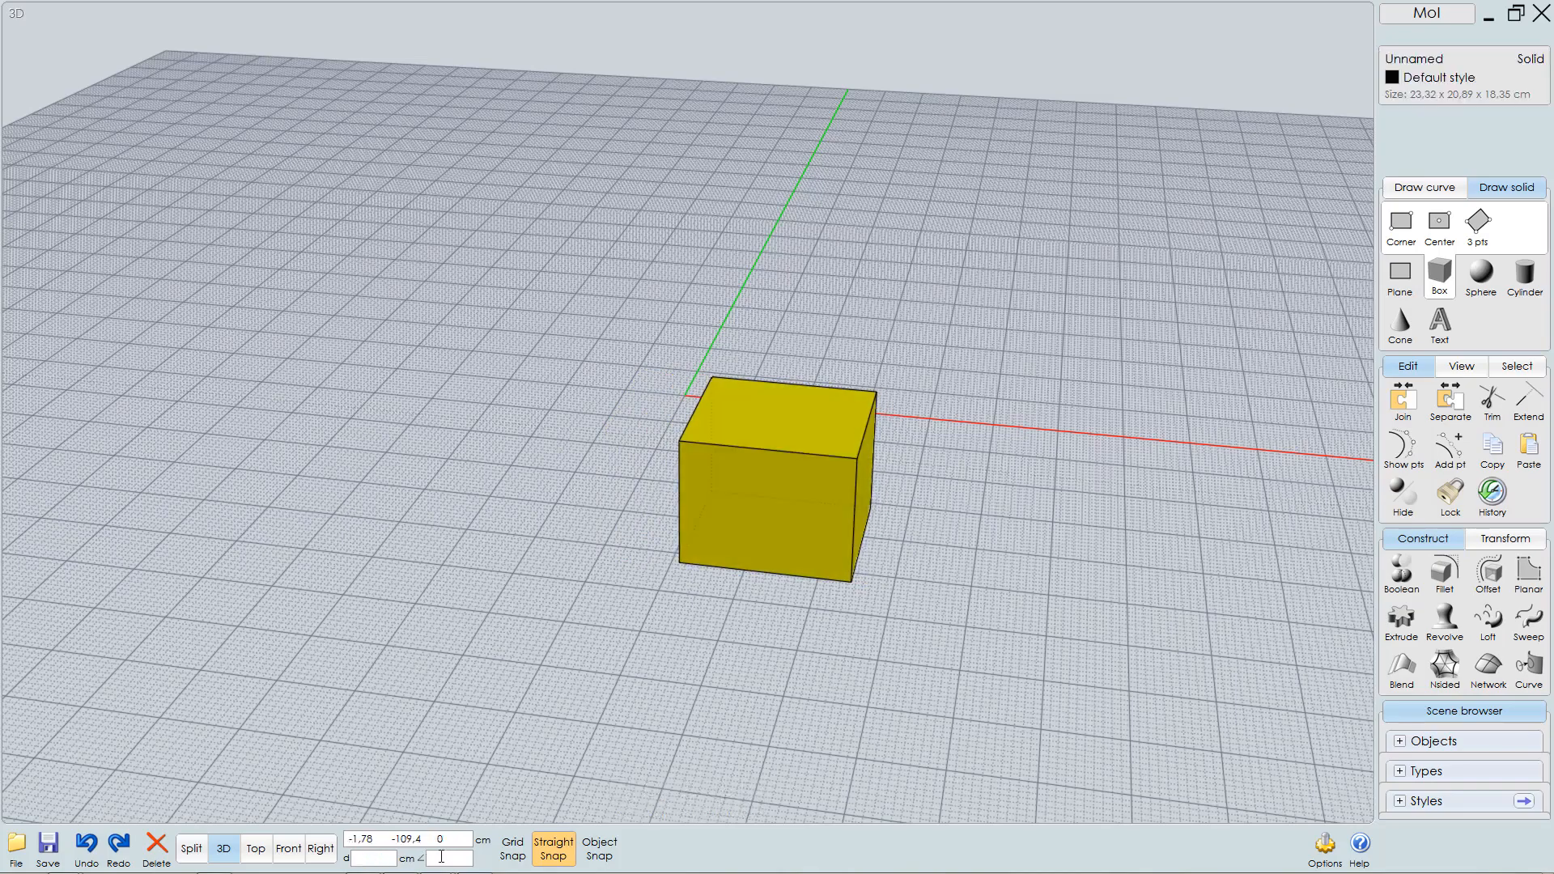
{"action": "right_click", "coordinate": [518, 846]}
{"action": "left_click", "coordinate": [512, 745]}
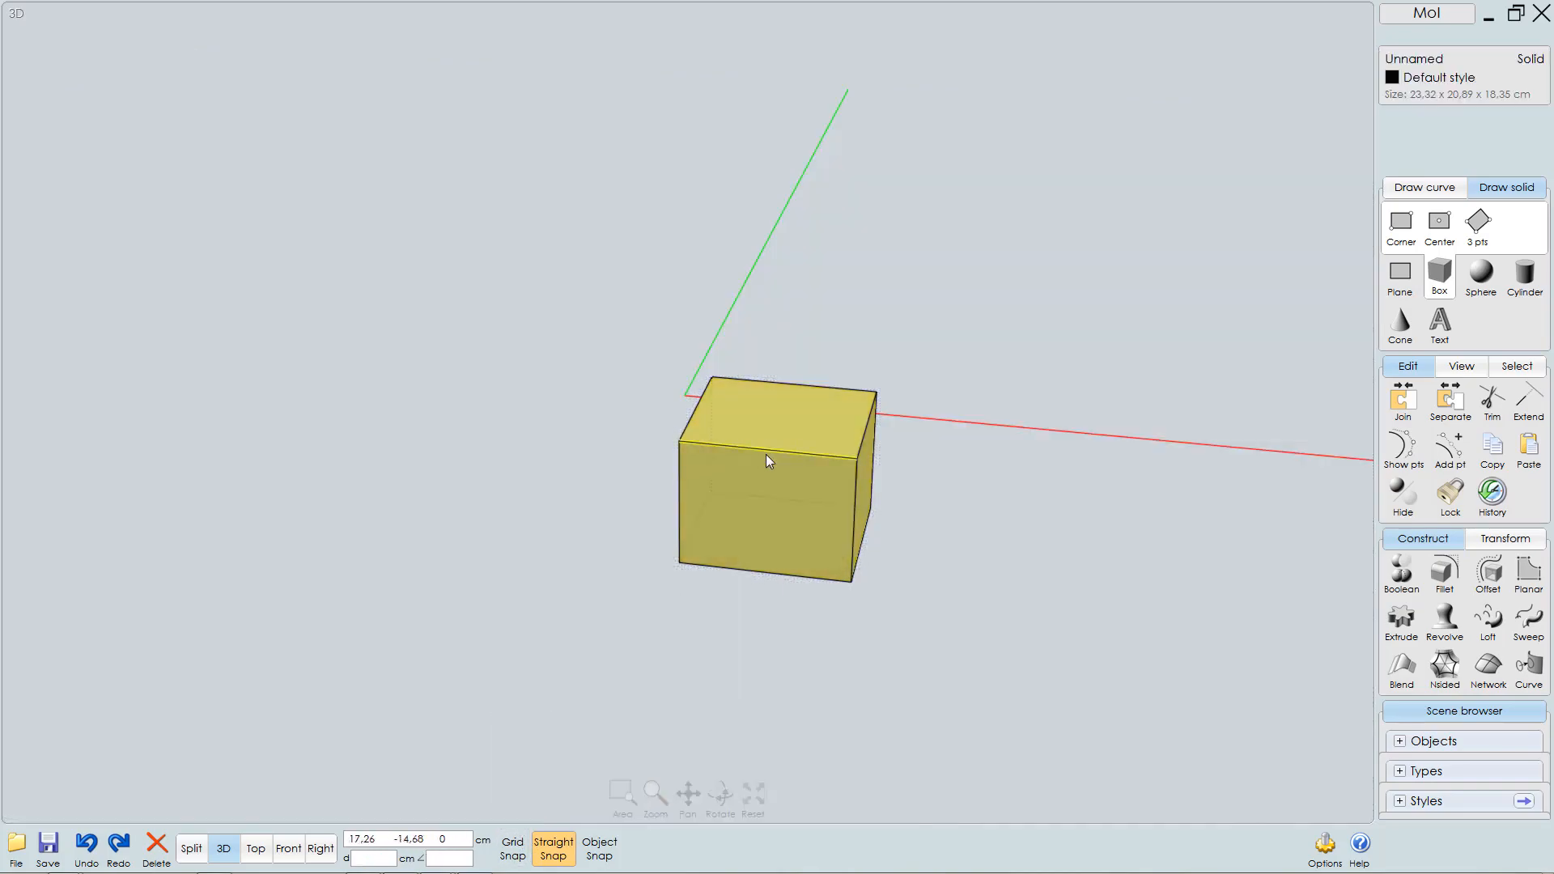
{"action": "left_click_drag", "start_coordinate": [765, 453], "coordinate": [718, 372]}
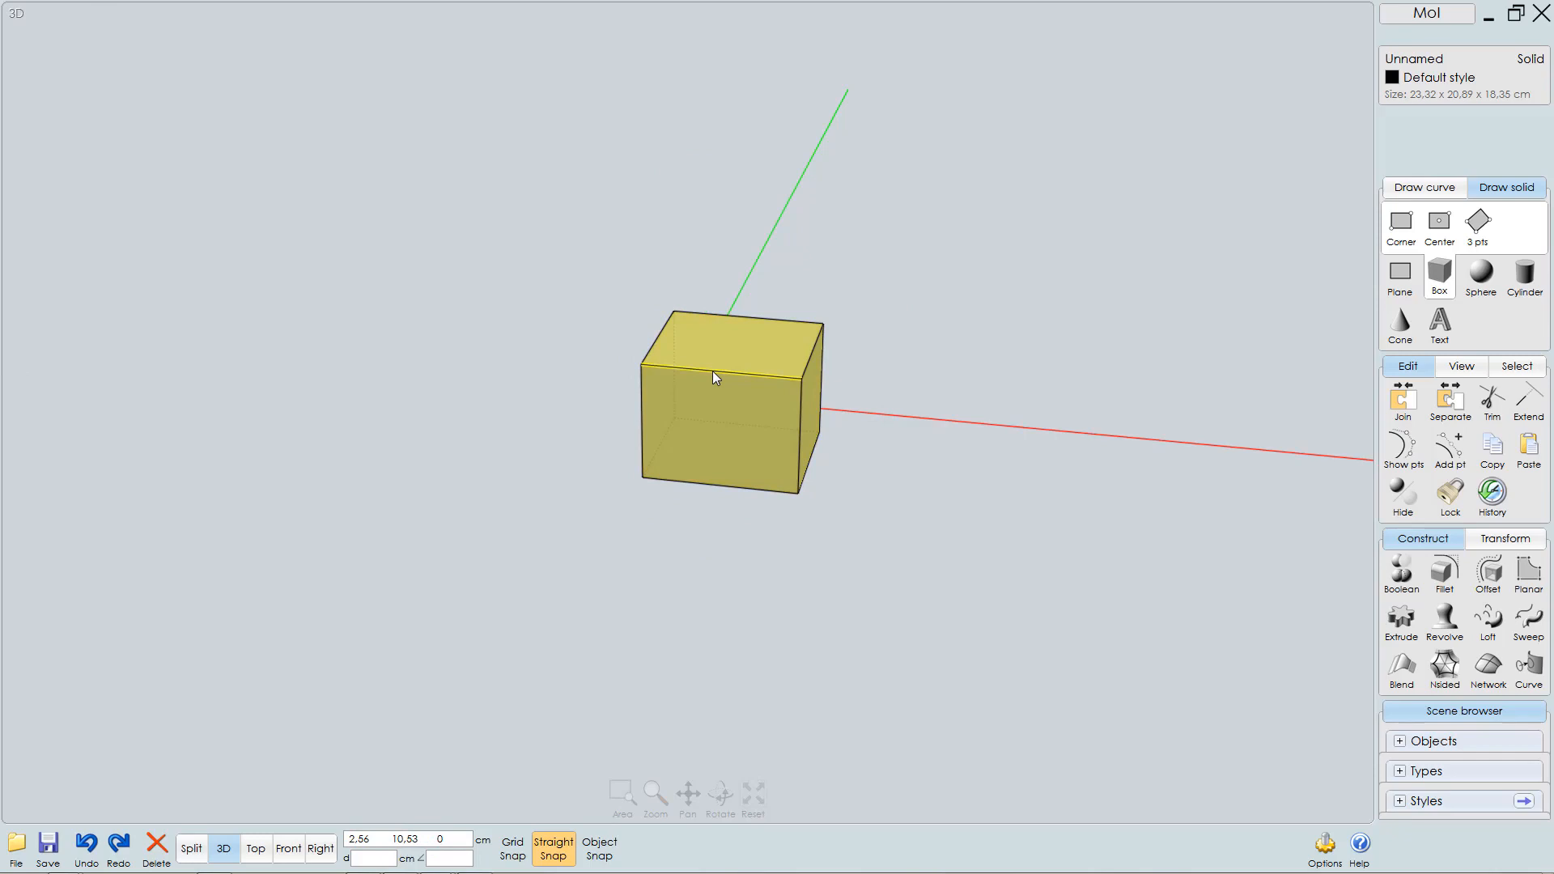
- Switch to the split viewport layout and move the box diagonally toward the vertical axis in the Right view
{"action": "key", "text": "space"}
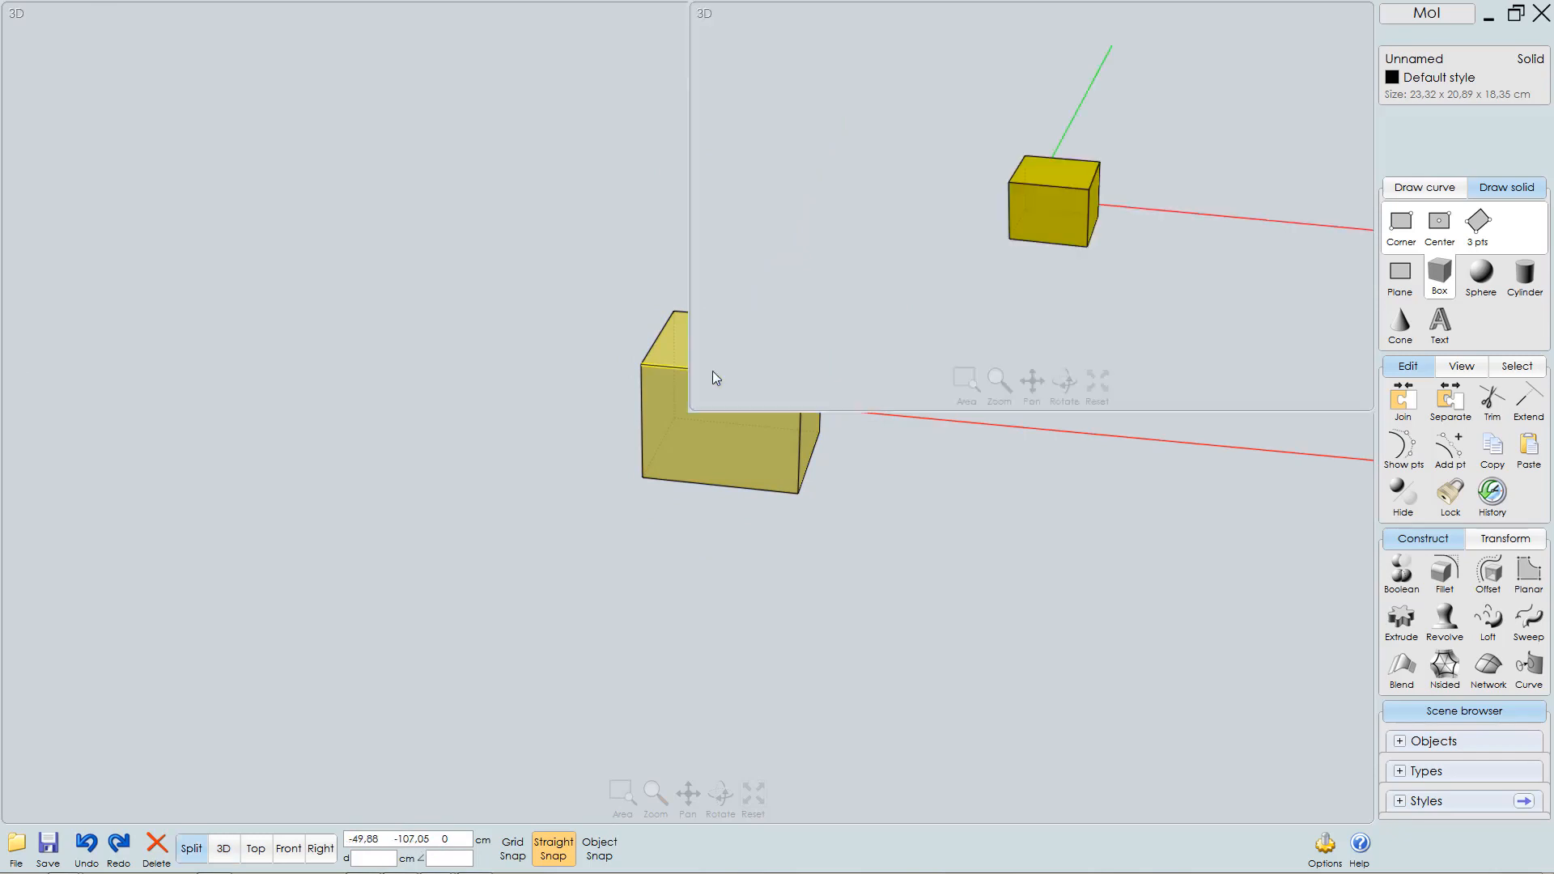
{"action": "scroll", "coordinate": [921, 560], "scroll_direction": "down", "scroll_amount": 5}
{"action": "right_click_drag", "start_coordinate": [866, 601], "coordinate": [947, 721]}
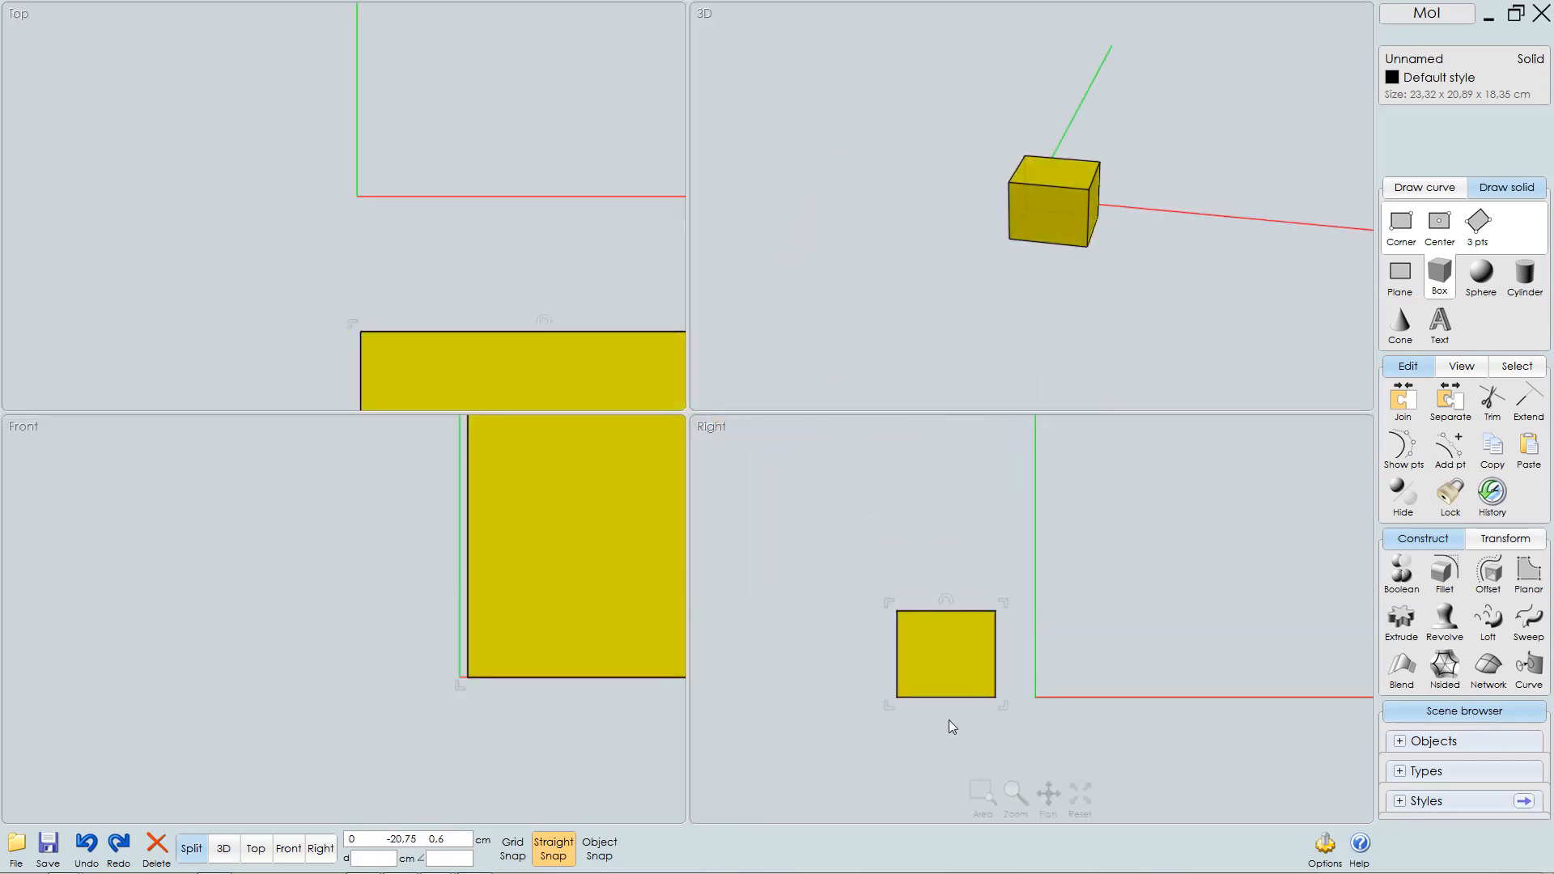
{"action": "left_click_drag", "start_coordinate": [958, 637], "coordinate": [1007, 591]}
- Look at the straight snap options in the program settings, including the snap angle, and close them
{"action": "left_click", "coordinate": [1324, 854]}
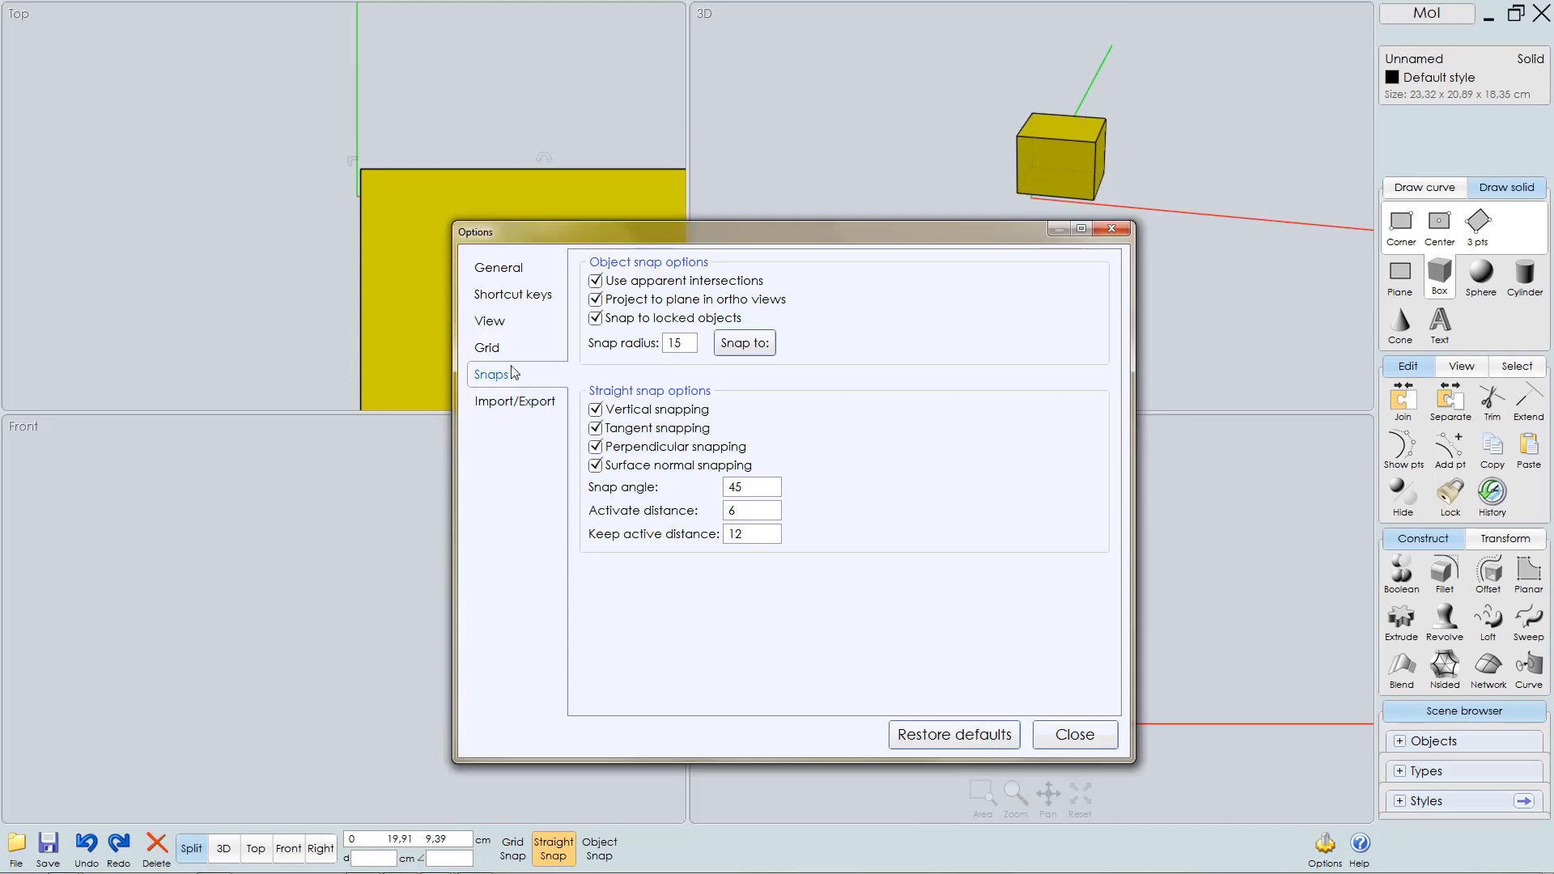
{"action": "left_click", "coordinate": [748, 488]}
{"action": "left_click", "coordinate": [1075, 735]}
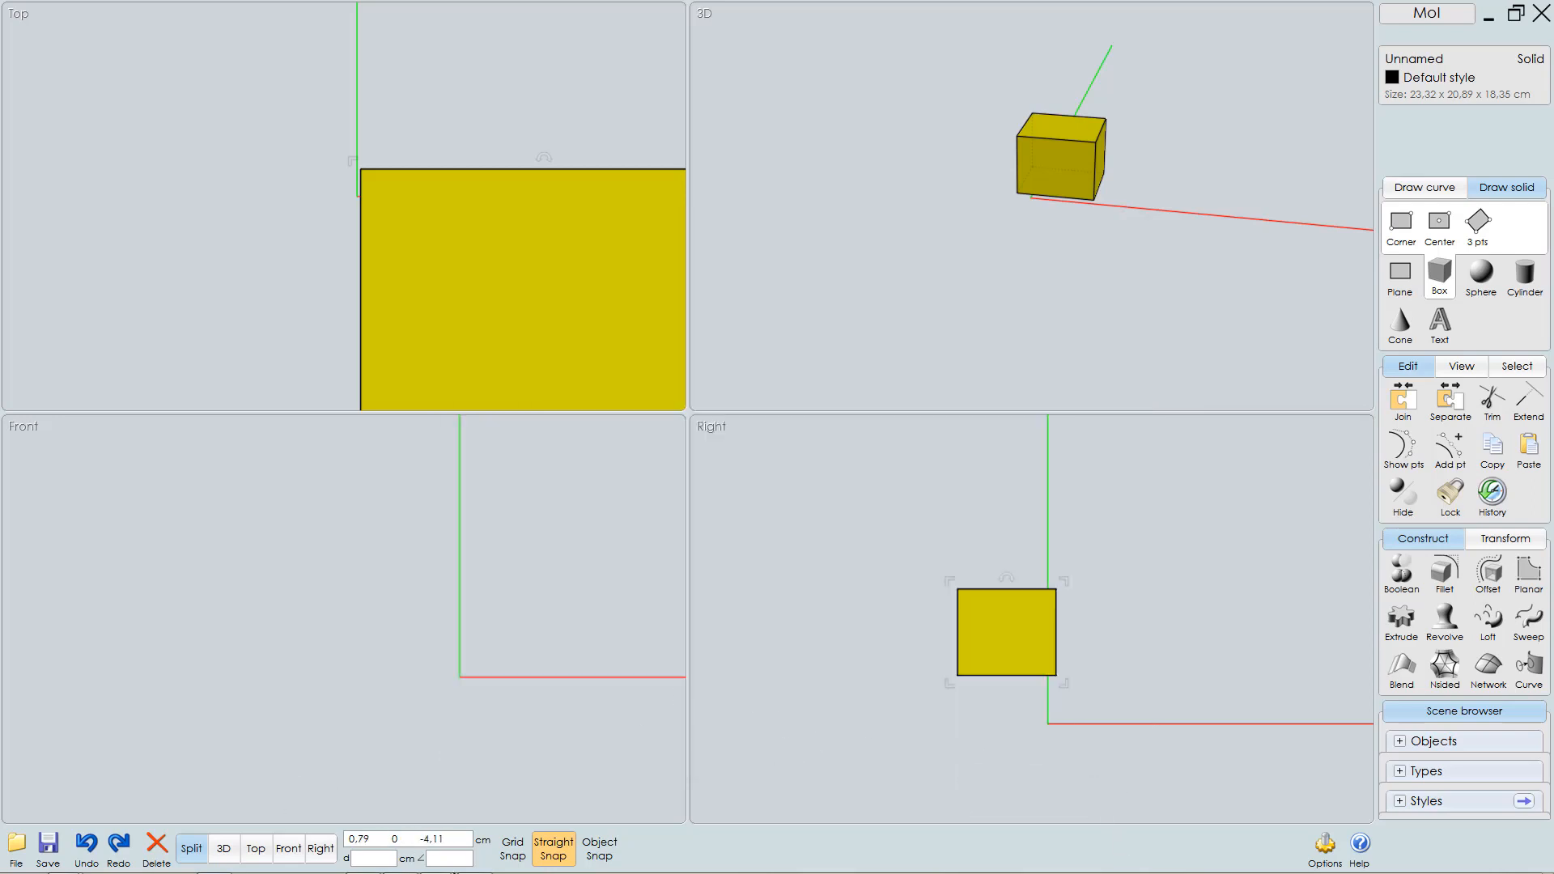
- Show the grid again, and switch from Straight Snap to Object Snap
{"action": "left_click", "coordinate": [513, 823]}
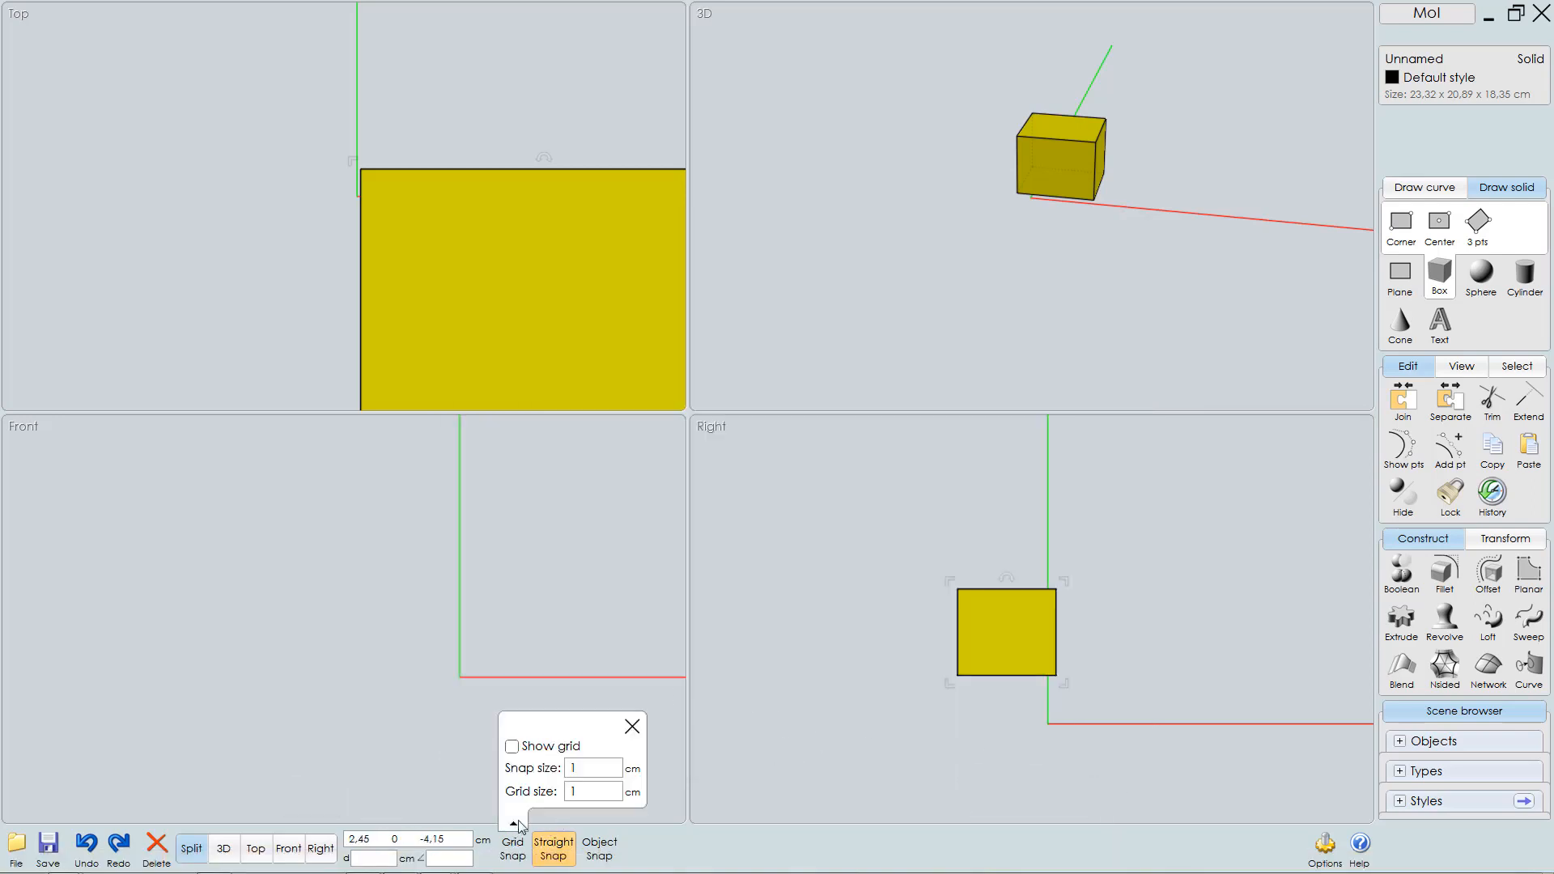
{"action": "left_click", "coordinate": [531, 751]}
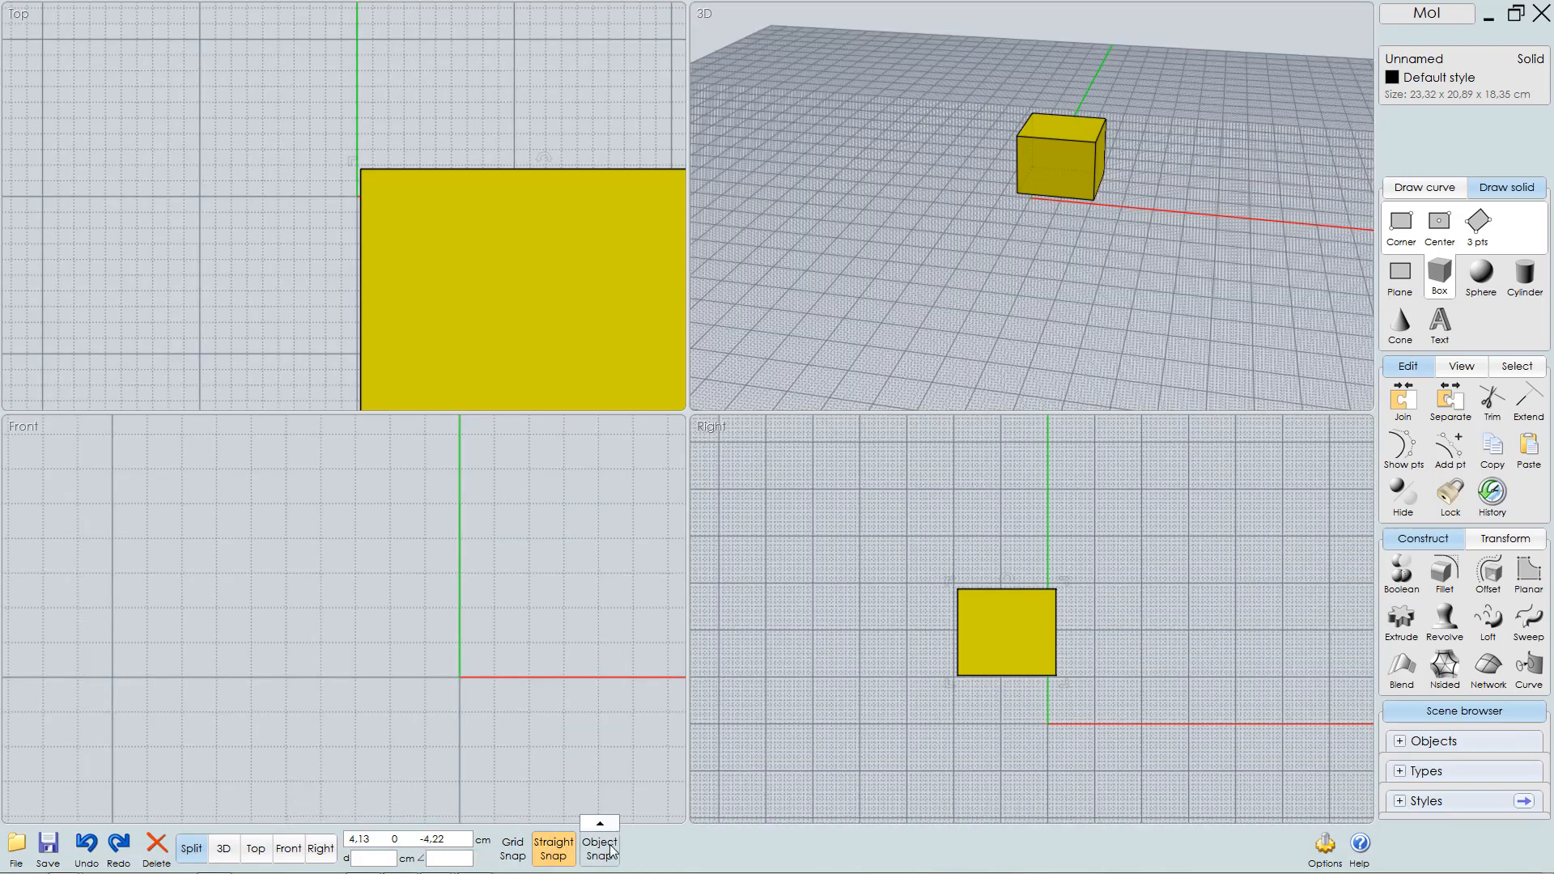
{"action": "left_click", "coordinate": [560, 850]}
{"action": "middle_click_drag", "start_coordinate": [1050, 234], "coordinate": [970, 348]}
{"action": "right_click_drag", "start_coordinate": [970, 347], "coordinate": [931, 336]}
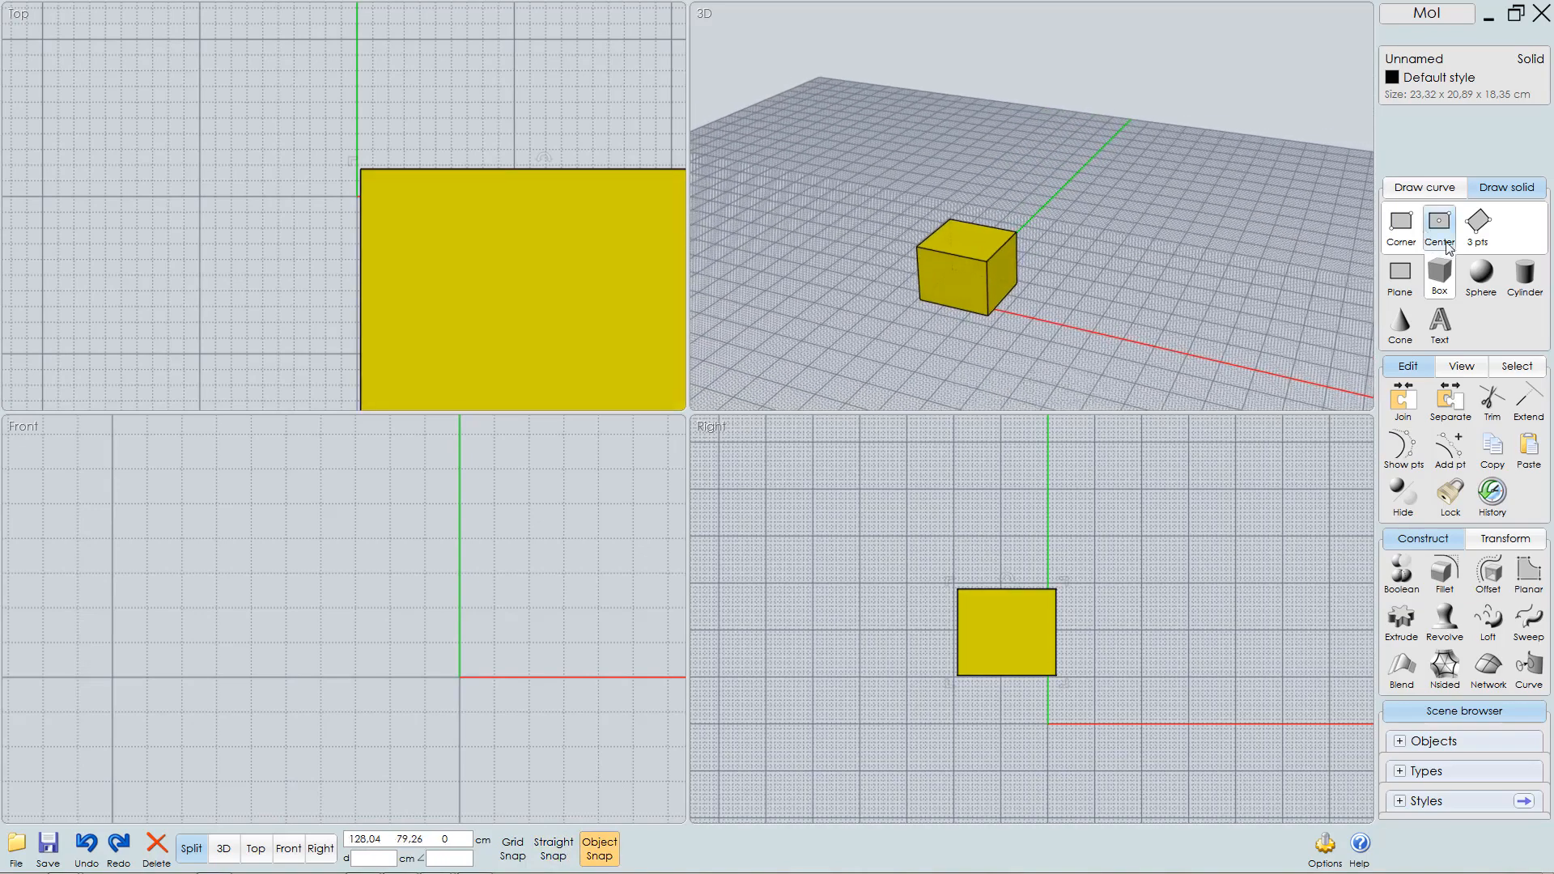
- Deselect the box and draw a second corner box beside it, about 27.5 × 15 × 19 cm, in the 3D view
{"action": "left_click", "coordinate": [1153, 266]}
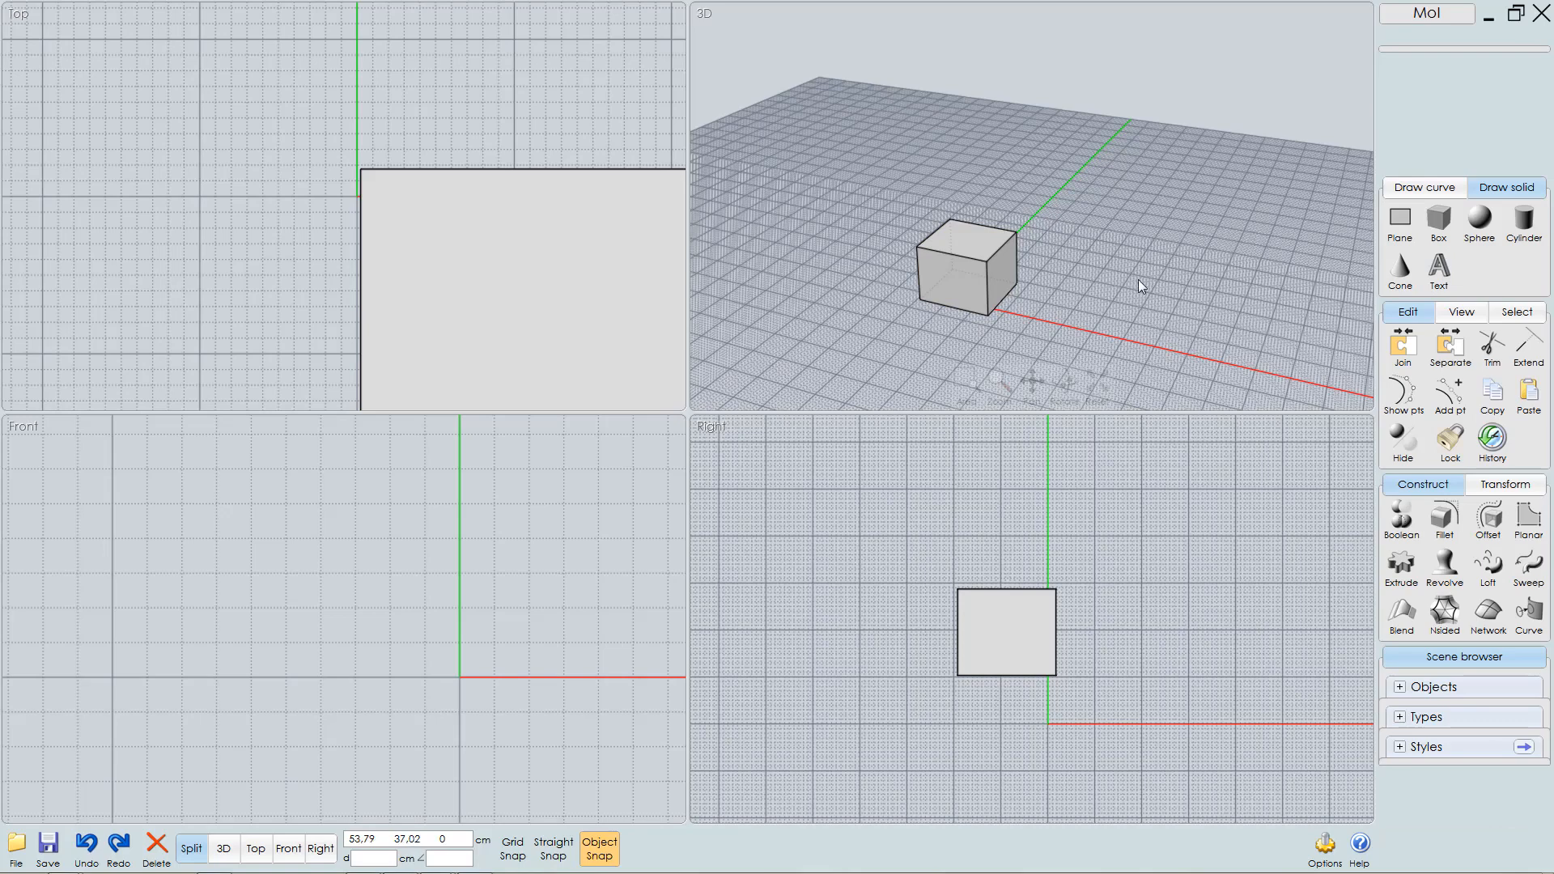
{"action": "left_click", "coordinate": [1438, 218]}
{"action": "left_click", "coordinate": [1187, 299]}
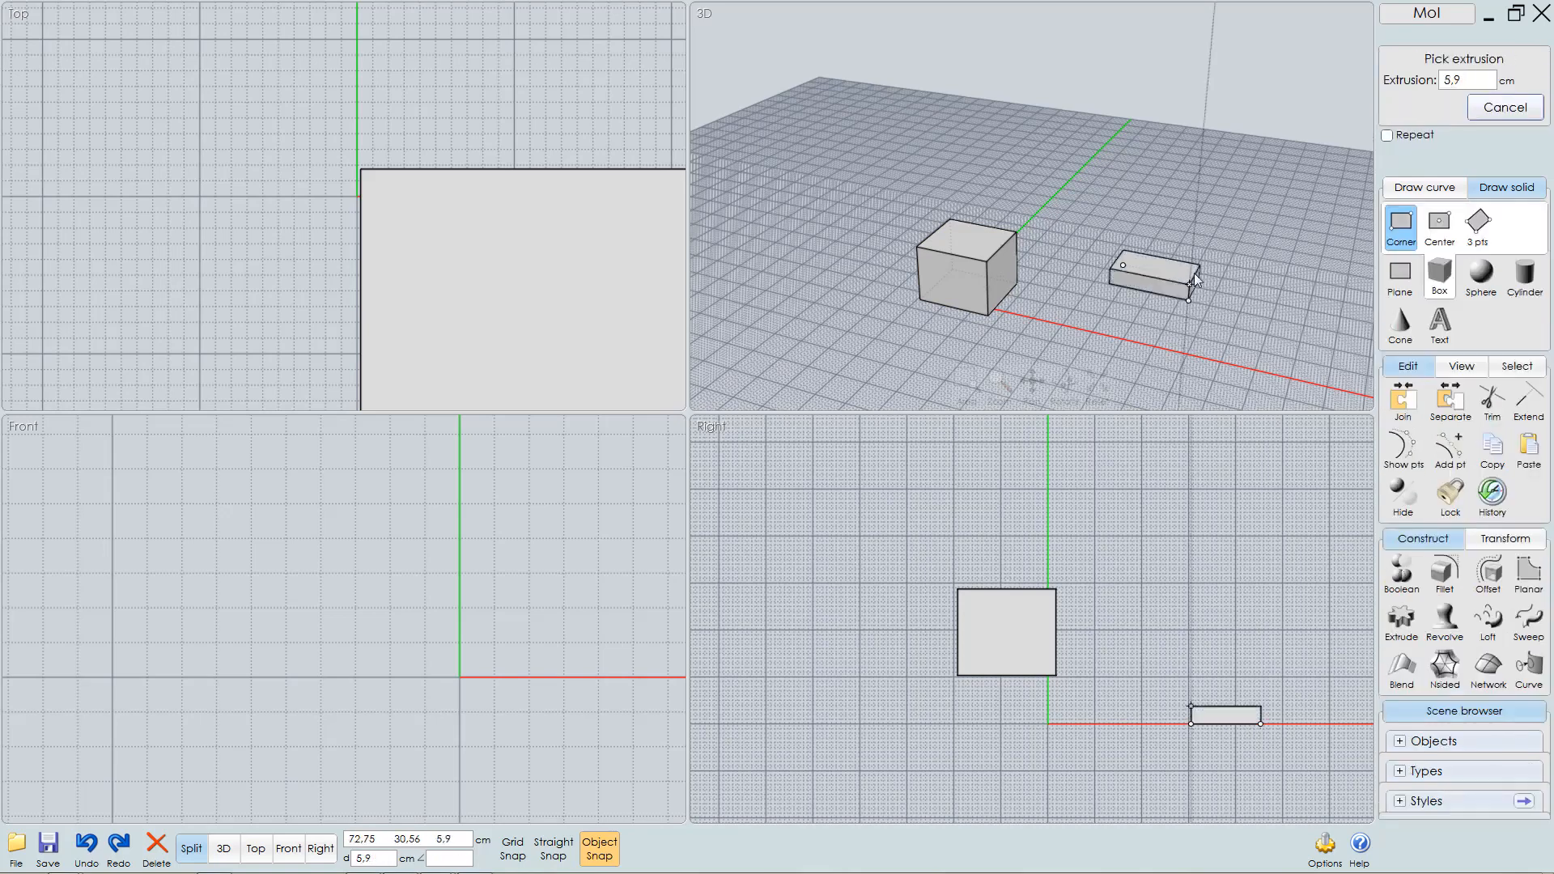
{"action": "left_click", "coordinate": [1143, 317]}
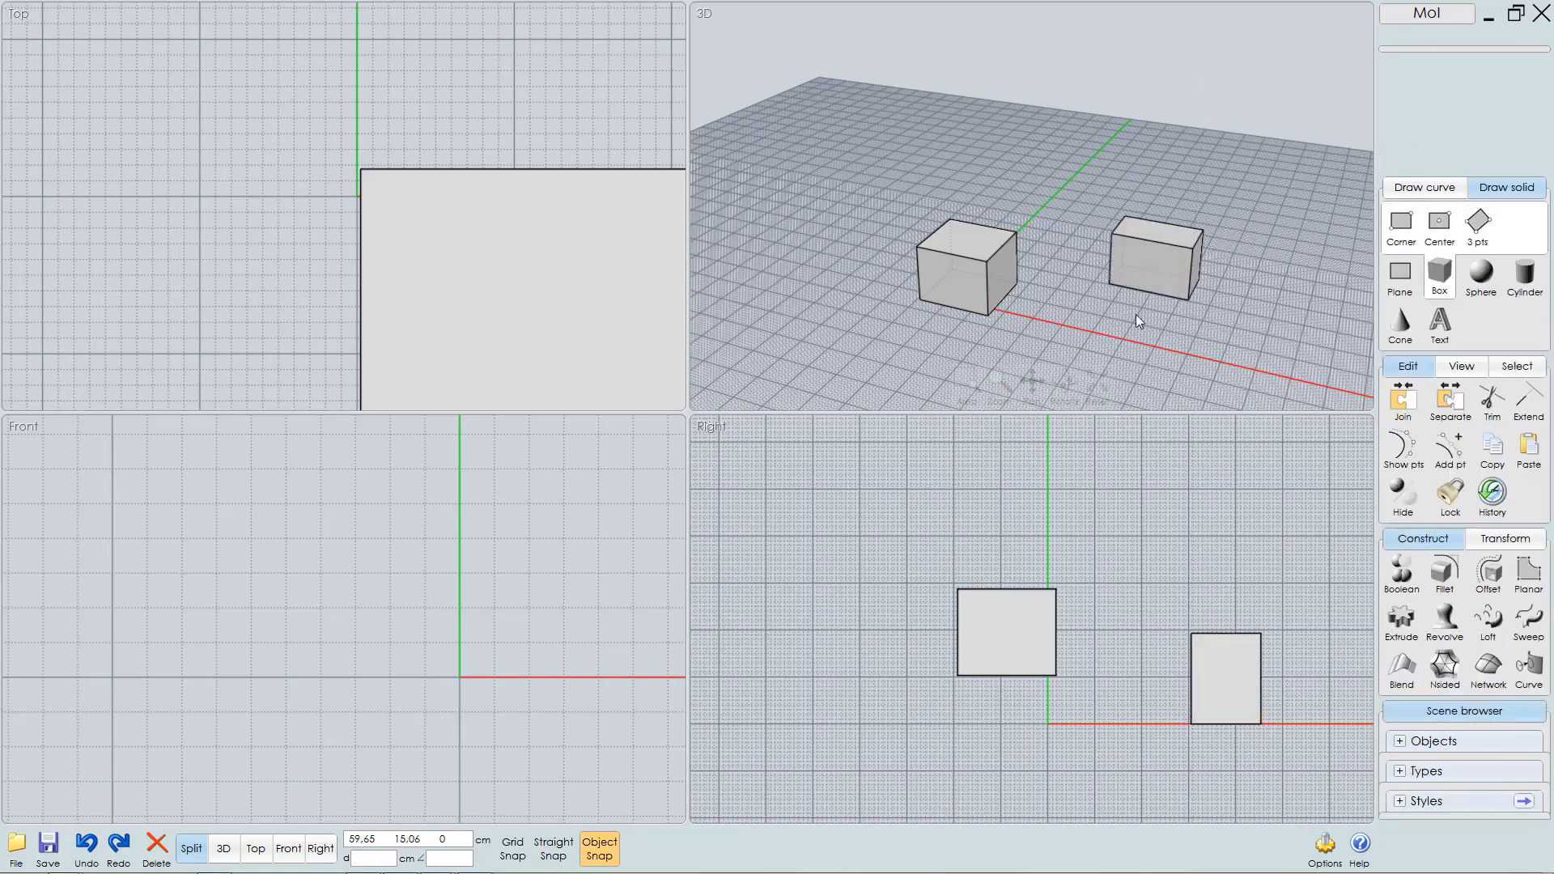
- Move the second box against the first with Object Snap on, and move it away with Object Snap off
{"action": "left_click", "coordinate": [613, 850]}
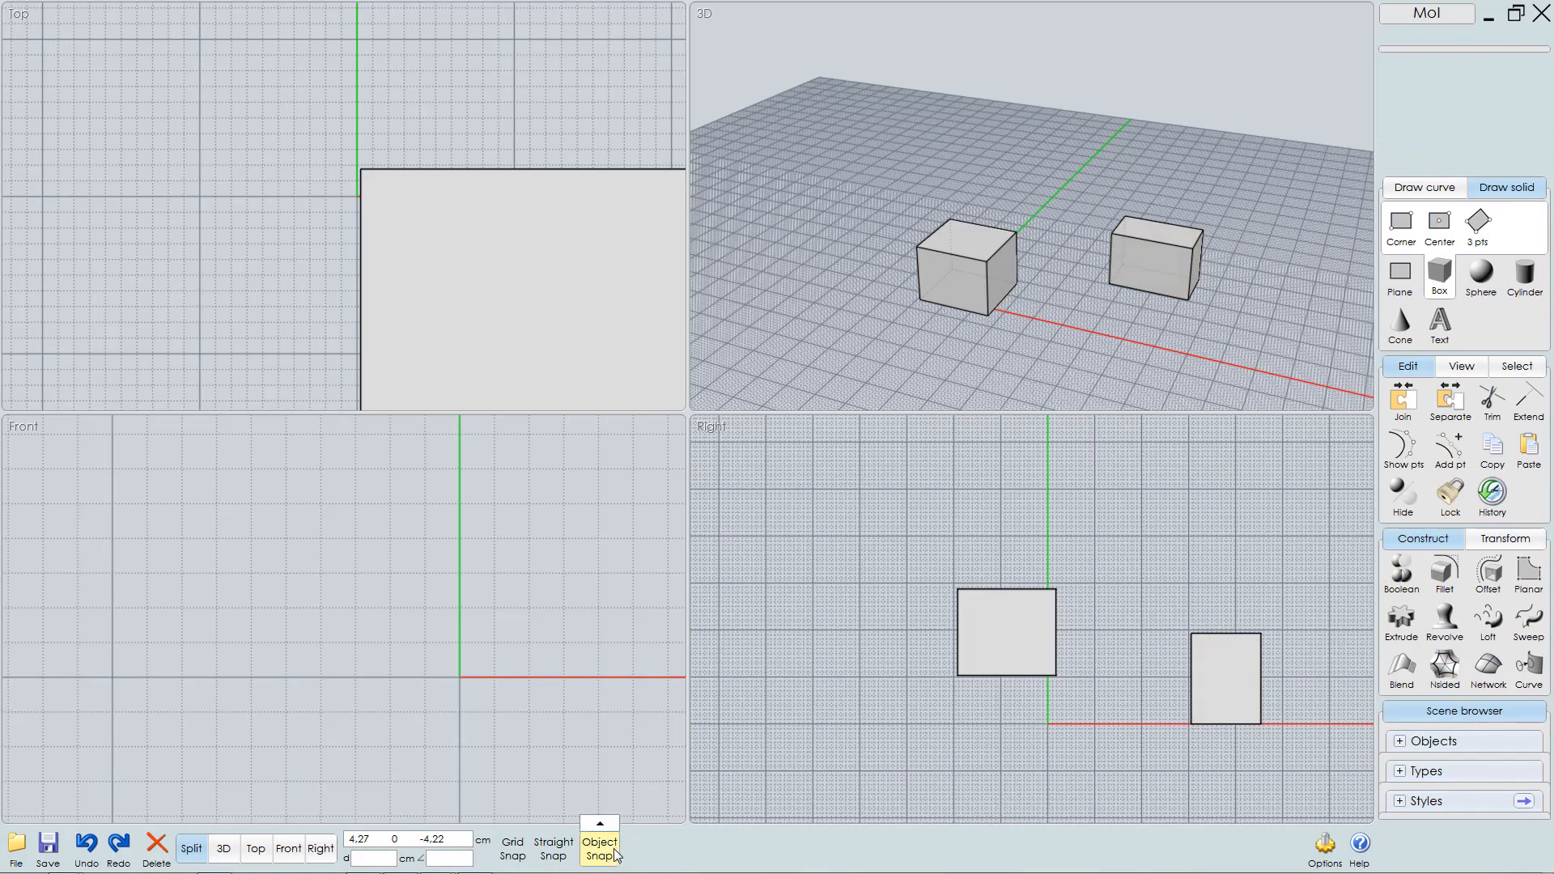
{"action": "left_click", "coordinate": [1107, 280]}
{"action": "left_click_drag", "start_coordinate": [1109, 280], "coordinate": [1003, 273]}
{"action": "mouse_move", "coordinate": [991, 271]}
{"action": "right_mouse_down"}
{"action": "mouse_move", "coordinate": [938, 265]}
{"action": "mouse_move", "coordinate": [991, 276]}
{"action": "right_mouse_up"}
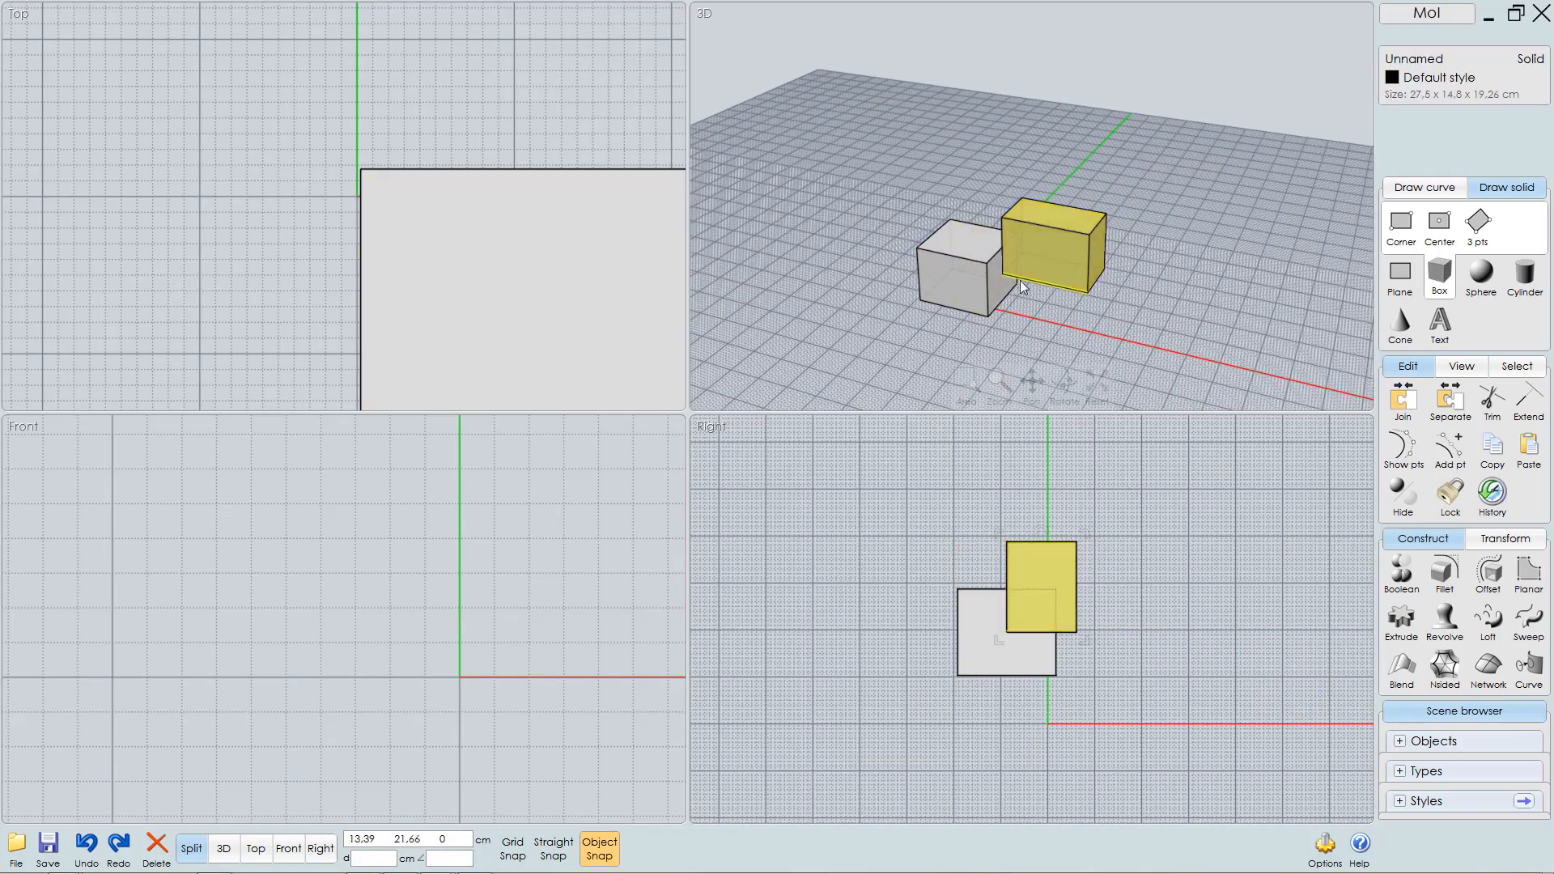
{"action": "left_click", "coordinate": [599, 848]}
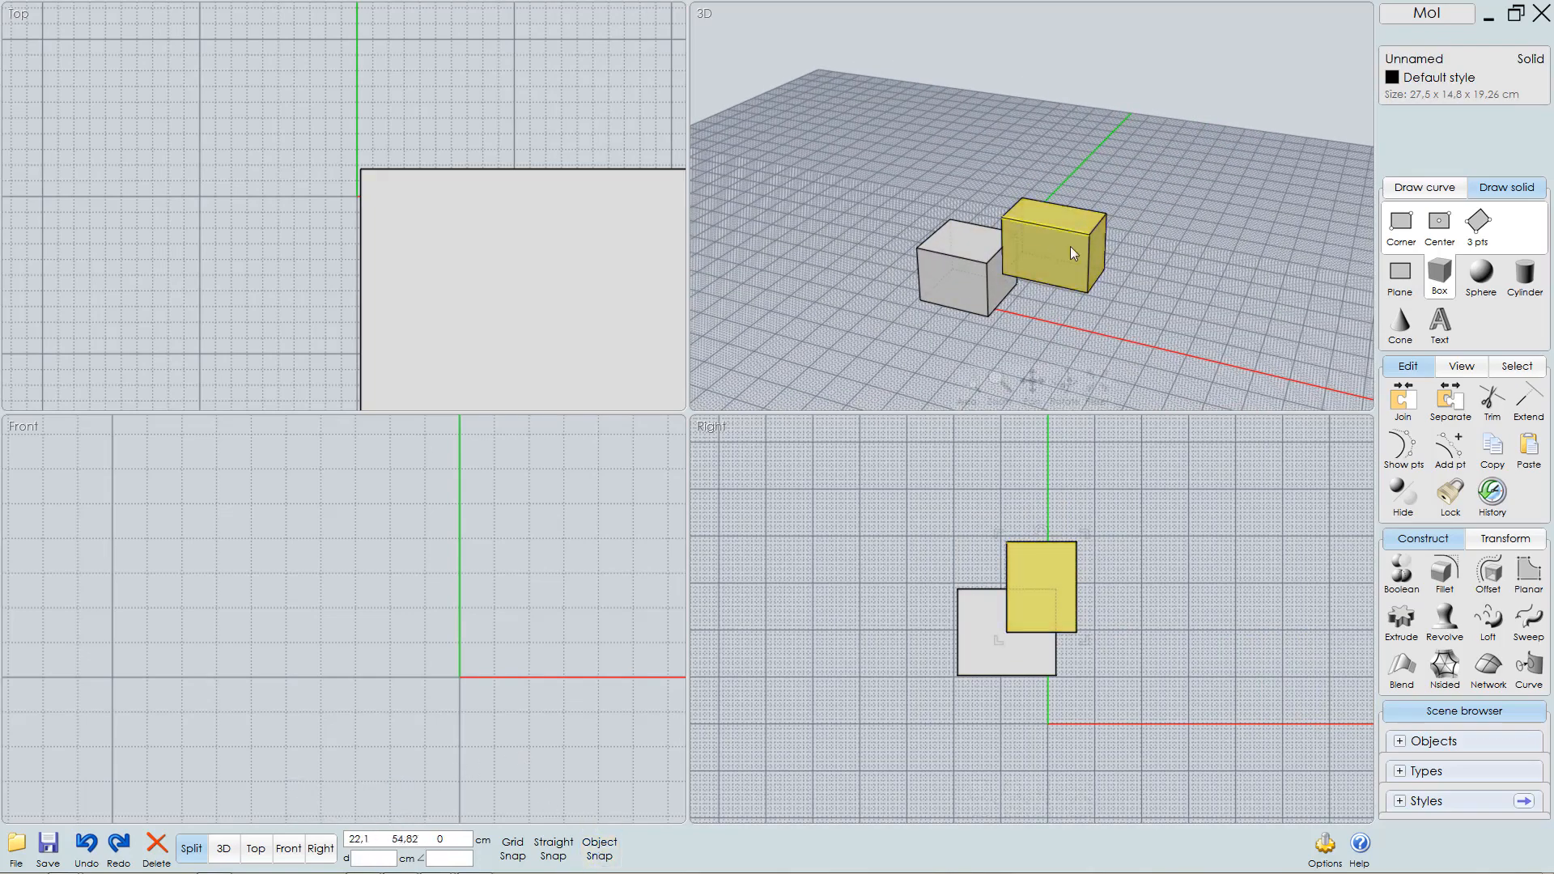
{"action": "left_click_drag", "start_coordinate": [1089, 294], "coordinate": [1139, 294]}
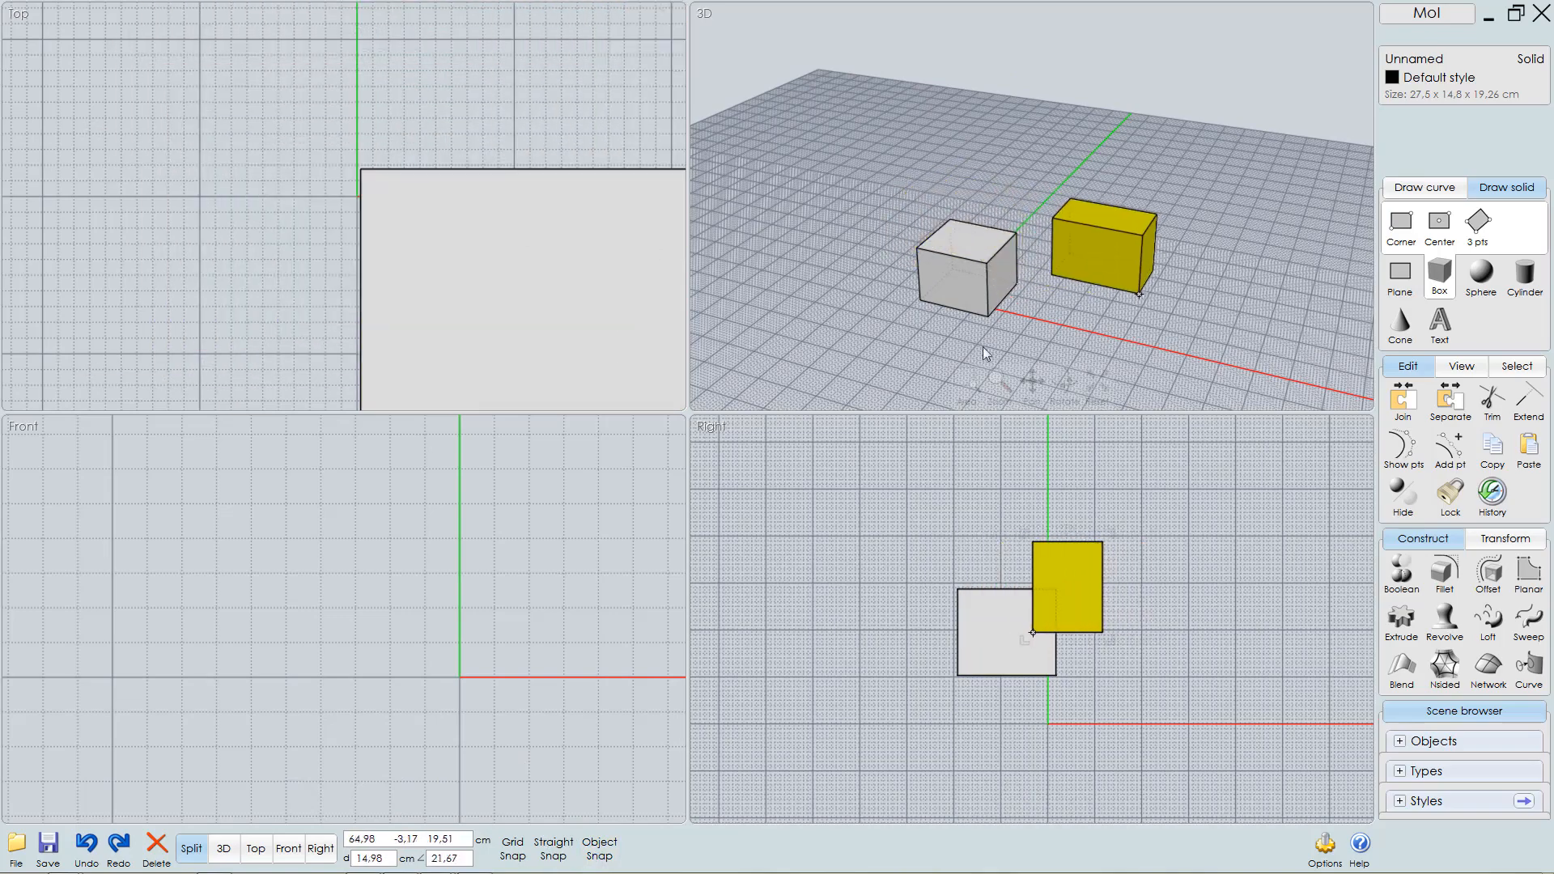
- Delete both boxes and reset the 3D view
{"action": "left_click_drag", "start_coordinate": [1193, 172], "coordinate": [854, 304]}
{"action": "key", "text": "Delete"}
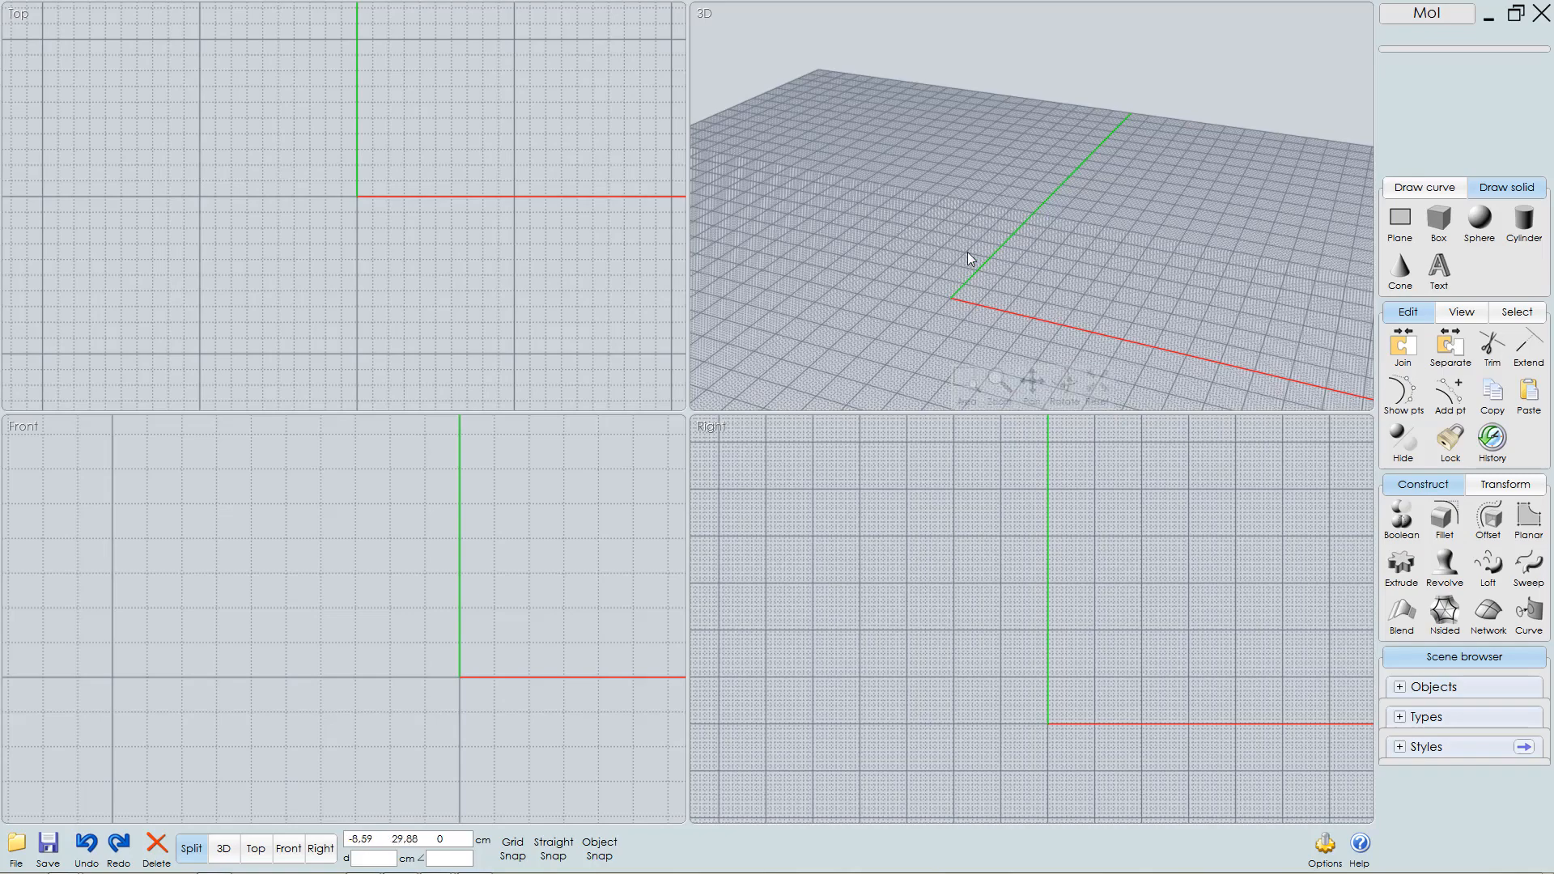
{"action": "right_click_drag", "start_coordinate": [968, 251], "coordinate": [724, 300]}
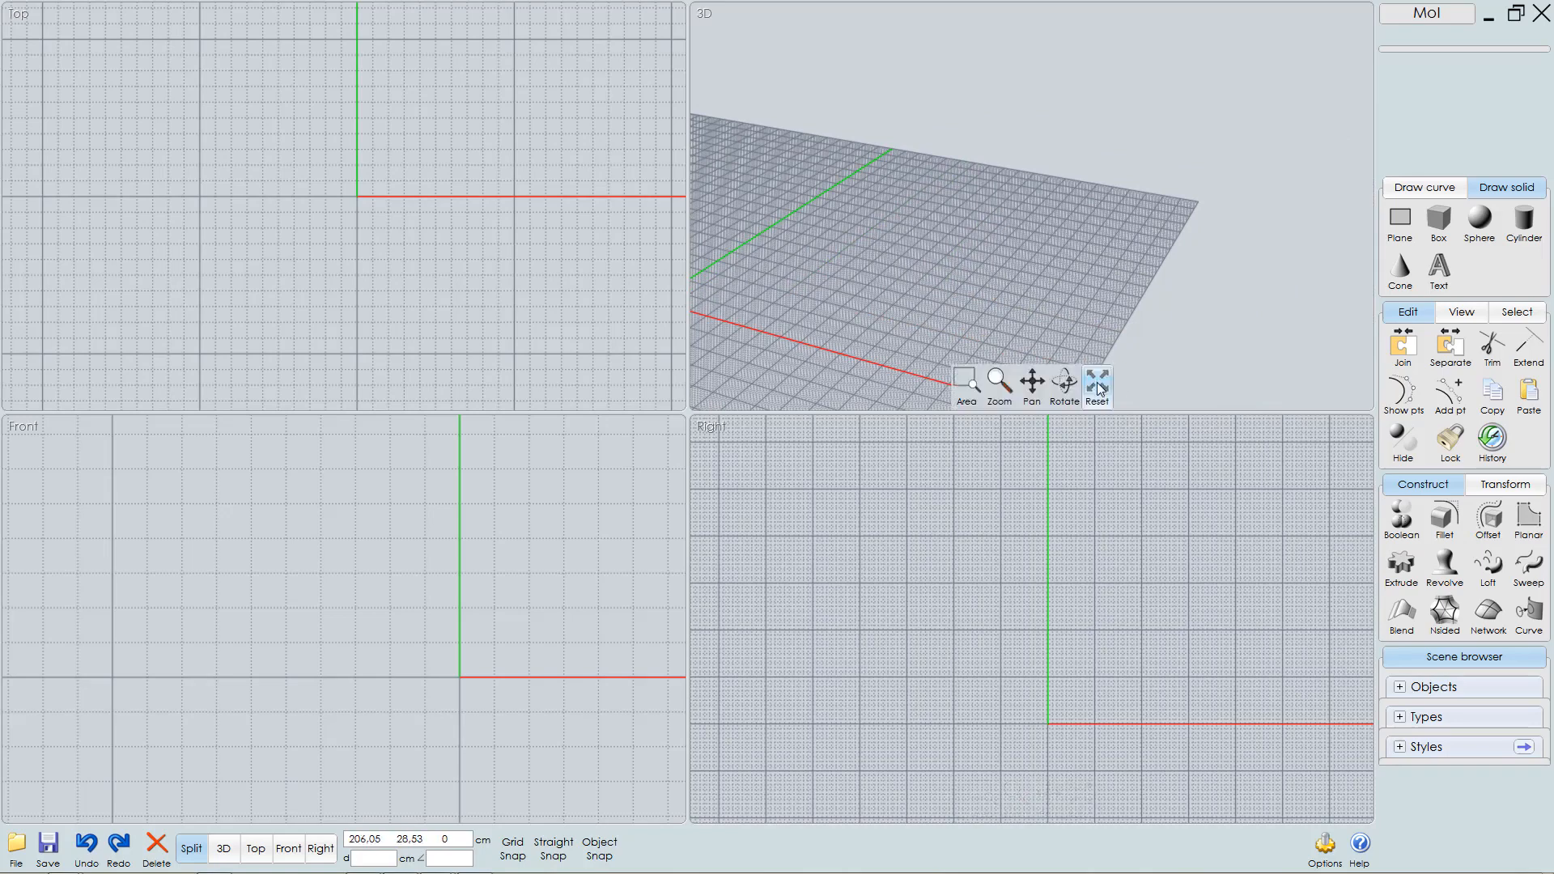
{"action": "left_click", "coordinate": [1098, 389]}
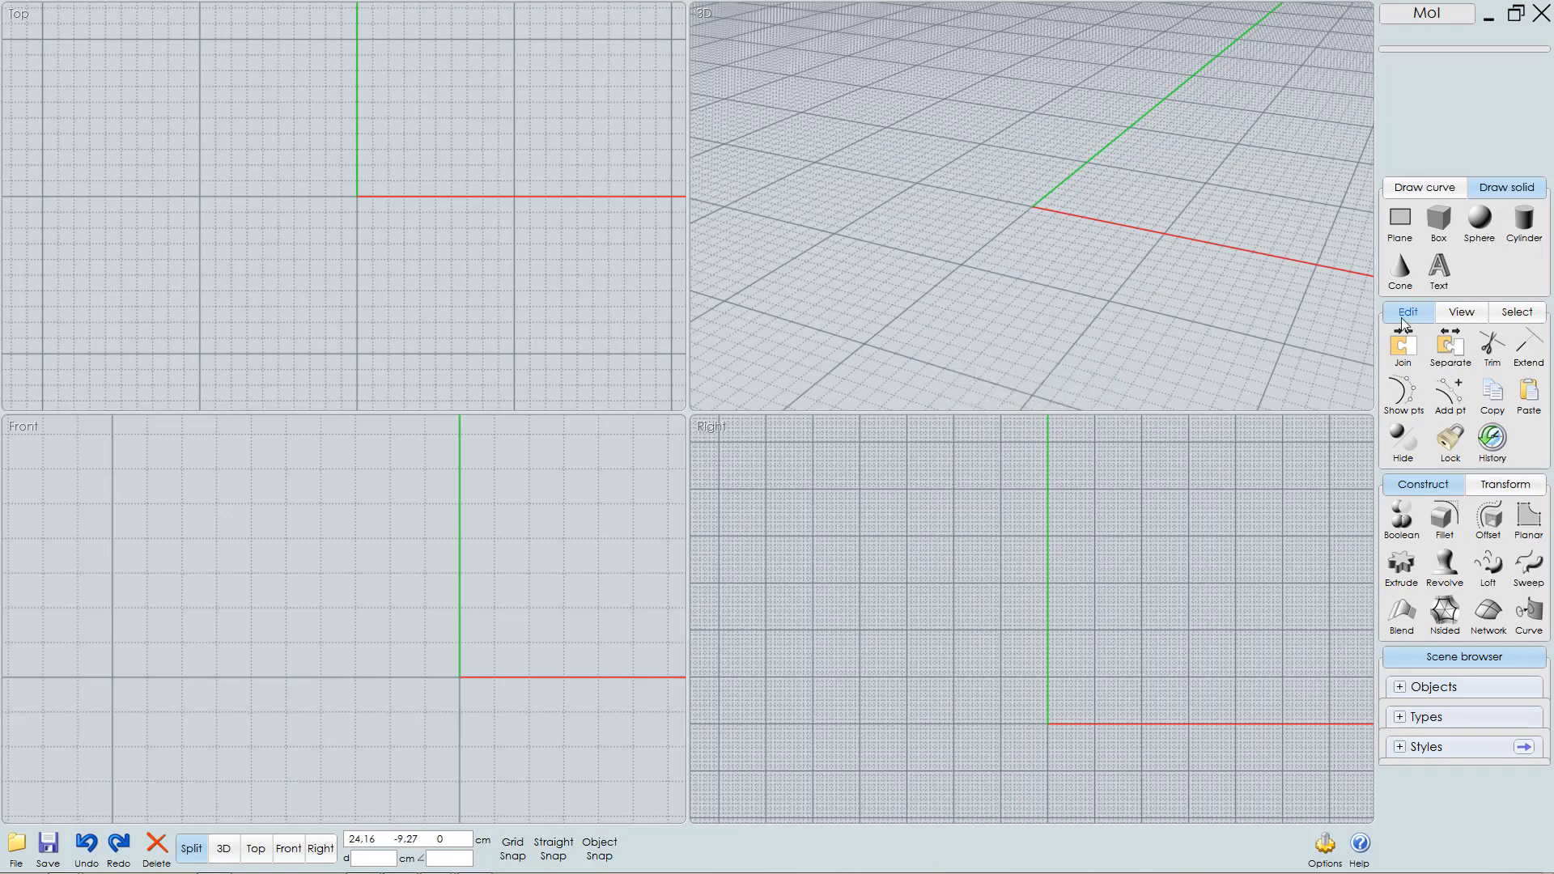
- Draw two center circles on the grid in the 3D view, with radii of about 9.3 cm and 7 cm
{"action": "left_click", "coordinate": [1425, 187]}
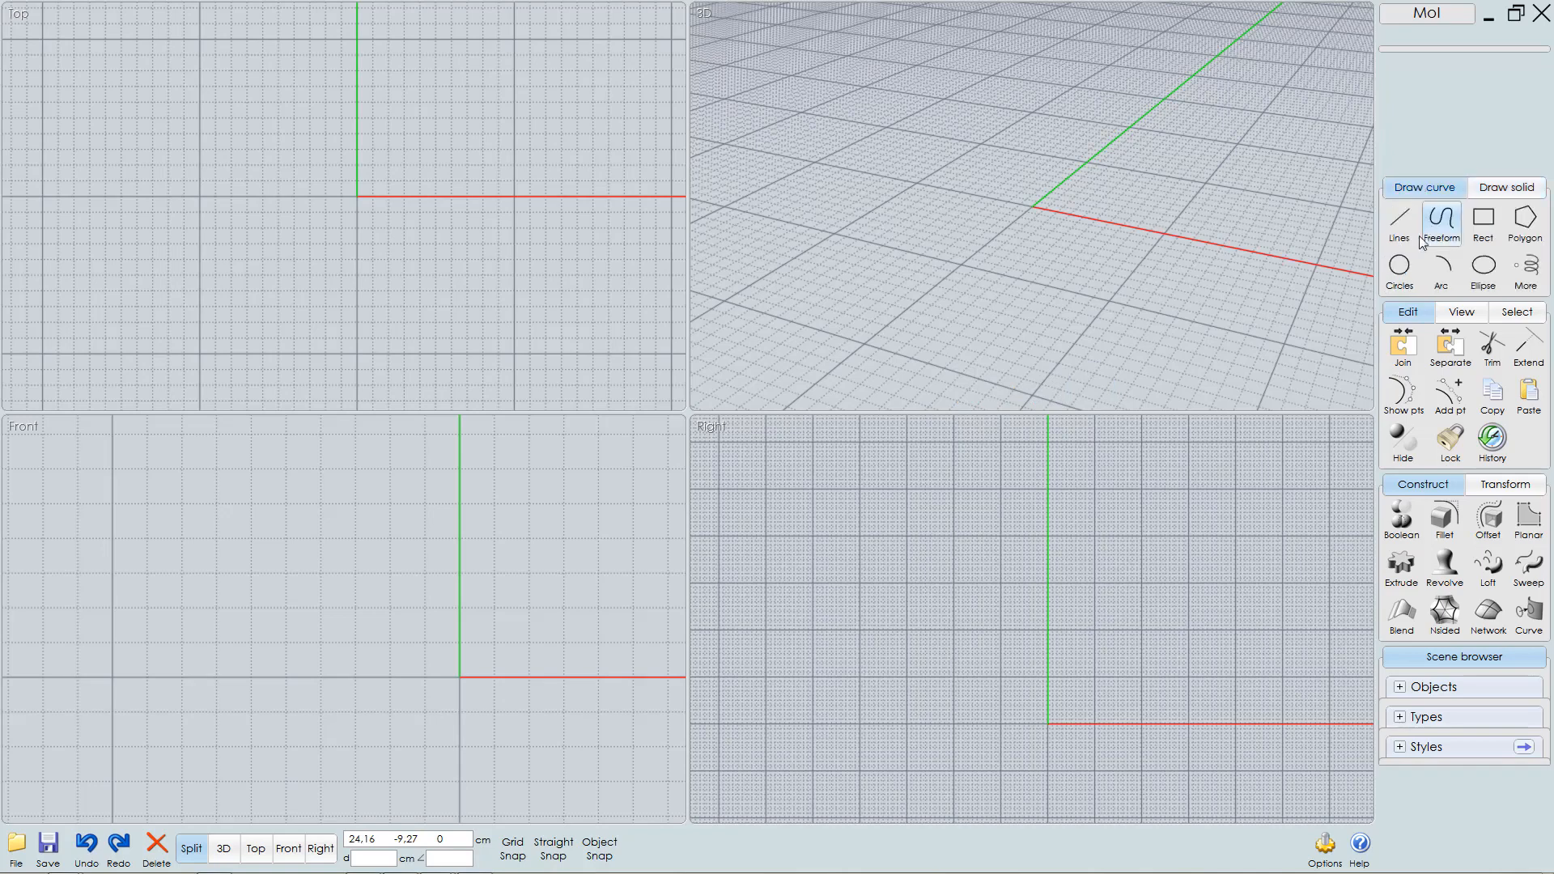
{"action": "left_click", "coordinate": [1407, 275]}
{"action": "left_click", "coordinate": [862, 234]}
{"action": "left_click", "coordinate": [930, 289]}
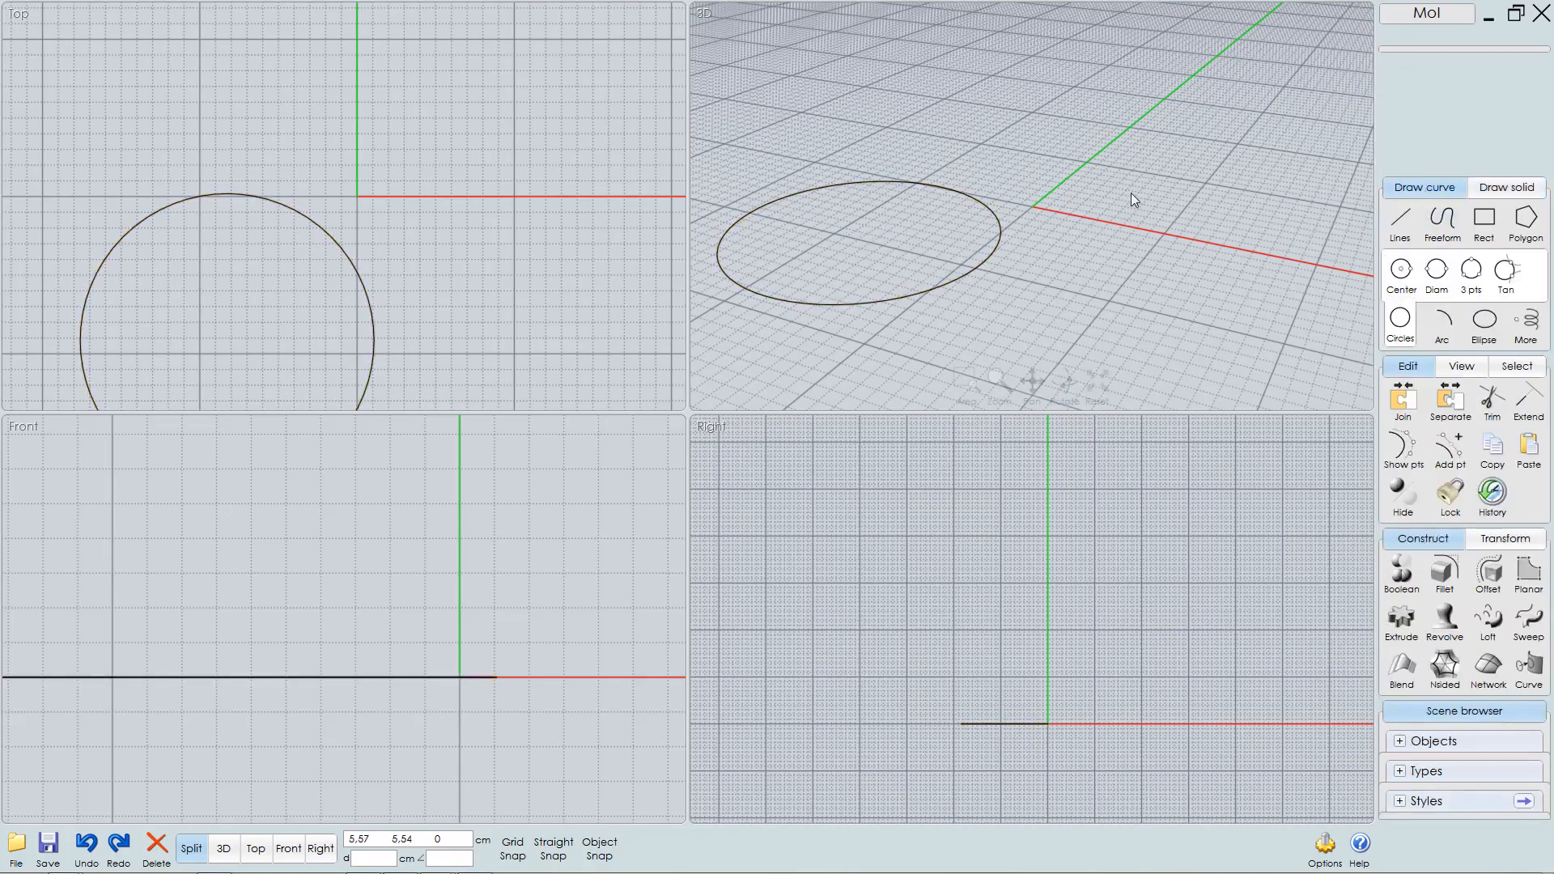
{"action": "right_click", "coordinate": [1134, 193]}
{"action": "left_click", "coordinate": [1159, 173]}
{"action": "left_click", "coordinate": [1211, 206]}
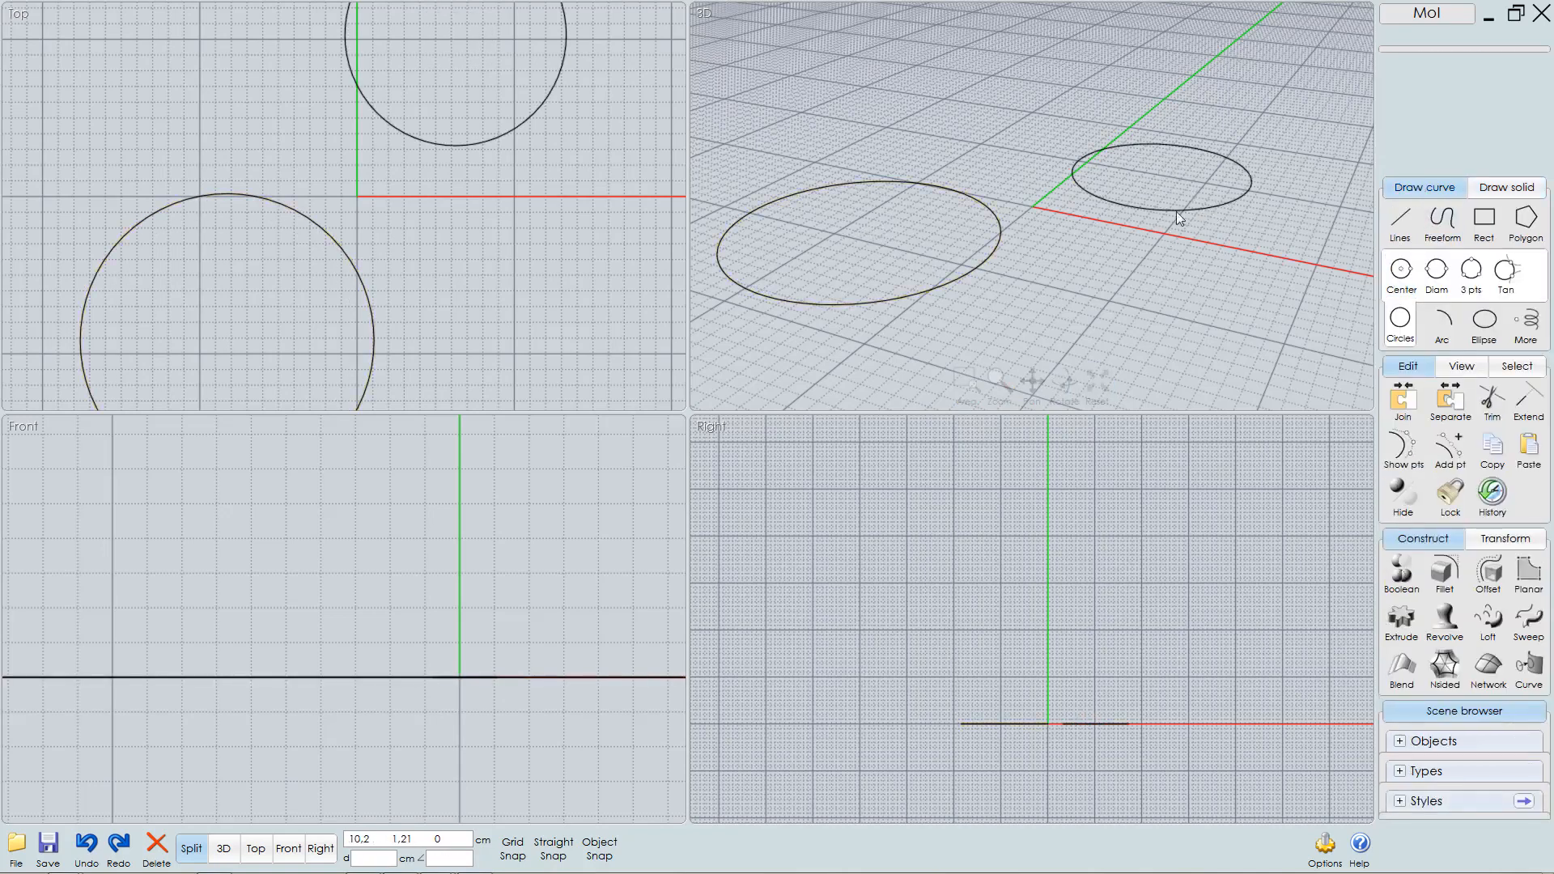
- Move the smaller circle farther from the origin in the 3D view, and select the larger circle
{"action": "left_click", "coordinate": [1177, 210]}
{"action": "left_click_drag", "start_coordinate": [1180, 210], "coordinate": [1353, 113]}
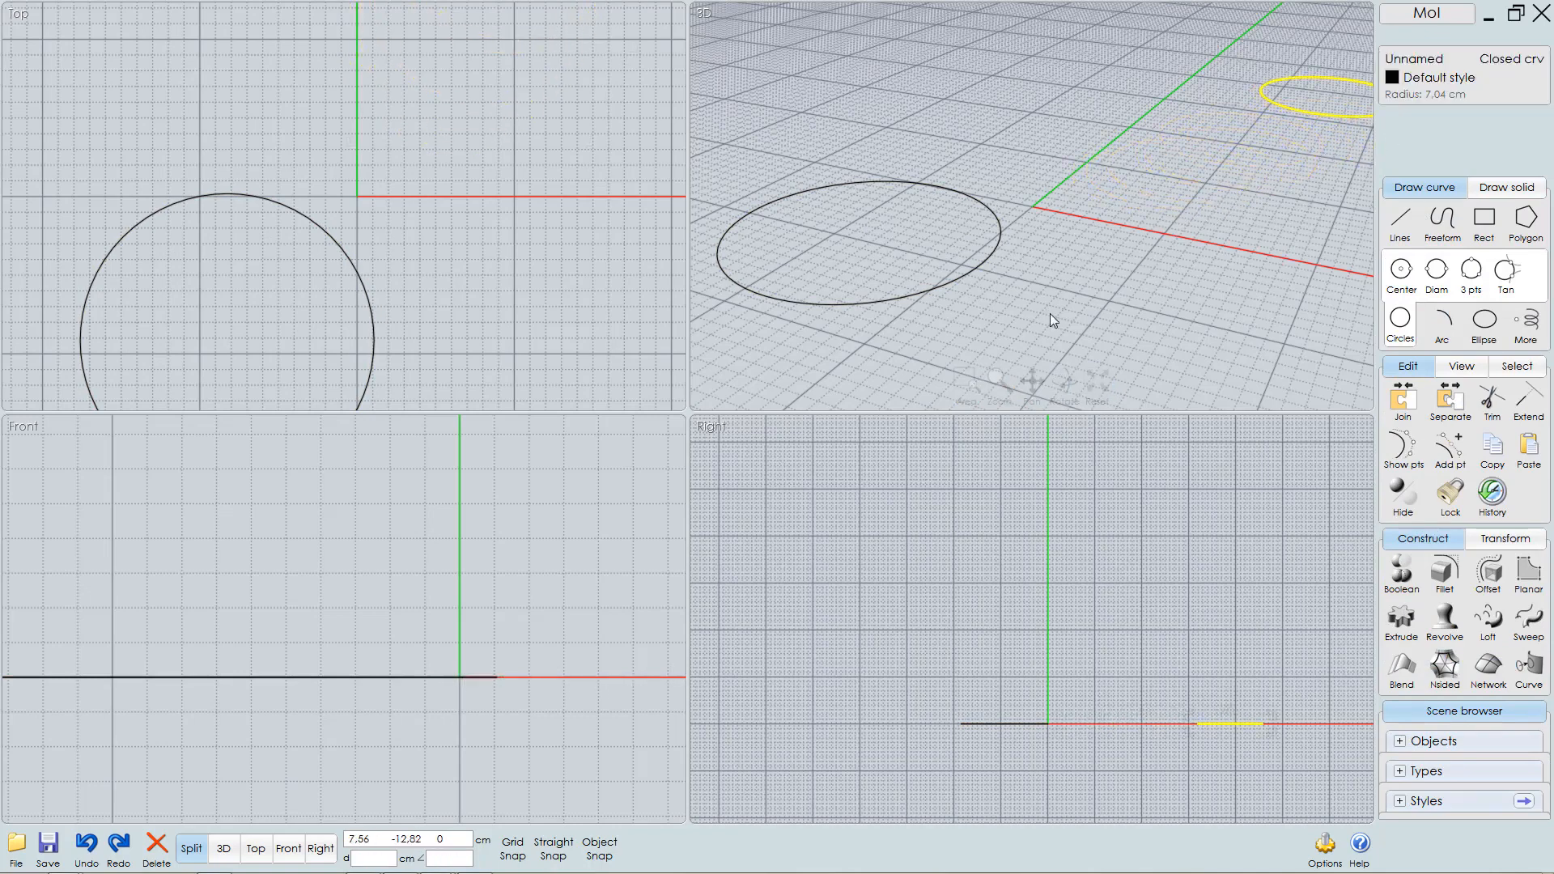
{"action": "left_click", "coordinate": [939, 303]}
{"action": "left_click", "coordinate": [950, 285]}
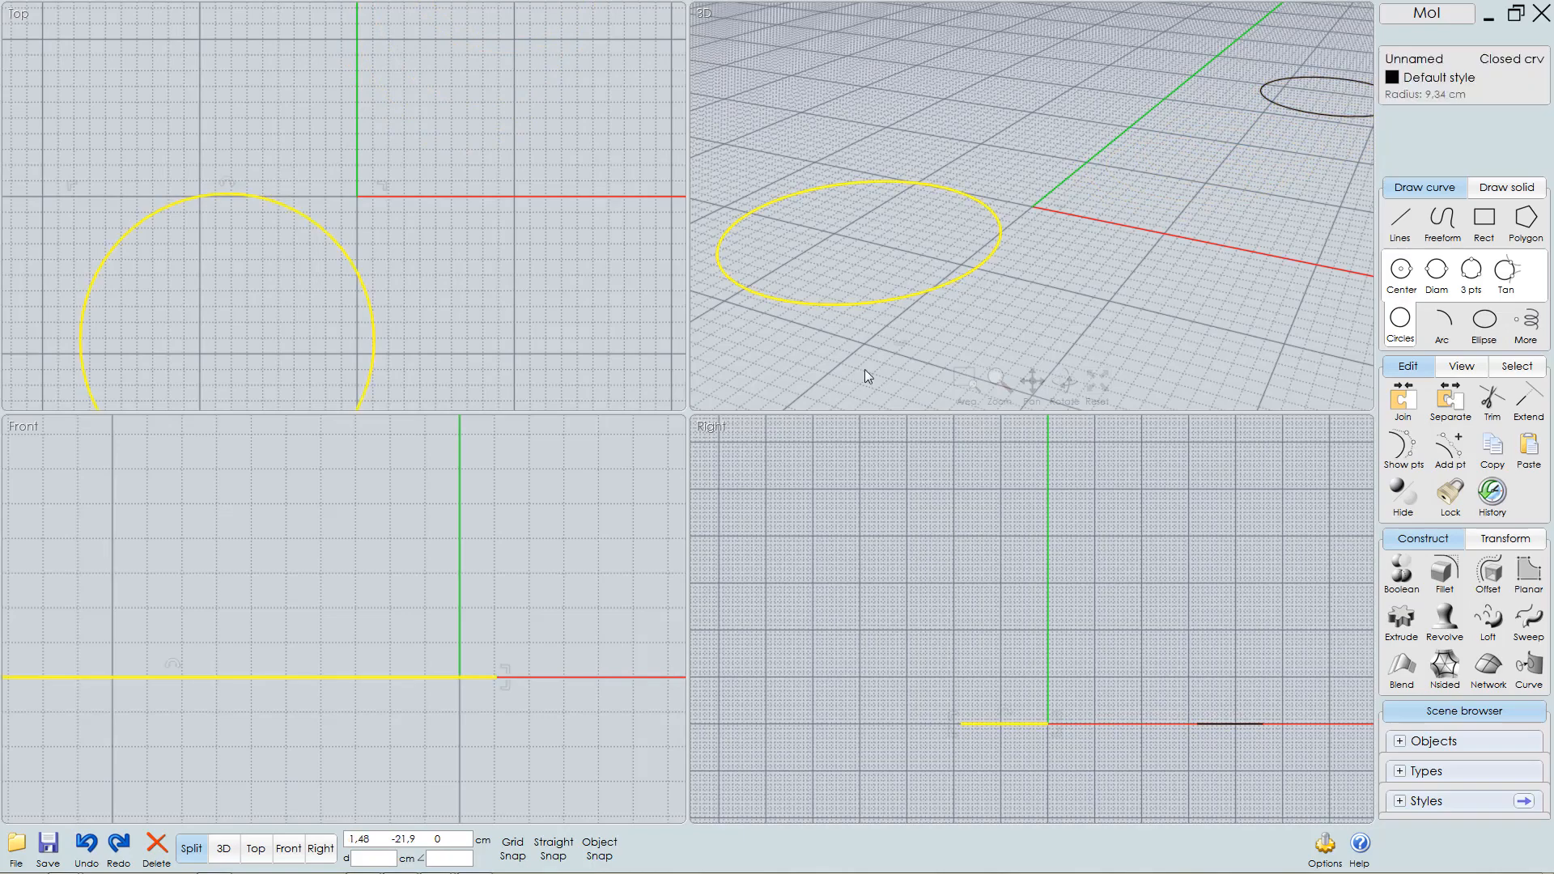
- Zoom the 3D view to the larger circle and the smaller circle in turn, returning to the wider view each time, and clear the selection
{"action": "left_click", "coordinate": [1097, 382]}
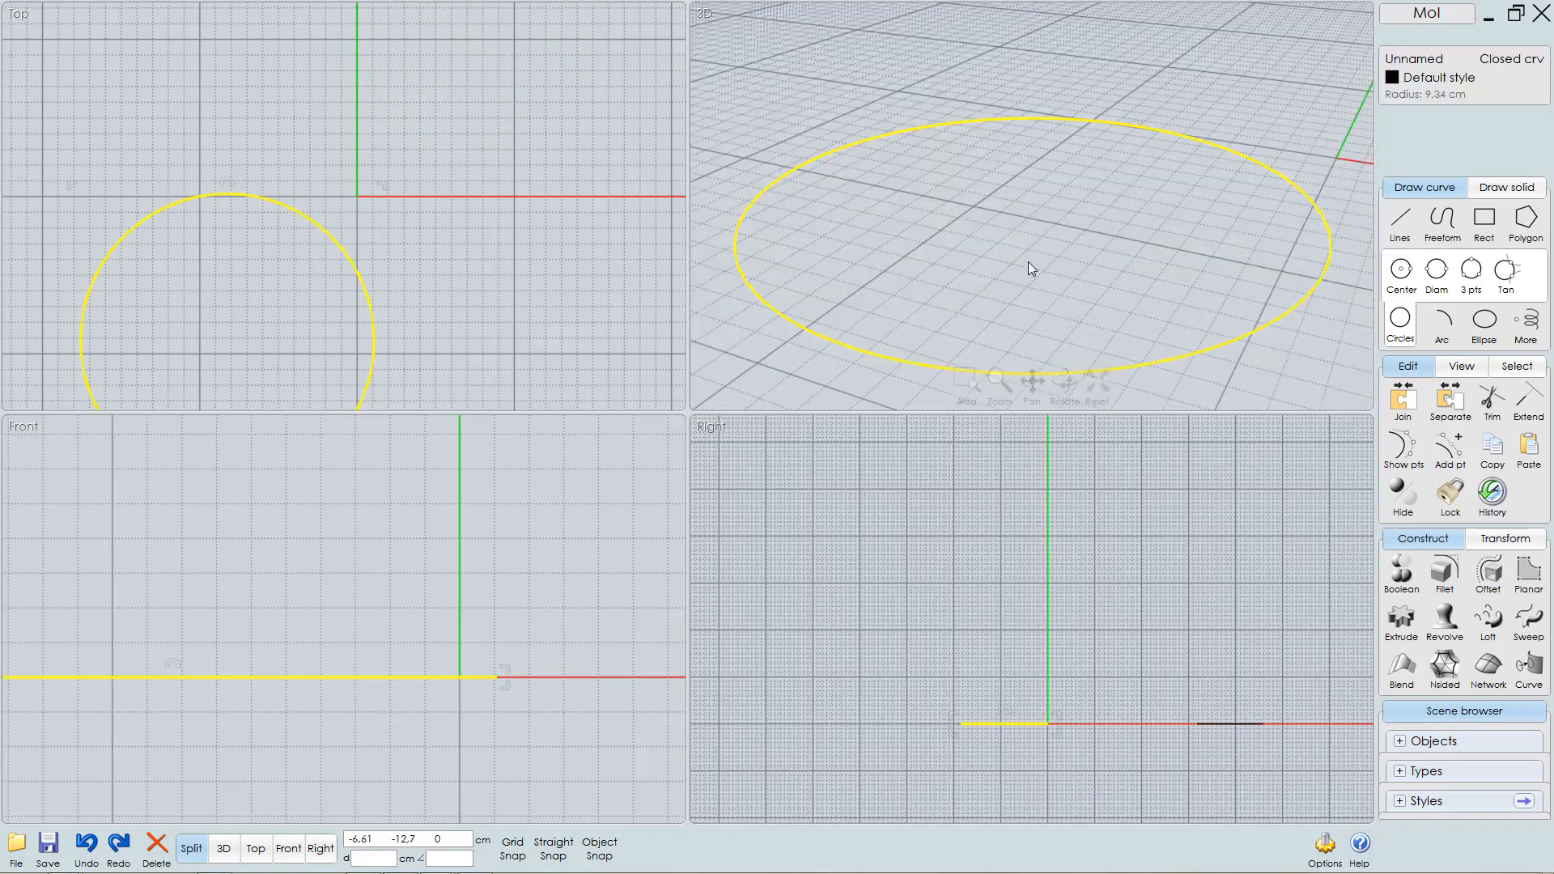
{"action": "left_click", "coordinate": [1097, 382]}
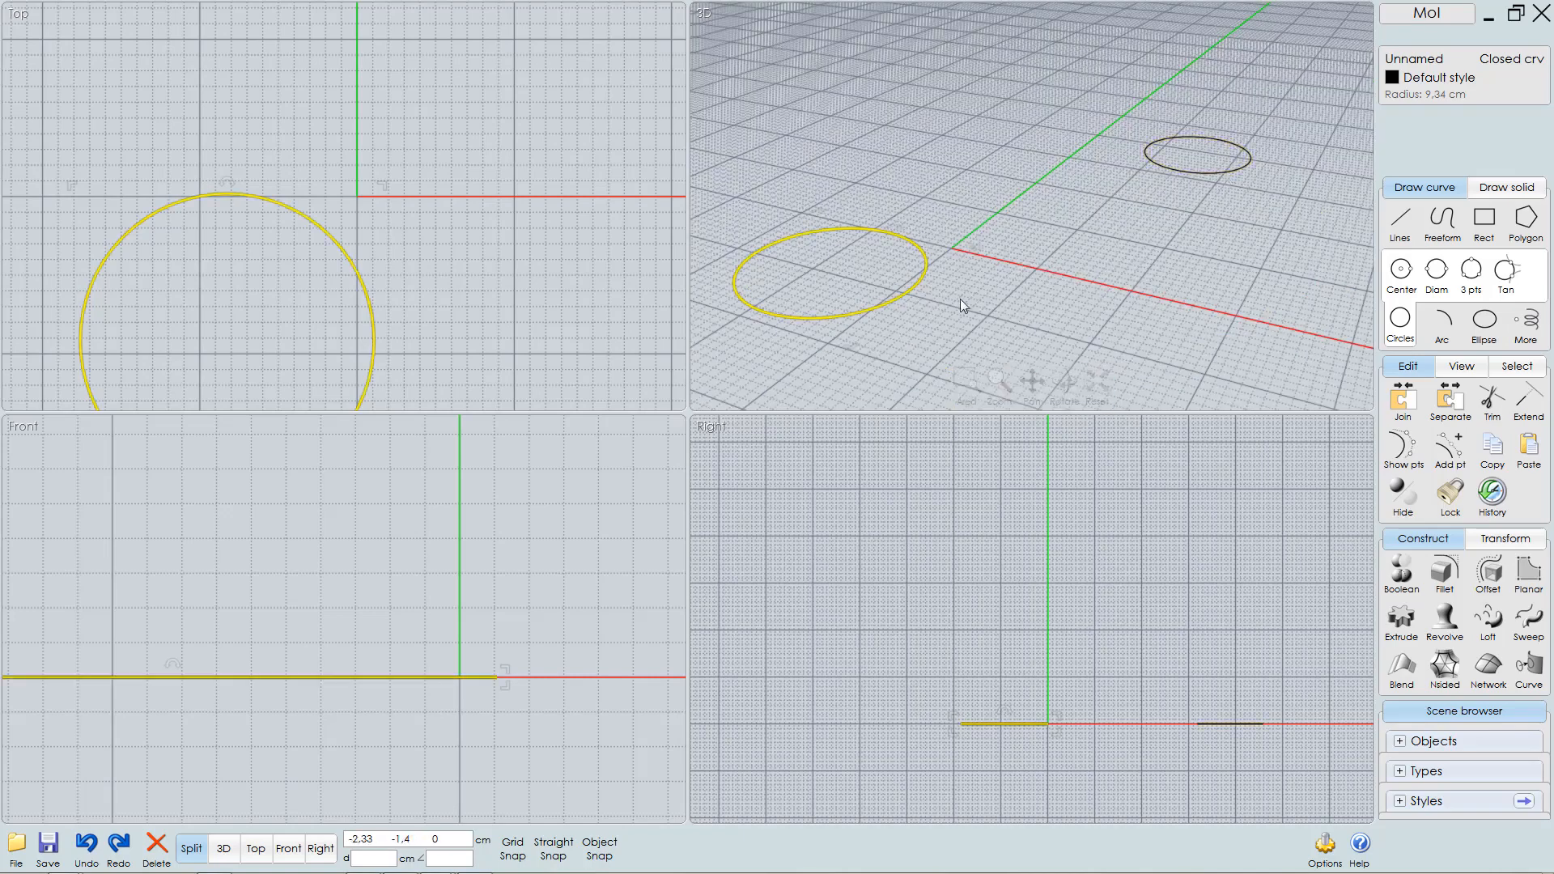
{"action": "left_click", "coordinate": [1027, 284]}
{"action": "left_click", "coordinate": [1197, 173]}
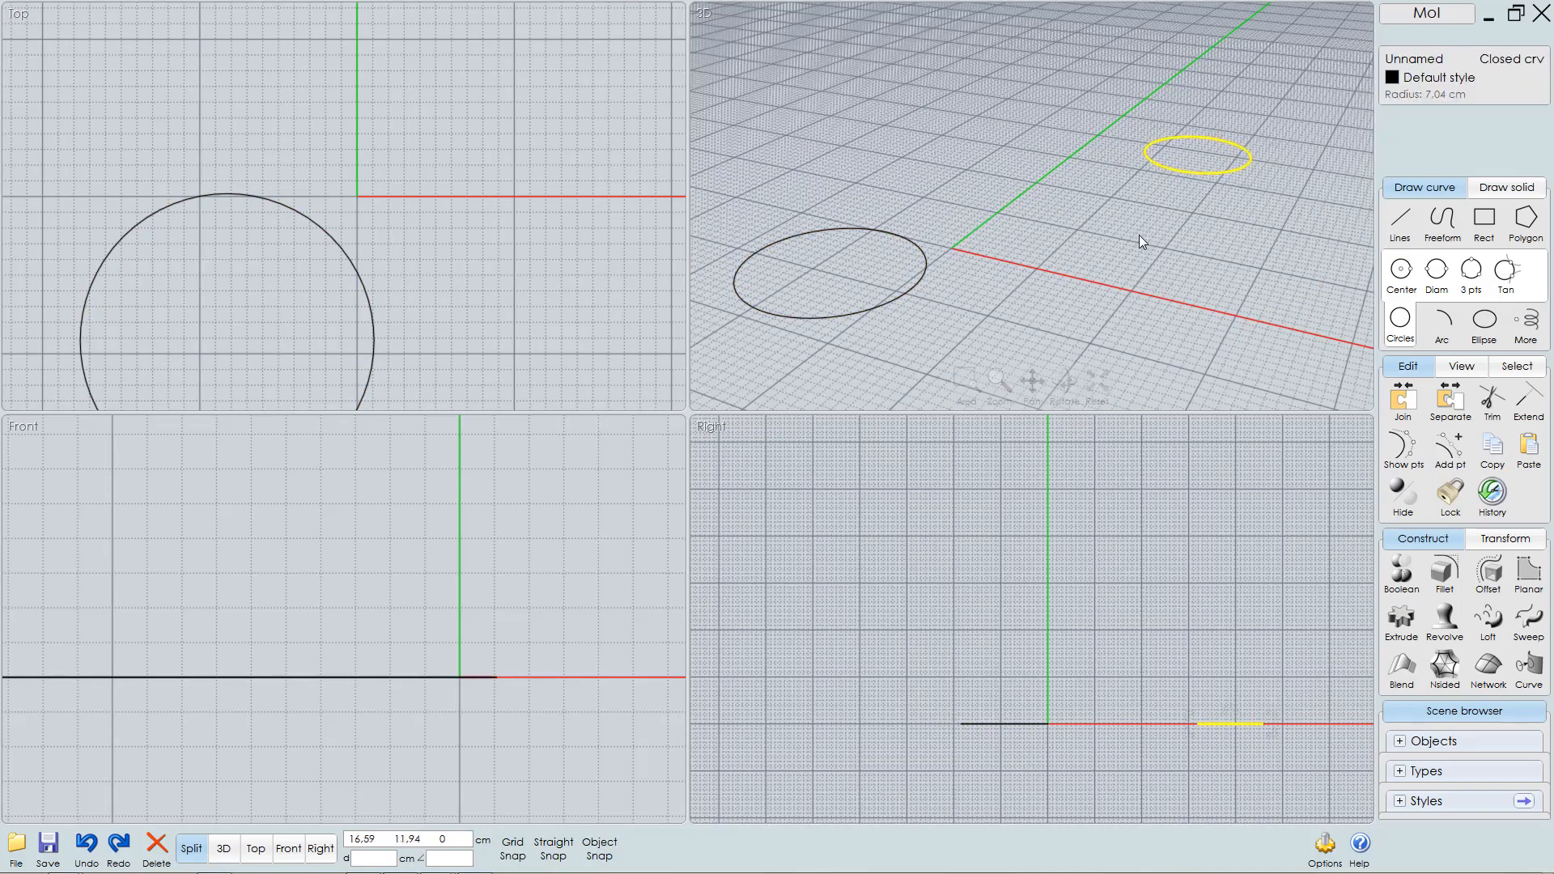
{"action": "left_click", "coordinate": [1097, 381]}
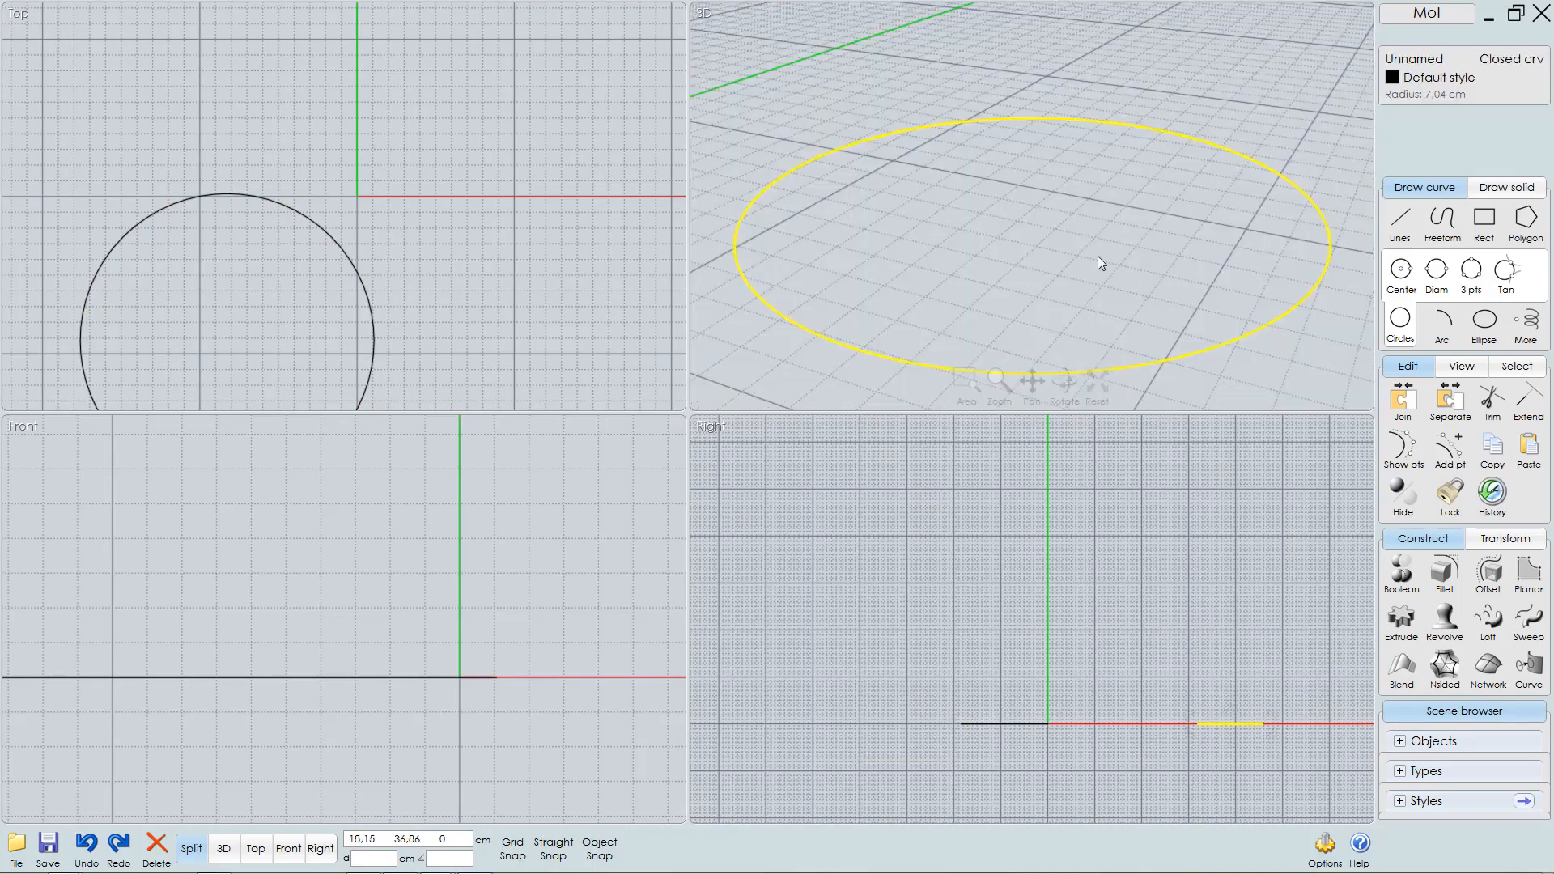
{"action": "left_click", "coordinate": [1099, 381]}
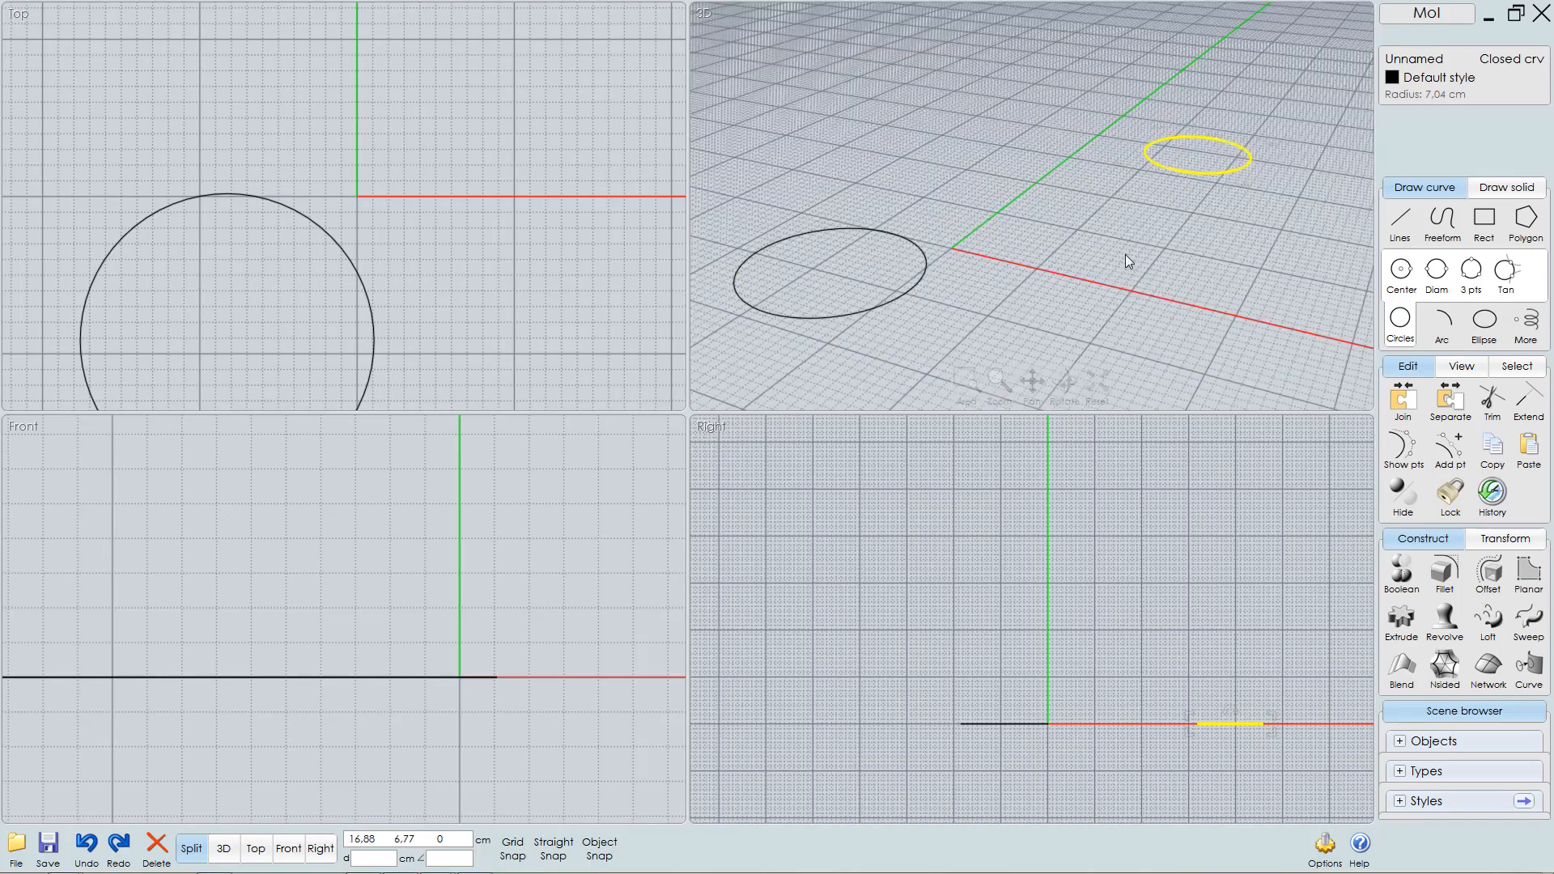
{"action": "left_click", "coordinate": [999, 251]}
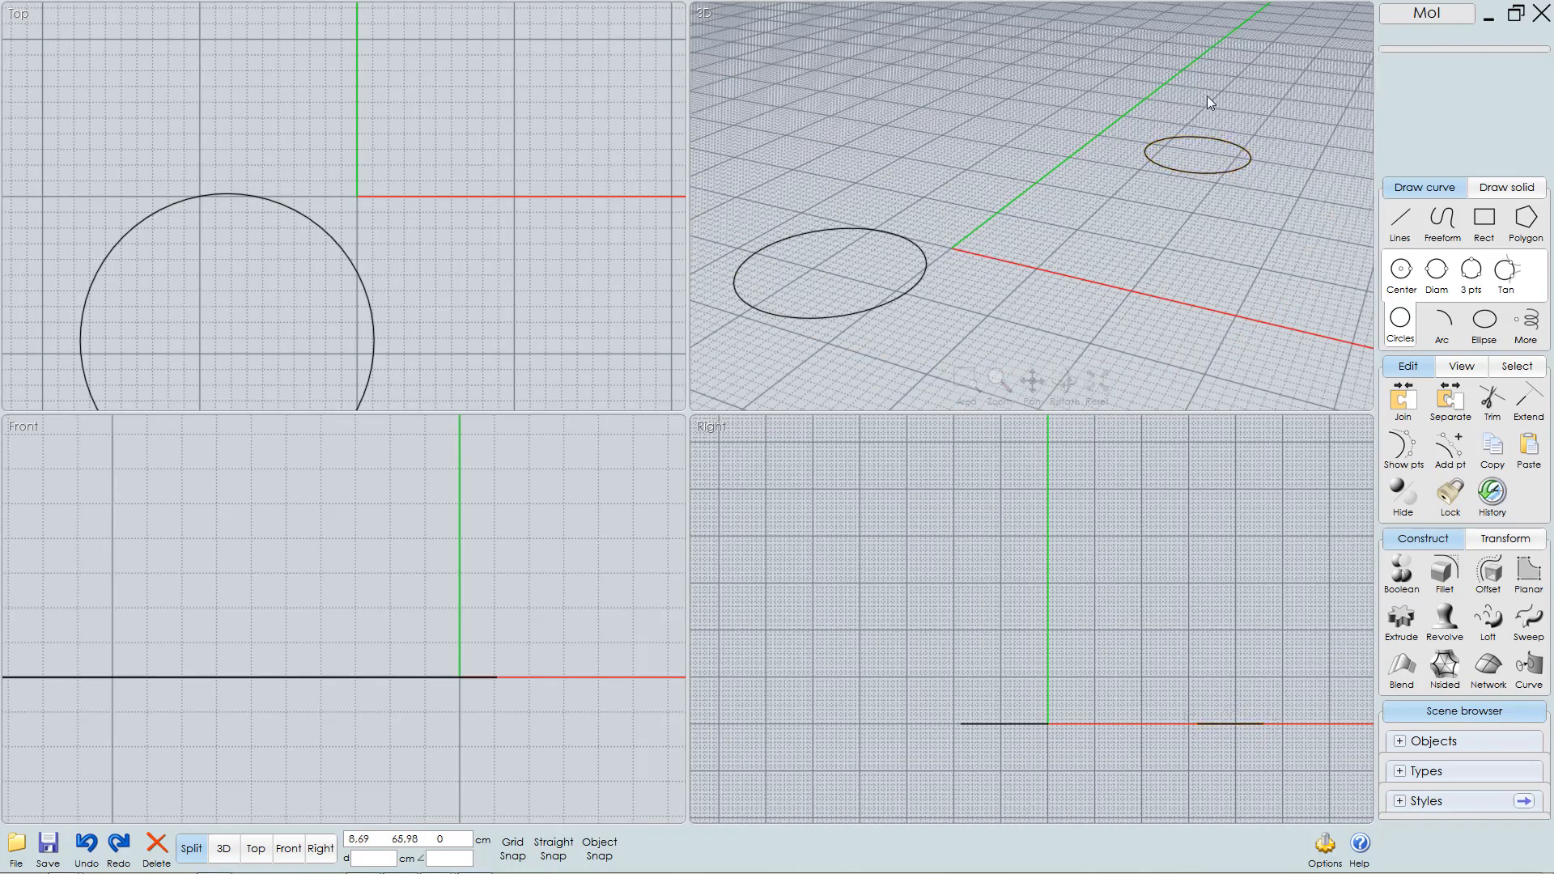
- Move the larger circle around the origin in the 3D view and deselect it
{"action": "left_click", "coordinate": [930, 283]}
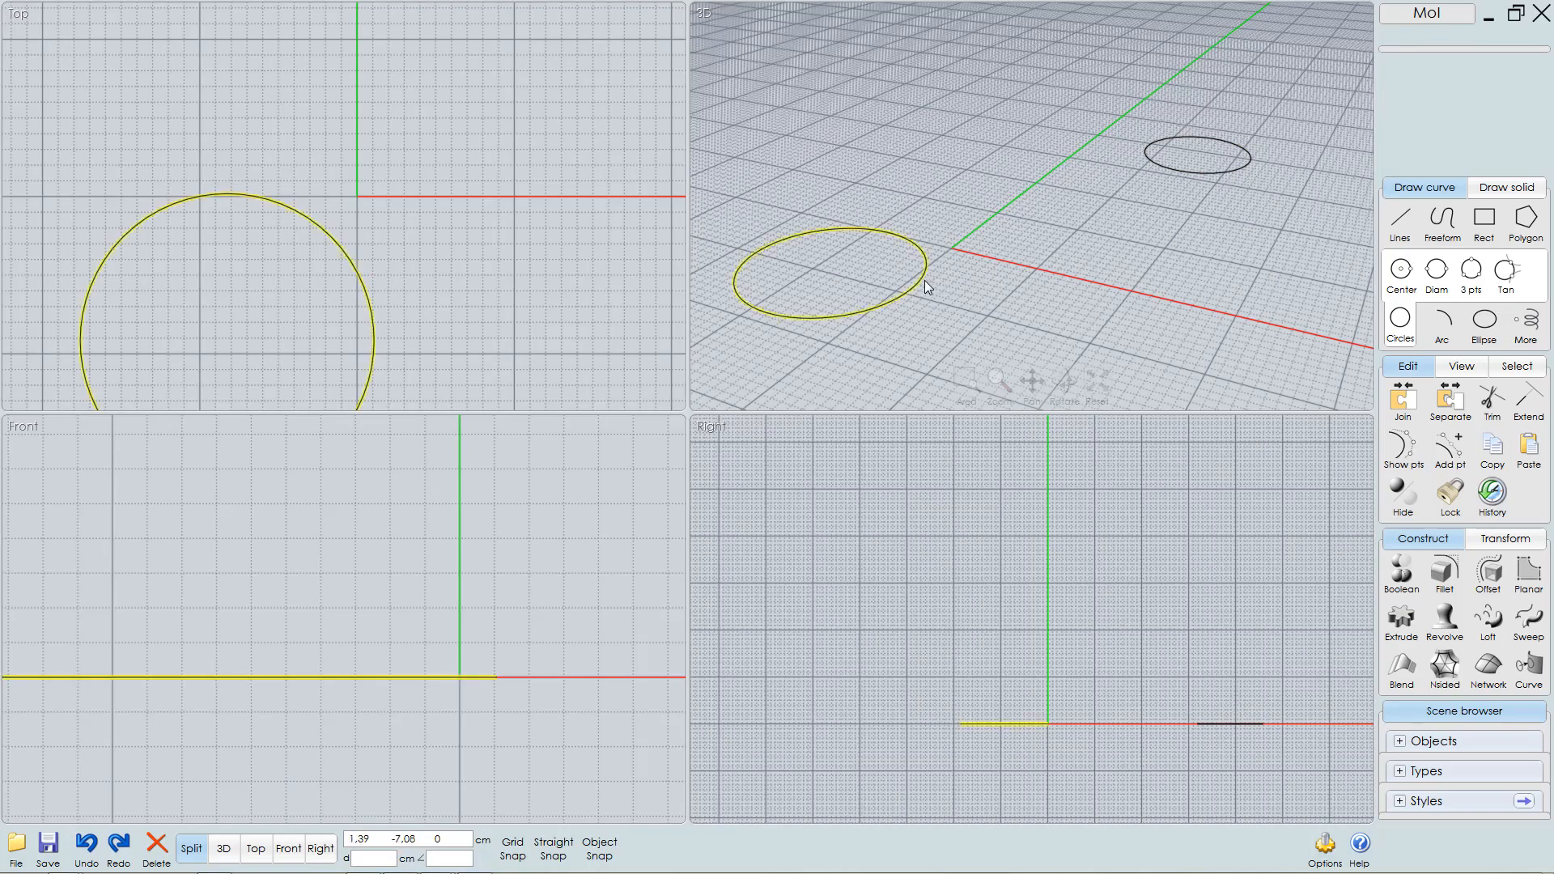
{"action": "mouse_move", "coordinate": [924, 280]}
{"action": "left_mouse_down"}
{"action": "mouse_move", "coordinate": [1046, 263]}
{"action": "mouse_move", "coordinate": [1034, 277]}
{"action": "left_mouse_up"}
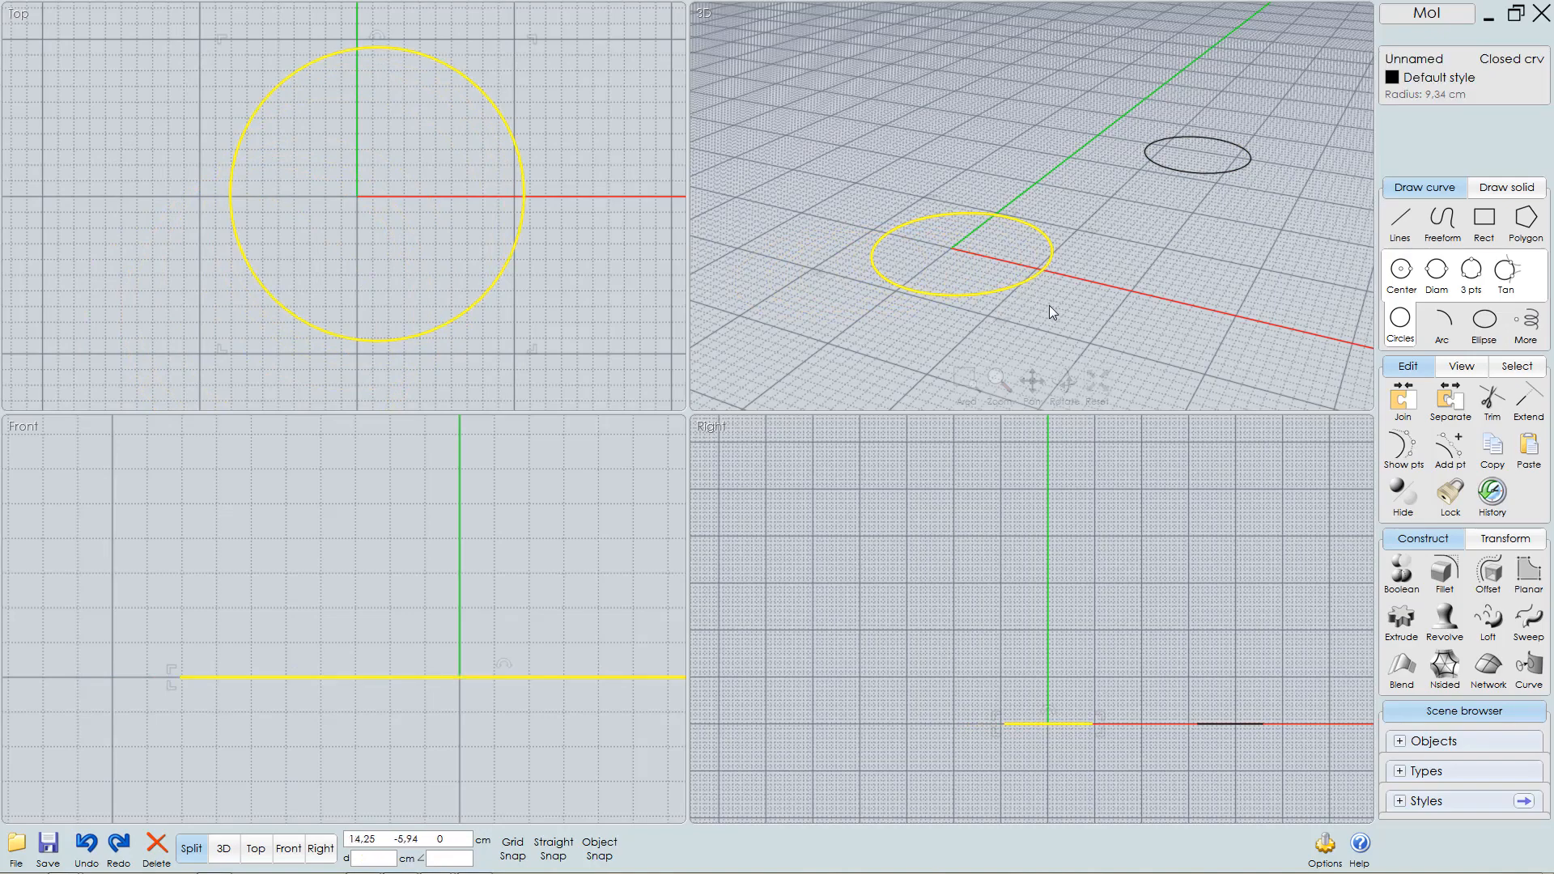
{"action": "left_click", "coordinate": [1050, 306]}
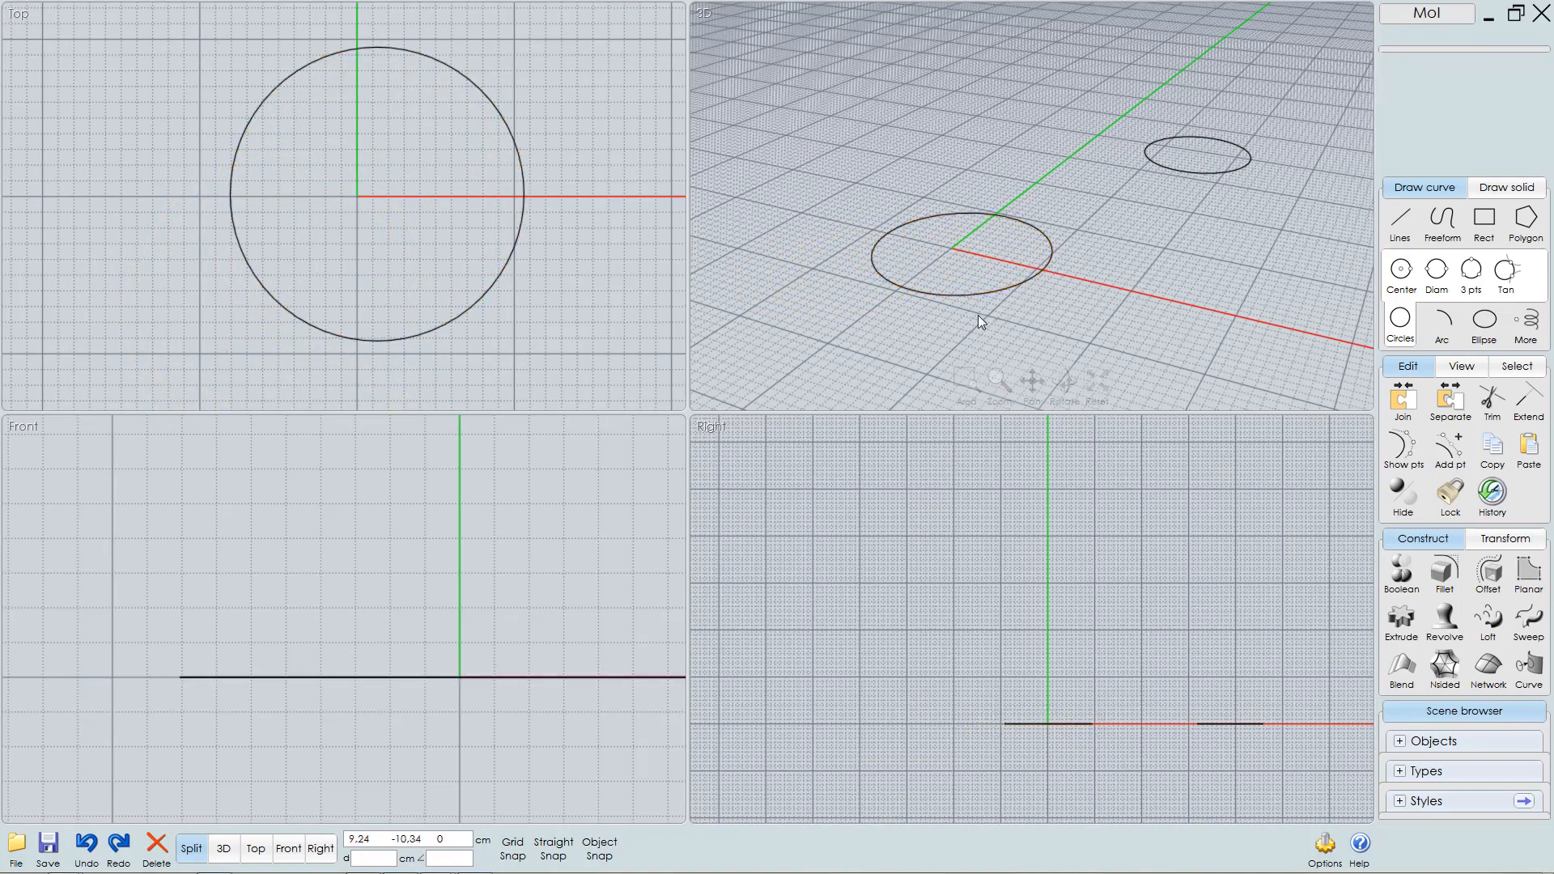
- Select both circles individually so they are picked together, and clear the selection
{"action": "left_click", "coordinate": [1028, 282]}
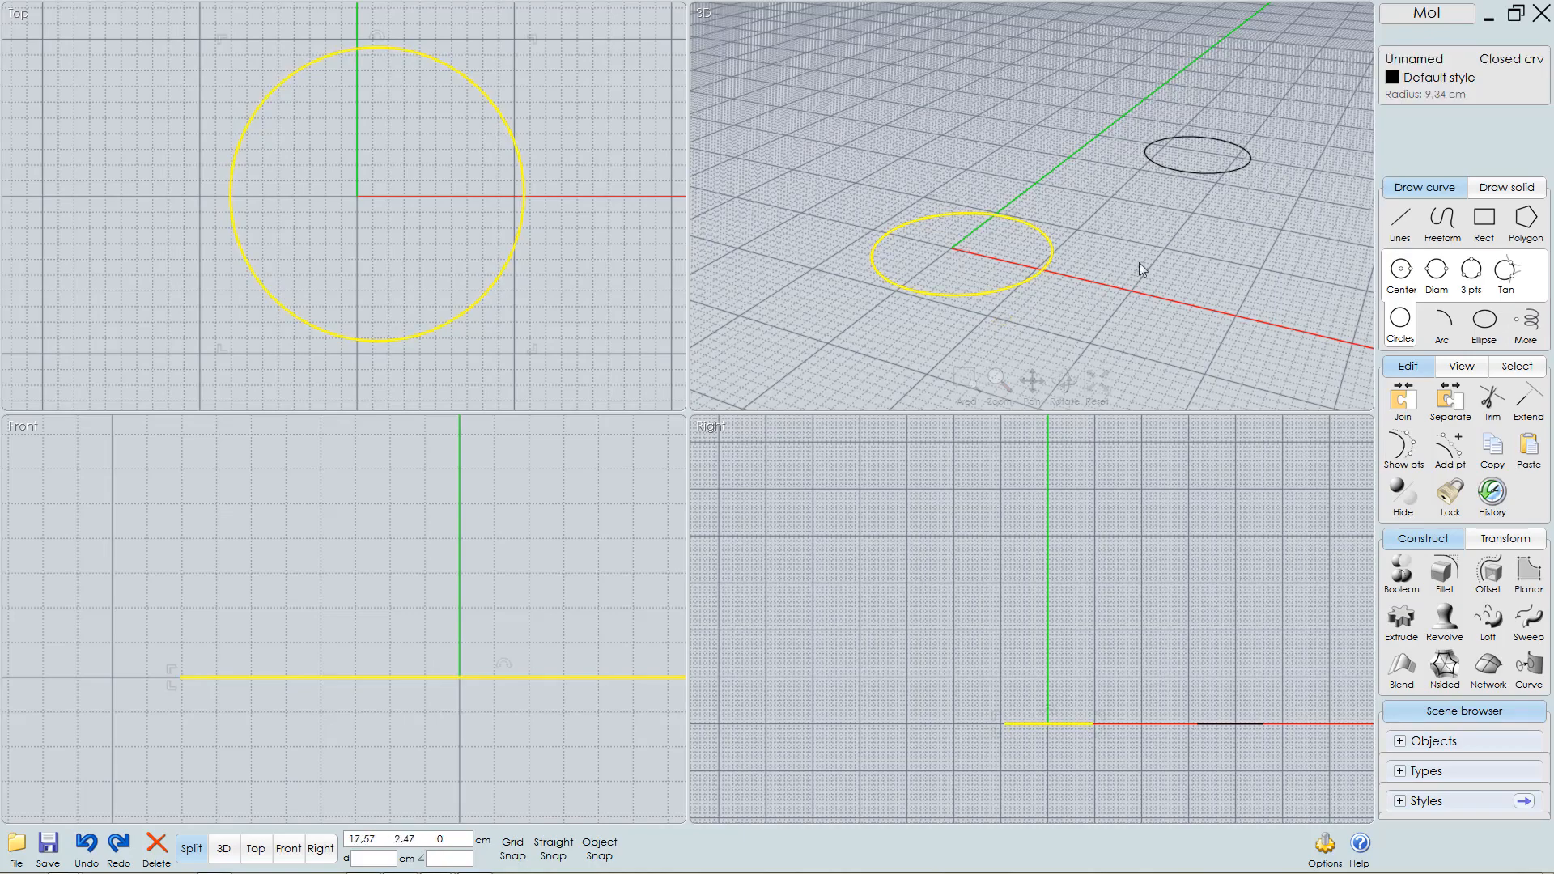
{"action": "left_click", "coordinate": [1209, 176]}
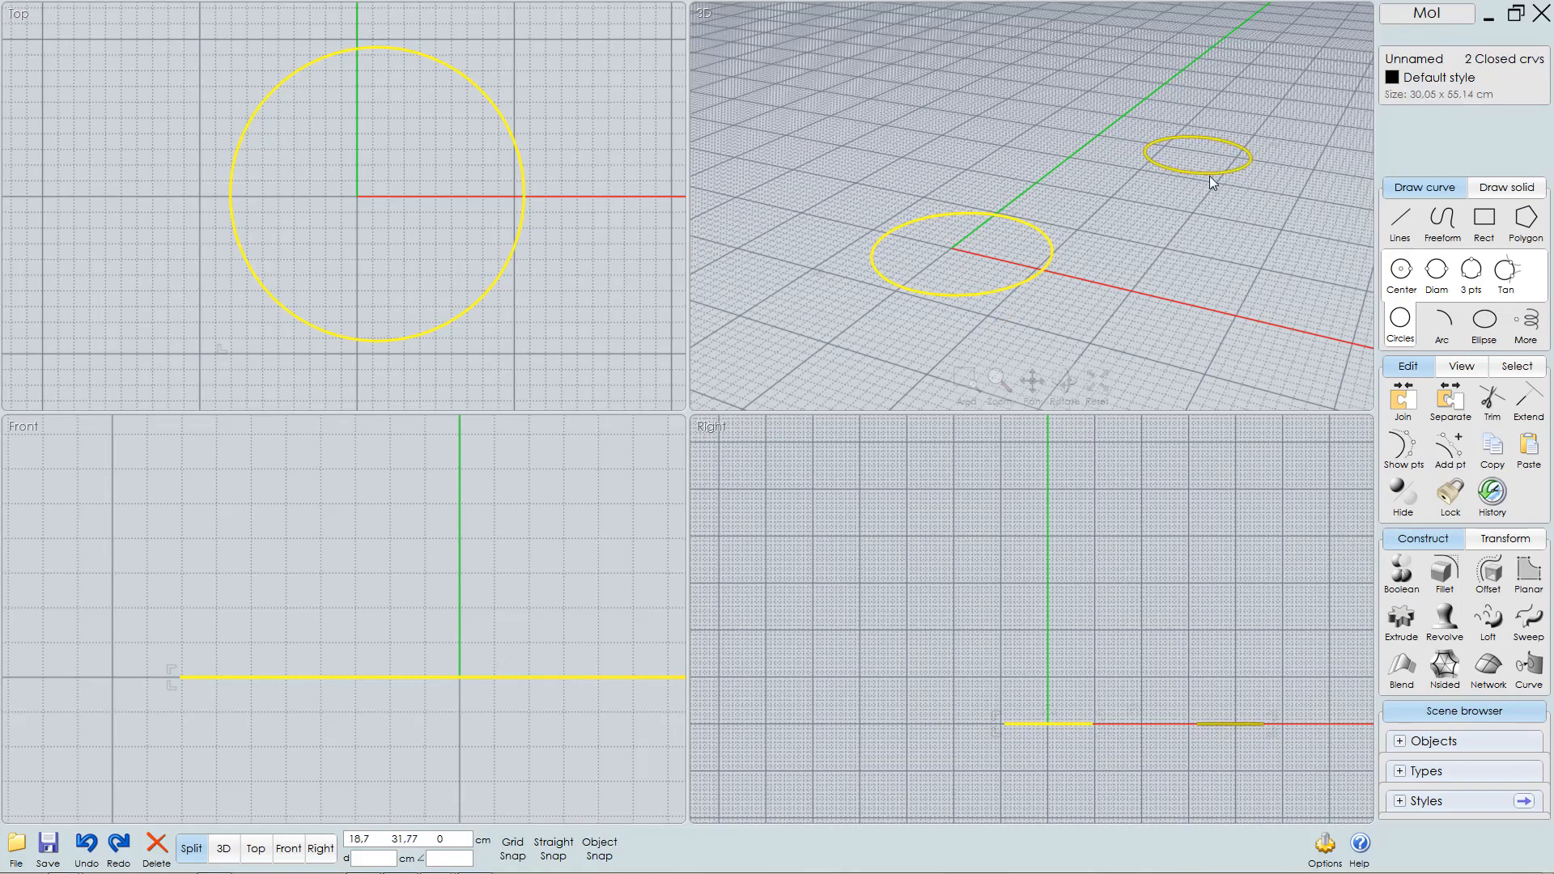
{"action": "left_click", "coordinate": [1209, 176]}
{"action": "left_click", "coordinate": [1162, 259]}
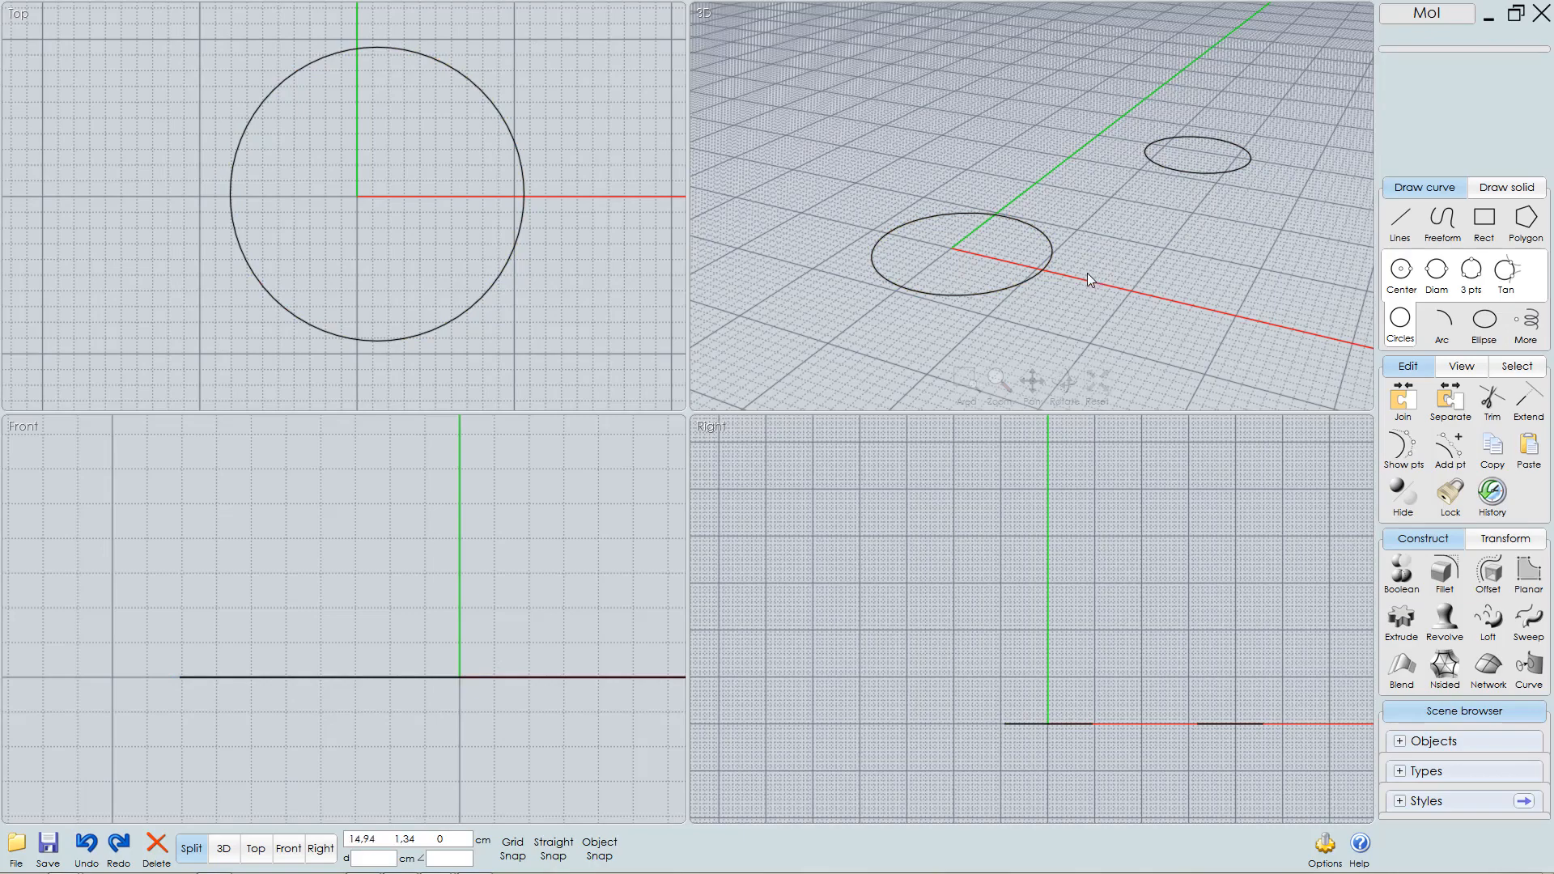
- Select the larger circle with an enclosing window and again with a crossing window, clearing the selection each time
{"action": "left_click_drag", "start_coordinate": [908, 148], "coordinate": [968, 168]}
{"action": "left_click_drag", "start_coordinate": [856, 158], "coordinate": [1087, 337]}
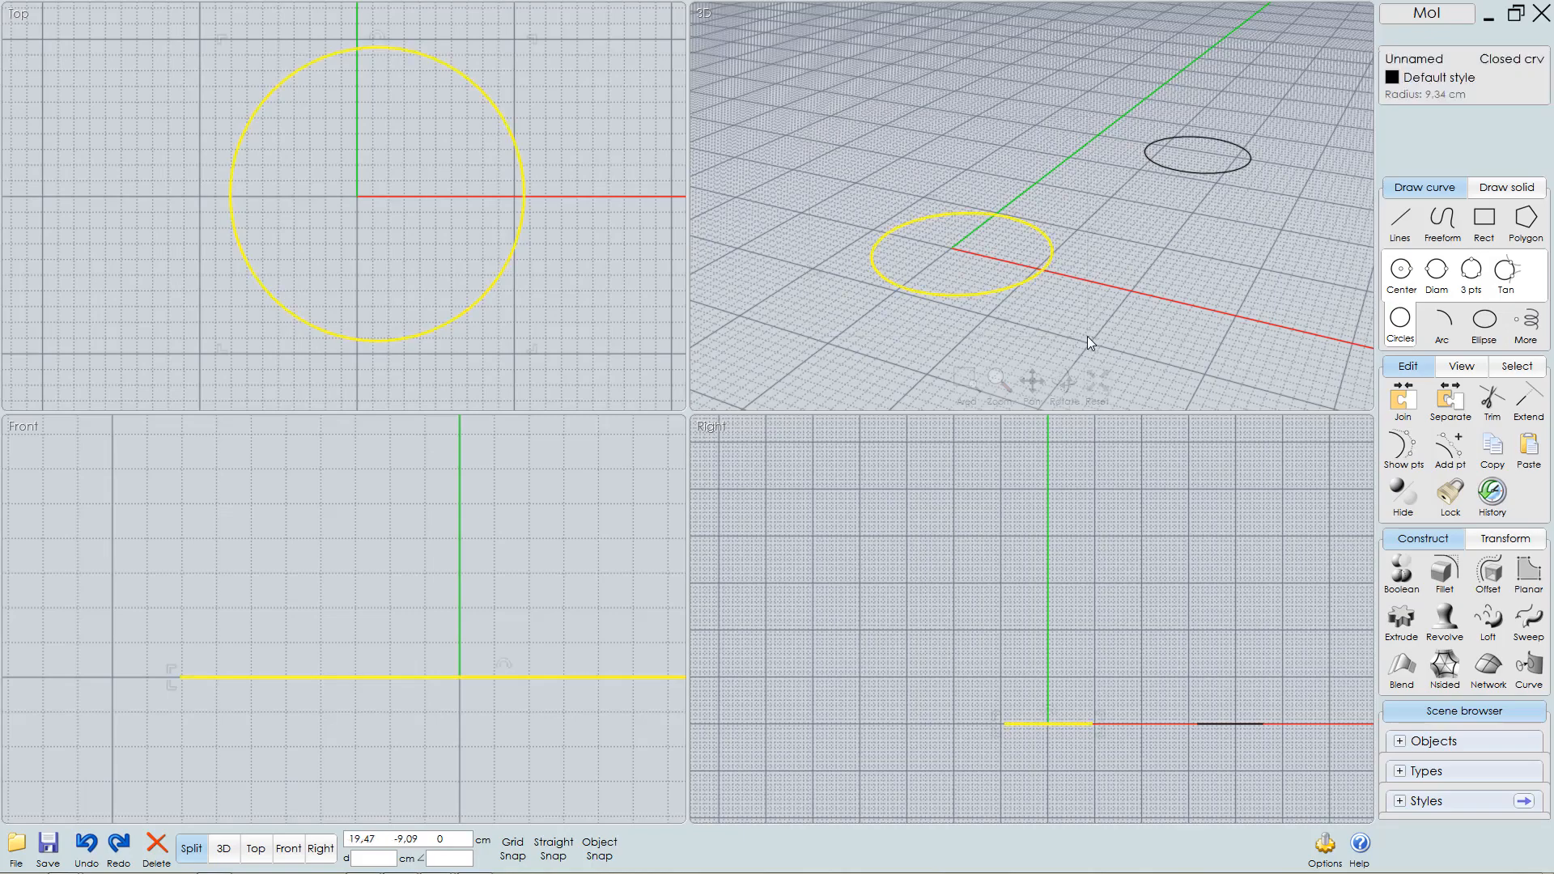
{"action": "left_click", "coordinate": [1059, 178]}
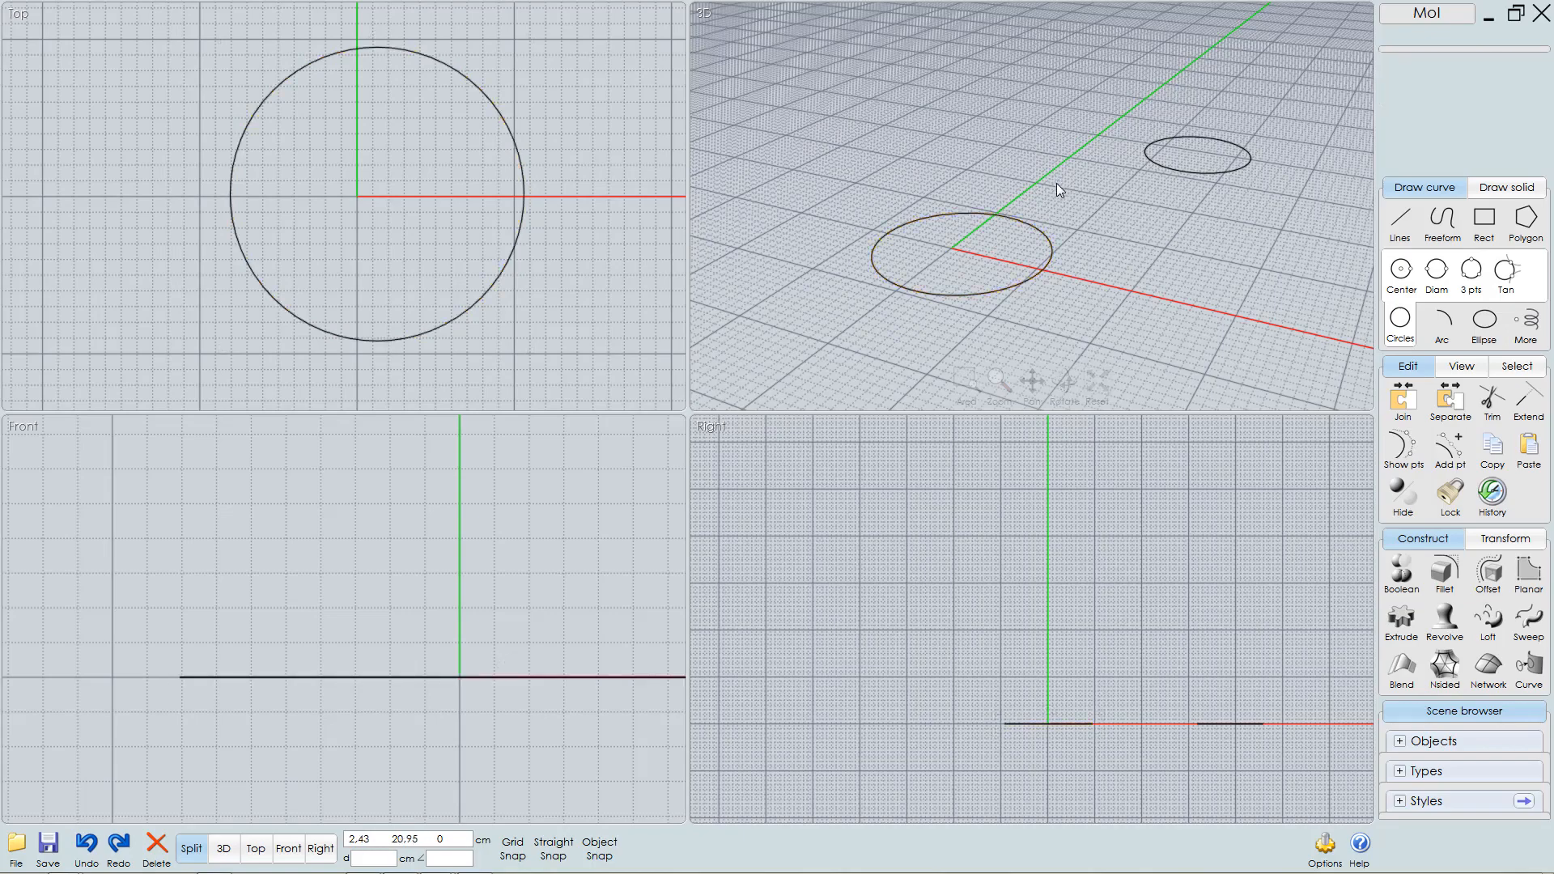
{"action": "left_click_drag", "start_coordinate": [1060, 158], "coordinate": [1022, 228]}
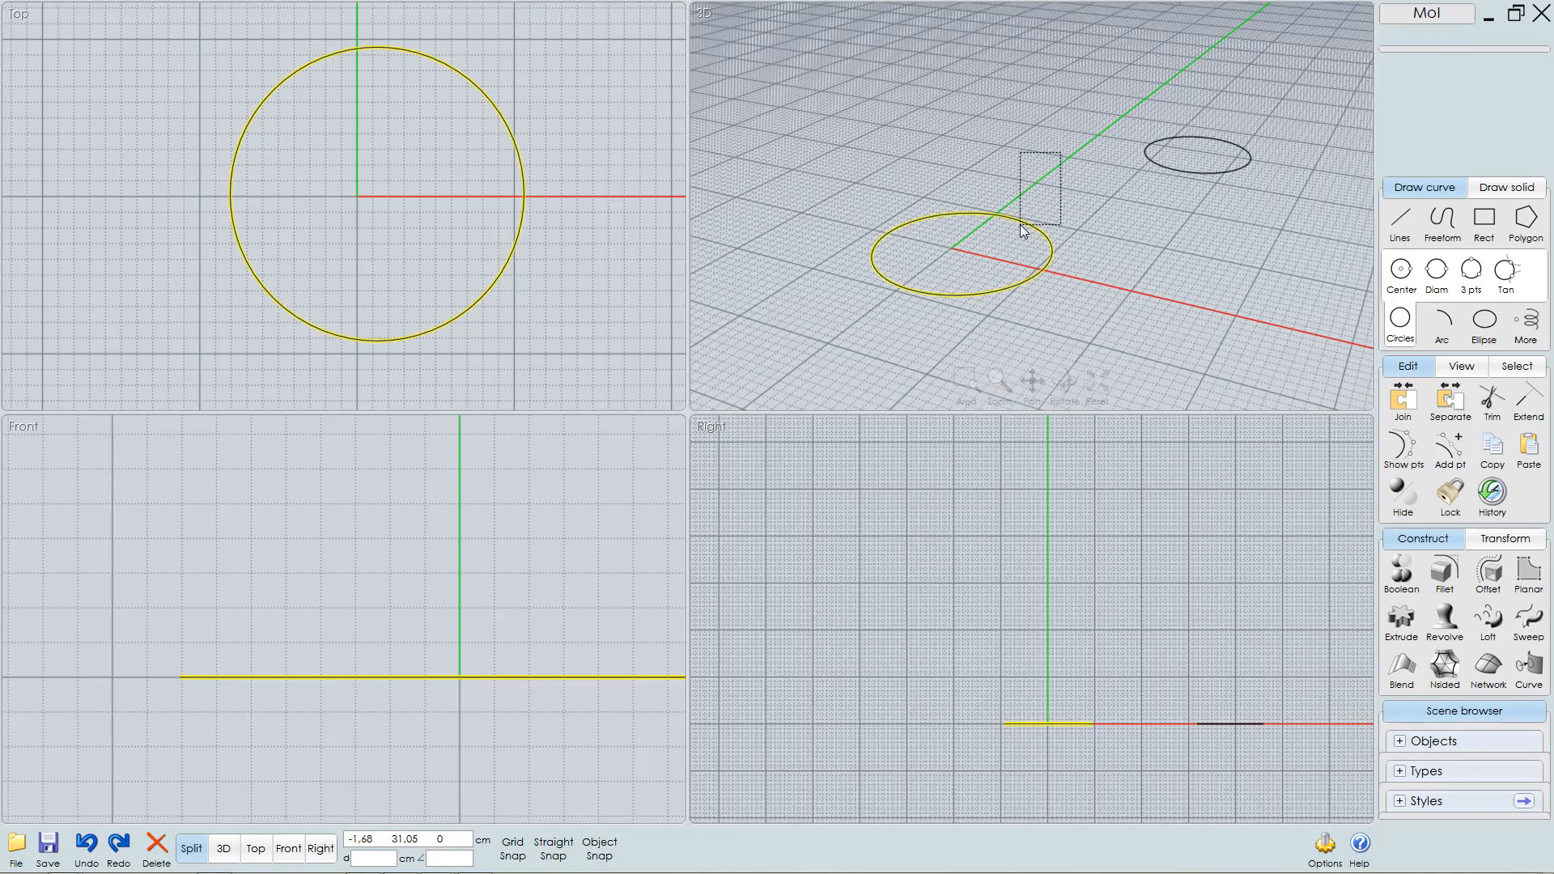
{"action": "left_click_drag", "start_coordinate": [1021, 231], "coordinate": [1020, 235]}
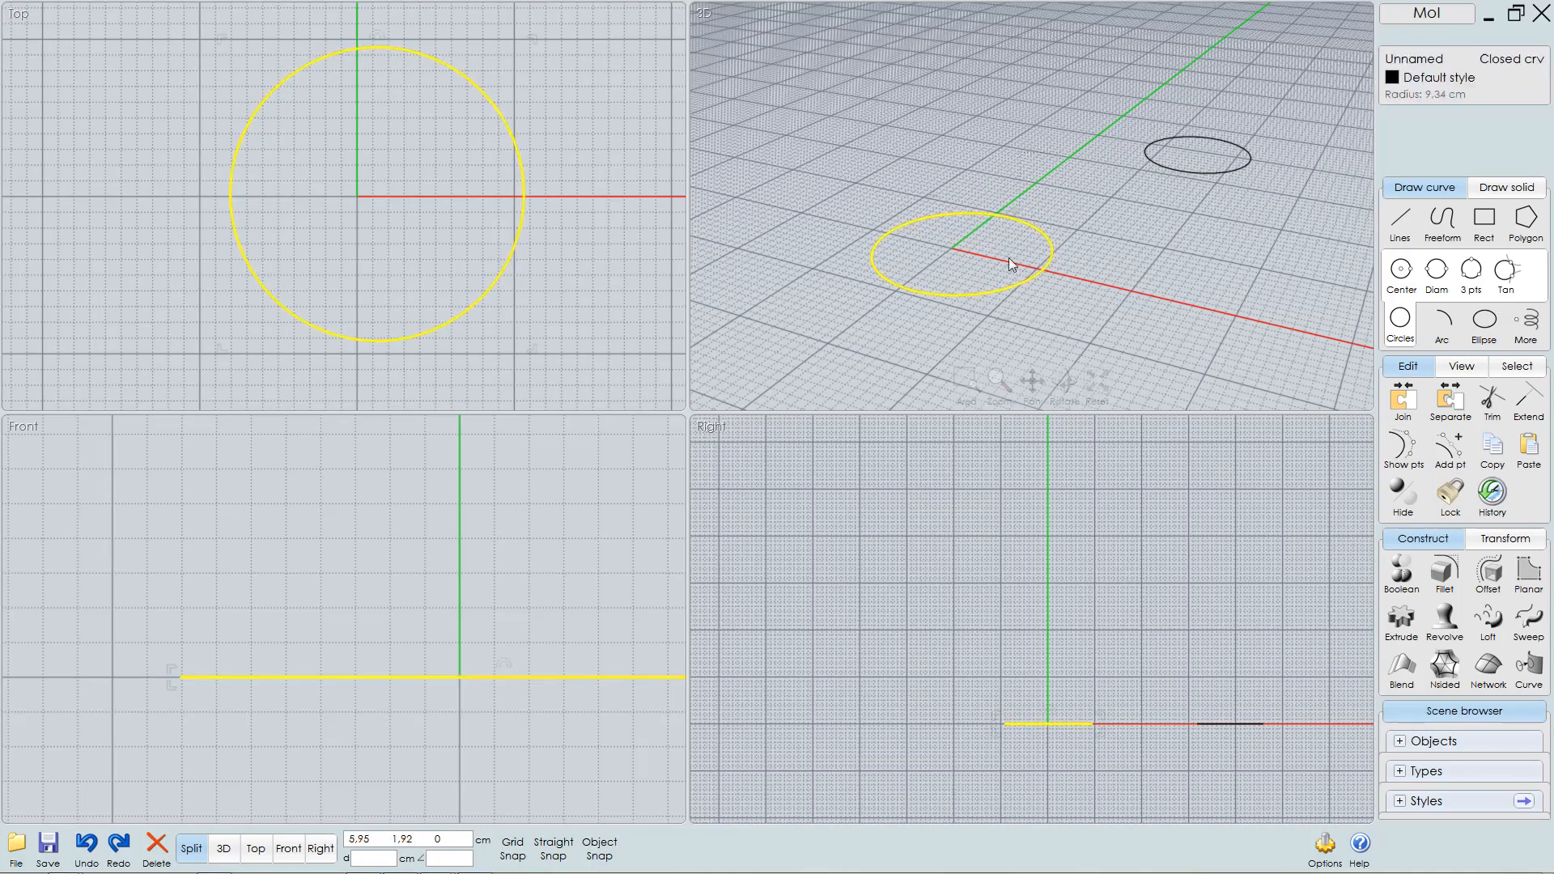
{"action": "left_click", "coordinate": [1101, 207]}
- Delete both circles using a crossing window selection, and reset all viewports to their default view
{"action": "right_click_drag", "start_coordinate": [1091, 239], "coordinate": [1128, 168]}
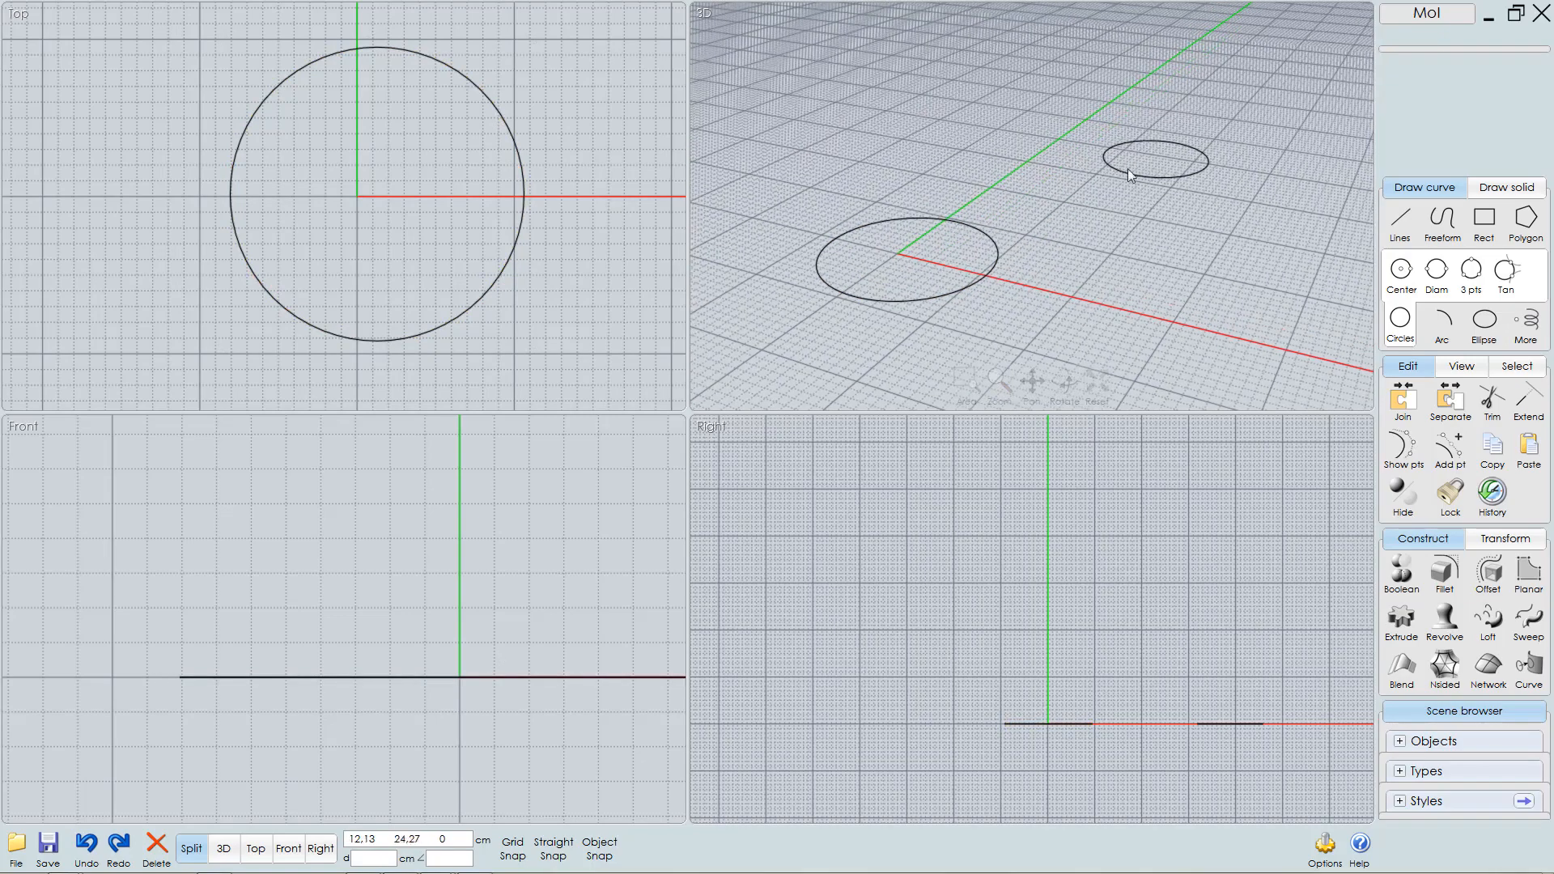
{"action": "left_click_drag", "start_coordinate": [1230, 108], "coordinate": [929, 280]}
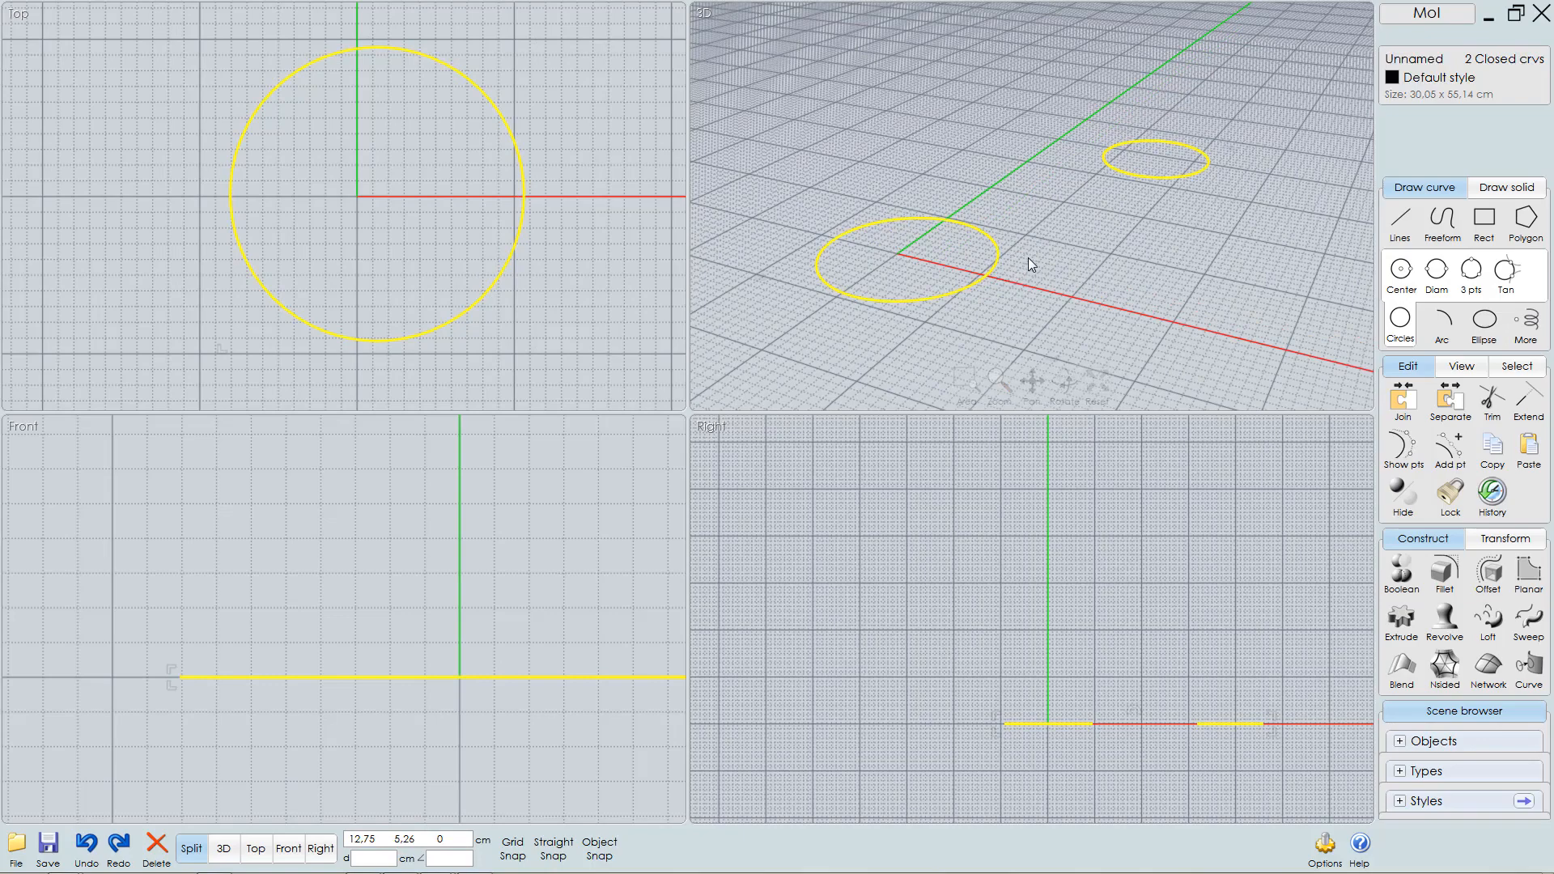
{"action": "key", "text": "Delete"}
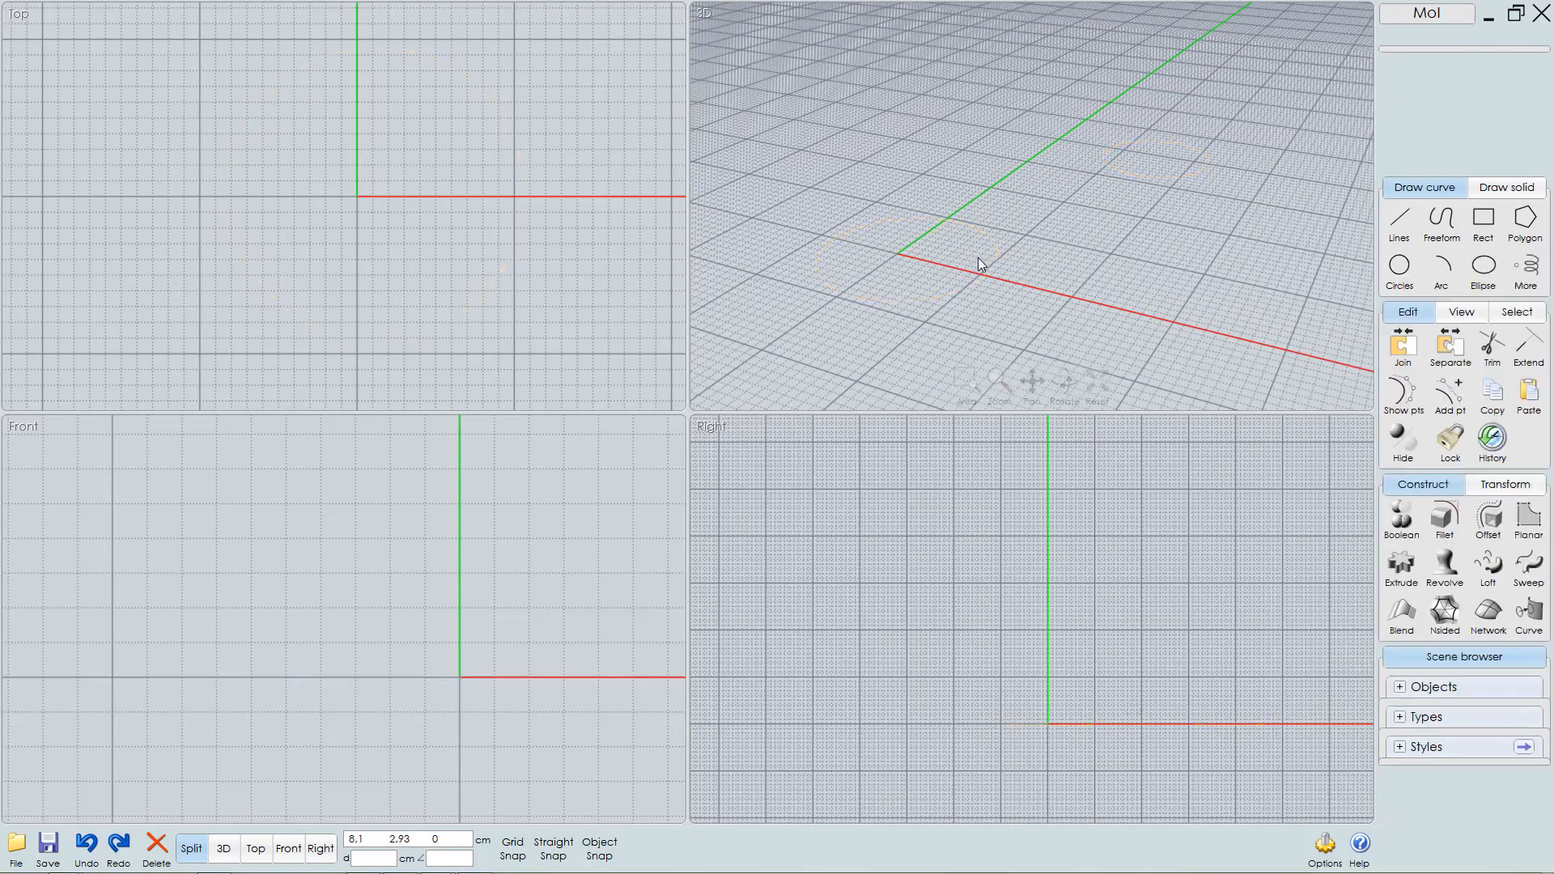
{"action": "key", "text": "Home"}
{"action": "right_click_drag", "start_coordinate": [1044, 225], "coordinate": [1081, 251]}
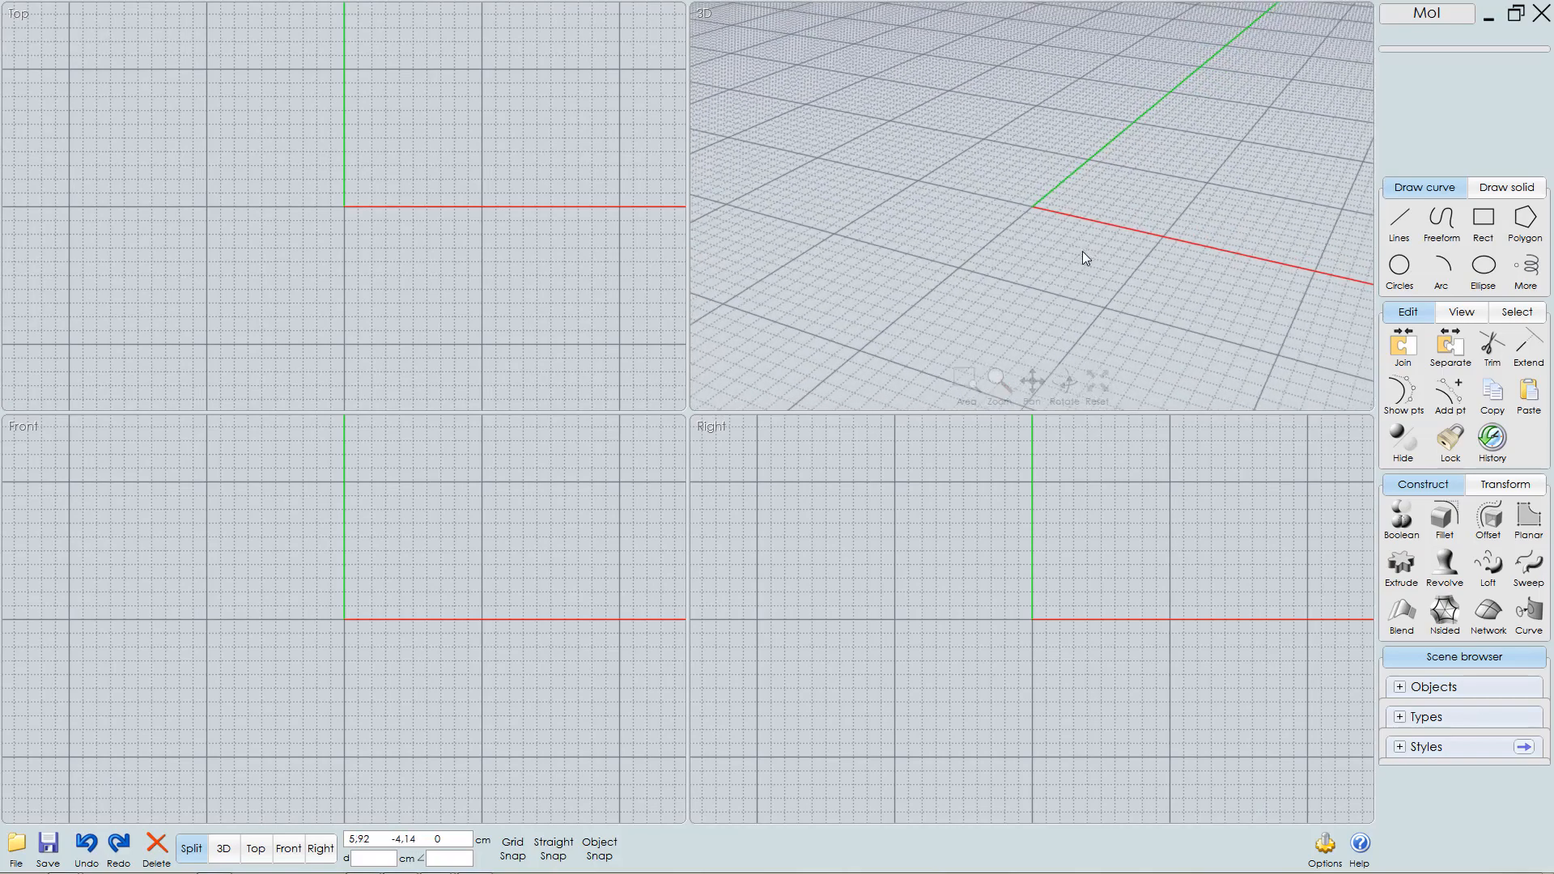
- Draw a corner box from the origin, about 8.84 x 5.33 cm at the base and 6.54 cm high
{"action": "left_click", "coordinate": [1496, 191]}
{"action": "left_click", "coordinate": [1439, 224]}
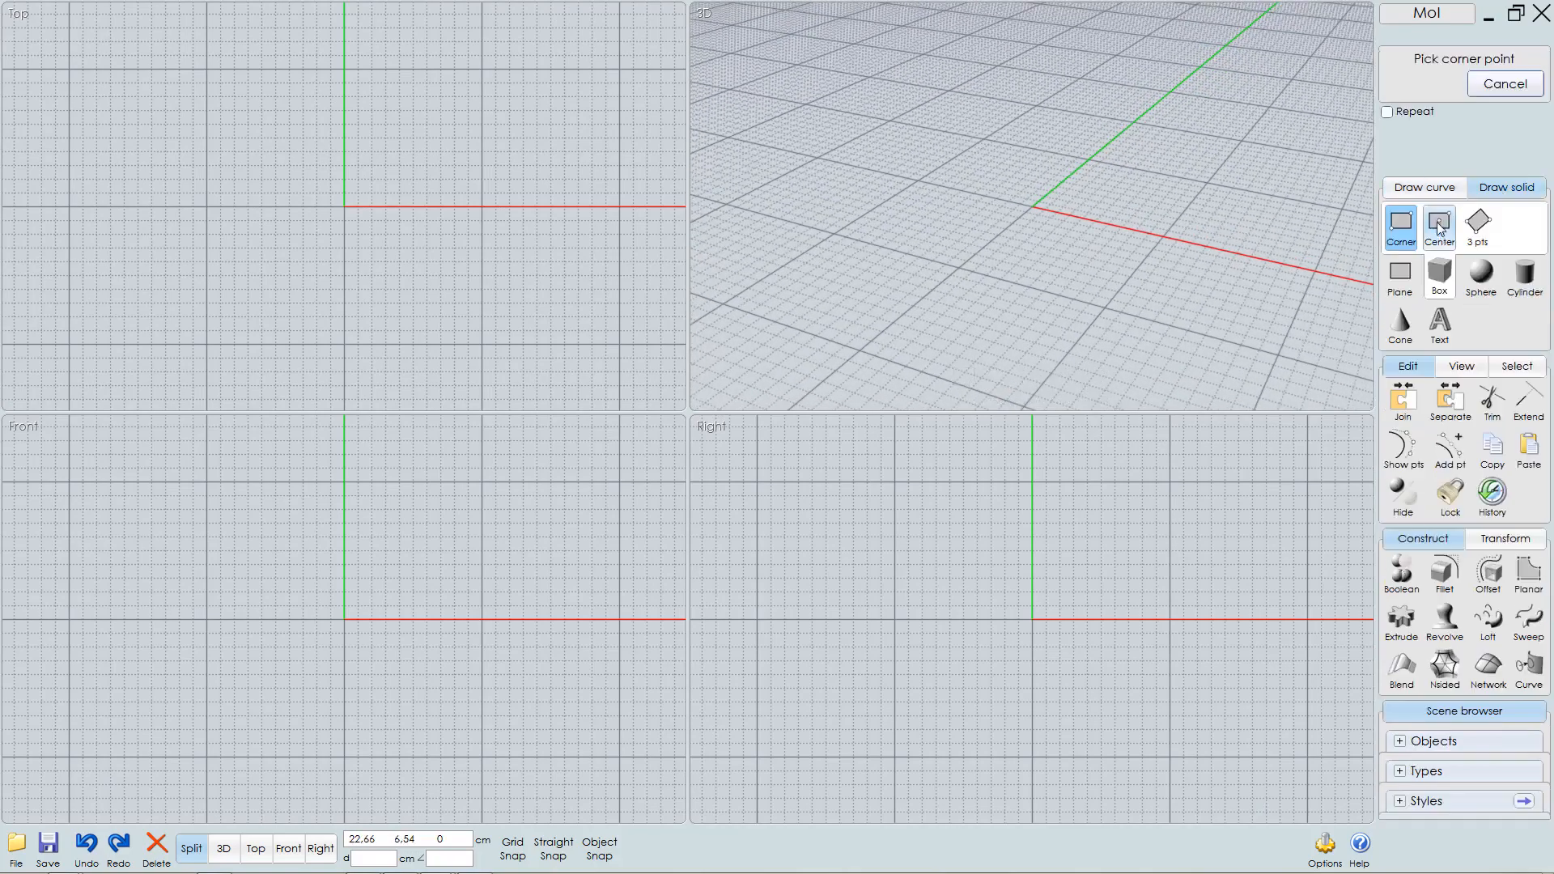
{"action": "left_click", "coordinate": [1038, 207]}
{"action": "left_click", "coordinate": [1119, 267]}
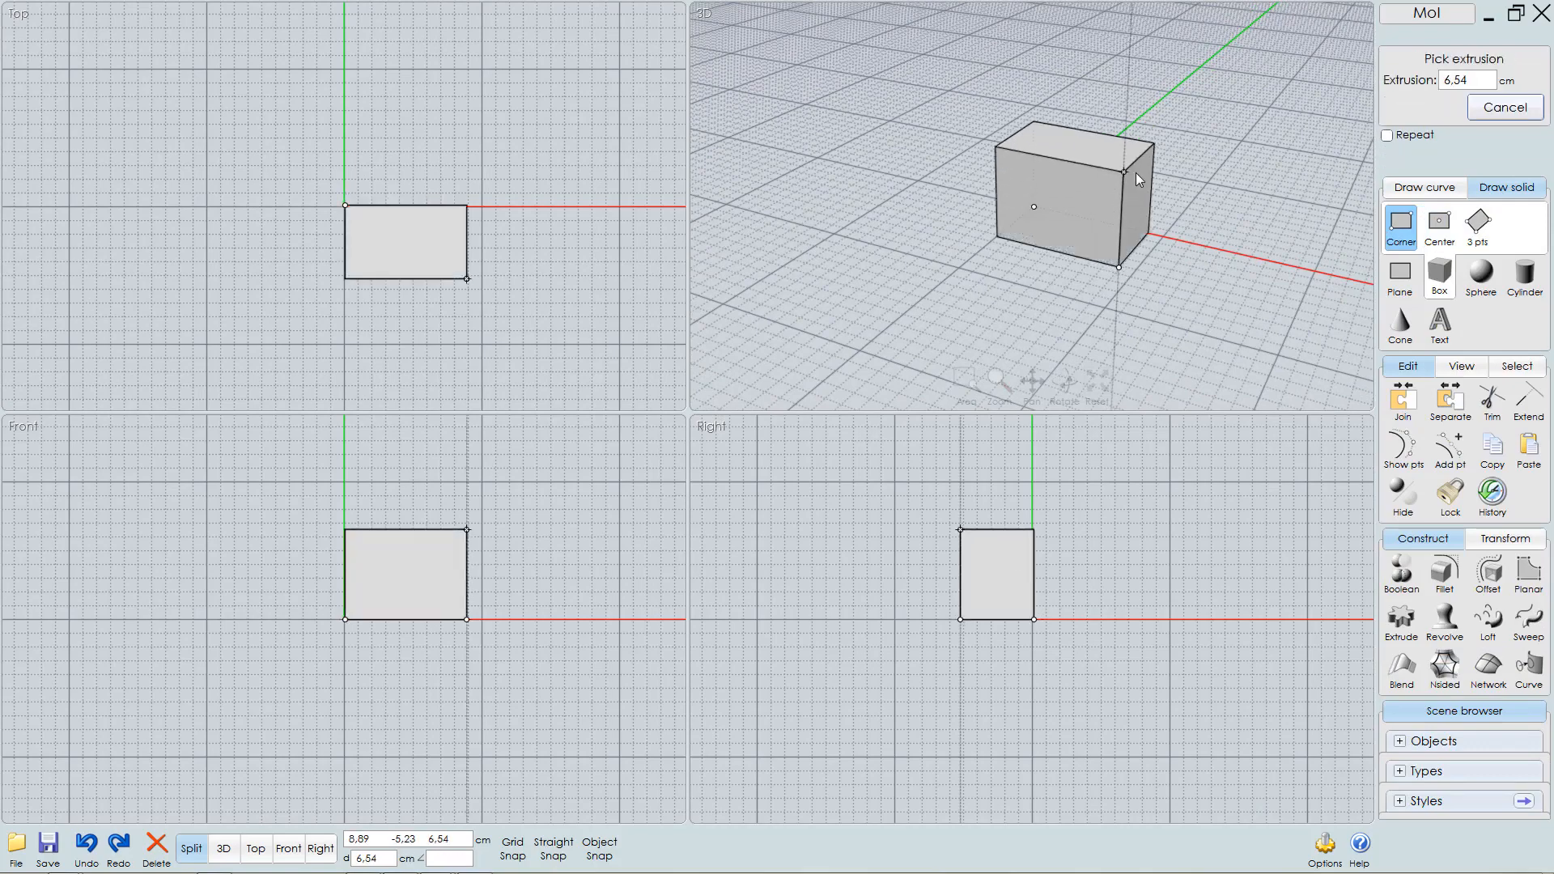
{"action": "left_click", "coordinate": [1134, 172]}
{"action": "right_click_drag", "start_coordinate": [1131, 236], "coordinate": [1133, 284]}
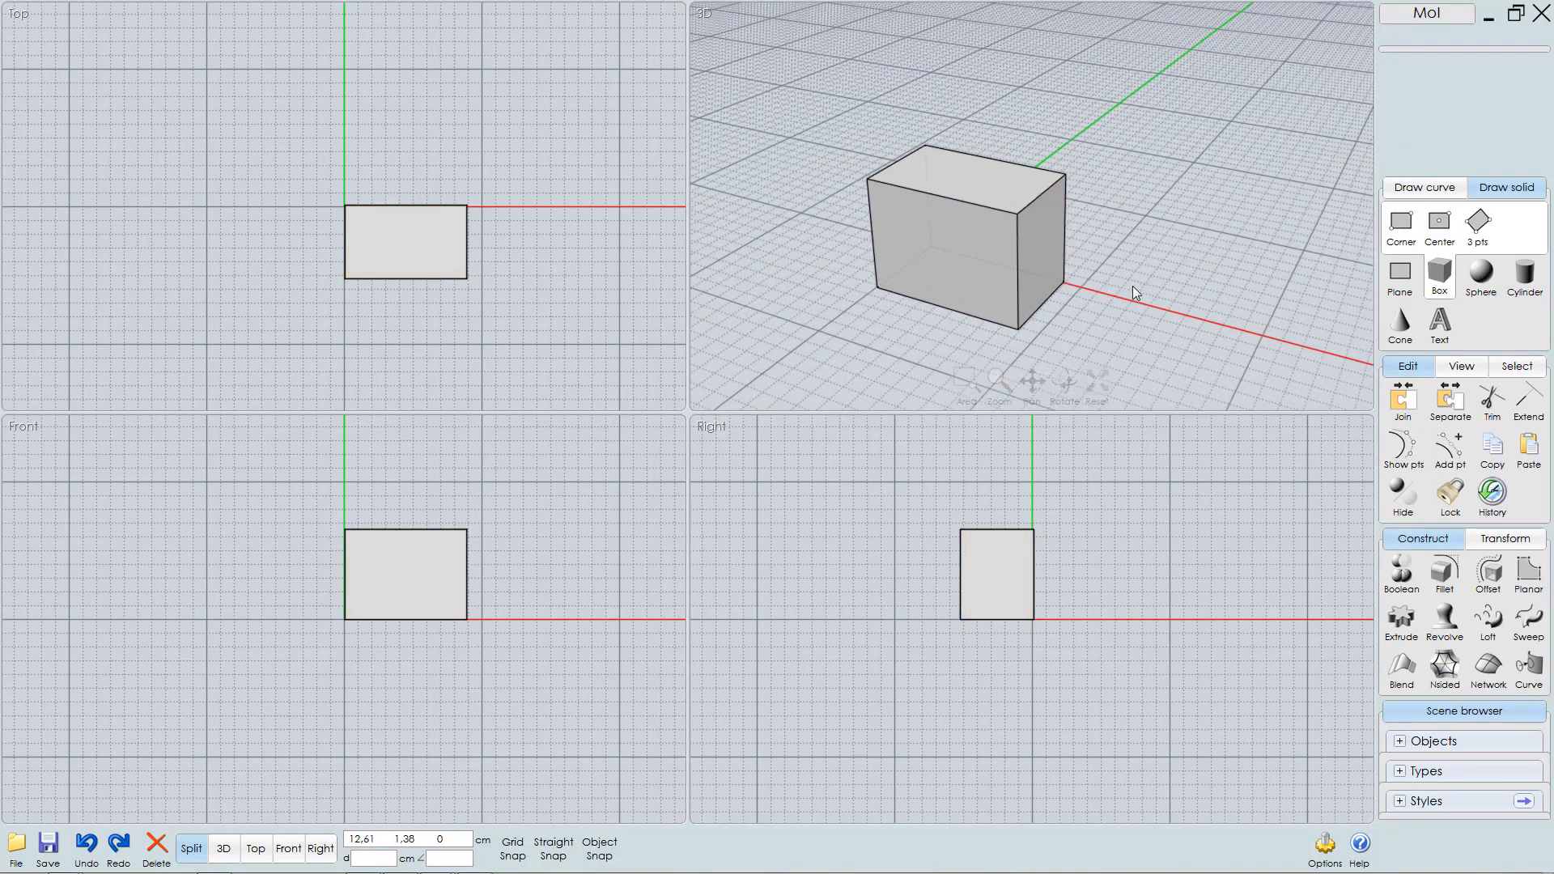
- Expand the scene browser's Objects section, and set the selected box's Z size to 9 cm without maintaining proportions
{"action": "left_click", "coordinate": [1046, 274]}
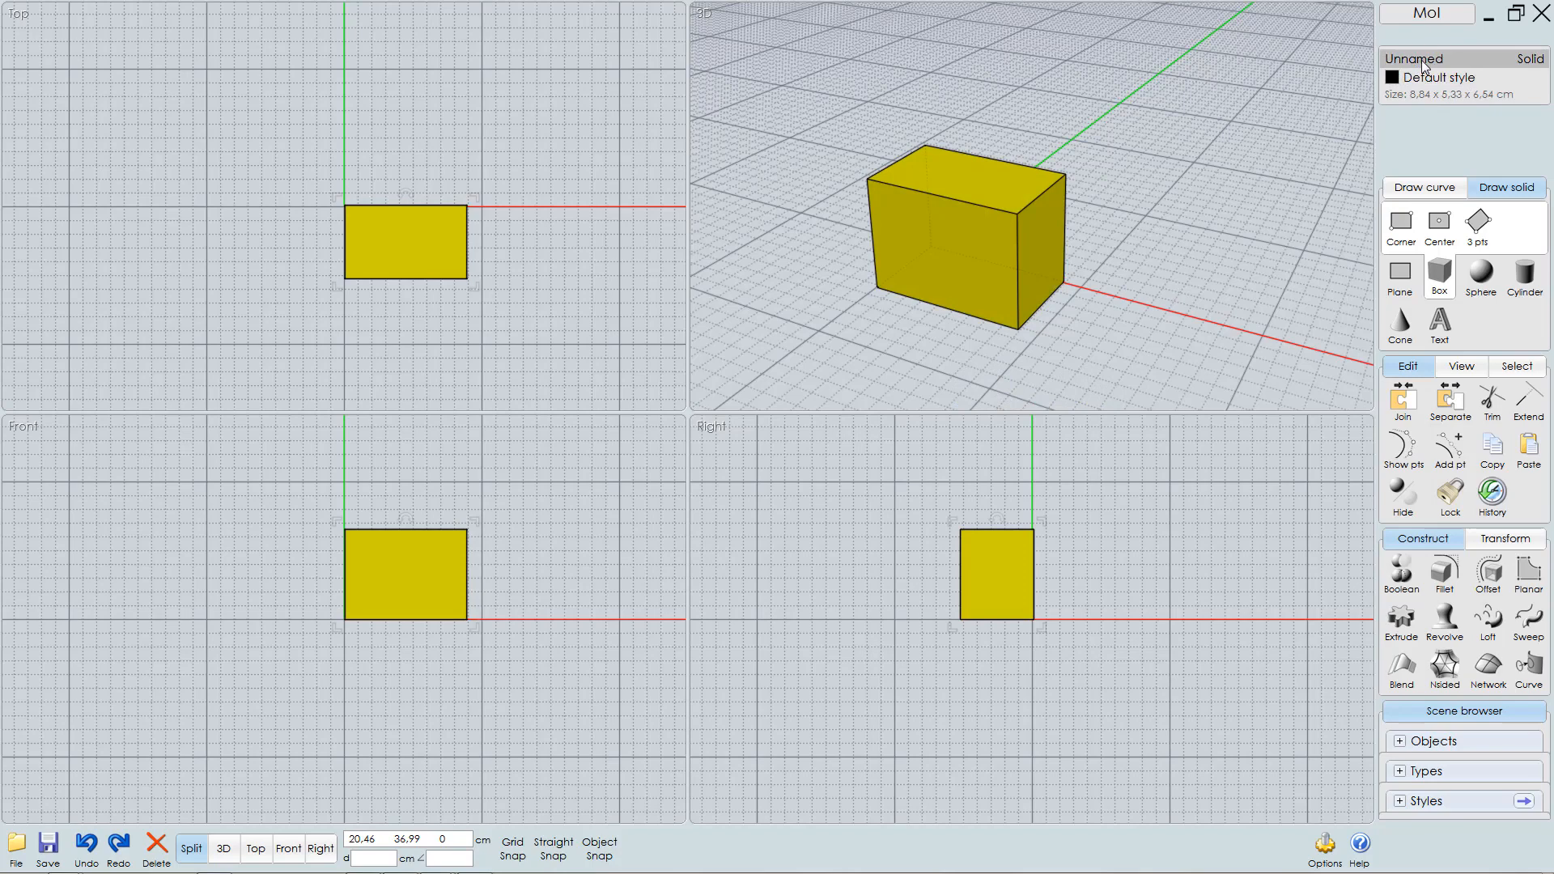
{"action": "left_click", "coordinate": [1401, 743]}
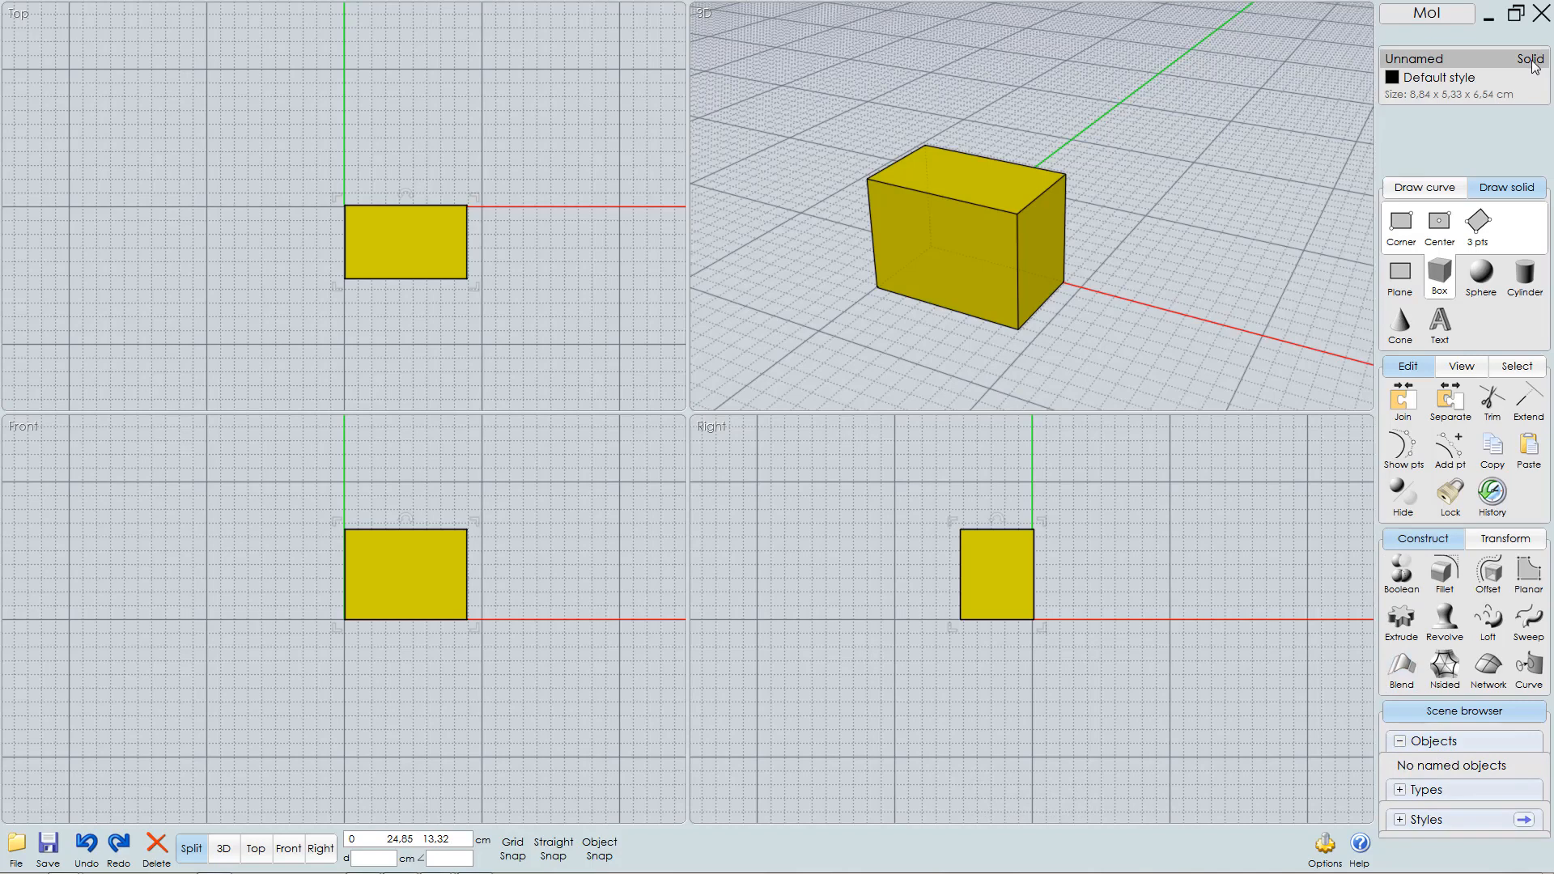
{"action": "left_click", "coordinate": [1429, 99]}
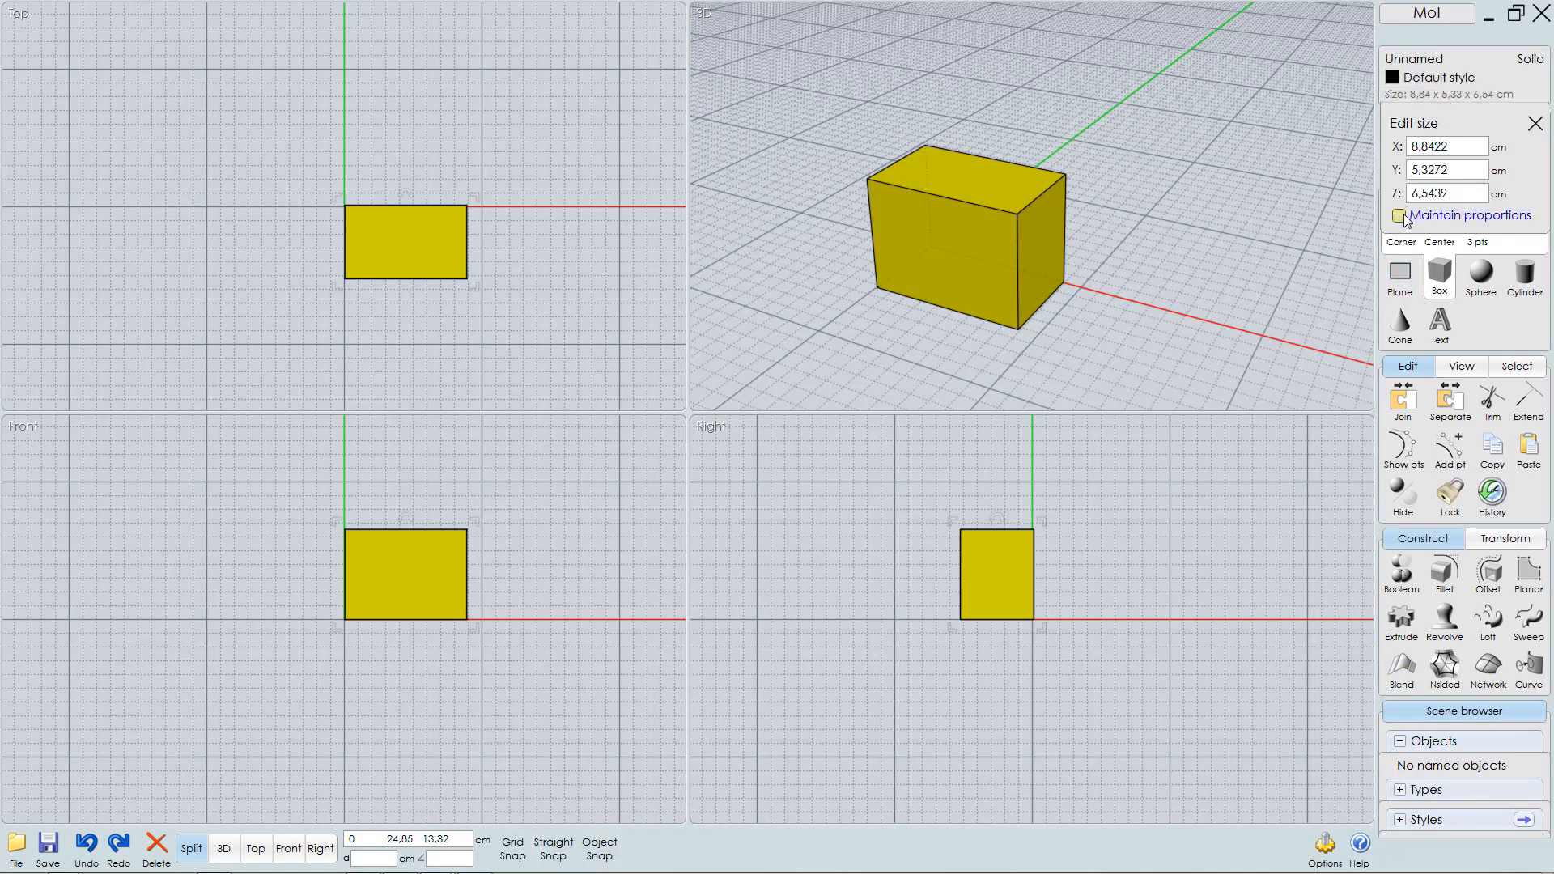
{"action": "left_click", "coordinate": [1402, 216]}
{"action": "left_click_drag", "start_coordinate": [1472, 193], "coordinate": [1374, 209]}
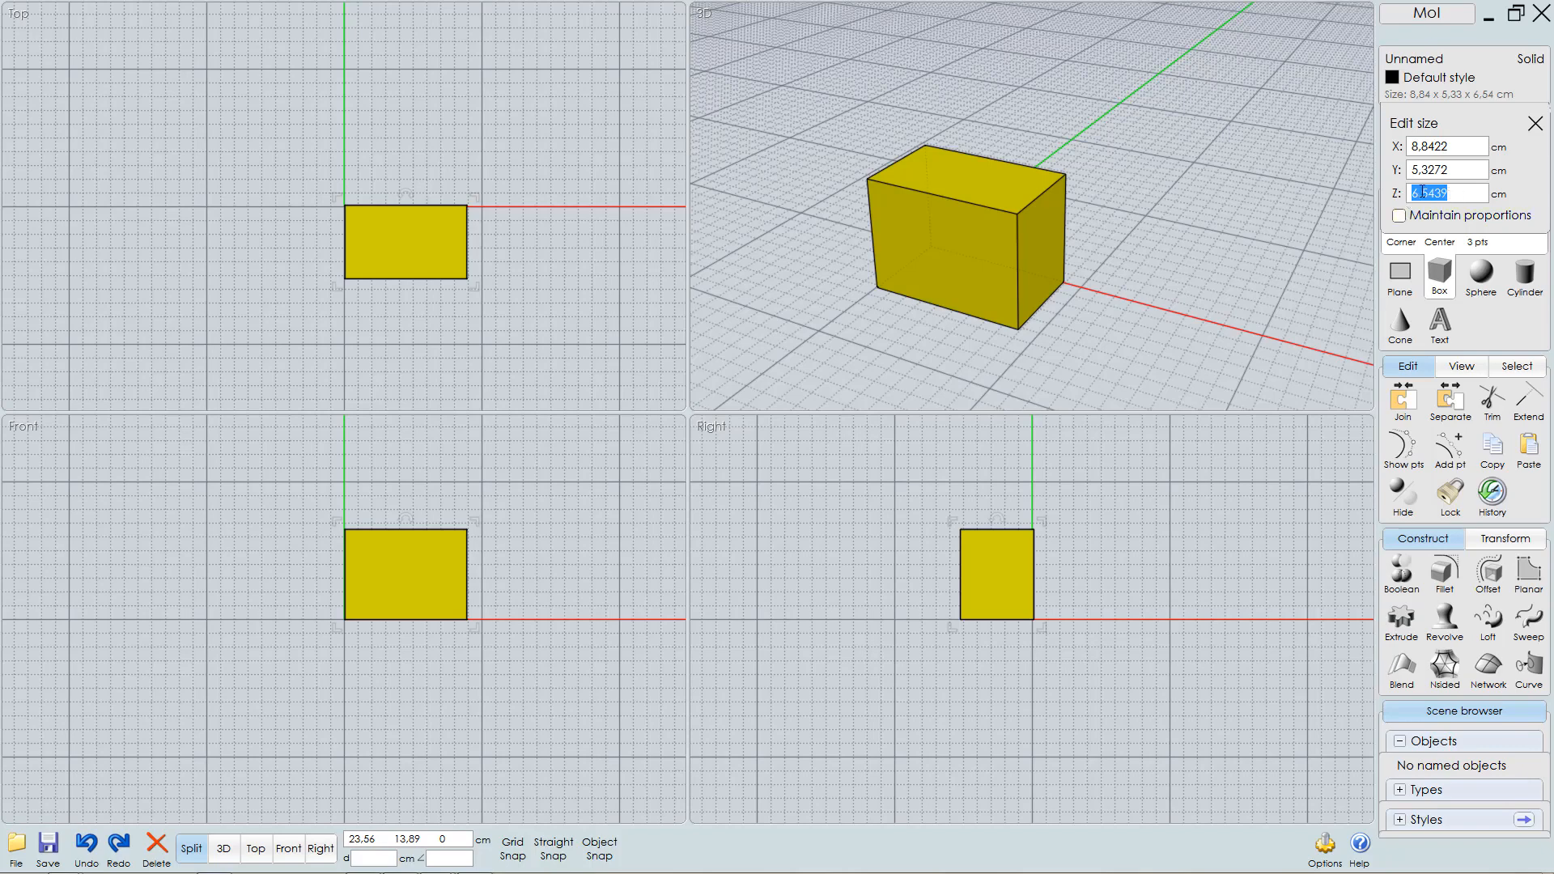
{"action": "type", "text": "9"}
{"action": "key", "text": "Return"}
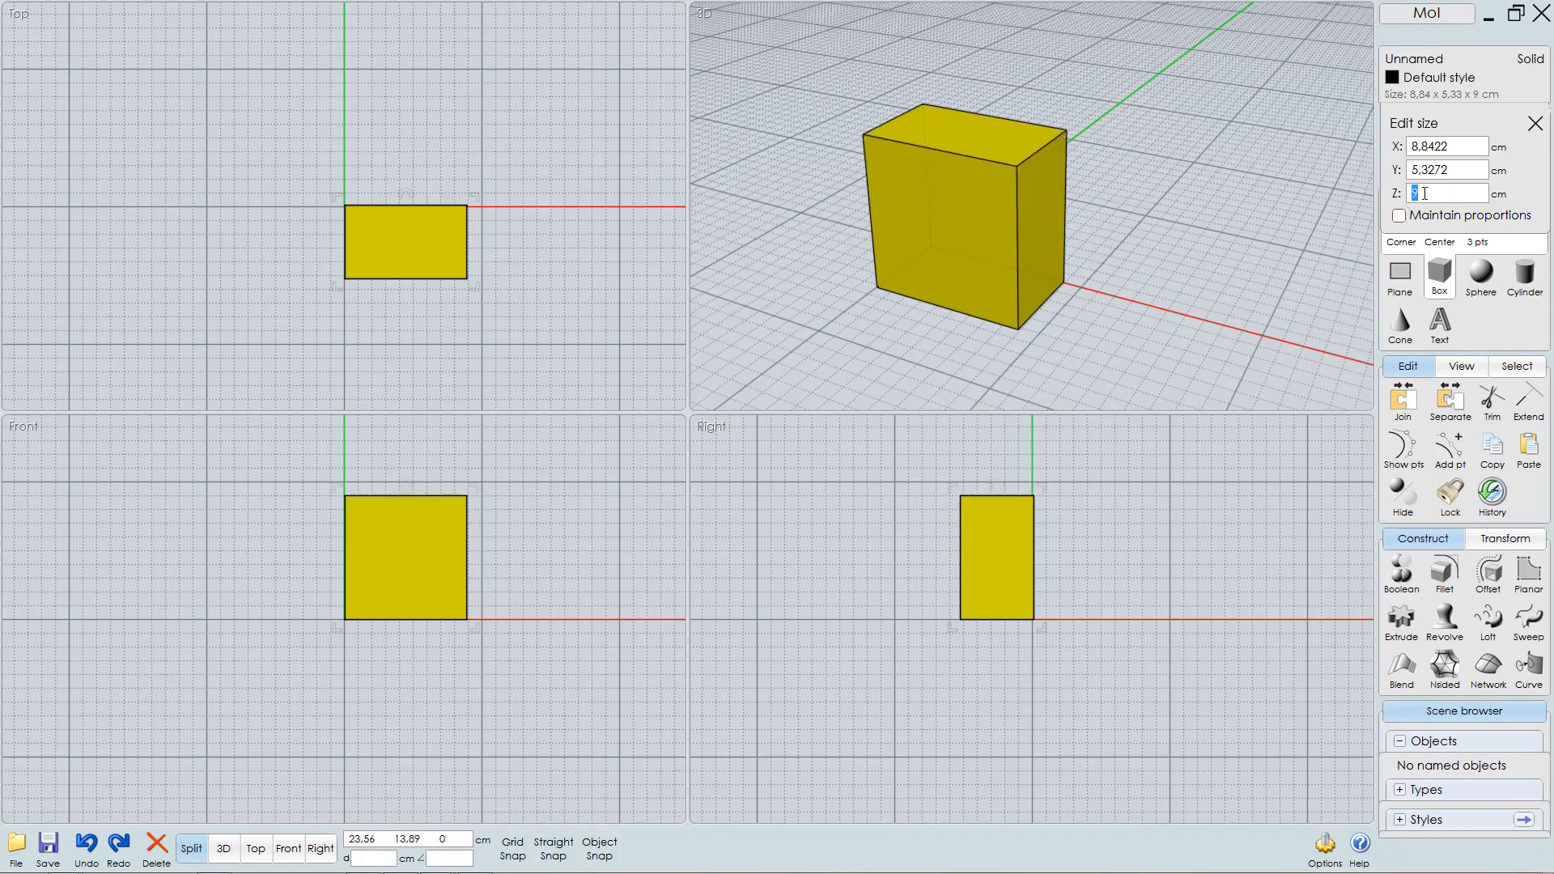
{"action": "left_click", "coordinate": [1025, 207]}
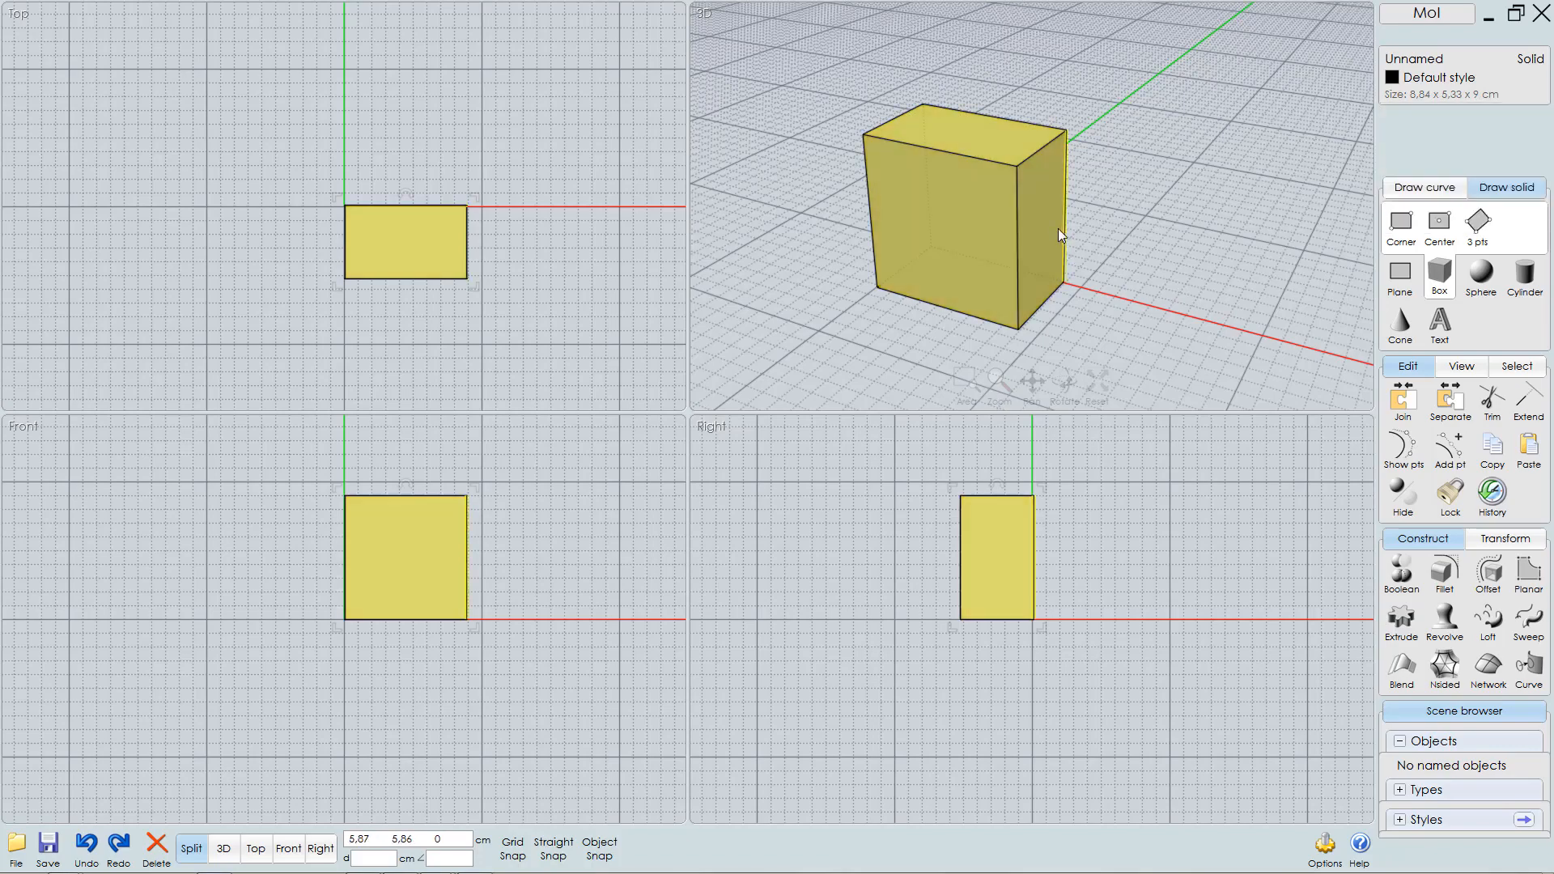
- Select three faces of the box: both end faces along the X axis and the long front face
{"action": "right_click_drag", "start_coordinate": [1062, 232], "coordinate": [1055, 264]}
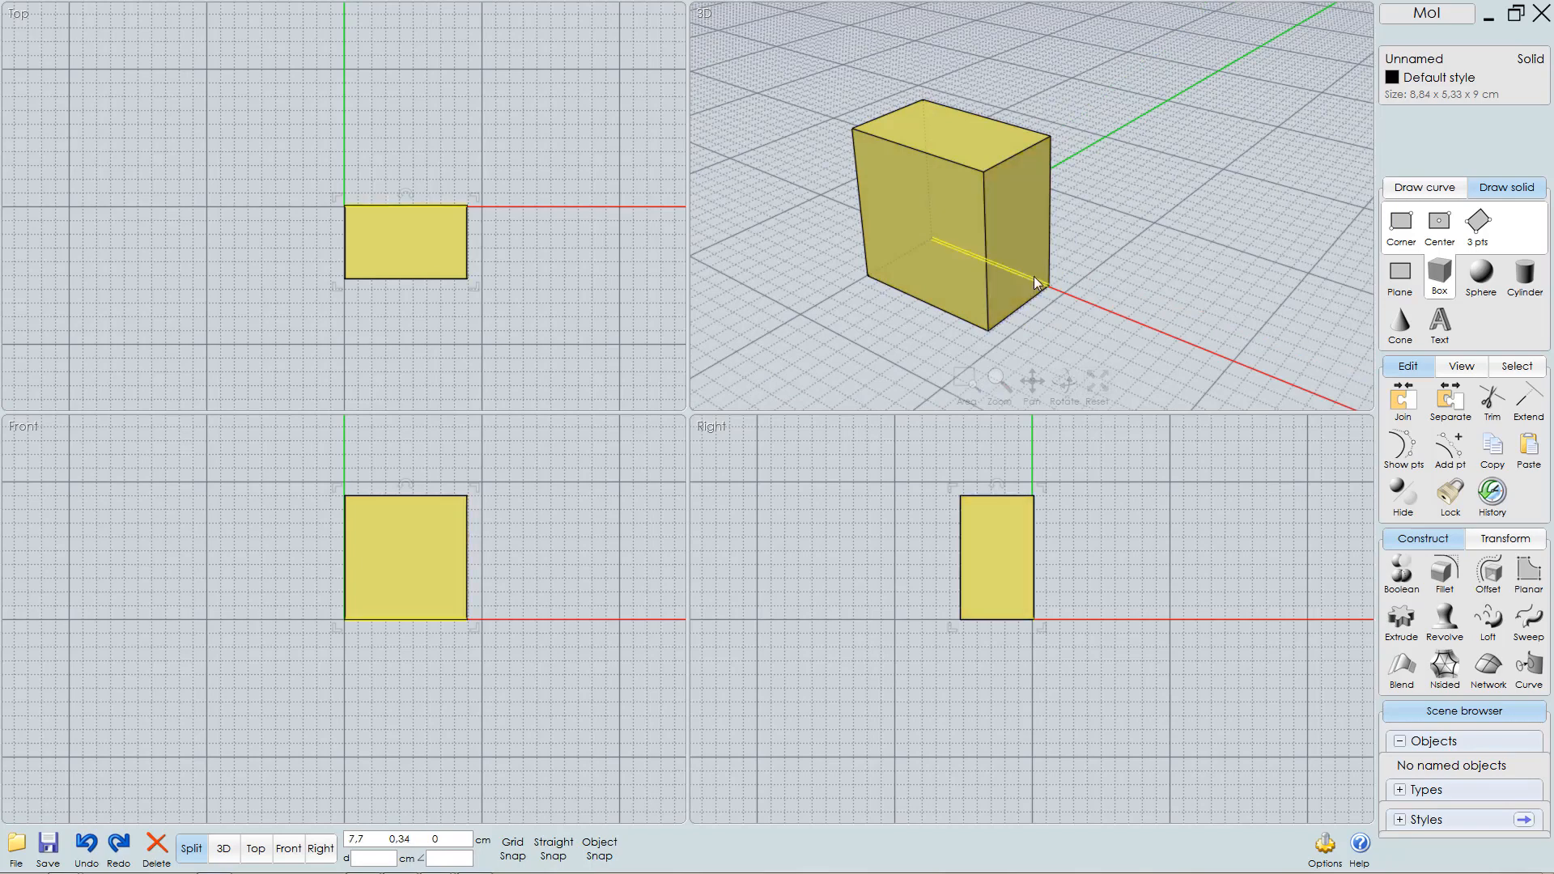
{"action": "left_click", "coordinate": [1026, 207]}
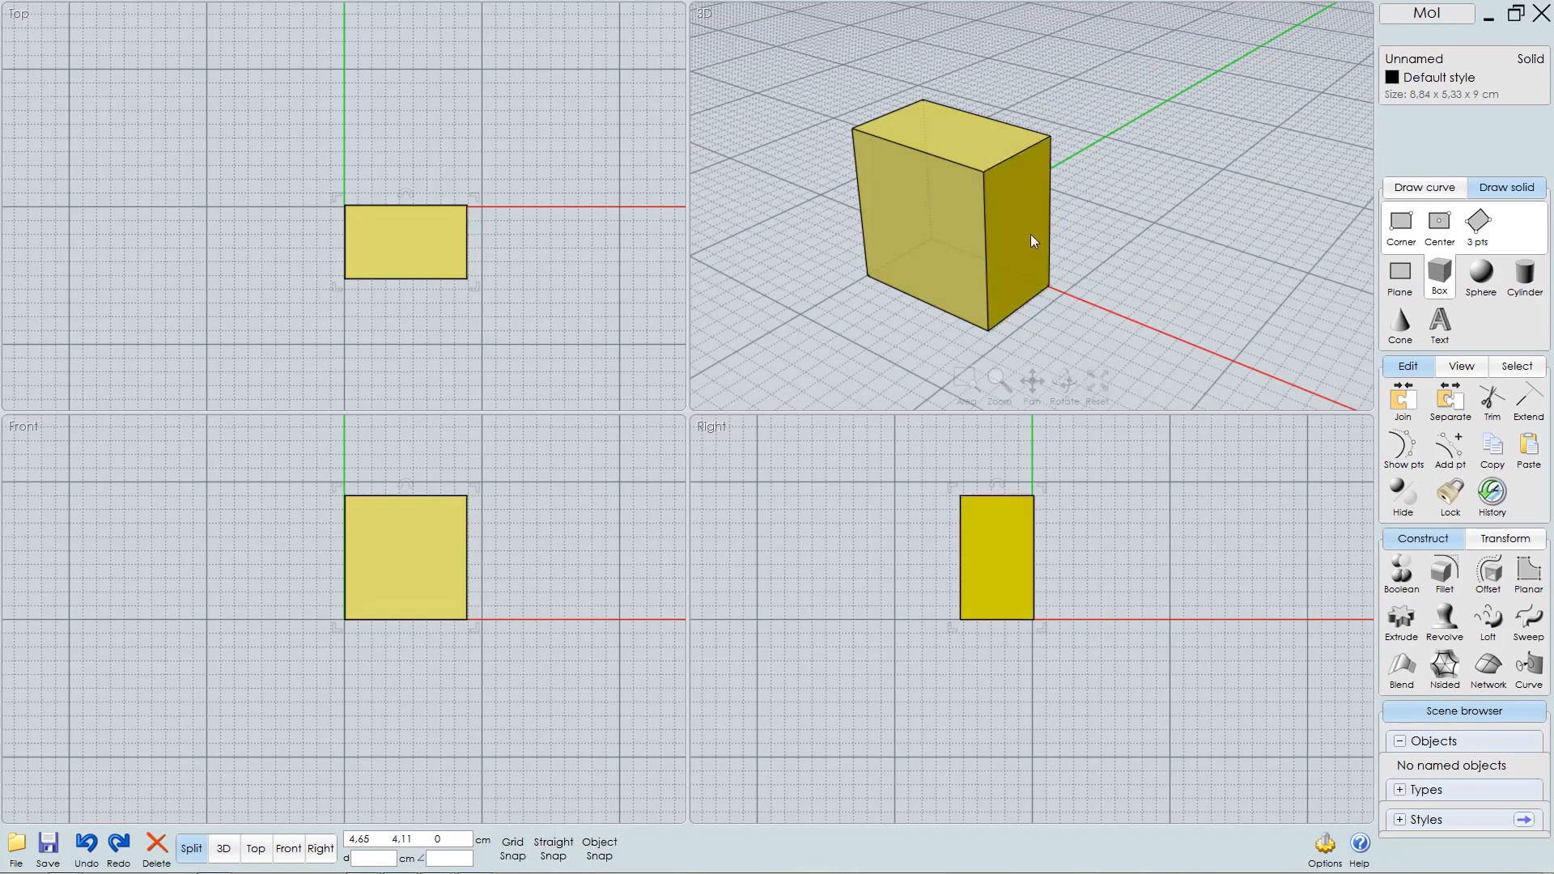
{"action": "left_click", "coordinate": [1025, 198], "text": "ctrl+shift"}
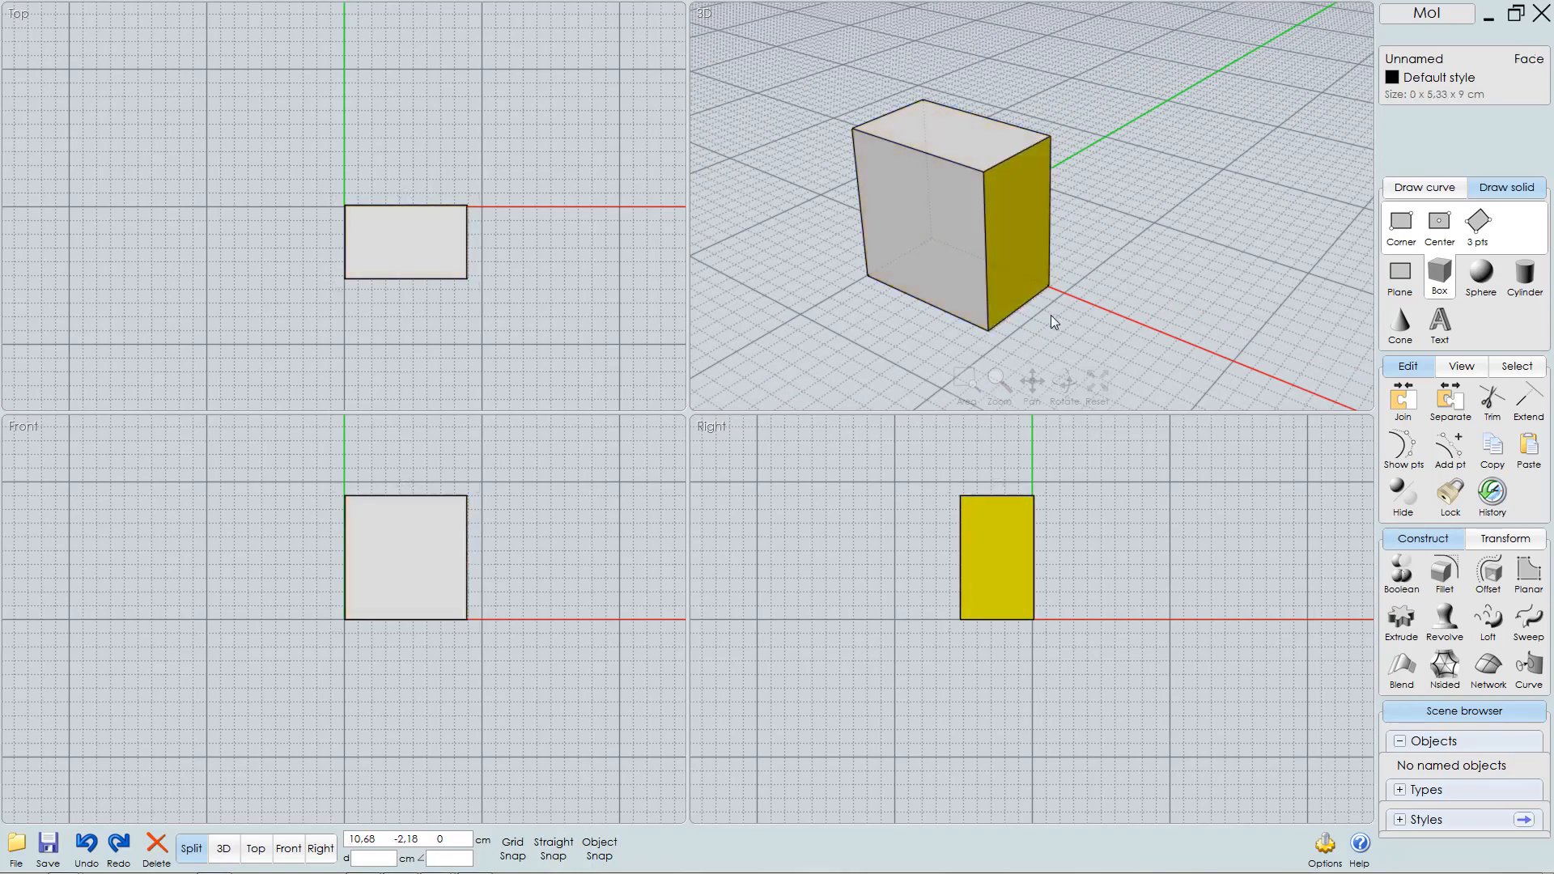
{"action": "mouse_move", "coordinate": [1080, 289]}
{"action": "right_mouse_down"}
{"action": "mouse_move", "coordinate": [1044, 300]}
{"action": "mouse_move", "coordinate": [1203, 289]}
{"action": "mouse_move", "coordinate": [1066, 288]}
{"action": "right_mouse_up"}
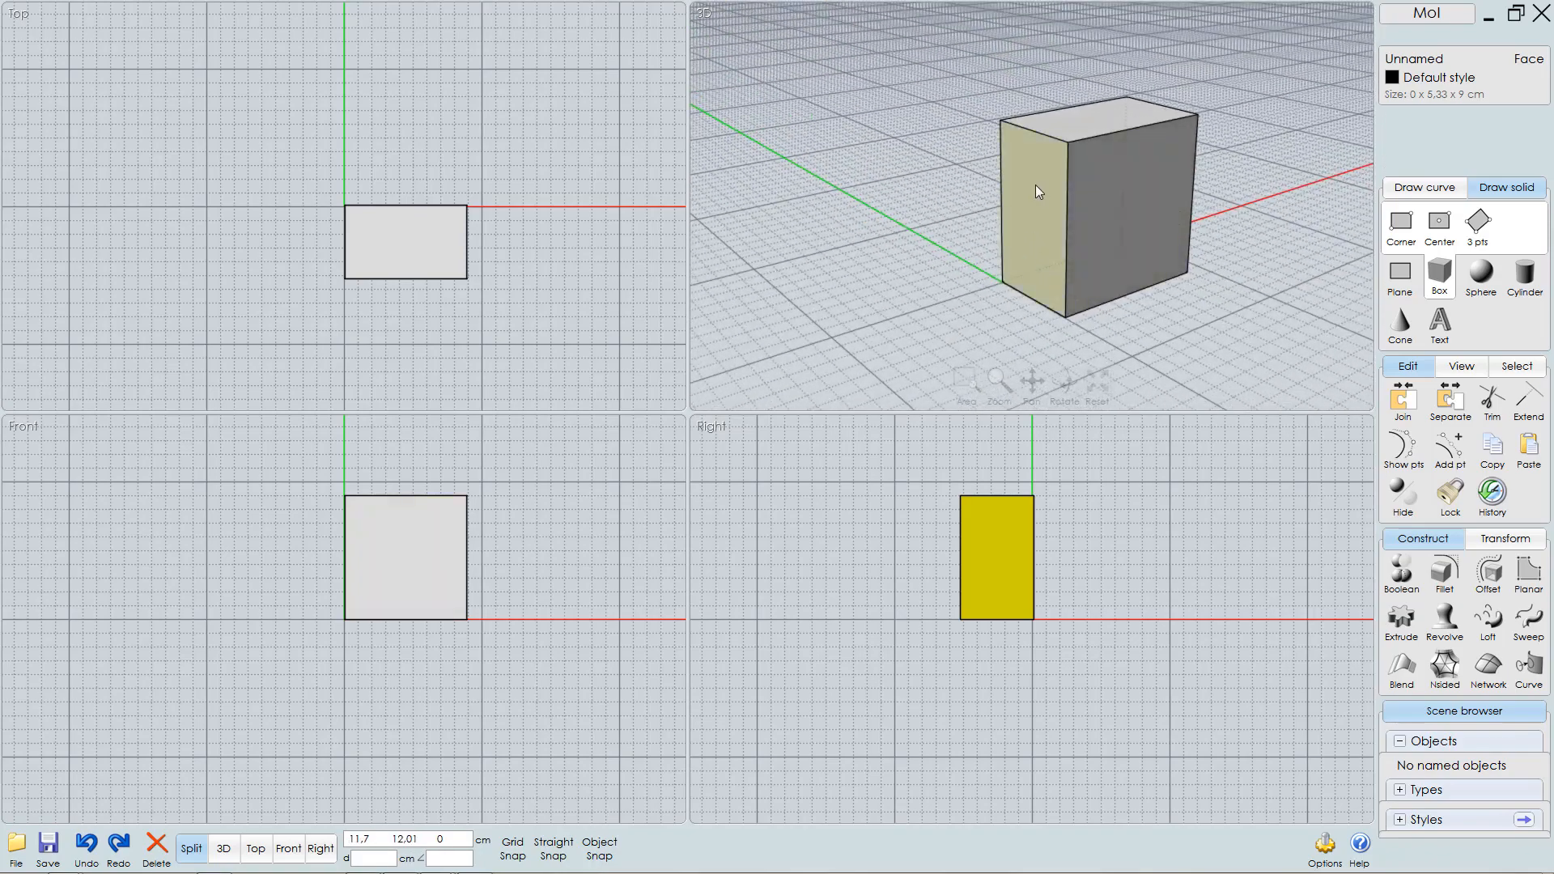
{"action": "left_click", "coordinate": [1032, 296]}
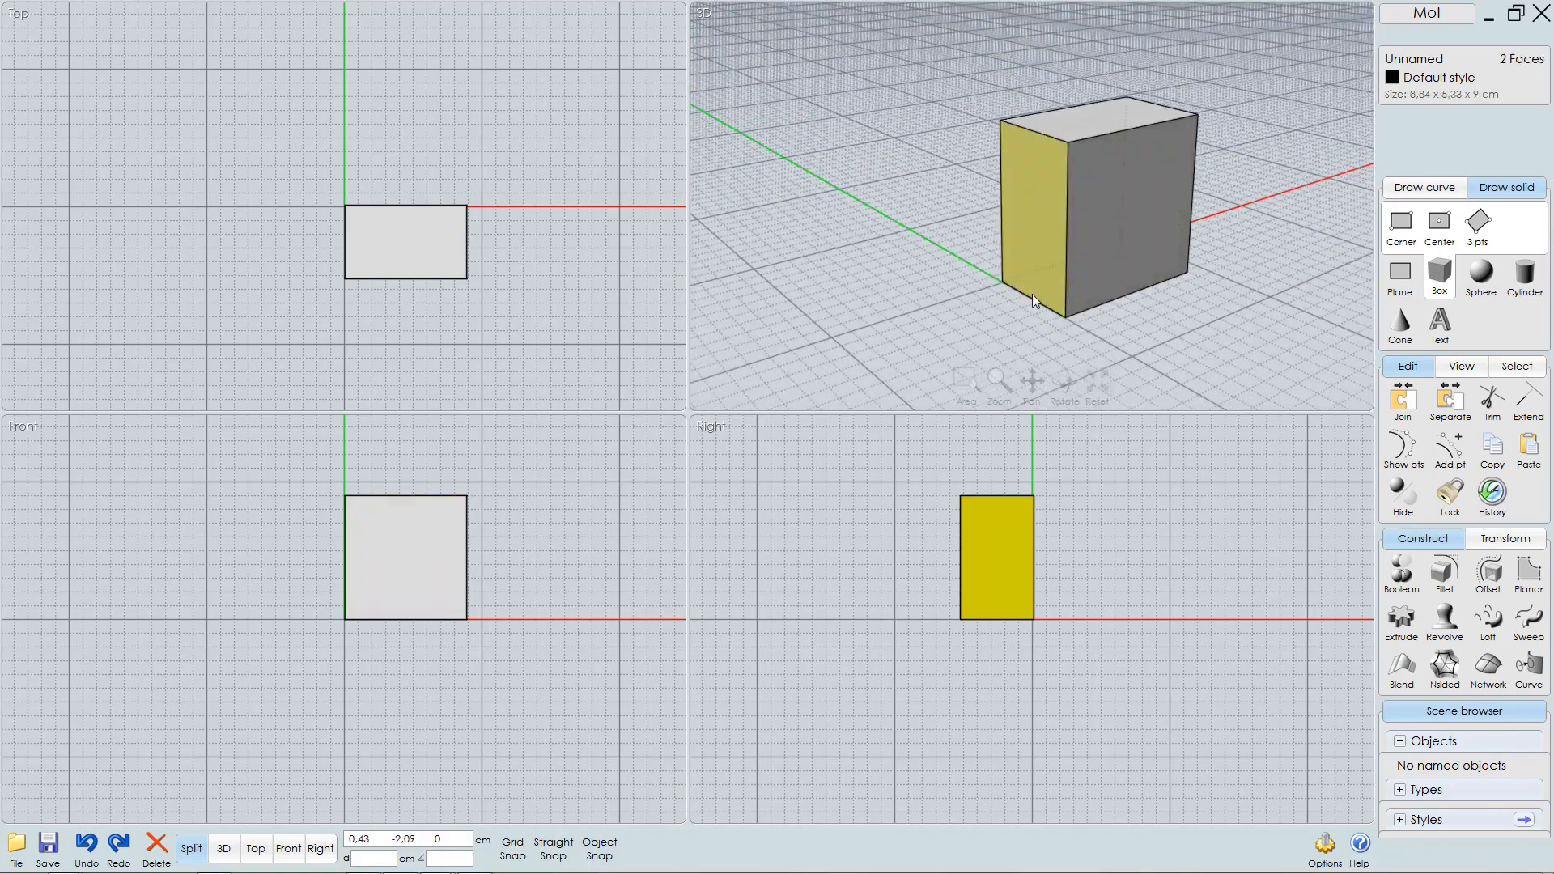
{"action": "left_click", "coordinate": [1100, 209]}
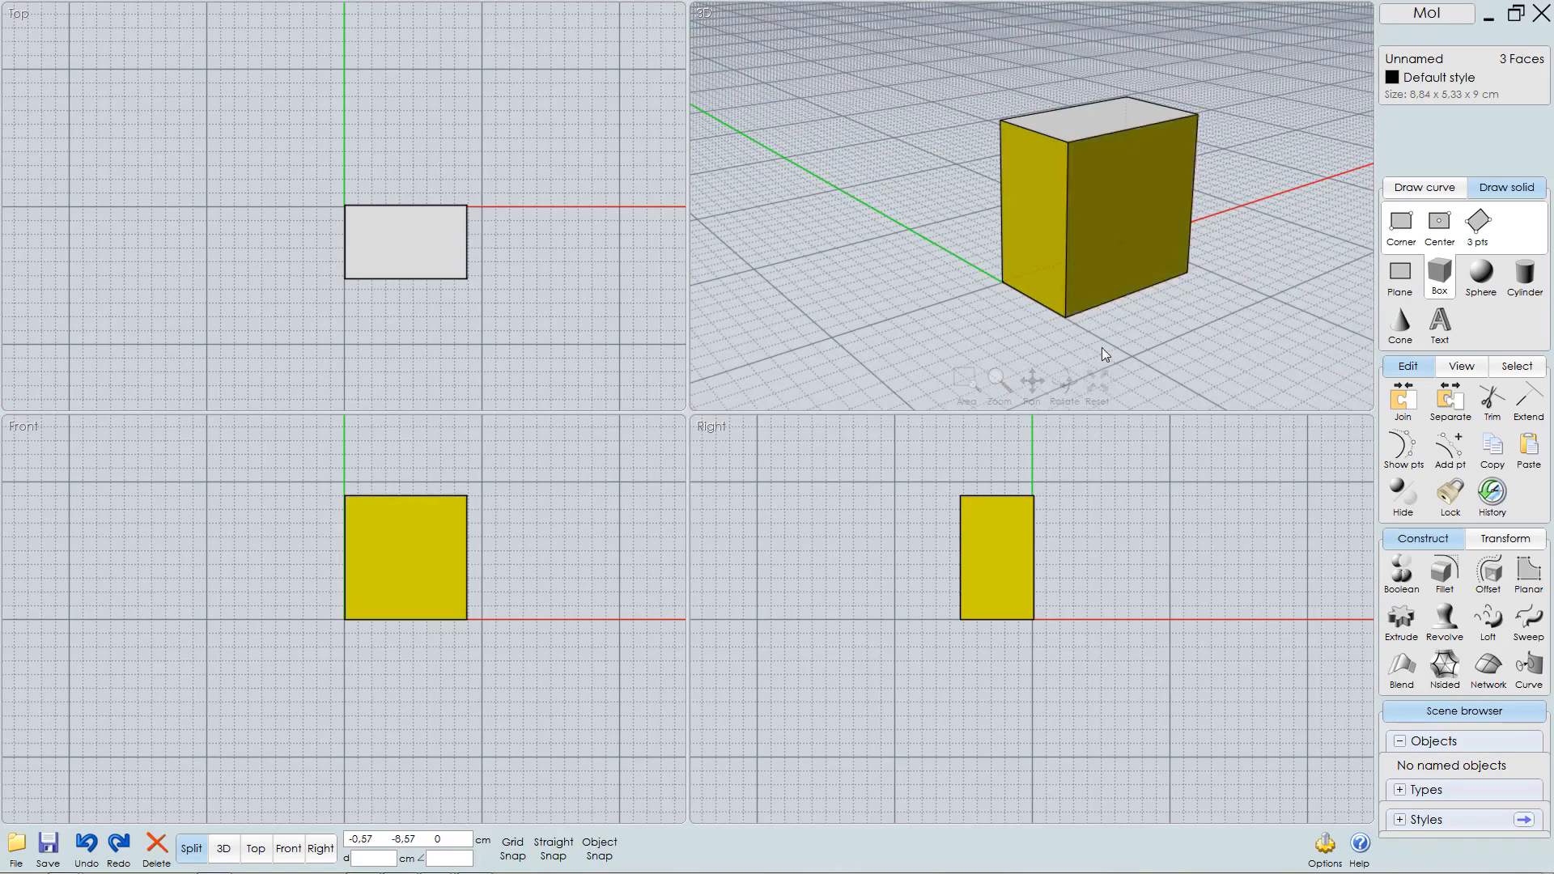
- Deselect the box's end face at the origin, and clear the selection of the remaining faces
{"action": "left_click", "coordinate": [1028, 177]}
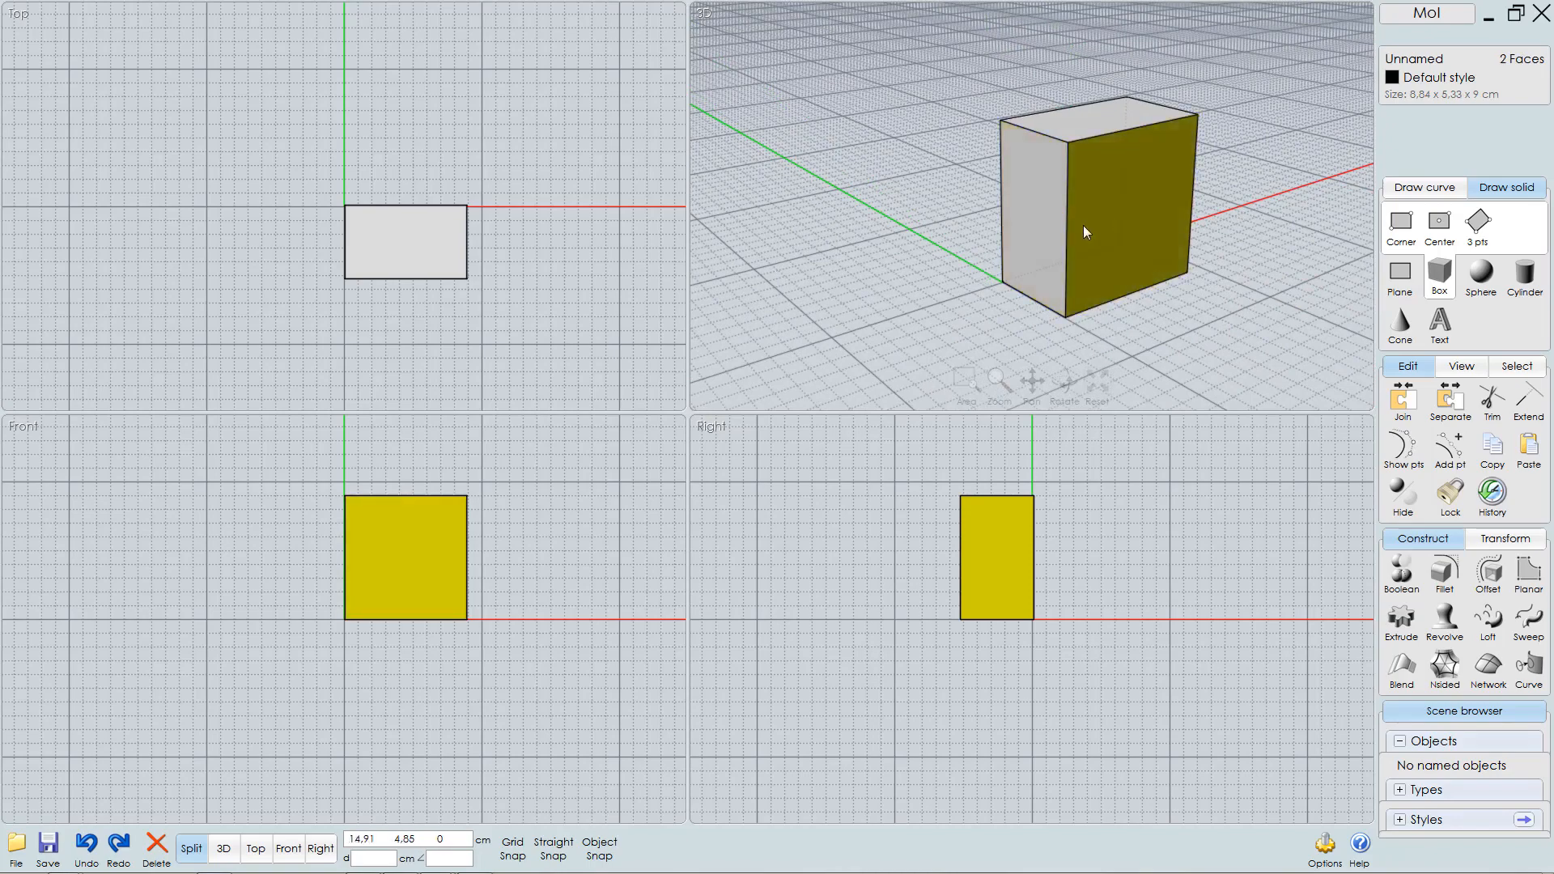
{"action": "right_click_drag", "start_coordinate": [1084, 226], "coordinate": [917, 228]}
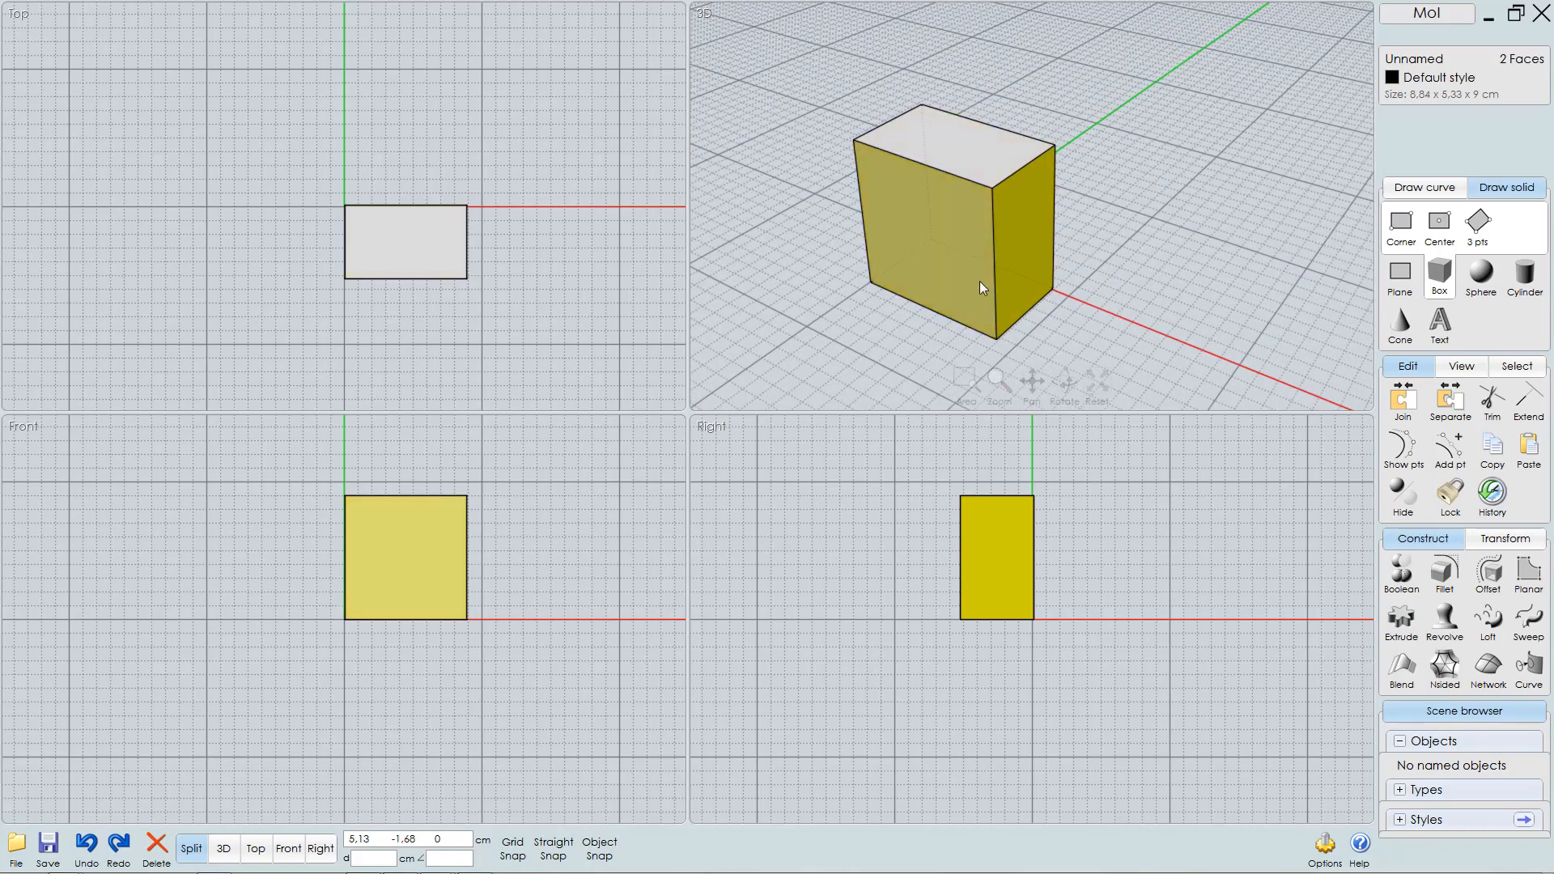
{"action": "right_click_drag", "start_coordinate": [1045, 231], "coordinate": [1062, 251]}
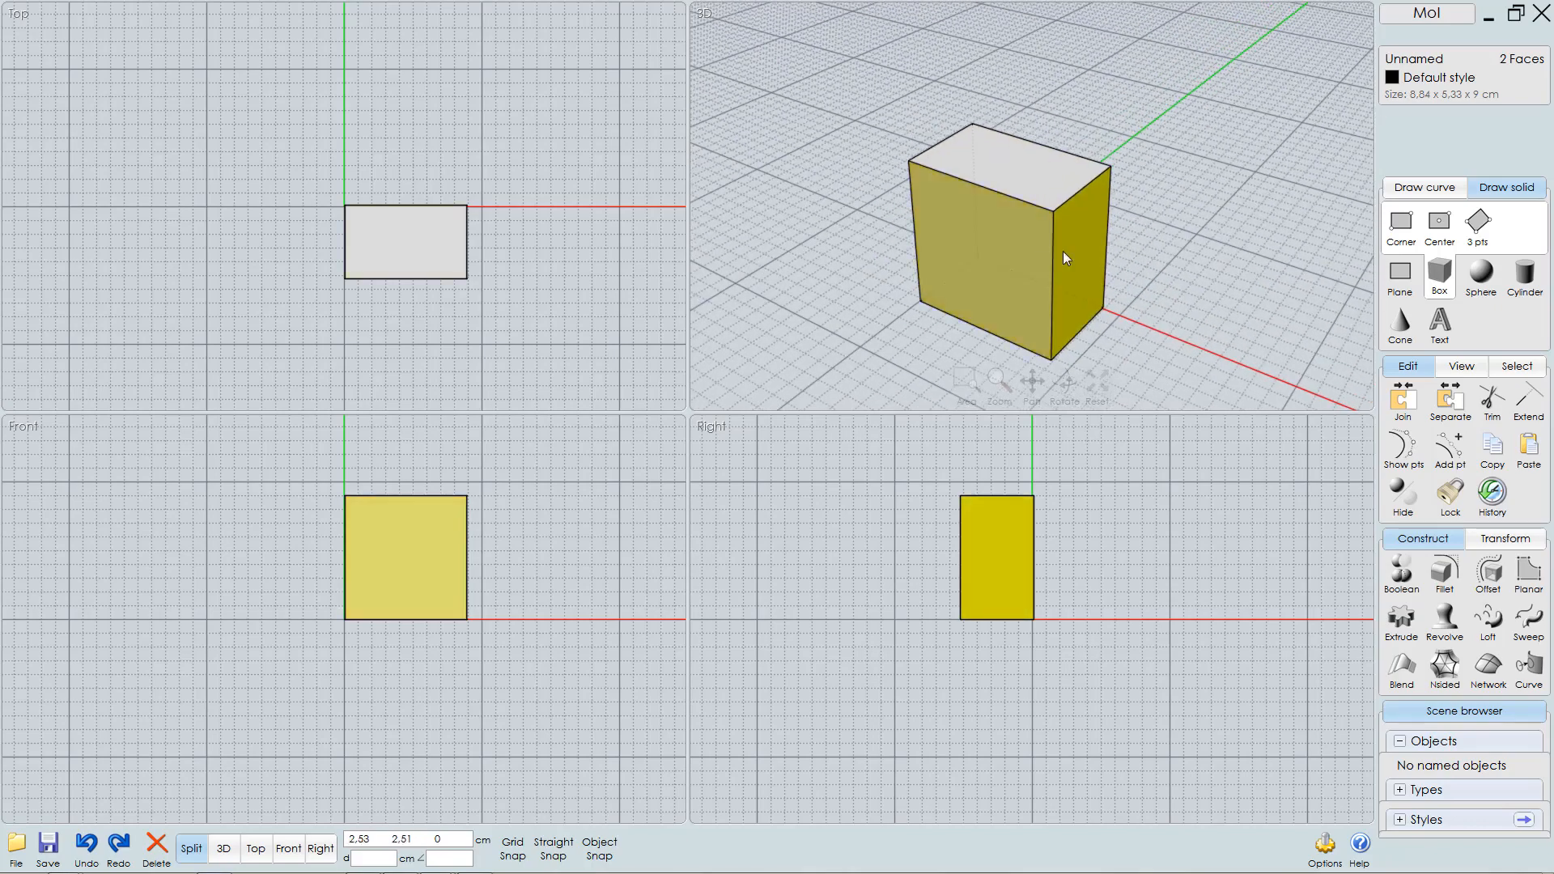
{"action": "left_click", "coordinate": [1187, 199]}
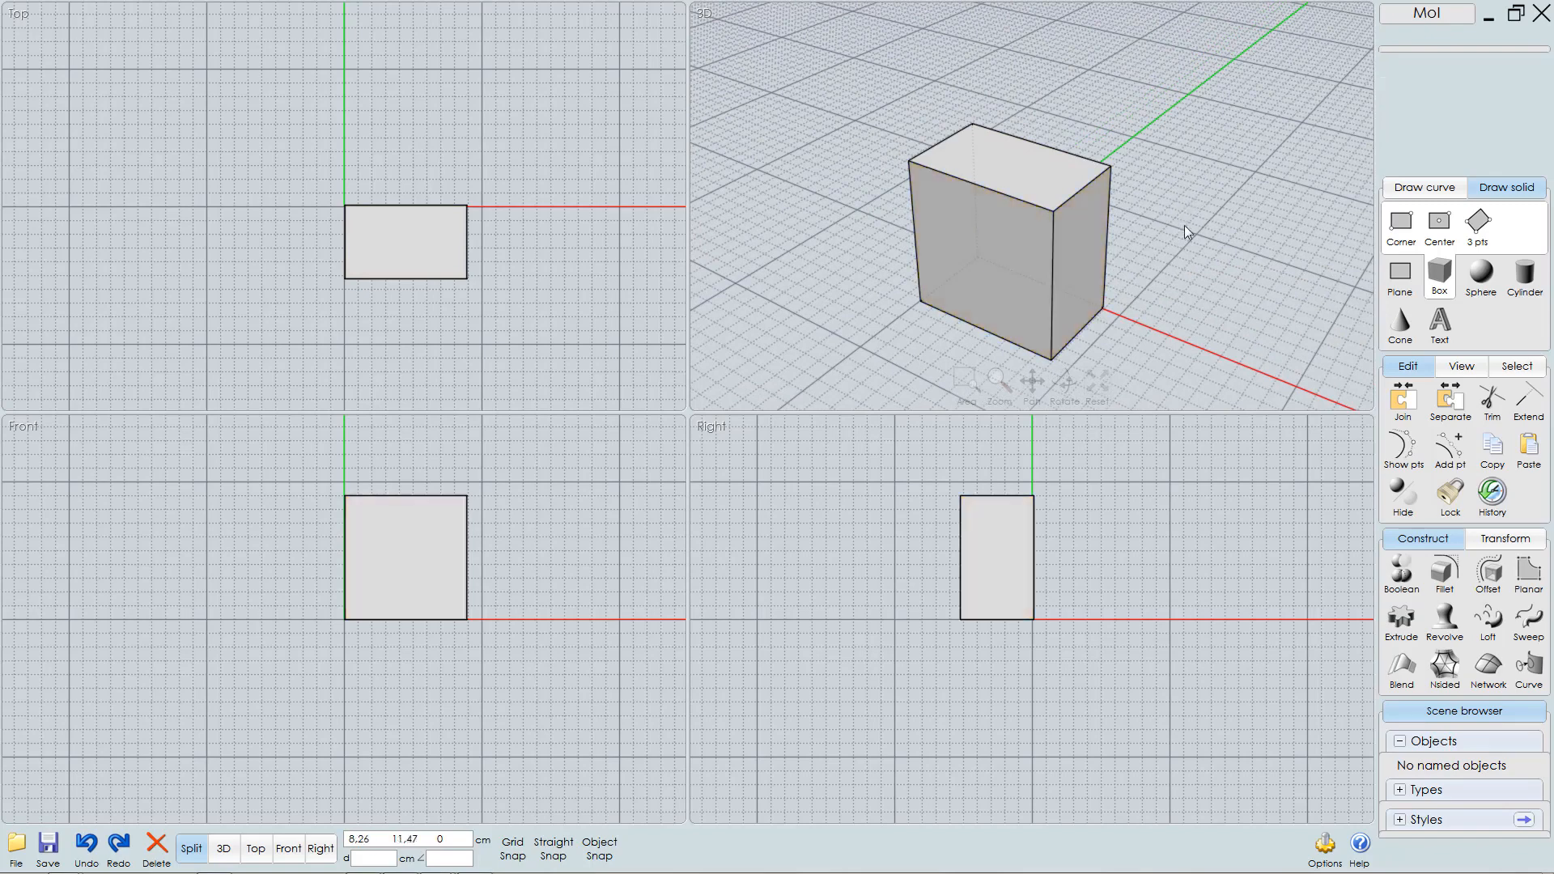
- Select the box's four vertical edges one by one, and deselect the top edge of the X-end face
{"action": "left_click", "coordinate": [1088, 246]}
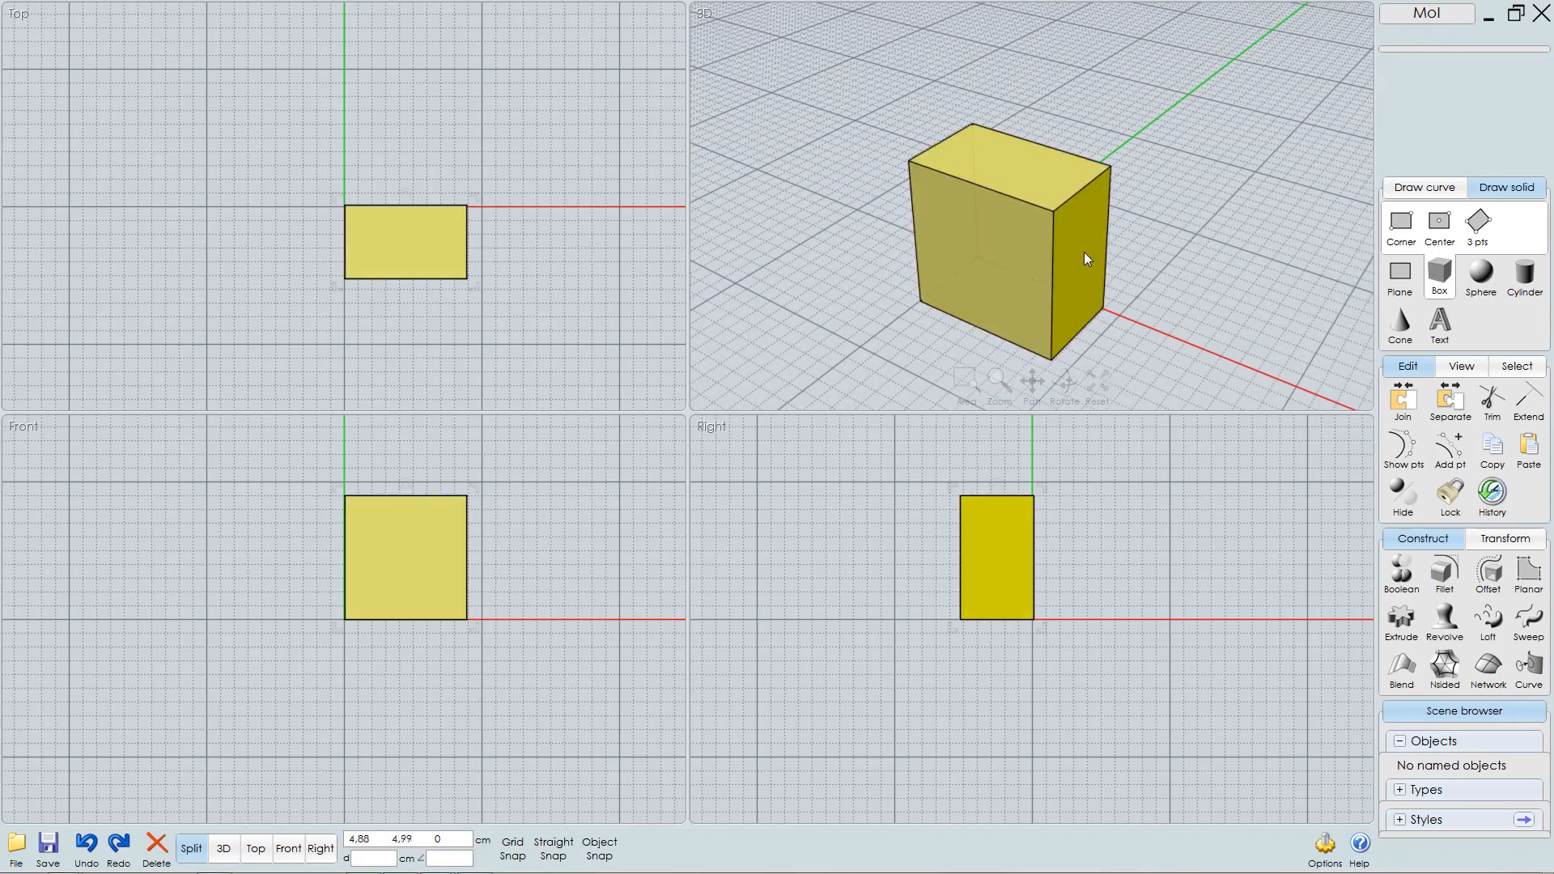
{"action": "left_click", "coordinate": [1082, 186]}
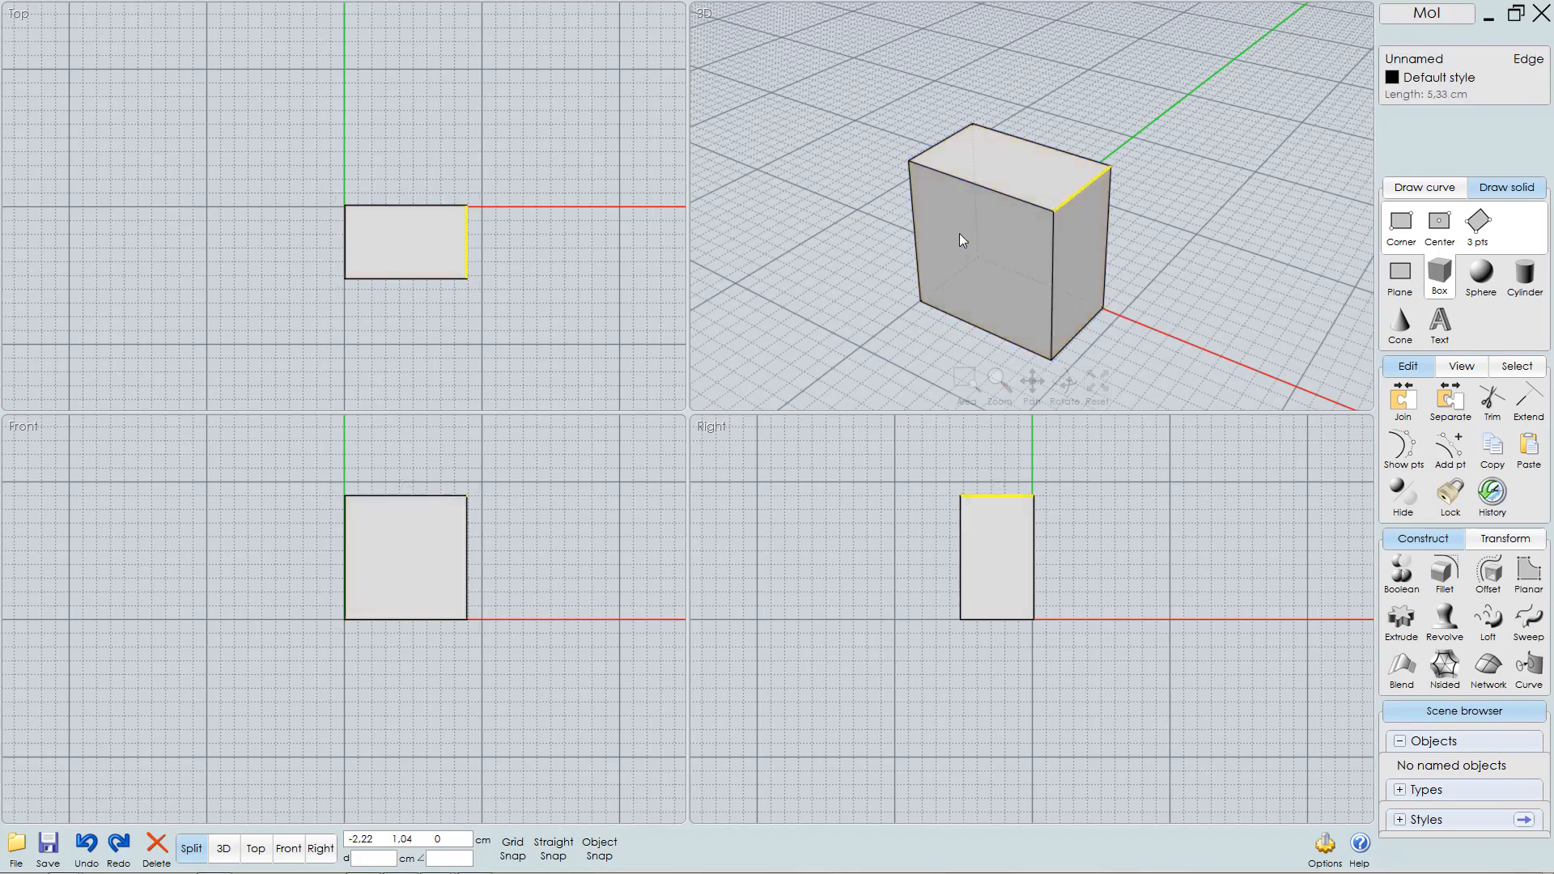
{"action": "left_click", "coordinate": [976, 148]}
{"action": "left_click", "coordinate": [914, 219]}
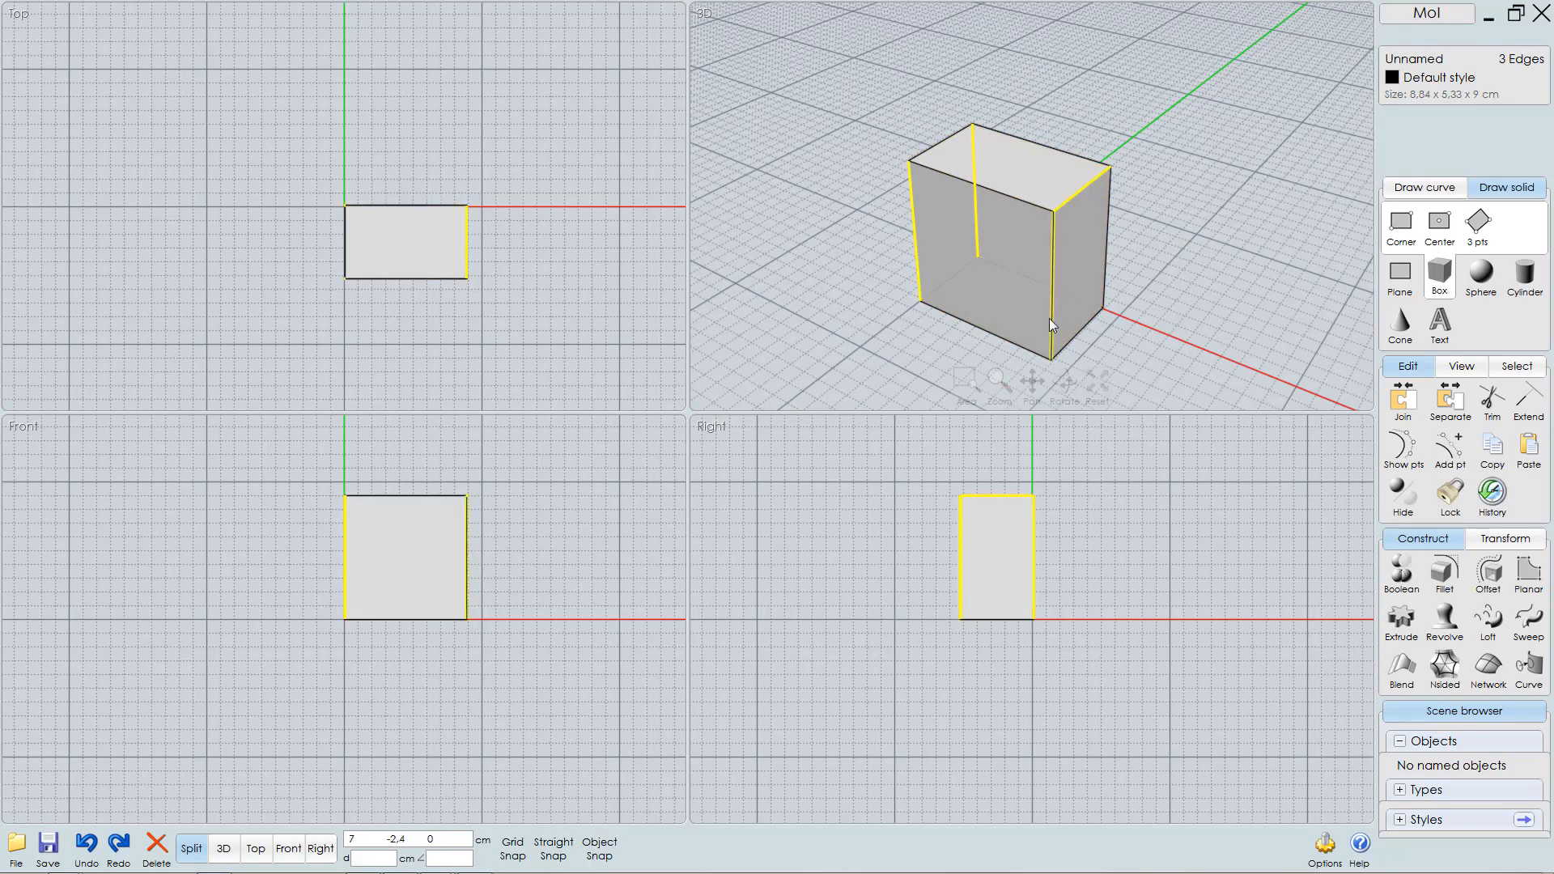
{"action": "left_click", "coordinate": [1051, 318]}
{"action": "left_click", "coordinate": [1087, 186]}
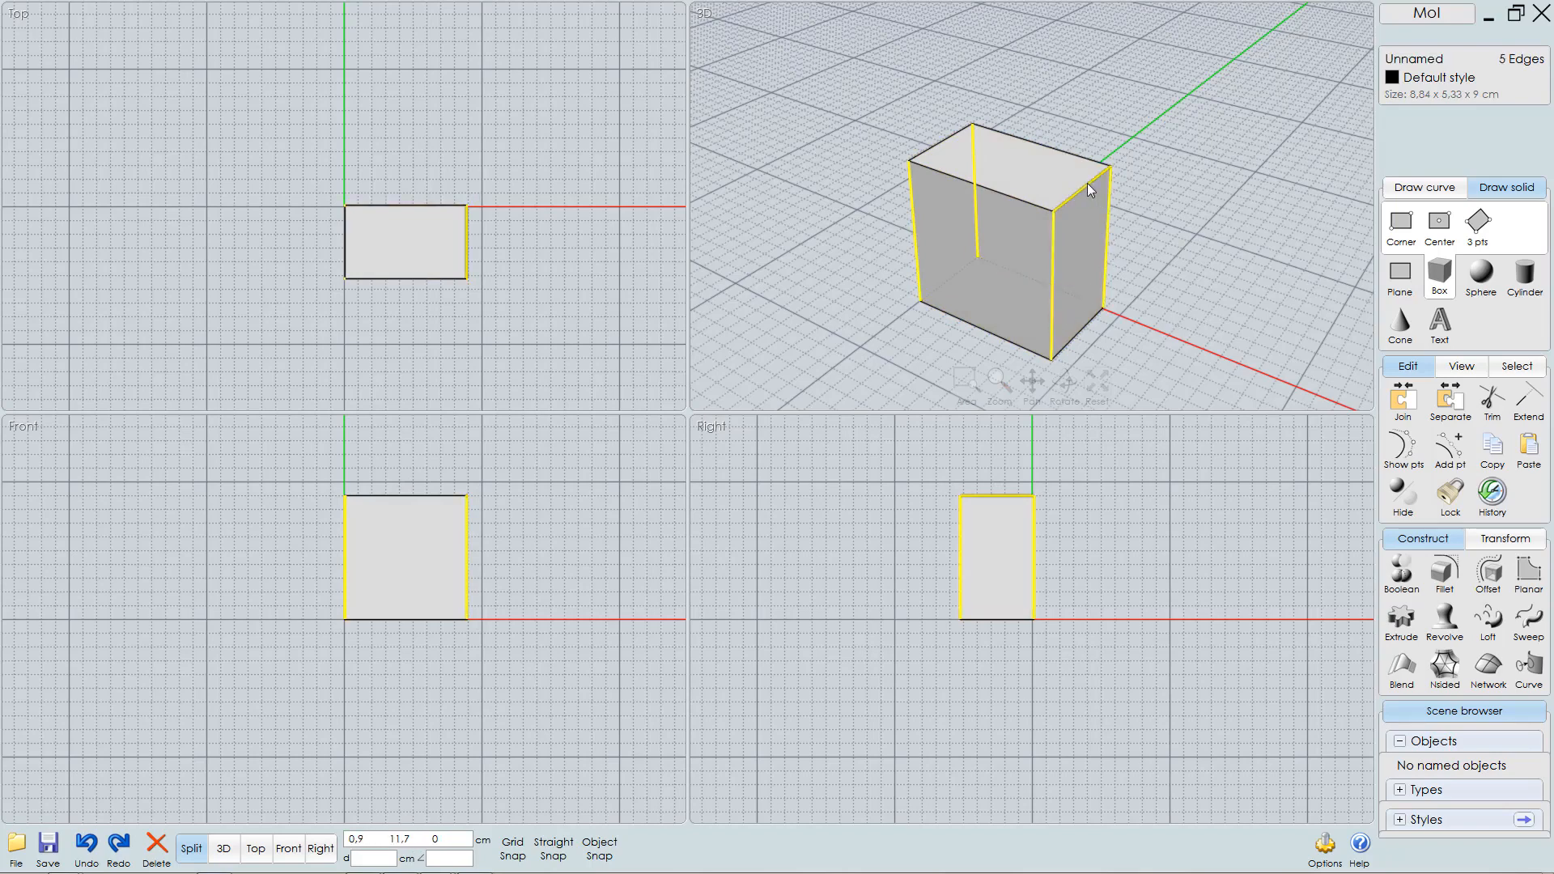
{"action": "left_click", "coordinate": [1087, 183]}
{"action": "right_click_drag", "start_coordinate": [1044, 277], "coordinate": [1175, 224]}
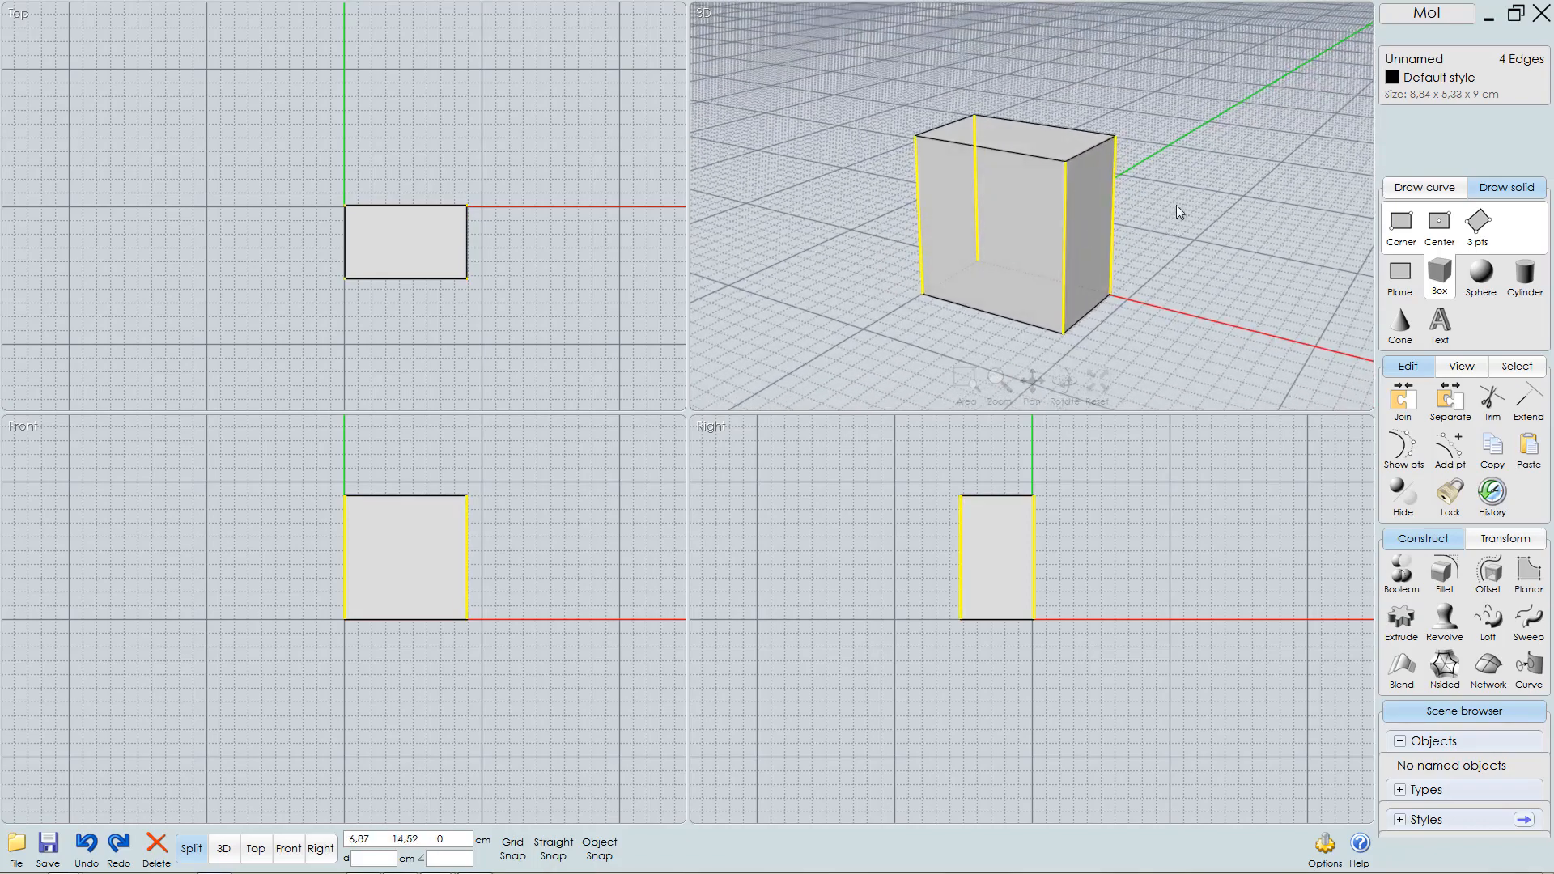
- Clear the edge selection with a selection window, and select the whole box
{"action": "left_click_drag", "start_coordinate": [1191, 202], "coordinate": [874, 220]}
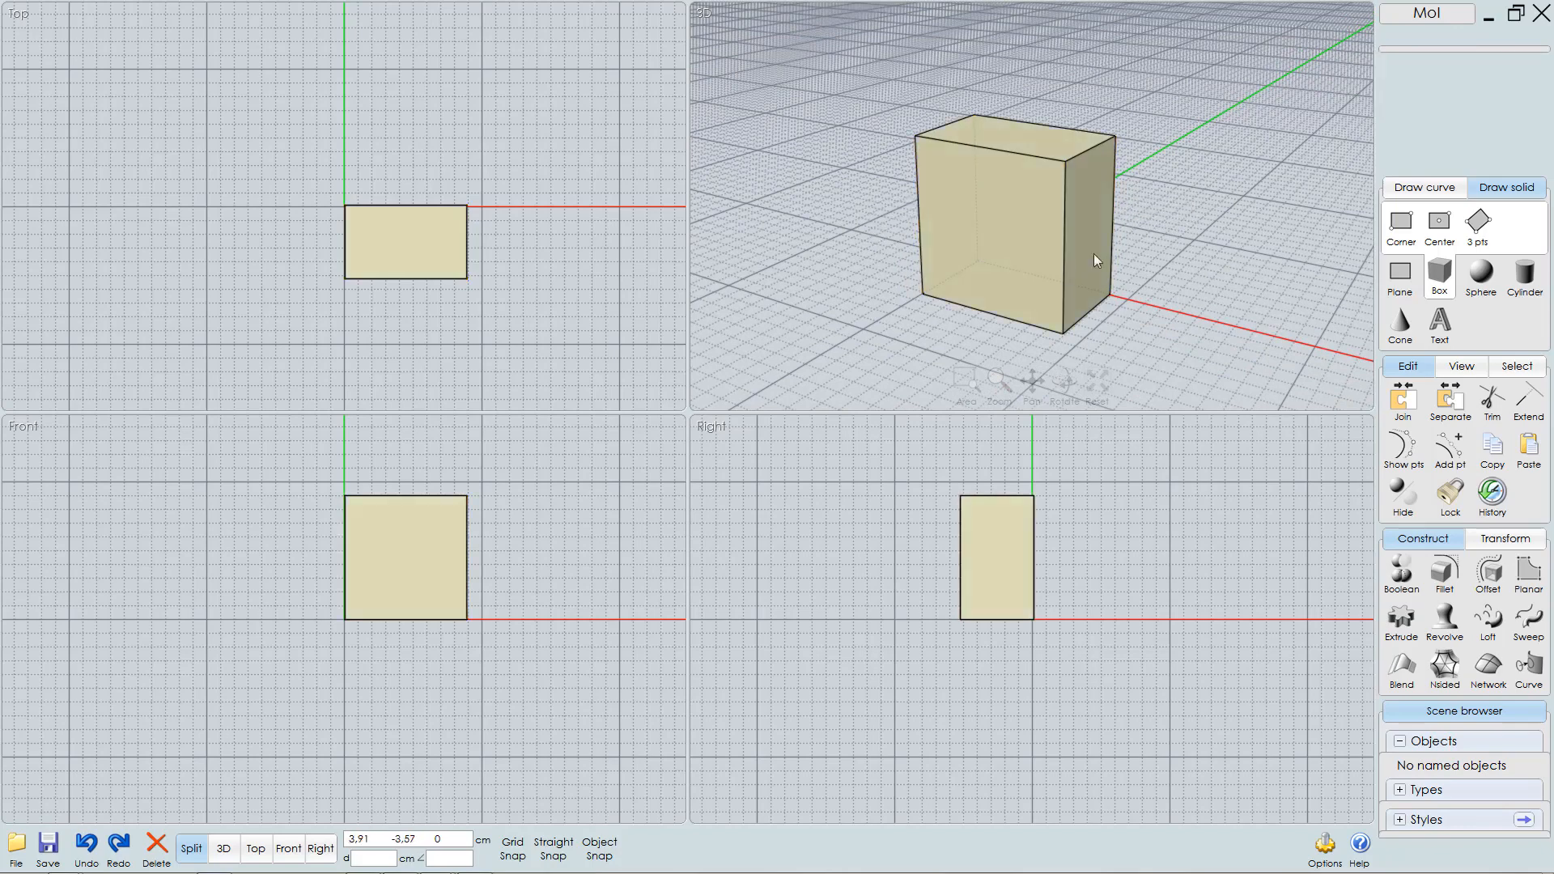
{"action": "left_click_drag", "start_coordinate": [1172, 212], "coordinate": [1095, 225]}
{"action": "left_click", "coordinate": [1187, 249]}
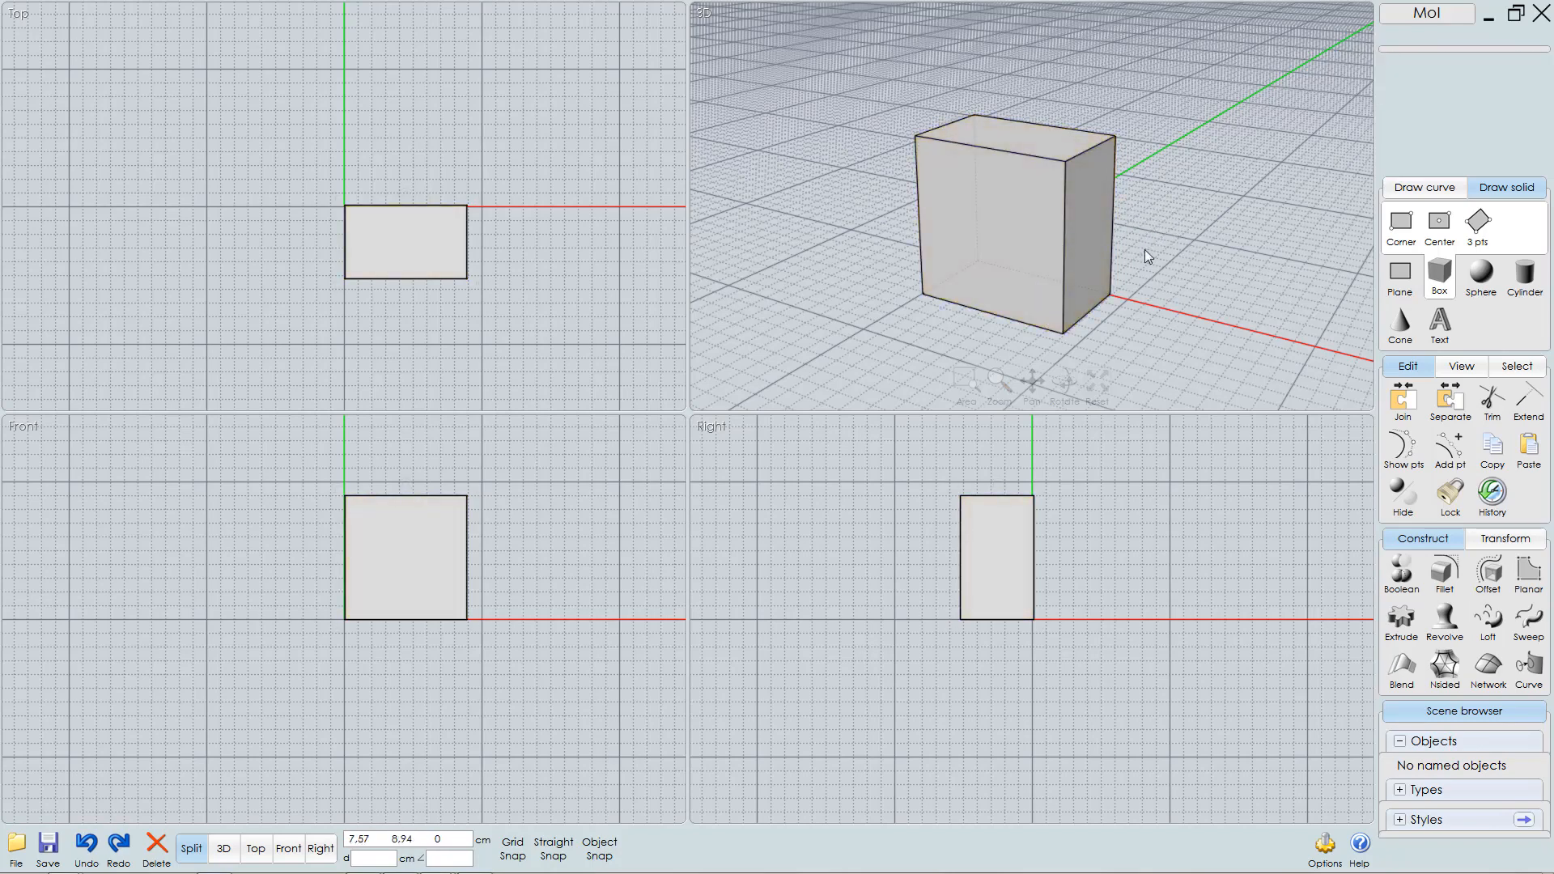
{"action": "left_click", "coordinate": [1090, 254]}
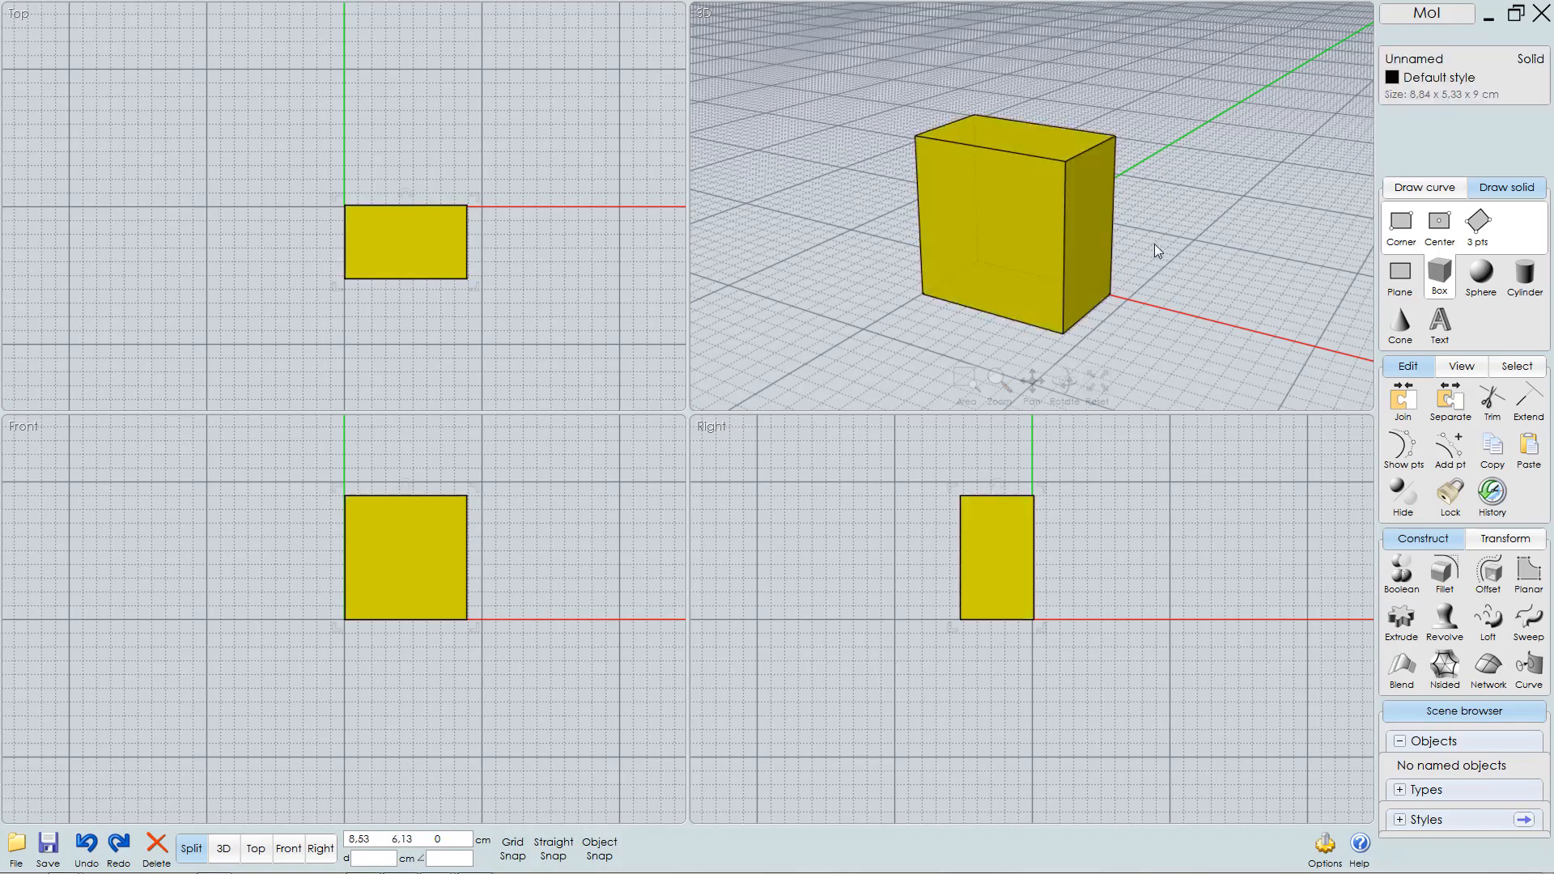
- Window-select the box's four vertical edges, and add the top edges at the origin end and the back
{"action": "left_click", "coordinate": [1114, 217]}
{"action": "left_click_drag", "start_coordinate": [1167, 204], "coordinate": [901, 234]}
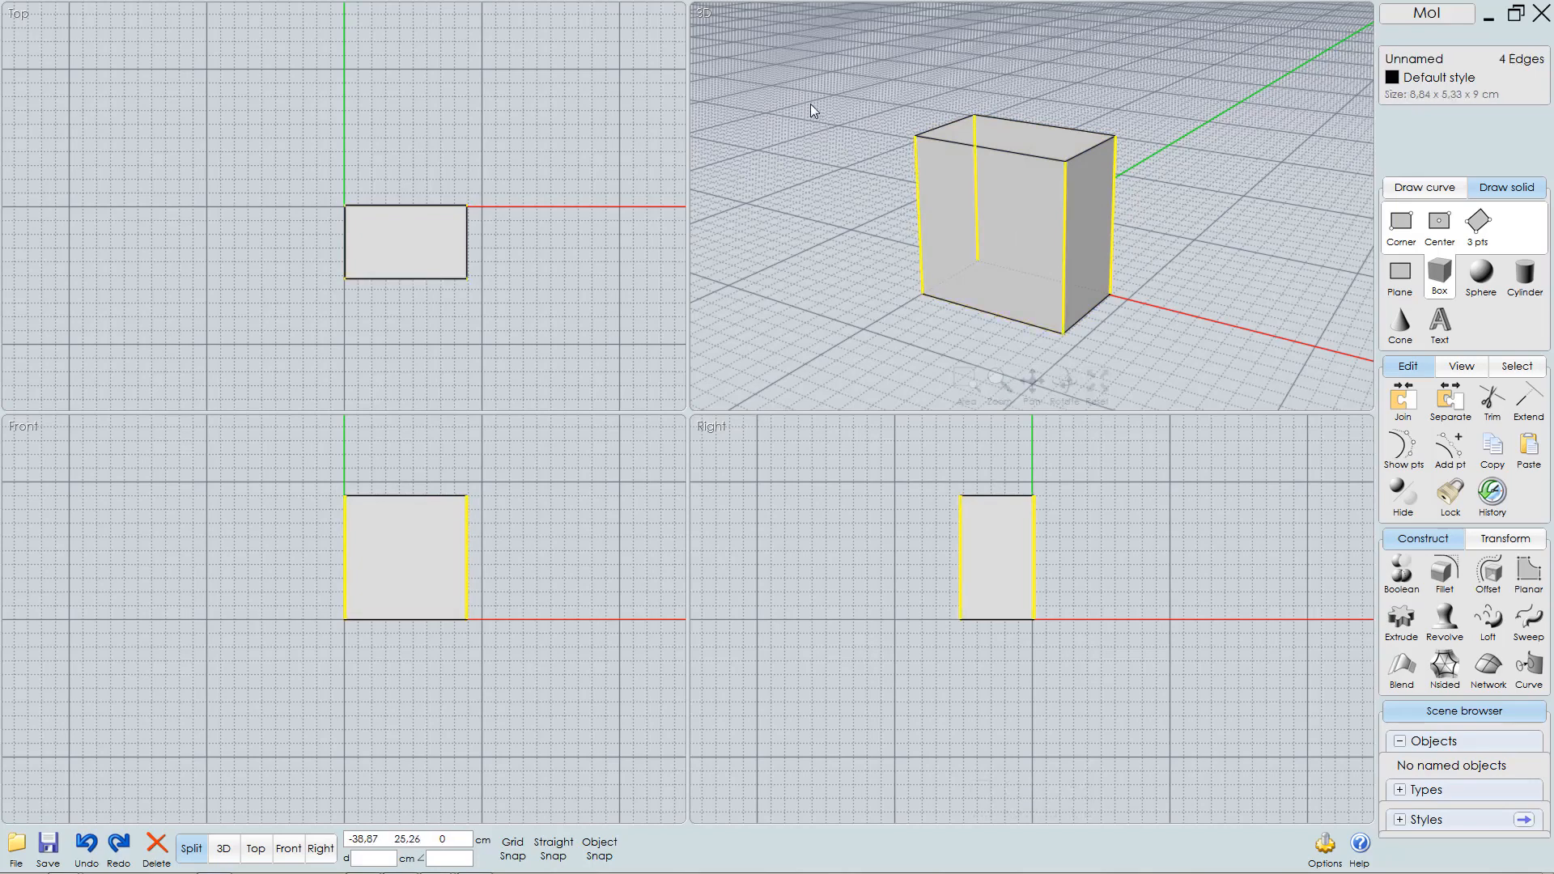
{"action": "left_click_drag", "start_coordinate": [810, 104], "coordinate": [1004, 206]}
{"action": "left_click_drag", "start_coordinate": [1124, 100], "coordinate": [1056, 128]}
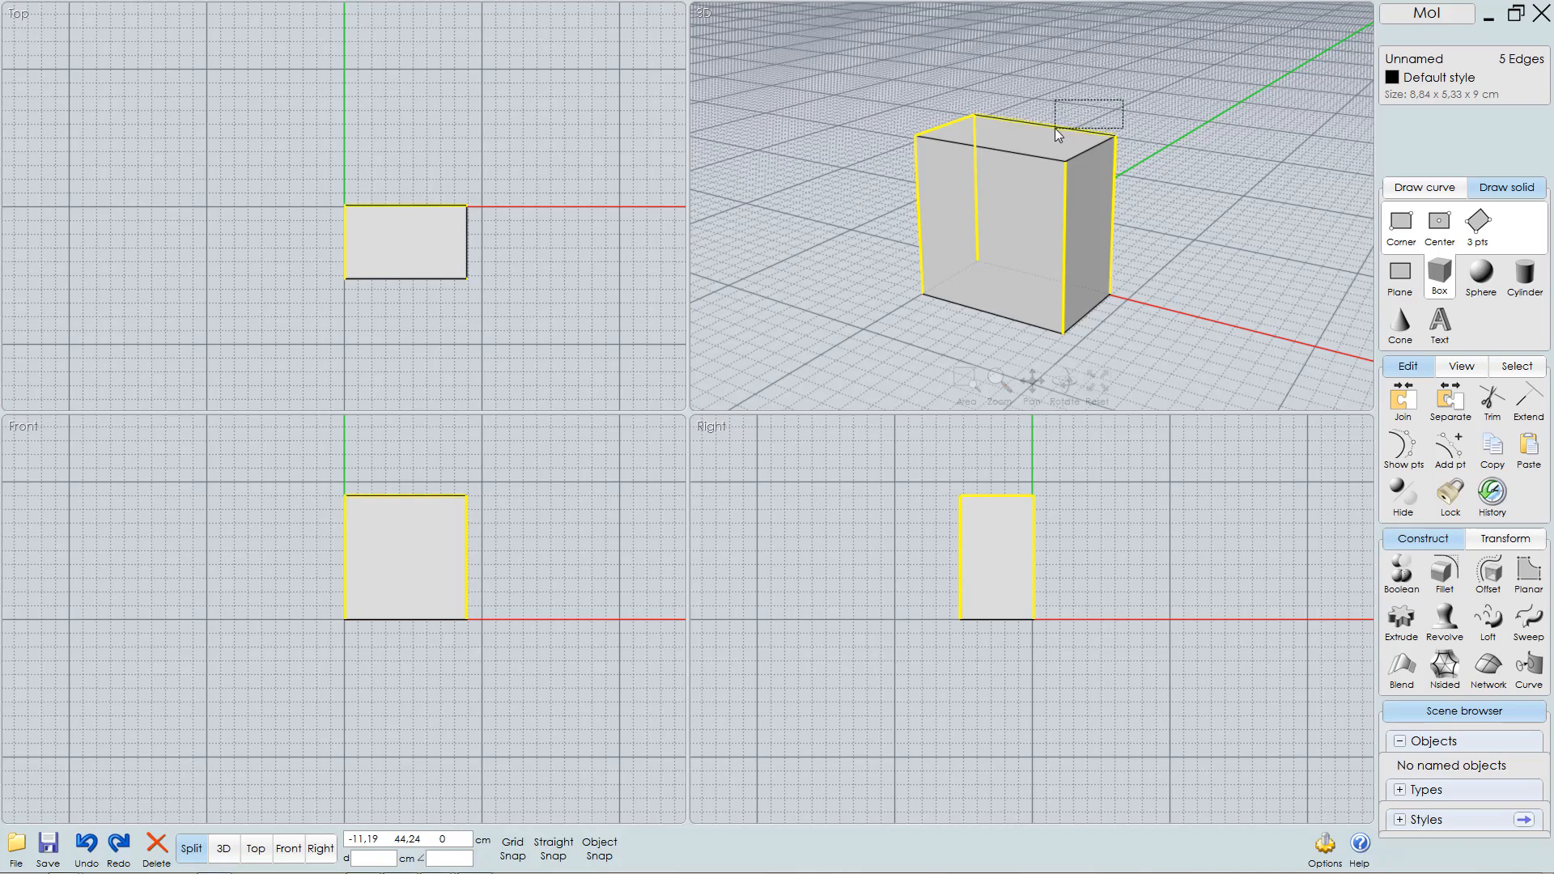
- Deselect the two top edges individually, and clear the remaining edge selection
{"action": "left_click", "coordinate": [1040, 125], "text": "ctrl"}
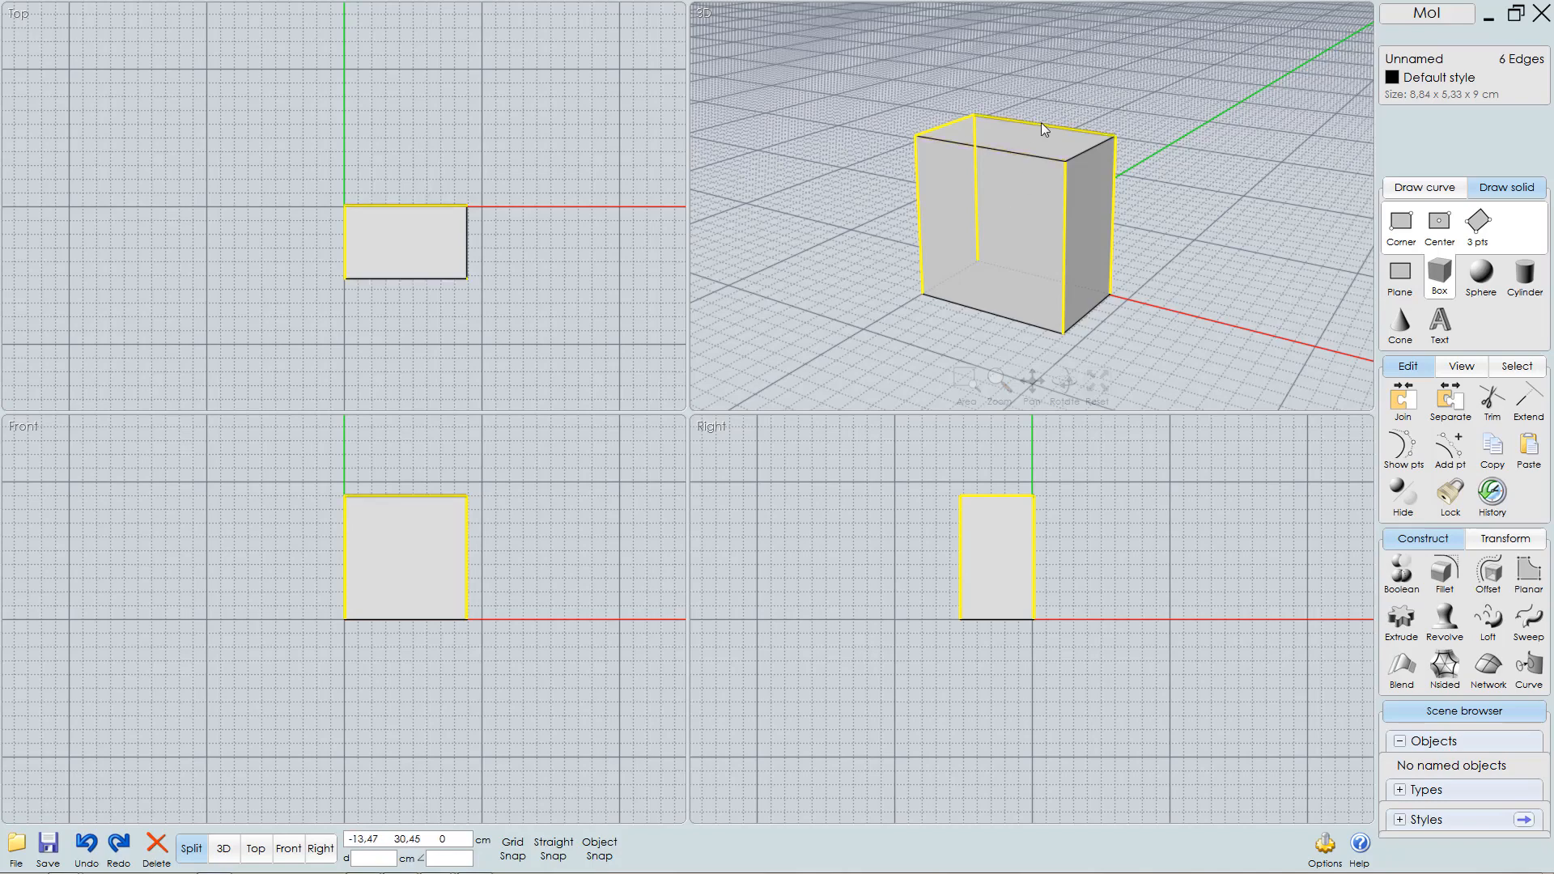
{"action": "left_click", "coordinate": [949, 124]}
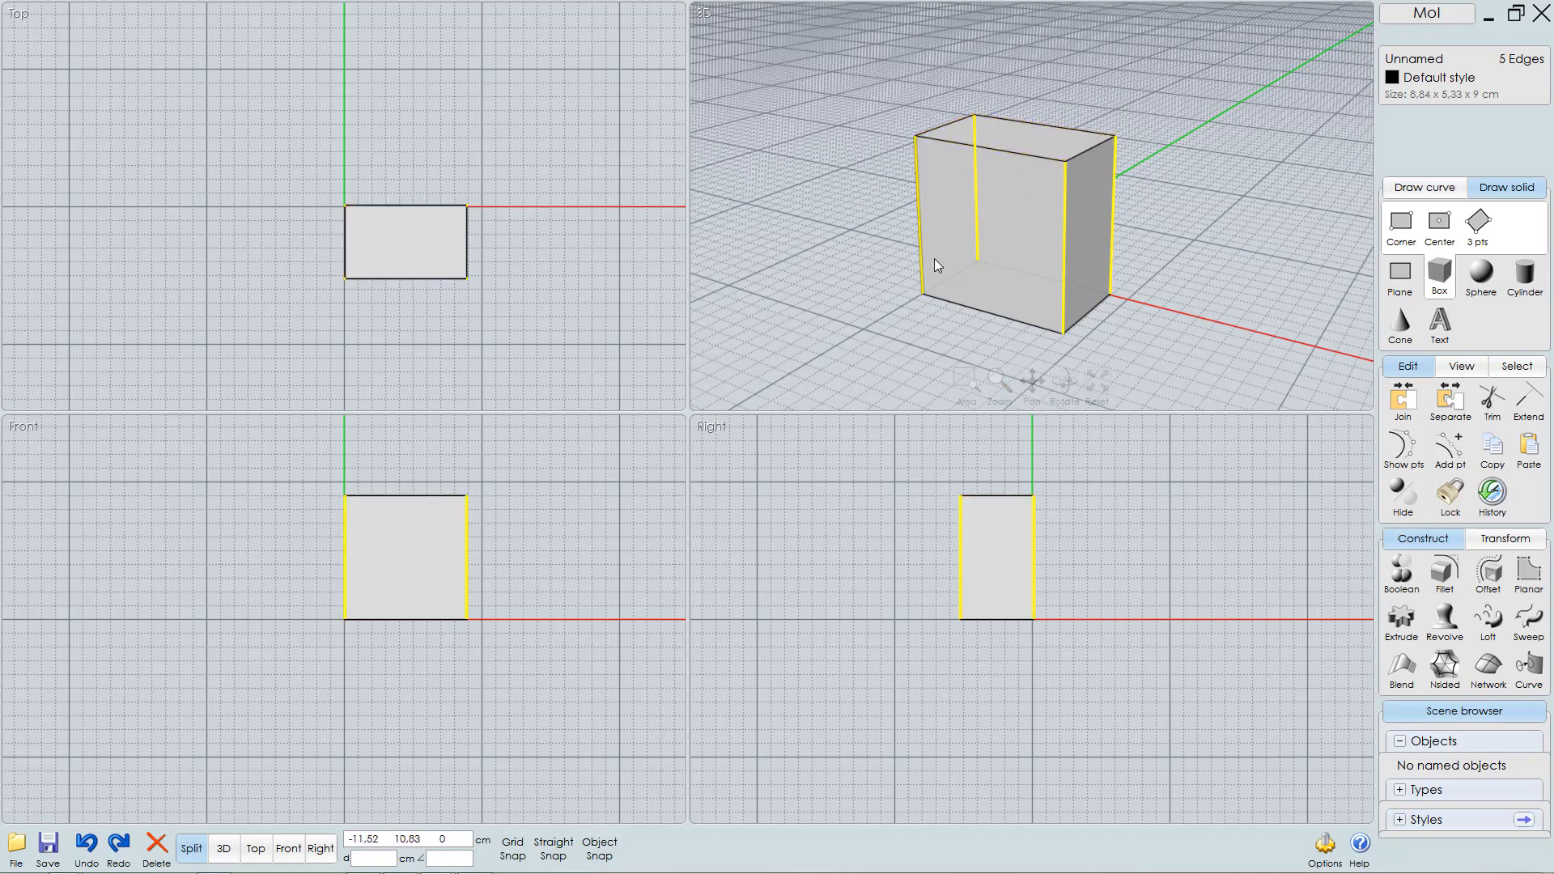
{"action": "left_click", "coordinate": [1169, 245]}
- Select the whole box with a crossing window and delete it
{"action": "right_click_drag", "start_coordinate": [1052, 263], "coordinate": [1134, 236]}
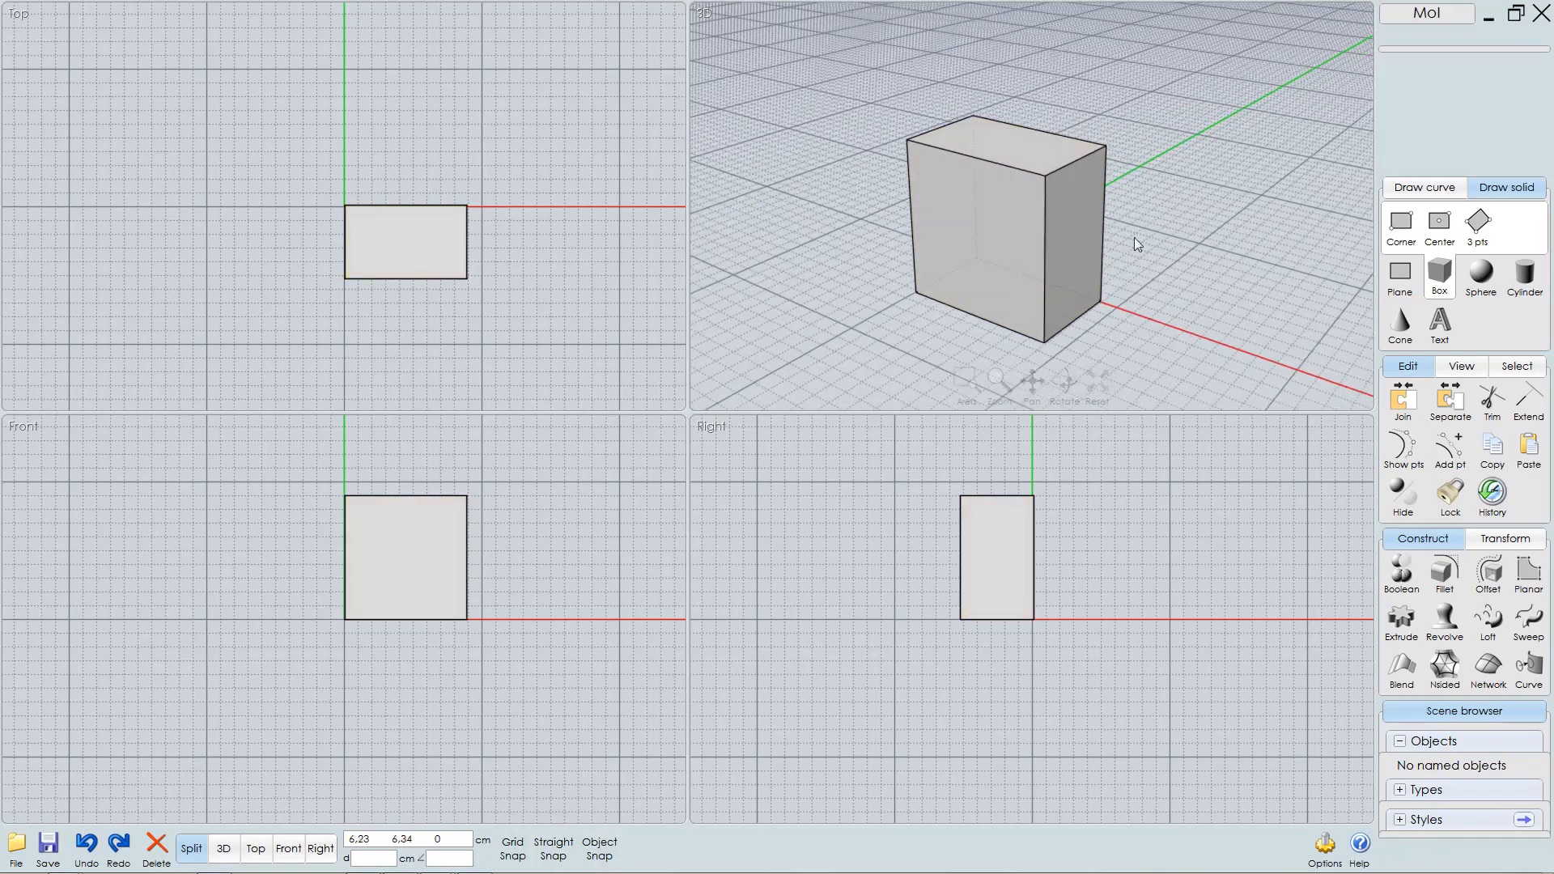
{"action": "left_click_drag", "start_coordinate": [1169, 204], "coordinate": [1031, 262]}
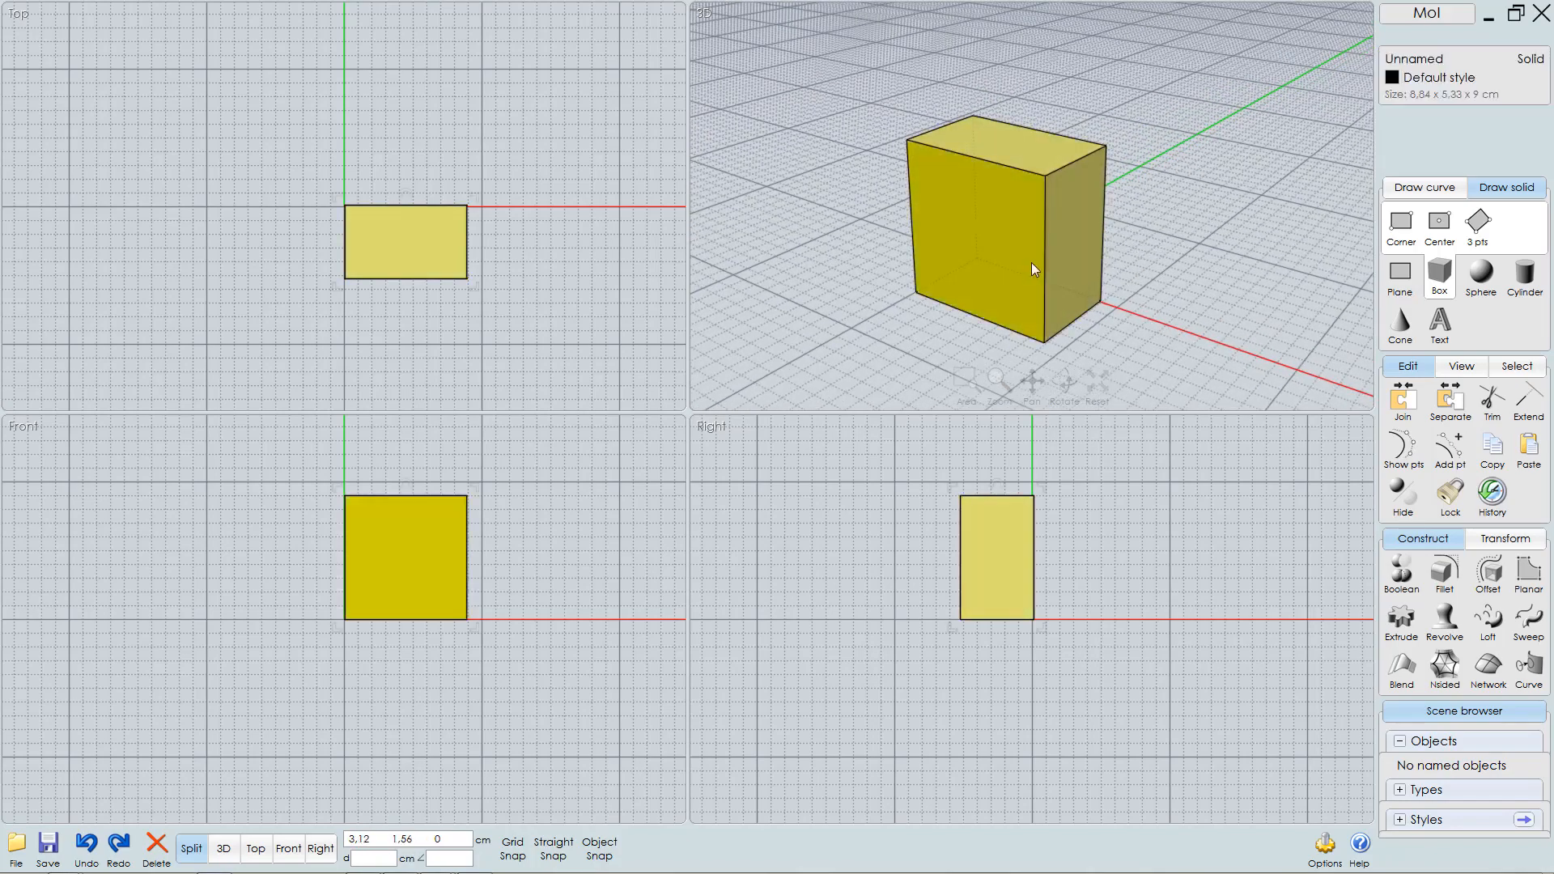
{"action": "key", "text": "Delete"}
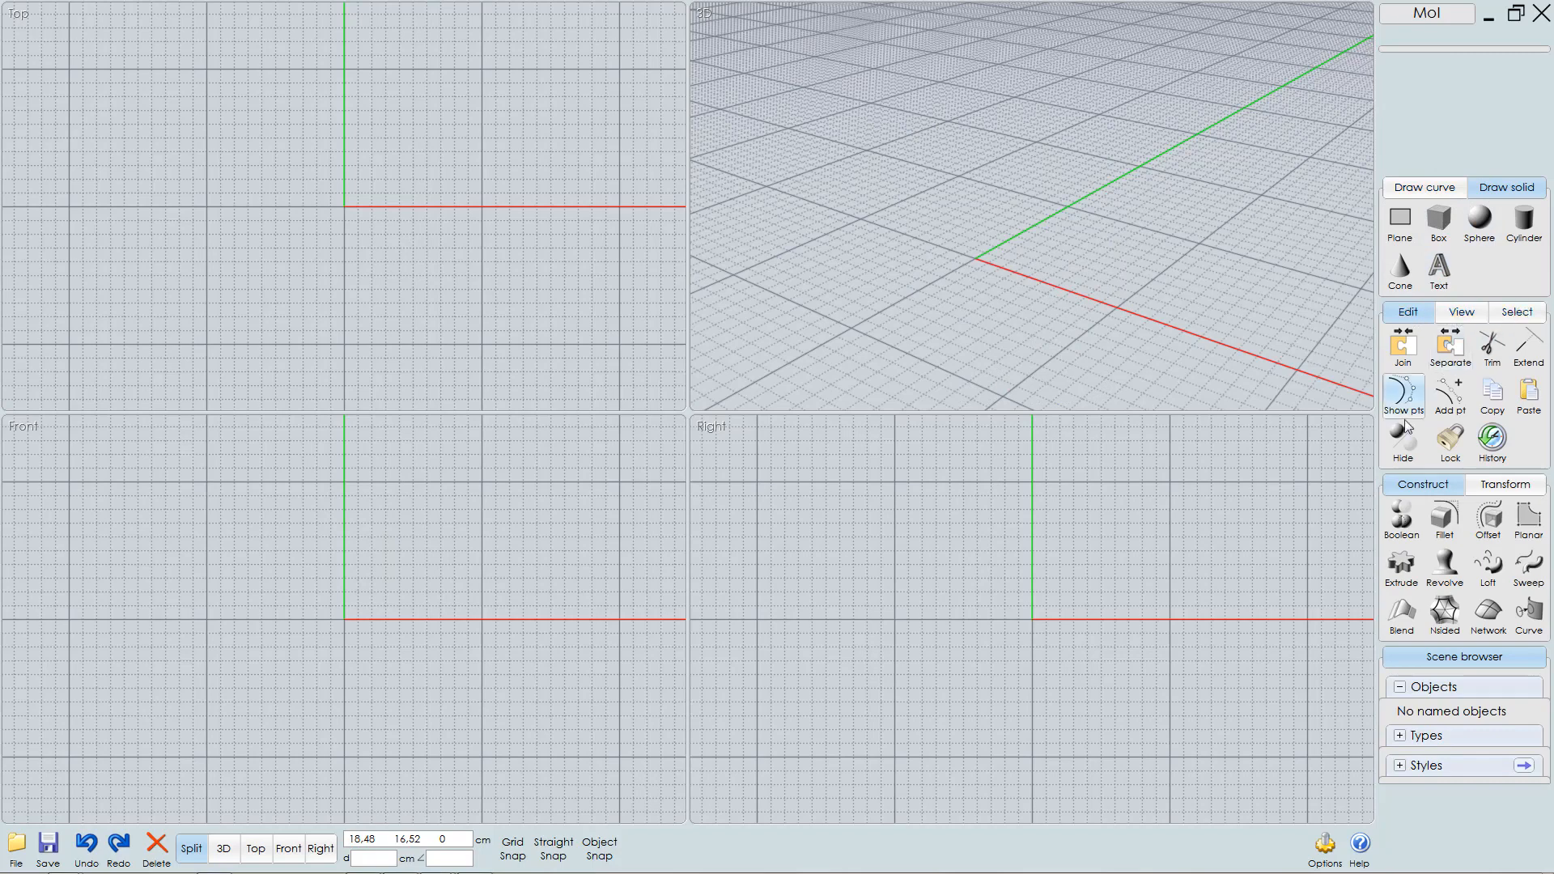
- Draw a center-point circle of 6 cm radius at the origin in the full 3D view with Grid Snap on
{"action": "left_click", "coordinate": [1439, 188]}
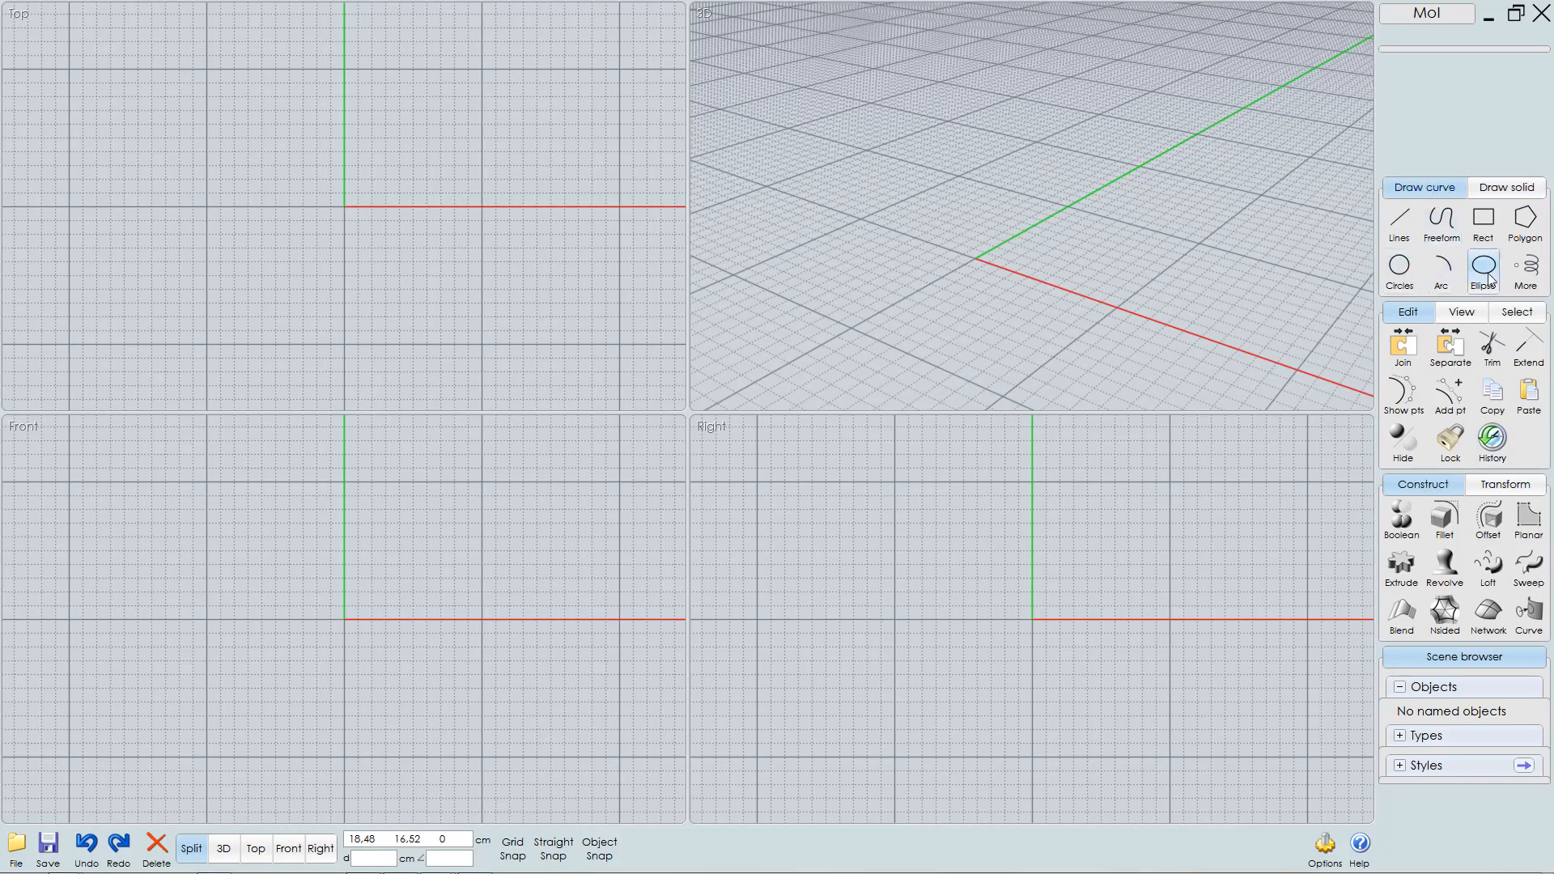
{"action": "left_click", "coordinate": [1400, 269]}
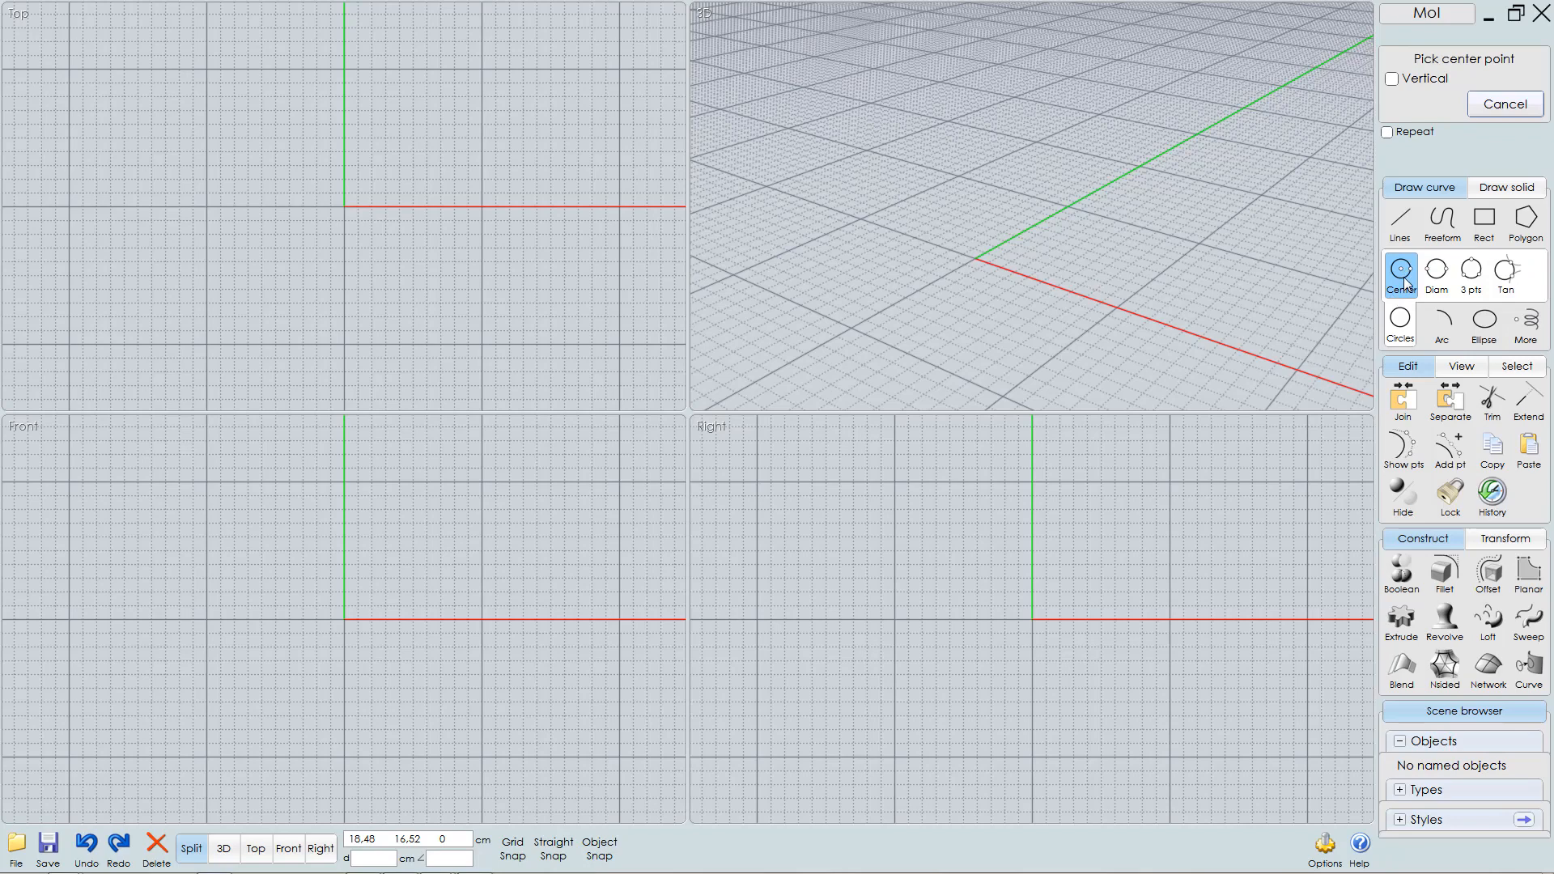
{"action": "left_click", "coordinate": [510, 855]}
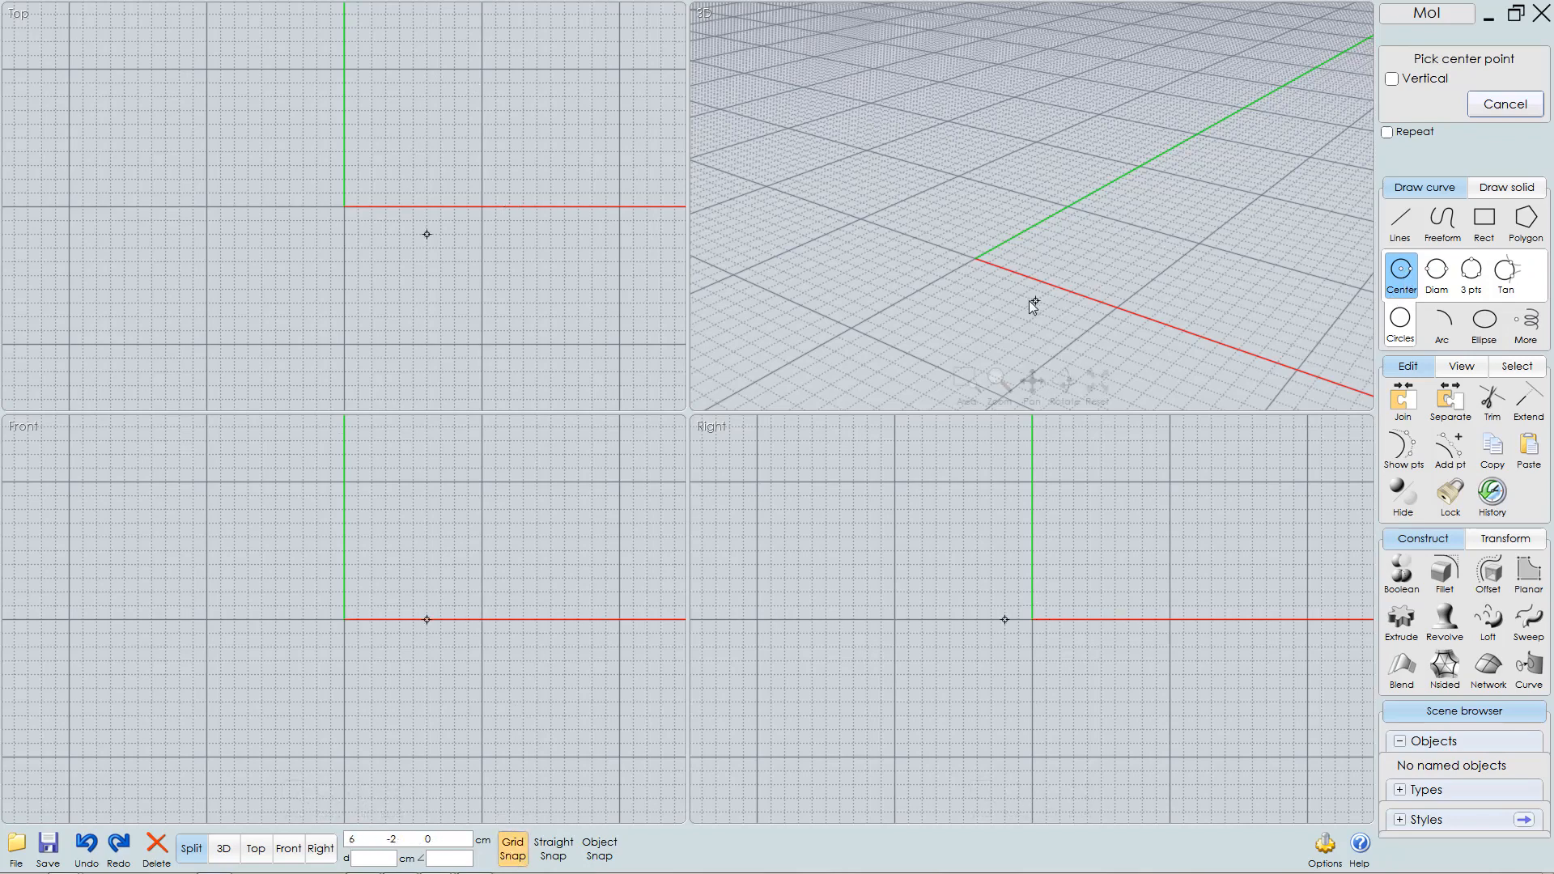
{"action": "key", "text": "space"}
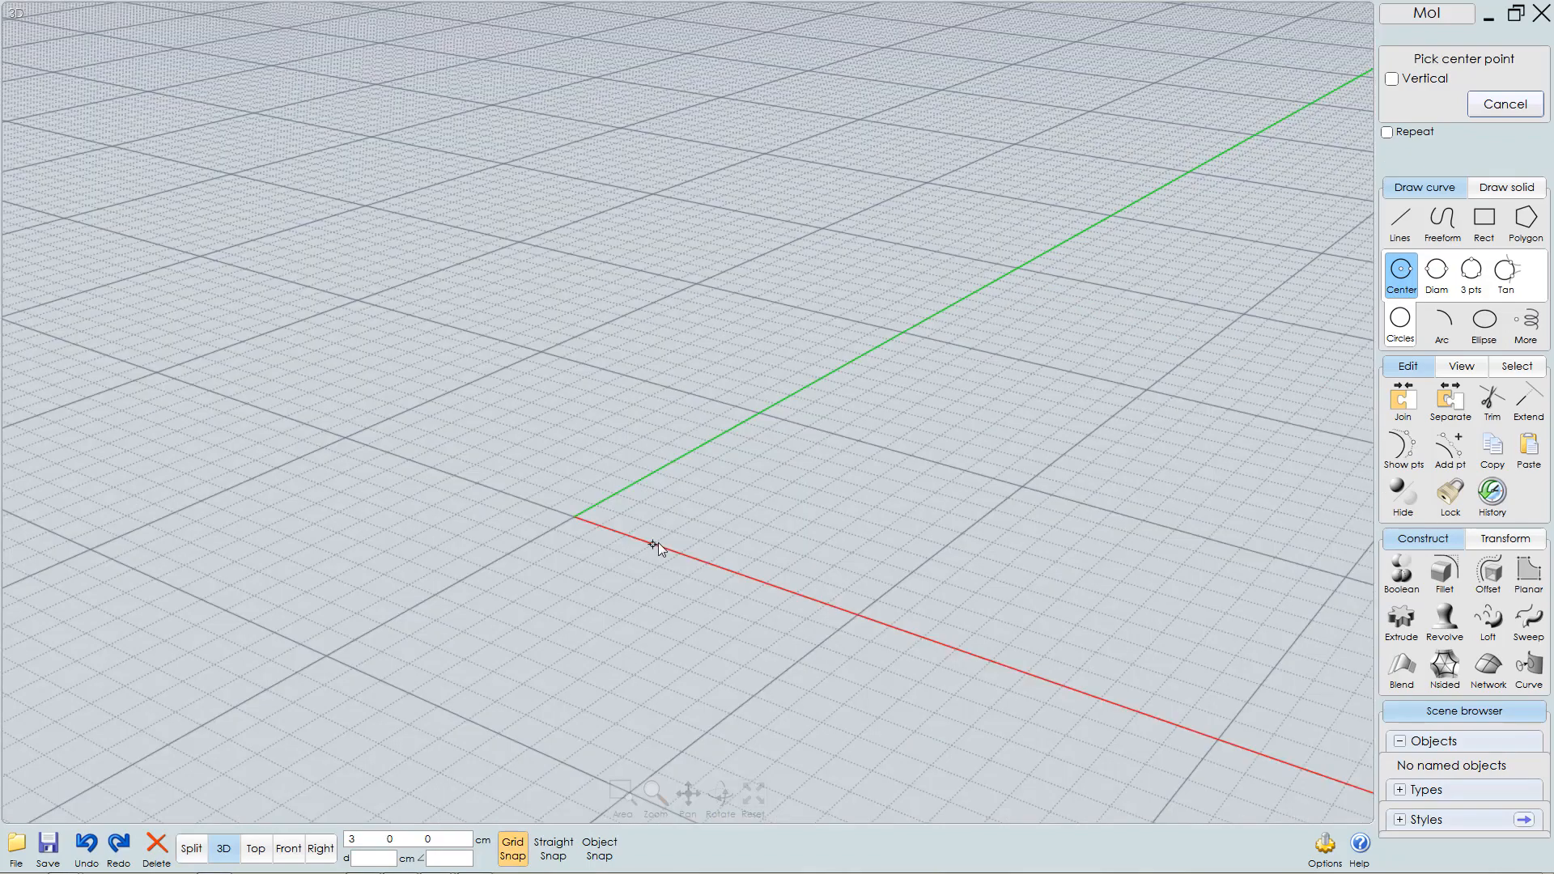
{"action": "middle_click_drag", "start_coordinate": [665, 537], "coordinate": [815, 454]}
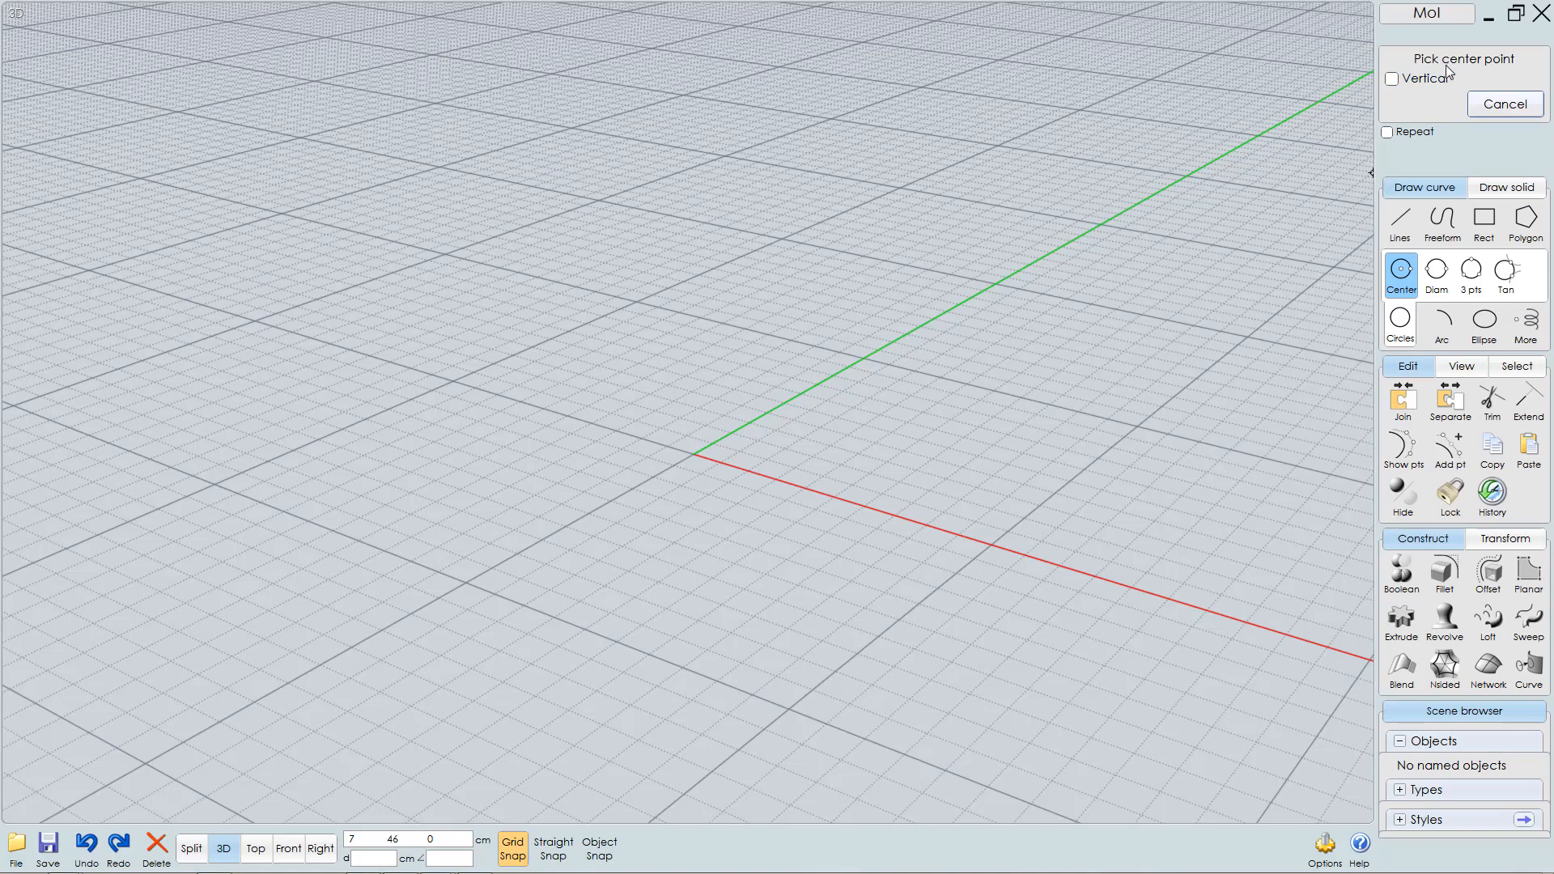
{"action": "left_click", "coordinate": [698, 454]}
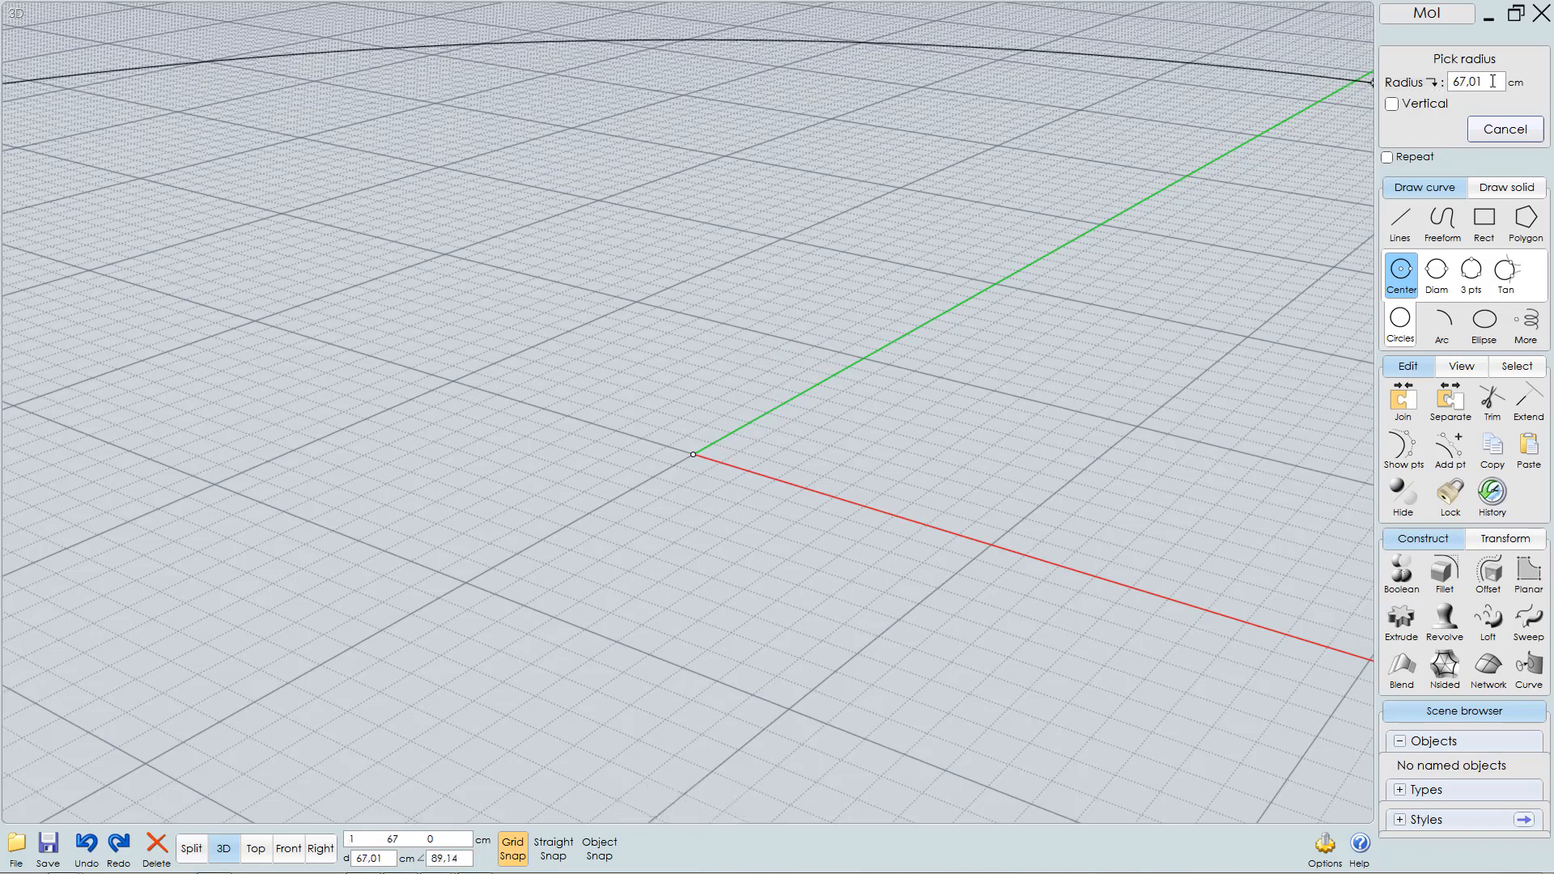
{"action": "left_click", "coordinate": [1466, 82]}
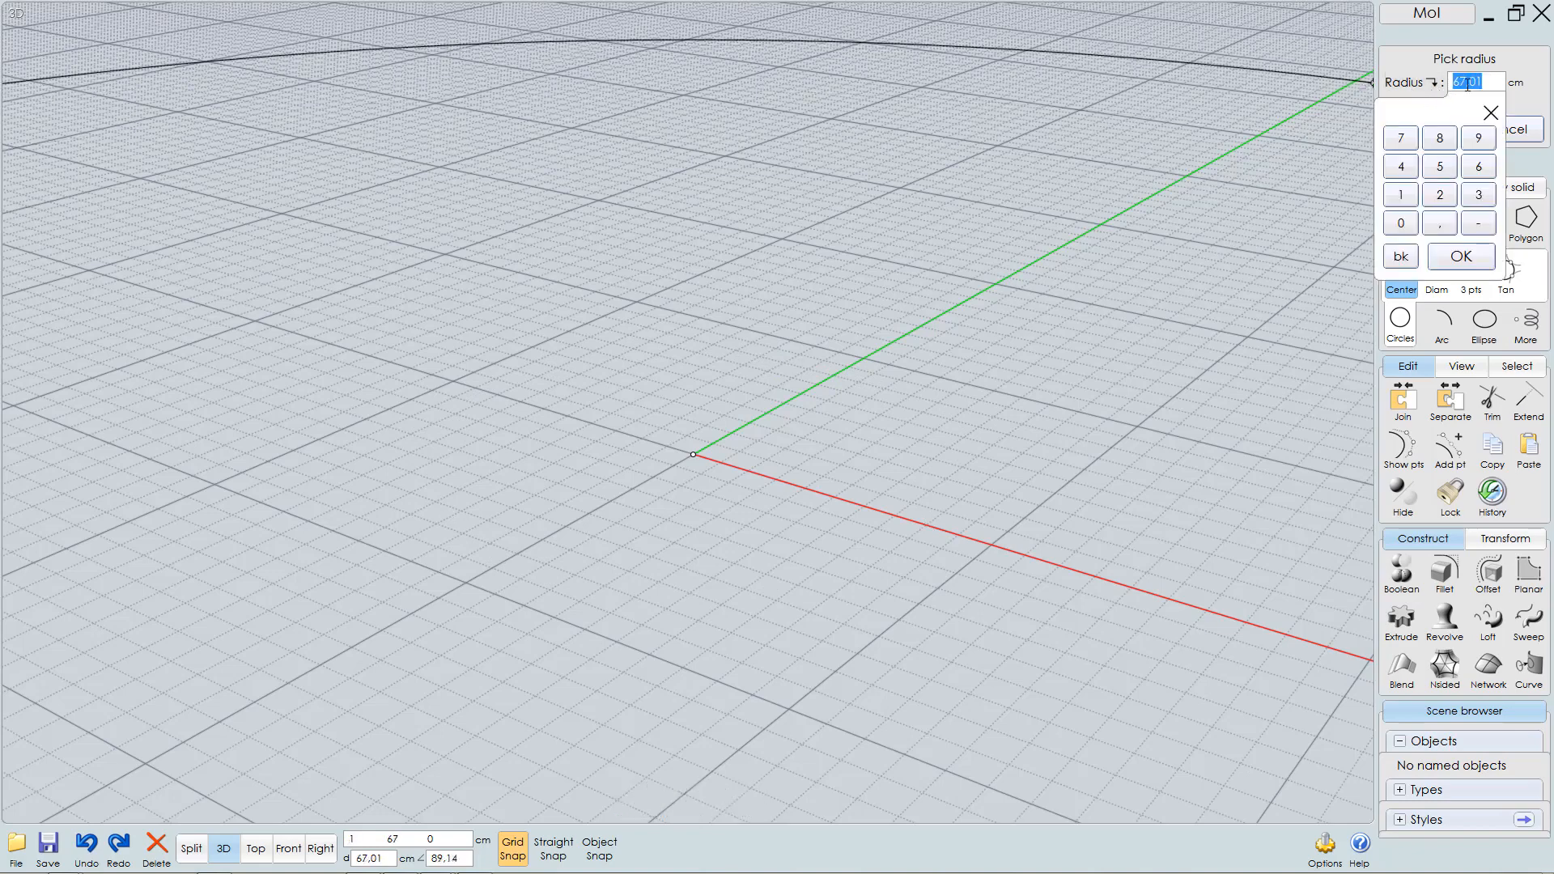
{"action": "type", "text": "6"}
{"action": "key", "text": "Return"}
- Select the circle around the origin and delete it
{"action": "middle_click_drag", "start_coordinate": [853, 458], "coordinate": [945, 438]}
{"action": "left_click", "coordinate": [947, 474]}
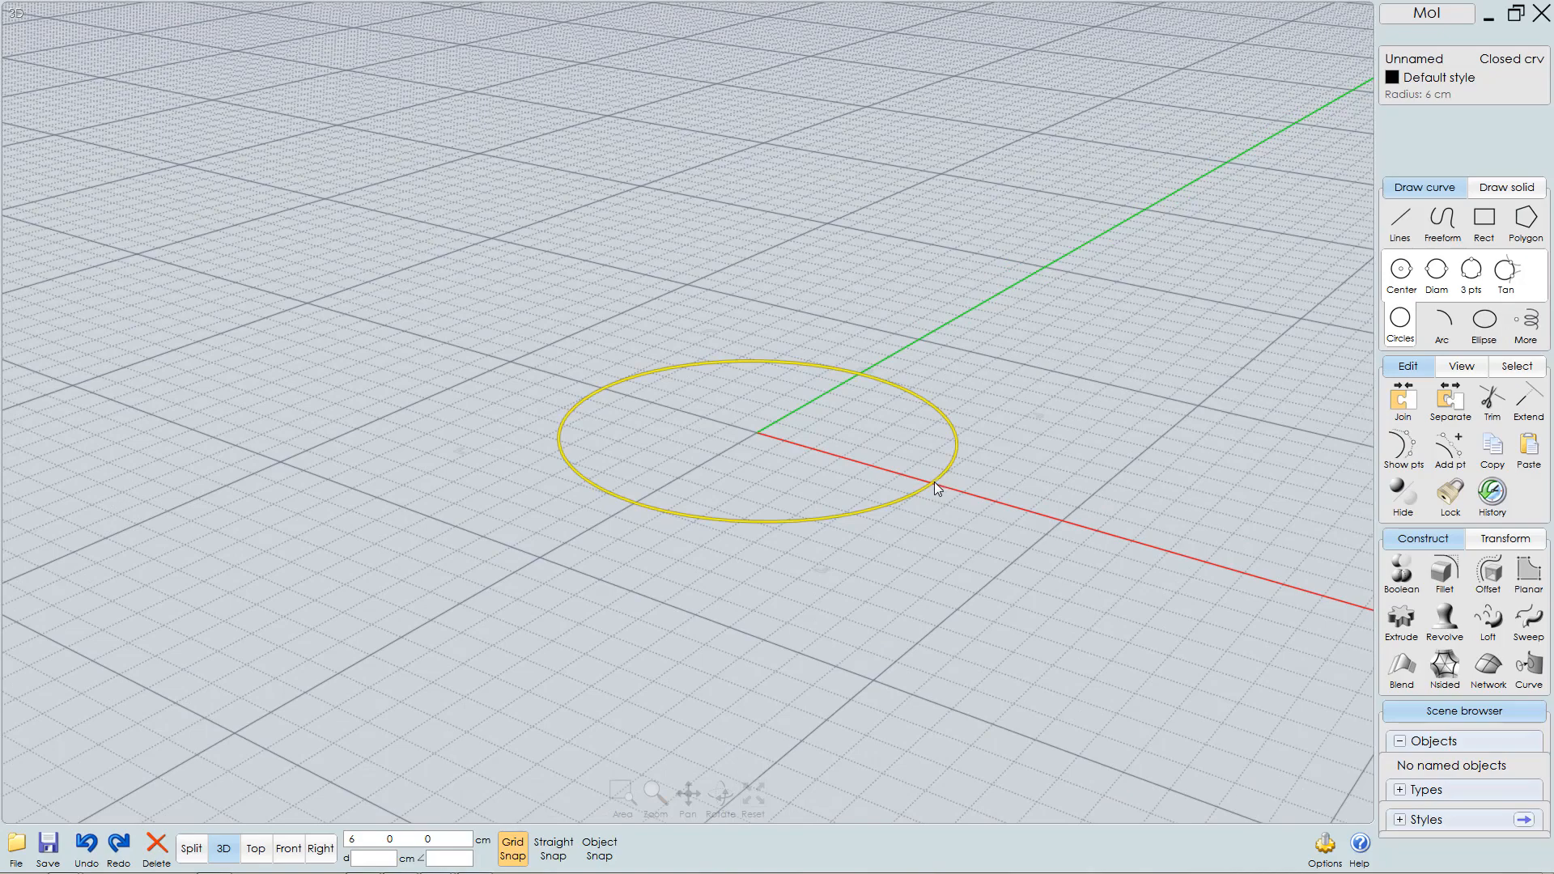
{"action": "key", "text": "Delete"}
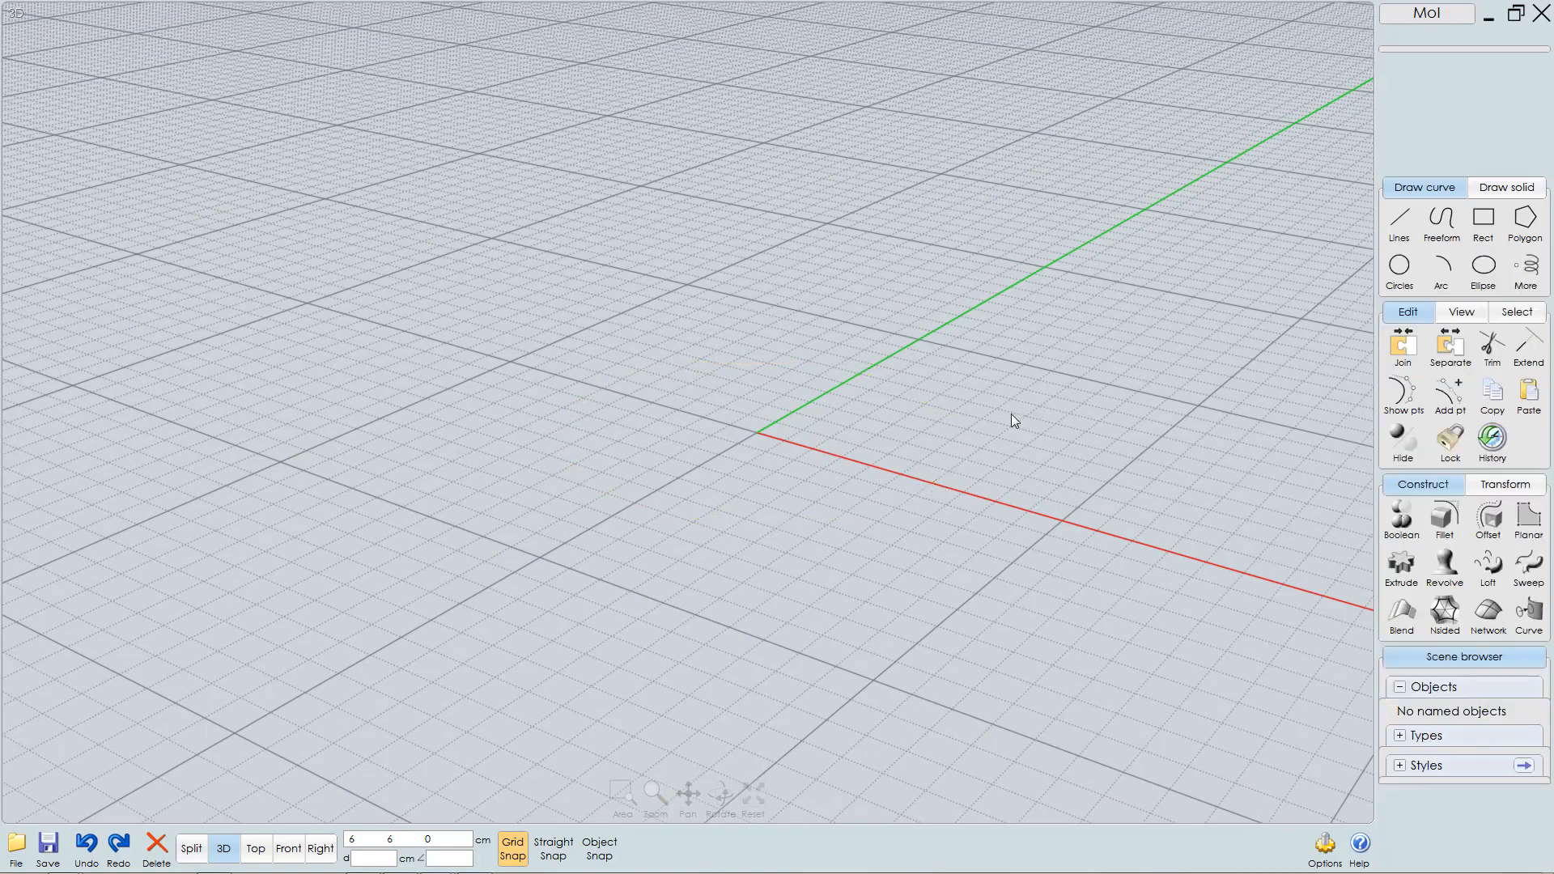
- Draw a circle of 10 cm radius centered on the origin, and delete it
{"action": "left_click", "coordinate": [1400, 265]}
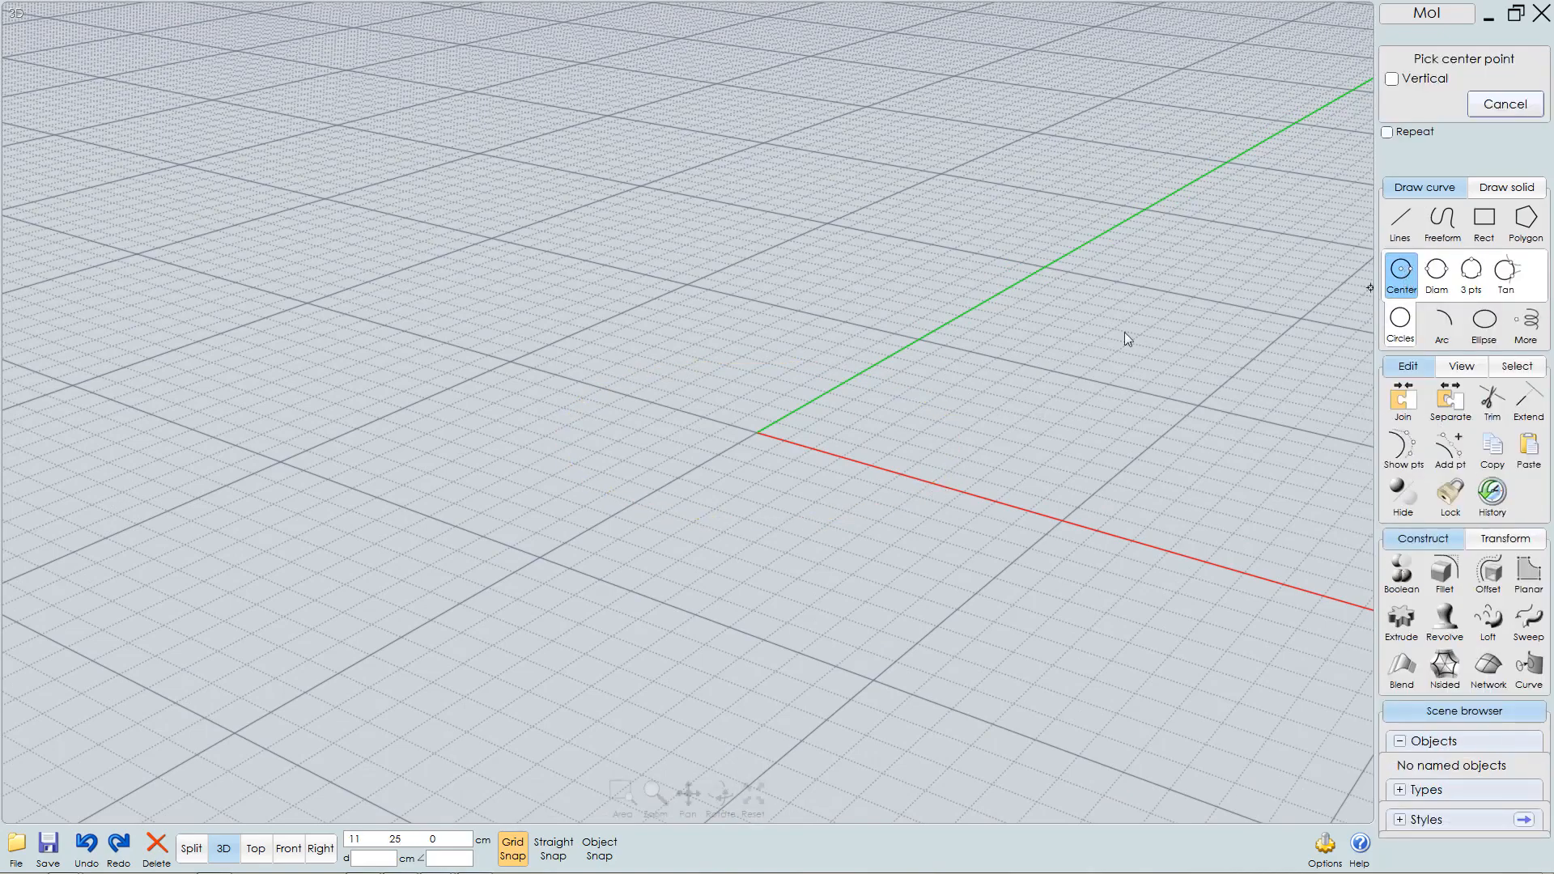
{"action": "left_click", "coordinate": [756, 433]}
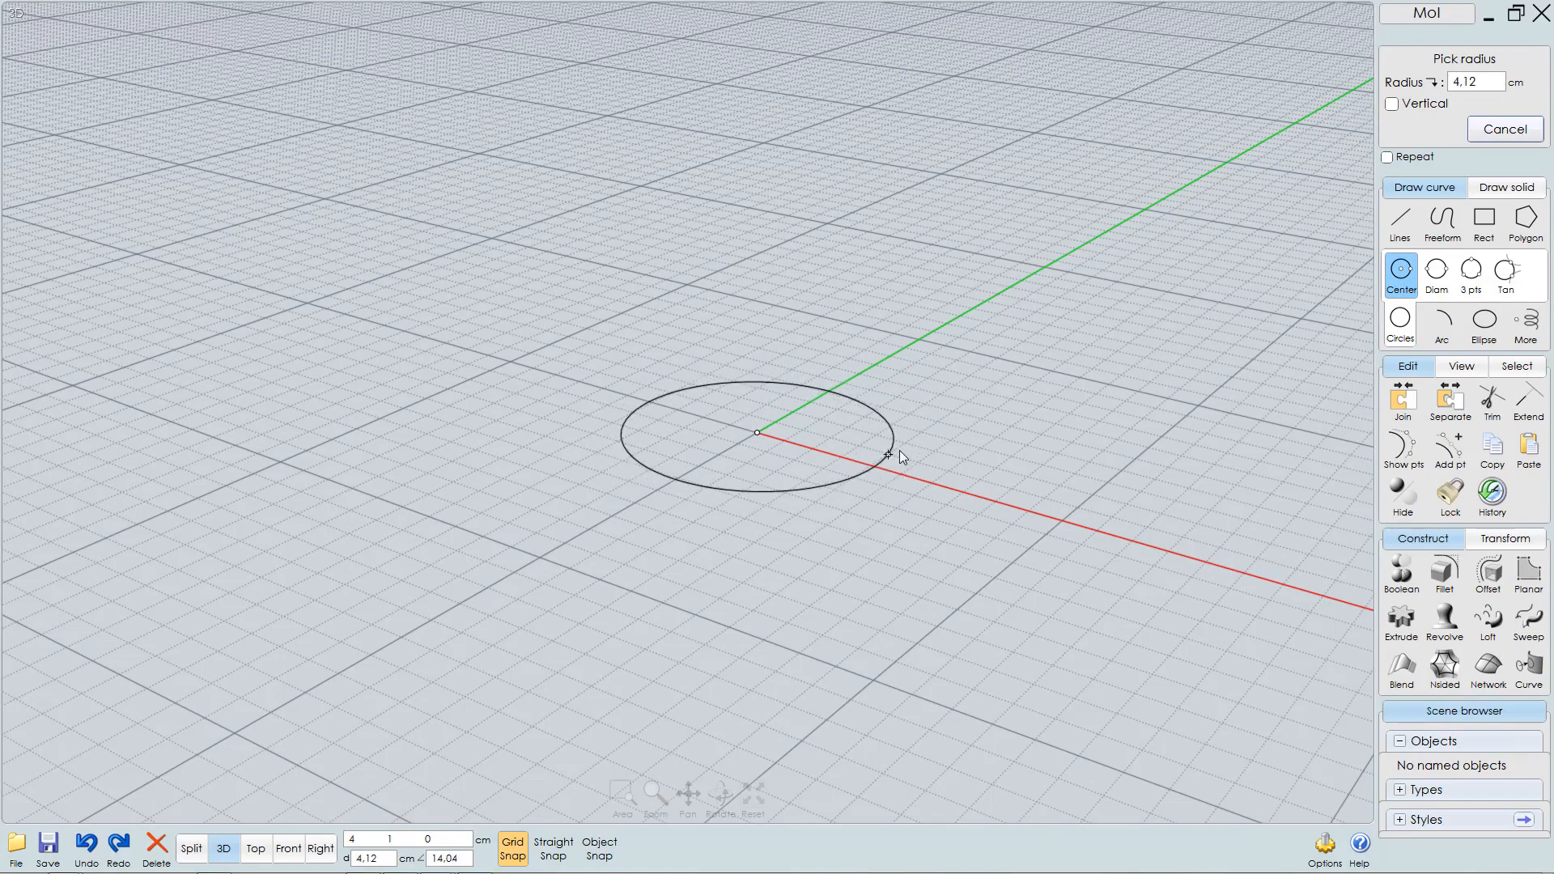
{"action": "type", "text": "10"}
{"action": "key", "text": "Return"}
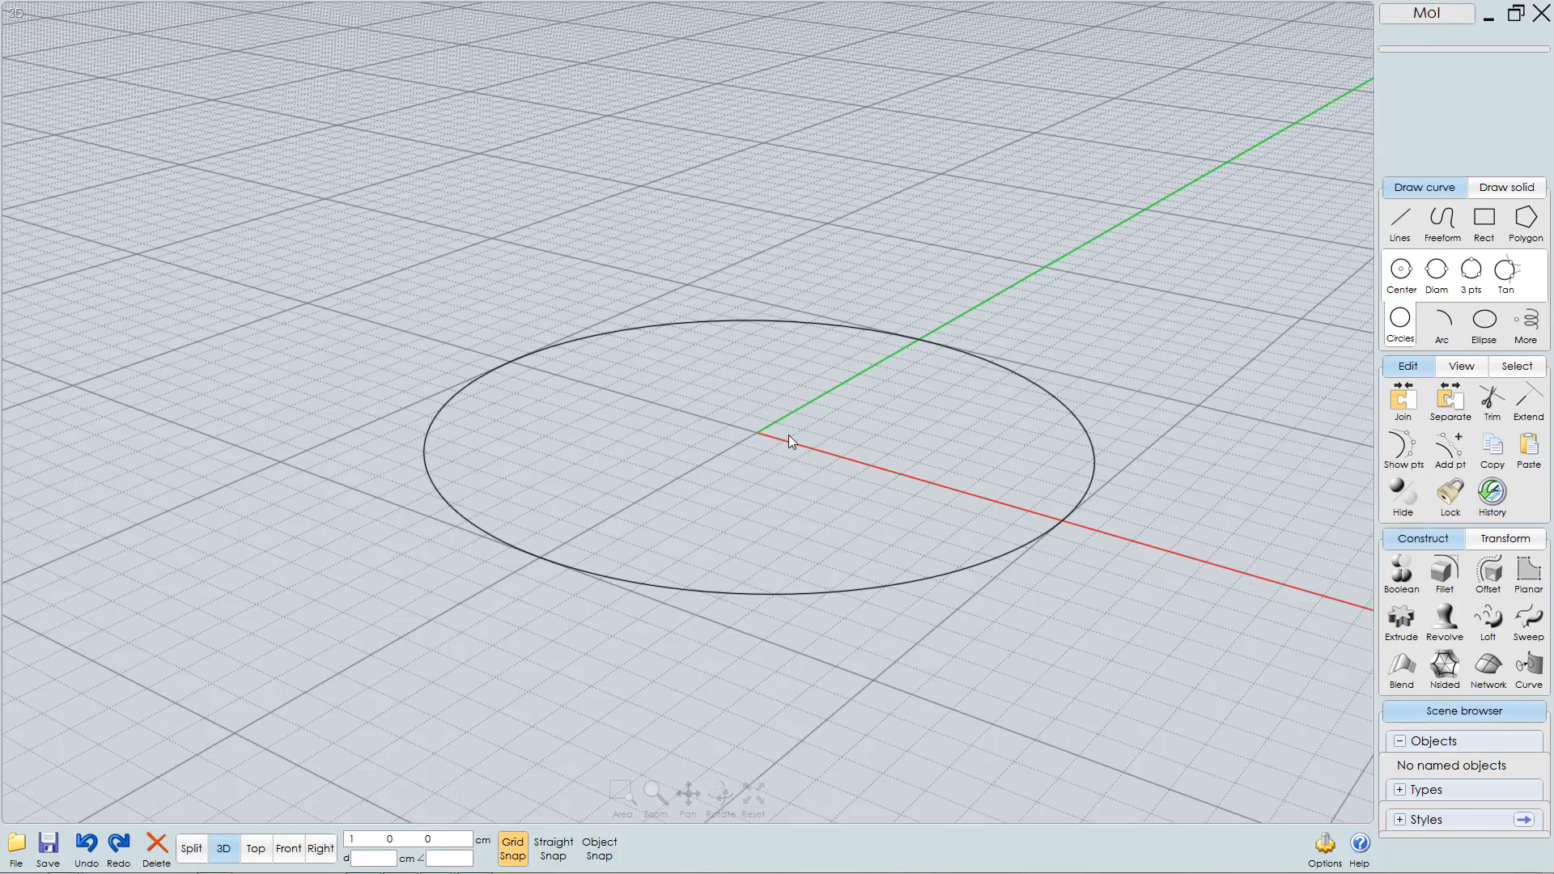
{"action": "left_click", "coordinate": [1074, 418]}
{"action": "key", "text": "Delete"}
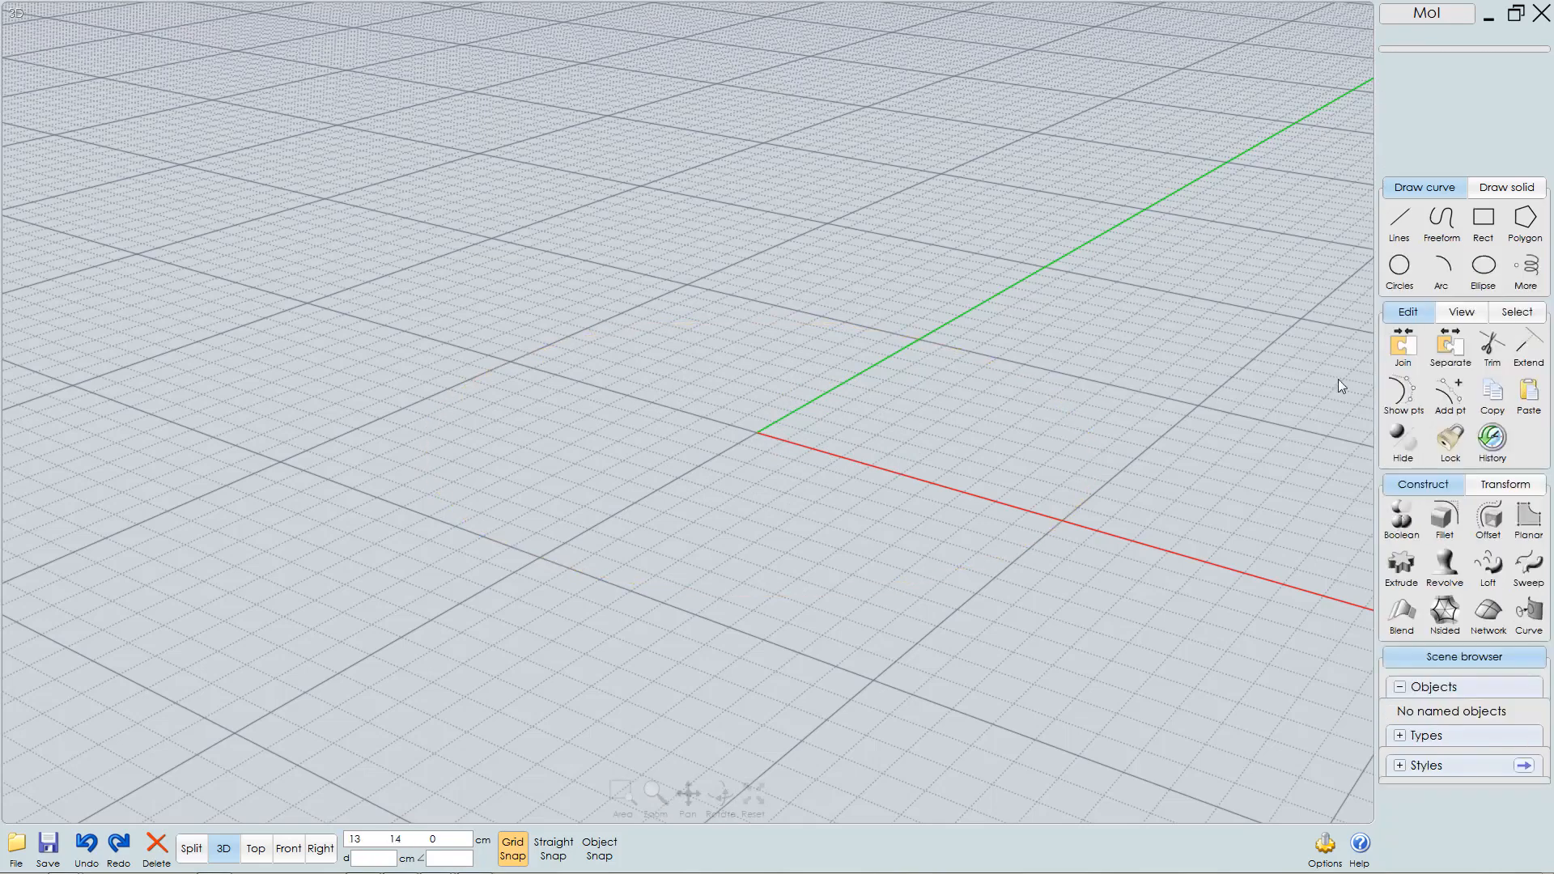
- Draw a center-point circle of about 5 cm radius at the origin, turning the Vertical option on and back off before setting the radius
{"action": "double_click", "coordinate": [1399, 272]}
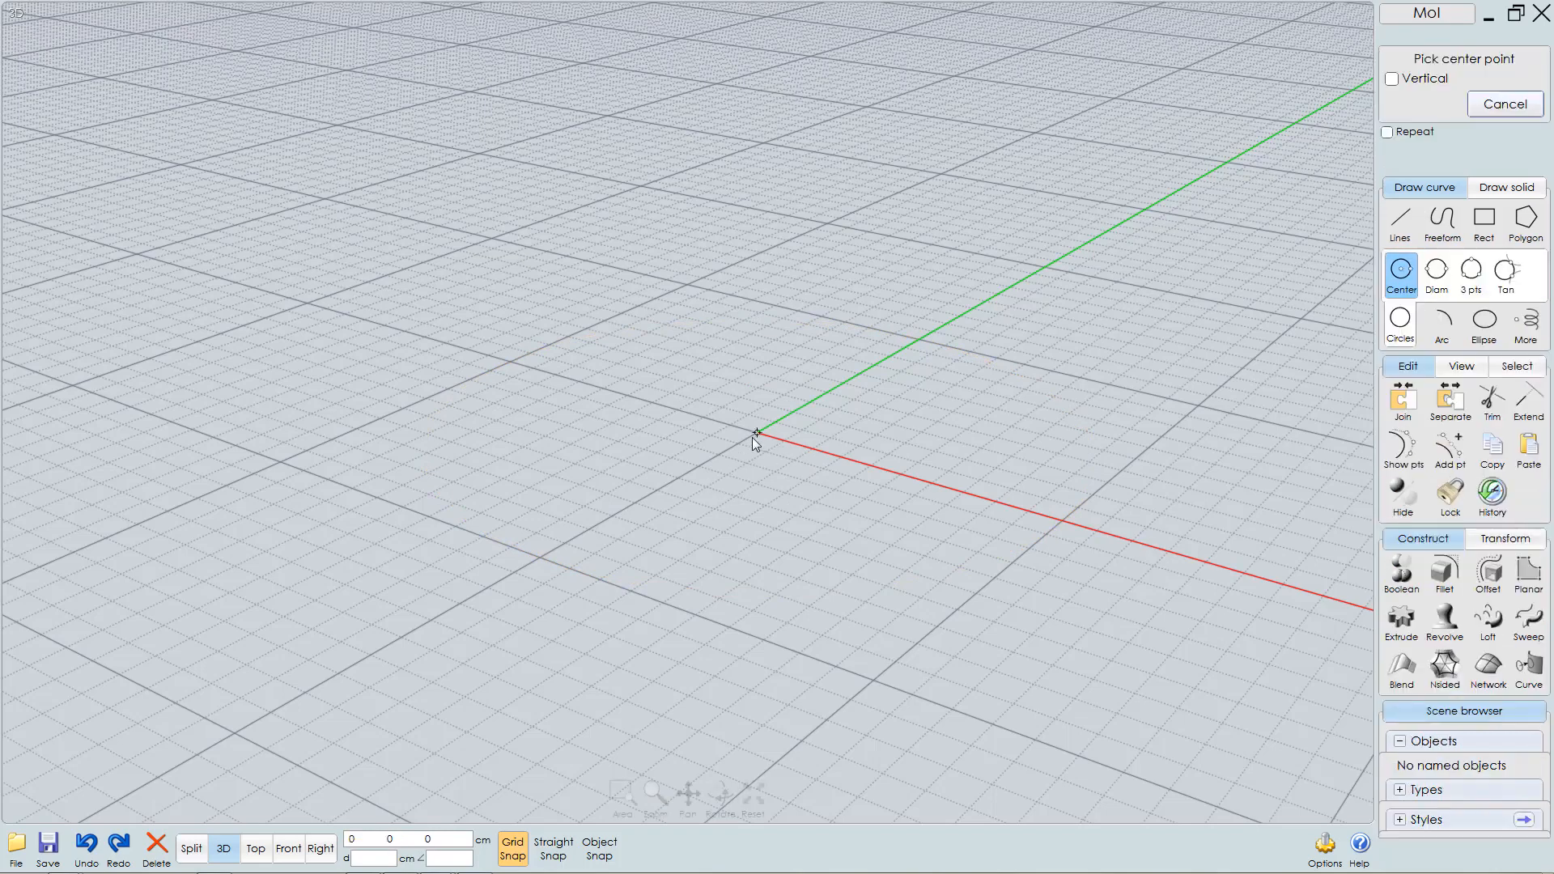
{"action": "left_click", "coordinate": [756, 433]}
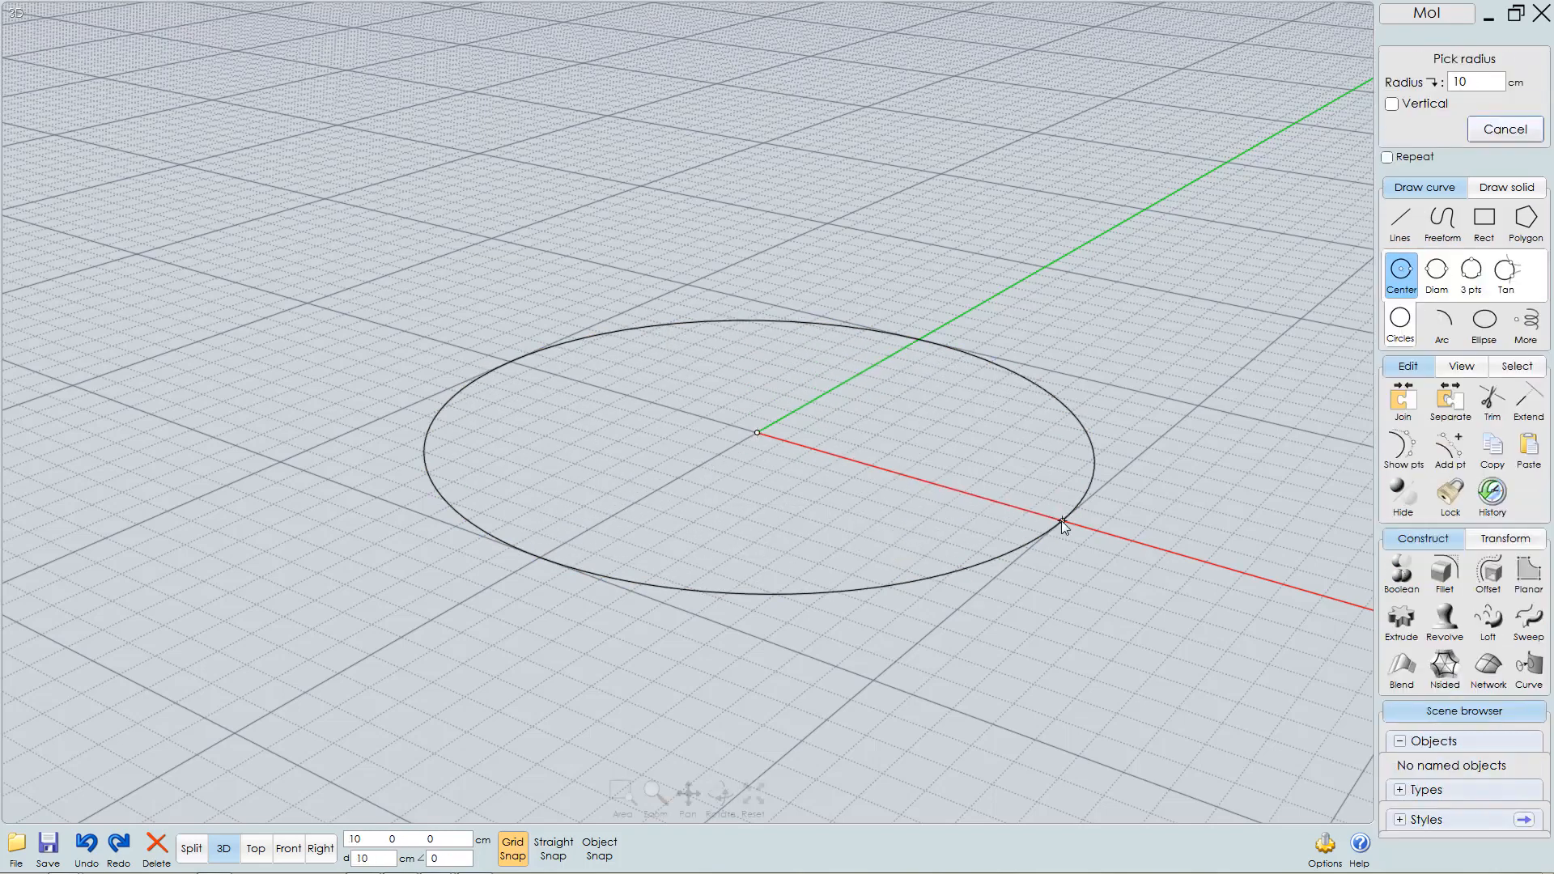
{"action": "left_click", "coordinate": [1392, 105]}
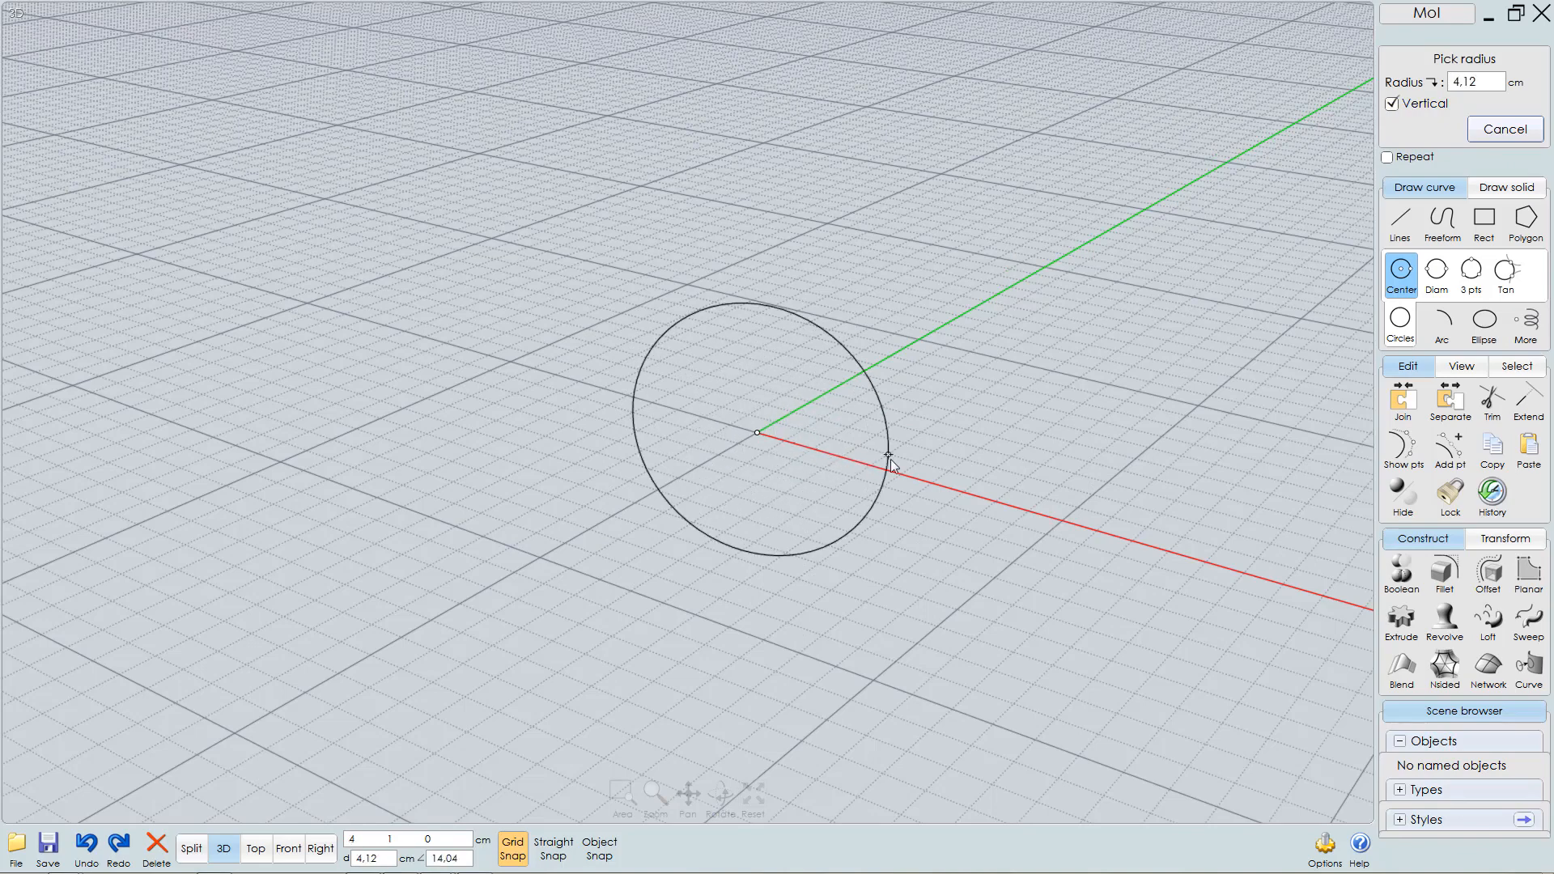
{"action": "left_click", "coordinate": [1392, 104]}
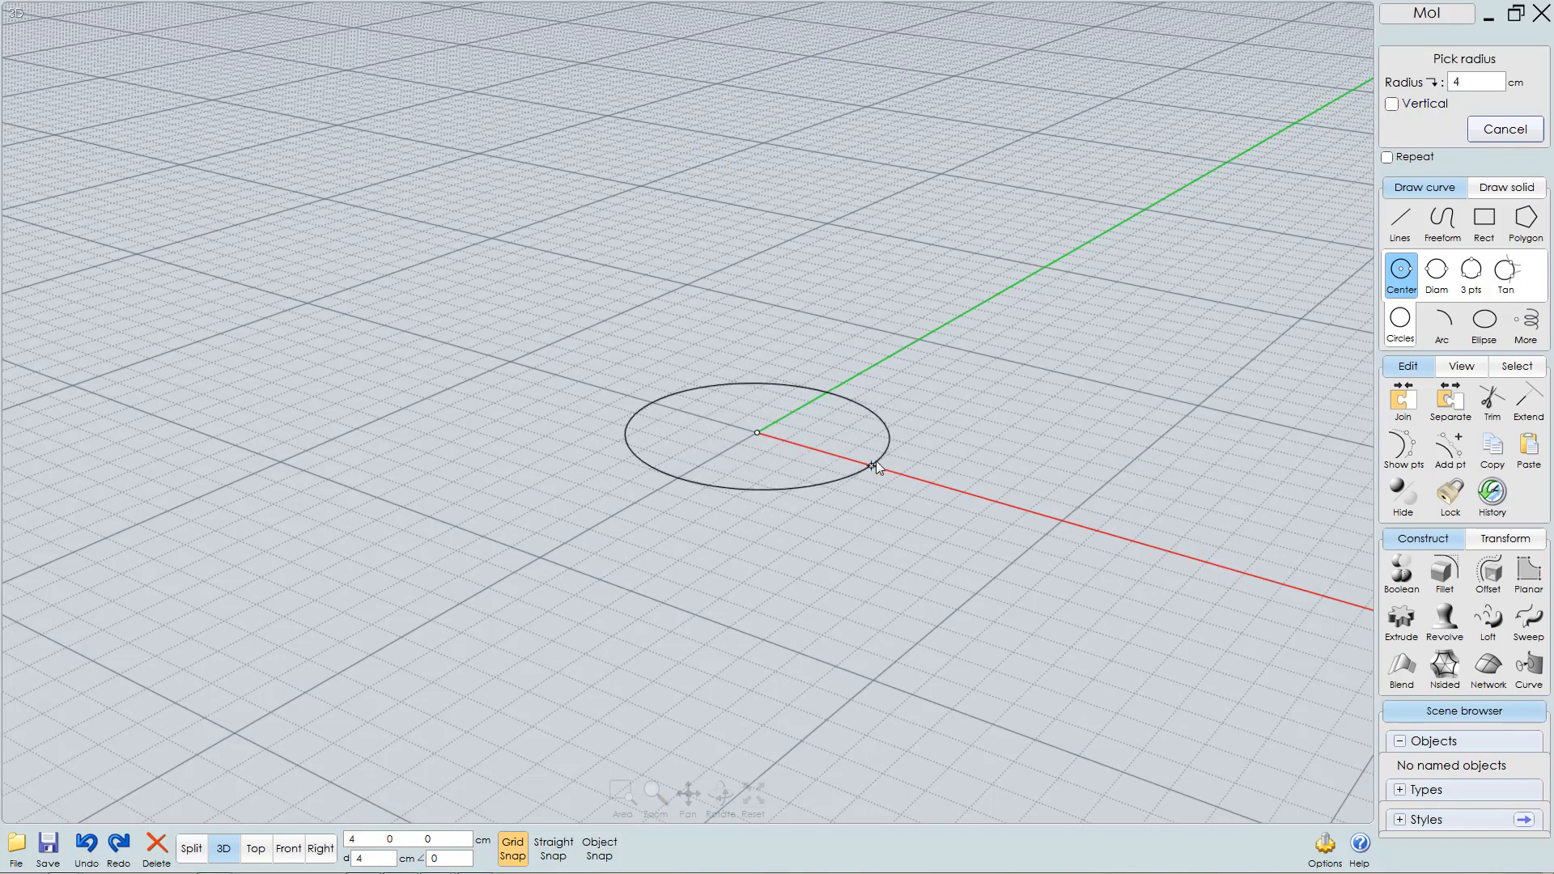
{"action": "left_click", "coordinate": [908, 471]}
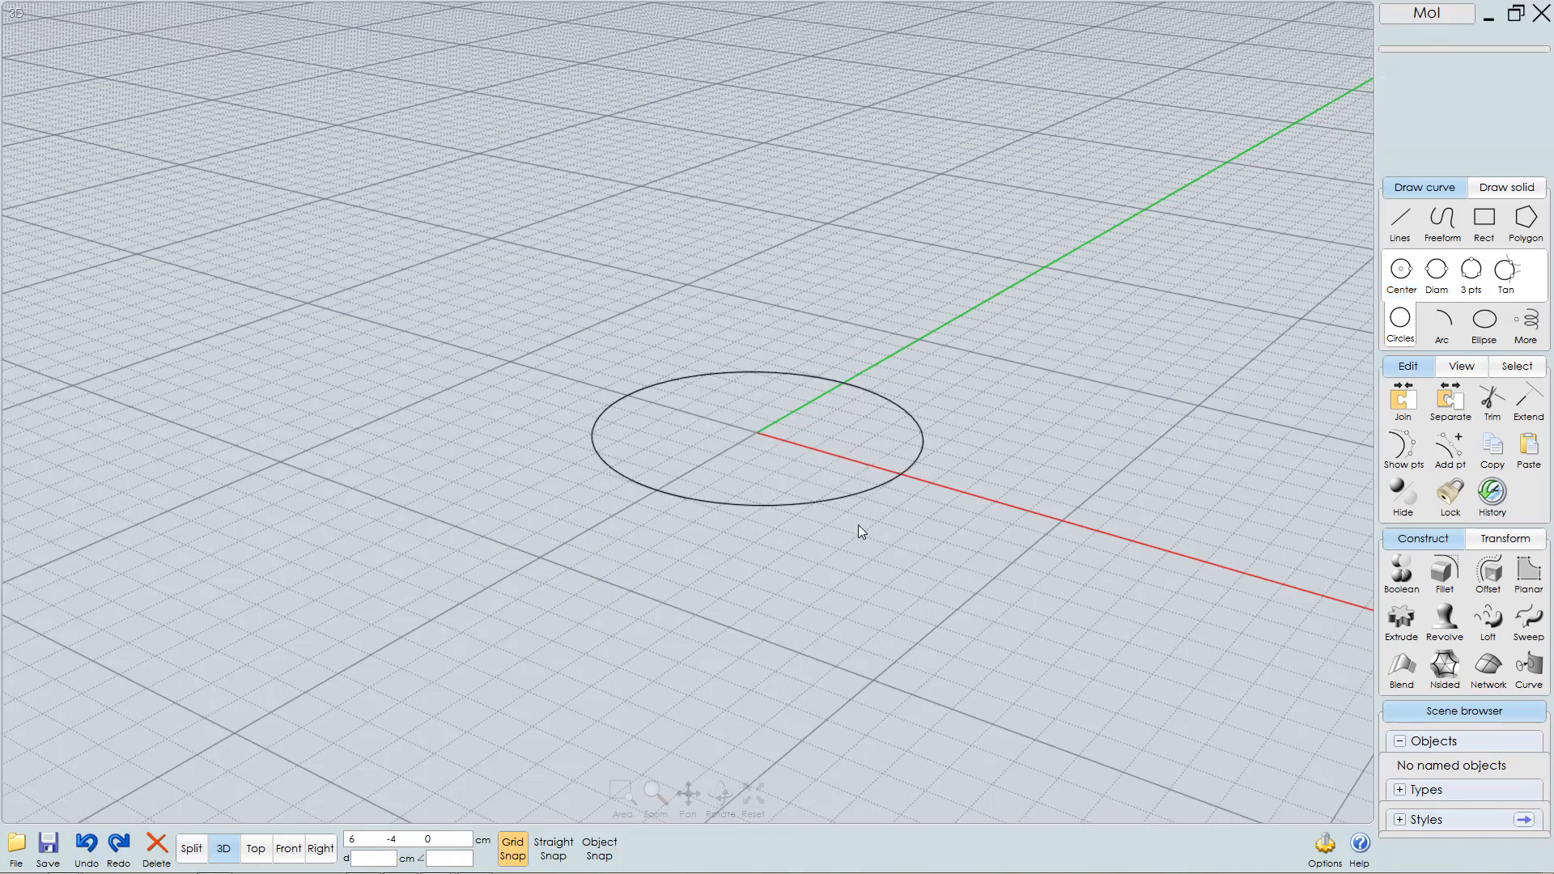
- Select and deselect the circle around the origin
{"action": "left_click", "coordinate": [863, 491]}
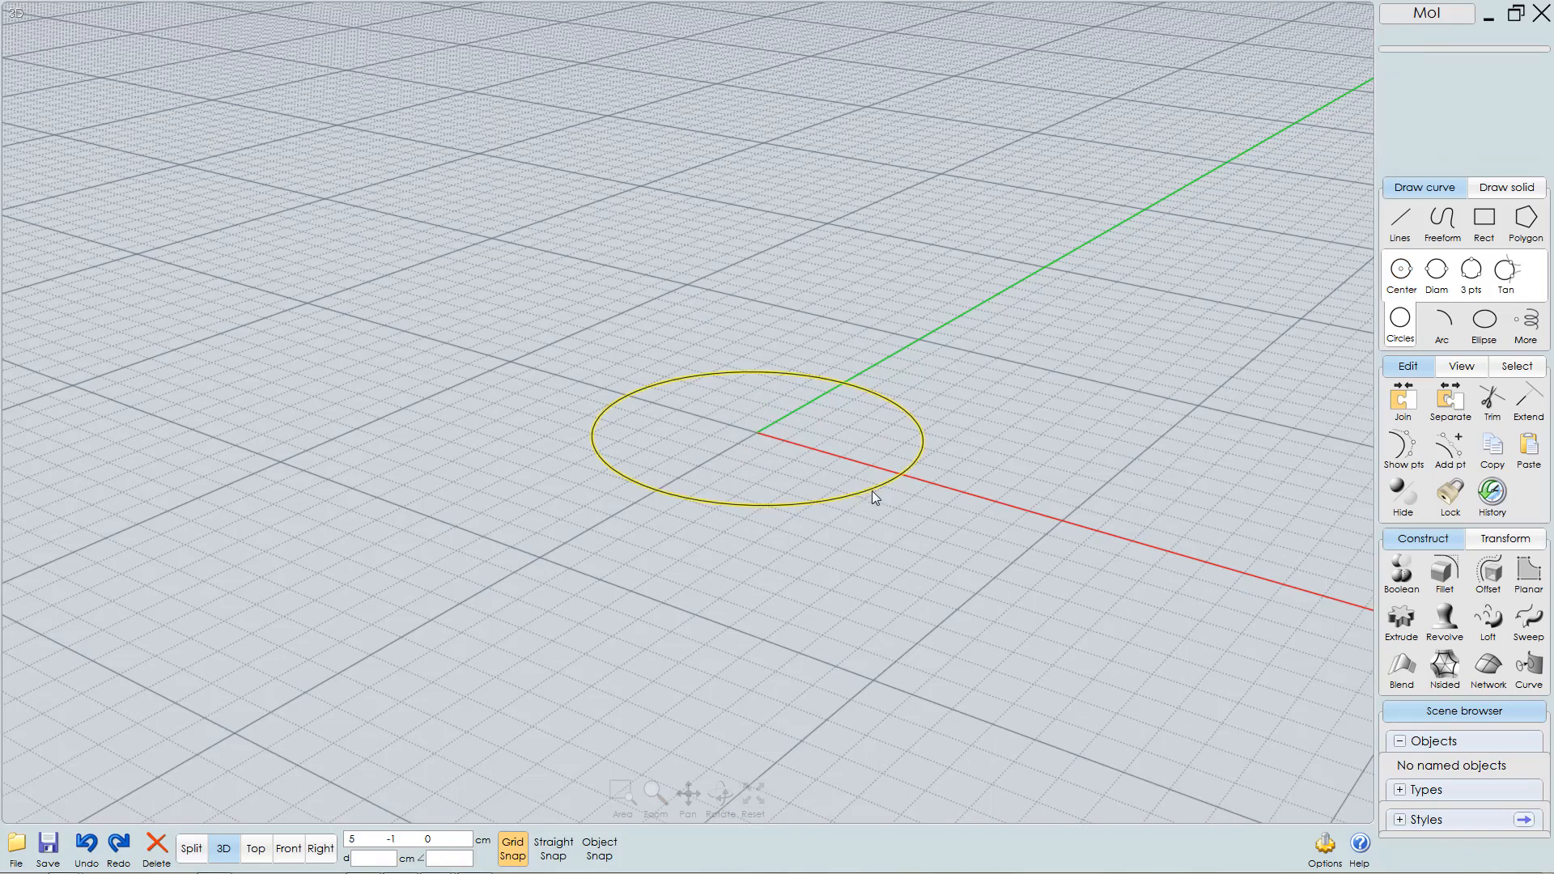
{"action": "left_click", "coordinate": [870, 518]}
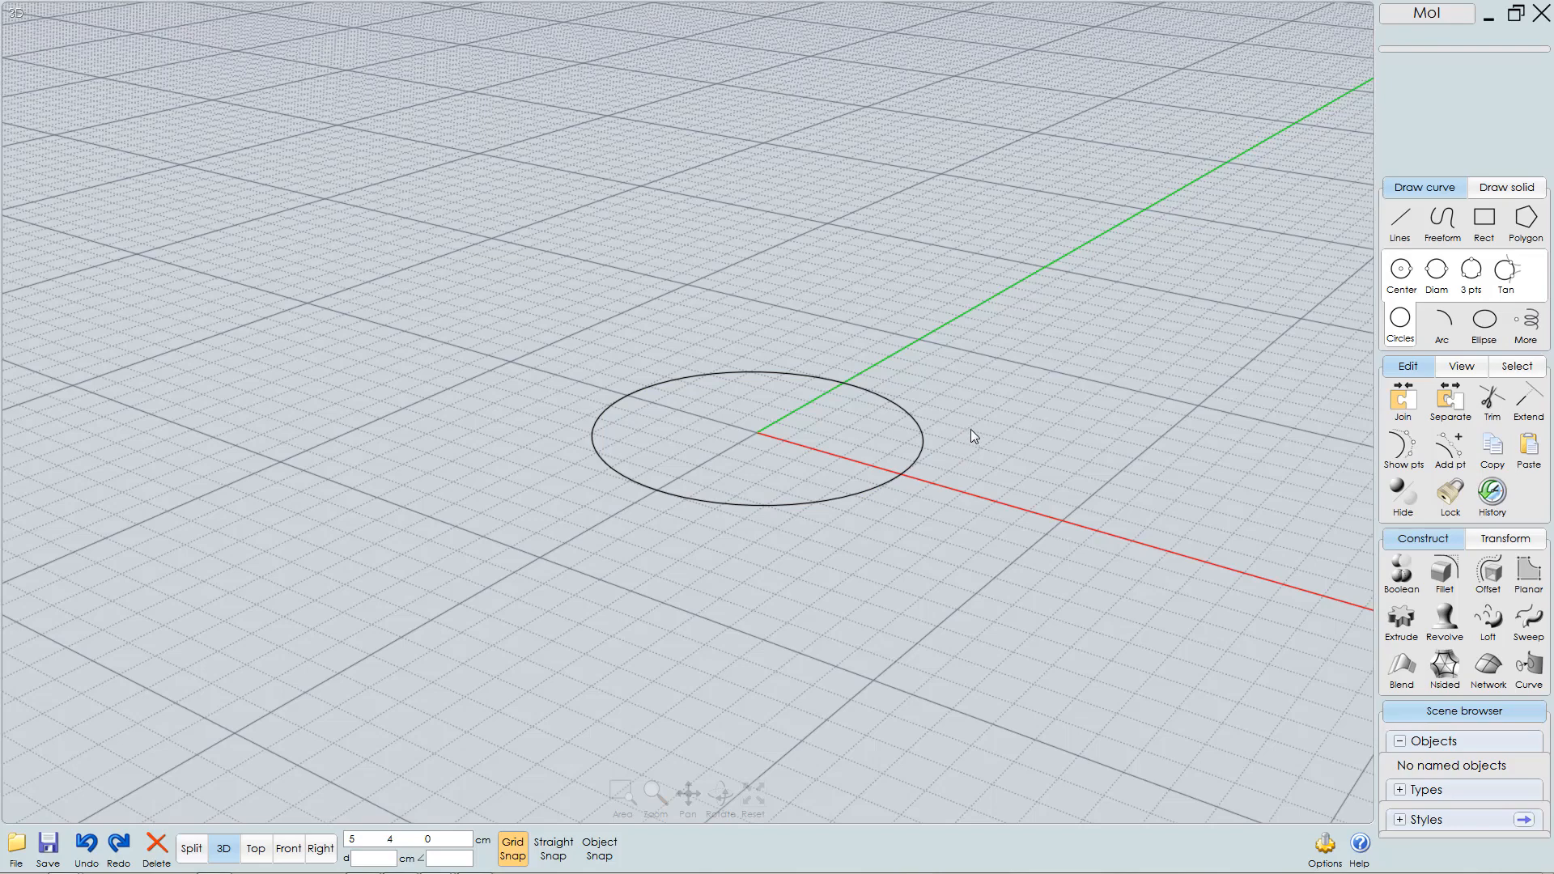
{"action": "left_click", "coordinate": [921, 430]}
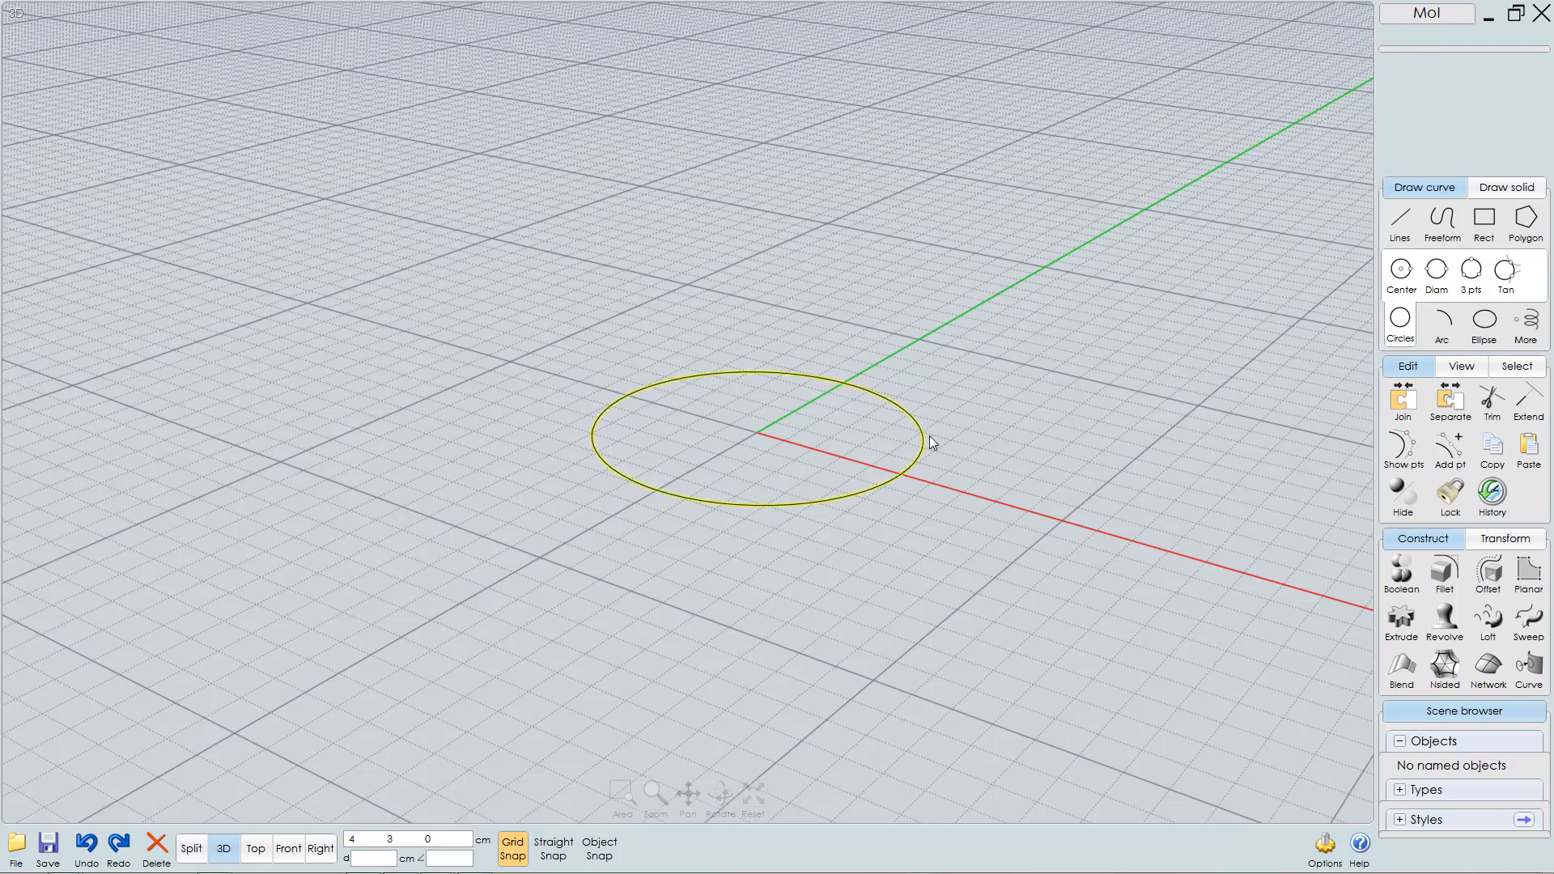
{"action": "left_click", "coordinate": [930, 435]}
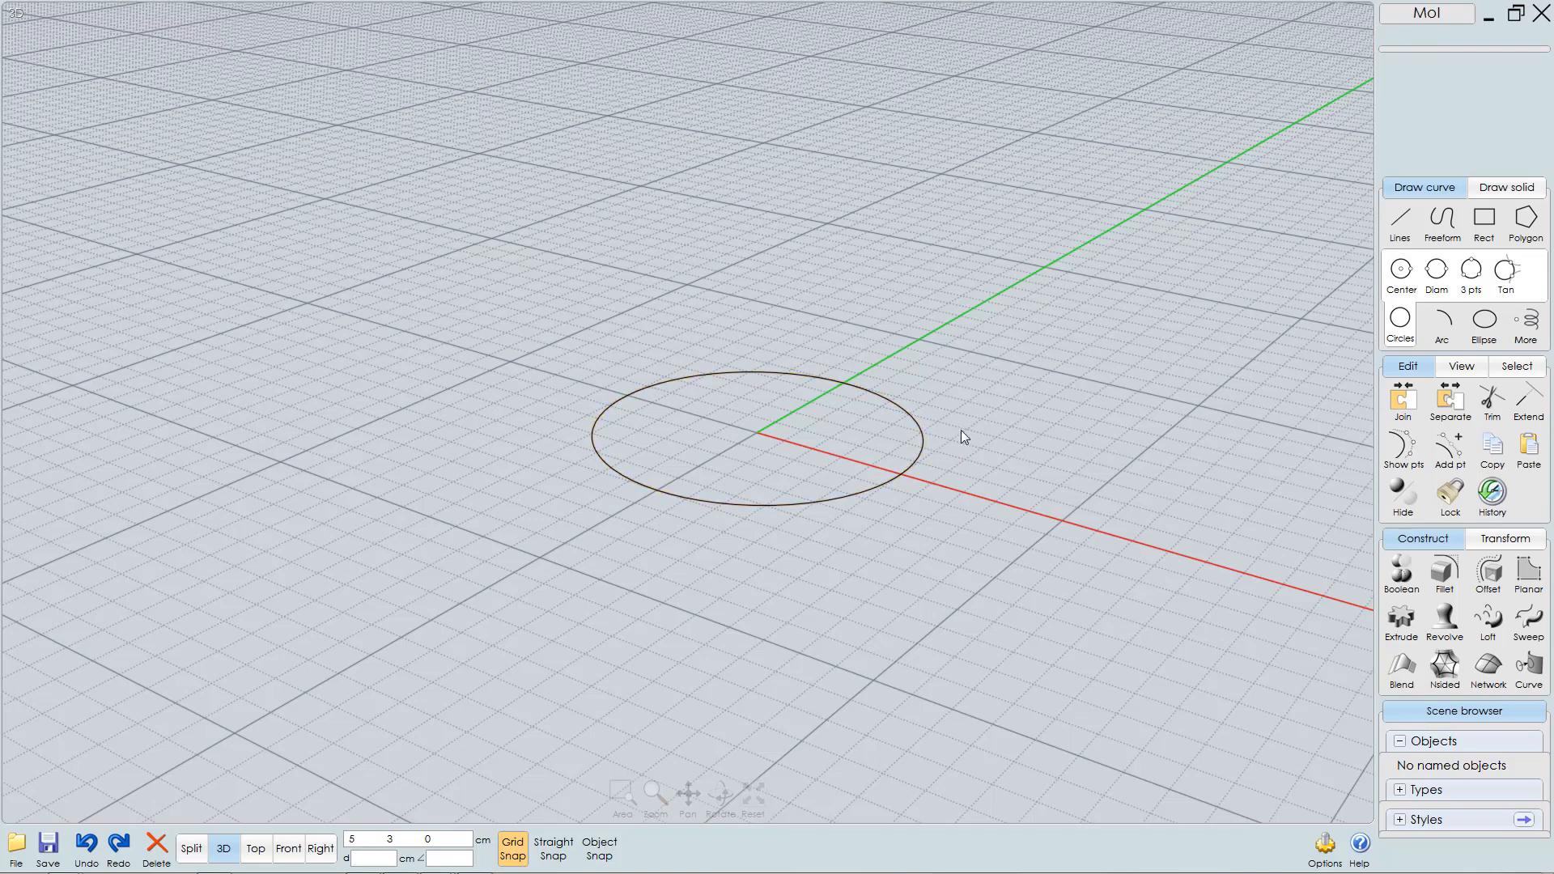
- Draw a second, smaller circle by two diameter points, beyond the origin circle between the red and green axes
{"action": "left_click", "coordinate": [1404, 331]}
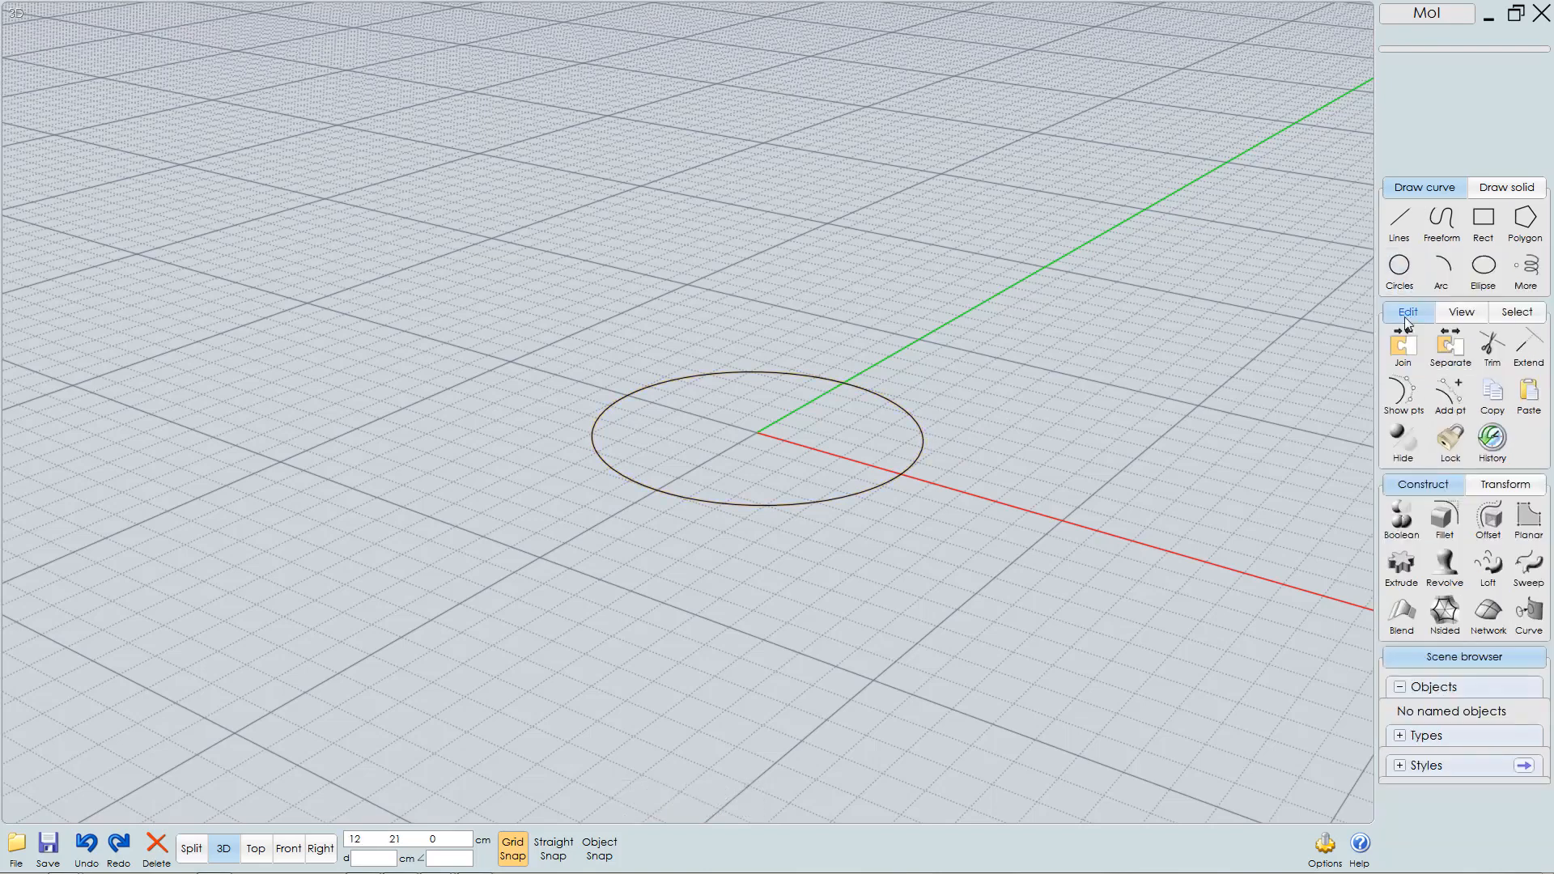
{"action": "left_click", "coordinate": [1398, 274]}
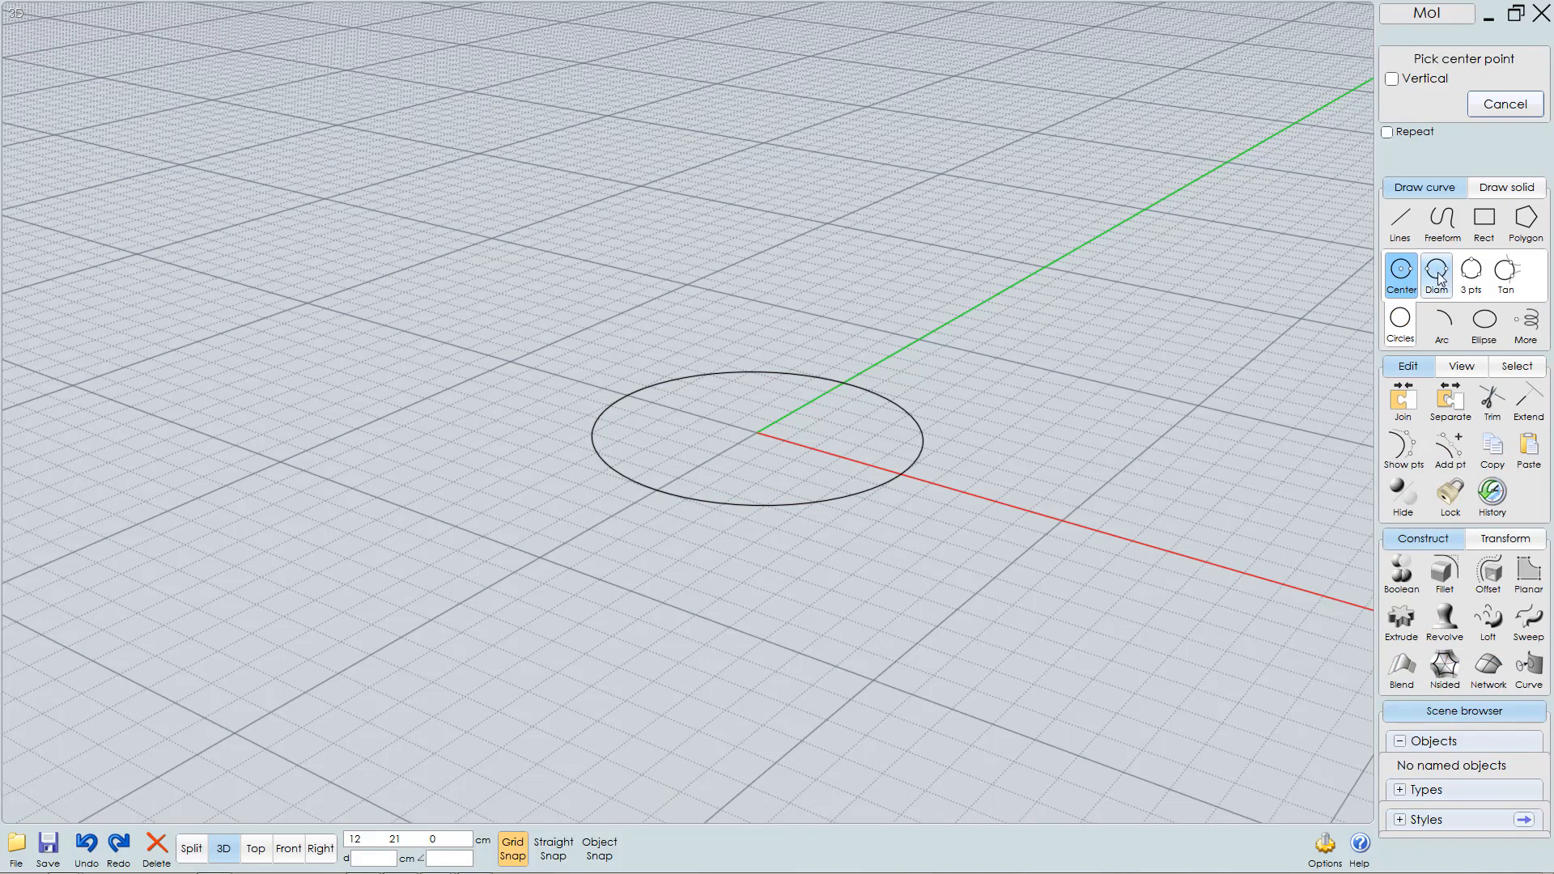
{"action": "left_click", "coordinate": [1437, 275]}
{"action": "left_click", "coordinate": [988, 382]}
{"action": "left_click", "coordinate": [1158, 356]}
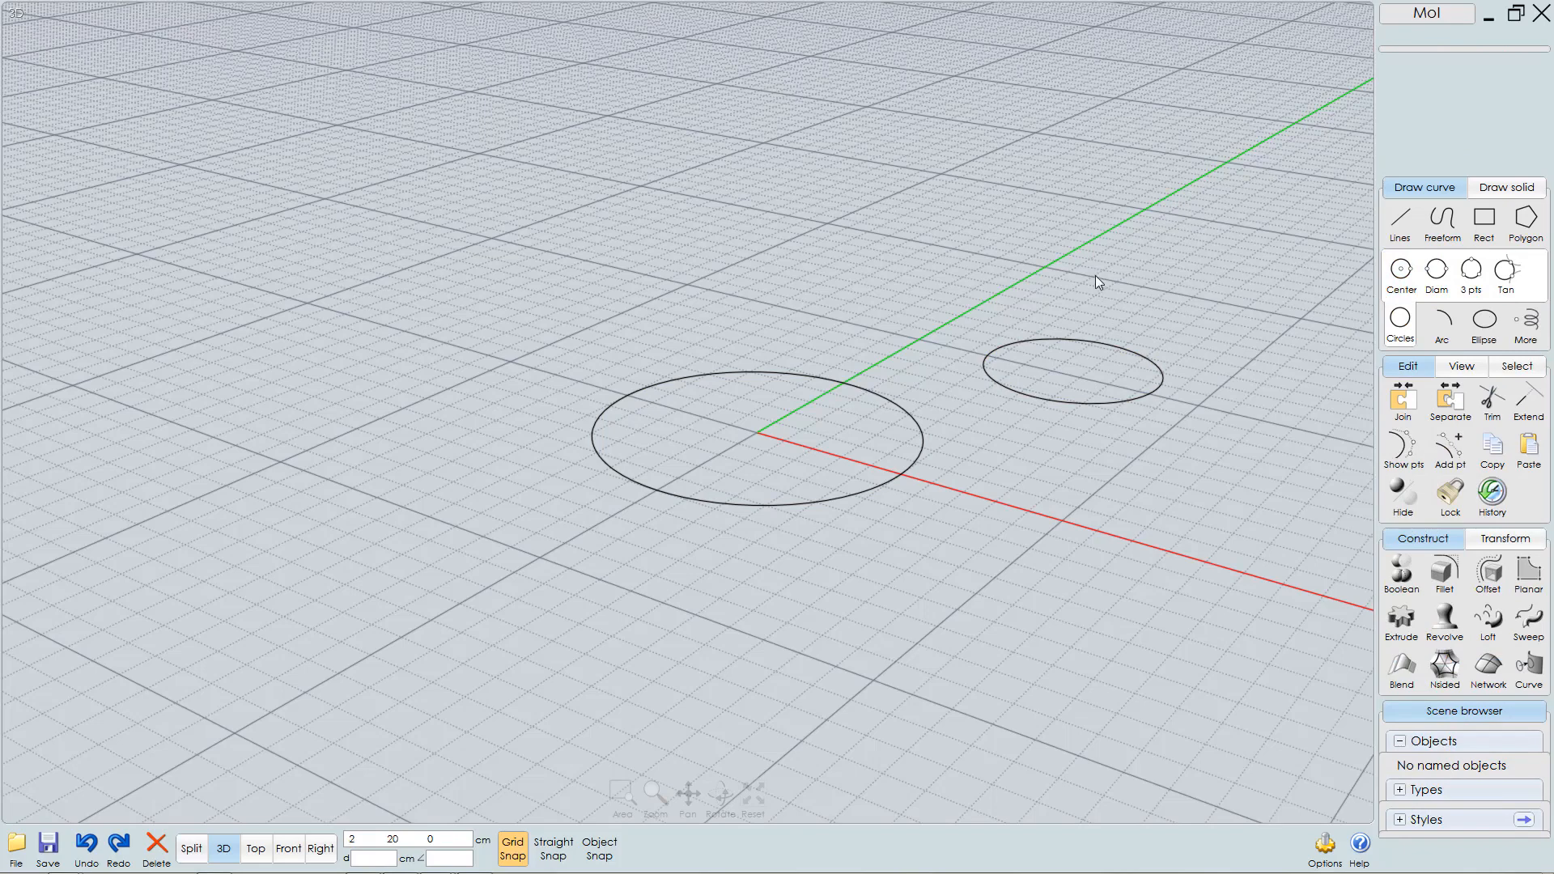
- Switch from the diameter to the center-point circle tool and draw a small circle behind the origin circle
{"action": "left_click", "coordinate": [1099, 340]}
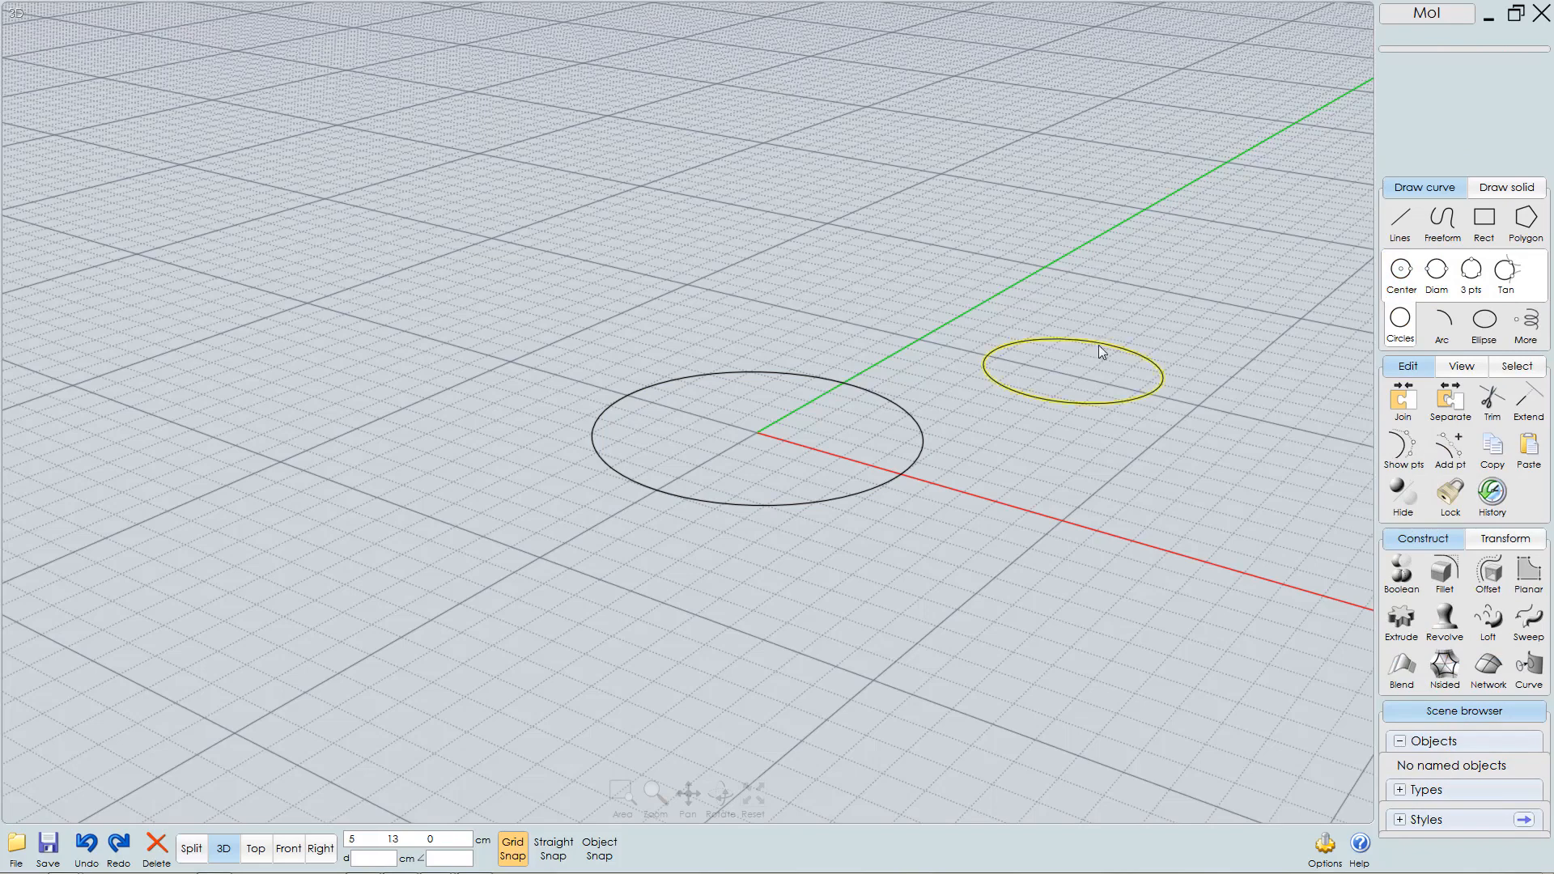
{"action": "key", "text": "Return"}
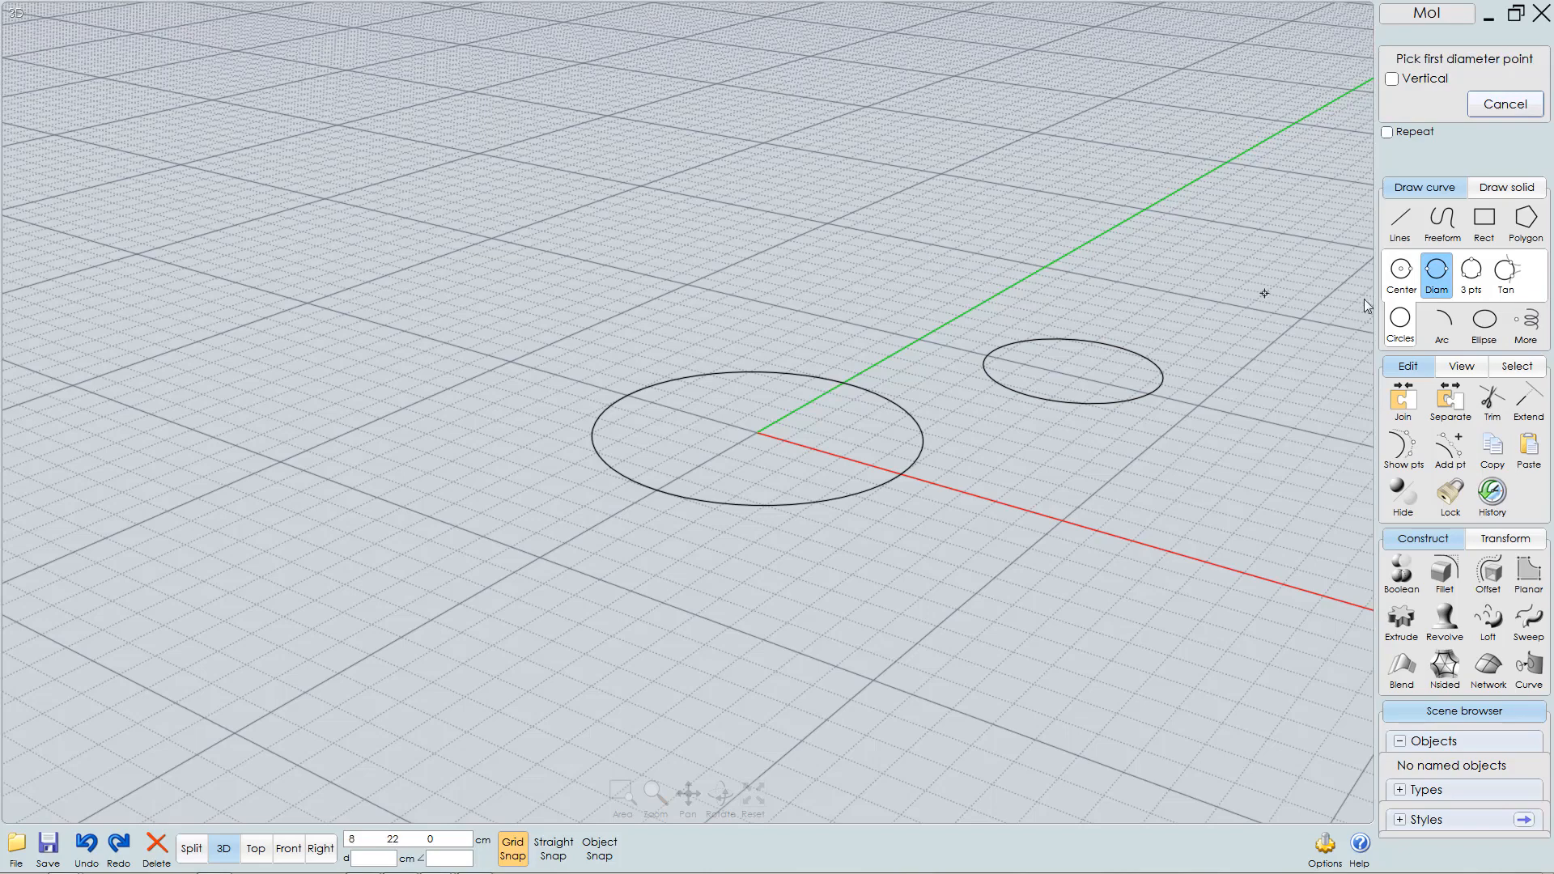
{"action": "left_click", "coordinate": [1400, 275]}
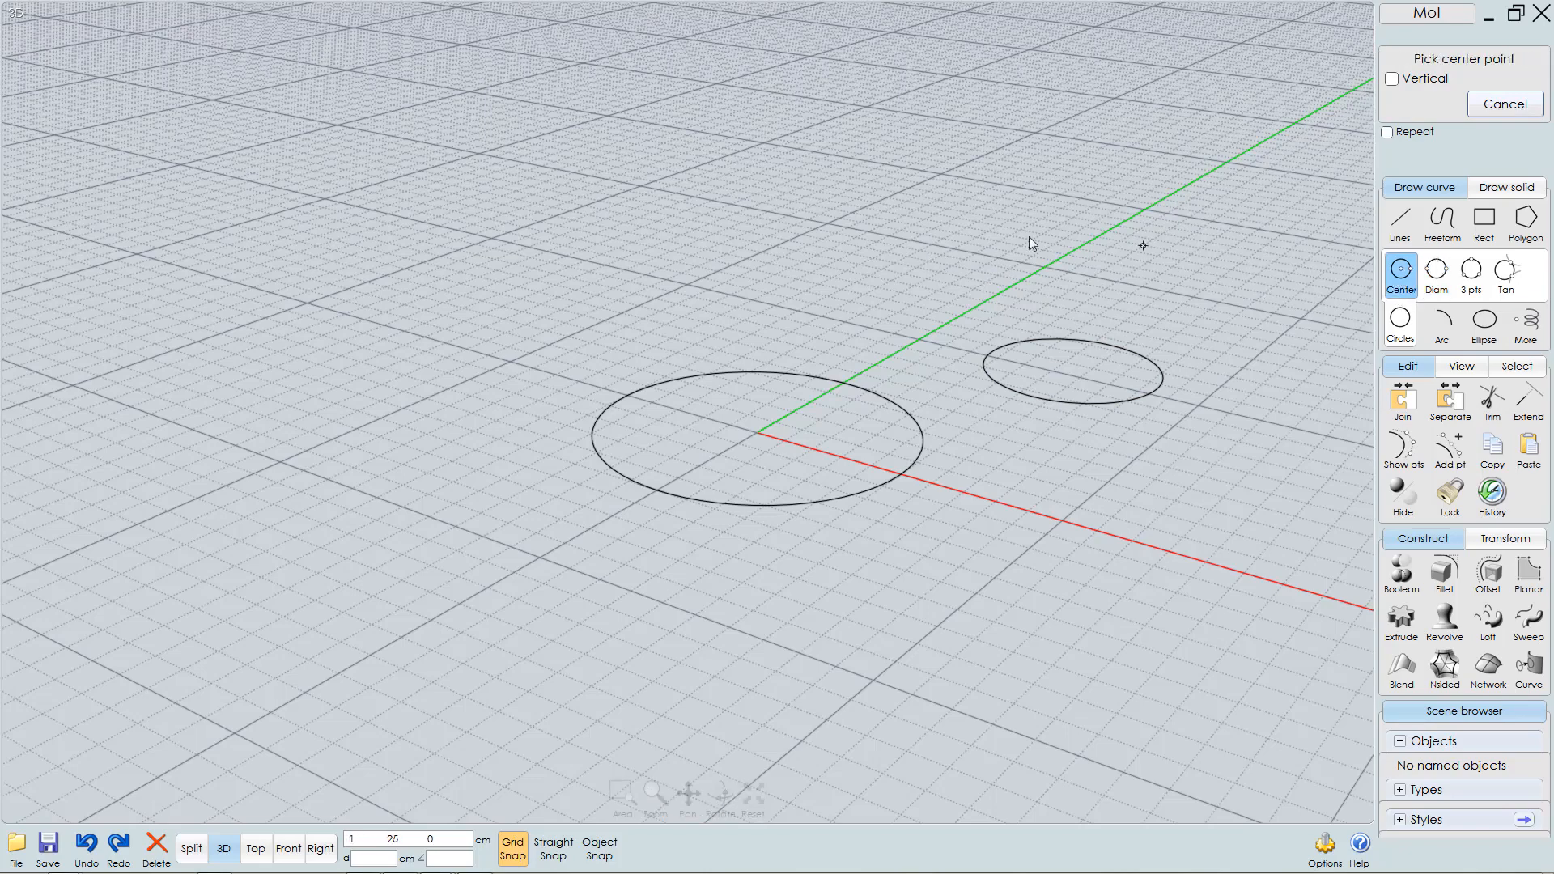
{"action": "left_click", "coordinate": [894, 263]}
{"action": "left_click", "coordinate": [965, 279]}
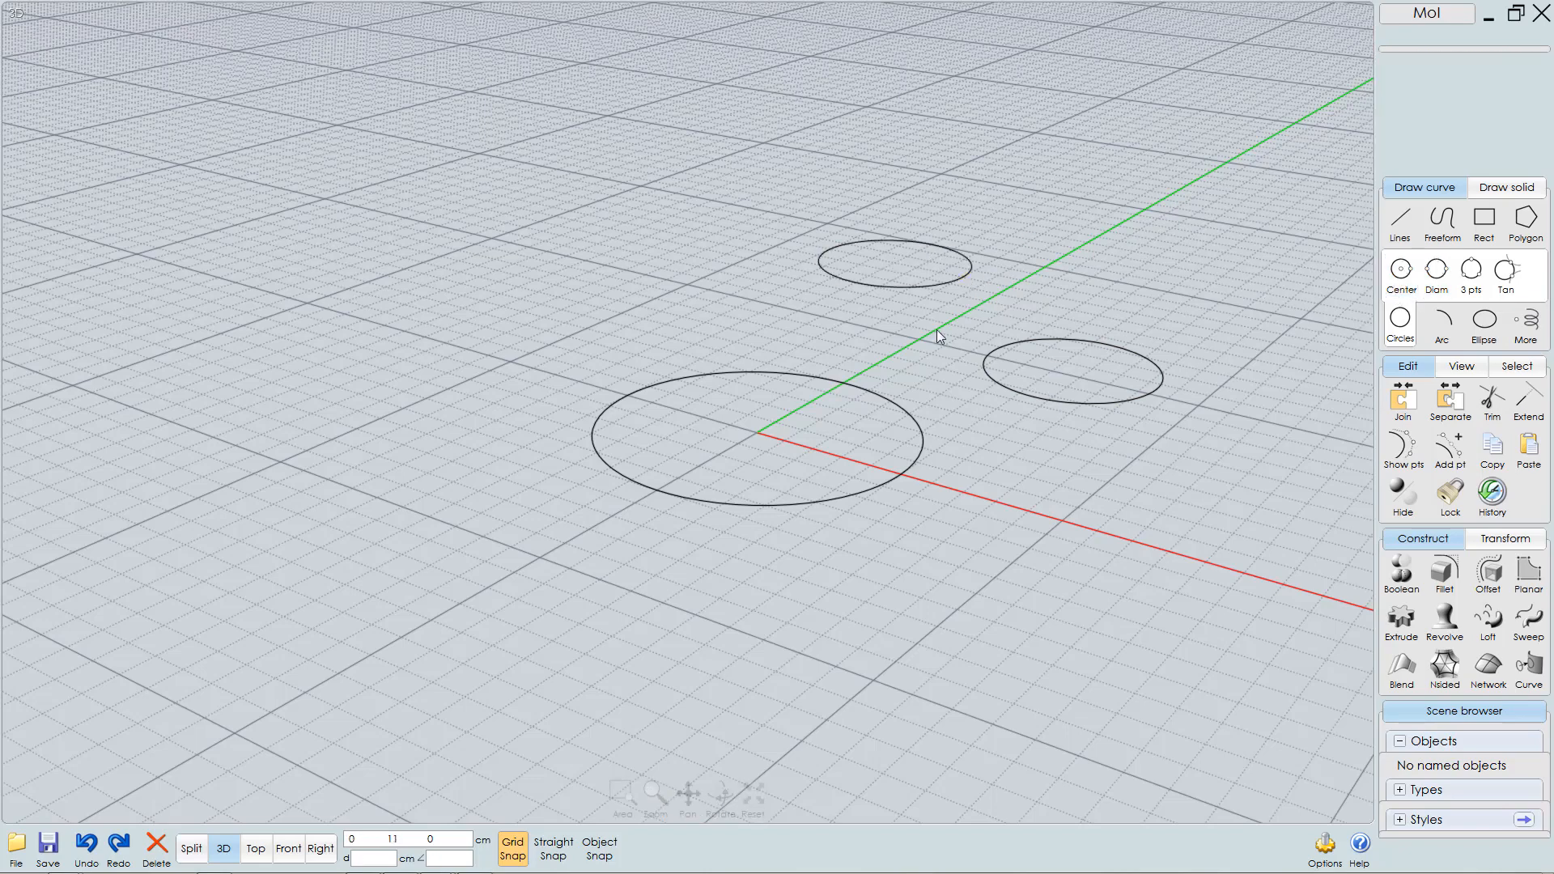
- Repeat the center-point circle to draw a small circle centered at about -1, 23, and delete all four circles
{"action": "key", "text": "Return"}
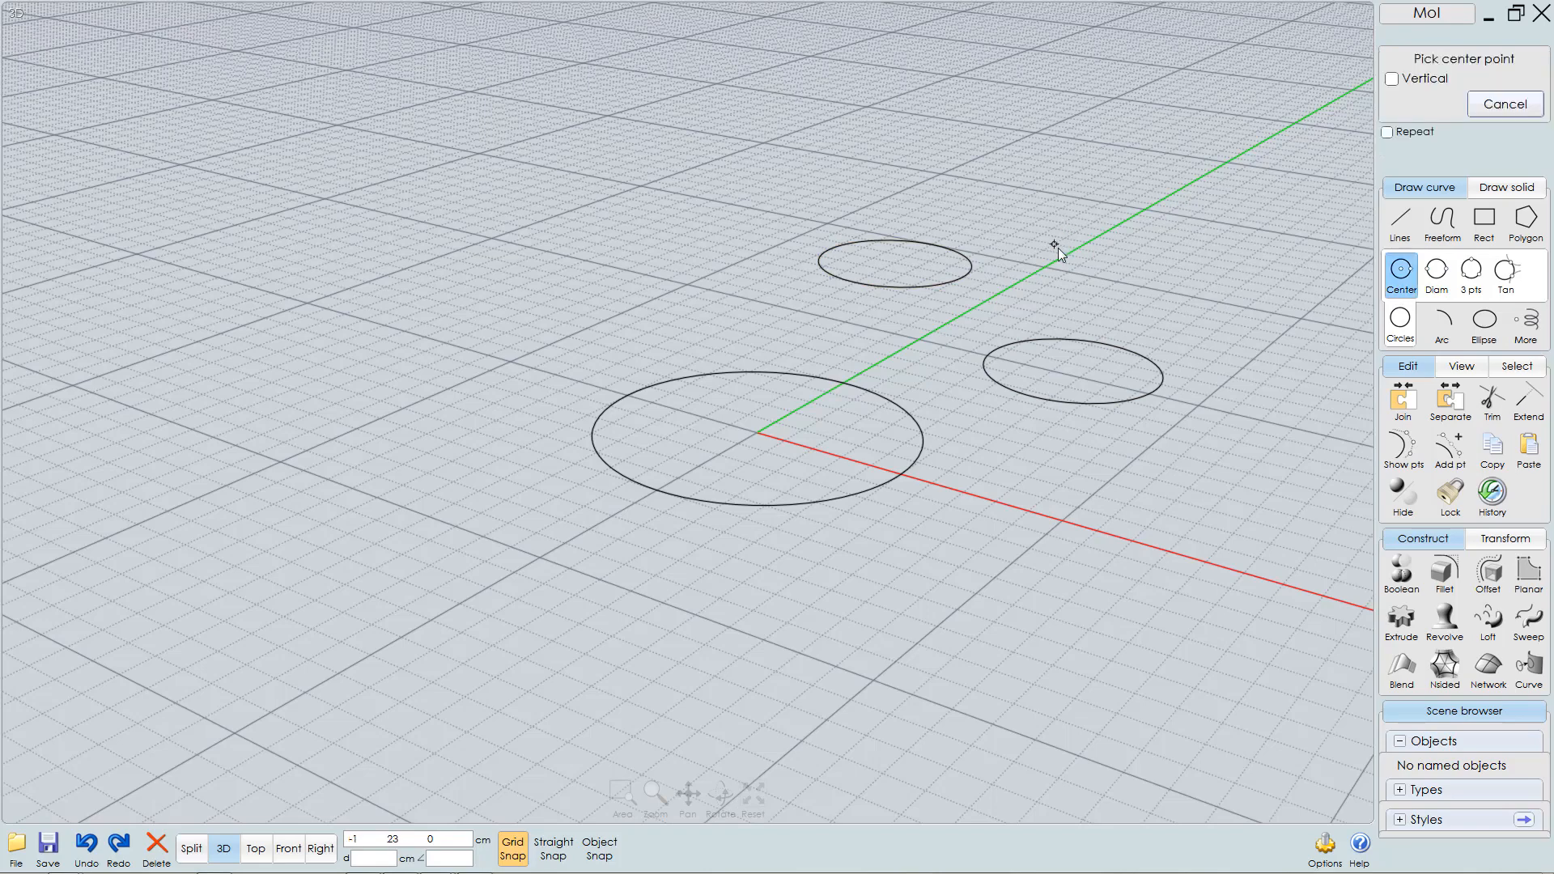
{"action": "left_click", "coordinate": [1057, 248]}
{"action": "left_click", "coordinate": [1106, 264]}
{"action": "left_click_drag", "start_coordinate": [1207, 197], "coordinate": [896, 419]}
{"action": "key", "text": "Delete"}
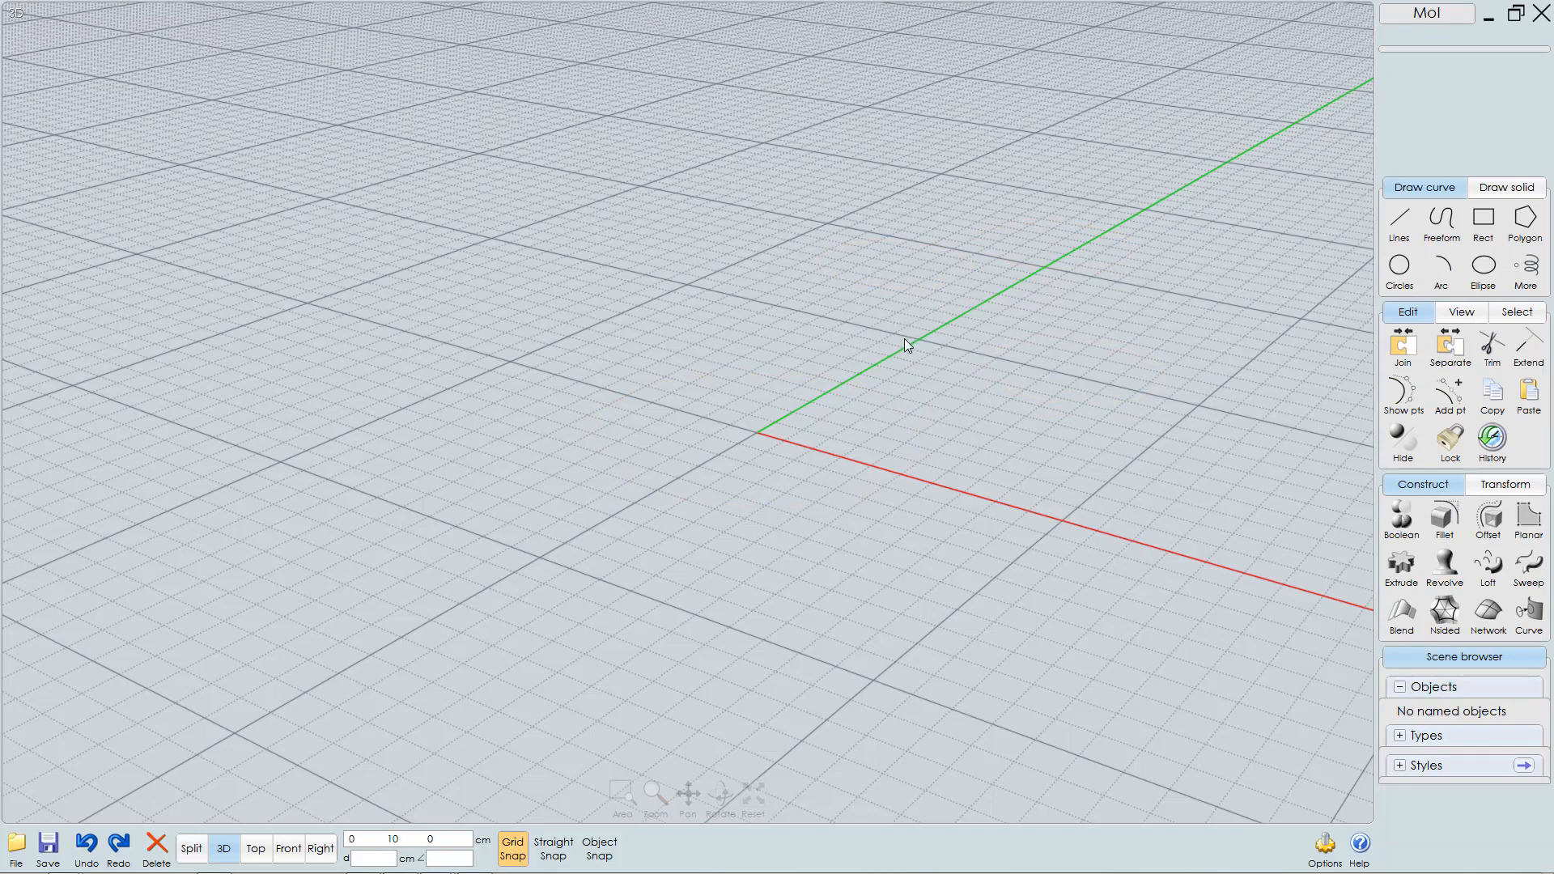
- Draw an open, angular six-point polyline around the origin, ending beyond the red axis, and finish it
{"action": "left_click", "coordinate": [1398, 233]}
{"action": "left_click", "coordinate": [1442, 230]}
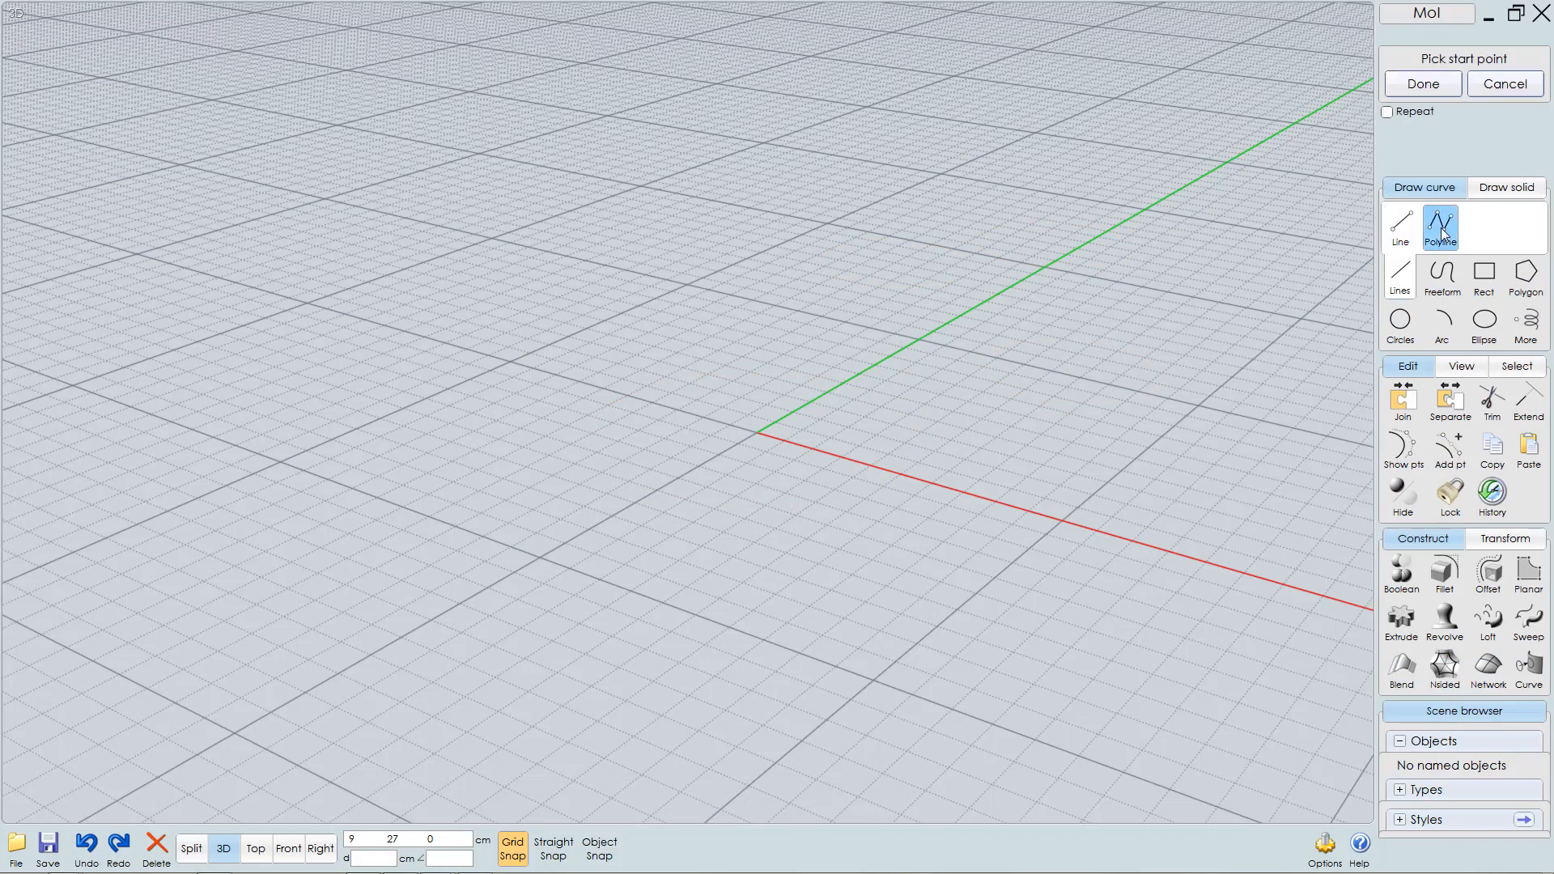
{"action": "left_click", "coordinate": [692, 446]}
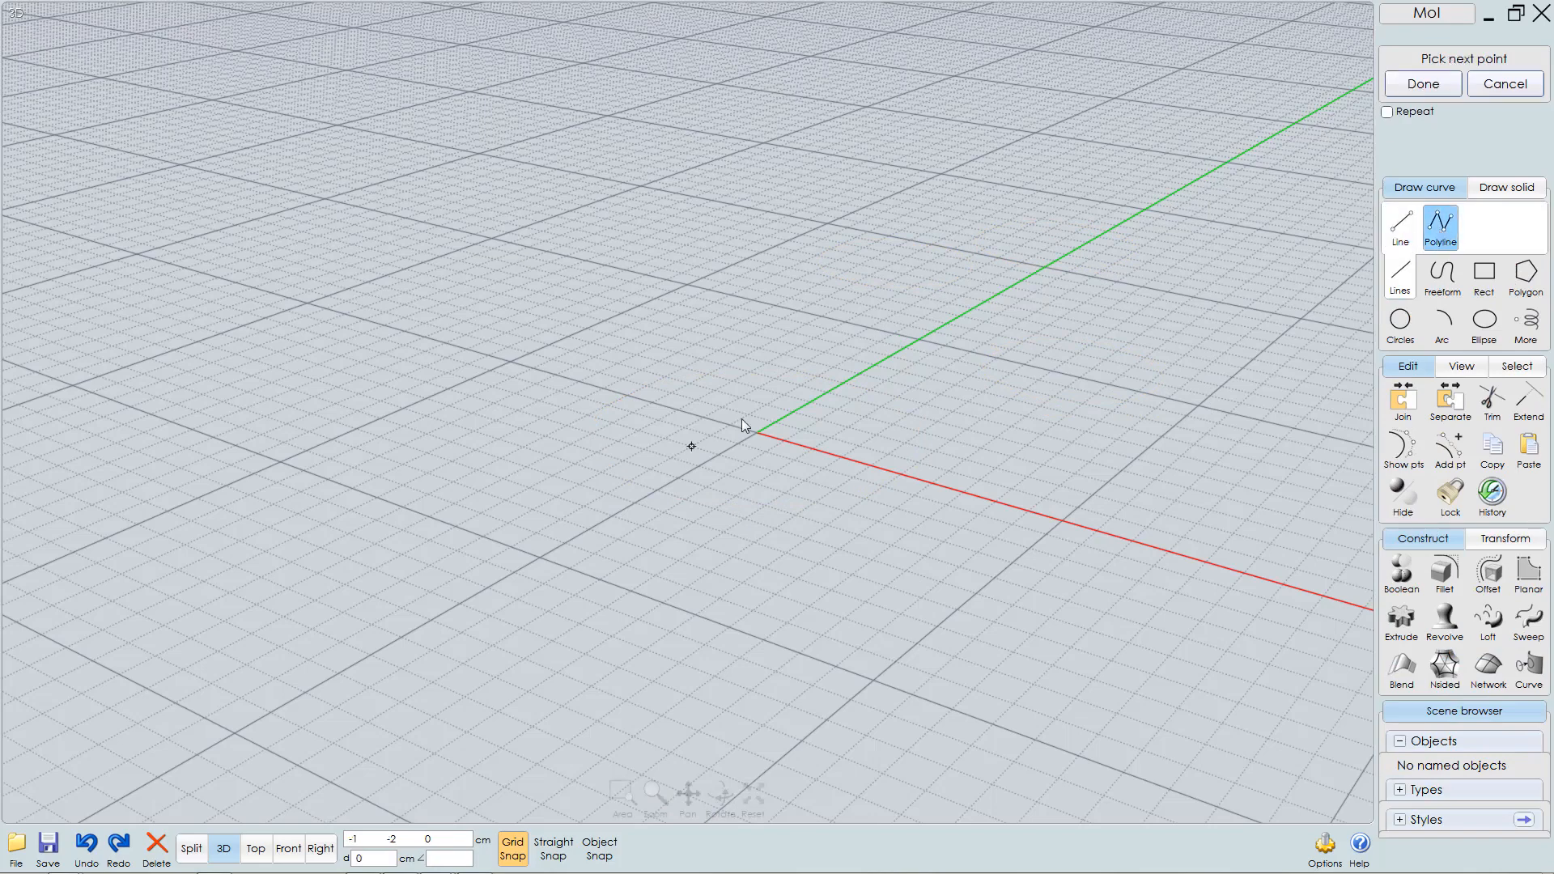
{"action": "left_click", "coordinate": [800, 386]}
{"action": "left_click", "coordinate": [917, 424]}
{"action": "left_click", "coordinate": [867, 465]}
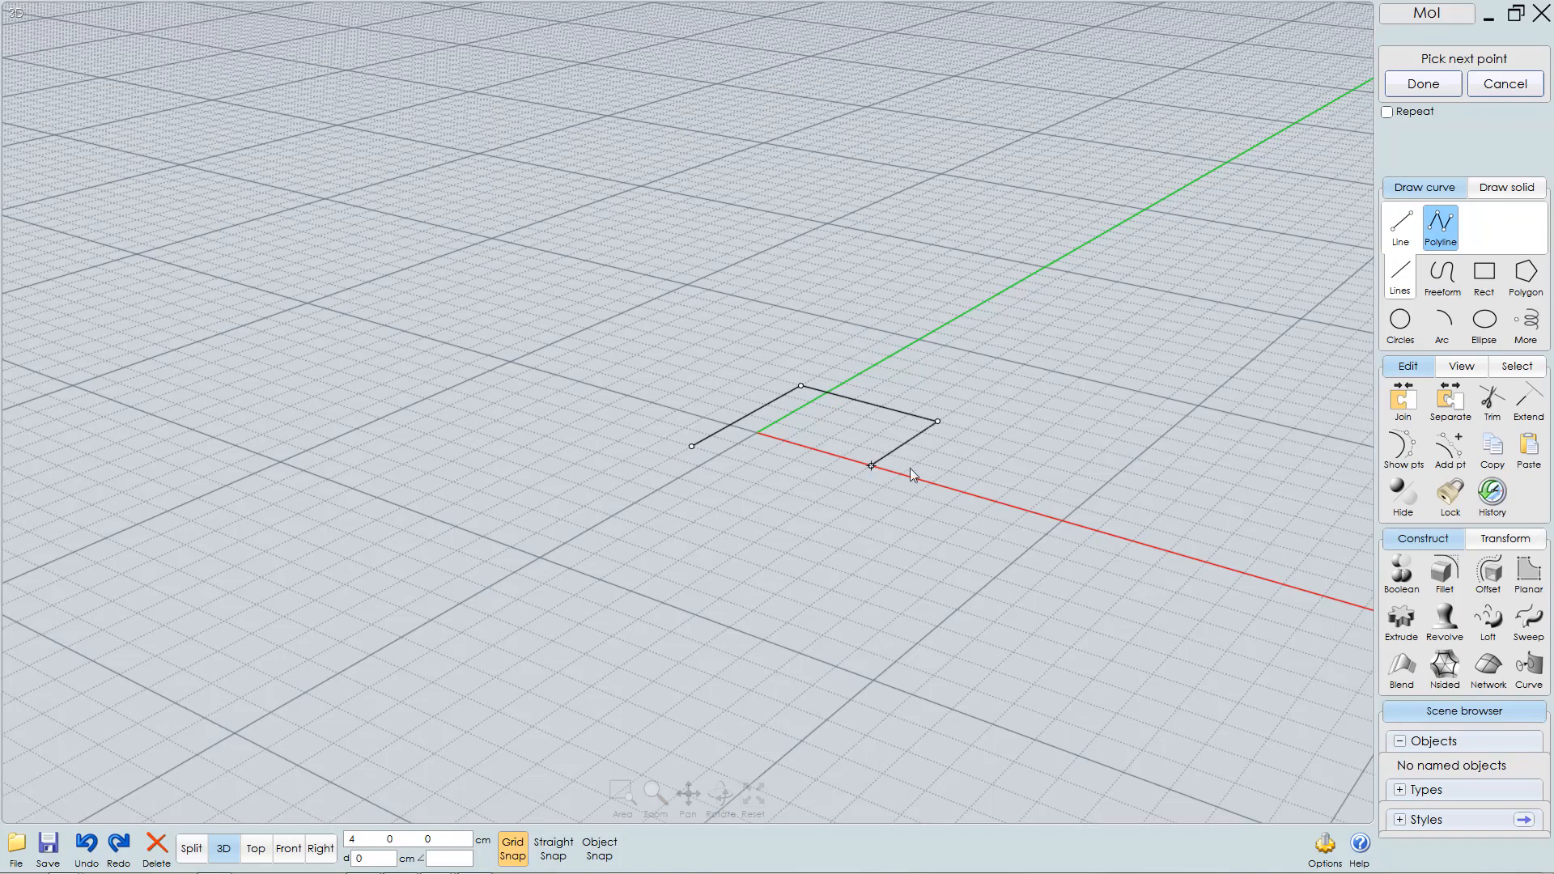
{"action": "left_click", "coordinate": [953, 488]}
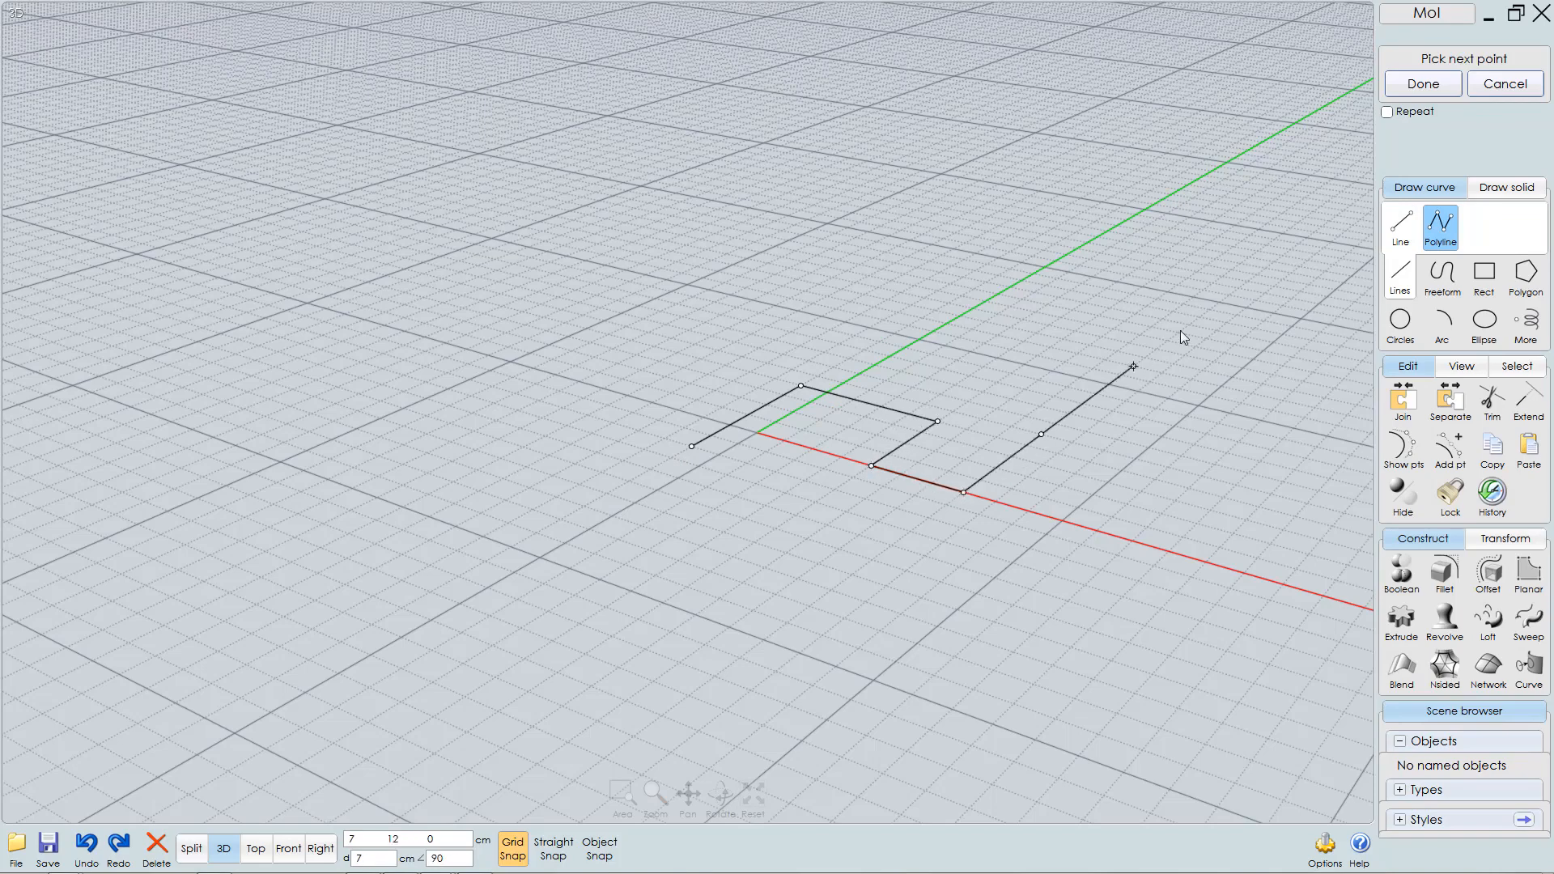
{"action": "left_click", "coordinate": [1041, 435]}
{"action": "right_click", "coordinate": [1011, 332]}
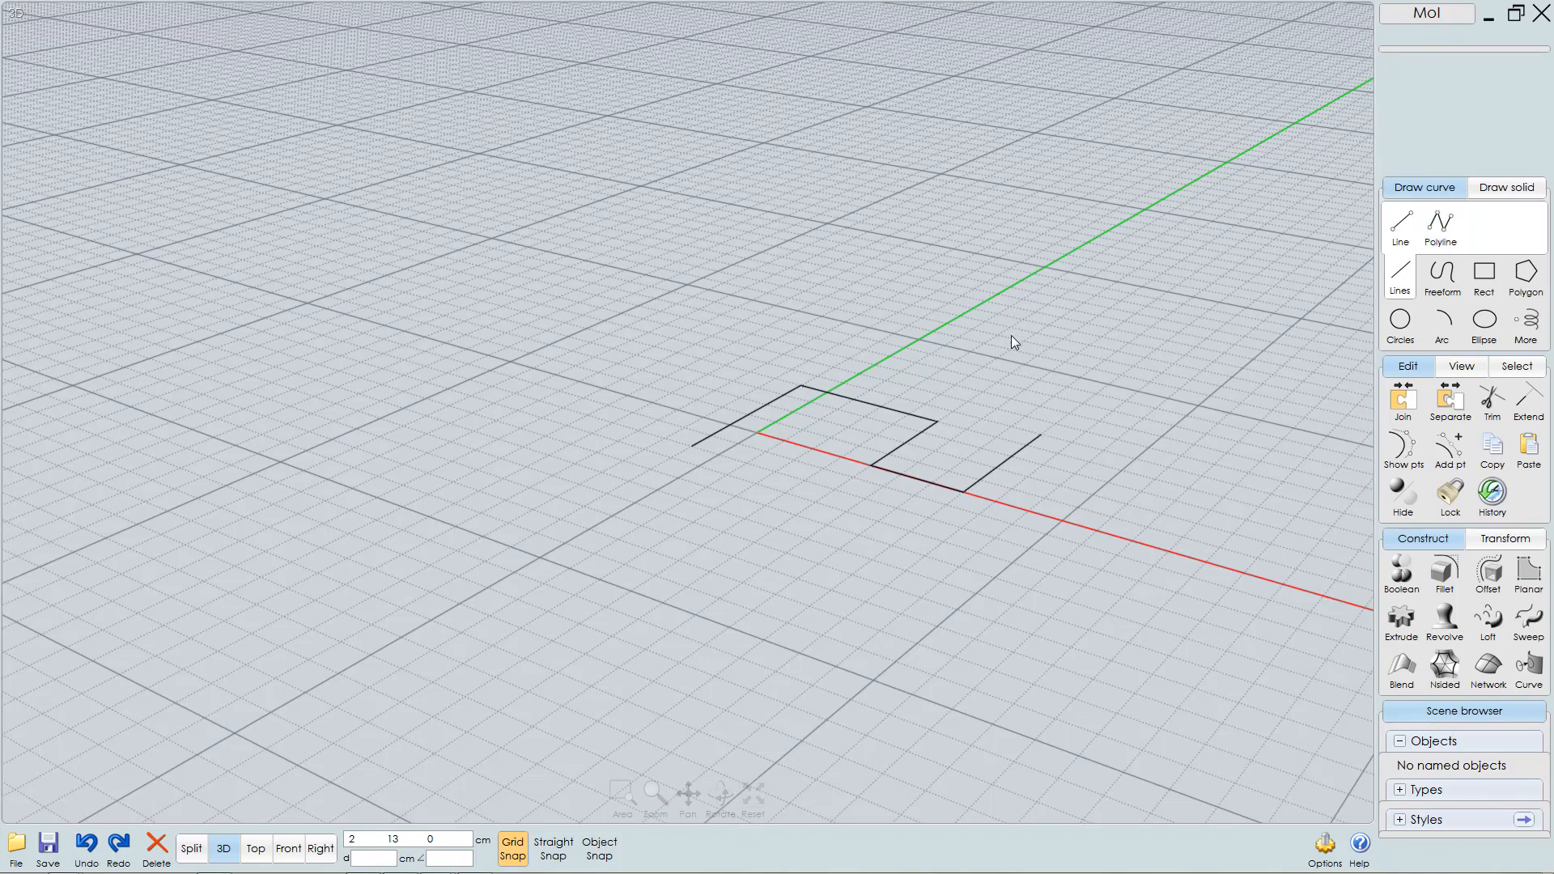
- Repeat the Polyline command to draw a second, five-point zigzag polyline across the green axis behind the first one
{"action": "left_click", "coordinate": [928, 411]}
{"action": "right_click", "coordinate": [931, 315]}
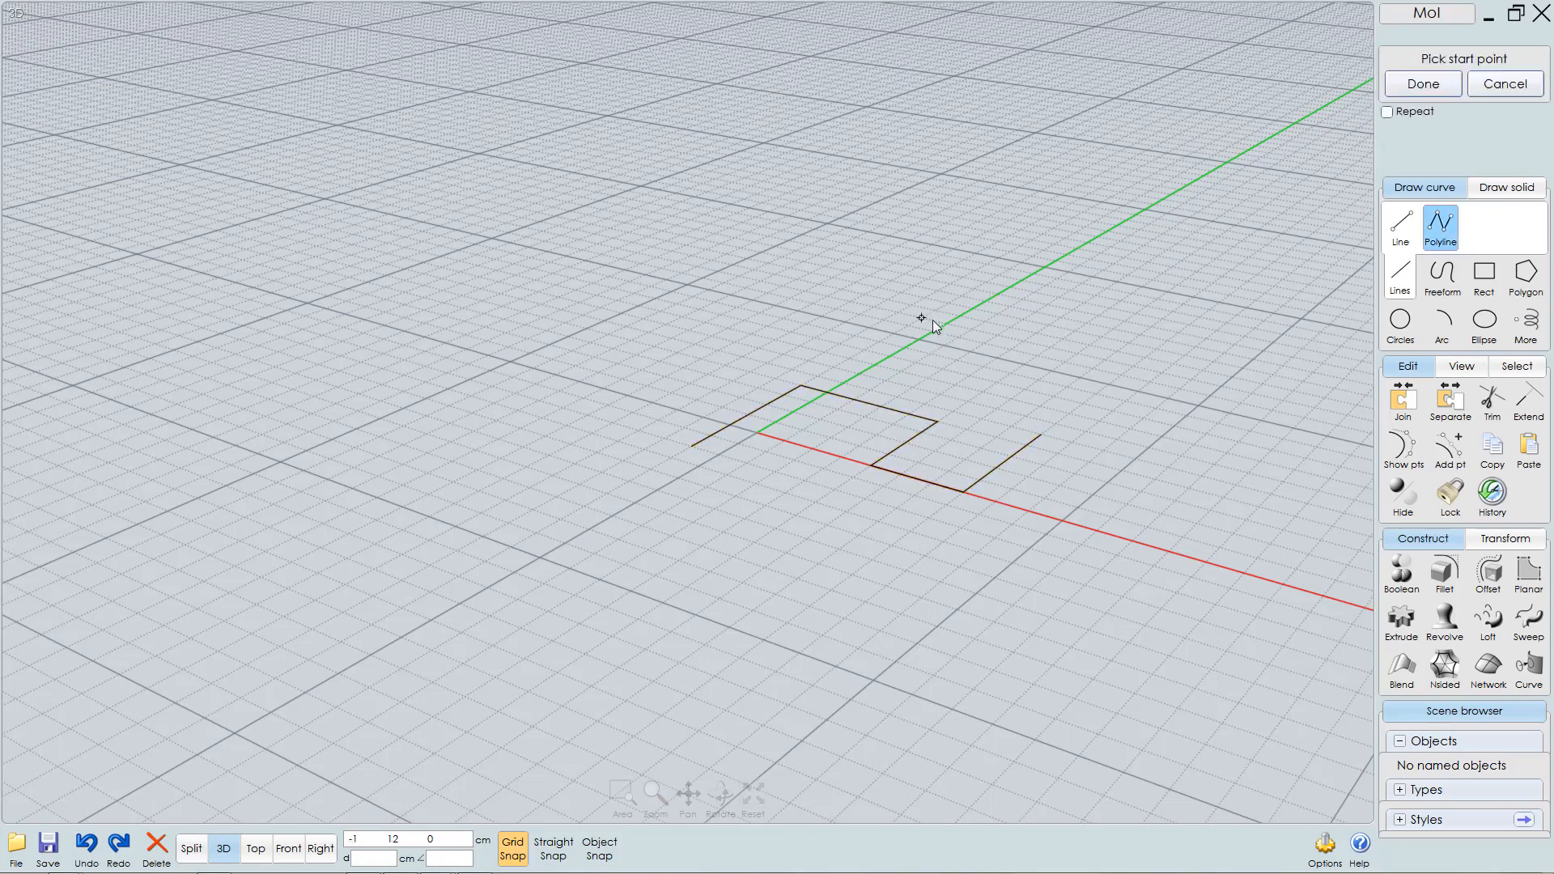
{"action": "left_click", "coordinate": [881, 339]}
{"action": "left_click", "coordinate": [962, 296]}
{"action": "left_click", "coordinate": [1050, 324]}
{"action": "left_click", "coordinate": [1130, 295]}
{"action": "left_click", "coordinate": [1128, 343]}
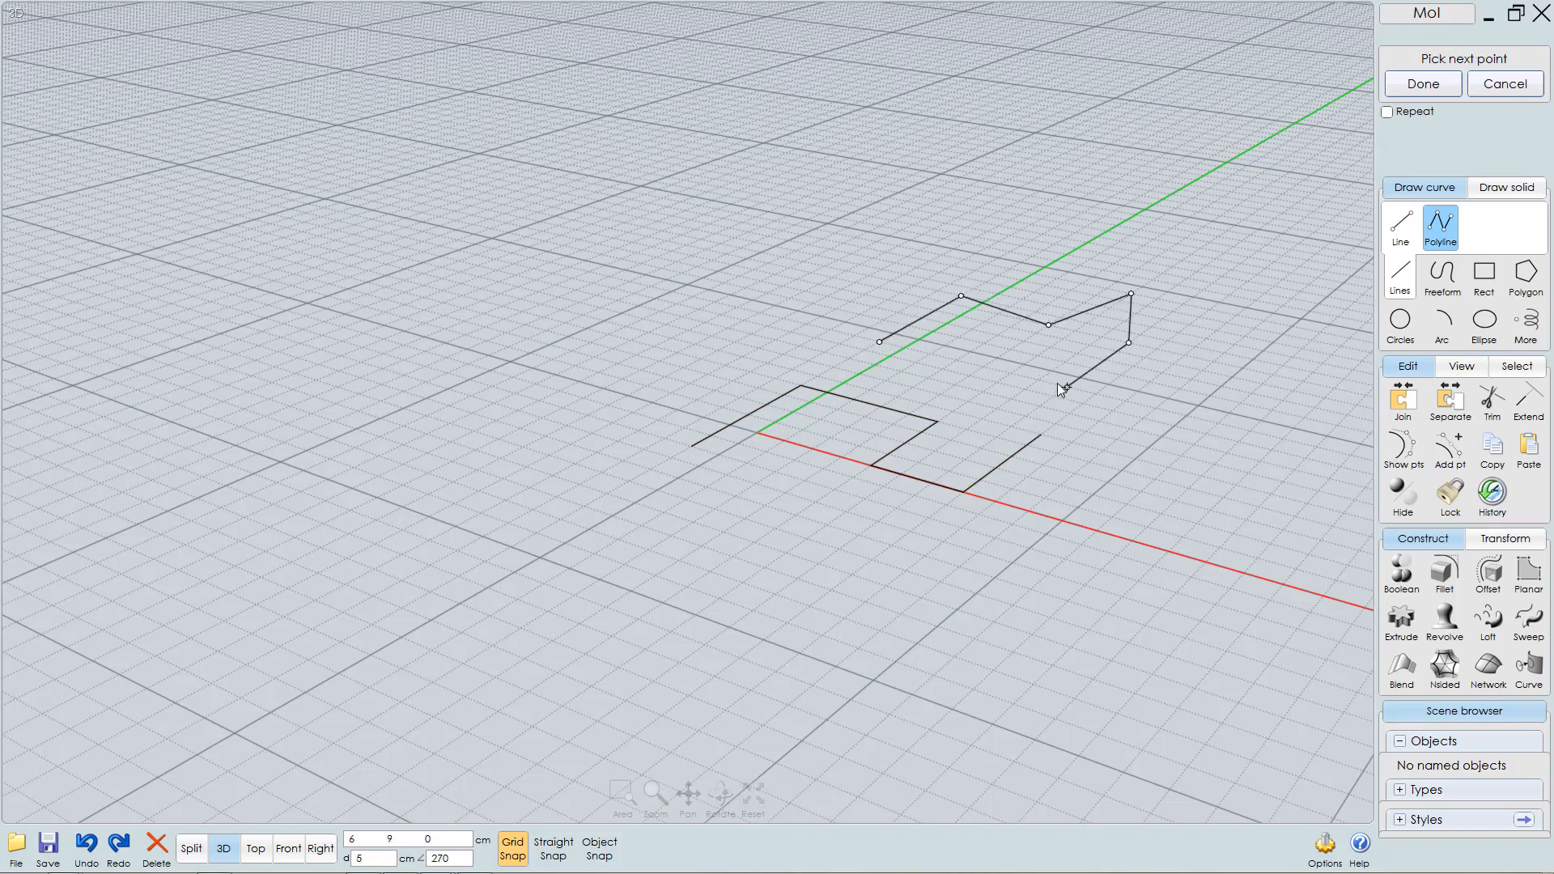
{"action": "right_click", "coordinate": [1055, 382]}
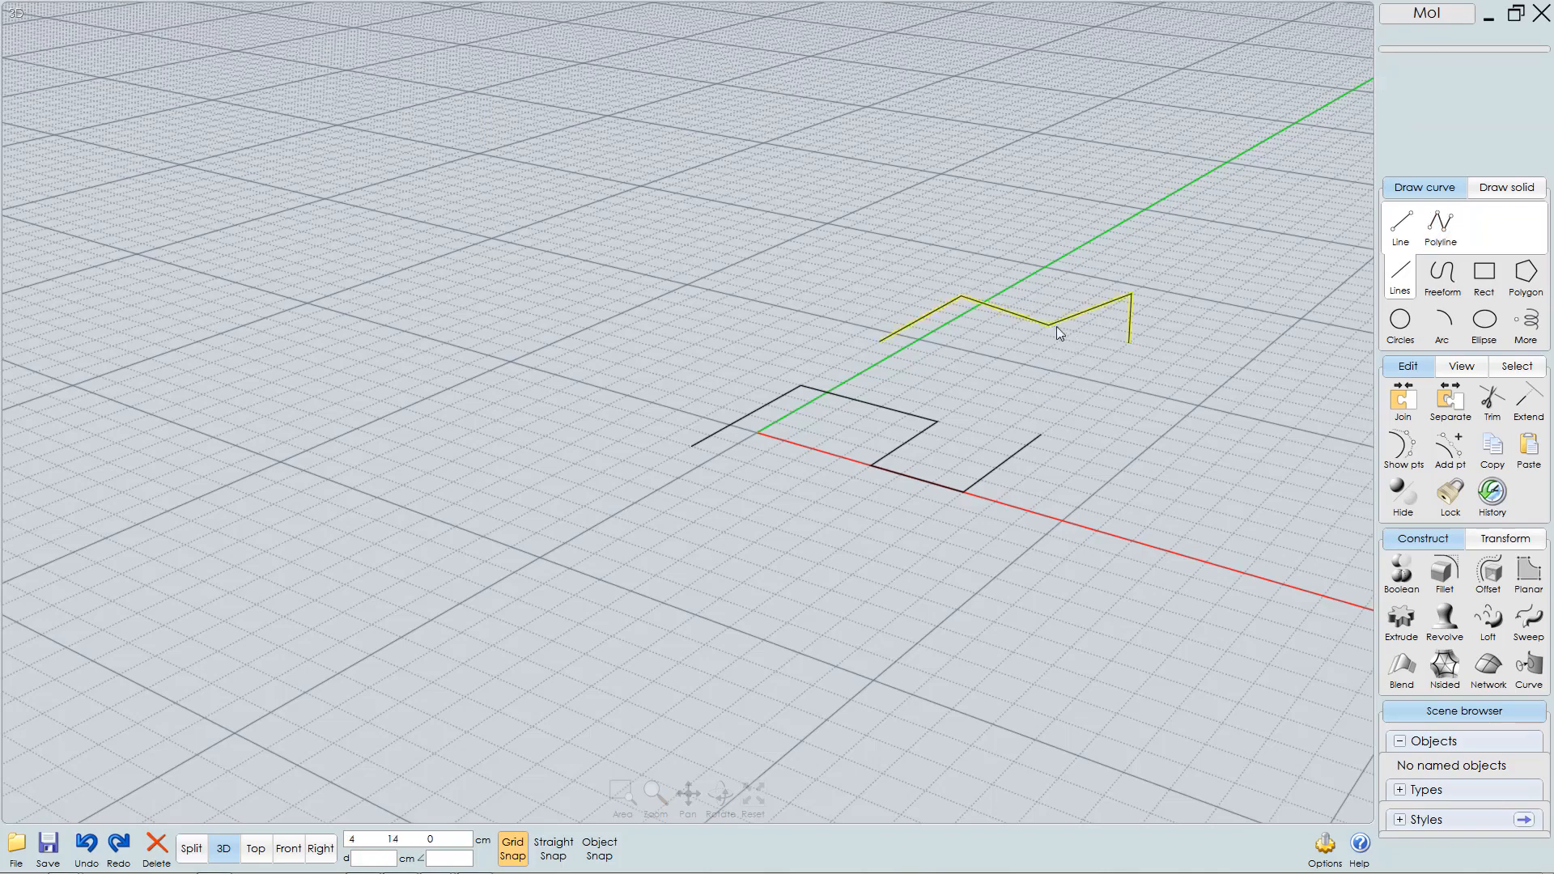
- Select both polylines with one selection window and delete them
{"action": "left_click_drag", "start_coordinate": [1165, 269], "coordinate": [917, 471]}
{"action": "key", "text": "Delete"}
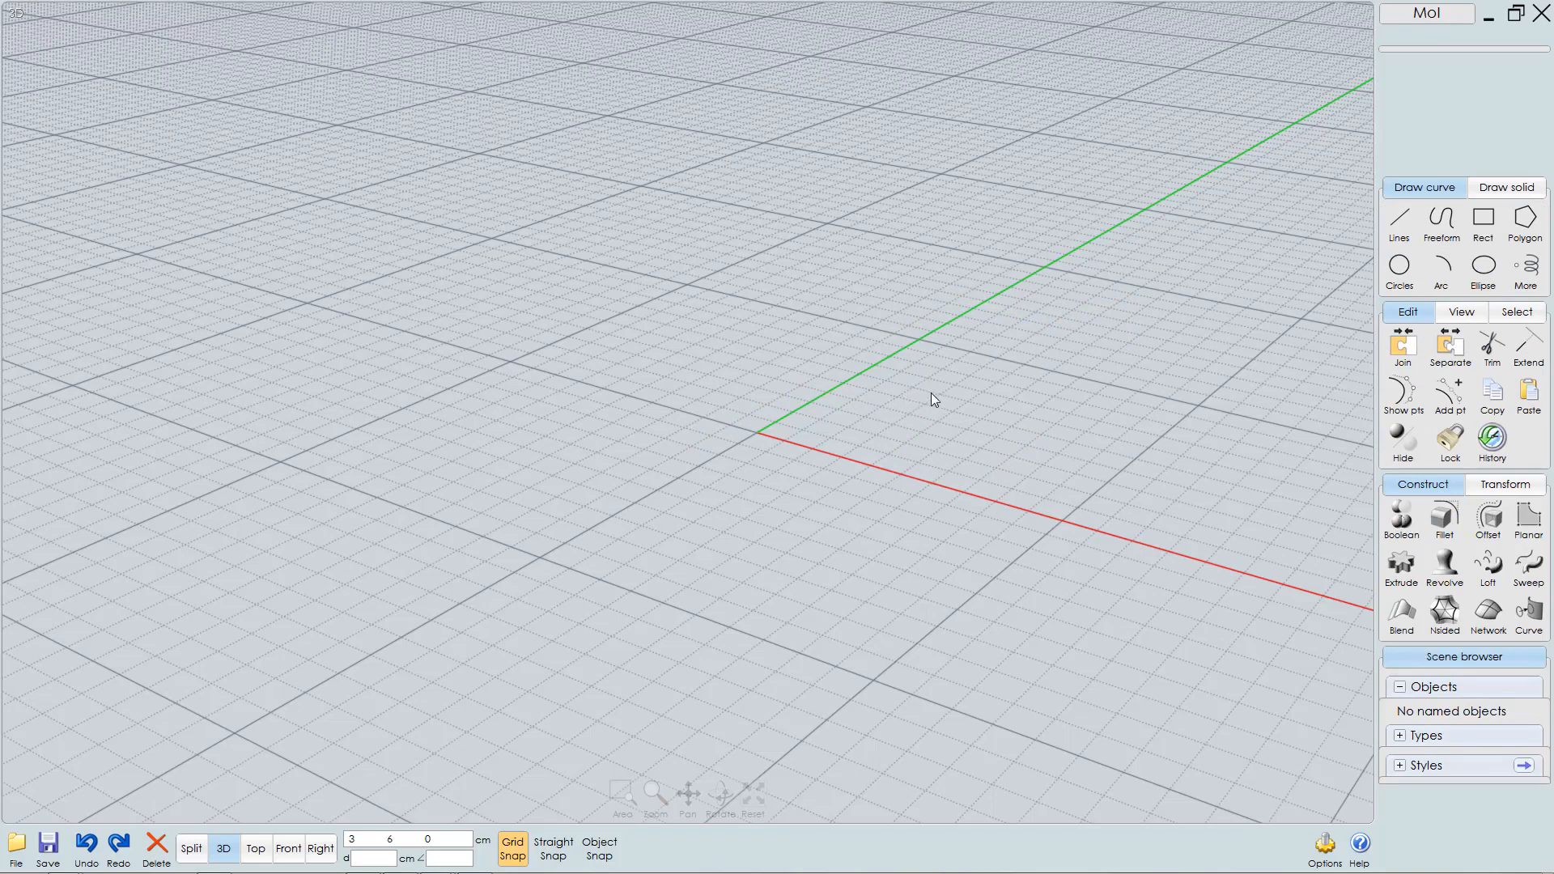
- Switch to Windows photo viewer to examine the reference render kitbash 01.jpg, and return to MoI
{"action": "key", "text": "alt+Tab"}
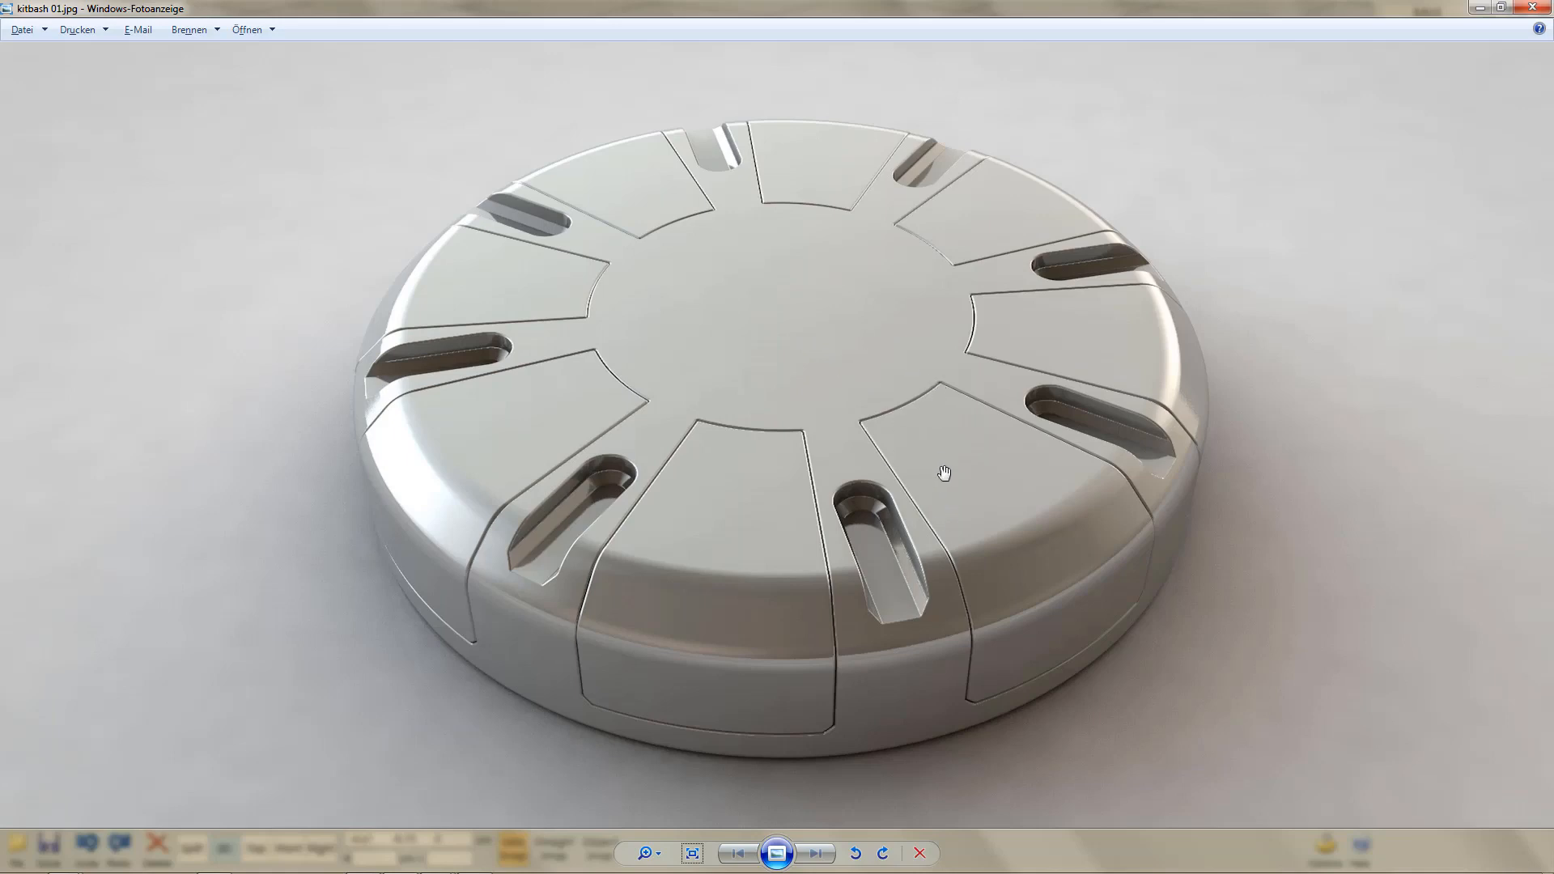
{"action": "key", "text": "alt+Tab"}
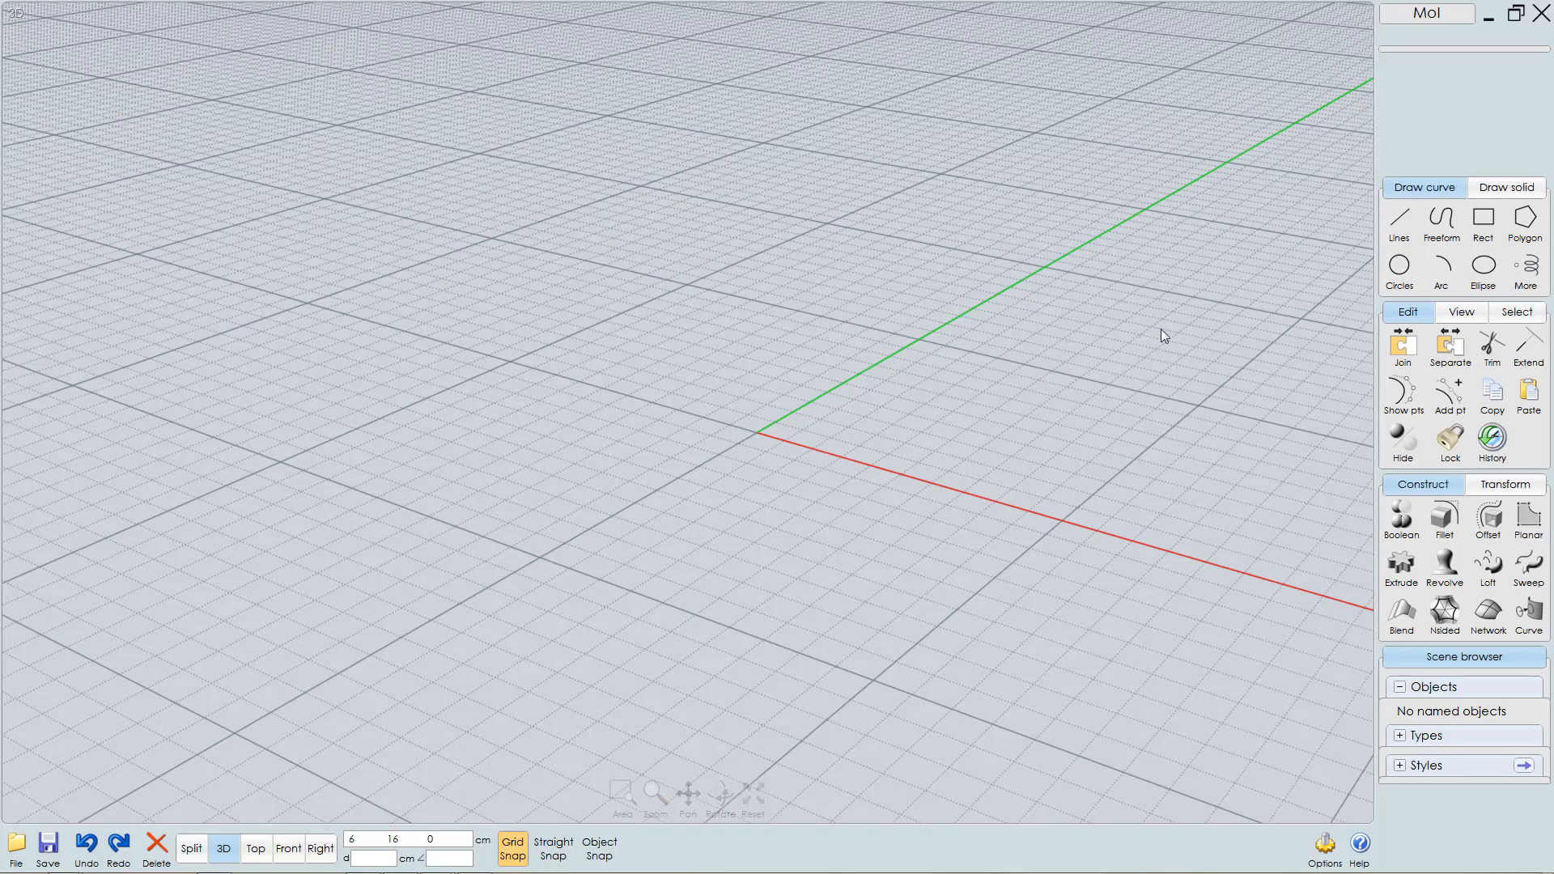
- Draw a cylinder solid centred on the origin with a 10 cm radius and 5 cm upward height, turning on Straight Snap
{"action": "left_click", "coordinate": [1514, 189]}
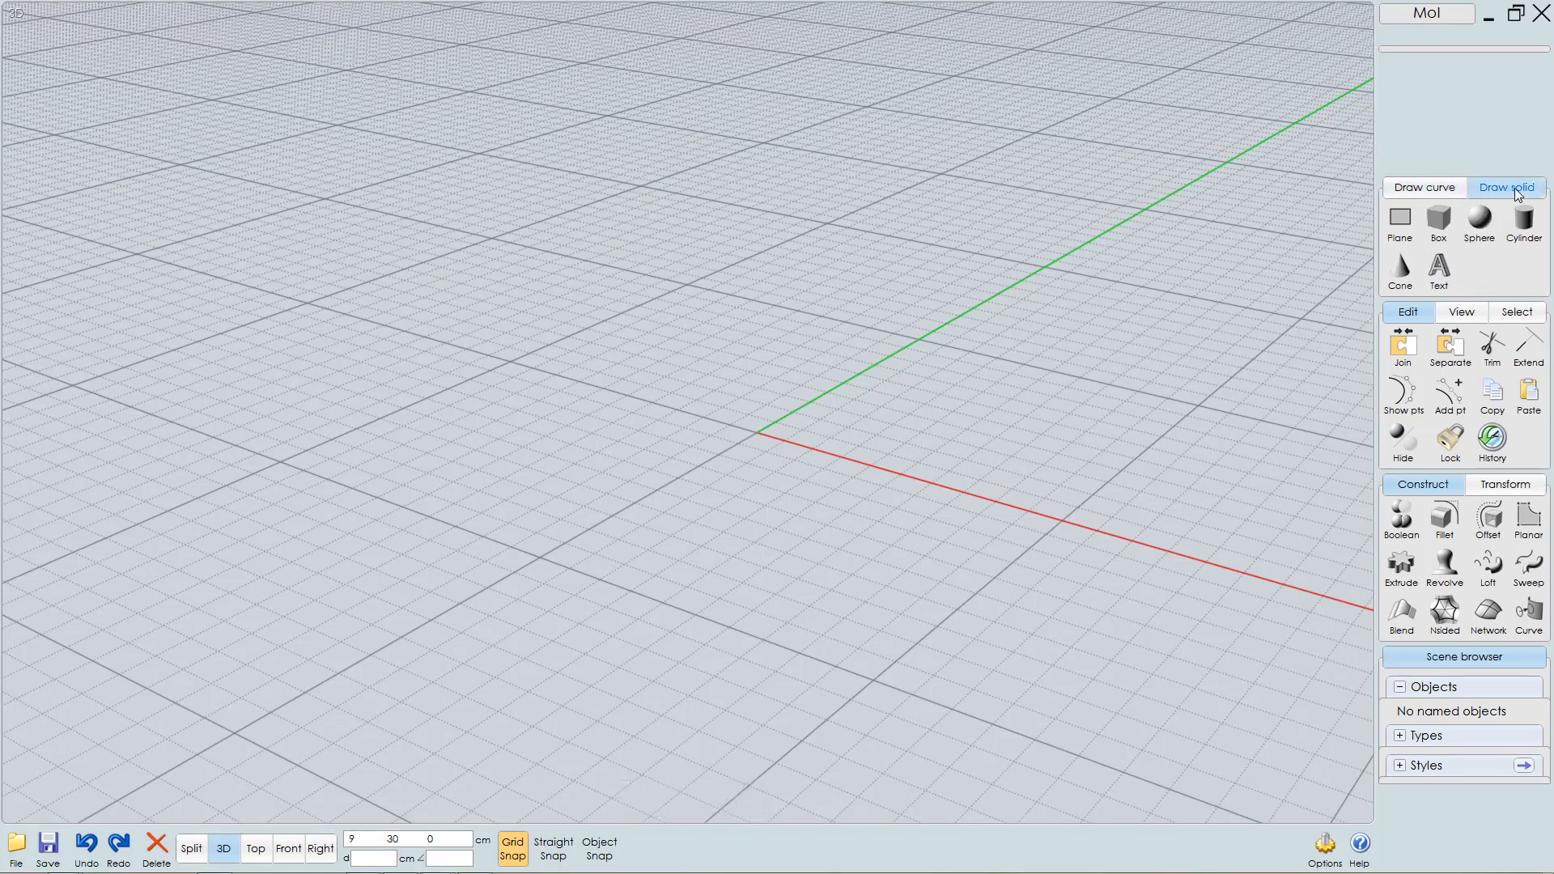
{"action": "left_click", "coordinate": [1530, 228]}
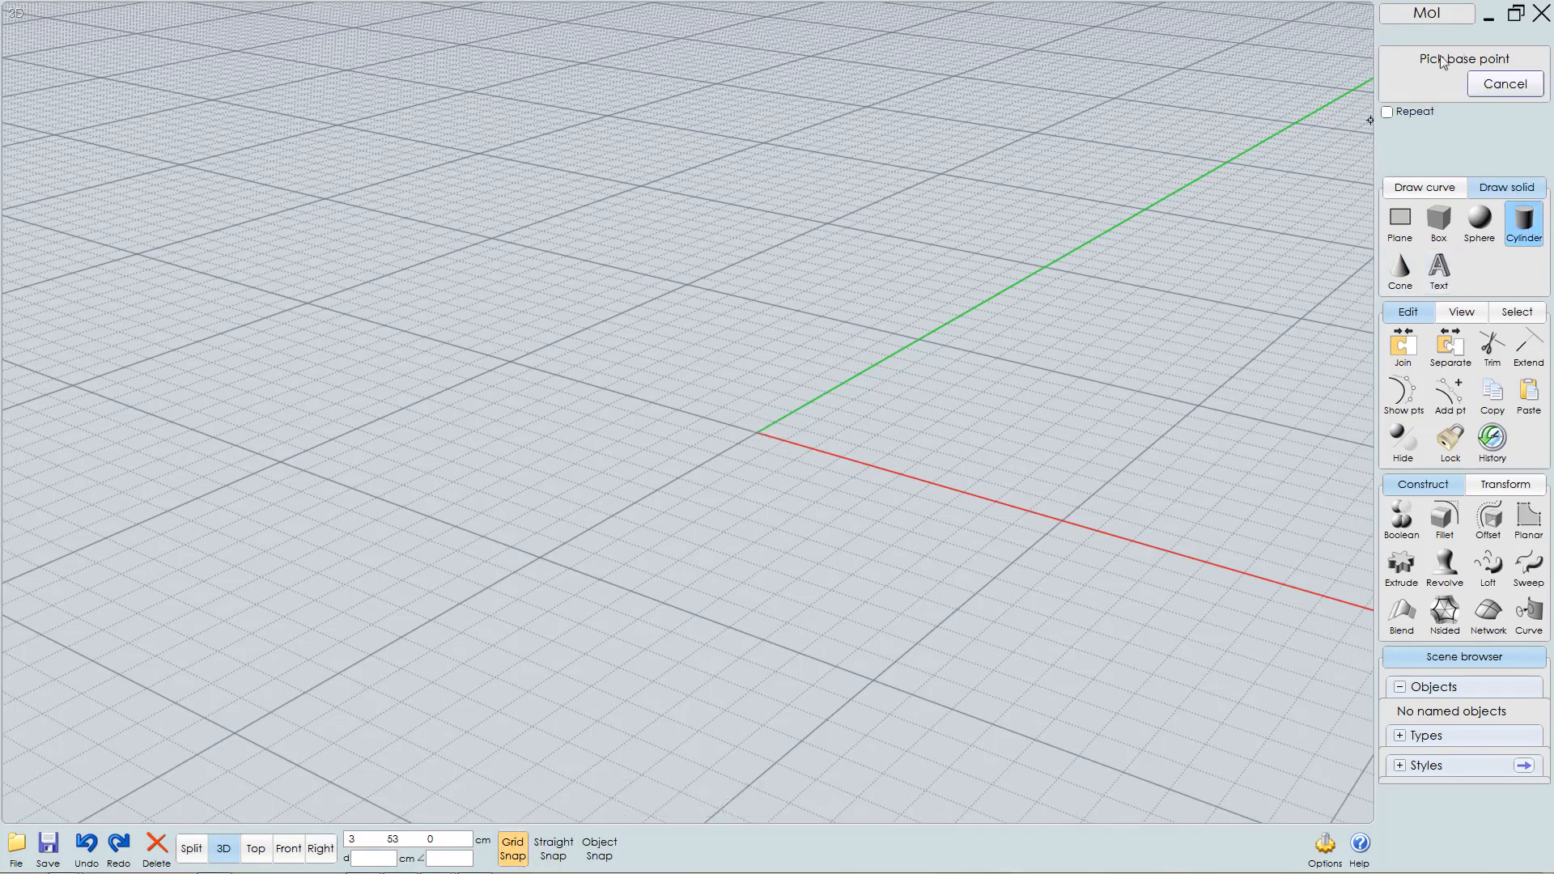
{"action": "left_click", "coordinate": [757, 433]}
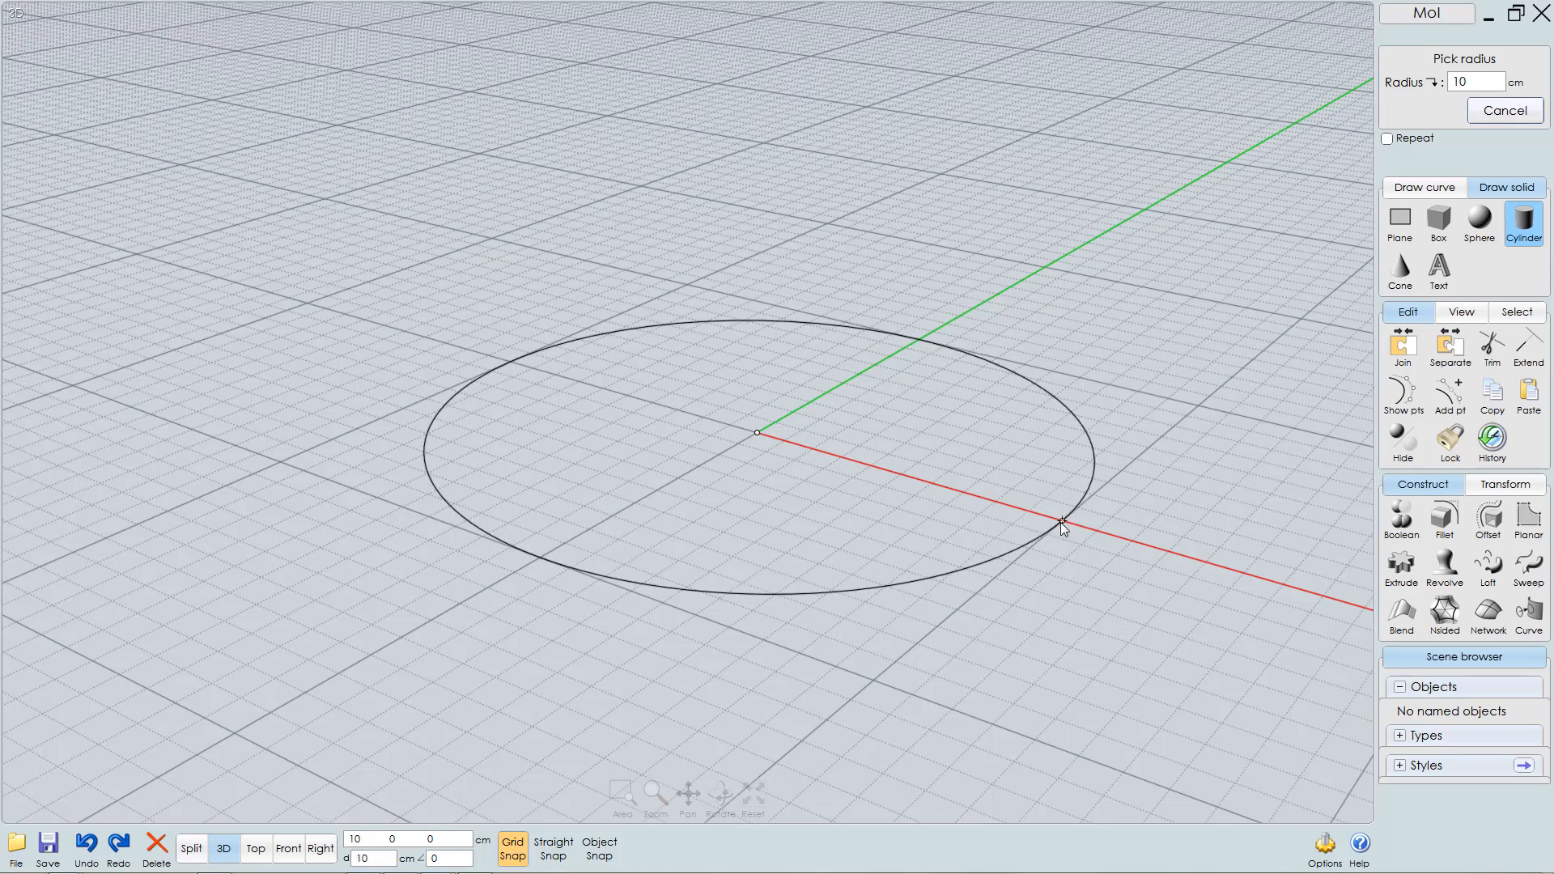
{"action": "left_click", "coordinate": [1060, 522]}
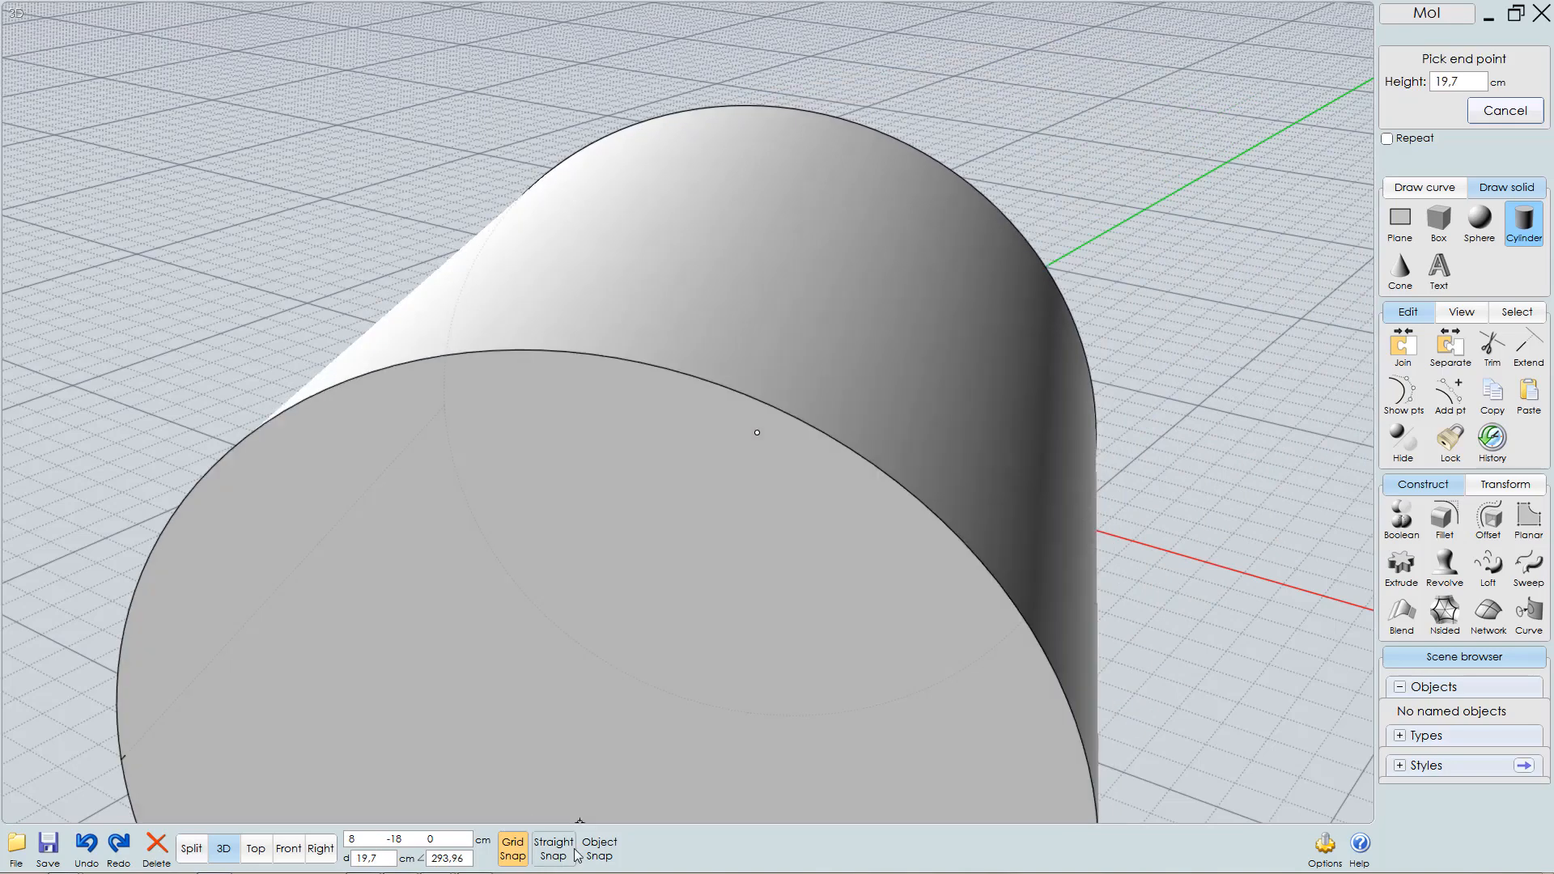
{"action": "left_click", "coordinate": [555, 849]}
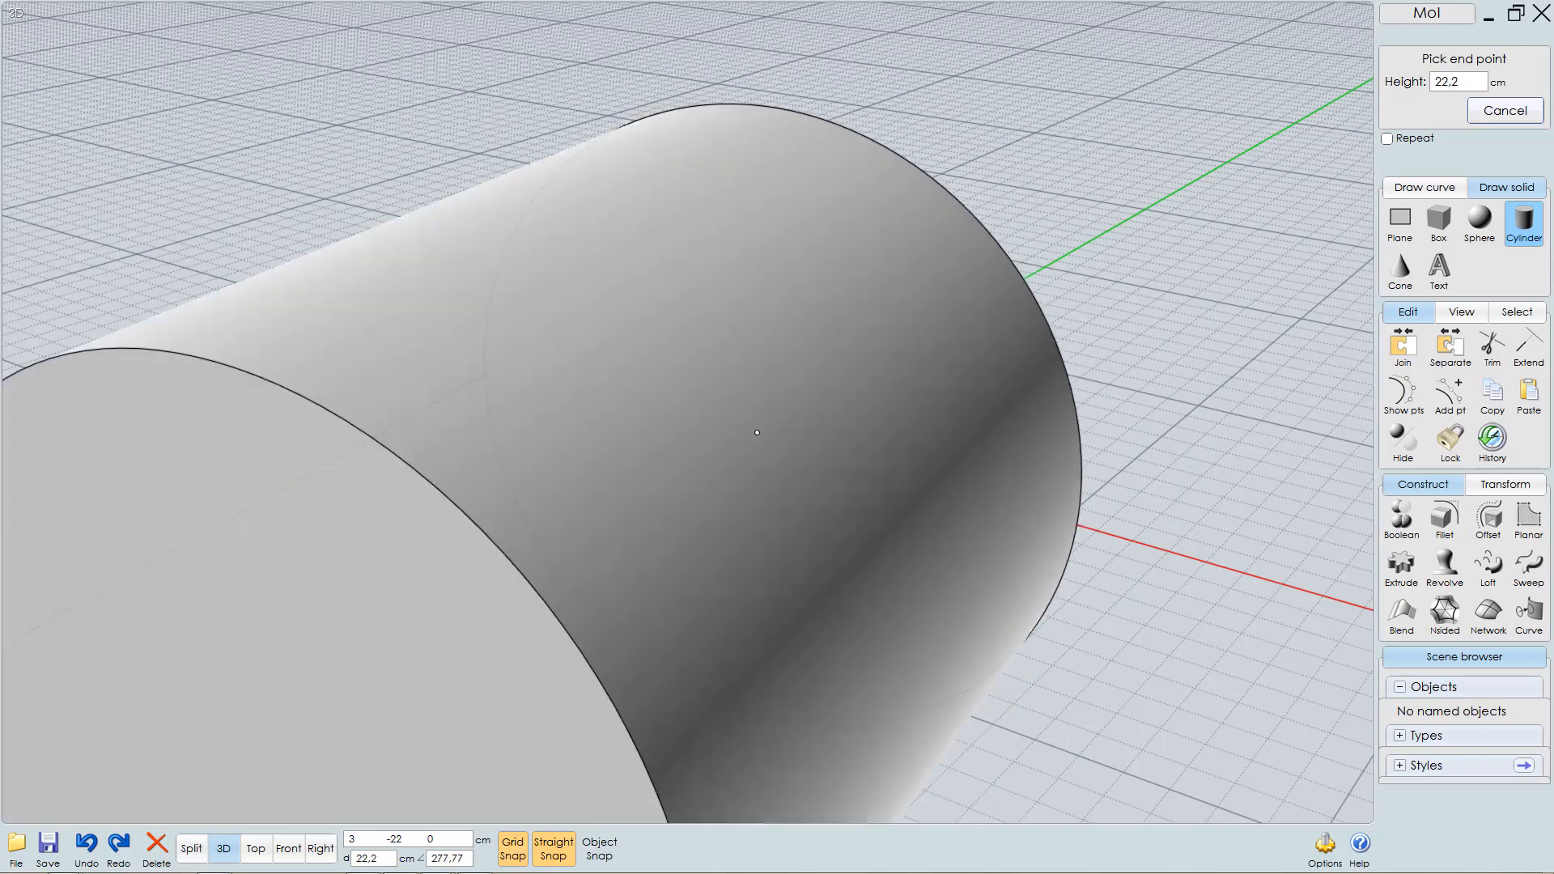
{"action": "left_click", "coordinate": [193, 846]}
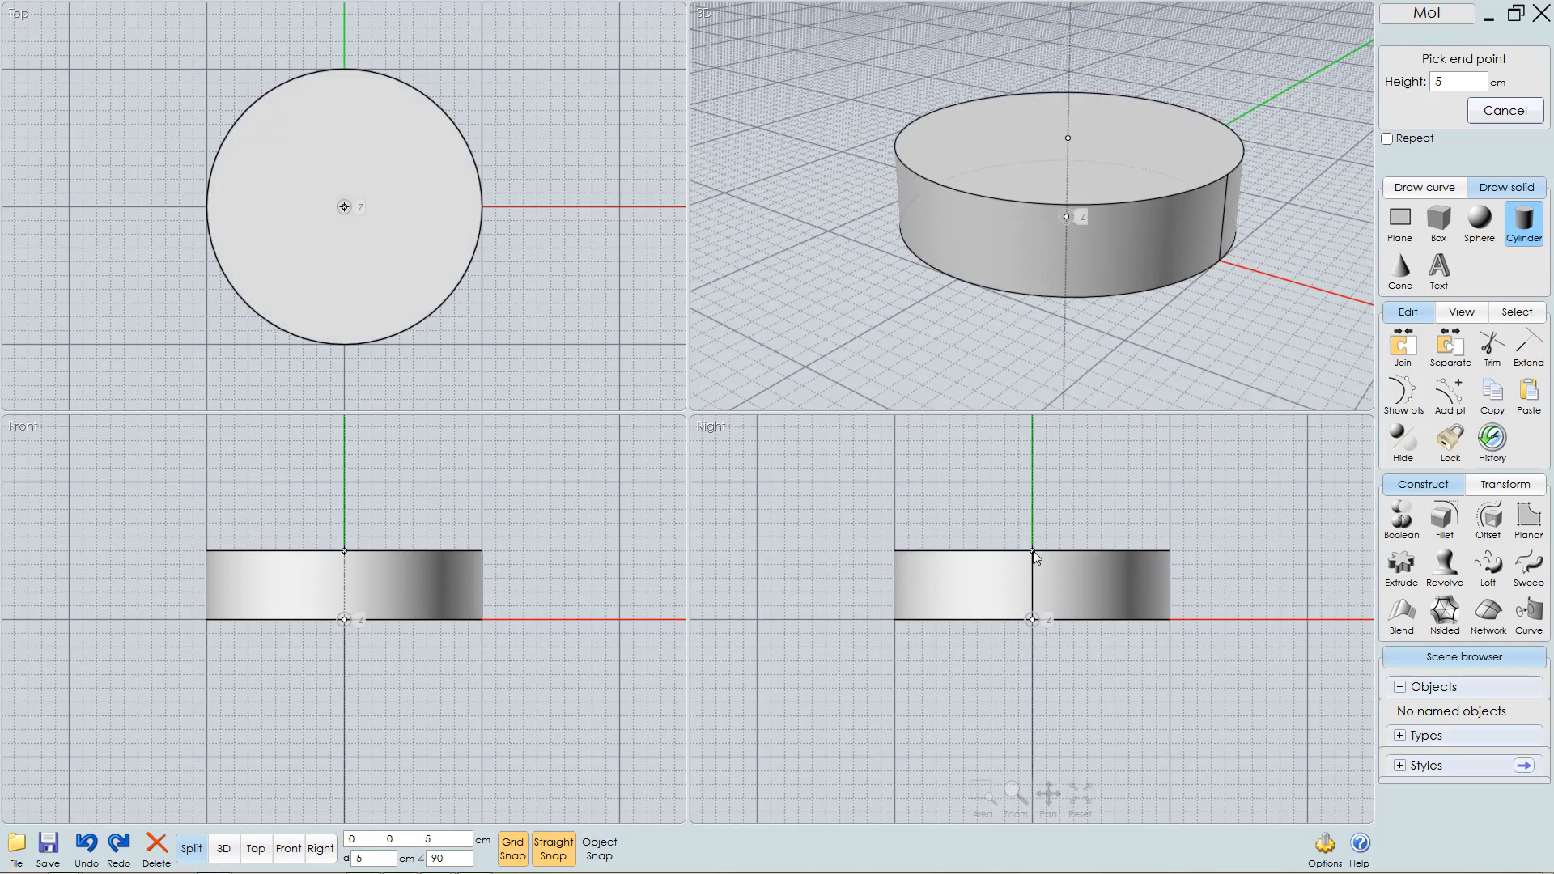
{"action": "left_click", "coordinate": [1034, 555]}
- Select the cylinder and hide it
{"action": "left_click", "coordinate": [1106, 265]}
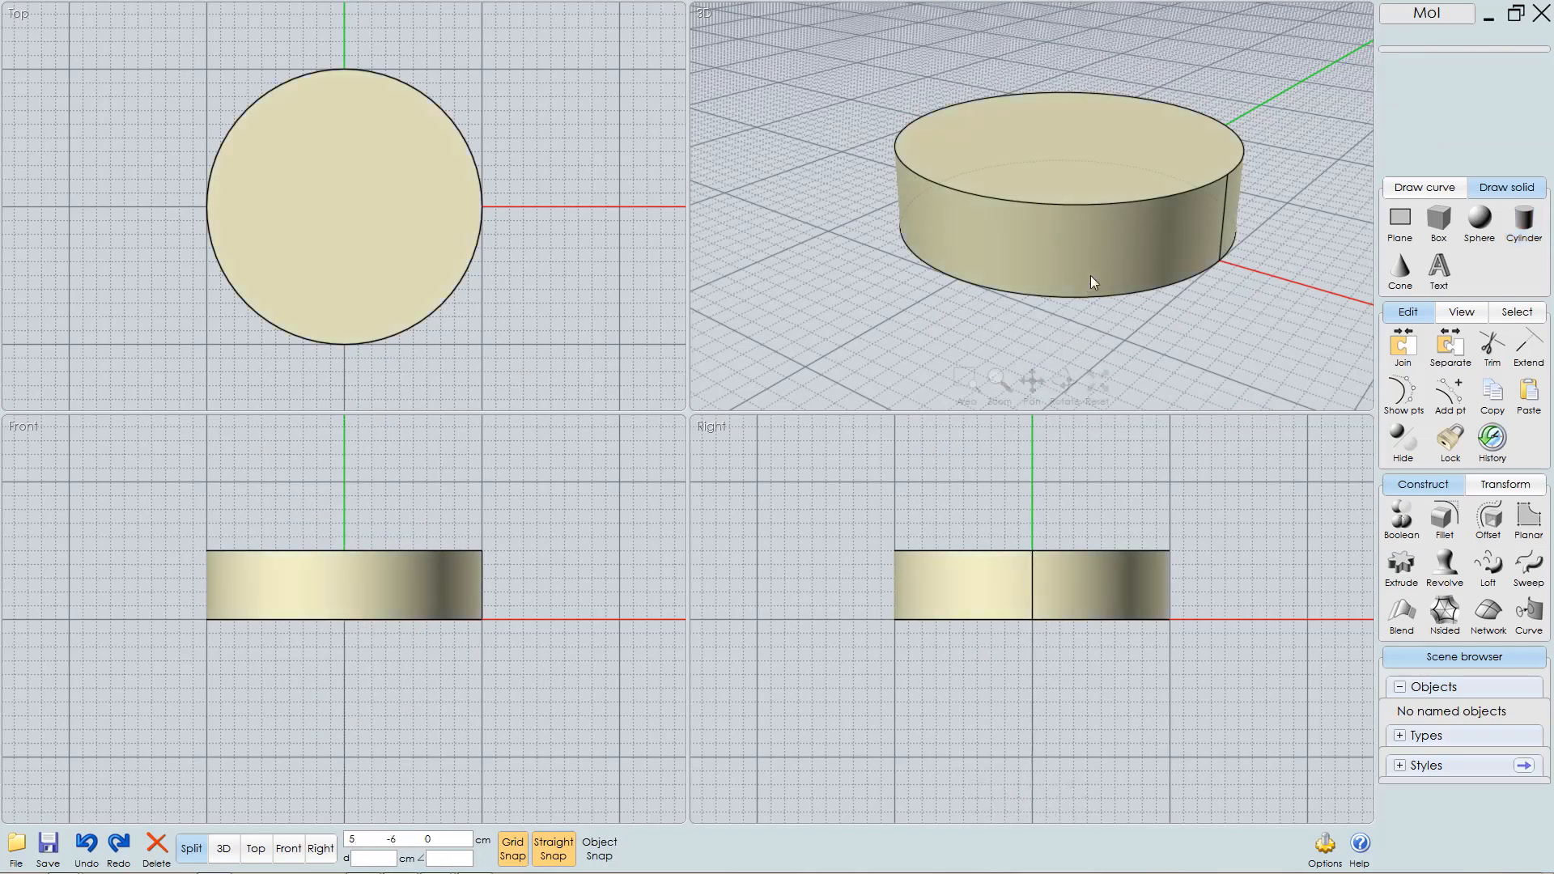
{"action": "left_click", "coordinate": [1032, 348]}
{"action": "left_click", "coordinate": [1121, 237]}
{"action": "left_click", "coordinate": [1120, 236]}
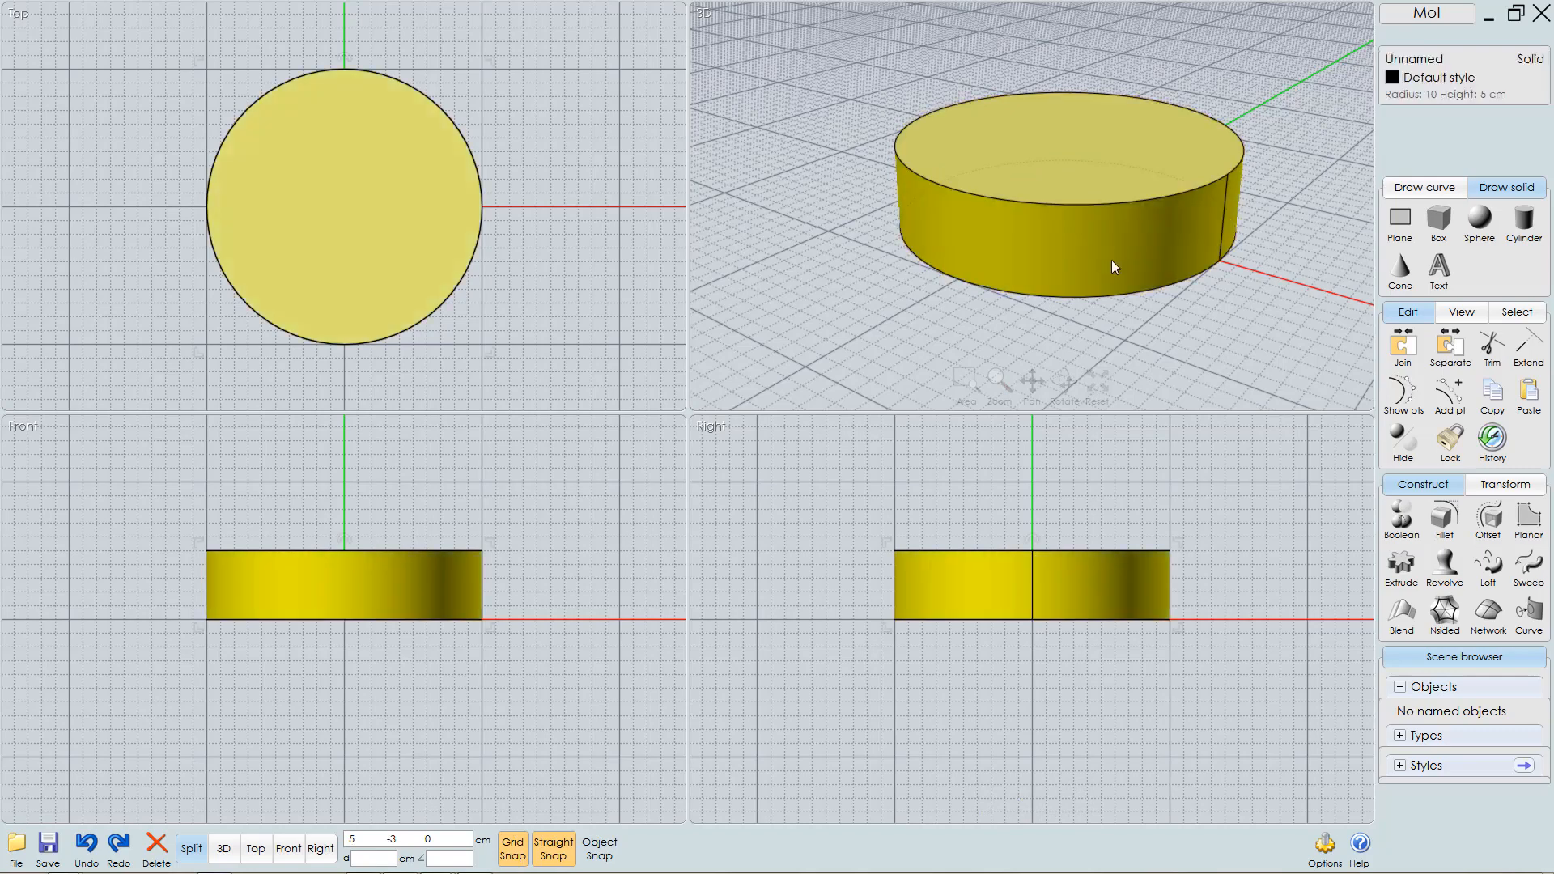
{"action": "left_click", "coordinate": [1408, 447]}
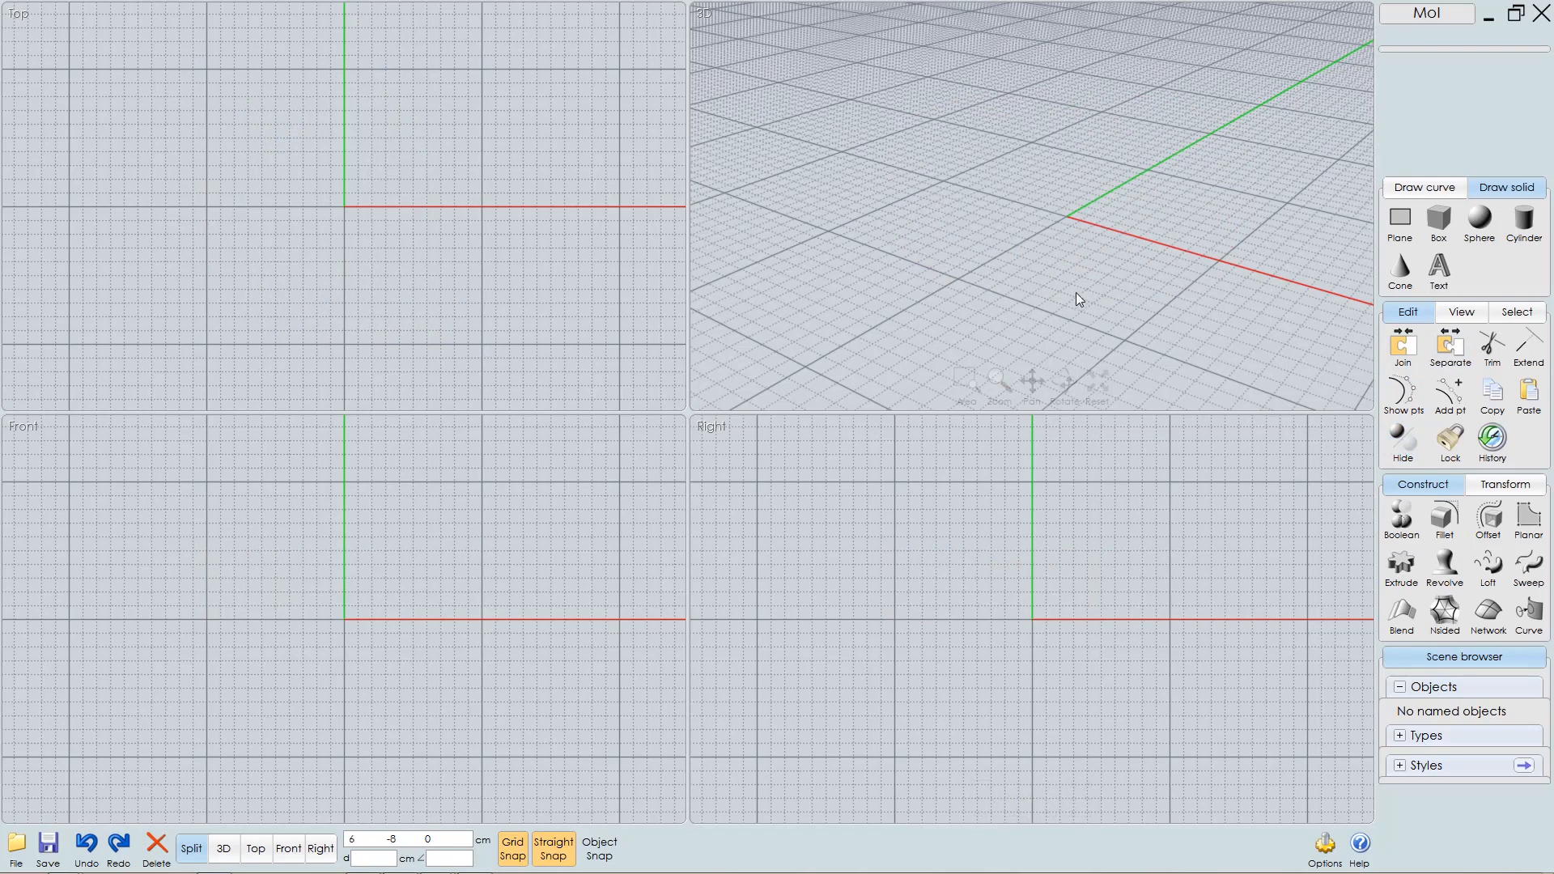
- Draw a circle from its centre at the origin with a 10 cm radius, using the single 3D view
{"action": "left_click", "coordinate": [1405, 193]}
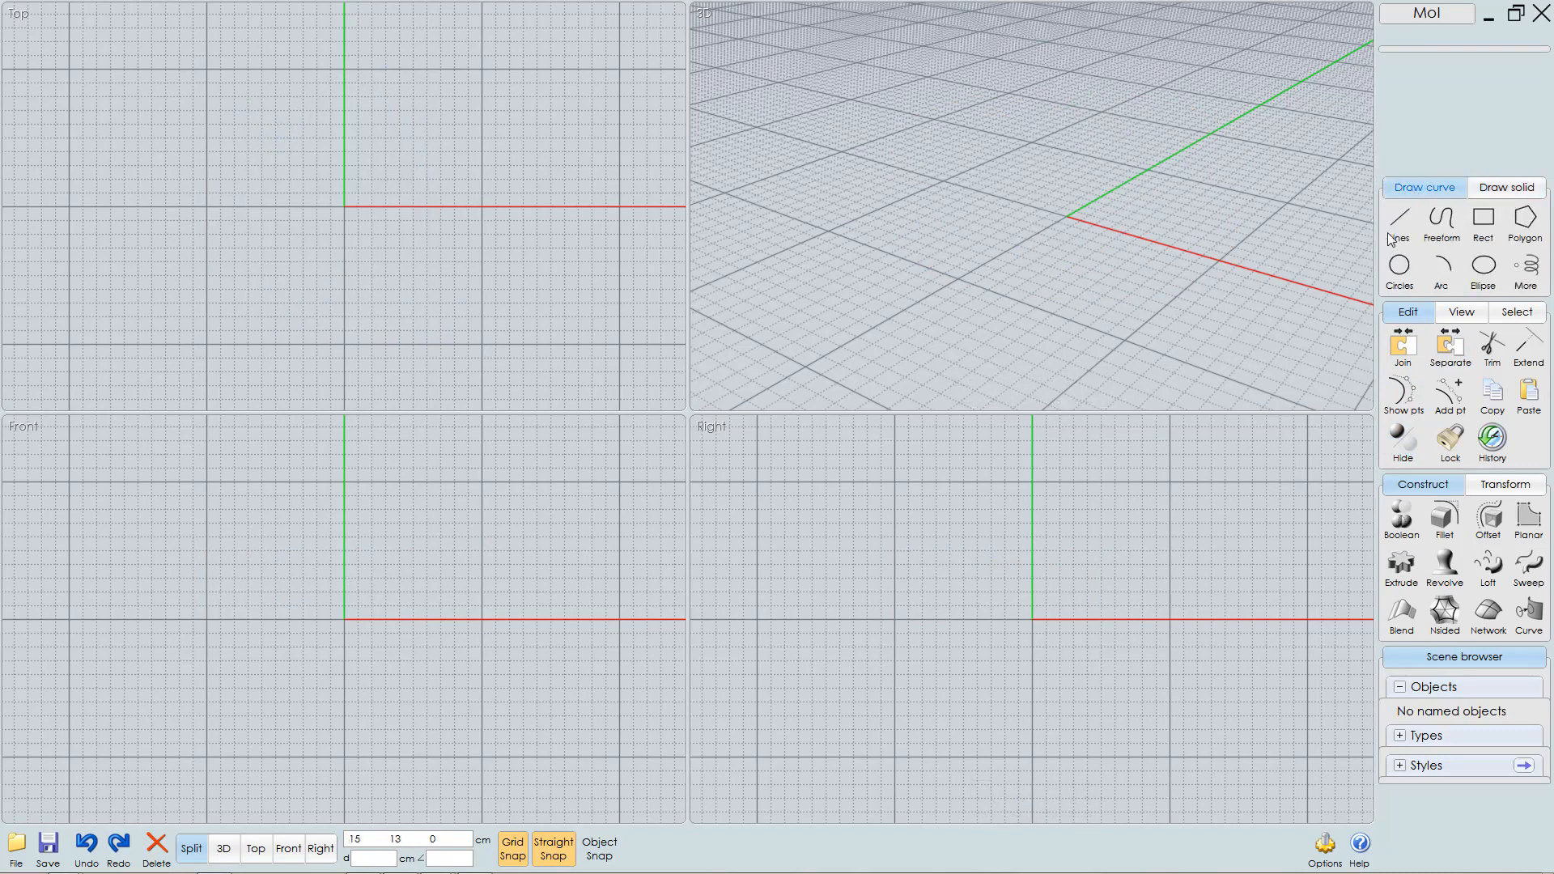
{"action": "left_click", "coordinate": [1402, 272]}
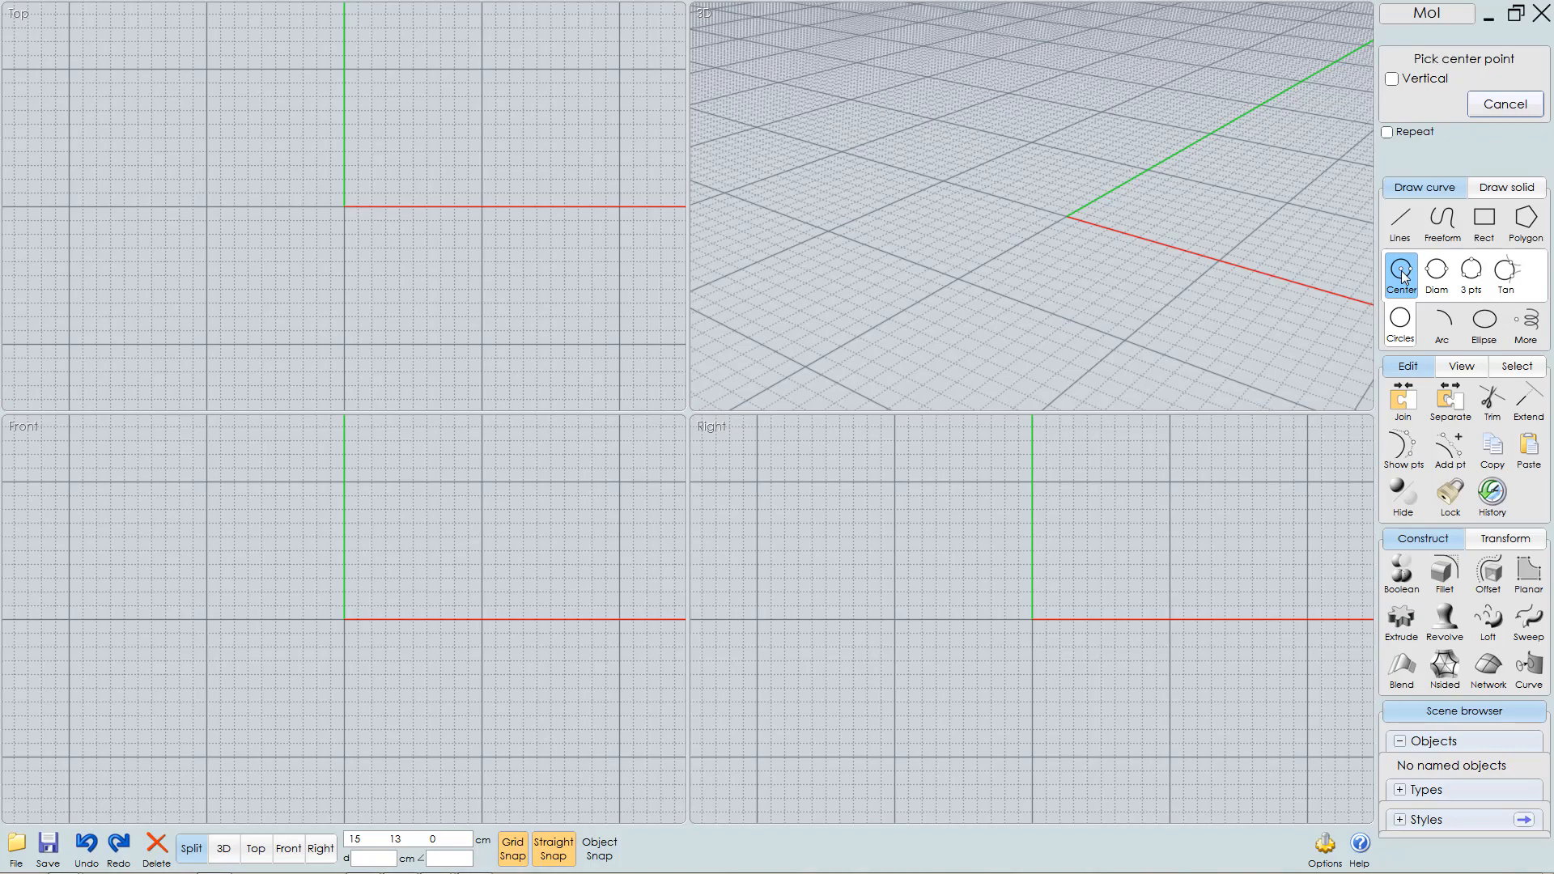
{"action": "key", "text": "space"}
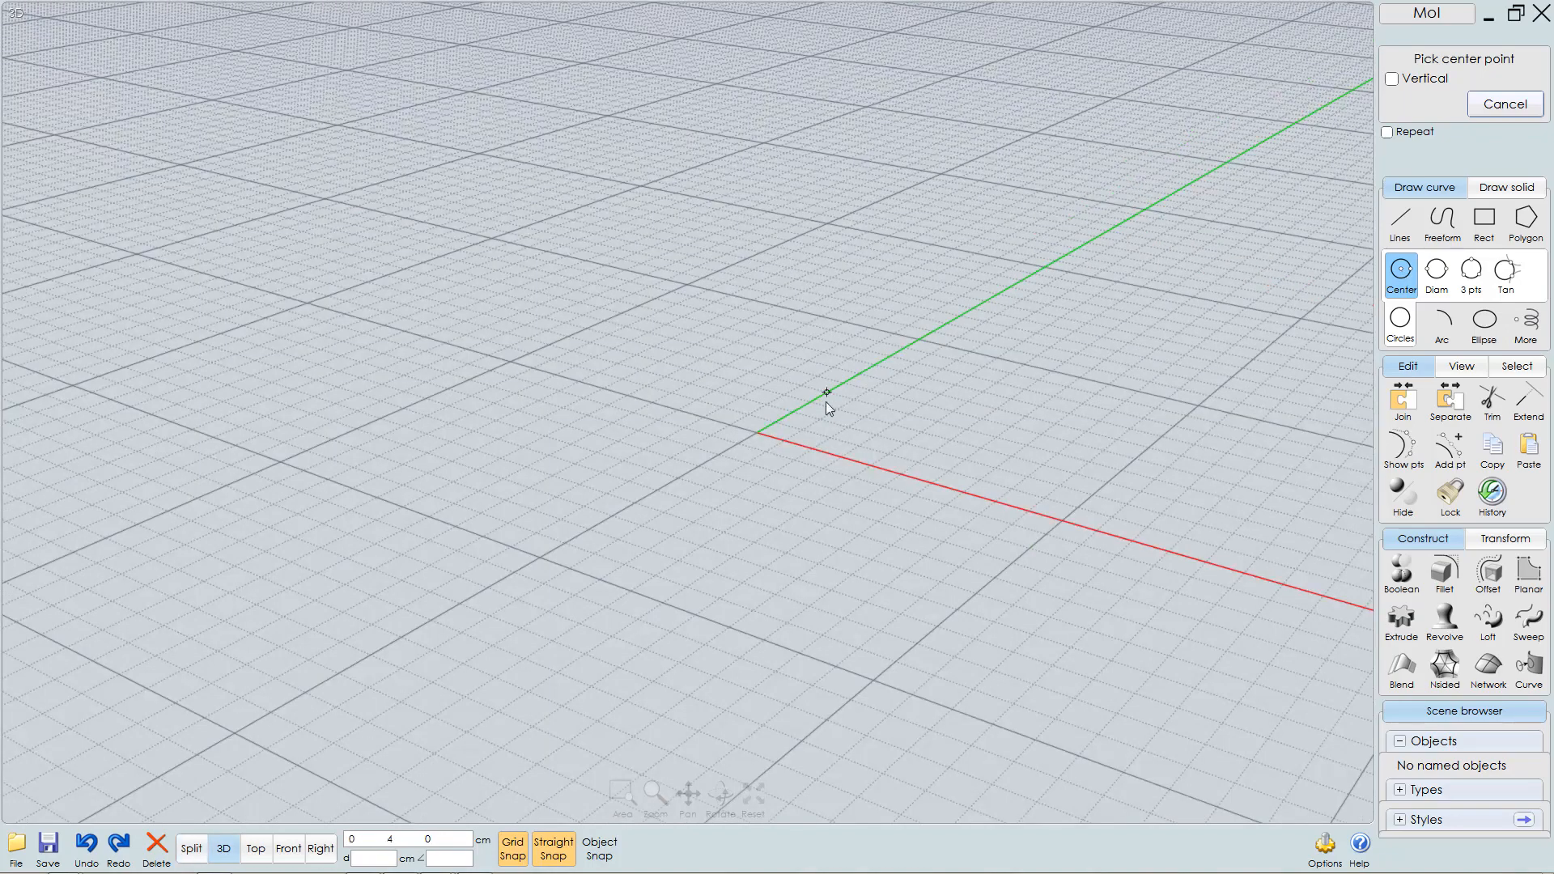
{"action": "left_click", "coordinate": [760, 431]}
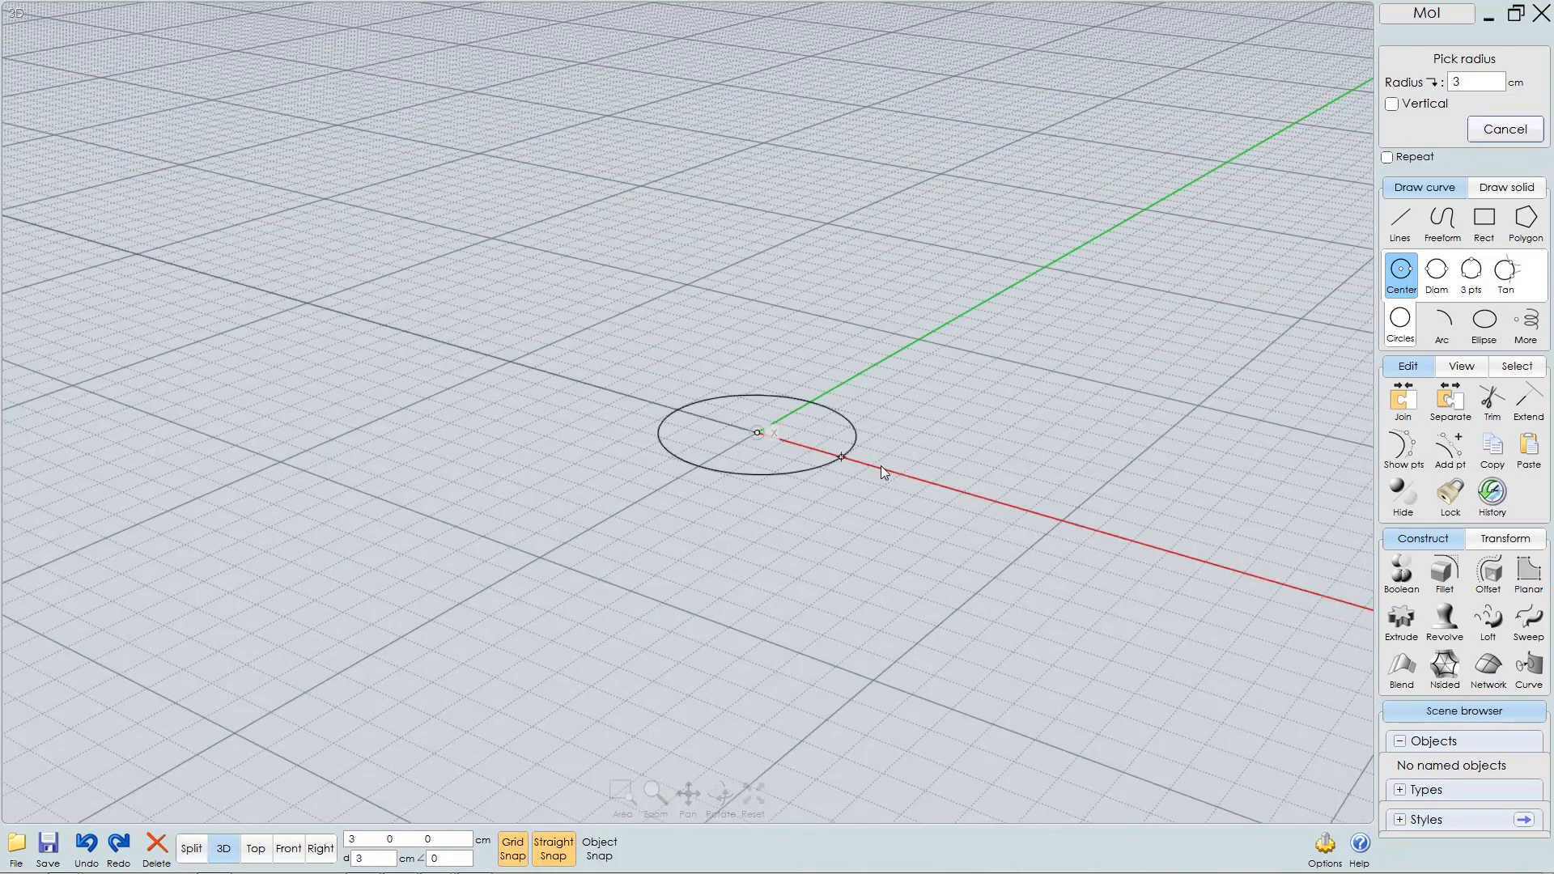
{"action": "left_click", "coordinate": [1060, 520]}
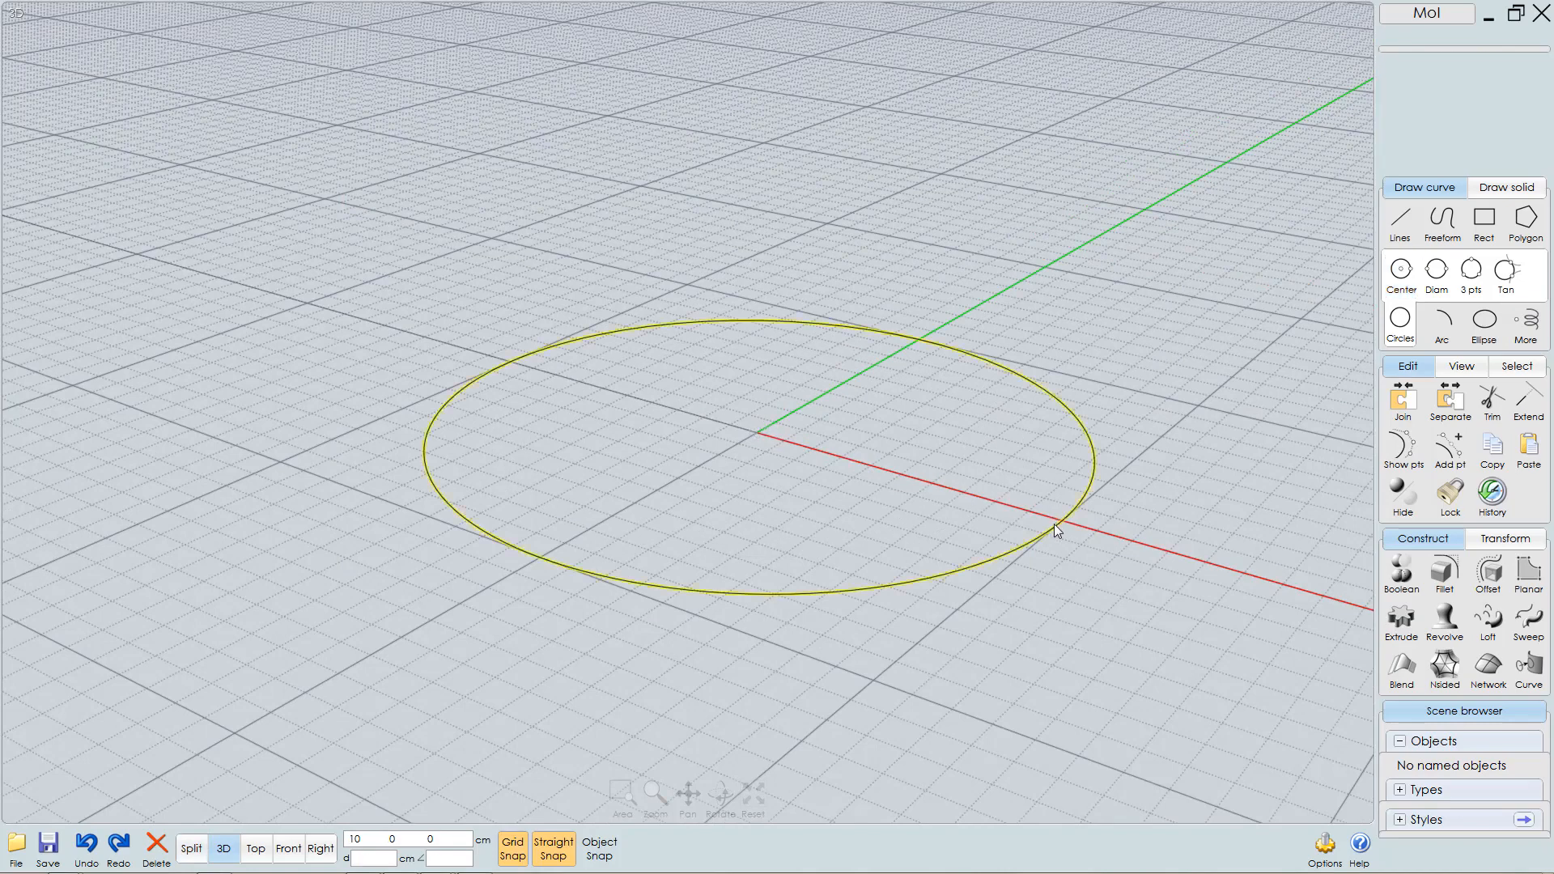
- Extrude the circle 5 cm upward with capped ends
{"action": "left_click", "coordinate": [958, 567]}
{"action": "scroll", "coordinate": [856, 526], "scroll_direction": "down", "scroll_amount": 3}
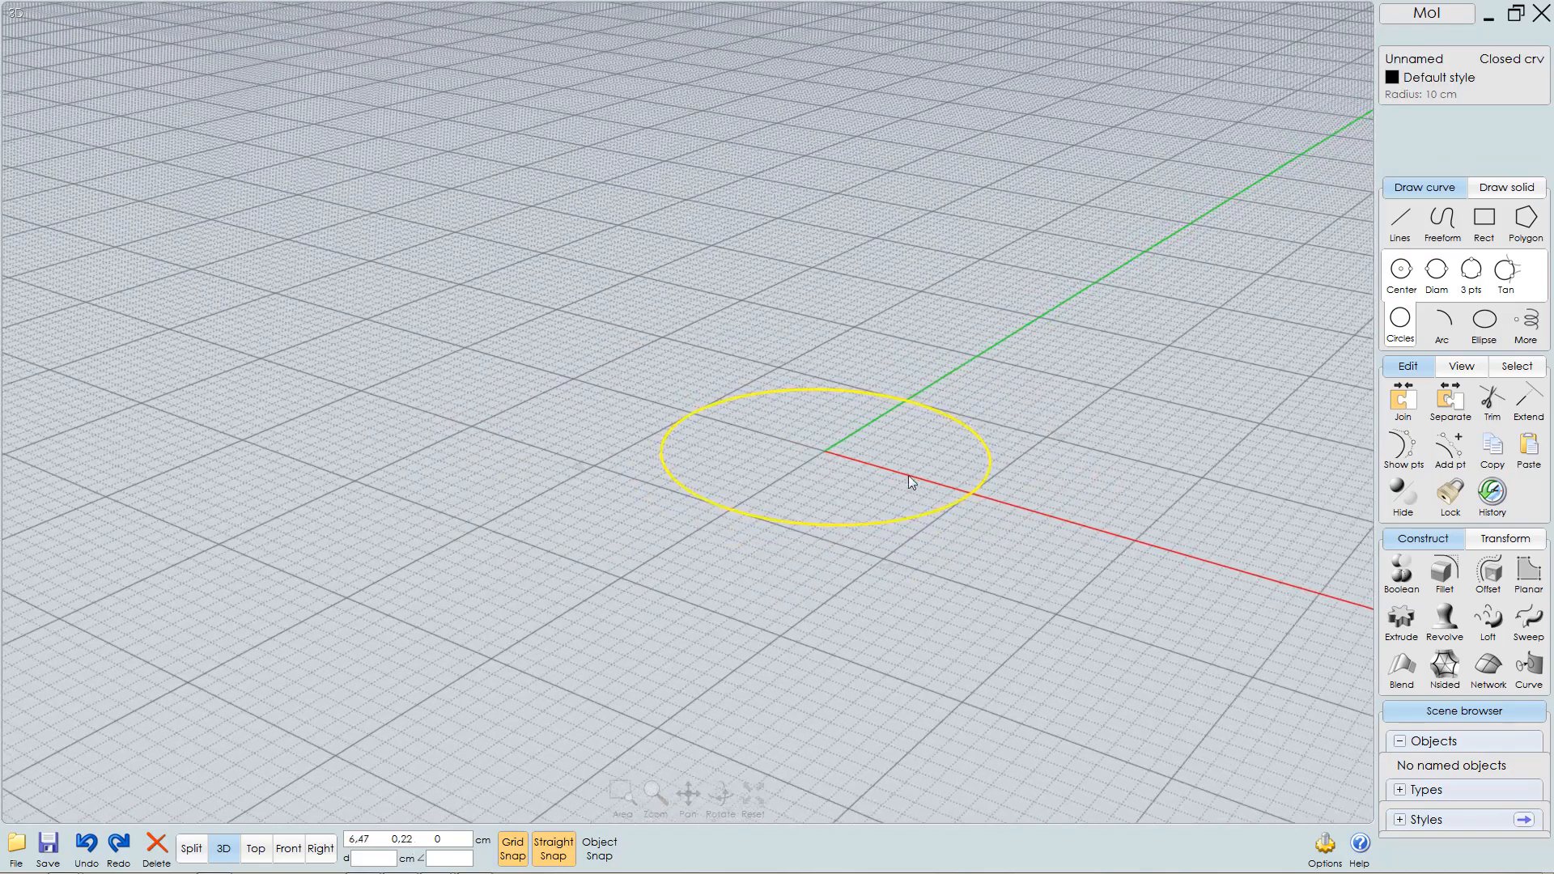
{"action": "scroll", "coordinate": [908, 475], "scroll_direction": "down", "scroll_amount": 2}
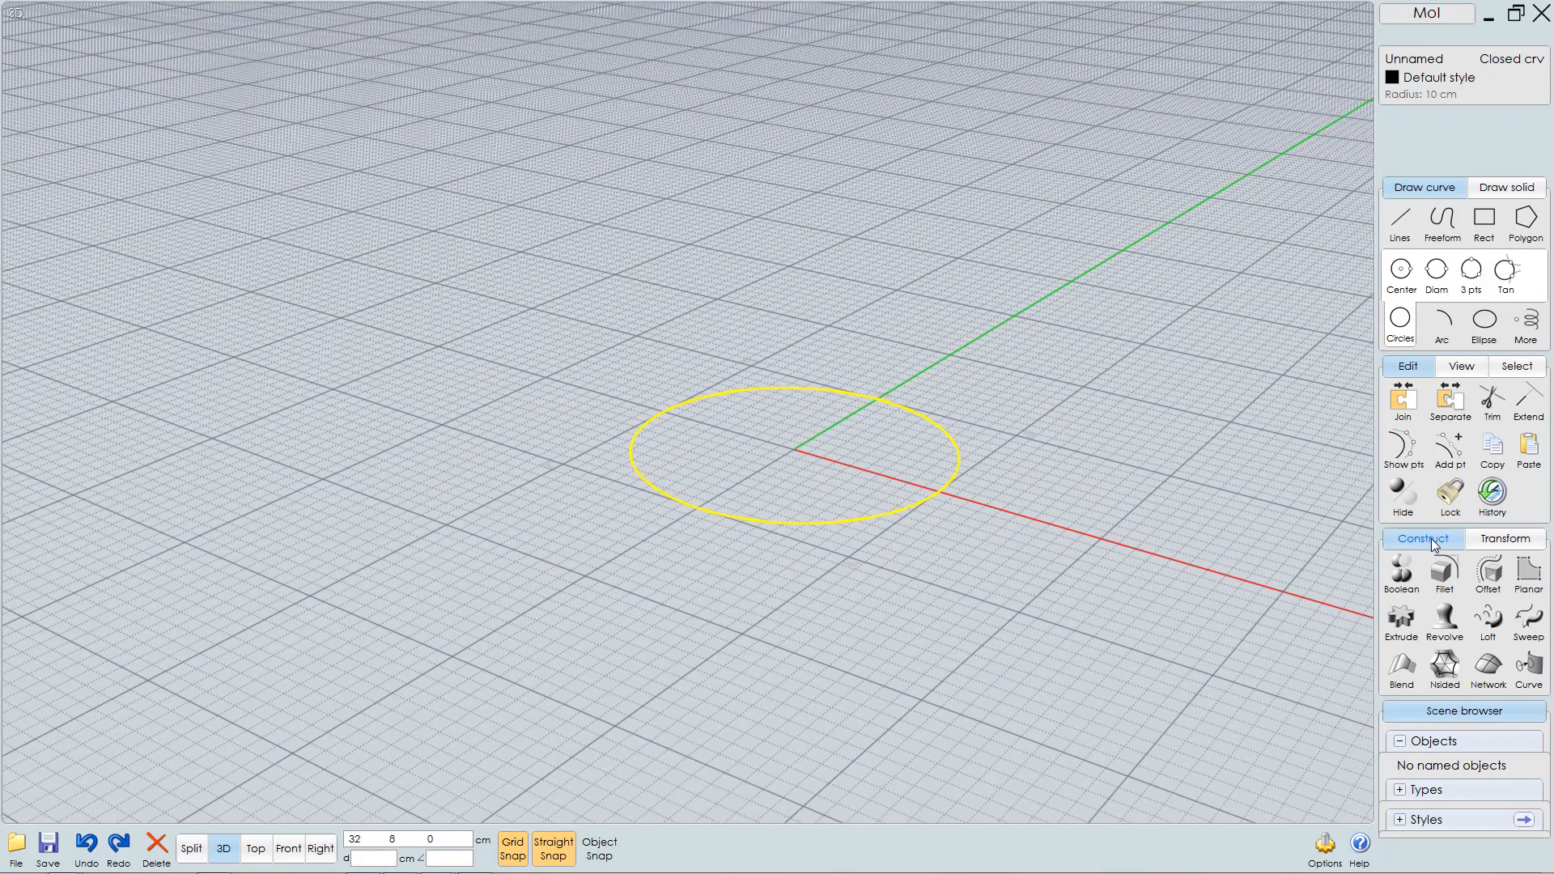
{"action": "left_click", "coordinate": [1402, 623]}
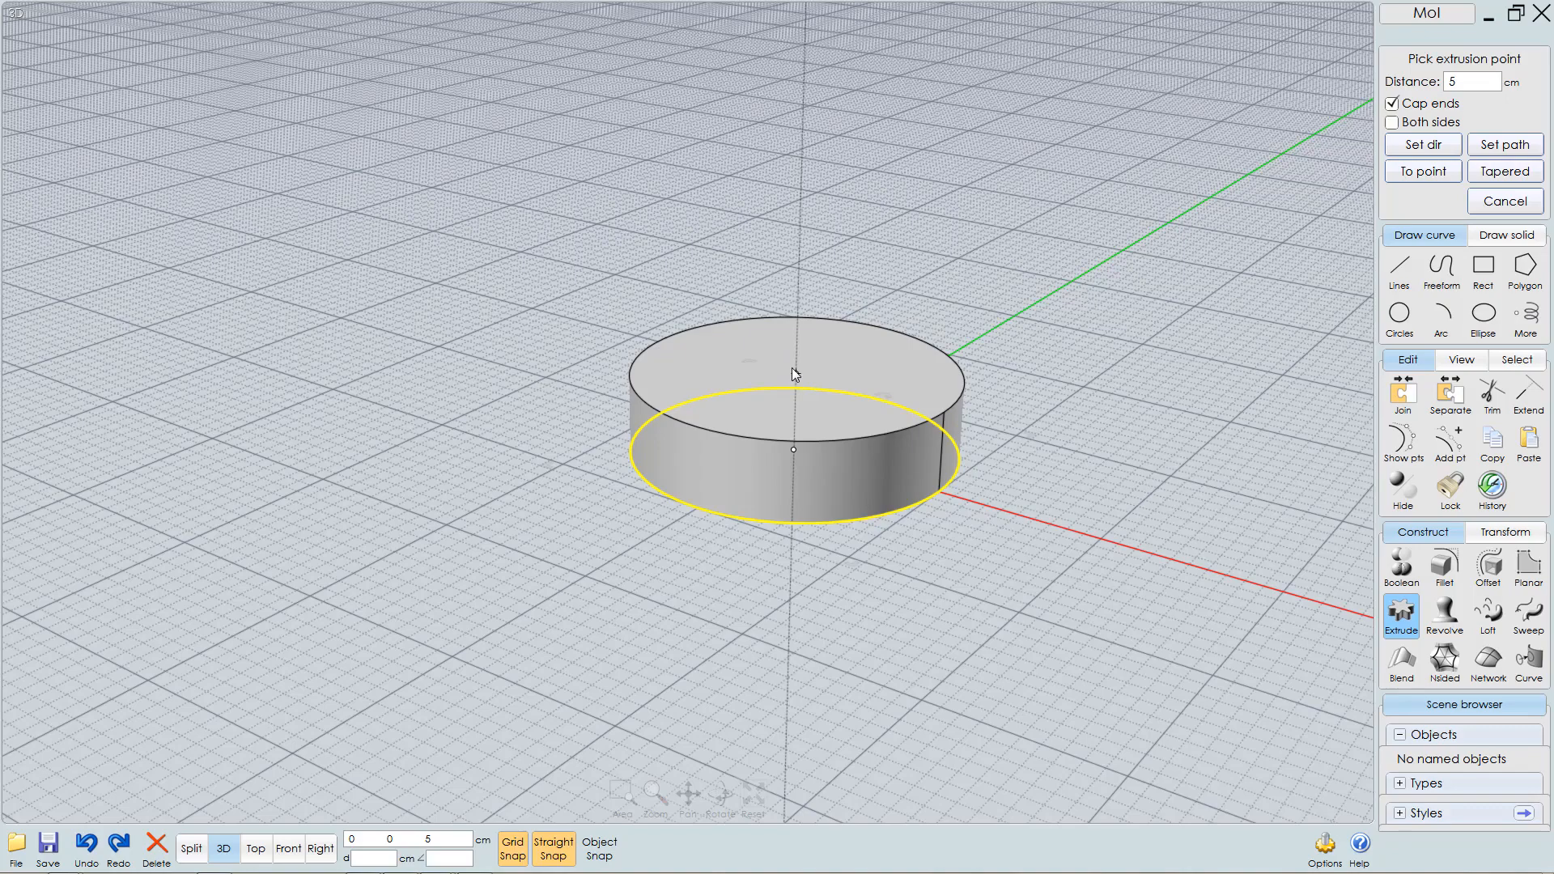
{"action": "left_click", "coordinate": [792, 369]}
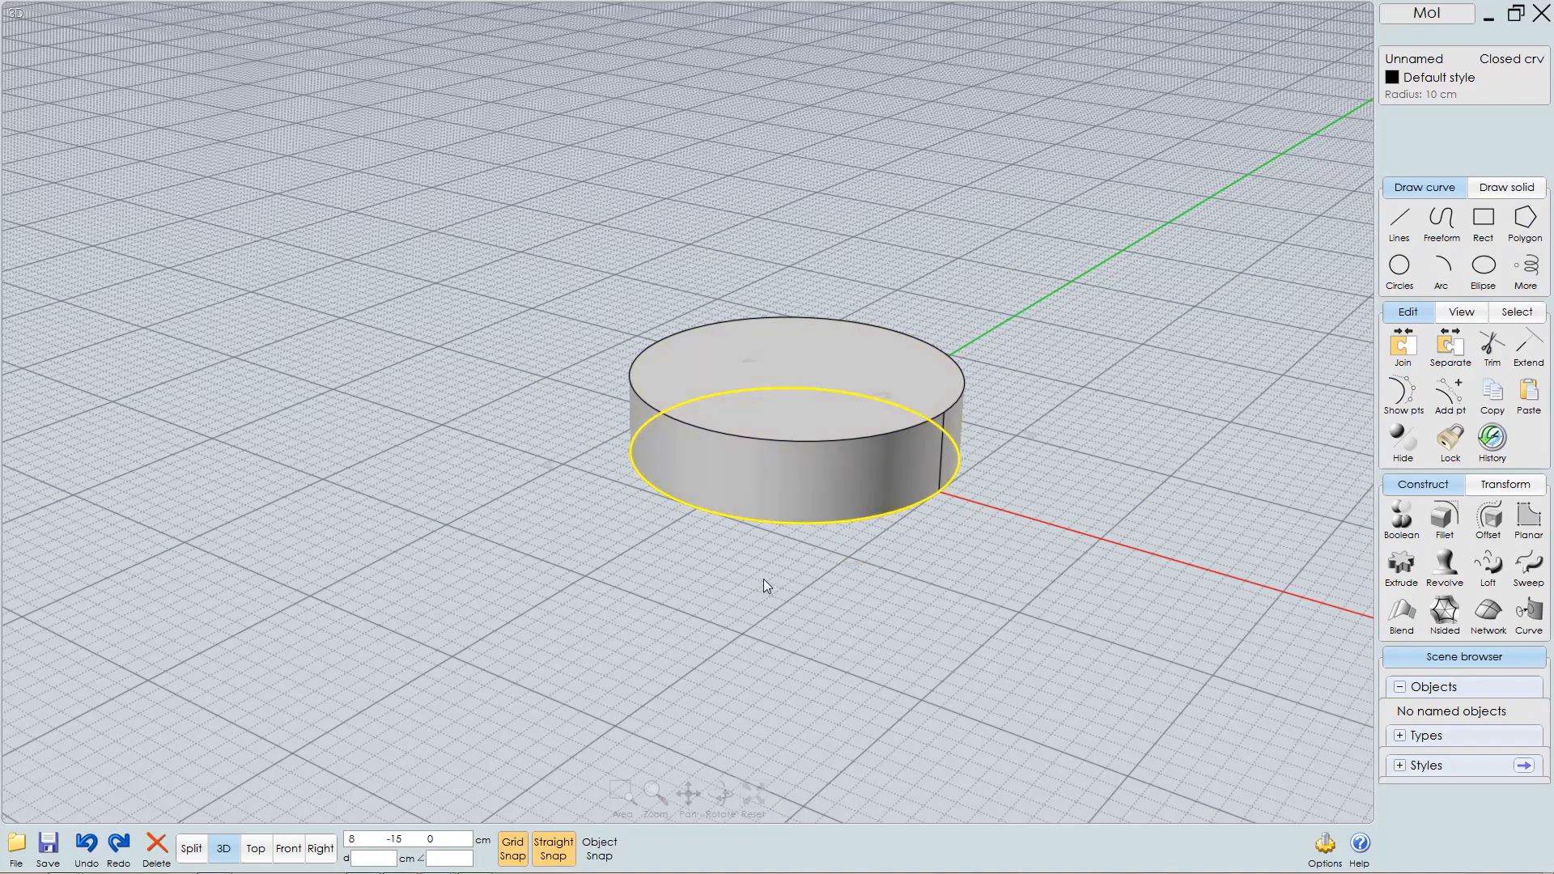
- Show the base circle's control points and pull two near the red axis outward to reshape the extrusion, undoing the second move
{"action": "middle_click_drag", "start_coordinate": [901, 446], "coordinate": [806, 488]}
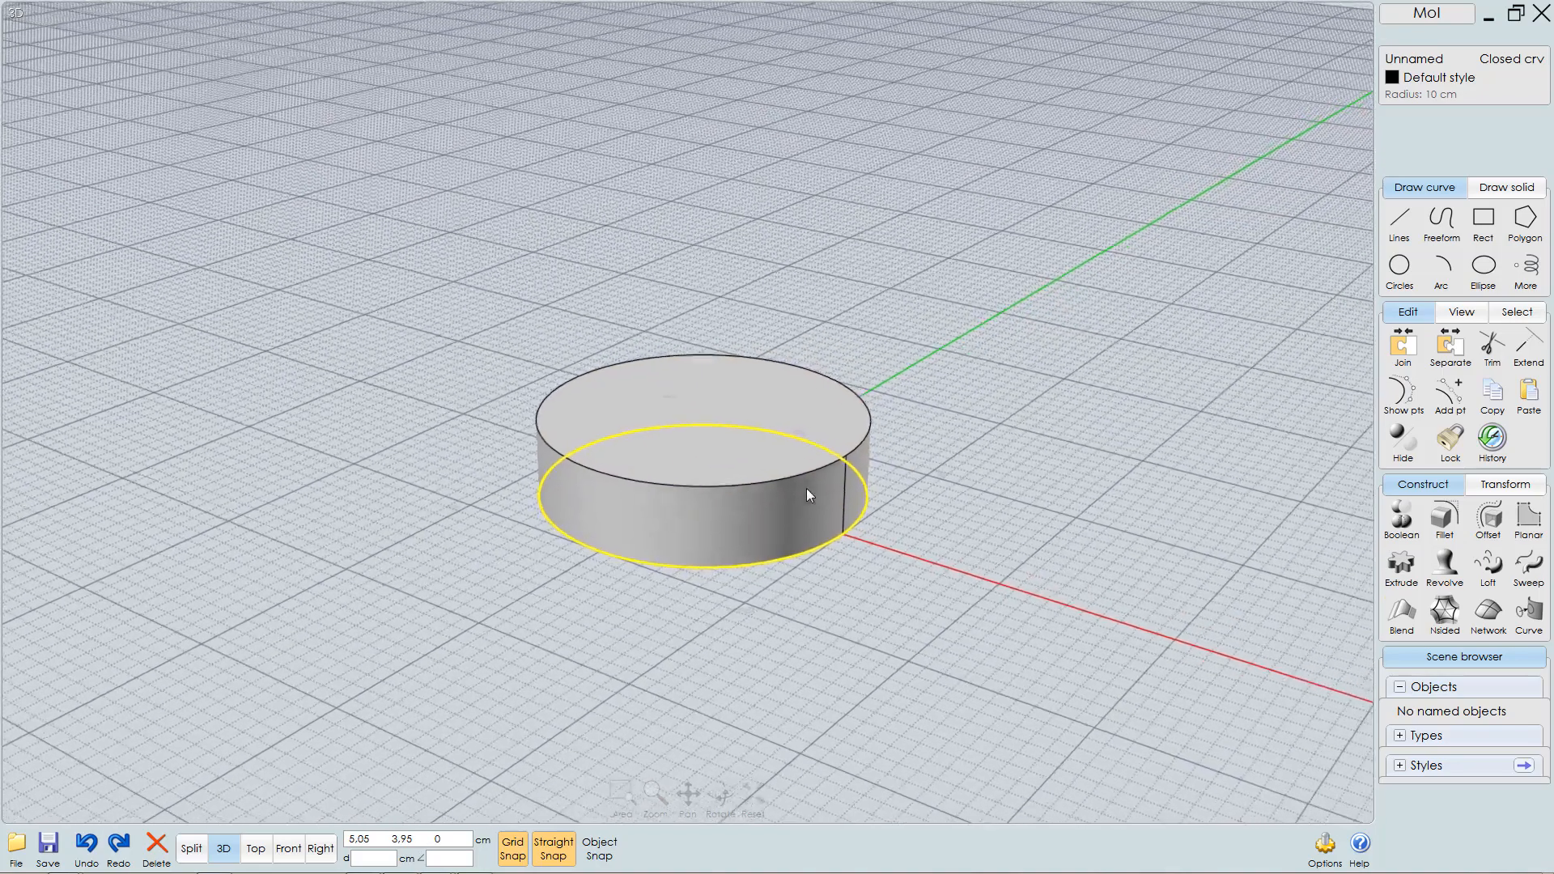
{"action": "left_click", "coordinate": [779, 586]}
{"action": "left_click", "coordinate": [782, 556]}
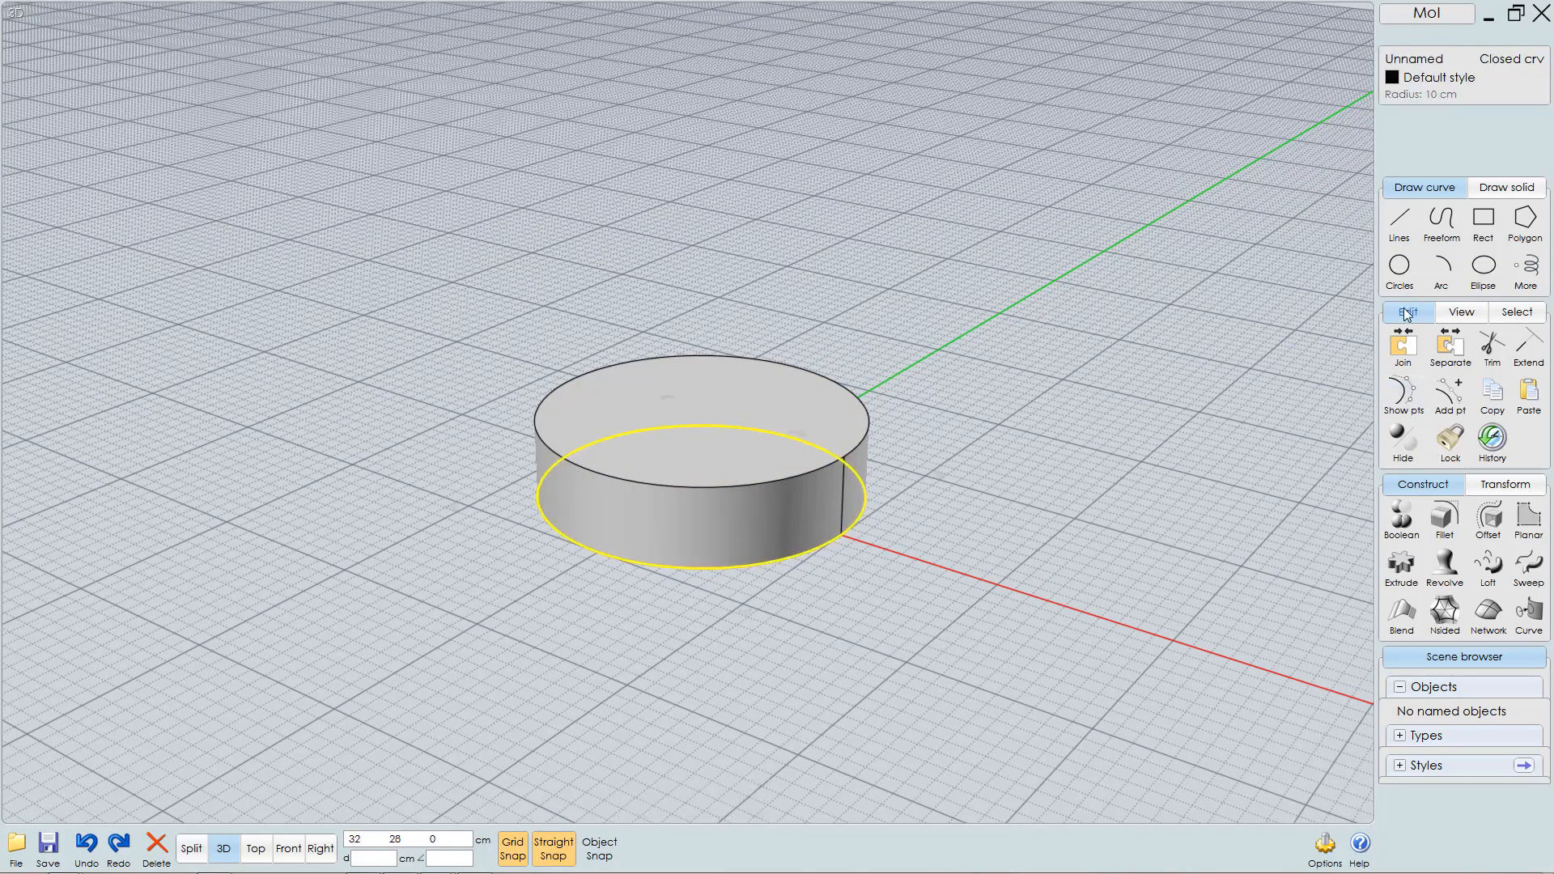
{"action": "left_click", "coordinate": [1406, 399]}
{"action": "scroll", "coordinate": [863, 536], "scroll_direction": "up", "scroll_amount": 3}
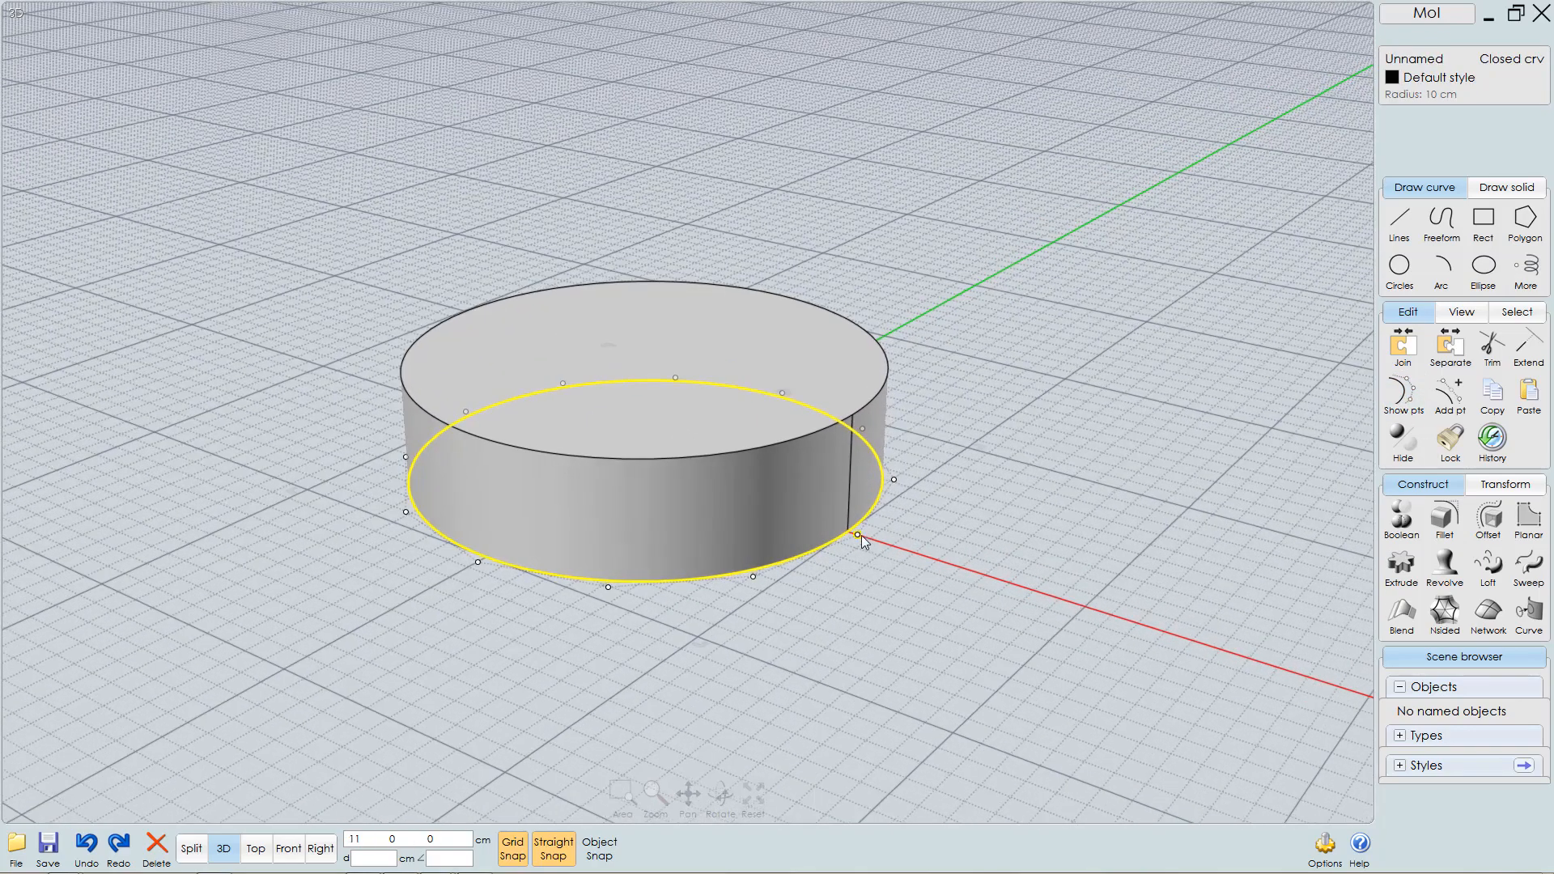
{"action": "left_click_drag", "start_coordinate": [862, 536], "coordinate": [915, 551]}
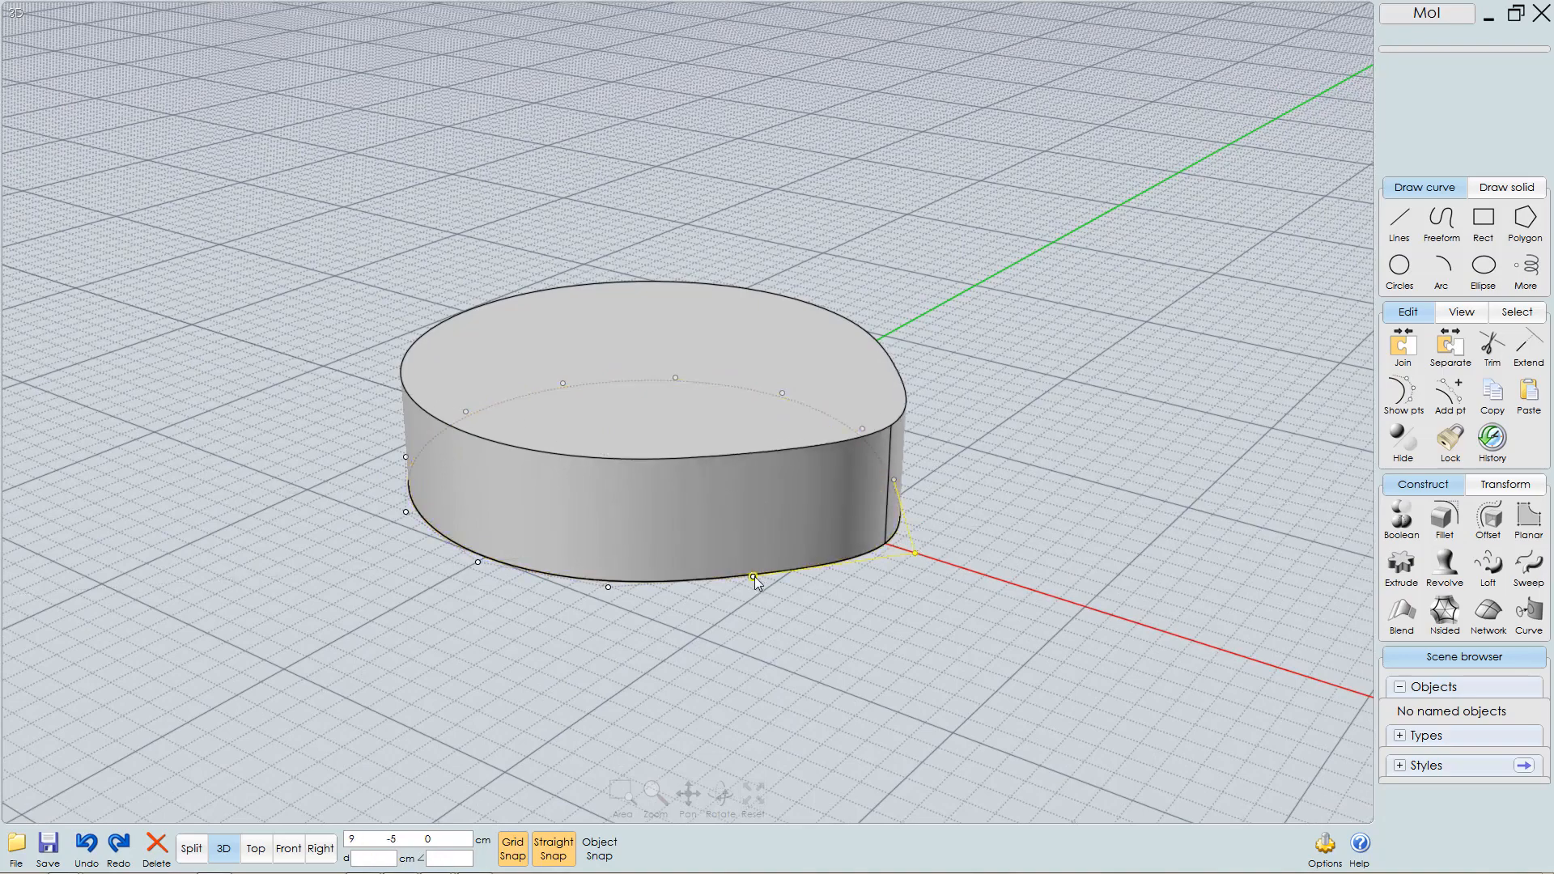
{"action": "left_click_drag", "start_coordinate": [753, 577], "coordinate": [752, 601]}
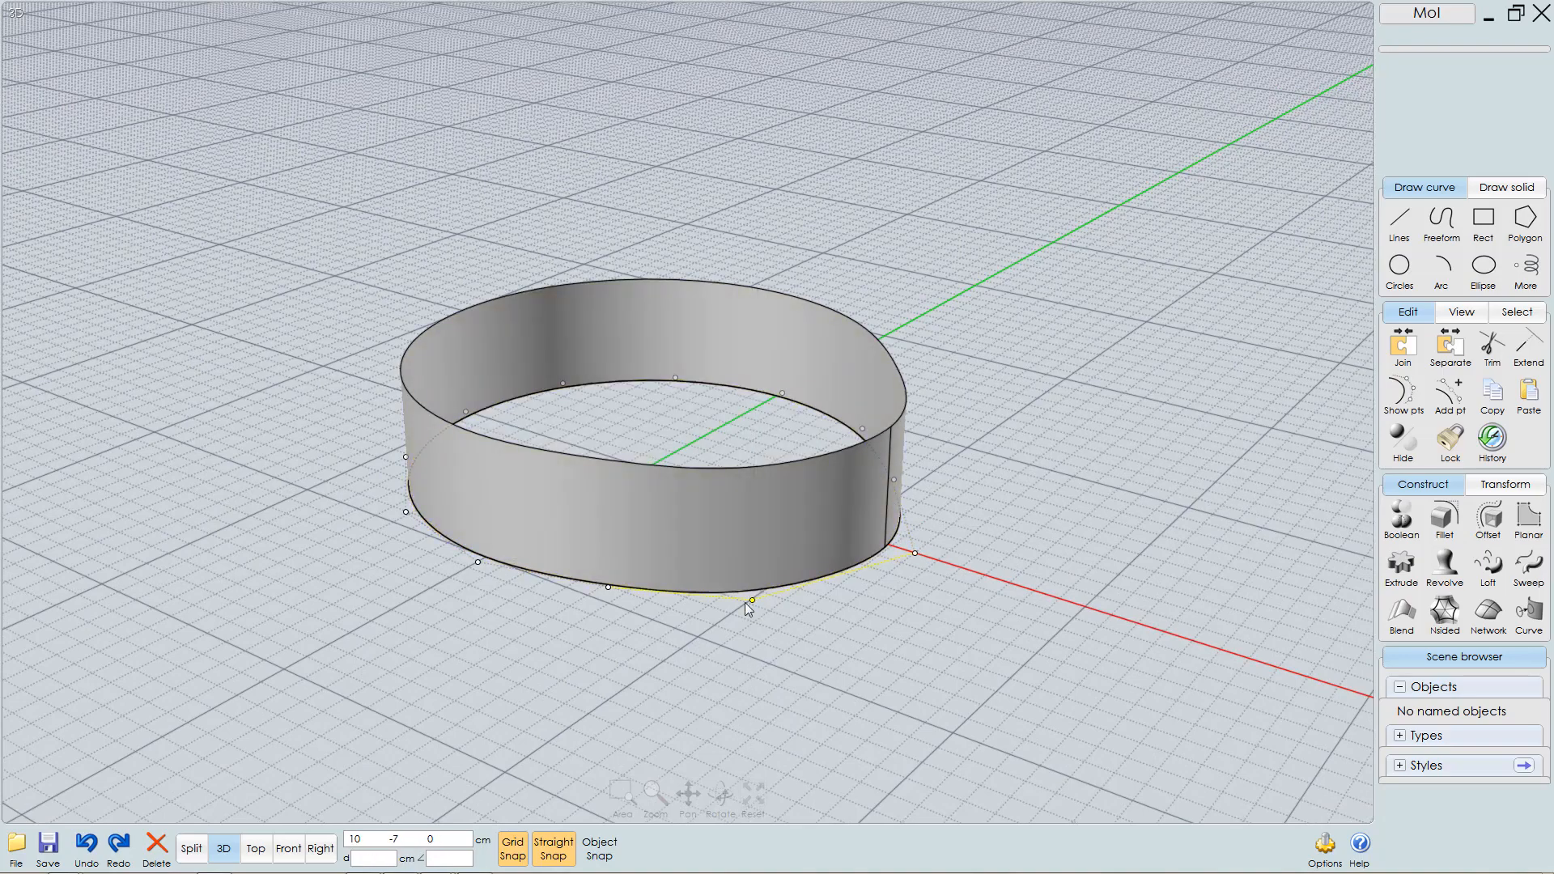
{"action": "key", "text": "ctrl+z"}
- Pull another front control point of the base circle outward, and undo the point edits to restore the round shape
{"action": "mouse_move", "coordinate": [608, 588]}
{"action": "left_mouse_down"}
{"action": "mouse_move", "coordinate": [610, 628]}
{"action": "mouse_move", "coordinate": [615, 569]}
{"action": "mouse_move", "coordinate": [611, 587]}
{"action": "left_mouse_up"}
{"action": "left_click_drag", "start_coordinate": [478, 563], "coordinate": [430, 588]}
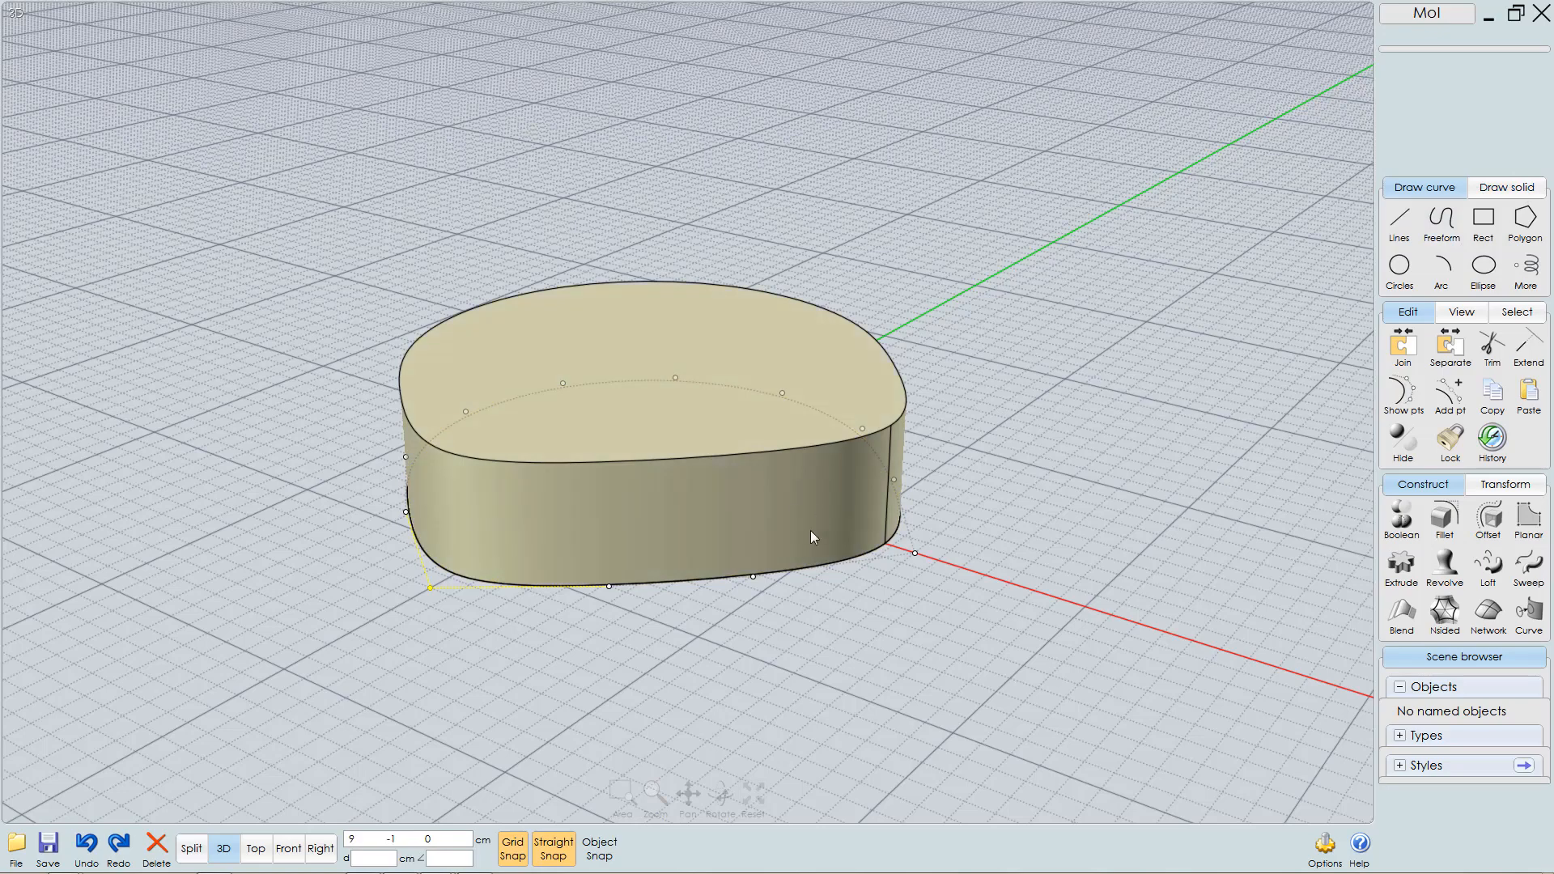
{"action": "key", "text": "ctrl+z"}
{"action": "key", "text": "ctrl+z"}
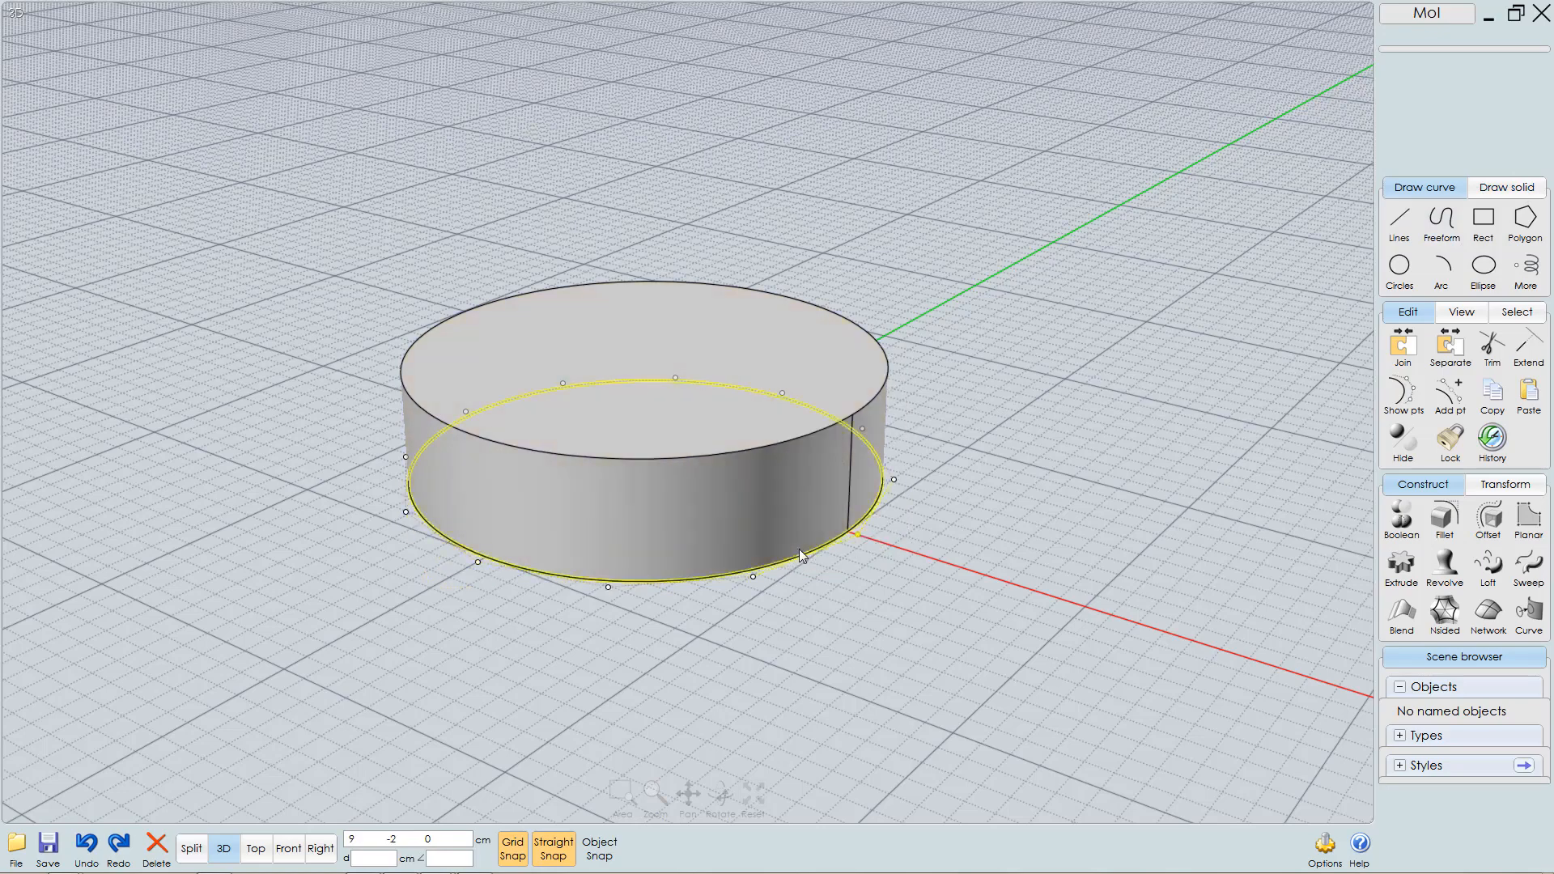
- Move the extruded solid away from its base circle, back along the green axis
{"action": "left_click", "coordinate": [755, 492]}
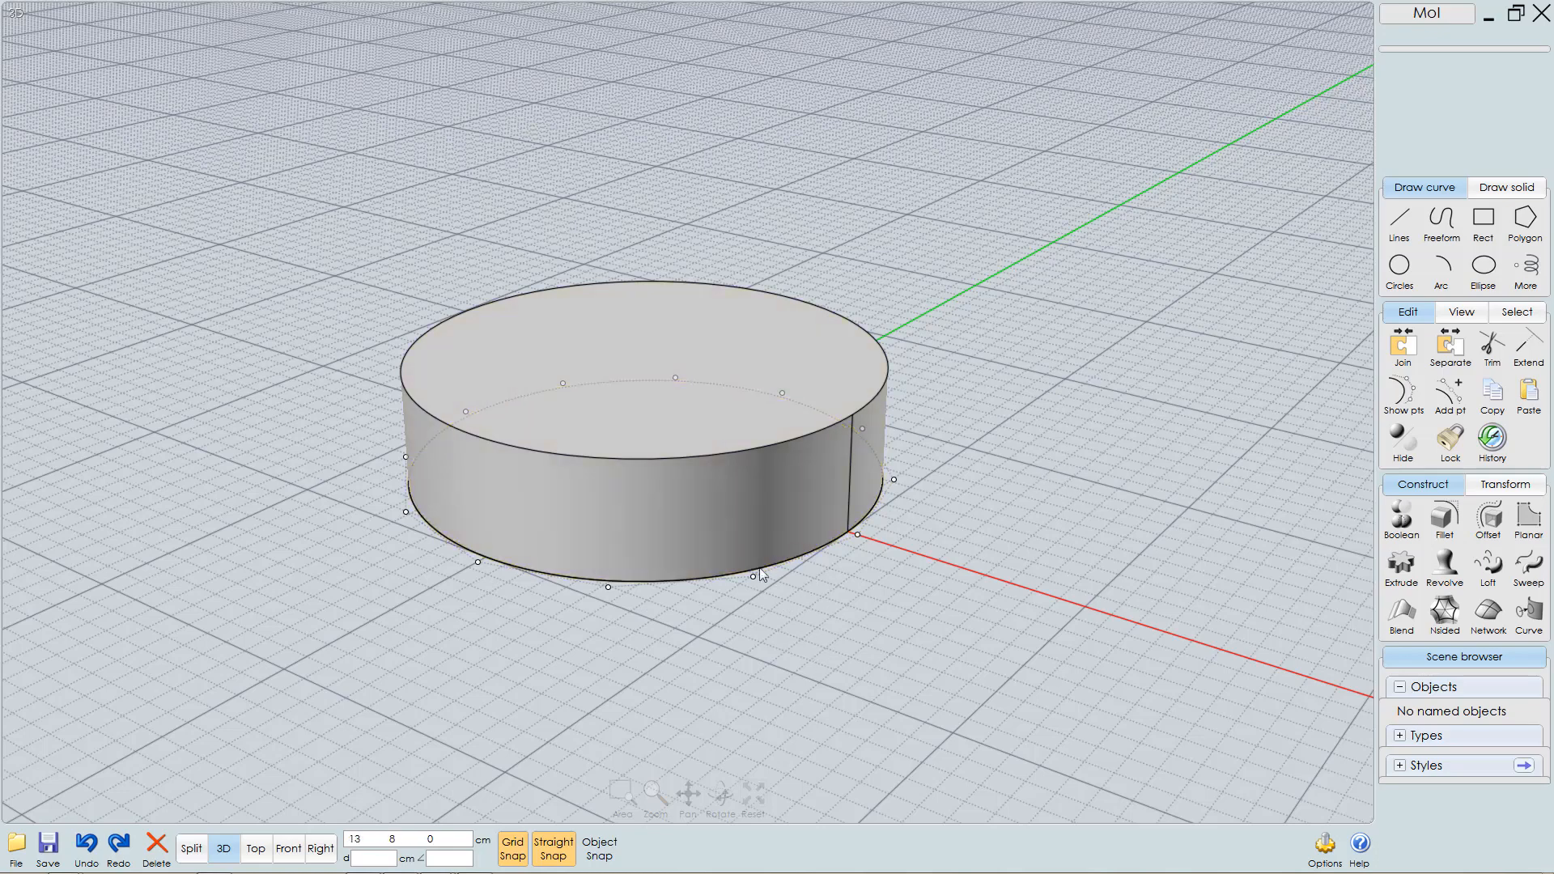
{"action": "left_click", "coordinate": [738, 512]}
{"action": "left_click_drag", "start_coordinate": [772, 497], "coordinate": [1047, 328]}
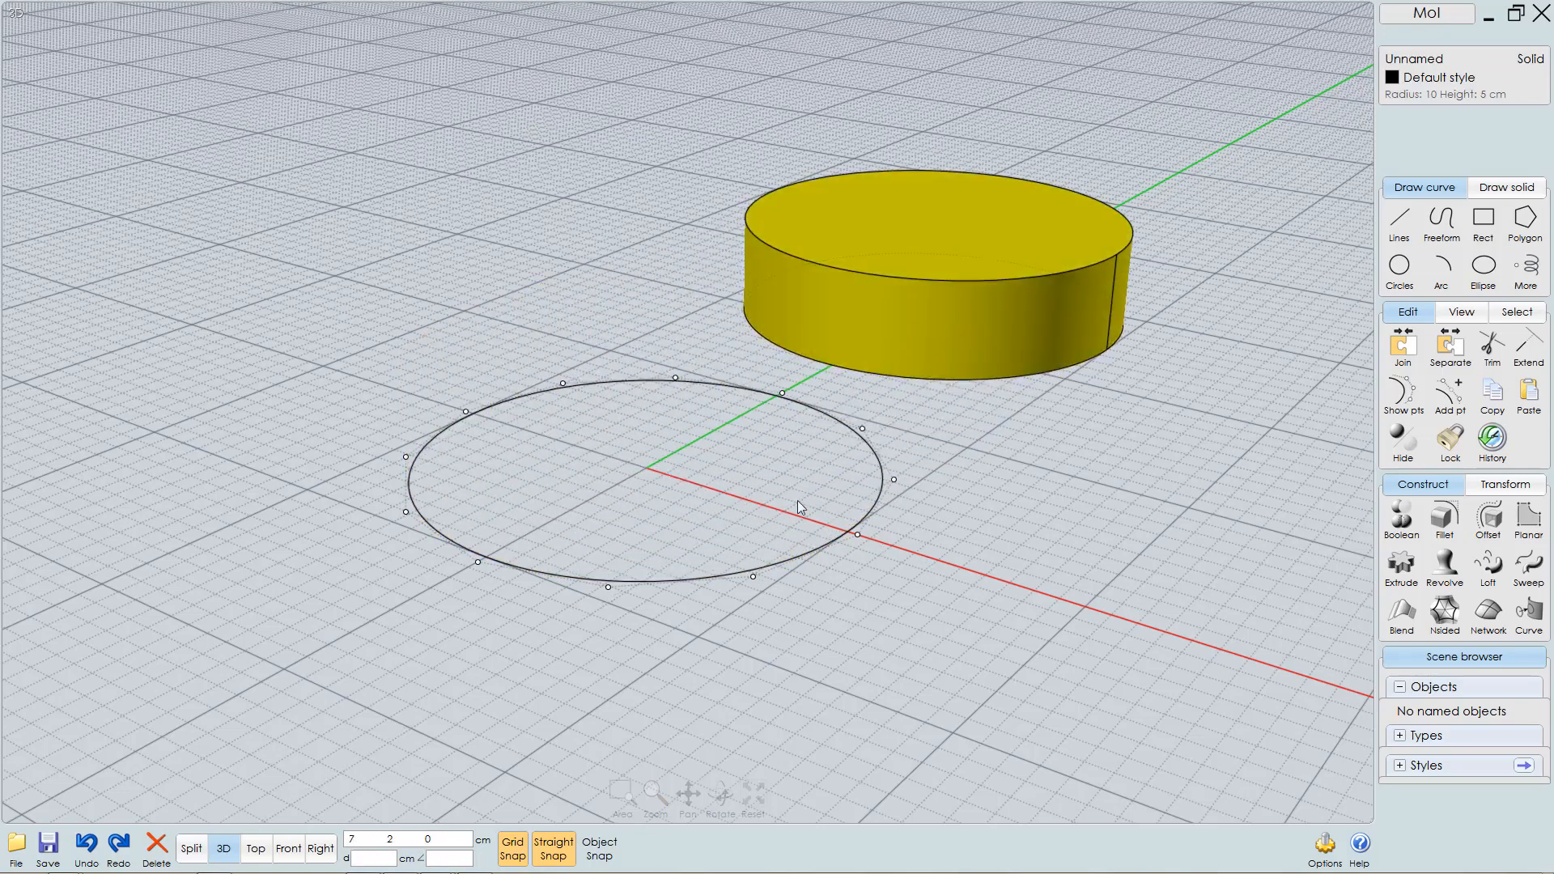
- Pull two control points of the exposed circle outward near the red axis, and undo these edits
{"action": "left_click", "coordinate": [848, 597]}
{"action": "left_click_drag", "start_coordinate": [862, 536], "coordinate": [901, 557]}
{"action": "left_click_drag", "start_coordinate": [755, 576], "coordinate": [753, 624]}
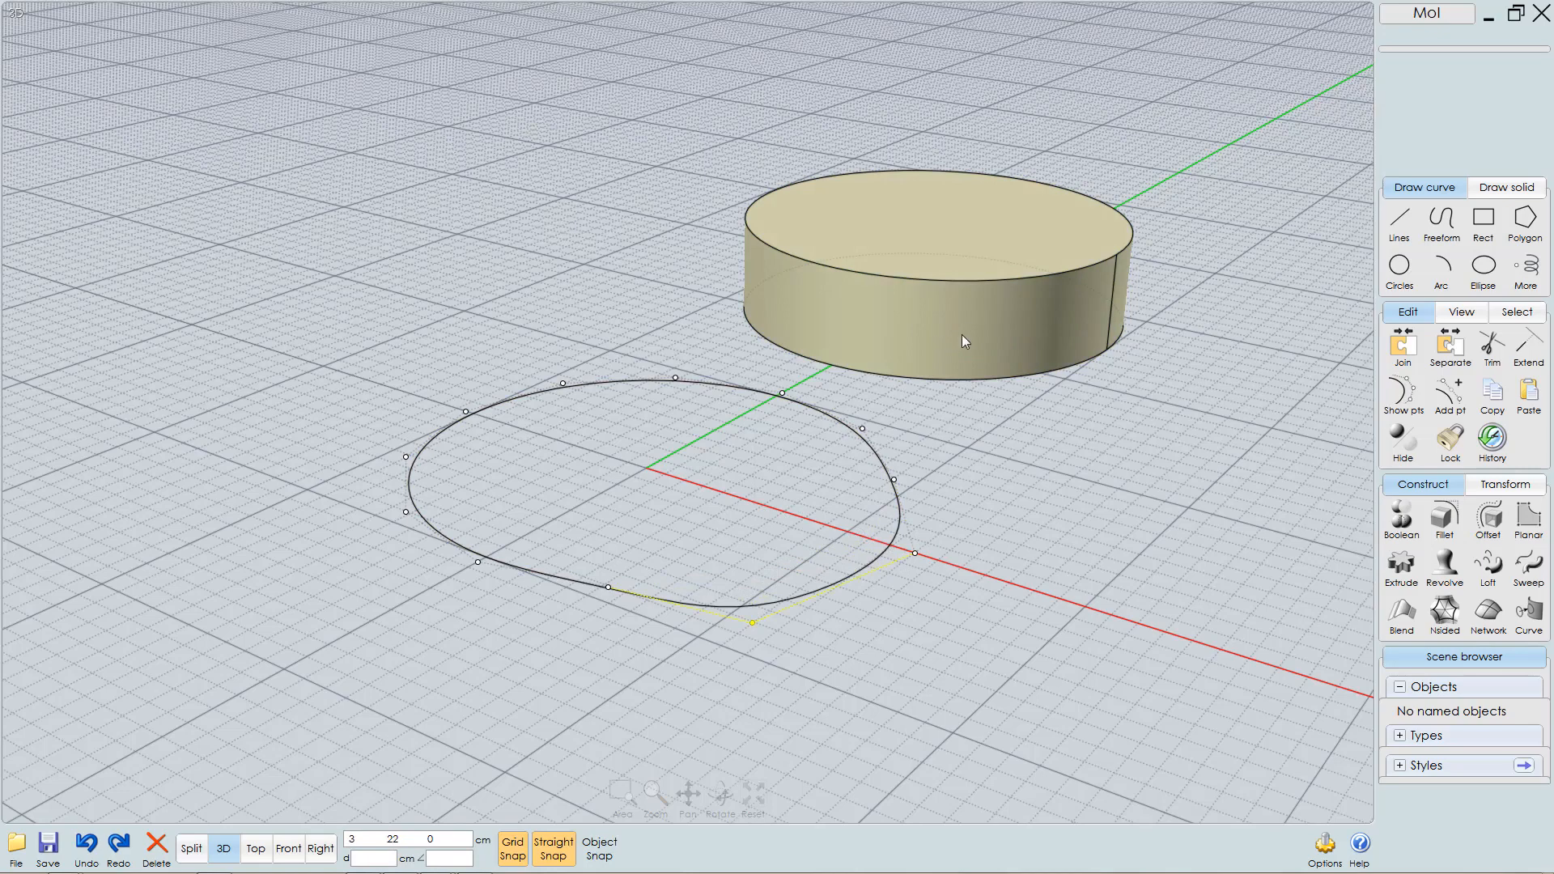
{"action": "key", "text": "ctrl+z"}
{"action": "key", "text": "ctrl+z"}
{"action": "key", "text": "ctrl+z"}
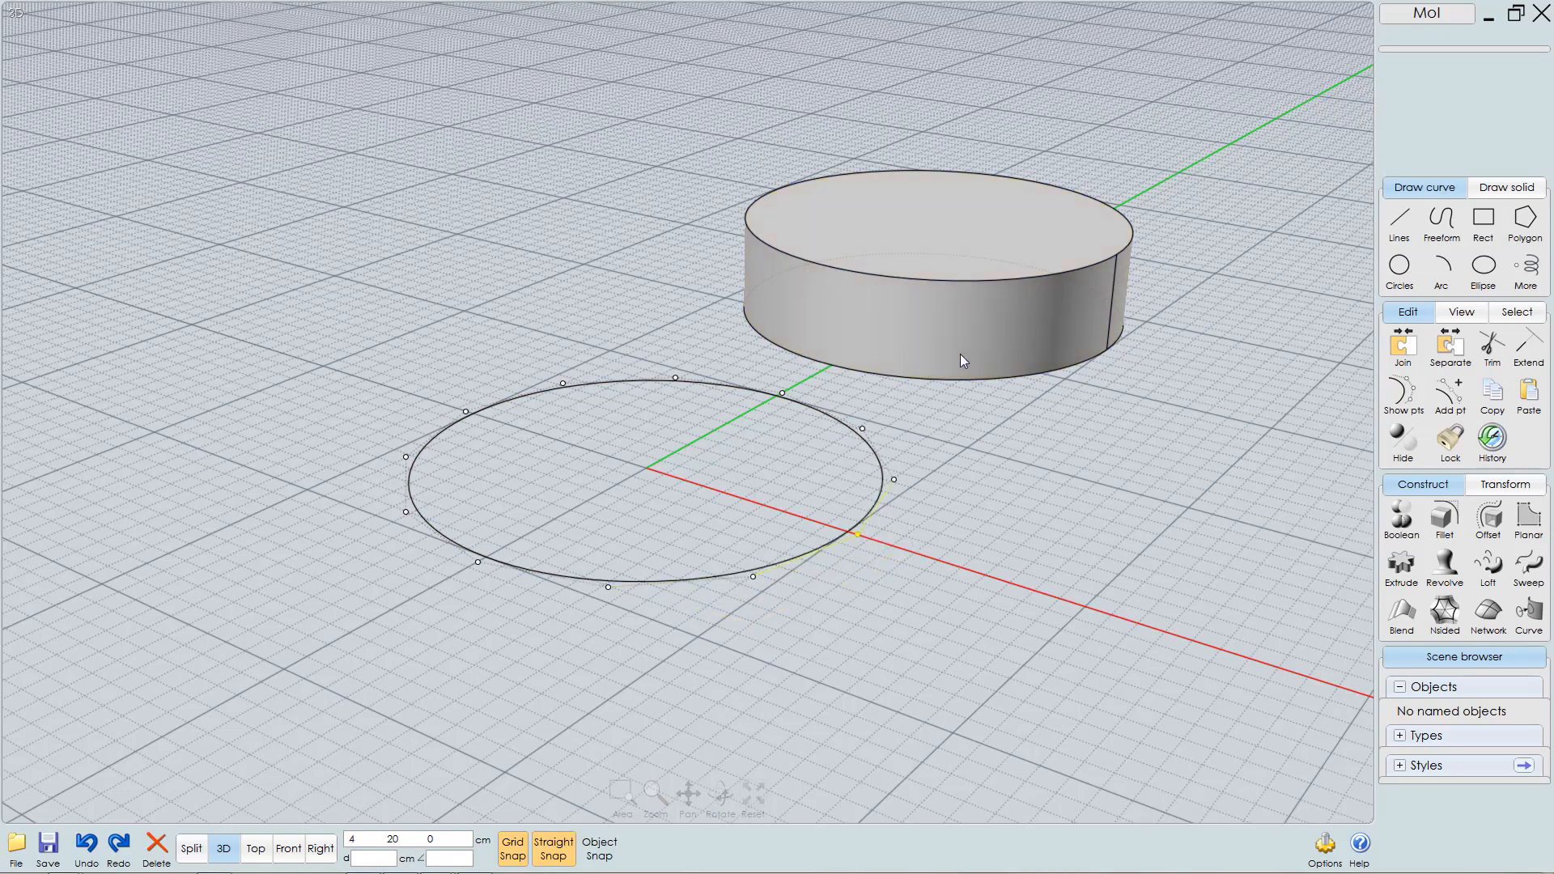
- Turn off the base circle's control points, and delete the circle together with its extrusion
{"action": "left_click", "coordinate": [818, 626]}
{"action": "left_click", "coordinate": [802, 560]}
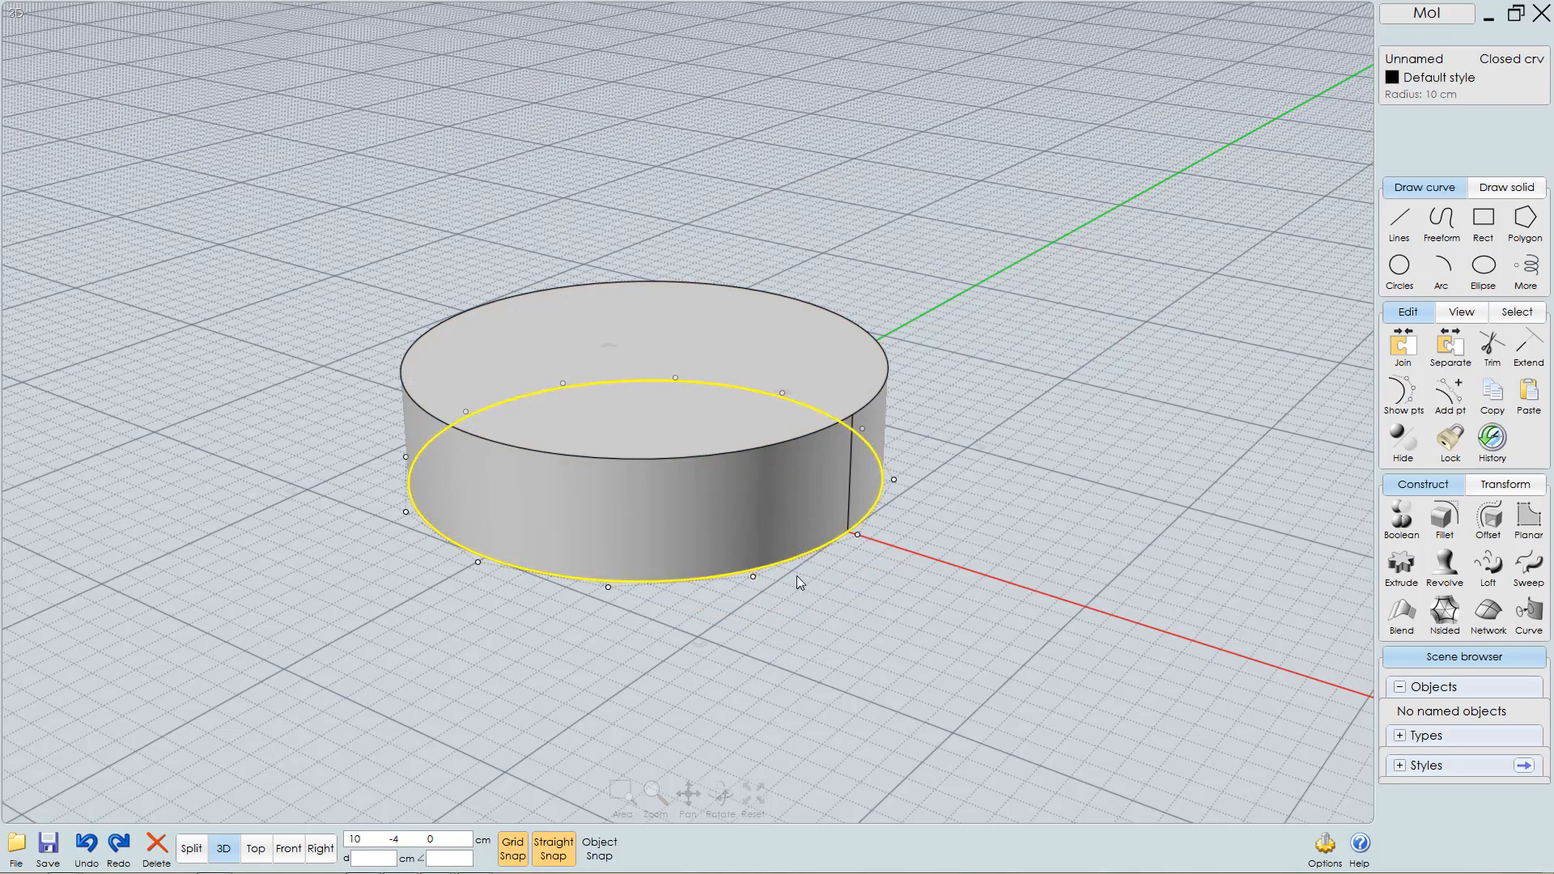
{"action": "left_click", "coordinate": [1404, 397]}
{"action": "left_click", "coordinate": [858, 569]}
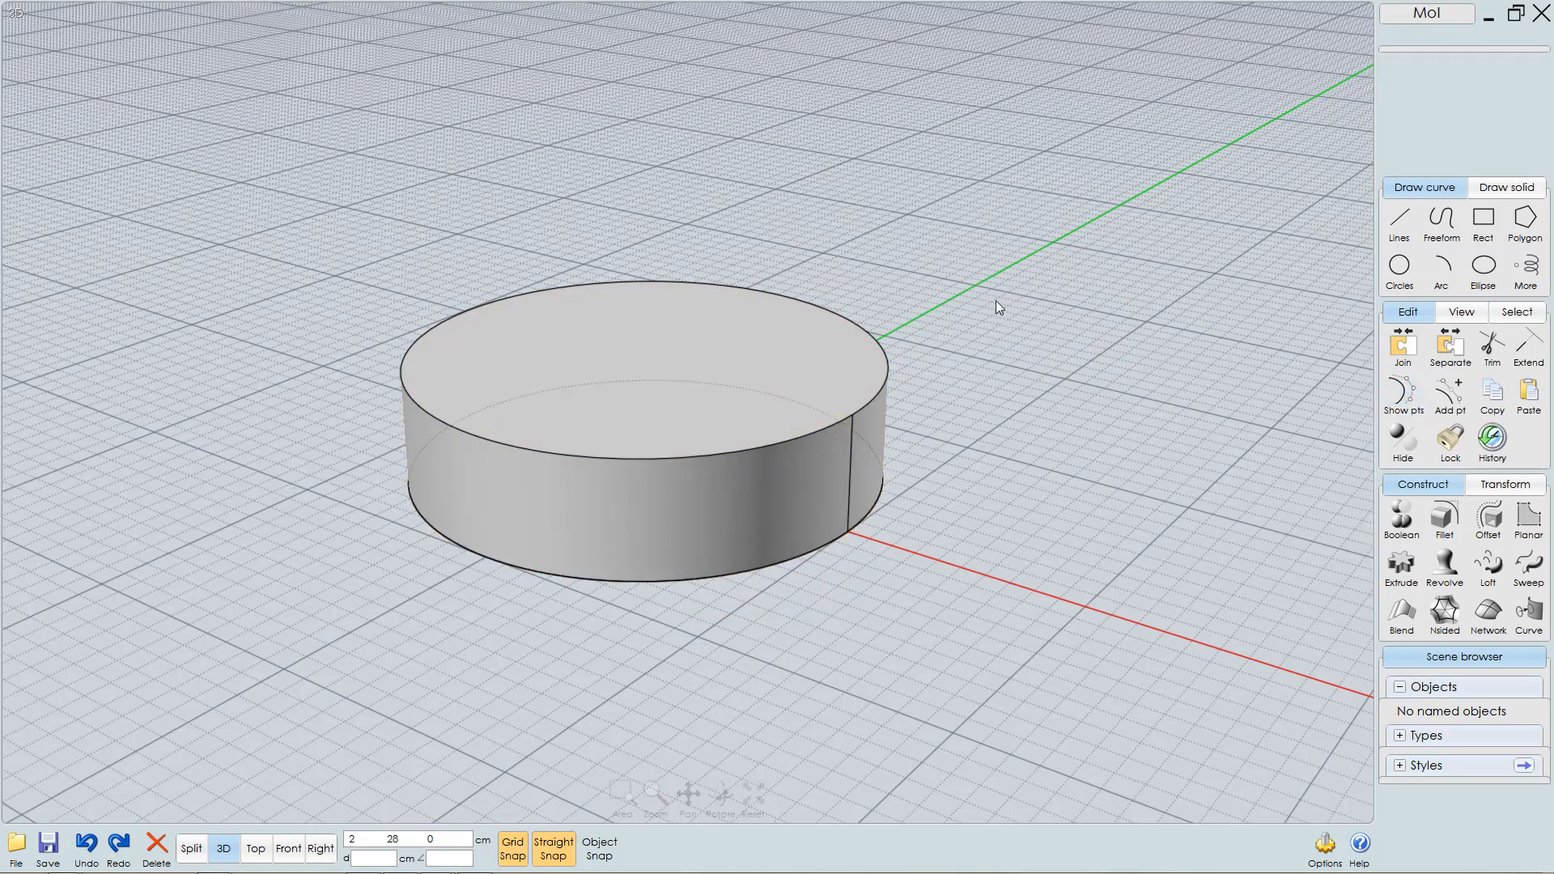
{"action": "left_click_drag", "start_coordinate": [996, 299], "coordinate": [717, 626]}
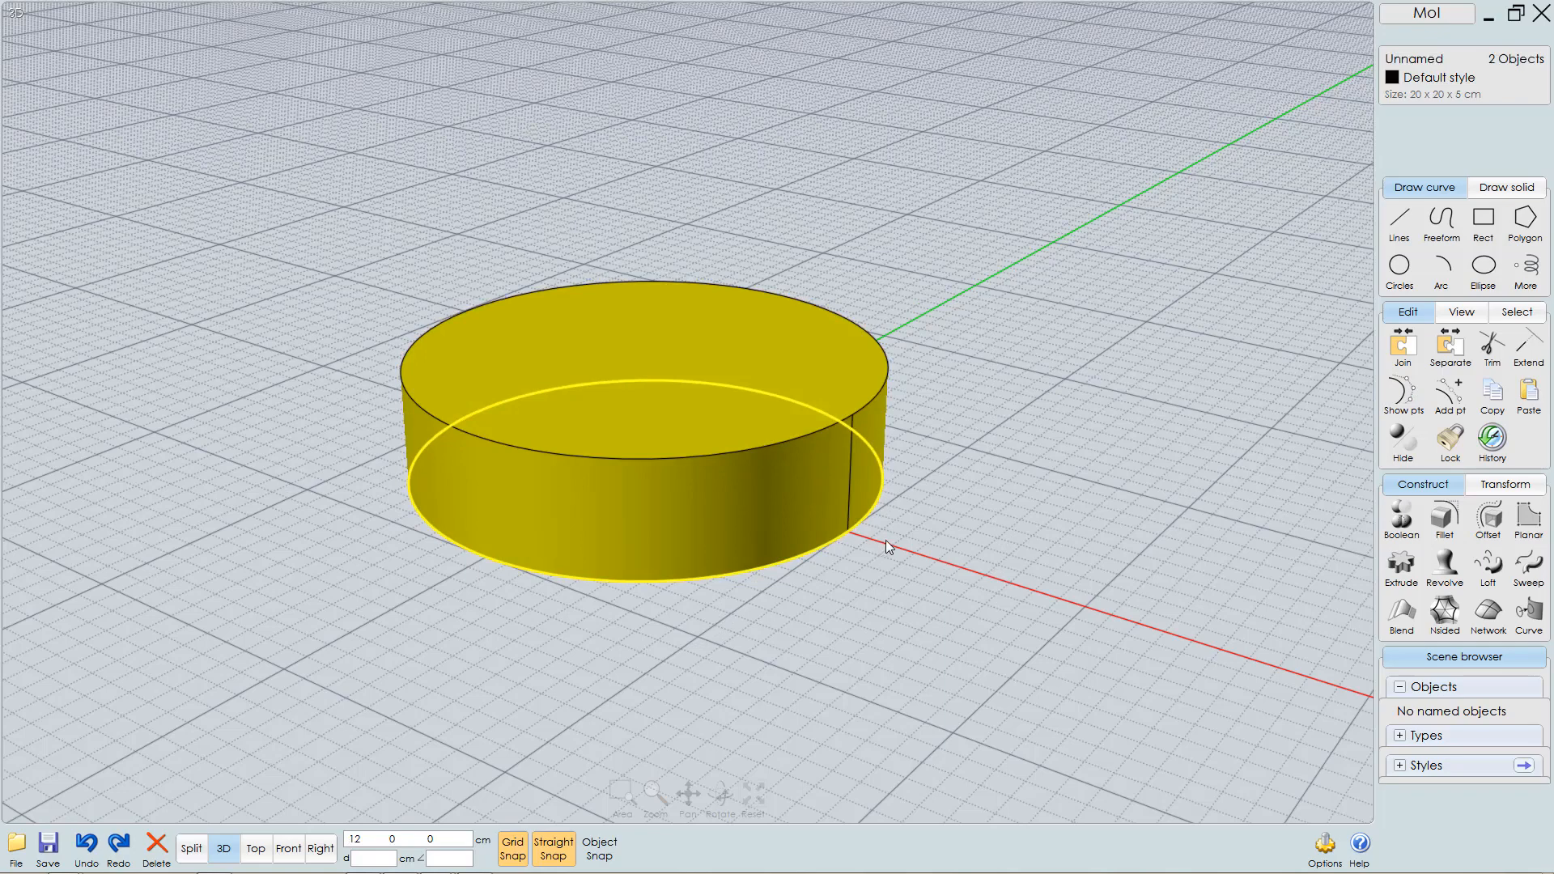
{"action": "key", "text": "Delete"}
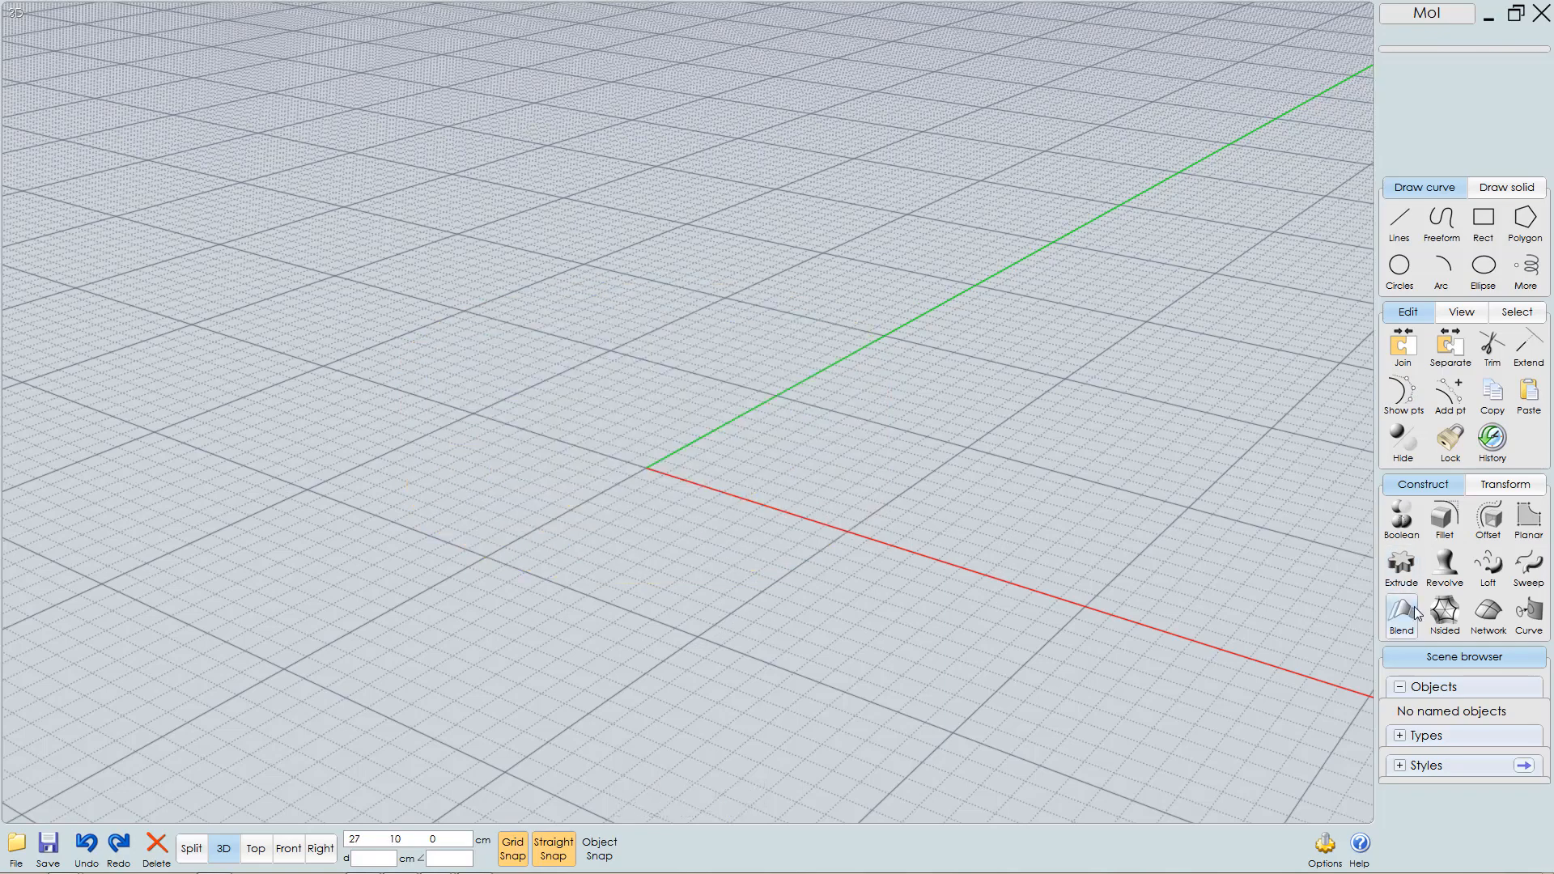
- Bring back the hidden original cylinder and frame it at a lower angle in the 3D view
{"action": "left_click", "coordinate": [1413, 446]}
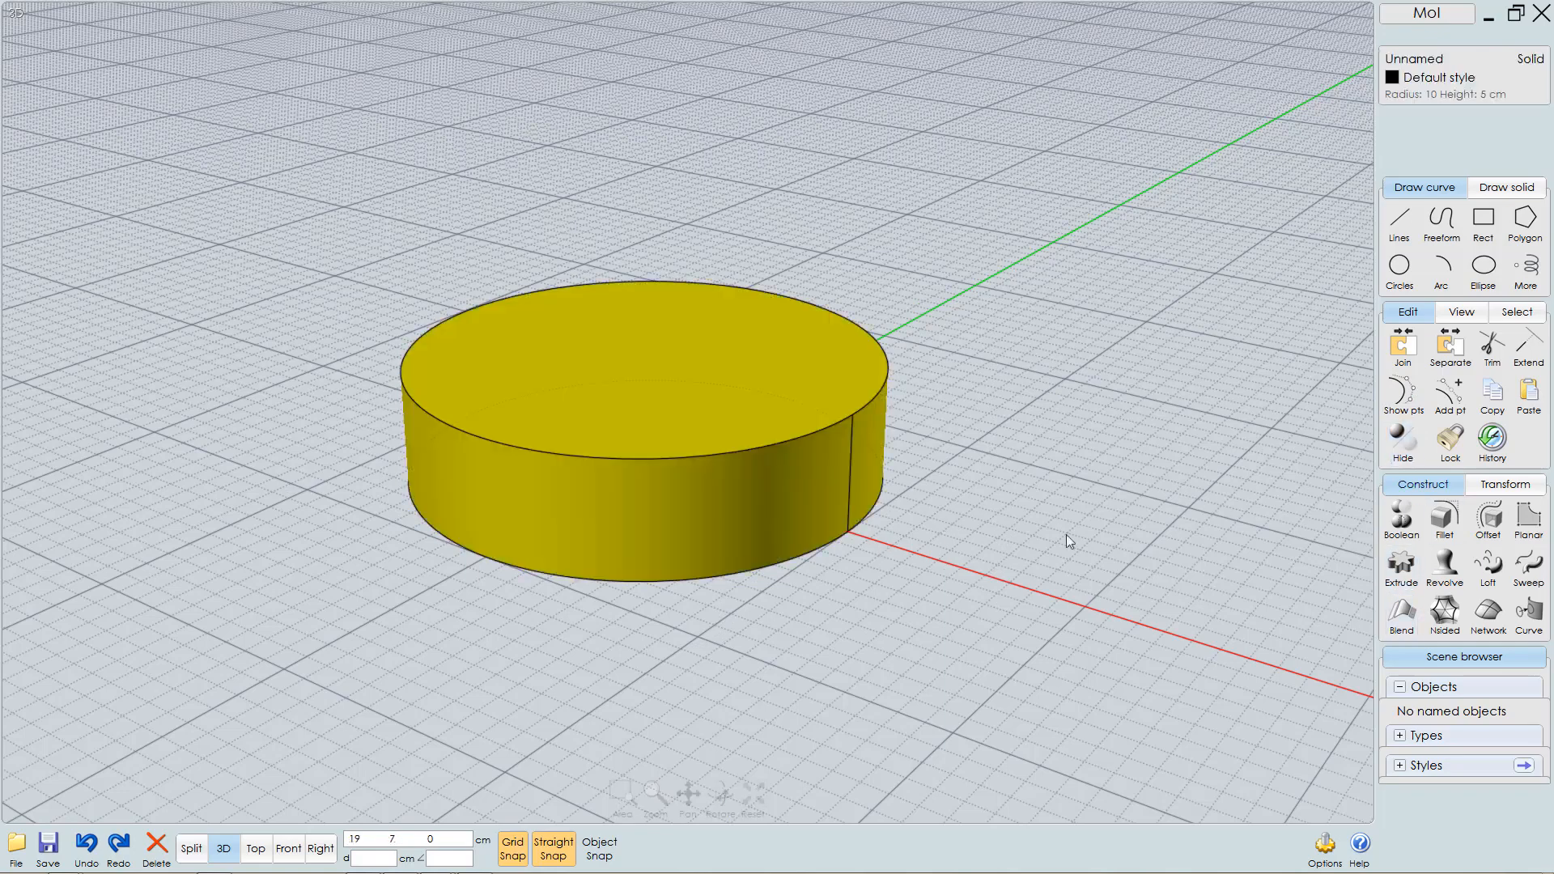
{"action": "middle_click_drag", "start_coordinate": [730, 473], "coordinate": [836, 496]}
{"action": "mouse_move", "coordinate": [819, 527]}
{"action": "right_mouse_down"}
{"action": "mouse_move", "coordinate": [821, 503]}
{"action": "mouse_move", "coordinate": [819, 518]}
{"action": "right_mouse_up"}
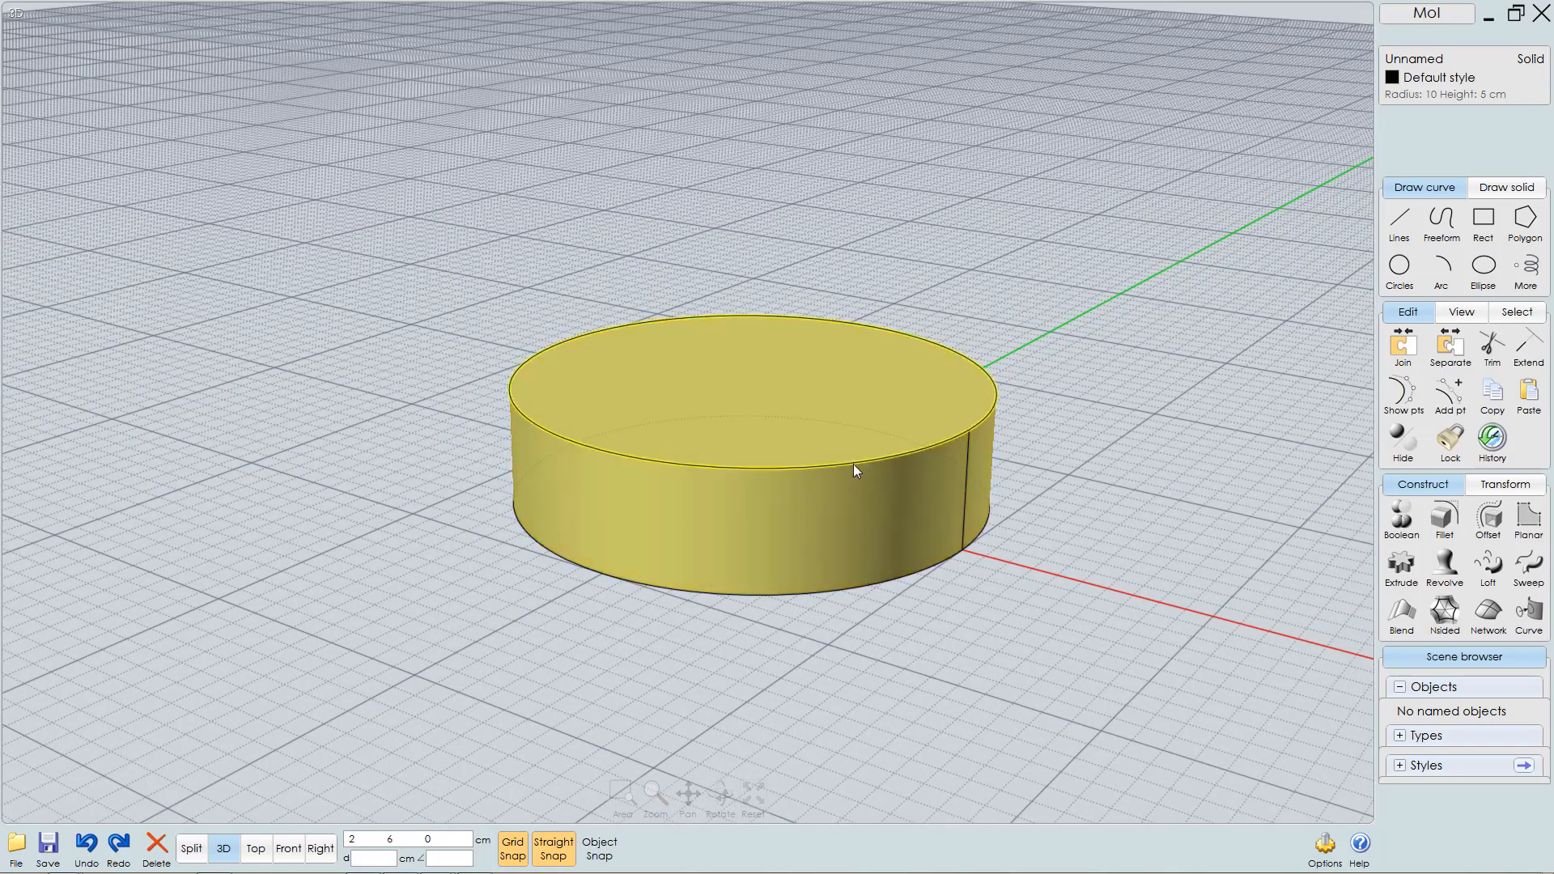
- Check the kitbash 01.jpg reference image, and select the cylinder's upper circular edge
{"action": "key", "text": "alt+Tab"}
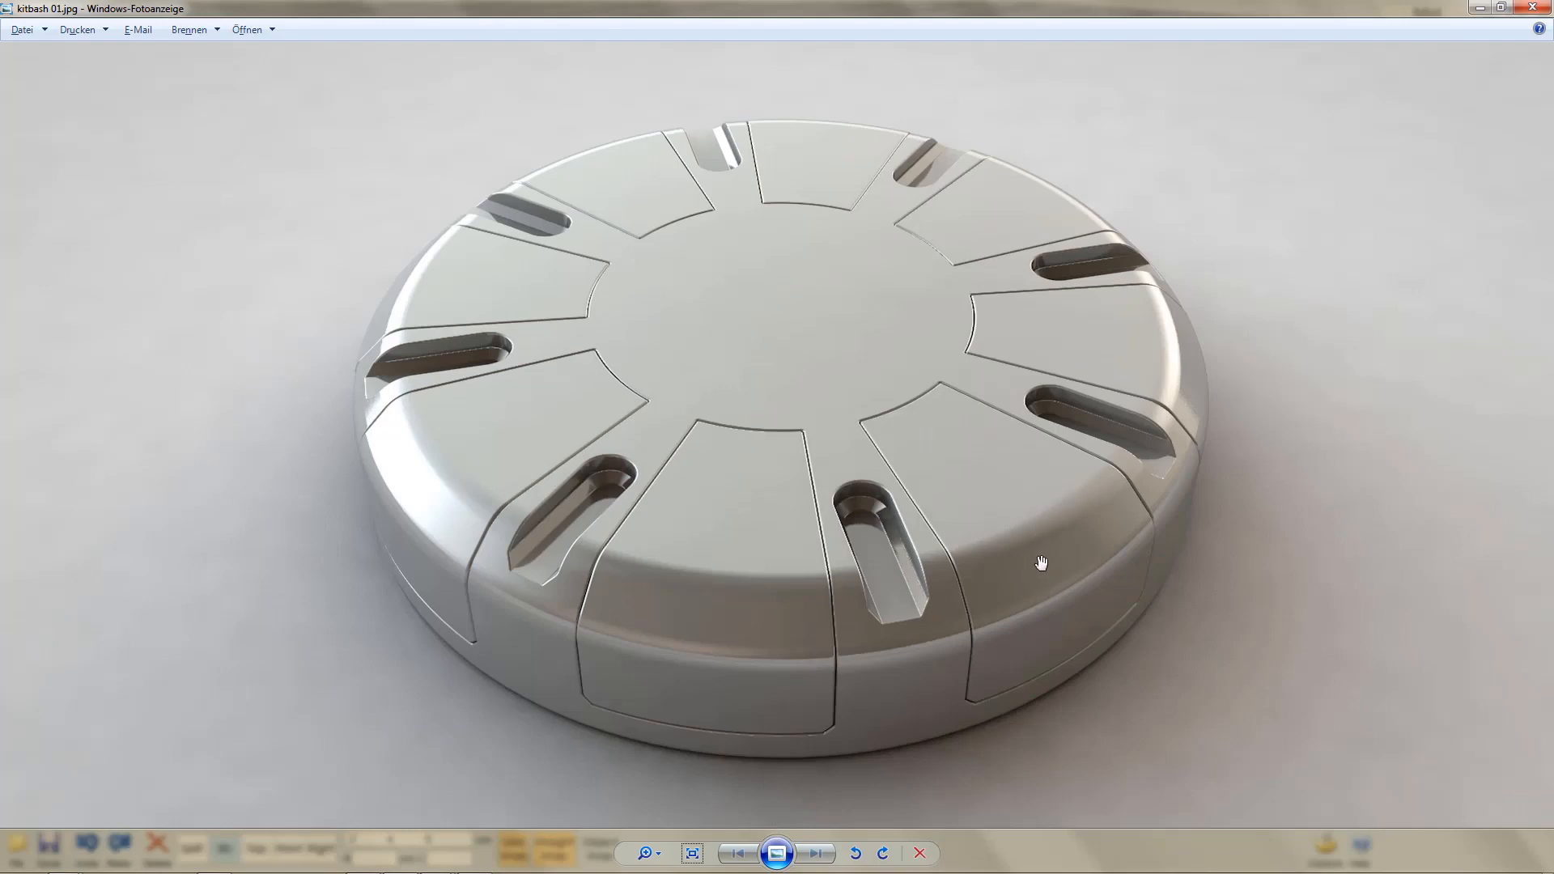
{"action": "key", "text": "alt+Tab"}
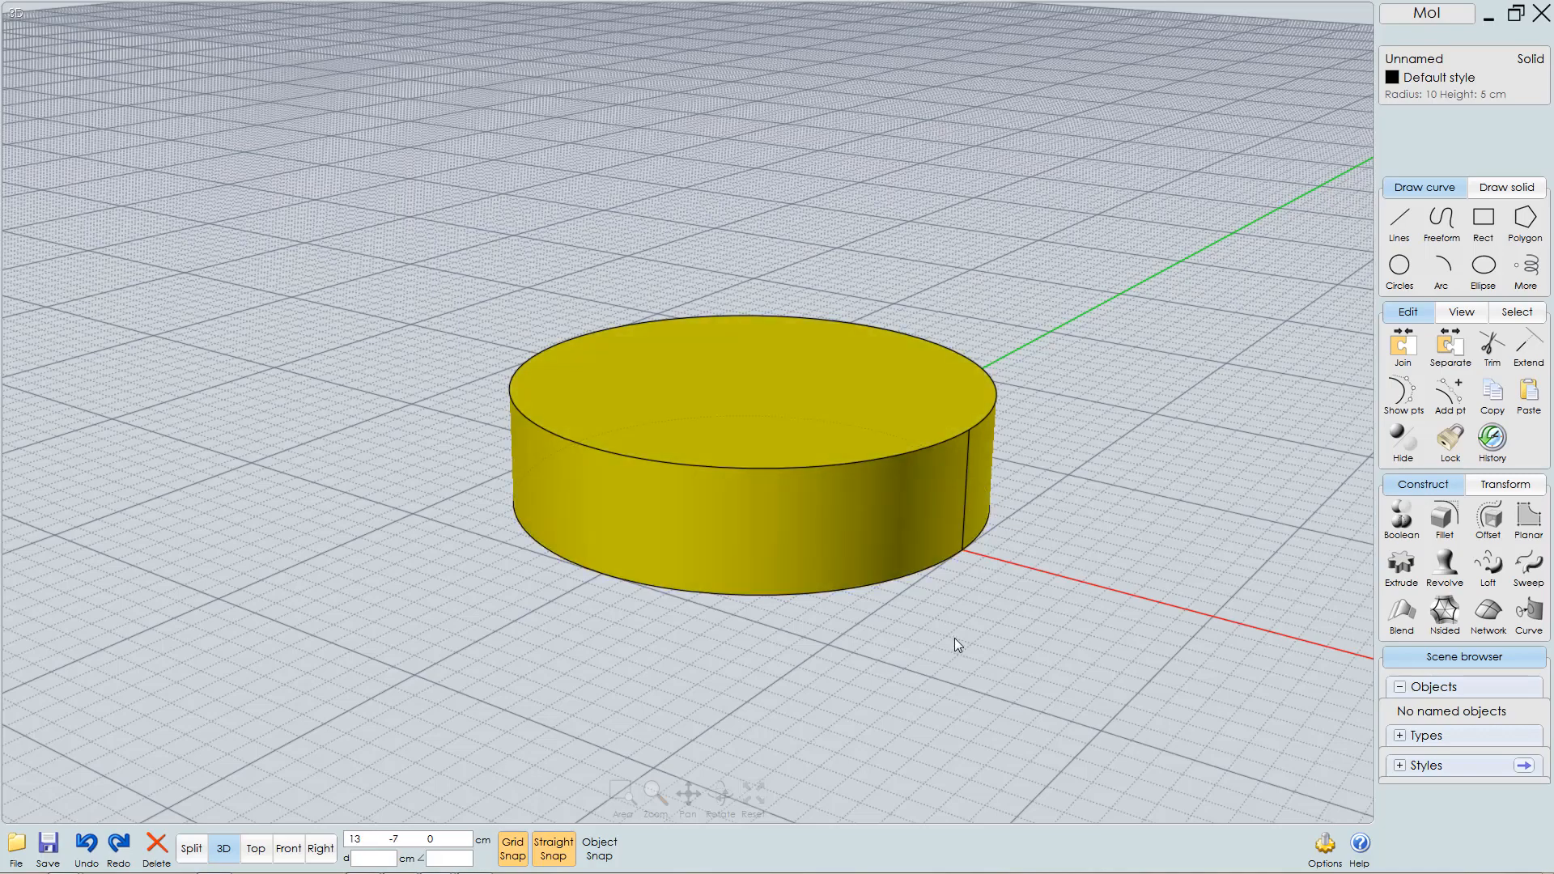
{"action": "left_click", "coordinate": [954, 638]}
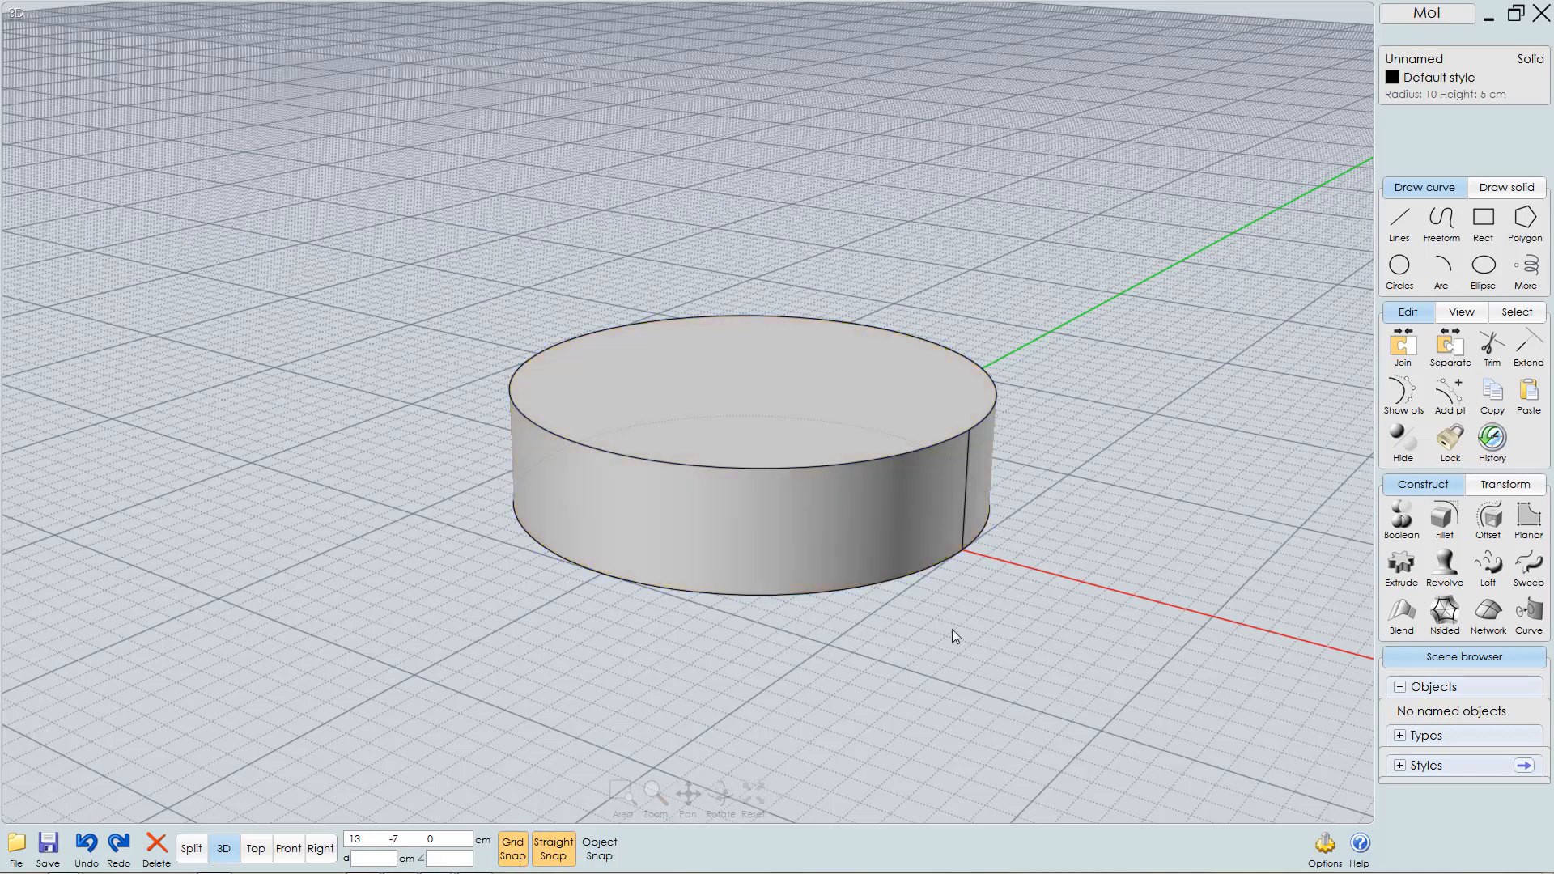
{"action": "left_click", "coordinate": [851, 528]}
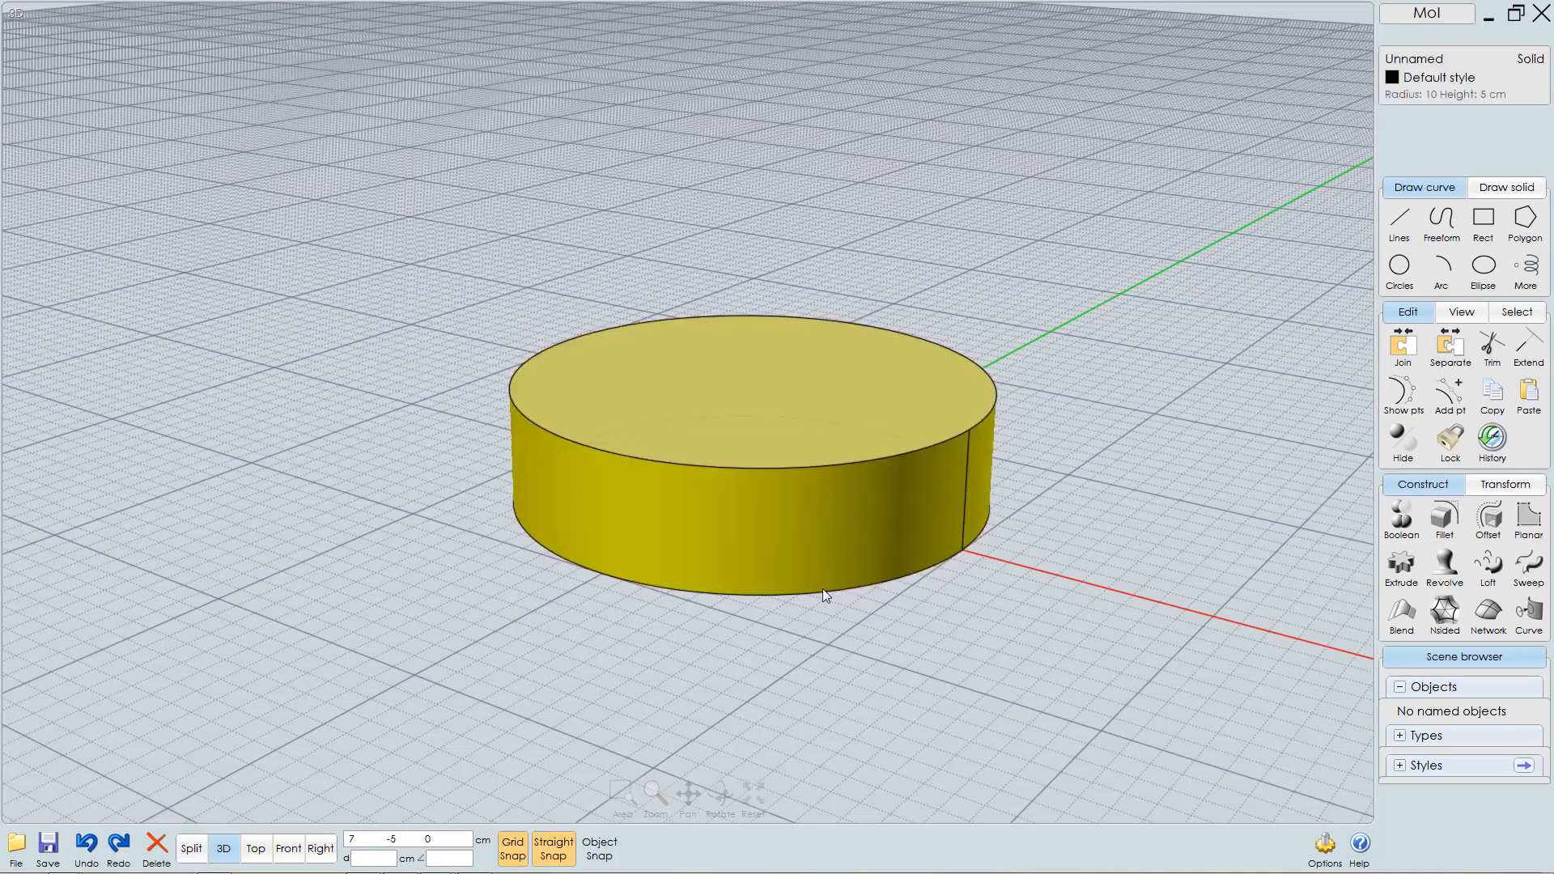
{"action": "left_click", "coordinate": [852, 461]}
{"action": "right_click_drag", "start_coordinate": [834, 517], "coordinate": [845, 523]}
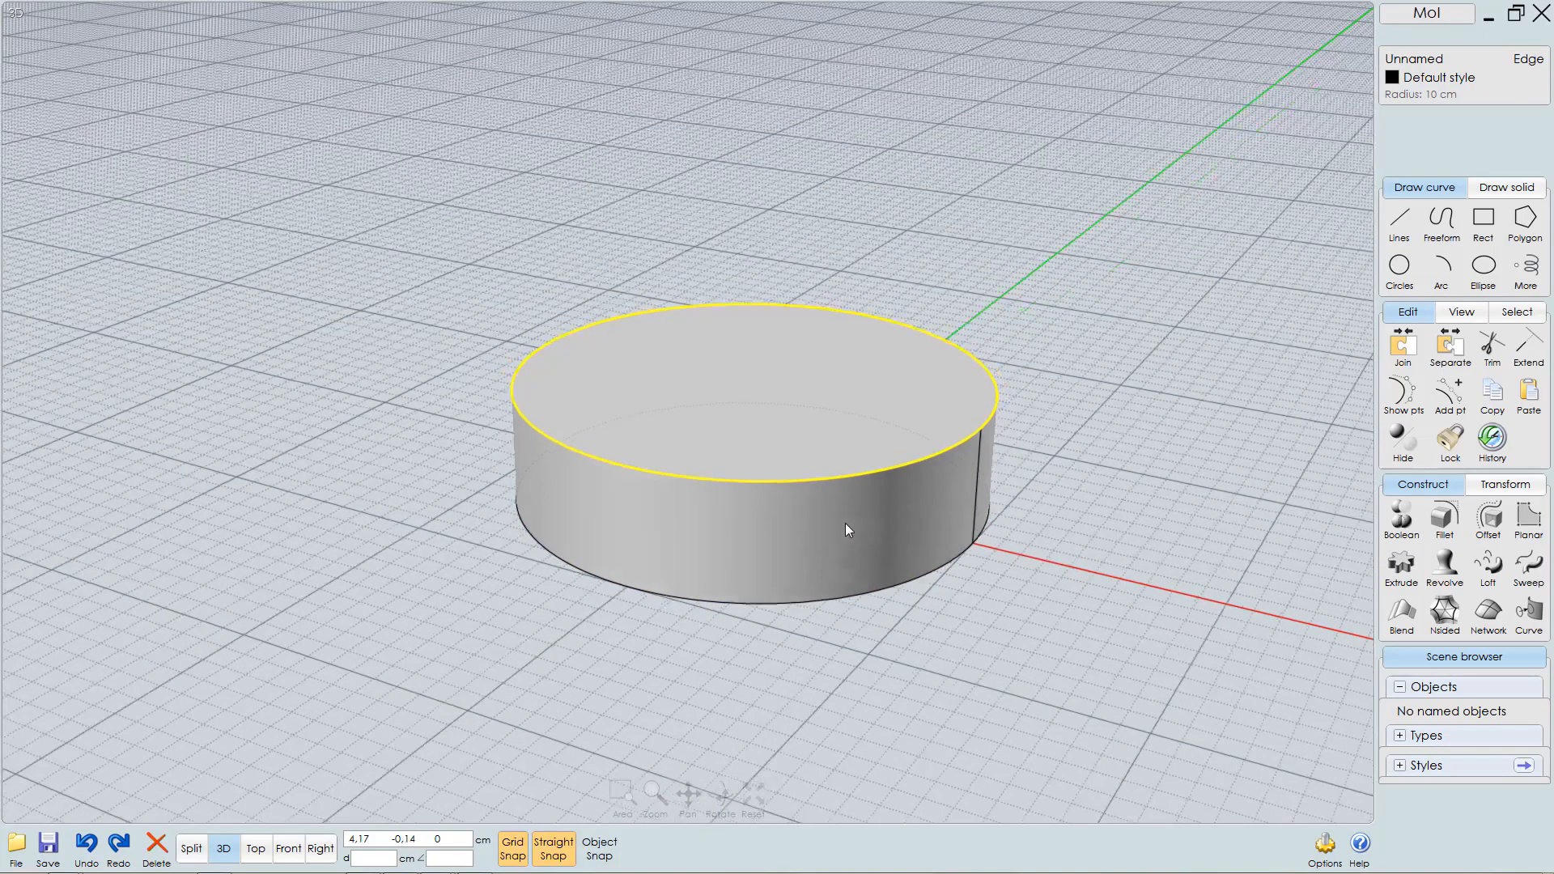
{"action": "middle_click_drag", "start_coordinate": [906, 445], "coordinate": [840, 435]}
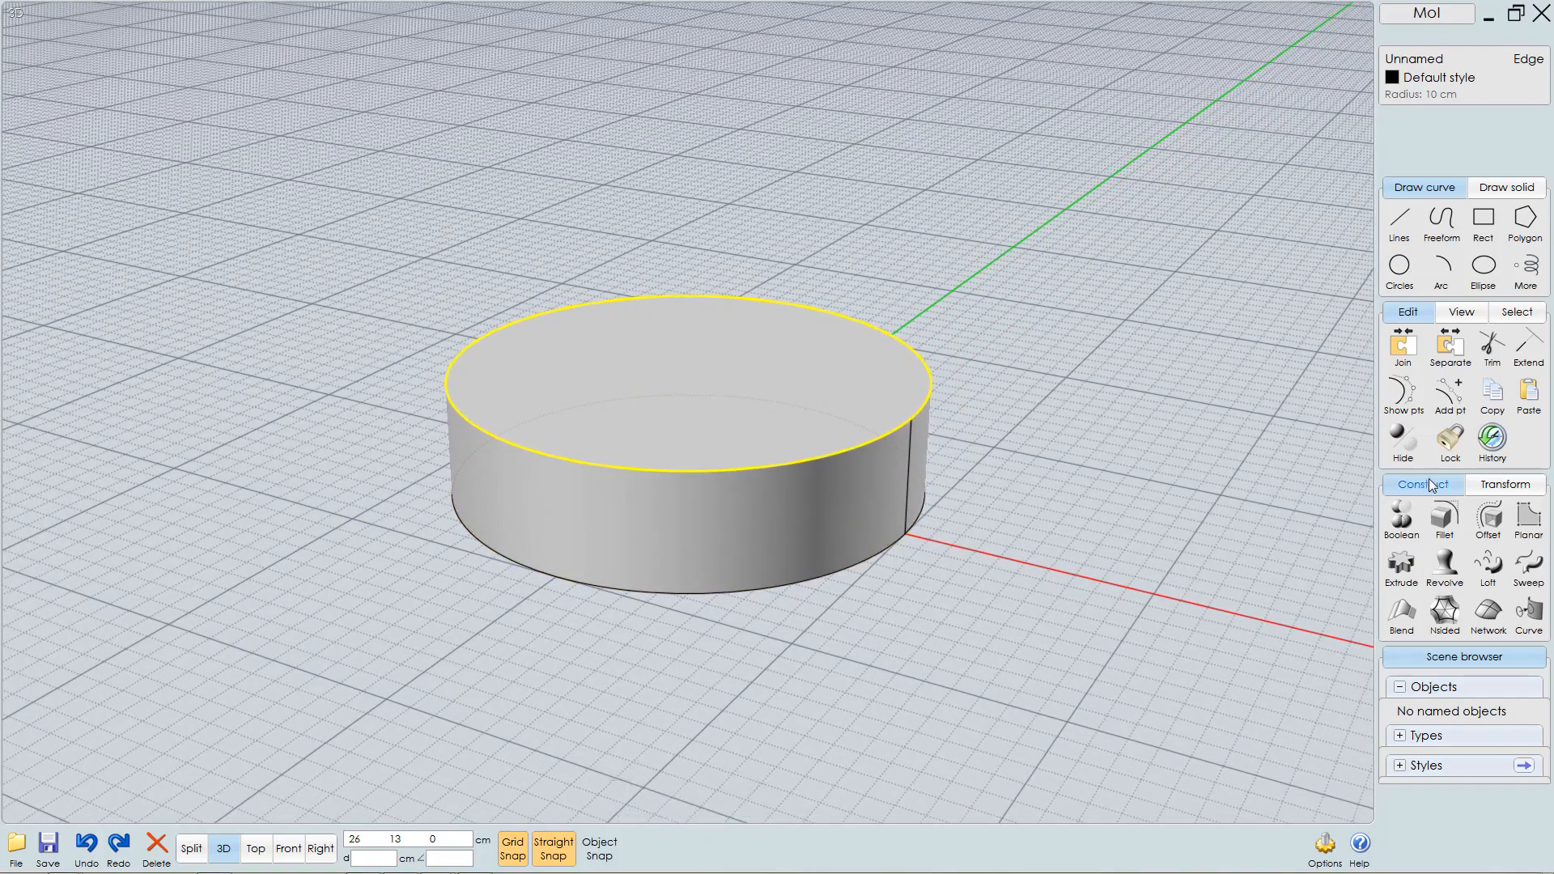
- Start a Chamfer on the selected upper edge and preview distances of 1 cm and 2 cm
{"action": "left_click", "coordinate": [1446, 524]}
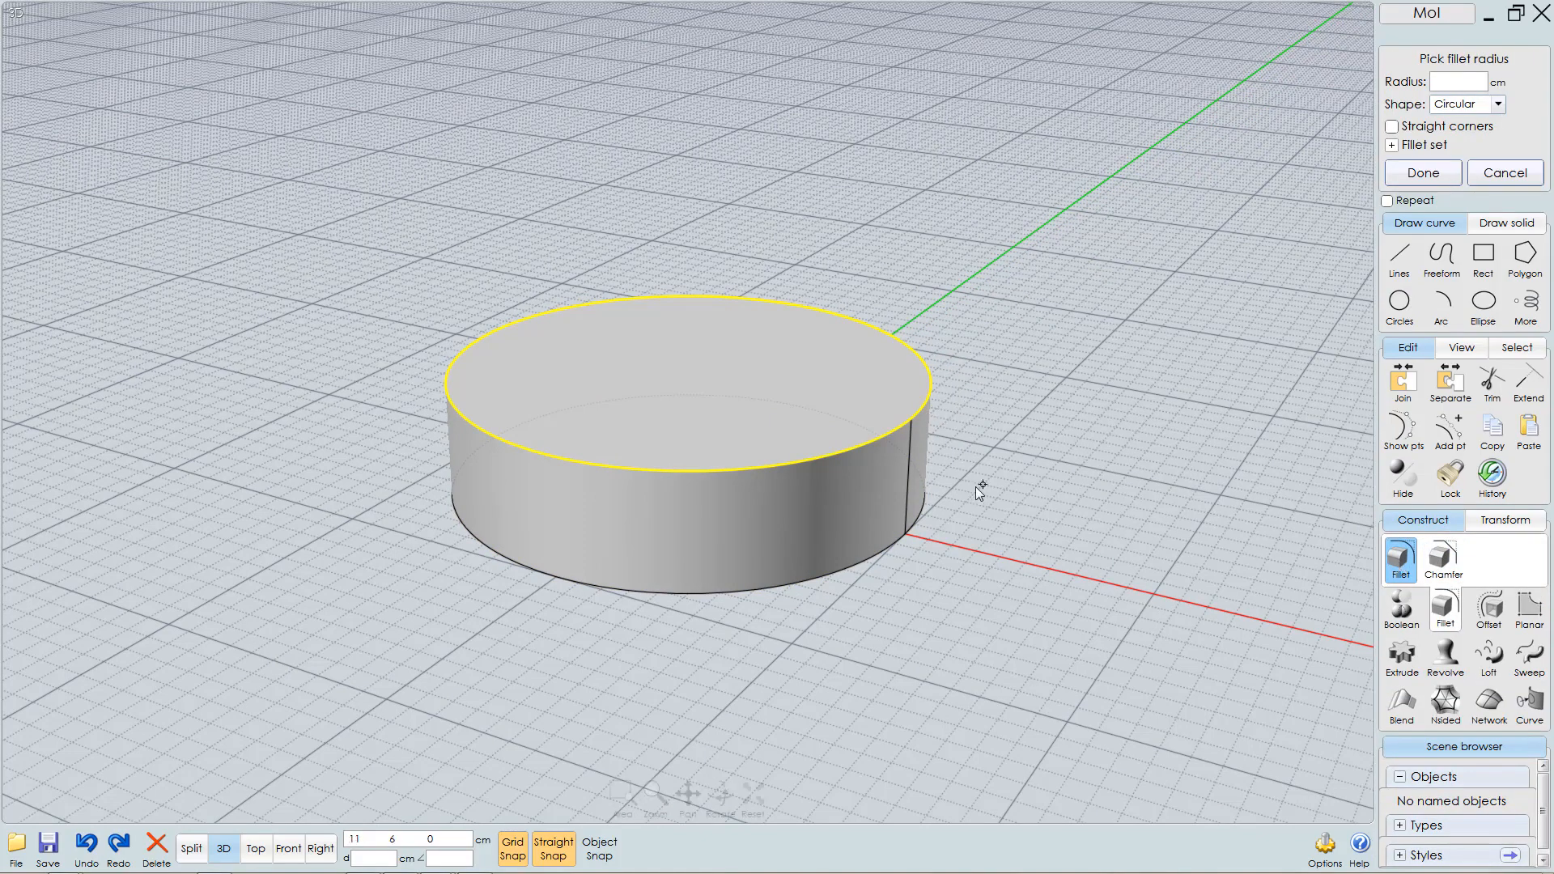
{"action": "left_click", "coordinate": [1445, 559]}
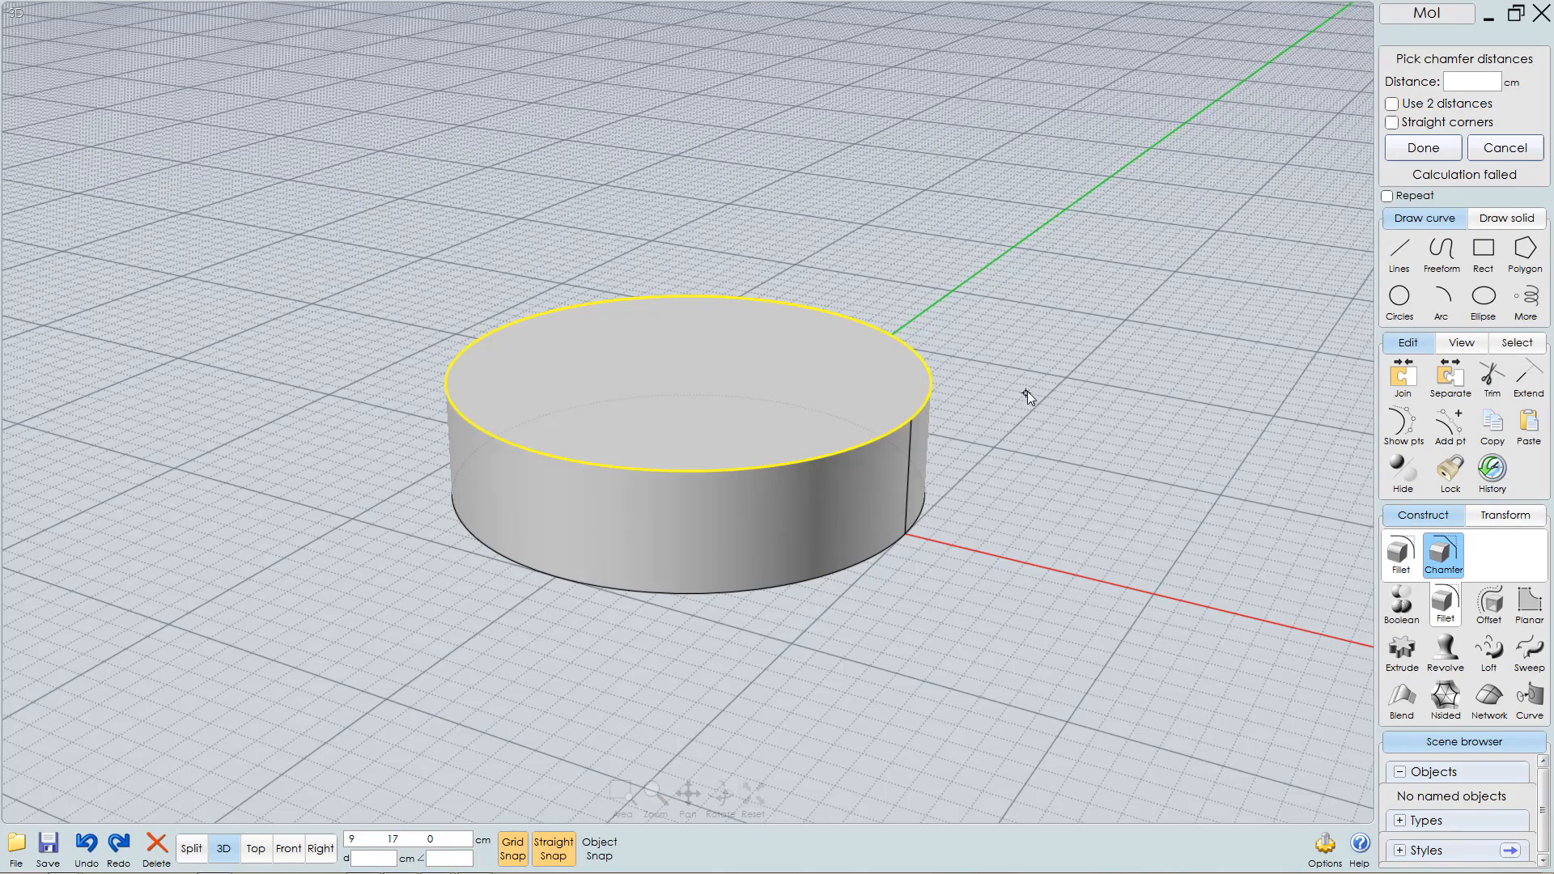
{"action": "type", "text": "1"}
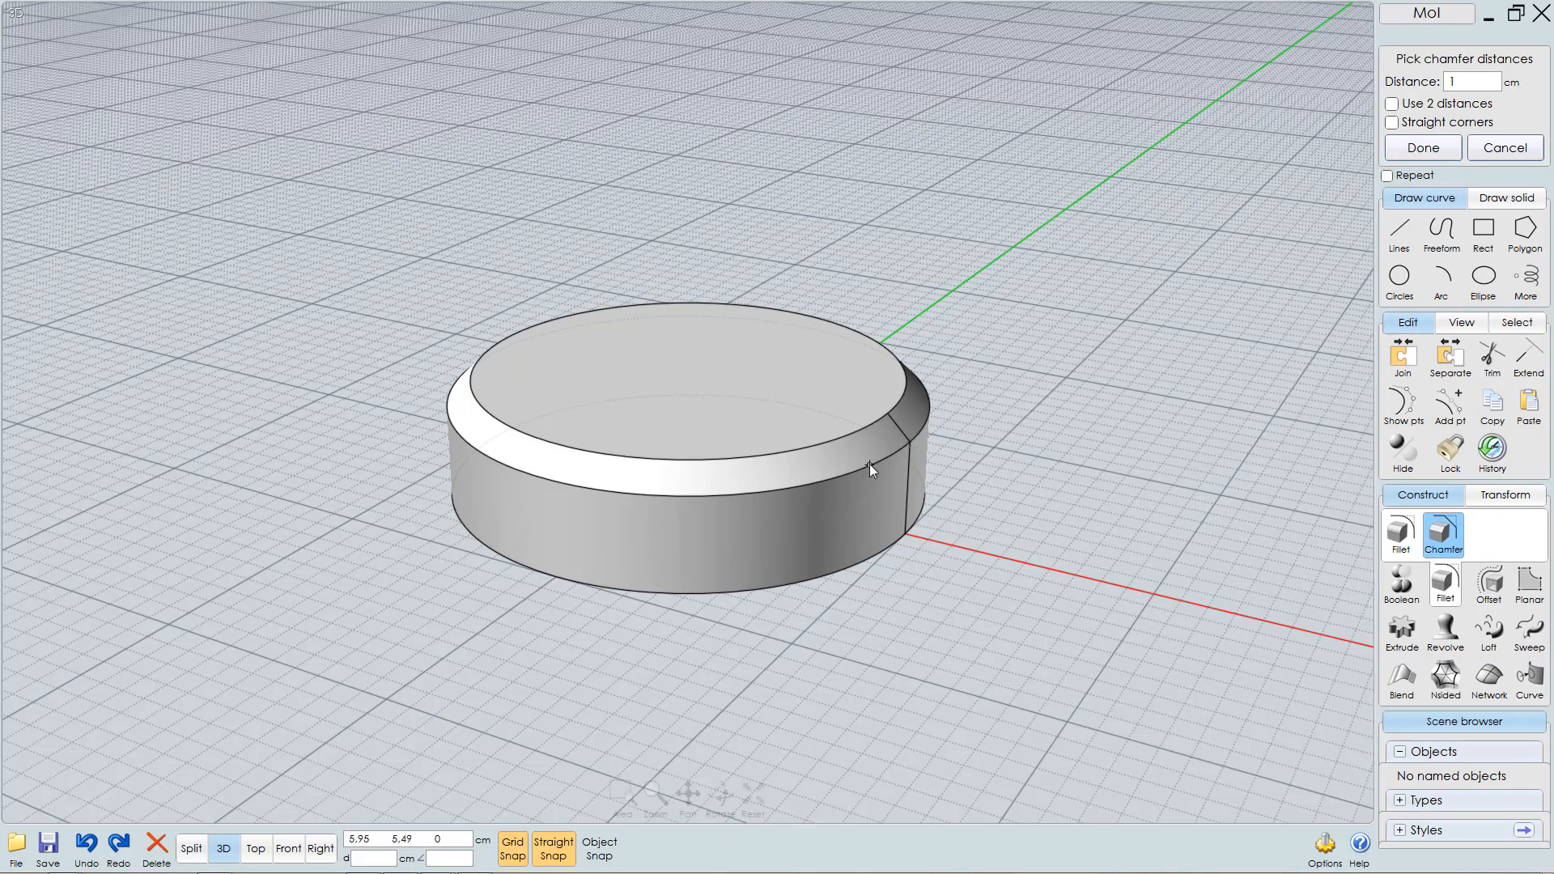
{"action": "scroll", "coordinate": [869, 464], "scroll_direction": "up", "scroll_amount": 1}
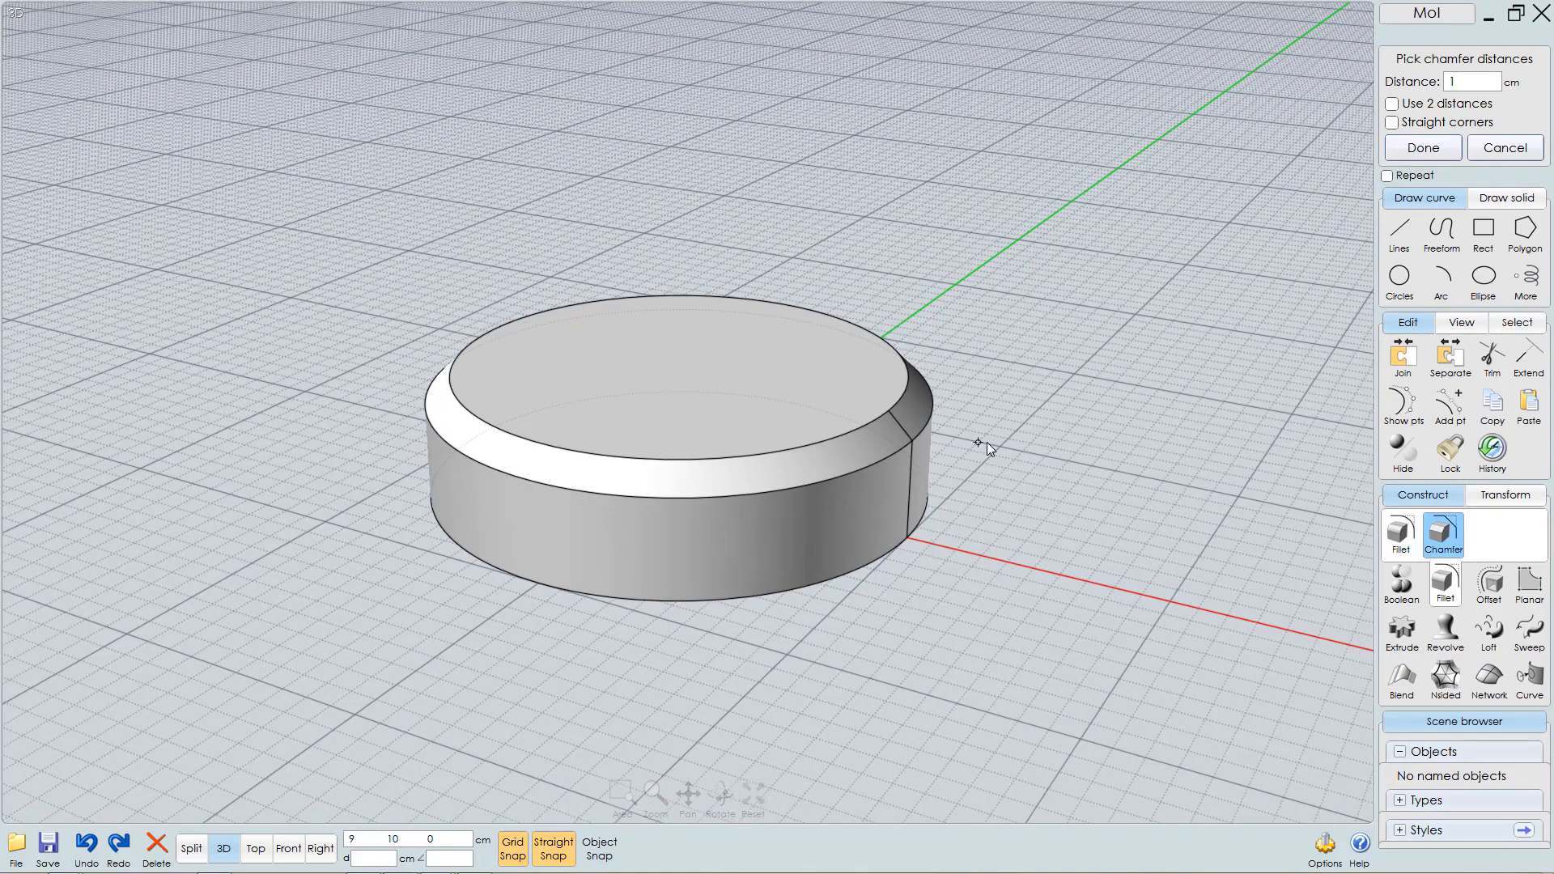
{"action": "type", "text": "2"}
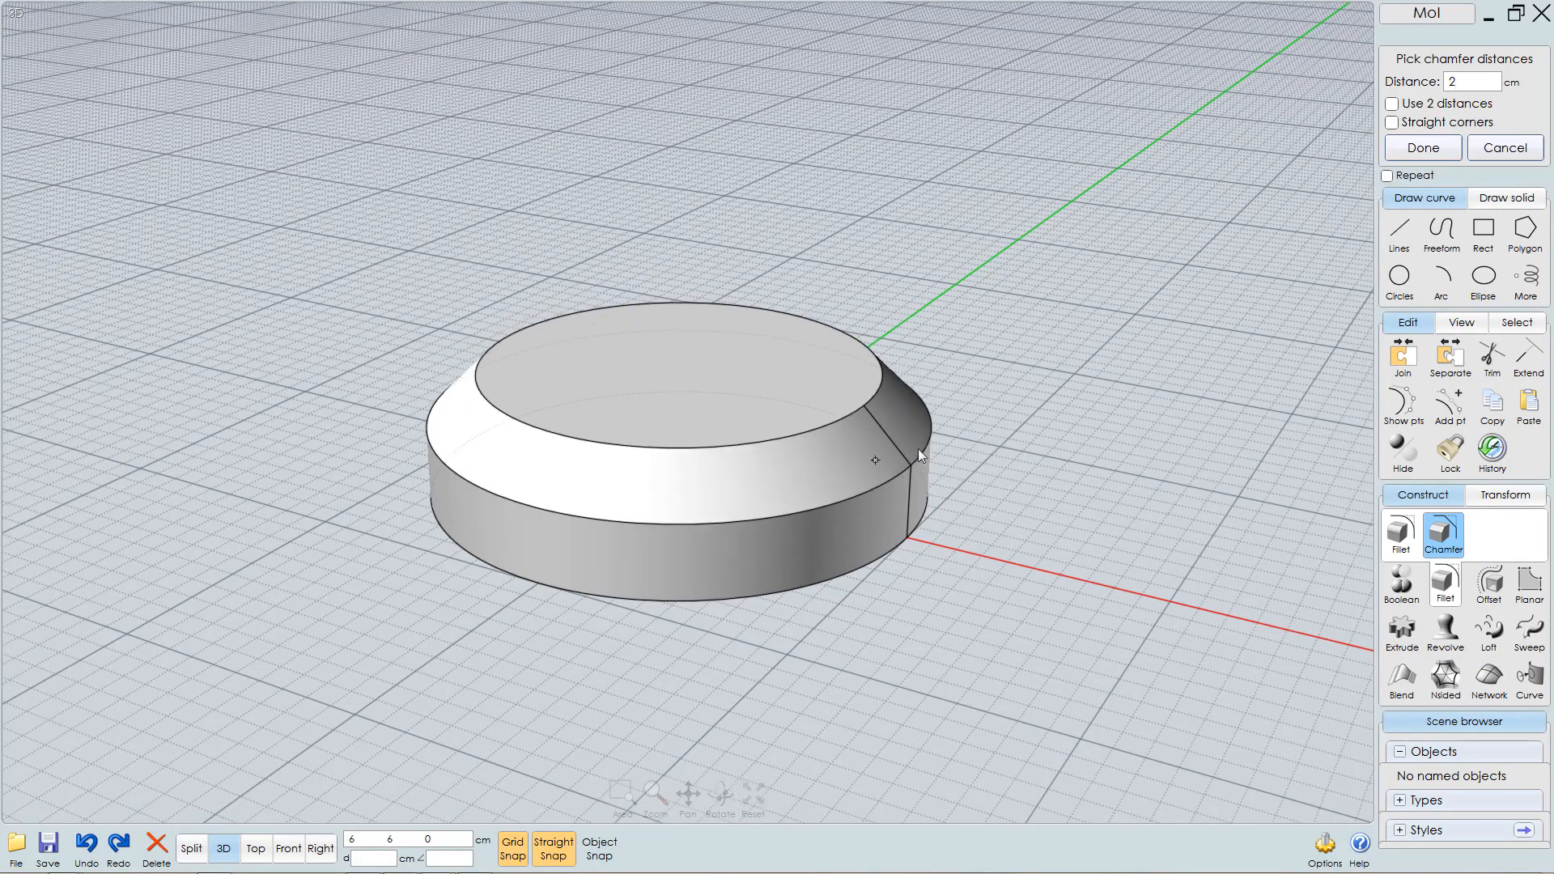
{"action": "scroll", "coordinate": [1012, 504], "scroll_direction": "up", "scroll_amount": 3}
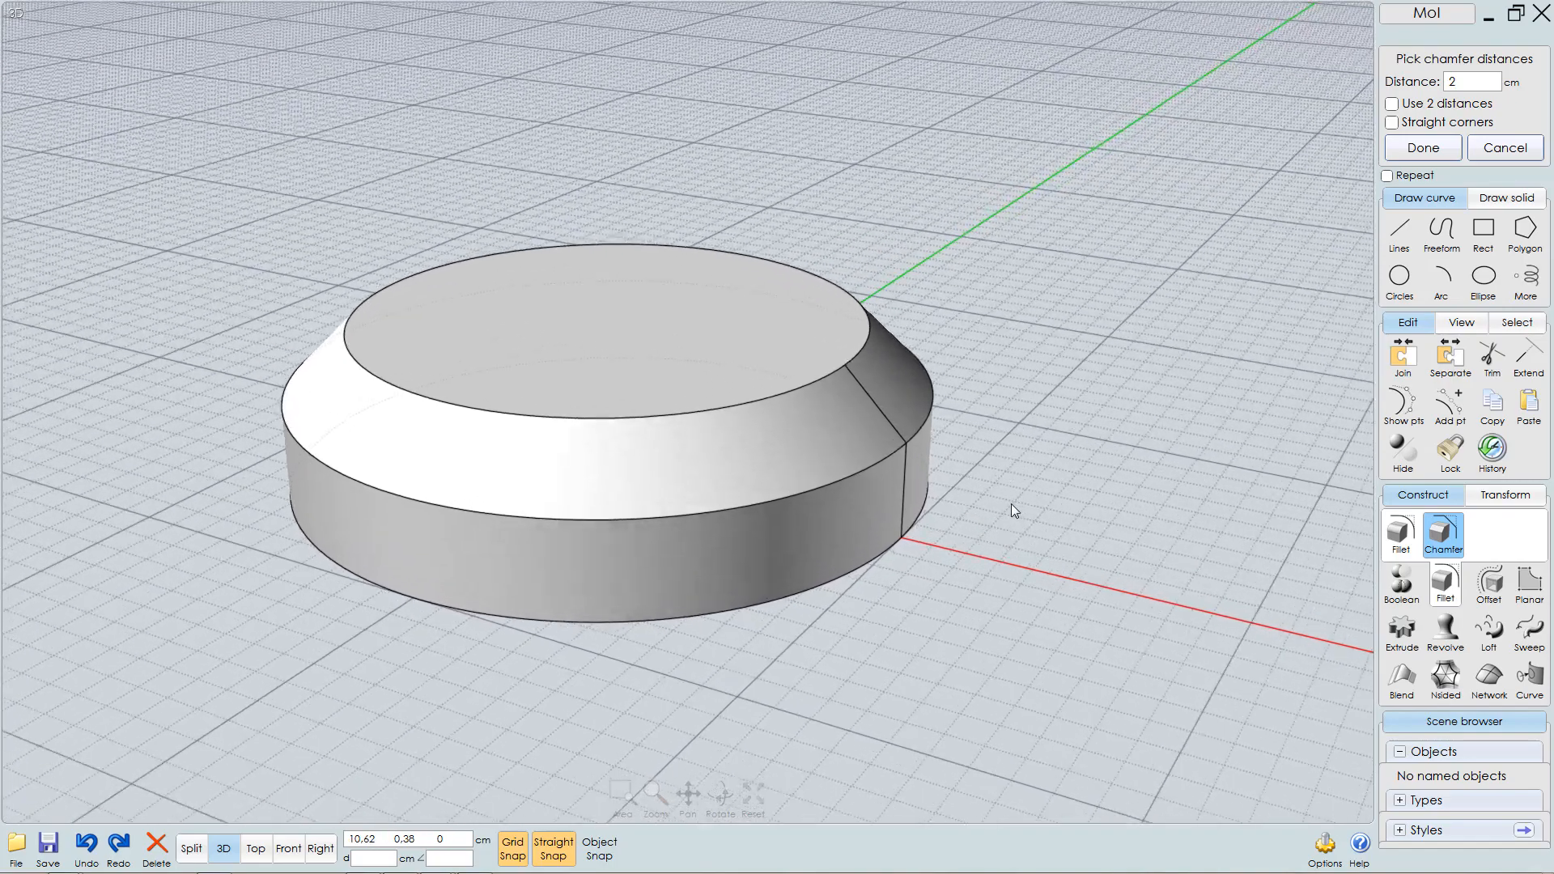
{"action": "scroll", "coordinate": [922, 526], "scroll_direction": "up", "scroll_amount": 1}
{"action": "scroll", "coordinate": [914, 549], "scroll_direction": "up", "scroll_amount": 2}
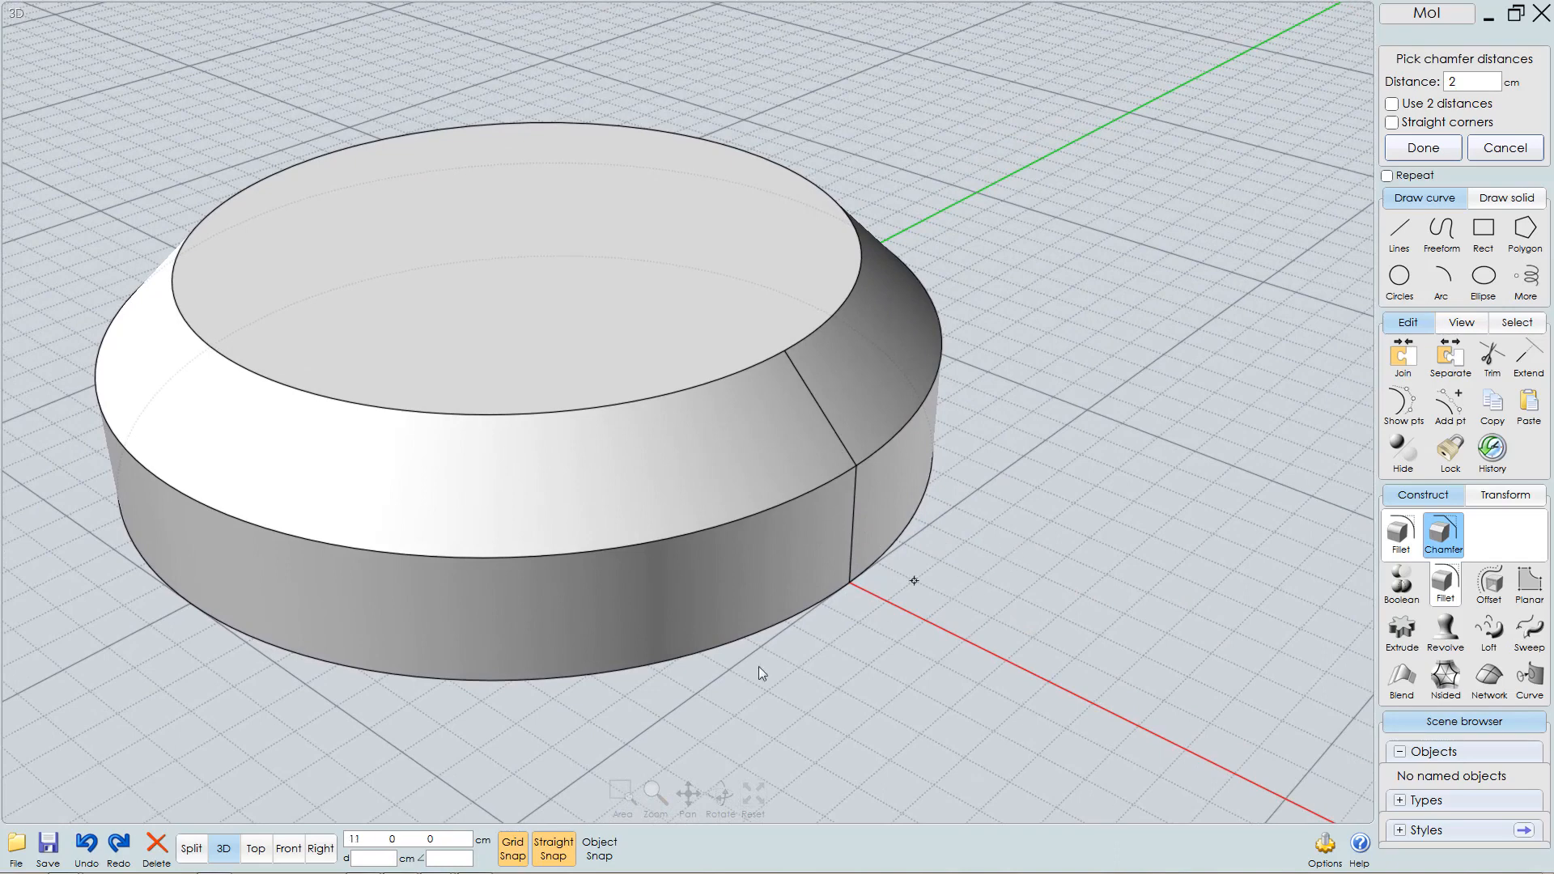
- Try chamfer distances picked between two points, 2.4 cm with grid snap off, and 2 cm and 3 cm with it on
{"action": "mouse_move", "coordinate": [512, 852]}
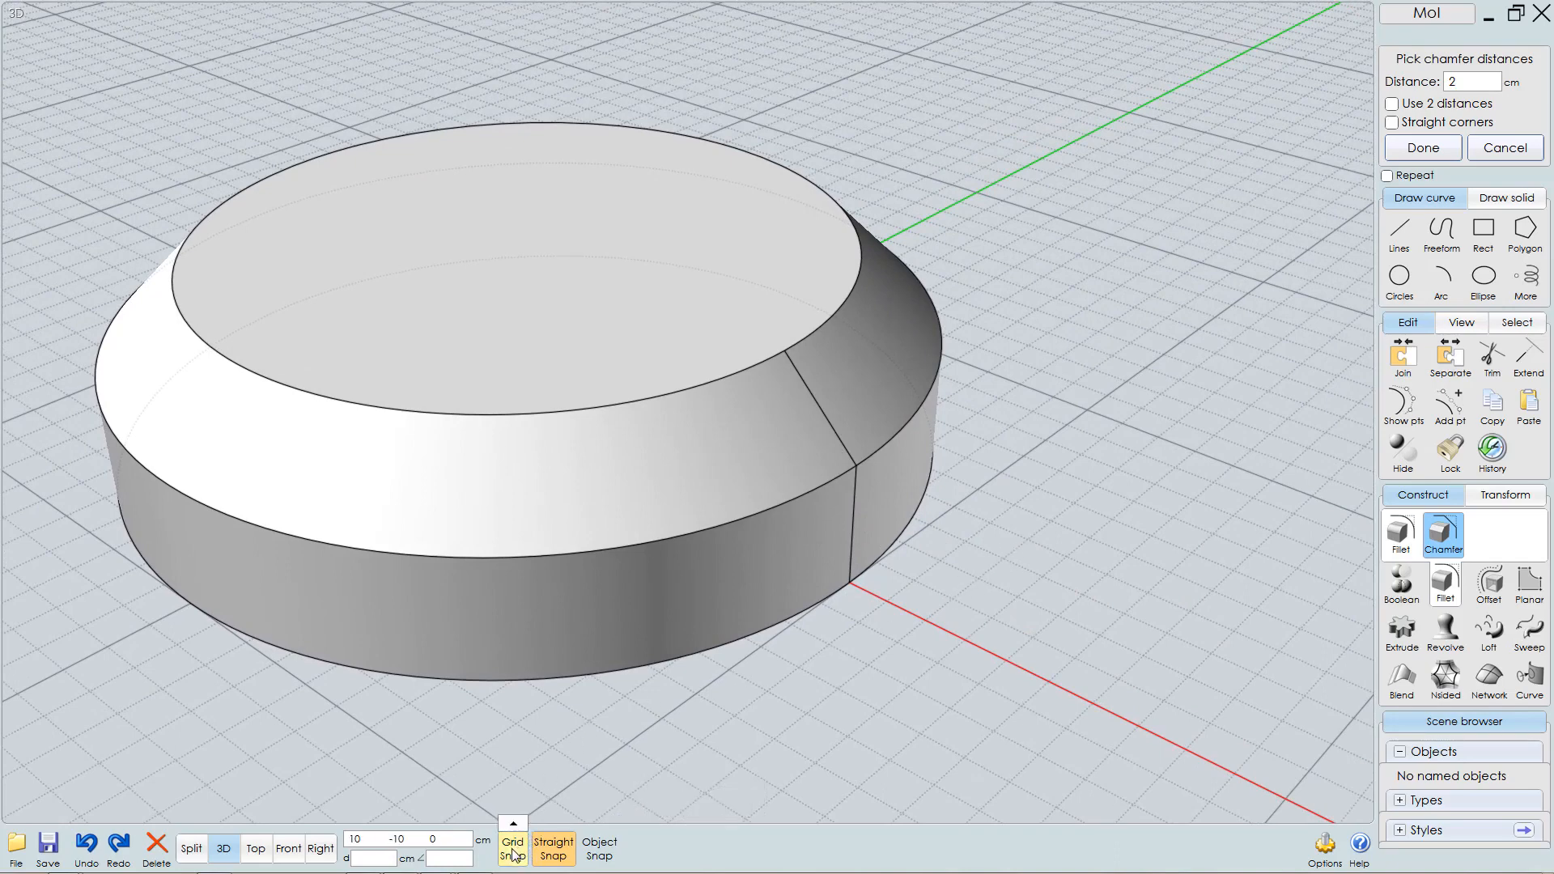
{"action": "left_click", "coordinate": [896, 642]}
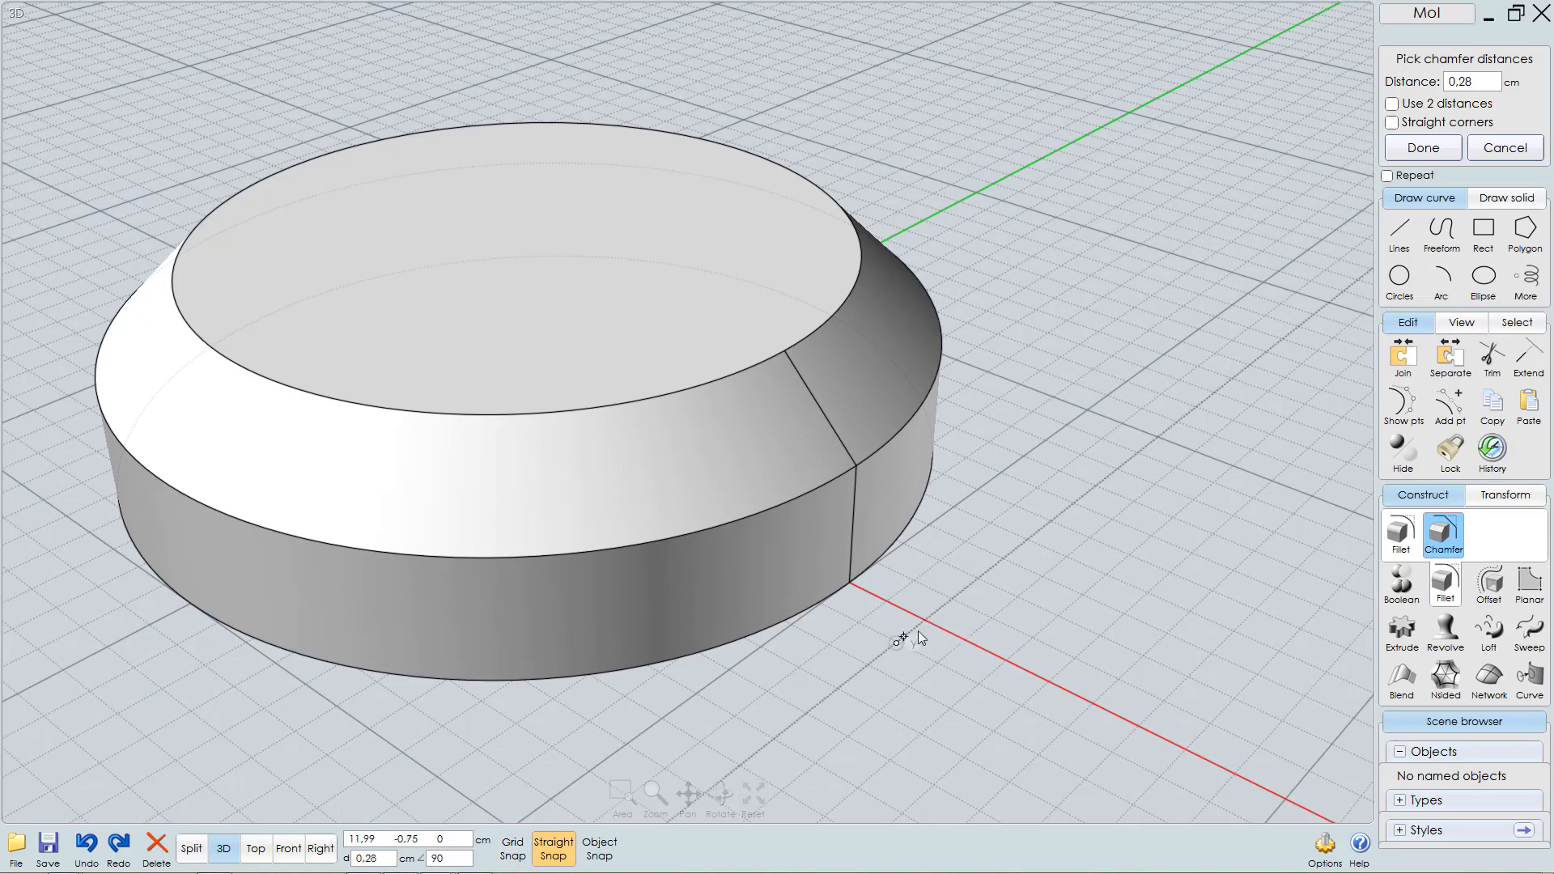
{"action": "left_click", "coordinate": [964, 594]}
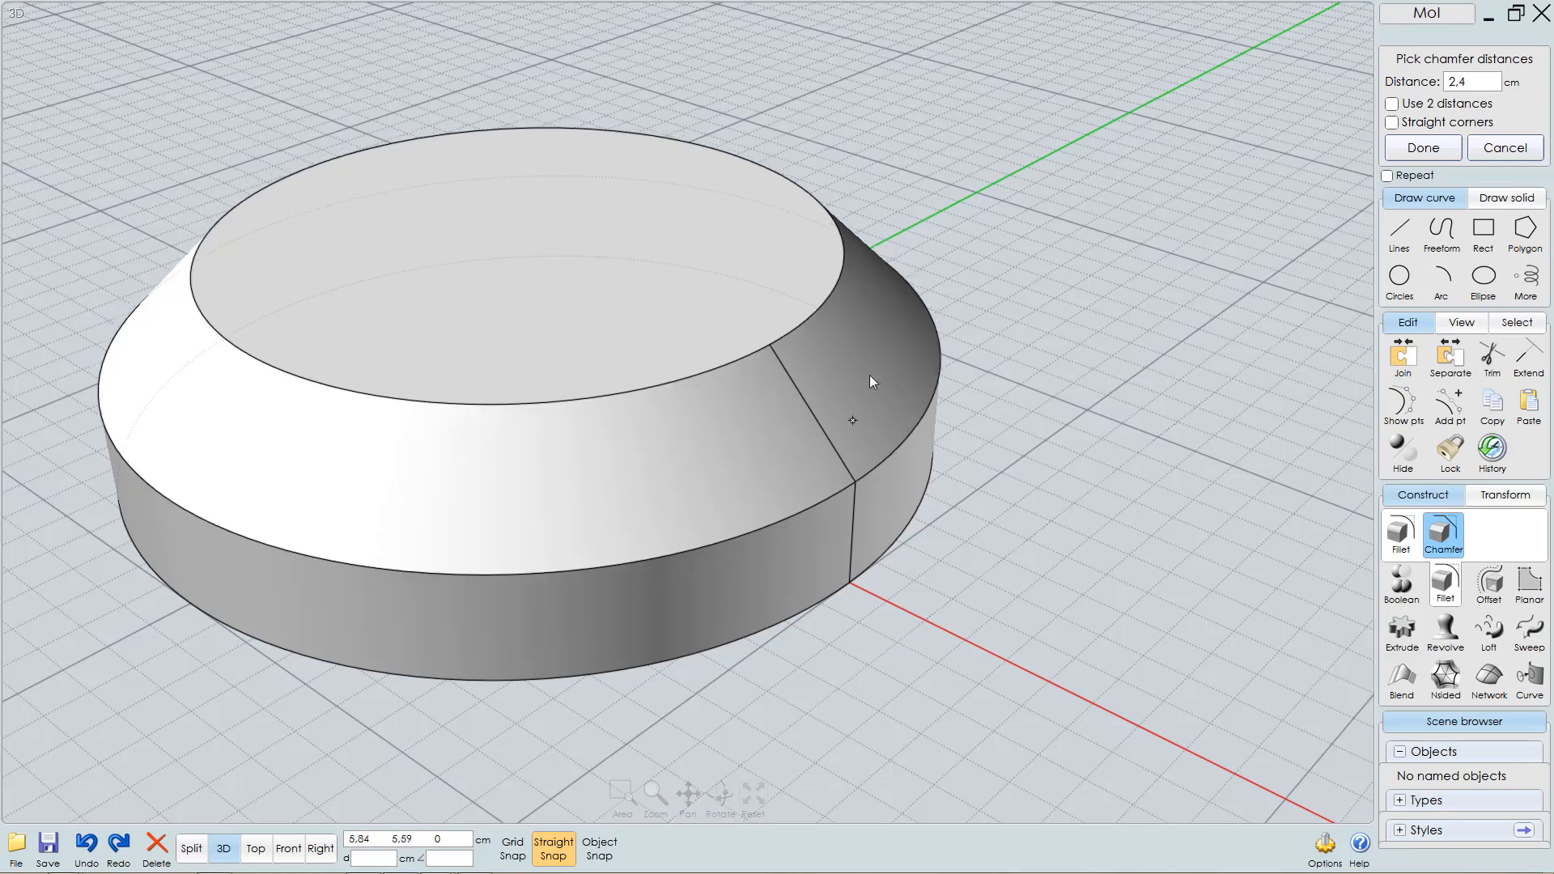
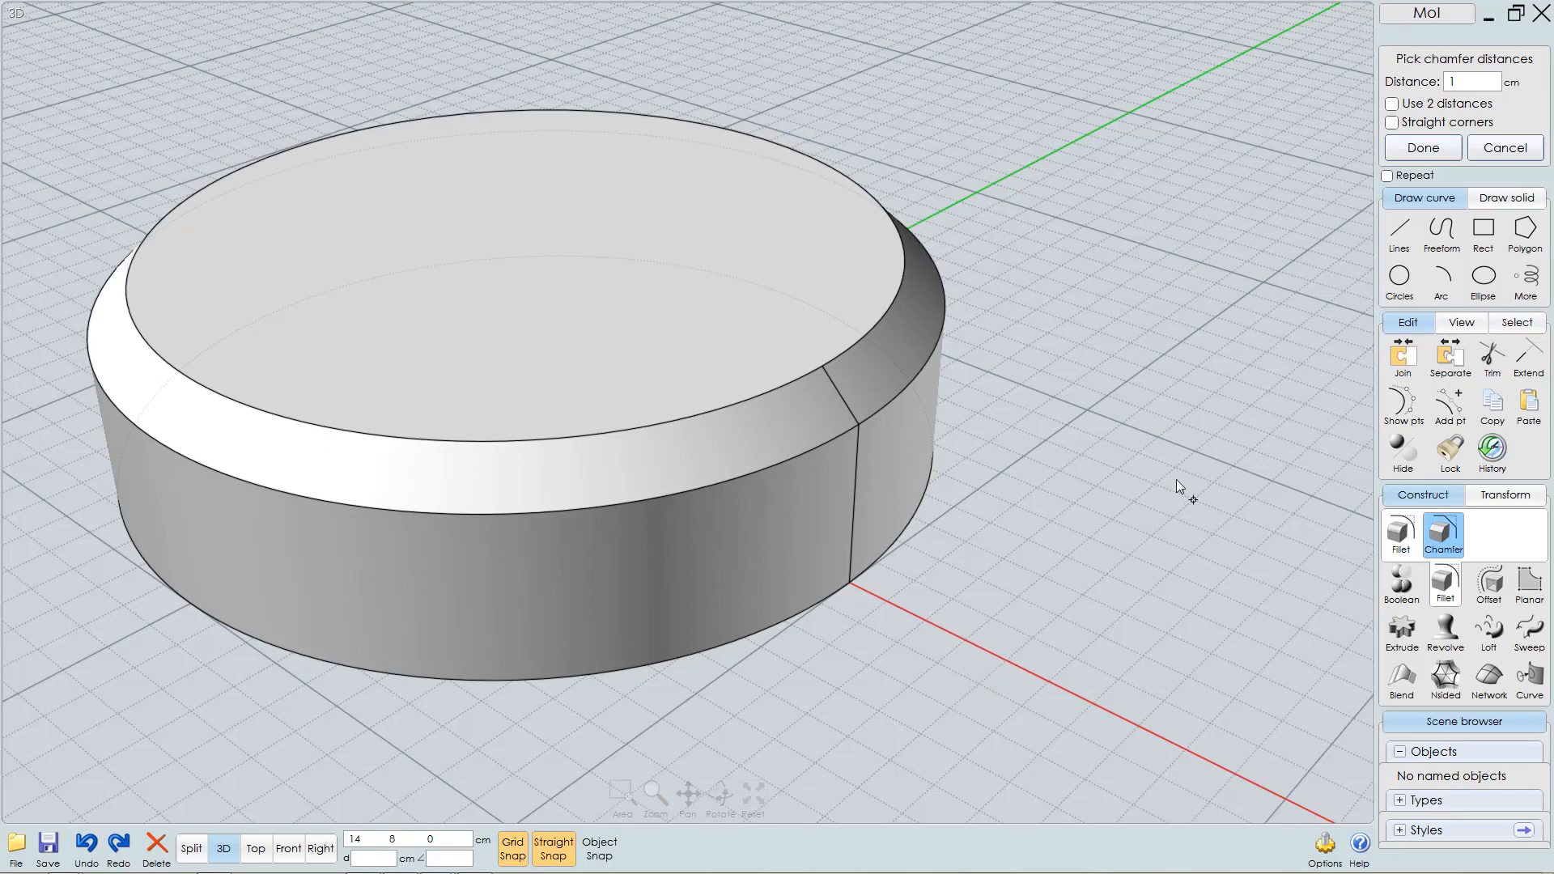
{"action": "left_click", "coordinate": [1053, 618]}
{"action": "left_click", "coordinate": [1006, 658]}
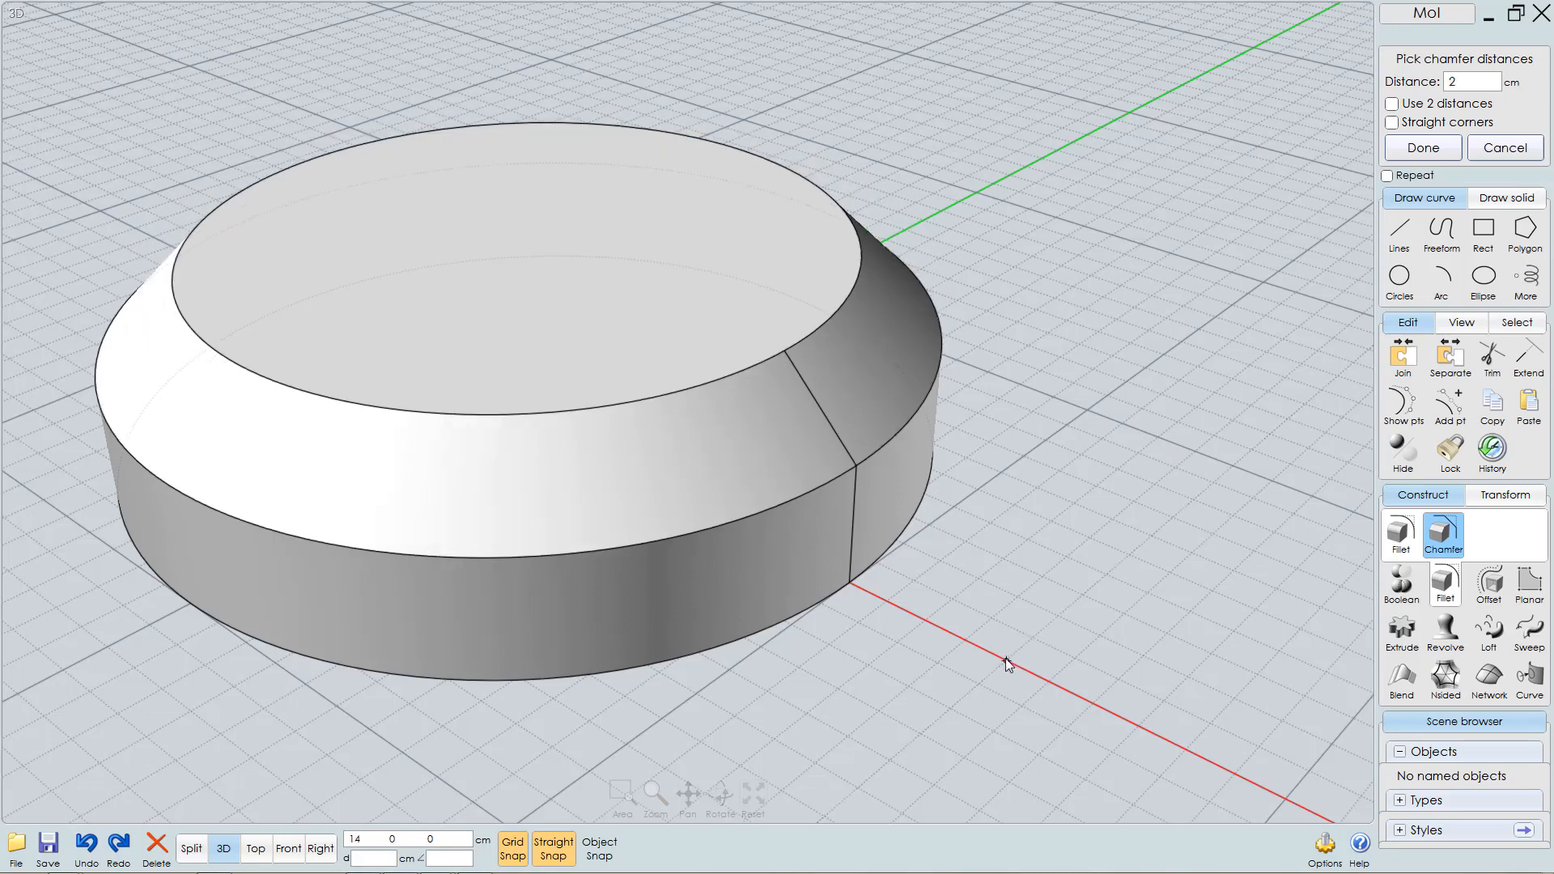
{"action": "left_click", "coordinate": [1081, 596]}
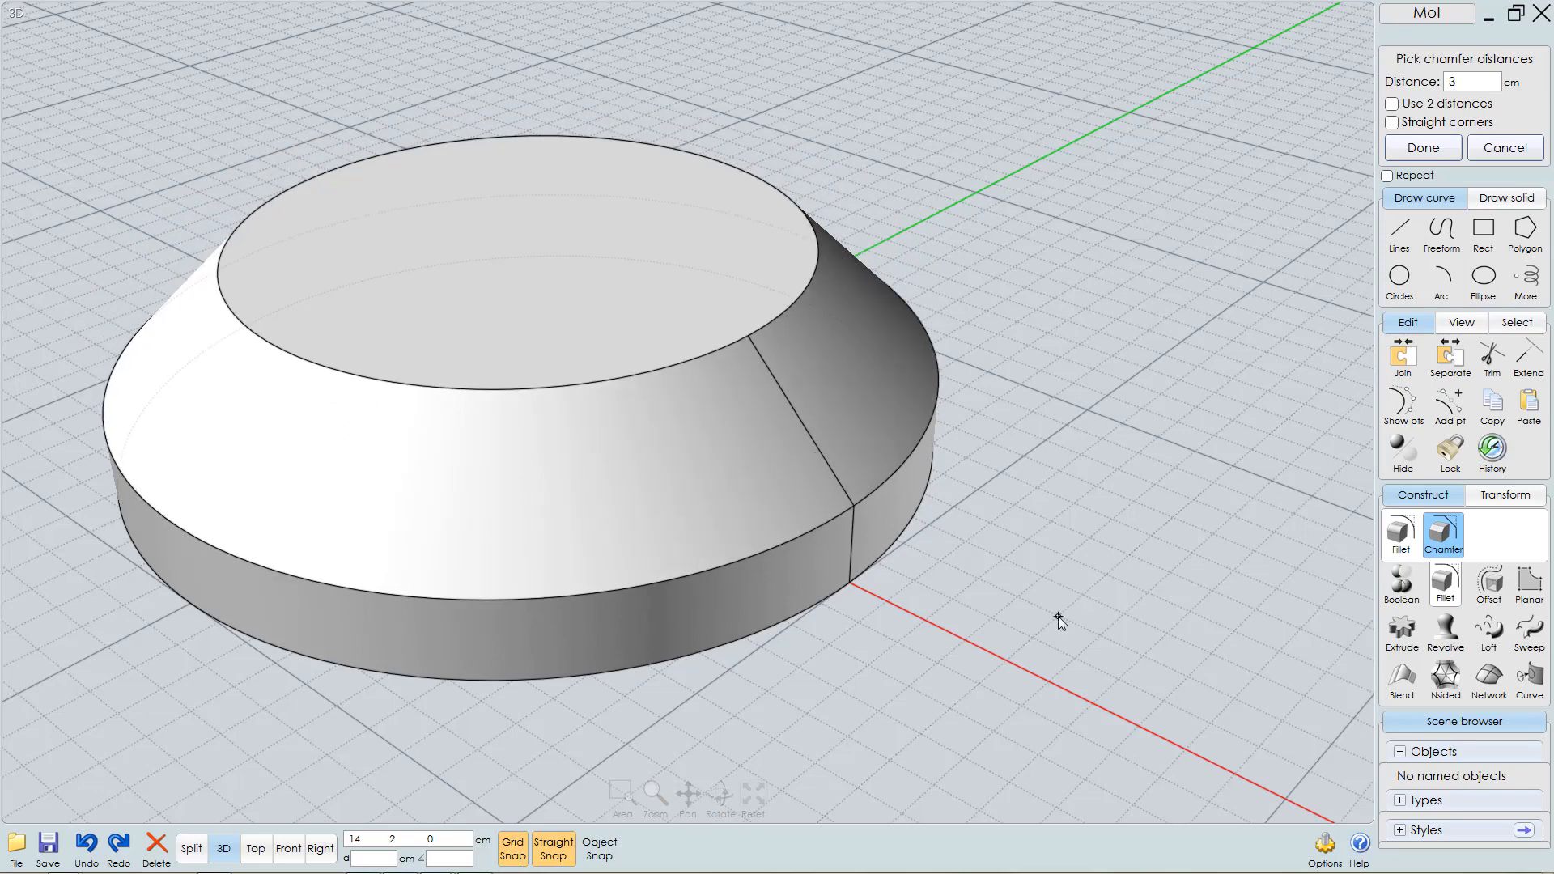
- Set the chamfer distance to 1.5 cm
{"action": "type", "text": "1.5"}
{"action": "key", "text": "Return"}
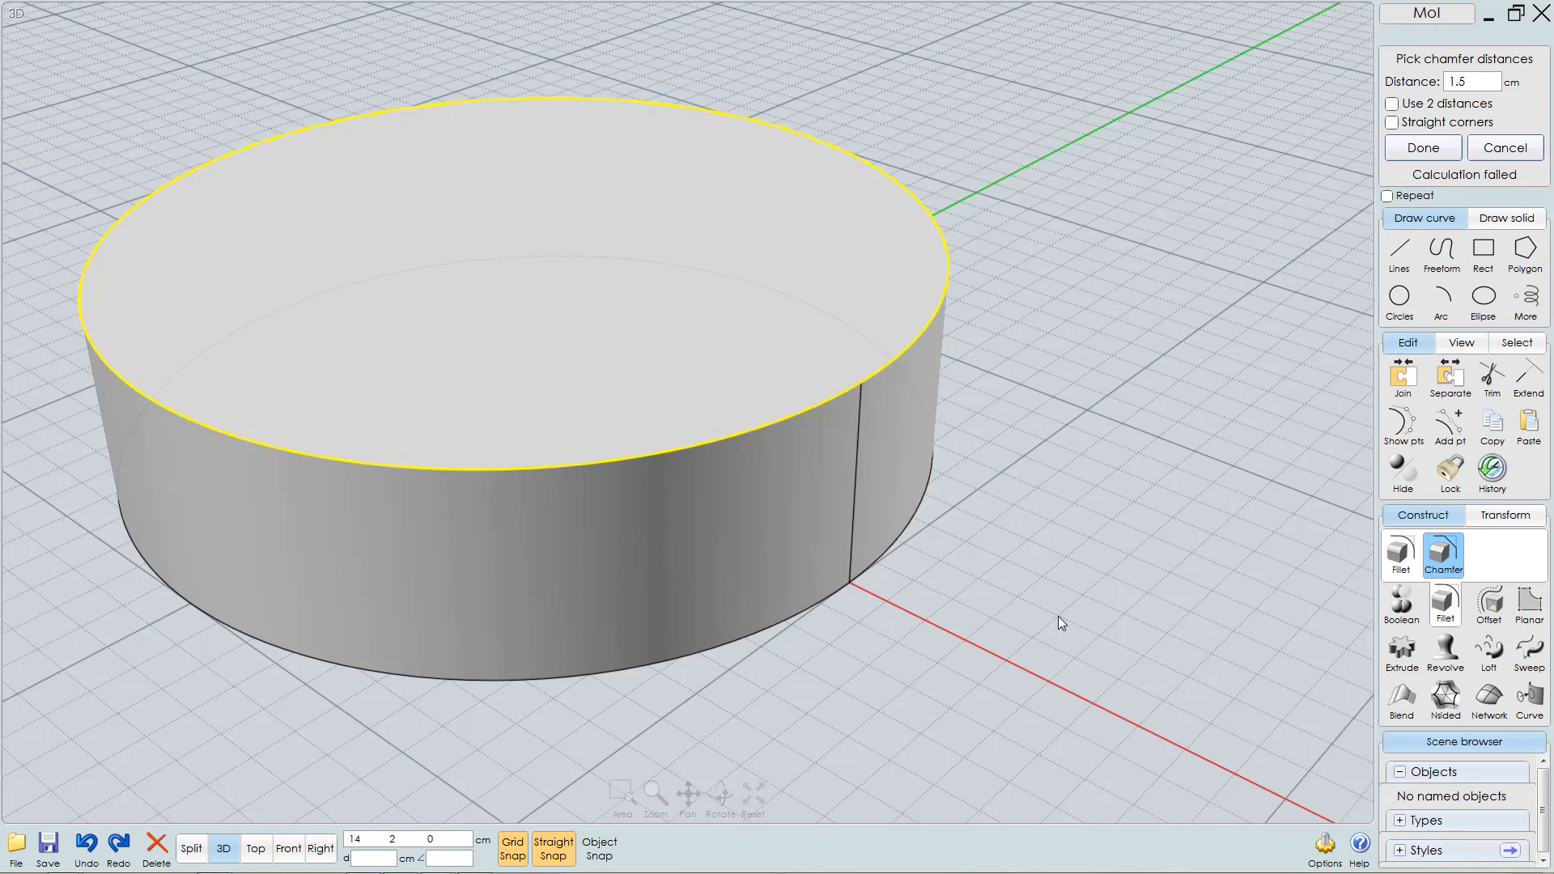
{"action": "type", "text": "1,5"}
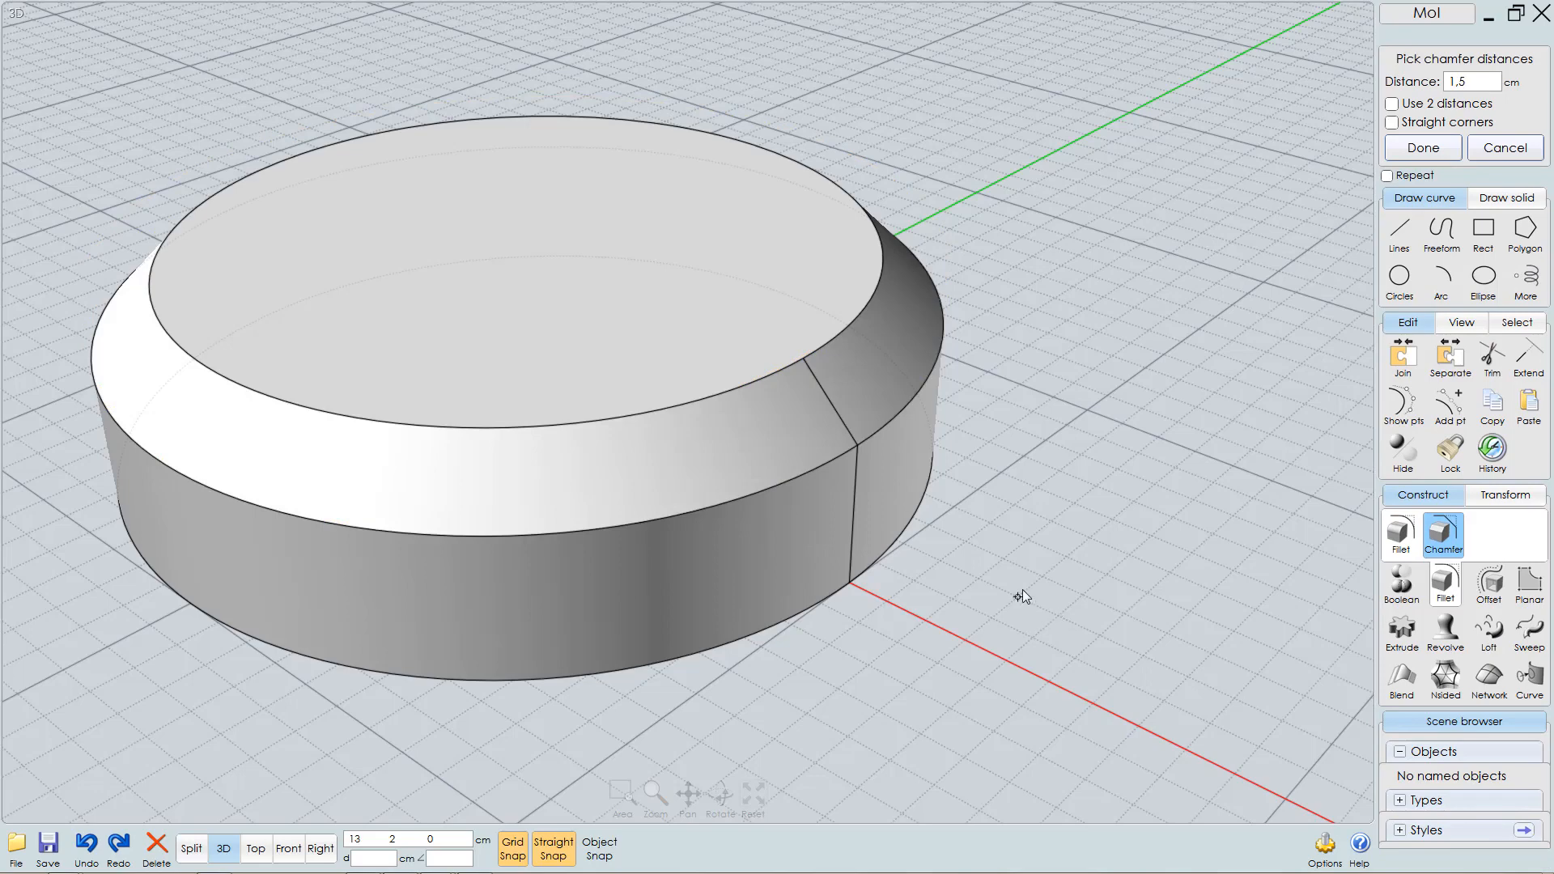
- Look through the assigned shortcut keys in the program options
{"action": "left_click", "coordinate": [1324, 845]}
{"action": "left_click", "coordinate": [496, 298]}
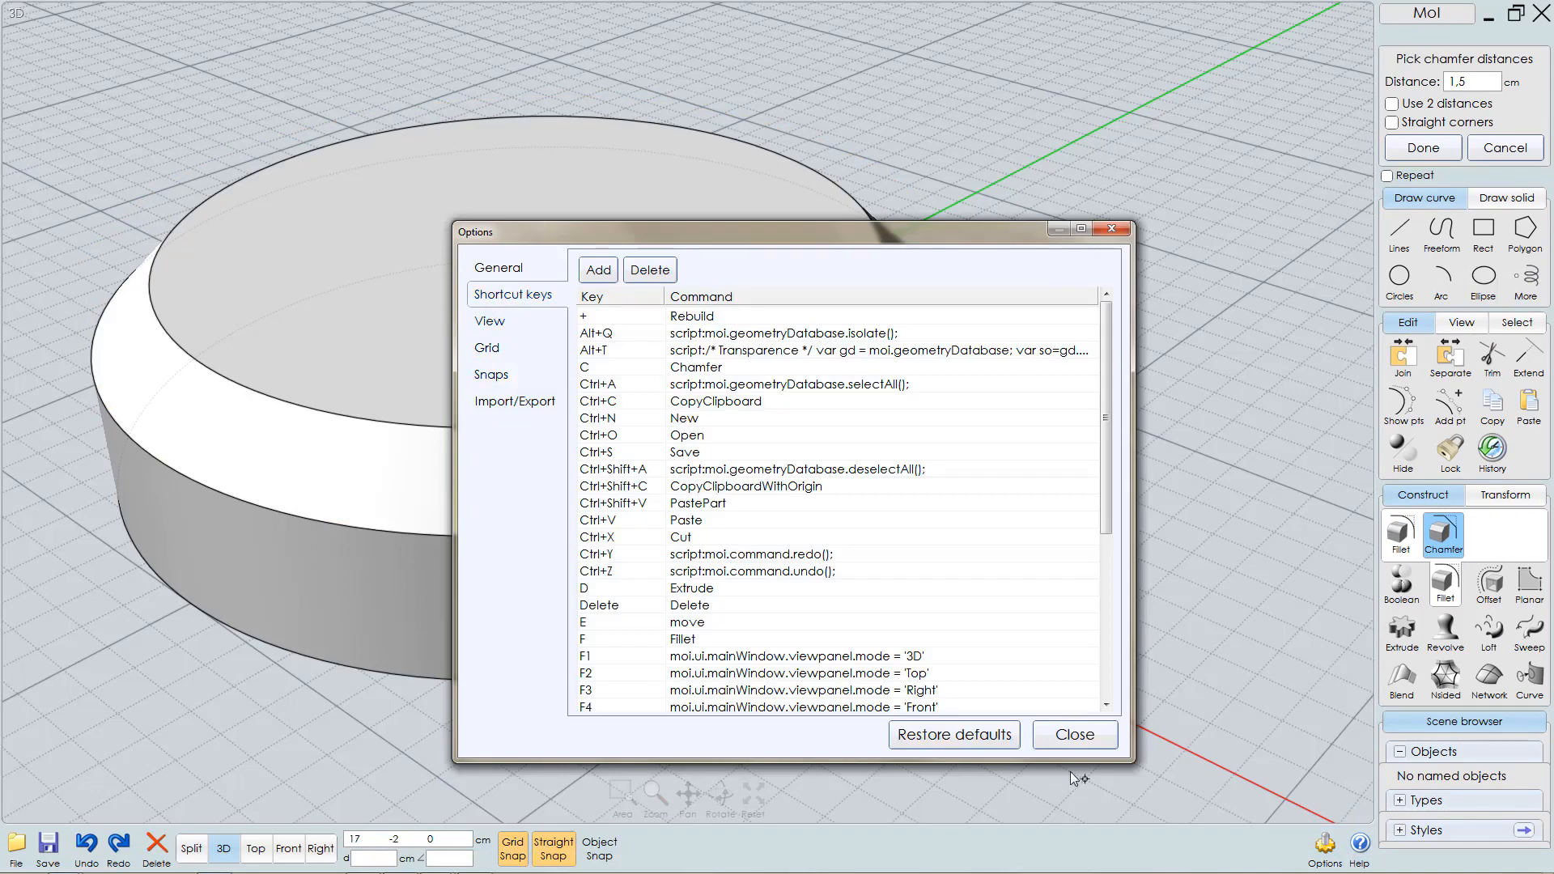
{"action": "left_click", "coordinate": [1094, 738]}
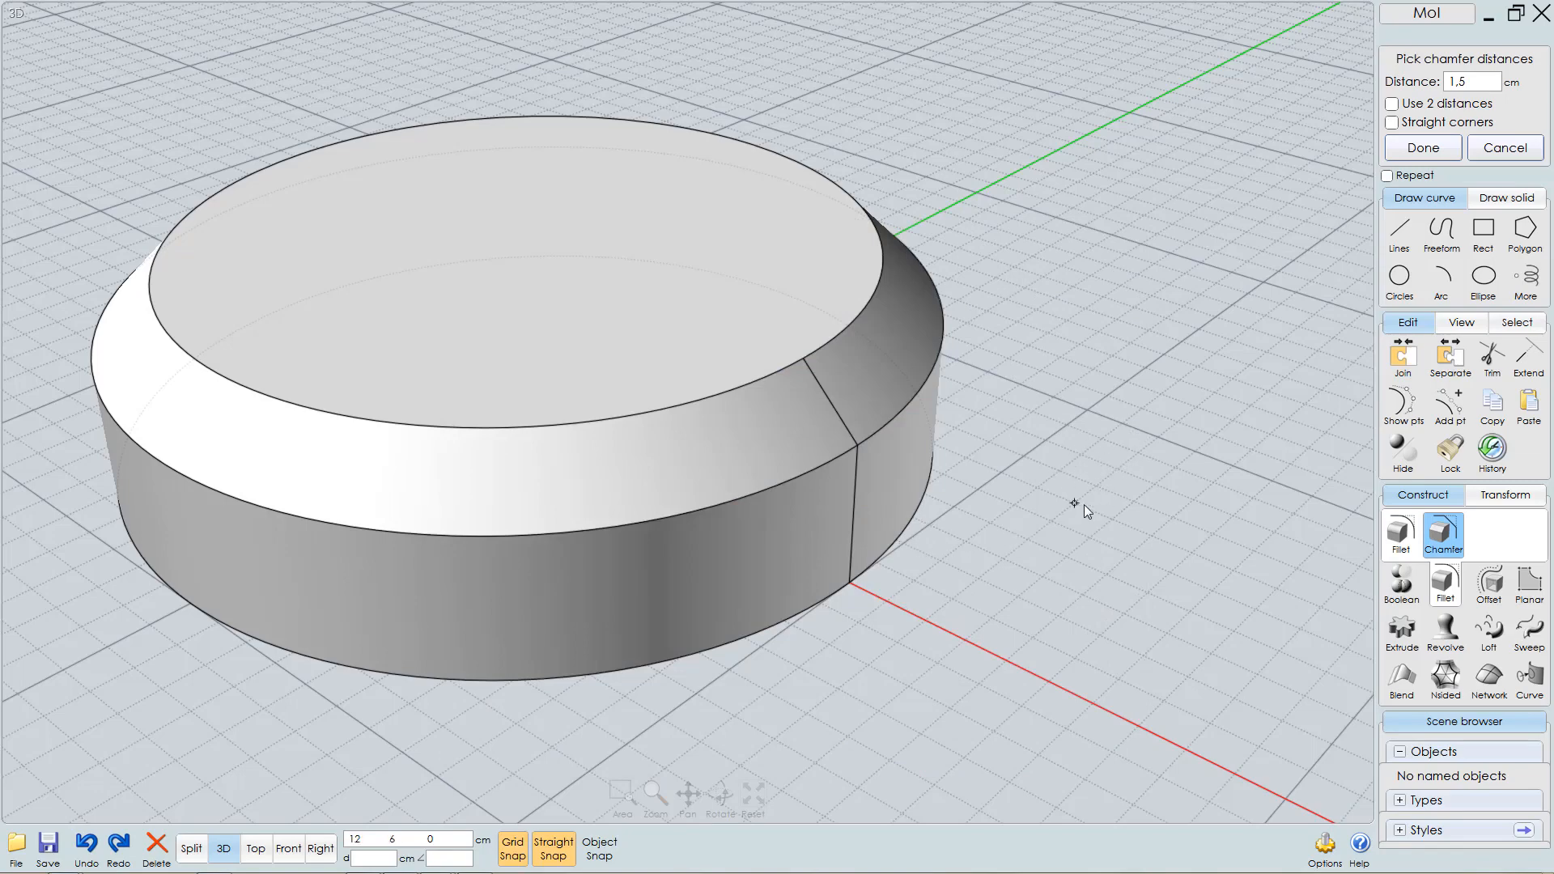
- Apply the chamfer to the cylinder's upper edge and finish the command
{"action": "middle_click_drag", "start_coordinate": [1026, 466], "coordinate": [1093, 447]}
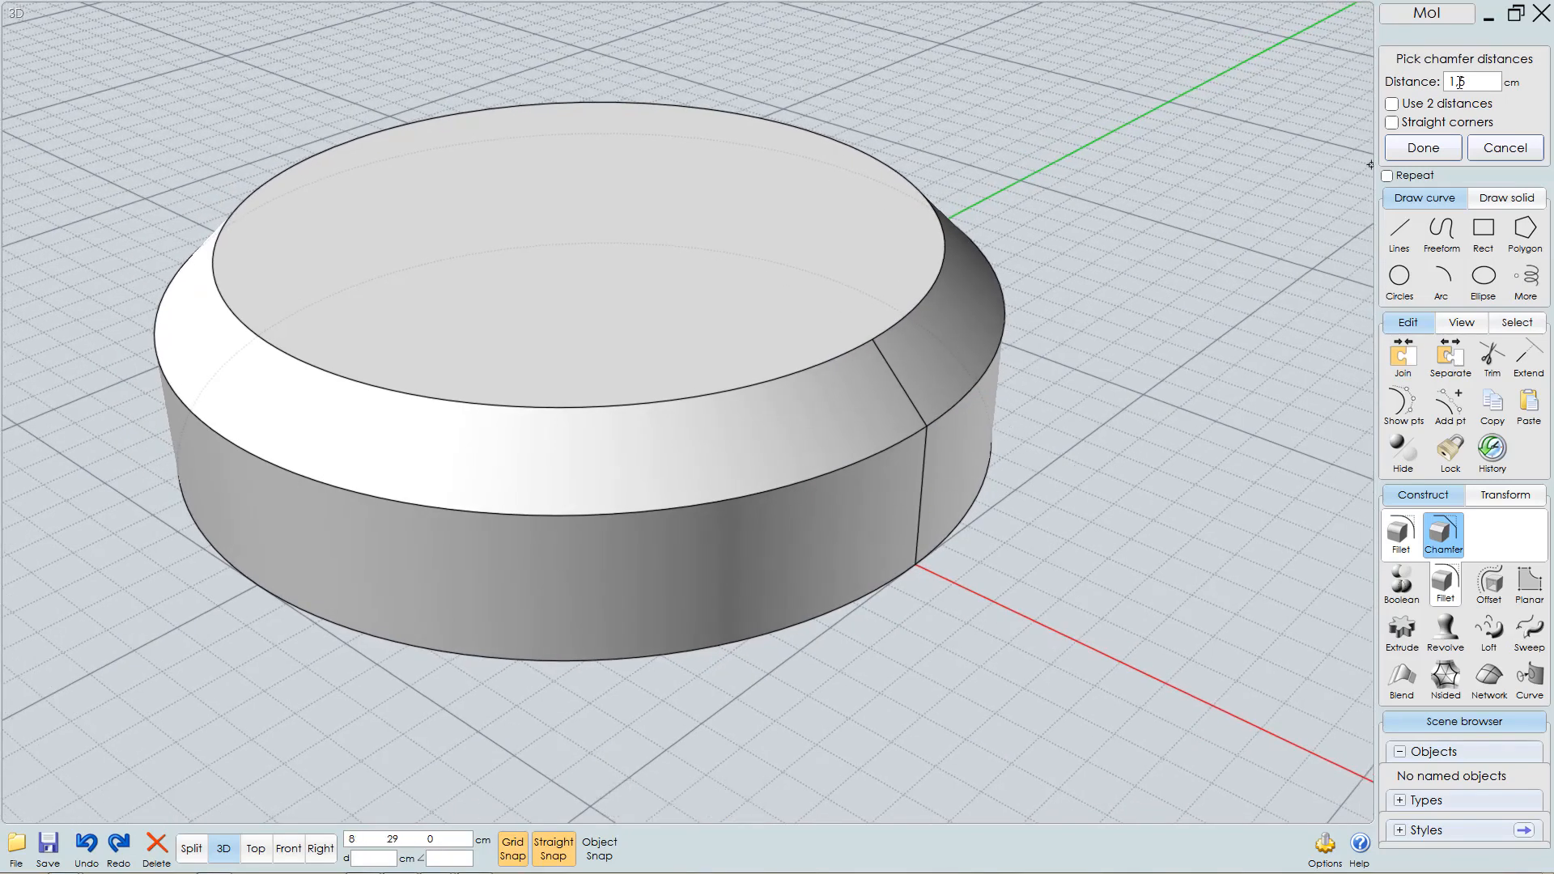
{"action": "right_click", "coordinate": [1141, 320]}
- Examine the chamfered cylinder from several angles and distances in the 3D view
{"action": "scroll", "coordinate": [963, 441], "scroll_direction": "down", "scroll_amount": 5}
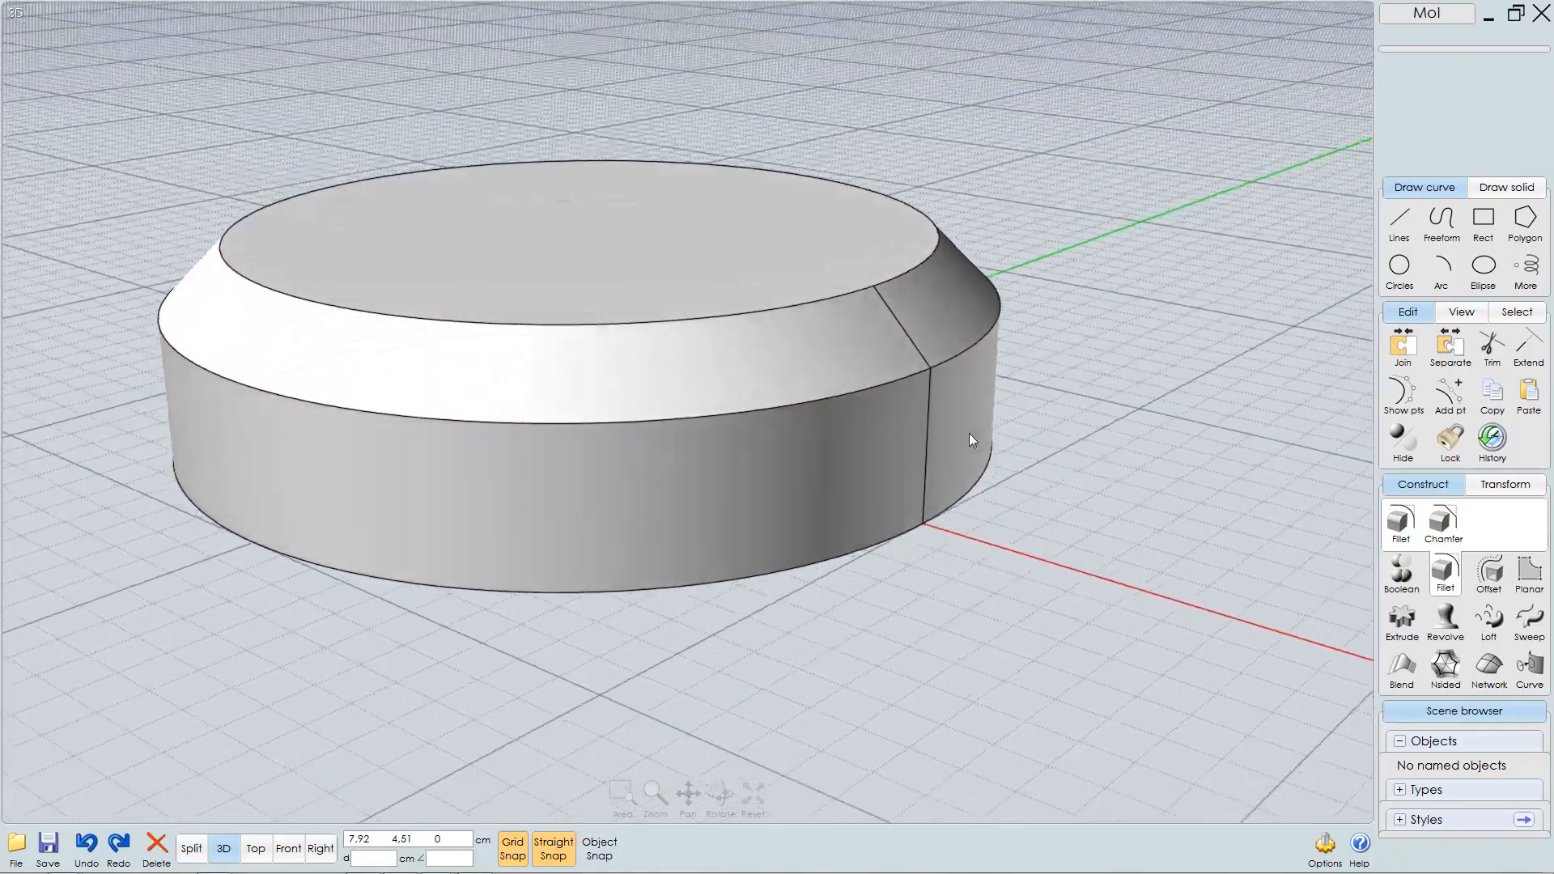
{"action": "mouse_move", "coordinate": [876, 458]}
{"action": "right_mouse_down"}
{"action": "mouse_move", "coordinate": [934, 436]}
{"action": "mouse_move", "coordinate": [867, 436]}
{"action": "right_mouse_up"}
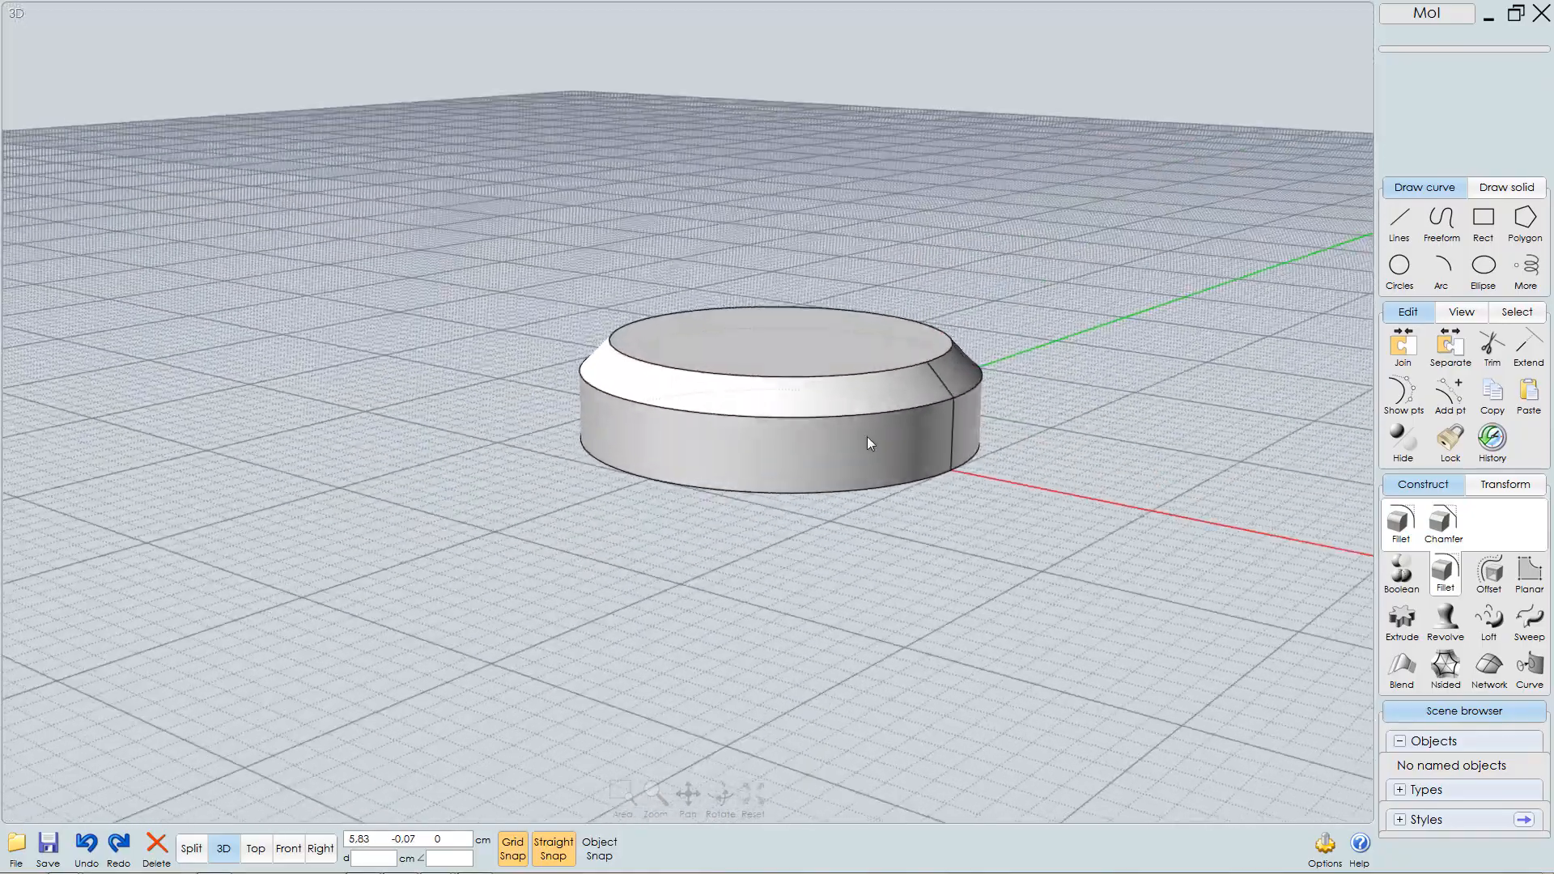
{"action": "scroll", "coordinate": [896, 407], "scroll_direction": "up", "scroll_amount": 3}
{"action": "right_click_drag", "start_coordinate": [976, 385], "coordinate": [940, 435]}
{"action": "right_click_drag", "start_coordinate": [916, 516], "coordinate": [876, 440]}
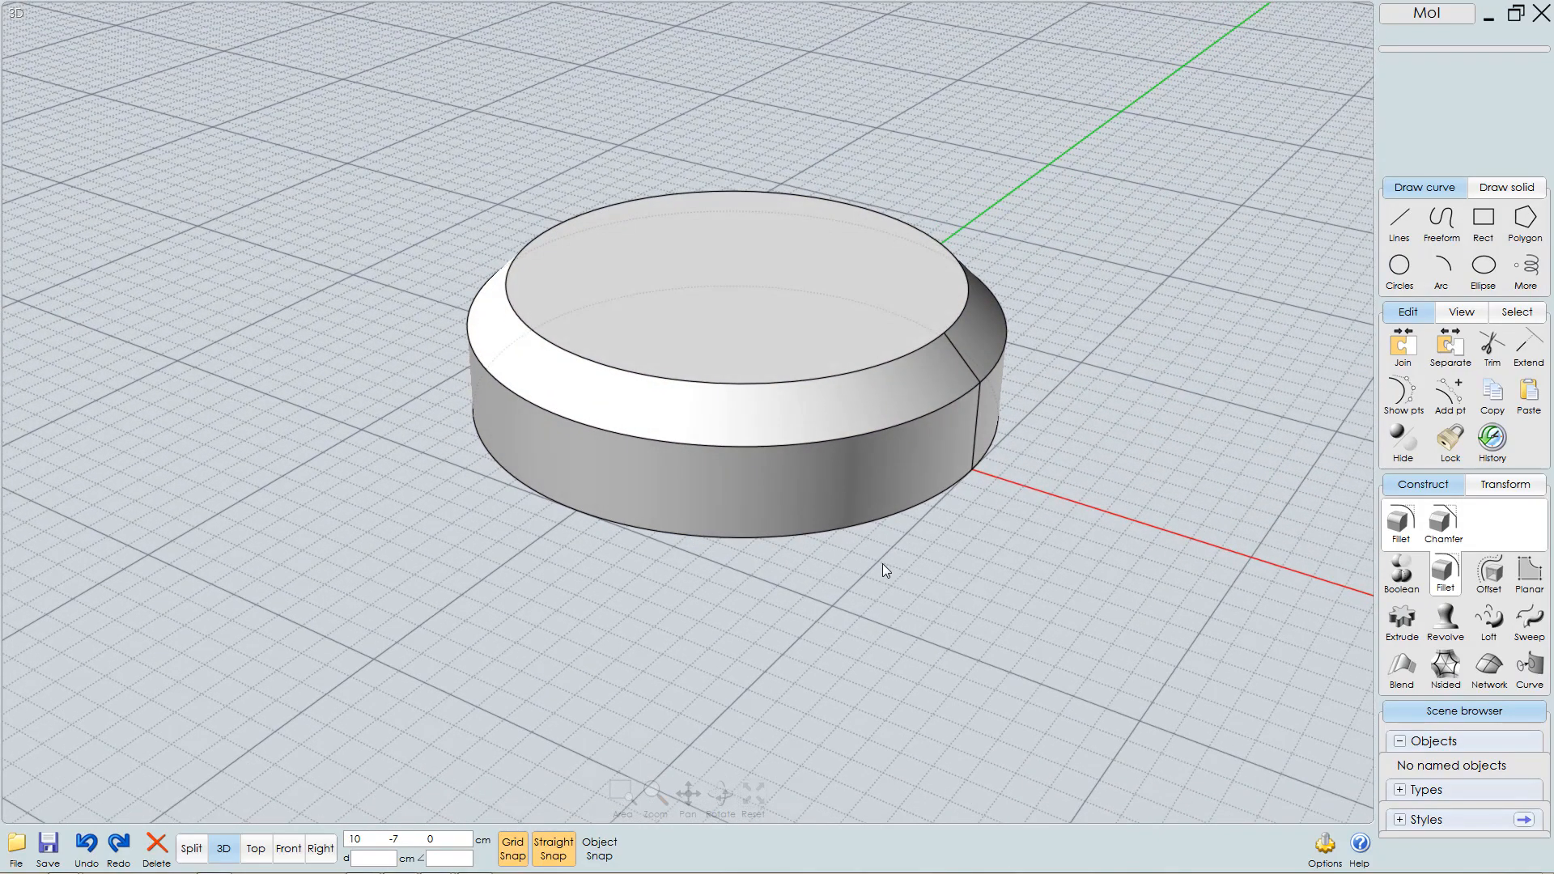
{"action": "right_click_drag", "start_coordinate": [873, 516], "coordinate": [869, 501]}
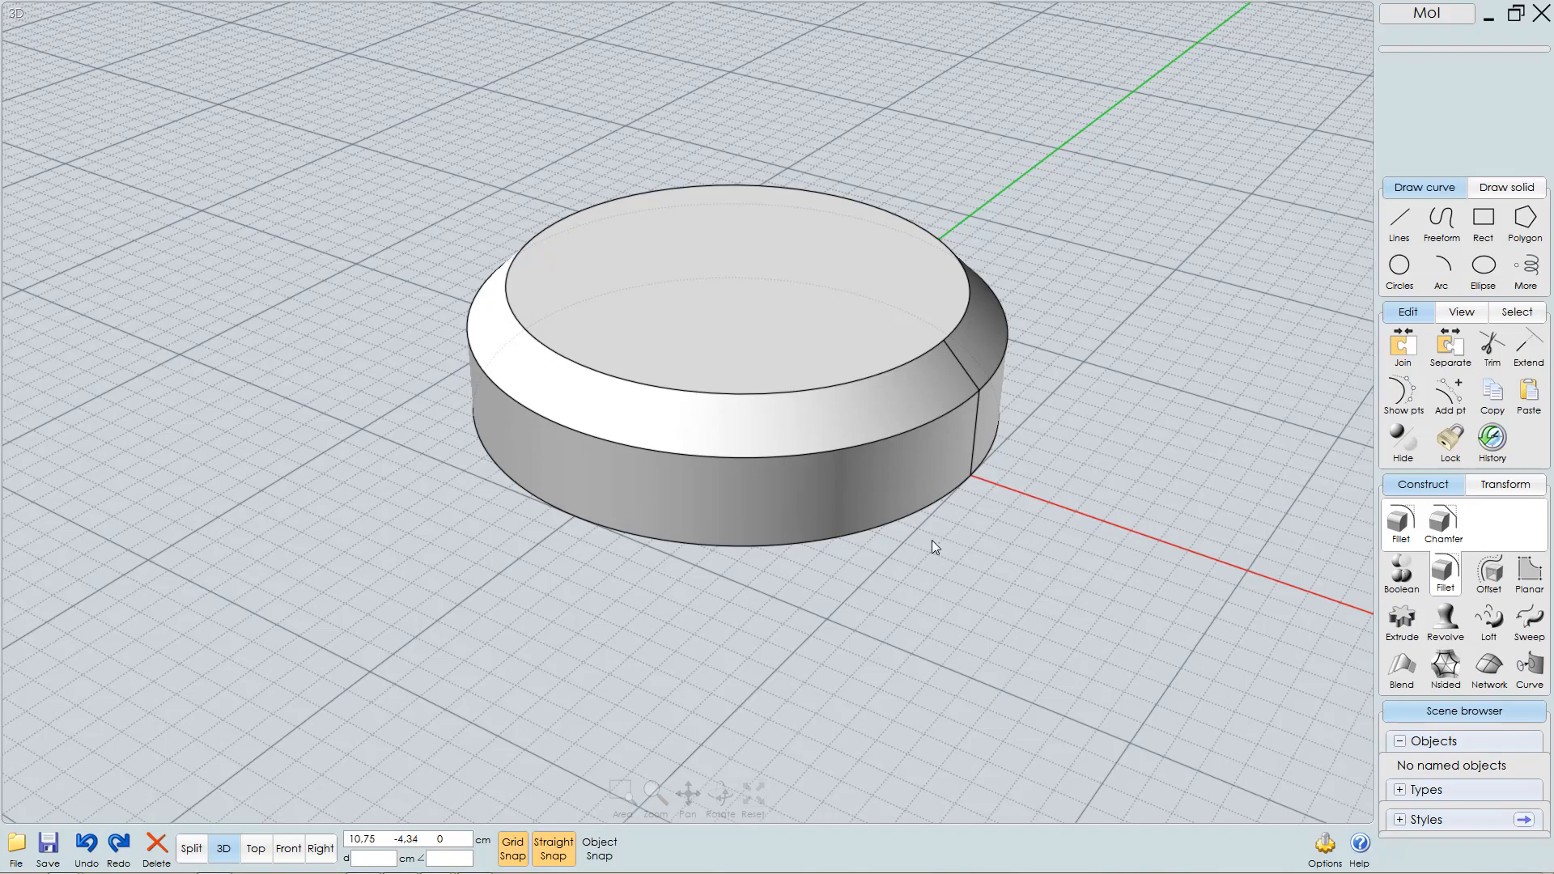
{"action": "right_click_drag", "start_coordinate": [932, 541], "coordinate": [1032, 537], "text": "ctrl"}
{"action": "middle_click_drag", "start_coordinate": [1017, 541], "coordinate": [1065, 614]}
{"action": "mouse_move", "coordinate": [969, 600]}
{"action": "right_mouse_down", "text": "ctrl"}
{"action": "mouse_move", "coordinate": [1128, 547]}
{"action": "mouse_move", "coordinate": [1007, 611]}
{"action": "mouse_move", "coordinate": [1057, 581]}
{"action": "mouse_move", "coordinate": [1017, 609]}
{"action": "mouse_move", "coordinate": [1091, 597]}
{"action": "mouse_move", "coordinate": [866, 560]}
{"action": "mouse_move", "coordinate": [1044, 618]}
{"action": "mouse_move", "coordinate": [798, 634]}
{"action": "mouse_move", "coordinate": [1047, 614]}
{"action": "mouse_move", "coordinate": [877, 632]}
{"action": "mouse_move", "coordinate": [967, 622]}
{"action": "right_mouse_up", "text": "ctrl"}
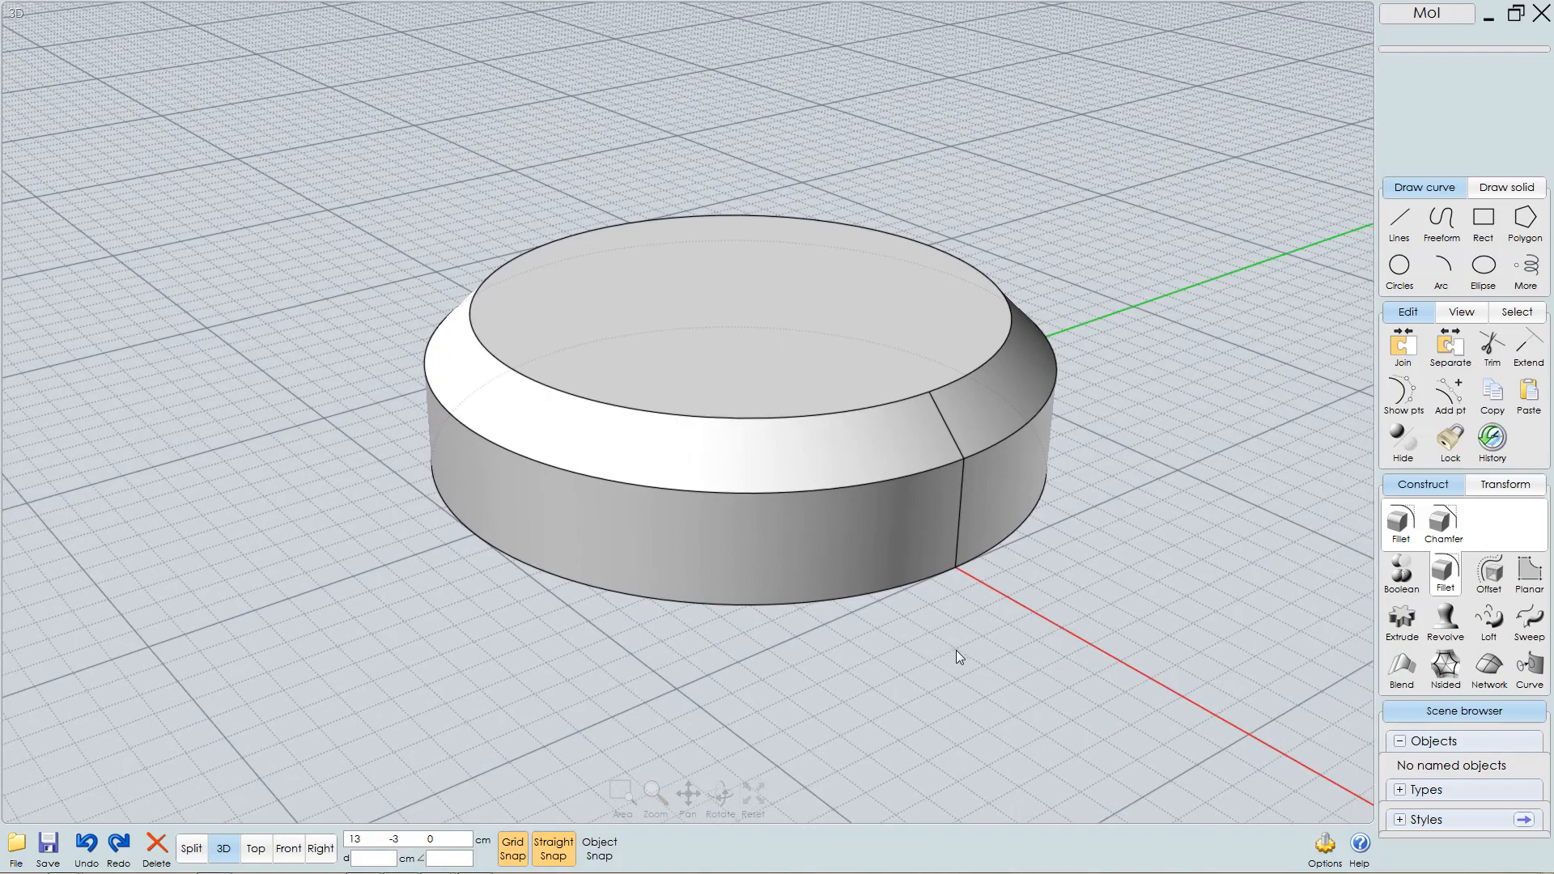
{"action": "right_click_drag", "start_coordinate": [930, 628], "coordinate": [897, 637]}
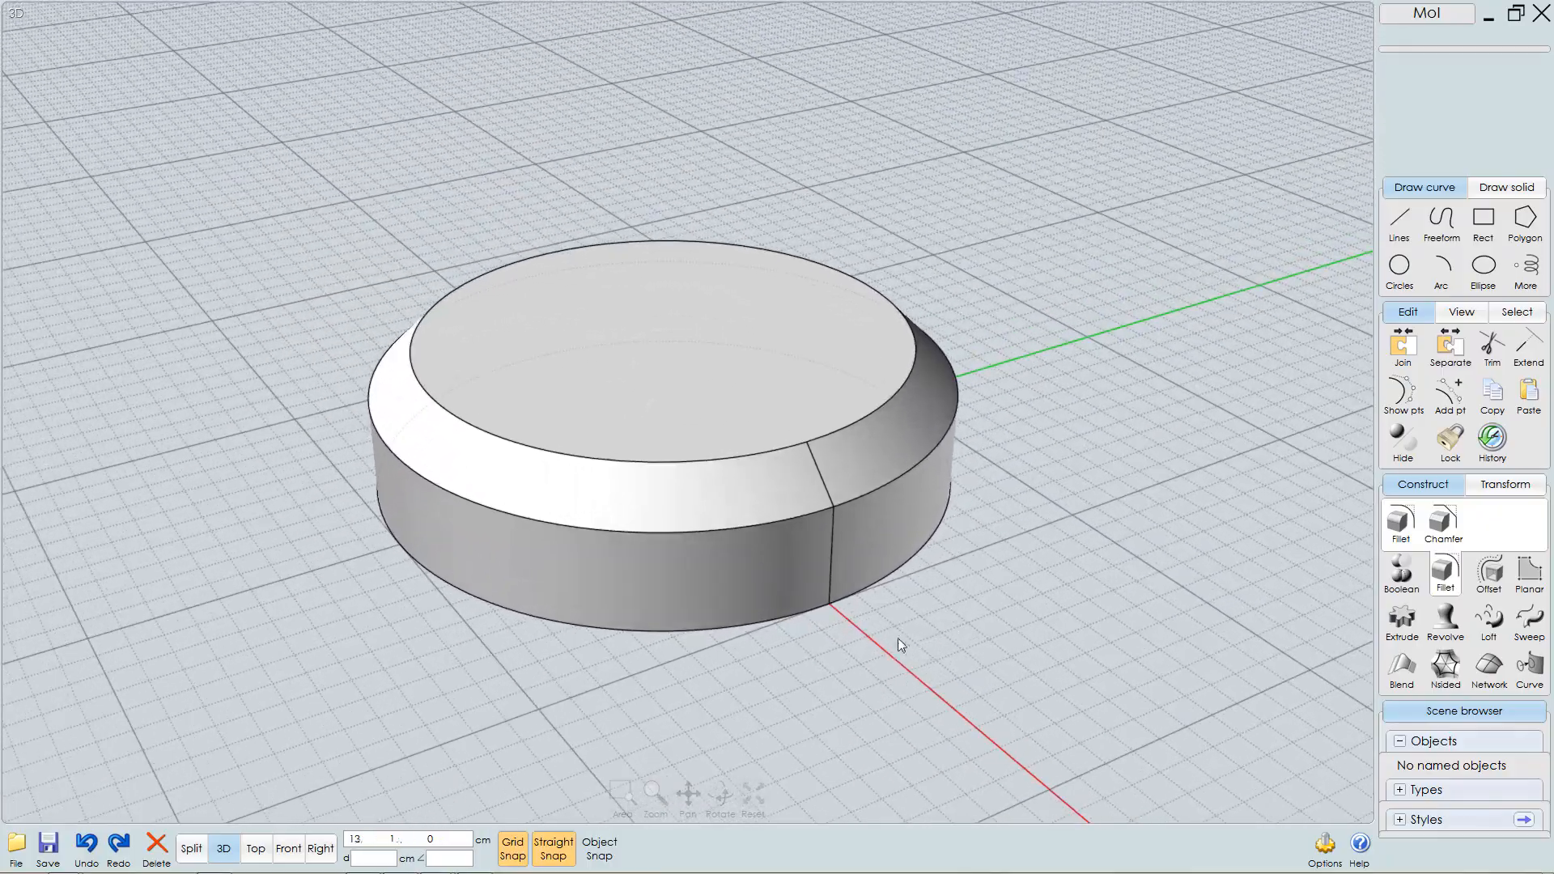
{"action": "right_click_drag", "start_coordinate": [974, 584], "coordinate": [935, 621]}
{"action": "middle_click_drag", "start_coordinate": [973, 589], "coordinate": [916, 604]}
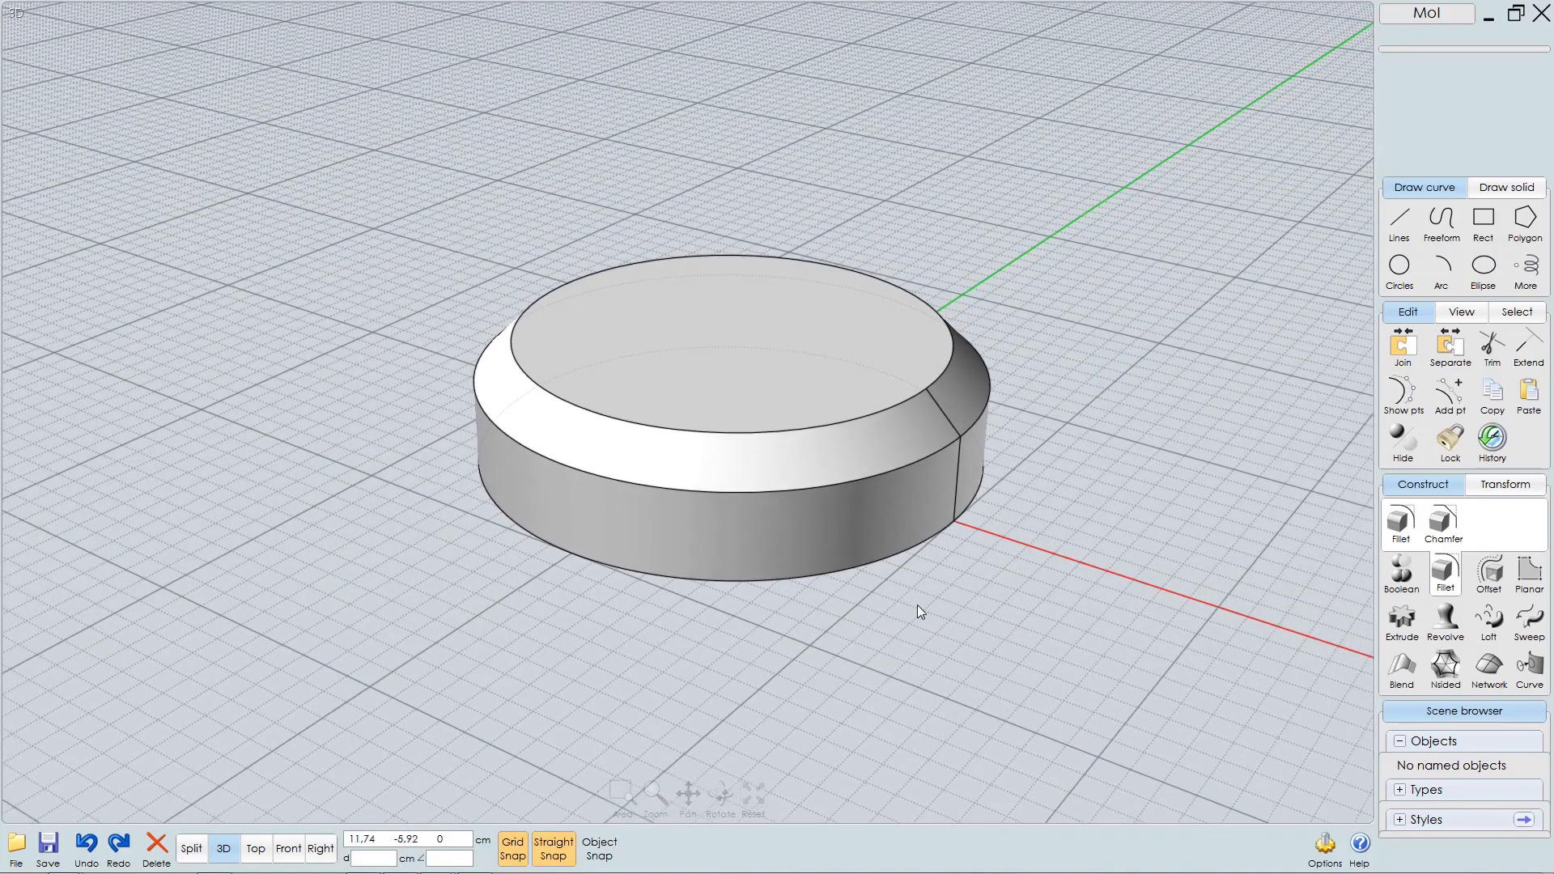
{"action": "right_click_drag", "start_coordinate": [916, 604], "coordinate": [978, 577], "text": "ctrl"}
- Check the slot shape in the reference render kitbash 01.jpg and return to the modeling scene
{"action": "key", "text": "alt+Tab"}
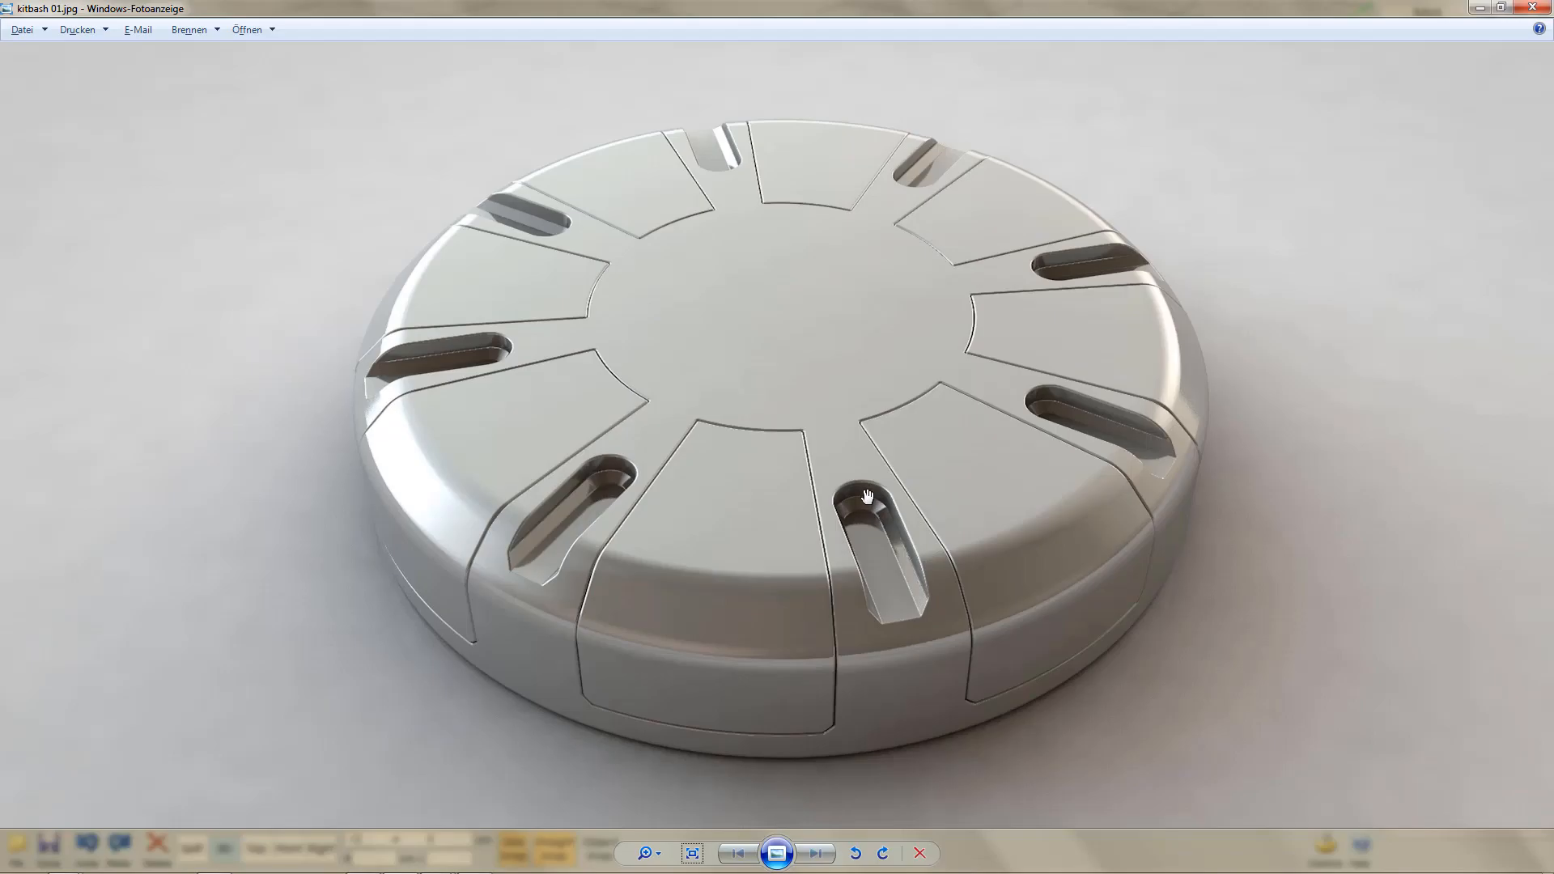
{"action": "key", "text": "alt+Tab"}
{"action": "left_click", "coordinate": [847, 574]}
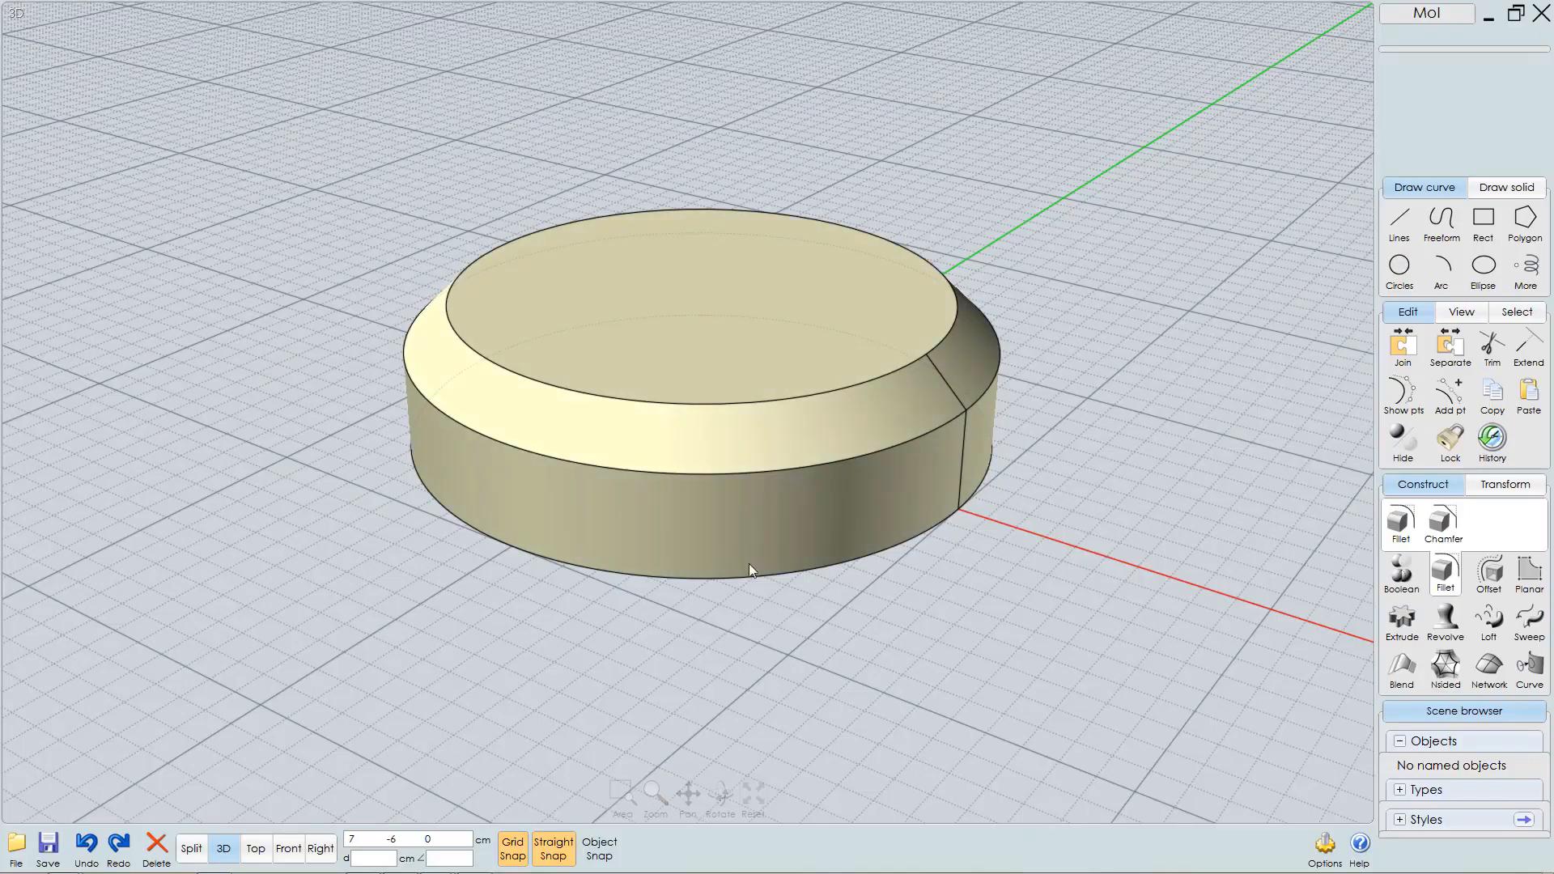
- In the top view, draw a circle of 1 cm radius centred on the X axis at 3 cm from the origin
{"action": "left_click", "coordinate": [257, 848]}
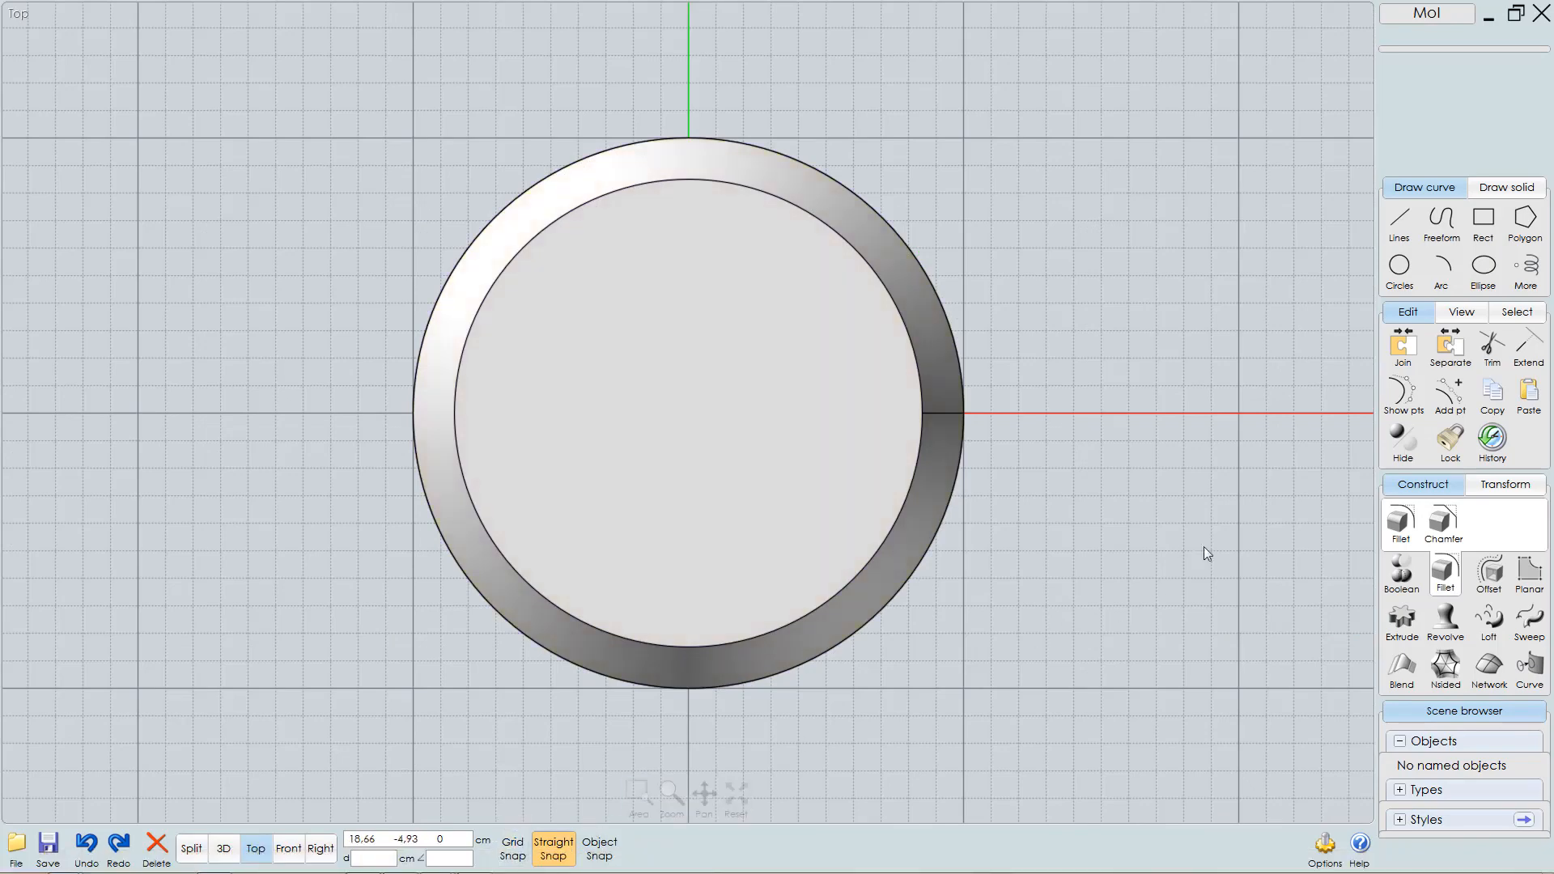
{"action": "left_click", "coordinate": [1405, 270]}
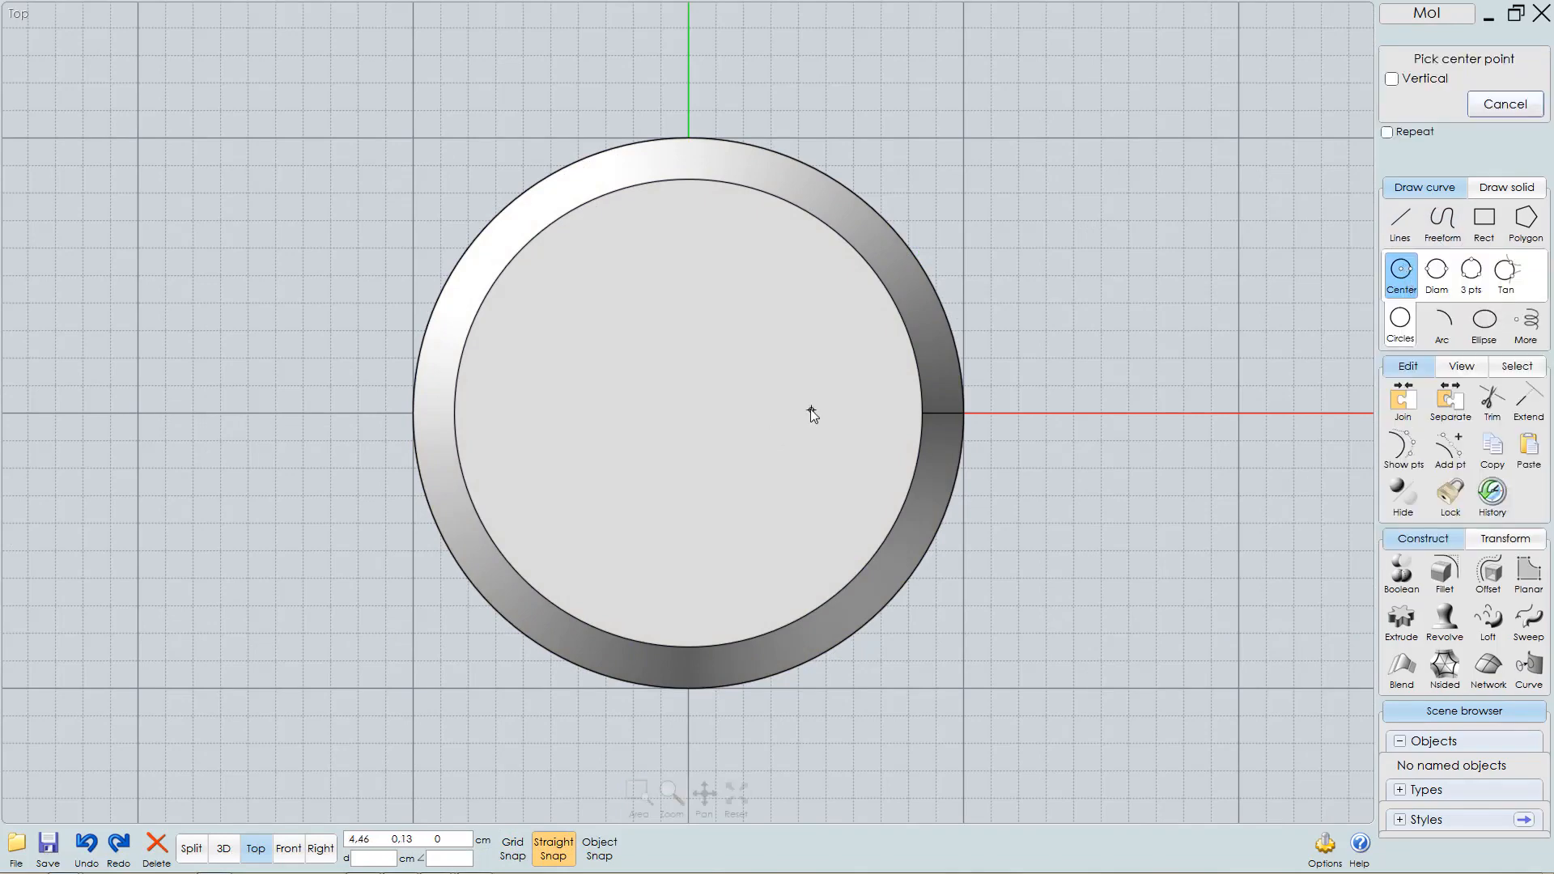
{"action": "left_click", "coordinate": [512, 849]}
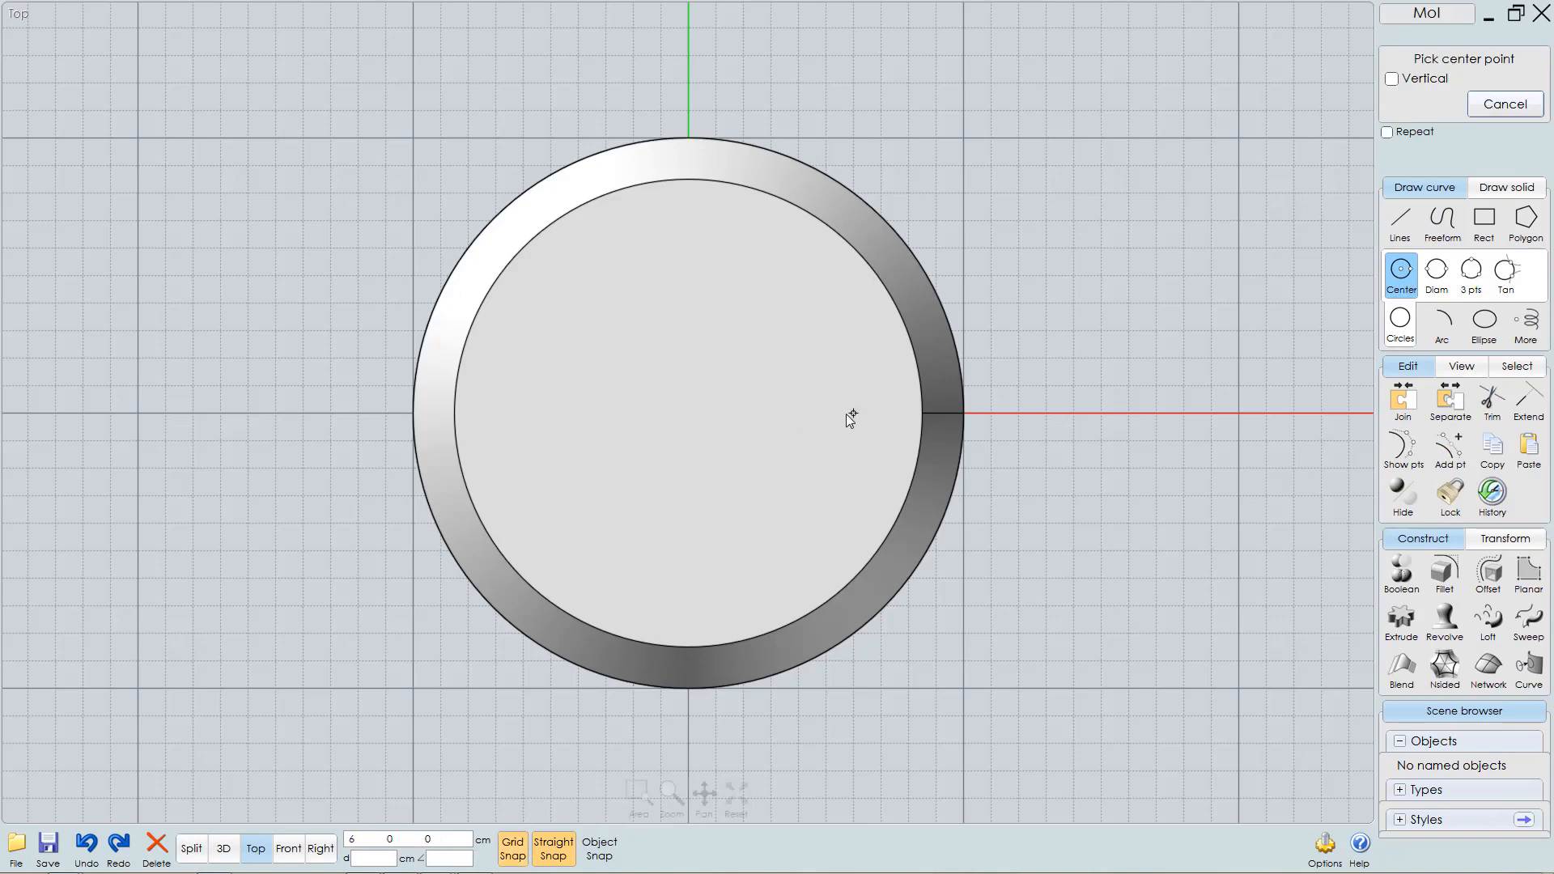
{"action": "left_click", "coordinate": [779, 414]}
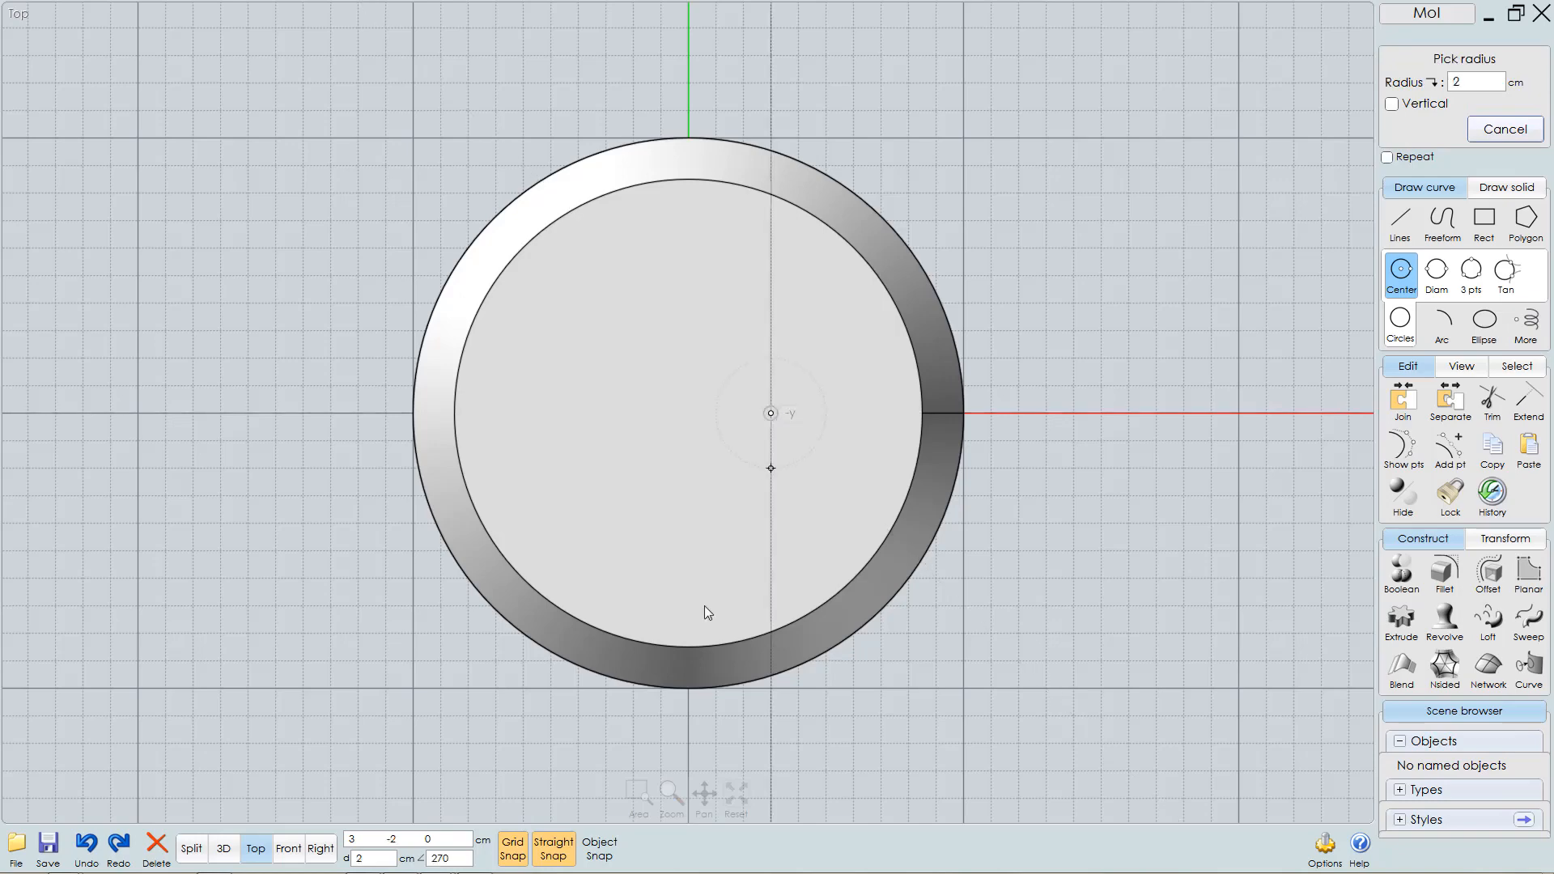
{"action": "left_click", "coordinate": [512, 850]}
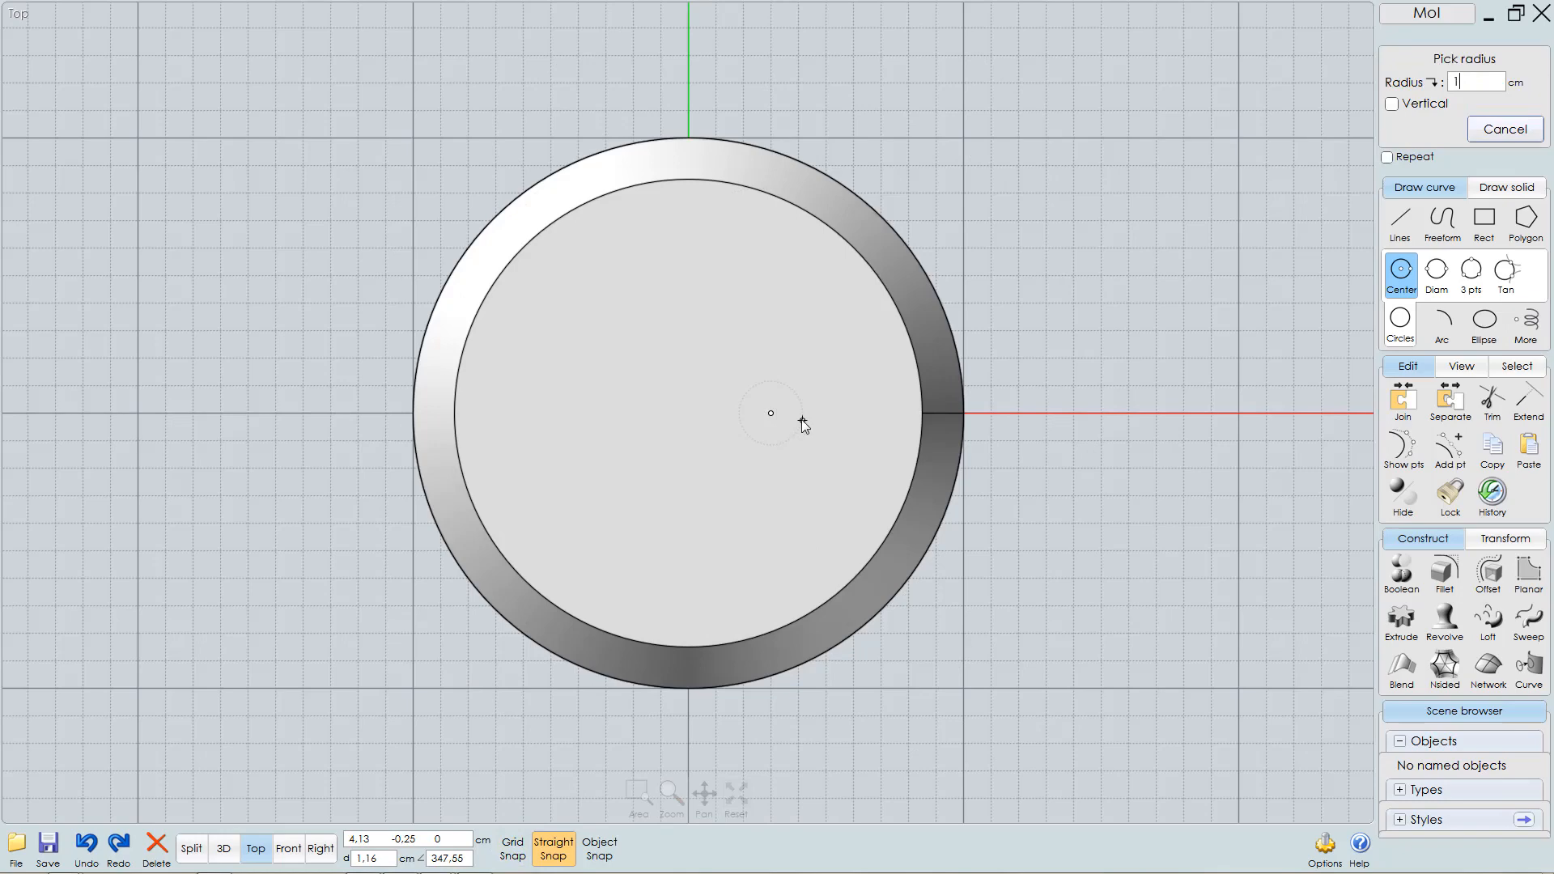
{"action": "key", "text": "Return"}
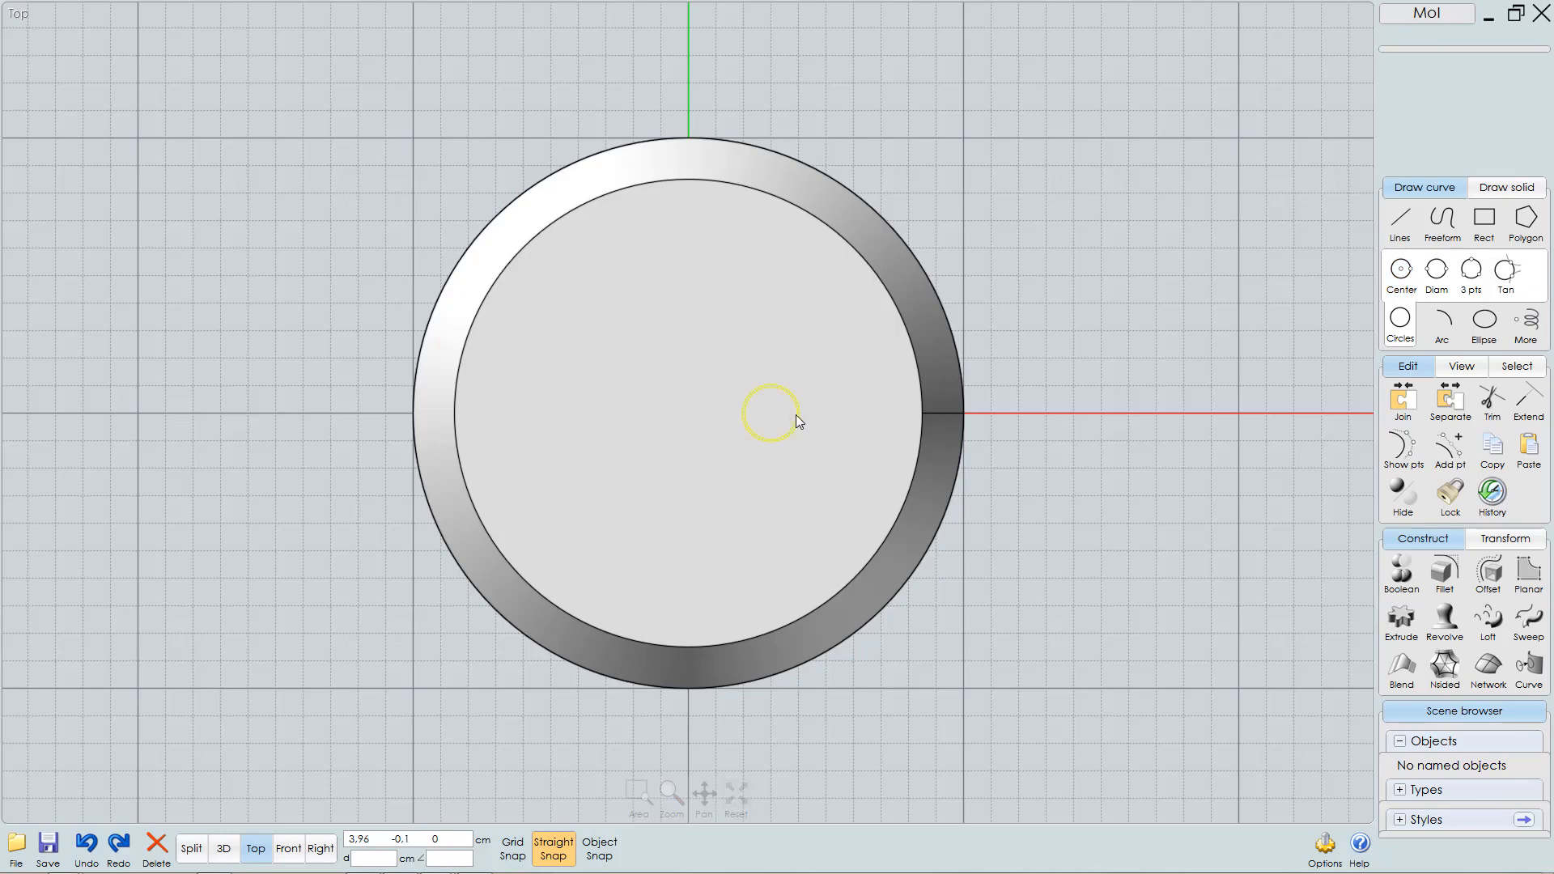
{"action": "left_click", "coordinate": [795, 415]}
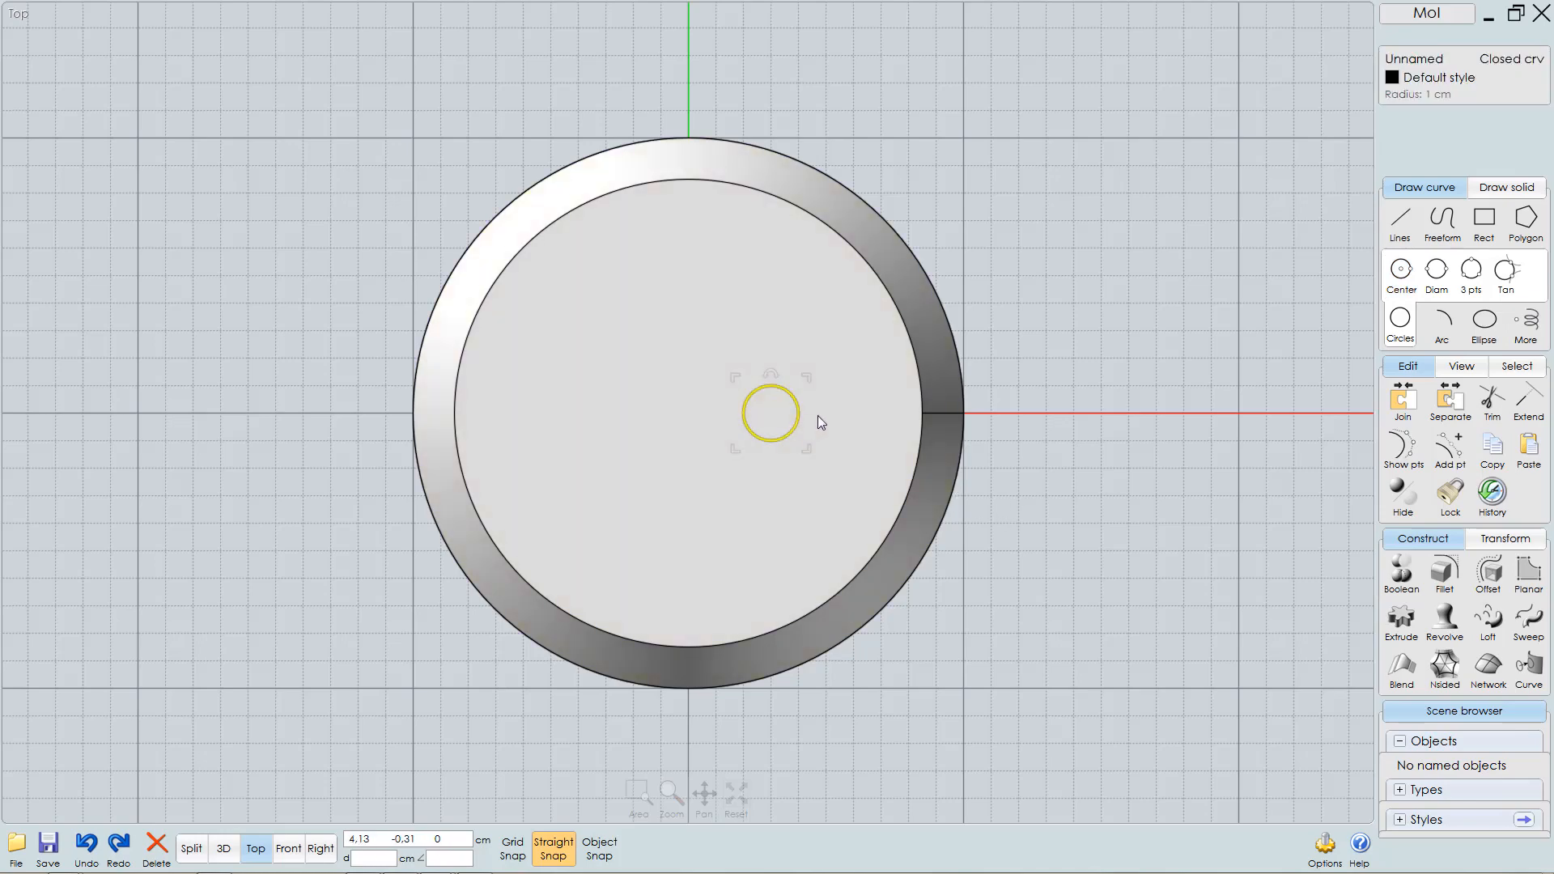
{"action": "scroll", "coordinate": [817, 417], "scroll_direction": "up", "scroll_amount": 1}
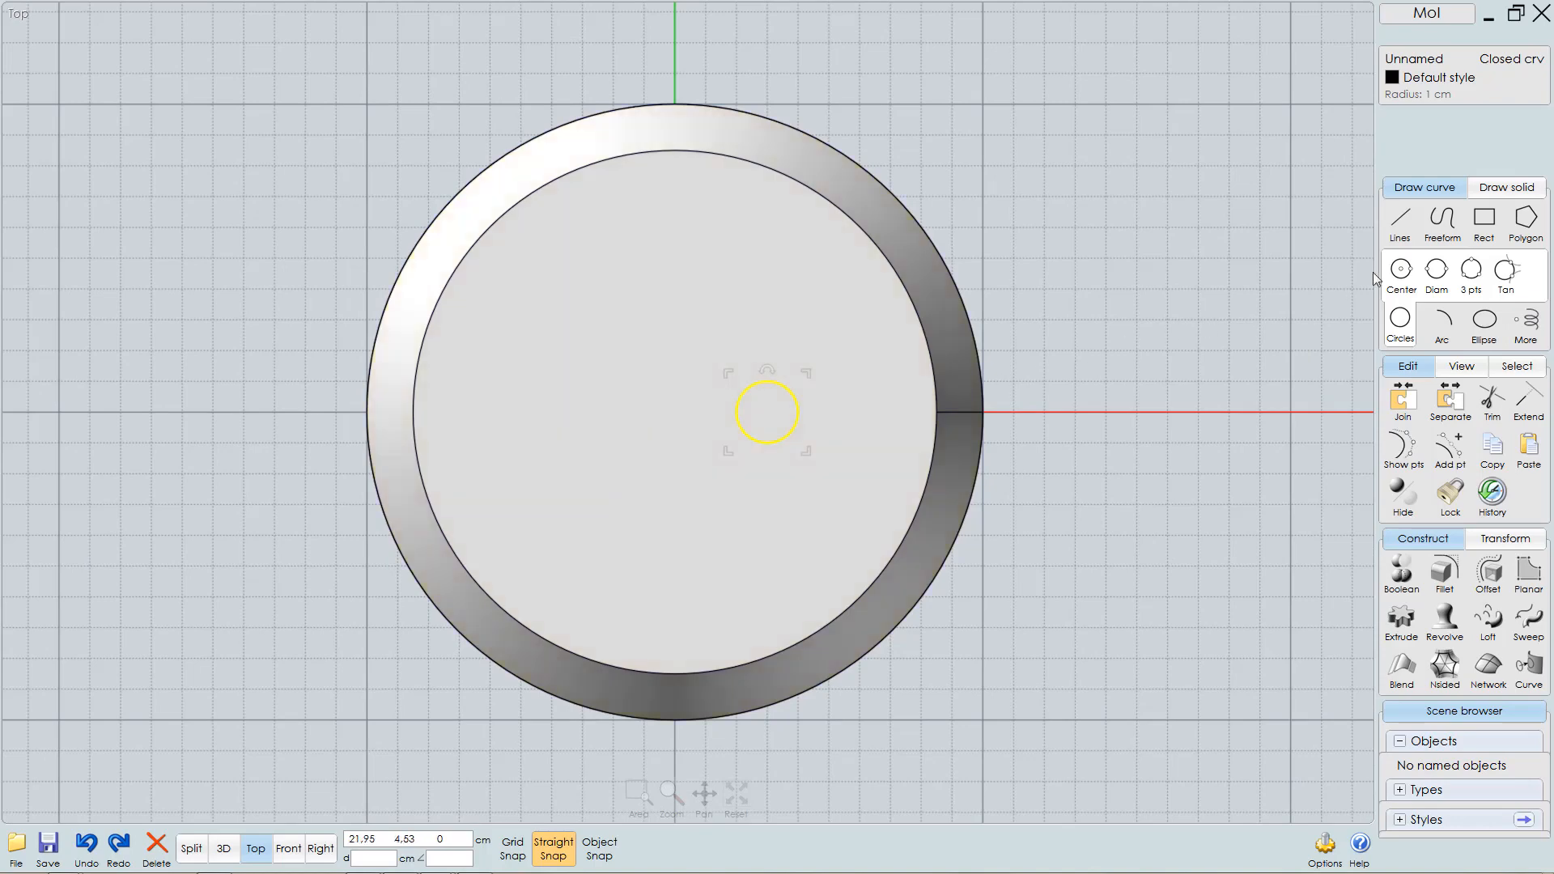
- Draw a three-point rectangle from the circle's lower to upper quadrant, extending about 12 cm along the X axis past the cylinder's rim
{"action": "left_click", "coordinate": [1488, 232]}
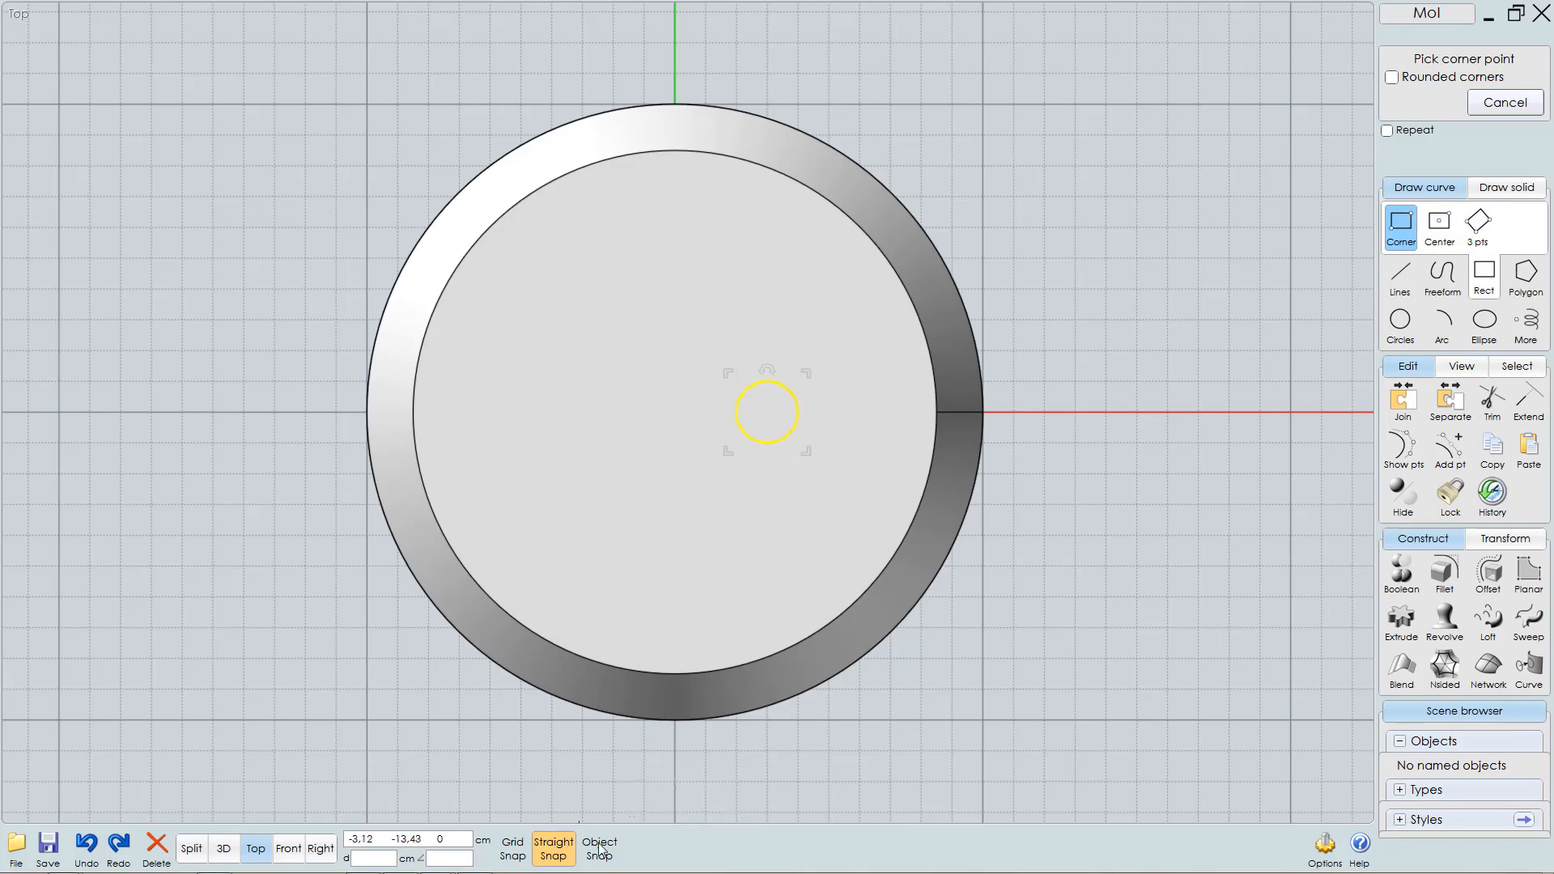
{"action": "mouse_move", "coordinate": [601, 849]}
{"action": "left_click", "coordinate": [1478, 221]}
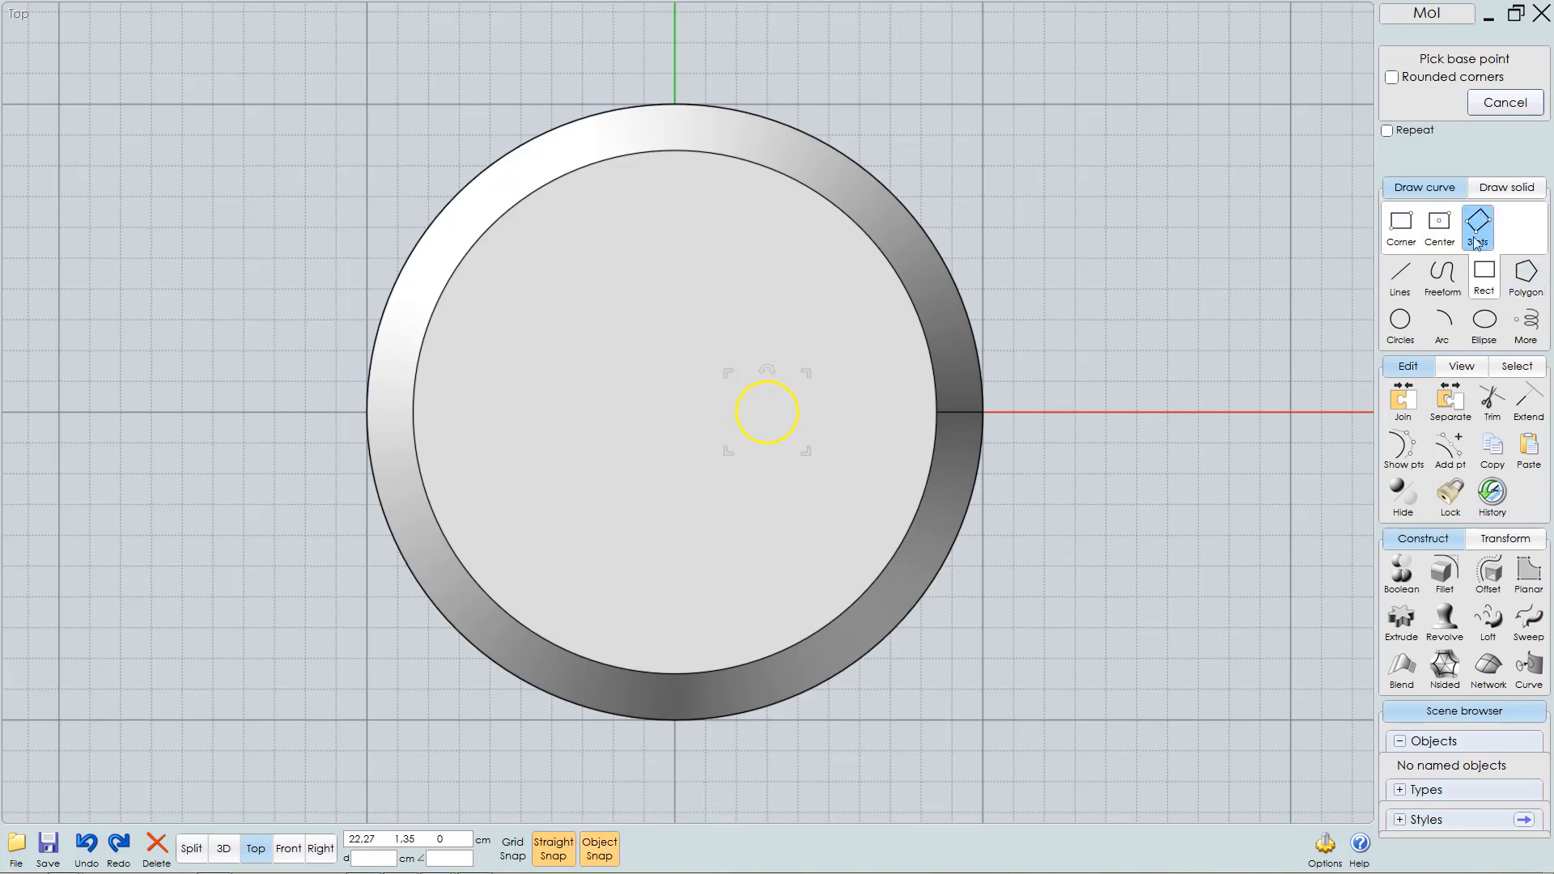
{"action": "left_click", "coordinate": [766, 443]}
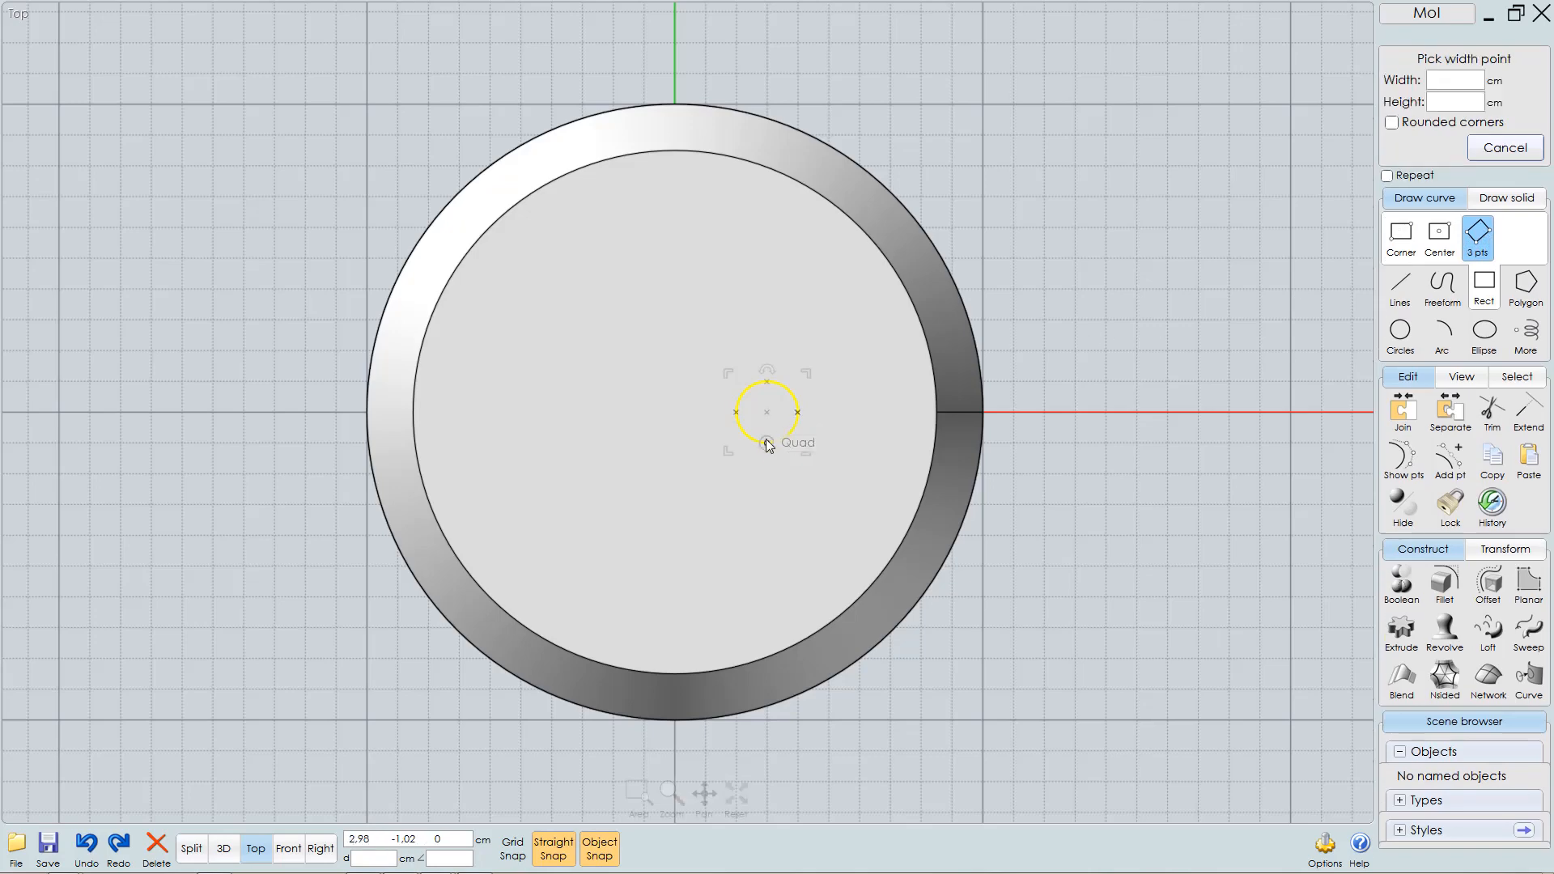
{"action": "left_click", "coordinate": [775, 386]}
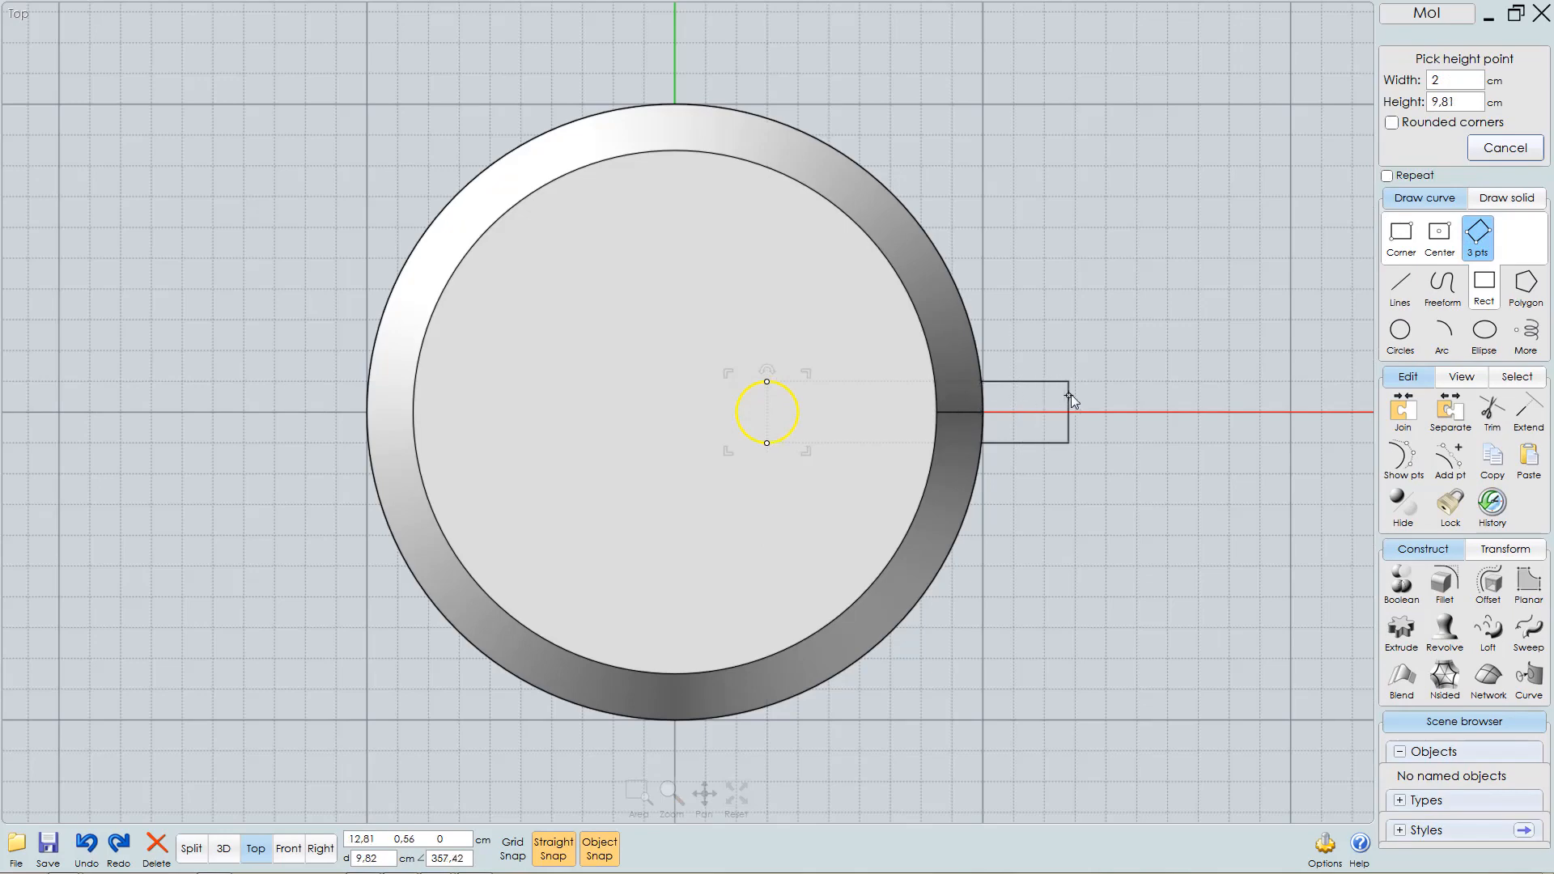
{"action": "left_click", "coordinate": [1137, 386]}
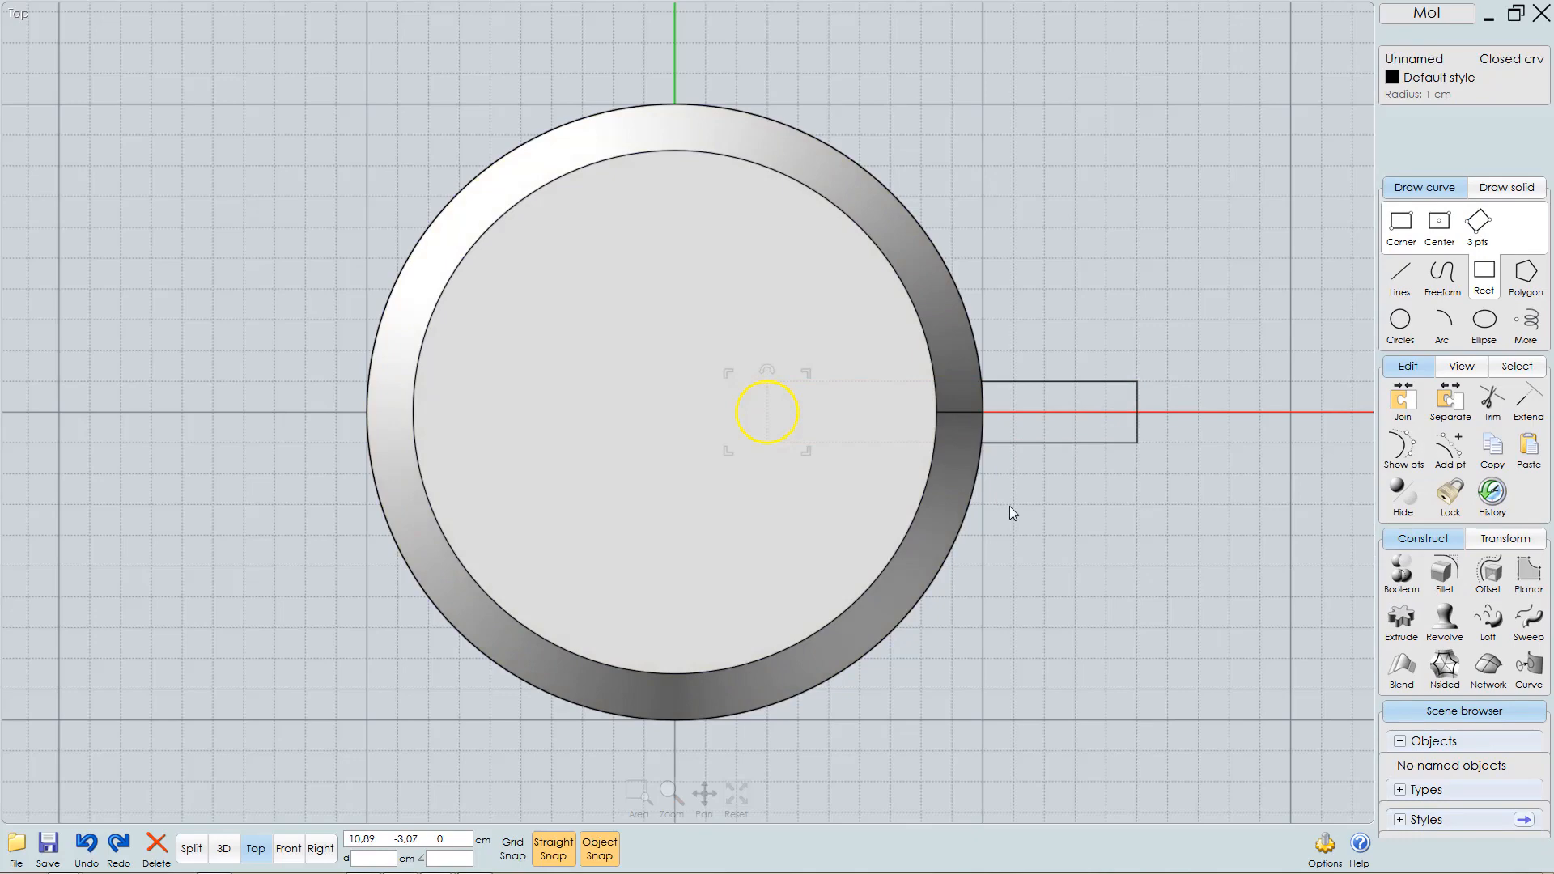
{"action": "left_click", "coordinate": [1008, 507]}
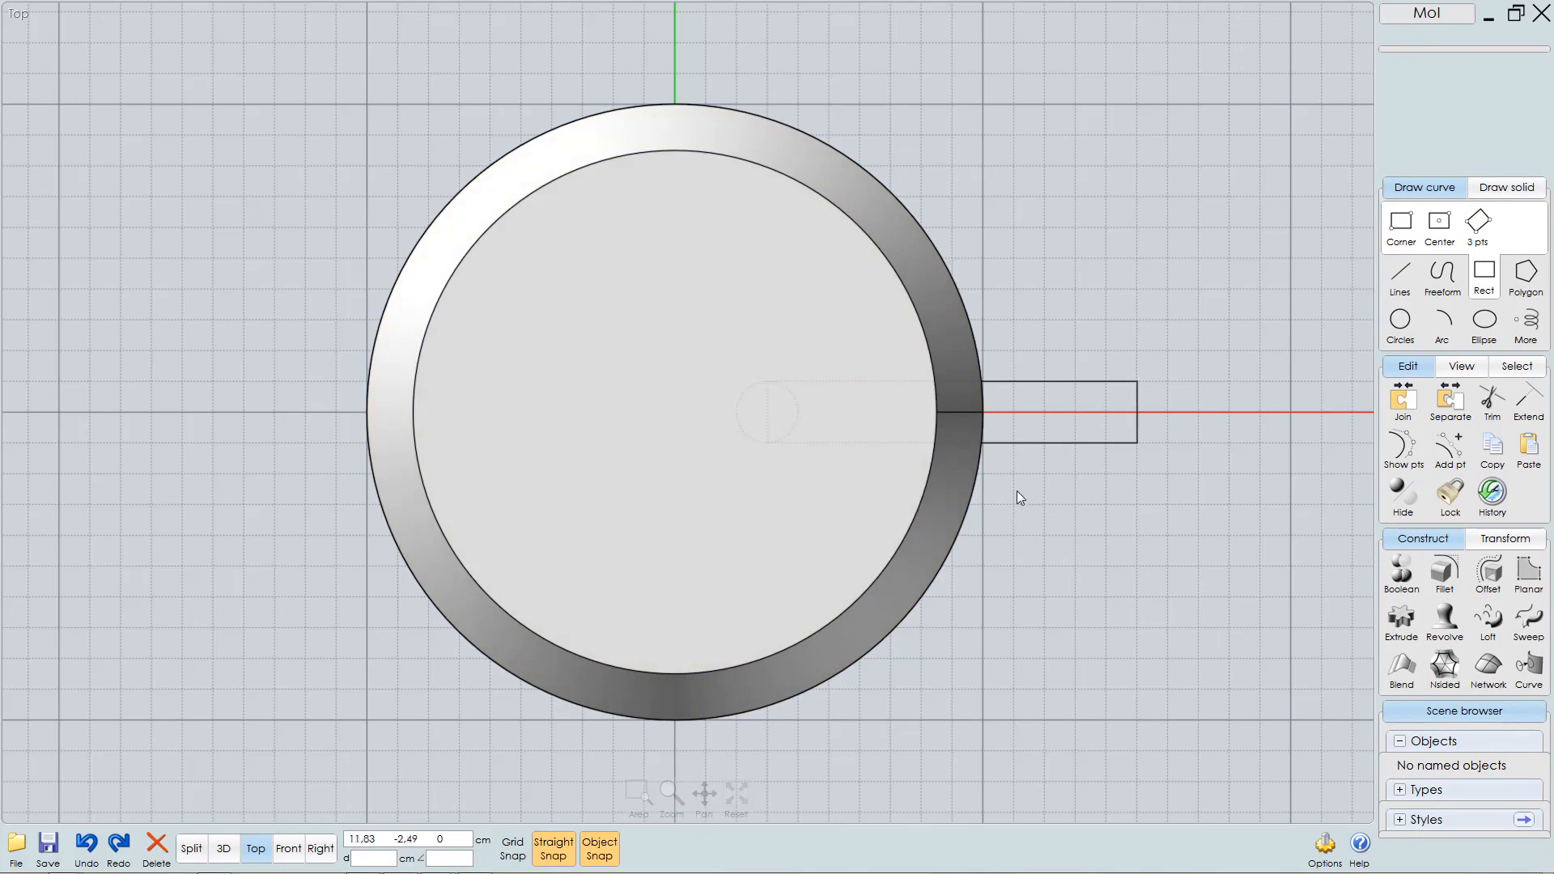
- Name the chamfered cylinder "base"
{"action": "left_click", "coordinate": [840, 498]}
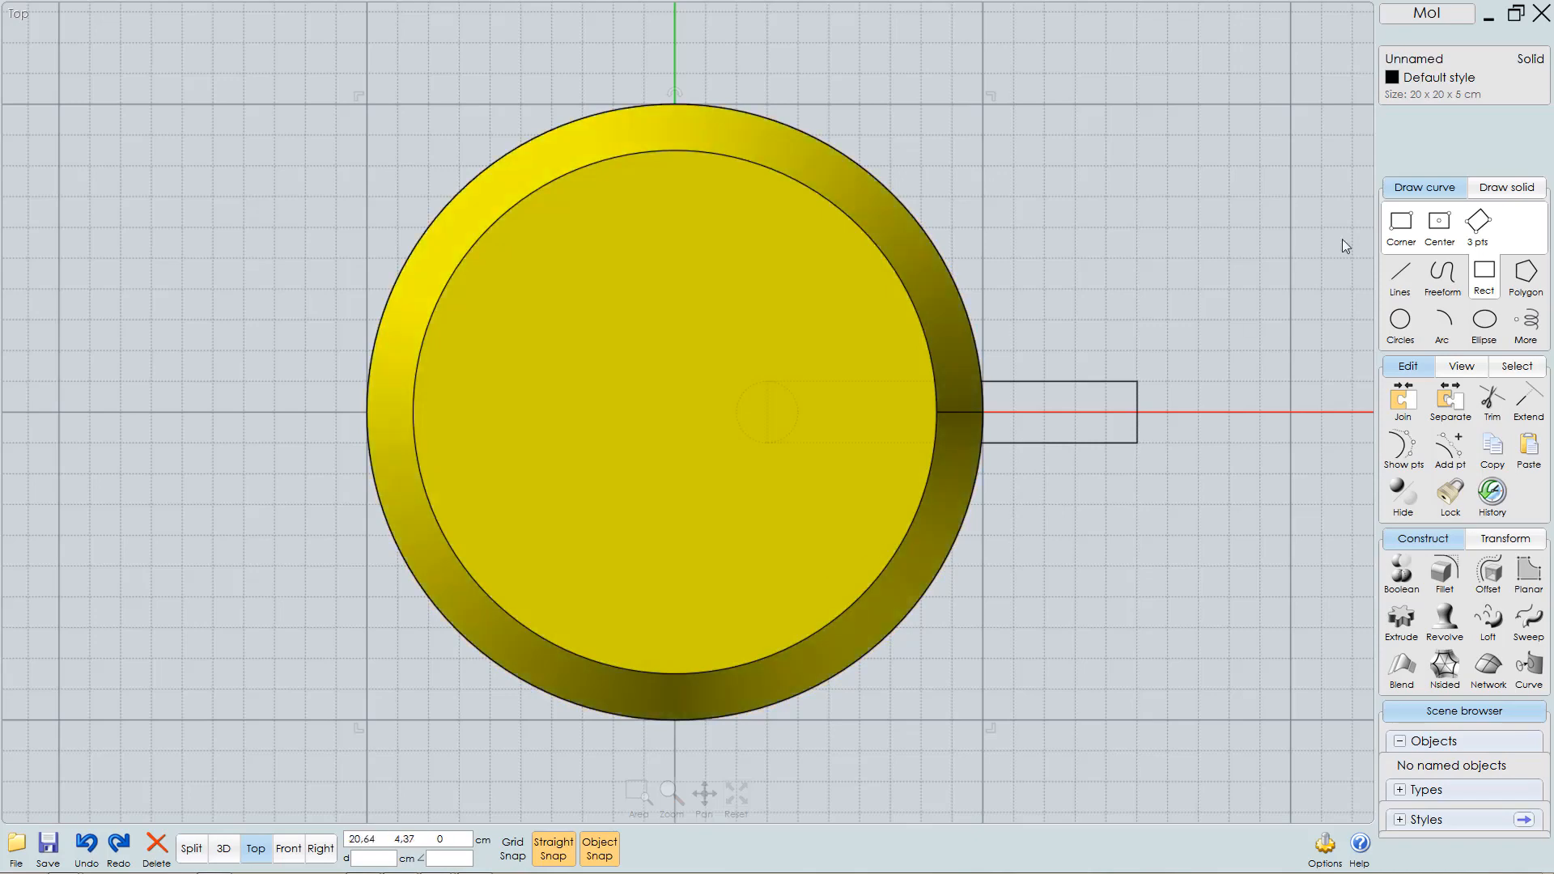
{"action": "left_click", "coordinate": [1418, 63]}
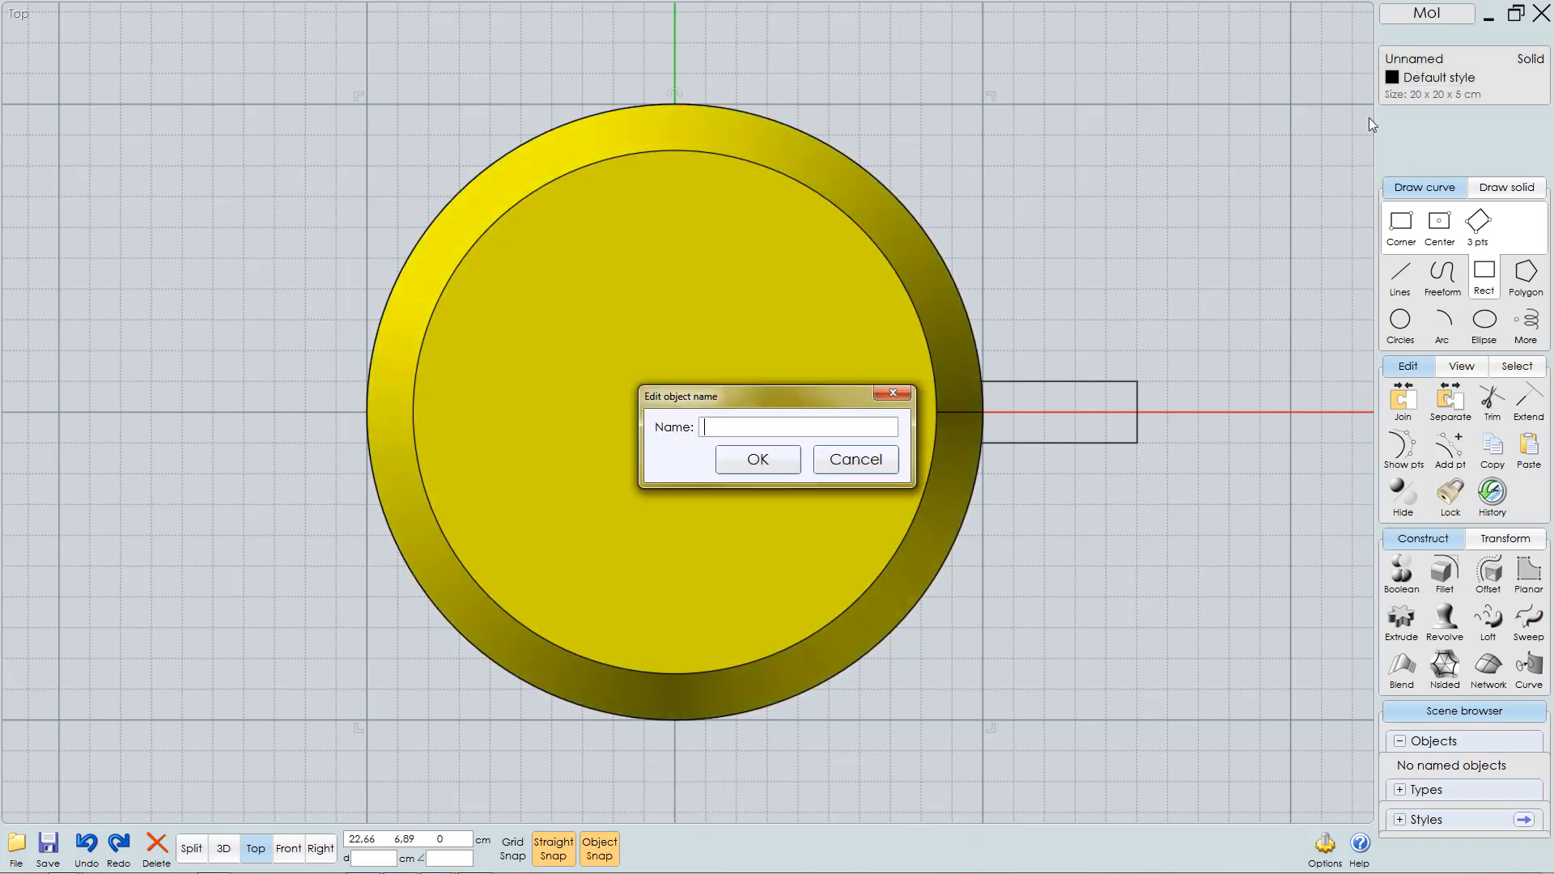
{"action": "type", "text": "base"}
{"action": "key", "text": "Return"}
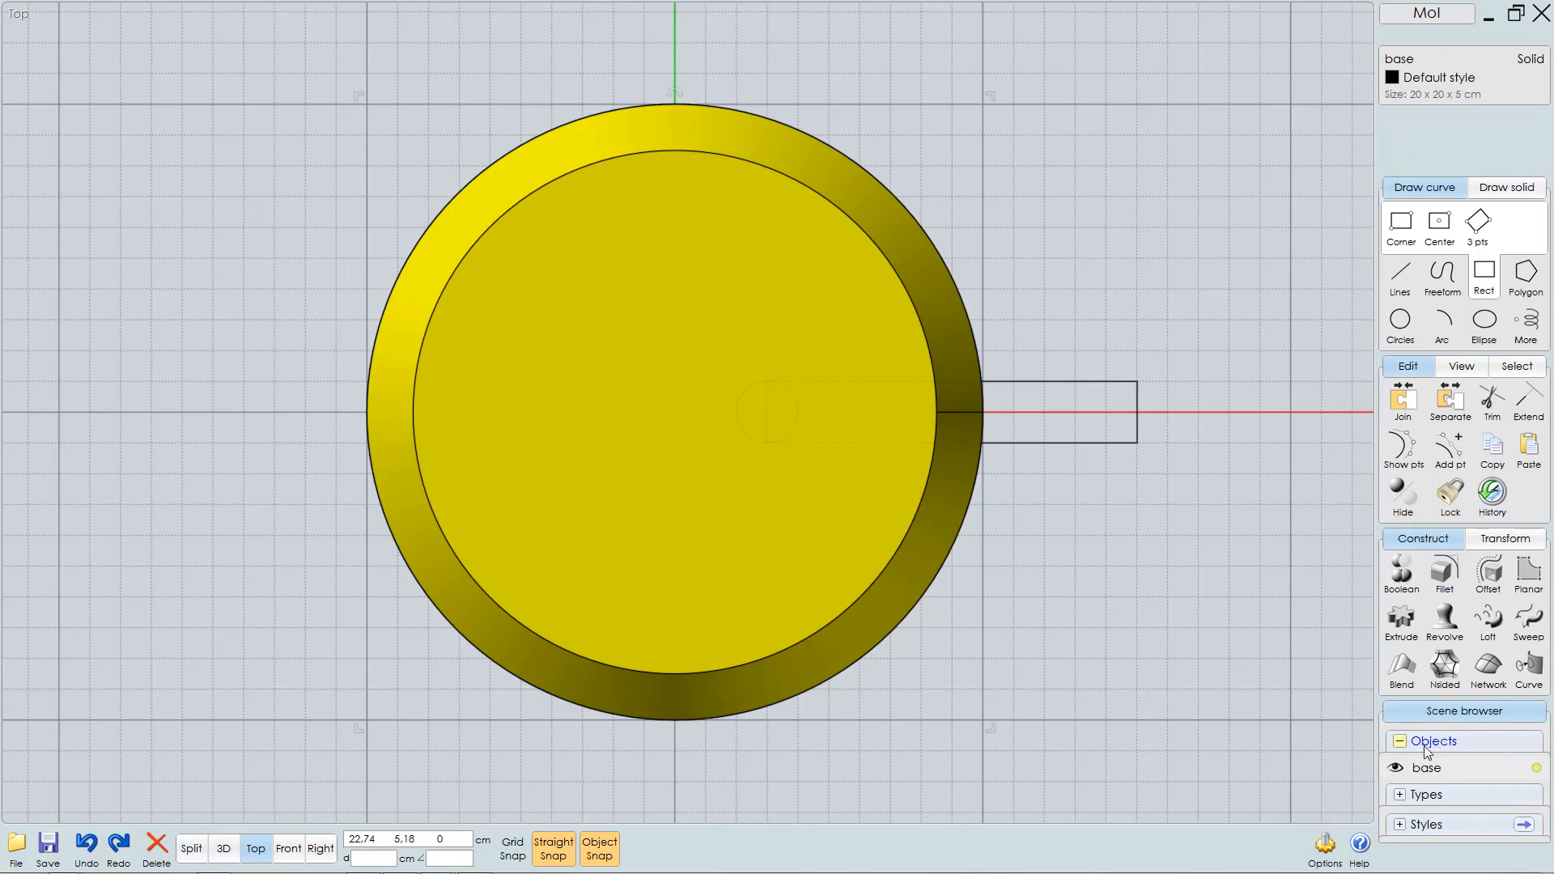
- Try out hiding, showing, selecting and deselecting the base object from the scene's object list
{"action": "left_click", "coordinate": [1394, 769]}
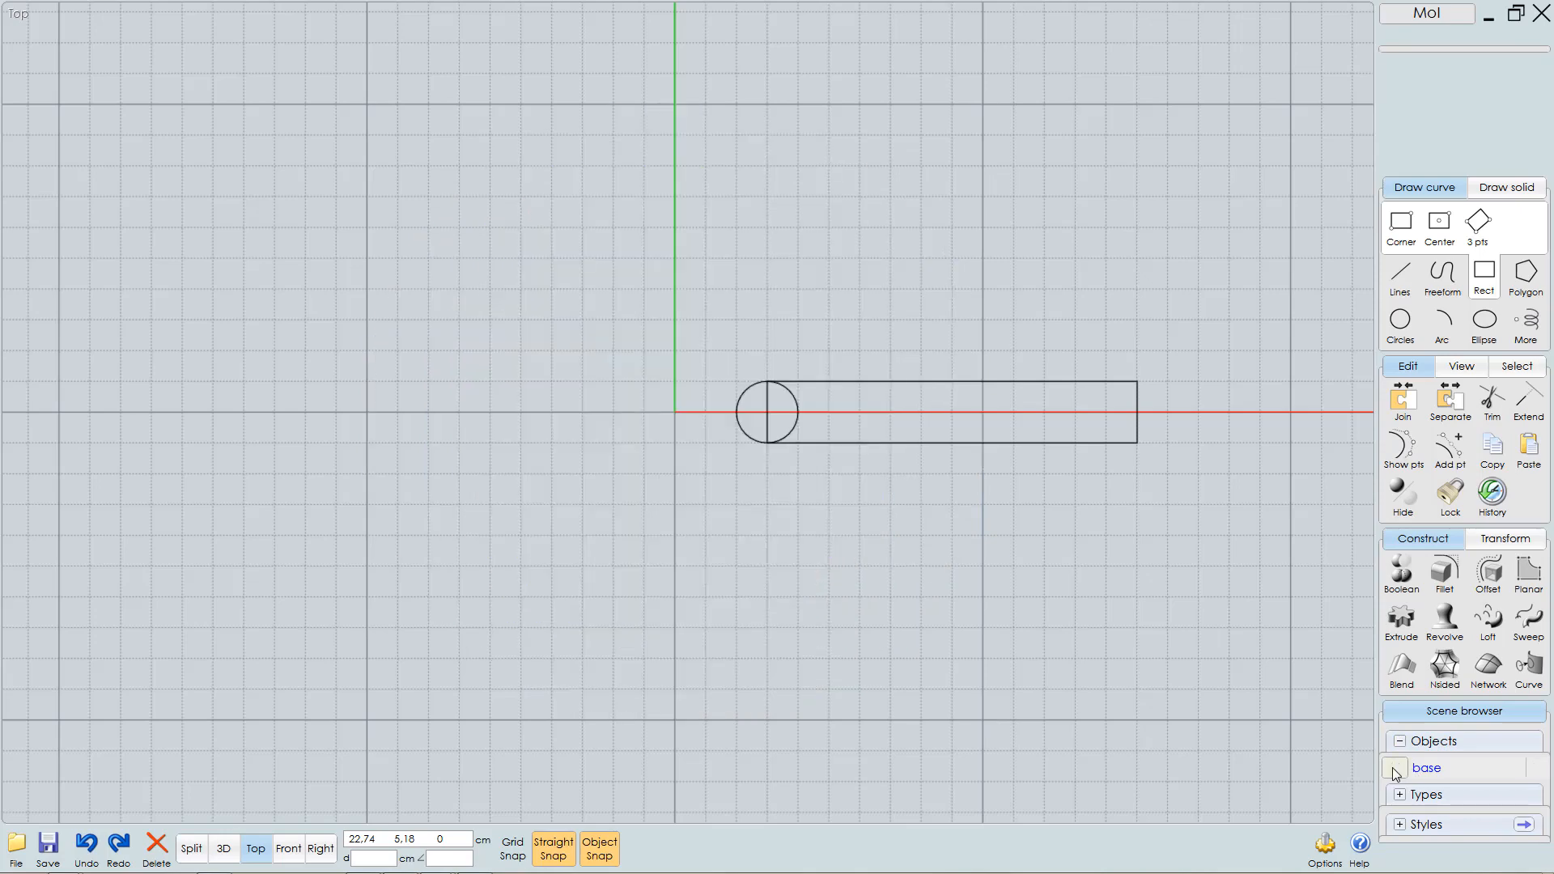
{"action": "left_click", "coordinate": [1393, 768]}
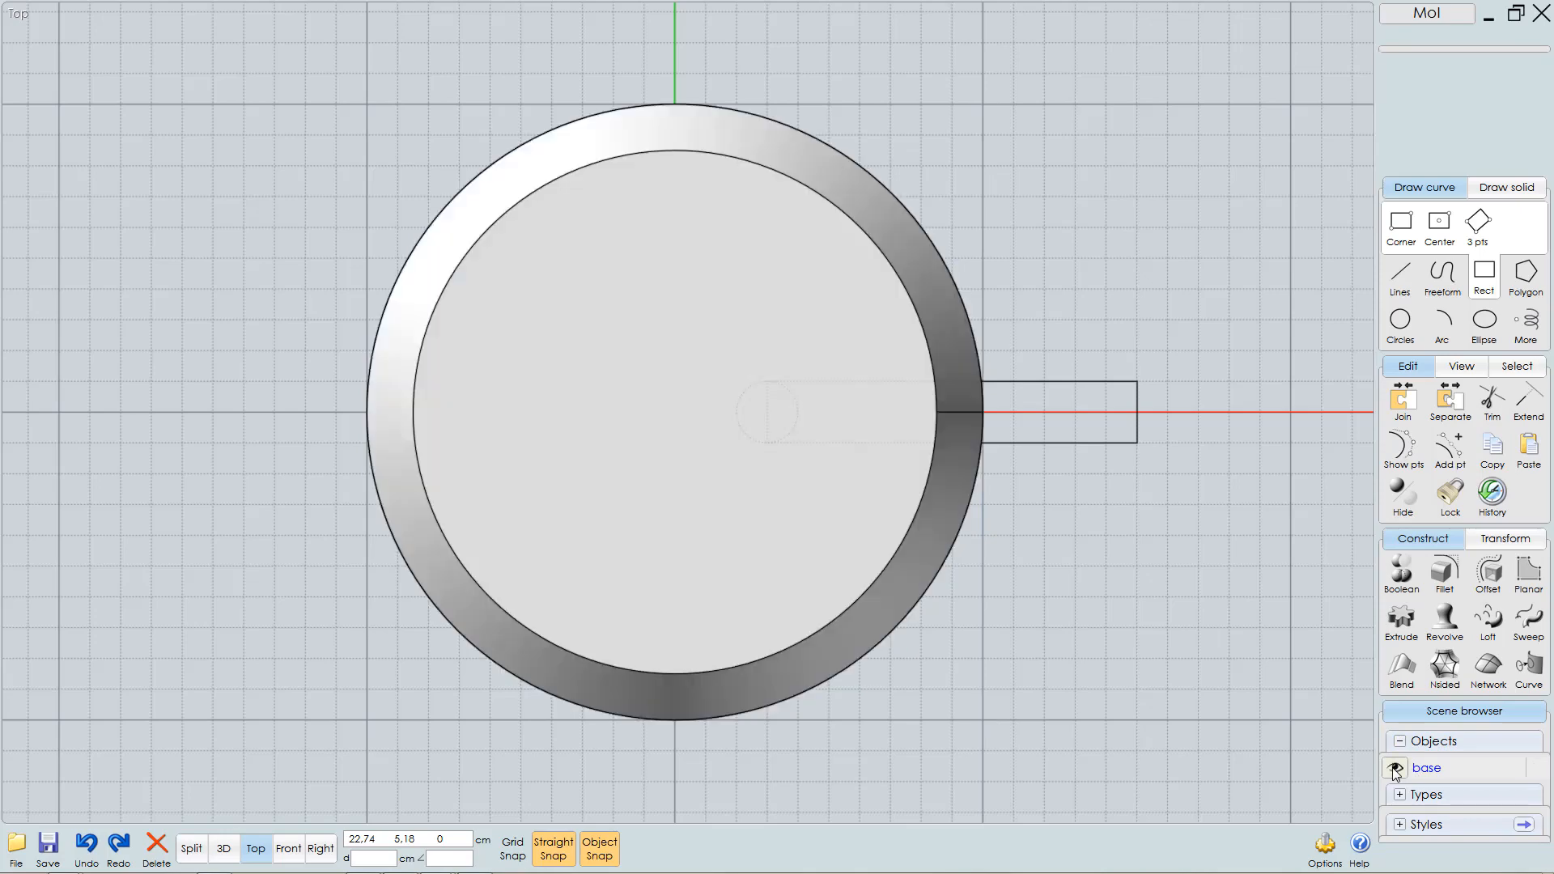
{"action": "left_click", "coordinate": [1535, 773]}
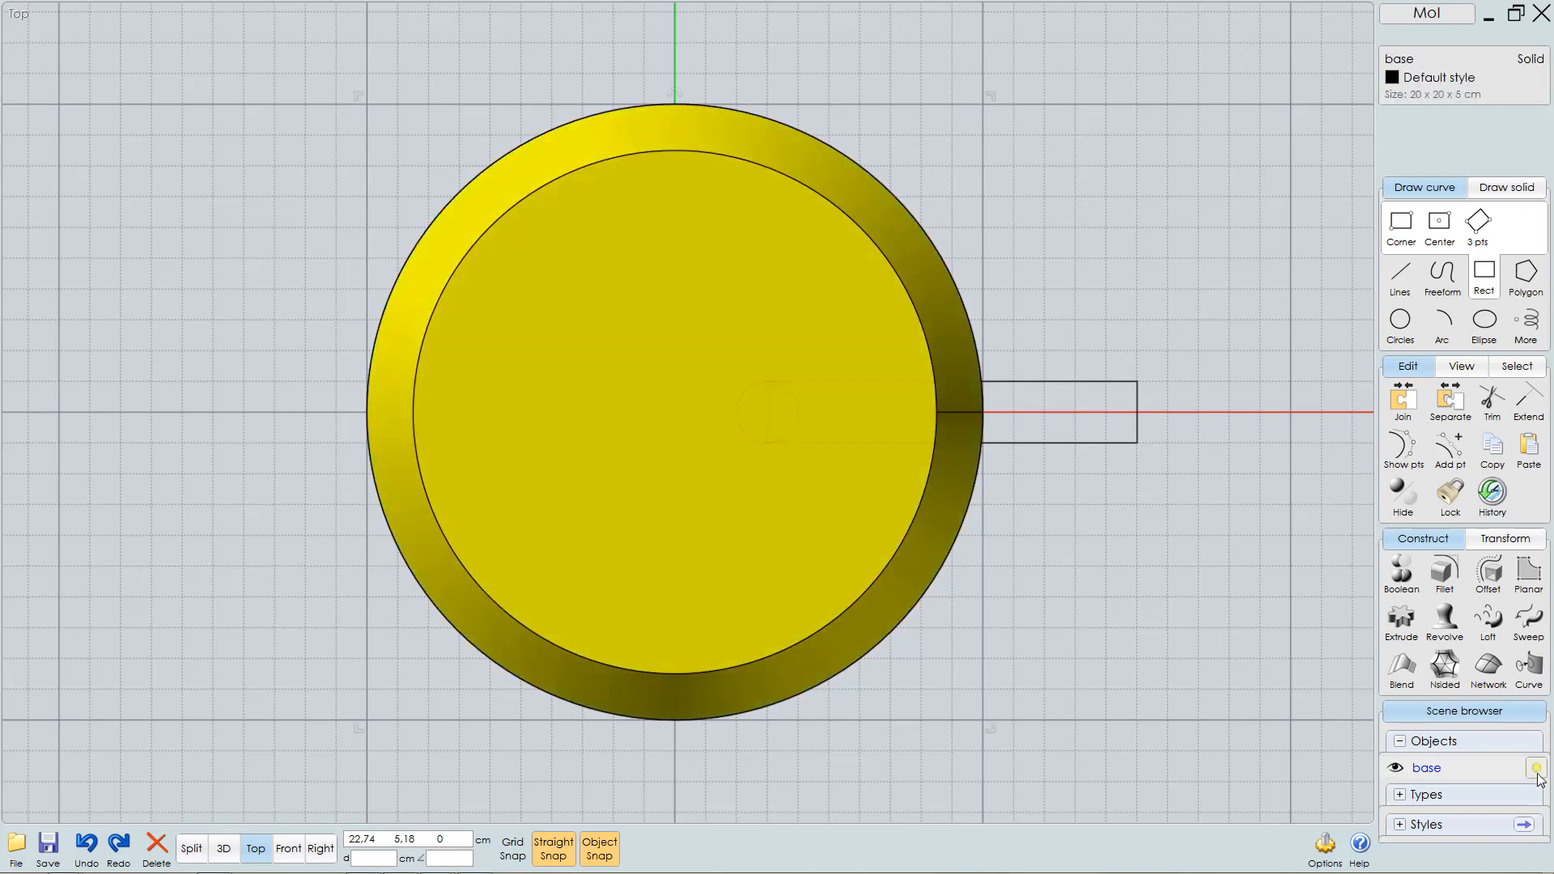
{"action": "left_click", "coordinate": [1537, 769]}
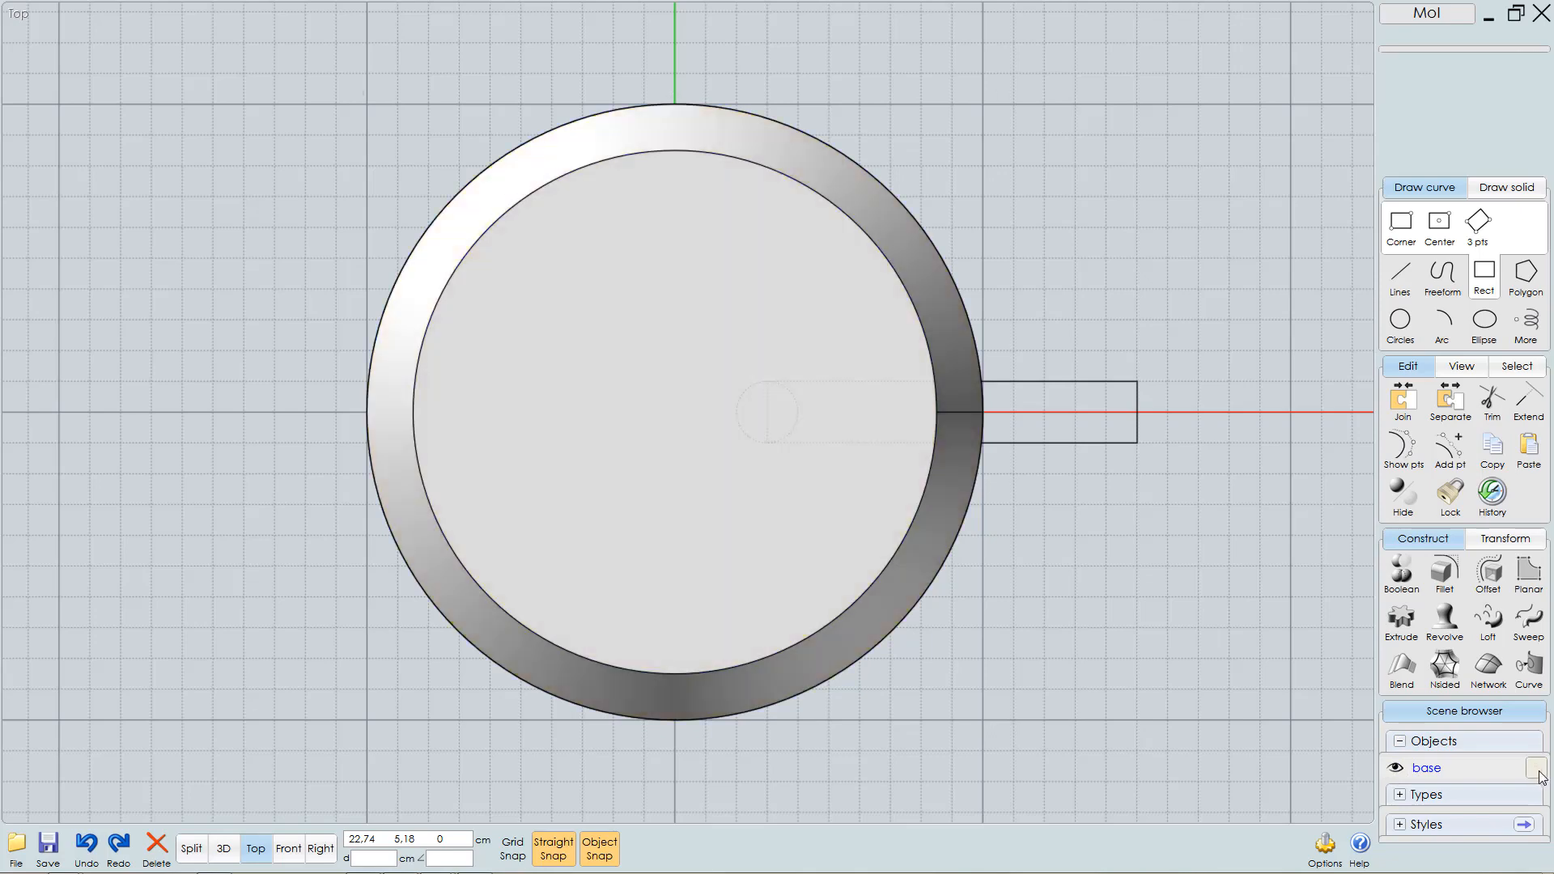
- Hide the base and trim the circle and rectangle against each other, keeping all the pieces
{"action": "left_click", "coordinate": [1399, 769]}
{"action": "left_click", "coordinate": [818, 443]}
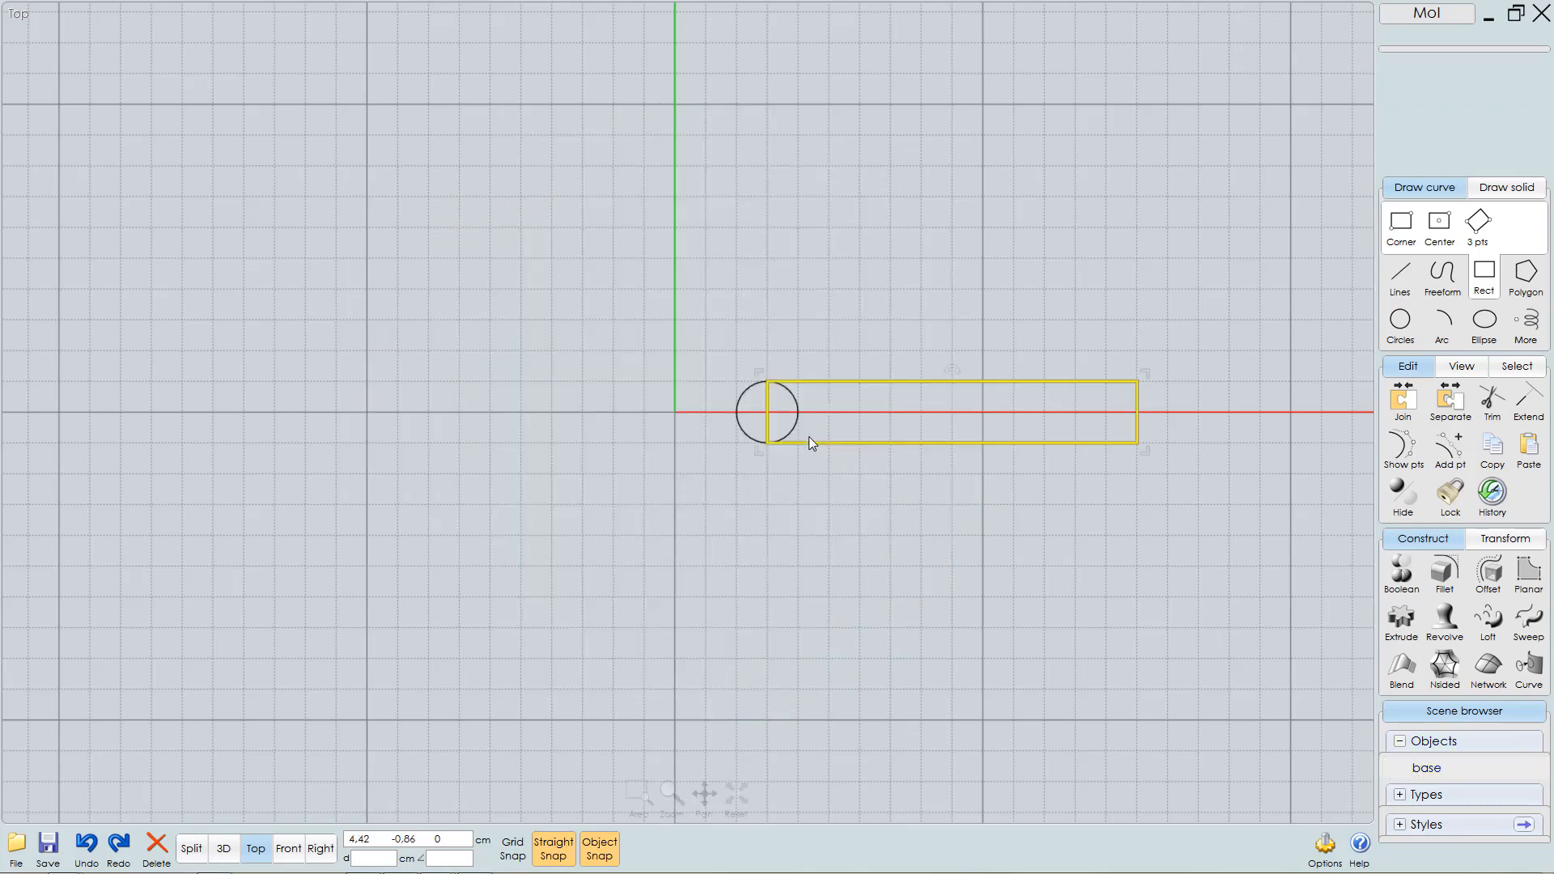
{"action": "left_click", "coordinate": [798, 420]}
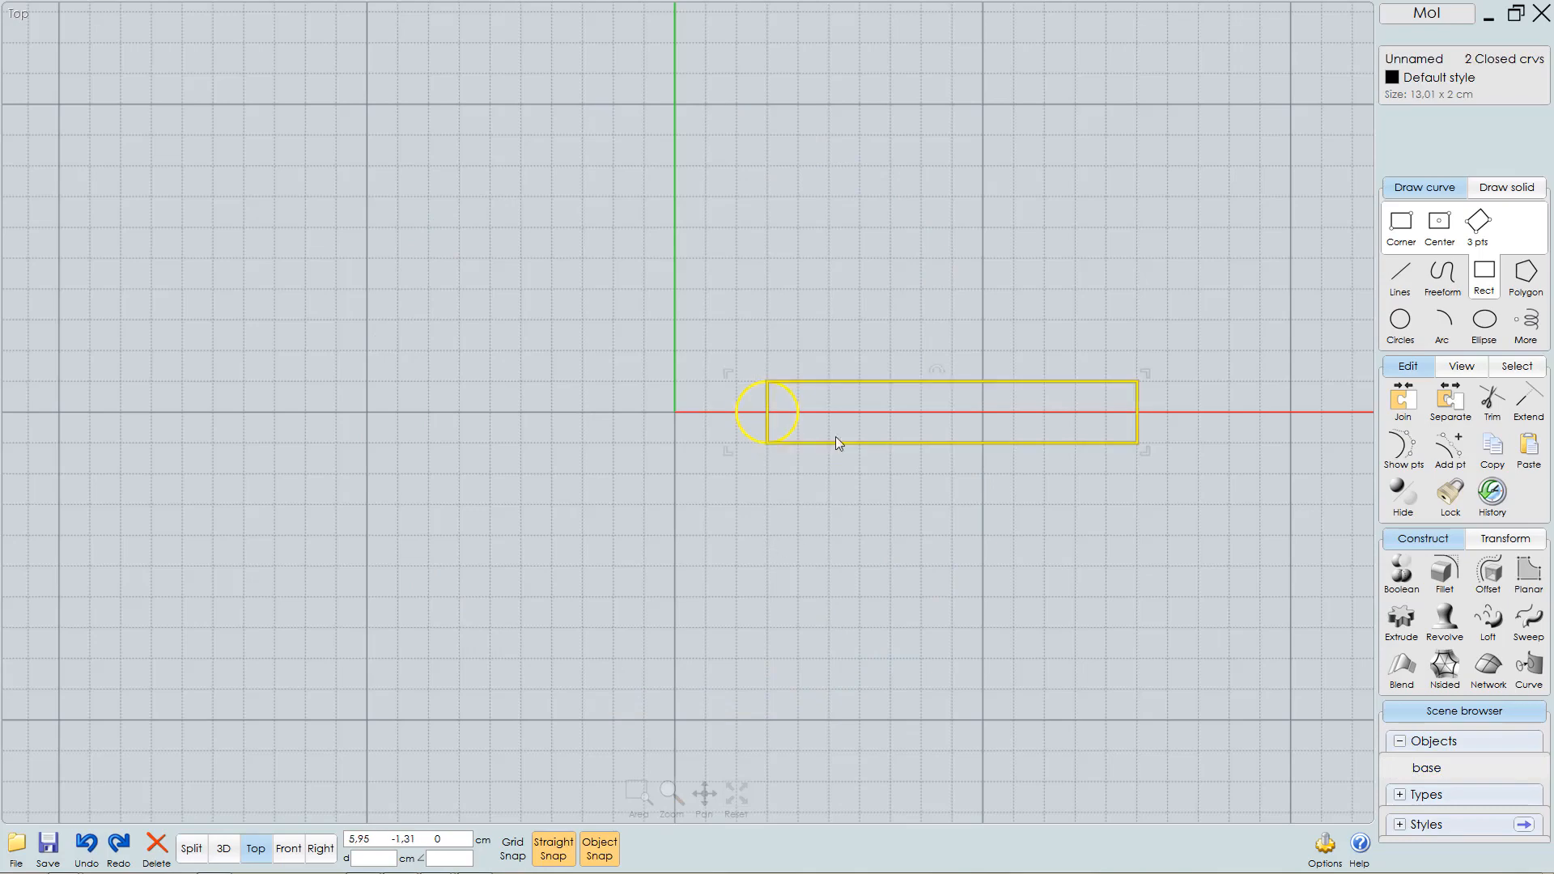
{"action": "scroll", "coordinate": [890, 404], "scroll_direction": "up", "scroll_amount": 2}
{"action": "scroll", "coordinate": [763, 447], "scroll_direction": "up", "scroll_amount": 1}
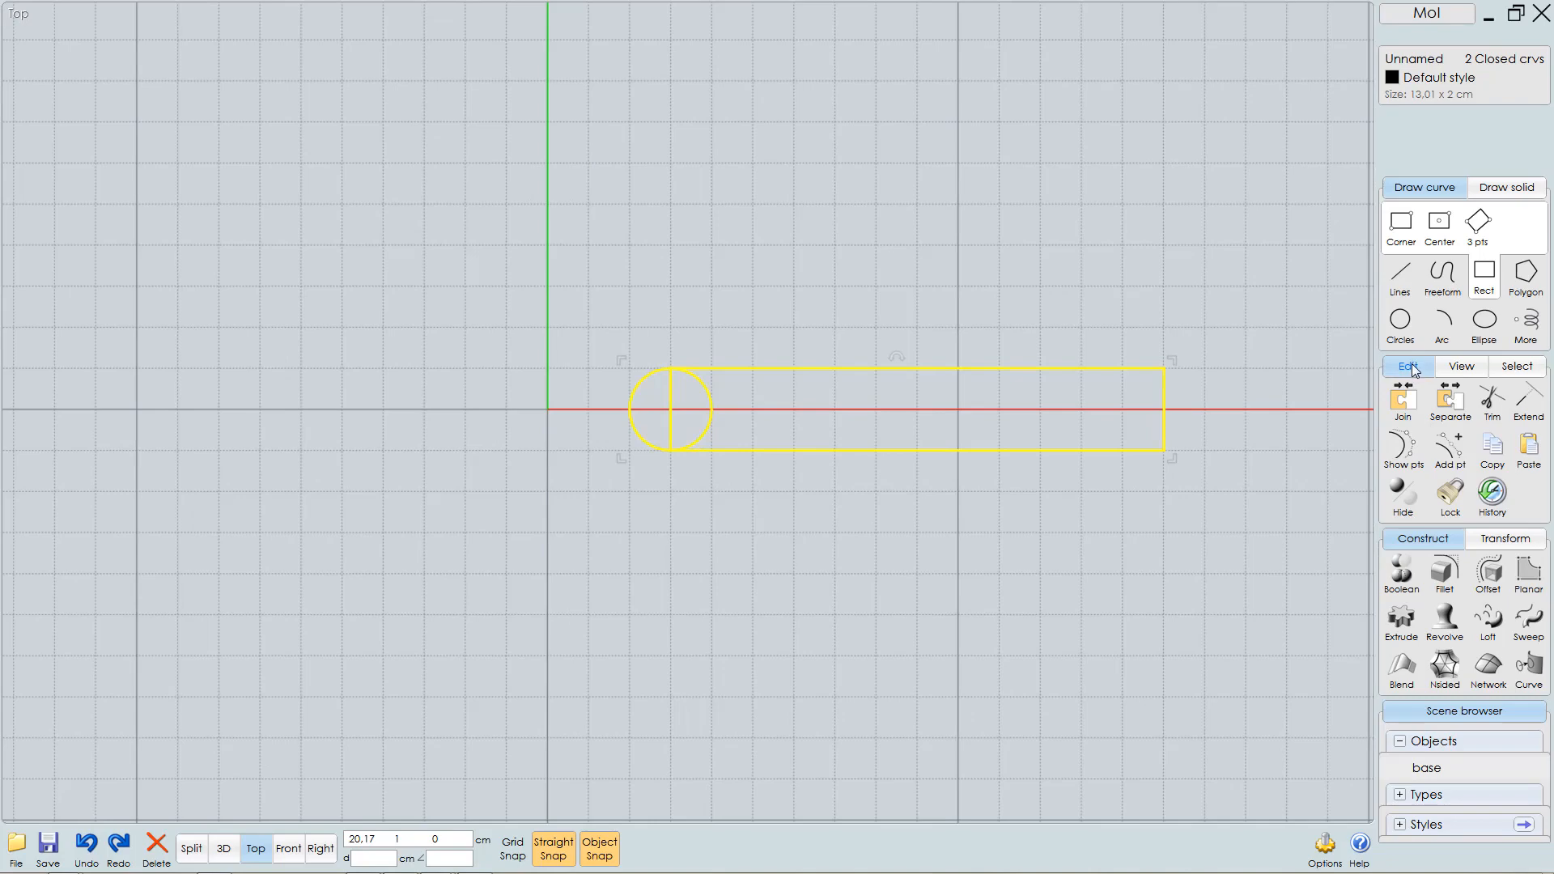
{"action": "left_click", "coordinate": [1493, 401]}
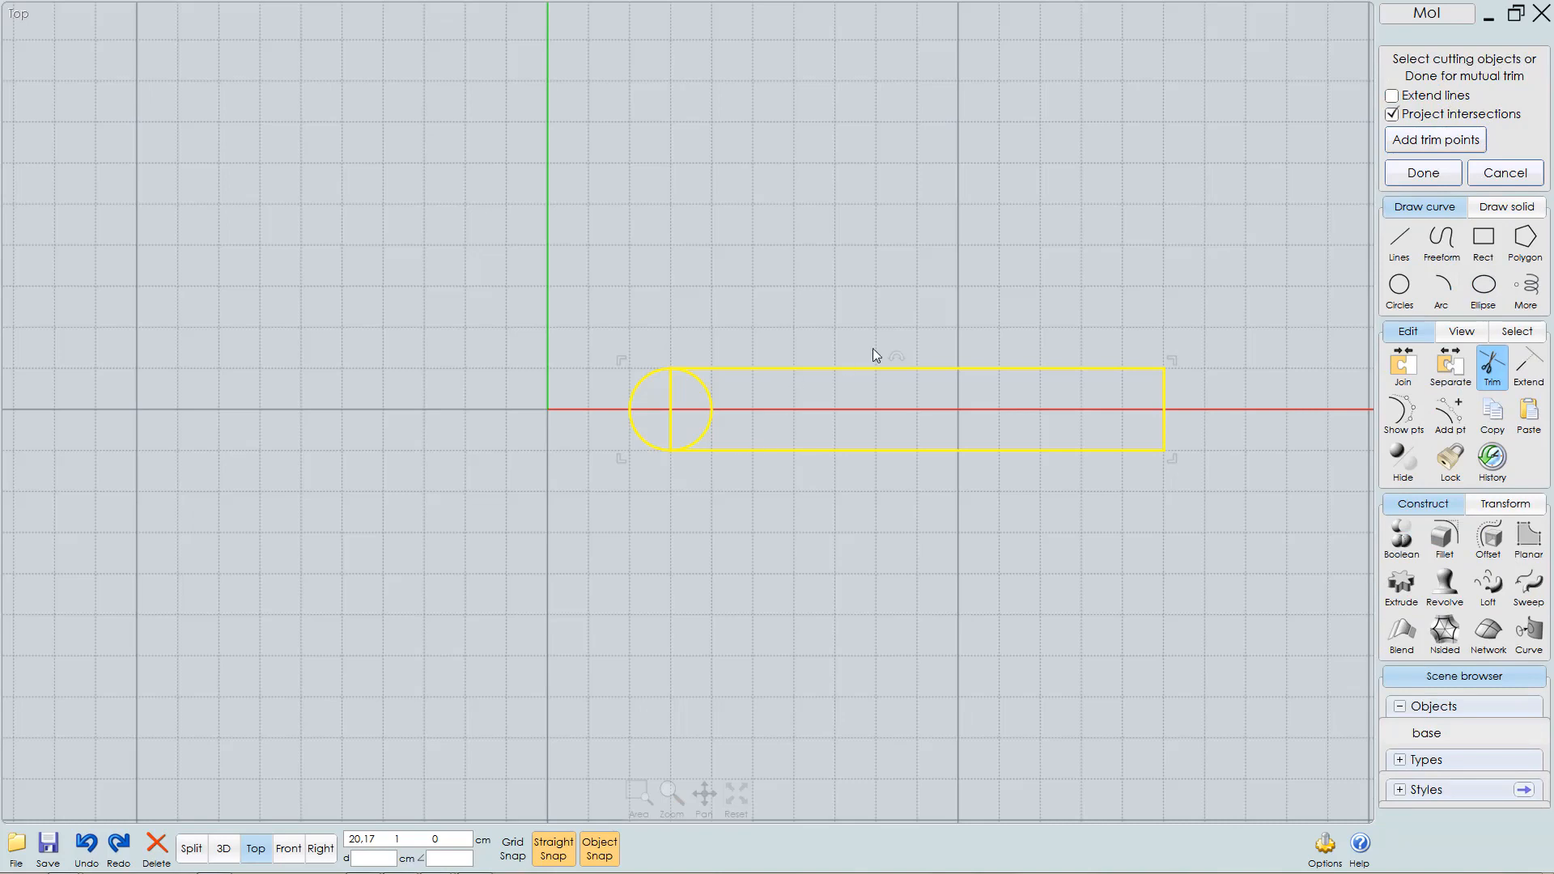
{"action": "right_click", "coordinate": [913, 270]}
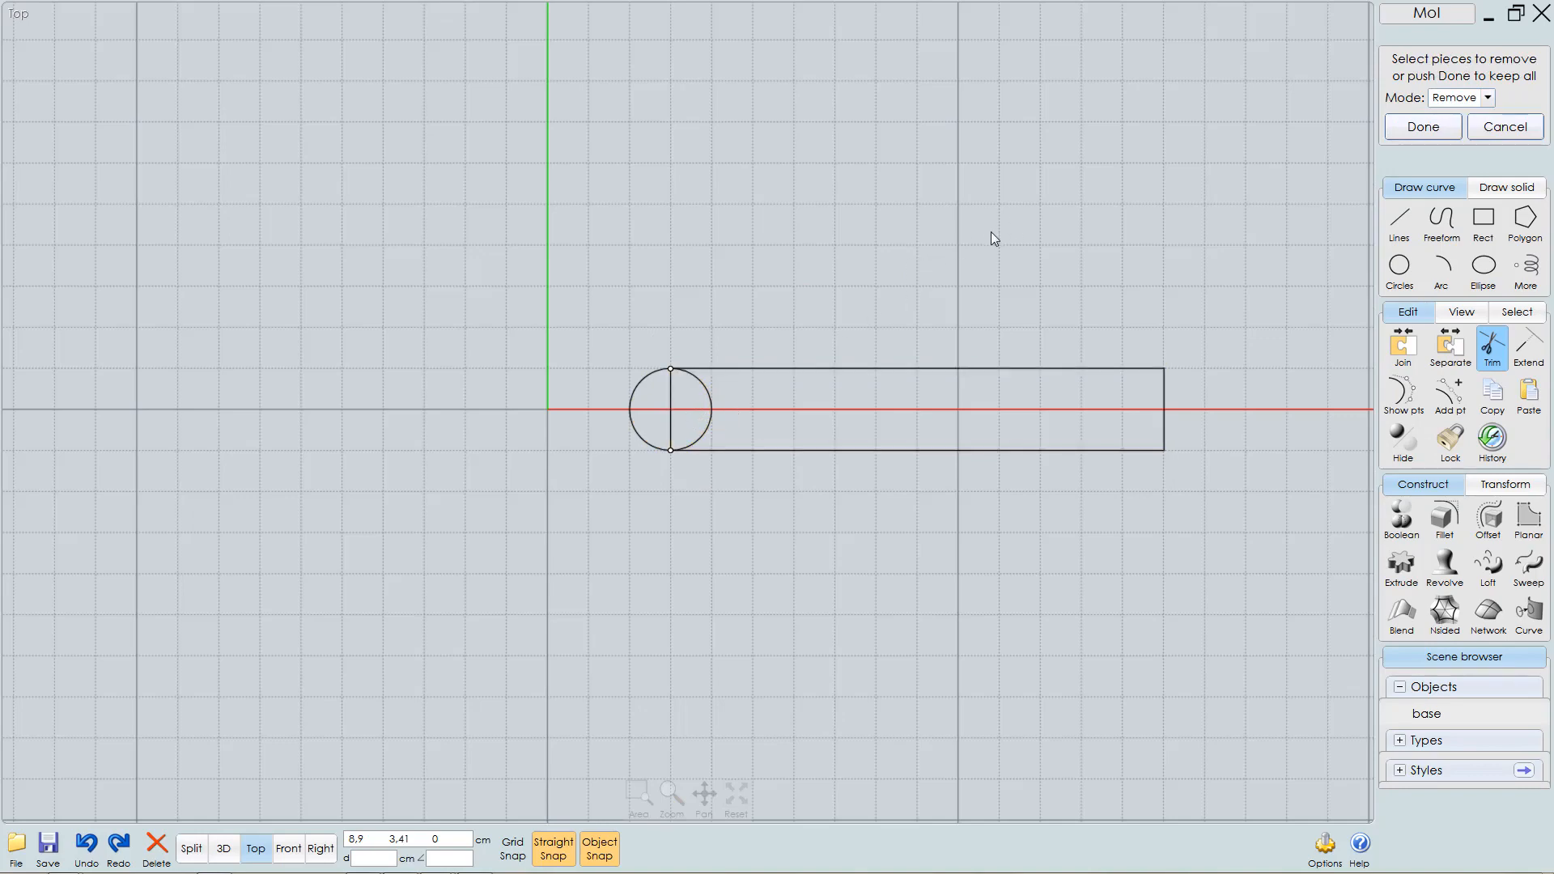
{"action": "key", "text": "Return"}
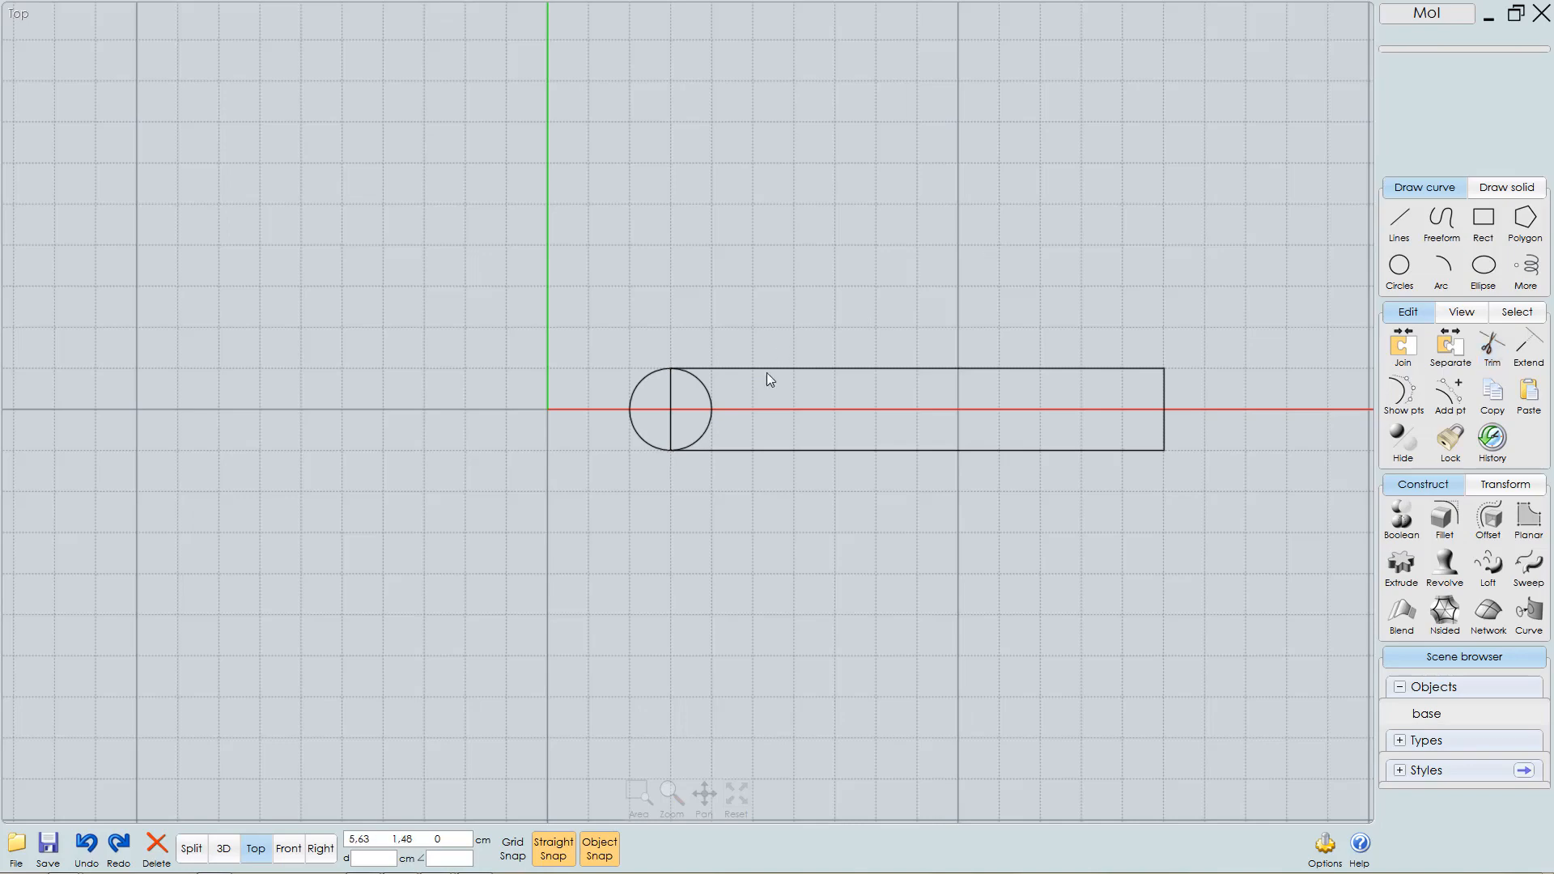
- Delete the half circle inside the rectangle and the rectangle's short edge crossing the circle
{"action": "scroll", "coordinate": [678, 461], "scroll_direction": "up", "scroll_amount": 2}
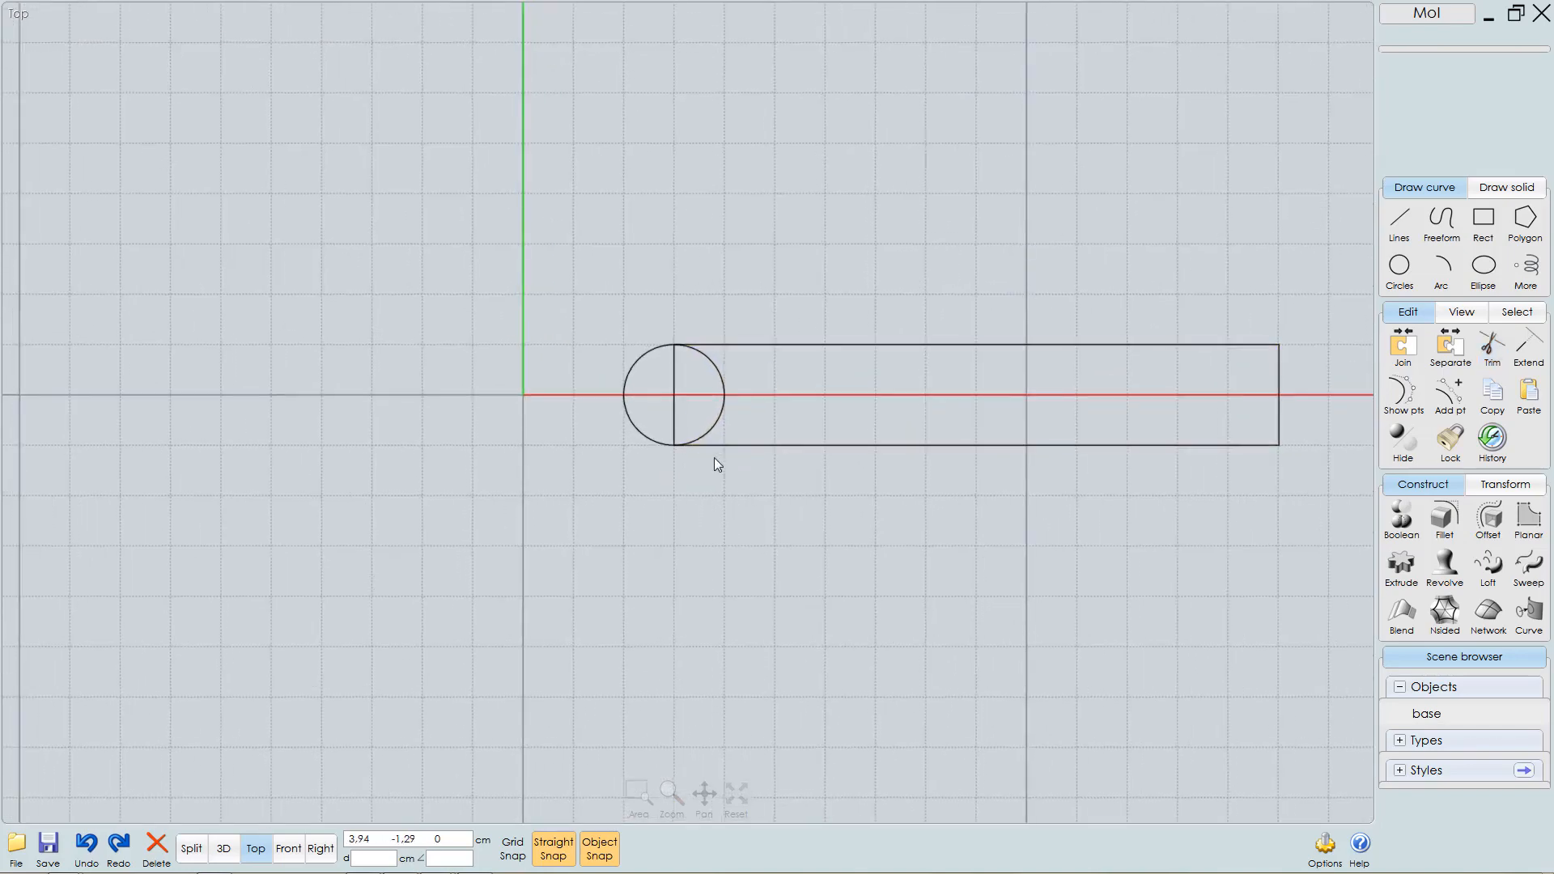
{"action": "left_click", "coordinate": [723, 400]}
{"action": "left_click", "coordinate": [677, 383]}
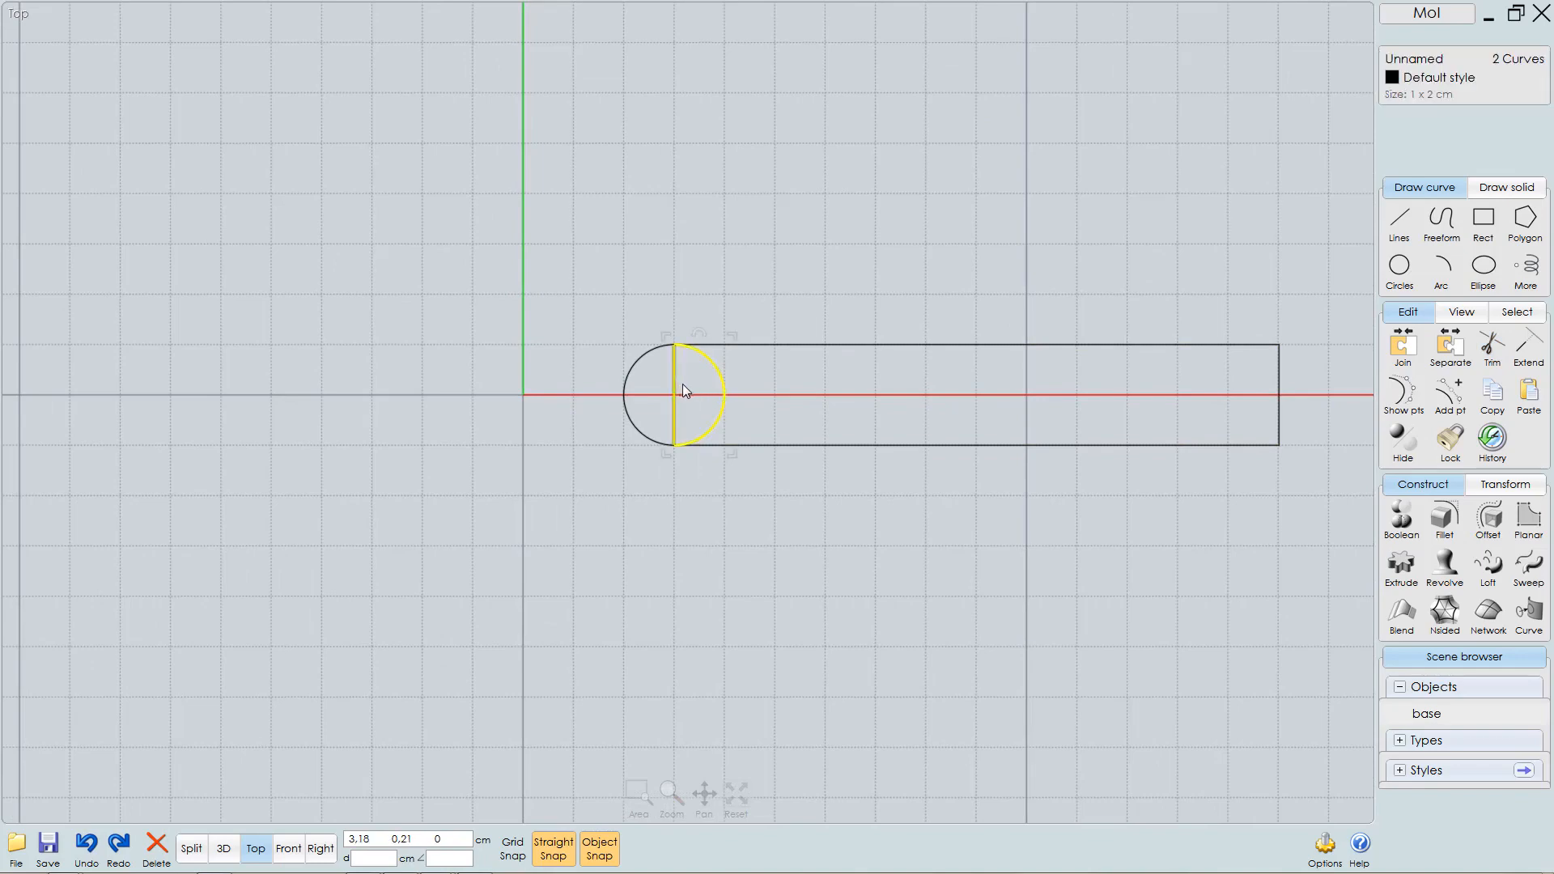
{"action": "key", "text": "Delete"}
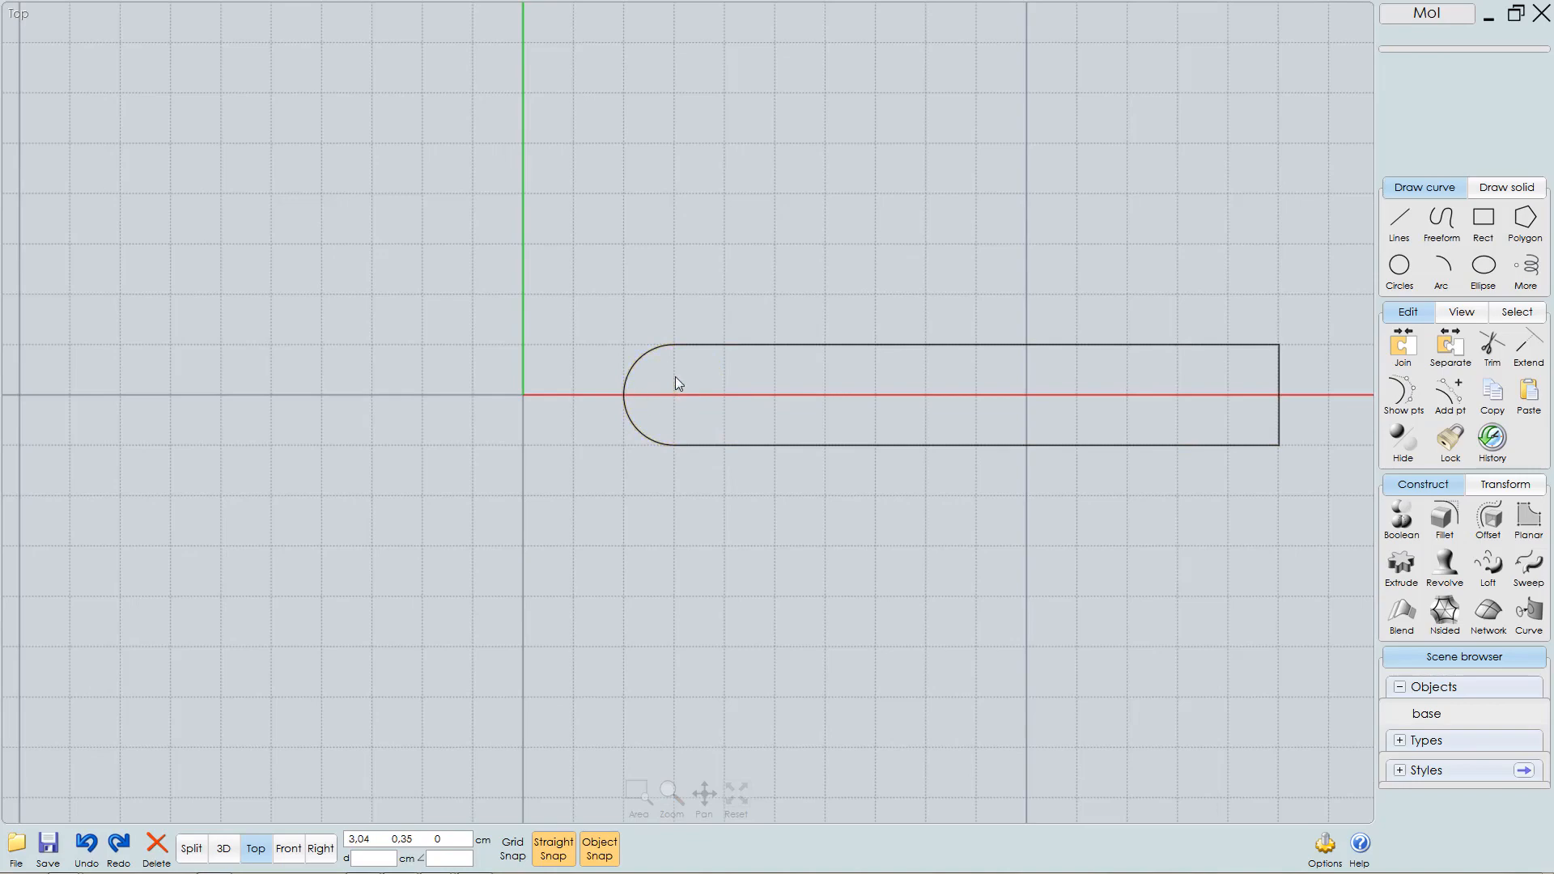
- Join the remaining half circle and the open rectangle into one closed slot outline
{"action": "left_click", "coordinate": [731, 343]}
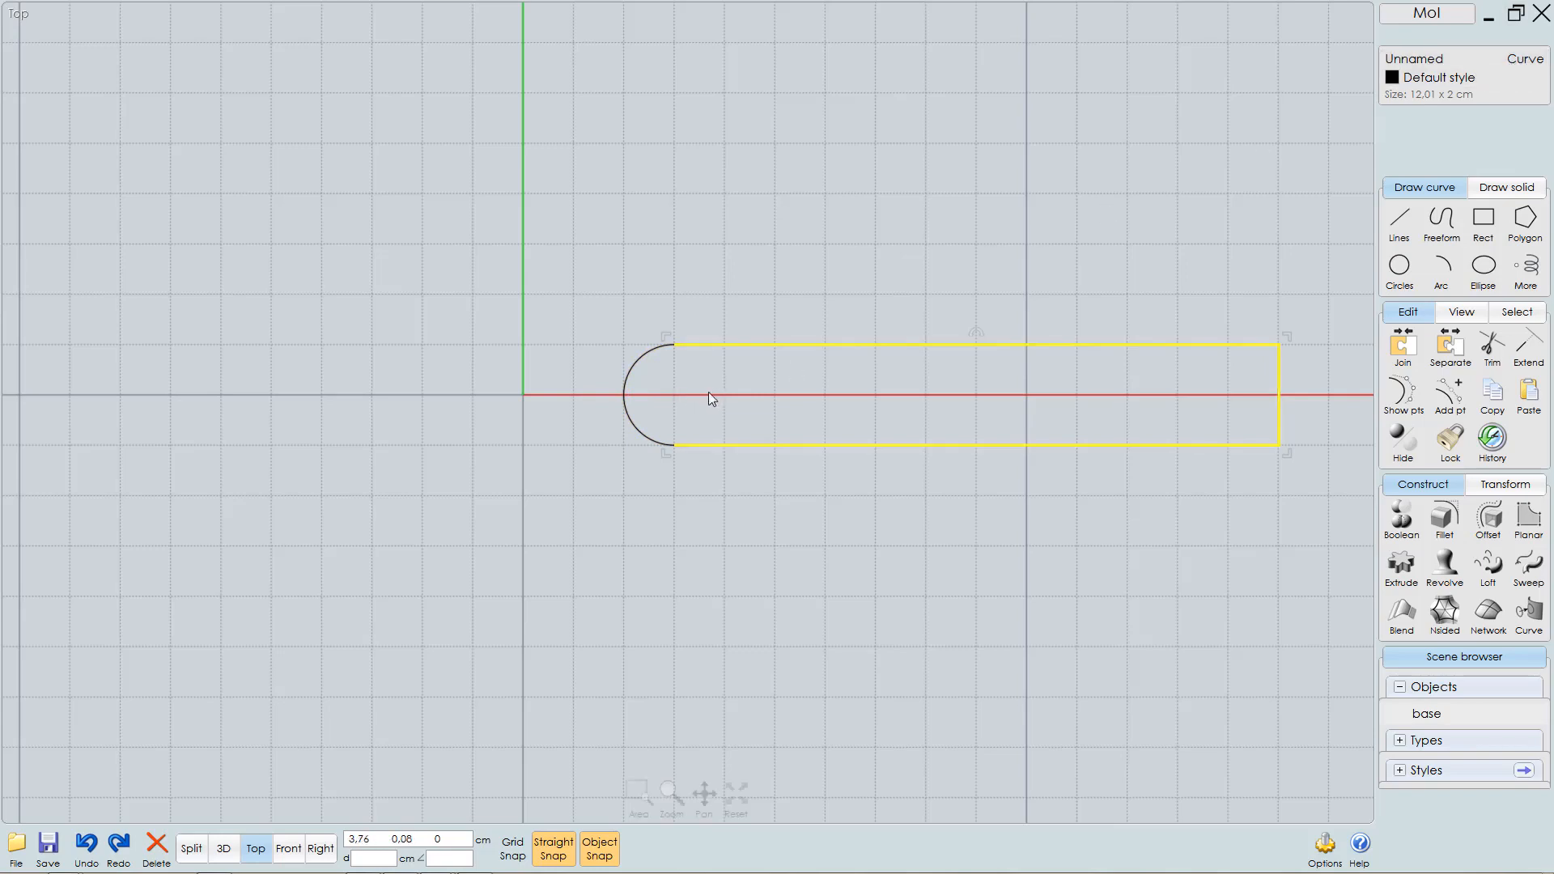
{"action": "left_click", "coordinate": [649, 354]}
{"action": "left_click", "coordinate": [649, 353]}
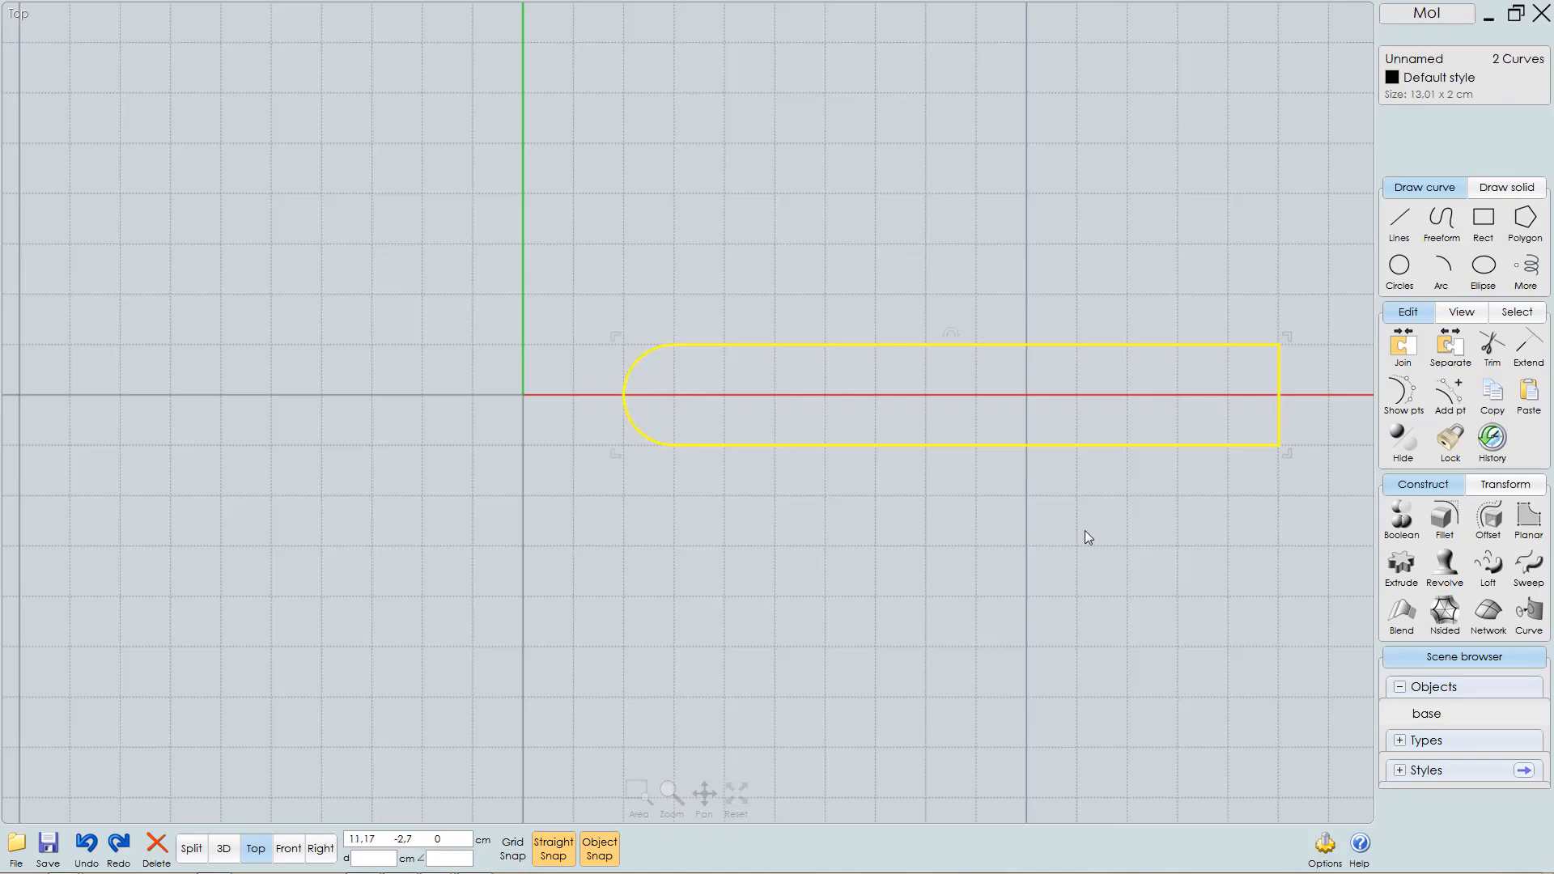
{"action": "left_click", "coordinate": [1412, 350]}
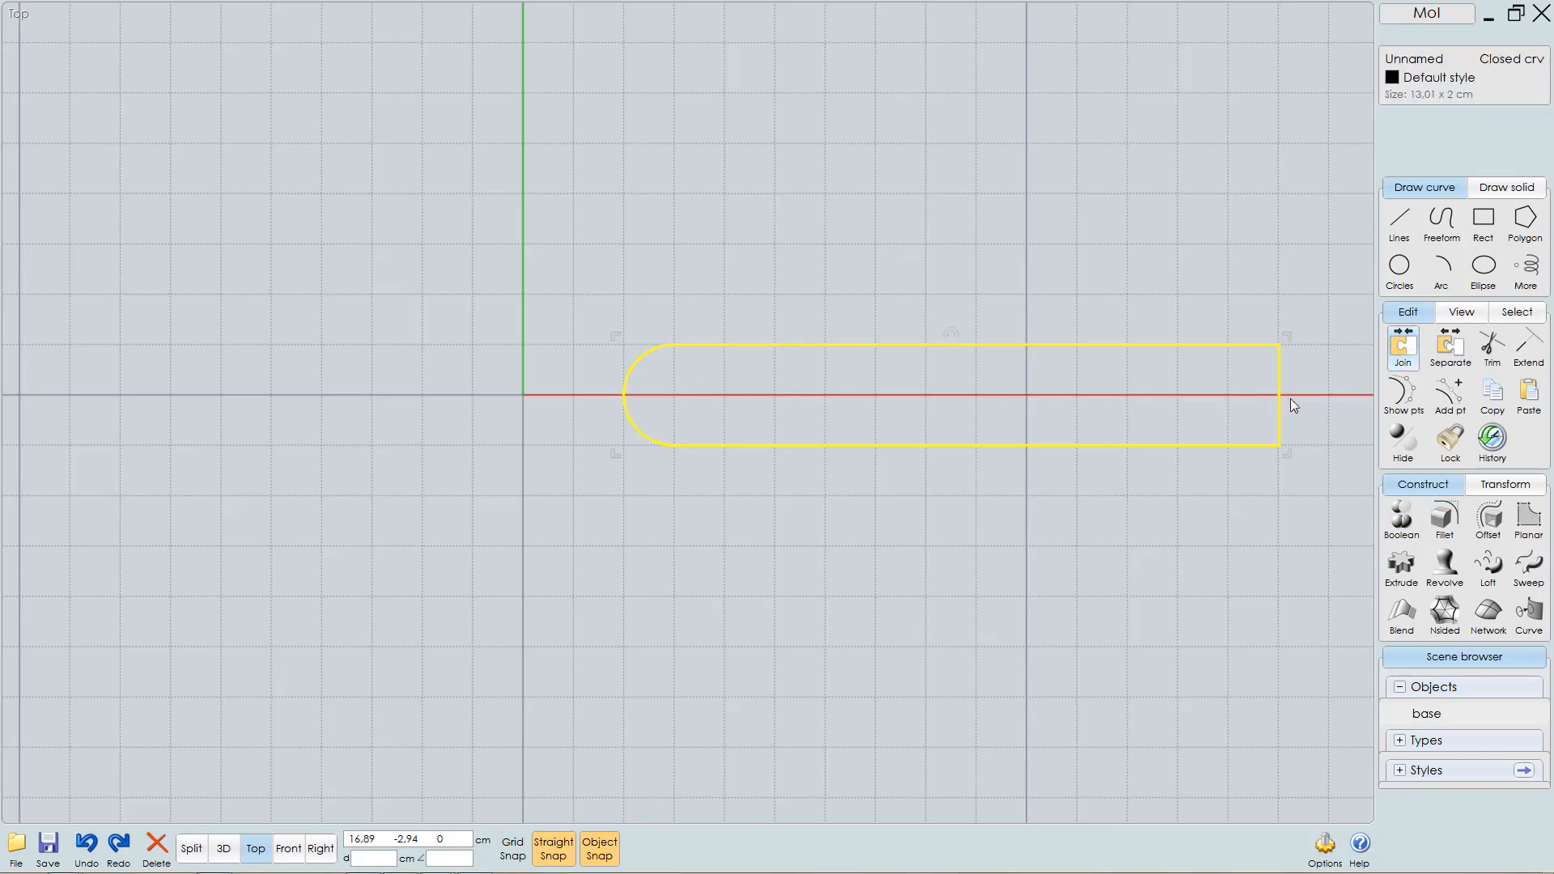
- Reselect the joined slot outline and inspect its control points, showing and hiding them again
{"action": "left_click", "coordinate": [1002, 514]}
{"action": "left_click", "coordinate": [833, 345]}
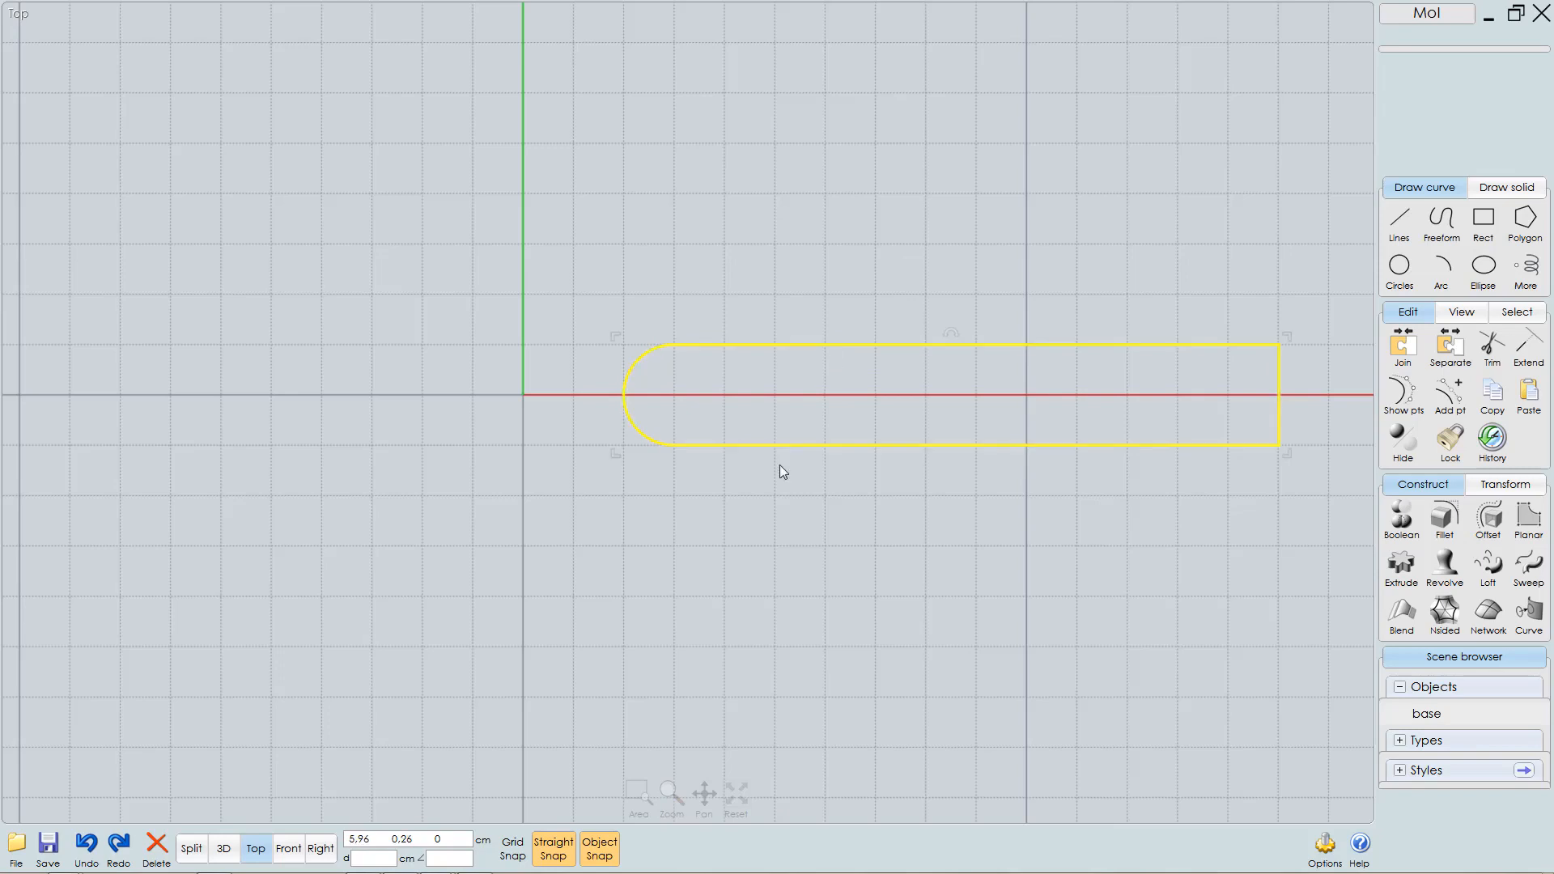
{"action": "left_click", "coordinate": [1405, 396]}
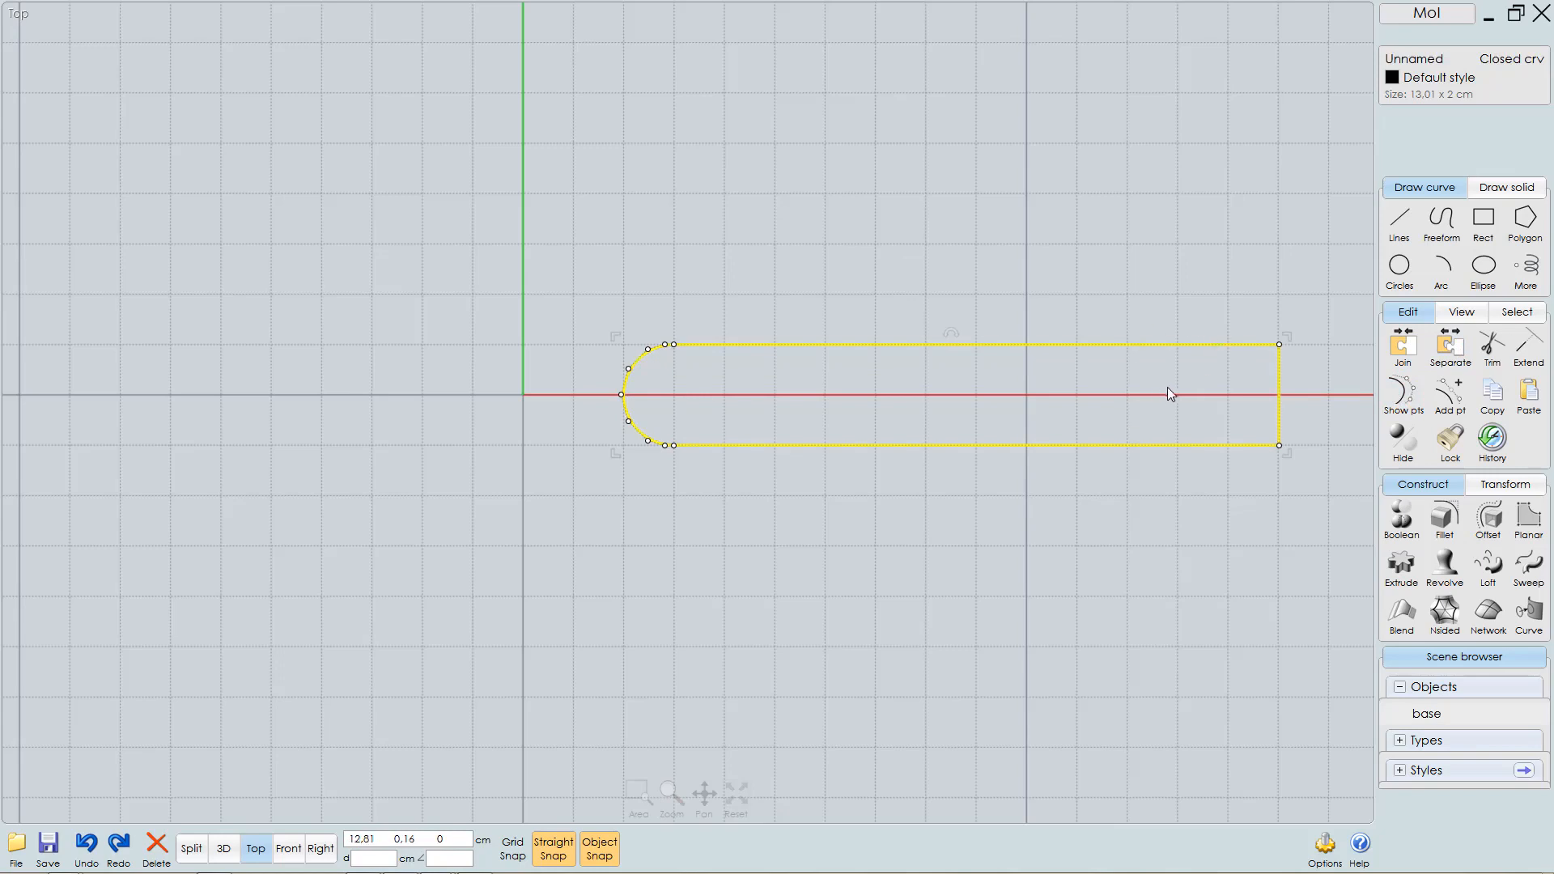
{"action": "left_click", "coordinate": [1409, 402]}
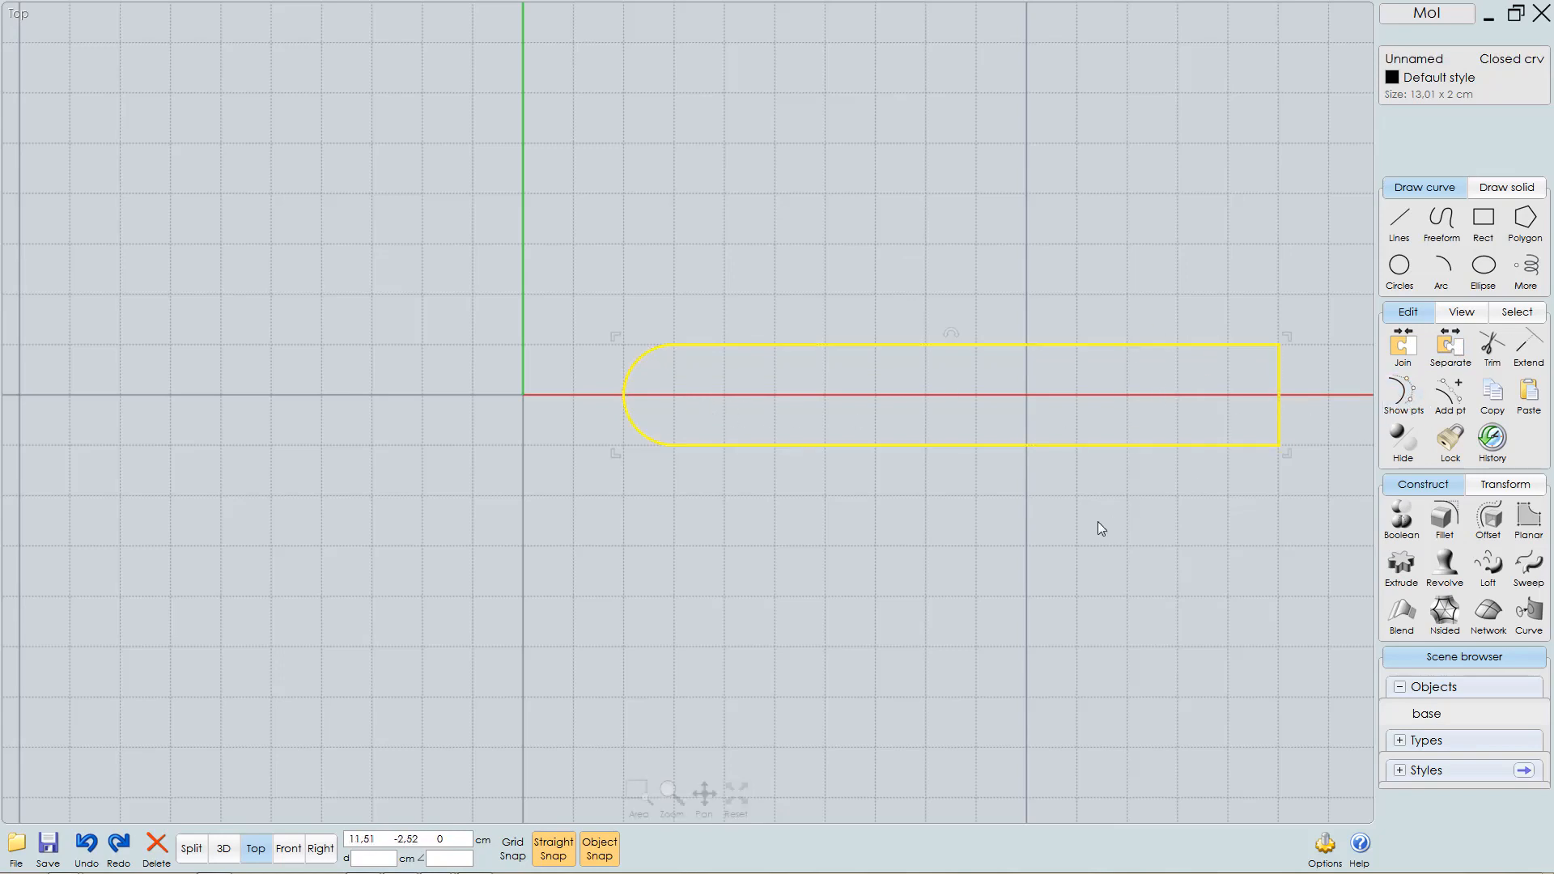
- Show the base again and view the model from the right side with object snap off
{"action": "left_click", "coordinate": [1401, 713]}
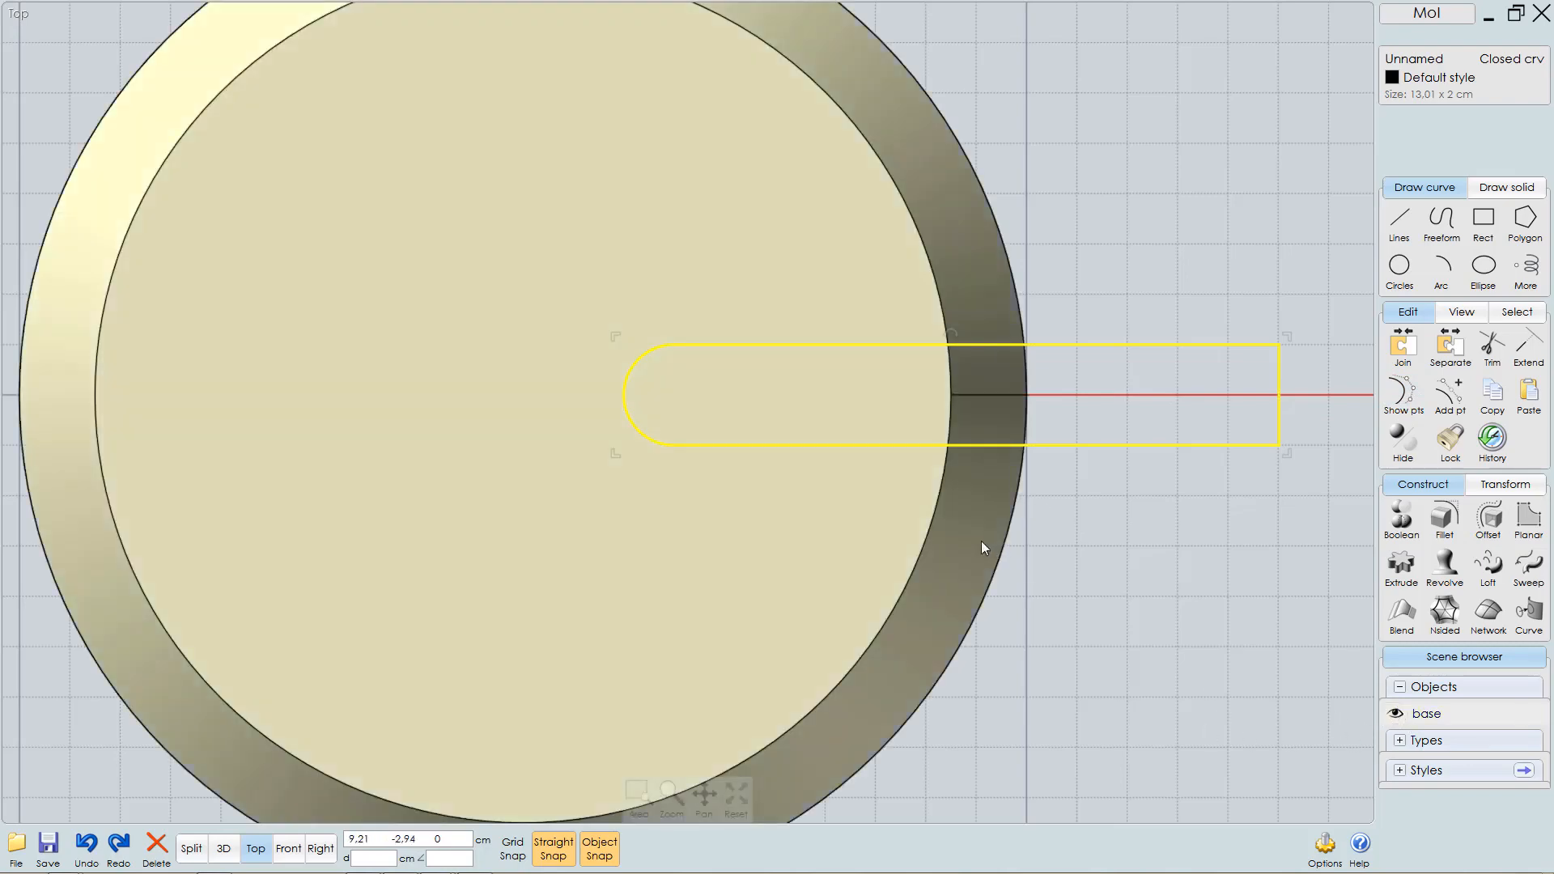
{"action": "scroll", "coordinate": [981, 541], "scroll_direction": "down", "scroll_amount": 3}
{"action": "scroll", "coordinate": [951, 599], "scroll_direction": "down", "scroll_amount": 1}
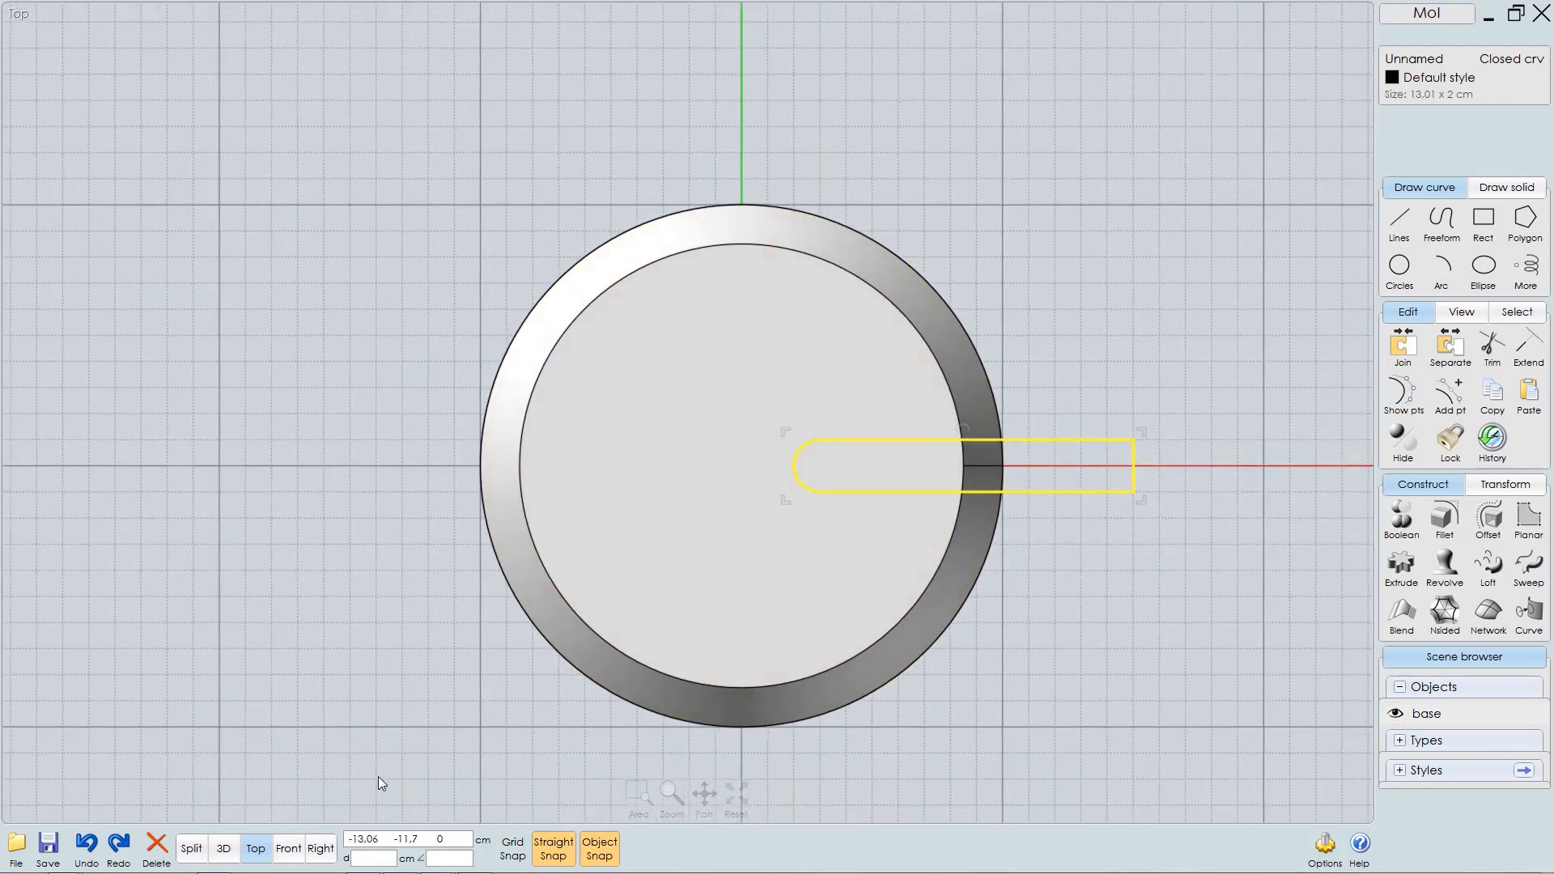
{"action": "left_click", "coordinate": [322, 850]}
{"action": "scroll", "coordinate": [771, 580], "scroll_direction": "up", "scroll_amount": 3}
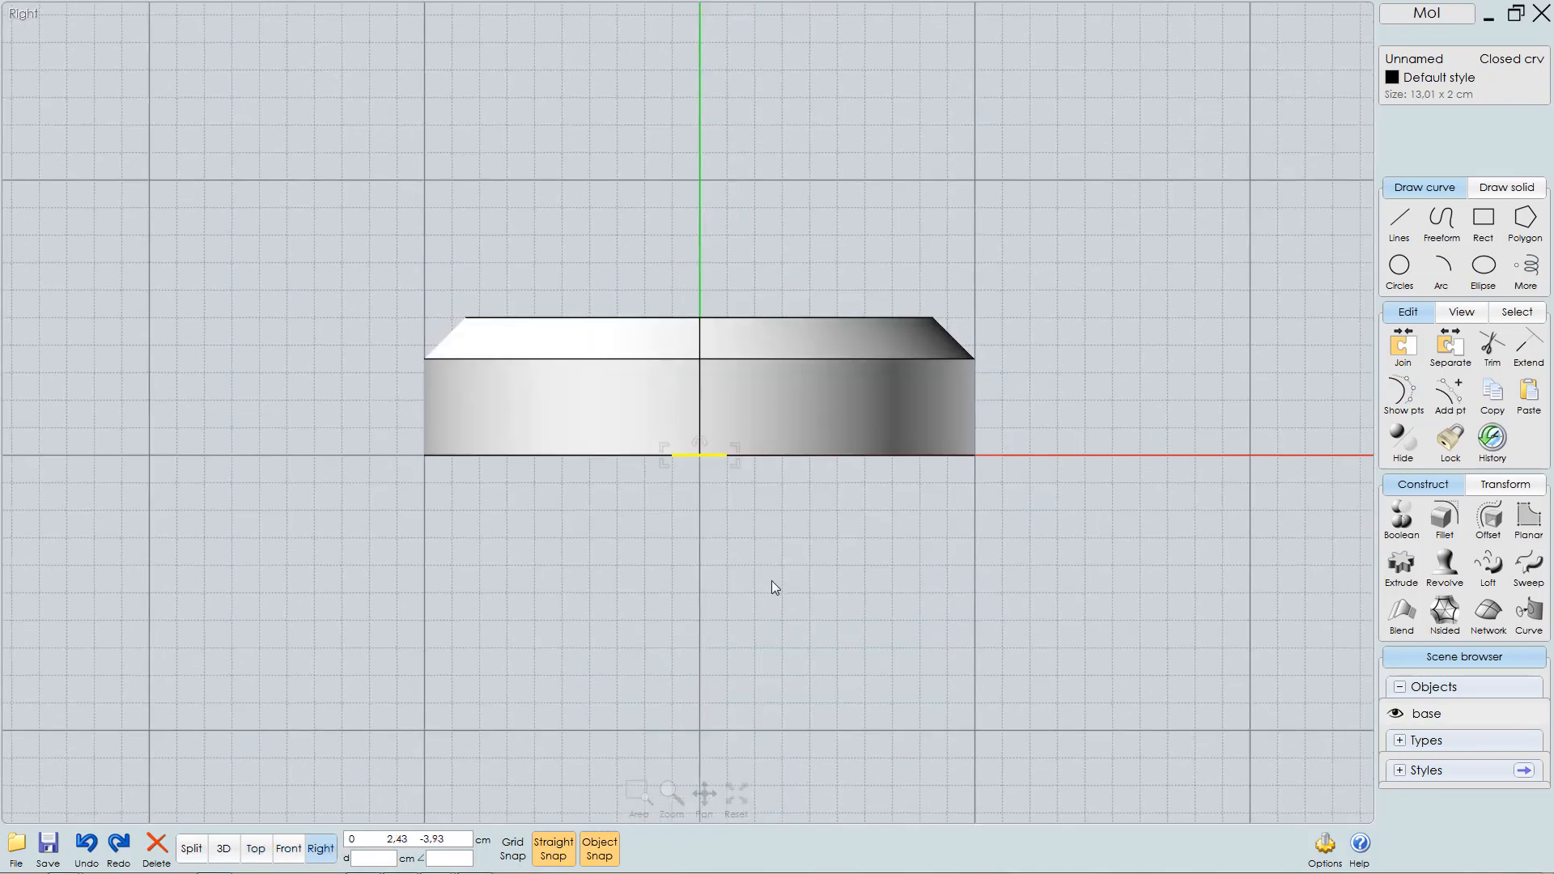
{"action": "scroll", "coordinate": [628, 634], "scroll_direction": "up", "scroll_amount": 1}
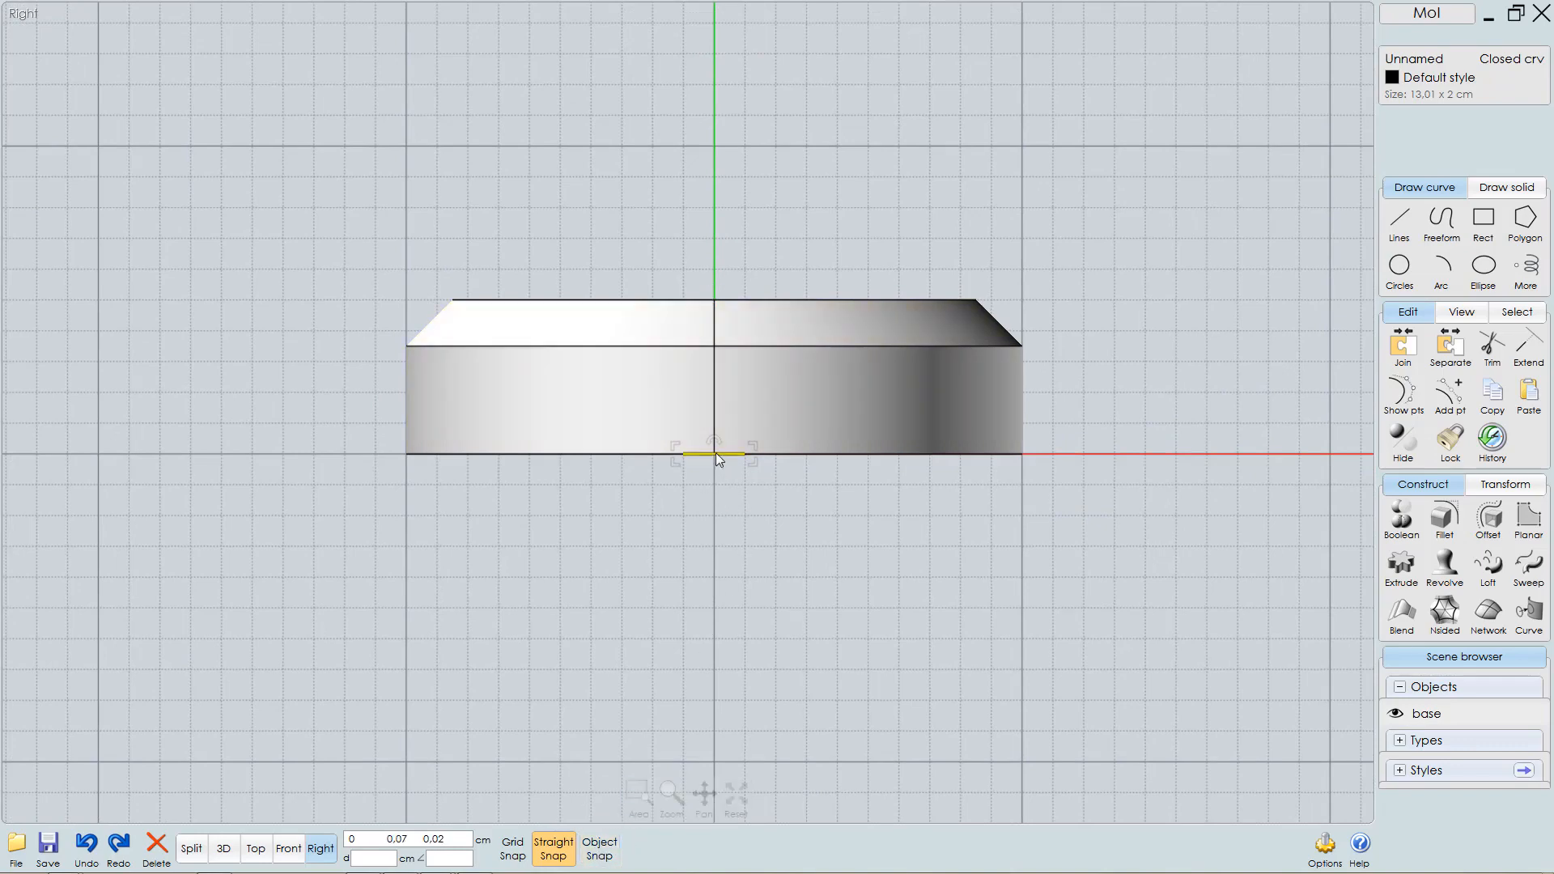
- Try moving the slot outline above the base without grid snap, hide the grid, and undo the move
{"action": "left_click_drag", "start_coordinate": [715, 453], "coordinate": [717, 275]}
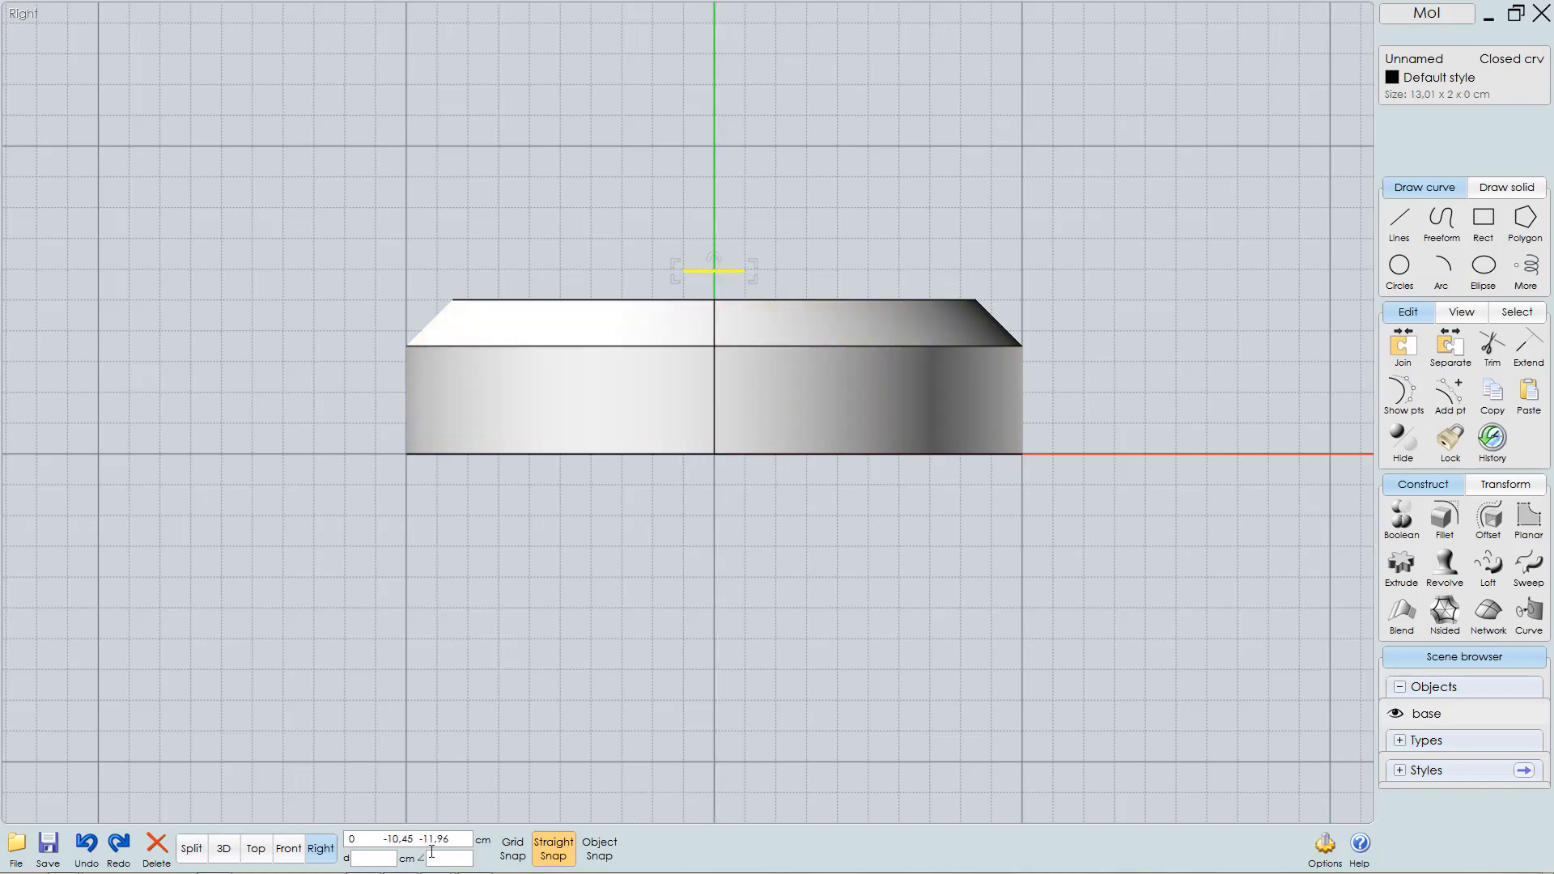
{"action": "right_click", "coordinate": [512, 848]}
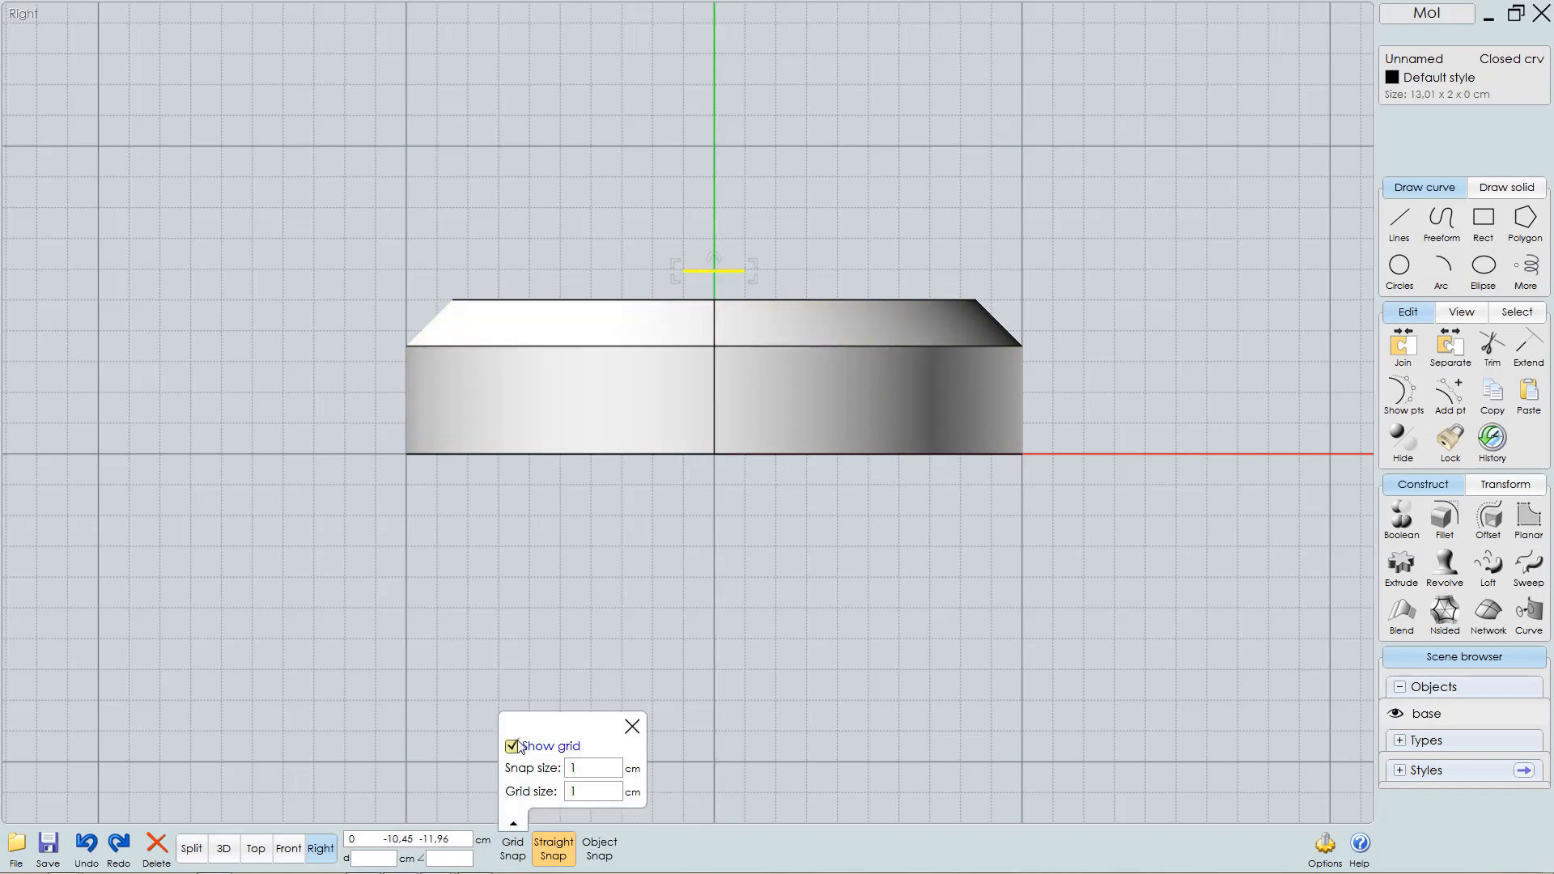
{"action": "left_click", "coordinate": [511, 745]}
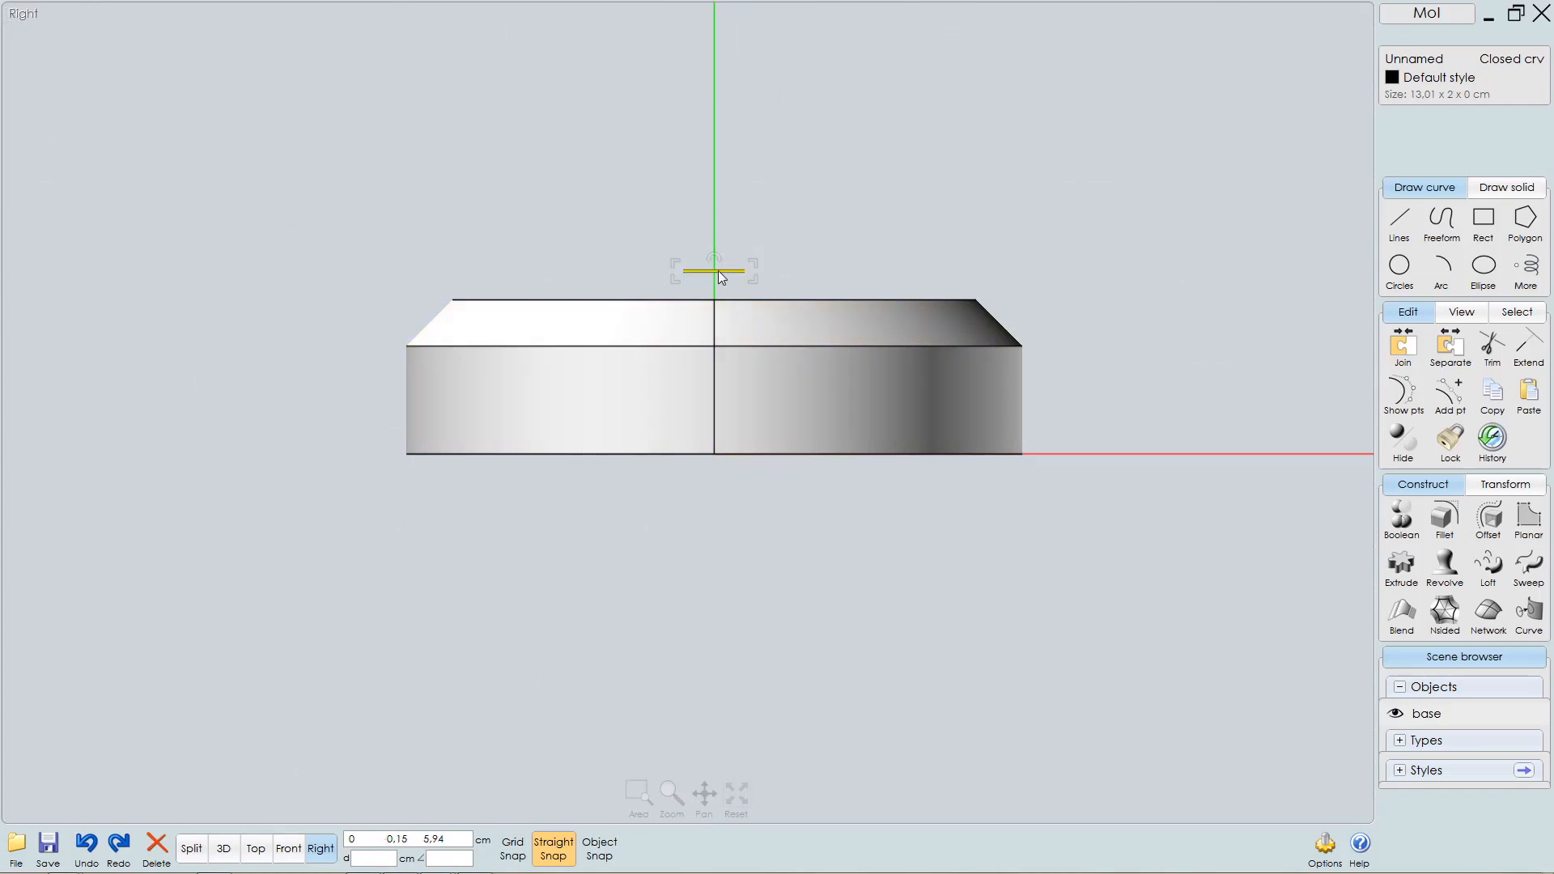
{"action": "left_click_drag", "start_coordinate": [718, 271], "coordinate": [717, 255]}
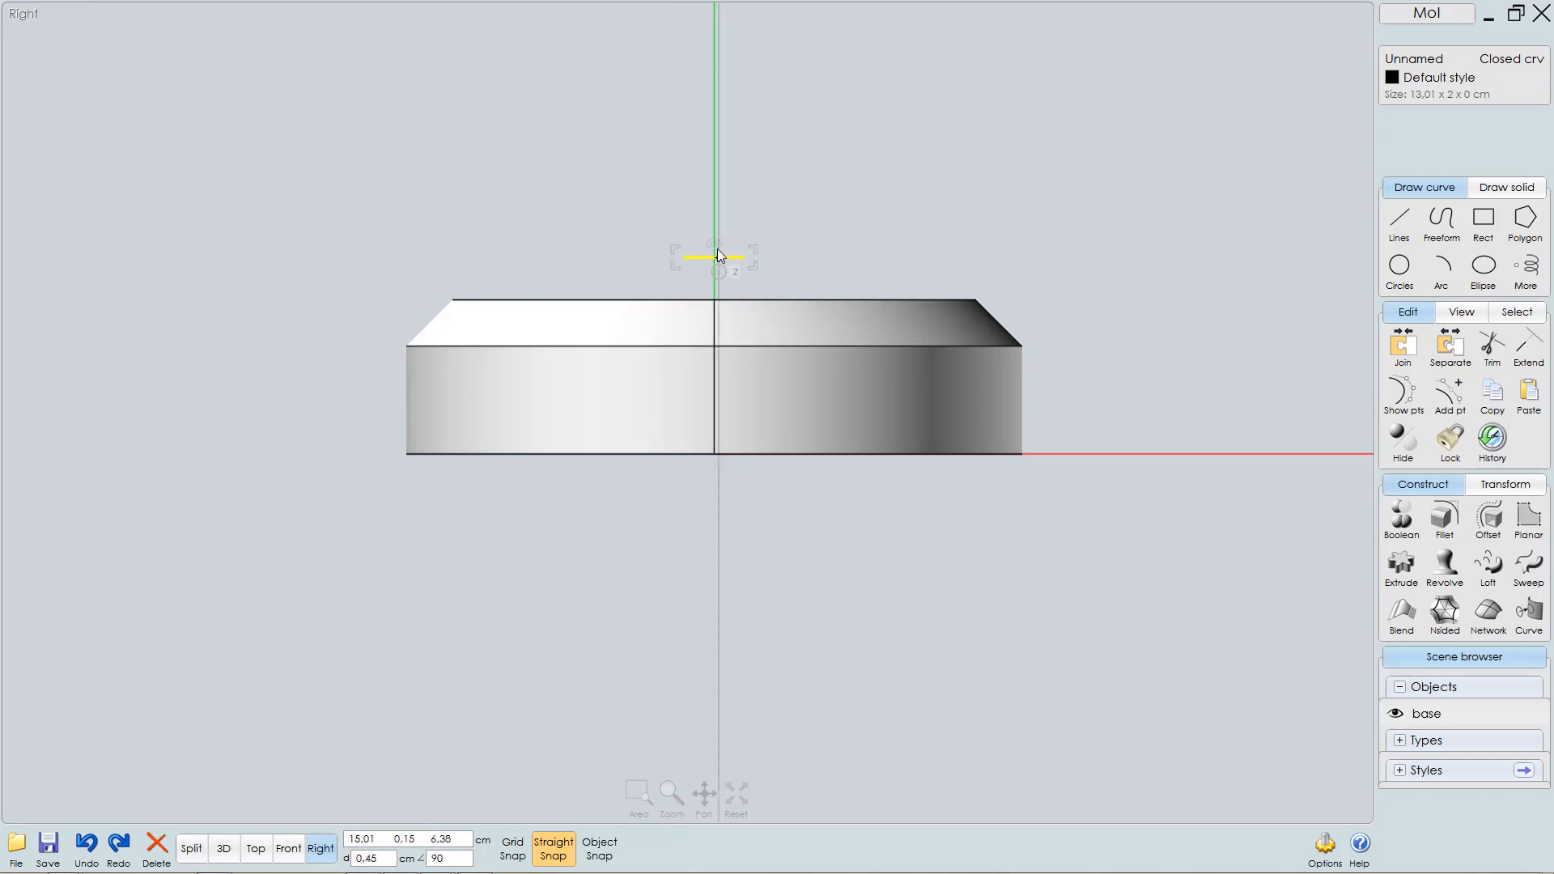
{"action": "key", "text": "Escape"}
{"action": "key", "text": "ctrl+z"}
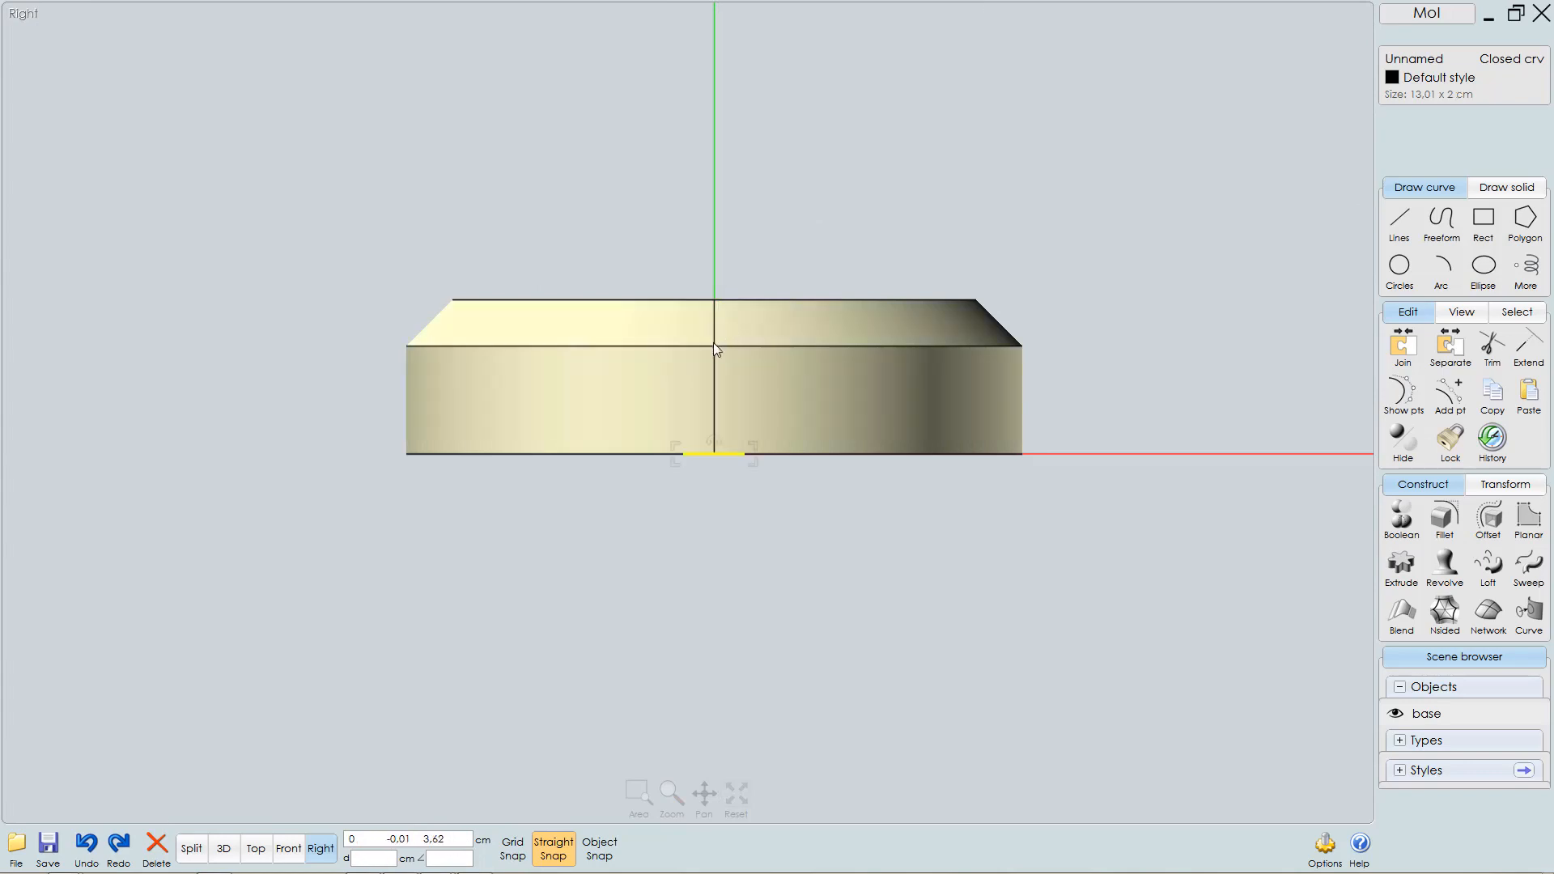
- With grid snap on and the grid shown, move the slot outline straight up 6 cm above the base and check it in 3D
{"action": "left_click", "coordinate": [513, 849]}
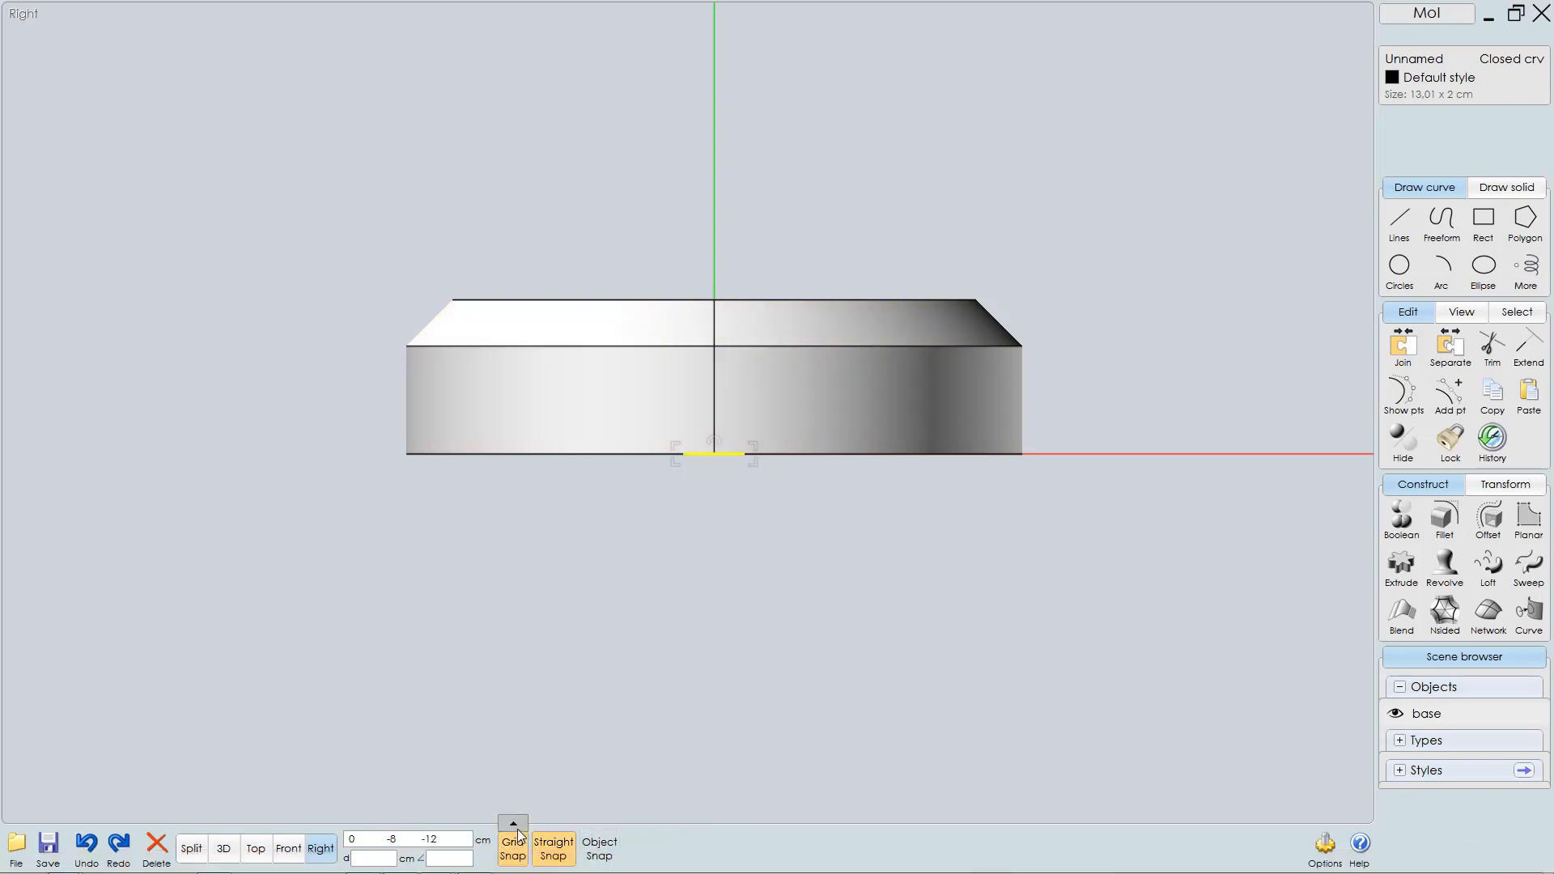
{"action": "left_click", "coordinate": [514, 824]}
{"action": "left_click", "coordinate": [513, 745]}
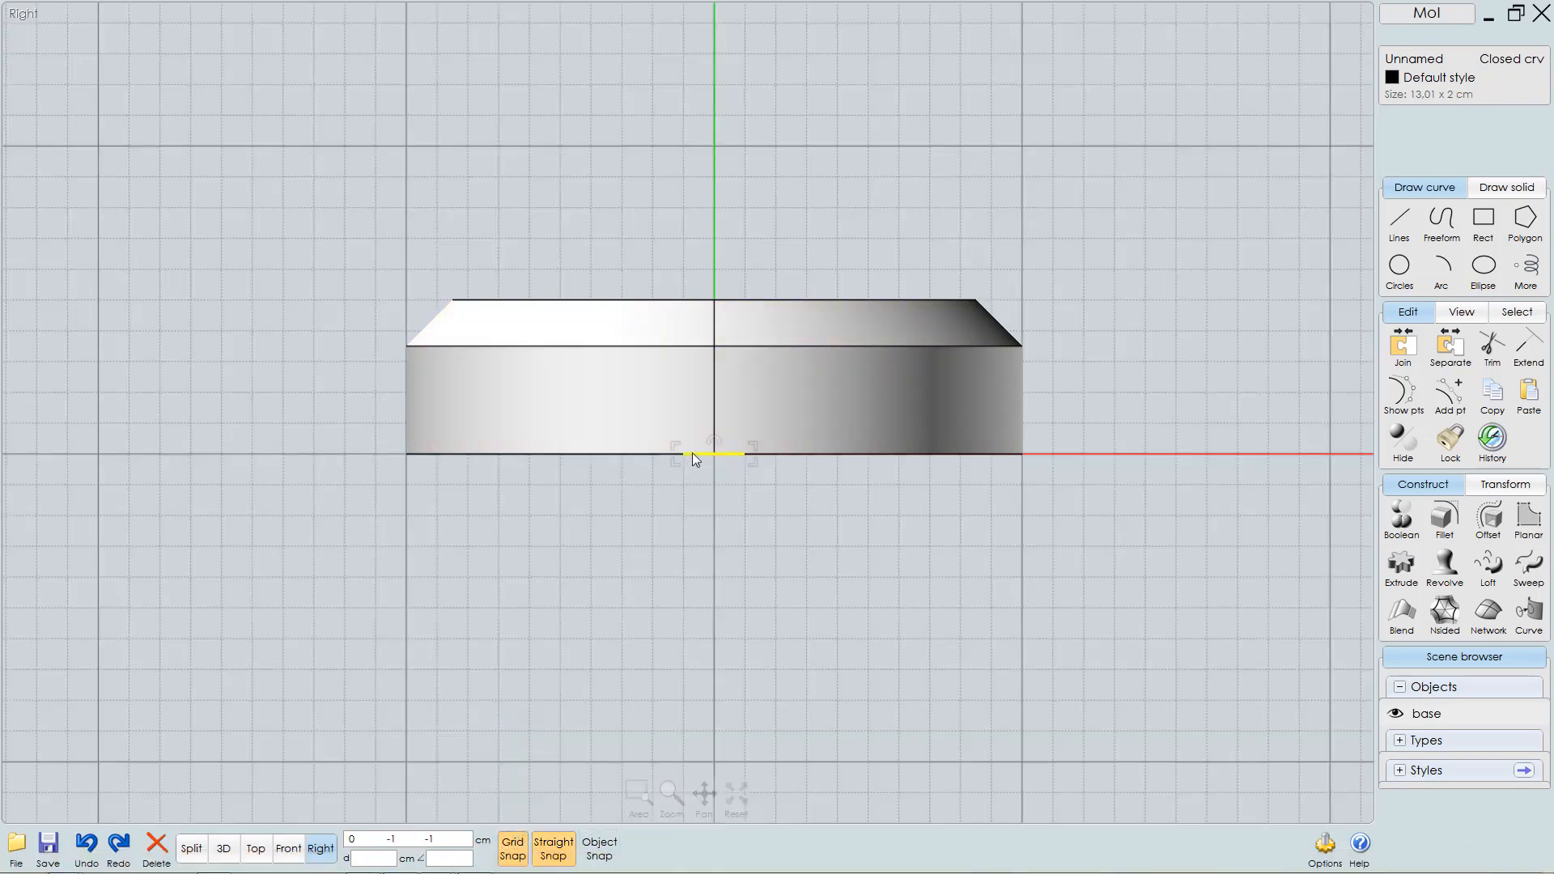
{"action": "left_click_drag", "start_coordinate": [713, 455], "coordinate": [726, 269]}
{"action": "key", "text": "F6"}
{"action": "mouse_move", "coordinate": [842, 392]}
{"action": "right_mouse_down"}
{"action": "mouse_move", "coordinate": [858, 390]}
{"action": "mouse_move", "coordinate": [837, 417]}
{"action": "right_mouse_up"}
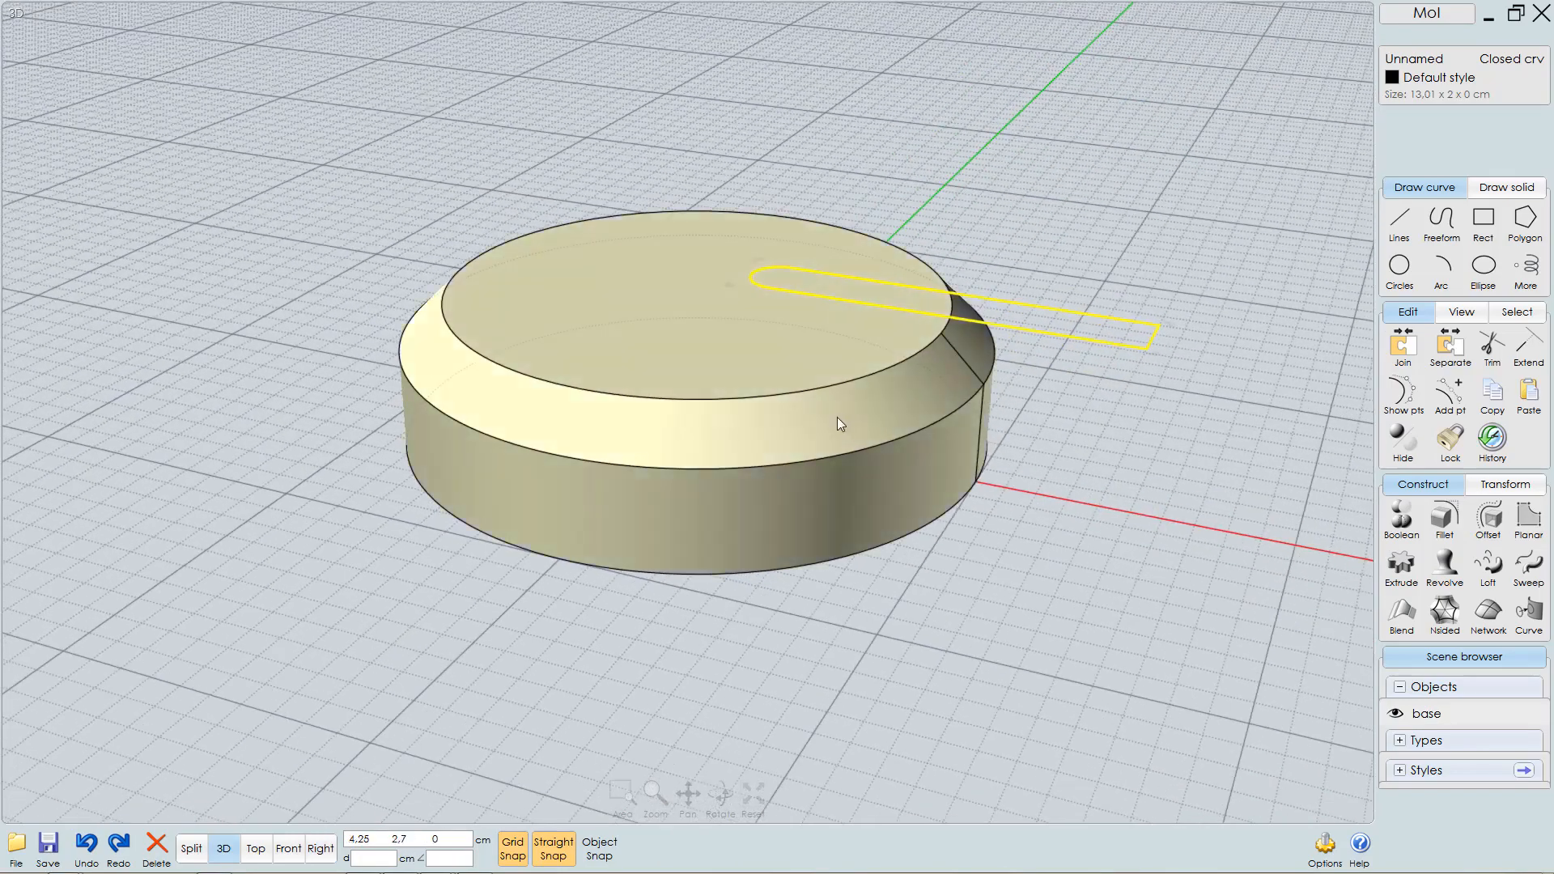
- With grid snap off and object snap on, extrude the capped slot outline 1.75 cm down to the midpoint of the base's chamfer seam
{"action": "left_click", "coordinate": [513, 848]}
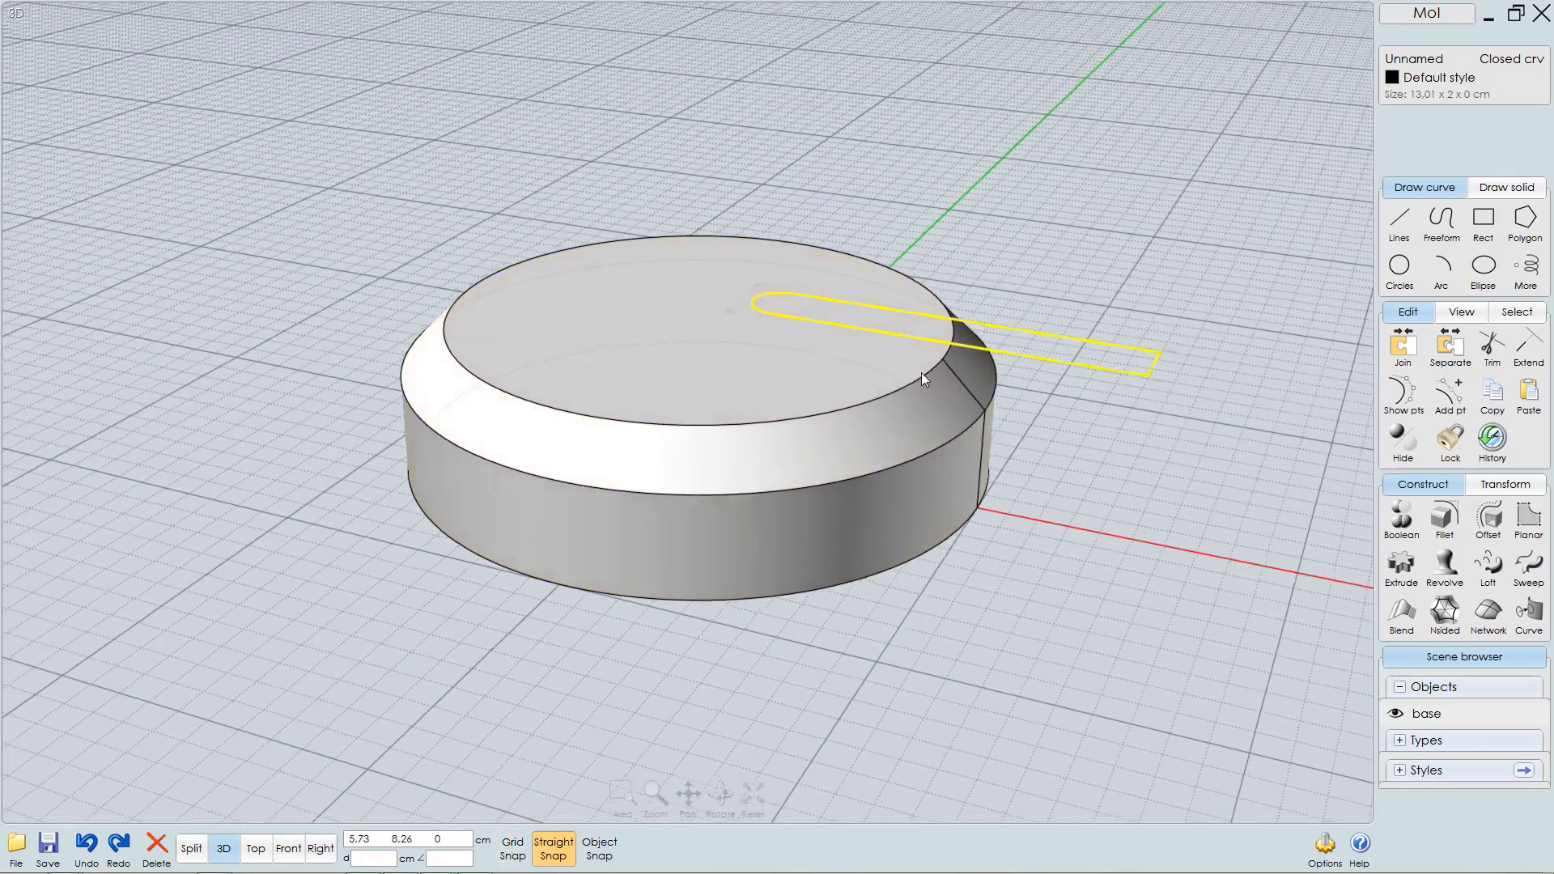
{"action": "right_click_drag", "start_coordinate": [921, 372], "coordinate": [947, 415]}
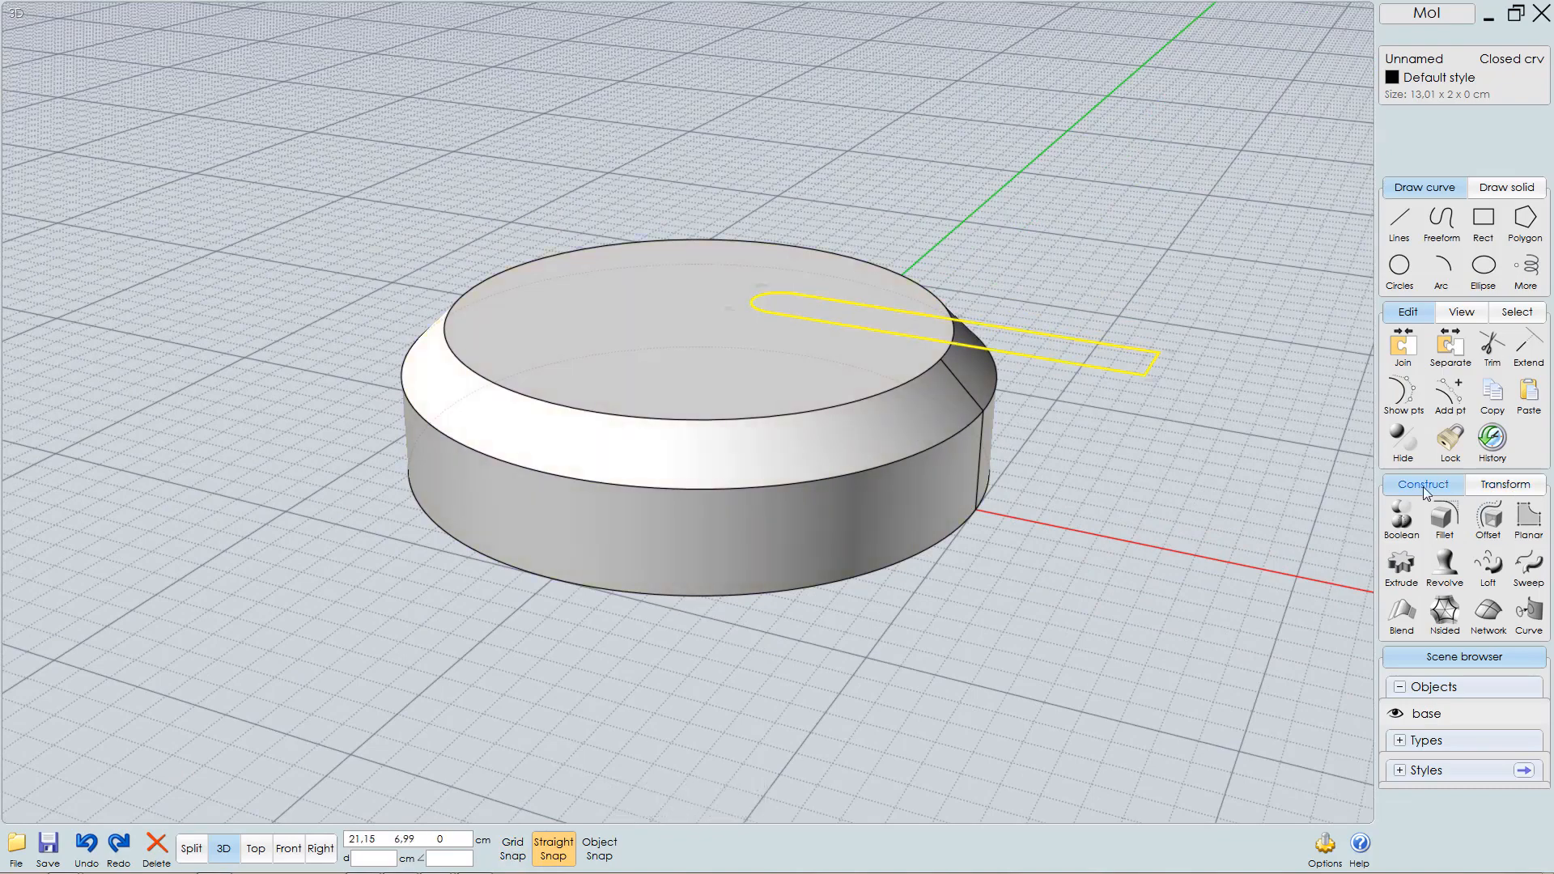
{"action": "left_click", "coordinate": [1398, 572]}
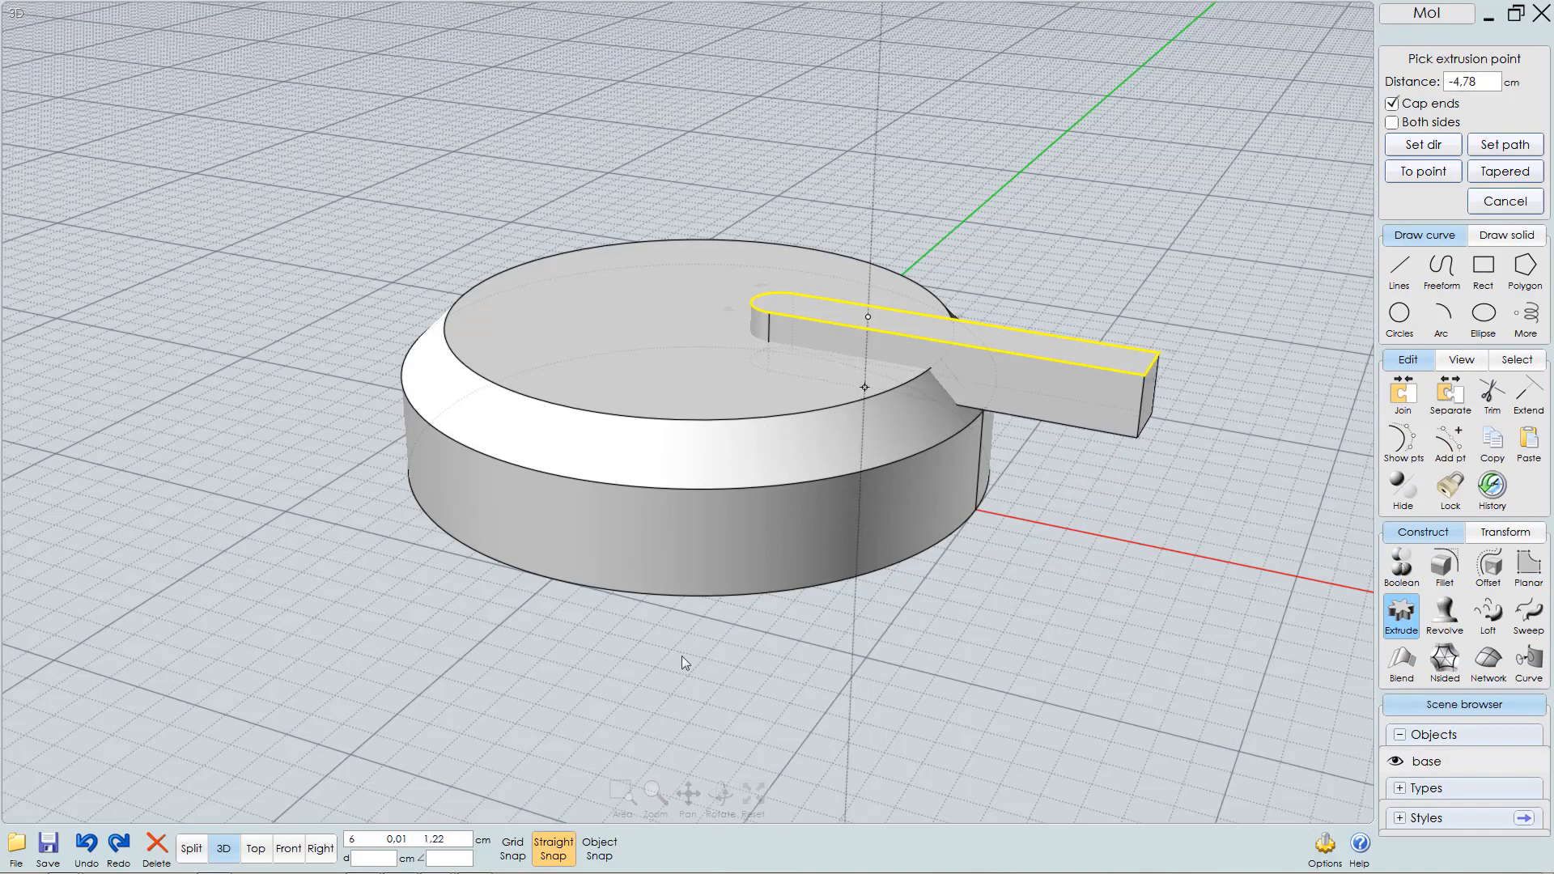
{"action": "left_click", "coordinate": [599, 848]}
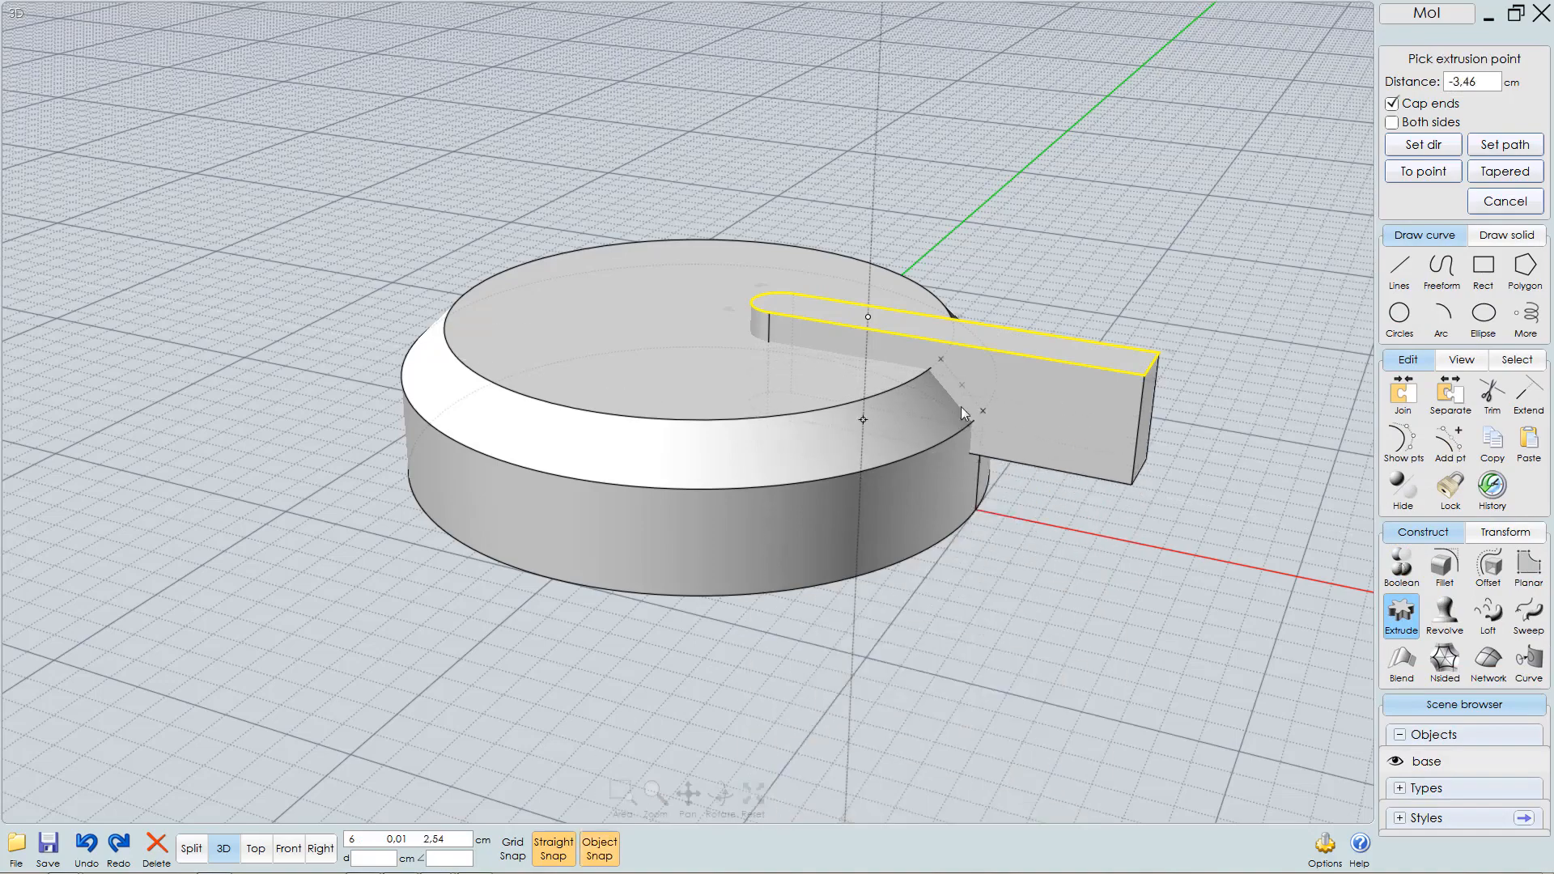
{"action": "right_click_drag", "start_coordinate": [950, 389], "coordinate": [905, 394]}
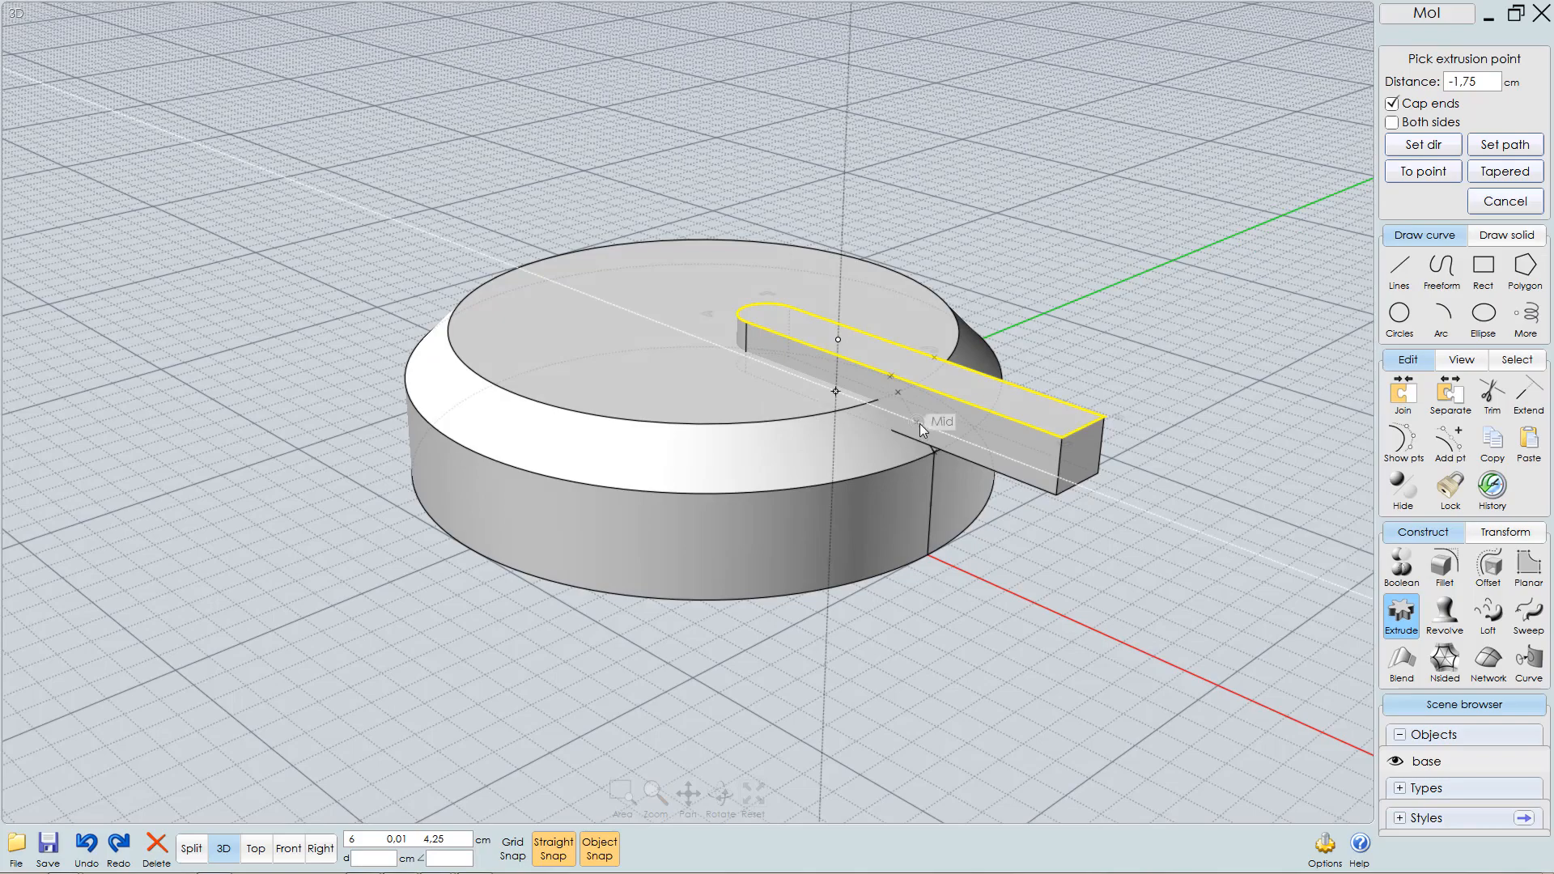
{"action": "left_click", "coordinate": [920, 424]}
- Deselect the extruded slot and delete the leftover outline curve on its top face
{"action": "right_click_drag", "start_coordinate": [811, 581], "coordinate": [879, 594]}
{"action": "right_click_drag", "start_coordinate": [1102, 530], "coordinate": [987, 493]}
{"action": "left_click", "coordinate": [1001, 474]}
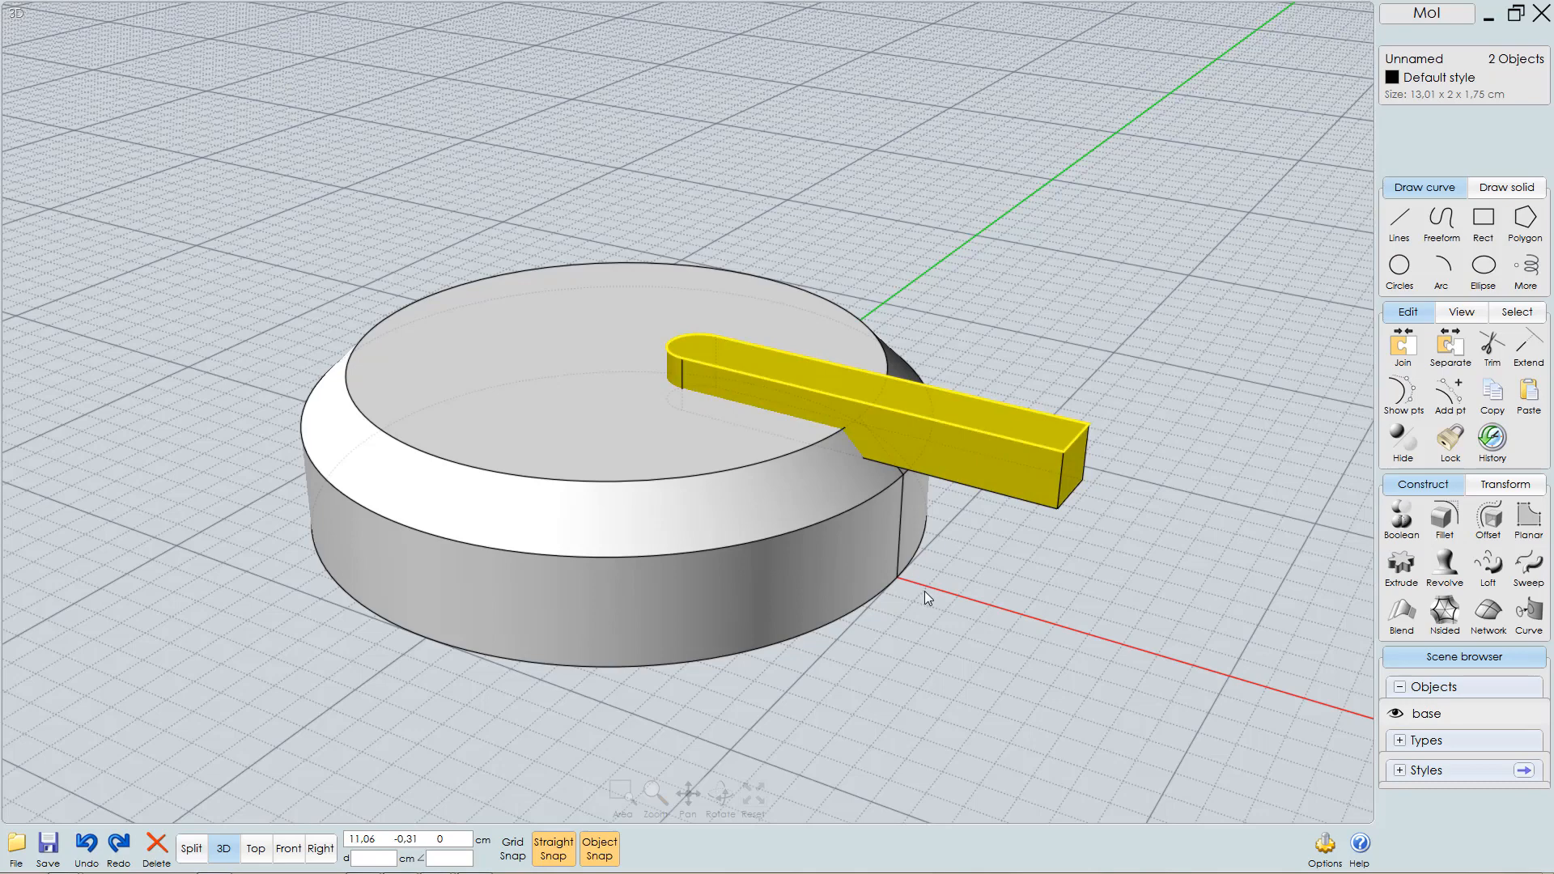
{"action": "left_click", "coordinate": [963, 593]}
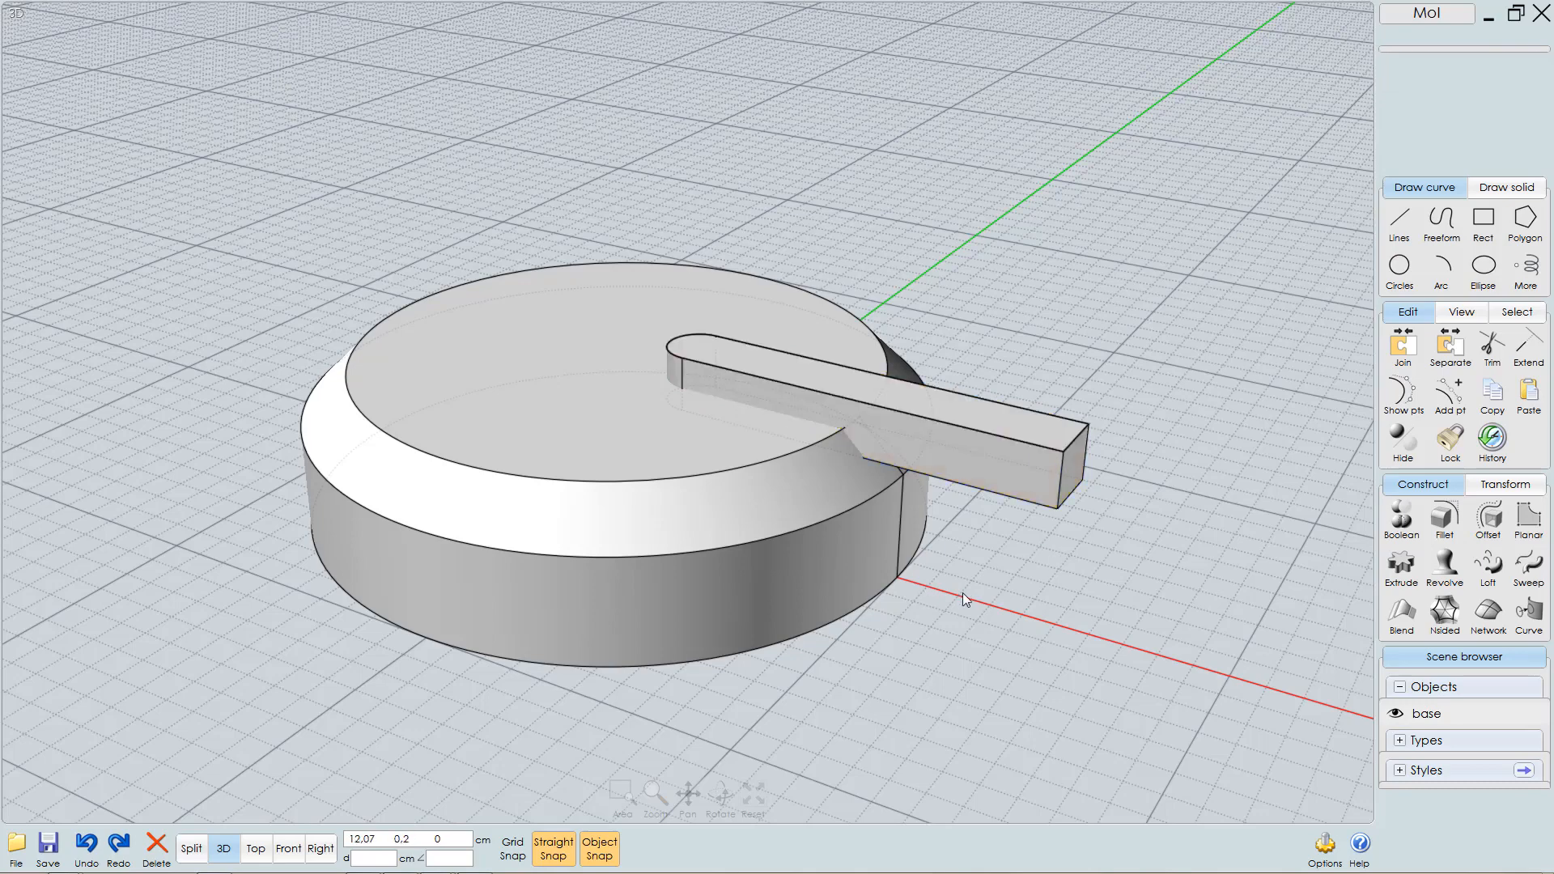
{"action": "left_click", "coordinate": [998, 436]}
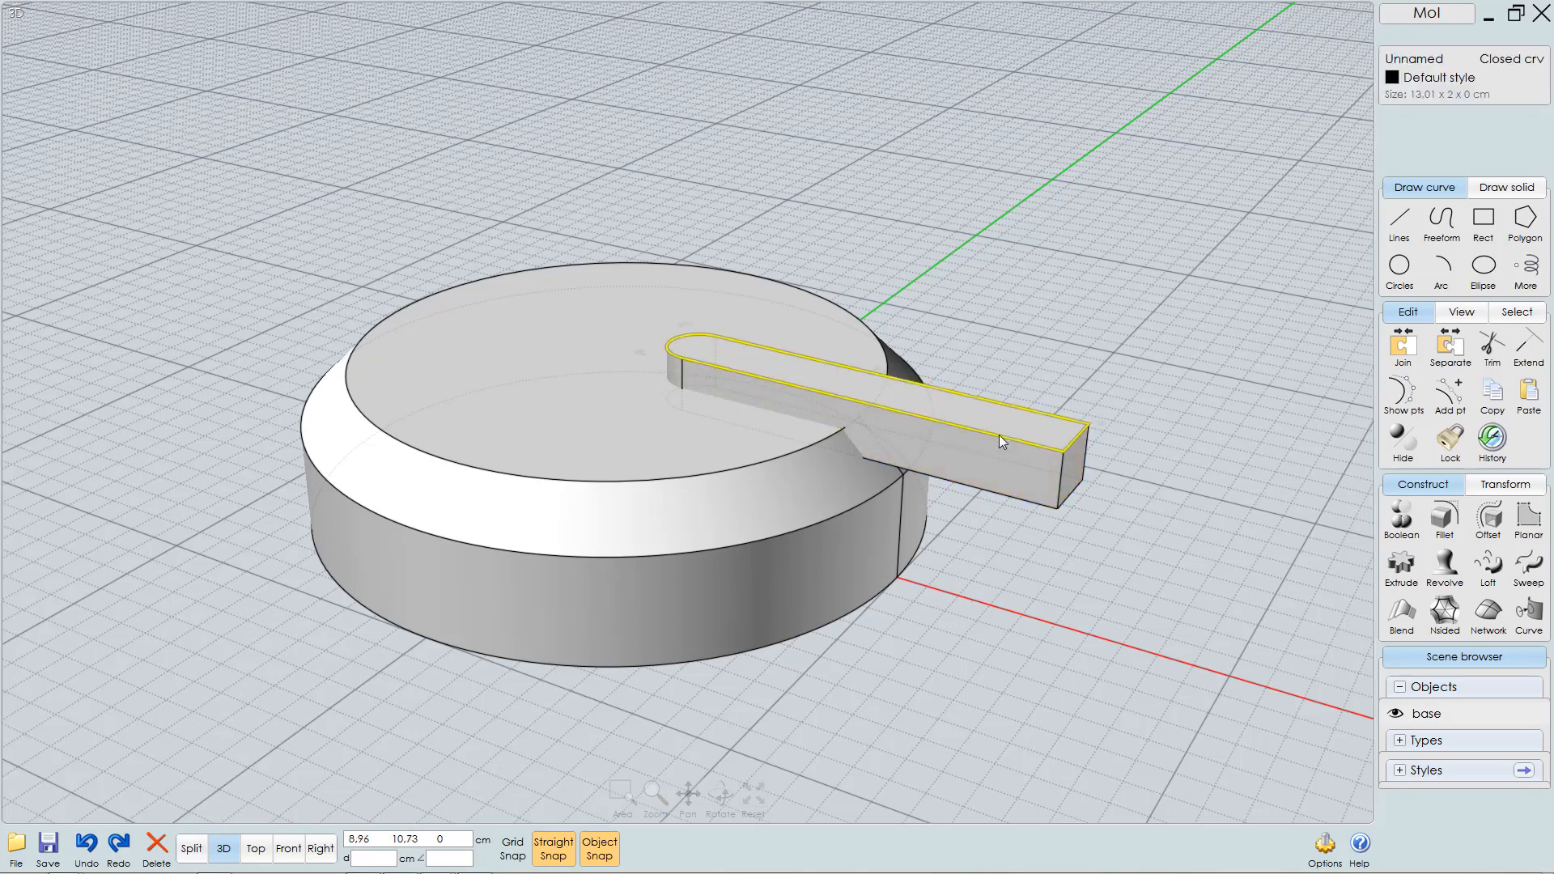
{"action": "key", "text": "Escape"}
{"action": "right_click_drag", "start_coordinate": [795, 469], "coordinate": [725, 400]}
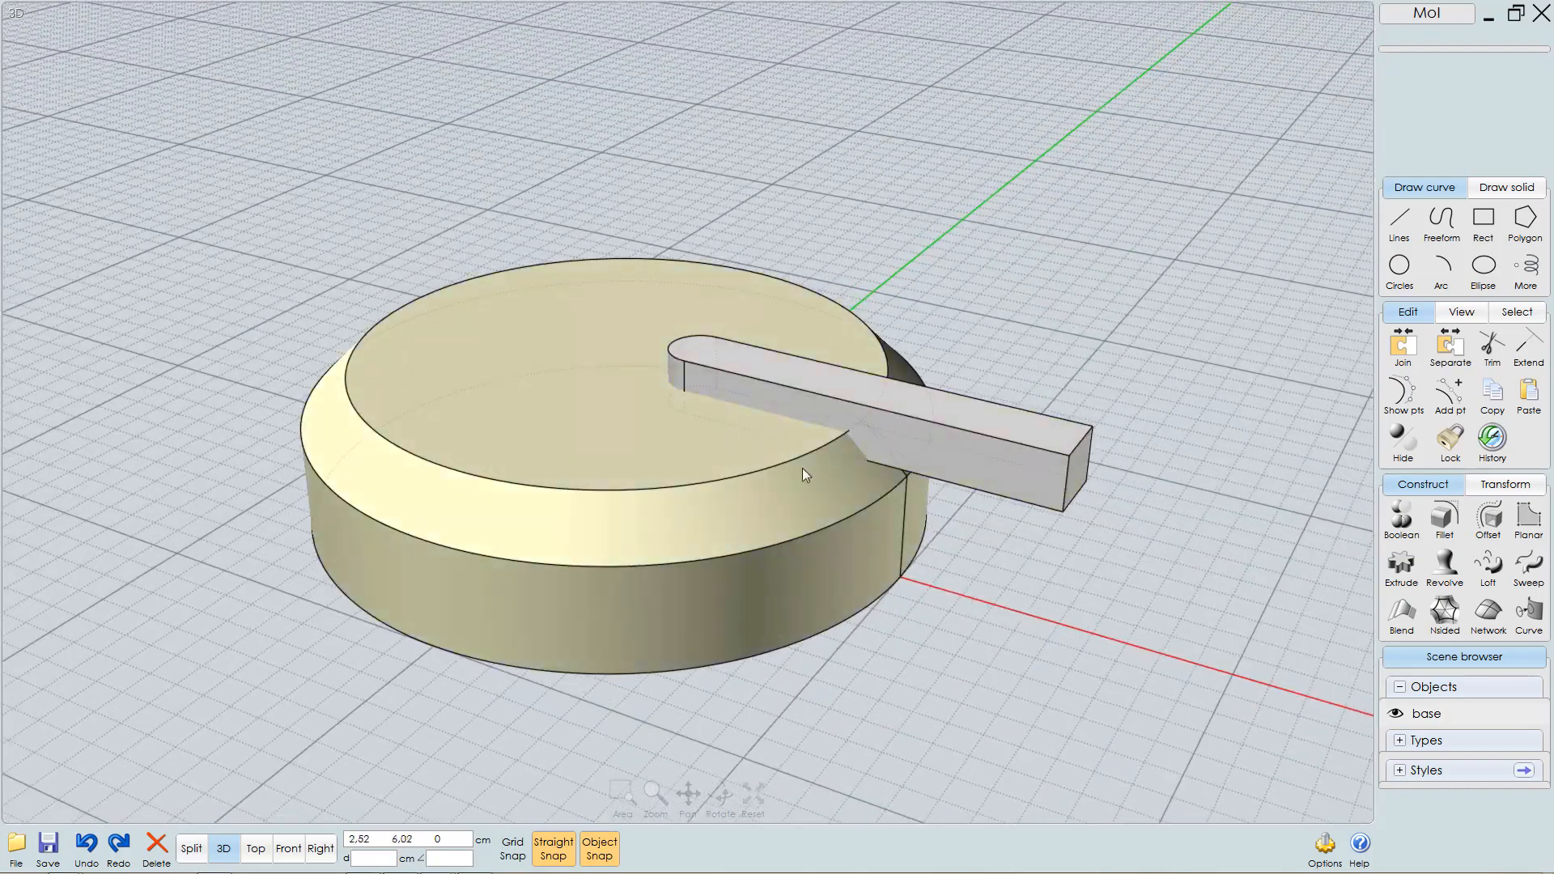
- Select the extruded slot solid and review the shortcut key list in the program options
{"action": "left_click", "coordinate": [1024, 469]}
{"action": "right_click_drag", "start_coordinate": [992, 513], "coordinate": [833, 511]}
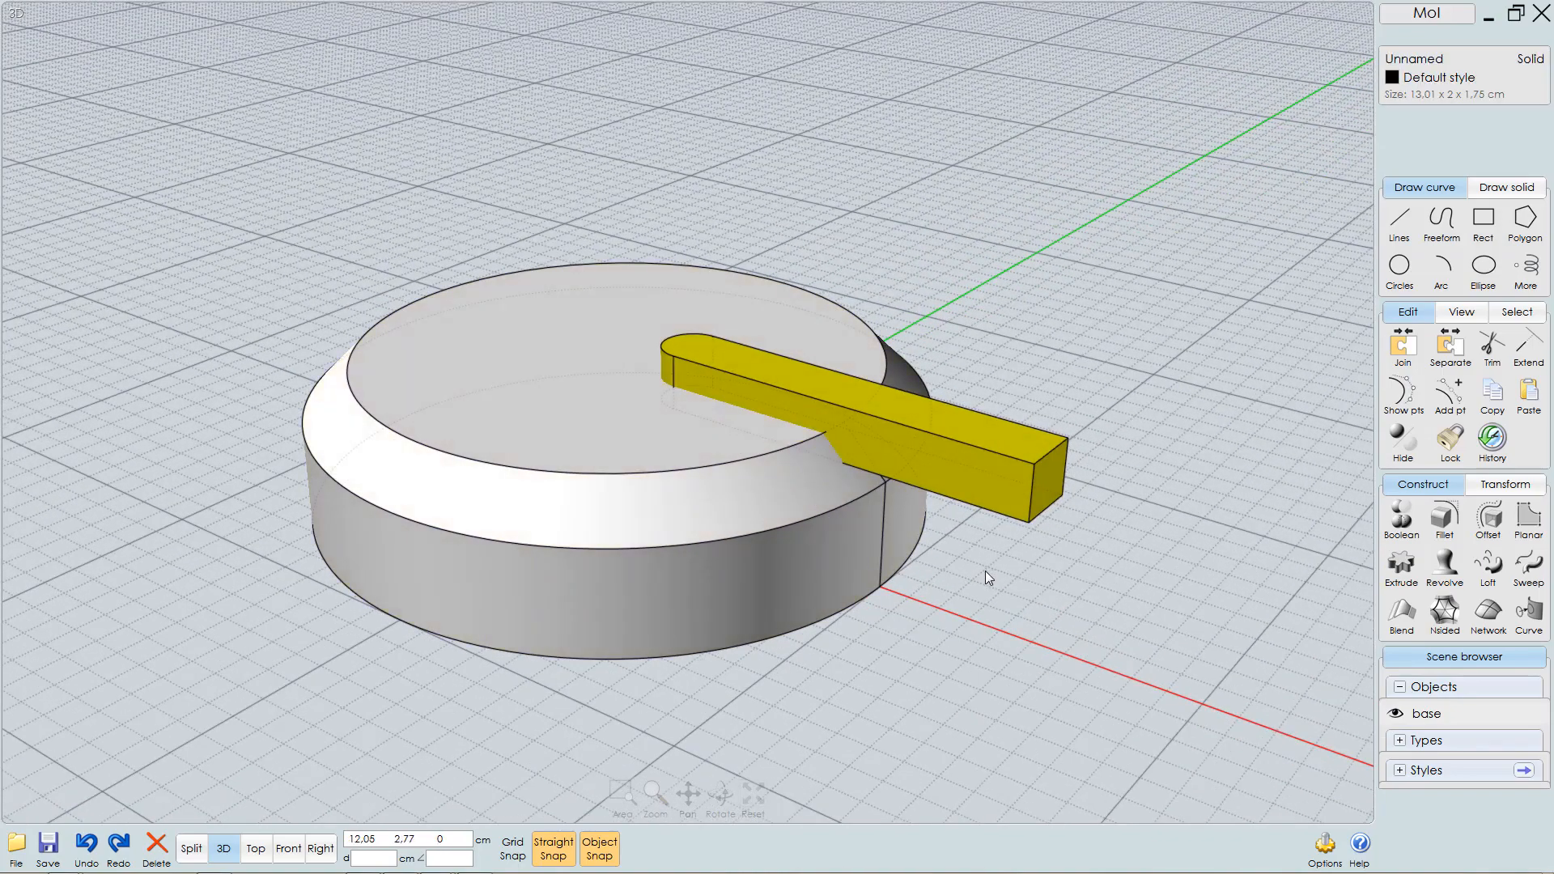
{"action": "left_click", "coordinate": [1325, 846]}
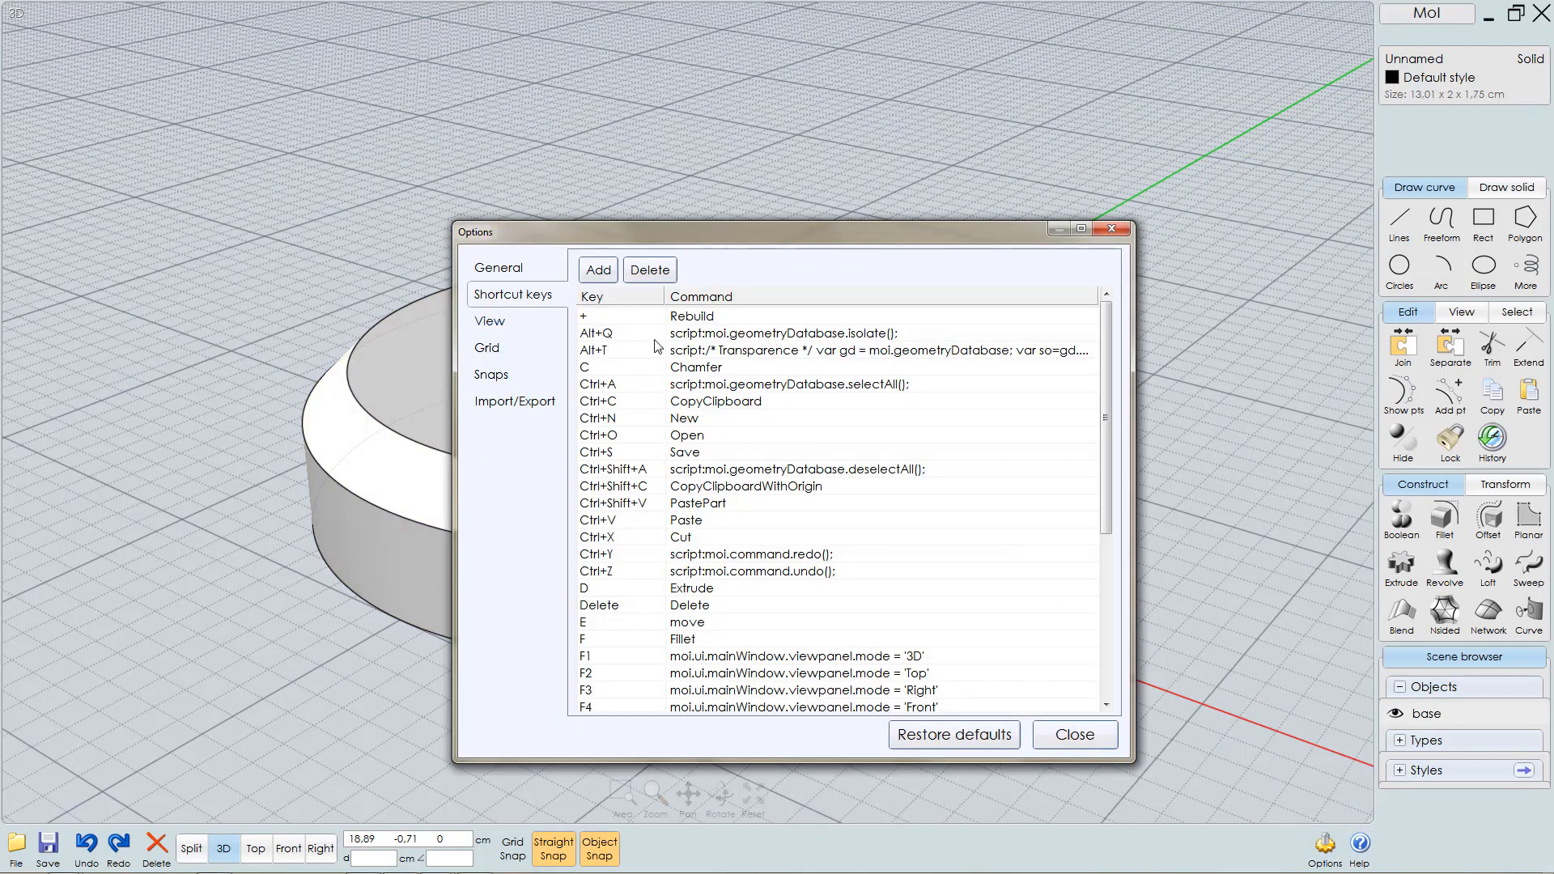
{"action": "left_click", "coordinate": [1074, 736]}
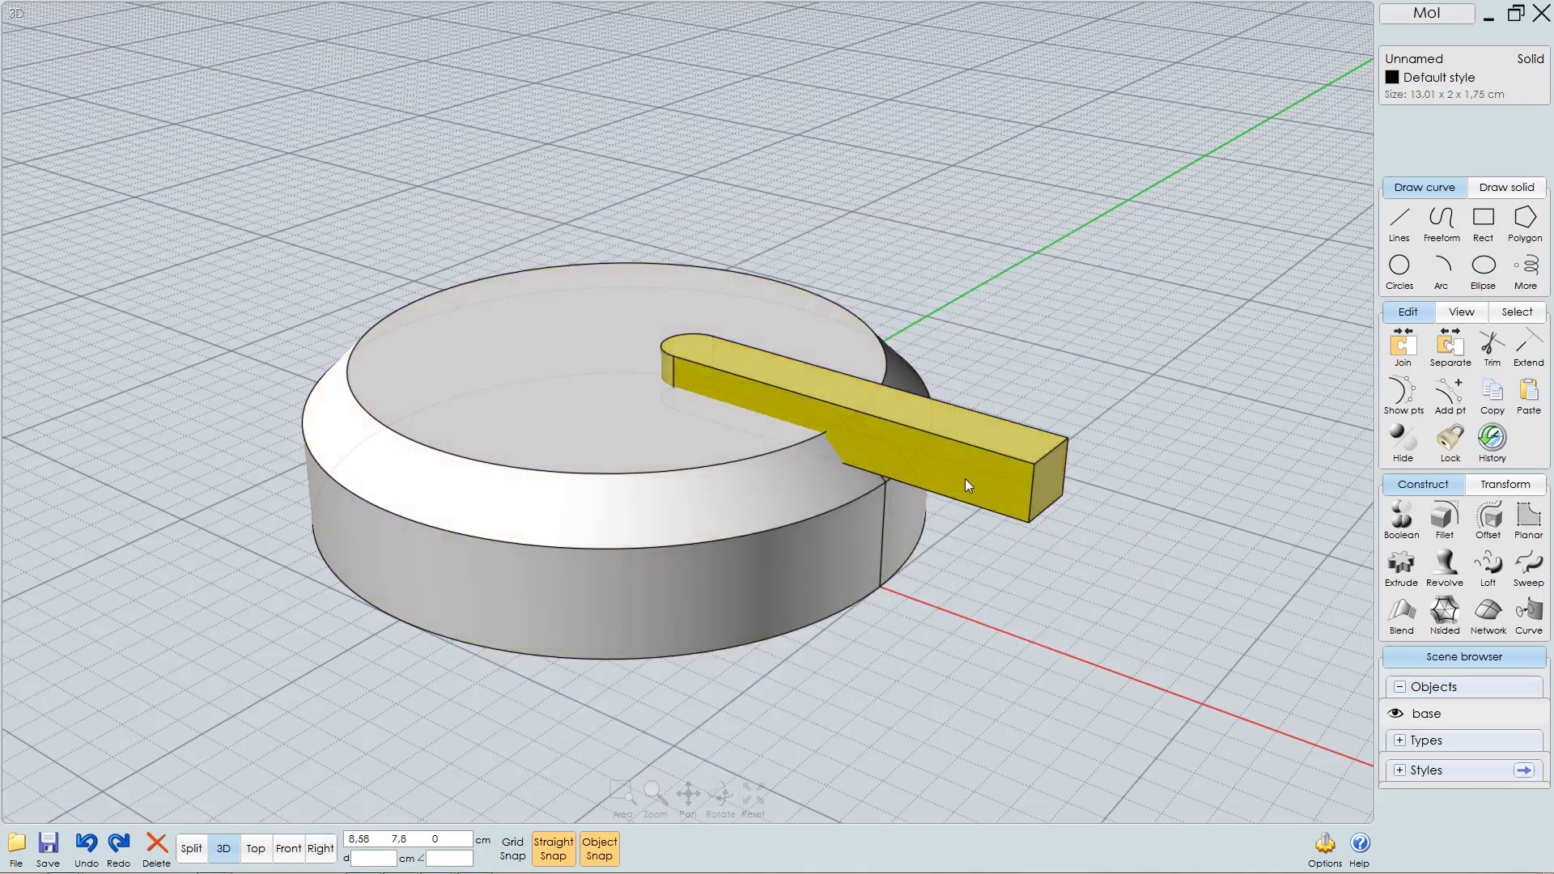
- Try out the Hide command on the slot solid and bring everything back into view
{"action": "left_click", "coordinate": [1408, 448]}
{"action": "right_click", "coordinate": [1408, 448]}
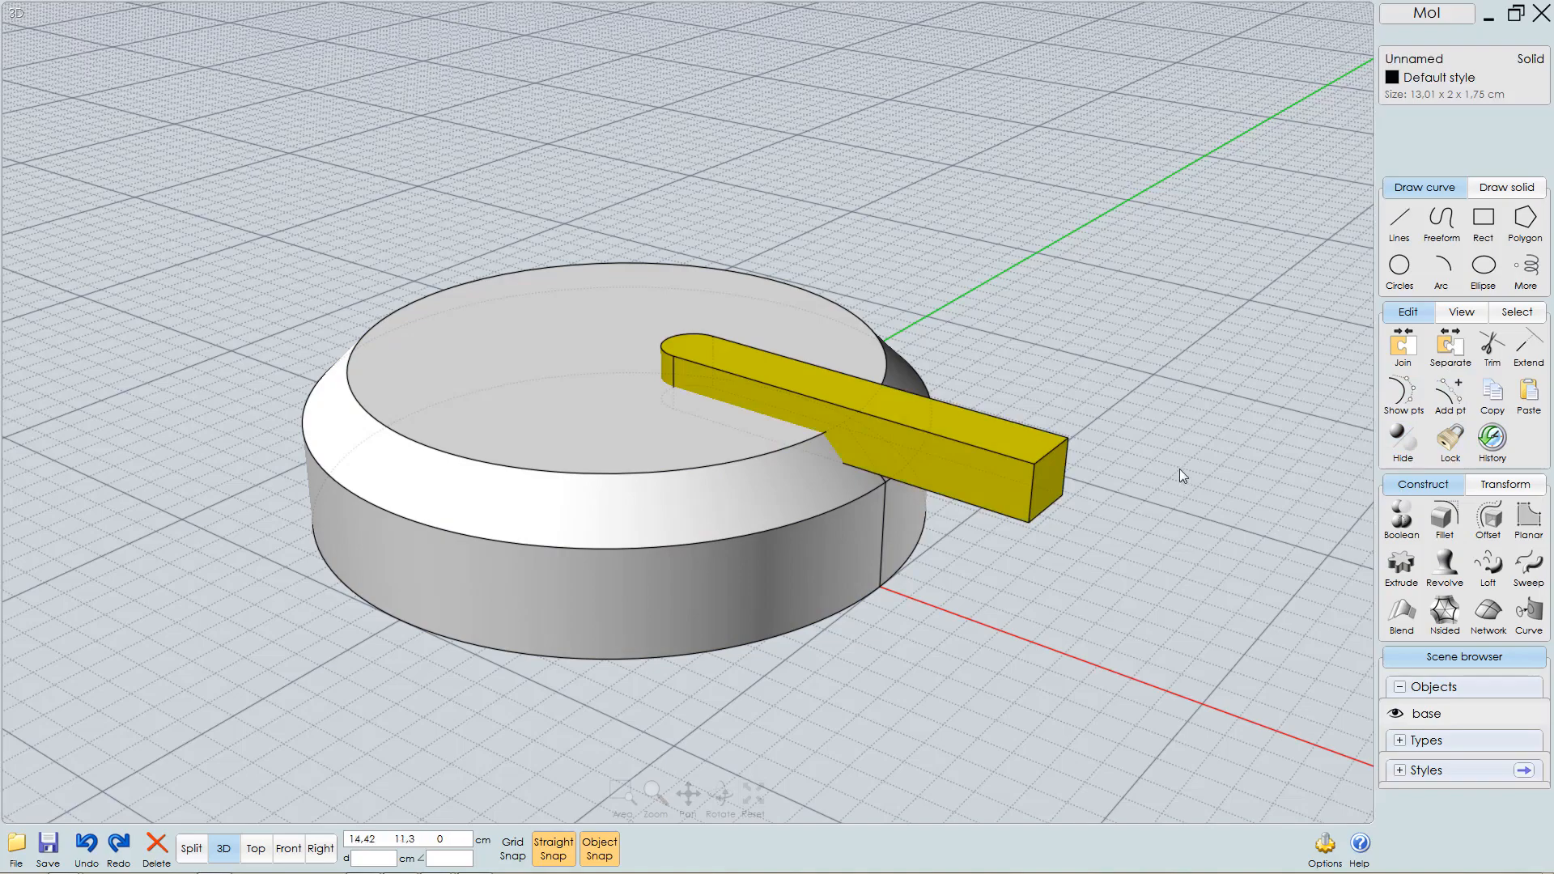
{"action": "scroll", "coordinate": [902, 600], "scroll_direction": "down", "scroll_amount": 5}
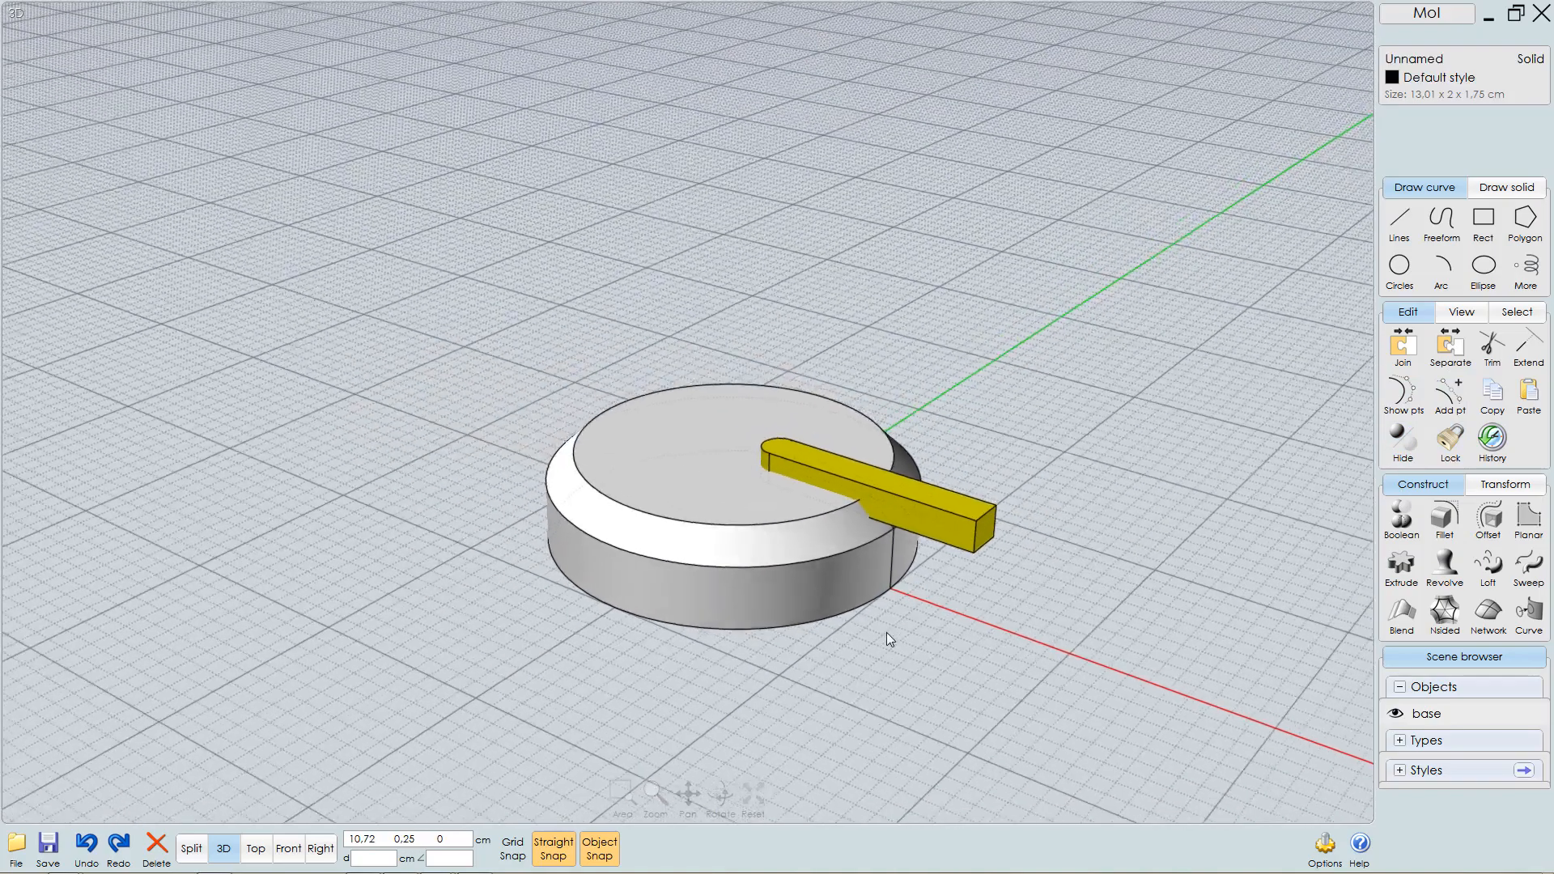
{"action": "middle_click_drag", "start_coordinate": [900, 605], "coordinate": [934, 588]}
{"action": "scroll", "coordinate": [971, 576], "scroll_direction": "up", "scroll_amount": 1}
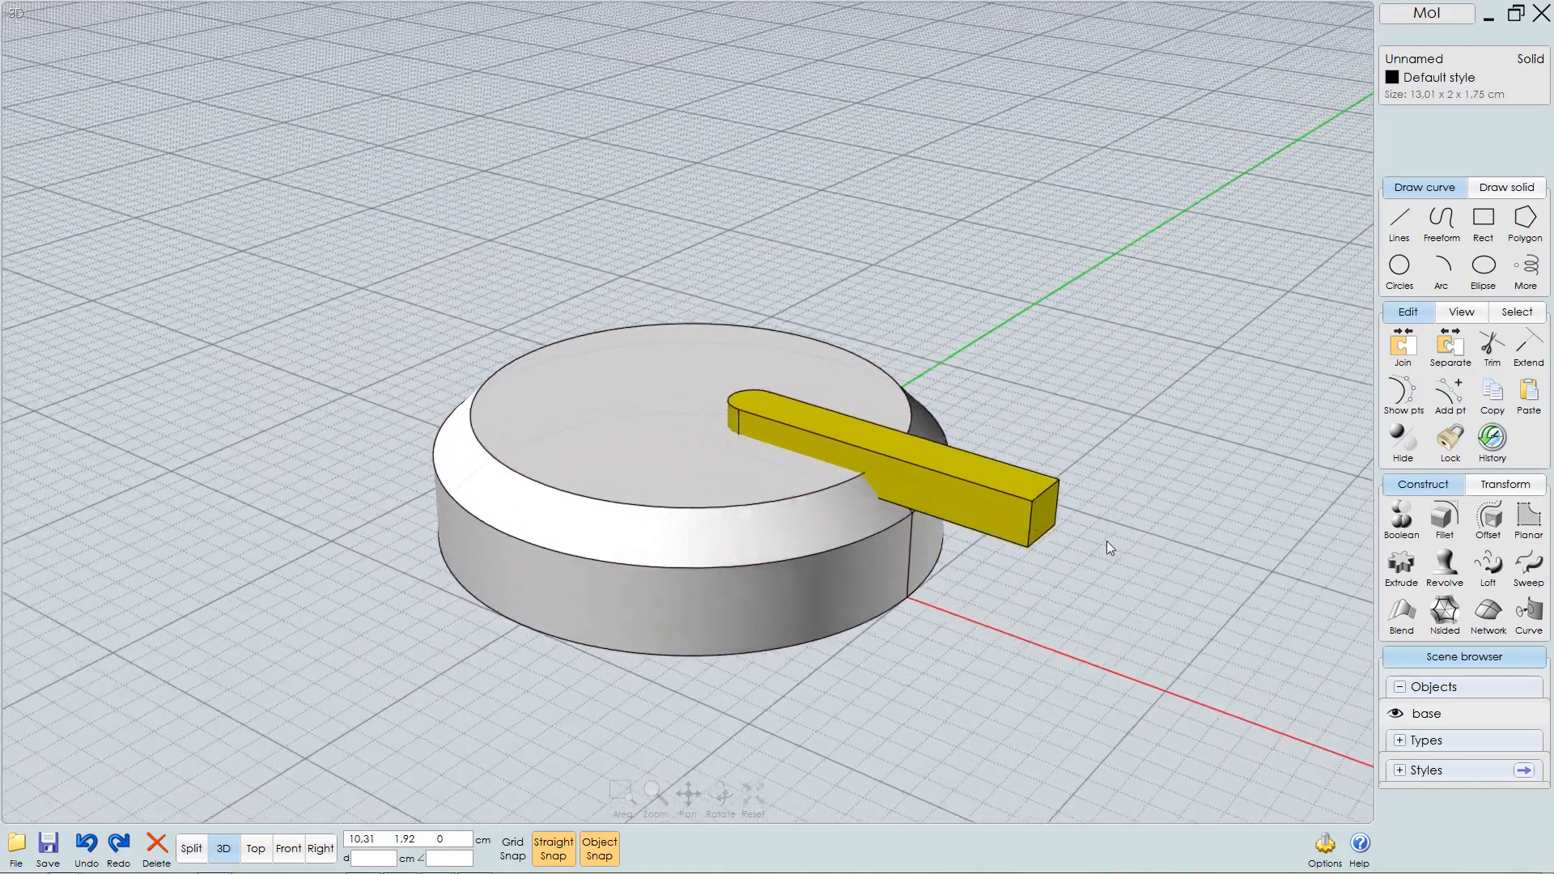
{"action": "scroll", "coordinate": [1081, 526], "scroll_direction": "up", "scroll_amount": 3}
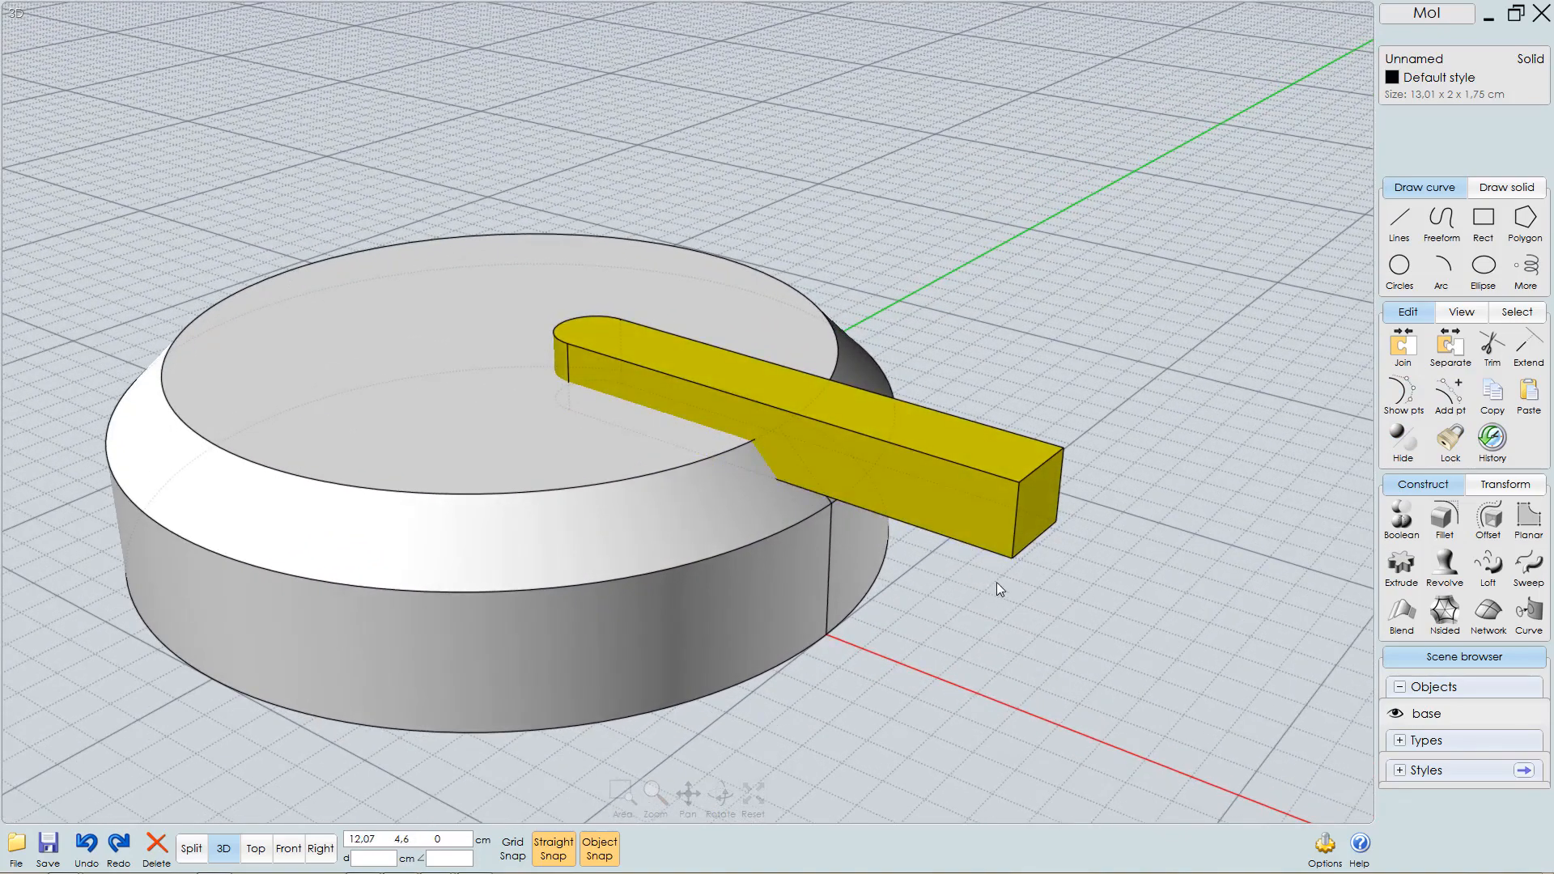
- Try isolating the top edge at the slot solid's square end, and show the other objects again
{"action": "left_click", "coordinate": [1040, 464]}
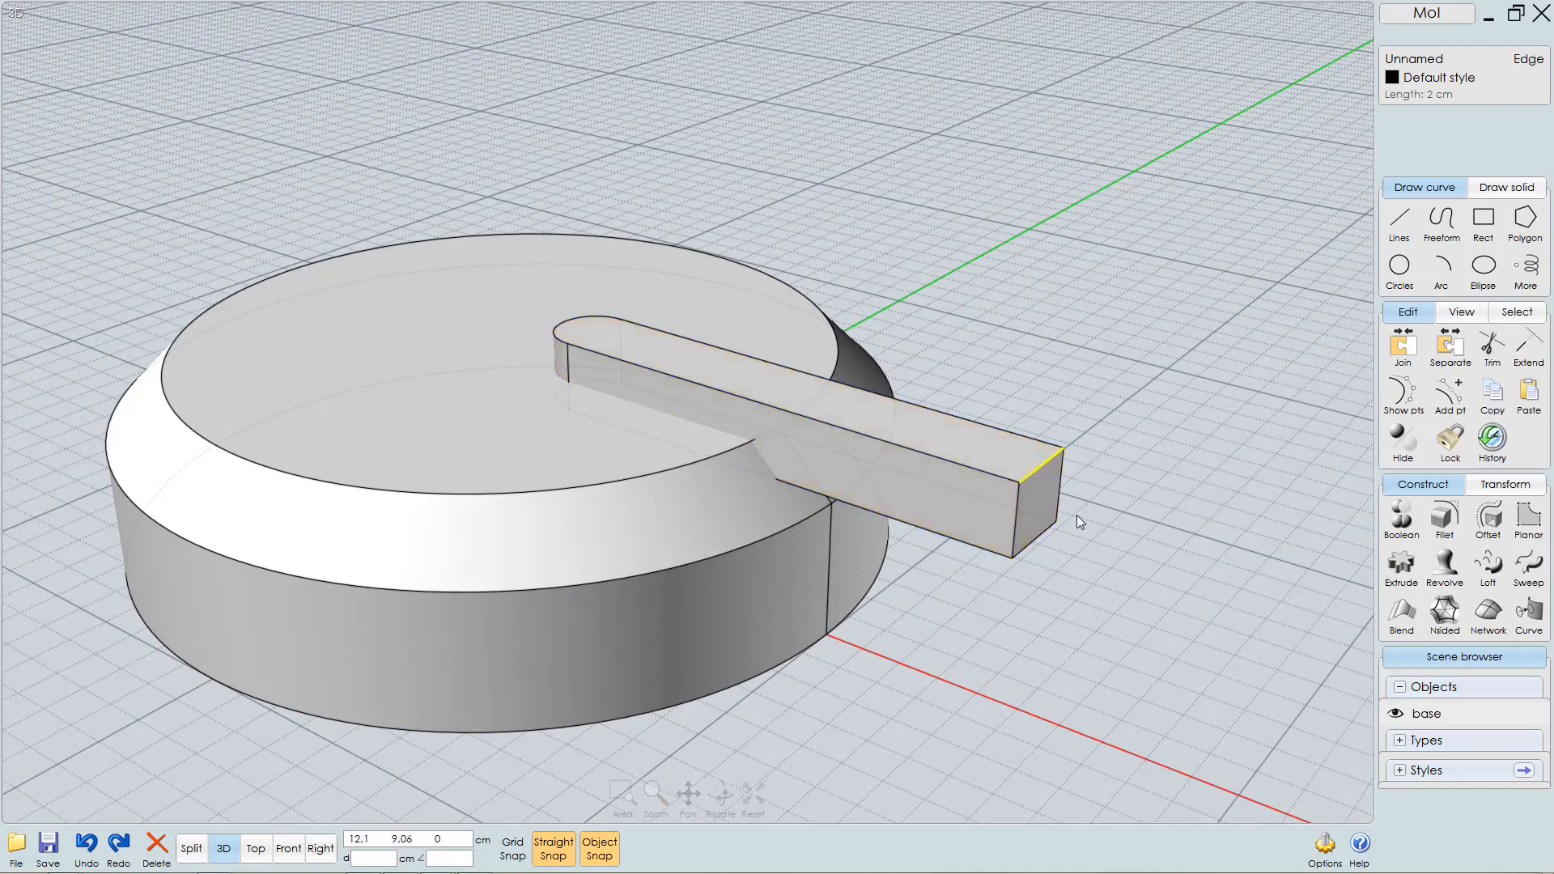
{"action": "key", "text": "ctrl+h"}
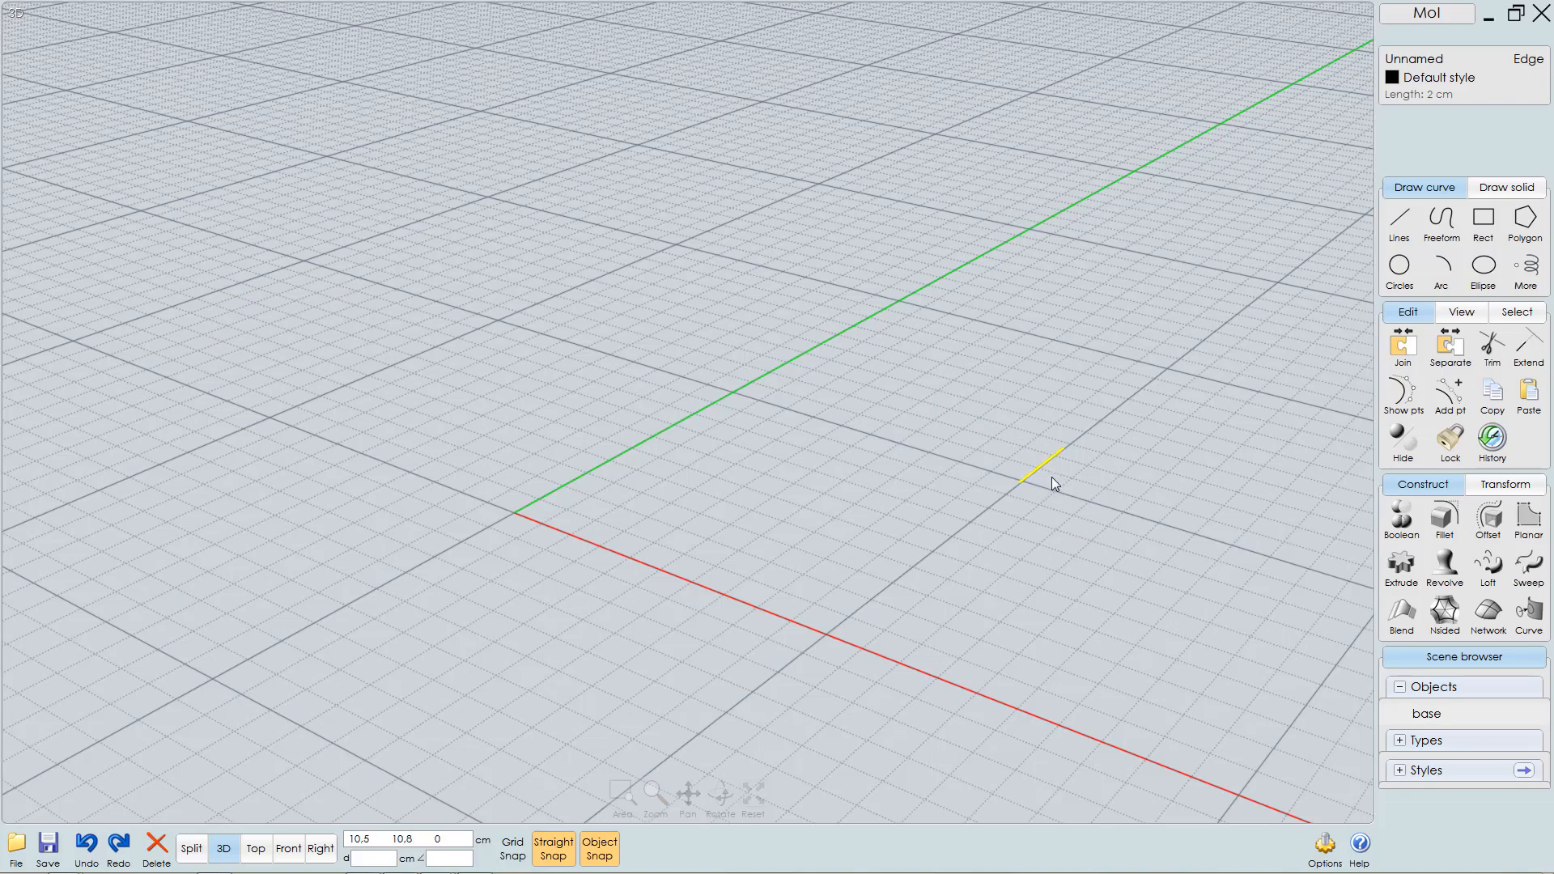
{"action": "key", "text": "ctrl+shift+h"}
- Isolate the extruded slot solid and turn it to view its underside
{"action": "left_click", "coordinate": [1052, 477]}
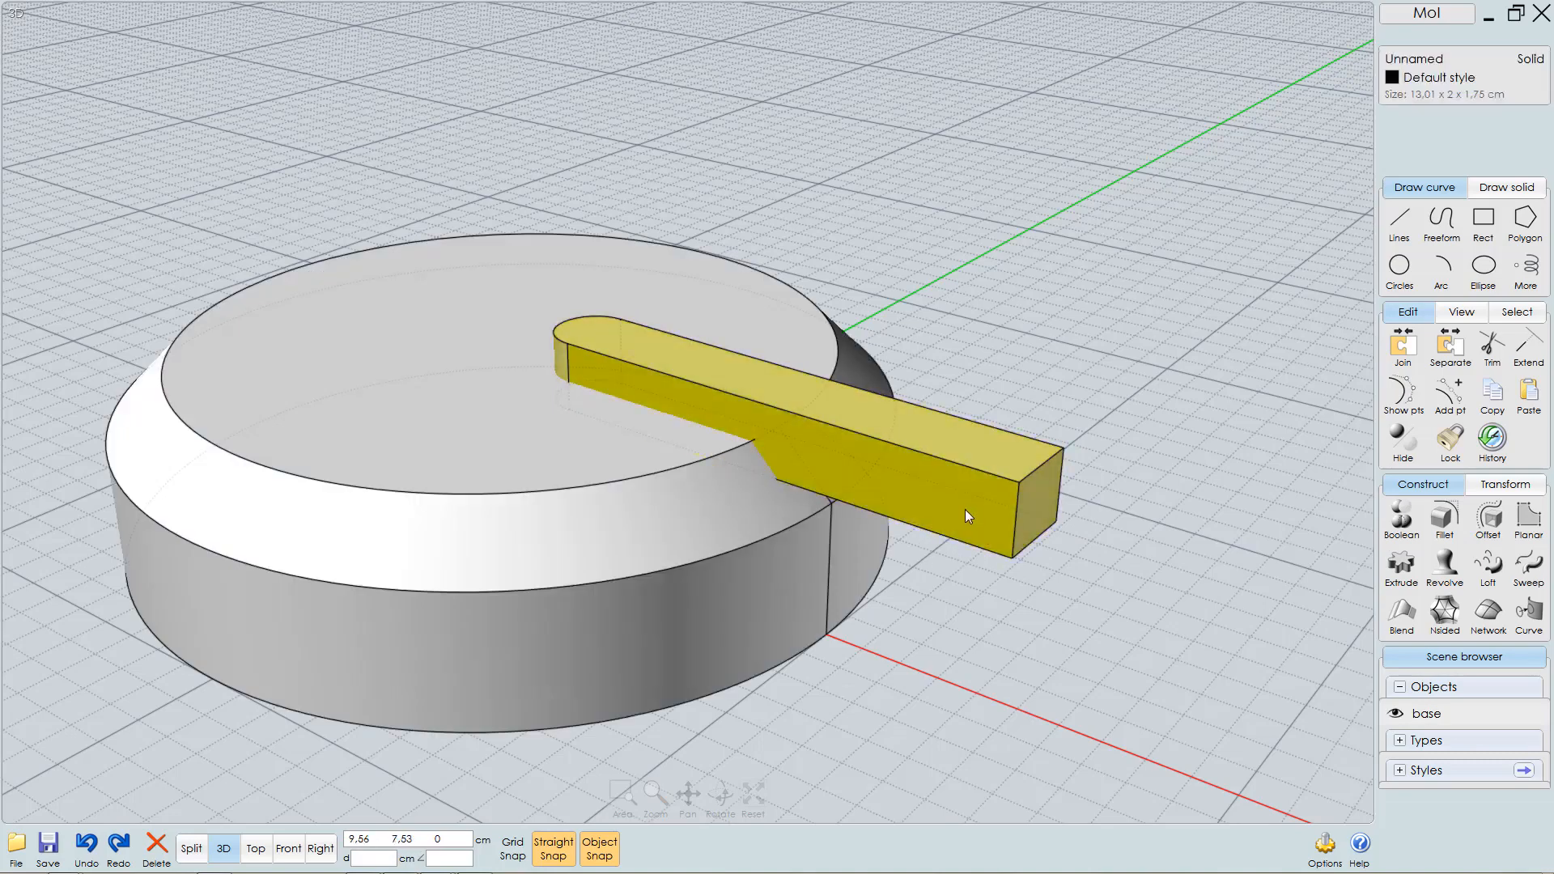
{"action": "key", "text": "ctrl+i"}
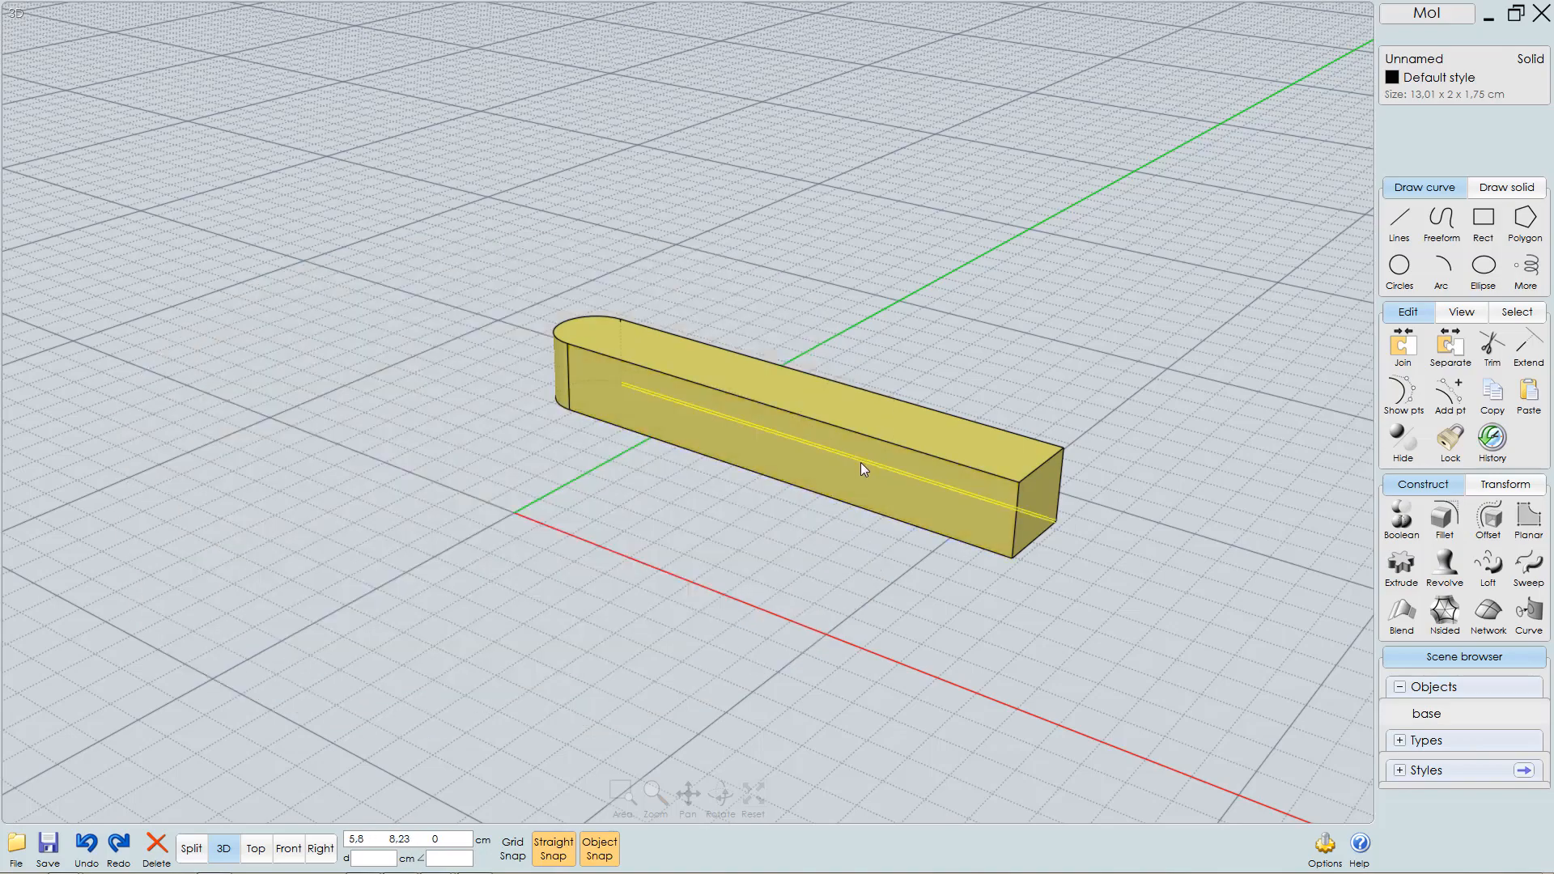
{"action": "right_click_drag", "start_coordinate": [861, 463], "coordinate": [611, 317]}
- Chamfer the slot solid's two long bottom edges together with the rounded bottom edge between them
{"action": "left_click", "coordinate": [658, 397]}
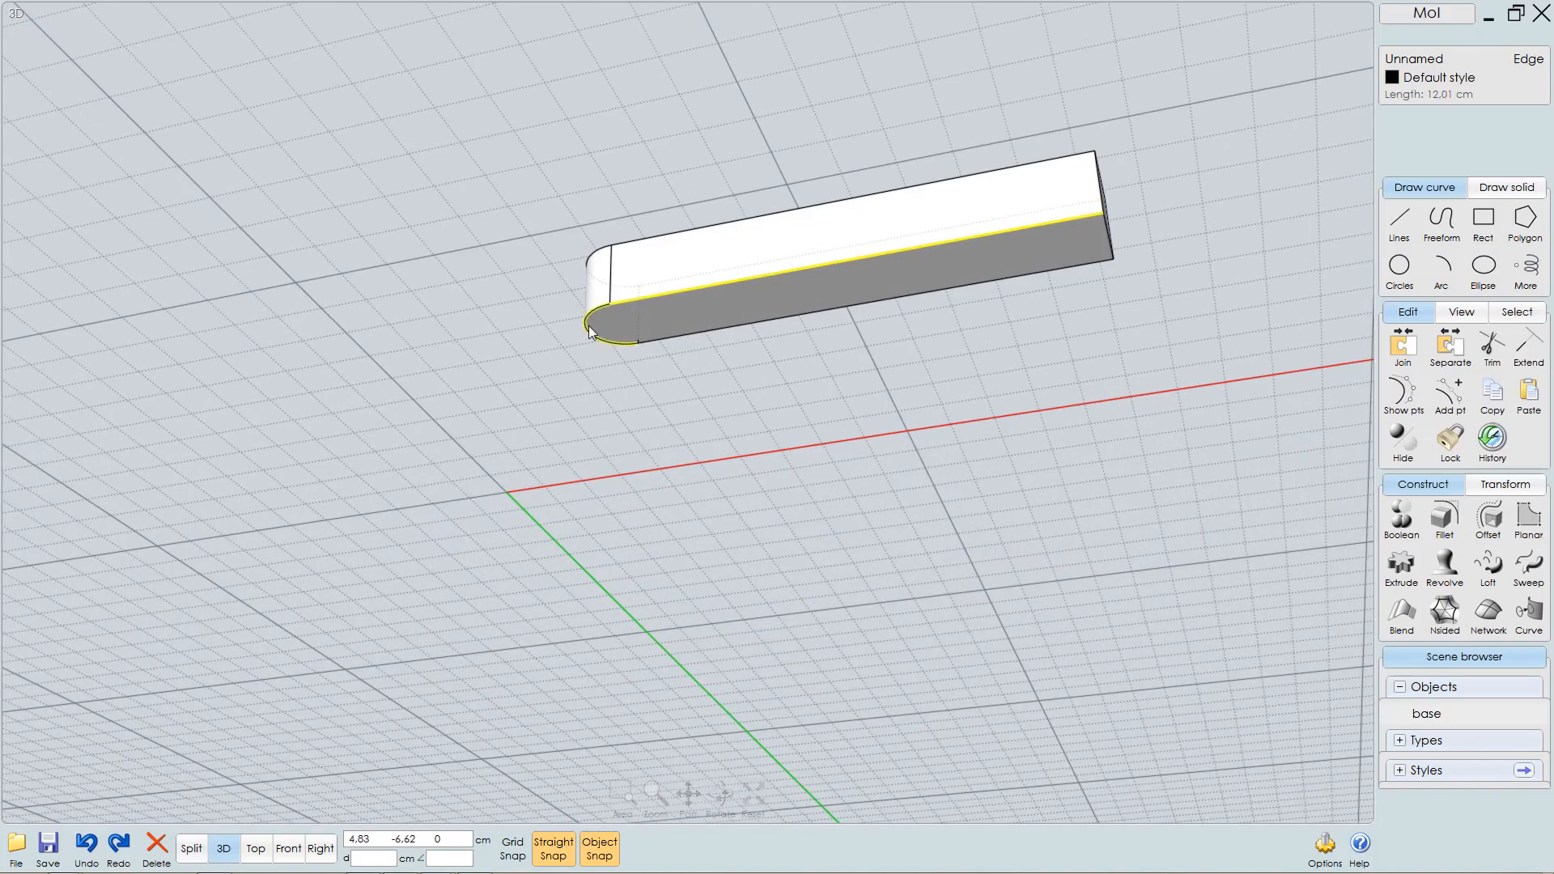
{"action": "left_click", "coordinate": [589, 325]}
{"action": "left_click", "coordinate": [720, 334]}
{"action": "right_click_drag", "start_coordinate": [721, 333], "coordinate": [1216, 497]}
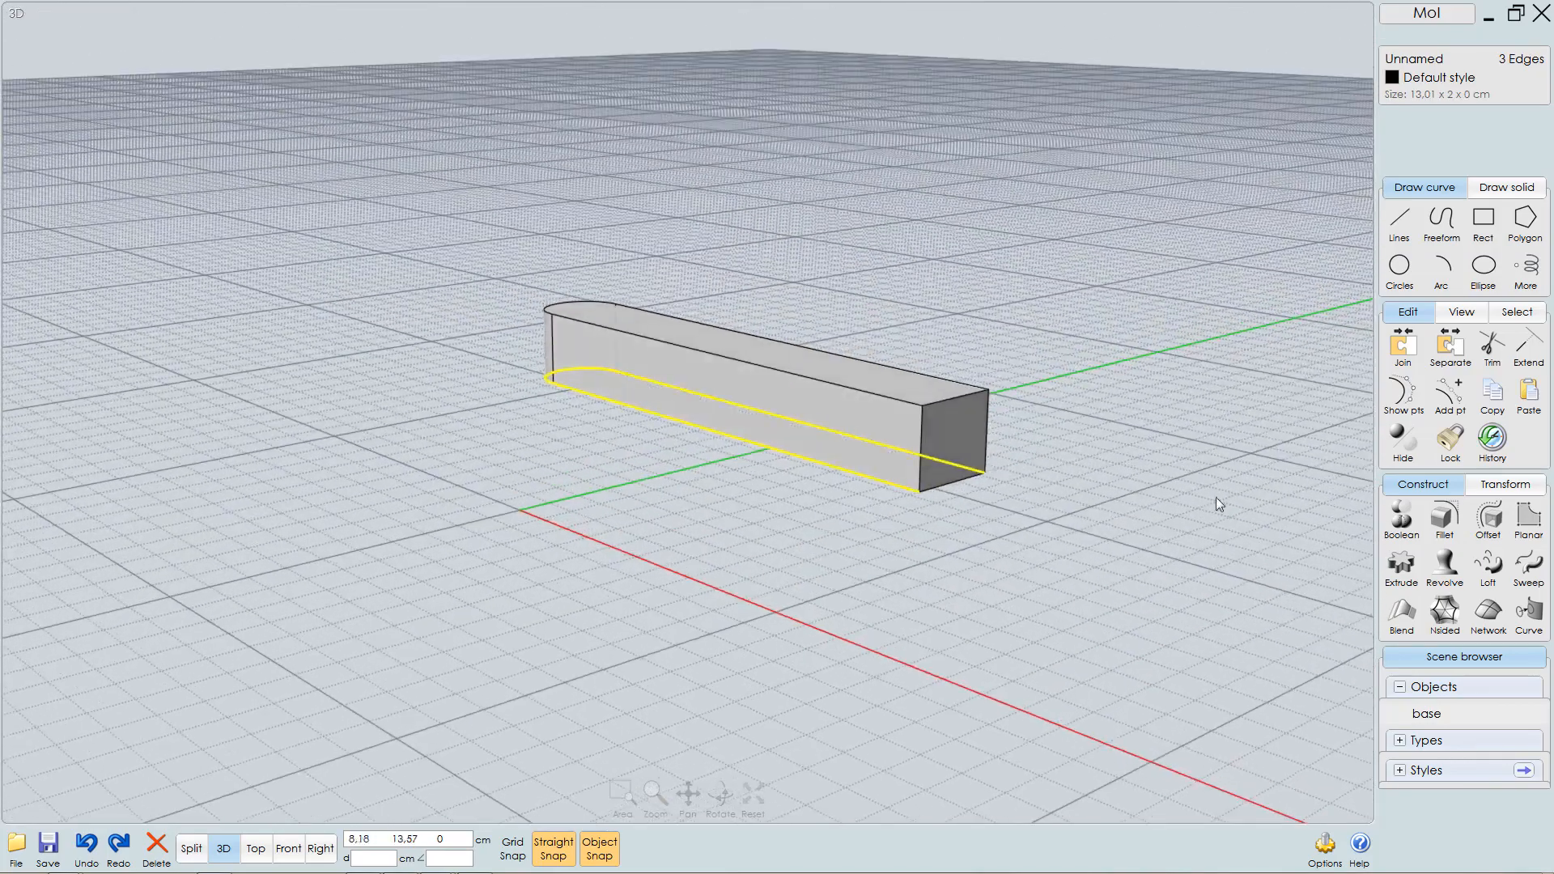
{"action": "left_click", "coordinate": [1444, 518]}
{"action": "left_click", "coordinate": [1447, 528]}
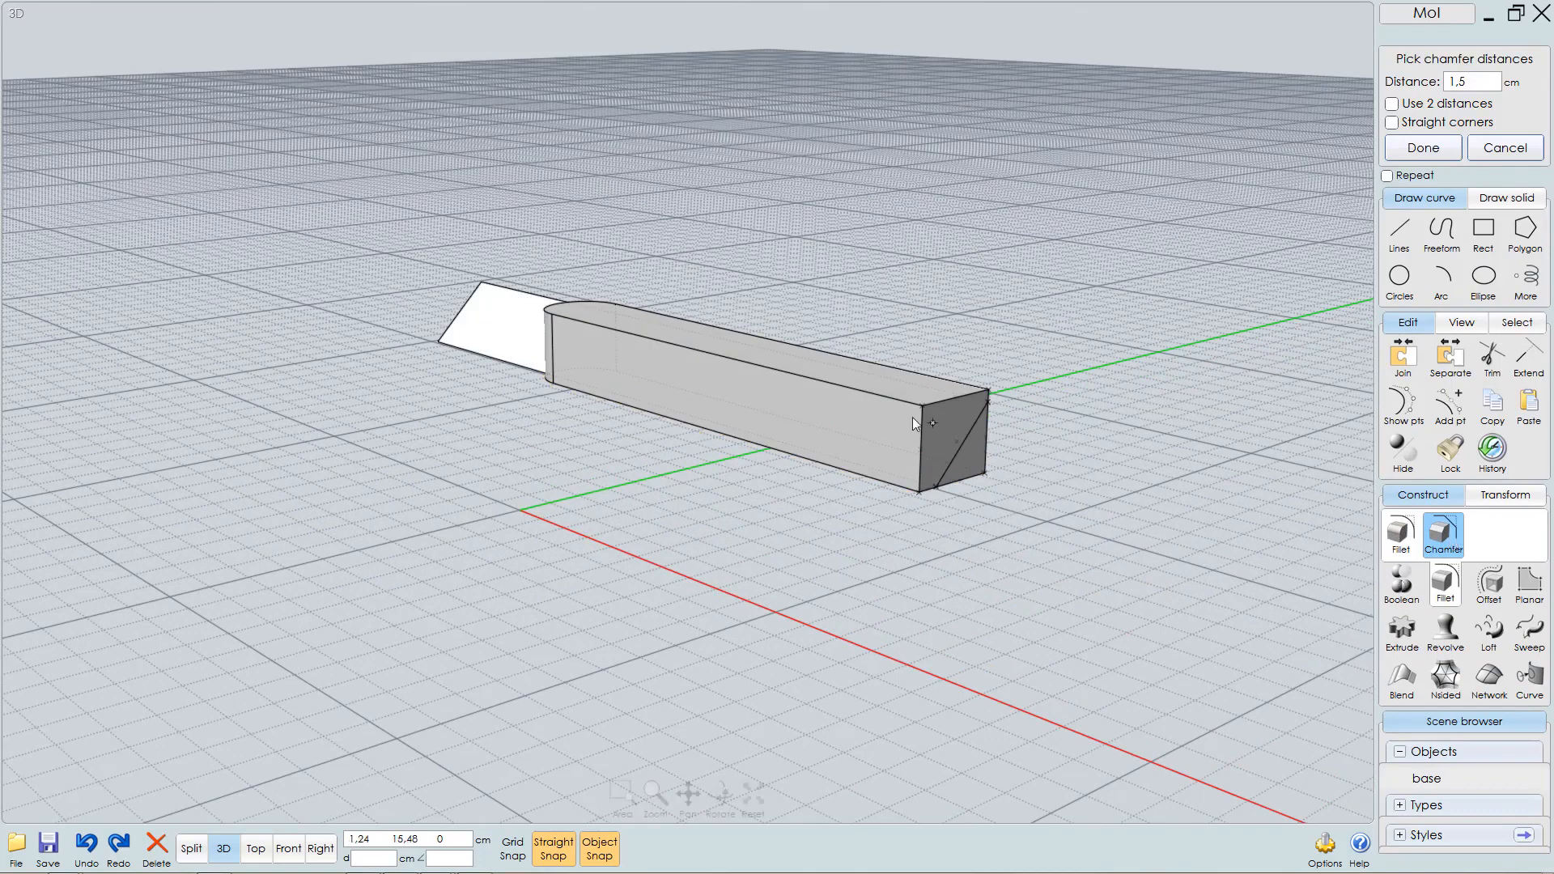
- Try chamfer distances of 0.2 cm and 0.4 cm on the bar's lower edges
{"action": "right_click_drag", "start_coordinate": [911, 416], "coordinate": [883, 411]}
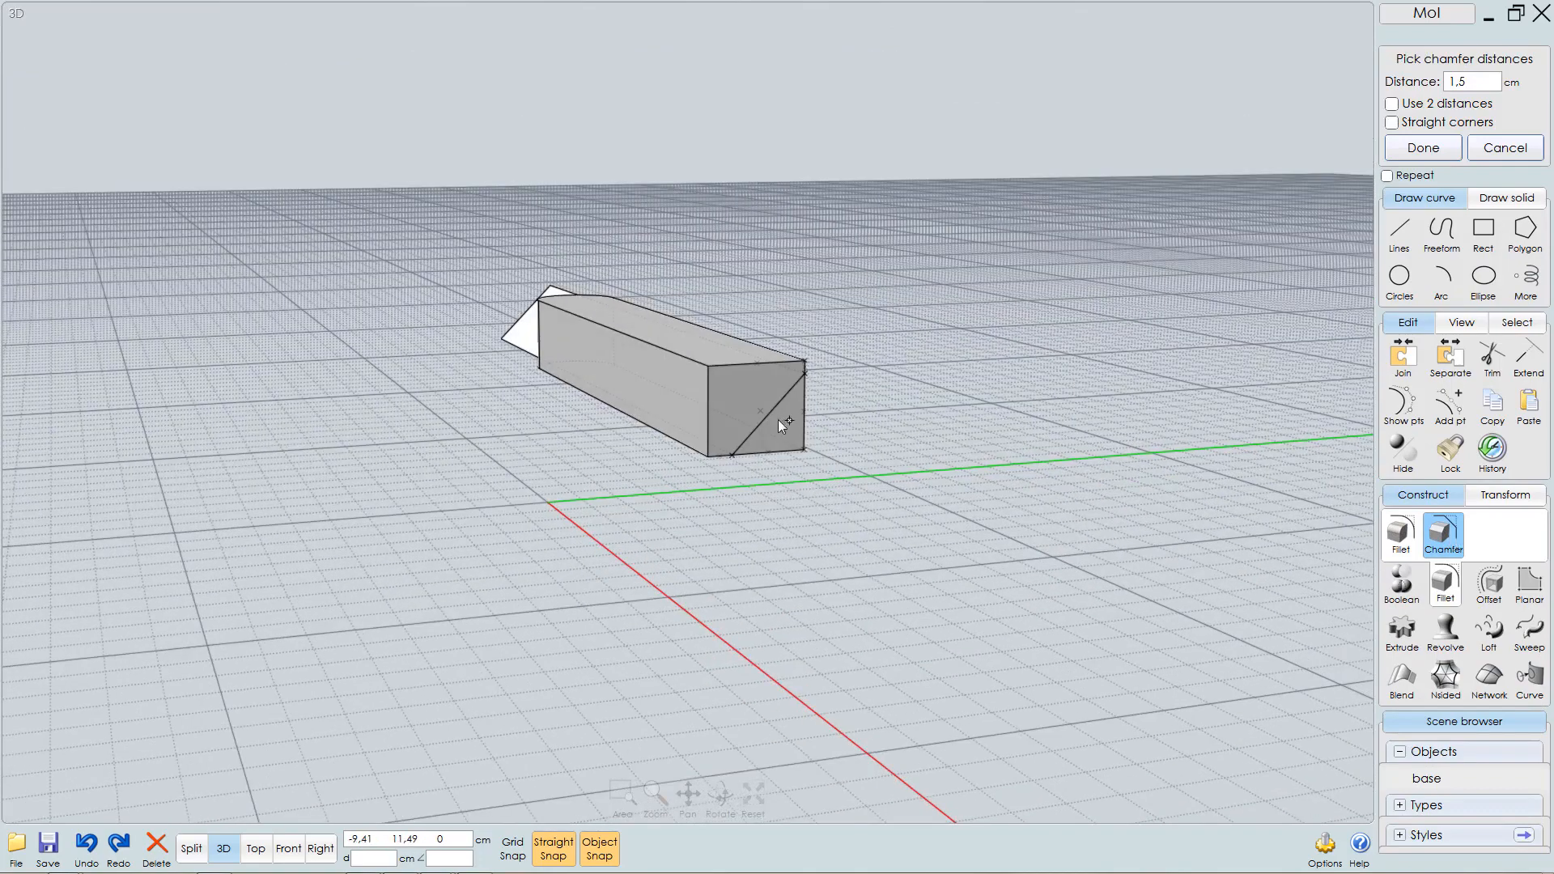
{"action": "right_click_drag", "start_coordinate": [778, 419], "coordinate": [754, 468]}
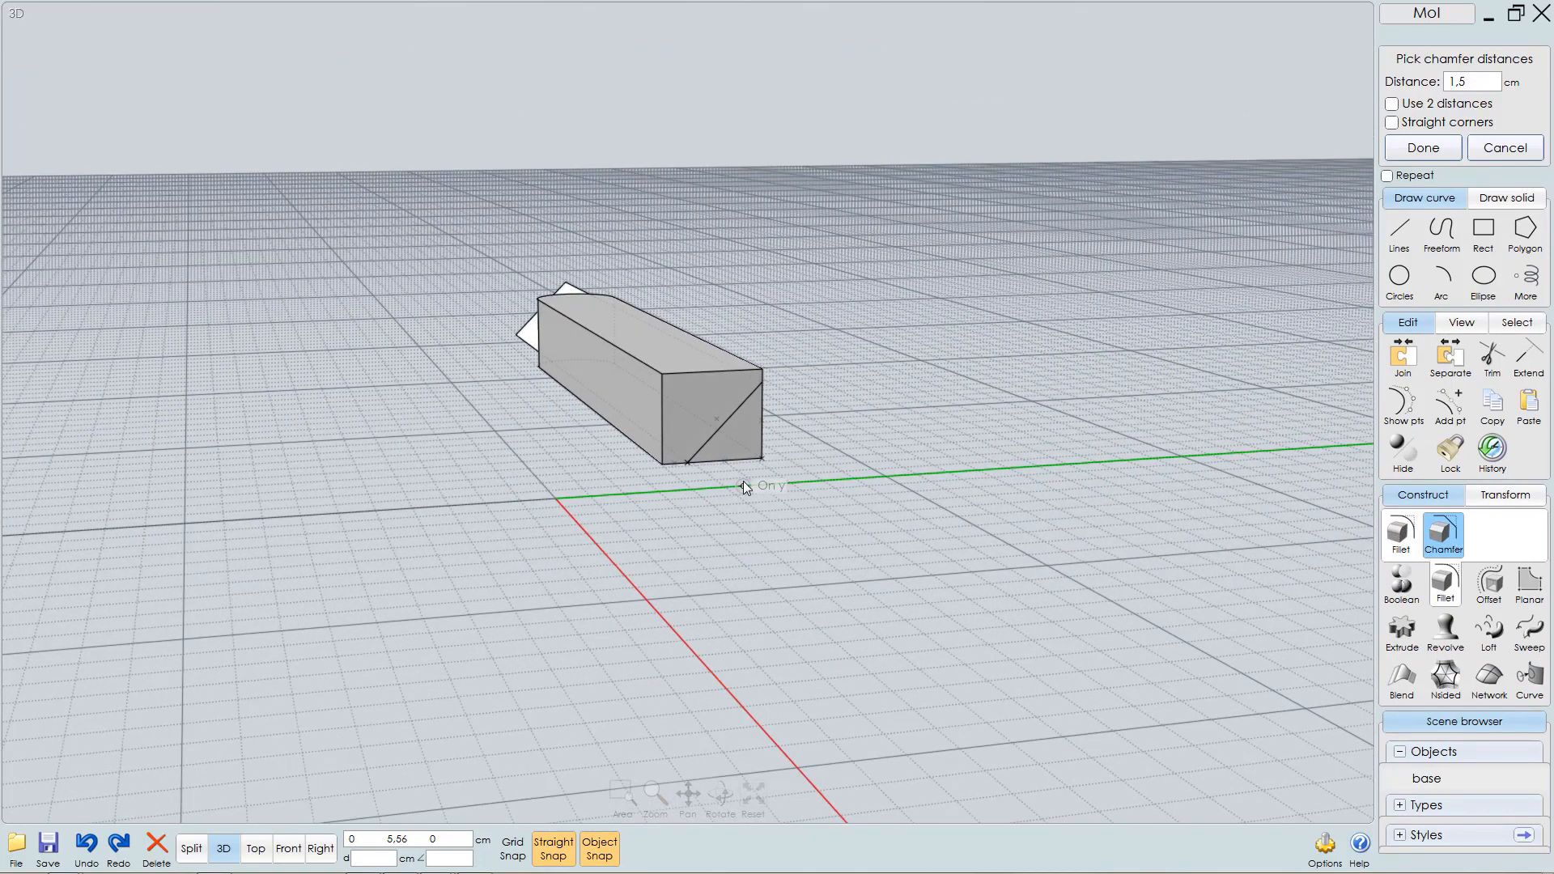
{"action": "type", "text": "0,2"}
{"action": "key", "text": "Return"}
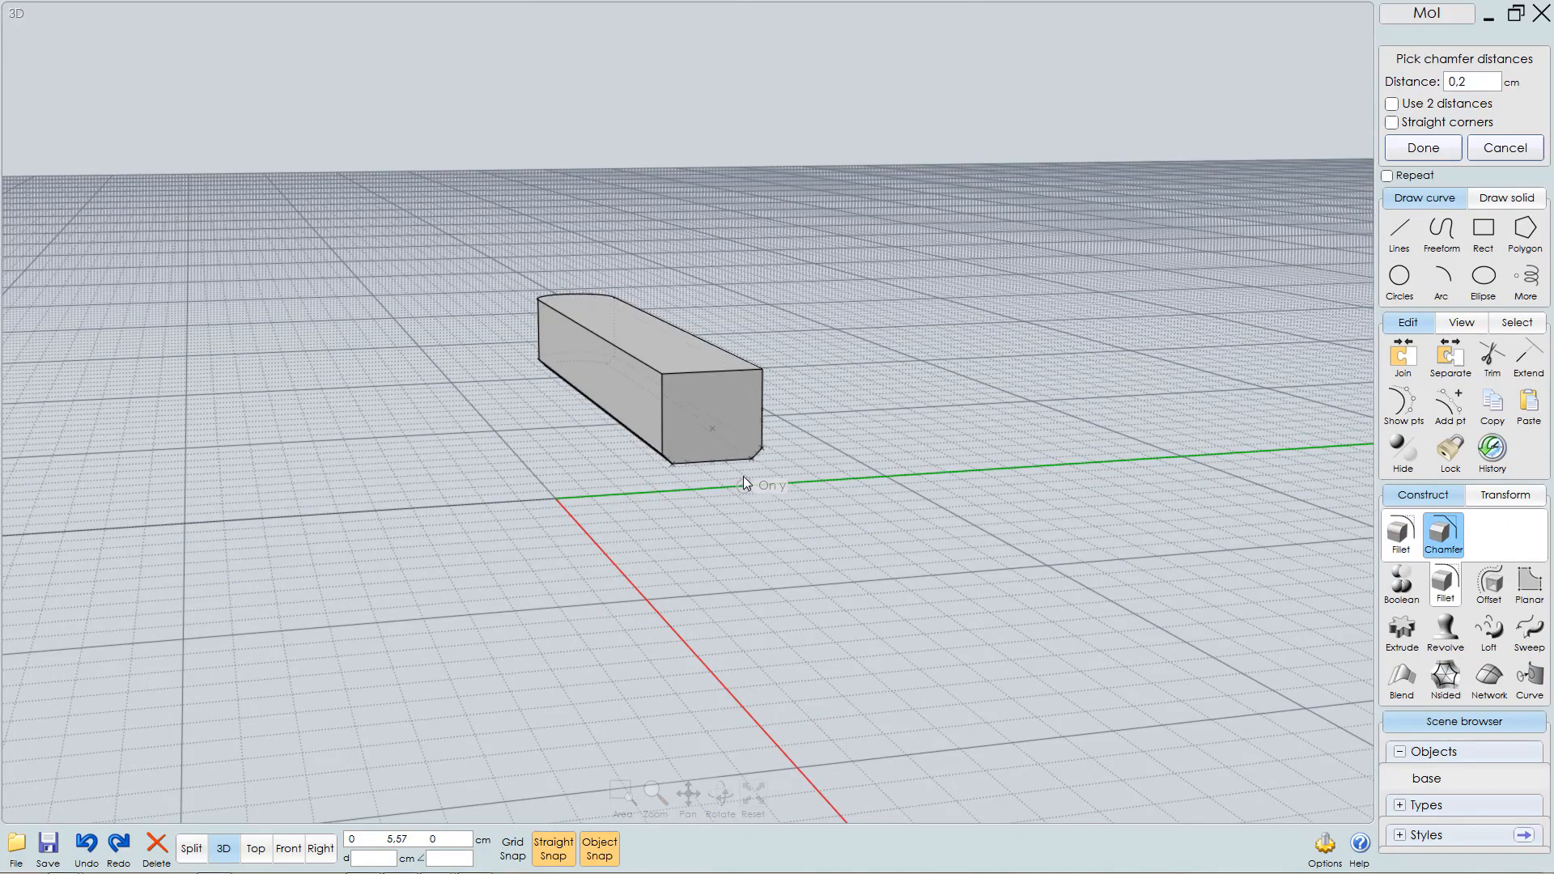
{"action": "right_click_drag", "start_coordinate": [743, 476], "coordinate": [895, 364]}
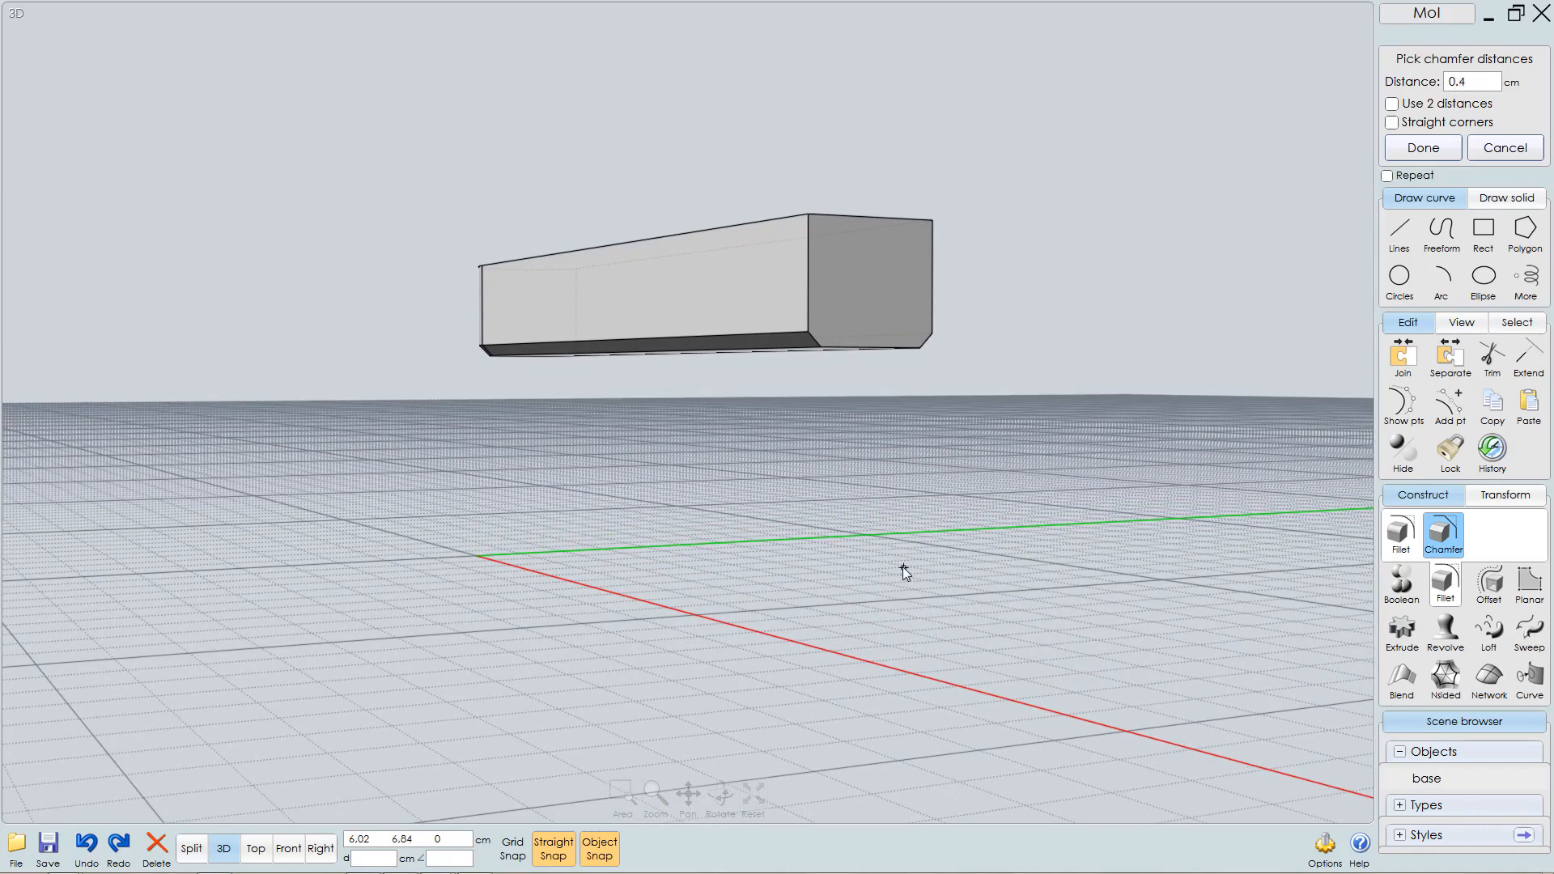
{"action": "key", "text": "Return"}
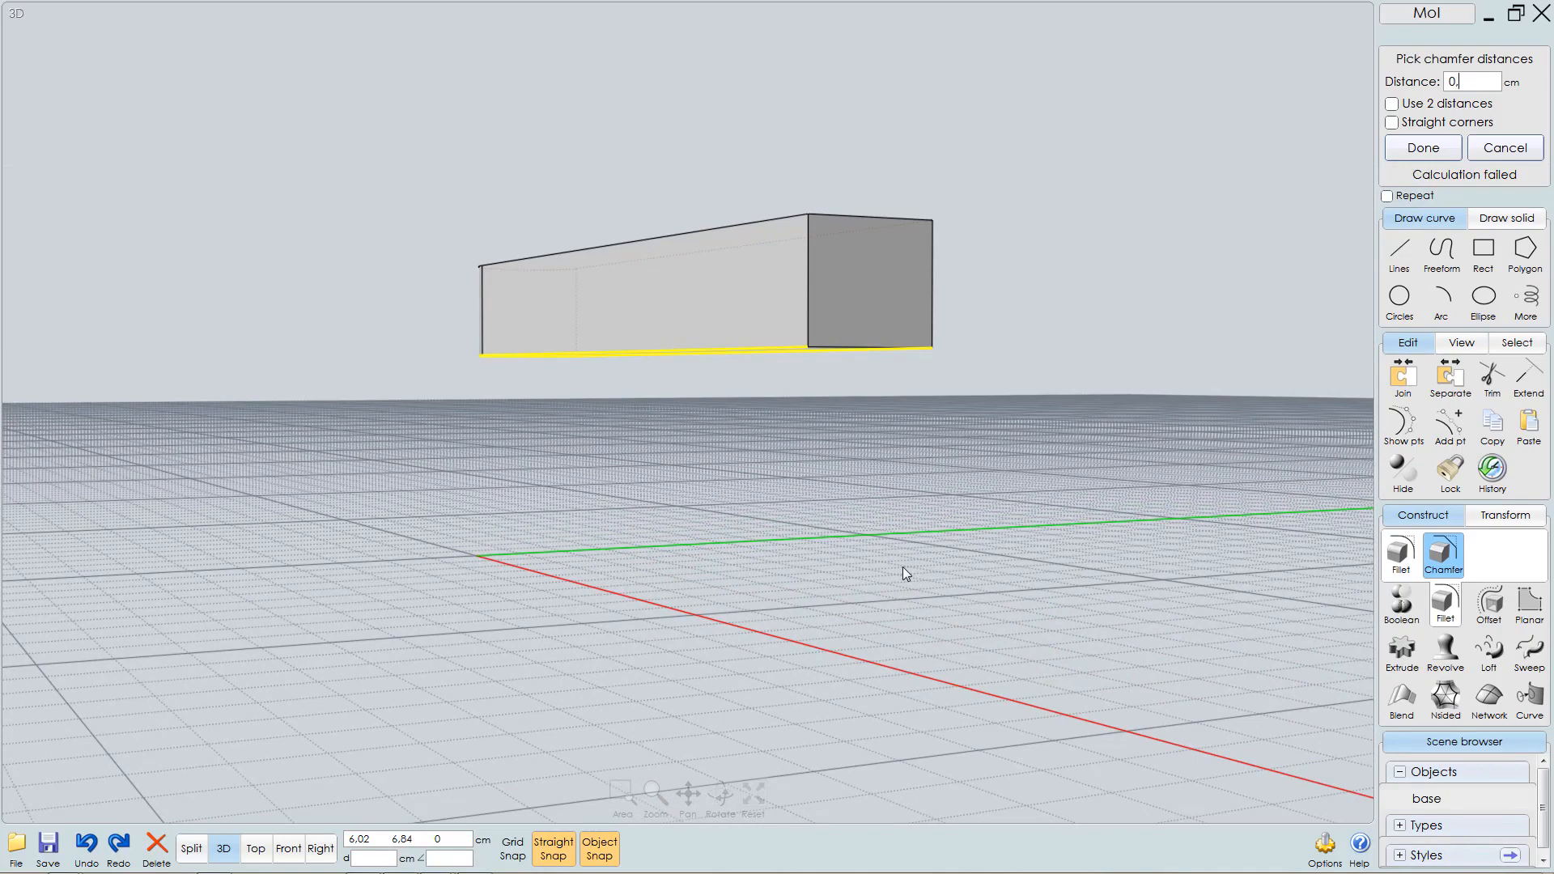
{"action": "type", "text": "4"}
- Set the chamfer distance on the bar's lower edges to 0.5 cm and finish the chamfer
{"action": "right_click_drag", "start_coordinate": [865, 317], "coordinate": [842, 341]}
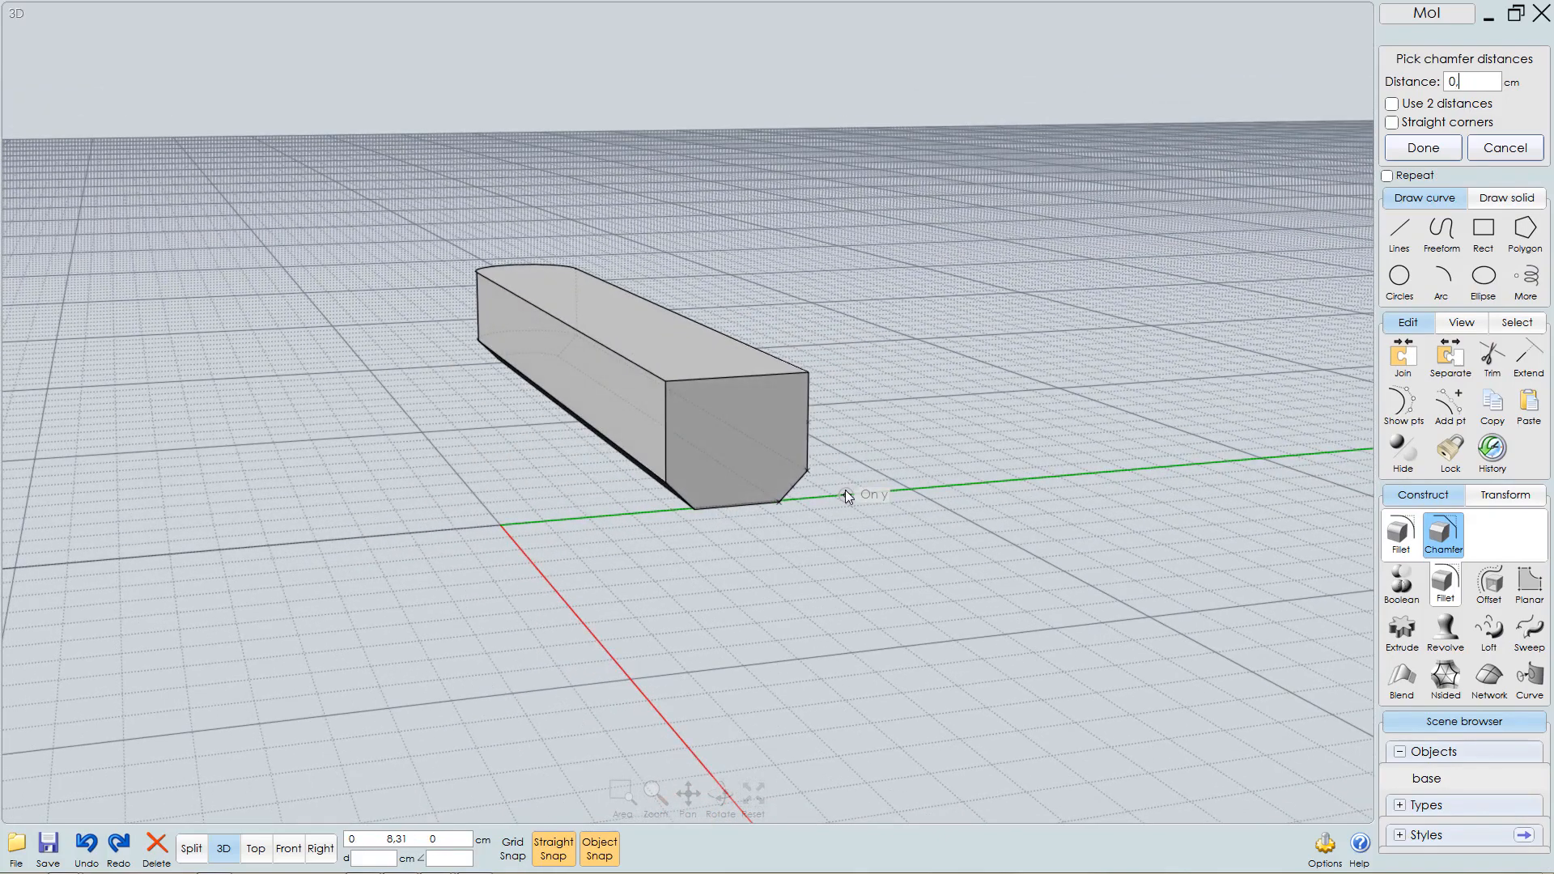
{"action": "type", "text": "5"}
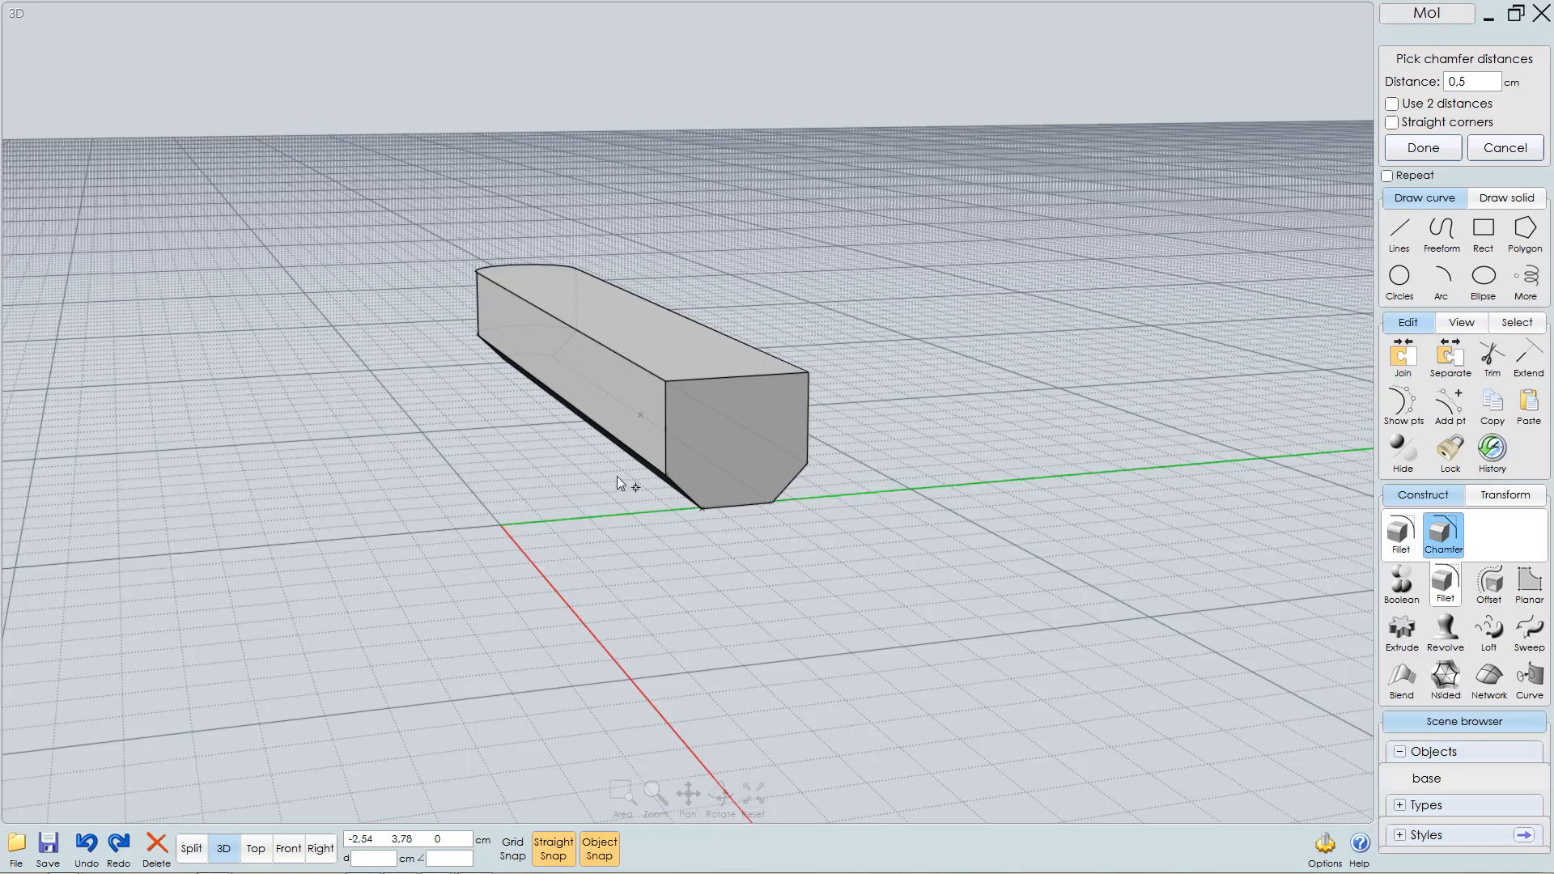
{"action": "right_click_drag", "start_coordinate": [616, 476], "coordinate": [777, 468]}
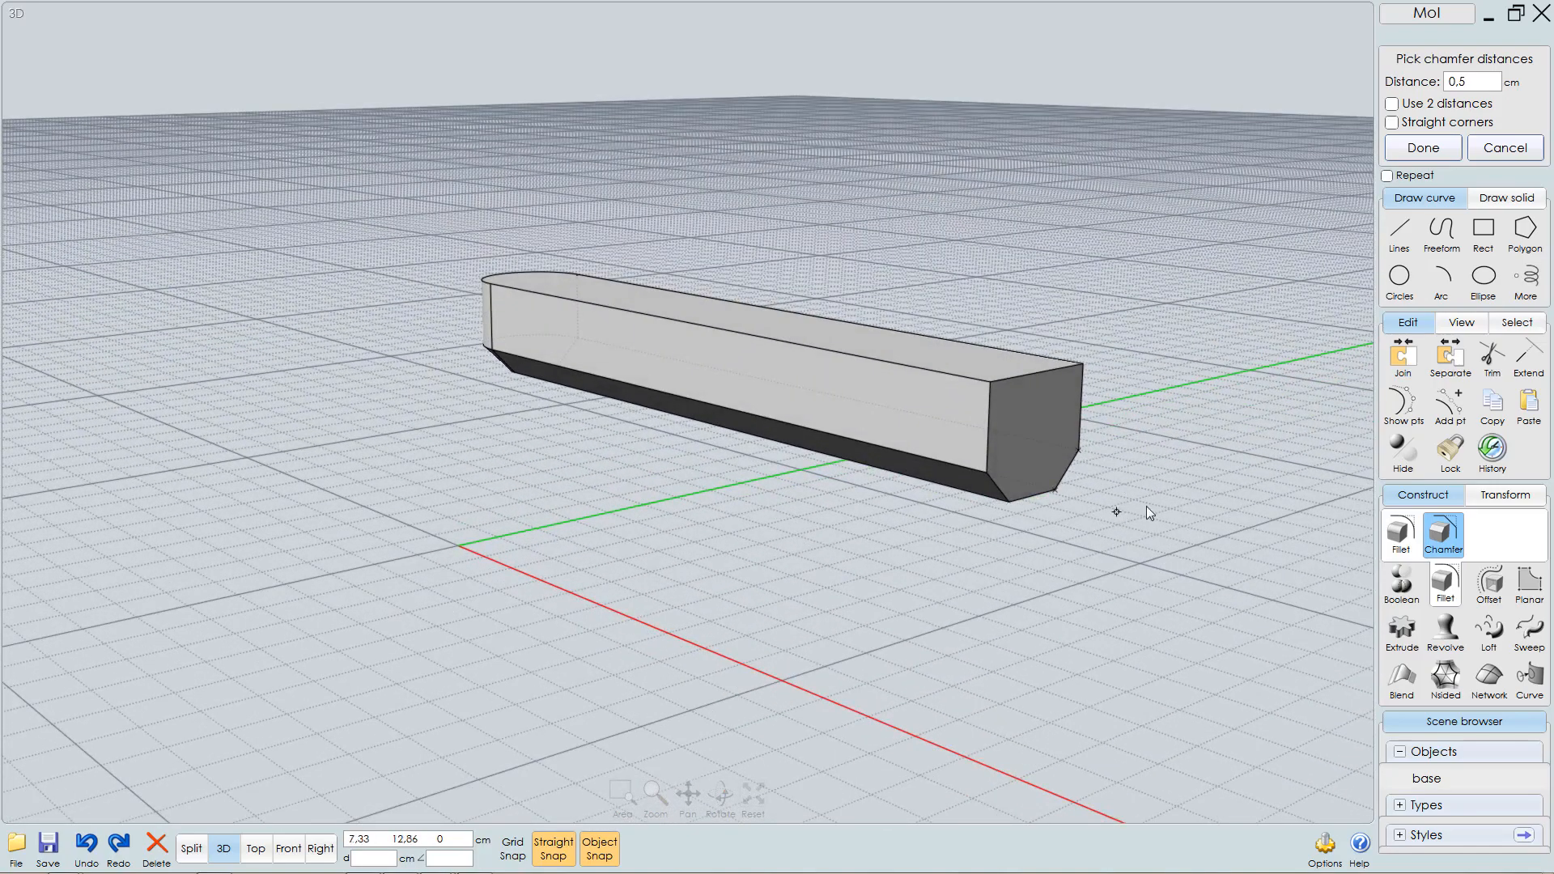
{"action": "right_click", "coordinate": [1121, 473]}
{"action": "right_click_drag", "start_coordinate": [1073, 515], "coordinate": [968, 437]}
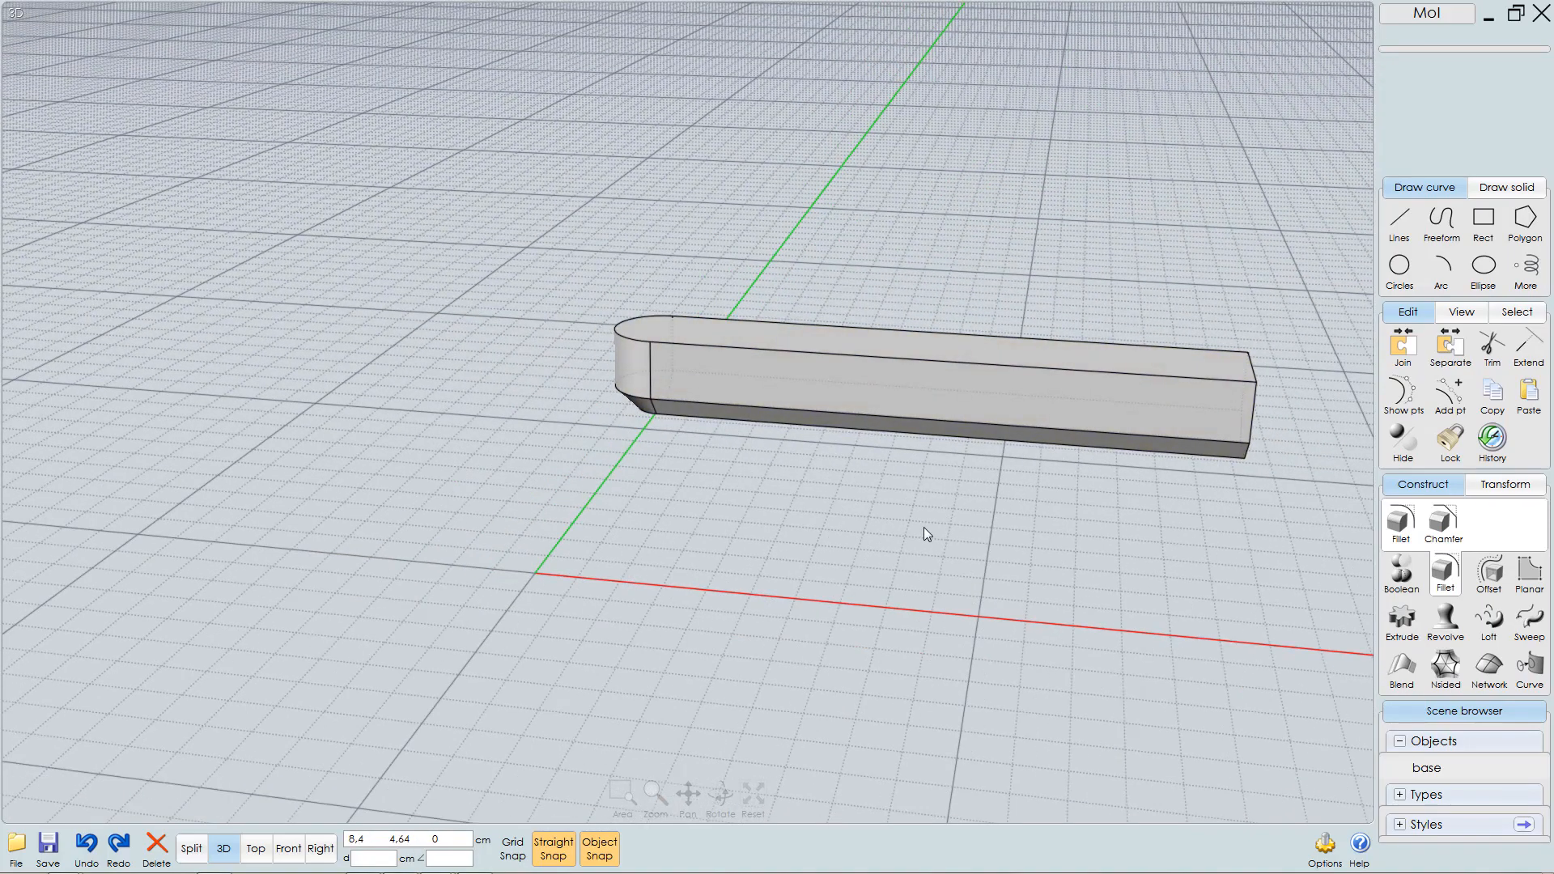
- Show the hidden base and subtract the chamfered bar from it with a Boolean difference
{"action": "key", "text": "ctrl+h"}
{"action": "right_click_drag", "start_coordinate": [887, 510], "coordinate": [818, 524]}
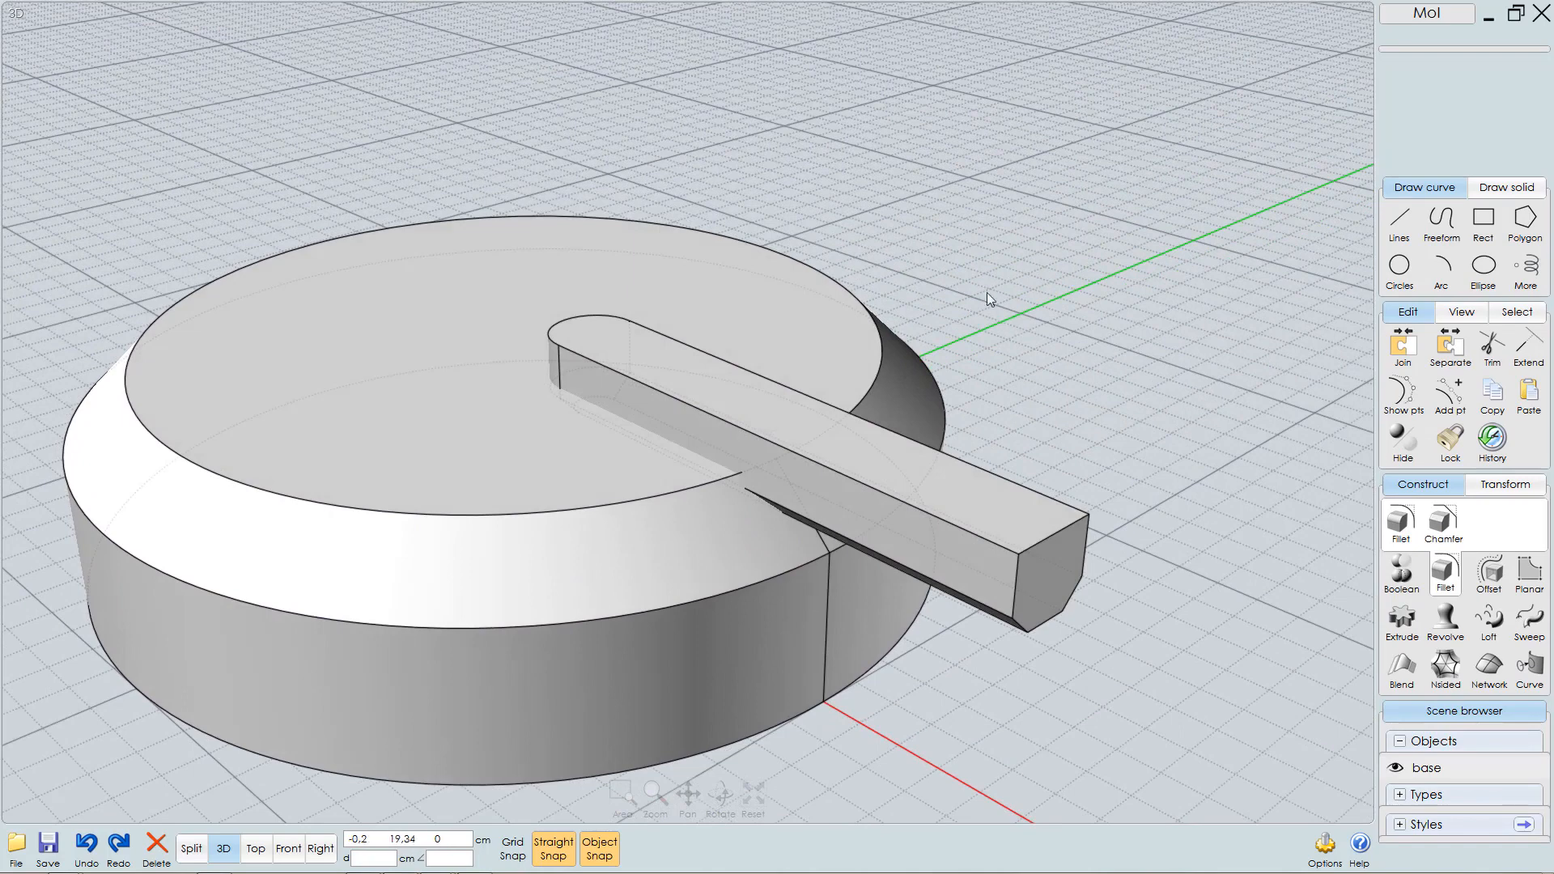
{"action": "left_click", "coordinate": [703, 288]}
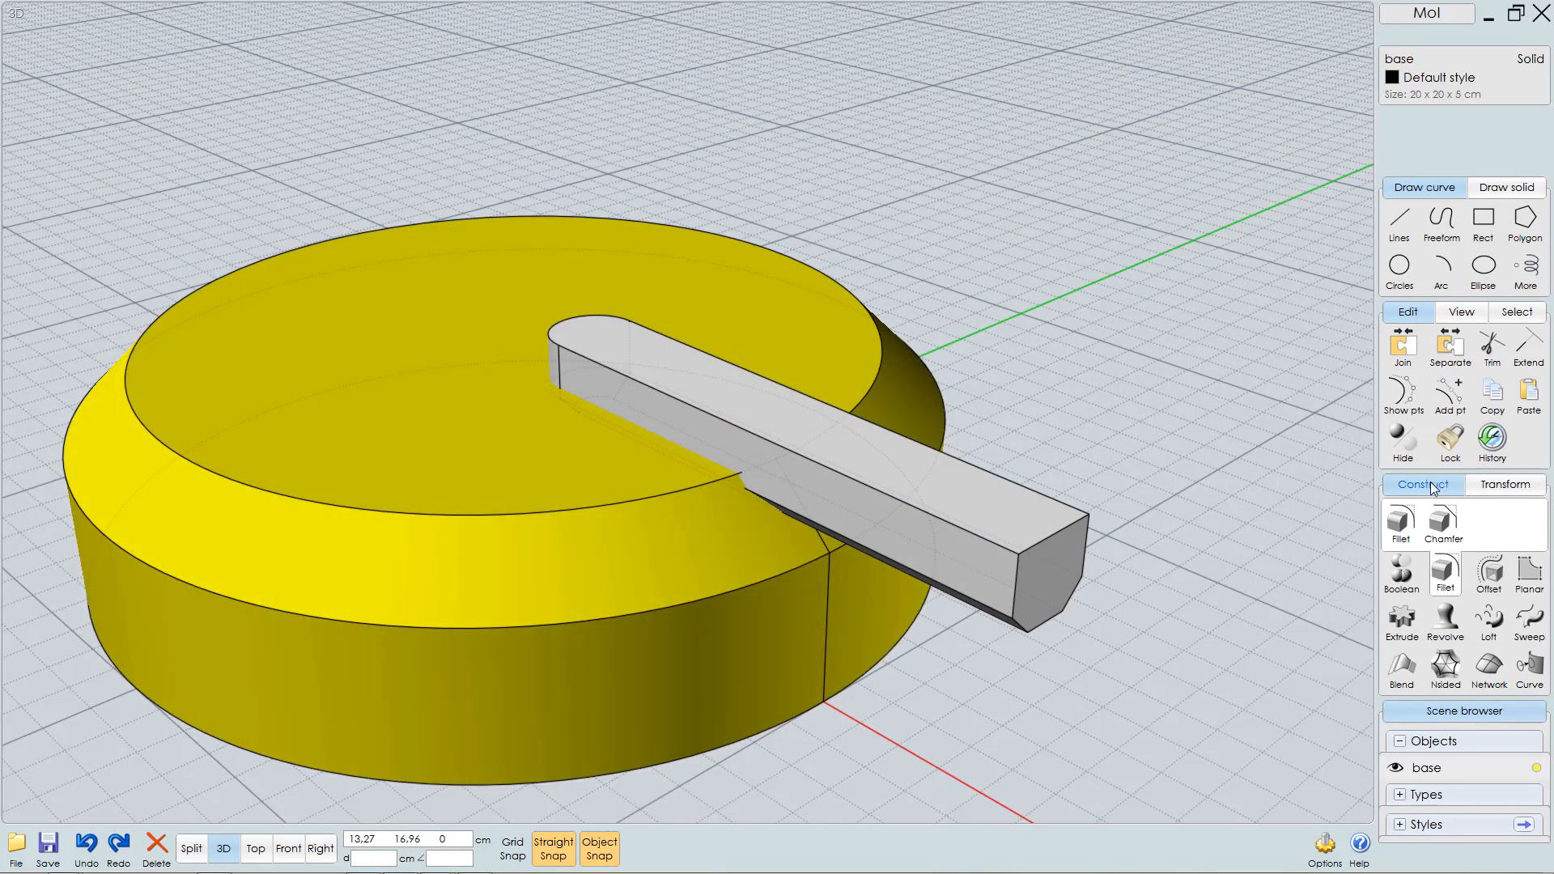
{"action": "left_click", "coordinate": [1401, 574]}
{"action": "left_click", "coordinate": [1400, 522]}
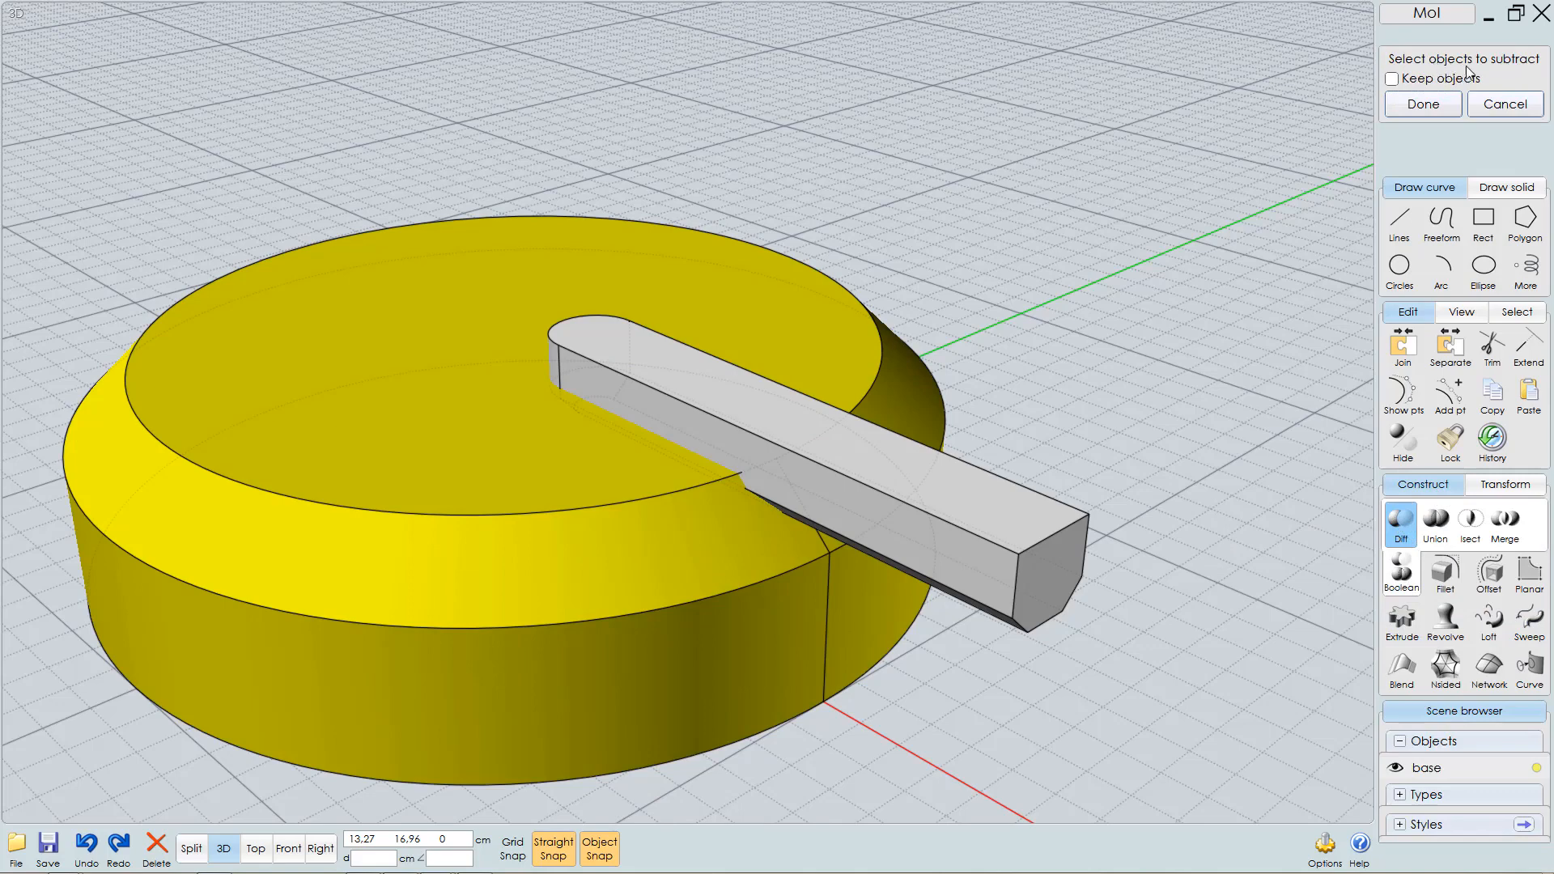
{"action": "left_click", "coordinate": [968, 502]}
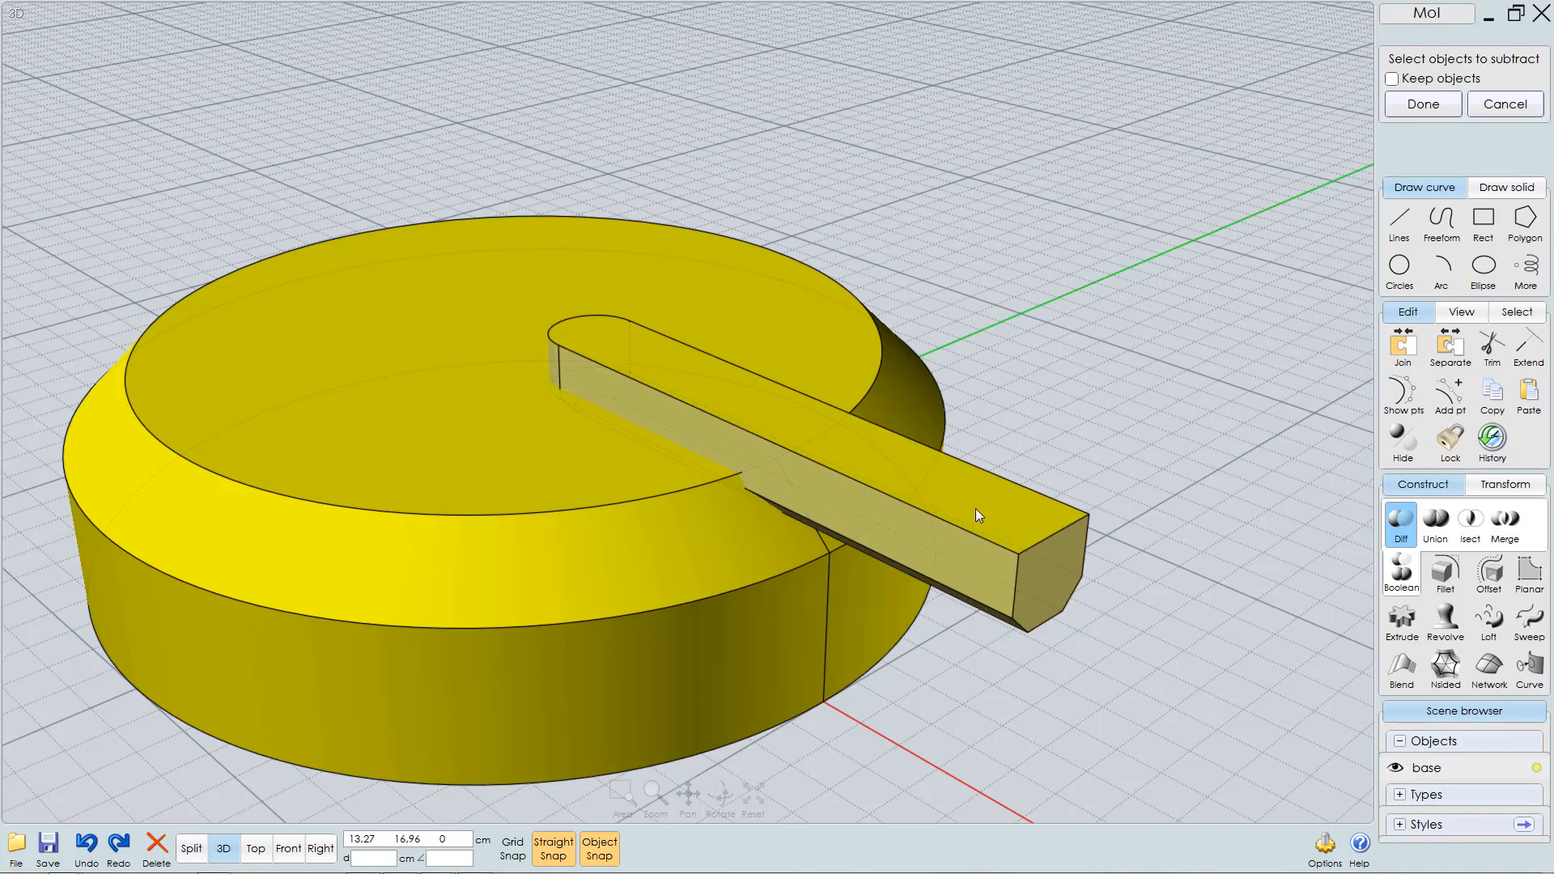
{"action": "right_click_drag", "start_coordinate": [706, 458], "coordinate": [730, 520]}
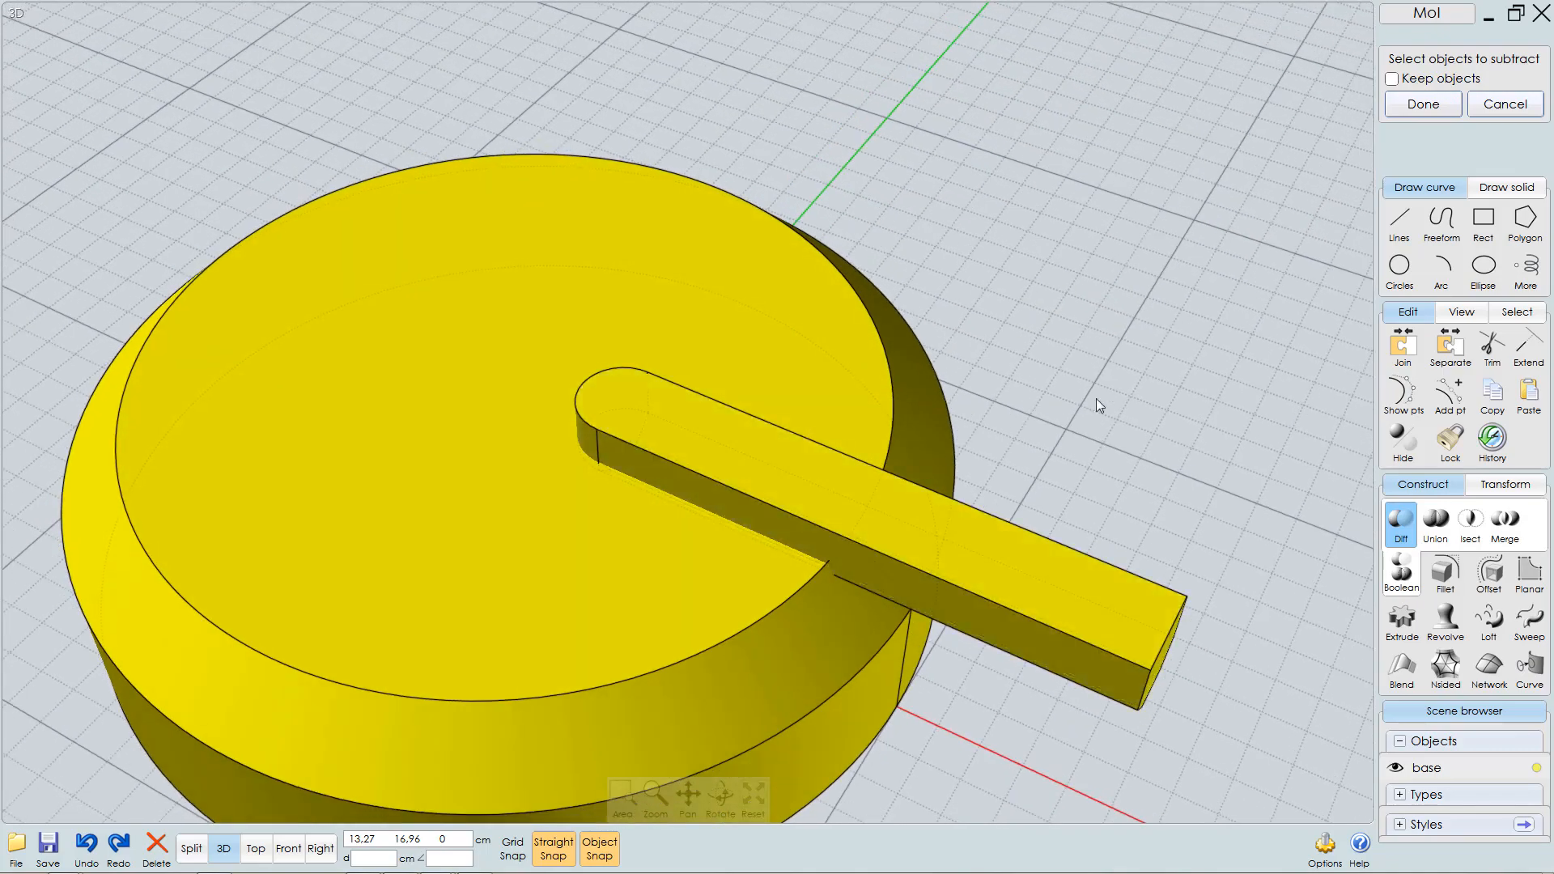
{"action": "right_click", "coordinate": [1056, 364]}
- Examine the slot cut into the base, especially where it meets the sloped rim
{"action": "right_click_drag", "start_coordinate": [821, 490], "coordinate": [770, 435]}
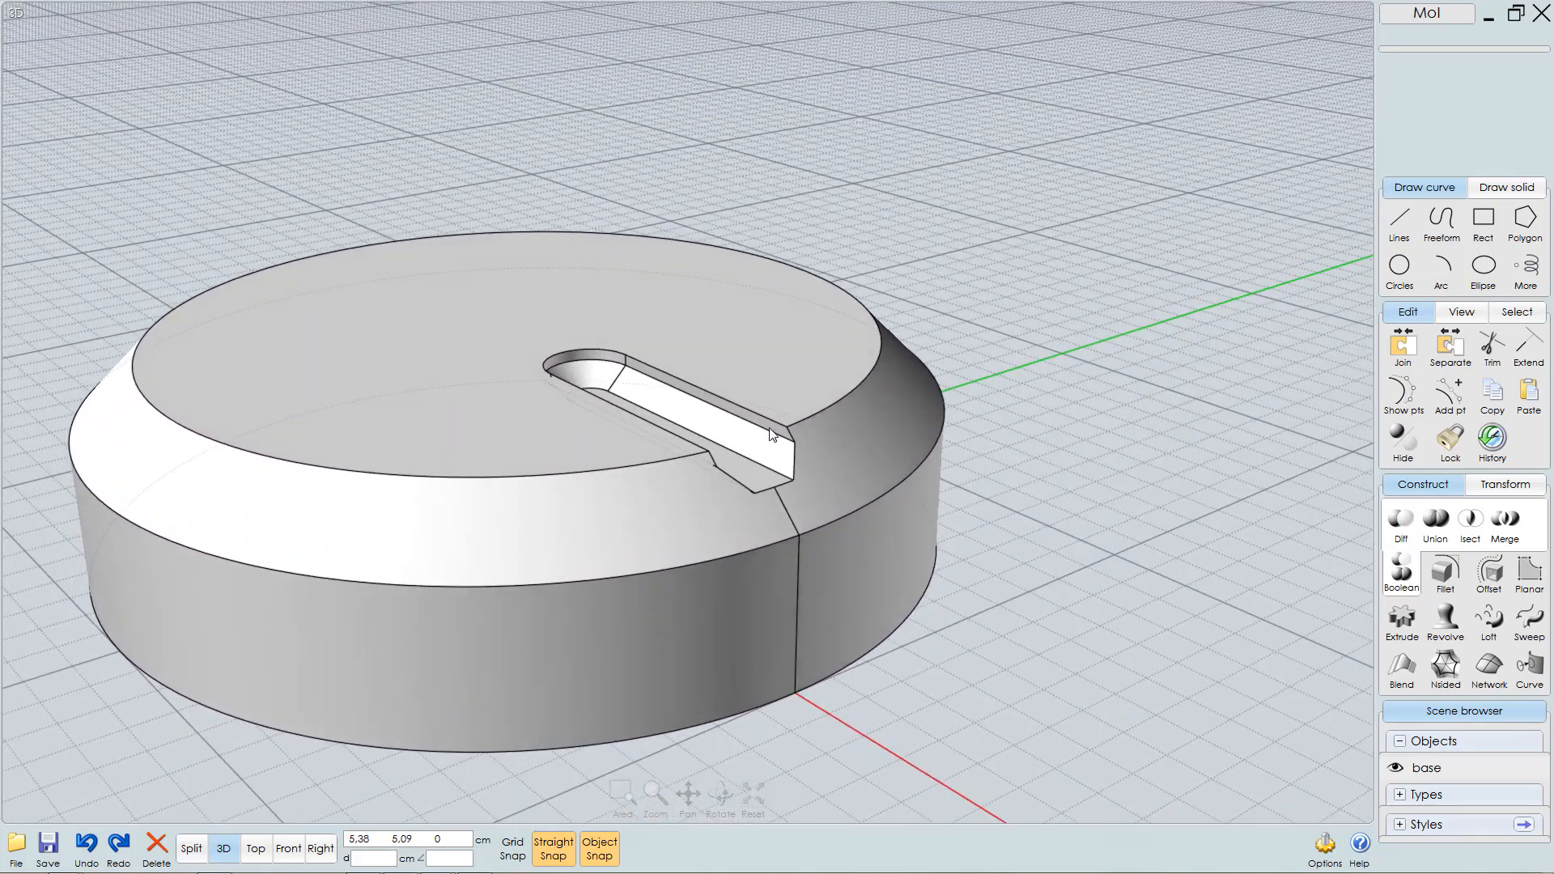
{"action": "left_click", "coordinate": [775, 439]}
{"action": "scroll", "coordinate": [919, 416], "scroll_direction": "up", "scroll_amount": 4}
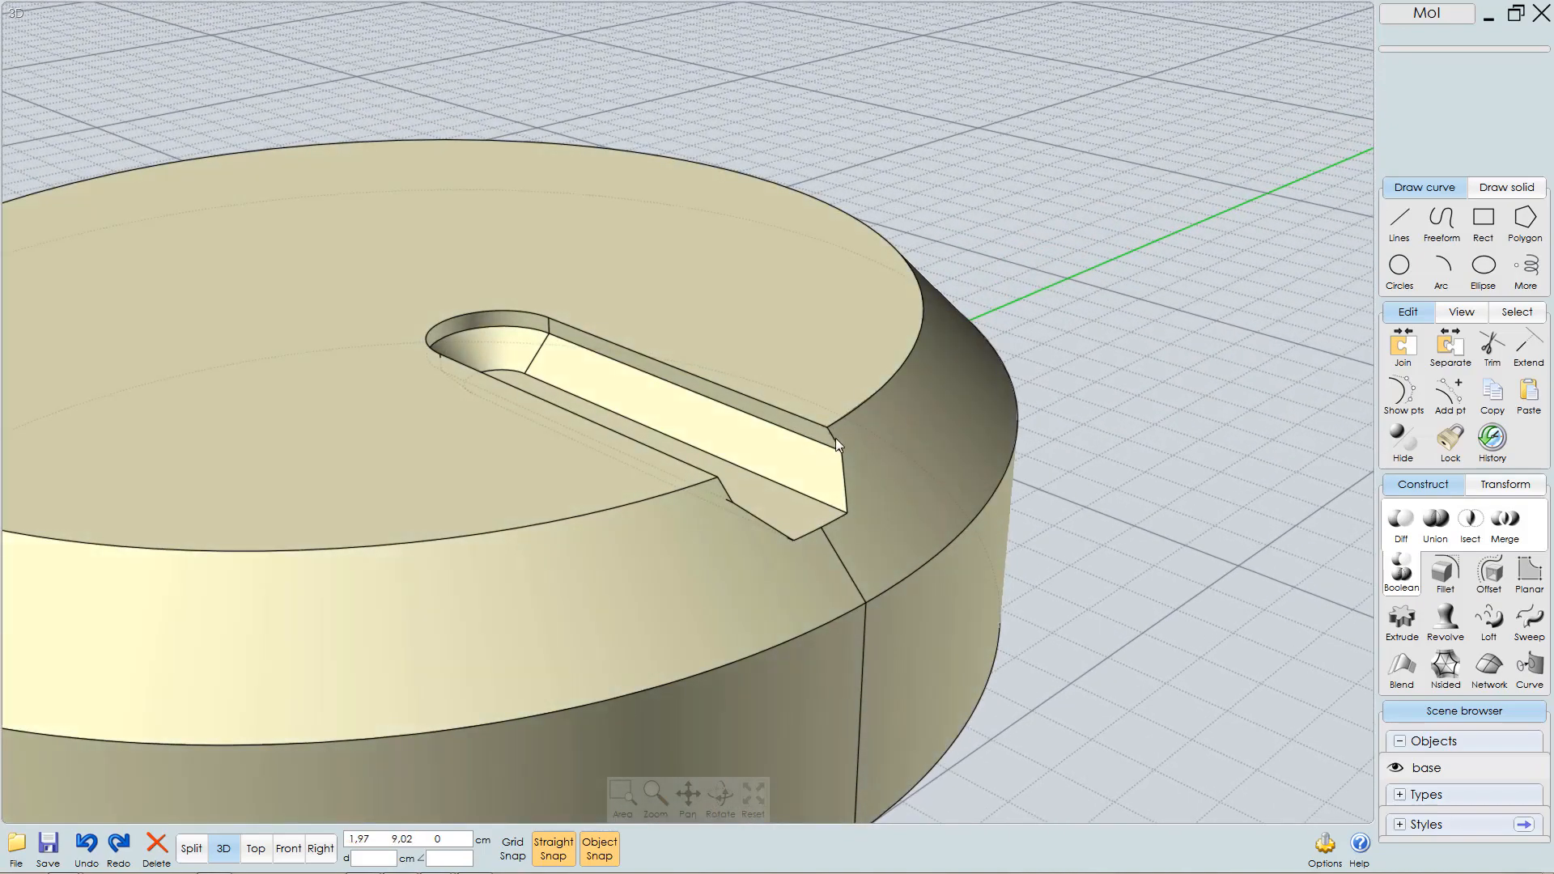
{"action": "key", "text": "Escape"}
{"action": "right_click_drag", "start_coordinate": [835, 439], "coordinate": [799, 437]}
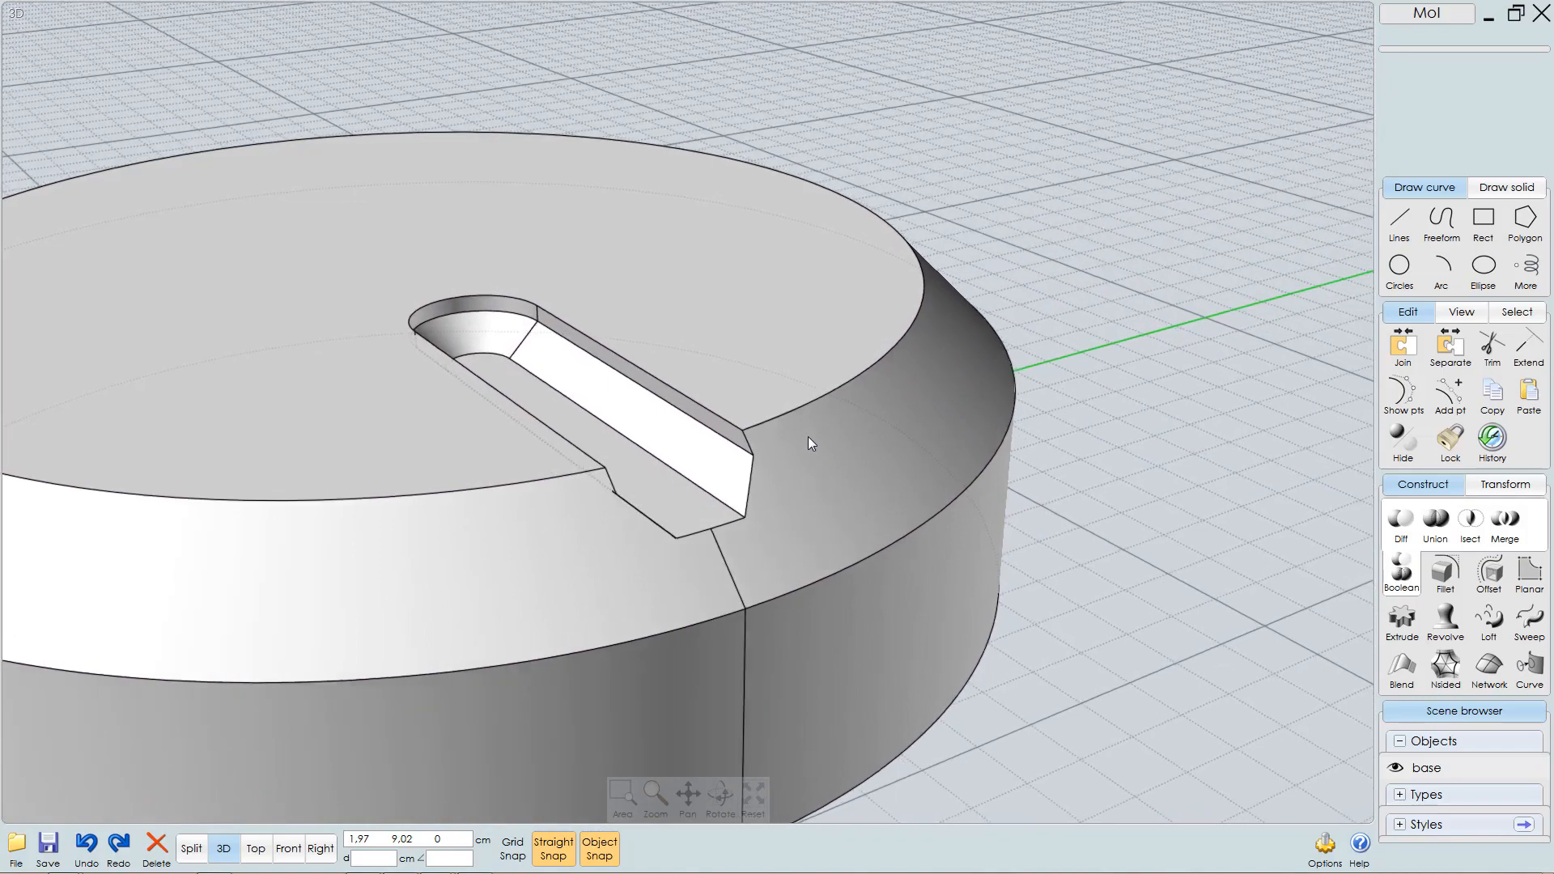
{"action": "left_click", "coordinate": [789, 454]}
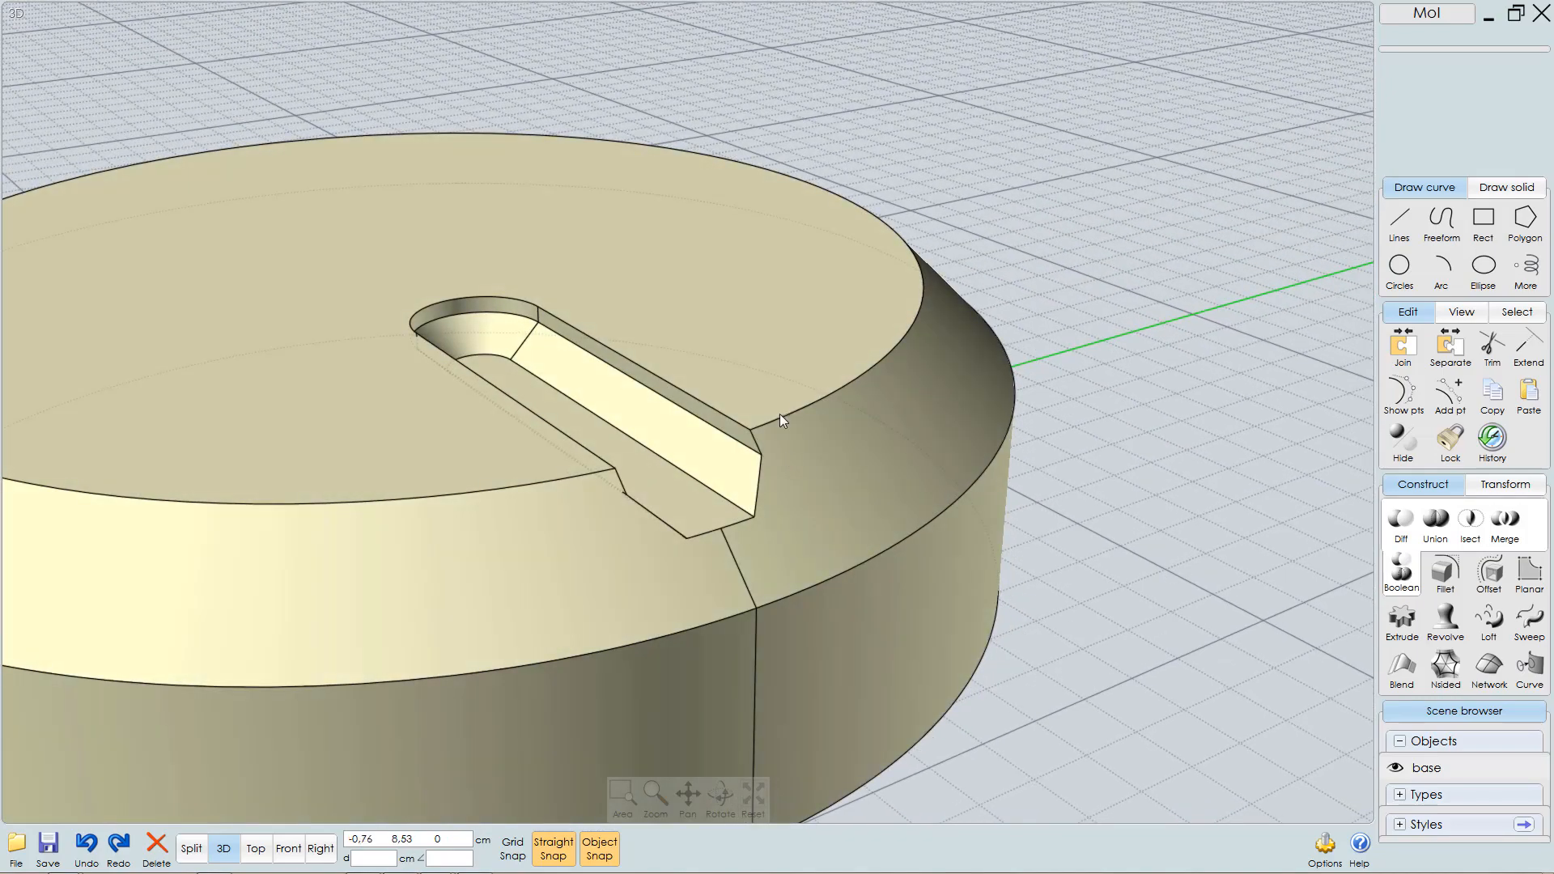
{"action": "scroll", "coordinate": [855, 418], "scroll_direction": "down", "scroll_amount": 5}
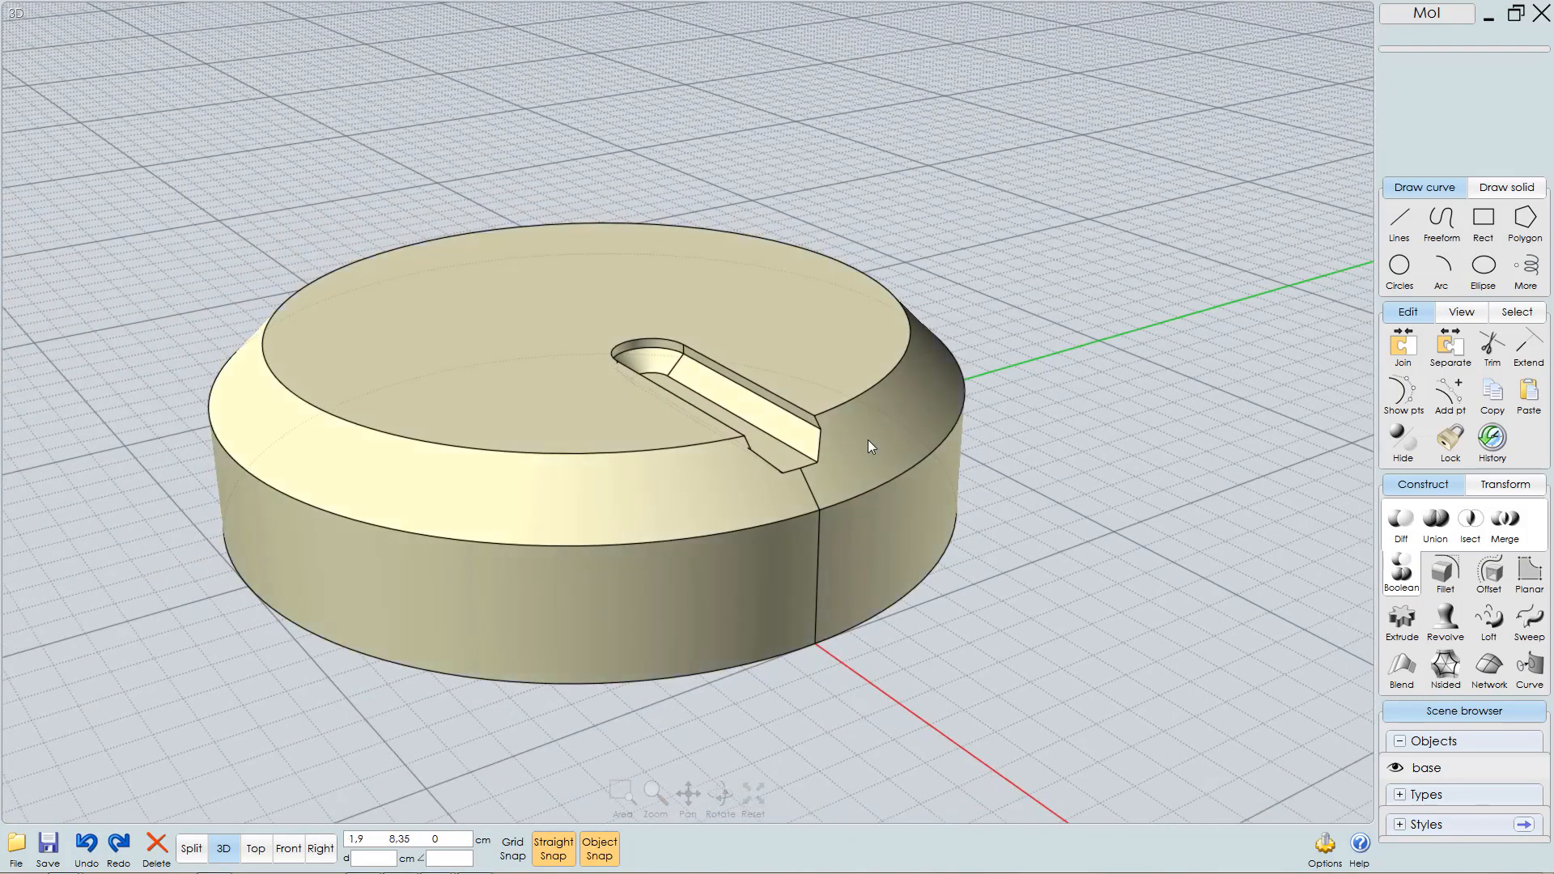
- Undo the Boolean difference and the bar's chamfer, and isolate the bar
{"action": "key", "text": "ctrl+z"}
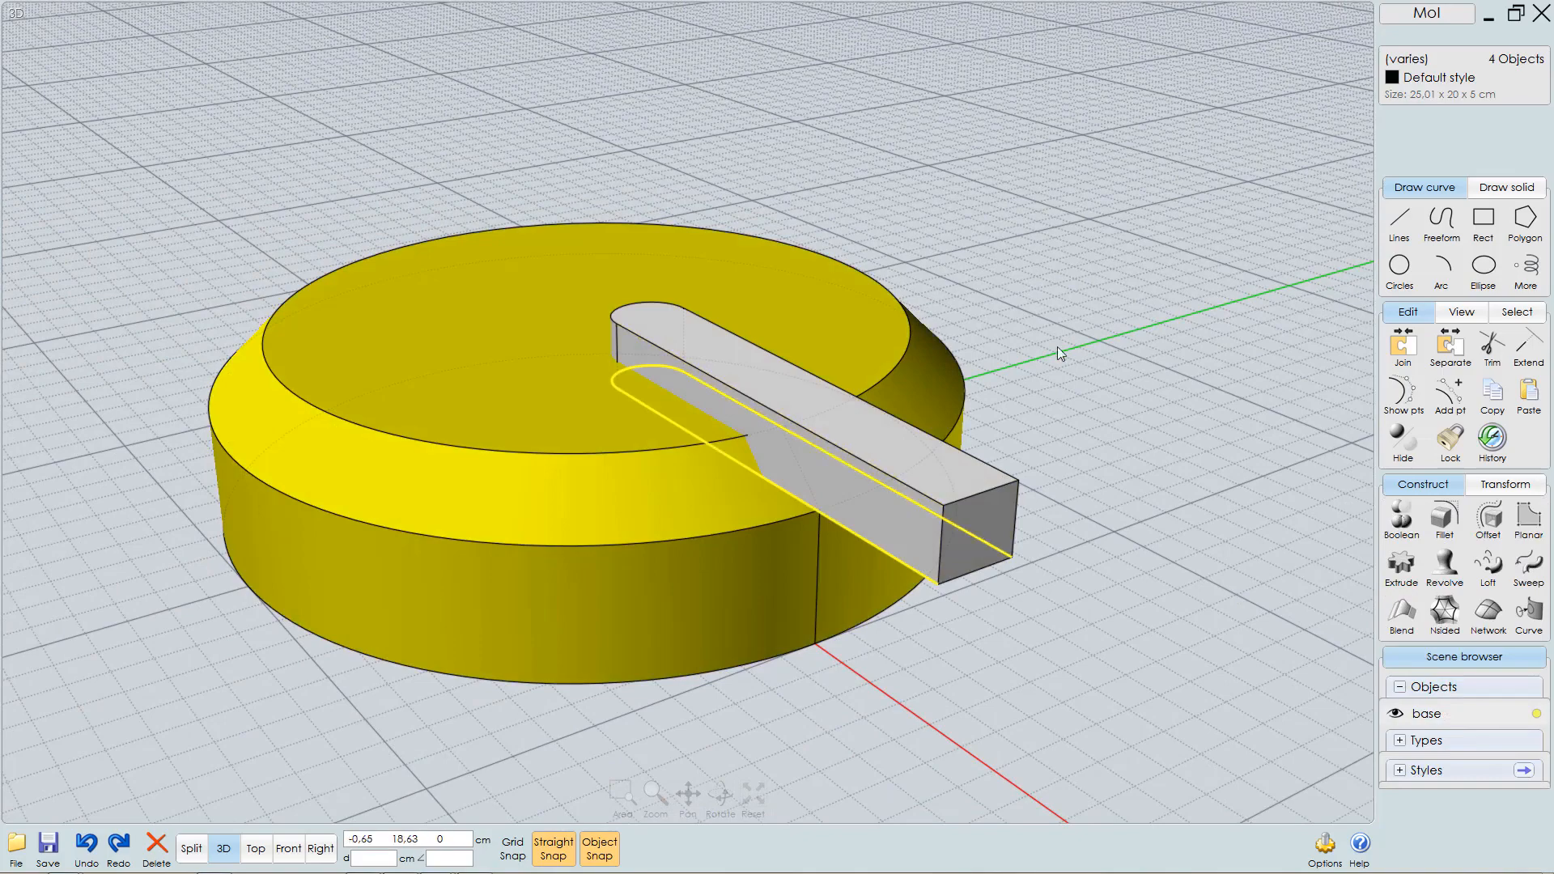
{"action": "right_click_drag", "start_coordinate": [898, 484], "coordinate": [945, 441]}
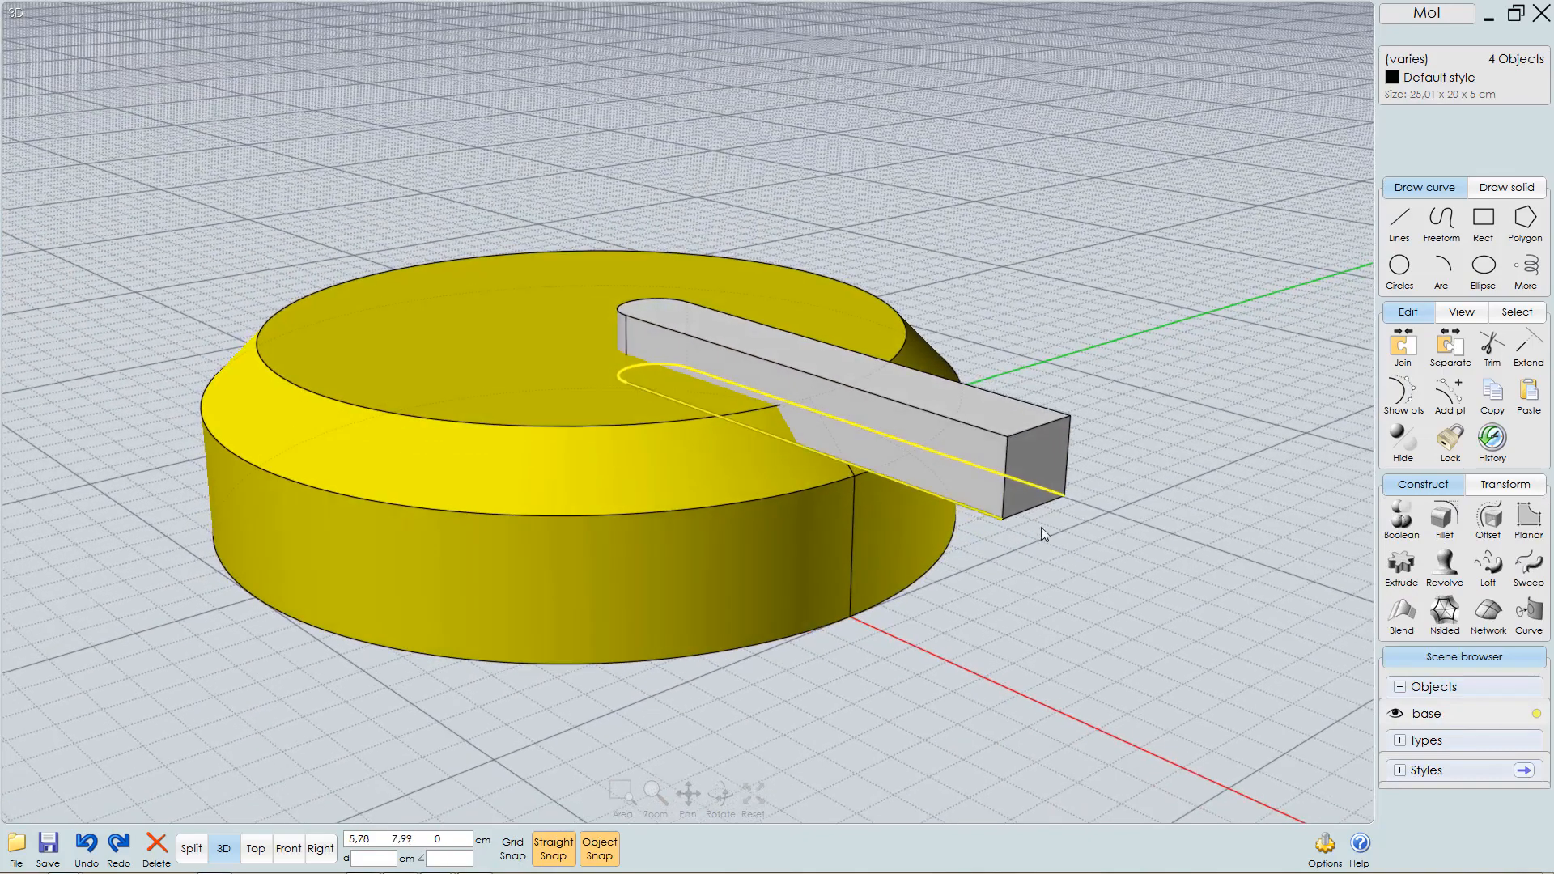
{"action": "left_click", "coordinate": [1095, 531]}
{"action": "left_click", "coordinate": [967, 454]}
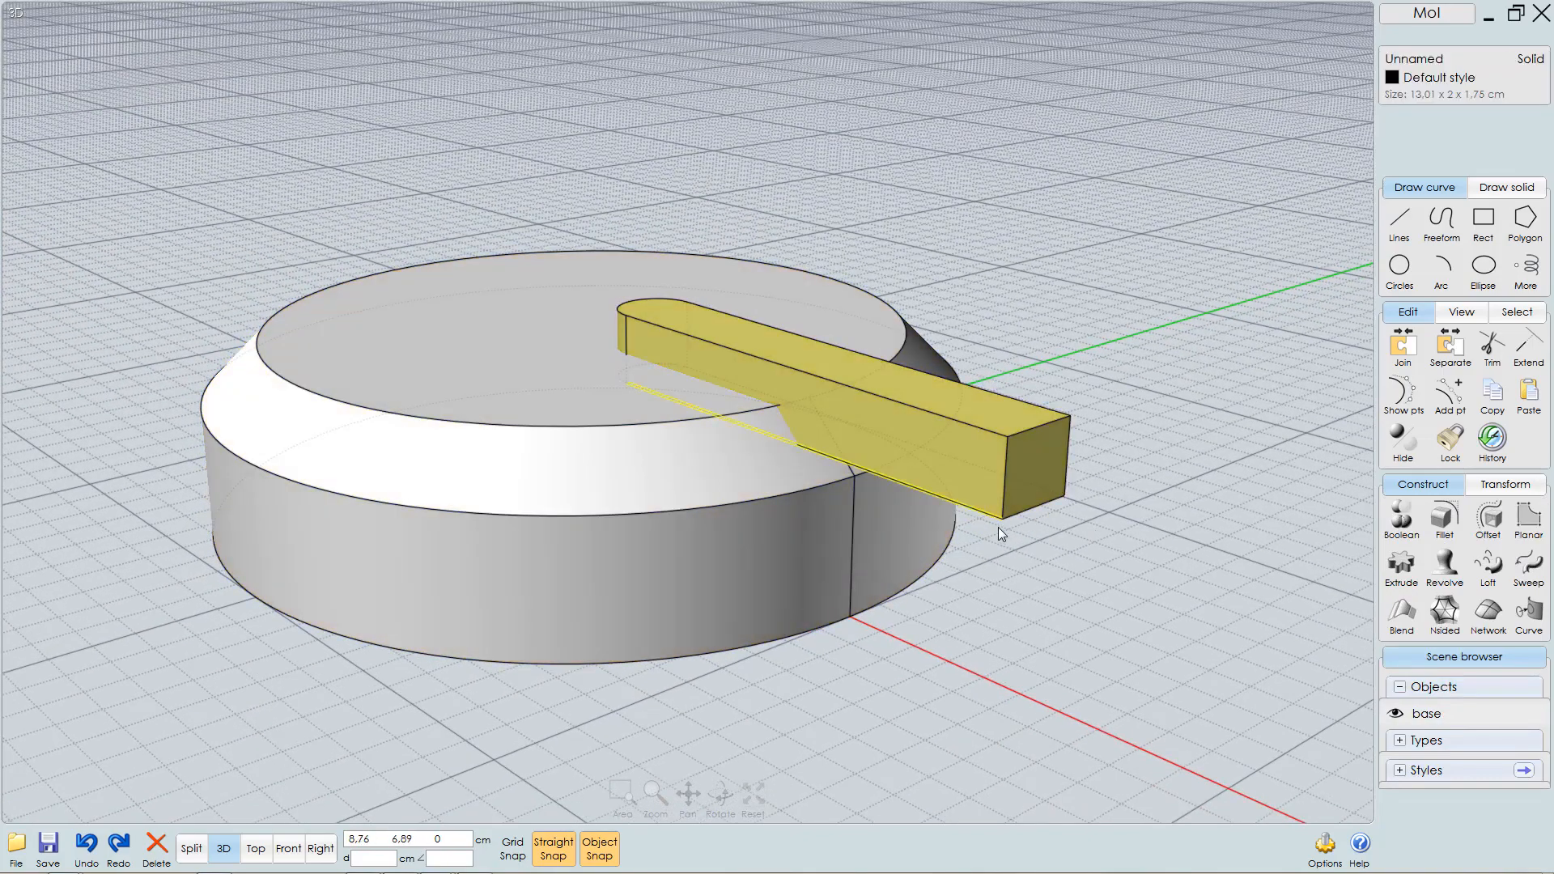
{"action": "key", "text": "i"}
{"action": "right_click_drag", "start_coordinate": [877, 479], "coordinate": [866, 382]}
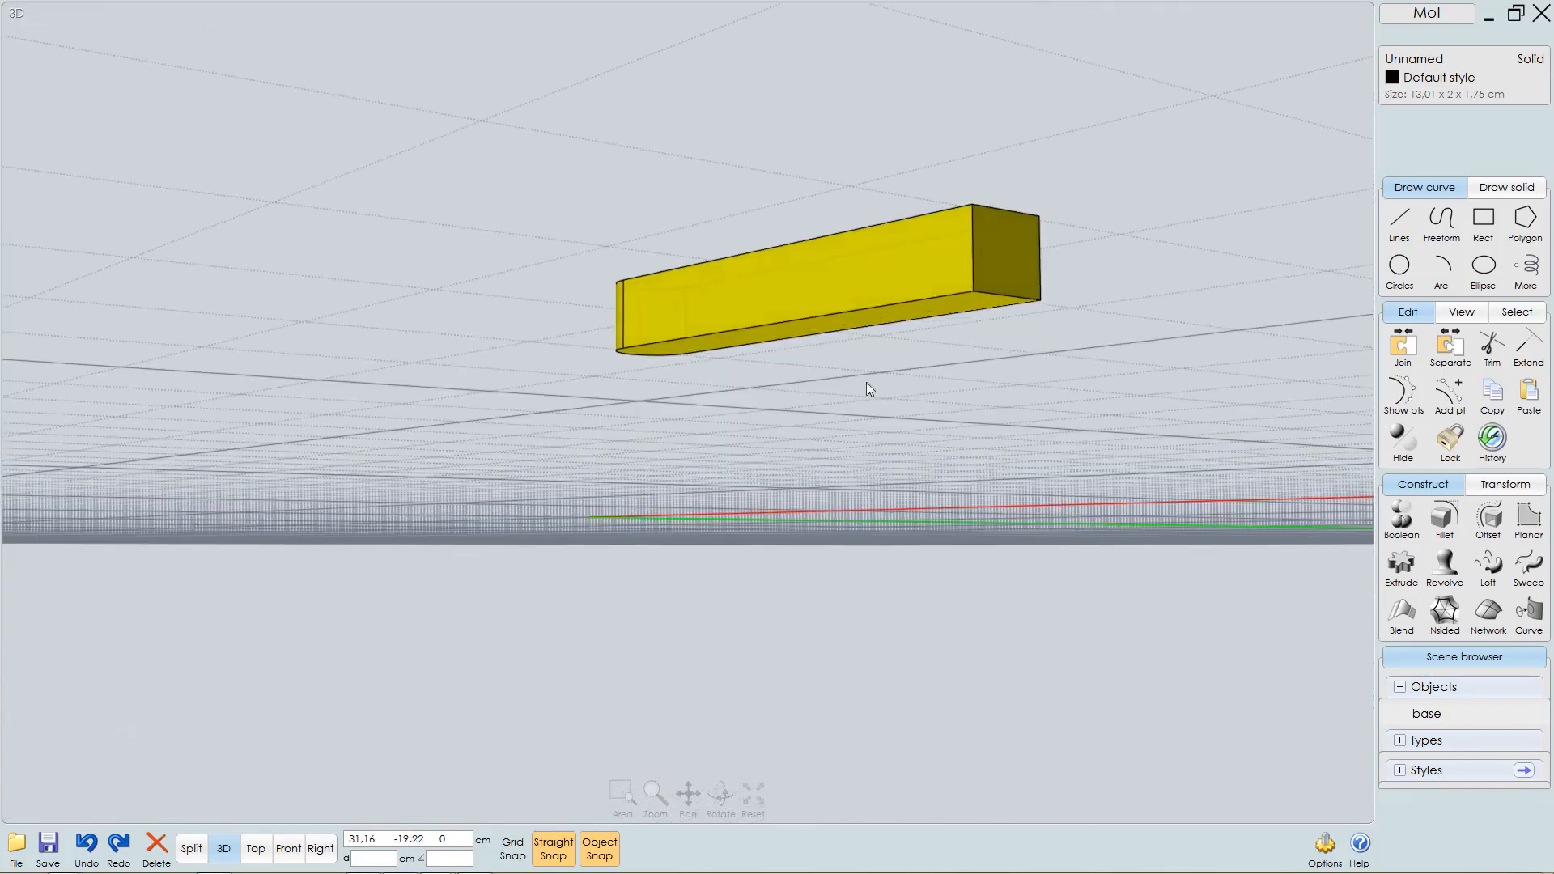
- Try chamfer distances of 0.2 cm and 0.3 cm on the bar's two long lower edges and rounded end edge
{"action": "left_click", "coordinate": [871, 302]}
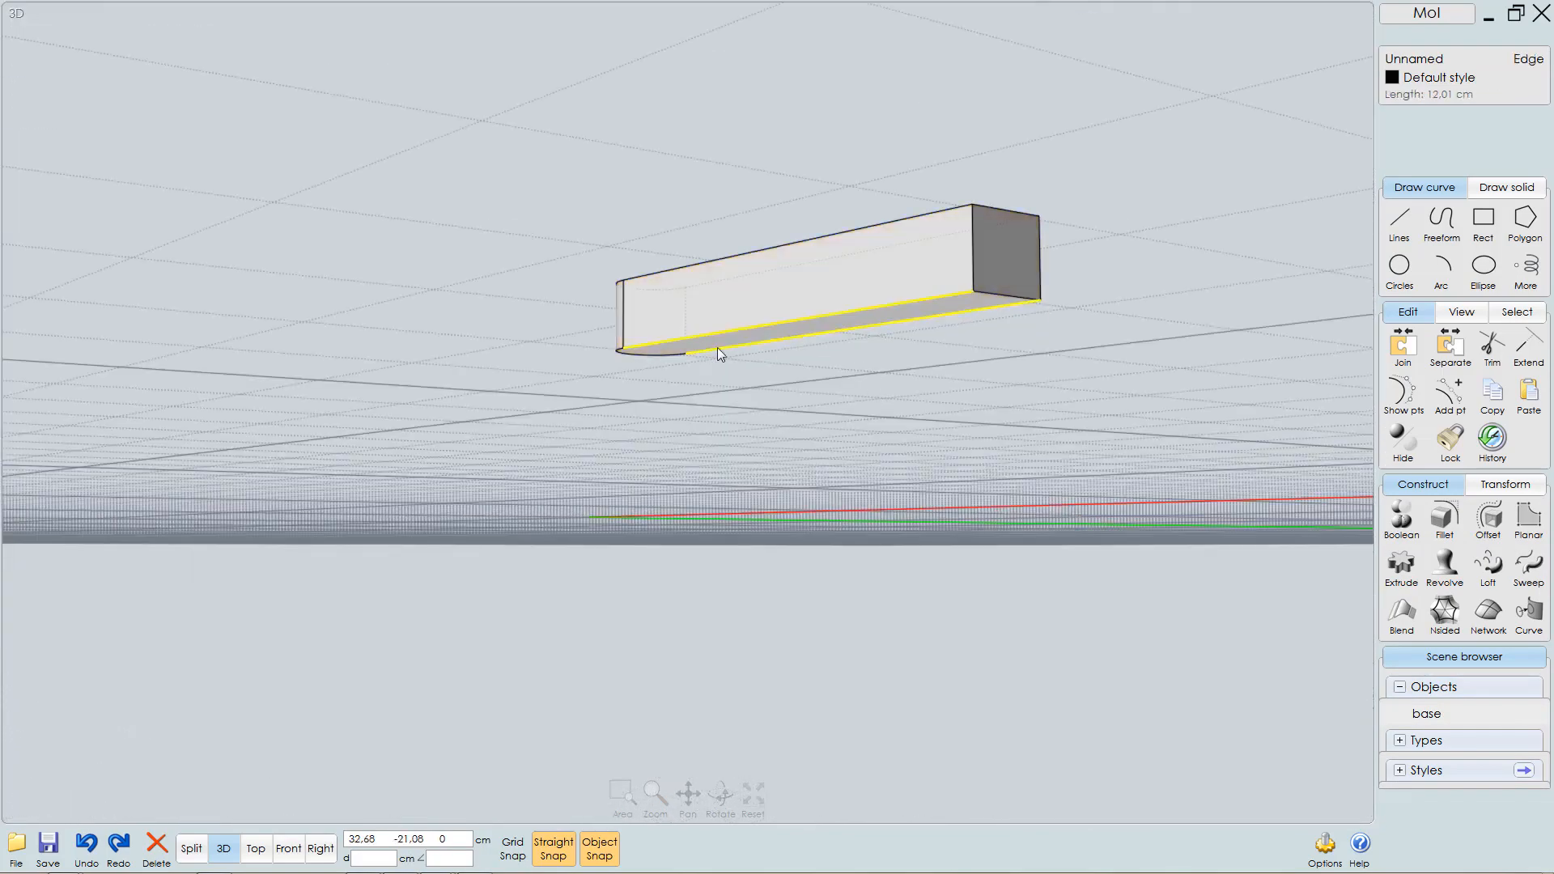
{"action": "left_click", "coordinate": [654, 354]}
{"action": "left_click", "coordinate": [654, 353]}
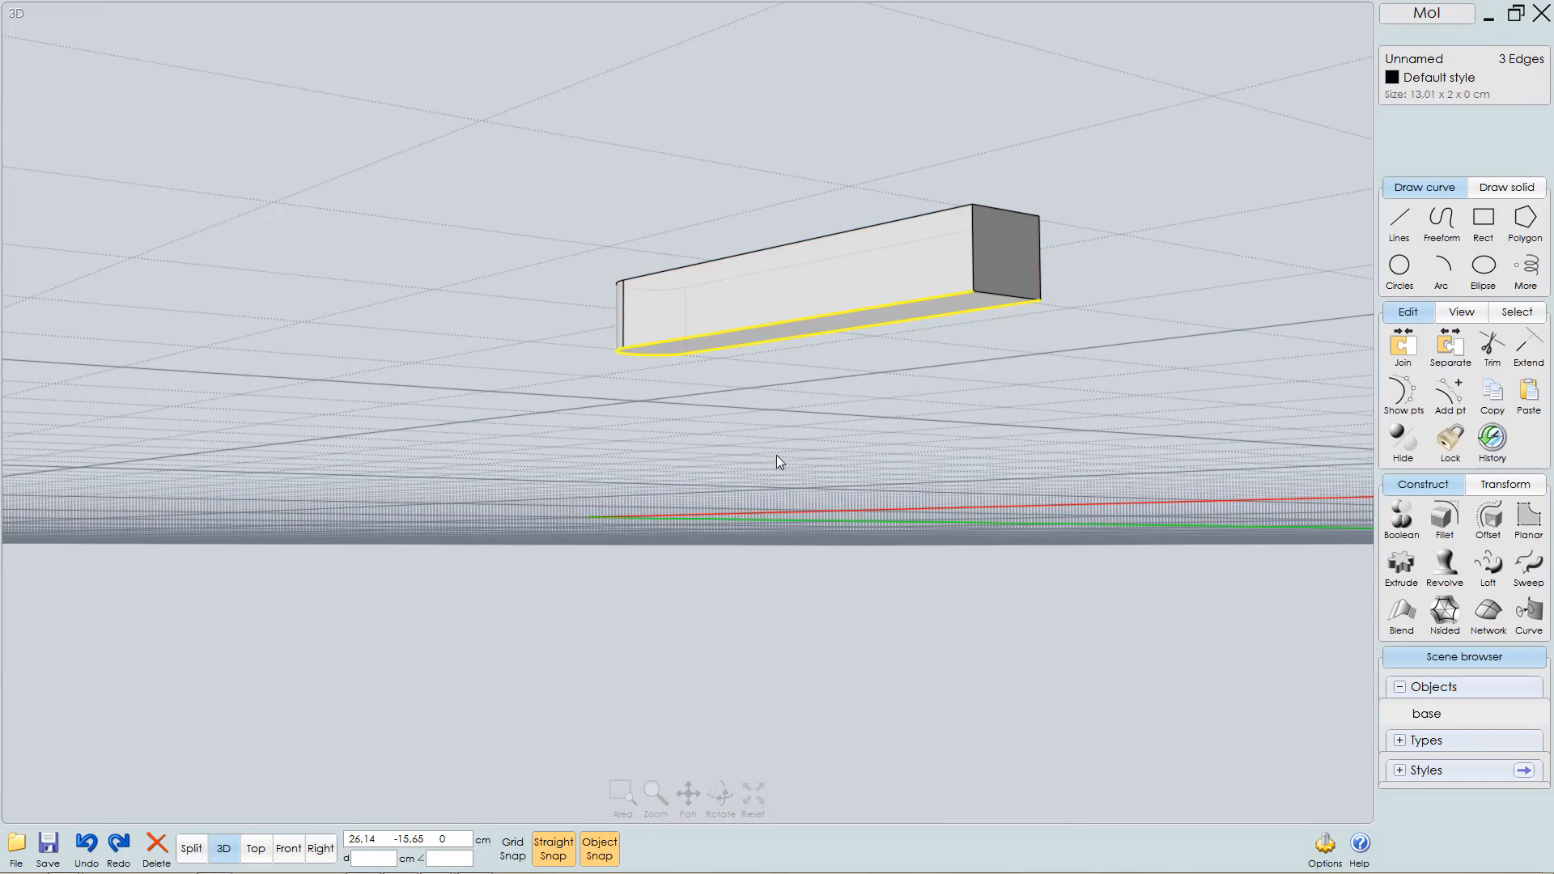
{"action": "key", "text": "c"}
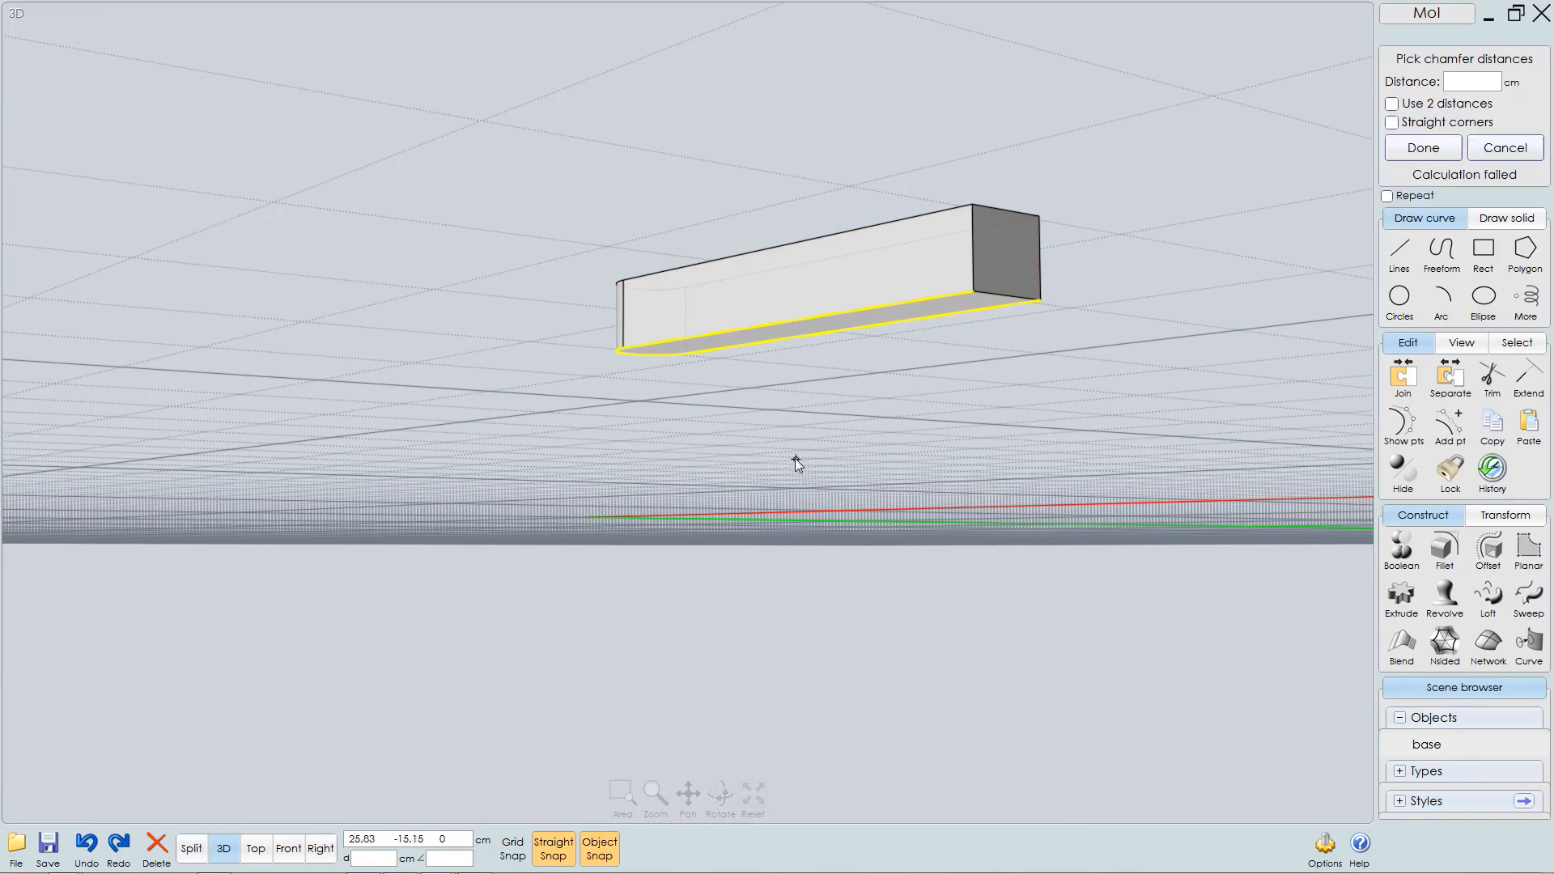
{"action": "type", "text": "0.2"}
{"action": "type", "text": ",2"}
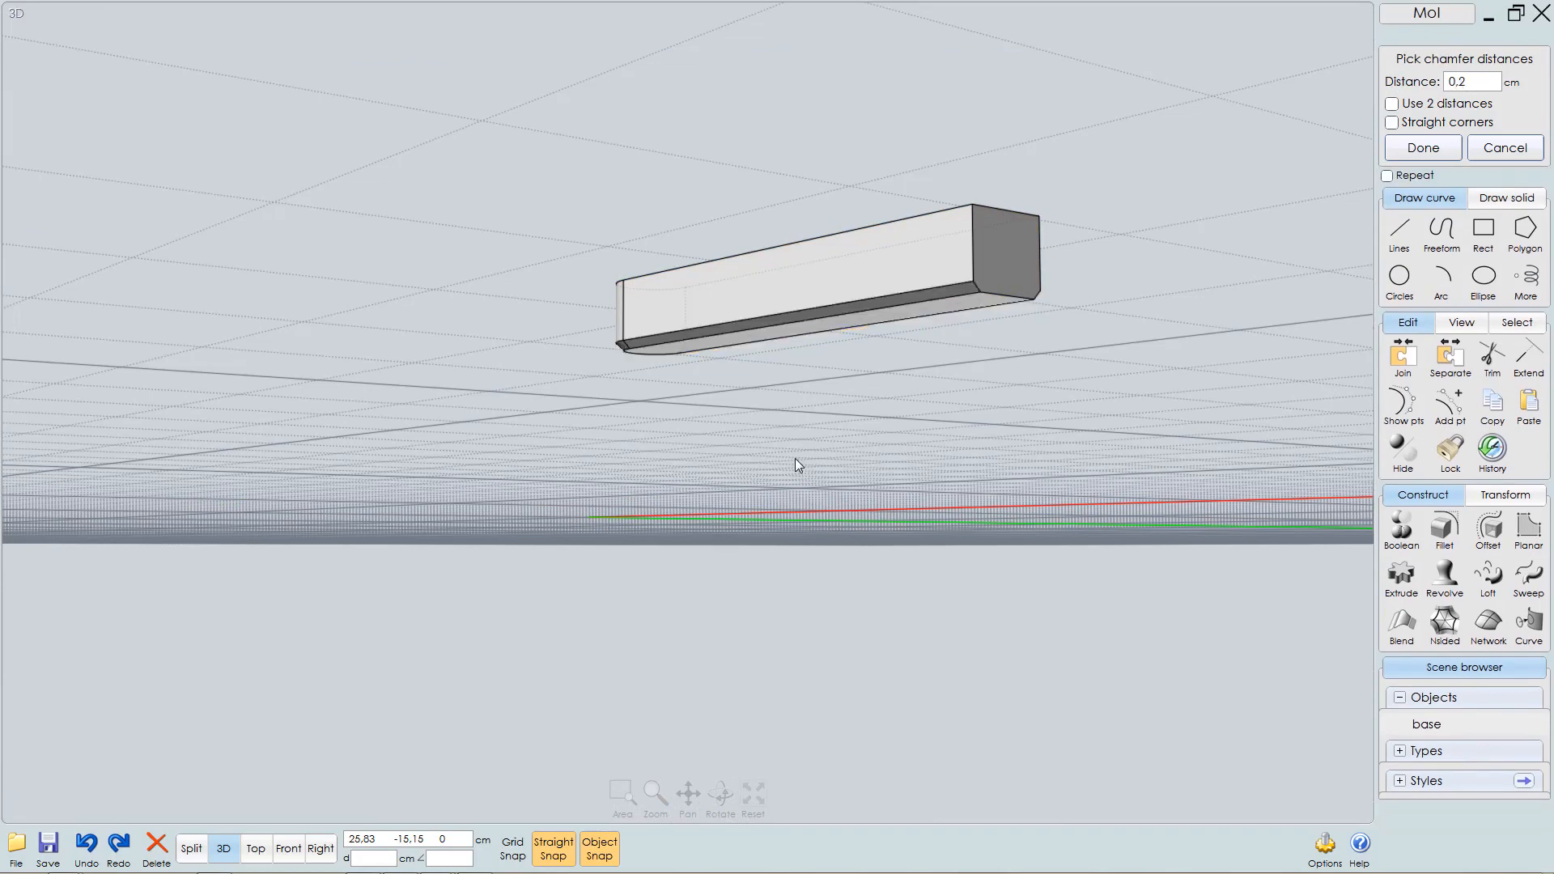
{"action": "key", "text": "BackSpace"}
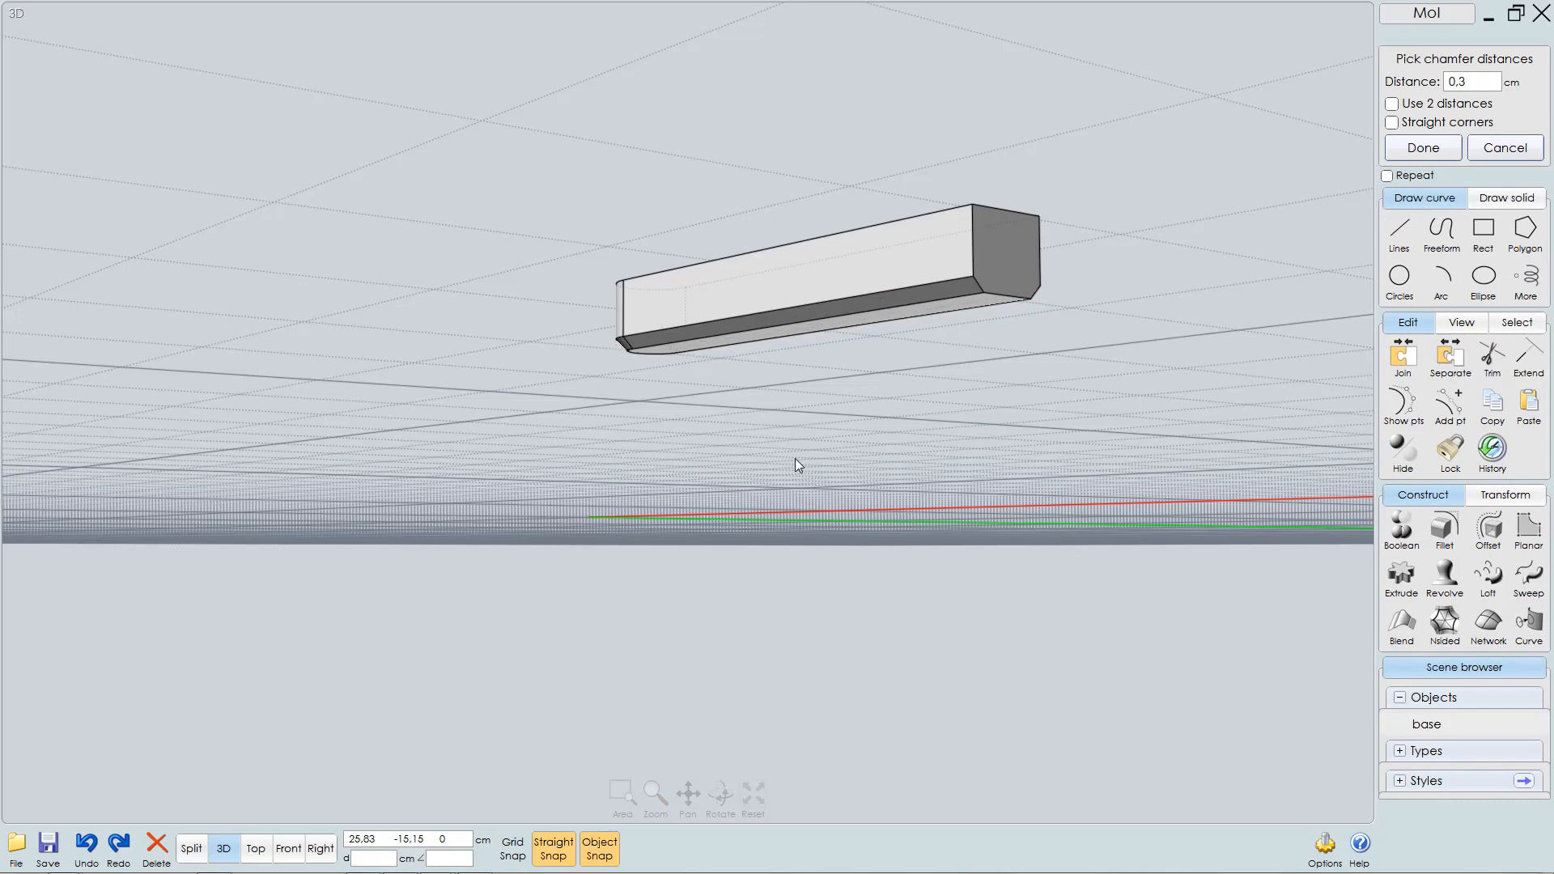
{"action": "left_click", "coordinate": [740, 453]}
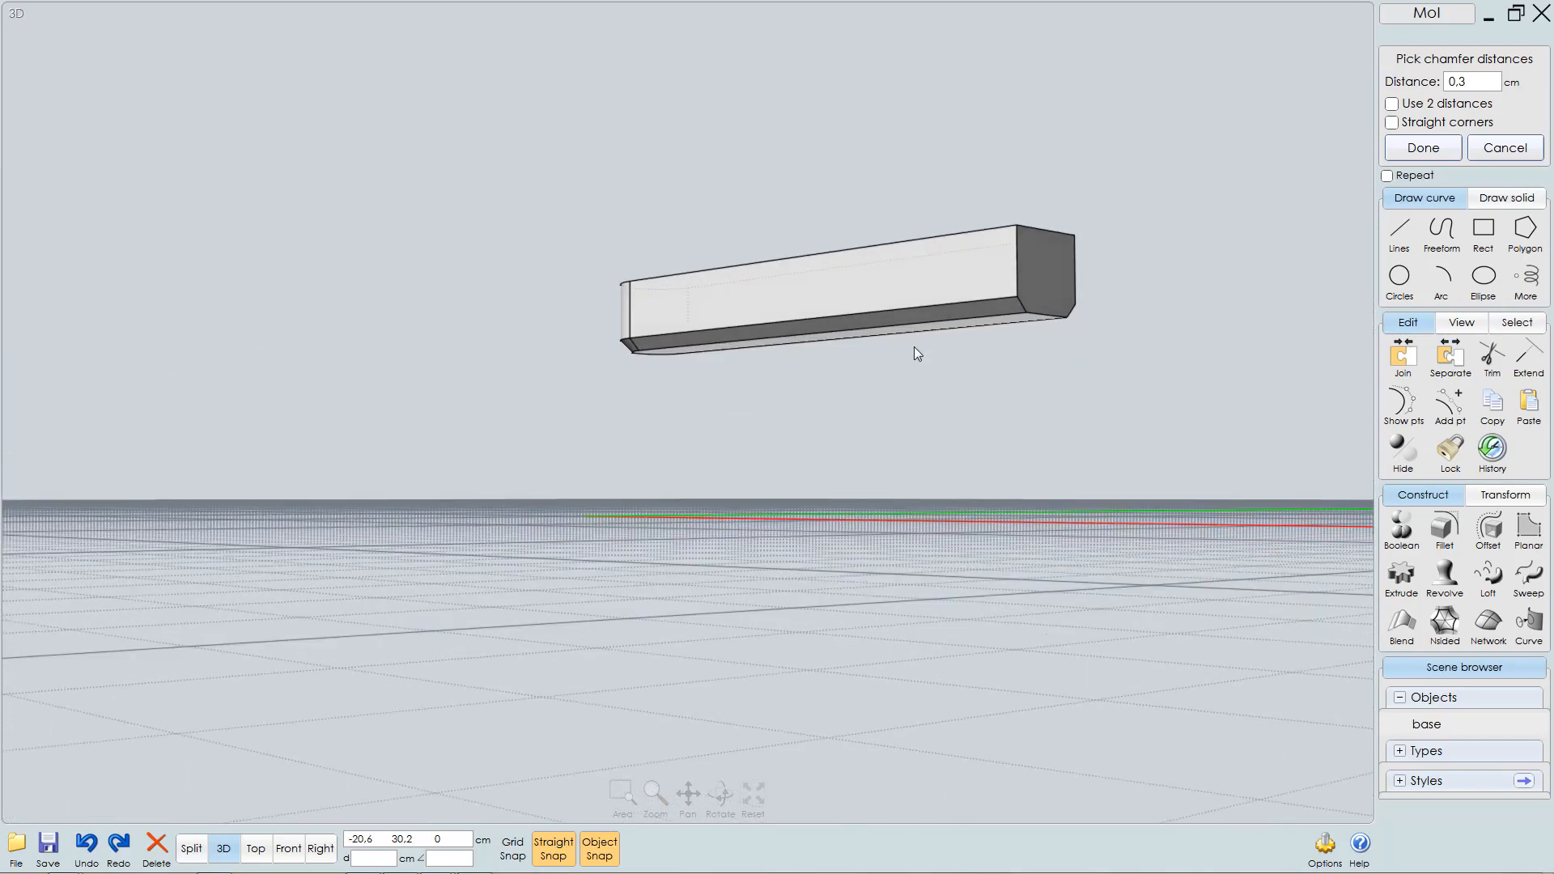
- Set the chamfer distance on the bar's three lower edges to 0.4 cm and finish the chamfer
{"action": "right_click_drag", "start_coordinate": [915, 347], "coordinate": [898, 447]}
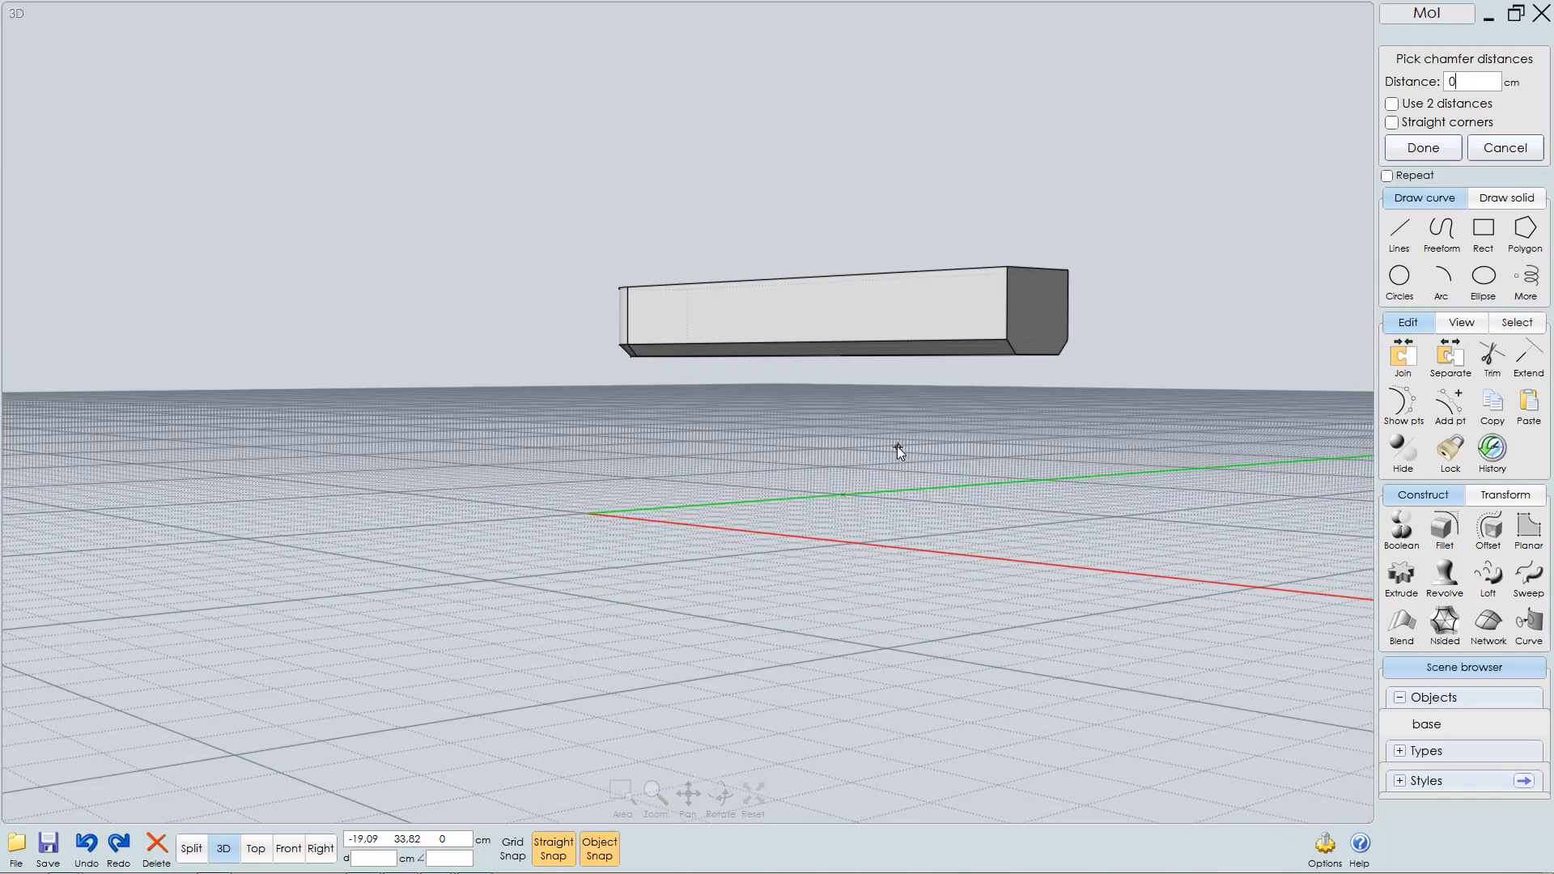
{"action": "type", "text": "4"}
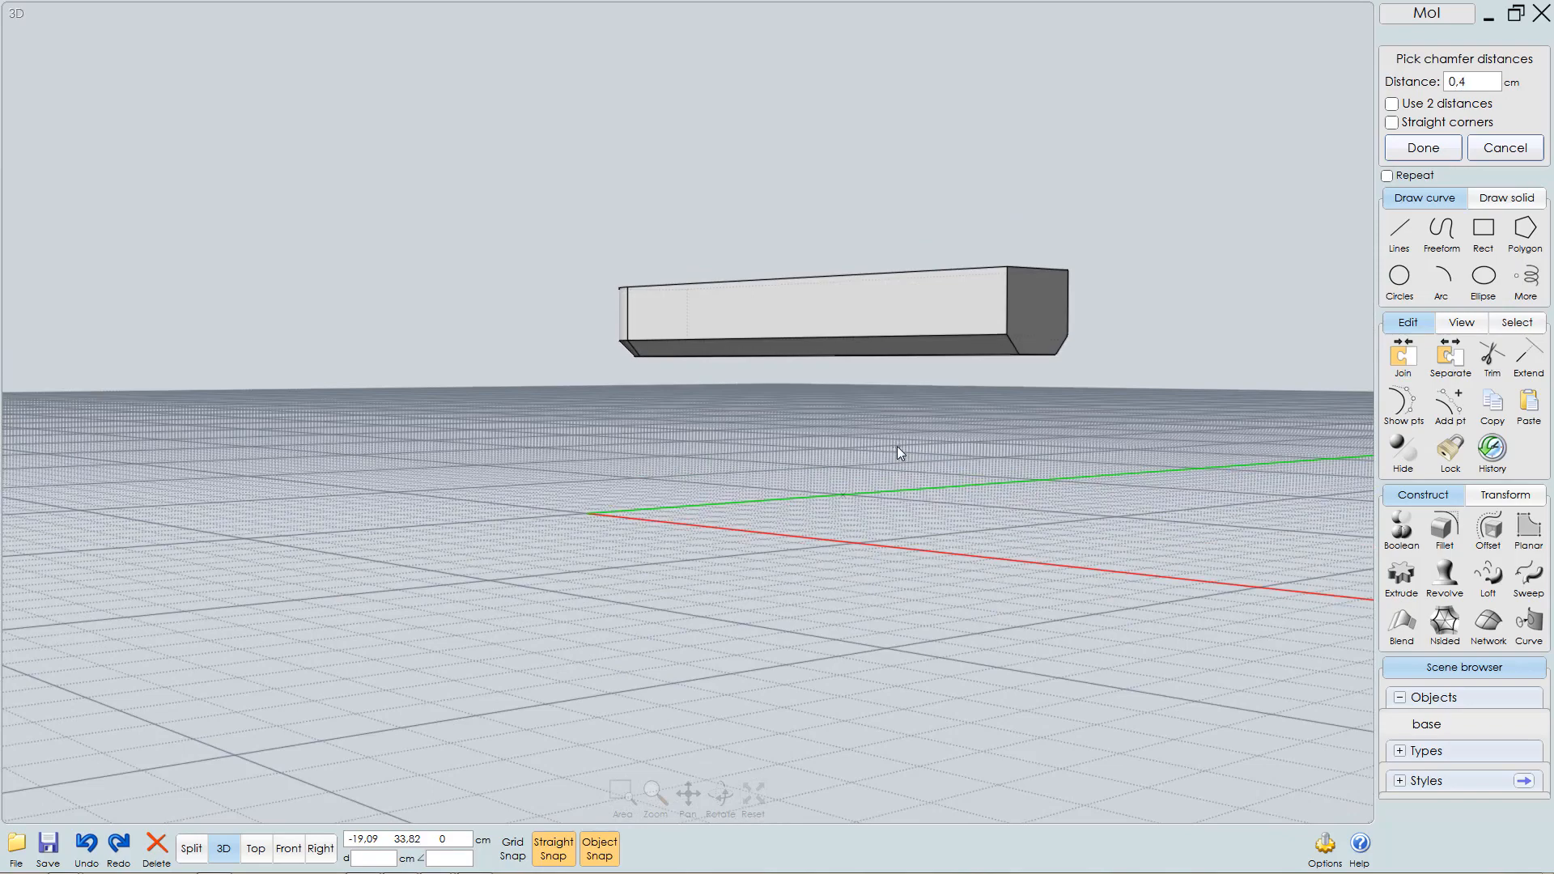
{"action": "mouse_move", "coordinate": [912, 295]}
{"action": "right_mouse_down"}
{"action": "mouse_move", "coordinate": [885, 289]}
{"action": "mouse_move", "coordinate": [916, 300]}
{"action": "right_mouse_up"}
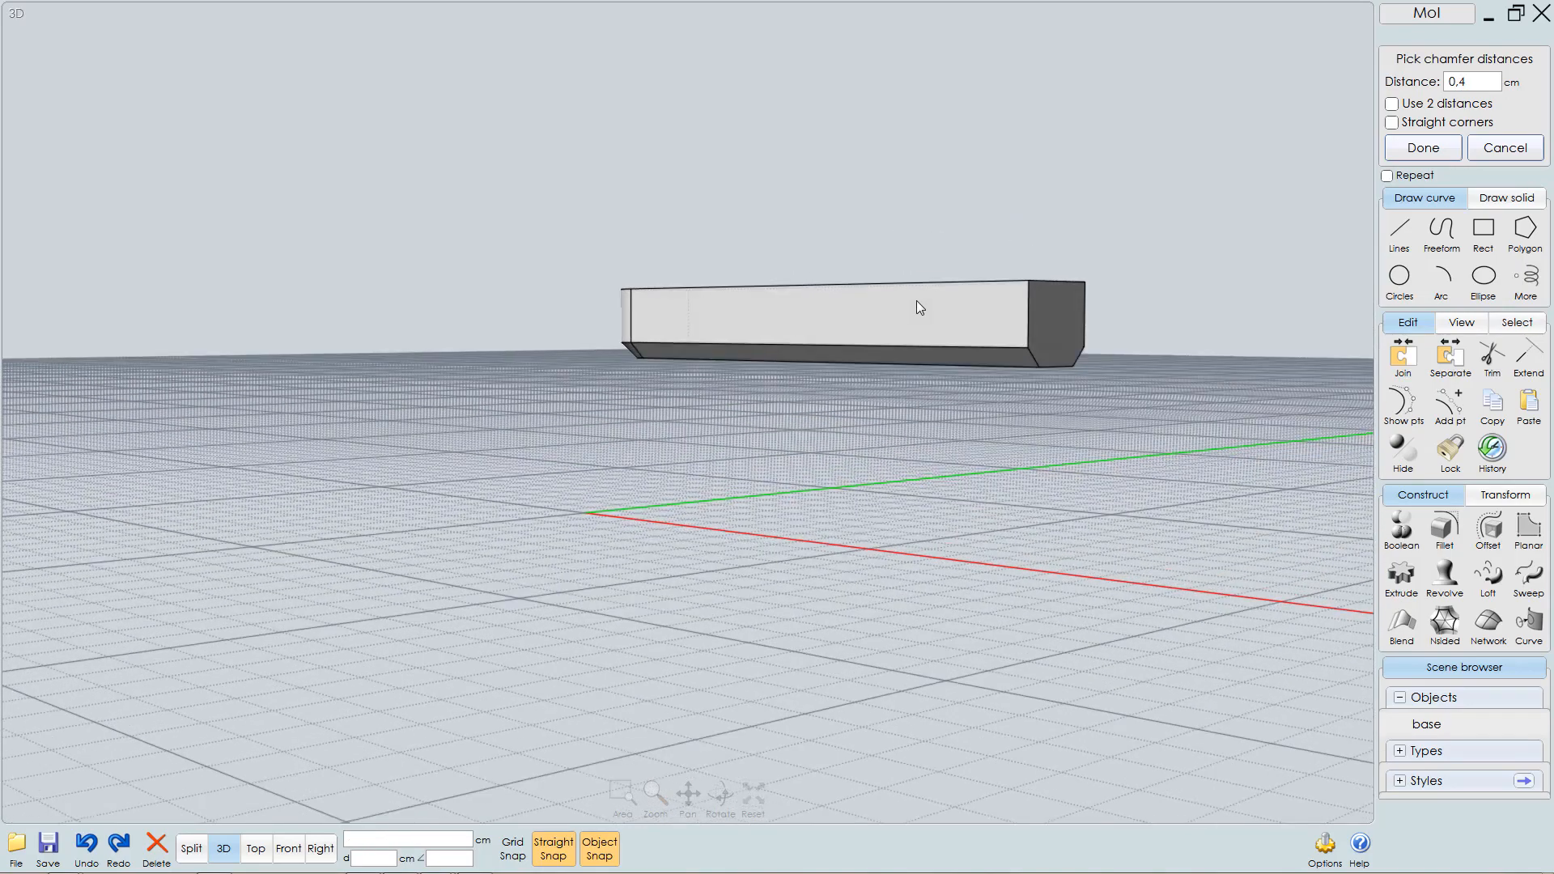
{"action": "right_click", "coordinate": [925, 435]}
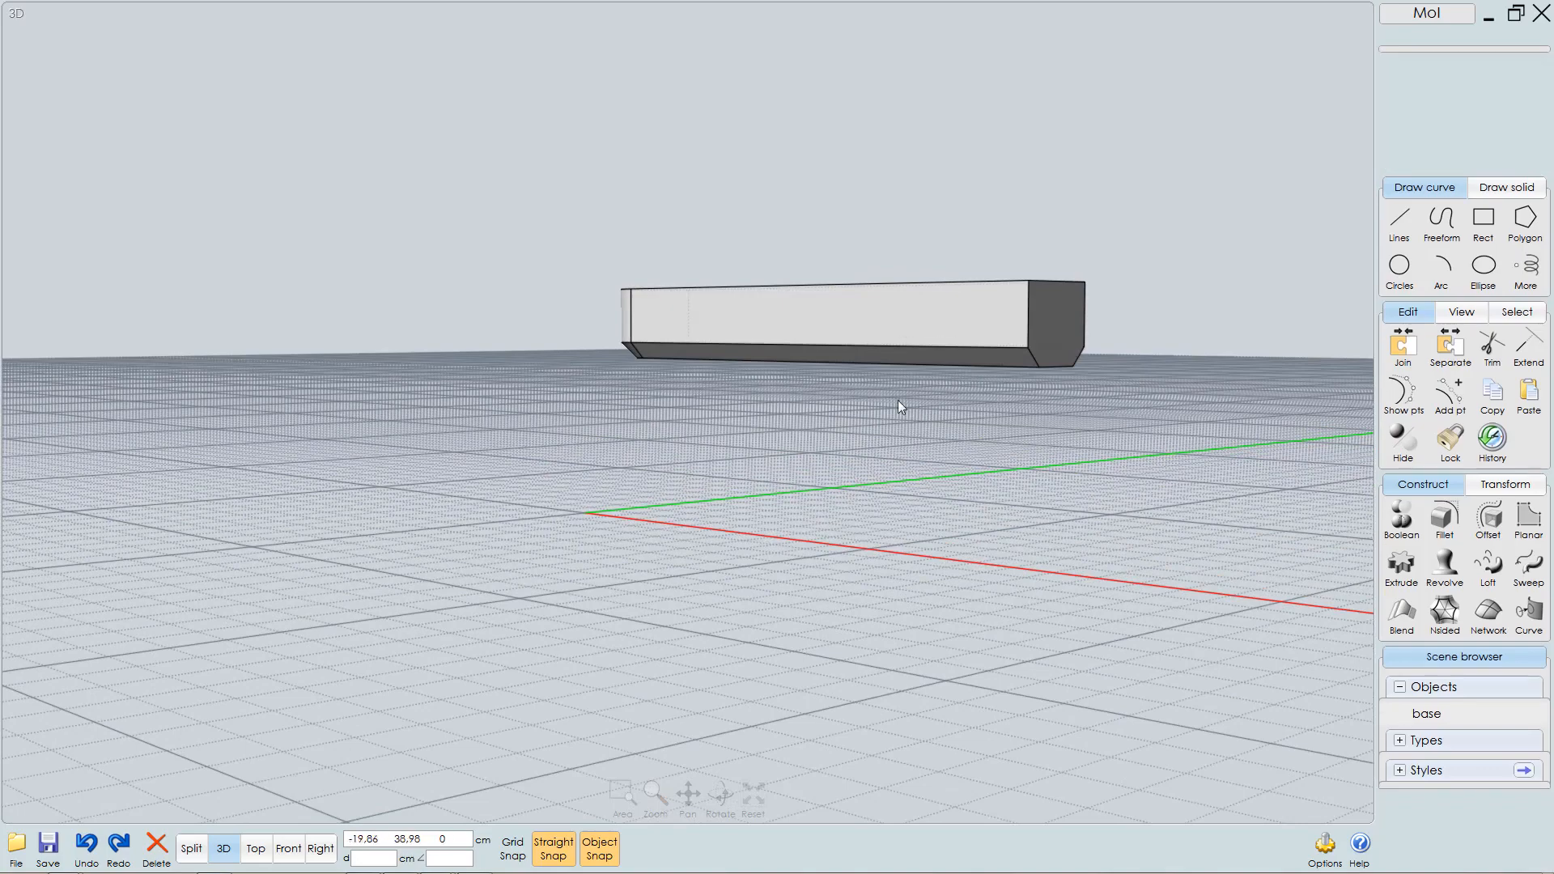
{"action": "right_click_drag", "start_coordinate": [897, 400], "coordinate": [918, 420]}
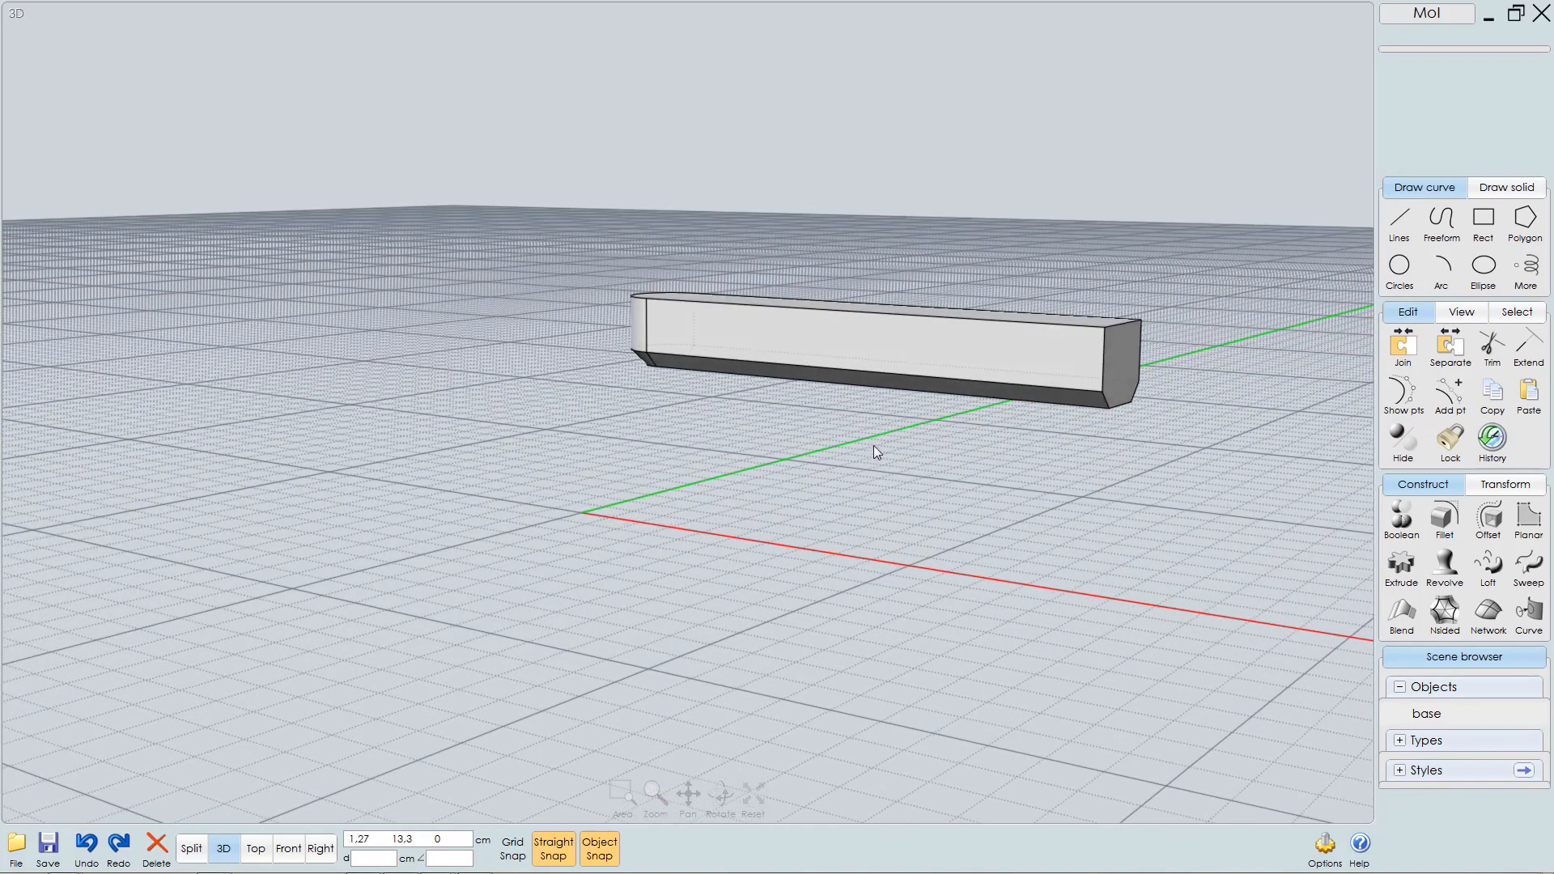
- Undo the chamfer and the earlier bar operations back to the flat closed profile curve
{"action": "key", "text": "ctrl+z"}
{"action": "key", "text": "ctrl+z"}
{"action": "key", "text": "ctrl+z"}
{"action": "key", "text": "ctrl+z"}
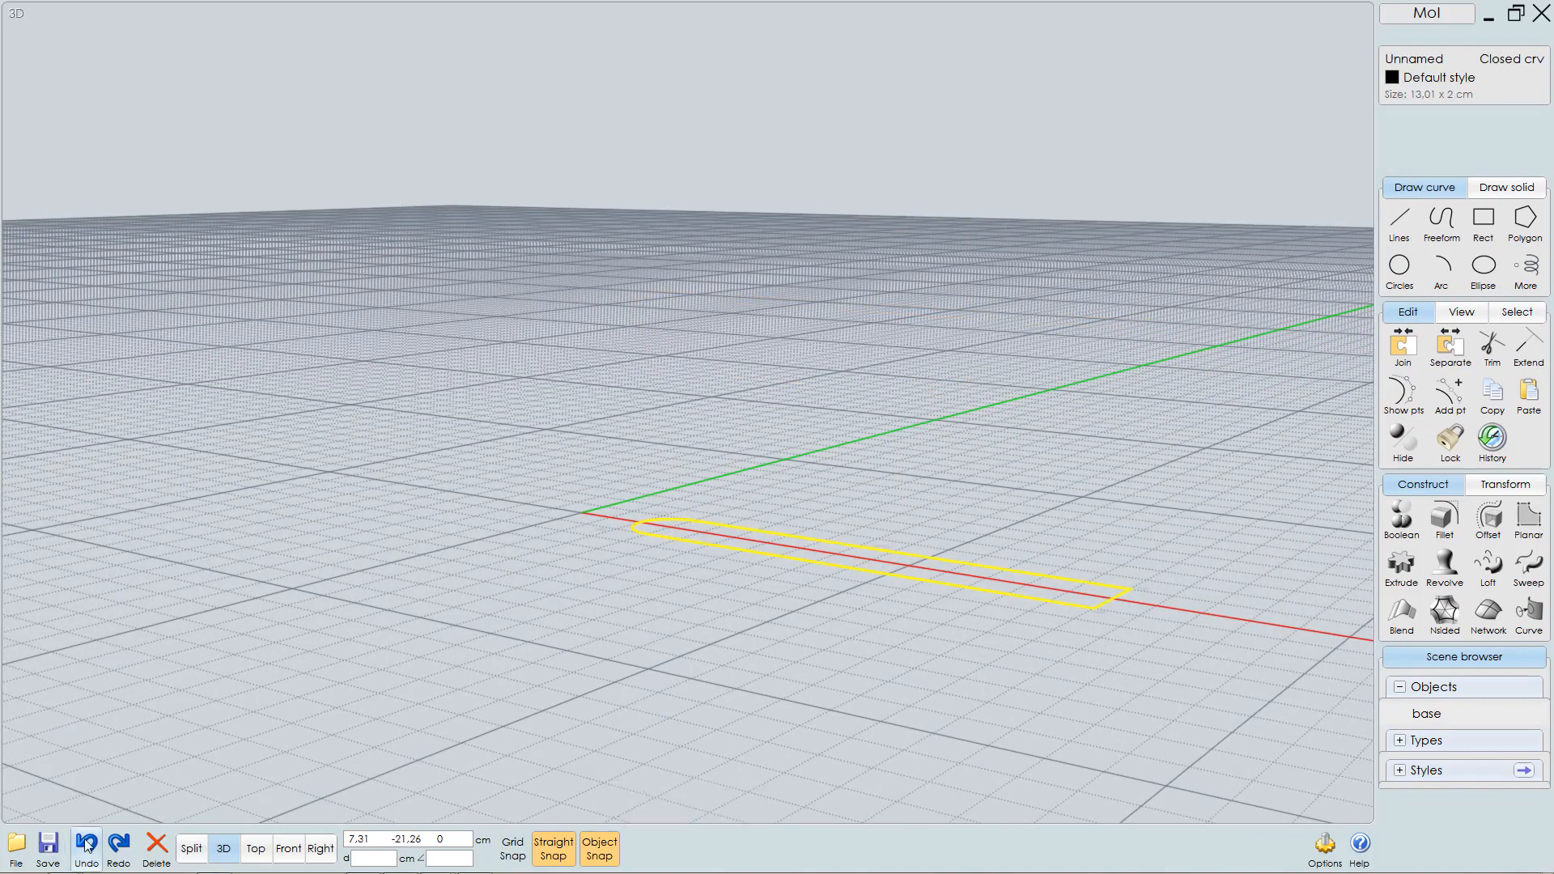
- Redo the bar operations up to the raised, unchamfered solid, bring back the hidden objects, and isolate the bar
{"action": "left_click", "coordinate": [118, 846]}
{"action": "left_click", "coordinate": [118, 845]}
{"action": "left_click", "coordinate": [116, 848]}
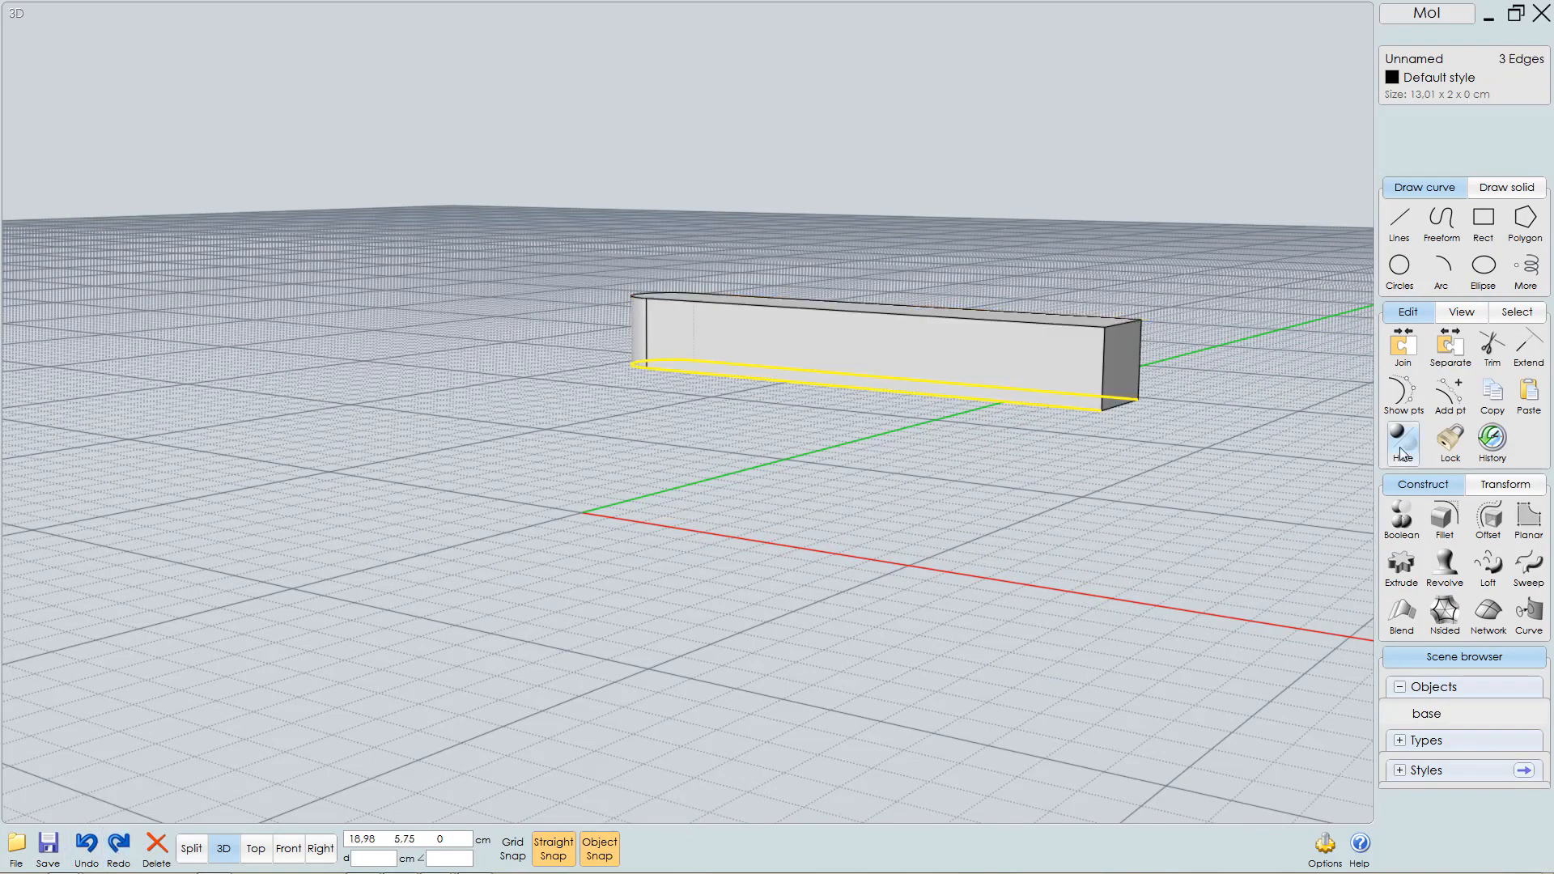
{"action": "left_click", "coordinate": [1400, 445]}
{"action": "left_click", "coordinate": [1400, 445]}
{"action": "right_click_drag", "start_coordinate": [764, 457], "coordinate": [765, 497]}
{"action": "right_click_drag", "start_coordinate": [901, 405], "coordinate": [885, 405]}
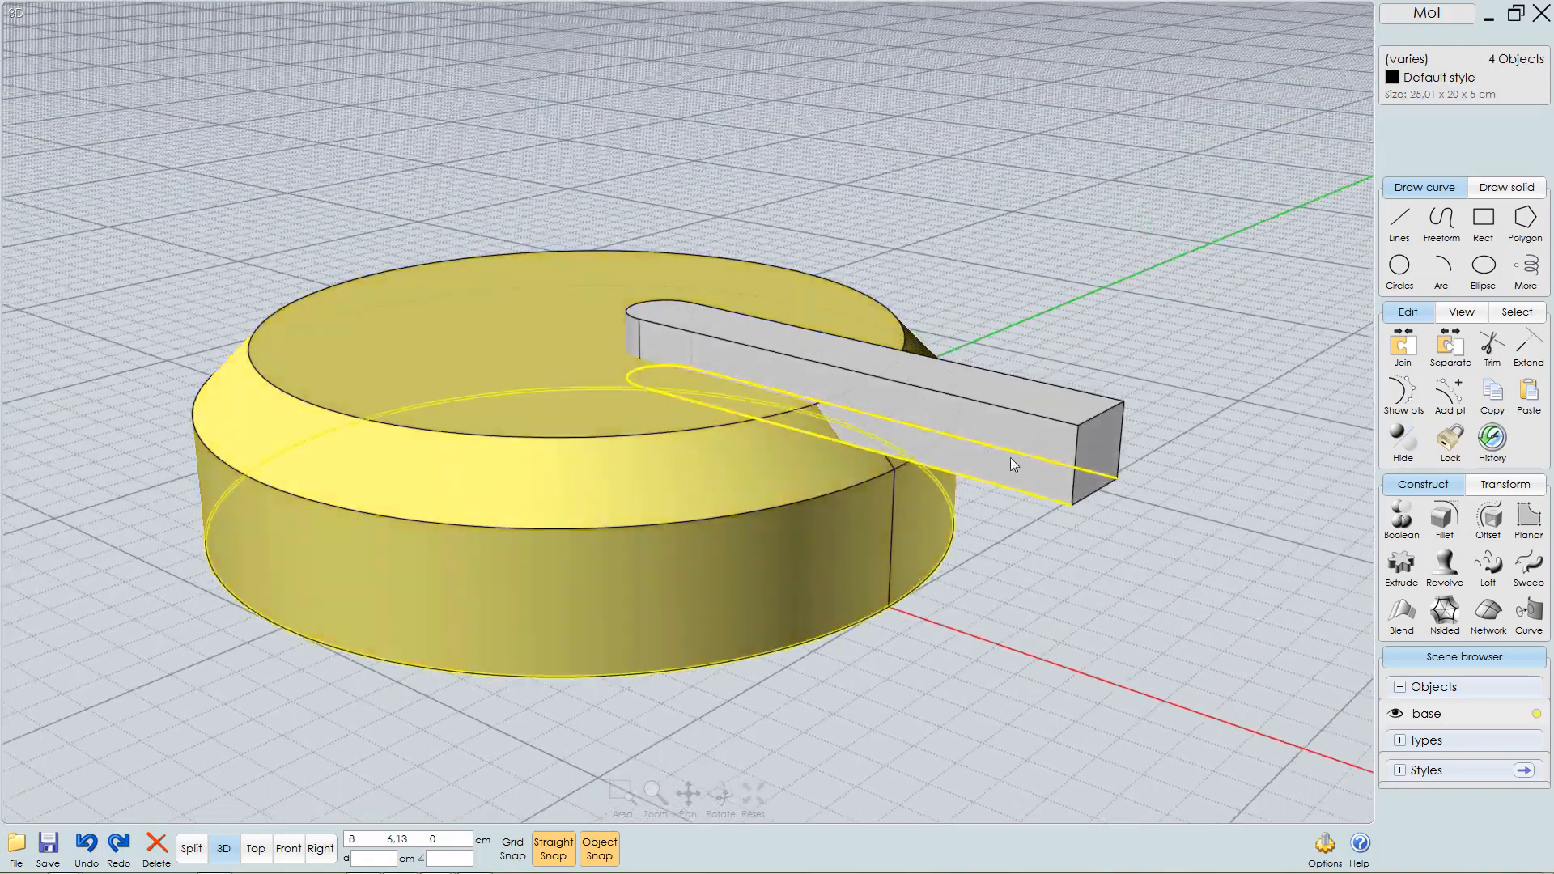
{"action": "left_click", "coordinate": [1040, 442]}
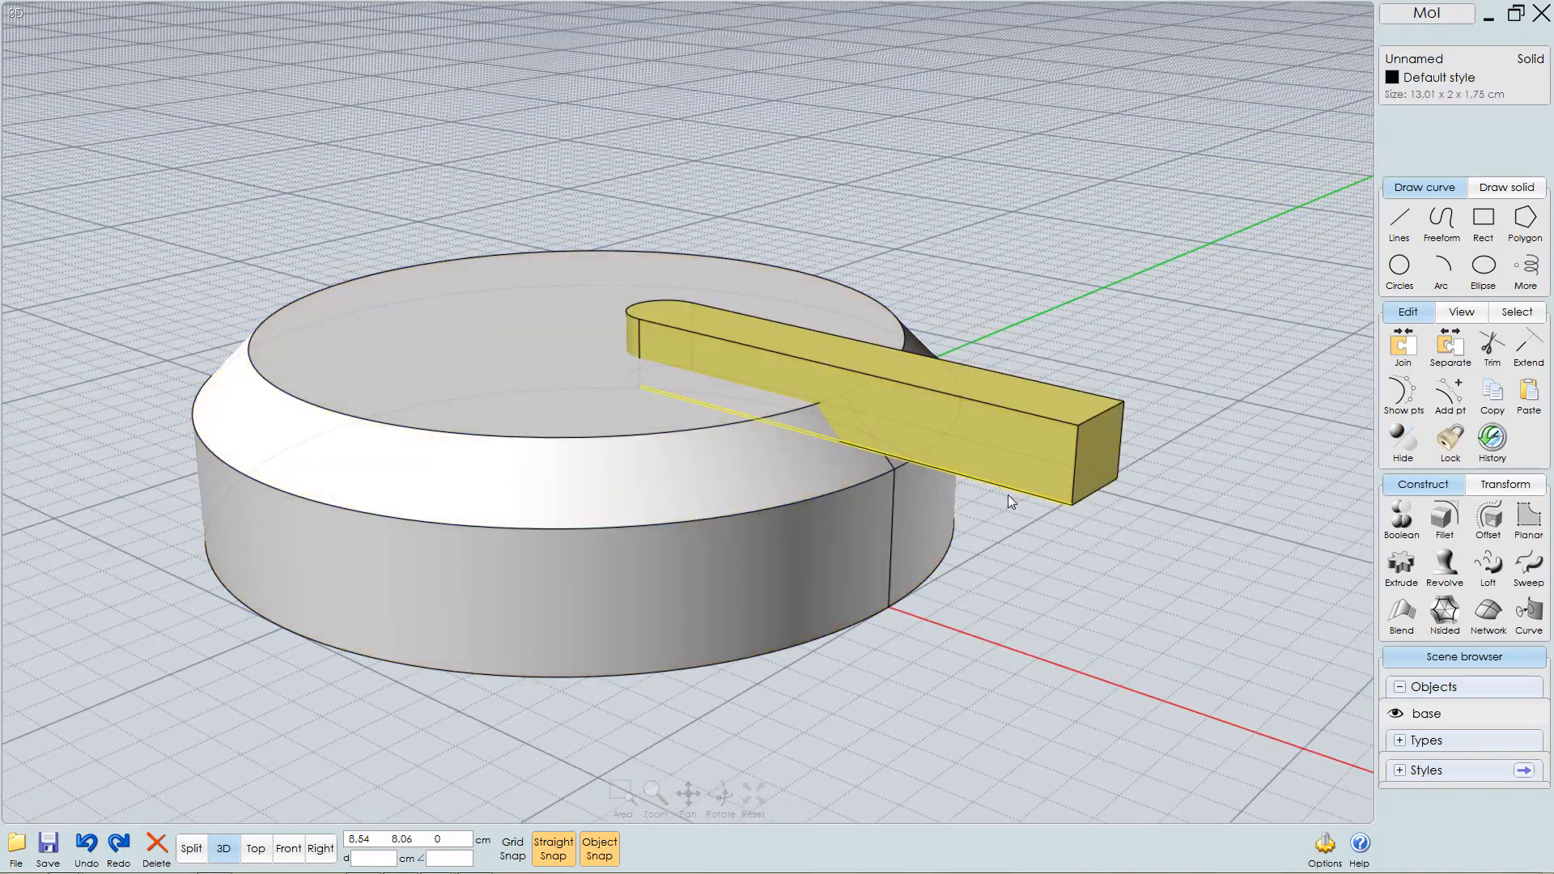
{"action": "key", "text": "i"}
- Chamfer the bar's two long lower edges and its rounded lower end edge with a distance of 0.4 cm
{"action": "left_click", "coordinate": [973, 484]}
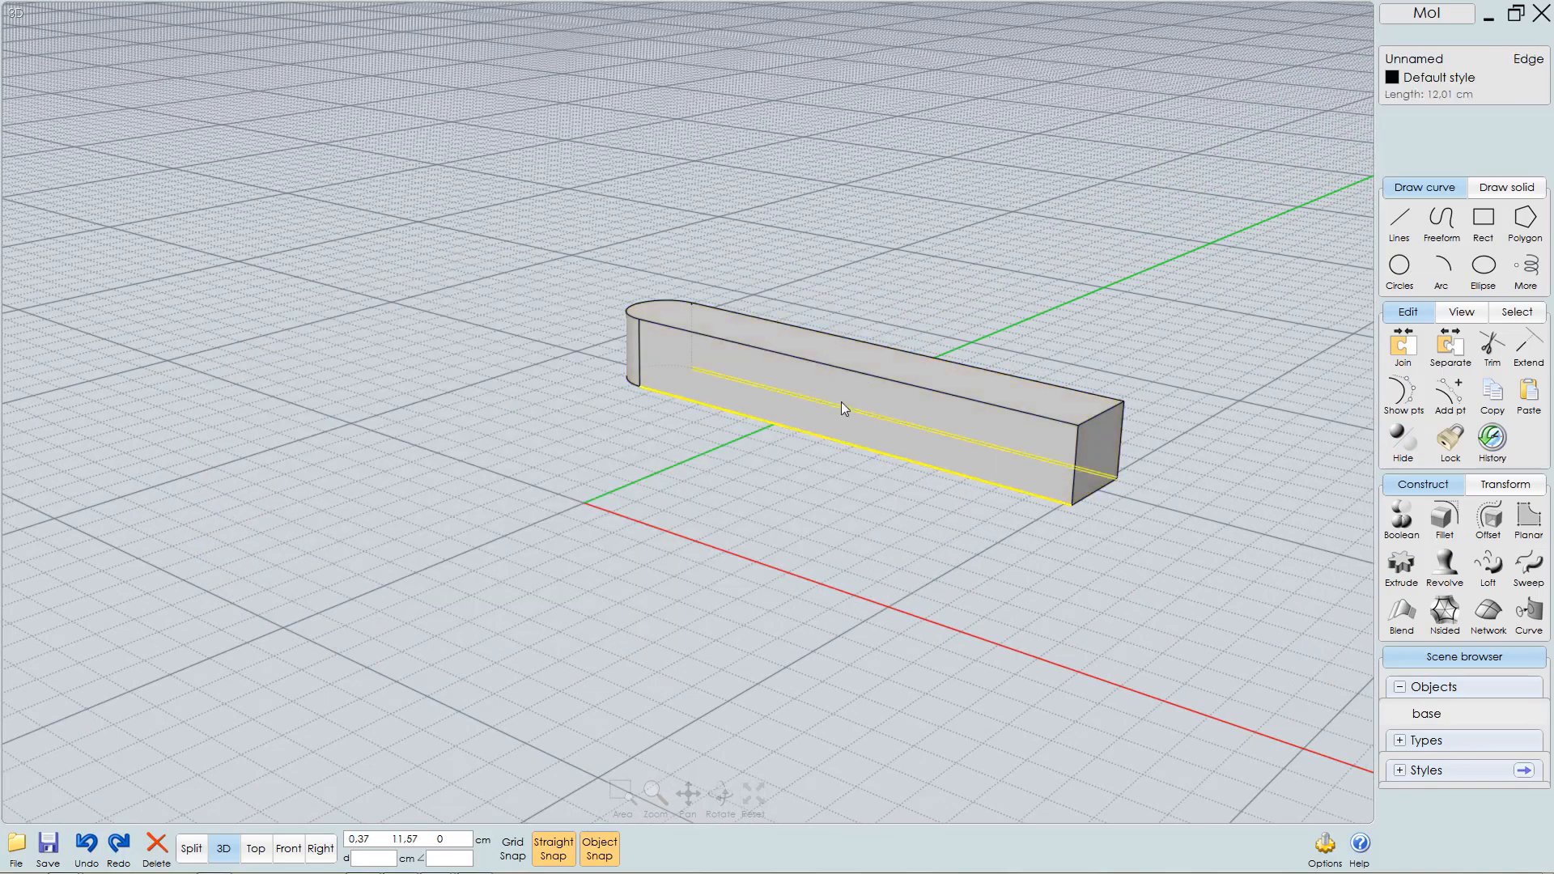
{"action": "right_click_drag", "start_coordinate": [842, 401], "coordinate": [786, 320]}
{"action": "left_click", "coordinate": [662, 354]}
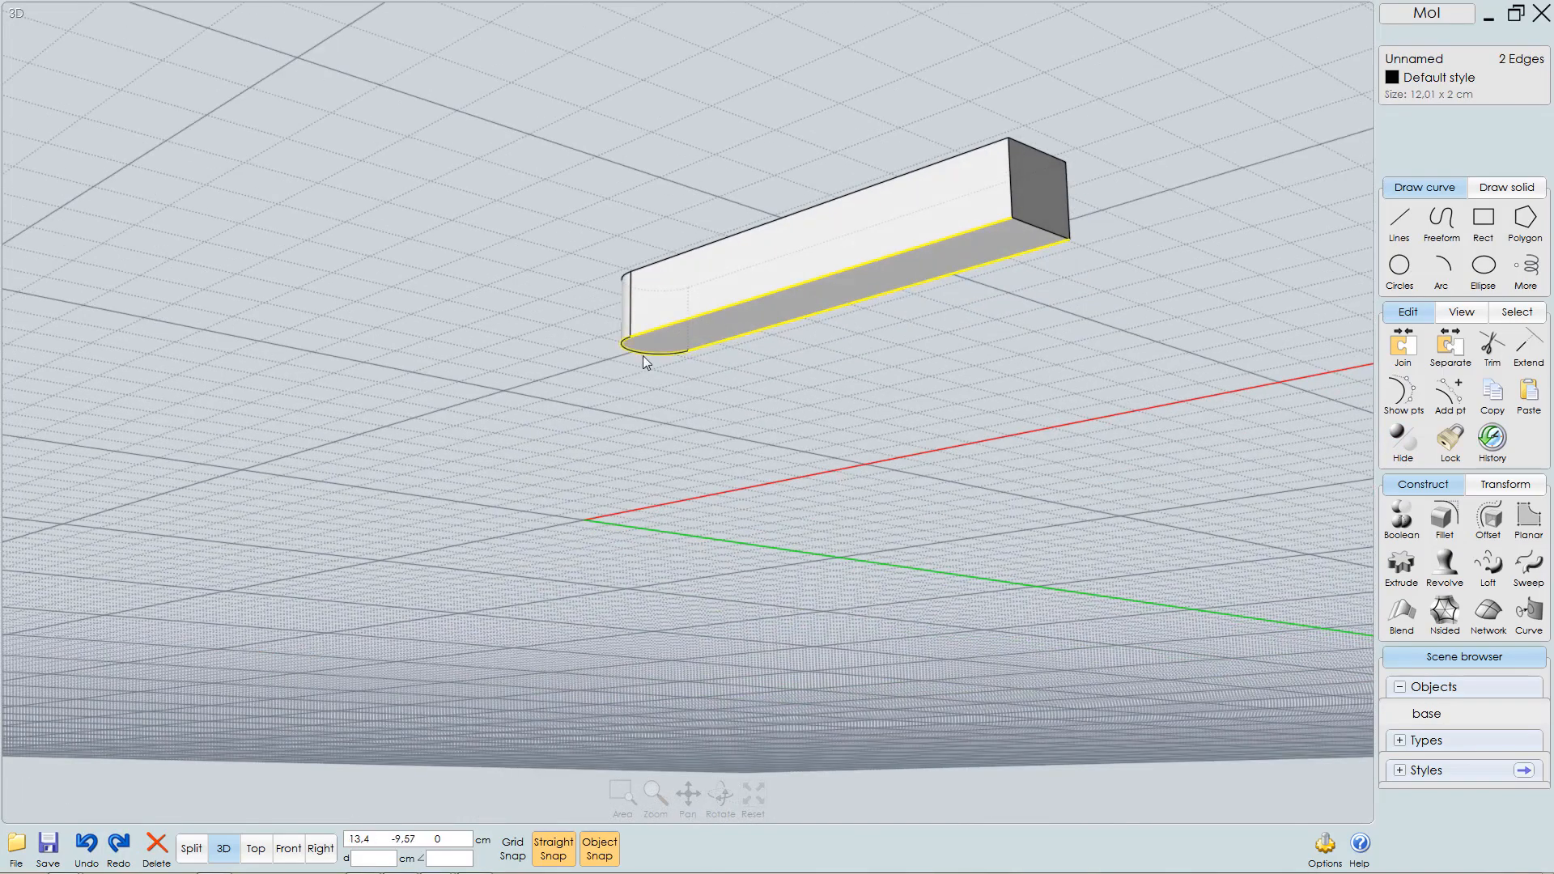
{"action": "key", "text": "c"}
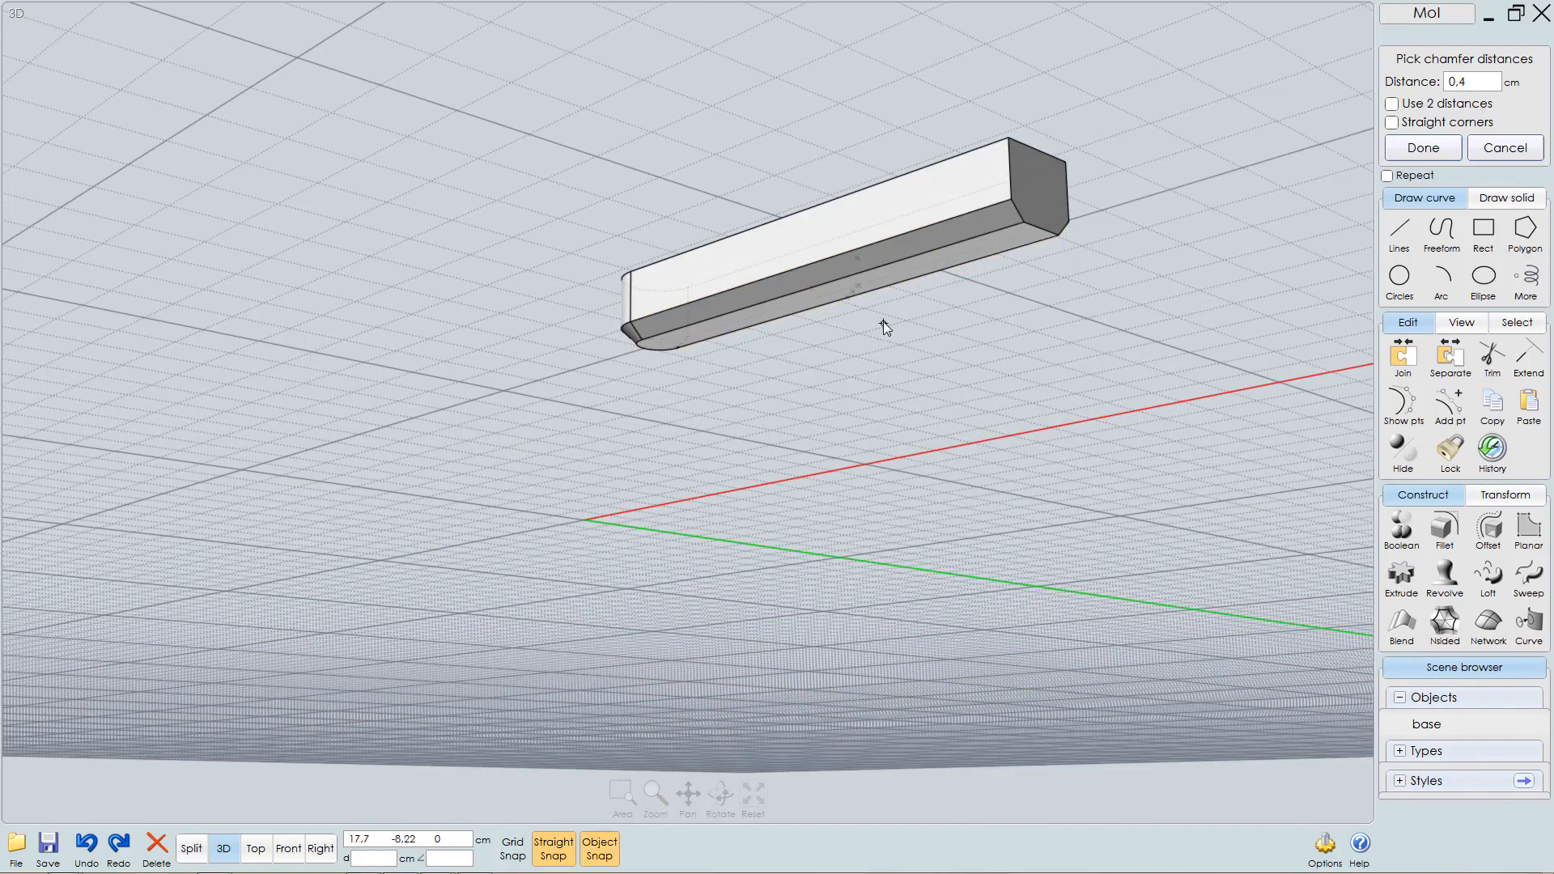
{"action": "middle_click_drag", "start_coordinate": [882, 322], "coordinate": [897, 396]}
{"action": "right_click", "coordinate": [913, 484]}
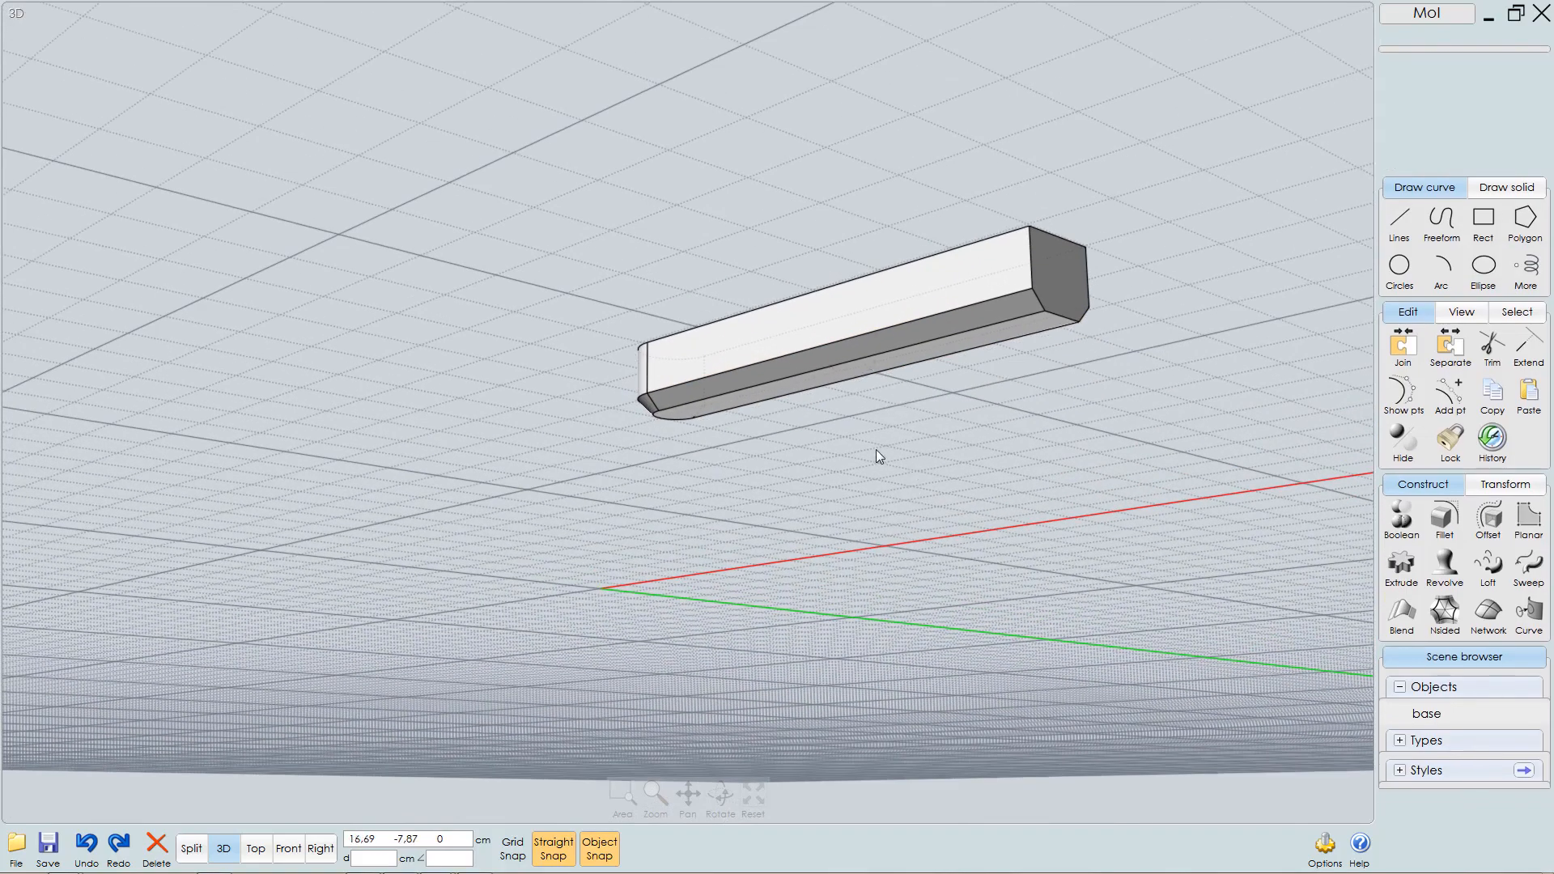
- Show the hidden base again and select the chamfered bar
{"action": "key", "text": "ctrl+h"}
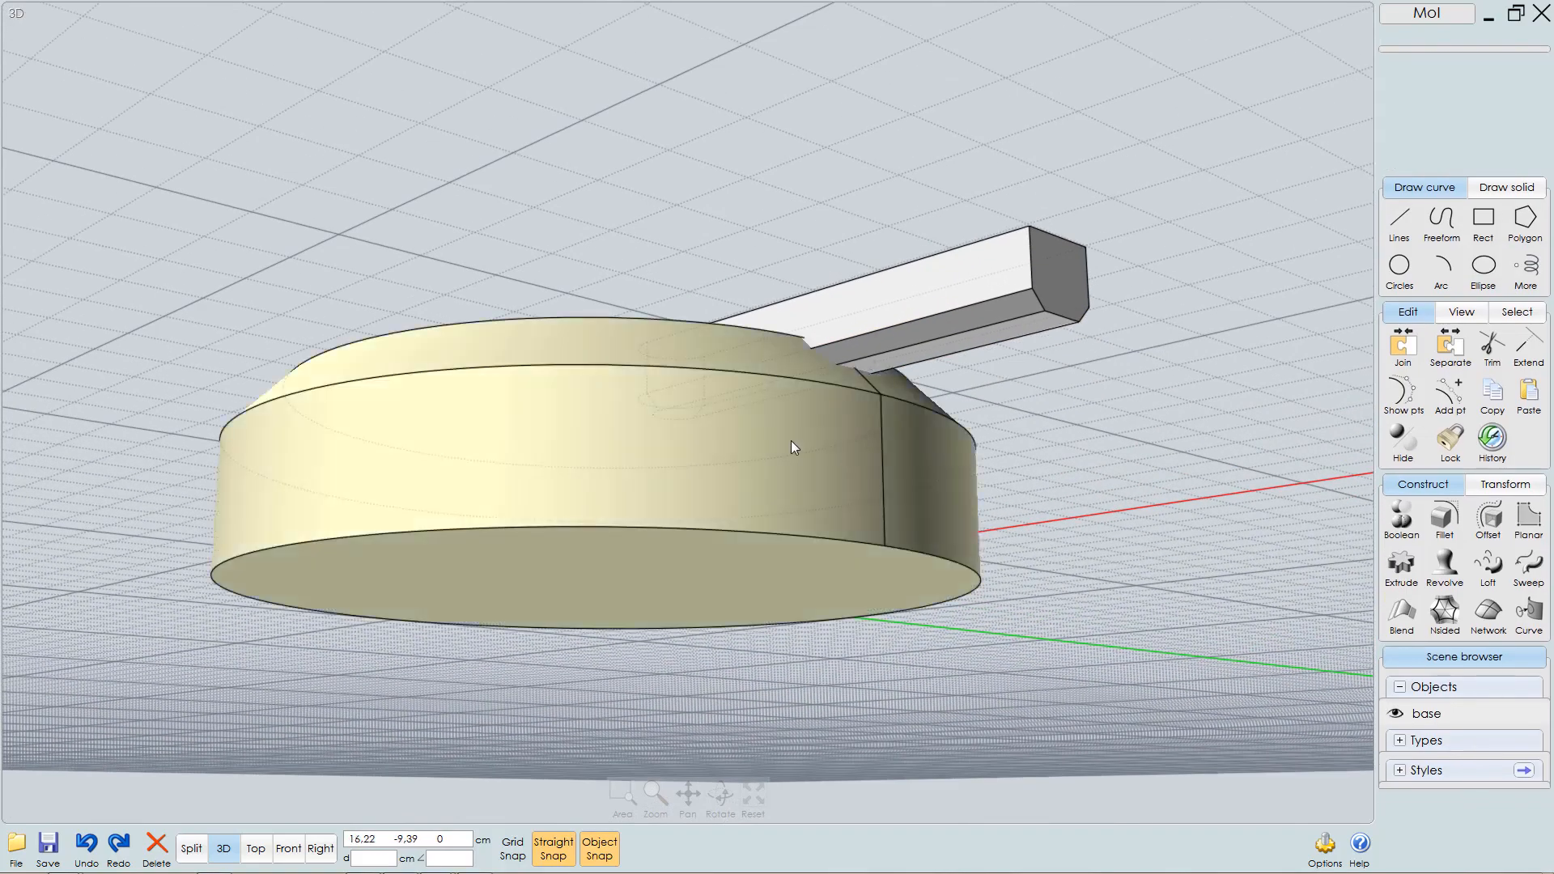
{"action": "right_click_drag", "start_coordinate": [790, 440], "coordinate": [777, 492]}
{"action": "left_click", "coordinate": [939, 454]}
{"action": "left_click", "coordinate": [950, 484]}
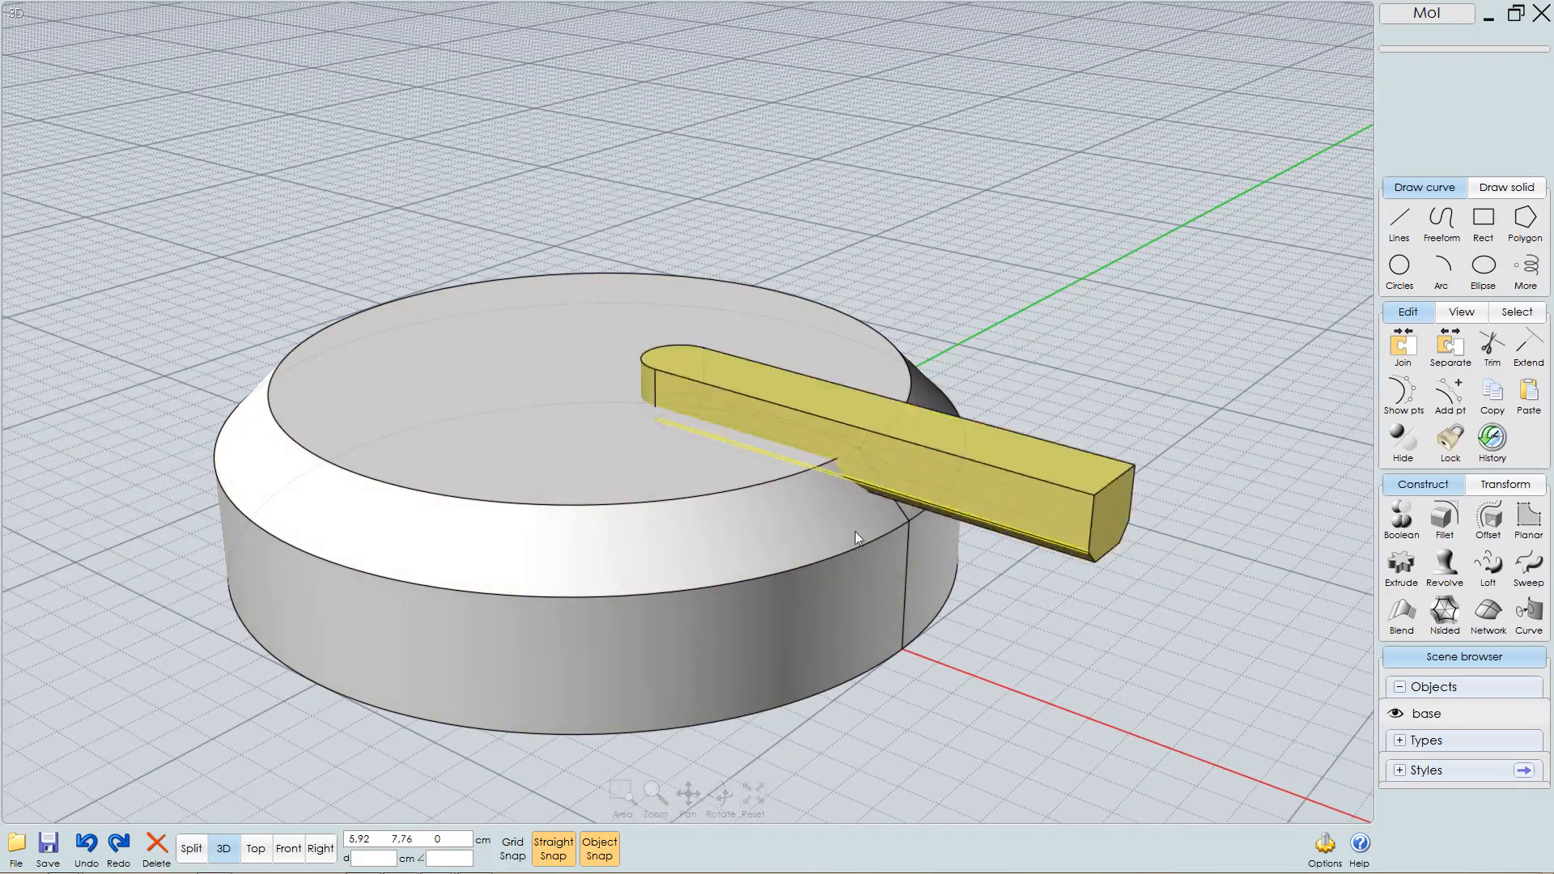
- Turn off Object Snap and lower the bar slightly into the base in the front view
{"action": "left_click", "coordinate": [191, 848]}
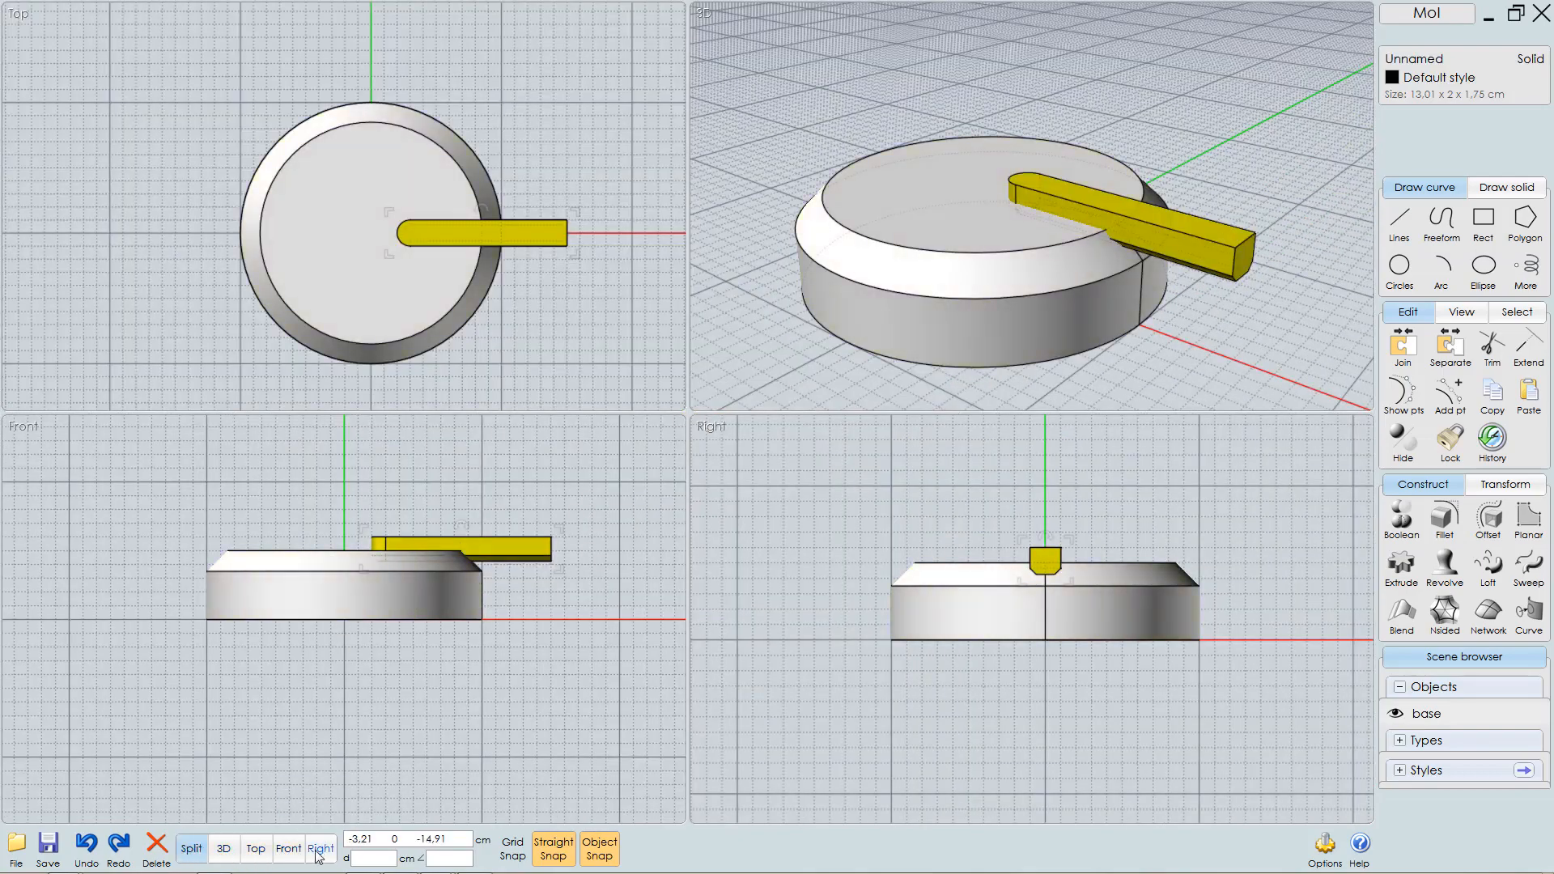
{"action": "left_click", "coordinate": [289, 849]}
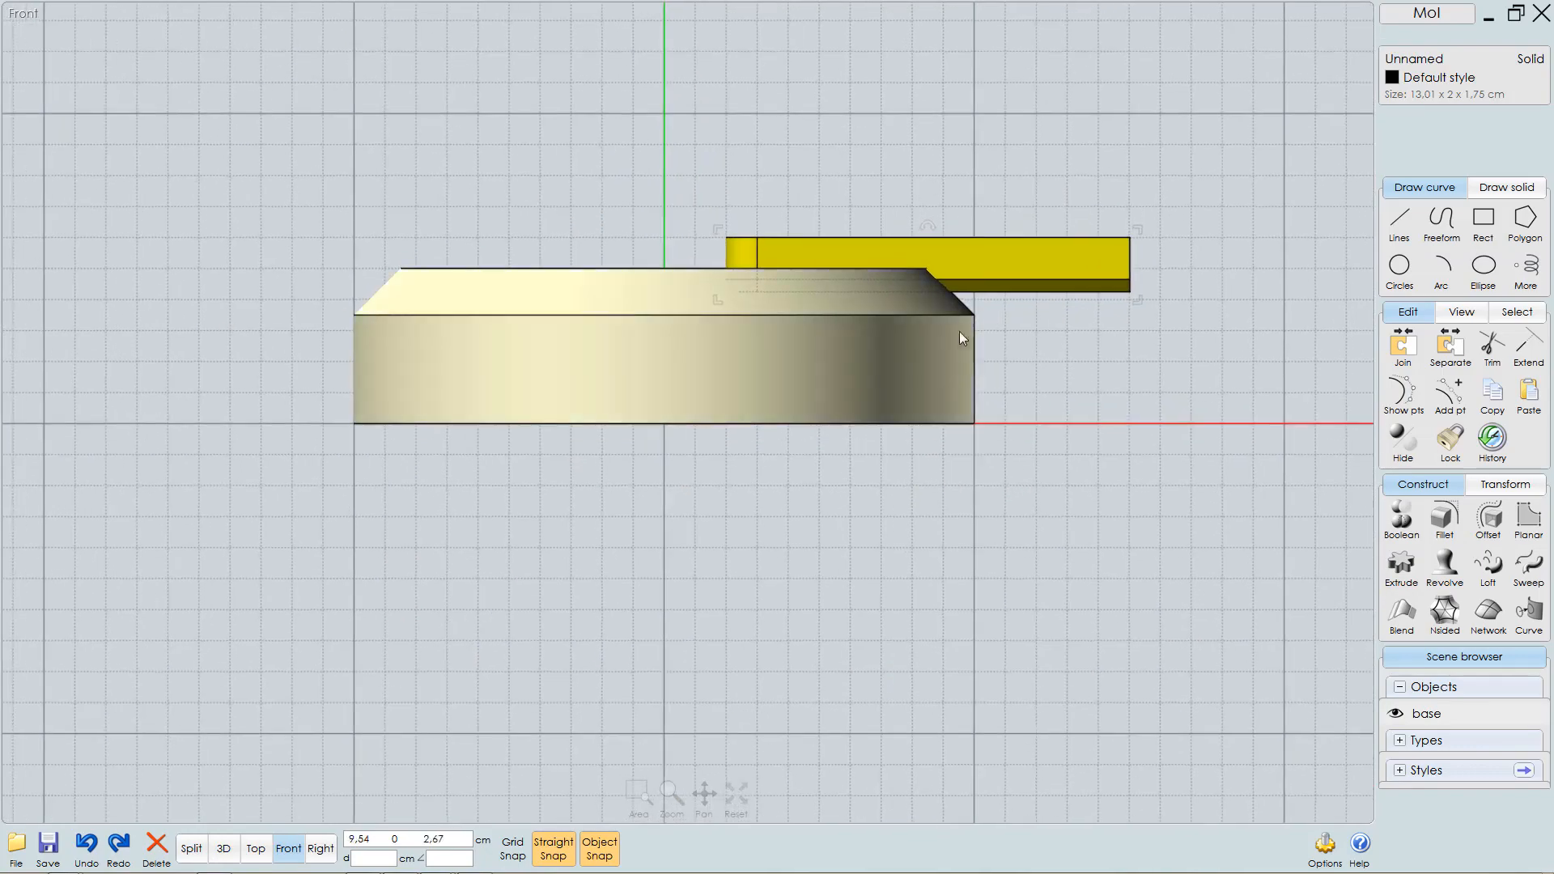
{"action": "scroll", "coordinate": [963, 324], "scroll_direction": "up", "scroll_amount": 3}
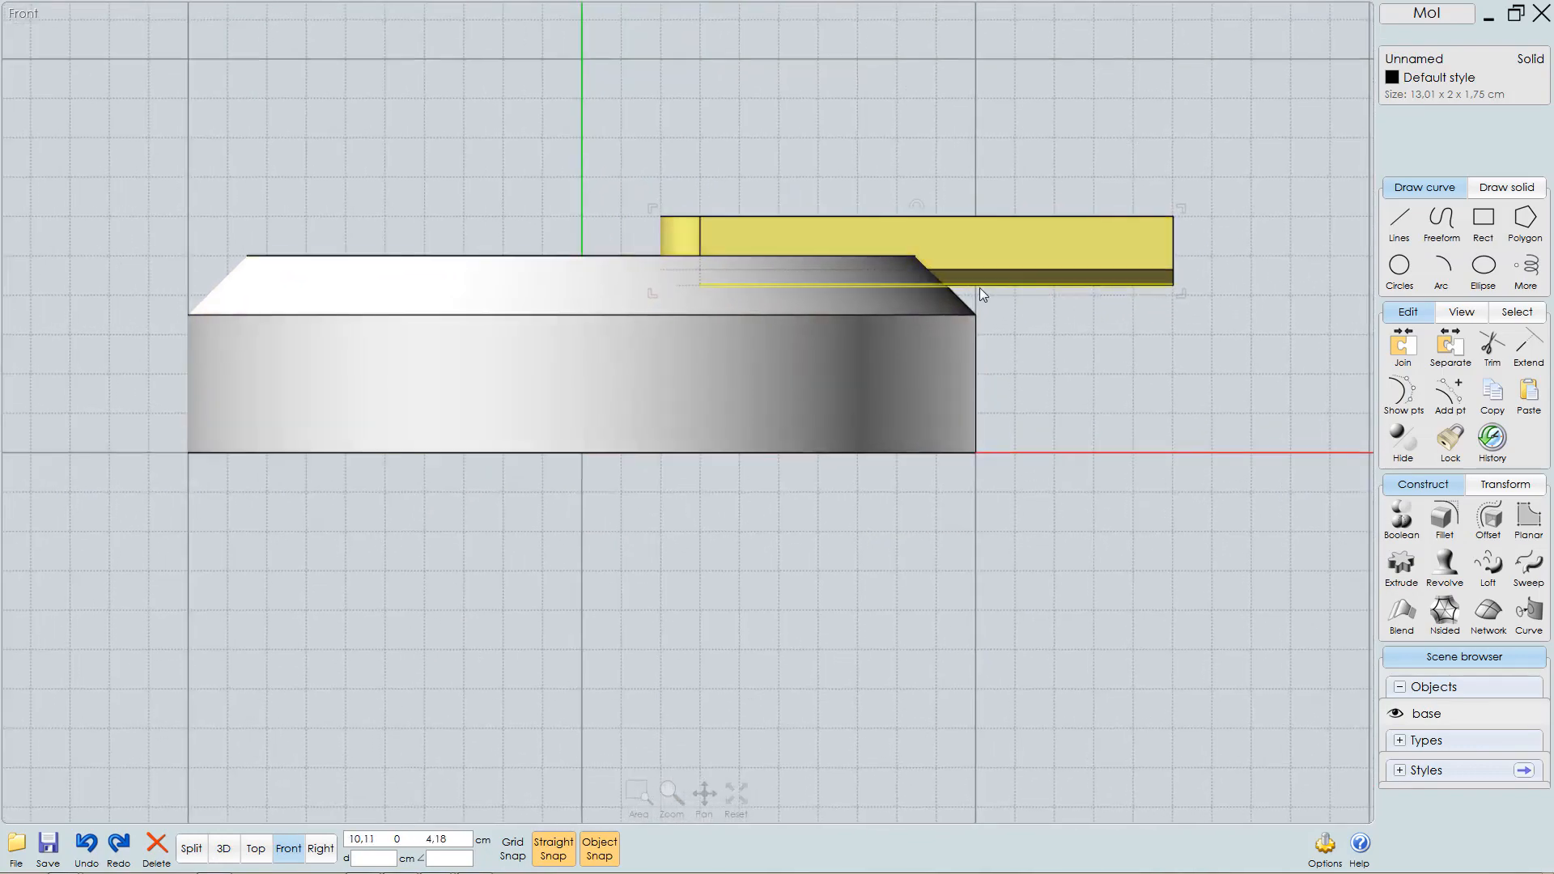
{"action": "left_click_drag", "start_coordinate": [979, 299], "coordinate": [981, 302]}
{"action": "key", "text": "ctrl+z"}
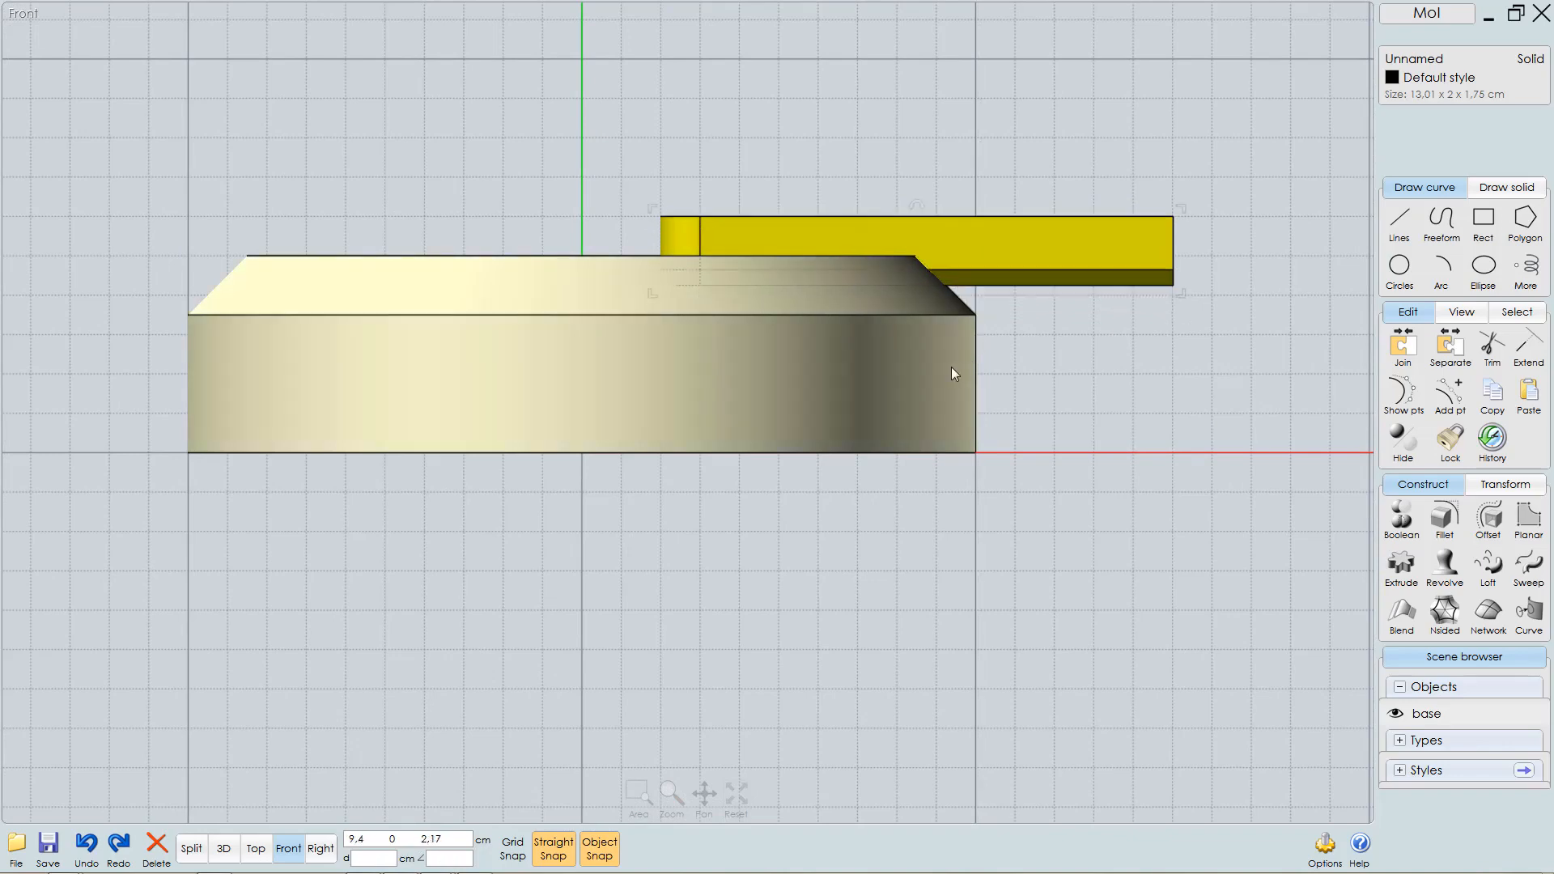
{"action": "left_click", "coordinate": [599, 849]}
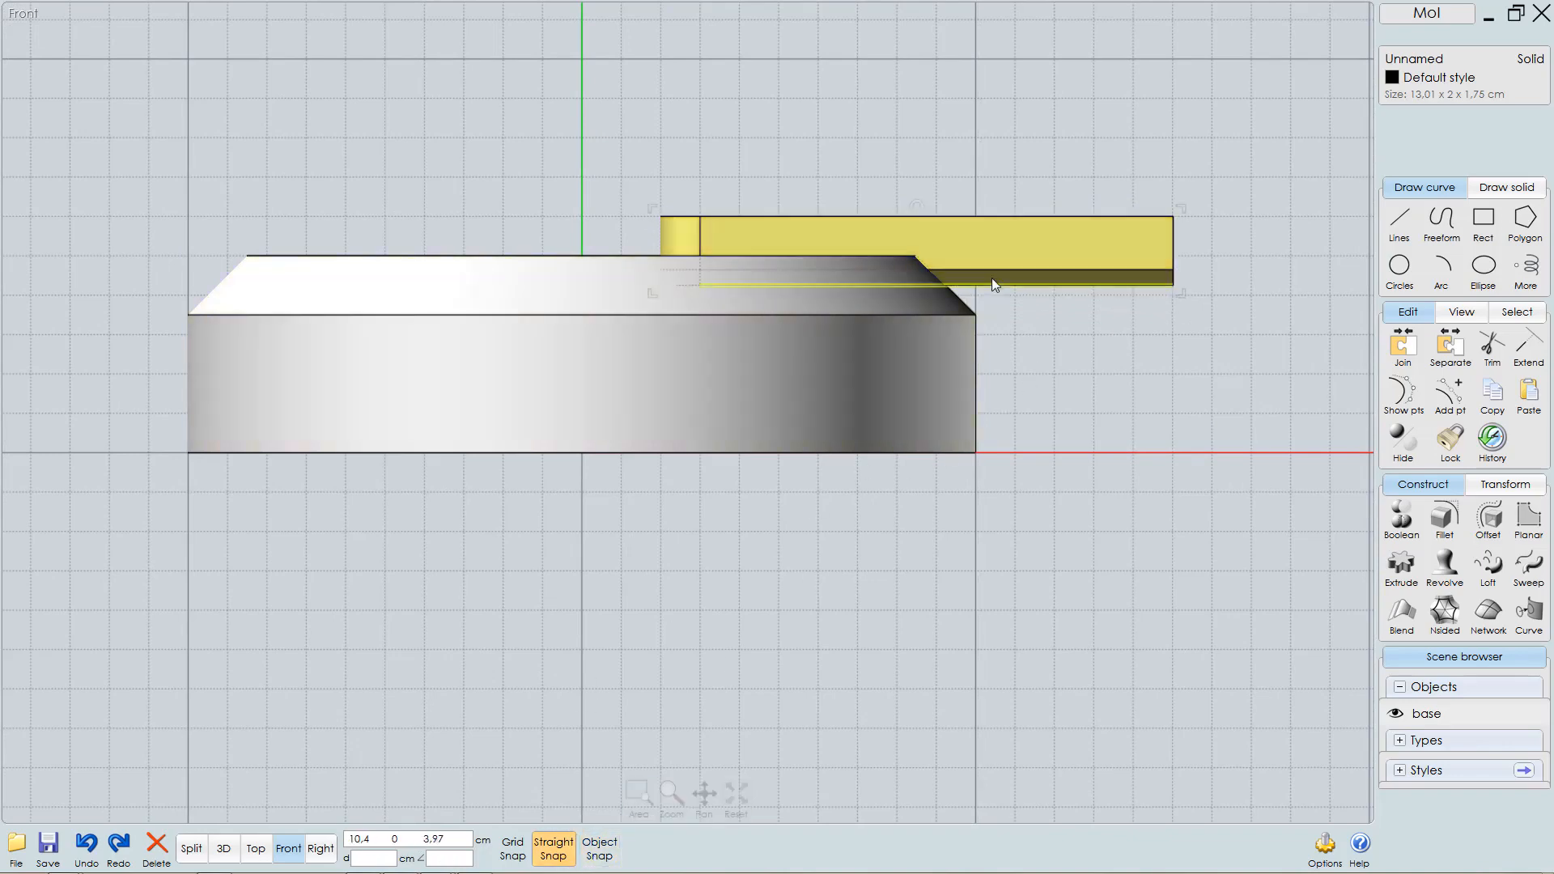
{"action": "scroll", "coordinate": [992, 278], "scroll_direction": "up", "scroll_amount": 5}
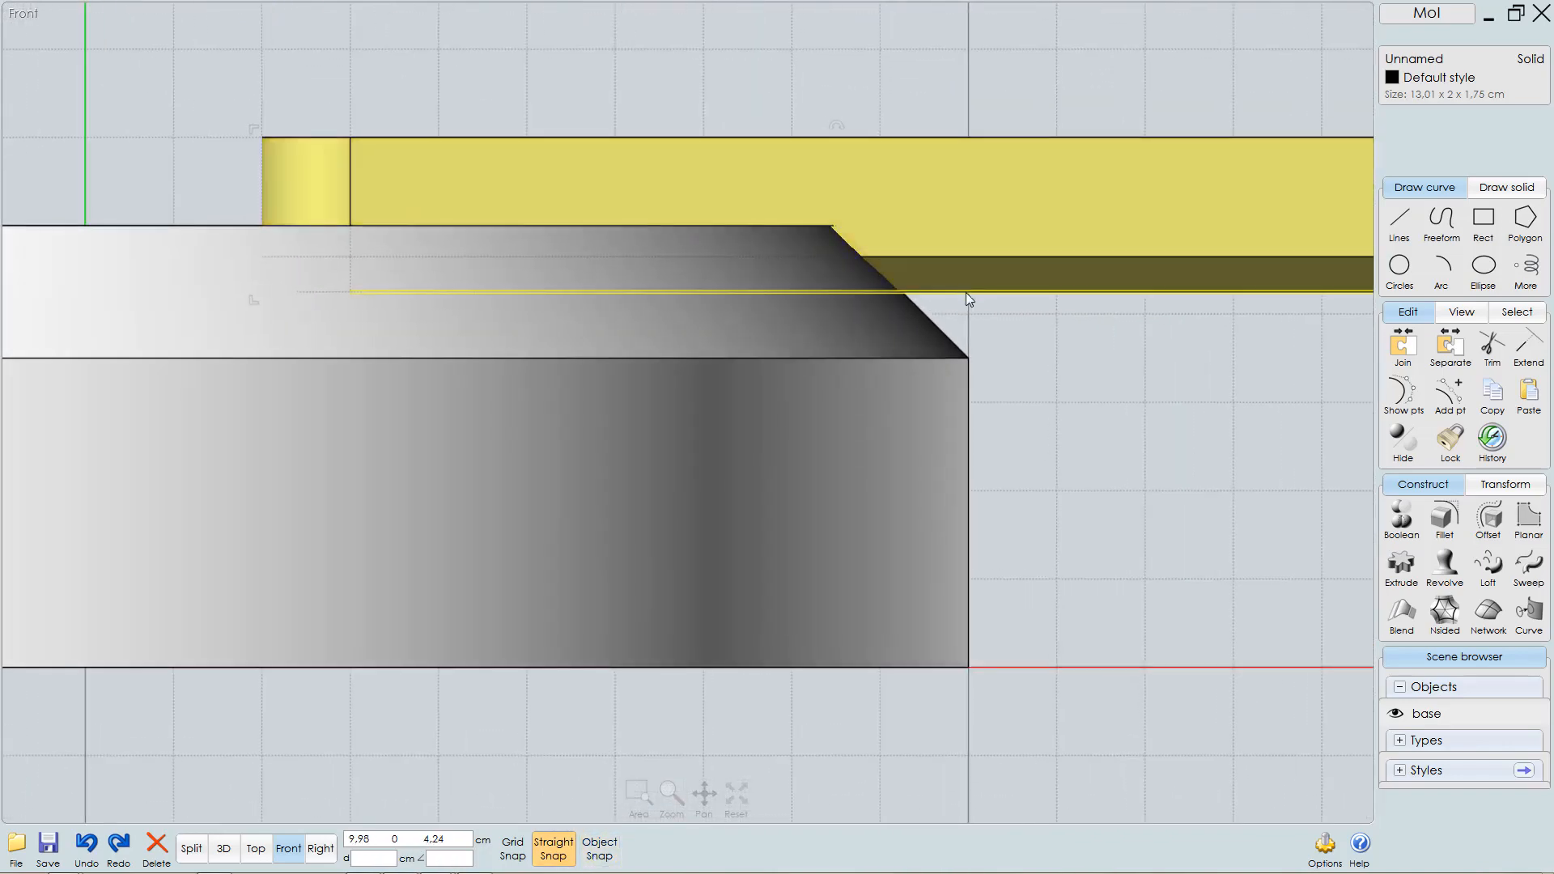
{"action": "left_click_drag", "start_coordinate": [968, 295], "coordinate": [970, 318]}
{"action": "key", "text": "F5"}
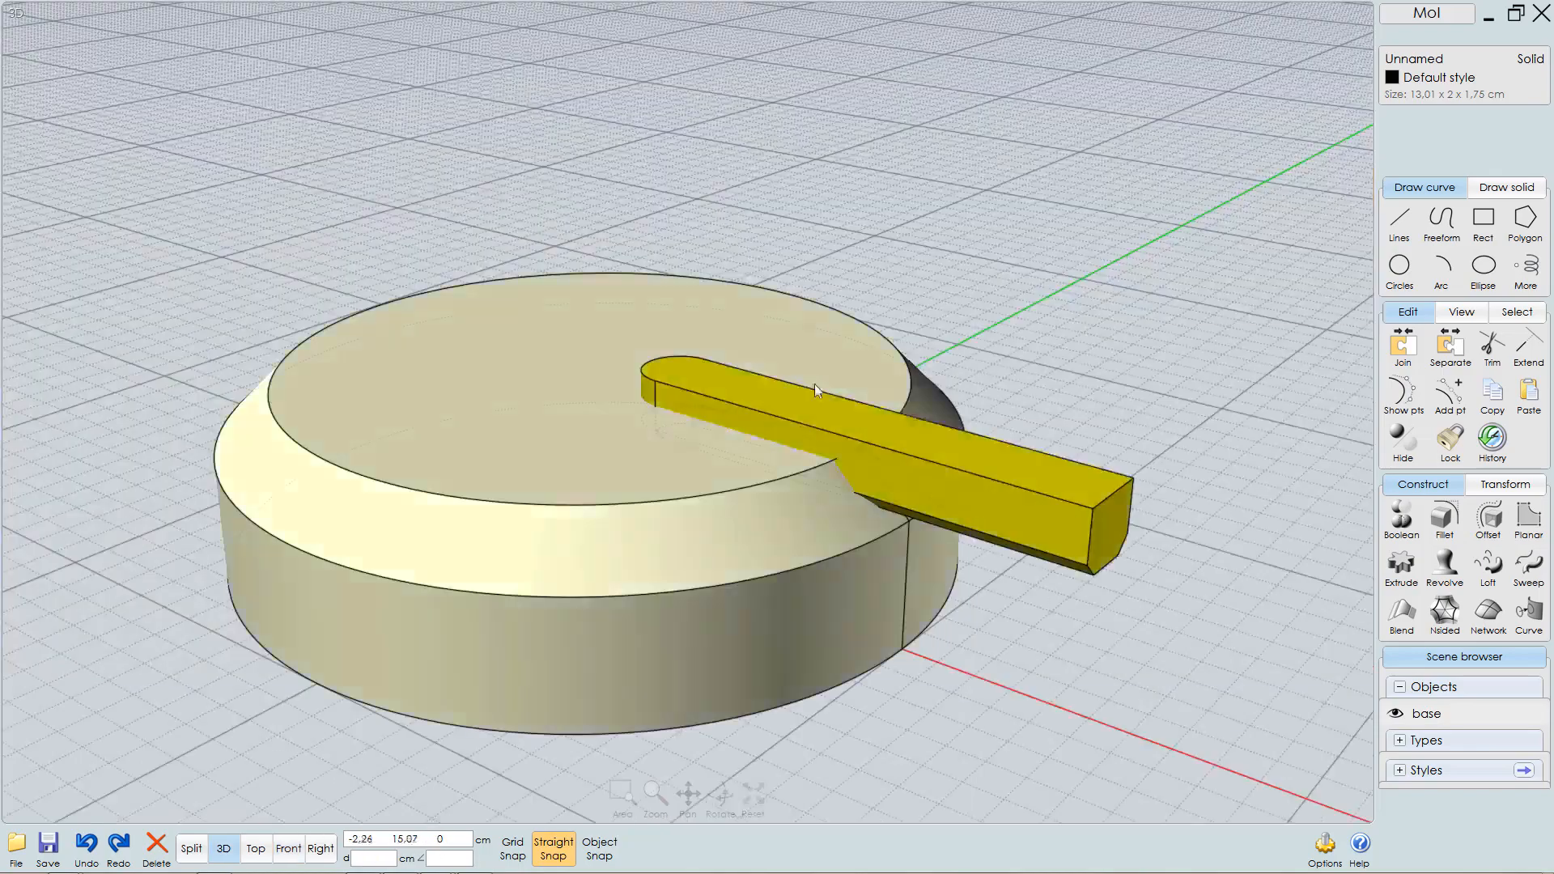
- Try a Boolean difference that subtracts the bar from the base, and undo it
{"action": "right_click_drag", "start_coordinate": [910, 324], "coordinate": [959, 338]}
{"action": "left_click", "coordinate": [958, 339]}
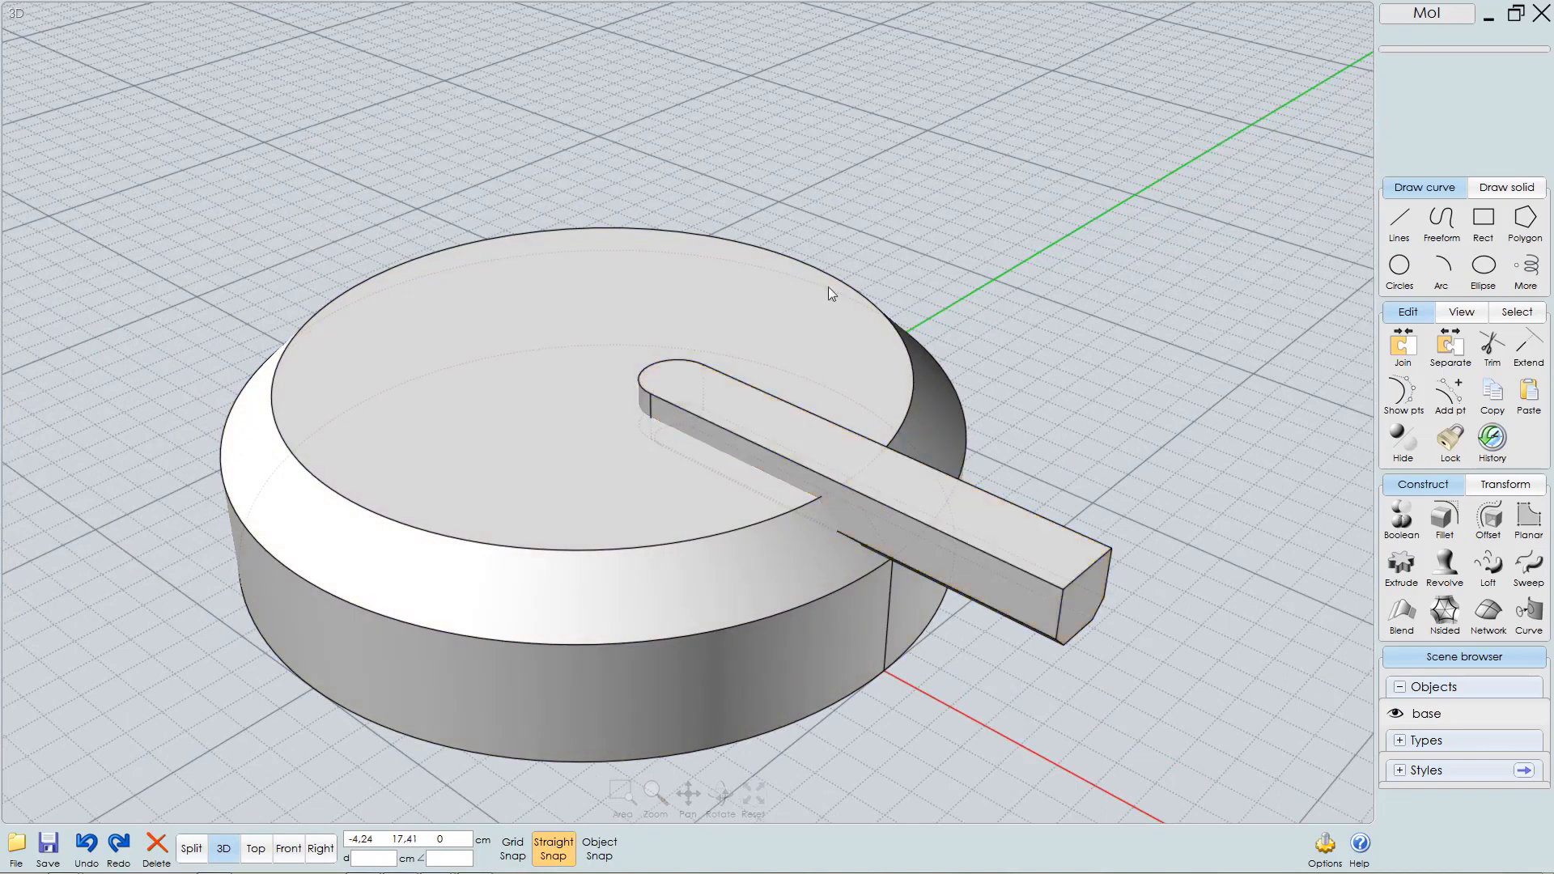
{"action": "left_click", "coordinate": [792, 307]}
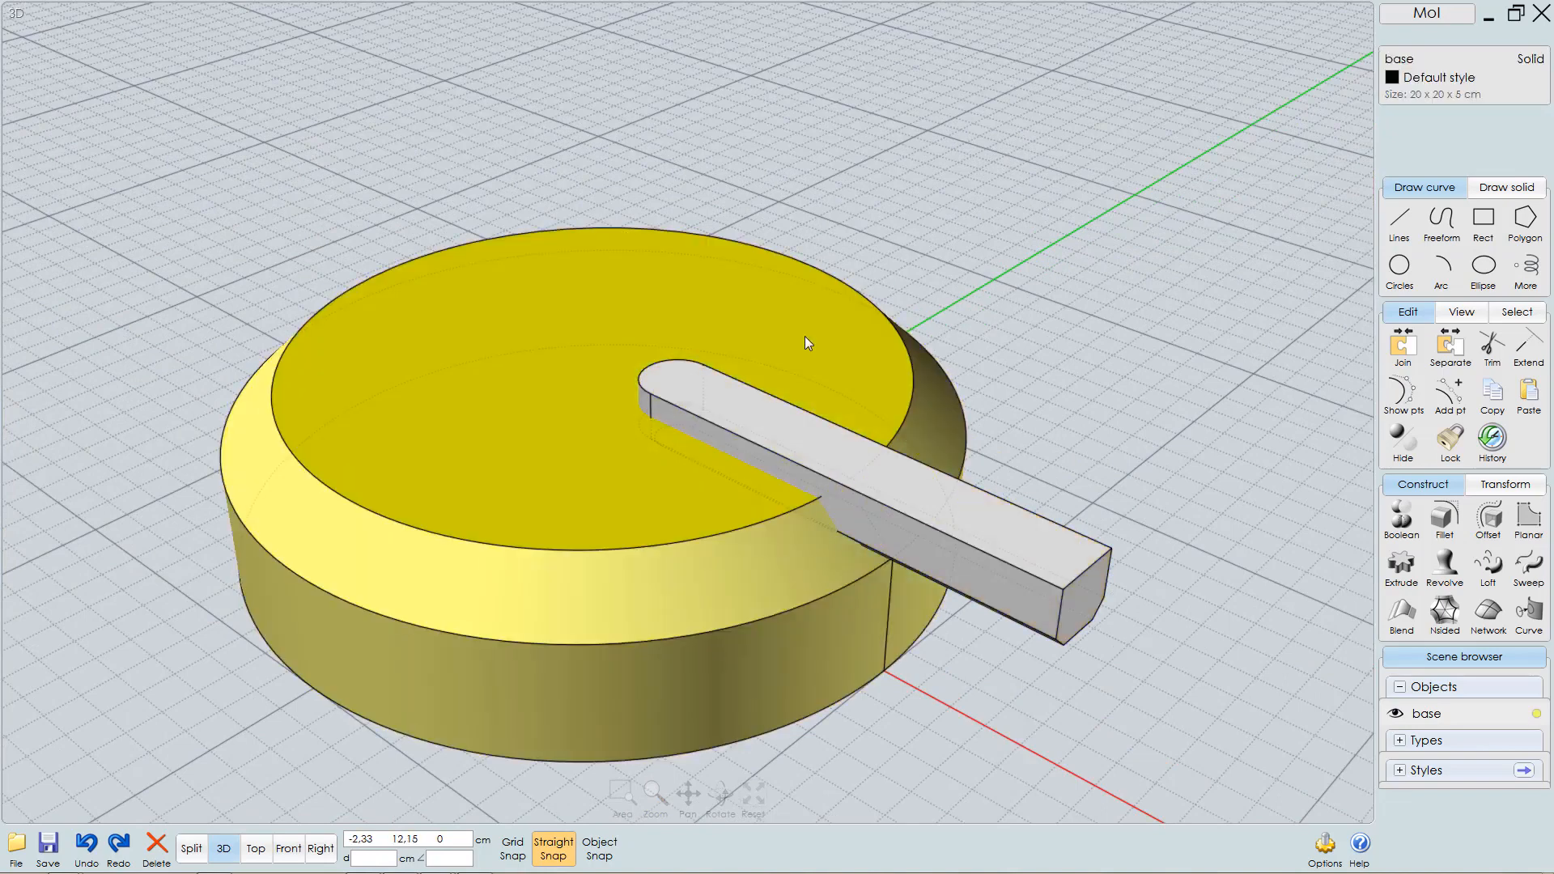
{"action": "left_click", "coordinate": [1400, 518]}
{"action": "left_click", "coordinate": [1396, 524]}
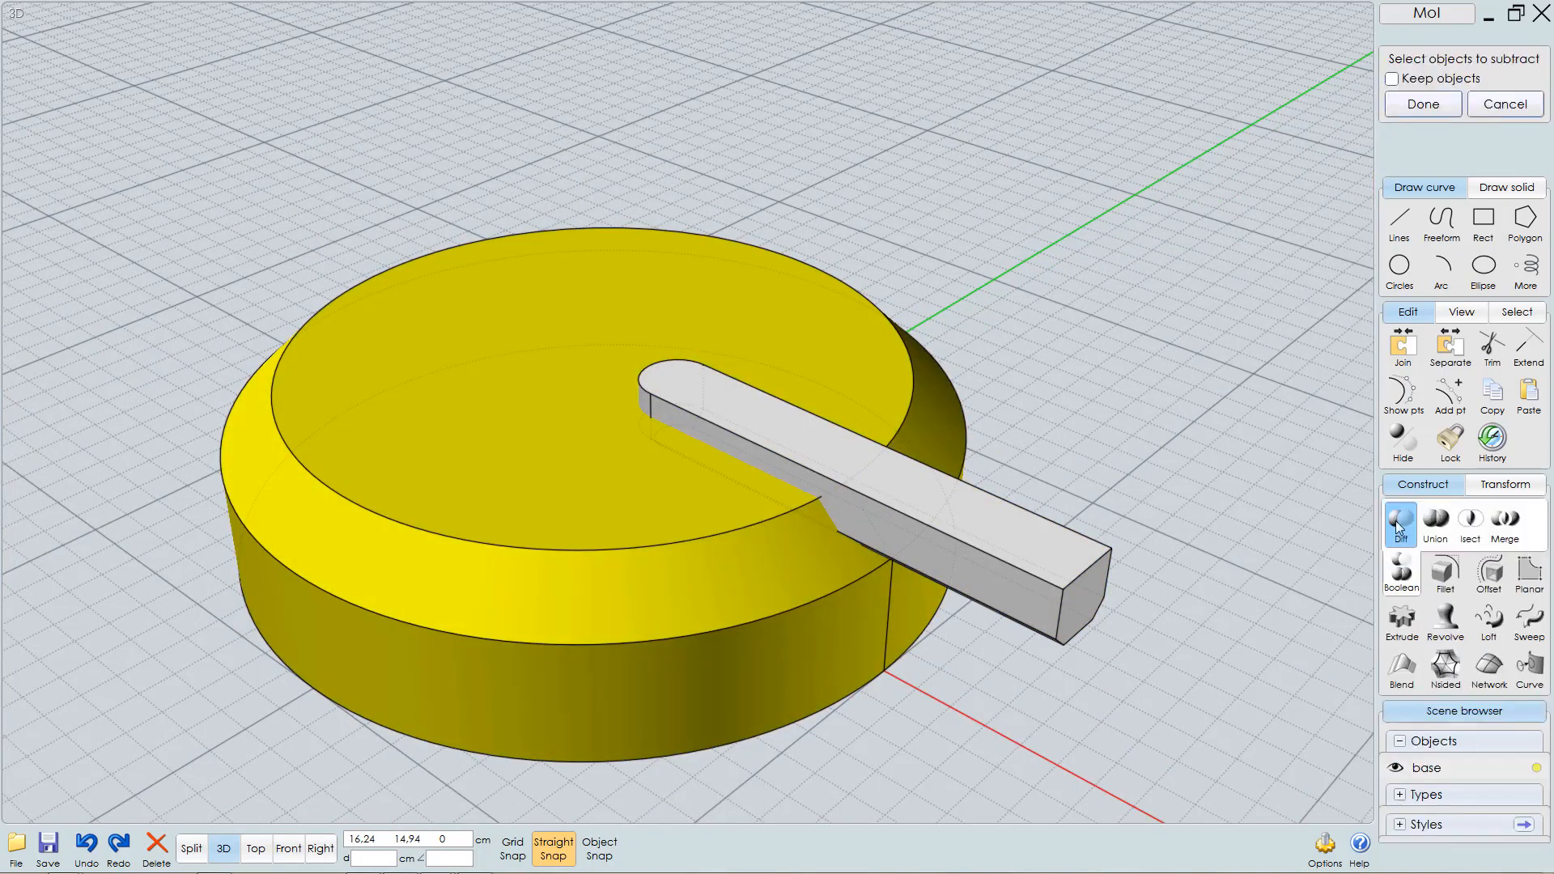
{"action": "left_click", "coordinate": [1022, 545]}
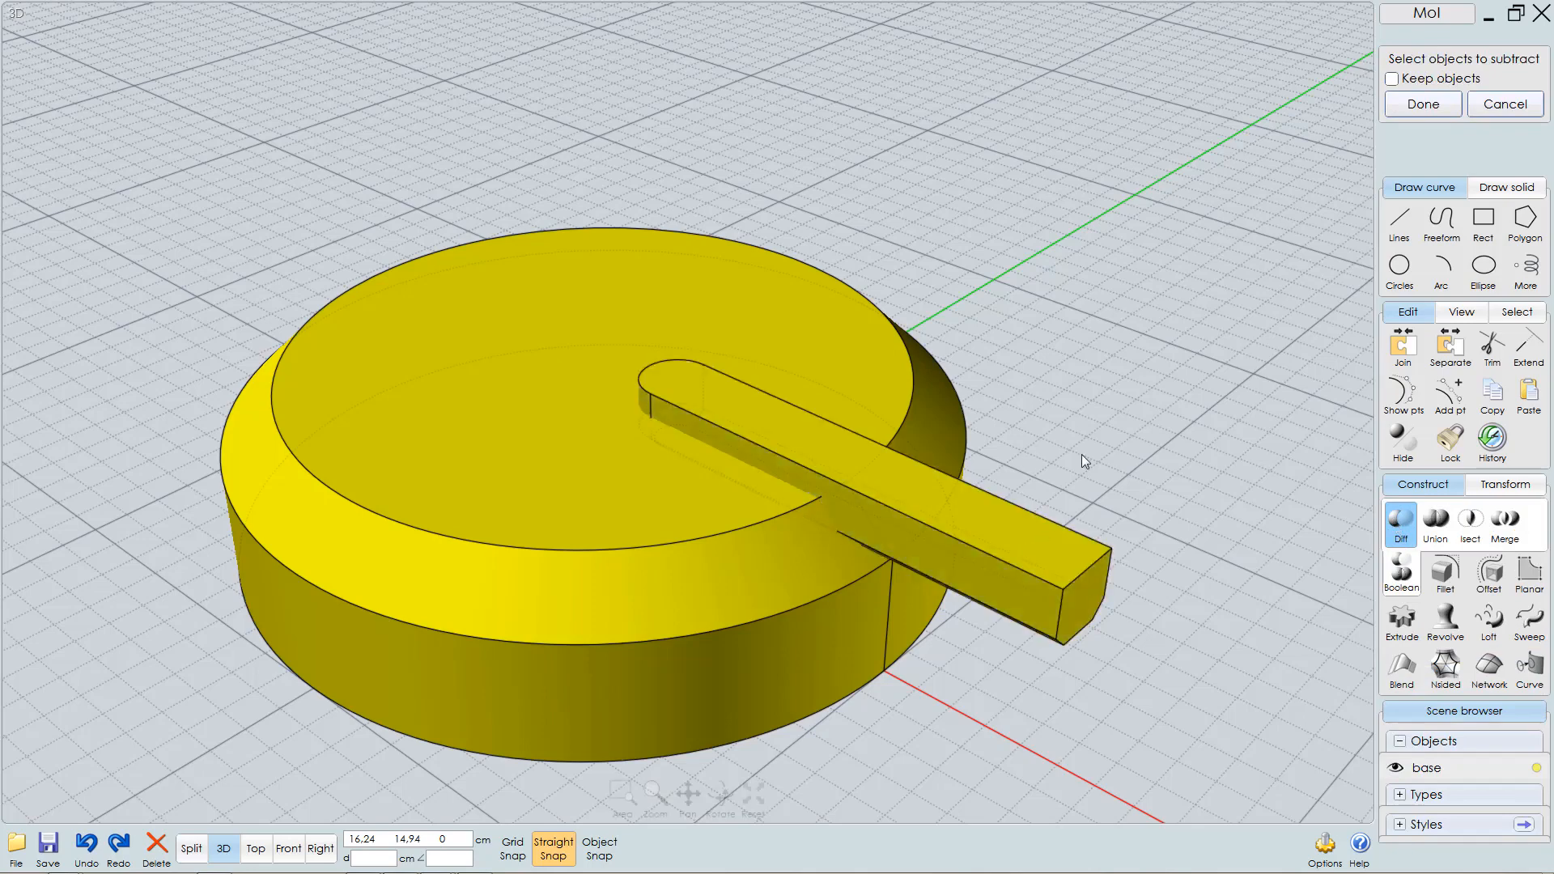
{"action": "right_click", "coordinate": [1130, 353]}
{"action": "right_click_drag", "start_coordinate": [879, 432], "coordinate": [843, 440]}
{"action": "left_click", "coordinate": [843, 441]}
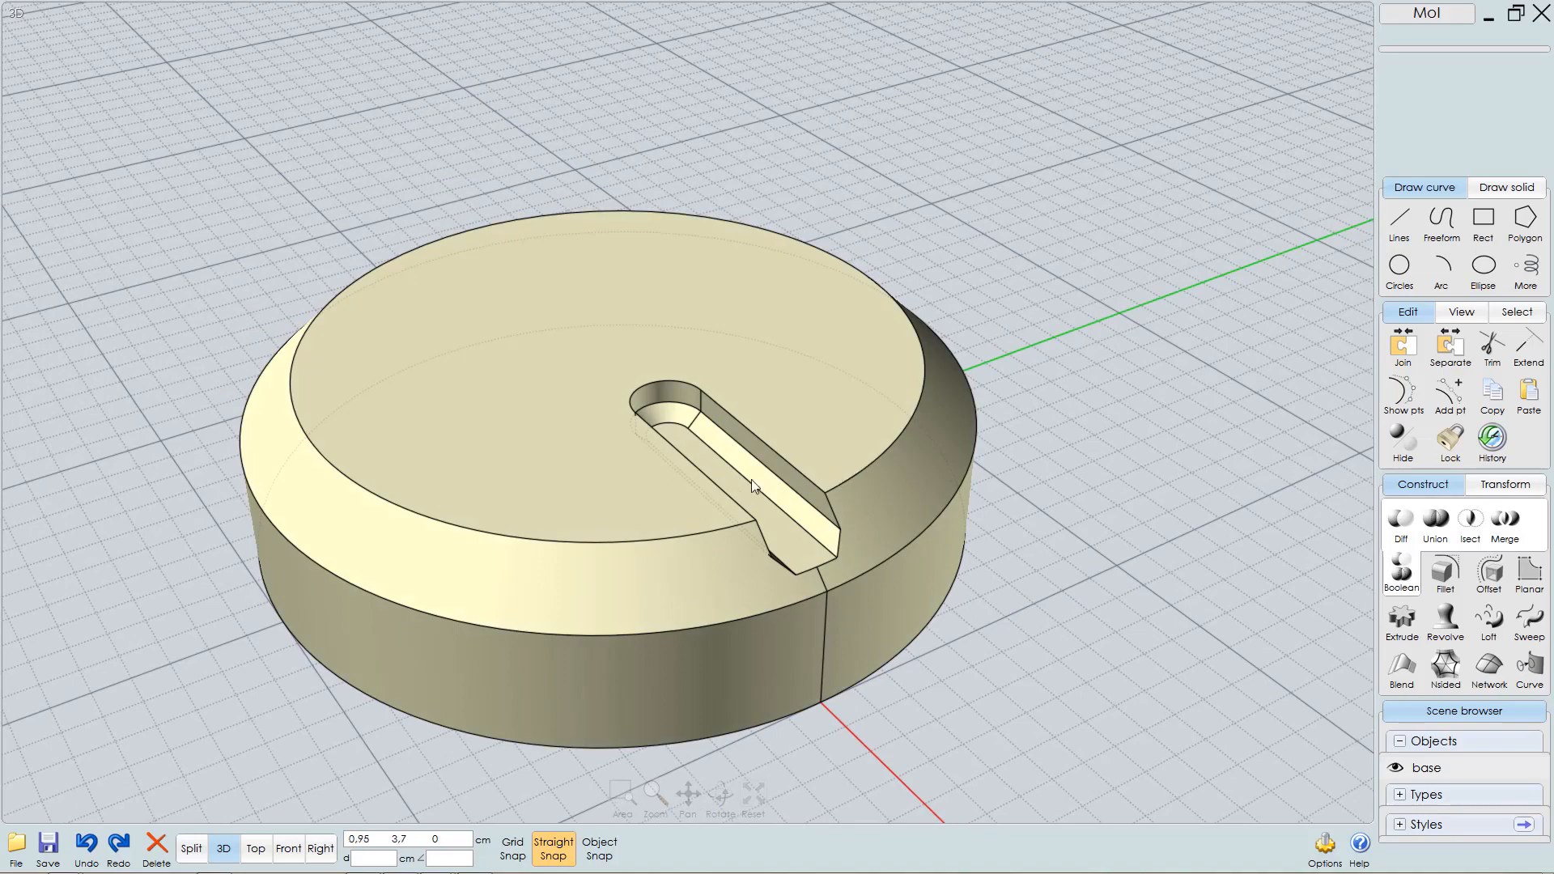
{"action": "key", "text": "ctrl+z"}
- Move the bar slightly outward along the X axis, away from the base's centre, in the top view
{"action": "right_click_drag", "start_coordinate": [932, 527], "coordinate": [837, 506]}
{"action": "key", "text": "t"}
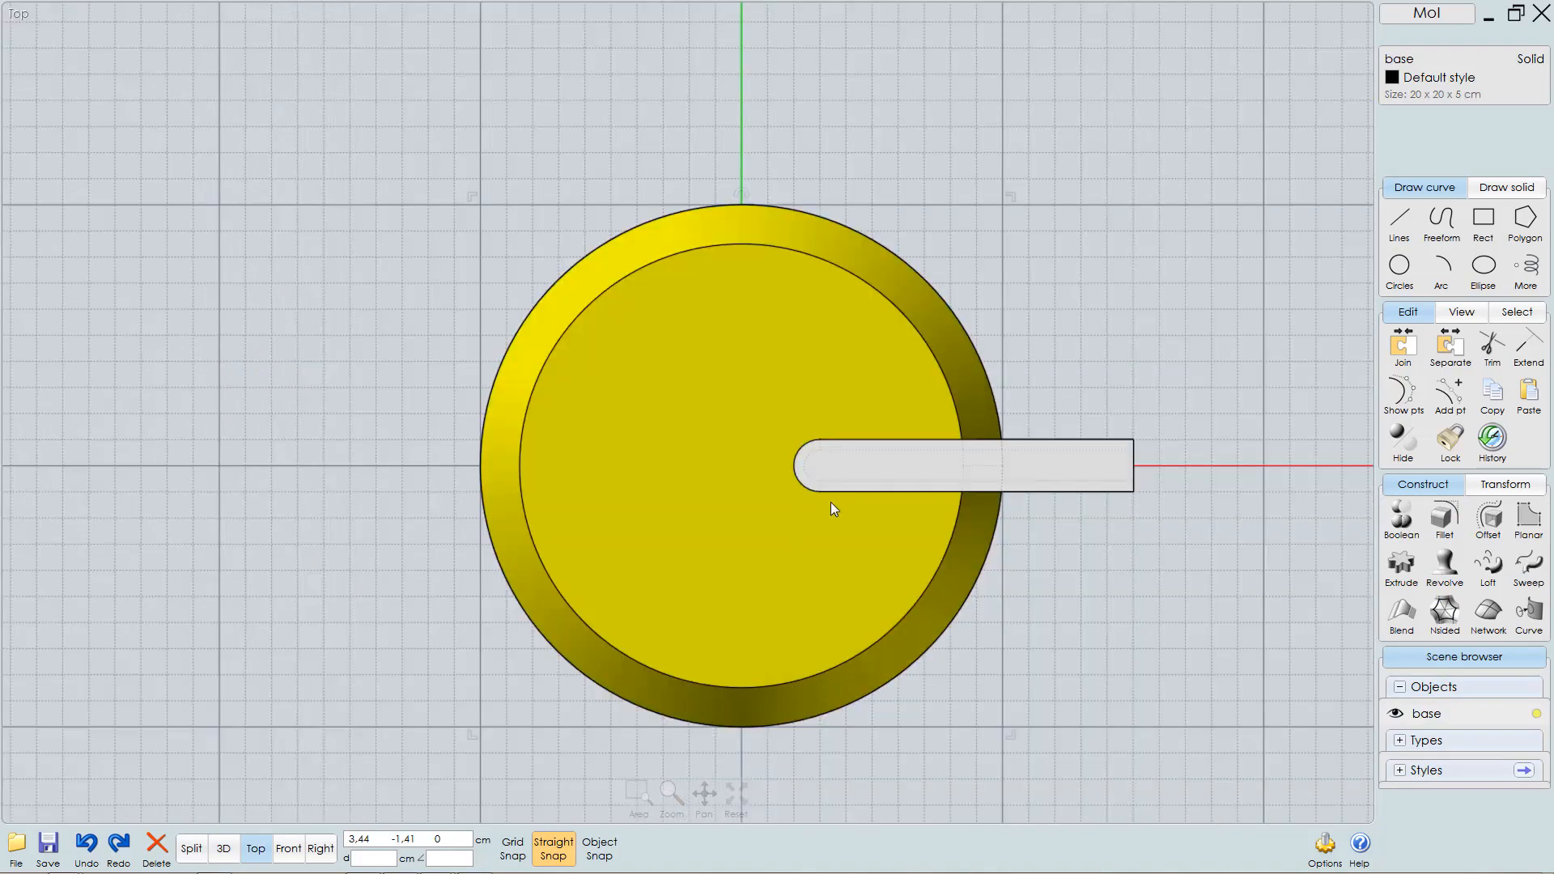
{"action": "scroll", "coordinate": [1050, 438], "scroll_direction": "up", "scroll_amount": 2}
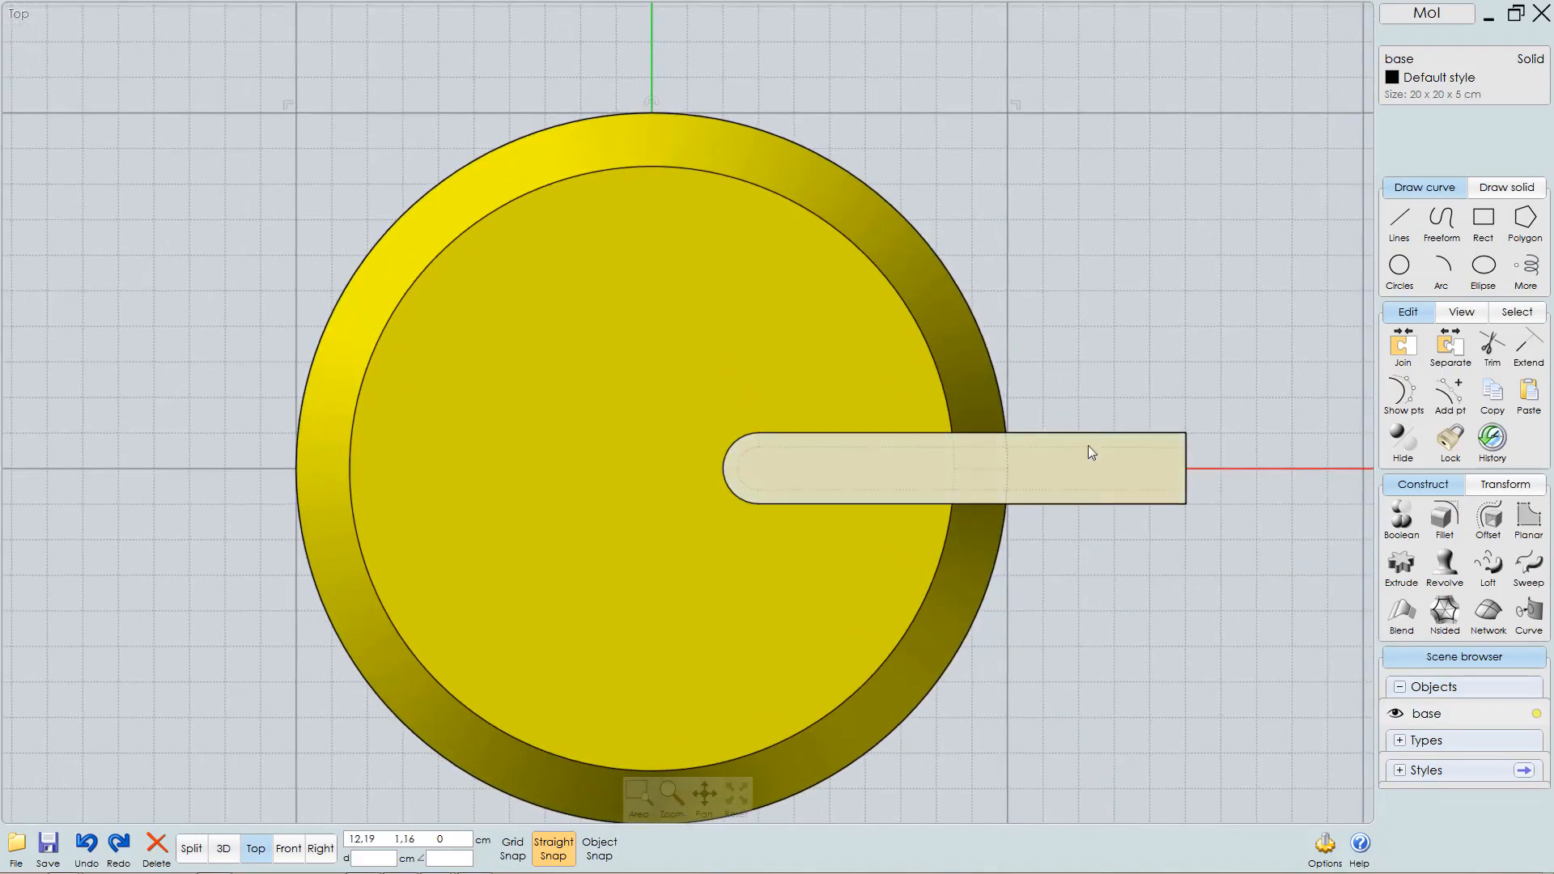
{"action": "left_click", "coordinate": [1123, 581]}
{"action": "left_click", "coordinate": [1074, 466]}
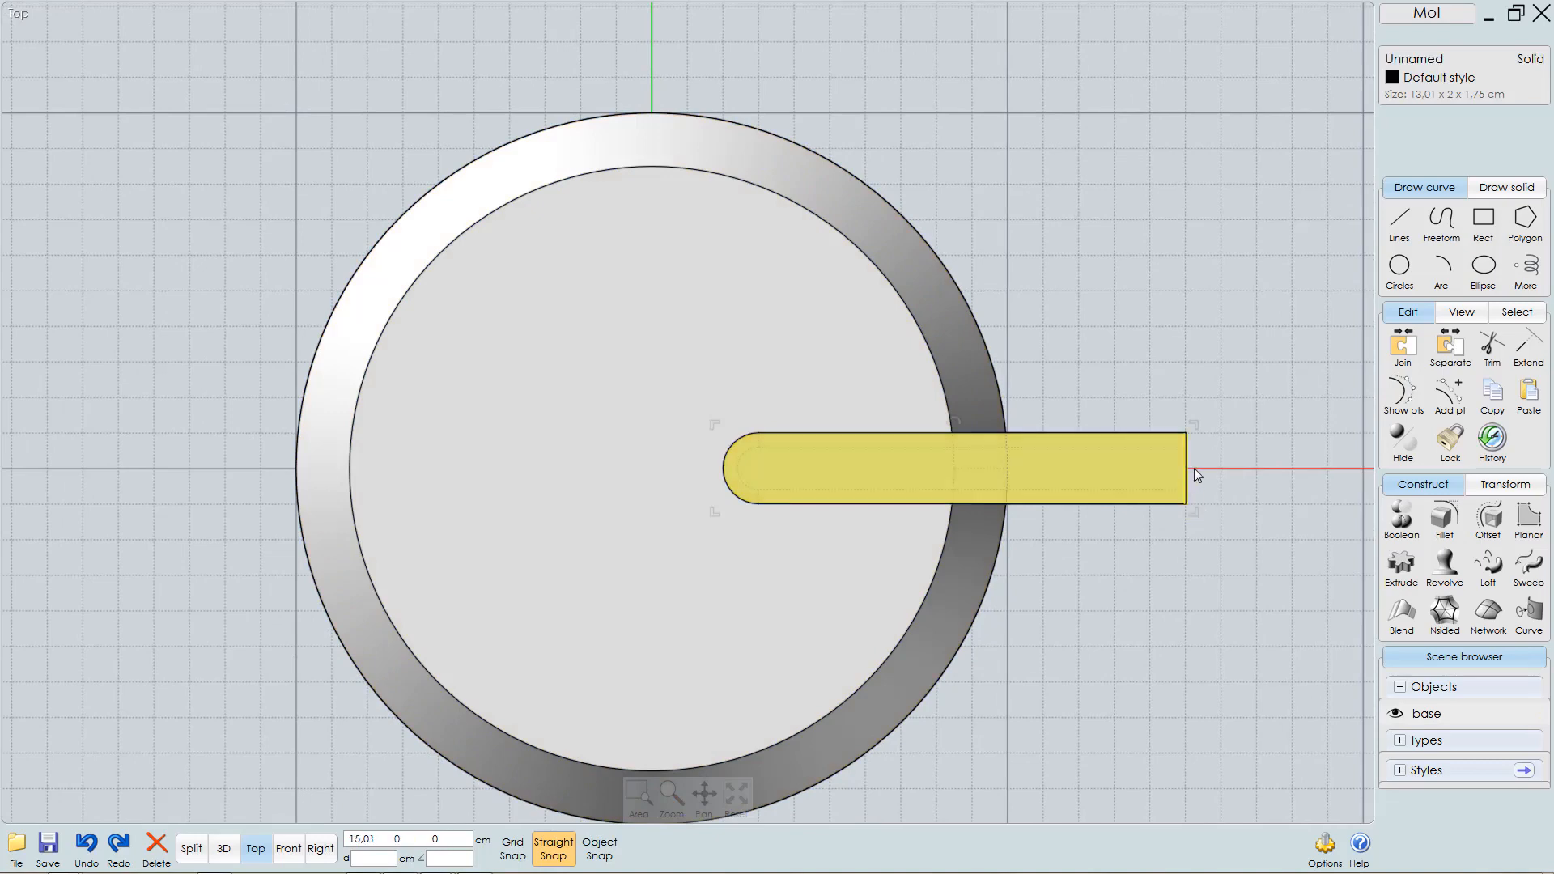
{"action": "left_click_drag", "start_coordinate": [1190, 468], "coordinate": [1236, 467]}
{"action": "key", "text": "F5"}
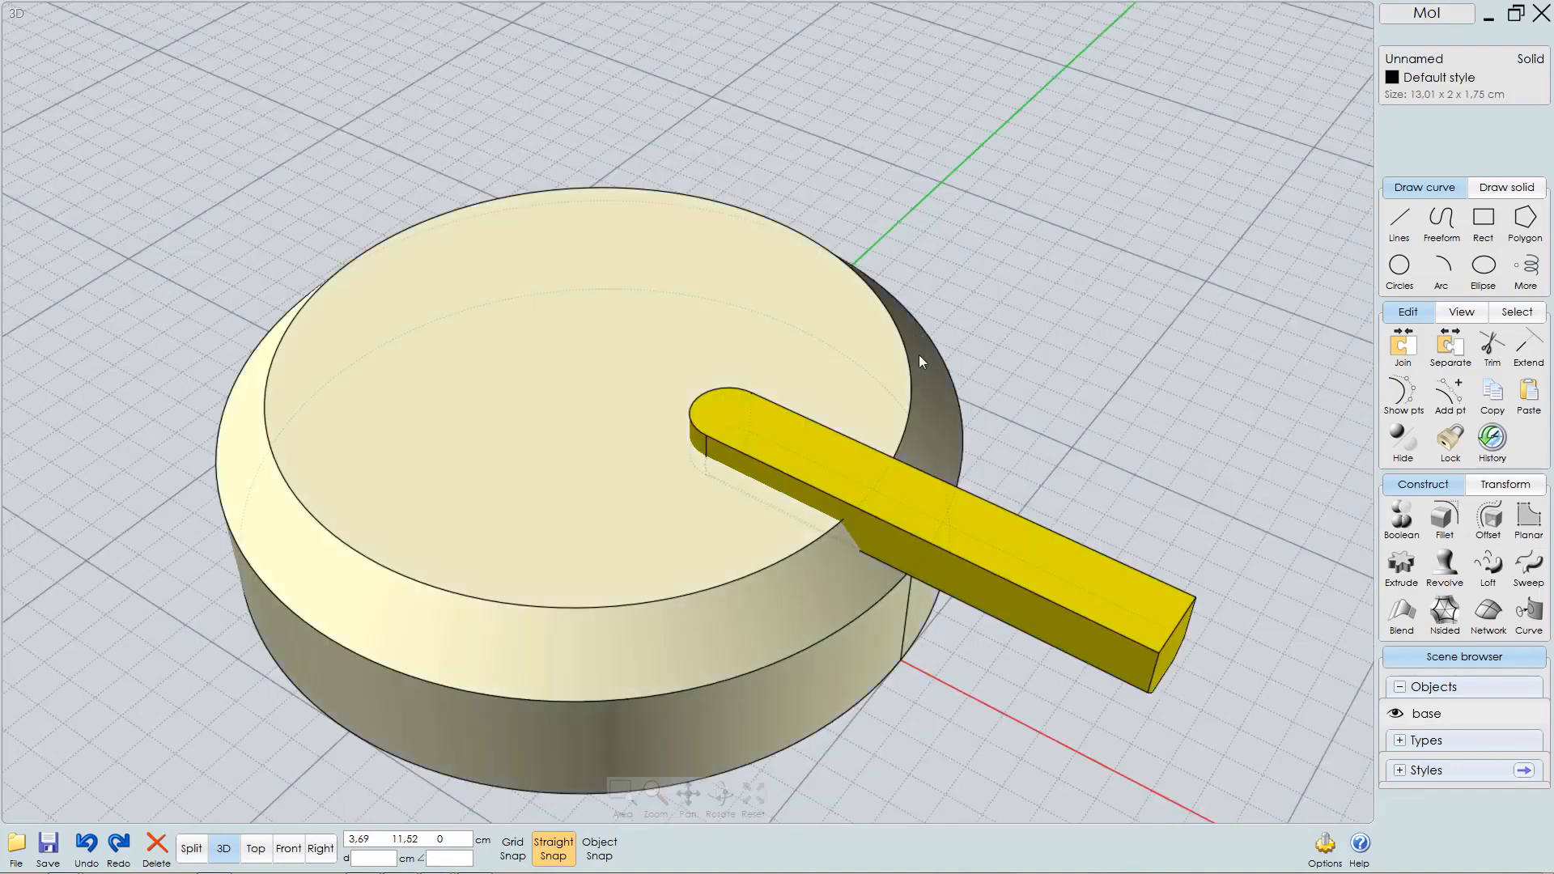
{"action": "right_click_drag", "start_coordinate": [865, 358], "coordinate": [816, 339]}
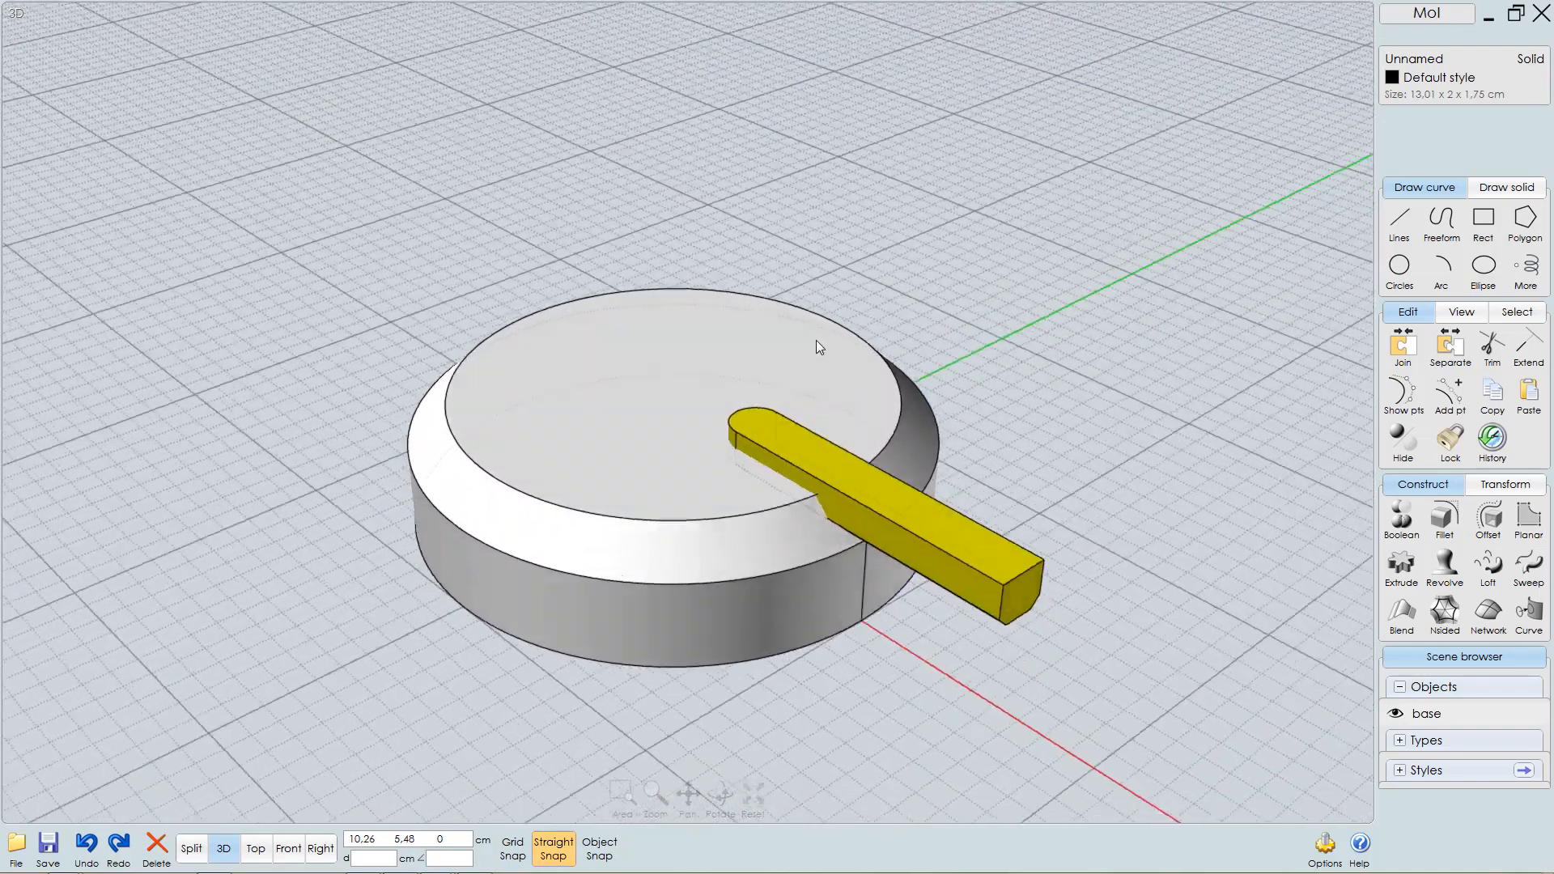
- Try Y sizes of 1 cm and 15 cm on the whole bar, and set its Y size to 1.5 cm
{"action": "left_click", "coordinate": [1003, 559]}
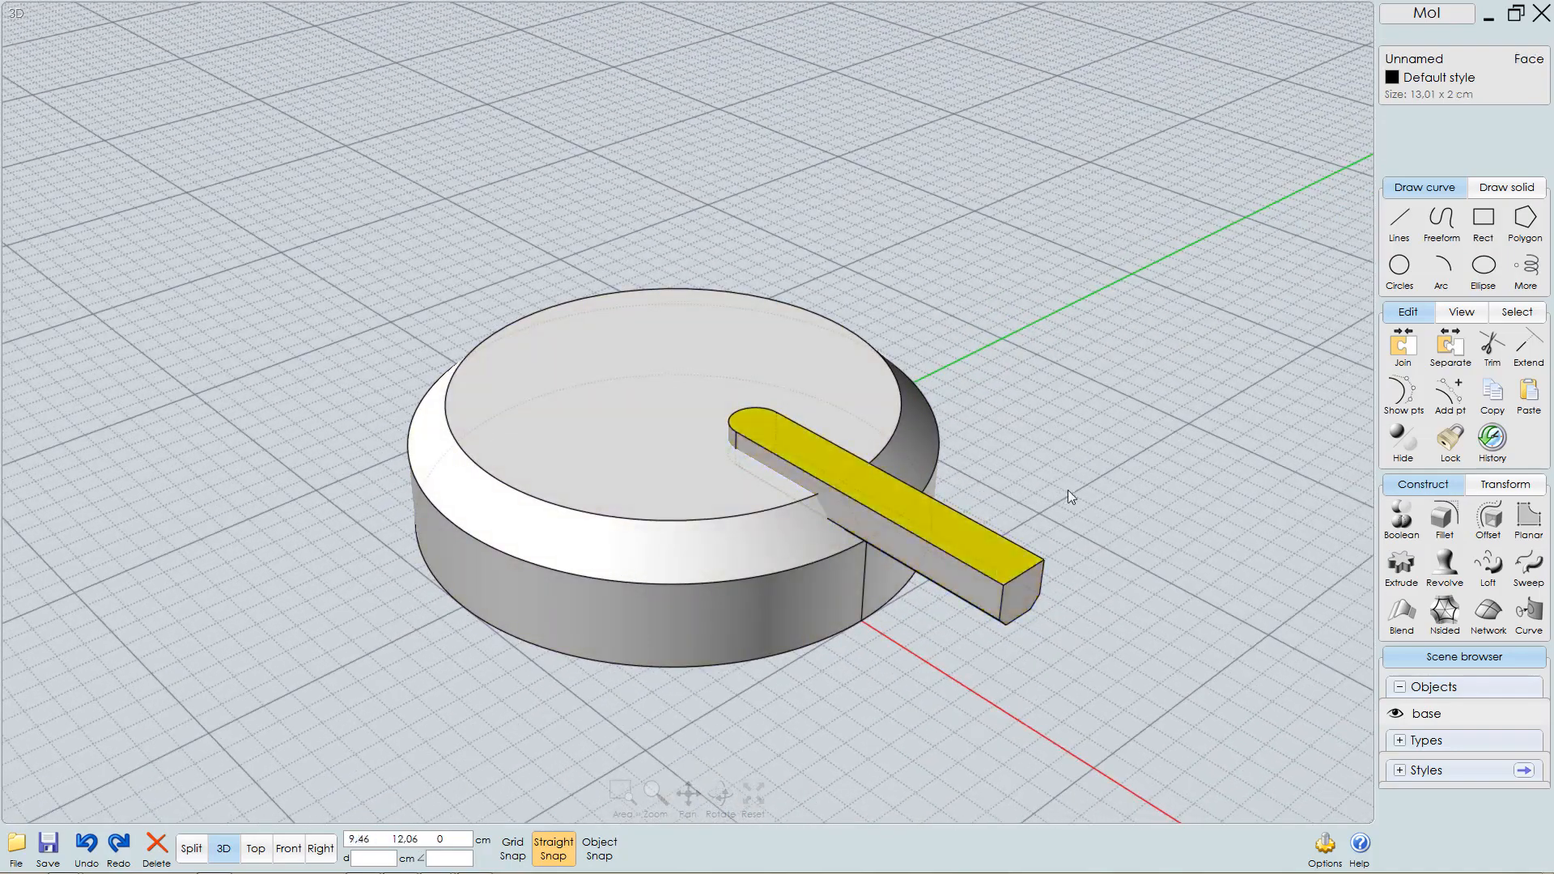
{"action": "left_click", "coordinate": [1002, 555]}
{"action": "left_click", "coordinate": [1003, 556]}
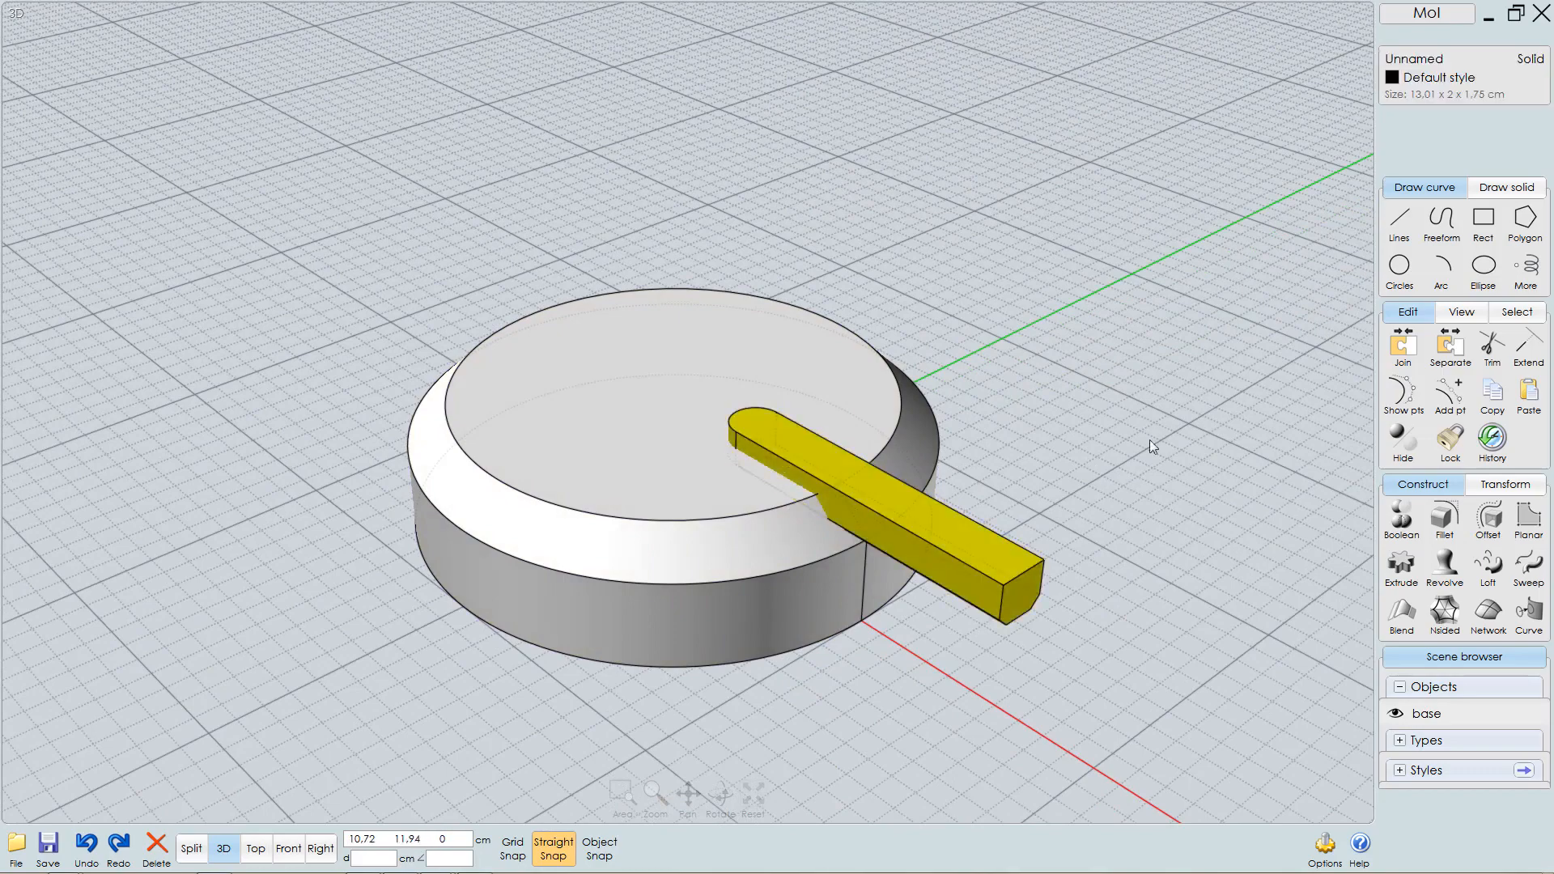
{"action": "left_click", "coordinate": [1420, 95]}
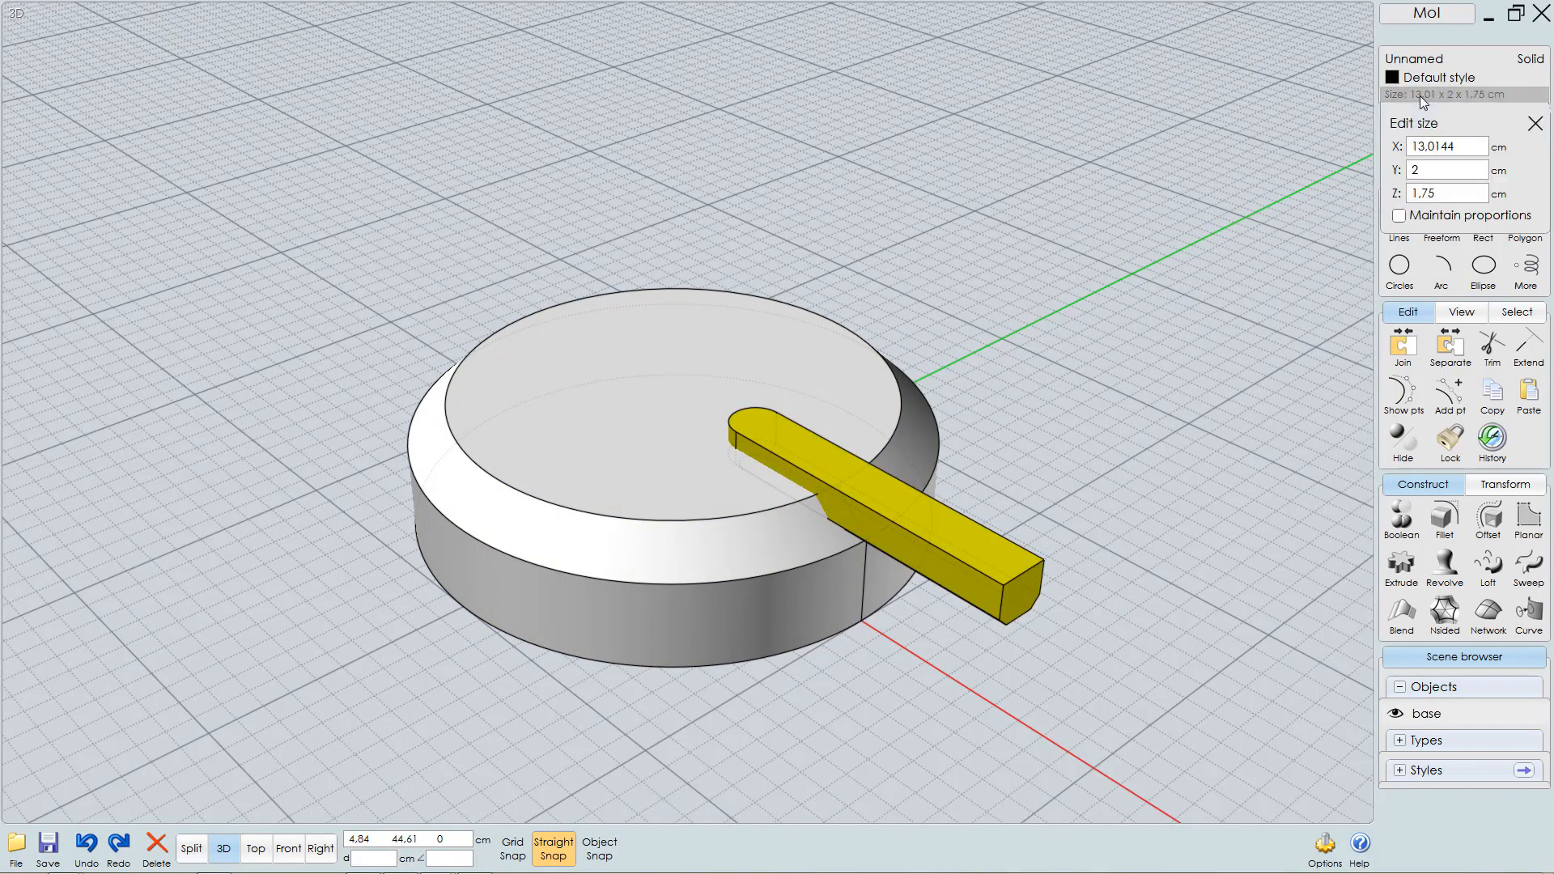
{"action": "double_click", "coordinate": [1427, 167]}
{"action": "type", "text": "1"}
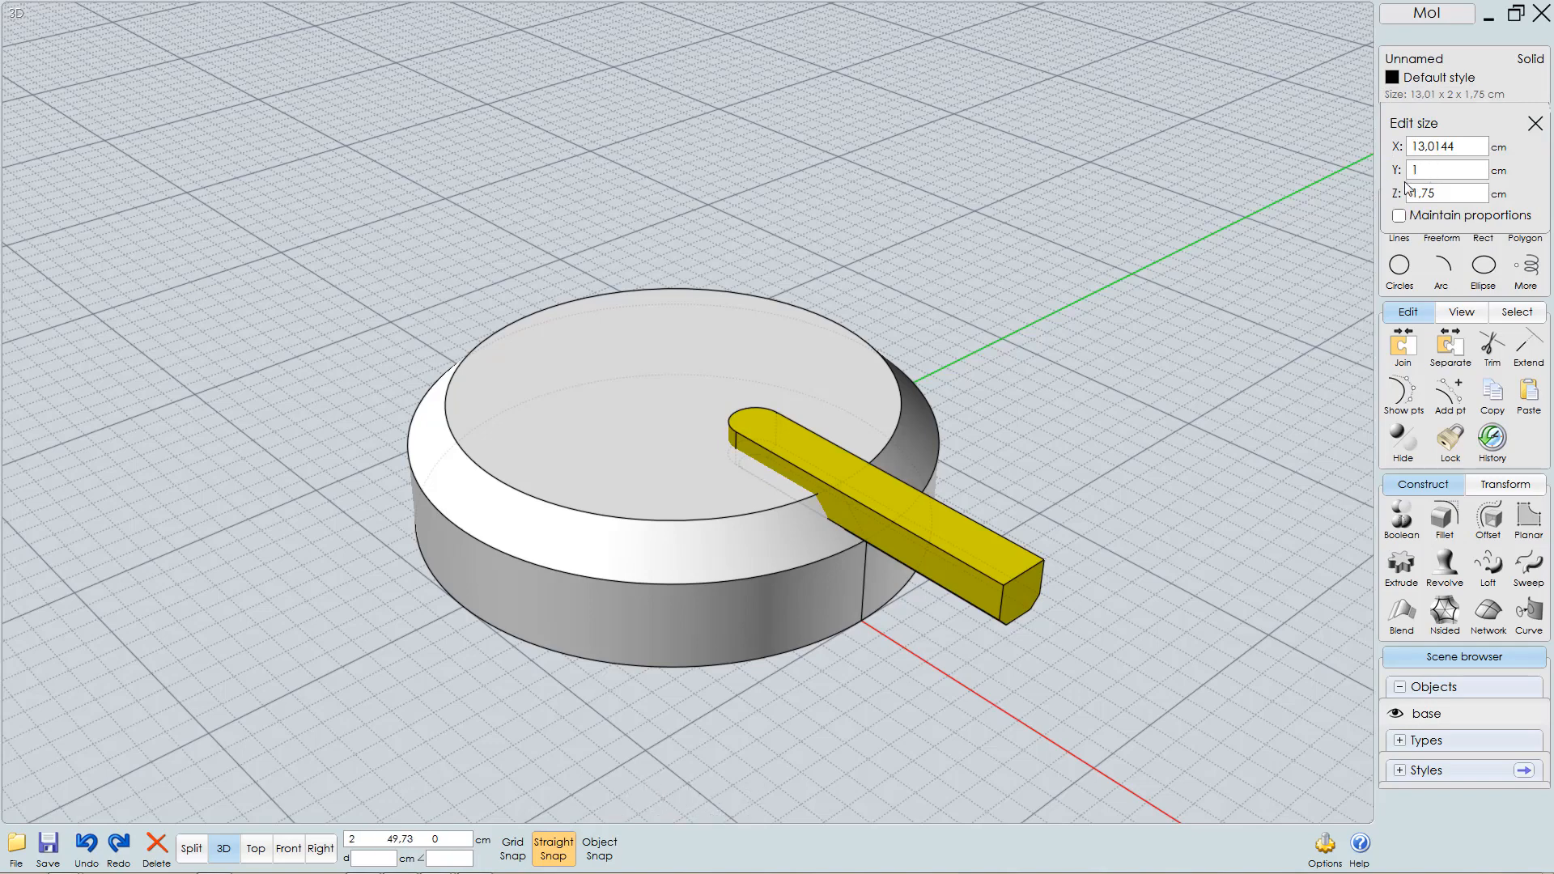
{"action": "key", "text": "Return"}
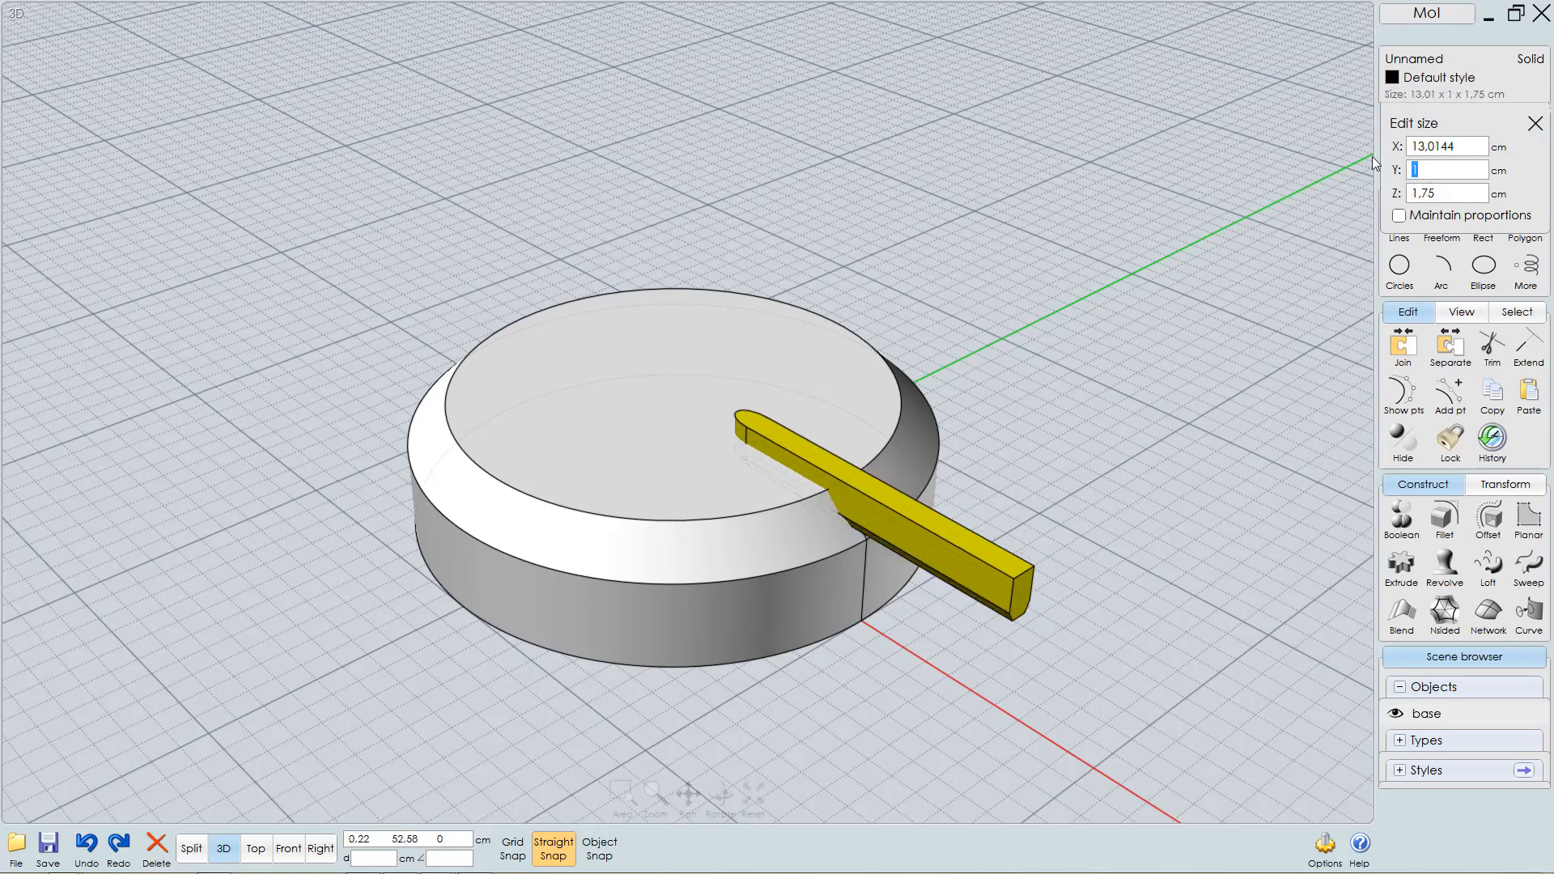
{"action": "type", "text": "5"}
{"action": "key", "text": "Return"}
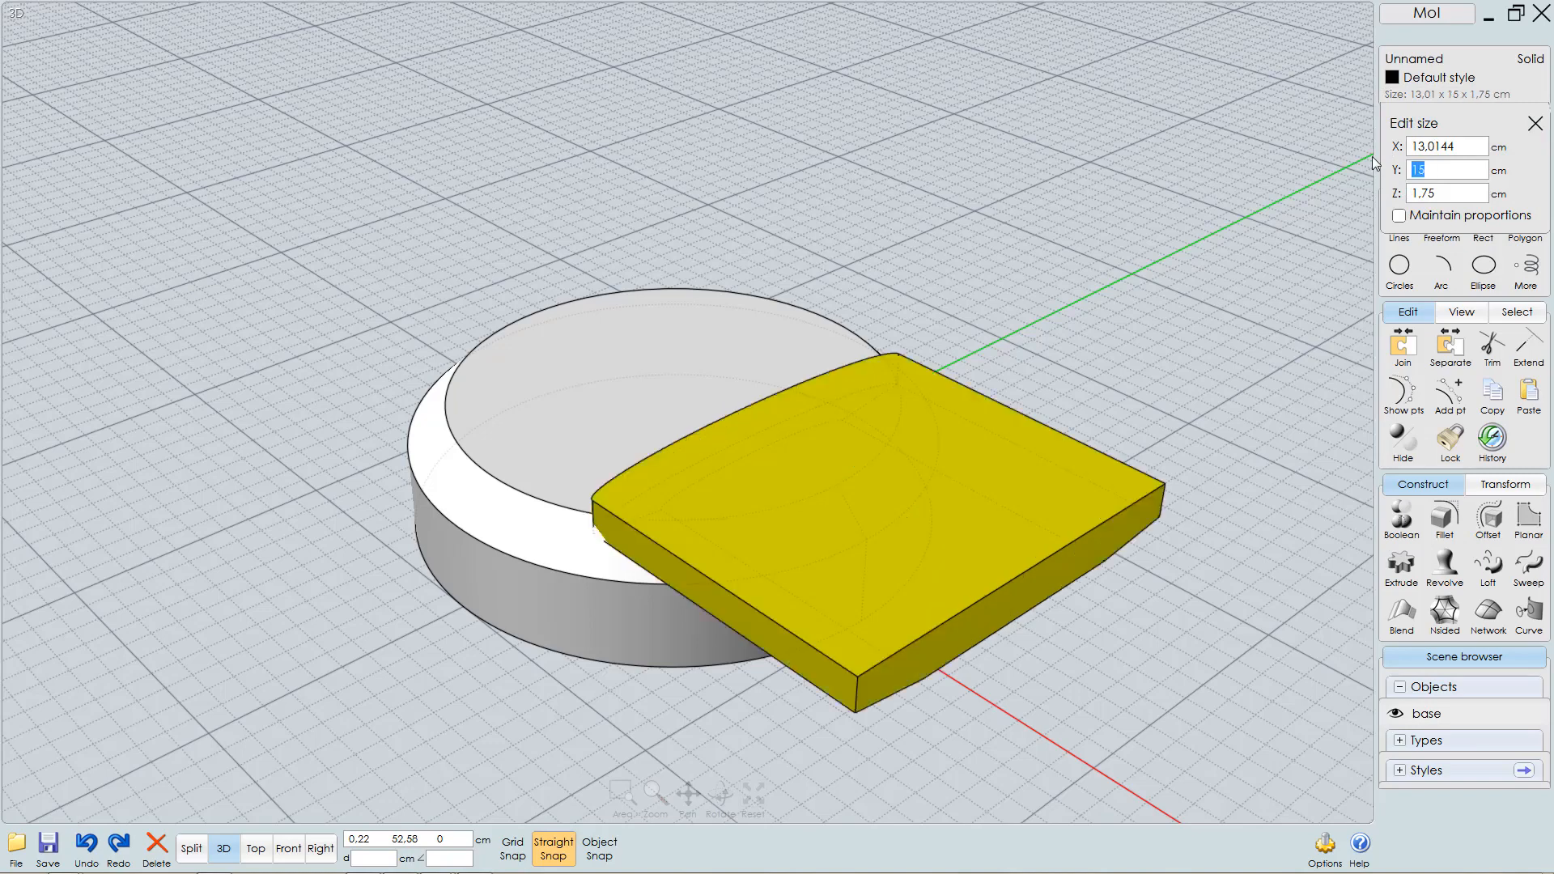
{"action": "type", "text": "1,5"}
{"action": "key", "text": "Return"}
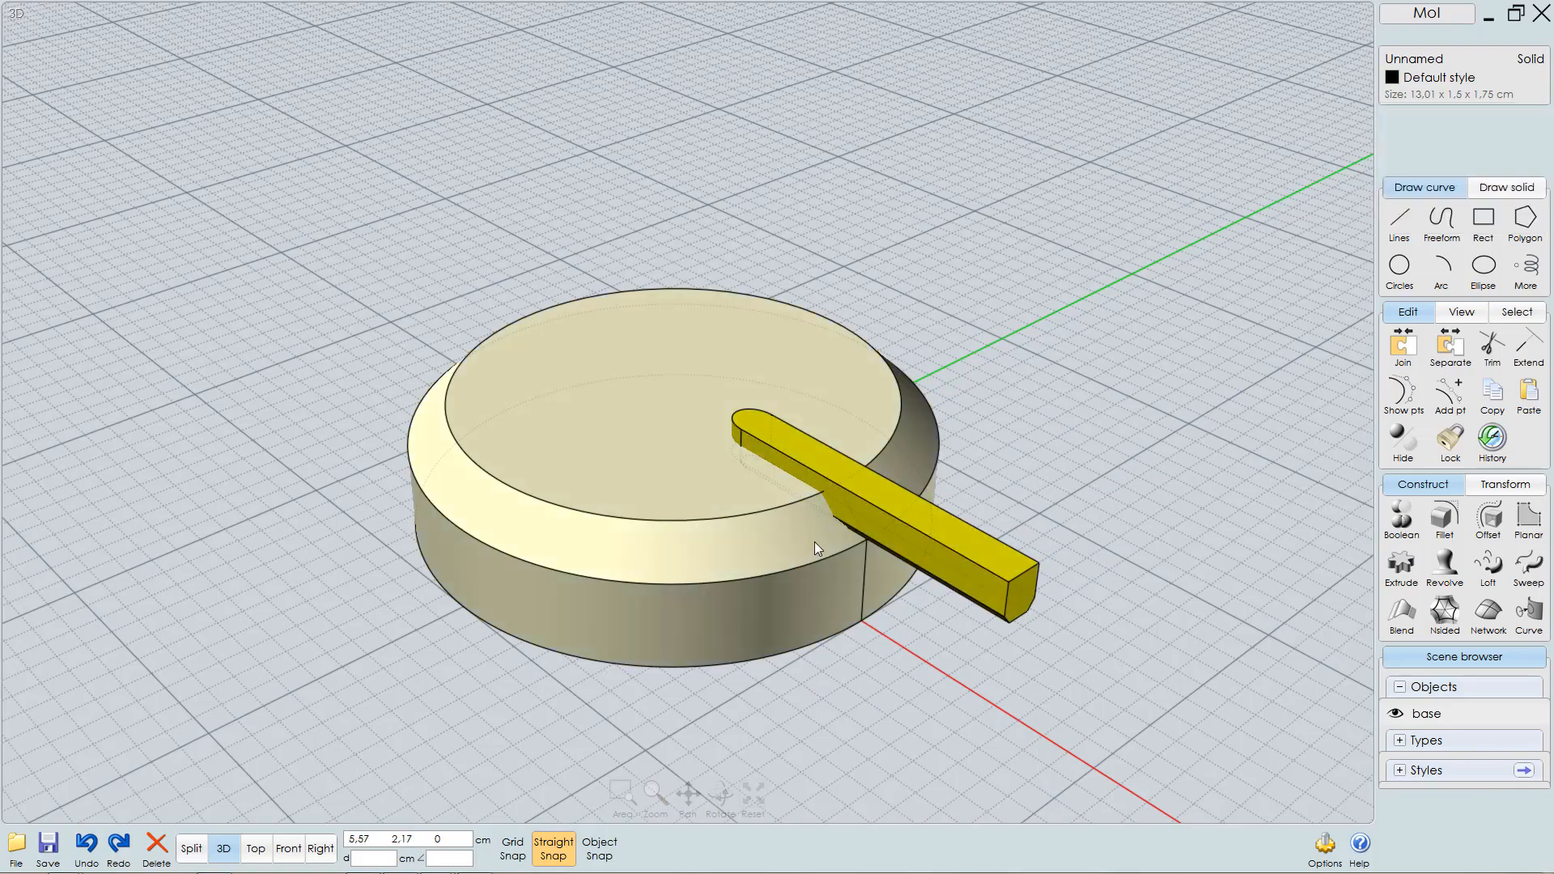
- Undo the last Y size changes made to the bar
{"action": "right_click_drag", "start_coordinate": [772, 502], "coordinate": [827, 565]}
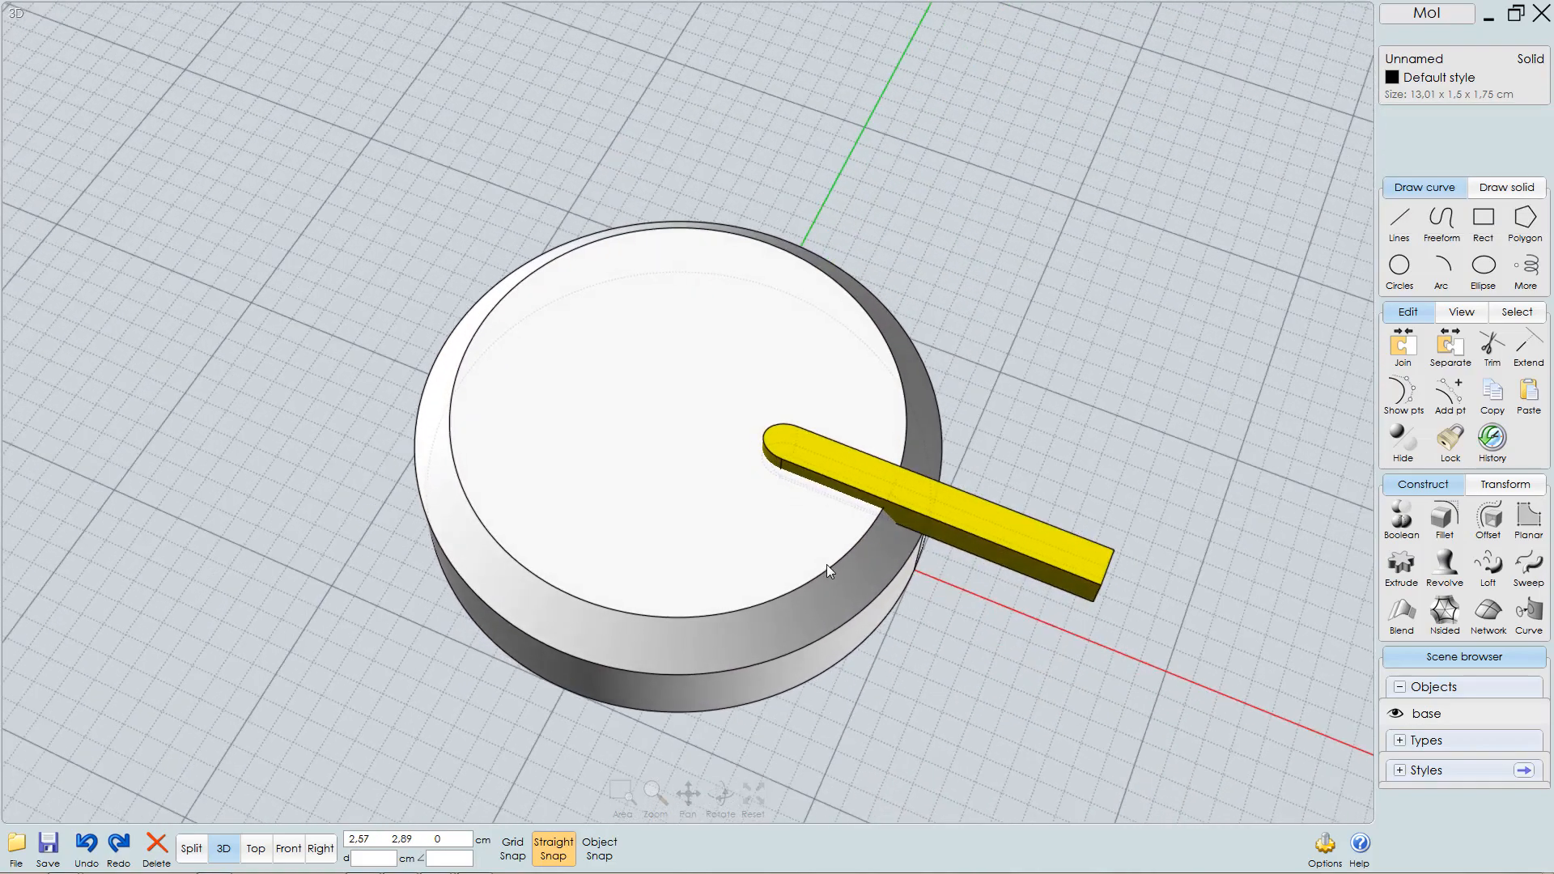
{"action": "scroll", "coordinate": [846, 464], "scroll_direction": "up", "scroll_amount": 1}
{"action": "left_click", "coordinate": [1449, 94]}
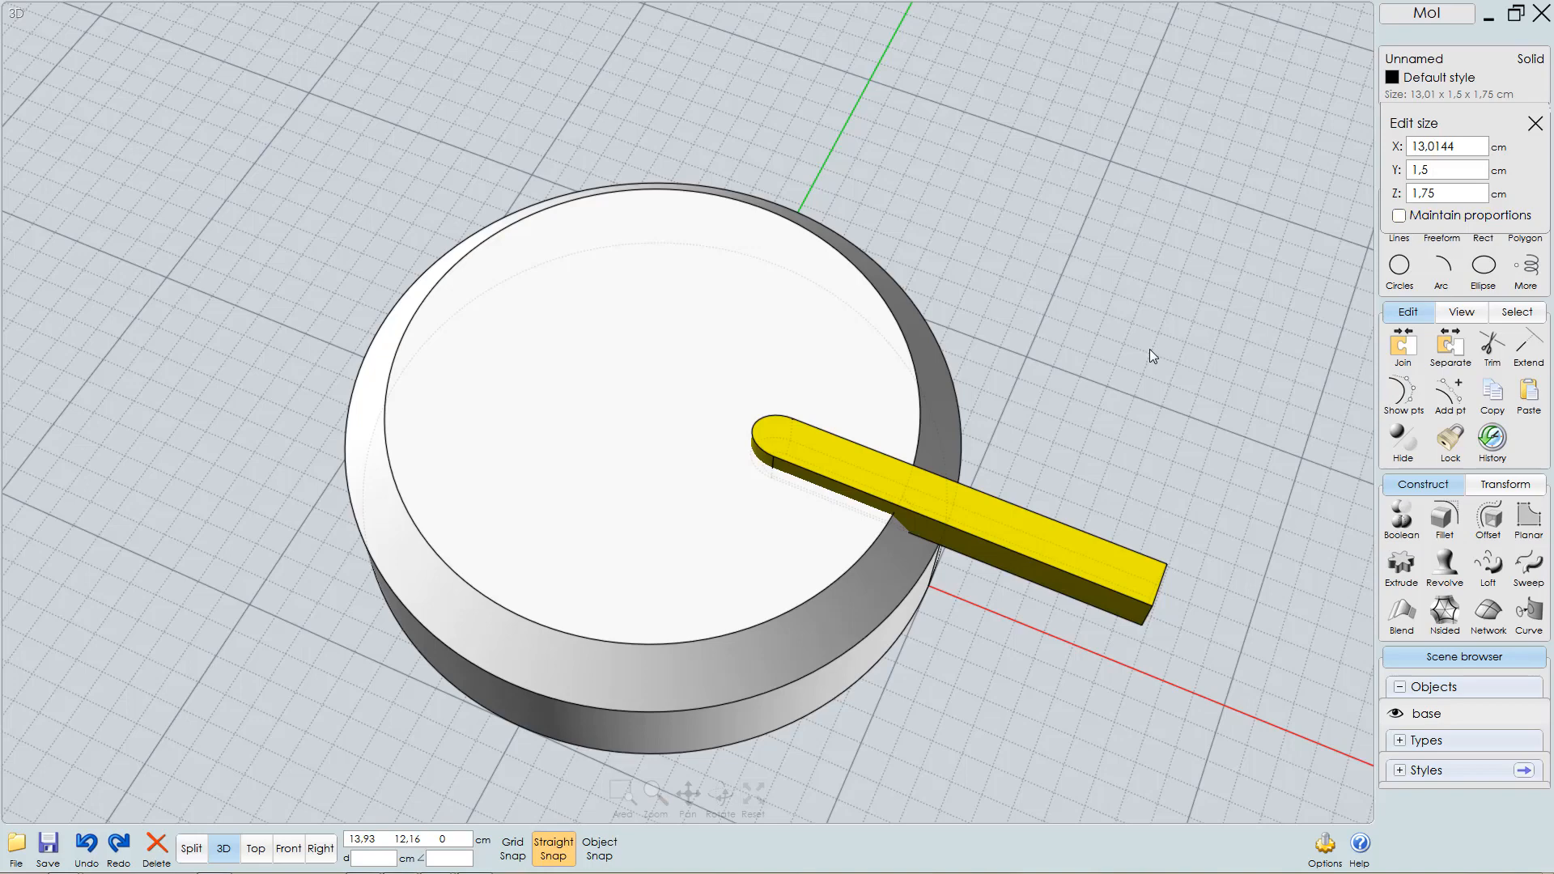
{"action": "key", "text": "ctrl+z"}
{"action": "key", "text": "ctrl+z"}
{"action": "key", "text": "ctrl+z"}
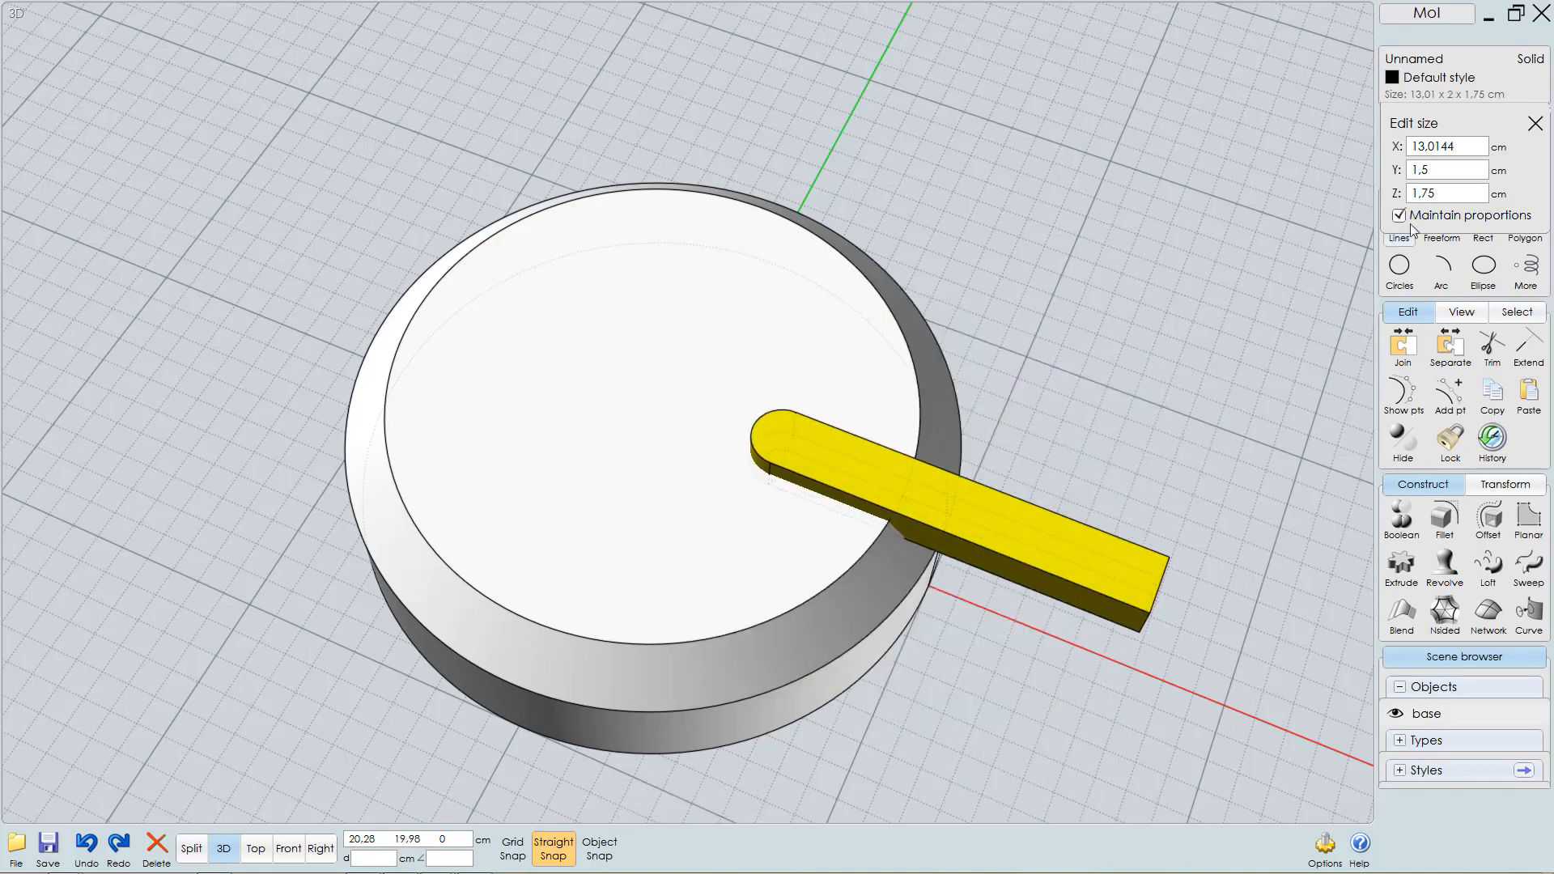
- Scale the whole bar to a Y size of 1.5 cm with Maintain proportions turned on
{"action": "double_click", "coordinate": [1440, 166]}
{"action": "type", "text": "1,5"}
{"action": "key", "text": "Return"}
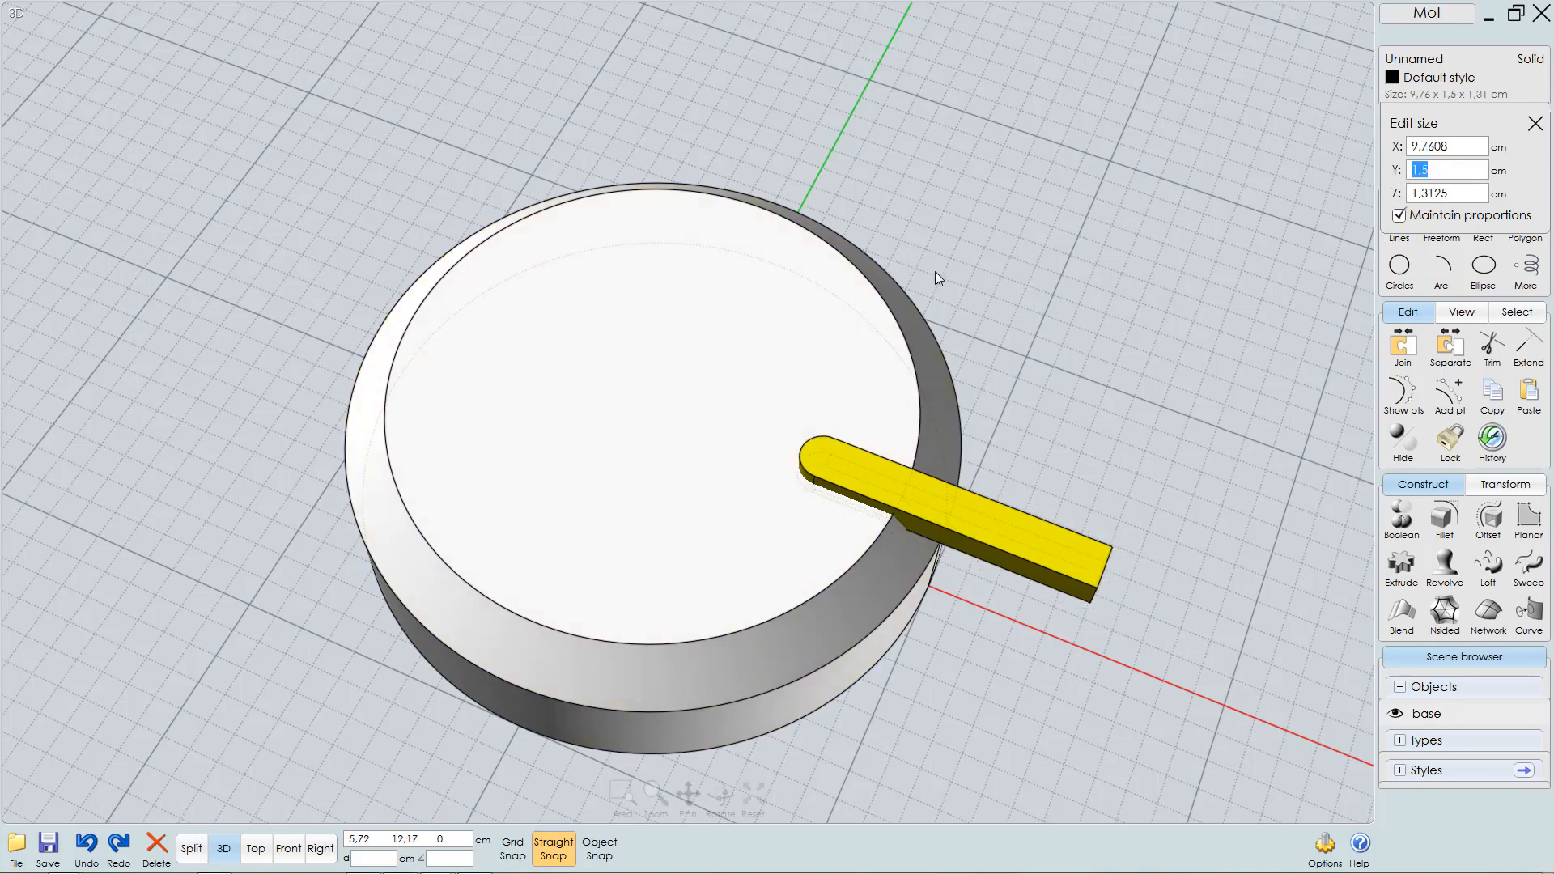
{"action": "key", "text": "Escape"}
- Move the bar slightly inward along the X axis, toward the base's centre, in the top view
{"action": "key", "text": "F6"}
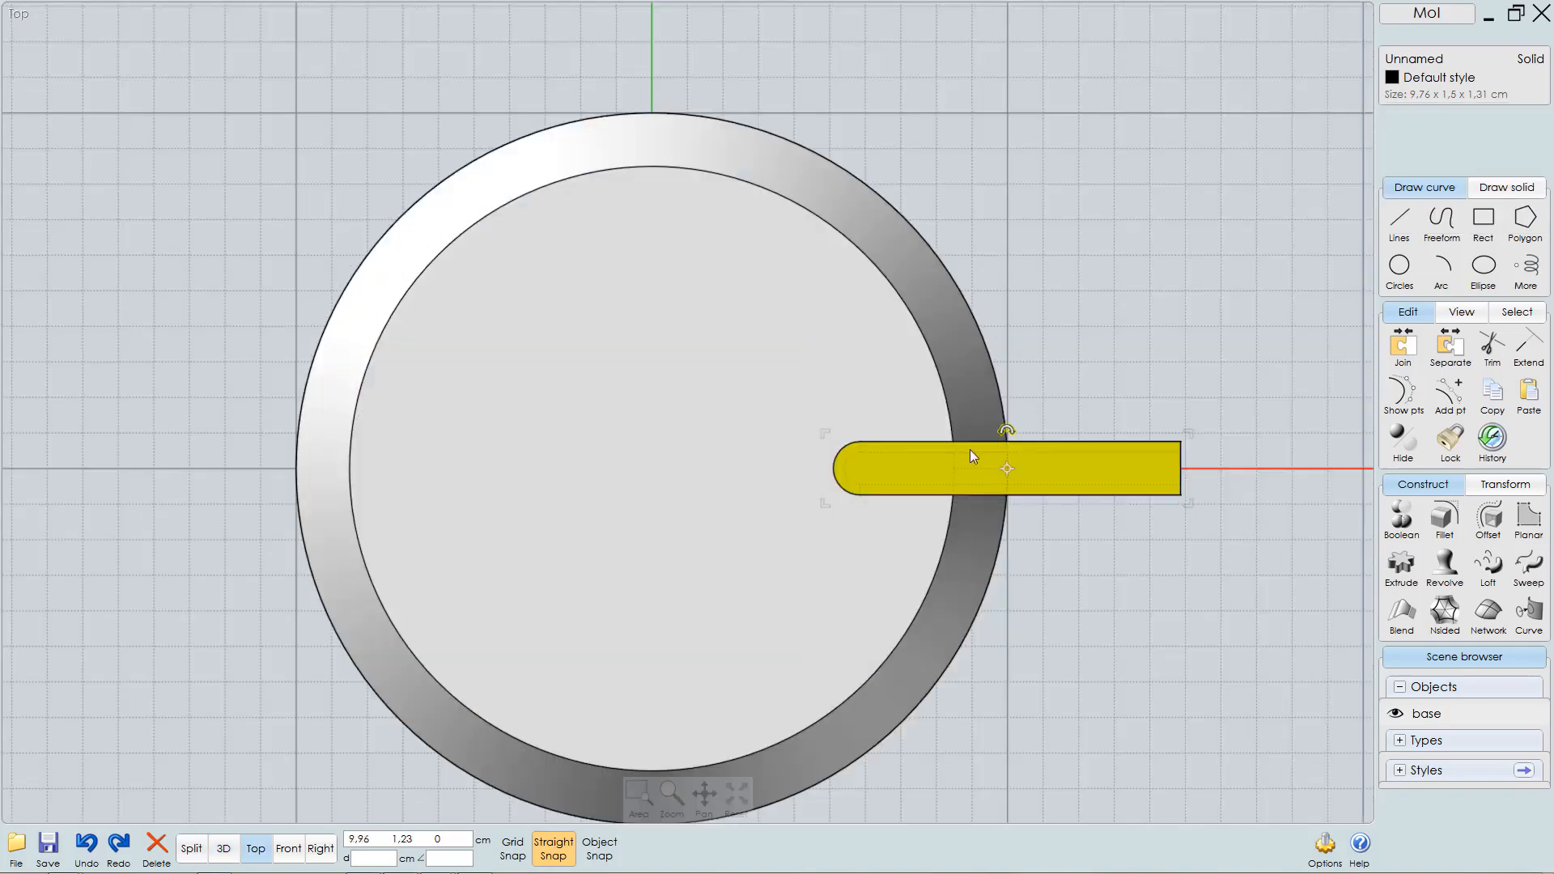
{"action": "left_click_drag", "start_coordinate": [1180, 471], "coordinate": [1142, 470]}
{"action": "key", "text": "F5"}
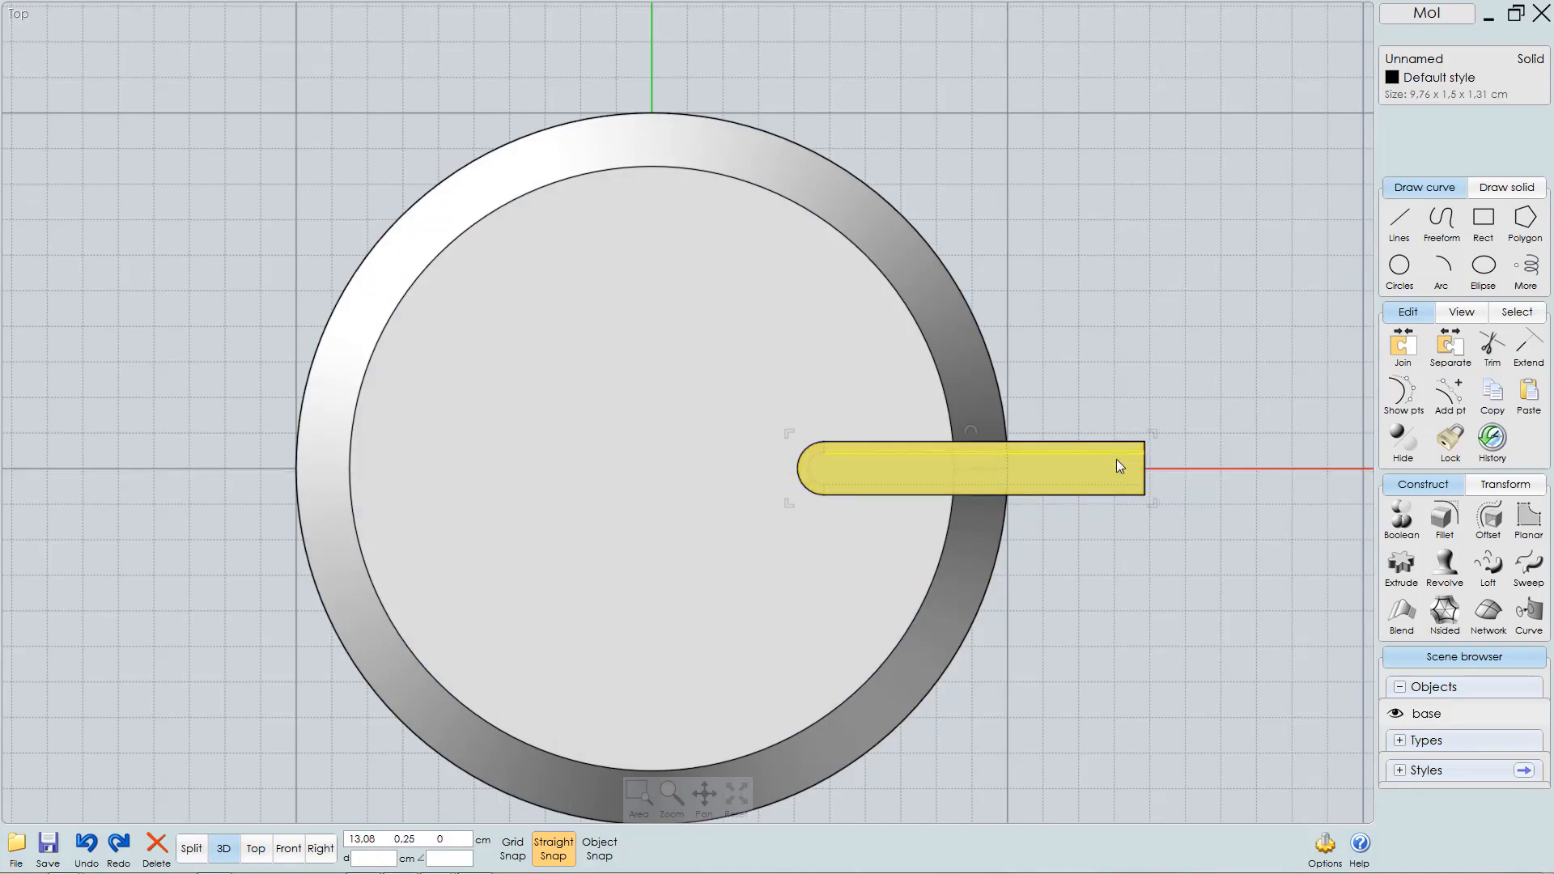
{"action": "right_click_drag", "start_coordinate": [876, 445], "coordinate": [921, 421]}
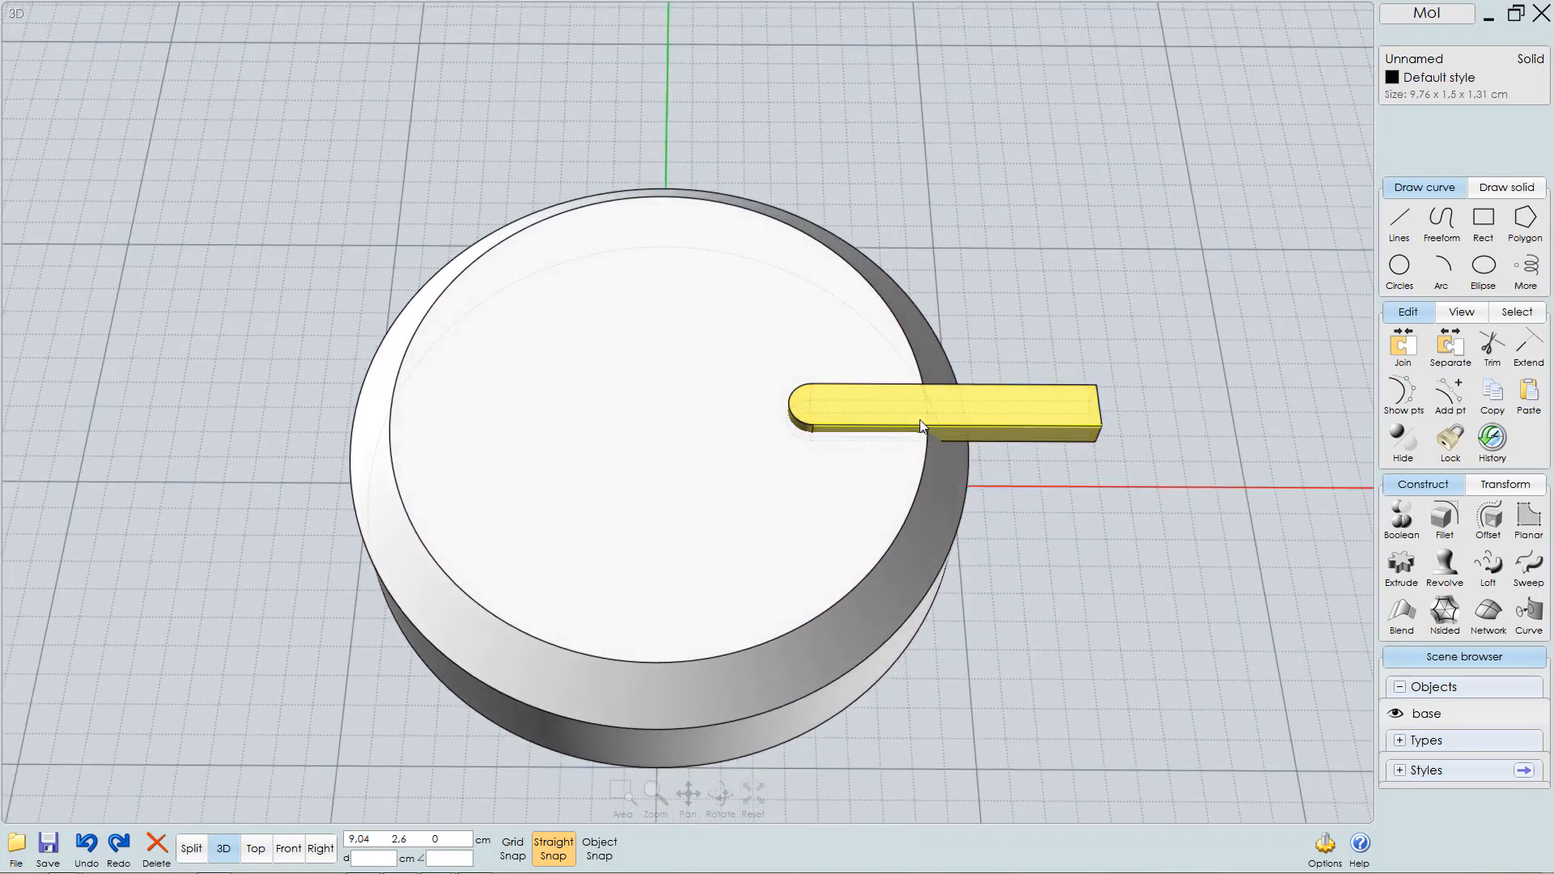
- Examine the slot layout around the disc in the reference image kitbash 01.jpg, and return to the top view in MoI
{"action": "key", "text": "F6"}
{"action": "scroll", "coordinate": [962, 398], "scroll_direction": "down", "scroll_amount": 3}
{"action": "mouse_move", "coordinate": [932, 437]}
{"action": "middle_mouse_down"}
{"action": "mouse_move", "coordinate": [985, 456]}
{"action": "mouse_move", "coordinate": [964, 455]}
{"action": "middle_mouse_up"}
{"action": "left_click", "coordinate": [872, 407]}
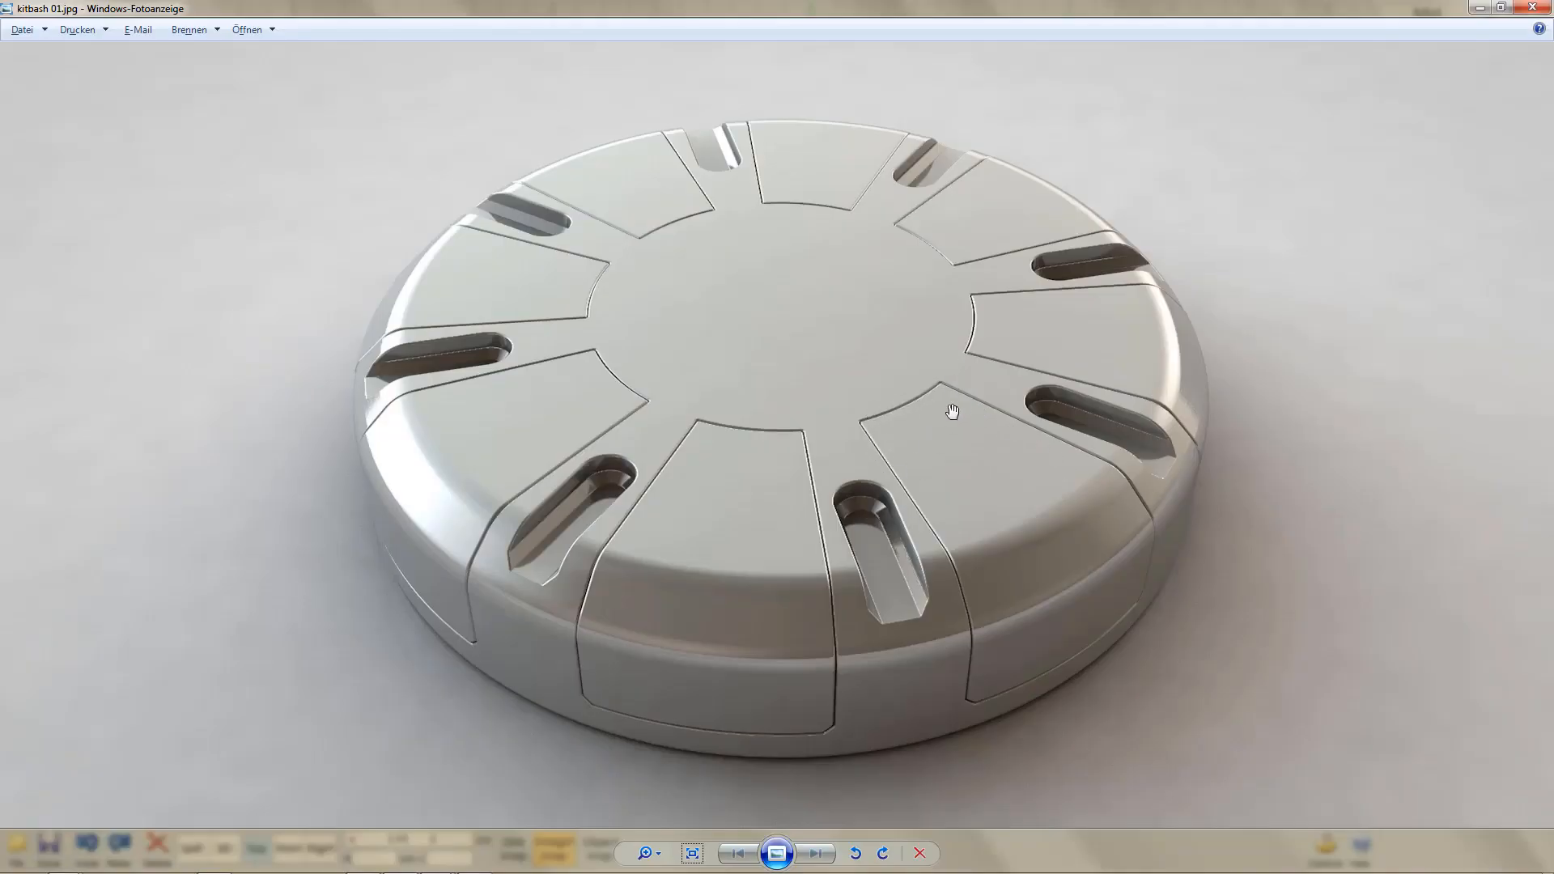
{"action": "key", "text": "alt+Tab"}
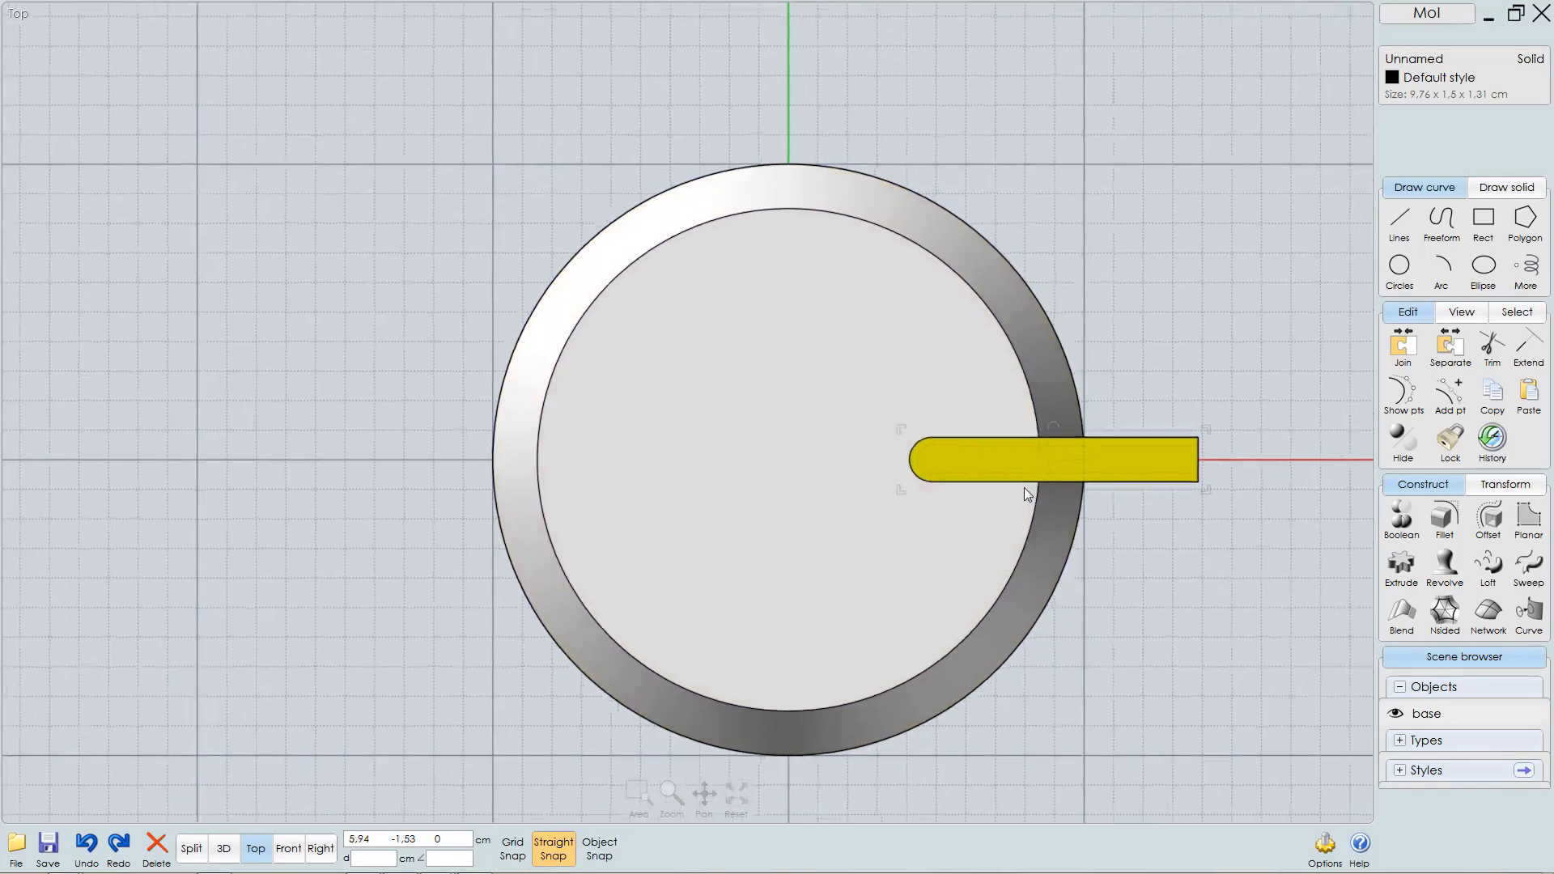
{"action": "scroll", "coordinate": [971, 507], "scroll_direction": "up", "scroll_amount": 1}
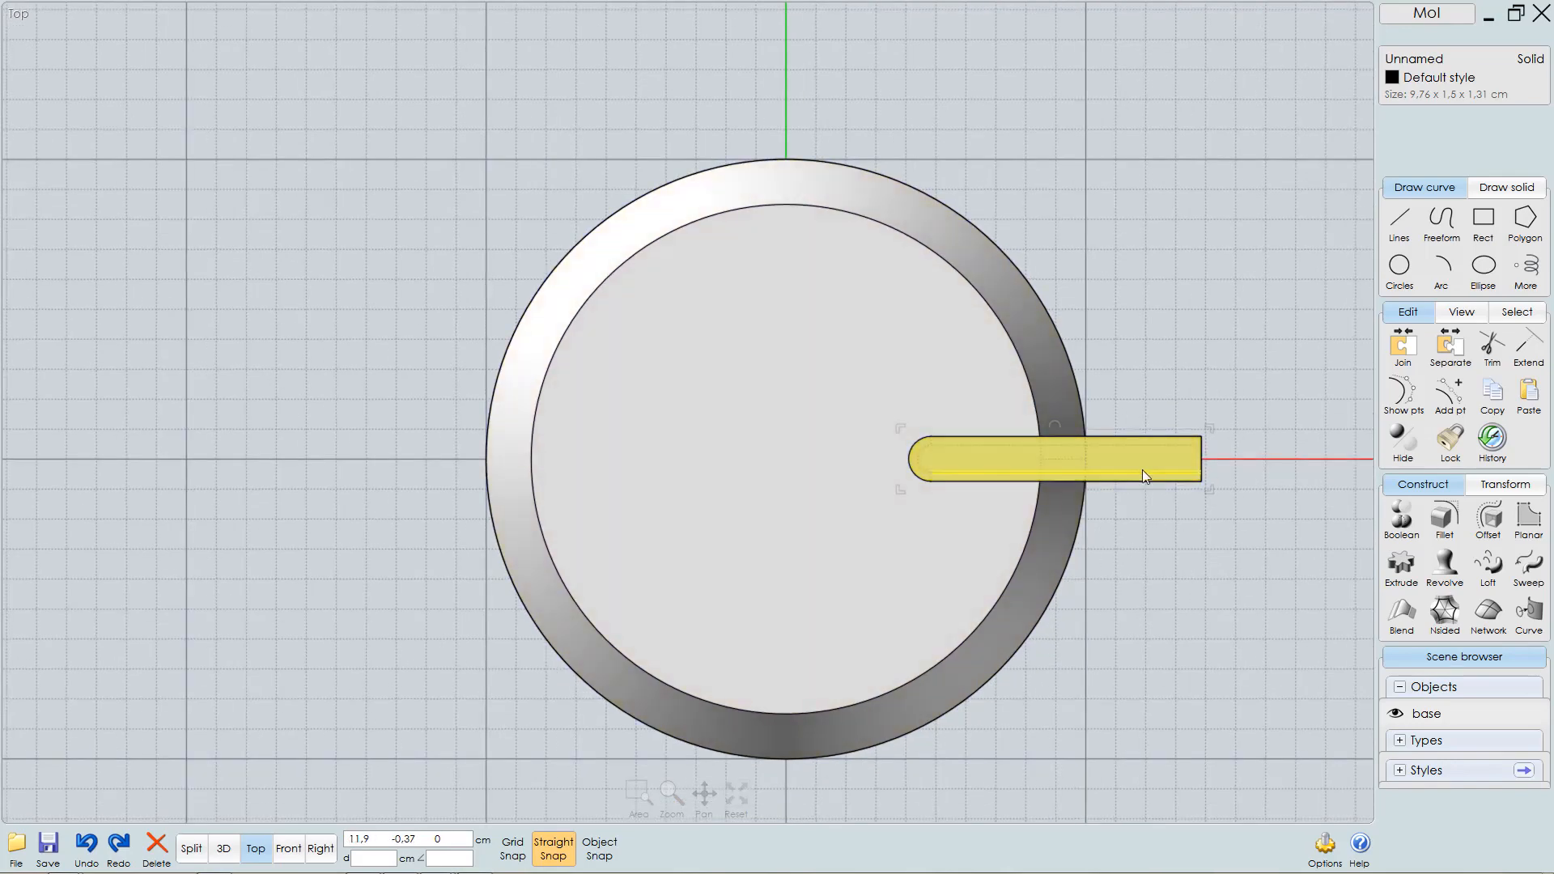
- Turn on Grid Snap and rotate the bar 45° about the base's centre, checking the straight snap angle in the options
{"action": "left_click", "coordinate": [1498, 484]}
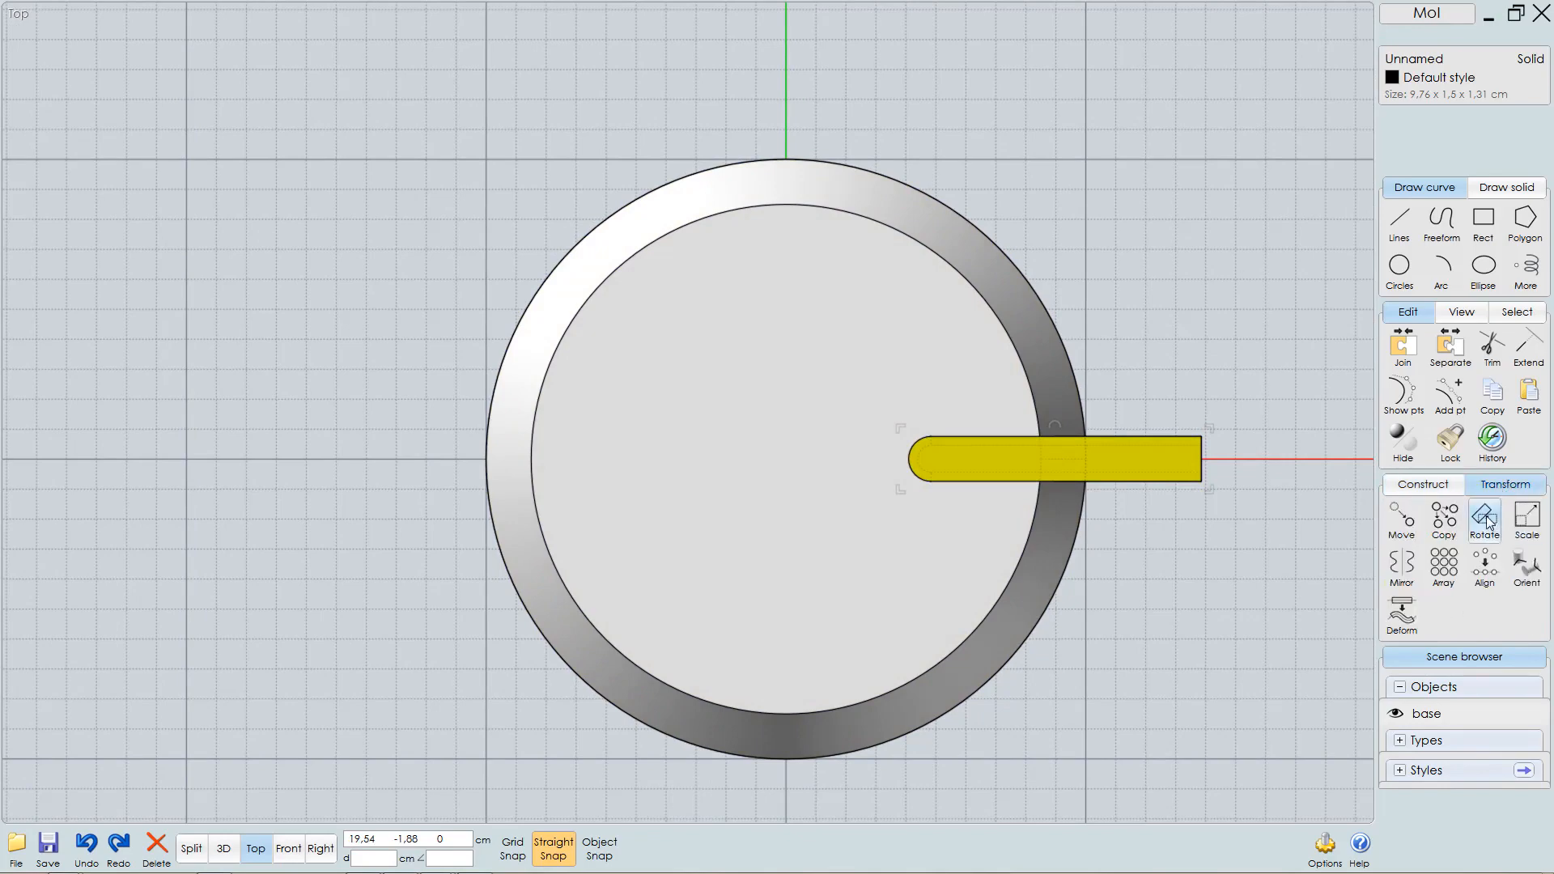
{"action": "left_click", "coordinate": [1486, 518]}
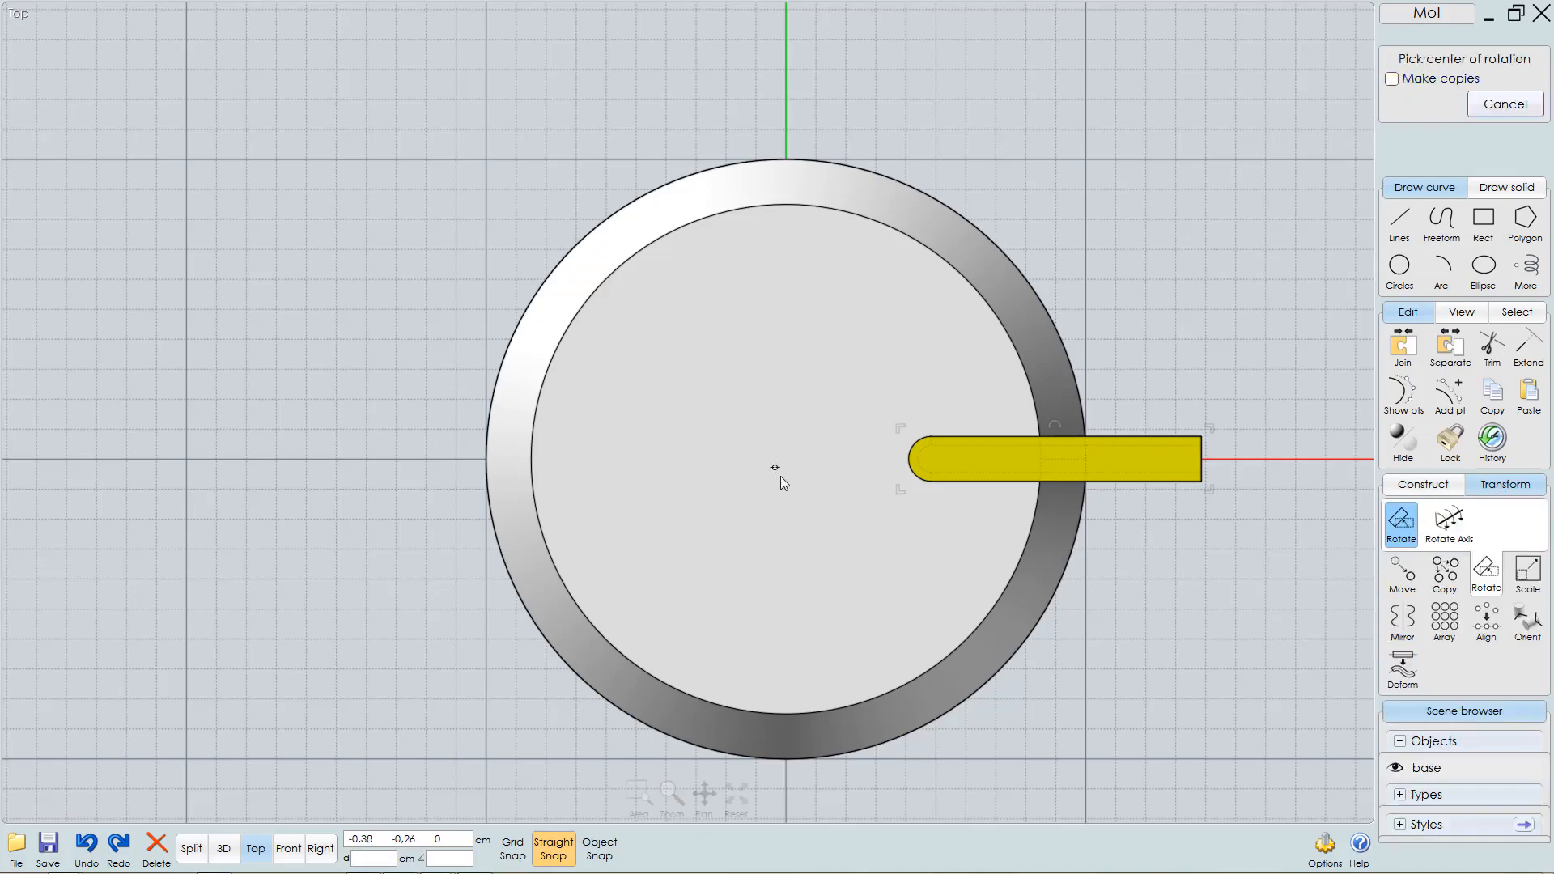
{"action": "left_click", "coordinate": [512, 848]}
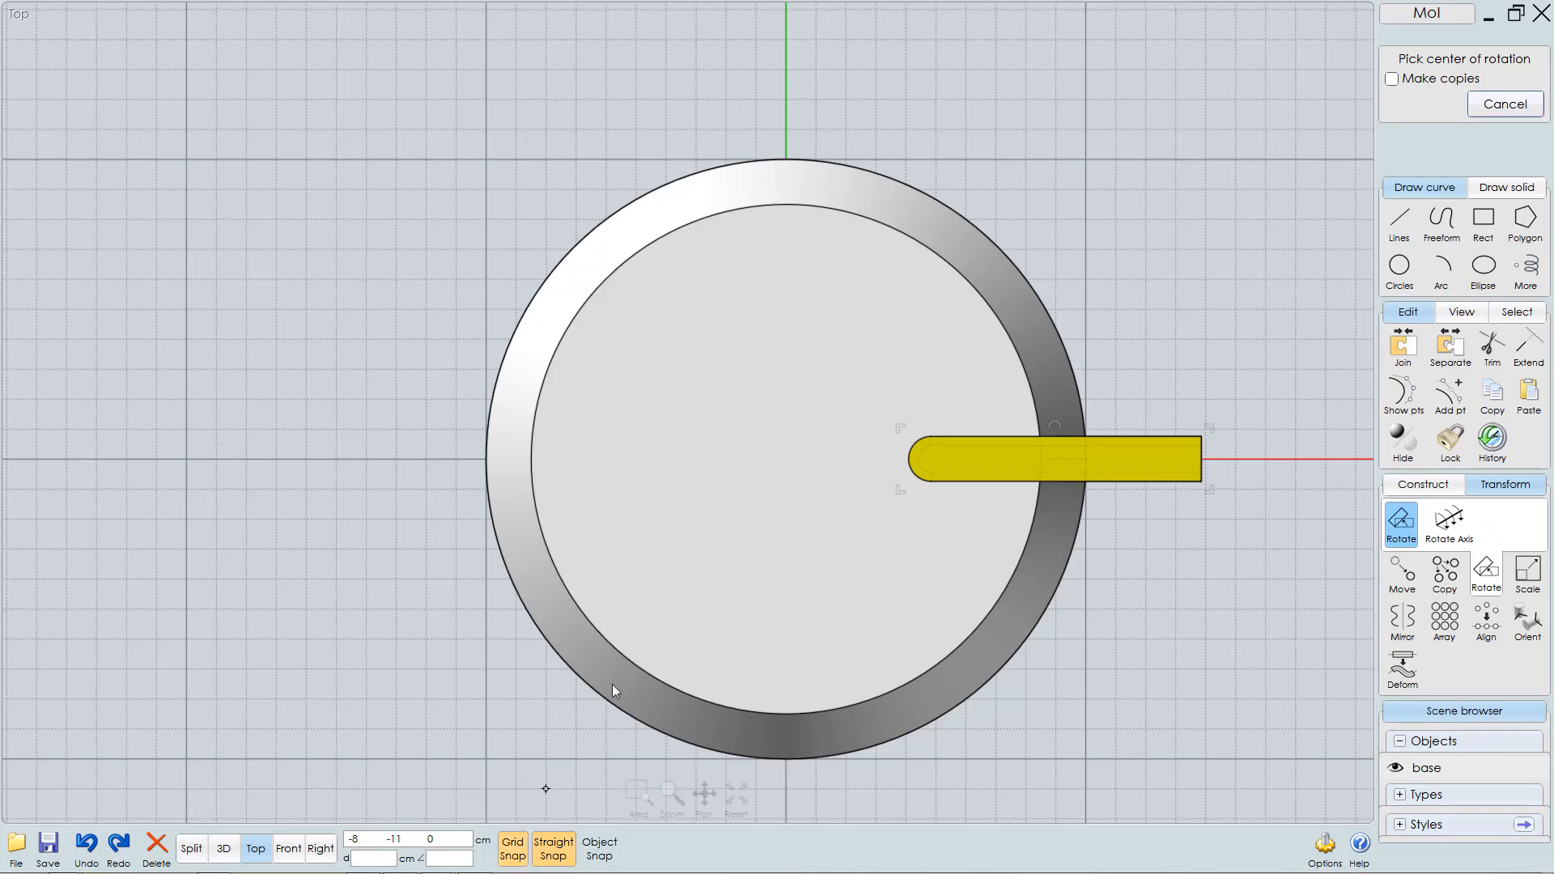
{"action": "left_click", "coordinate": [798, 457]}
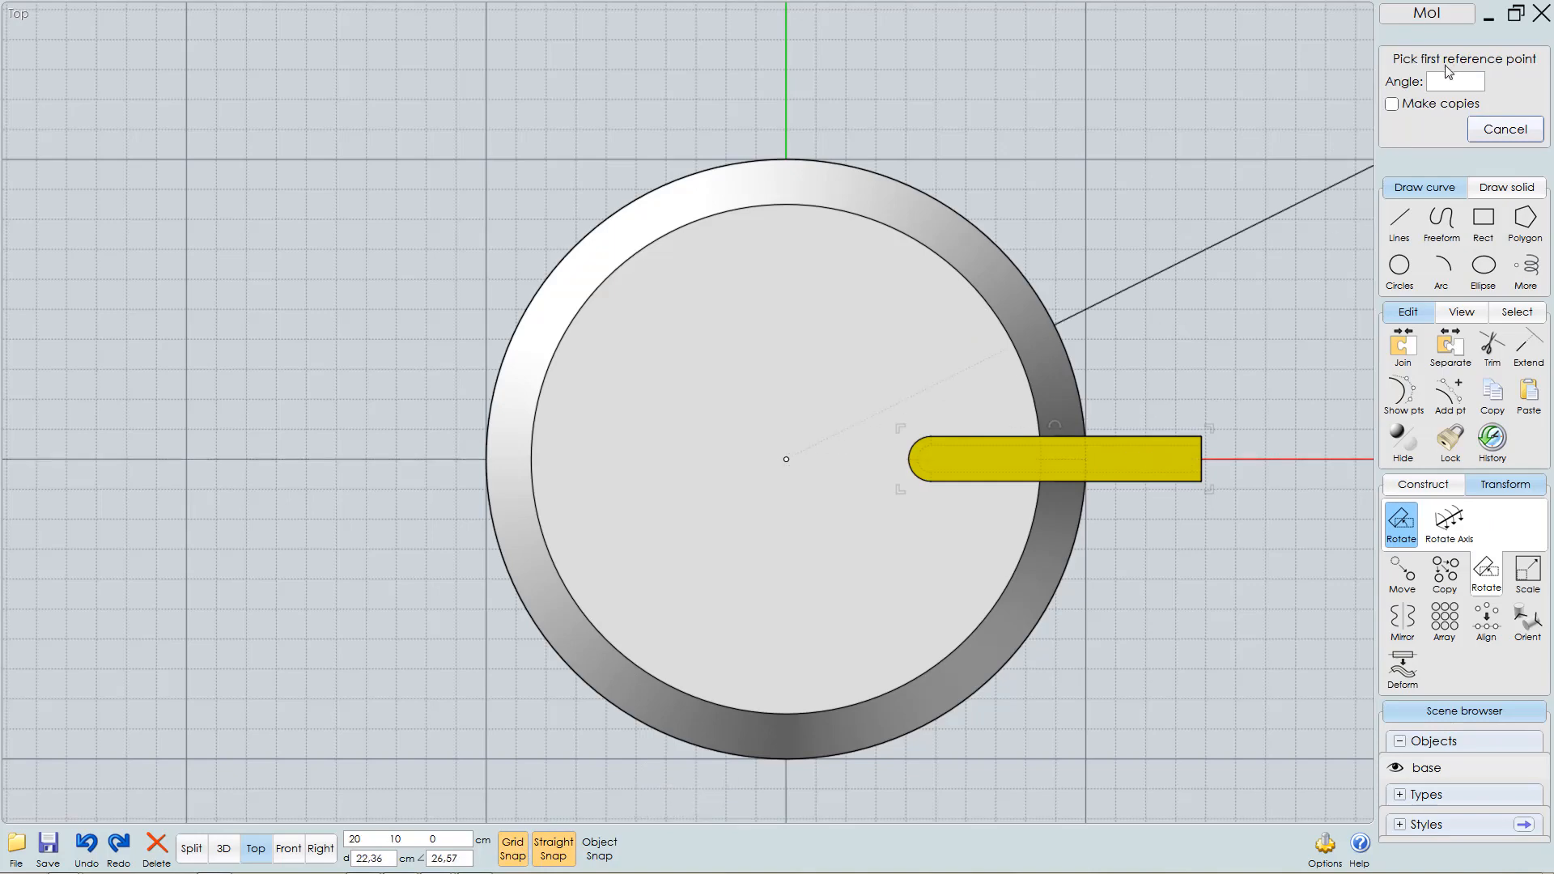
{"action": "left_click", "coordinate": [1183, 462]}
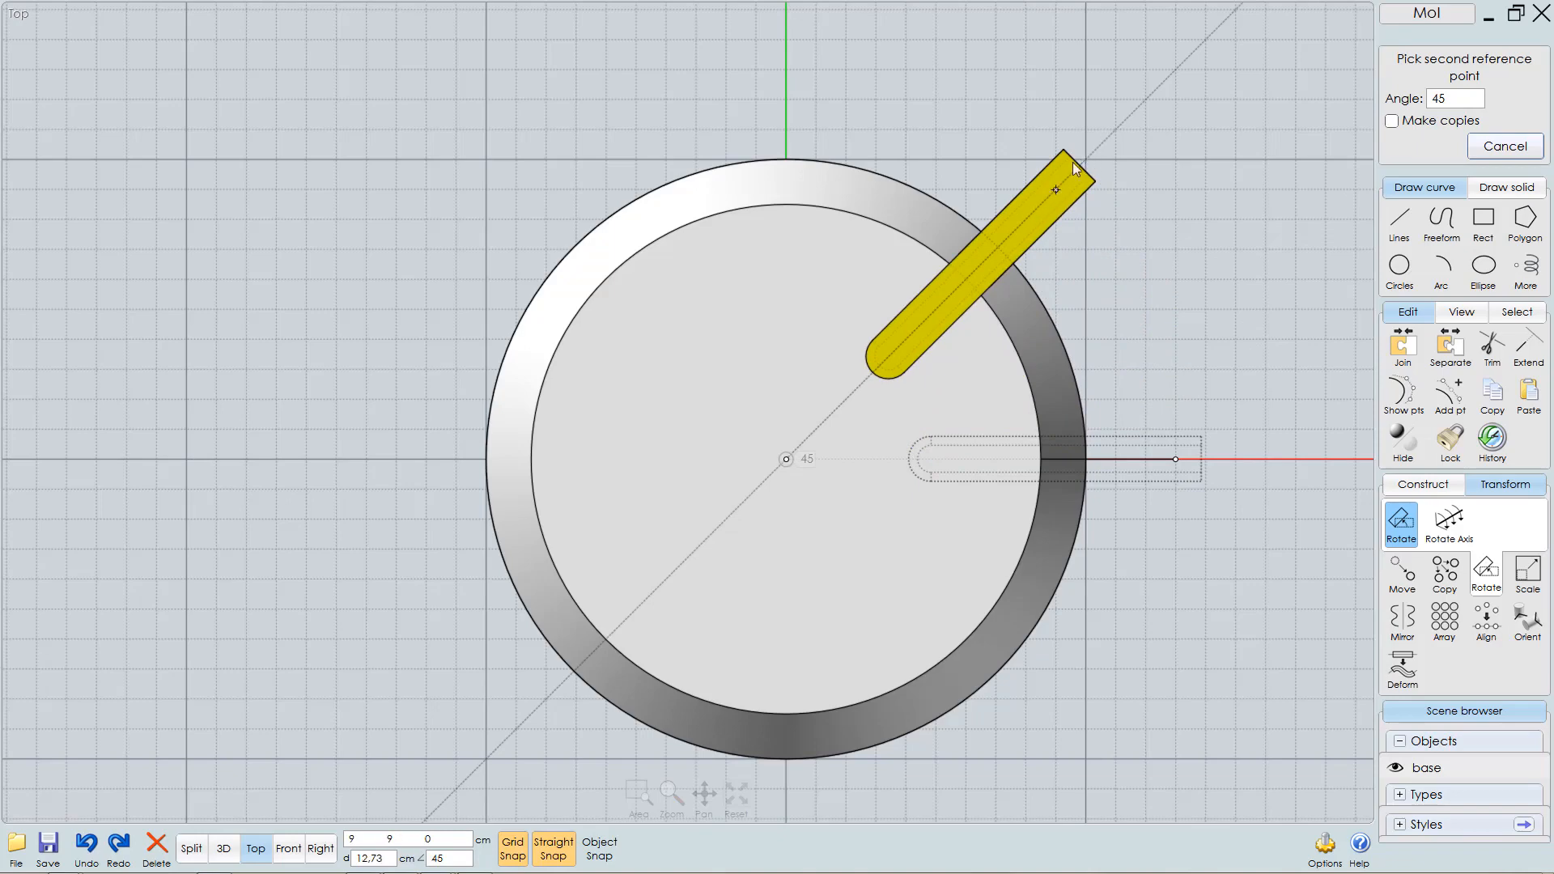
{"action": "left_click", "coordinate": [1324, 850]}
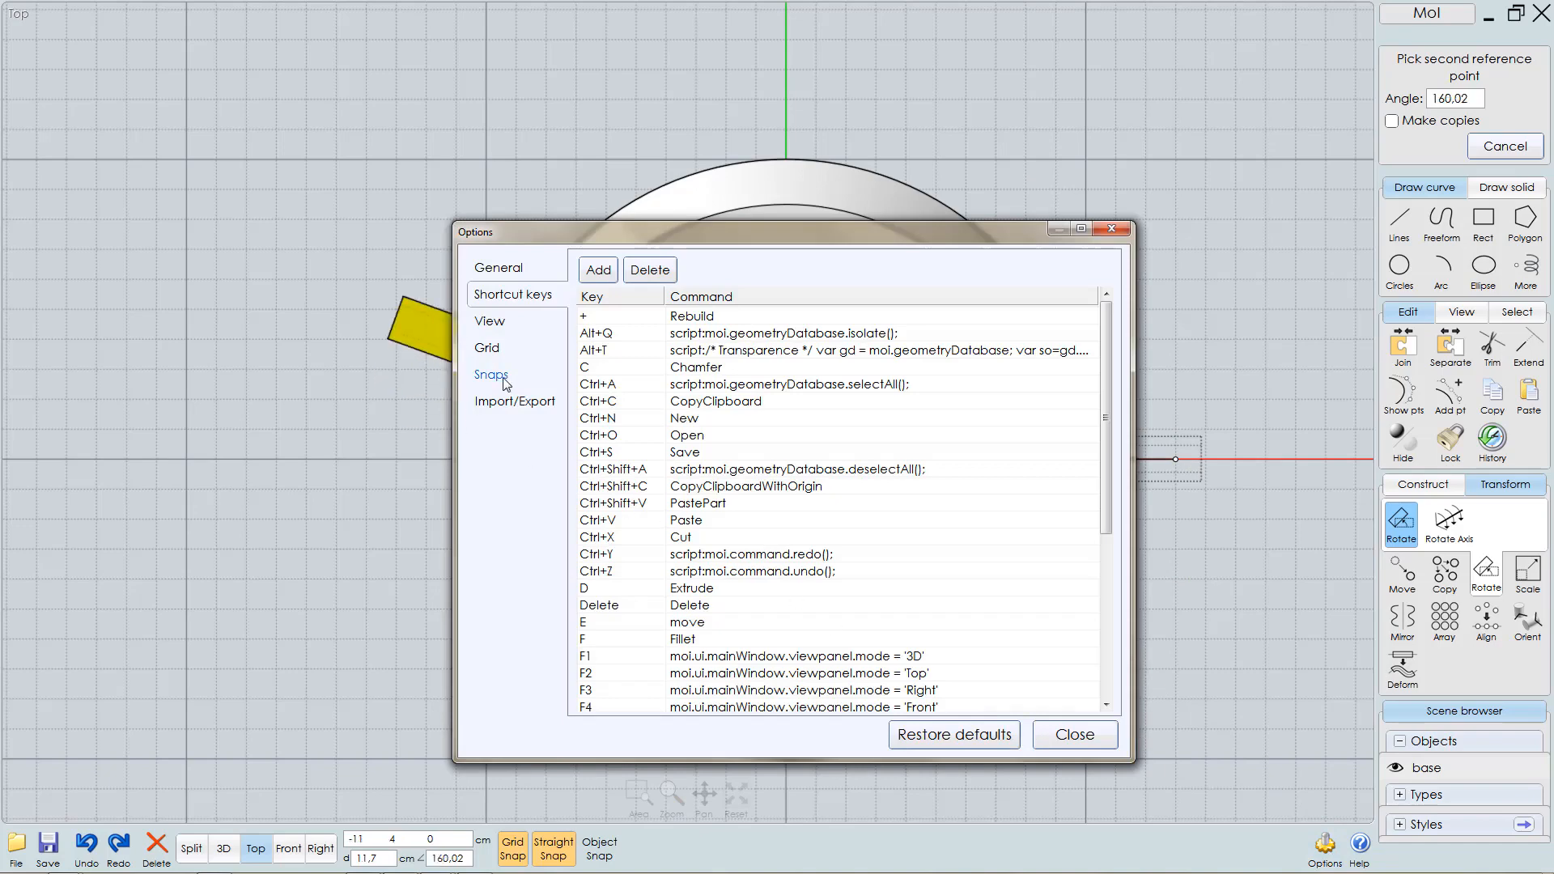
{"action": "left_click", "coordinate": [491, 375]}
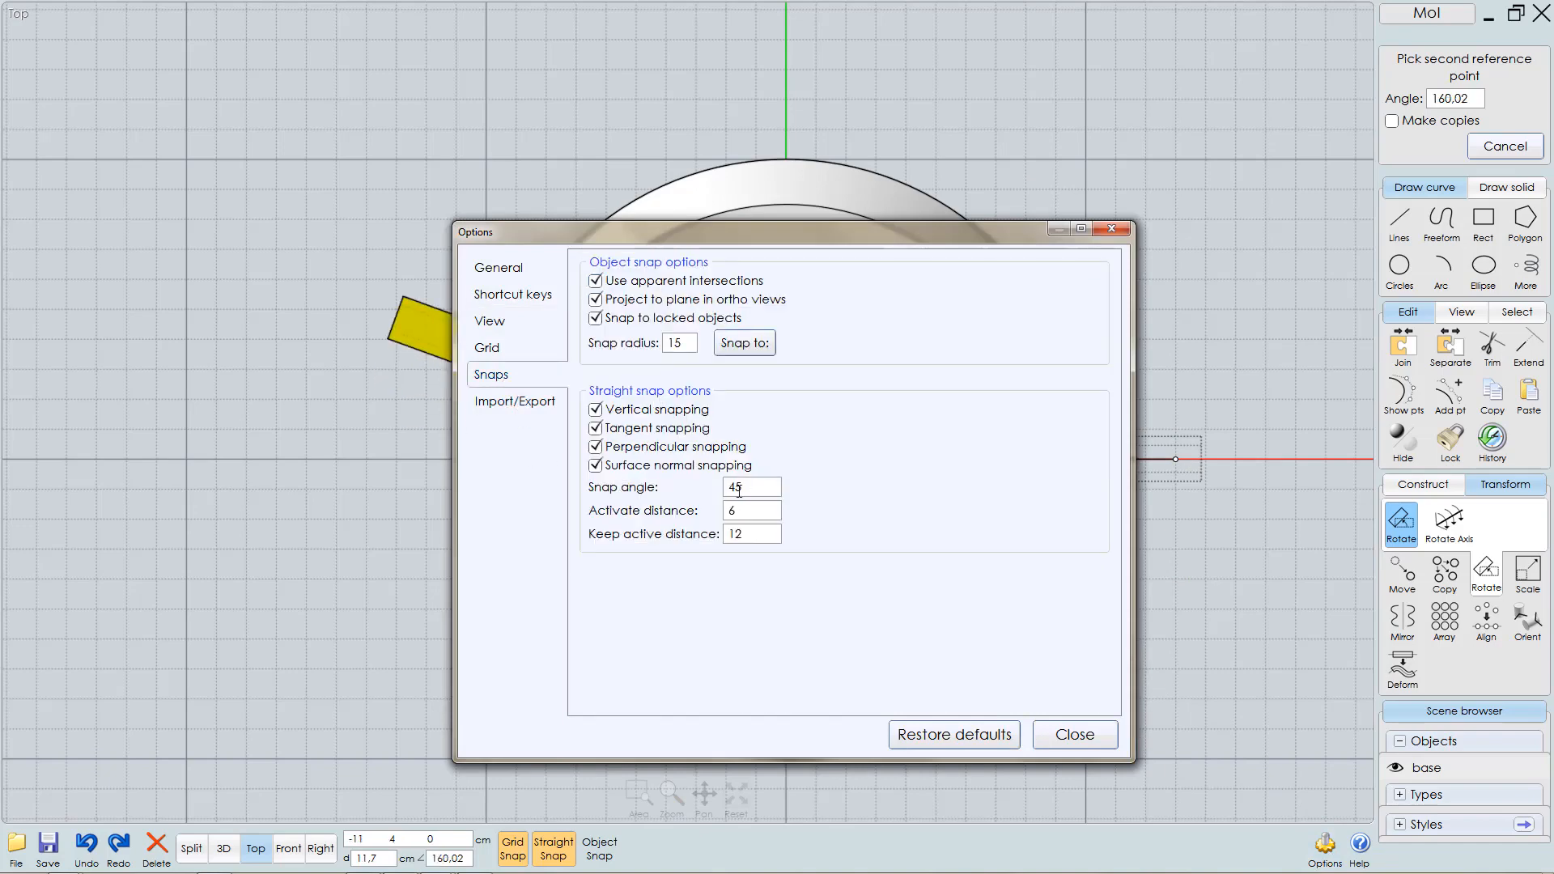
{"action": "left_click", "coordinate": [1075, 734]}
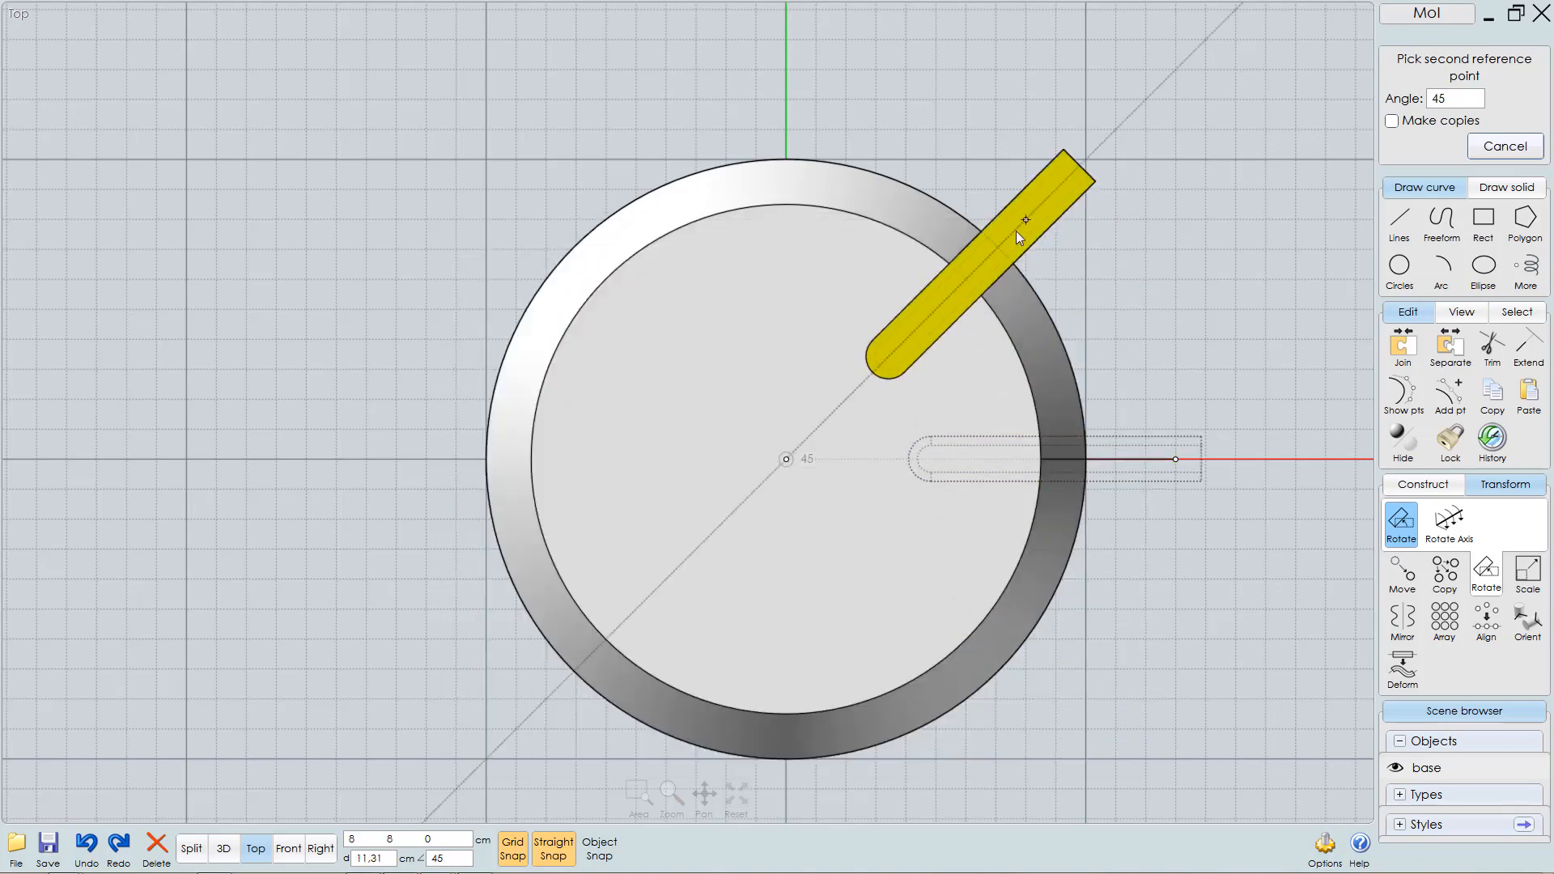
{"action": "left_click", "coordinate": [1017, 230]}
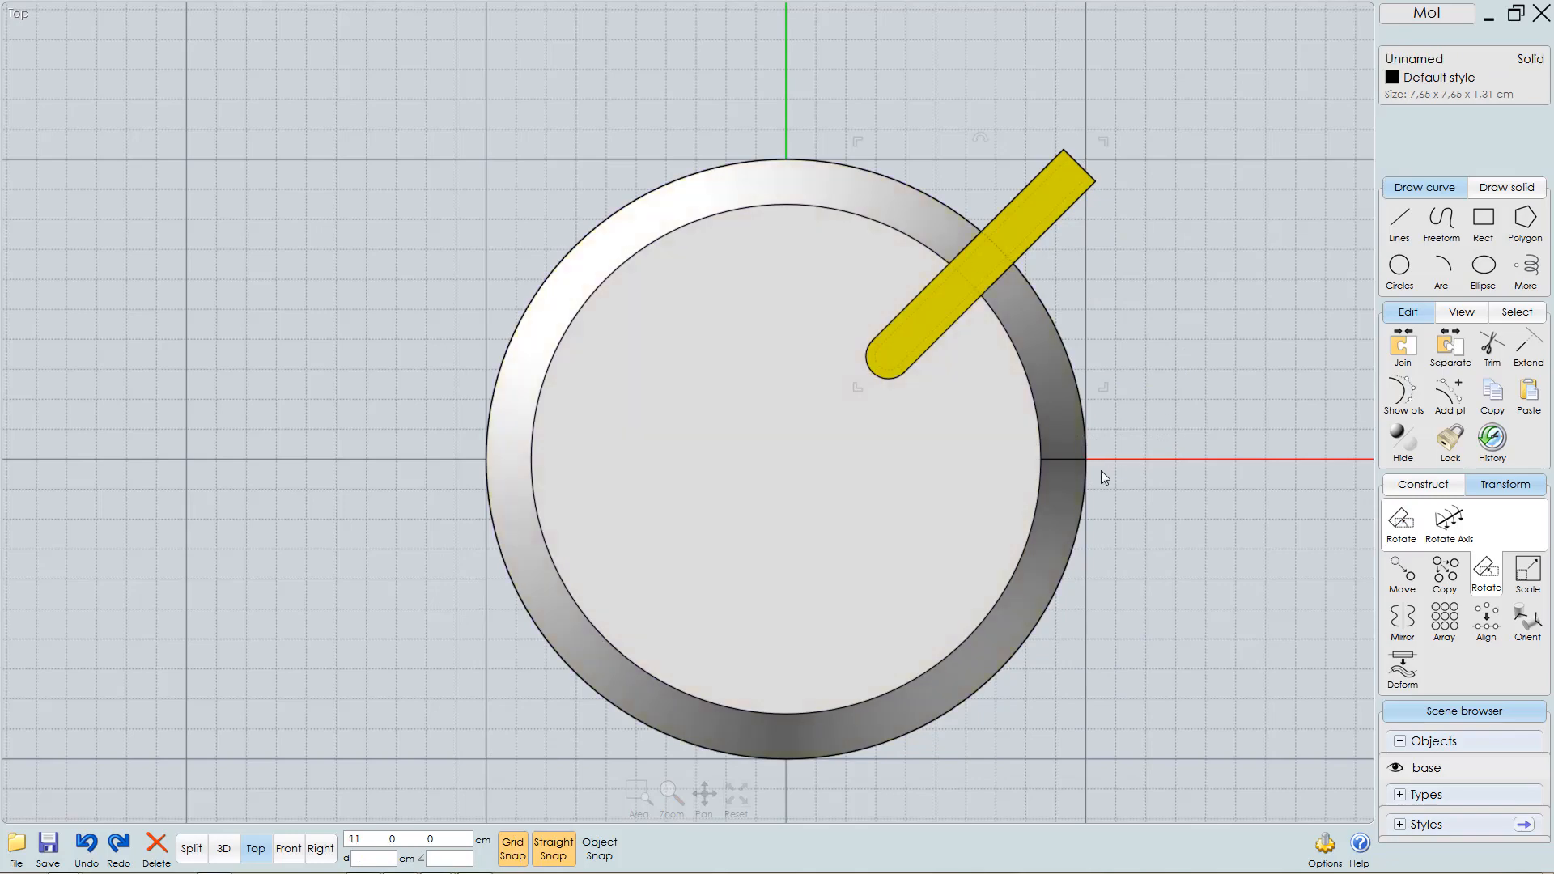
- Try a circular array of 8 bars over 360° around the base's centre, and undo it
{"action": "mouse_move", "coordinate": [942, 414]}
{"action": "right_mouse_down"}
{"action": "mouse_move", "coordinate": [963, 416]}
{"action": "mouse_move", "coordinate": [942, 413]}
{"action": "right_mouse_up"}
{"action": "scroll", "coordinate": [955, 431], "scroll_direction": "up", "scroll_amount": 3}
{"action": "scroll", "coordinate": [956, 429], "scroll_direction": "down", "scroll_amount": 2}
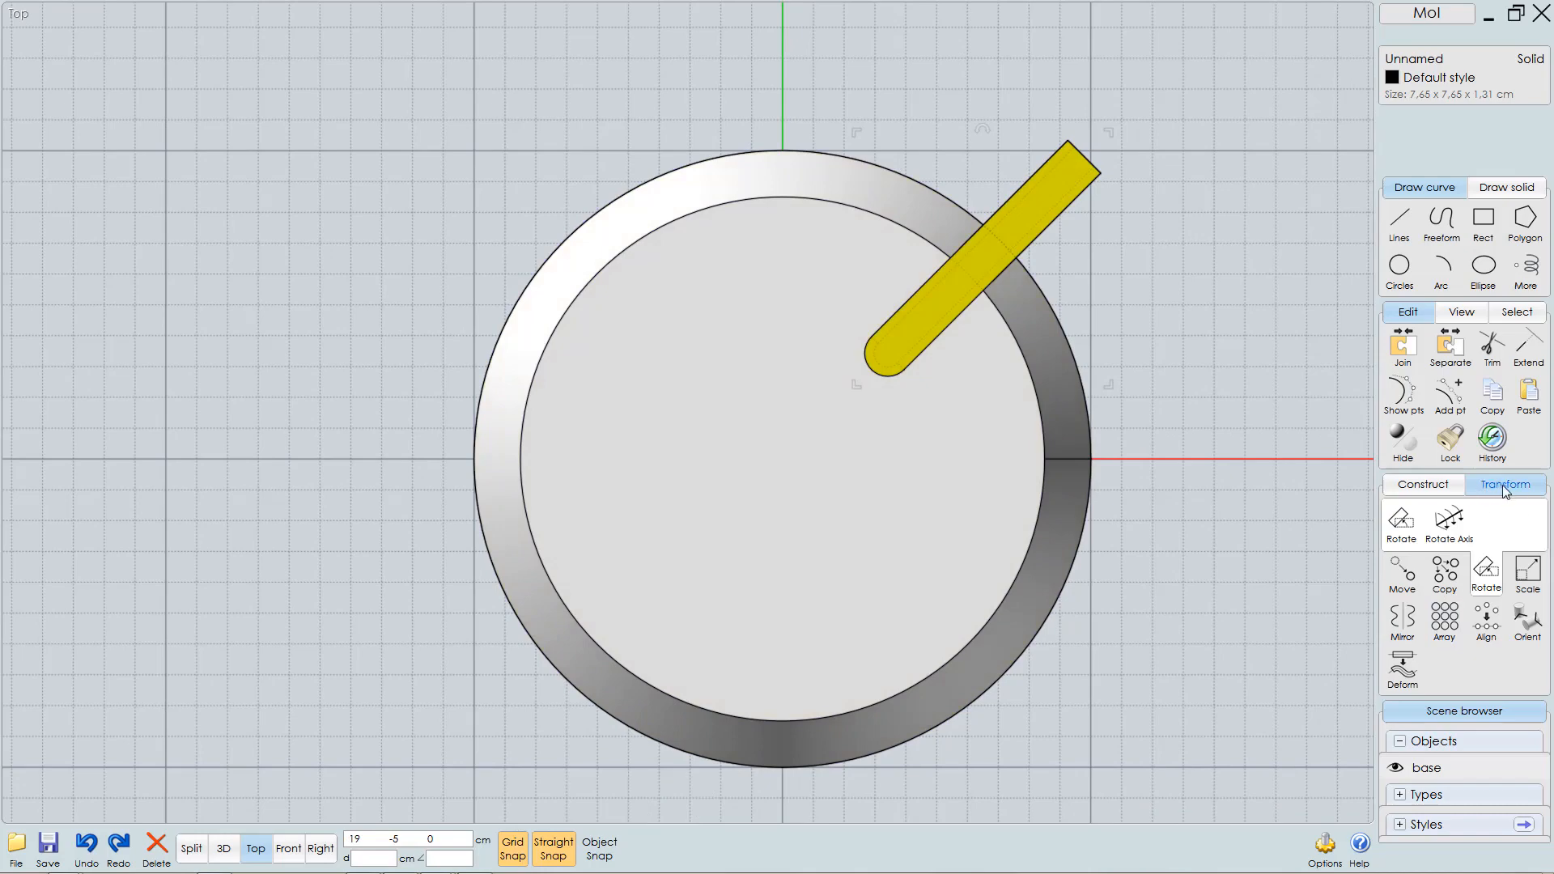
{"action": "left_click", "coordinate": [1446, 620]}
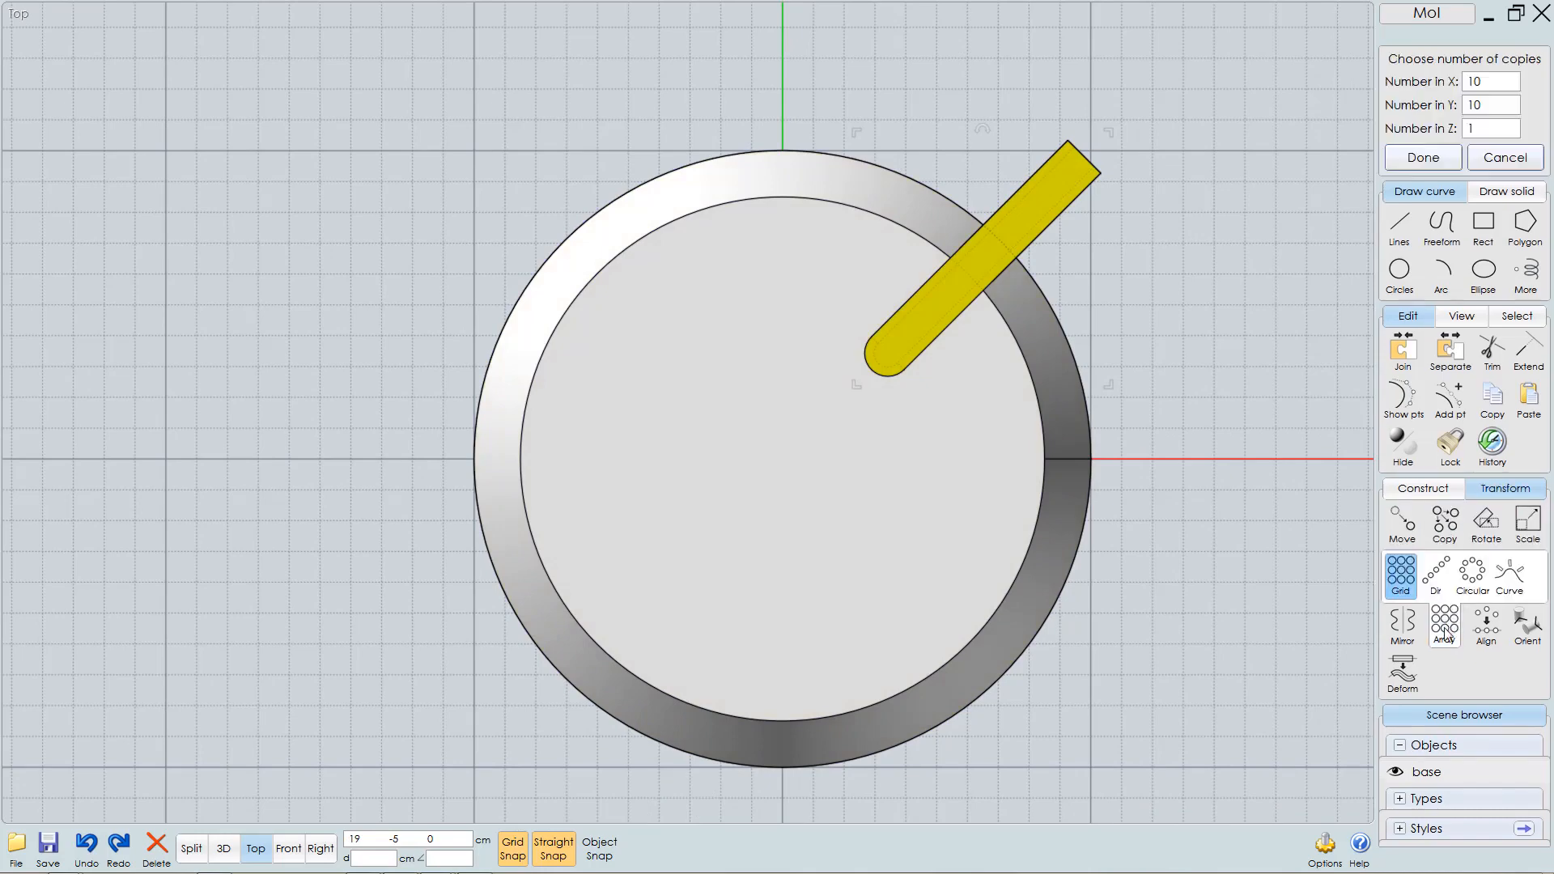
{"action": "left_click", "coordinate": [1472, 574]}
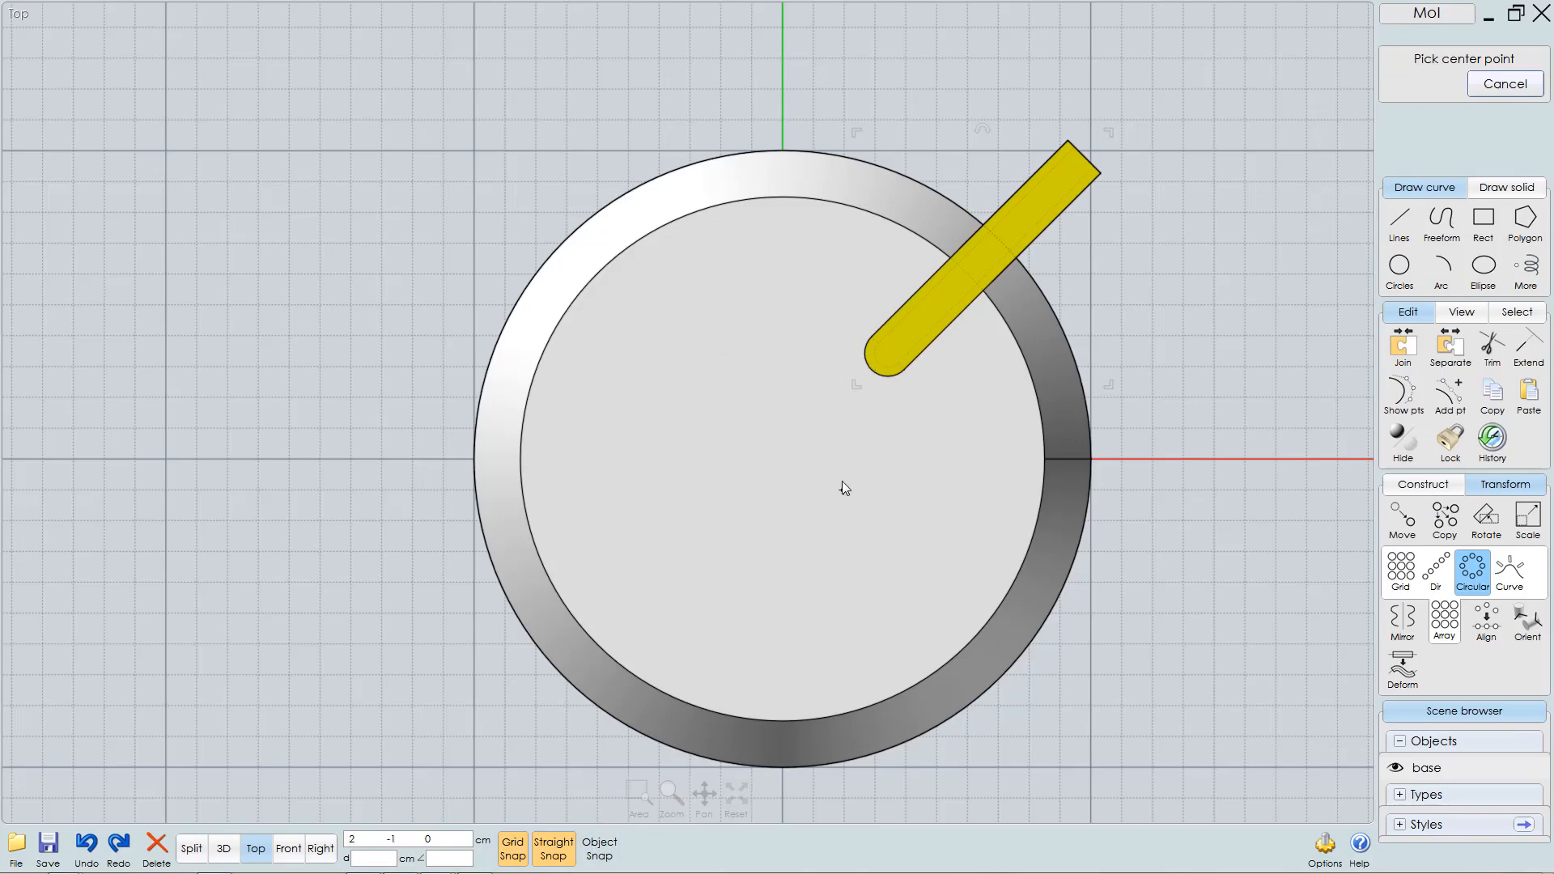
{"action": "left_click", "coordinate": [783, 463]}
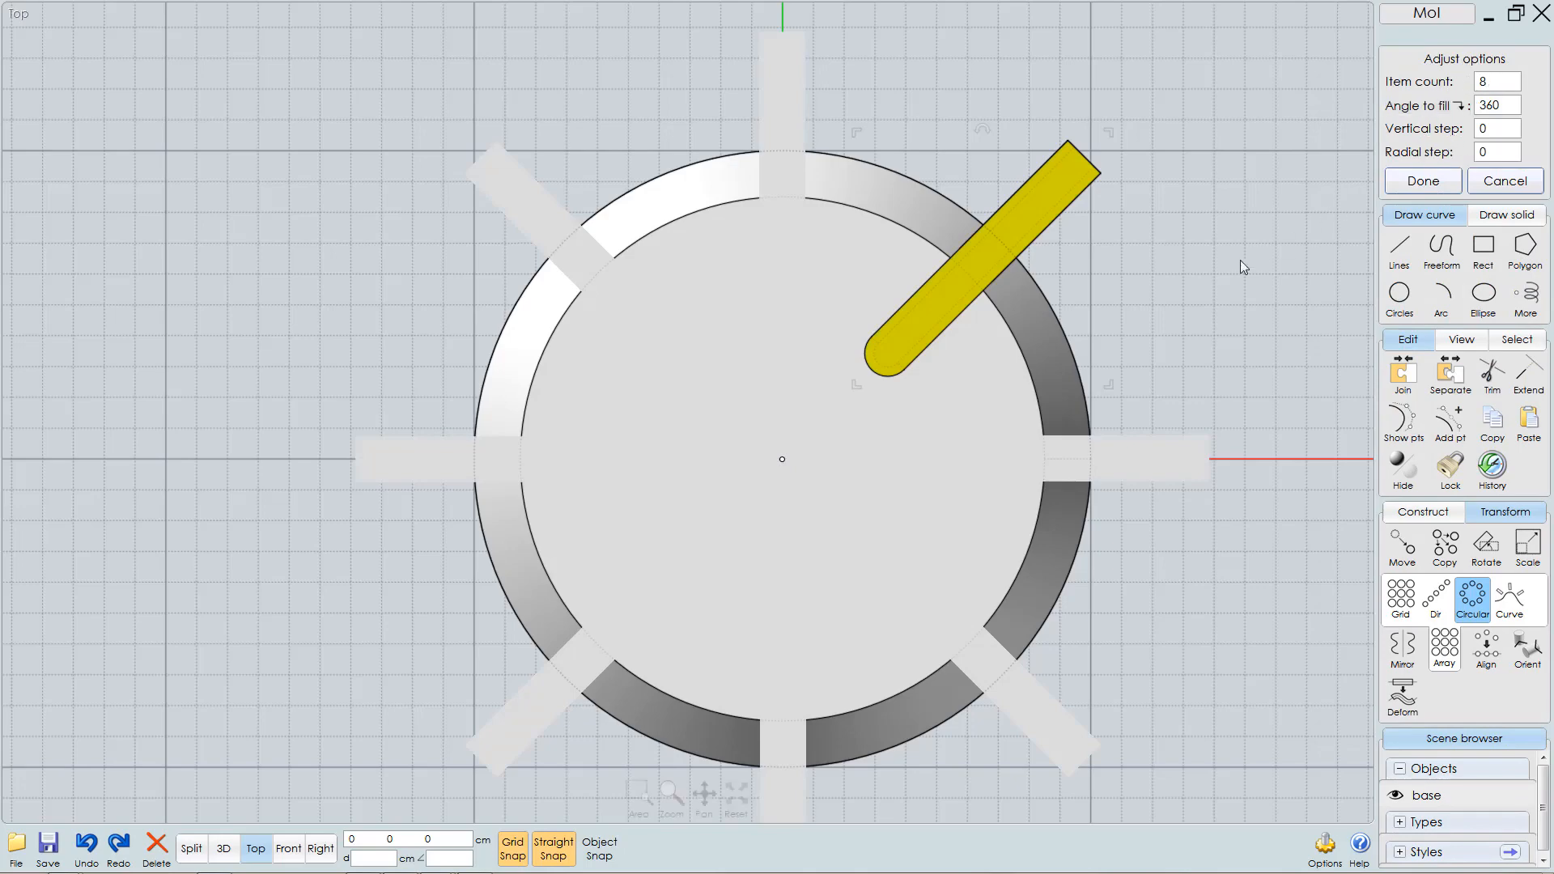
{"action": "right_click", "coordinate": [1122, 284]}
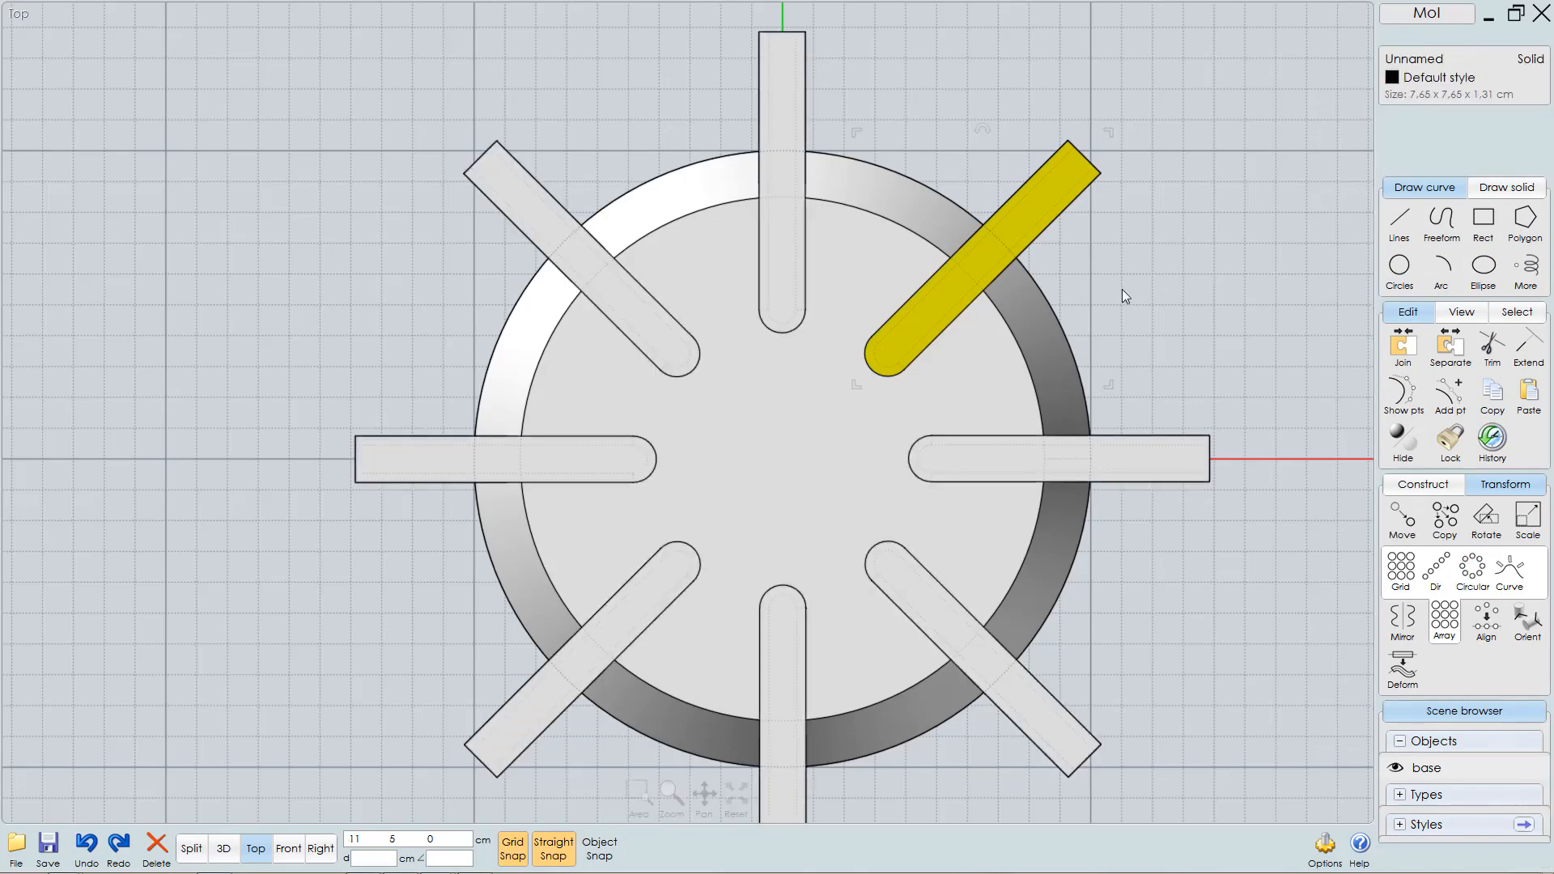
{"action": "key", "text": "F5"}
{"action": "right_click_drag", "start_coordinate": [878, 353], "coordinate": [862, 495]}
{"action": "key", "text": "ctrl+z"}
- Try a proportional Y size of 5 cm on the rotated bar, and set its Y size to 6 cm
{"action": "left_click", "coordinate": [1042, 380]}
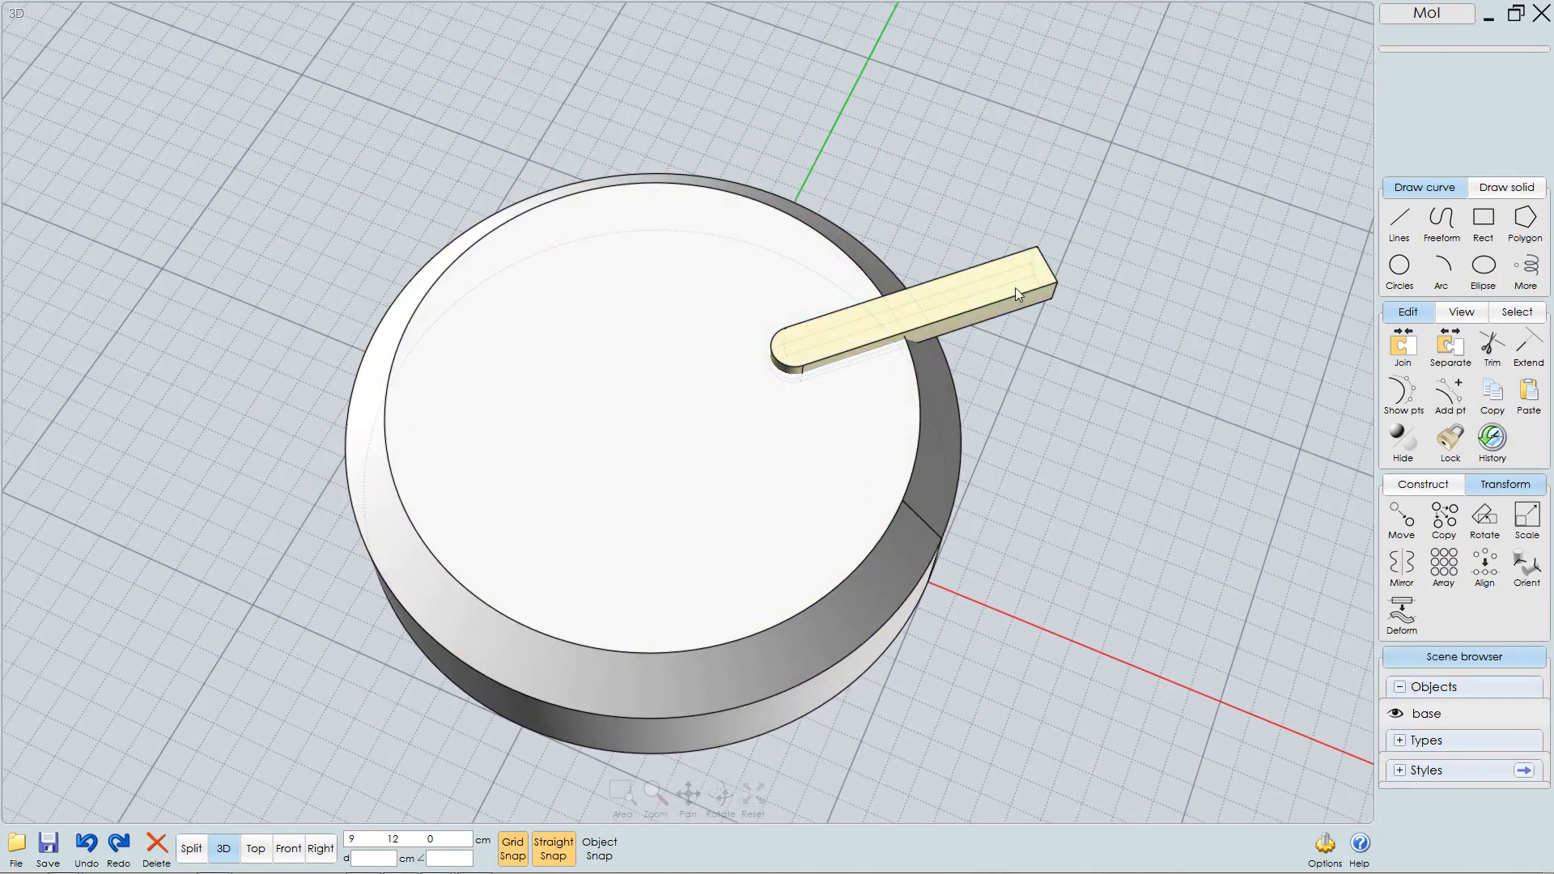
{"action": "left_click", "coordinate": [1005, 277]}
{"action": "left_click", "coordinate": [1429, 94]}
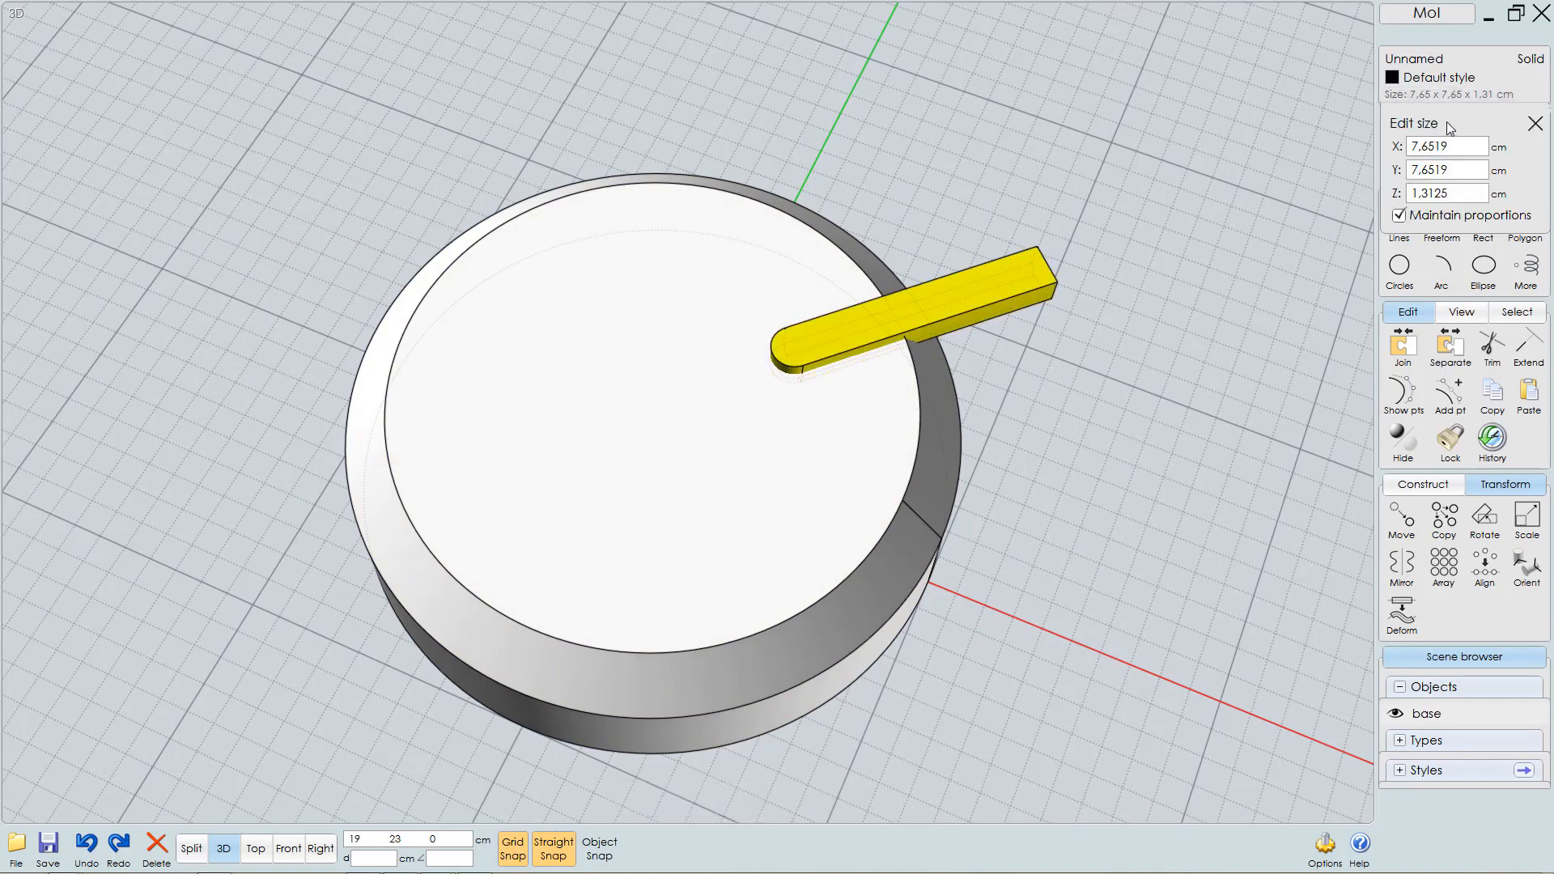
{"action": "left_click", "coordinate": [1460, 171]}
{"action": "type", "text": "5"}
{"action": "key", "text": "Return"}
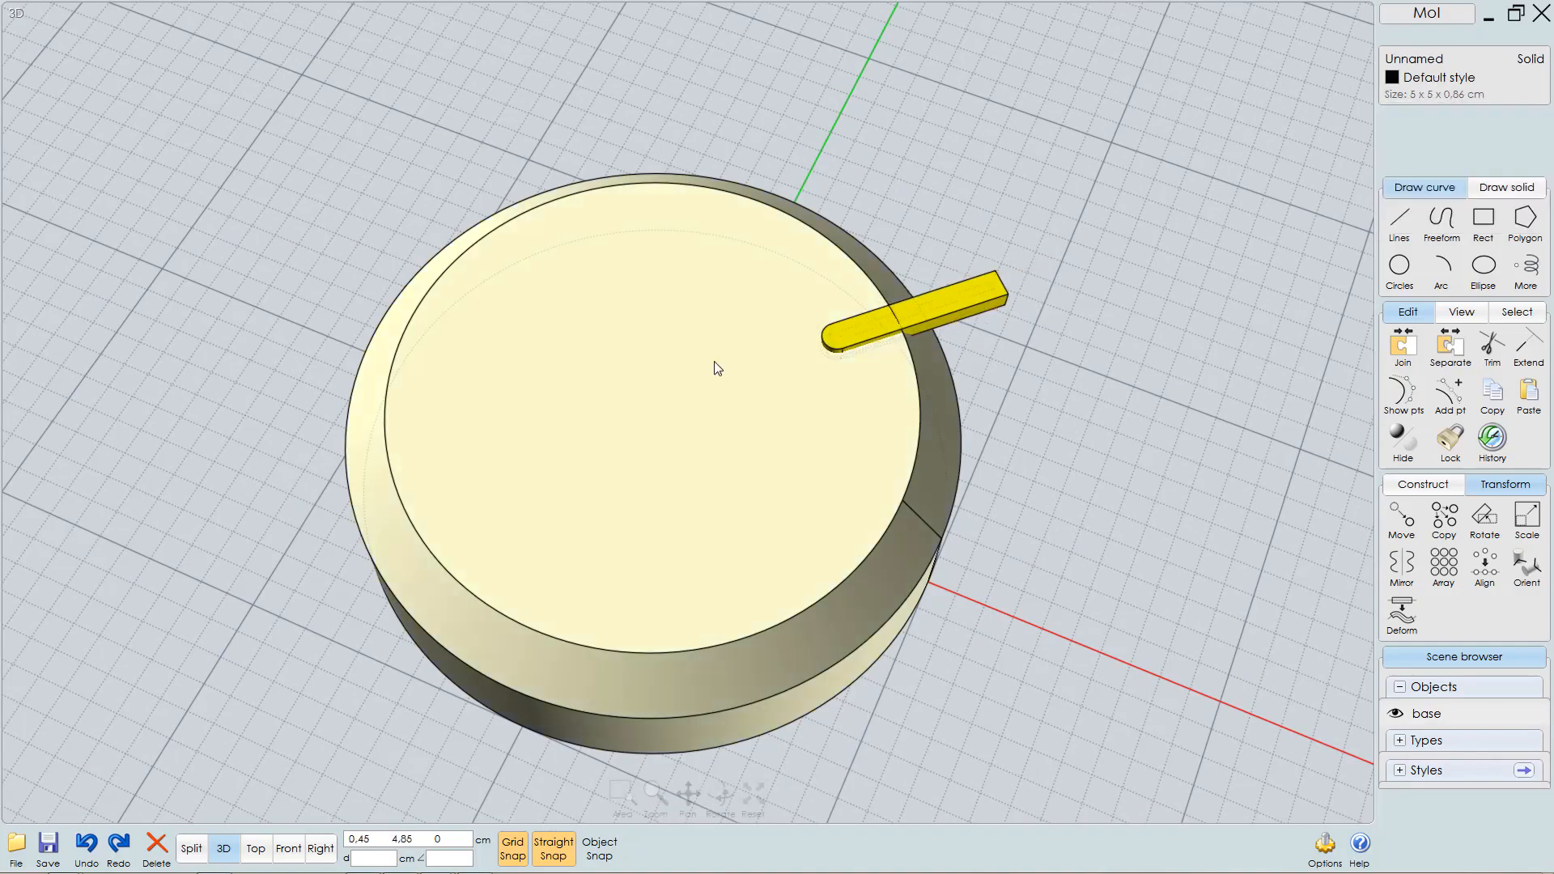
{"action": "right_click_drag", "start_coordinate": [849, 410], "coordinate": [886, 354]}
{"action": "left_click", "coordinate": [1456, 95]}
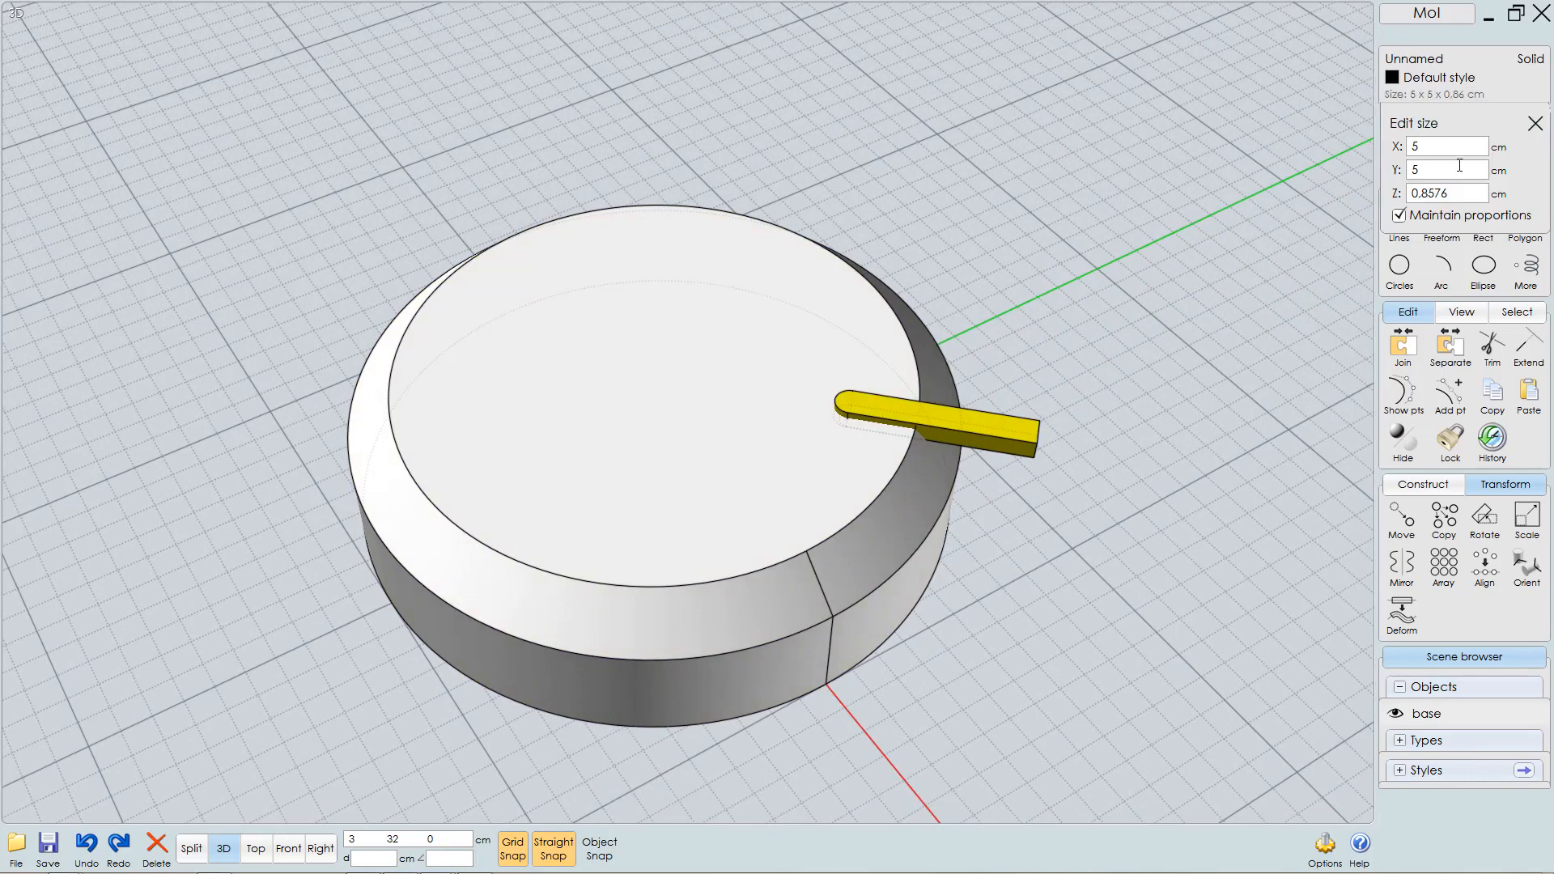
{"action": "left_click_drag", "start_coordinate": [1408, 168], "coordinate": [1364, 176]}
{"action": "type", "text": "6"}
{"action": "key", "text": "Return"}
- Turn off Grid Snap and move the bar slightly inward along its 45° diagonal, toward the base's centre, in the top view
{"action": "key", "text": "F6"}
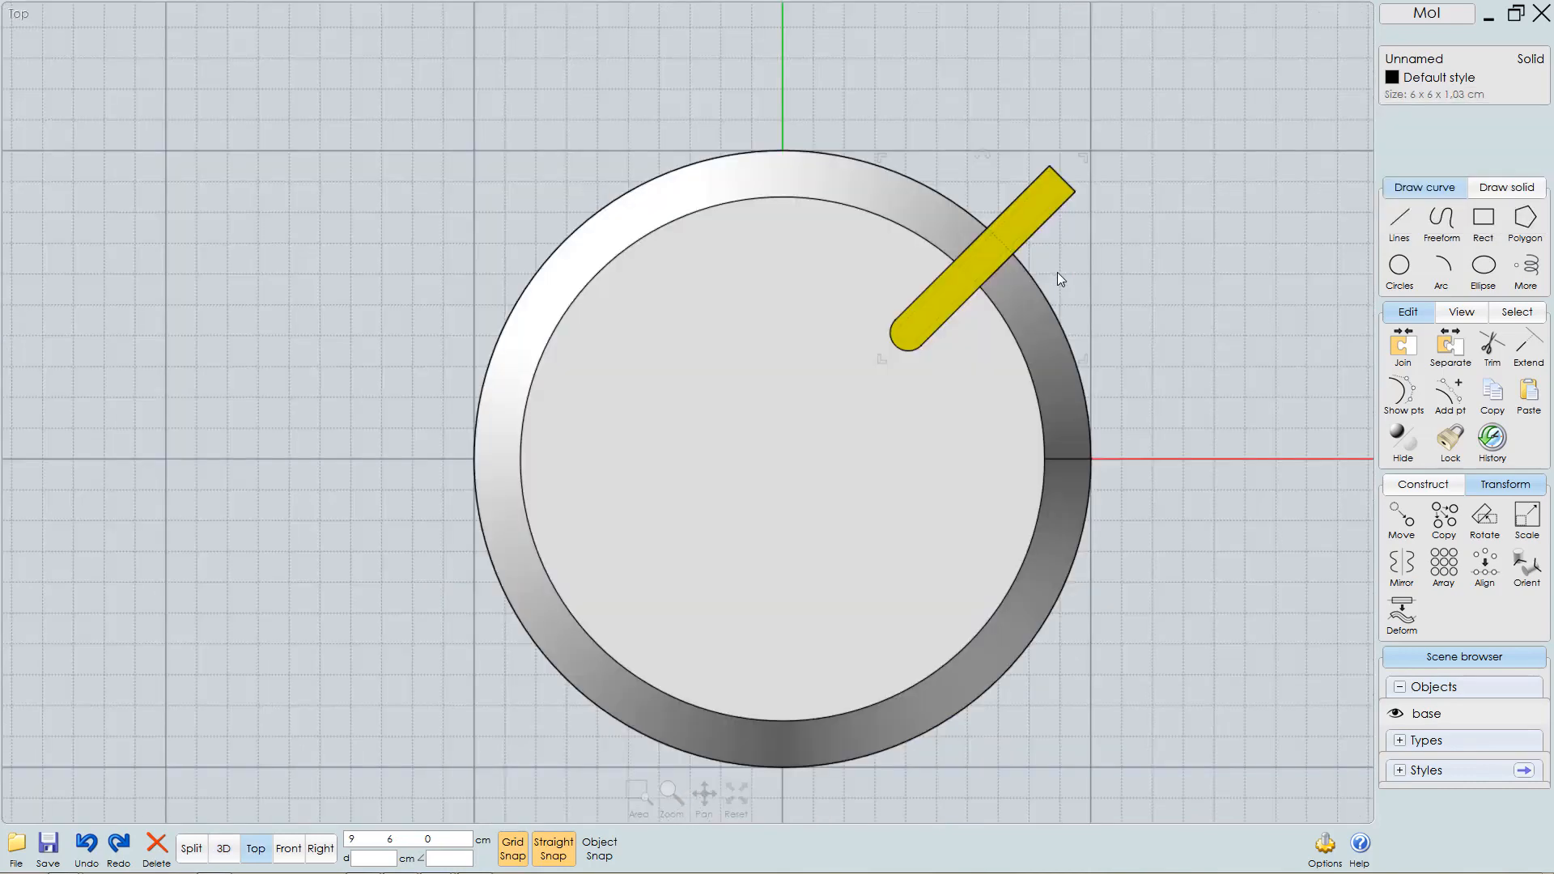
{"action": "scroll", "coordinate": [1049, 269], "scroll_direction": "up", "scroll_amount": 1}
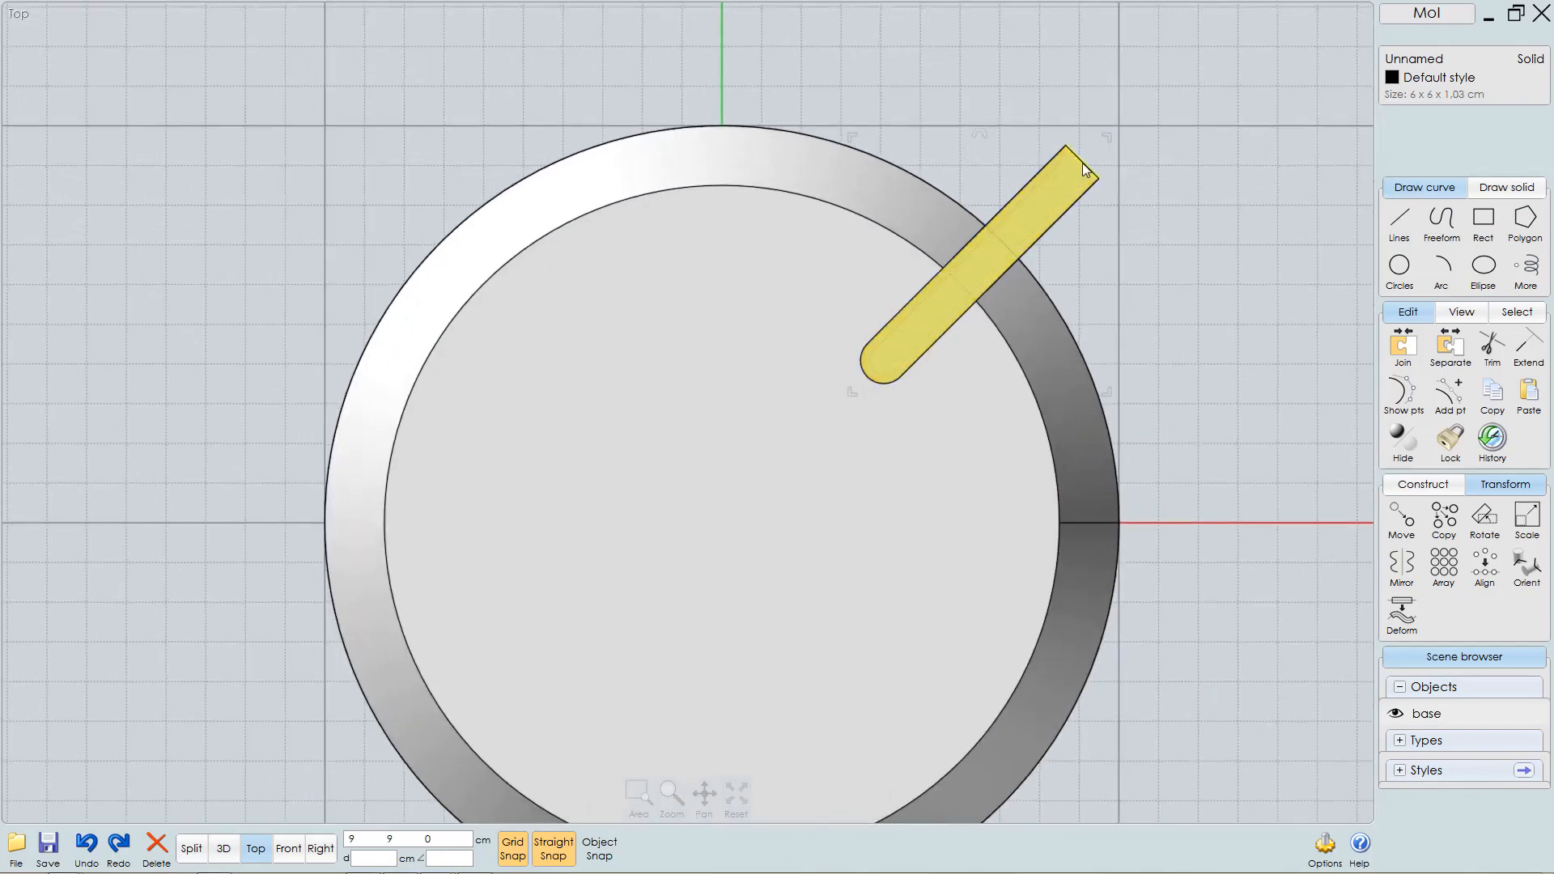
{"action": "left_click", "coordinate": [518, 850]}
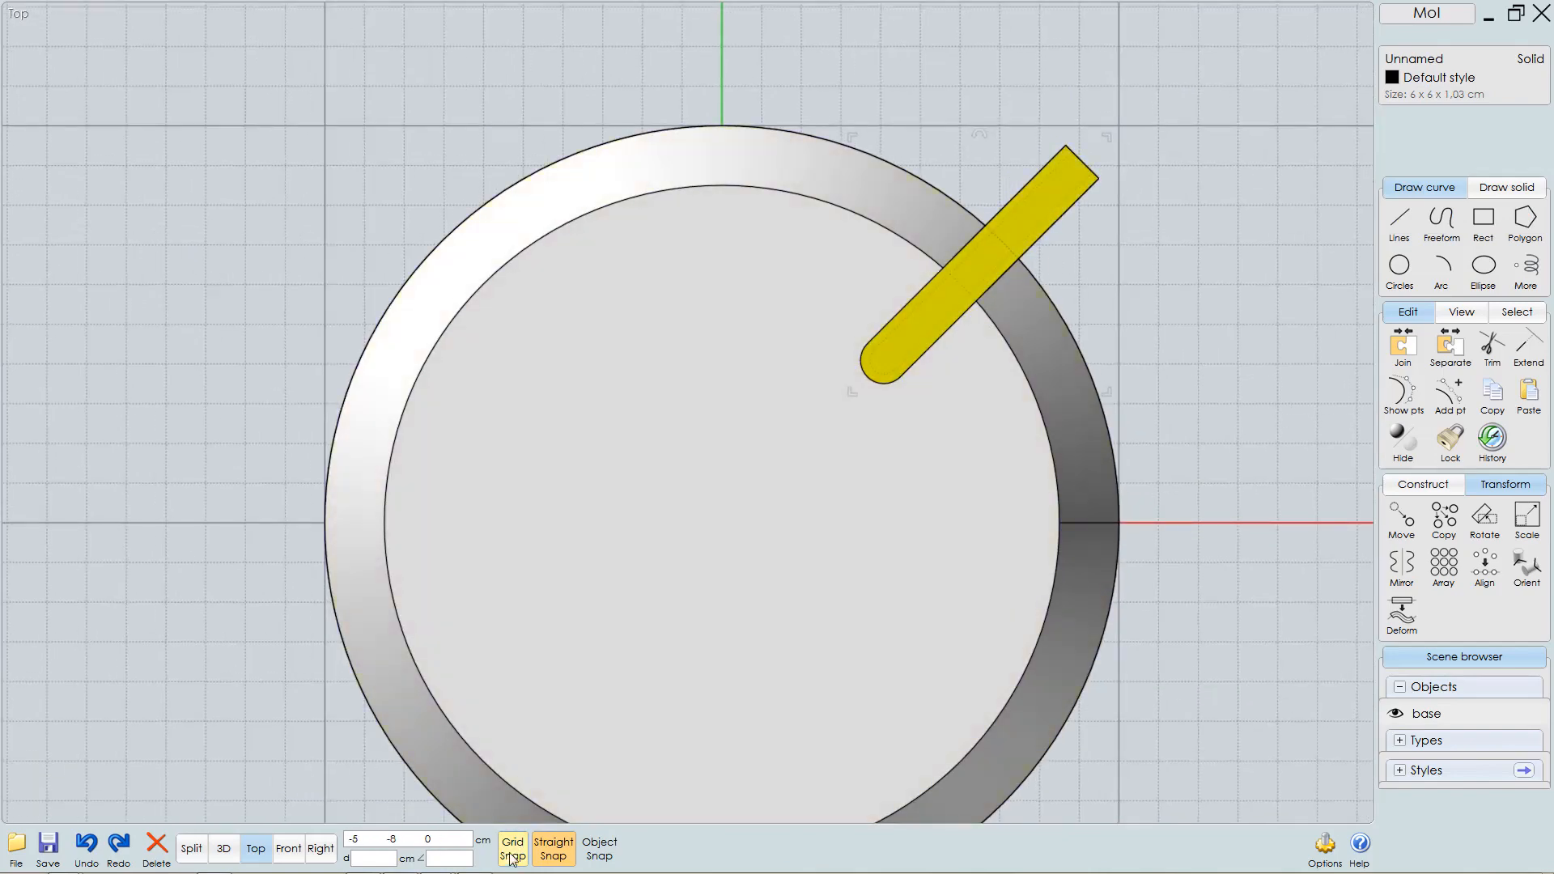
{"action": "left_click_drag", "start_coordinate": [1081, 162], "coordinate": [1060, 179]}
{"action": "scroll", "coordinate": [1061, 179], "scroll_direction": "down", "scroll_amount": 1}
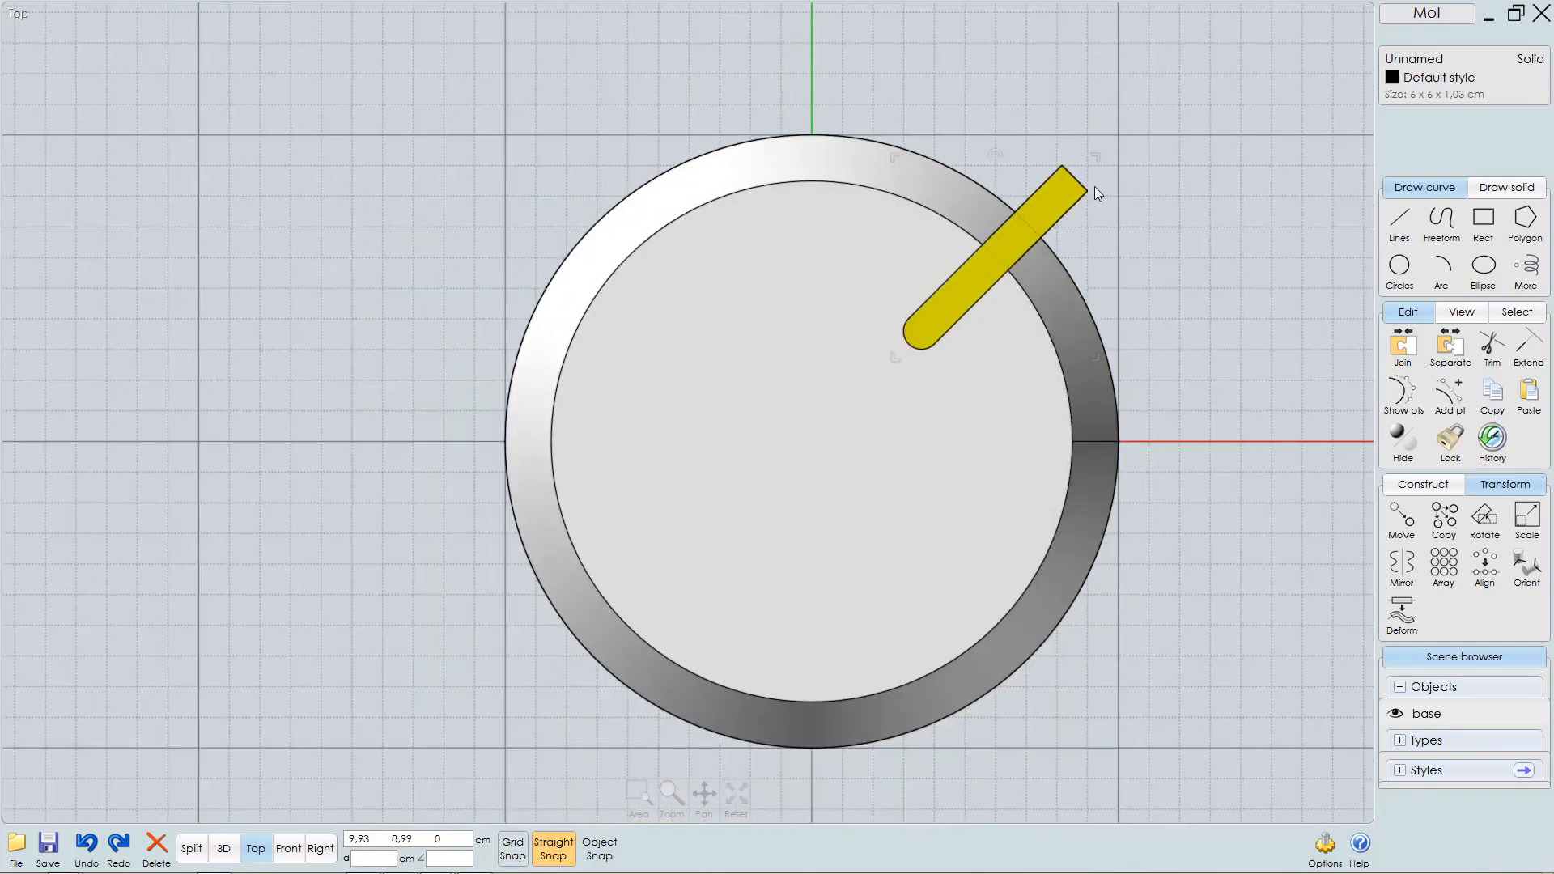
{"action": "middle_click_drag", "start_coordinate": [1135, 331], "coordinate": [1083, 331]}
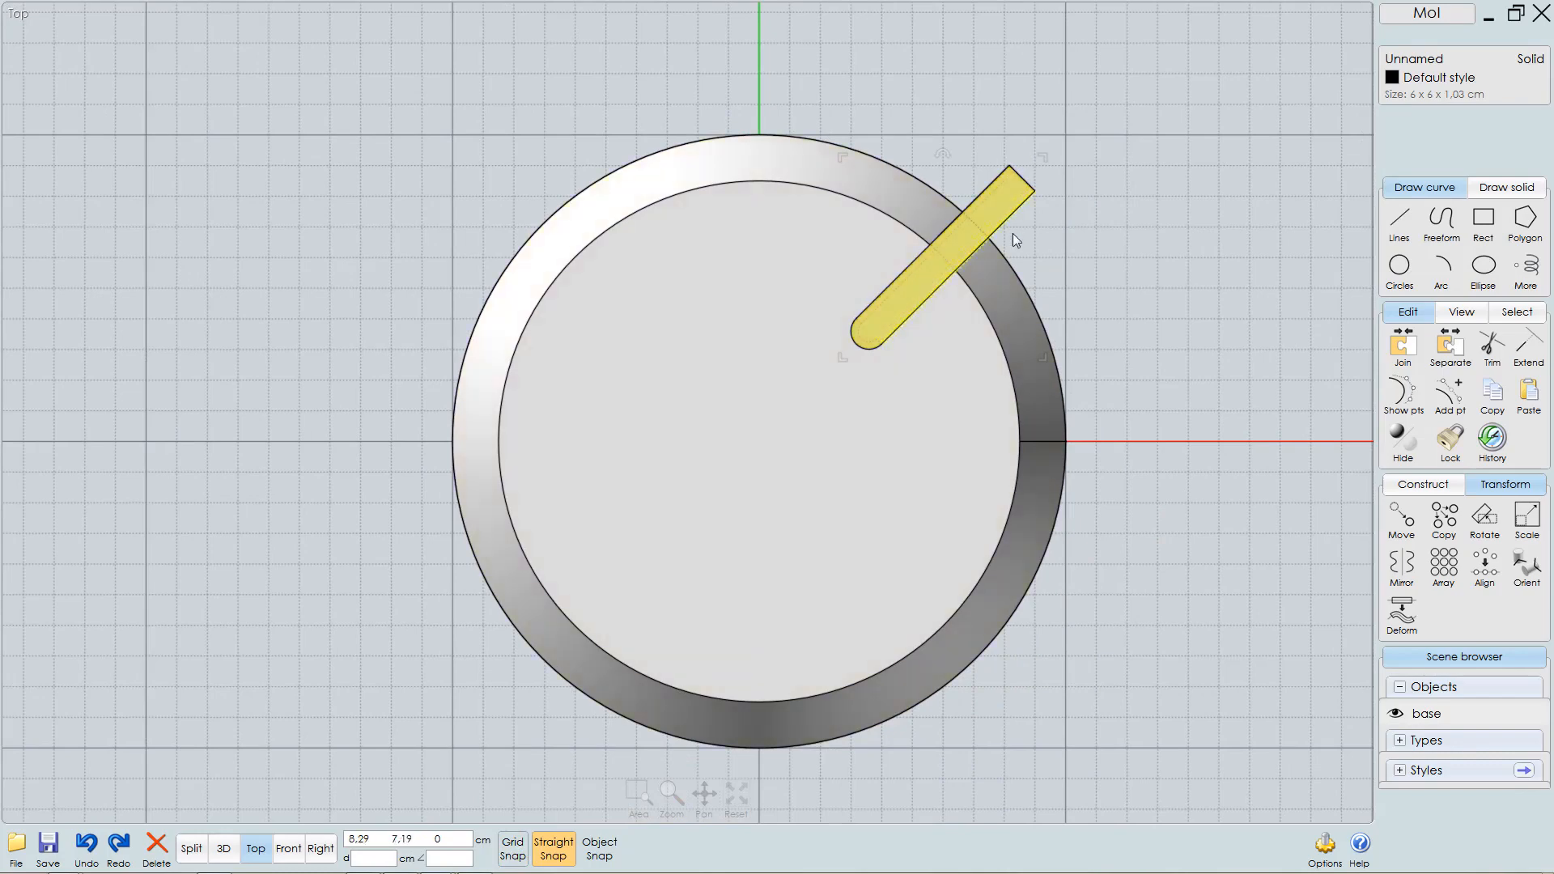
{"action": "left_click", "coordinate": [1445, 567]}
{"action": "left_click", "coordinate": [1472, 570]}
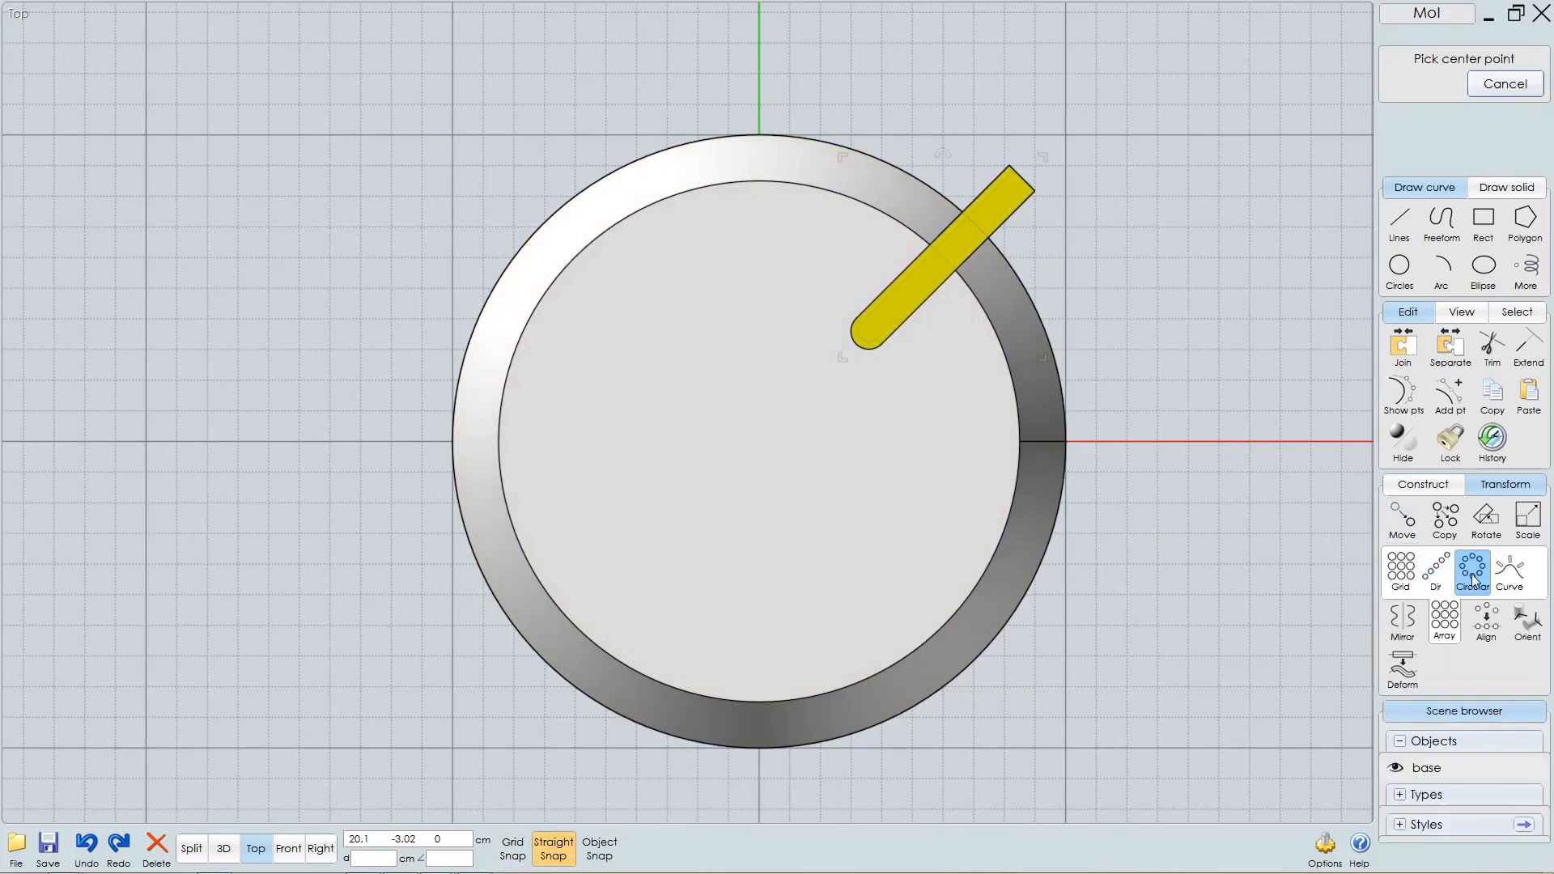
{"action": "left_click", "coordinate": [517, 846]}
{"action": "left_click", "coordinate": [771, 434]}
{"action": "key", "text": "F5"}
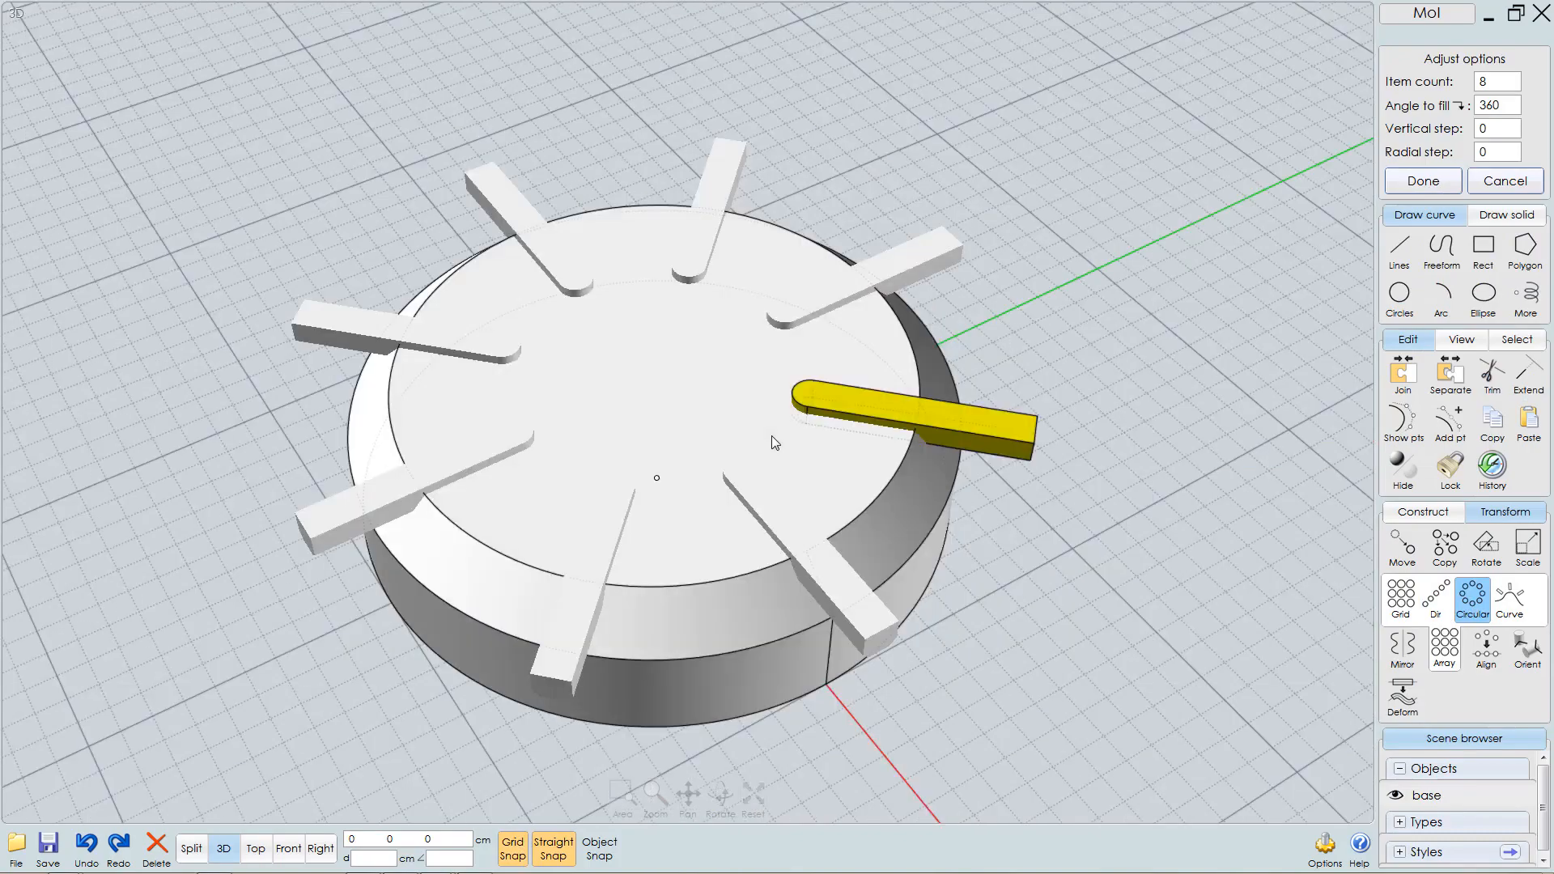
{"action": "right_click_drag", "start_coordinate": [801, 392], "coordinate": [760, 343]}
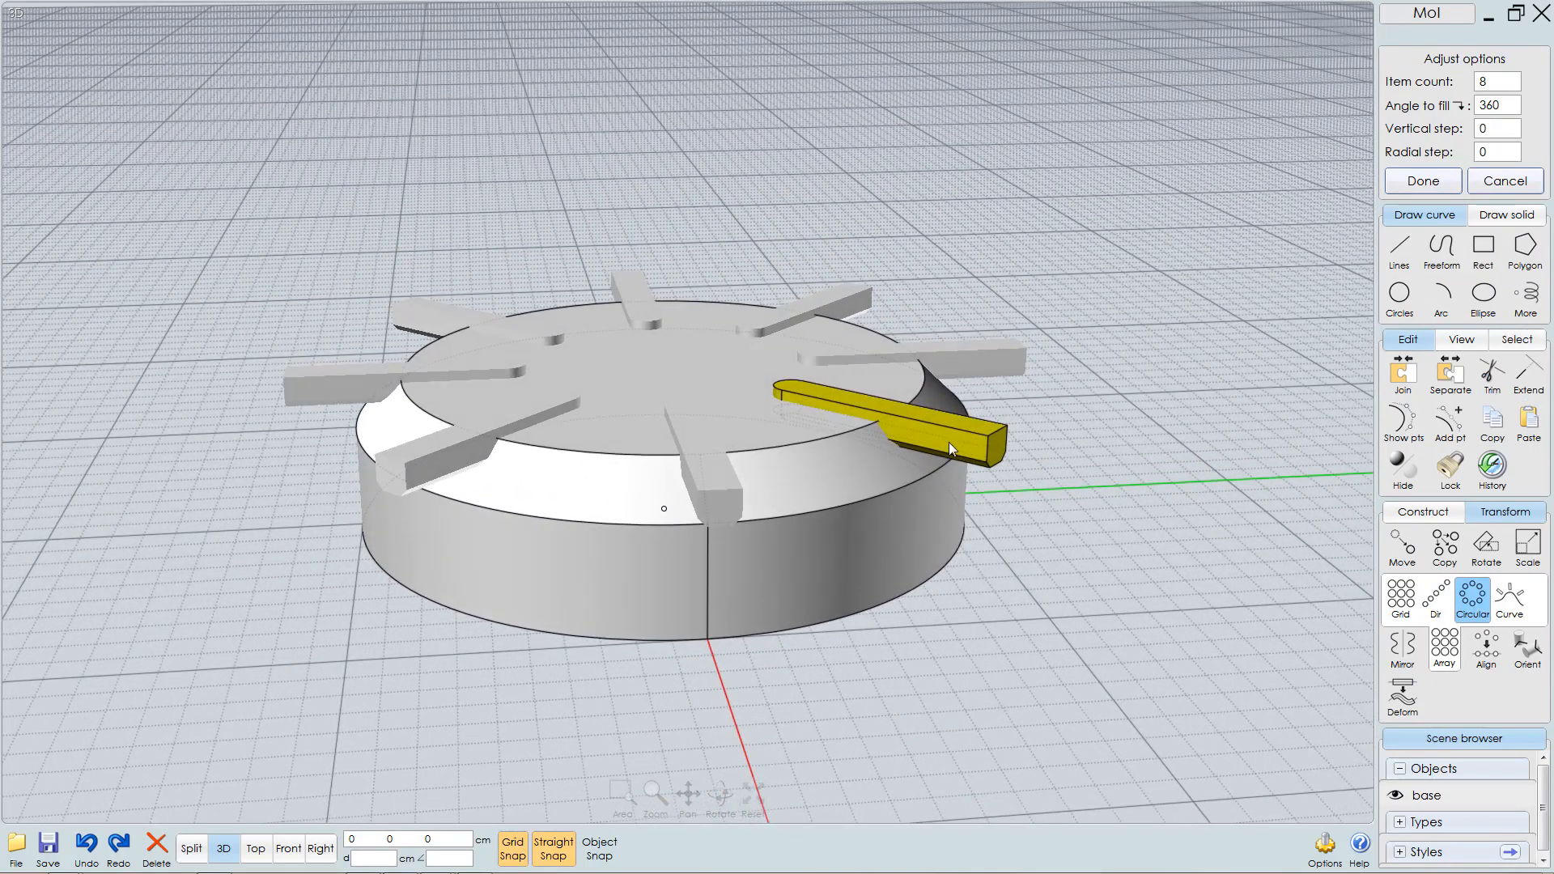
{"action": "key", "text": "Escape"}
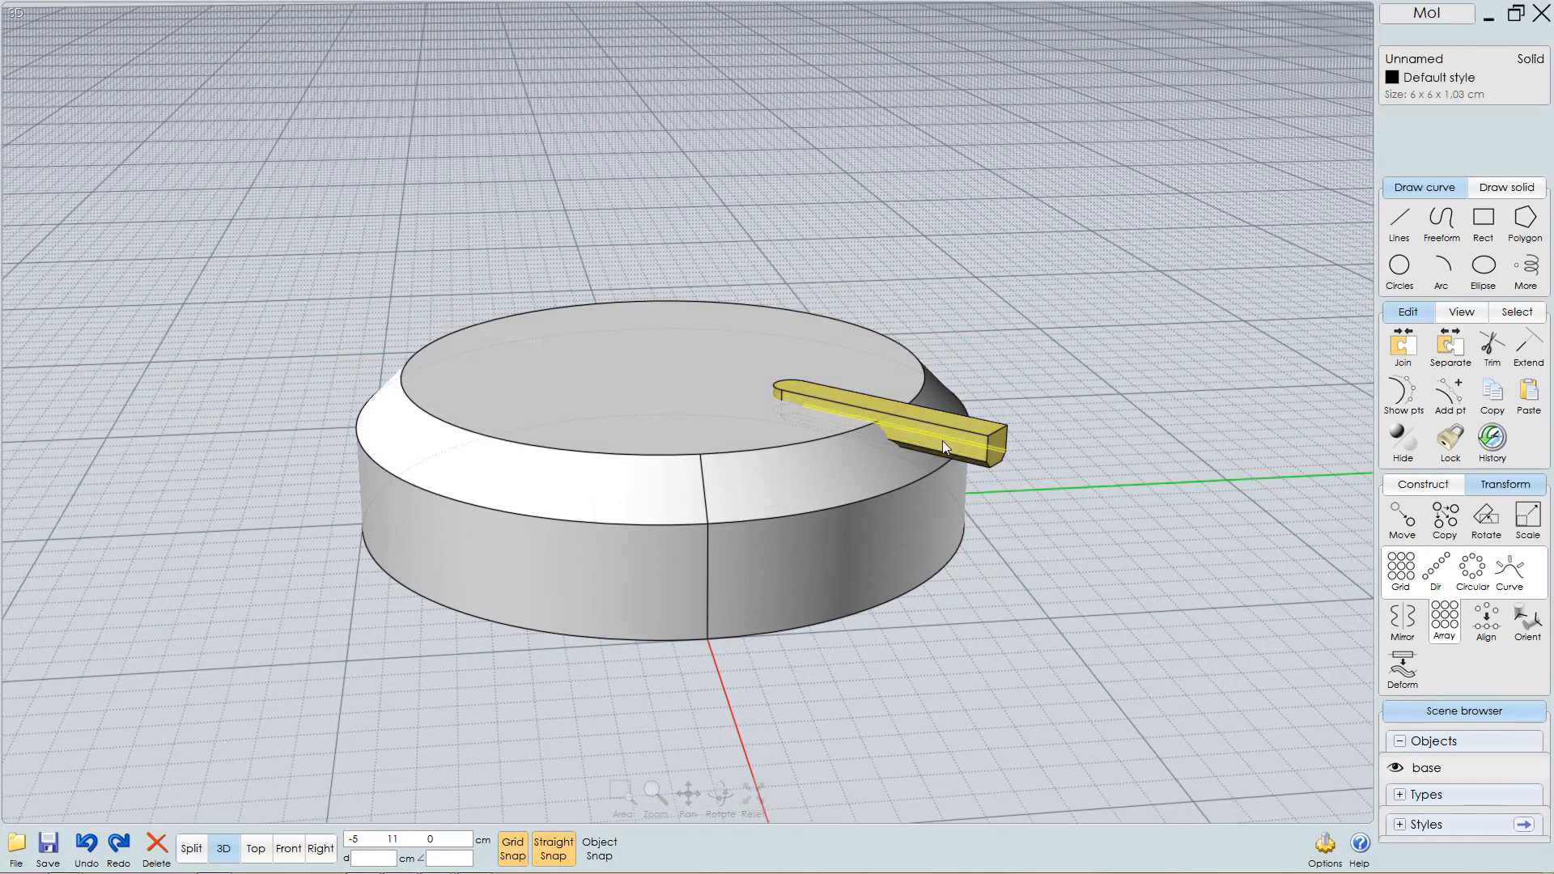
- Turn off Grid Snap, lower the bar slightly into the base in the front view, and turn Grid Snap back on
{"action": "key", "text": "F6"}
{"action": "key", "text": "F8"}
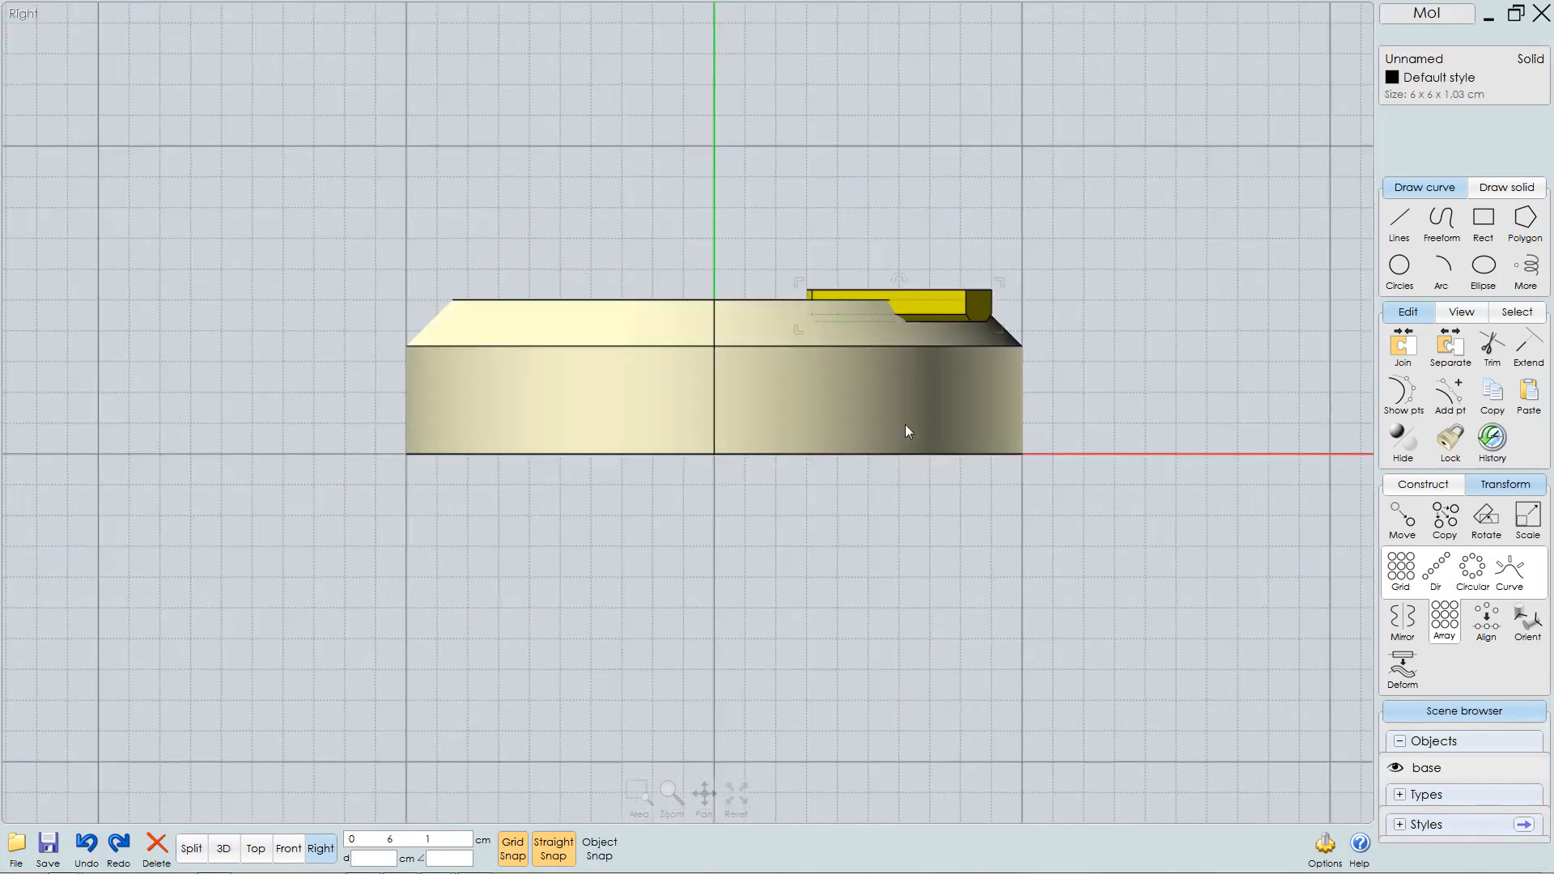
{"action": "key", "text": "F7"}
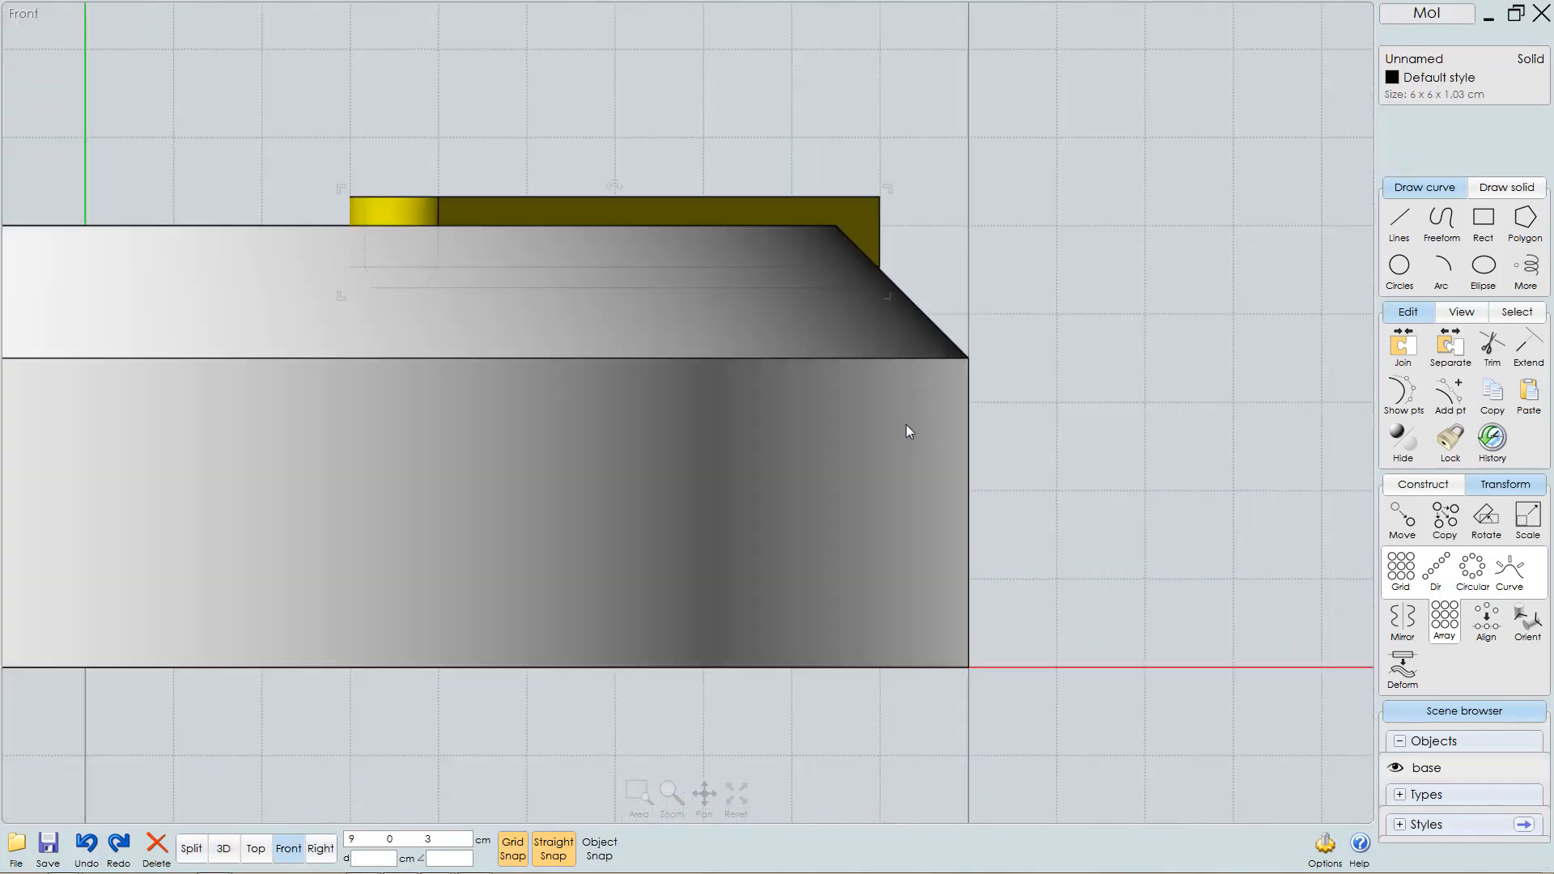
{"action": "left_click", "coordinate": [507, 852]}
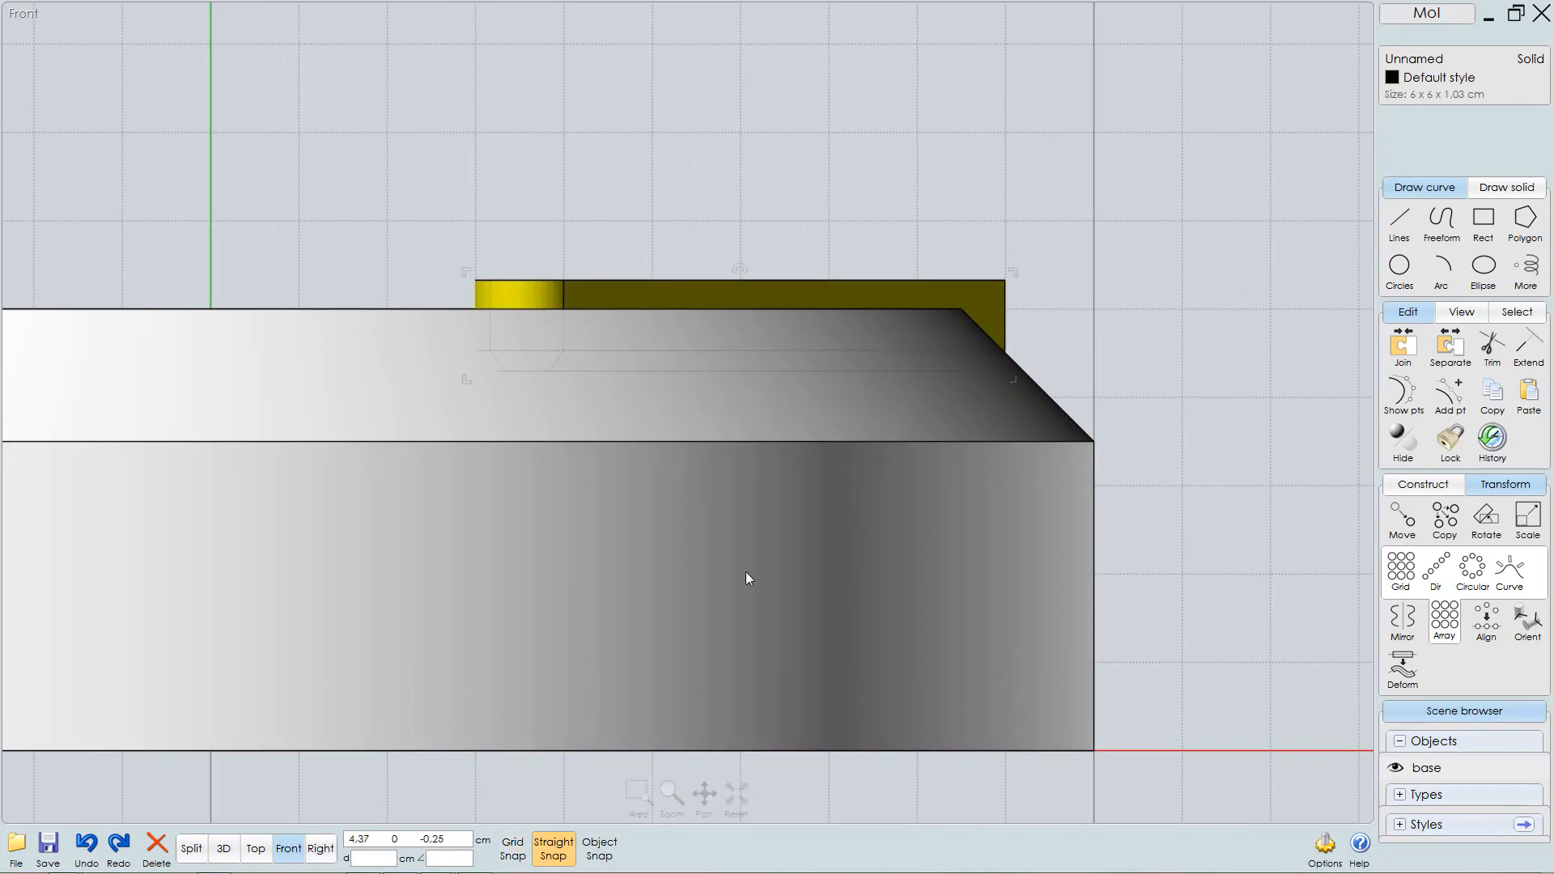
{"action": "left_click_drag", "start_coordinate": [982, 283], "coordinate": [982, 301]}
{"action": "key", "text": "F5"}
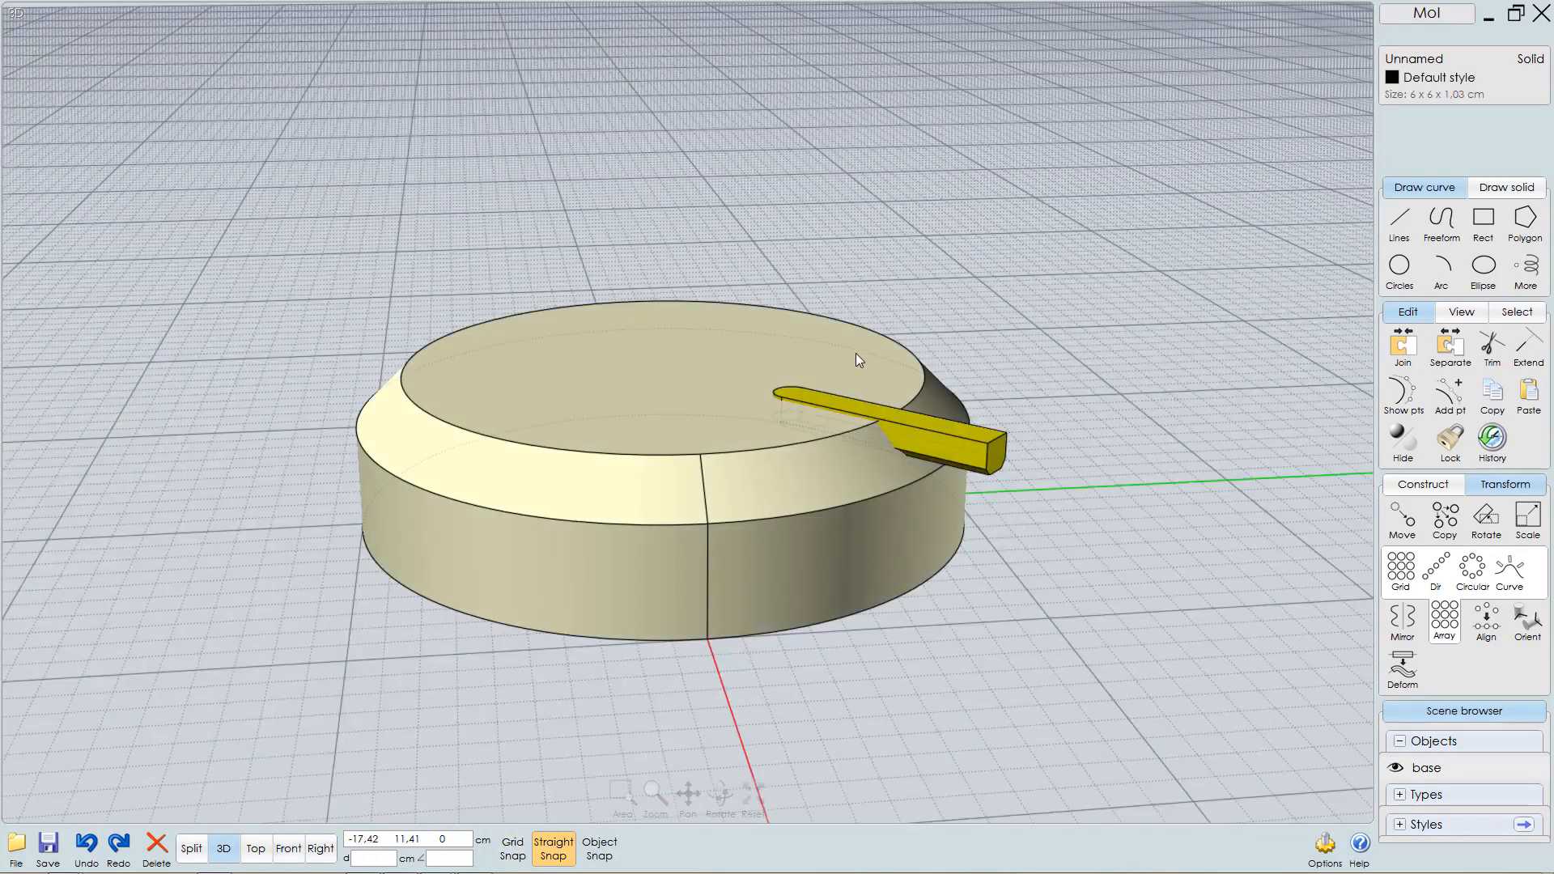
{"action": "right_click_drag", "start_coordinate": [856, 353], "coordinate": [964, 406]}
{"action": "left_click", "coordinate": [964, 405]}
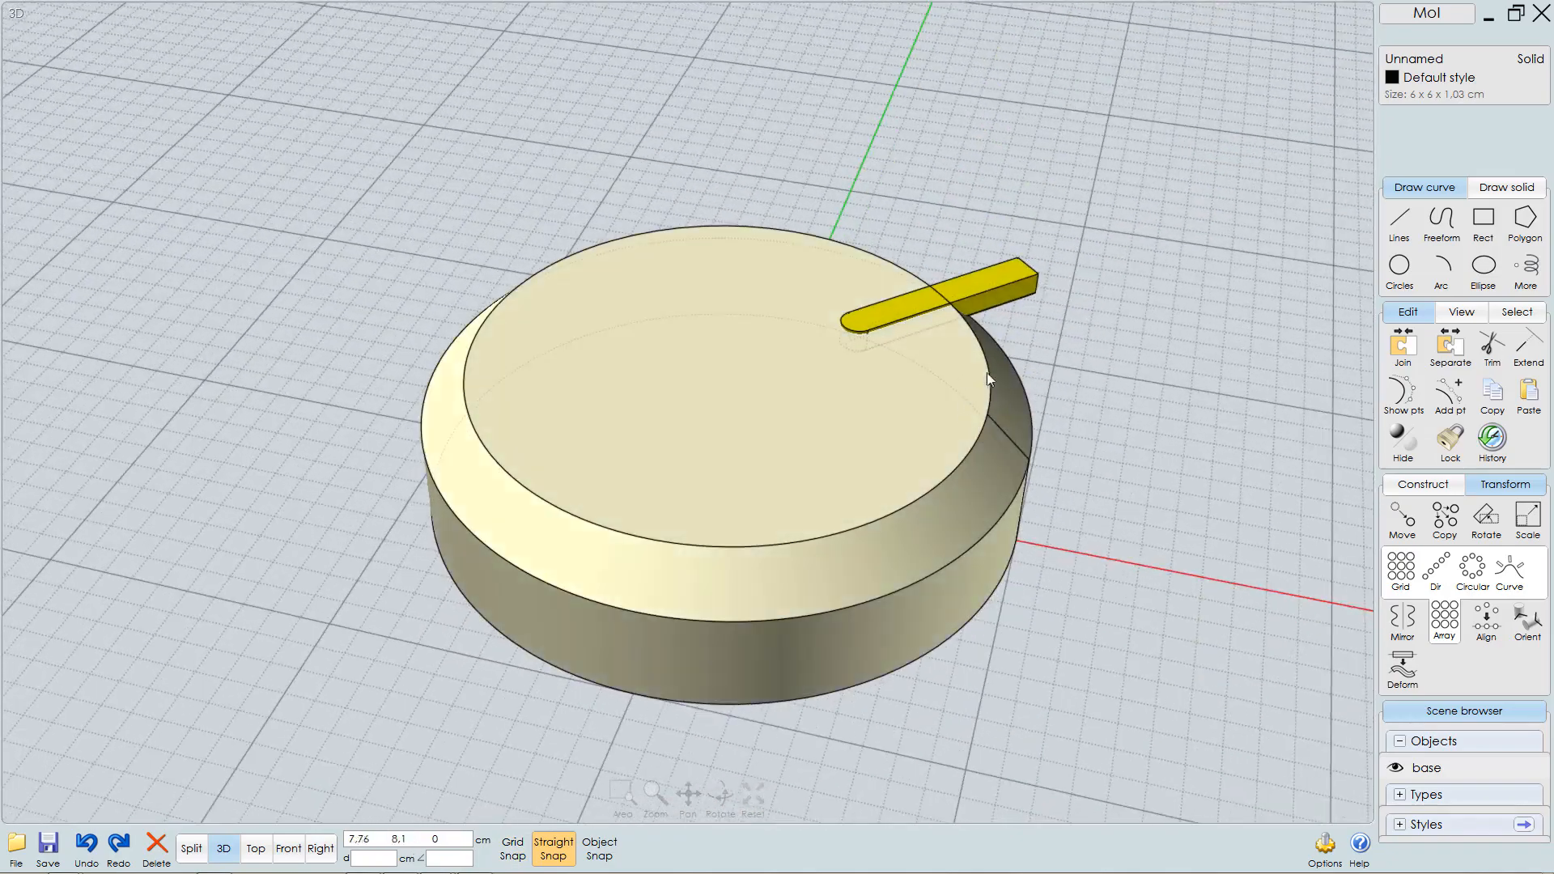
{"action": "key", "text": "F2"}
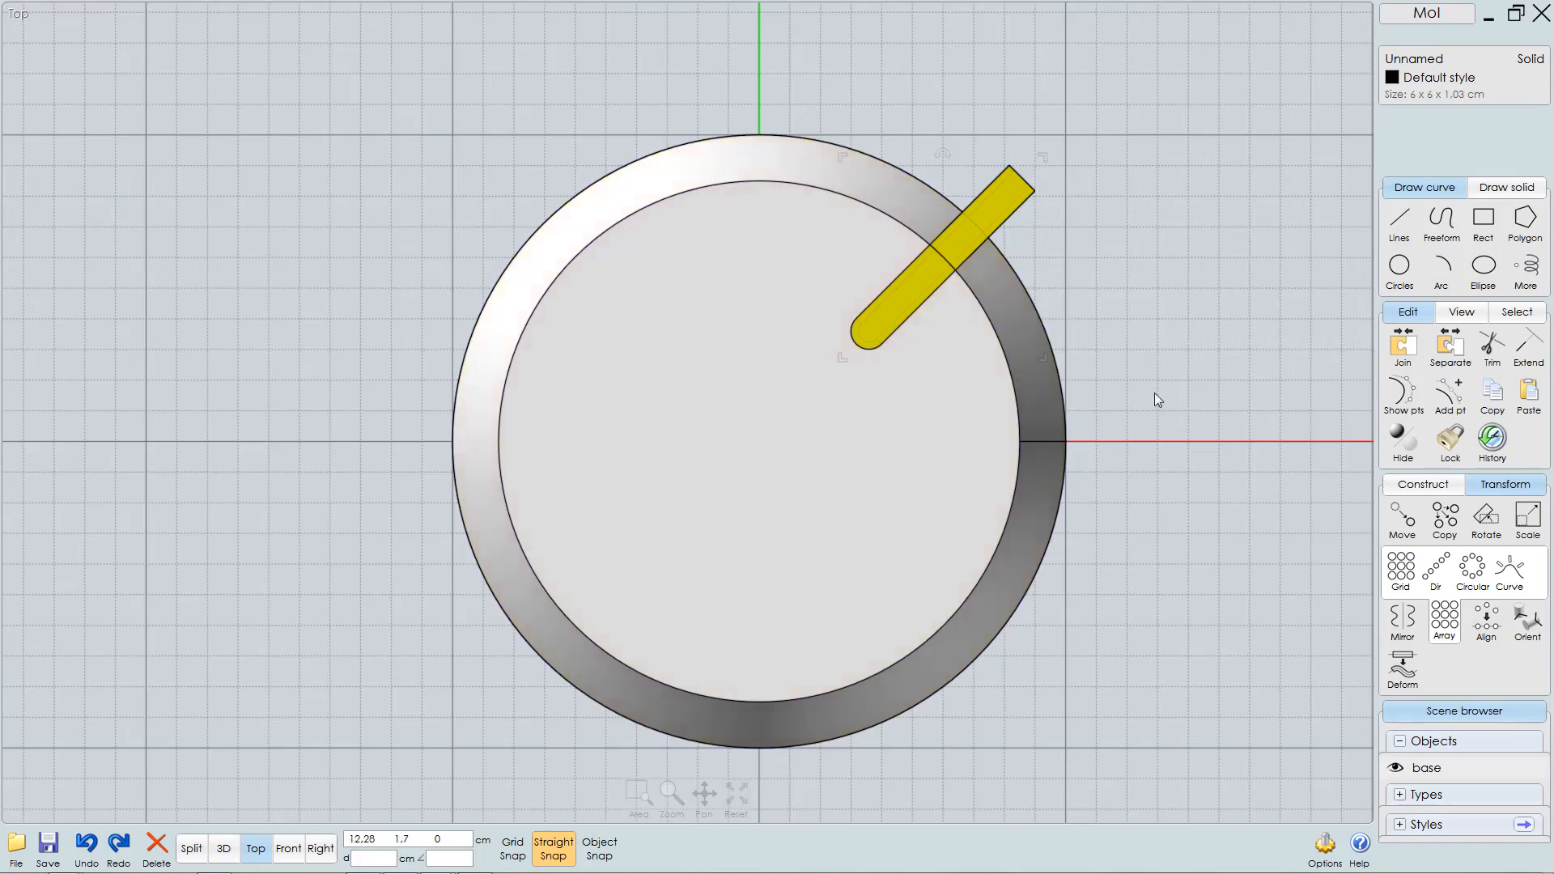
{"action": "left_click", "coordinate": [513, 850]}
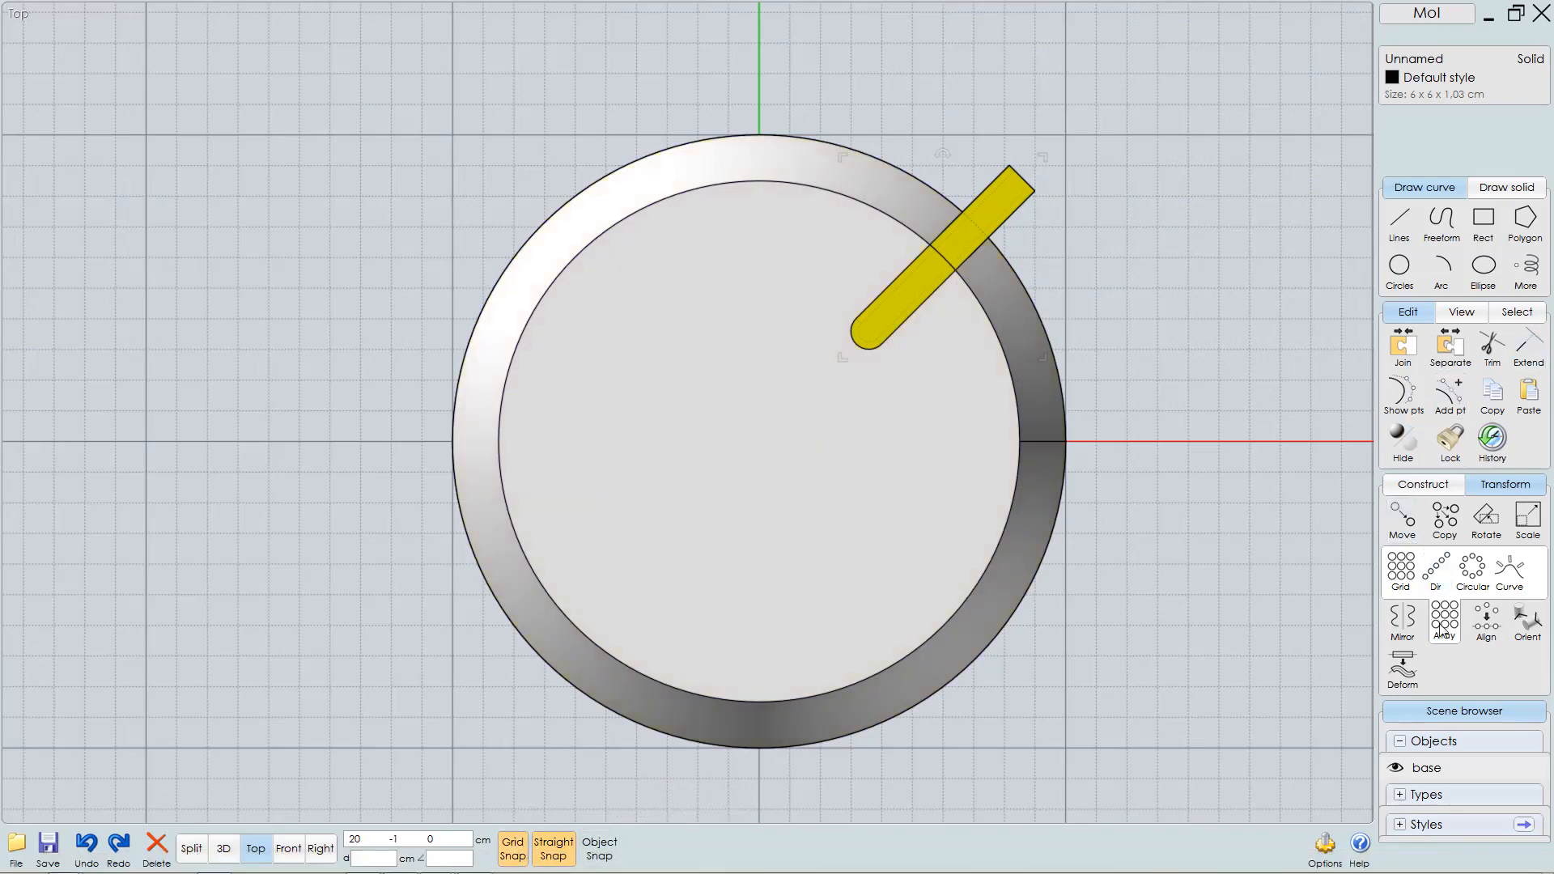
- Try a circular array of 8 bars over 360° around the base's centre
{"action": "left_click", "coordinate": [1473, 571]}
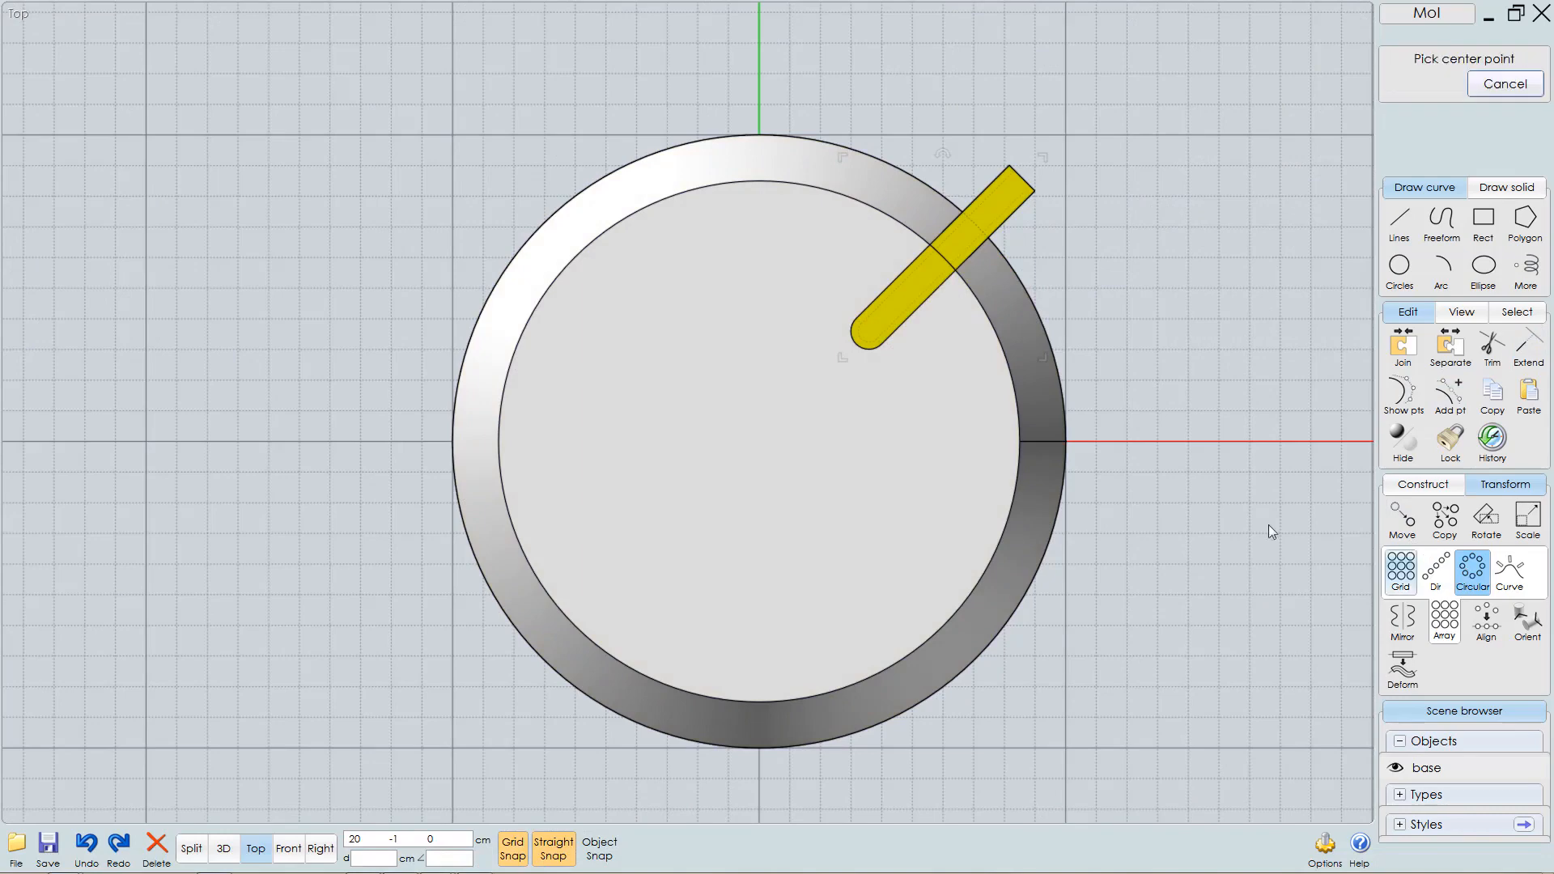
{"action": "left_click", "coordinate": [758, 441]}
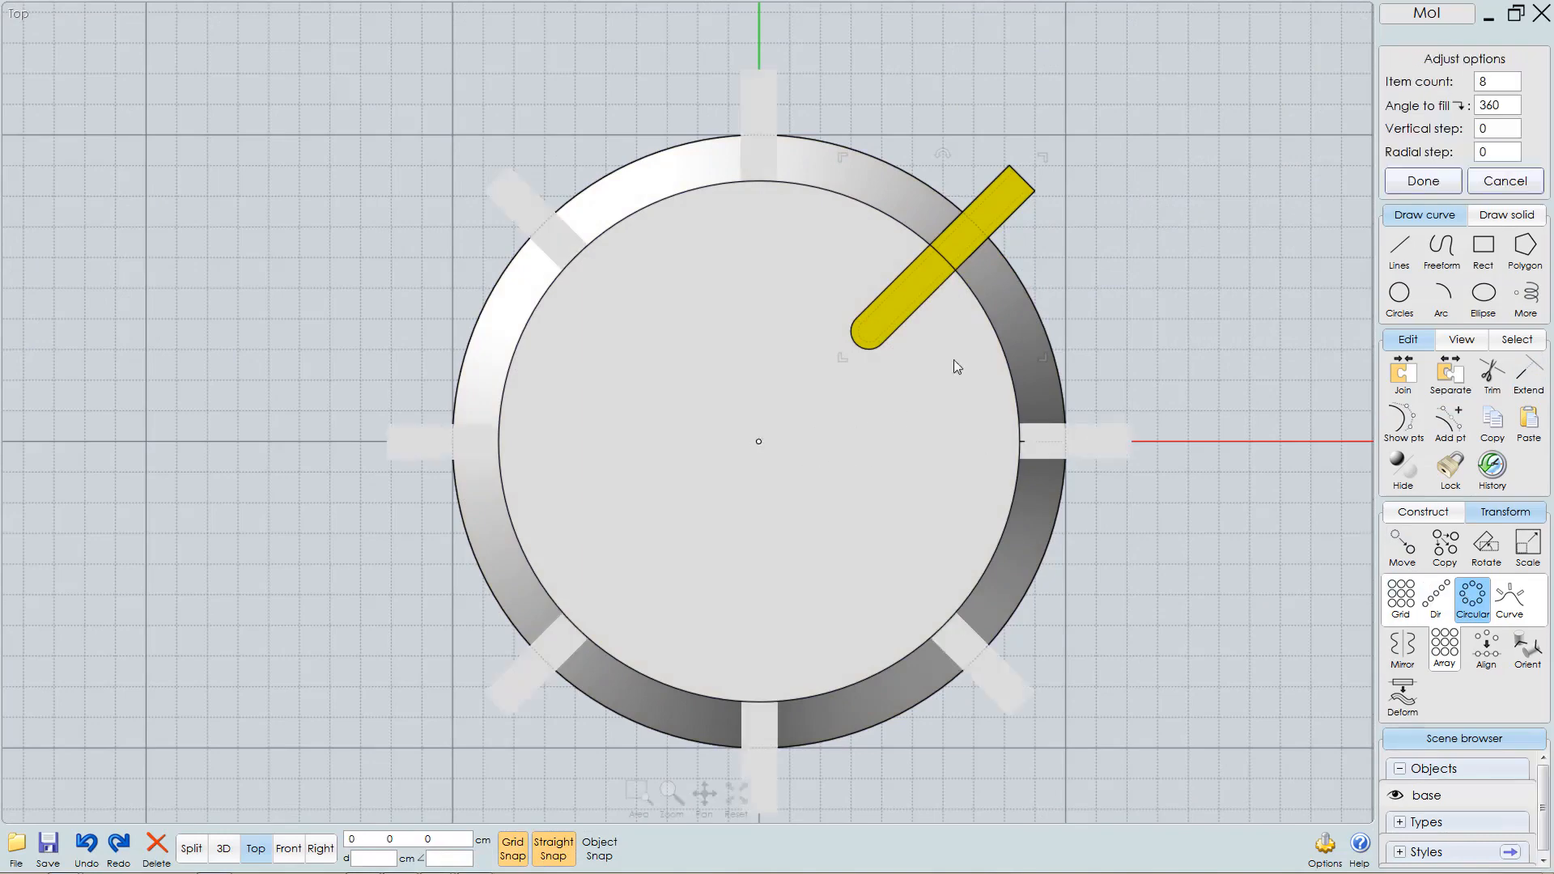
{"action": "right_click", "coordinate": [1071, 301]}
{"action": "key", "text": "F5"}
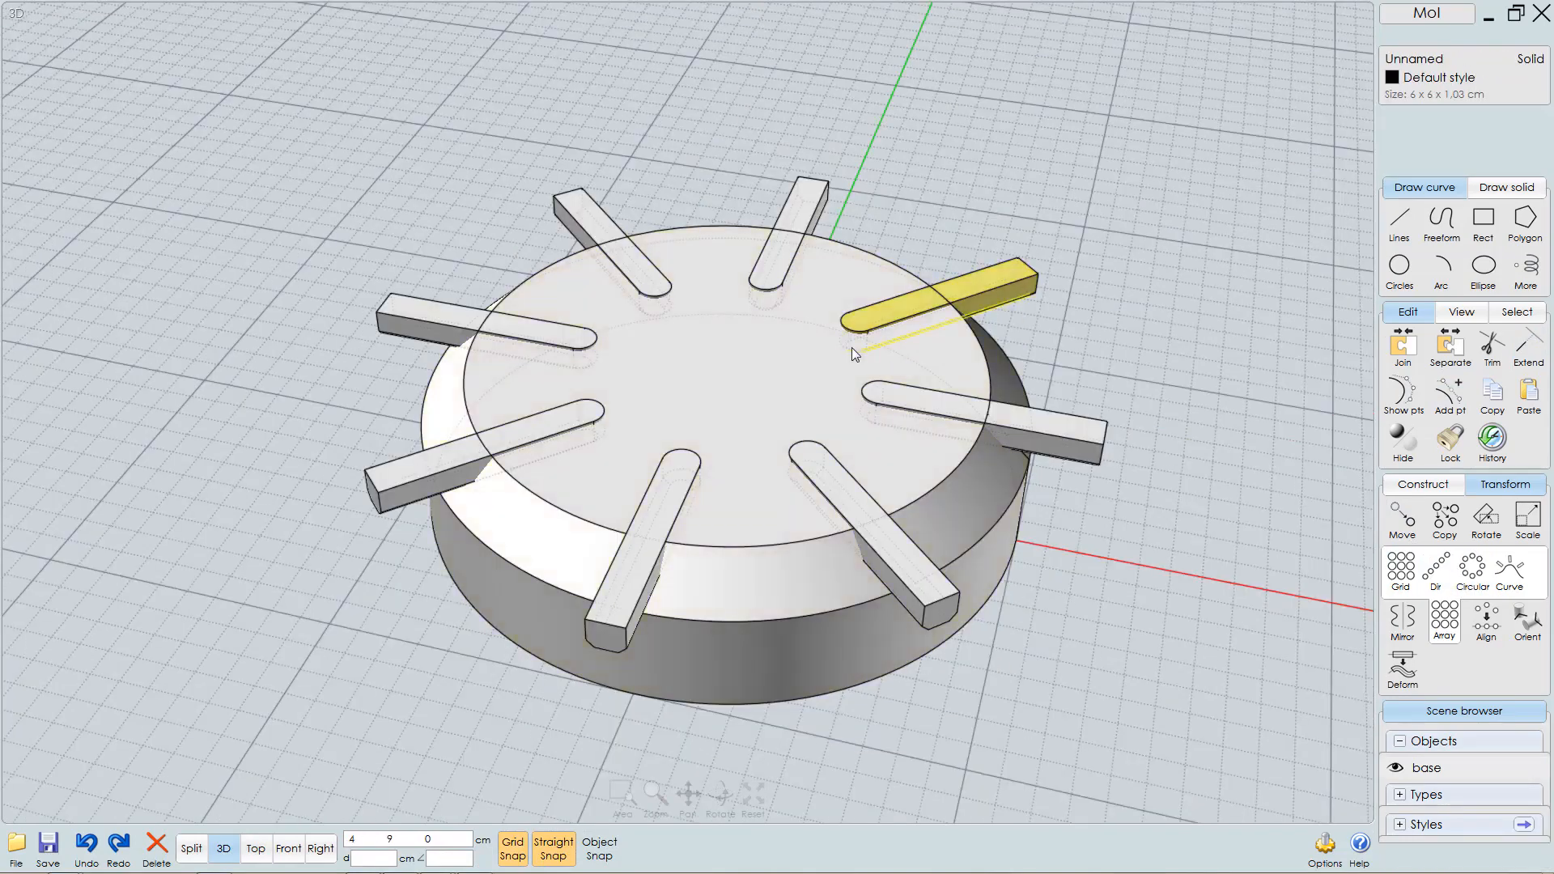
{"action": "right_click_drag", "start_coordinate": [869, 355], "coordinate": [829, 396]}
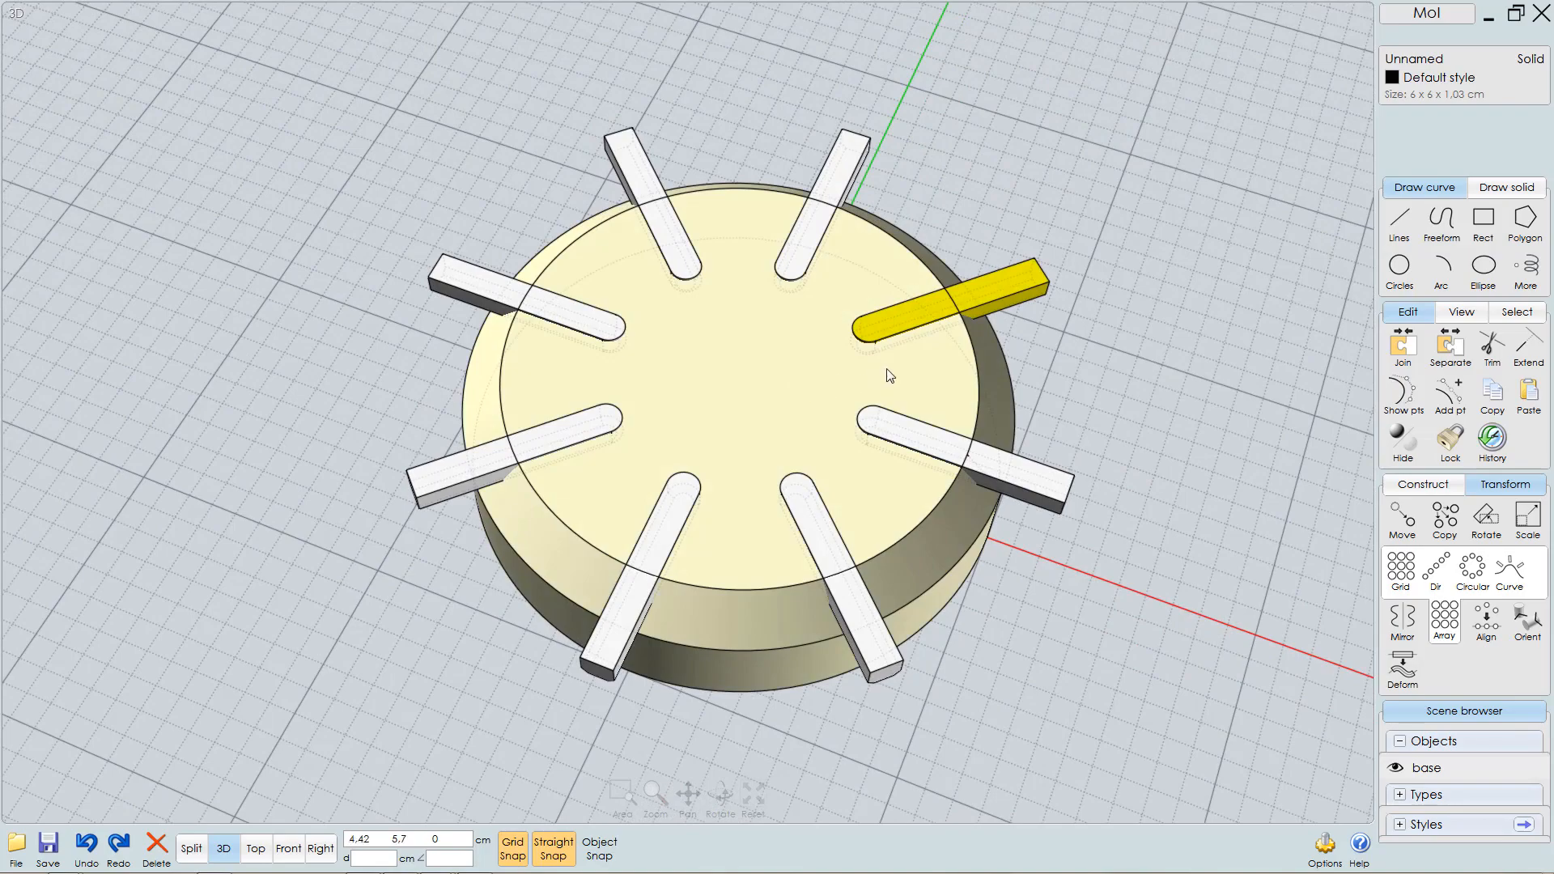
- Try a Boolean difference that subtracts all eight bars from the base, and inspect the slots
{"action": "key", "text": "Escape"}
{"action": "right_click_drag", "start_coordinate": [890, 323], "coordinate": [836, 262]}
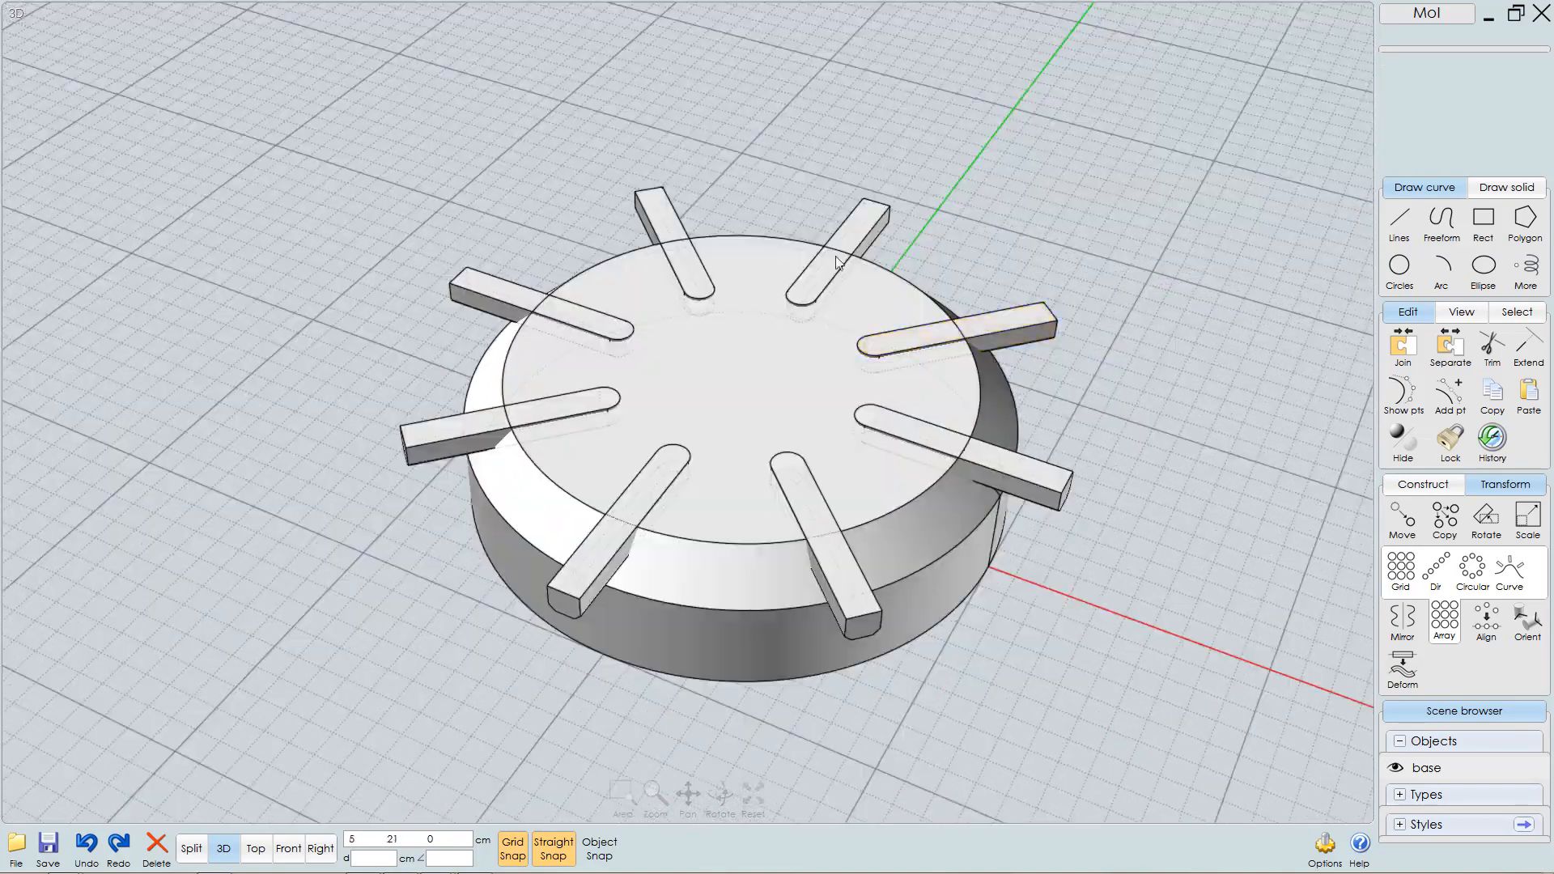
{"action": "left_click", "coordinate": [756, 386]}
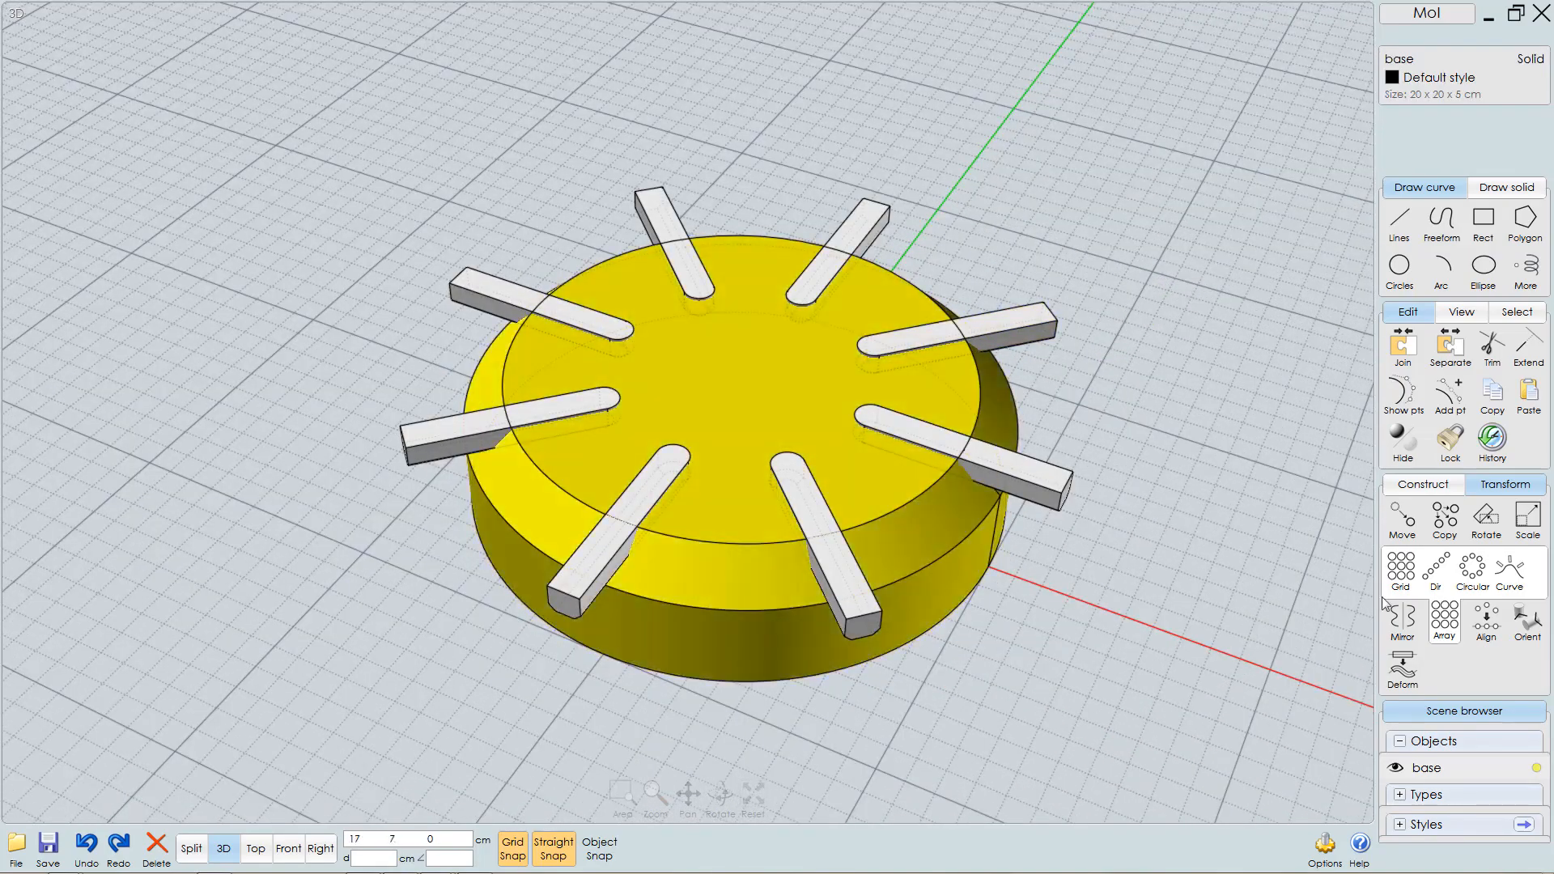
{"action": "left_click", "coordinate": [1407, 490]}
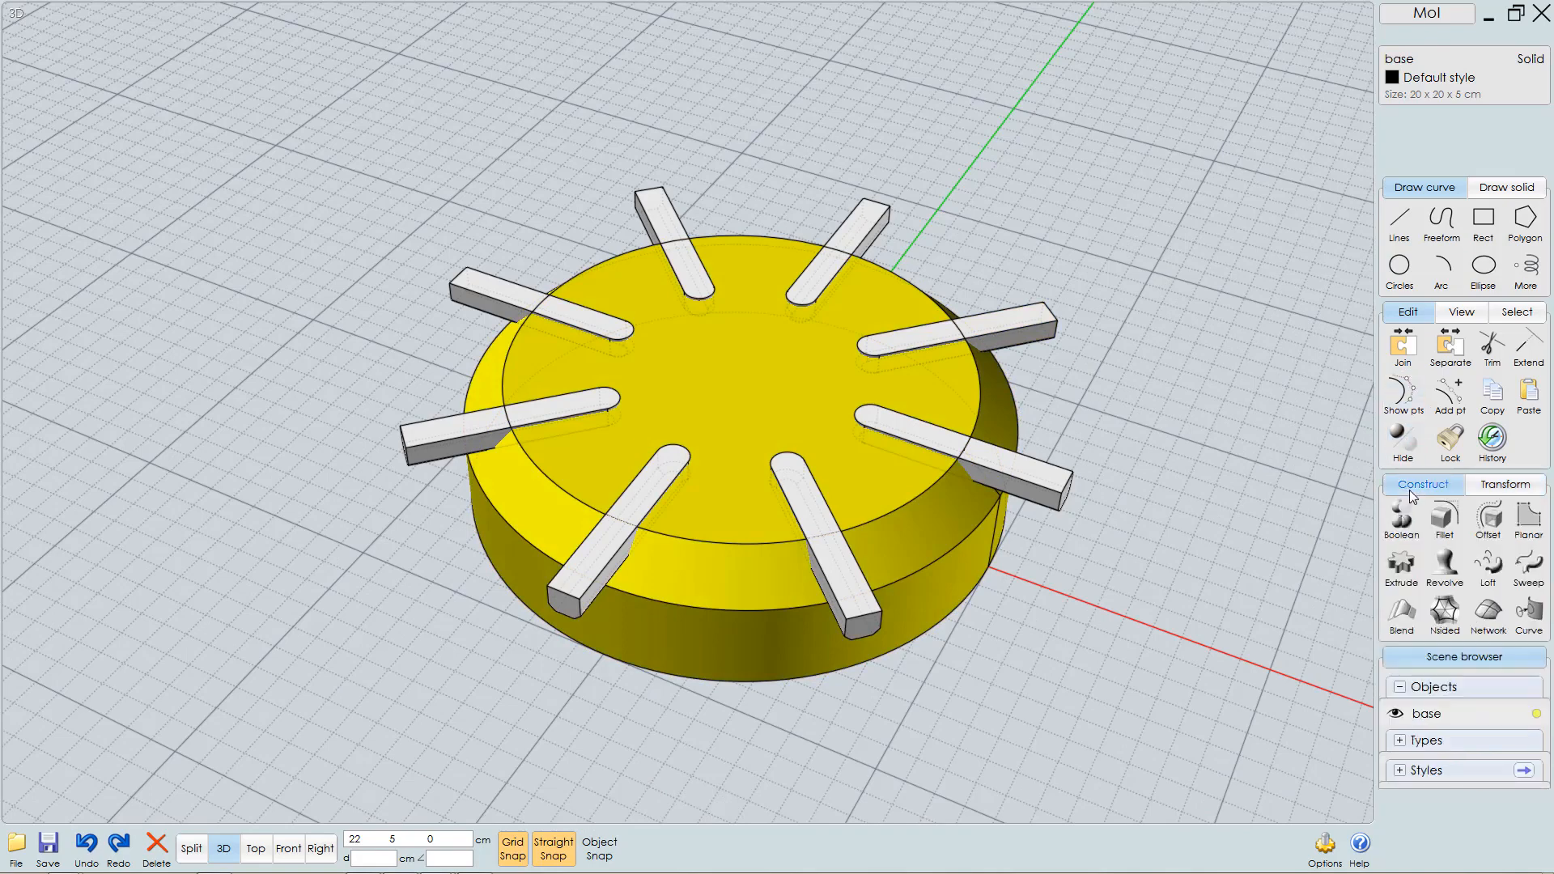
{"action": "left_click", "coordinate": [1402, 570]}
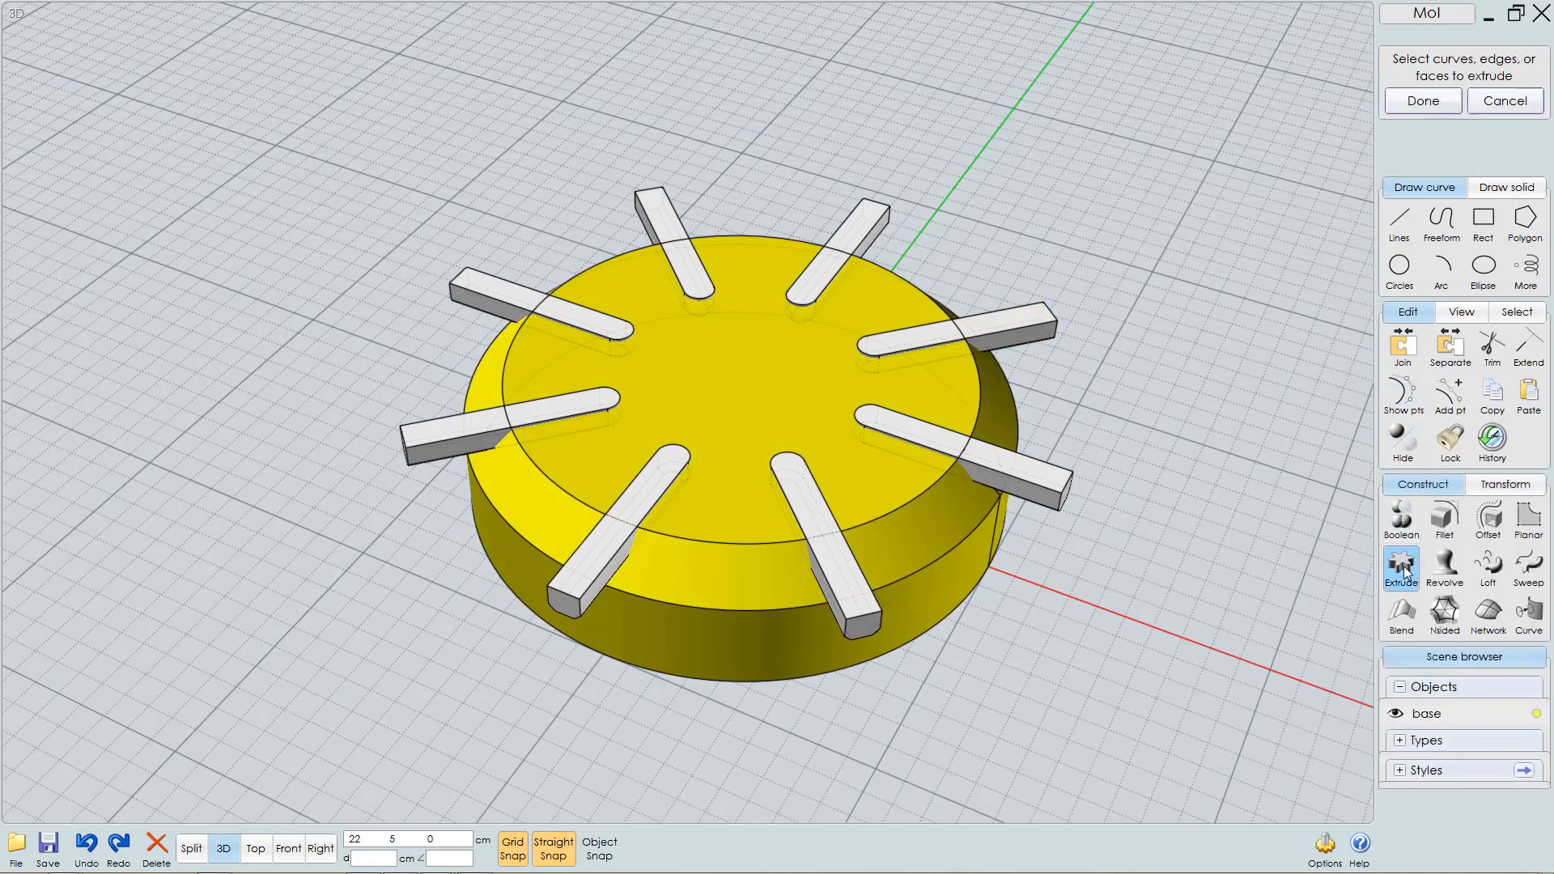
{"action": "left_click", "coordinate": [1401, 522]}
{"action": "left_click", "coordinate": [1402, 528]}
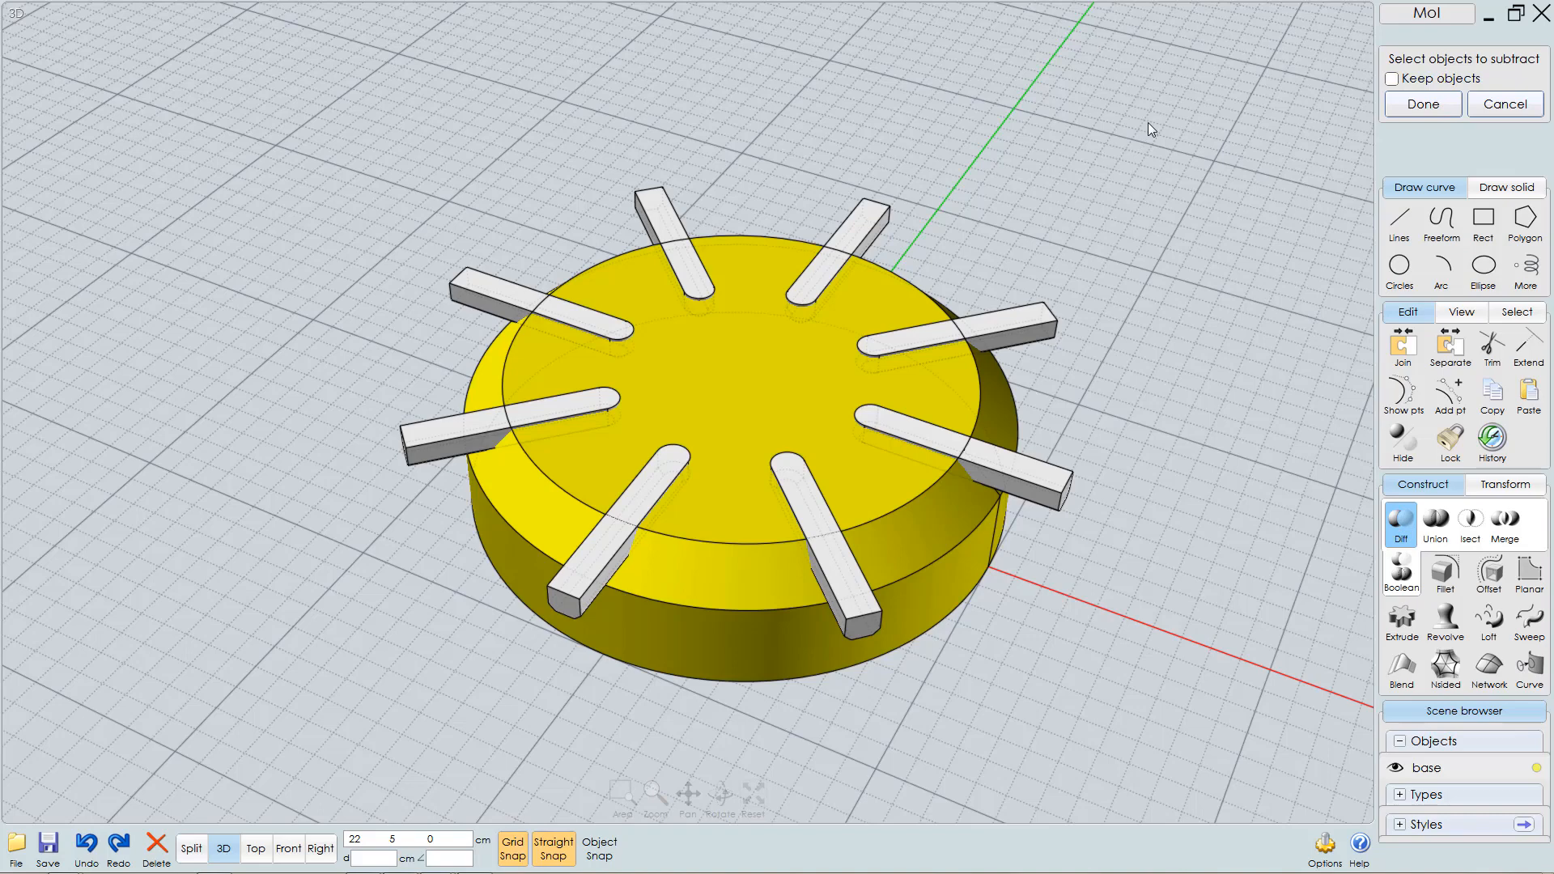
{"action": "left_click_drag", "start_coordinate": [1147, 123], "coordinate": [423, 645]}
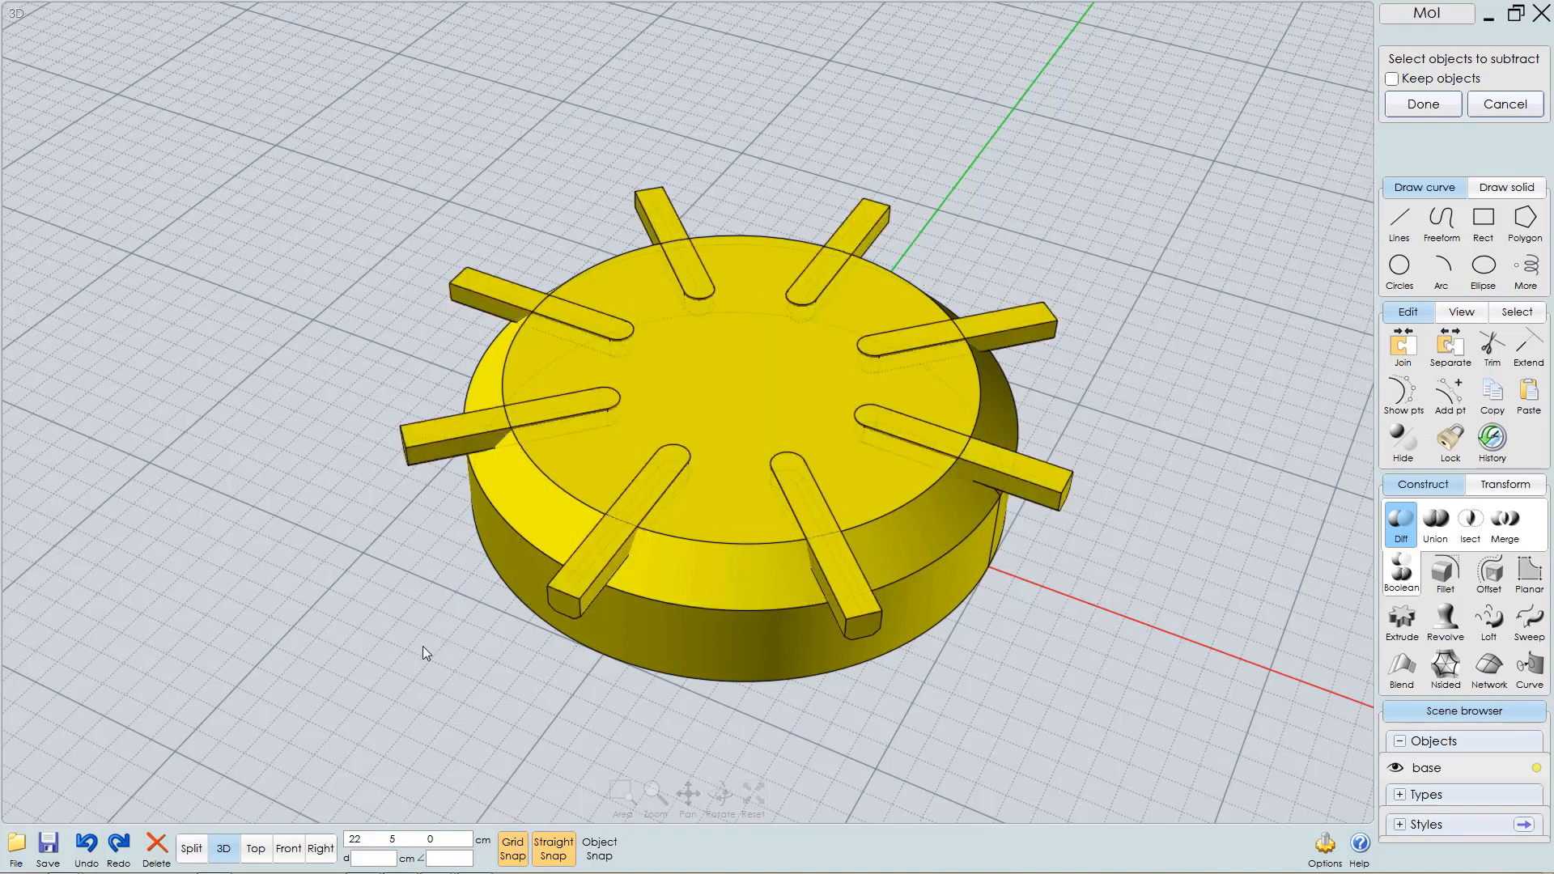
{"action": "right_click", "coordinate": [1110, 217]}
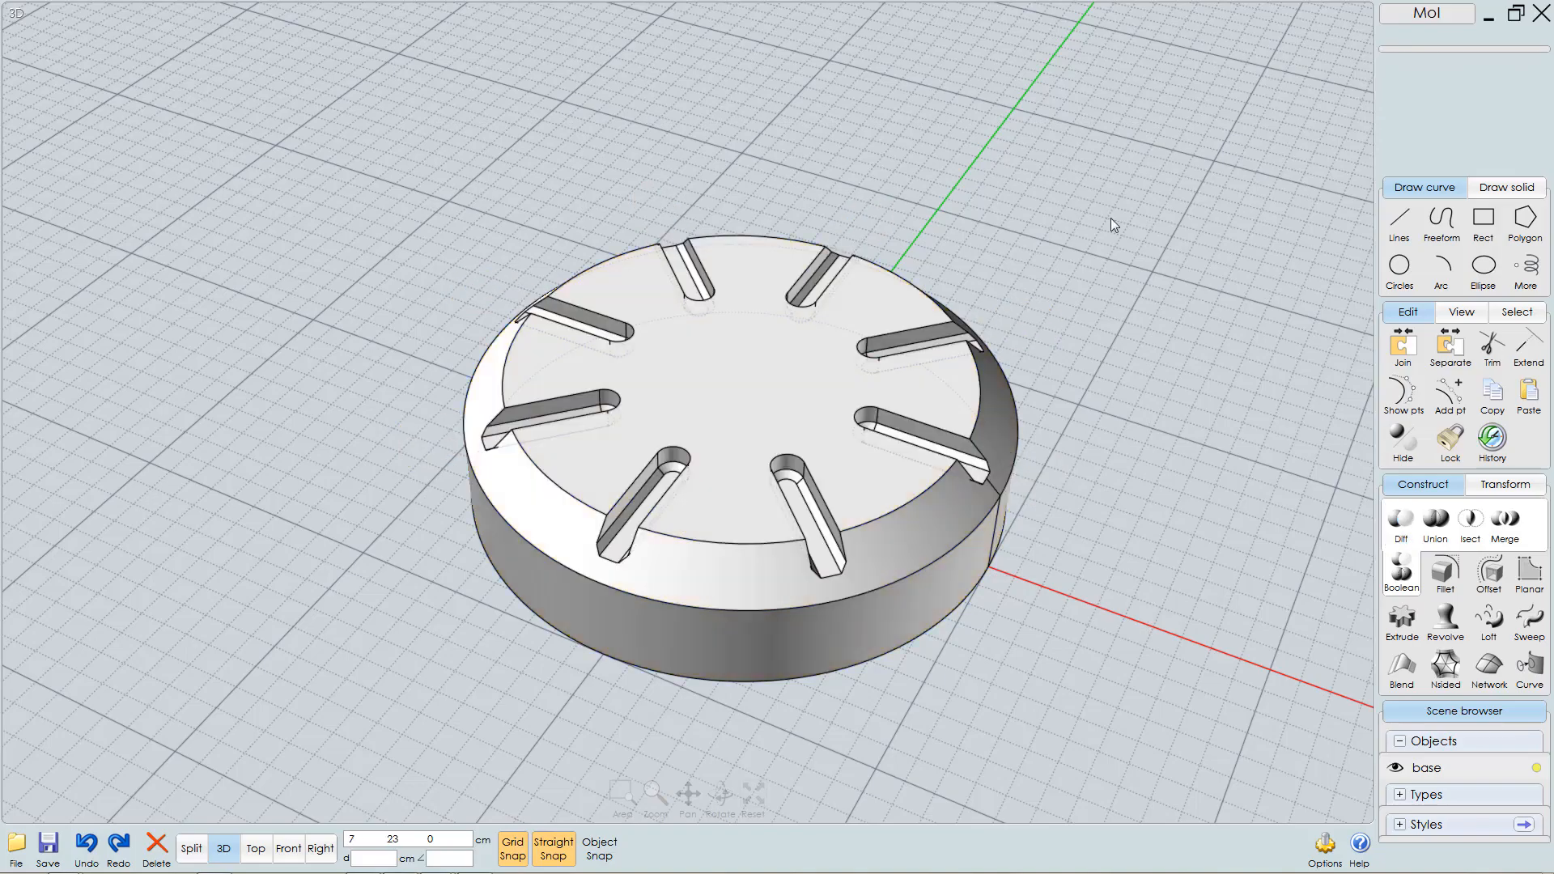
{"action": "right_click_drag", "start_coordinate": [952, 402], "coordinate": [893, 415]}
{"action": "scroll", "coordinate": [894, 415], "scroll_direction": "up", "scroll_amount": 2}
{"action": "left_click", "coordinate": [893, 415]}
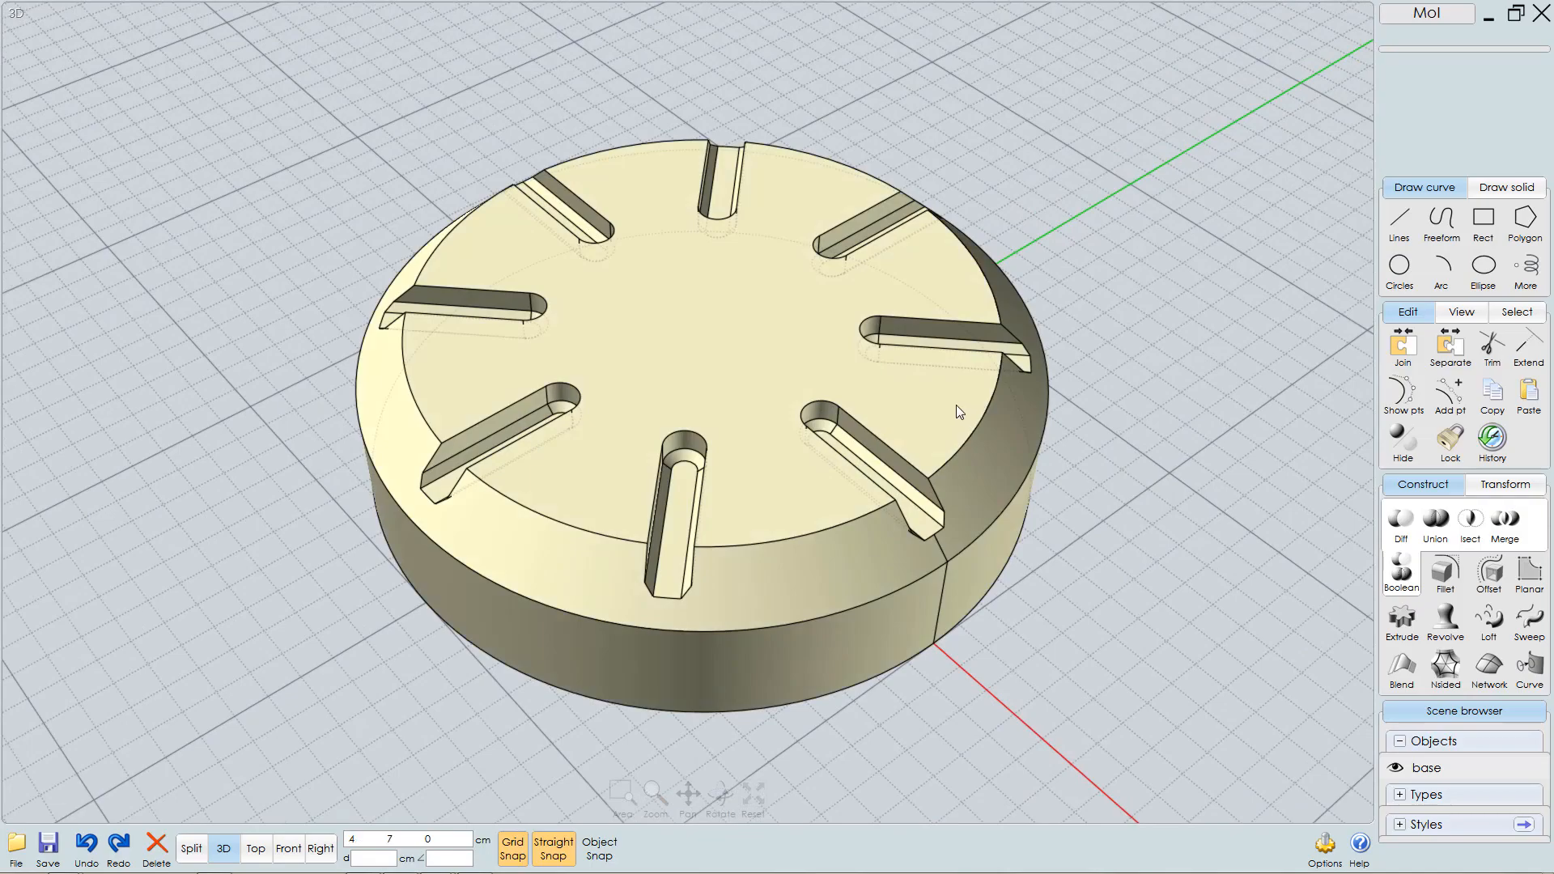
- Compare the slots with the reference image kitbash 01.jpg, and undo the slot cut and the circular array
{"action": "key", "text": "alt+Tab"}
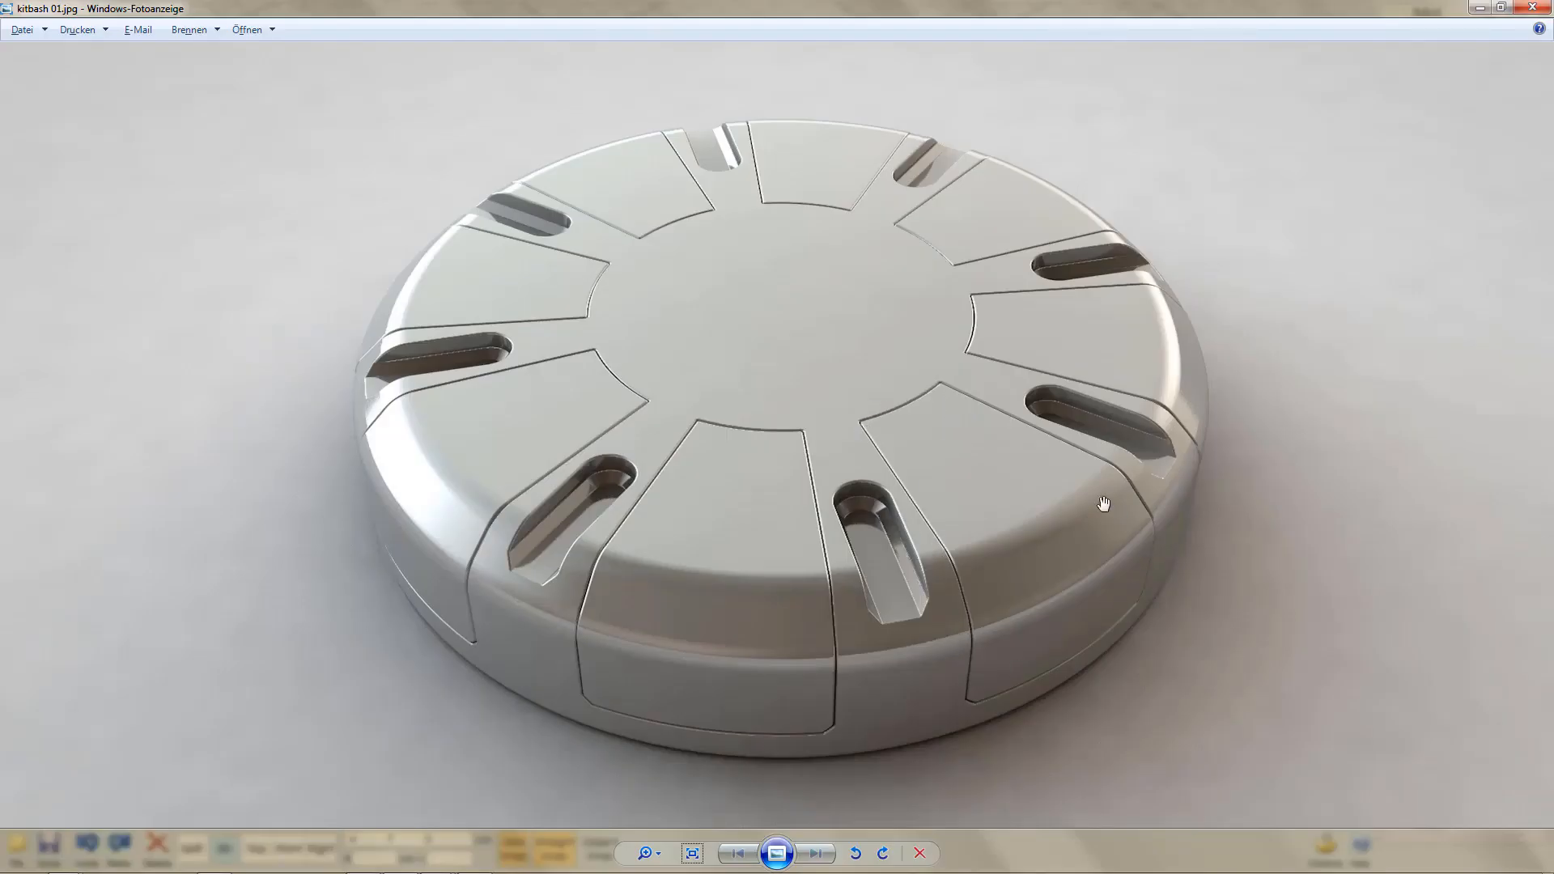
{"action": "key", "text": "alt+Tab"}
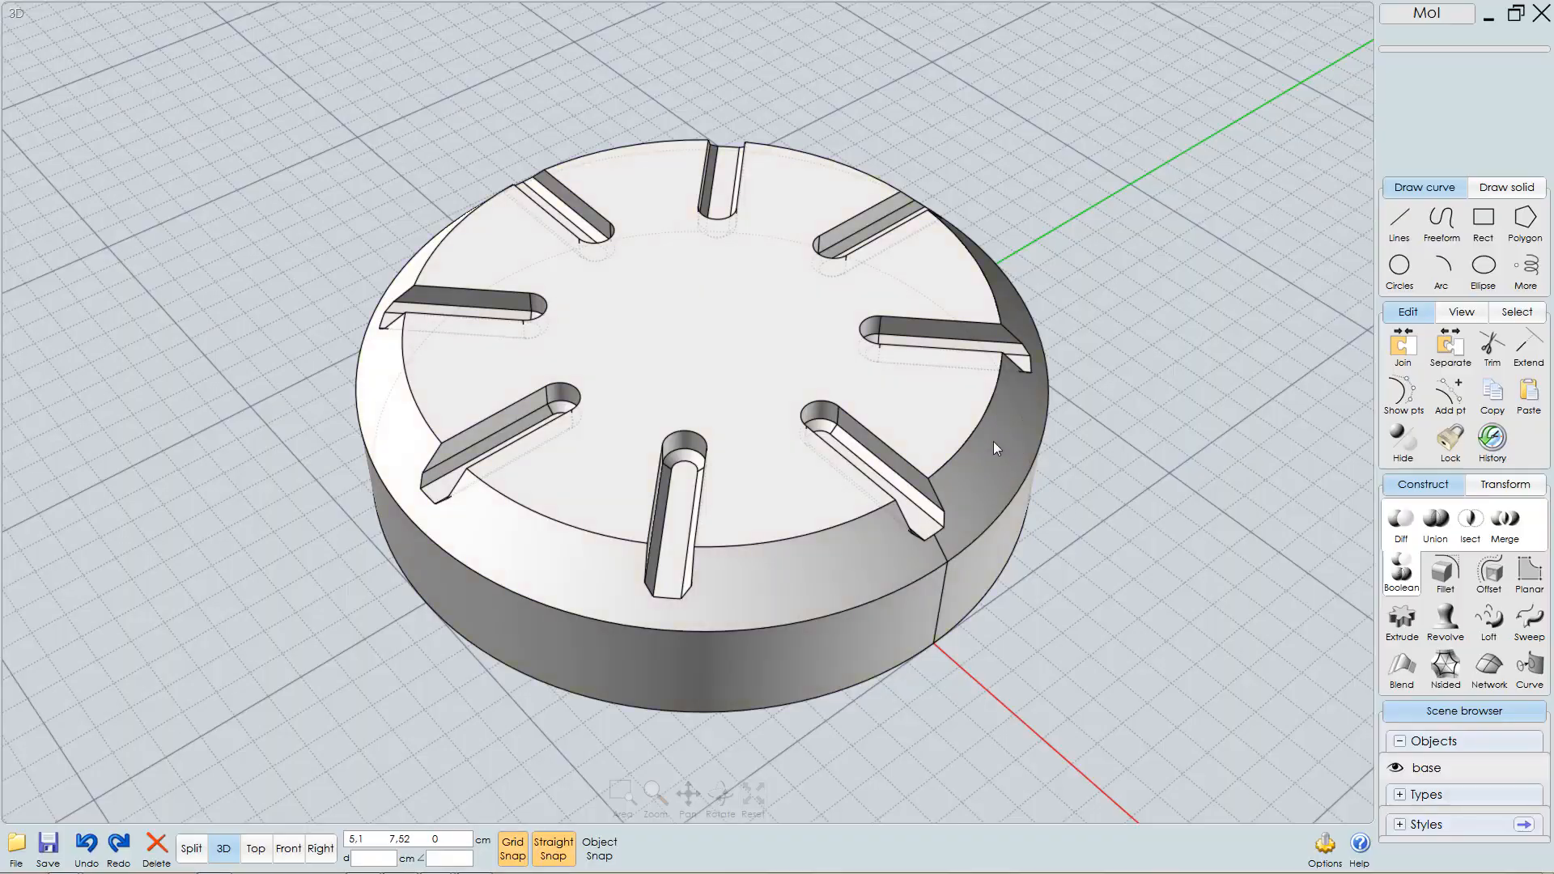
{"action": "right_click_drag", "start_coordinate": [993, 440], "coordinate": [937, 429]}
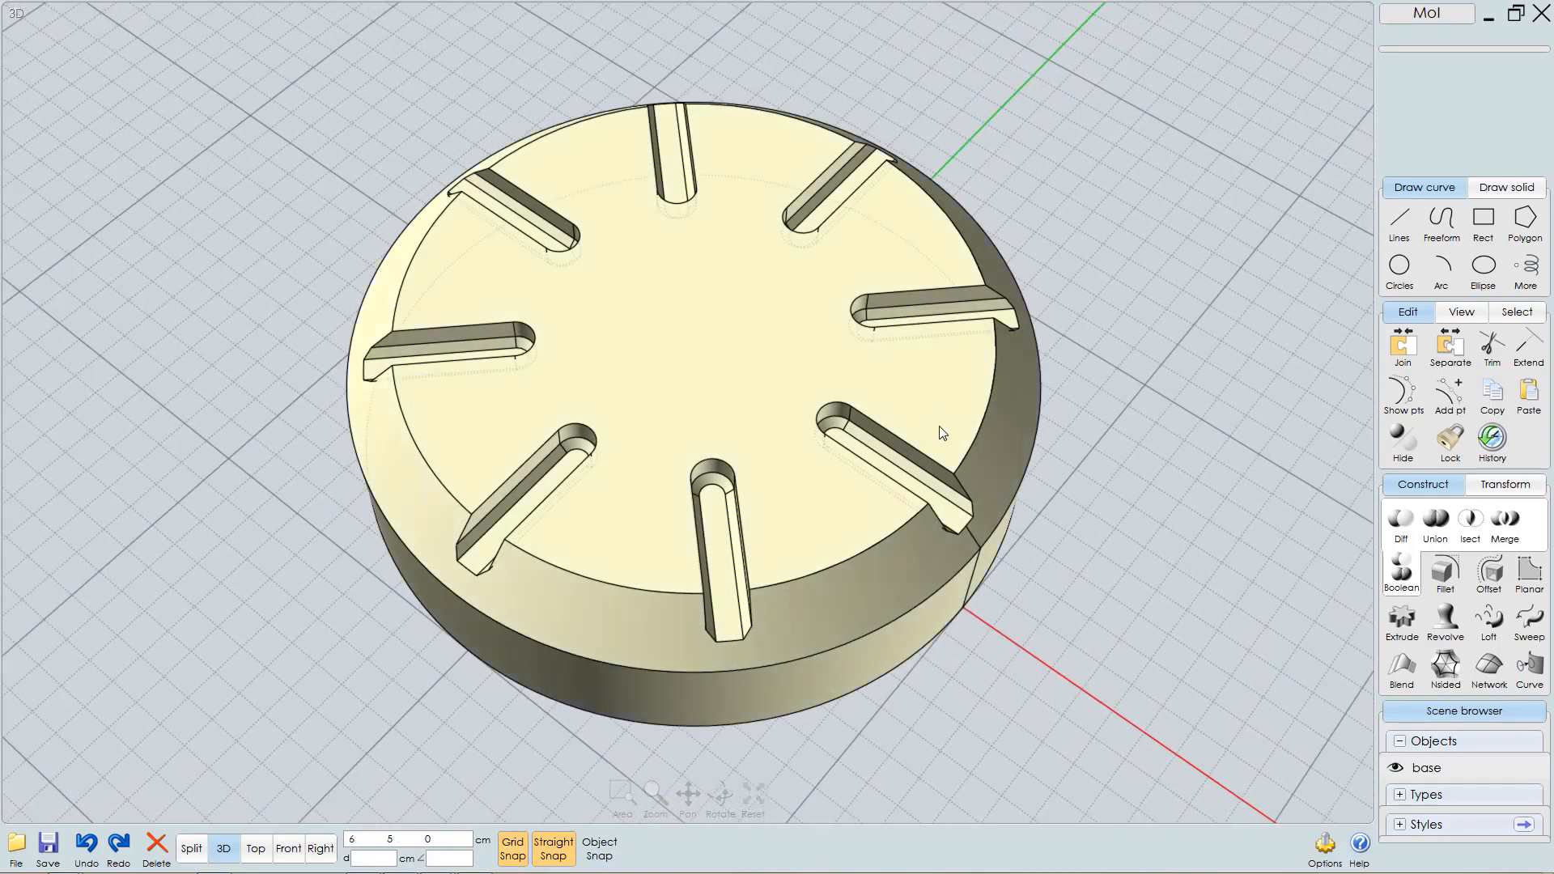
{"action": "left_click", "coordinate": [943, 435]}
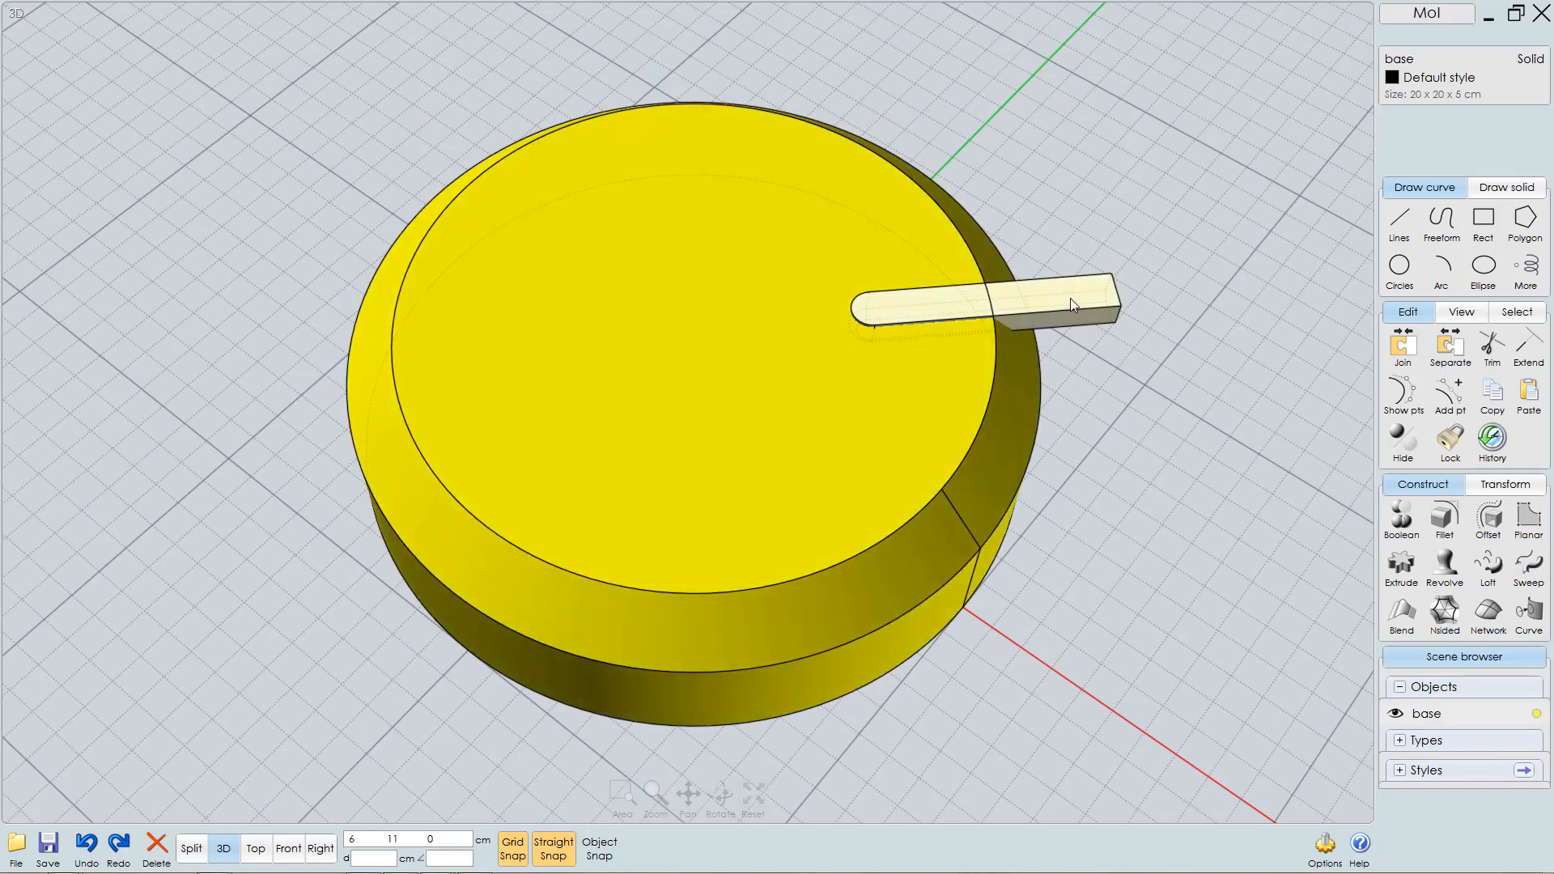
- Move the bar slightly outward along its 45° diagonal, away from the base's centre, in the top view
{"action": "key", "text": "F6"}
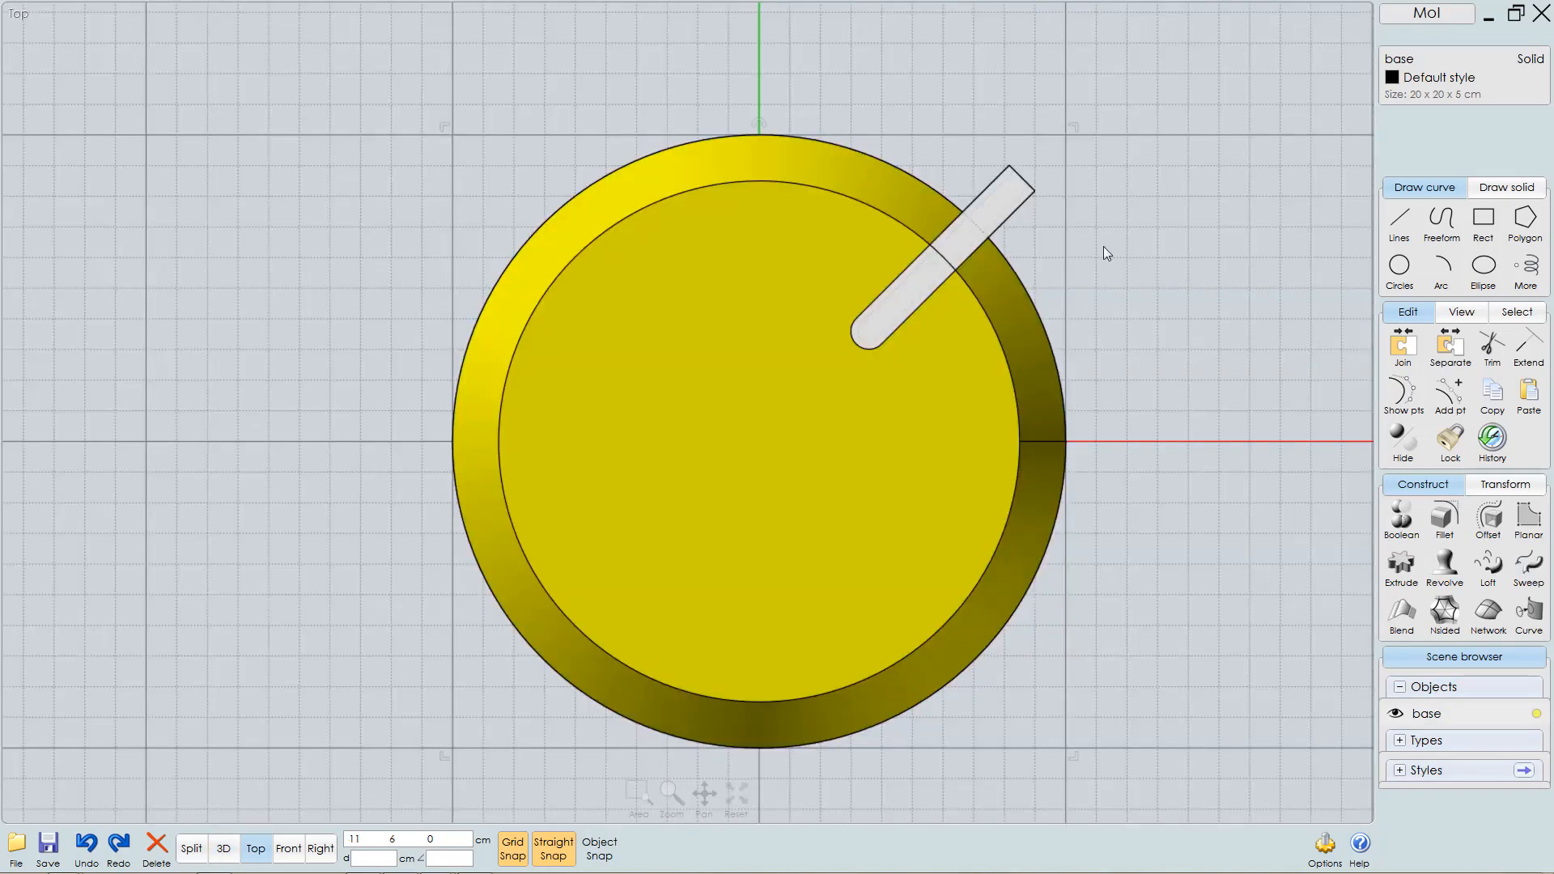
{"action": "left_click", "coordinate": [1104, 246]}
{"action": "left_click", "coordinate": [1016, 192]}
{"action": "left_click_drag", "start_coordinate": [1023, 178], "coordinate": [1051, 152]}
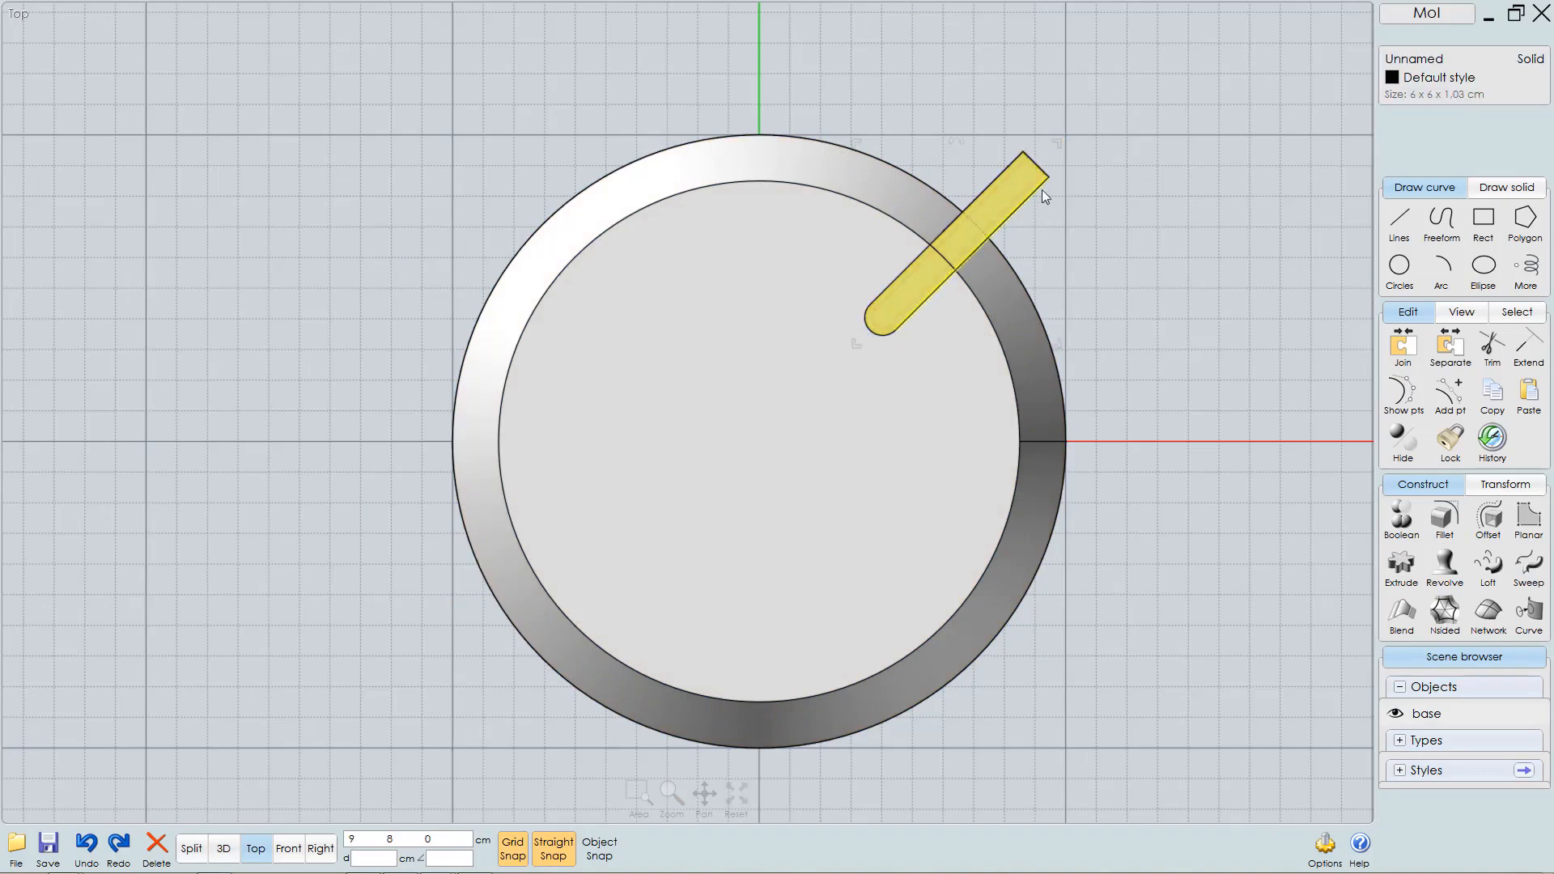
{"action": "key", "text": "F5"}
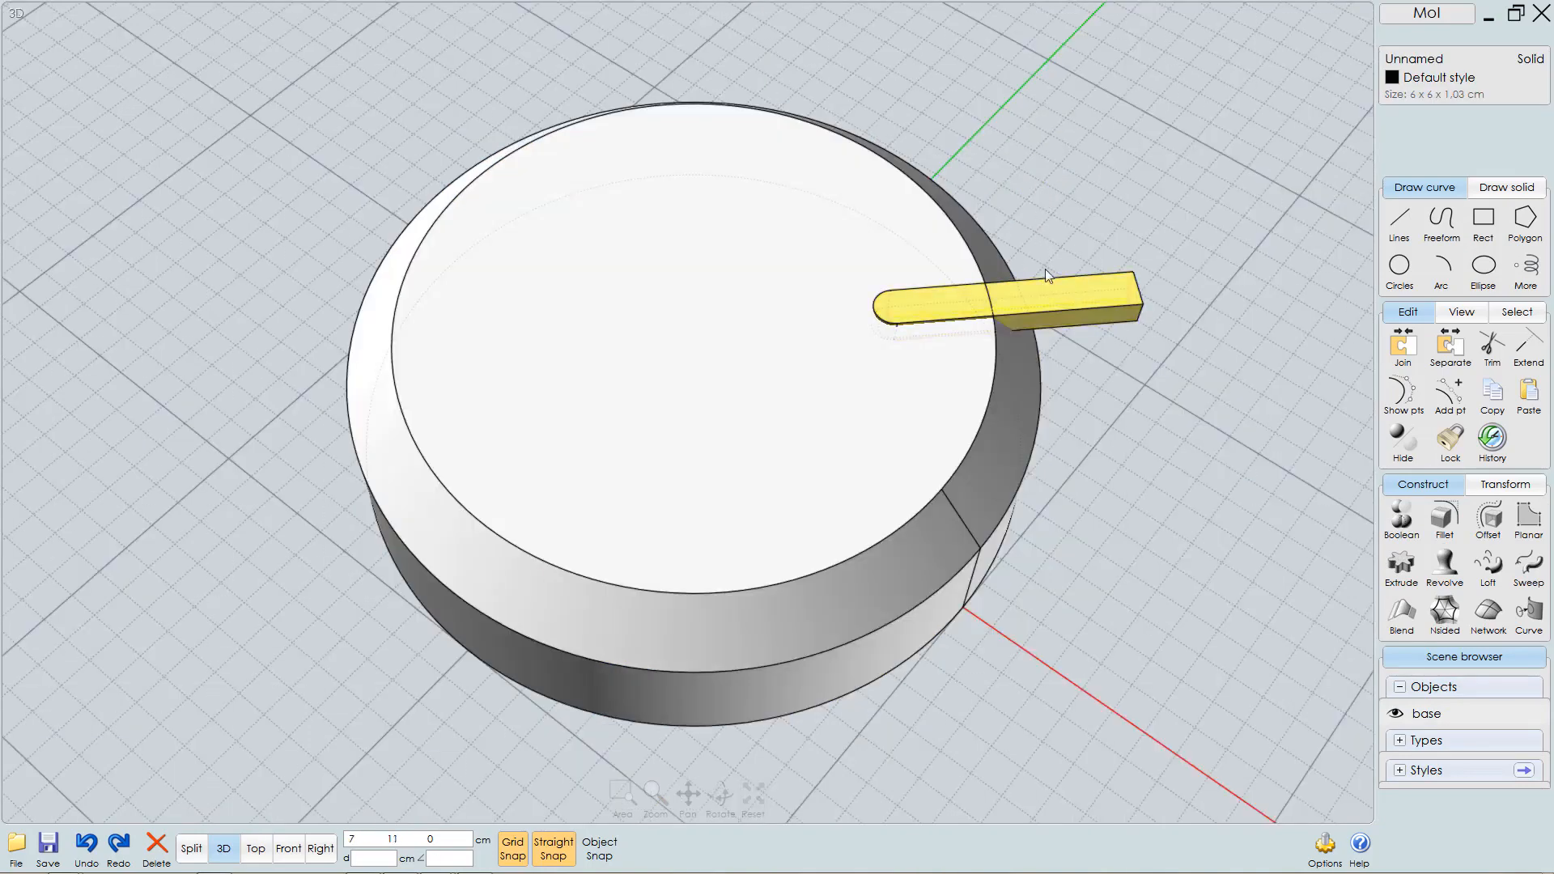
- Scale the bar proportionally by setting its Y size to 6.5 cm
{"action": "left_click", "coordinate": [1426, 95]}
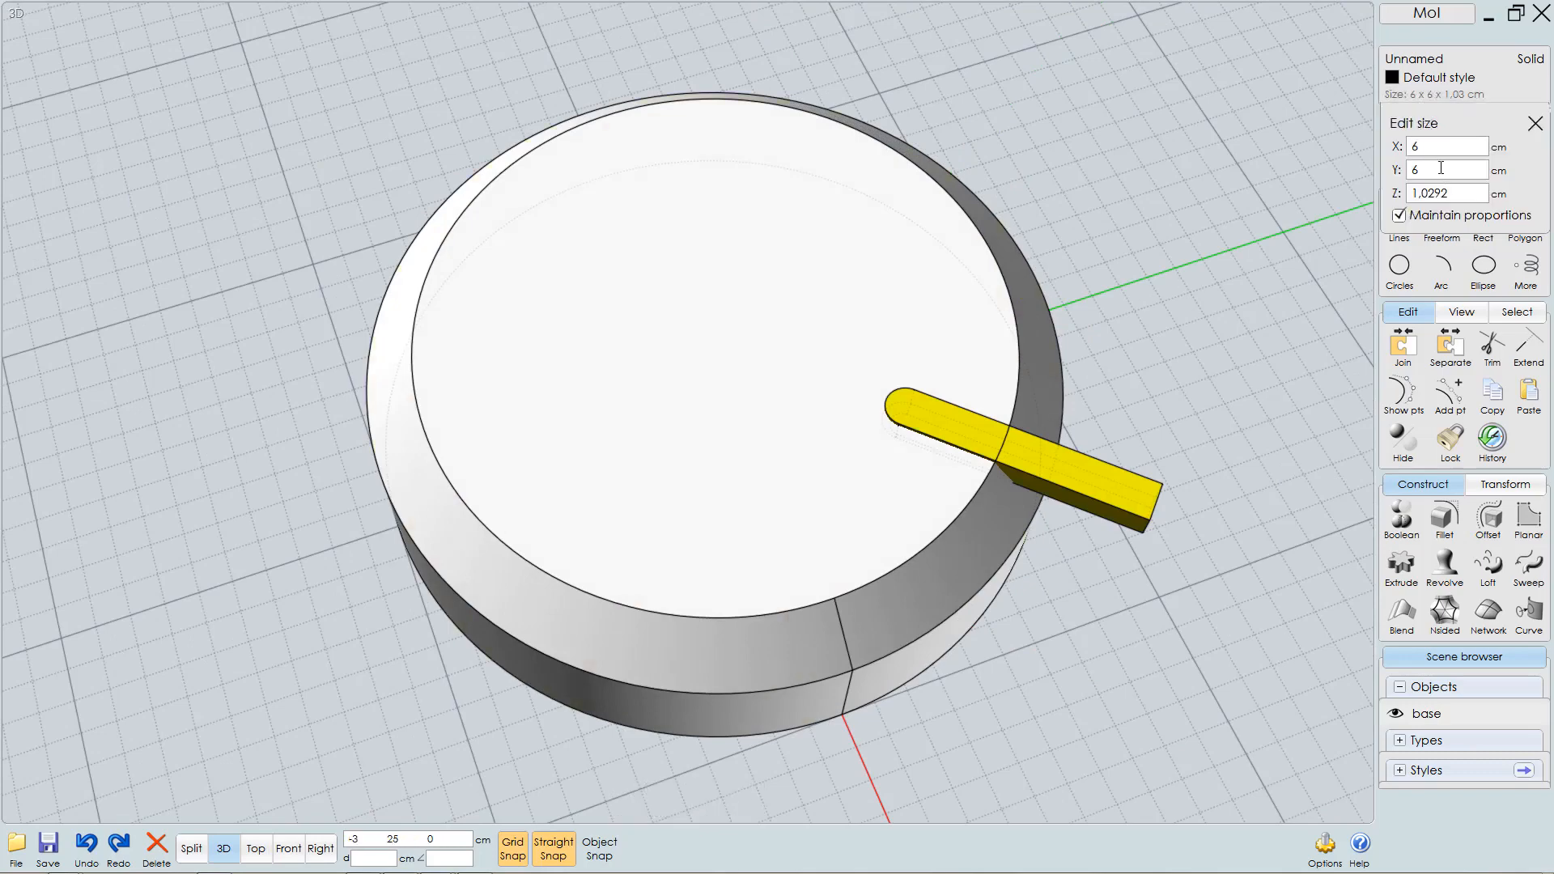
{"action": "double_click", "coordinate": [1419, 168]}
{"action": "type", "text": "6"}
{"action": "key", "text": "Return"}
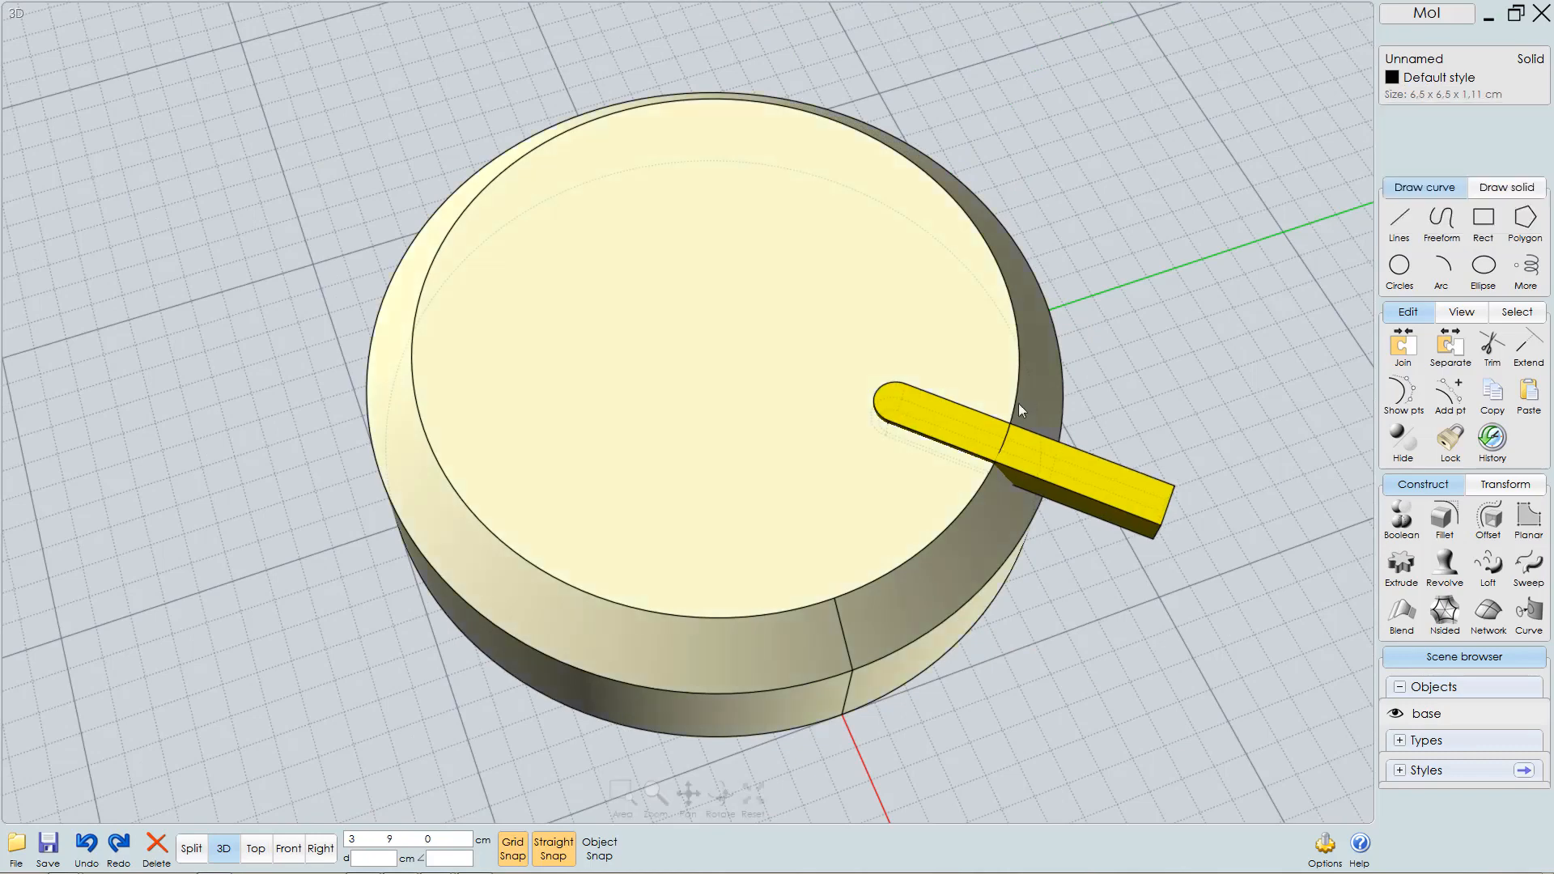
- Array the bar circularly around the base's centre over 360°, trying an item count of 6 before settling on 8
{"action": "key", "text": "F6"}
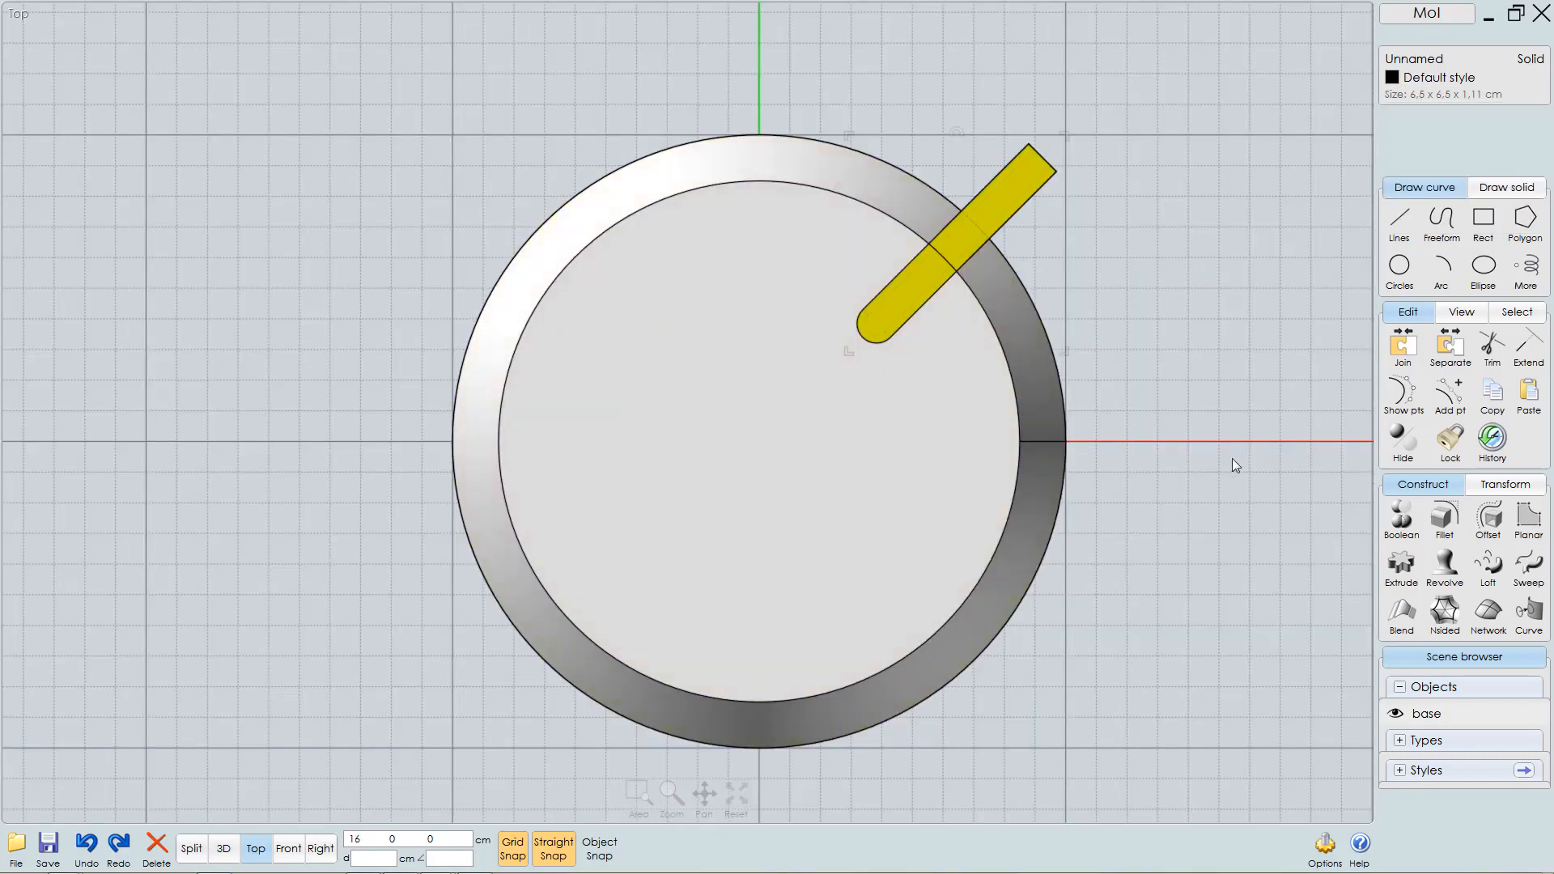
{"action": "left_click", "coordinate": [1505, 484]}
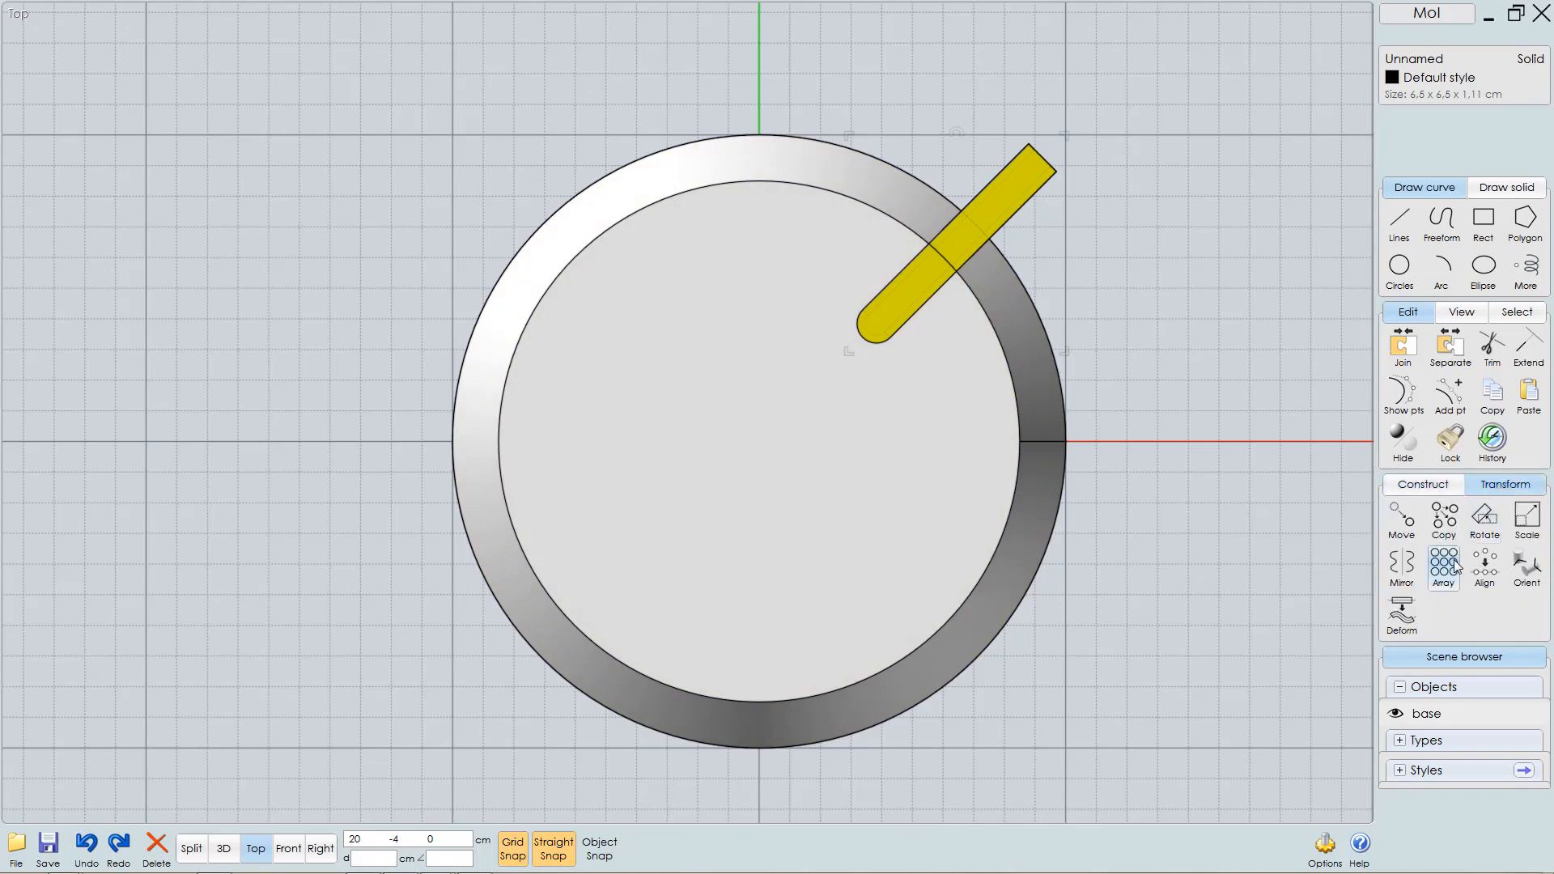
{"action": "left_click", "coordinate": [1453, 560]}
{"action": "left_click", "coordinate": [1469, 566]}
{"action": "left_click", "coordinate": [759, 441]}
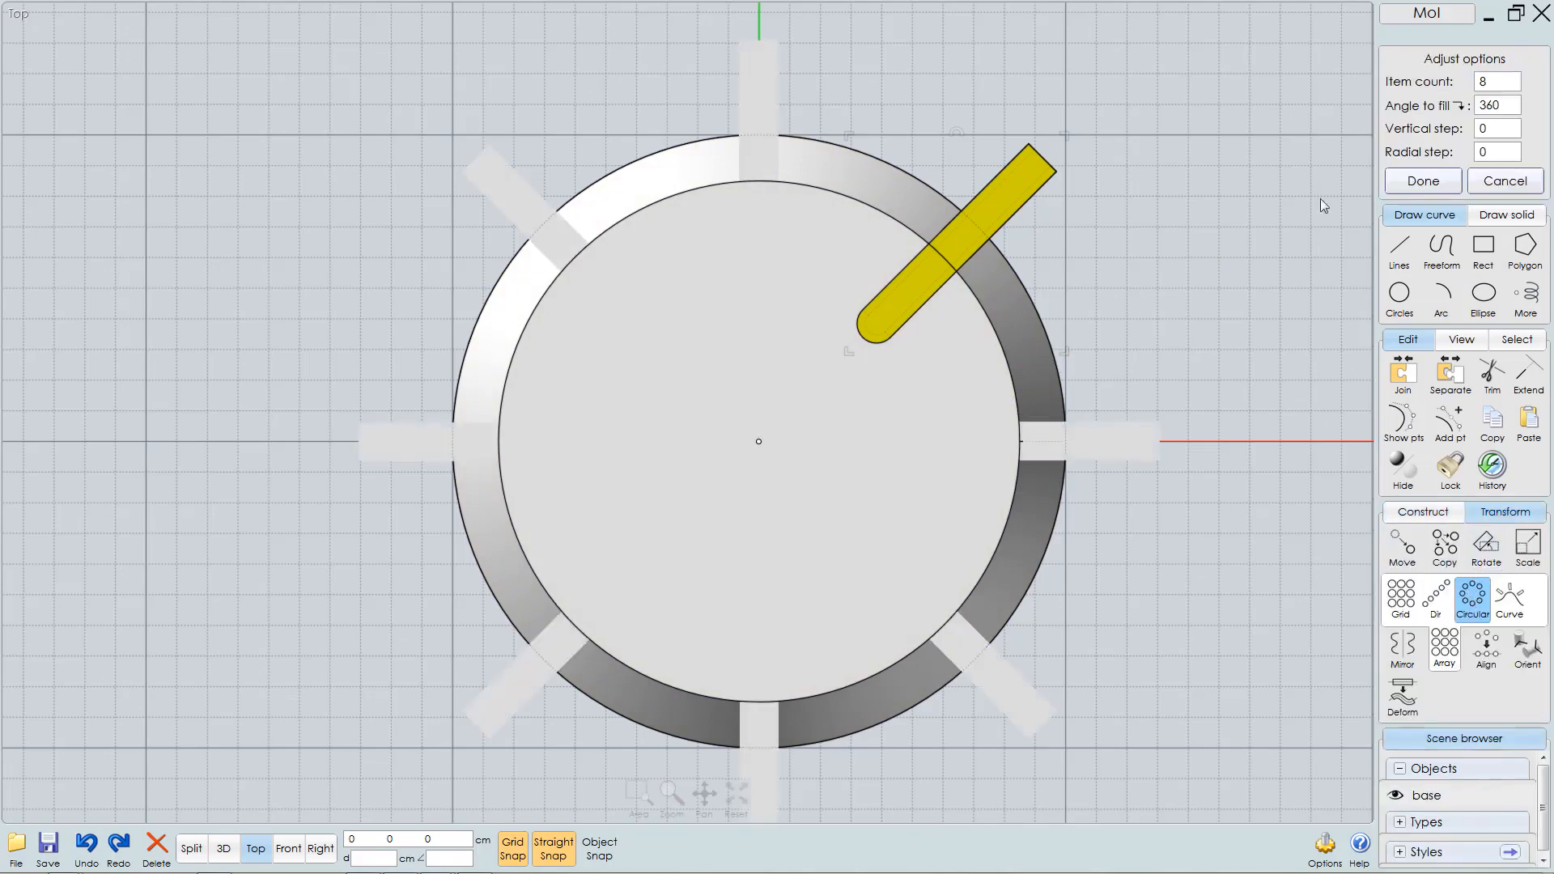
{"action": "left_click", "coordinate": [1496, 83]}
{"action": "type", "text": "6"}
{"action": "key", "text": "Return"}
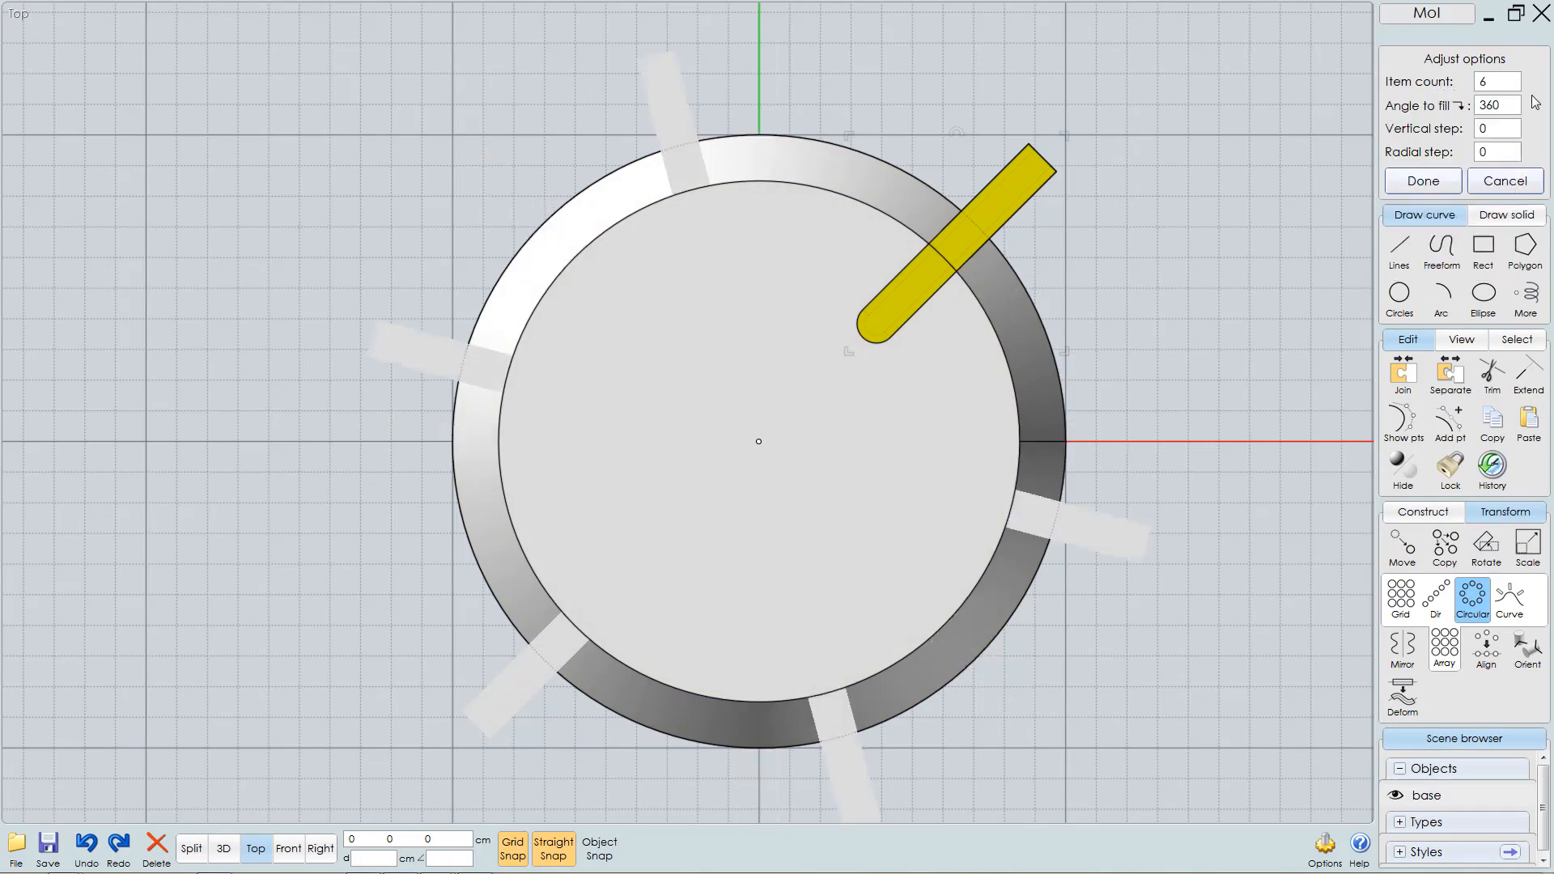
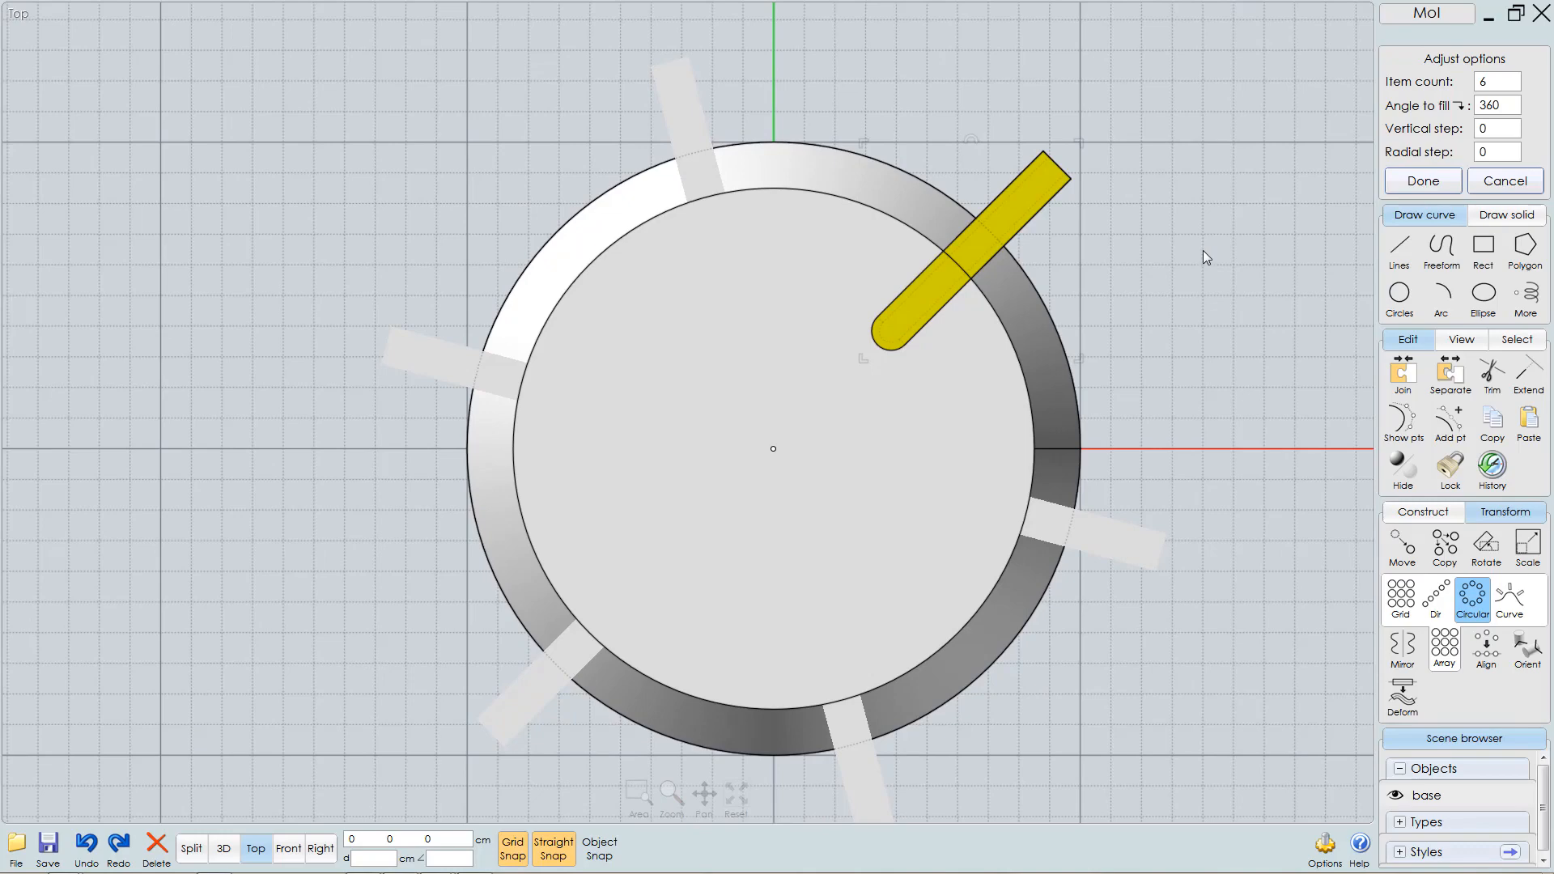
{"action": "left_click", "coordinate": [1495, 82]}
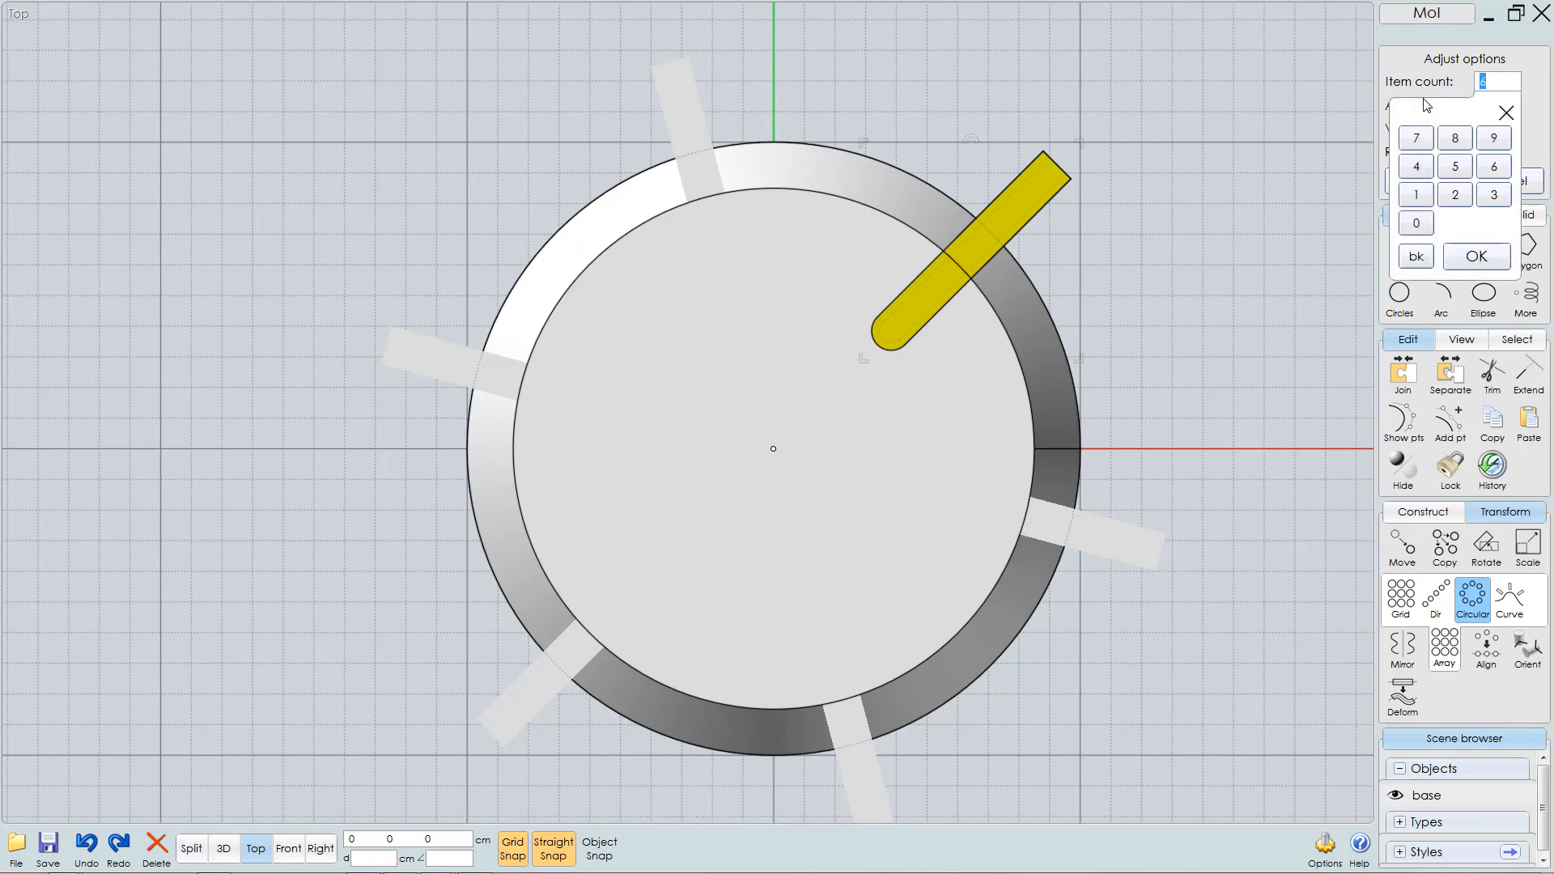
{"action": "type", "text": "8"}
{"action": "key", "text": "Return"}
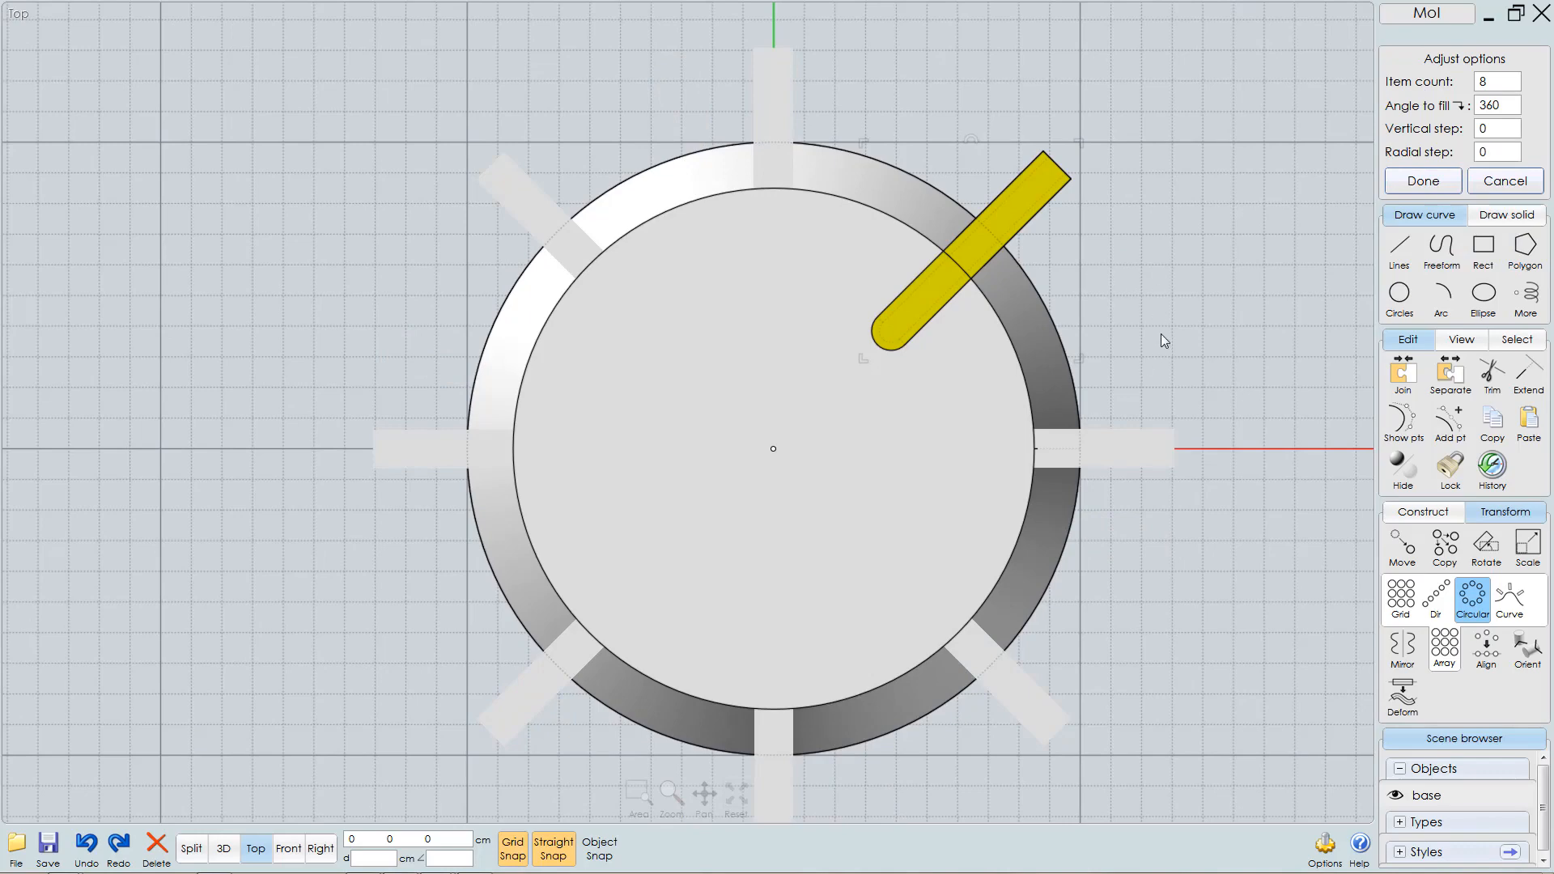
{"action": "right_click", "coordinate": [1173, 308]}
- Delete the four bars lying along the X and Y axes, keeping the four diagonal bars
{"action": "left_click", "coordinate": [1121, 445]}
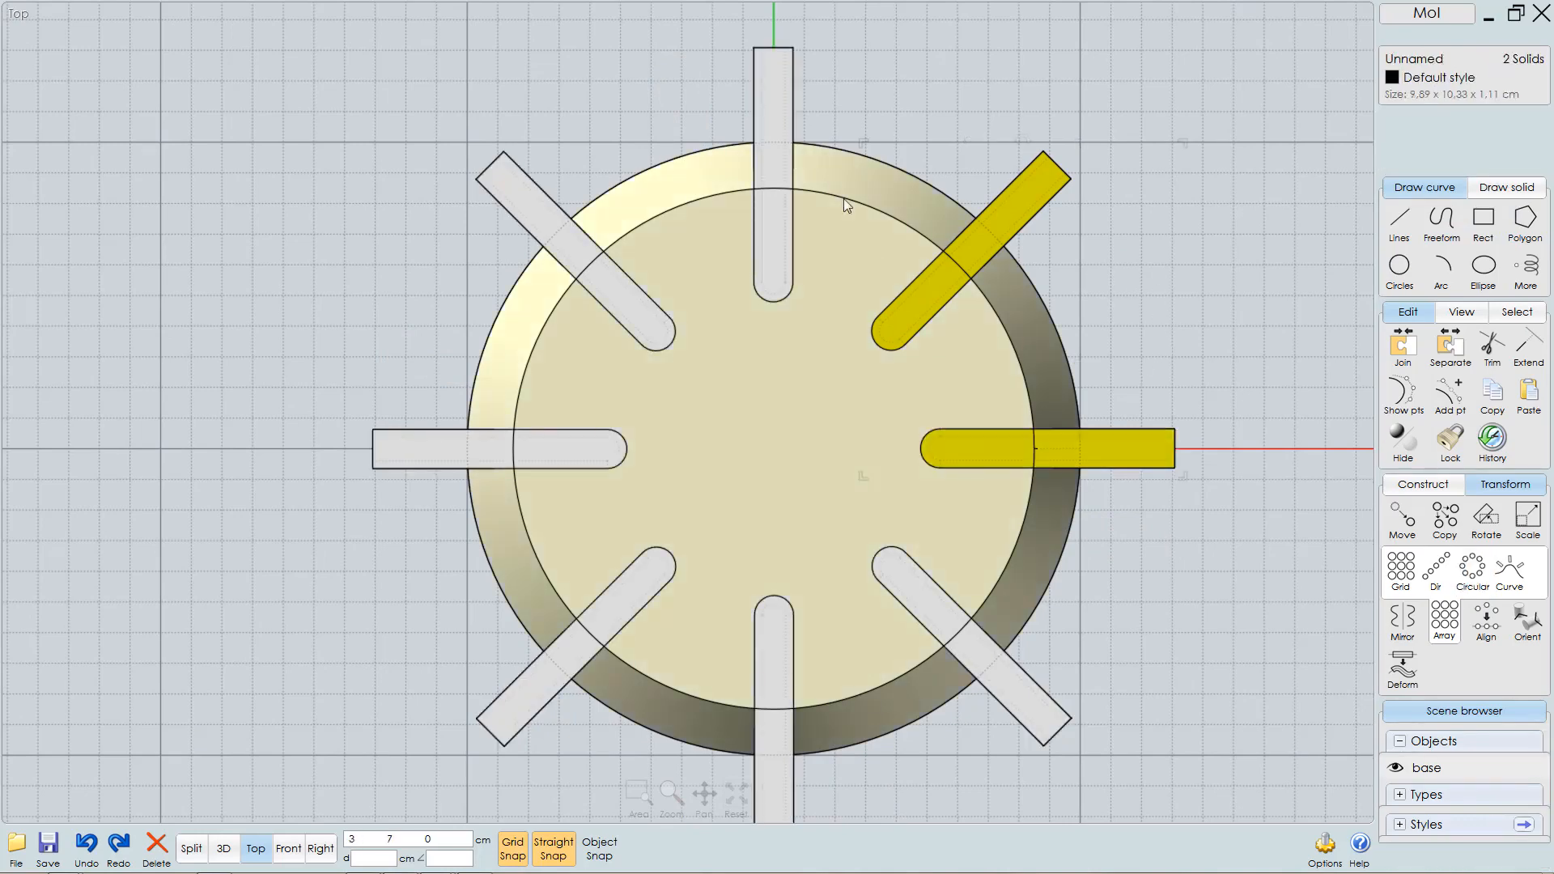
{"action": "left_click", "coordinate": [772, 100]}
{"action": "left_click", "coordinate": [412, 453]}
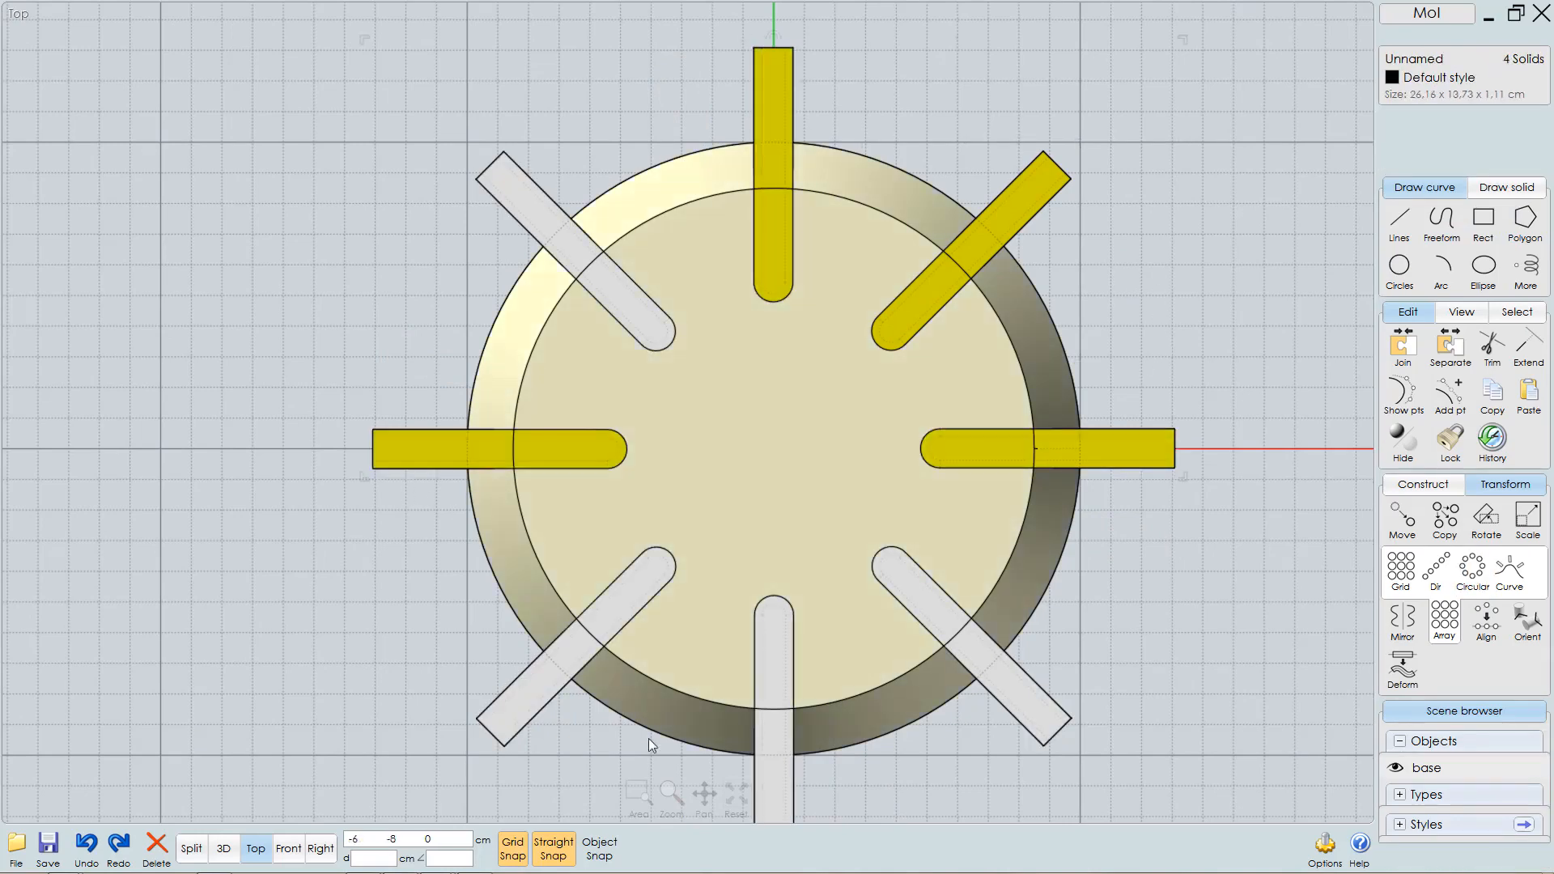
{"action": "left_click", "coordinate": [782, 779]}
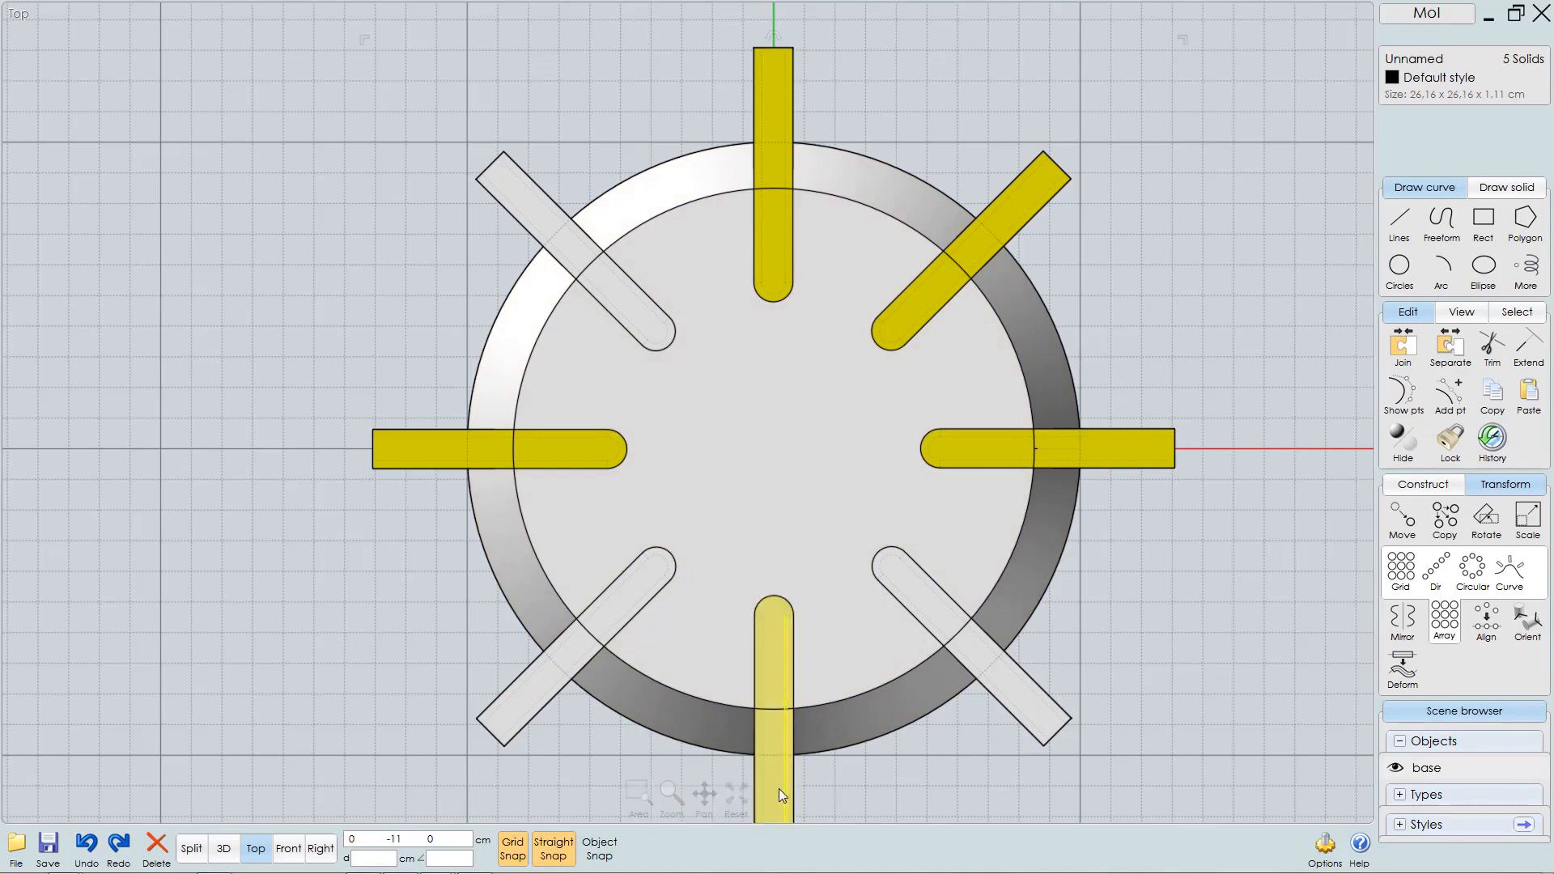
{"action": "key", "text": "Delete"}
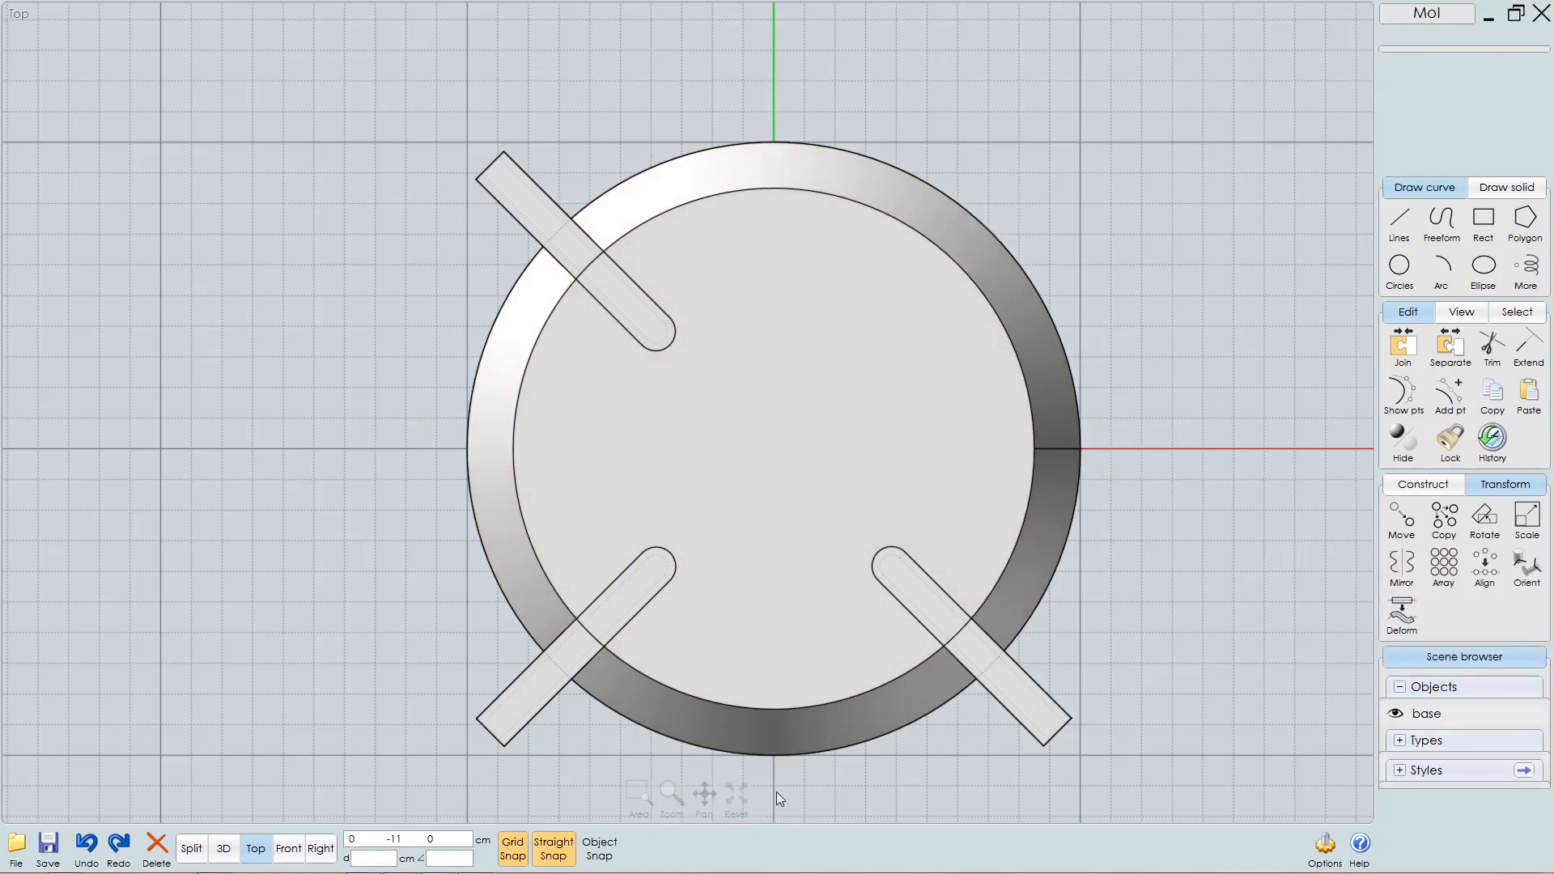
{"action": "key", "text": "ctrl+z"}
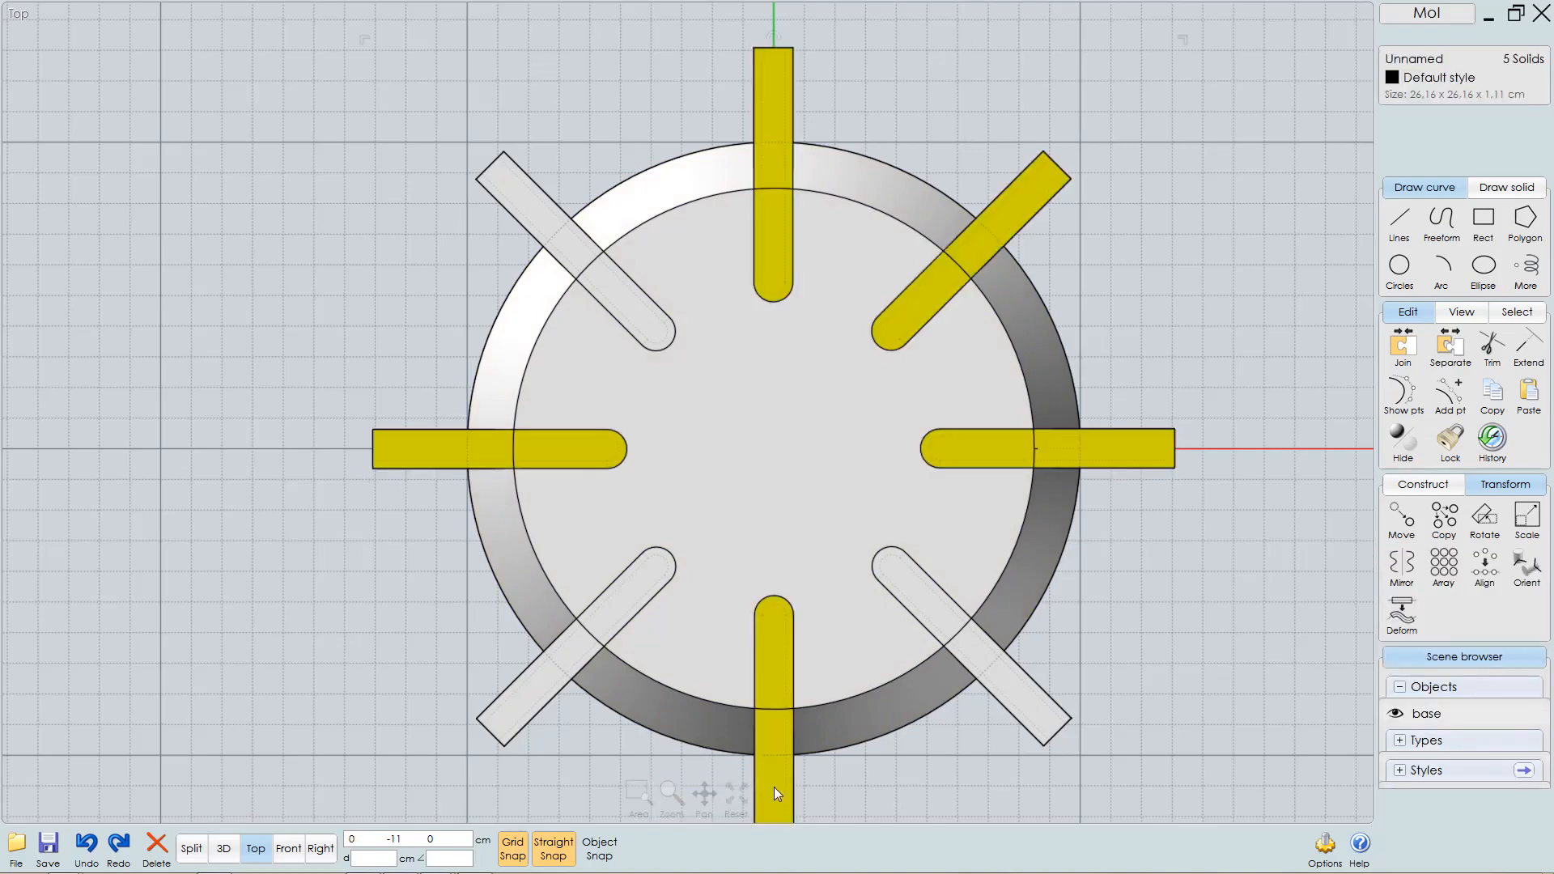
{"action": "left_click", "coordinate": [1029, 186]}
{"action": "left_click", "coordinate": [1048, 174]}
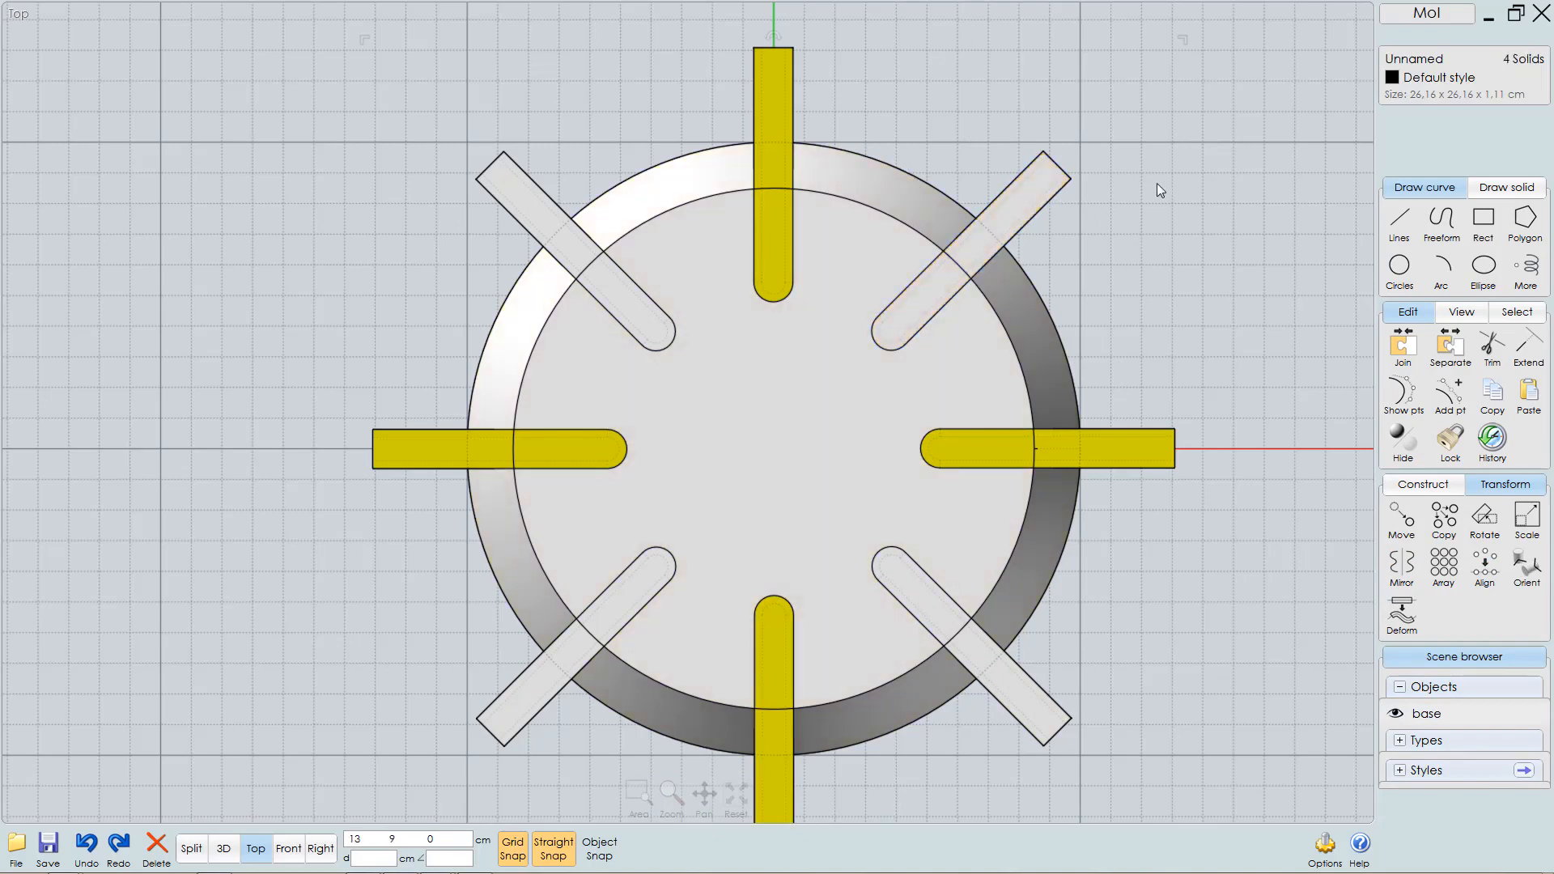
{"action": "key", "text": "Delete"}
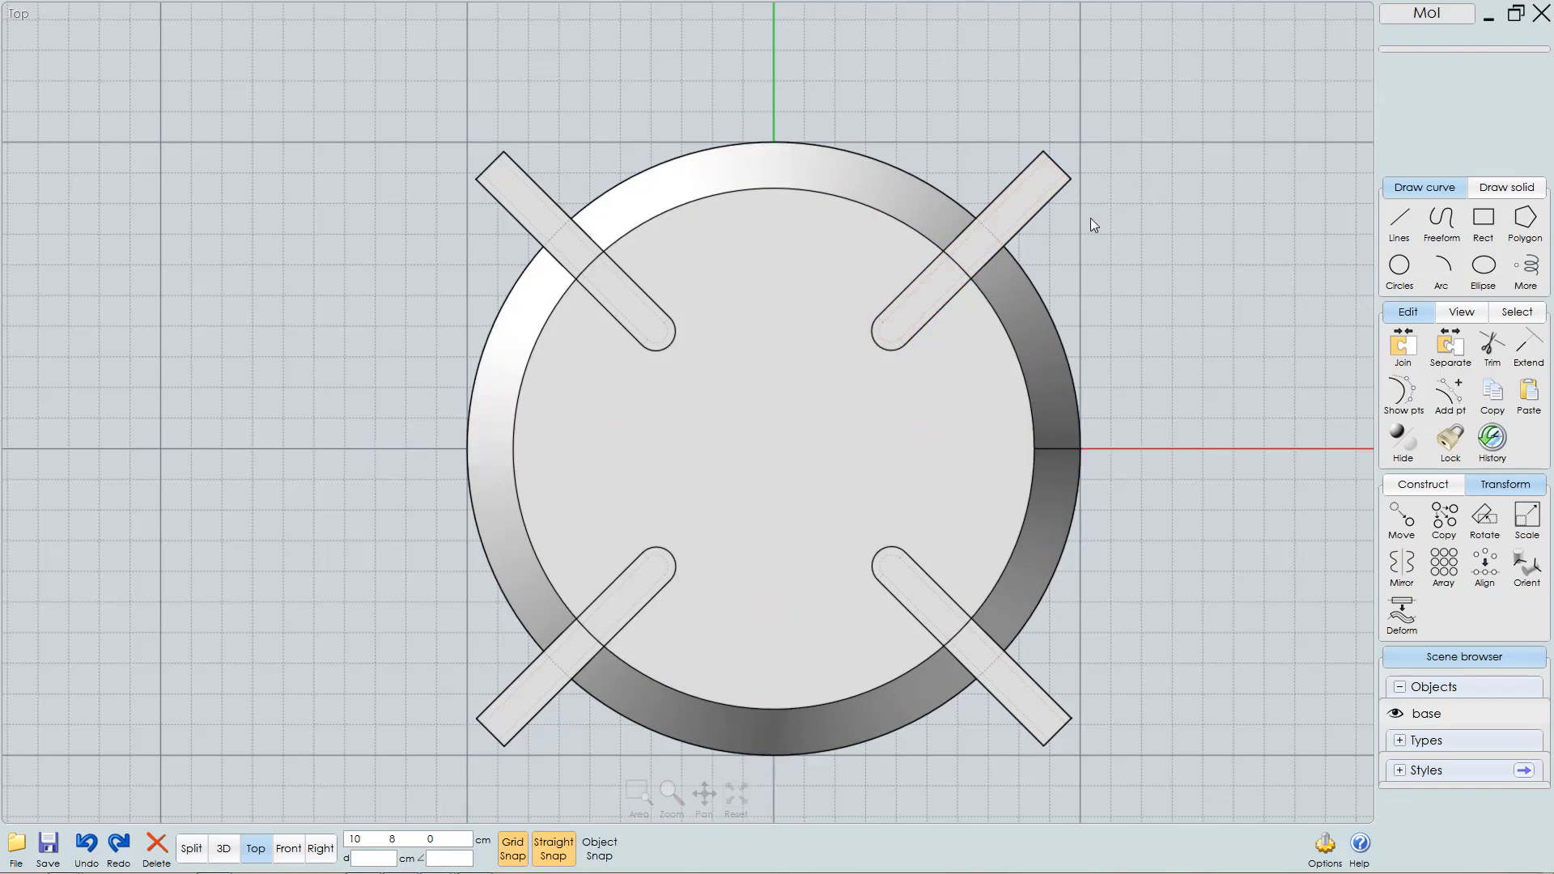
- Try a Boolean difference that subtracts the four diagonal bars from the base, and inspect the slots in 3D
{"action": "key", "text": "F5"}
{"action": "left_click", "coordinate": [1055, 299]}
{"action": "right_click_drag", "start_coordinate": [896, 279], "coordinate": [870, 251]}
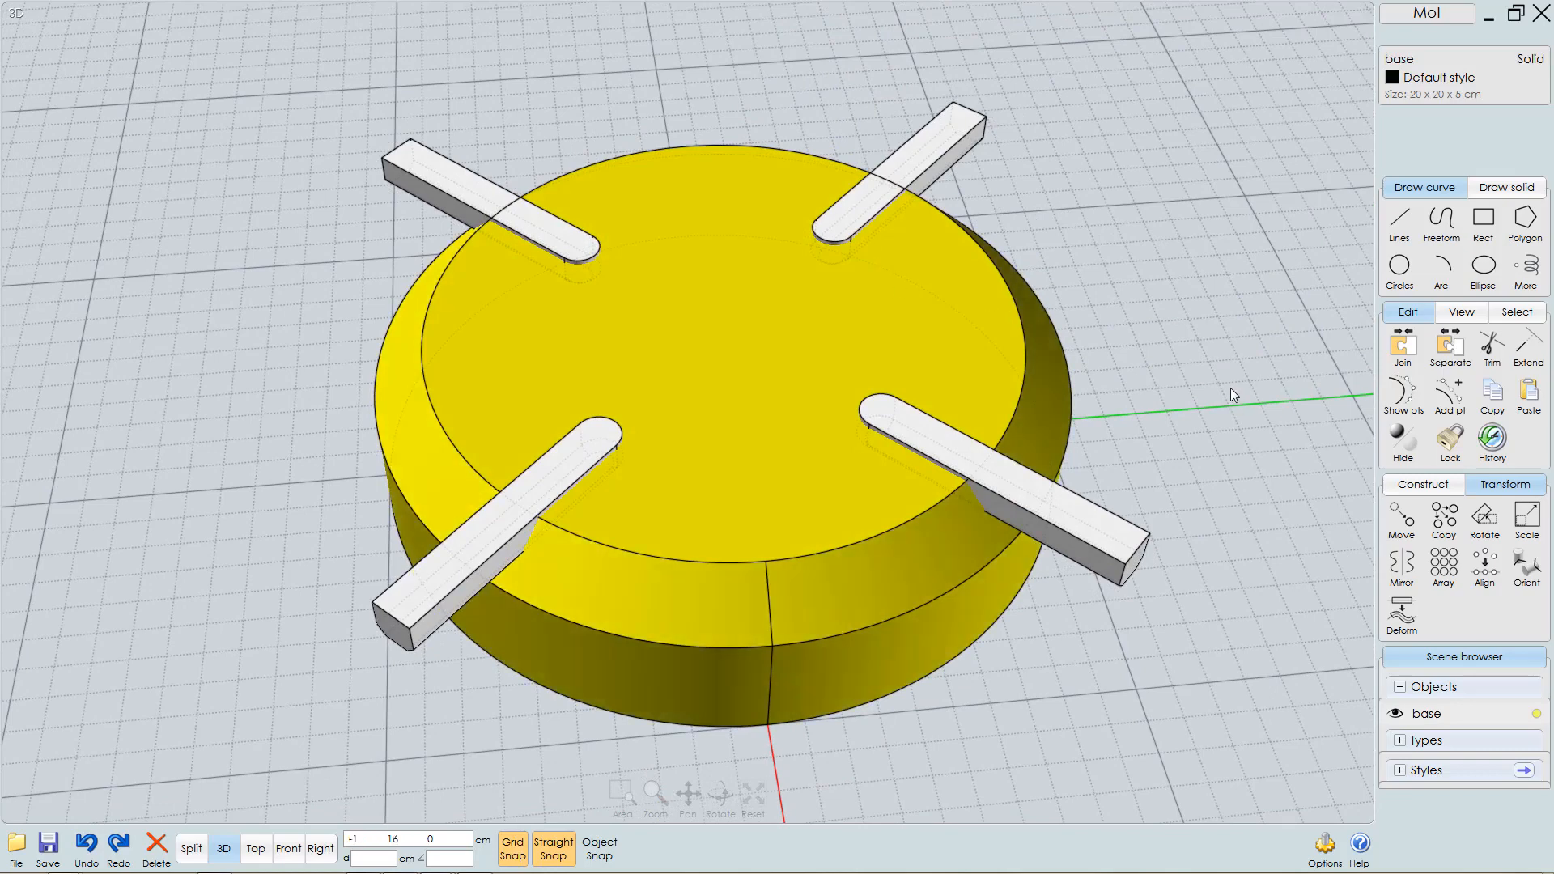
{"action": "key", "text": "d"}
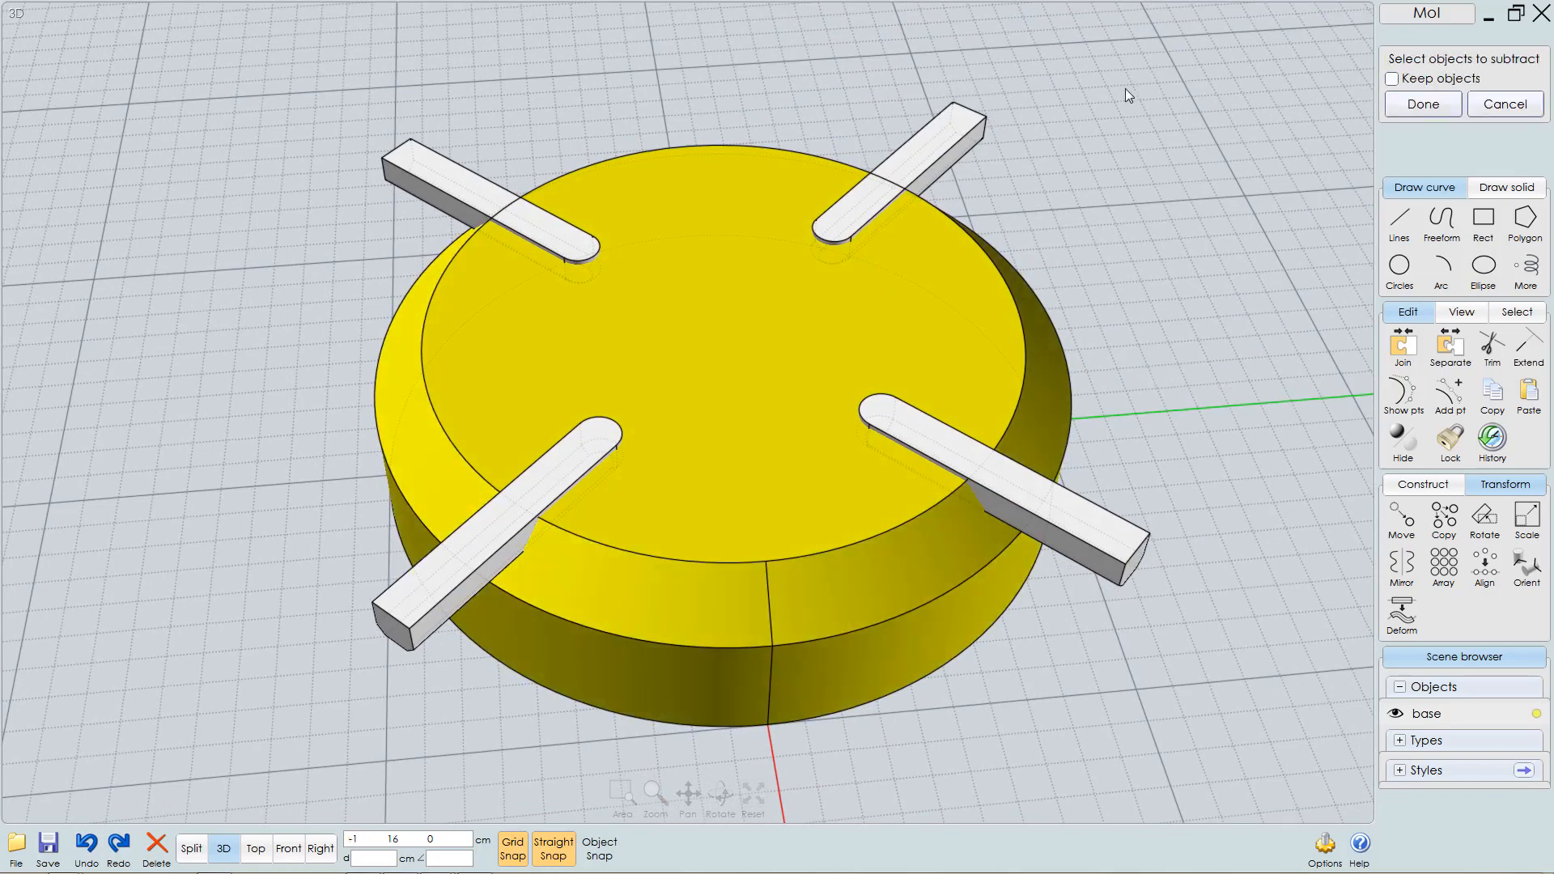
{"action": "left_click_drag", "start_coordinate": [1125, 89], "coordinate": [357, 599]}
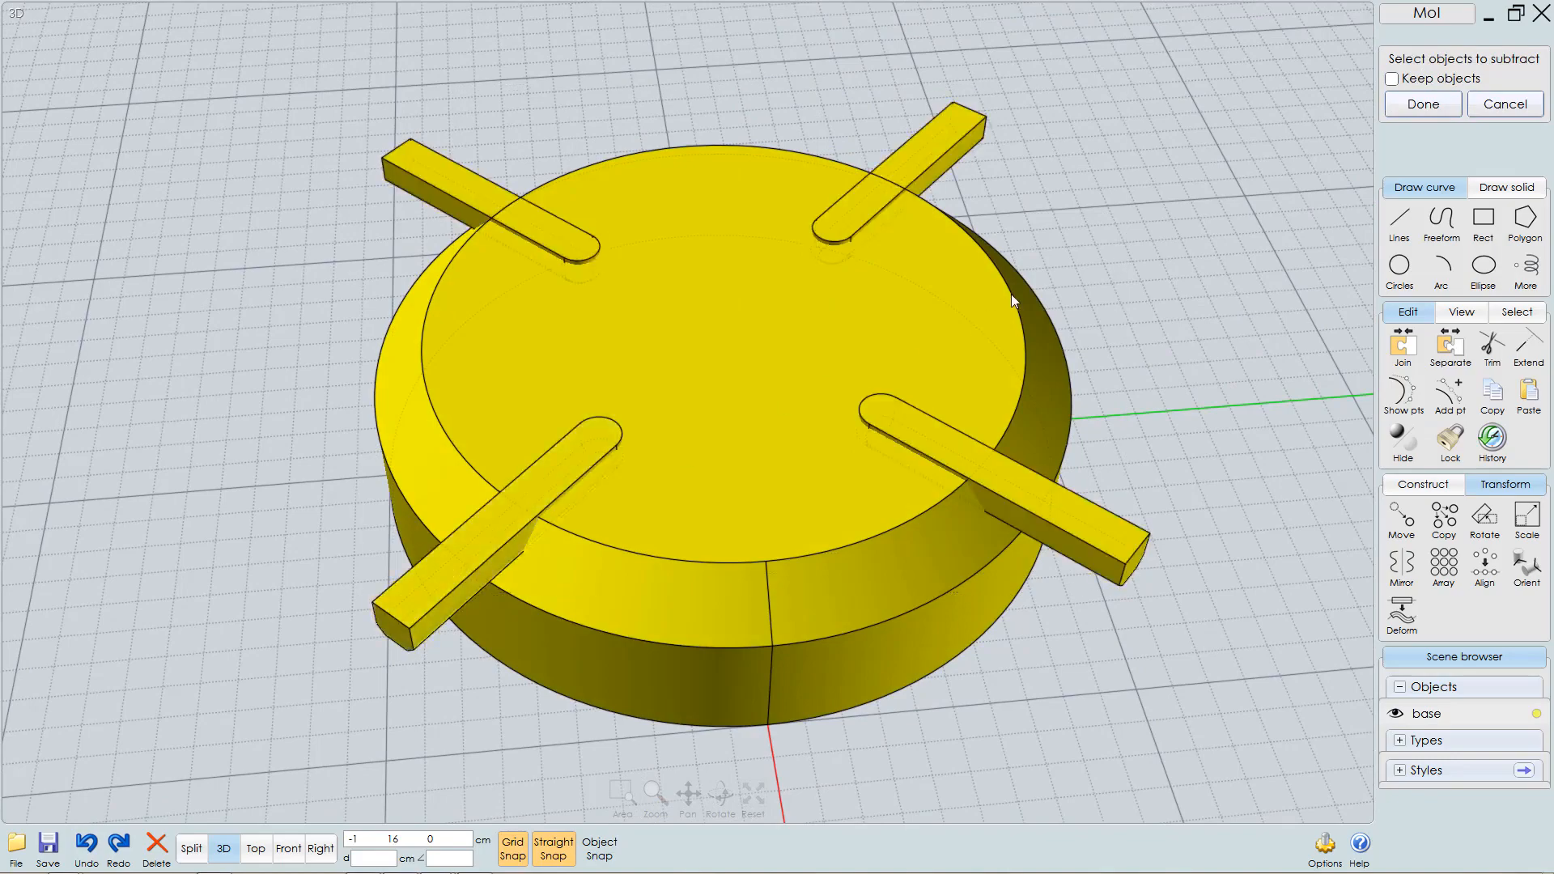
{"action": "right_click", "coordinate": [1104, 226]}
{"action": "right_click_drag", "start_coordinate": [949, 352], "coordinate": [905, 337]}
{"action": "left_click", "coordinate": [779, 380]}
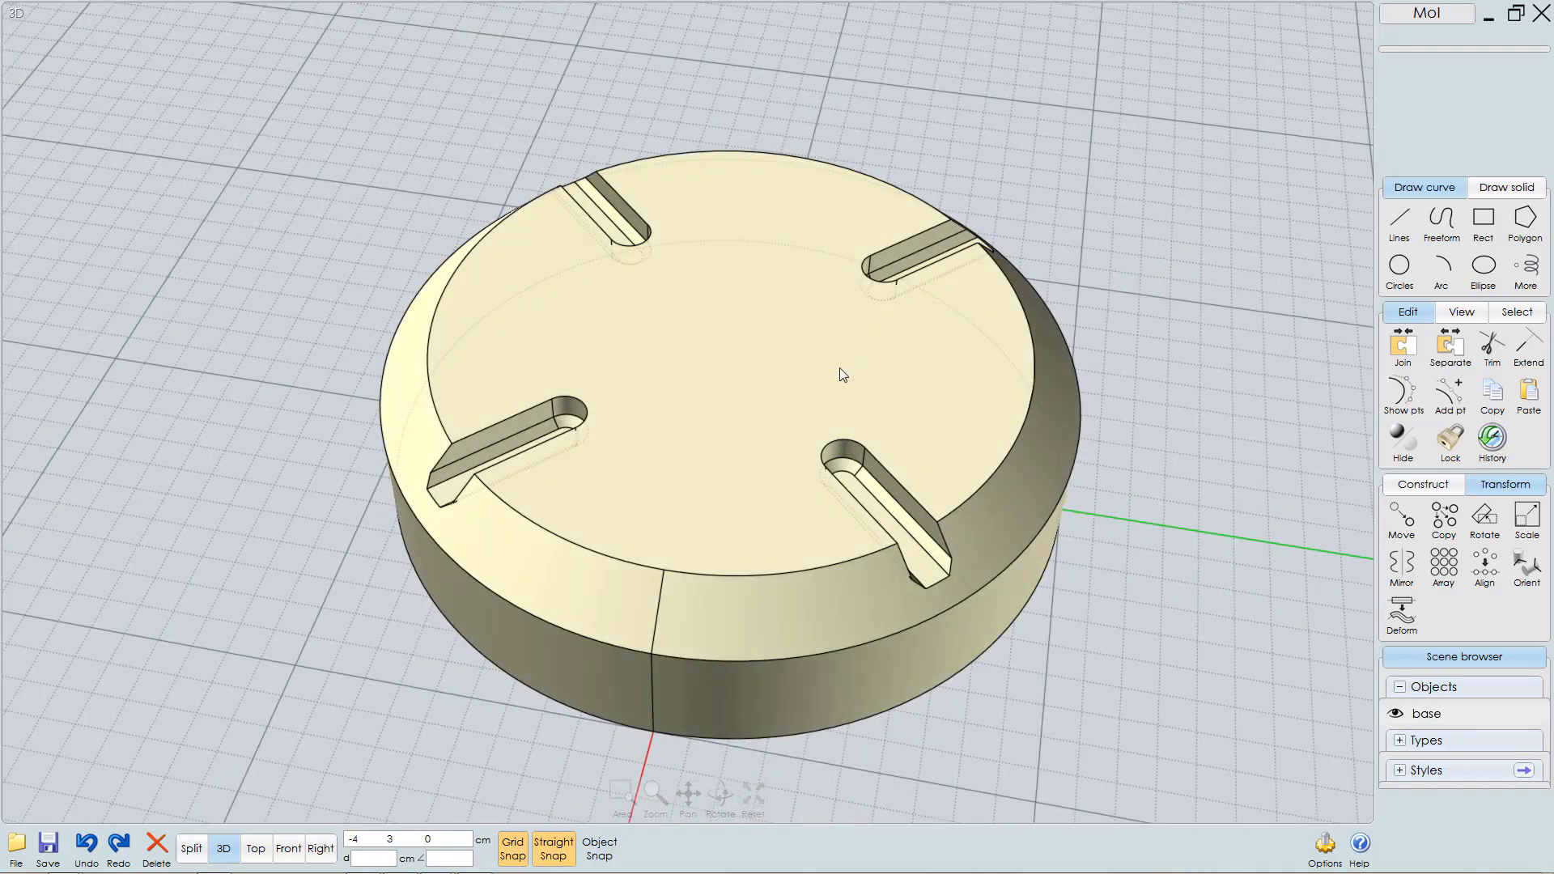
- Compare the four slots with the reference image, and undo the slot cut, the bar deletion and the circular array
{"action": "key", "text": "alt+Tab"}
{"action": "key", "text": "alt+Tab"}
{"action": "key", "text": "Escape"}
{"action": "right_click_drag", "start_coordinate": [909, 323], "coordinate": [914, 425]}
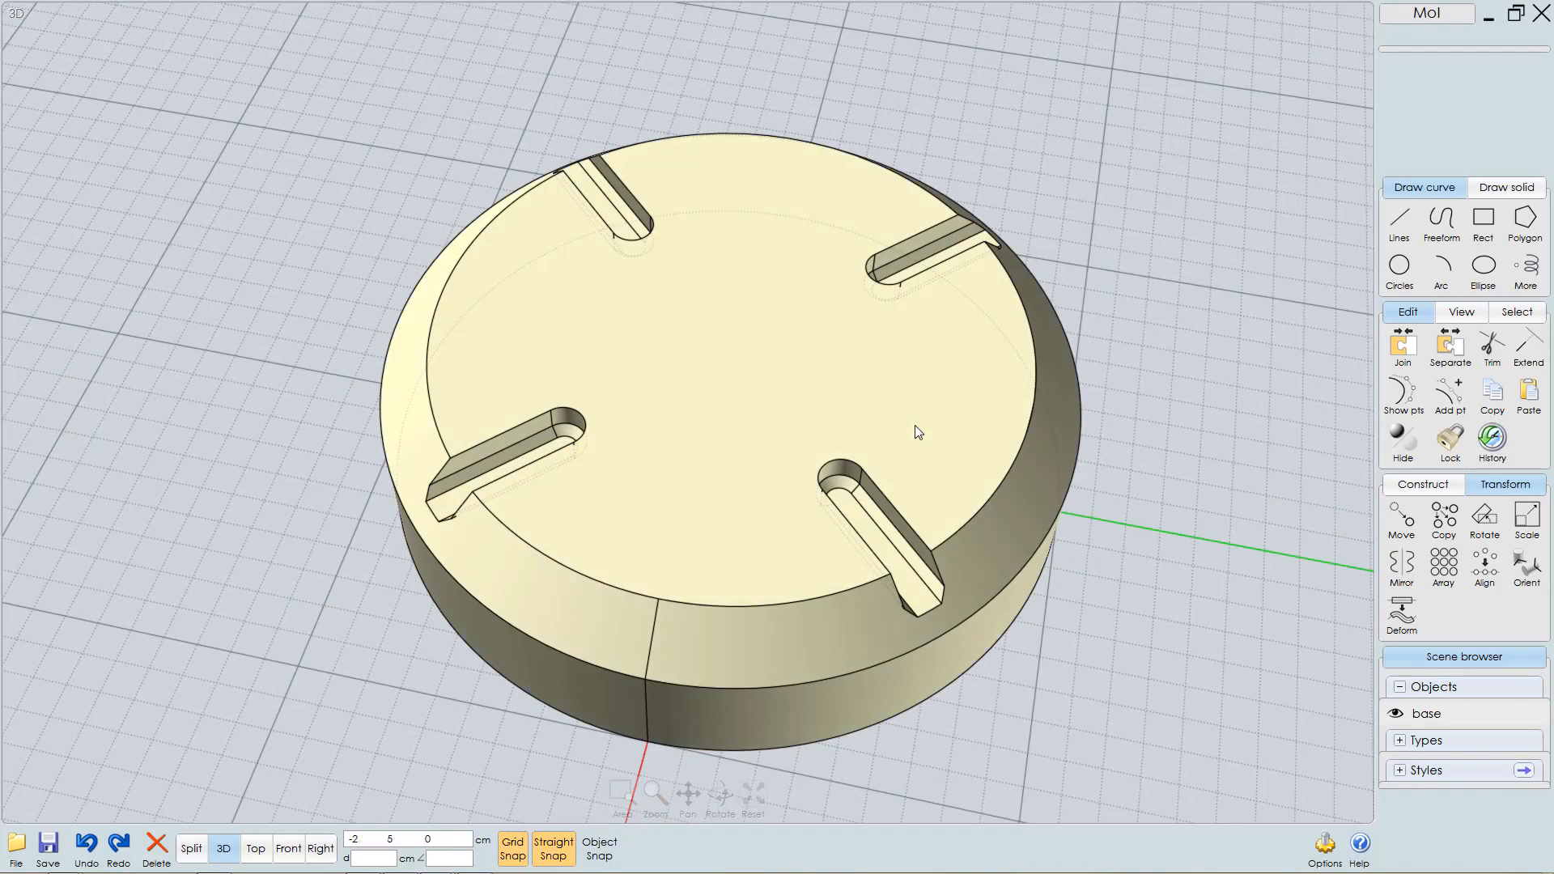
{"action": "key", "text": "ctrl+z"}
{"action": "key", "text": "ctrl+z"}
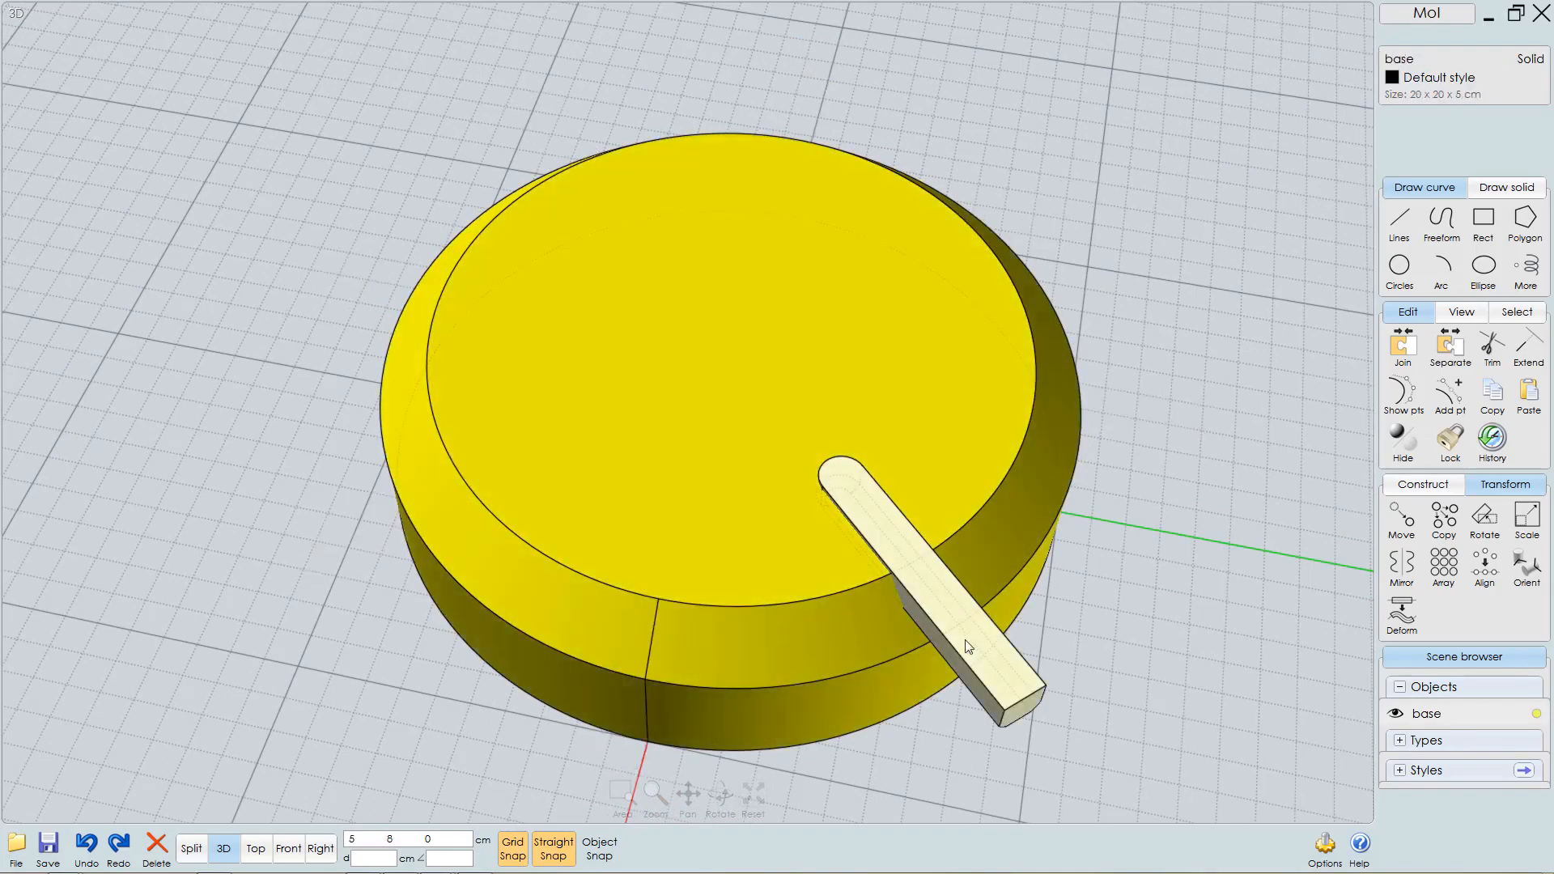
- Scale the single bar proportionally by setting its Y size to 8 cm
{"action": "right_click_drag", "start_coordinate": [968, 646], "coordinate": [935, 495]}
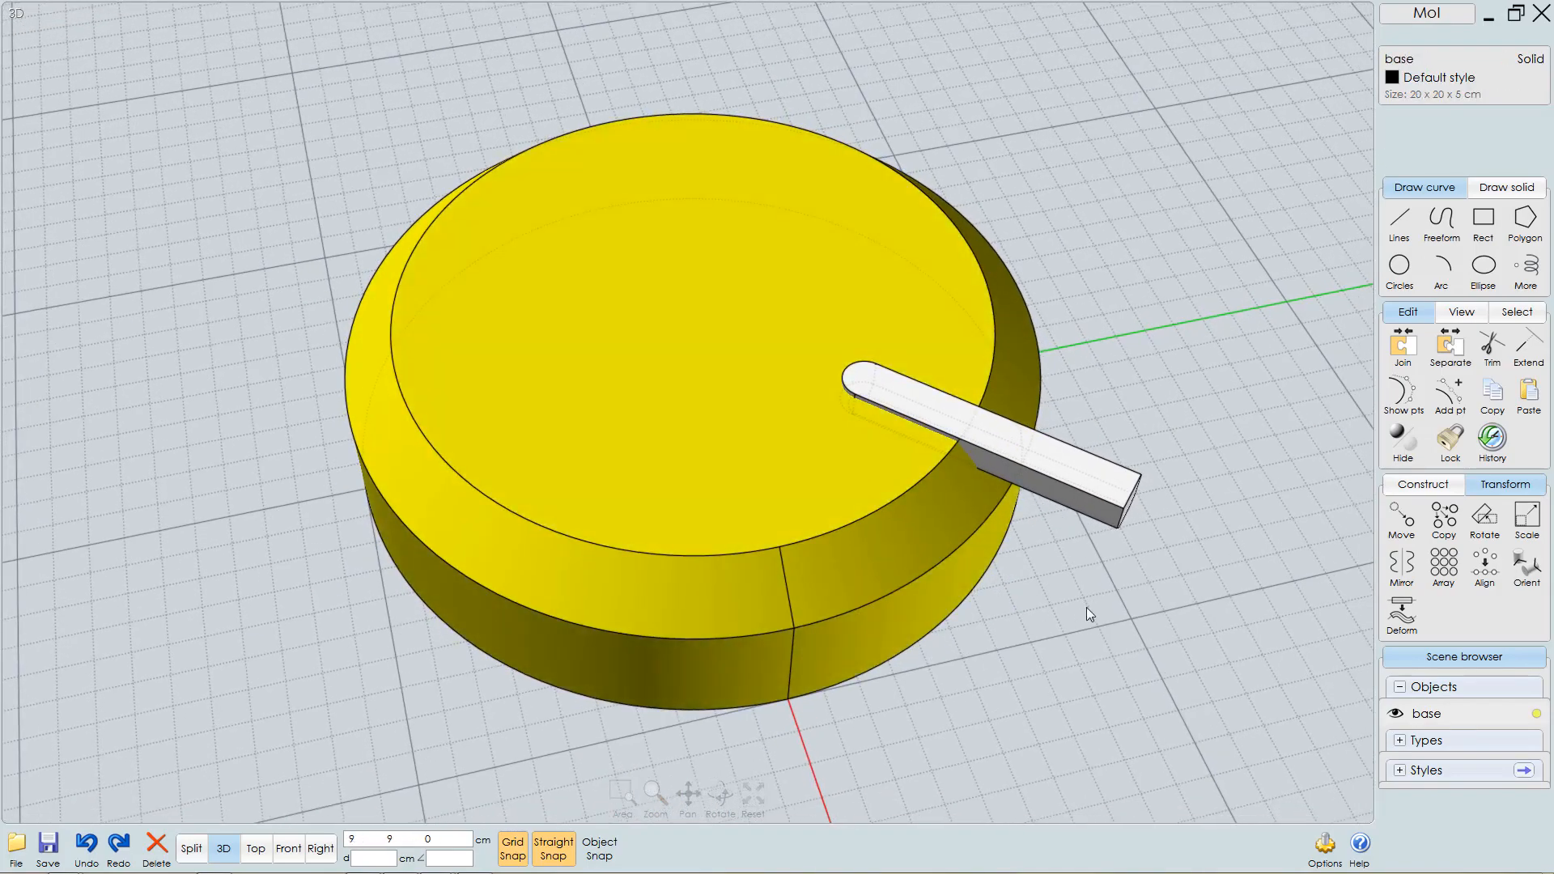
{"action": "left_click", "coordinate": [1086, 607]}
{"action": "left_click", "coordinate": [1109, 489]}
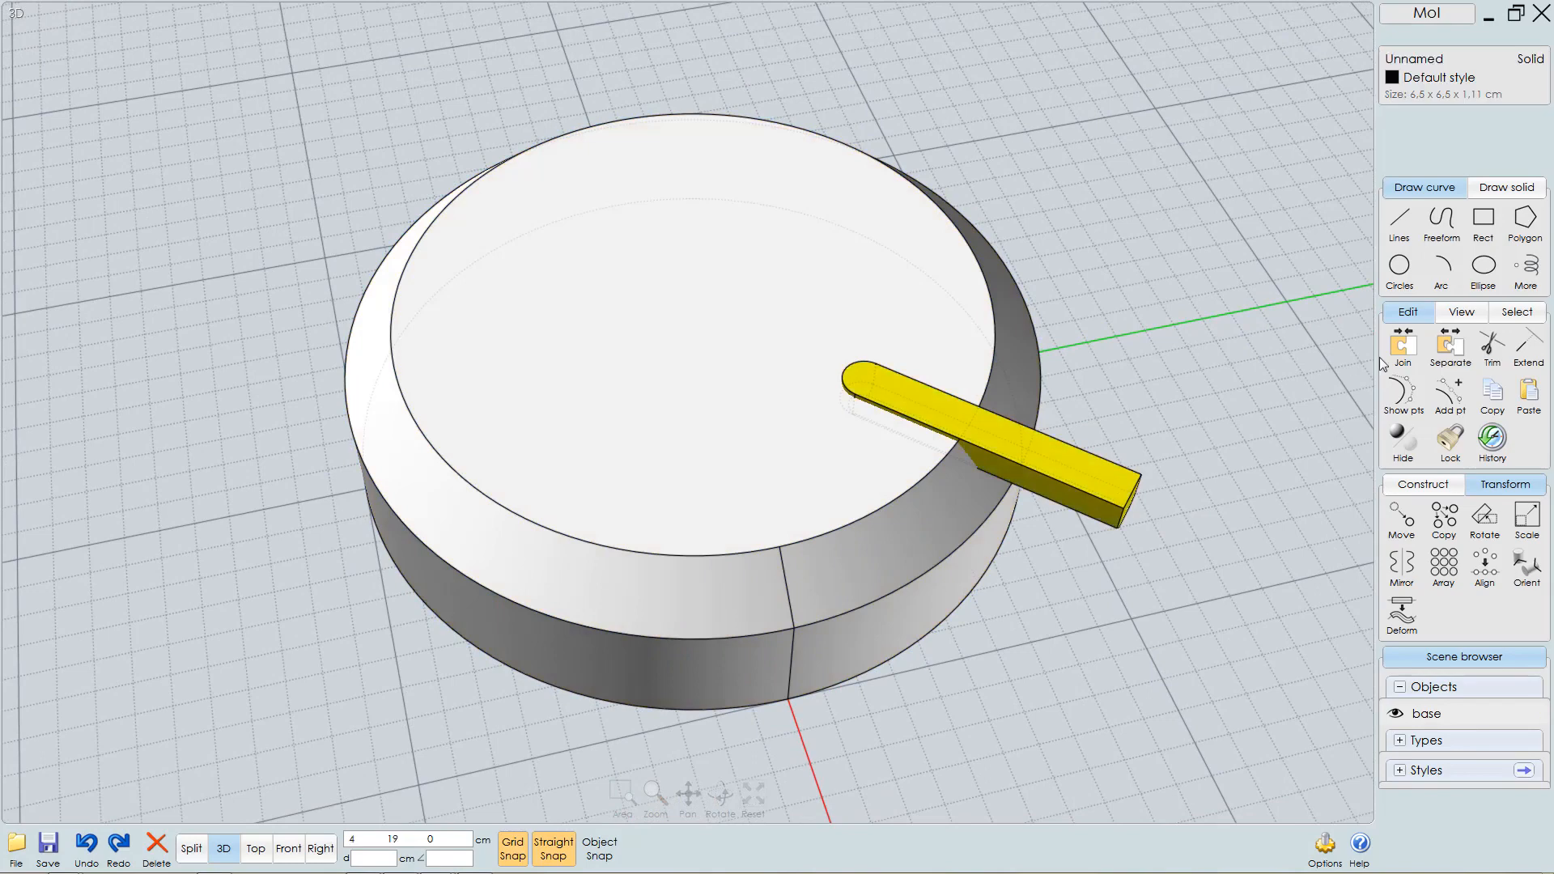
{"action": "left_click", "coordinate": [1449, 93]}
{"action": "left_click_drag", "start_coordinate": [1374, 168], "coordinate": [1379, 182]}
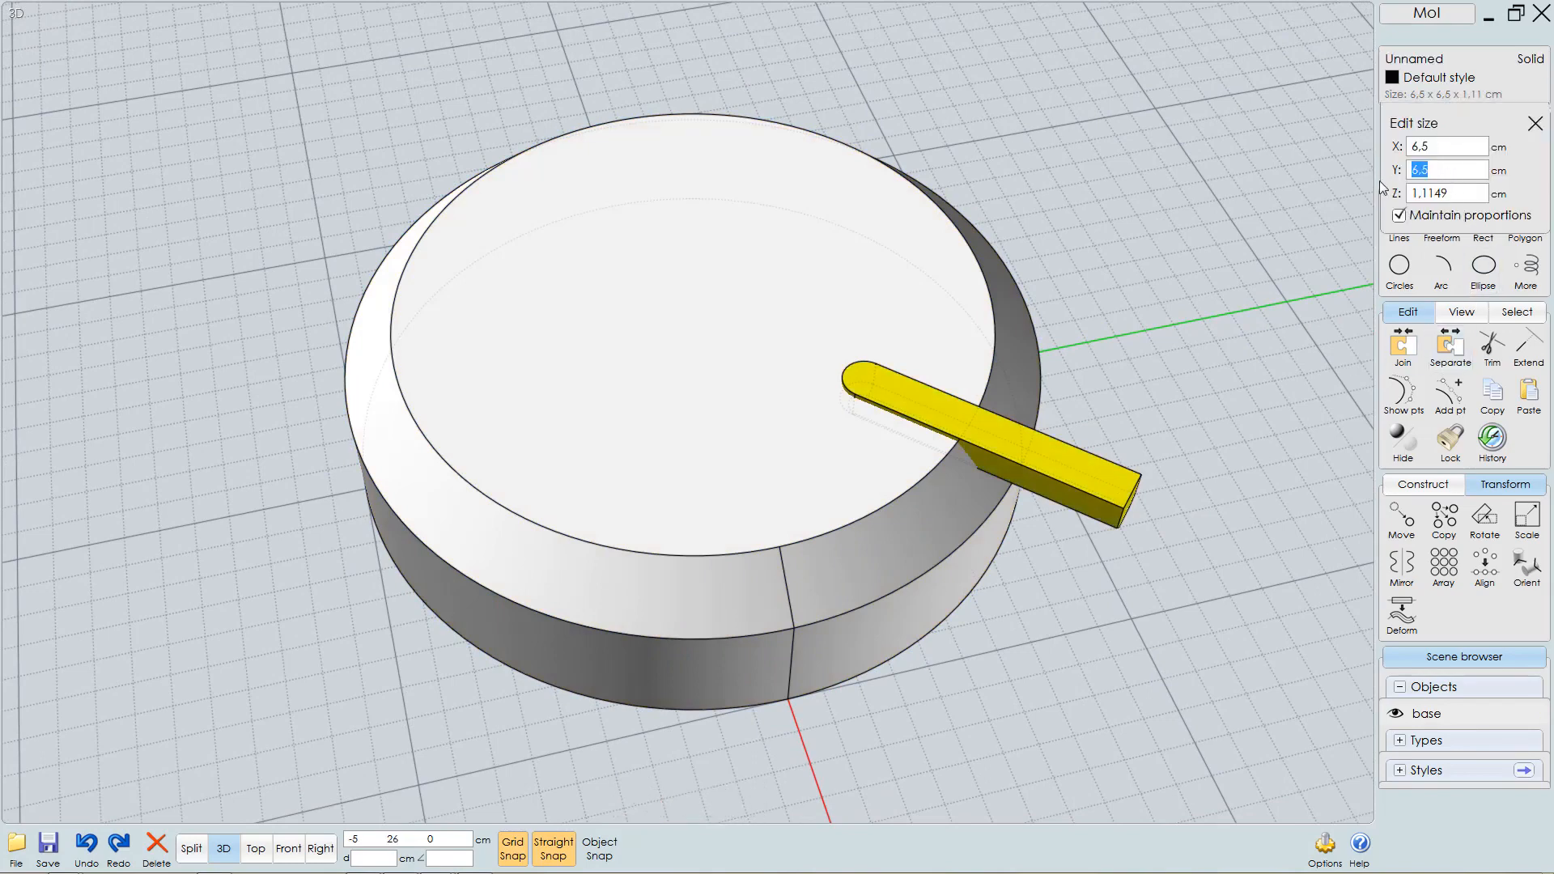
{"action": "type", "text": "7"}
{"action": "key", "text": "Return"}
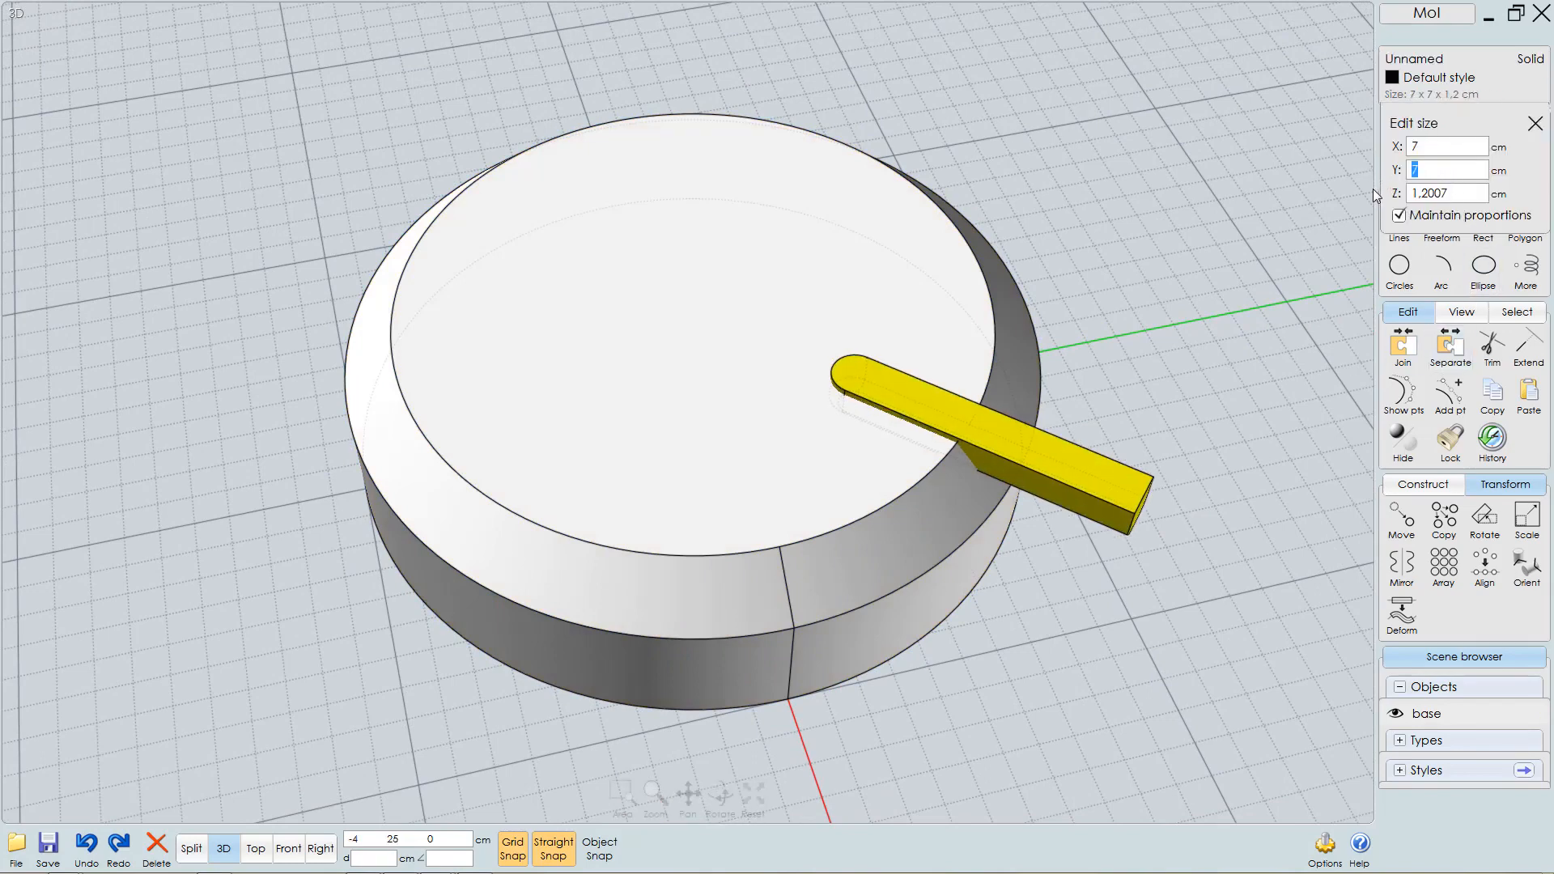
{"action": "type", "text": "8"}
{"action": "key", "text": "Return"}
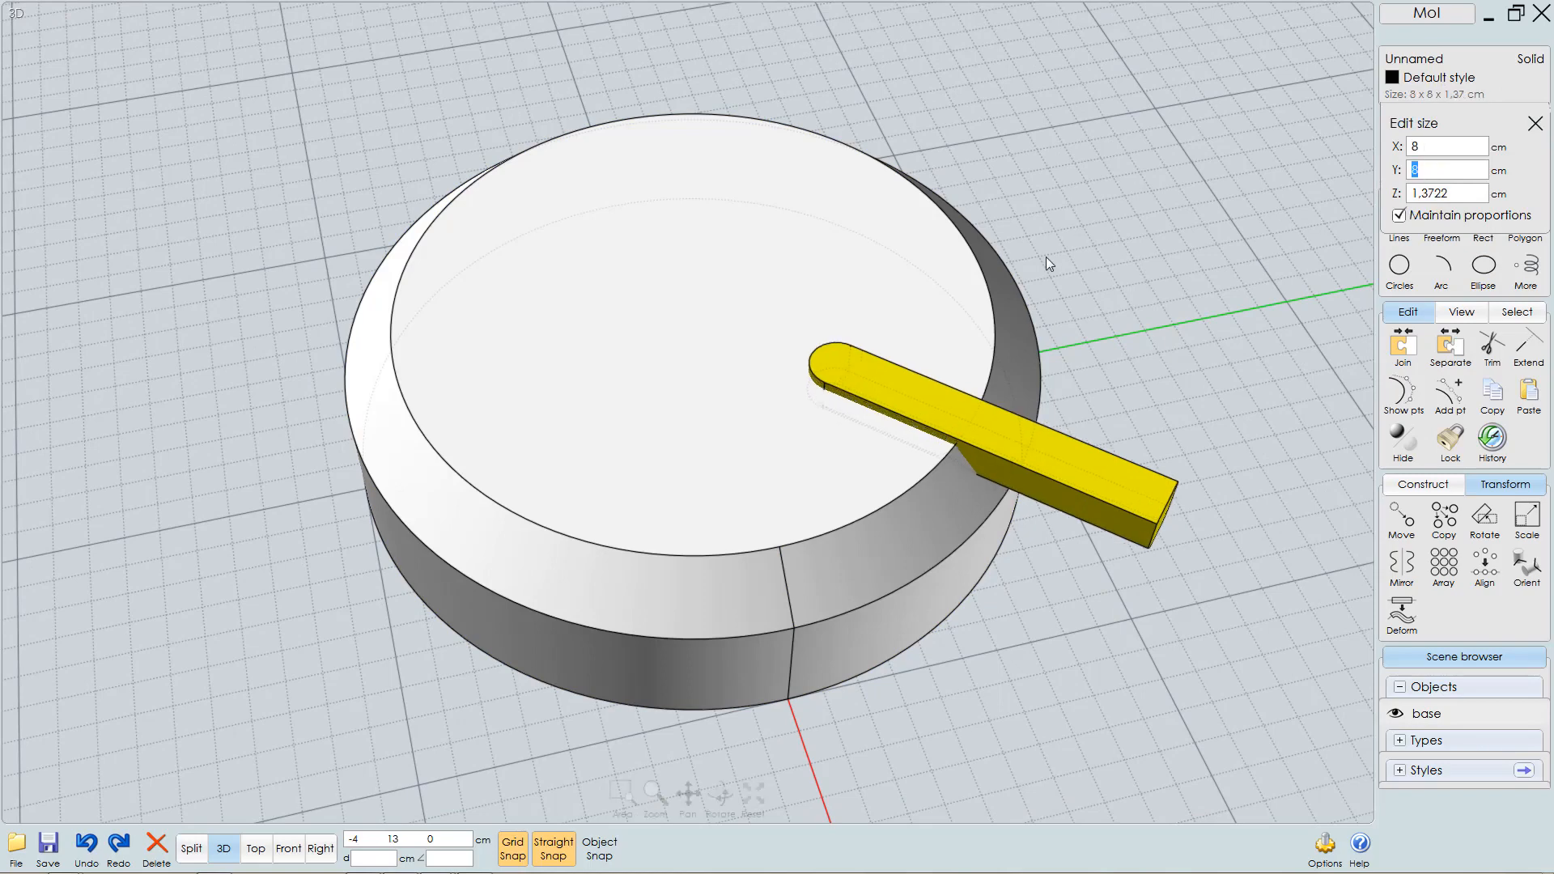
{"action": "key", "text": "Escape"}
- Turn off grid snap and move the enlarged bar slightly outward from the base's centre in the top view
{"action": "key", "text": "F7"}
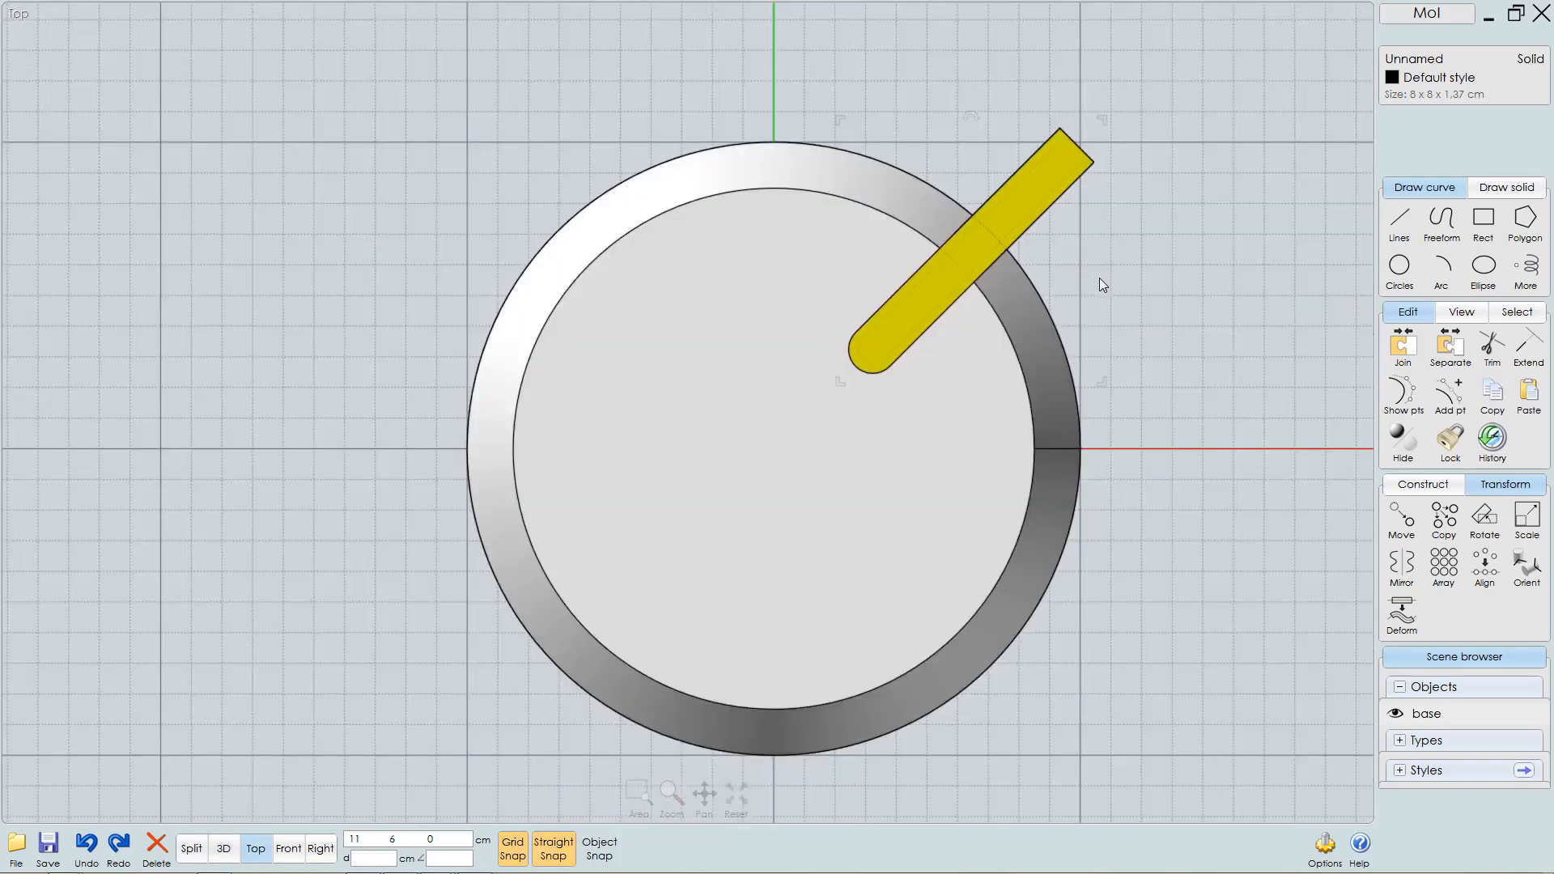
{"action": "right_click_drag", "start_coordinate": [1086, 240], "coordinate": [1086, 298]}
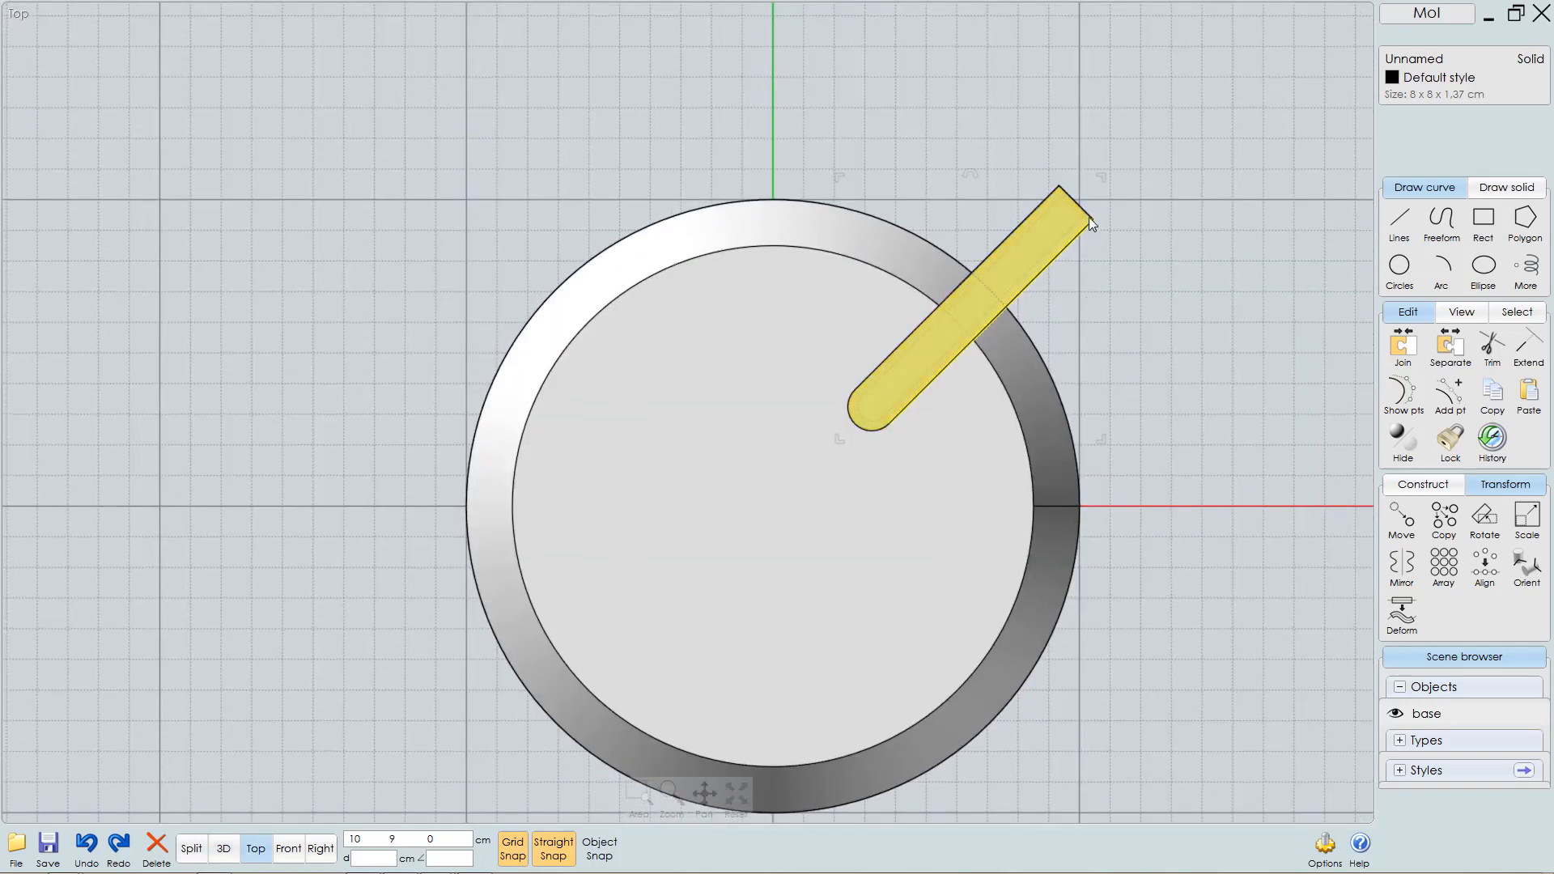
{"action": "mouse_move", "coordinate": [1076, 199]}
{"action": "left_mouse_down"}
{"action": "mouse_move", "coordinate": [1099, 180]}
{"action": "mouse_move", "coordinate": [1078, 191]}
{"action": "left_mouse_up"}
{"action": "left_click", "coordinate": [512, 849]}
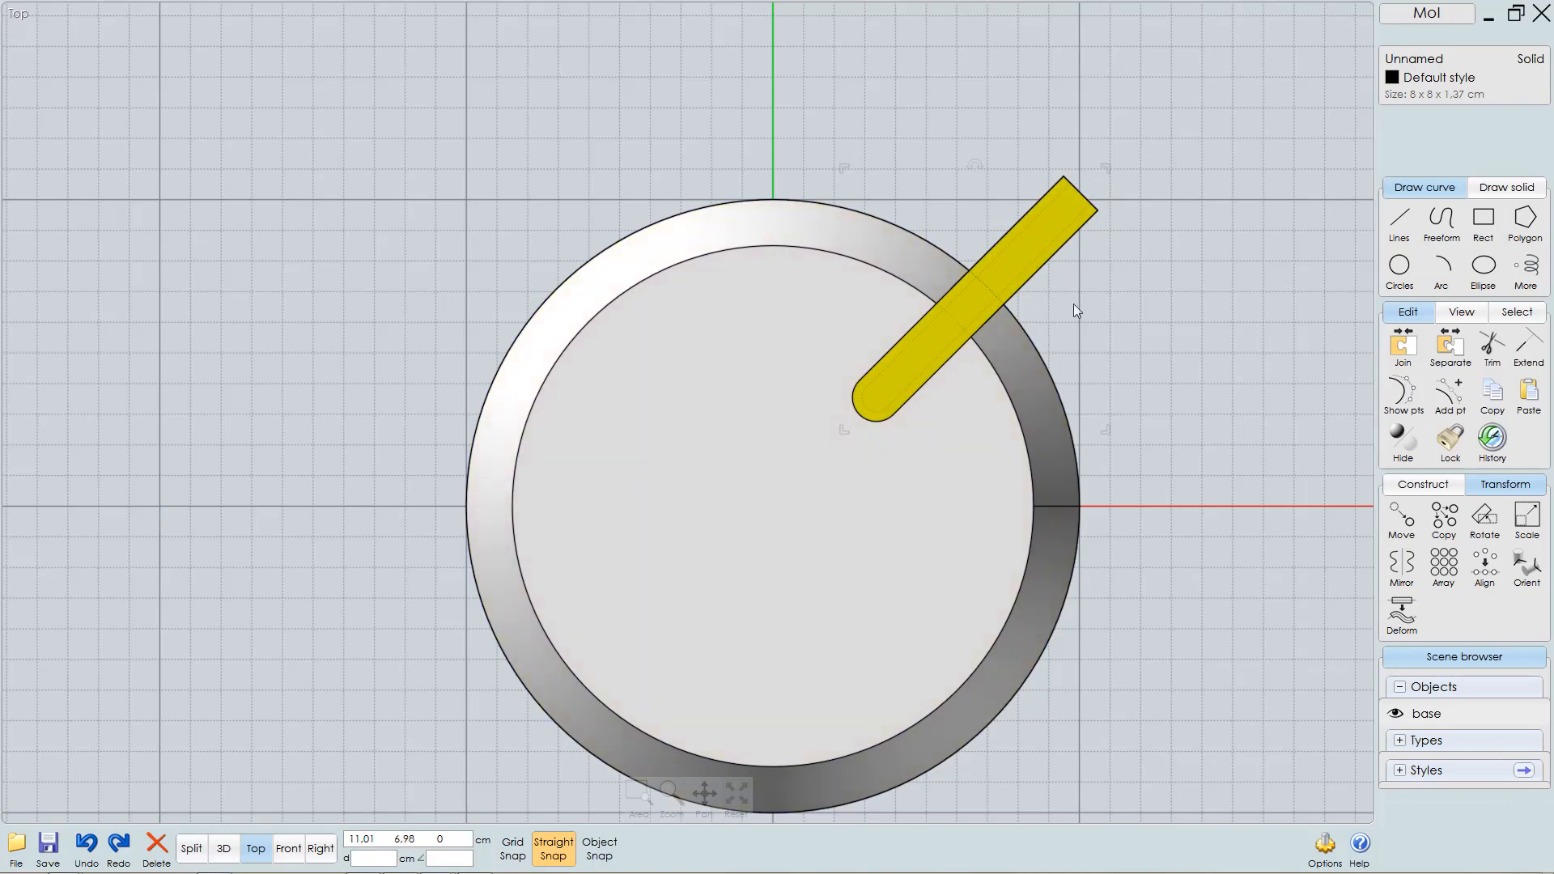
{"action": "middle_click_drag", "start_coordinate": [979, 382], "coordinate": [998, 347]}
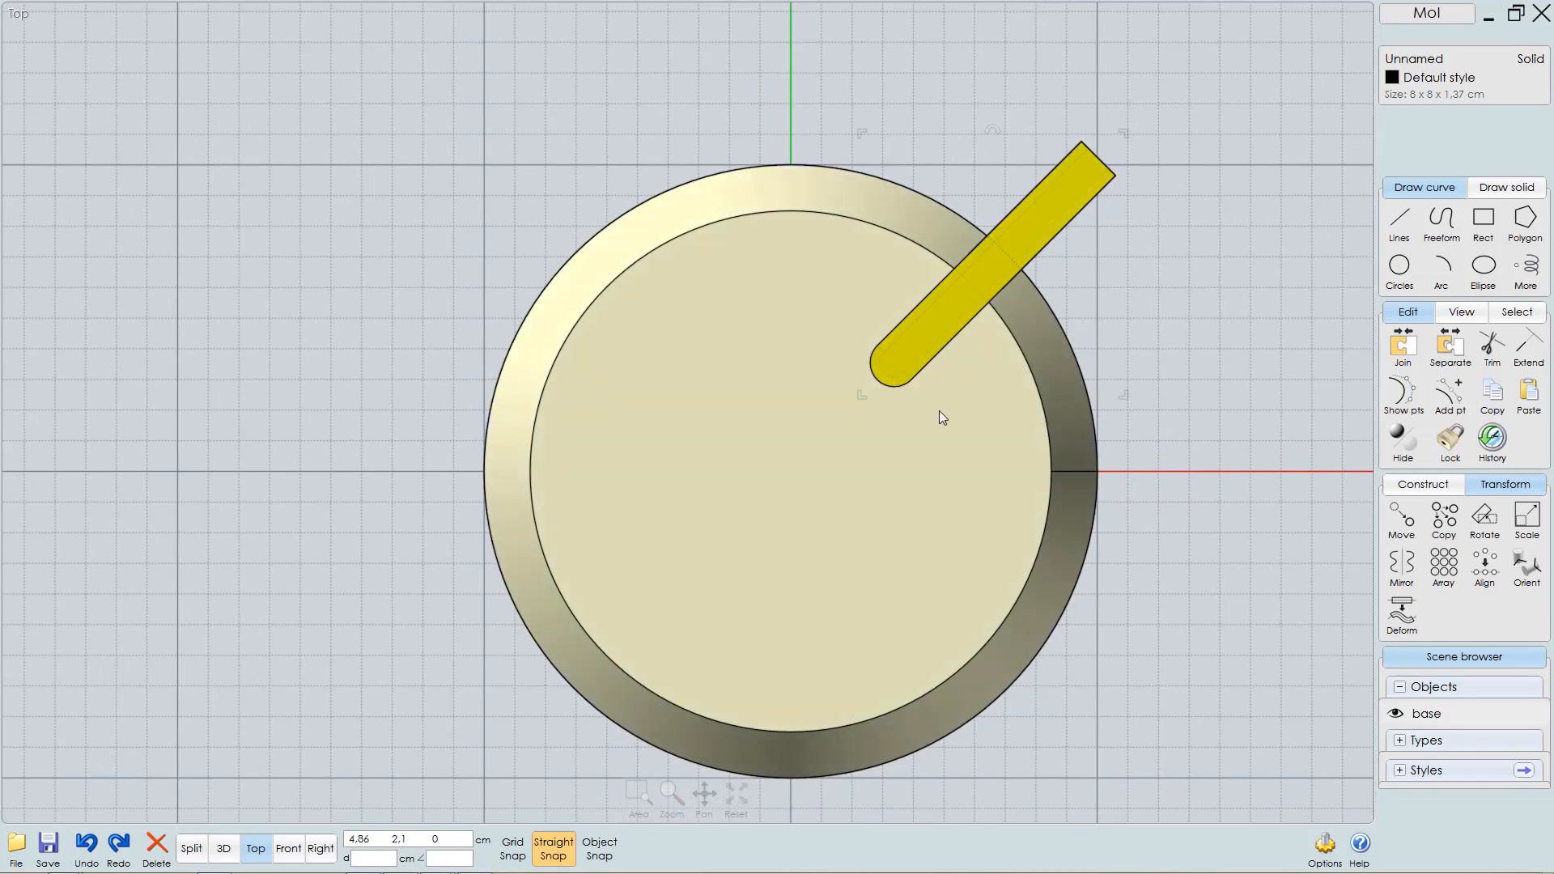
{"action": "middle_click_drag", "start_coordinate": [967, 438], "coordinate": [929, 415]}
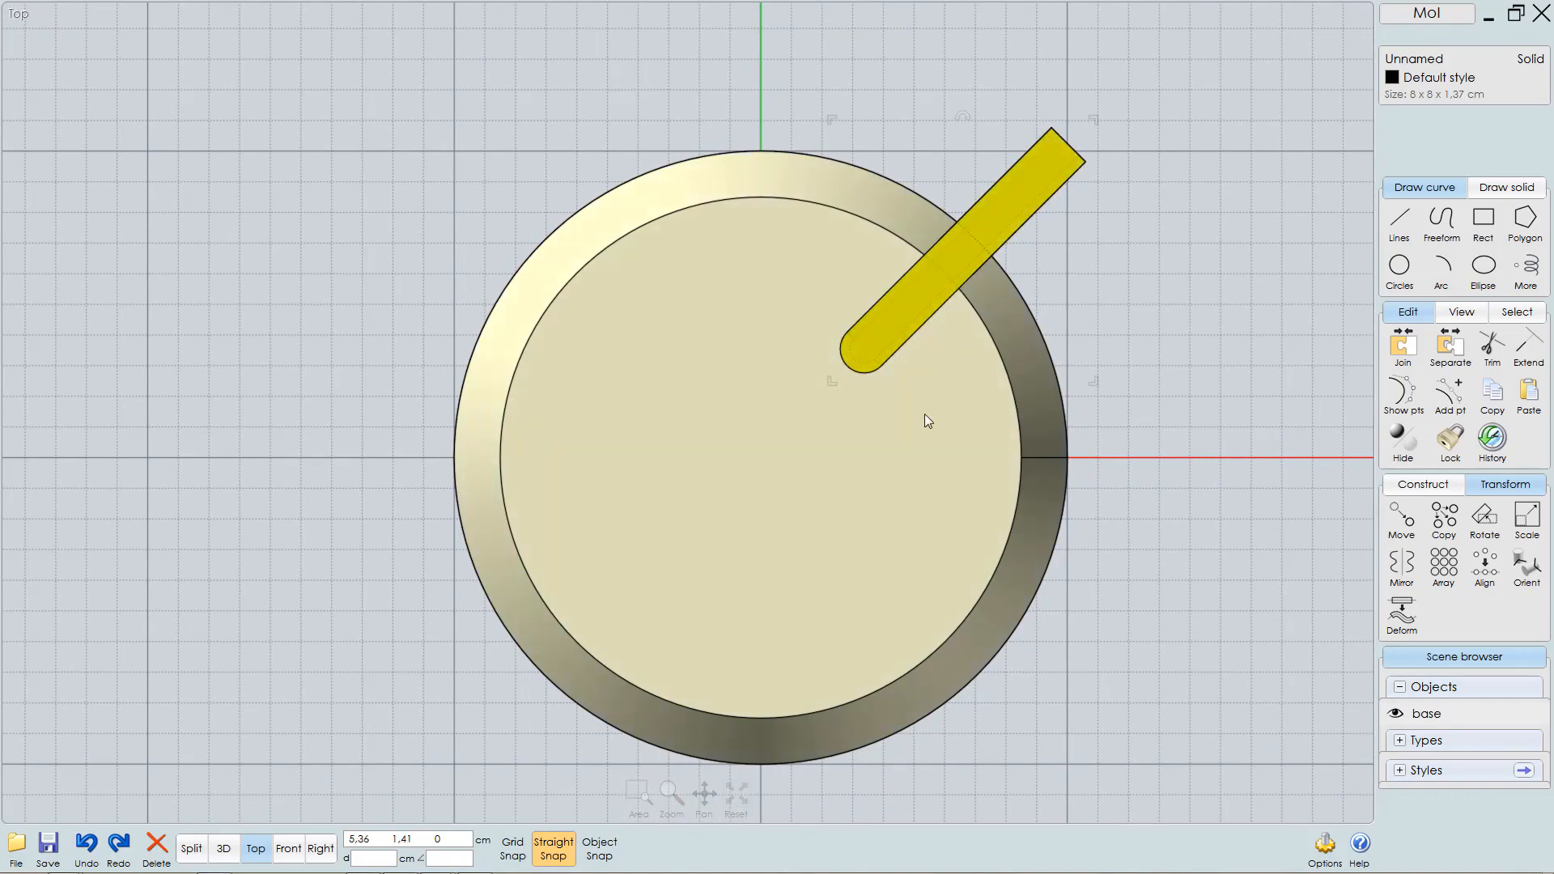
{"action": "middle_click_drag", "start_coordinate": [924, 414], "coordinate": [907, 409]}
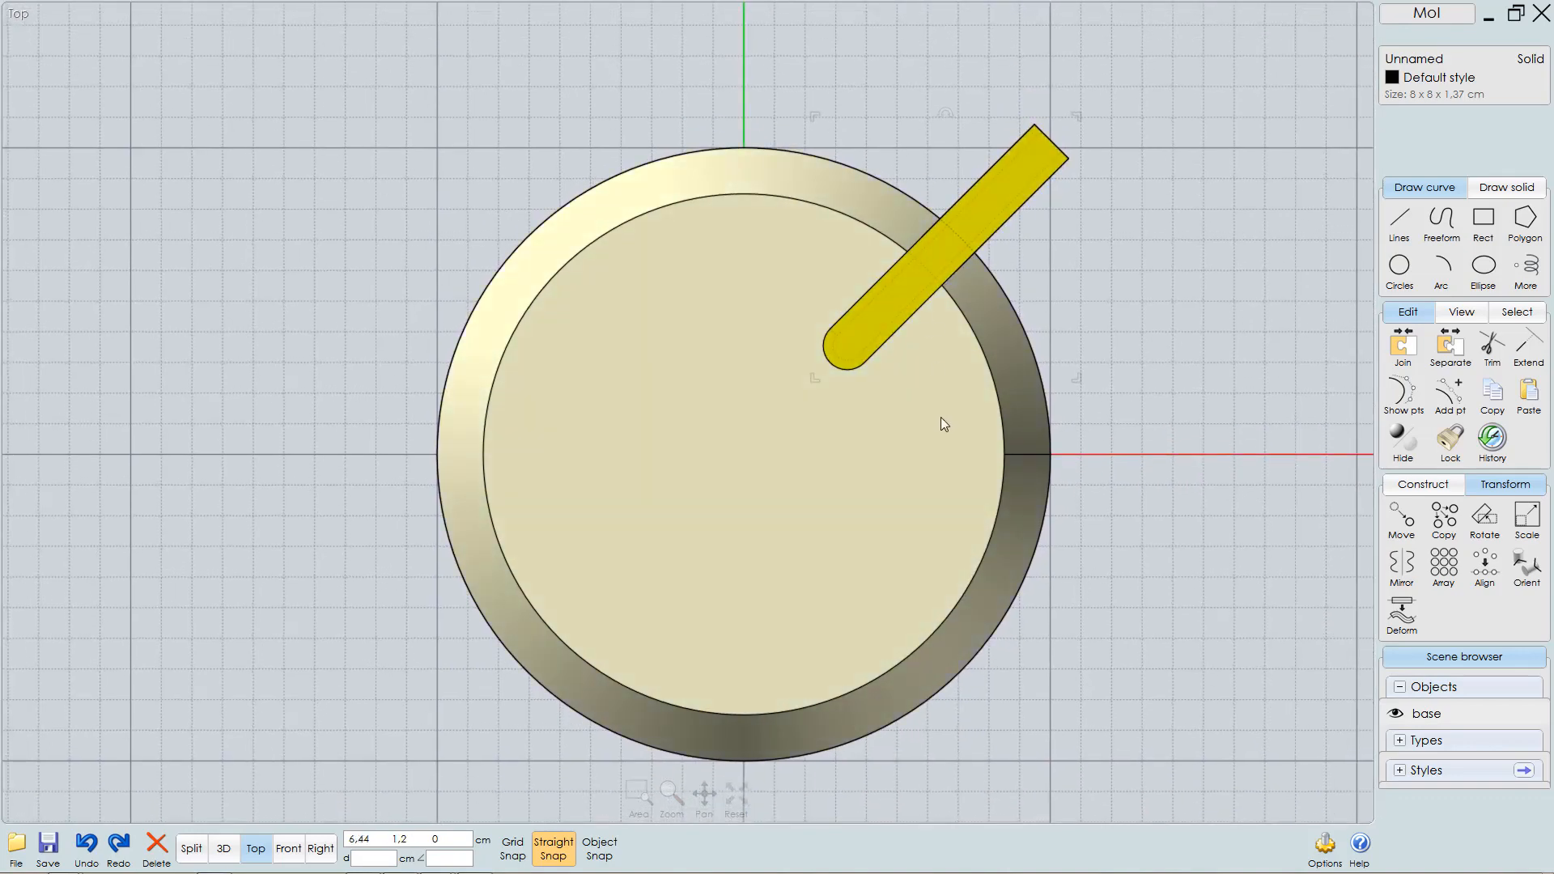
{"action": "middle_click_drag", "start_coordinate": [907, 394], "coordinate": [935, 411]}
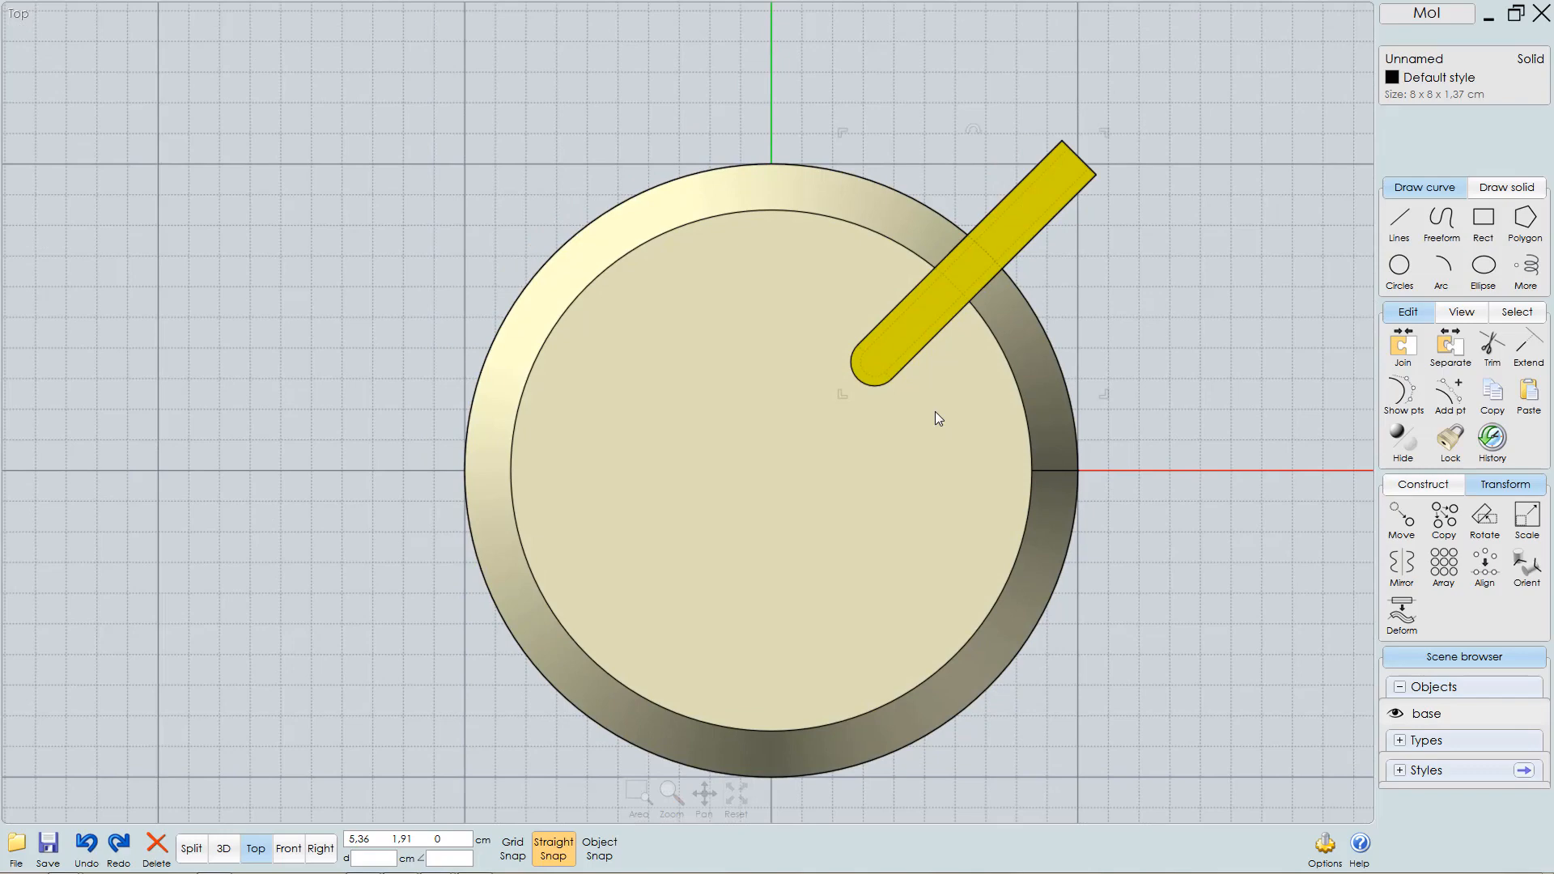
- Create a circular array of eight bars over 360 degrees around the base's centre, with grid snap turned on
{"action": "left_click", "coordinate": [1443, 564]}
{"action": "left_click", "coordinate": [1472, 571]}
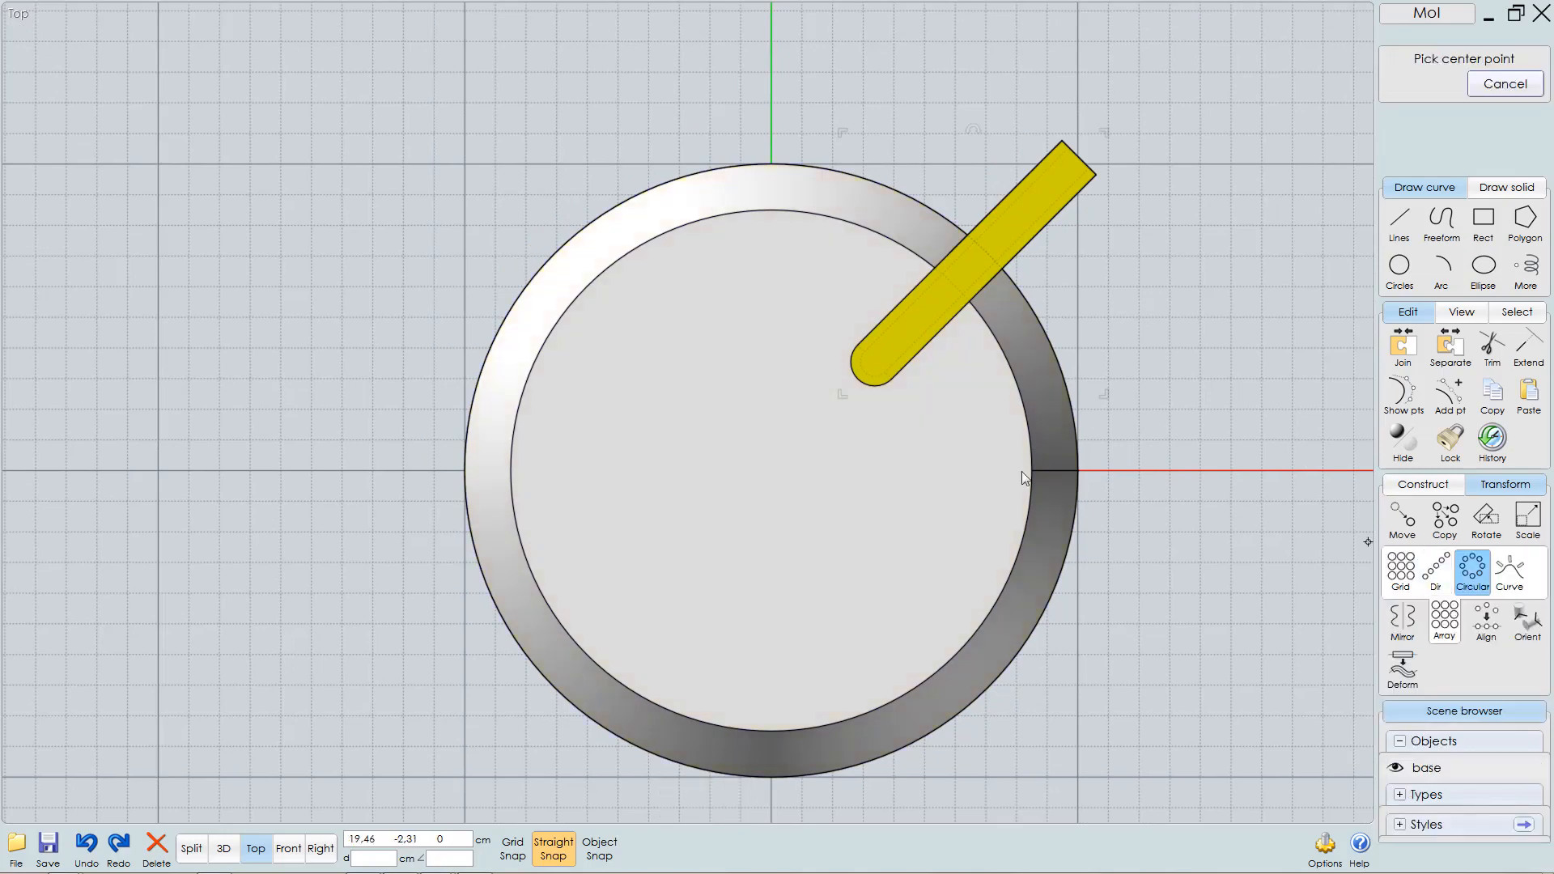
{"action": "left_click", "coordinate": [508, 848]}
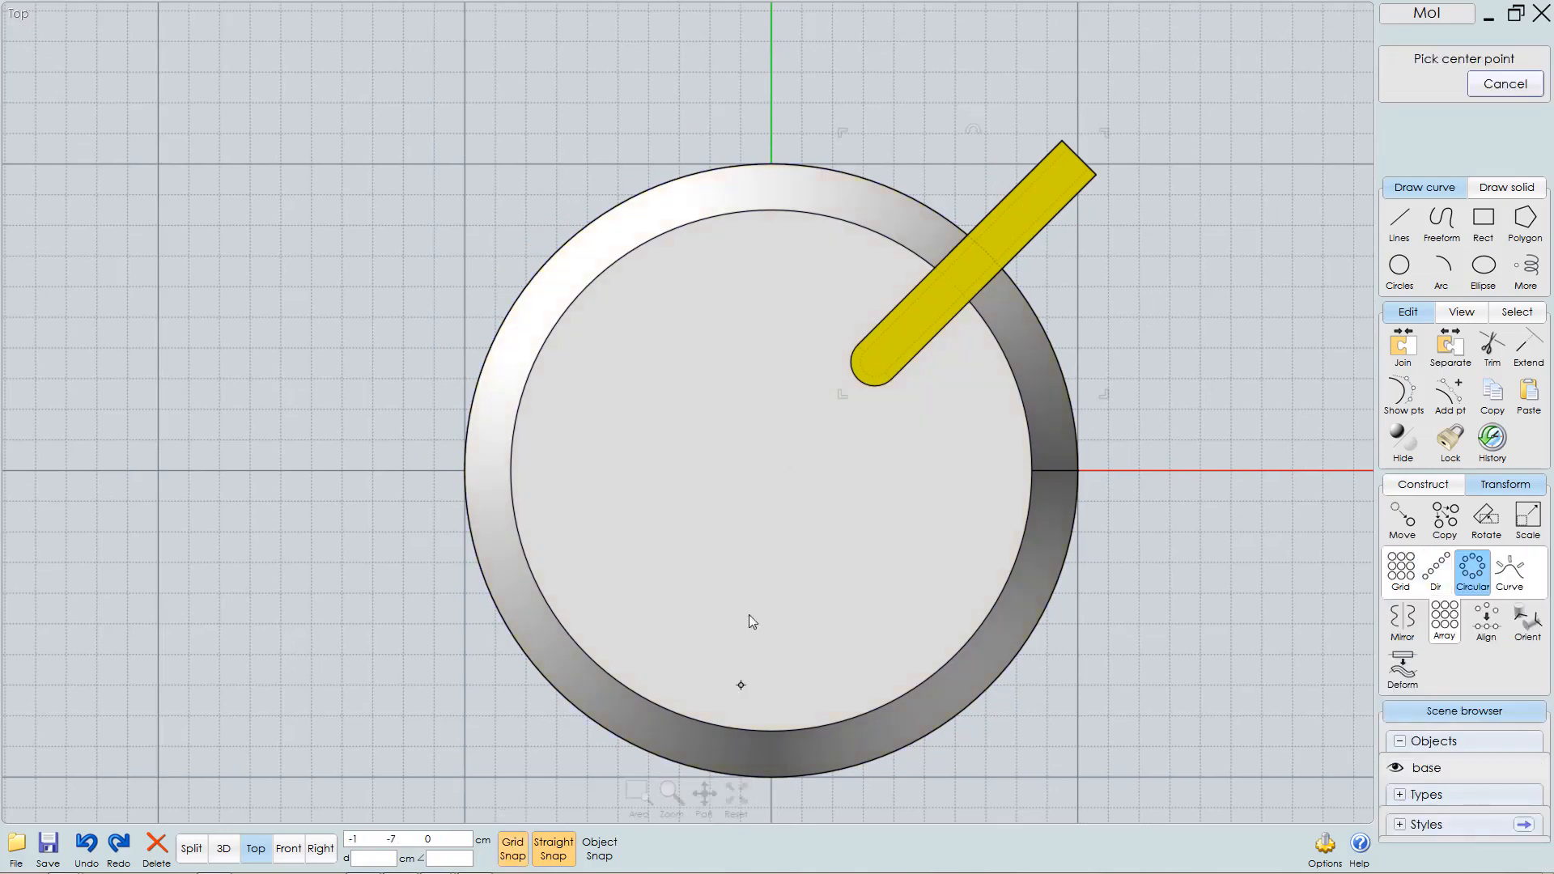
{"action": "left_click", "coordinate": [771, 472]}
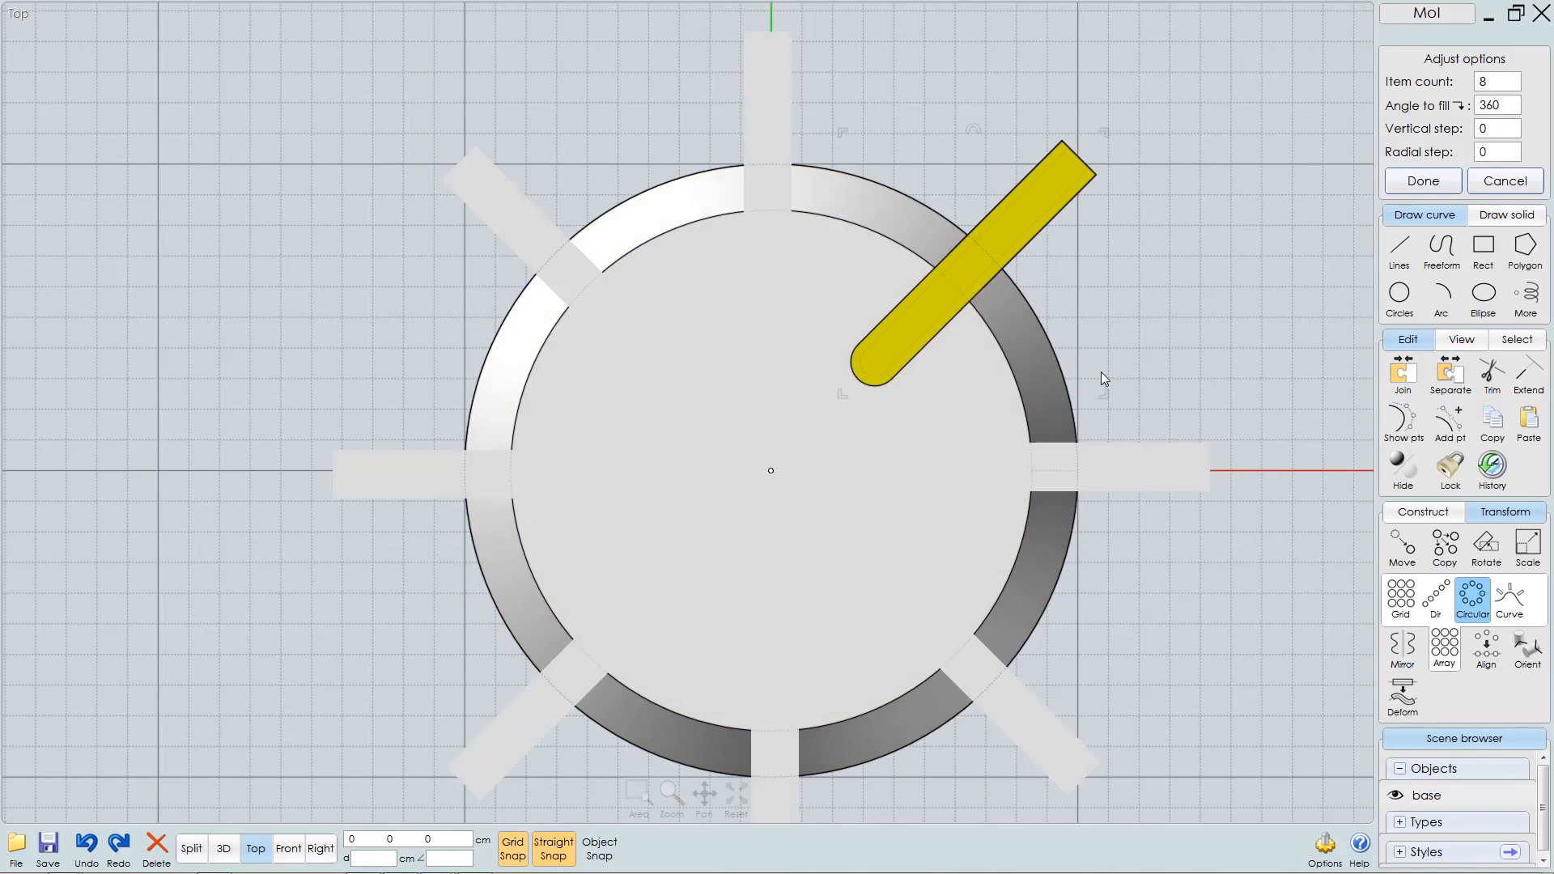
{"action": "right_click", "coordinate": [1120, 352]}
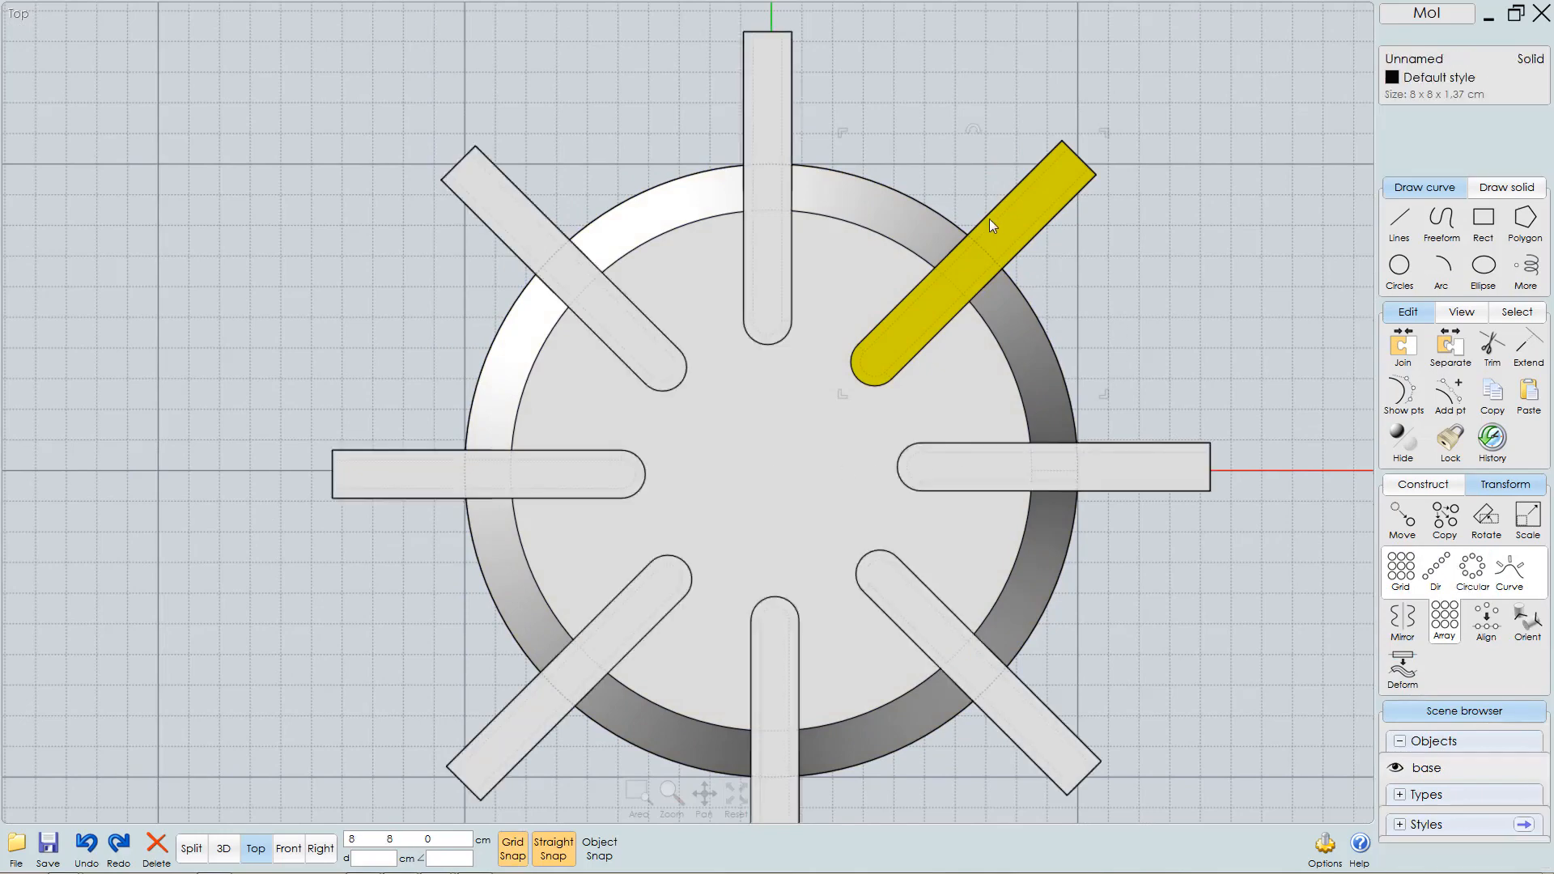
- Delete the four vertical and horizontal bars, leaving only the four diagonal ones
{"action": "left_click", "coordinate": [978, 60]}
{"action": "left_click", "coordinate": [775, 76]}
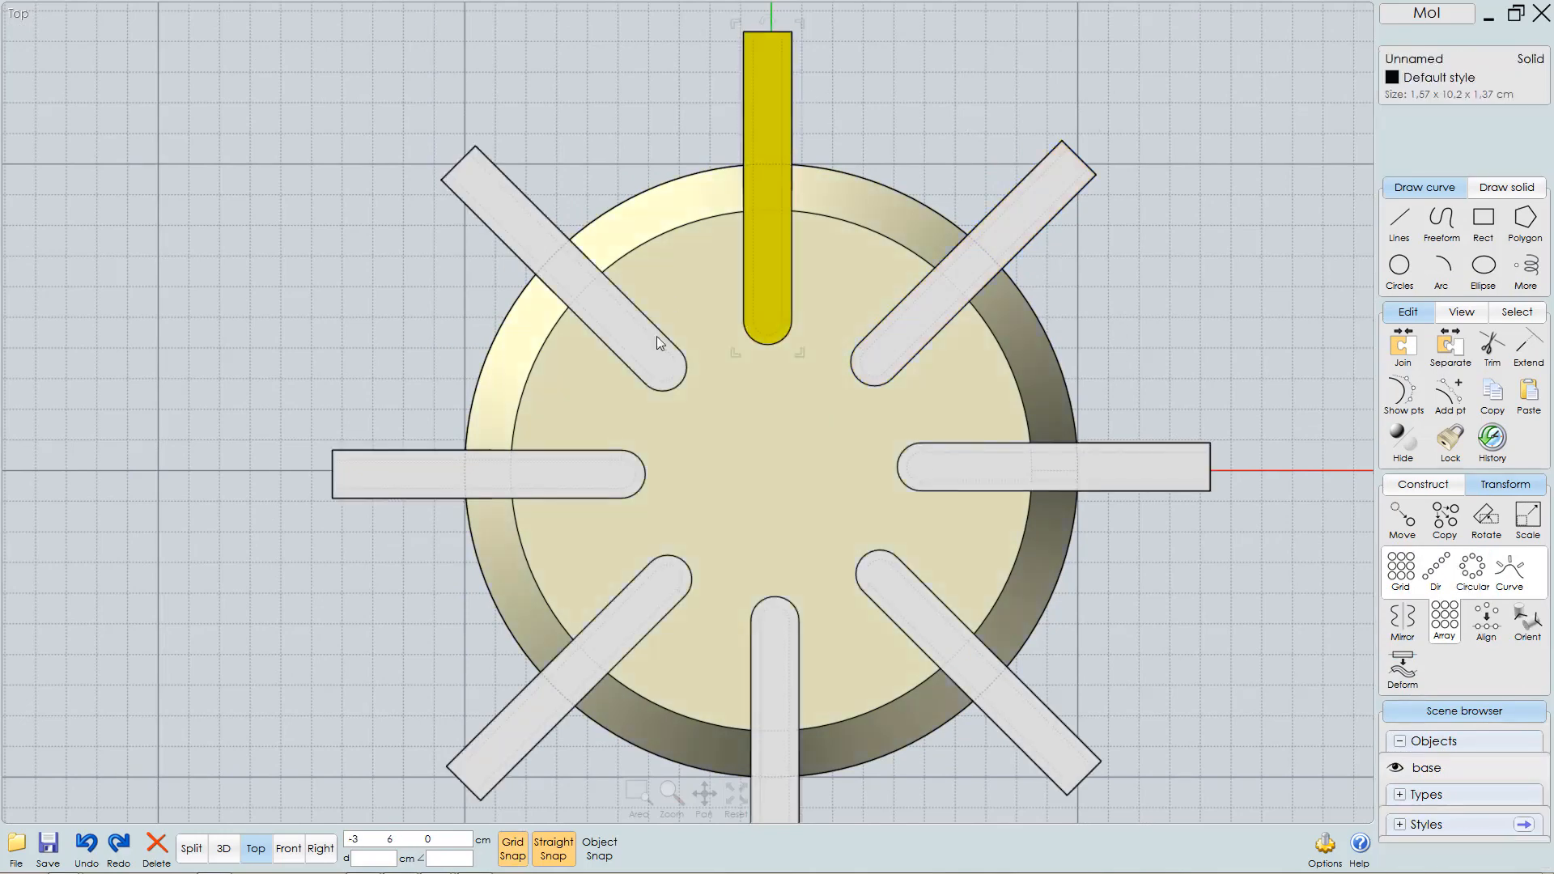
{"action": "left_click", "coordinate": [1167, 468]}
{"action": "left_click", "coordinate": [377, 479]}
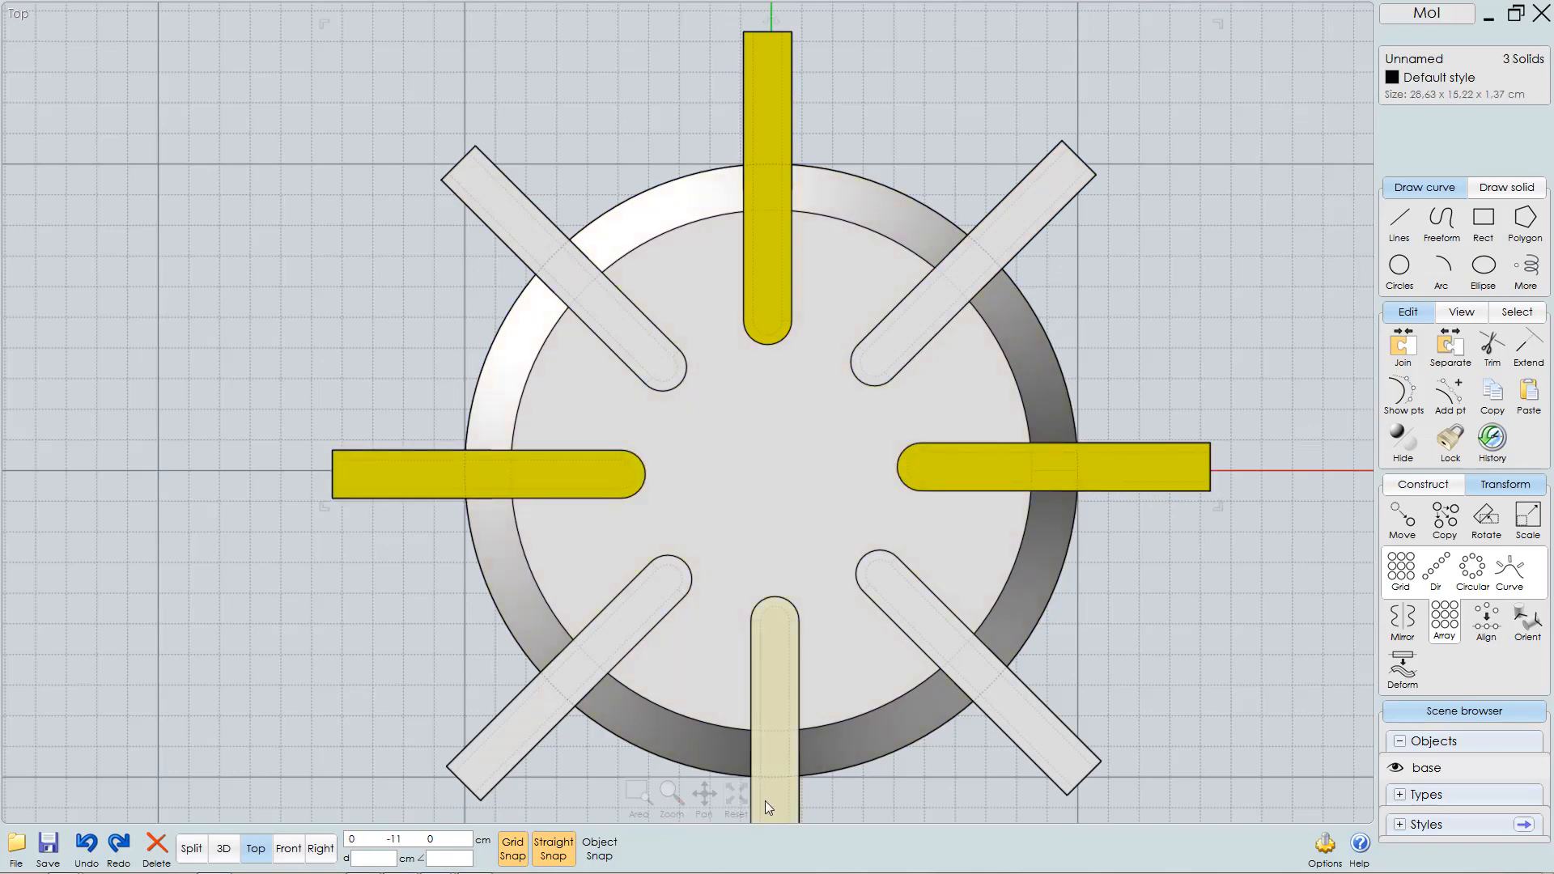
{"action": "left_click", "coordinate": [765, 801]}
{"action": "key", "text": "Delete"}
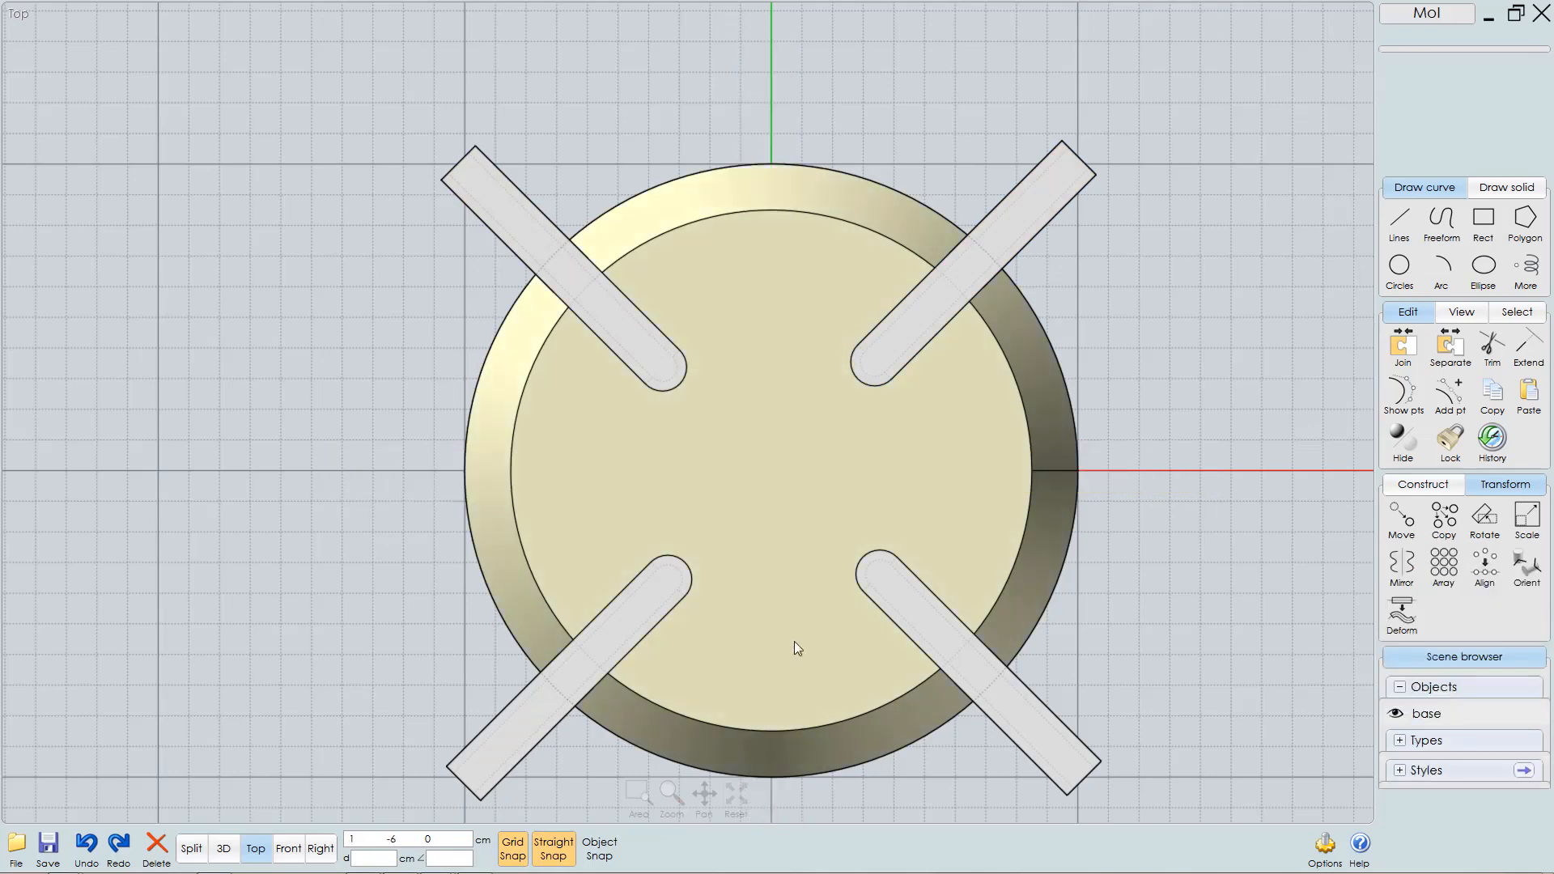
- Subtract the four diagonal bars from the base with a Boolean difference
{"action": "left_click", "coordinate": [954, 454]}
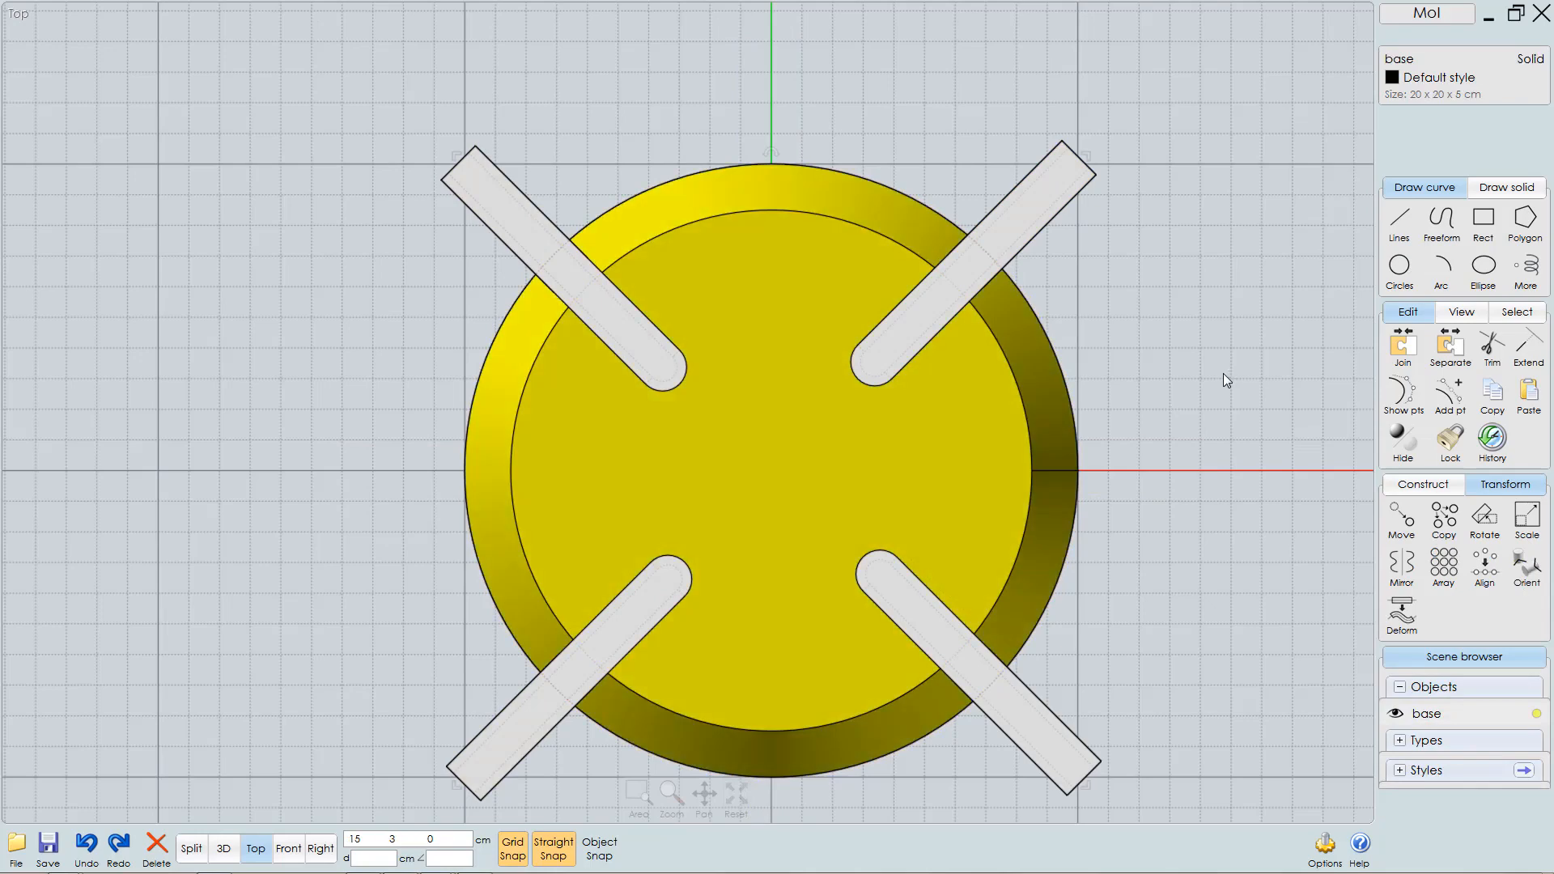
{"action": "left_click", "coordinate": [1422, 484]}
{"action": "left_click", "coordinate": [1402, 522]}
{"action": "left_click", "coordinate": [1403, 526]}
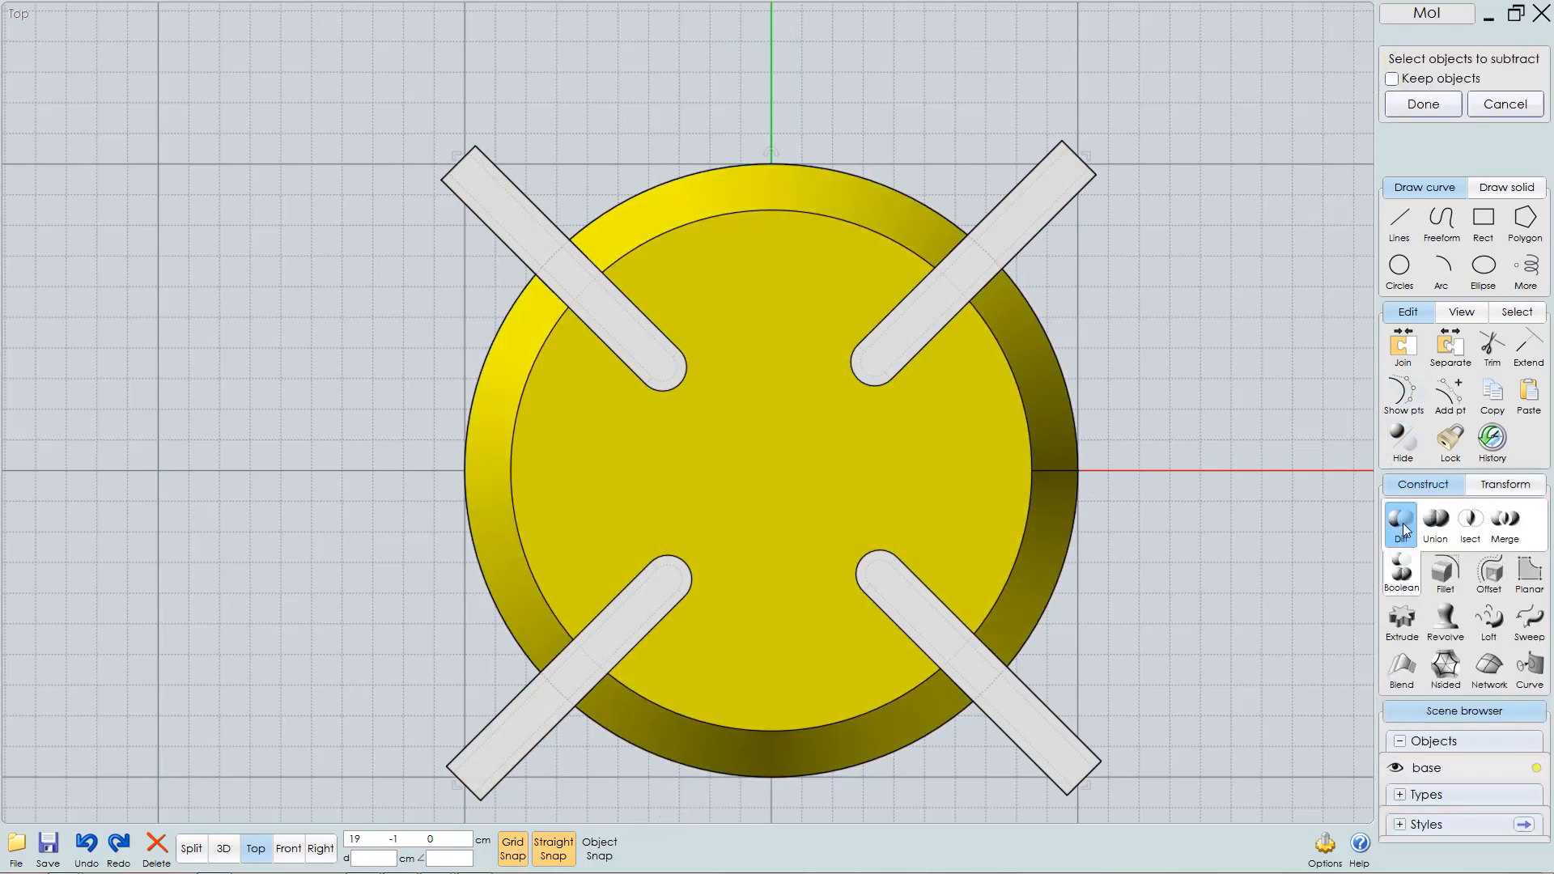
{"action": "left_click_drag", "start_coordinate": [1197, 241], "coordinate": [547, 641]}
{"action": "right_click", "coordinate": [1110, 341]}
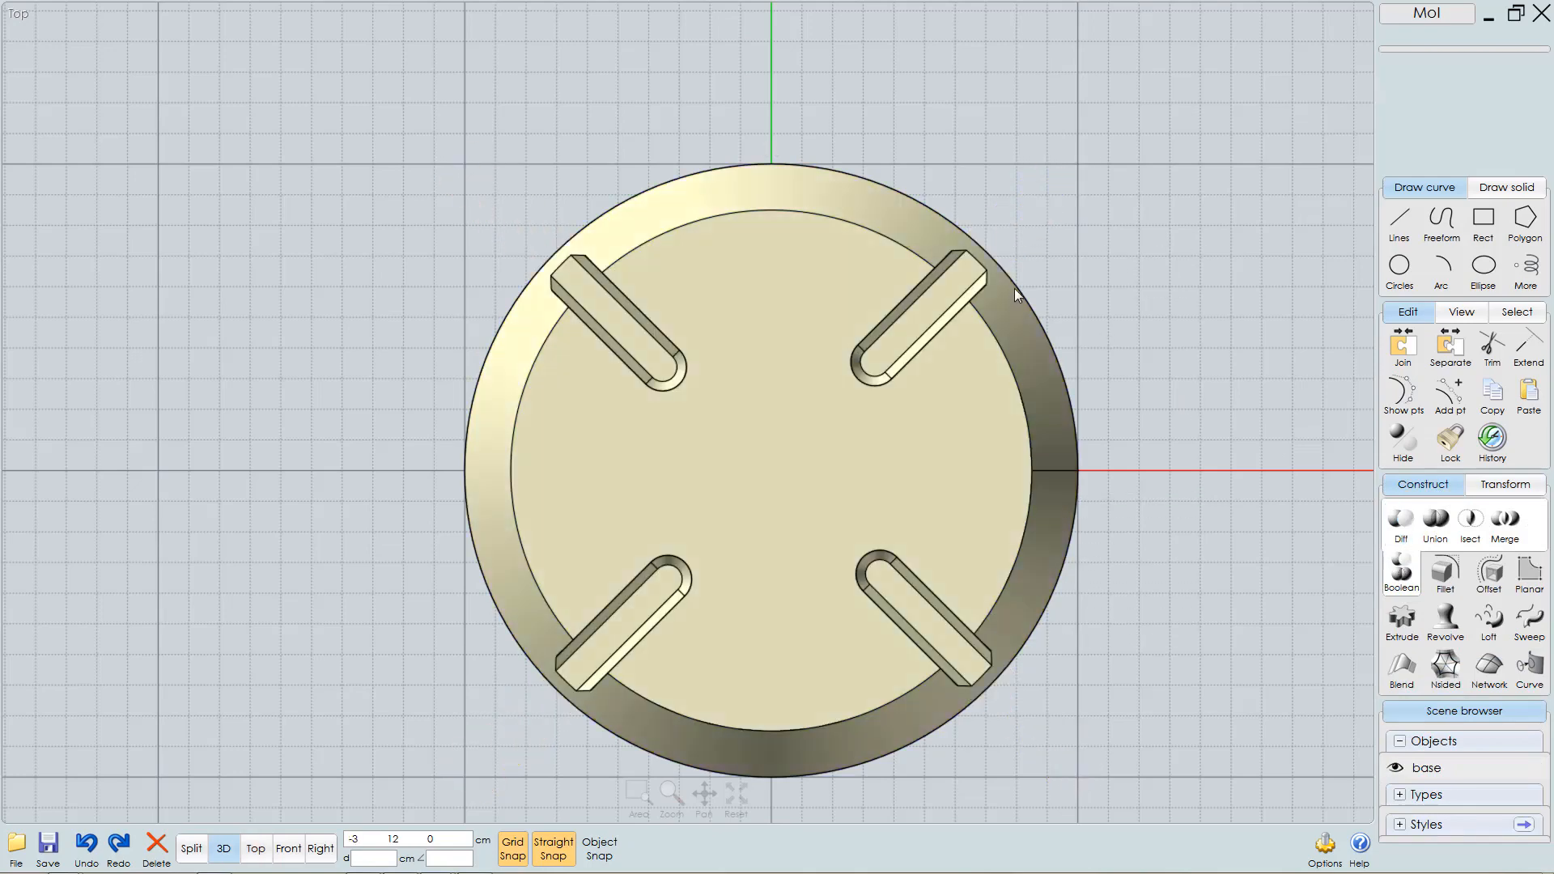
- Inspect the slots cut into the base in the 3D view and compare them with the reference image
{"action": "key", "text": "F5"}
{"action": "mouse_move", "coordinate": [876, 318]}
{"action": "right_mouse_down"}
{"action": "mouse_move", "coordinate": [837, 281]}
{"action": "mouse_move", "coordinate": [877, 333]}
{"action": "mouse_move", "coordinate": [868, 285]}
{"action": "mouse_move", "coordinate": [887, 283]}
{"action": "mouse_move", "coordinate": [867, 330]}
{"action": "mouse_move", "coordinate": [930, 316]}
{"action": "mouse_move", "coordinate": [813, 304]}
{"action": "mouse_move", "coordinate": [858, 319]}
{"action": "mouse_move", "coordinate": [840, 275]}
{"action": "mouse_move", "coordinate": [837, 344]}
{"action": "right_mouse_up"}
{"action": "key", "text": "alt+Tab"}
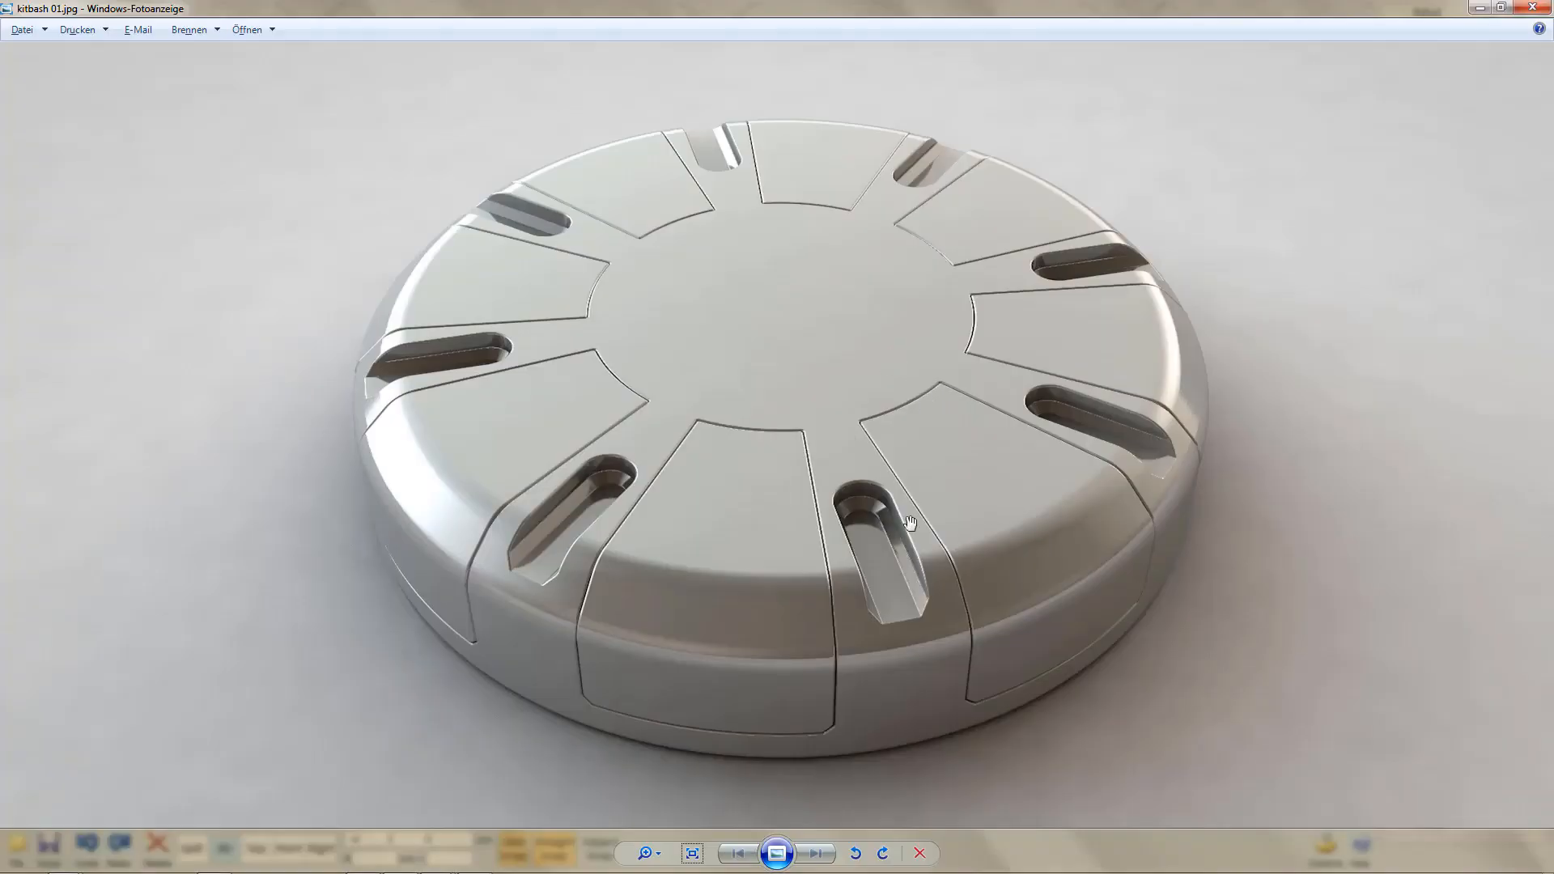
{"action": "key", "text": "alt+Tab"}
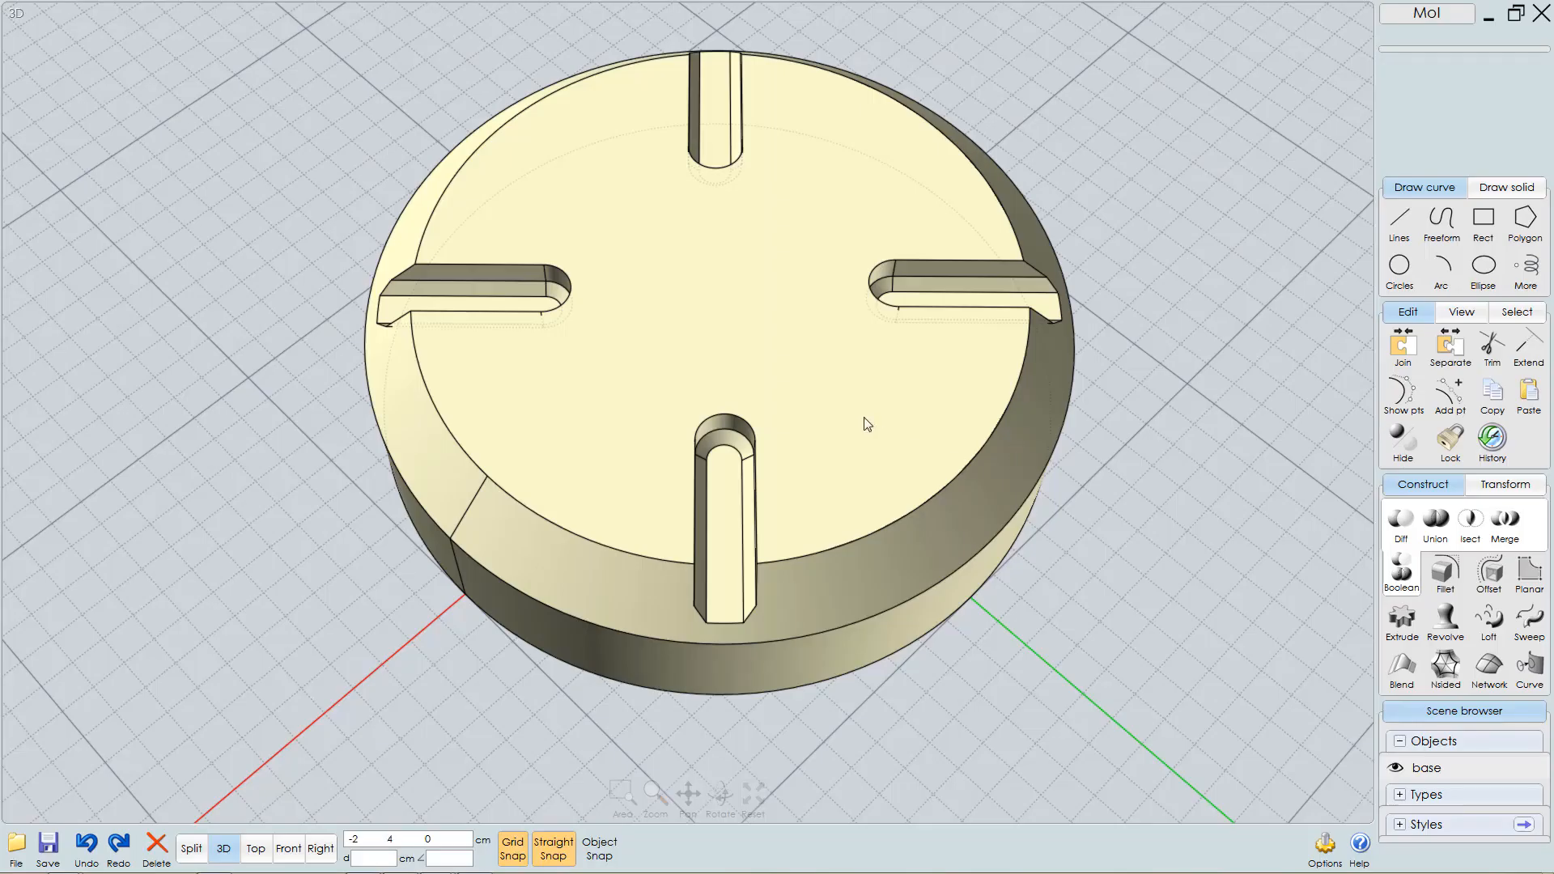
{"action": "mouse_move", "coordinate": [836, 436]}
{"action": "right_mouse_down"}
{"action": "mouse_move", "coordinate": [822, 385]}
{"action": "mouse_move", "coordinate": [836, 416]}
{"action": "right_mouse_up"}
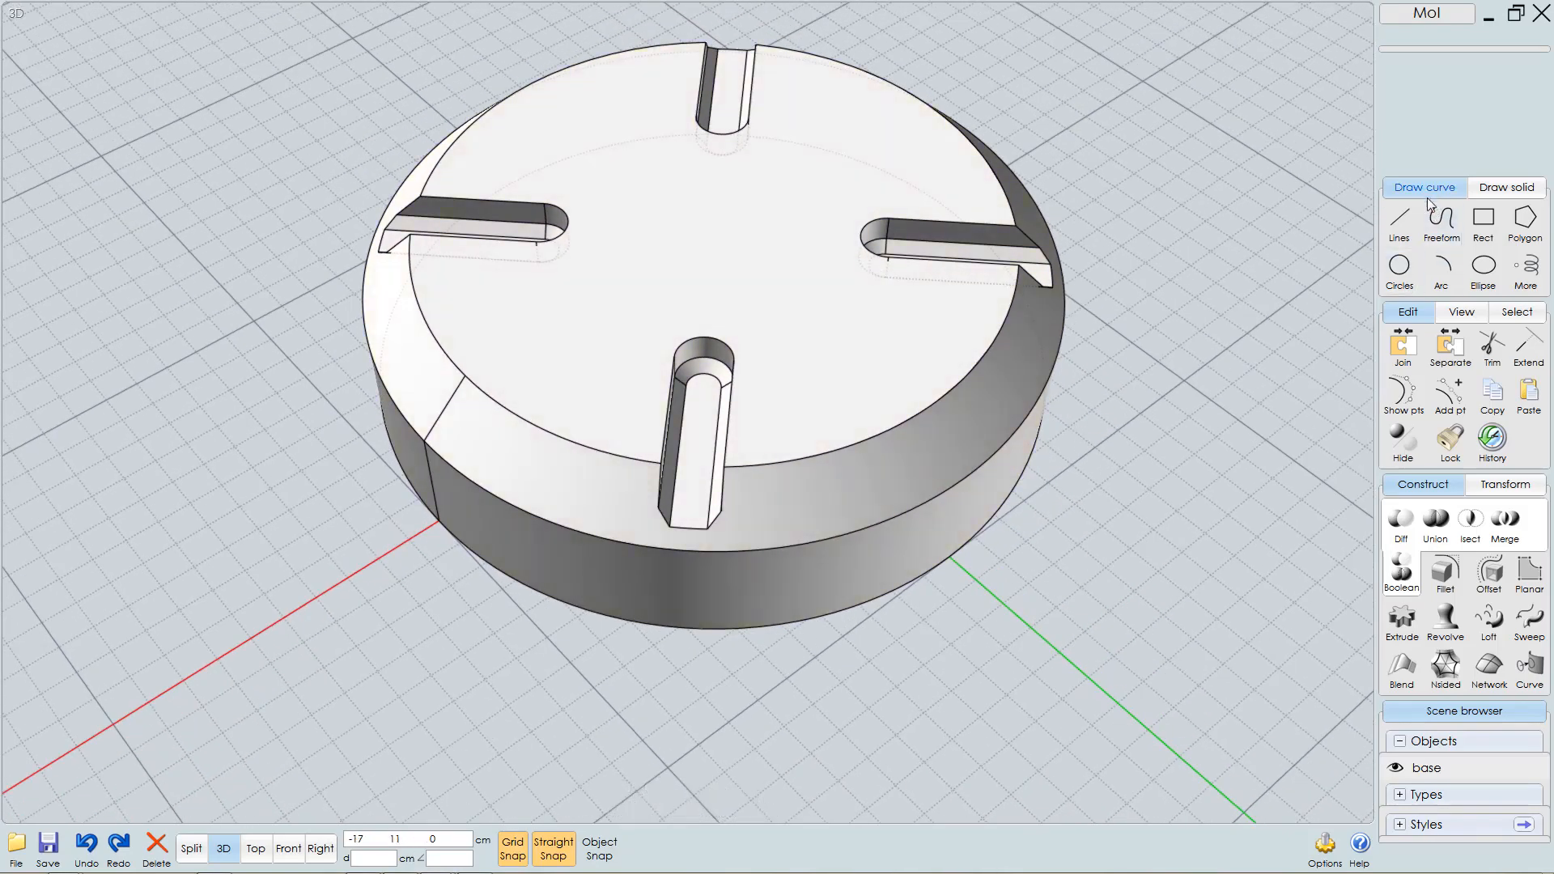
- With object snap on, draw a polyline from 0, 1, 5 to the top face's edge quadrant and down the chamfer to the outer rim
{"action": "left_click", "coordinate": [1400, 223]}
{"action": "left_click", "coordinate": [1440, 227]}
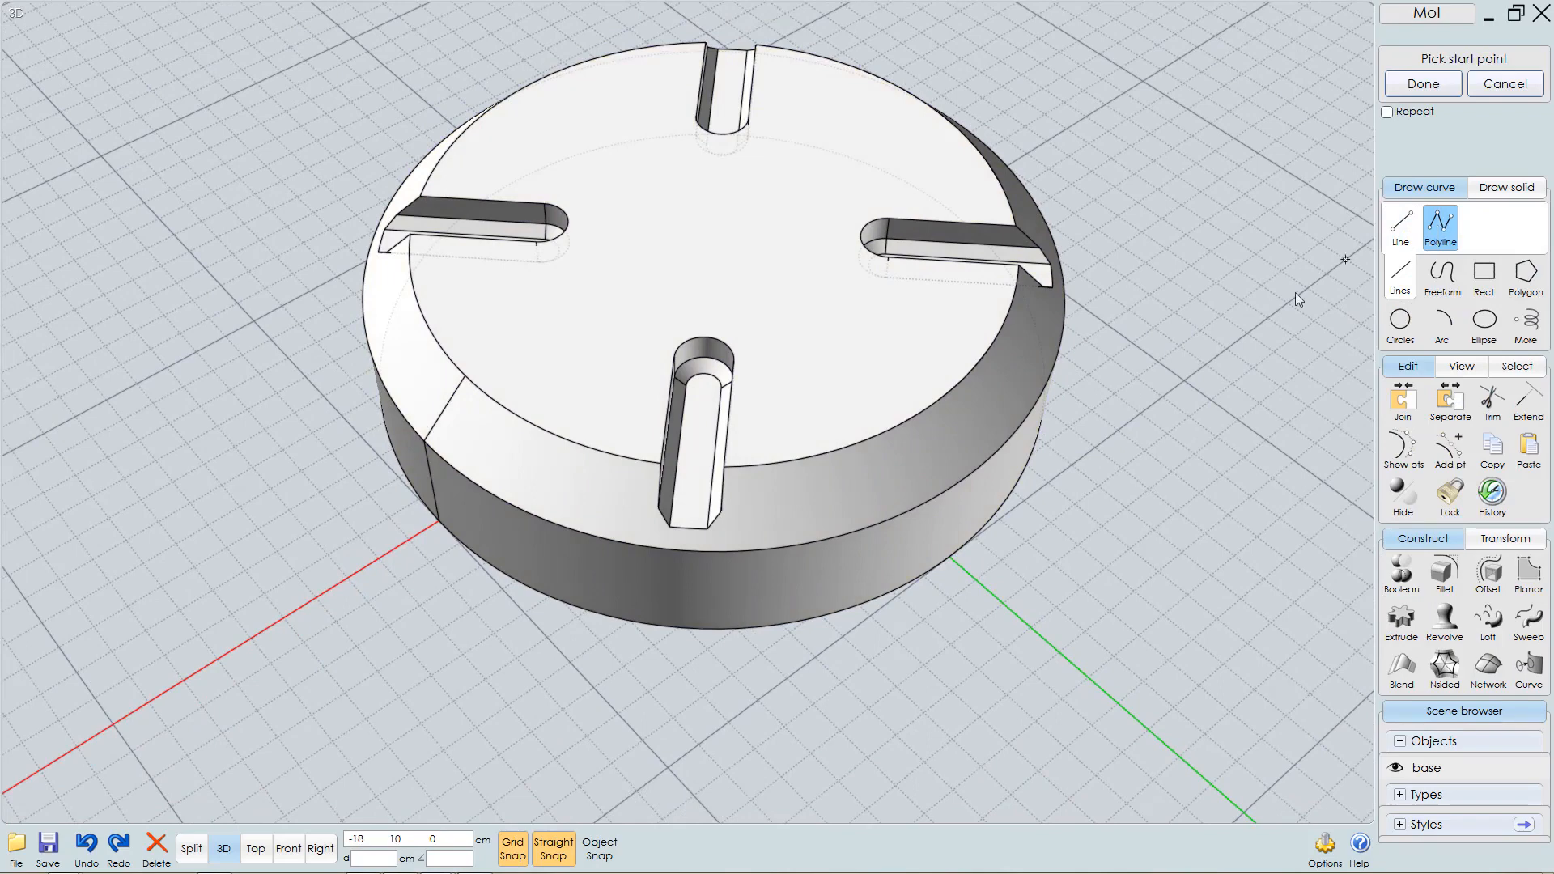
{"action": "left_click", "coordinate": [606, 846]}
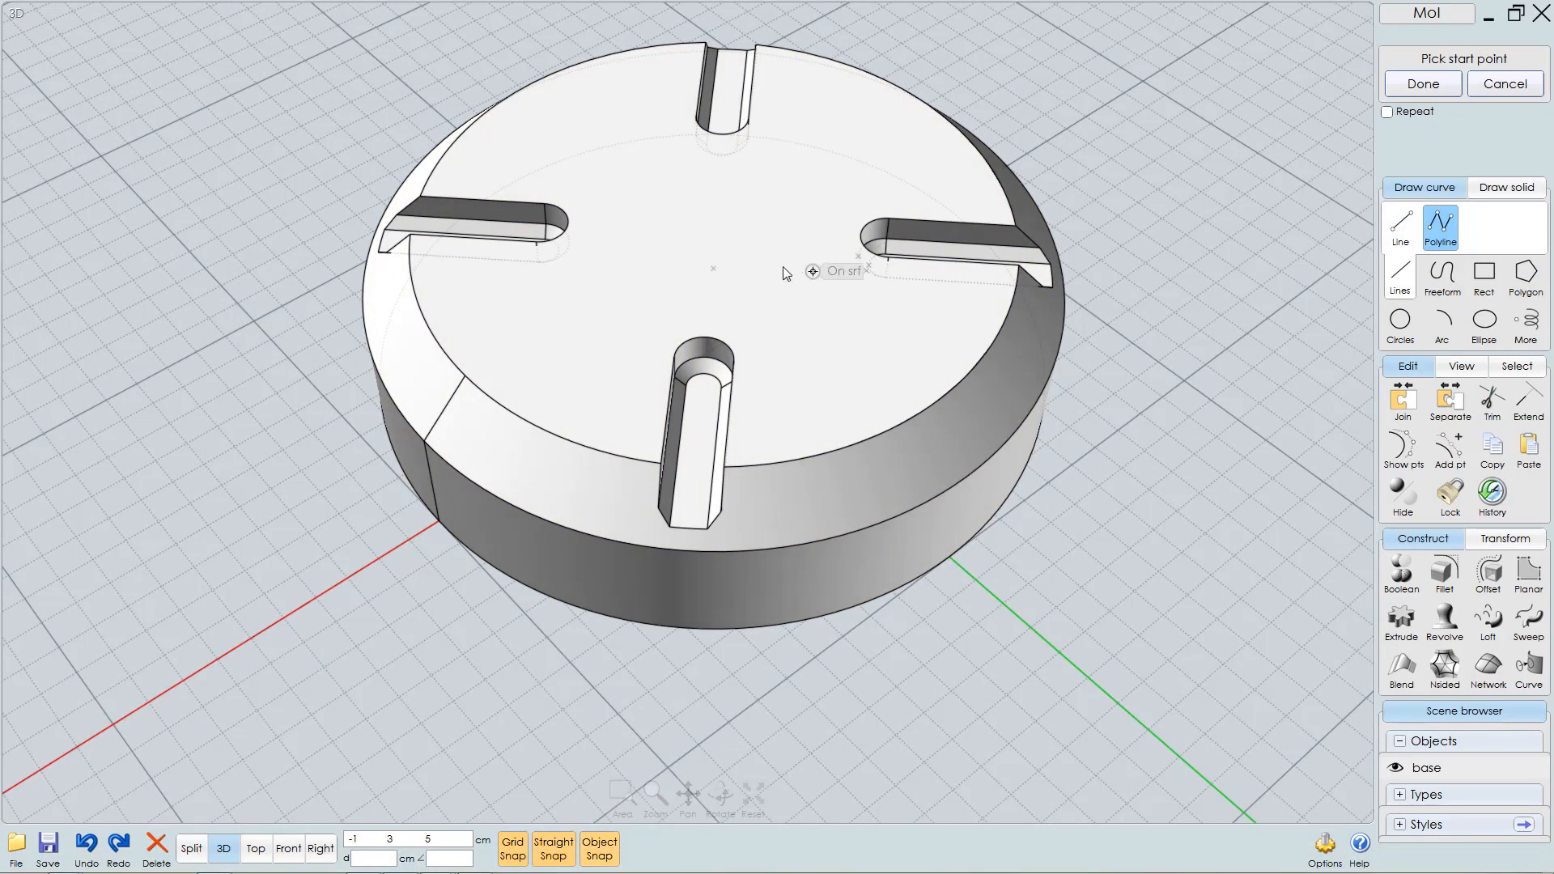
{"action": "mouse_move", "coordinate": [740, 247]}
{"action": "right_mouse_down"}
{"action": "mouse_move", "coordinate": [809, 295]}
{"action": "mouse_move", "coordinate": [774, 286]}
{"action": "mouse_move", "coordinate": [736, 239]}
{"action": "right_mouse_up"}
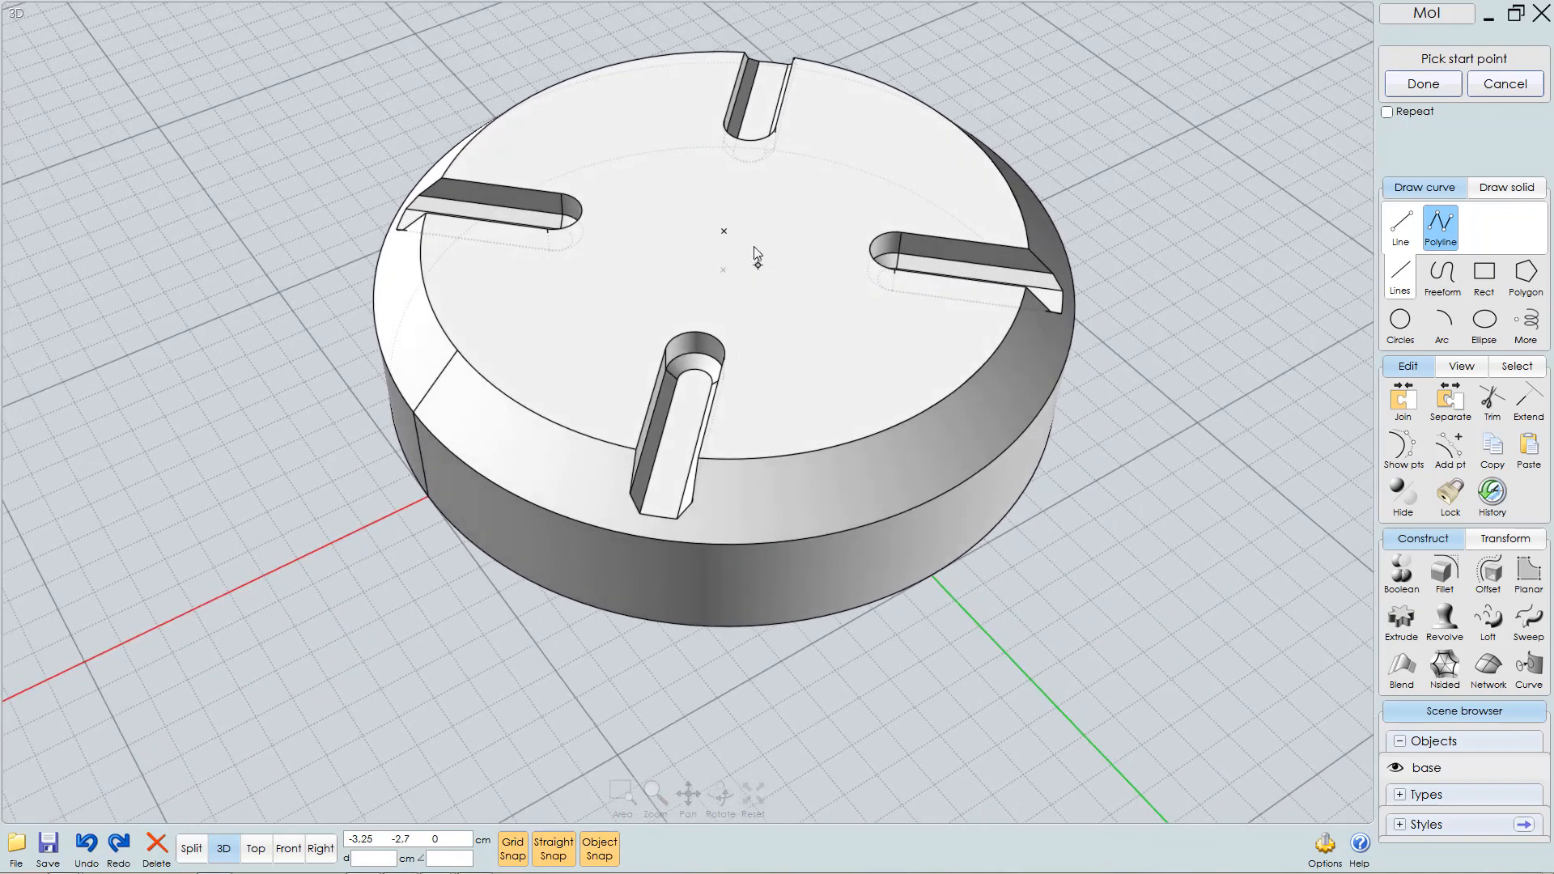
{"action": "left_click", "coordinate": [745, 250]}
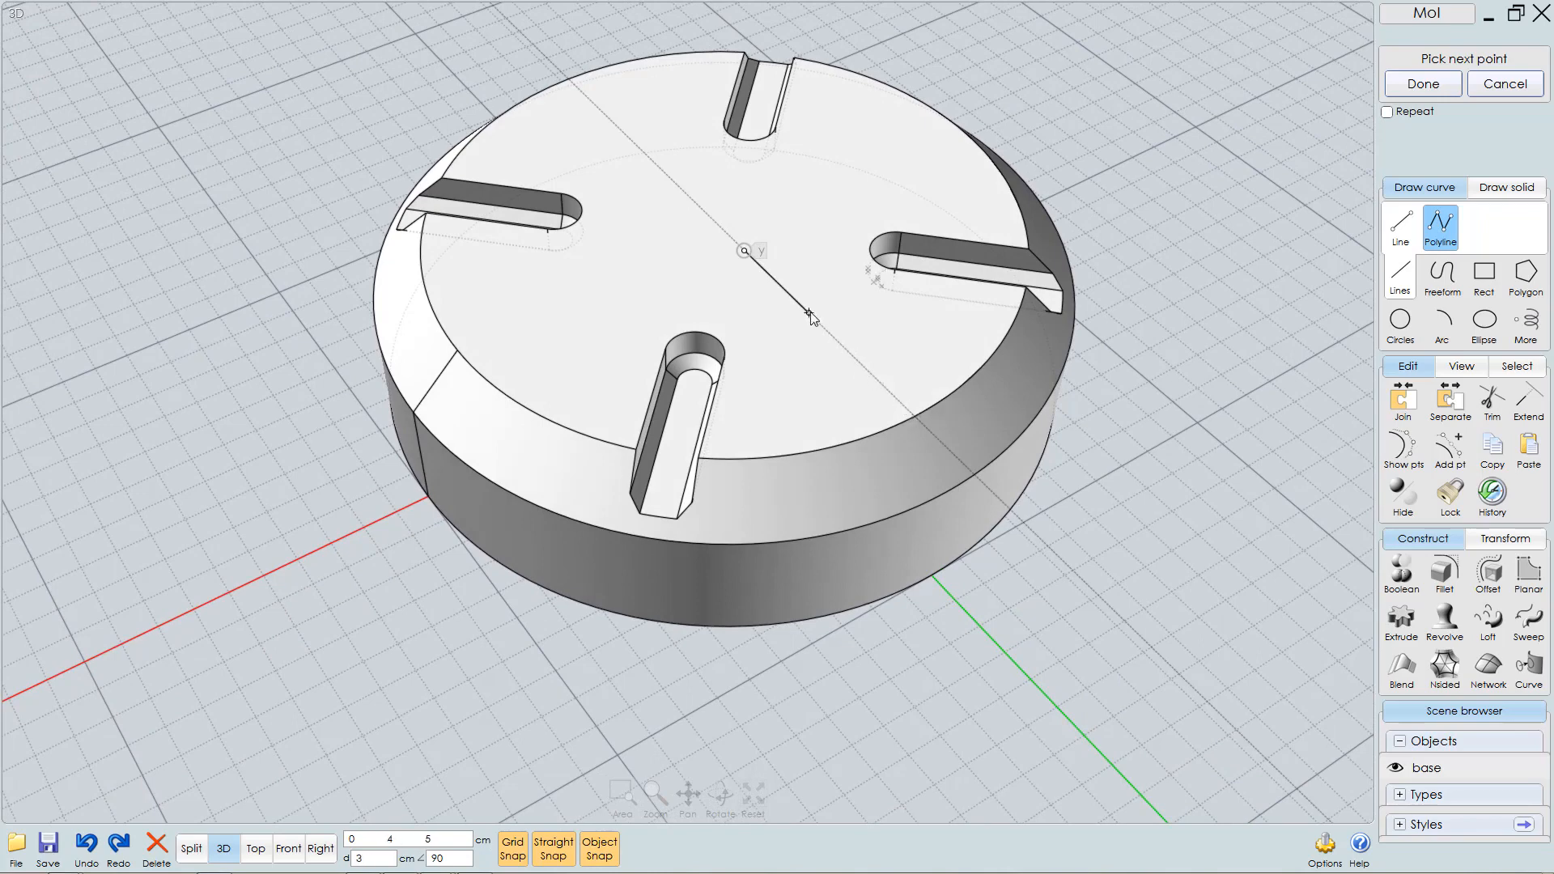
{"action": "left_click", "coordinate": [914, 416]}
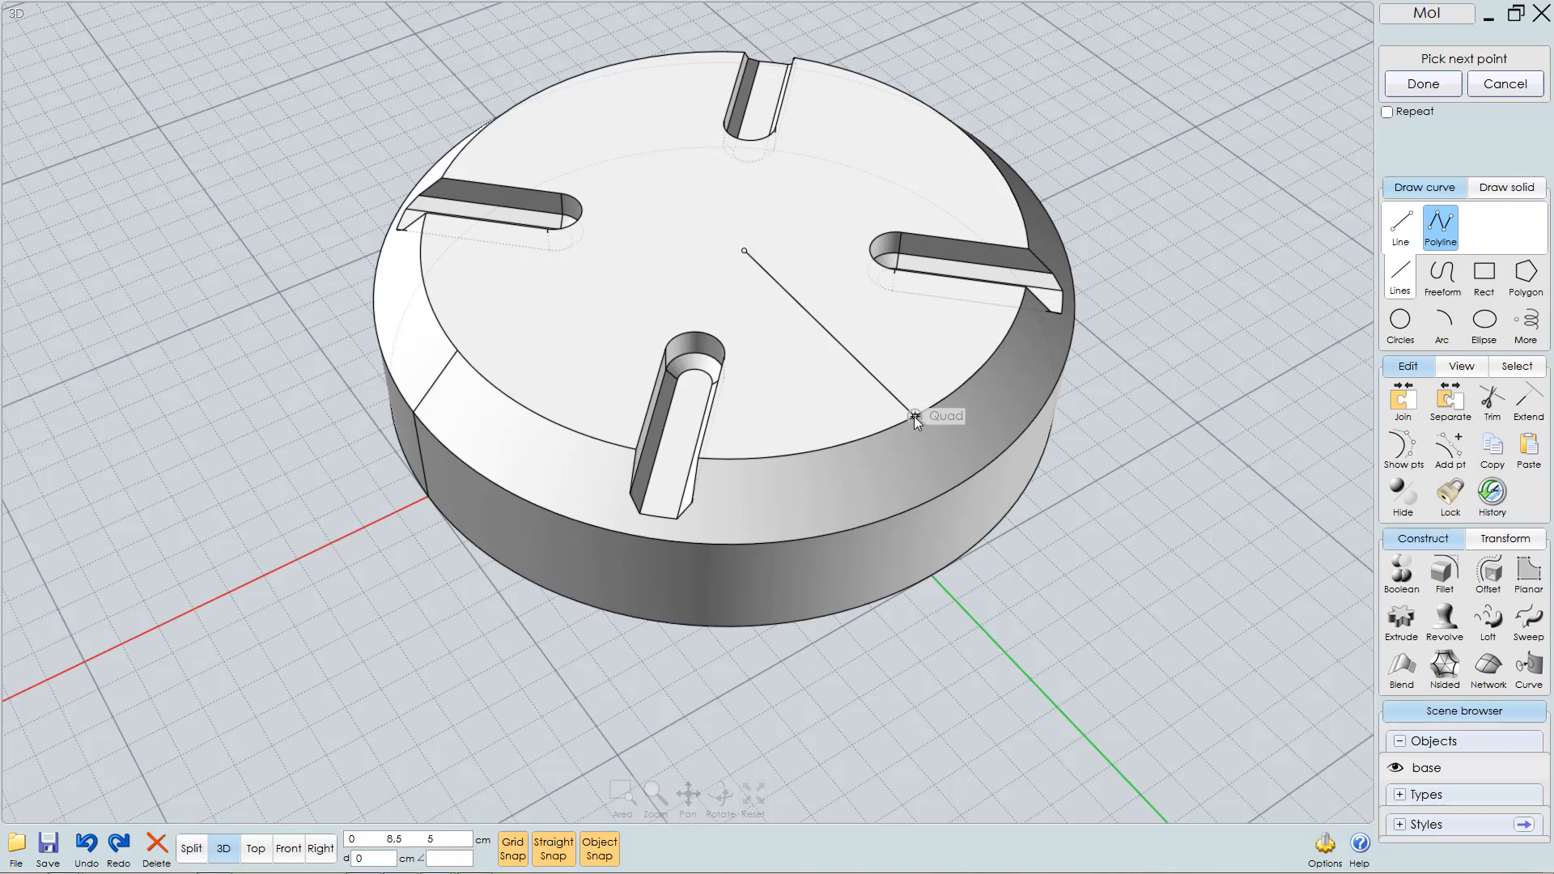
{"action": "left_click", "coordinate": [942, 493]}
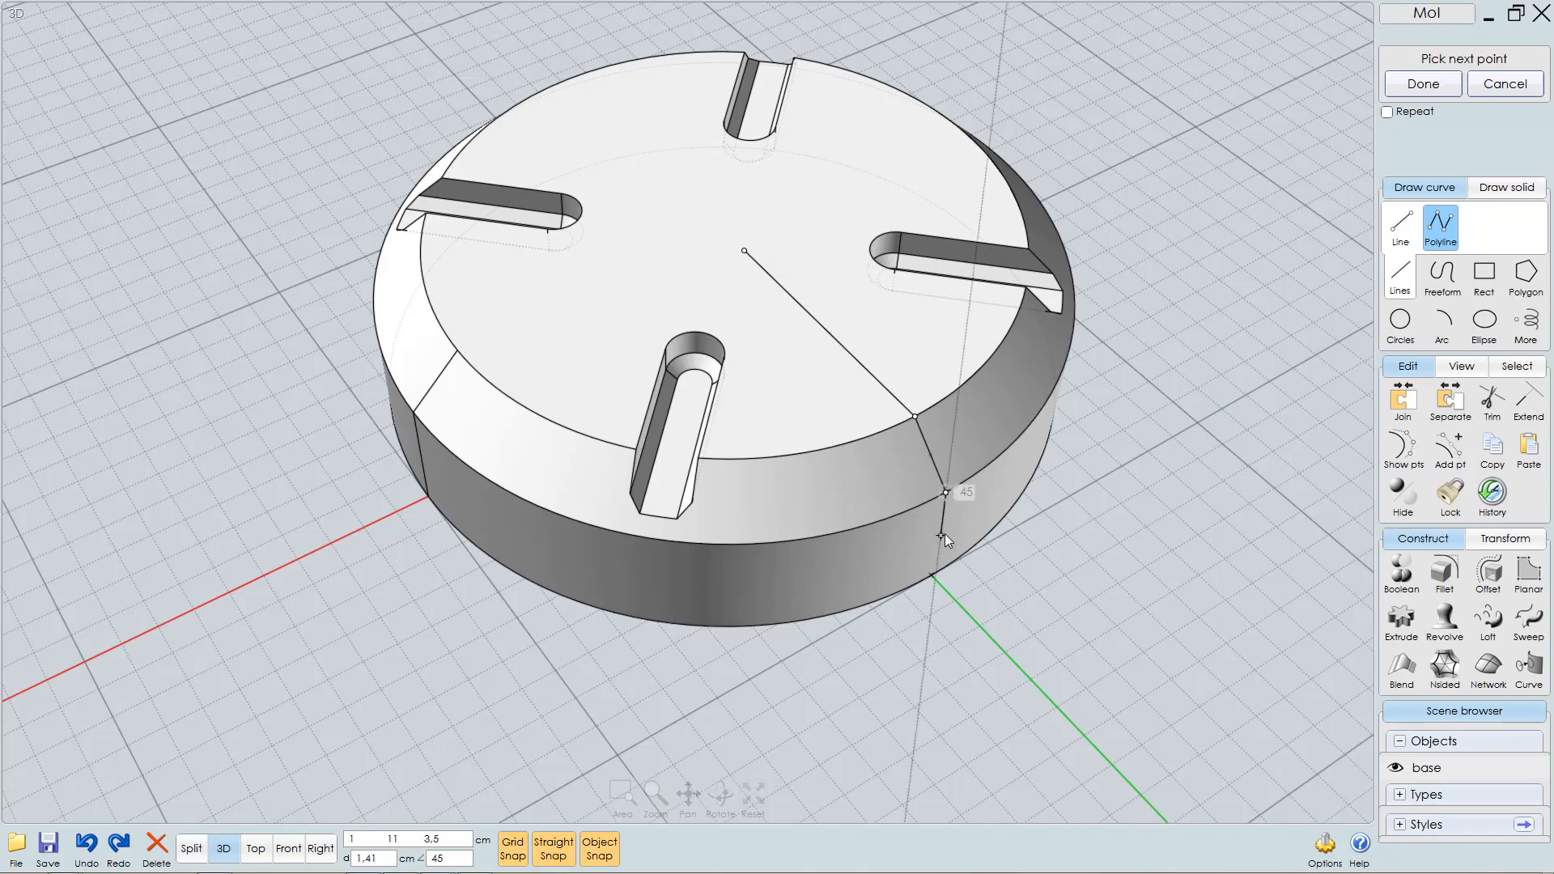
- Remove the misplaced last point, turn off grid snap, and end the polyline on the base's side wall at 1.5 cm height
{"action": "left_click", "coordinate": [942, 534]}
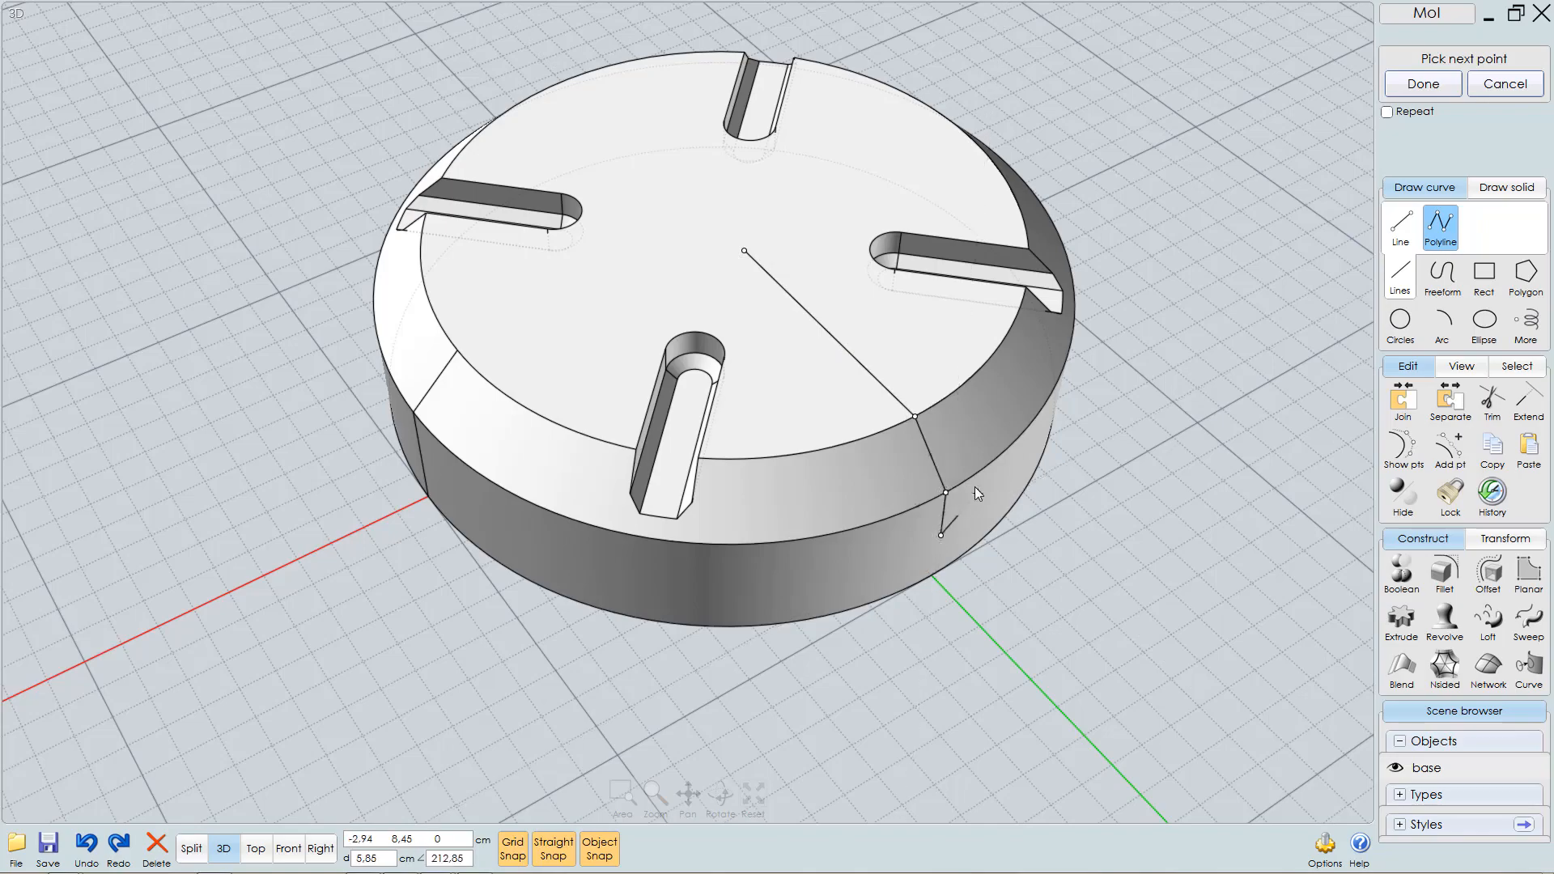
{"action": "right_click_drag", "start_coordinate": [974, 487], "coordinate": [960, 441]}
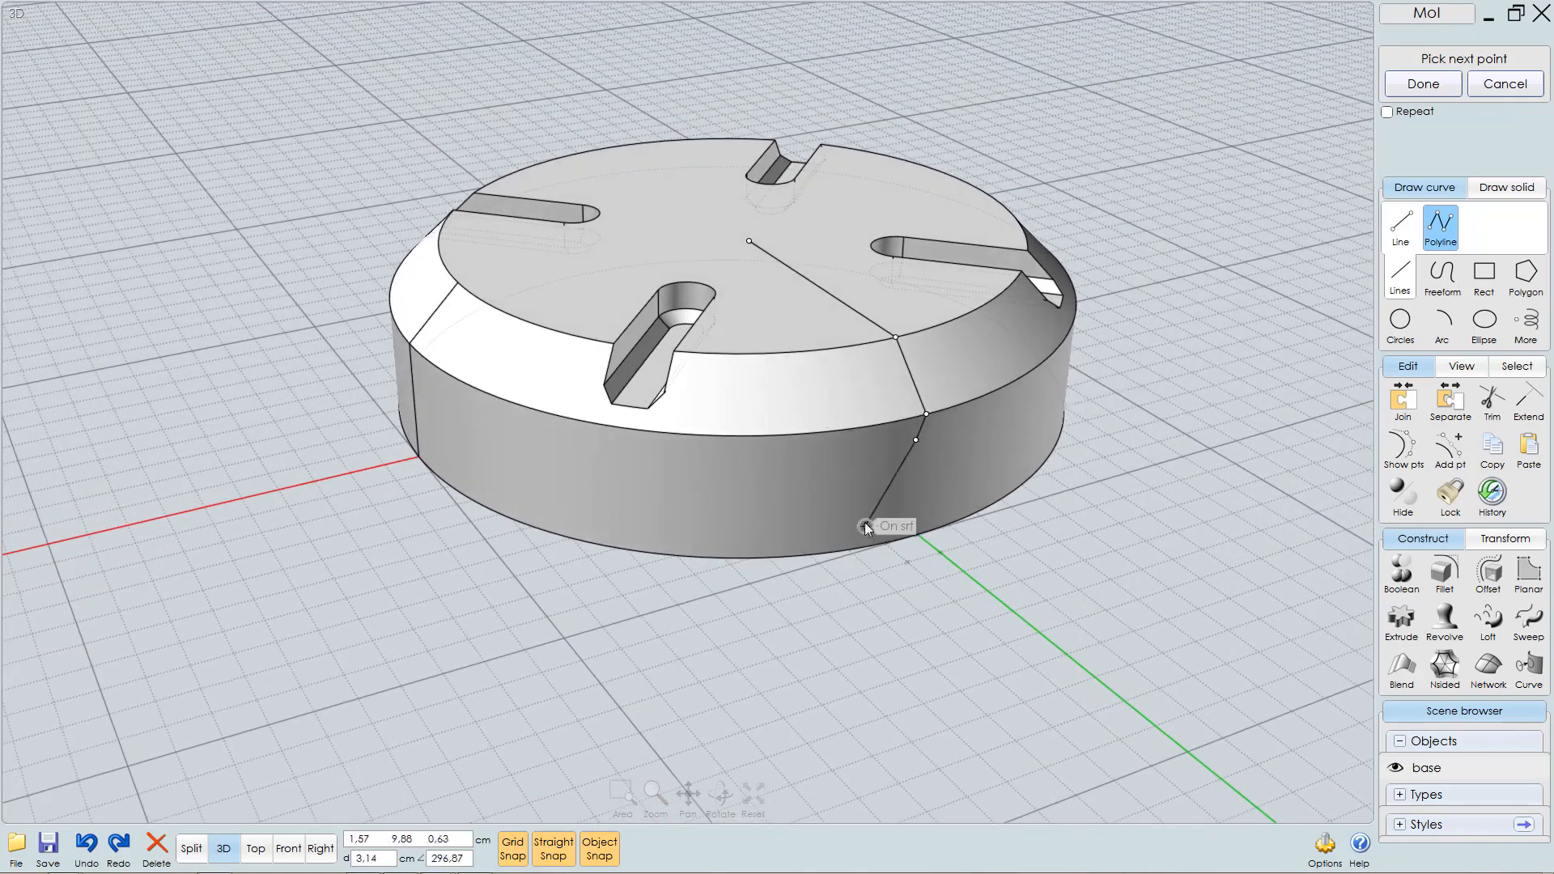
{"action": "right_click_drag", "start_coordinate": [864, 522], "coordinate": [882, 441]}
{"action": "key", "text": "BackSpace"}
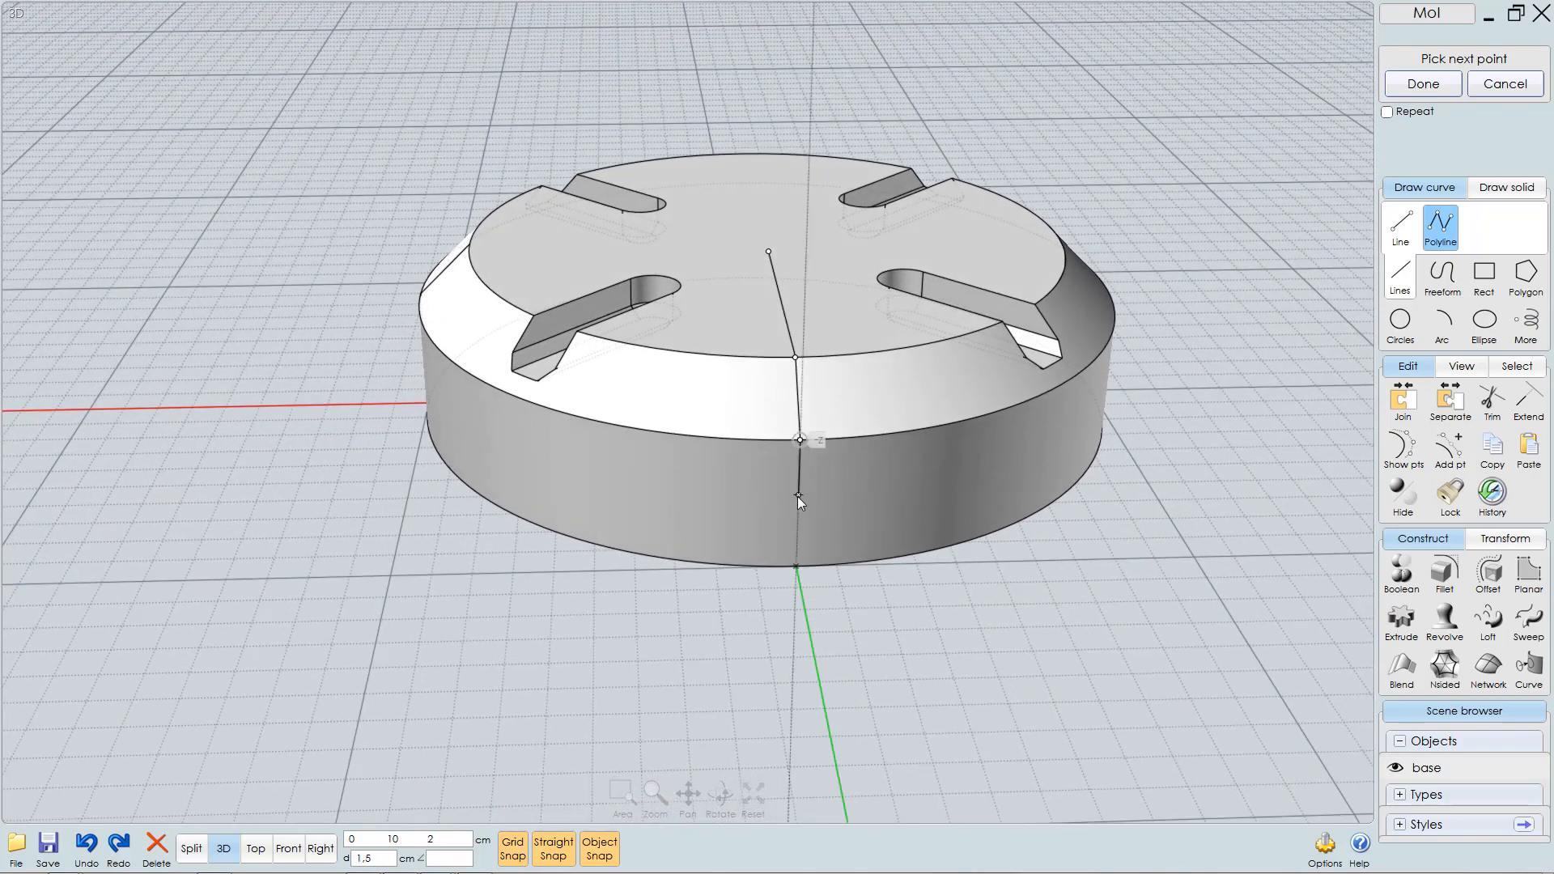
{"action": "left_click", "coordinate": [513, 849]}
{"action": "left_click", "coordinate": [797, 514]}
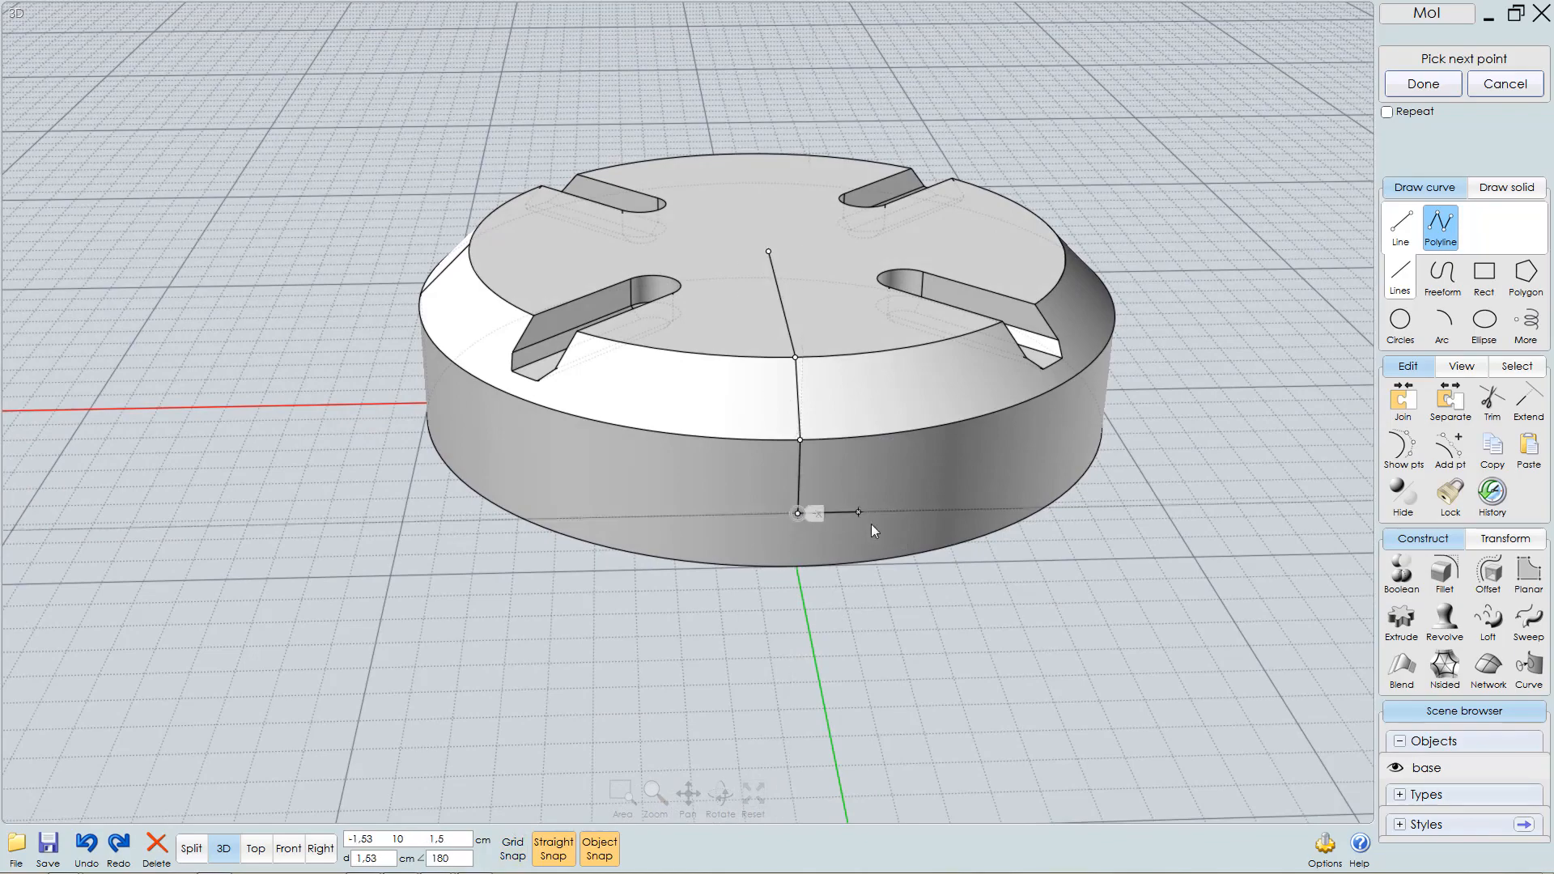
{"action": "right_click", "coordinate": [1198, 496]}
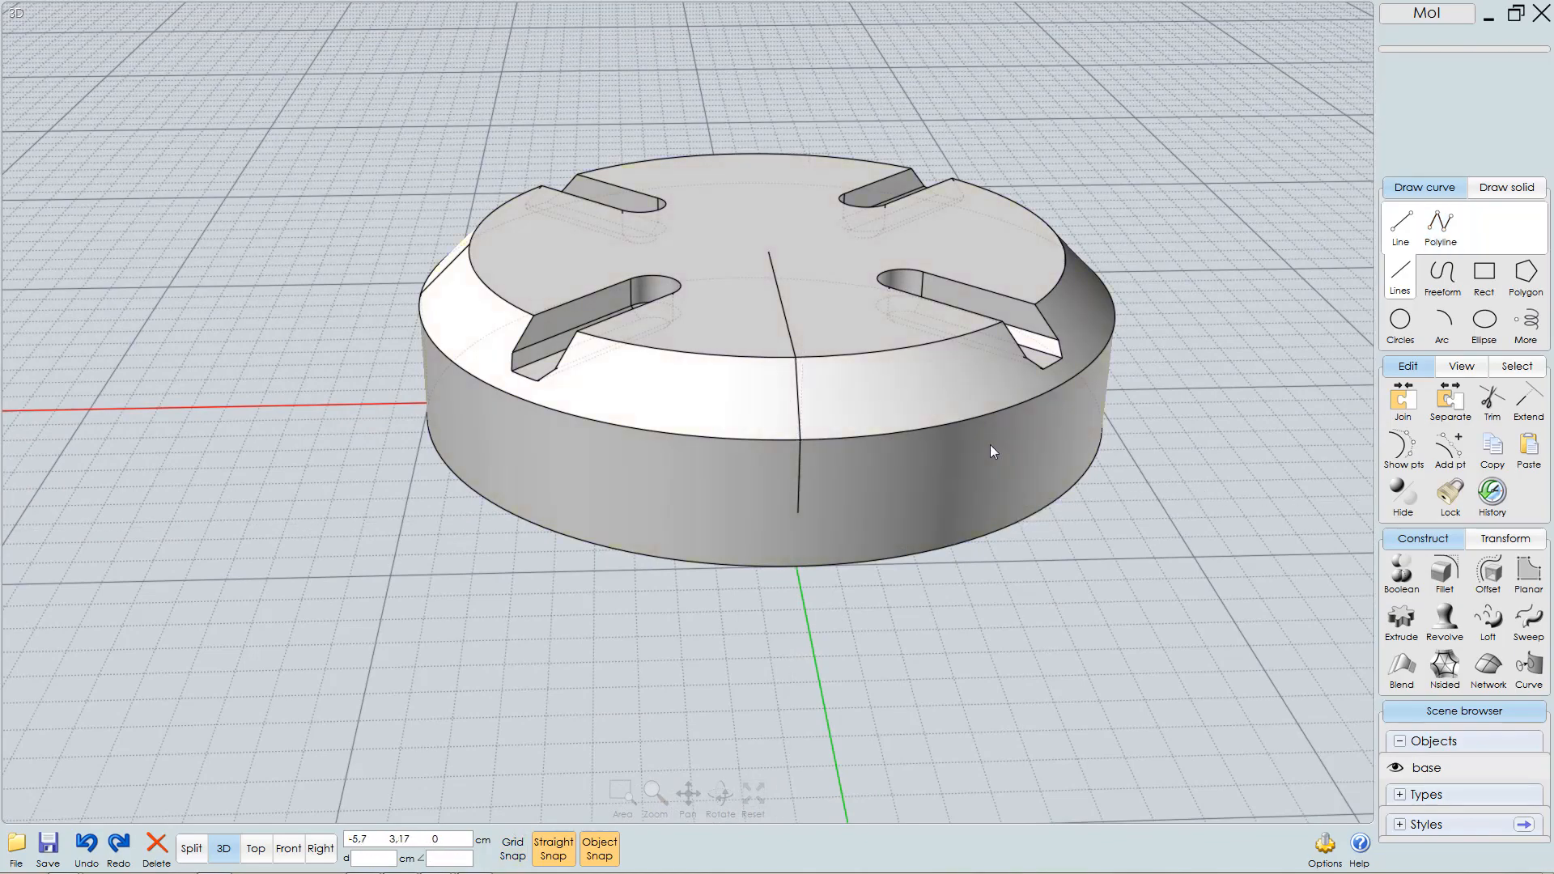
- Duplicate the chamfer's outer rim edge of the base as a separate closed curve
{"action": "left_click_drag", "start_coordinate": [989, 444], "coordinate": [1087, 454]}
{"action": "right_click_drag", "start_coordinate": [1065, 414], "coordinate": [1022, 400]}
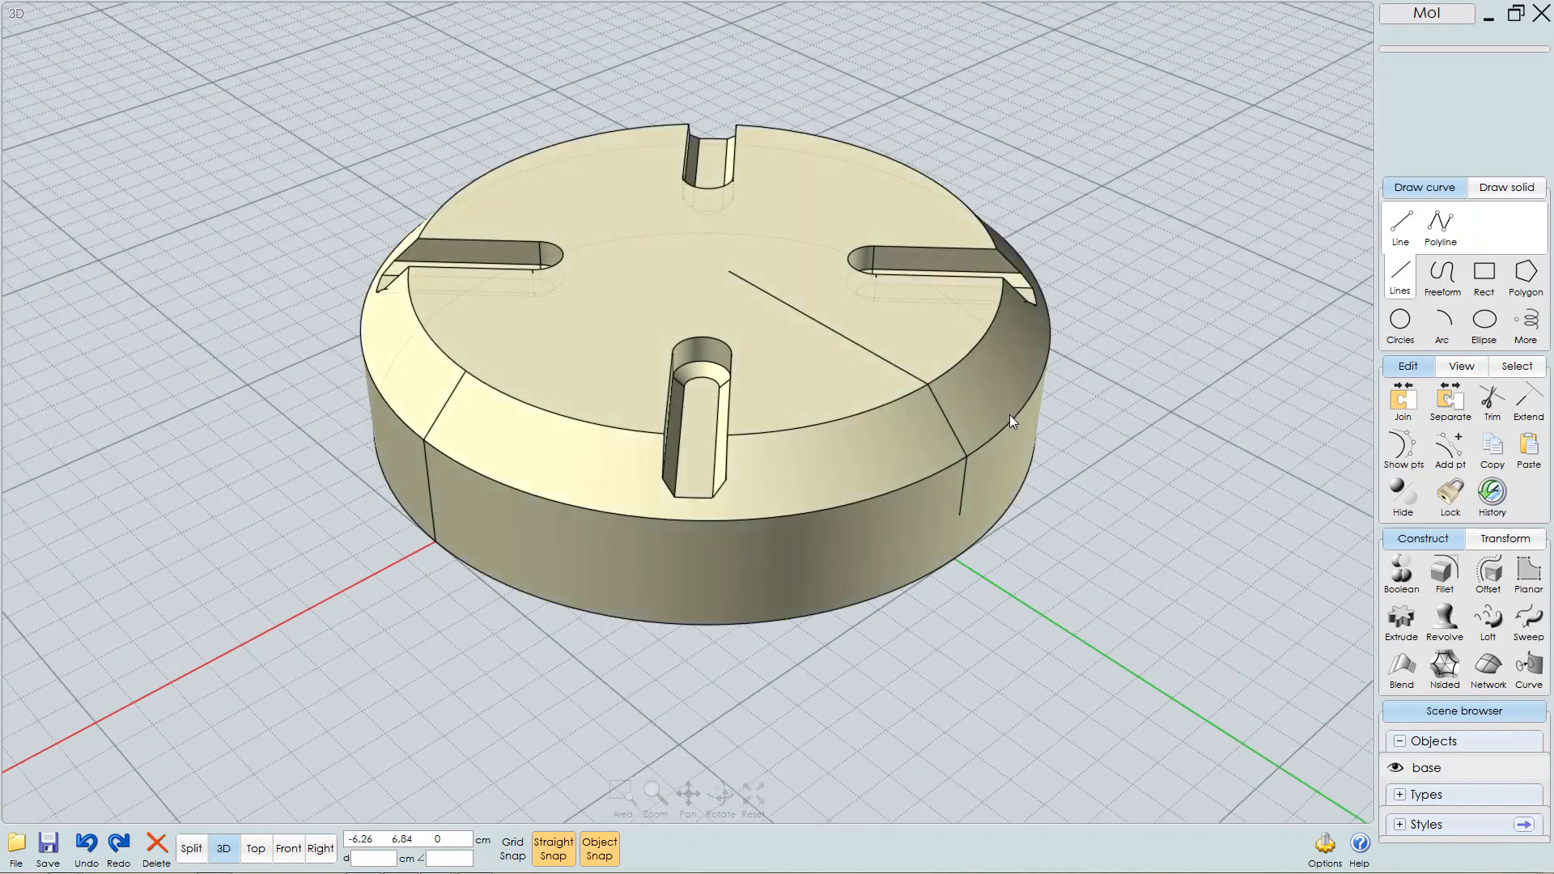
{"action": "left_click", "coordinate": [999, 484]}
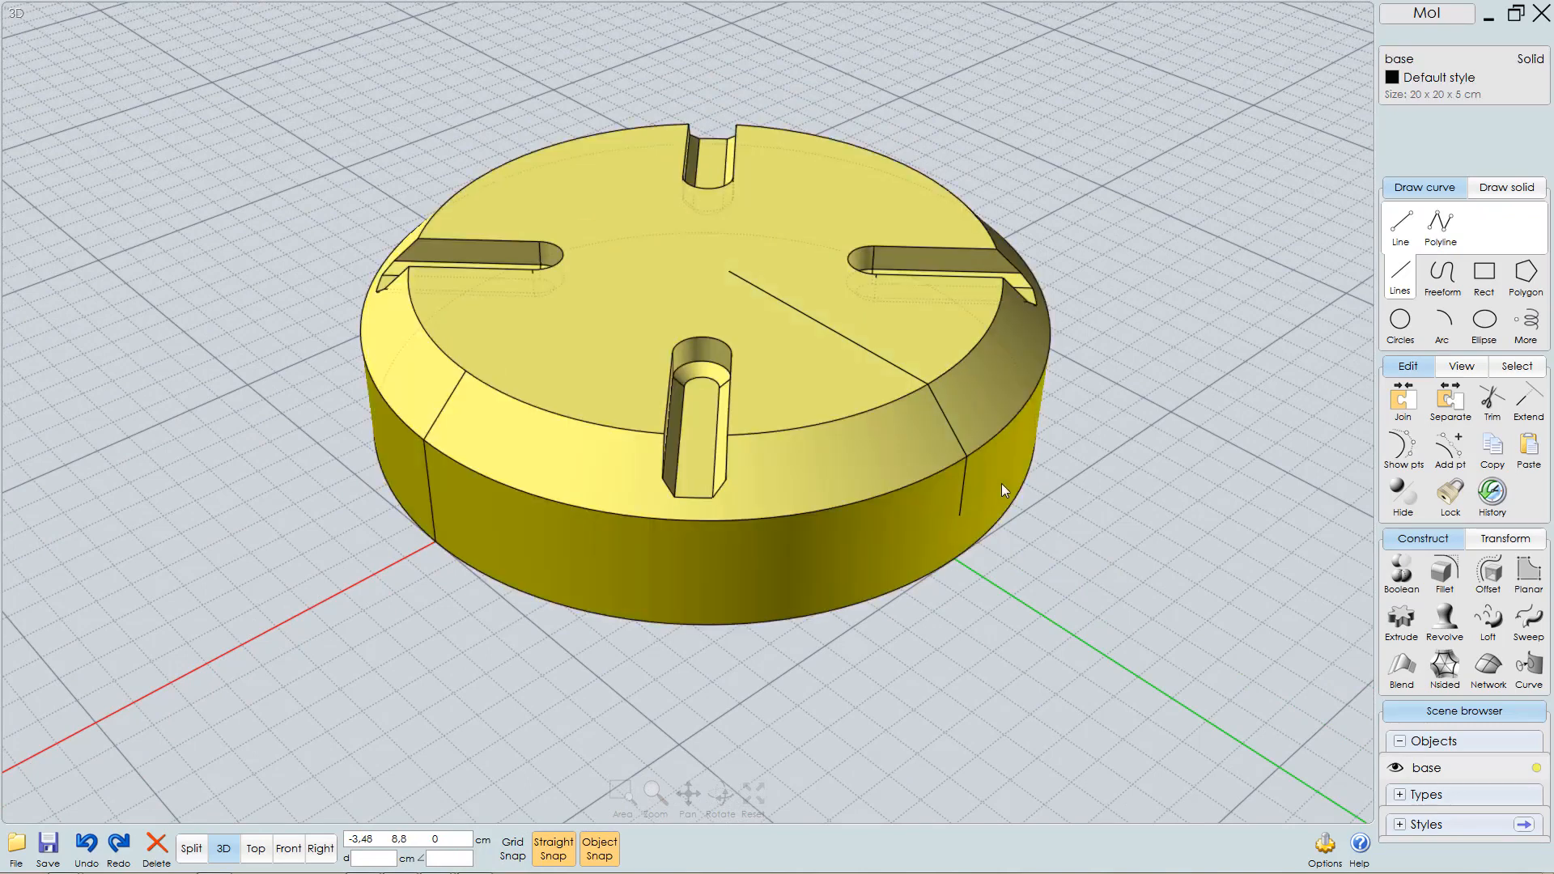
{"action": "left_click", "coordinate": [990, 441]}
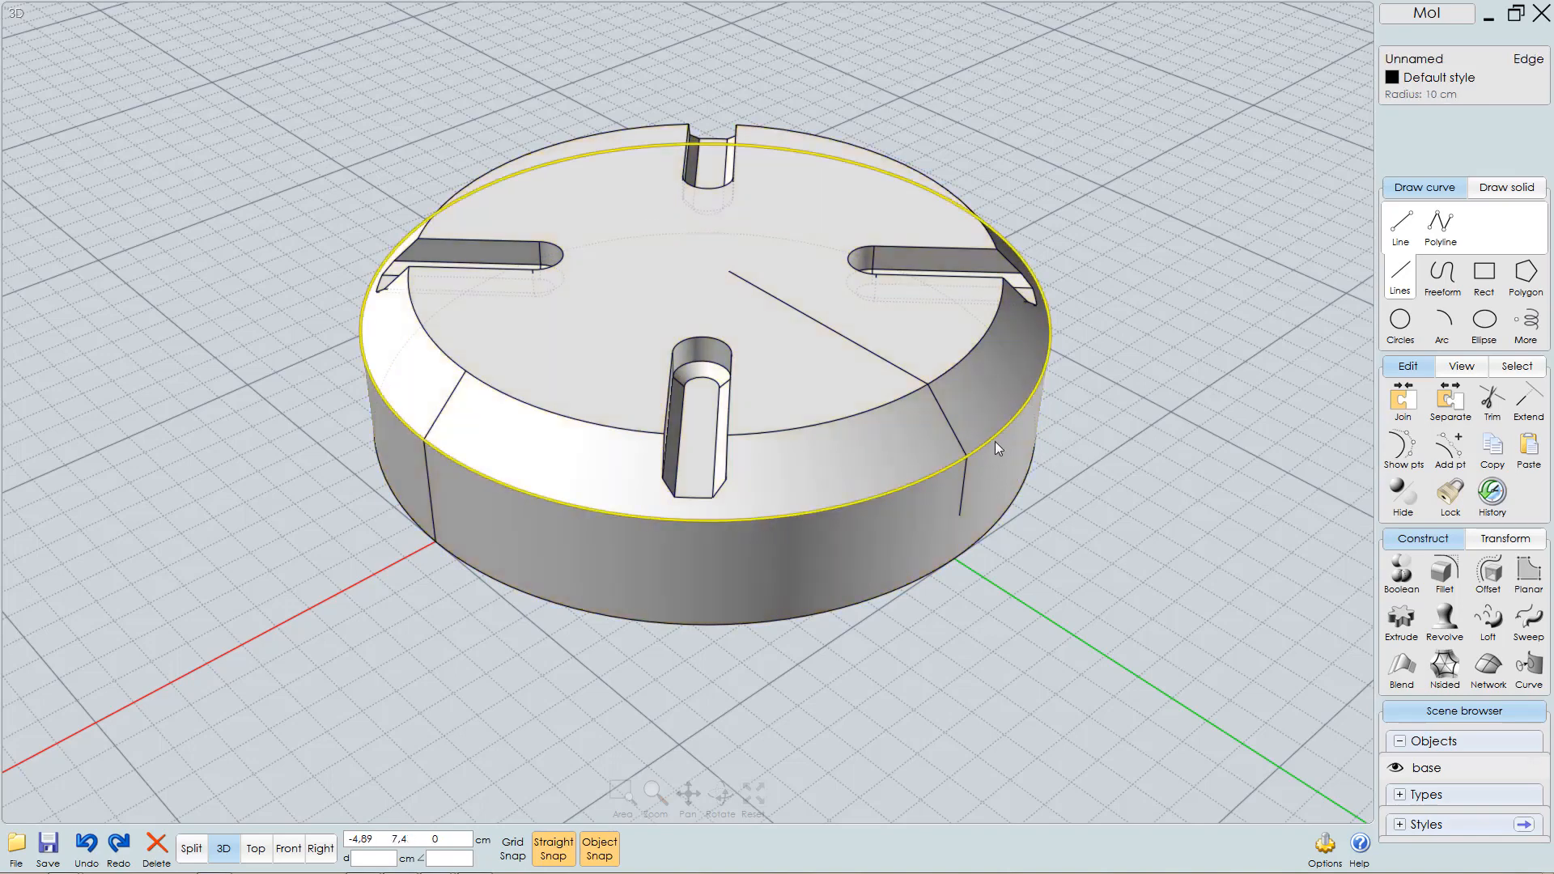
{"action": "left_click", "coordinate": [1027, 496]}
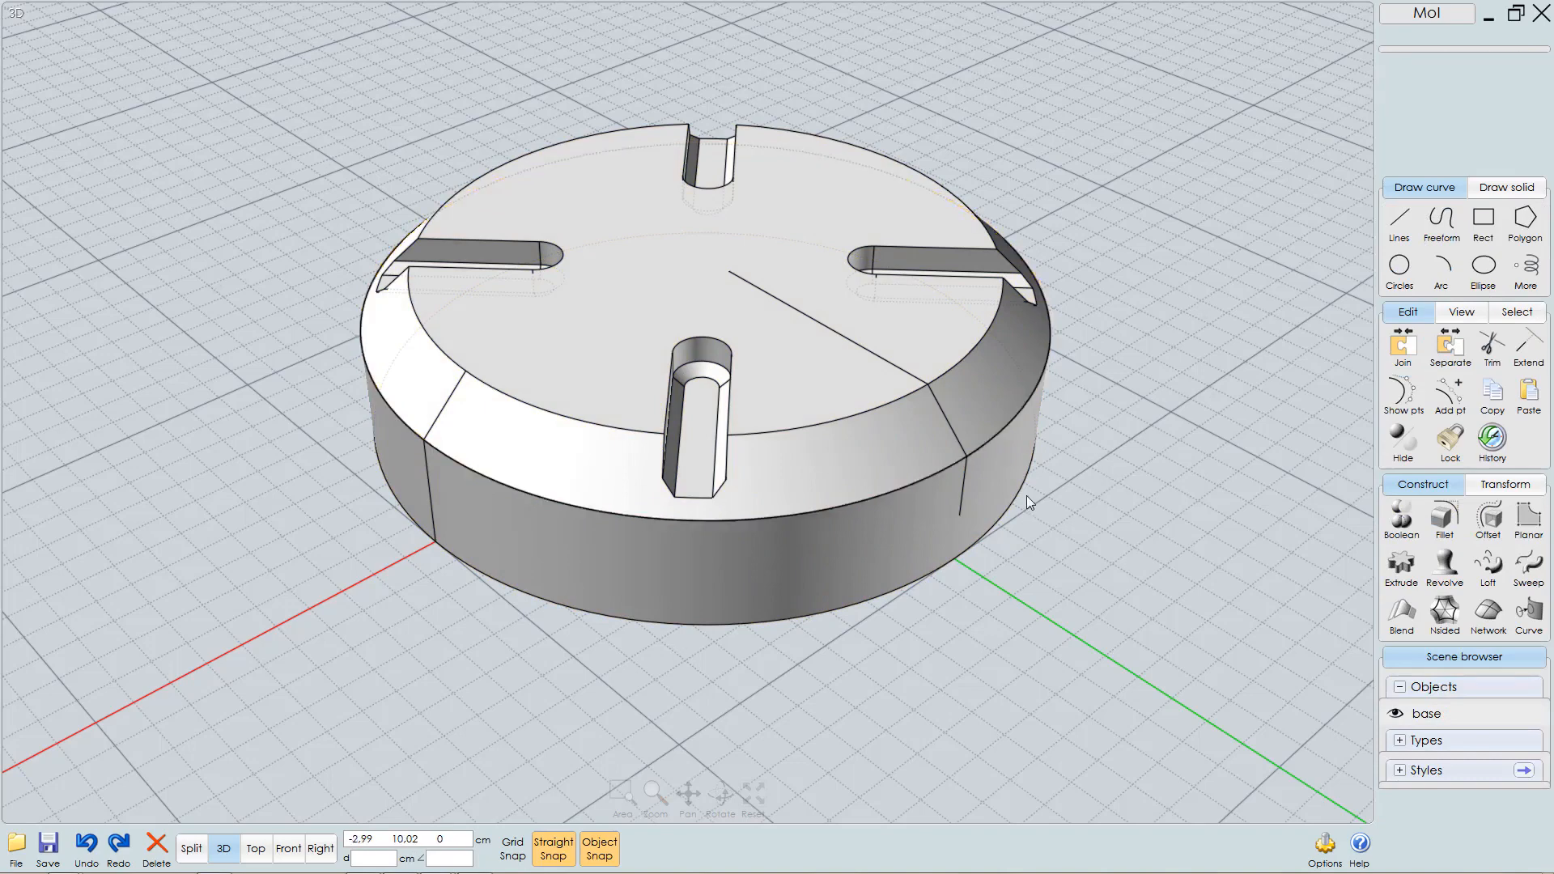
{"action": "left_click", "coordinate": [1001, 433]}
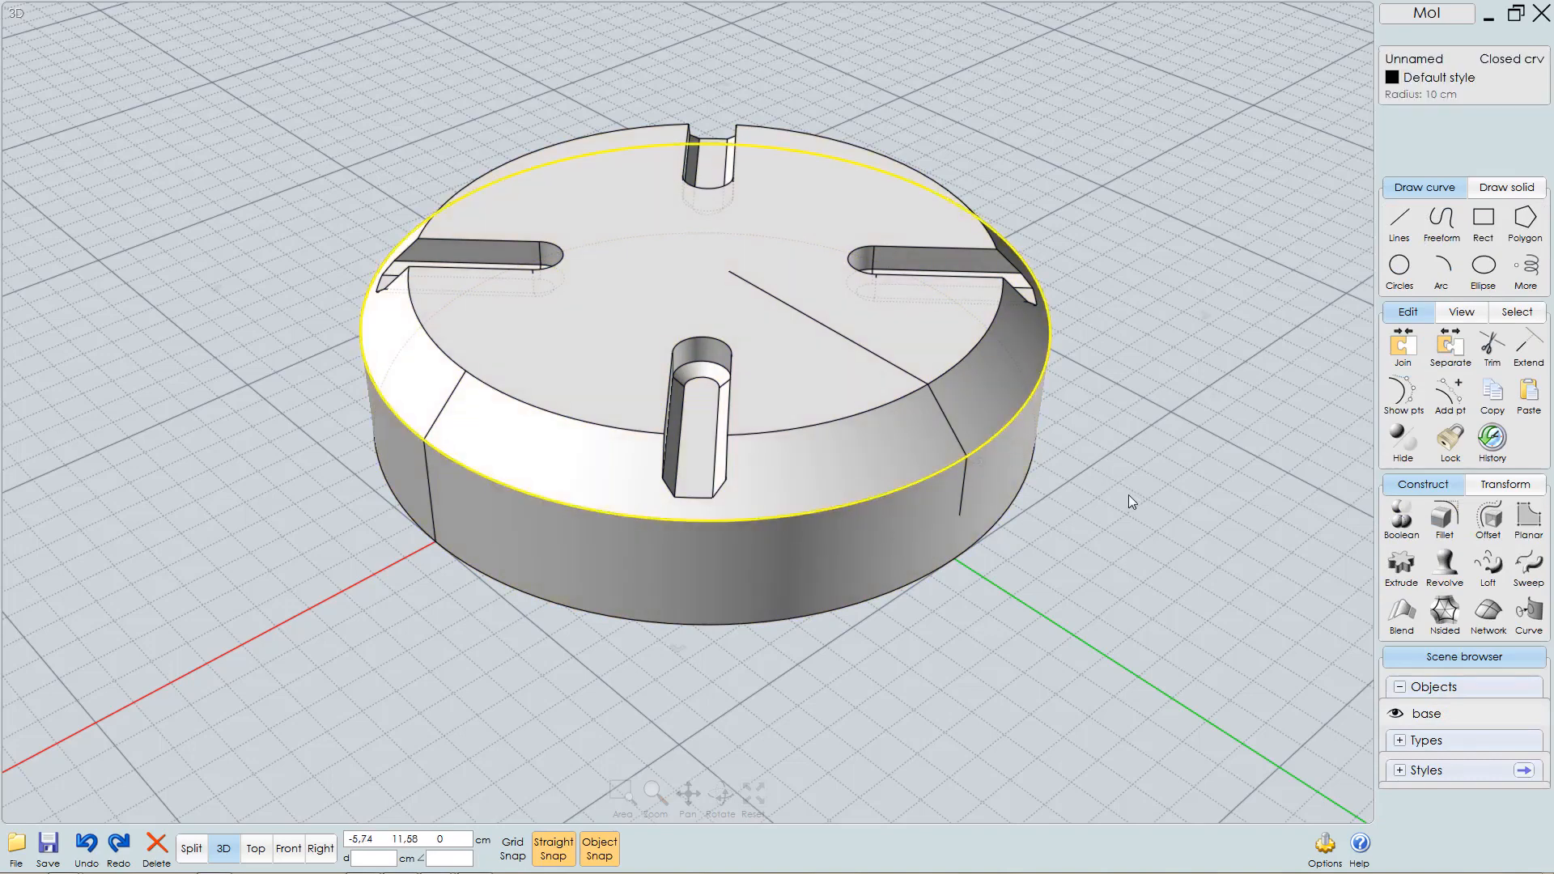
- Select the polyline together with the duplicated rim curve, and toggle their visibility to check them in 3D
{"action": "left_click", "coordinate": [877, 351]}
{"action": "left_click", "coordinate": [876, 351]}
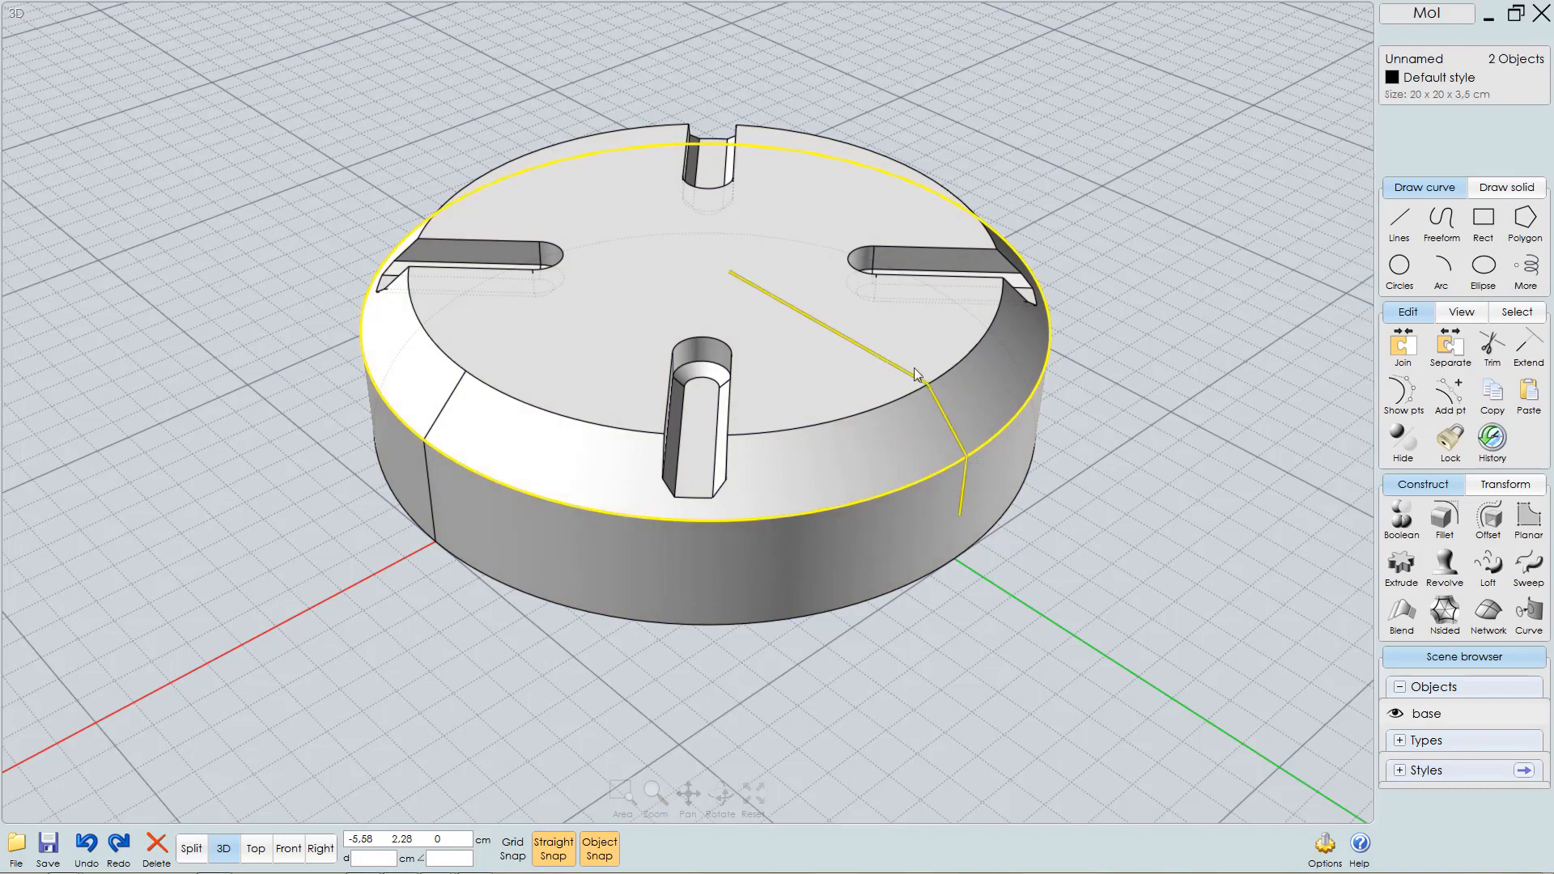
{"action": "key", "text": "ctrl+h"}
{"action": "mouse_move", "coordinate": [997, 341]}
{"action": "right_mouse_down"}
{"action": "mouse_move", "coordinate": [1074, 376]}
{"action": "mouse_move", "coordinate": [1058, 362]}
{"action": "mouse_move", "coordinate": [1001, 383]}
{"action": "mouse_move", "coordinate": [997, 357]}
{"action": "right_mouse_up"}
{"action": "key", "text": "ctrl+h"}
{"action": "left_click", "coordinate": [997, 357]}
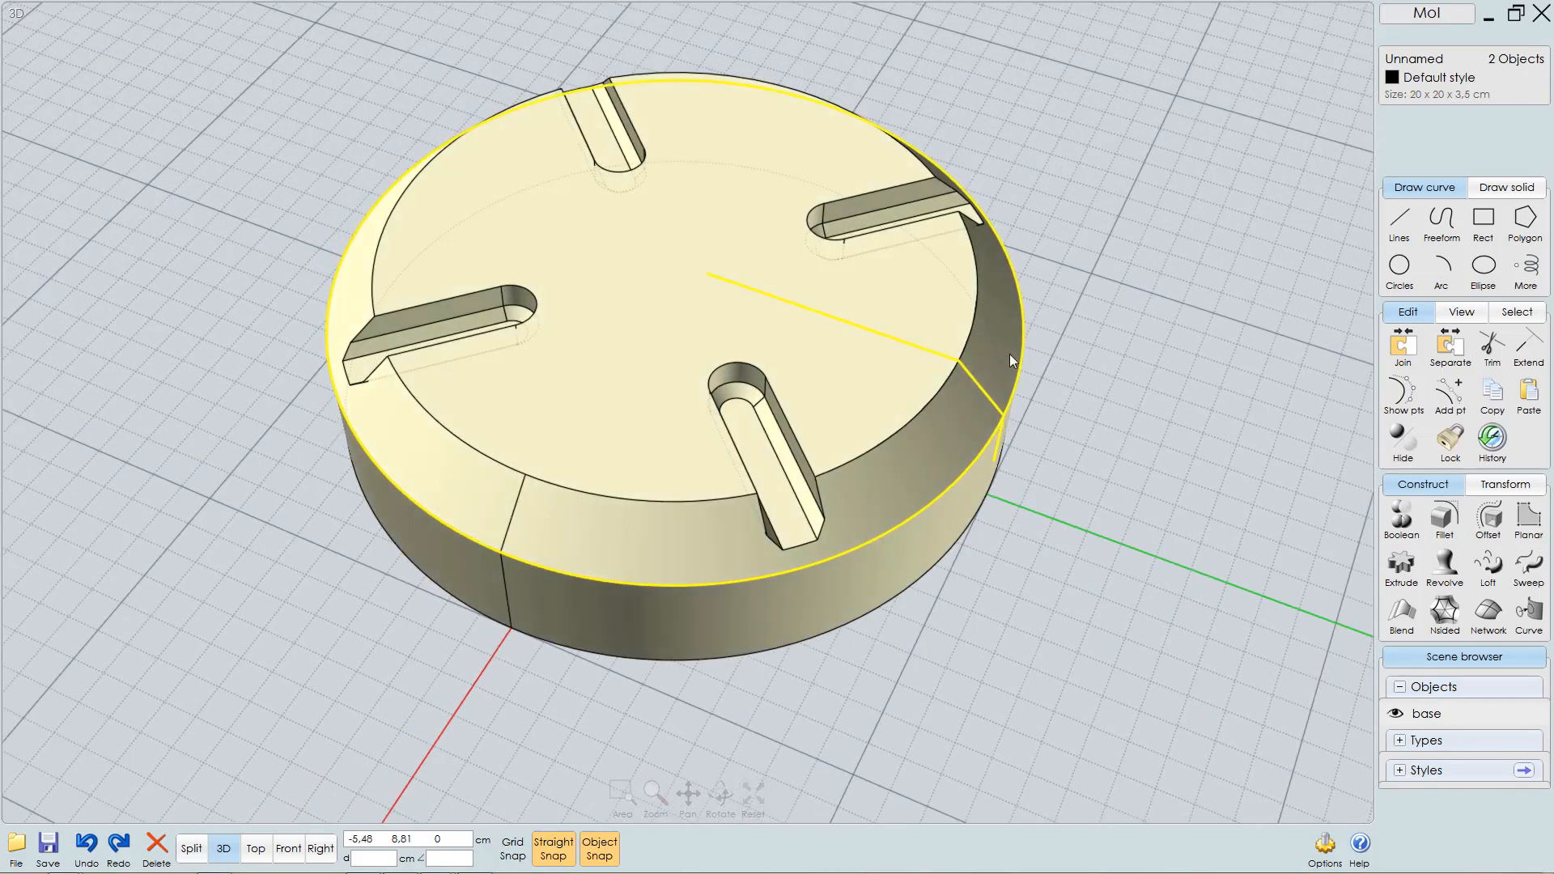
- Draw a slanted line about 5.2 cm long from the area between the upper-left slot and the polyline out to the rim curve
{"action": "key", "text": "F6"}
{"action": "right_click_drag", "start_coordinate": [926, 262], "coordinate": [1005, 313]}
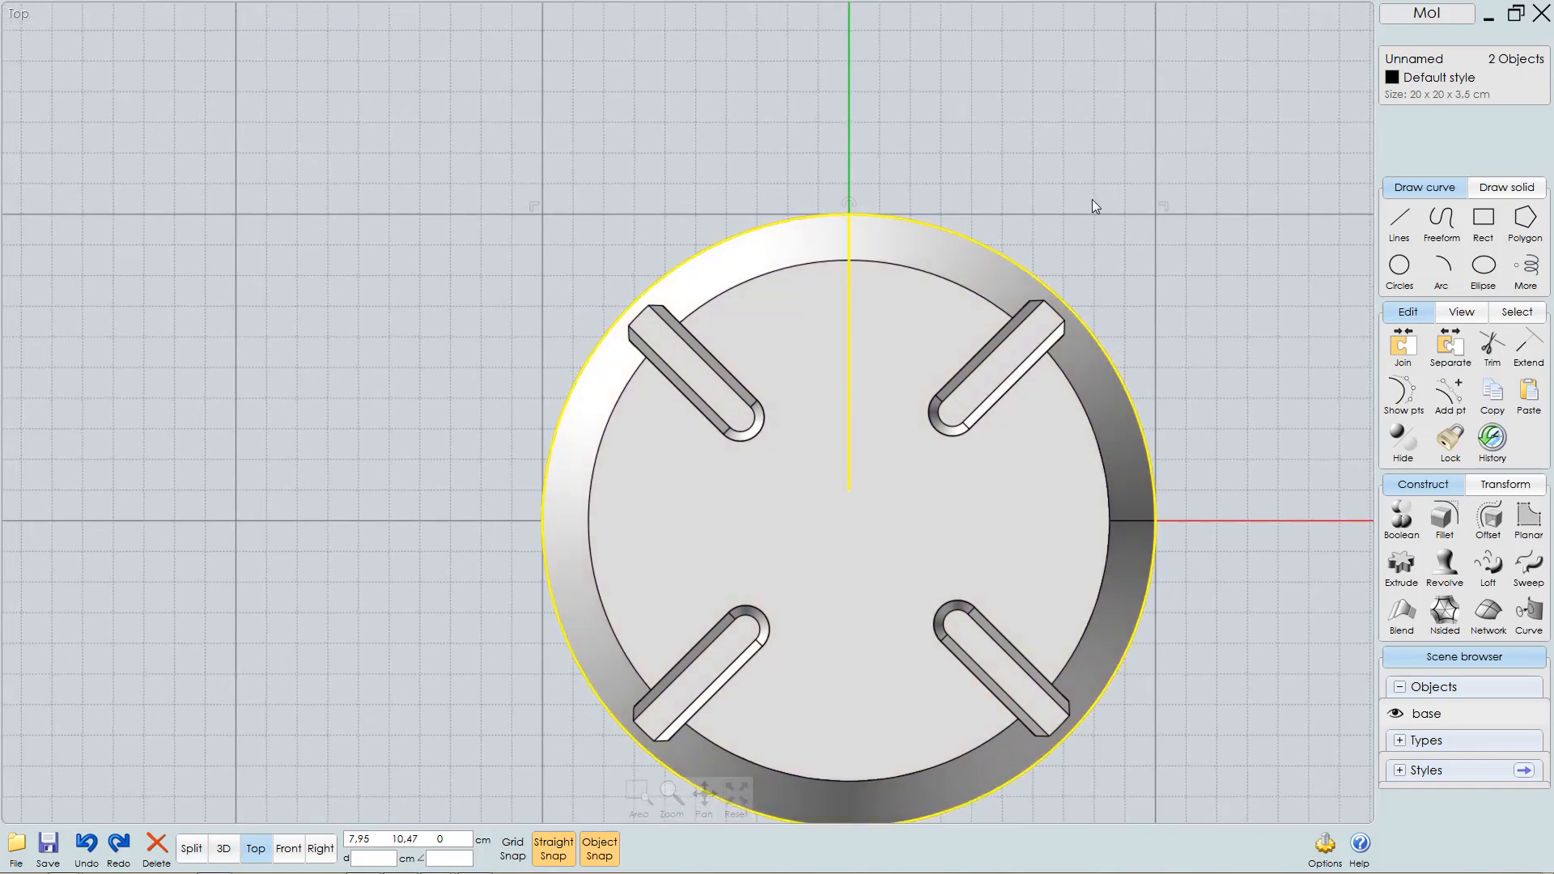
{"action": "left_click", "coordinate": [1401, 221]}
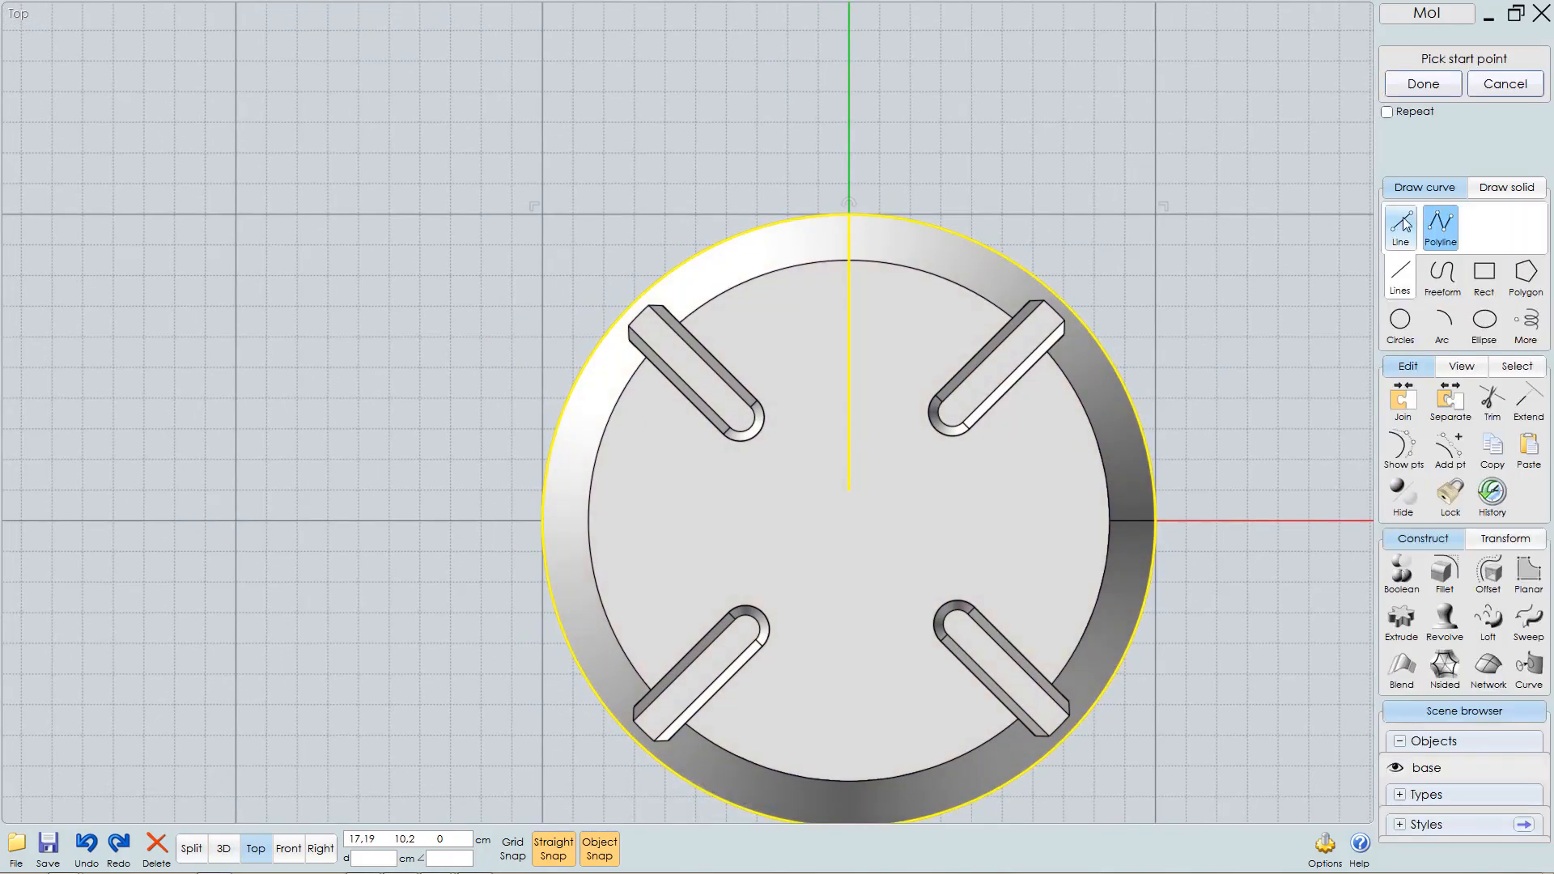
{"action": "left_click", "coordinate": [1404, 224]}
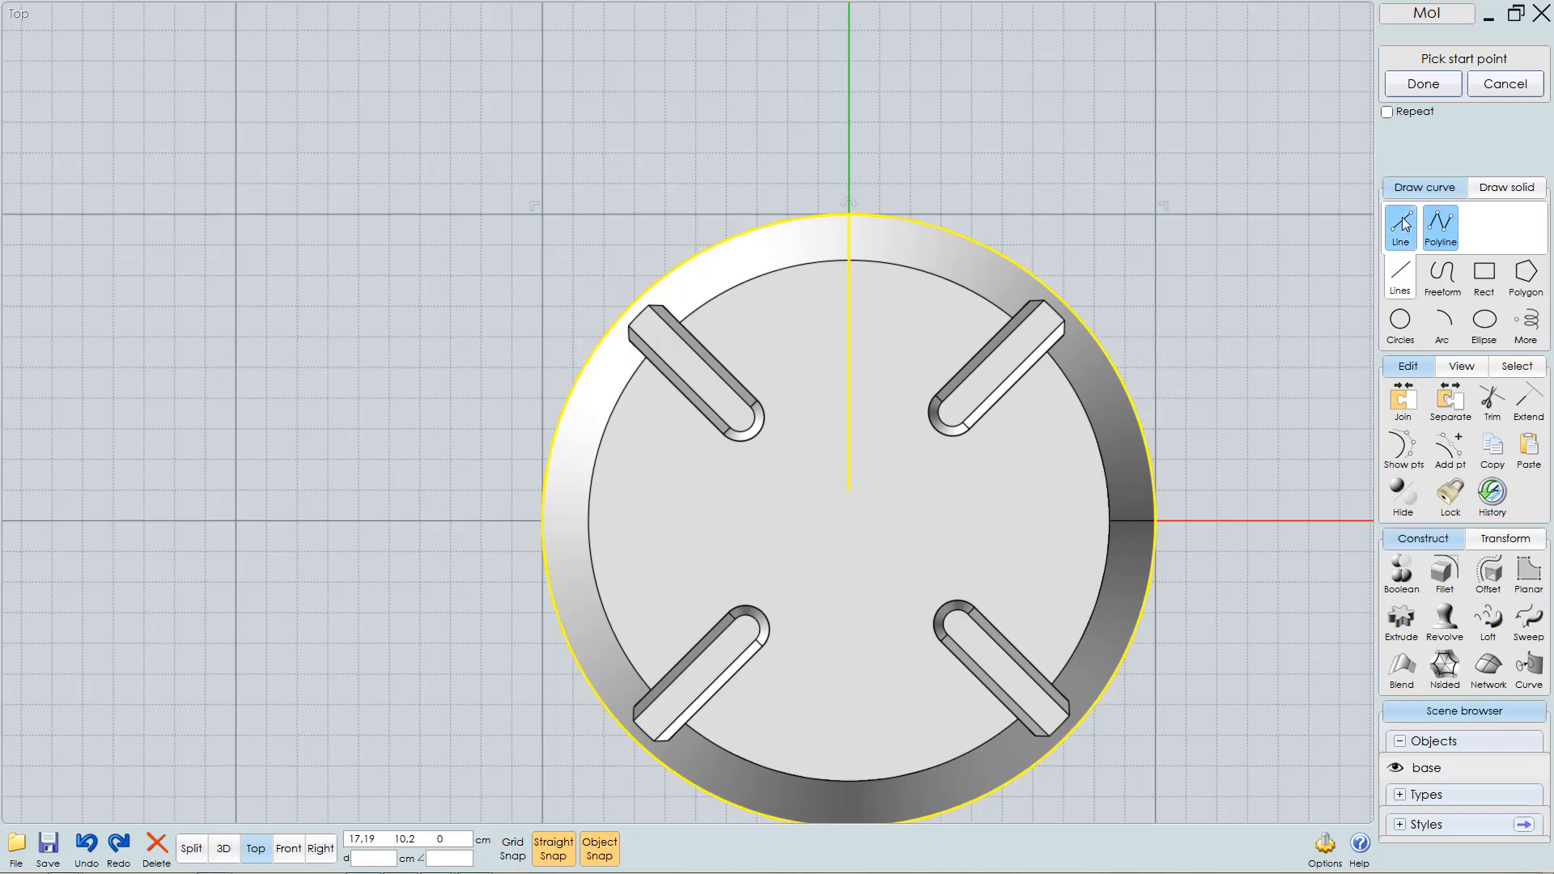
{"action": "left_click", "coordinate": [797, 384]}
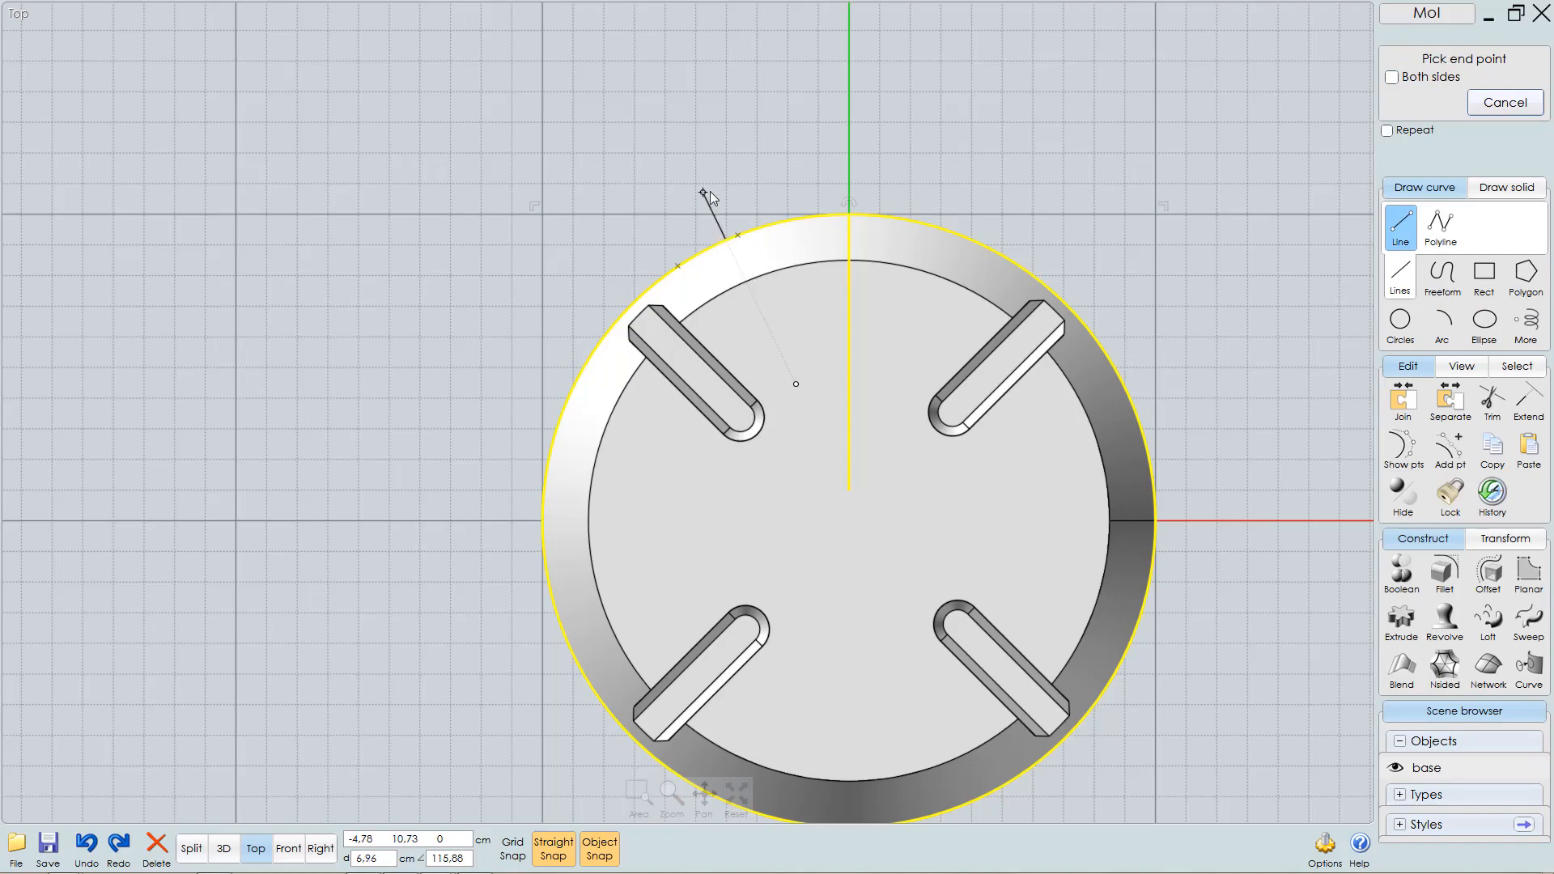
{"action": "left_click", "coordinate": [739, 235]}
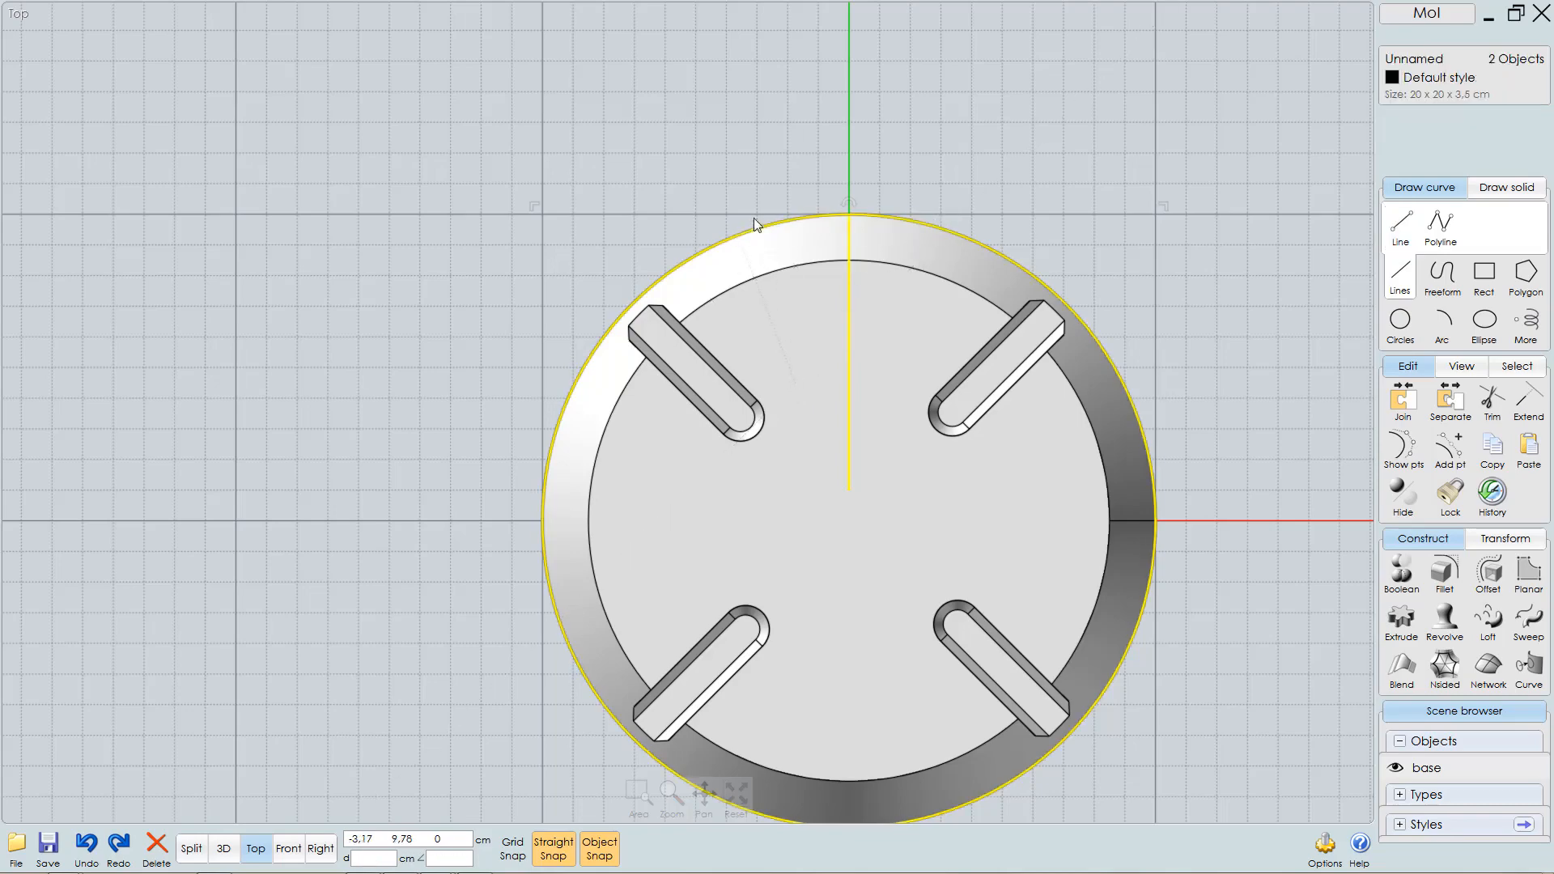
{"action": "left_click", "coordinate": [779, 151]}
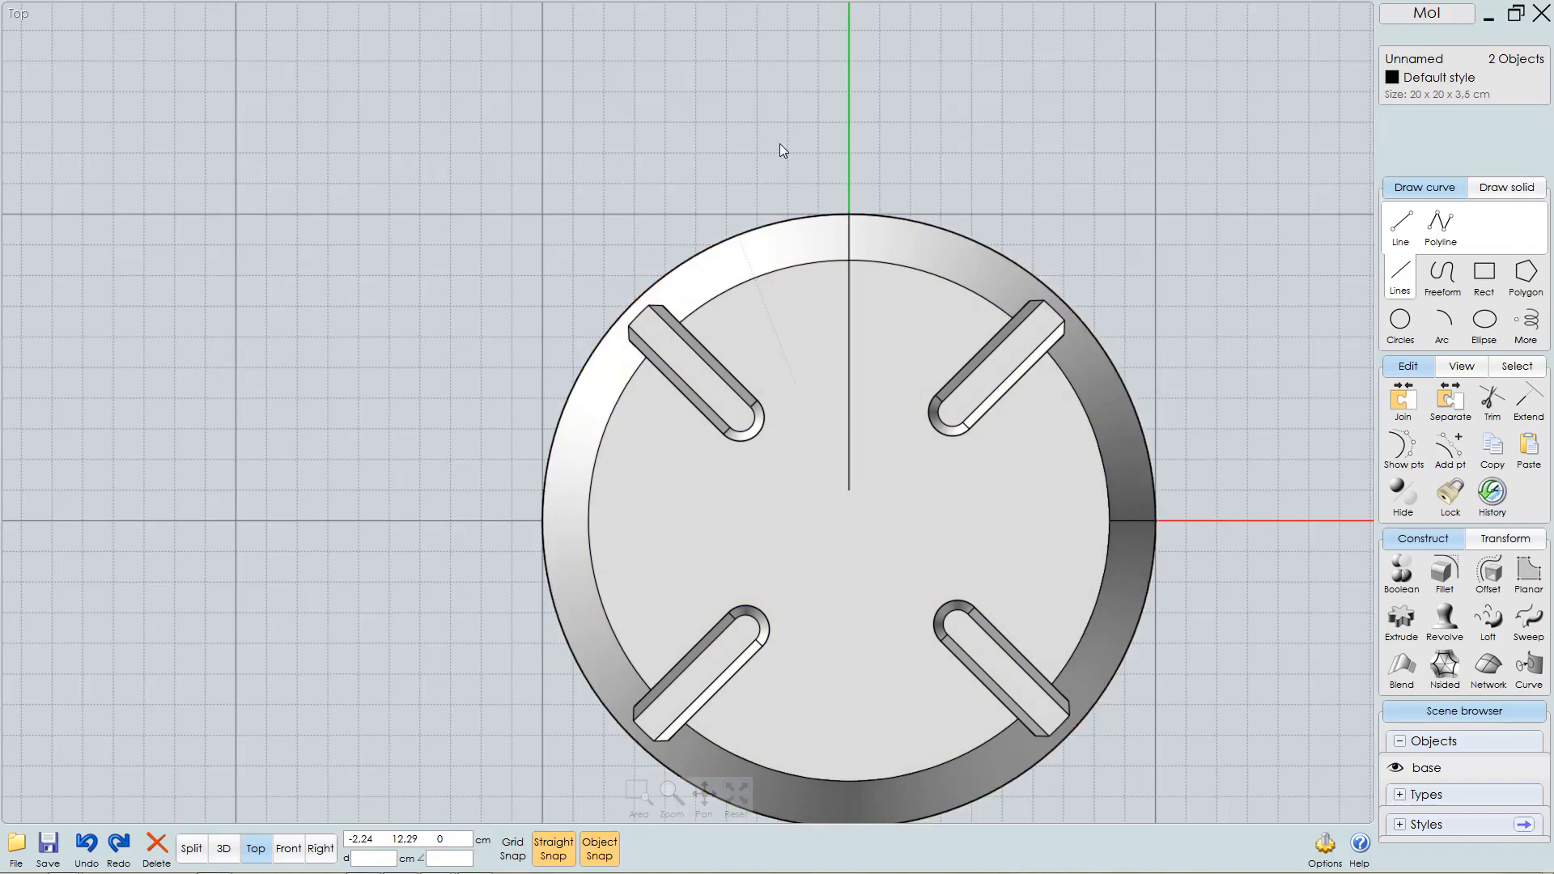
- Mirror the slanted line across the polyline, keeping the original
{"action": "left_click", "coordinate": [773, 336]}
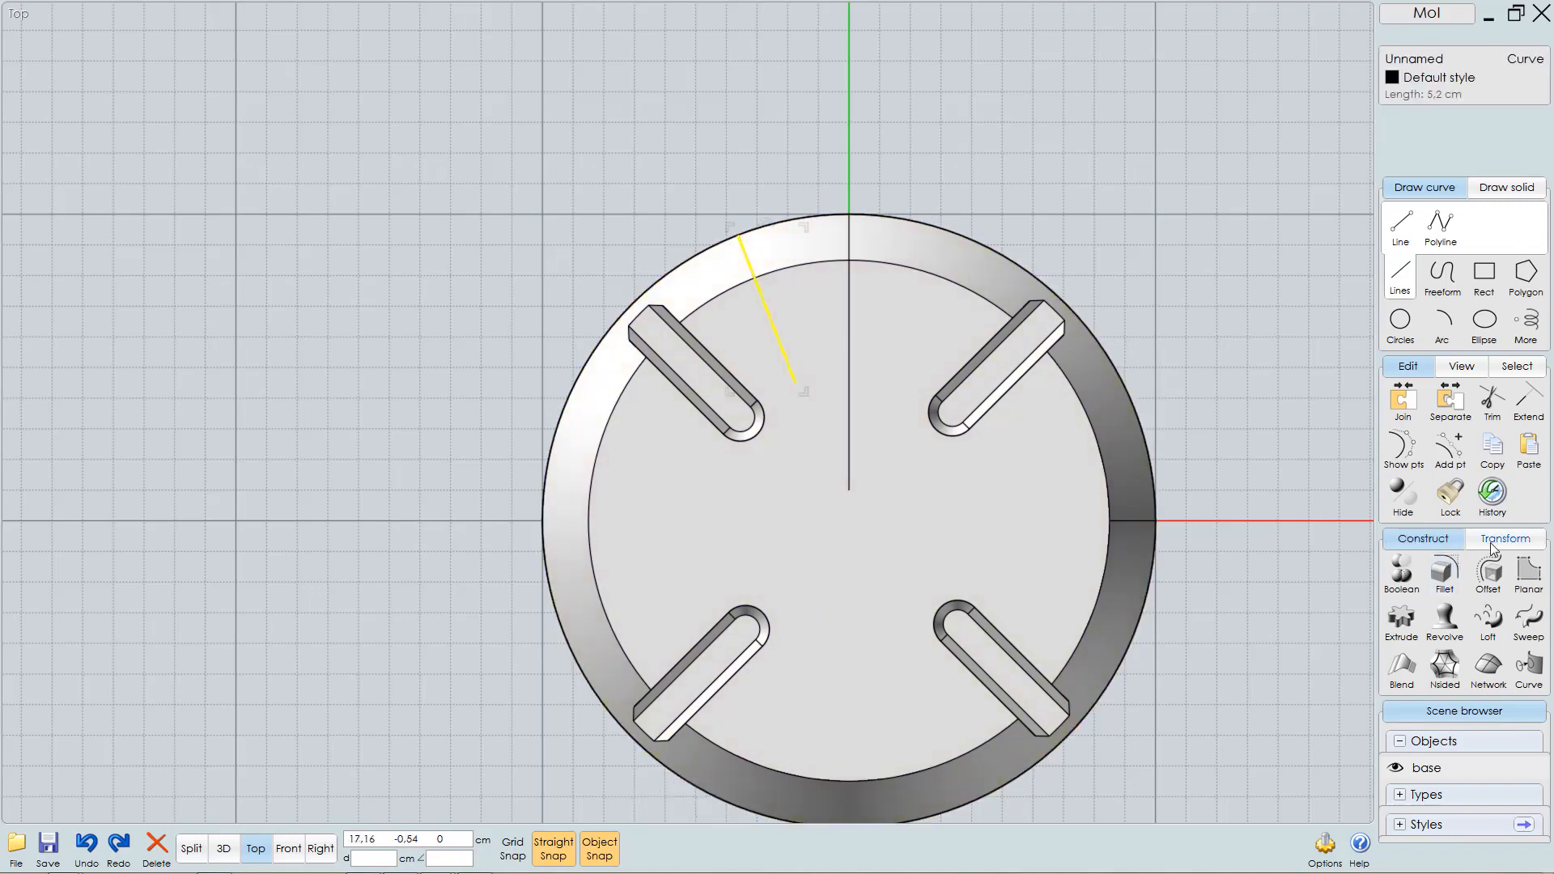
{"action": "left_click", "coordinate": [1522, 543]}
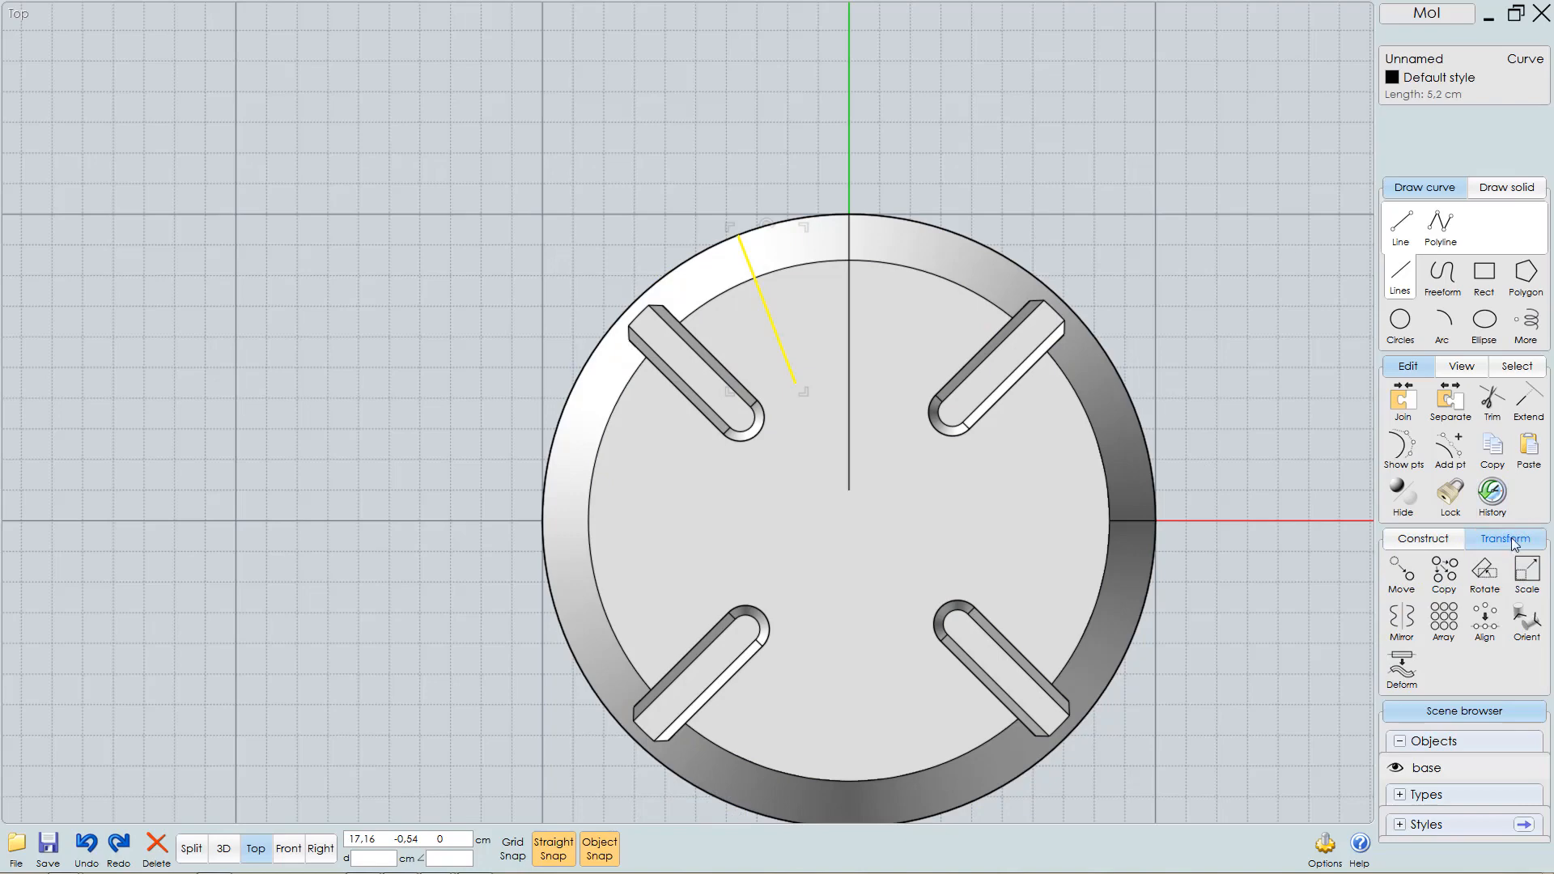
{"action": "left_click", "coordinate": [1404, 620]}
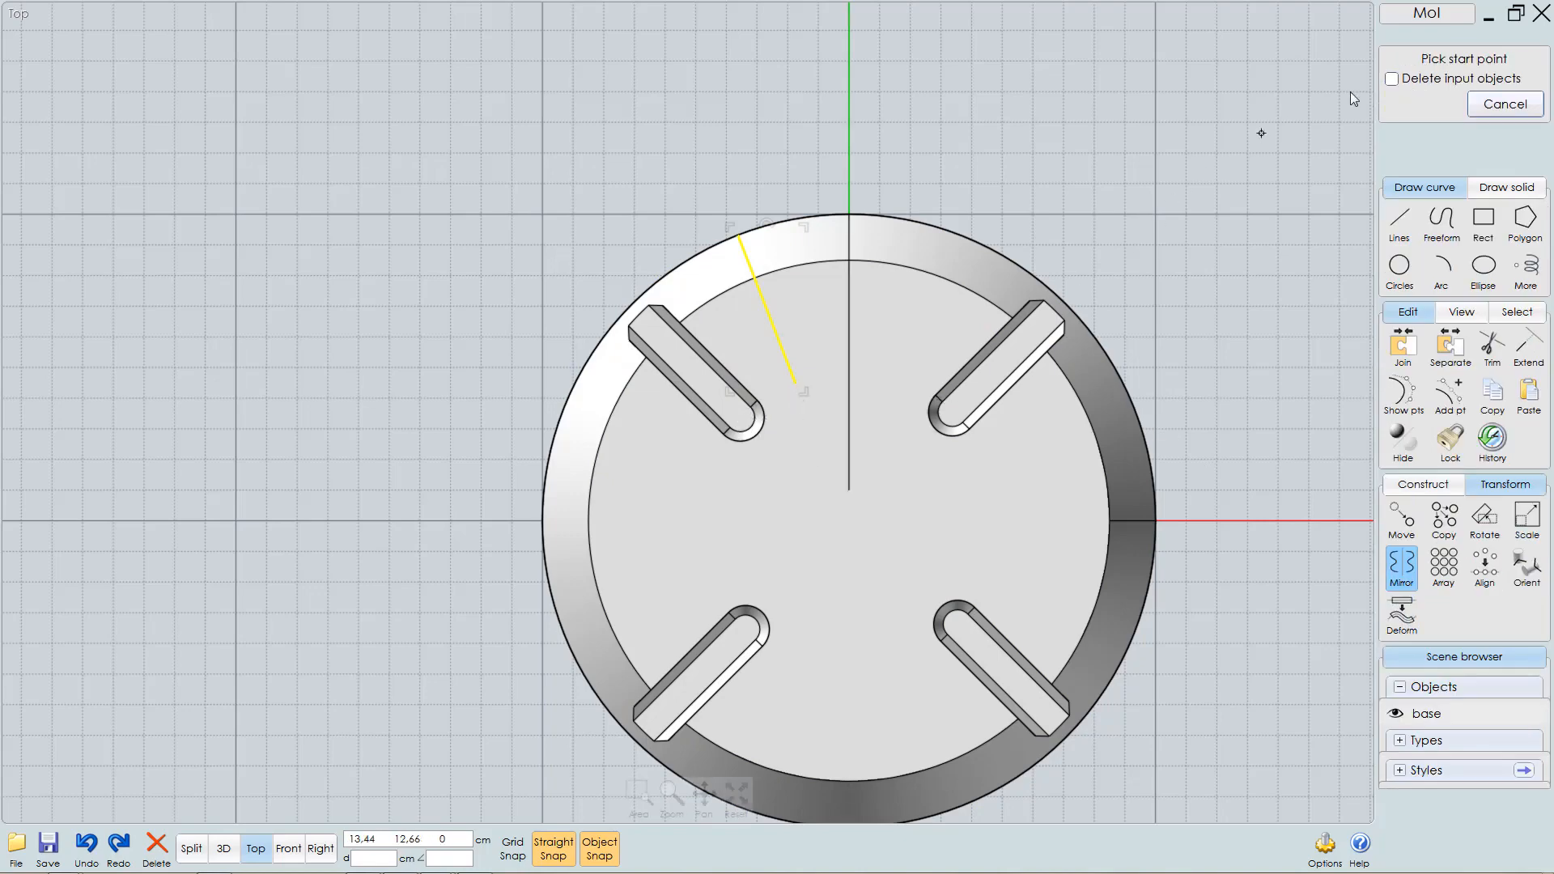
{"action": "left_click", "coordinate": [850, 492]}
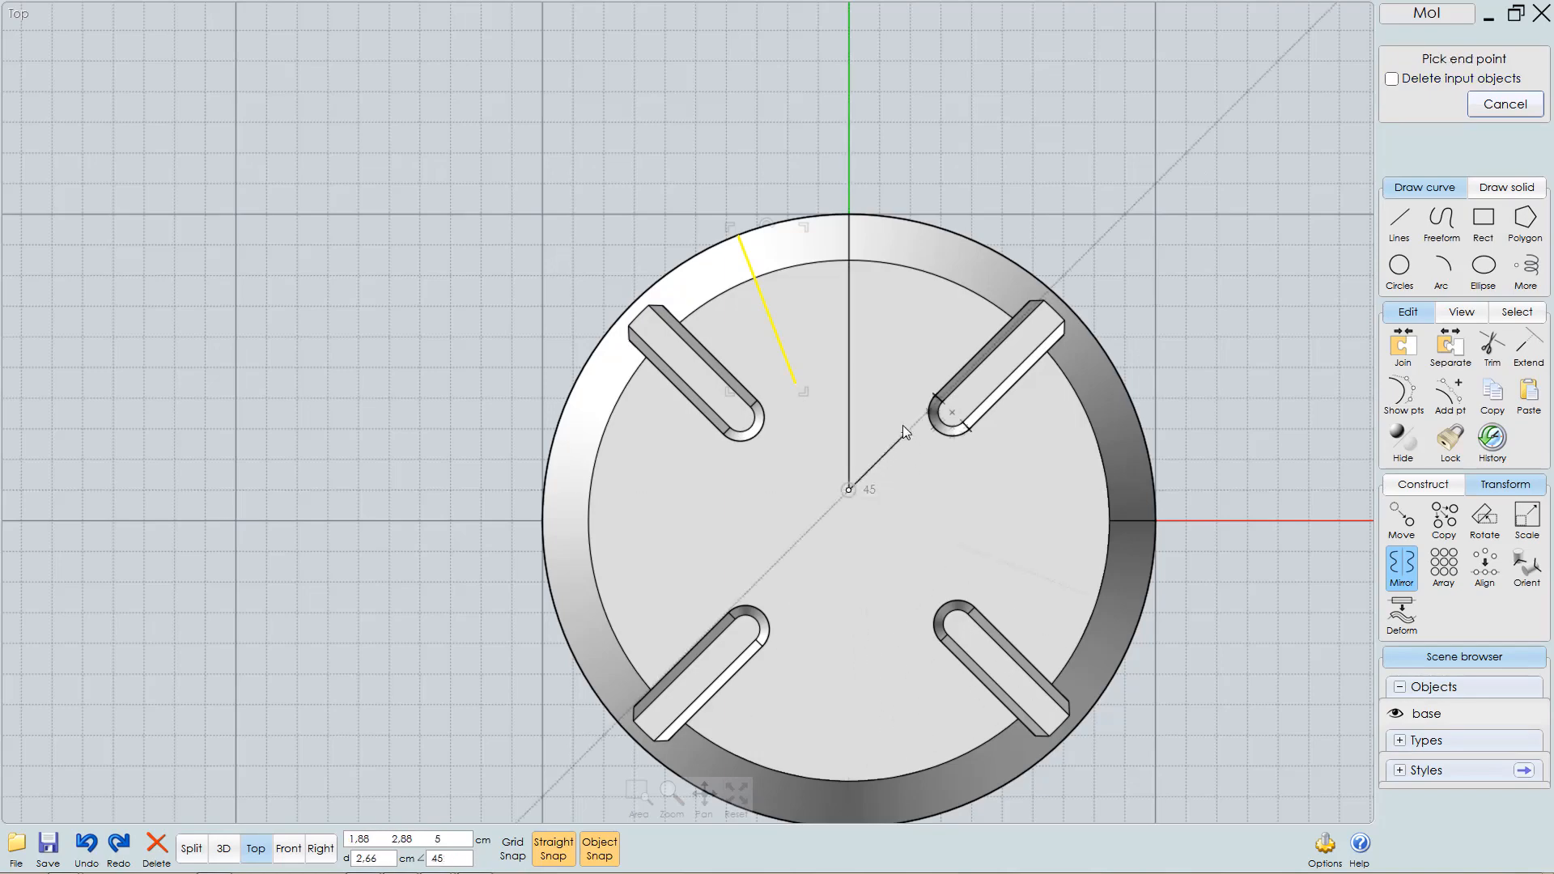
{"action": "left_click", "coordinate": [850, 340]}
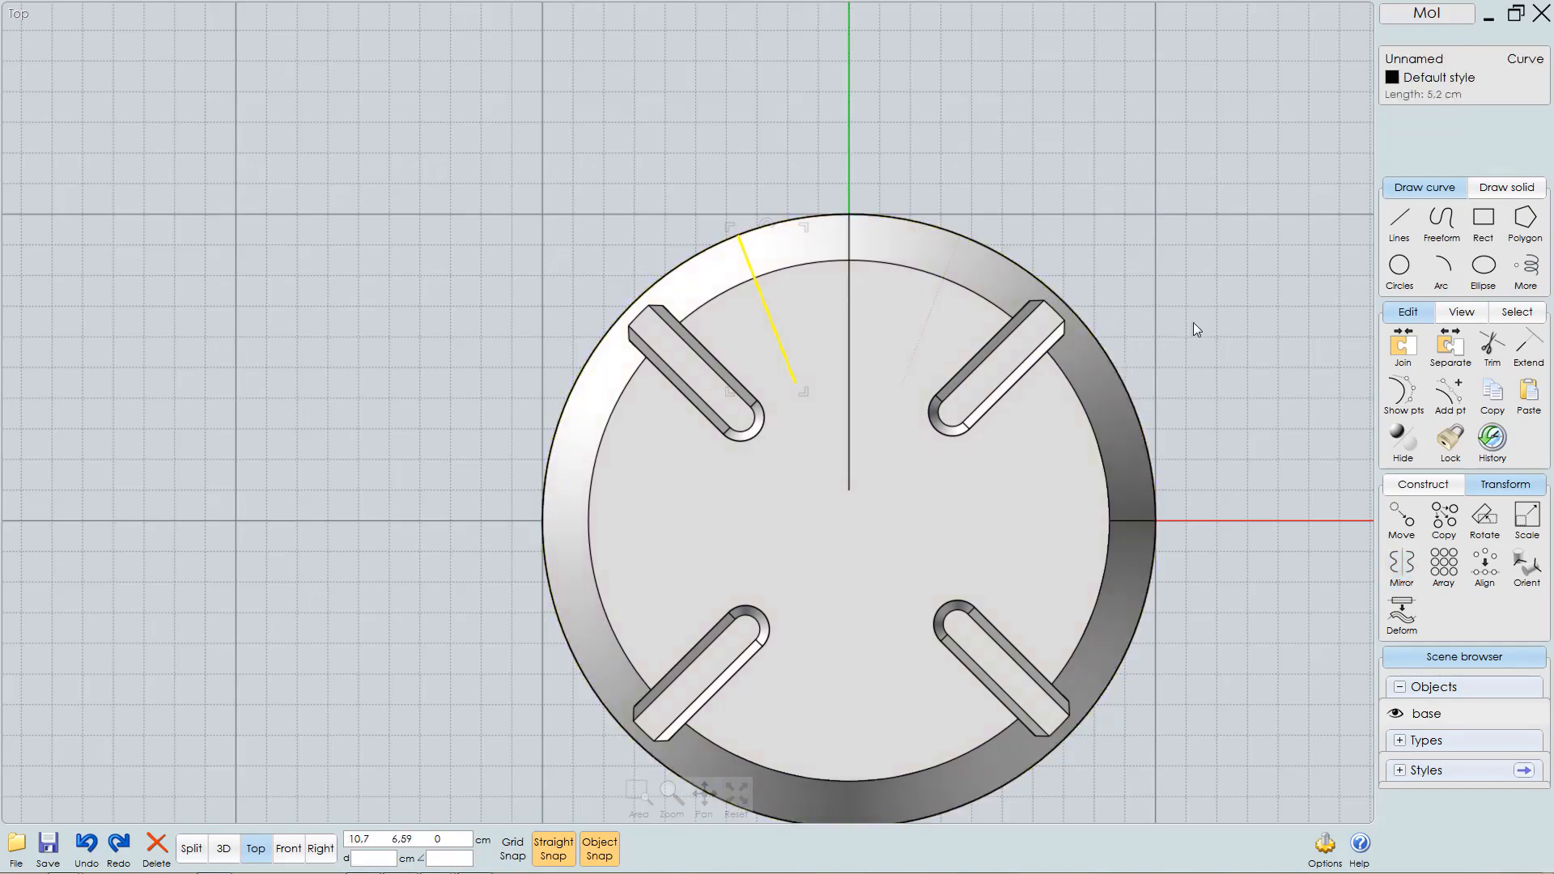
- Add the mirrored line, the polyline and the rim curve to the selection and isolate the four curves from the base
{"action": "left_click", "coordinate": [928, 315]}
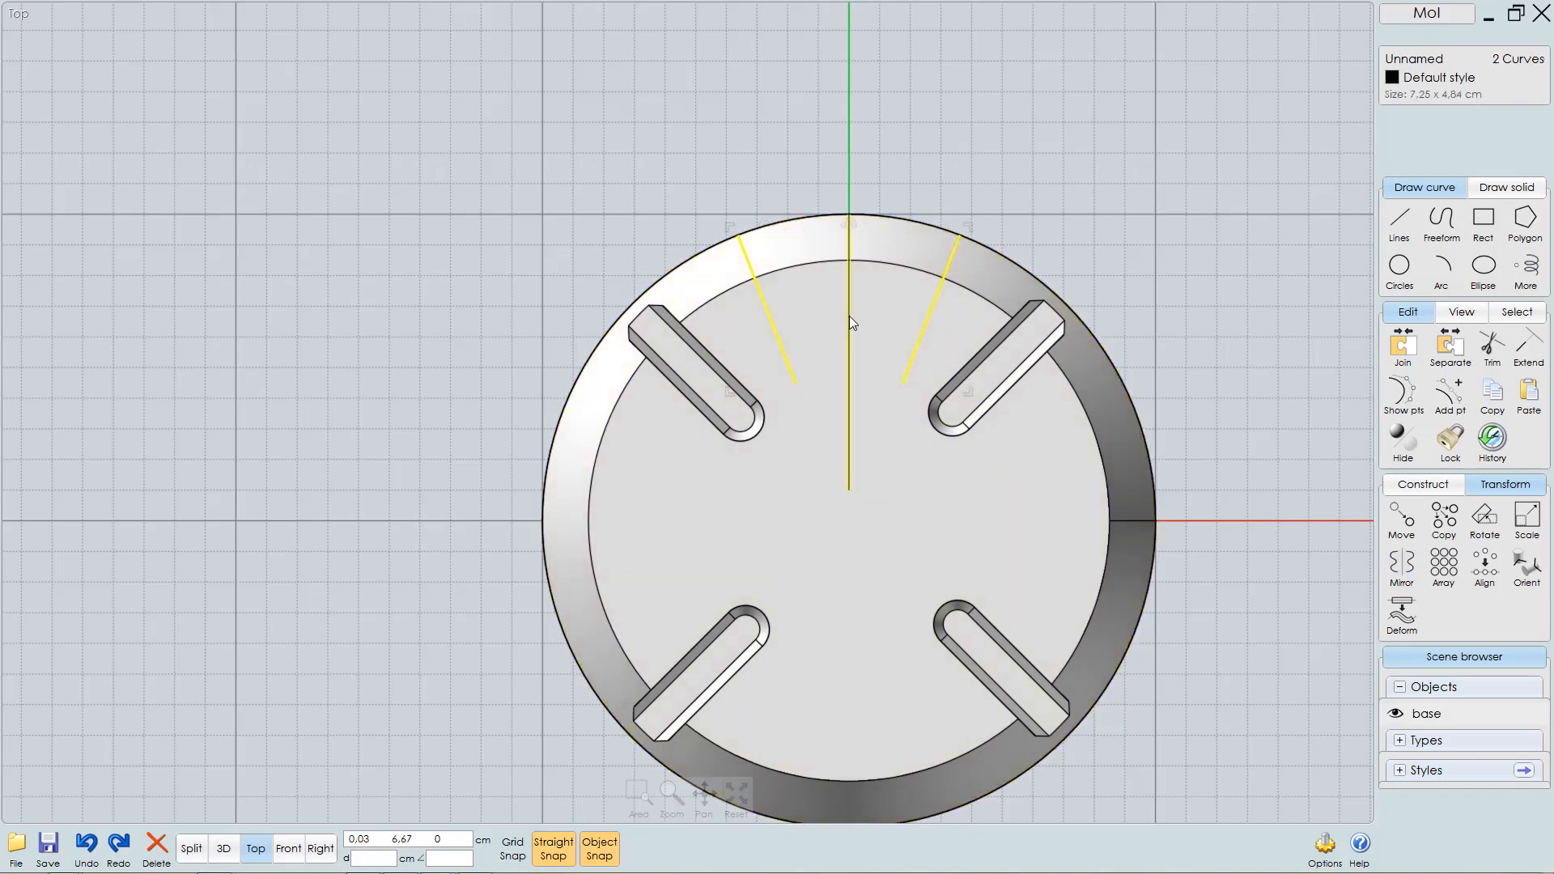
{"action": "left_click", "coordinate": [848, 315]}
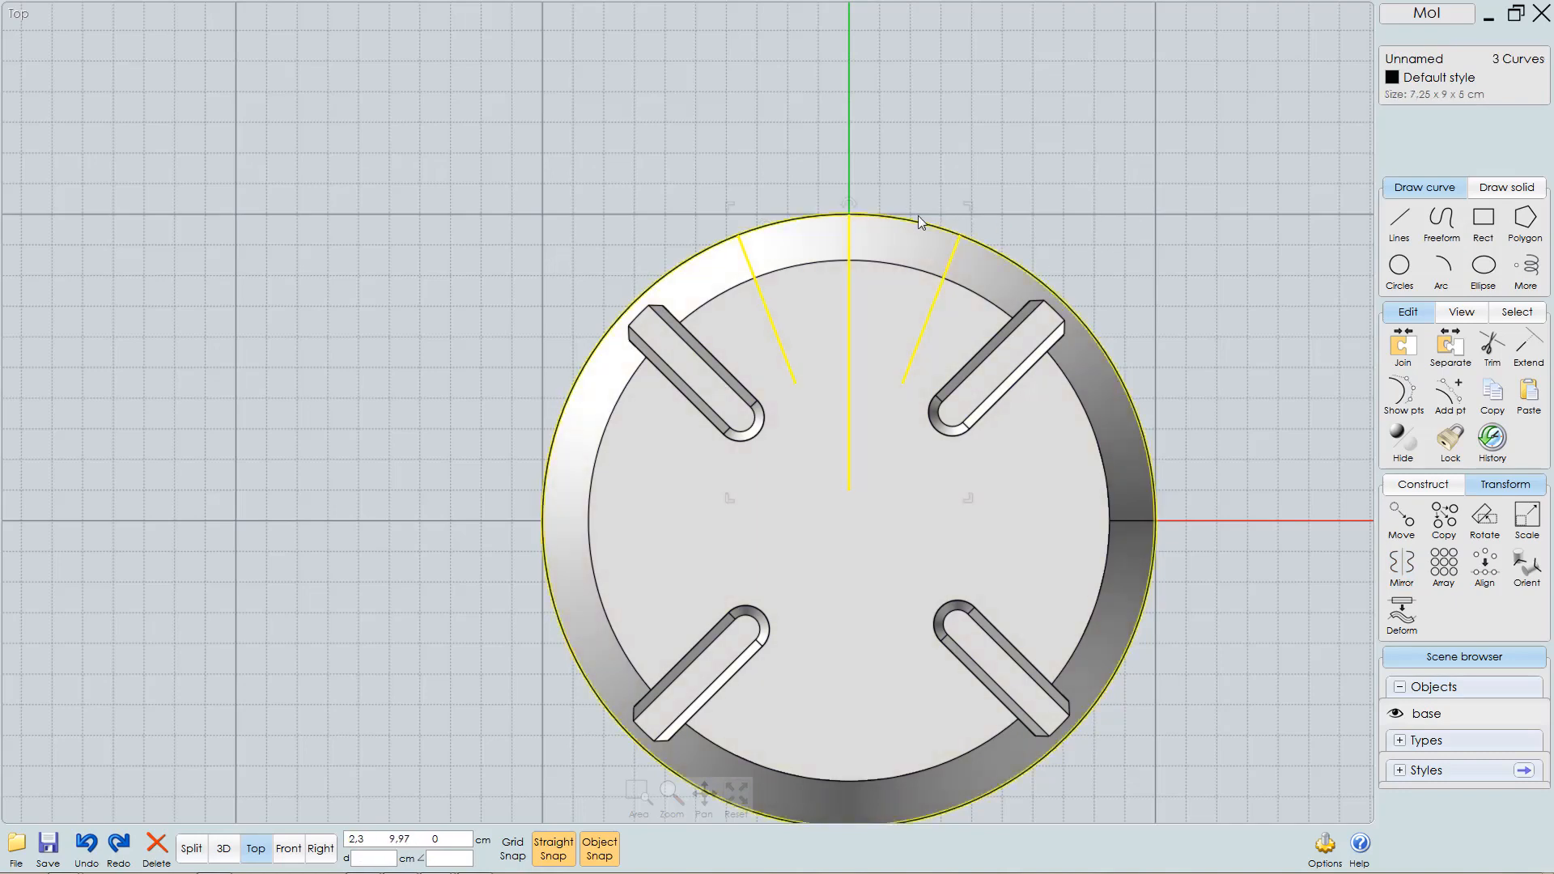
{"action": "left_click", "coordinate": [915, 221]}
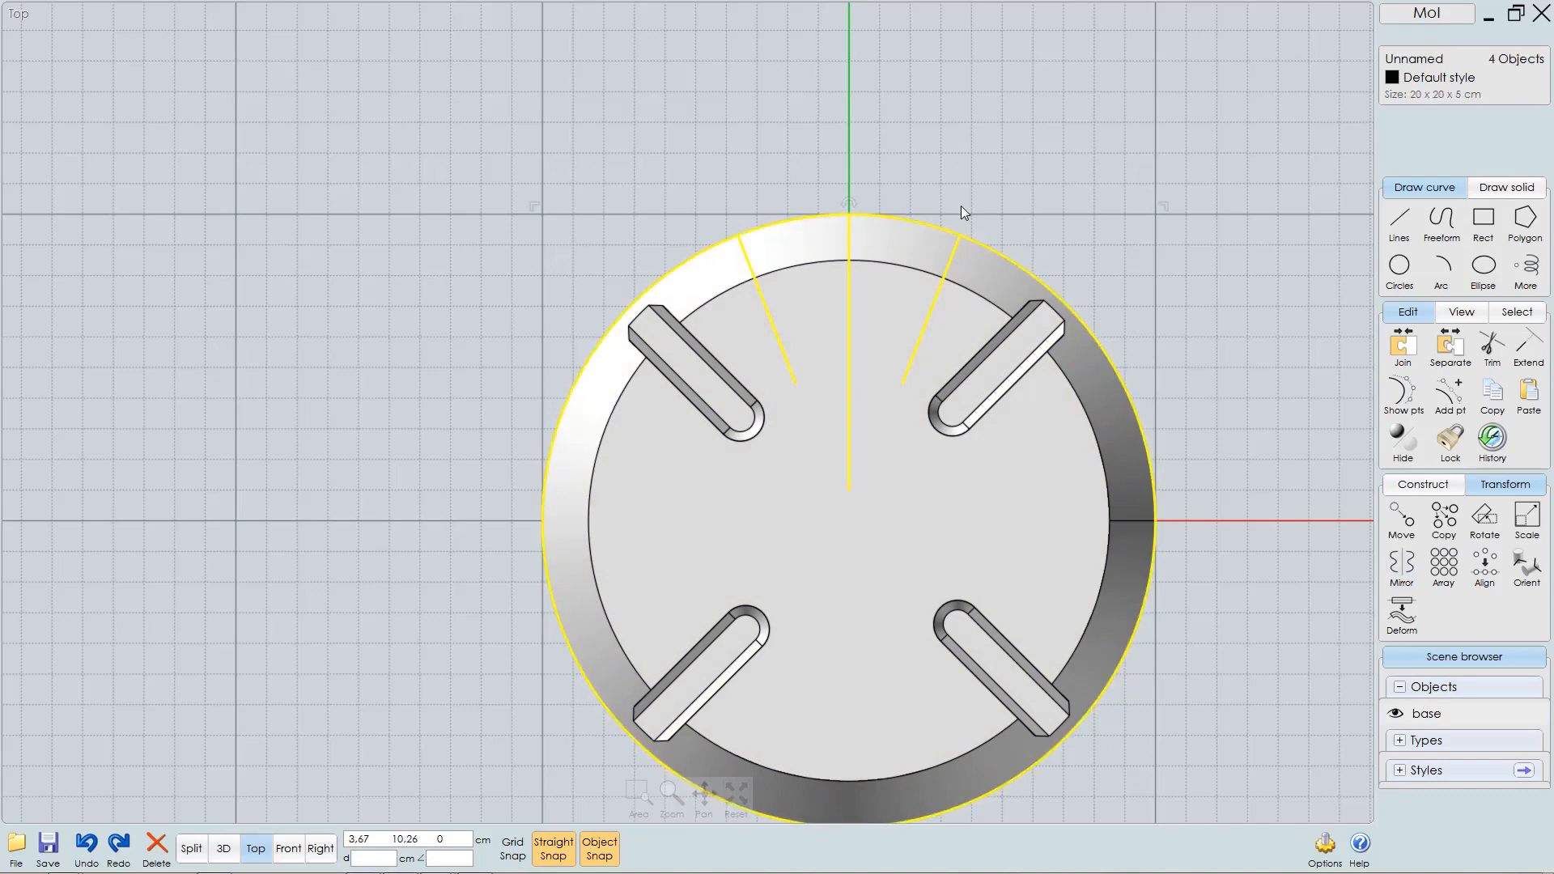
{"action": "key", "text": "i"}
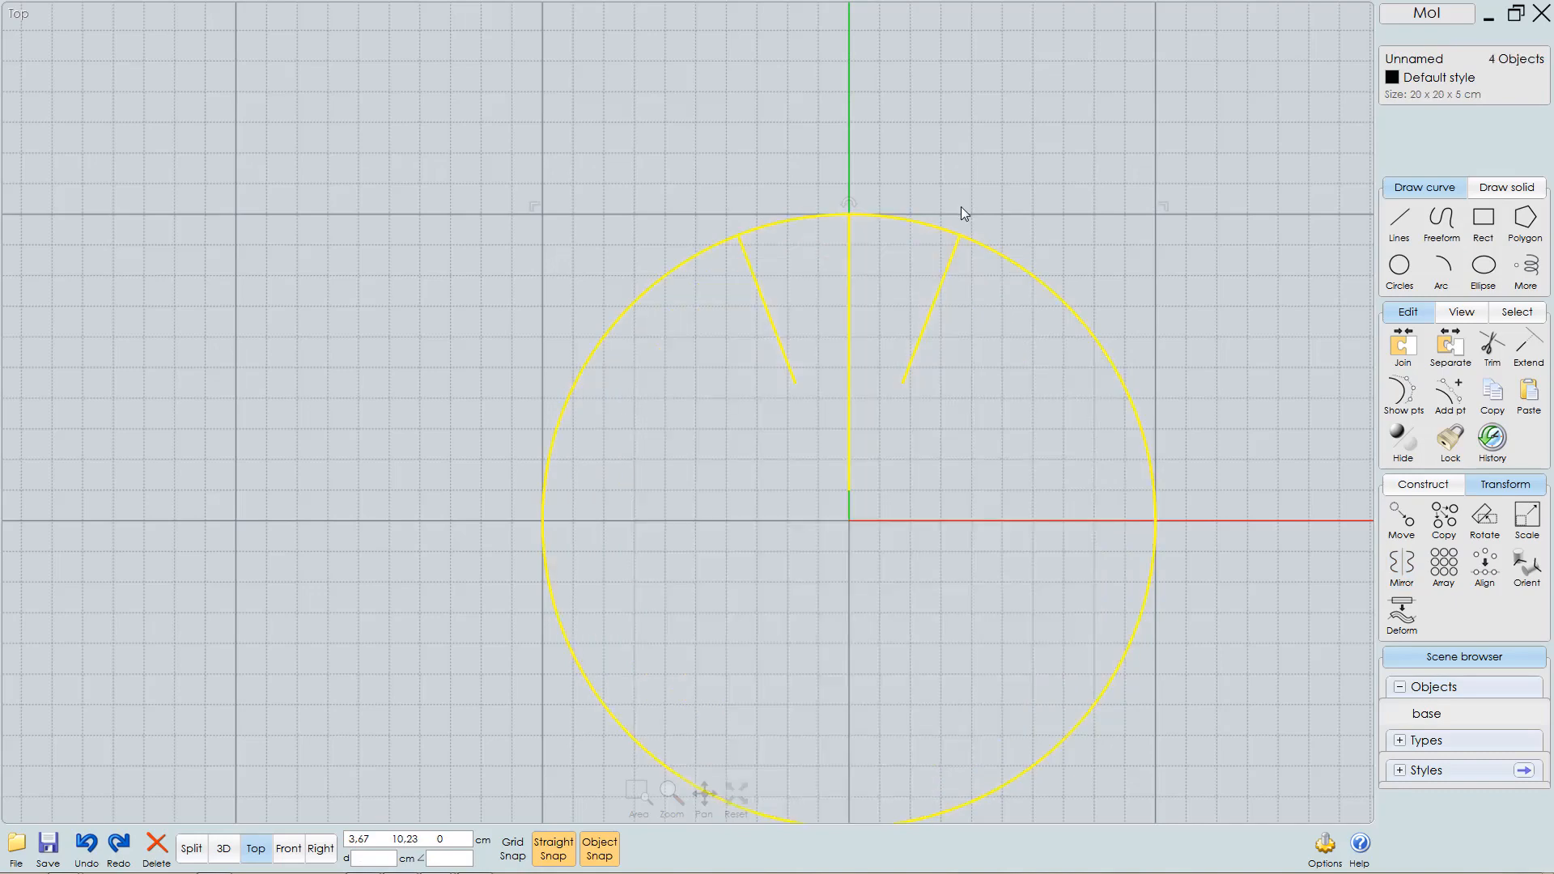
- Deselect the polyline and mutually trim the rim circle with the two slanted lines, projecting intersections and keeping all pieces
{"action": "key", "text": "F5"}
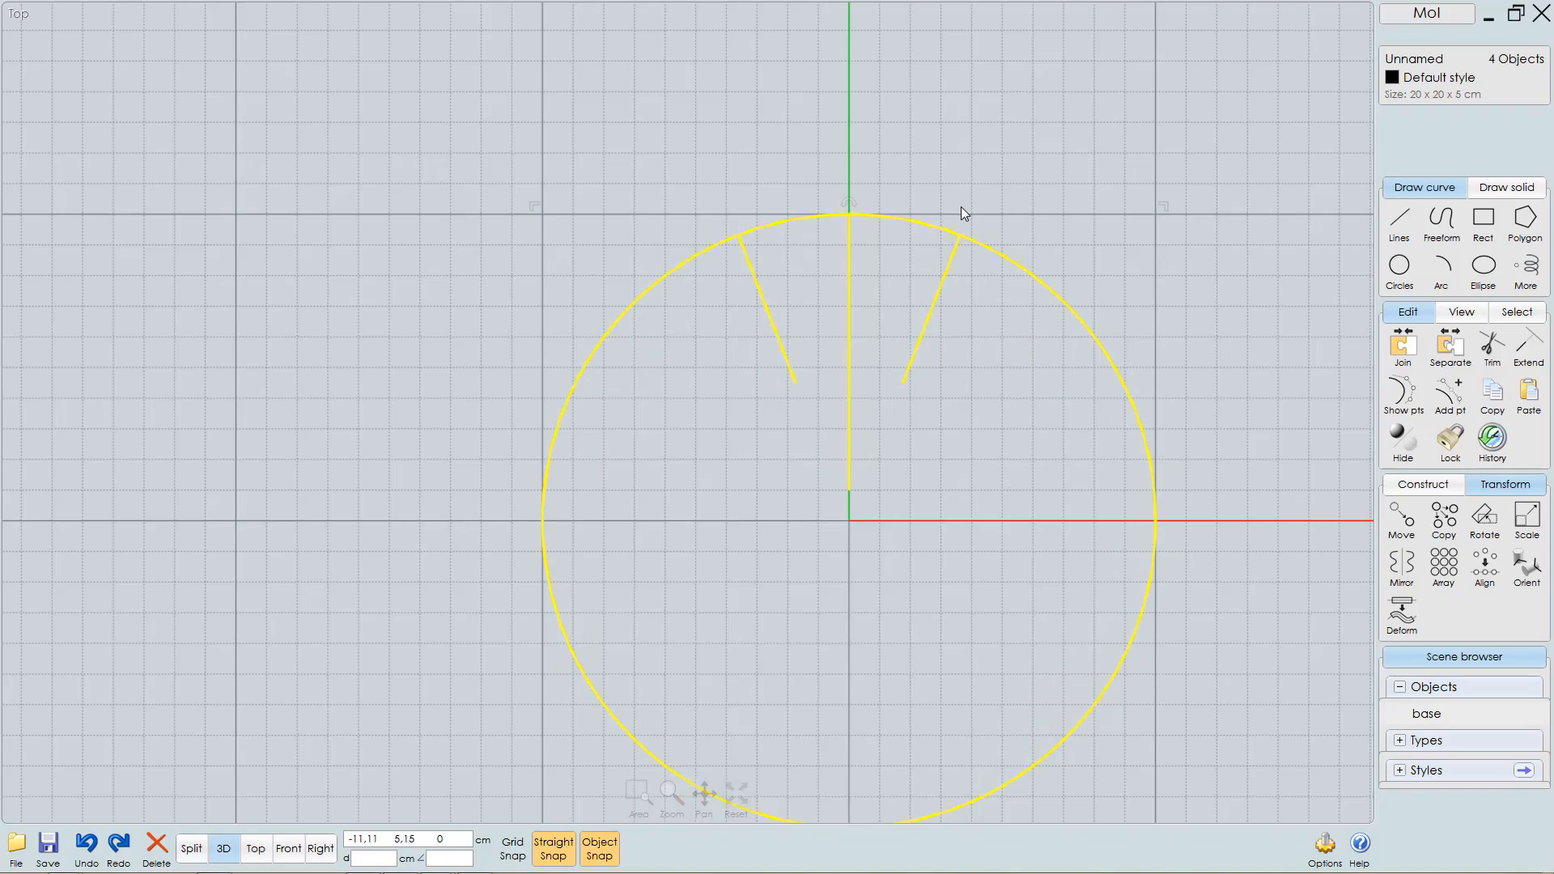
{"action": "left_click", "coordinate": [875, 328]}
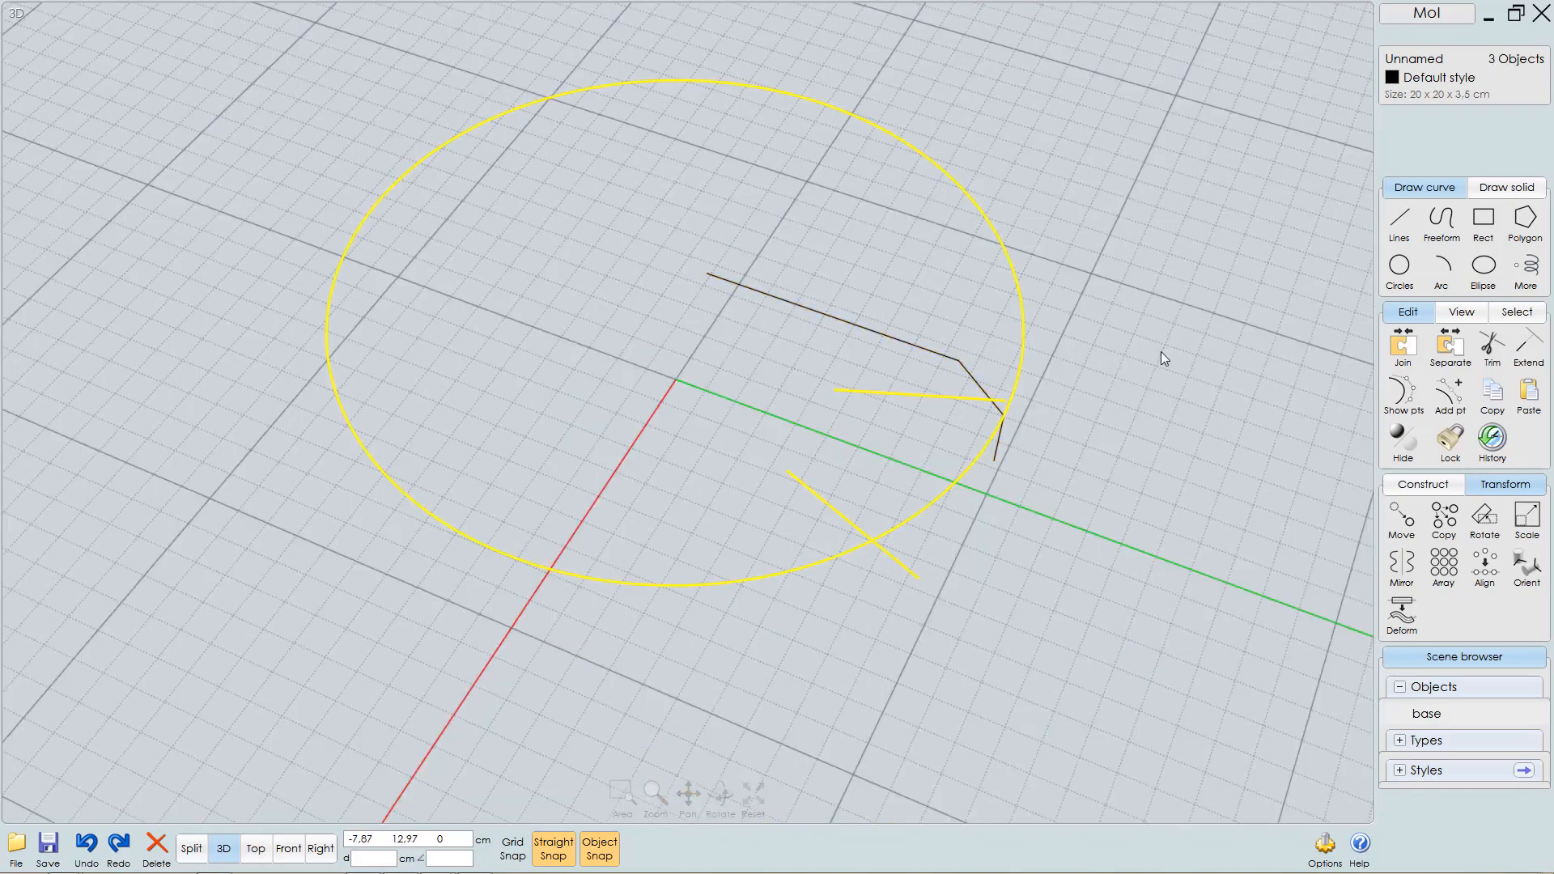
{"action": "right_click_drag", "start_coordinate": [1160, 352], "coordinate": [928, 176]}
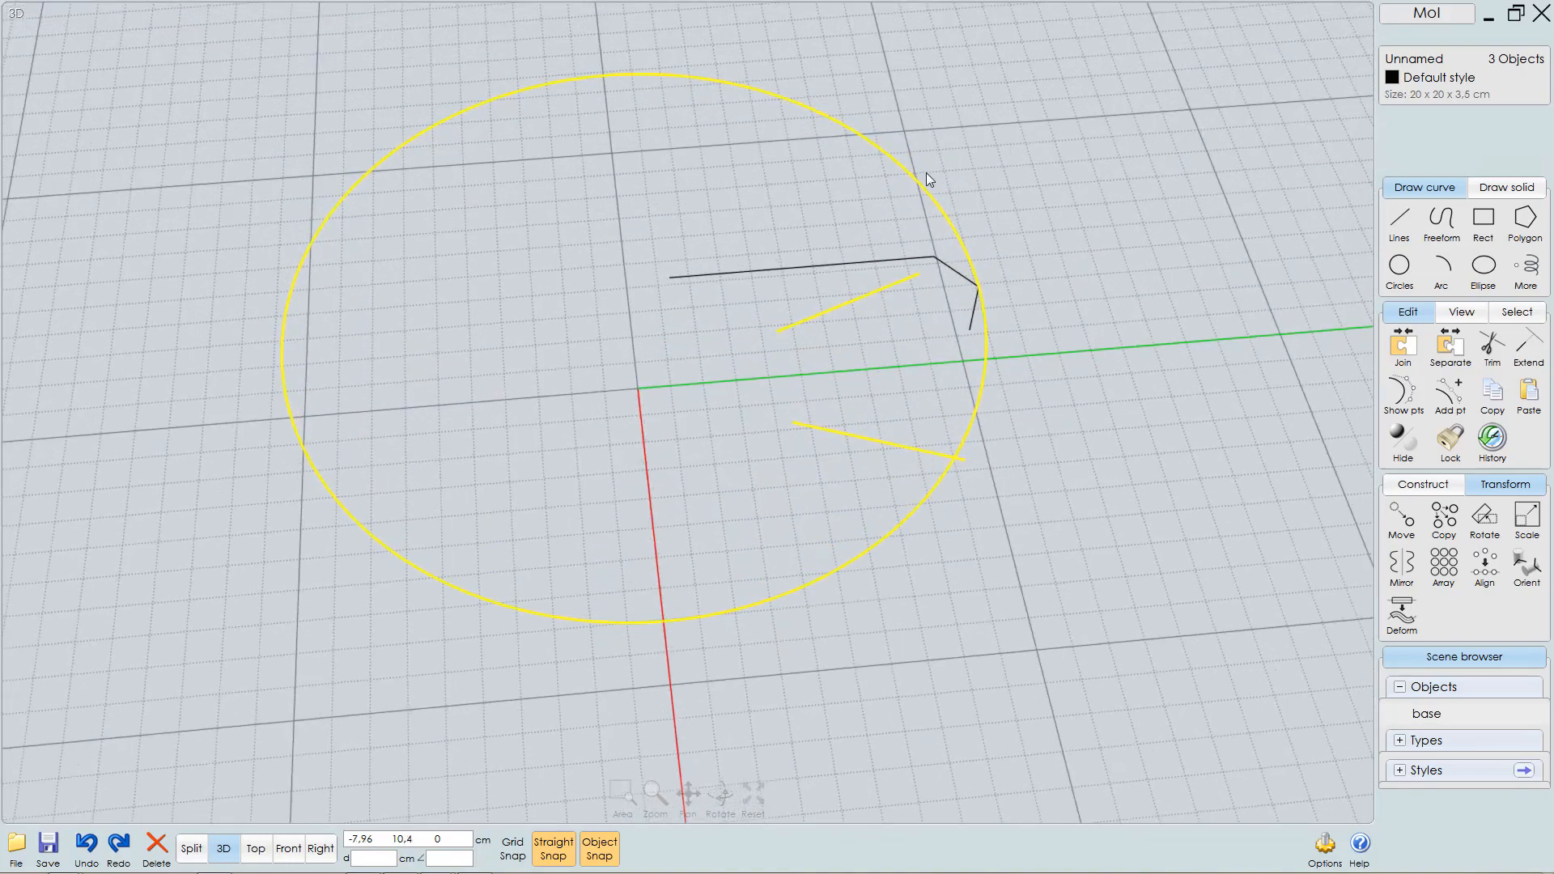
{"action": "right_click_drag", "start_coordinate": [915, 347], "coordinate": [918, 309]}
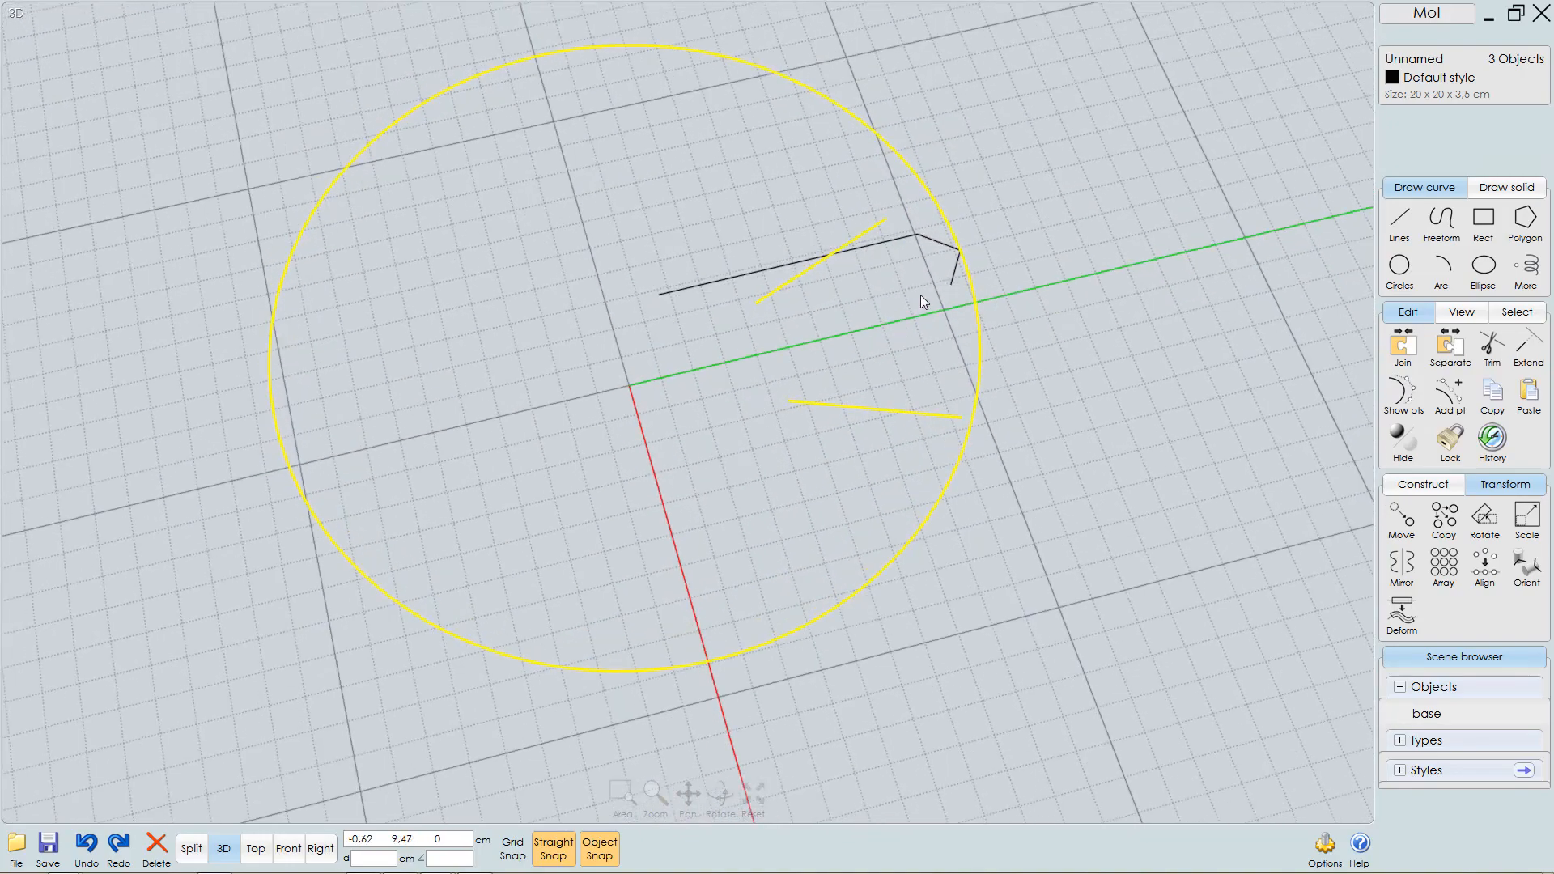
{"action": "right_click_drag", "start_coordinate": [913, 298], "coordinate": [881, 243]}
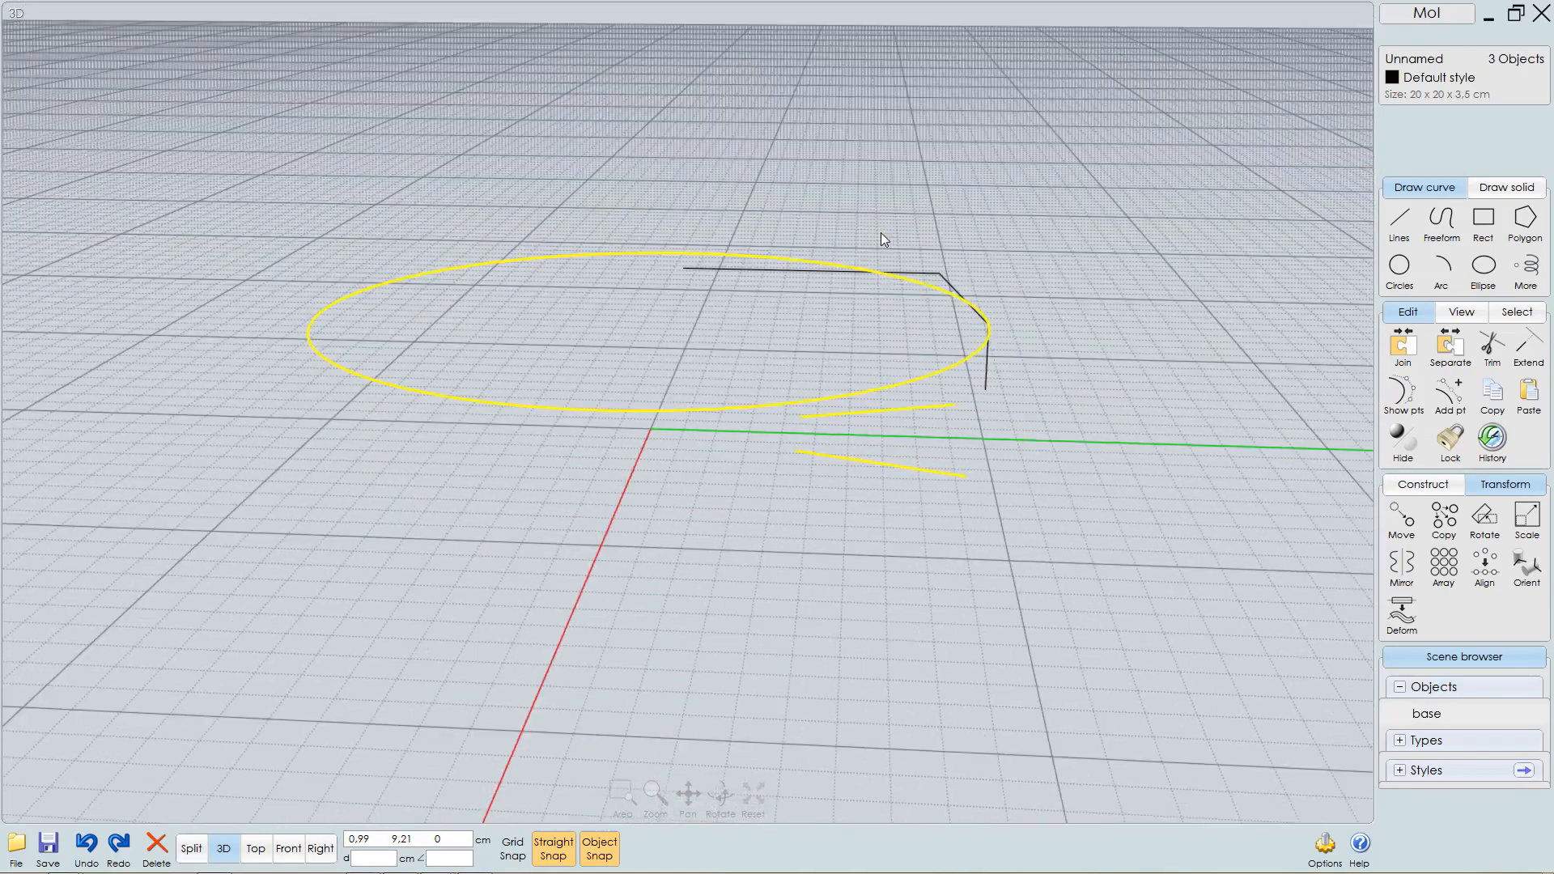
{"action": "right_click_drag", "start_coordinate": [884, 426], "coordinate": [907, 382]}
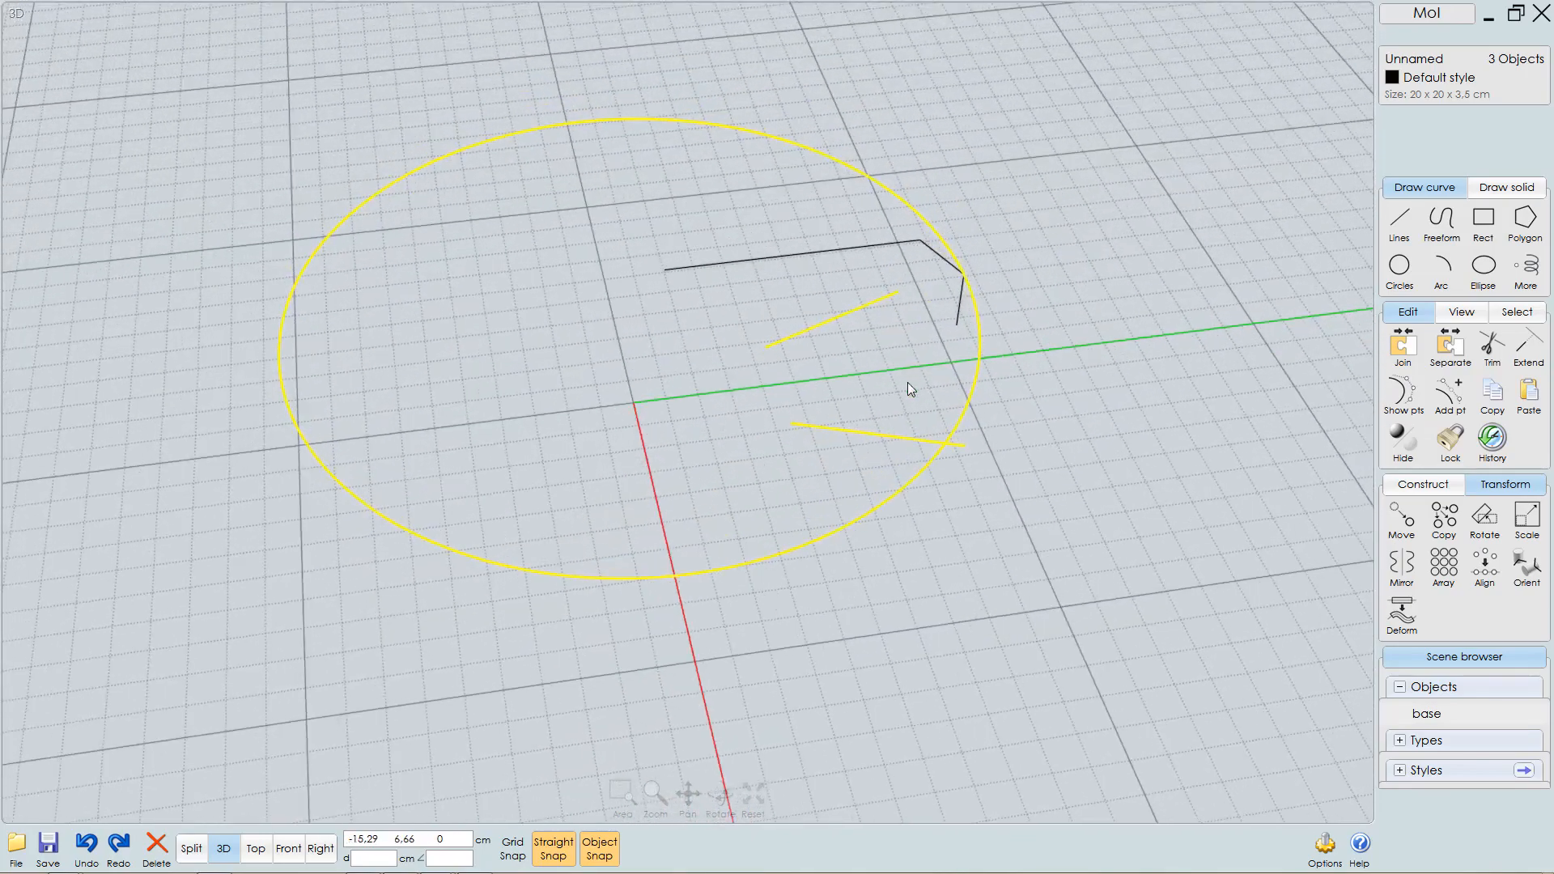
{"action": "key", "text": "F6"}
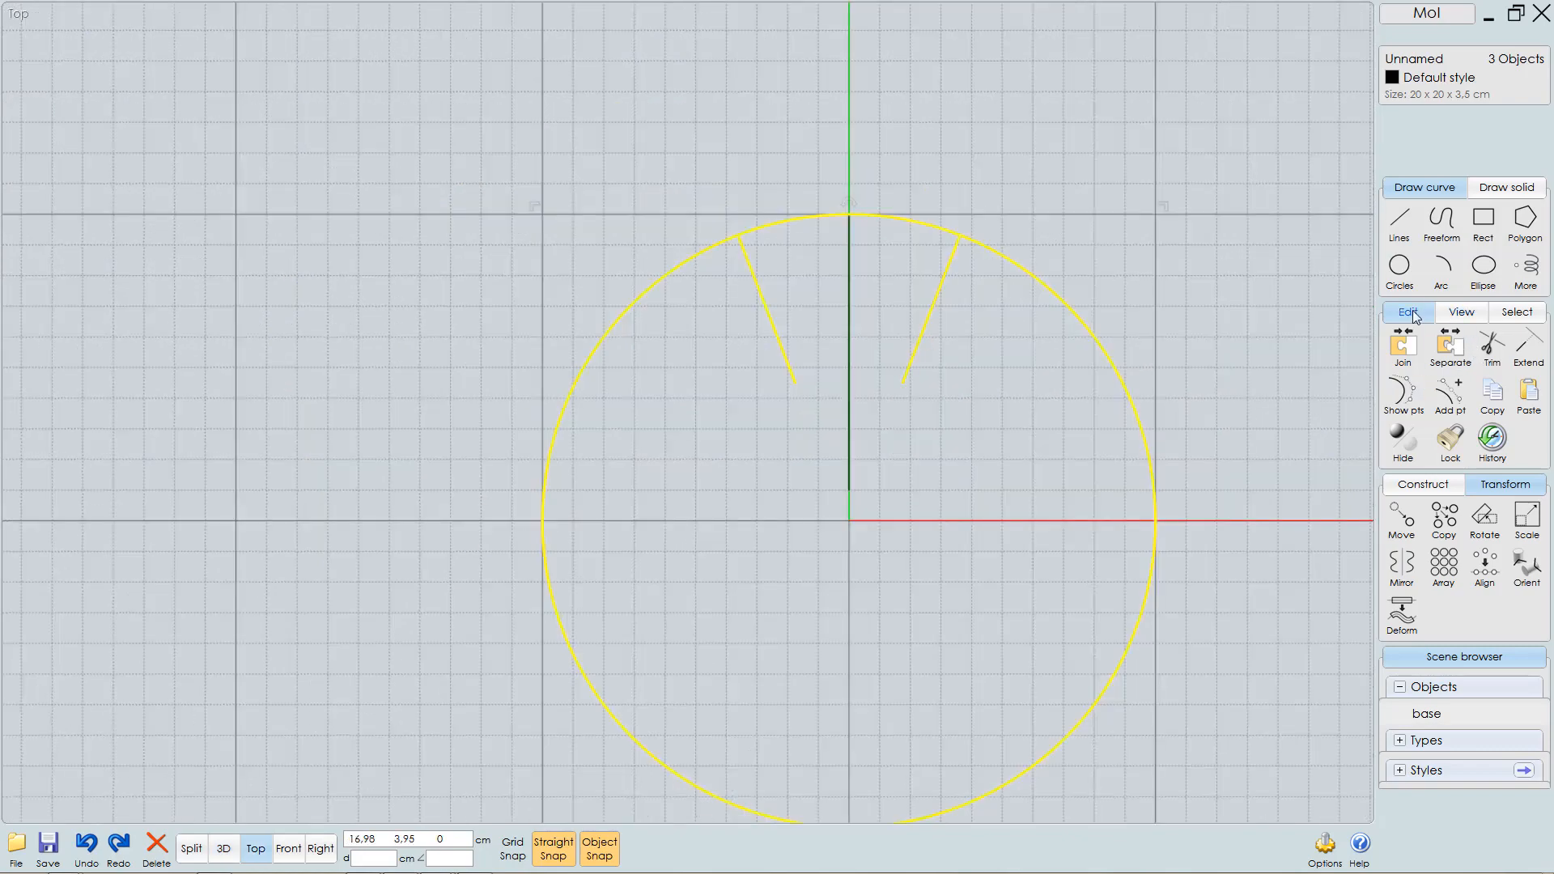
{"action": "left_click", "coordinate": [1494, 347]}
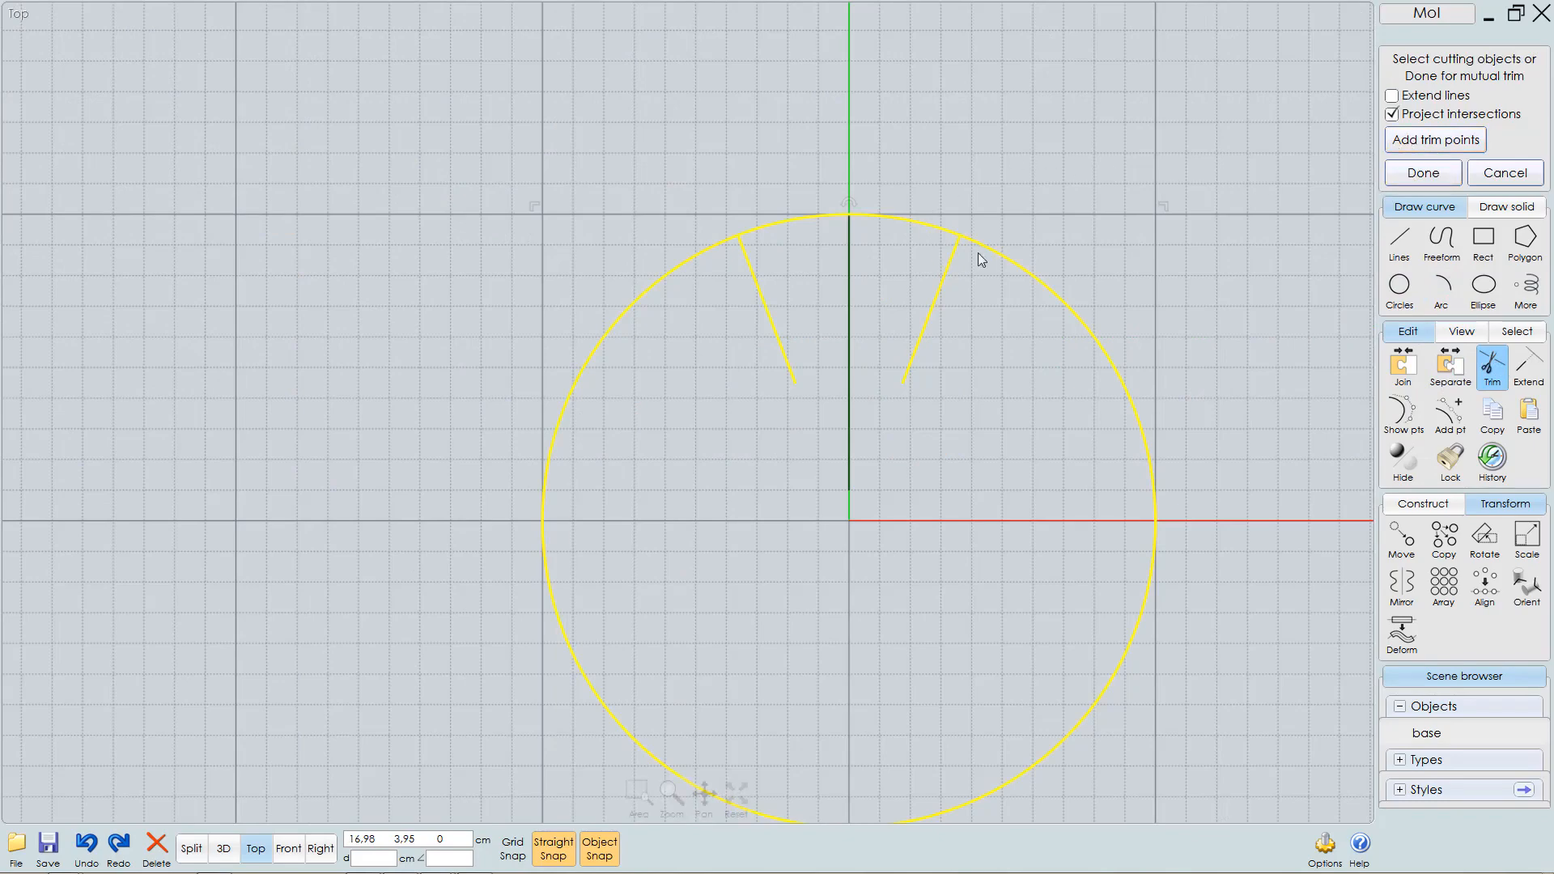
{"action": "right_click", "coordinate": [1134, 216]}
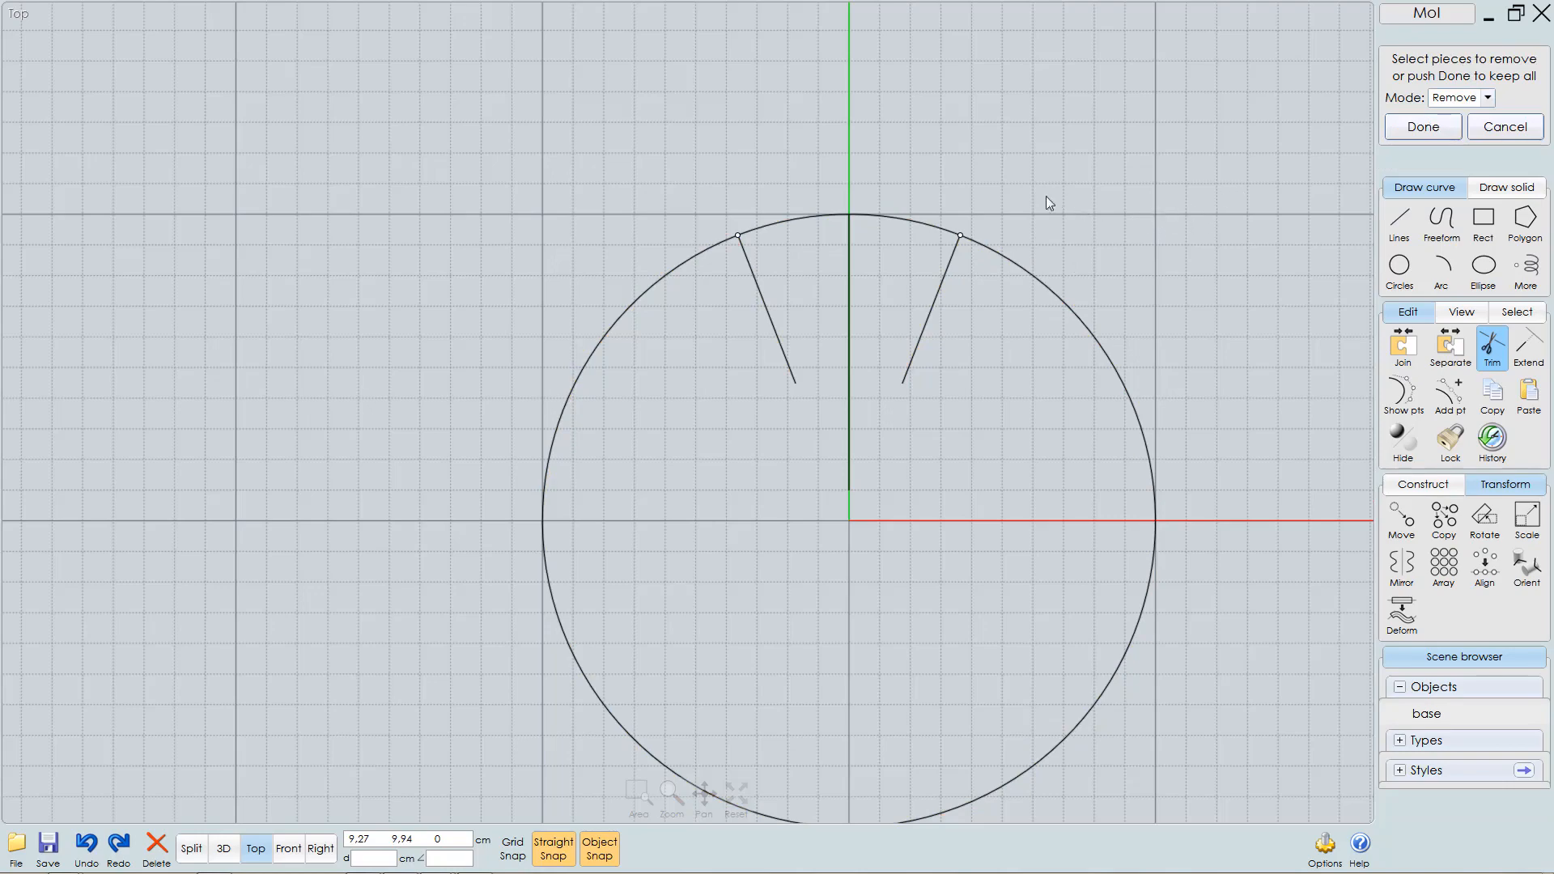
{"action": "right_click", "coordinate": [1082, 229]}
- Delete the large rim arc and both slanted lines, keeping the short arc that crosses the polyline
{"action": "left_click", "coordinate": [1032, 274]}
{"action": "left_click", "coordinate": [771, 351]}
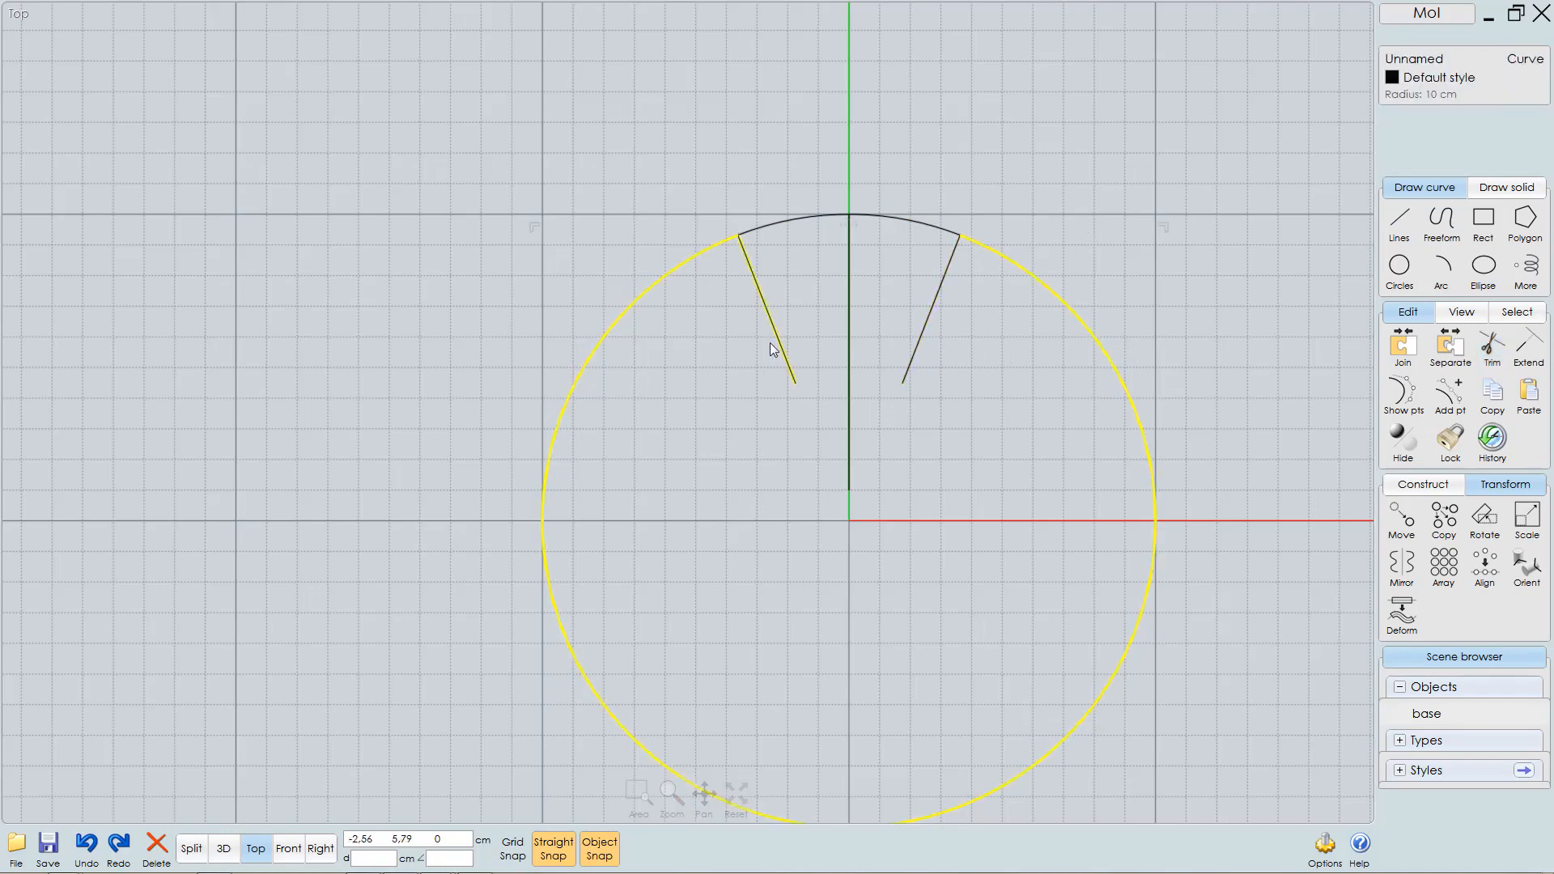
{"action": "left_click", "coordinate": [910, 368]}
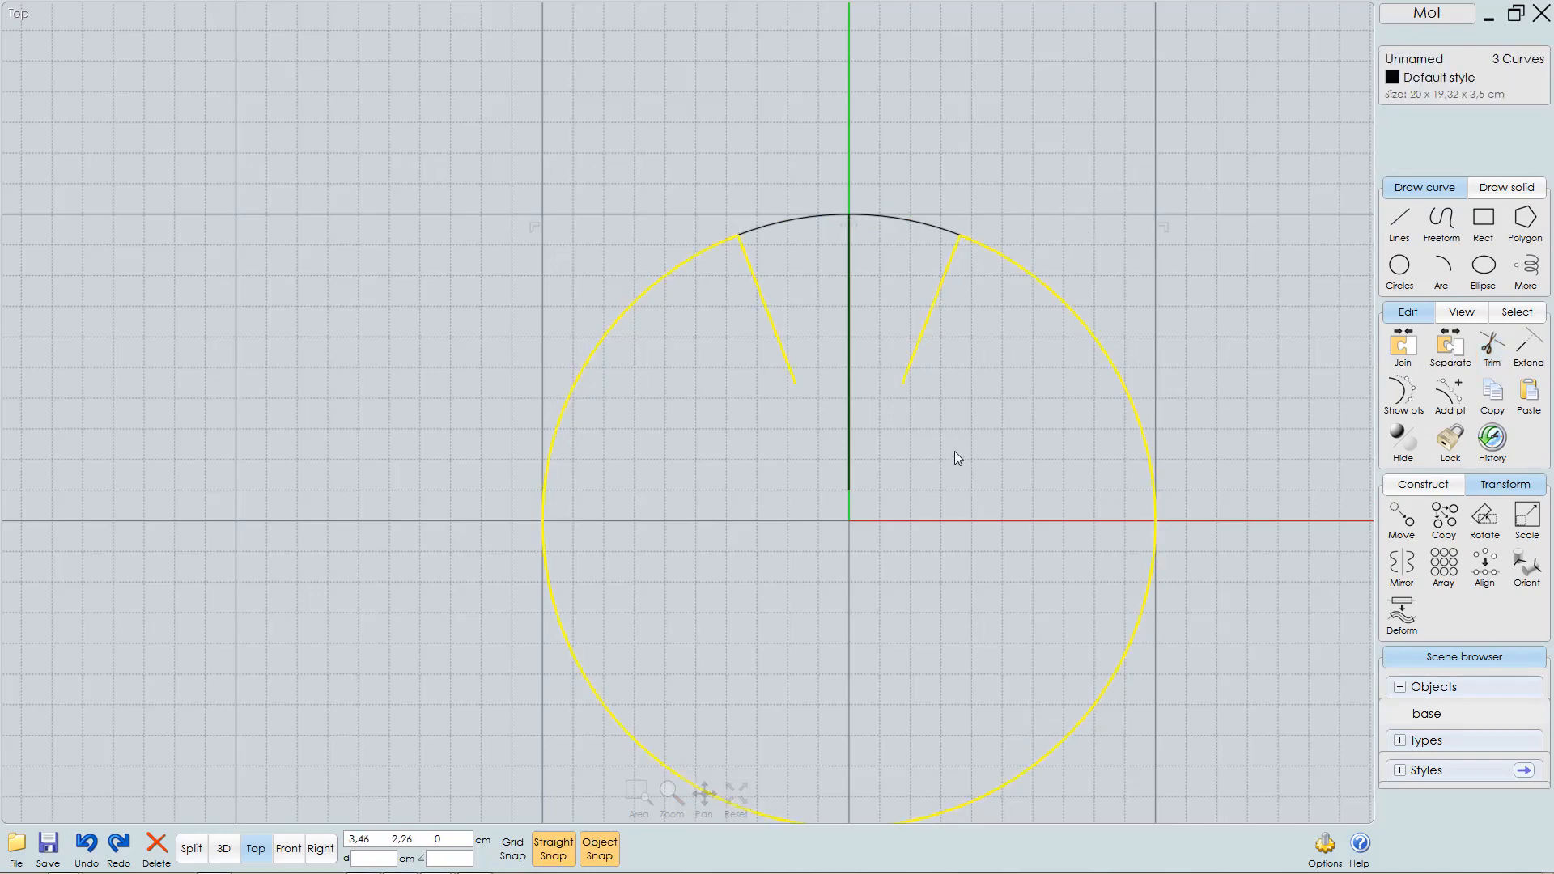
{"action": "key", "text": "Delete"}
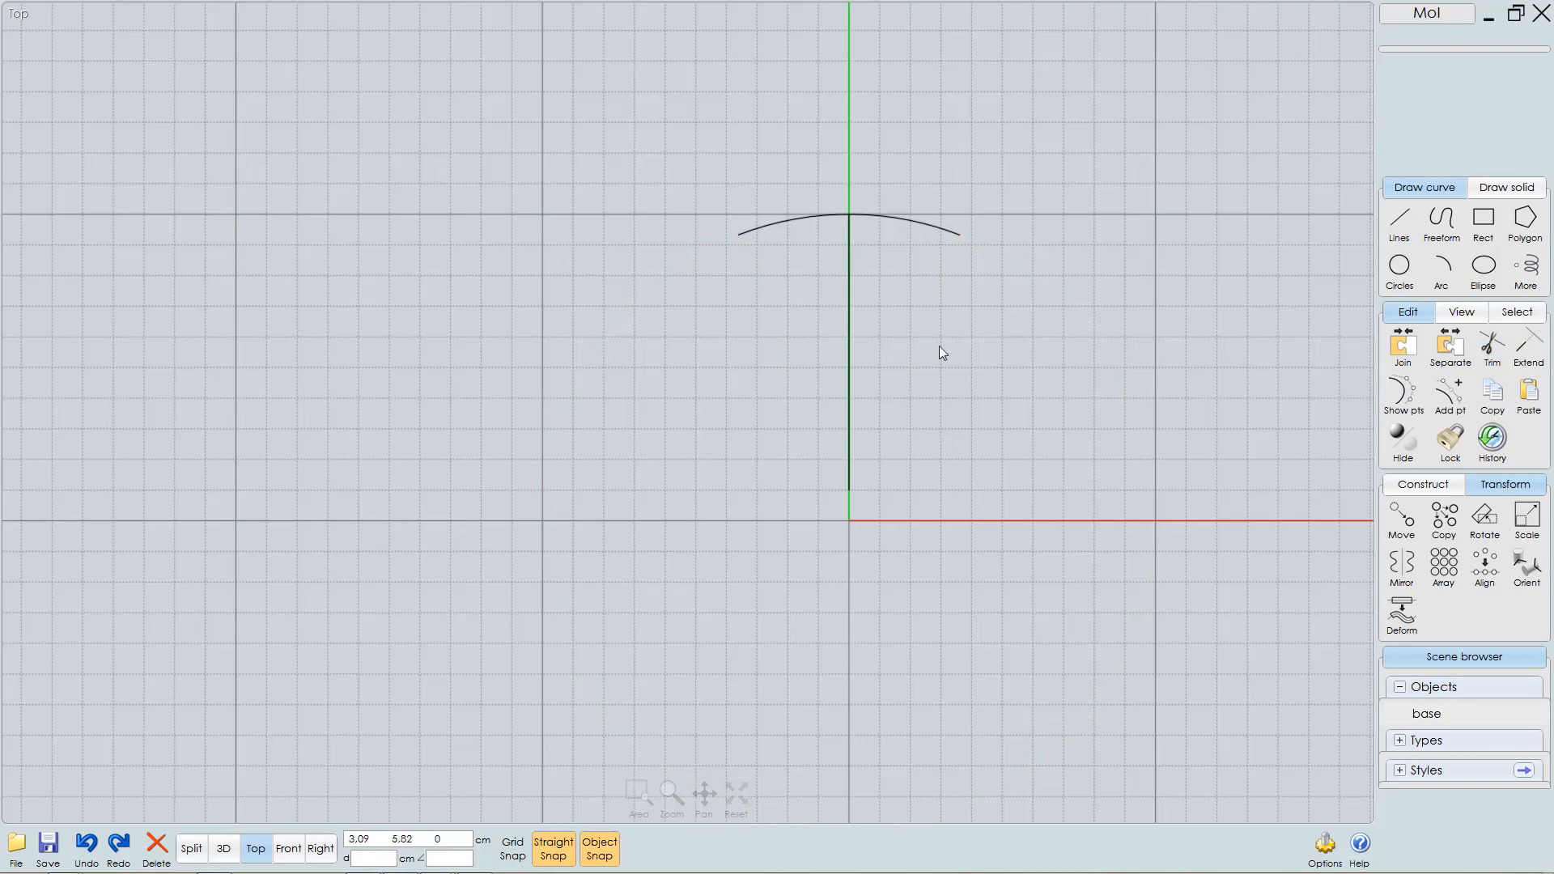
- Turn off object snapping and offset the polyline 0.5 cm to both sides with sharp corners and capped ends
{"action": "key", "text": "F5"}
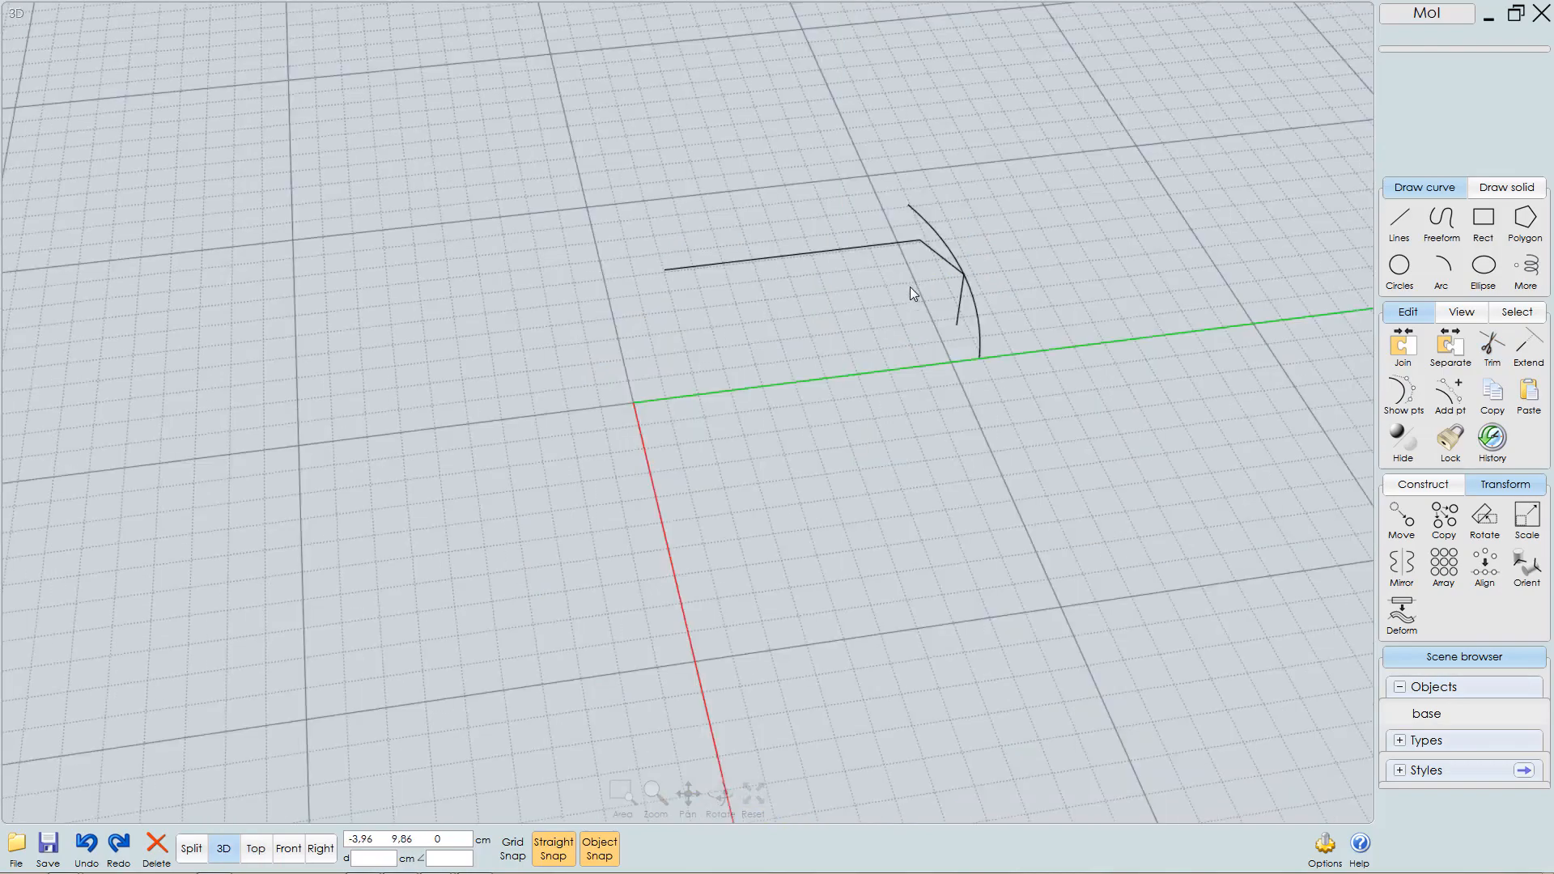
{"action": "right_click_drag", "start_coordinate": [994, 313], "coordinate": [910, 317]}
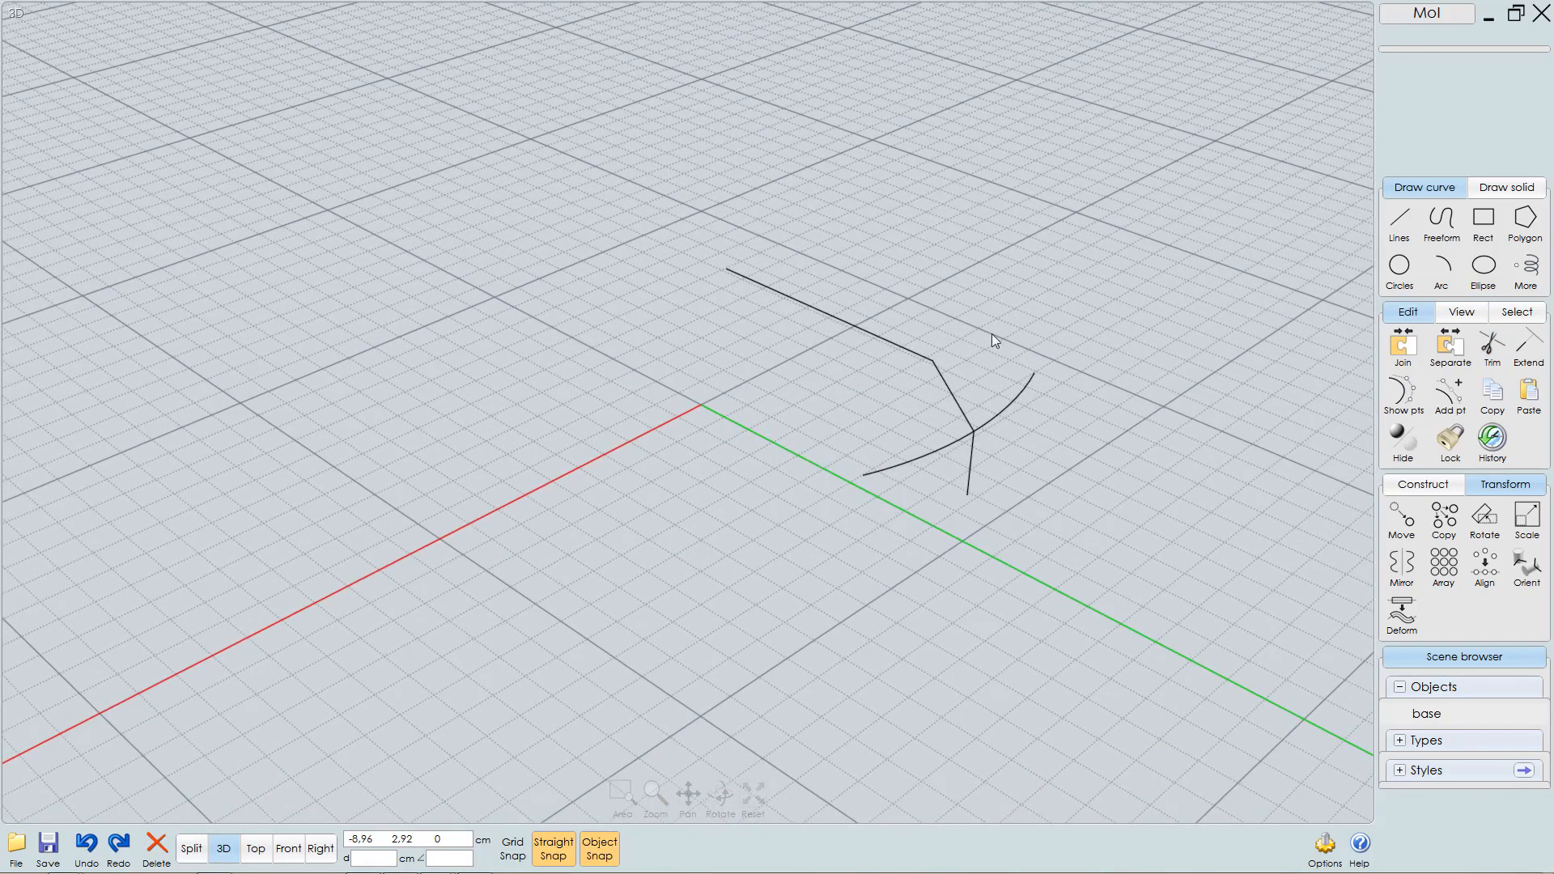
{"action": "scroll", "coordinate": [996, 335], "scroll_direction": "up", "scroll_amount": 2}
{"action": "right_click_drag", "start_coordinate": [1010, 377], "coordinate": [1012, 426]}
{"action": "double_click", "coordinate": [1015, 406]}
{"action": "left_click", "coordinate": [1026, 446]}
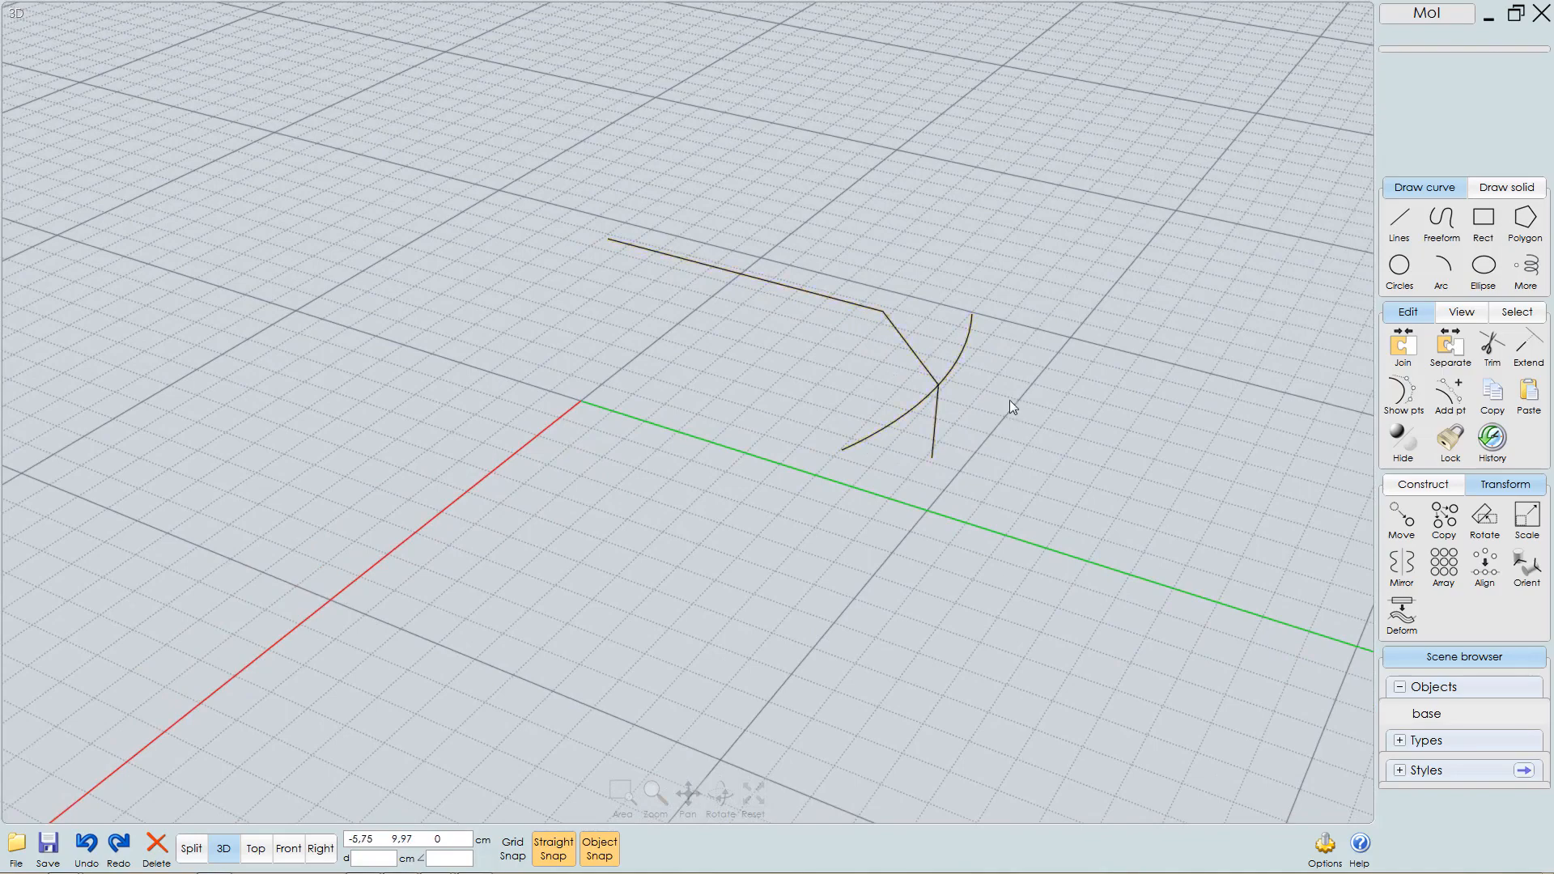
{"action": "right_click_drag", "start_coordinate": [1008, 400], "coordinate": [991, 411]}
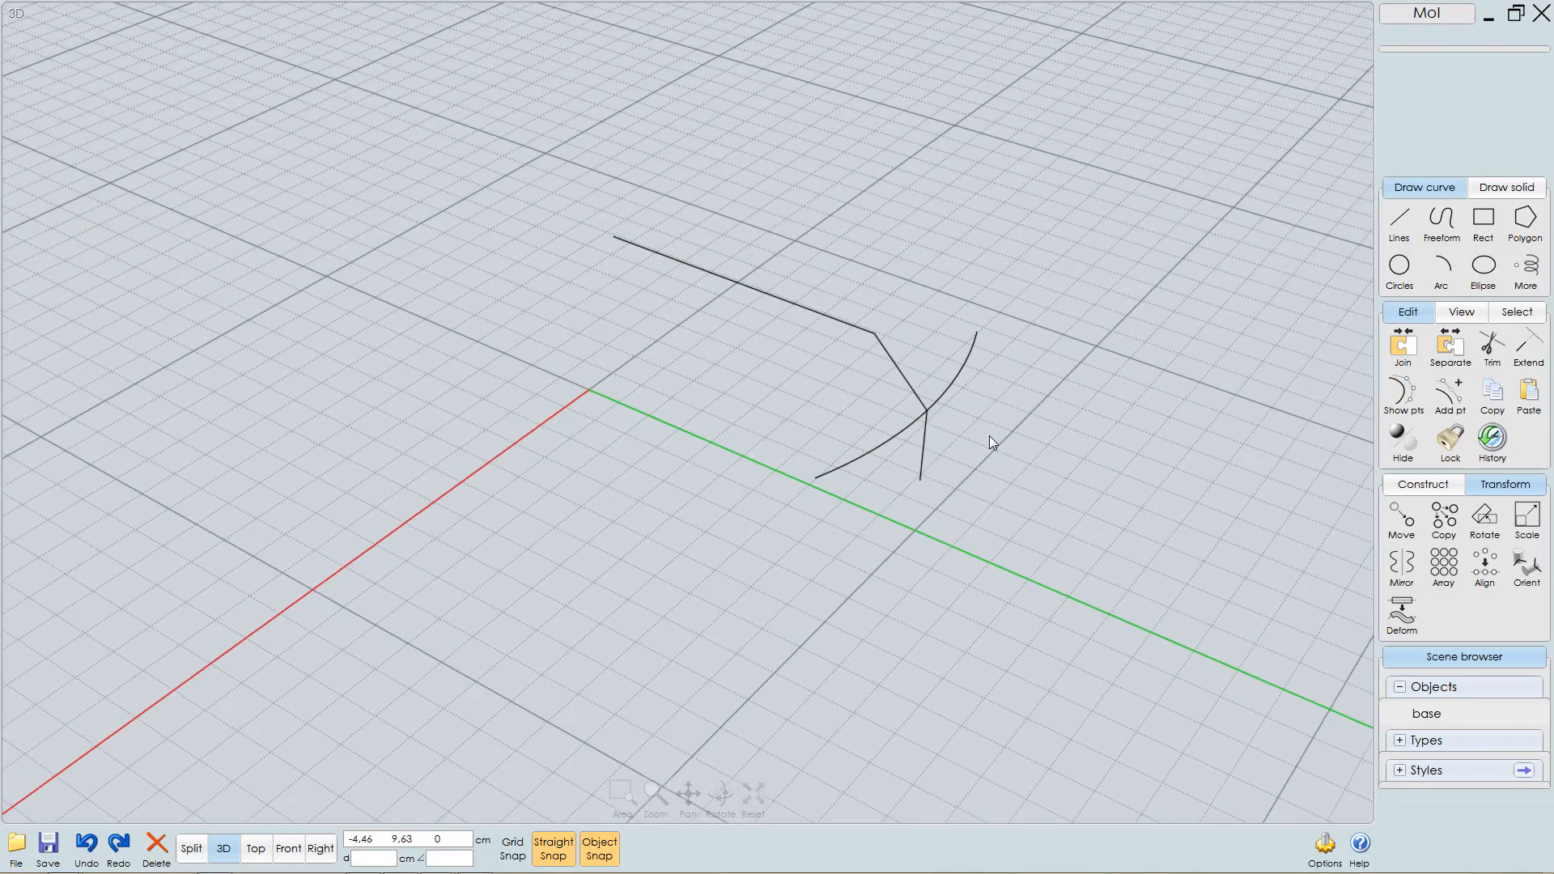
{"action": "left_click", "coordinate": [890, 356]}
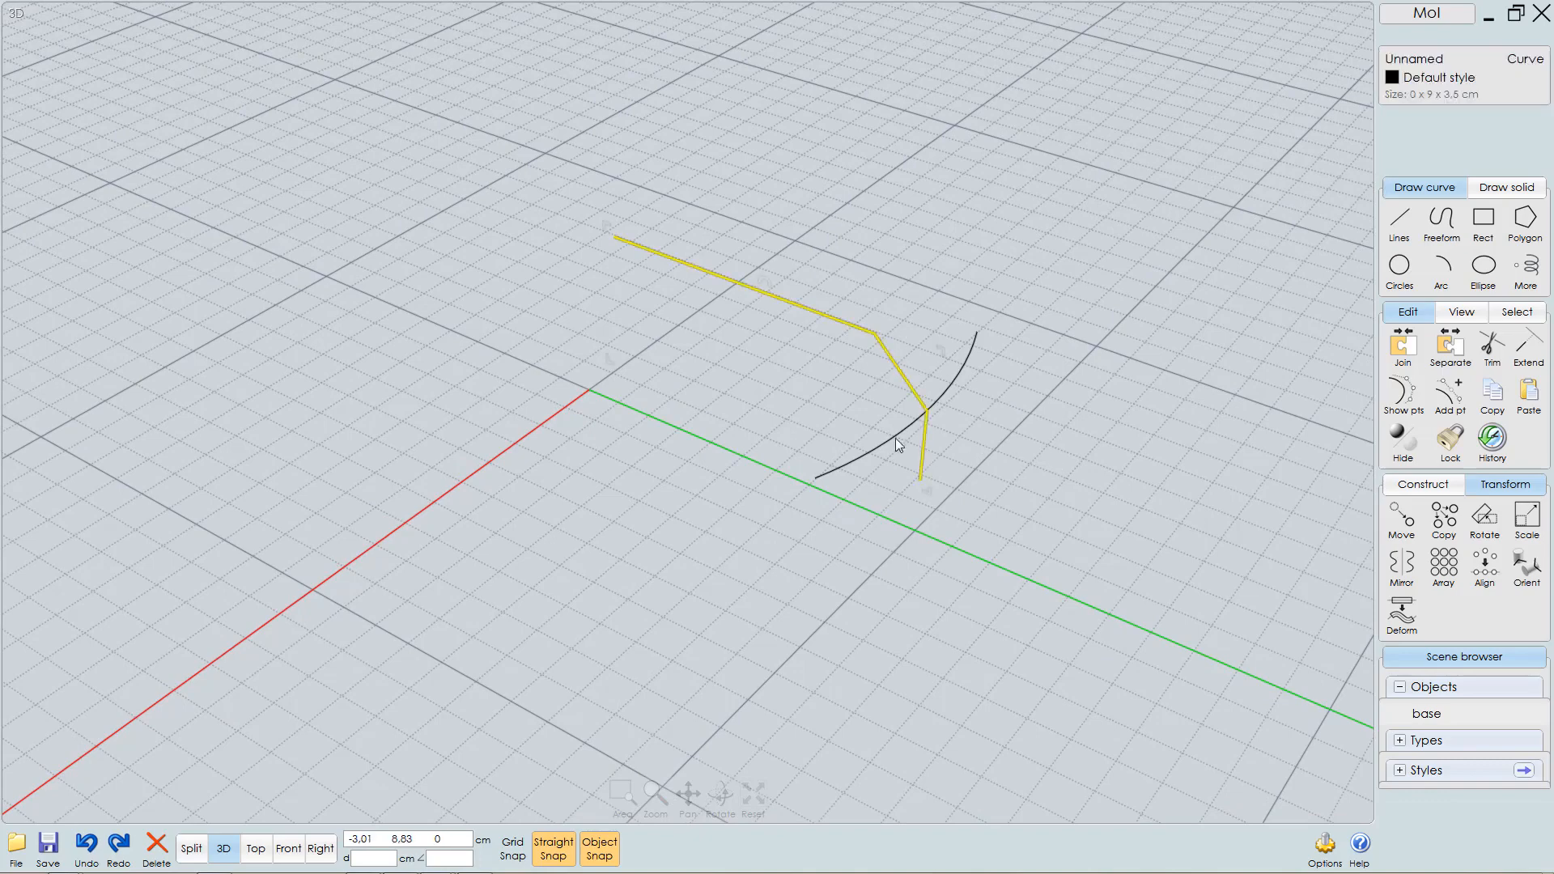
{"action": "left_click", "coordinate": [1426, 487]}
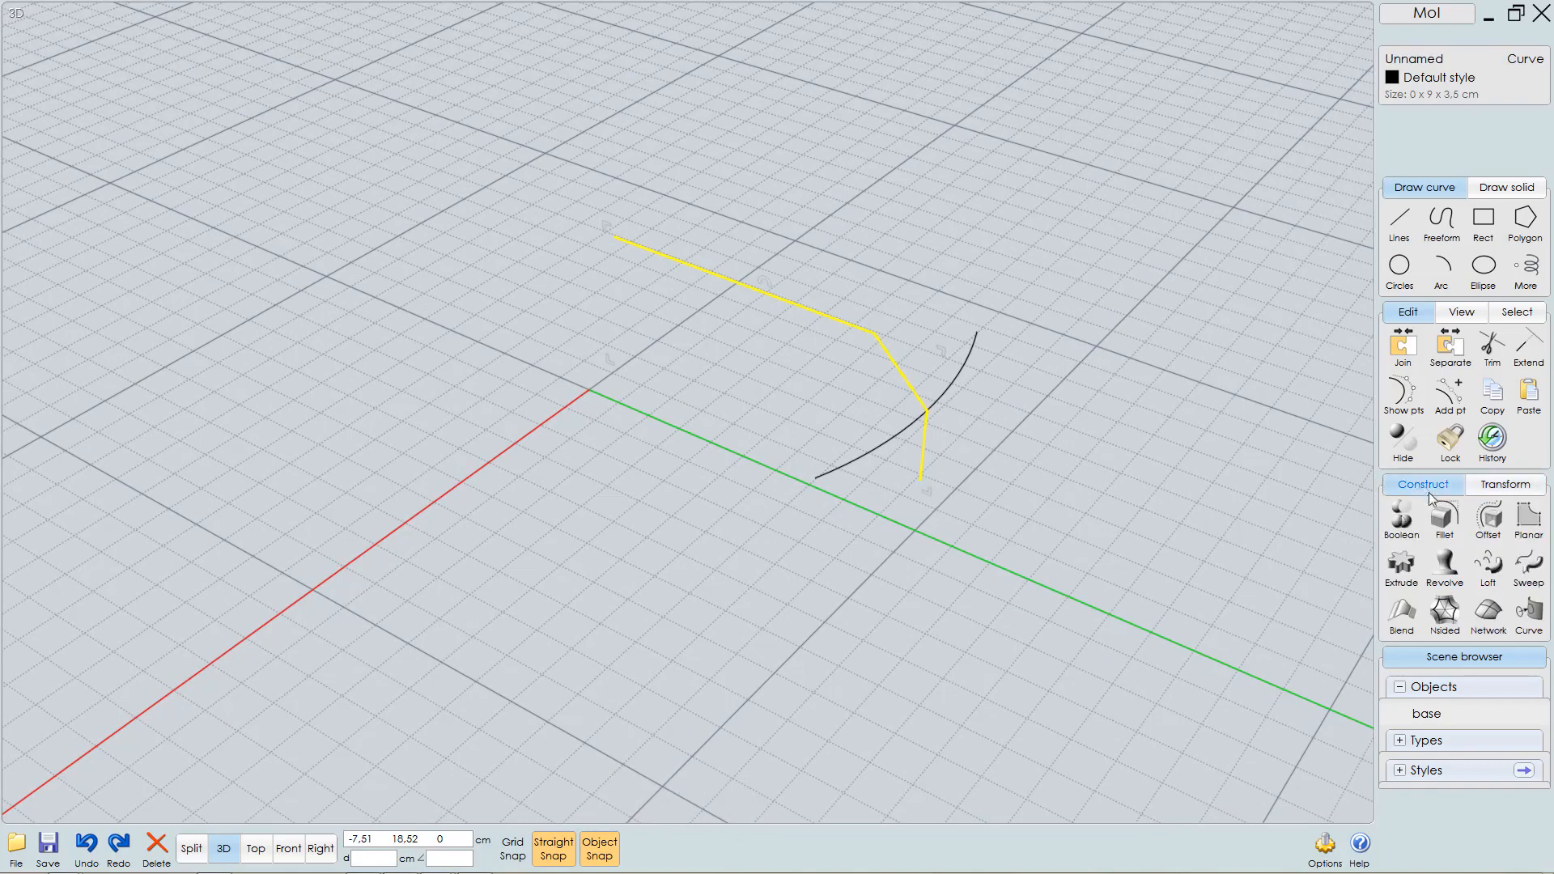
{"action": "left_click", "coordinate": [1494, 517]}
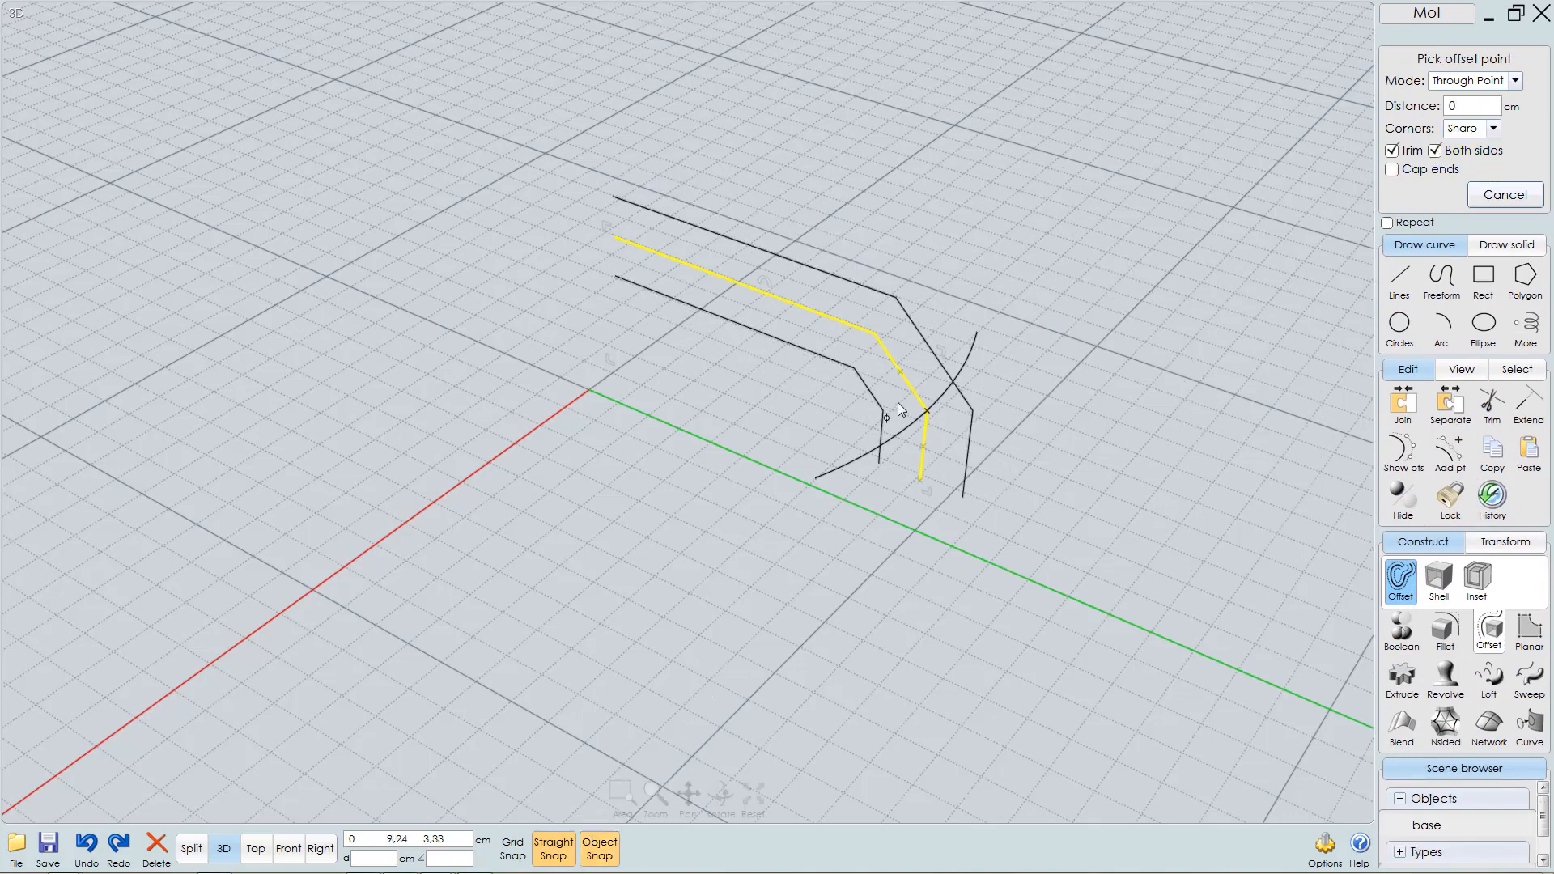
{"action": "left_click", "coordinate": [599, 848]}
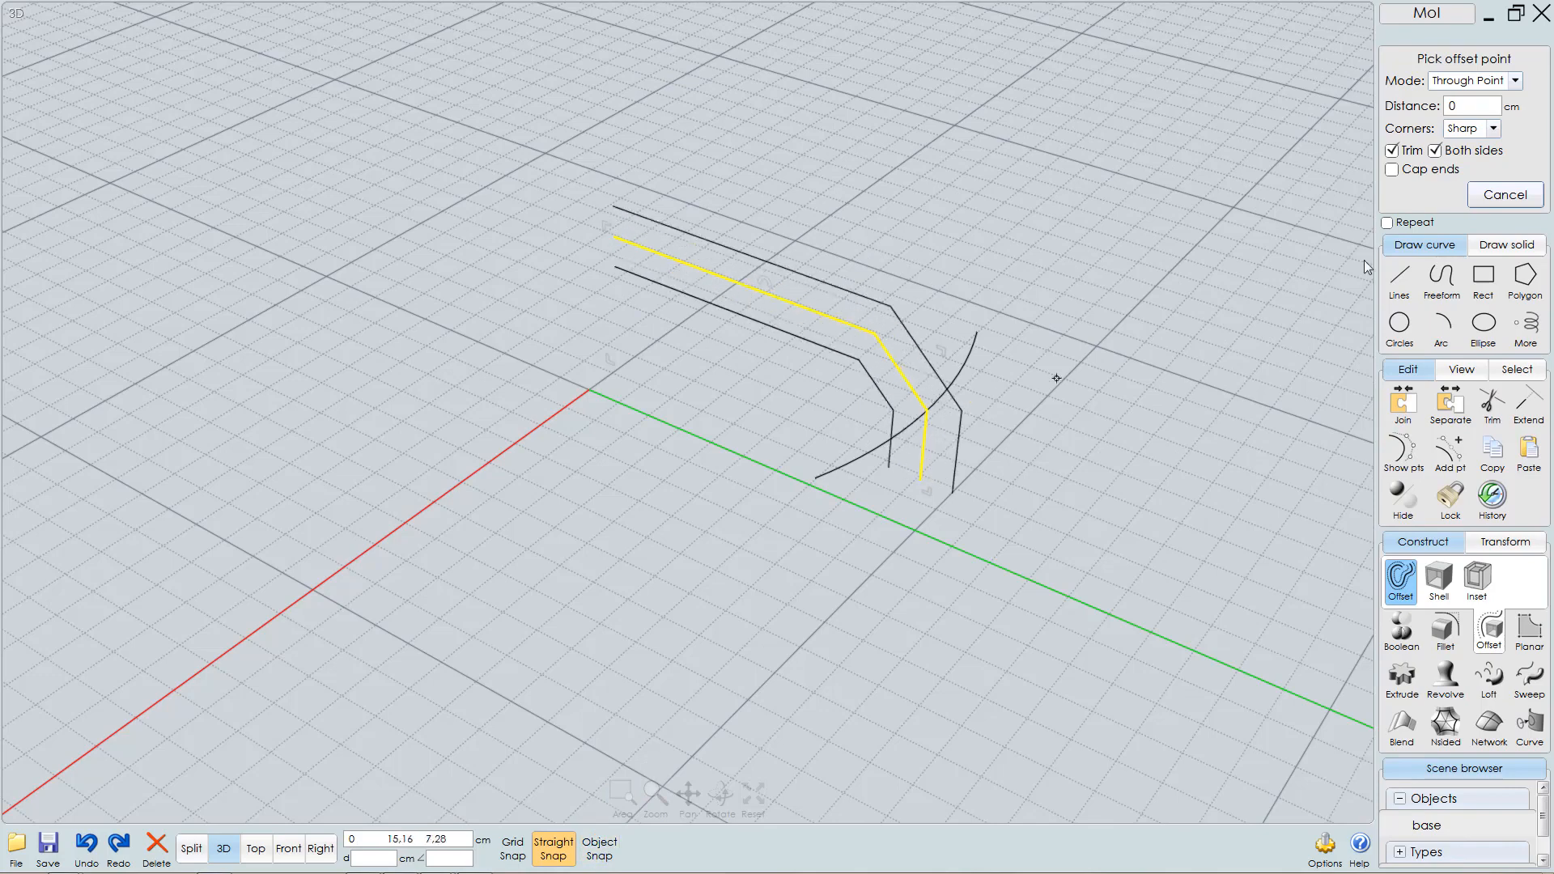
{"action": "left_click", "coordinate": [1392, 170]}
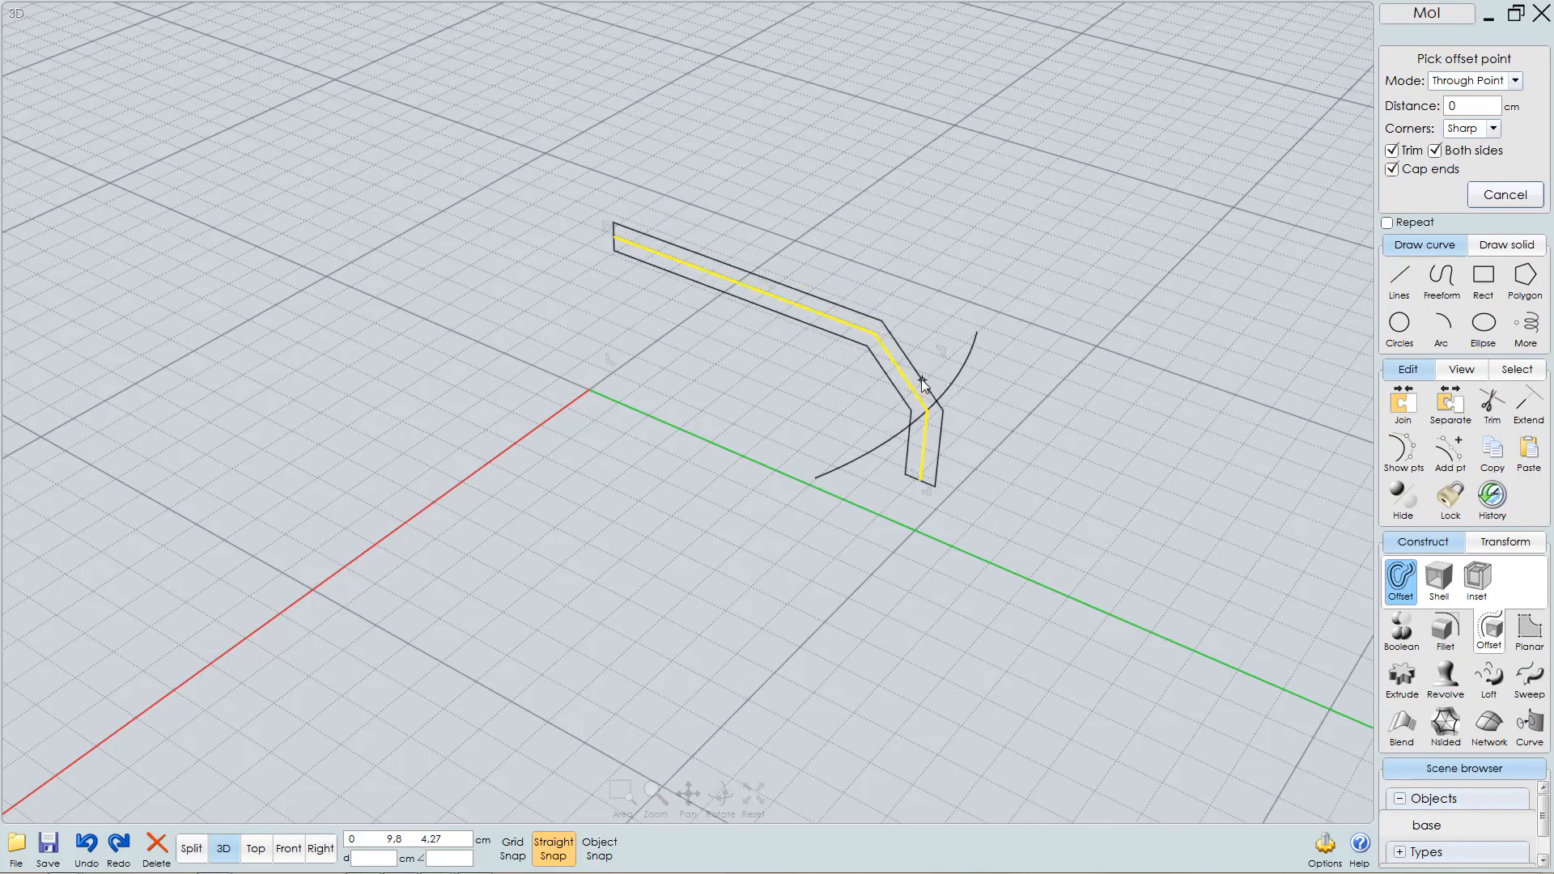
{"action": "type", "text": "."}
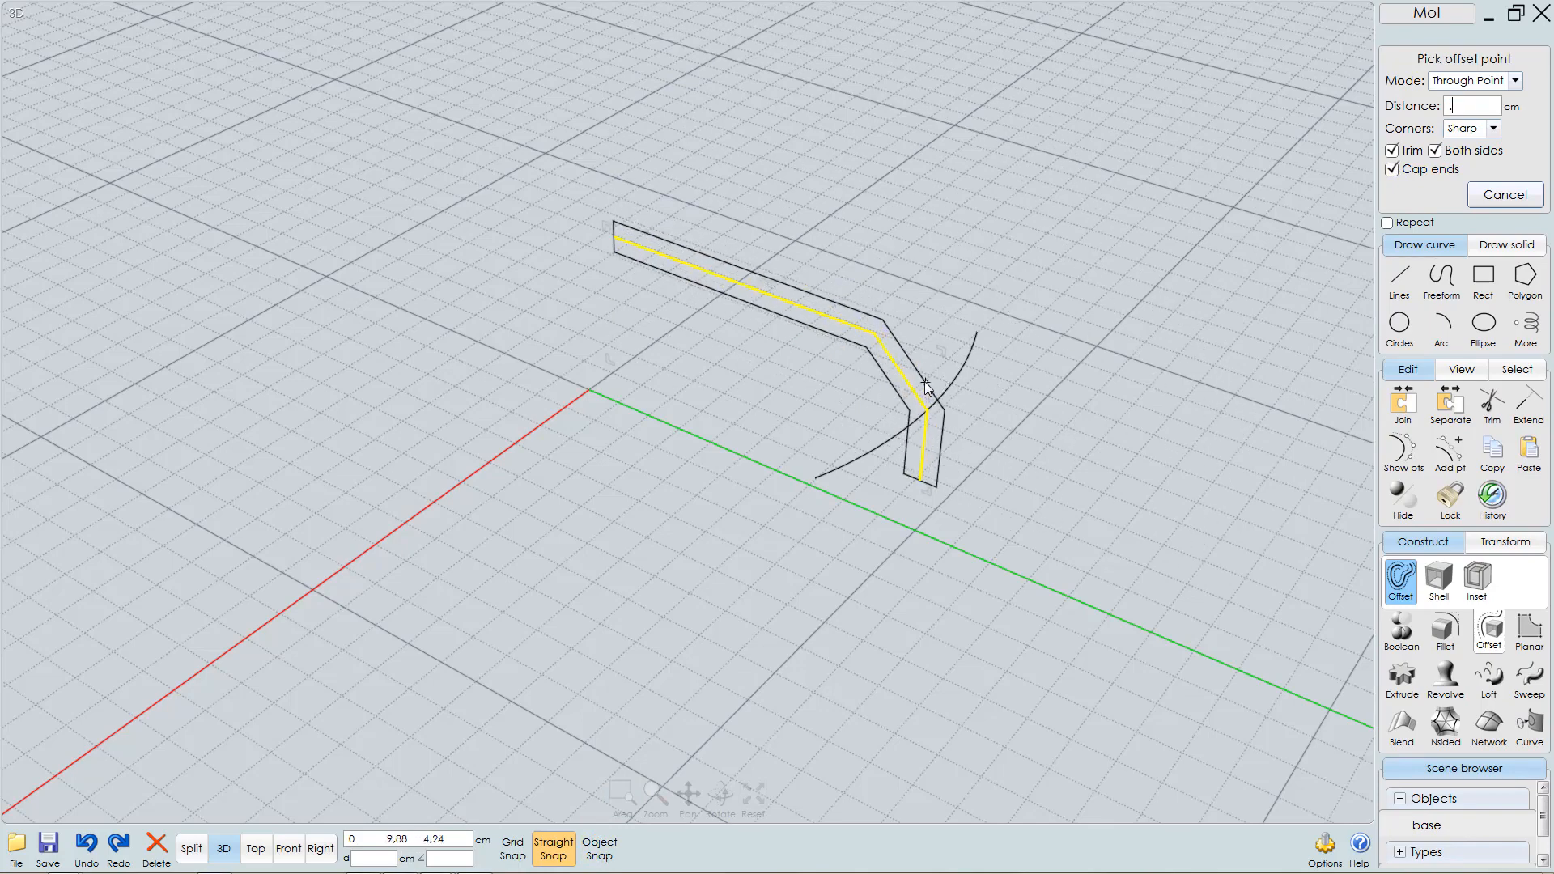
{"action": "type", "text": "5"}
{"action": "key", "text": "Return"}
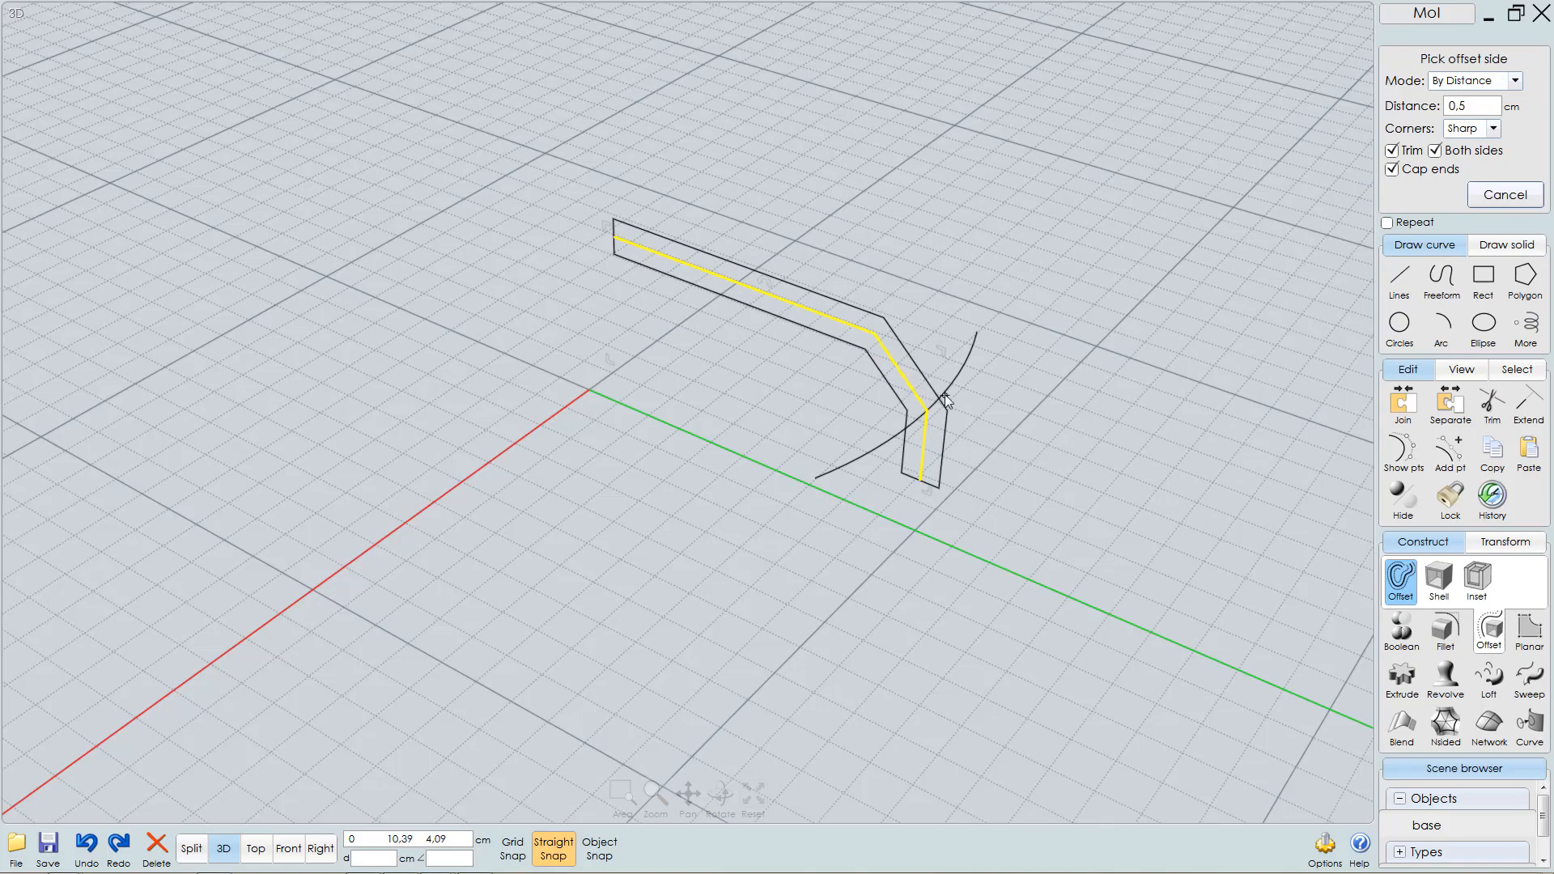
{"action": "left_click", "coordinate": [1002, 421]}
- Delete the original polyline inside the closed offset outline
{"action": "right_click_drag", "start_coordinate": [975, 444], "coordinate": [1038, 432]}
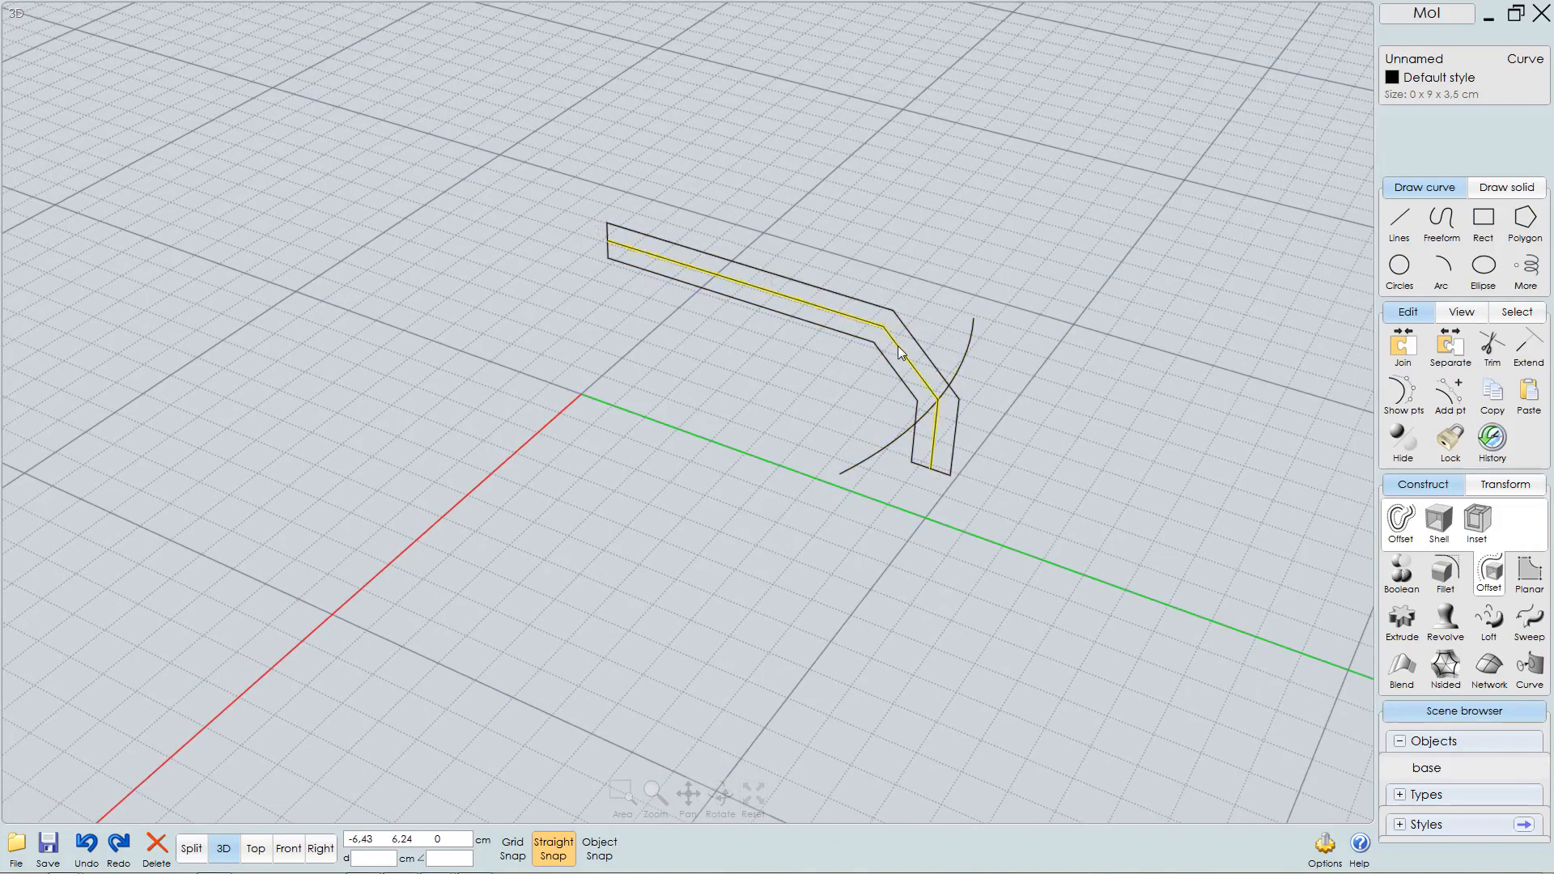
{"action": "left_click", "coordinate": [1062, 377]}
{"action": "left_click", "coordinate": [933, 441]}
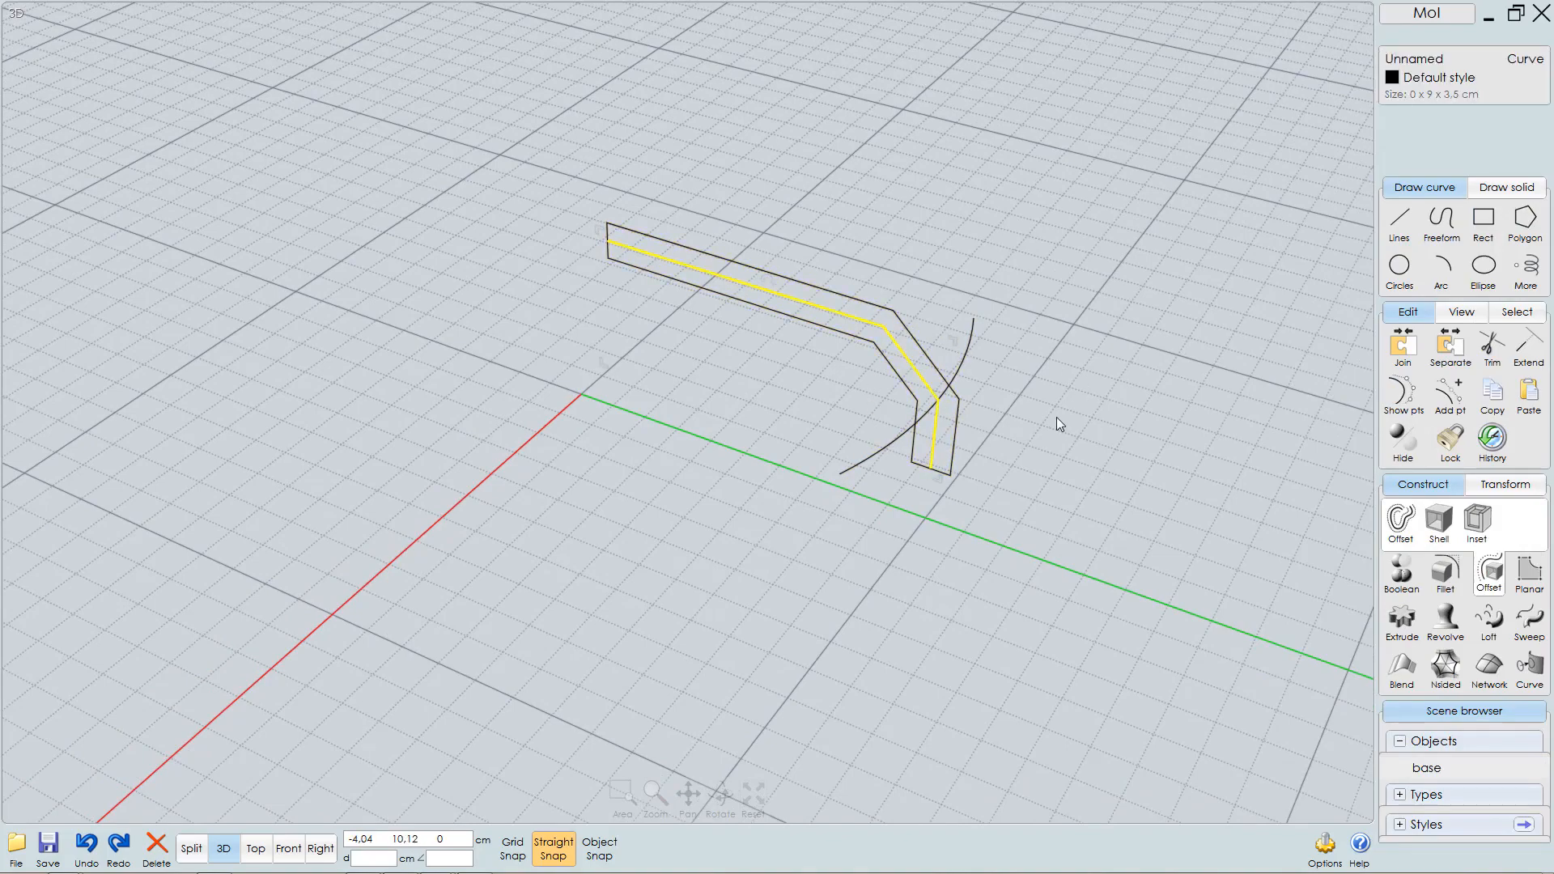
{"action": "key", "text": "Delete"}
{"action": "right_click_drag", "start_coordinate": [1052, 420], "coordinate": [891, 381]}
{"action": "left_click", "coordinate": [891, 381]}
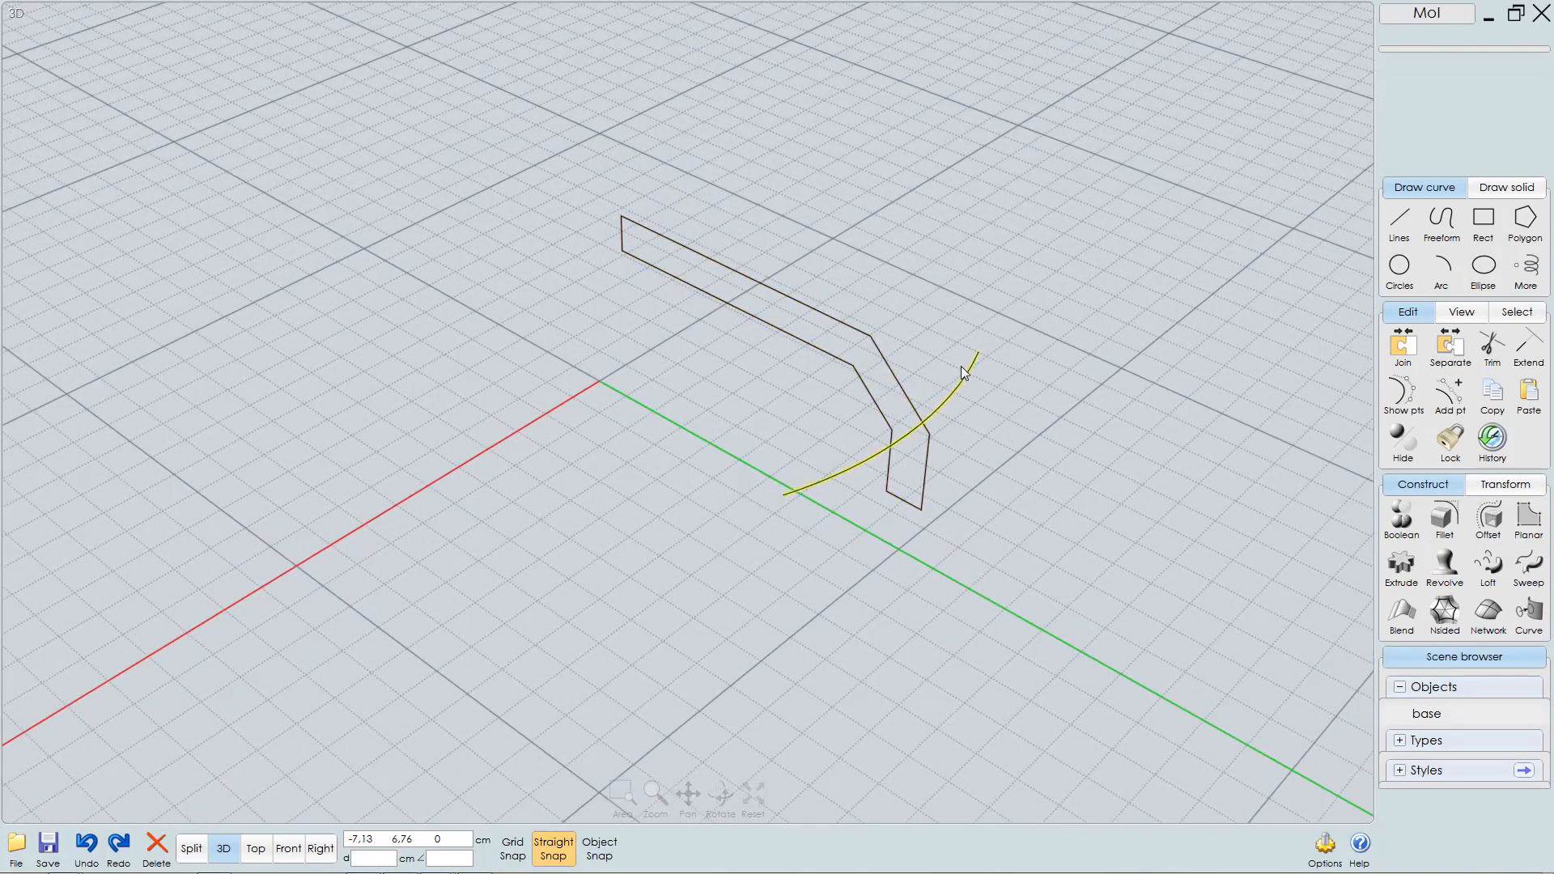
{"action": "left_click", "coordinate": [817, 314]}
{"action": "right_click_drag", "start_coordinate": [805, 411], "coordinate": [948, 464]}
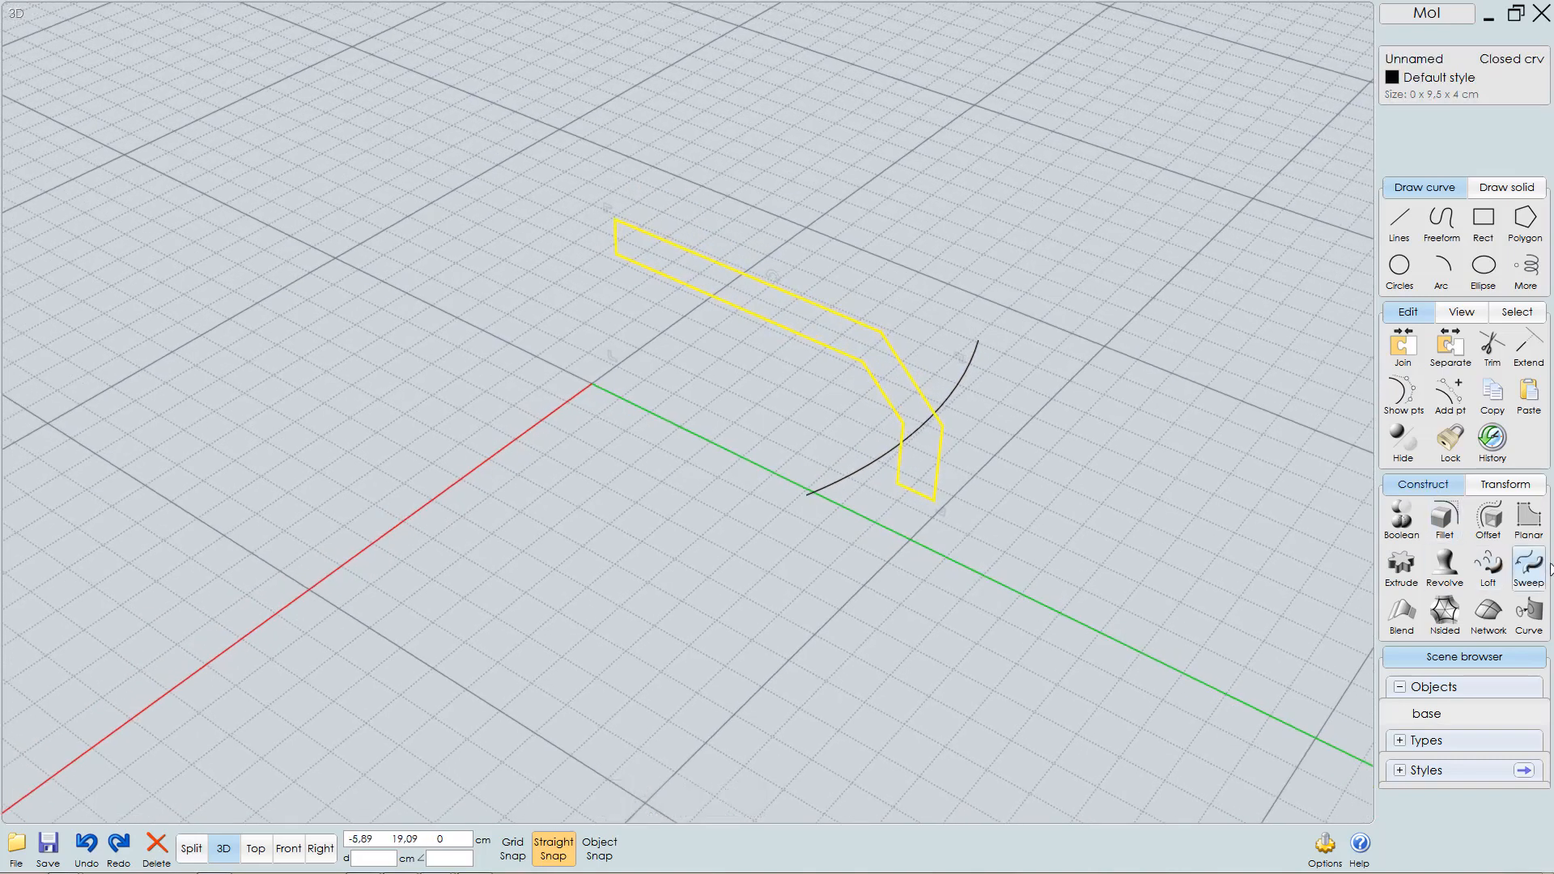
{"action": "left_click", "coordinate": [1538, 570]}
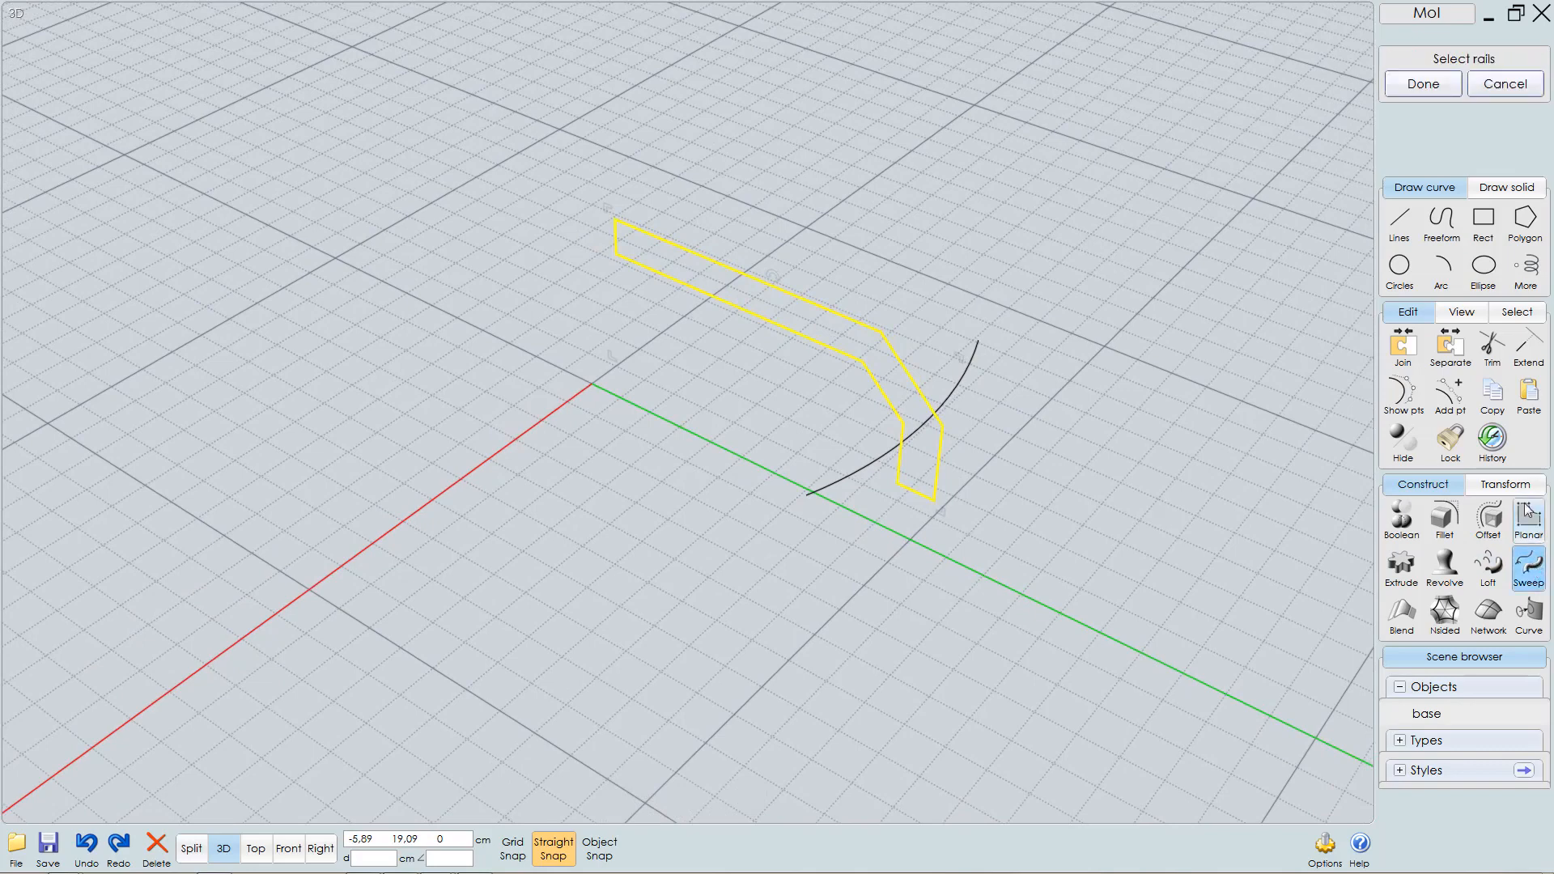
{"action": "left_click", "coordinate": [960, 379]}
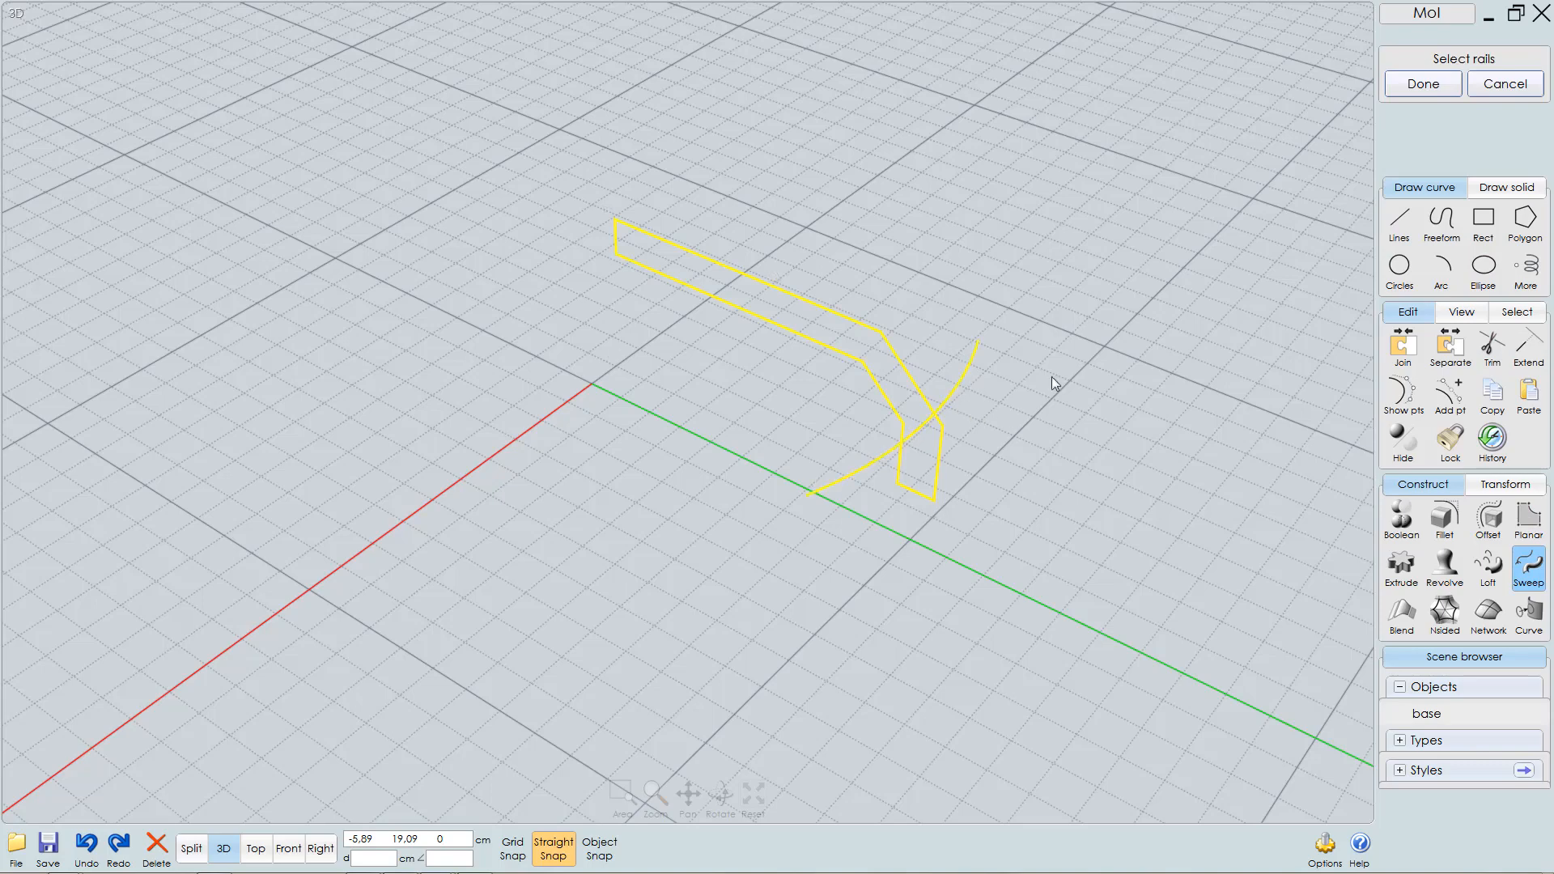
{"action": "right_click", "coordinate": [1072, 337]}
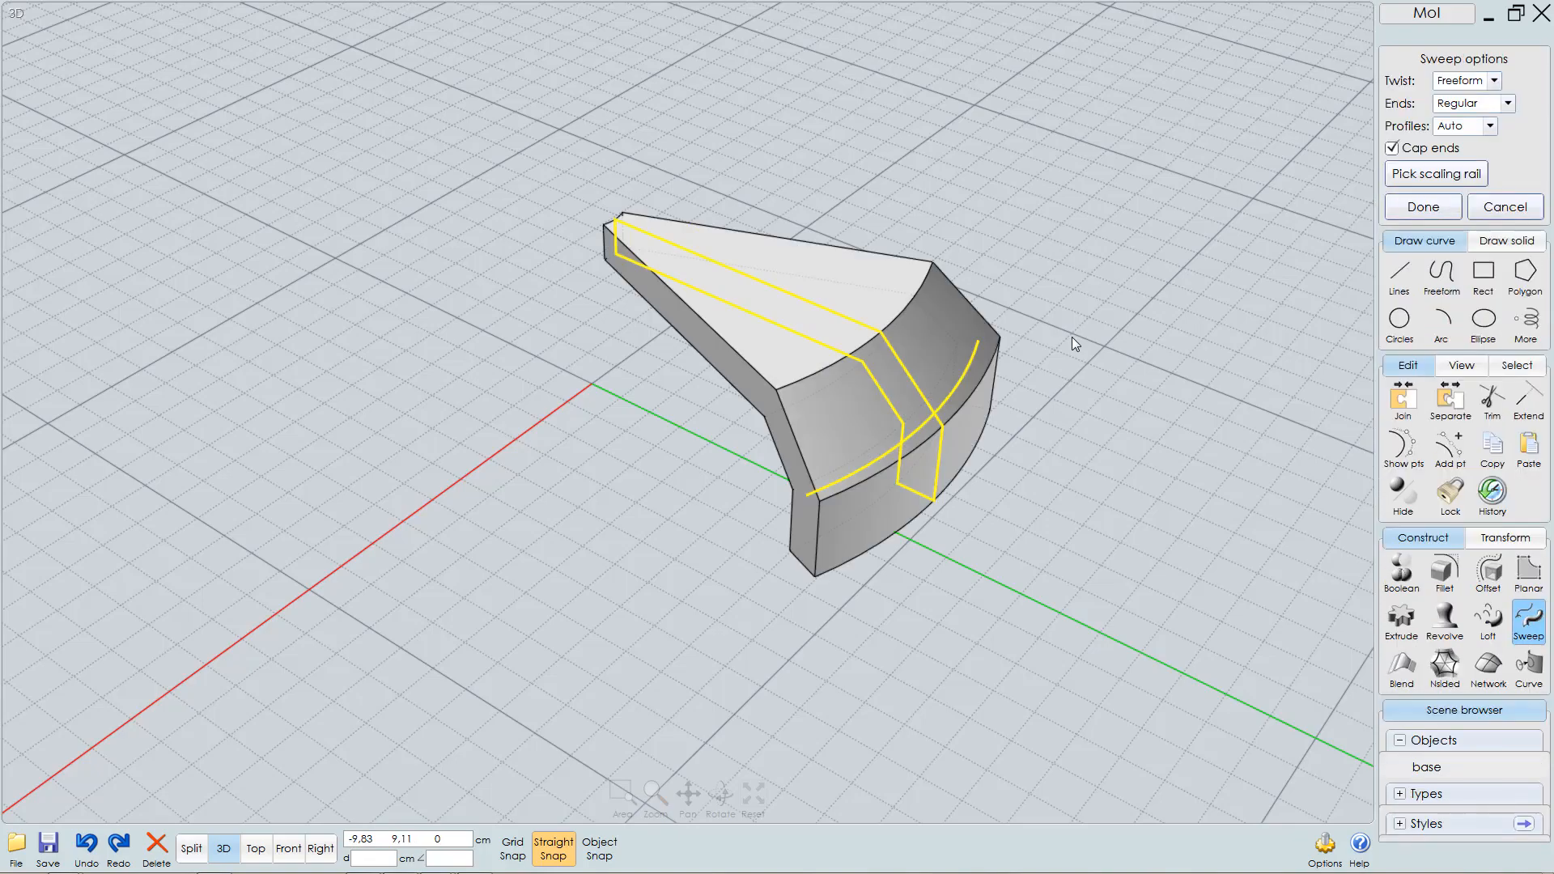
{"action": "right_click_drag", "start_coordinate": [1072, 337], "coordinate": [923, 397]}
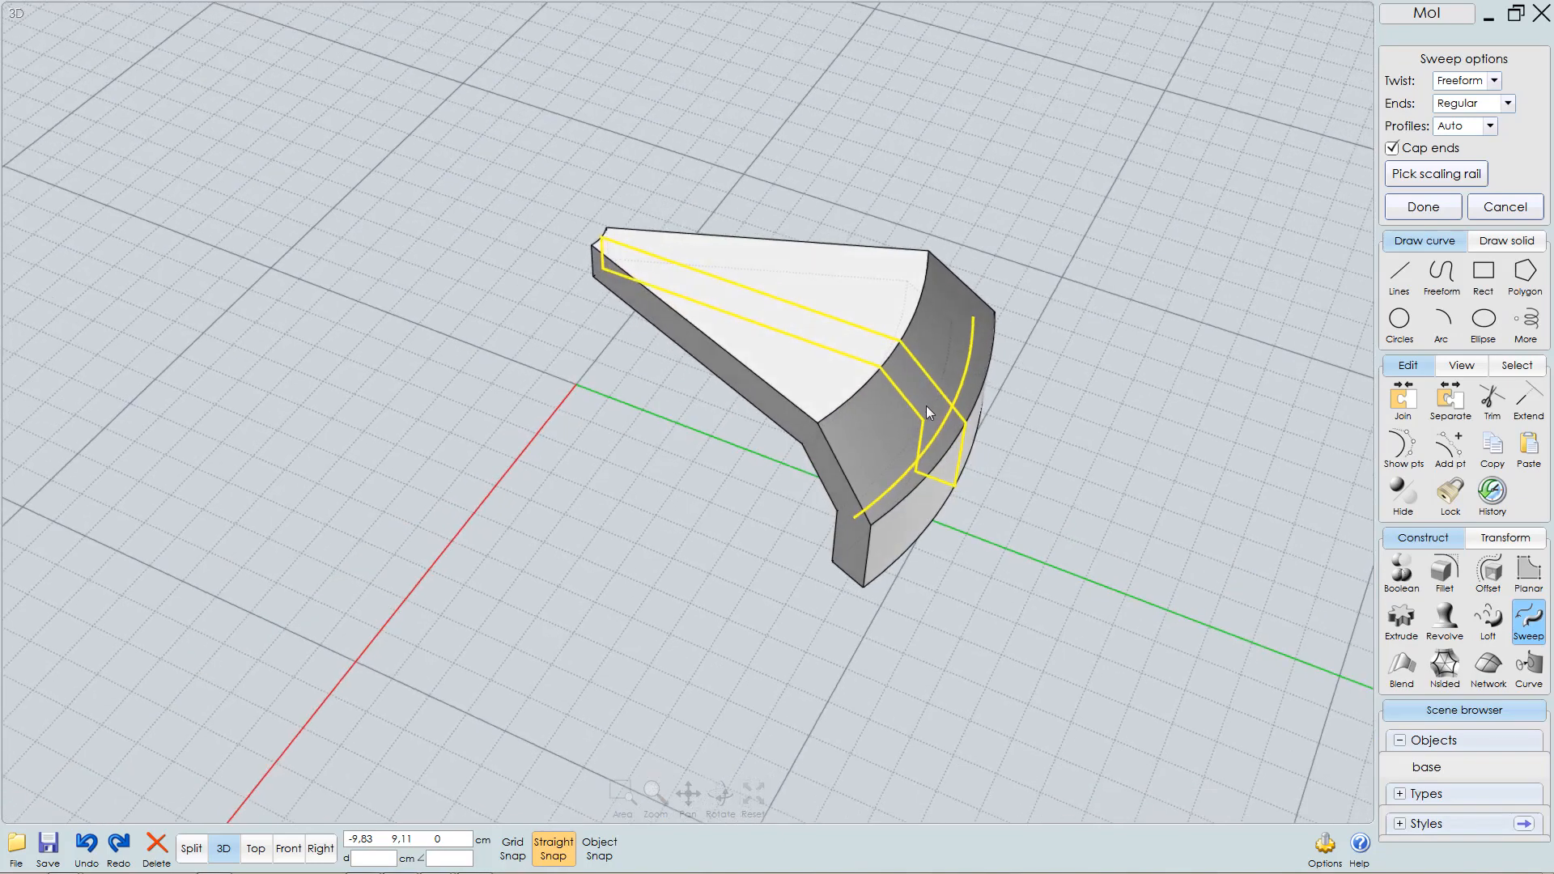
{"action": "key", "text": "Escape"}
{"action": "left_click", "coordinate": [1115, 457]}
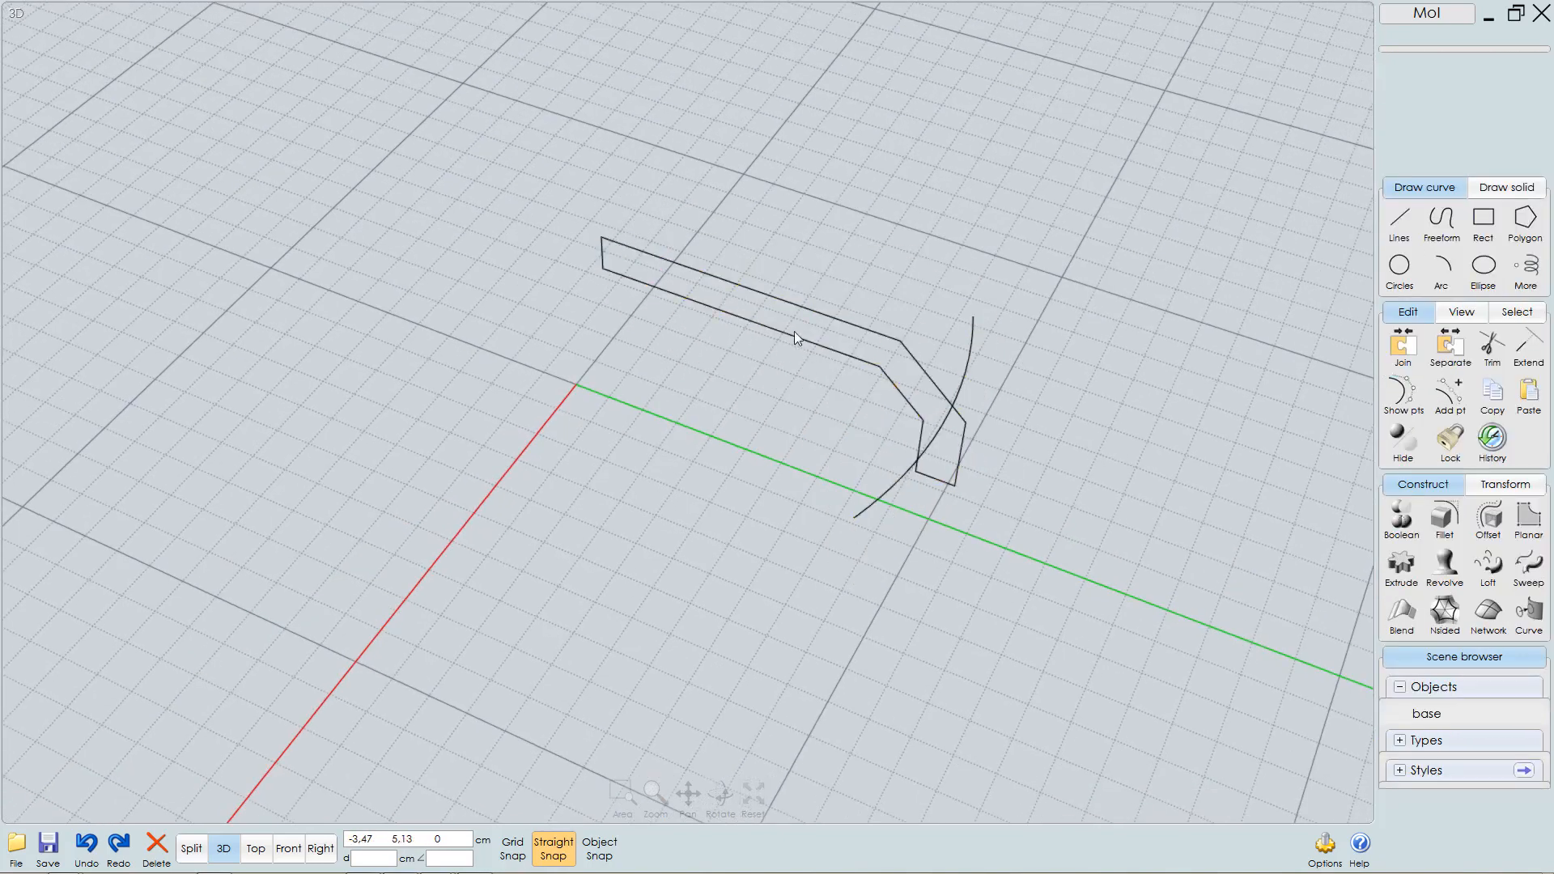
- Show the closed profile's control points and move its two inner end points about 2.9 cm outward from the base centre
{"action": "left_click", "coordinate": [788, 300]}
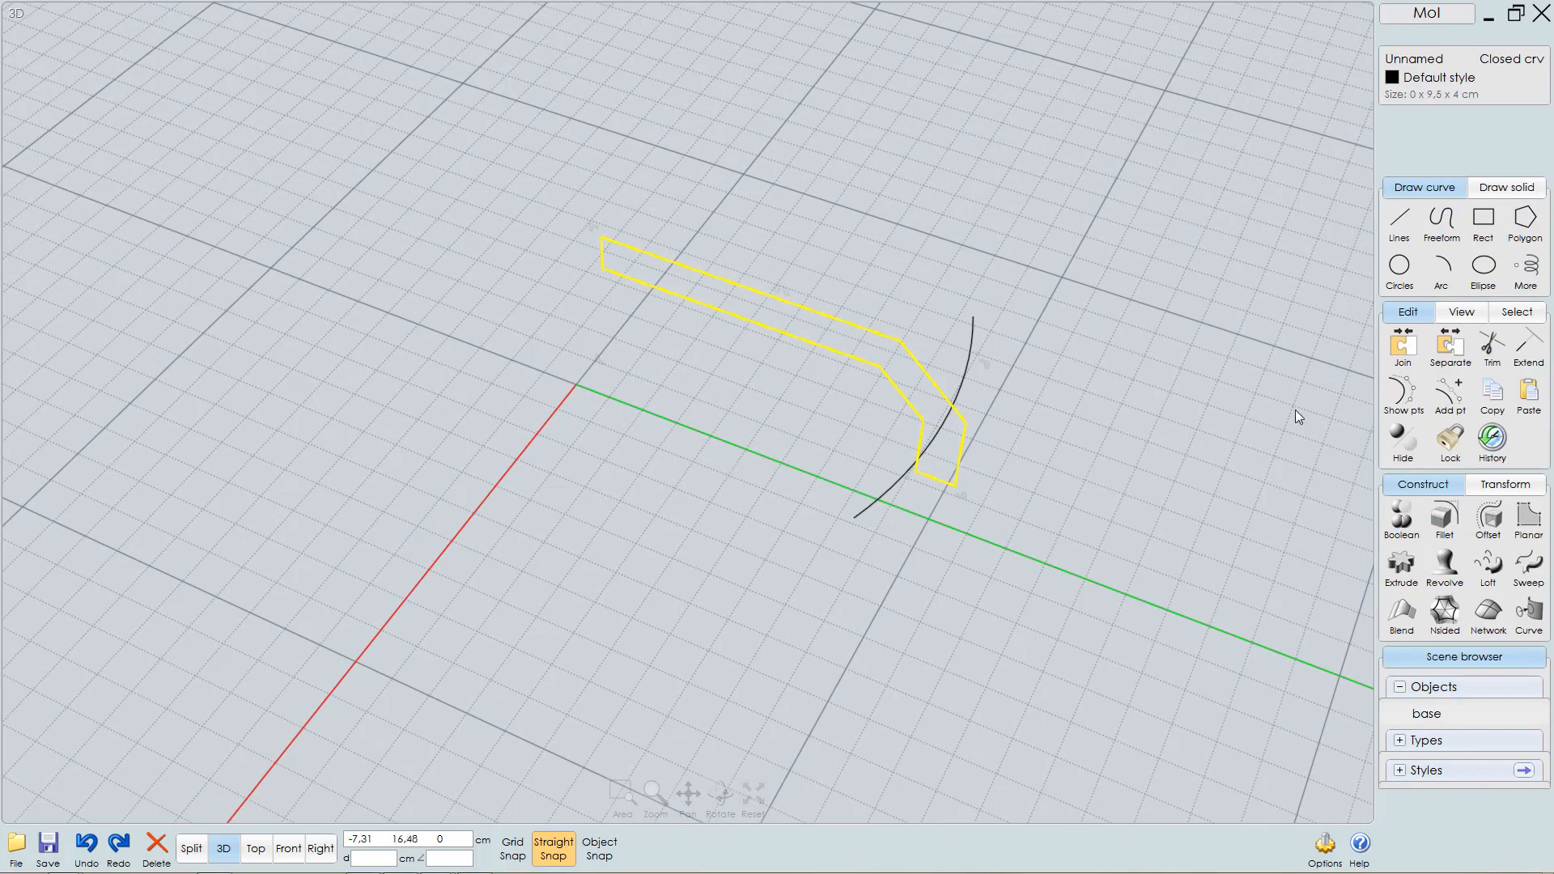
{"action": "left_click", "coordinate": [1403, 392]}
{"action": "left_click_drag", "start_coordinate": [541, 194], "coordinate": [625, 351]}
{"action": "key", "text": "F6"}
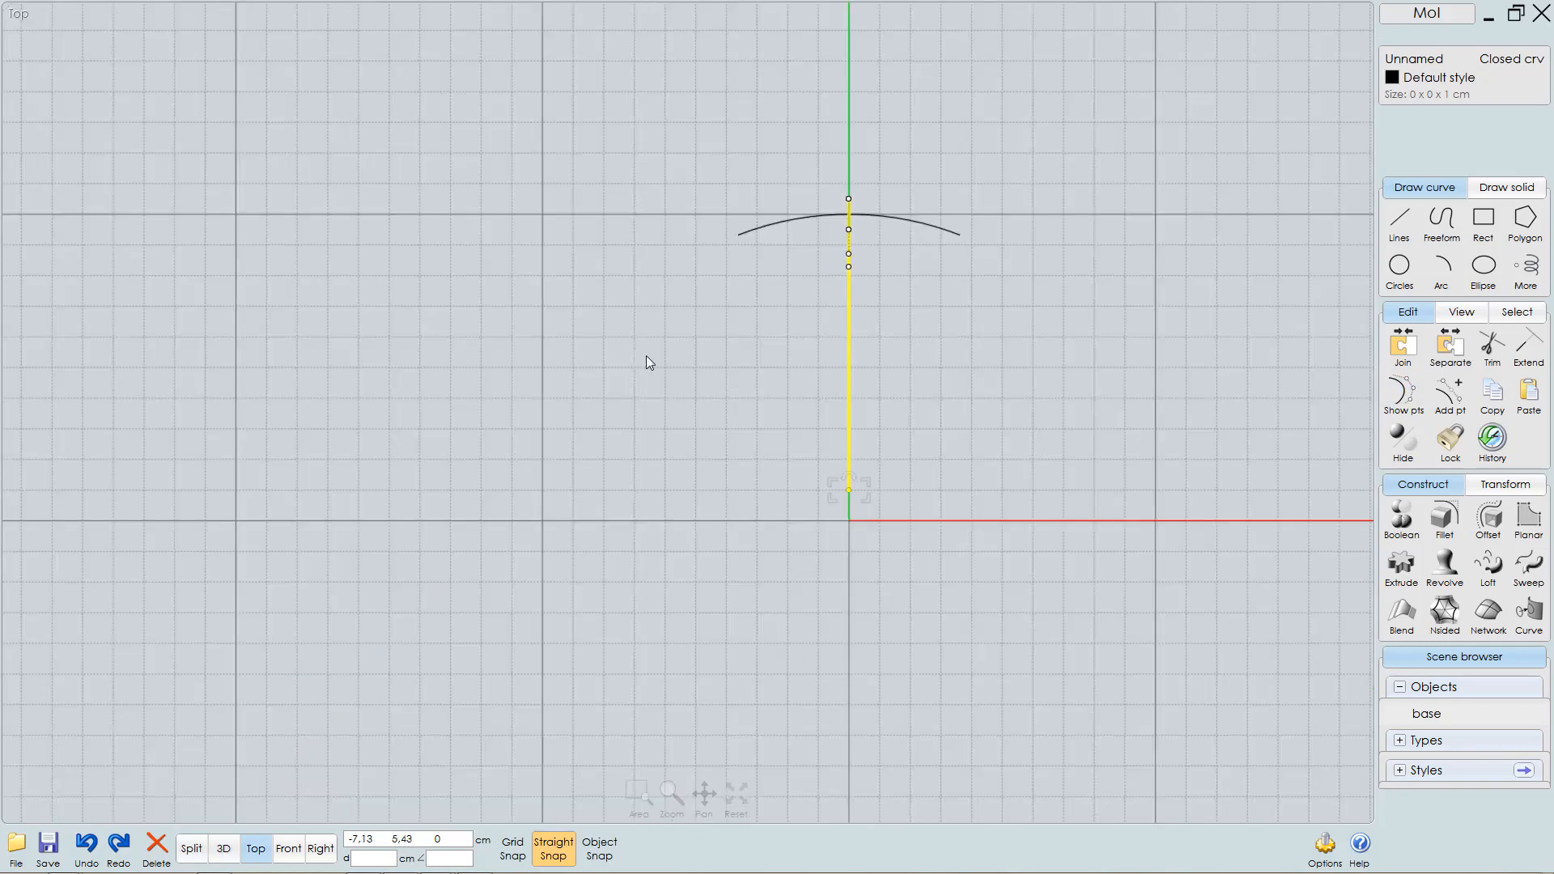
{"action": "scroll", "coordinate": [850, 502], "scroll_direction": "up", "scroll_amount": 3}
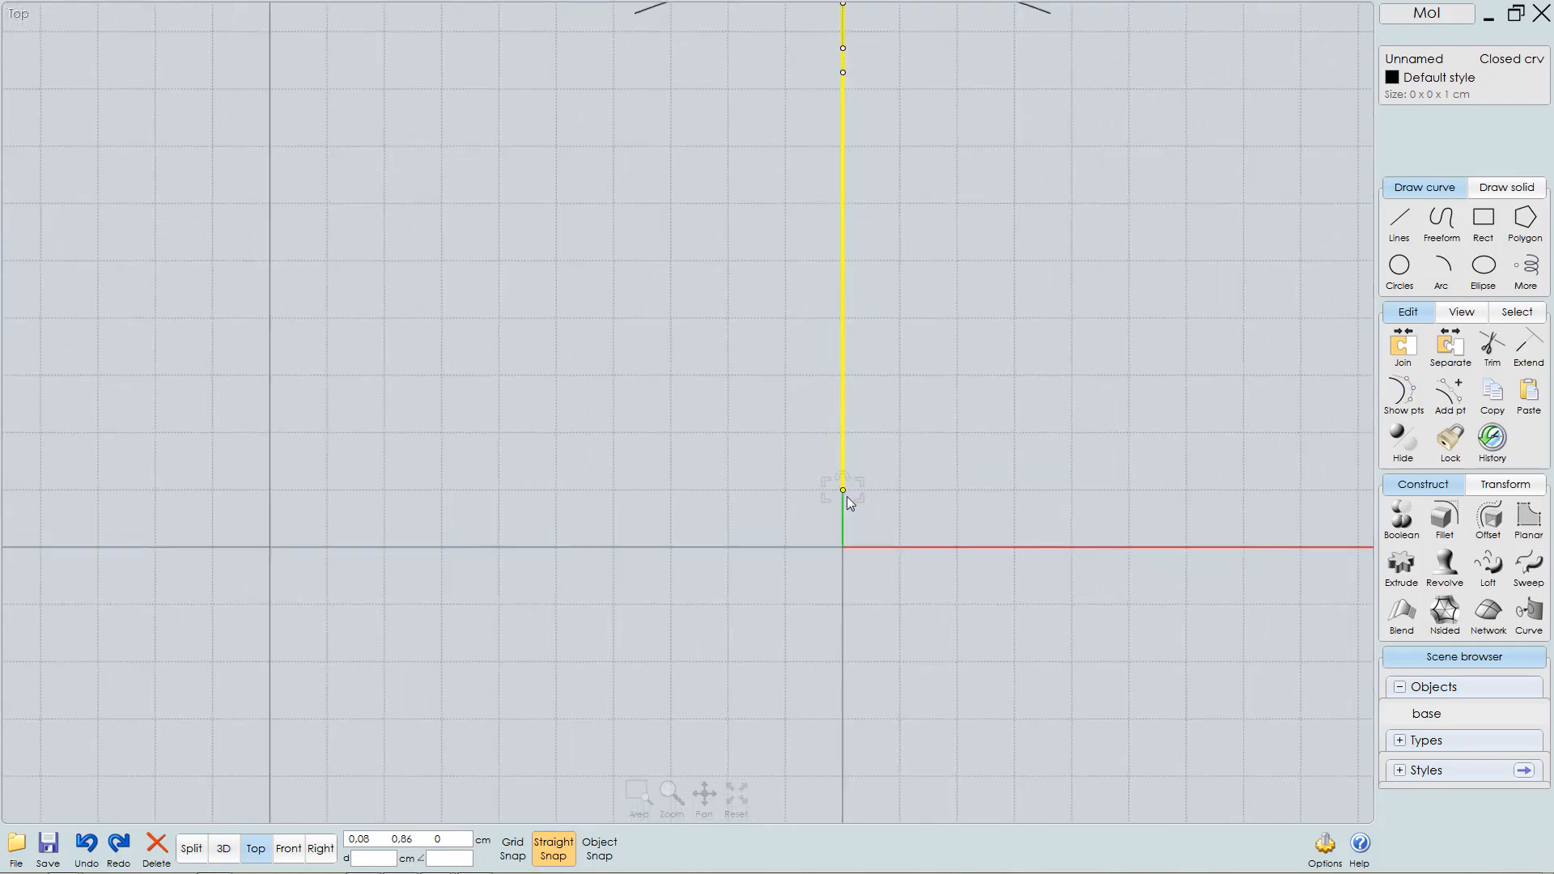
{"action": "left_click_drag", "start_coordinate": [847, 493], "coordinate": [842, 324]}
{"action": "key", "text": "F6"}
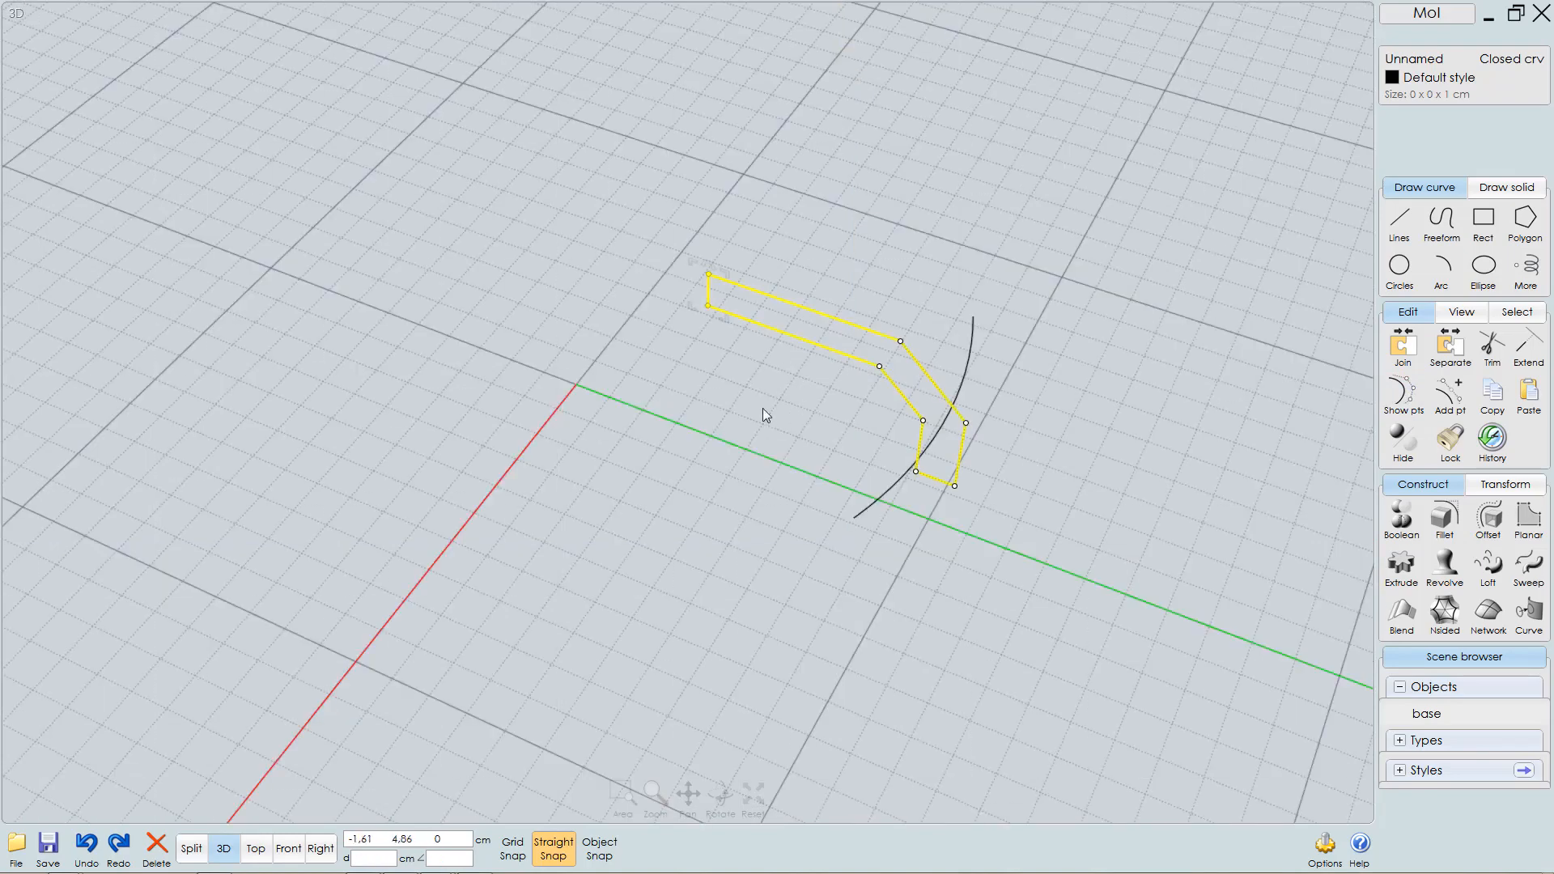
- Check the shortened profile against the base and isolate the profile and rim arc again
{"action": "key", "text": "ctrl+h"}
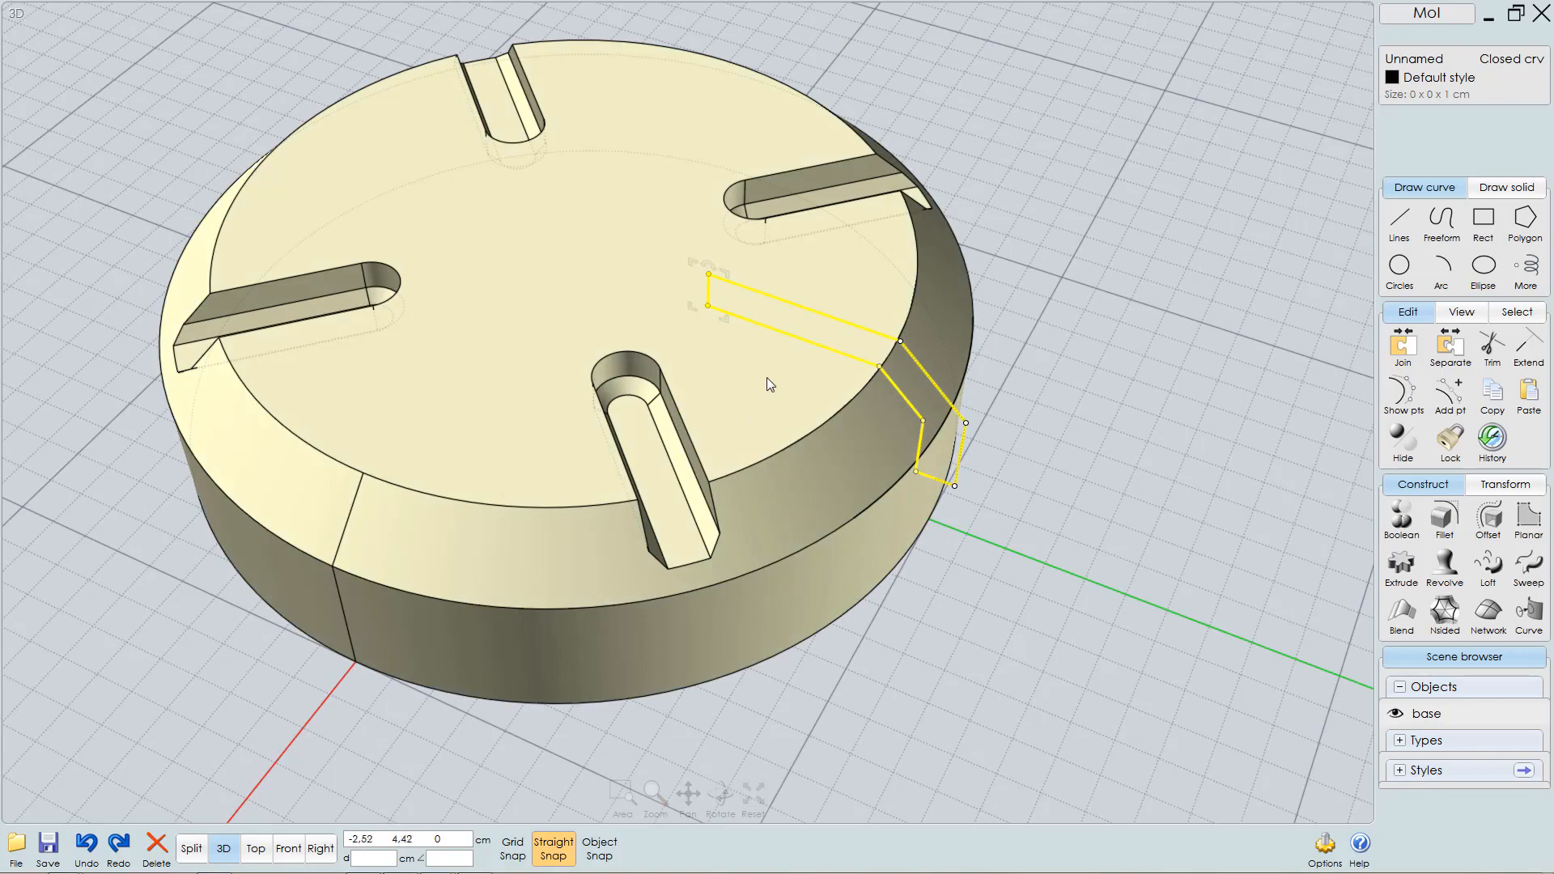
{"action": "right_click_drag", "start_coordinate": [769, 385], "coordinate": [873, 435]}
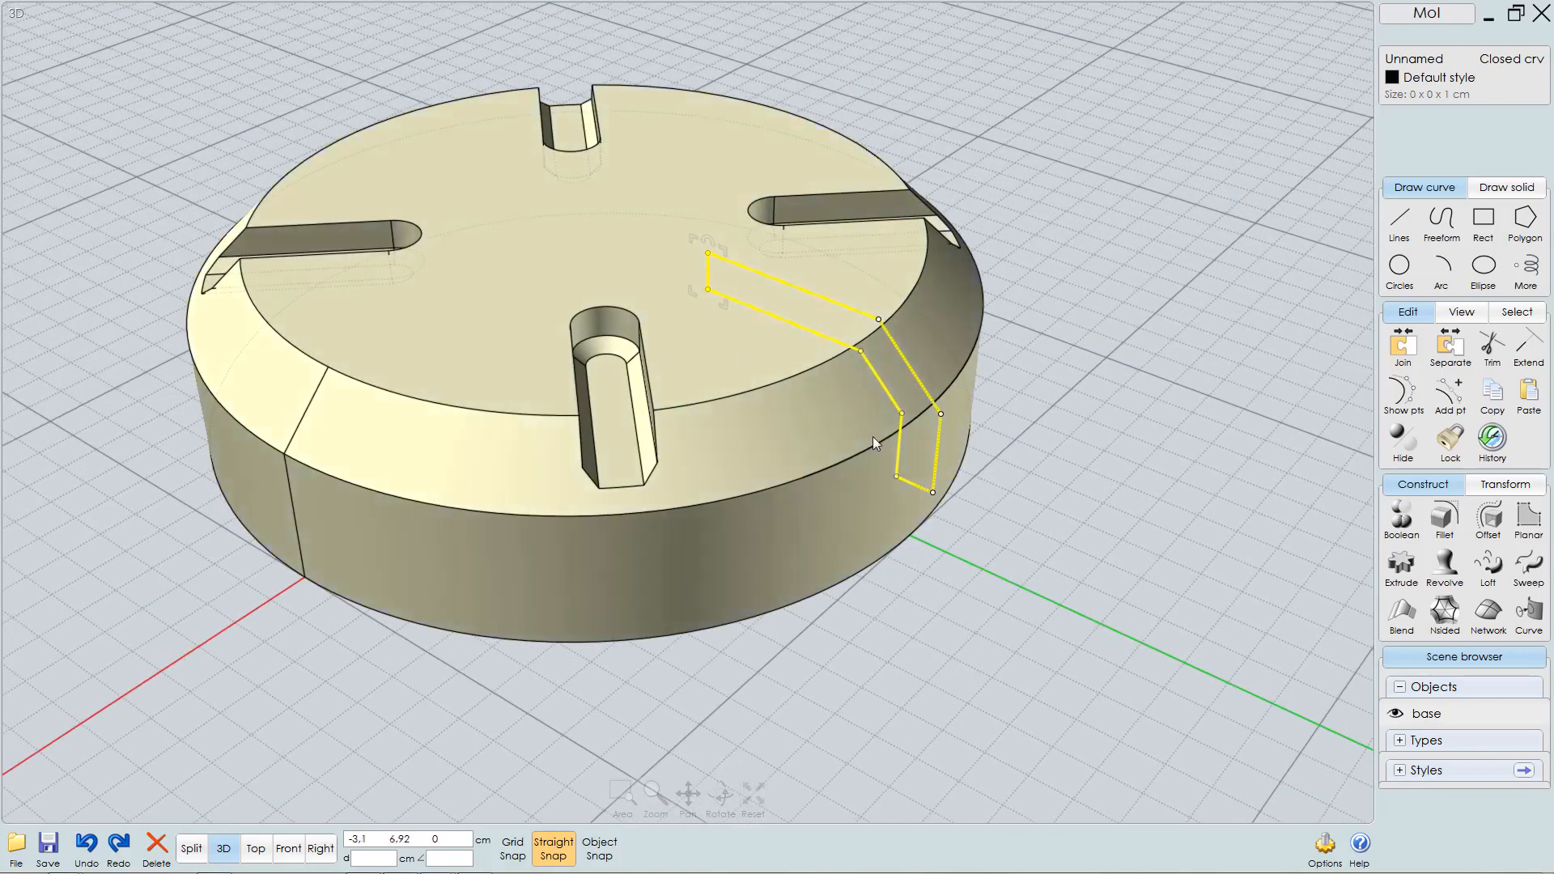
{"action": "left_click", "coordinate": [872, 440]}
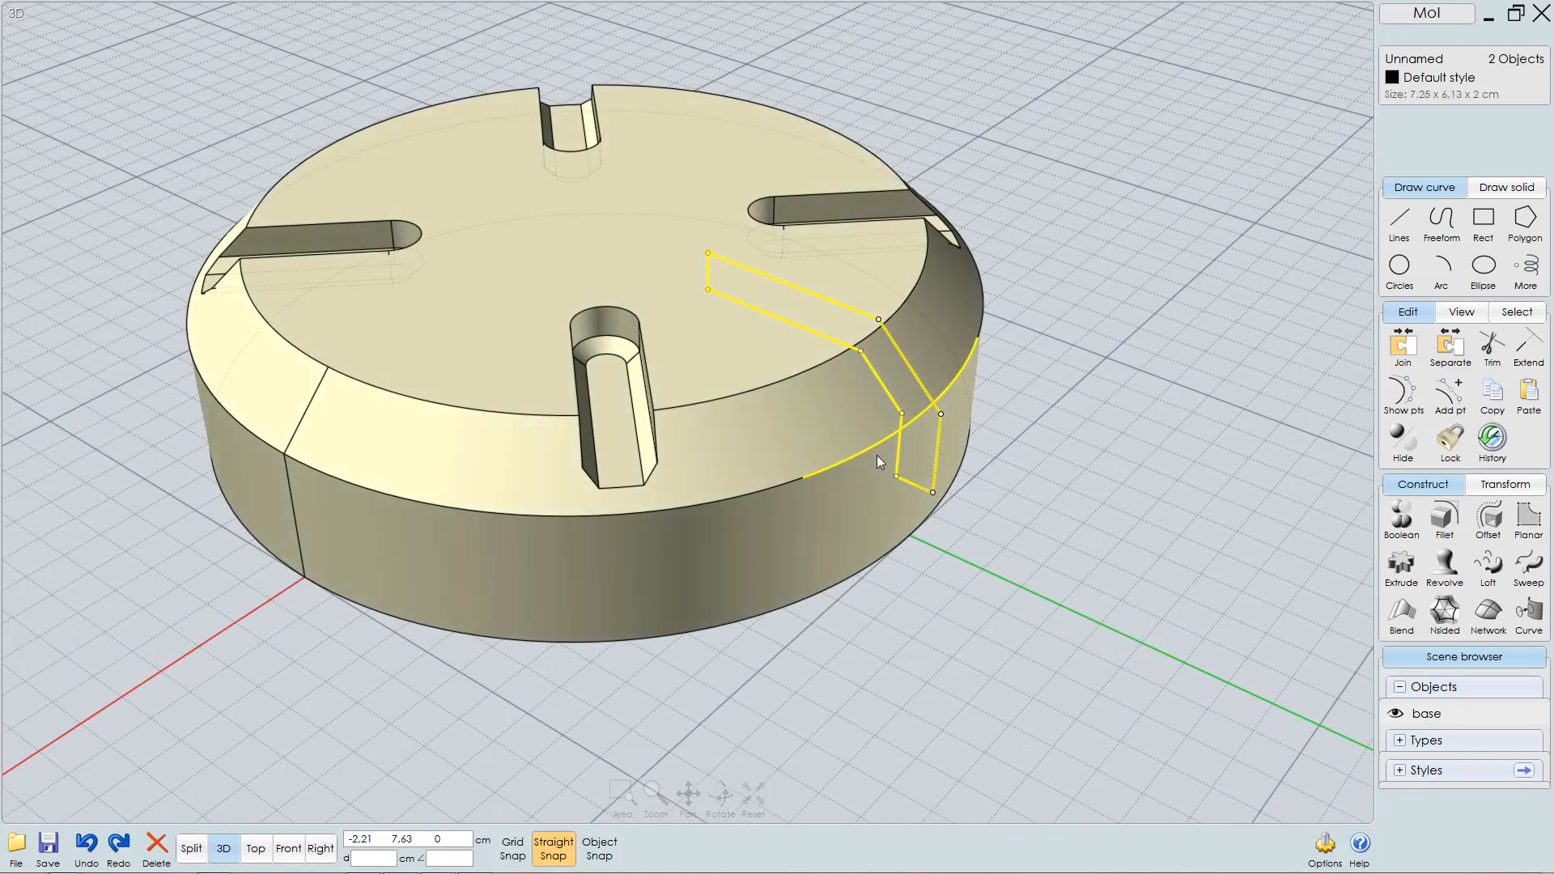
{"action": "key", "text": "ctrl+h"}
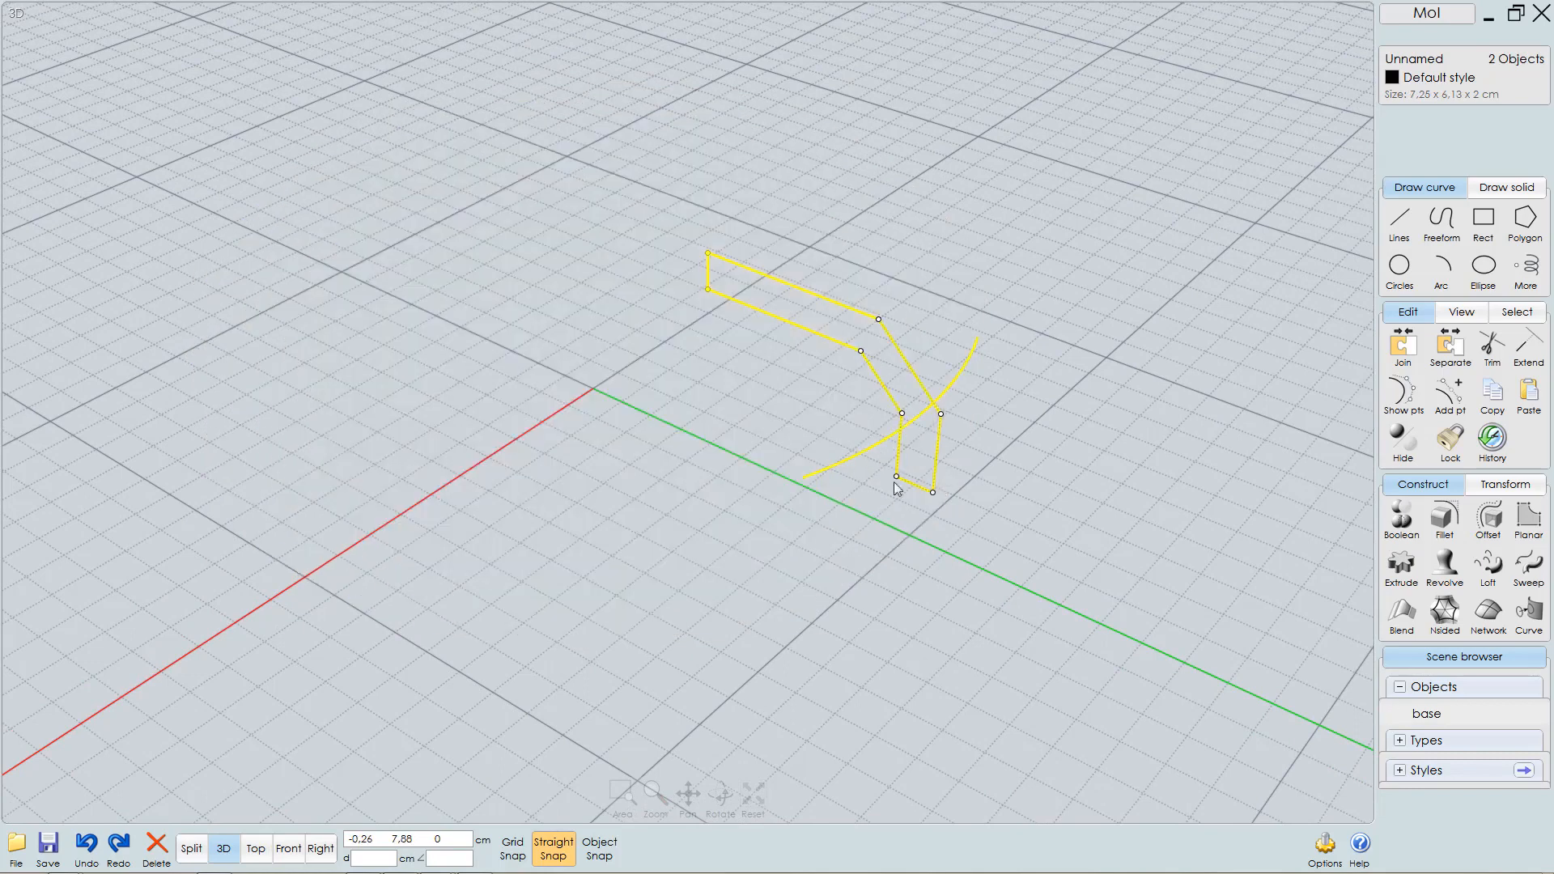
{"action": "left_click", "coordinate": [961, 471]}
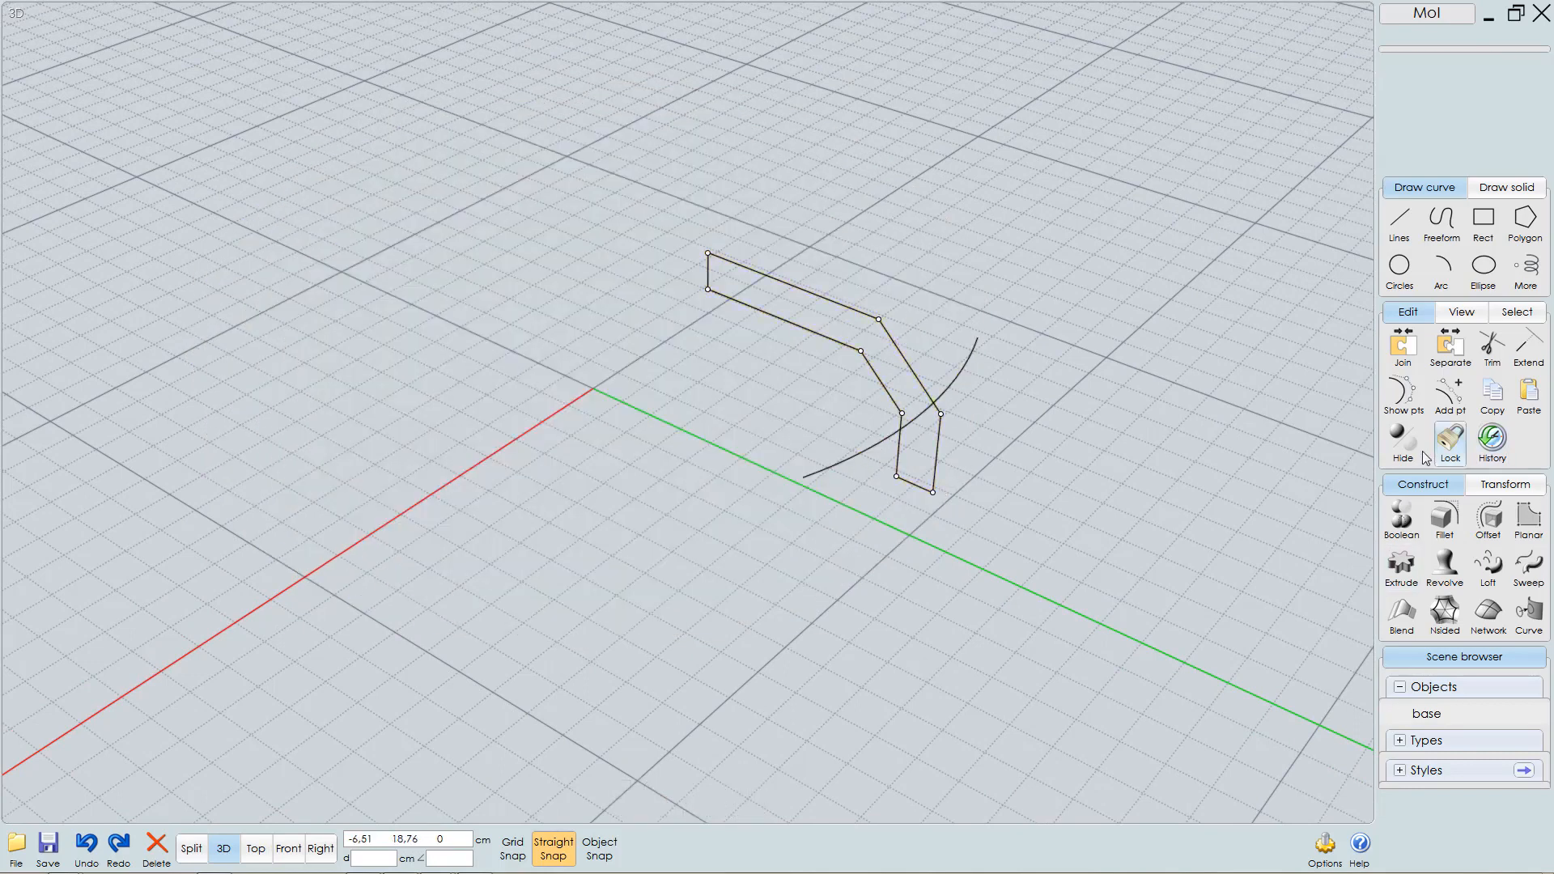
- Sweep the shortened closed profile along the rim arc with capped ends and delete both source curves
{"action": "left_click", "coordinate": [900, 350]}
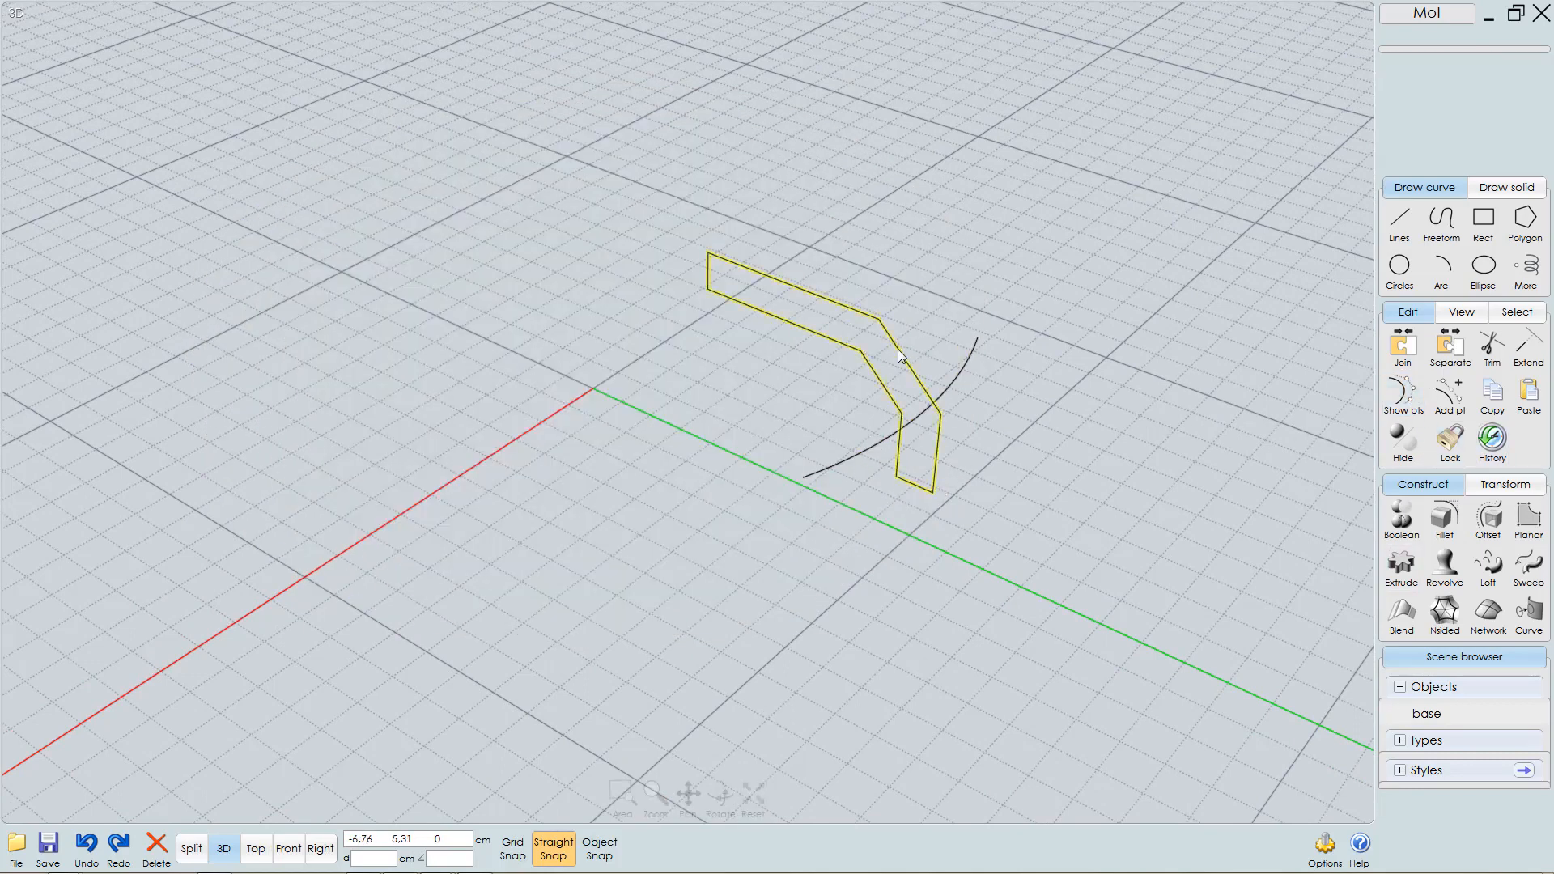
{"action": "left_click", "coordinate": [1528, 567]}
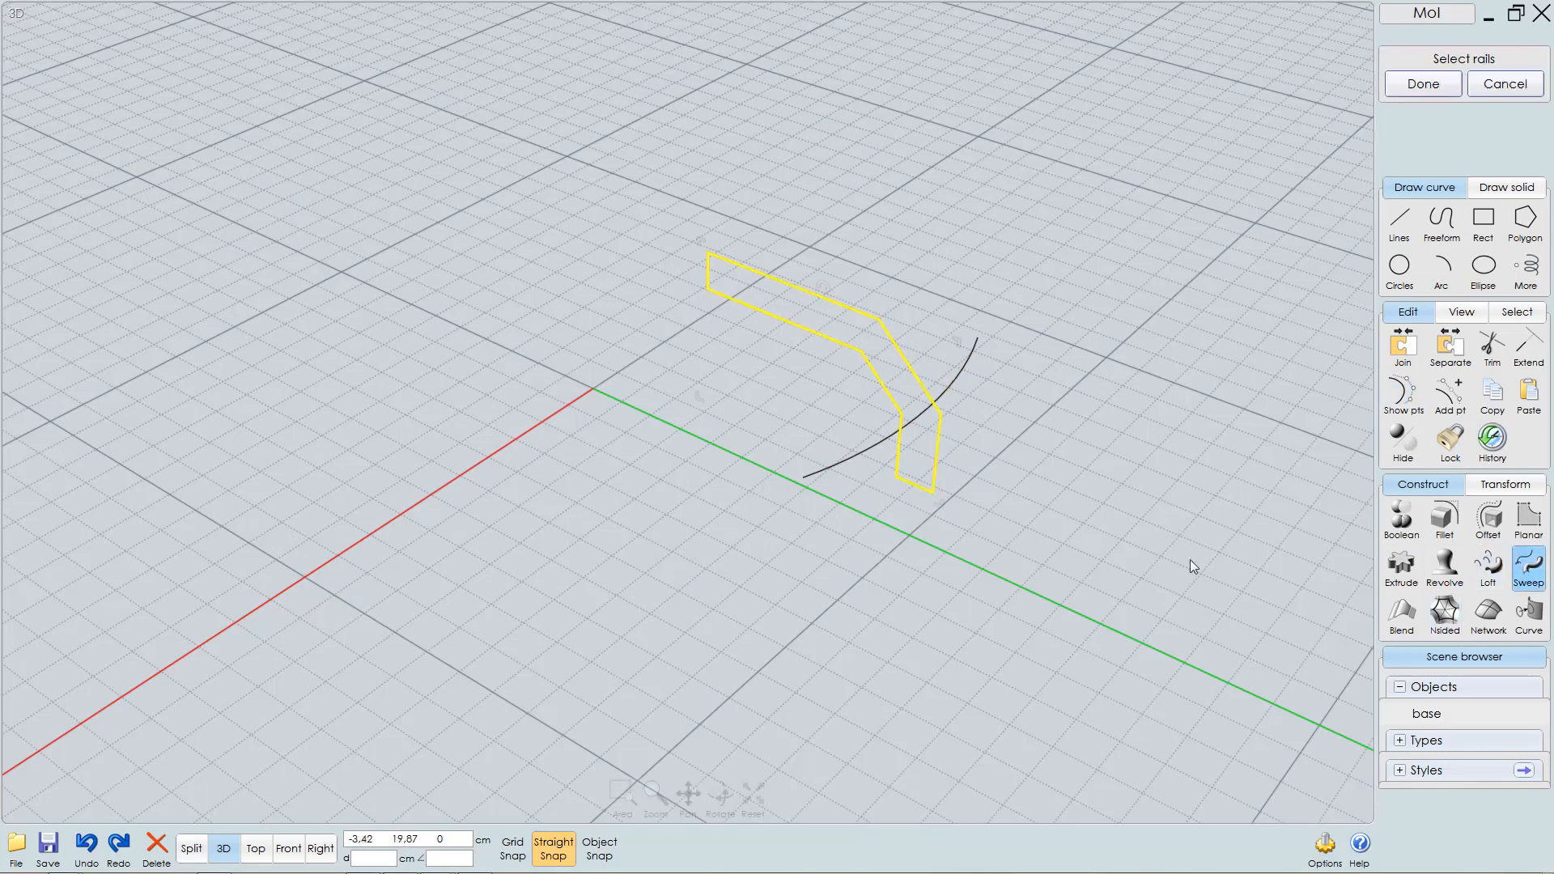
{"action": "left_click", "coordinate": [967, 363]}
{"action": "left_click", "coordinate": [967, 363]}
{"action": "right_click", "coordinate": [1021, 364]}
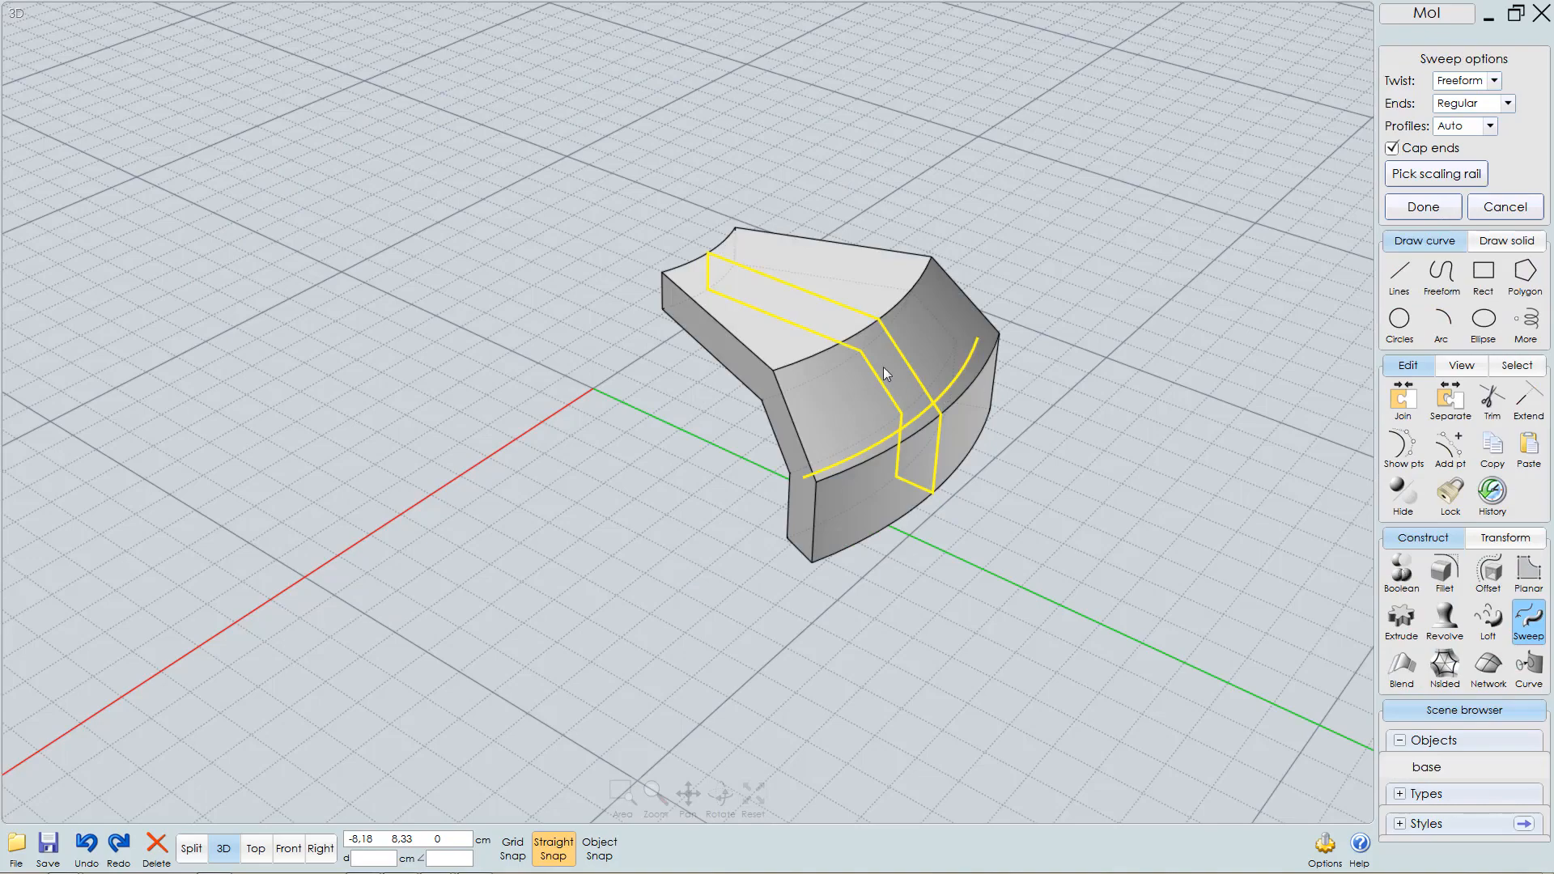
{"action": "right_click_drag", "start_coordinate": [884, 373], "coordinate": [1253, 354]}
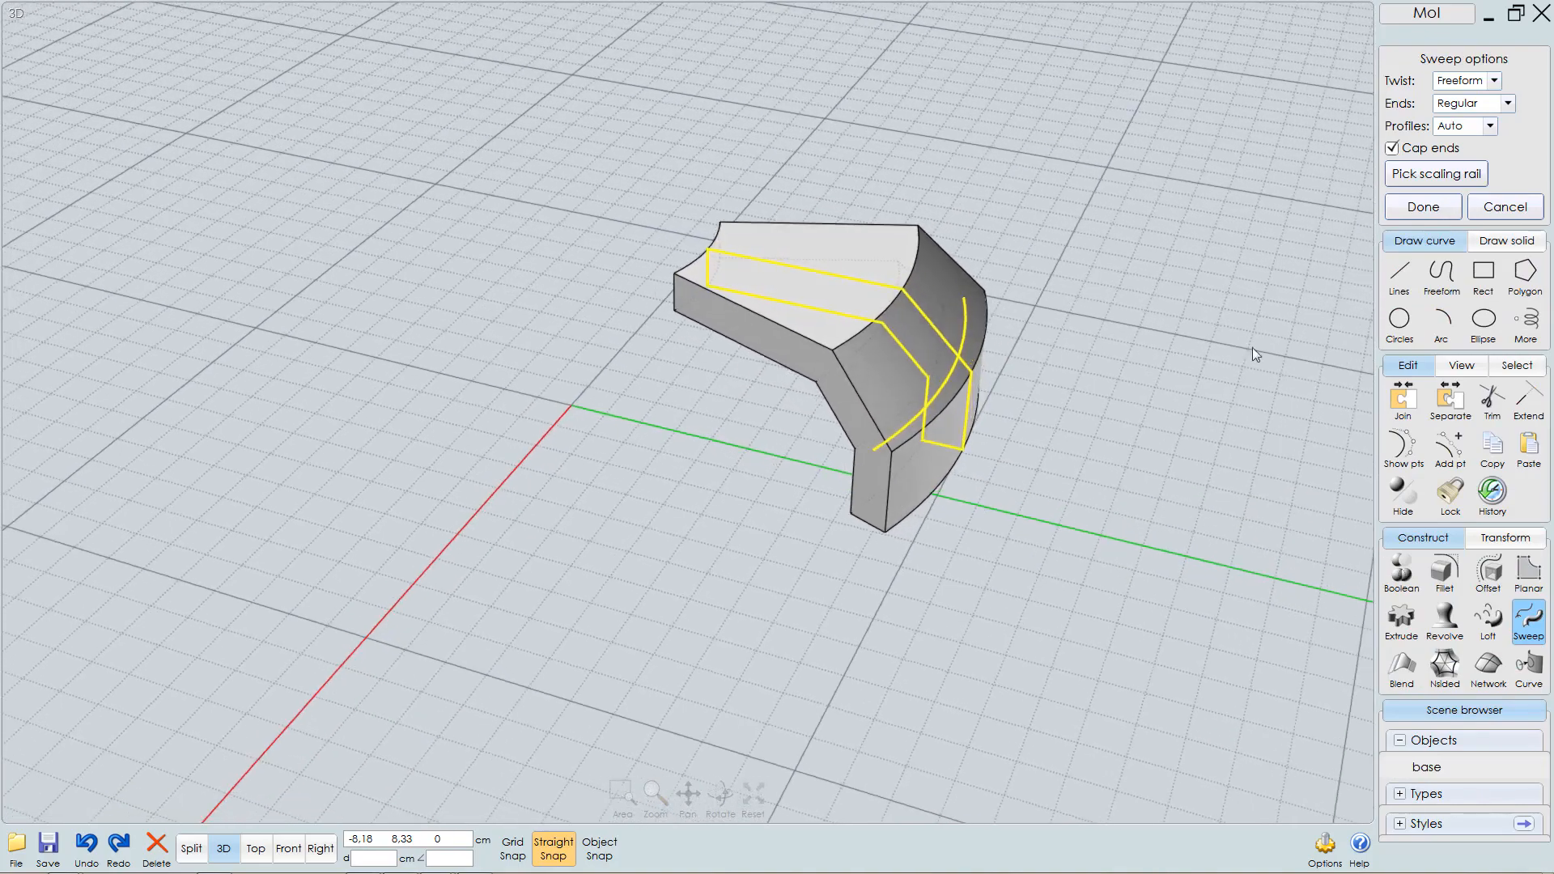
{"action": "right_click", "coordinate": [1140, 348]}
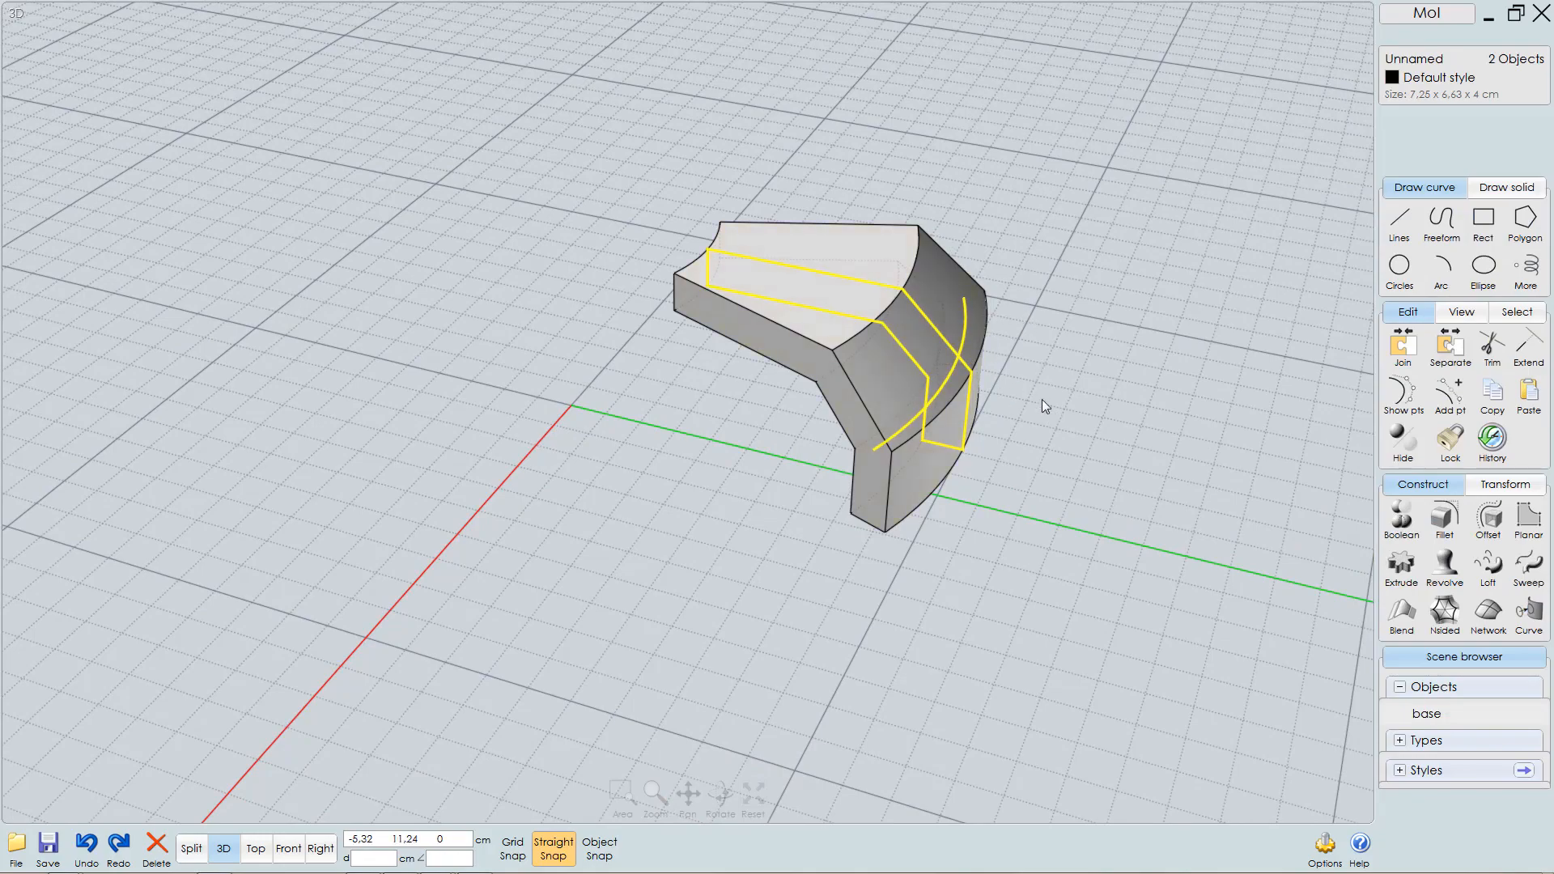
{"action": "key", "text": "Delete"}
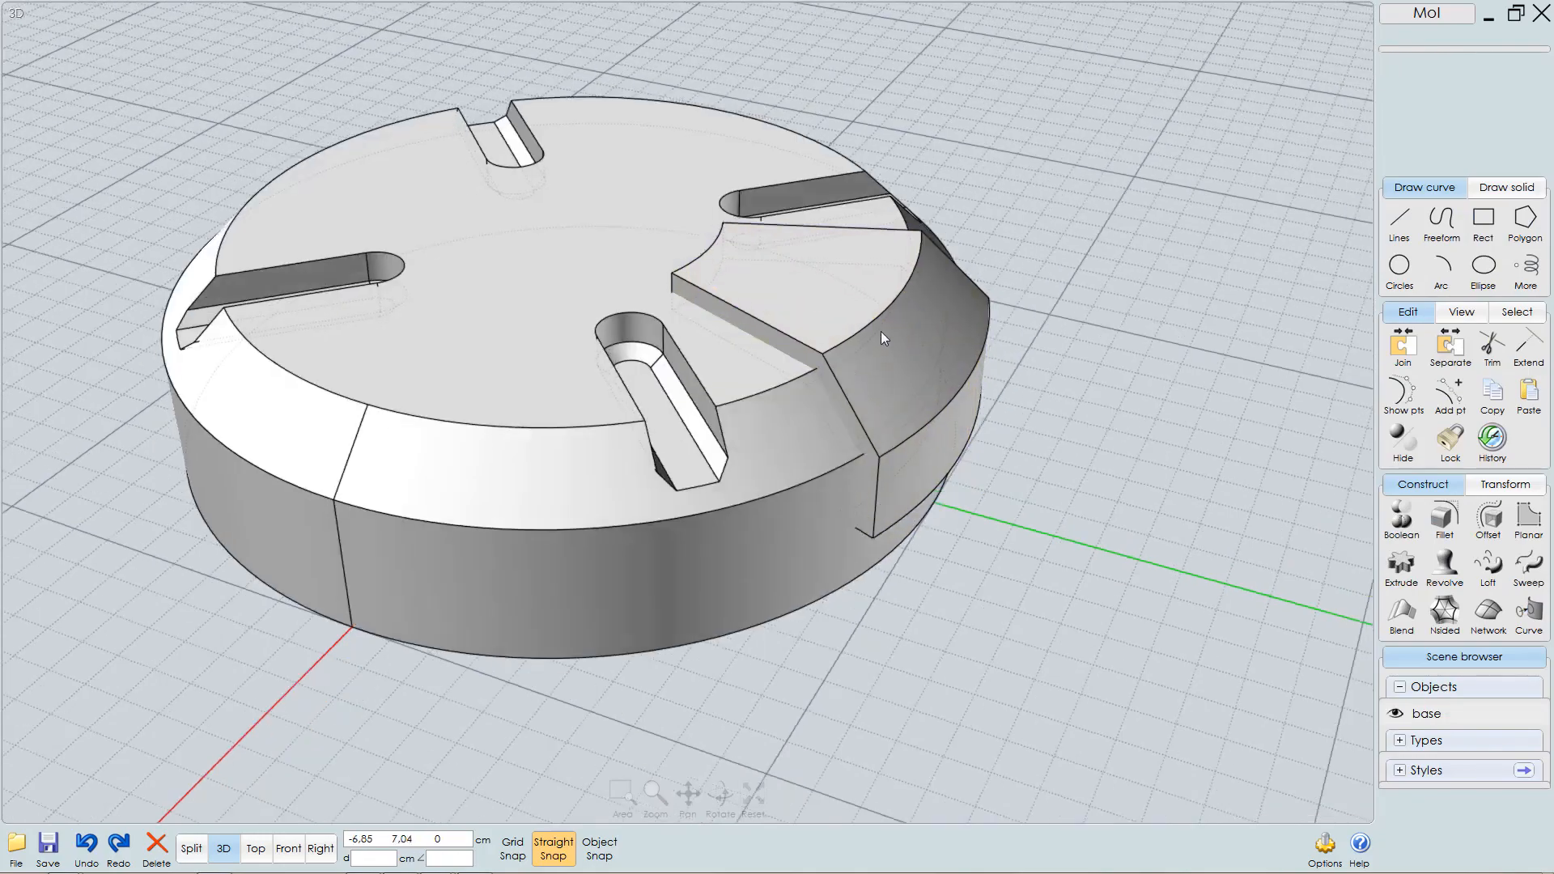
- Try subtracting the swept panel segment from the base with a Boolean Difference, and undo the subtraction
{"action": "right_click_drag", "start_coordinate": [881, 332], "coordinate": [853, 447]}
{"action": "left_click", "coordinate": [856, 374]}
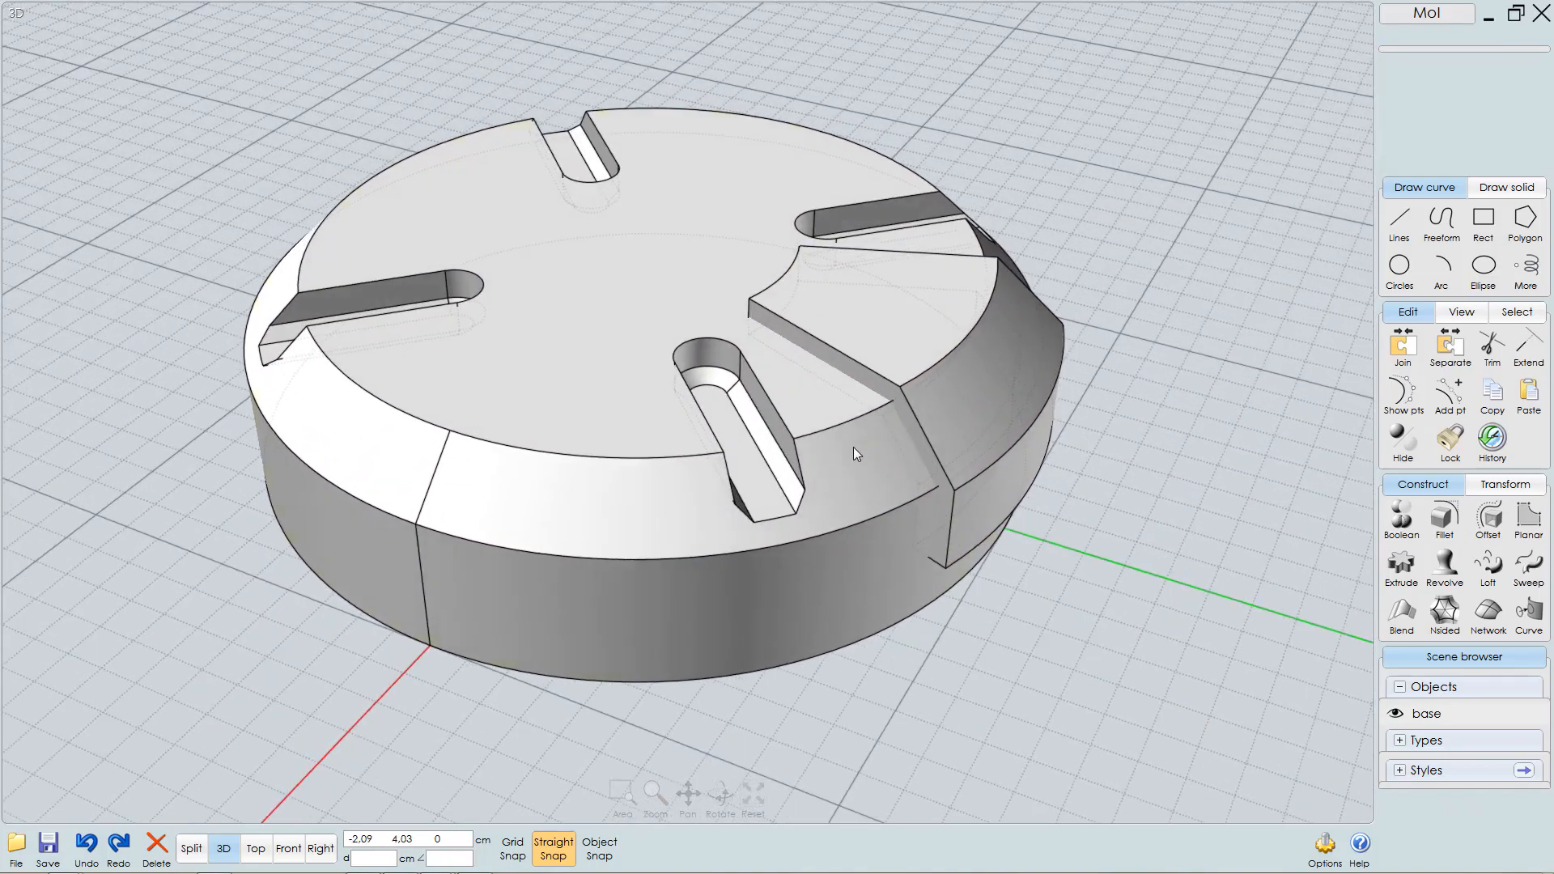
{"action": "left_click", "coordinate": [757, 237]}
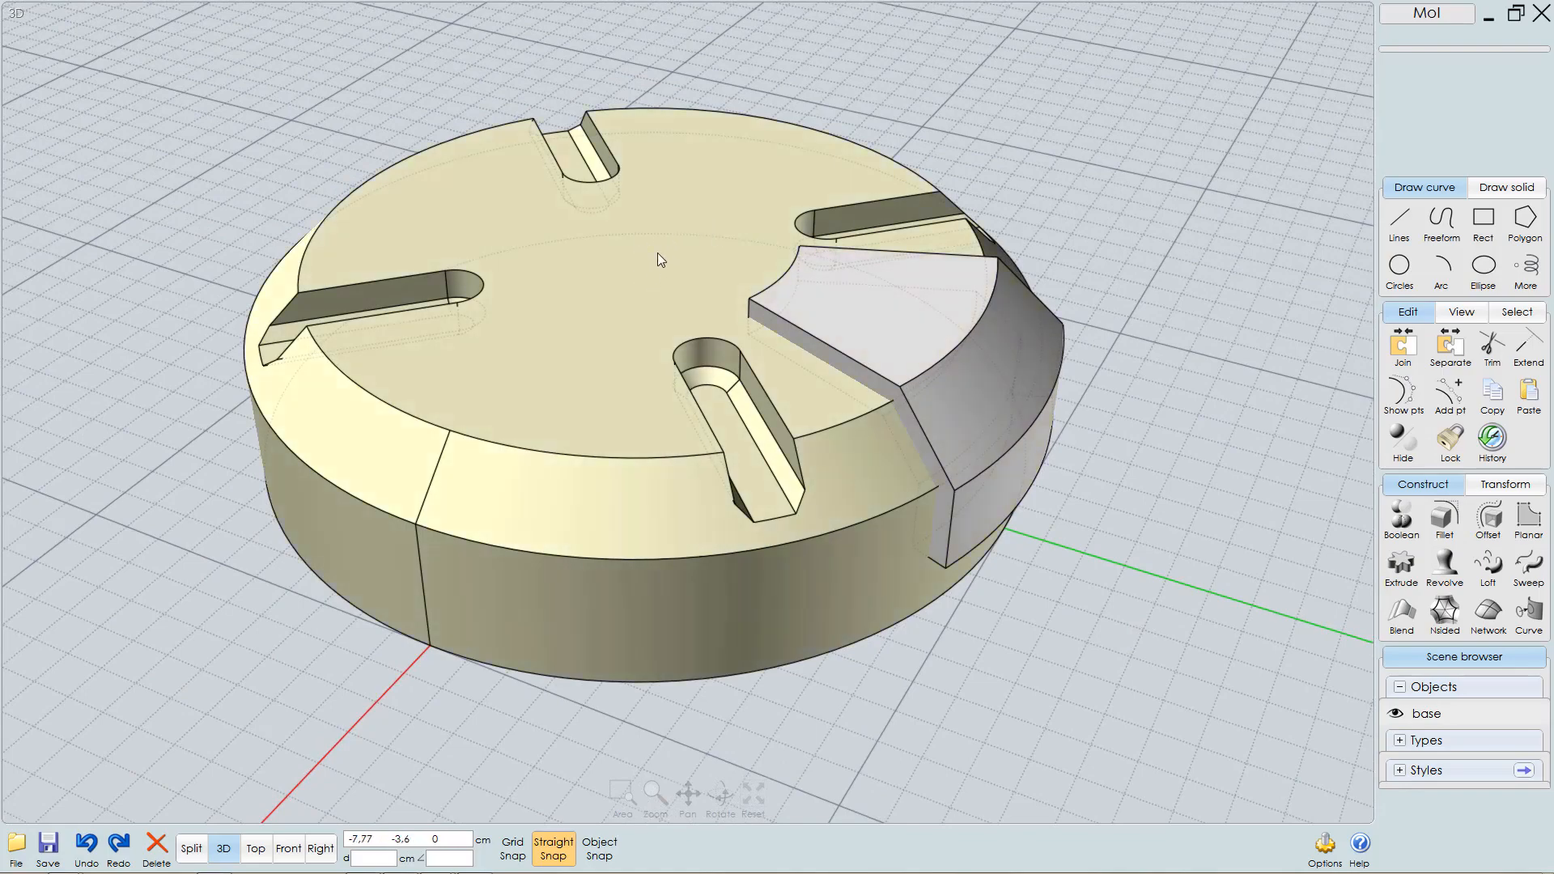
{"action": "right_click_drag", "start_coordinate": [845, 336], "coordinate": [838, 337]}
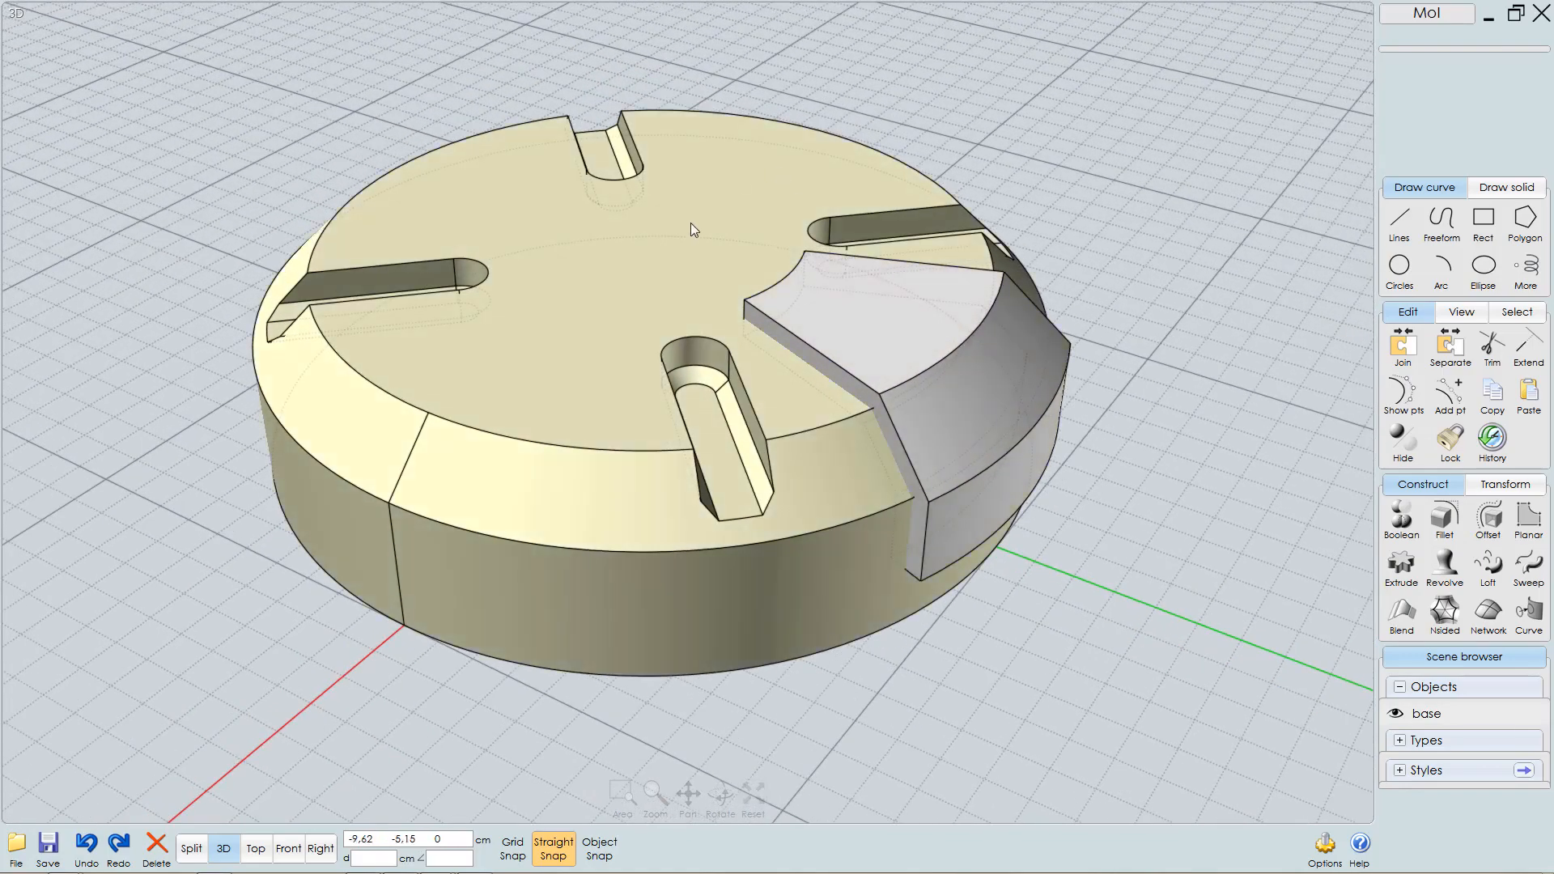
{"action": "left_click", "coordinate": [692, 226]}
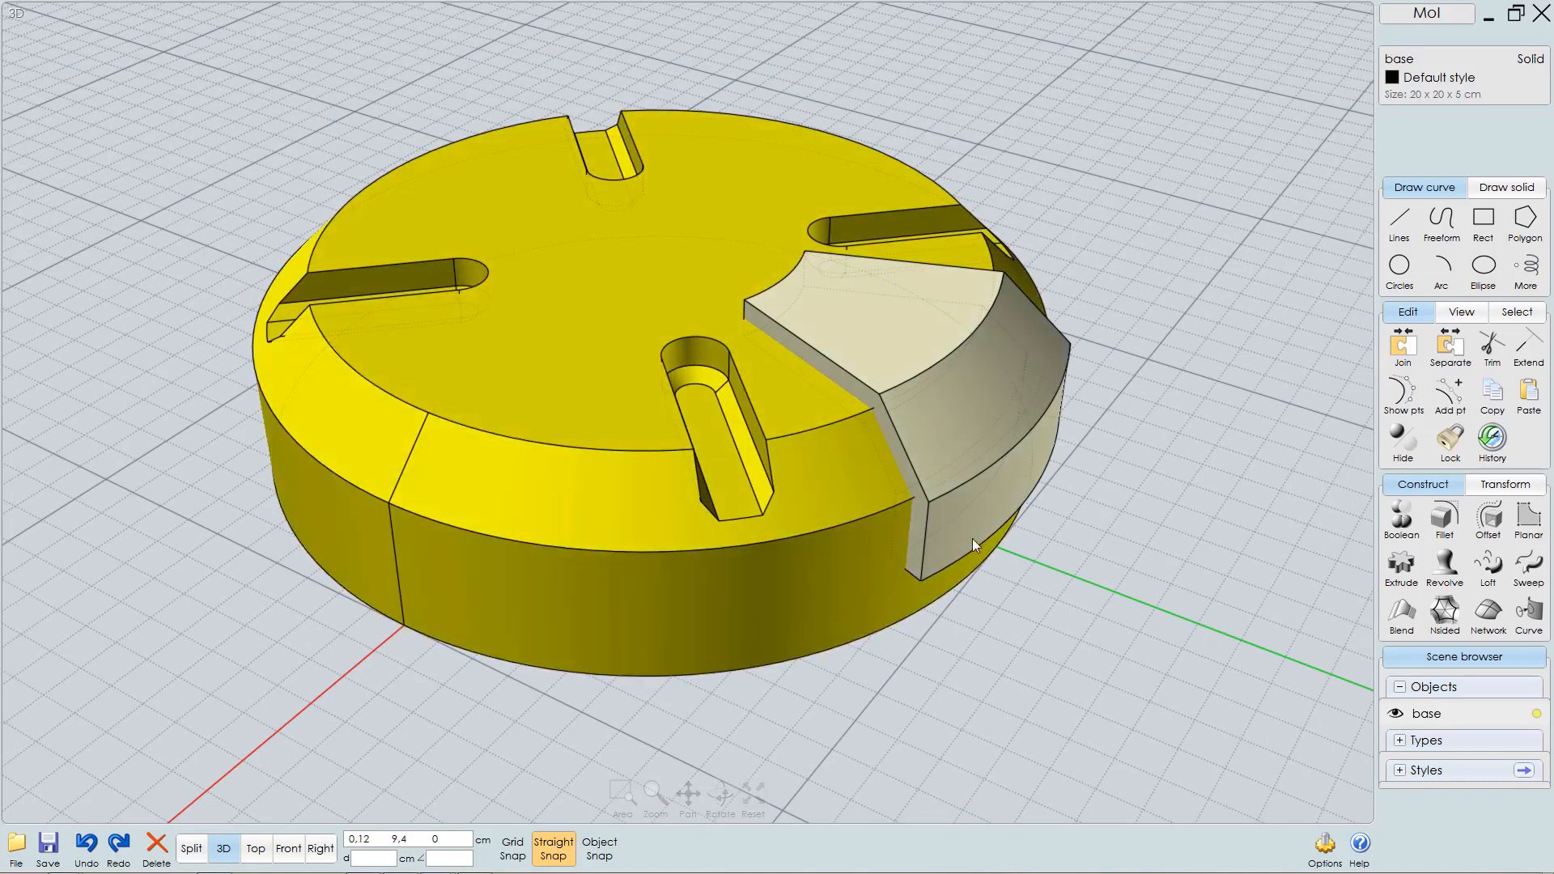
{"action": "left_click", "coordinate": [1401, 522]}
{"action": "left_click", "coordinate": [1401, 534]}
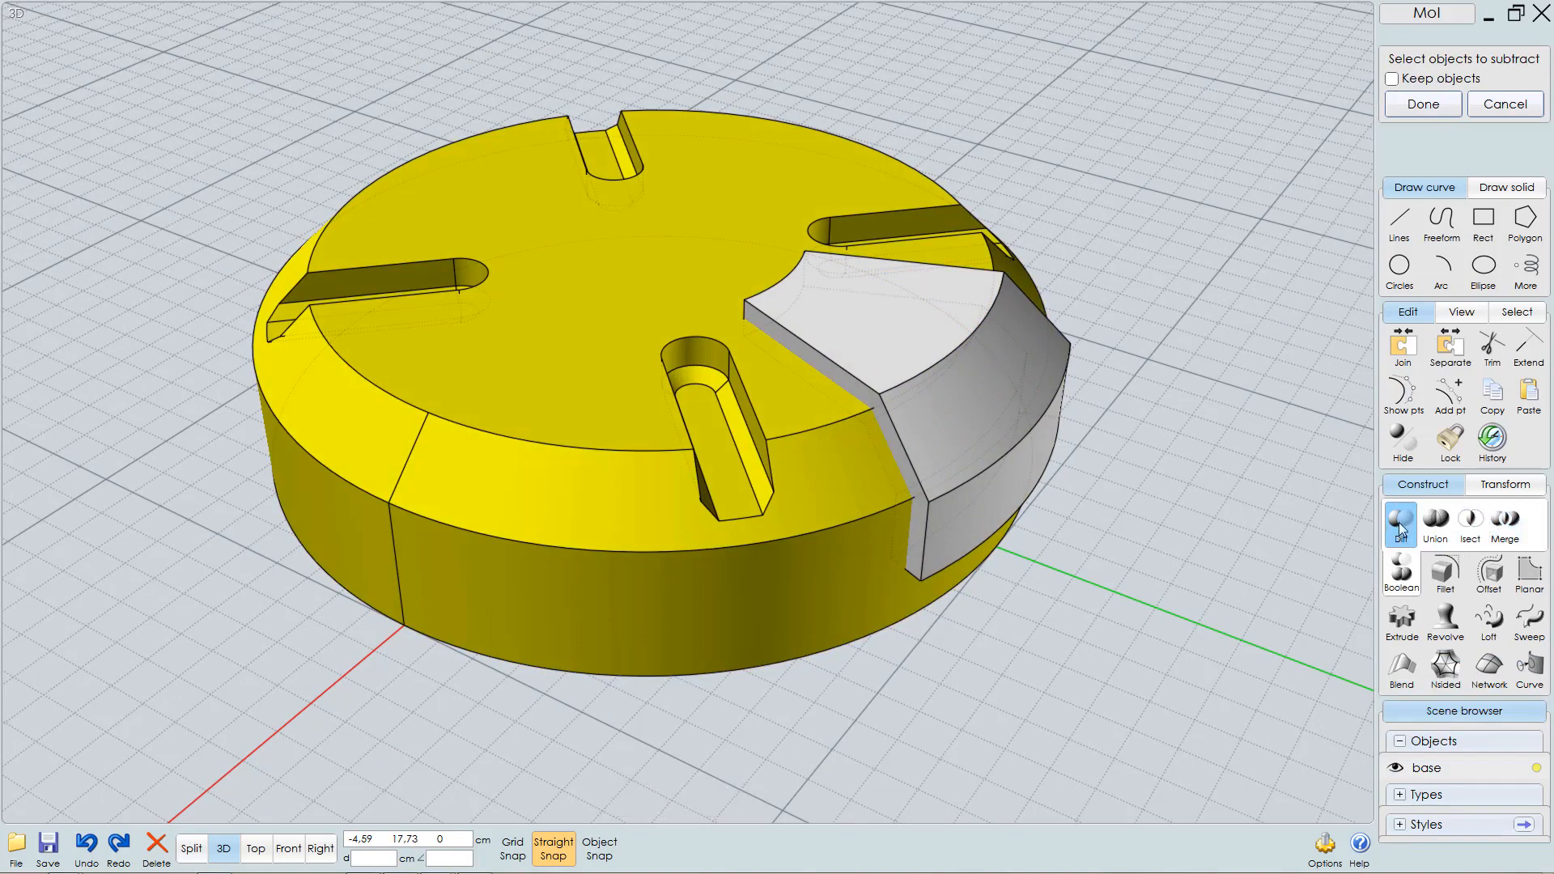
{"action": "left_click", "coordinate": [973, 401]}
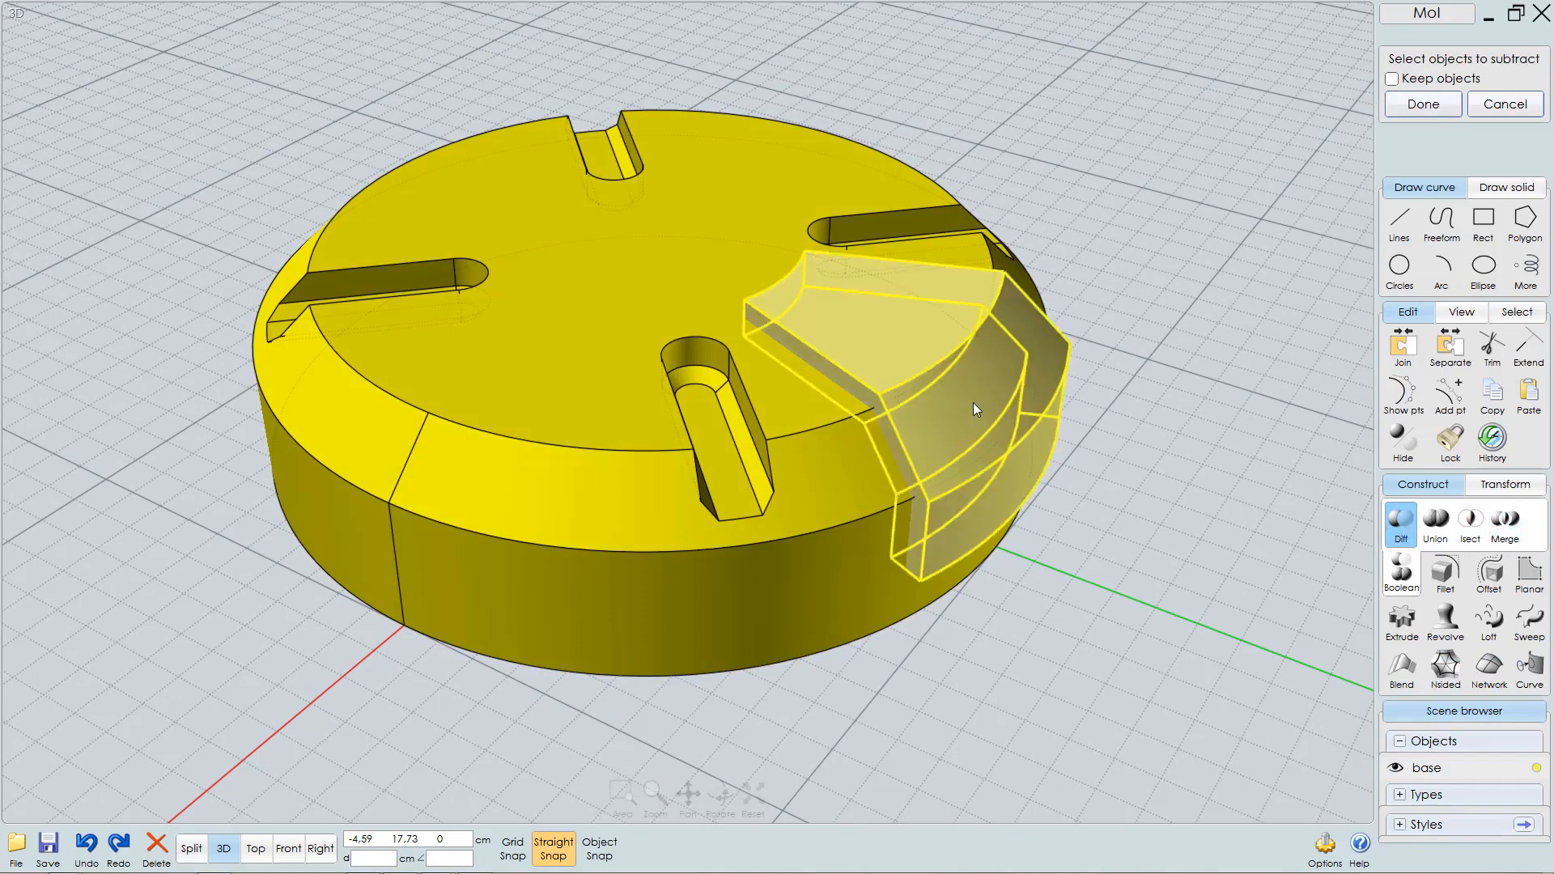
{"action": "right_click", "coordinate": [1167, 377]}
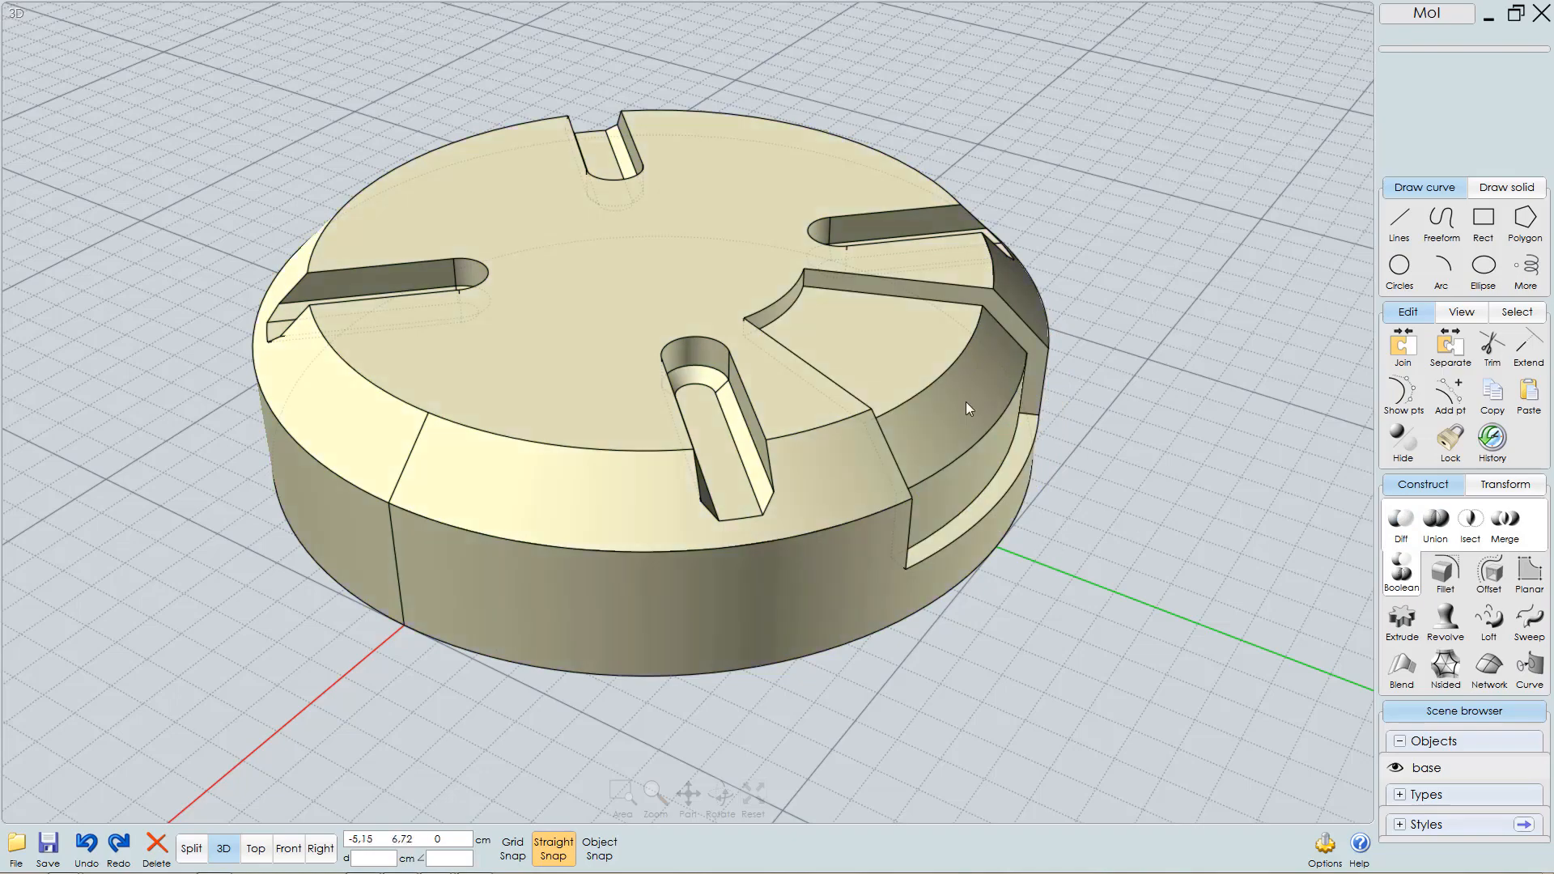
{"action": "right_click_drag", "start_coordinate": [964, 401], "coordinate": [879, 400]}
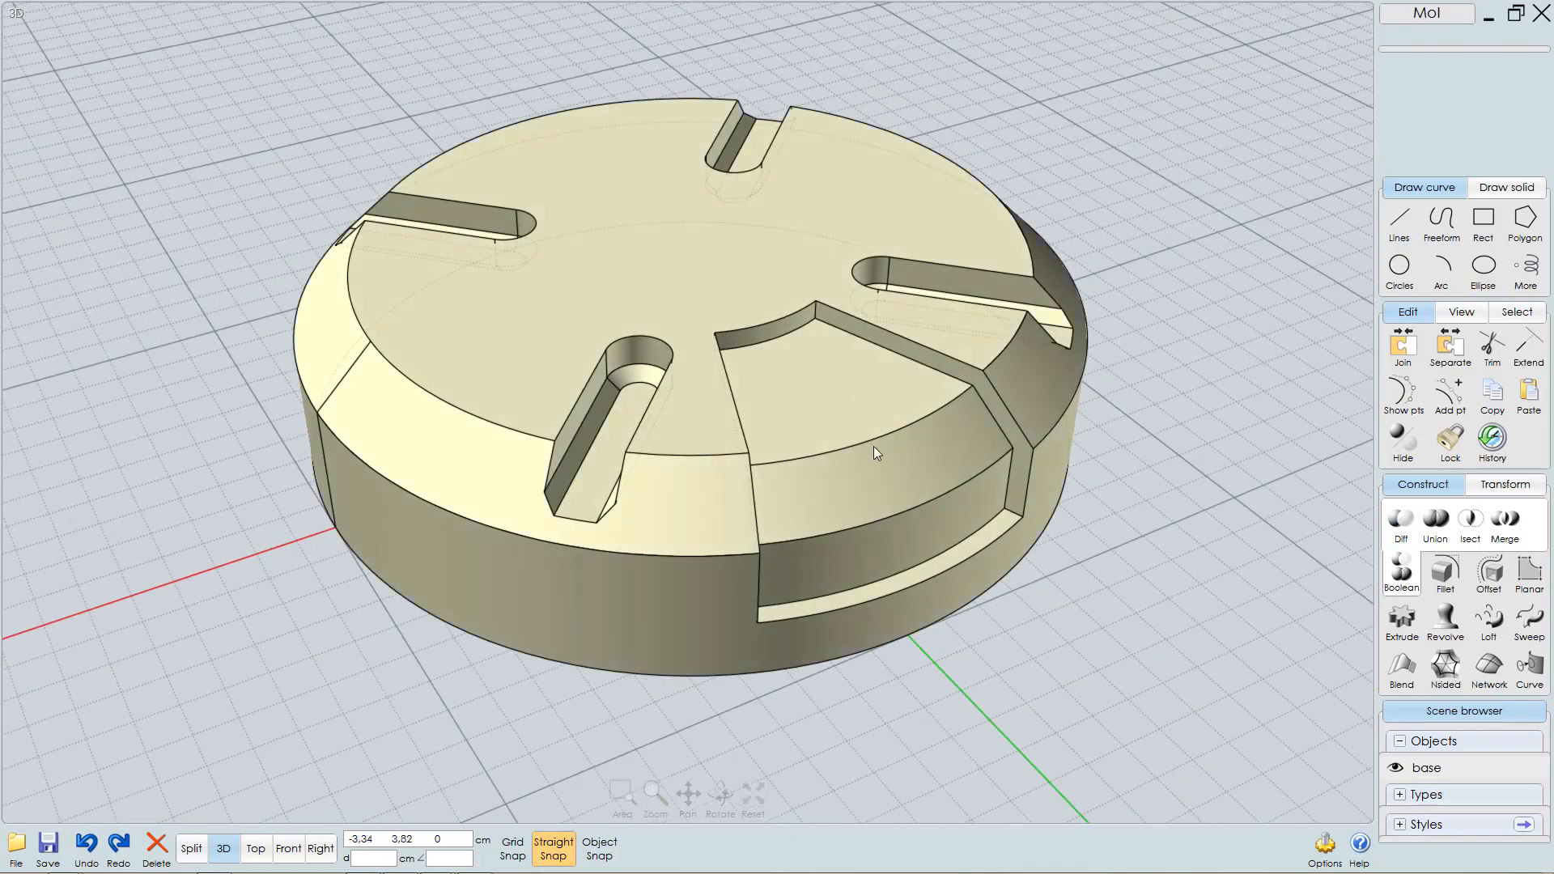
{"action": "key", "text": "ctrl+z"}
- Combine the base and the swept panel with a Boolean Merge and delete the piece protruding beyond the base surface
{"action": "right_click_drag", "start_coordinate": [1018, 541], "coordinate": [901, 471]}
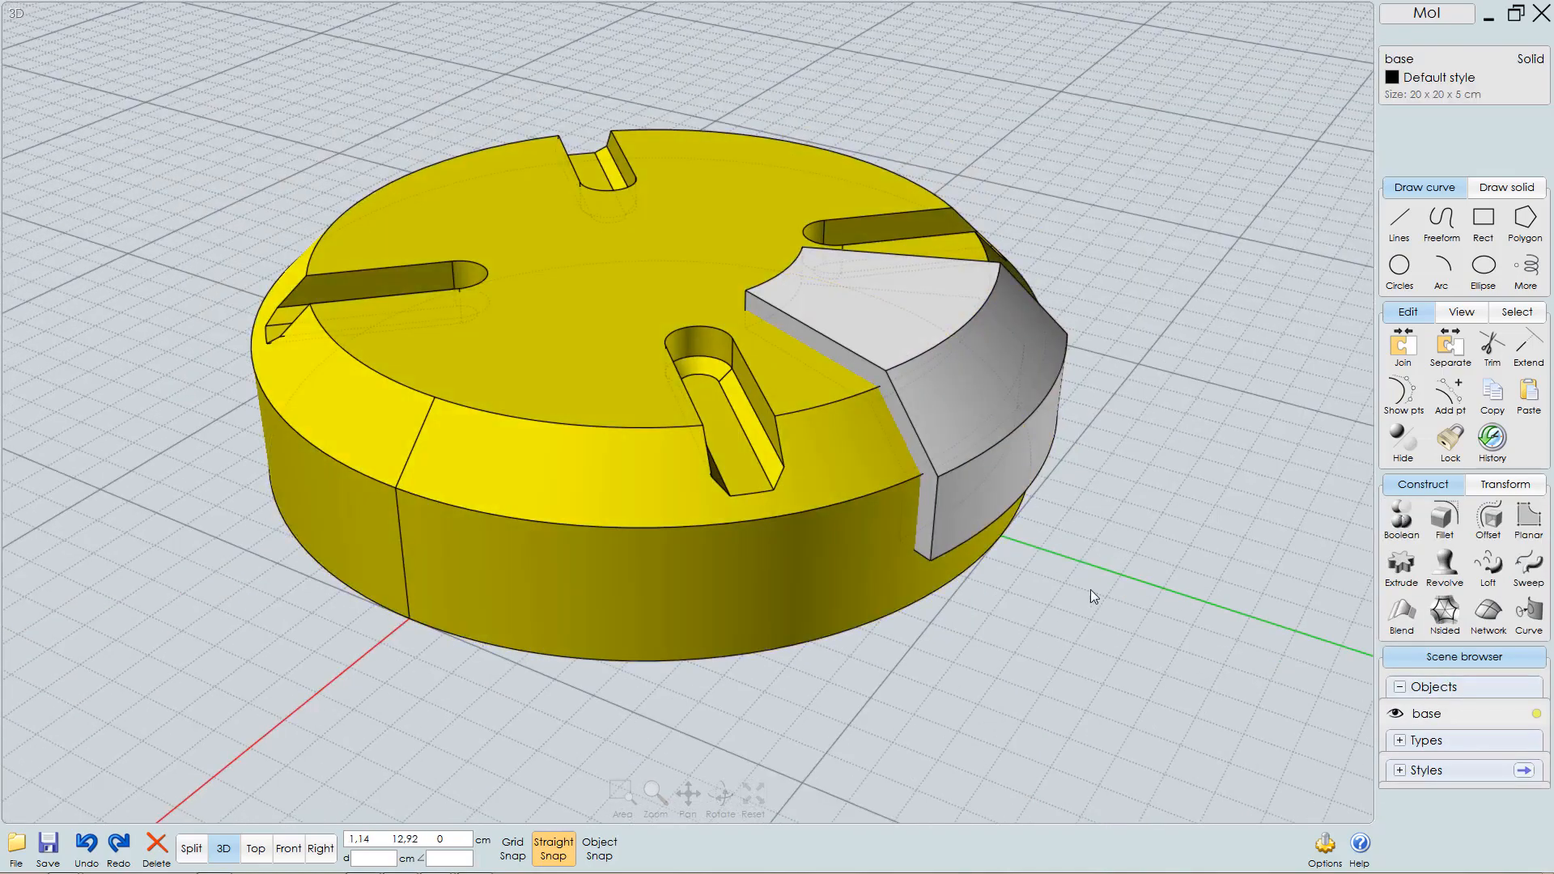
{"action": "left_click", "coordinate": [1400, 518]}
{"action": "left_click", "coordinate": [1404, 517]}
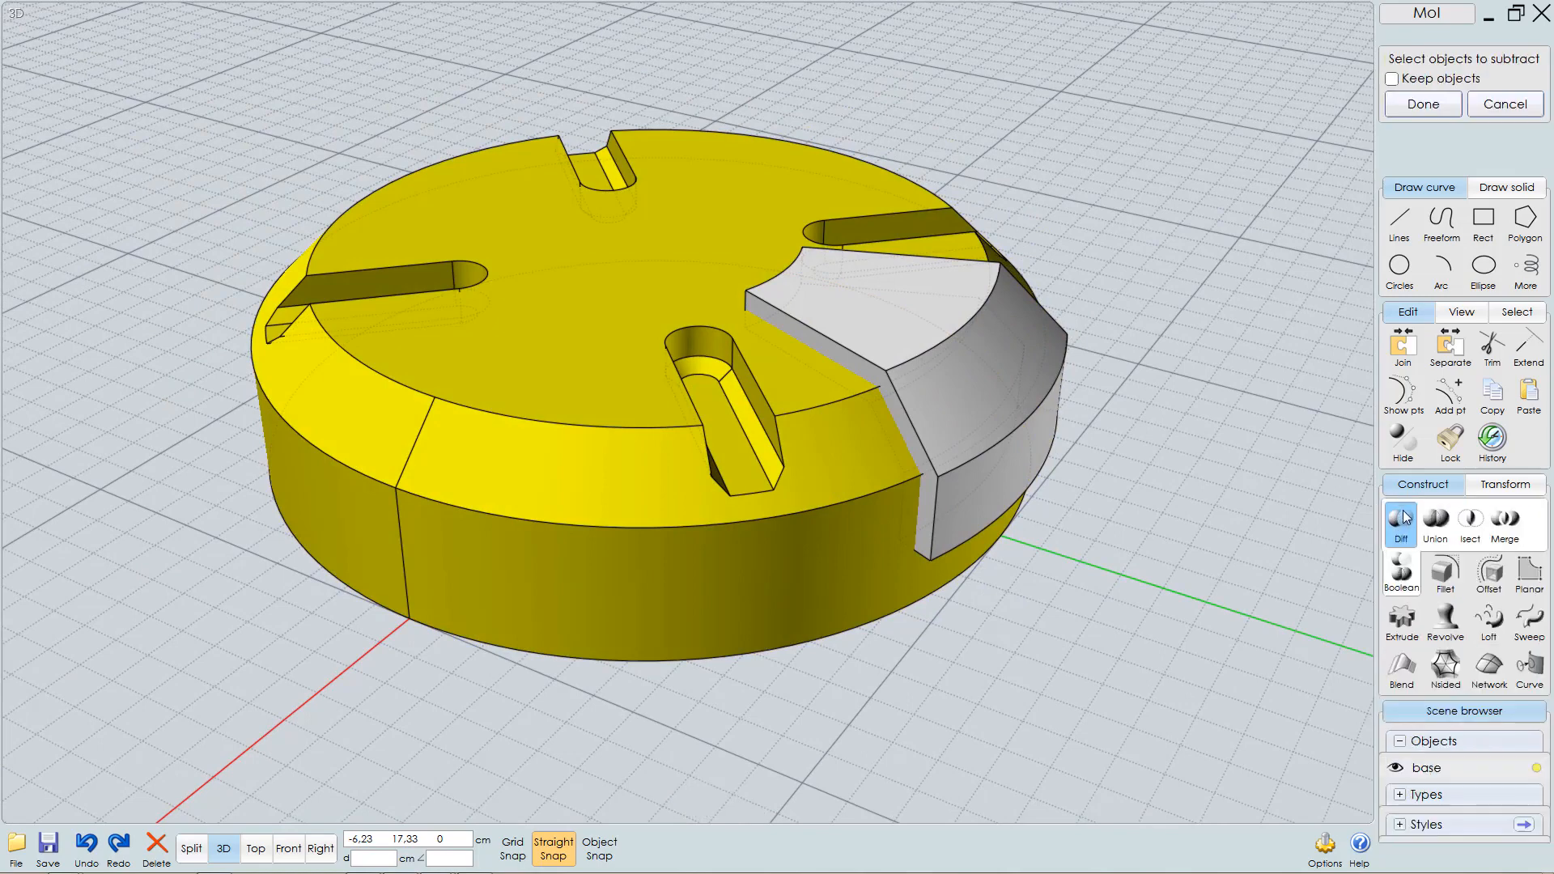
{"action": "left_click", "coordinate": [1504, 523]}
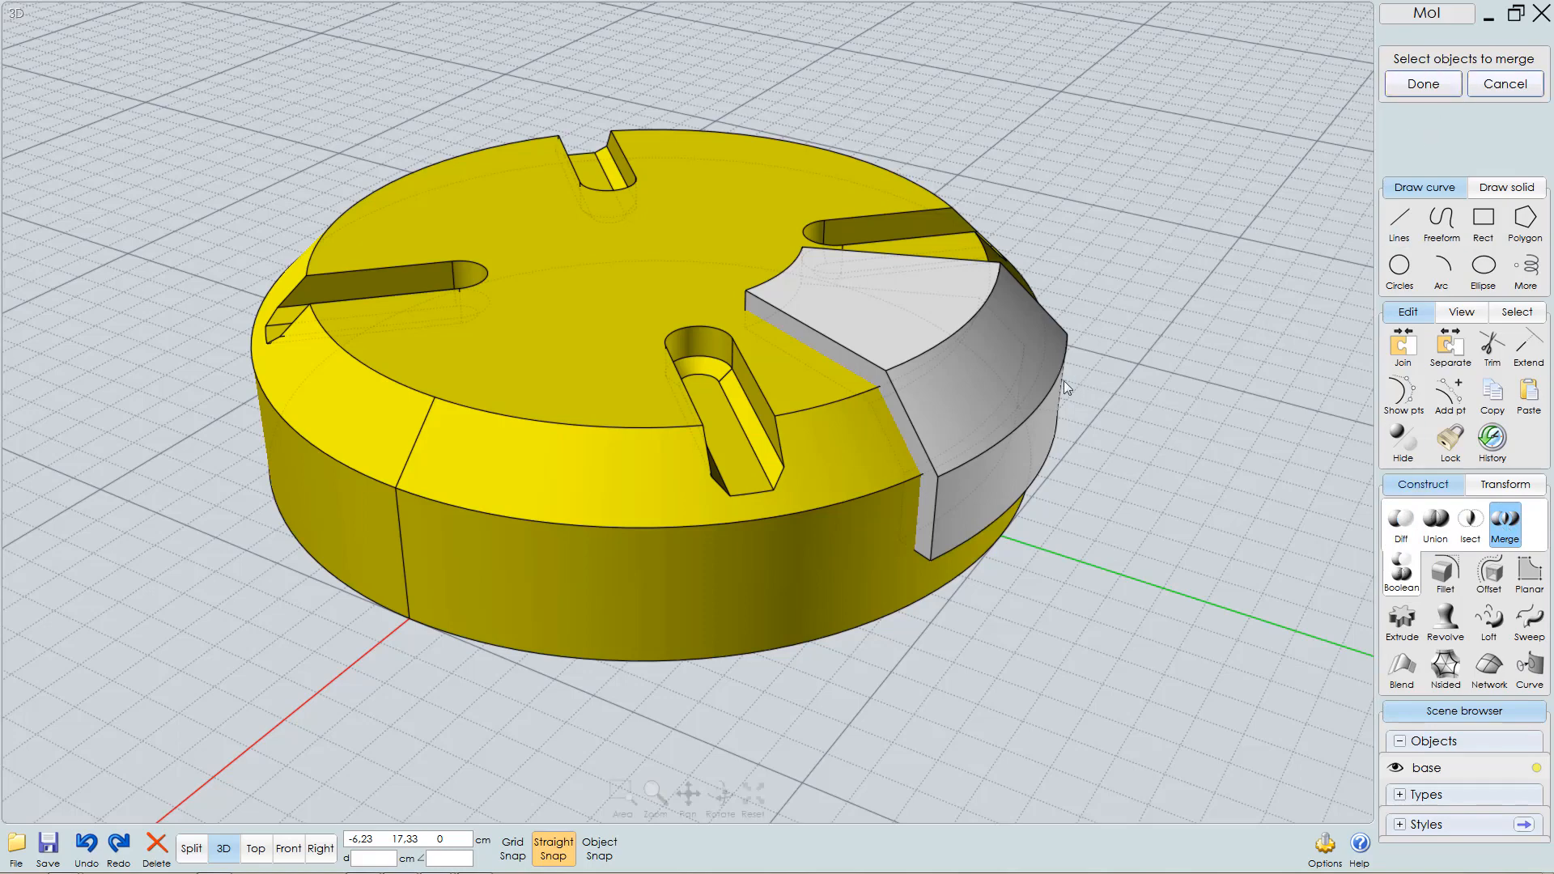
{"action": "left_click", "coordinate": [994, 360]}
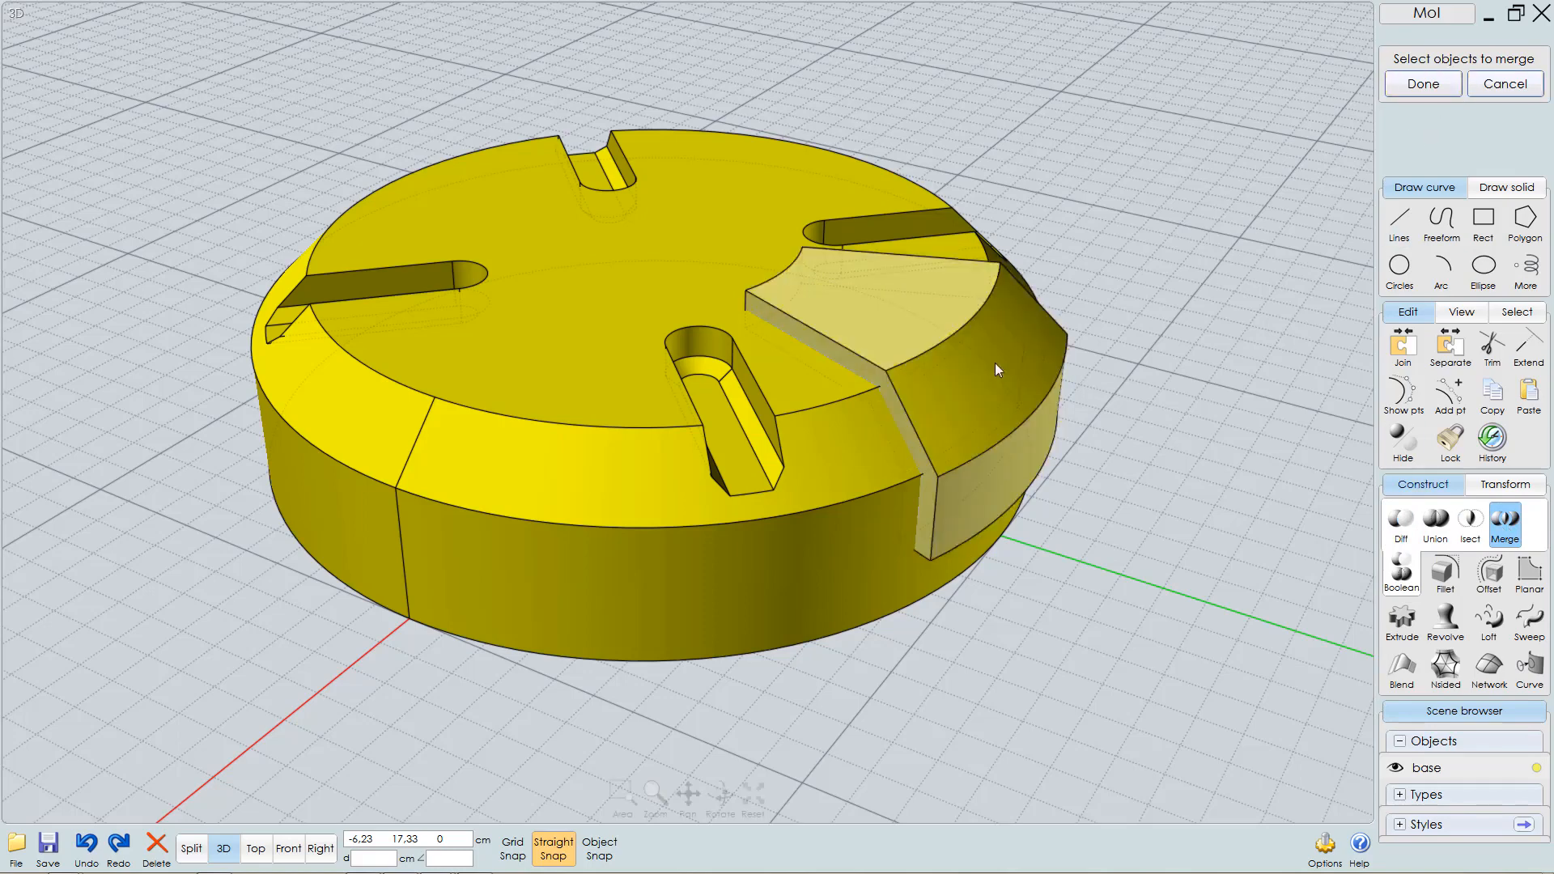
{"action": "right_click", "coordinate": [1150, 413]}
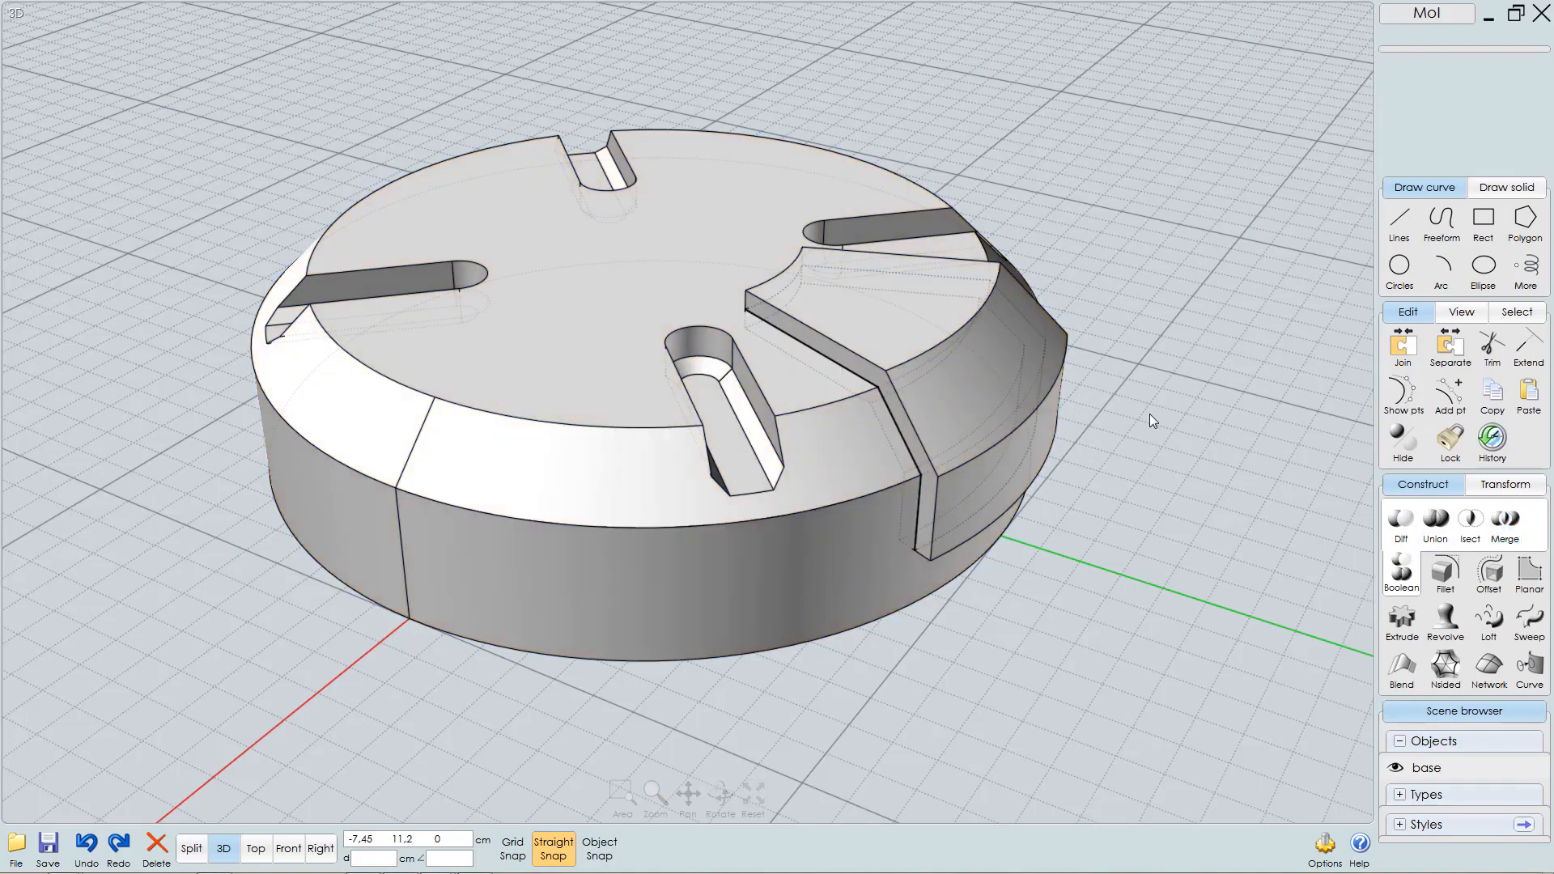
{"action": "right_click_drag", "start_coordinate": [785, 552], "coordinate": [746, 550]}
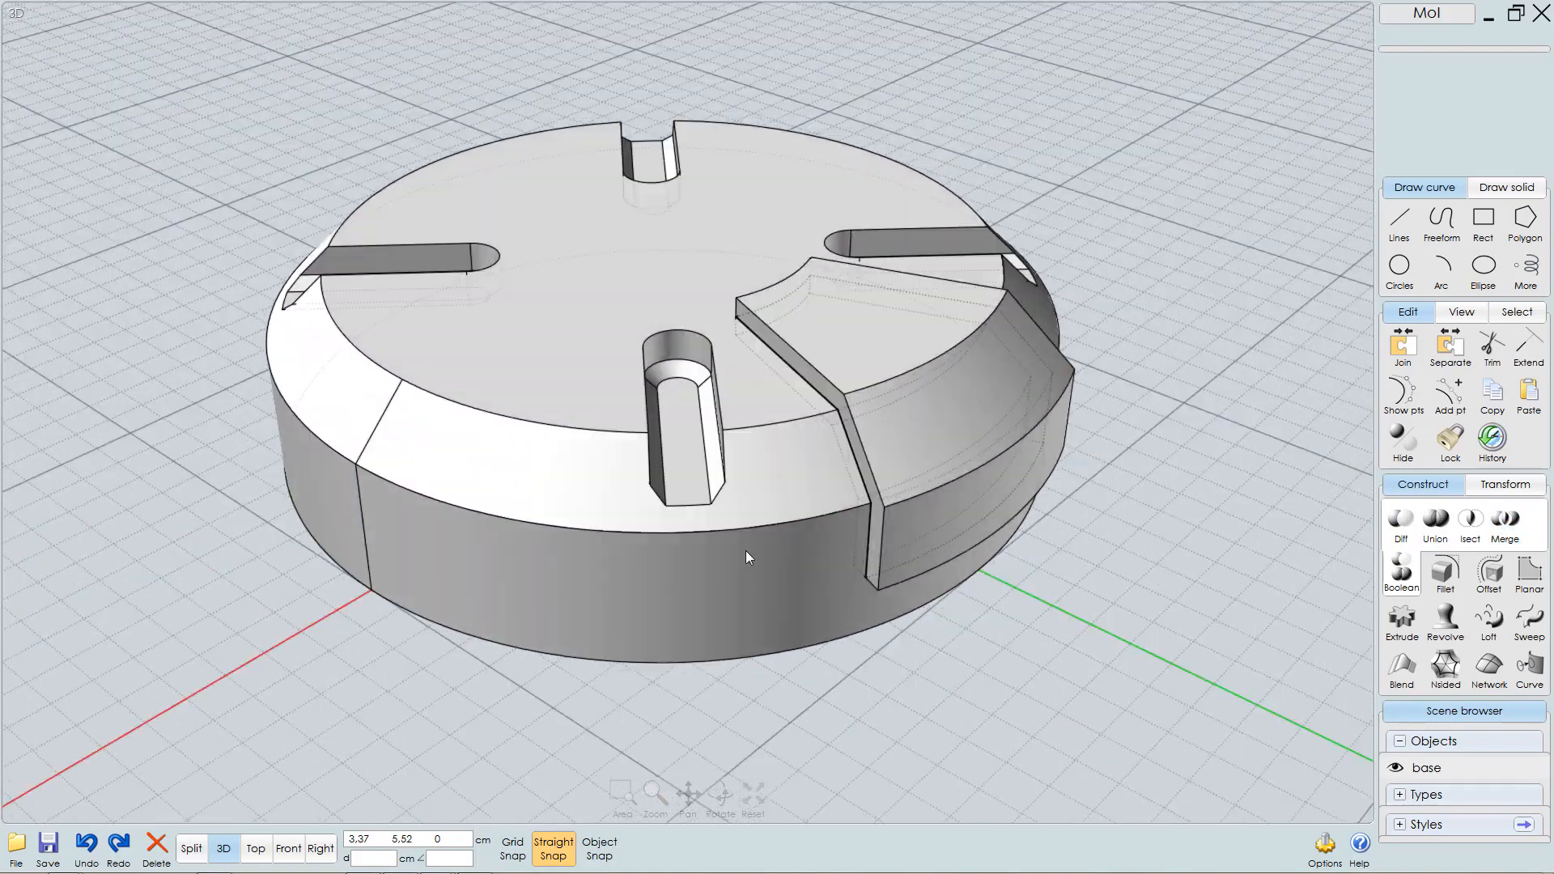
{"action": "left_click", "coordinate": [944, 398]}
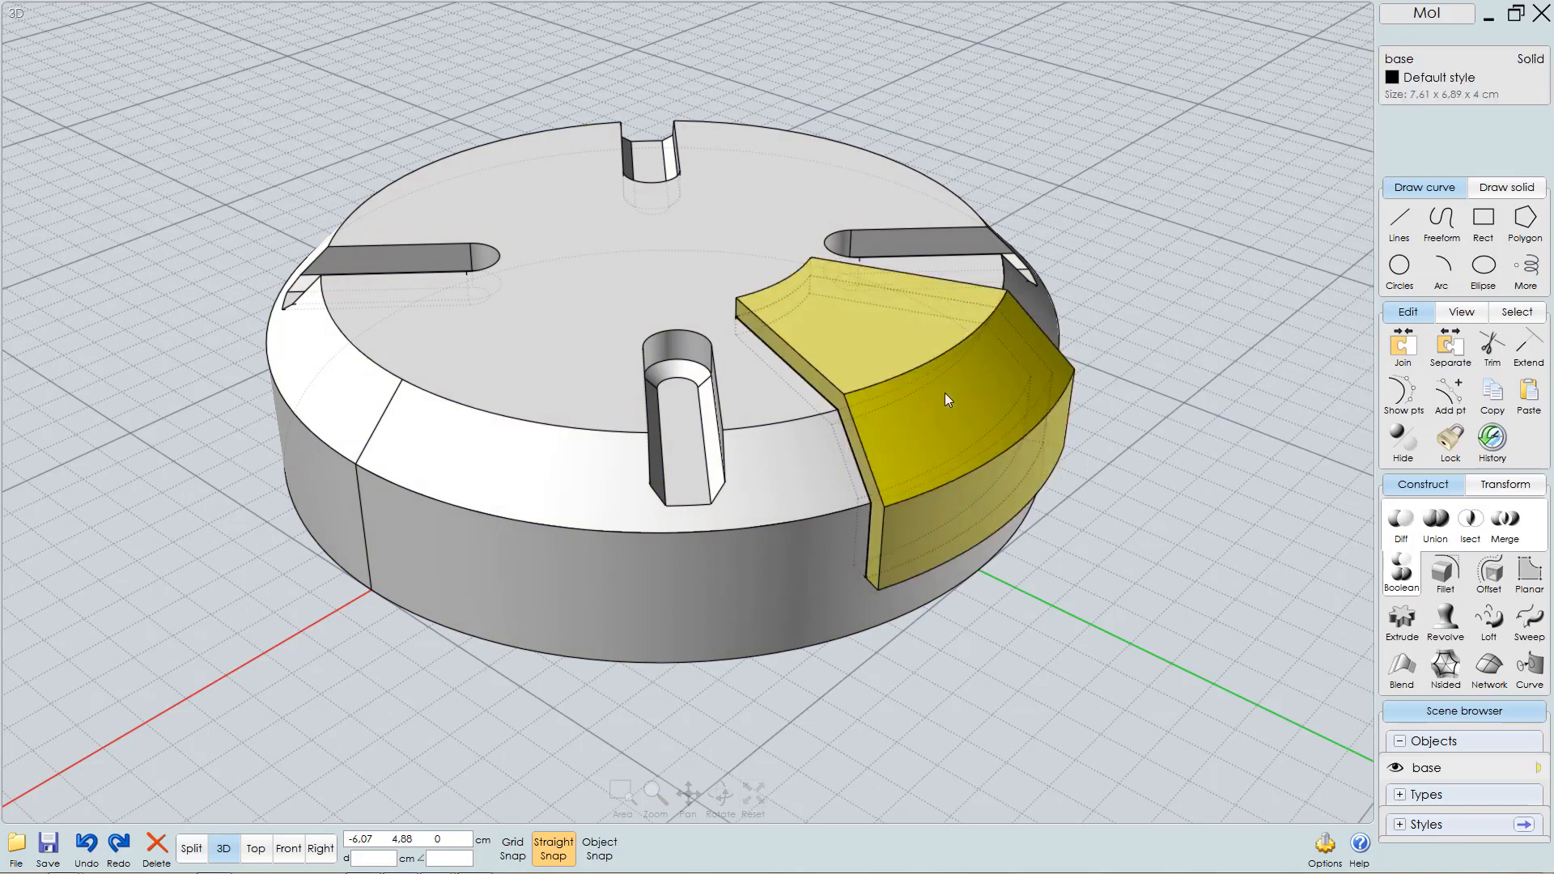
{"action": "key", "text": "Delete"}
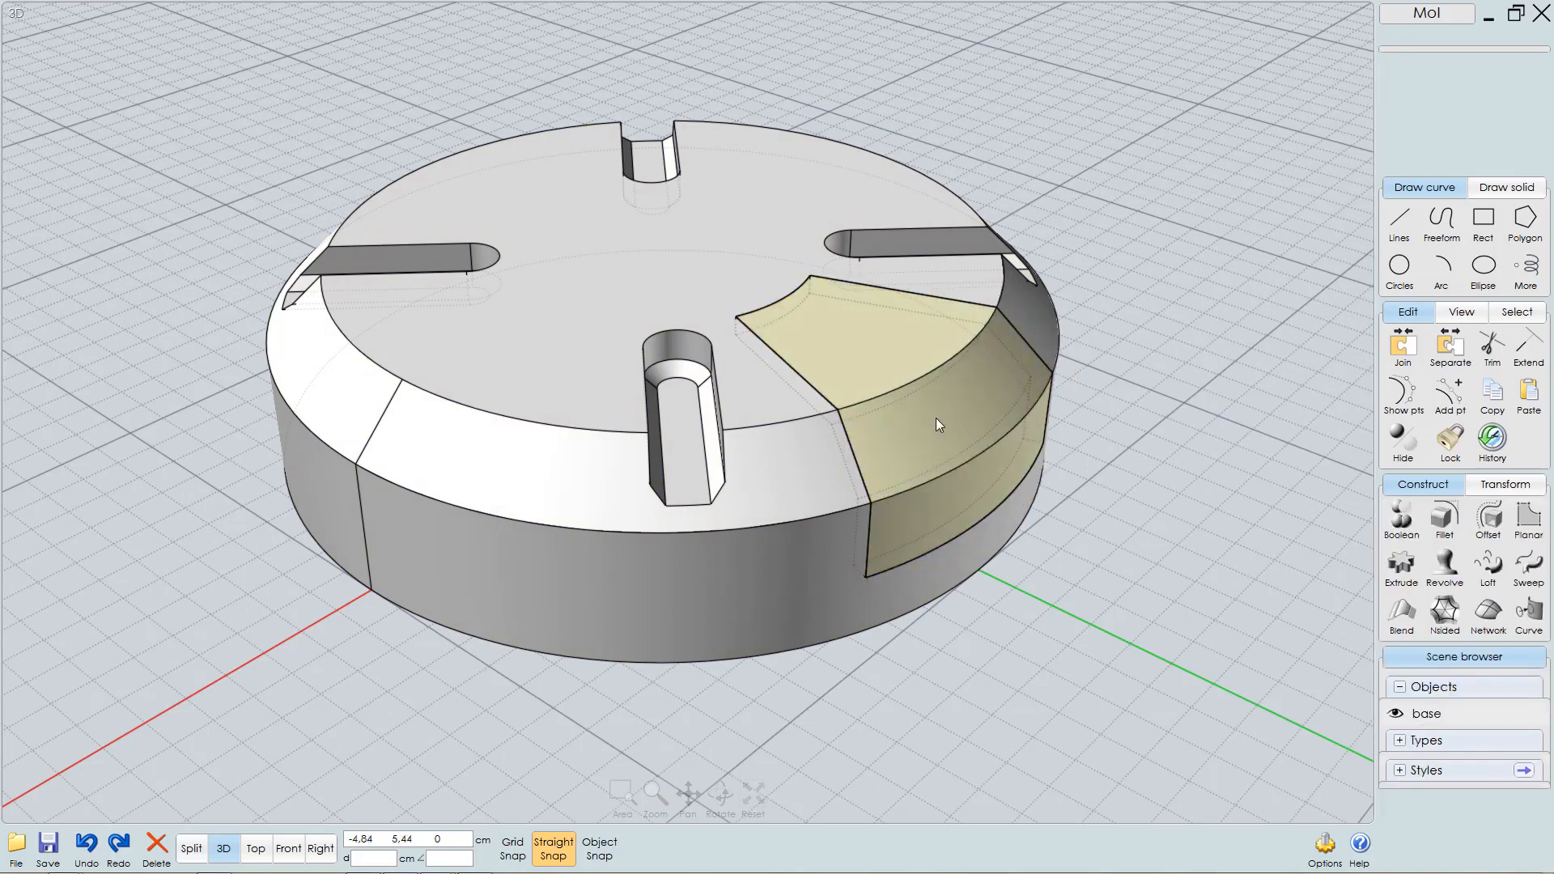
- Move the embedded panel piece out of its recess to a spot beside the base
{"action": "left_click_drag", "start_coordinate": [935, 418], "coordinate": [1256, 348]}
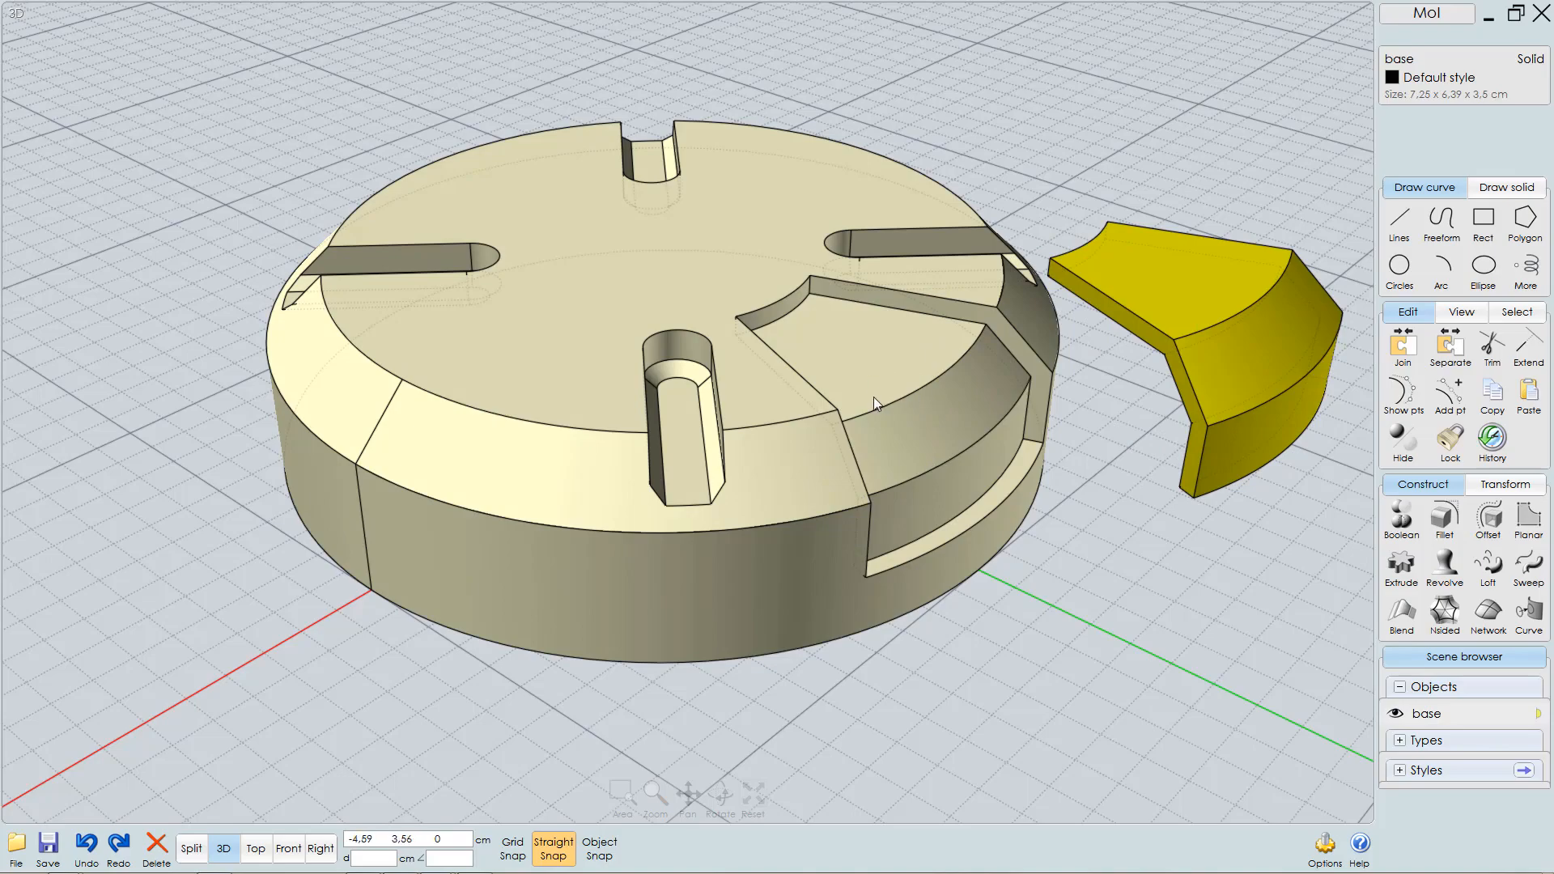
{"action": "scroll", "coordinate": [809, 468], "scroll_direction": "down", "scroll_amount": 5}
{"action": "scroll", "coordinate": [813, 443], "scroll_direction": "up", "scroll_amount": 5}
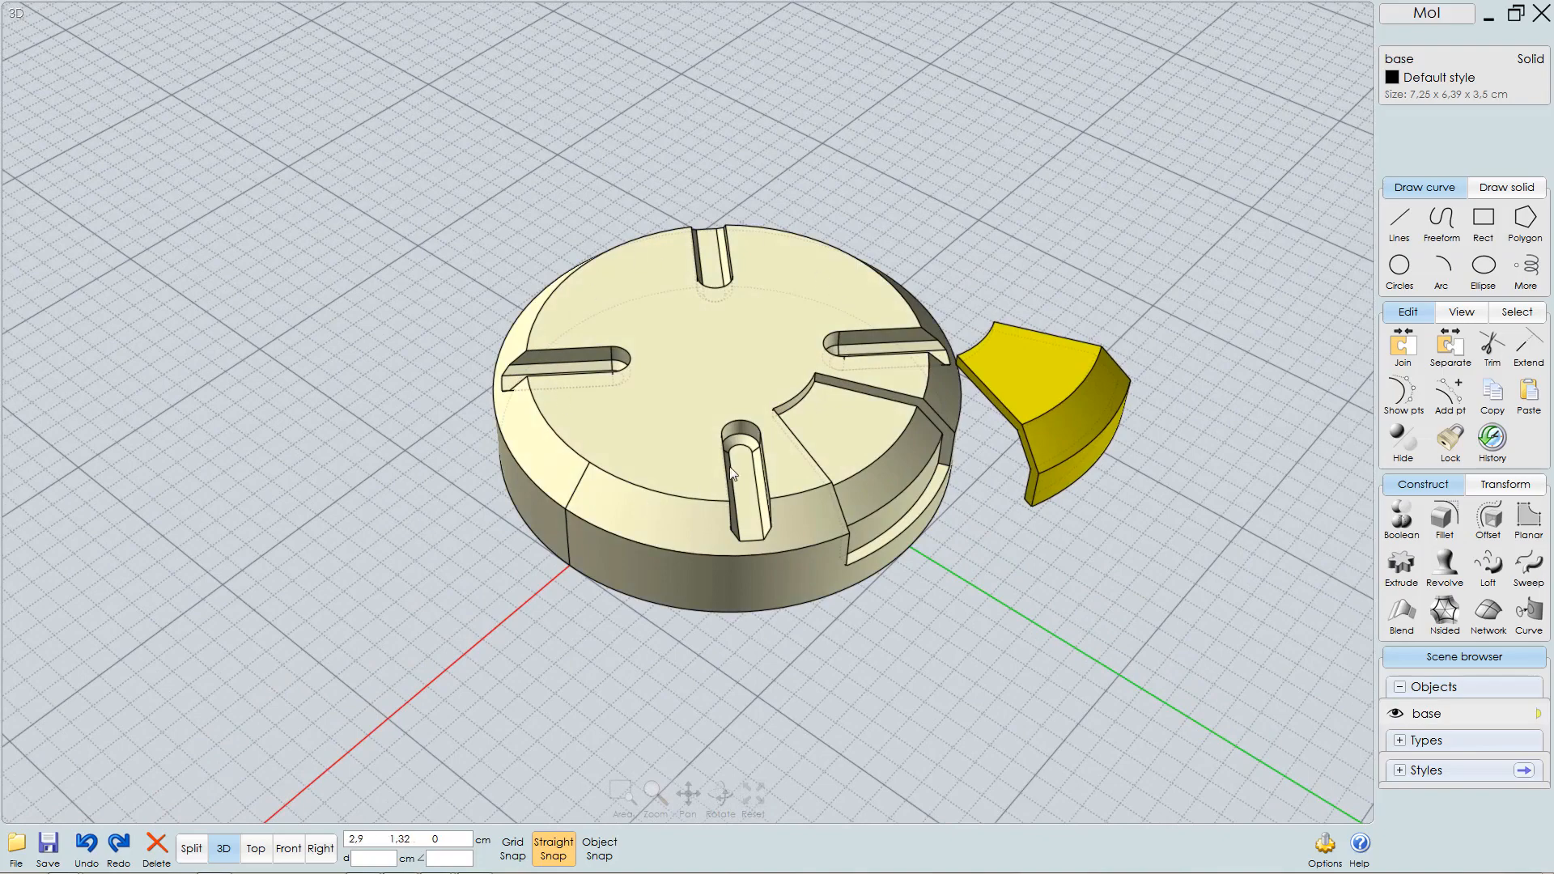
- Undo the panel move, the deletion of the protruding piece and the Boolean Merge, and clear the selection
{"action": "key", "text": "ctrl+z"}
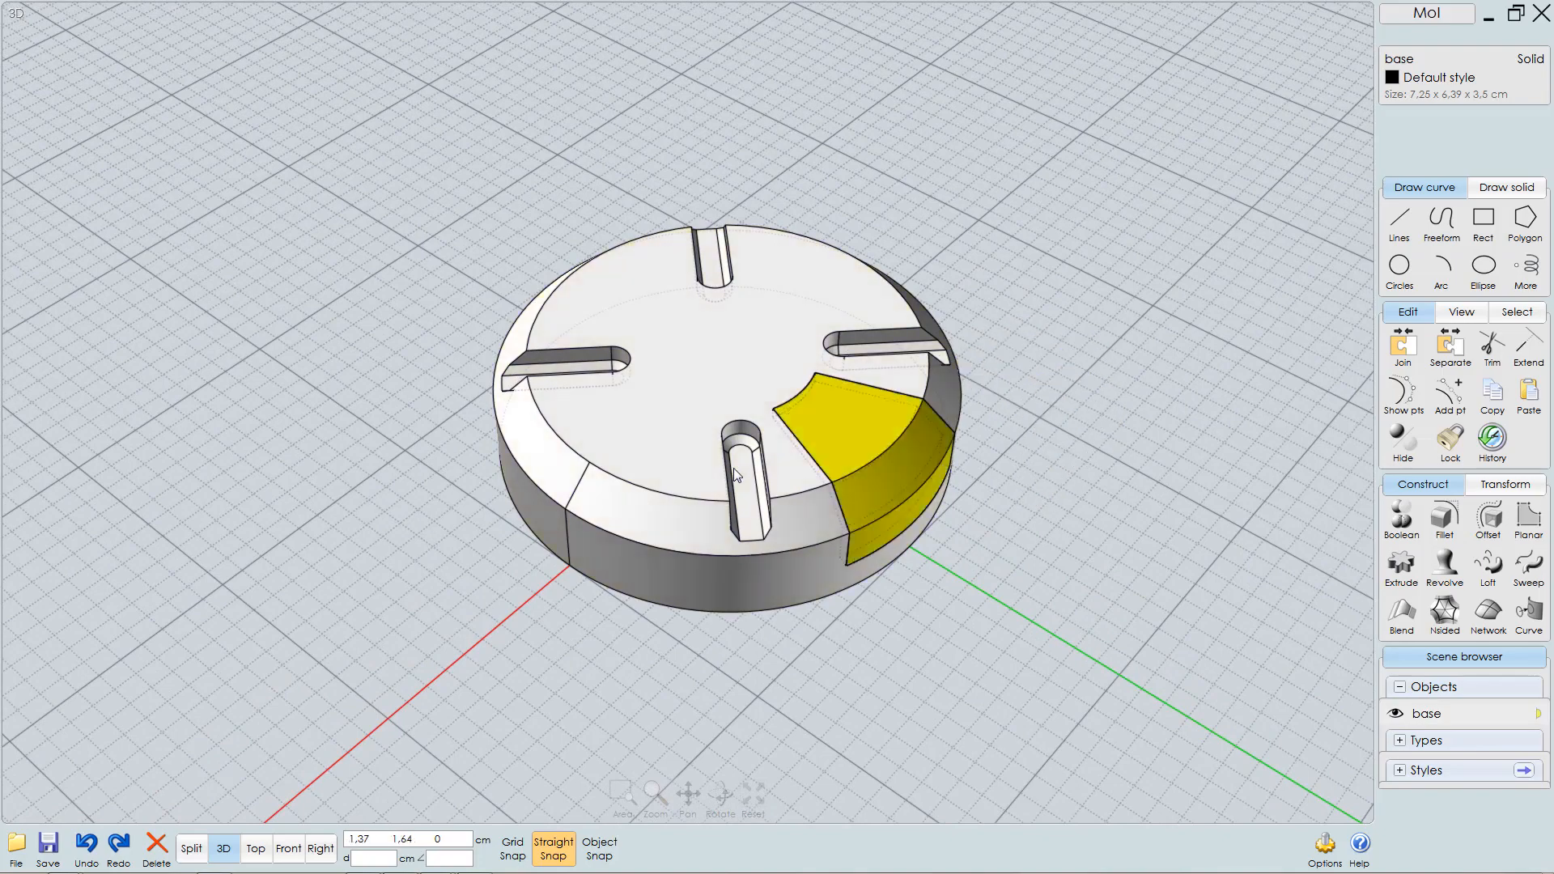
{"action": "key", "text": "ctrl+z"}
{"action": "scroll", "coordinate": [882, 586], "scroll_direction": "up", "scroll_amount": 6}
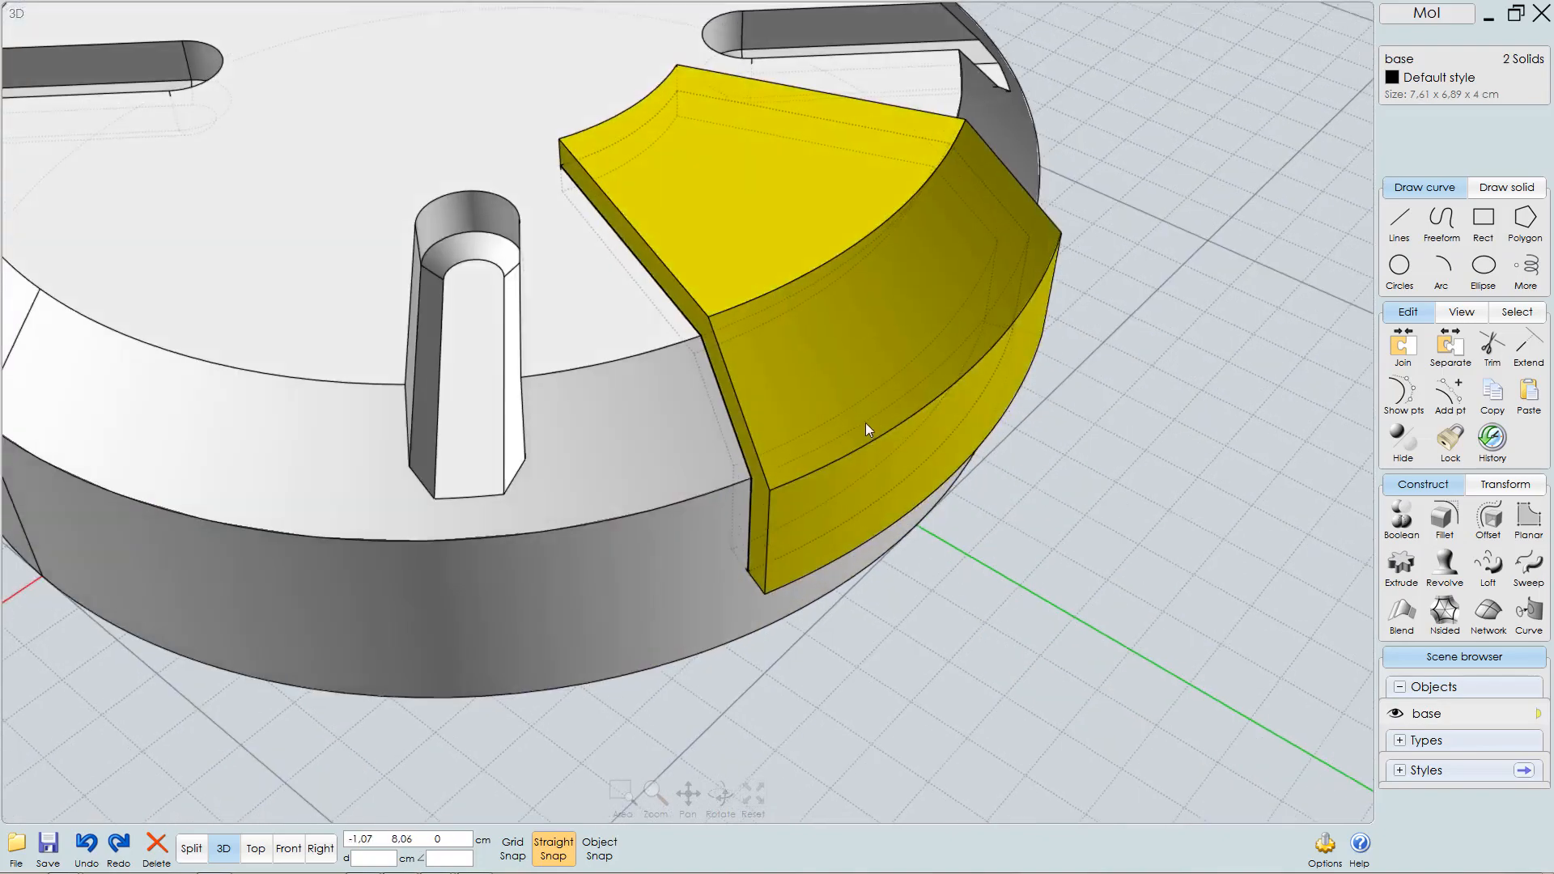
{"action": "left_click", "coordinate": [923, 502]}
{"action": "scroll", "coordinate": [939, 510], "scroll_direction": "down", "scroll_amount": 6}
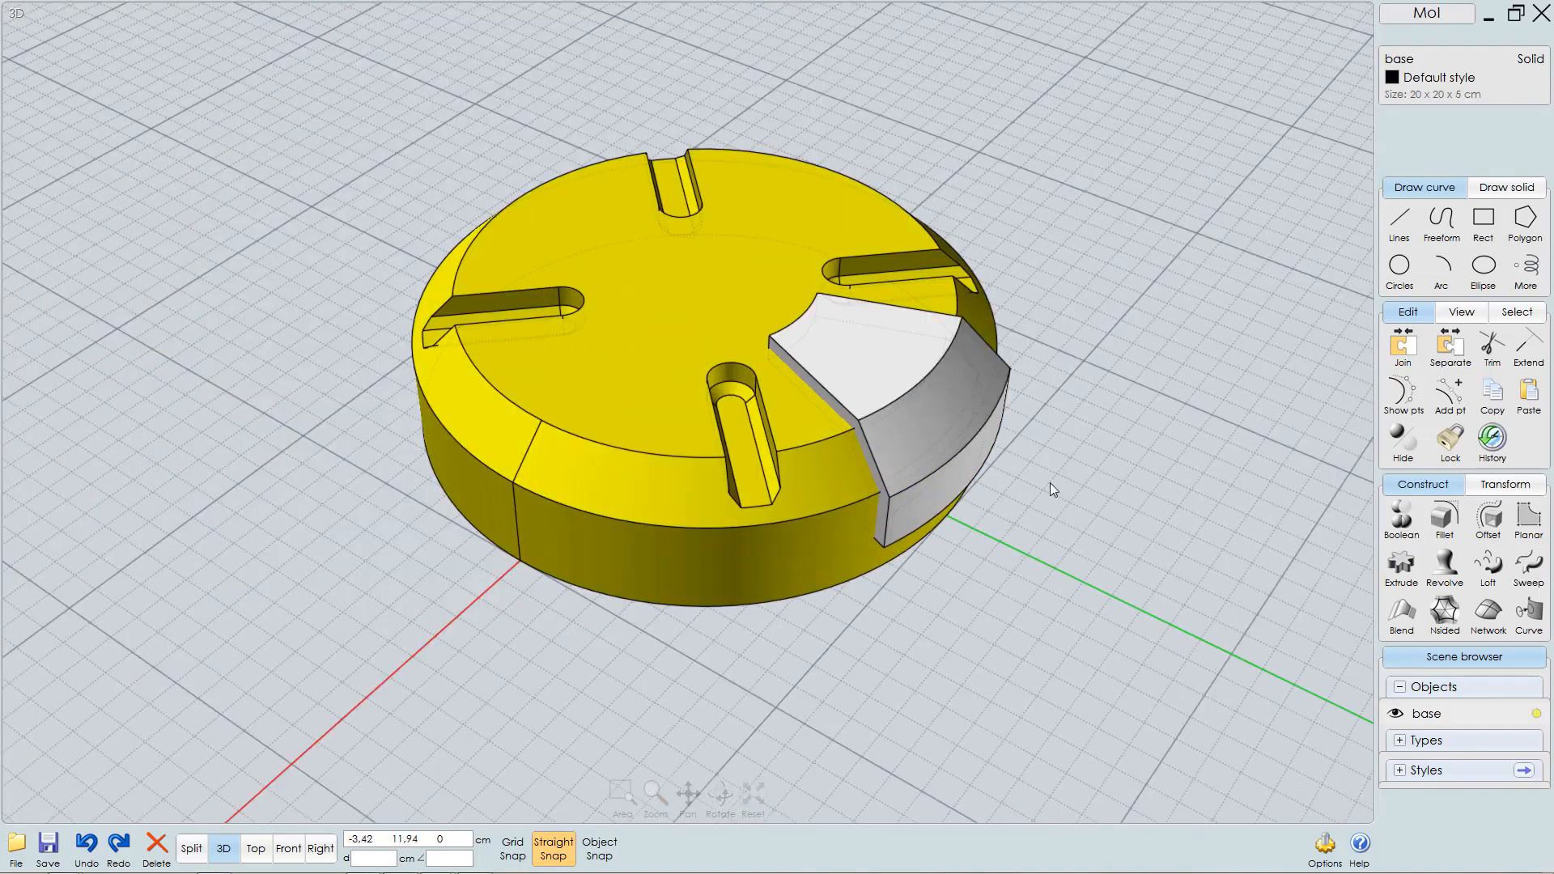
{"action": "left_click", "coordinate": [1115, 434]}
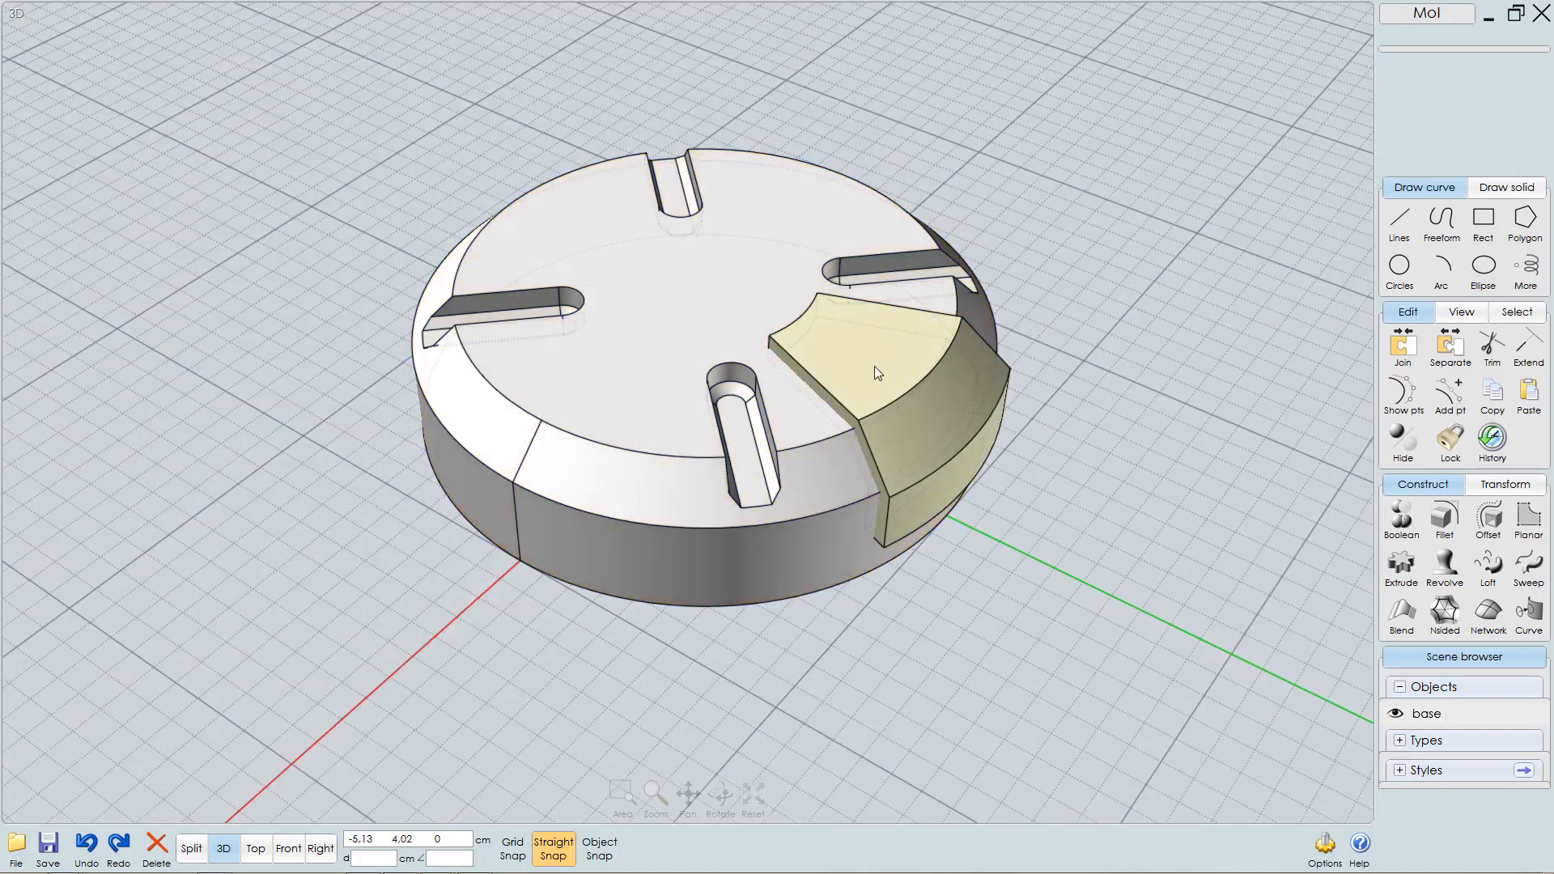
- Start a circular array of the swept panel in the top view with Grid Snap enabled, centred on the origin
{"action": "left_click", "coordinate": [874, 366]}
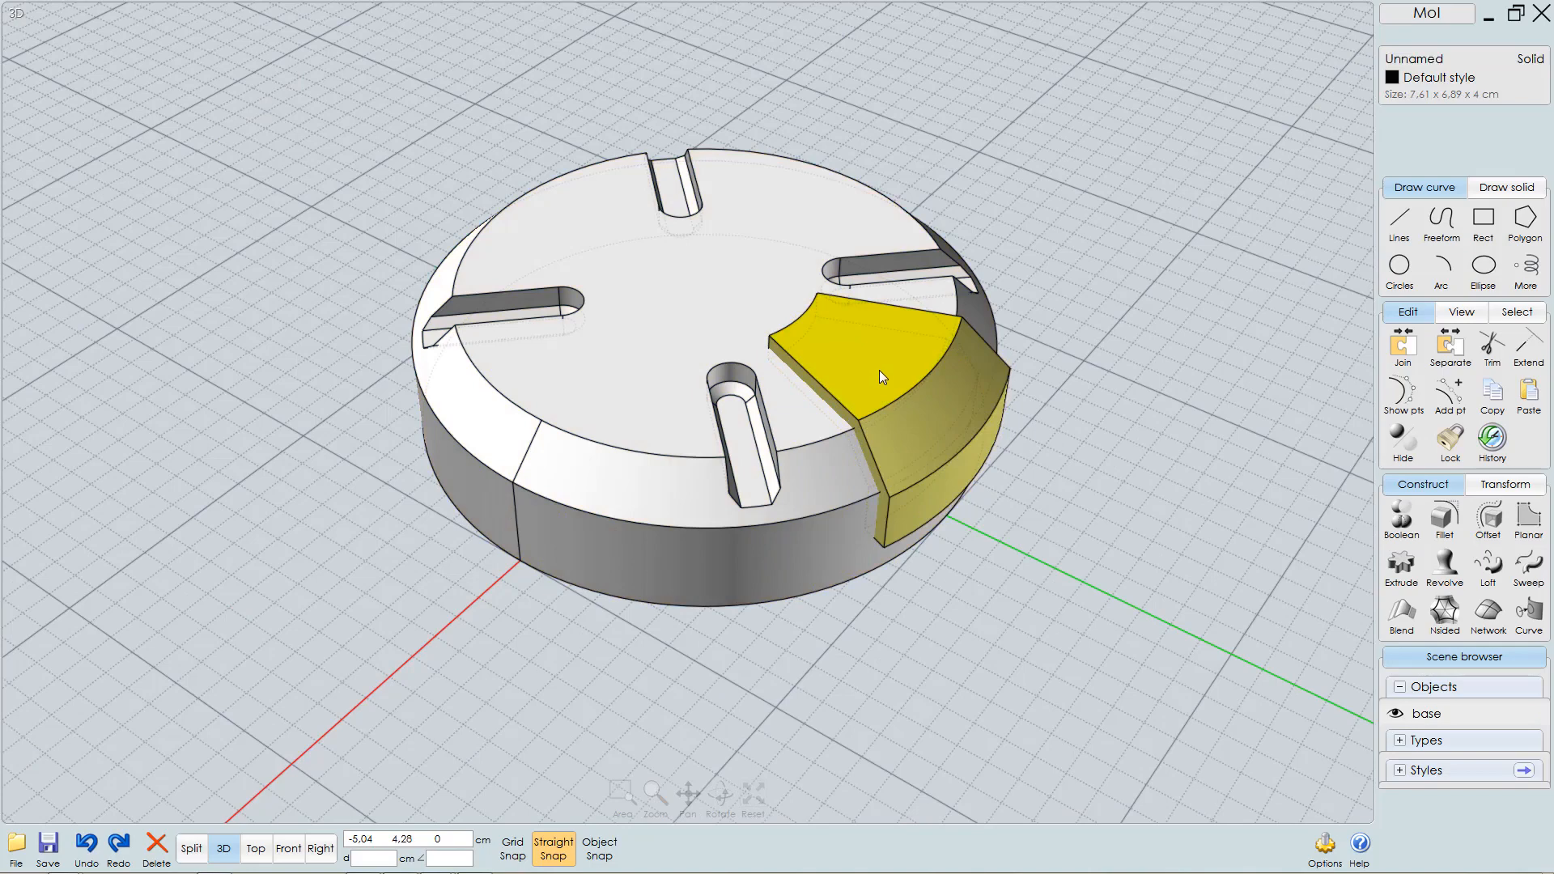
{"action": "key", "text": "F6"}
{"action": "scroll", "coordinate": [771, 433], "scroll_direction": "down", "scroll_amount": 5}
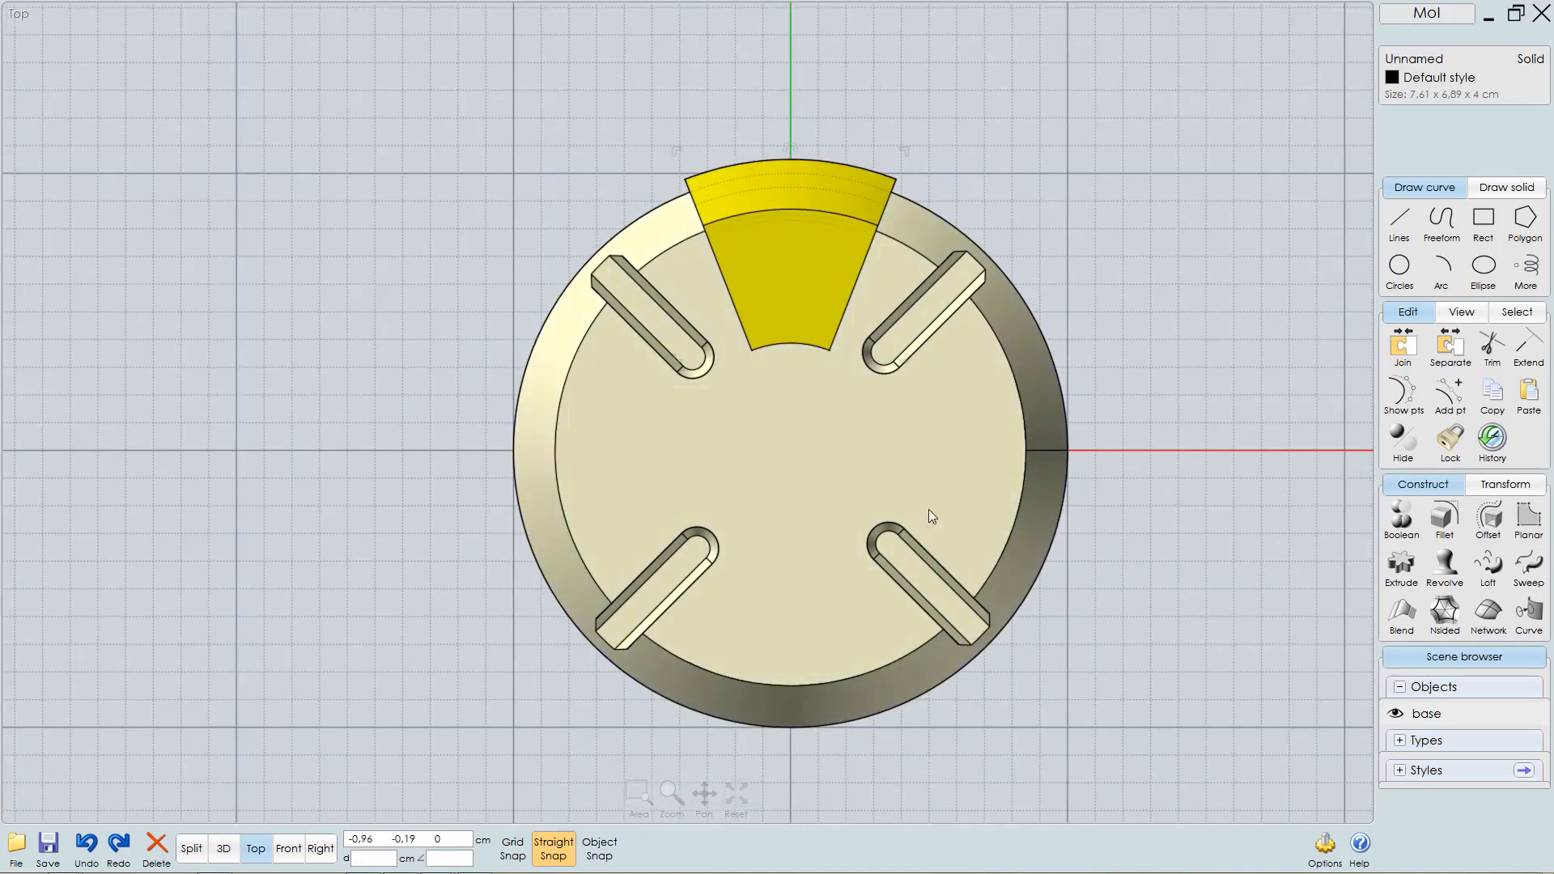
{"action": "left_click", "coordinate": [1503, 485]}
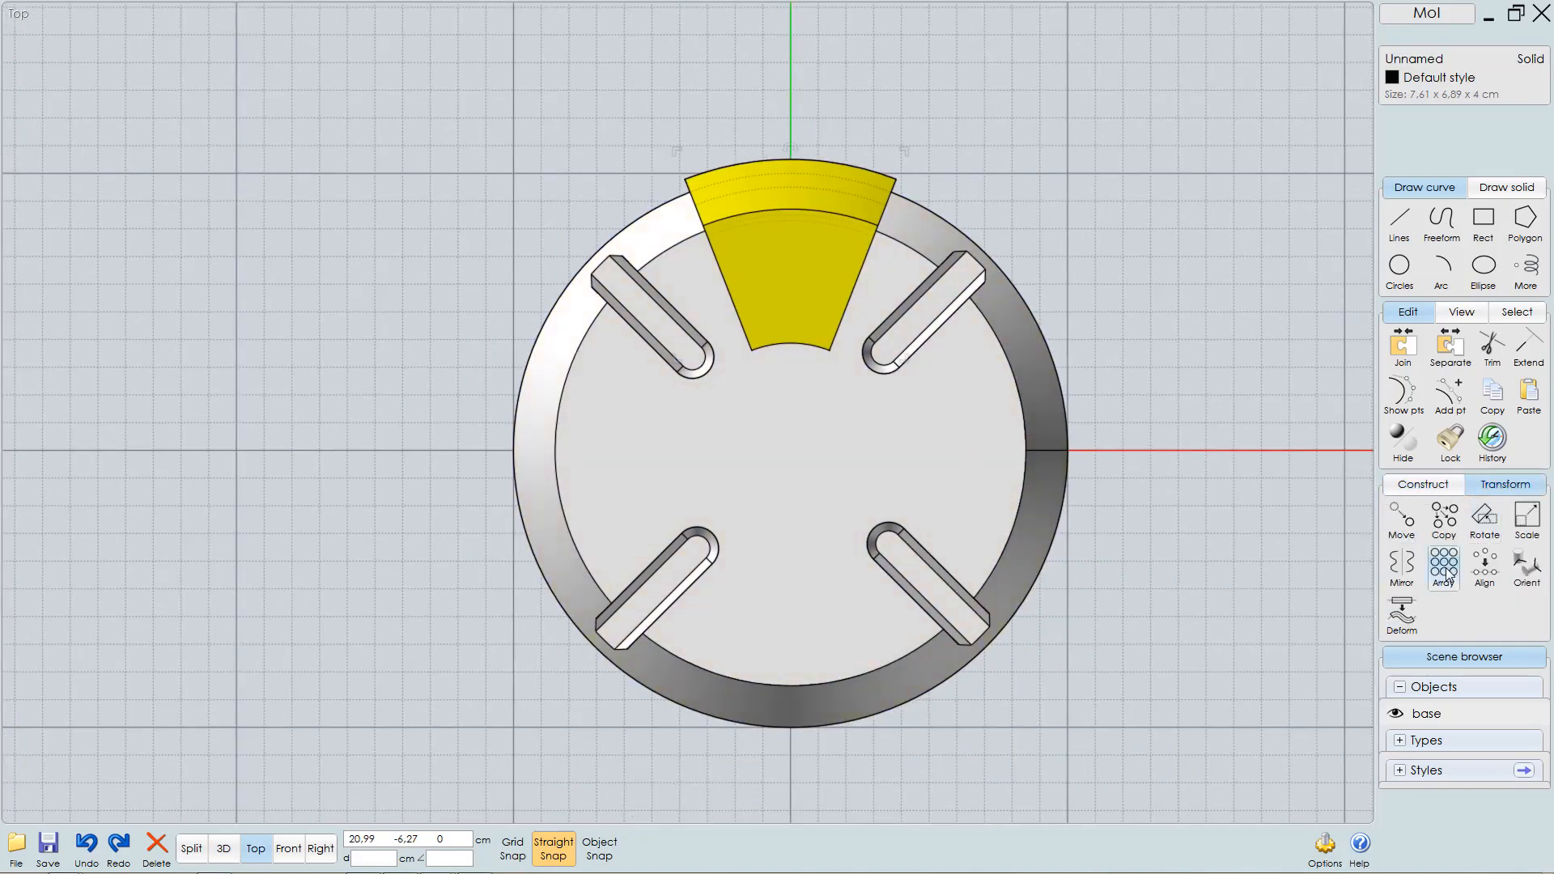
{"action": "left_click", "coordinate": [1445, 568]}
{"action": "left_click", "coordinate": [1470, 575]}
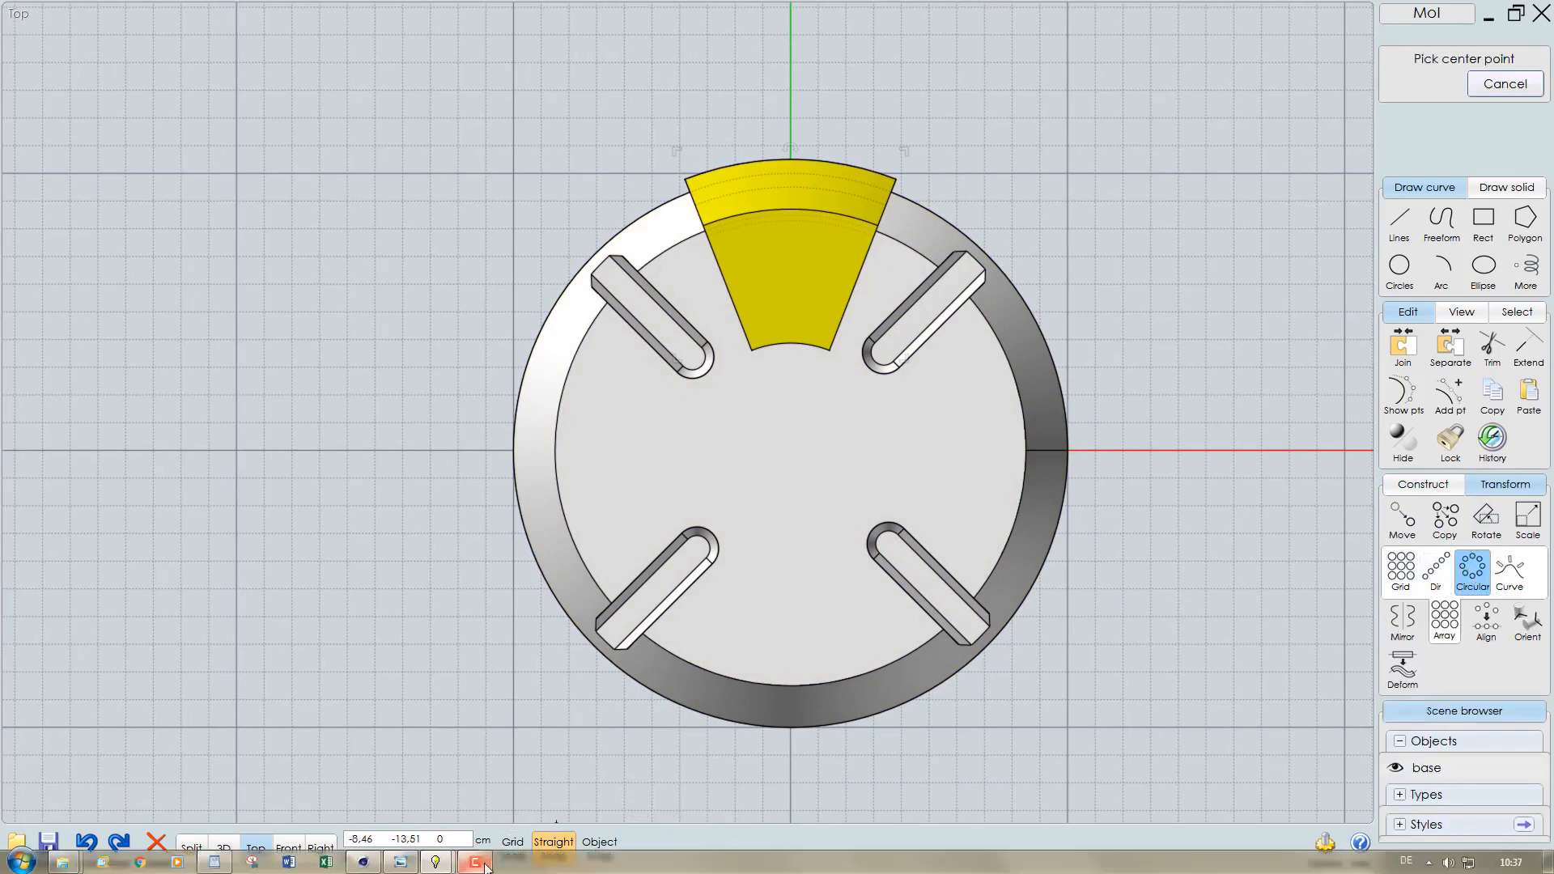
{"action": "left_click", "coordinate": [512, 848]}
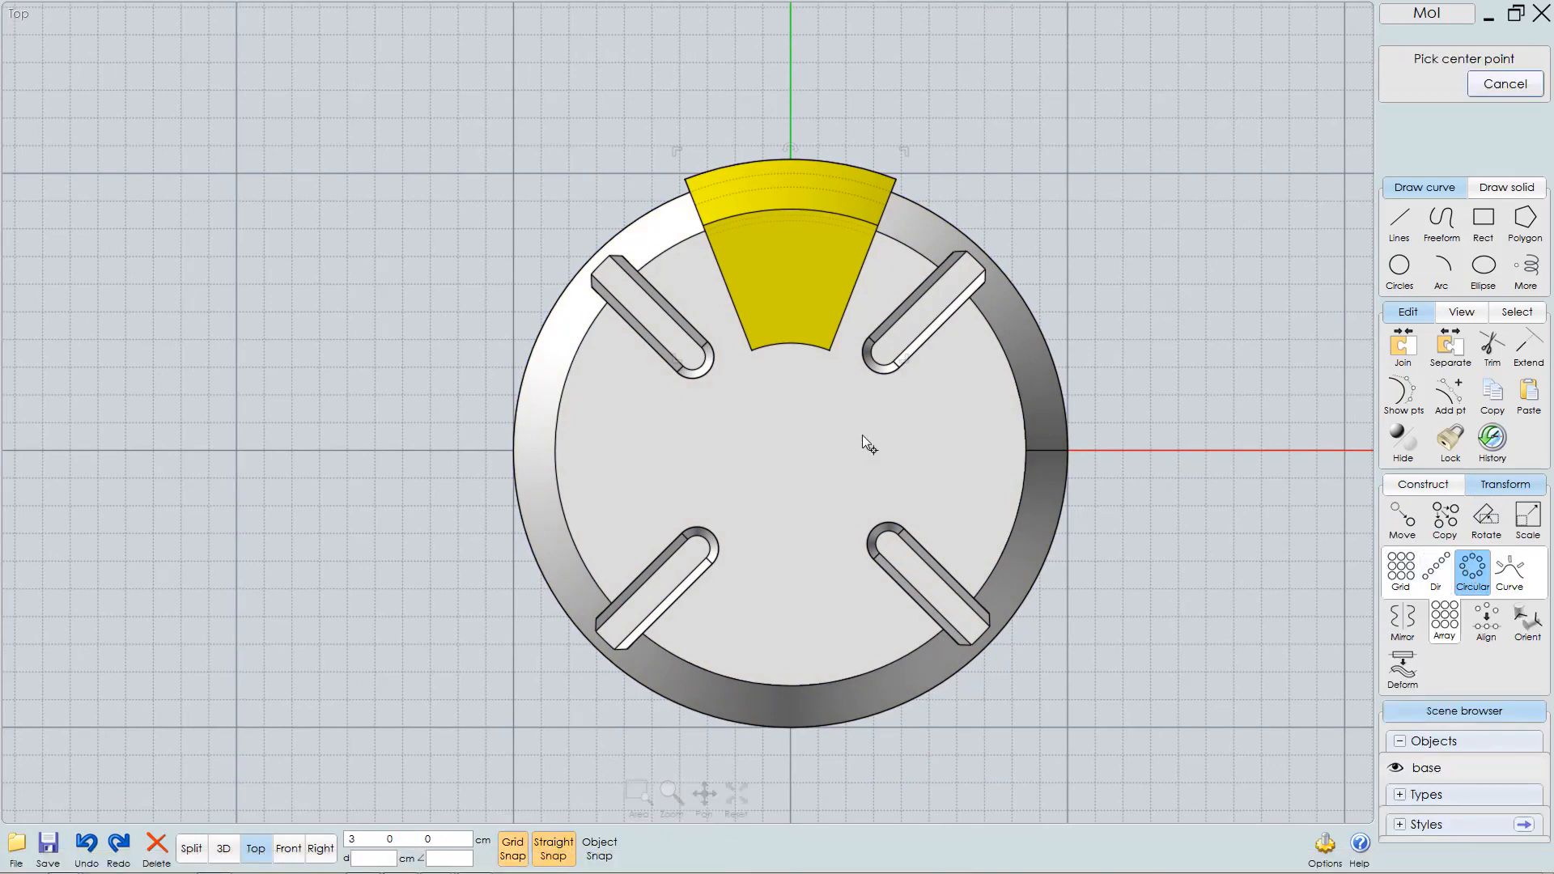
{"action": "left_click", "coordinate": [785, 449]}
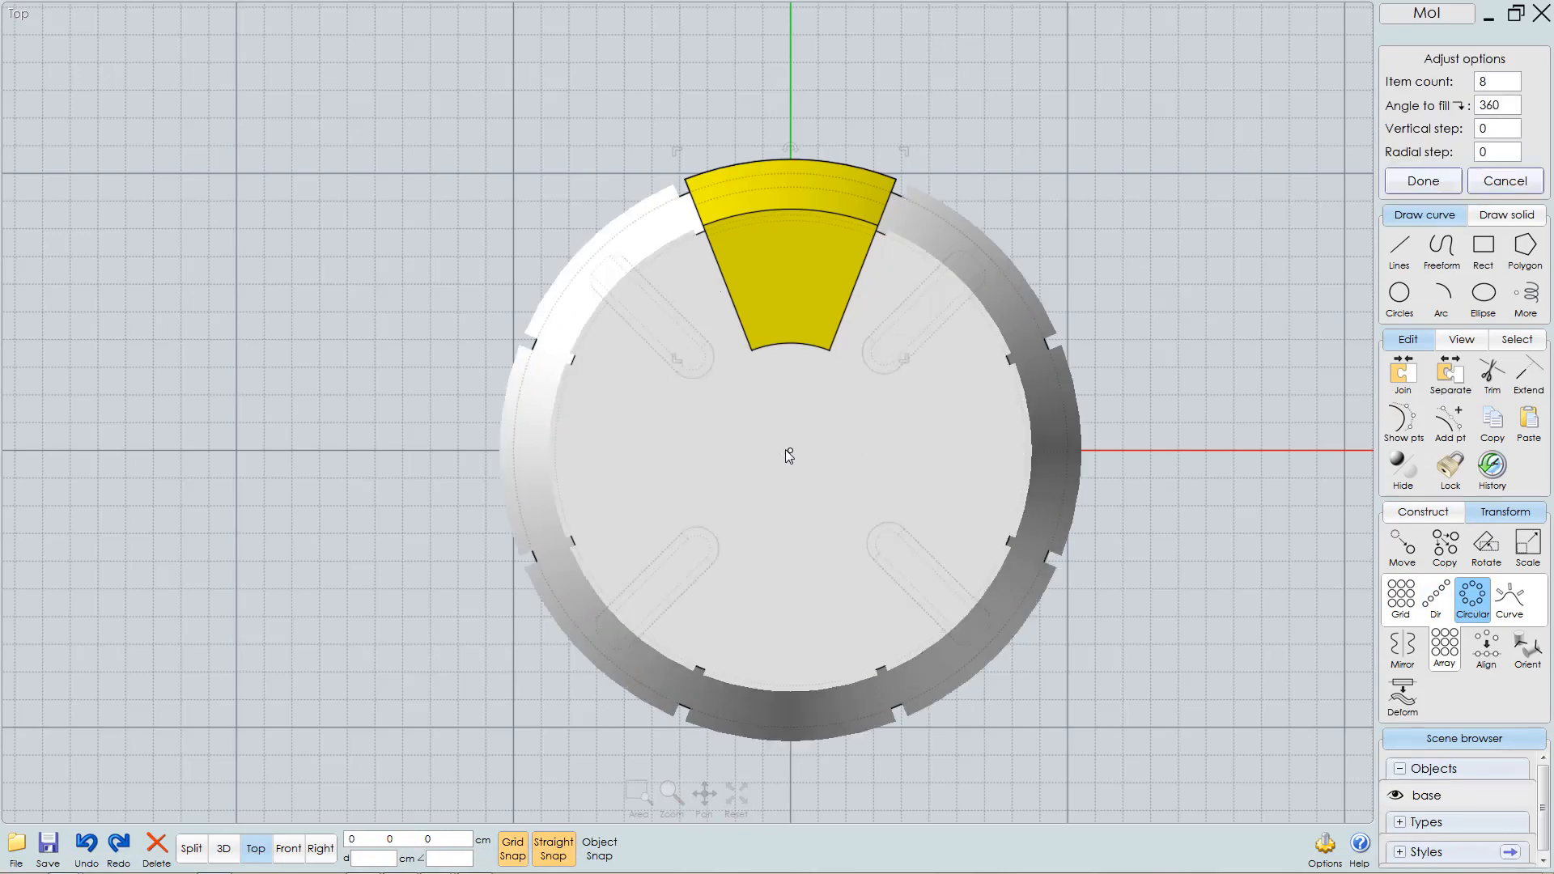
- Set the circular array's item count to 4, check the preview in 3D and finish the array
{"action": "left_click", "coordinate": [1498, 77]}
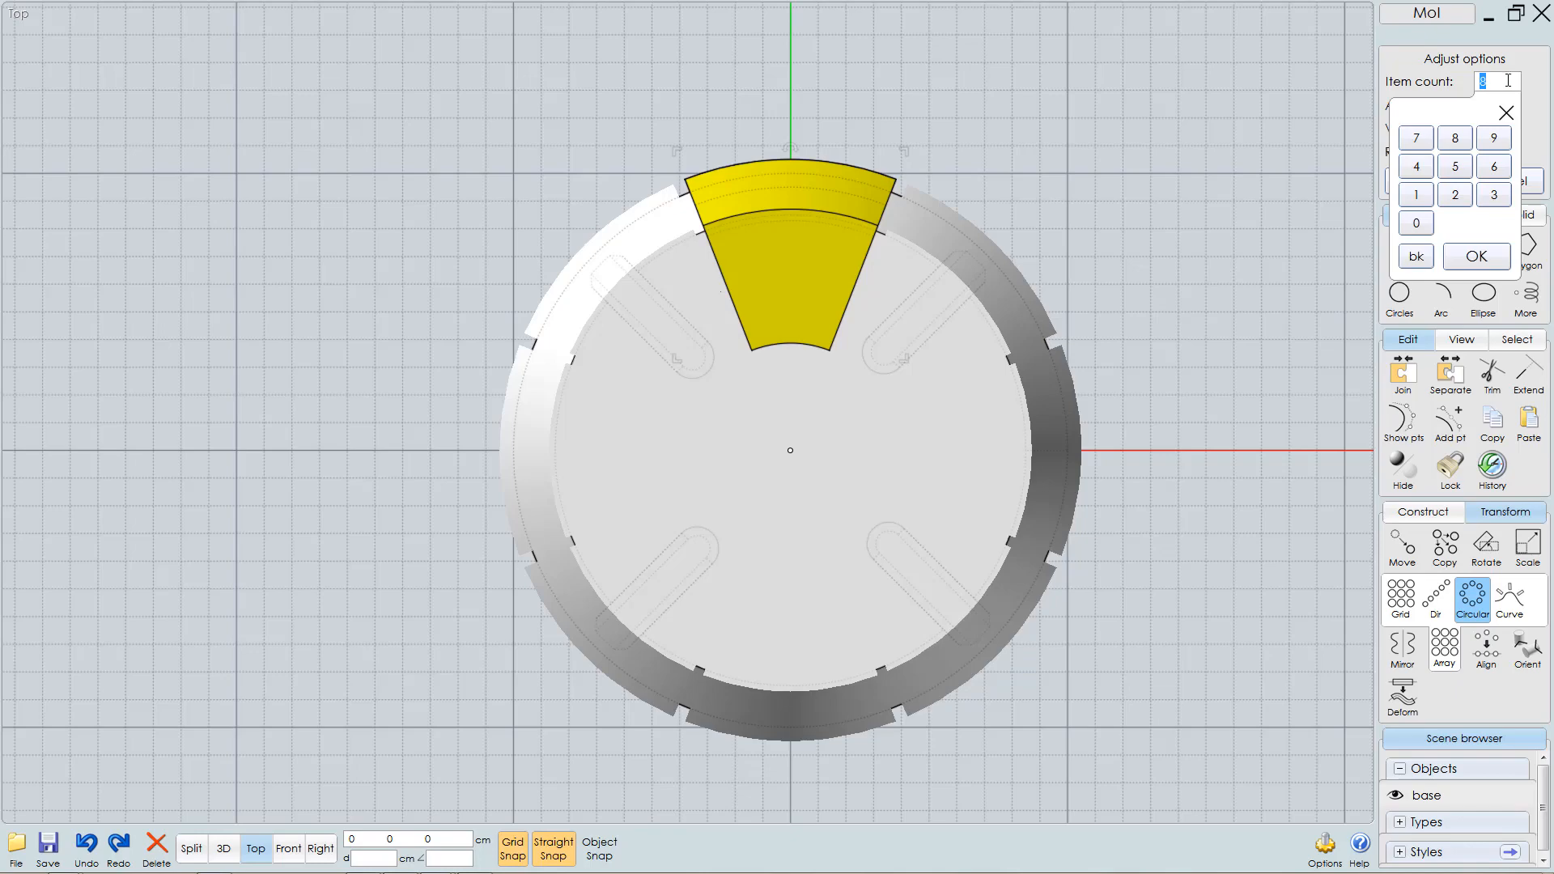
{"action": "key", "text": "Return"}
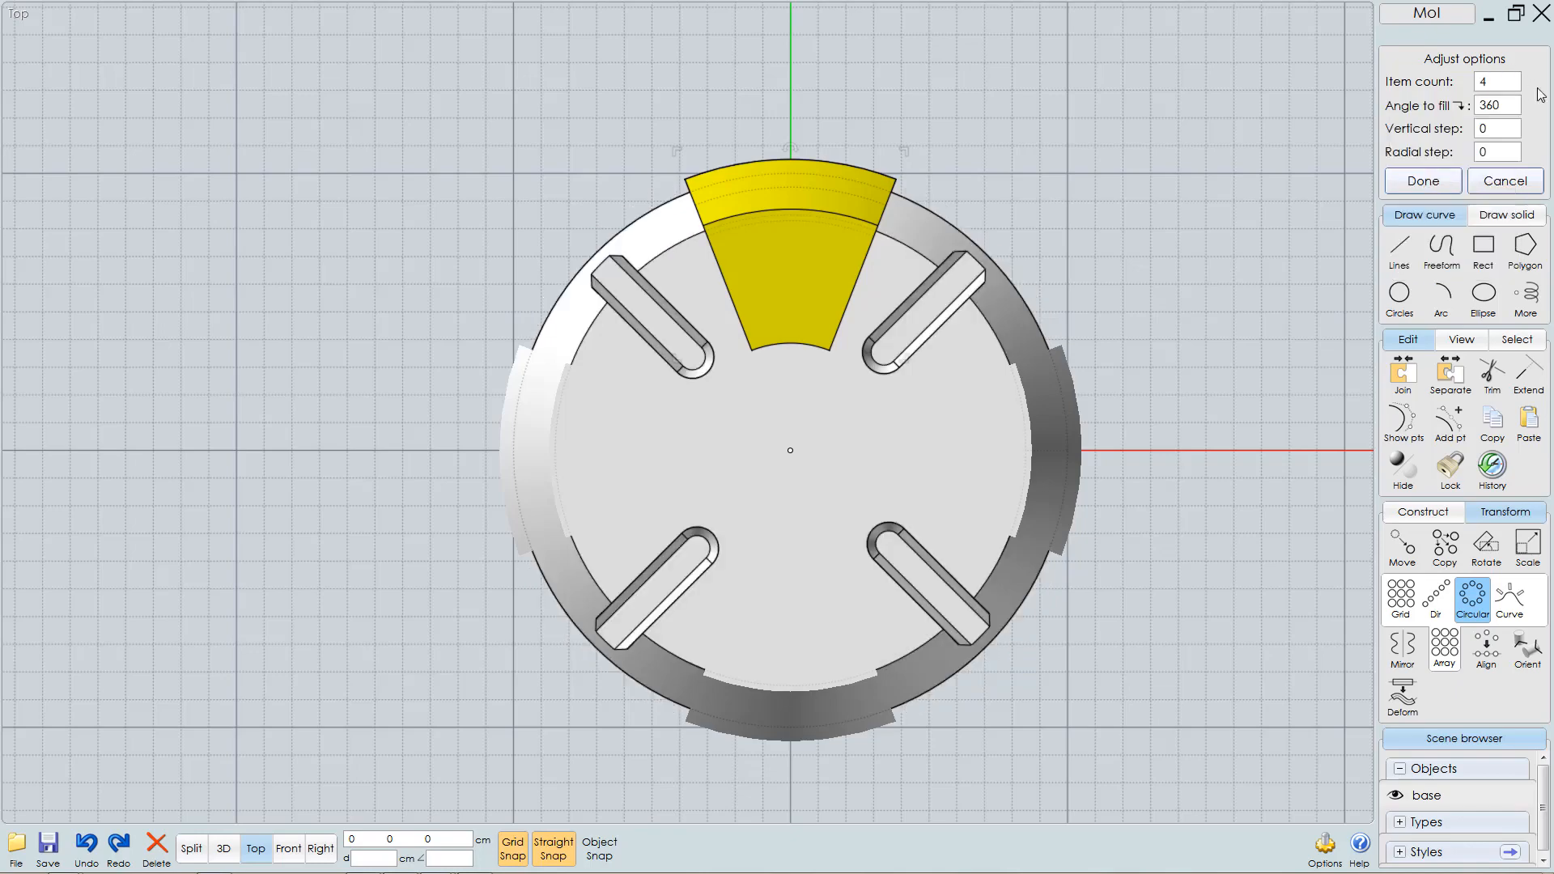
{"action": "key", "text": "F5"}
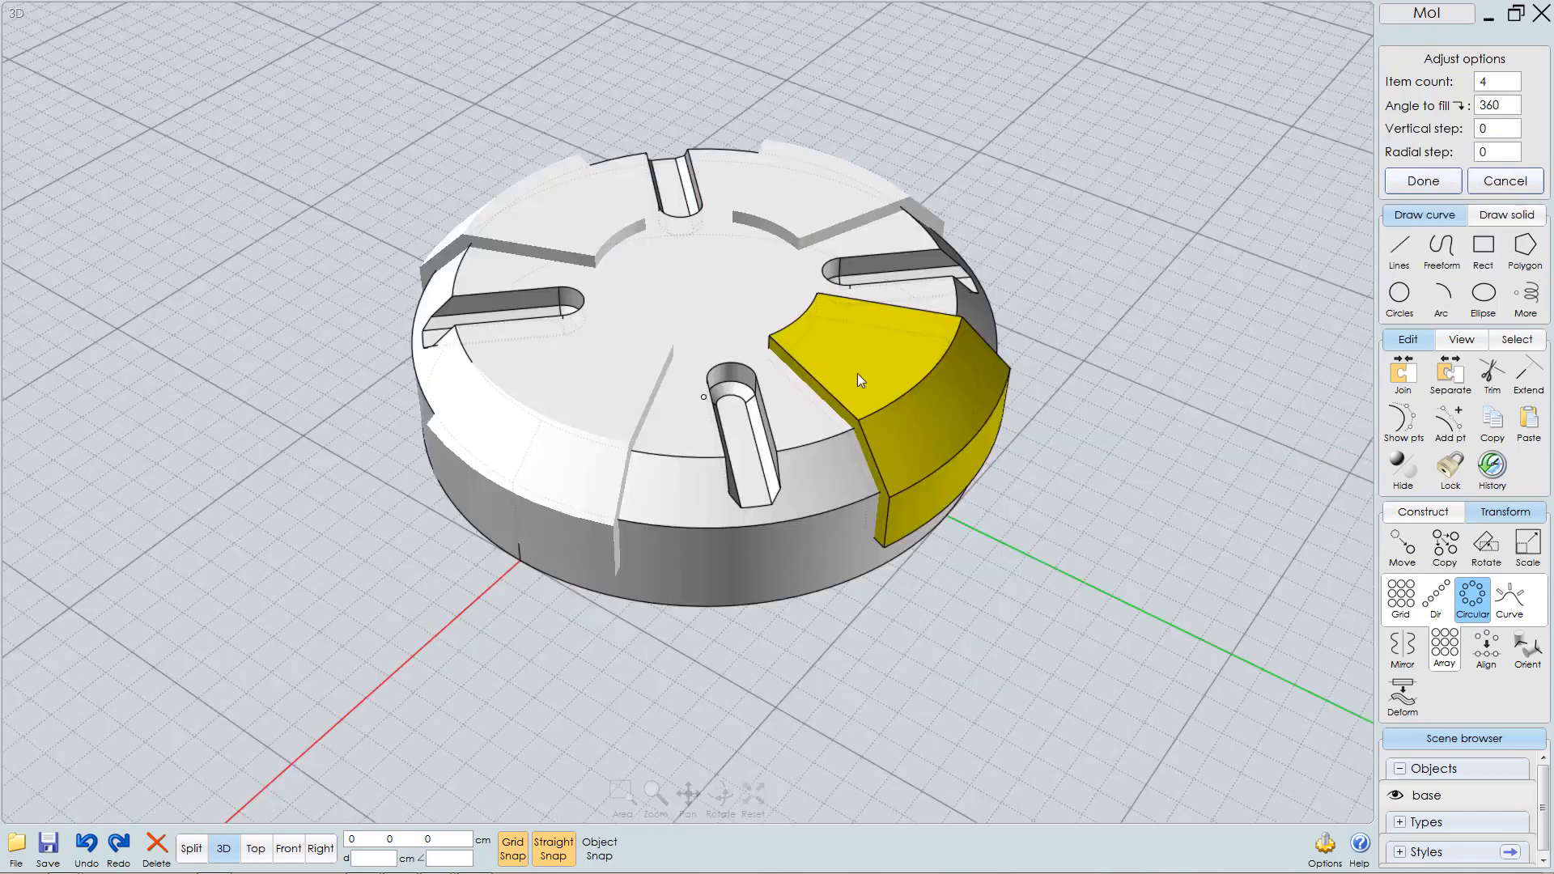
{"action": "right_click_drag", "start_coordinate": [870, 380], "coordinate": [893, 381]}
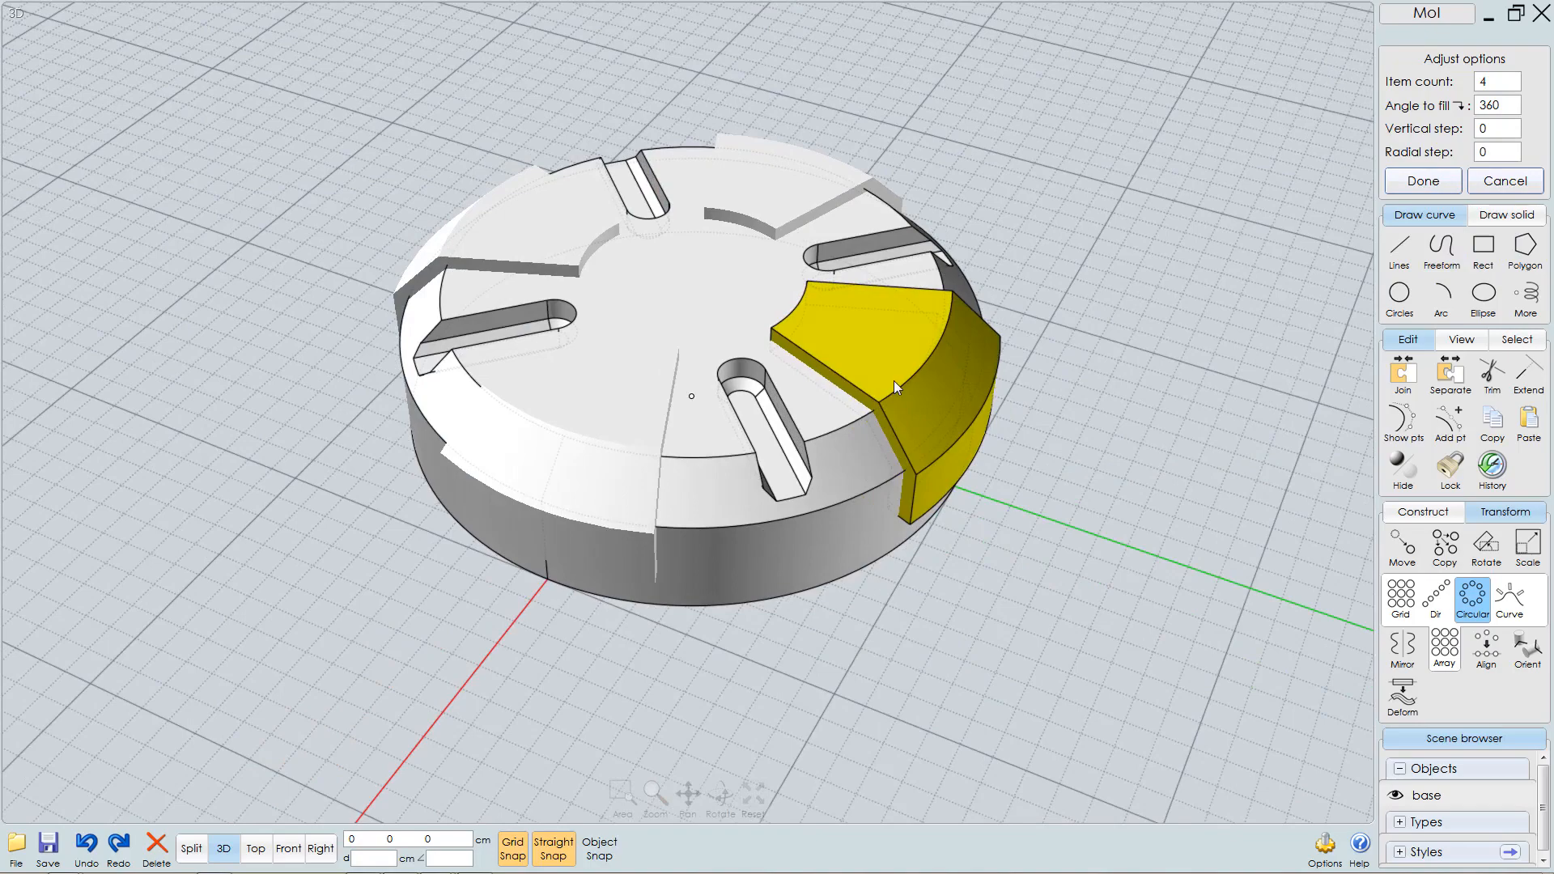
{"action": "right_click", "coordinate": [1099, 298]}
- Boolean Merge the slotted round base with the four swept panels arrayed around it
{"action": "middle_click_drag", "start_coordinate": [1051, 328], "coordinate": [1109, 389]}
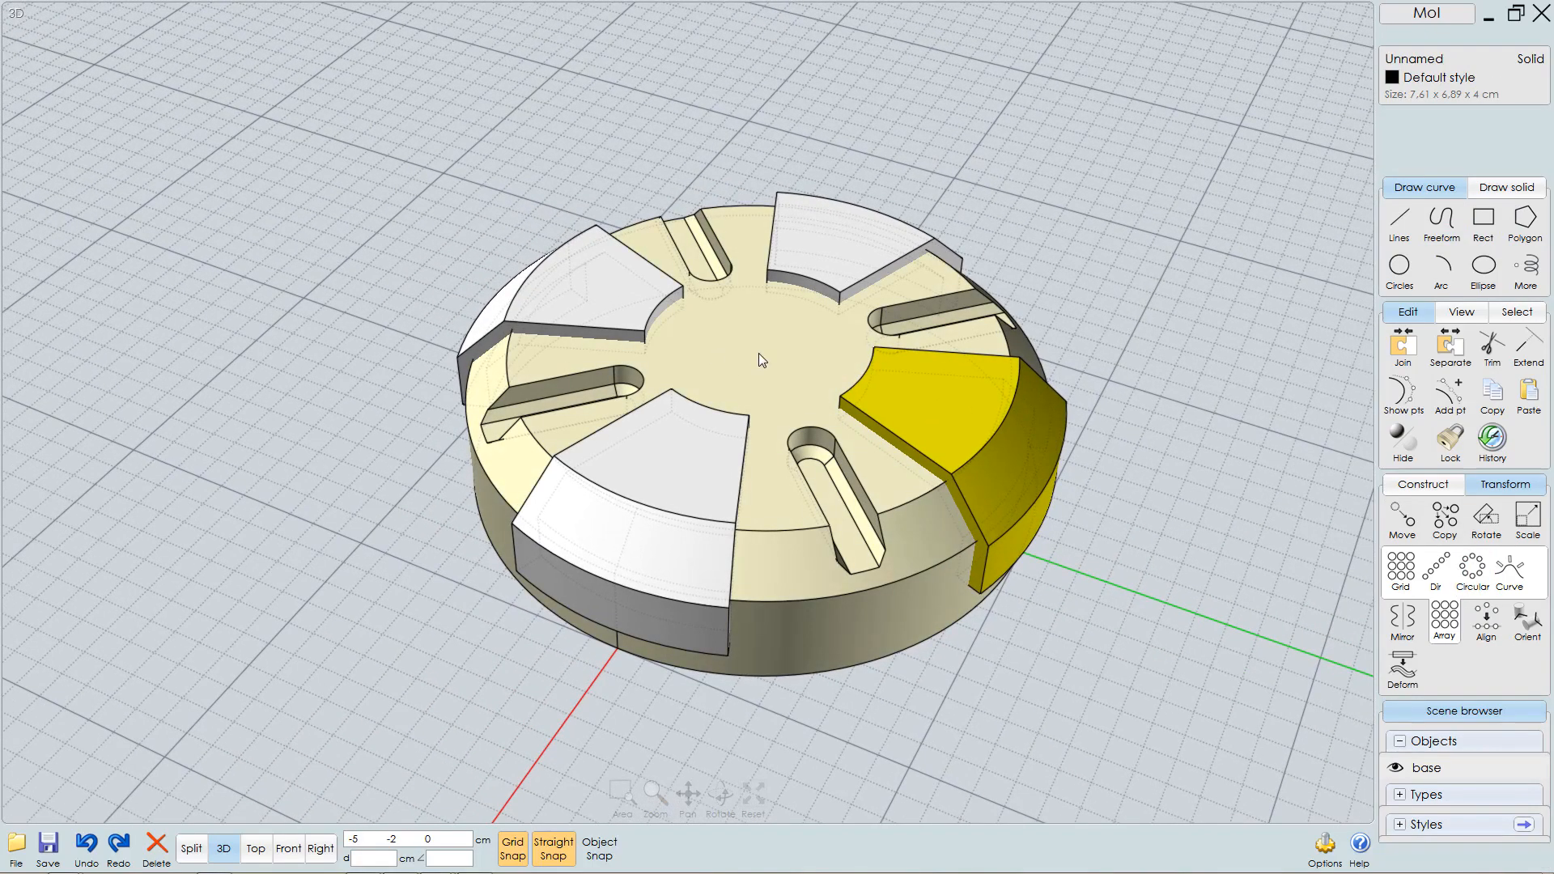
{"action": "left_click", "coordinate": [1034, 219]}
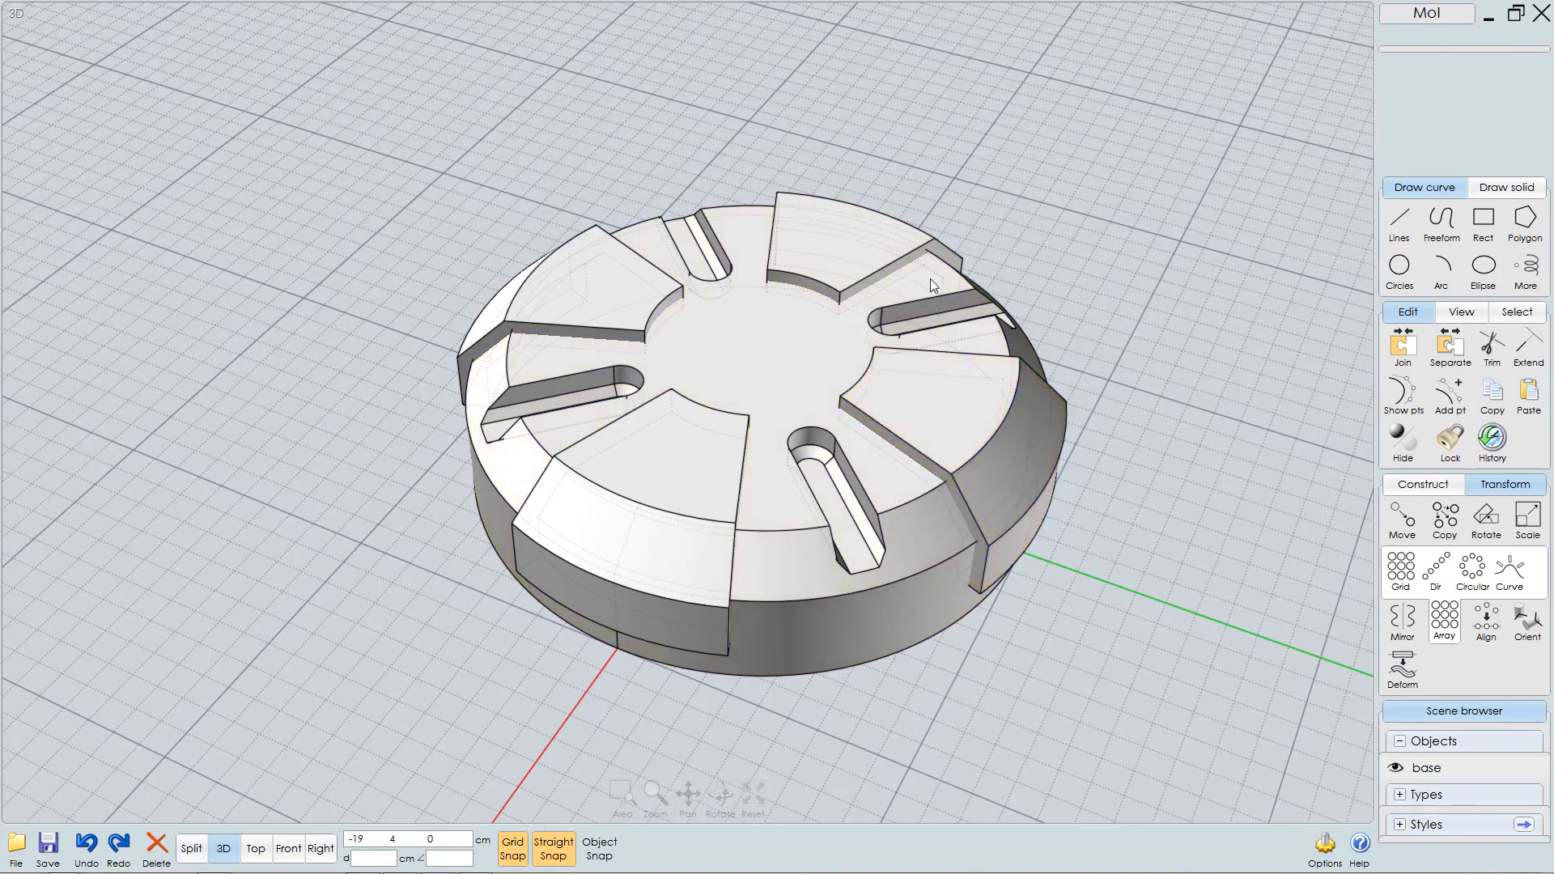
{"action": "left_click", "coordinate": [774, 343]}
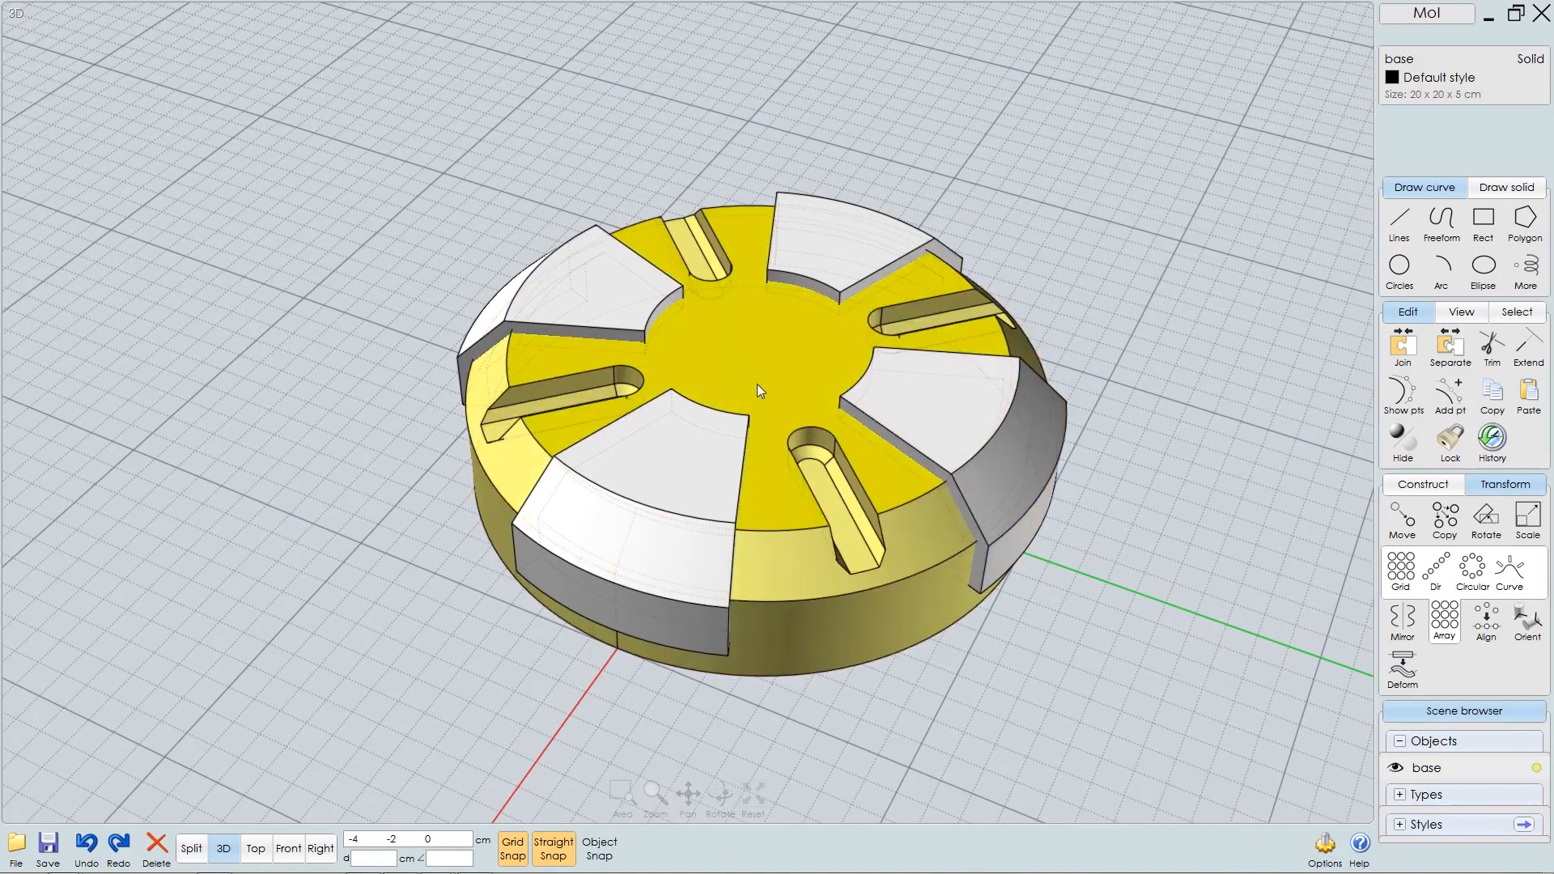
{"action": "left_click", "coordinate": [1423, 483]}
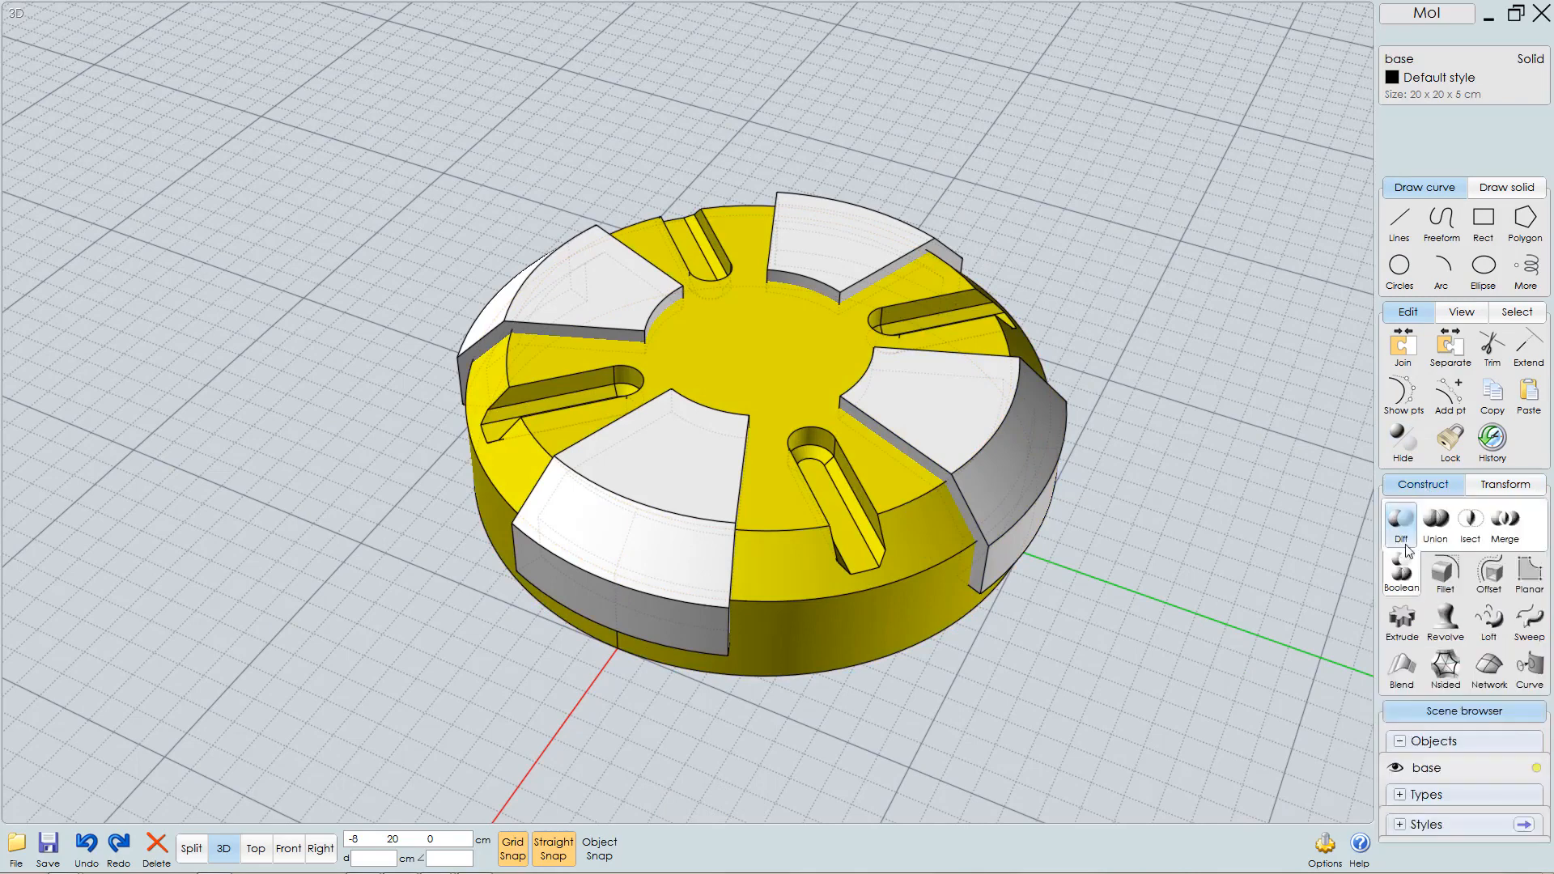
{"action": "left_click", "coordinate": [1504, 522]}
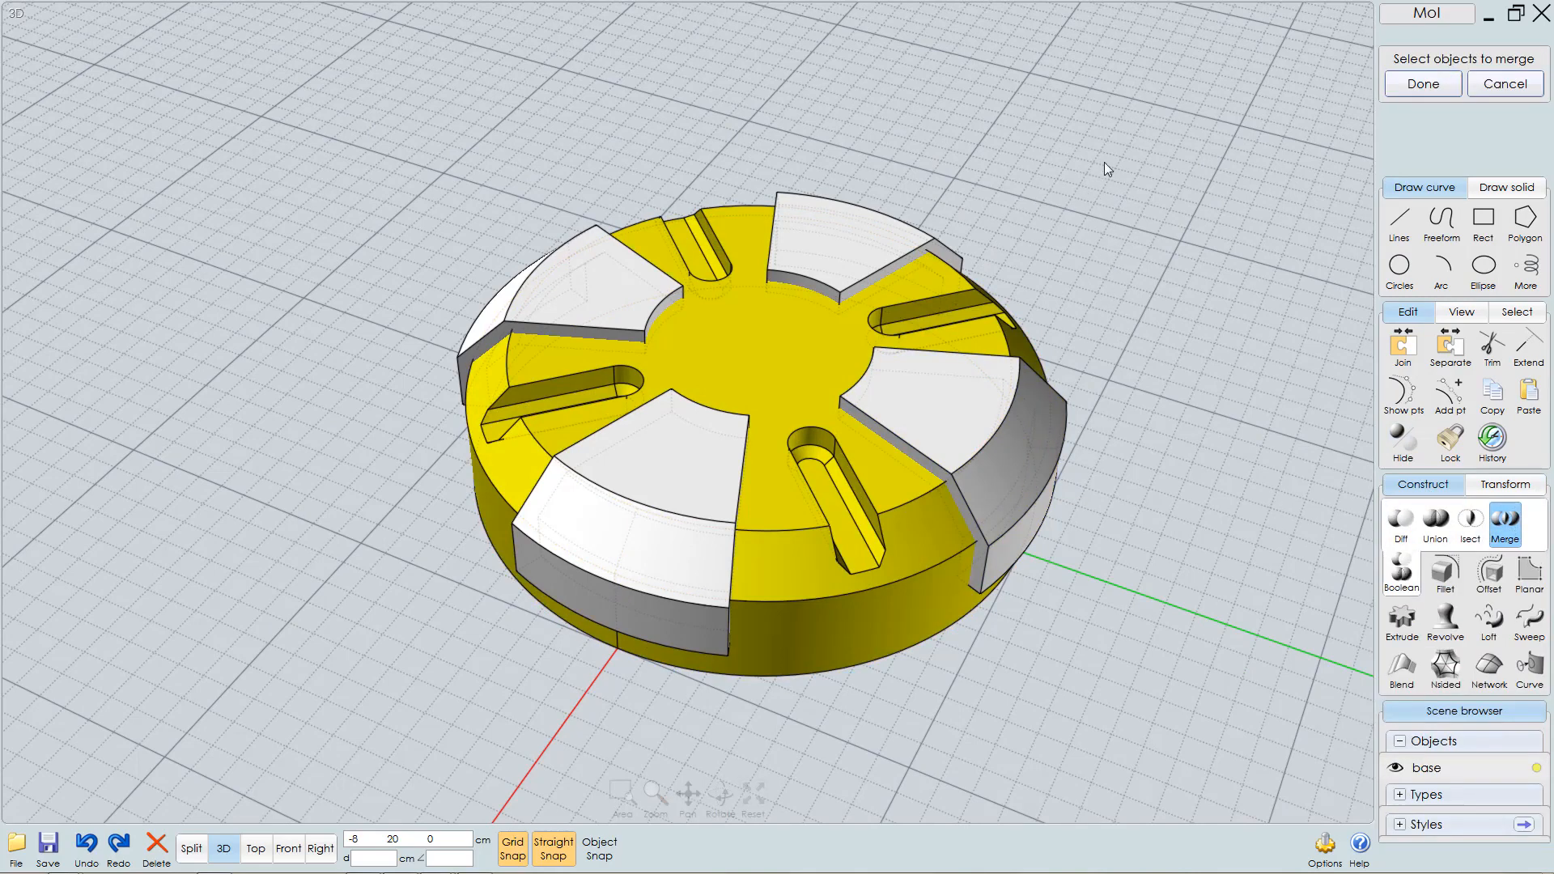
{"action": "left_click_drag", "start_coordinate": [1104, 162], "coordinate": [640, 434]}
{"action": "key", "text": "Return"}
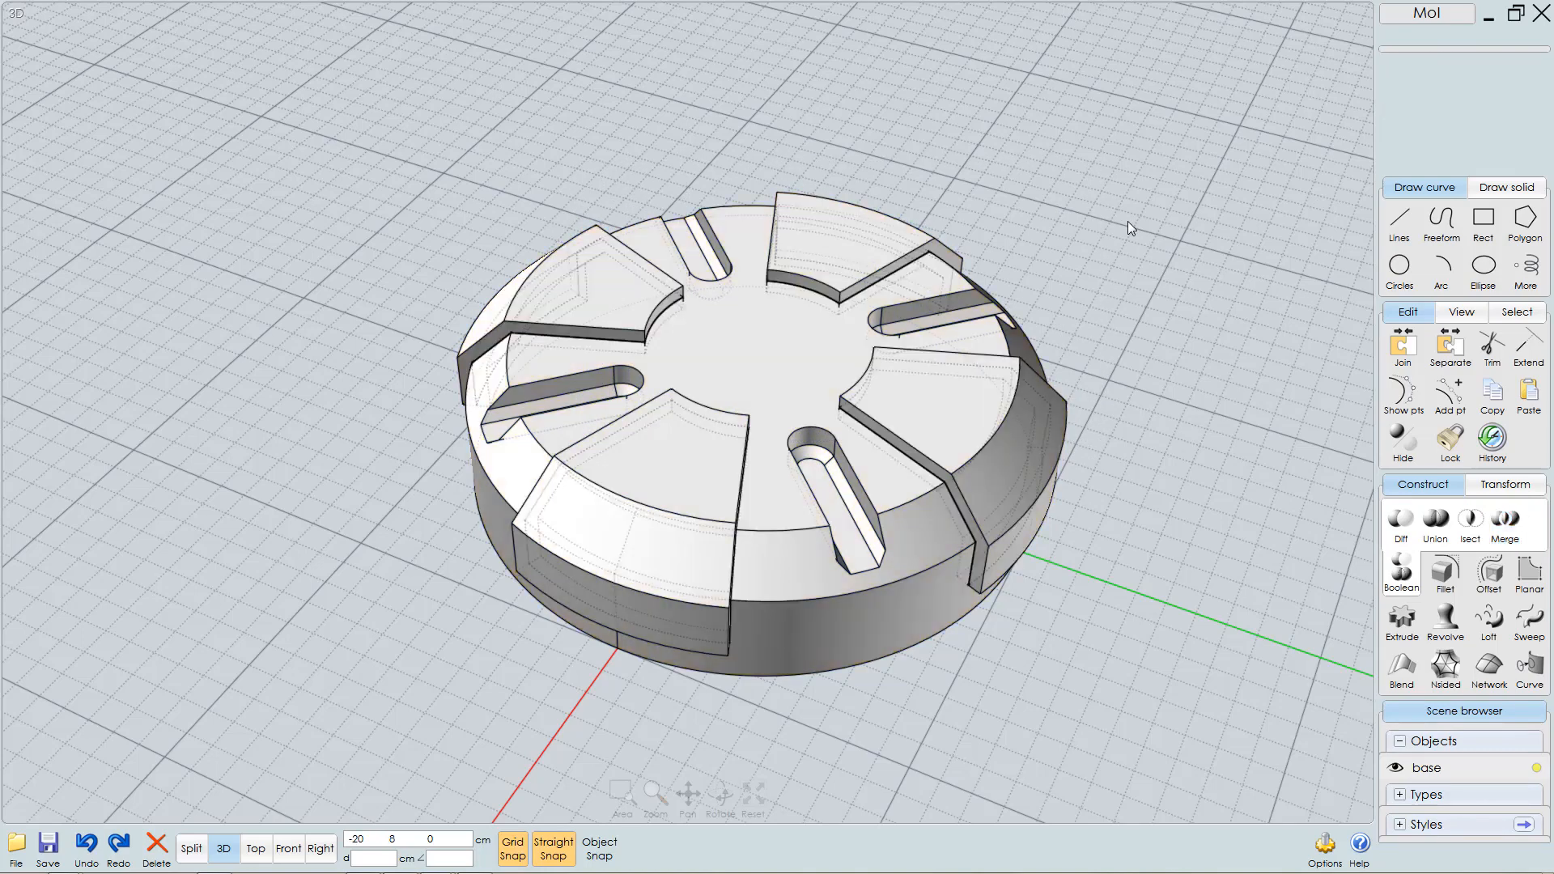
- Delete the four leftover panel pieces that protrude above the base's surface
{"action": "left_click", "coordinate": [949, 416]}
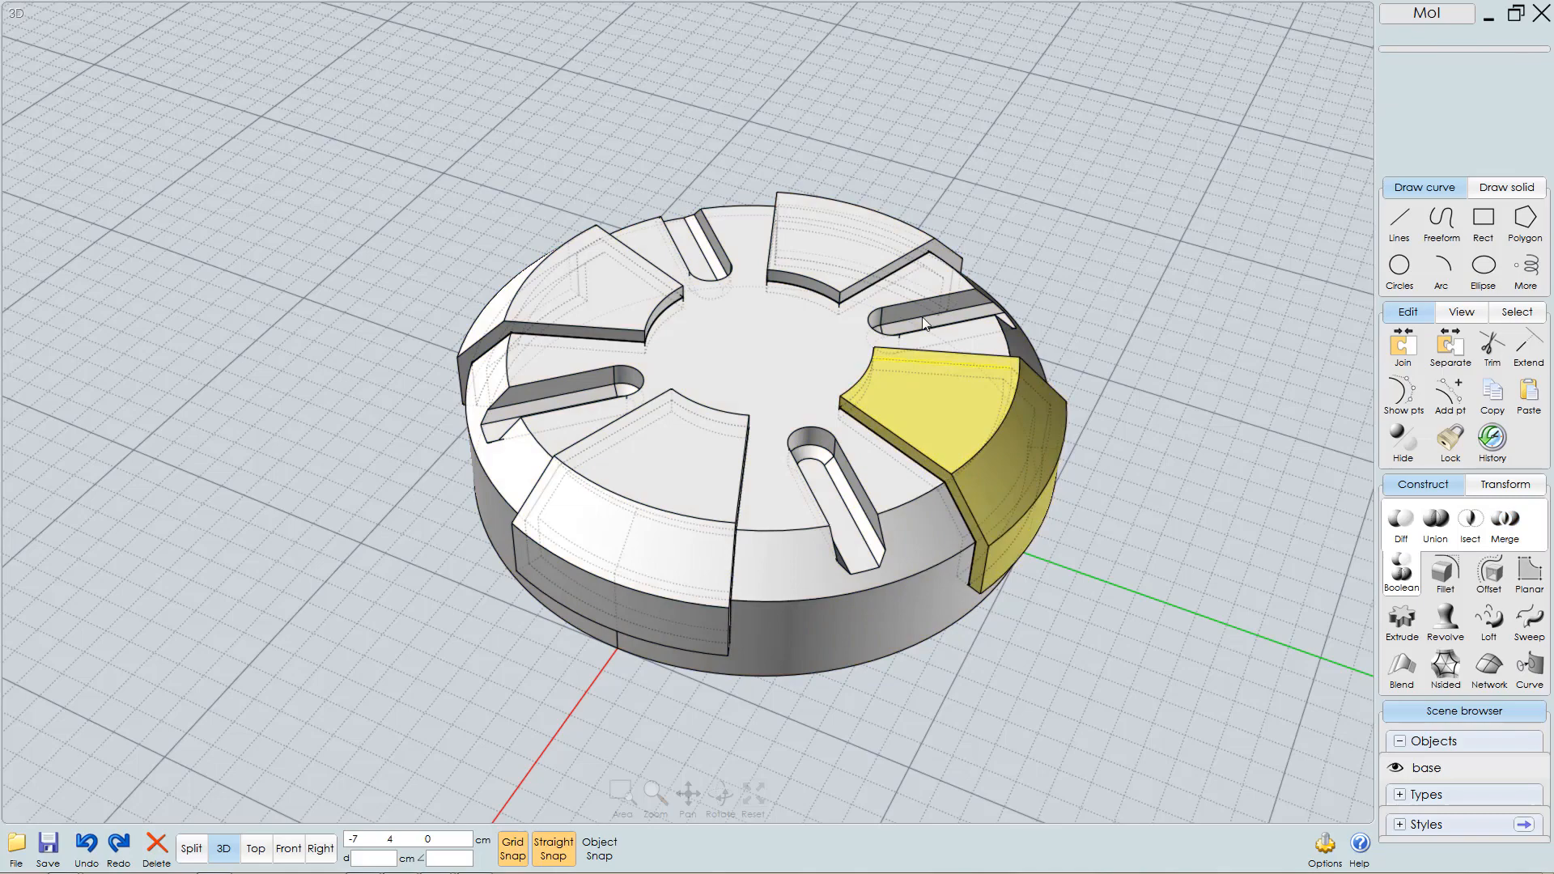
{"action": "left_click", "coordinate": [864, 231]}
{"action": "left_click", "coordinate": [601, 286]}
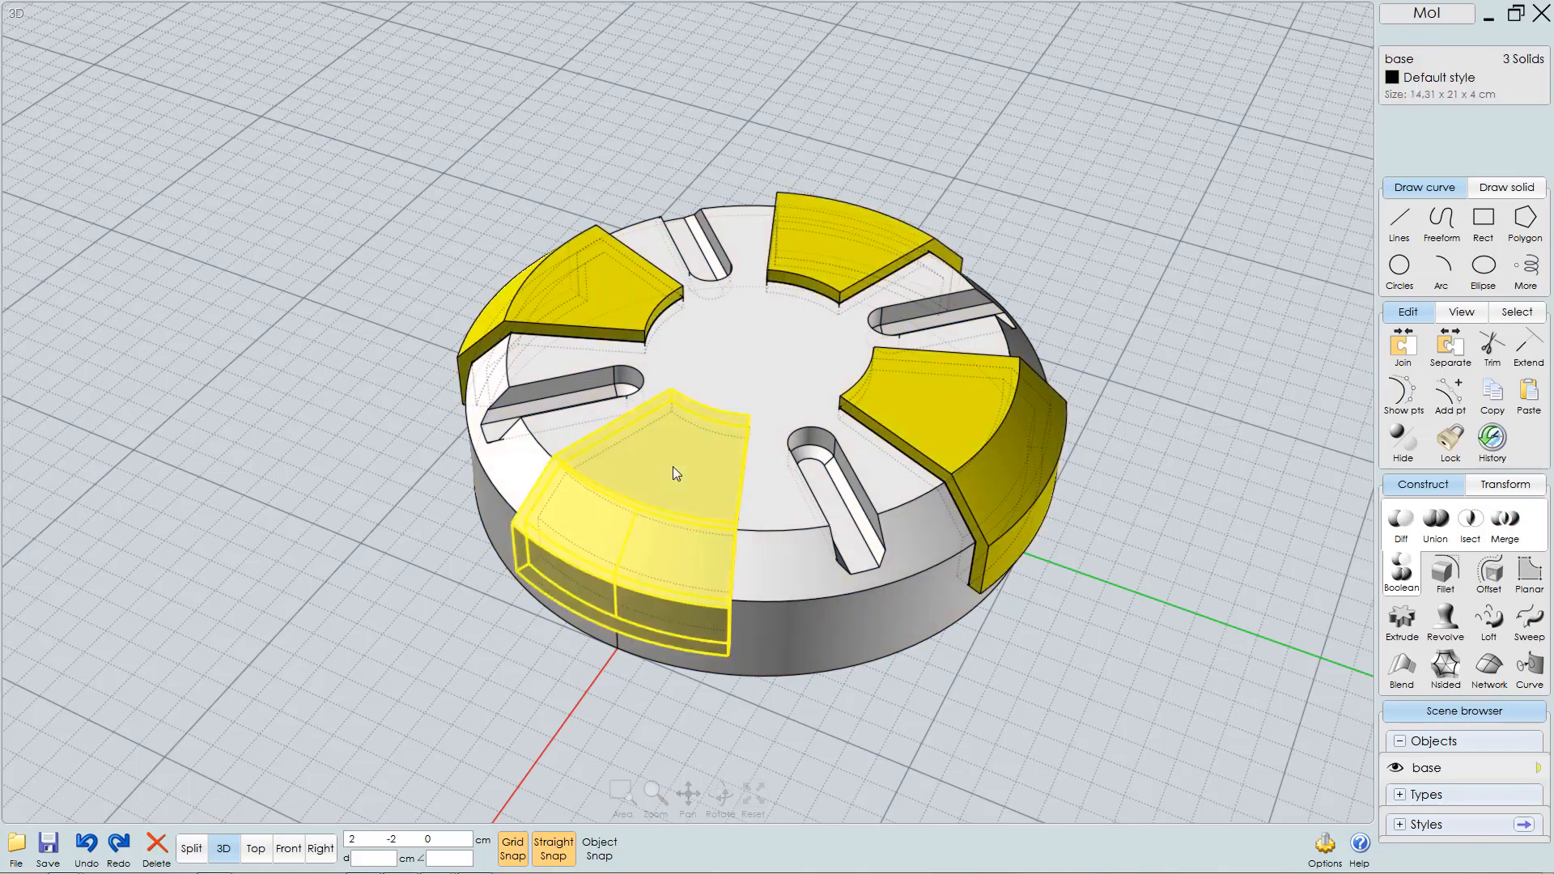
{"action": "left_click", "coordinate": [673, 466]}
{"action": "key", "text": "Delete"}
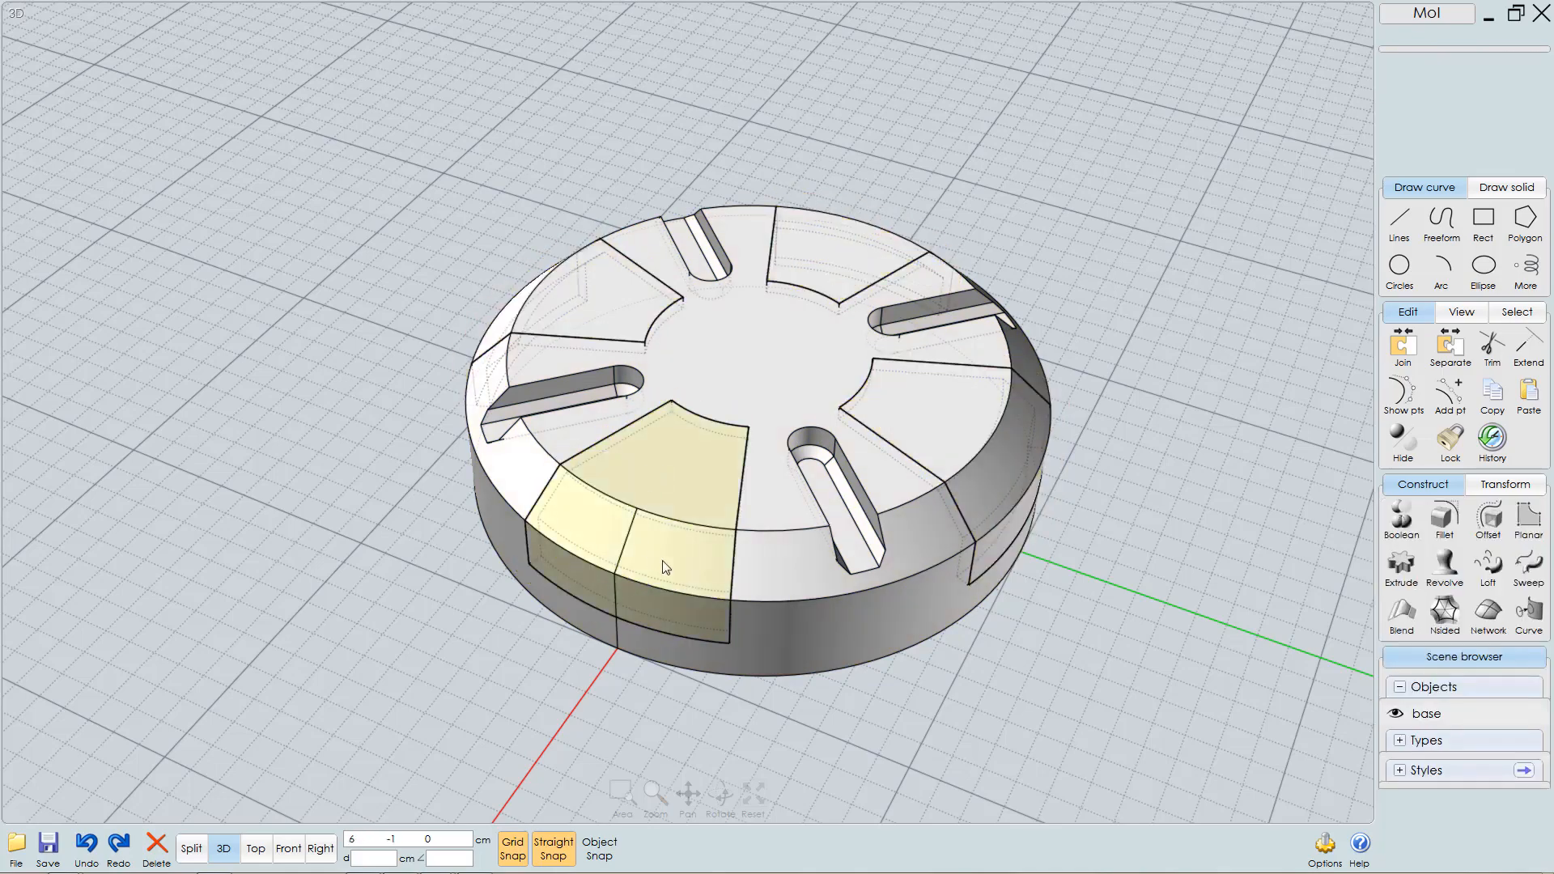
- Inspect the merged base from several angles and hide it together with its four inset panel pieces
{"action": "right_click_drag", "start_coordinate": [908, 463], "coordinate": [863, 435]}
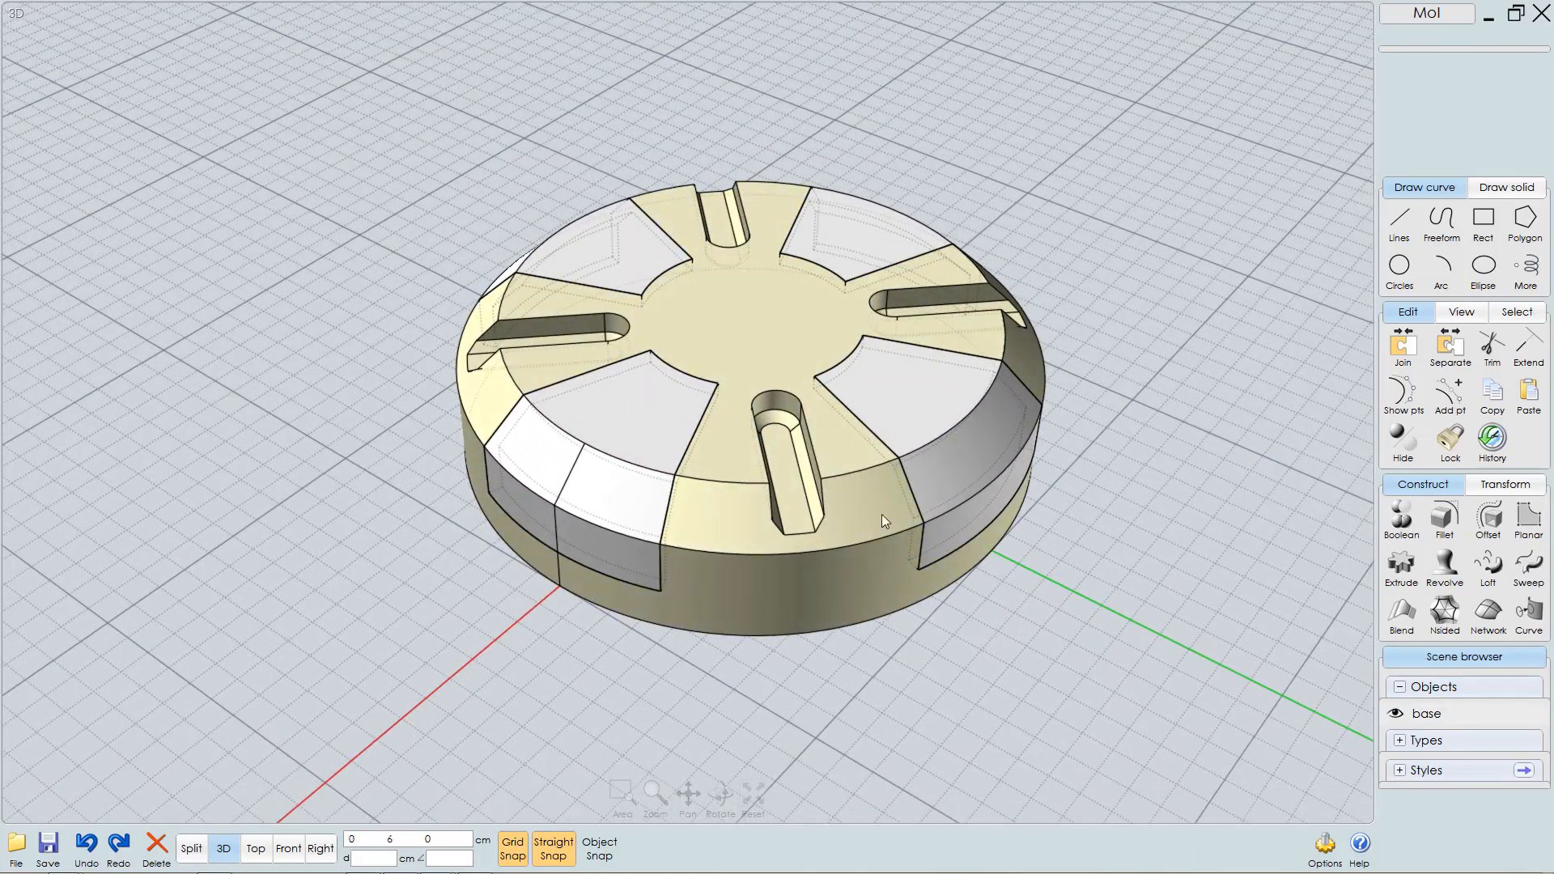
{"action": "right_click_drag", "start_coordinate": [882, 513], "coordinate": [871, 445]}
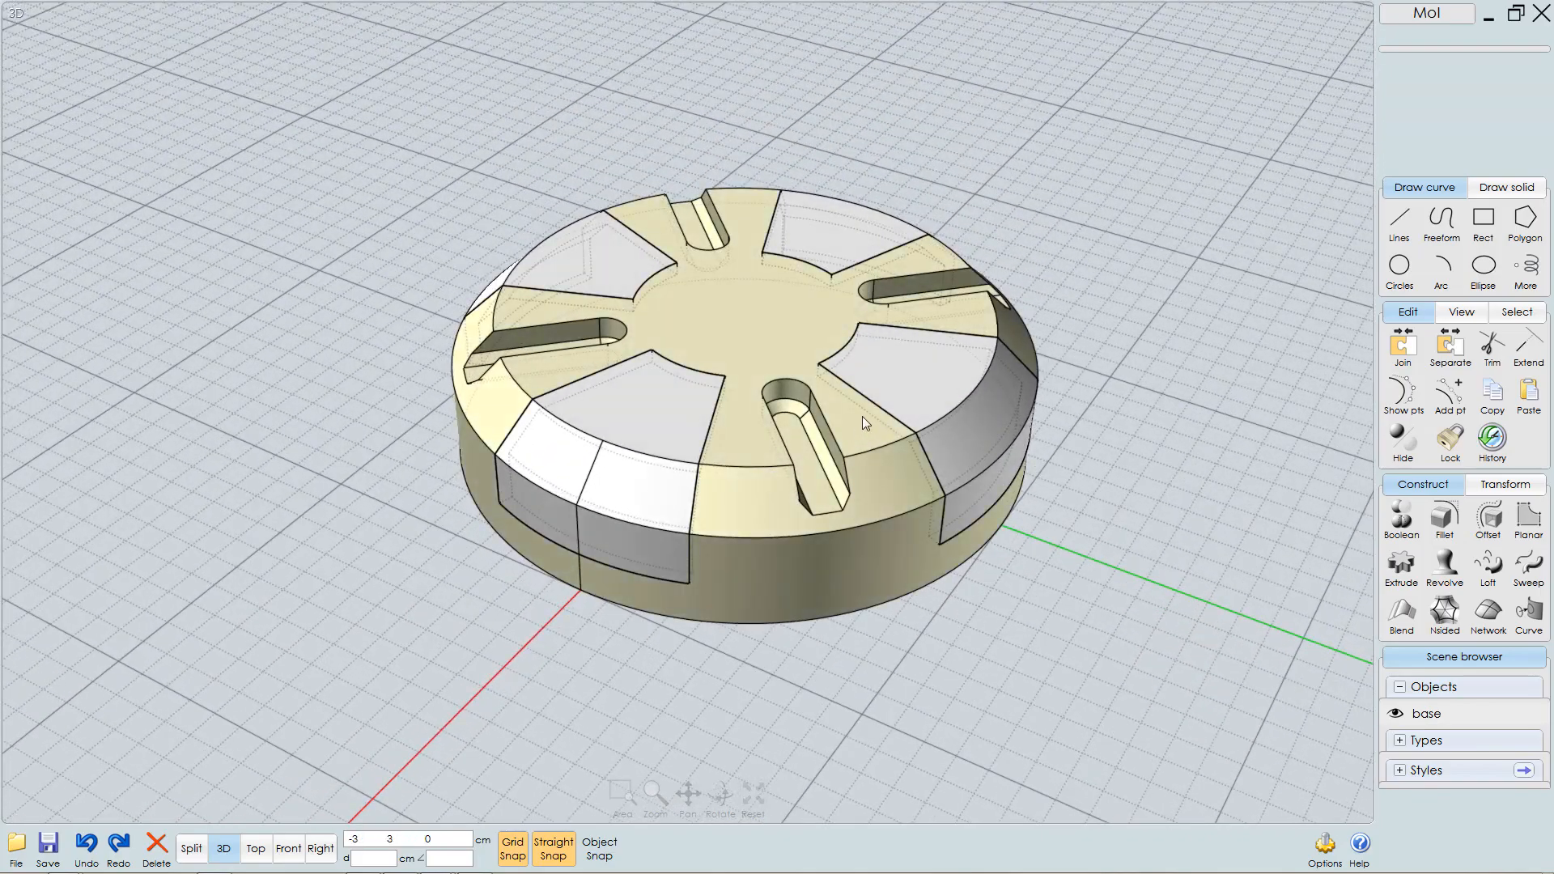
{"action": "right_click_drag", "start_coordinate": [876, 462], "coordinate": [875, 382]}
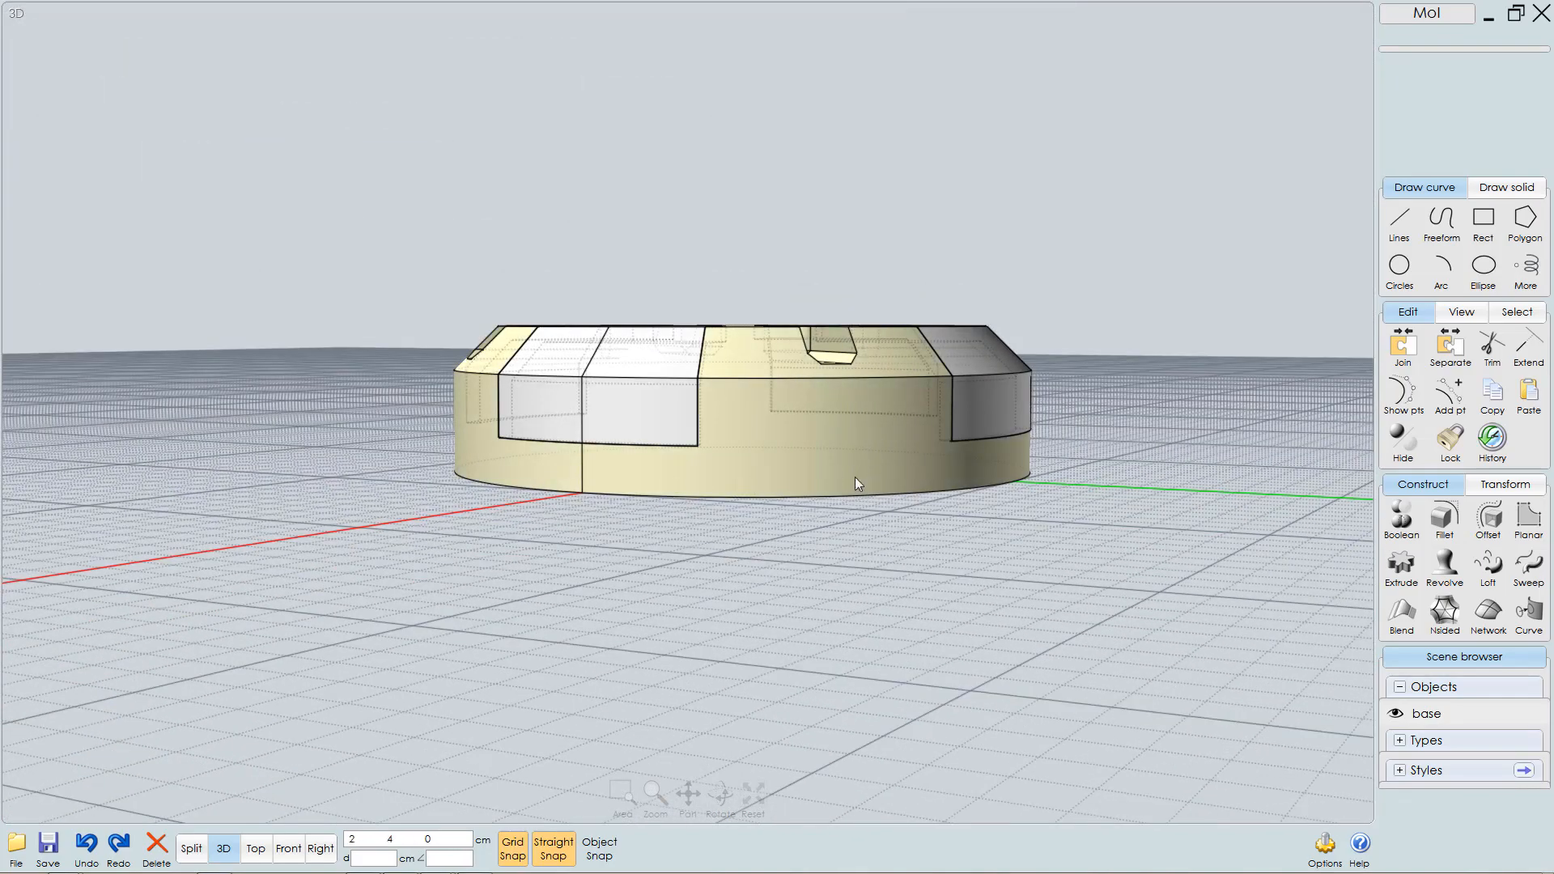
{"action": "right_click_drag", "start_coordinate": [844, 458], "coordinate": [838, 496]}
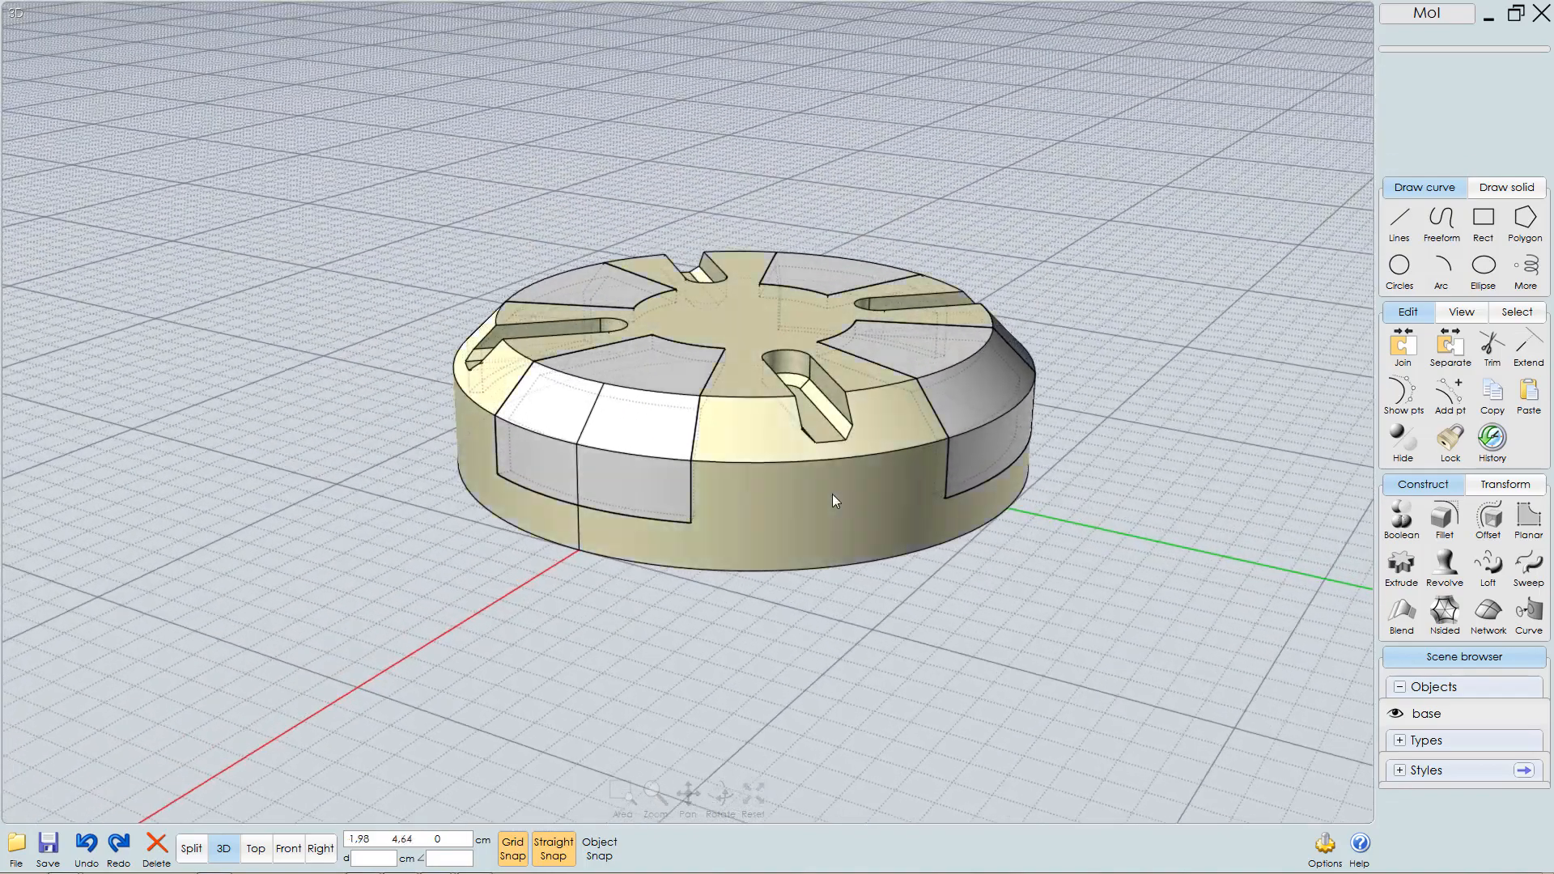
{"action": "mouse_move", "coordinate": [832, 494]}
{"action": "middle_mouse_down"}
{"action": "mouse_move", "coordinate": [745, 497]}
{"action": "mouse_move", "coordinate": [825, 518]}
{"action": "middle_mouse_up"}
{"action": "scroll", "coordinate": [826, 518], "scroll_direction": "down", "scroll_amount": 3}
{"action": "left_click_drag", "start_coordinate": [1026, 327], "coordinate": [441, 647]}
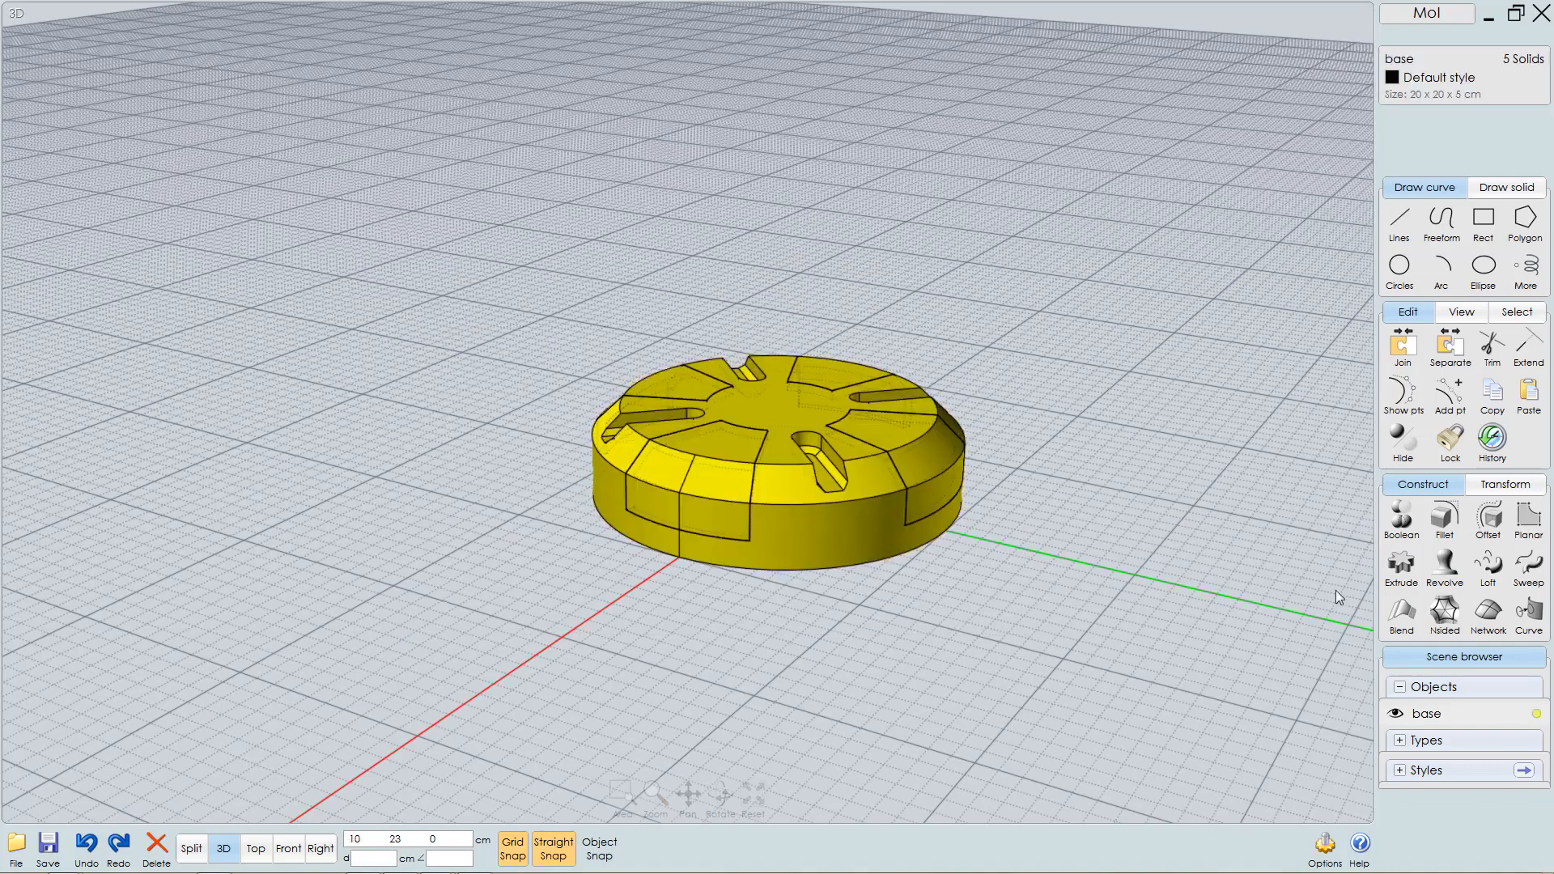
{"action": "left_click", "coordinate": [1418, 438]}
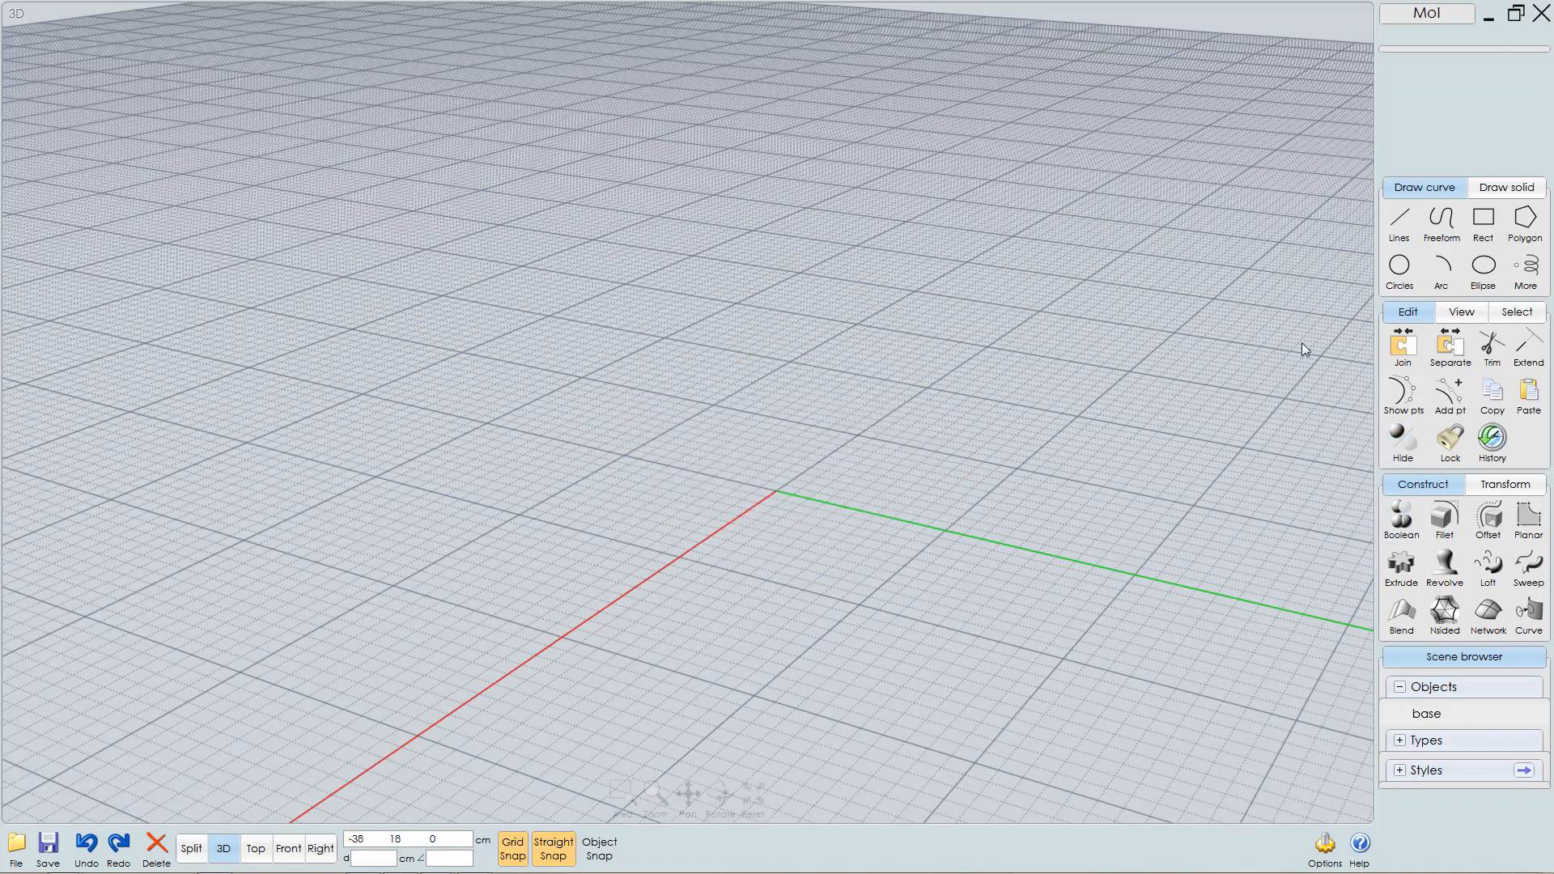
- Draw a solid box from corner to corner near the origin, 9 x 13 cm and about 7 cm high, and show it in the split view
{"action": "left_click", "coordinate": [1538, 189]}
{"action": "left_click", "coordinate": [1441, 220]}
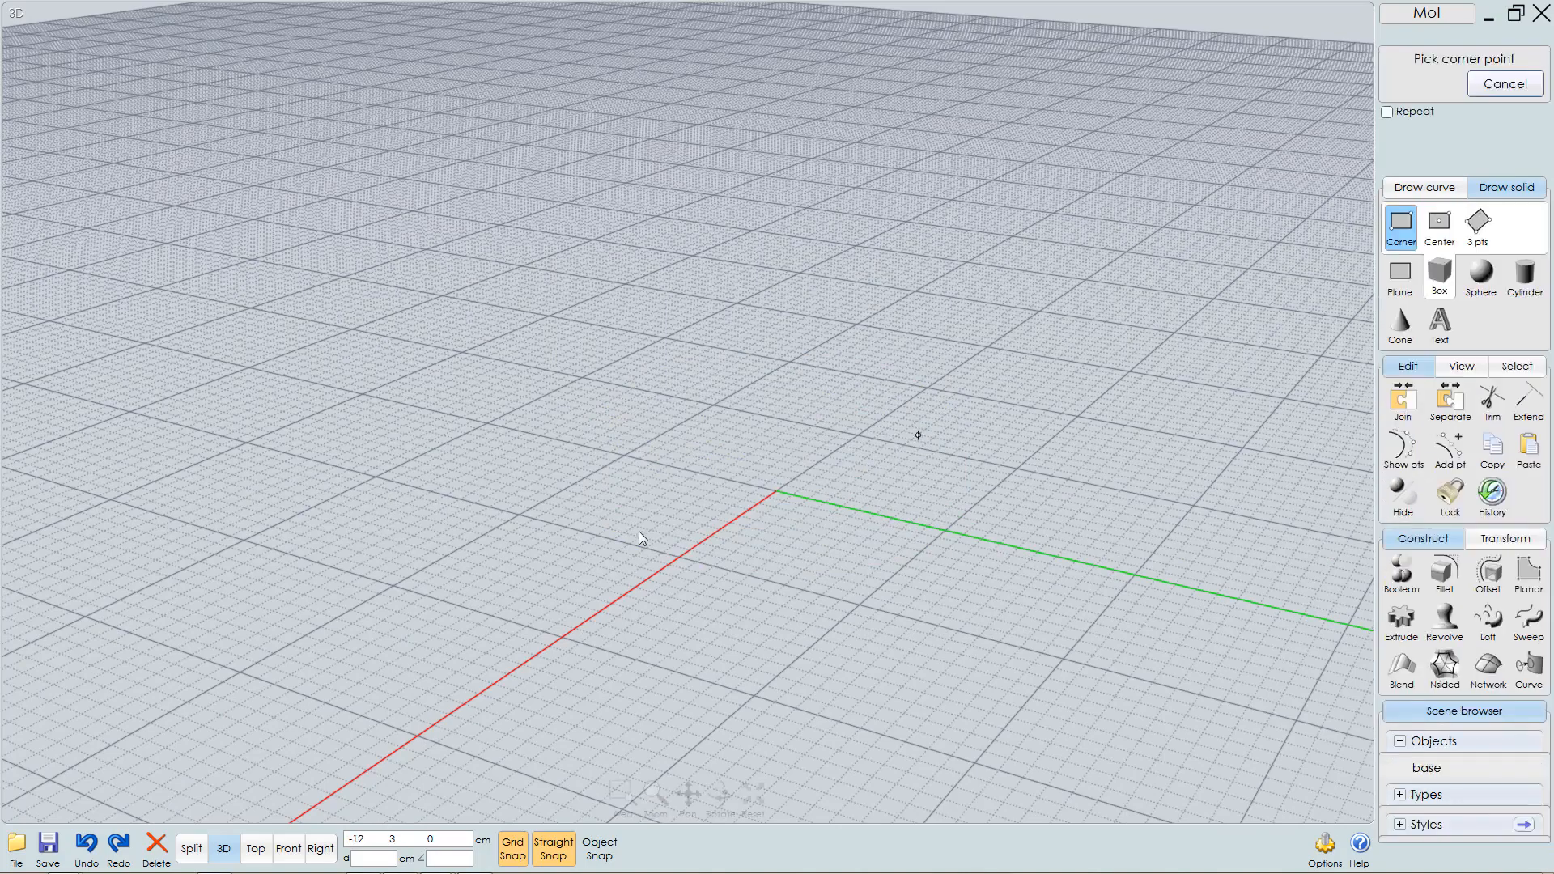
{"action": "left_click", "coordinate": [758, 466]}
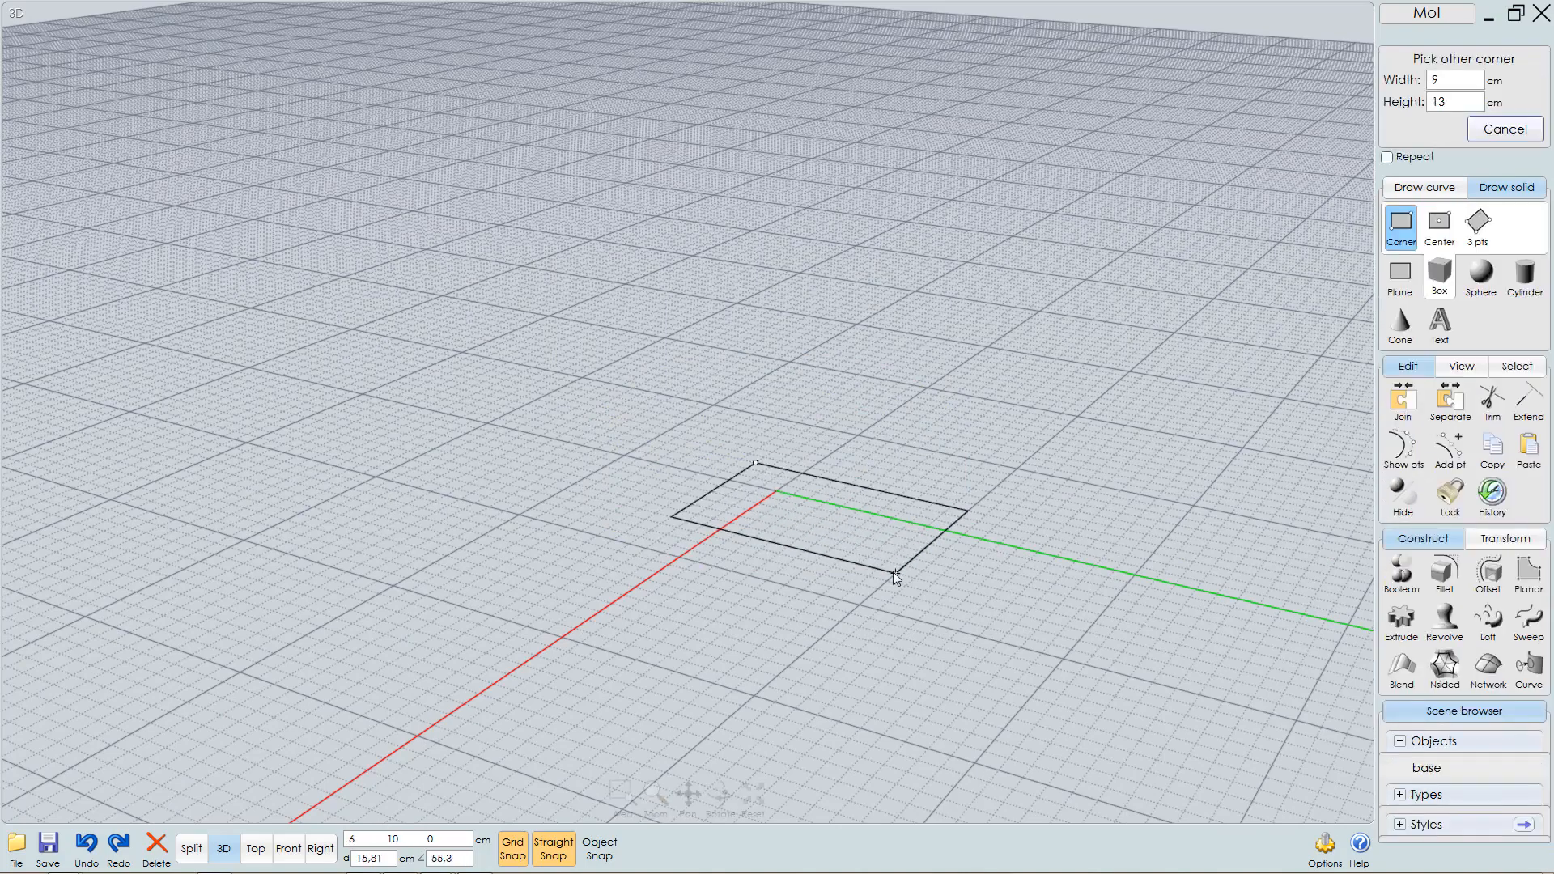
{"action": "left_click", "coordinate": [892, 572]}
{"action": "left_click", "coordinate": [930, 436]}
{"action": "right_click_drag", "start_coordinate": [931, 435], "coordinate": [864, 516]}
{"action": "key", "text": "space"}
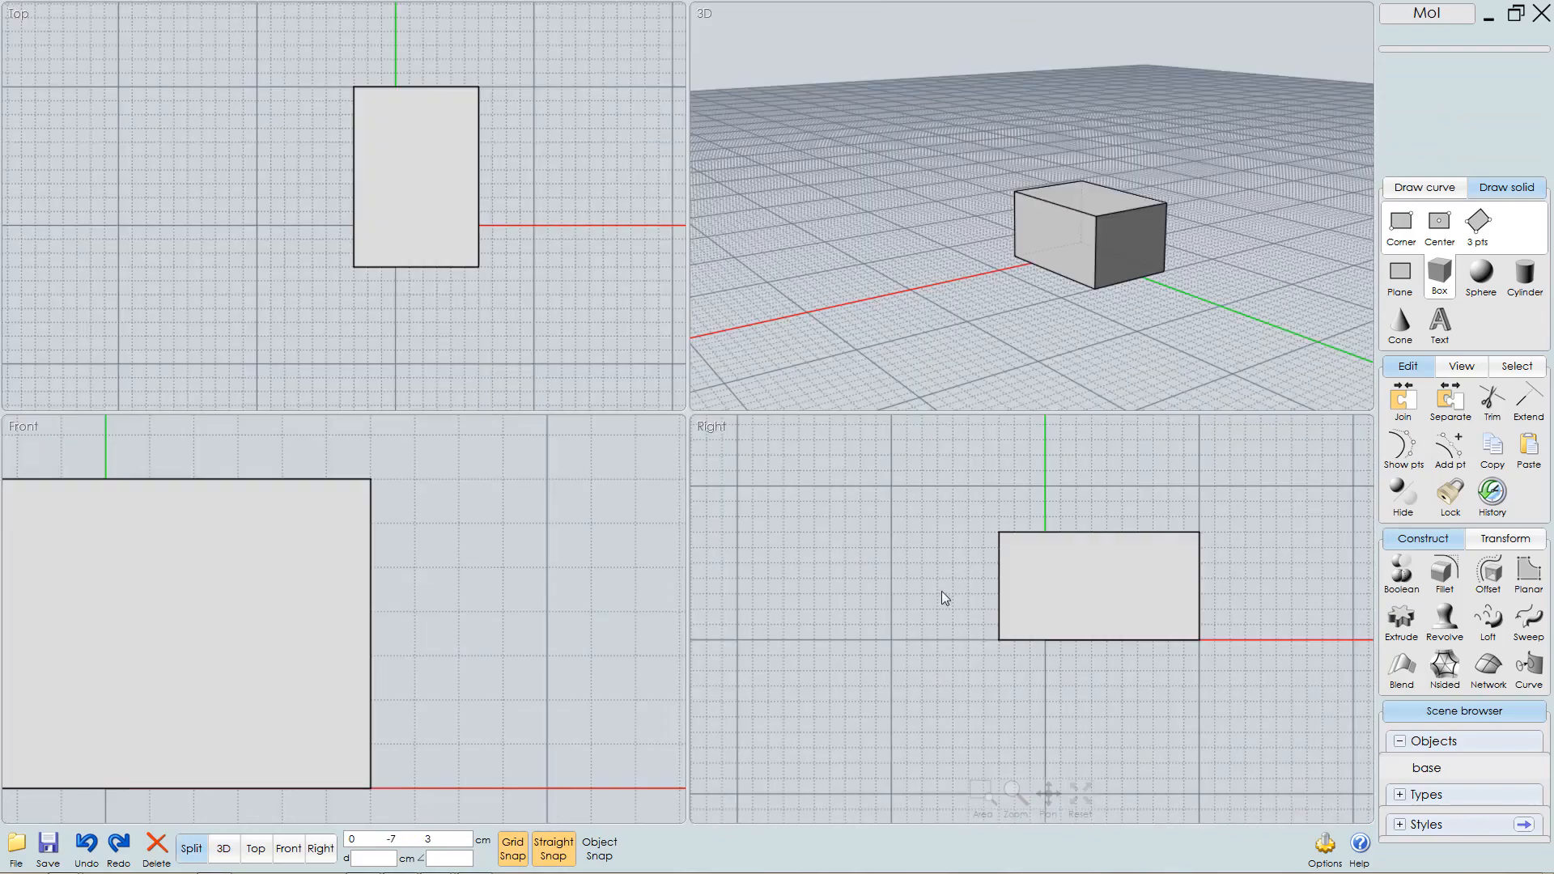
{"action": "mouse_move", "coordinate": [943, 597]}
{"action": "right_mouse_down"}
{"action": "mouse_move", "coordinate": [926, 561]}
{"action": "mouse_move", "coordinate": [896, 568]}
{"action": "right_mouse_up"}
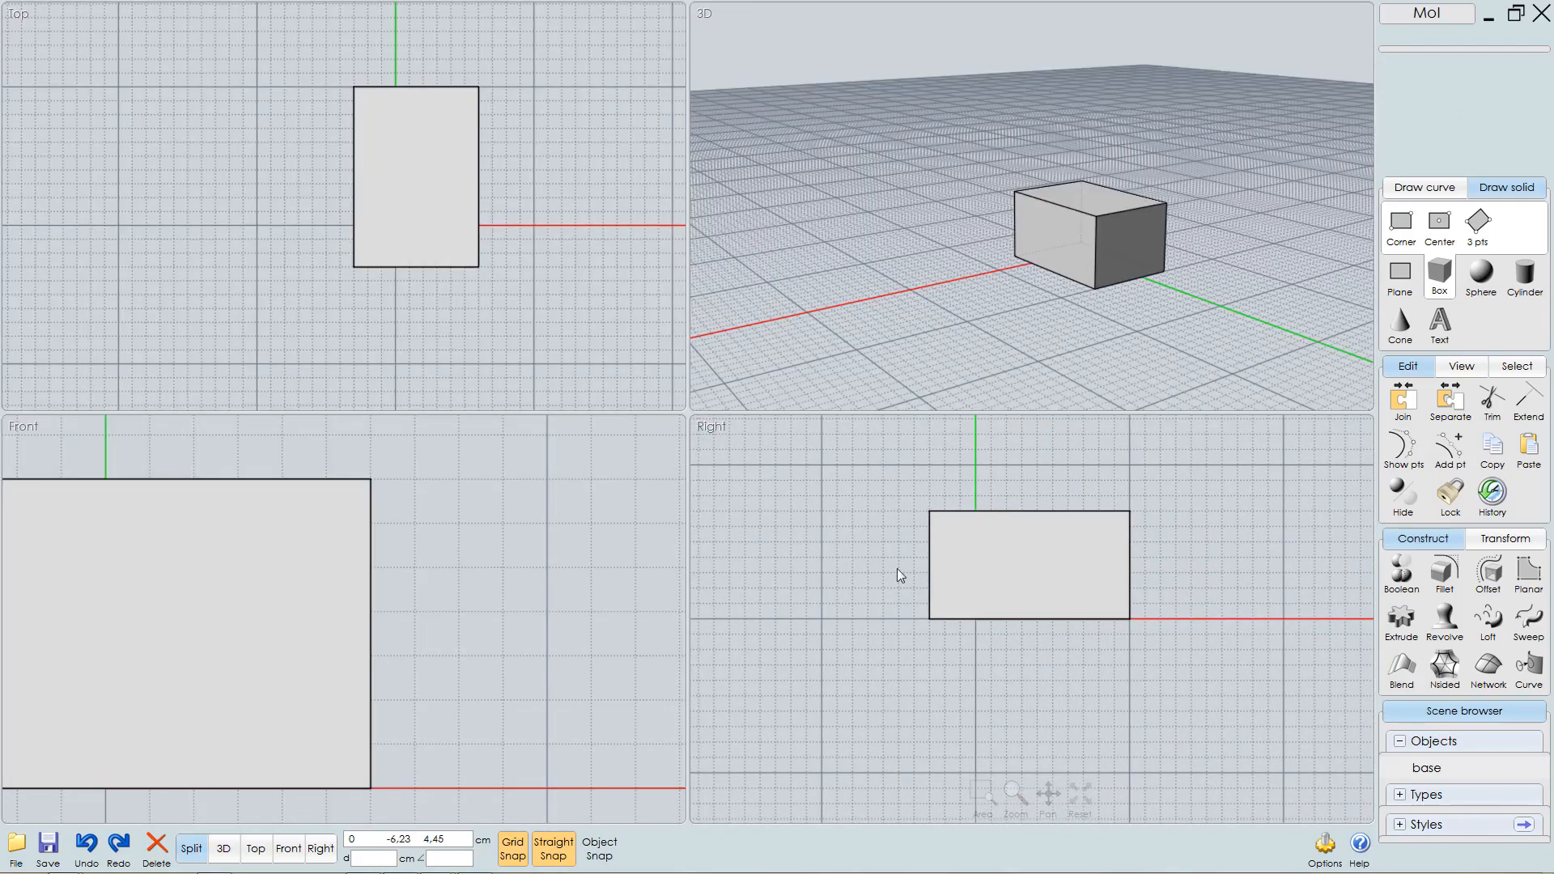
- Draw a horizontal line about 20 cm long across the box in the Right view and delete it
{"action": "left_click", "coordinate": [1430, 192]}
{"action": "left_click", "coordinate": [1402, 226]}
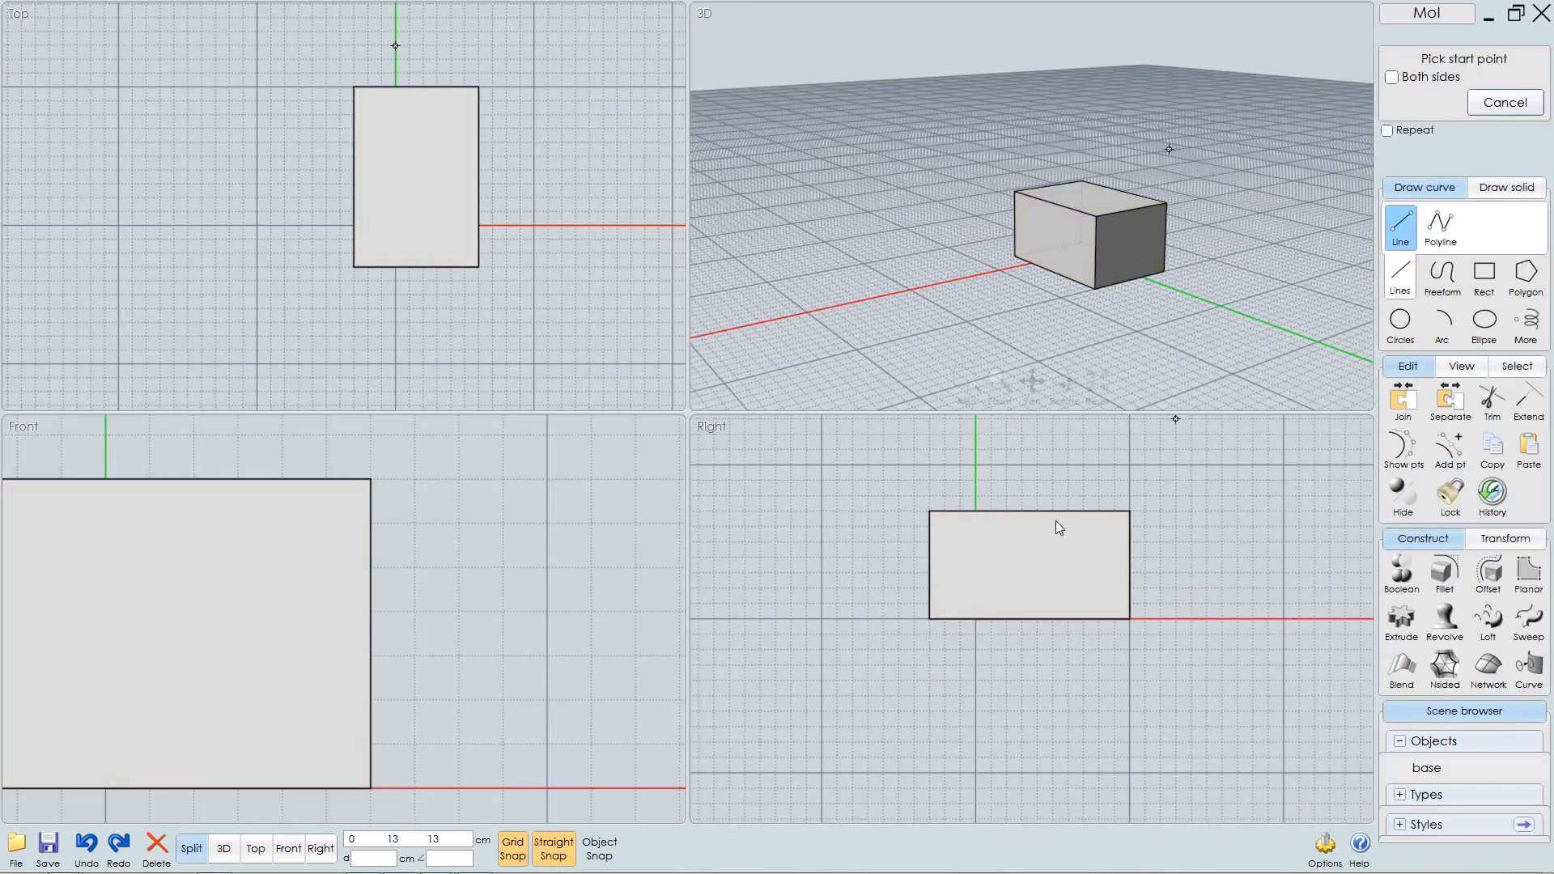
{"action": "left_click", "coordinate": [895, 591]}
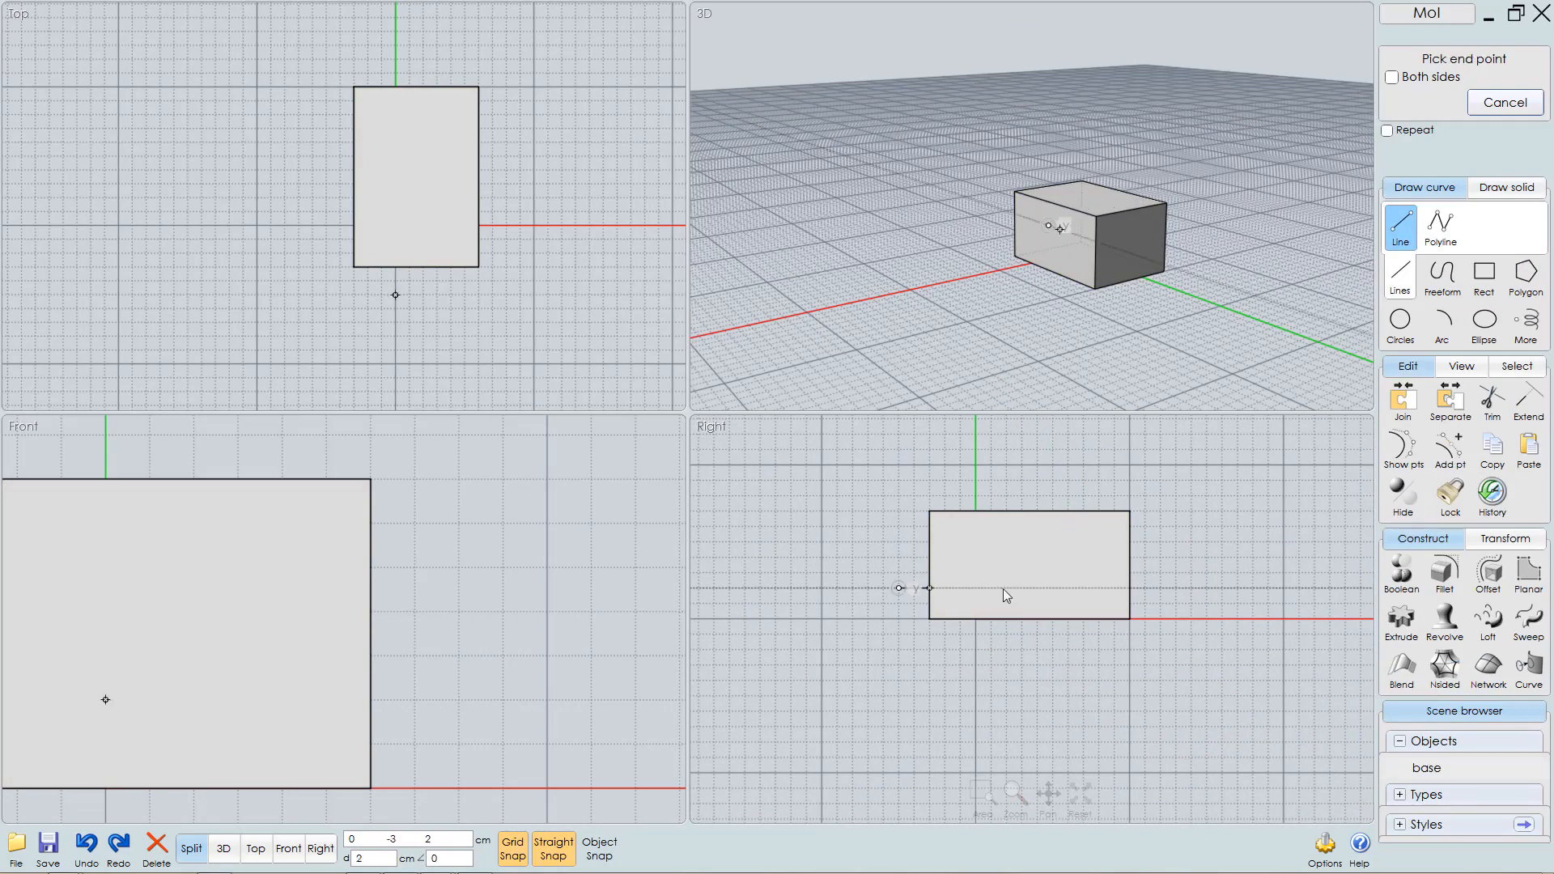
{"action": "left_click", "coordinate": [1202, 587]}
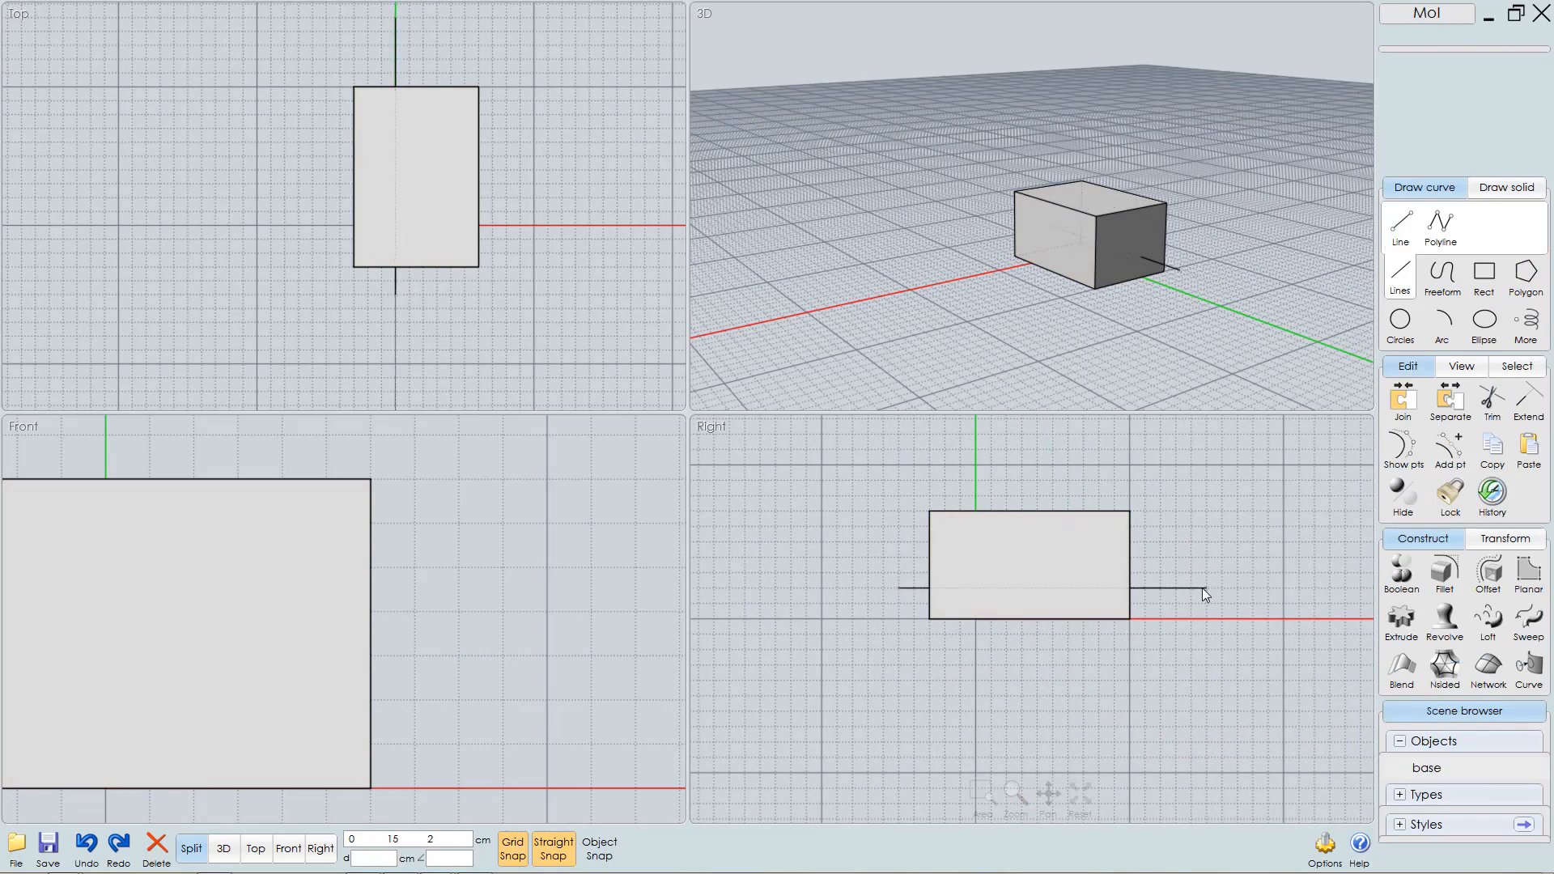
{"action": "key", "text": "Delete"}
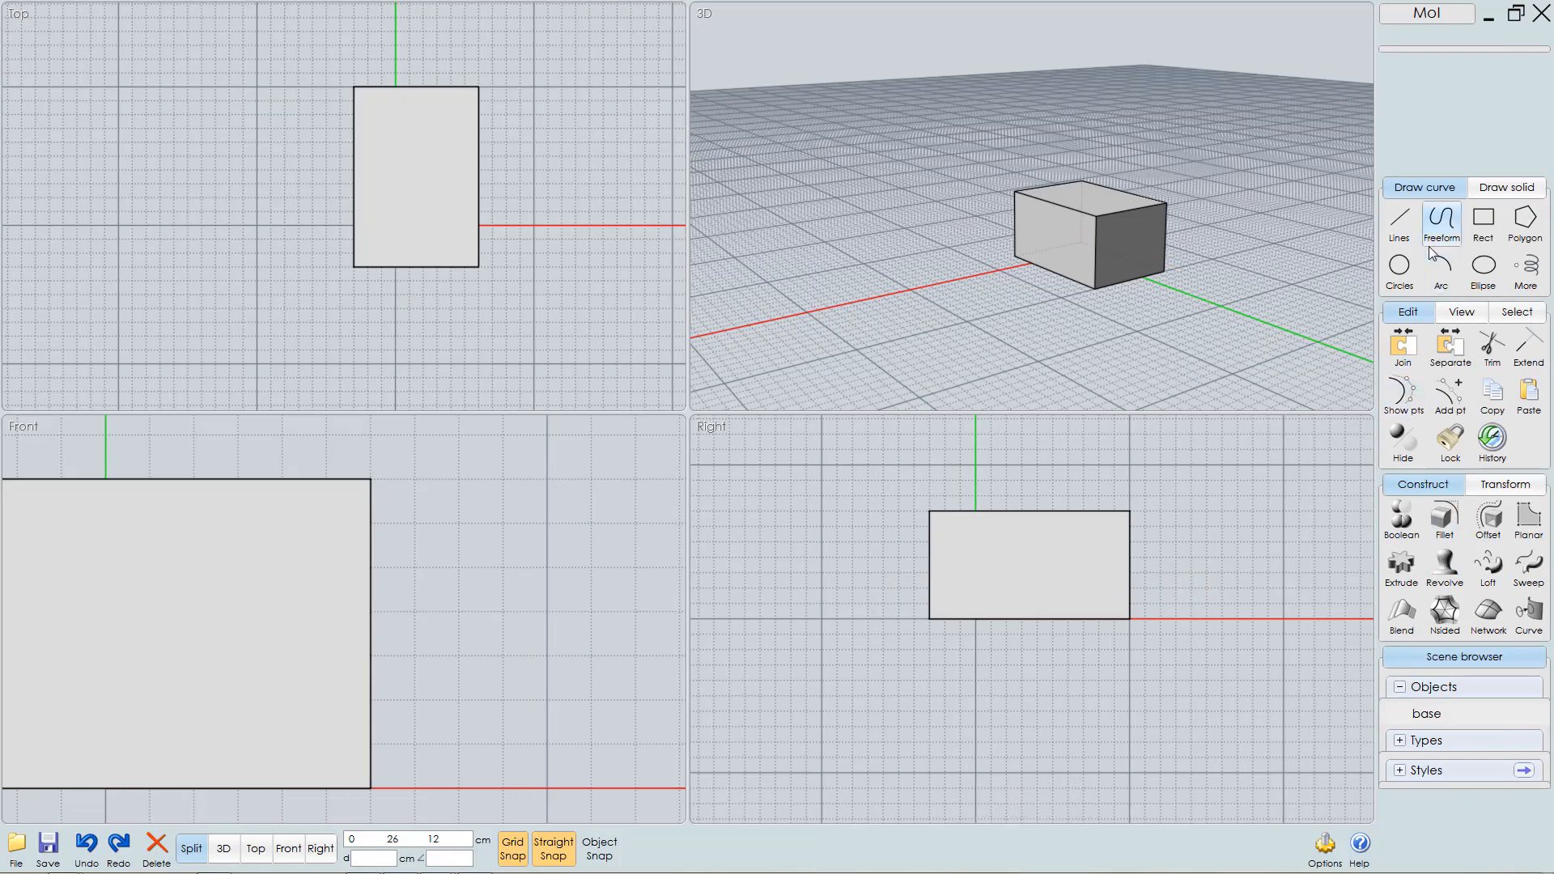
- Start a through-points curve just outside the box's side in the Right view
{"action": "left_click", "coordinate": [1404, 225]}
{"action": "left_click", "coordinate": [1443, 277]}
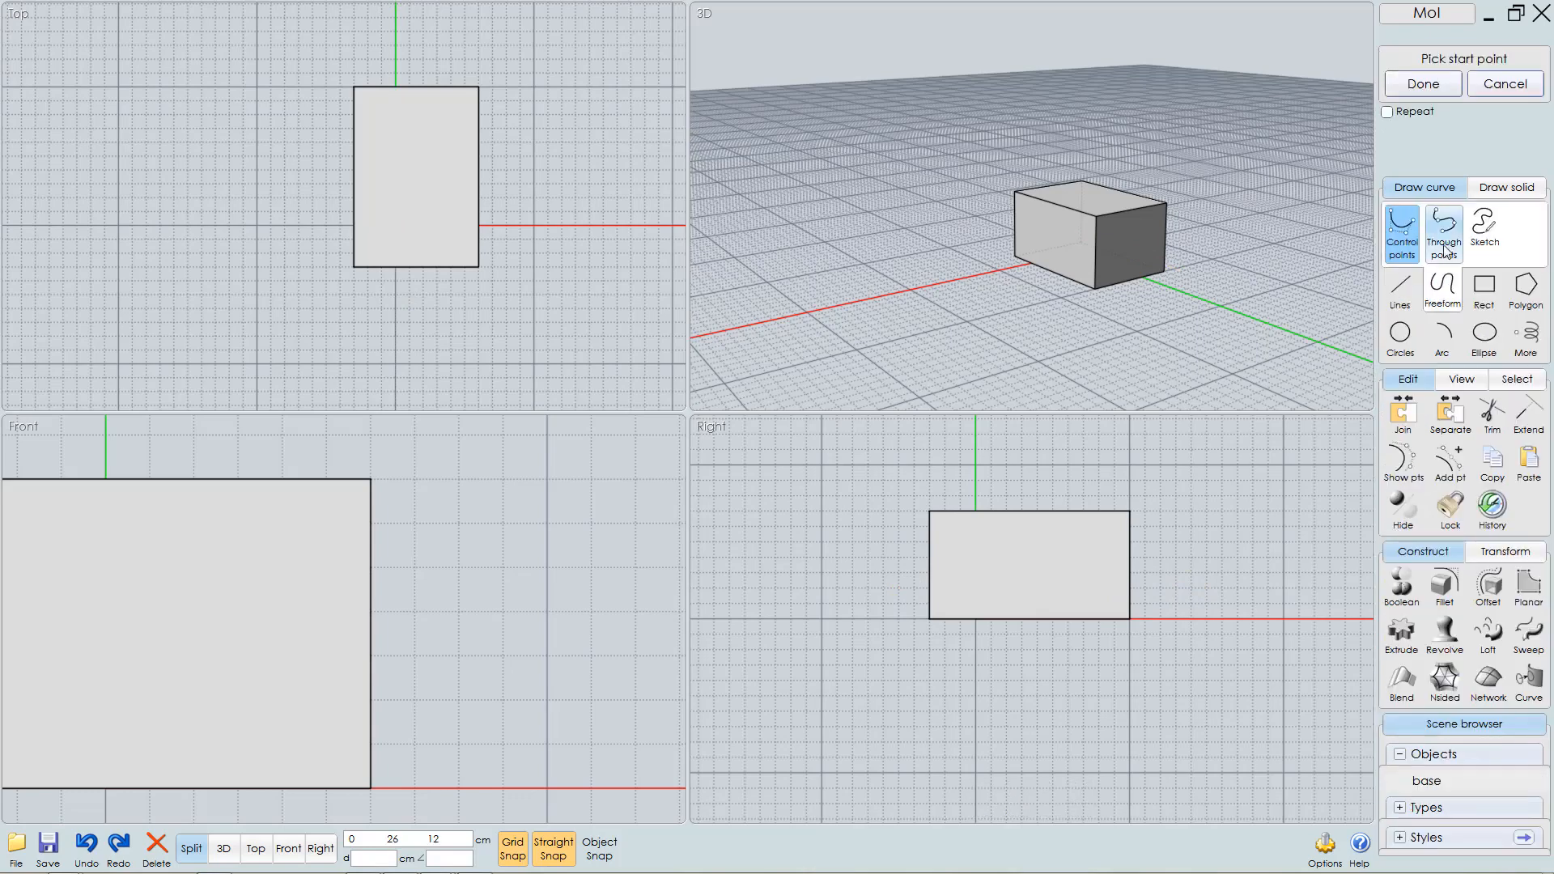
{"action": "left_click", "coordinate": [1446, 232]}
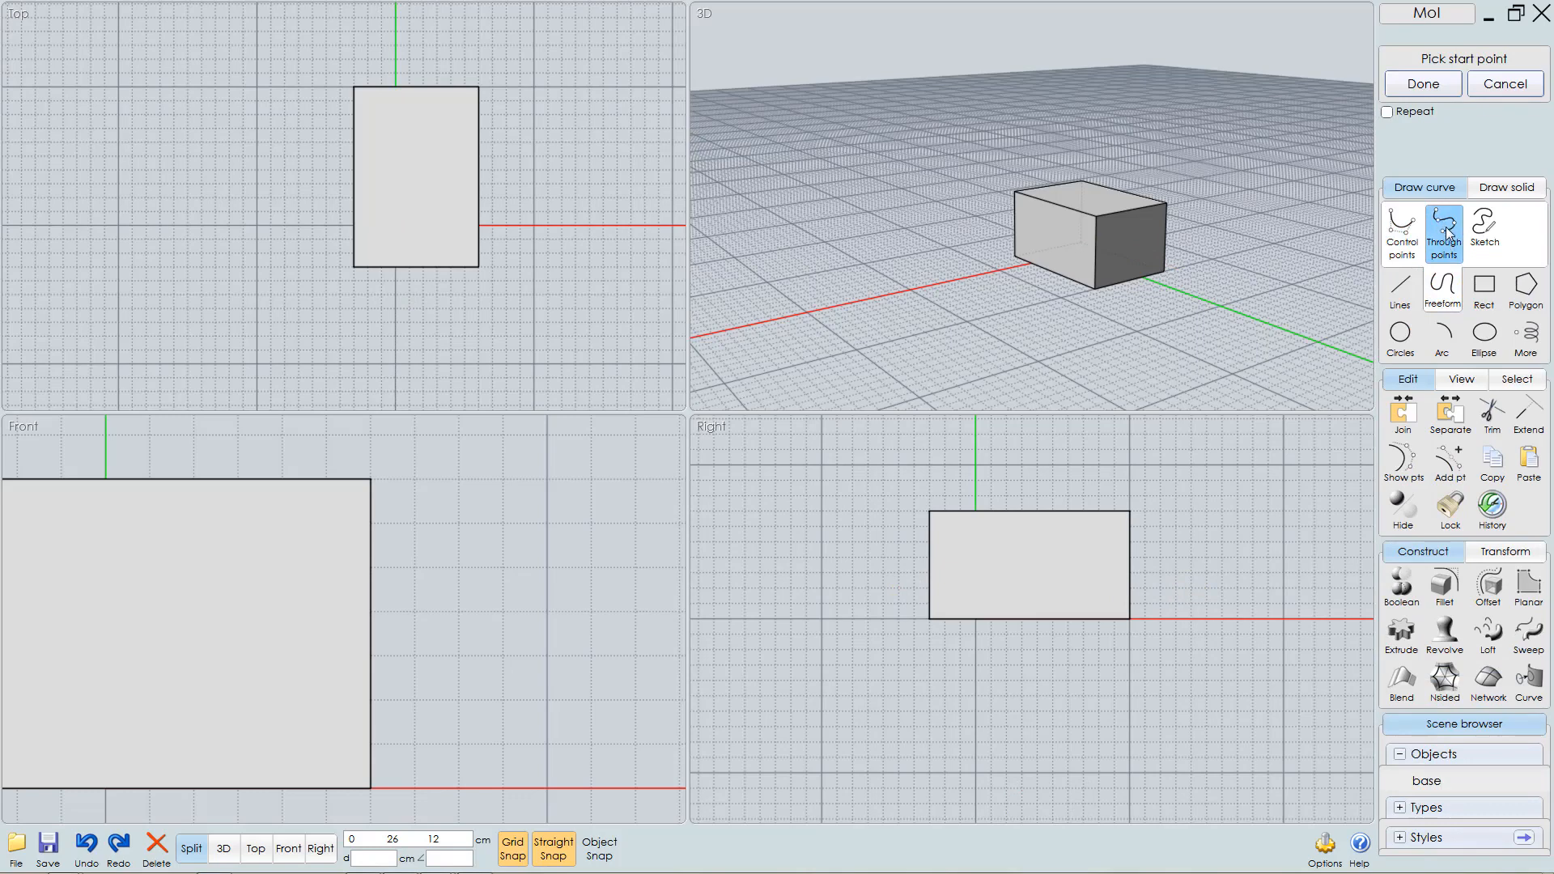
{"action": "left_click", "coordinate": [896, 559]}
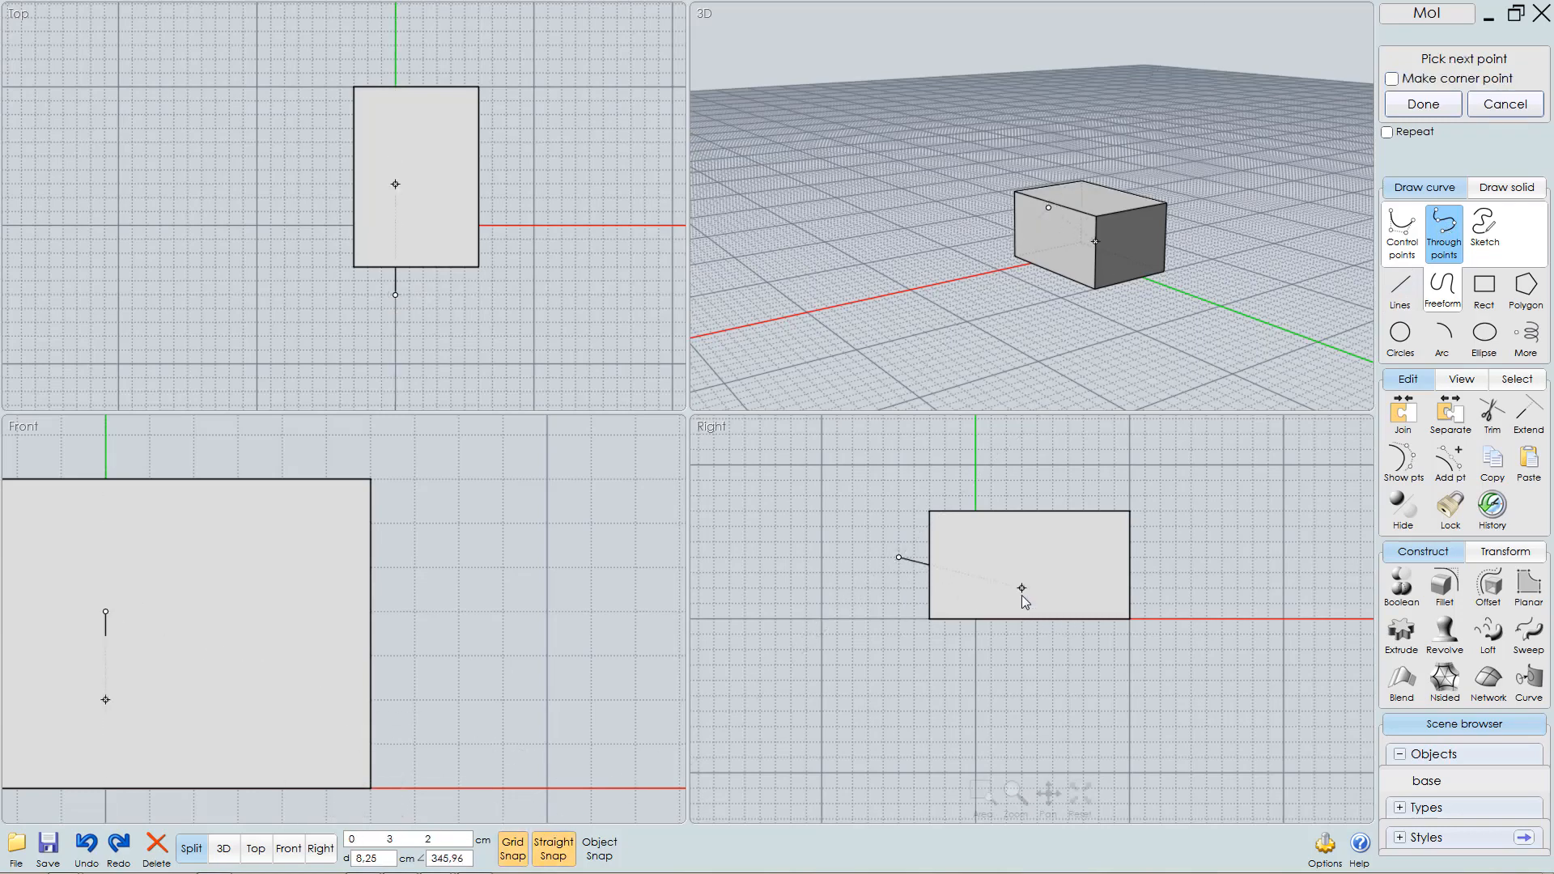
- Set snapping to Grid Snap and Object Snap only, drop the unfinished curve and centre the box on the vertical axis in the Right view
{"action": "left_click", "coordinate": [599, 848]}
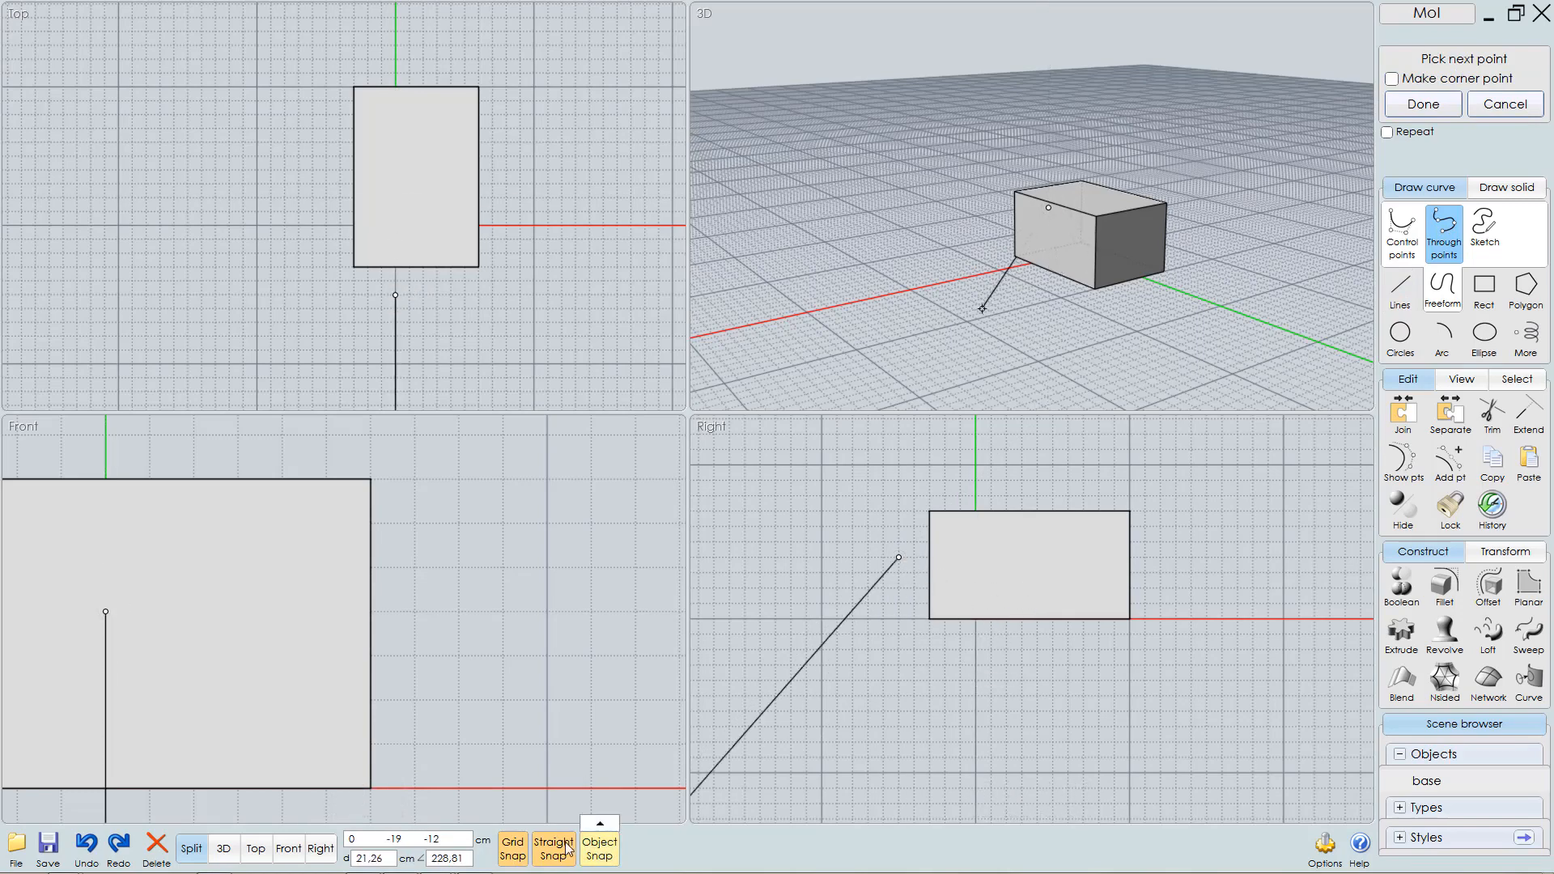
{"action": "left_click", "coordinate": [512, 848]}
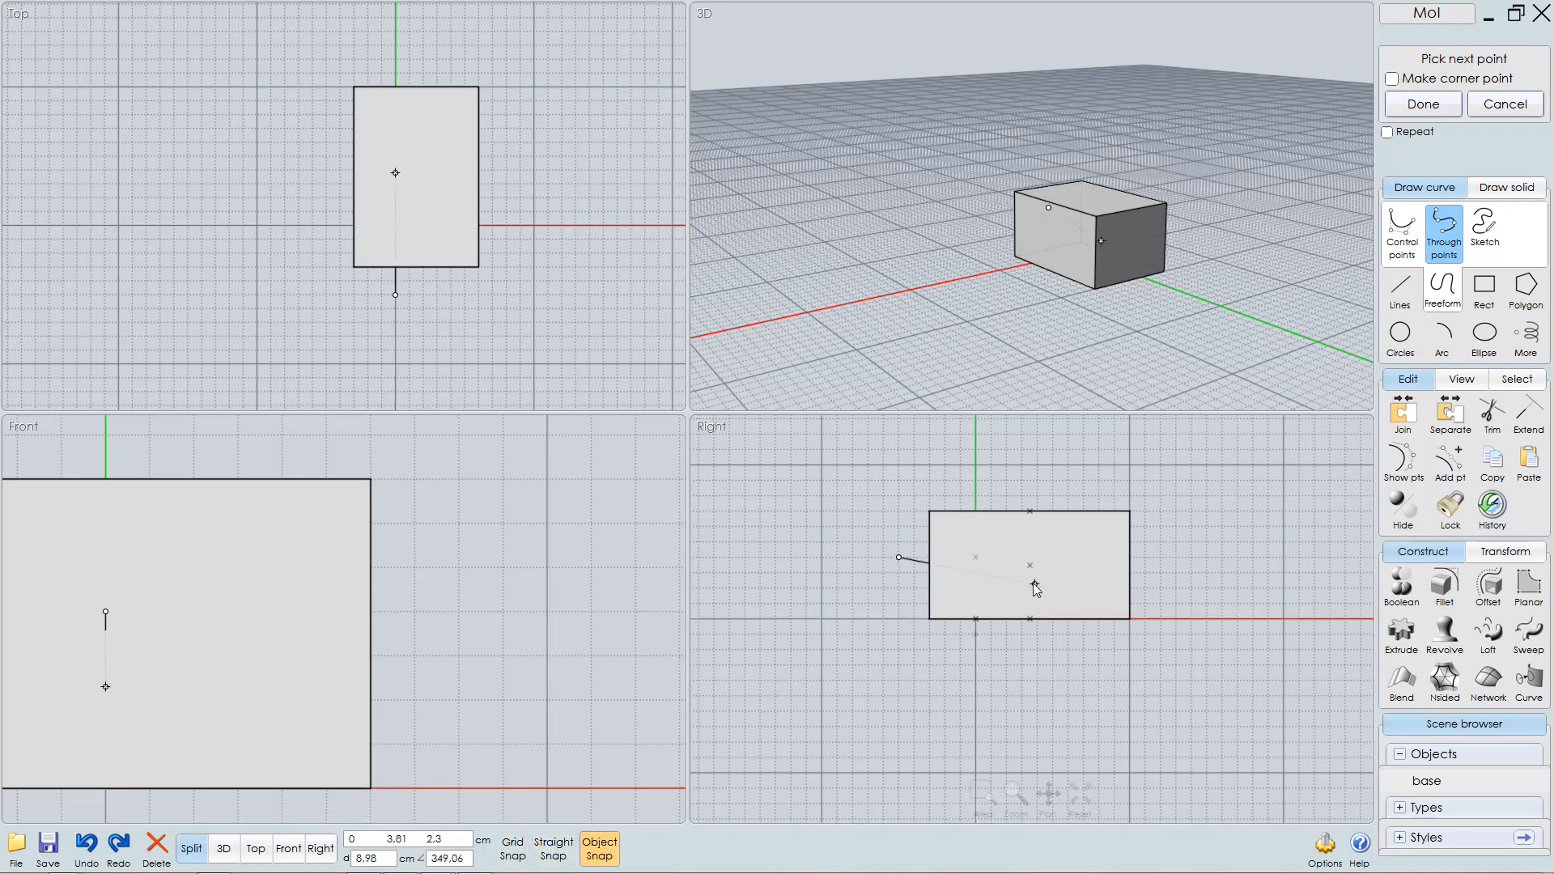
{"action": "left_click", "coordinate": [516, 854]}
{"action": "key", "text": "Escape"}
{"action": "left_click_drag", "start_coordinate": [1023, 618], "coordinate": [983, 623]}
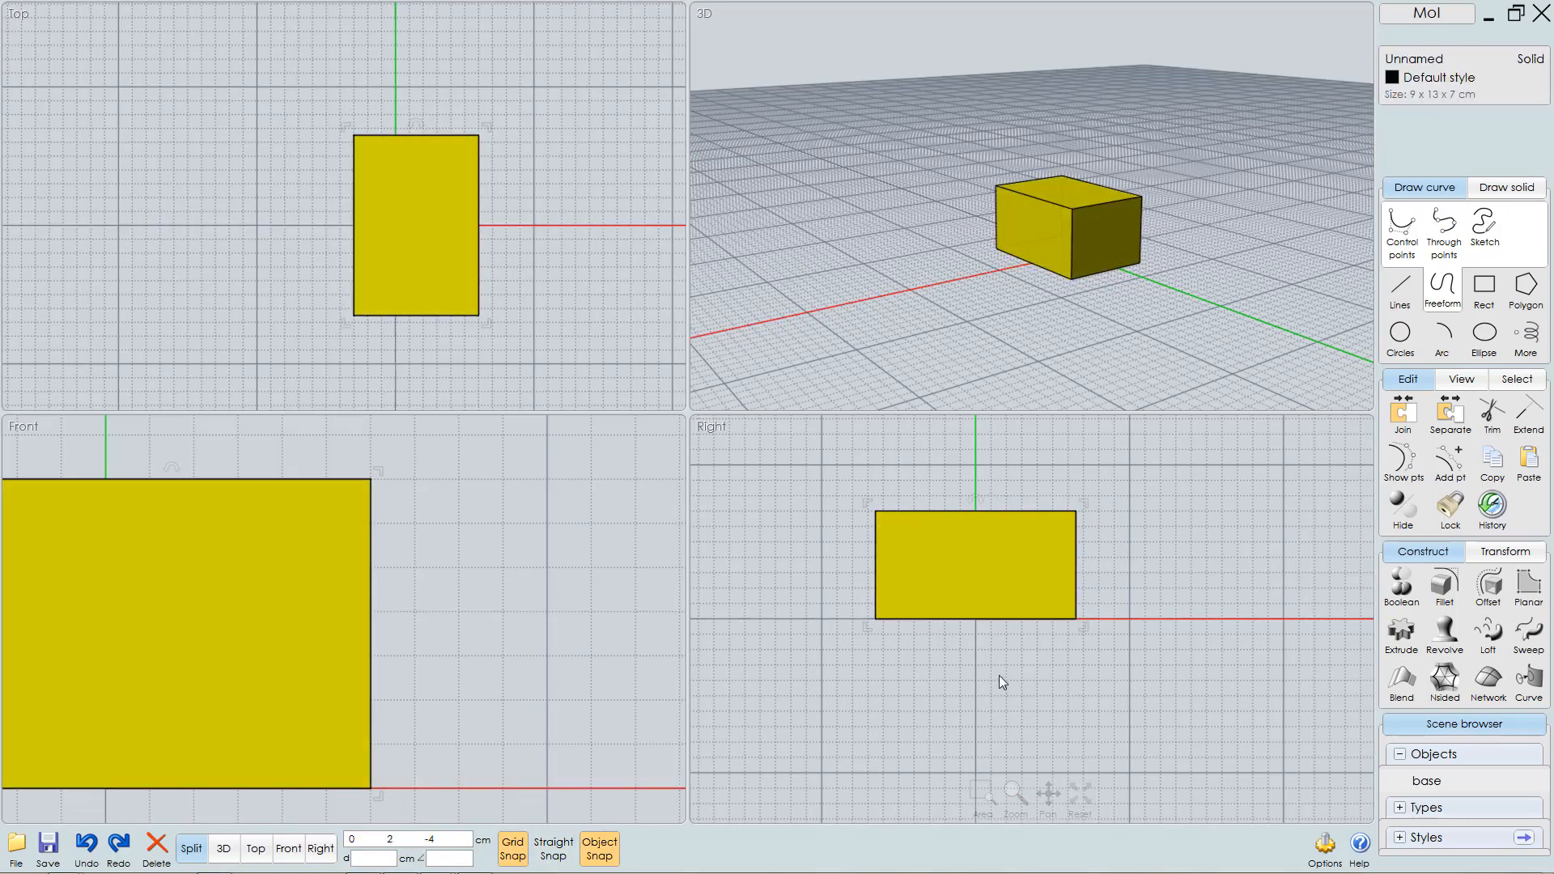
{"action": "scroll", "coordinate": [1023, 629], "scroll_direction": "up", "scroll_amount": 1}
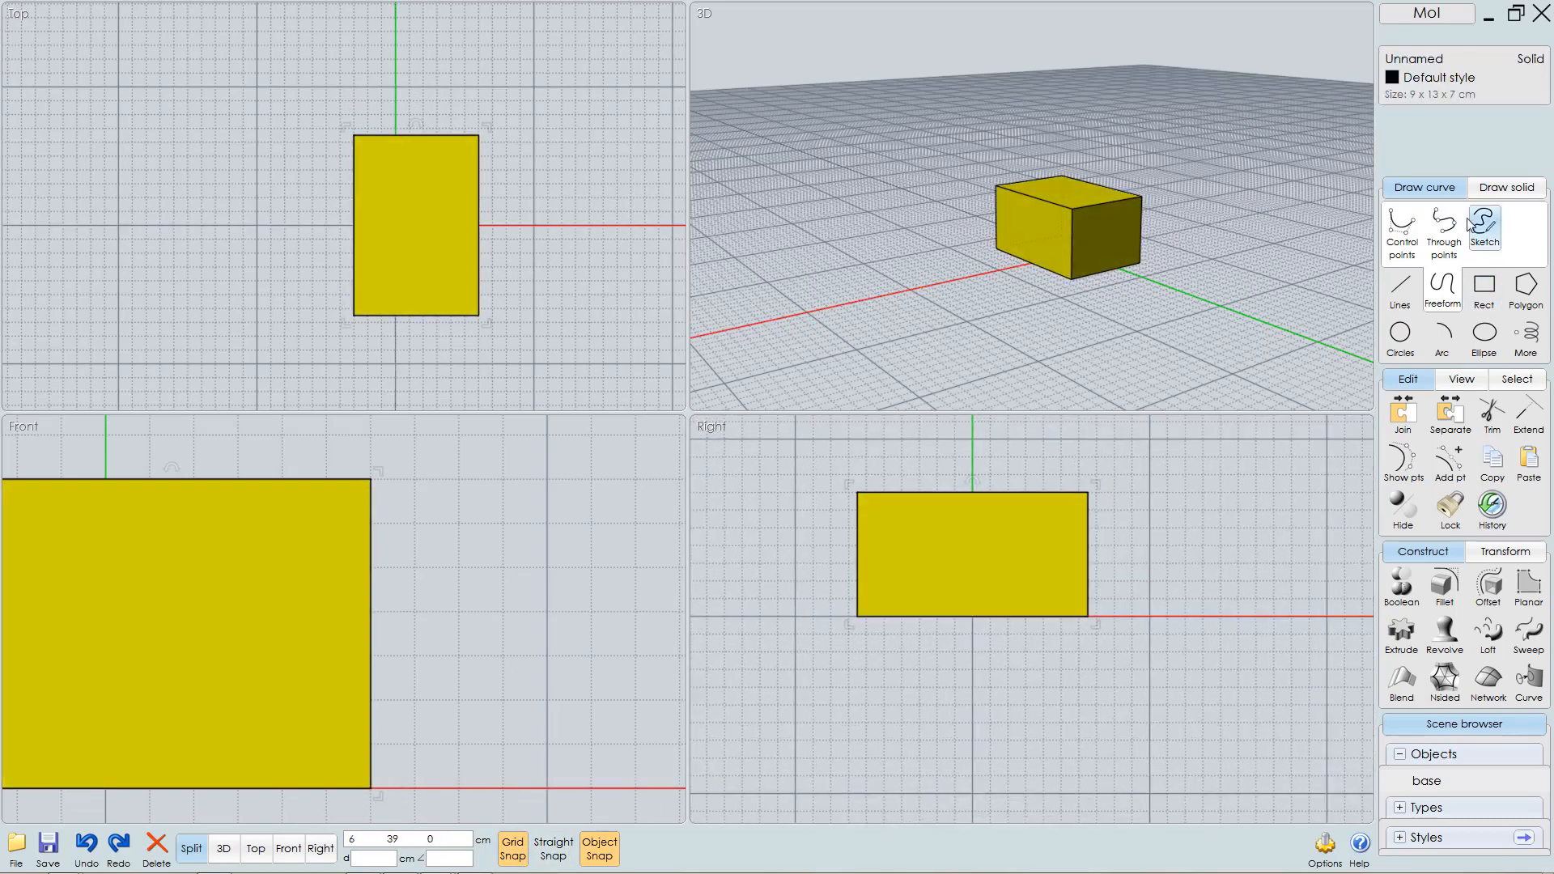
- Draw a shallow three-point through-points curve across the box in the Right view, dipping to 2 cm height at the vertical axis with both ends at 4 cm
{"action": "left_click", "coordinate": [1443, 231]}
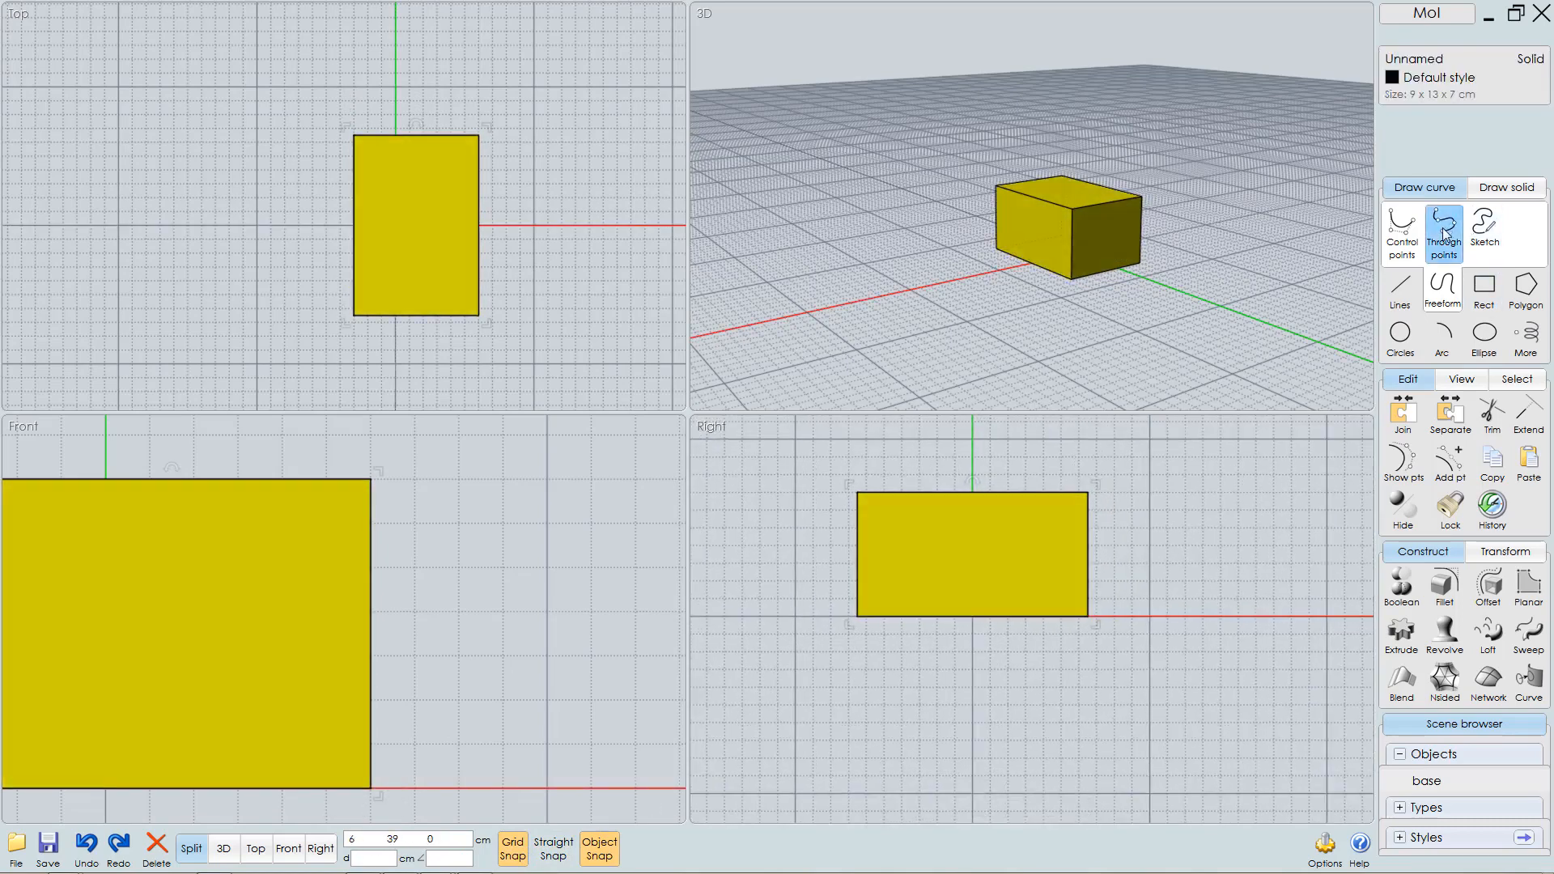
{"action": "left_click", "coordinate": [815, 548]}
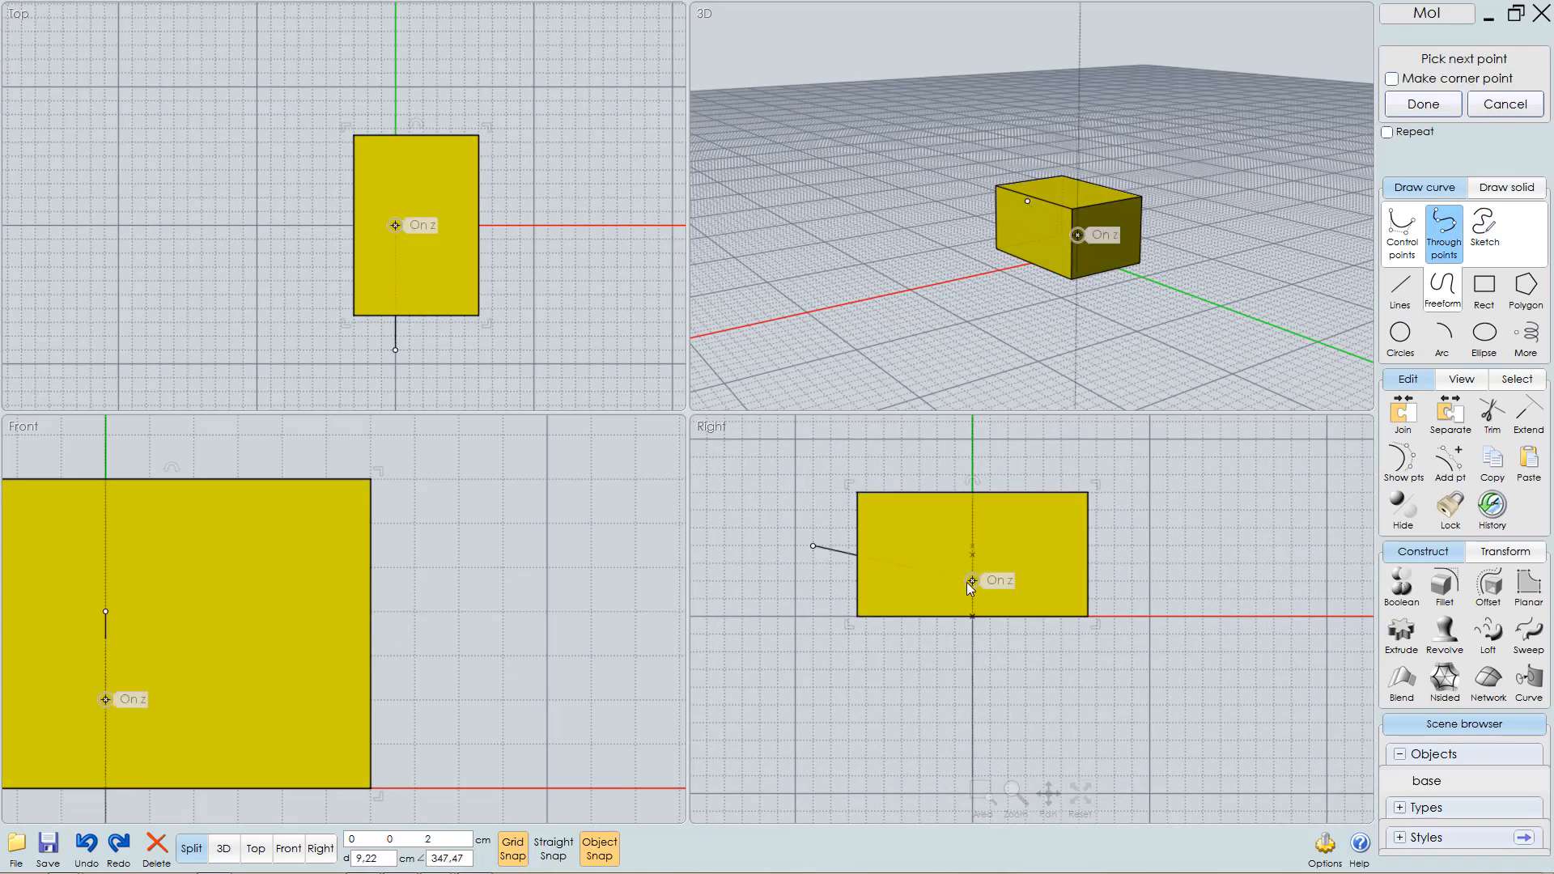
{"action": "left_click", "coordinate": [969, 581]}
{"action": "left_click", "coordinate": [1132, 547]}
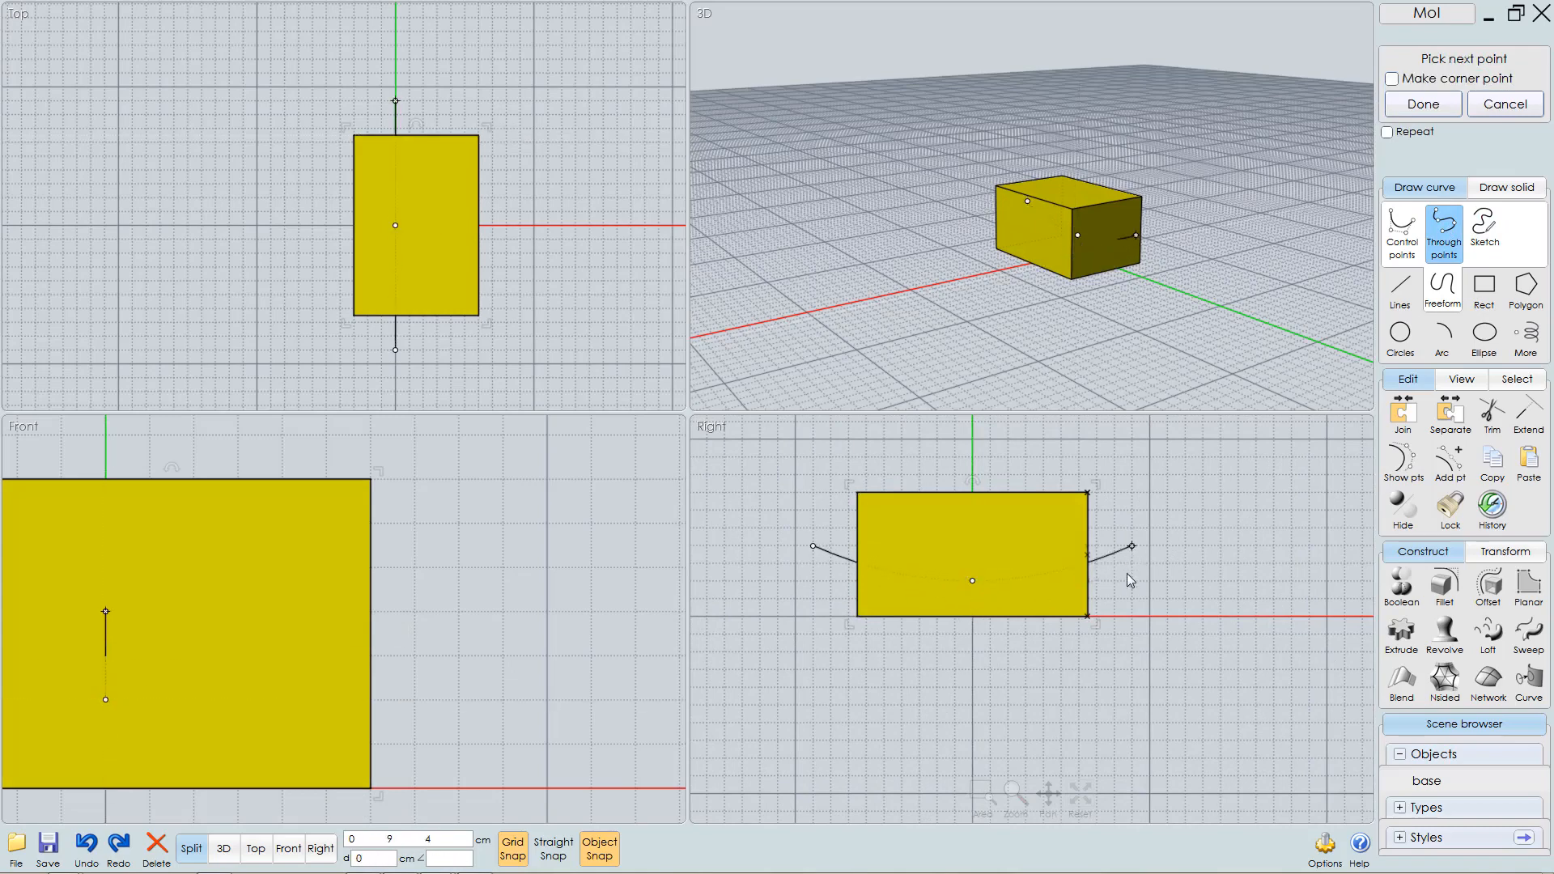
{"action": "right_click", "coordinate": [1193, 564]}
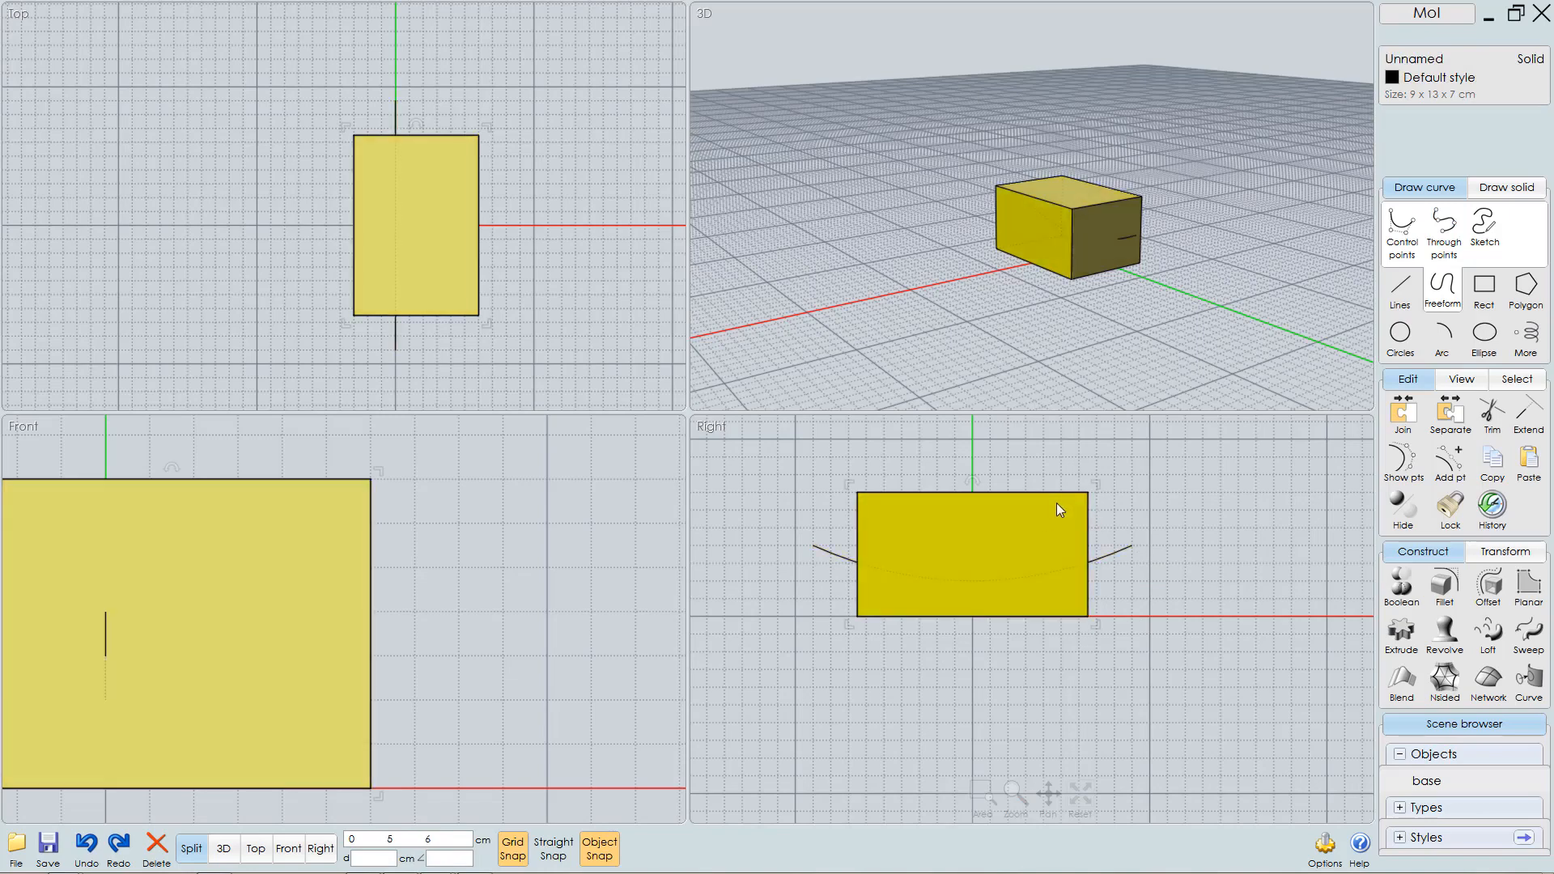
- Split the box along the curve with Boolean Merge, using the curve as the second object
{"action": "left_click", "coordinate": [1408, 584]}
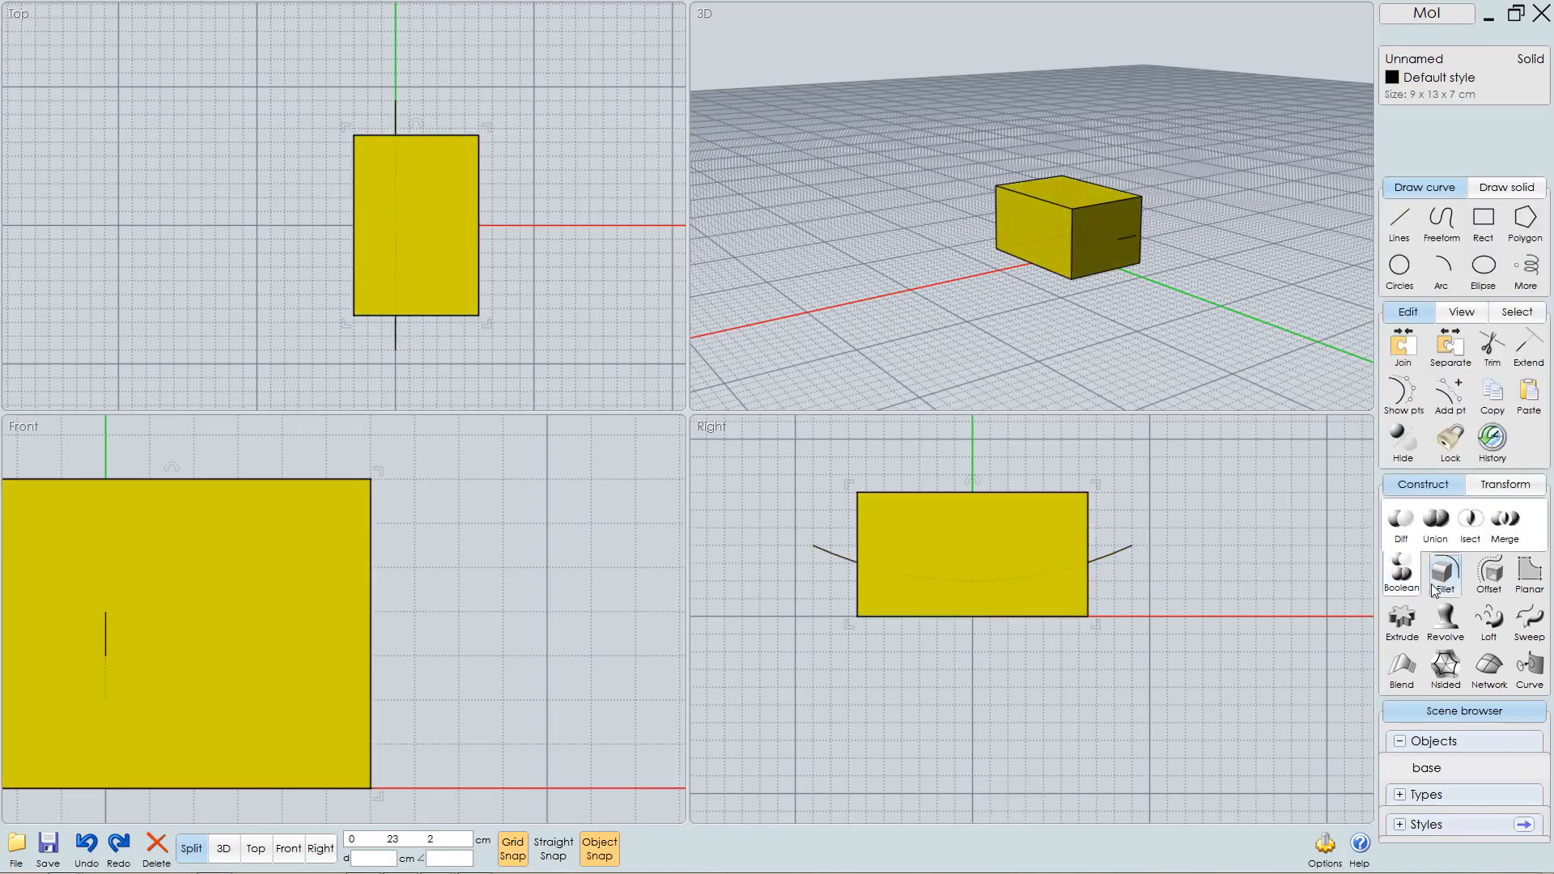
{"action": "left_click", "coordinate": [1507, 527]}
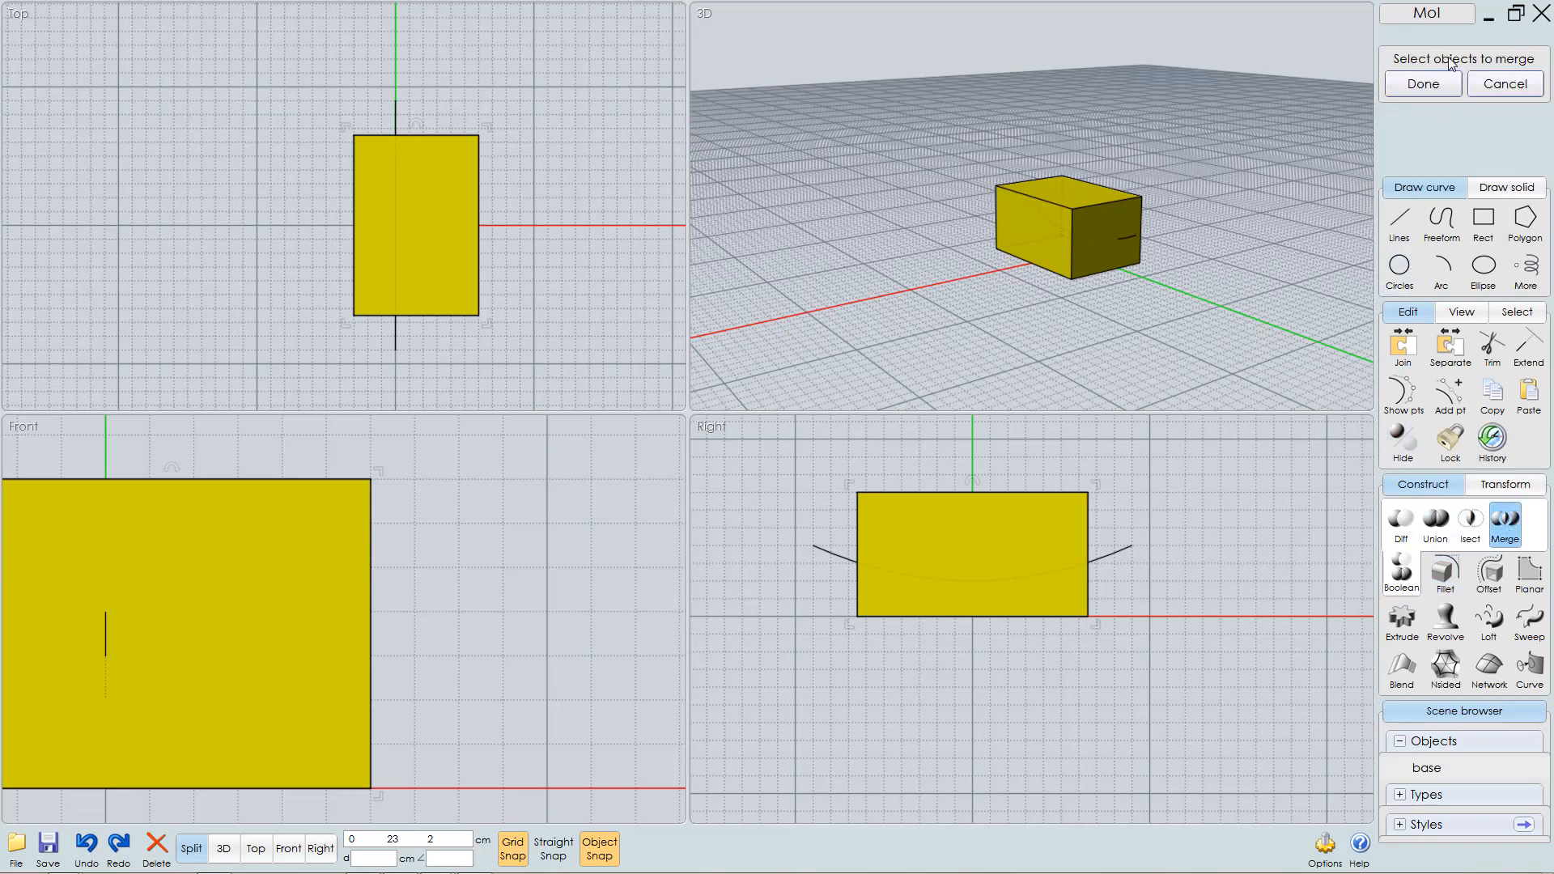
{"action": "left_click", "coordinate": [1129, 550]}
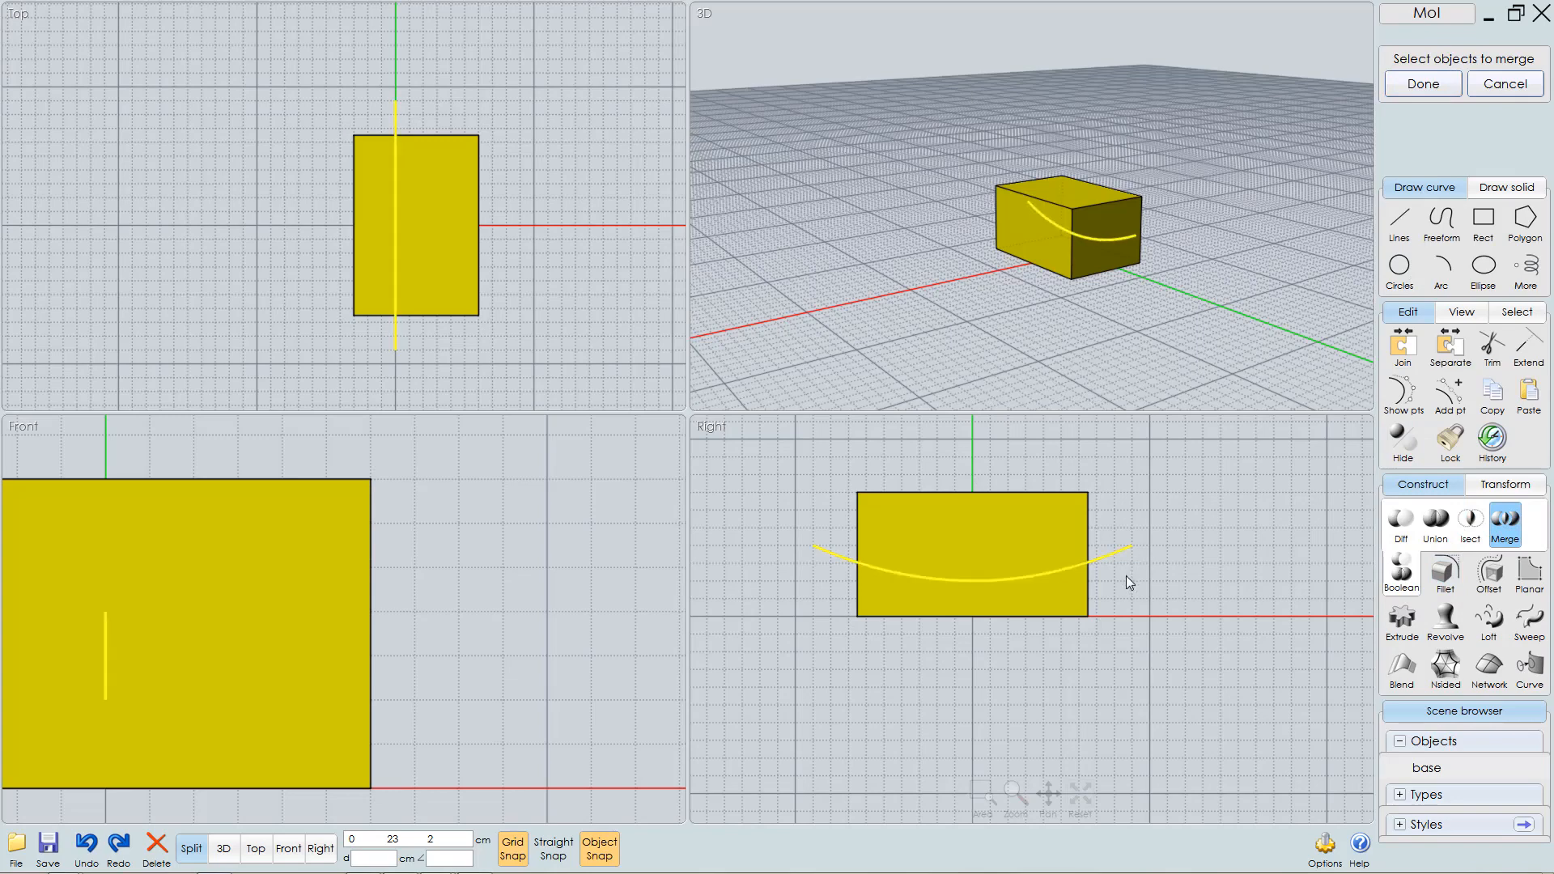
{"action": "right_click", "coordinate": [1198, 511]}
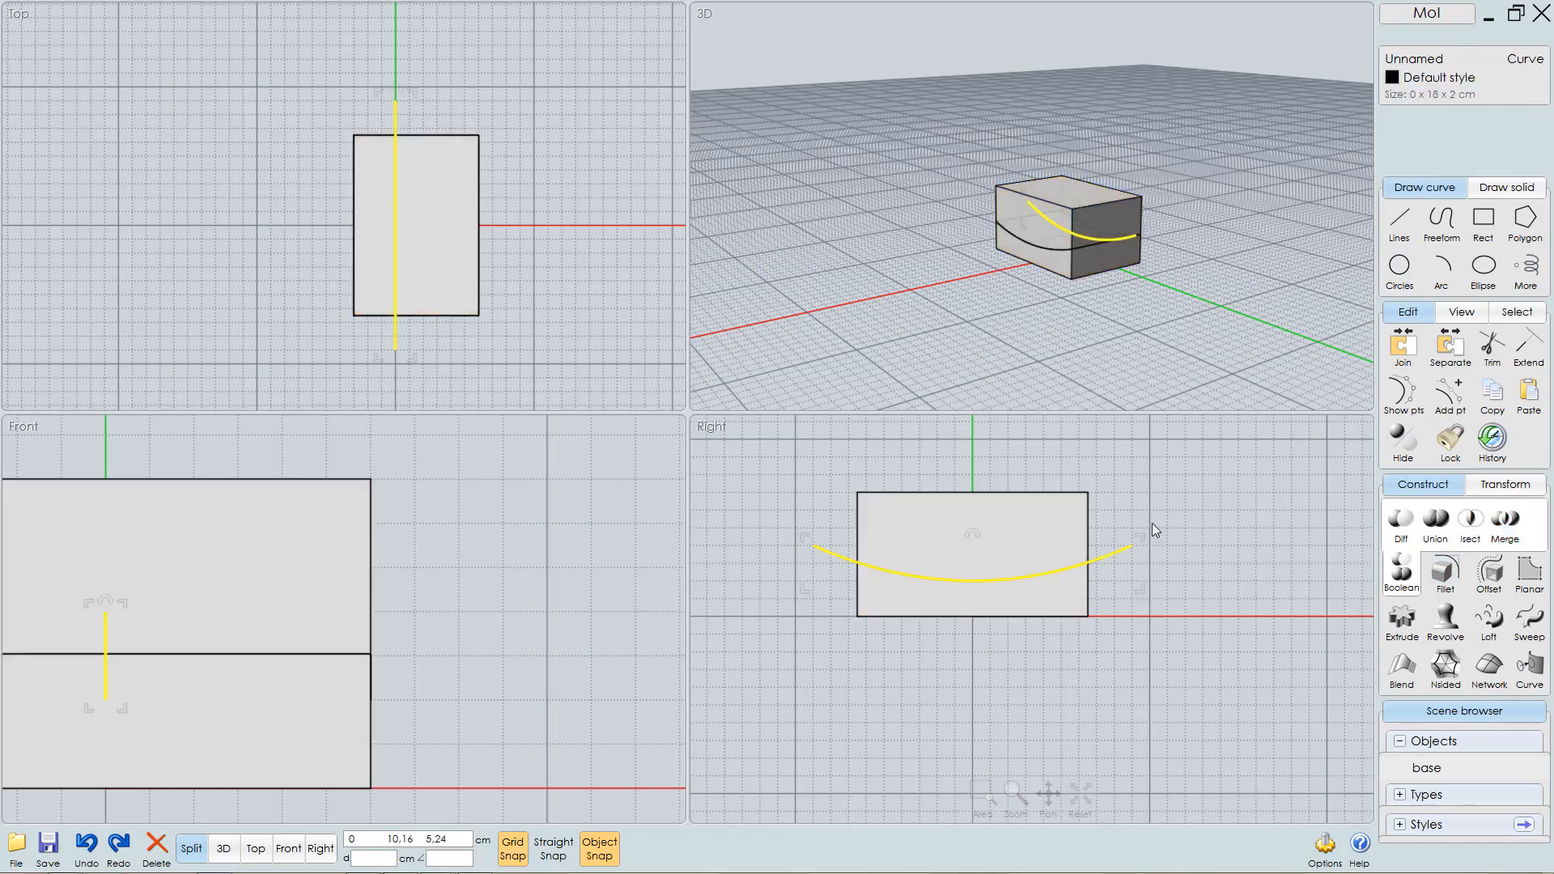
- Pull the two box pieces apart in the Right view, moving the upper one up and the lower one down by about 3 cm each
{"action": "right_click_drag", "start_coordinate": [1153, 523], "coordinate": [1169, 551]}
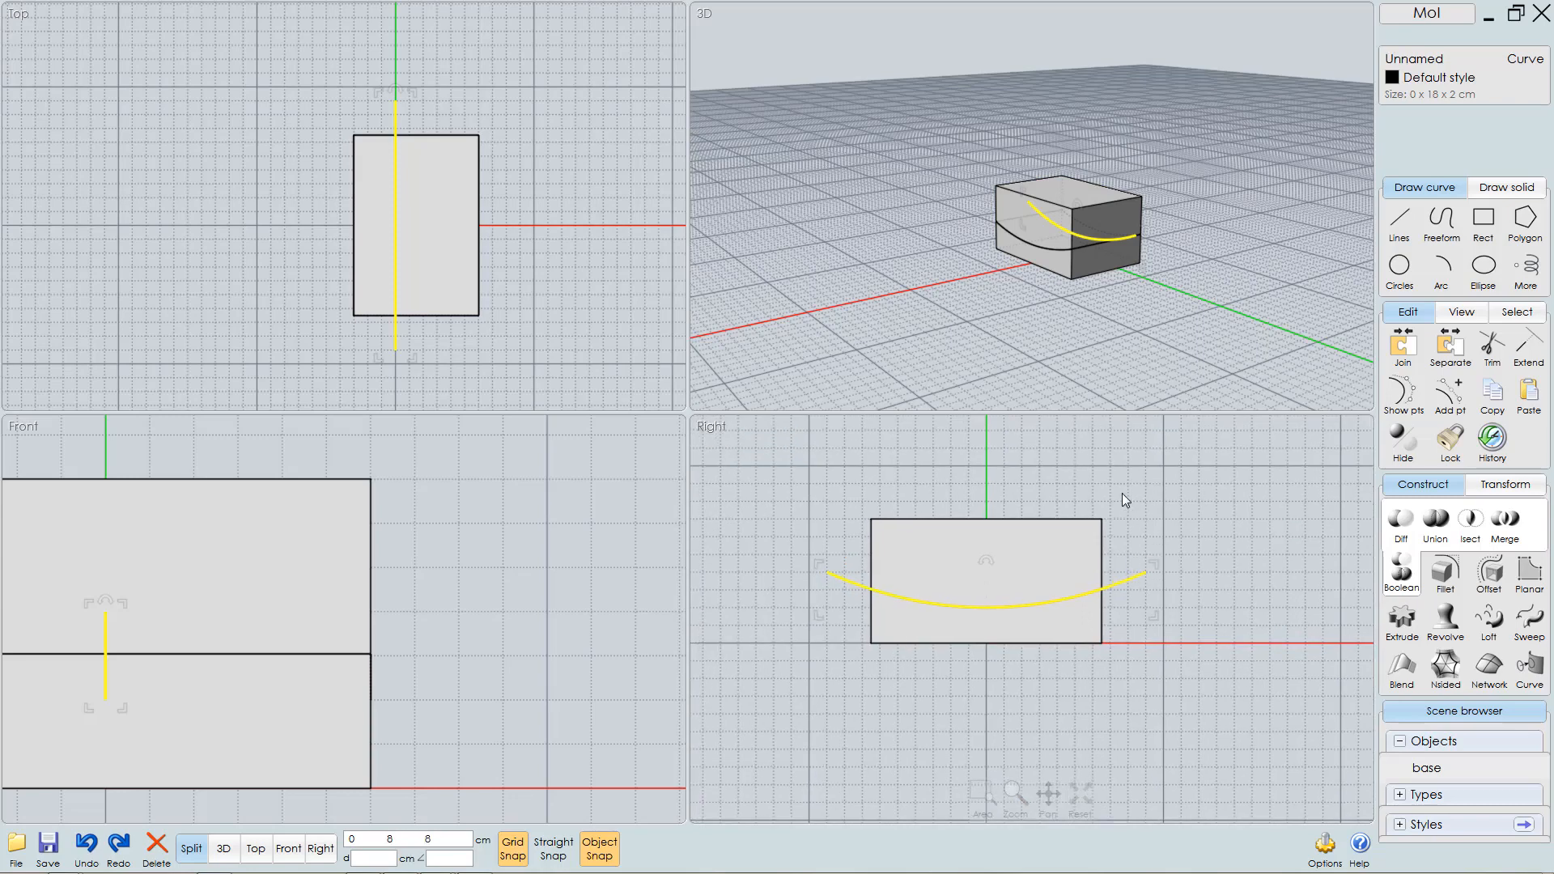
{"action": "left_click", "coordinate": [1032, 552]}
{"action": "left_click_drag", "start_coordinate": [1031, 555], "coordinate": [1025, 497]}
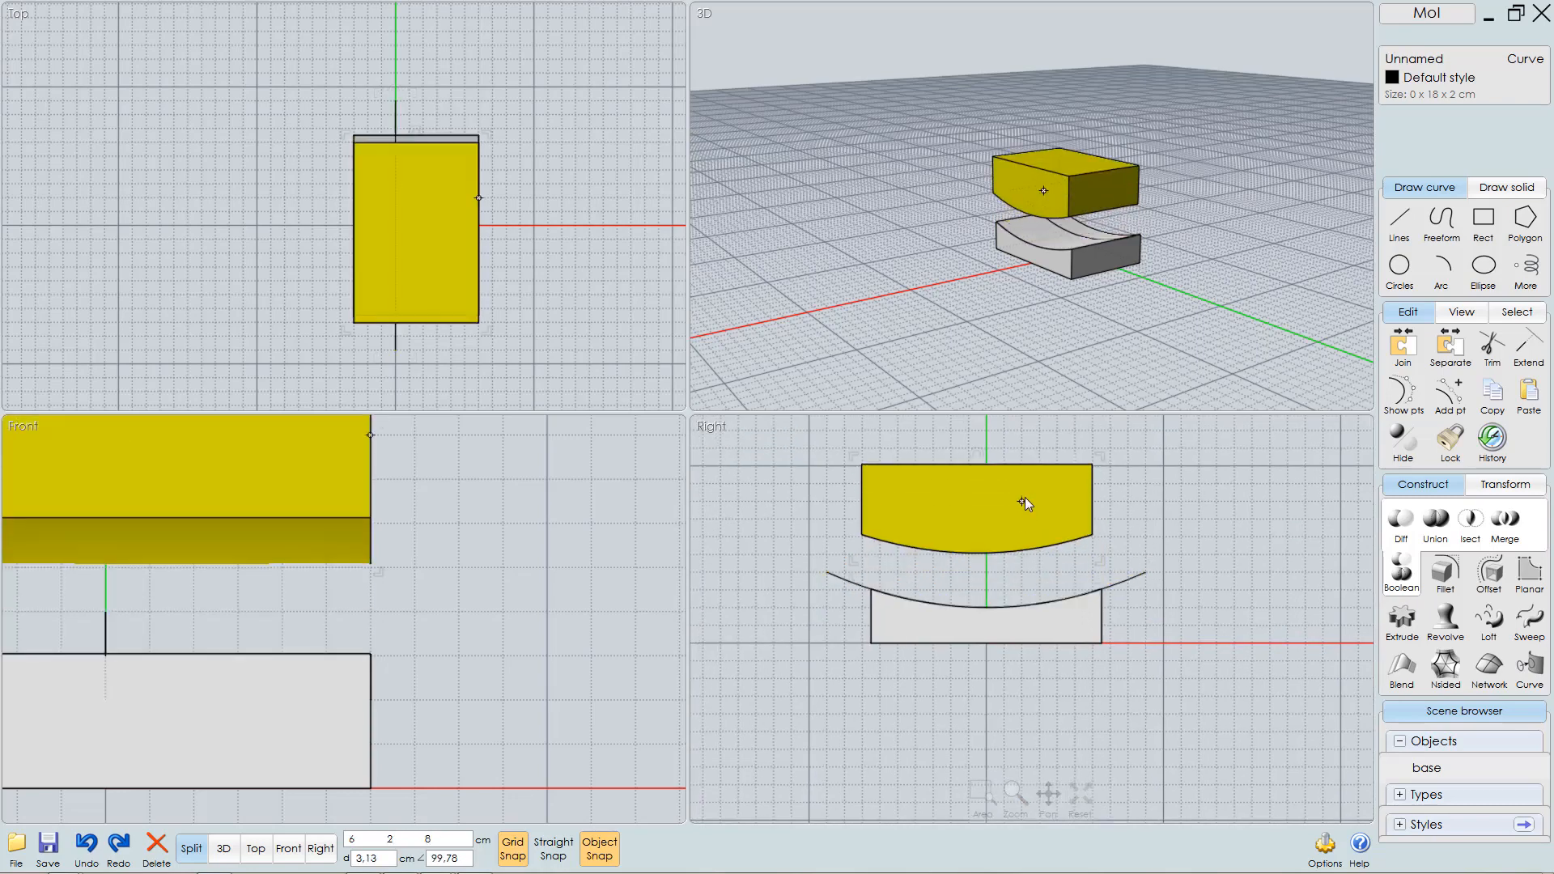
{"action": "left_click_drag", "start_coordinate": [1066, 622], "coordinate": [1059, 682]}
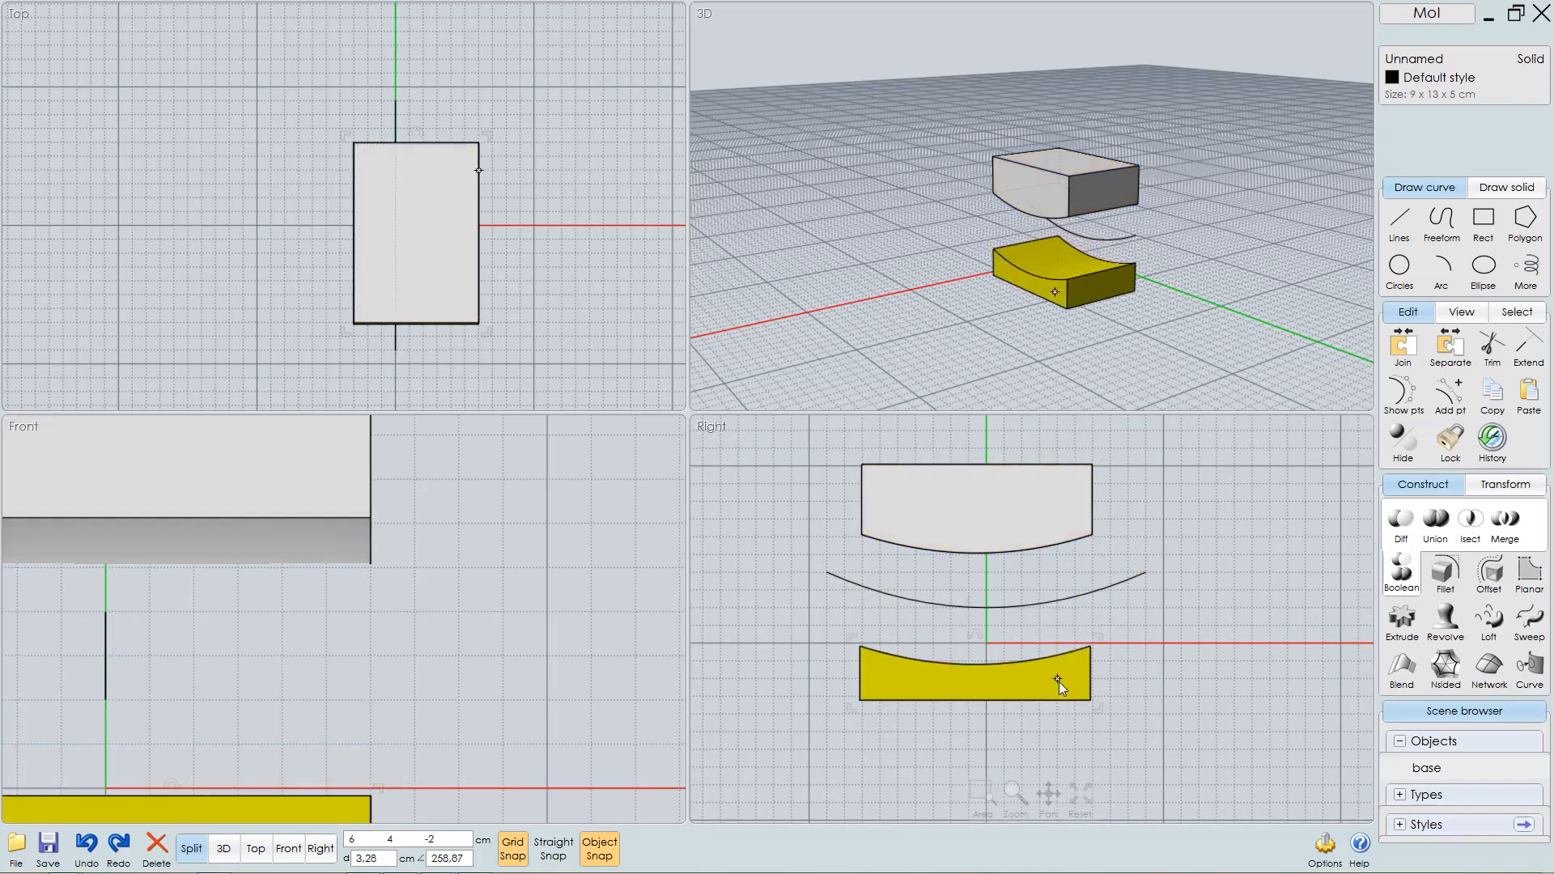
- Inspect the curved cut faces in a full-size 3D view and undo both piece moves and the Boolean Merge
{"action": "left_click", "coordinate": [1121, 581]}
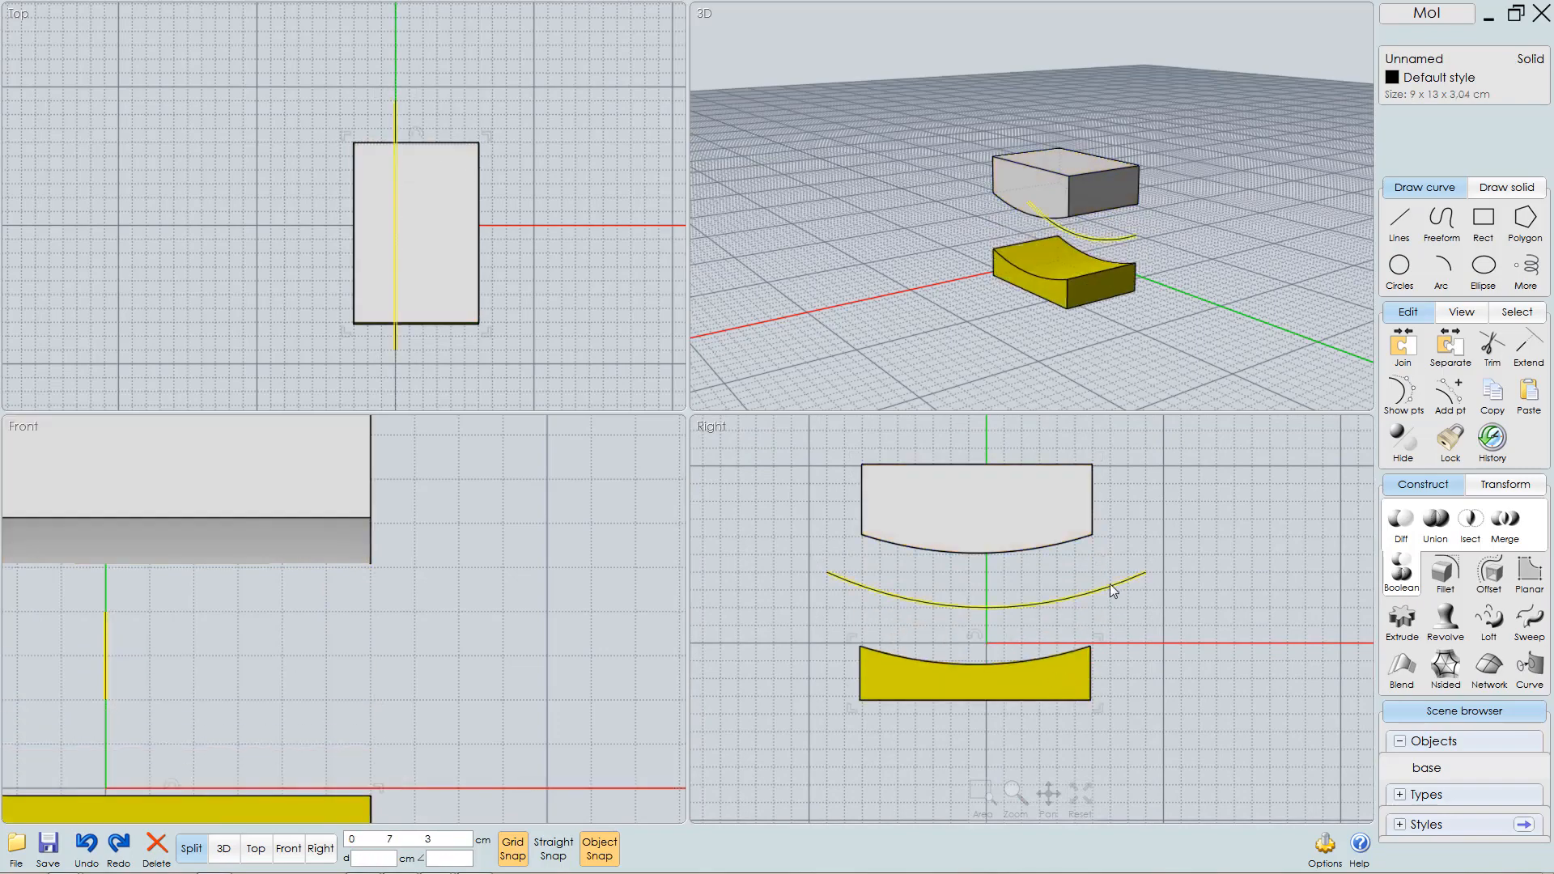
{"action": "left_click", "coordinate": [1101, 241]}
{"action": "mouse_move", "coordinate": [1084, 211]}
{"action": "right_mouse_down"}
{"action": "mouse_move", "coordinate": [1097, 158]}
{"action": "mouse_move", "coordinate": [1078, 219]}
{"action": "right_mouse_up"}
{"action": "key", "text": "space"}
{"action": "right_click_drag", "start_coordinate": [744, 388], "coordinate": [773, 301]}
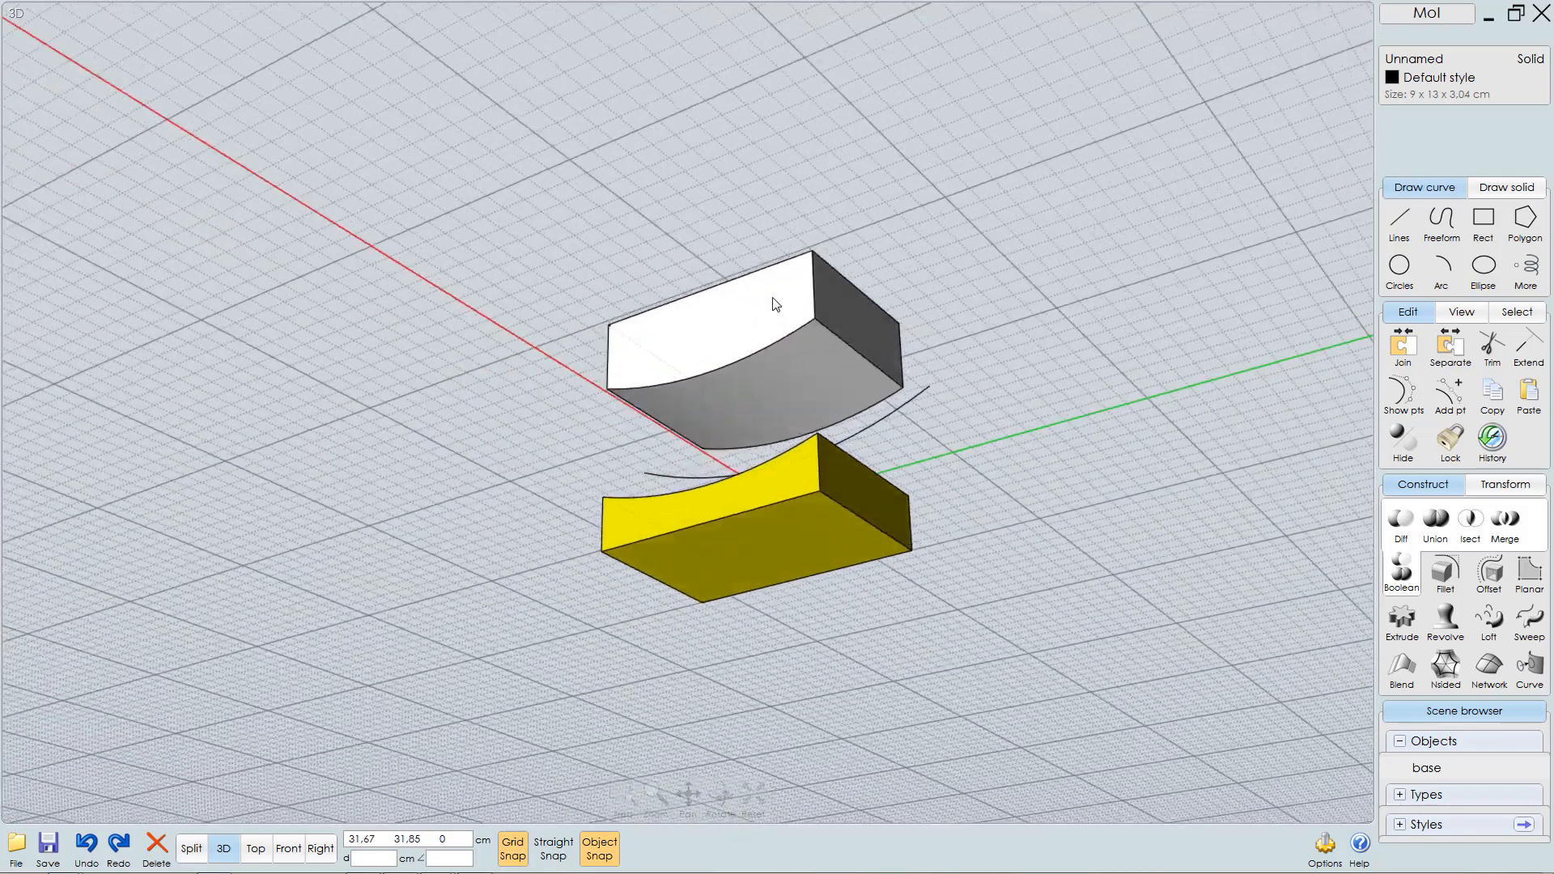
{"action": "right_click_drag", "start_coordinate": [794, 385], "coordinate": [803, 508]}
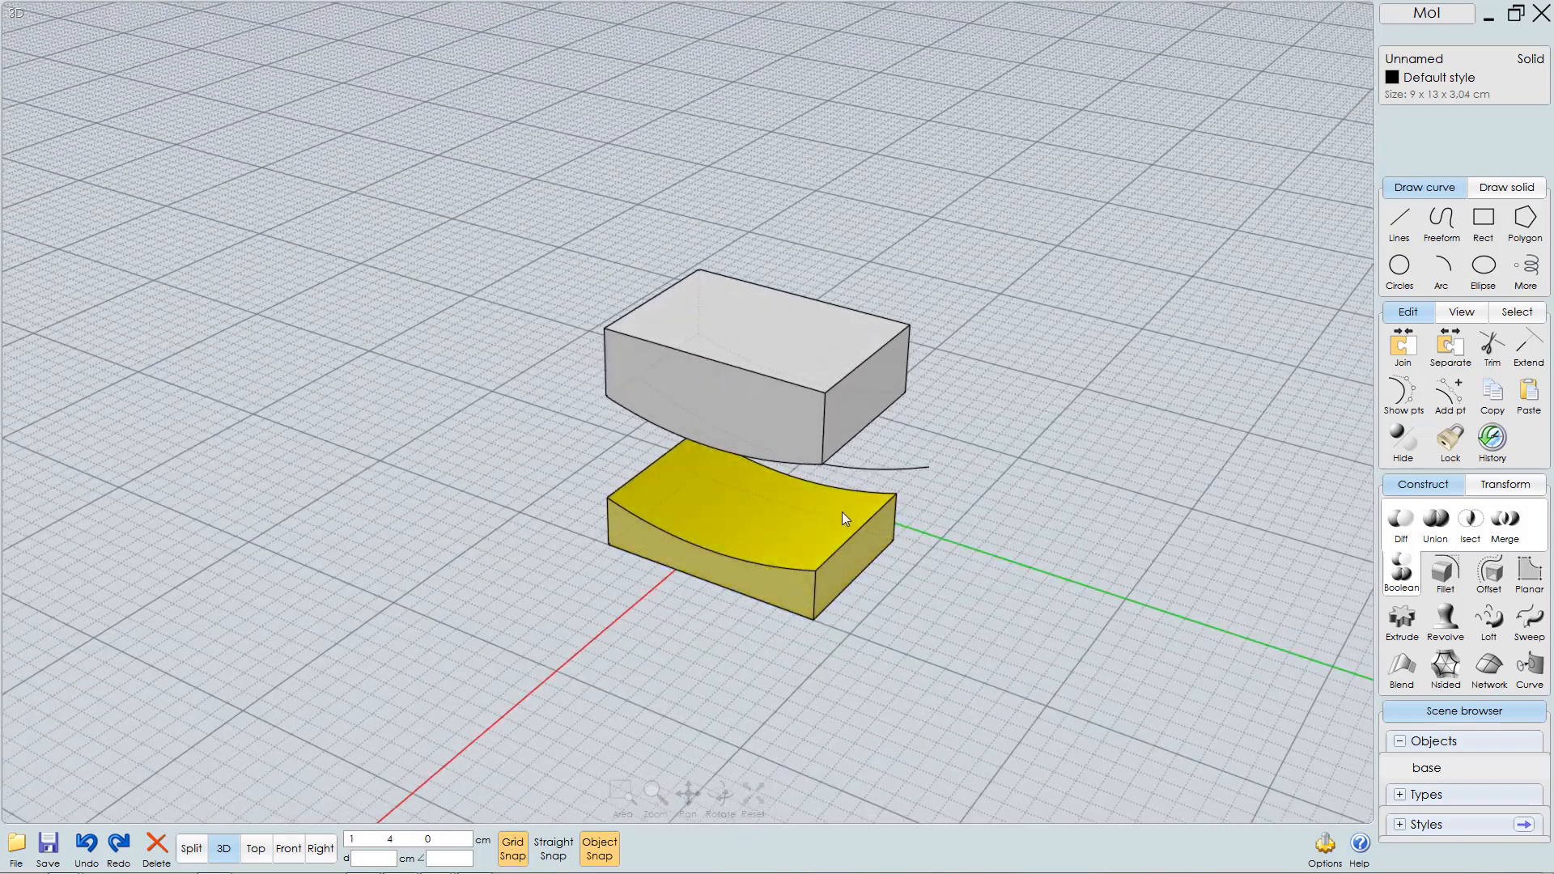
{"action": "key", "text": "ctrl+z"}
{"action": "key", "text": "ctrl+z"}
{"action": "key", "text": "ctrl+z"}
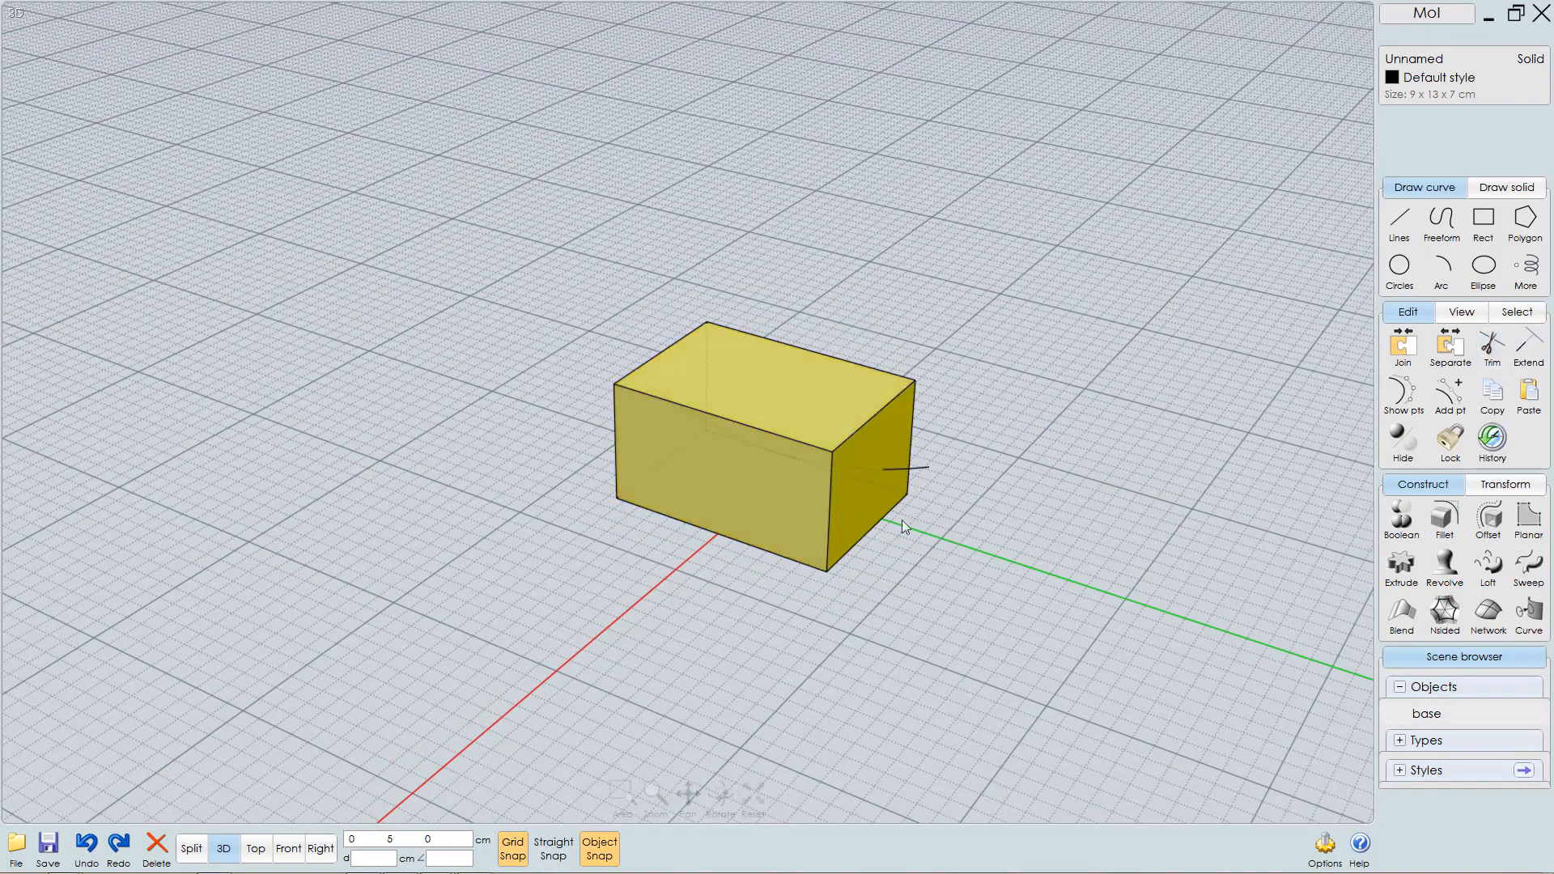
- Cut the box with Trim in the 3D view, using the curve as the cutting object
{"action": "left_click", "coordinate": [1491, 353]}
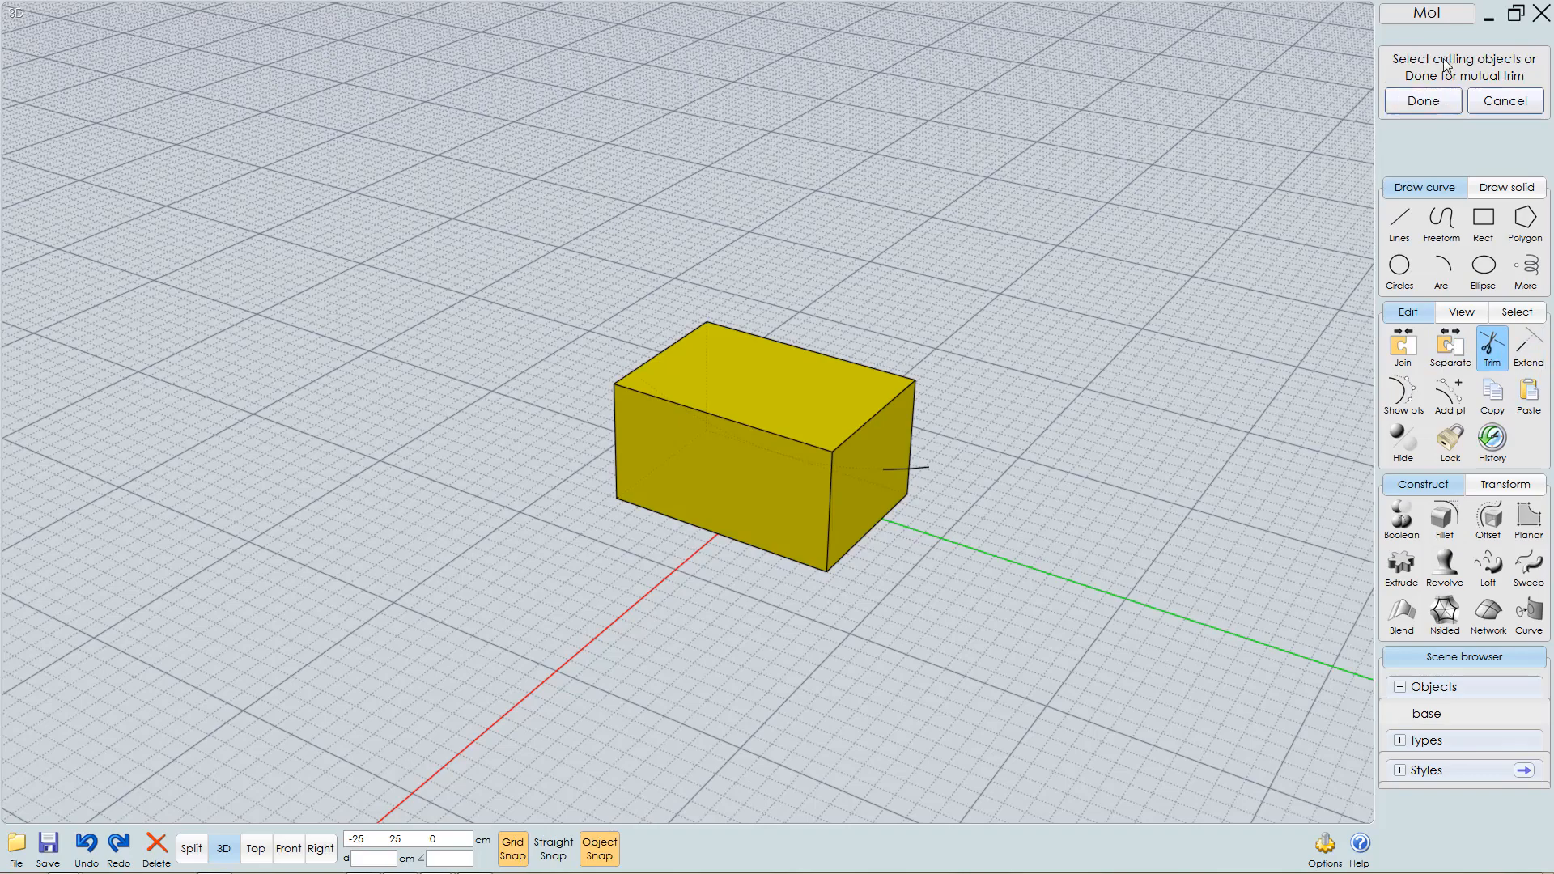
{"action": "left_click", "coordinate": [924, 464]}
{"action": "right_click", "coordinate": [1060, 386]}
{"action": "mouse_move", "coordinate": [962, 547]}
{"action": "right_mouse_down"}
{"action": "mouse_move", "coordinate": [998, 532]}
{"action": "mouse_move", "coordinate": [973, 513]}
{"action": "mouse_move", "coordinate": [952, 528]}
{"action": "right_mouse_up"}
{"action": "mouse_move", "coordinate": [852, 578]}
{"action": "right_mouse_down"}
{"action": "mouse_move", "coordinate": [921, 637]}
{"action": "mouse_move", "coordinate": [910, 613]}
{"action": "mouse_move", "coordinate": [1021, 585]}
{"action": "right_mouse_up"}
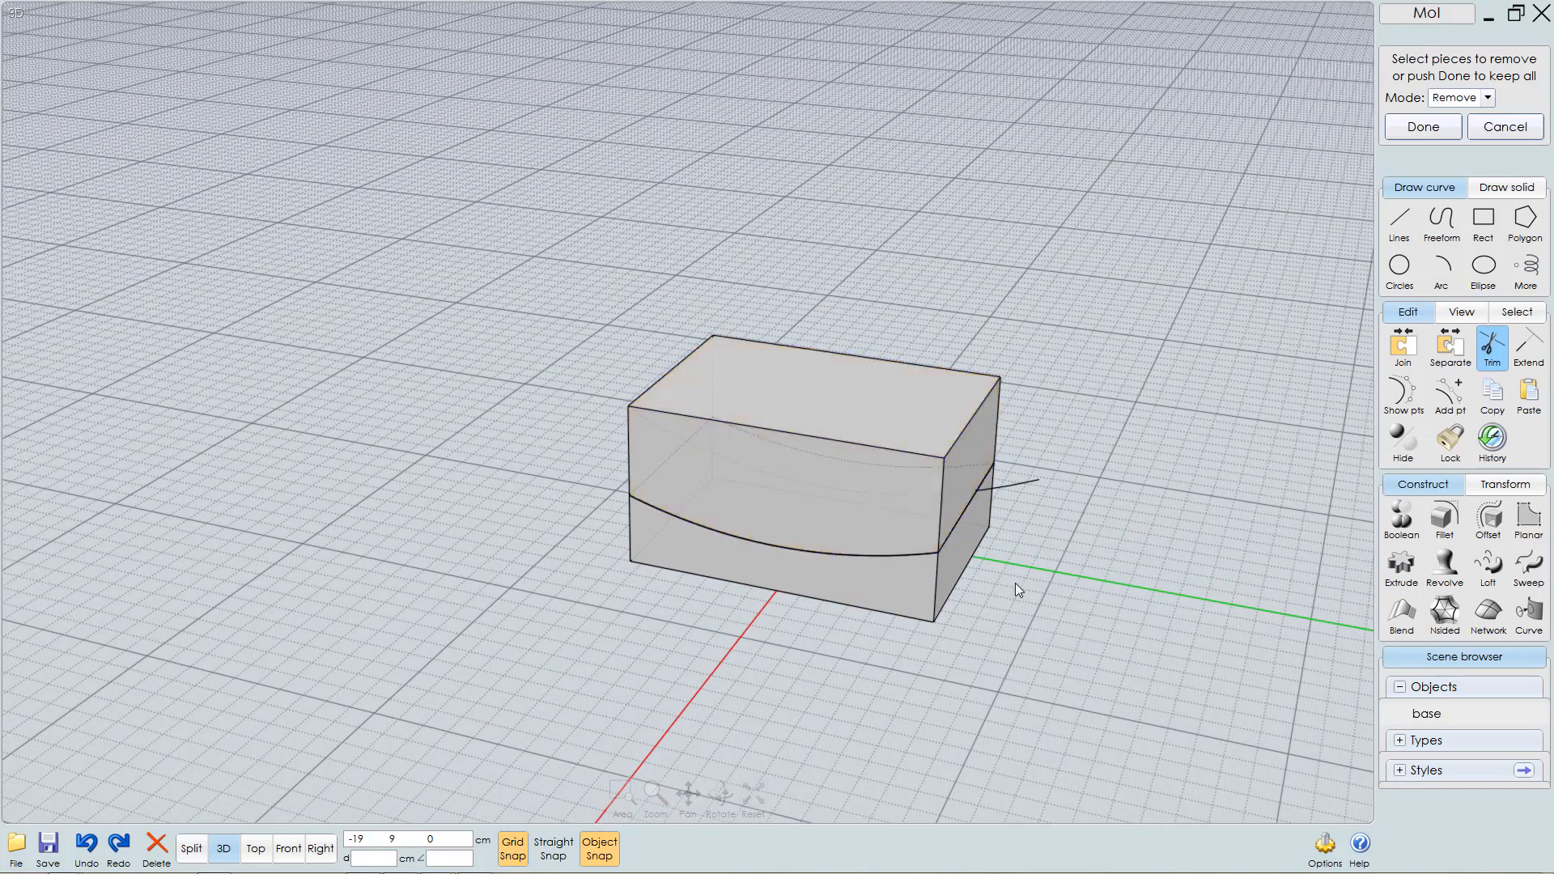
- Try trimming the box with the curve so that its upper piece is removed, and undo the trim
{"action": "left_click", "coordinate": [895, 513]}
{"action": "right_click_drag", "start_coordinate": [895, 513], "coordinate": [904, 470]}
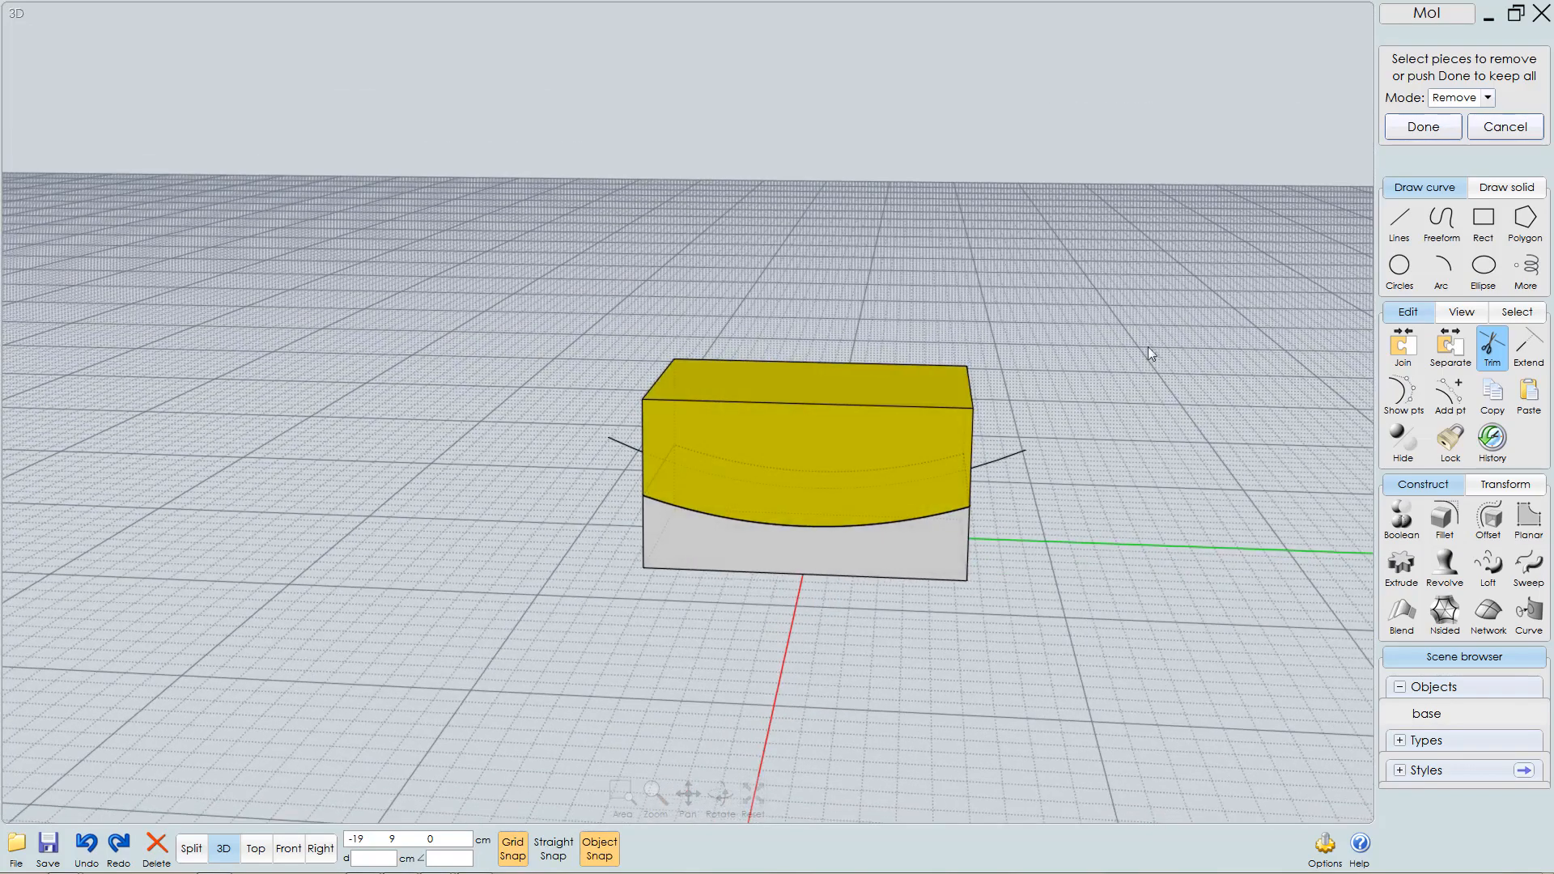
{"action": "right_click", "coordinate": [1105, 347]}
{"action": "key", "text": "ctrl+z"}
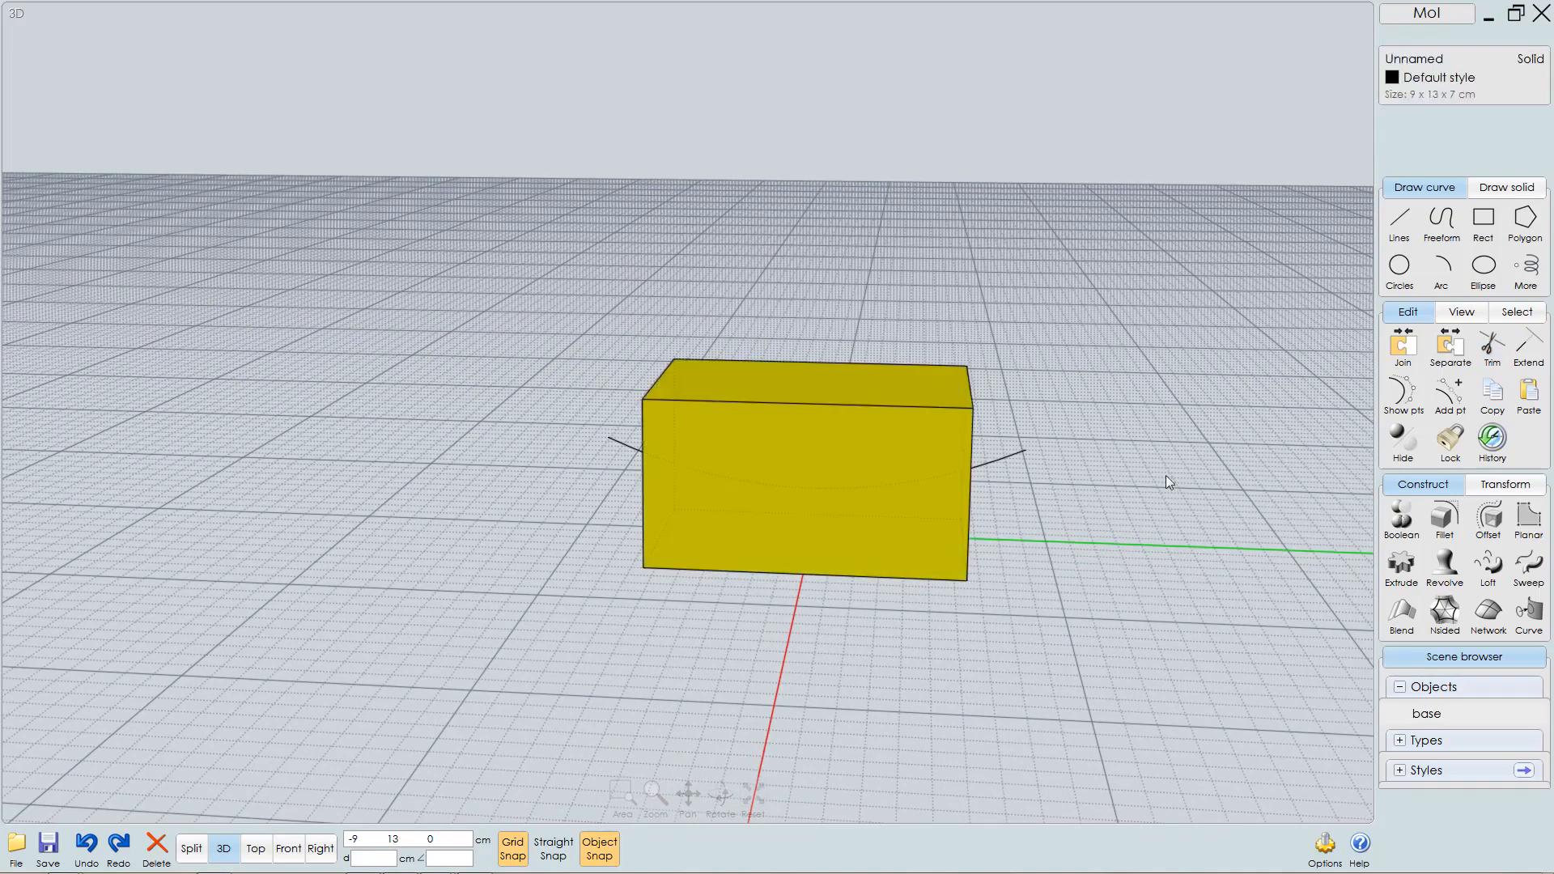
- Trim the selected box using the arc-shaped curve as the cutting object, keeping both resulting pieces
{"action": "right_click_drag", "start_coordinate": [1002, 527], "coordinate": [967, 473]}
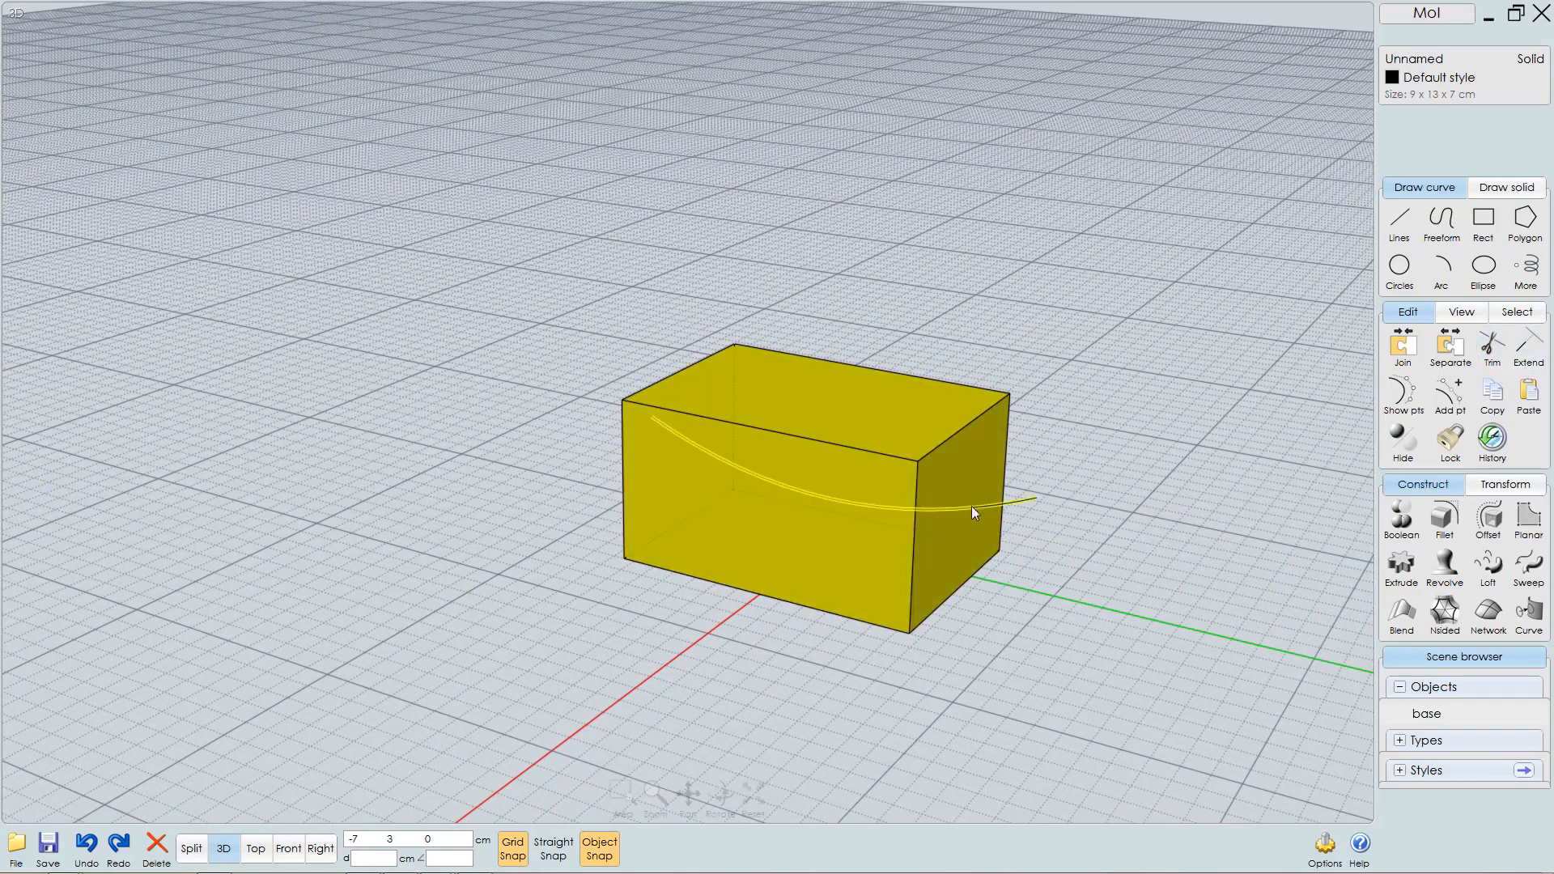
{"action": "left_click", "coordinate": [1489, 349]}
{"action": "left_click", "coordinate": [1021, 498]}
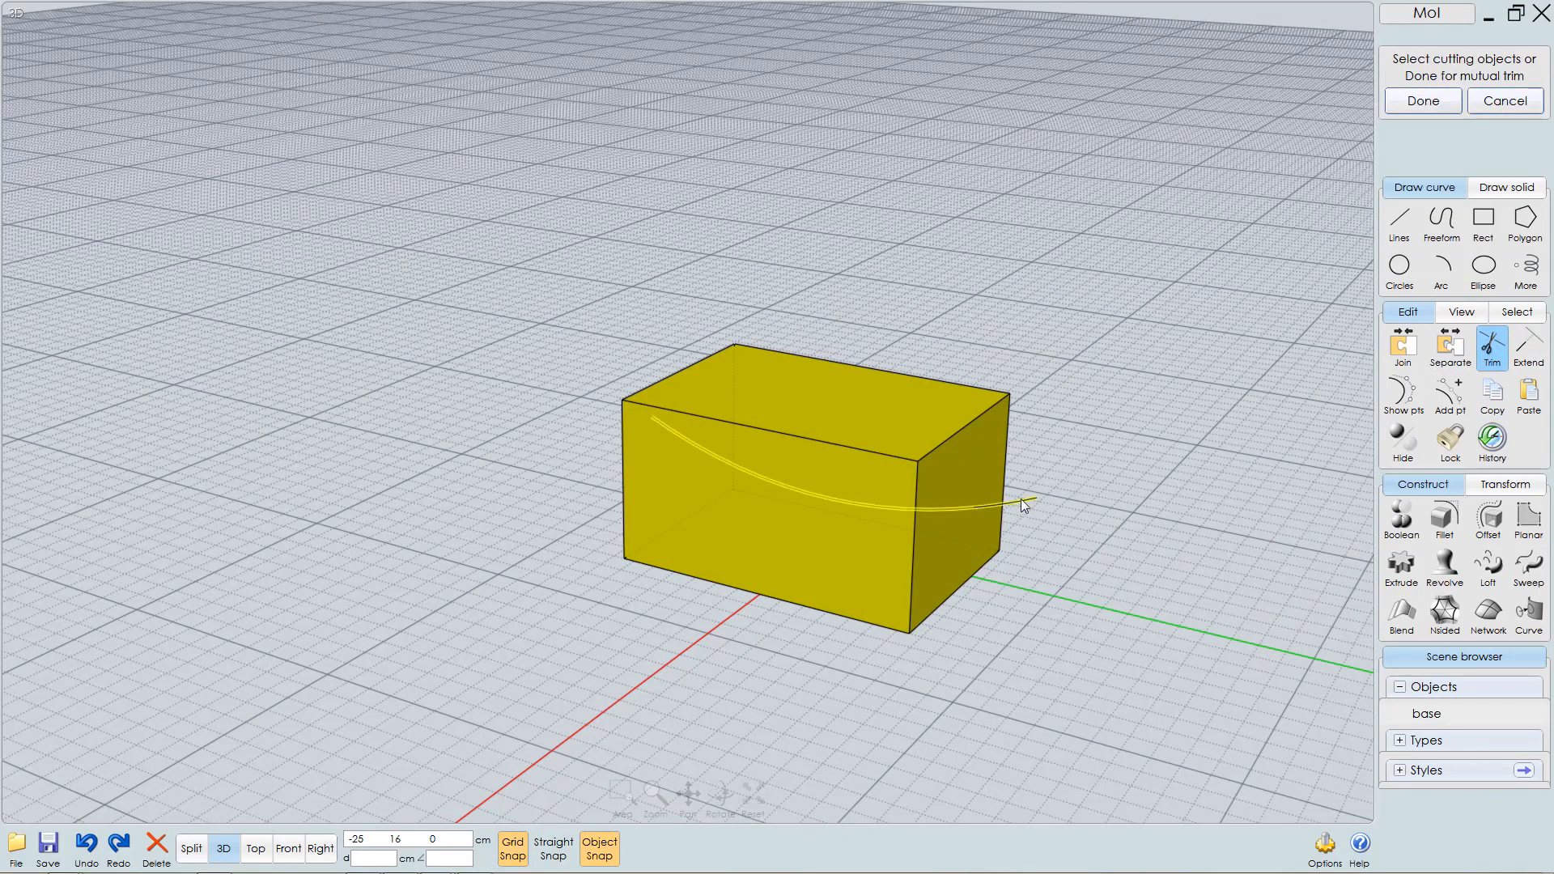
{"action": "right_click", "coordinate": [1178, 414]}
{"action": "right_click", "coordinate": [1139, 425]}
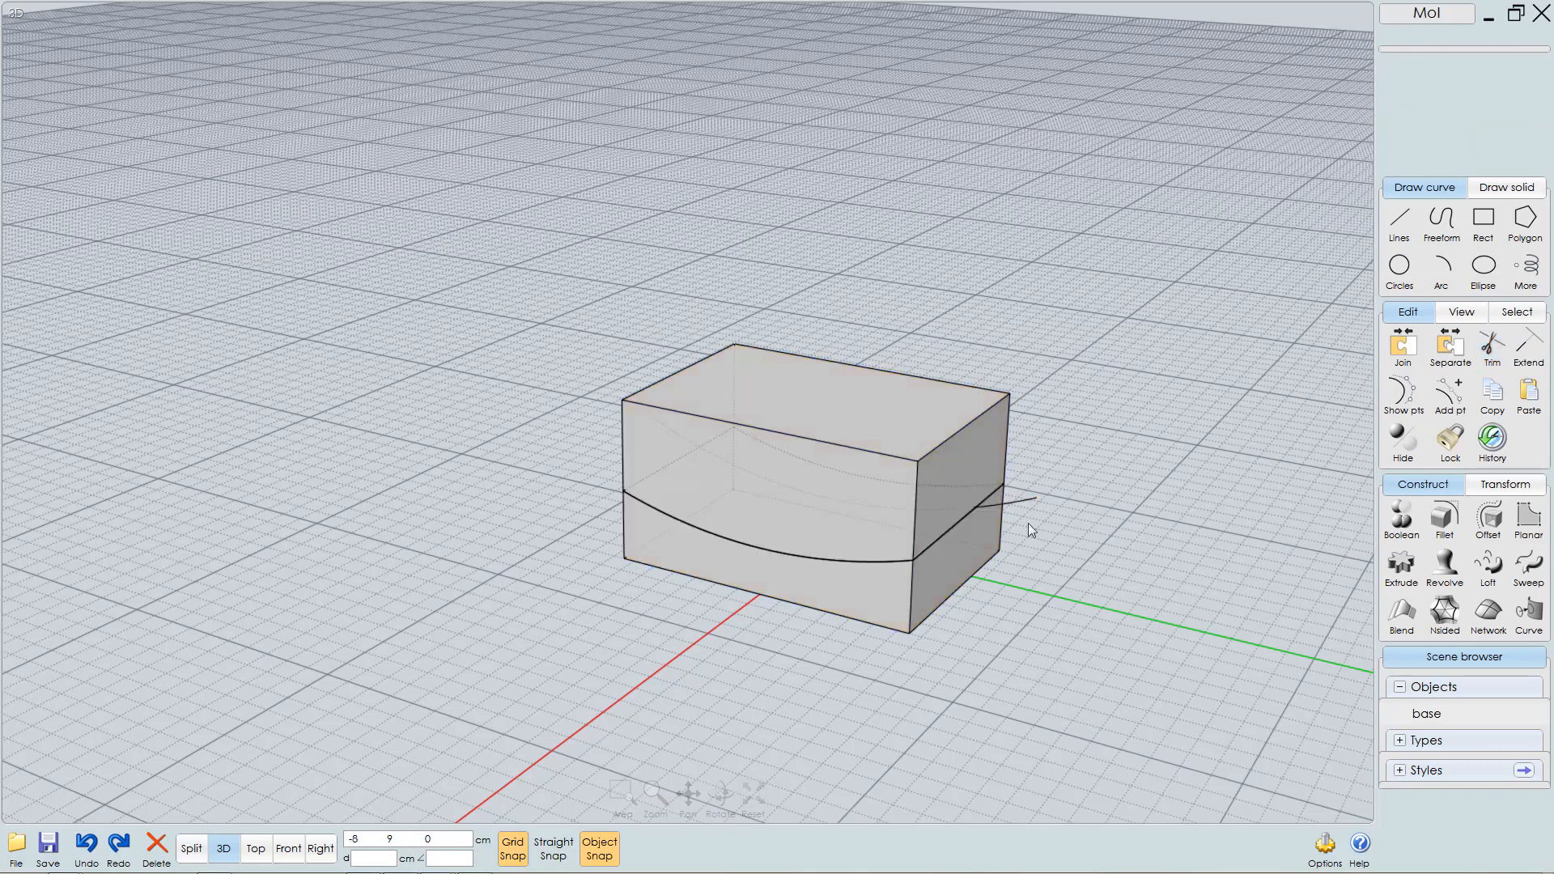
- Move the upper piece of the split box away from the lower piece to expose its open top, and deselect it
{"action": "left_click", "coordinate": [861, 476]}
{"action": "left_click_drag", "start_coordinate": [861, 476], "coordinate": [901, 364]}
{"action": "right_click_drag", "start_coordinate": [868, 367], "coordinate": [828, 423]}
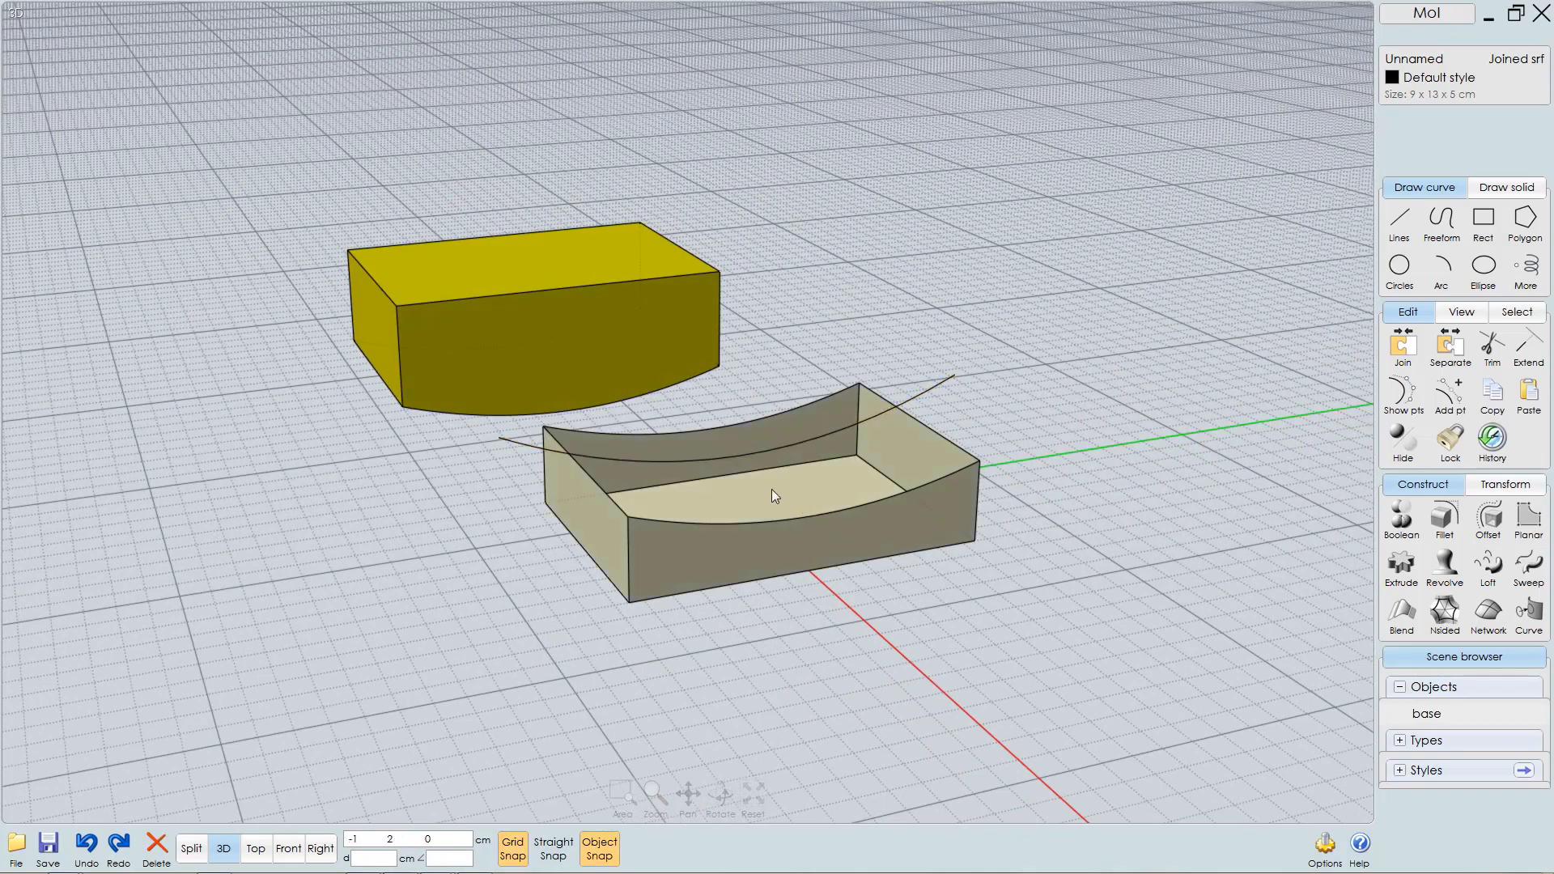
{"action": "right_click_drag", "start_coordinate": [771, 489], "coordinate": [861, 569]}
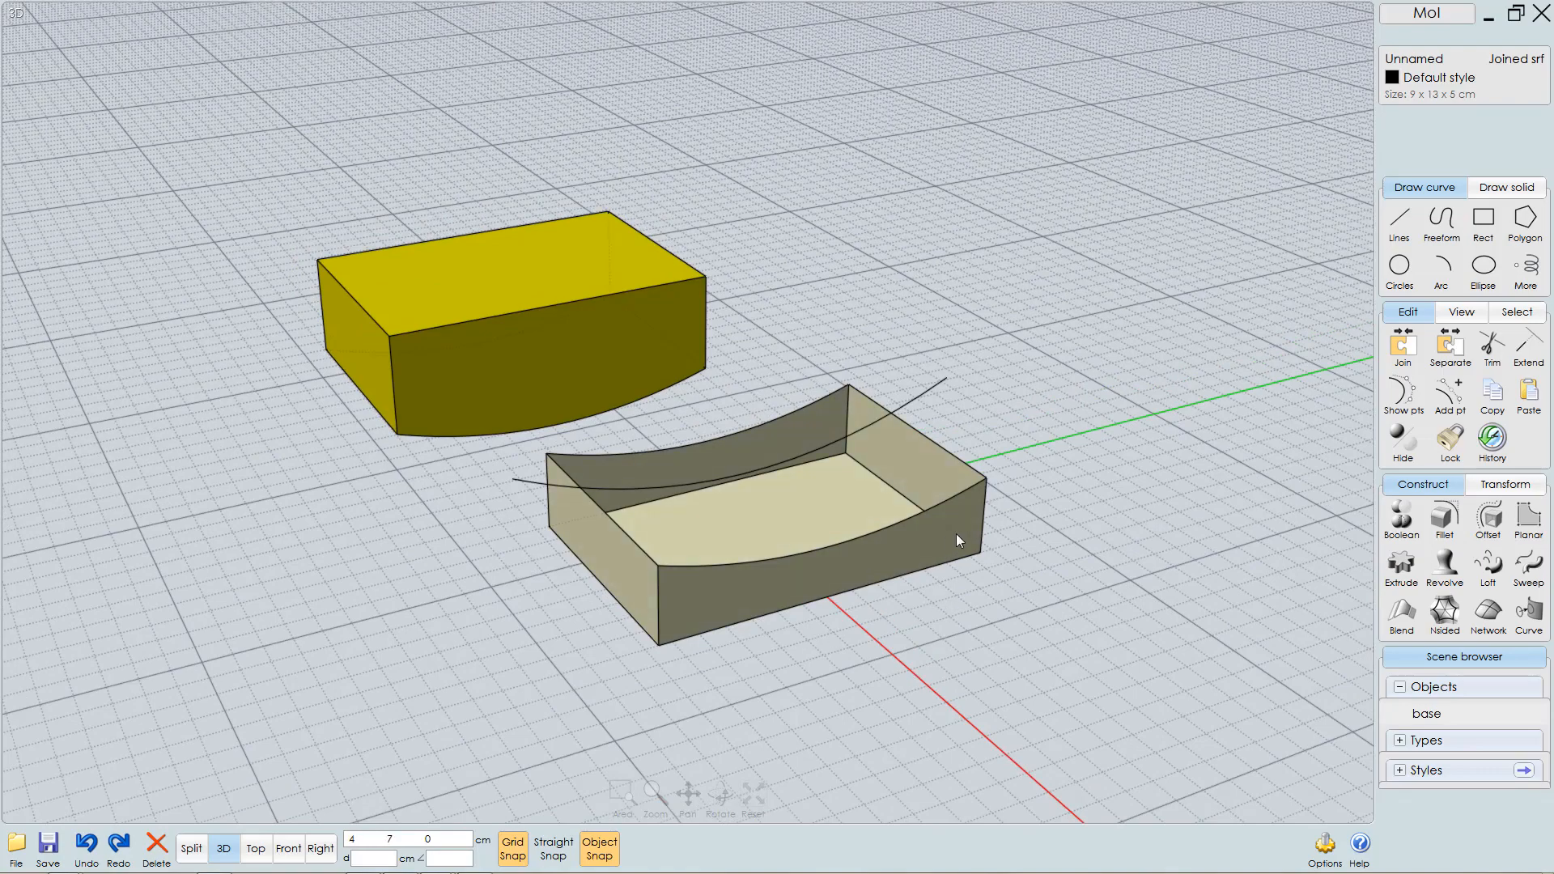
{"action": "left_click", "coordinate": [955, 584]}
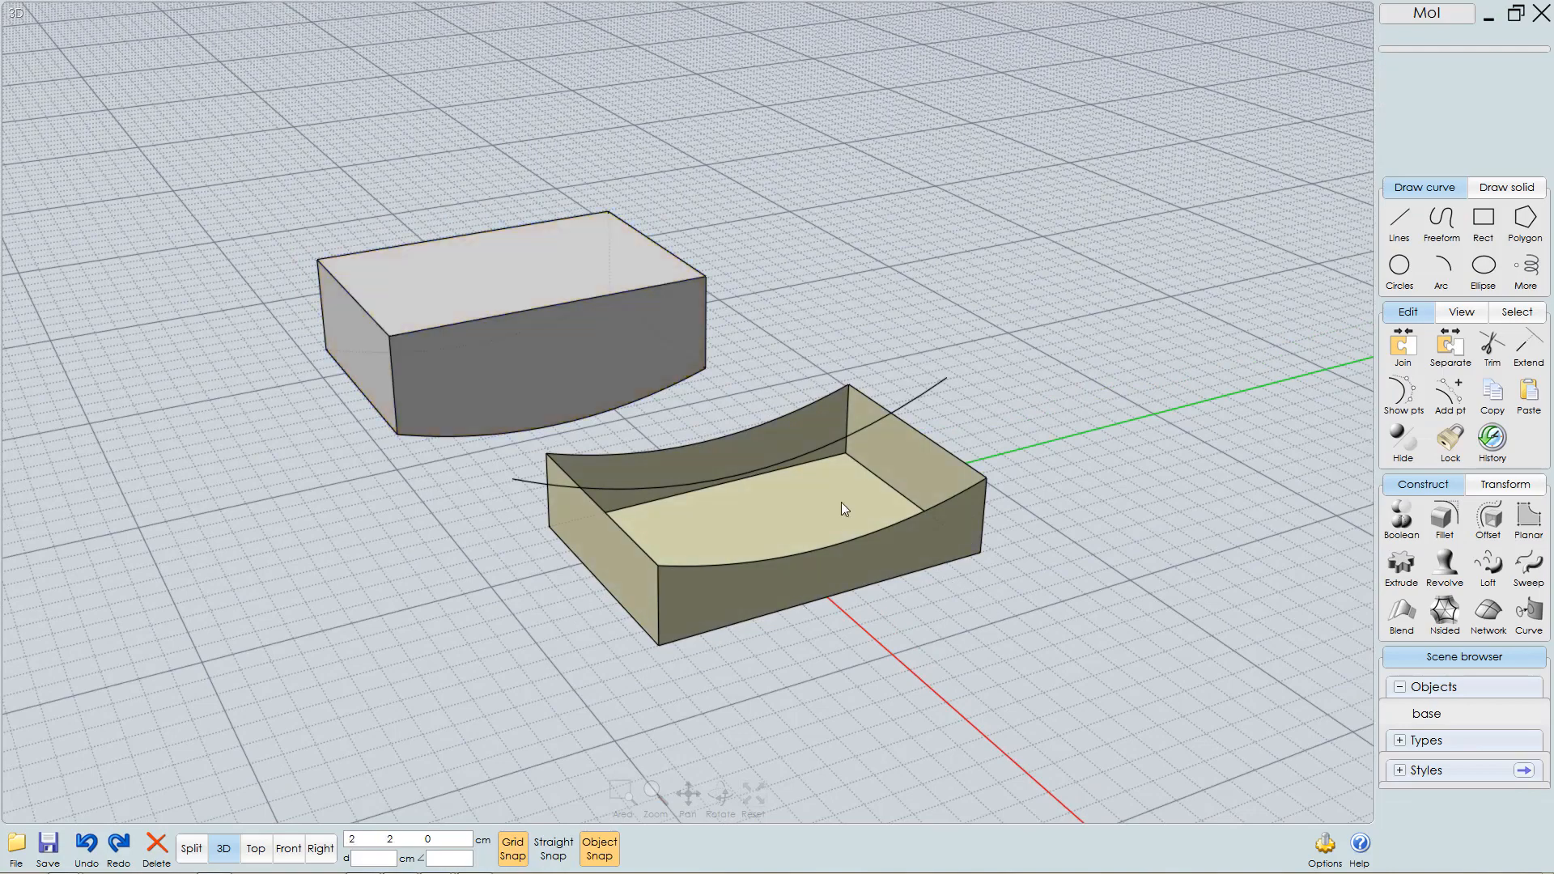
- Loft a surface between the two curved upper edges of the lower piece, using Normal style and Auto profiles
{"action": "left_click", "coordinate": [950, 523]}
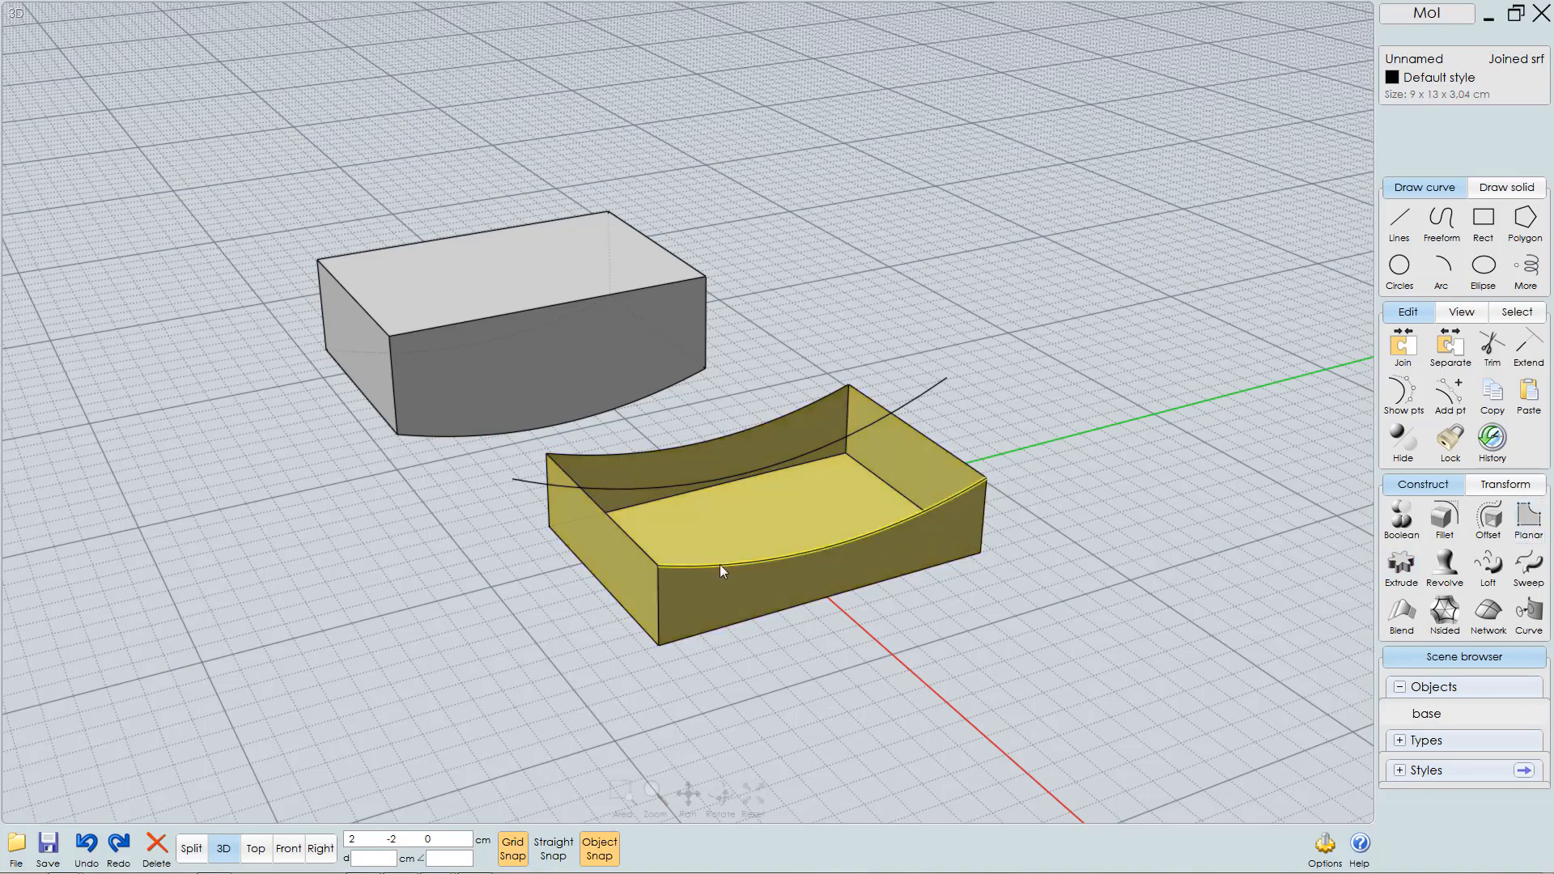
{"action": "left_click", "coordinate": [944, 602]}
{"action": "right_click_drag", "start_coordinate": [860, 572], "coordinate": [876, 576]}
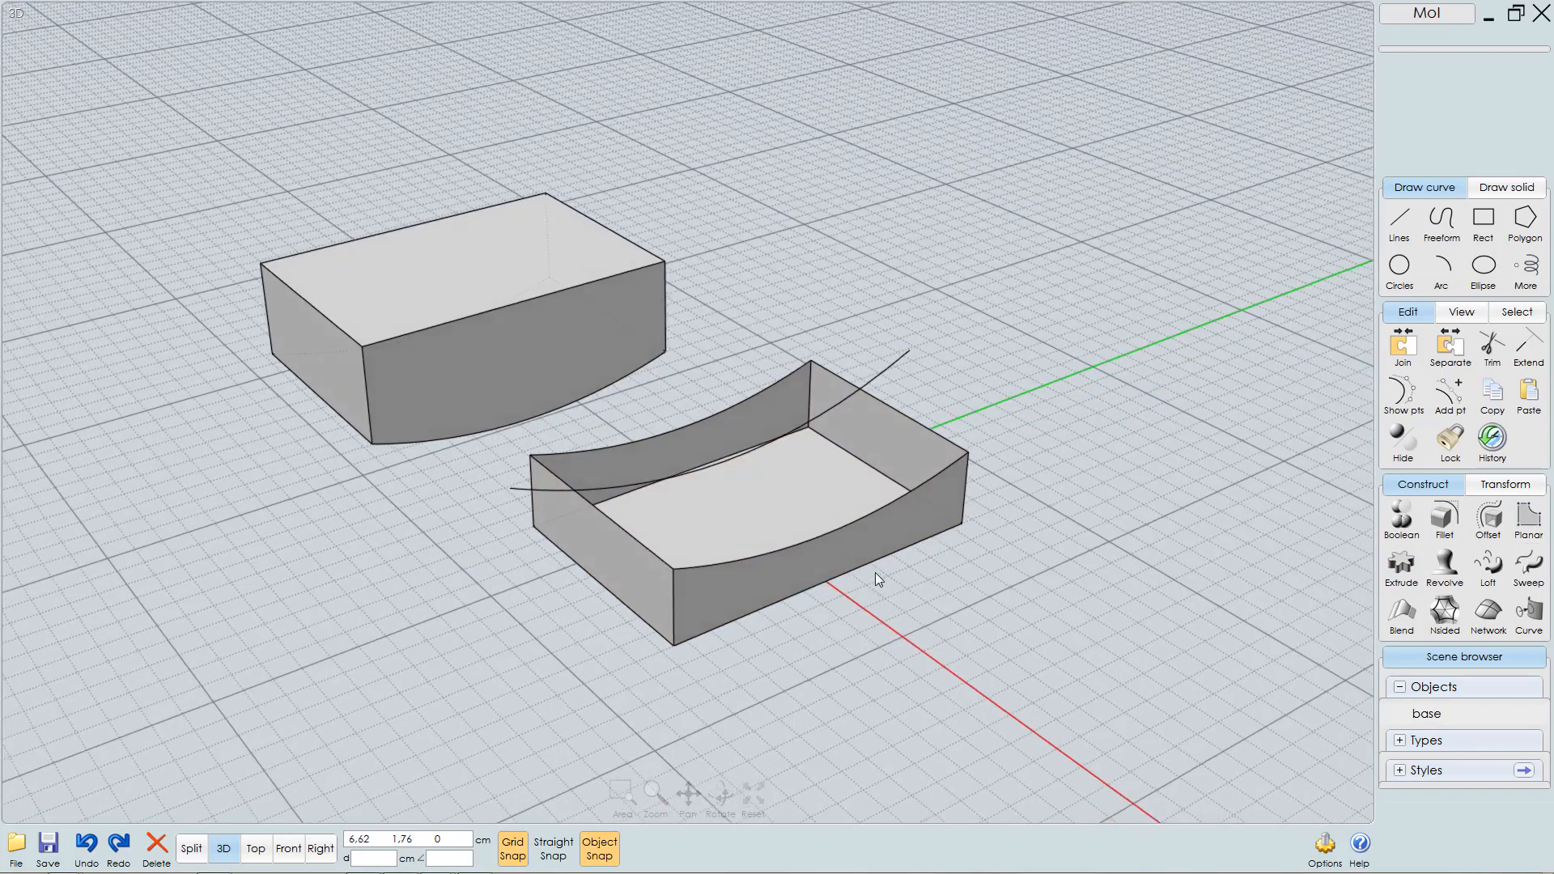
{"action": "middle_click_drag", "start_coordinate": [876, 573], "coordinate": [945, 618]}
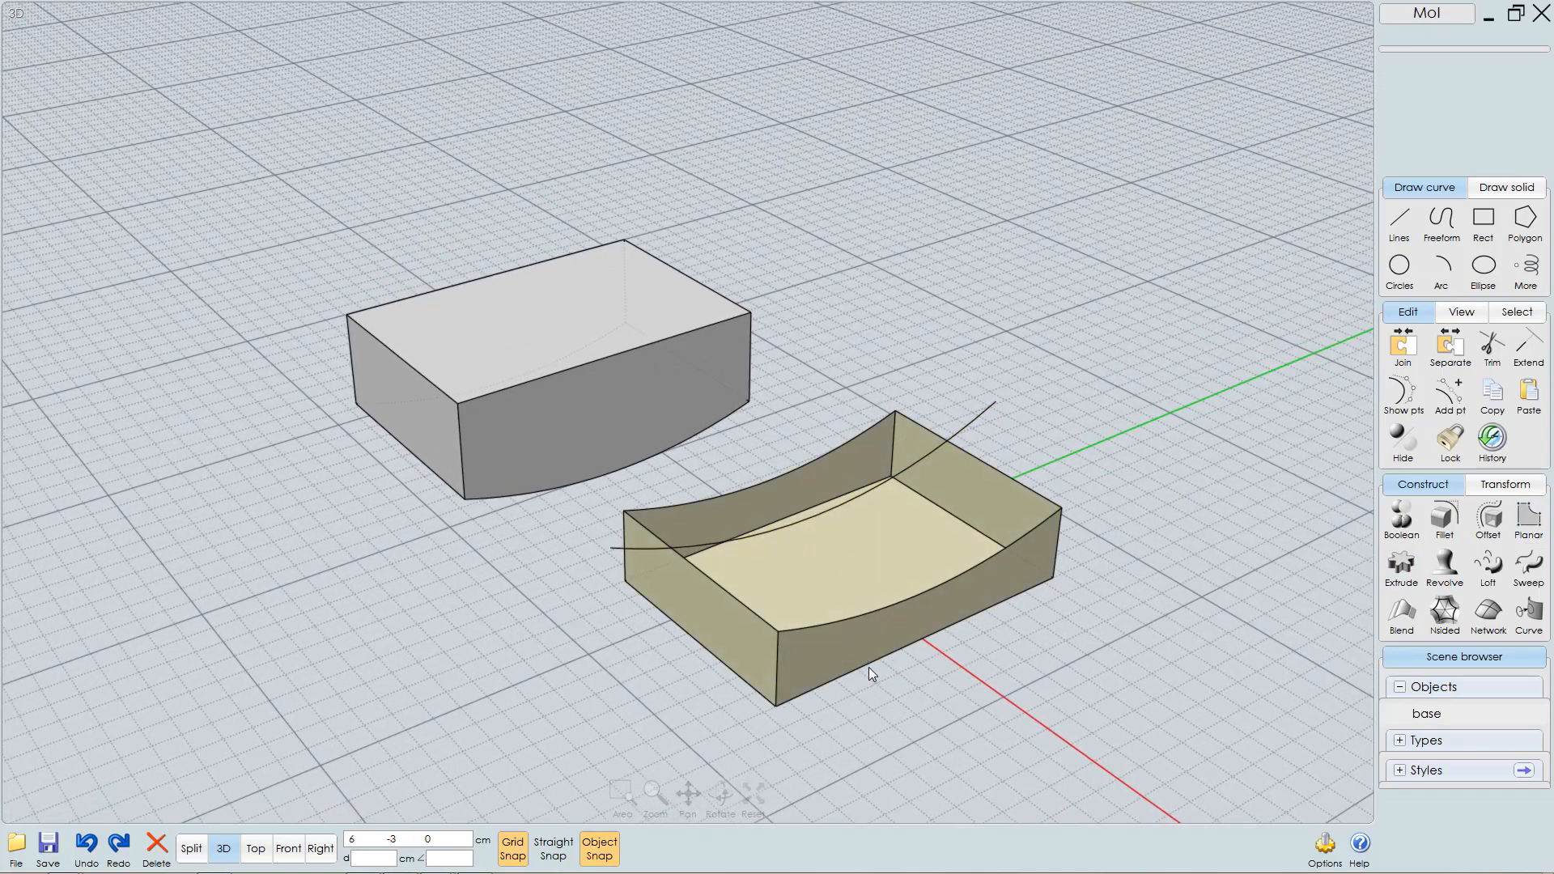
{"action": "left_click", "coordinate": [816, 648]}
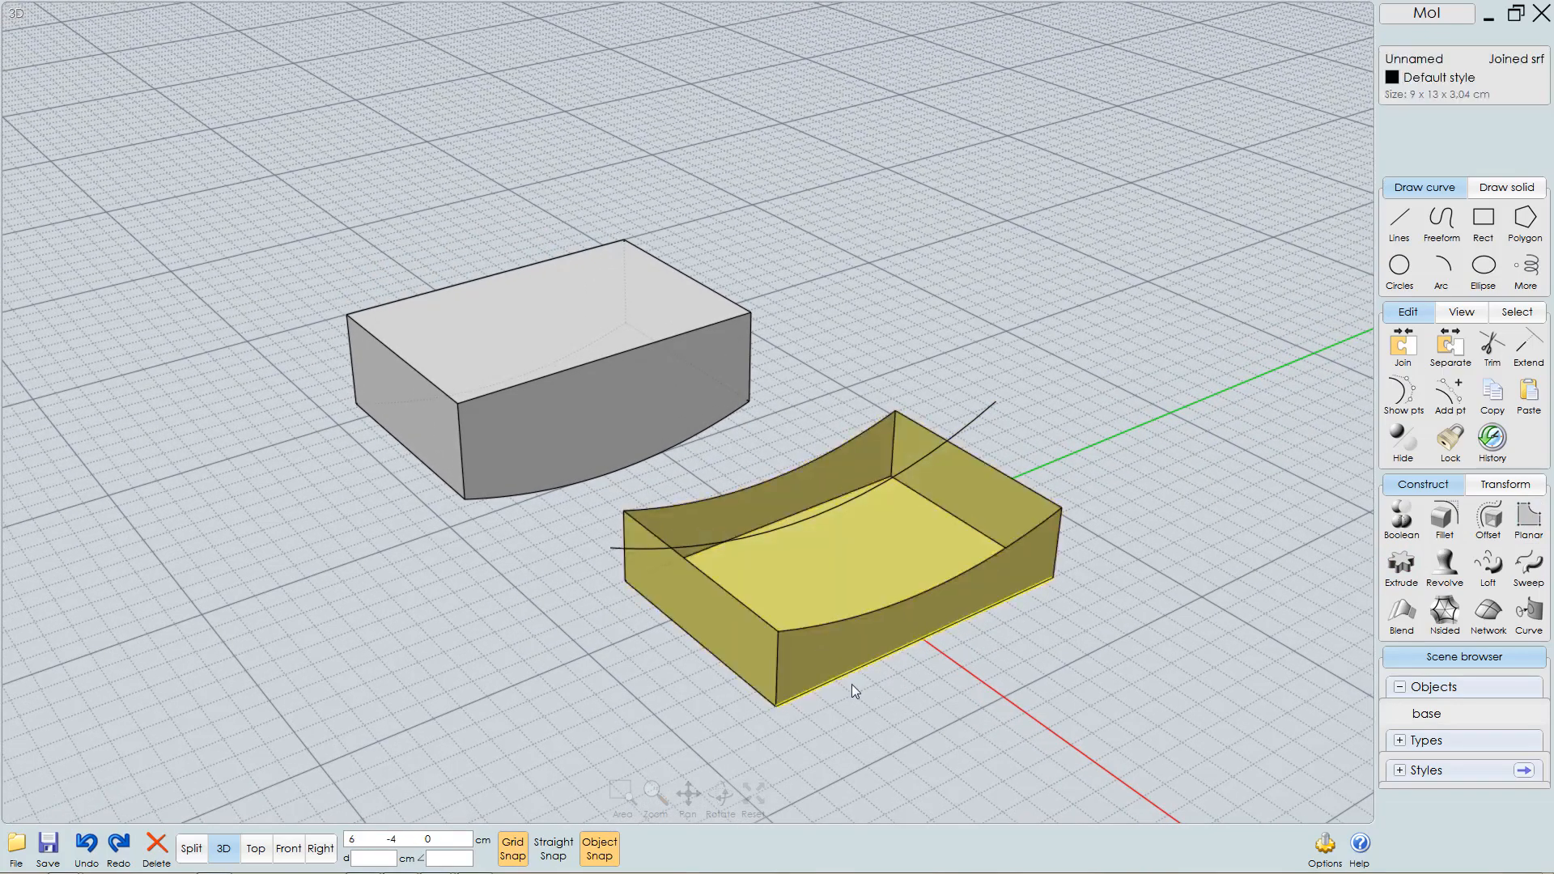
{"action": "left_click", "coordinate": [911, 601]}
{"action": "left_click", "coordinate": [790, 473]}
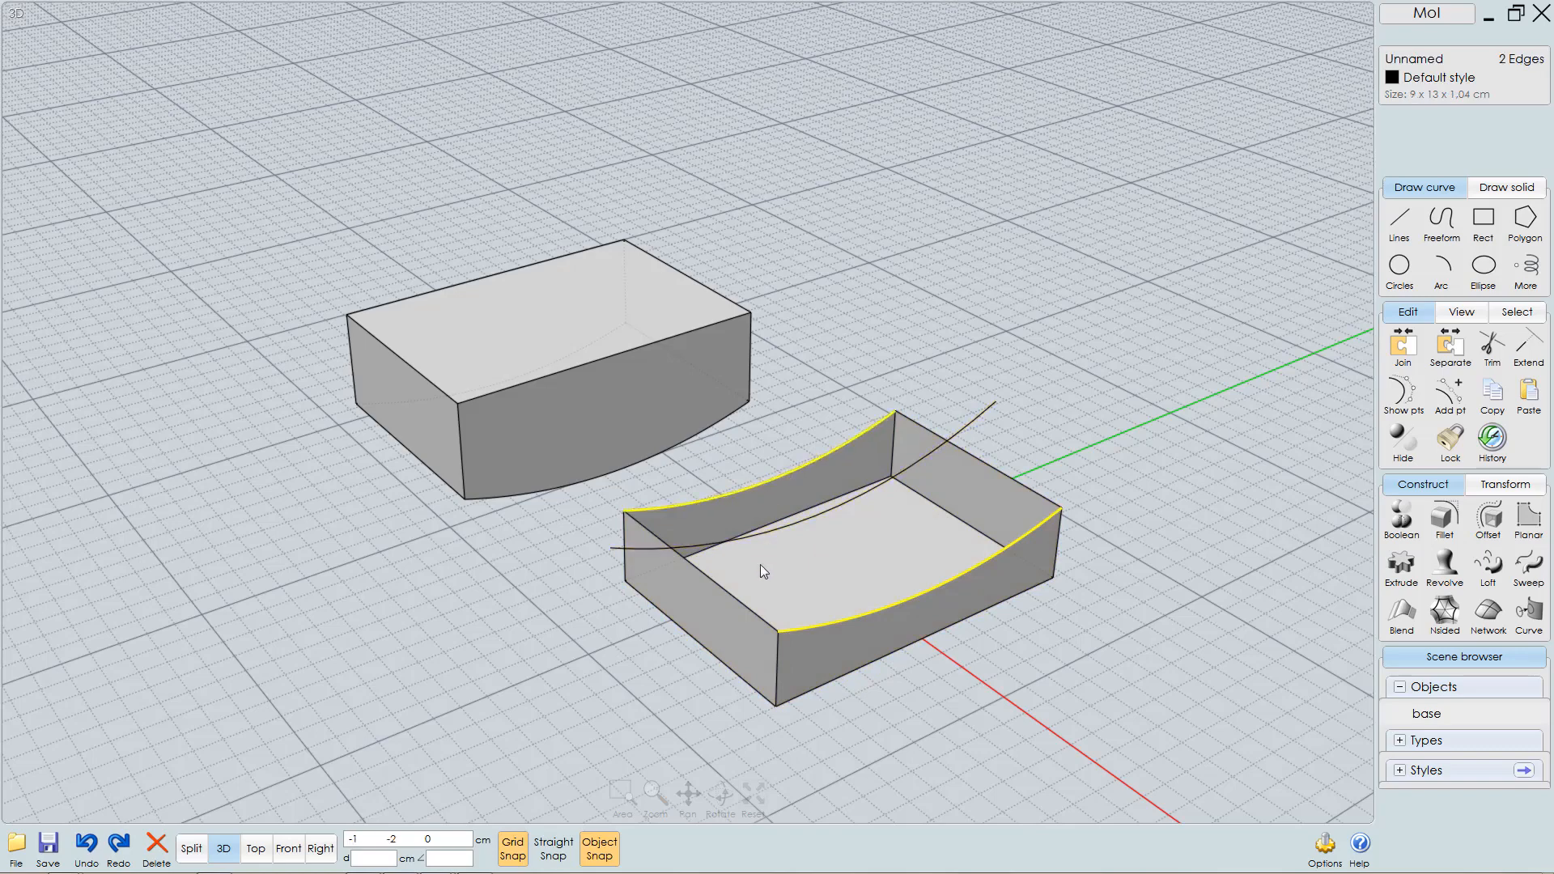
{"action": "left_click", "coordinate": [1488, 564]}
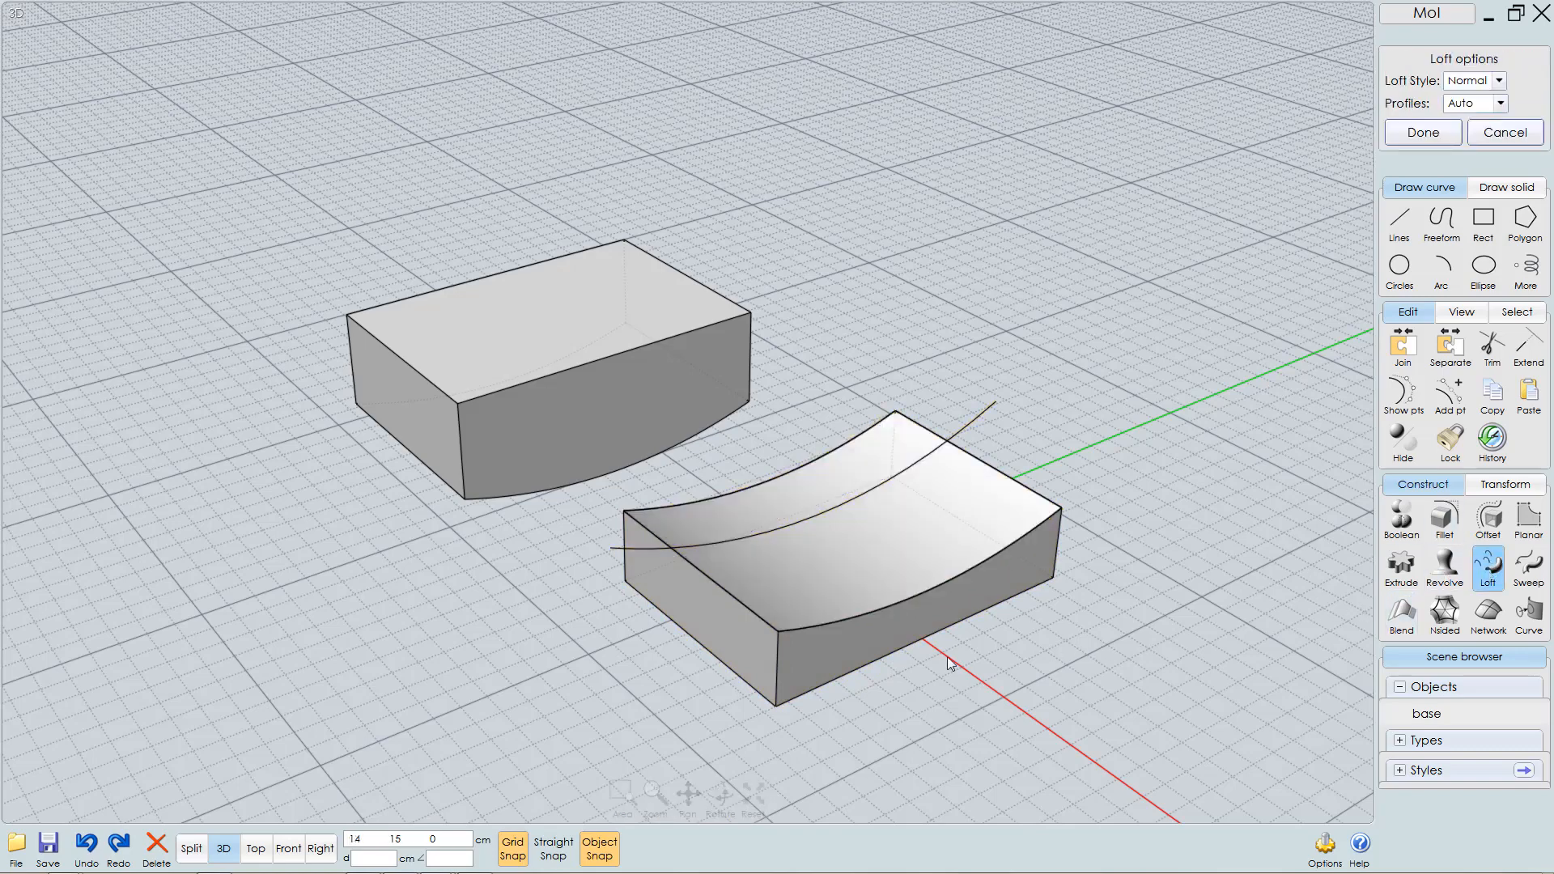
{"action": "key", "text": "Escape"}
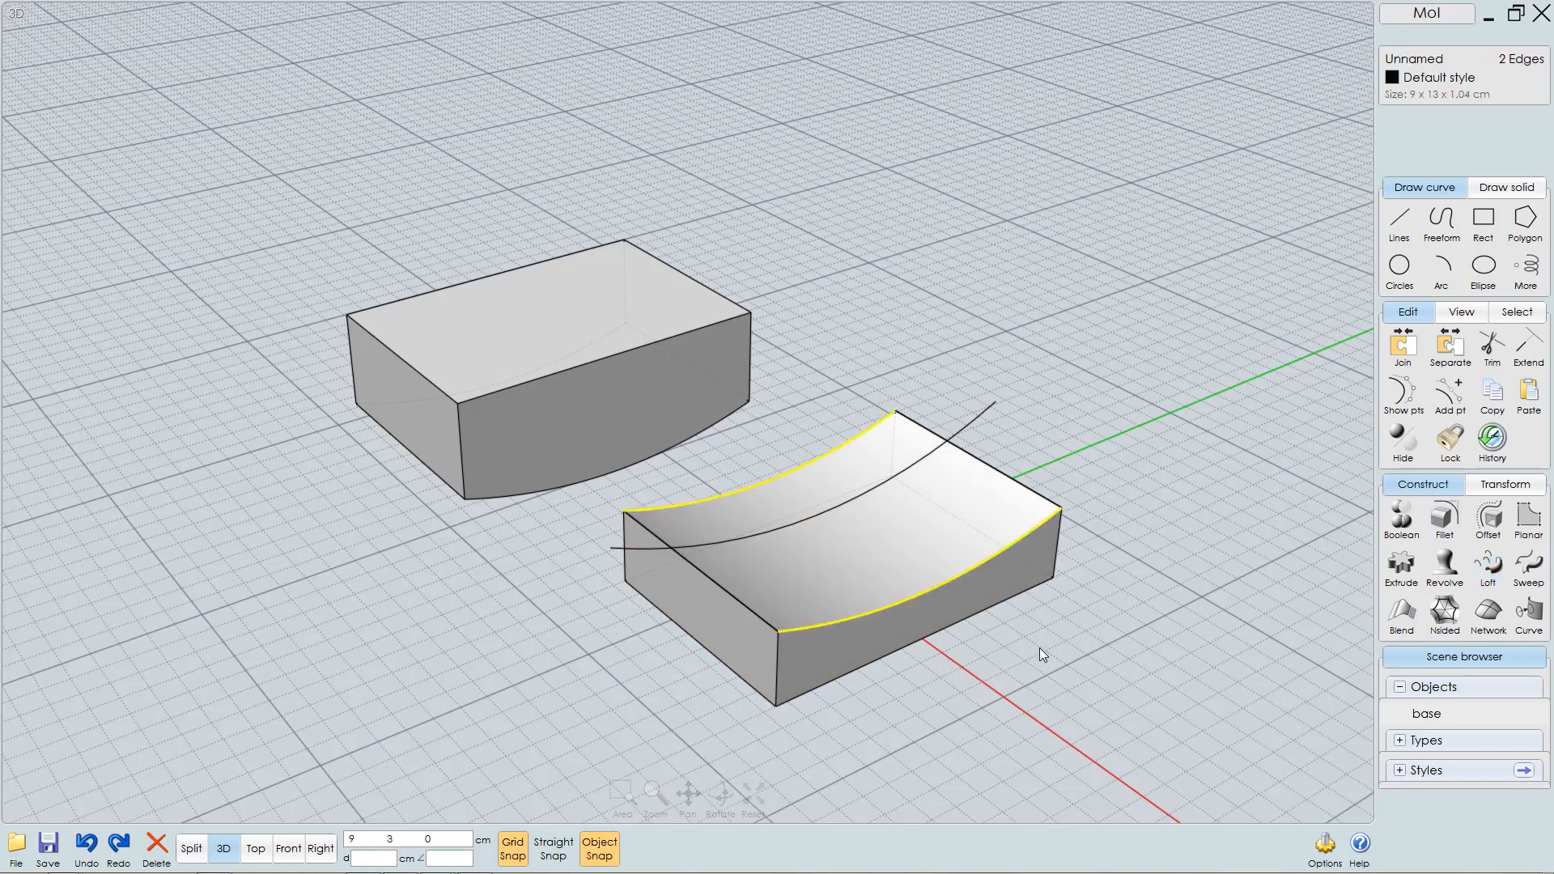
- Join the lofted top surface with the open lower piece into one closed solid
{"action": "left_click", "coordinate": [936, 522]}
{"action": "key", "text": "Escape"}
{"action": "left_click", "coordinate": [978, 546]}
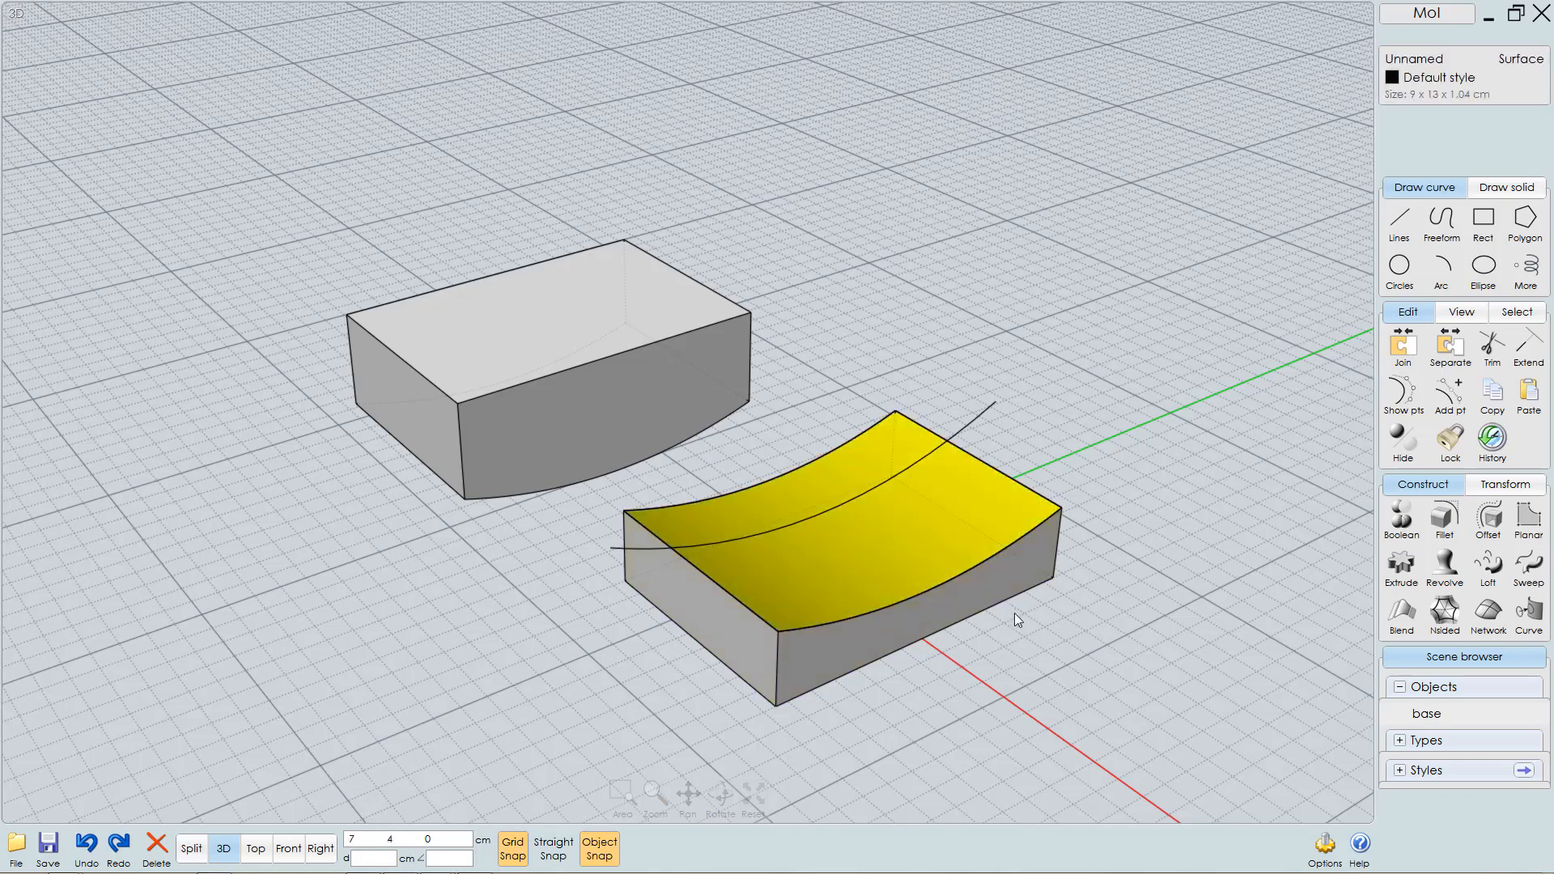
{"action": "key", "text": "Escape"}
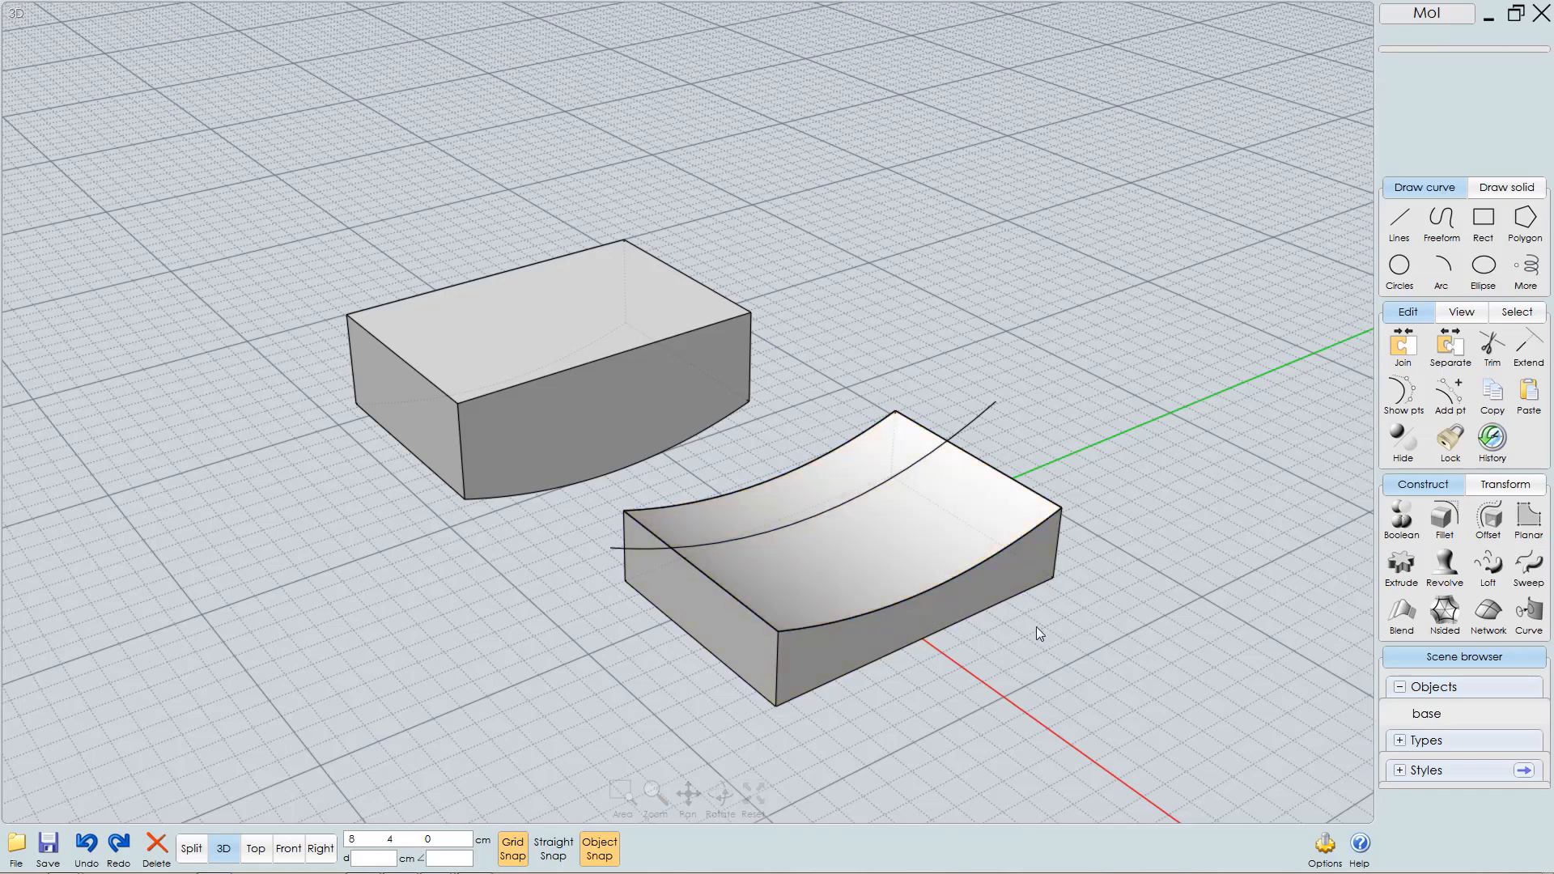
{"action": "left_click", "coordinate": [1007, 586]}
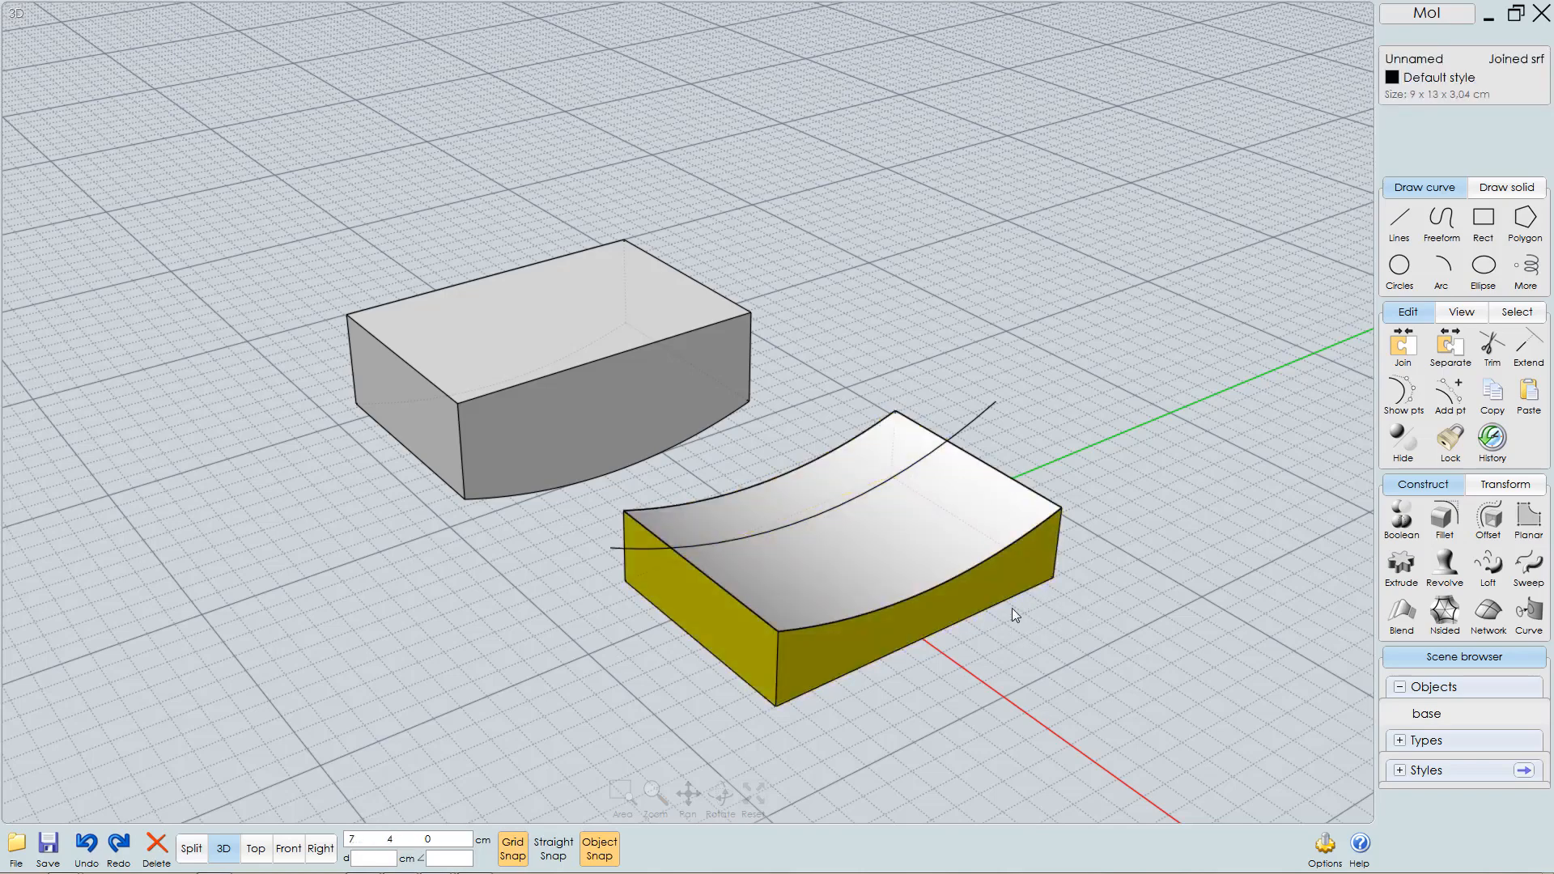
{"action": "left_click", "coordinate": [907, 554]}
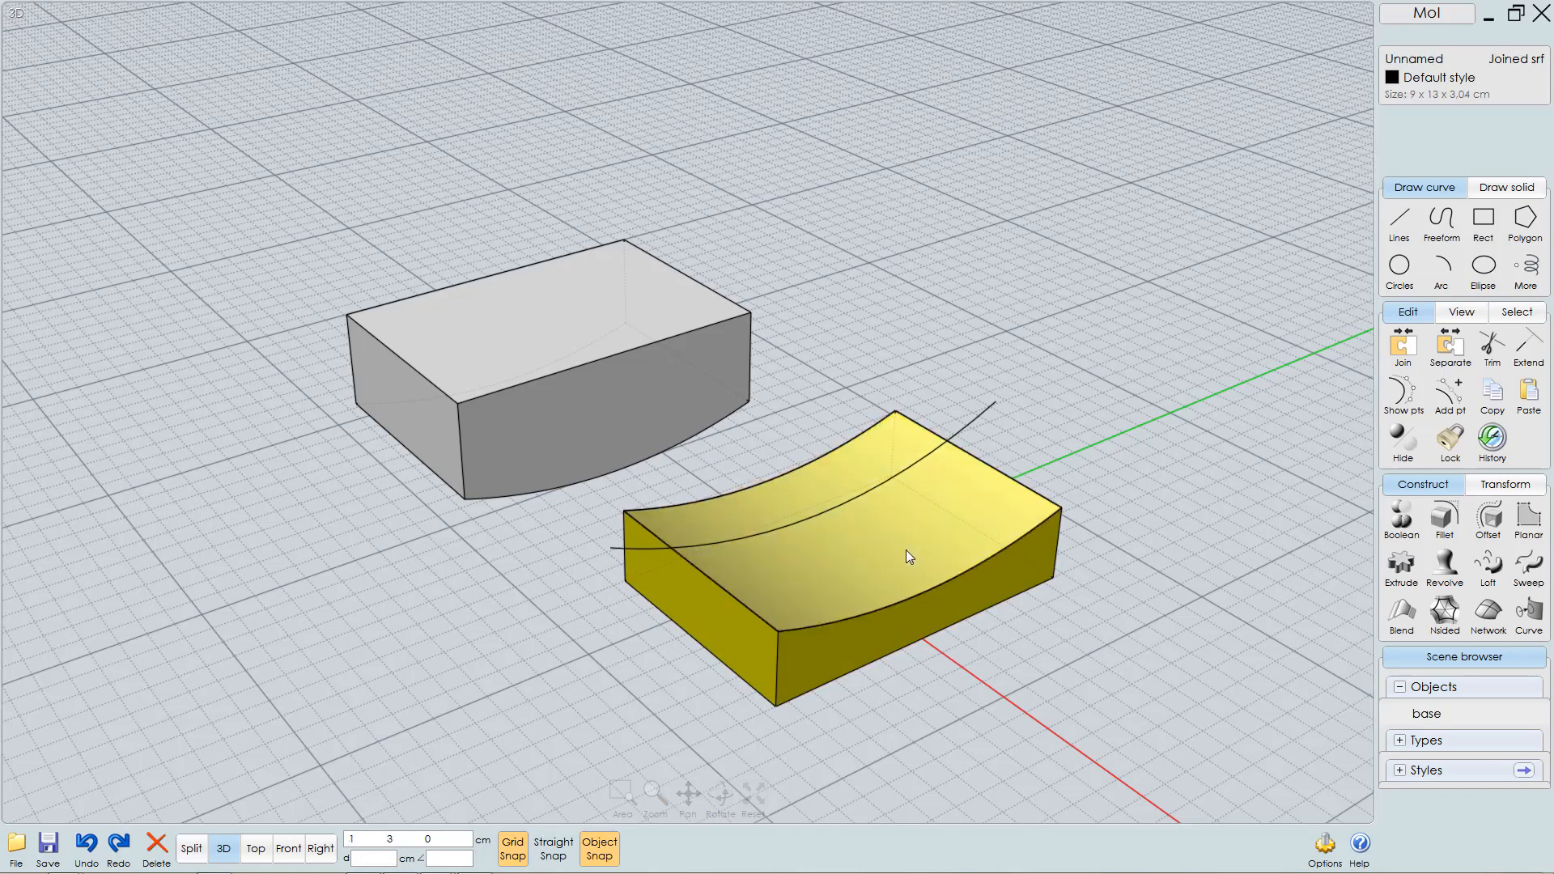
{"action": "left_click", "coordinate": [1402, 351]}
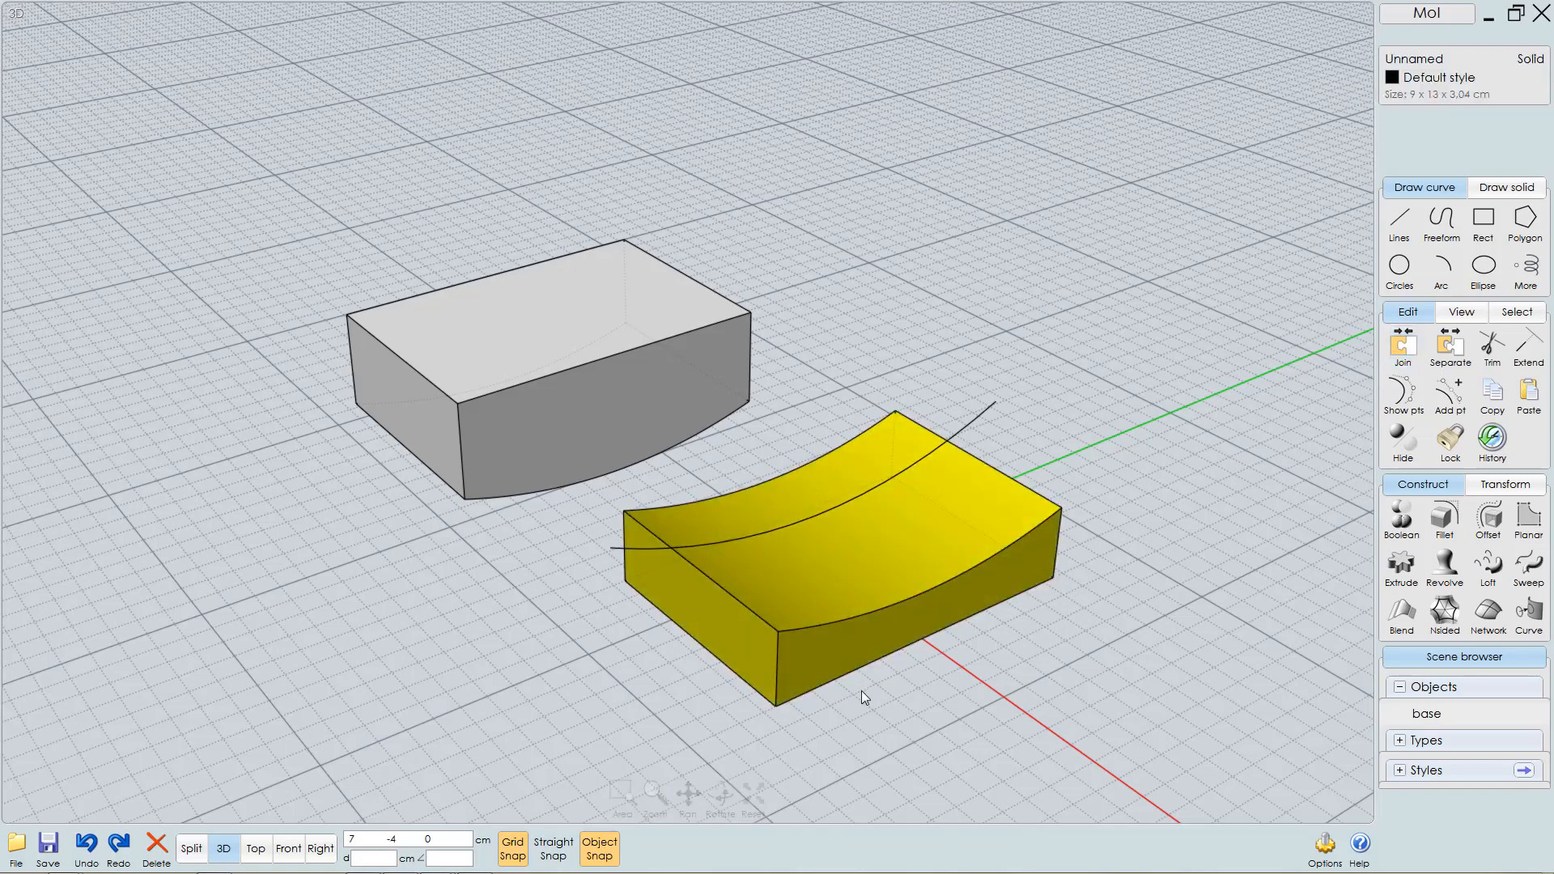
- Draw a solid box about 8 x 8 x 6 cm on the ground plane, beside the curved solid and clear of it
{"action": "right_click_drag", "start_coordinate": [973, 673], "coordinate": [890, 572]}
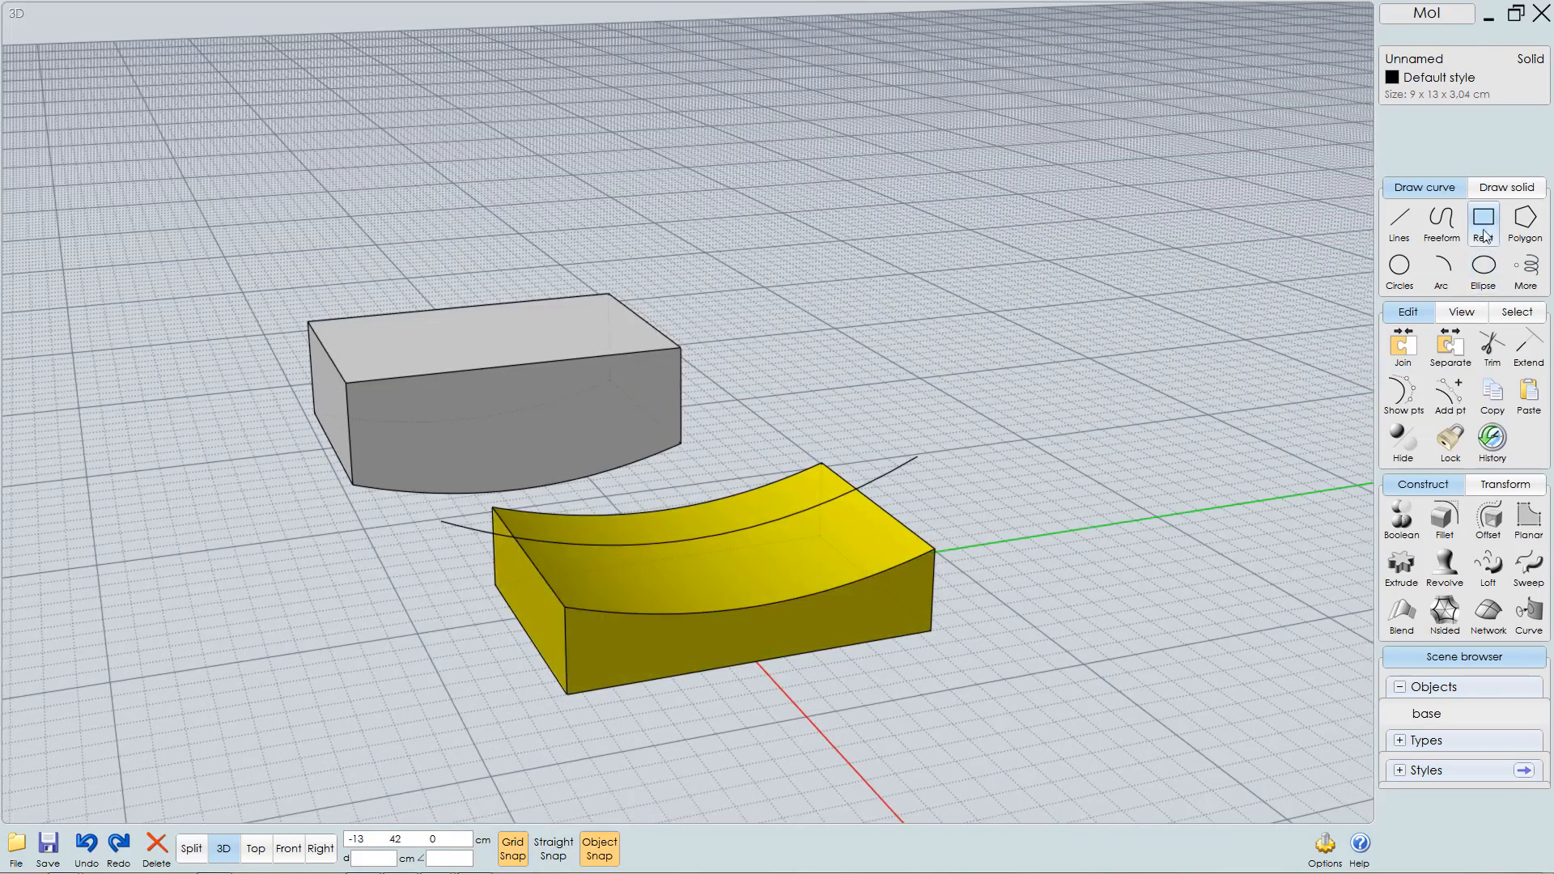
{"action": "left_click", "coordinate": [1507, 188]}
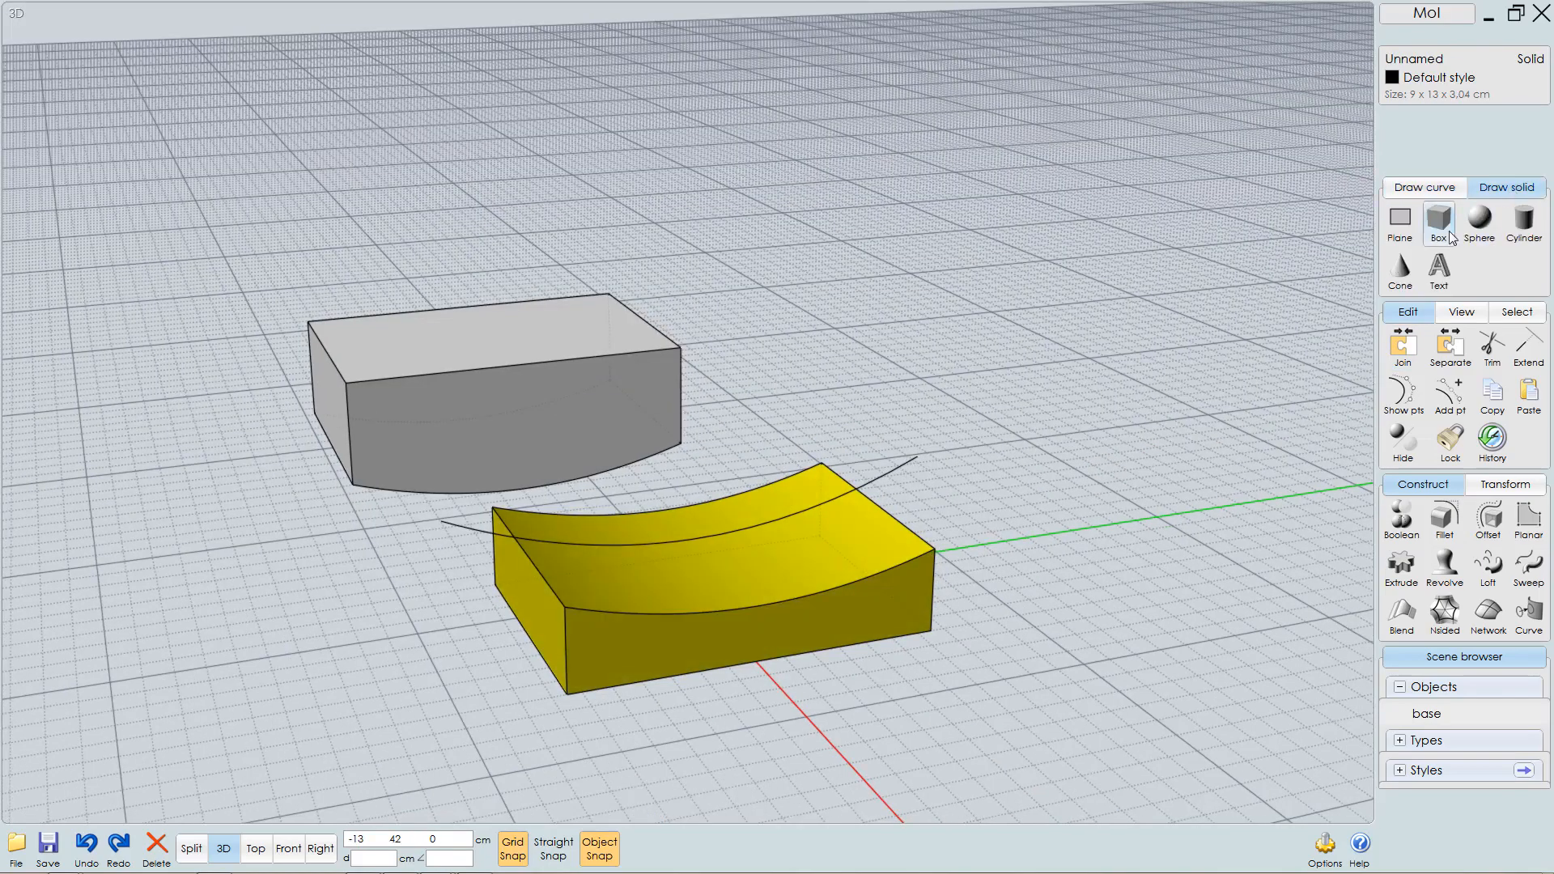
{"action": "left_click", "coordinate": [1444, 222]}
{"action": "left_click", "coordinate": [1043, 438]}
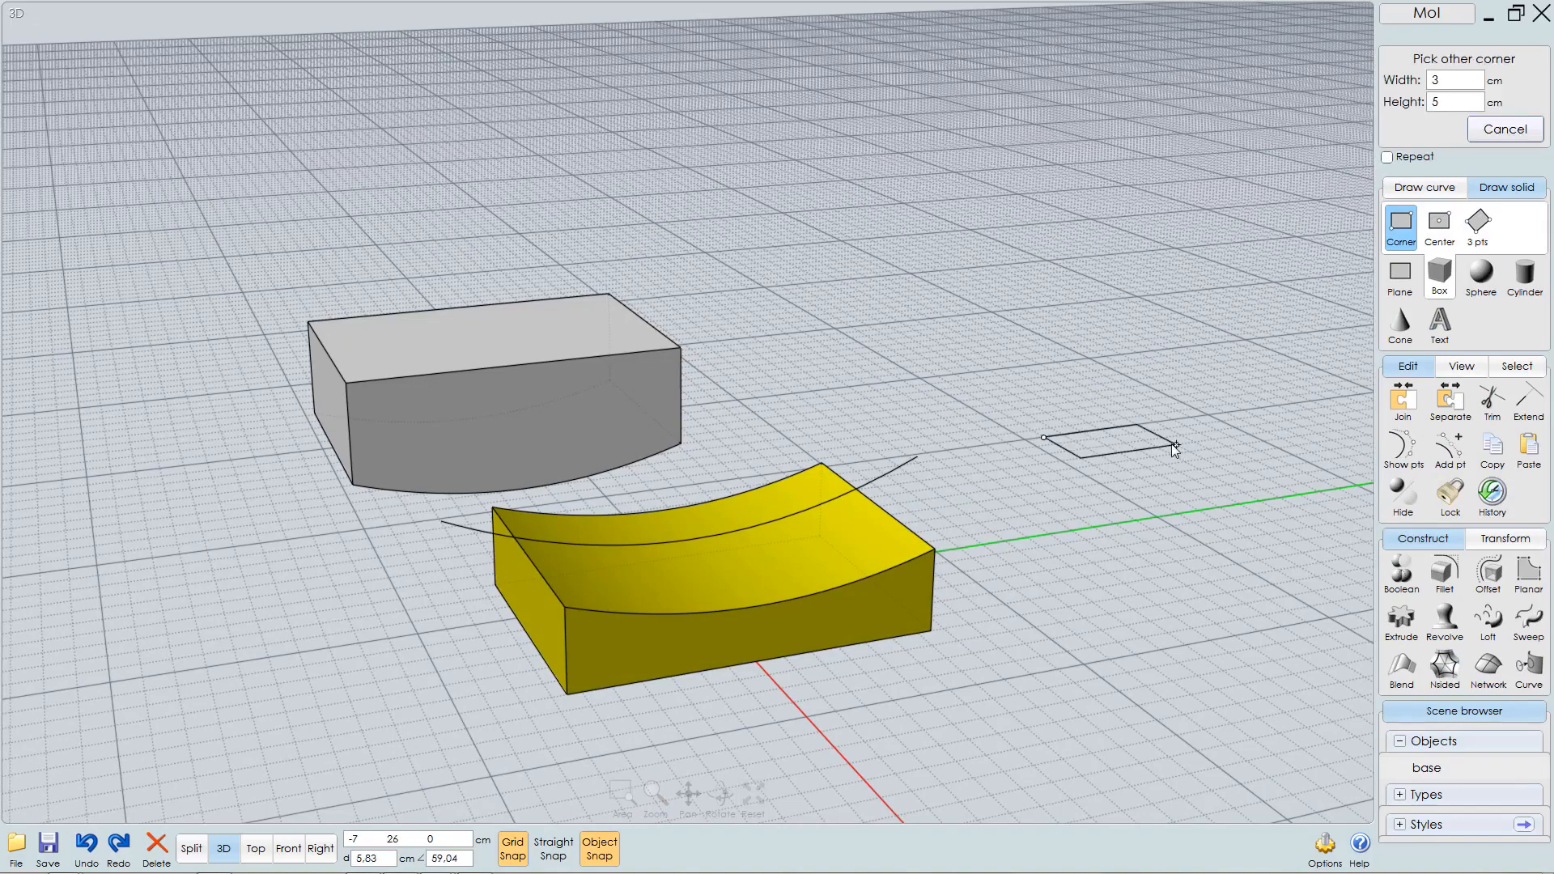
{"action": "left_click", "coordinate": [1303, 472]}
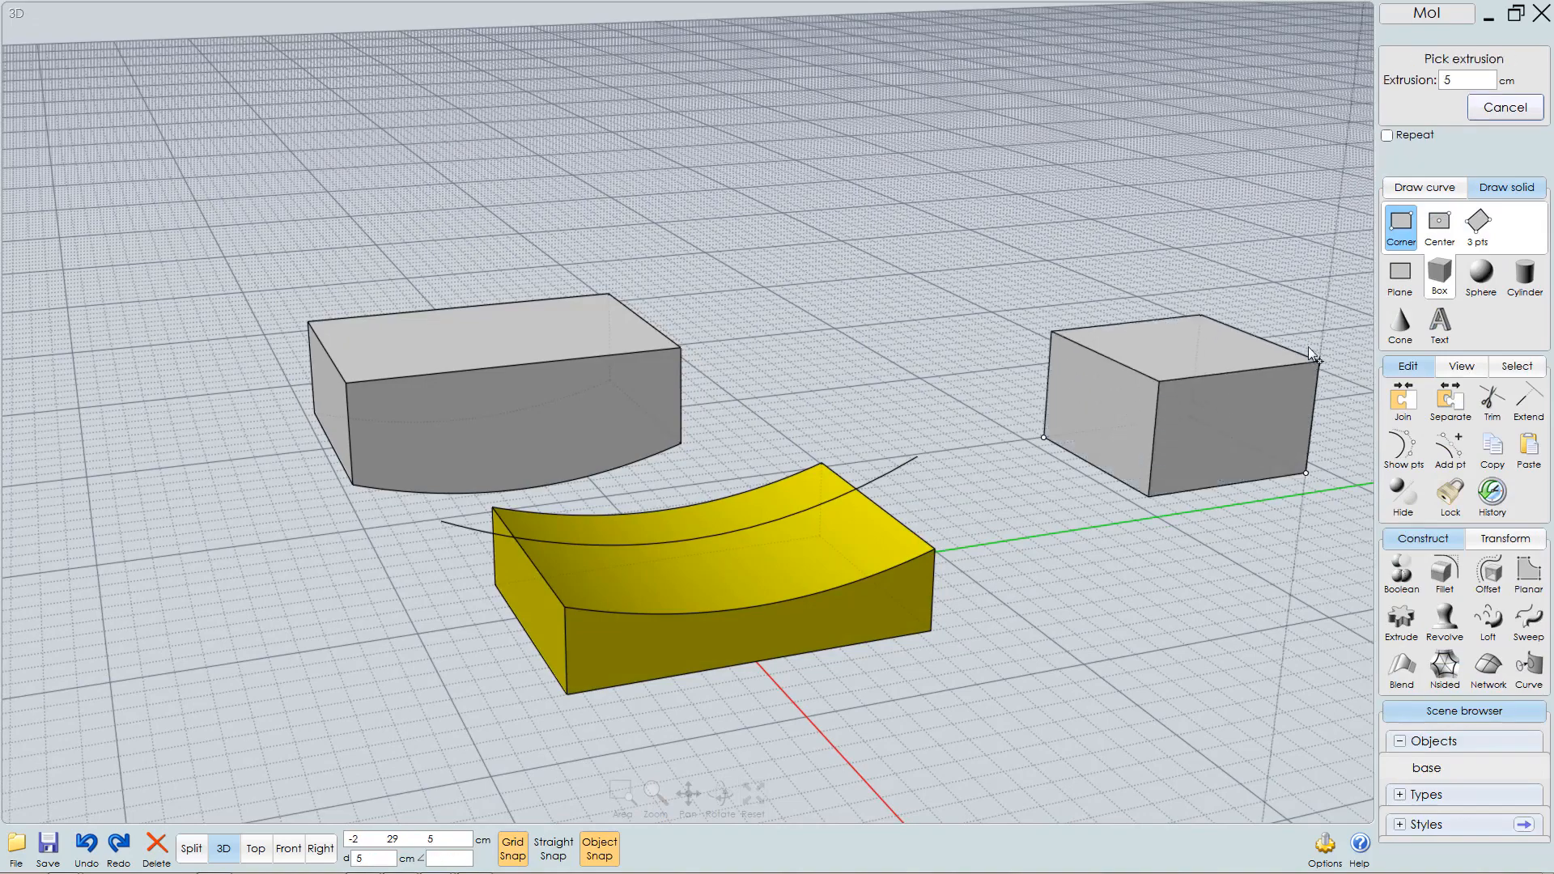
{"action": "left_click", "coordinate": [1279, 405]}
- Add the new box to the selected curved solid and isolate the two objects
{"action": "right_click_drag", "start_coordinate": [1256, 451], "coordinate": [1075, 500]}
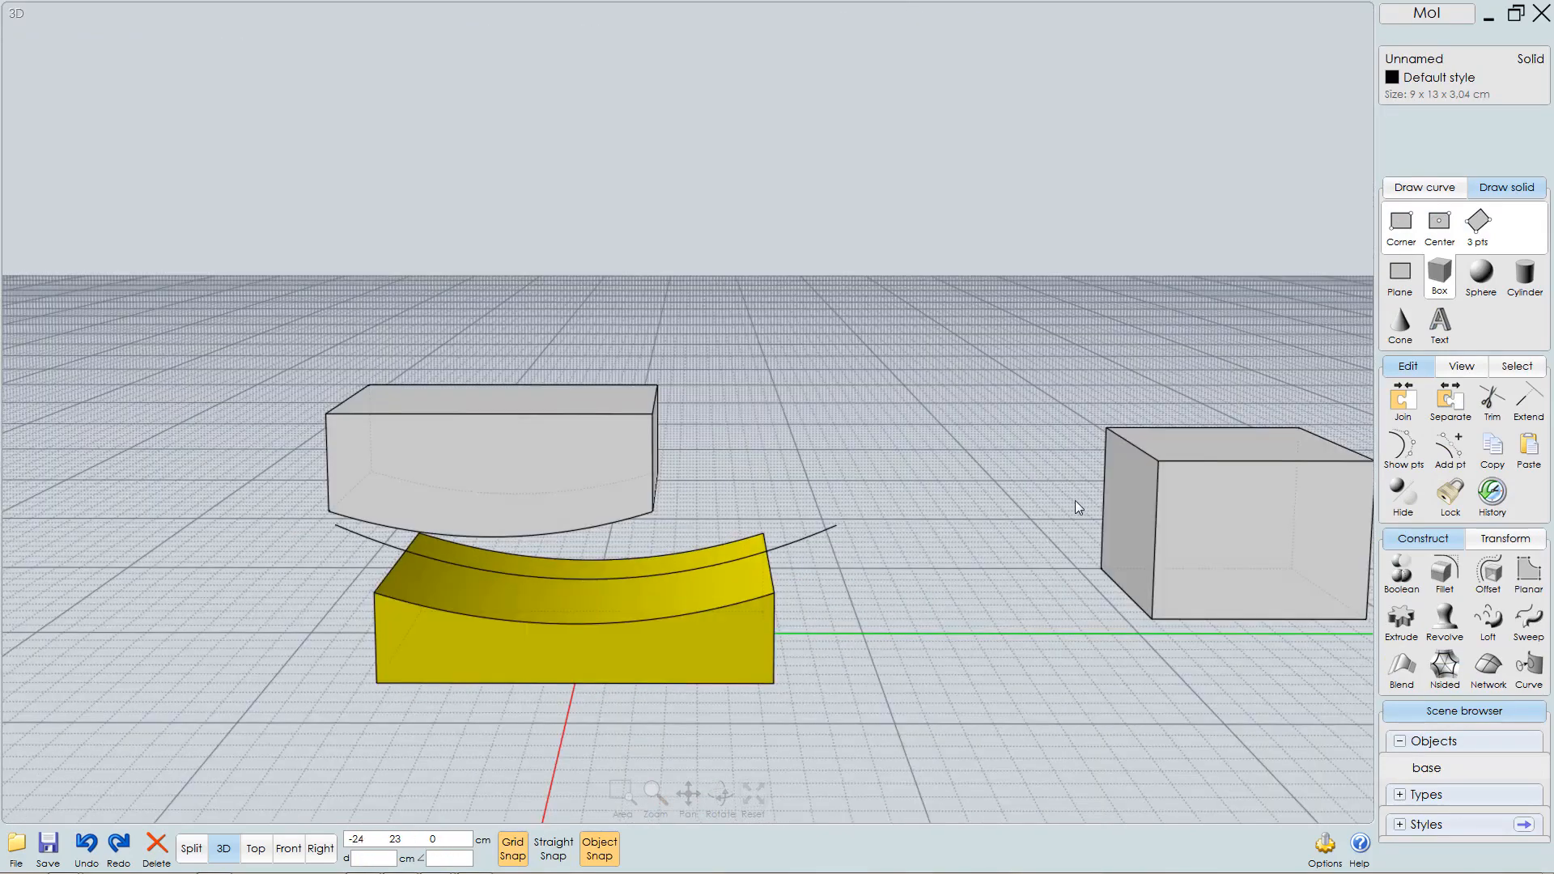
{"action": "key", "text": "F7"}
{"action": "scroll", "coordinate": [1031, 508], "scroll_direction": "down", "scroll_amount": 4}
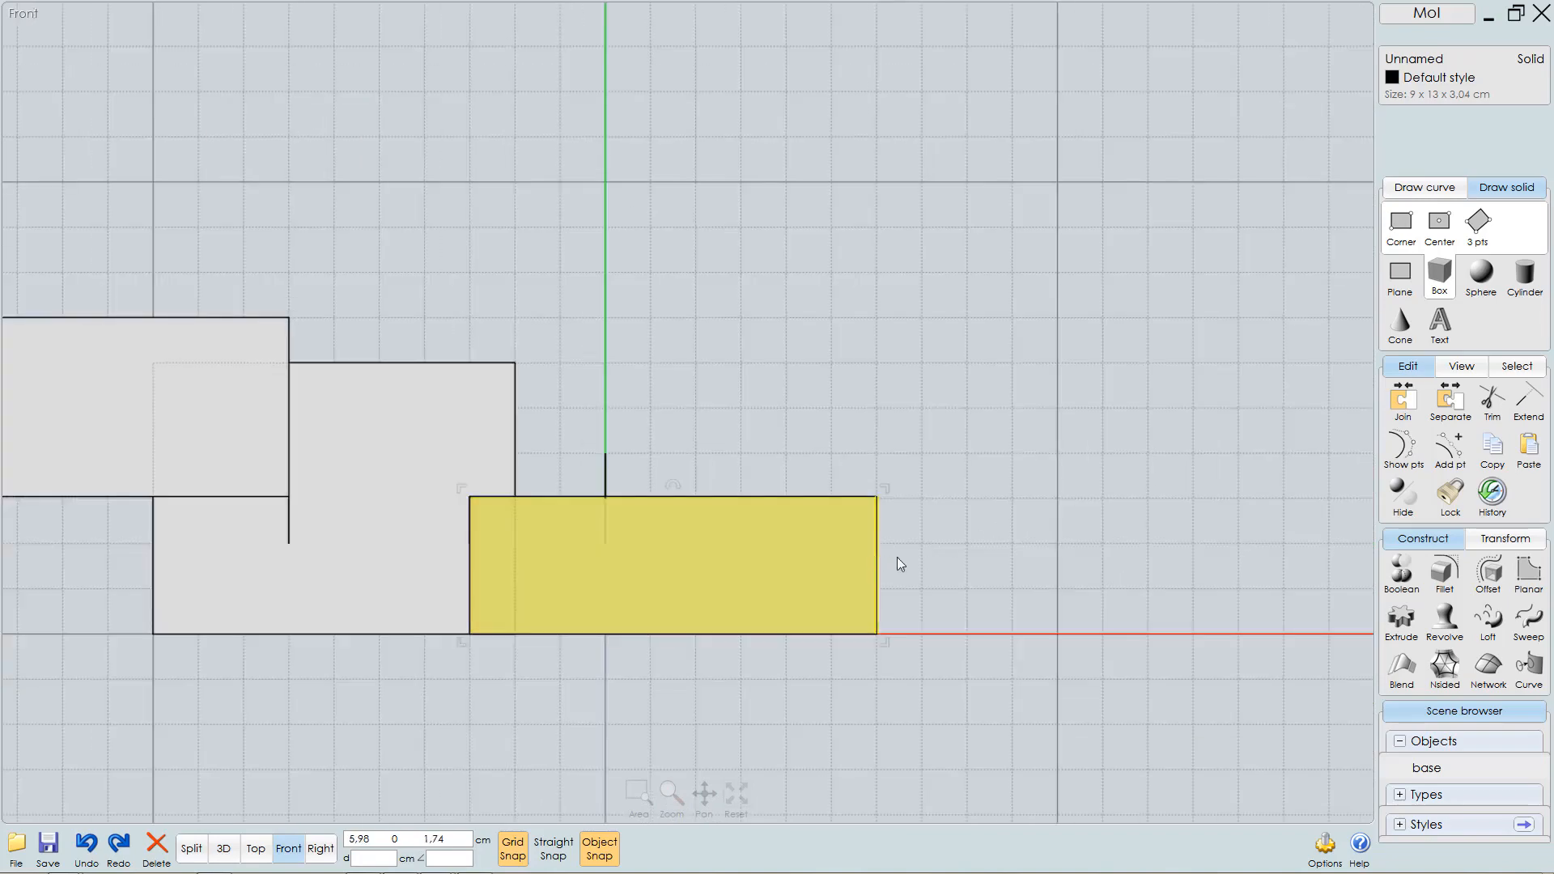
{"action": "right_click_drag", "start_coordinate": [704, 549], "coordinate": [966, 569]}
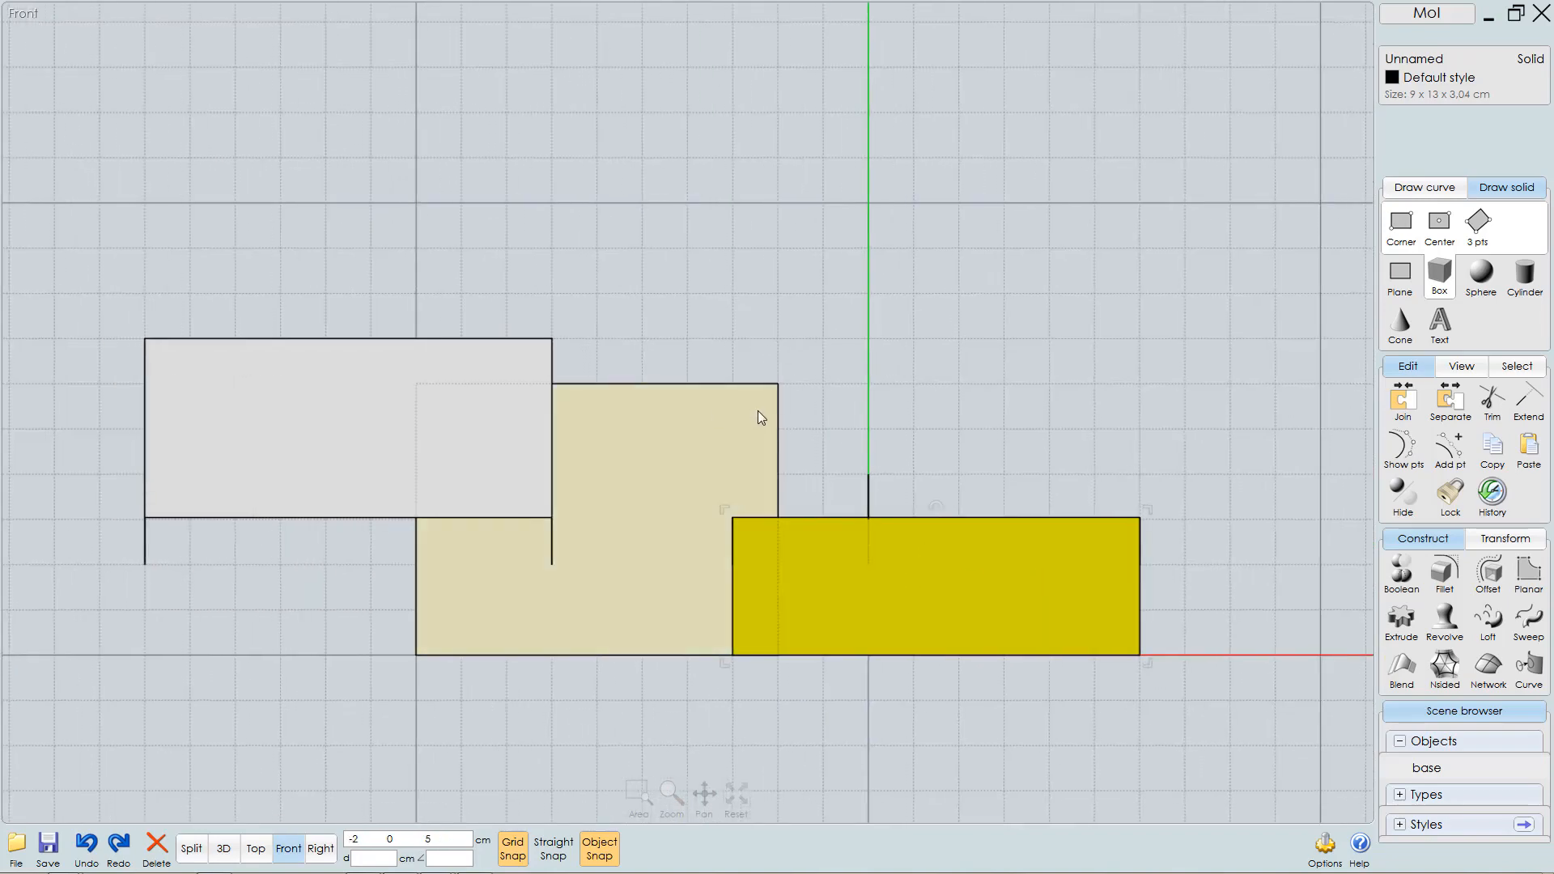
{"action": "key", "text": "F5"}
{"action": "left_click", "coordinate": [1219, 504]}
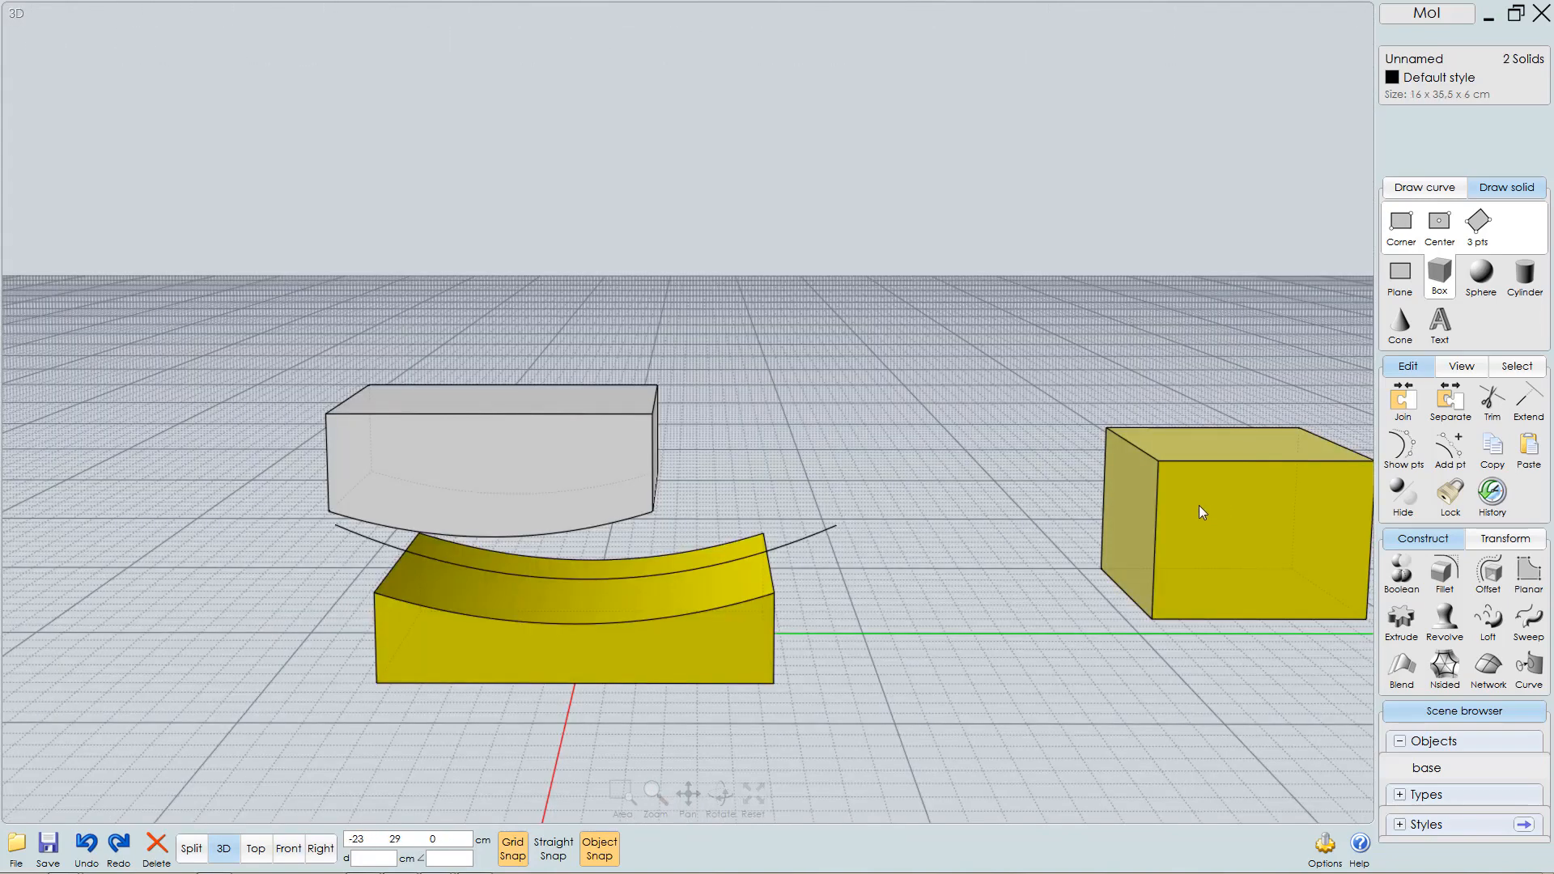
{"action": "key", "text": "i"}
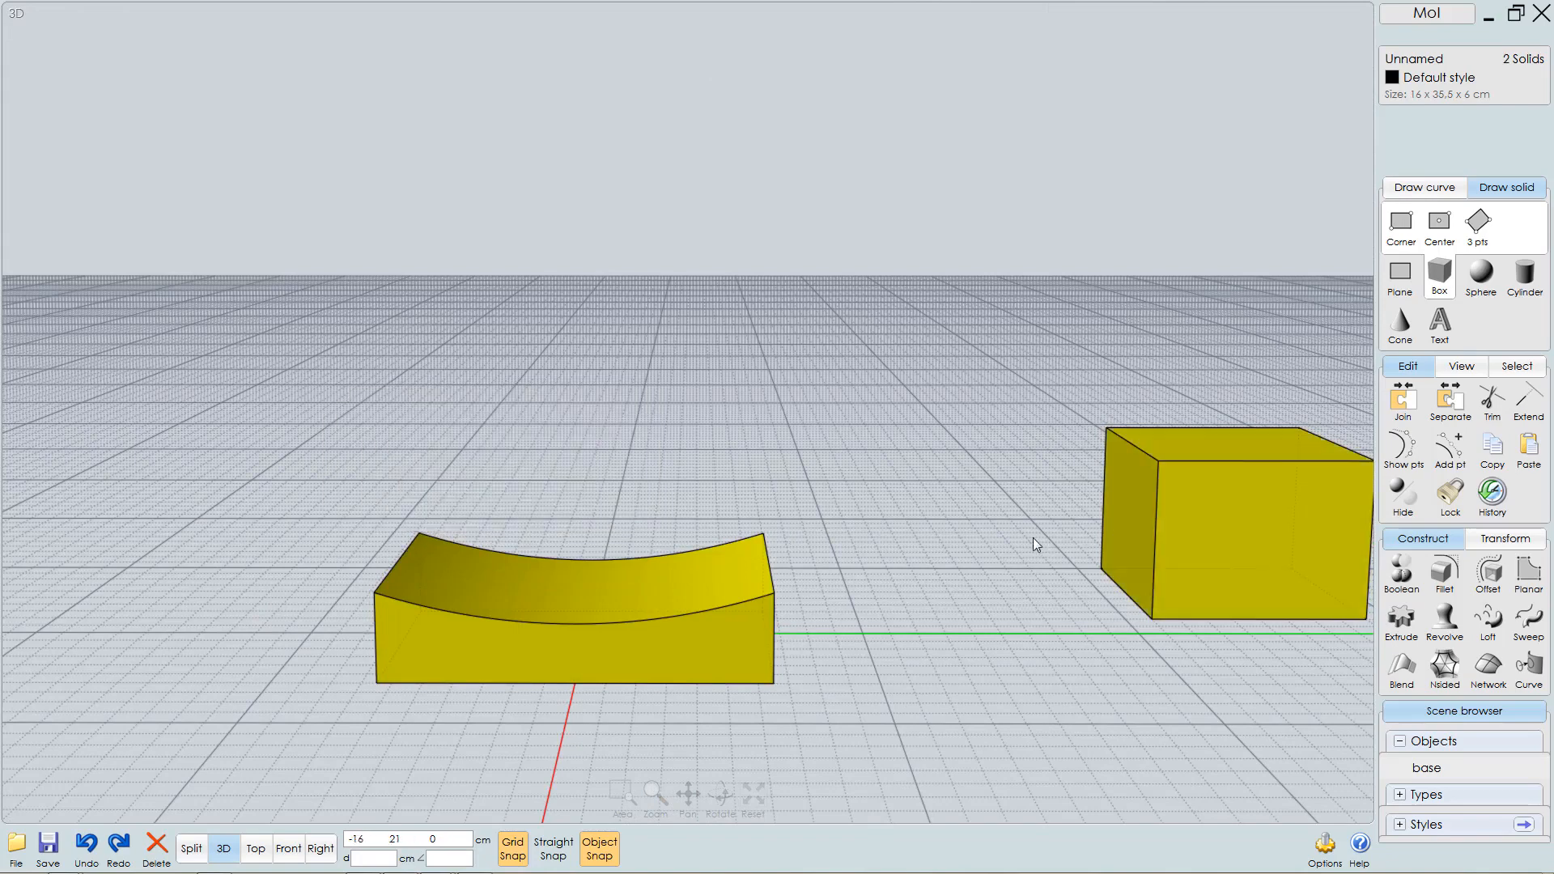
- Clear the selection of both solids and end the isolation to bring back the hidden objects
{"action": "left_click", "coordinate": [636, 588]}
{"action": "left_click", "coordinate": [1266, 542]}
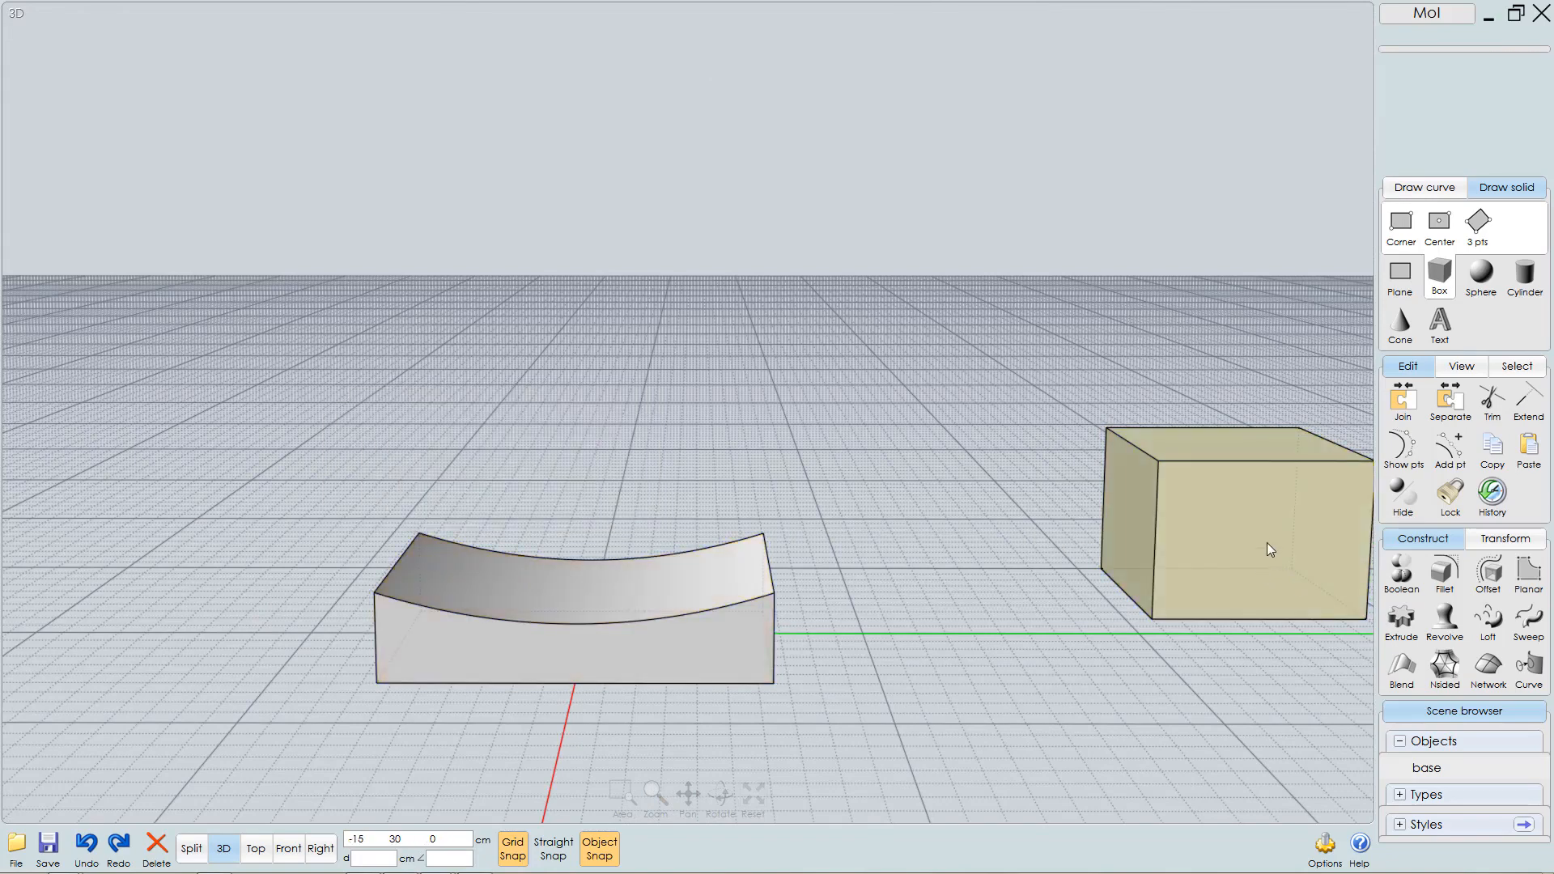
{"action": "key", "text": "i"}
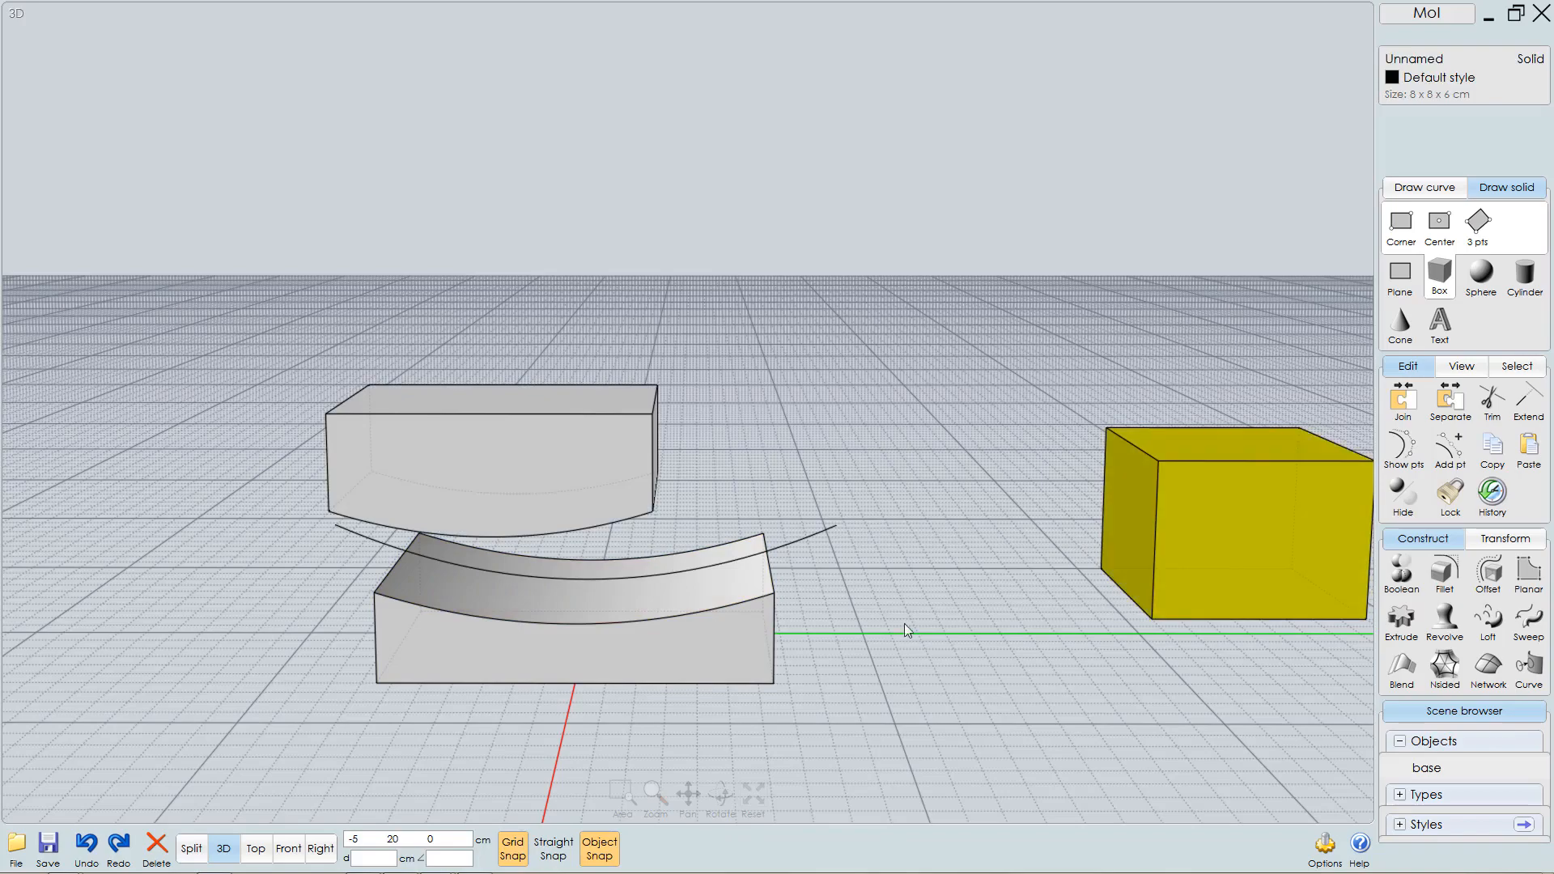
- Select all the solids and the cutting curve and delete them from the scene
{"action": "left_click_drag", "start_coordinate": [868, 322], "coordinate": [499, 713]}
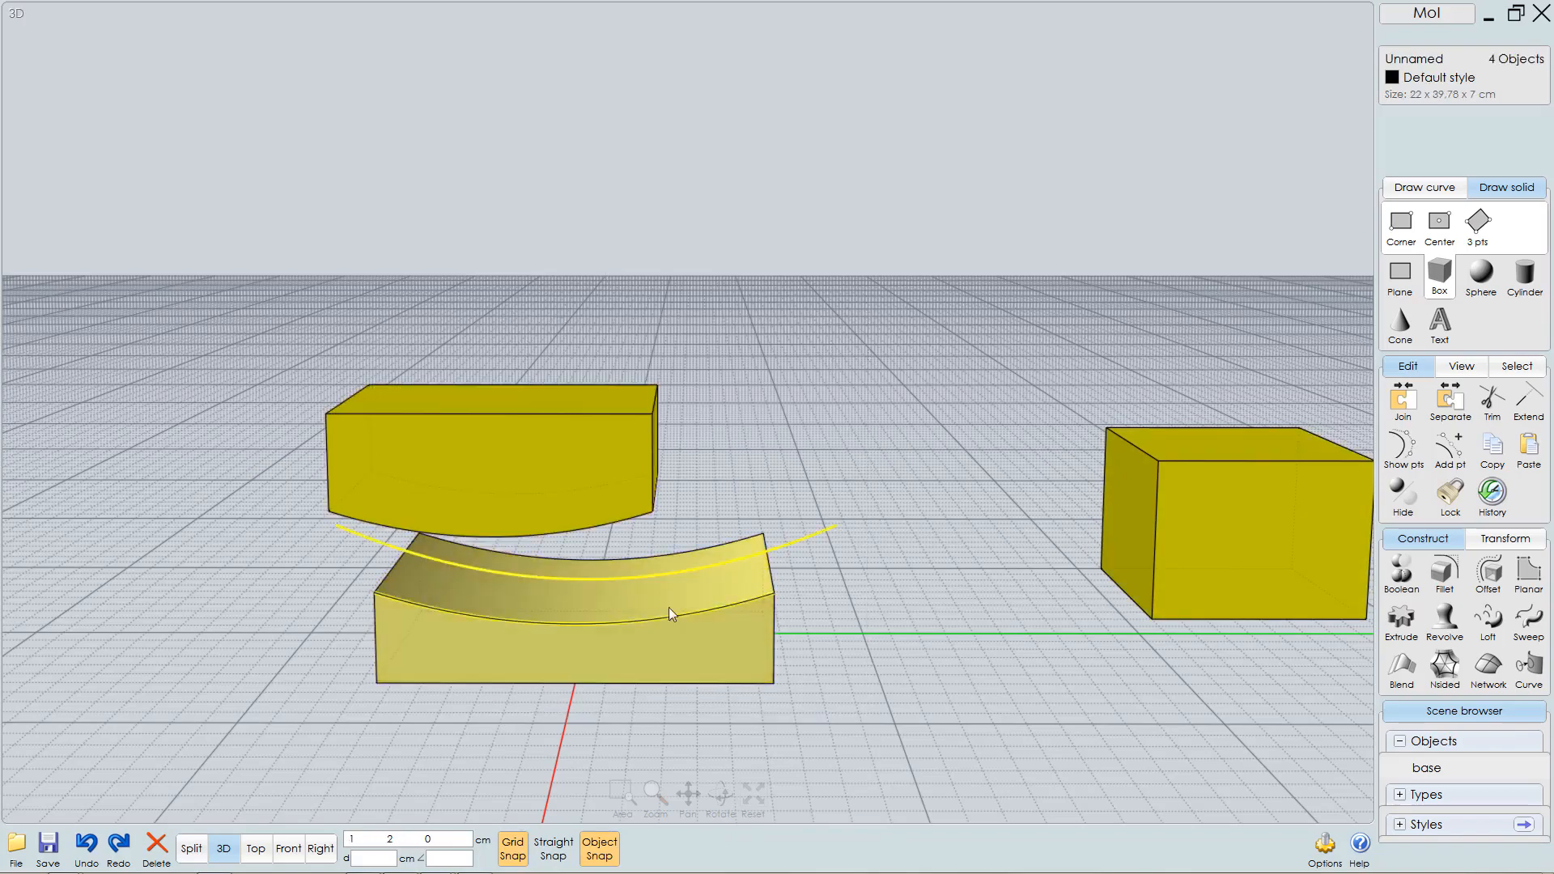
{"action": "key", "text": "Delete"}
- Draw a corner-to-corner solid box with its first base corner at the origin
{"action": "scroll", "coordinate": [751, 535], "scroll_direction": "down", "scroll_amount": 1}
{"action": "right_click_drag", "start_coordinate": [749, 595], "coordinate": [890, 652]}
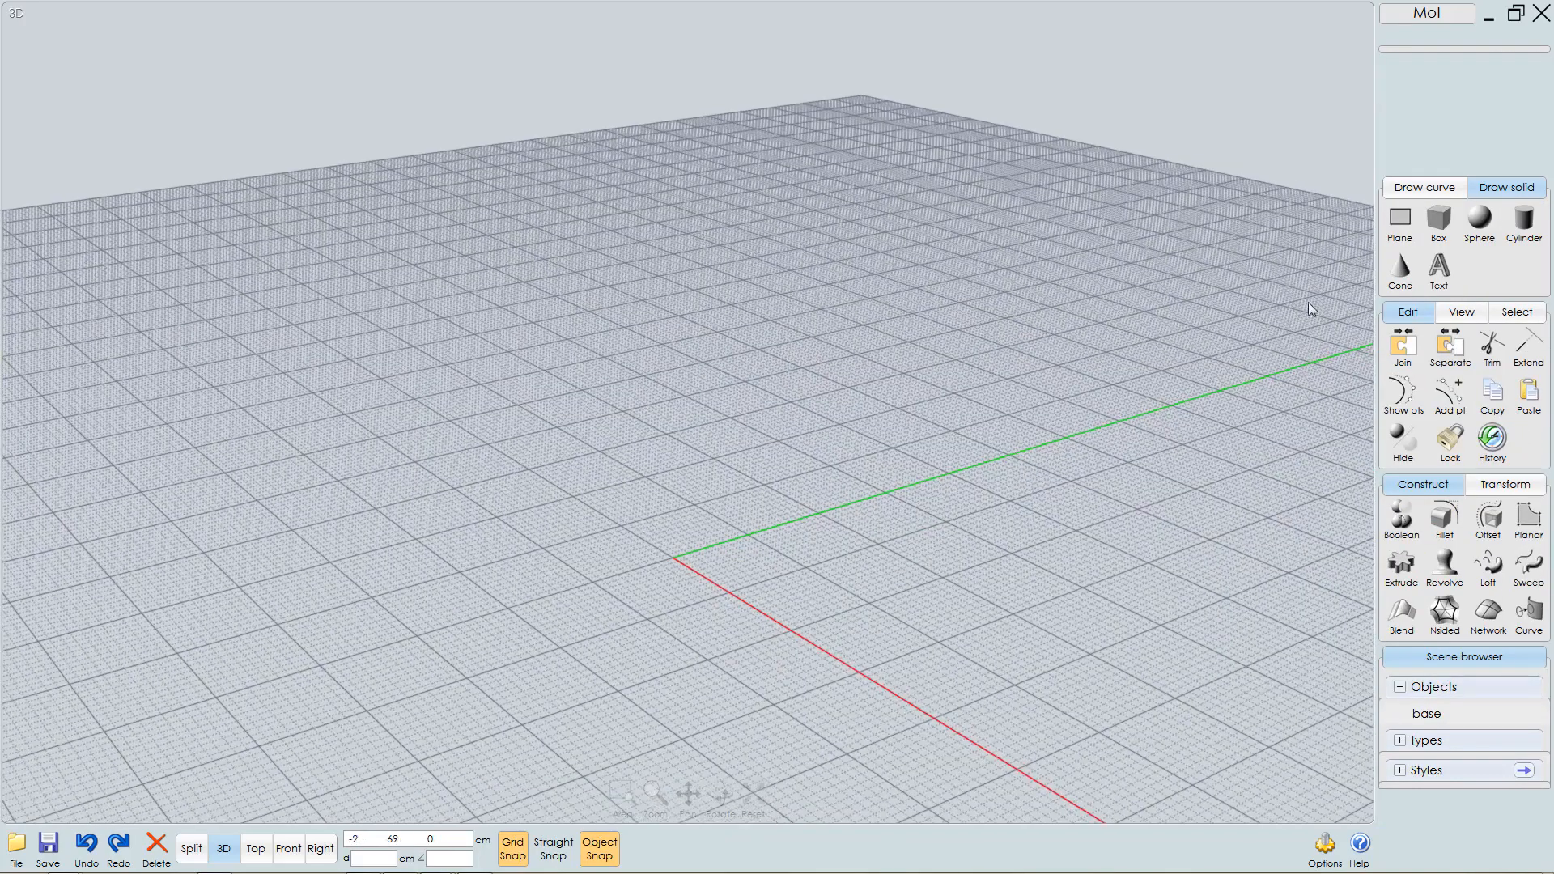
{"action": "left_click", "coordinate": [1439, 224]}
{"action": "left_click", "coordinate": [669, 557]}
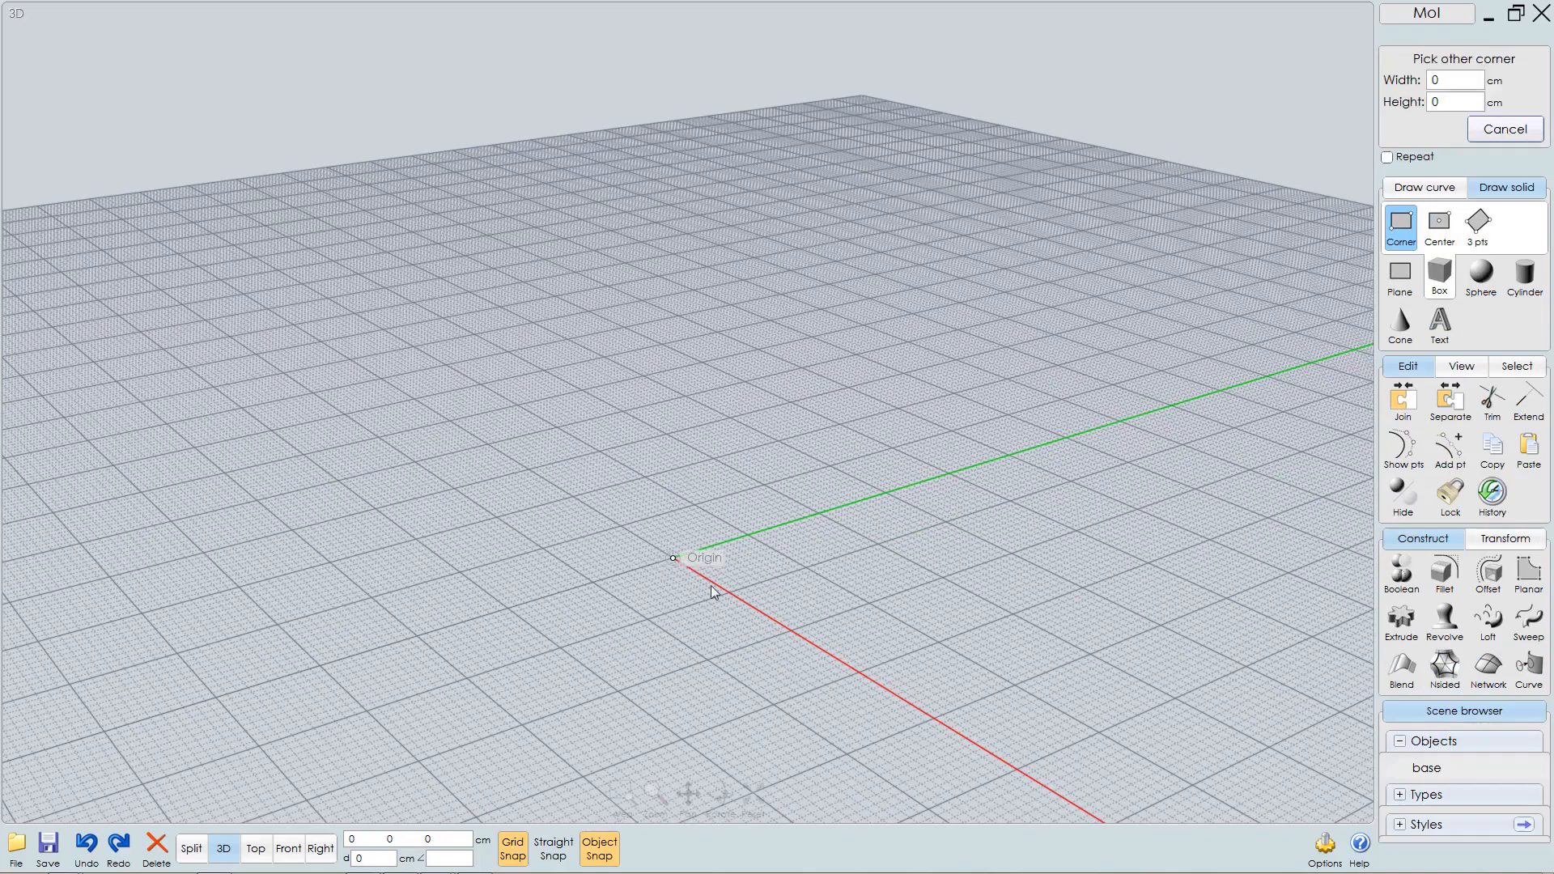
{"action": "left_click", "coordinate": [643, 650]}
{"action": "left_click", "coordinate": [678, 546]}
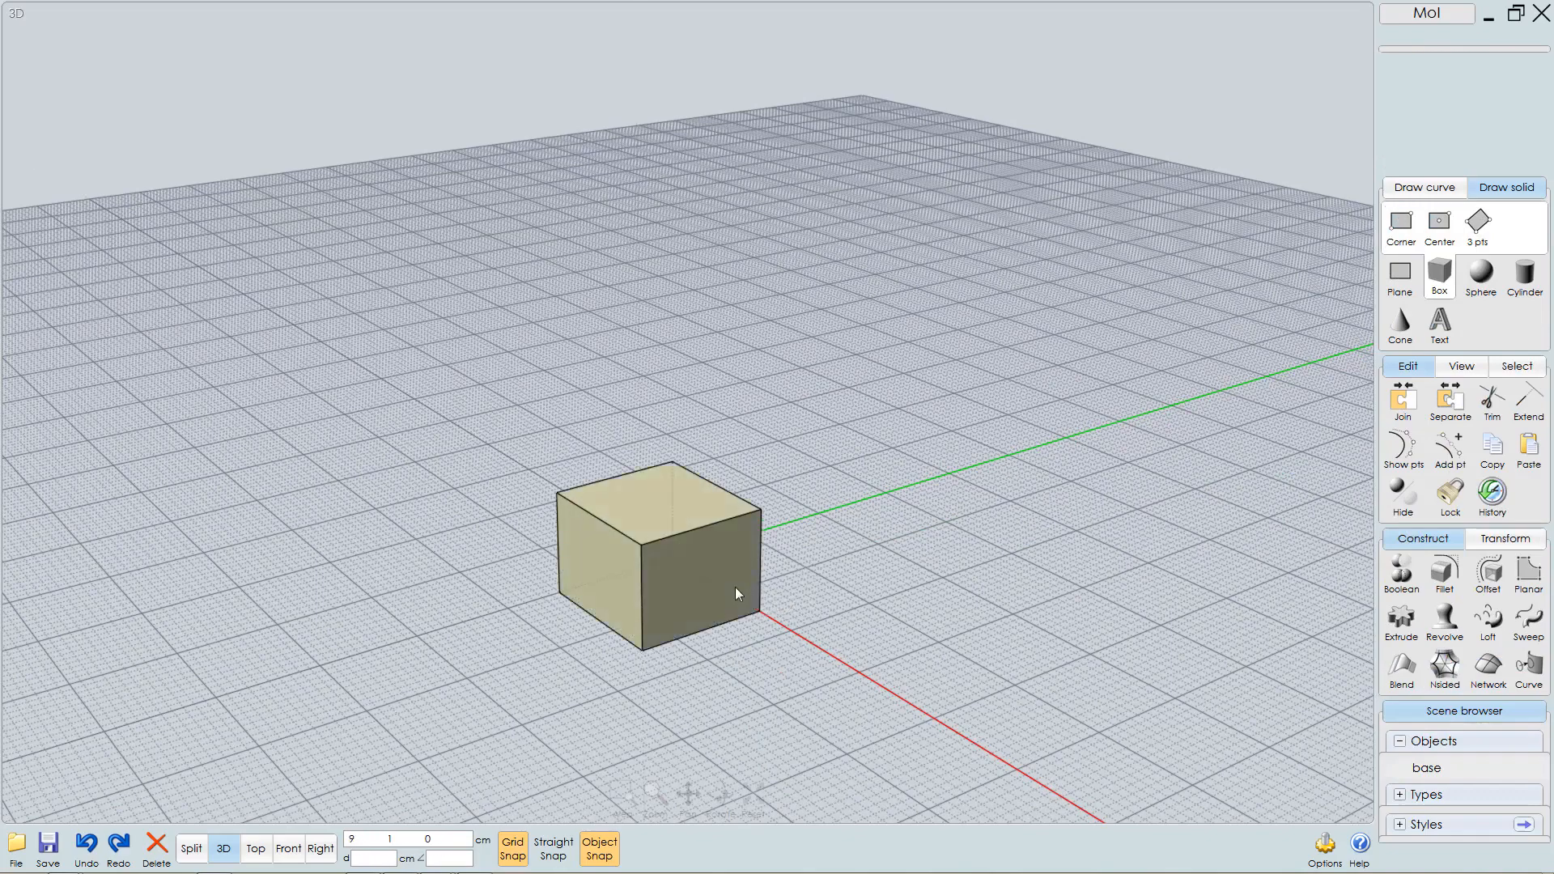
- Draw a horizontal line about 20 cm long across the box in the front view, 4 cm above its base
{"action": "middle_click_drag", "start_coordinate": [735, 586], "coordinate": [804, 544]}
{"action": "key", "text": "F8"}
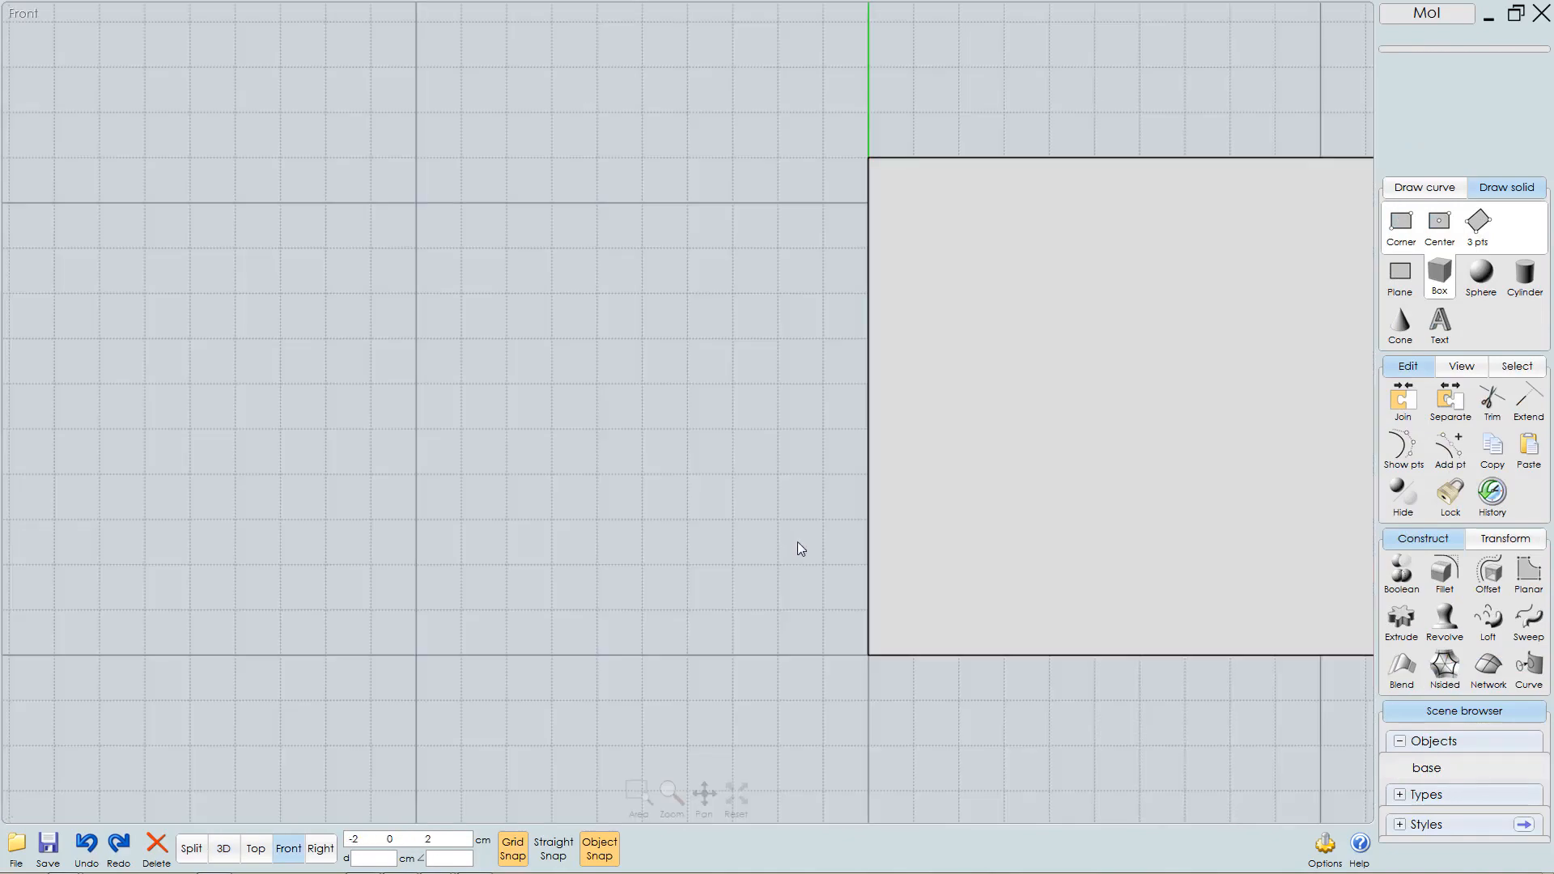
{"action": "key", "text": "Home"}
{"action": "scroll", "coordinate": [797, 540], "scroll_direction": "down", "scroll_amount": 4}
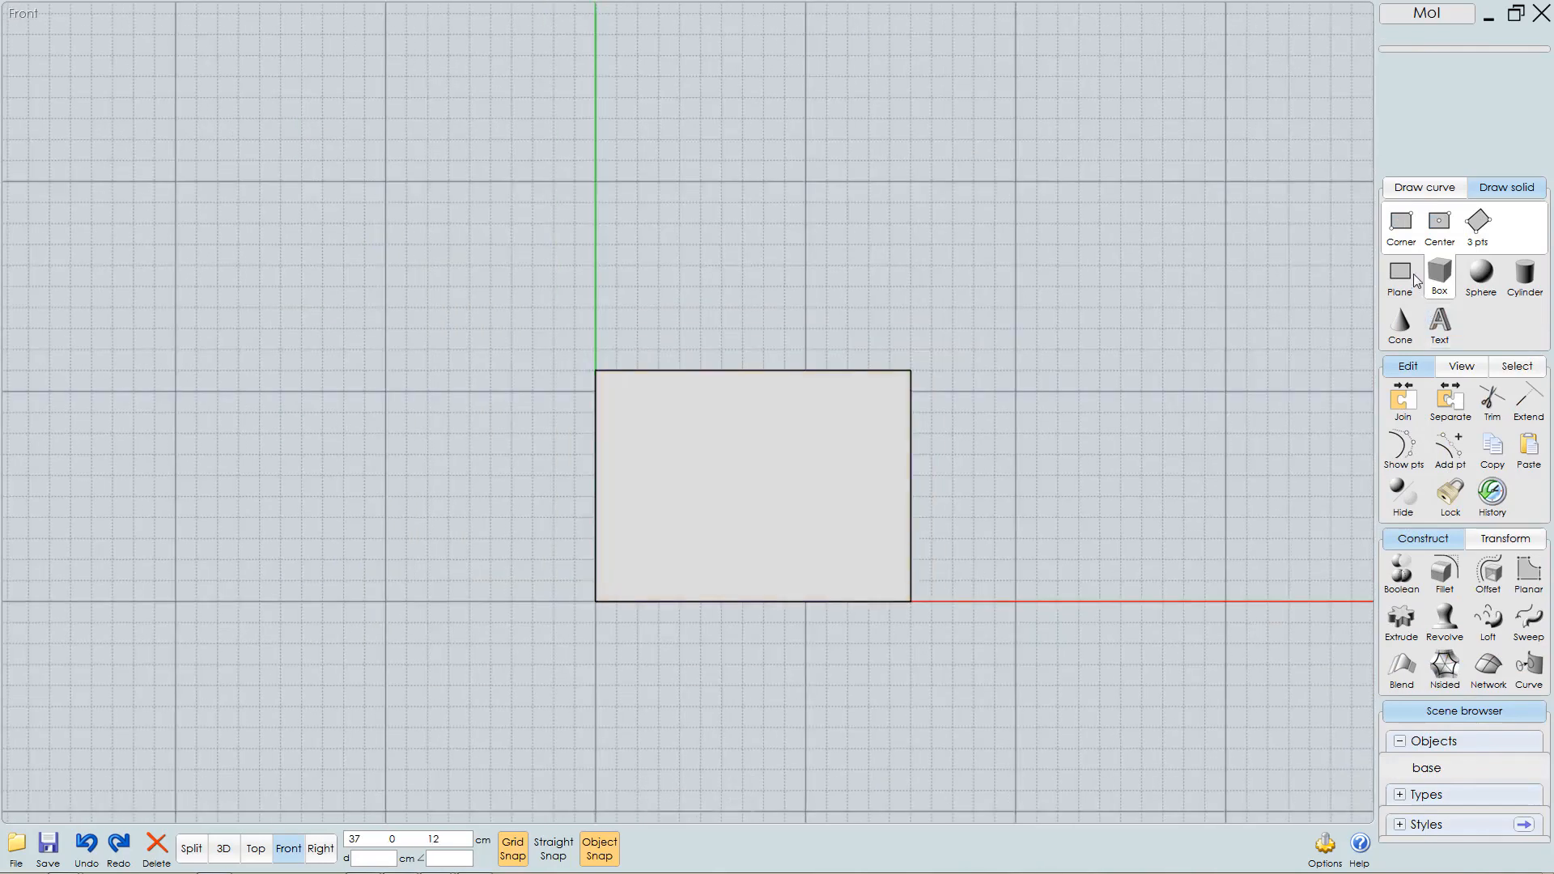
{"action": "left_click", "coordinate": [1425, 188]}
{"action": "left_click", "coordinate": [1400, 224]}
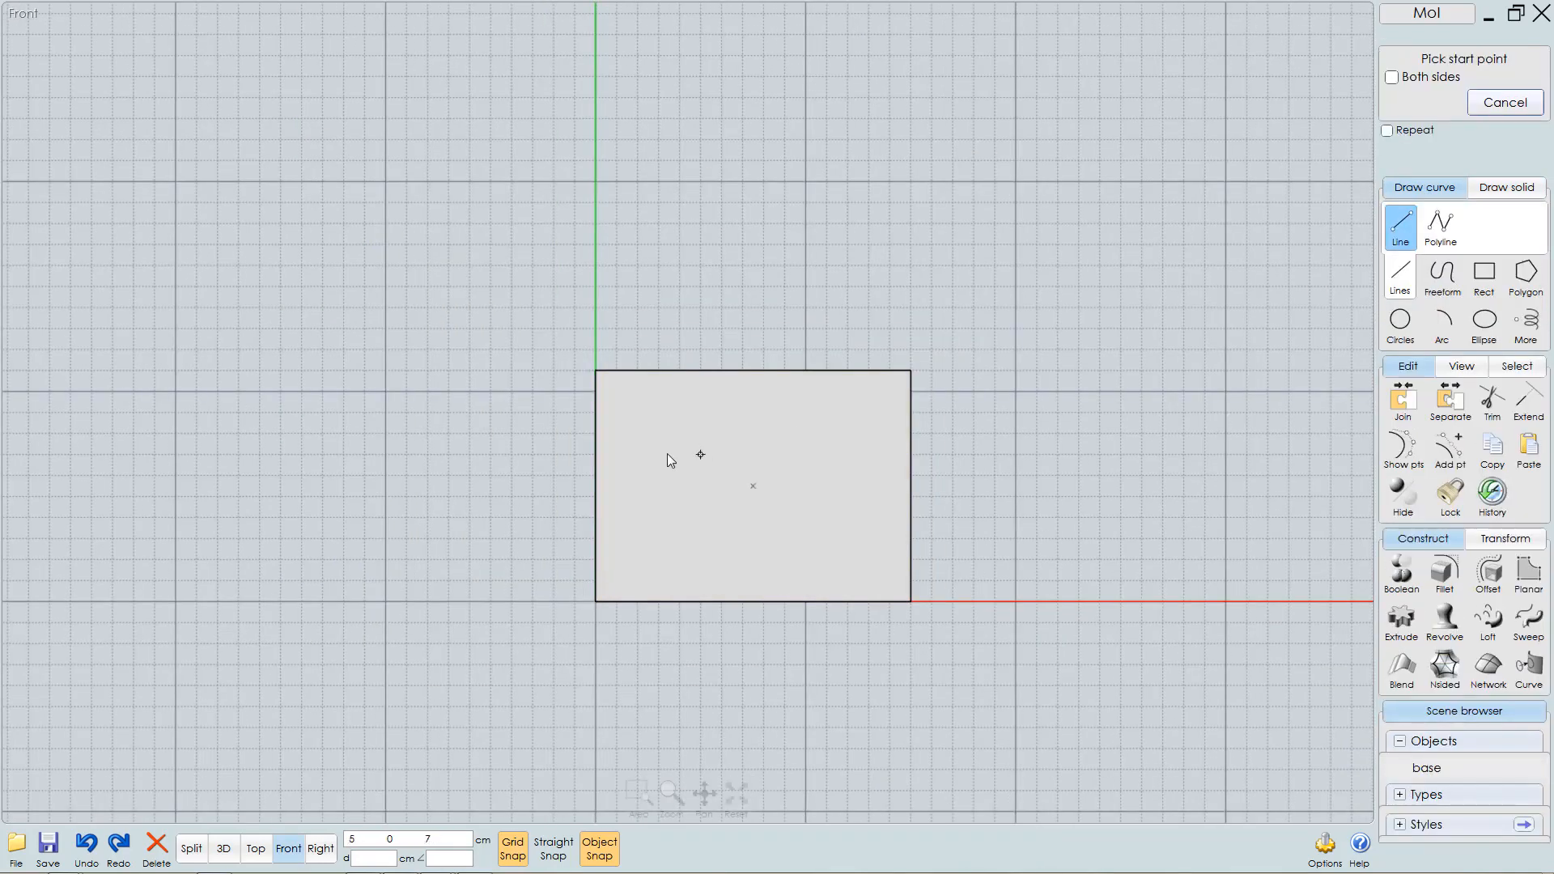
{"action": "left_click", "coordinate": [546, 520]}
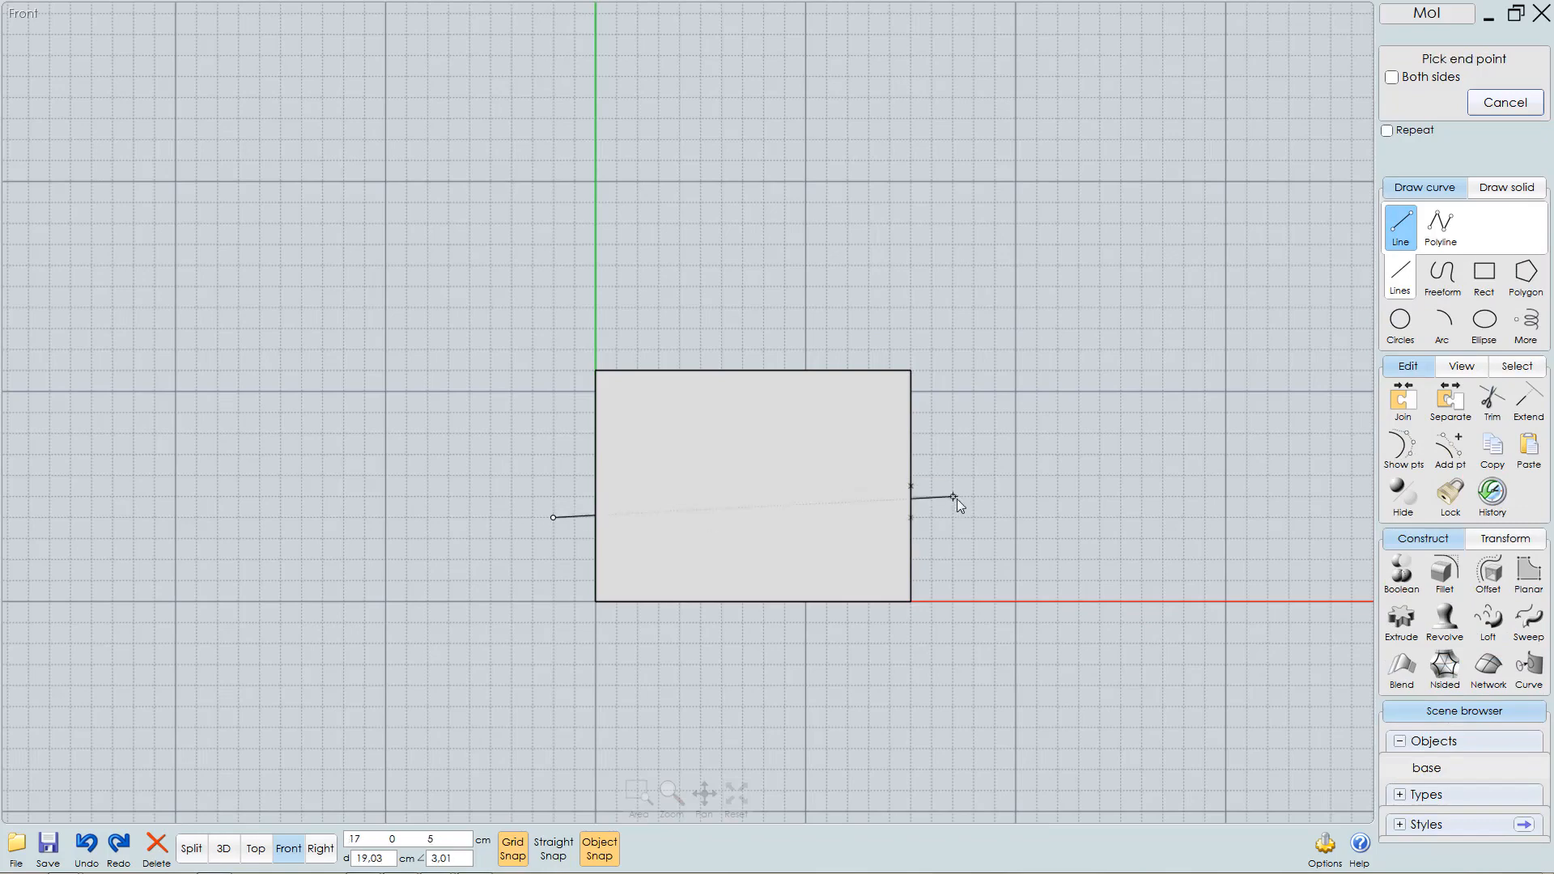
{"action": "left_click", "coordinate": [962, 521]}
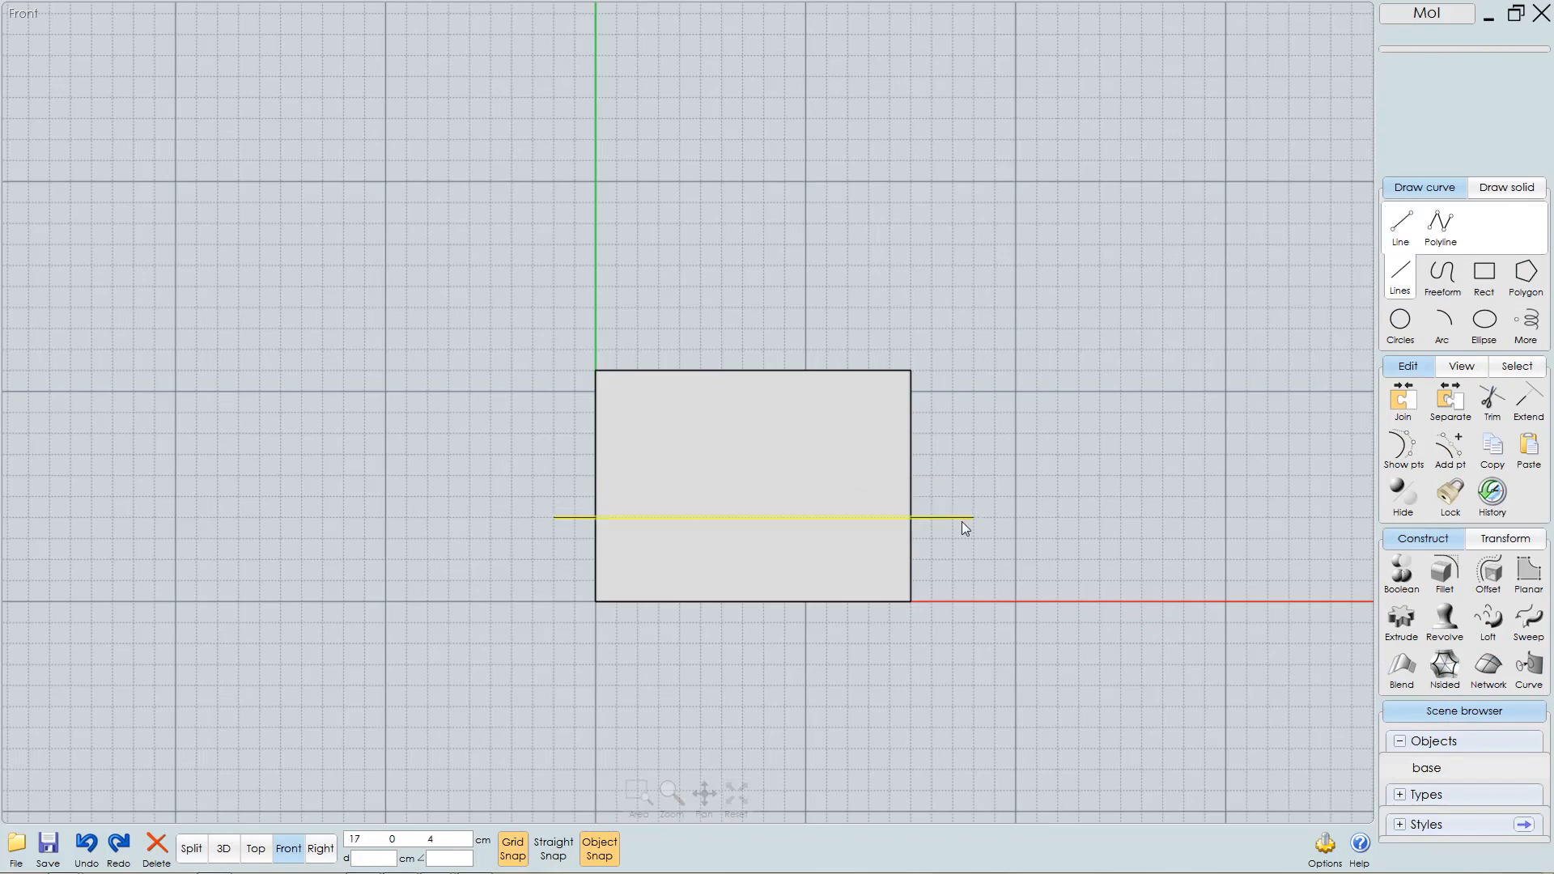
- Trim the box with the line, keeping both pieces, and move the upper and lower pieces apart vertically
{"action": "left_click", "coordinate": [872, 415]}
{"action": "left_click", "coordinate": [1492, 400]}
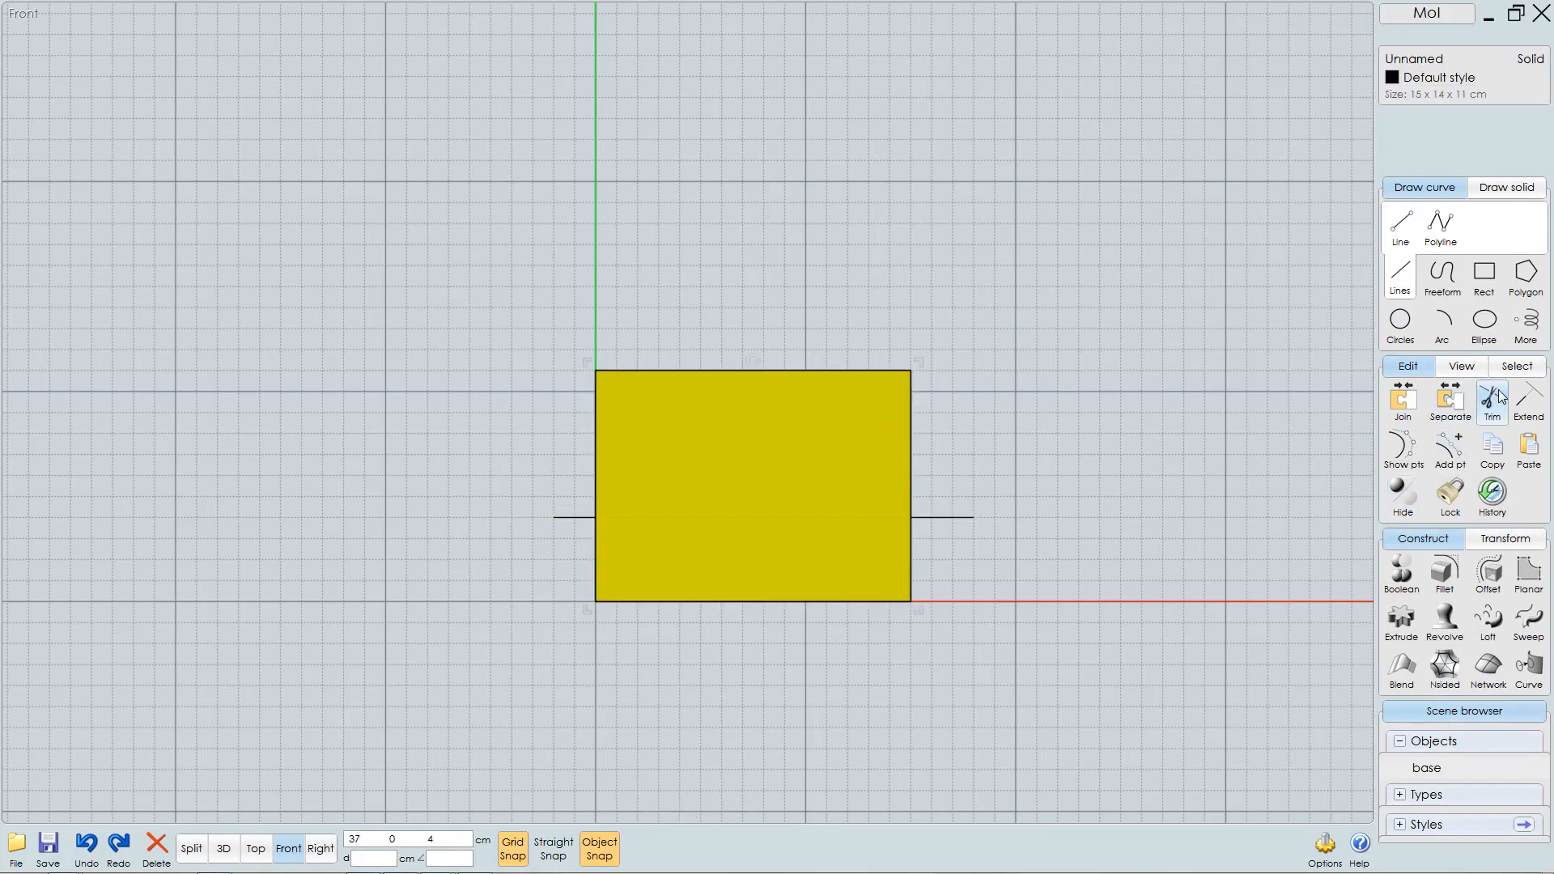
{"action": "left_click", "coordinate": [951, 518]}
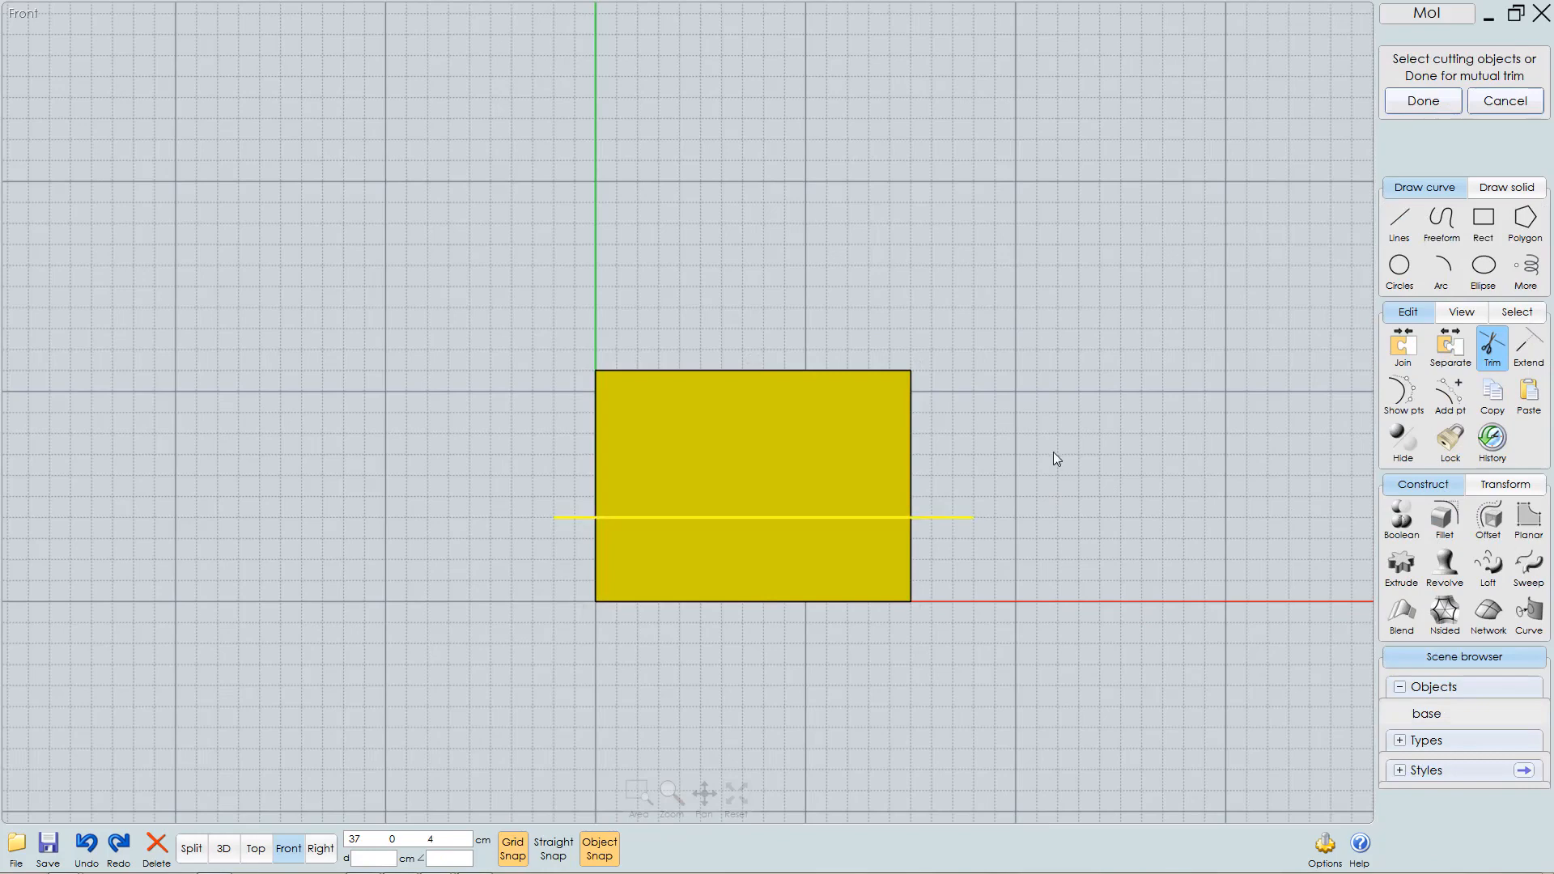
{"action": "key", "text": "Return"}
{"action": "key", "text": "Return"}
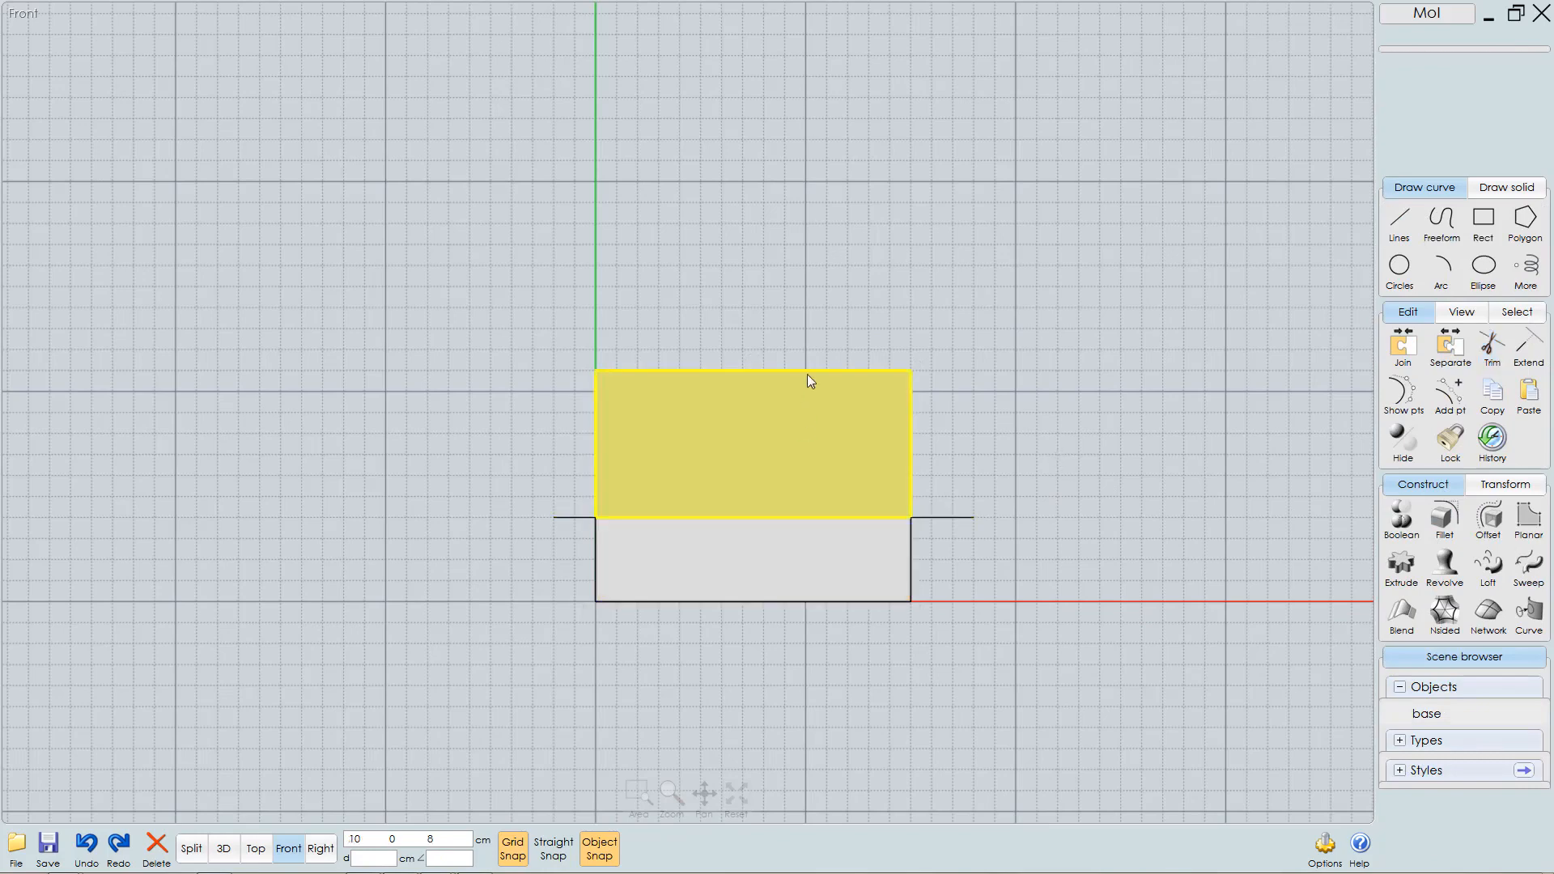
{"action": "left_click_drag", "start_coordinate": [808, 373], "coordinate": [822, 327]}
{"action": "left_click_drag", "start_coordinate": [720, 551], "coordinate": [708, 636]}
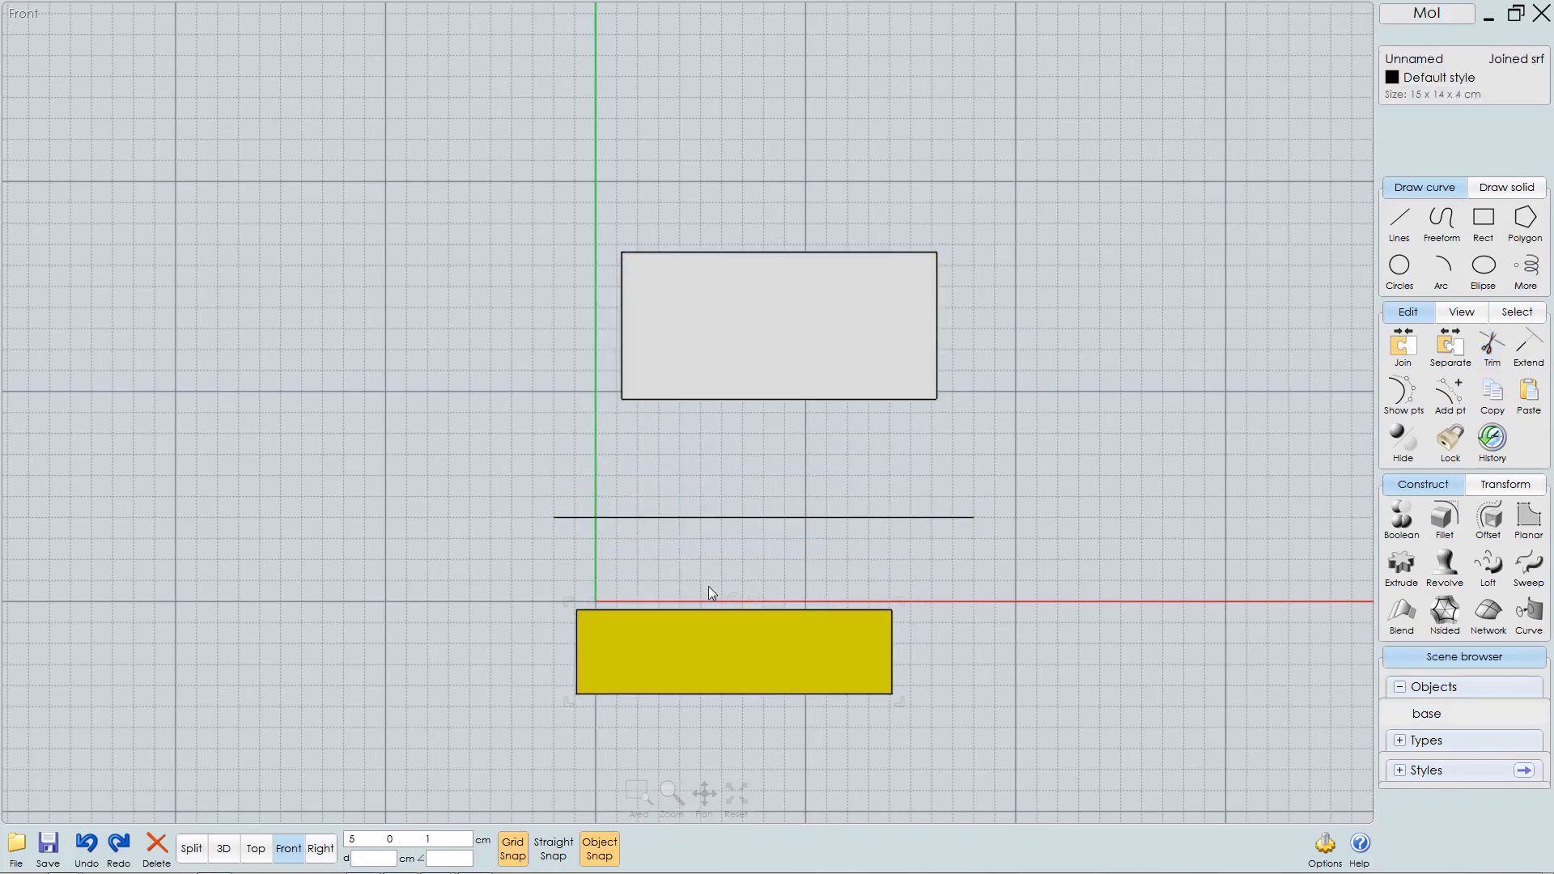
- Close the open top of the lower box piece with a Planar surface
{"action": "key", "text": "F5"}
{"action": "right_click_drag", "start_coordinate": [818, 639], "coordinate": [872, 616]}
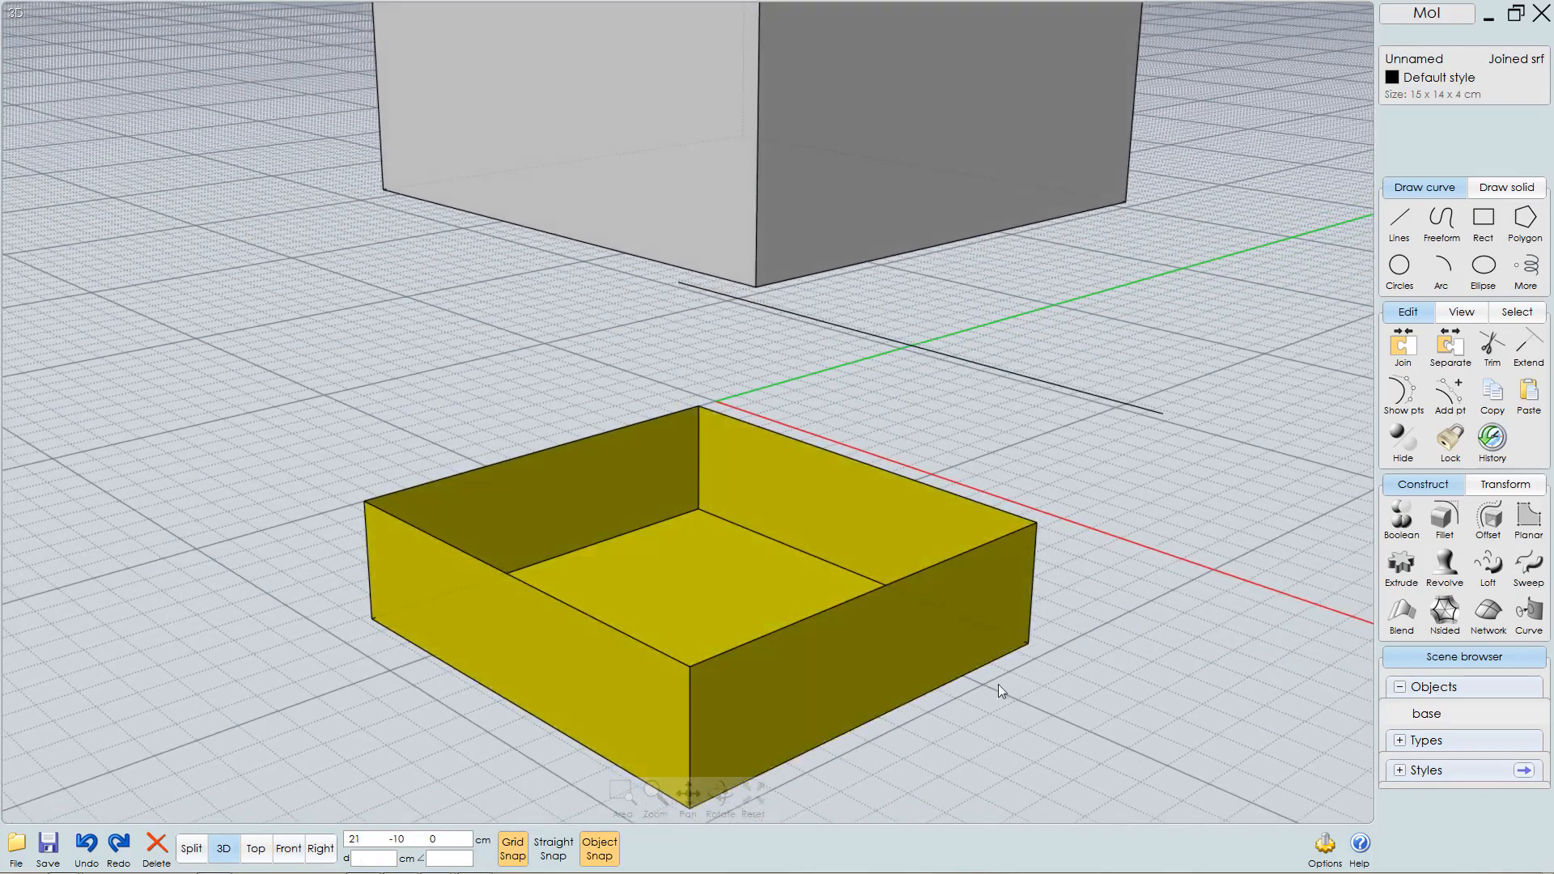
{"action": "left_click", "coordinate": [957, 679]}
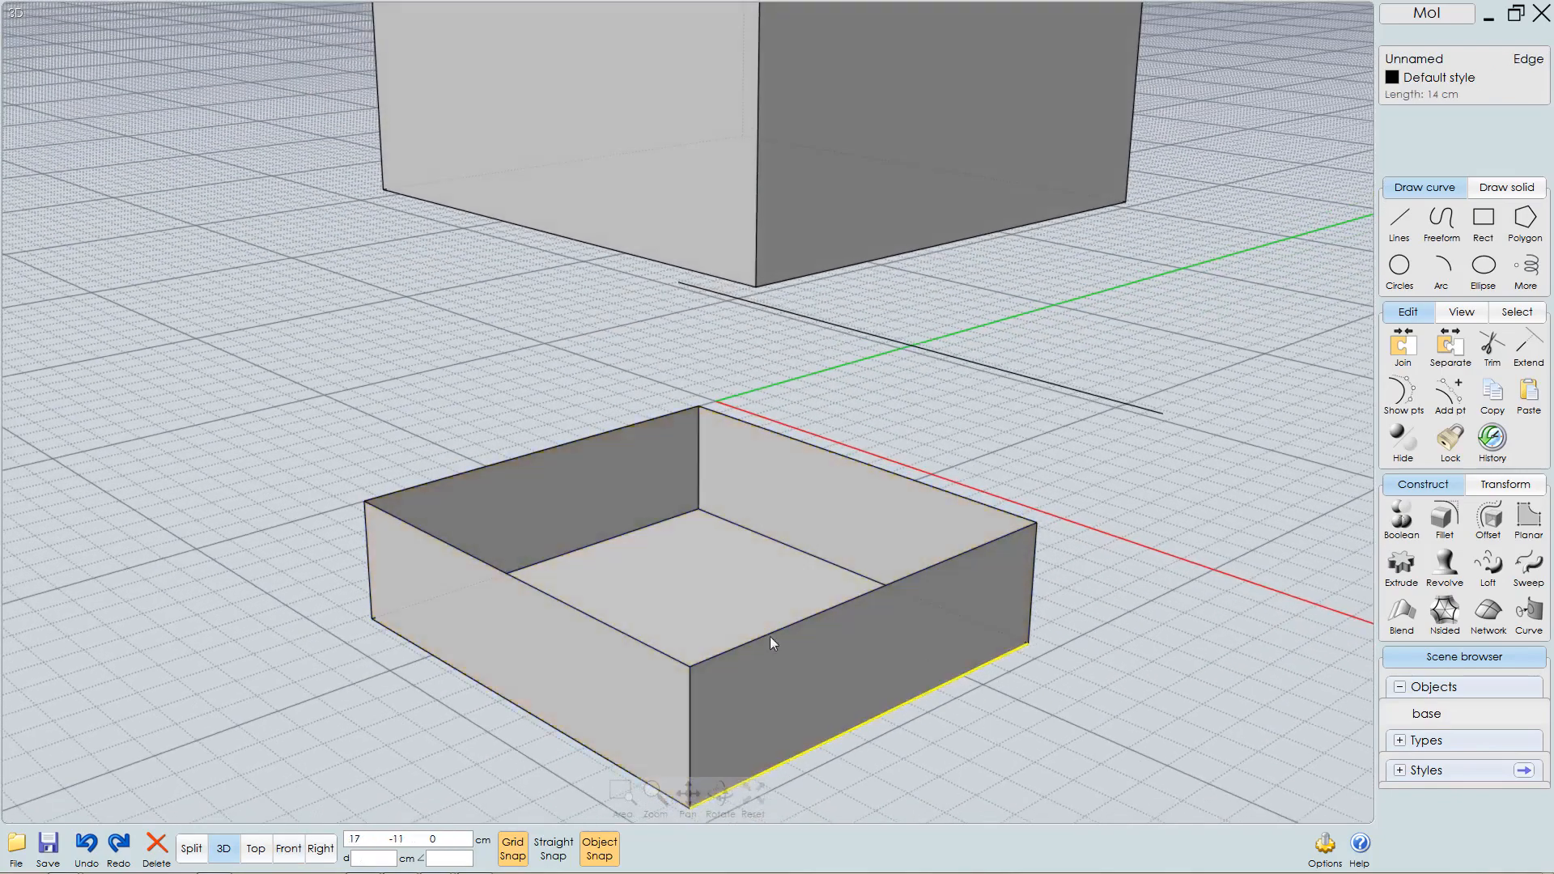
{"action": "left_click", "coordinate": [1080, 697]}
{"action": "left_click", "coordinate": [823, 662]}
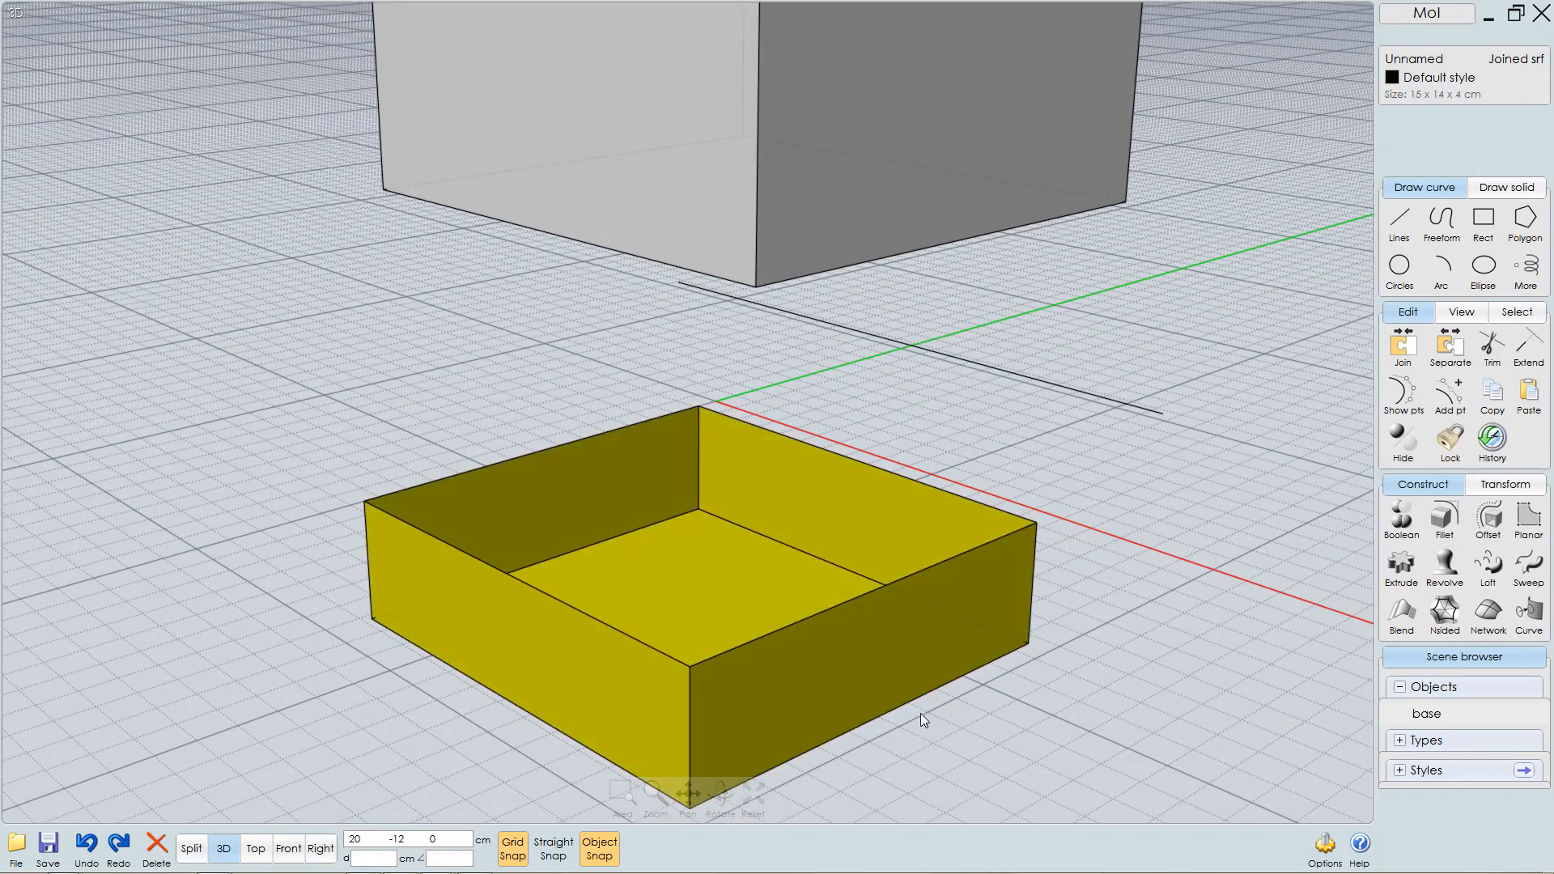
{"action": "left_click", "coordinate": [1529, 522]}
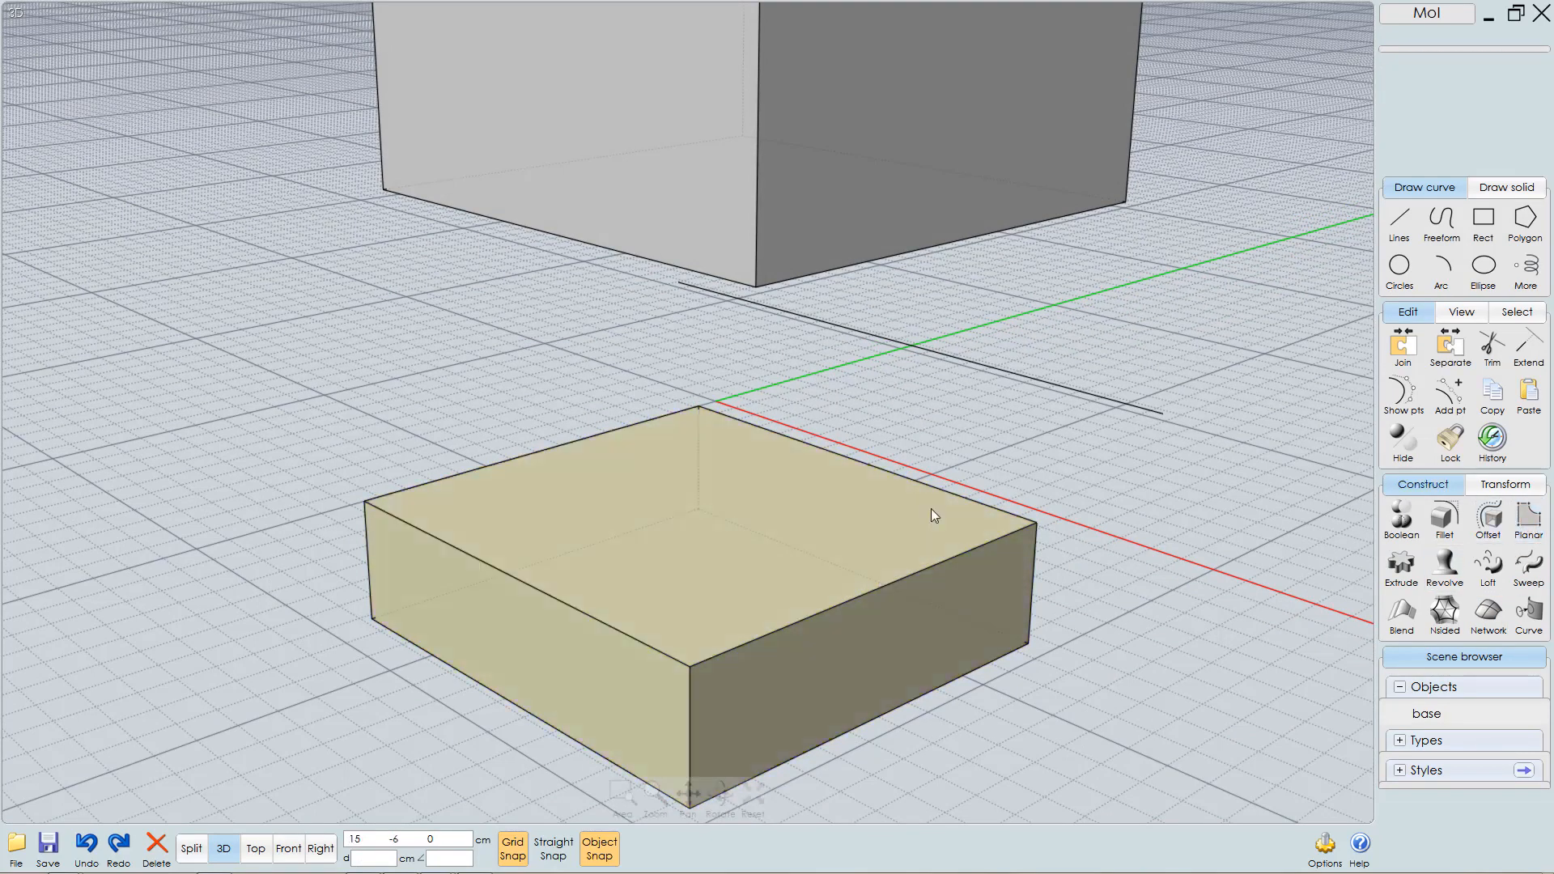
- Undo the planar cap, the moves of both pieces and the trim of the box
{"action": "scroll", "coordinate": [856, 629], "scroll_direction": "down", "scroll_amount": 4}
{"action": "right_click_drag", "start_coordinate": [857, 630], "coordinate": [813, 606]}
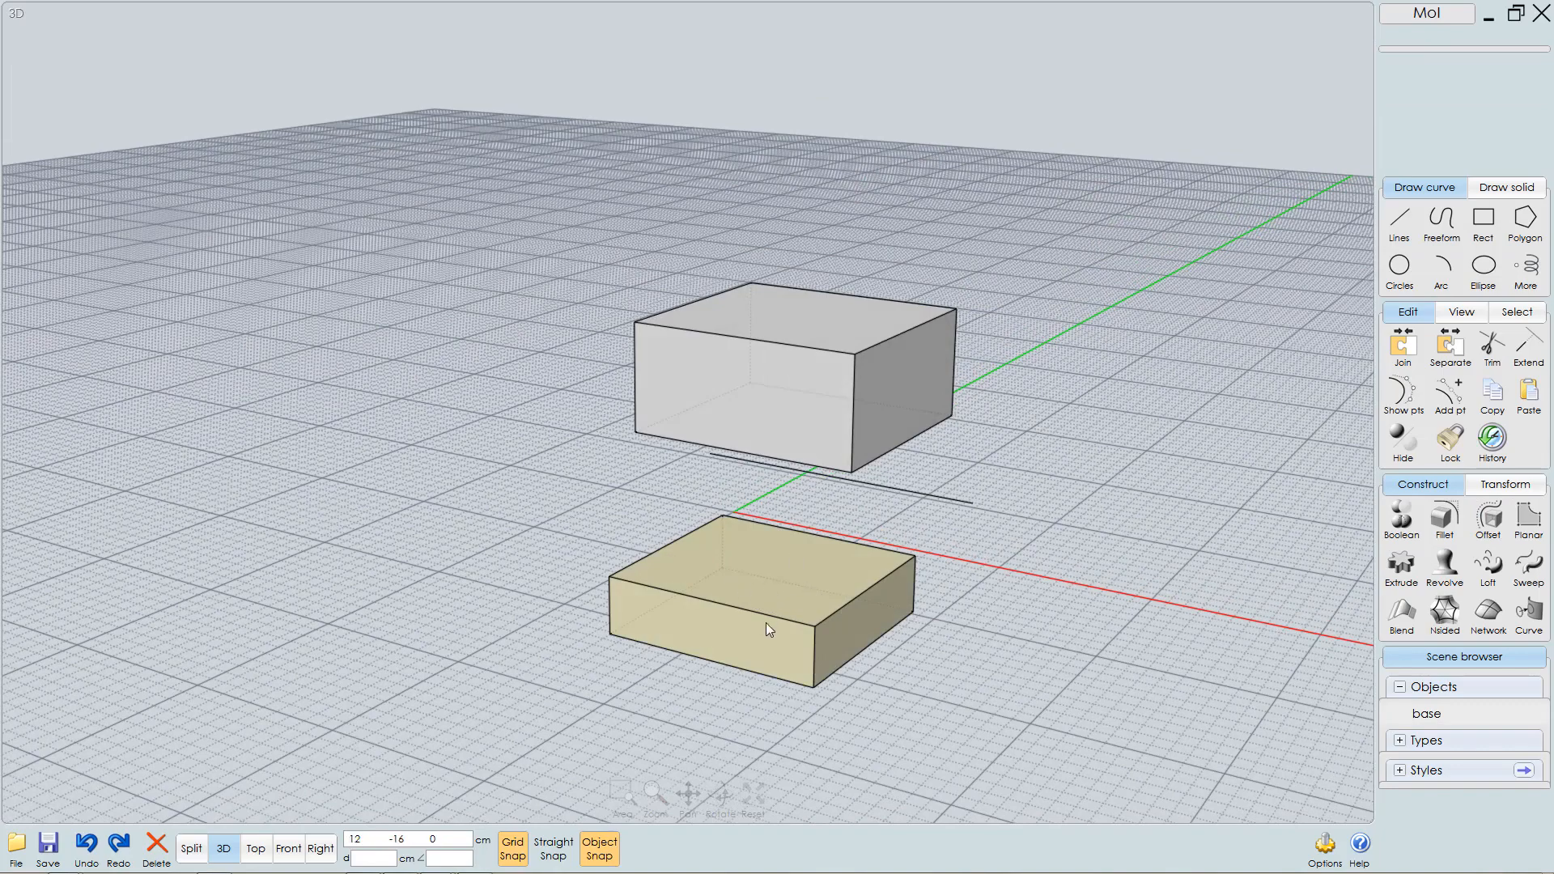
{"action": "key", "text": "ctrl+z"}
{"action": "key", "text": "ctrl+z"}
{"action": "key", "text": "ctrl+z"}
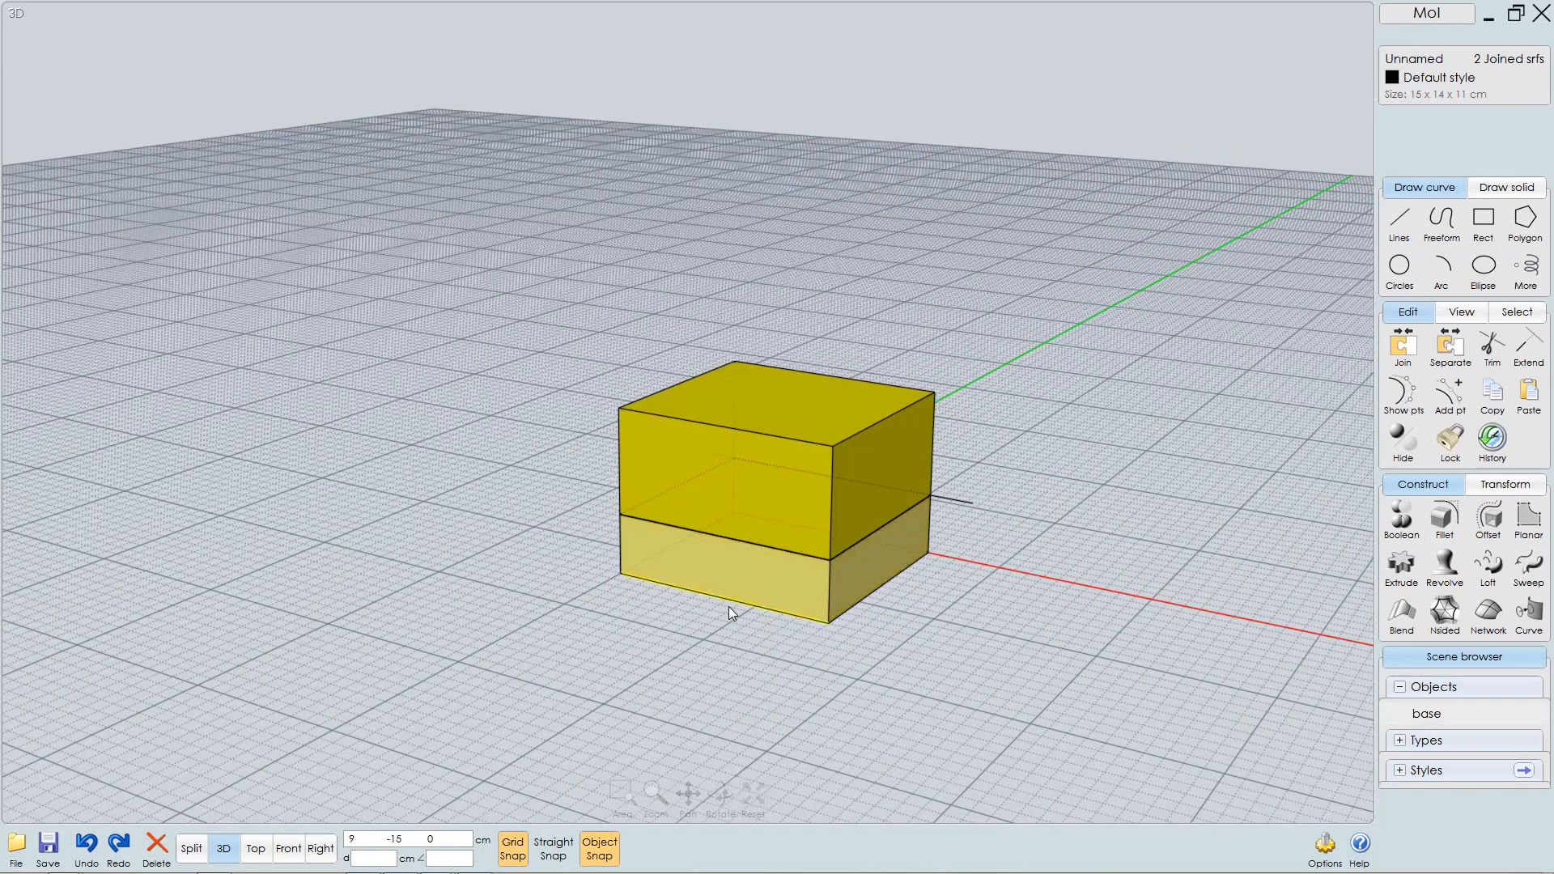
{"action": "key", "text": "ctrl+z"}
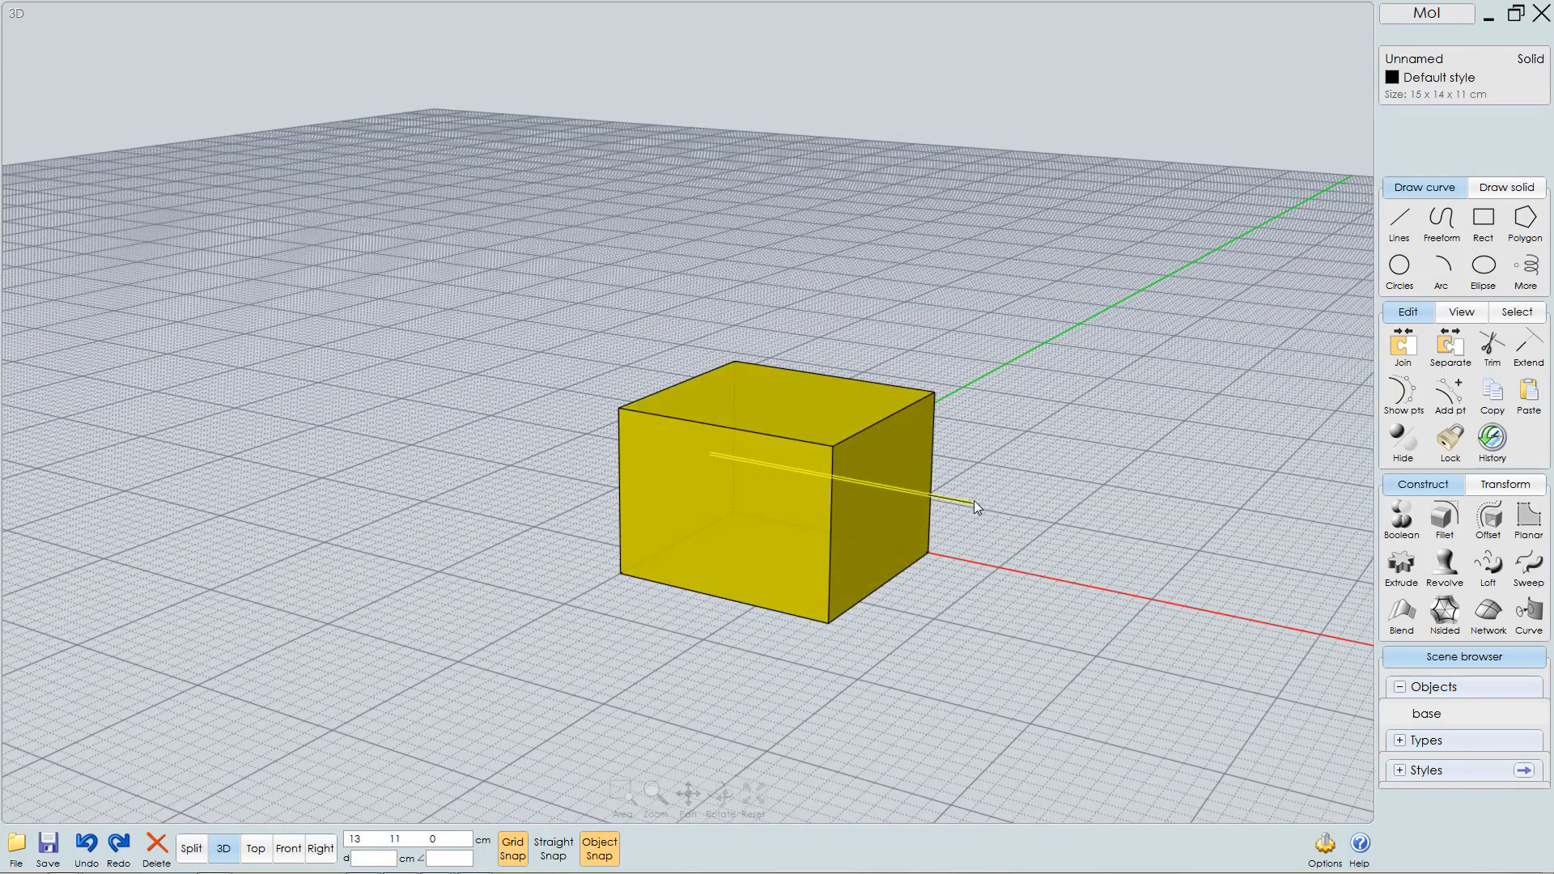
{"action": "left_click", "coordinate": [972, 501]}
{"action": "key", "text": "Delete"}
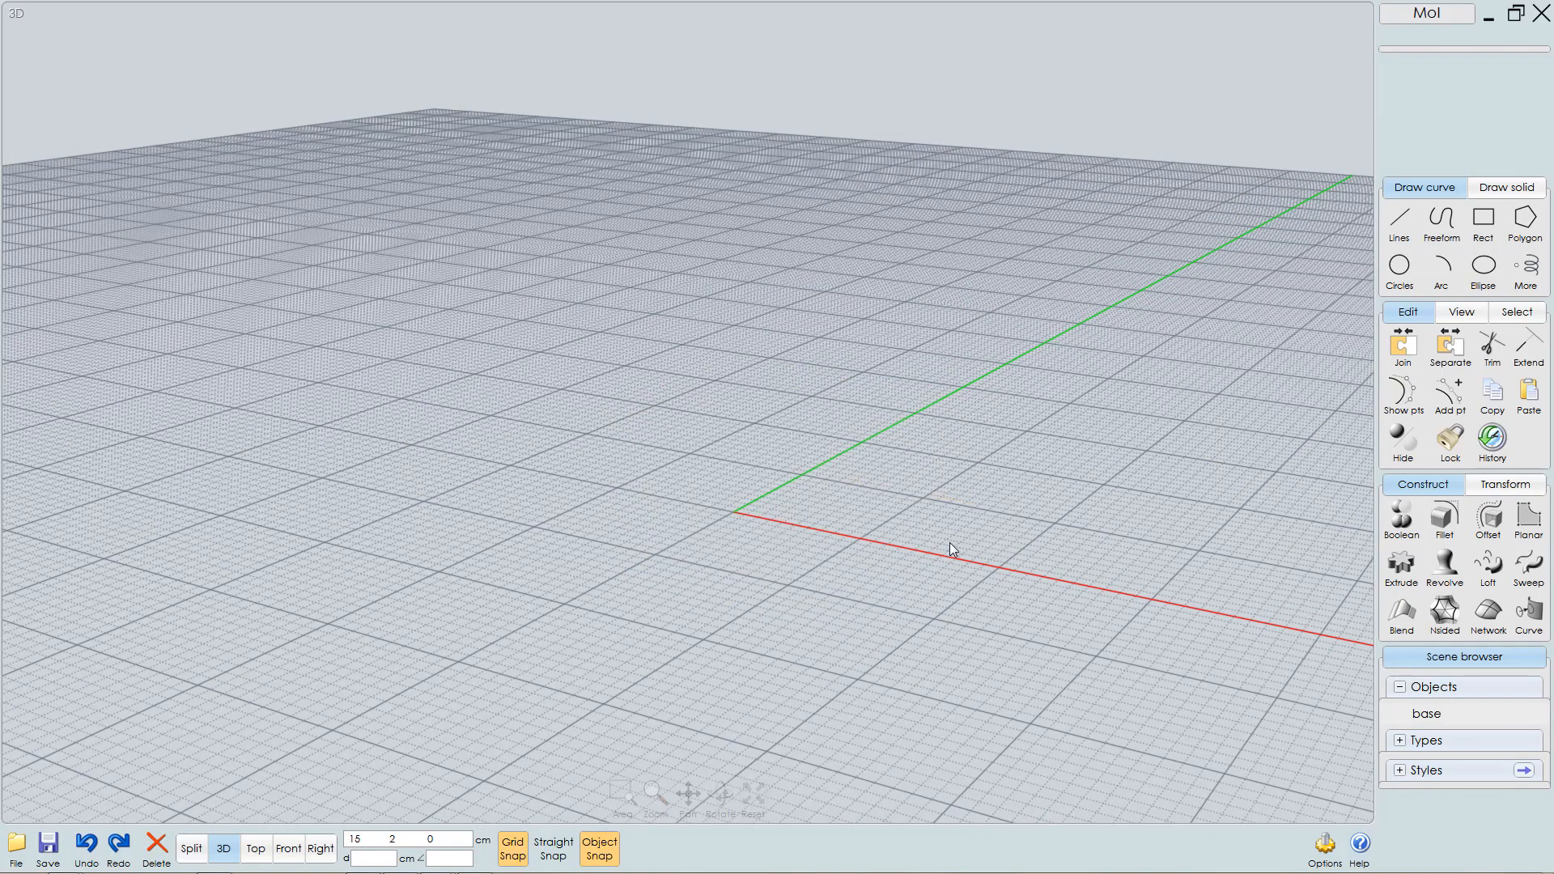
{"action": "key", "text": "ctrl+z"}
- Clear the selection and delete only the cutting line that passes through the box
{"action": "left_click", "coordinate": [957, 550]}
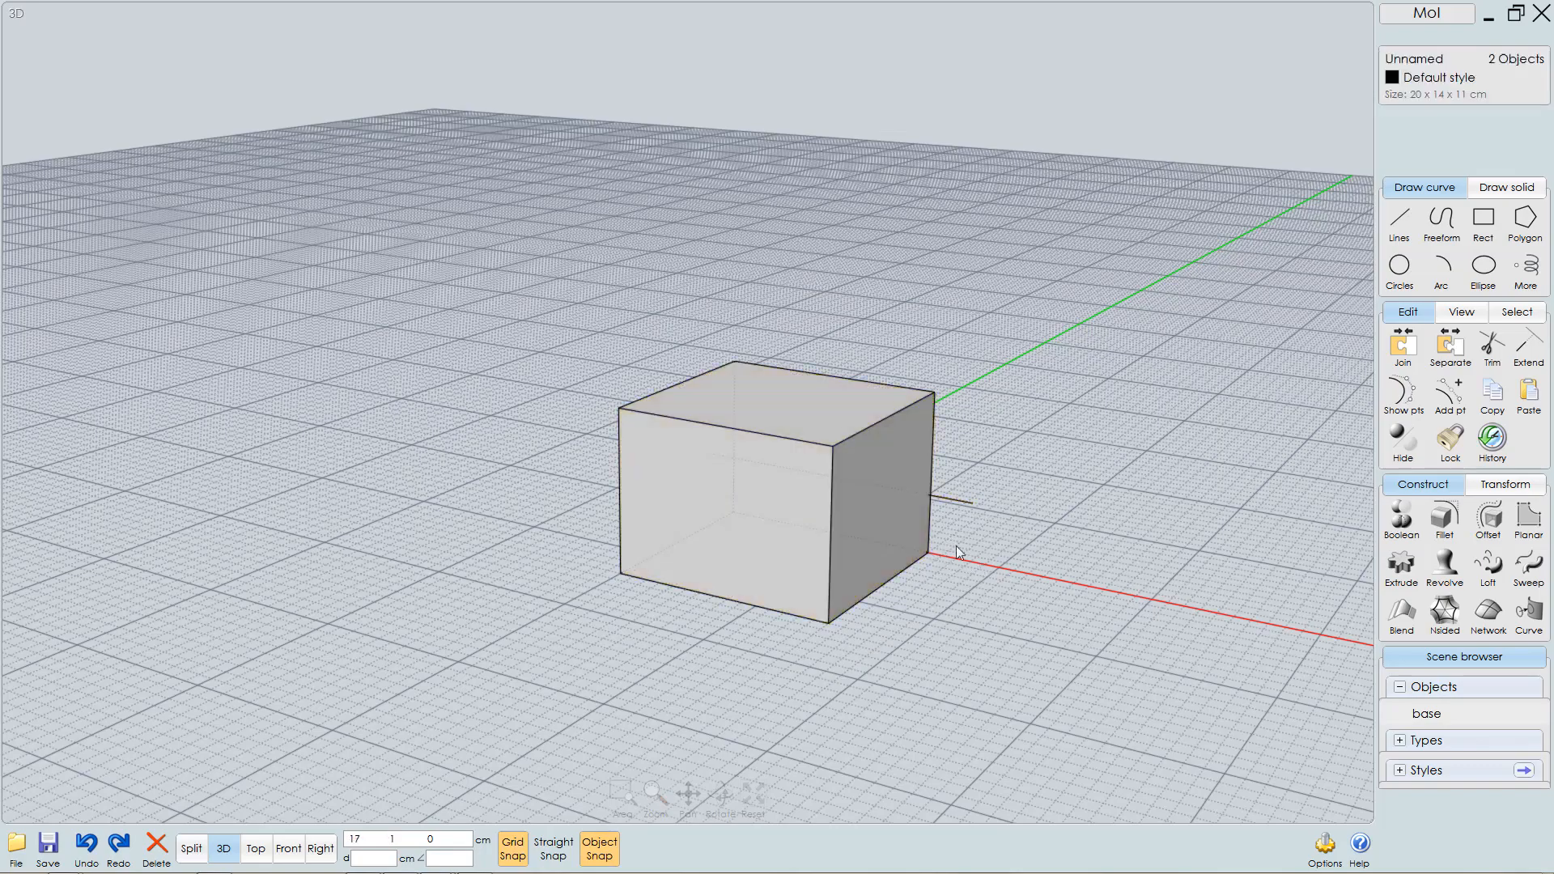
{"action": "left_click", "coordinate": [952, 503]}
{"action": "key", "text": "Delete"}
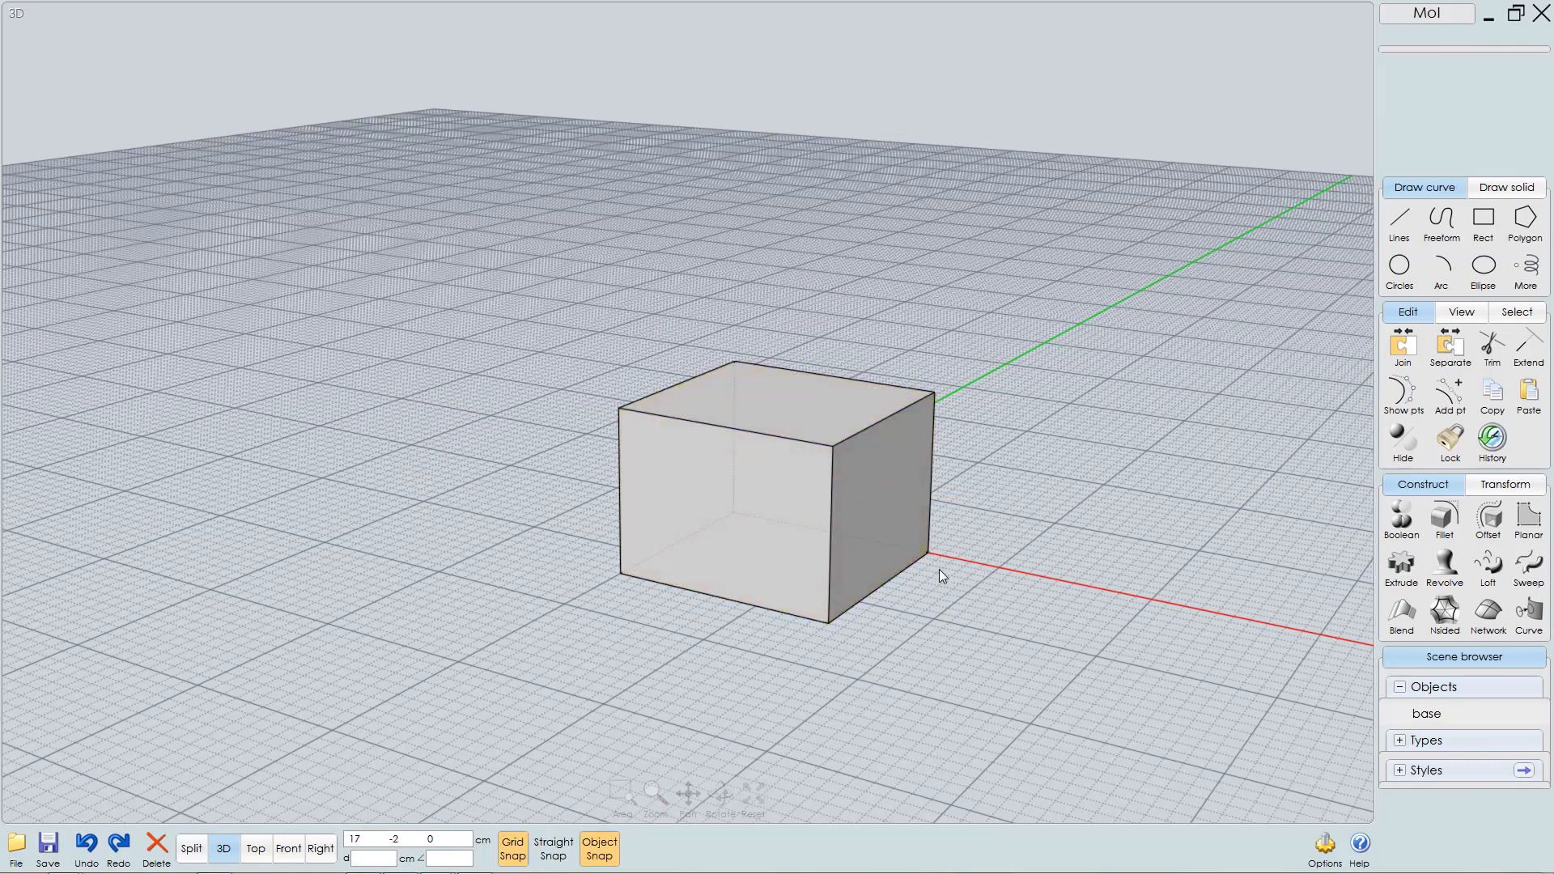
- Copy the four bottom edges of the box and paste them in place as curves
{"action": "key", "text": "ctrl+a"}
{"action": "right_click_drag", "start_coordinate": [790, 597], "coordinate": [809, 590]}
{"action": "scroll", "coordinate": [810, 591], "scroll_direction": "up", "scroll_amount": 3}
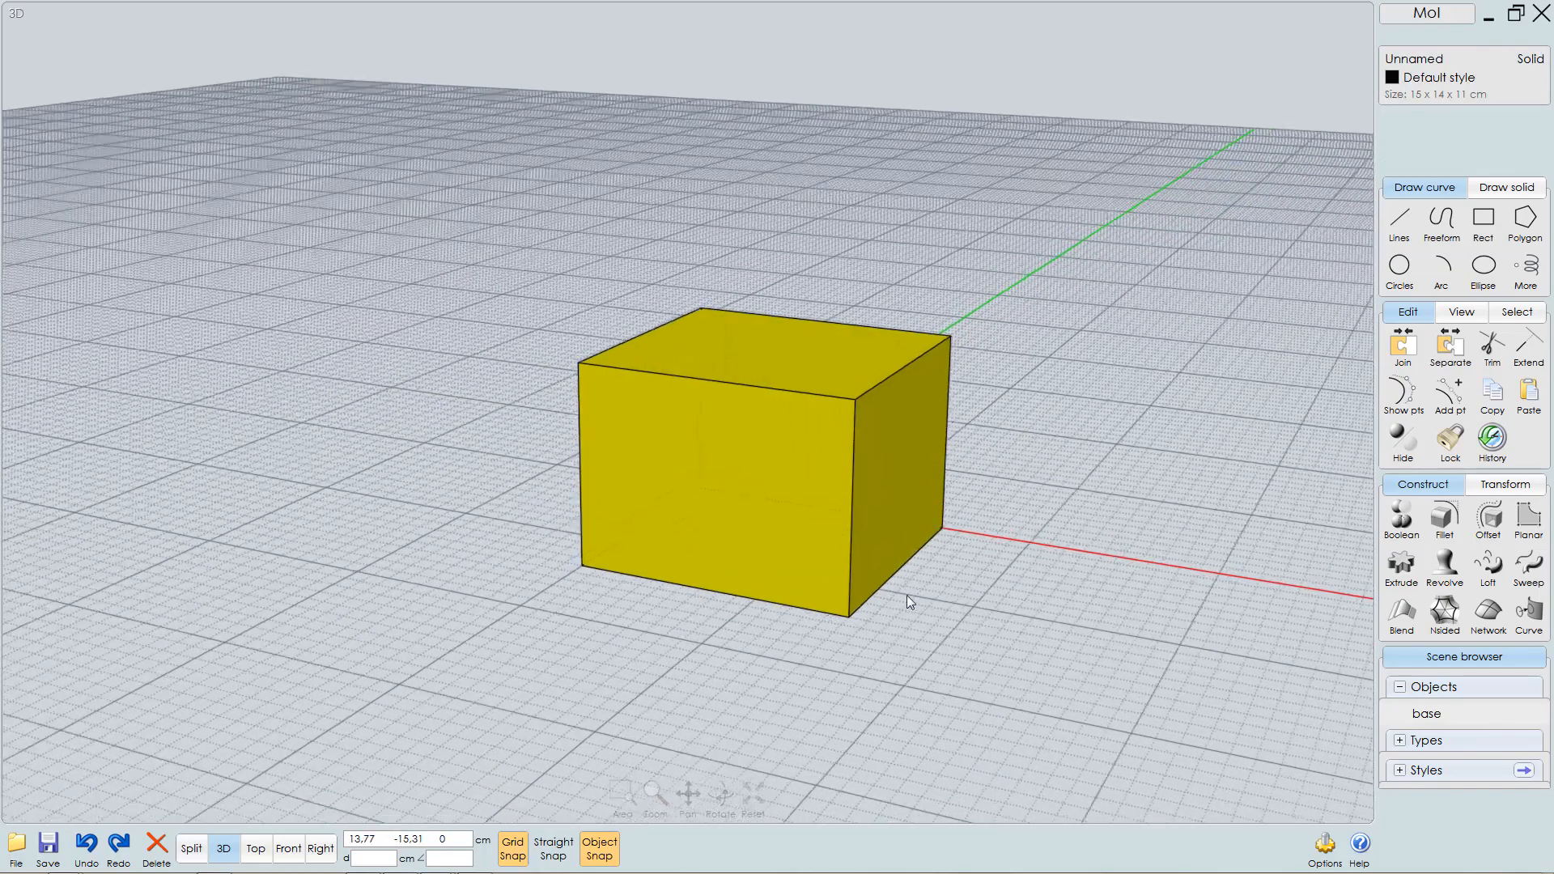
{"action": "left_click", "coordinate": [892, 580]}
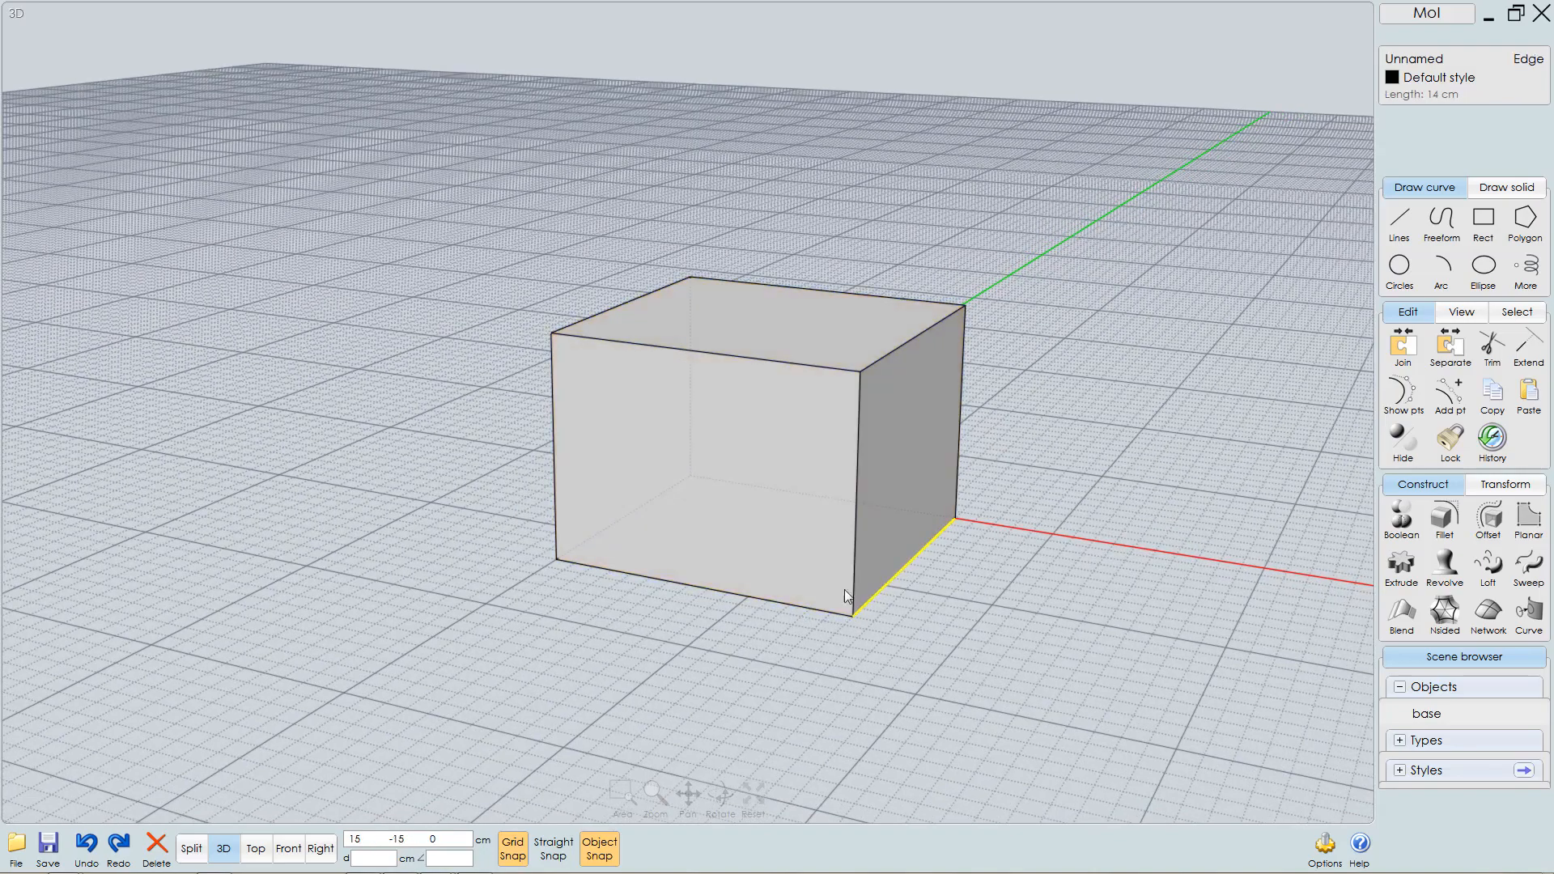
{"action": "right_click_drag", "start_coordinate": [843, 589], "coordinate": [783, 497]}
{"action": "left_click", "coordinate": [780, 507]}
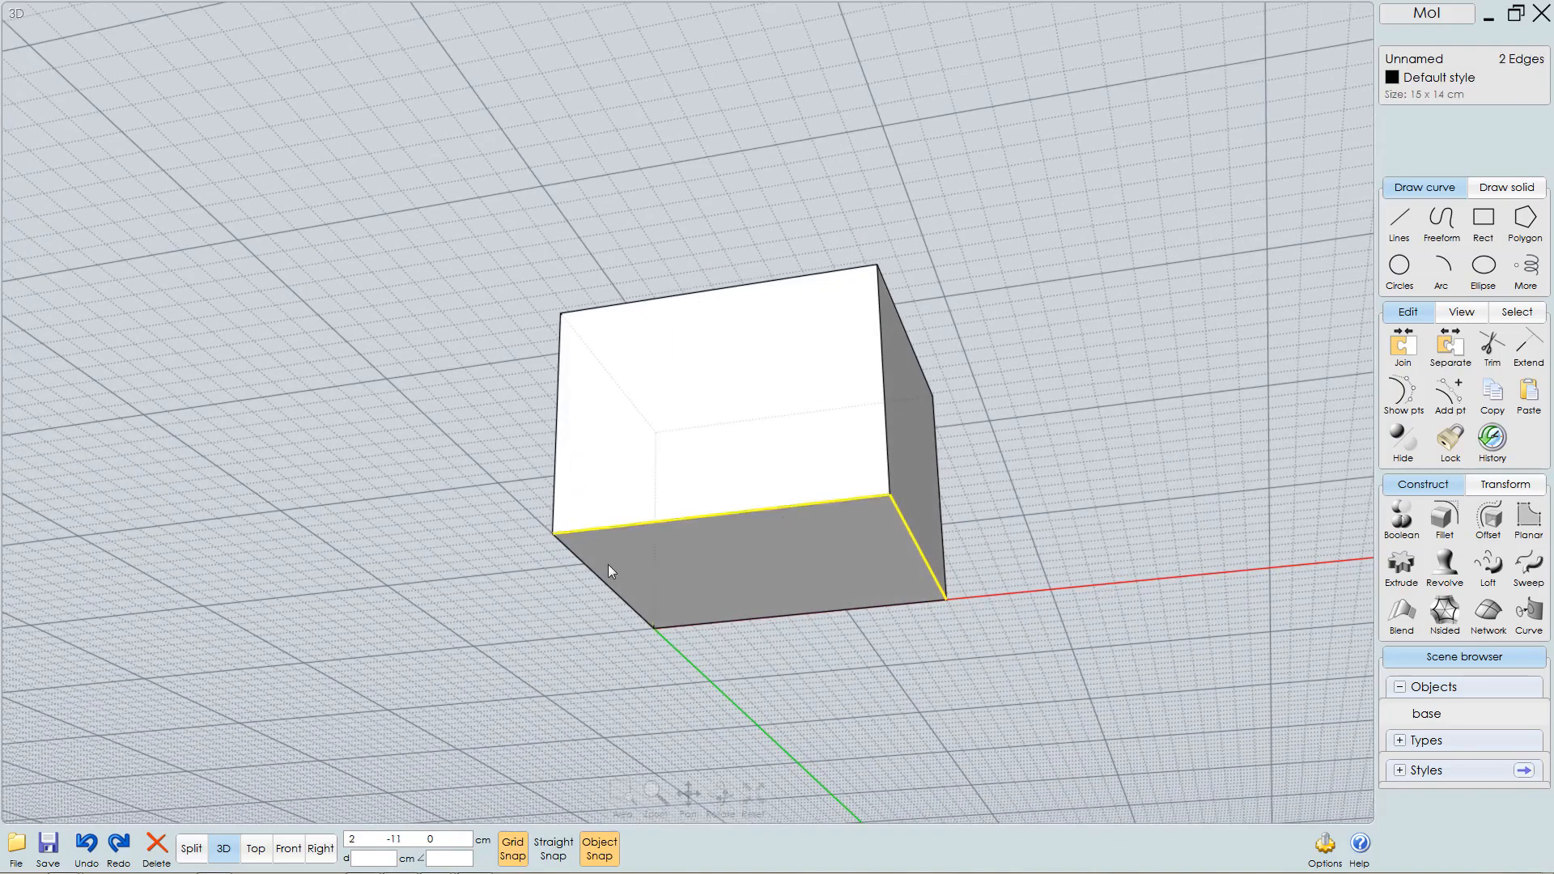
{"action": "left_click", "coordinate": [593, 570]}
{"action": "left_click", "coordinate": [730, 616]}
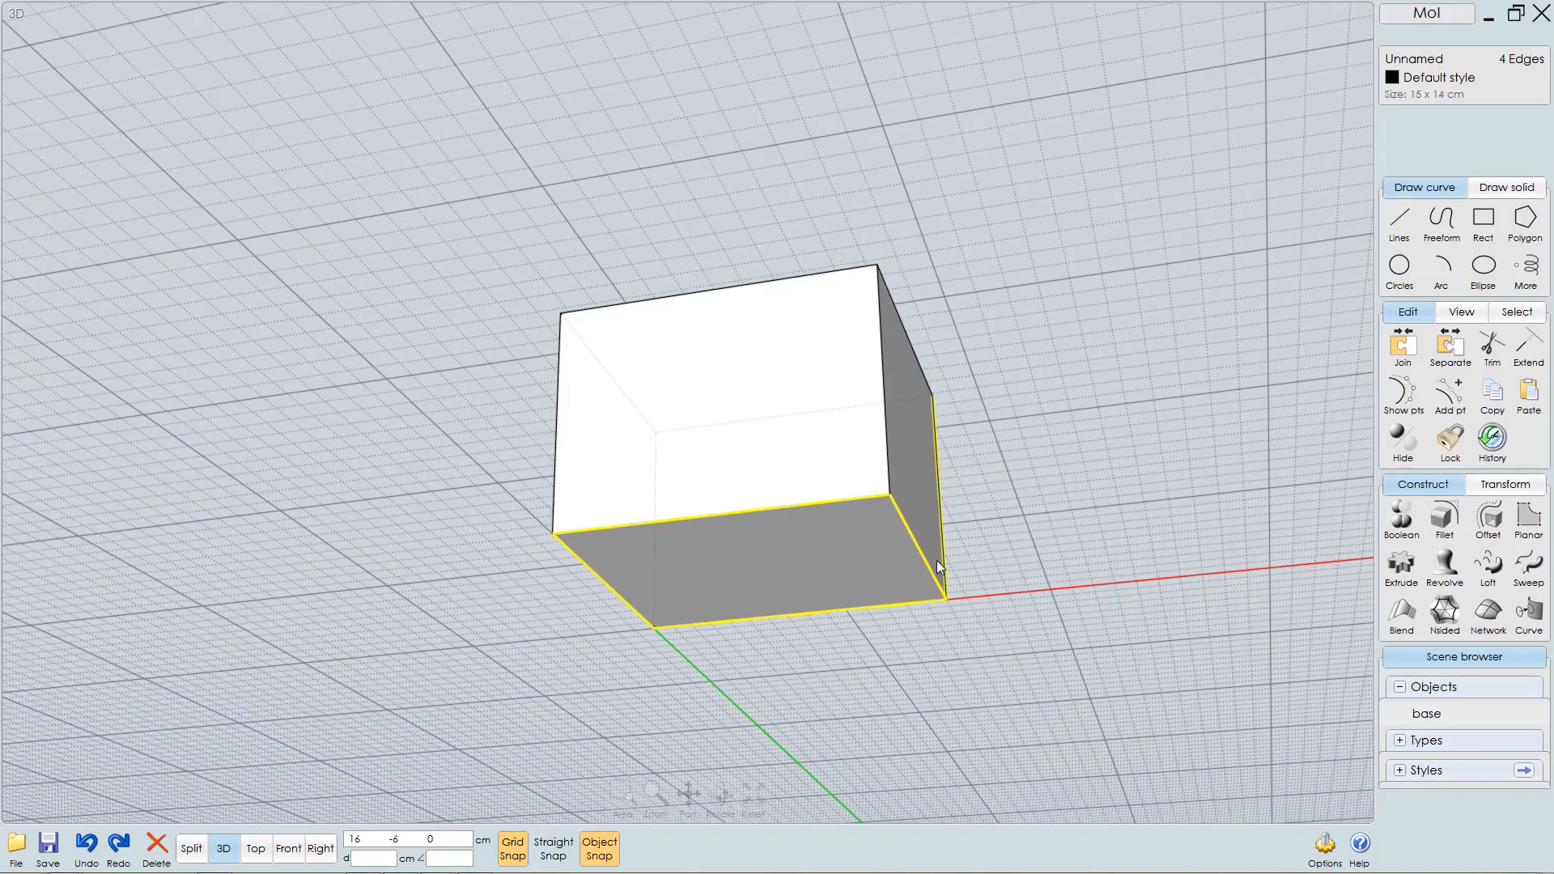
{"action": "key", "text": "ctrl+c"}
{"action": "key", "text": "ctrl+v"}
- Isolate the four pasted base curves so the box is hidden
{"action": "right_click_drag", "start_coordinate": [827, 582], "coordinate": [813, 616]}
{"action": "key", "text": "ctrl+shift+h"}
{"action": "right_click_drag", "start_coordinate": [790, 499], "coordinate": [954, 527]}
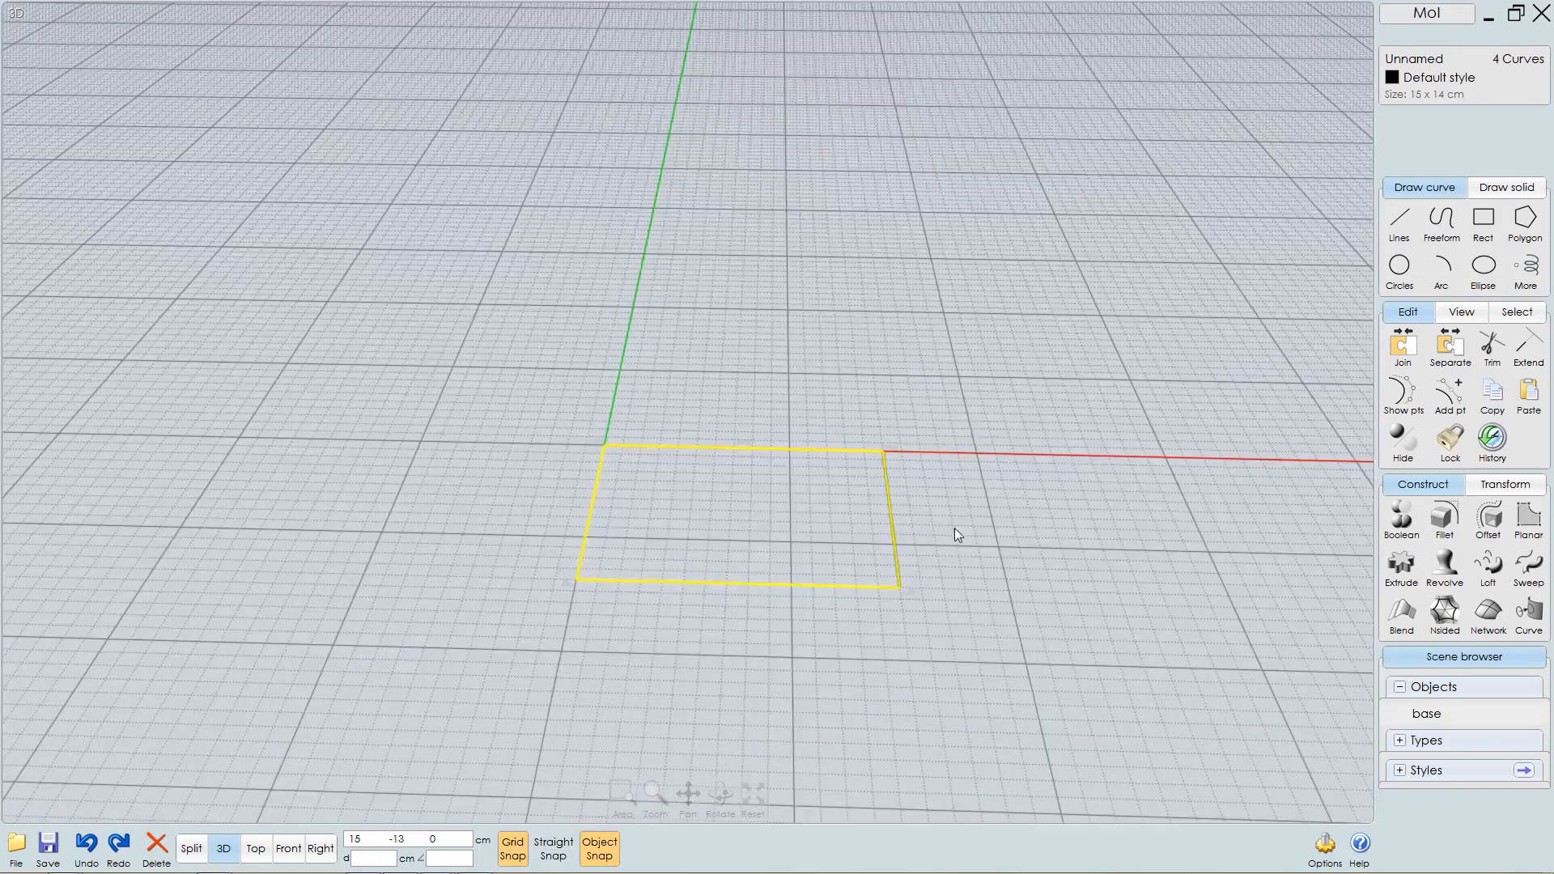
- Select the isolated curves one by one to check whether they are separate segments, and clear the selection
{"action": "key", "text": "Escape"}
{"action": "left_click", "coordinate": [882, 508]}
{"action": "left_click", "coordinate": [817, 448]}
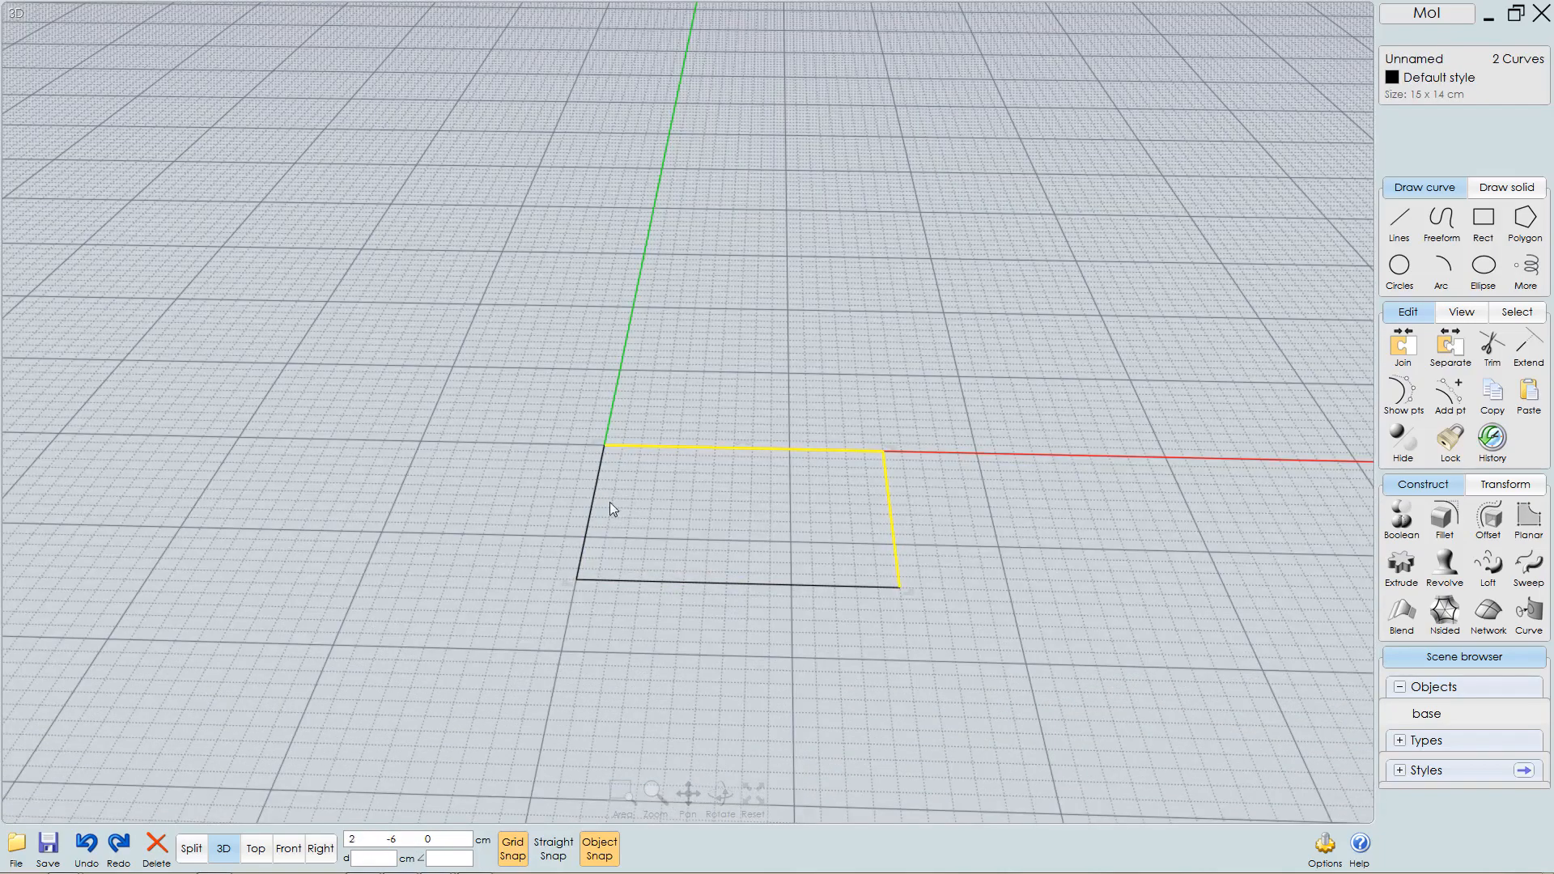
{"action": "left_click", "coordinate": [674, 571]}
{"action": "left_click", "coordinate": [972, 476]}
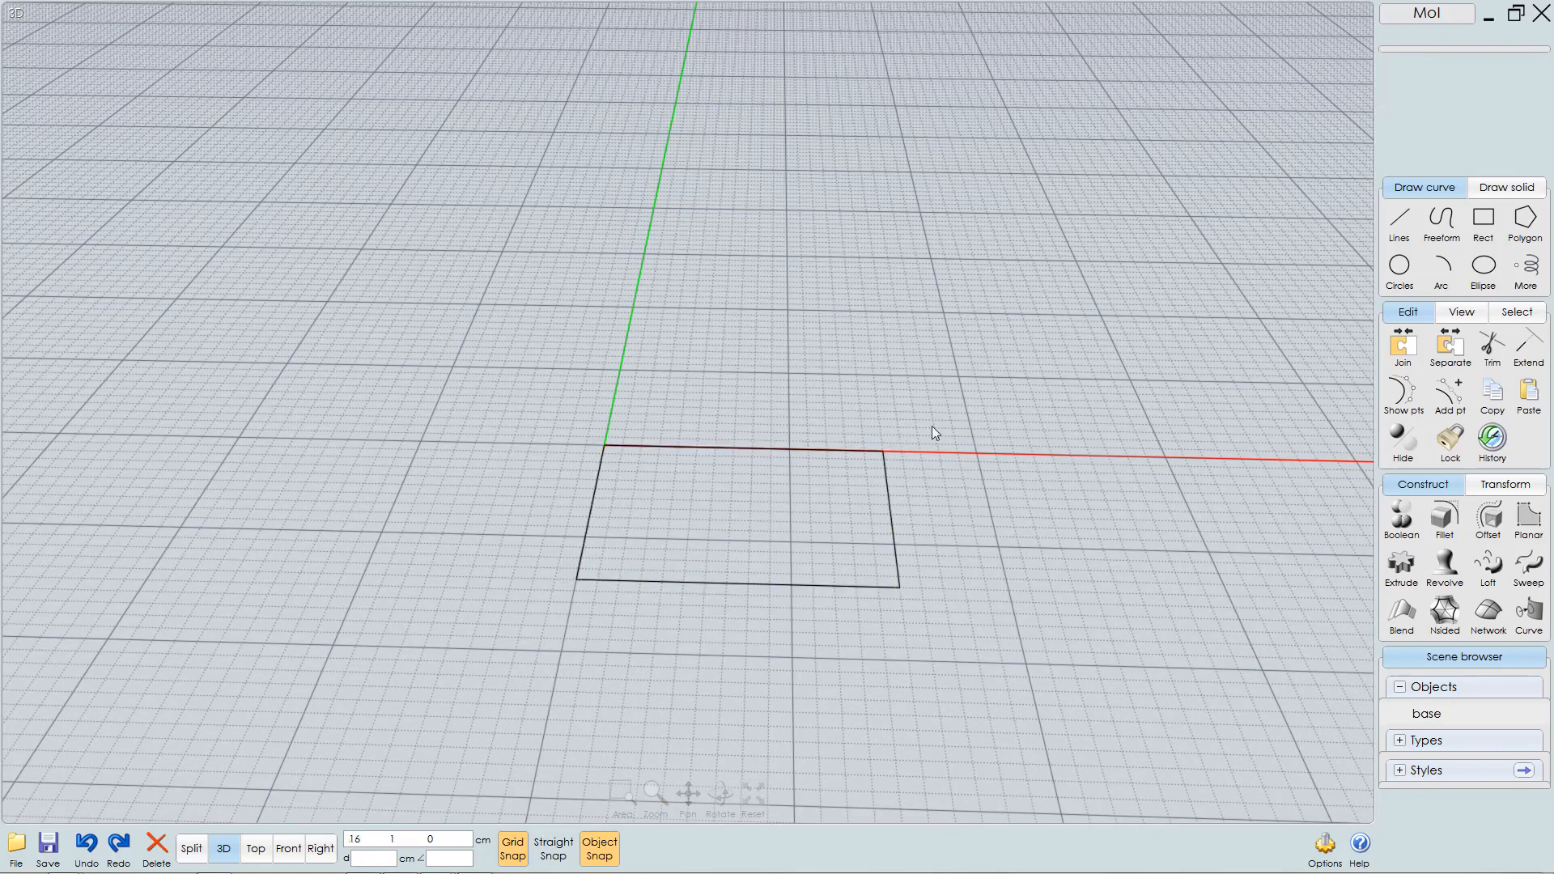
- Join the four base curves into one closed curve and end the isolation to bring back the box
{"action": "left_click_drag", "start_coordinate": [948, 411], "coordinate": [575, 610]}
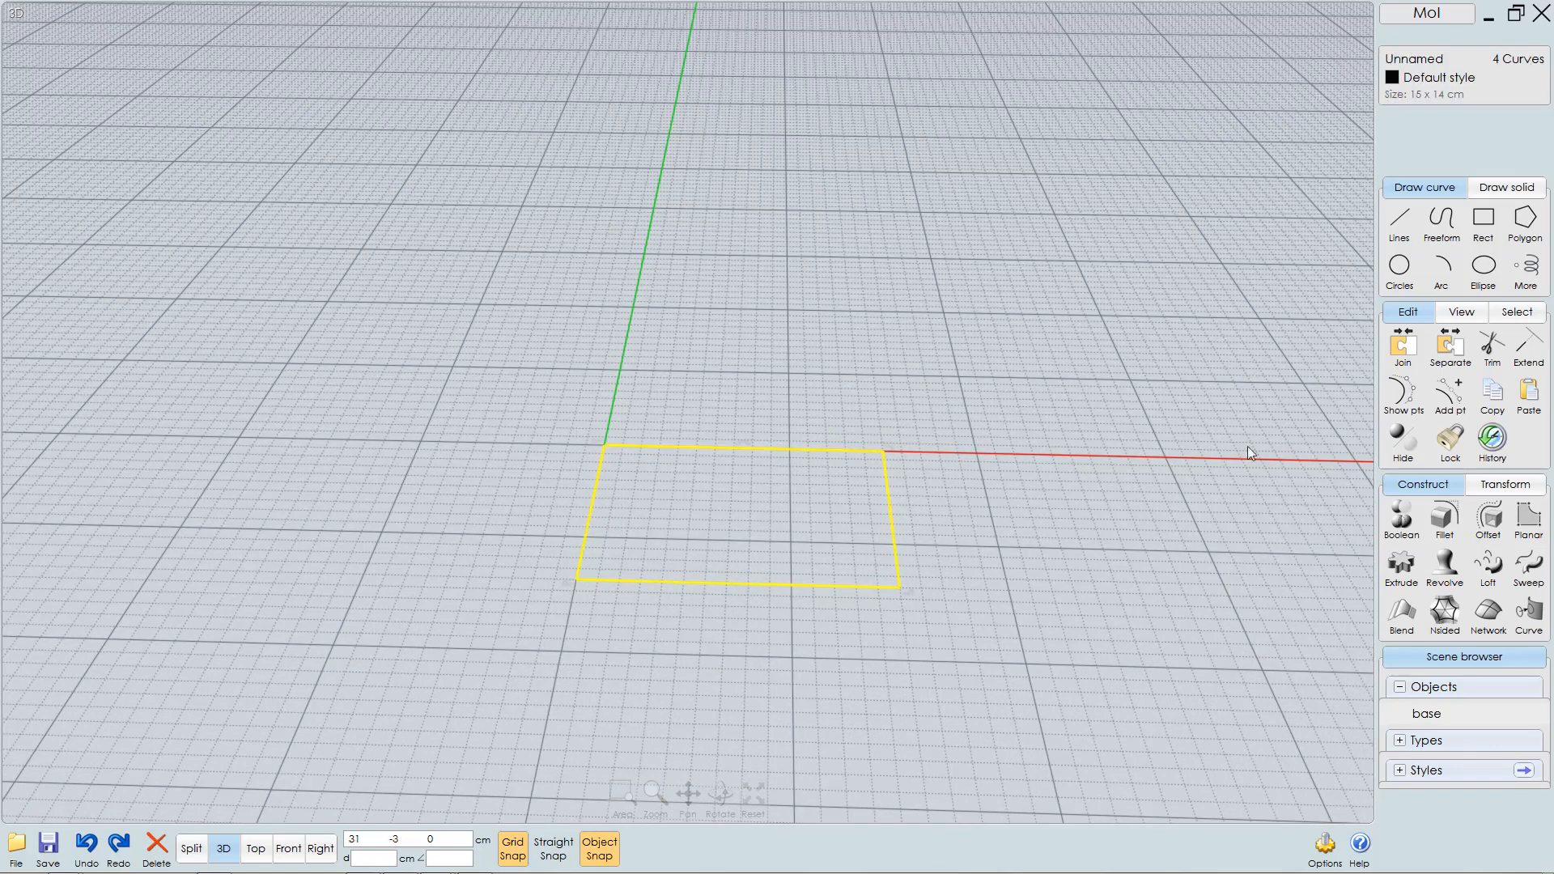
{"action": "left_click", "coordinate": [1397, 350]}
{"action": "key", "text": "ctrl+i"}
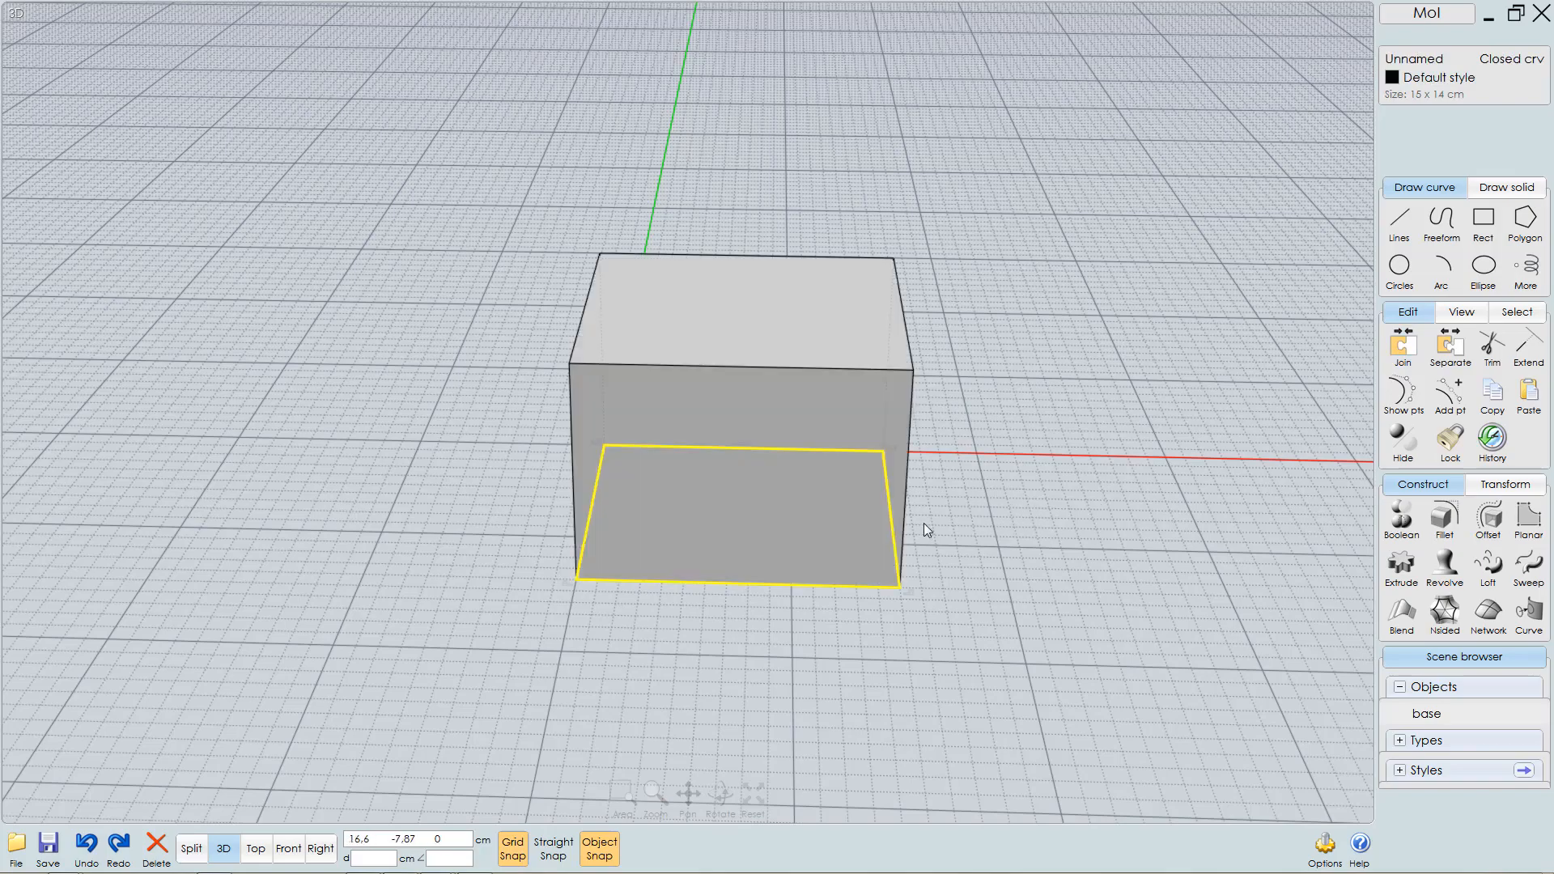
- Turn Grid Snap off and Straight Snap on, and move the closed curve straight up about 1.5 cm in the front view
{"action": "right_click_drag", "start_coordinate": [930, 531], "coordinate": [880, 650]}
{"action": "left_click", "coordinate": [877, 644]}
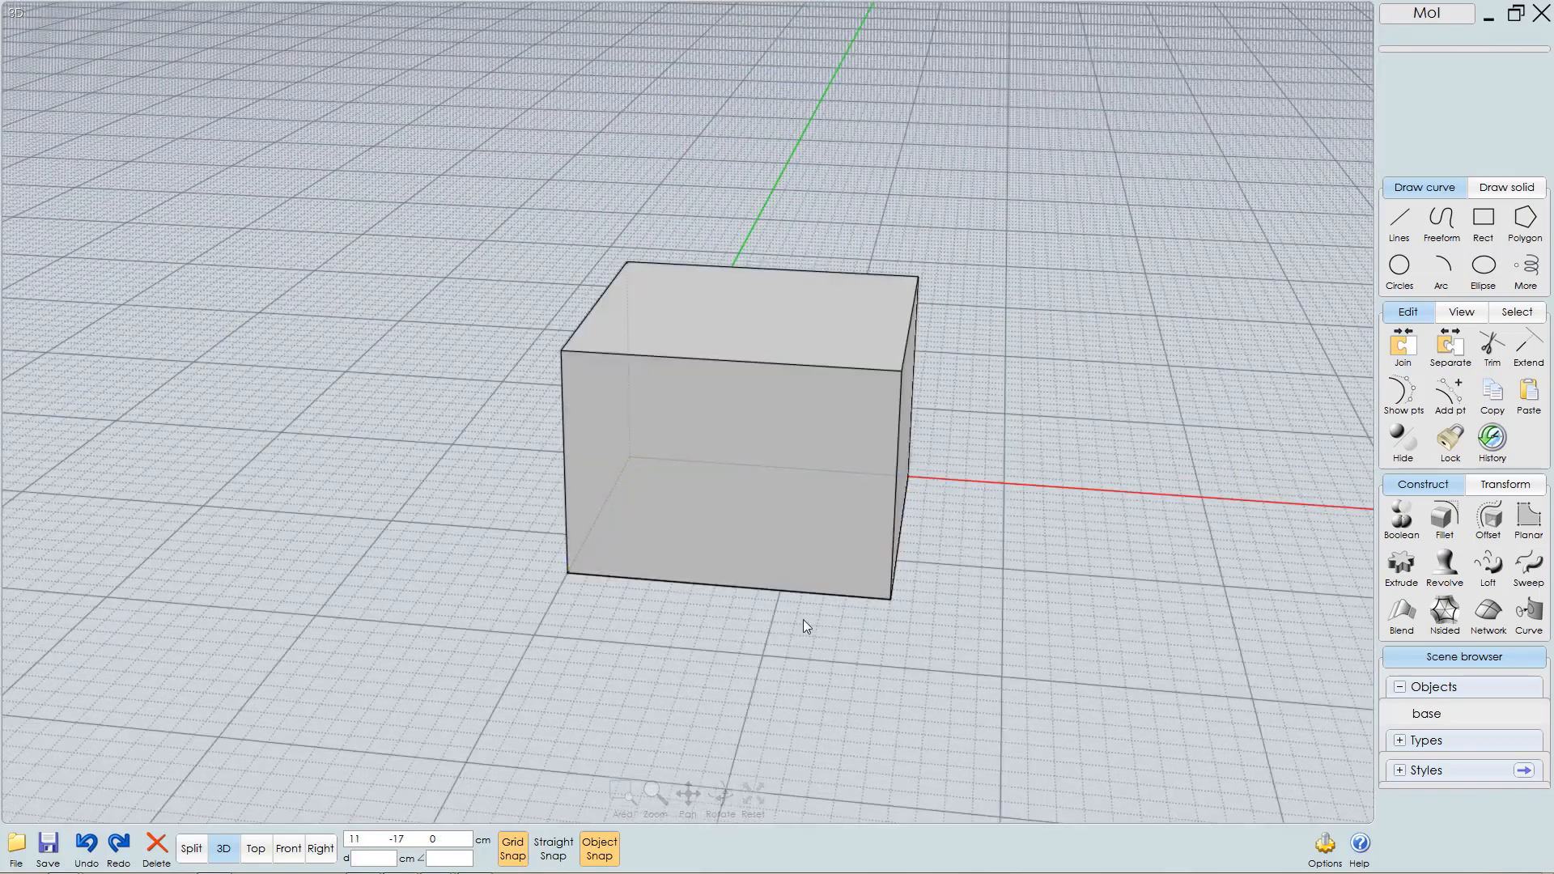
{"action": "left_click", "coordinate": [818, 592]}
{"action": "key", "text": "F7"}
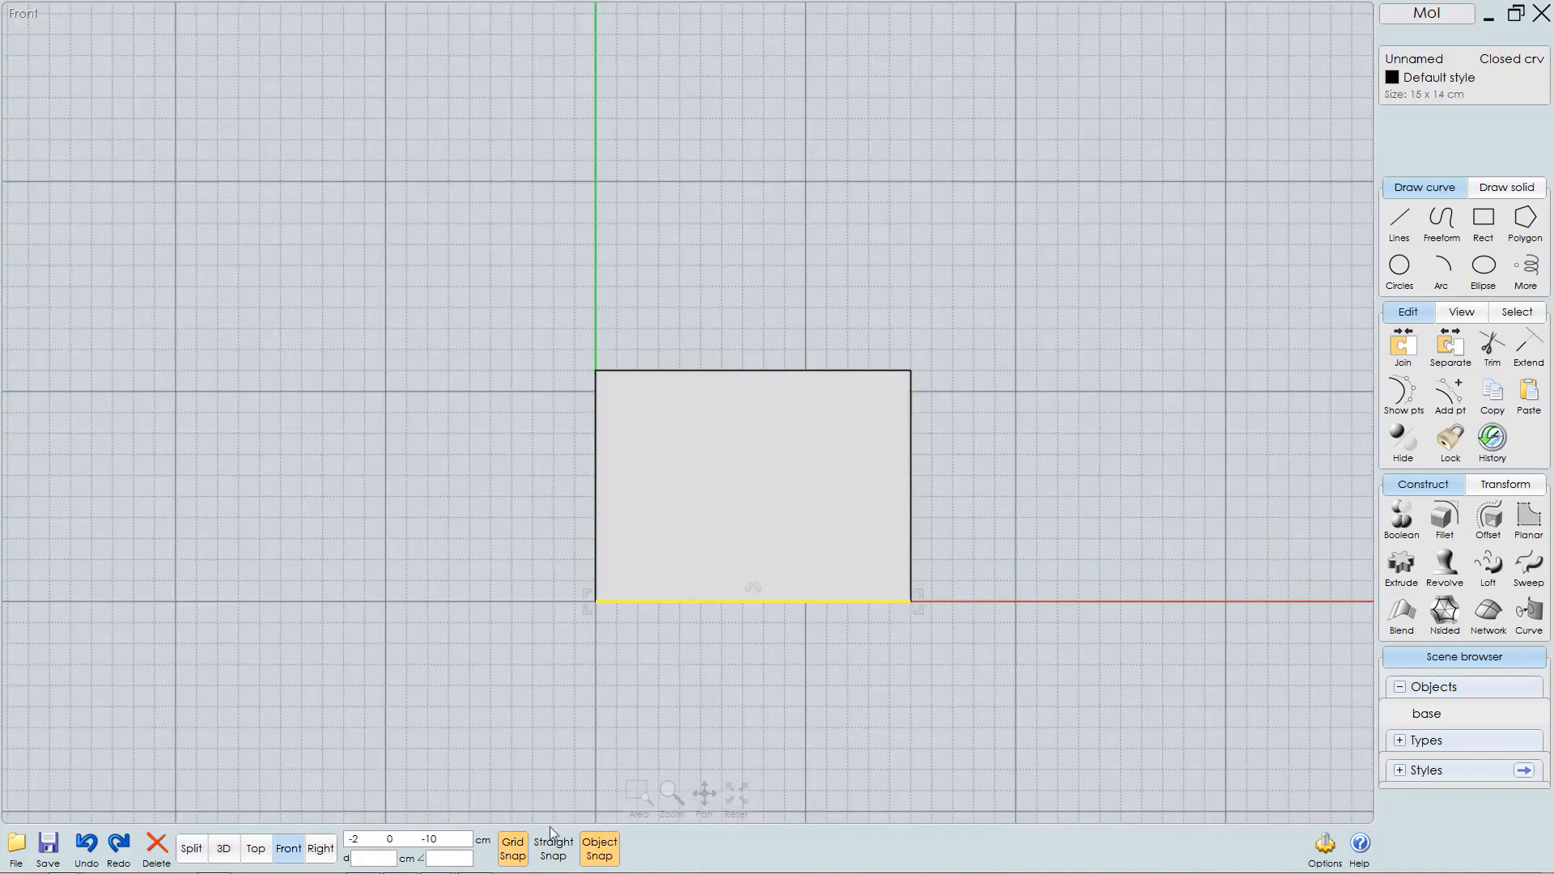
{"action": "left_click", "coordinate": [514, 851]}
{"action": "left_click", "coordinate": [554, 851]}
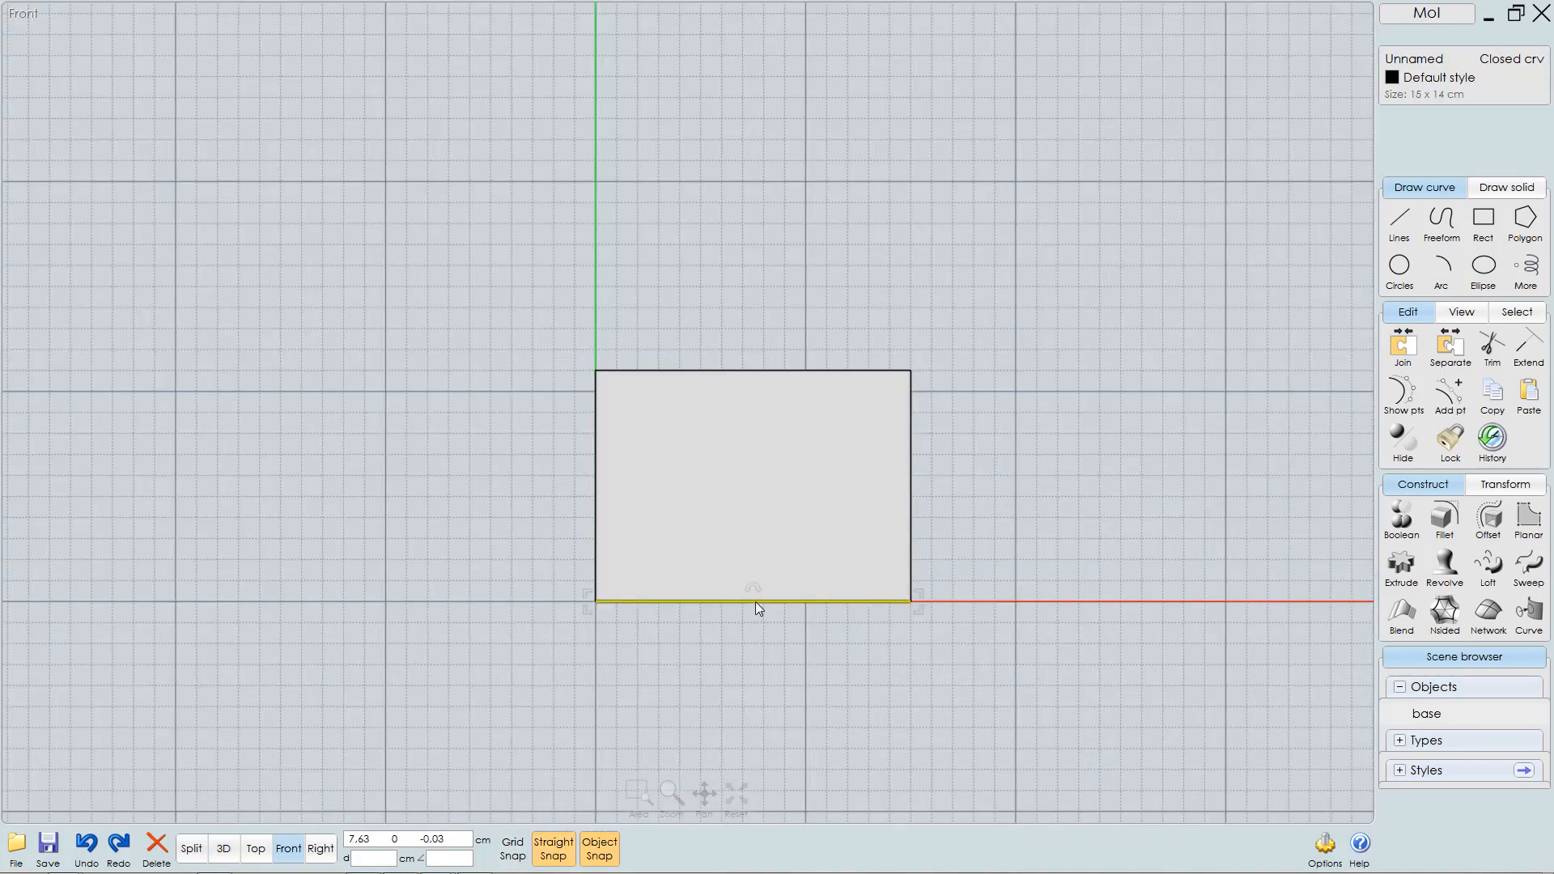
{"action": "left_click_drag", "start_coordinate": [755, 600], "coordinate": [754, 571]}
{"action": "key", "text": "F5"}
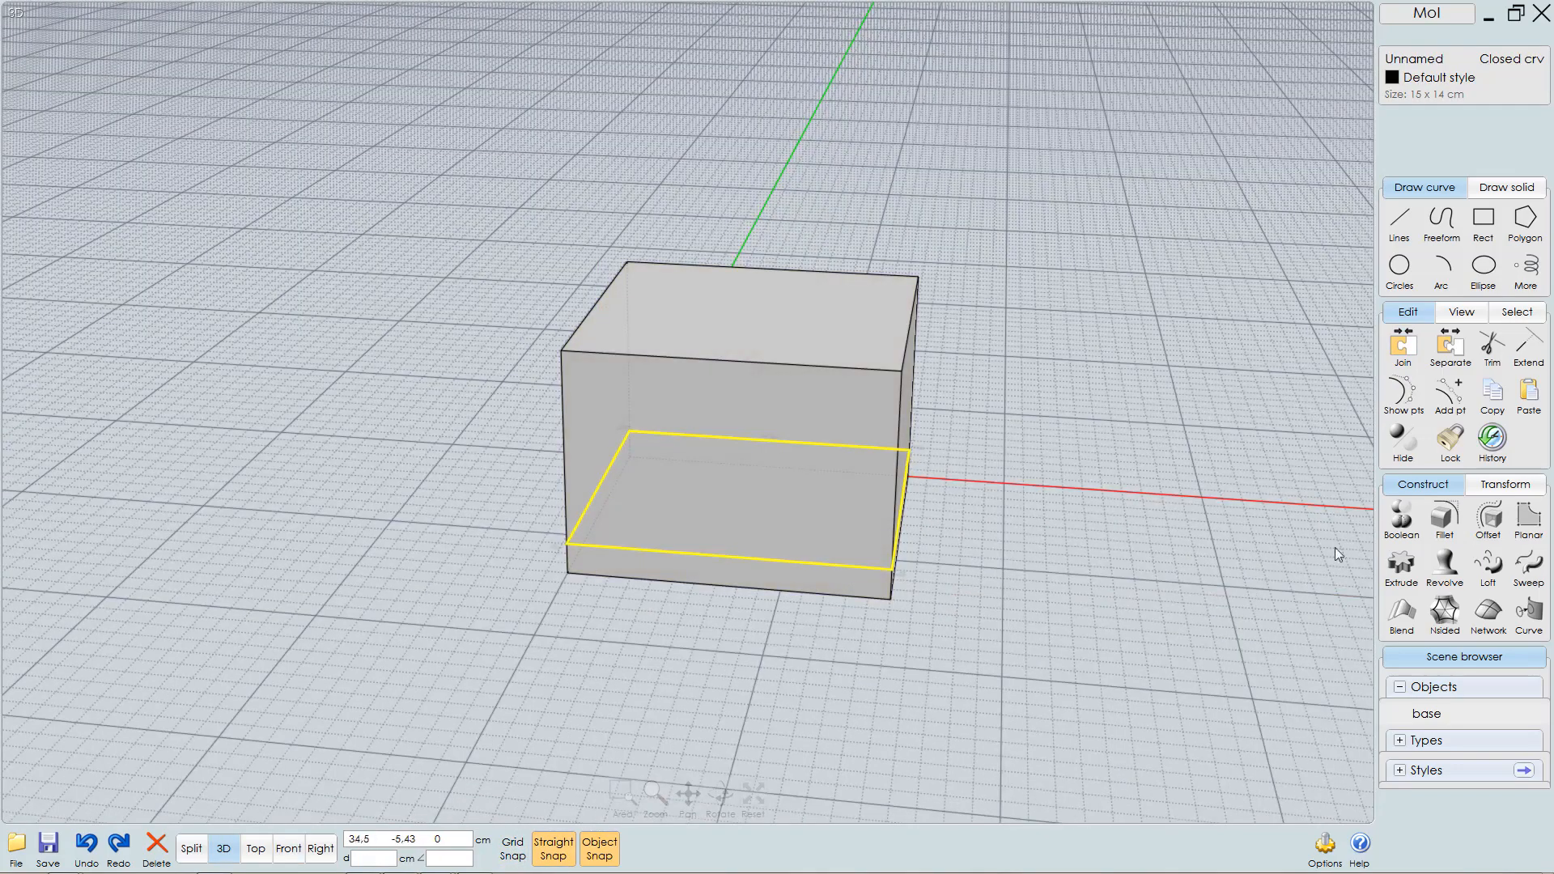
- Offset the closed curve by a distance of 0.5 cm with sharp corners, Trim and Both sides enabled
{"action": "left_click", "coordinate": [1497, 516]}
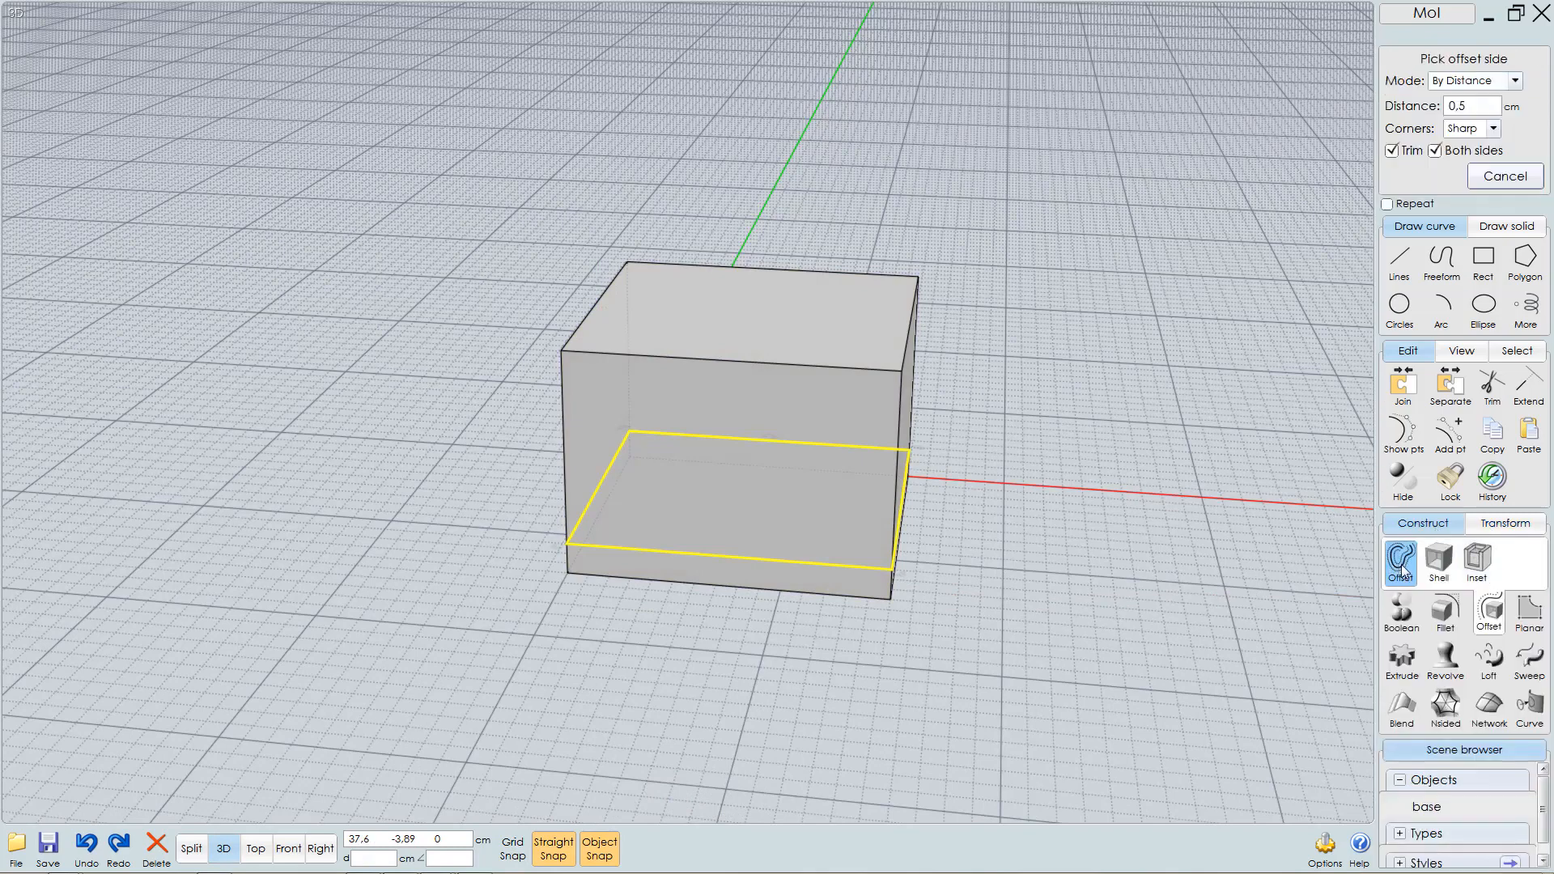
{"action": "scroll", "coordinate": [922, 538], "scroll_direction": "up", "scroll_amount": 2}
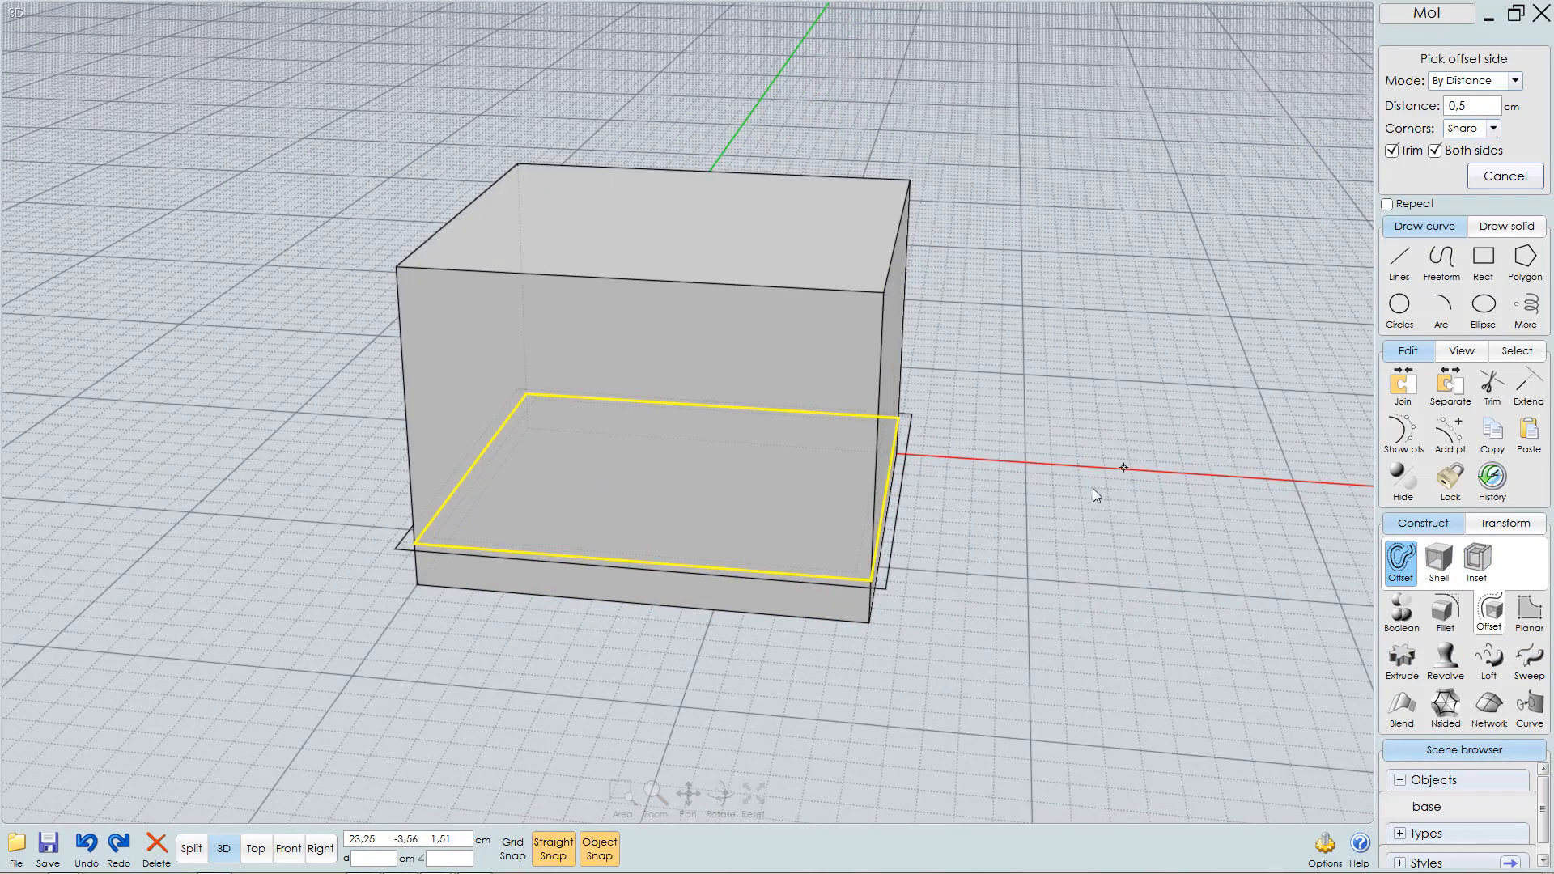
{"action": "left_click", "coordinate": [1086, 495]}
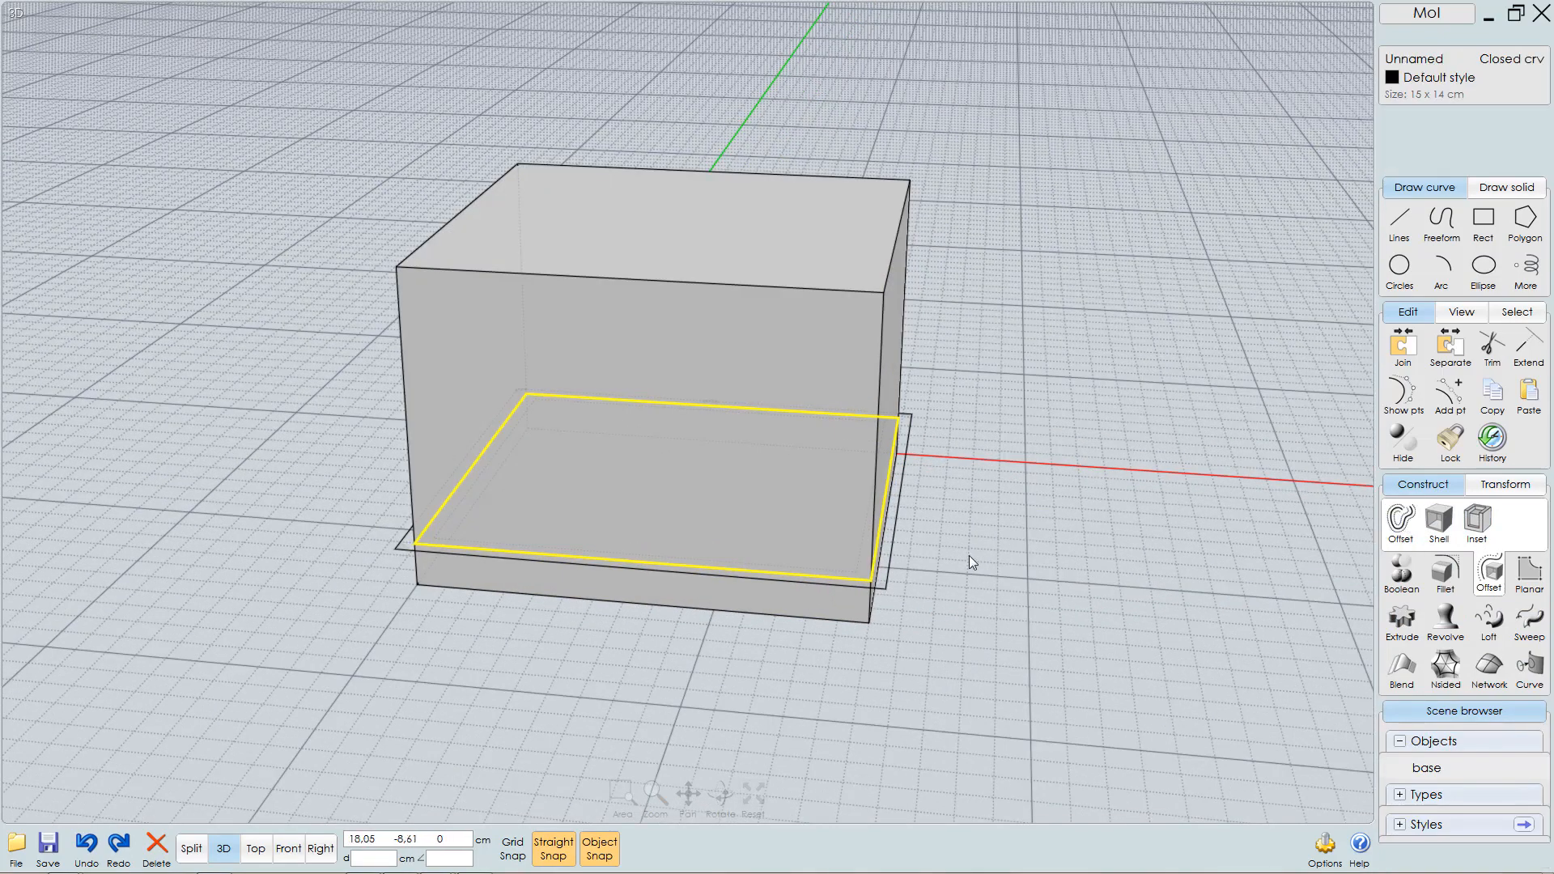
- Delete the original closed curve lying between the two offset curves around the box
{"action": "scroll", "coordinate": [969, 555], "scroll_direction": "up", "scroll_amount": 2}
{"action": "left_click", "coordinate": [839, 563]}
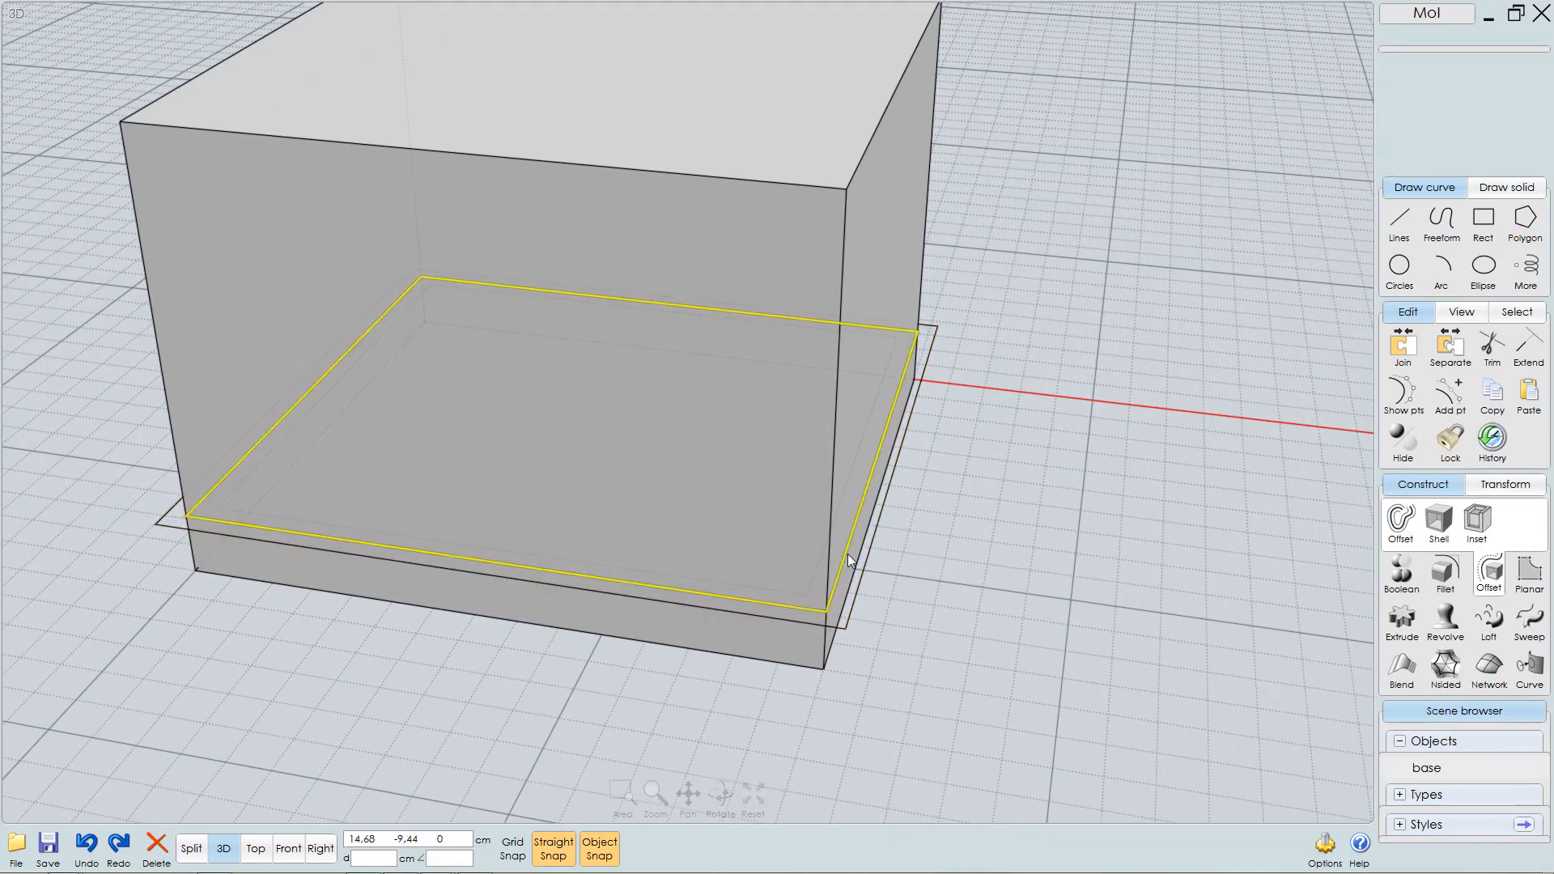
{"action": "left_click", "coordinate": [848, 556]}
{"action": "key", "text": "Delete"}
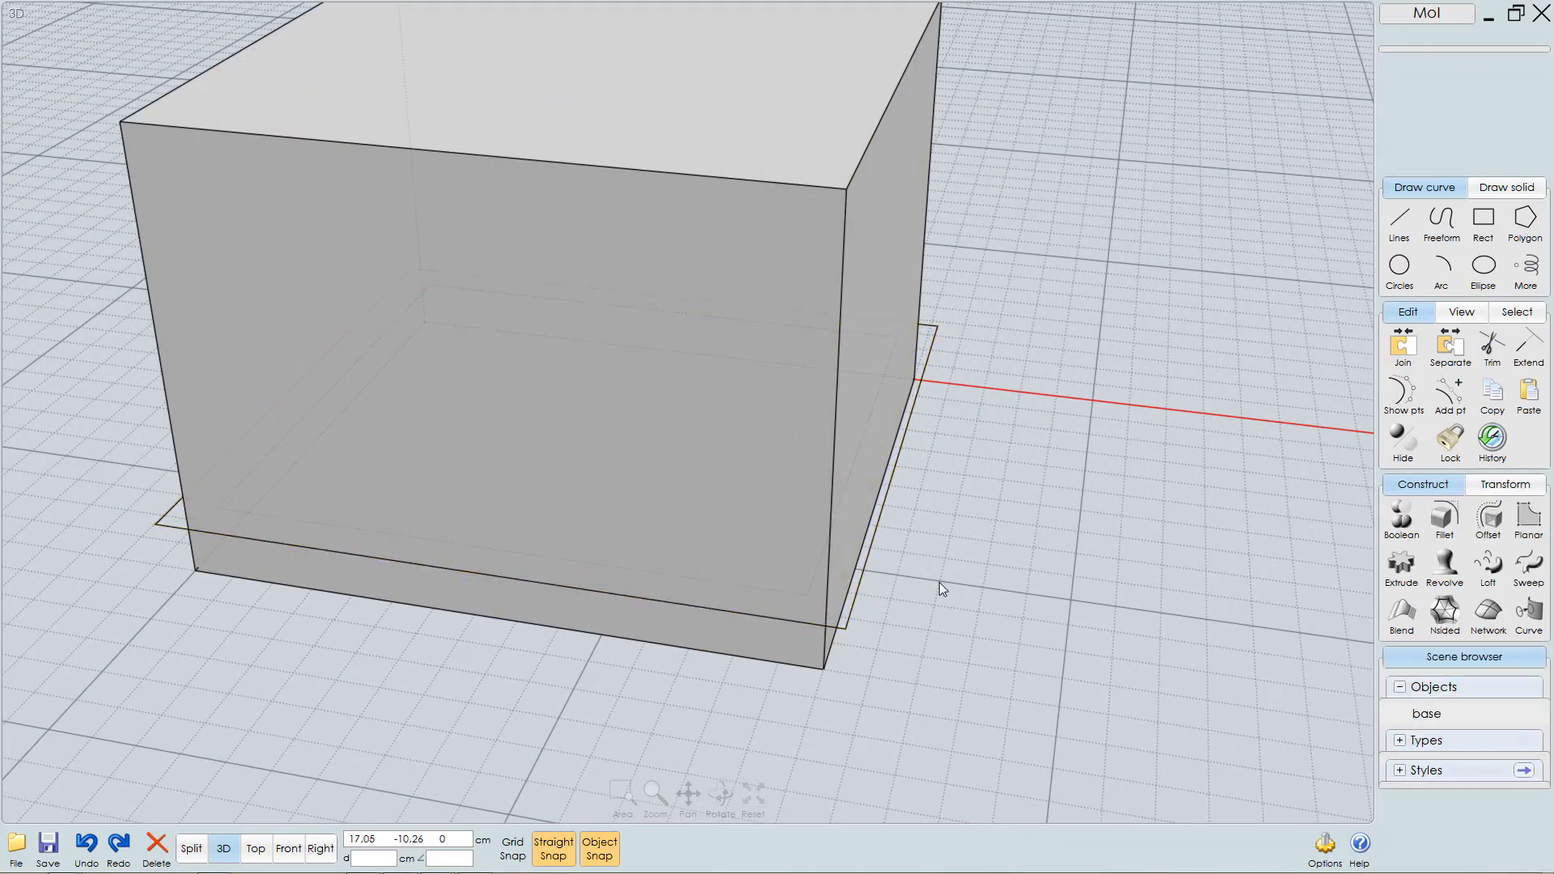
- Extrude both offset curves together about 0.6 cm upward with capped ends to form a rectangular ring around the box
{"action": "left_click", "coordinate": [876, 539]}
{"action": "left_click", "coordinate": [847, 485]}
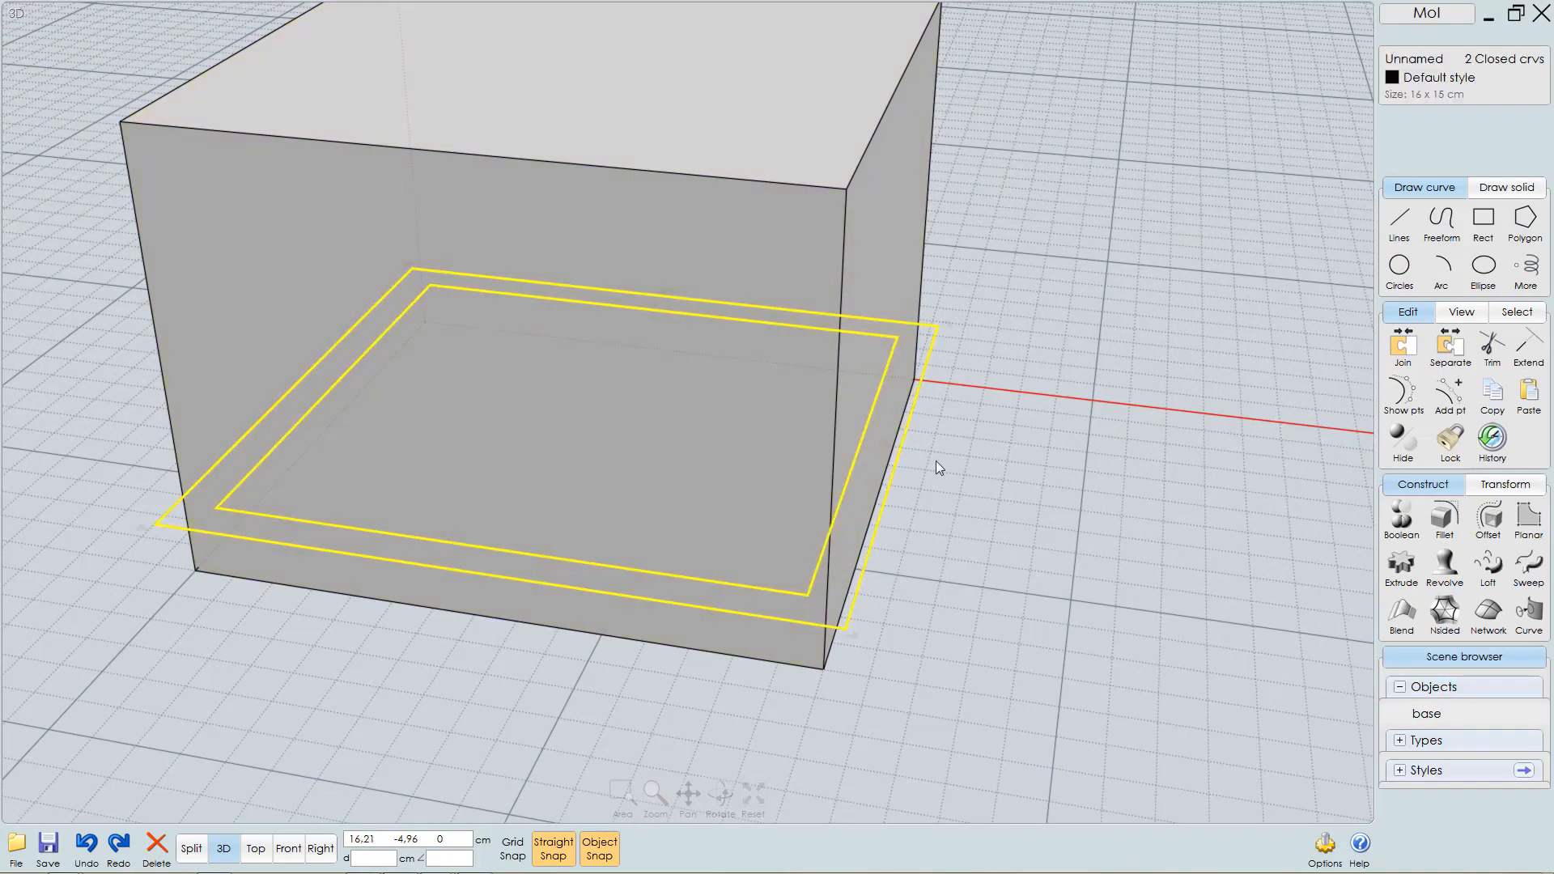
{"action": "right_click_drag", "start_coordinate": [891, 600], "coordinate": [887, 447]}
{"action": "right_click_drag", "start_coordinate": [977, 507], "coordinate": [1004, 522]}
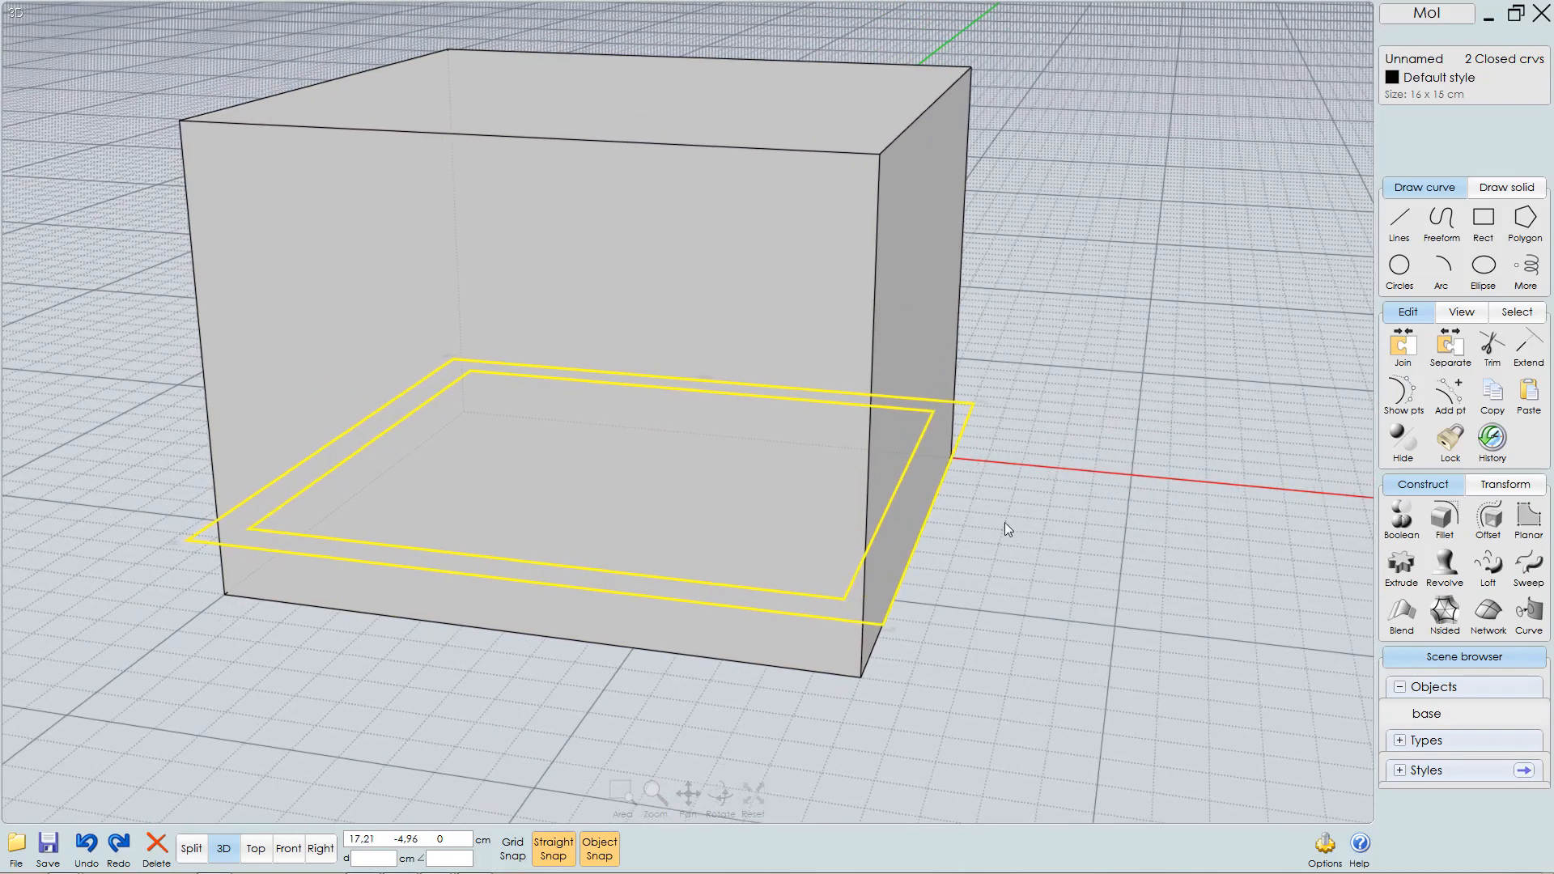
{"action": "left_click", "coordinate": [1401, 565]}
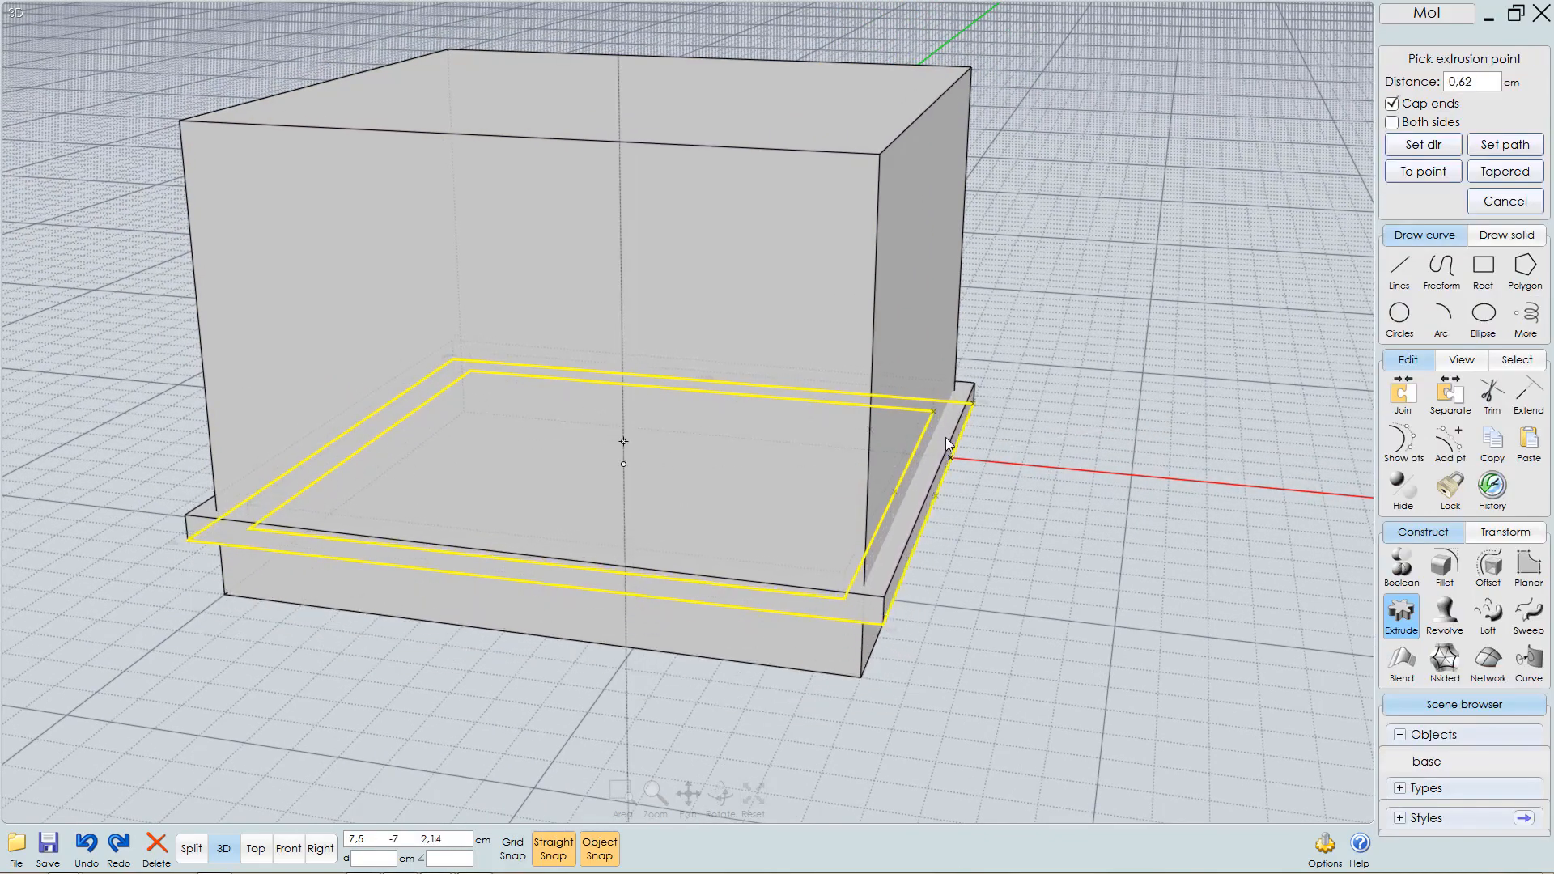
{"action": "key", "text": "Escape"}
{"action": "right_click_drag", "start_coordinate": [981, 526], "coordinate": [960, 516]}
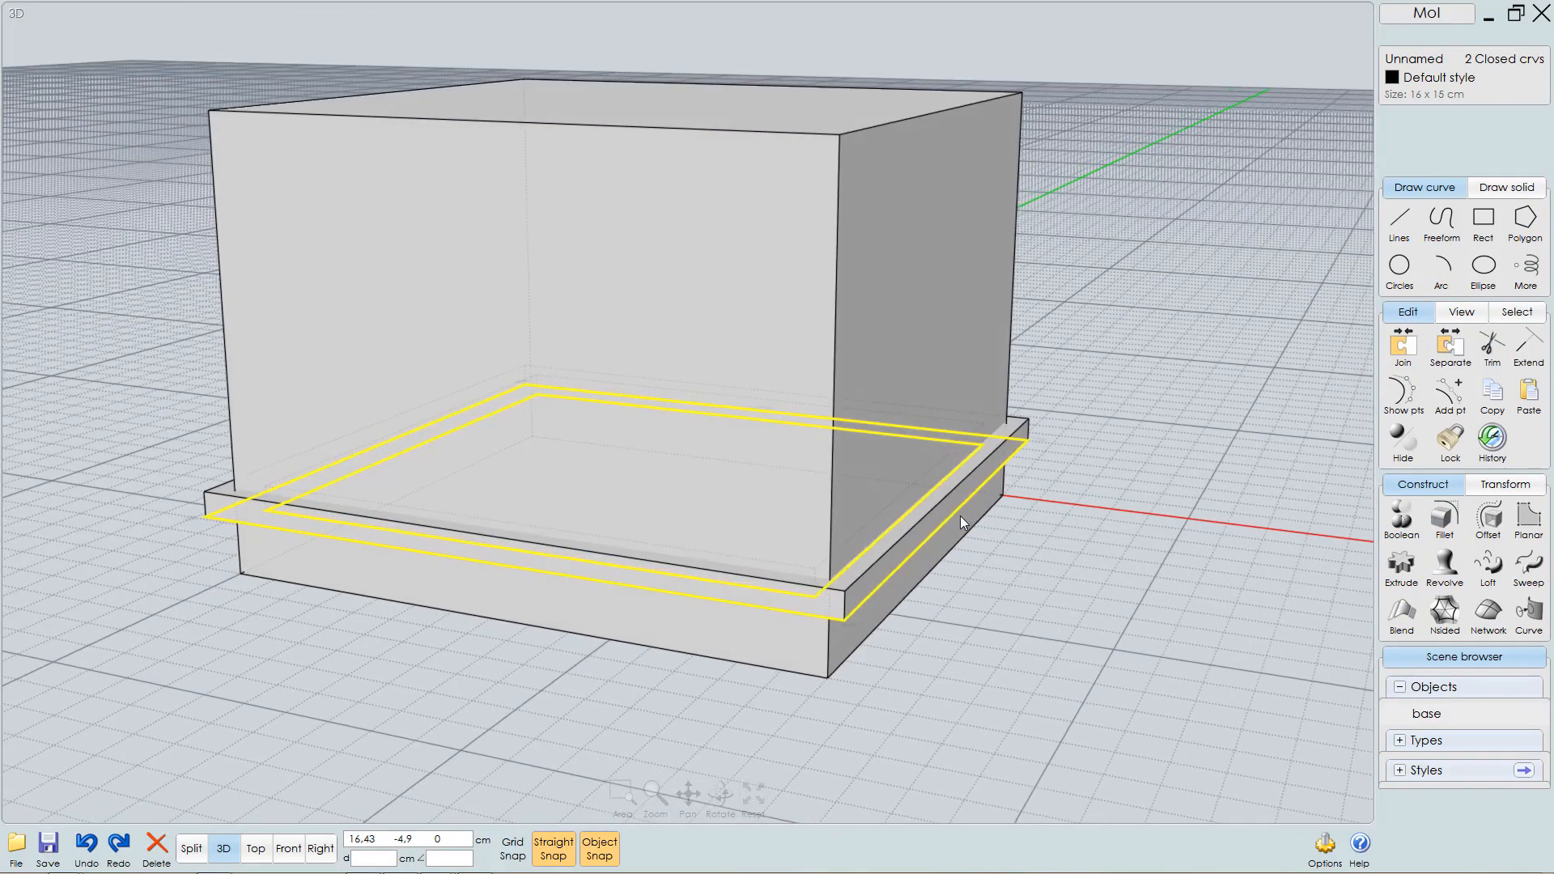
{"action": "left_click", "coordinate": [1037, 533]}
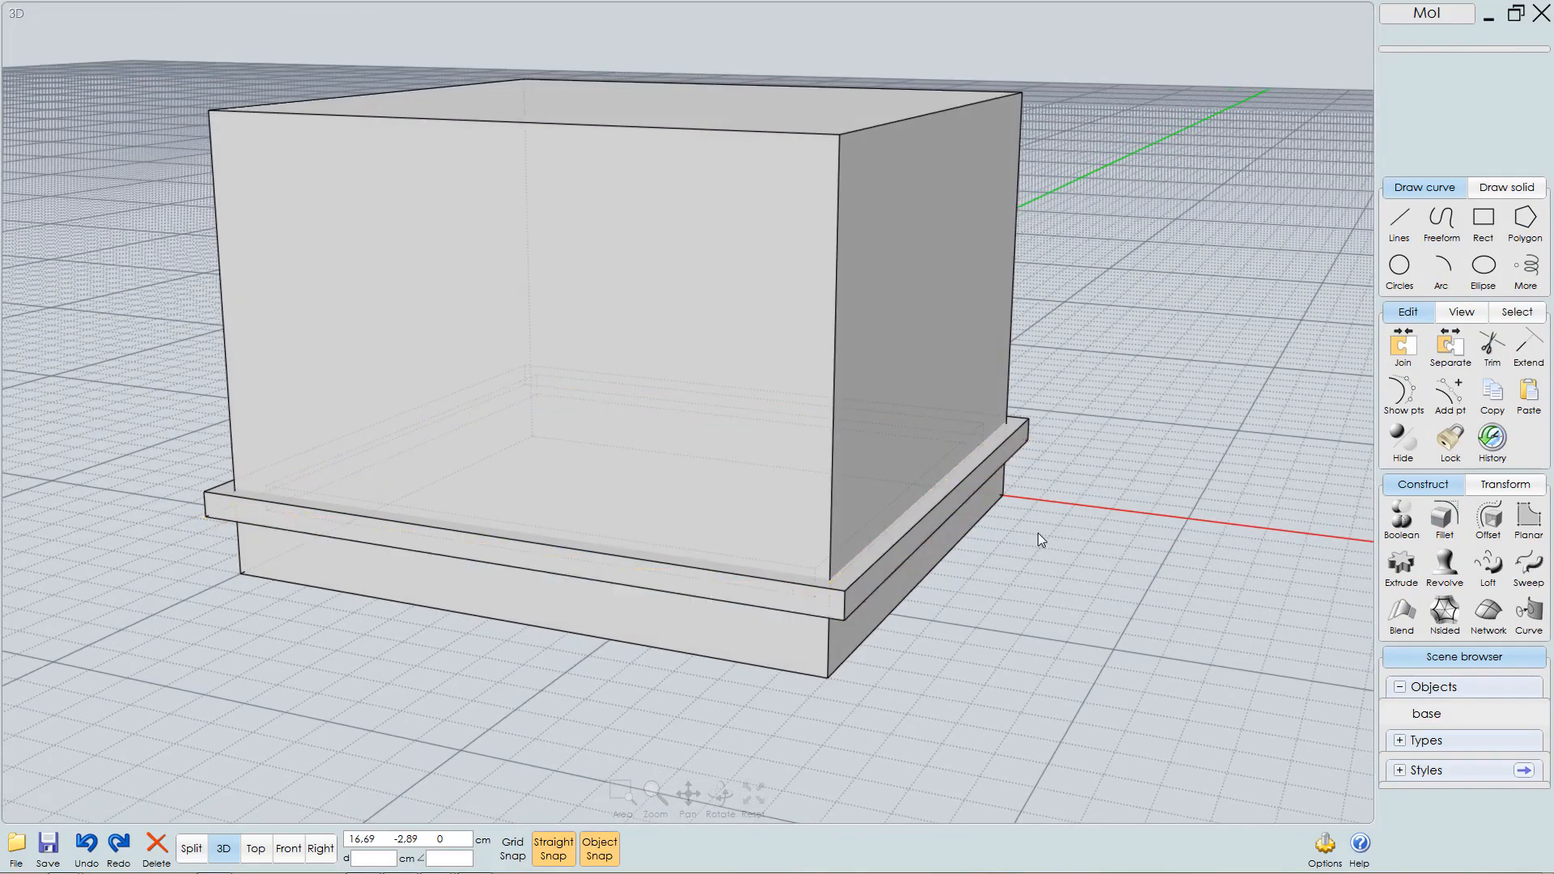
- Subtract the rectangular ring from the box with a Boolean difference to cut a groove around its lower part
{"action": "left_click", "coordinate": [937, 313]}
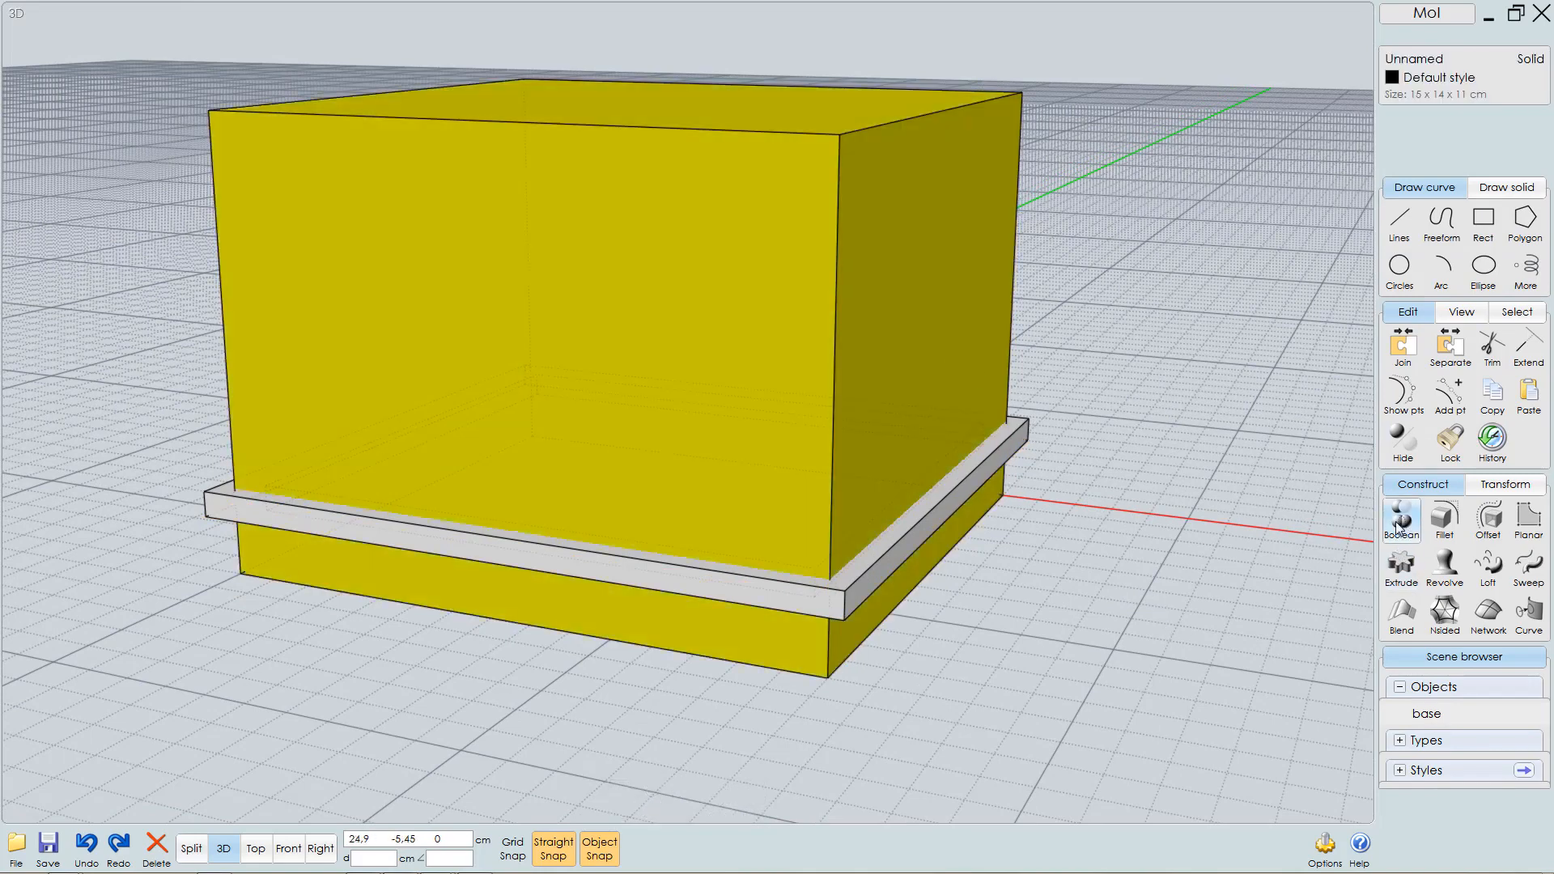
{"action": "left_click", "coordinate": [1404, 522]}
{"action": "left_click", "coordinate": [1409, 528]}
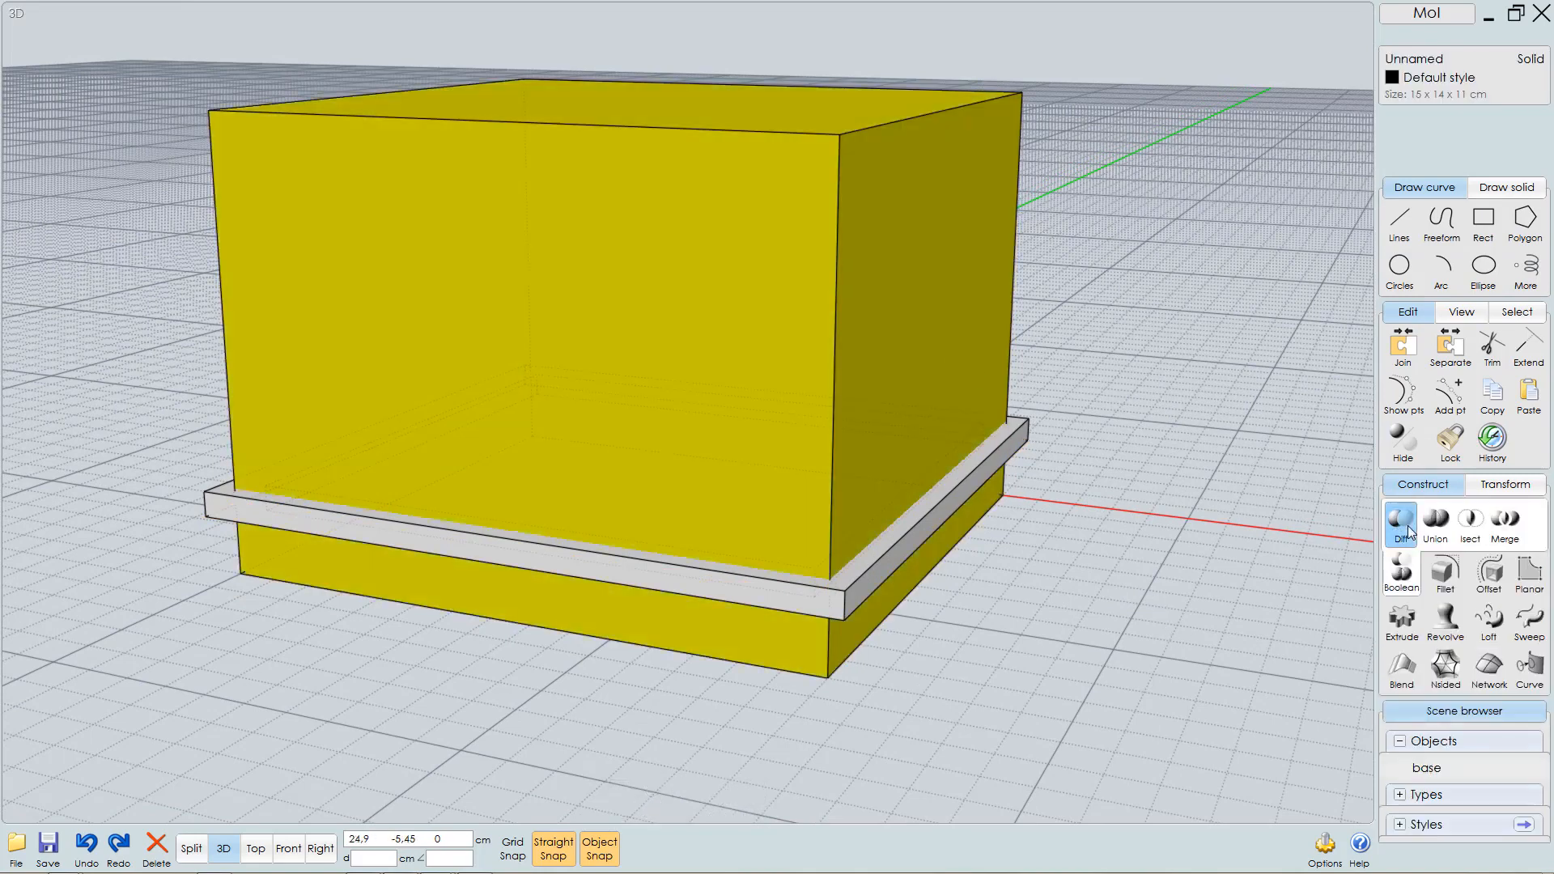
{"action": "left_click", "coordinate": [963, 488]}
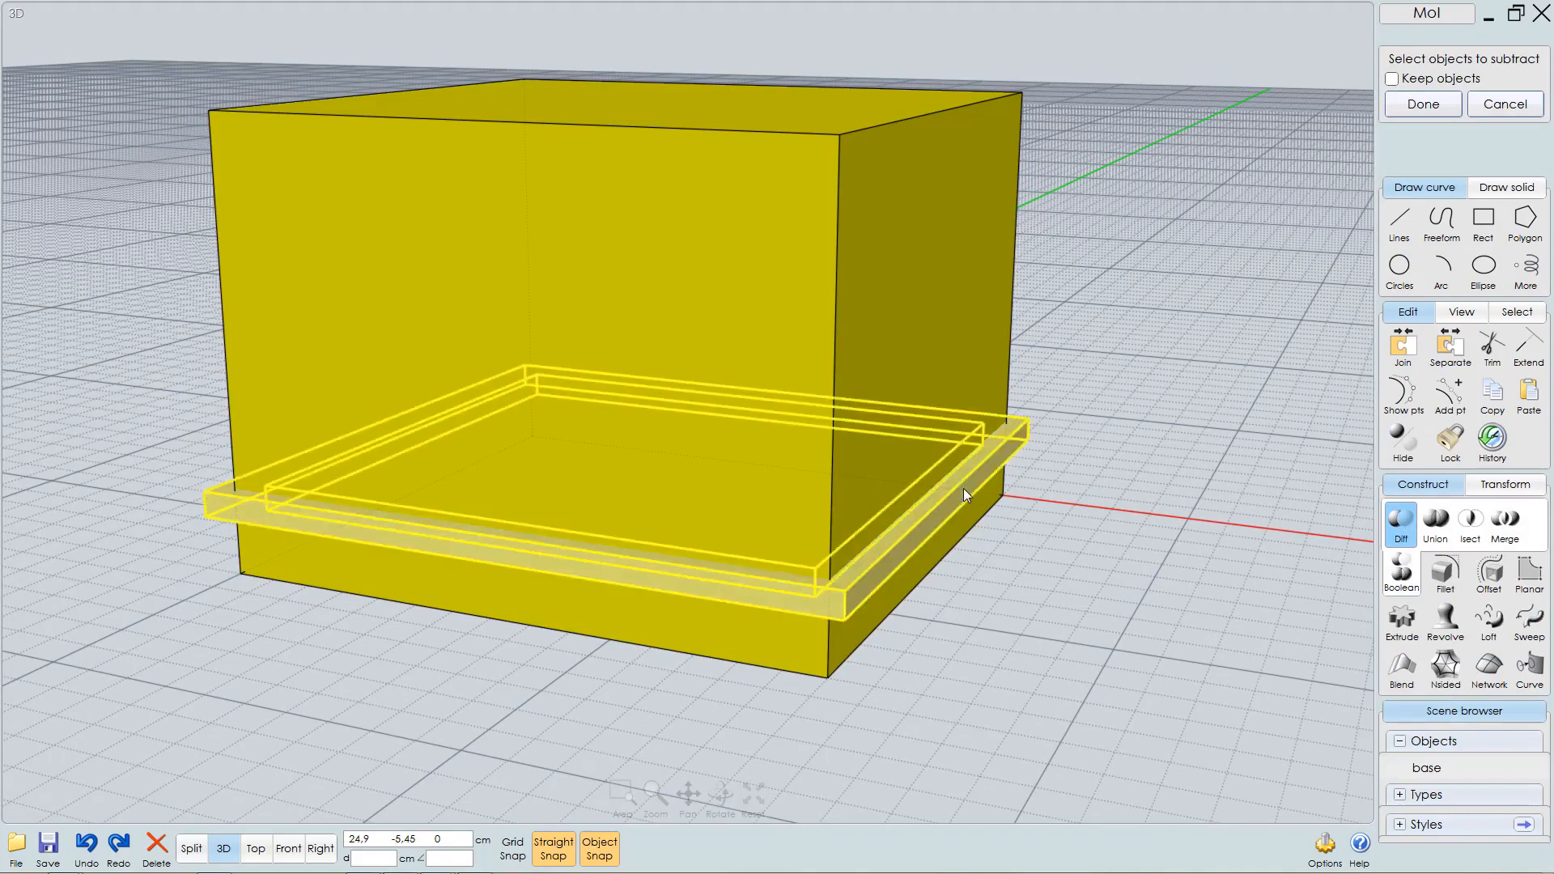
{"action": "right_click", "coordinate": [1151, 392]}
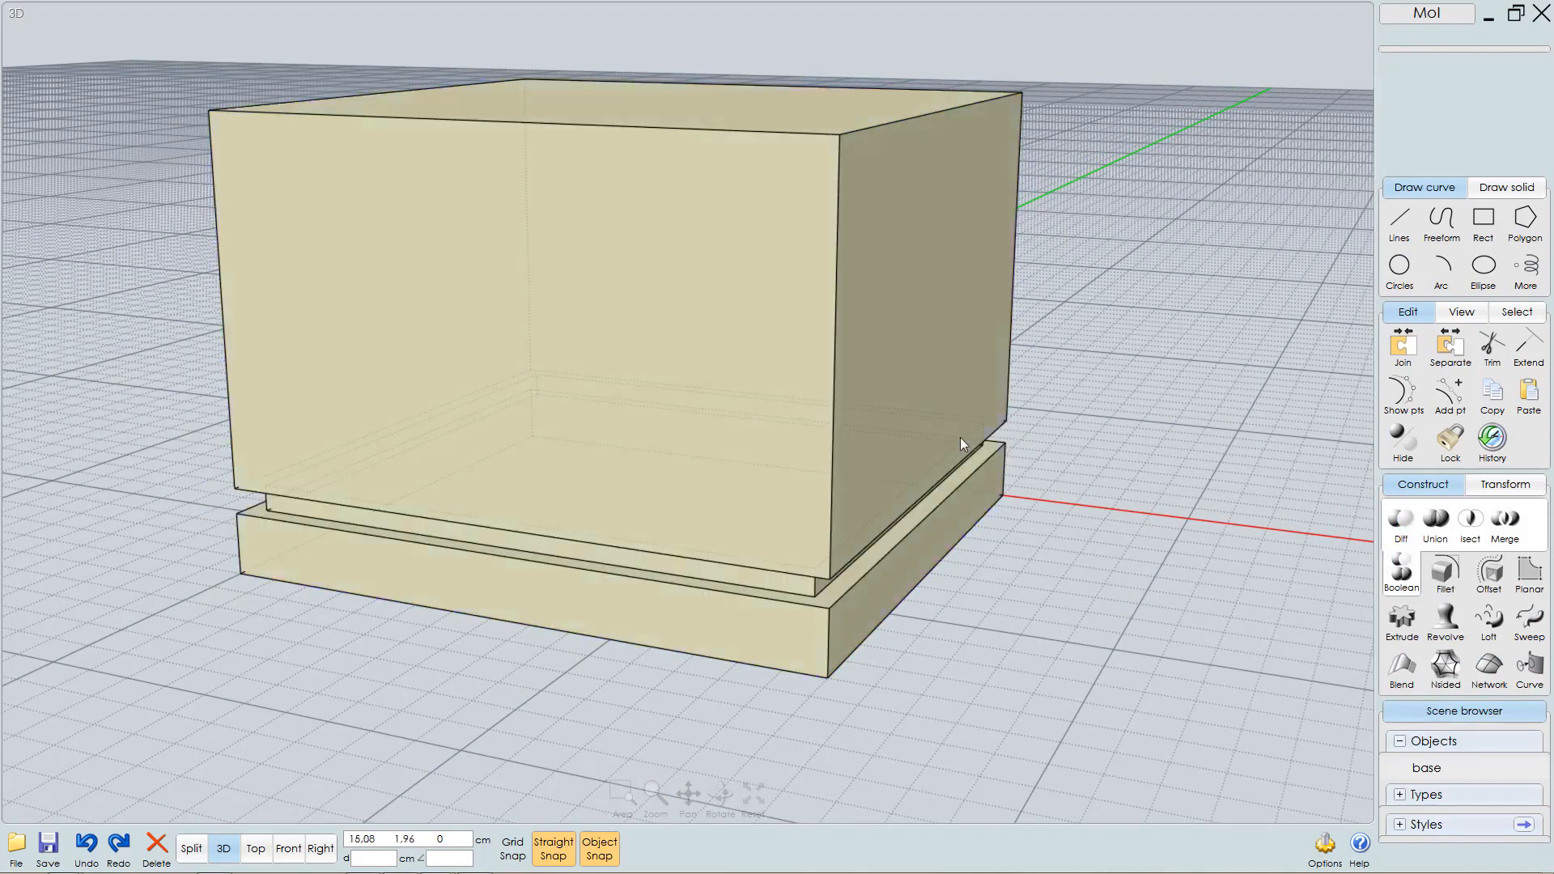
{"action": "right_click_drag", "start_coordinate": [960, 437], "coordinate": [845, 398]}
{"action": "scroll", "coordinate": [789, 445], "scroll_direction": "down", "scroll_amount": 3}
{"action": "scroll", "coordinate": [777, 433], "scroll_direction": "down", "scroll_amount": 2}
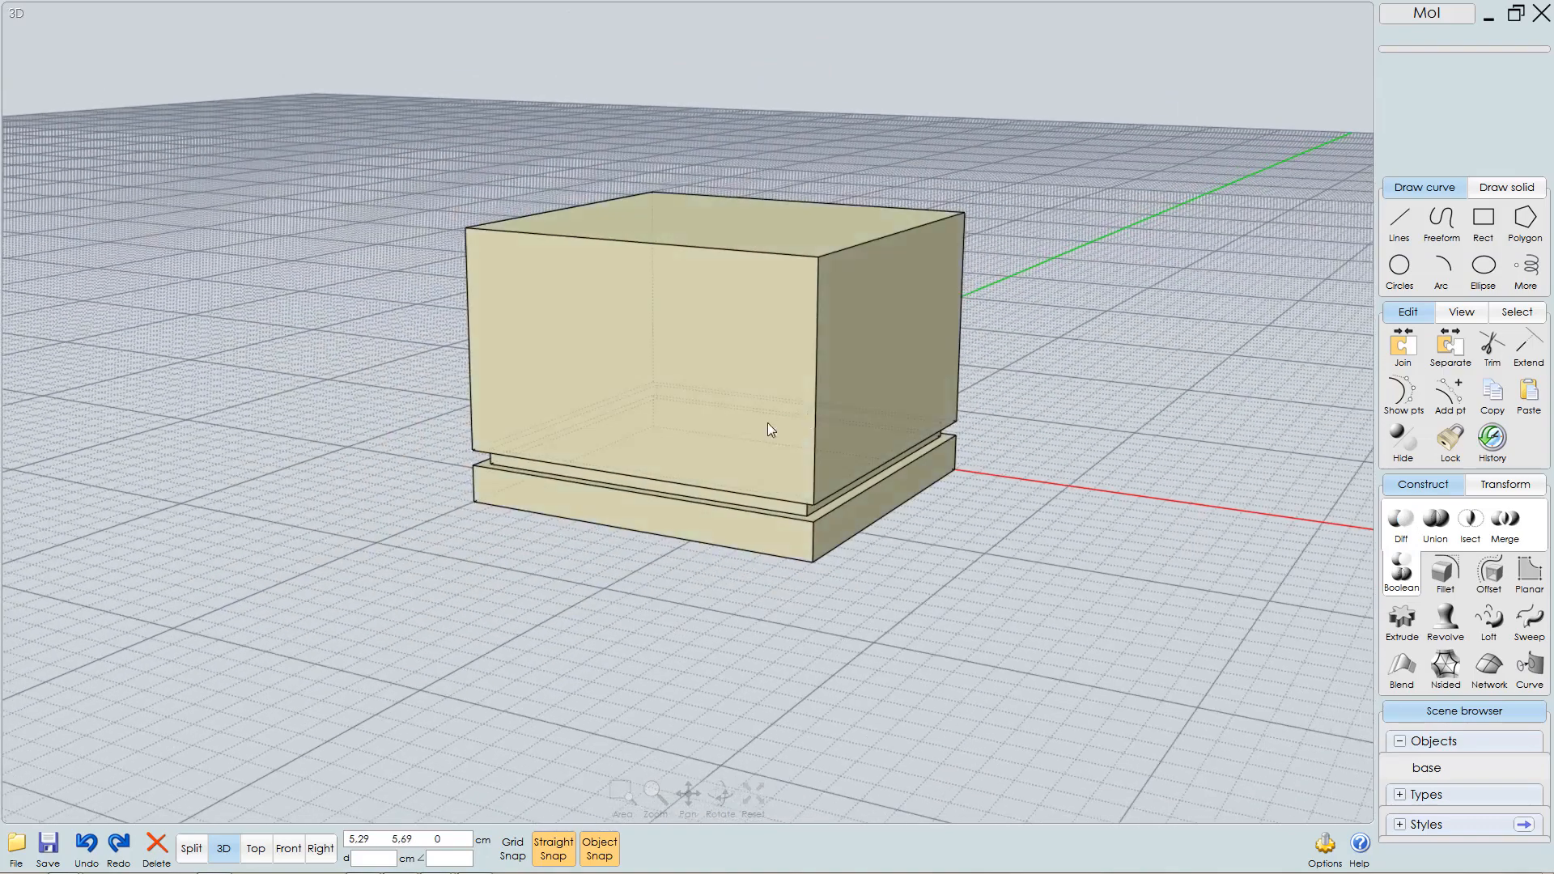
- Delete the grooved box, bring back the hidden base solids and clear the selection
{"action": "left_click_drag", "start_coordinate": [1037, 273], "coordinate": [822, 484]}
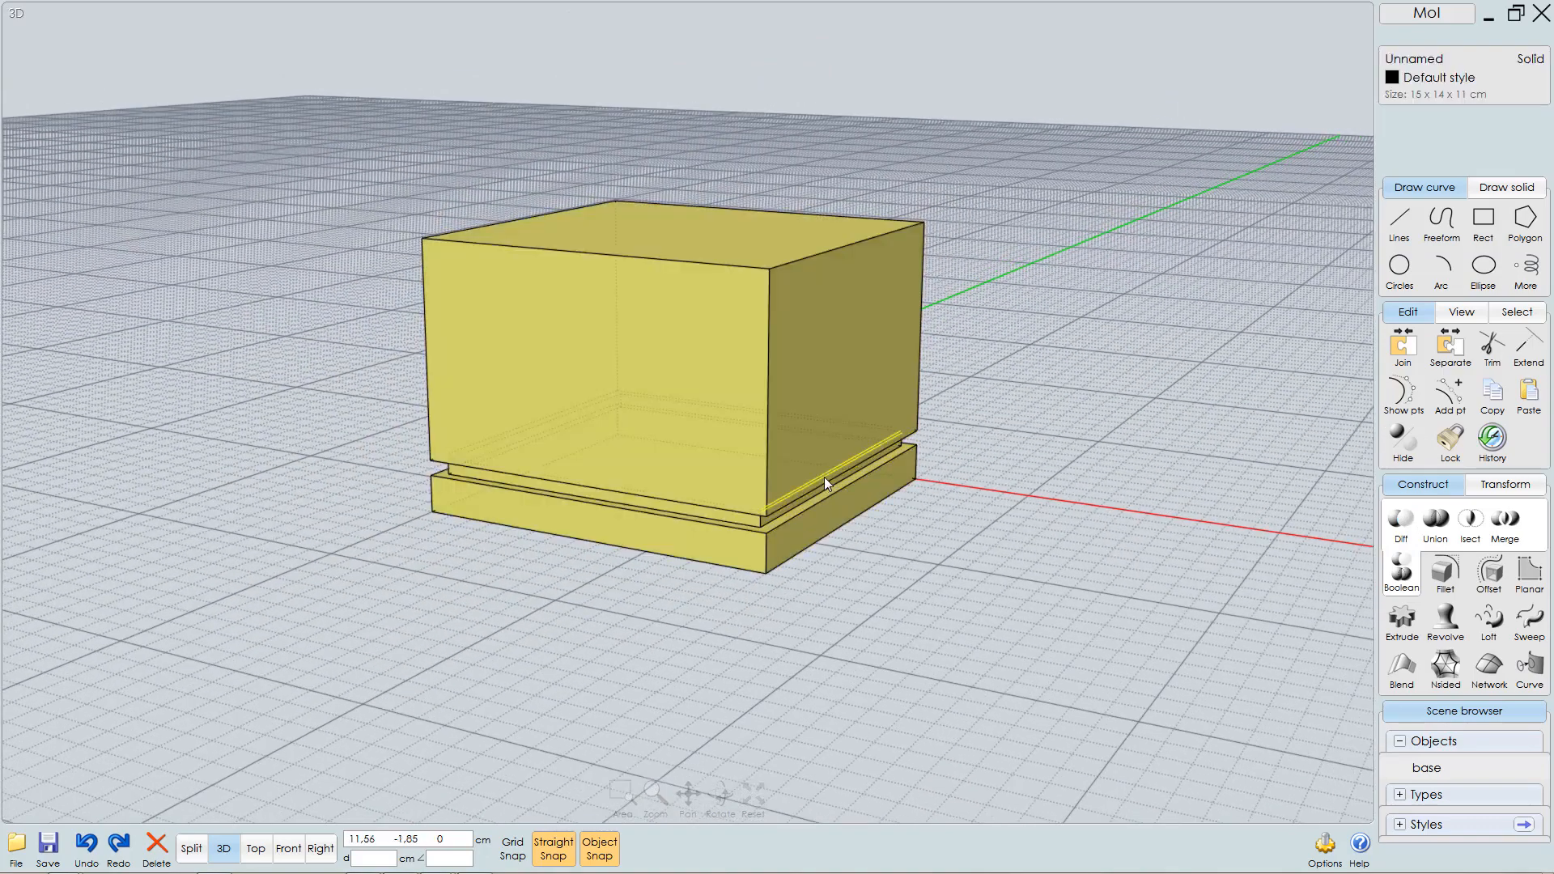
{"action": "key", "text": "Delete"}
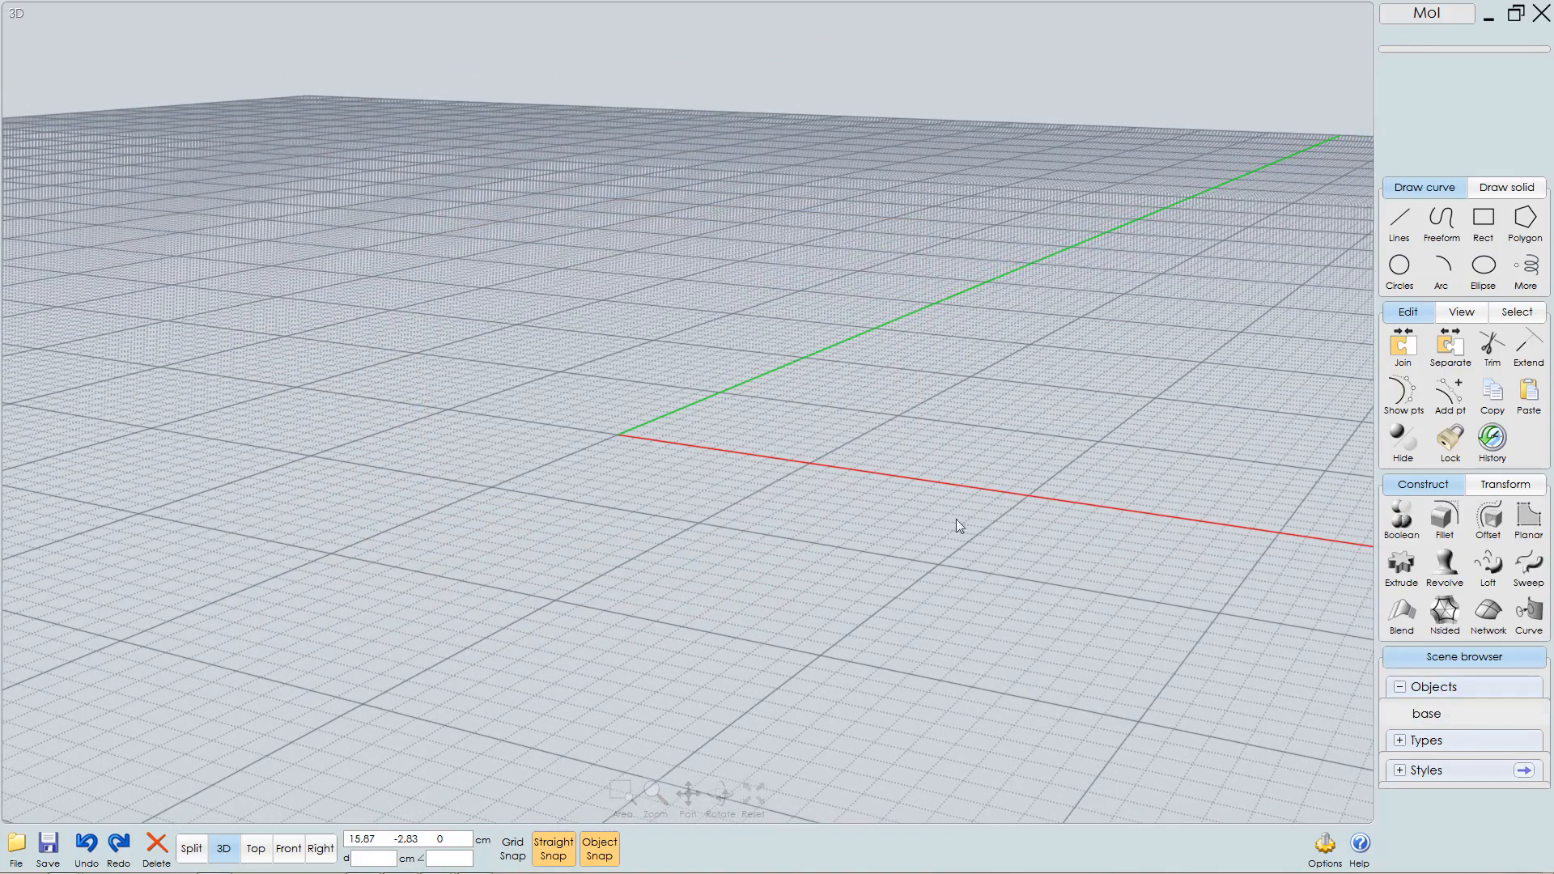
{"action": "right_click", "coordinate": [1402, 441]}
{"action": "right_click_drag", "start_coordinate": [759, 439], "coordinate": [769, 471]}
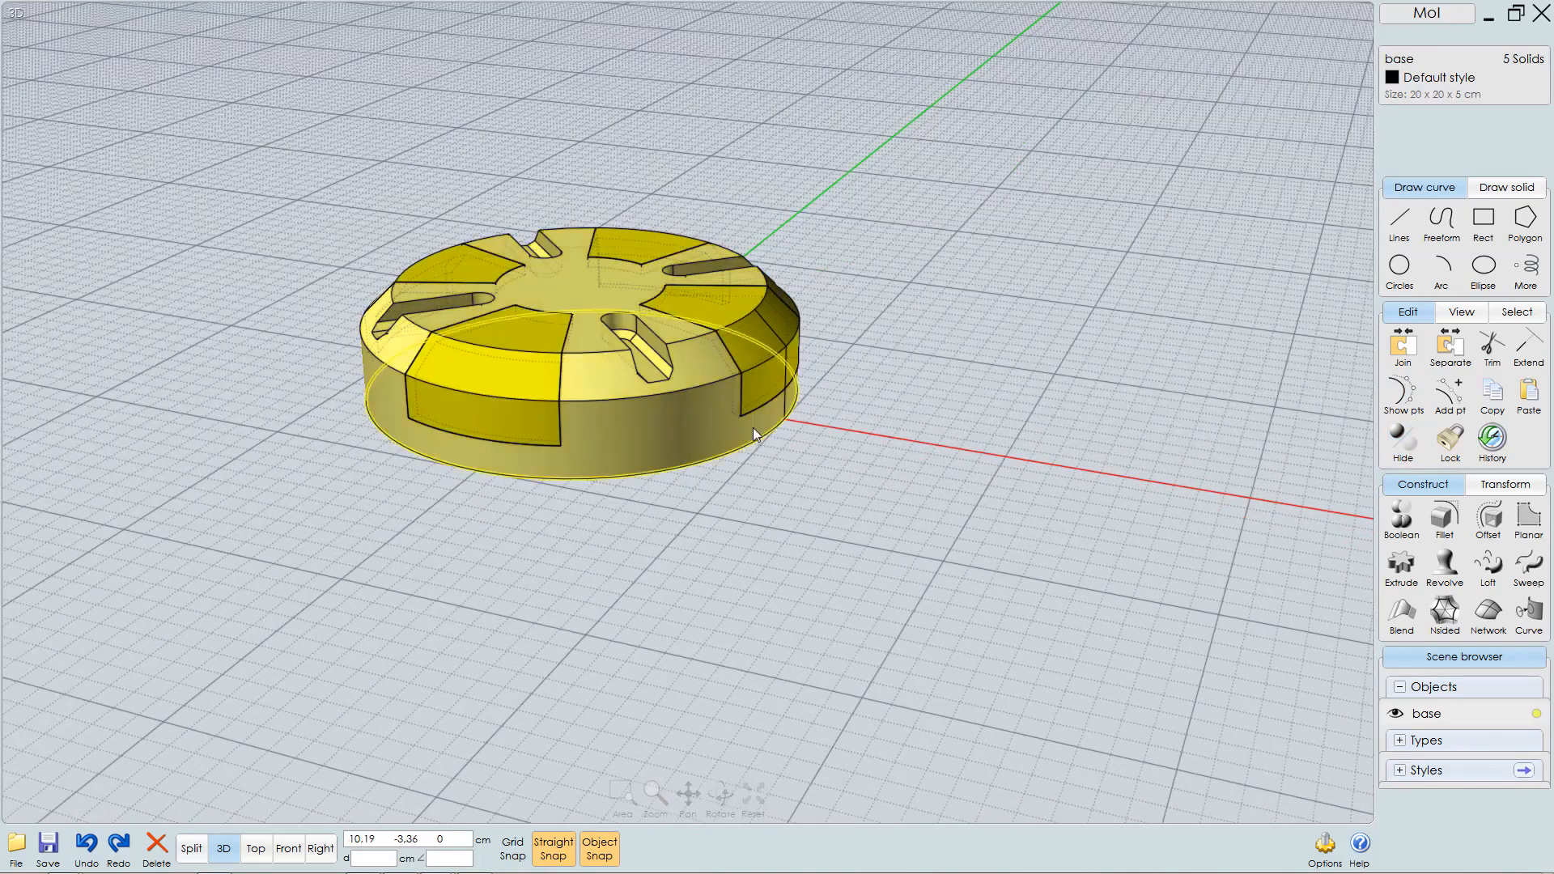
{"action": "middle_click_drag", "start_coordinate": [756, 431], "coordinate": [882, 515]}
{"action": "right_click_drag", "start_coordinate": [902, 528], "coordinate": [907, 532]}
{"action": "scroll", "coordinate": [814, 568], "scroll_direction": "up", "scroll_amount": 1}
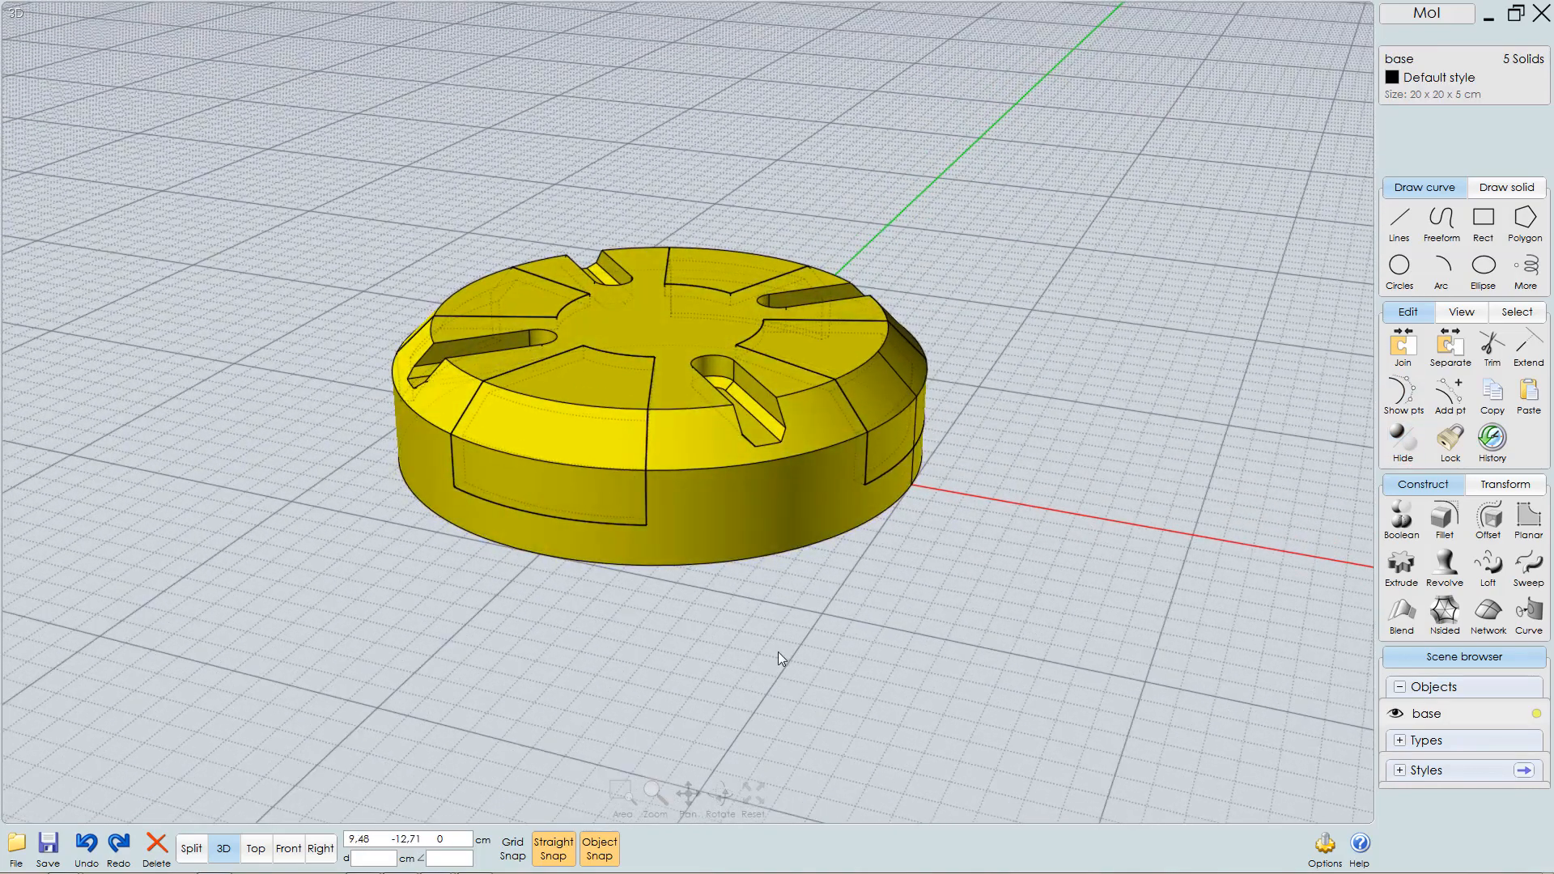
{"action": "left_click", "coordinate": [779, 655]}
- Copy the round base's bottom circular edge, paste it in place as a separate closed curve, and isolate it
{"action": "left_click", "coordinate": [750, 507]}
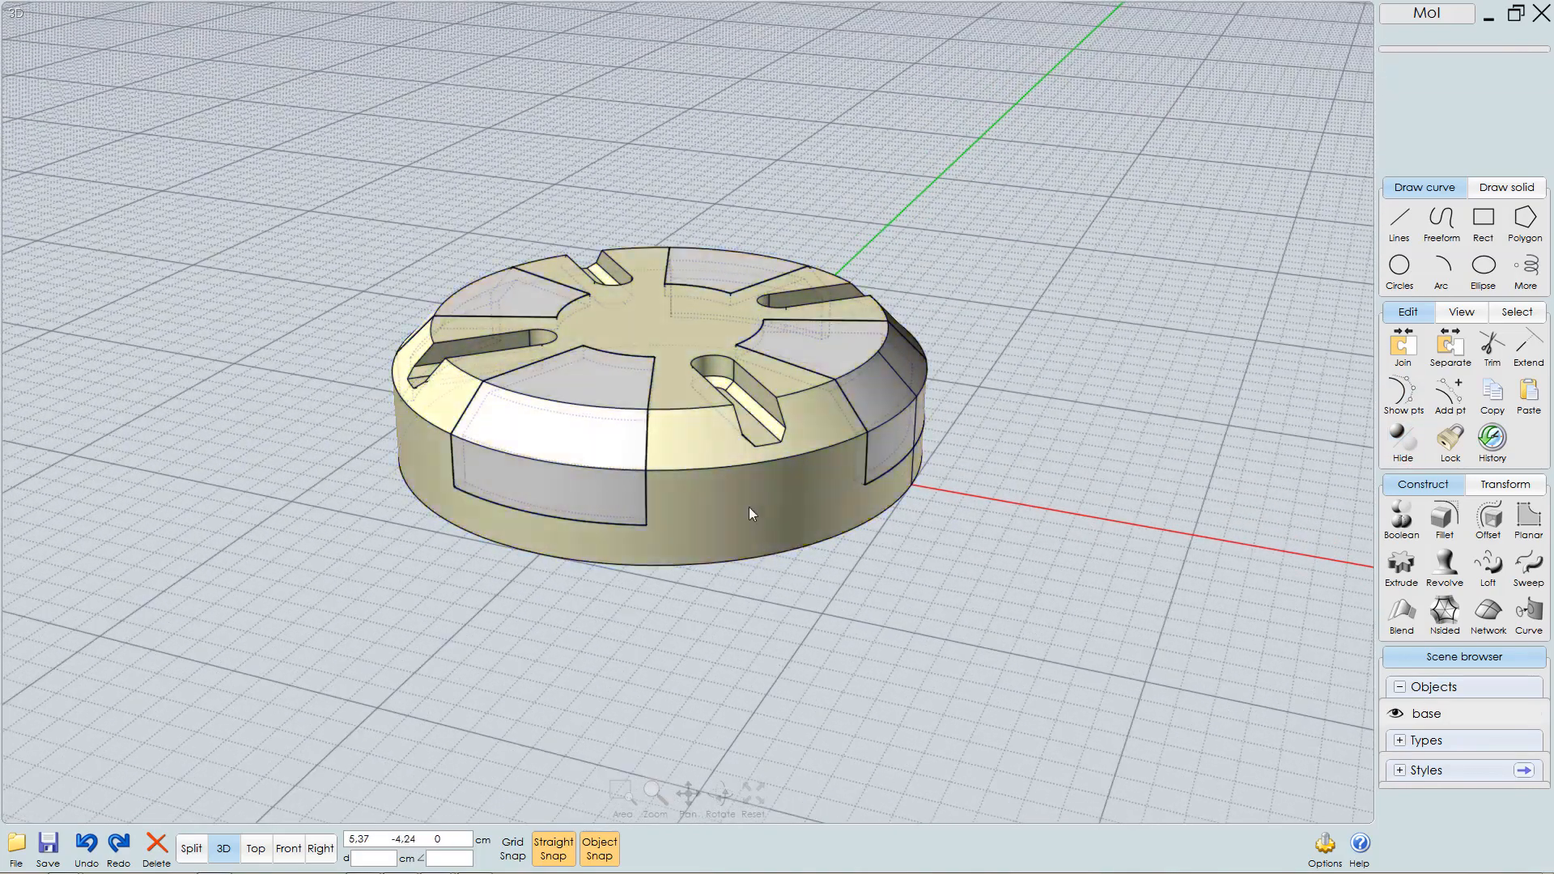
{"action": "left_click", "coordinate": [745, 561]}
{"action": "right_click_drag", "start_coordinate": [824, 561], "coordinate": [779, 448]}
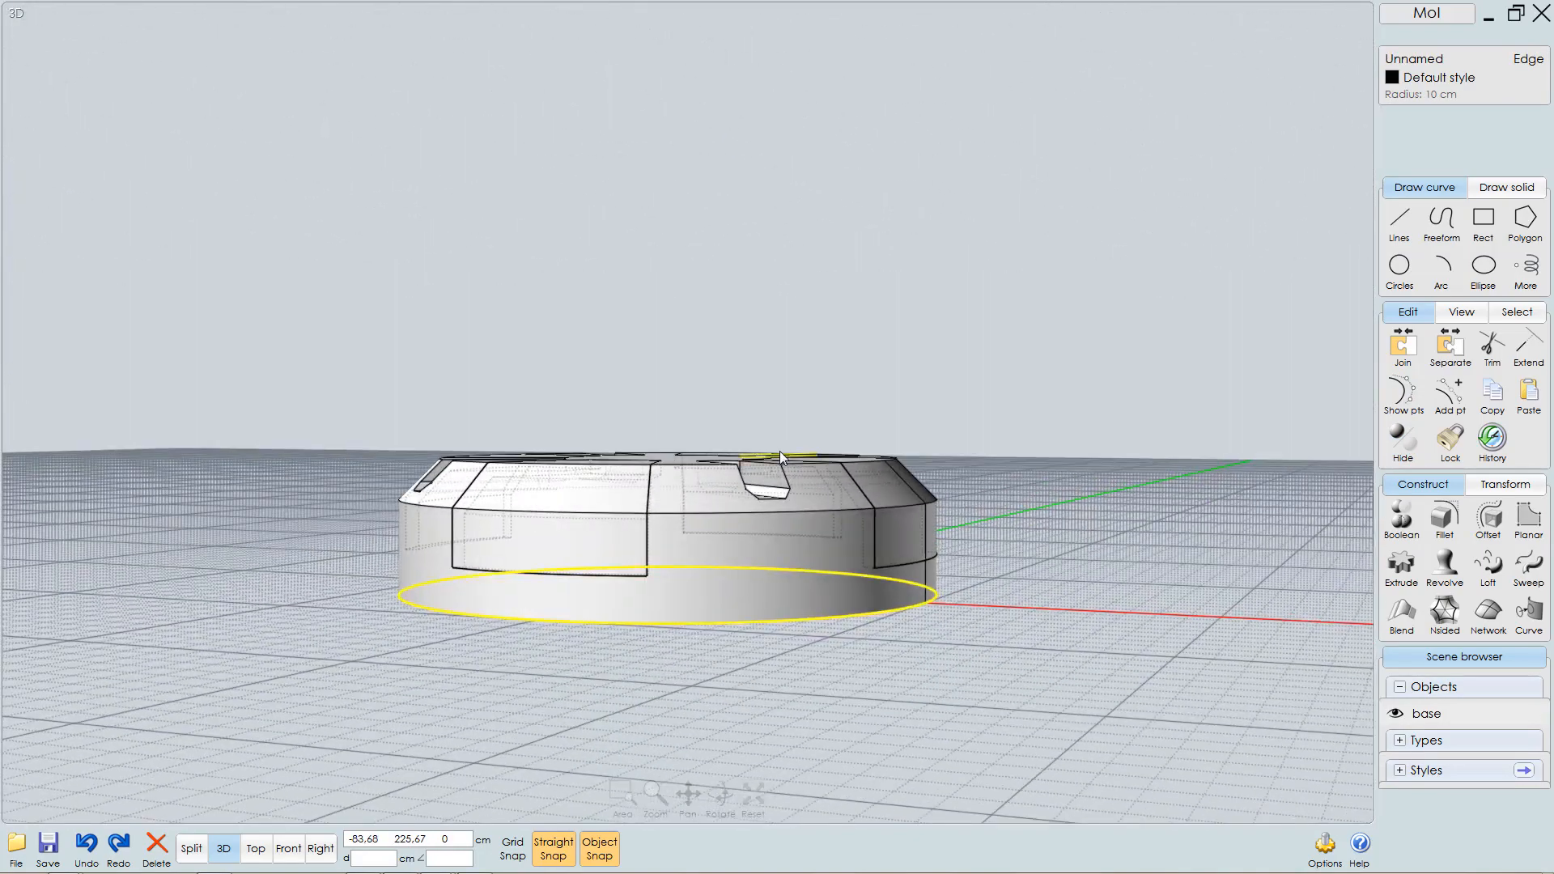
{"action": "key", "text": "ctrl+c"}
{"action": "key", "text": "ctrl+v"}
{"action": "key", "text": "i"}
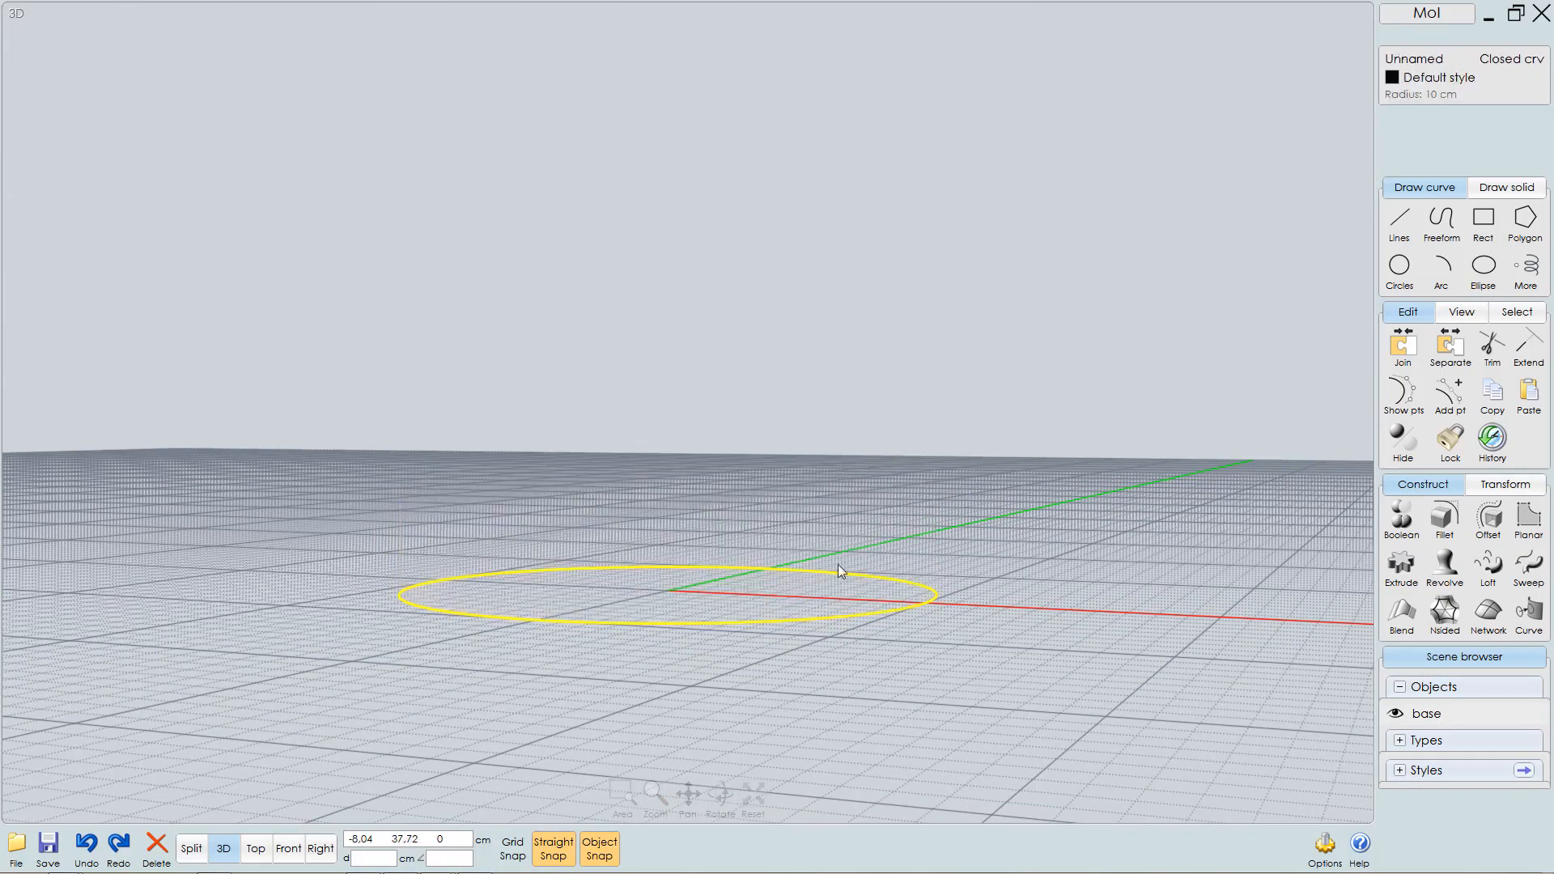
- Reselect the isolated circle and end the isolation to bring back the base
{"action": "left_click", "coordinate": [809, 688]}
{"action": "left_click", "coordinate": [813, 622]}
{"action": "right_click_drag", "start_coordinate": [794, 597], "coordinate": [798, 619]}
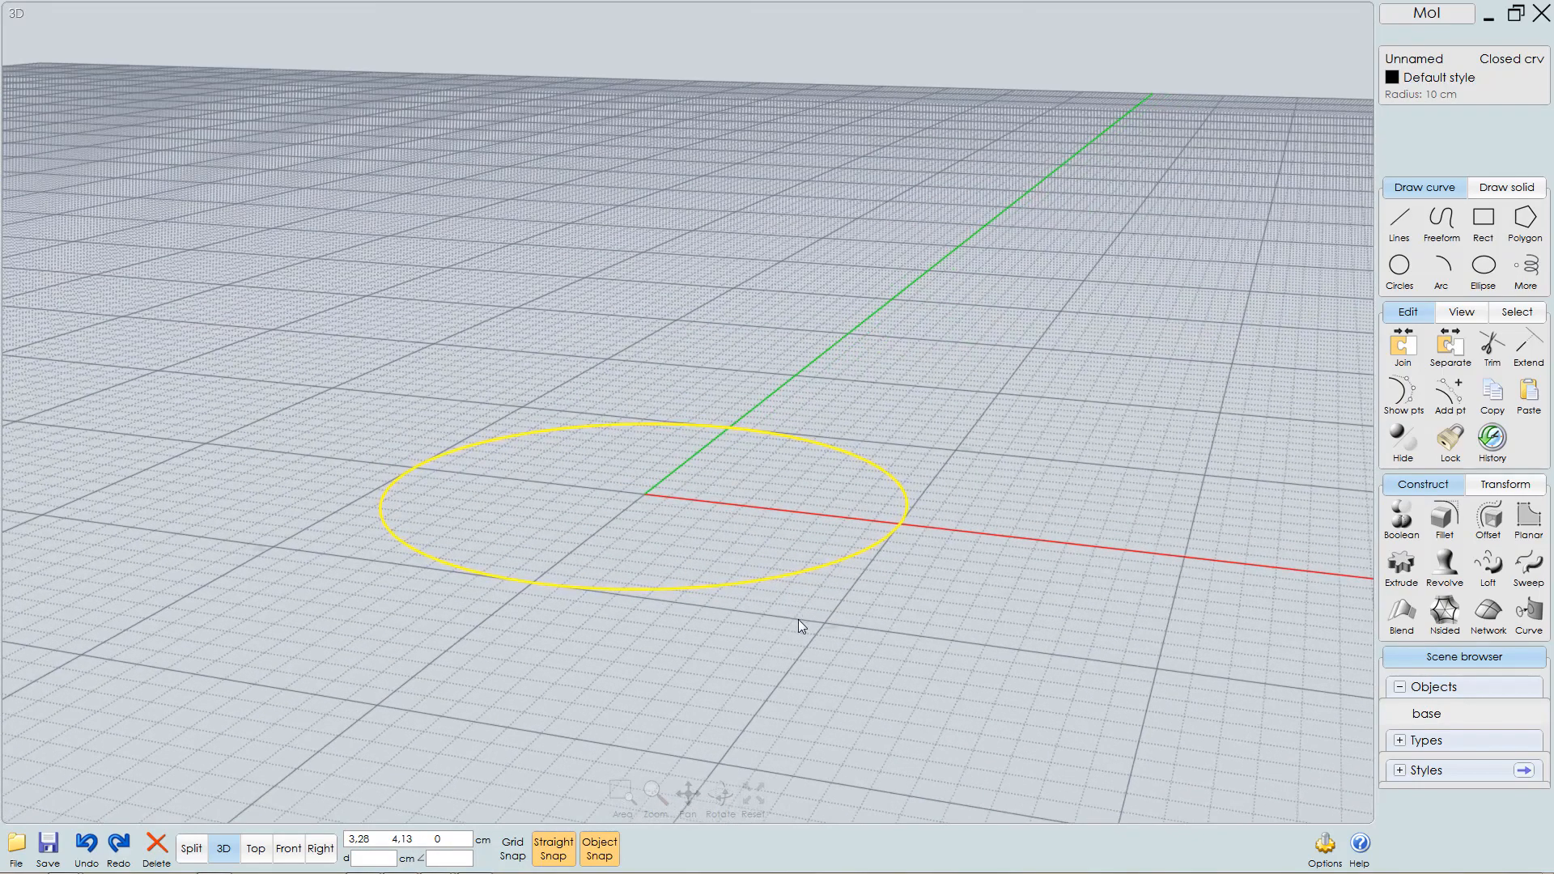
{"action": "right_click_drag", "start_coordinate": [741, 536], "coordinate": [815, 639]}
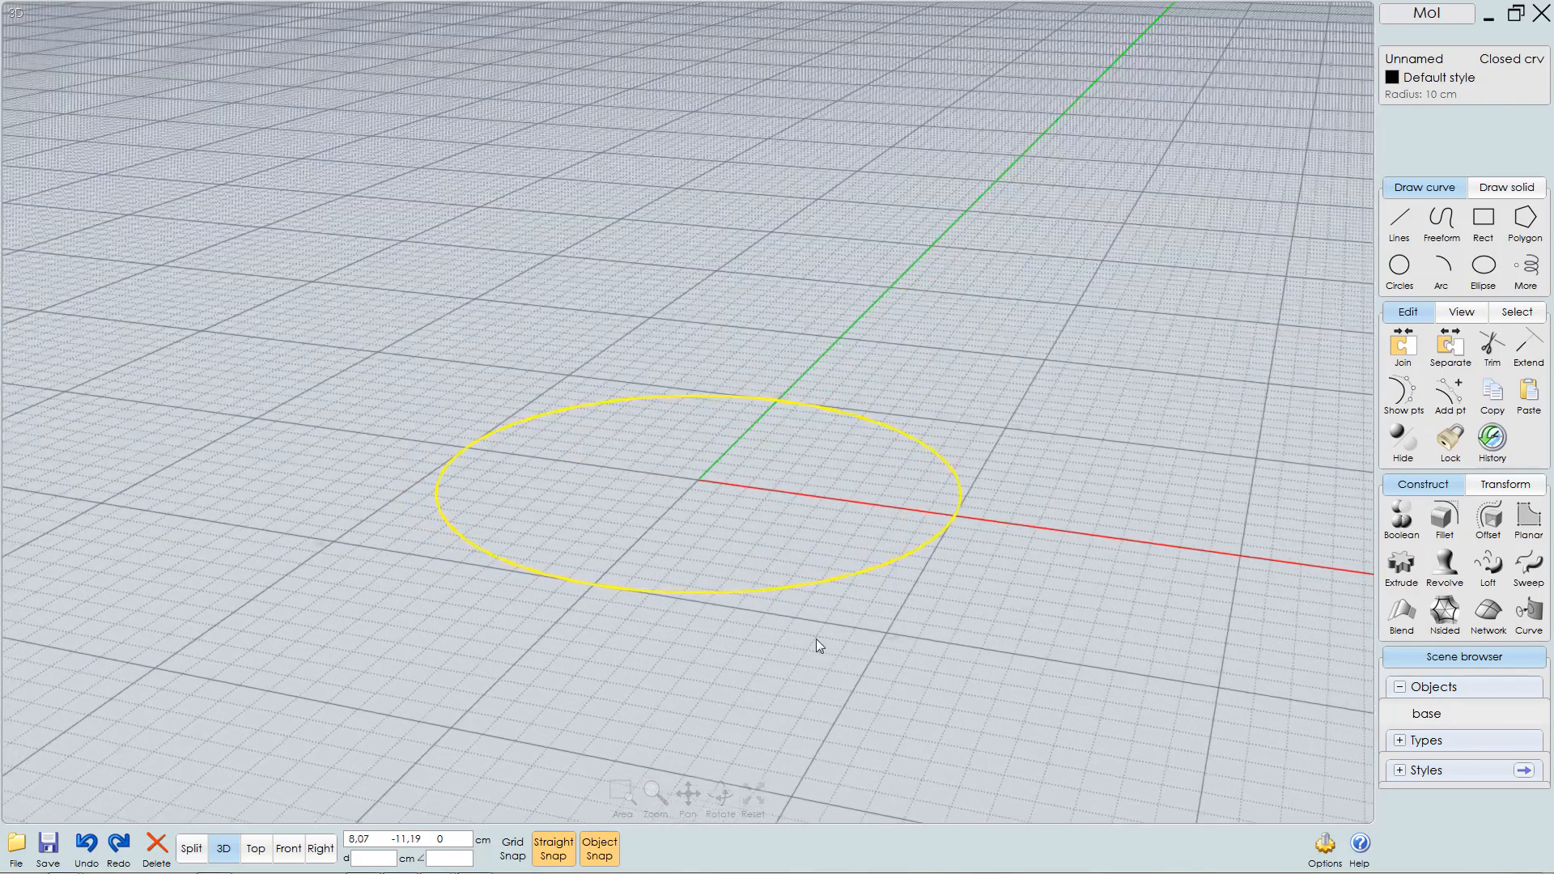
{"action": "key", "text": "i"}
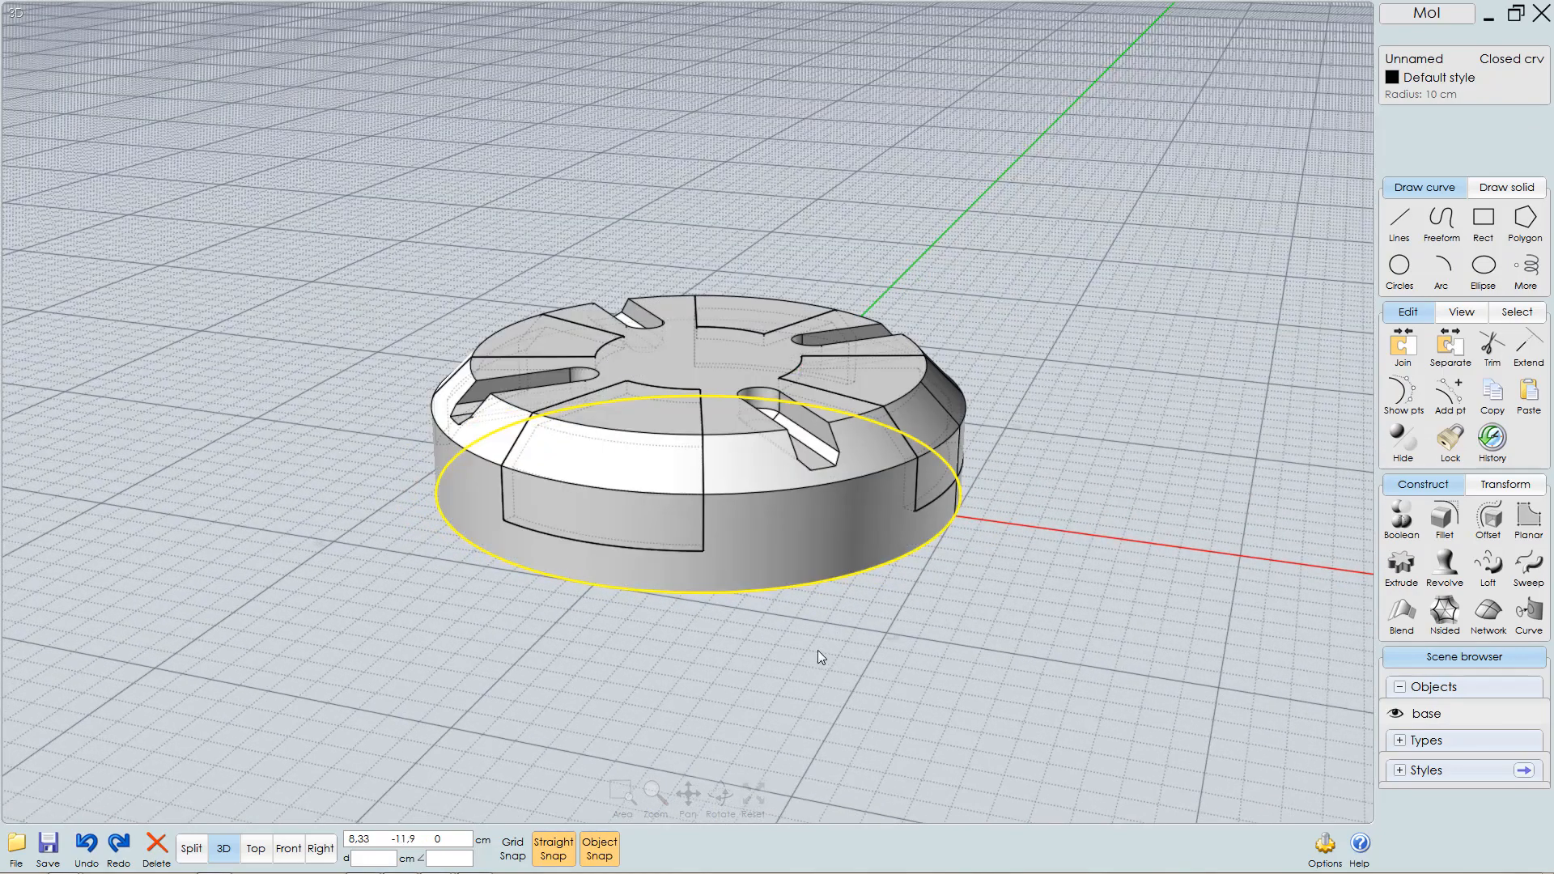
- Move the copied circle straight up about 0.6 cm in the front view and return to the 3D view
{"action": "key", "text": "F3"}
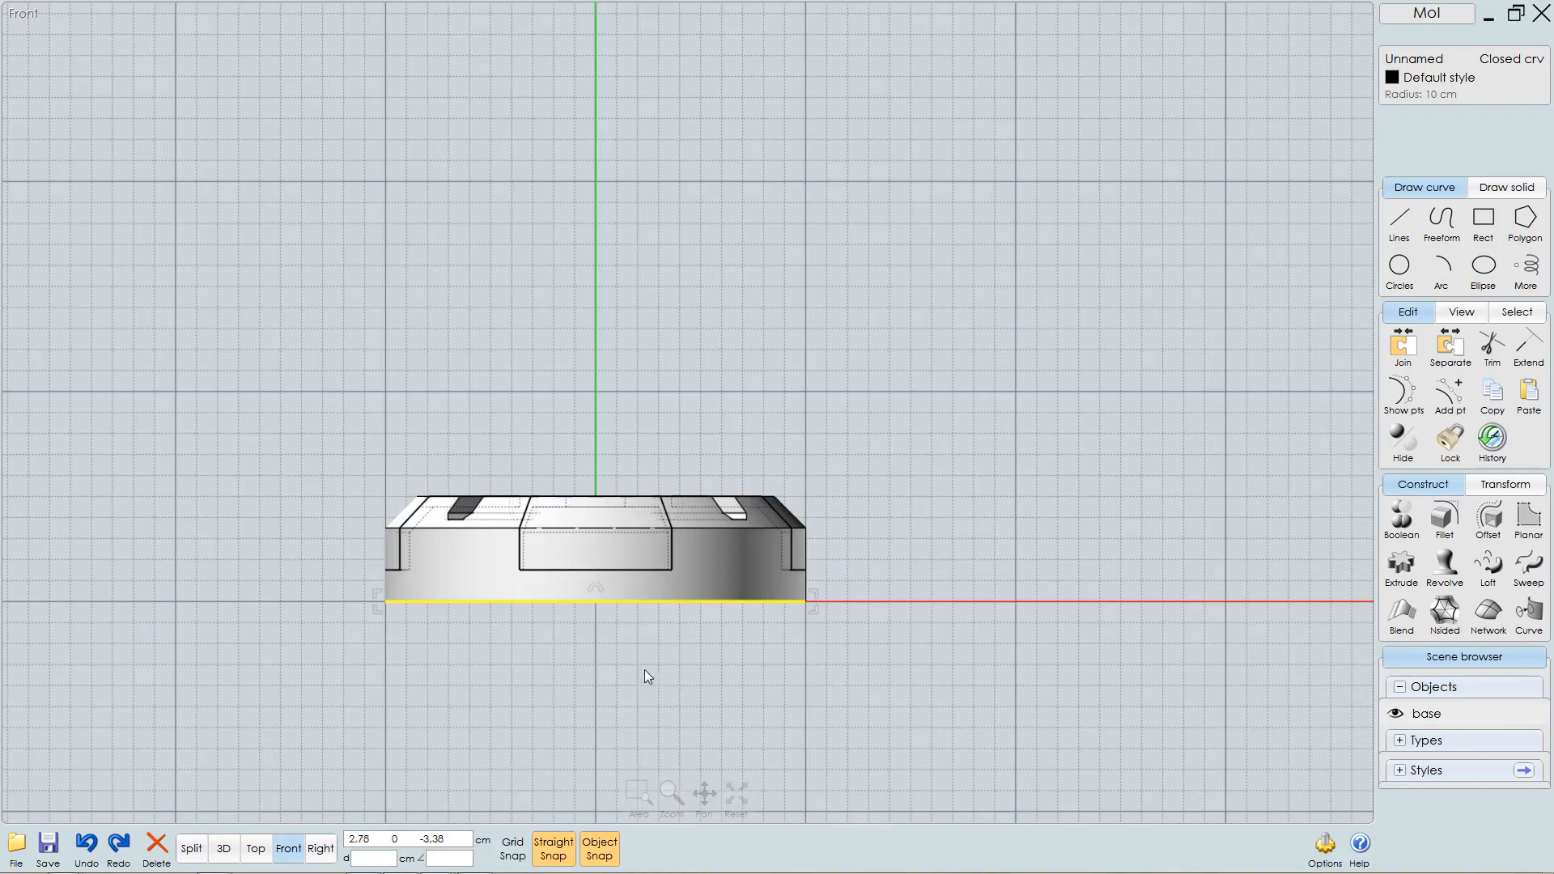
{"action": "scroll", "coordinate": [586, 644], "scroll_direction": "up", "scroll_amount": 5}
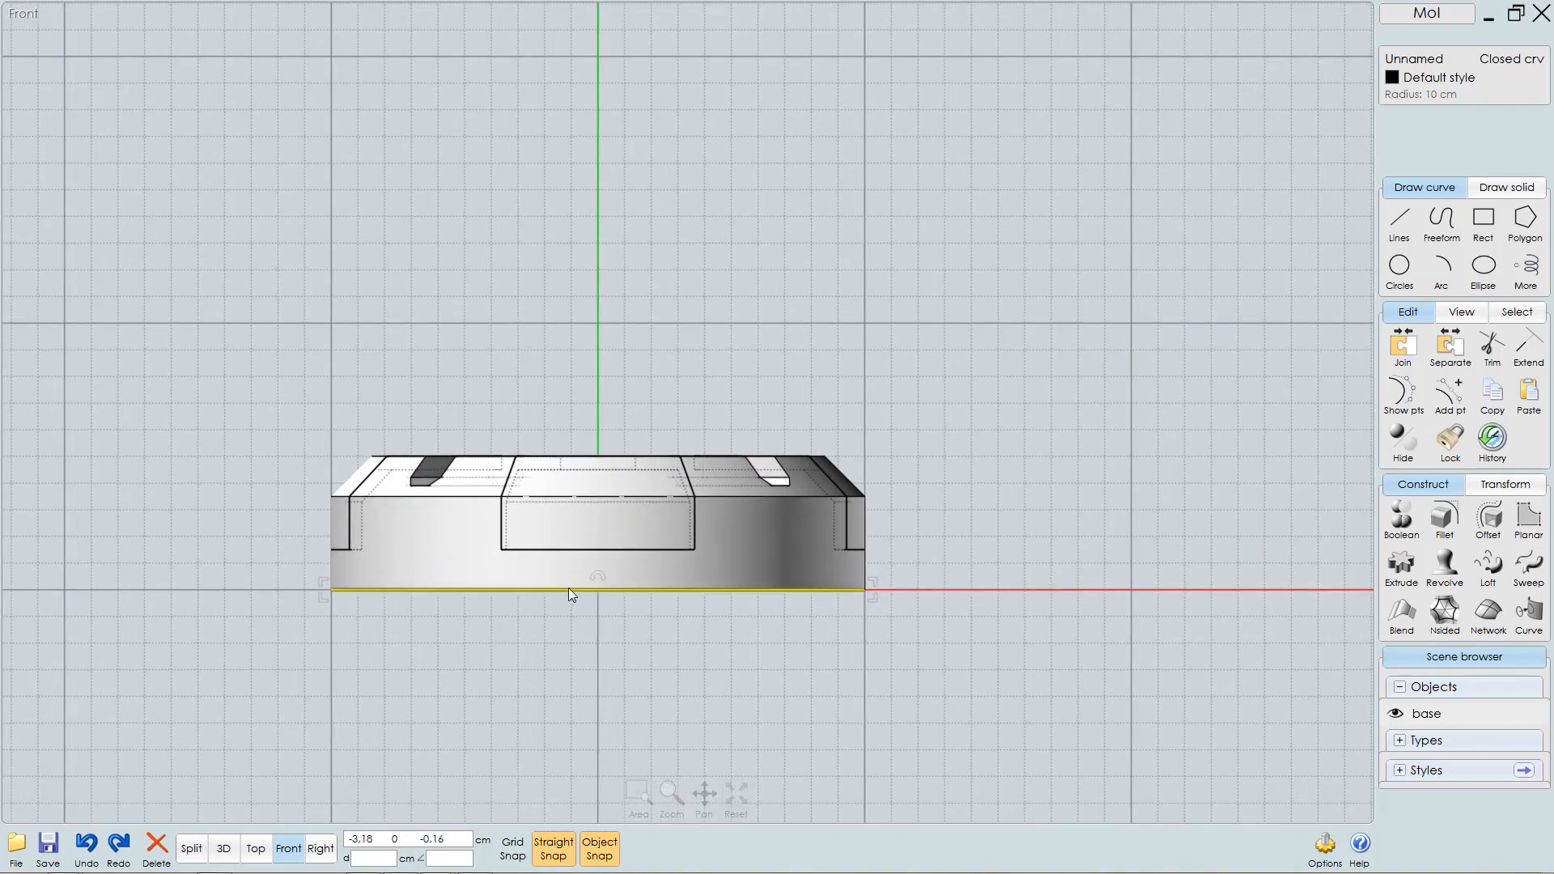
{"action": "left_click_drag", "start_coordinate": [628, 588], "coordinate": [632, 564]}
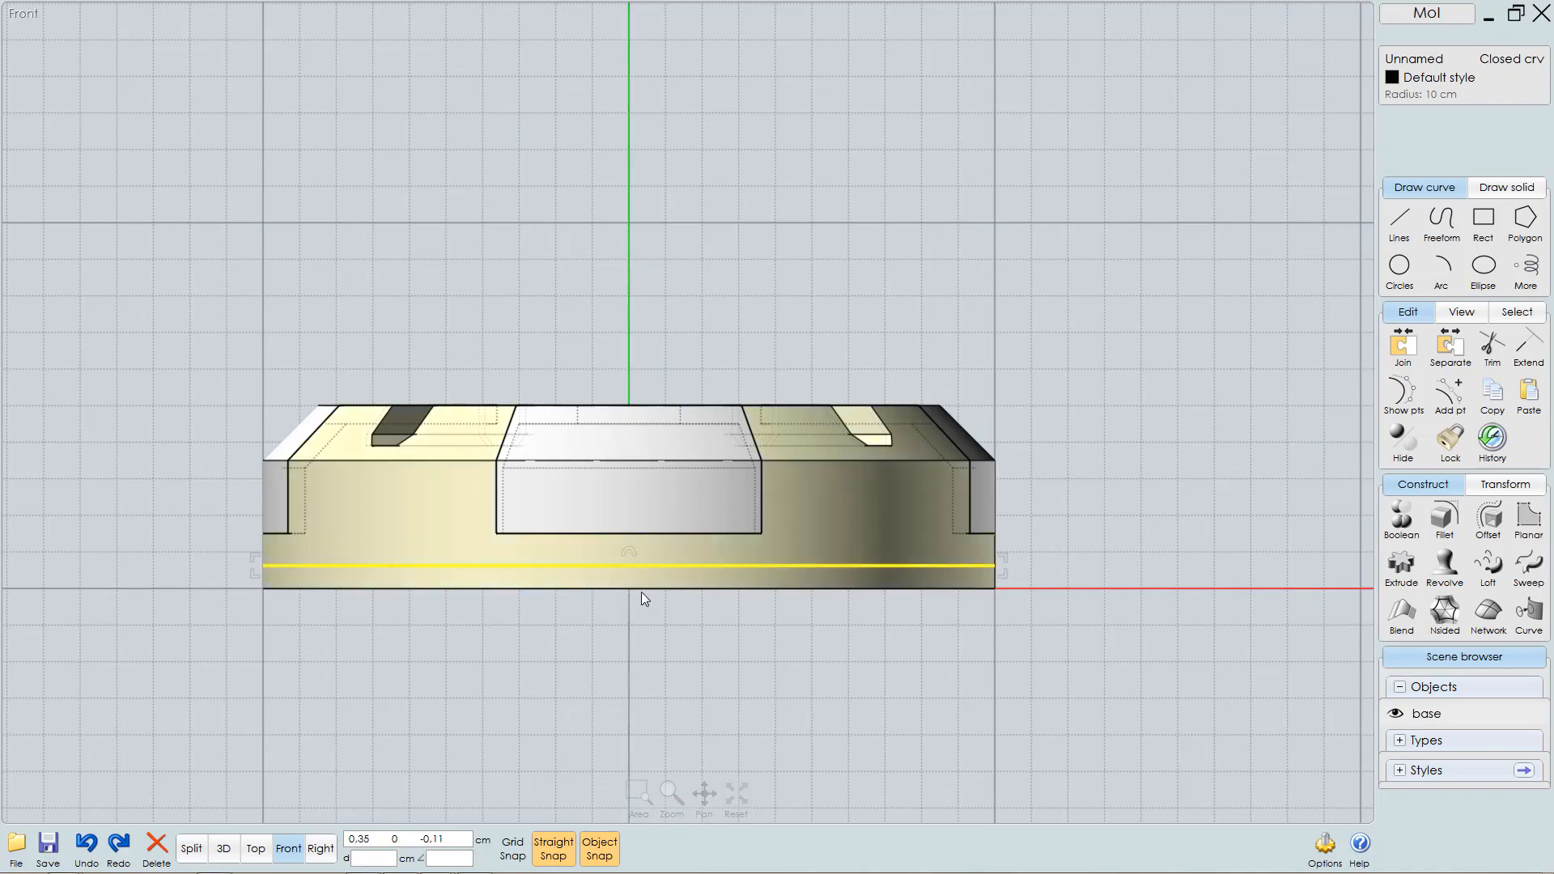
{"action": "key", "text": "F6"}
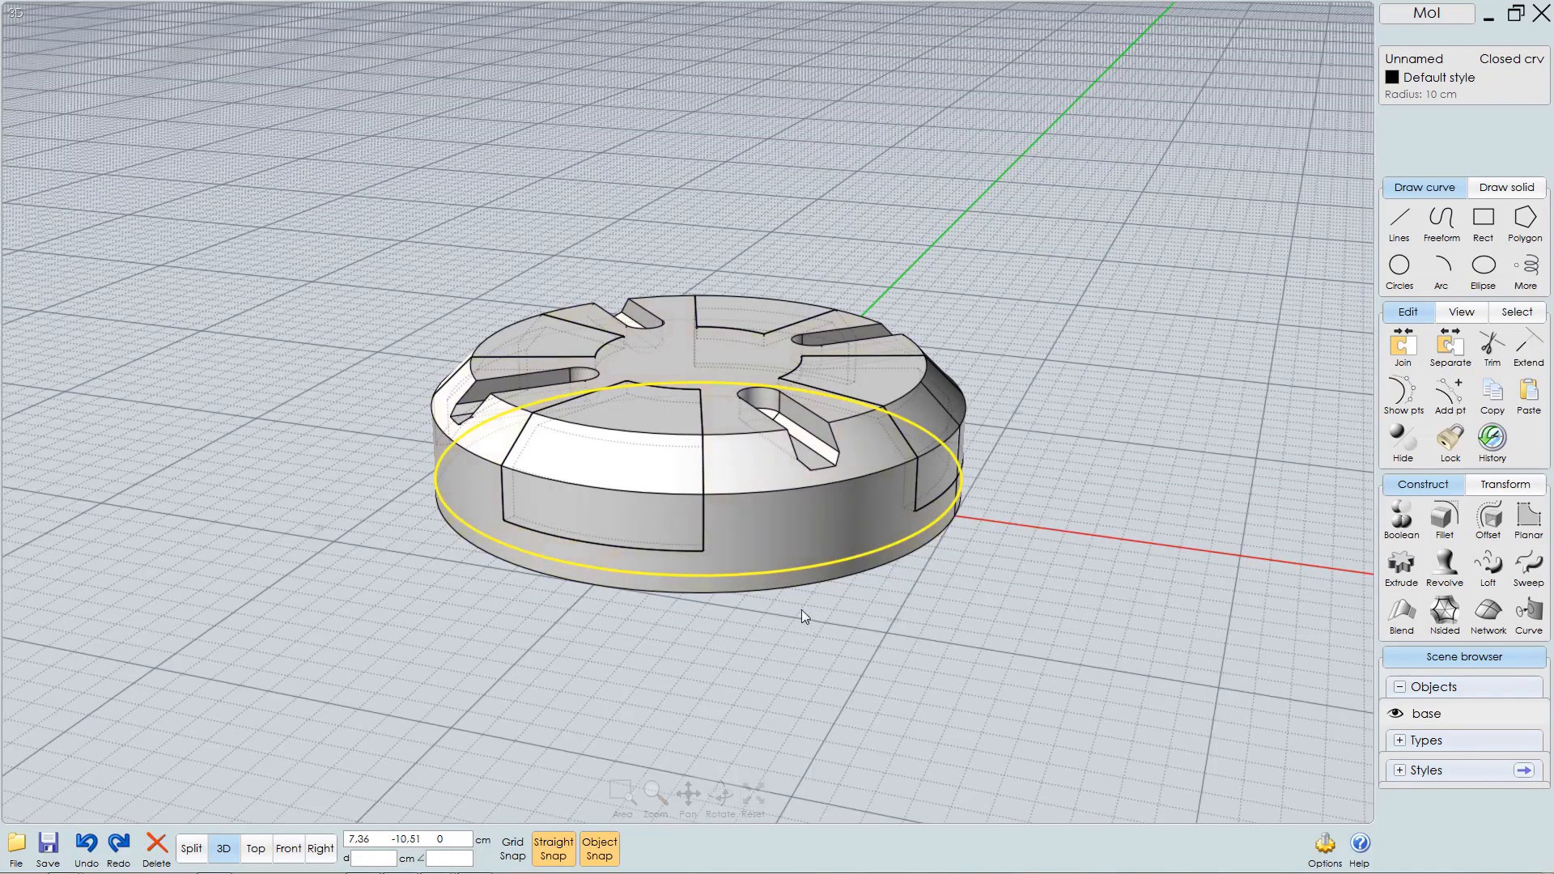
- Offset the raised circle by 0.5 cm with Both sides enabled, and remove the original circle
{"action": "scroll", "coordinate": [804, 617], "scroll_direction": "up", "scroll_amount": 2}
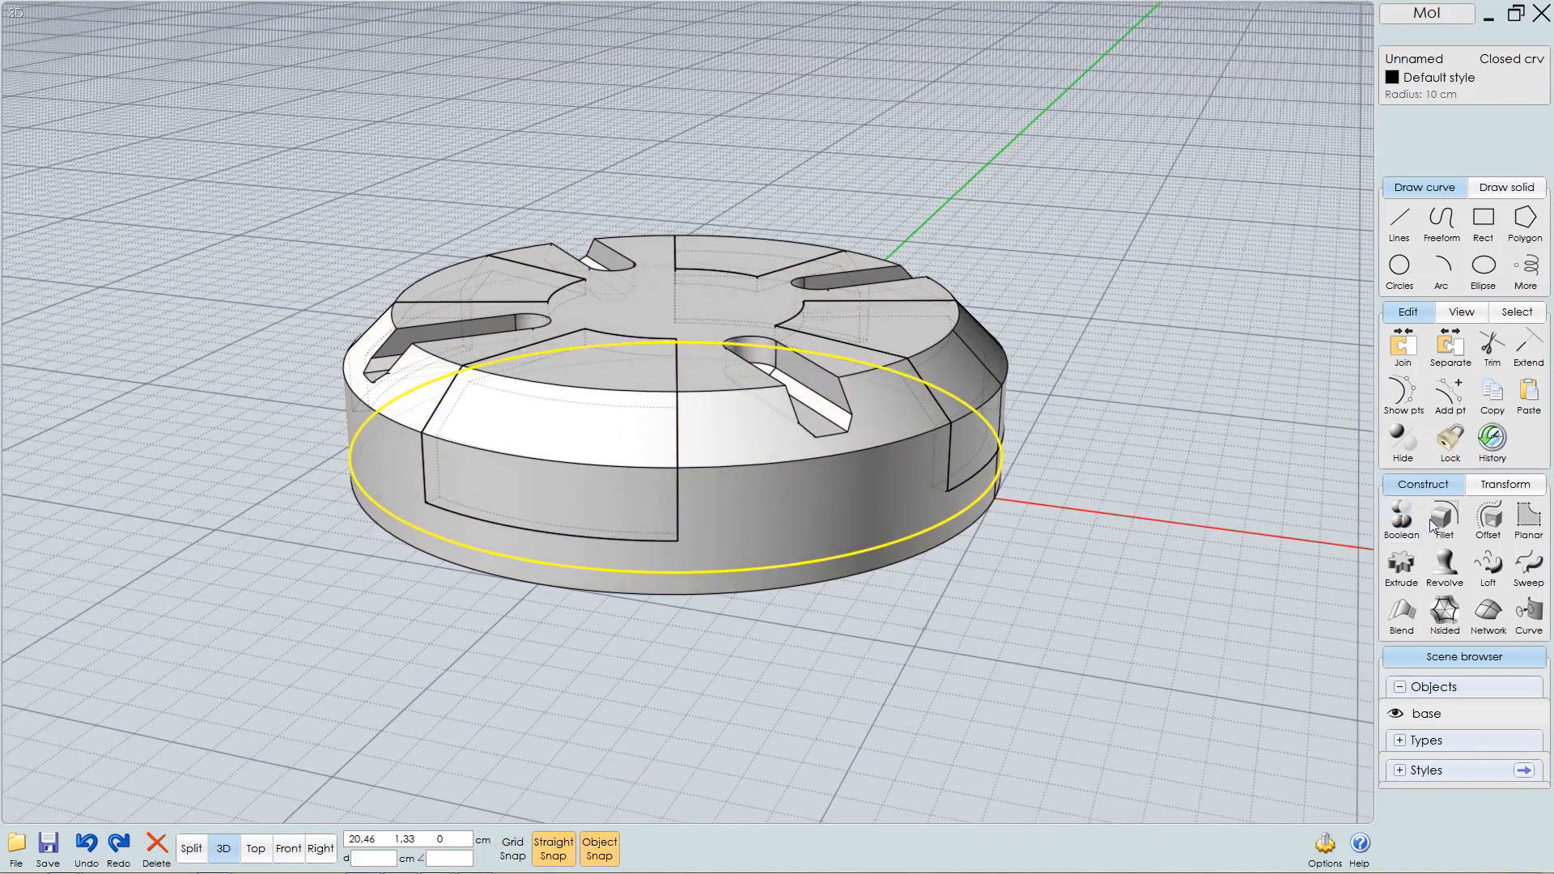
{"action": "left_click", "coordinate": [1490, 518]}
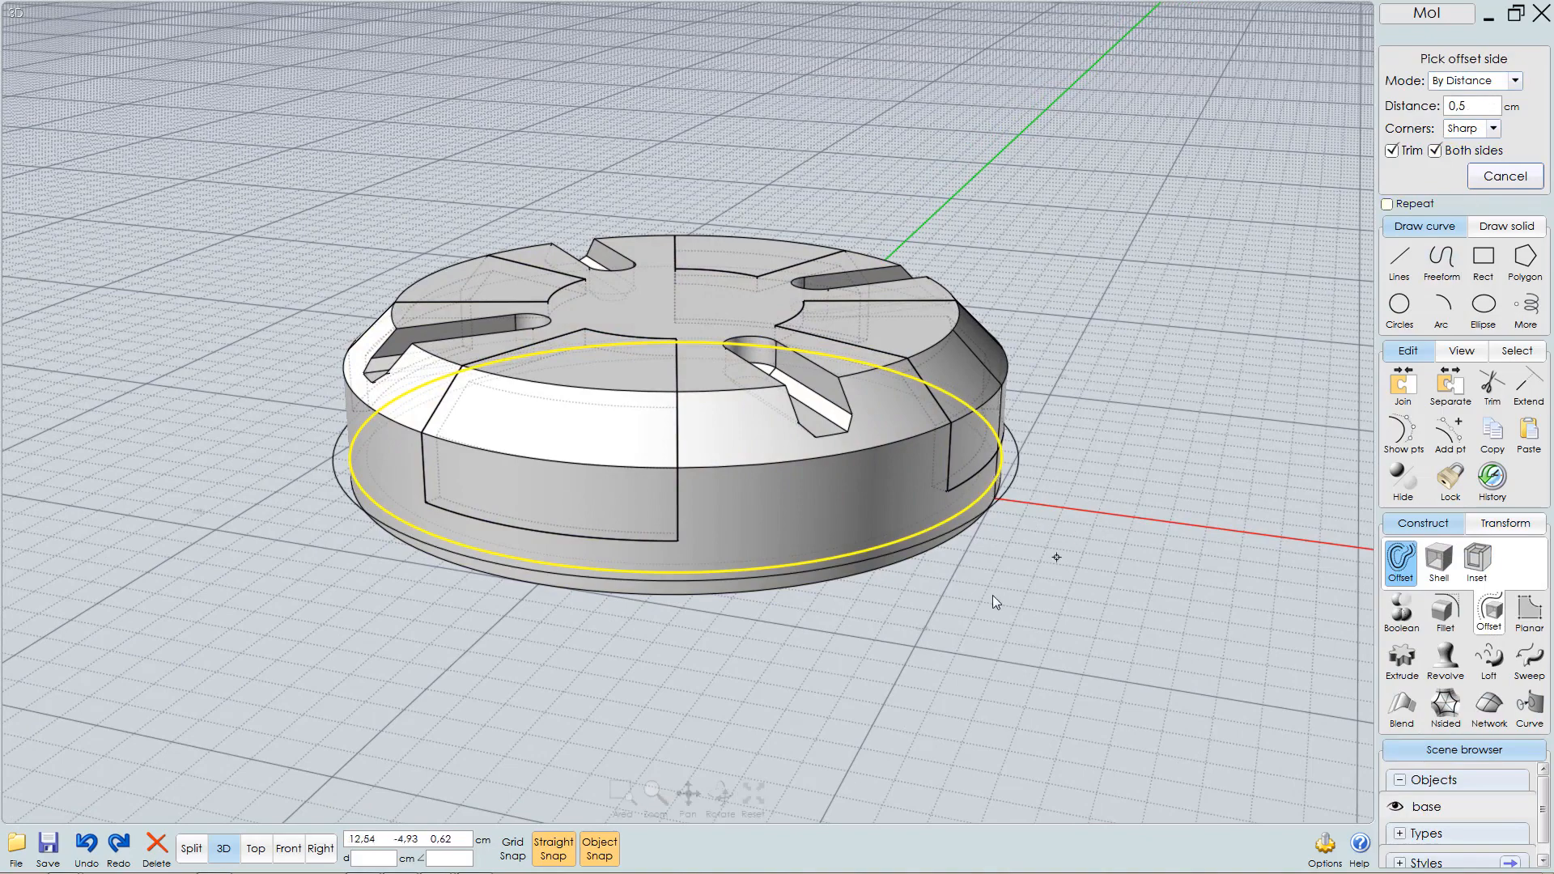
{"action": "left_click", "coordinate": [1031, 562]}
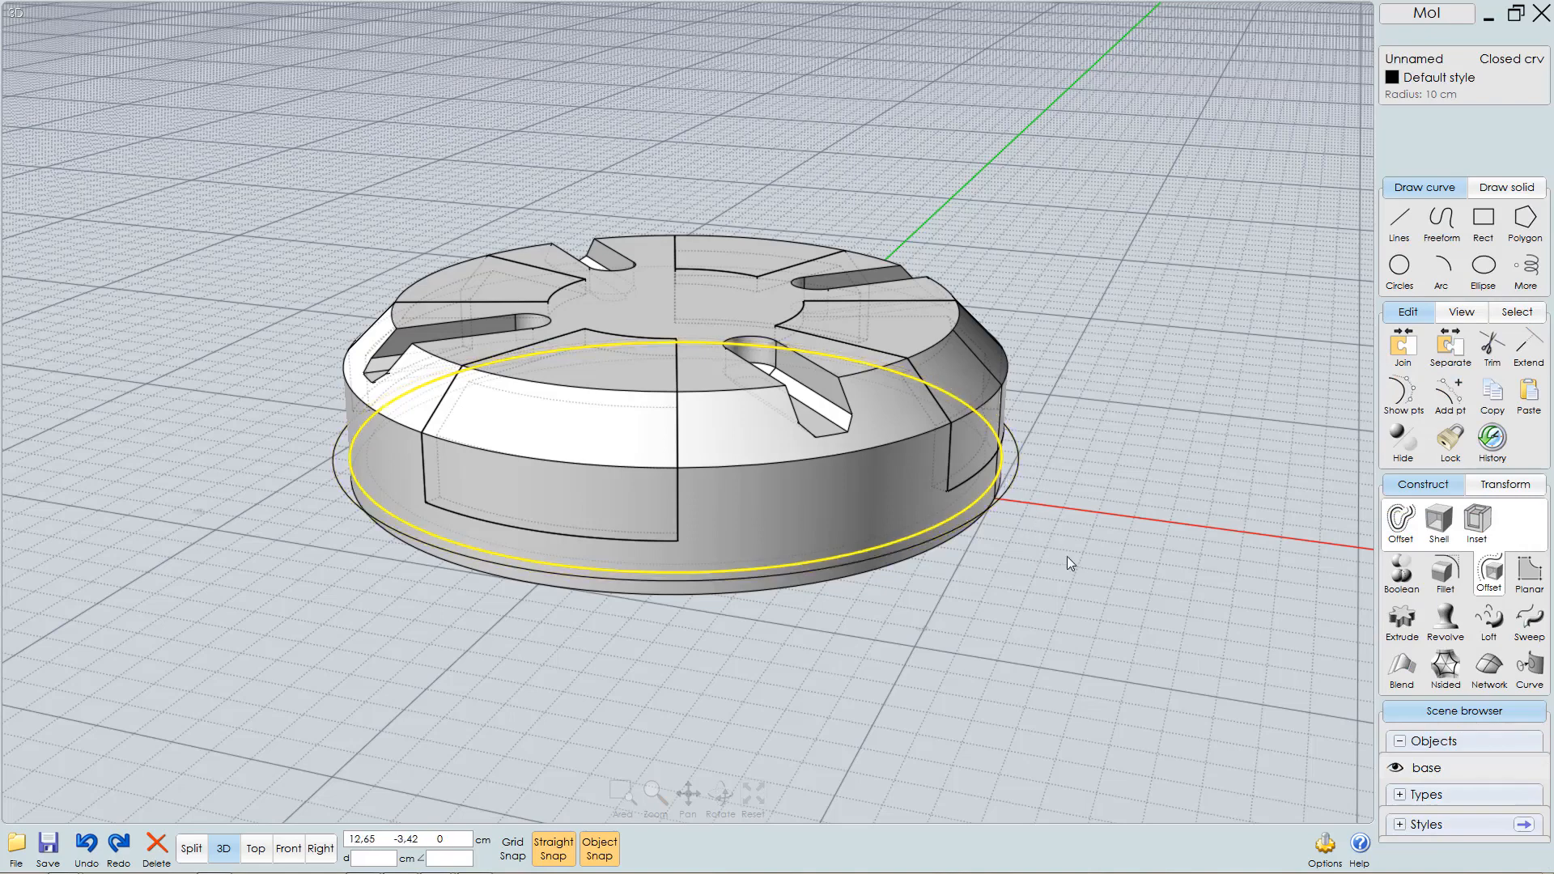
{"action": "key", "text": "Escape"}
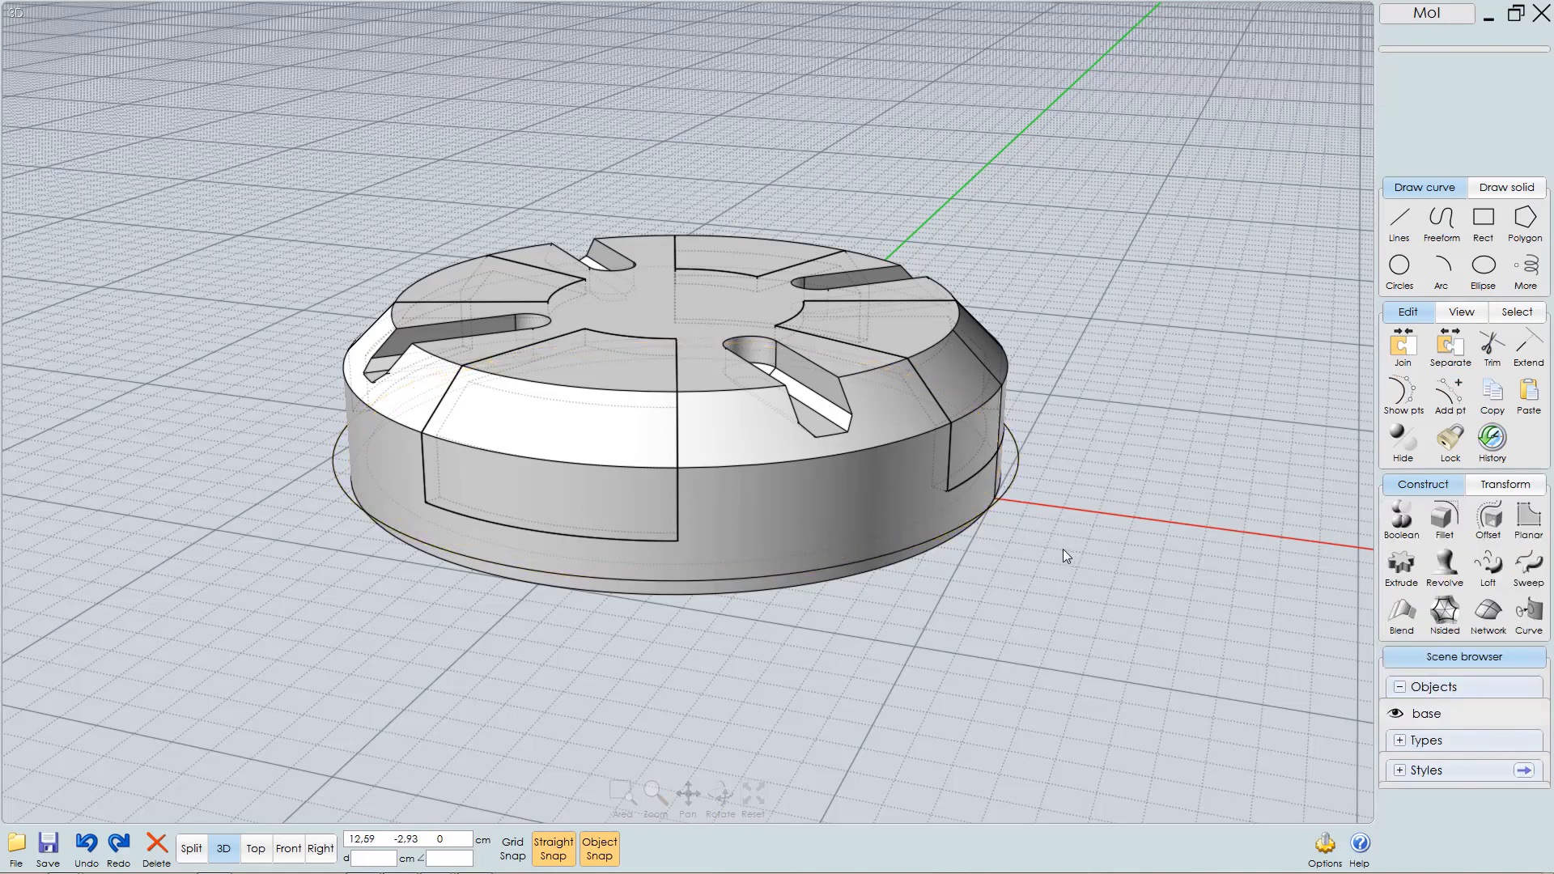
- Extrude the two offset circles together with capped ends up to a height of 1.1 cm in the front view
{"action": "left_click", "coordinate": [977, 510]}
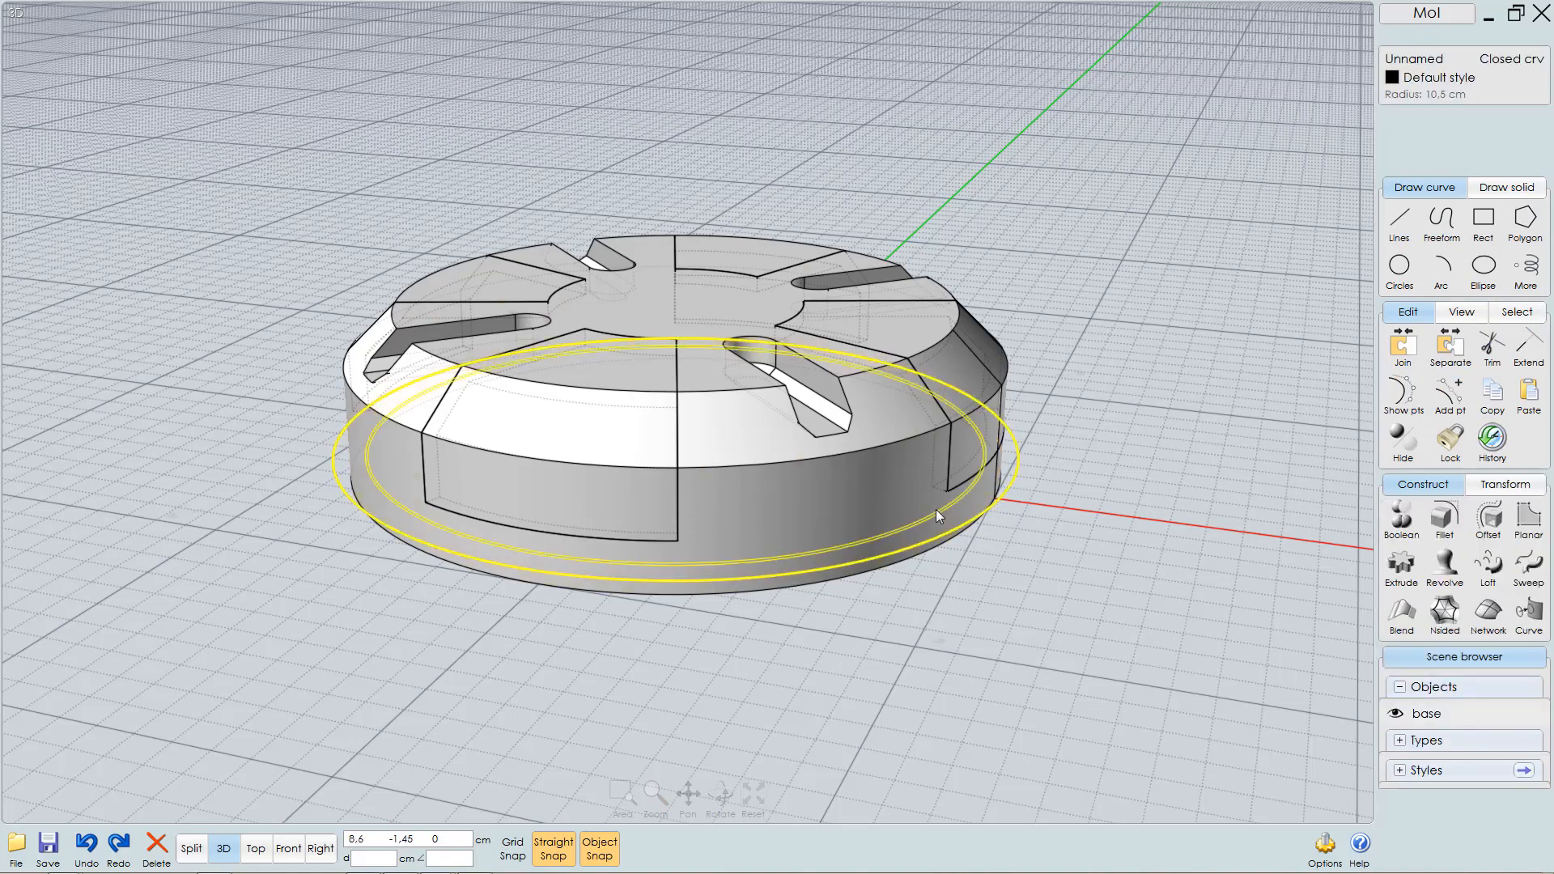
{"action": "right_click_drag", "start_coordinate": [981, 478], "coordinate": [944, 452]}
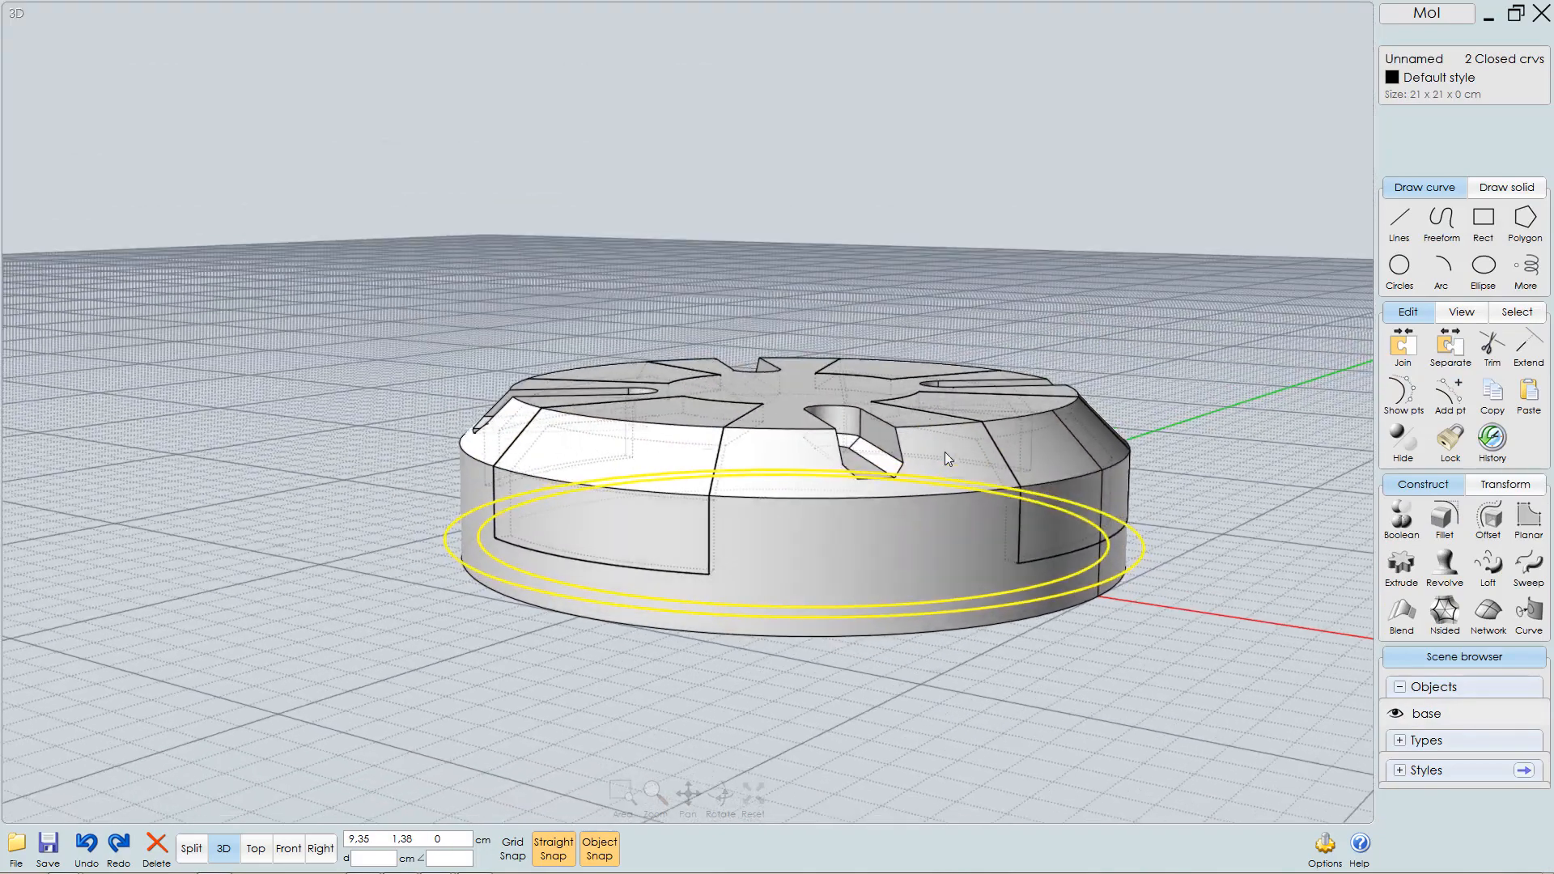
{"action": "left_click", "coordinate": [1400, 567]}
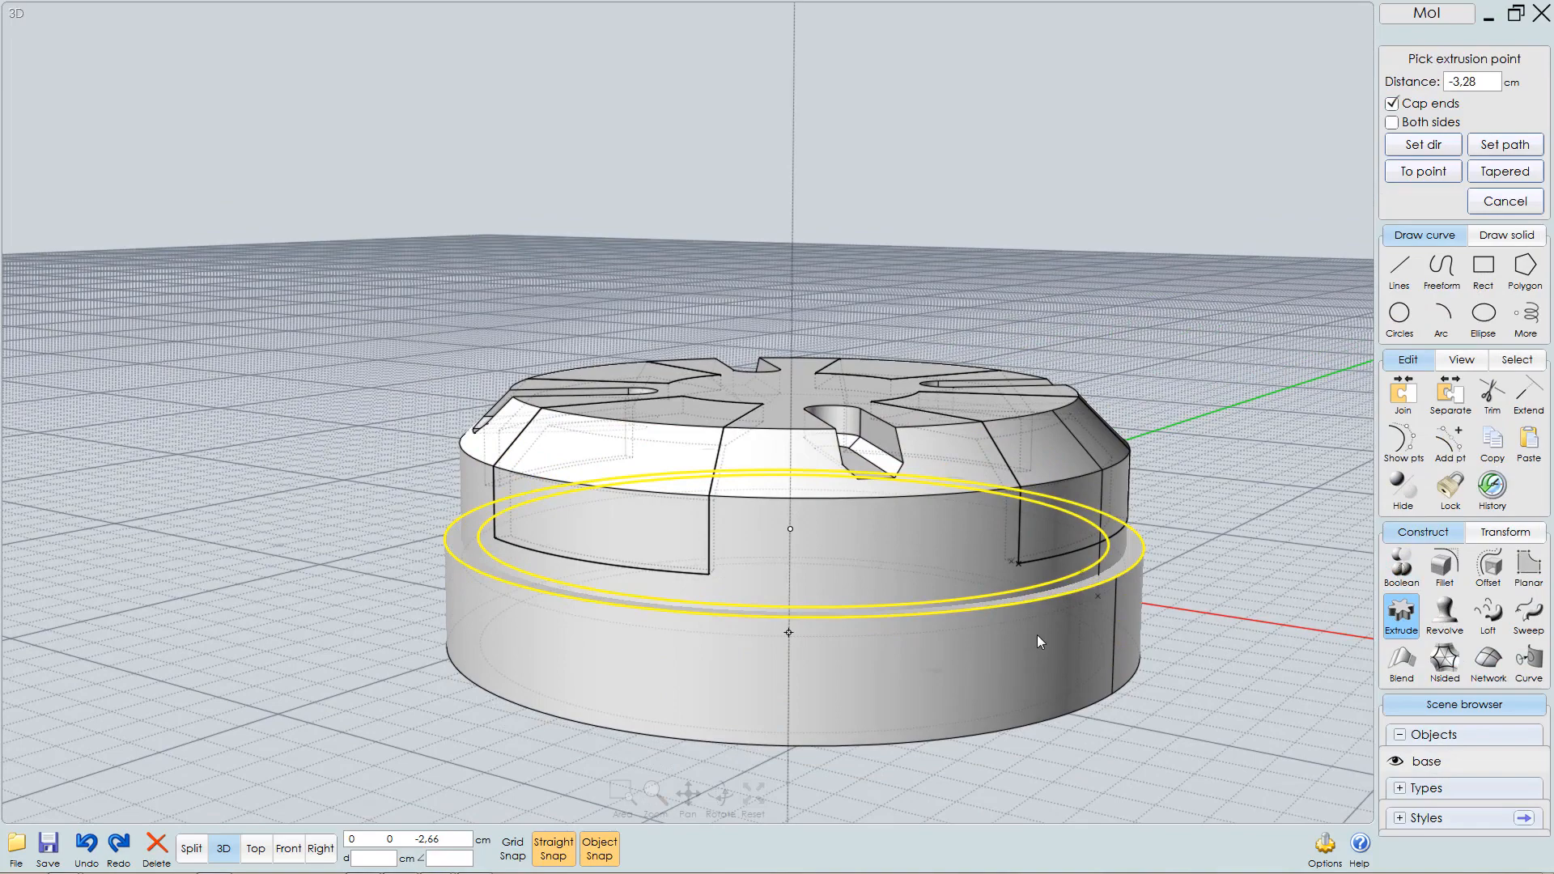
{"action": "key", "text": "F8"}
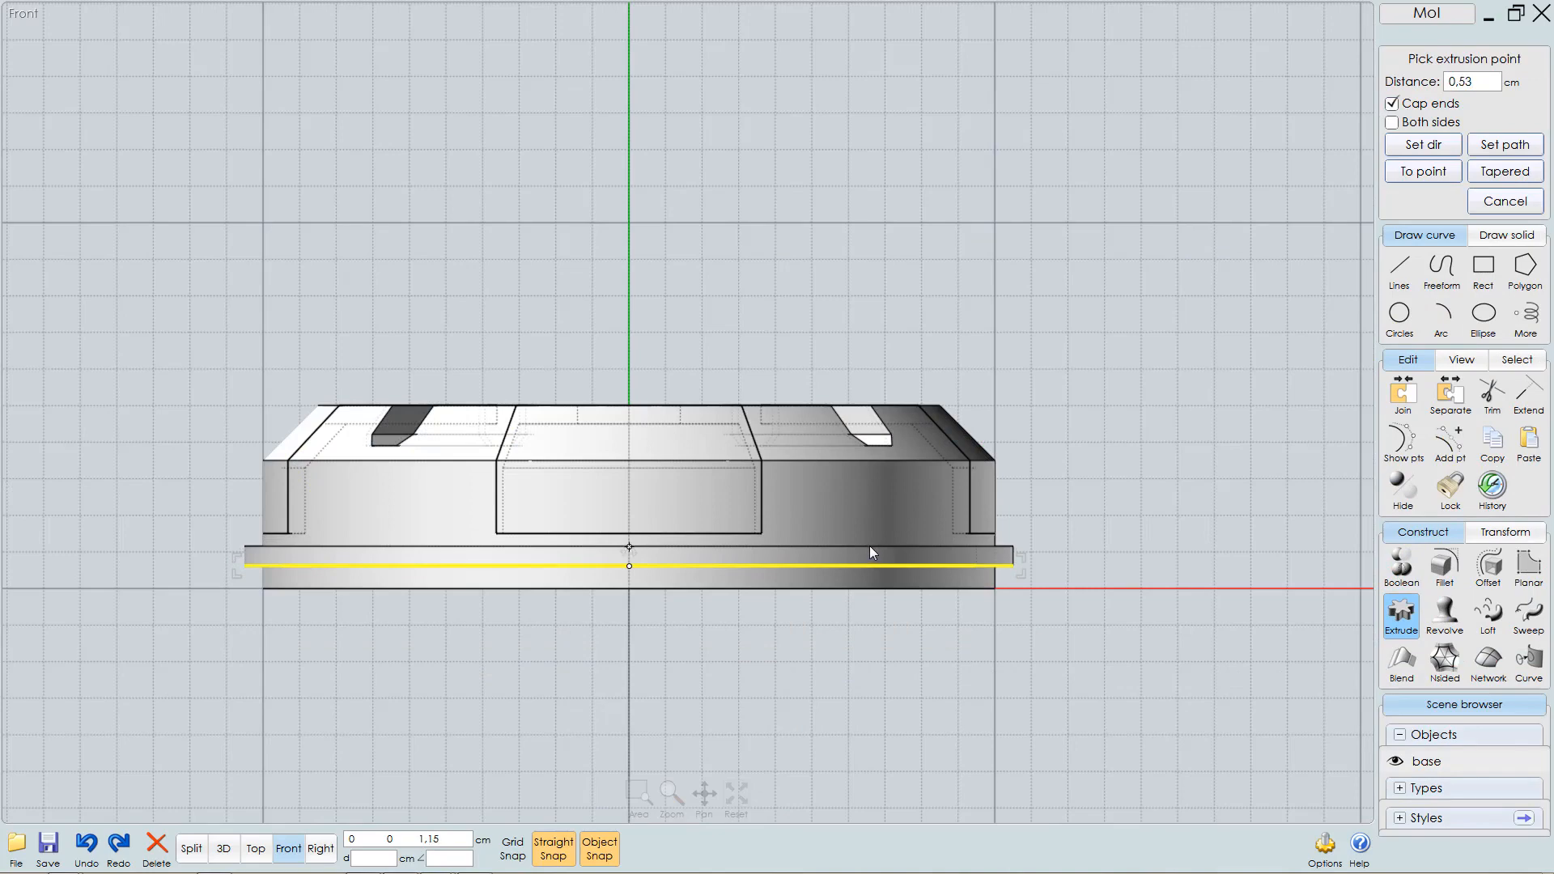
{"action": "type", "text": "0 1,1"}
{"action": "key", "text": "Return"}
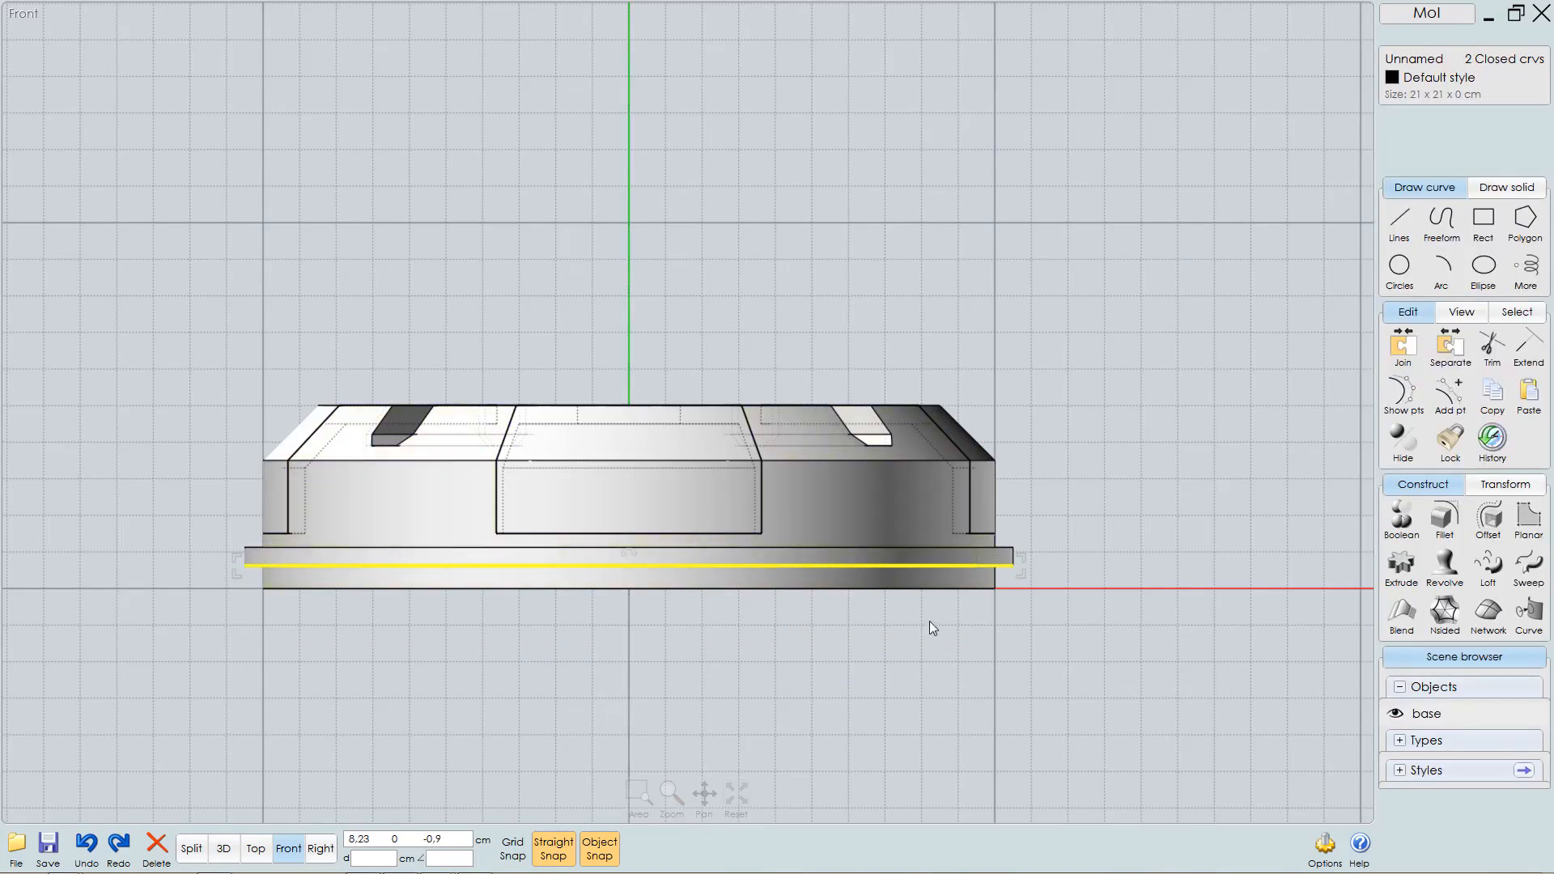
- Select the extruded ring, lower it by about 0.2 cm in the front view, and return to the 3D view
{"action": "left_click", "coordinate": [983, 628]}
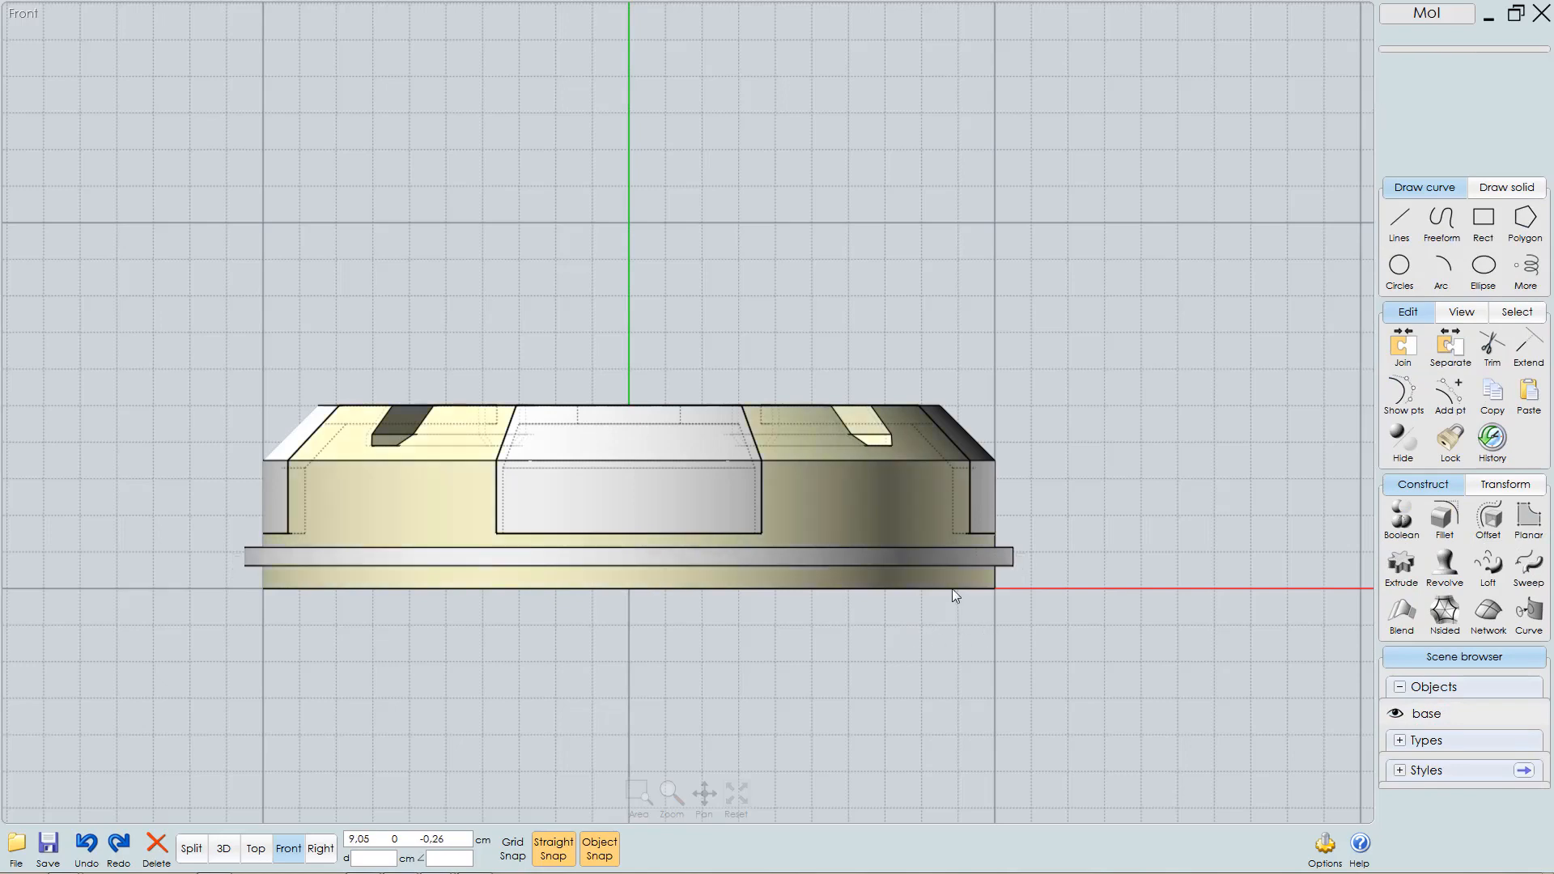
{"action": "left_click", "coordinate": [910, 557]}
{"action": "scroll", "coordinate": [709, 627], "scroll_direction": "up", "scroll_amount": 2}
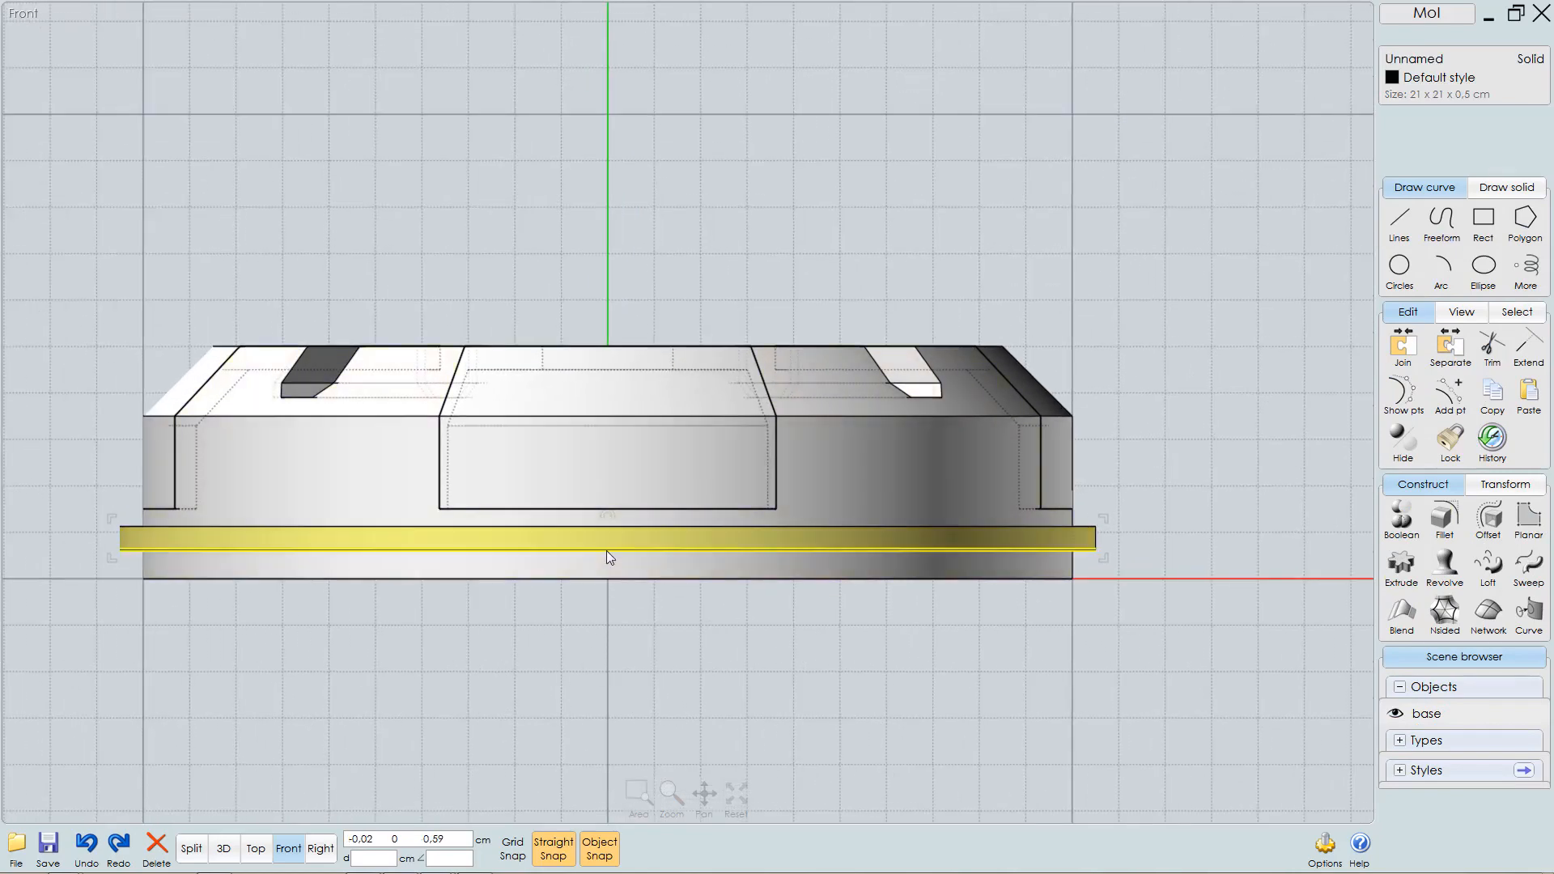
{"action": "left_click_drag", "start_coordinate": [607, 565], "coordinate": [610, 560]}
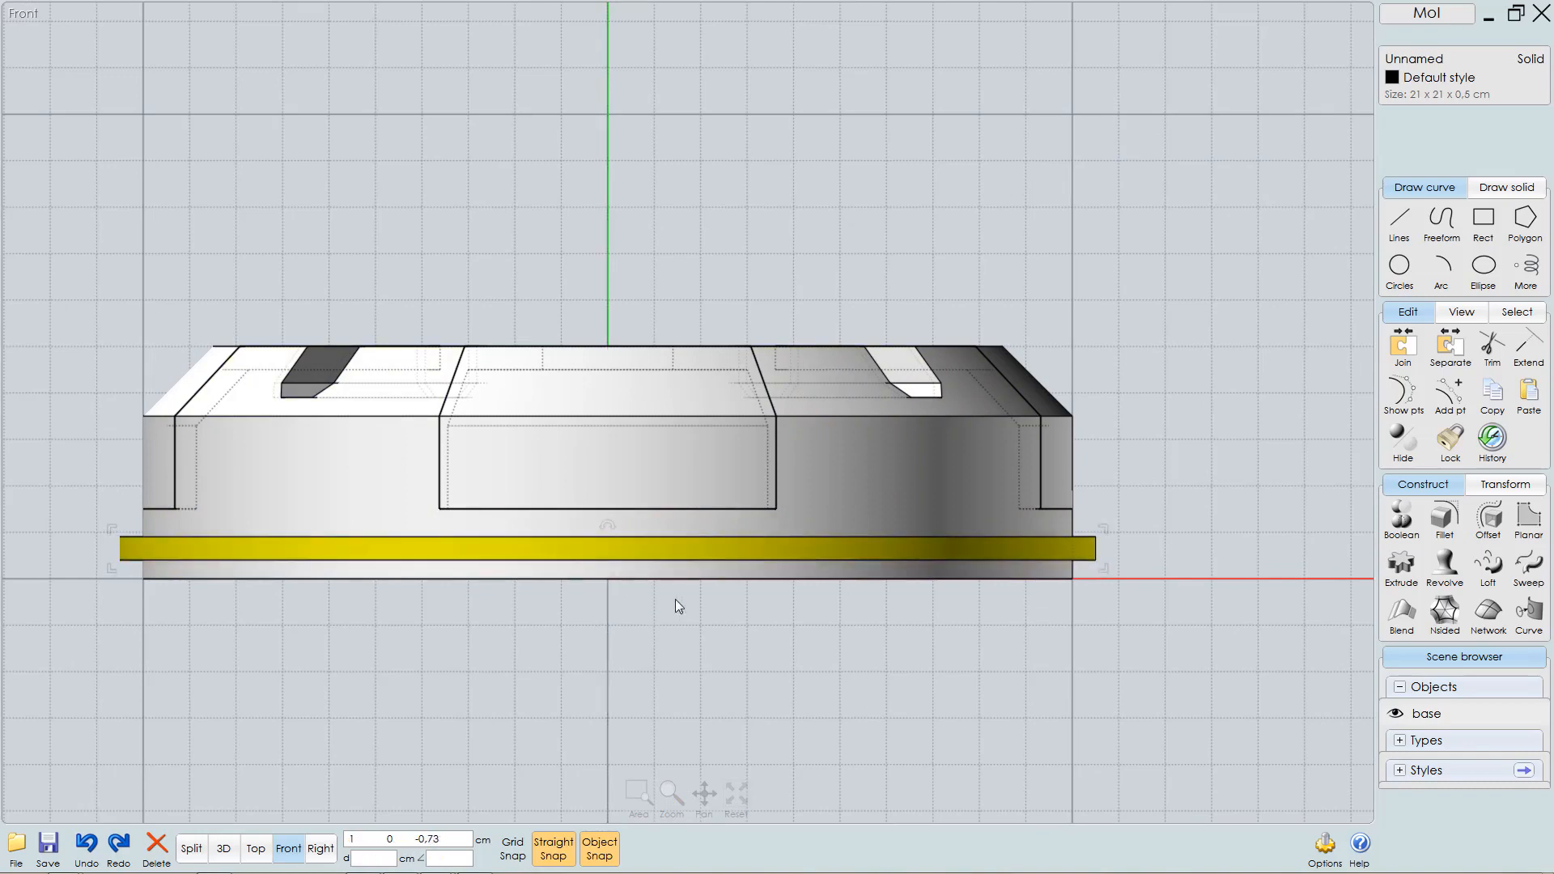
{"action": "key", "text": "F5"}
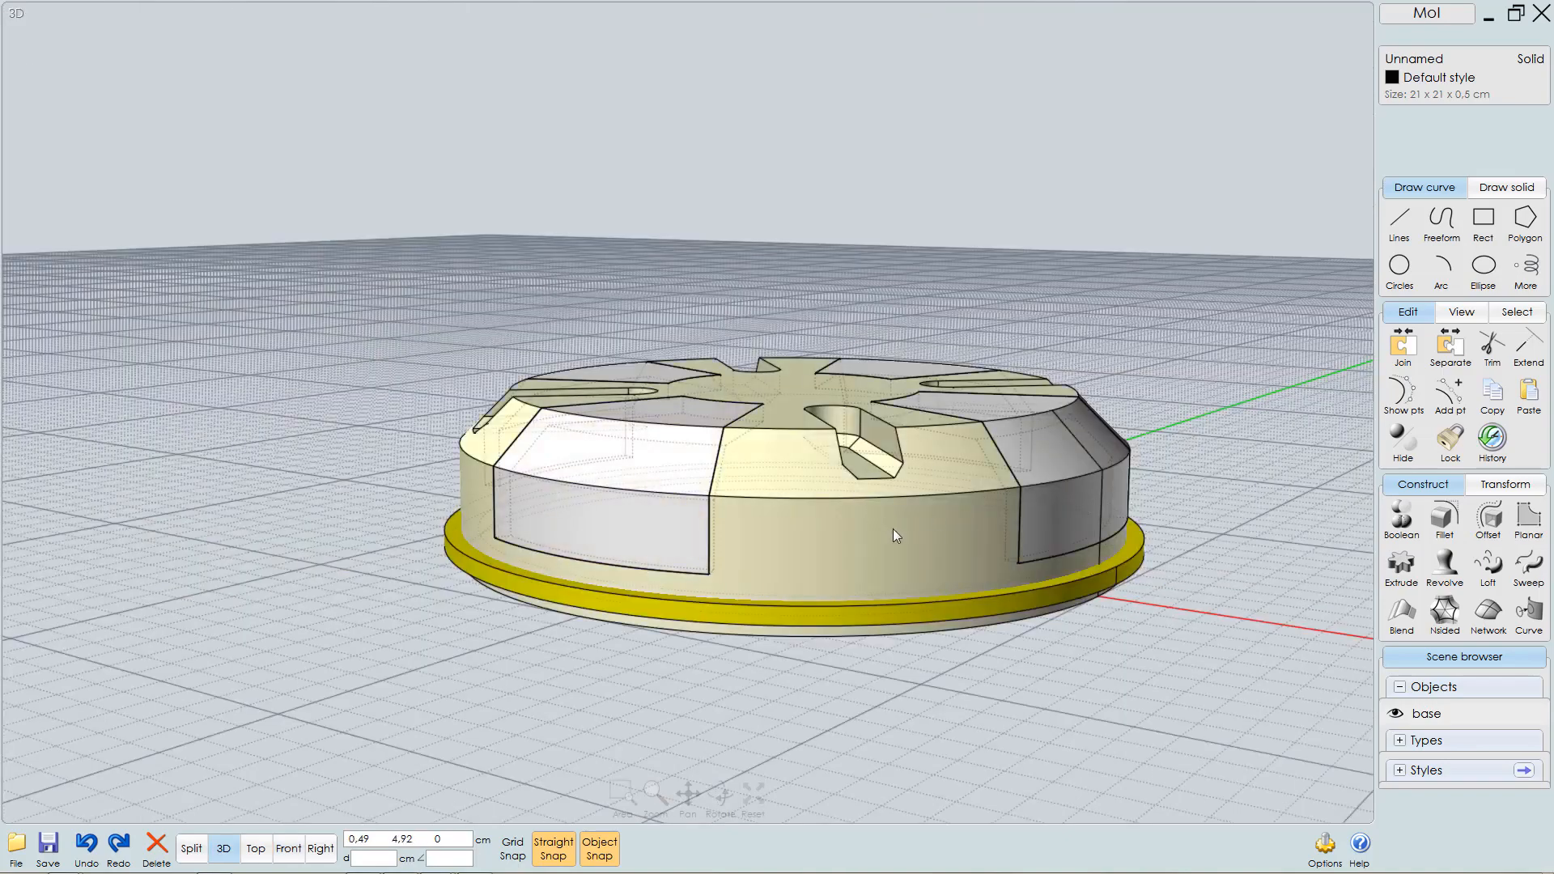
- Subtract the ring from the base with a Boolean difference to cut a groove around its lower side
{"action": "right_click_drag", "start_coordinate": [892, 528], "coordinate": [915, 618]}
{"action": "left_click", "coordinate": [914, 618]}
{"action": "left_click", "coordinate": [894, 482]}
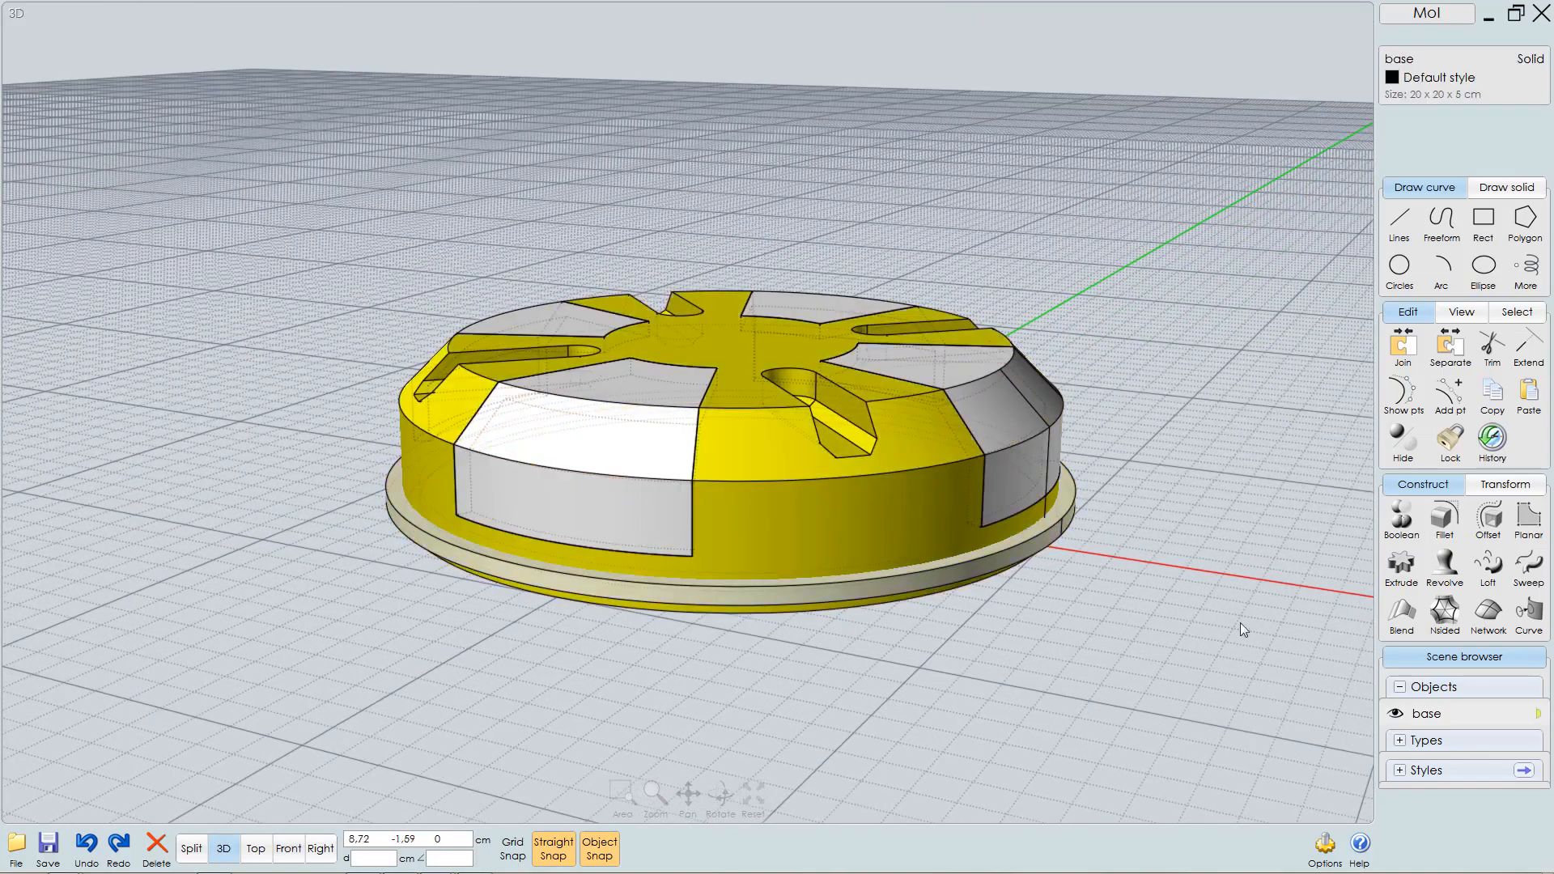
{"action": "left_click", "coordinate": [1405, 528]}
{"action": "left_click", "coordinate": [1402, 522]}
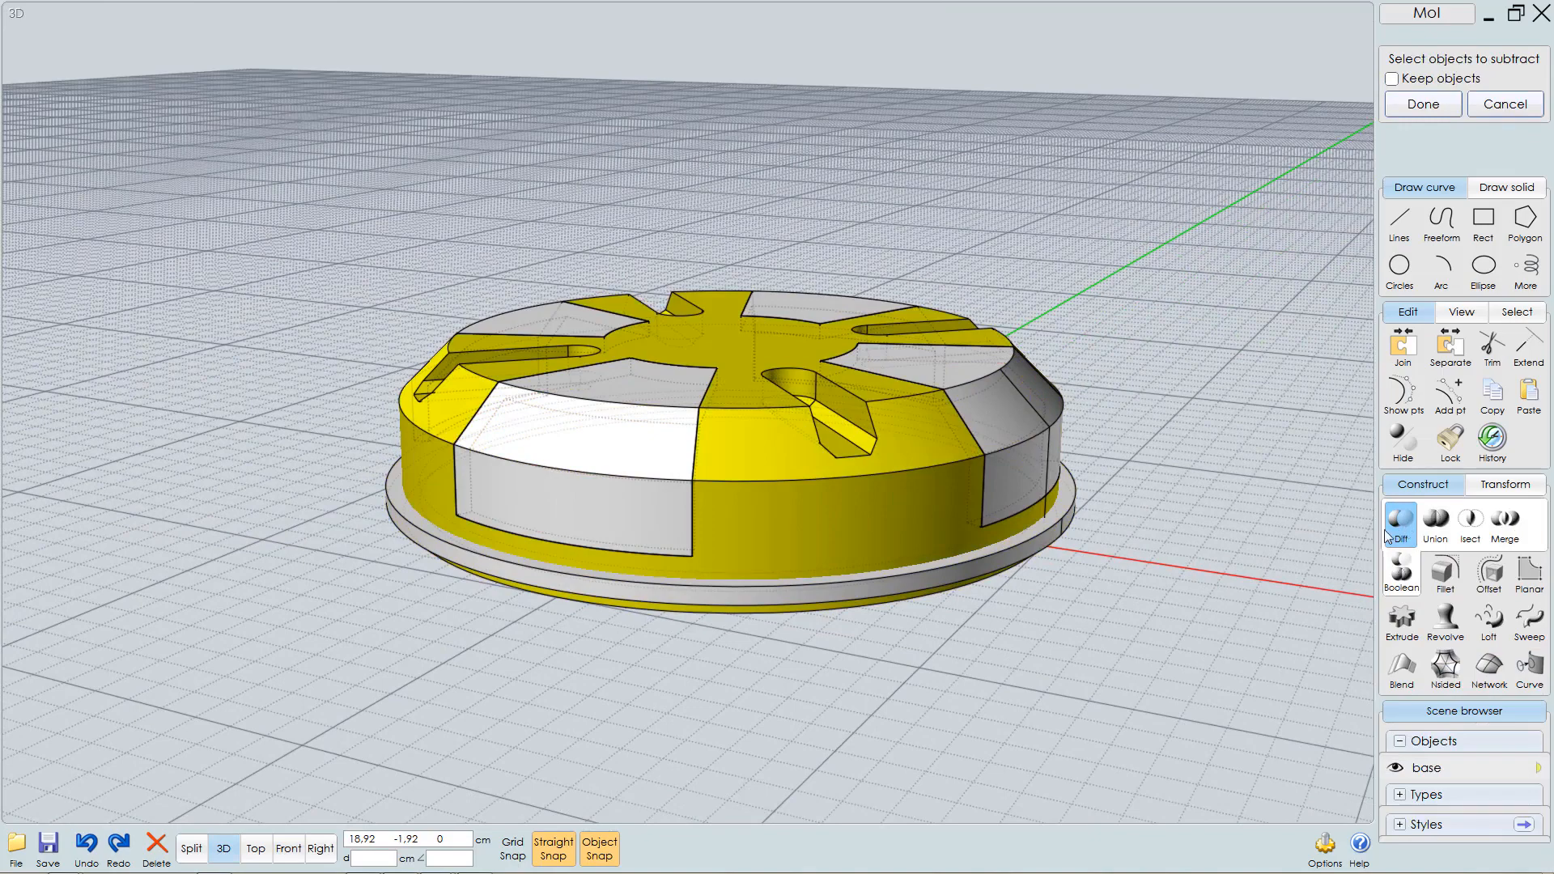
{"action": "left_click", "coordinate": [1004, 560]}
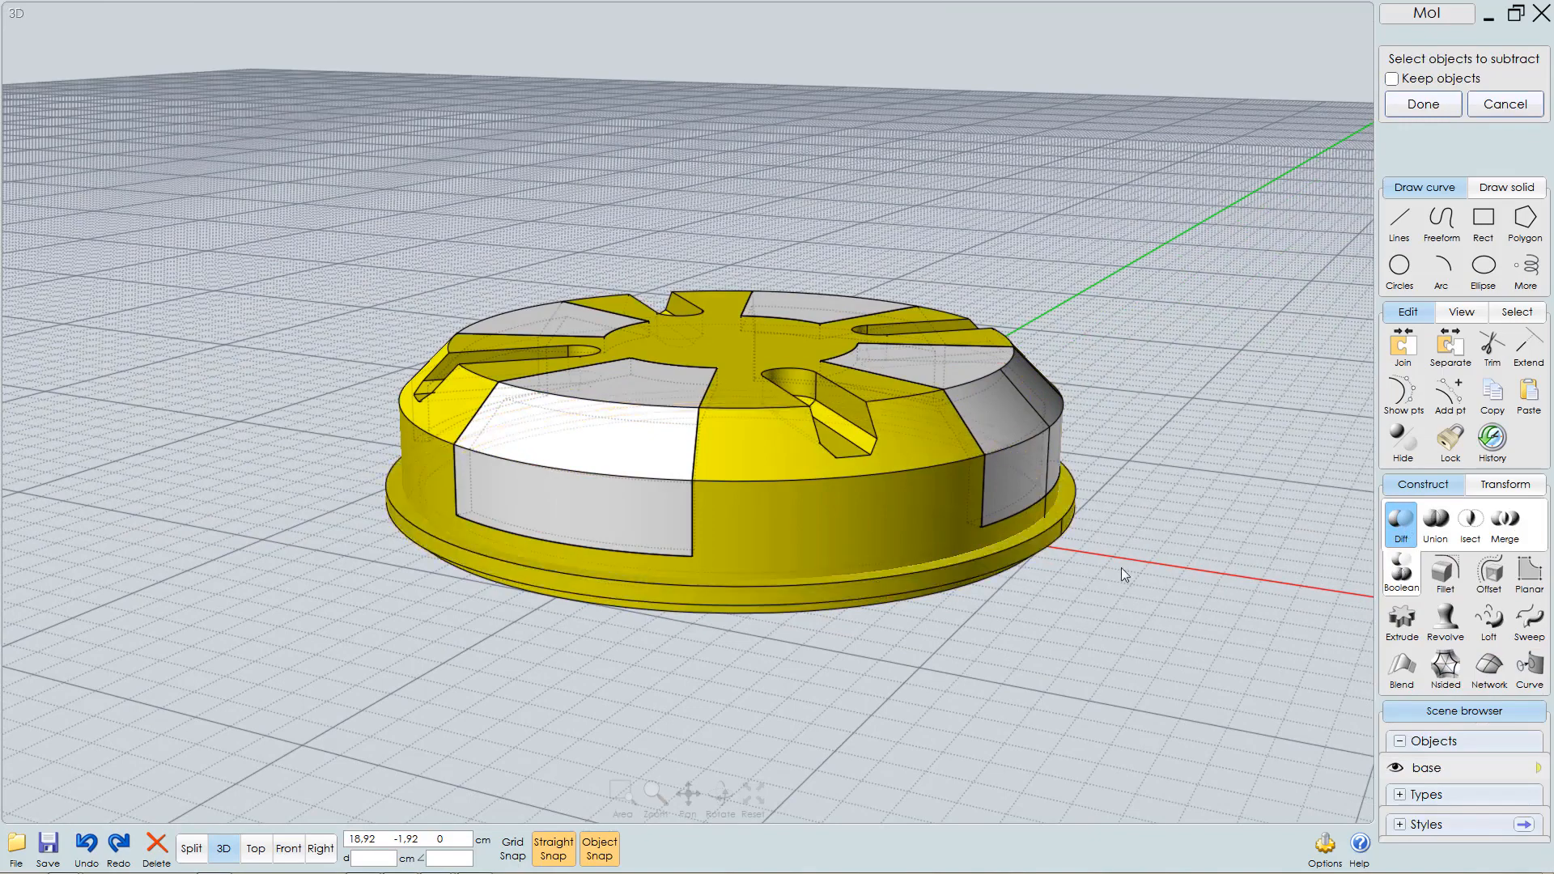
{"action": "right_click", "coordinate": [1163, 502]}
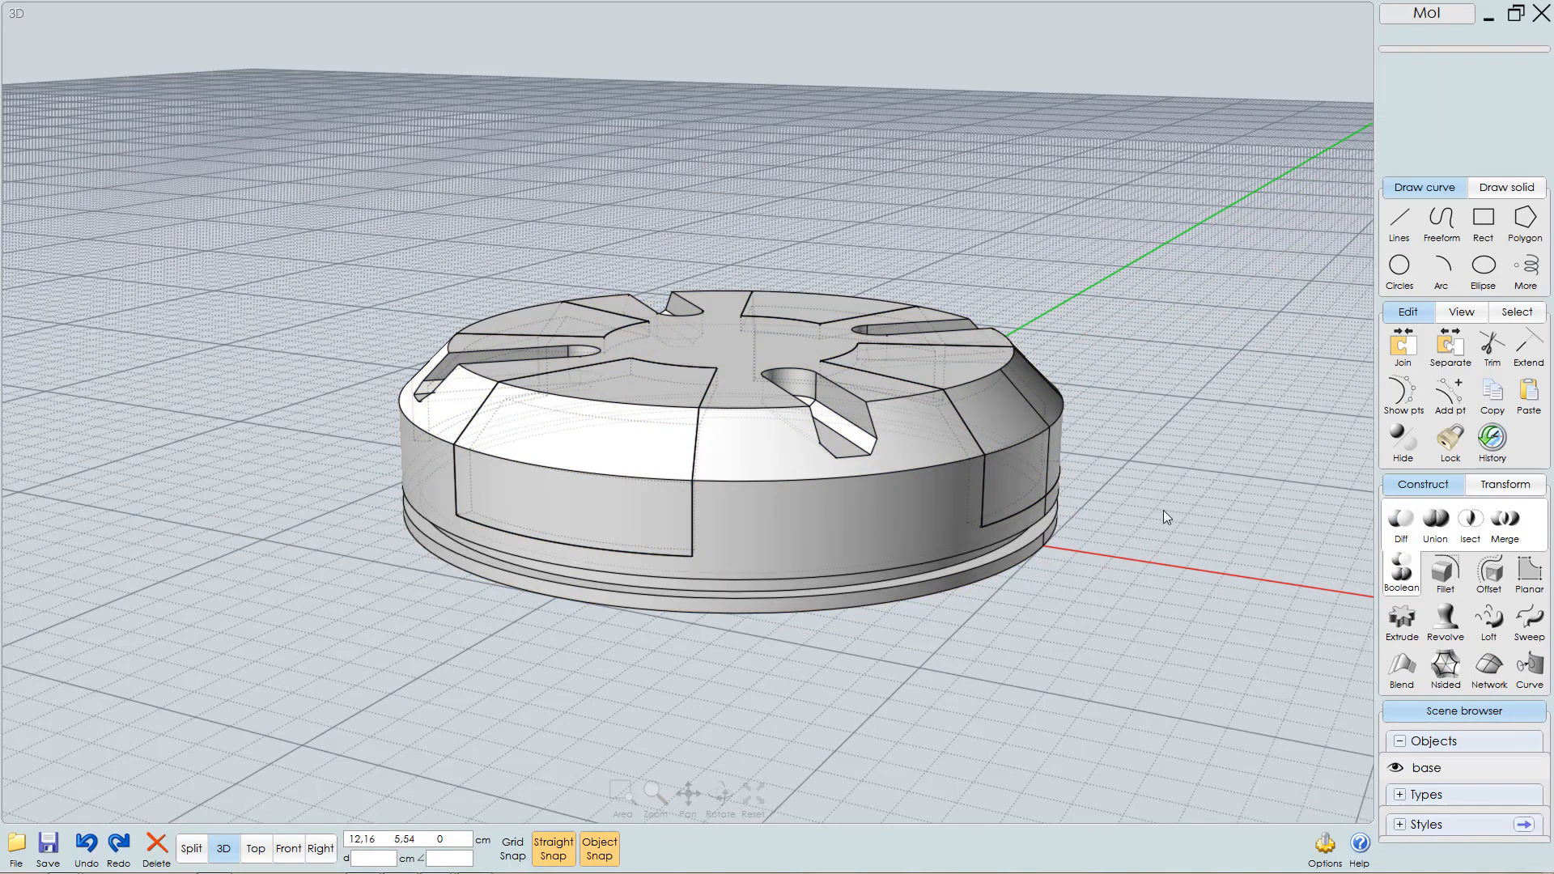
{"action": "right_click_drag", "start_coordinate": [970, 518], "coordinate": [845, 648]}
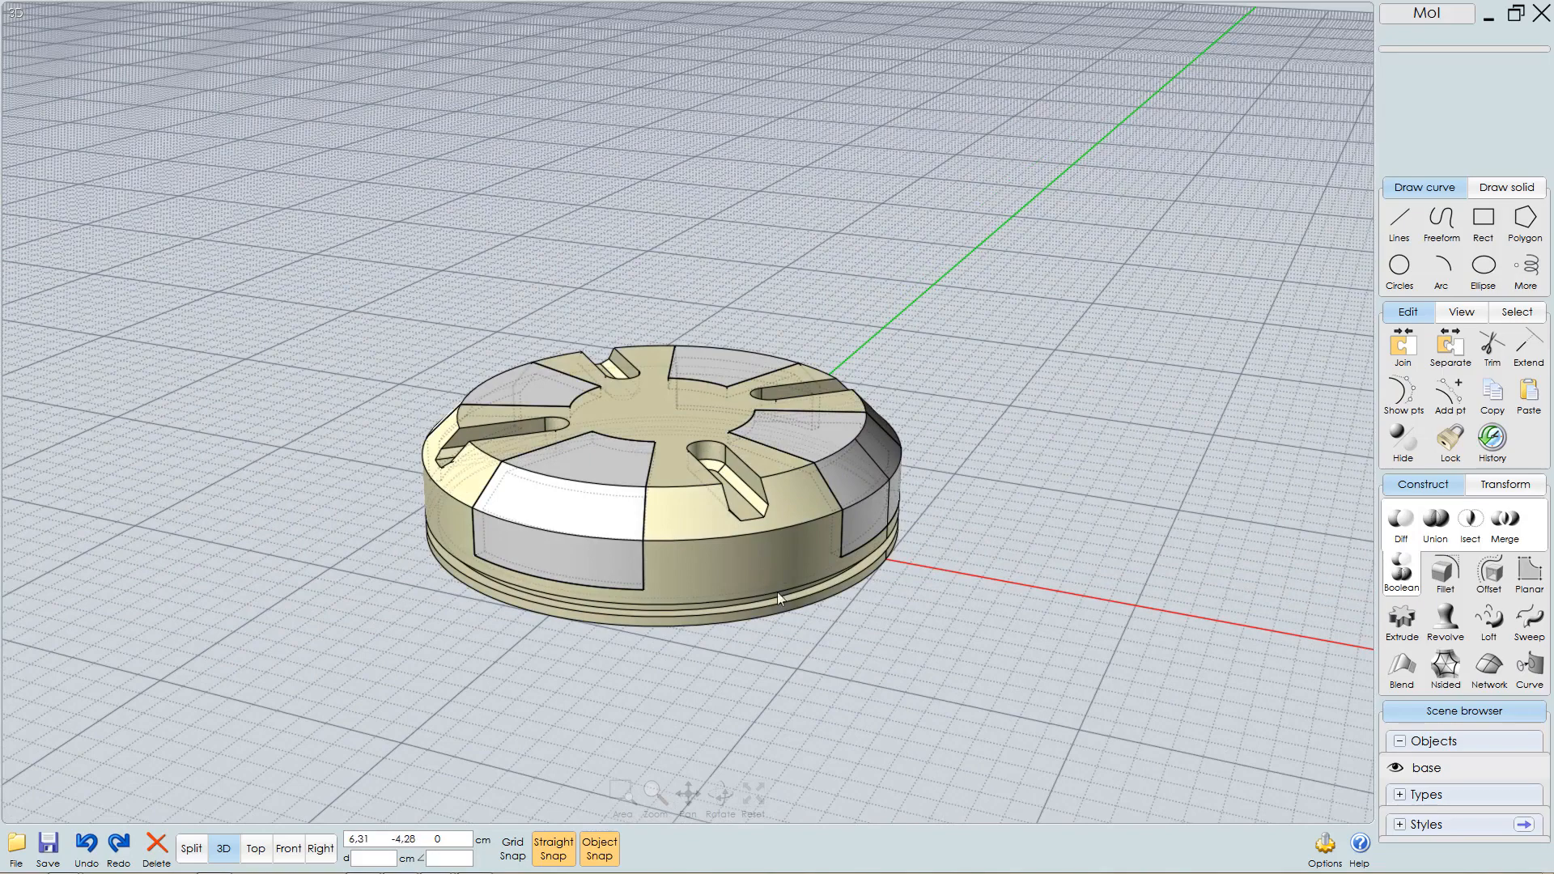
- Select the base and its four inset pieces and place a copy of them behind the original
{"action": "left_click_drag", "start_coordinate": [1021, 257], "coordinate": [372, 804]}
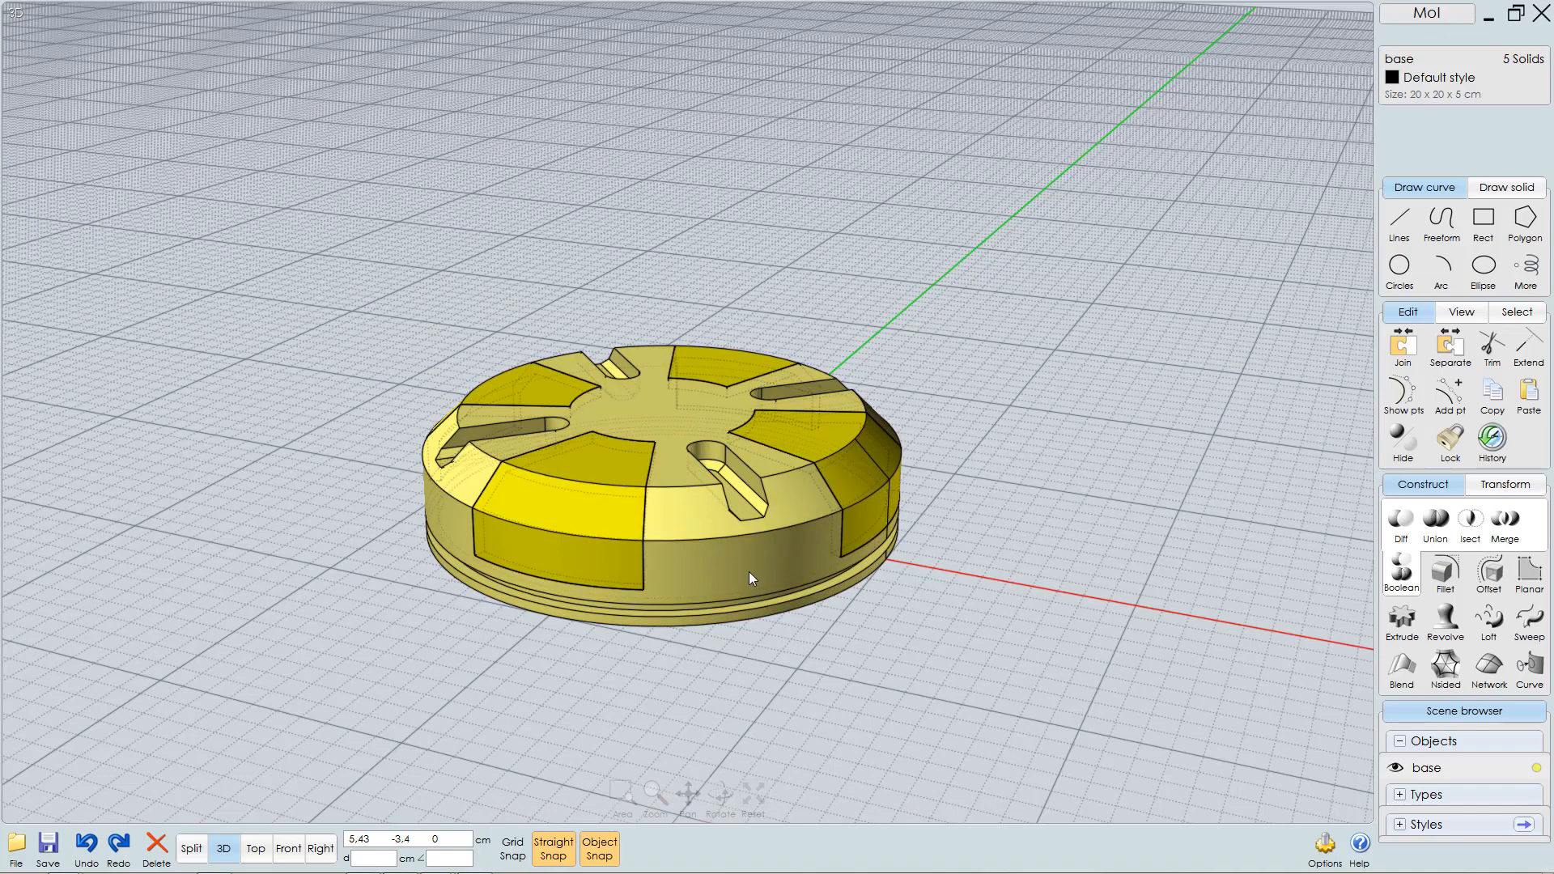
{"action": "left_click_drag", "start_coordinate": [749, 571], "coordinate": [1106, 202]}
{"action": "scroll", "coordinate": [1084, 354], "scroll_direction": "down", "scroll_amount": 3}
{"action": "right_click_drag", "start_coordinate": [1067, 372], "coordinate": [999, 519]}
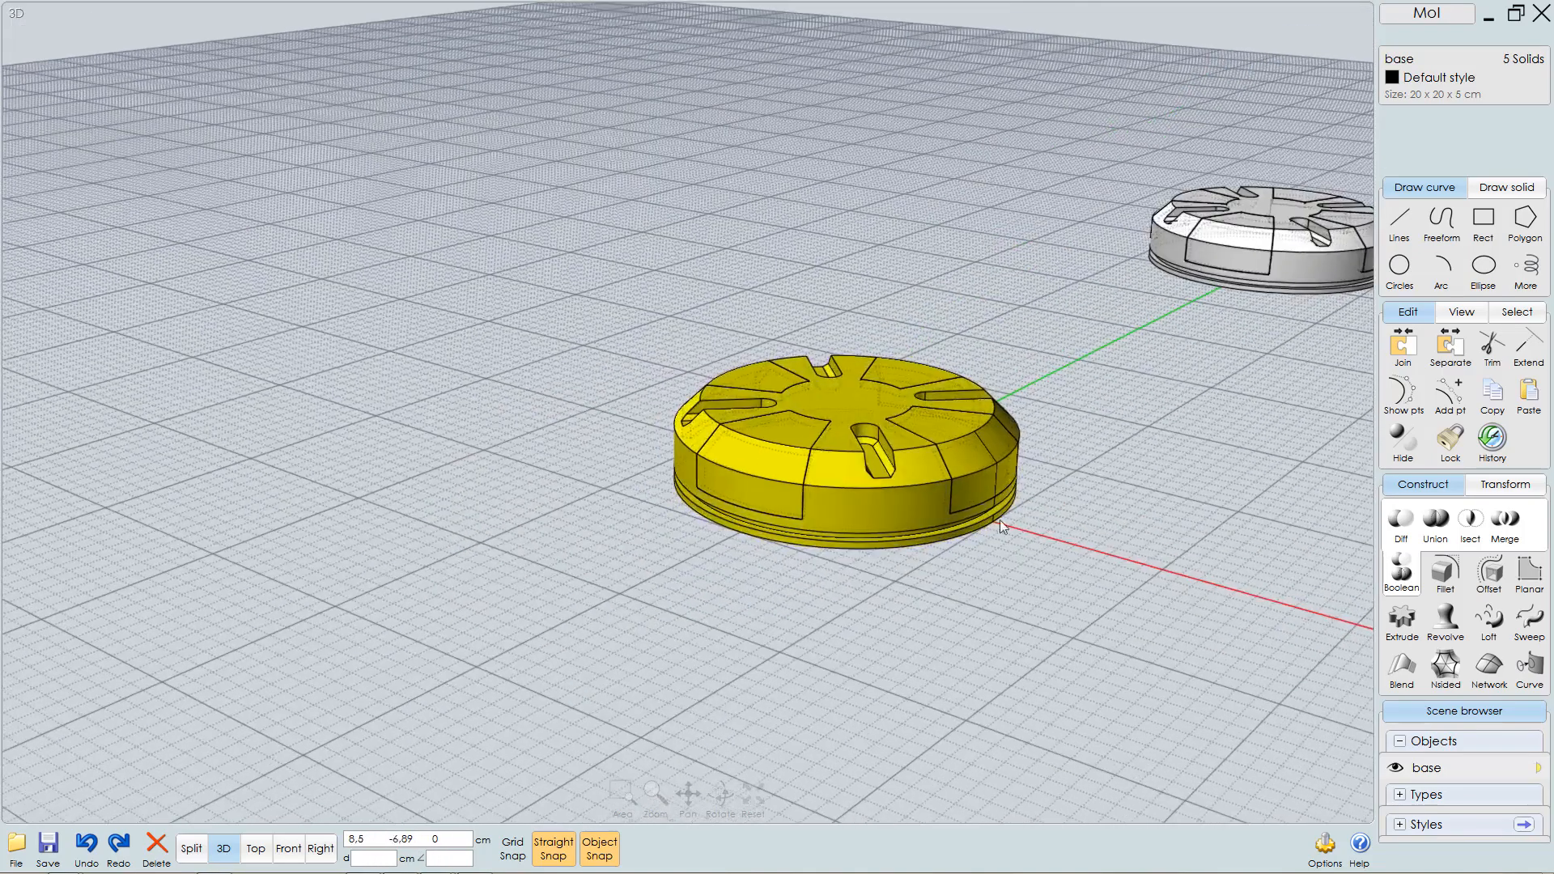
{"action": "scroll", "coordinate": [999, 520], "scroll_direction": "up", "scroll_amount": 5}
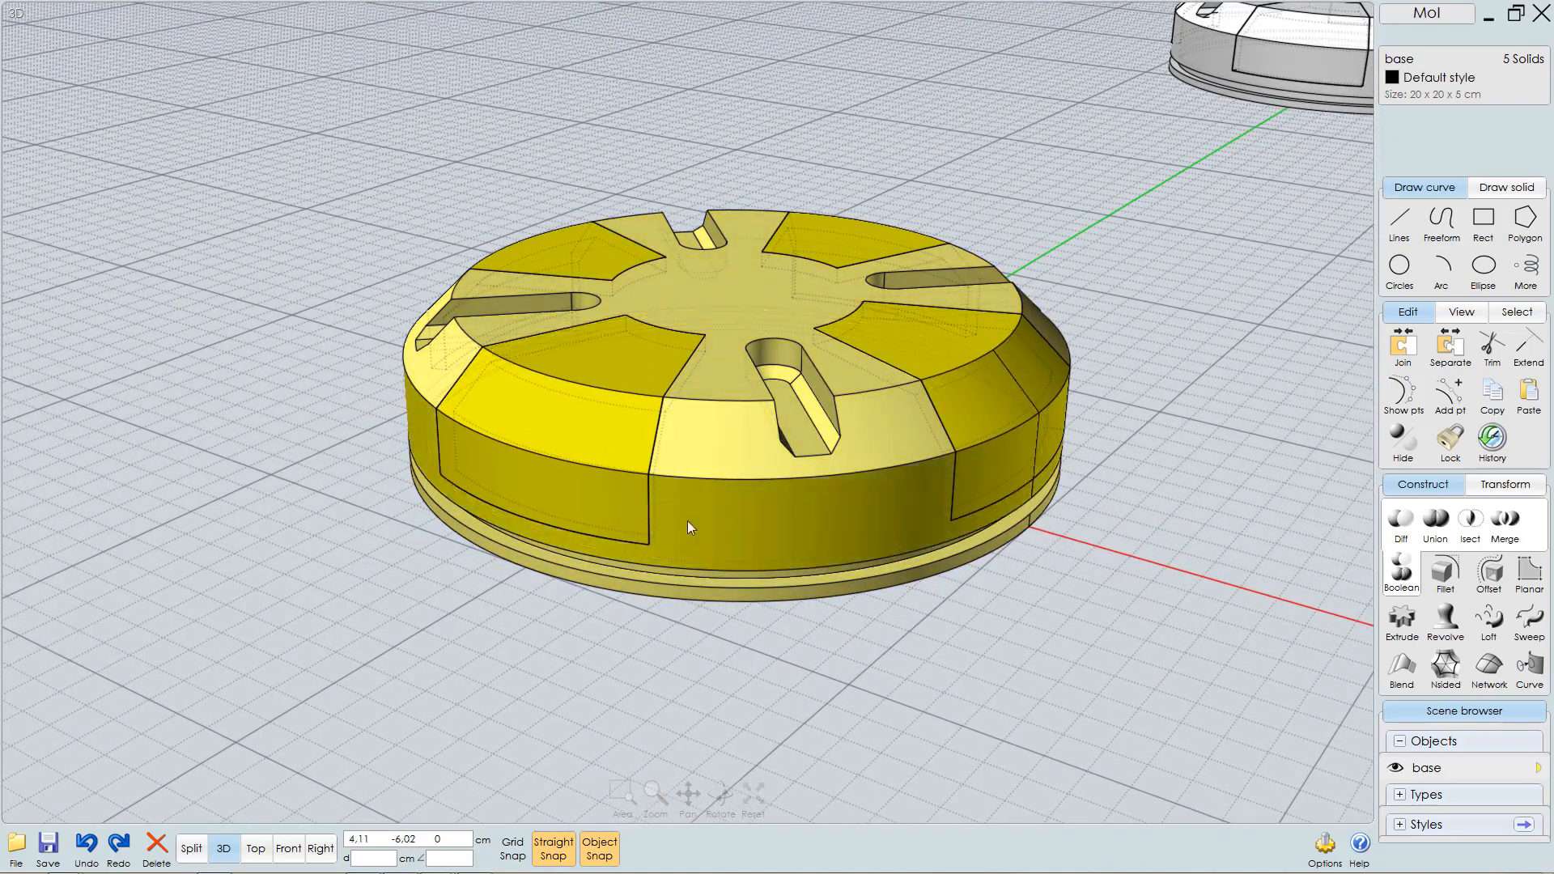
{"action": "middle_click_drag", "start_coordinate": [891, 534], "coordinate": [886, 579]}
{"action": "right_click_drag", "start_coordinate": [966, 653], "coordinate": [981, 660]}
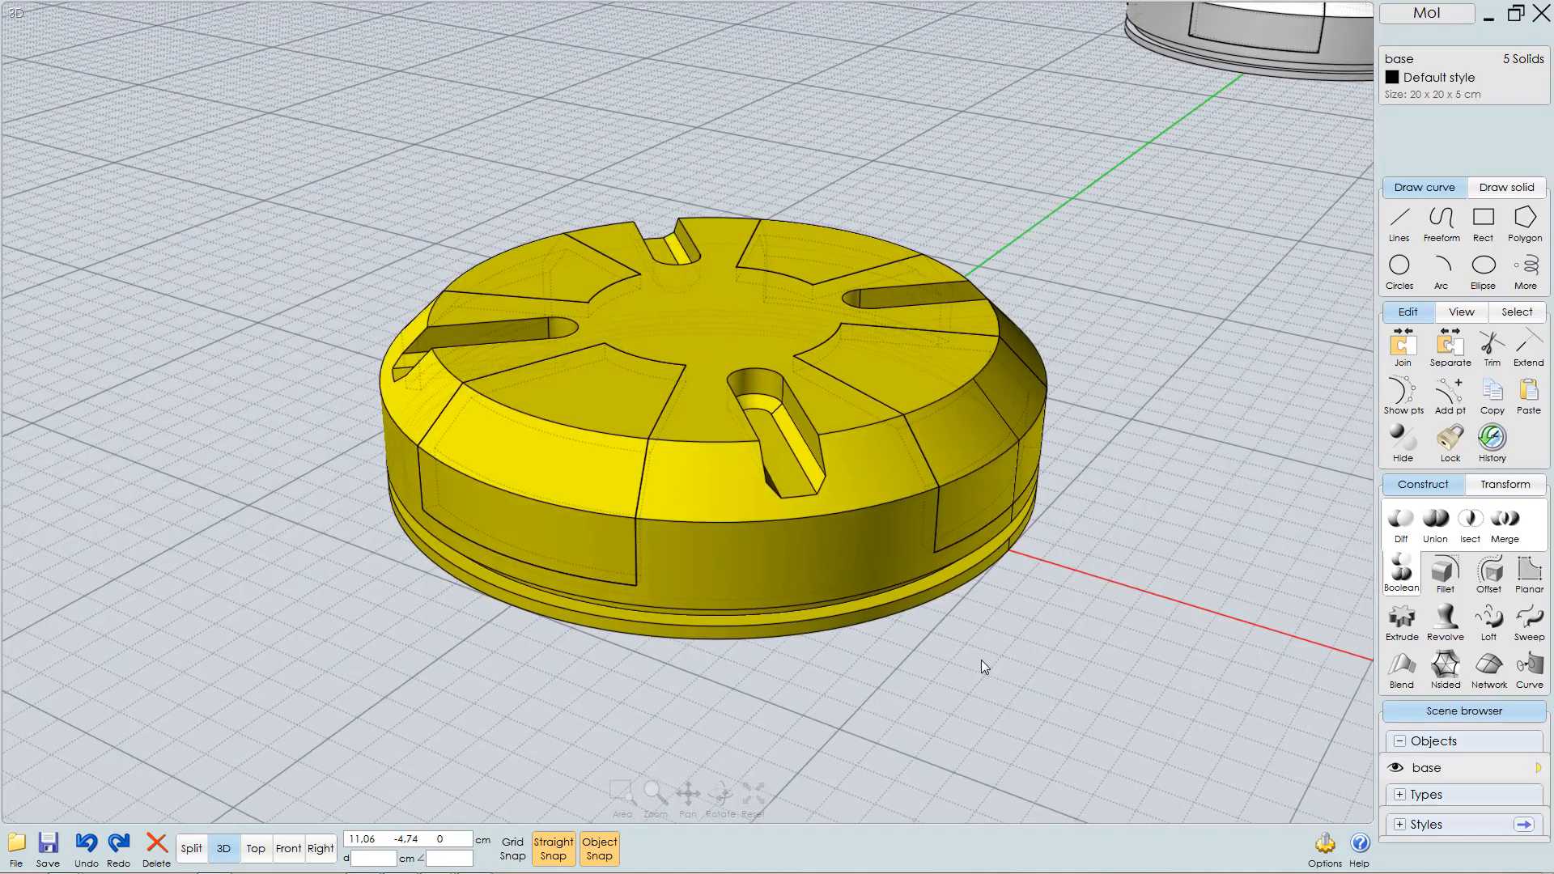
- Select the whole copied set behind the original and delete it
{"action": "left_click", "coordinate": [975, 691]}
{"action": "middle_click_drag", "start_coordinate": [939, 685], "coordinate": [623, 682]}
{"action": "left_click", "coordinate": [915, 592]}
{"action": "scroll", "coordinate": [914, 680], "scroll_direction": "down", "scroll_amount": 3}
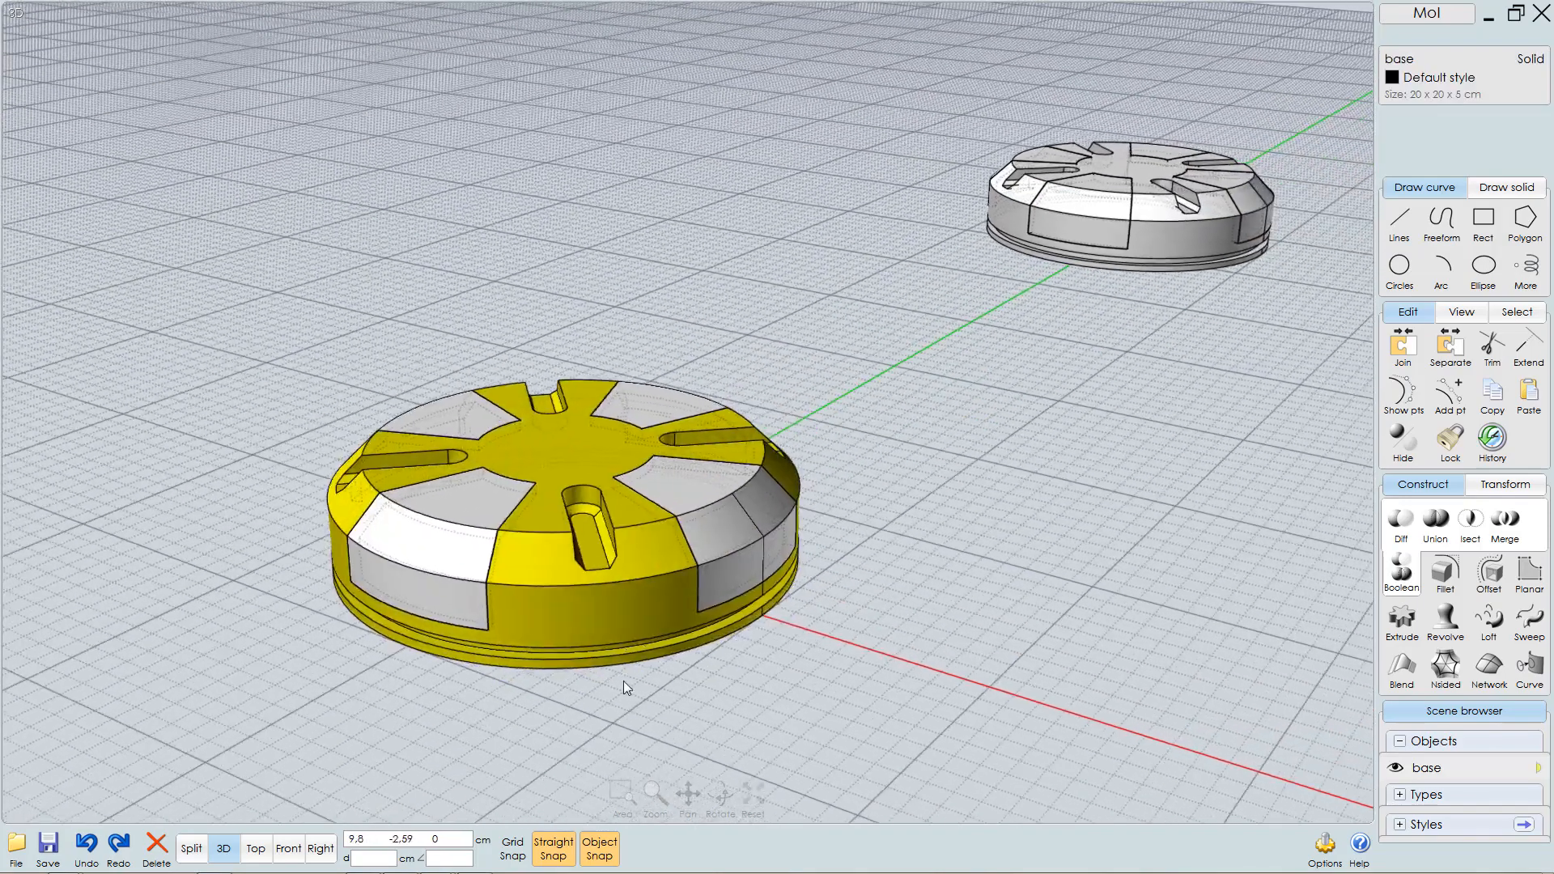
{"action": "left_click", "coordinate": [1293, 102]}
{"action": "left_click_drag", "start_coordinate": [1274, 118], "coordinate": [958, 345]}
{"action": "key", "text": "Delete"}
- Rename the wedge-shaped piece nearest the red axis to "cutout 1"
{"action": "middle_click_drag", "start_coordinate": [653, 556], "coordinate": [845, 517]}
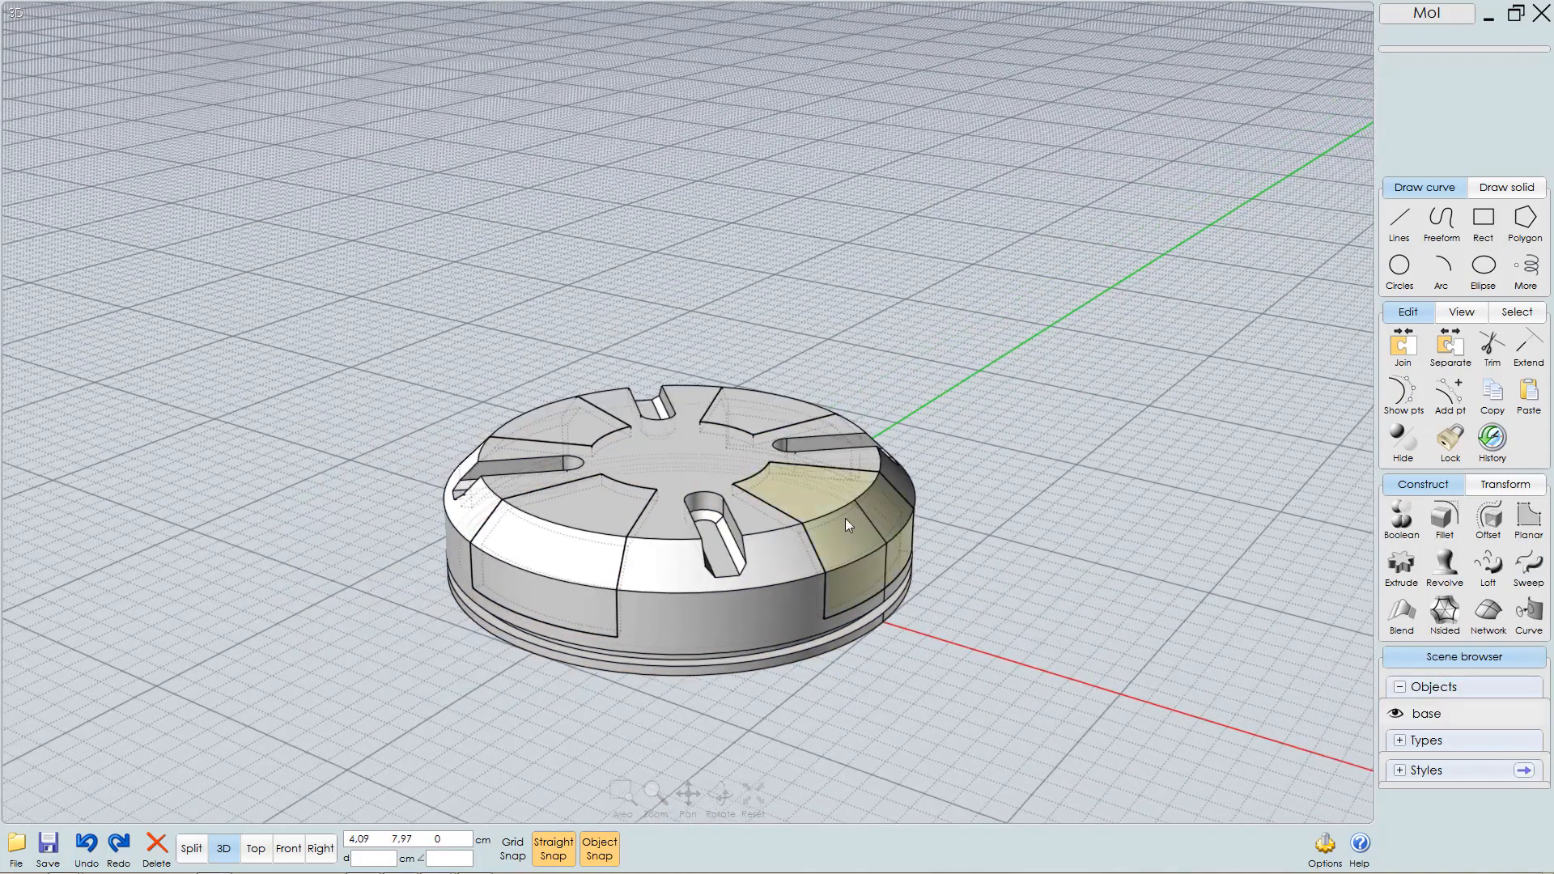
{"action": "left_click", "coordinate": [798, 483]}
{"action": "right_click_drag", "start_coordinate": [798, 483], "coordinate": [845, 497]}
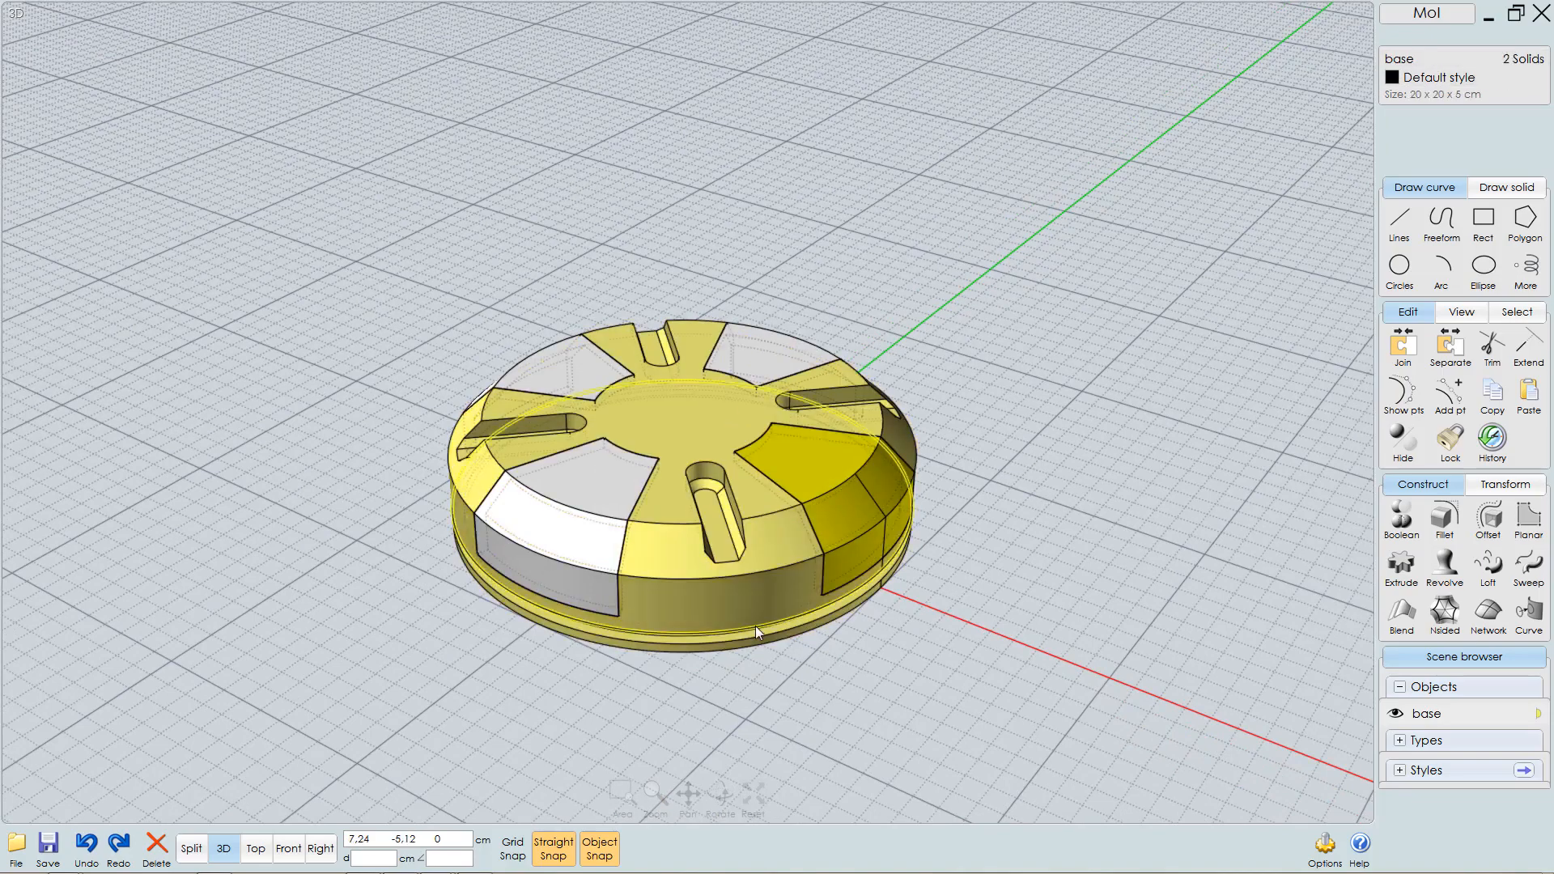
{"action": "left_click", "coordinate": [1405, 60]}
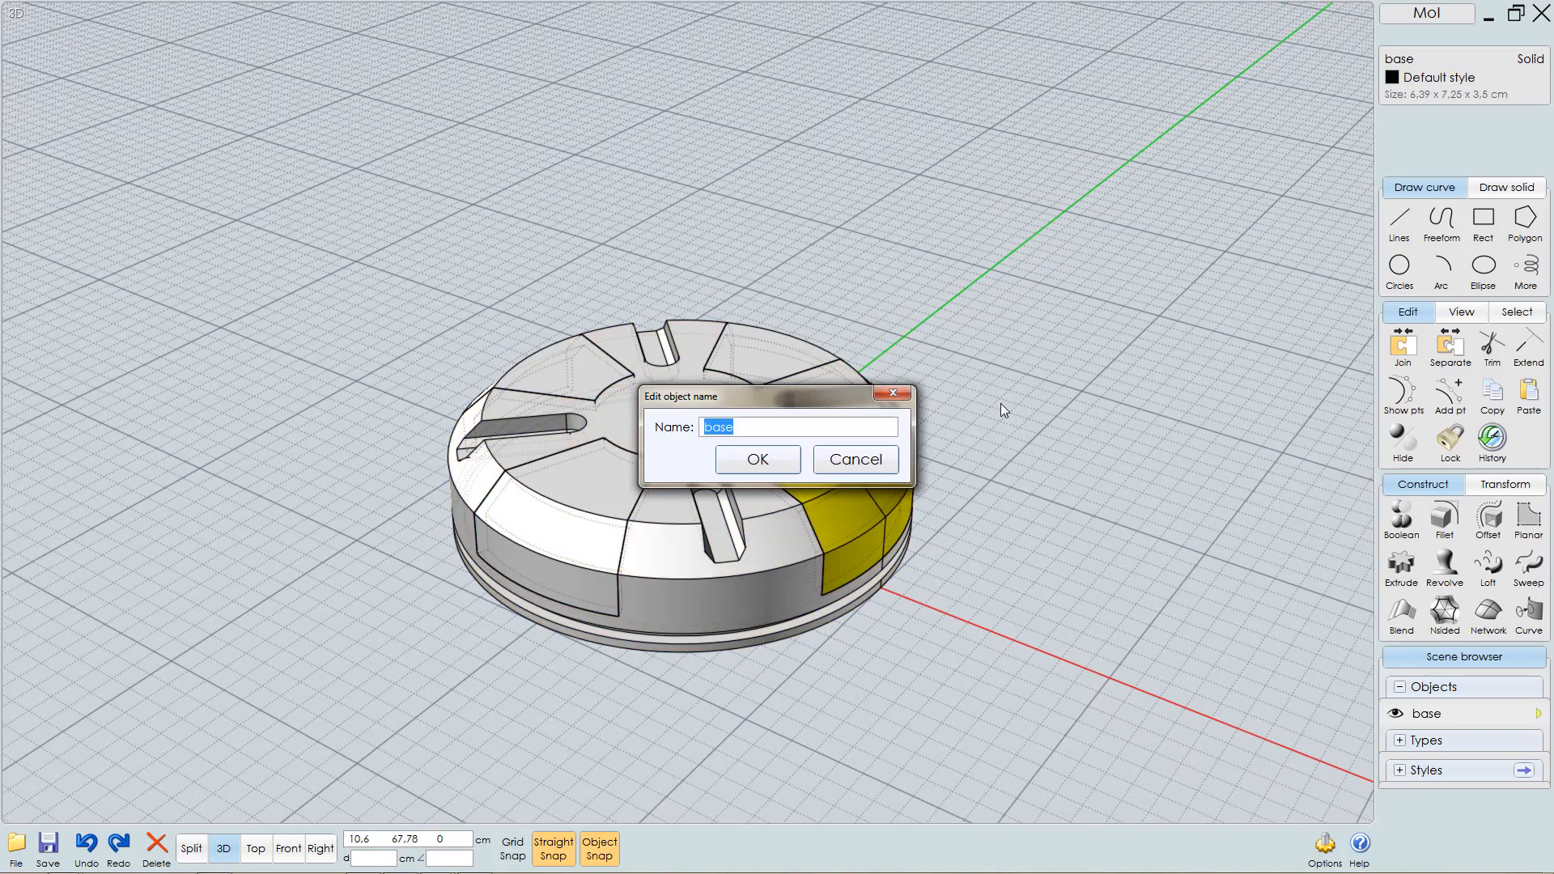
{"action": "type", "text": "cutout 1"}
{"action": "key", "text": "shift+Home"}
{"action": "left_click", "coordinate": [757, 459]}
- Select only the rear wedge-shaped piece beside the green axis and rename it to "cutout 2"
{"action": "left_click", "coordinate": [770, 343]}
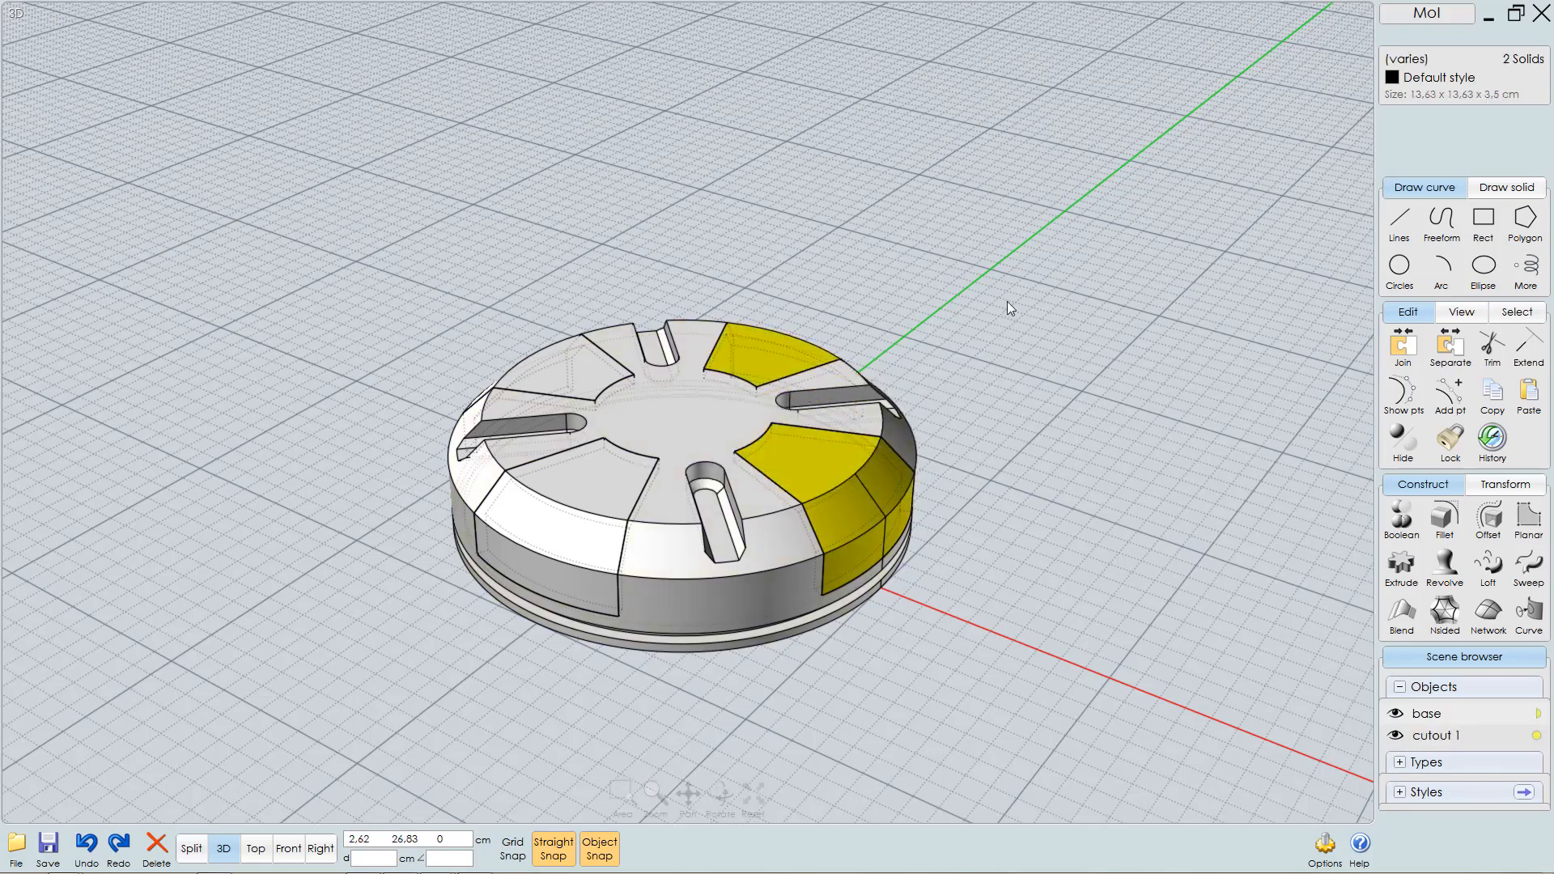
{"action": "left_click", "coordinate": [1006, 301]}
{"action": "left_click", "coordinate": [783, 353]}
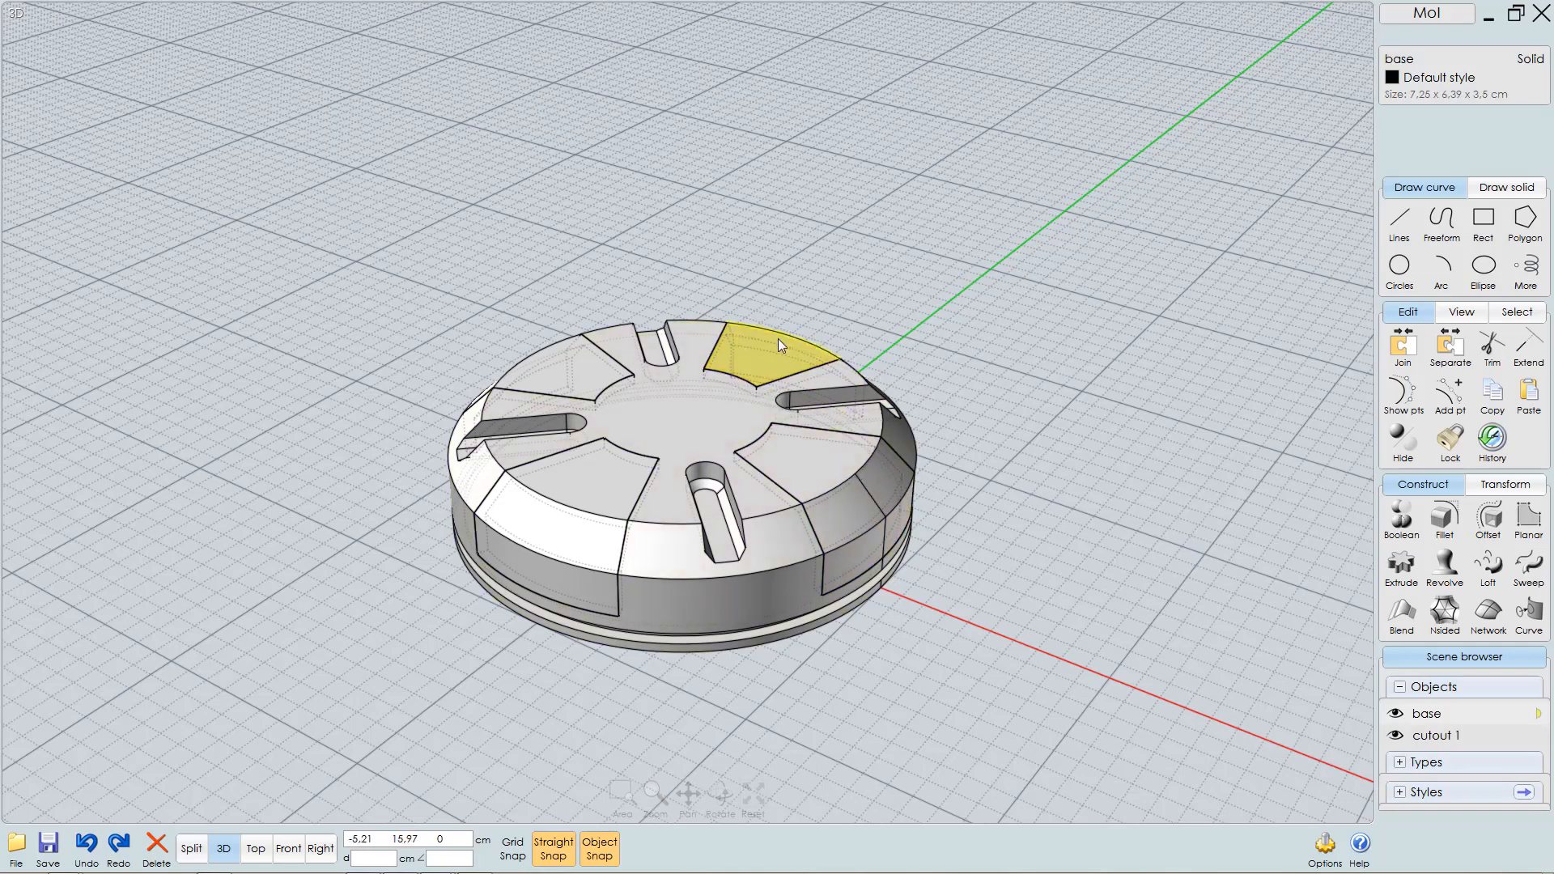
{"action": "left_click", "coordinate": [1399, 59]}
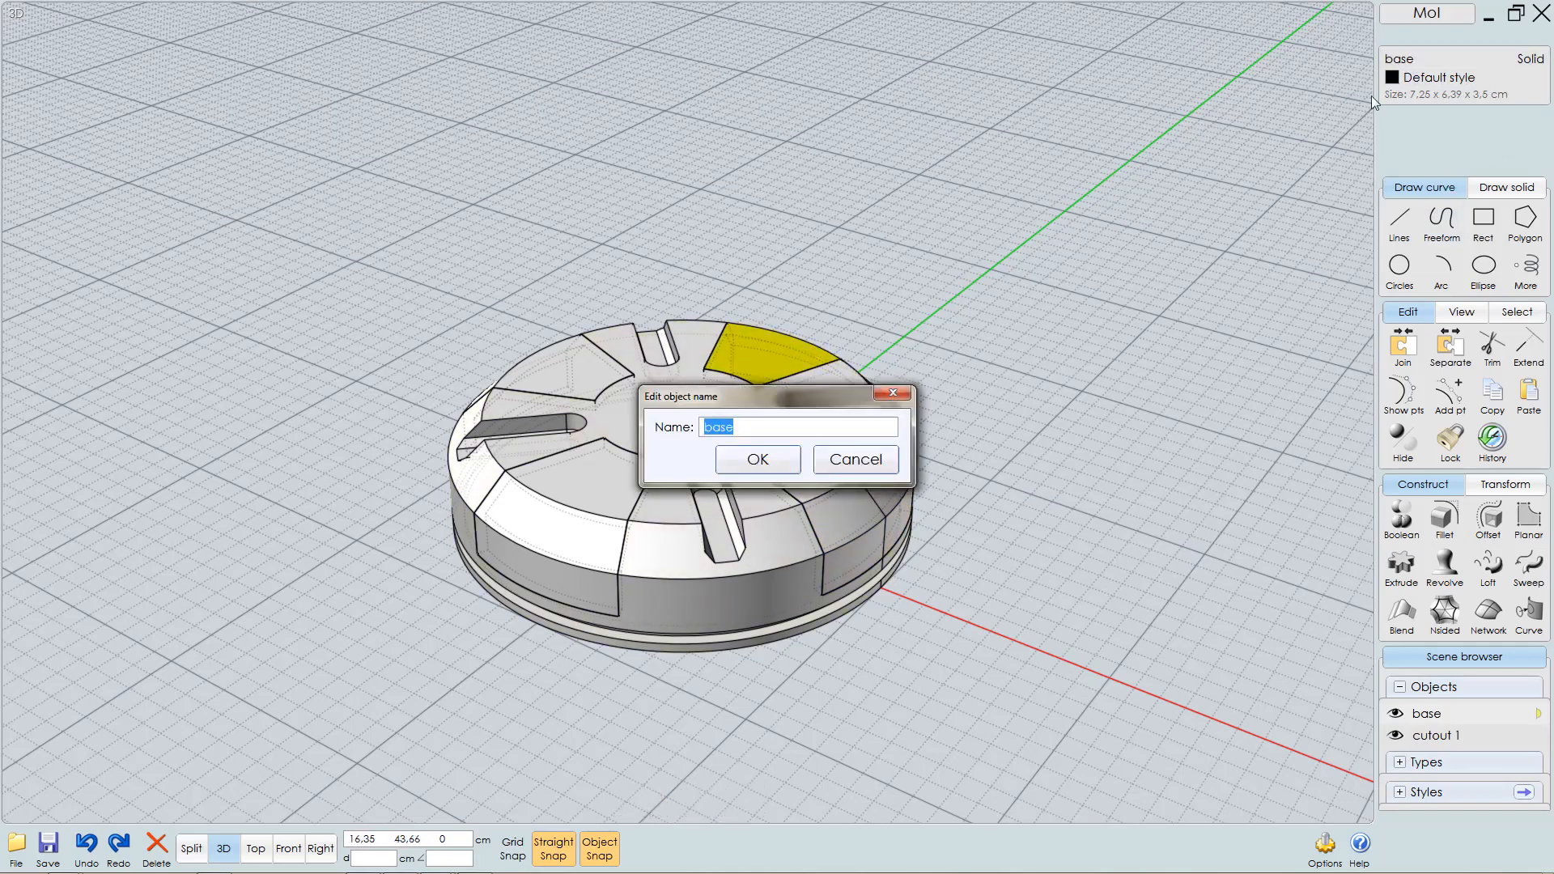
{"action": "type", "text": "cutout 2"}
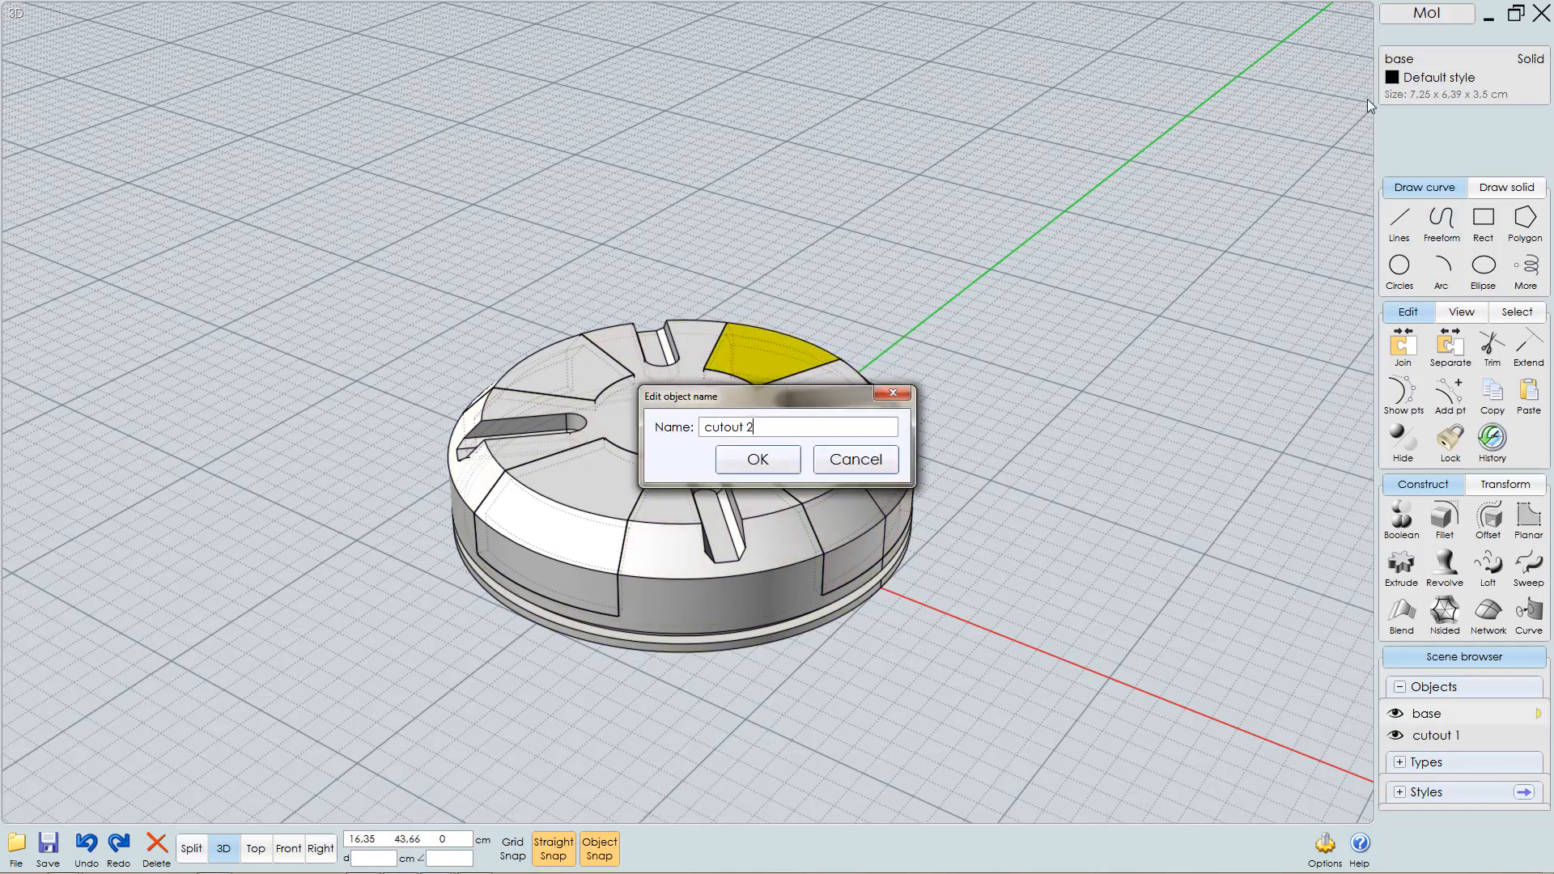
{"action": "left_click", "coordinate": [767, 463]}
- Rename the rear-left wedge-shaped piece to "cutout 3"
{"action": "left_click", "coordinate": [955, 322]}
{"action": "left_click", "coordinate": [558, 371]}
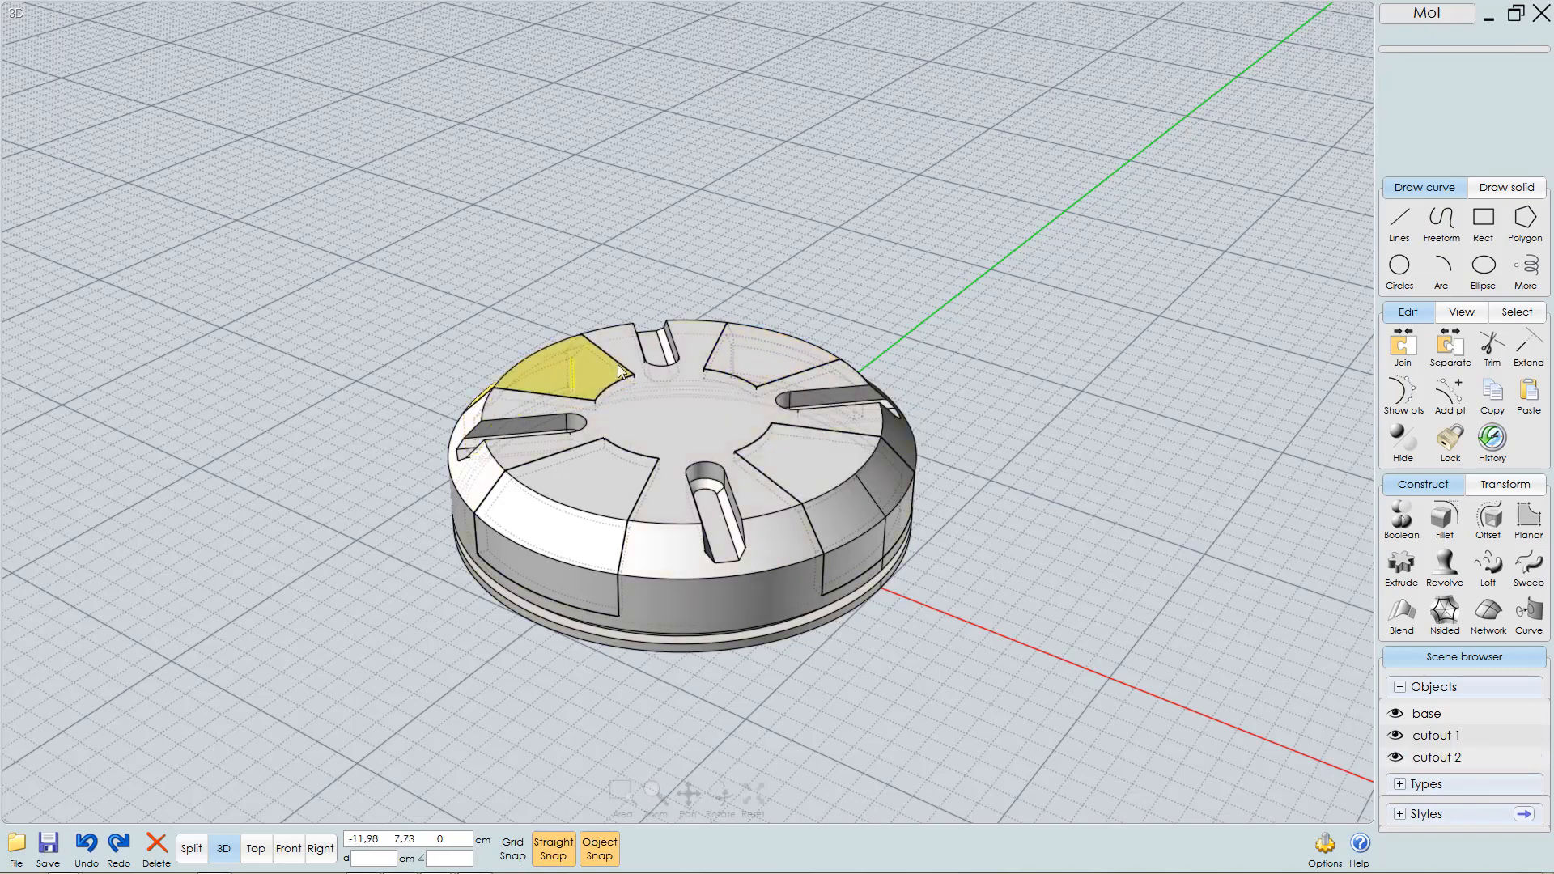
{"action": "left_click", "coordinate": [1416, 61]}
{"action": "type", "text": "cutout "}
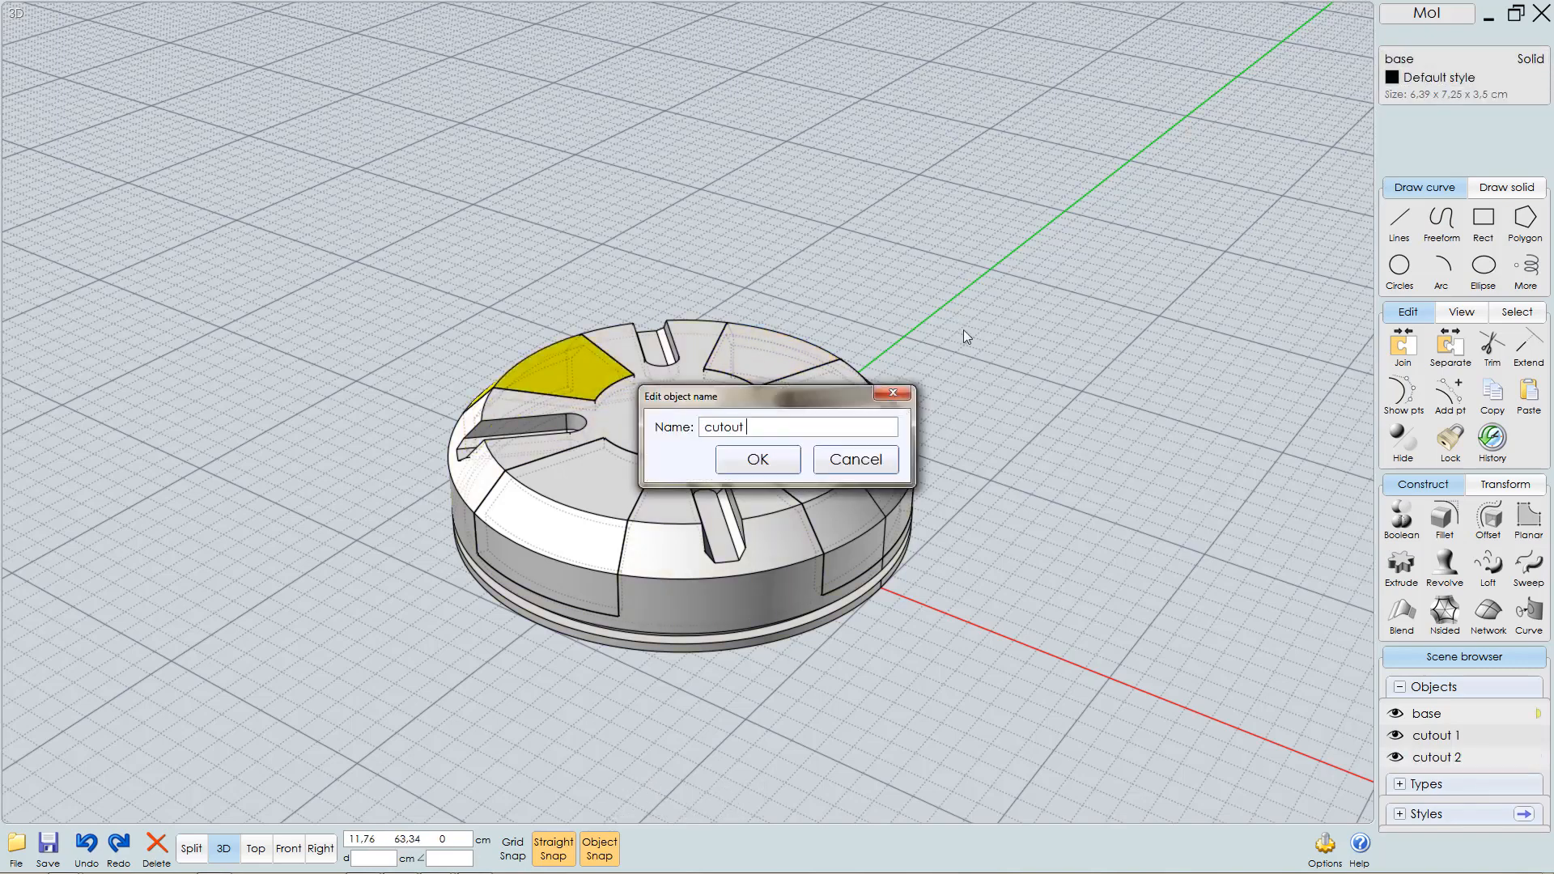
{"action": "type", "text": "3"}
{"action": "left_click", "coordinate": [758, 459]}
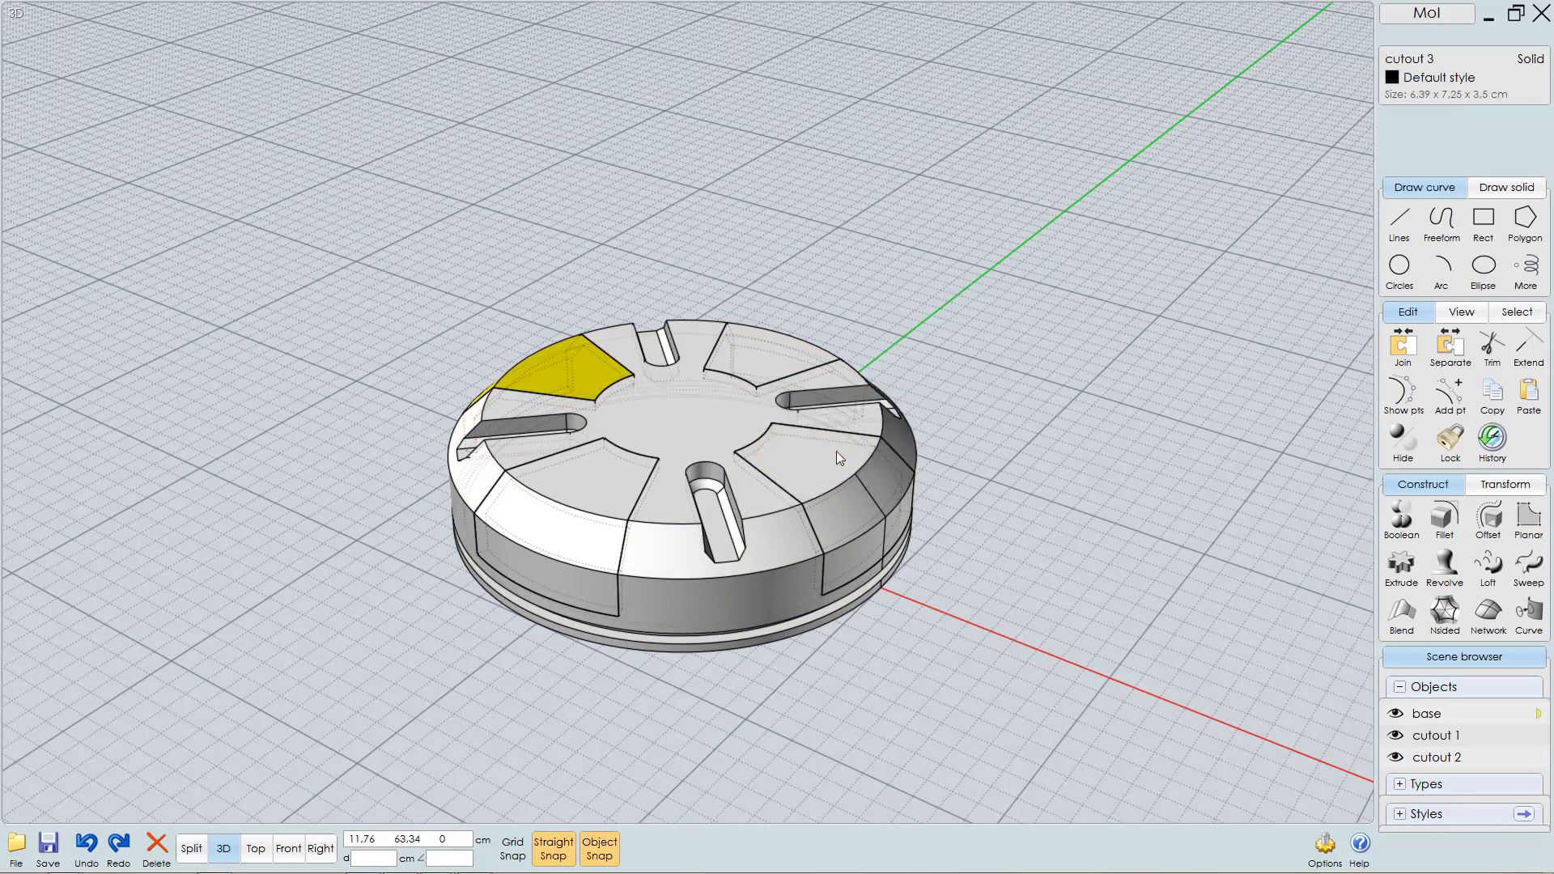
- Rename the front-left wedge-shaped piece to "cutout 4" and clear the selection
{"action": "left_click", "coordinate": [952, 427]}
{"action": "left_click", "coordinate": [594, 484]}
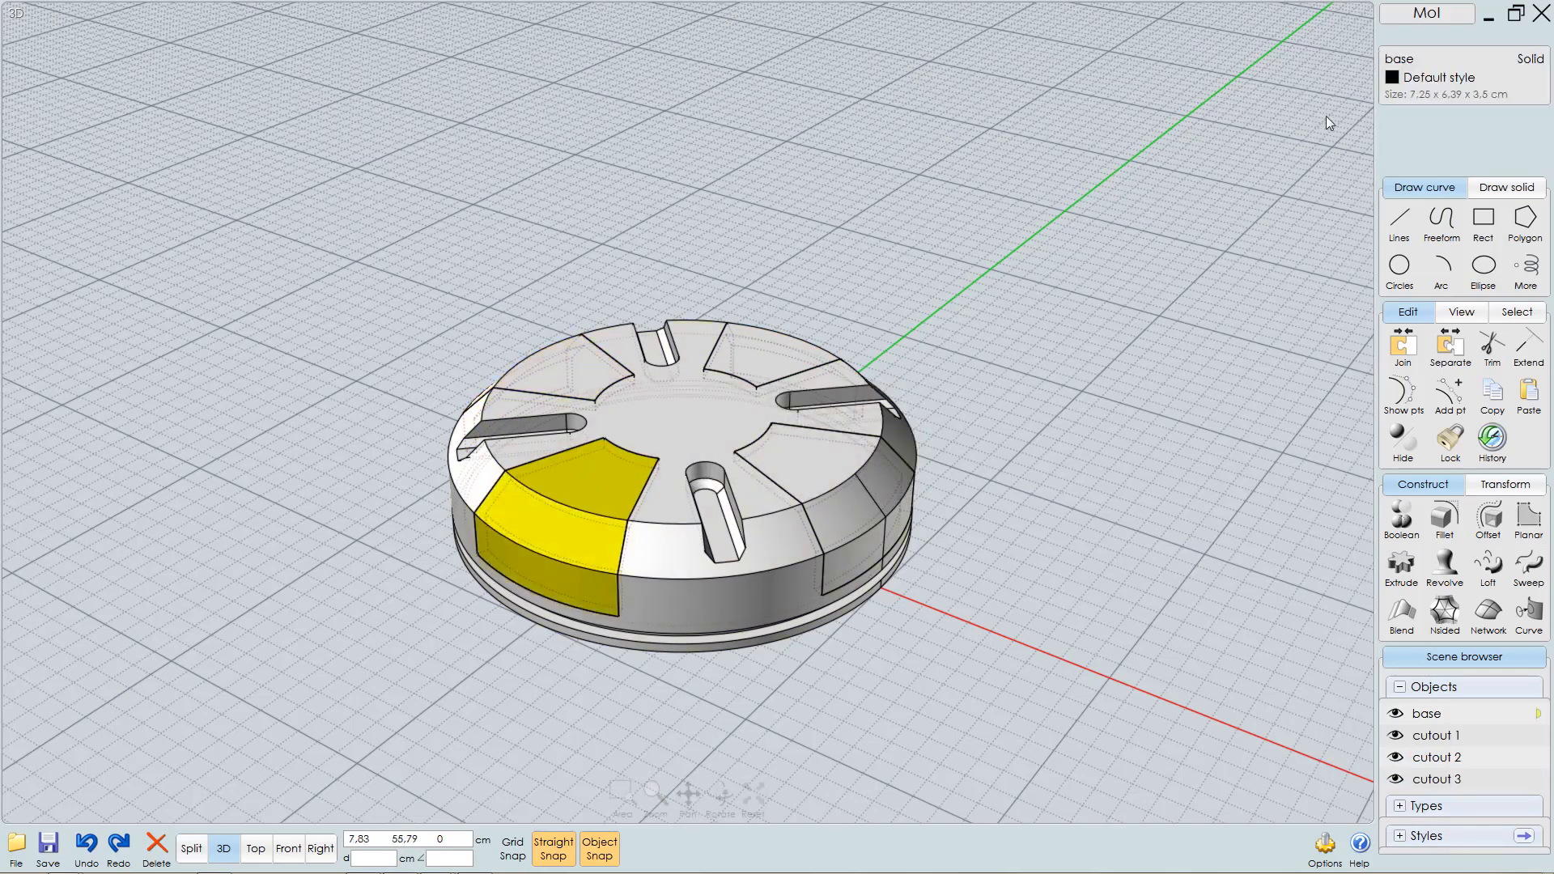
{"action": "left_click", "coordinate": [1408, 61]}
{"action": "type", "text": "cutout "}
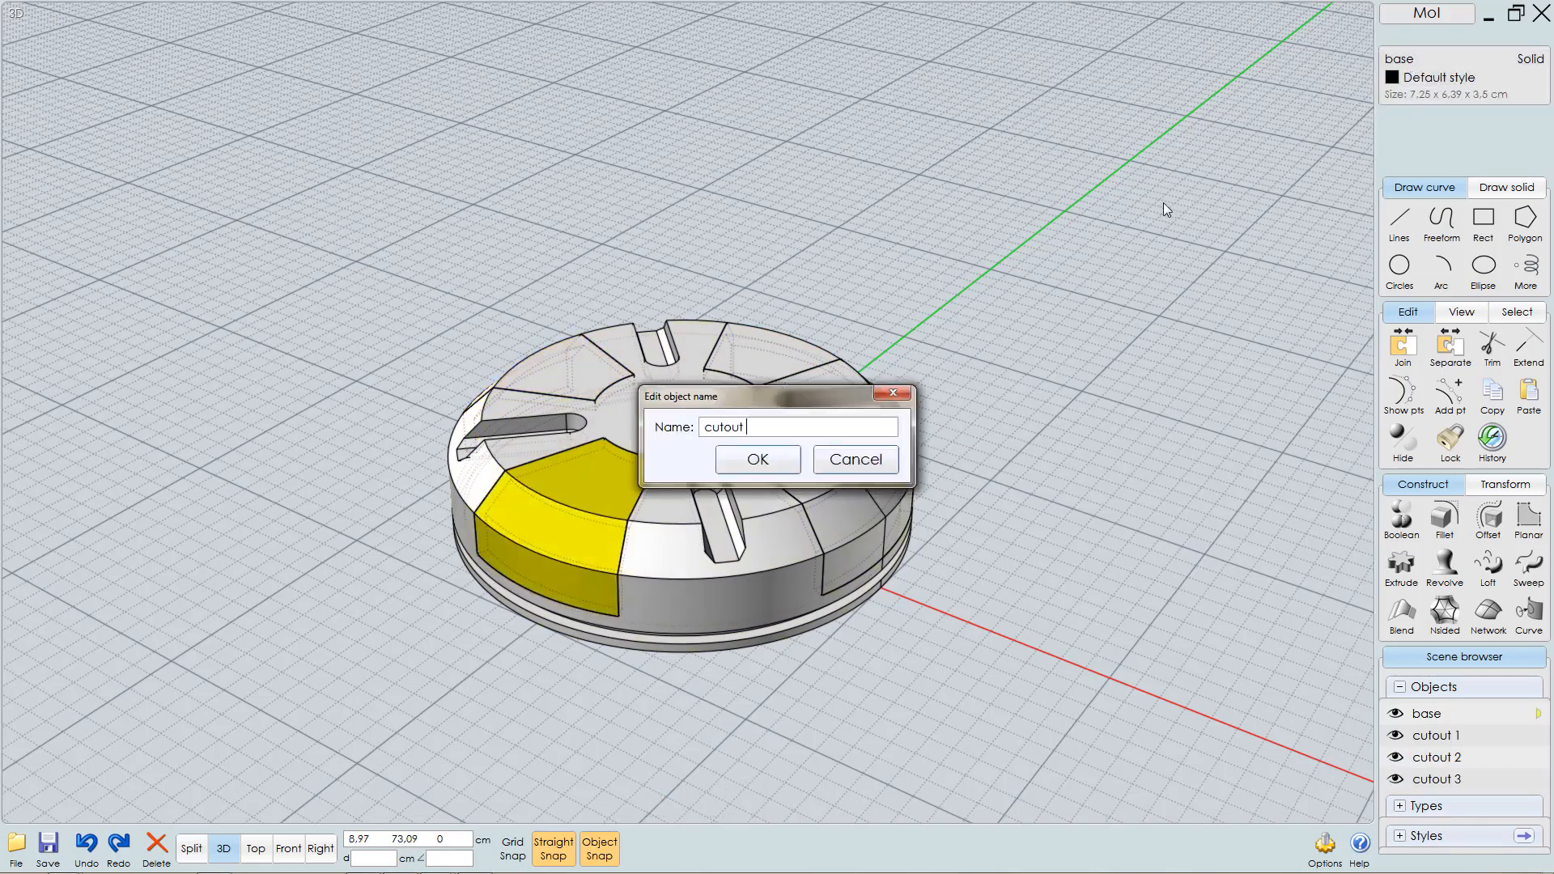
{"action": "type", "text": "4"}
{"action": "left_click", "coordinate": [758, 460]}
{"action": "left_click", "coordinate": [995, 450]}
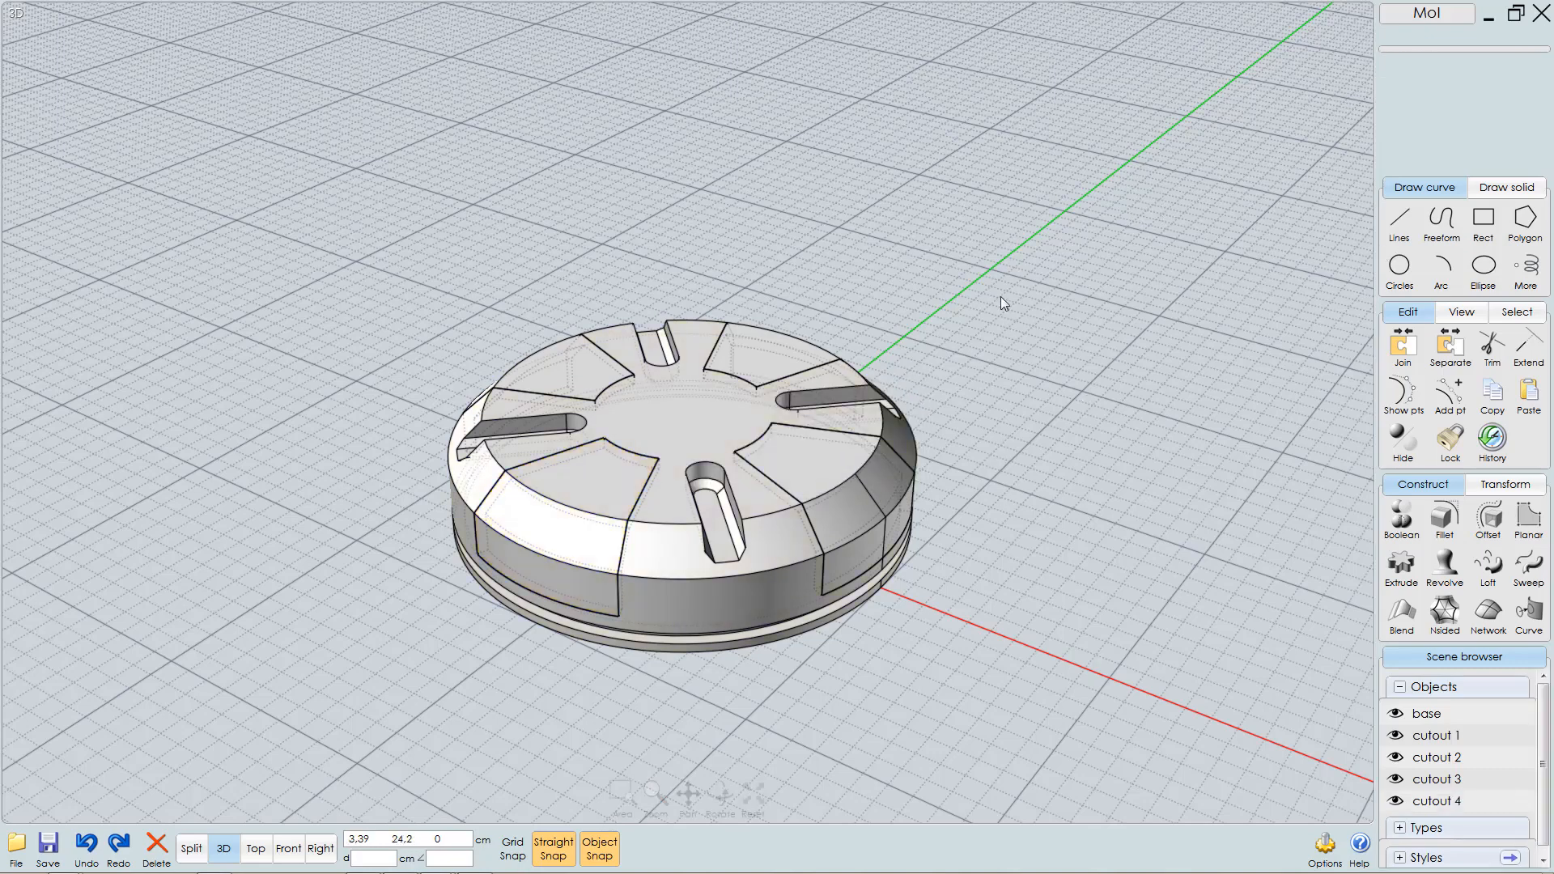
- Copy the base together with cutouts 1 to 4 to a spot well behind the original, and clear the selection
{"action": "left_click_drag", "start_coordinate": [991, 258], "coordinate": [484, 704]}
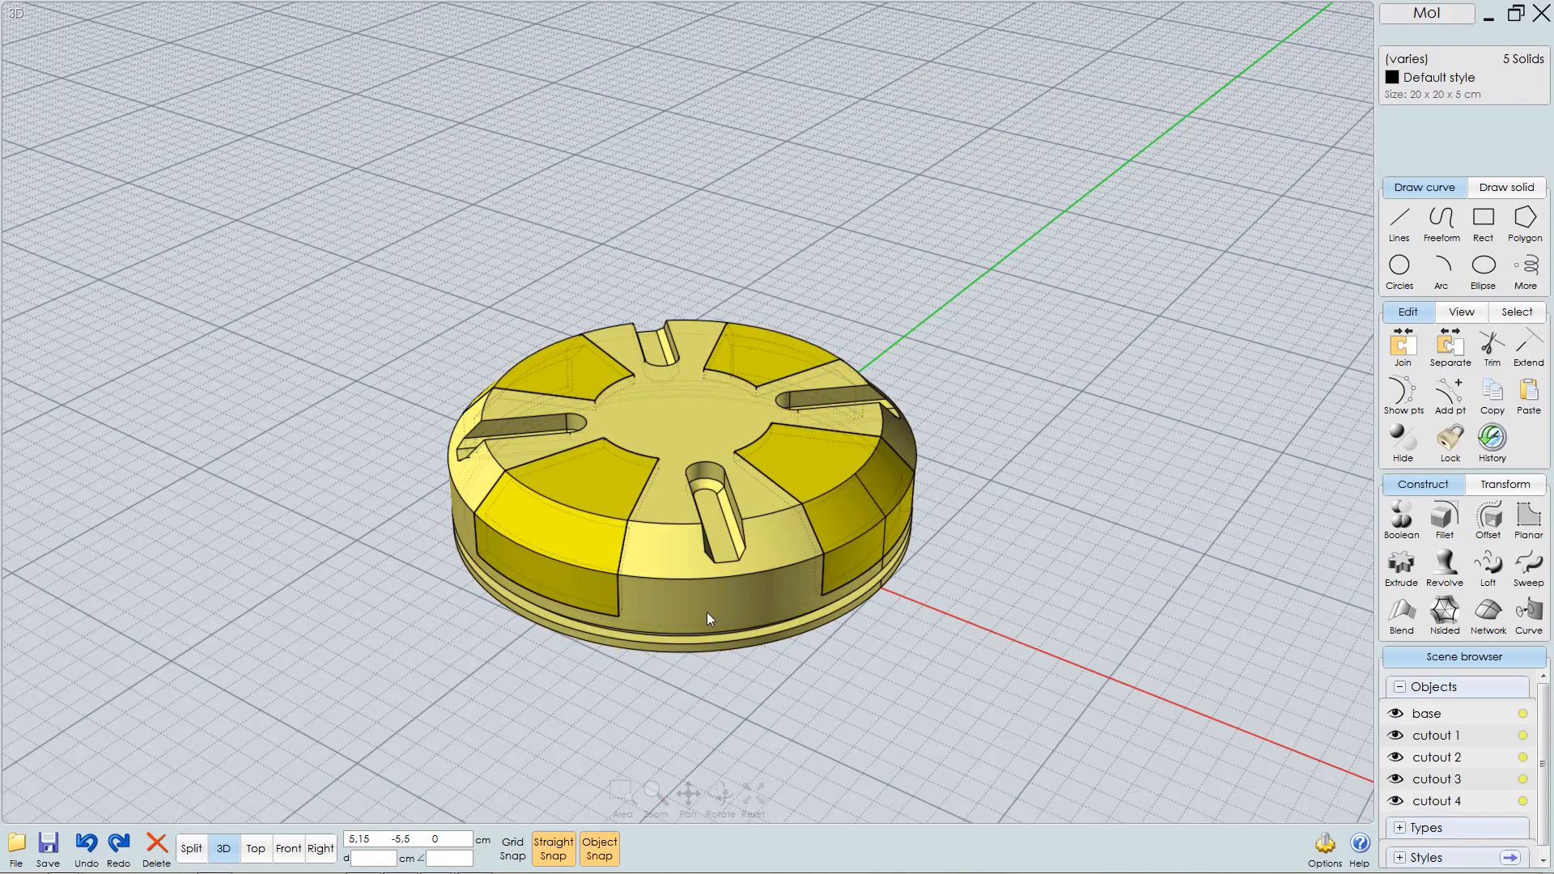
{"action": "left_click_drag", "start_coordinate": [707, 612], "coordinate": [1260, 125]}
{"action": "right_click_drag", "start_coordinate": [760, 605], "coordinate": [820, 497]}
{"action": "left_click", "coordinate": [984, 596]}
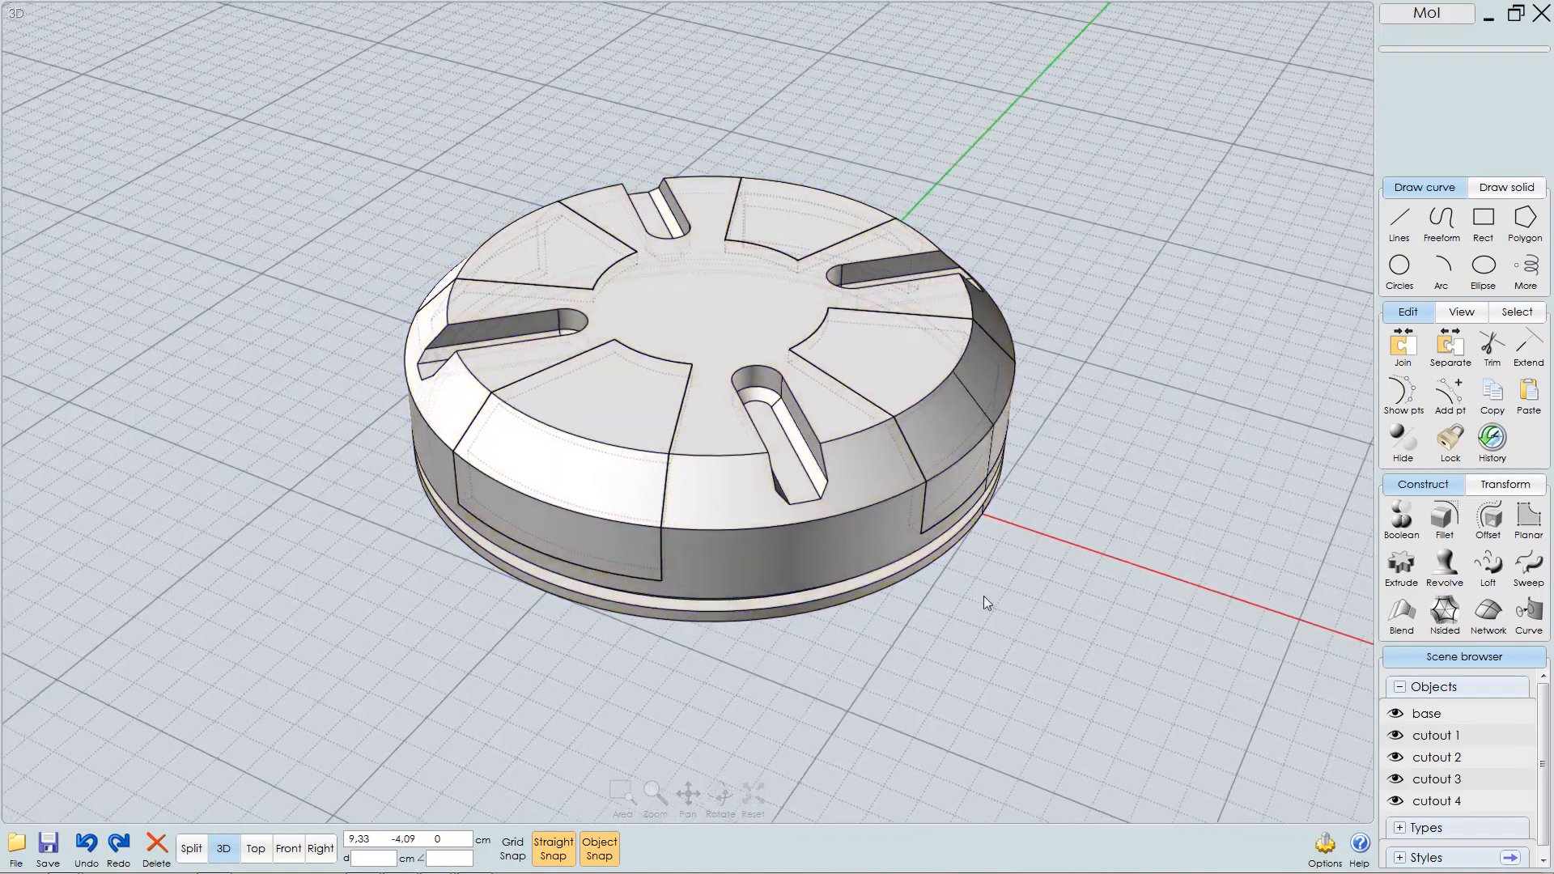
- Select the original base solid and isolate it from the cutout pieces
{"action": "middle_click_drag", "start_coordinate": [796, 617], "coordinate": [851, 631]}
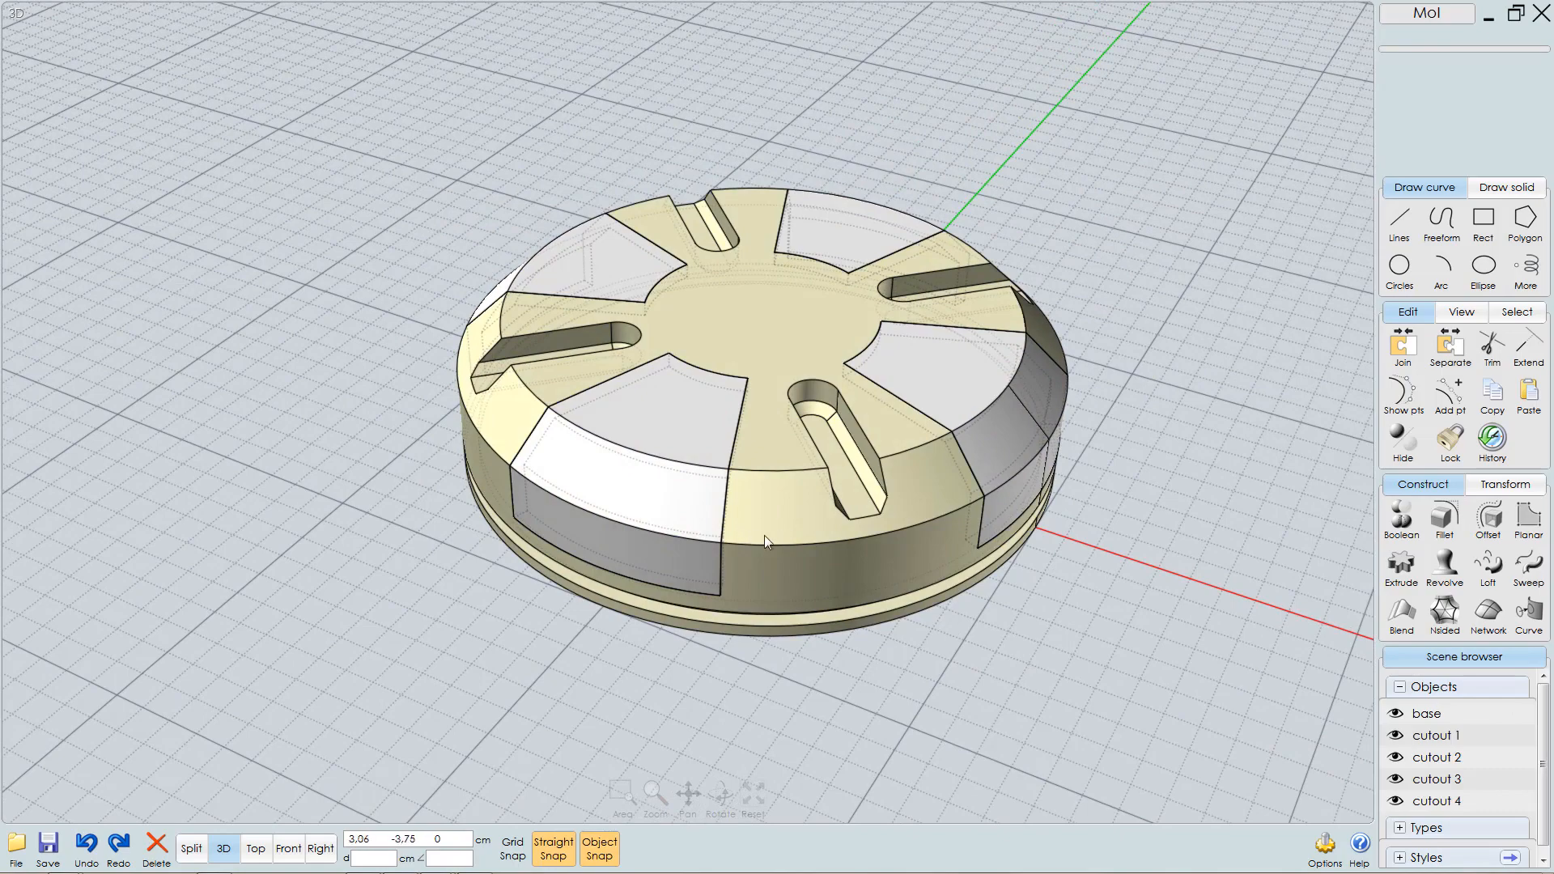
{"action": "right_click_drag", "start_coordinate": [765, 522], "coordinate": [661, 742]}
{"action": "left_click", "coordinate": [777, 571]}
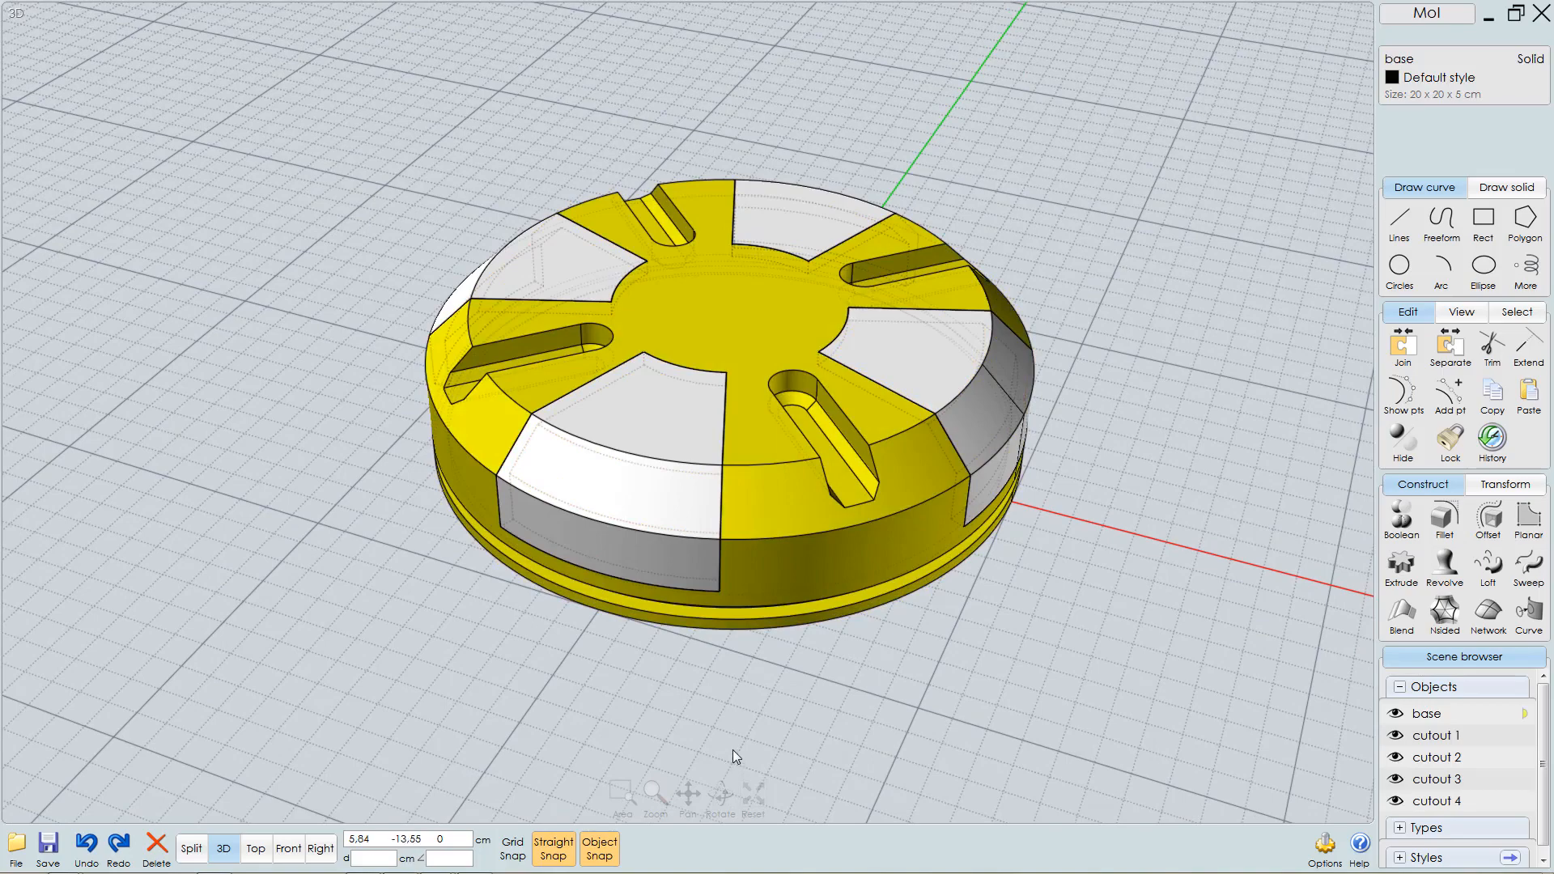
{"action": "key", "text": "i"}
{"action": "scroll", "coordinate": [817, 607], "scroll_direction": "up", "scroll_amount": 2}
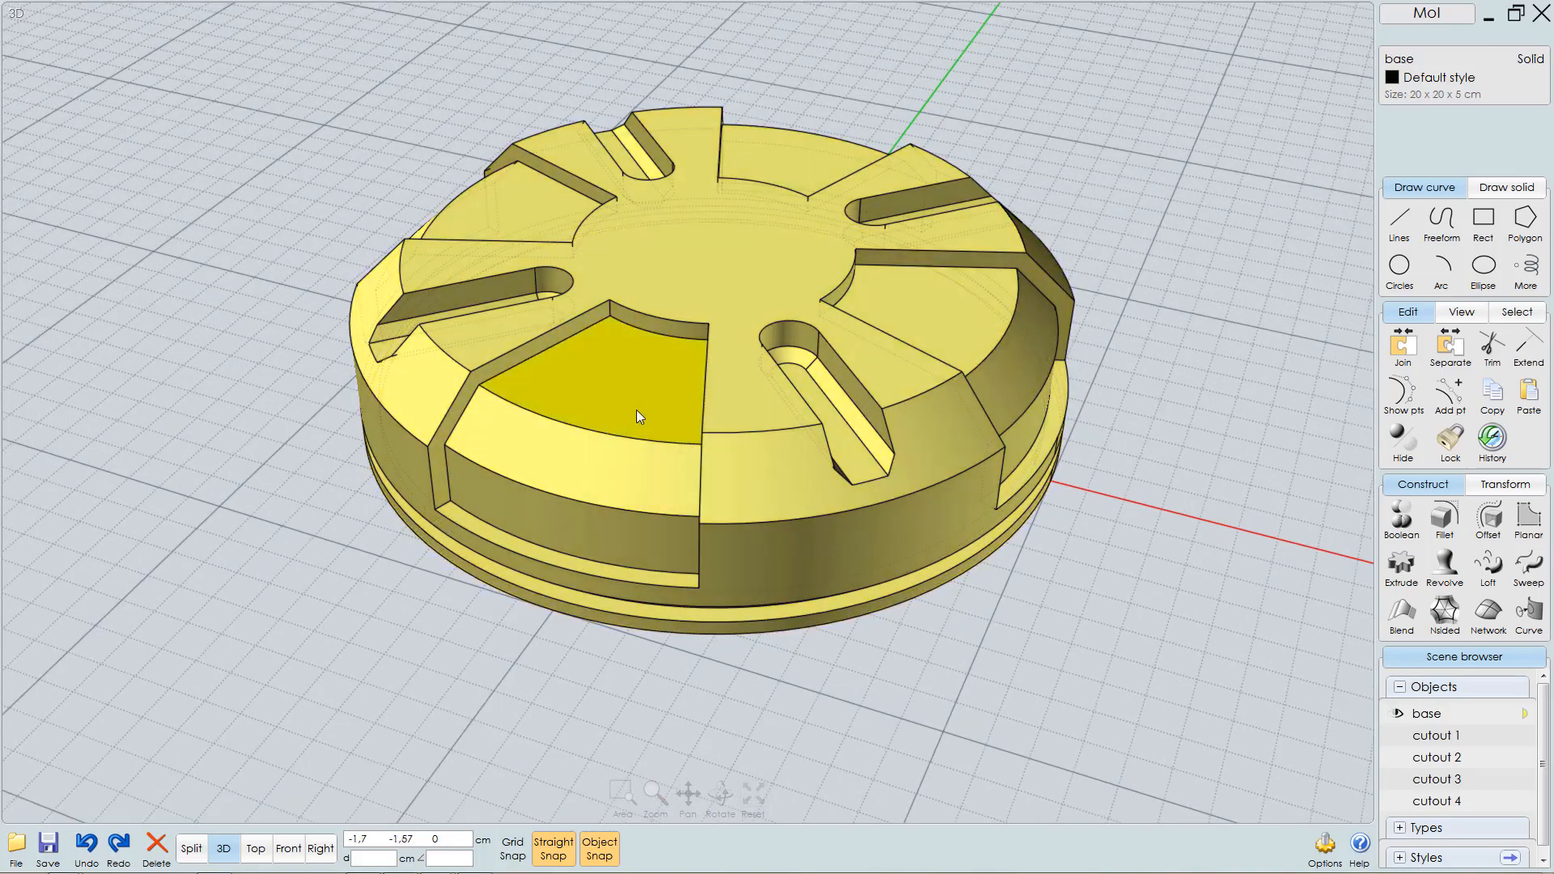
- Select the upper and lower bevel edges on the first two neighbouring sections of the base, including the segments beside the slot
{"action": "left_click", "coordinate": [610, 435]}
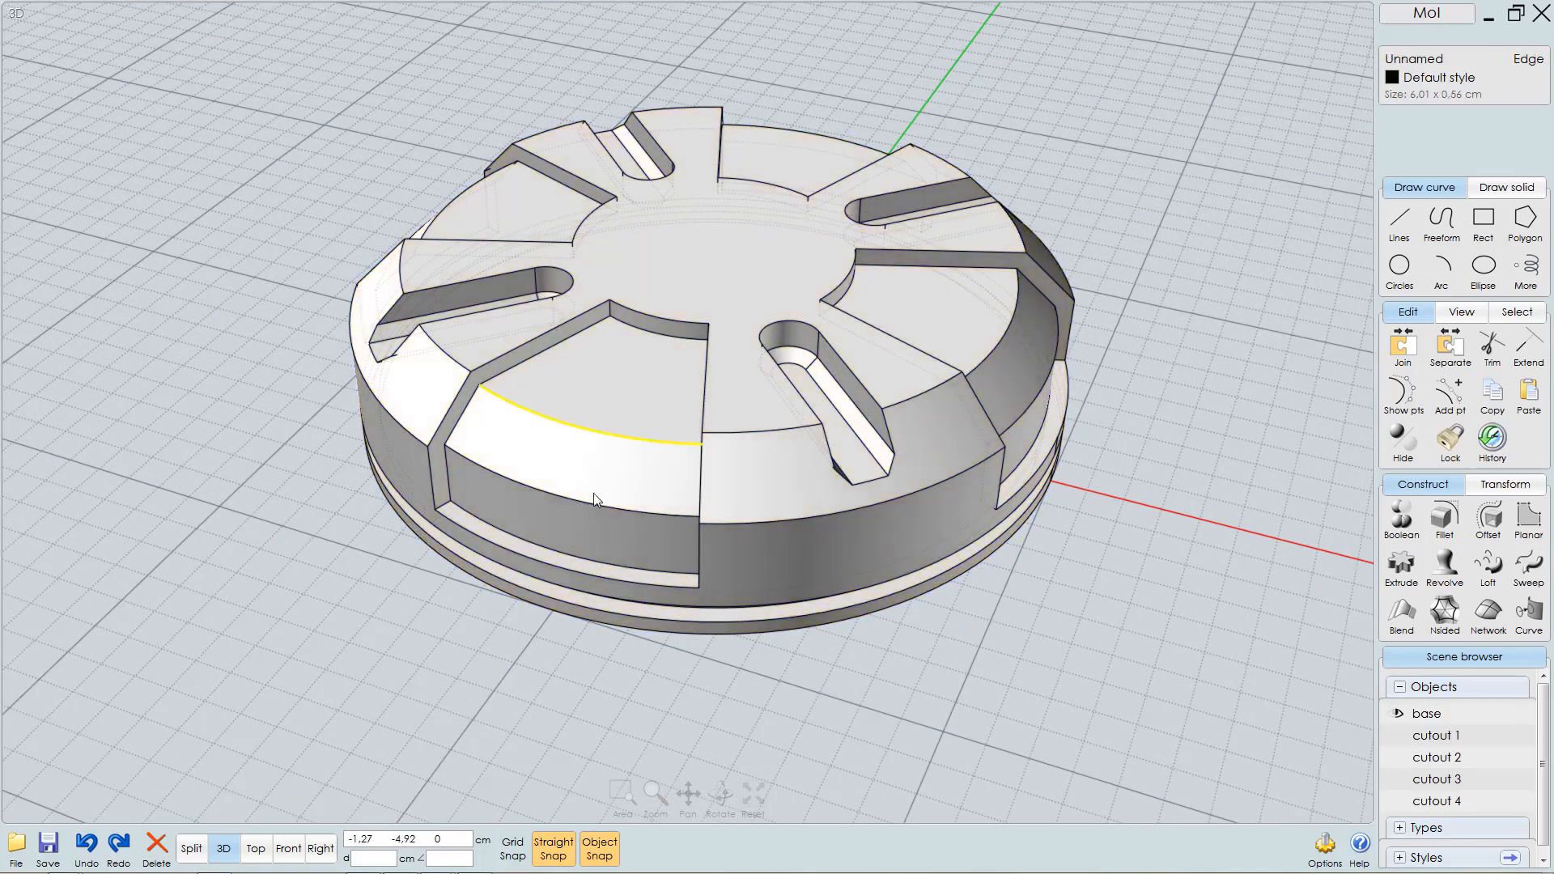
{"action": "left_click", "coordinate": [596, 502]}
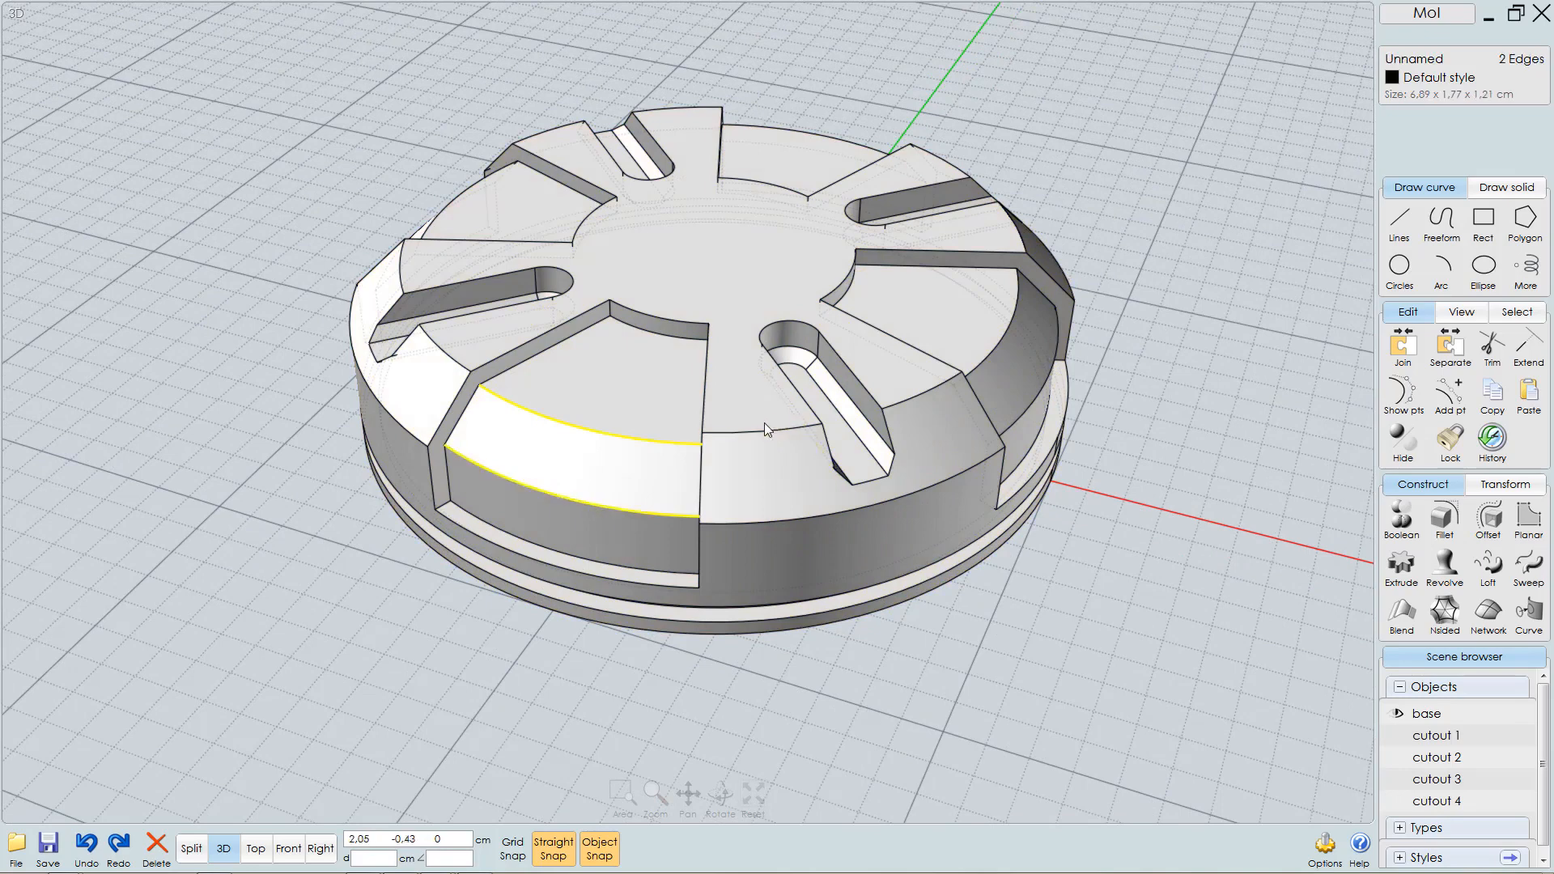
{"action": "left_click", "coordinate": [784, 521]}
{"action": "left_click", "coordinate": [911, 396]}
{"action": "left_click", "coordinate": [997, 343]}
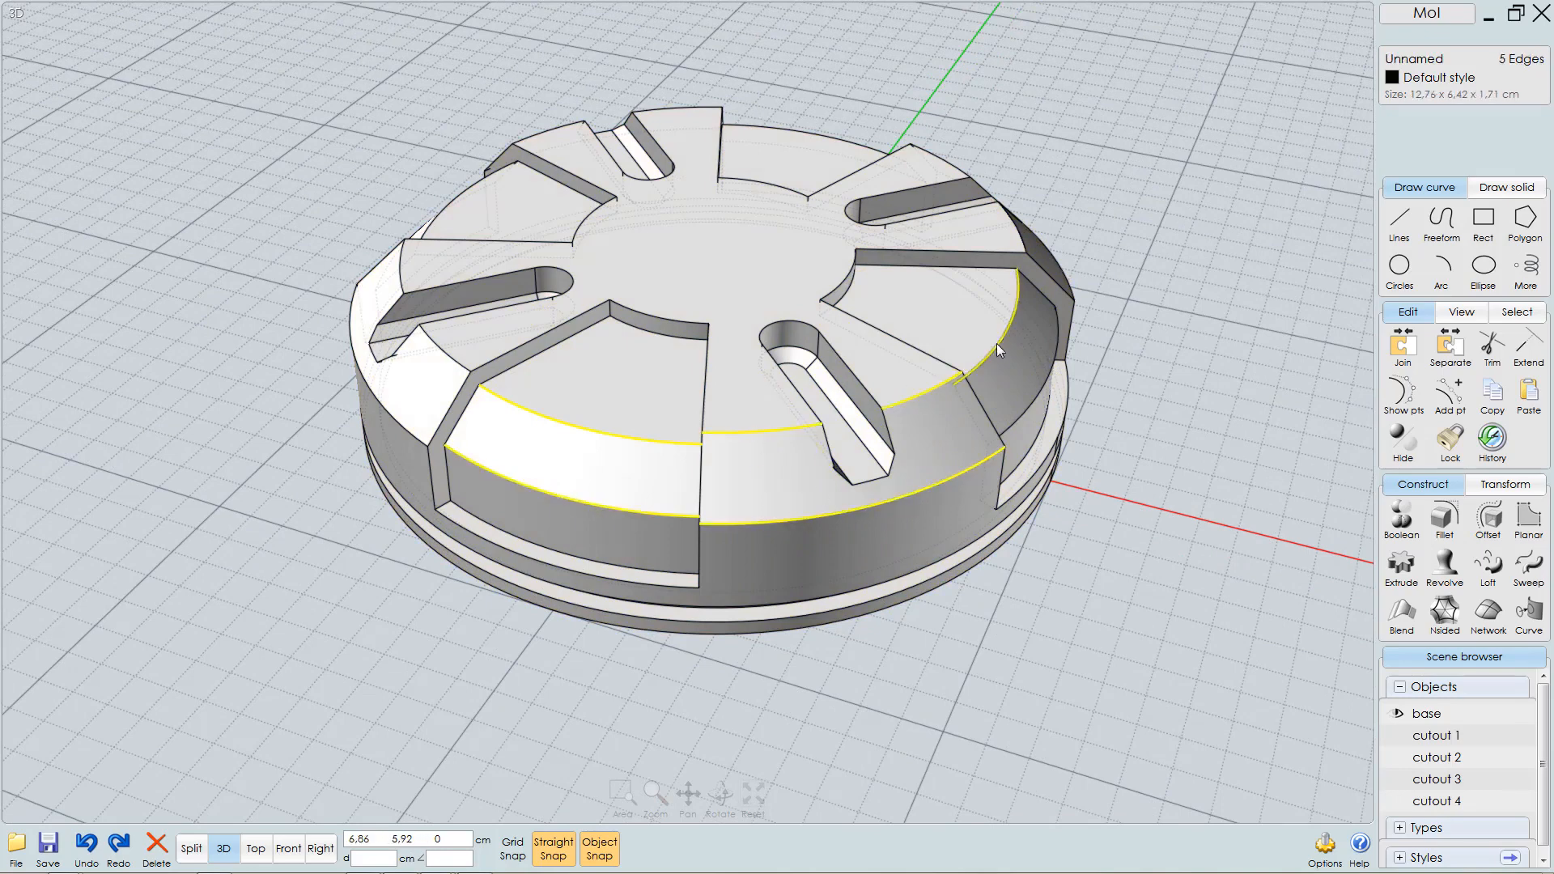
{"action": "left_click", "coordinate": [1028, 406]}
{"action": "right_click_drag", "start_coordinate": [1015, 235], "coordinate": [655, 291]}
{"action": "middle_click_drag", "start_coordinate": [1112, 460], "coordinate": [764, 252]}
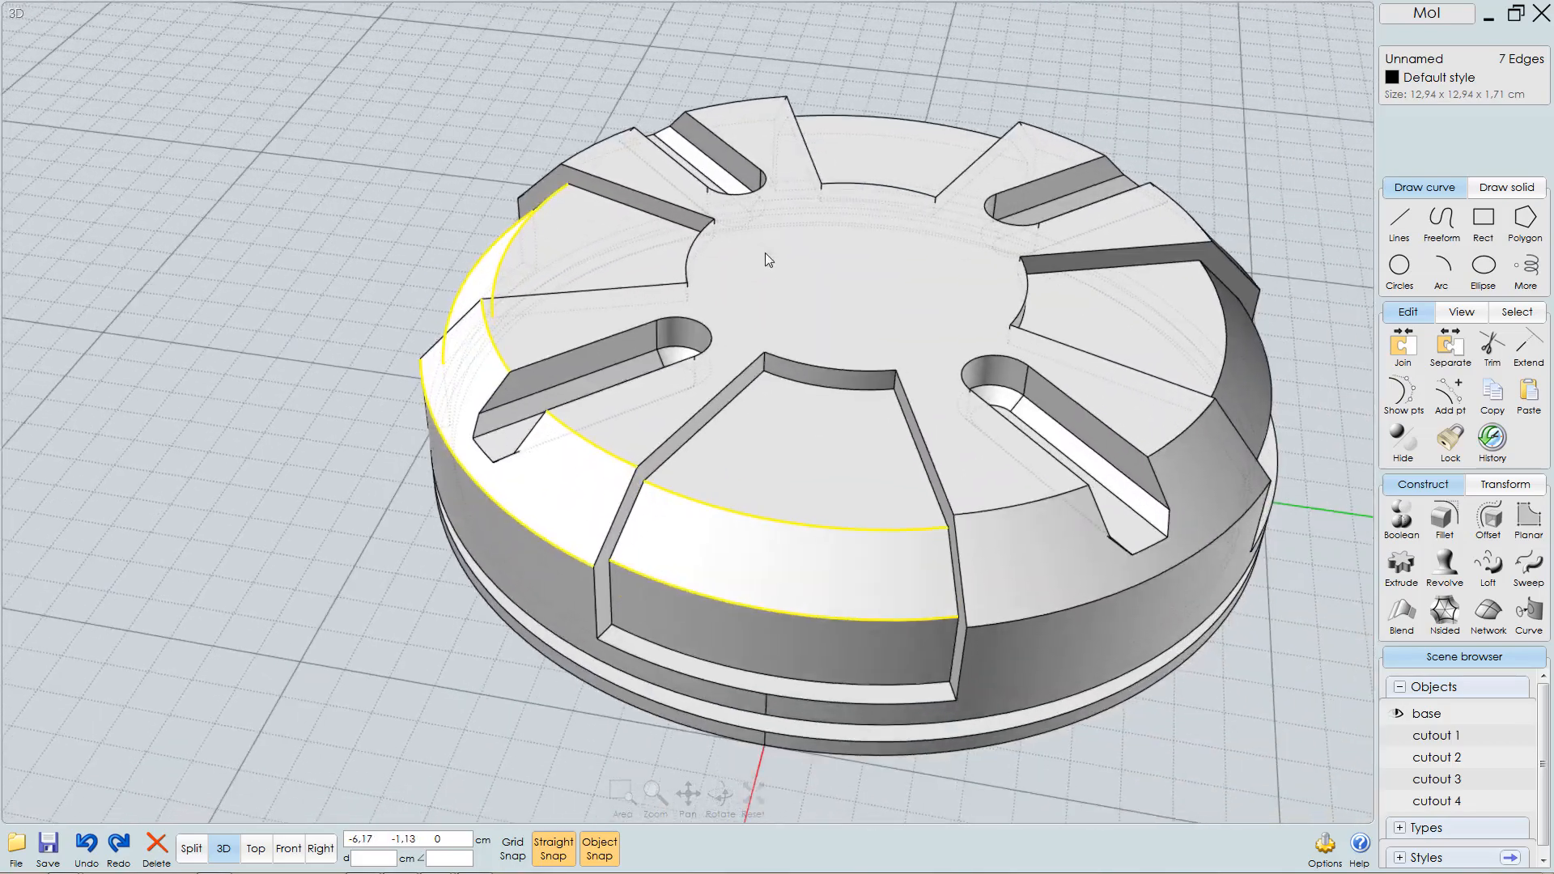
- Add the upper and lower bevel edges of the next slotted section and the recess beyond it to the selection
{"action": "left_click", "coordinate": [1016, 499]}
{"action": "left_click", "coordinate": [1049, 615]}
{"action": "left_click", "coordinate": [1174, 438]}
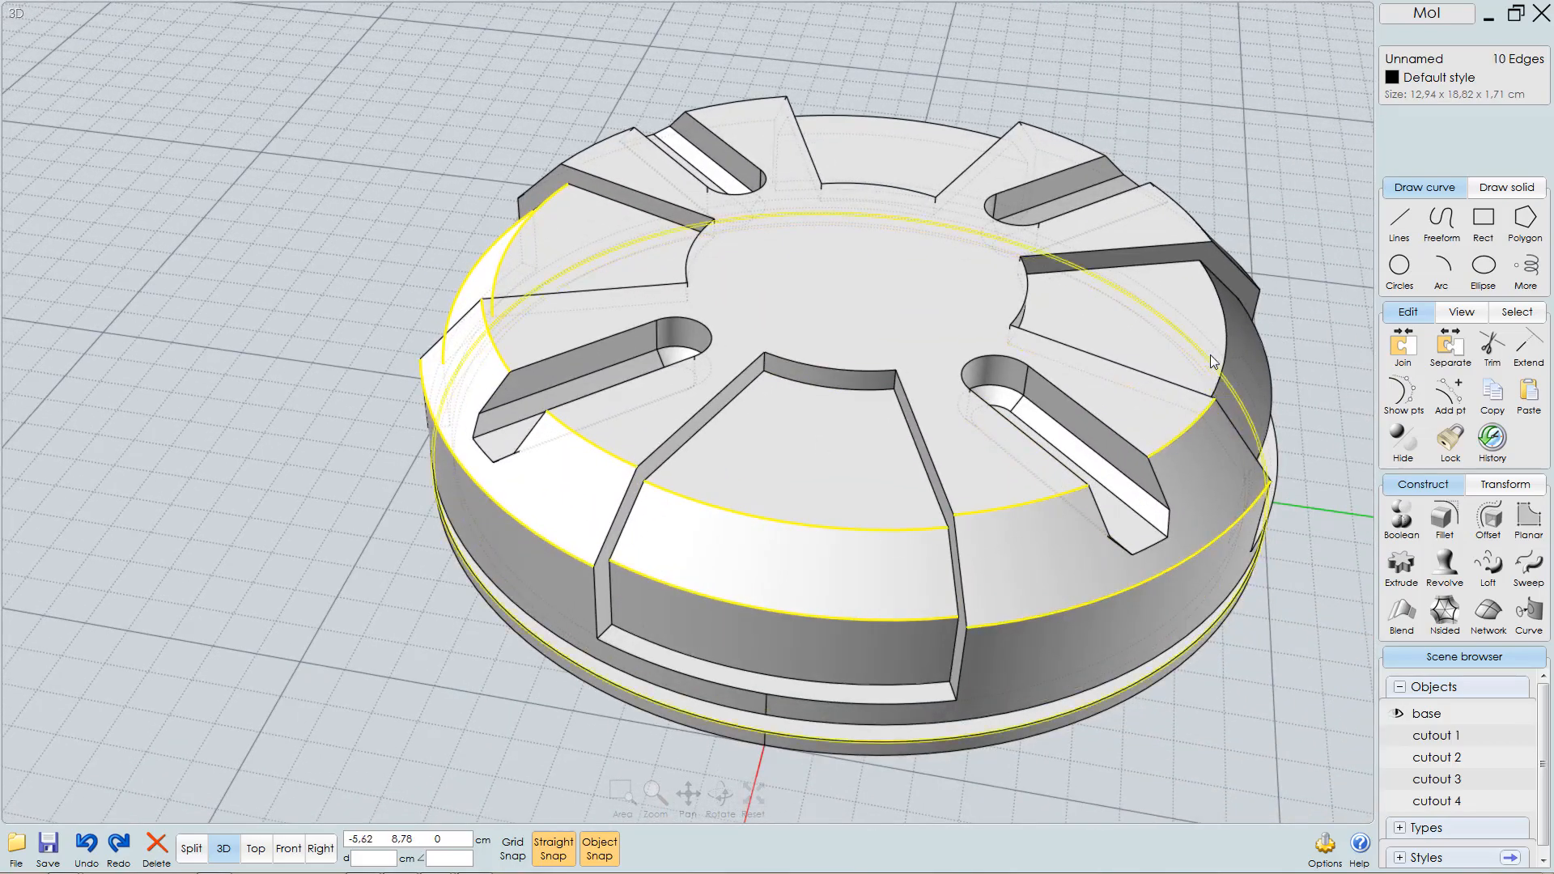
{"action": "left_click", "coordinate": [1223, 350]}
{"action": "left_click", "coordinate": [1271, 383]}
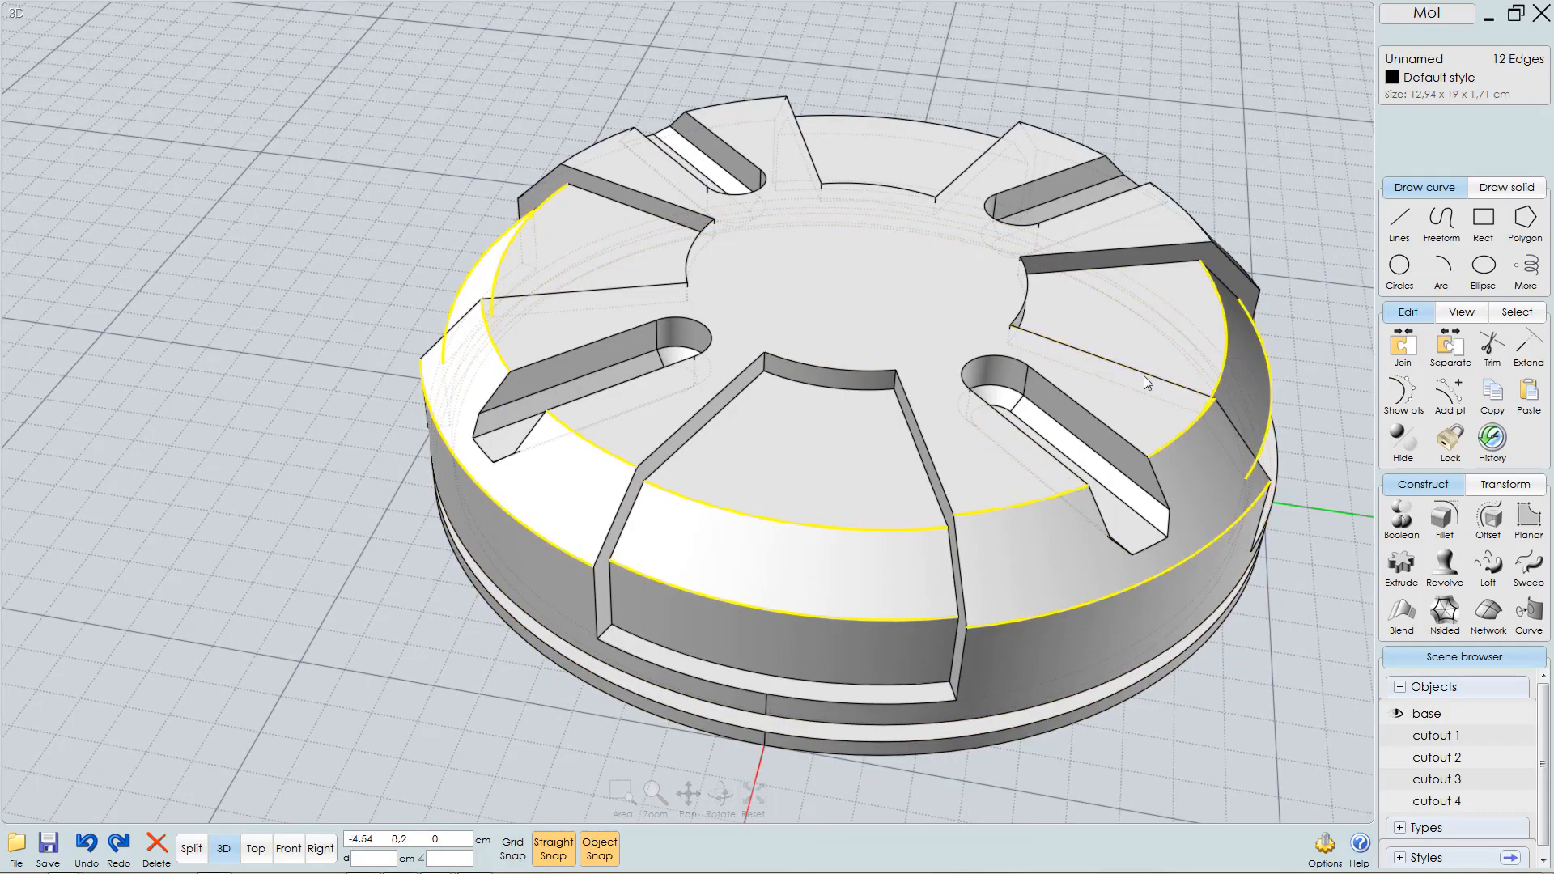
{"action": "right_click_drag", "start_coordinate": [1144, 376], "coordinate": [876, 557]}
- Add the remaining upper and lower bevel edges around the base so that the whole ring is selected
{"action": "left_click", "coordinate": [1055, 435]}
{"action": "left_click", "coordinate": [1105, 549]}
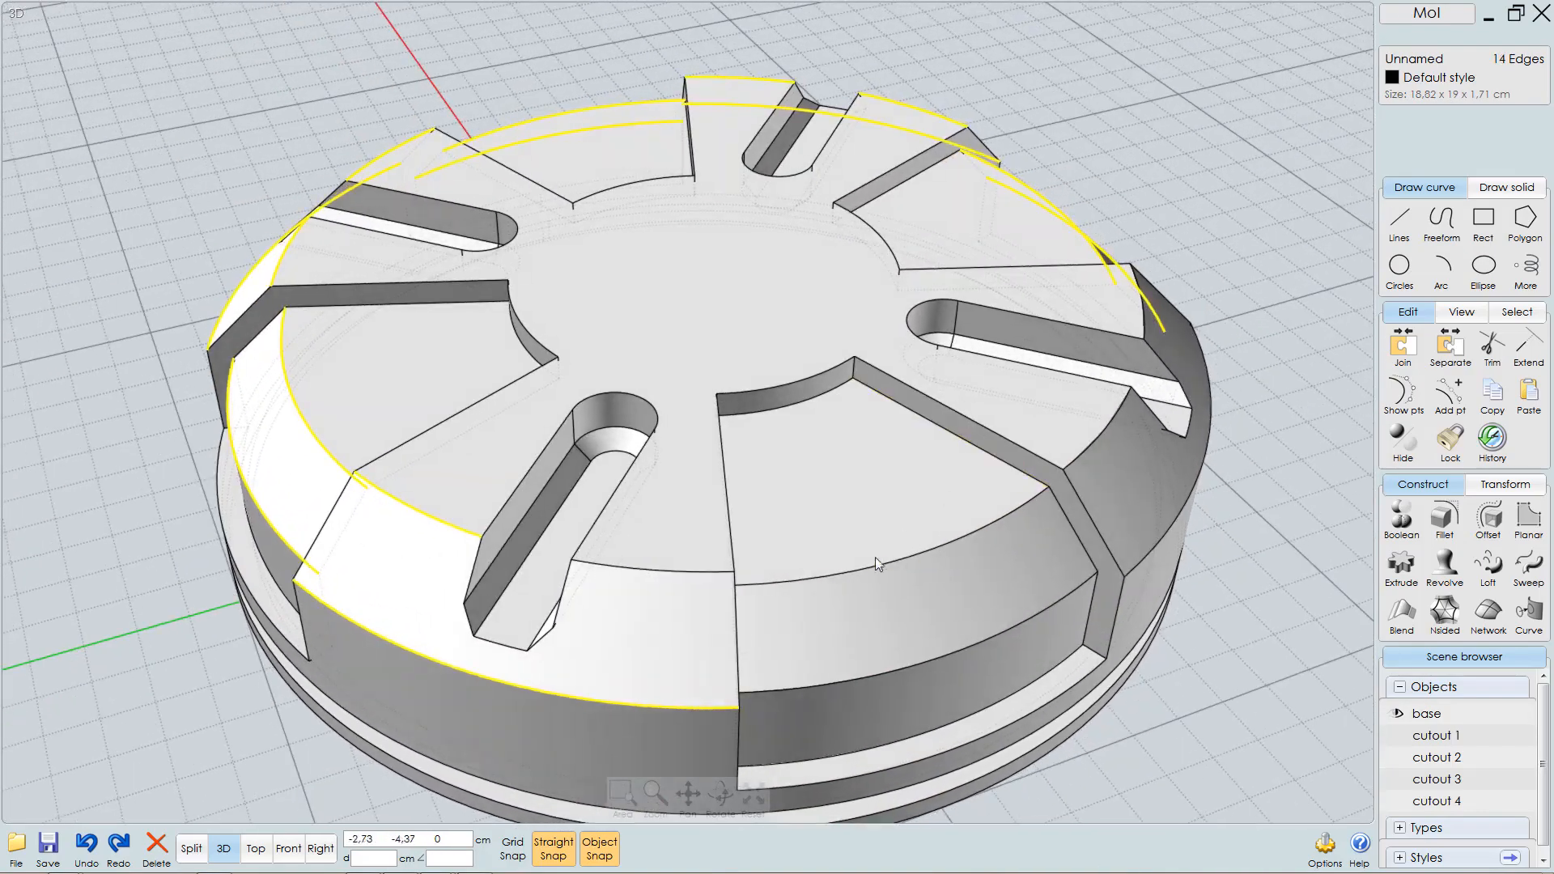
{"action": "left_click", "coordinate": [749, 583]}
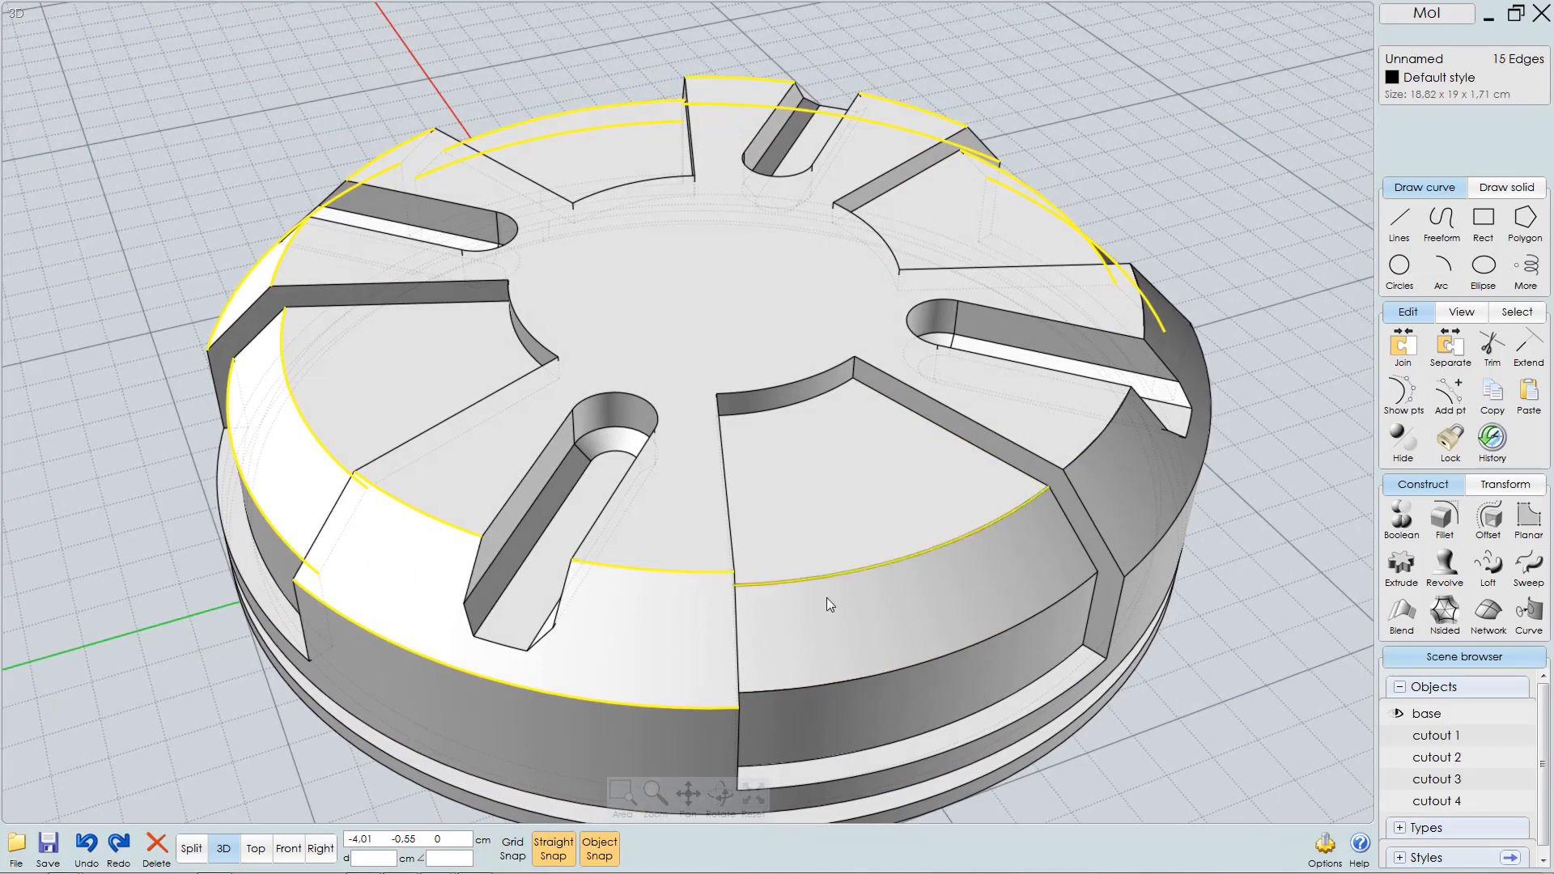
{"action": "left_click", "coordinate": [838, 680]}
{"action": "left_click", "coordinate": [1157, 503]}
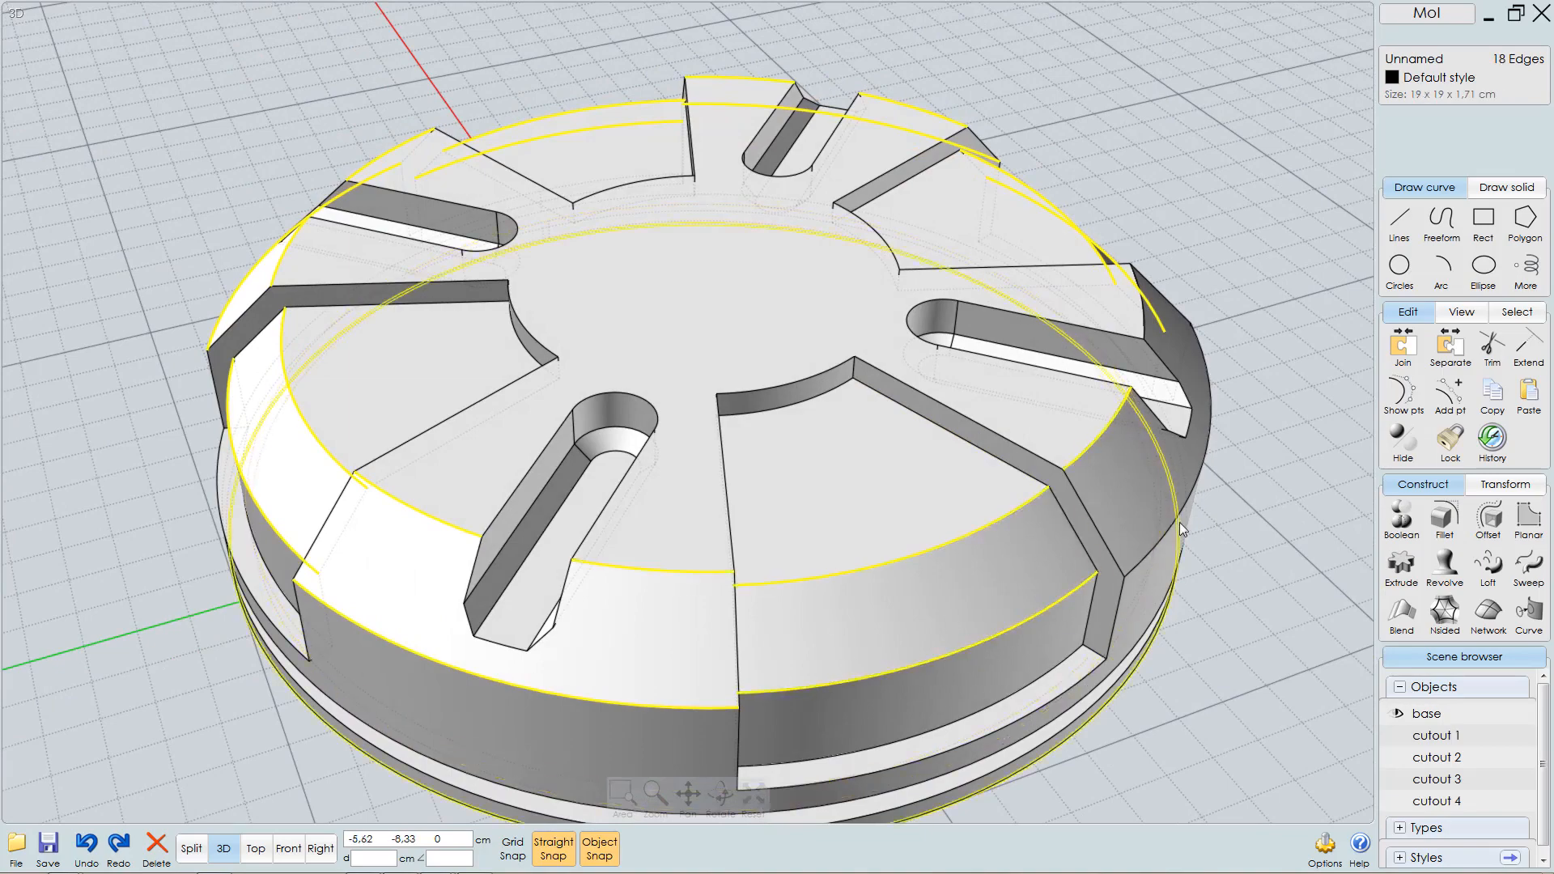
{"action": "left_click", "coordinate": [1193, 477]}
{"action": "right_click_drag", "start_coordinate": [1214, 413], "coordinate": [944, 377]}
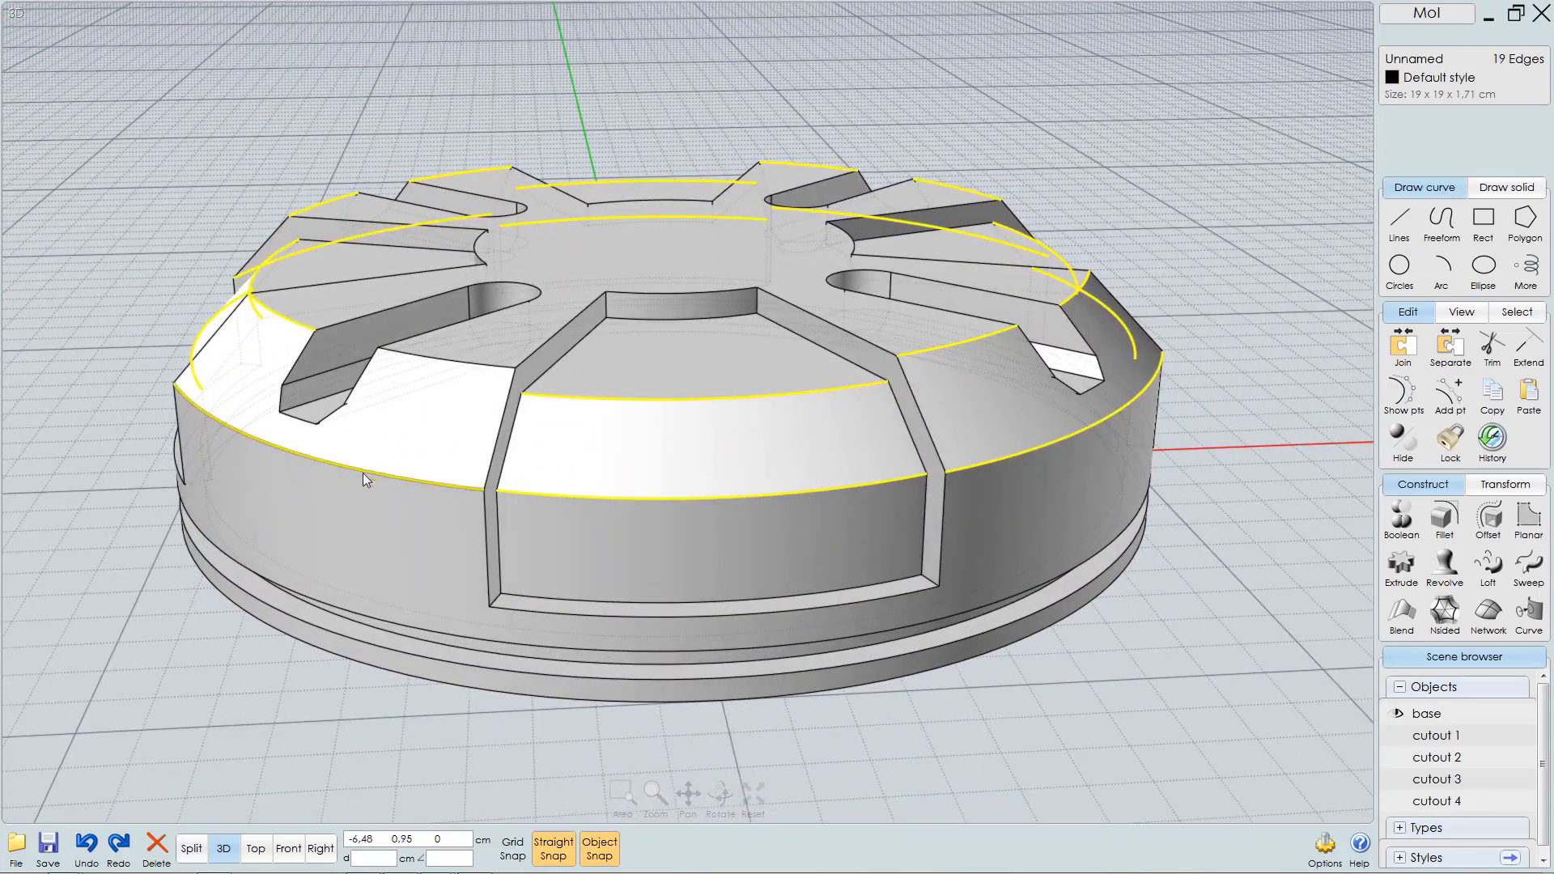
{"action": "left_click", "coordinate": [442, 363]}
{"action": "right_click_drag", "start_coordinate": [647, 375], "coordinate": [793, 372]}
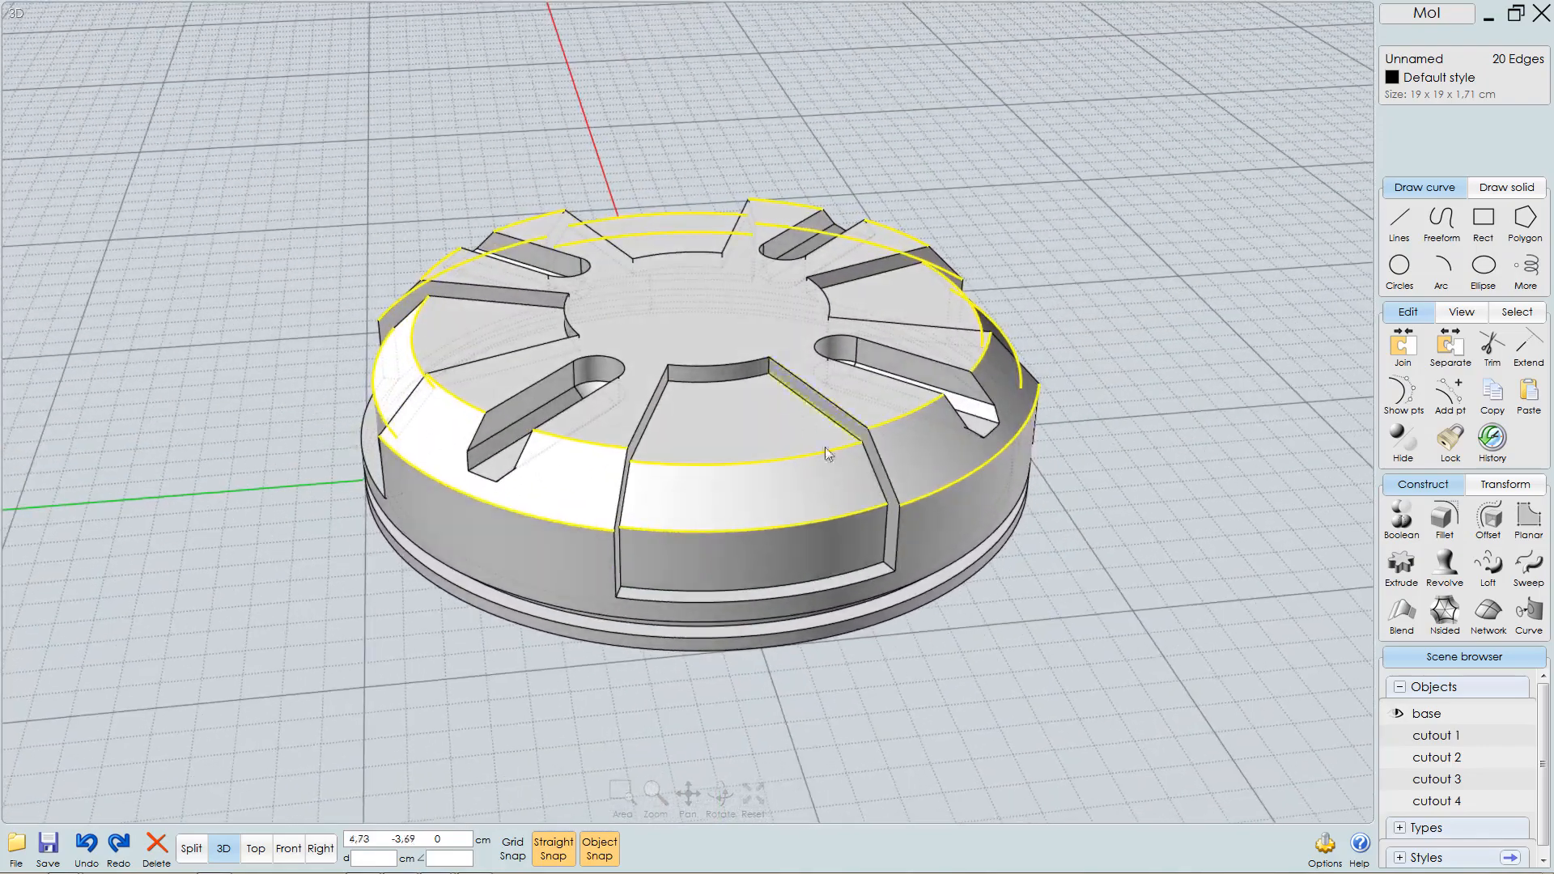
- Fillet the selected bevel edges of the base with a circular shape and a 1 cm radius
{"action": "left_click", "coordinate": [1444, 518]}
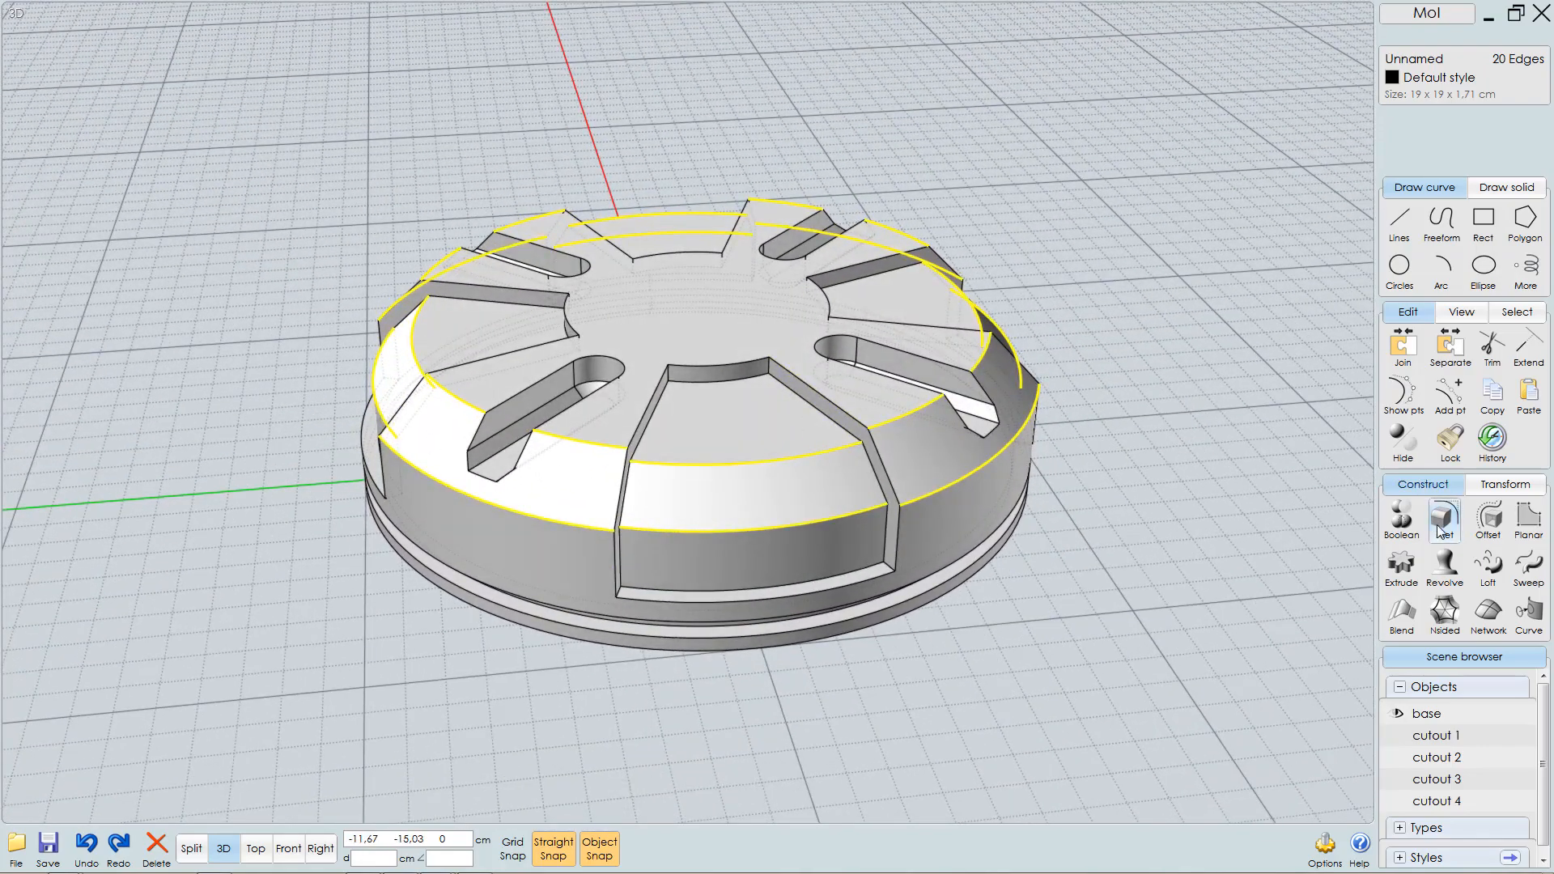
{"action": "left_click", "coordinate": [1444, 524]}
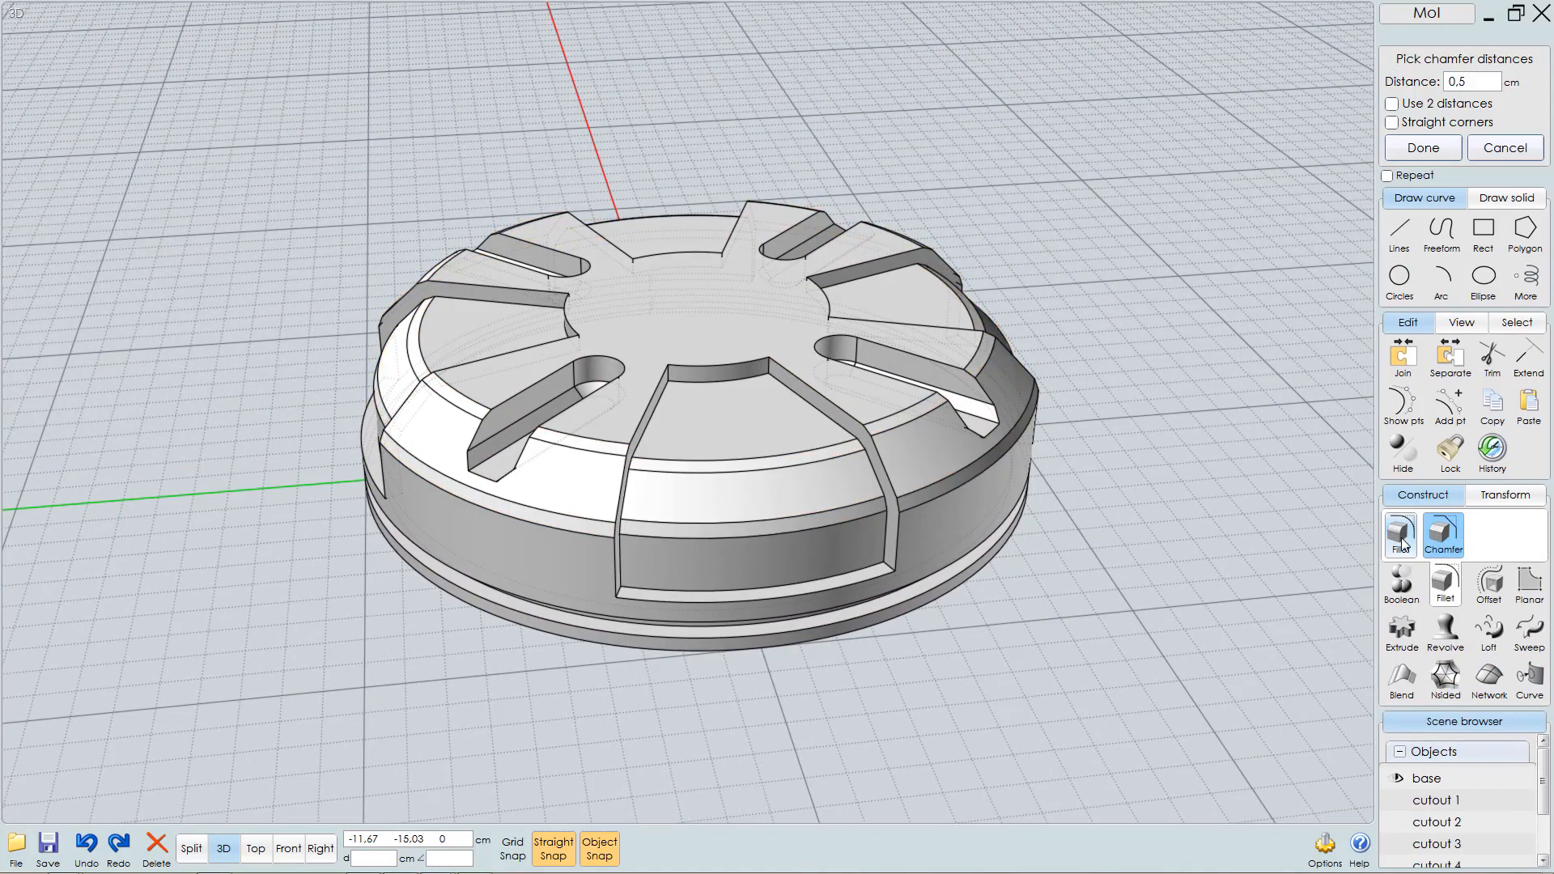
{"action": "left_click", "coordinate": [1403, 543]}
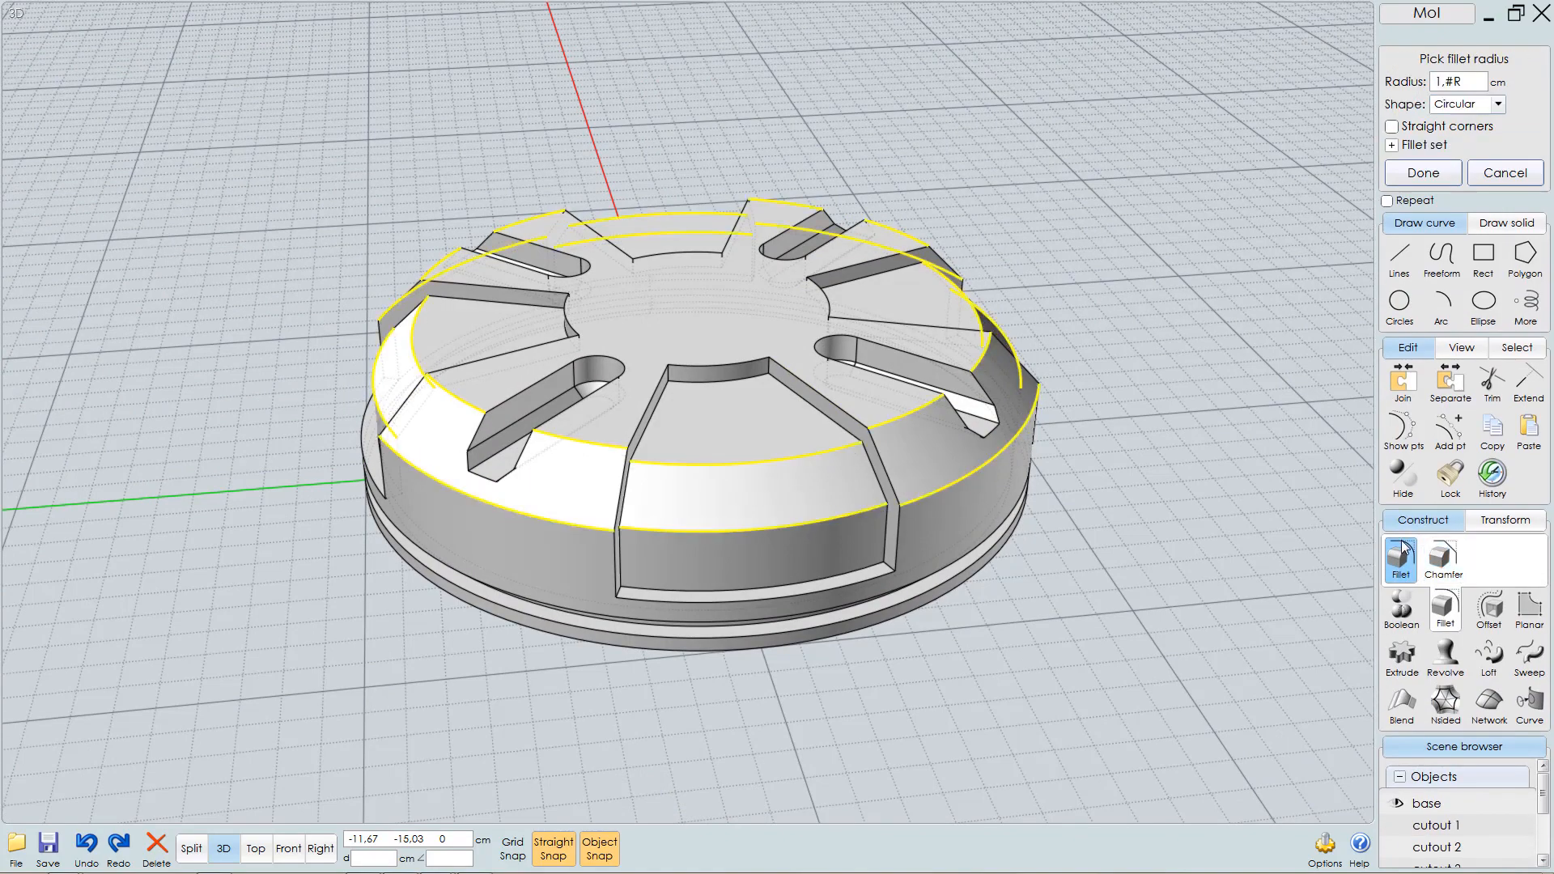
{"action": "scroll", "coordinate": [924, 487], "scroll_direction": "up", "scroll_amount": 2}
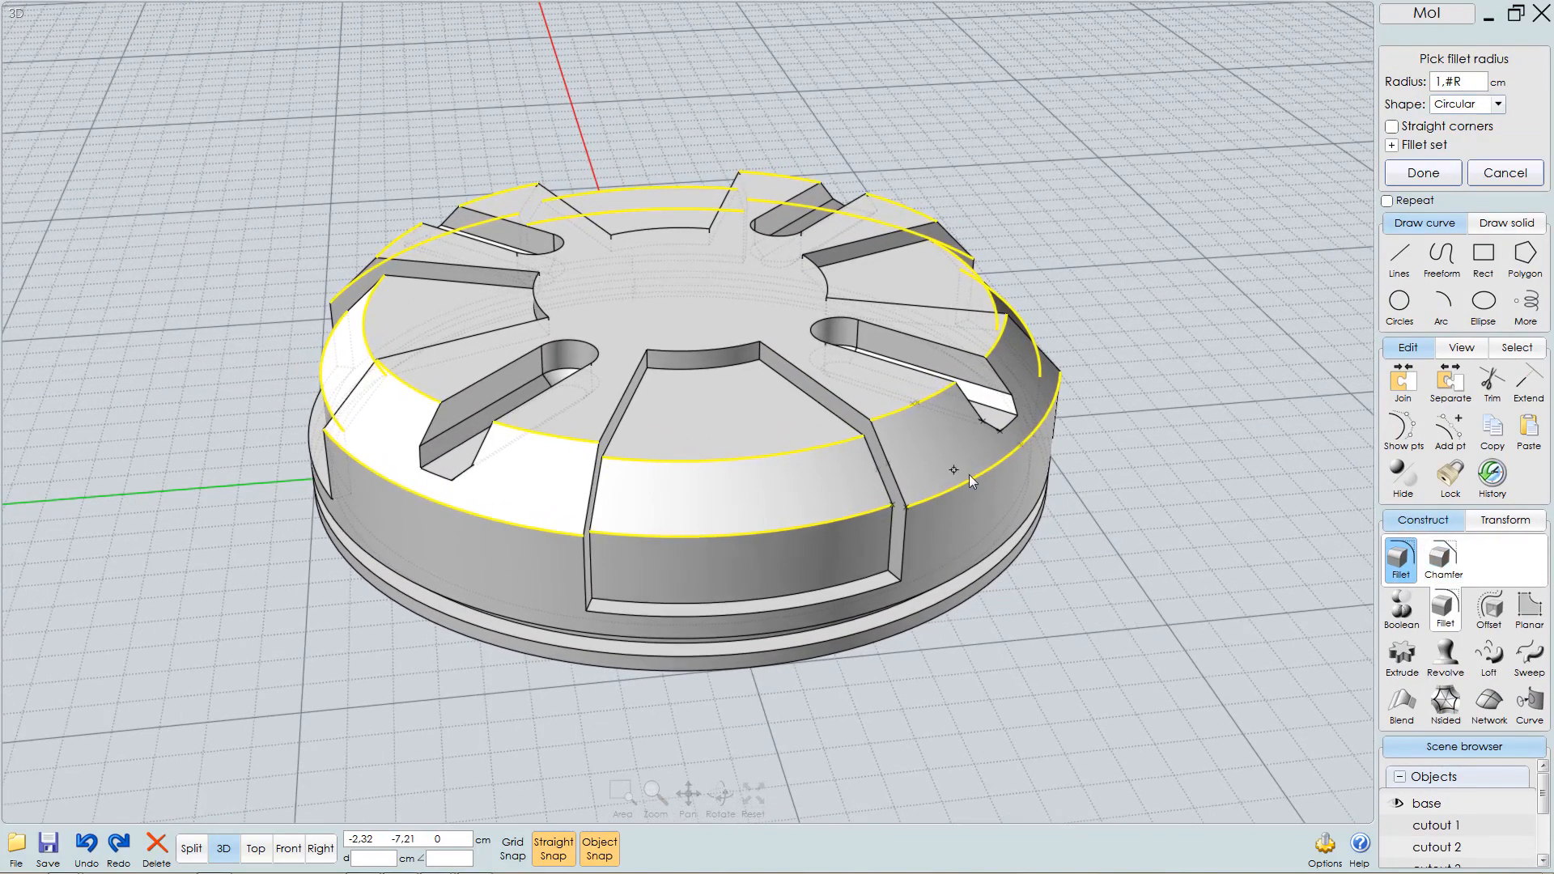
{"action": "right_click_drag", "start_coordinate": [969, 474], "coordinate": [959, 556]}
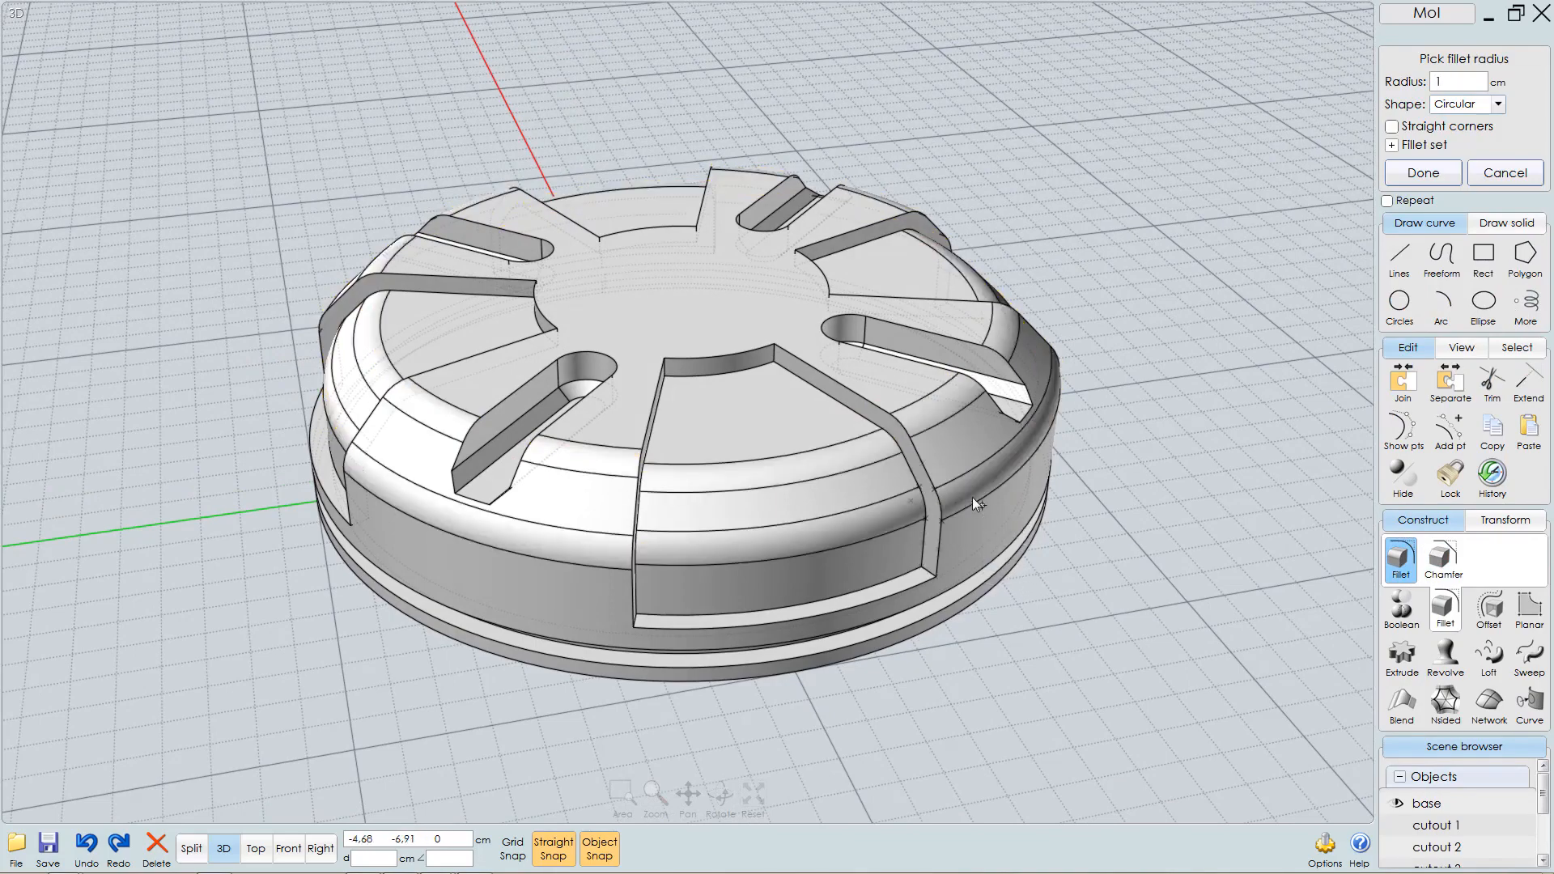
{"action": "right_click_drag", "start_coordinate": [1031, 579], "coordinate": [1004, 497]}
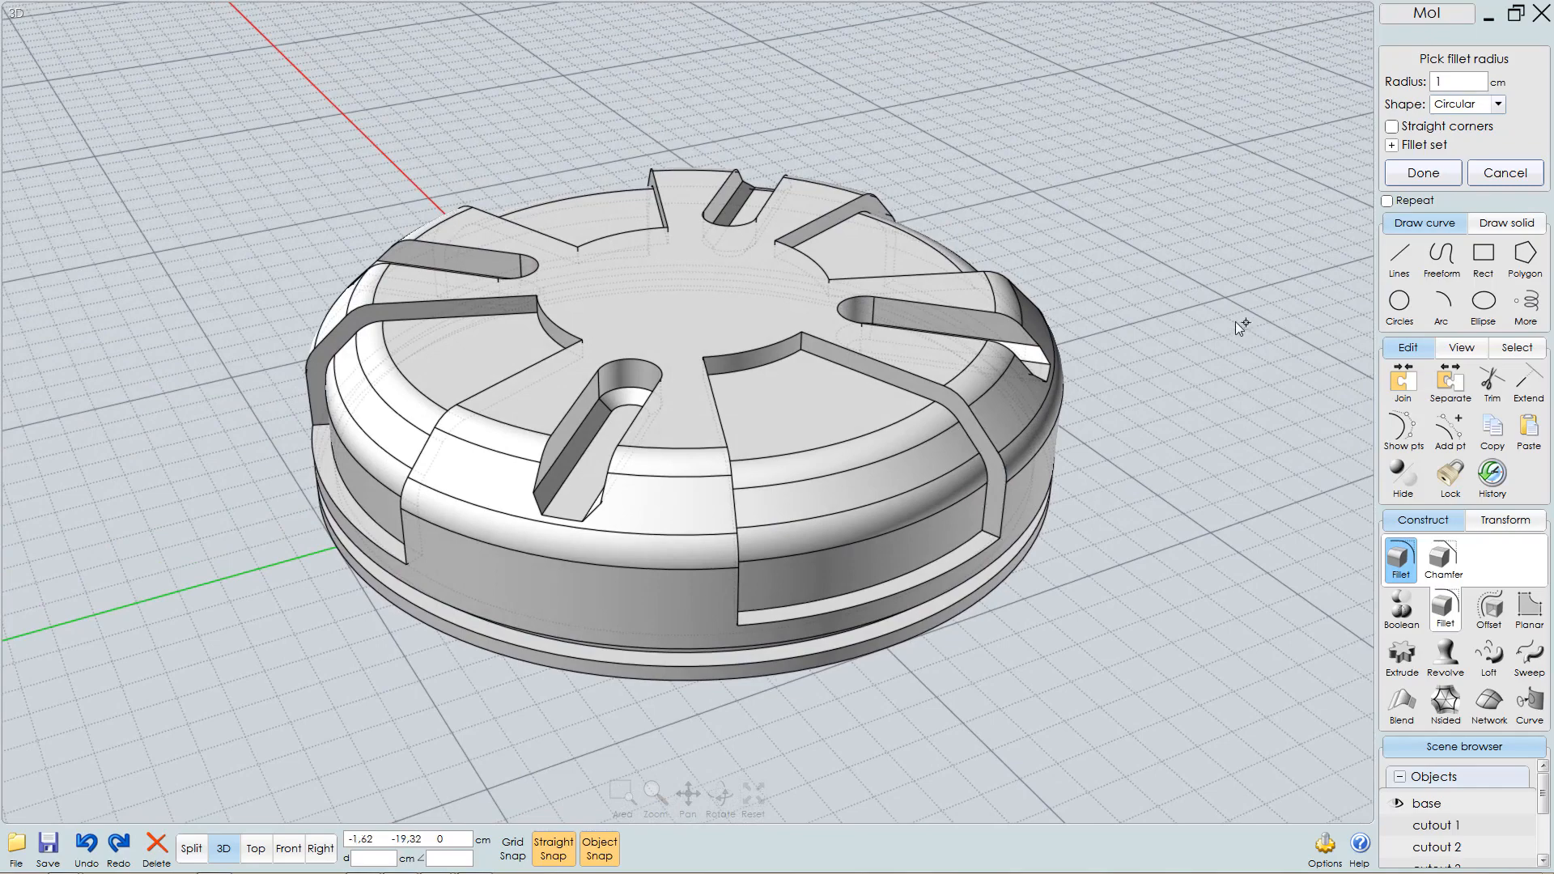
{"action": "right_click", "coordinate": [1181, 347]}
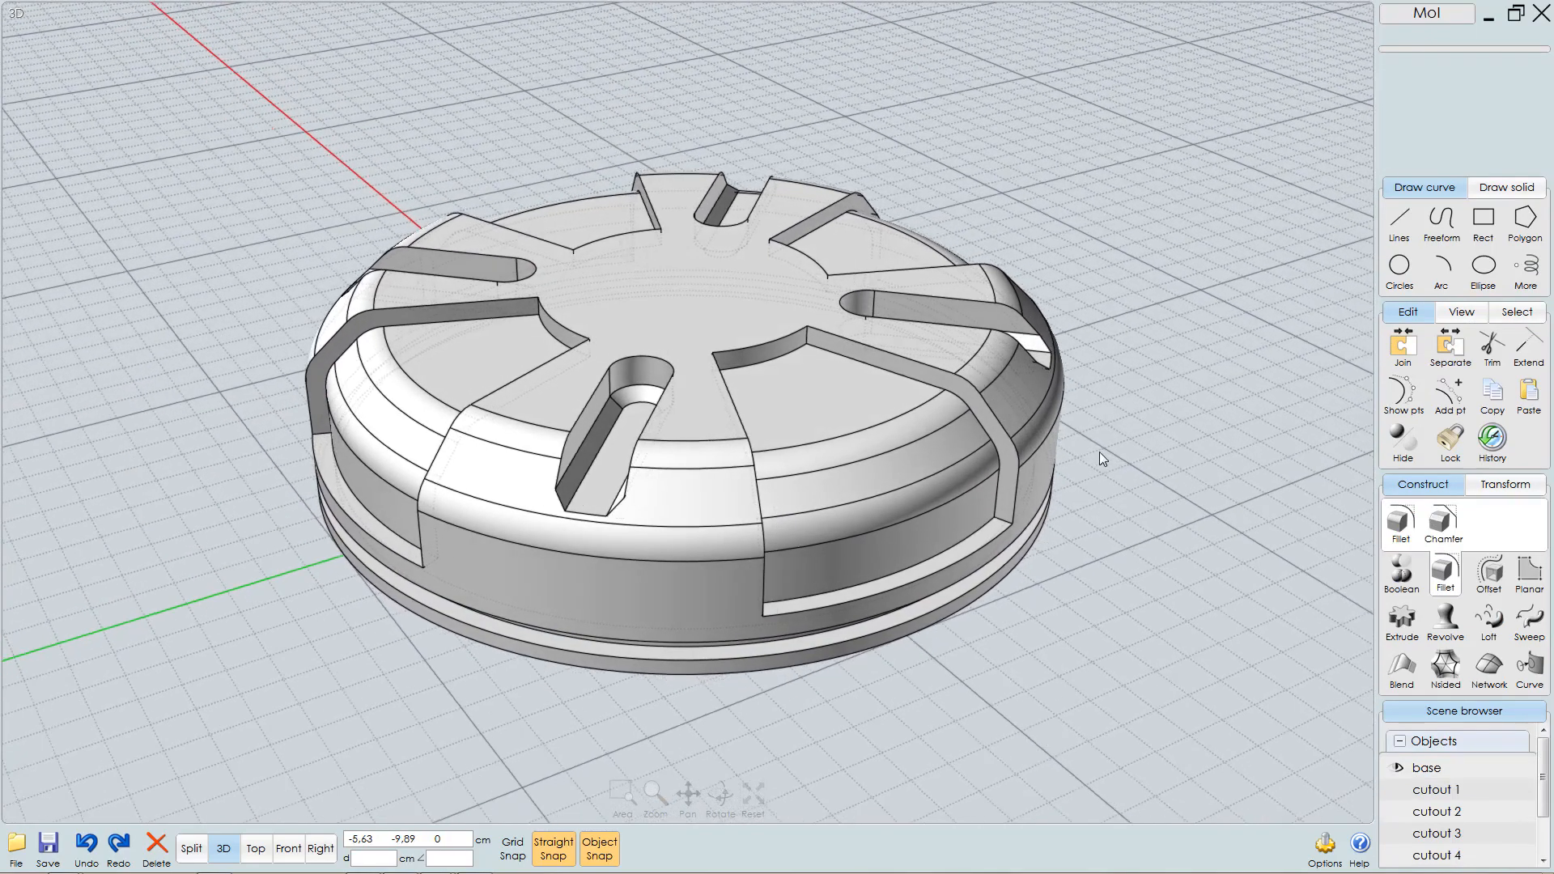
- Bring back the hidden cutout pieces, select cutouts 1 to 4 and isolate them from the base
{"action": "right_click_drag", "start_coordinate": [1086, 458], "coordinate": [900, 398]}
{"action": "left_click", "coordinate": [872, 430]}
{"action": "left_click", "coordinate": [886, 262]}
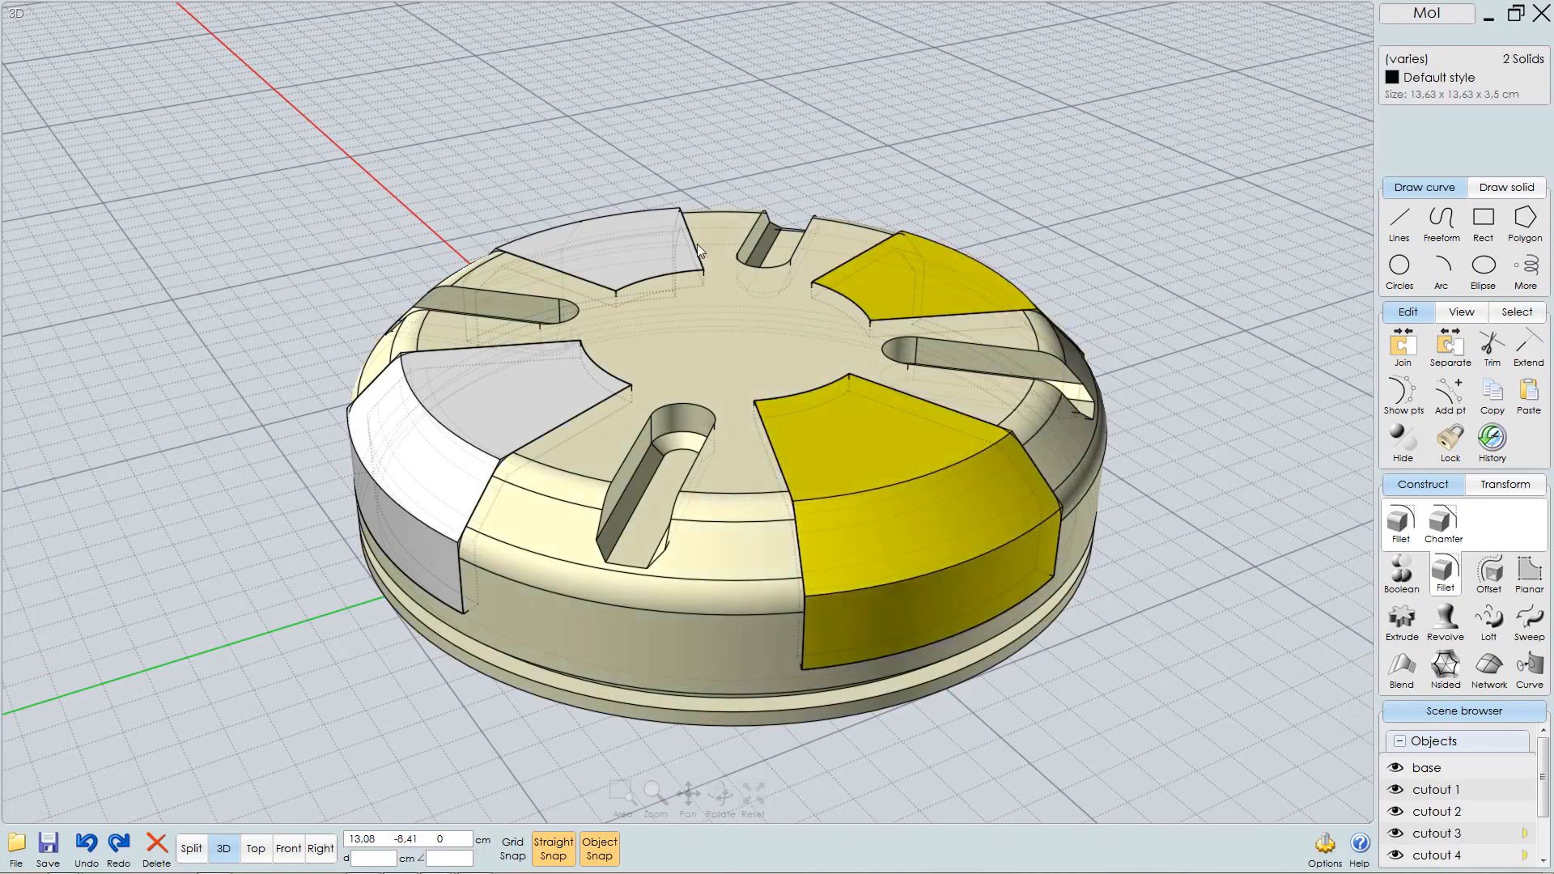
{"action": "left_click", "coordinate": [607, 223]}
{"action": "left_click", "coordinate": [531, 411]}
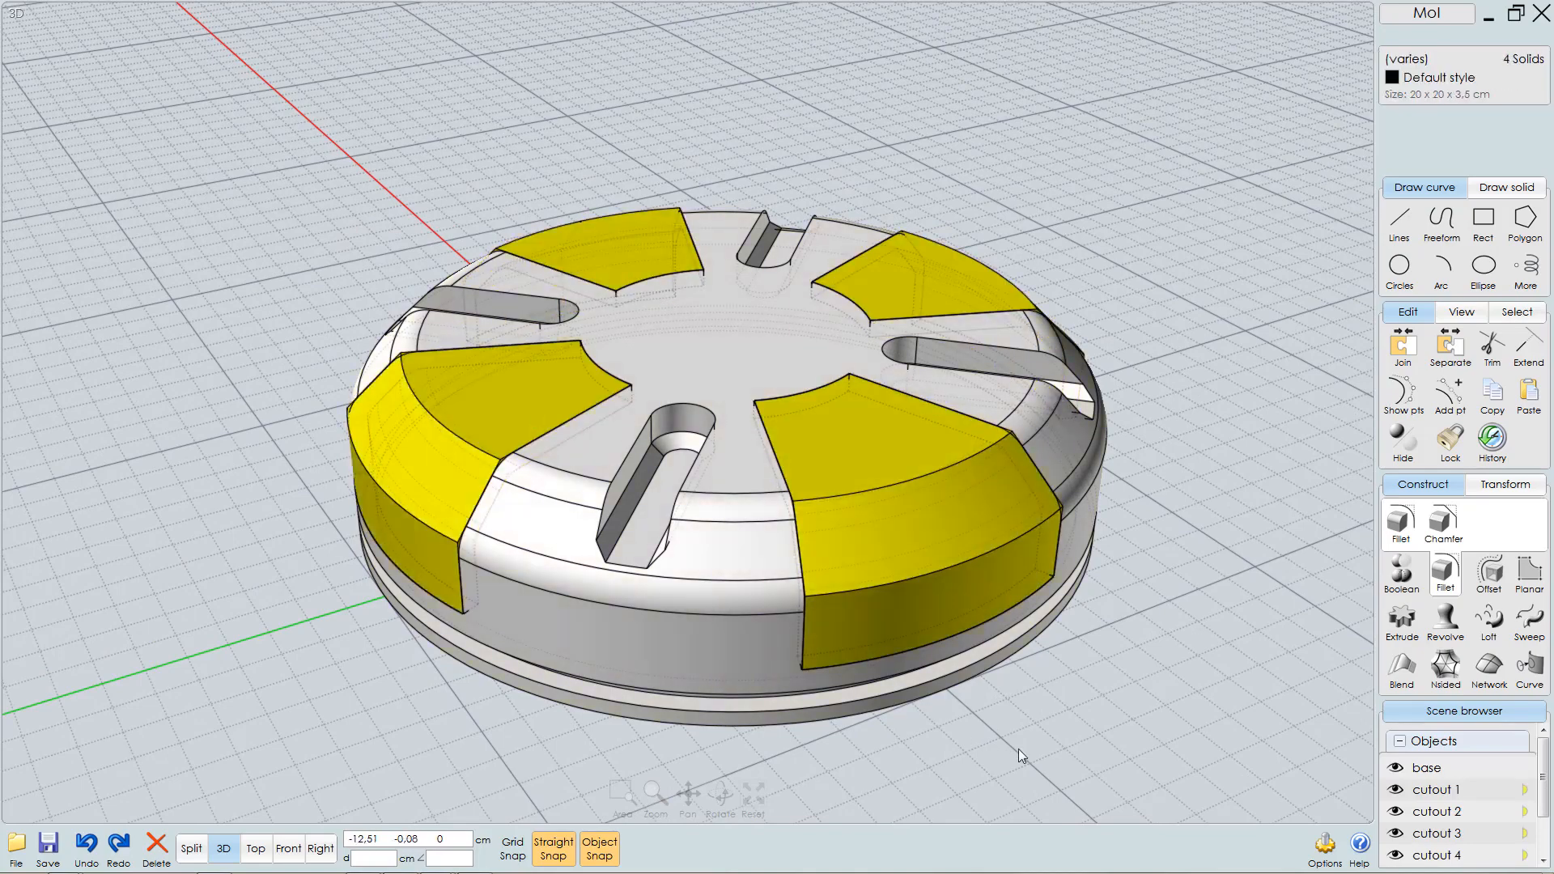
{"action": "key", "text": "i"}
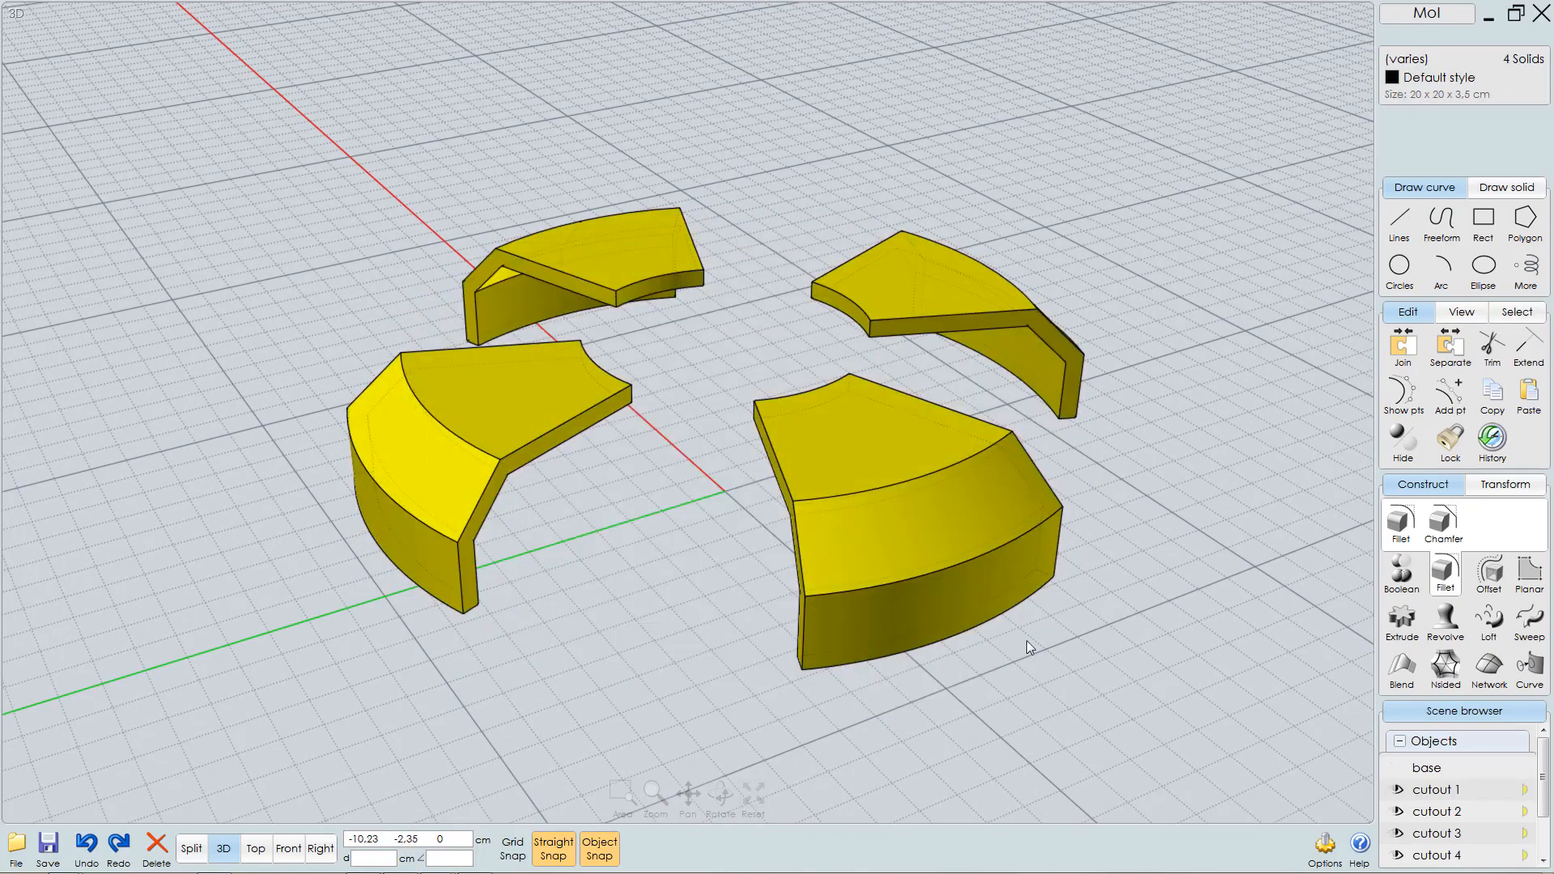
{"action": "right_click_drag", "start_coordinate": [976, 566], "coordinate": [950, 405]}
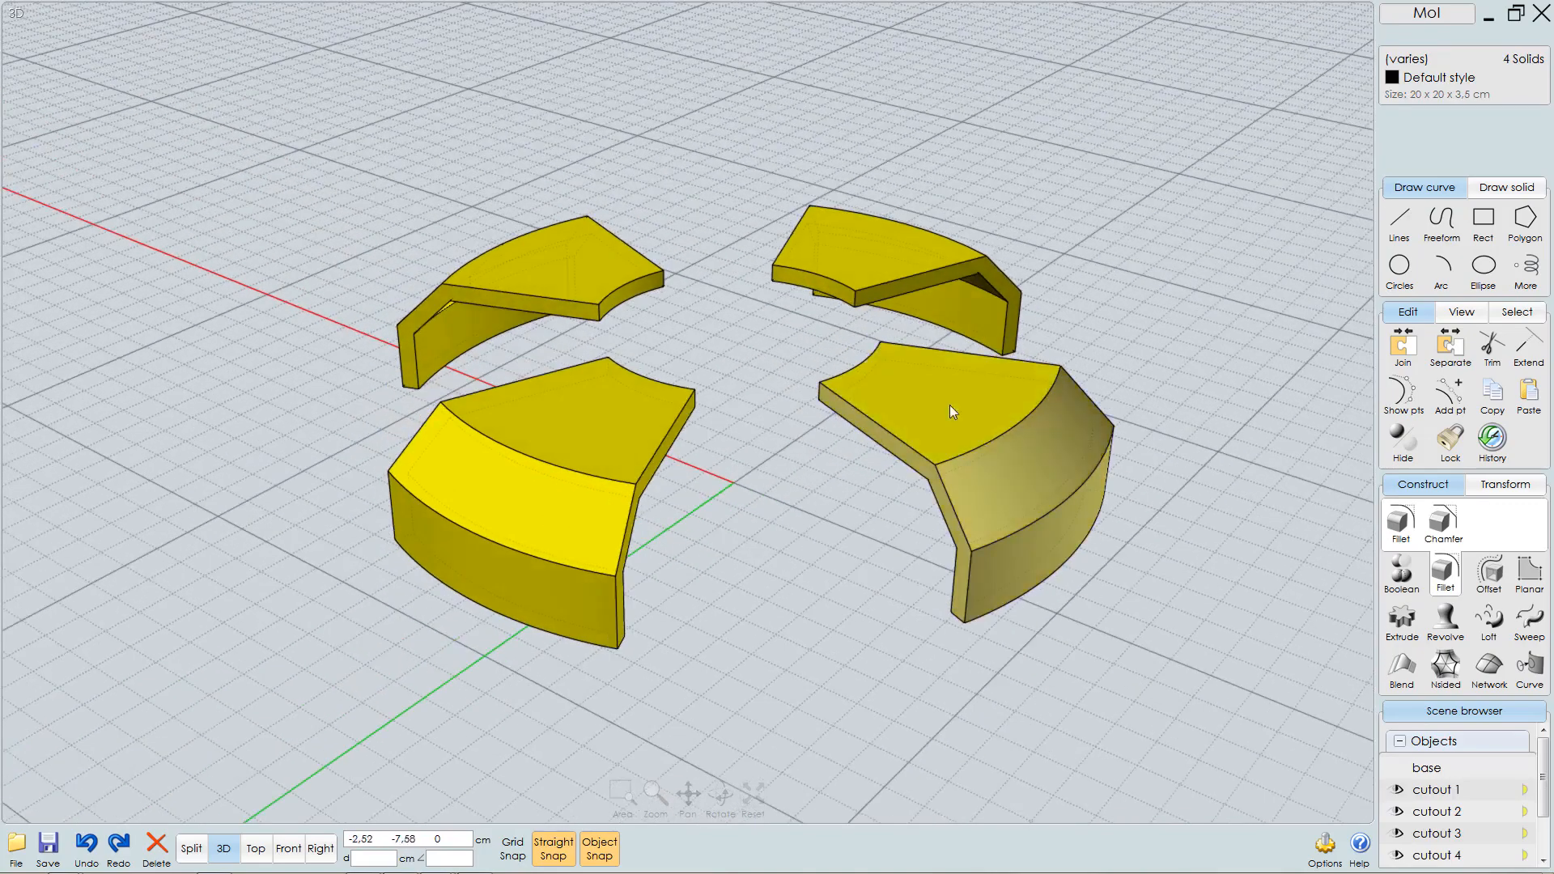
- Select the upper and lower outer bevel edges on all four cutouts, including both segments of the split piece
{"action": "left_click", "coordinate": [989, 439]}
{"action": "left_click", "coordinate": [566, 467]}
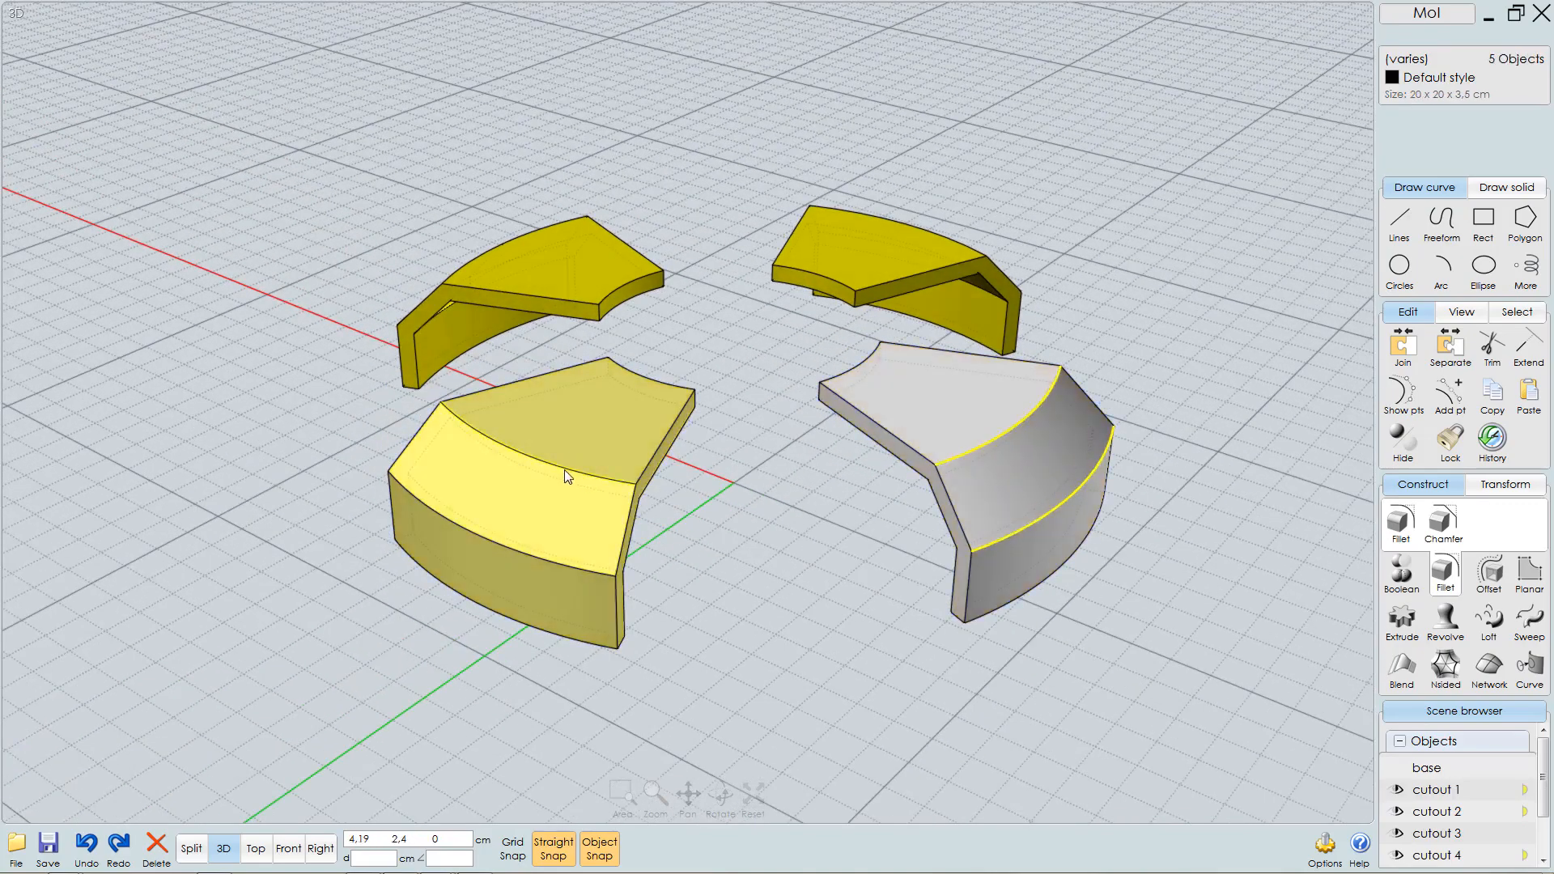
{"action": "left_click", "coordinate": [565, 470]}
{"action": "left_click", "coordinate": [548, 558]}
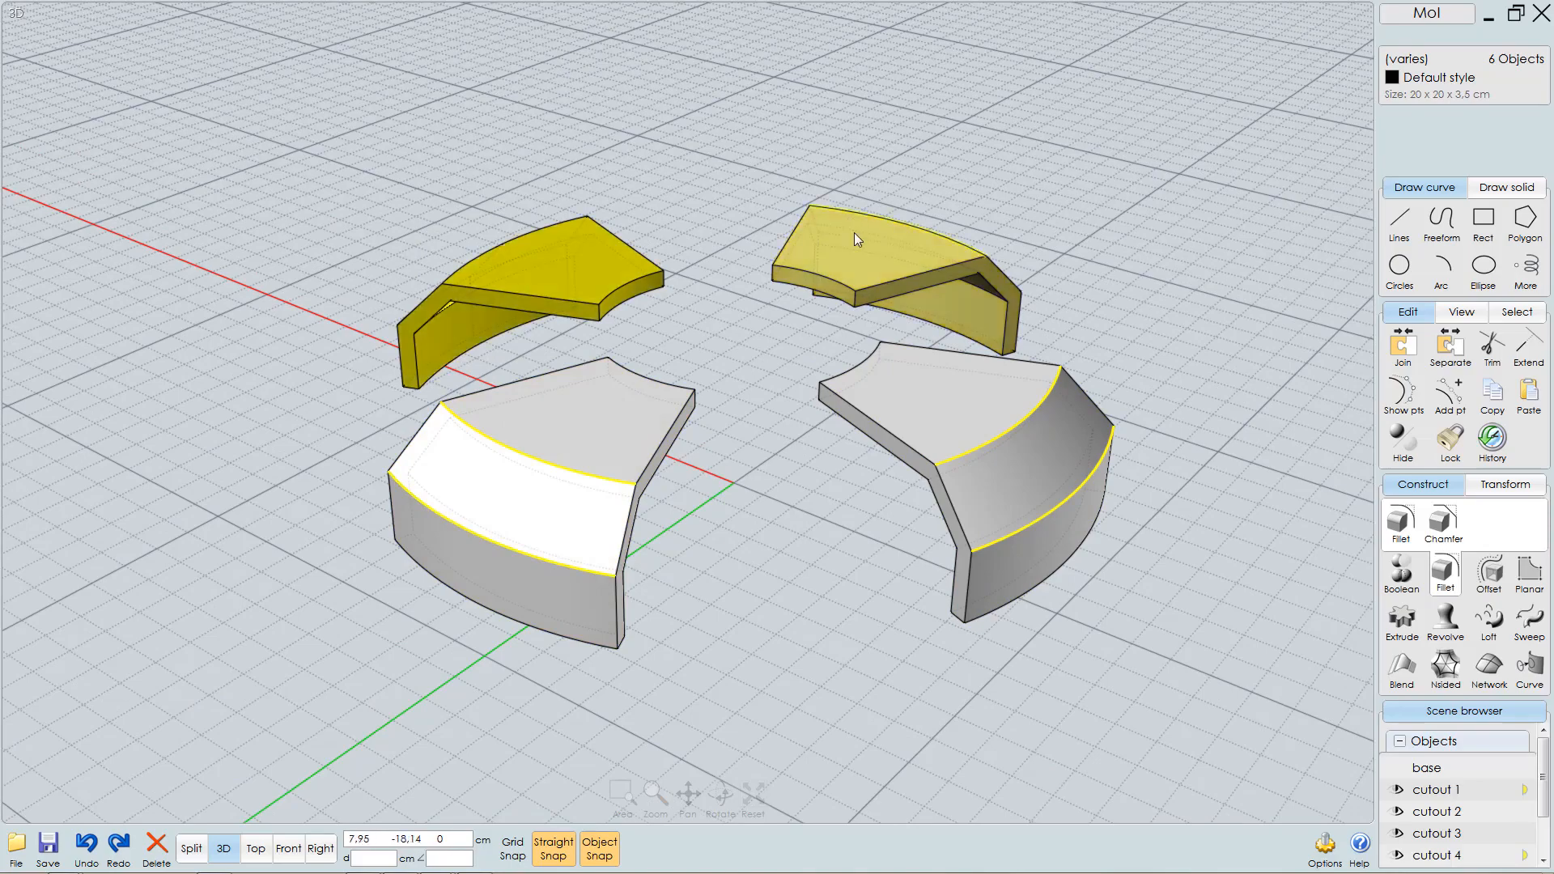
{"action": "right_click_drag", "start_coordinate": [853, 231], "coordinate": [647, 235]}
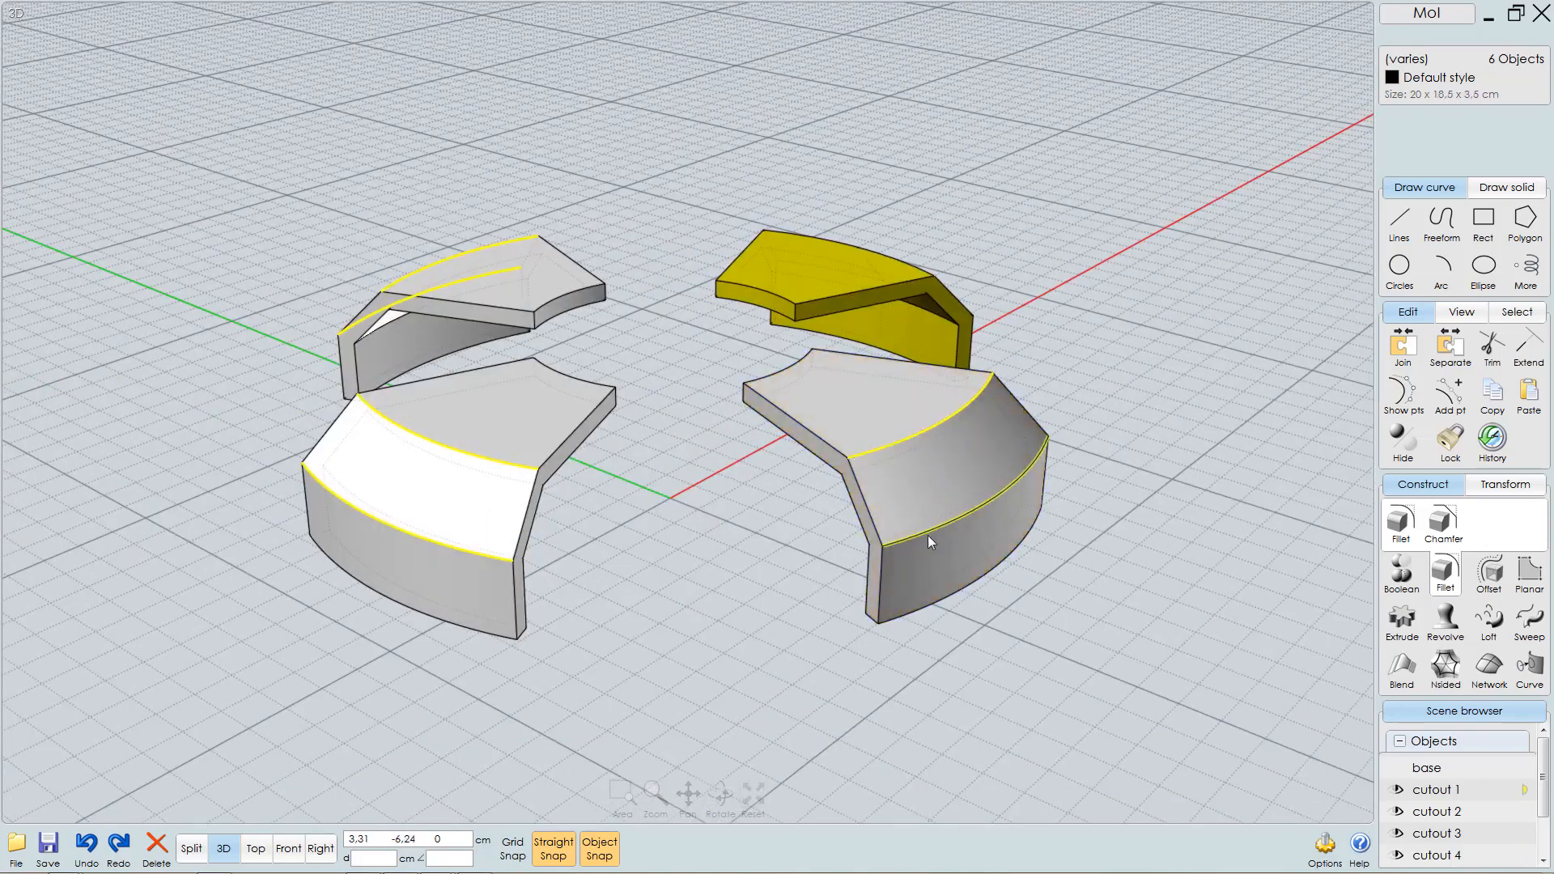
{"action": "left_click", "coordinate": [960, 435]}
{"action": "right_click_drag", "start_coordinate": [960, 435], "coordinate": [784, 431]}
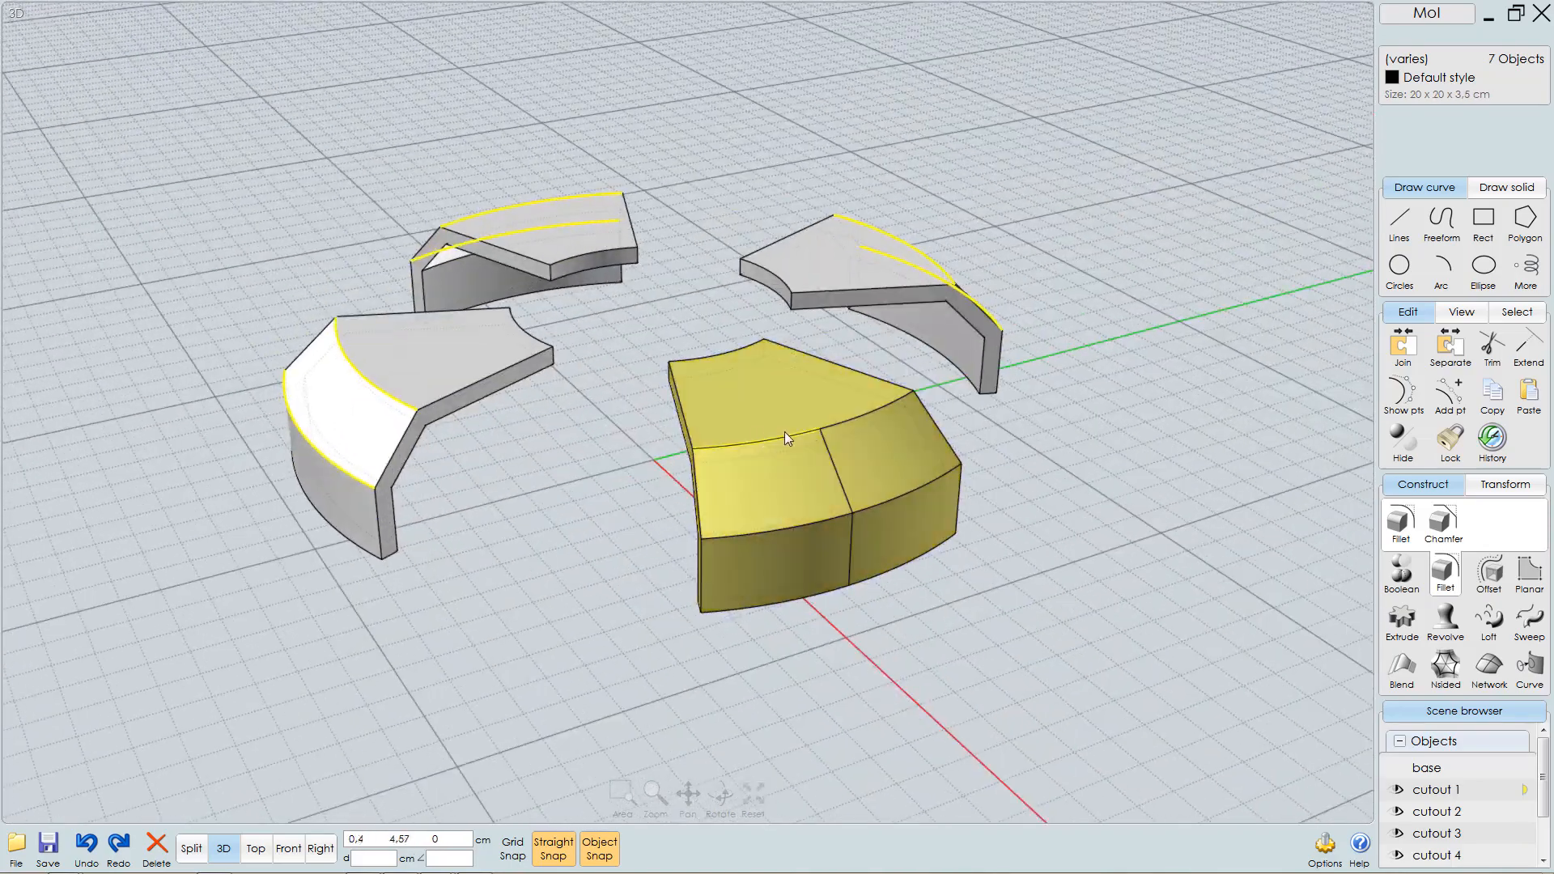
{"action": "left_click", "coordinate": [784, 435]}
{"action": "left_click", "coordinate": [887, 496]}
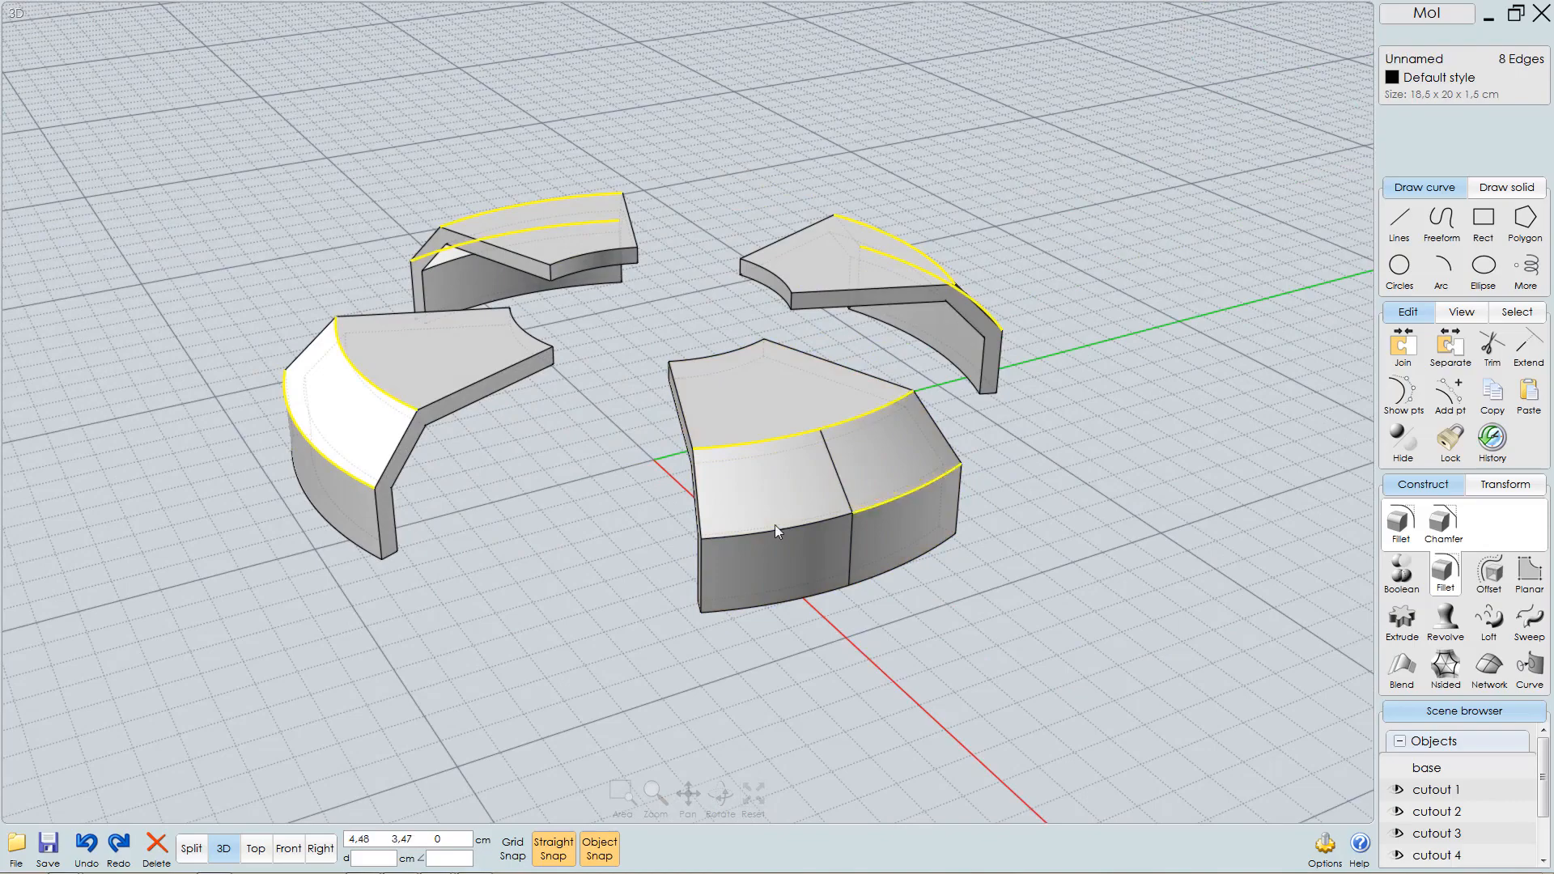
{"action": "left_click", "coordinate": [775, 526]}
- Add the two inner bend edges on the underside of two neighbouring cutouts to the selection
{"action": "right_click_drag", "start_coordinate": [778, 528], "coordinate": [953, 280]}
{"action": "scroll", "coordinate": [701, 537], "scroll_direction": "up", "scroll_amount": 5}
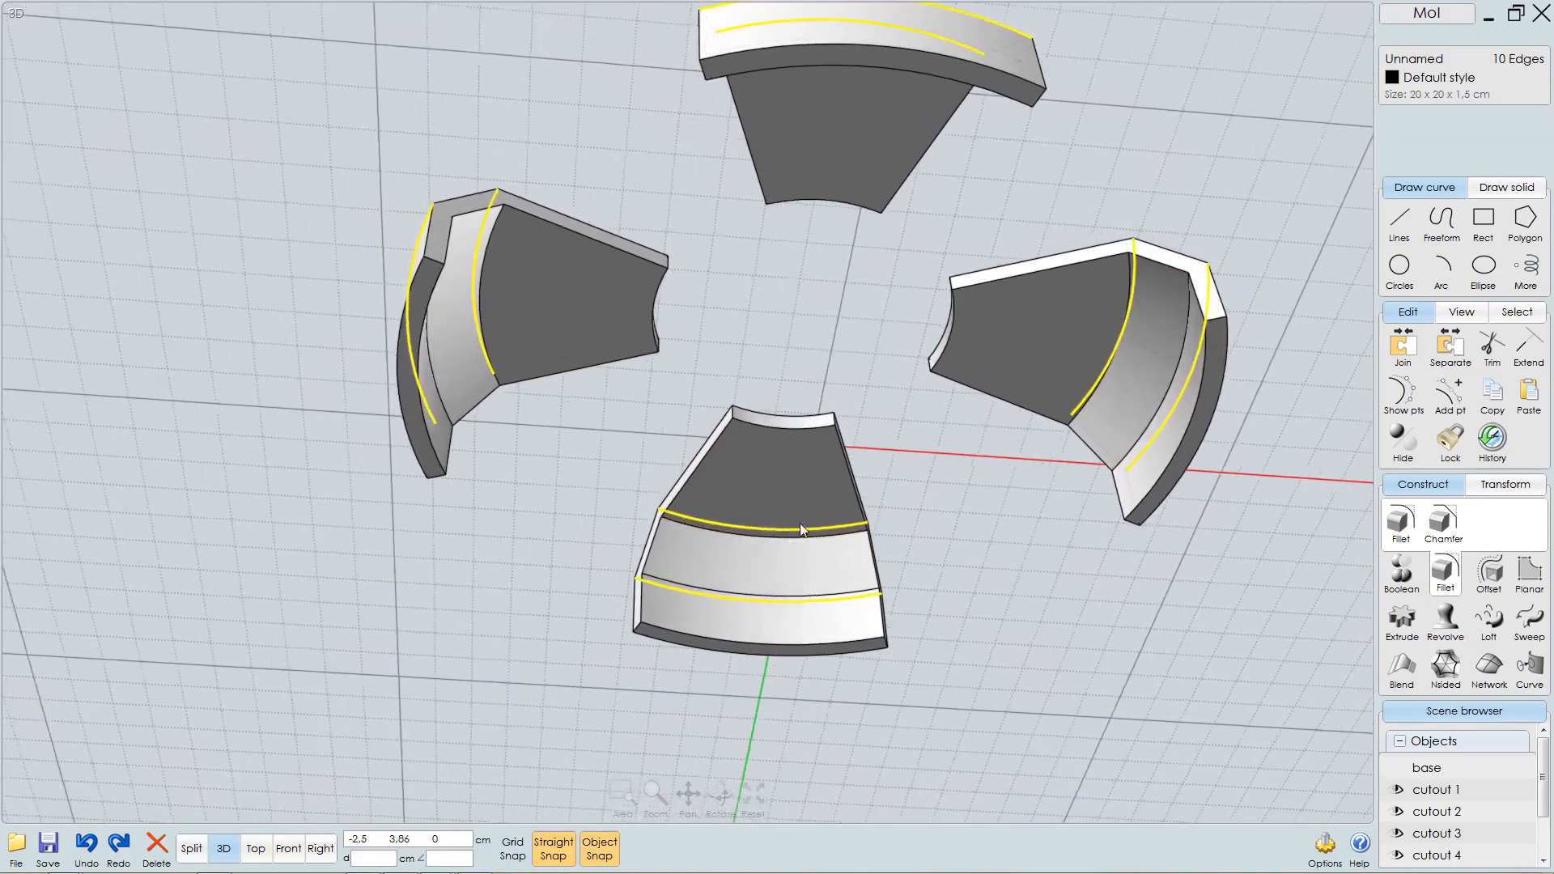
{"action": "left_click", "coordinate": [686, 517]}
{"action": "left_click", "coordinate": [643, 606]}
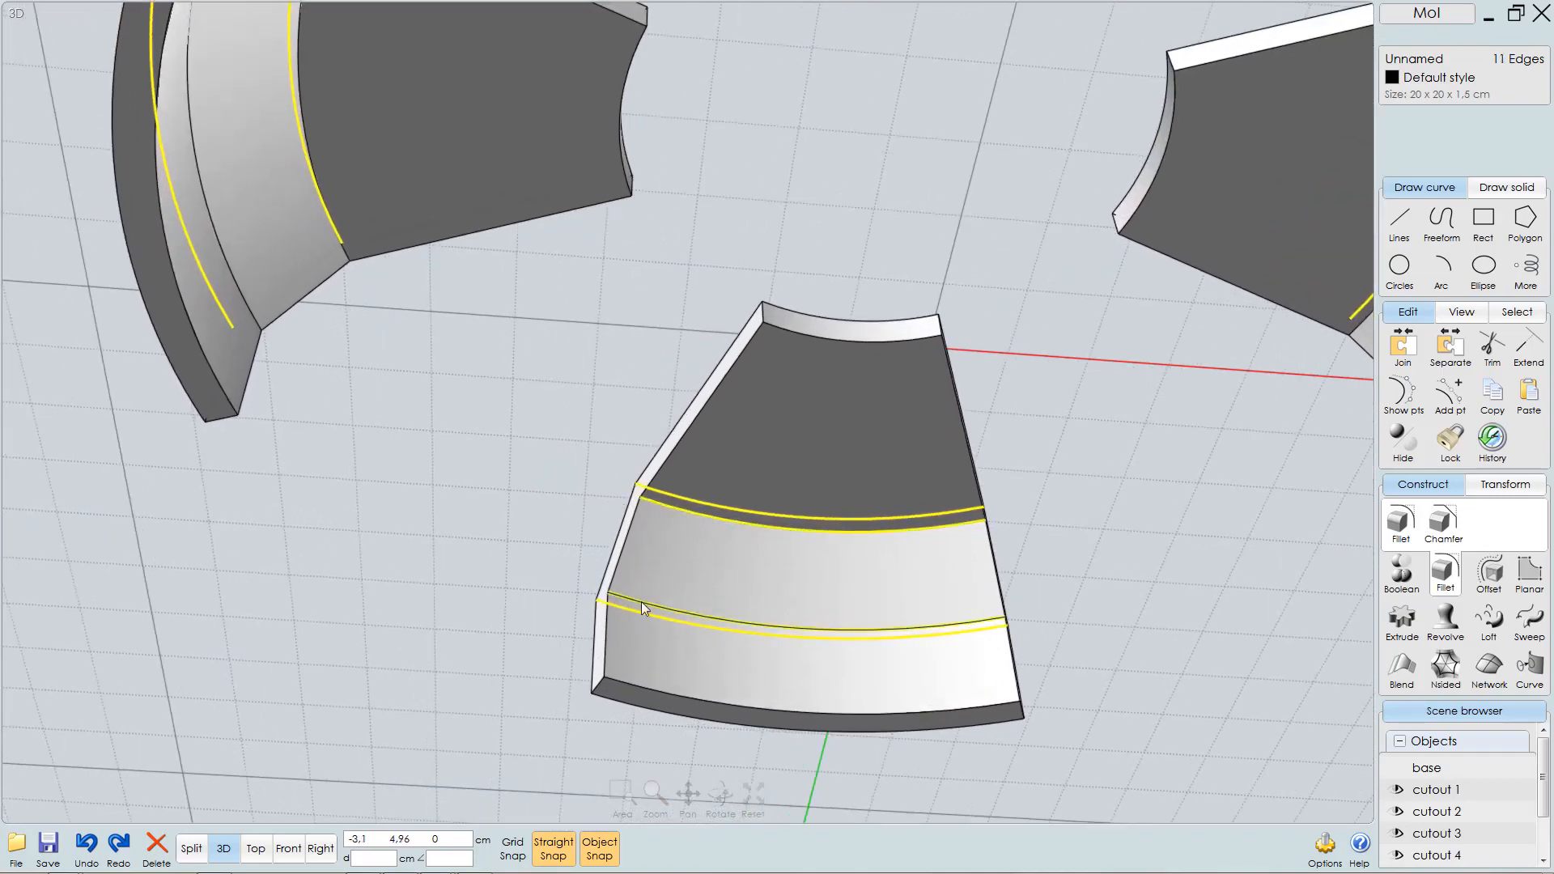
{"action": "right_click_drag", "start_coordinate": [423, 310], "coordinate": [476, 298]}
{"action": "left_click", "coordinate": [513, 346]}
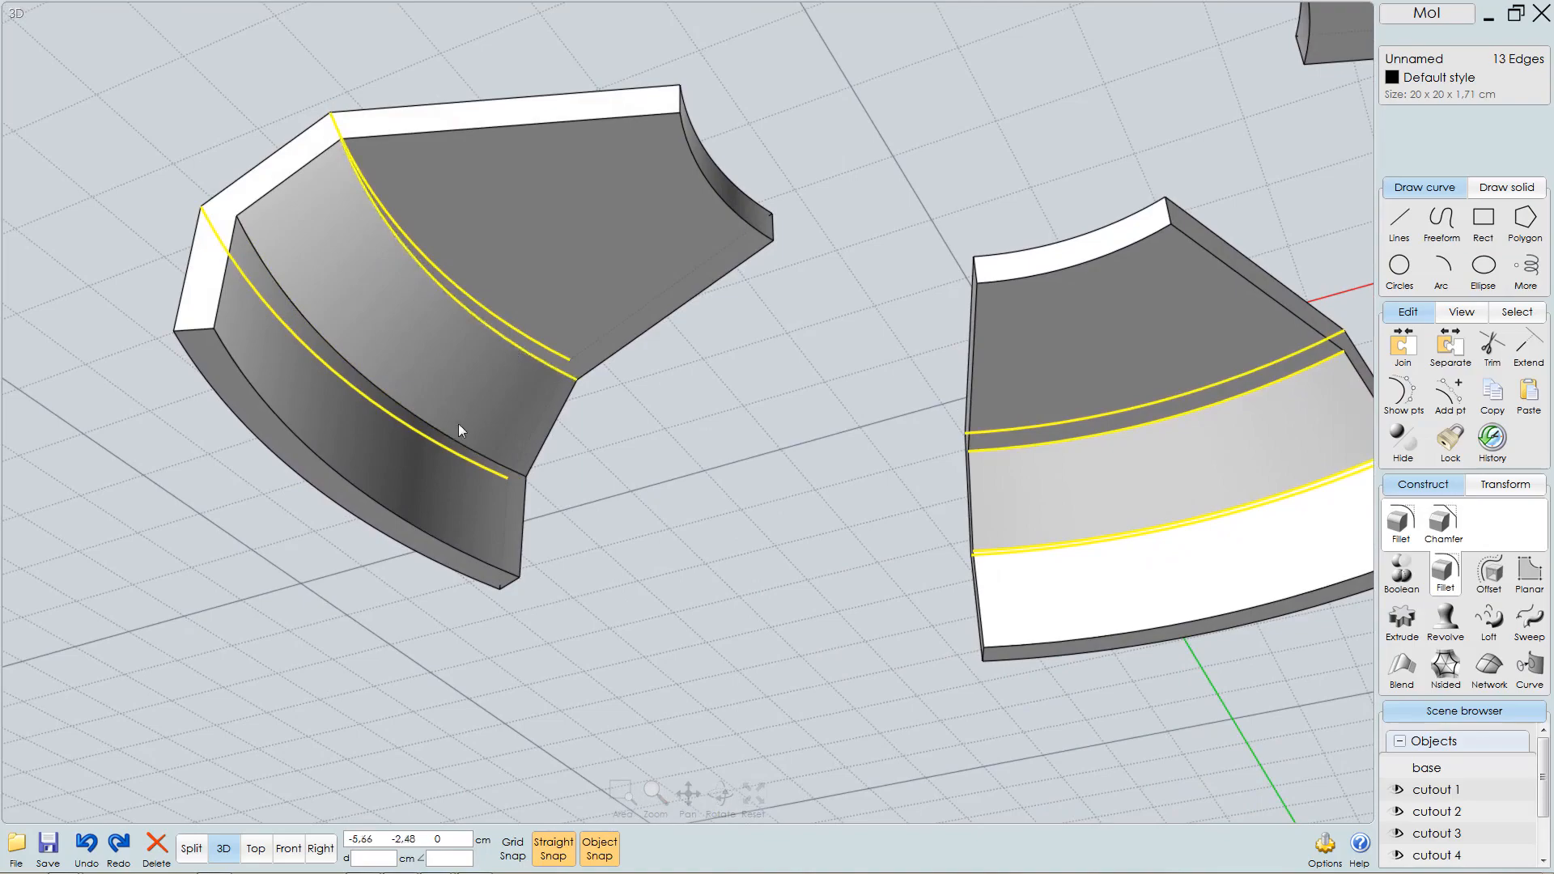
{"action": "left_click", "coordinate": [453, 433]}
{"action": "right_click_drag", "start_coordinate": [429, 430], "coordinate": [381, 279]}
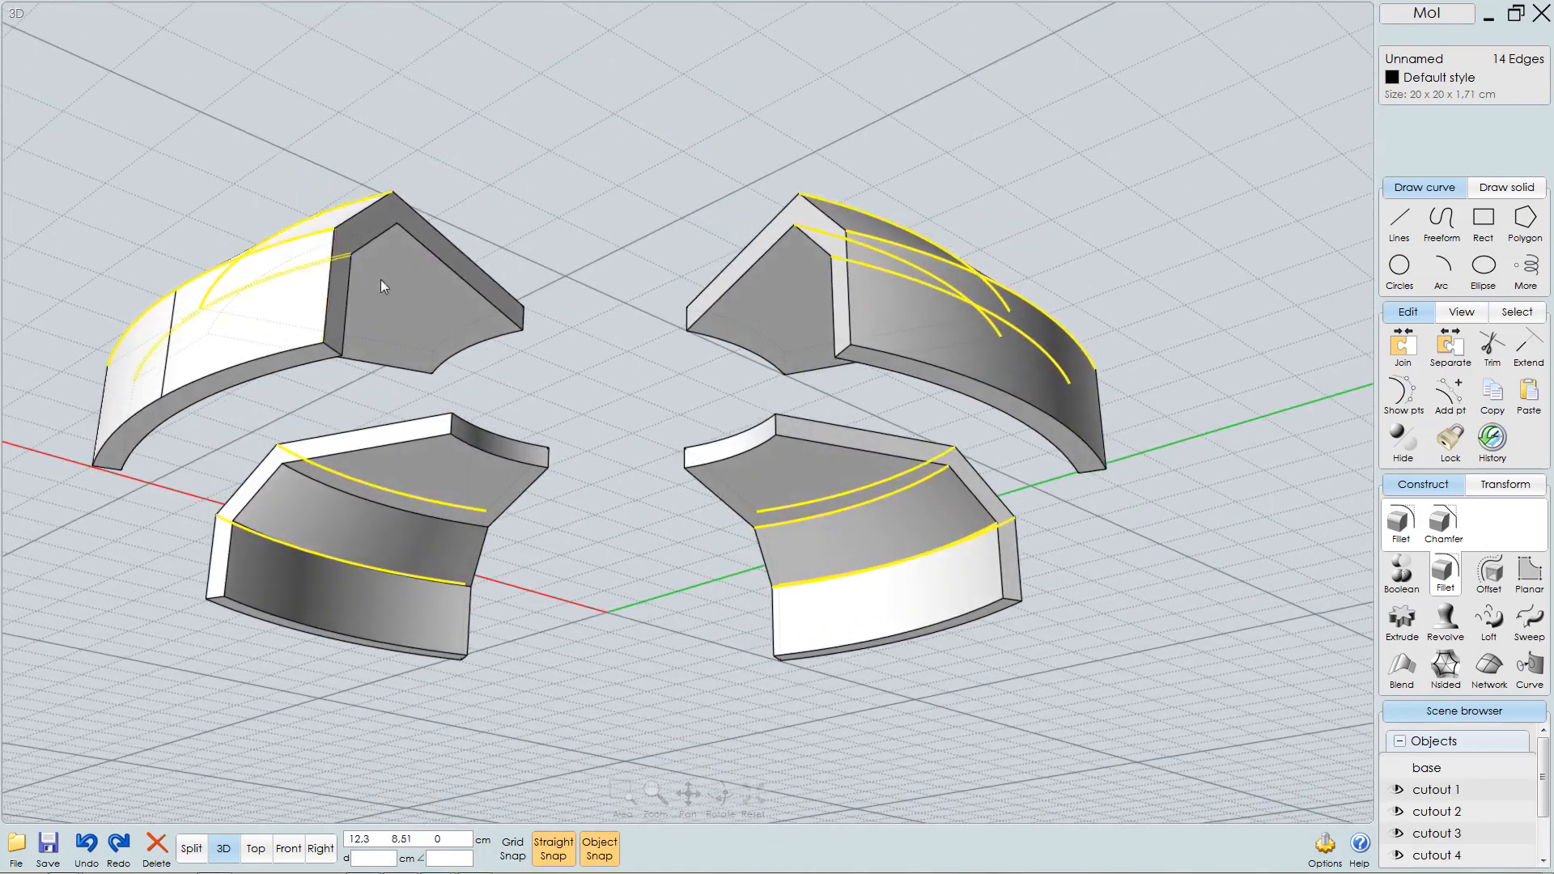
- Add the upper and lower inner bend edges of the third cutout to the selection
{"action": "scroll", "coordinate": [603, 472], "scroll_direction": "up", "scroll_amount": 4}
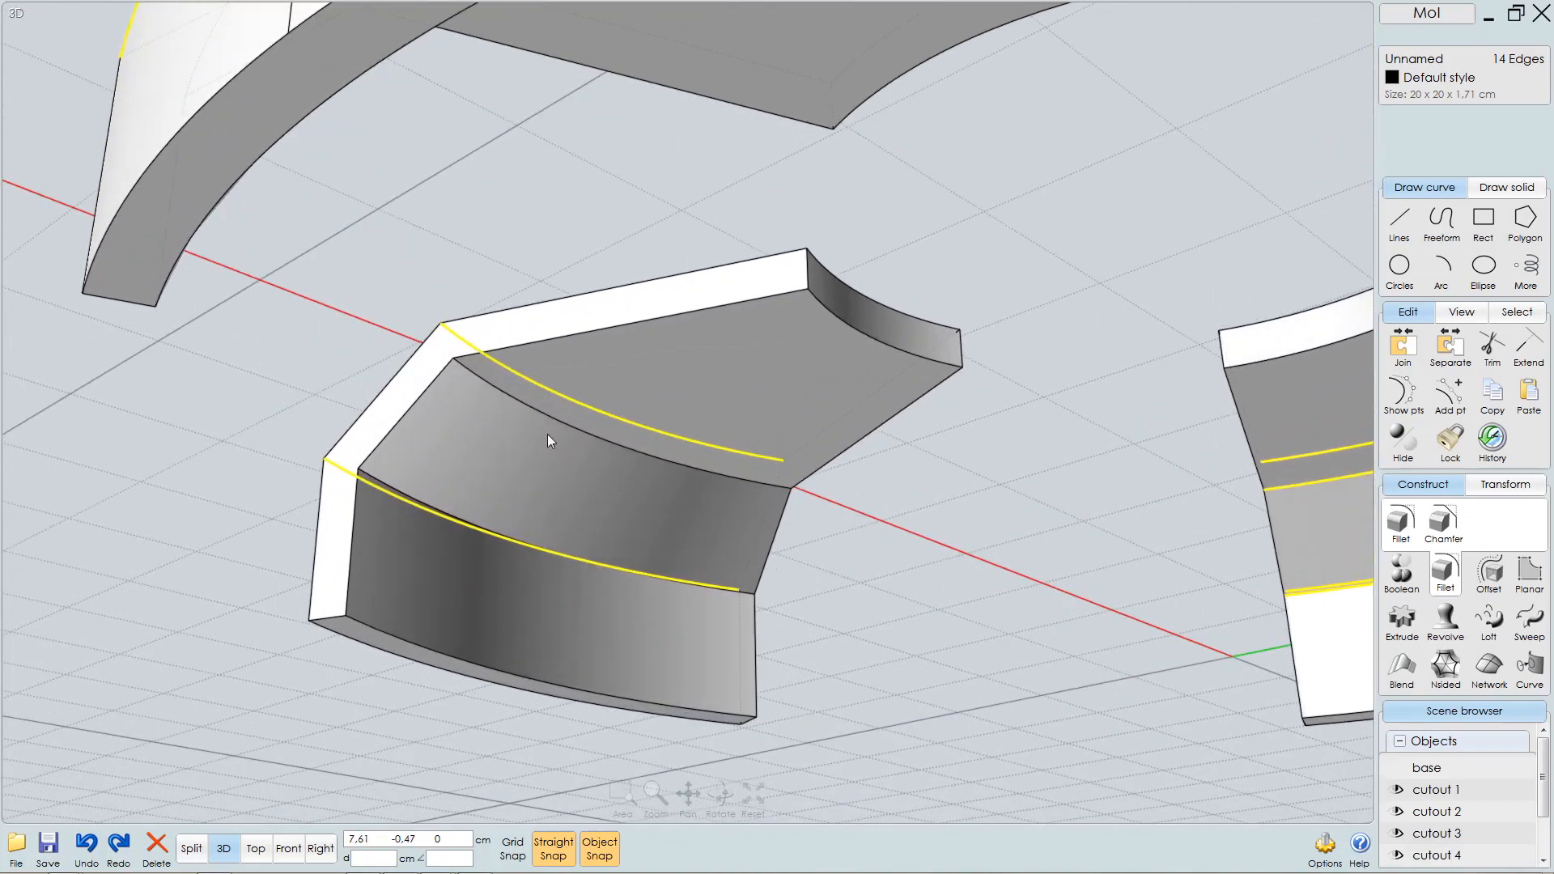
{"action": "left_click", "coordinate": [541, 397]}
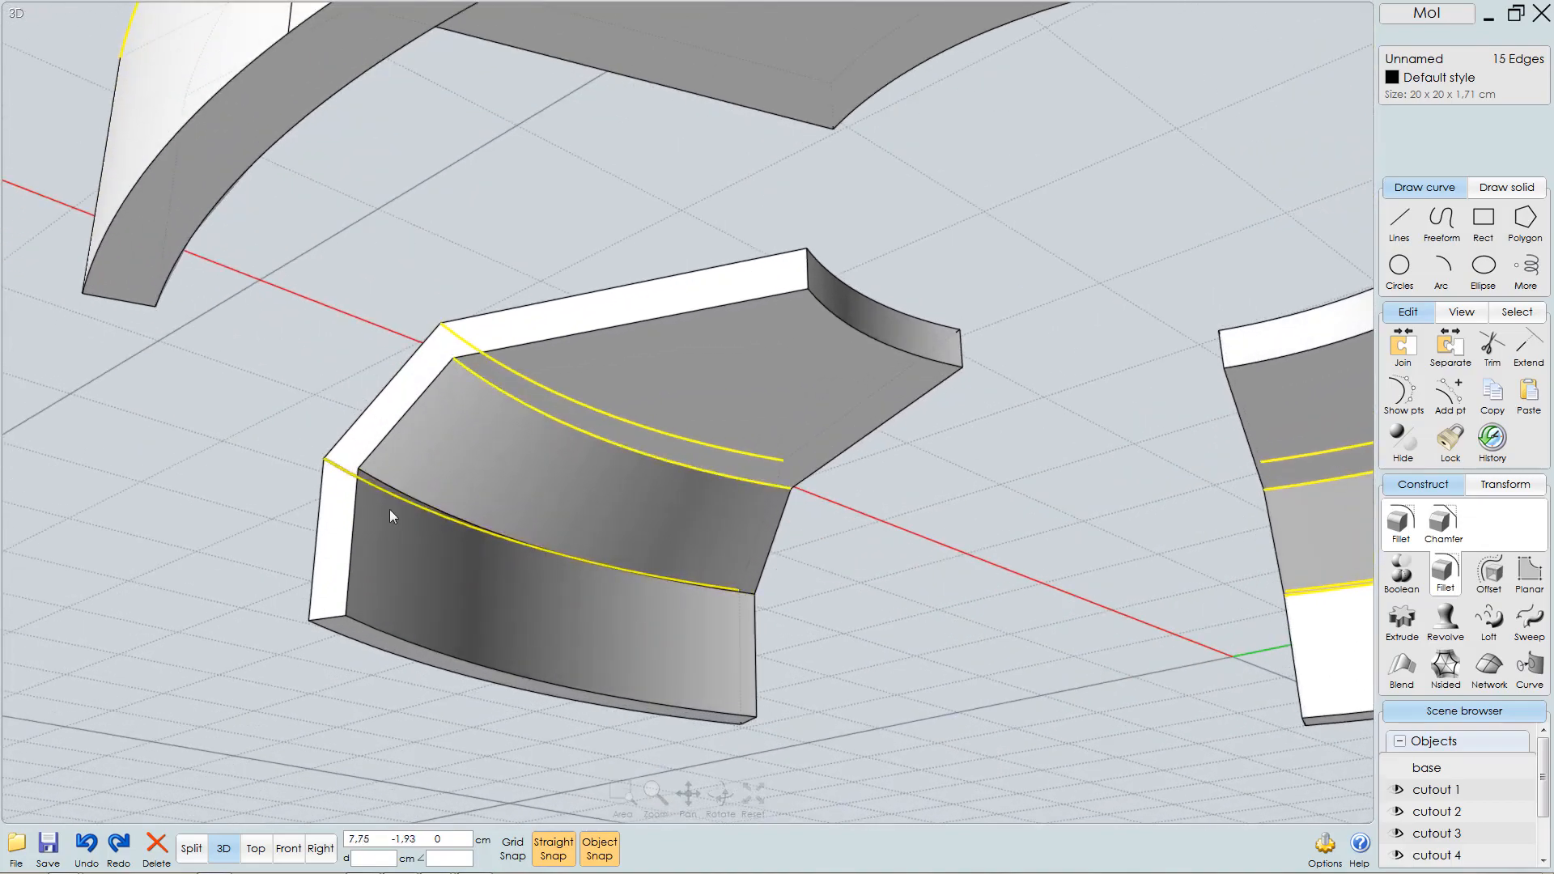
{"action": "mouse_move", "coordinate": [390, 508]}
{"action": "right_mouse_down"}
{"action": "mouse_move", "coordinate": [377, 557]}
{"action": "mouse_move", "coordinate": [390, 491]}
{"action": "right_mouse_up"}
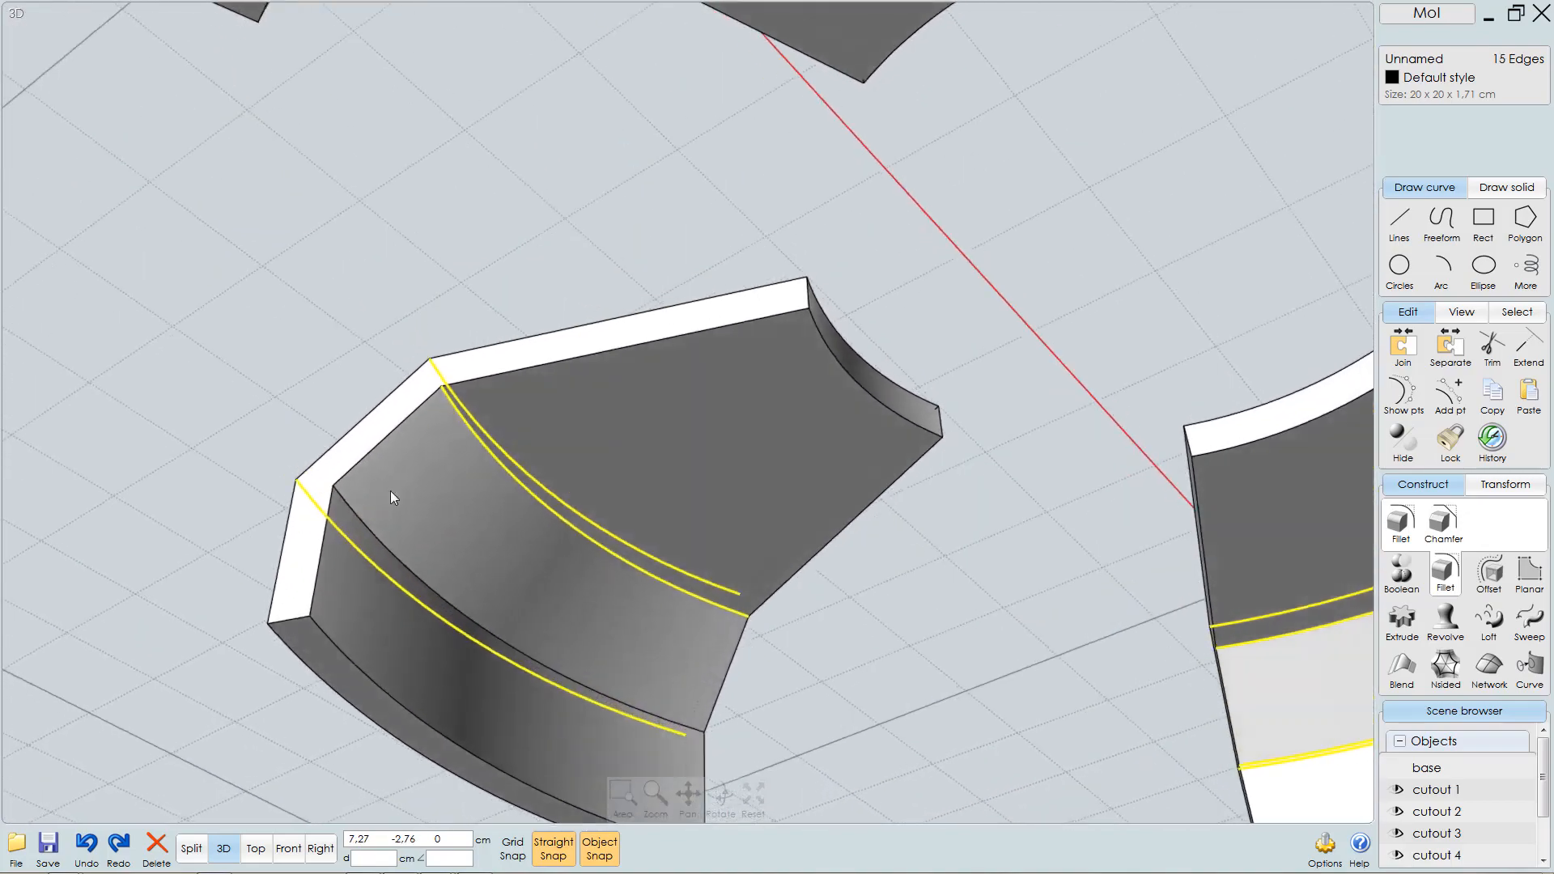
{"action": "left_click", "coordinate": [357, 523]}
{"action": "scroll", "coordinate": [495, 450], "scroll_direction": "down", "scroll_amount": 3}
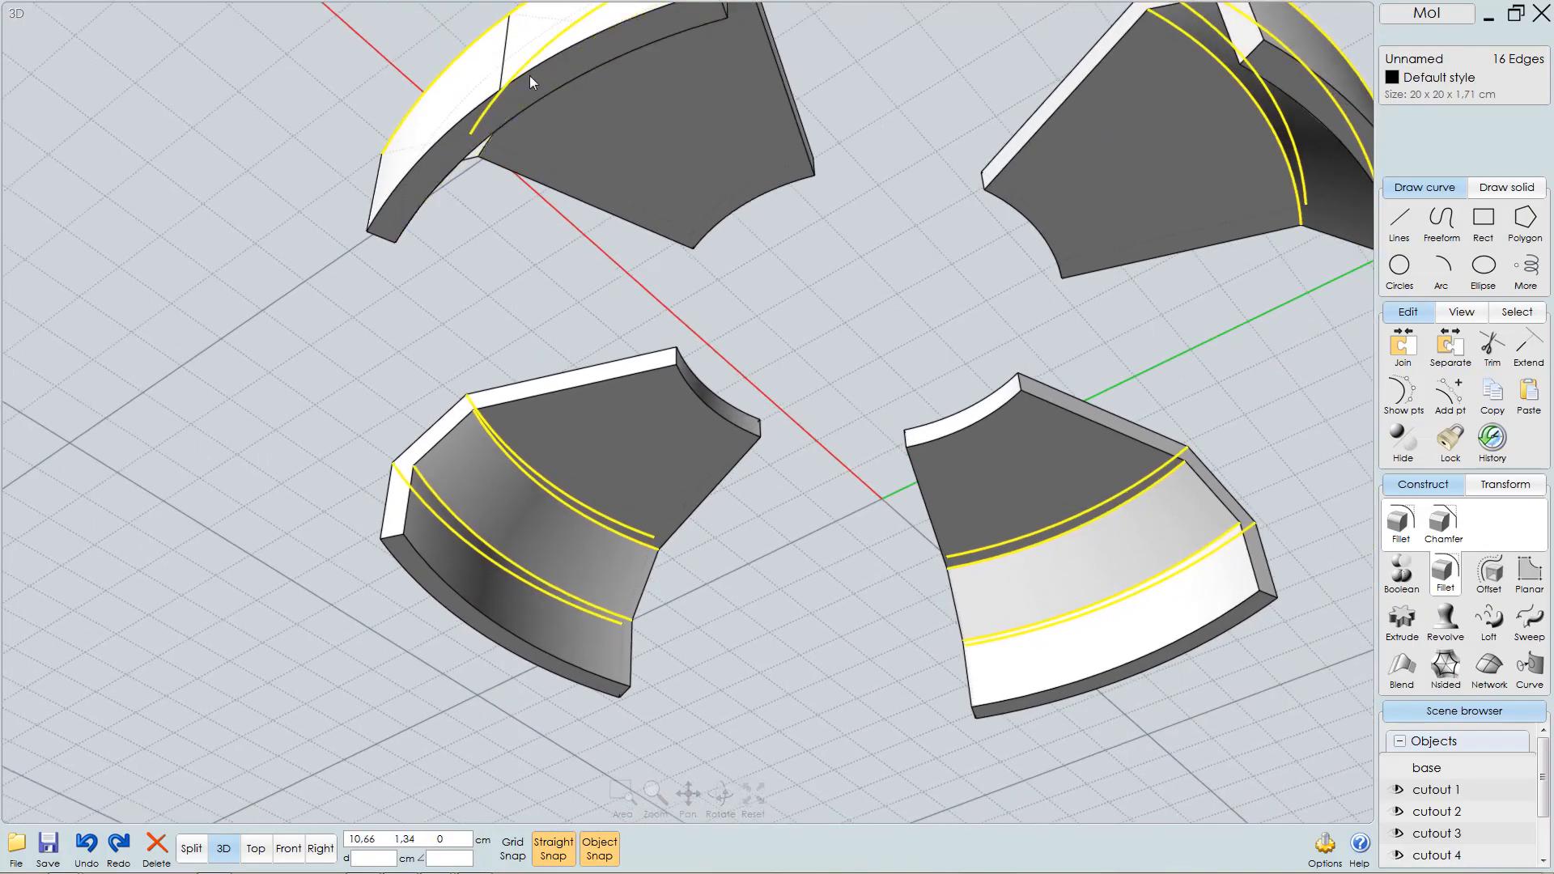
- Add the upper and lower inner bend edges of the fourth cutout to the selection
{"action": "right_click_drag", "start_coordinate": [530, 75], "coordinate": [302, 119]}
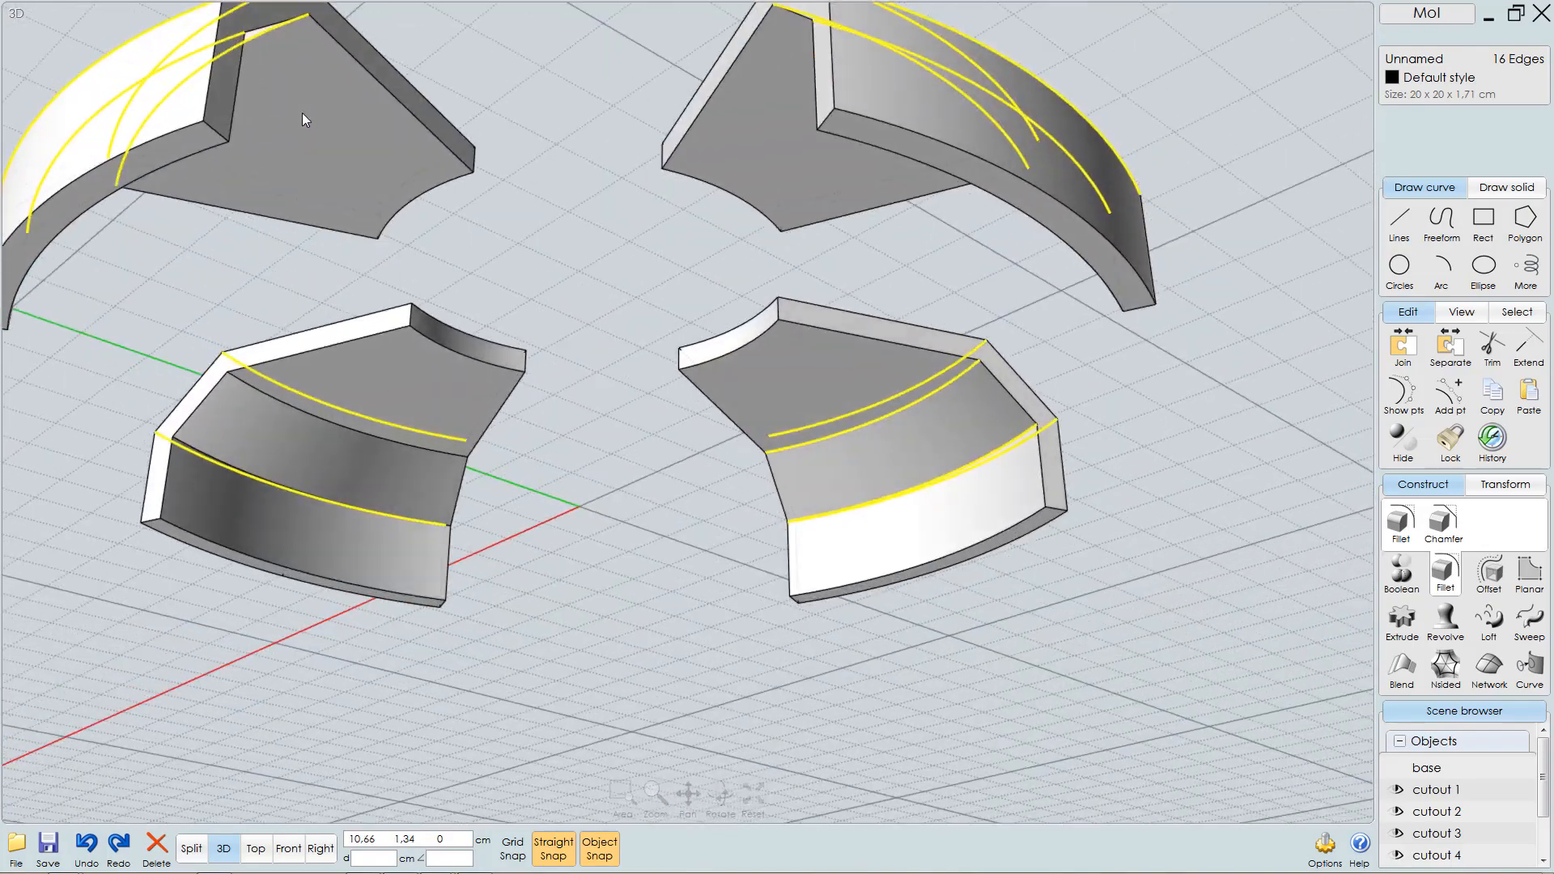
{"action": "left_click", "coordinate": [266, 391]}
{"action": "scroll", "coordinate": [192, 483], "scroll_direction": "up", "scroll_amount": 3}
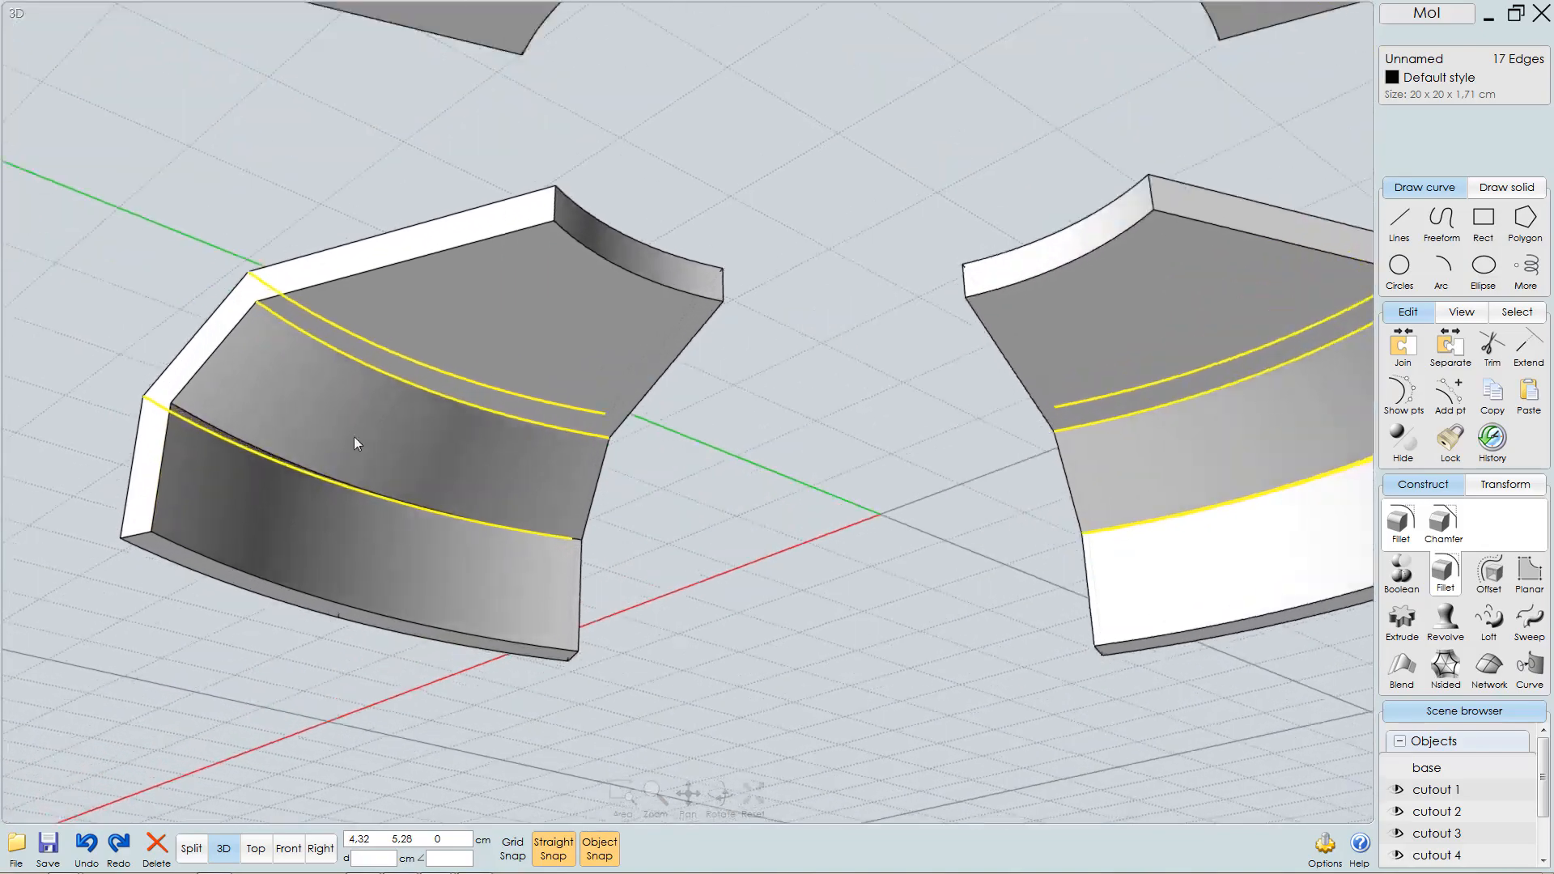
{"action": "scroll", "coordinate": [228, 400], "scroll_direction": "up", "scroll_amount": 2}
{"action": "left_click", "coordinate": [216, 372]}
{"action": "scroll", "coordinate": [573, 275], "scroll_direction": "down", "scroll_amount": 3}
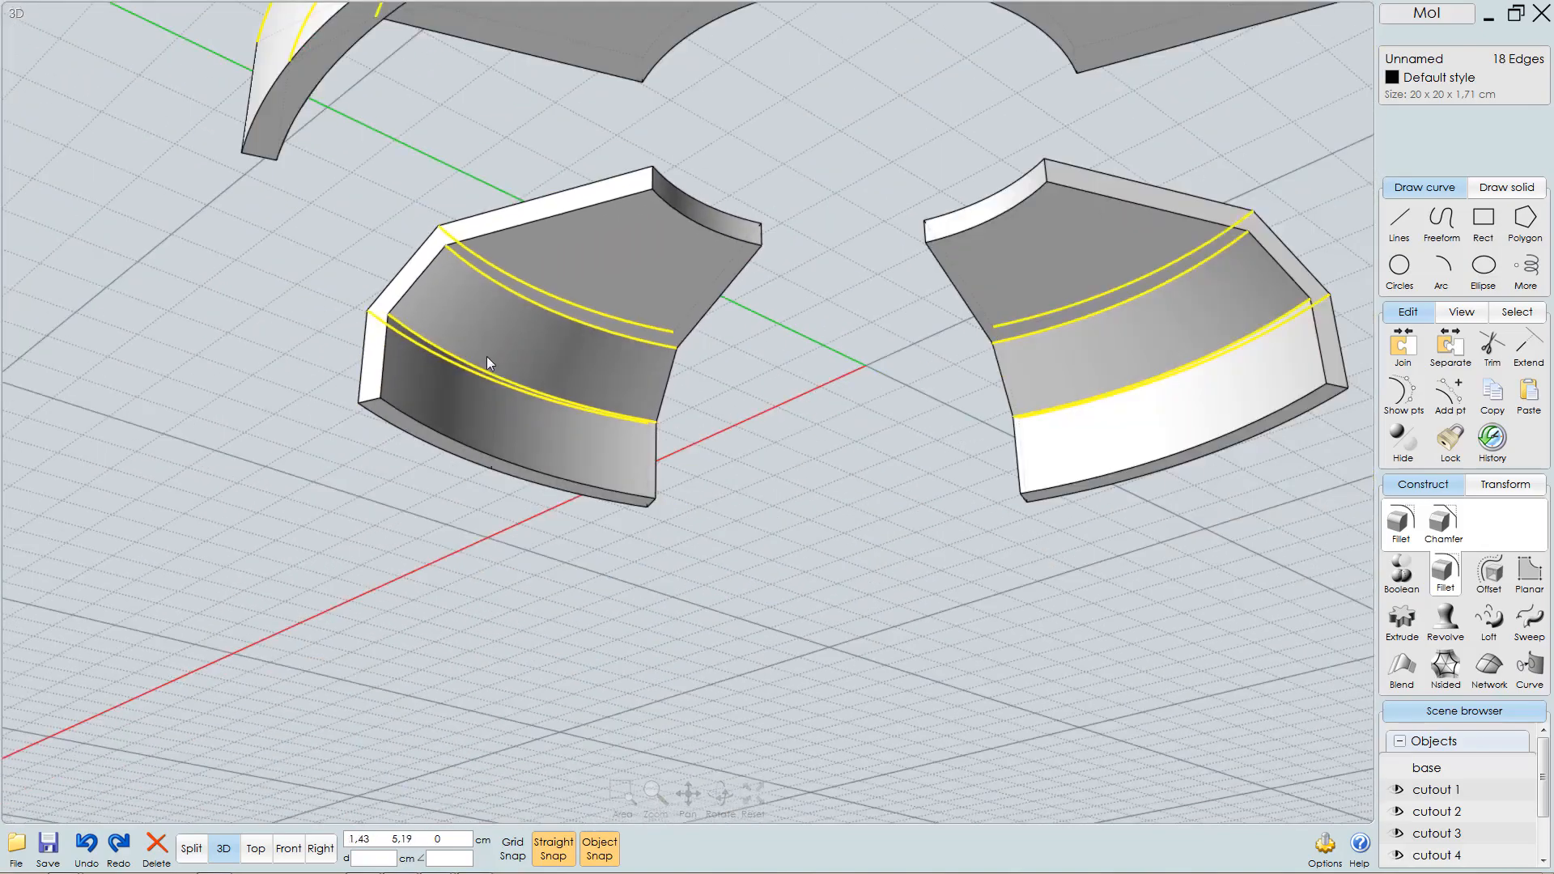
{"action": "scroll", "coordinate": [487, 356], "scroll_direction": "down", "scroll_amount": 5}
{"action": "right_click_drag", "start_coordinate": [753, 361], "coordinate": [1052, 283]}
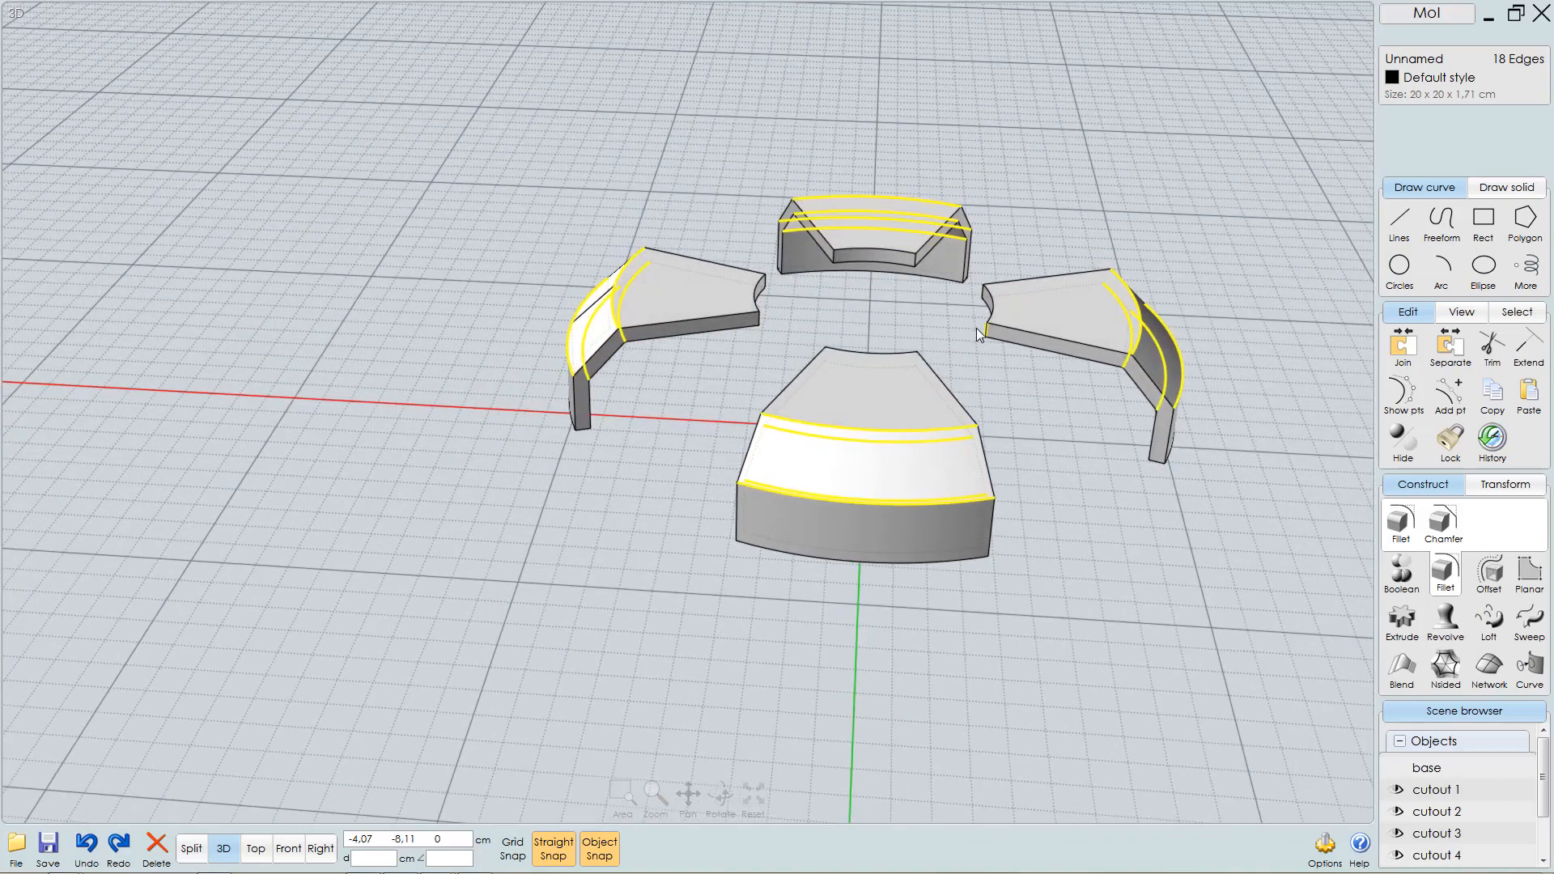
- Fillet the selected bend edges of all four cutouts with a circular 1 cm radius
{"action": "right_click", "coordinate": [975, 331]}
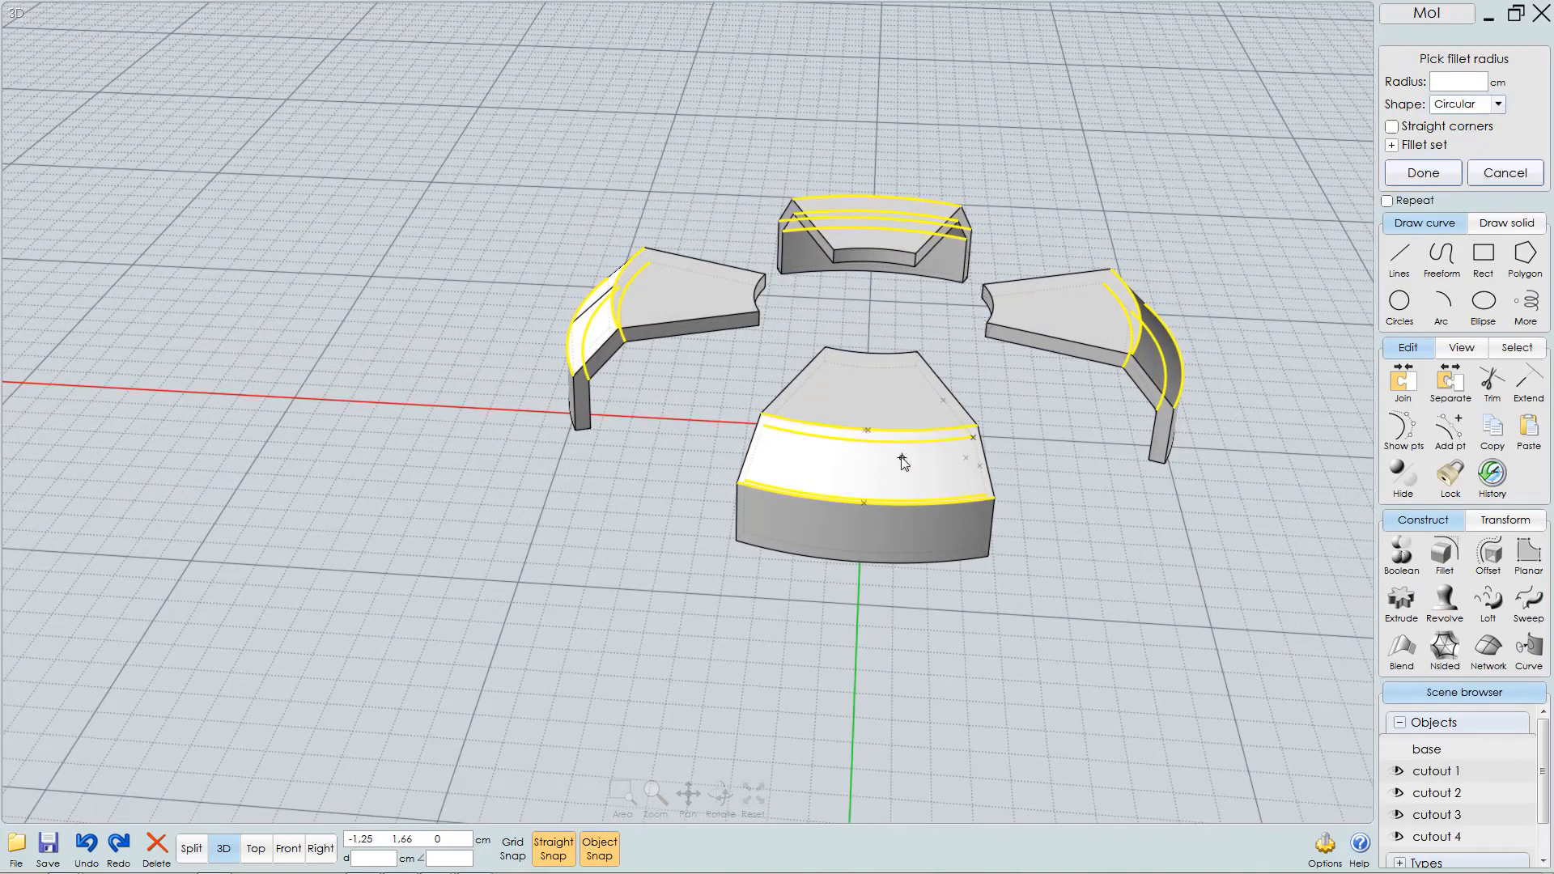
{"action": "right_click_drag", "start_coordinate": [900, 454], "coordinate": [1028, 455]}
{"action": "middle_click_drag", "start_coordinate": [1022, 439], "coordinate": [911, 528]}
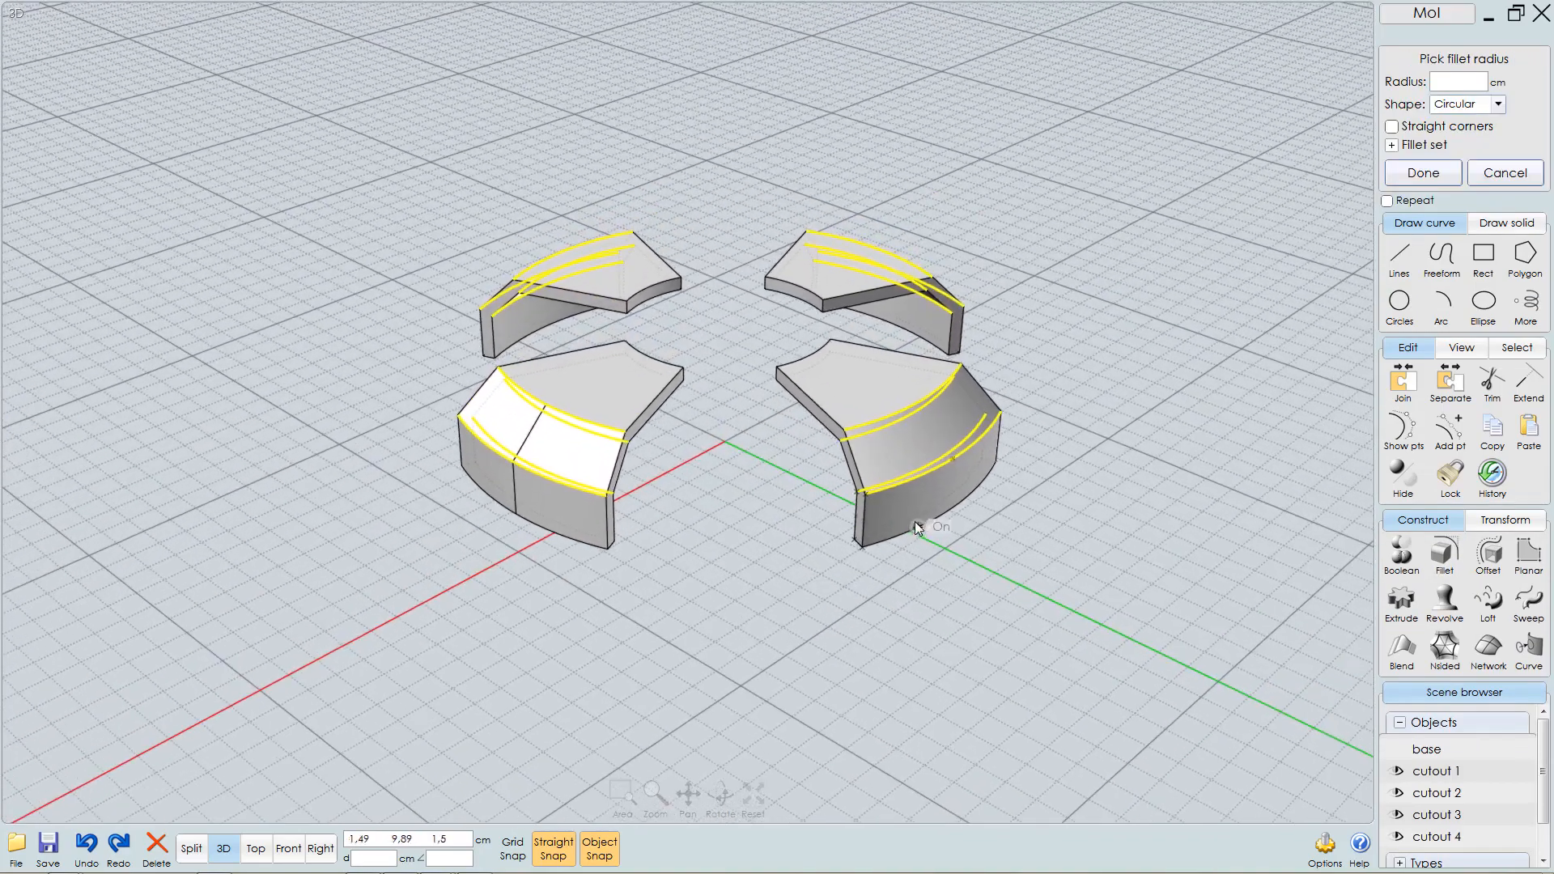
{"action": "type", "text": "1"}
{"action": "mouse_move", "coordinate": [940, 462]}
{"action": "right_mouse_down"}
{"action": "mouse_move", "coordinate": [975, 439]}
{"action": "mouse_move", "coordinate": [970, 425]}
{"action": "mouse_move", "coordinate": [943, 436]}
{"action": "right_mouse_up"}
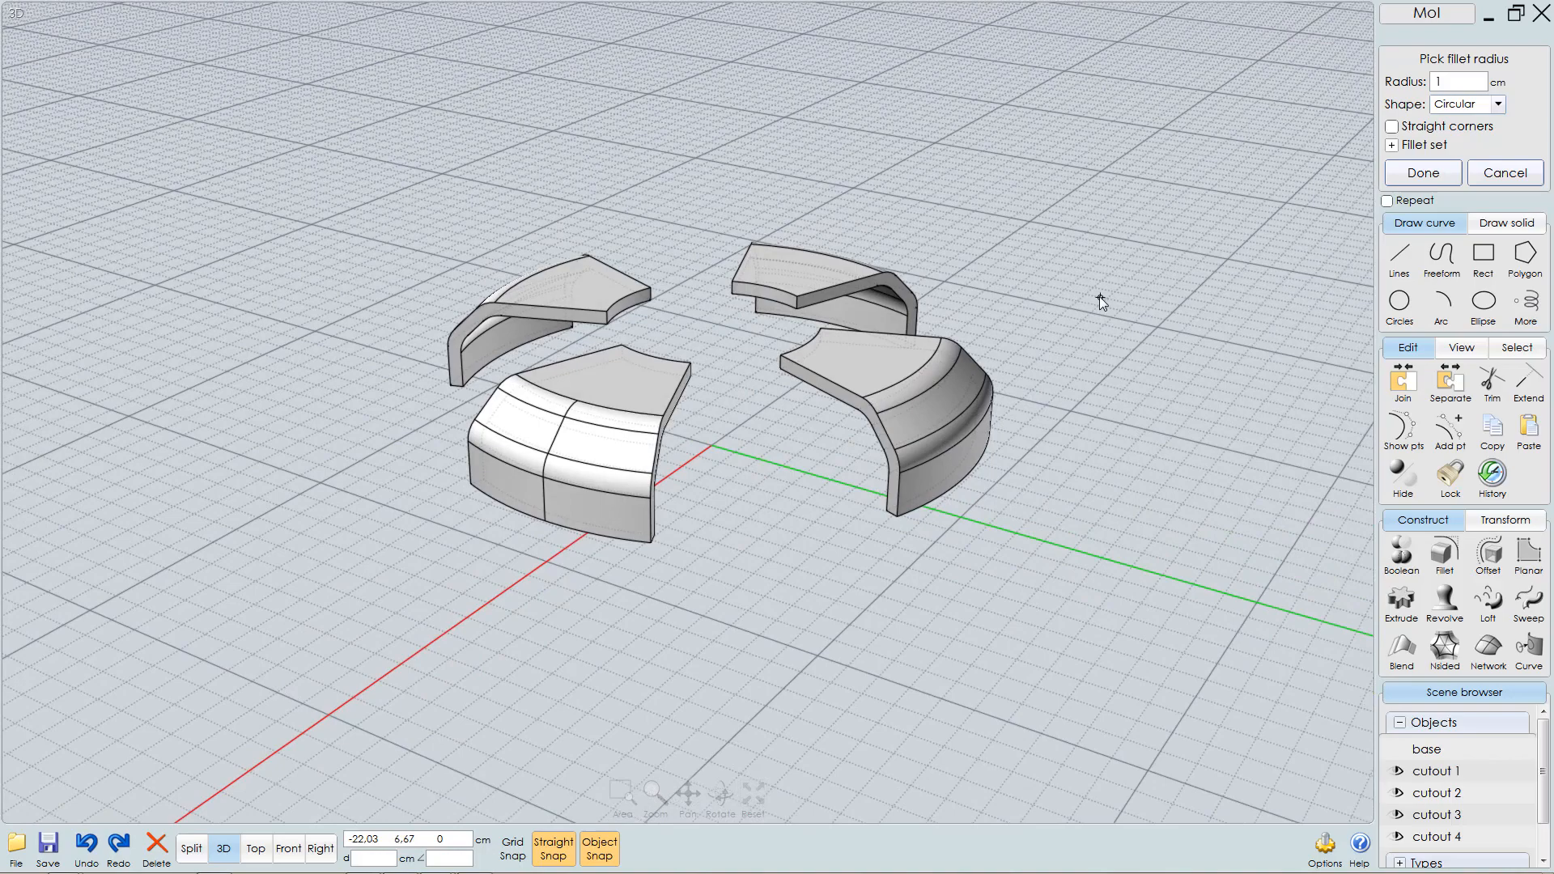
{"action": "right_click", "coordinate": [1074, 342]}
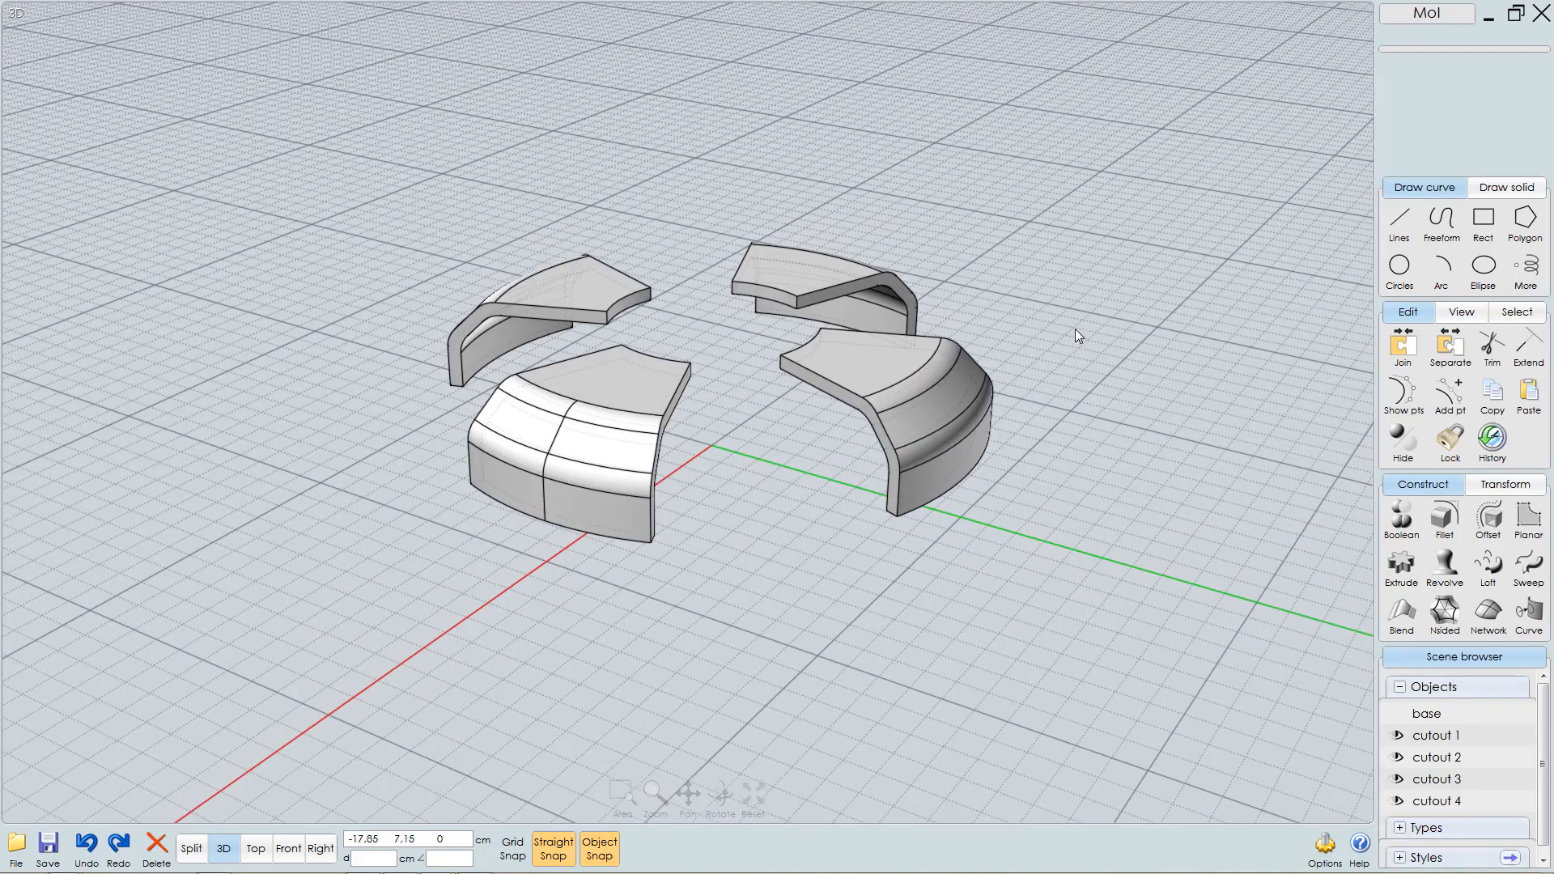
- Show the hidden base again to inspect the filleted cutouts in place
{"action": "key", "text": "ctrl+h"}
{"action": "mouse_move", "coordinate": [913, 424]}
{"action": "right_mouse_down"}
{"action": "mouse_move", "coordinate": [963, 394]}
{"action": "mouse_move", "coordinate": [890, 434]}
{"action": "mouse_move", "coordinate": [908, 424]}
{"action": "right_mouse_up"}
{"action": "scroll", "coordinate": [1115, 403], "scroll_direction": "up", "scroll_amount": 2}
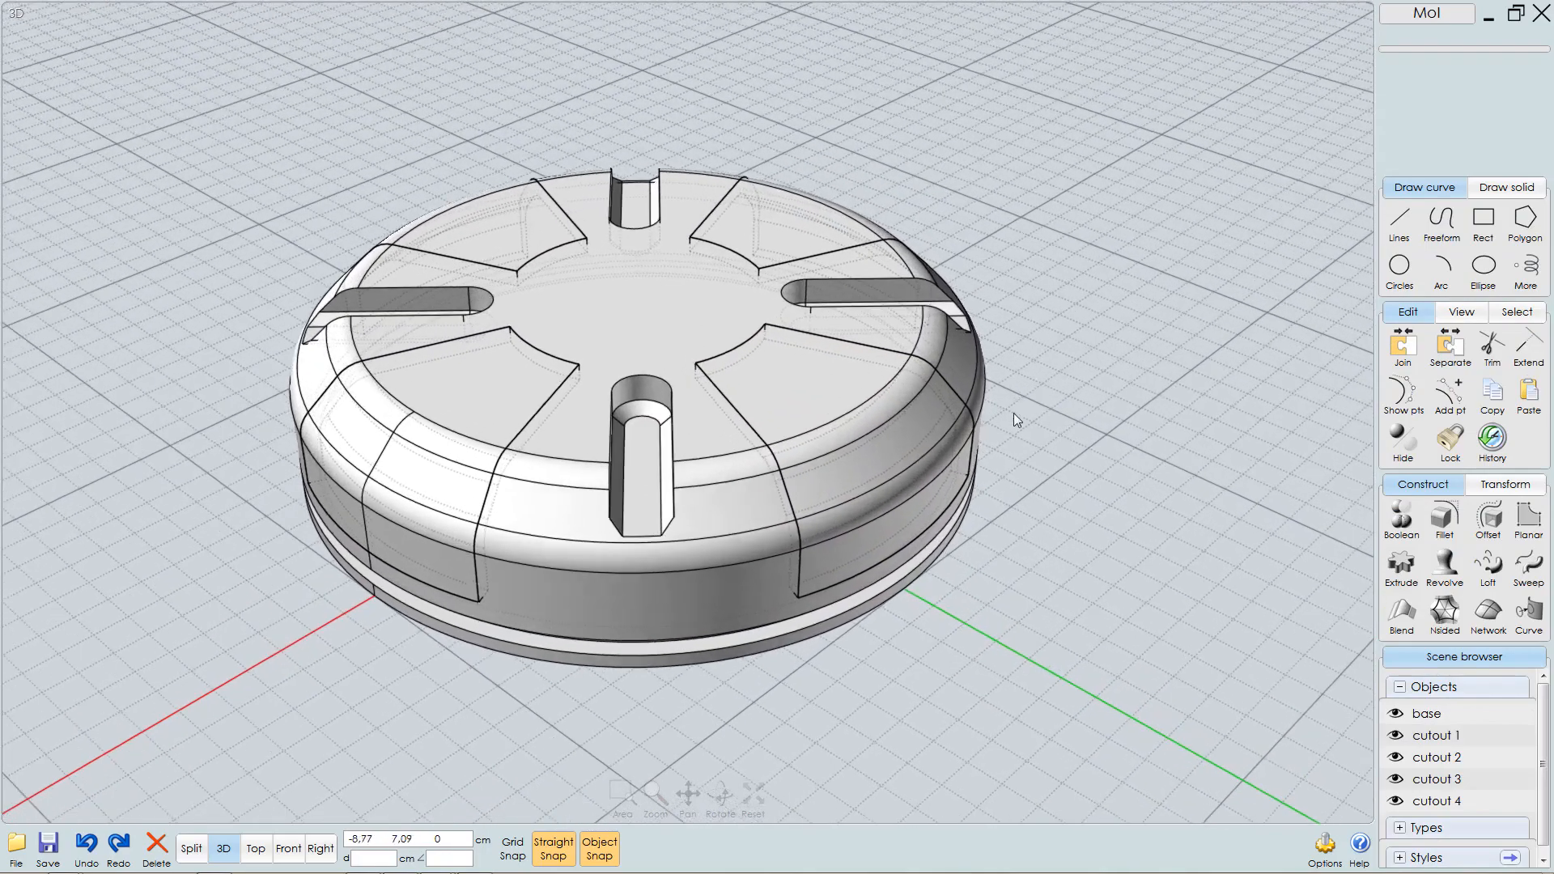
{"action": "mouse_move", "coordinate": [1018, 419]}
{"action": "right_mouse_down"}
{"action": "mouse_move", "coordinate": [1026, 399]}
{"action": "mouse_move", "coordinate": [1008, 402]}
{"action": "right_mouse_up"}
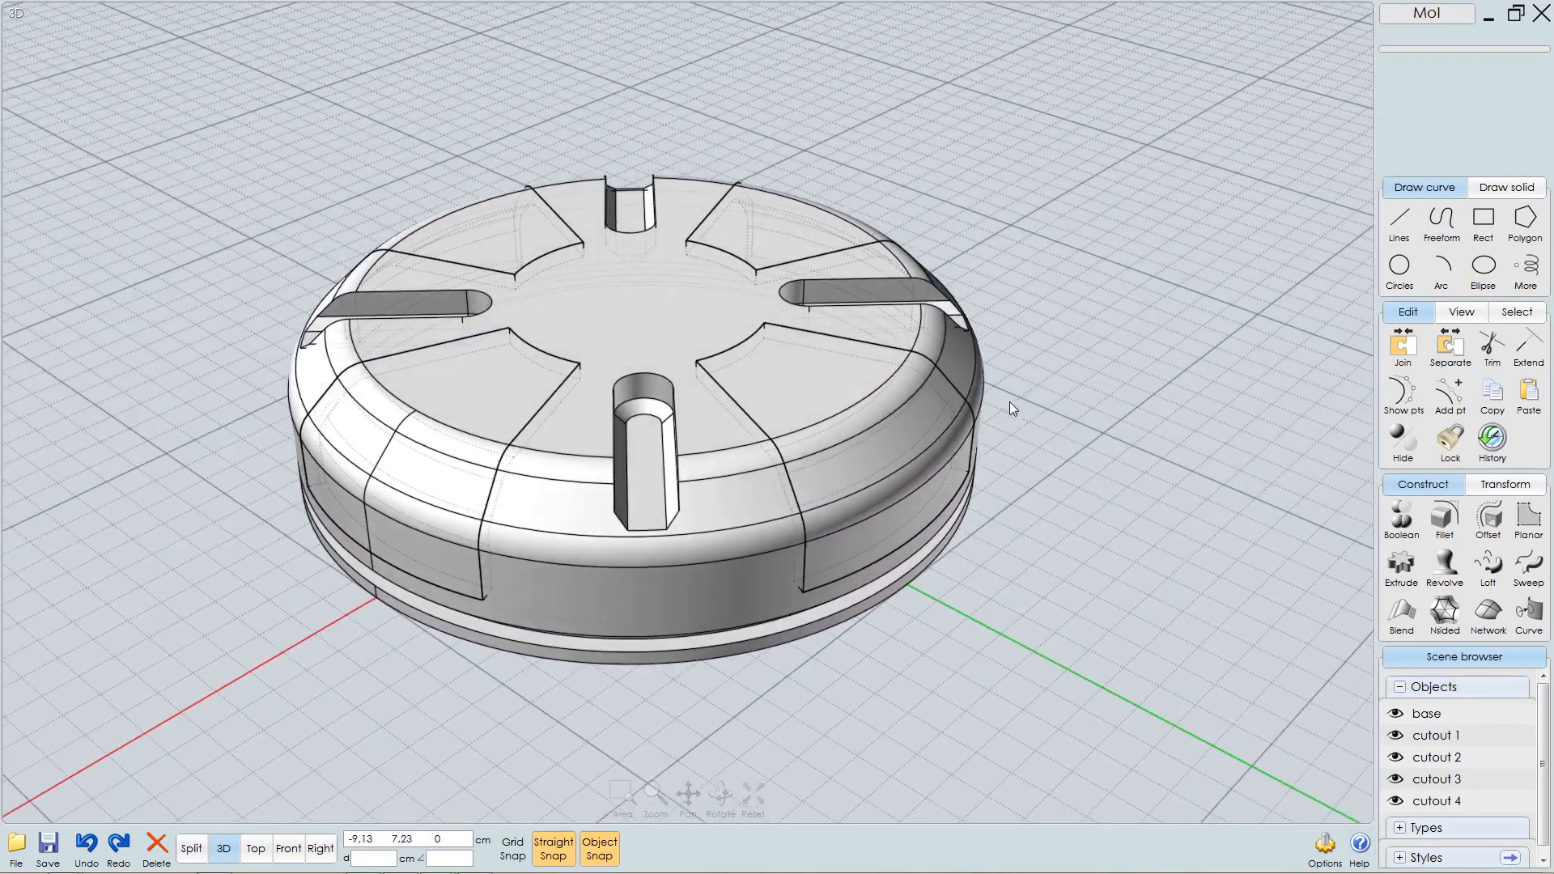
- Select all four cutouts and isolate them from the base
{"action": "left_click", "coordinate": [786, 394]}
{"action": "left_click", "coordinate": [766, 238]}
{"action": "left_click", "coordinate": [529, 221]}
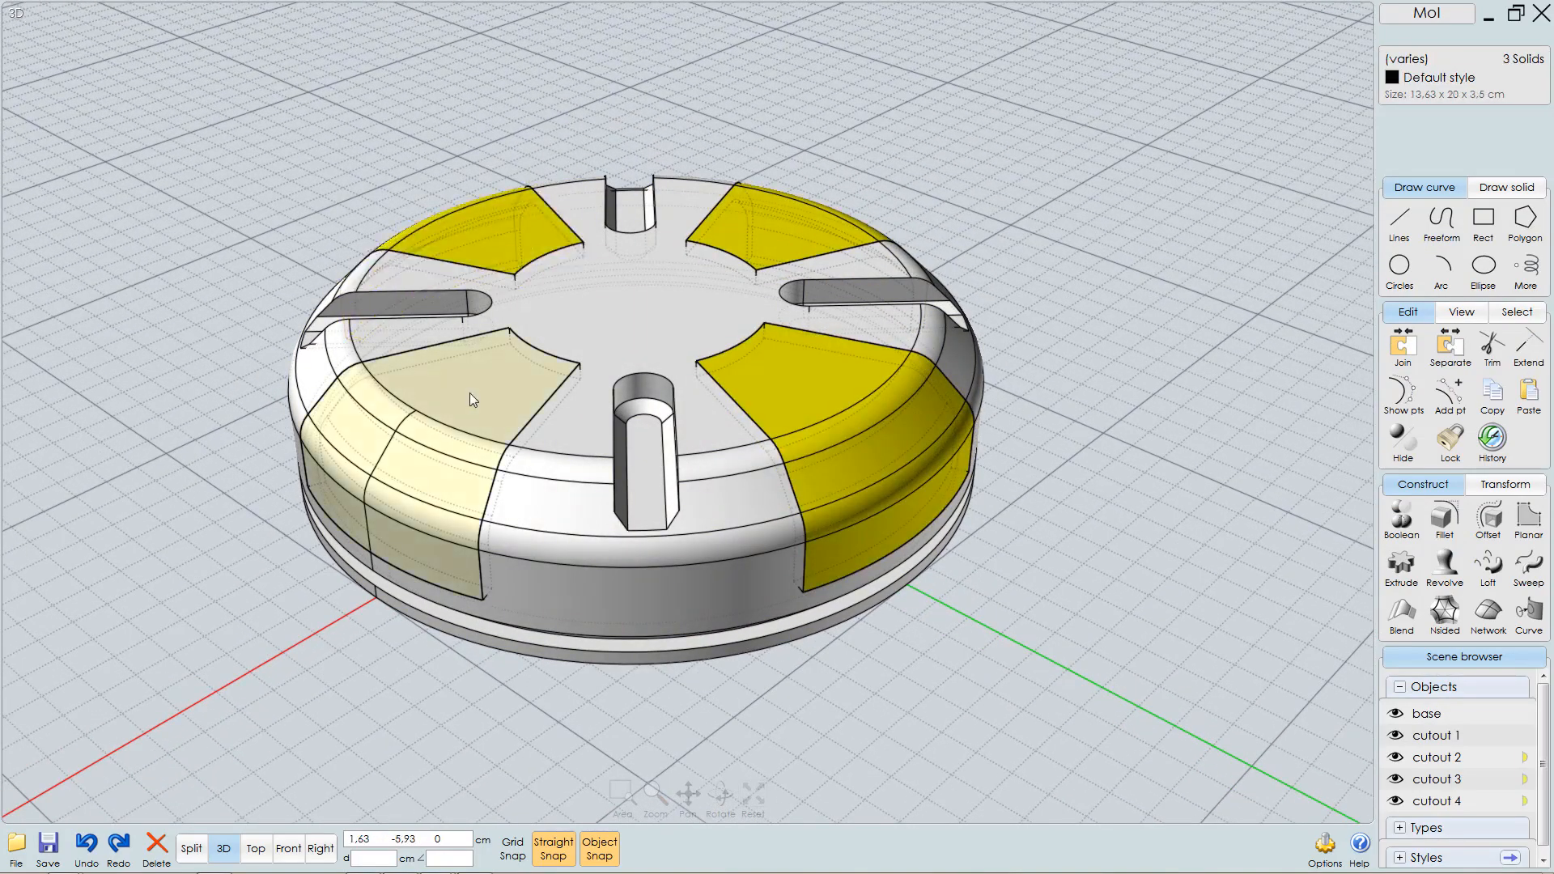
{"action": "left_click", "coordinate": [470, 395]}
{"action": "key", "text": "ctrl+shift+h"}
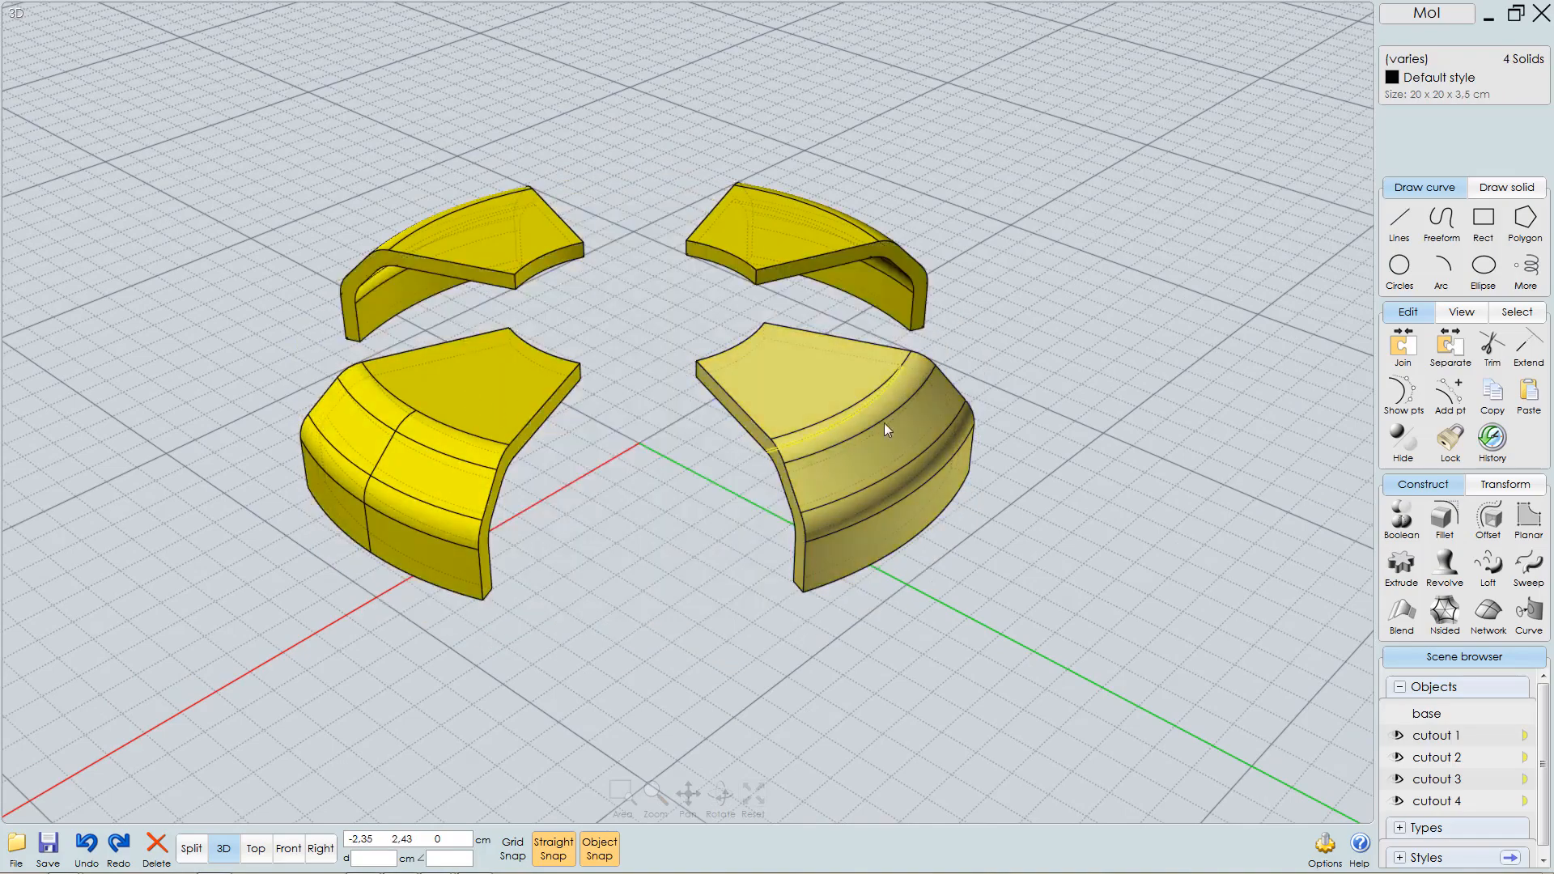
- Try to fillet all edges of the four selected cutouts at once with a 0.1 cm radius
{"action": "right_click_drag", "start_coordinate": [891, 375], "coordinate": [837, 400]}
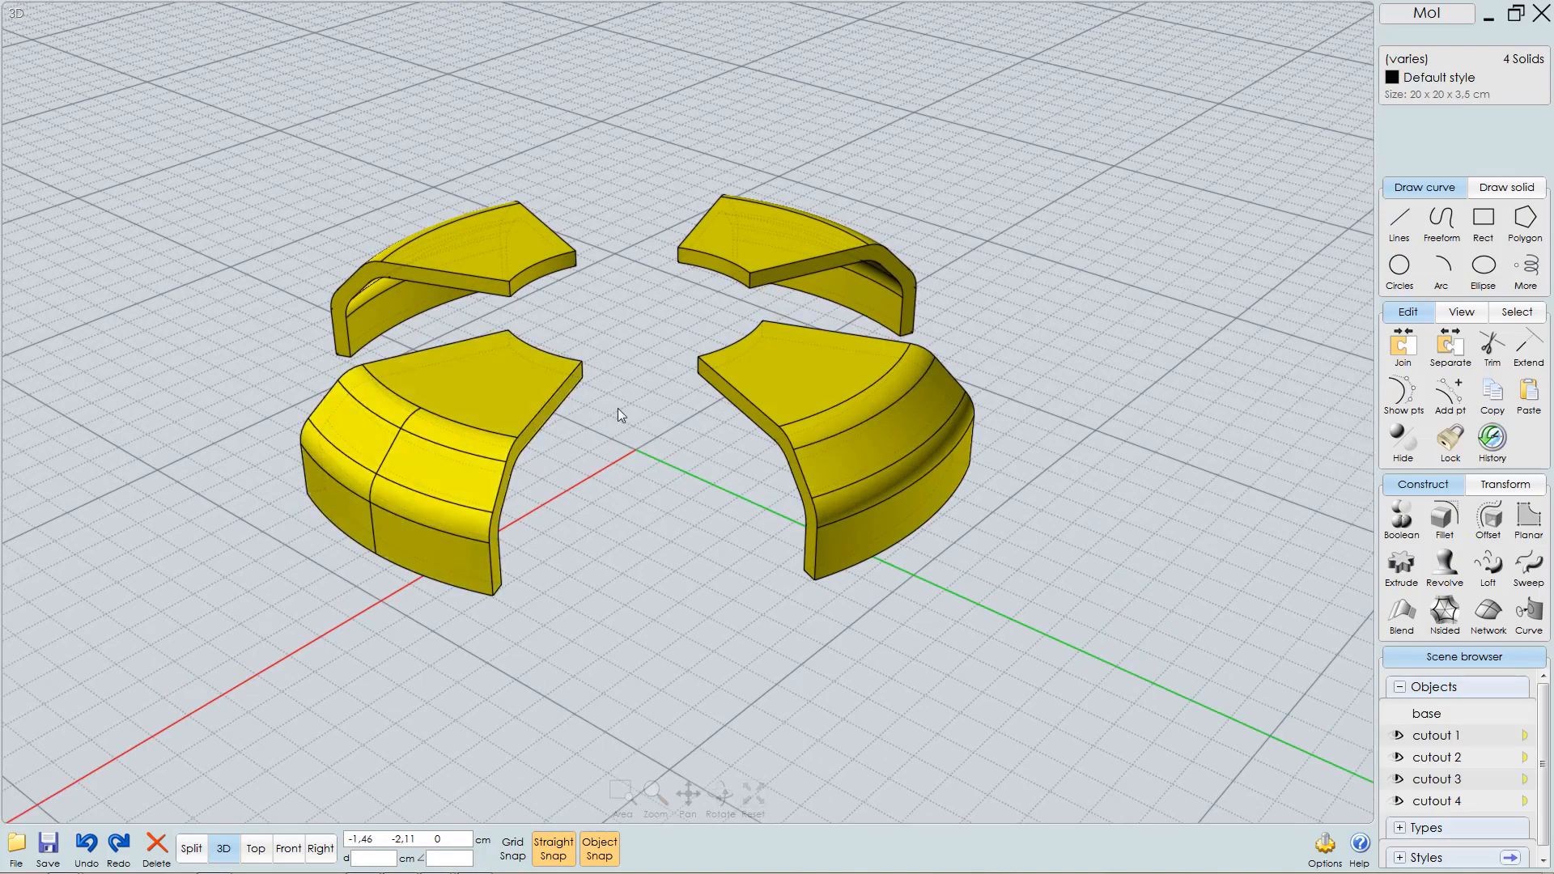
{"action": "mouse_move", "coordinate": [618, 408]}
{"action": "right_mouse_down"}
{"action": "mouse_move", "coordinate": [464, 391]}
{"action": "mouse_move", "coordinate": [609, 412]}
{"action": "right_mouse_up"}
{"action": "key", "text": "f"}
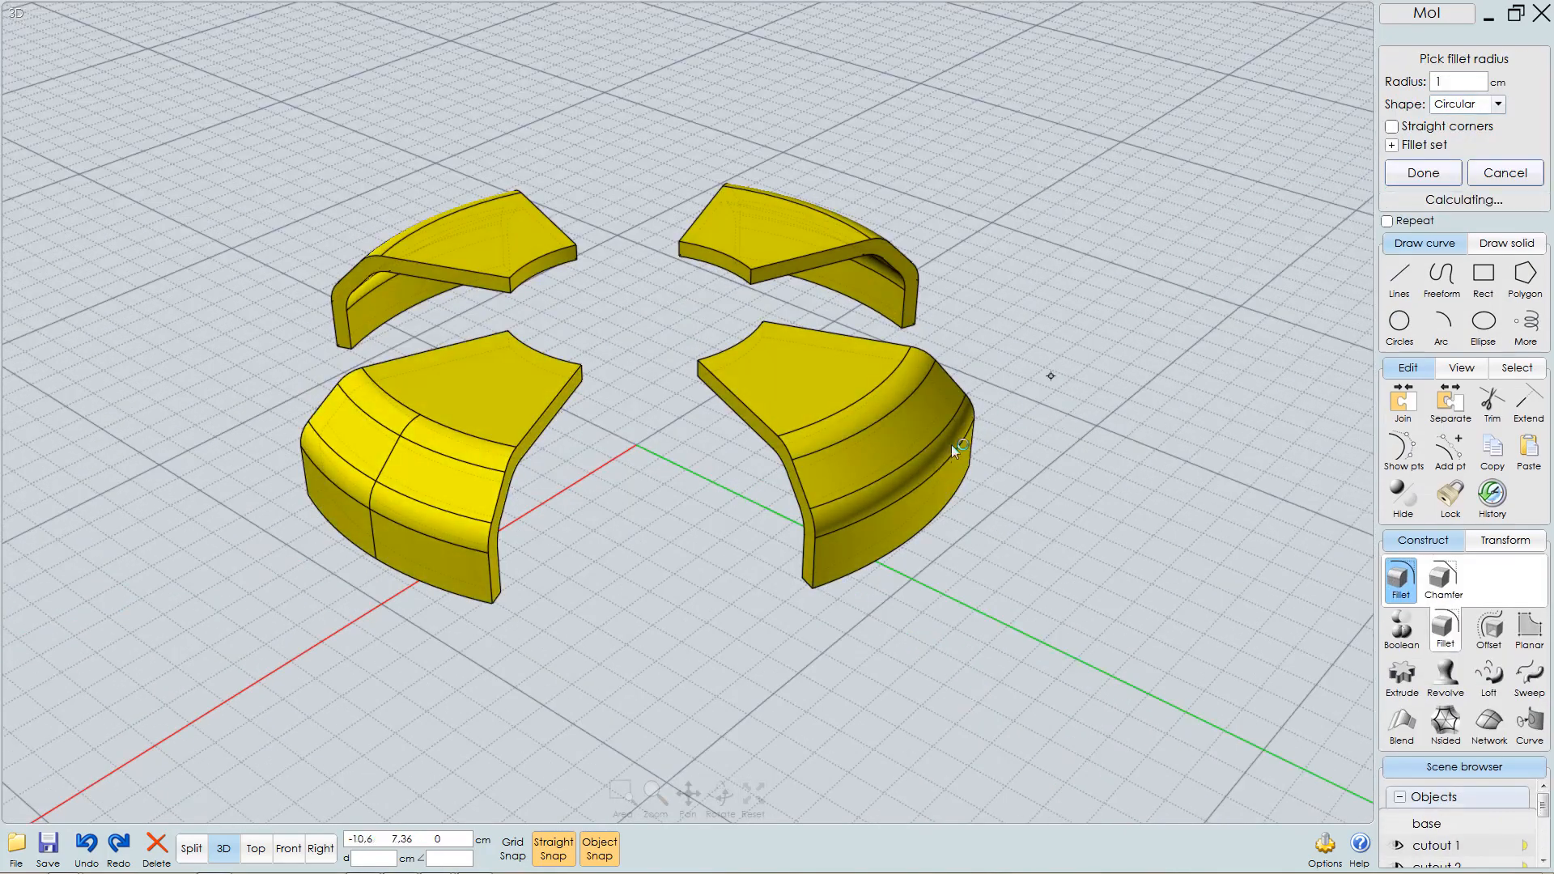
{"action": "scroll", "coordinate": [939, 482], "scroll_direction": "up", "scroll_amount": 3}
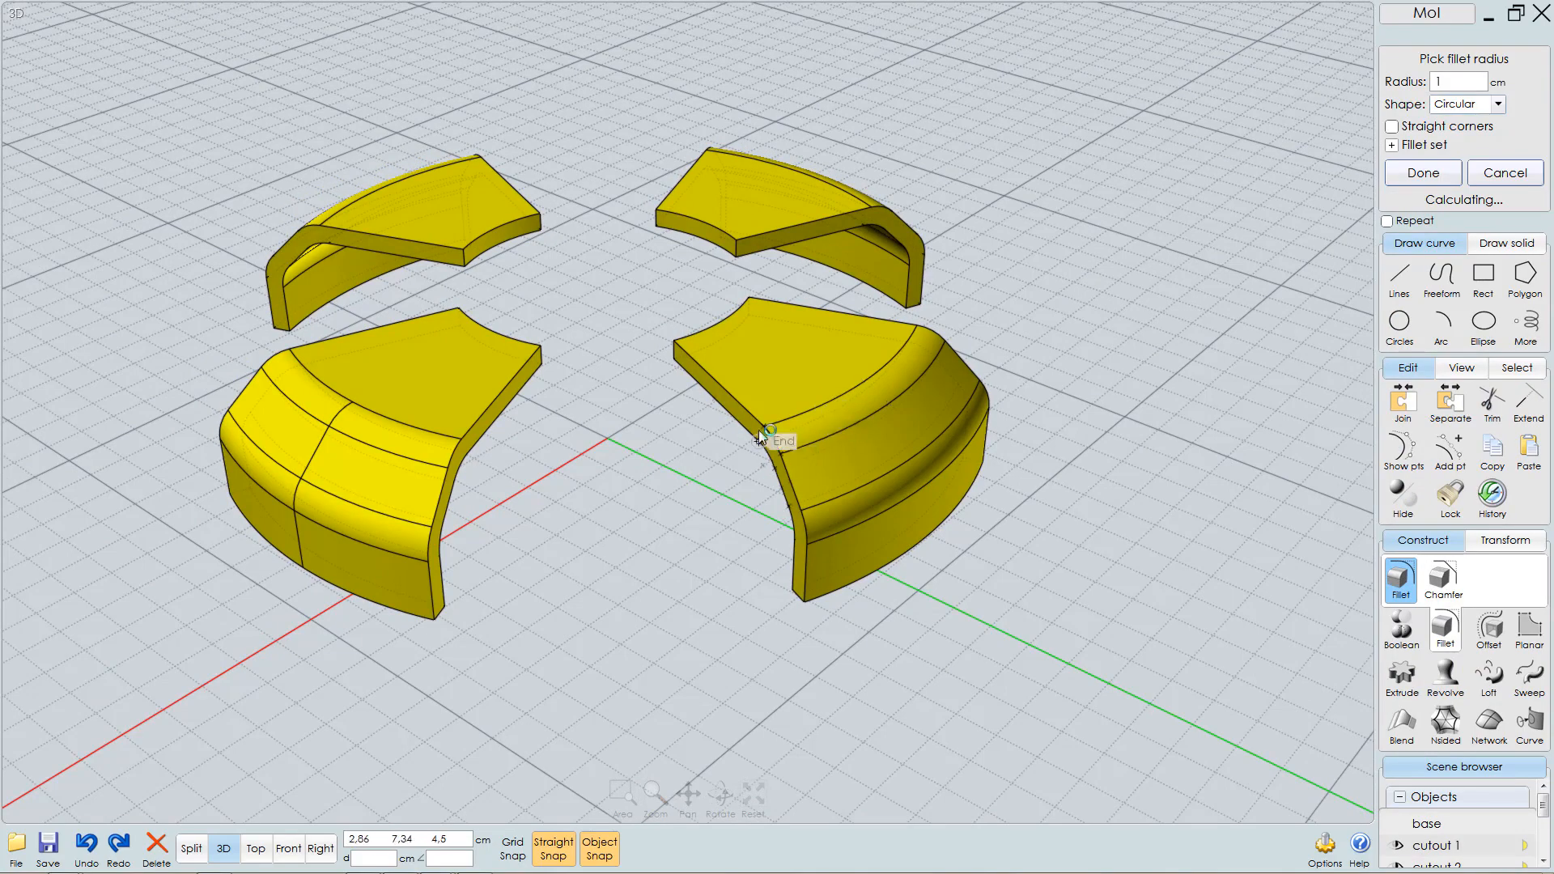
{"action": "right_click_drag", "start_coordinate": [864, 383], "coordinate": [1105, 357]}
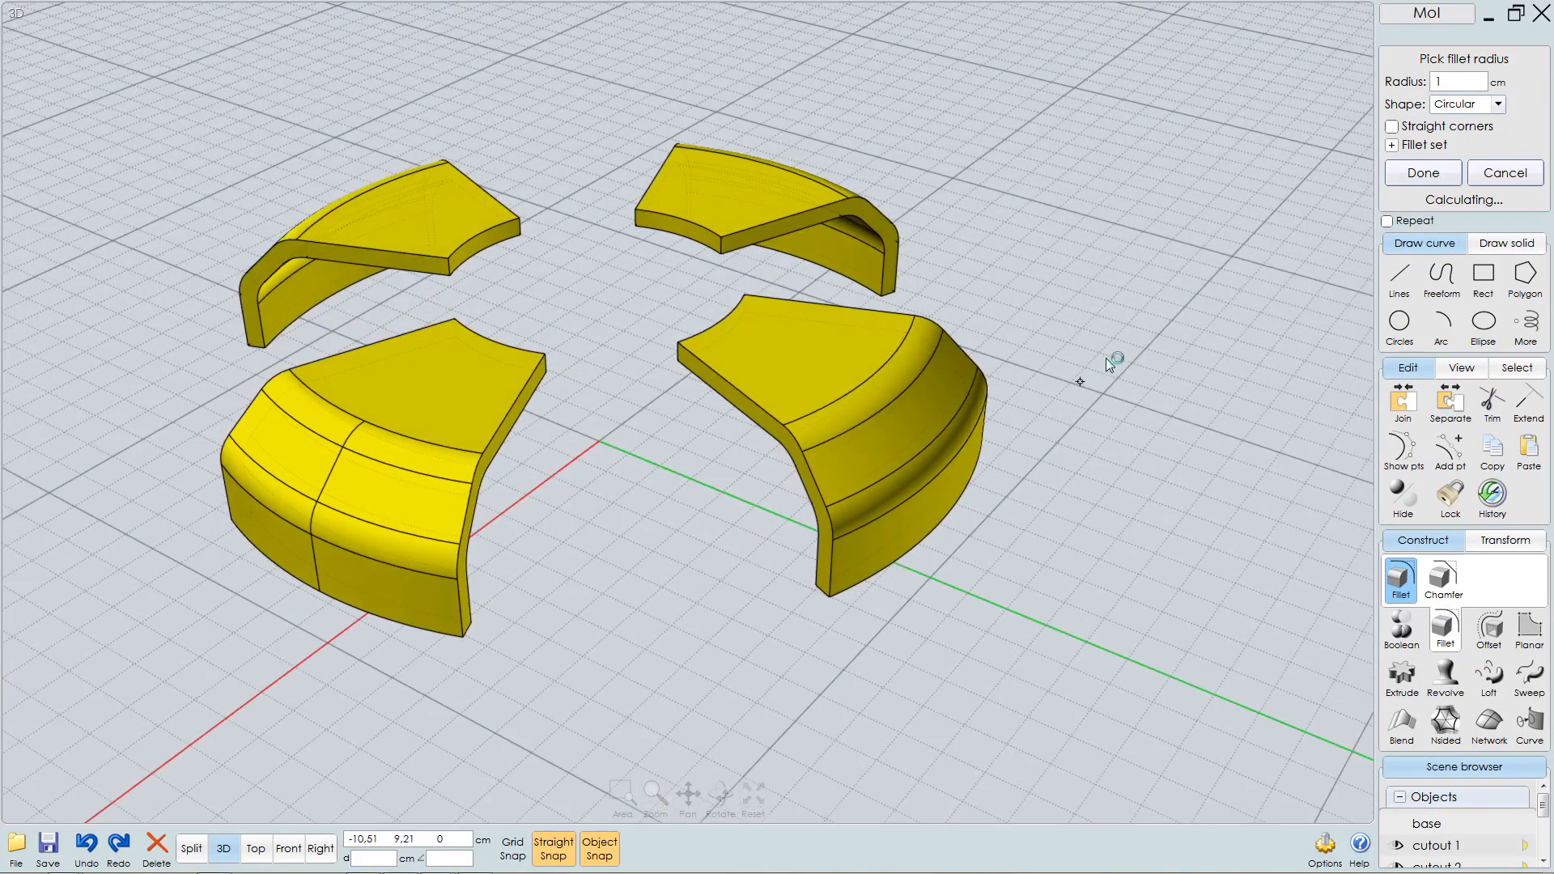
{"action": "left_click", "coordinate": [1450, 81]}
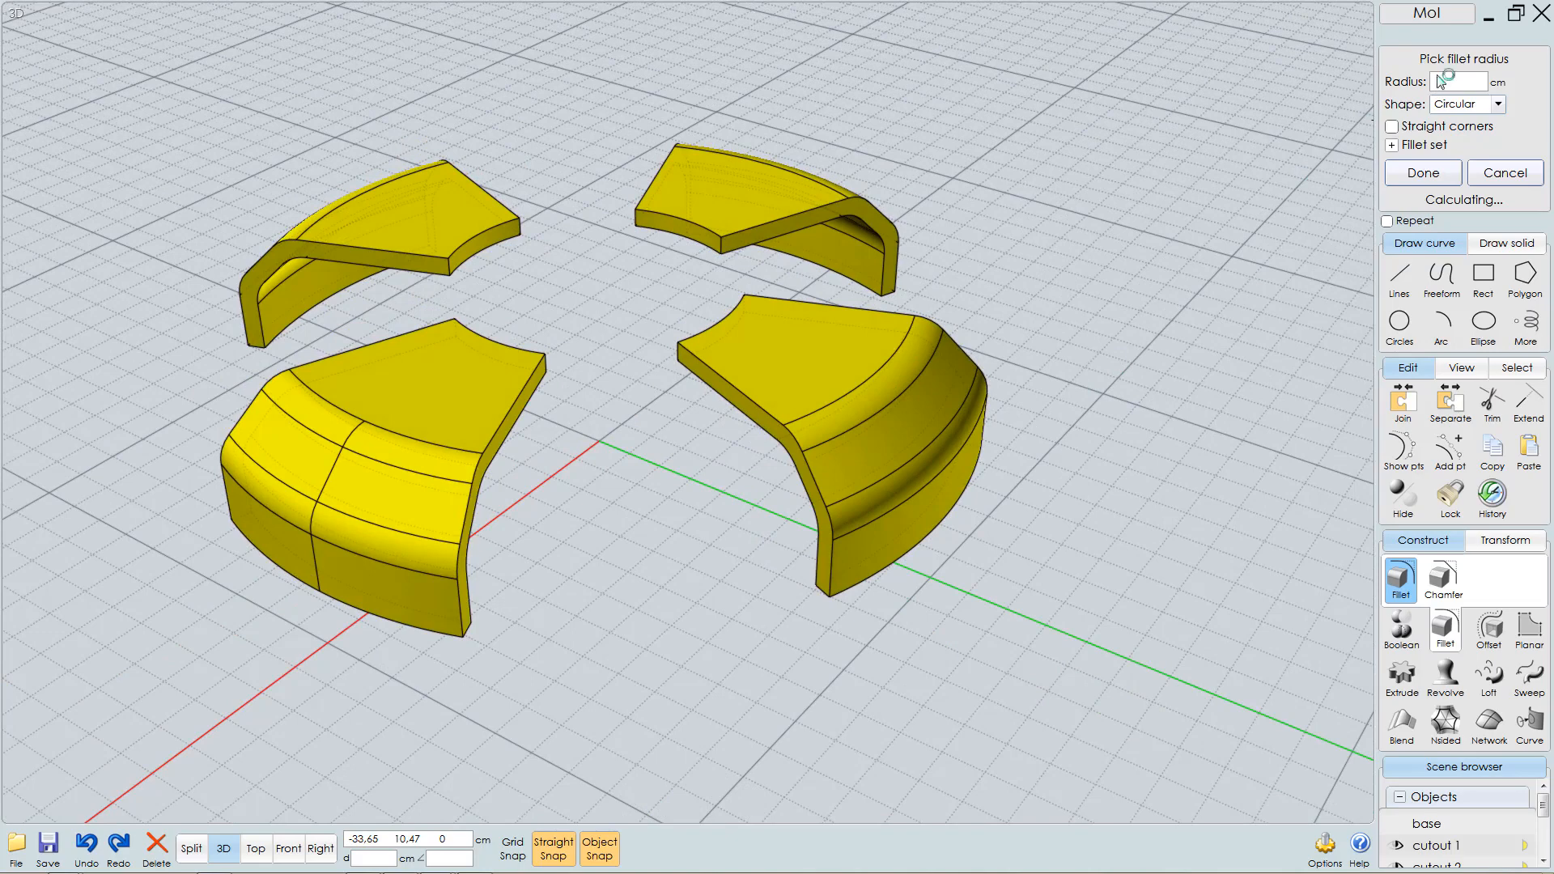
{"action": "type", "text": "0.1"}
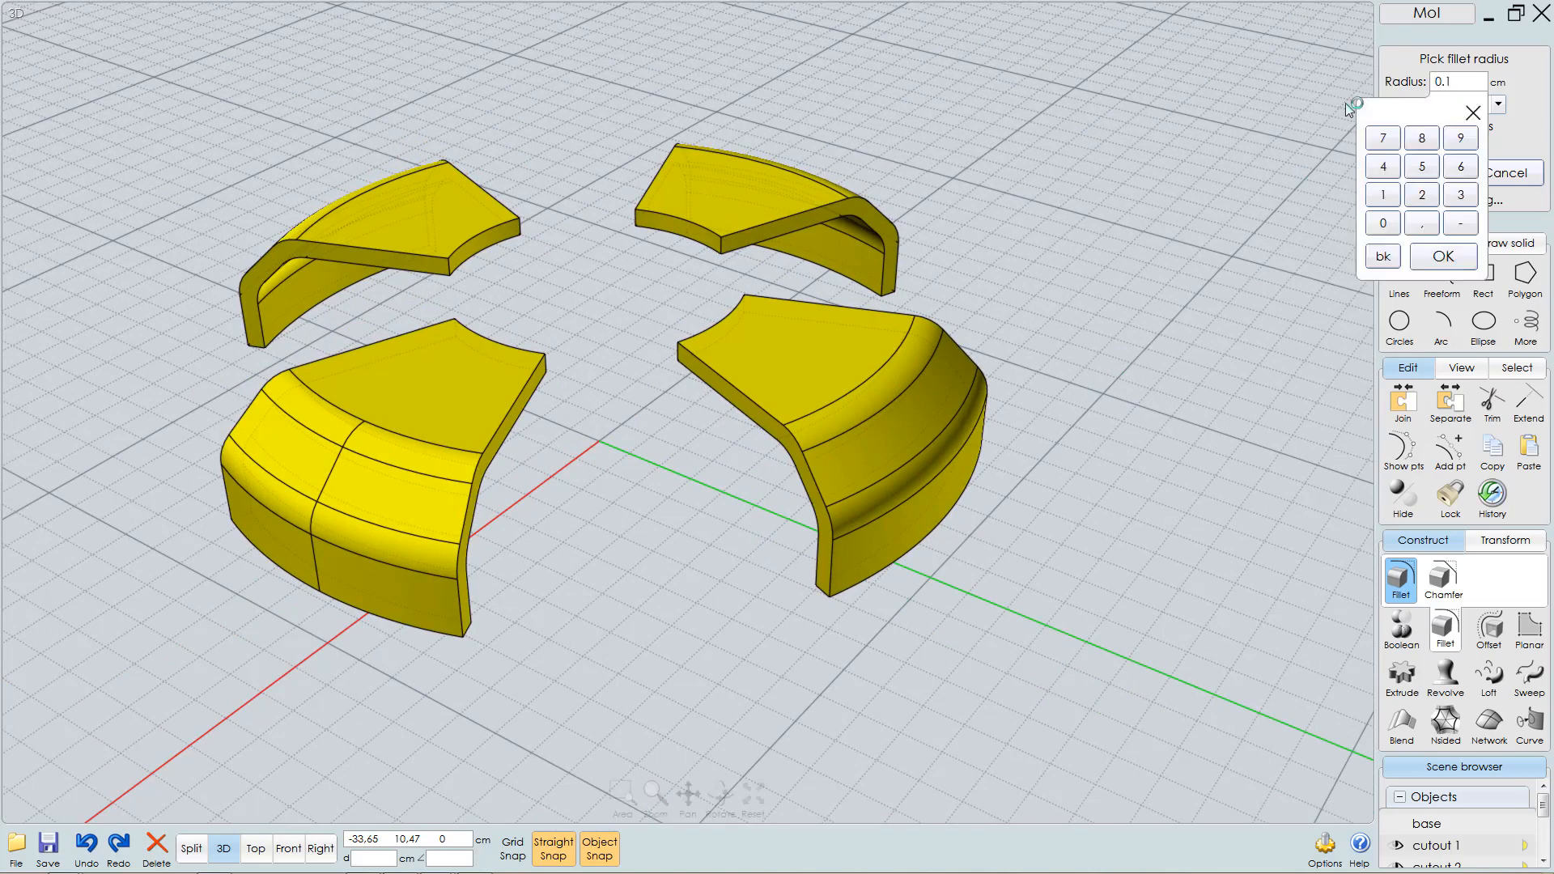
{"action": "key", "text": "Return"}
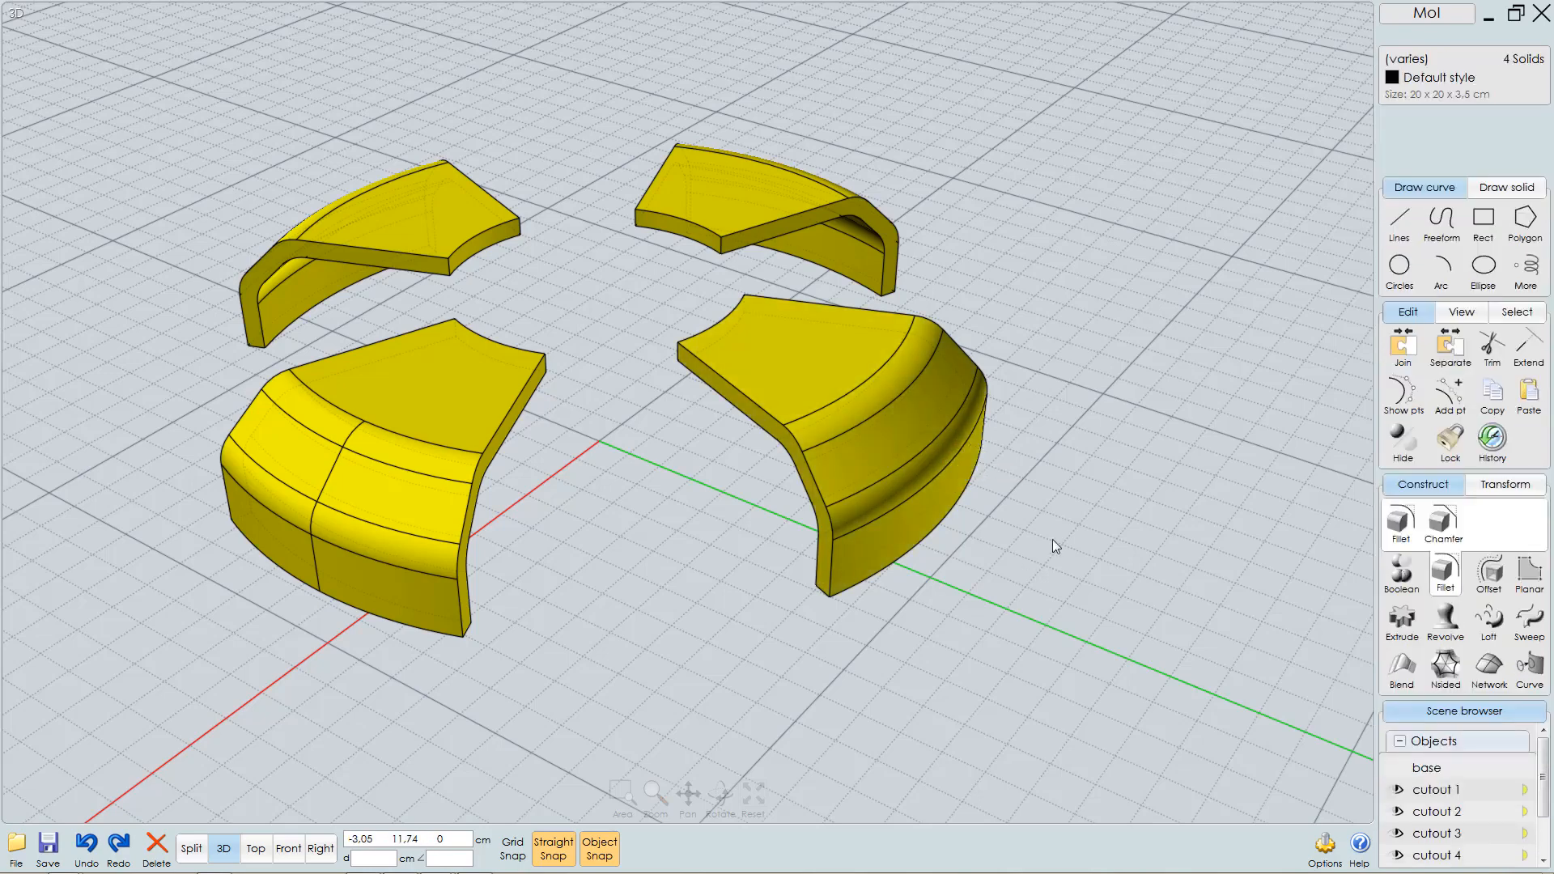
{"action": "right_click_drag", "start_coordinate": [1007, 548], "coordinate": [870, 400]}
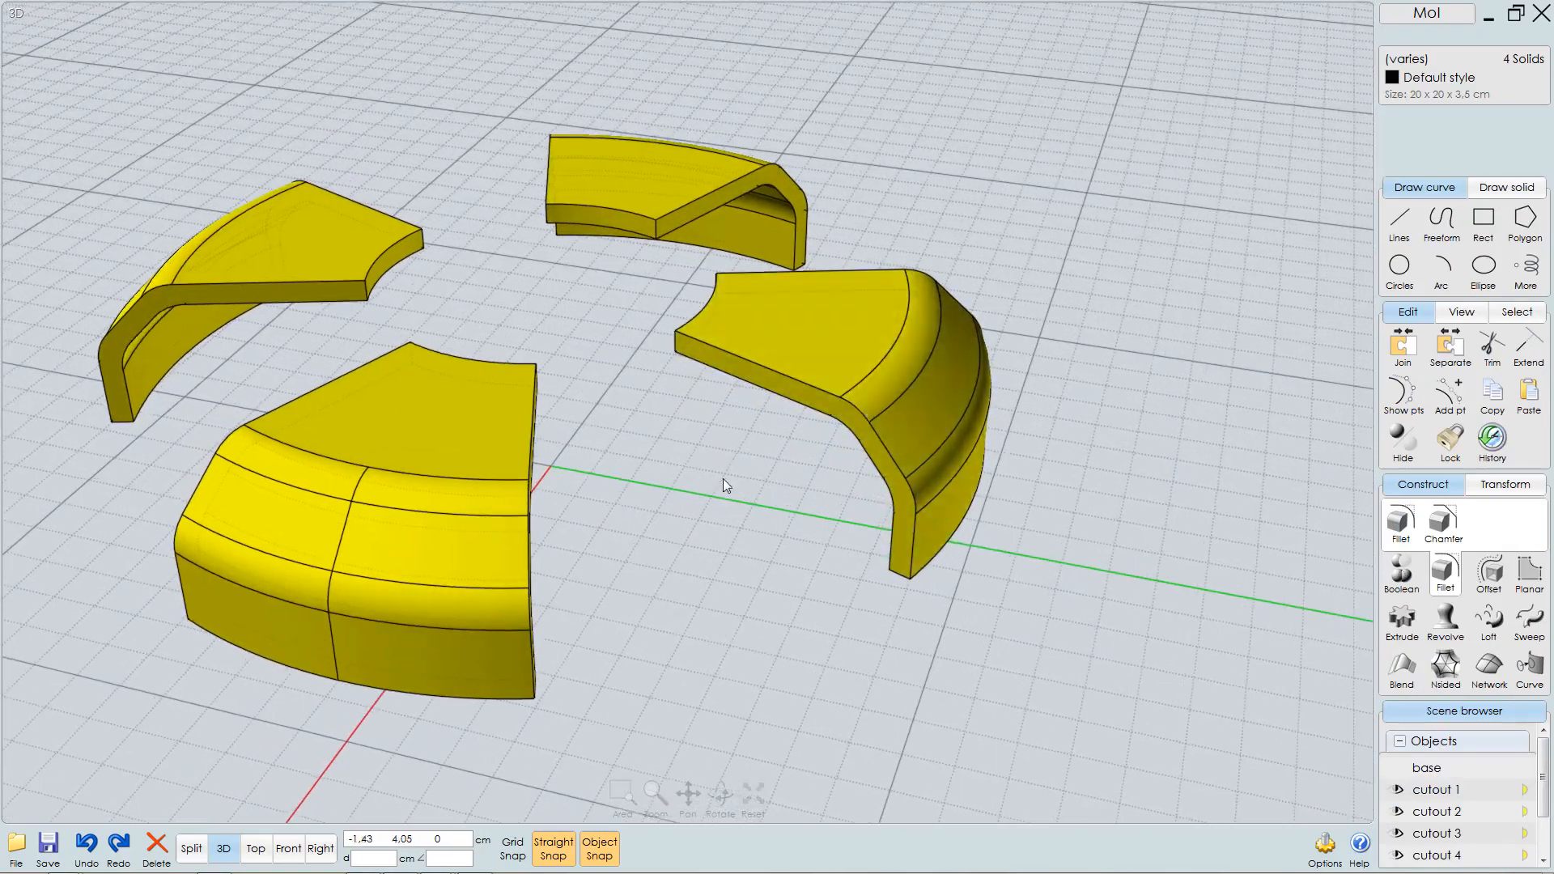
{"action": "middle_click_drag", "start_coordinate": [828, 379], "coordinate": [932, 400]}
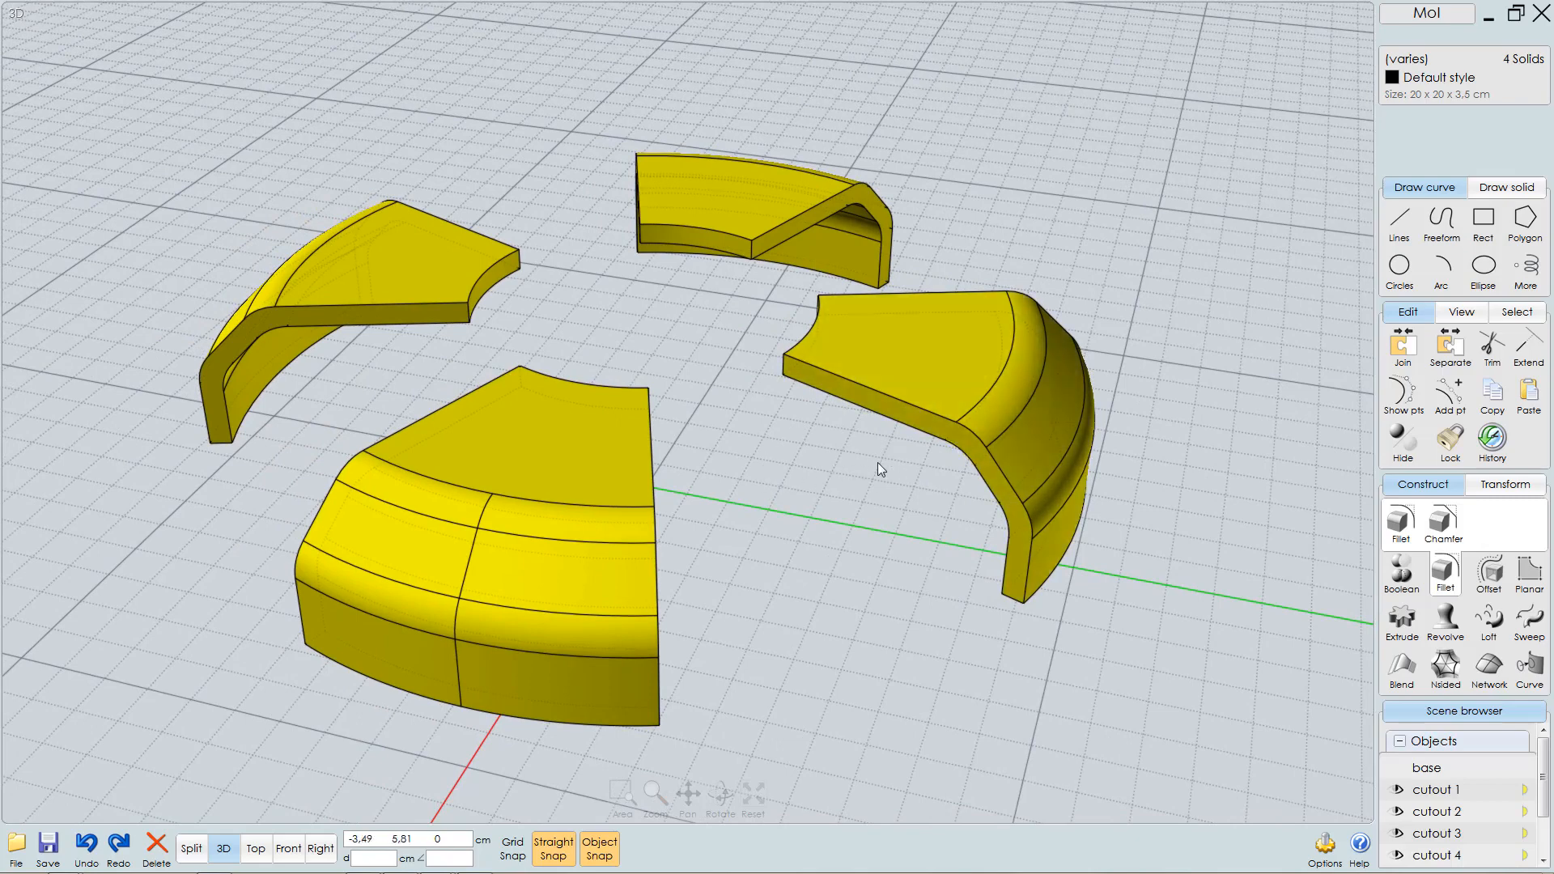
{"action": "right_click_drag", "start_coordinate": [958, 390], "coordinate": [887, 376]}
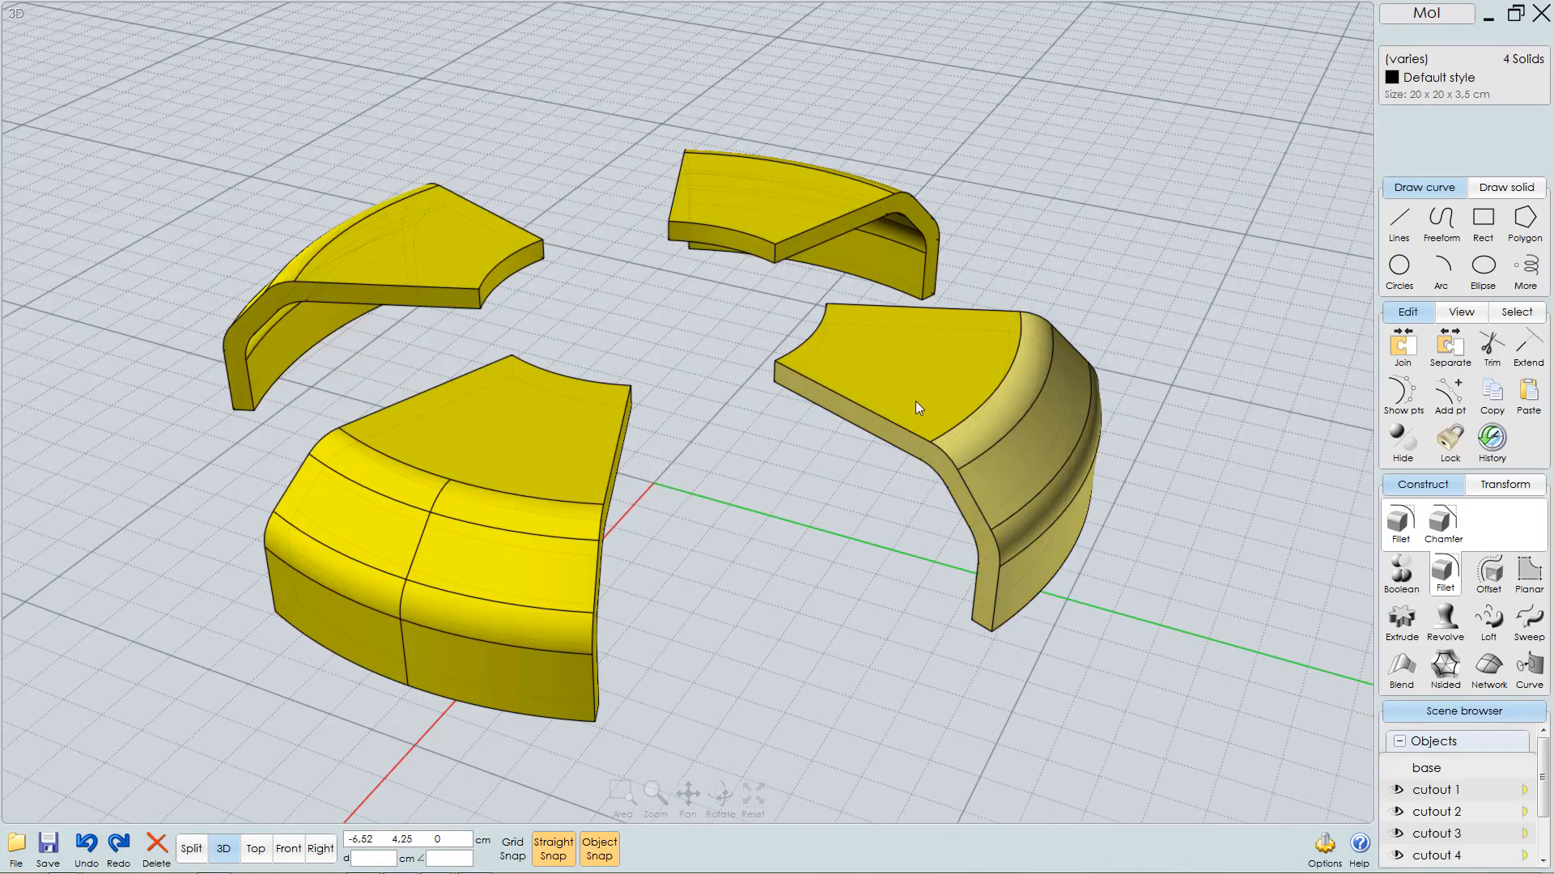
{"action": "left_click", "coordinate": [875, 438]}
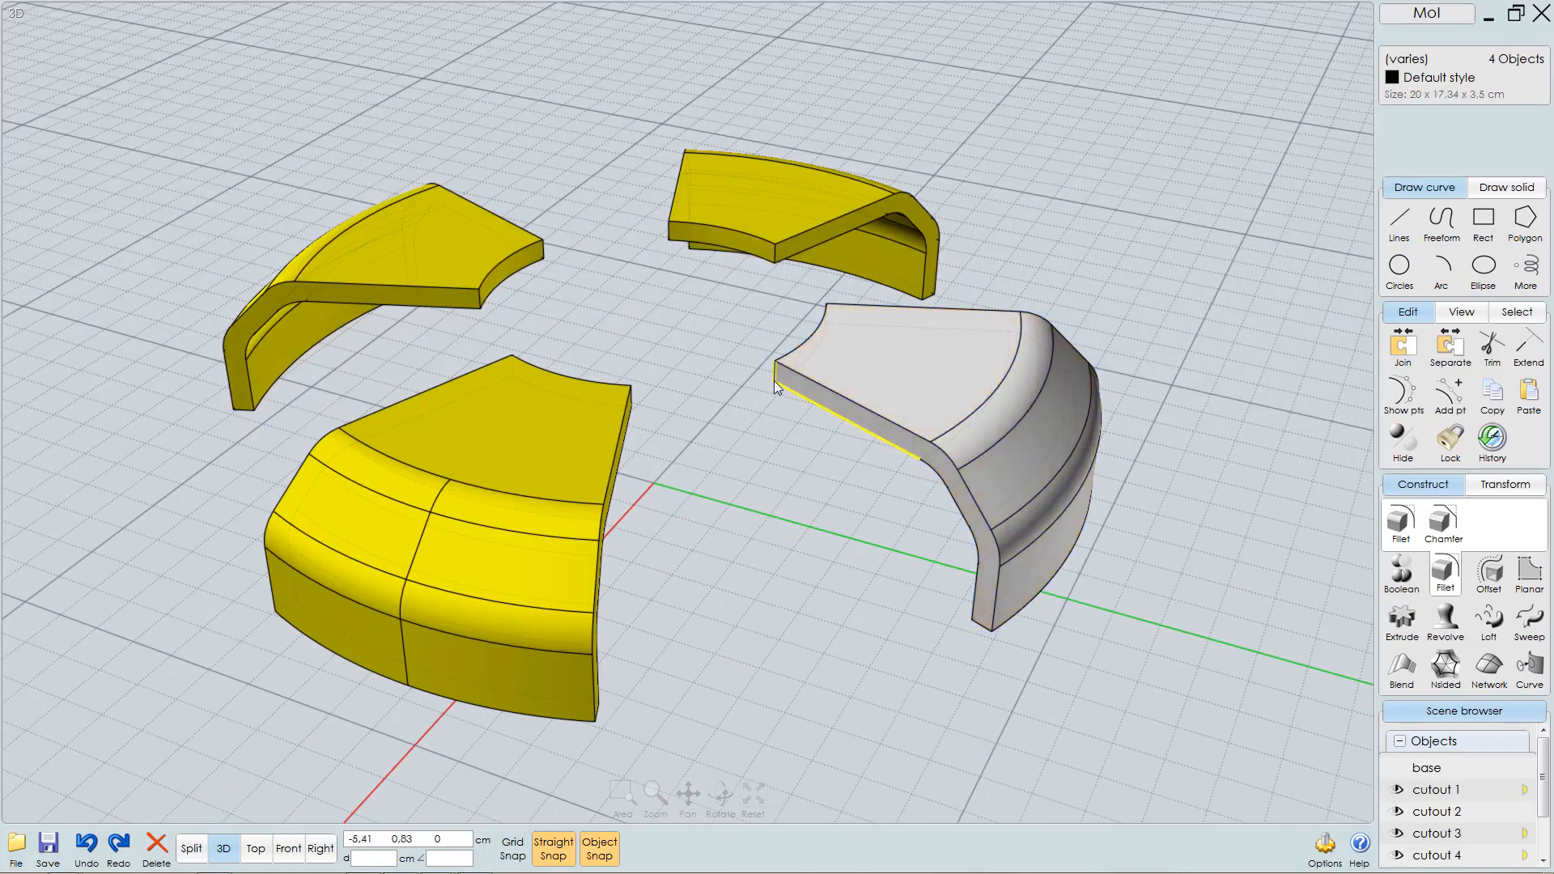
{"action": "left_click", "coordinate": [819, 391]}
{"action": "left_click", "coordinate": [940, 442]}
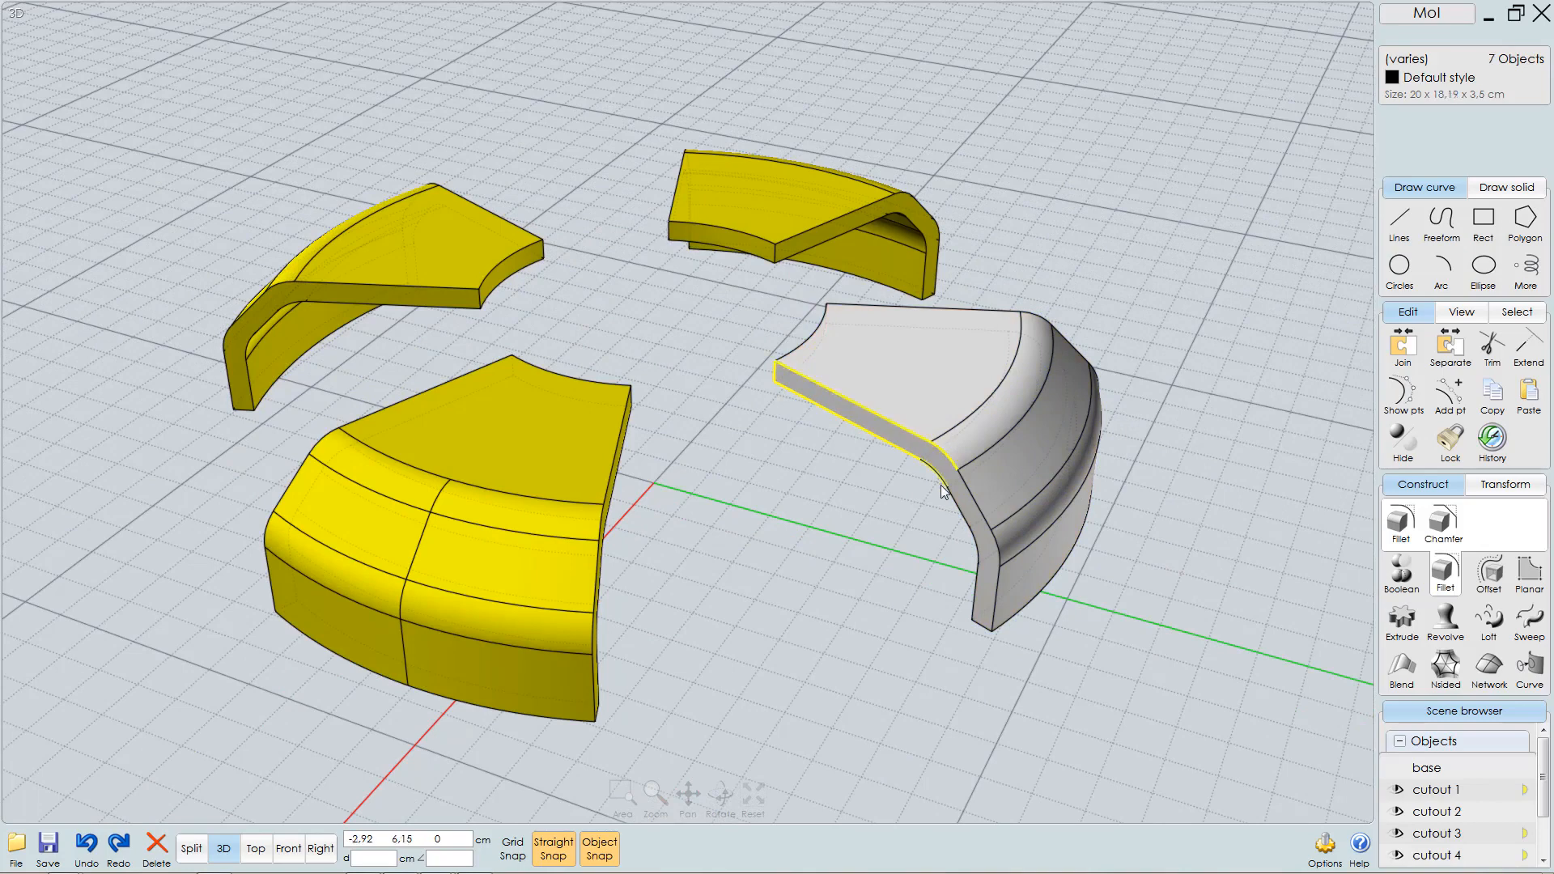
{"action": "left_click", "coordinate": [816, 556]}
- Select cutout 2 alone and try a 0.05 cm circular fillet on all its edges
{"action": "left_click", "coordinate": [933, 361]}
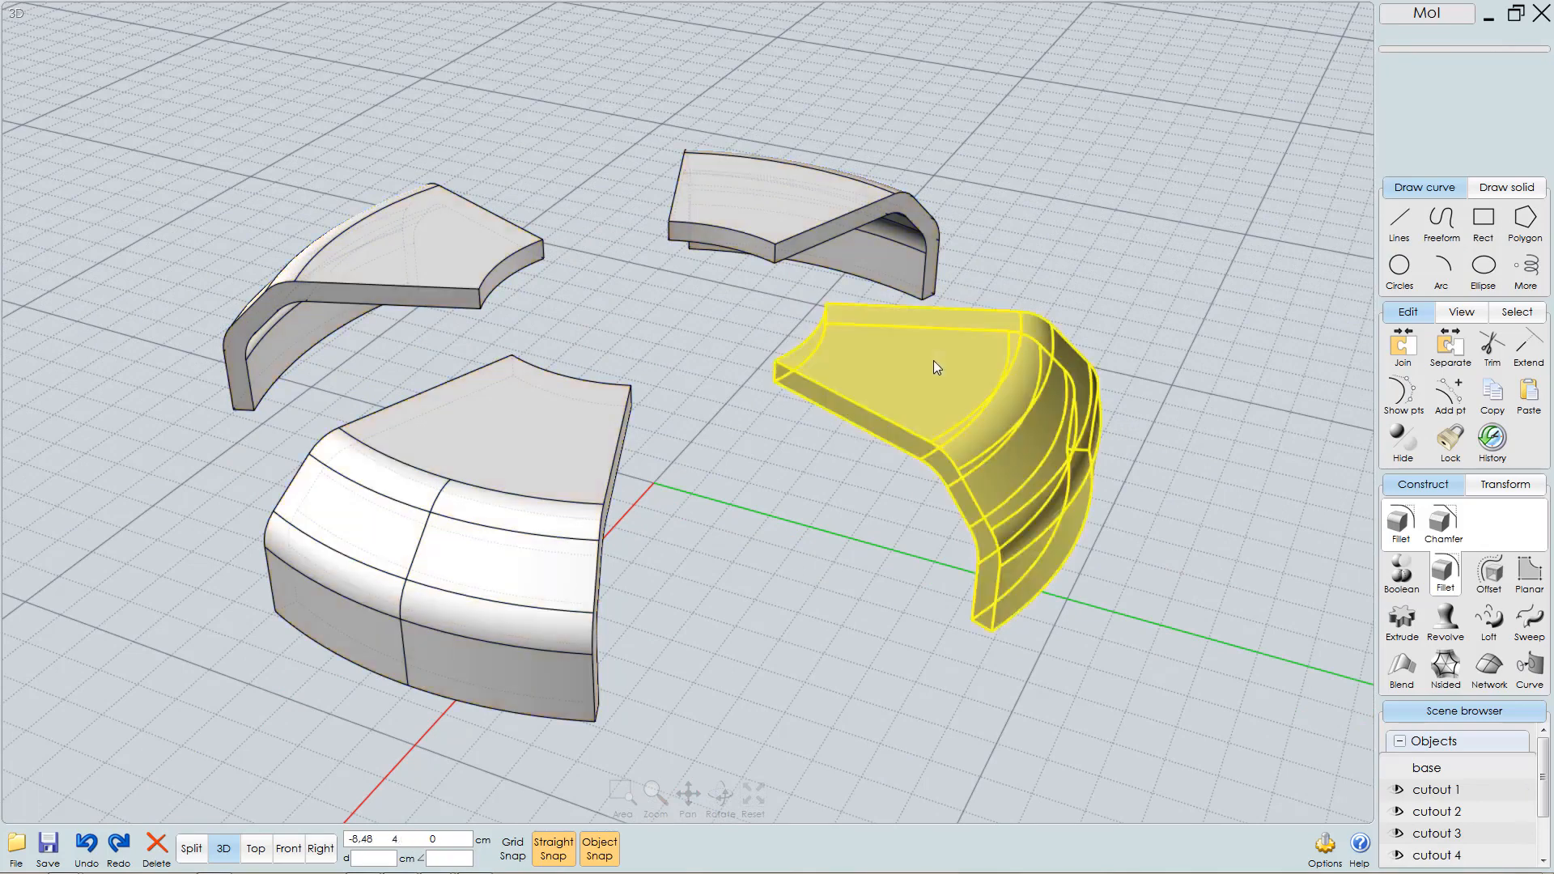
{"action": "right_click", "coordinate": [1104, 518]}
{"action": "left_click", "coordinate": [1386, 92]}
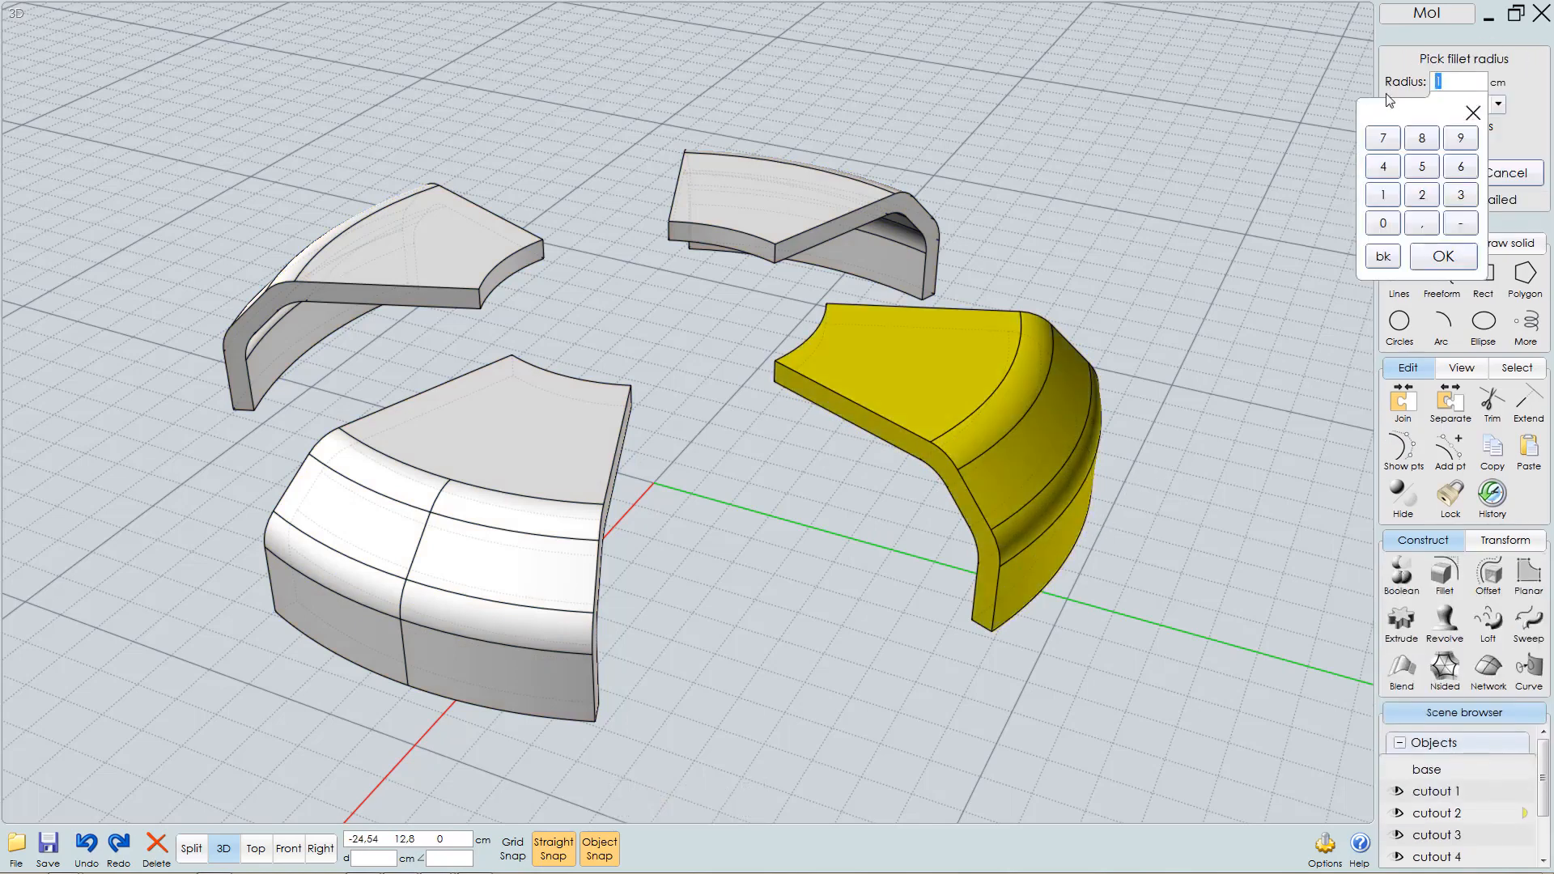
{"action": "type", "text": ".05"}
{"action": "key", "text": "Return"}
{"action": "scroll", "coordinate": [1070, 524], "scroll_direction": "up", "scroll_amount": 3}
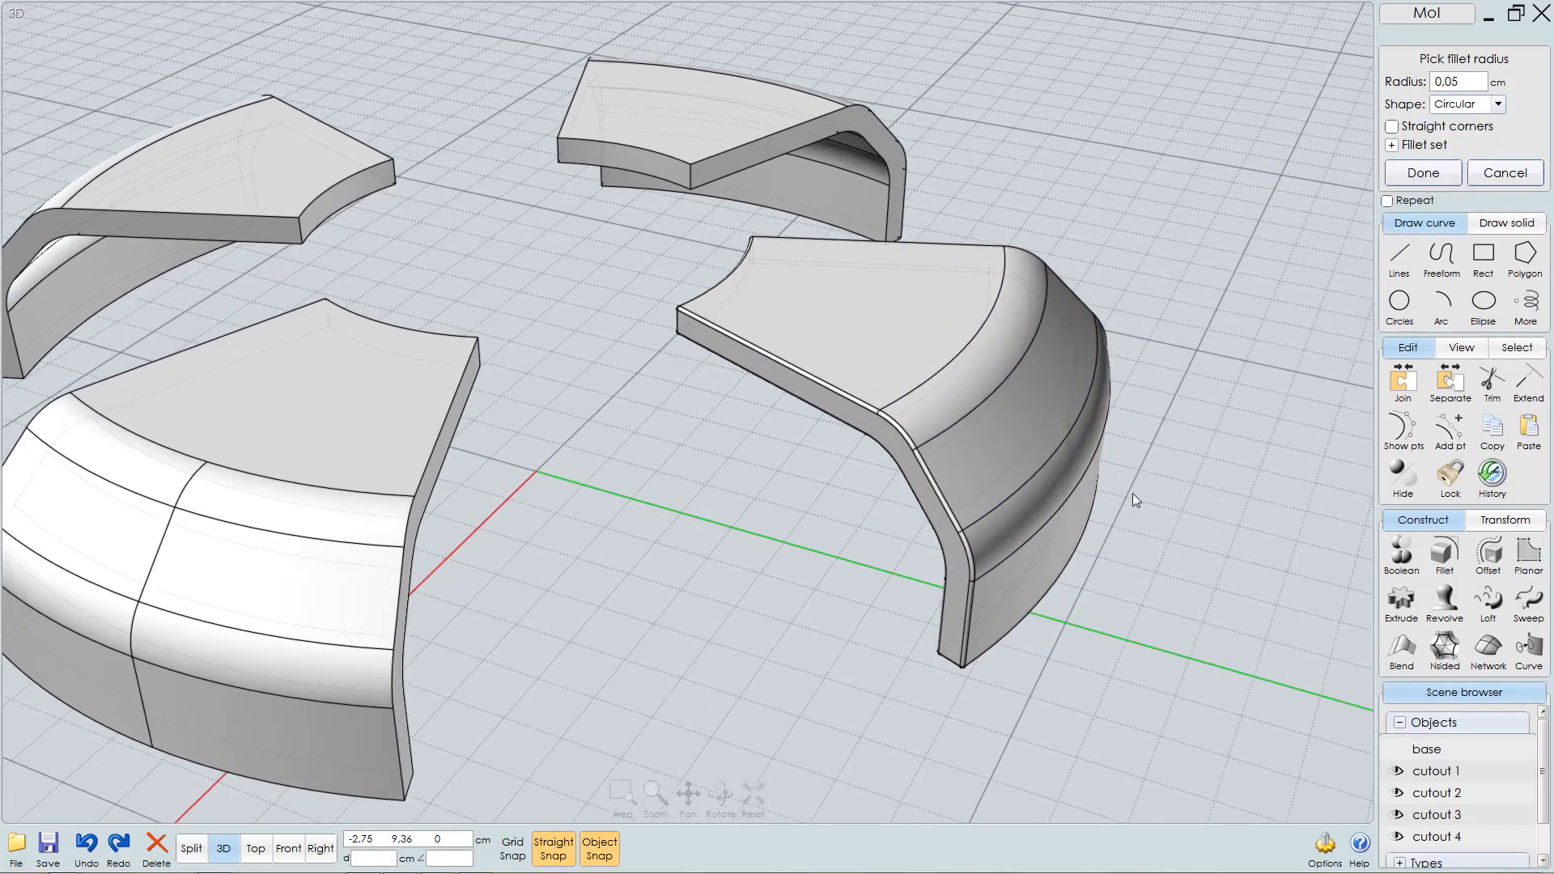
{"action": "right_click_drag", "start_coordinate": [1133, 493], "coordinate": [1086, 497]}
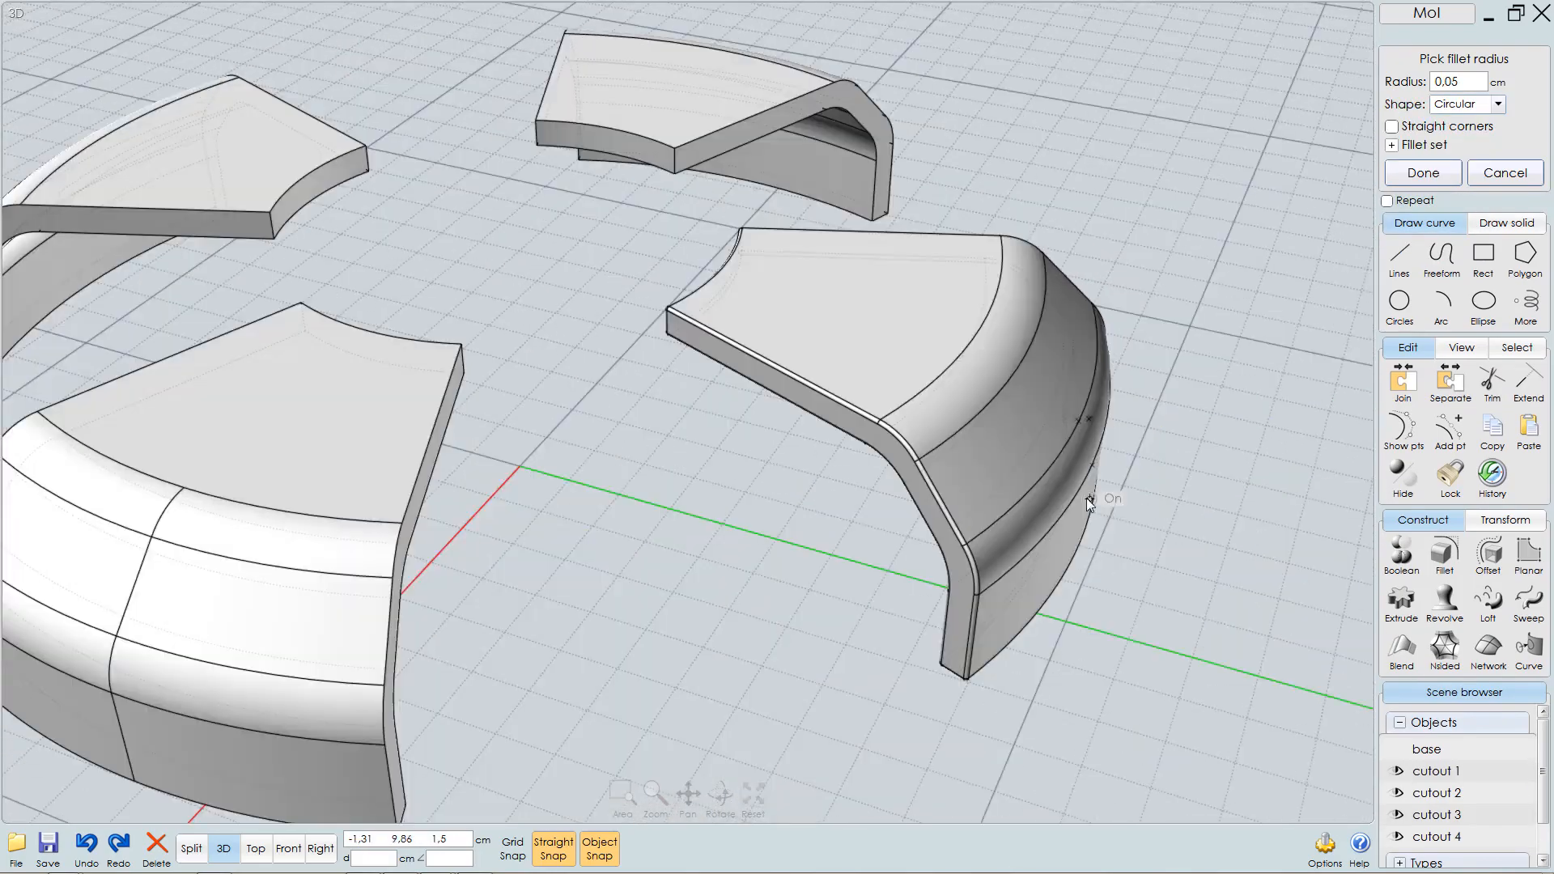
- Set the fillet radius for cutout 2 to 0.07 cm and inspect the rounded edges
{"action": "left_click", "coordinate": [1454, 81]}
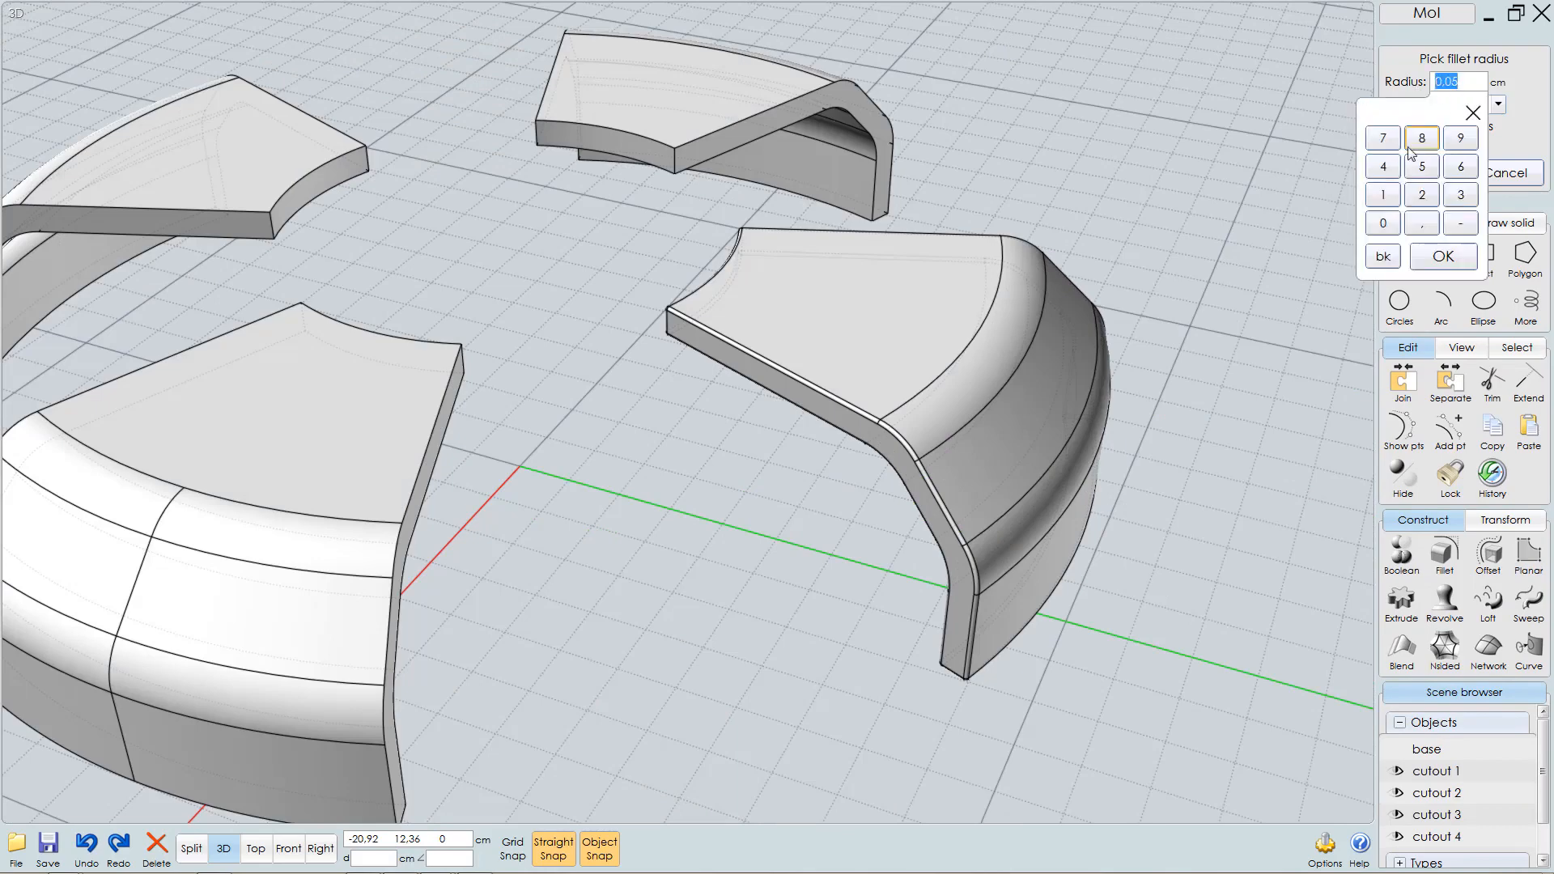
{"action": "type", "text": "7"}
{"action": "key", "text": "Return"}
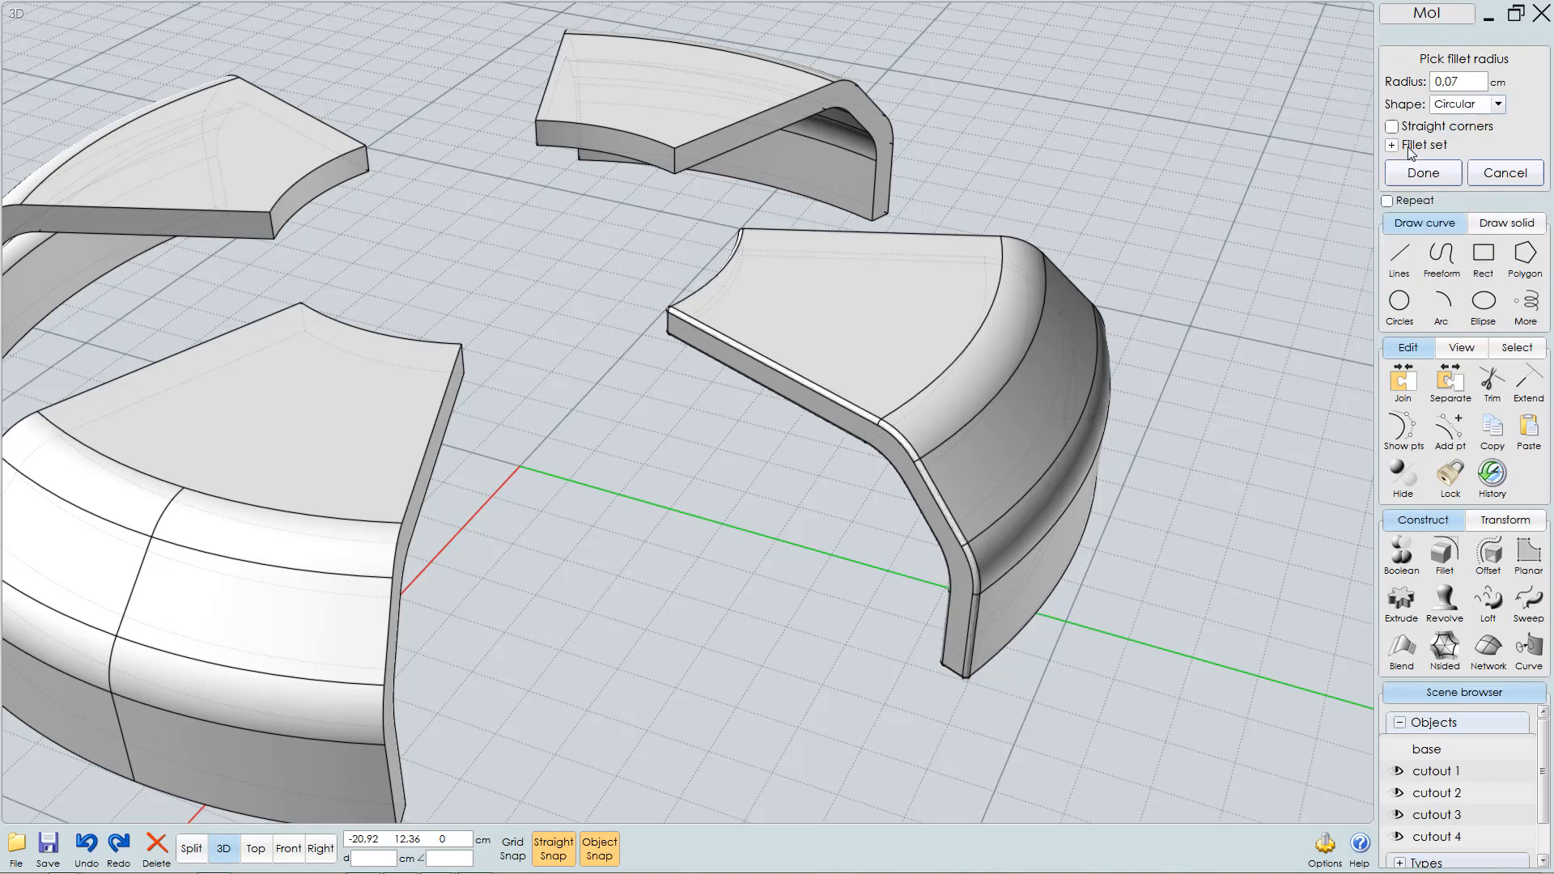
{"action": "right_click_drag", "start_coordinate": [1020, 499], "coordinate": [1048, 419]}
- Try a fillet radius of 0.06 cm on cutout 2, and cancel the fillet
{"action": "left_click", "coordinate": [1469, 80]}
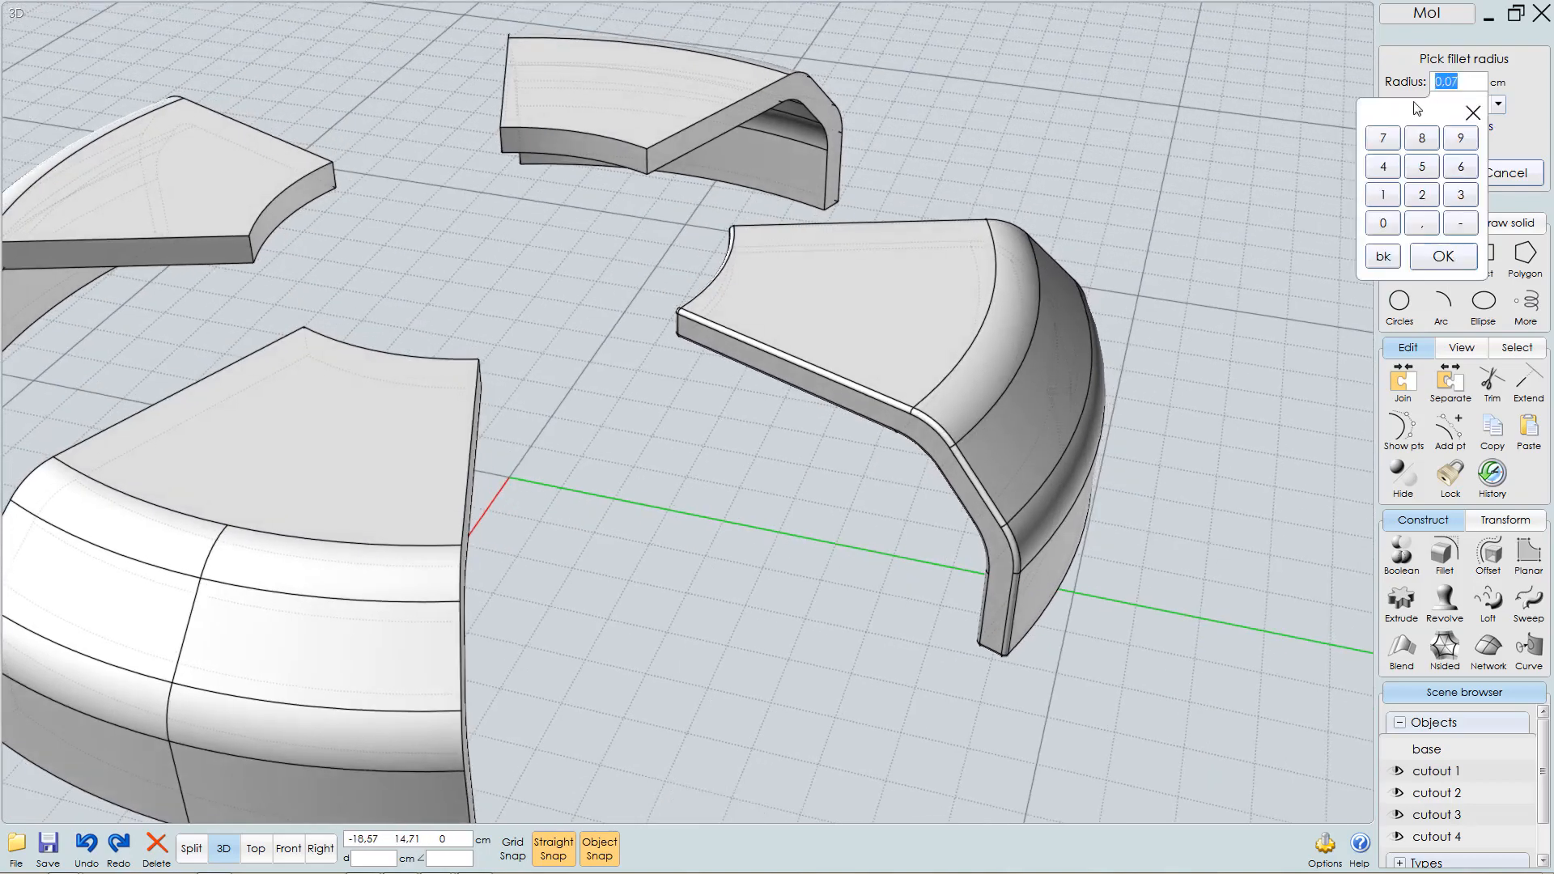
{"action": "type", "text": "0.06"}
{"action": "key", "text": "Return"}
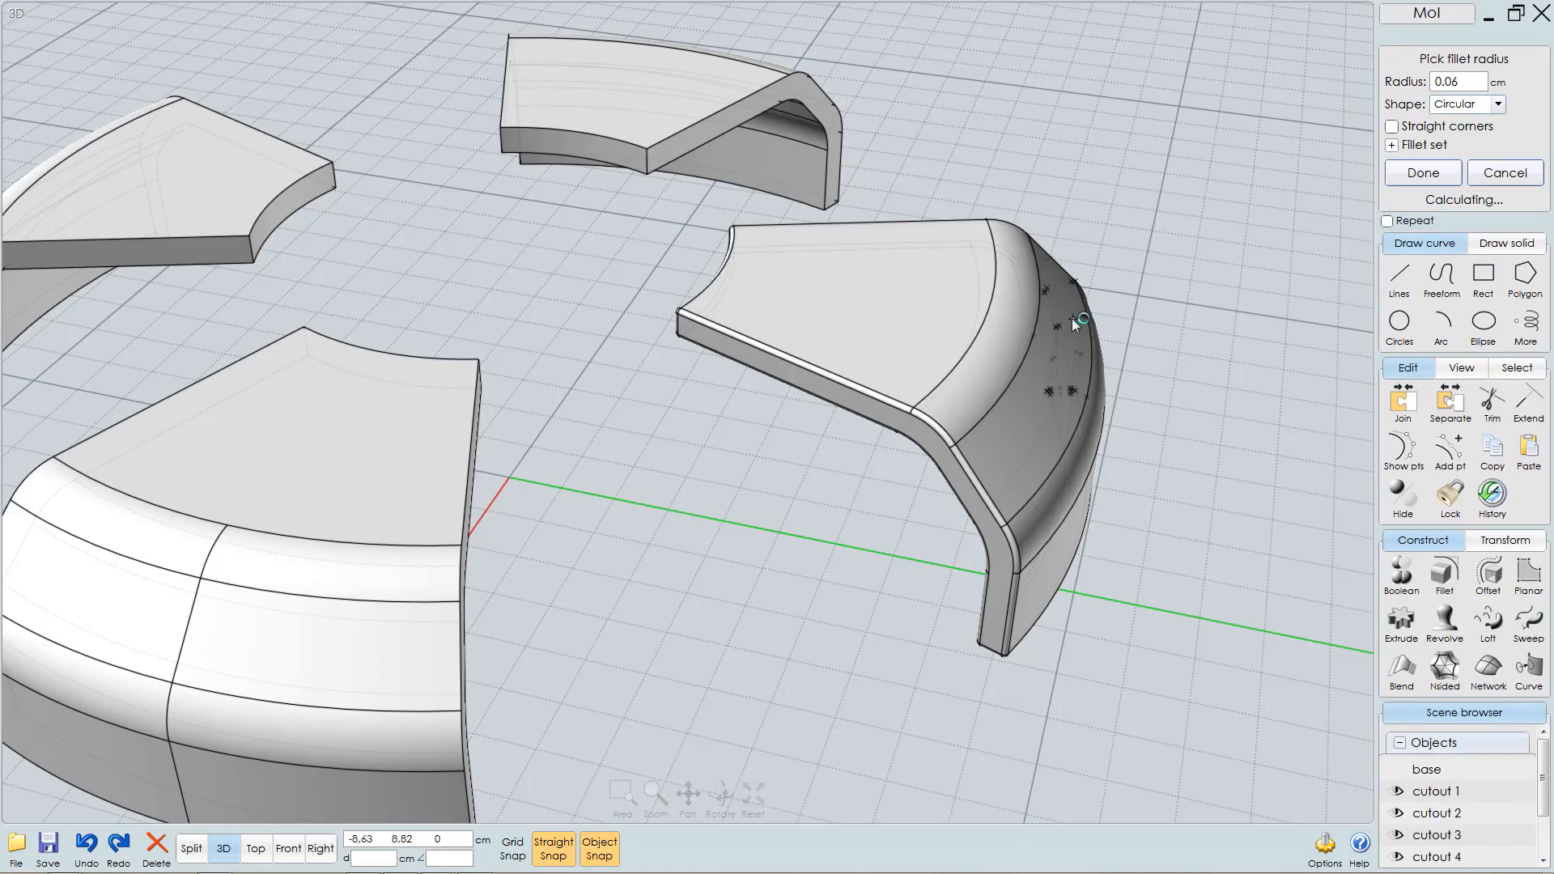
{"action": "scroll", "coordinate": [1071, 318], "scroll_direction": "down", "scroll_amount": 2}
{"action": "right_click_drag", "start_coordinate": [1081, 381], "coordinate": [1007, 371]}
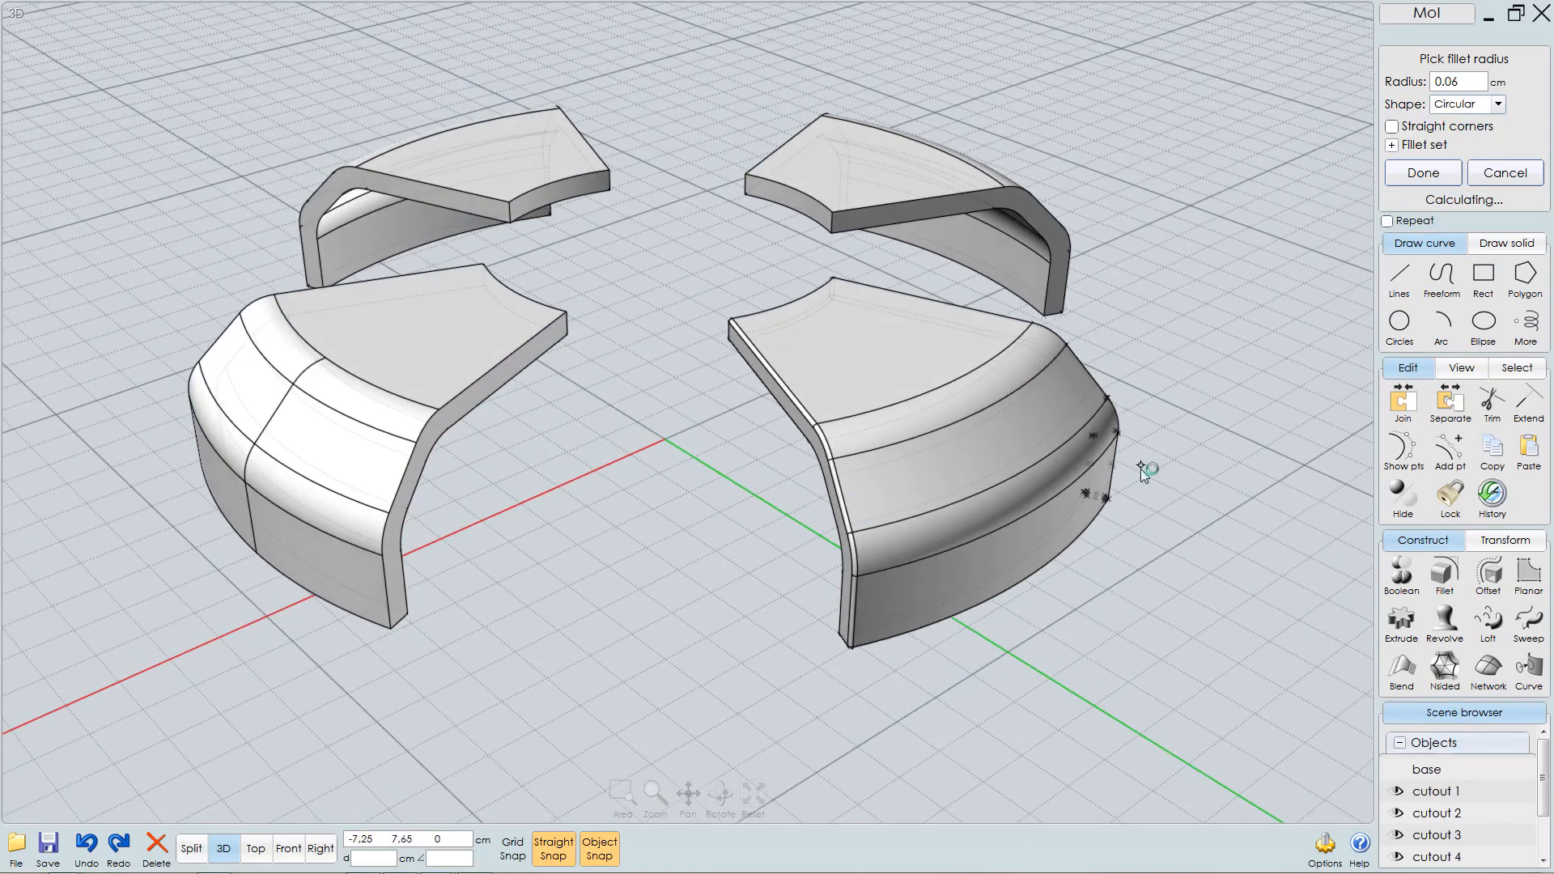
{"action": "key", "text": "Escape"}
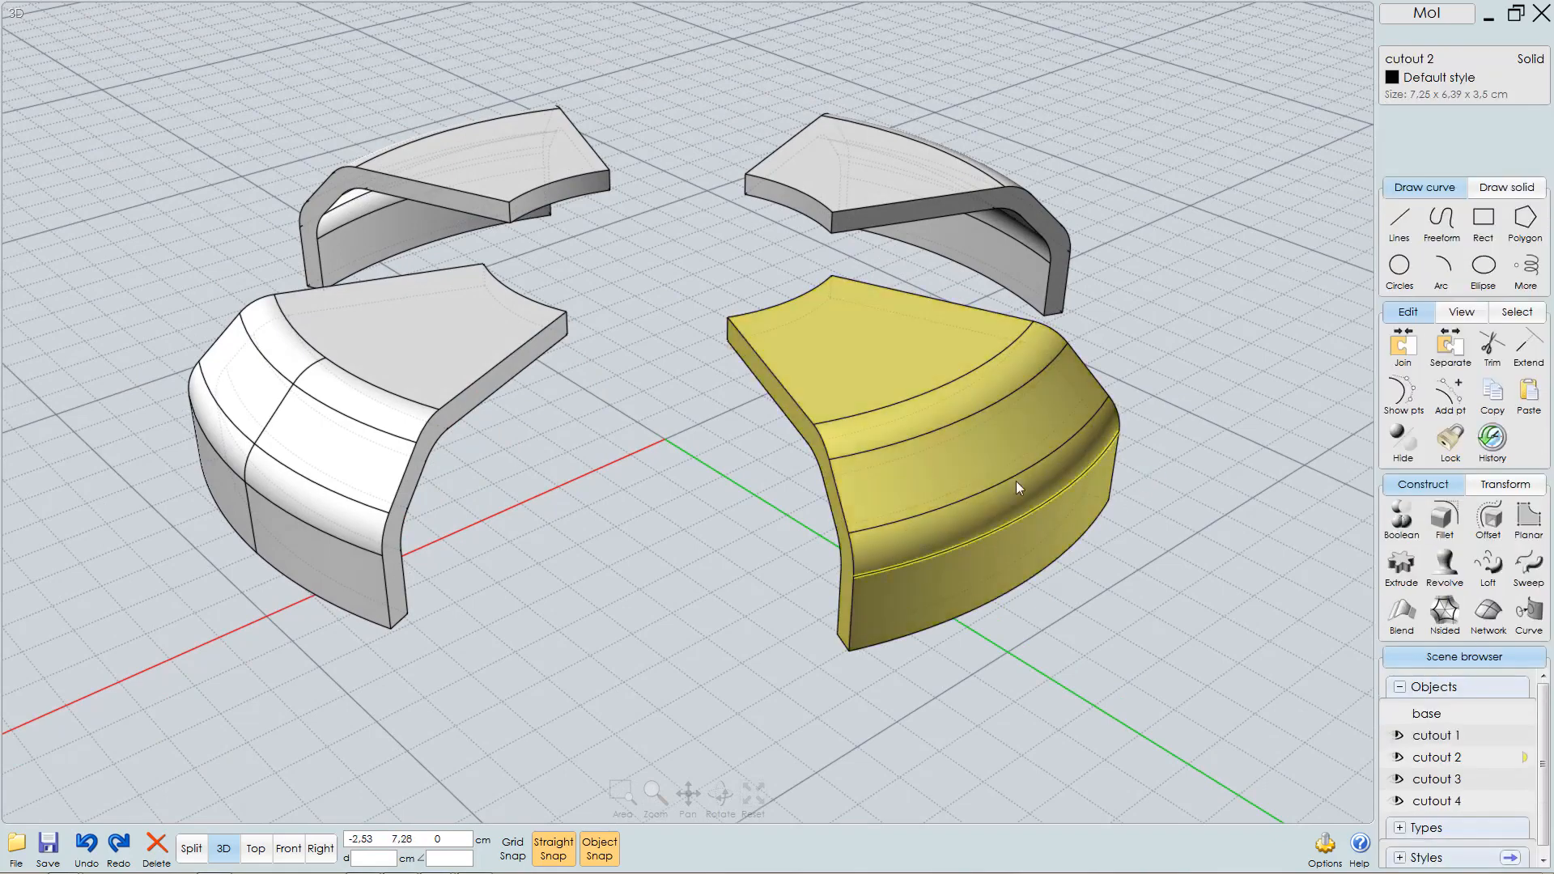
{"action": "right_click_drag", "start_coordinate": [1022, 465], "coordinate": [1045, 477]}
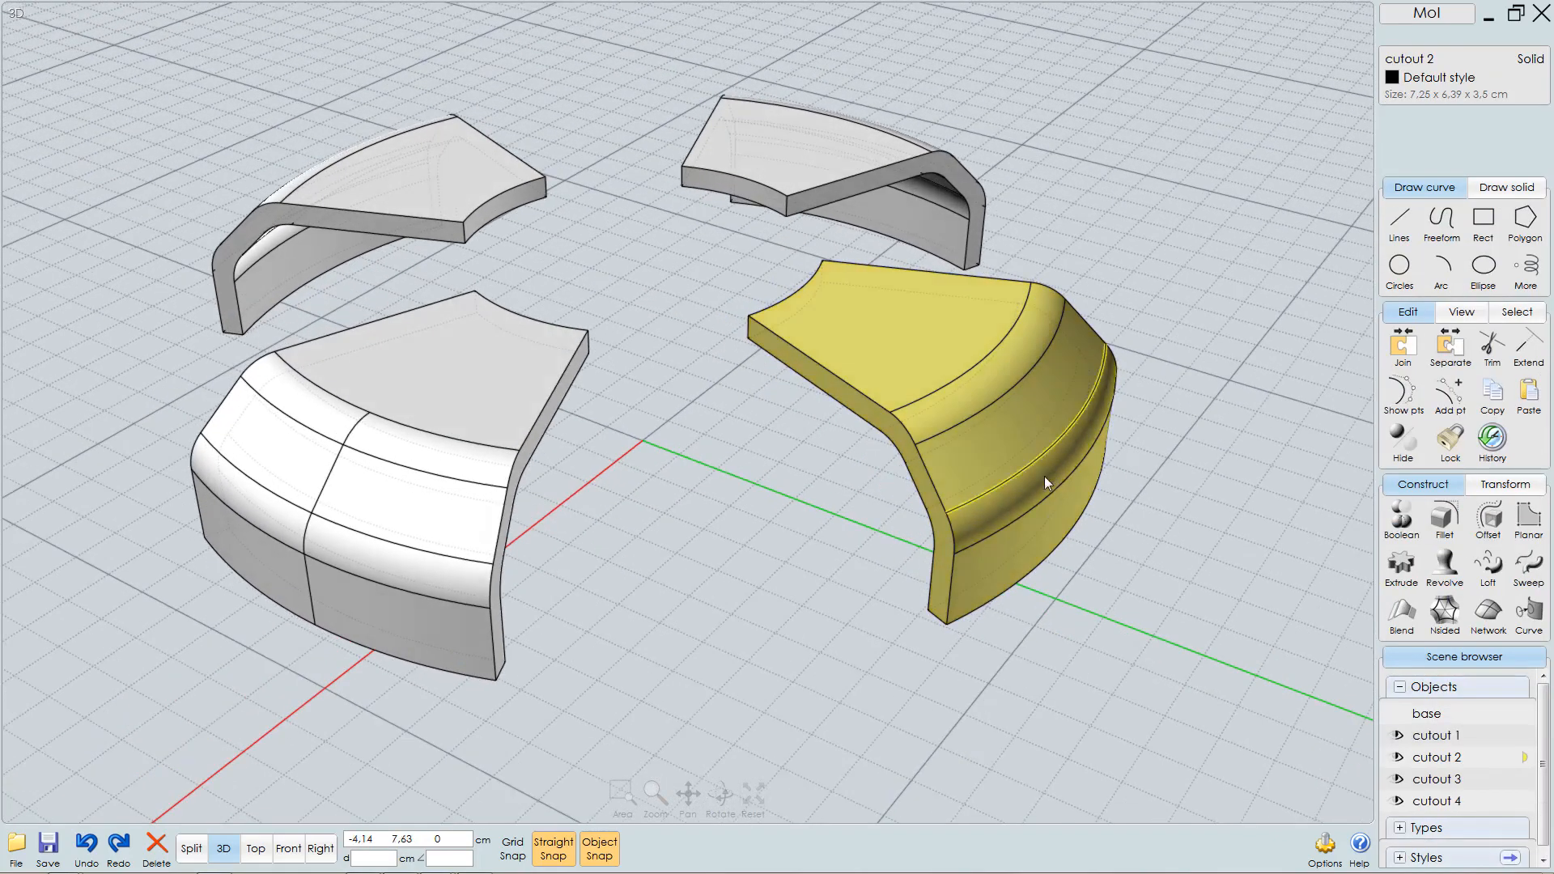
- Fillet all edges of cutout 2 with a 0.06 cm circular radius
{"action": "right_click", "coordinate": [1088, 518]}
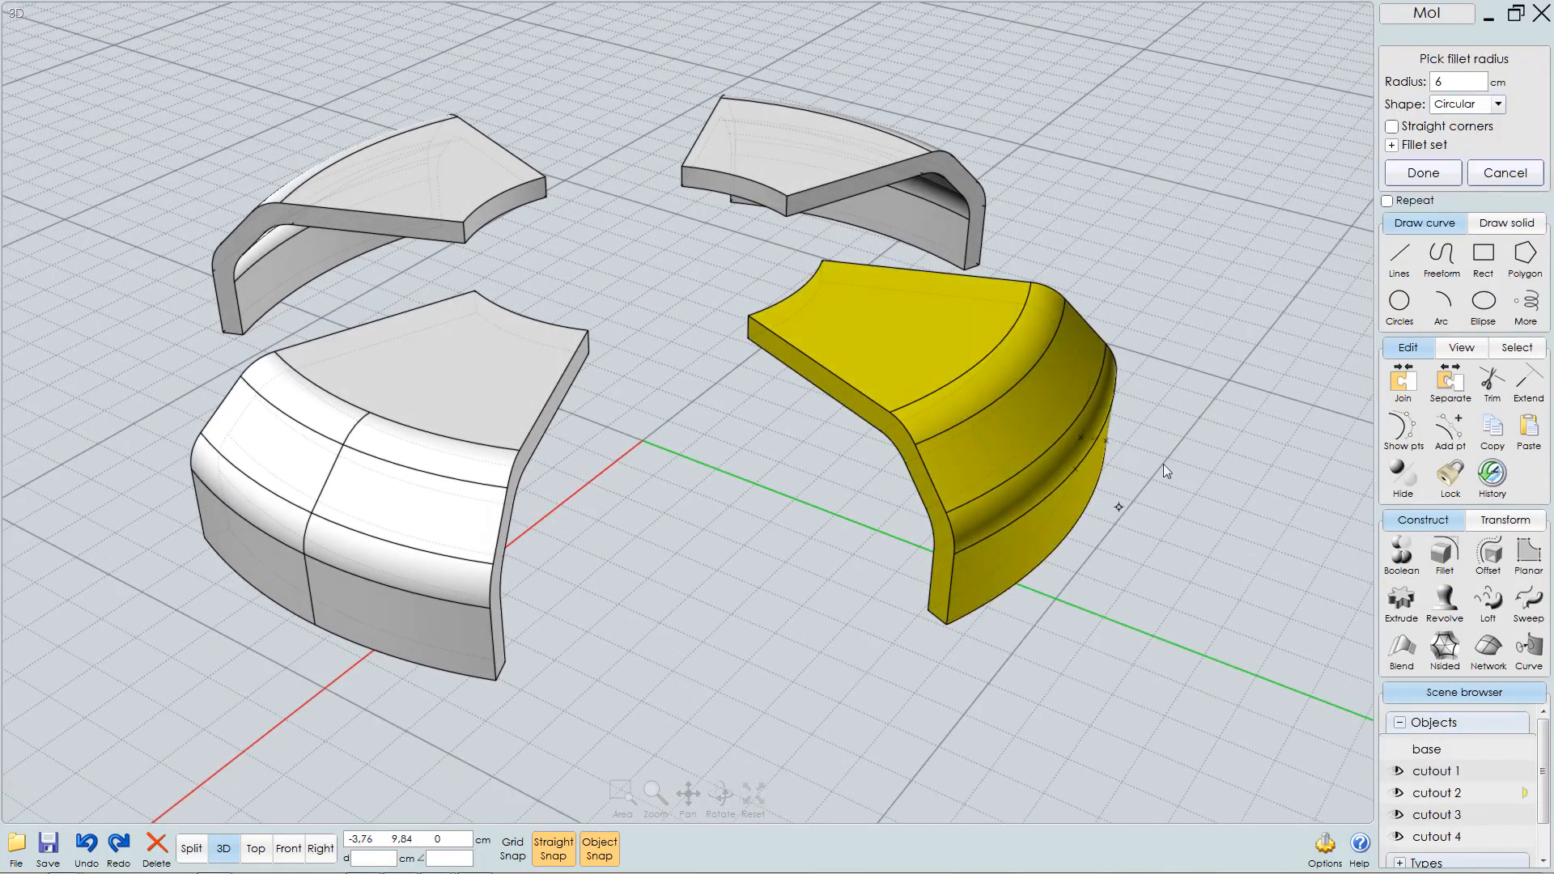
{"action": "left_click", "coordinate": [1455, 81]}
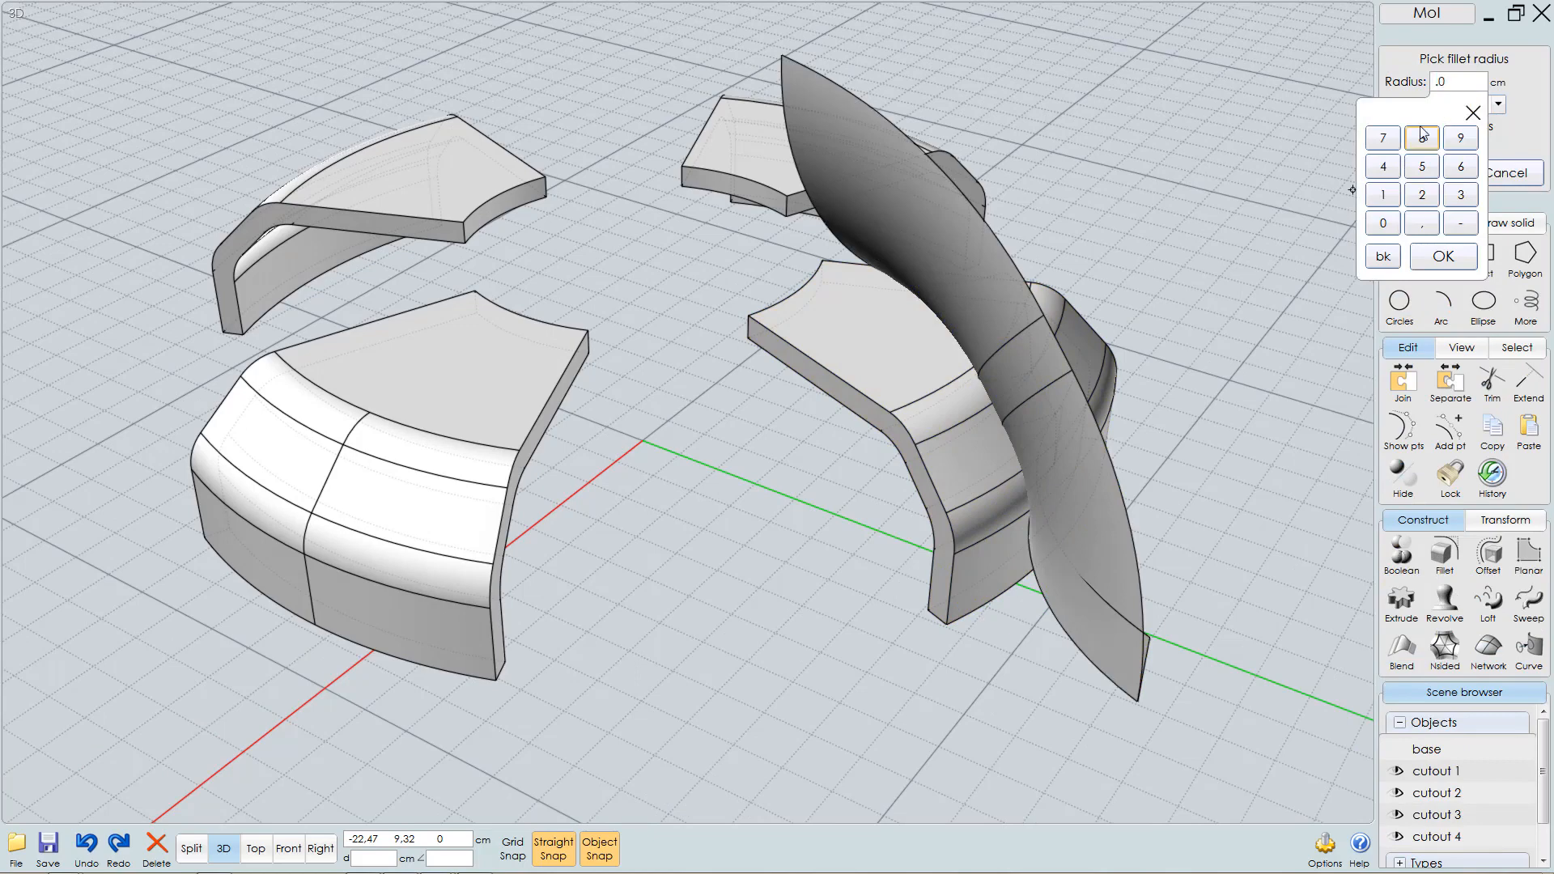
{"action": "left_click", "coordinate": [1443, 256]}
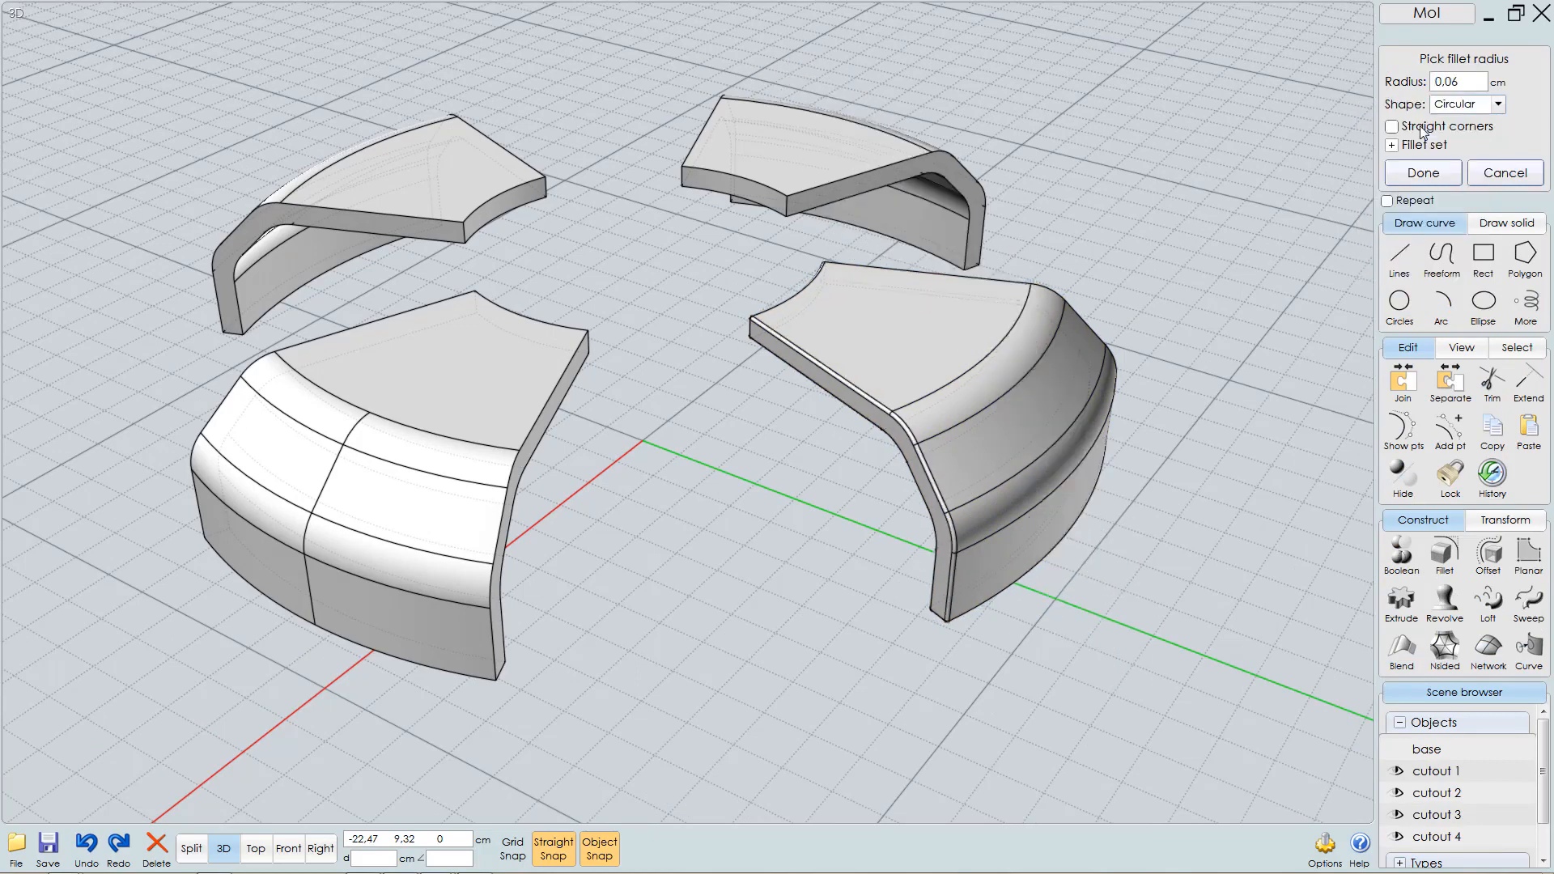
{"action": "right_click", "coordinate": [1212, 337]}
{"action": "right_click_drag", "start_coordinate": [1180, 330], "coordinate": [1178, 348]}
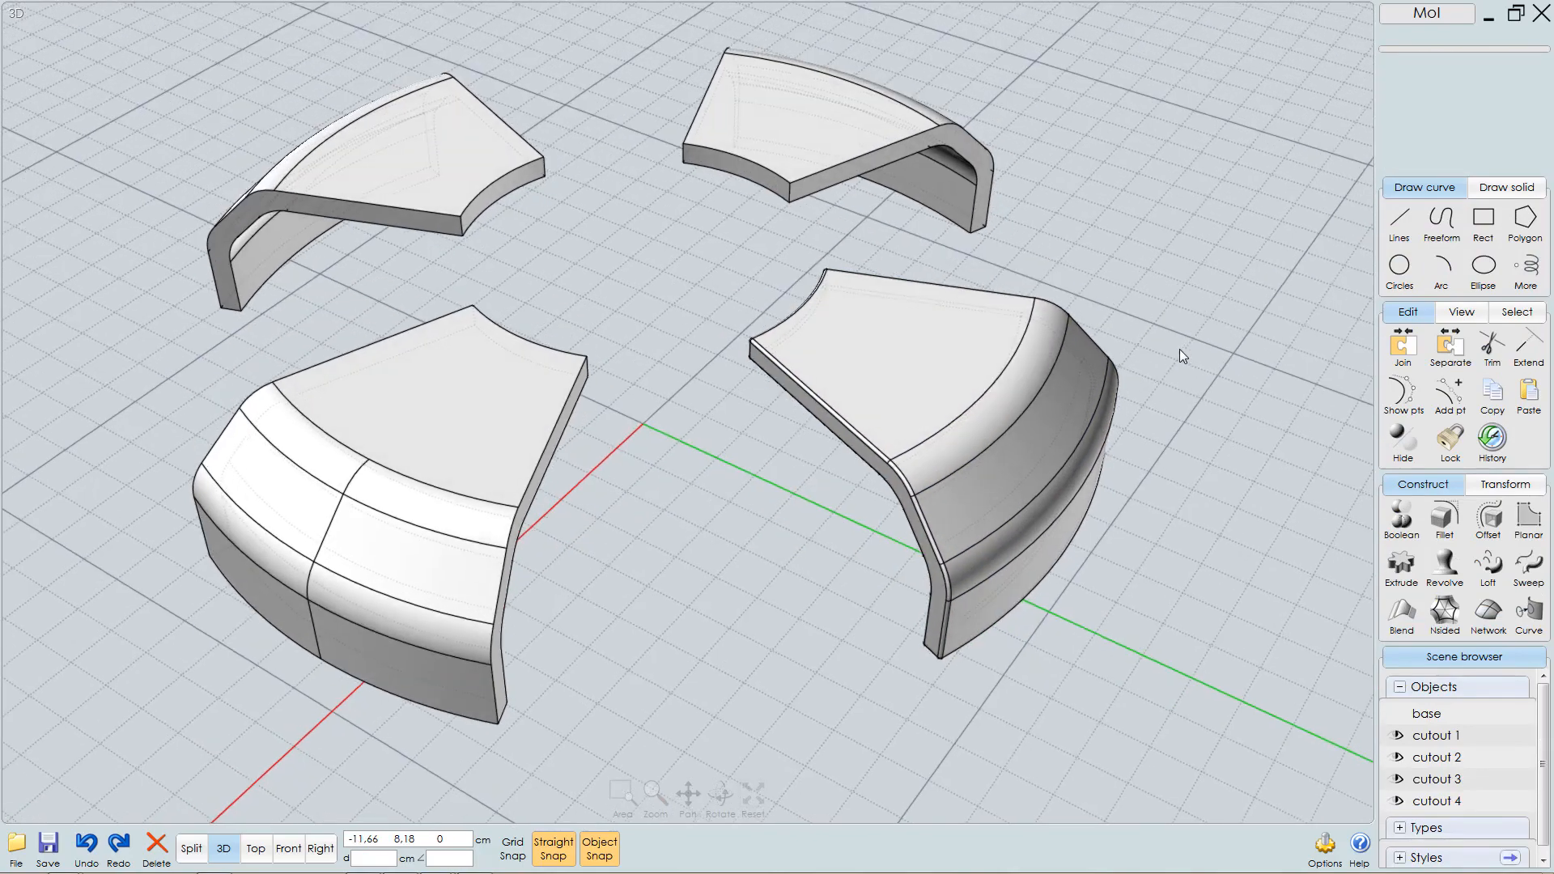
- Select the other three cutouts and fillet all their edges with the same 0.06 cm circular radius
{"action": "left_click", "coordinate": [786, 87]}
{"action": "left_click", "coordinate": [450, 144]}
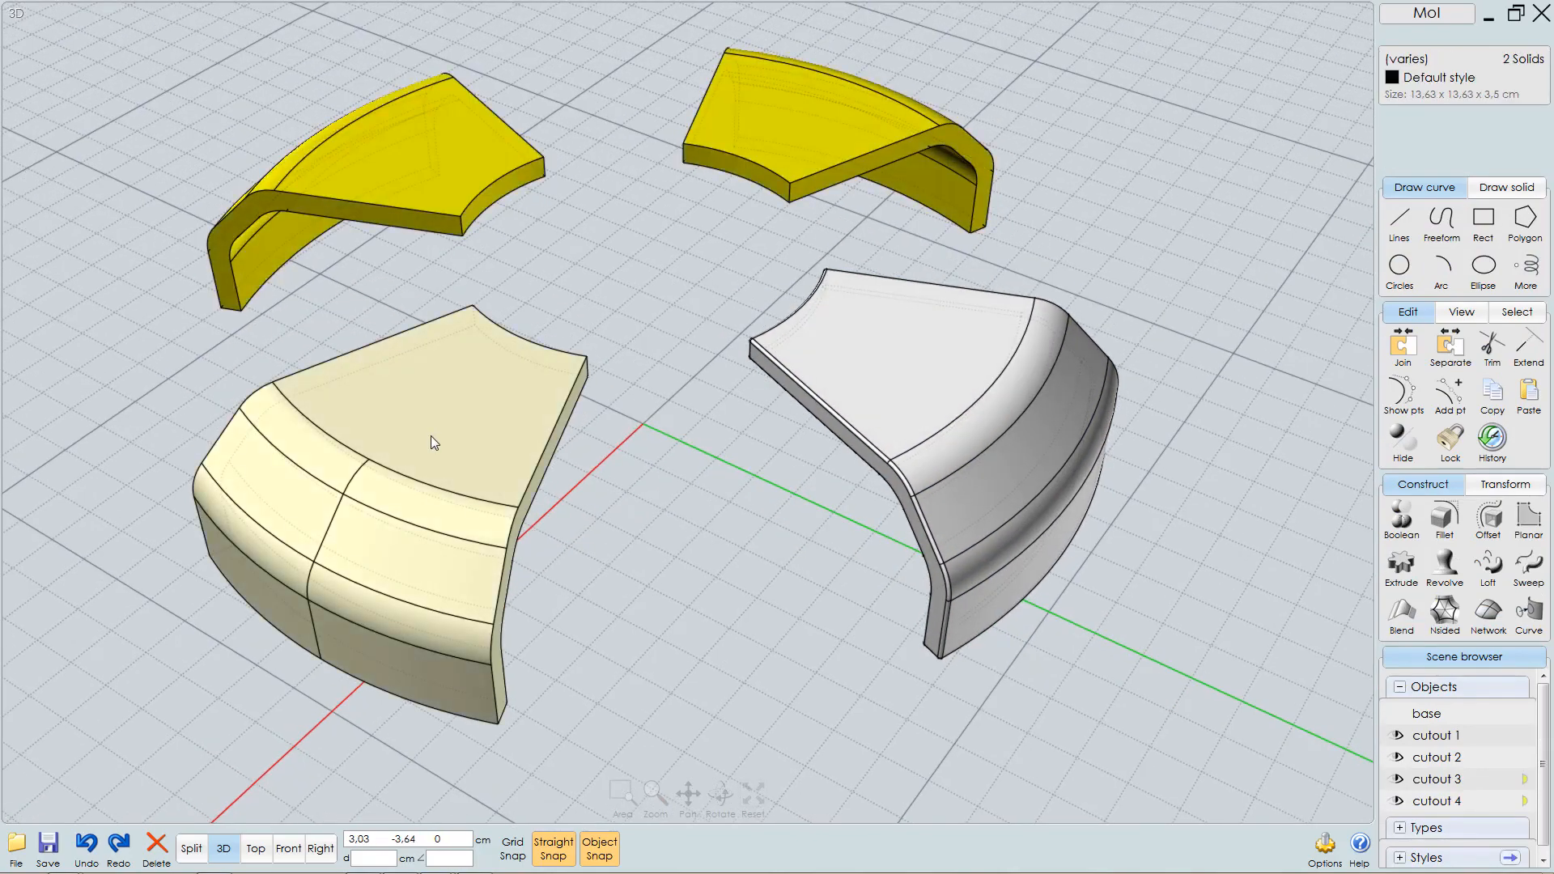
{"action": "left_click", "coordinate": [430, 436]}
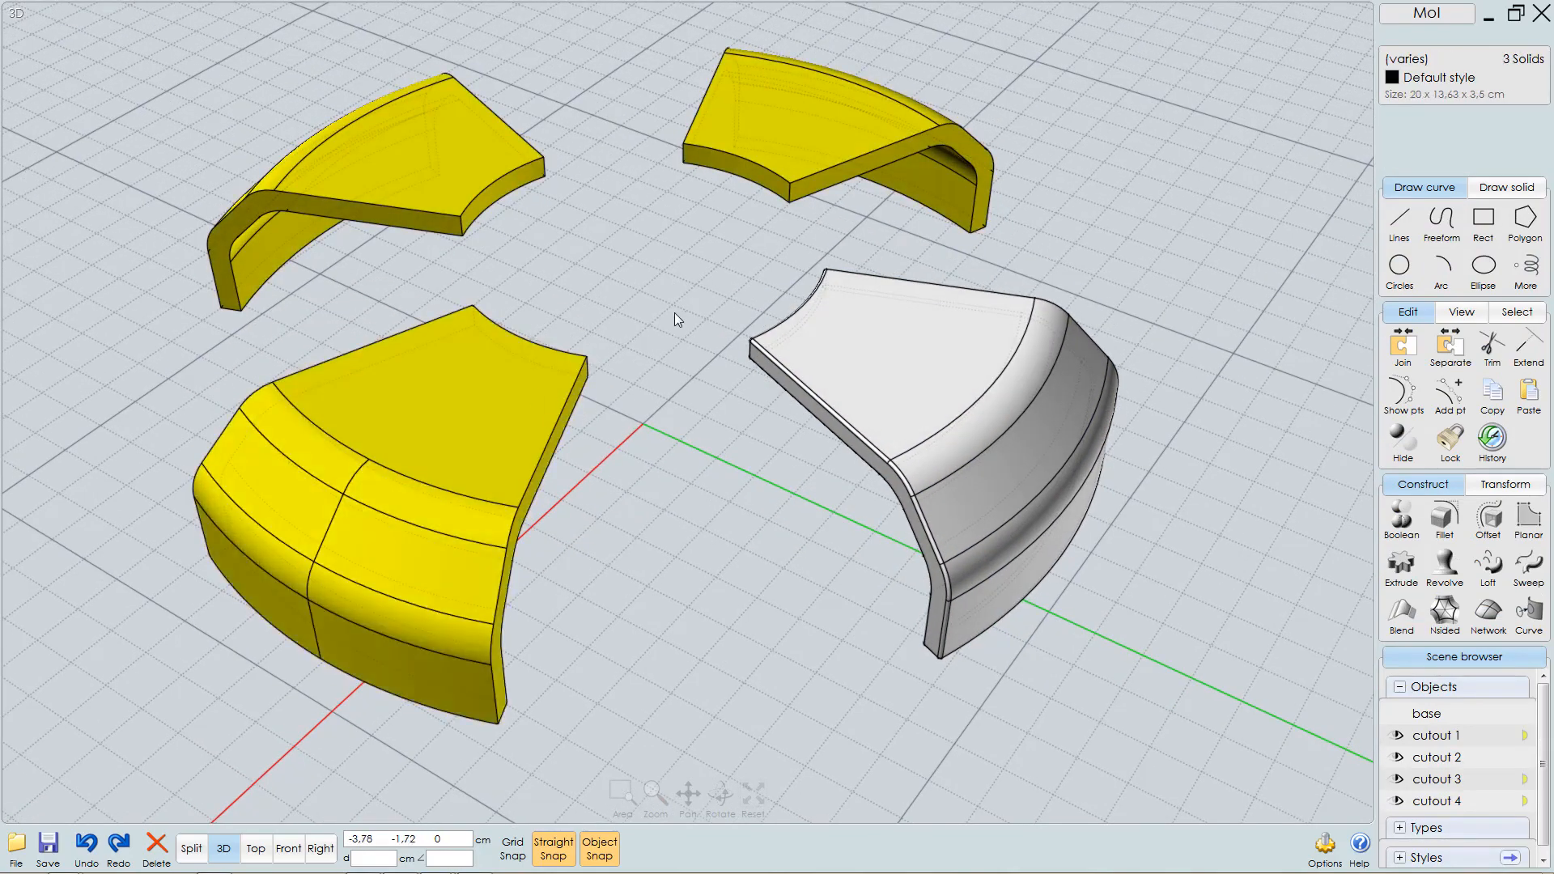
{"action": "right_click", "coordinate": [707, 346]}
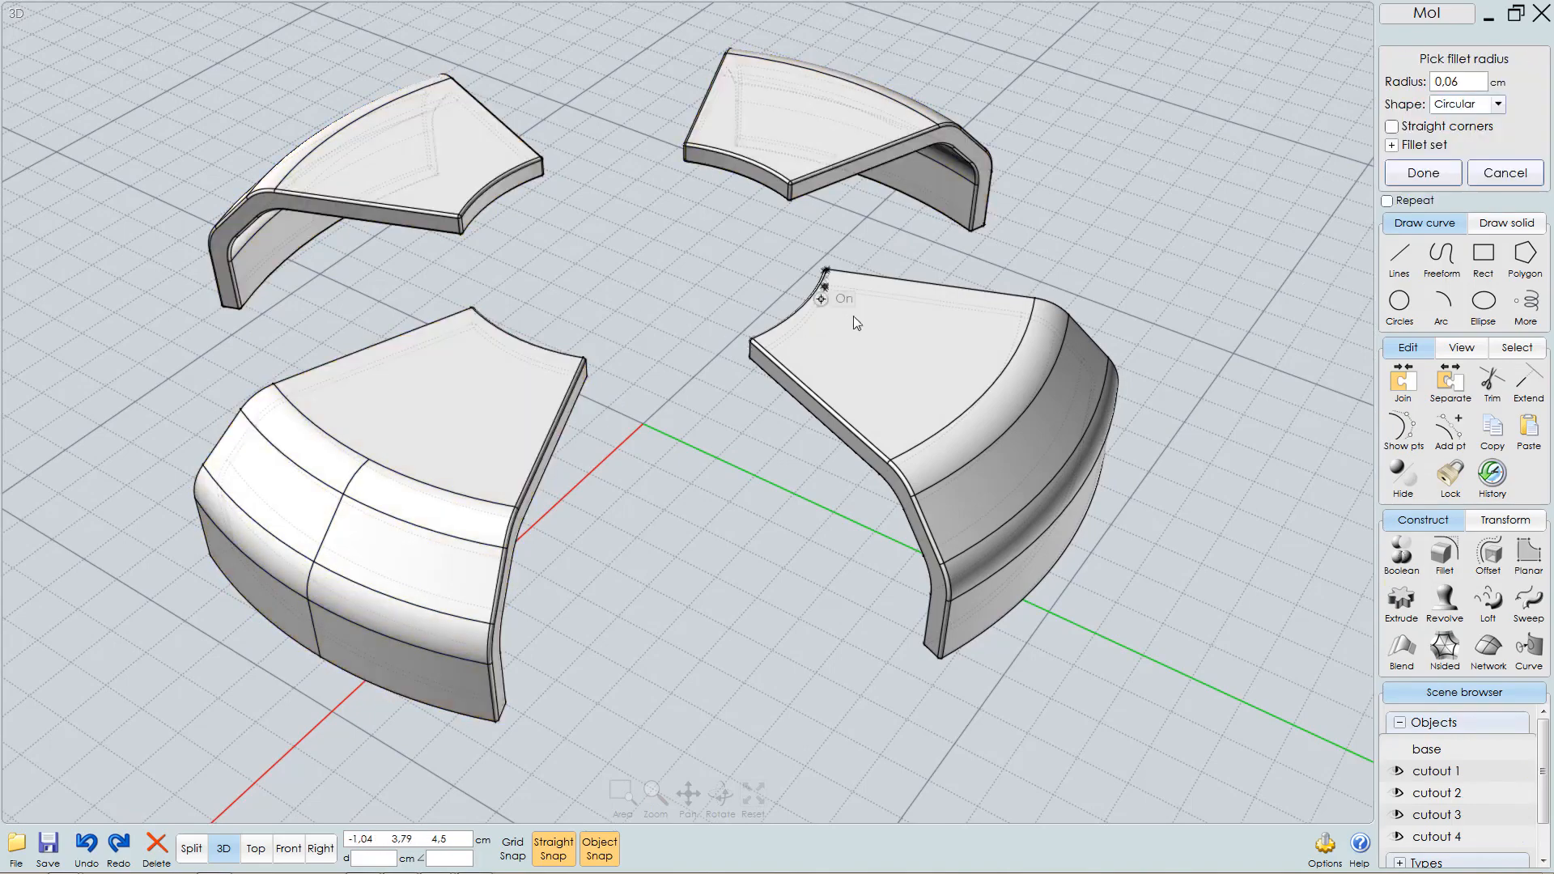
{"action": "right_click", "coordinate": [1145, 257]}
{"action": "right_click_drag", "start_coordinate": [954, 350], "coordinate": [943, 358]}
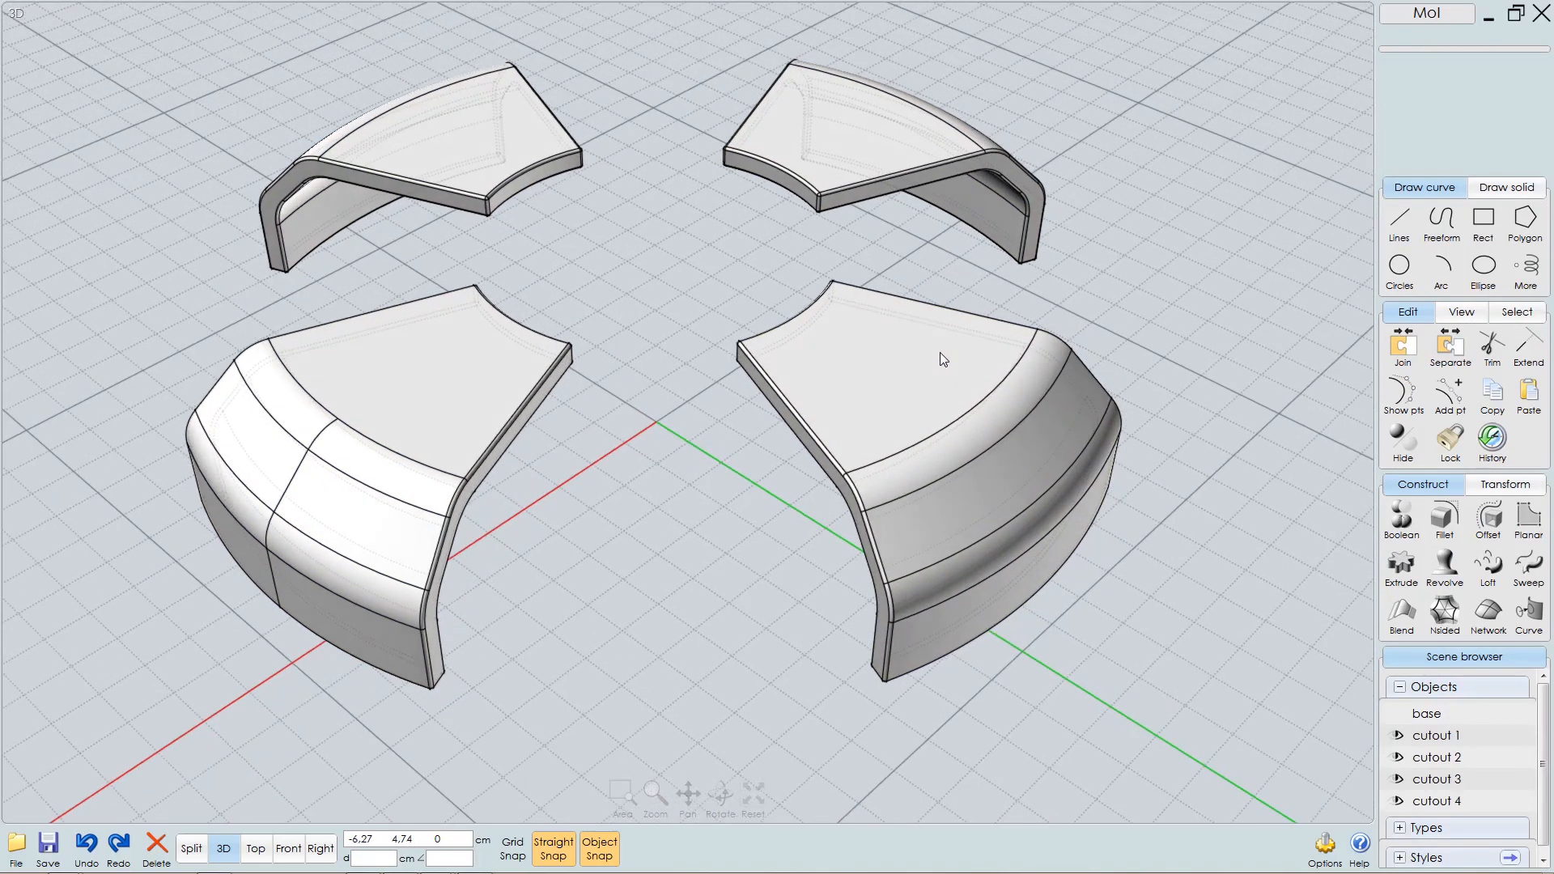
- Bring back the hidden base and isolate it from the four cutouts
{"action": "key", "text": "ctrl+h"}
{"action": "scroll", "coordinate": [1023, 429], "scroll_direction": "down", "scroll_amount": 2}
{"action": "right_click_drag", "start_coordinate": [1022, 429], "coordinate": [1020, 426]}
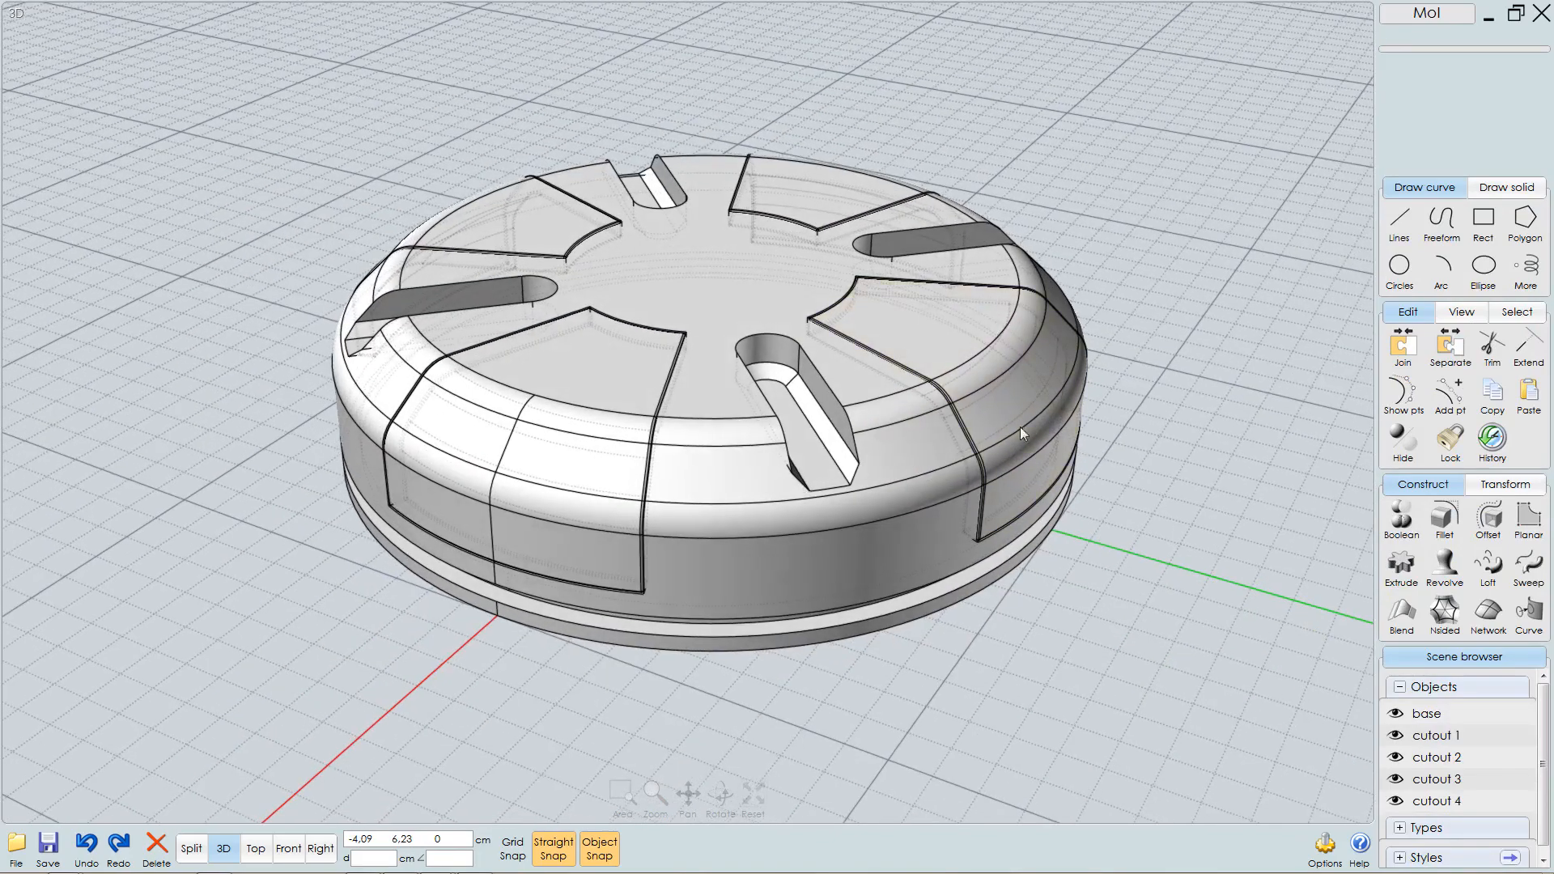
{"action": "left_click", "coordinate": [867, 562]}
{"action": "key", "text": "ctrl+i"}
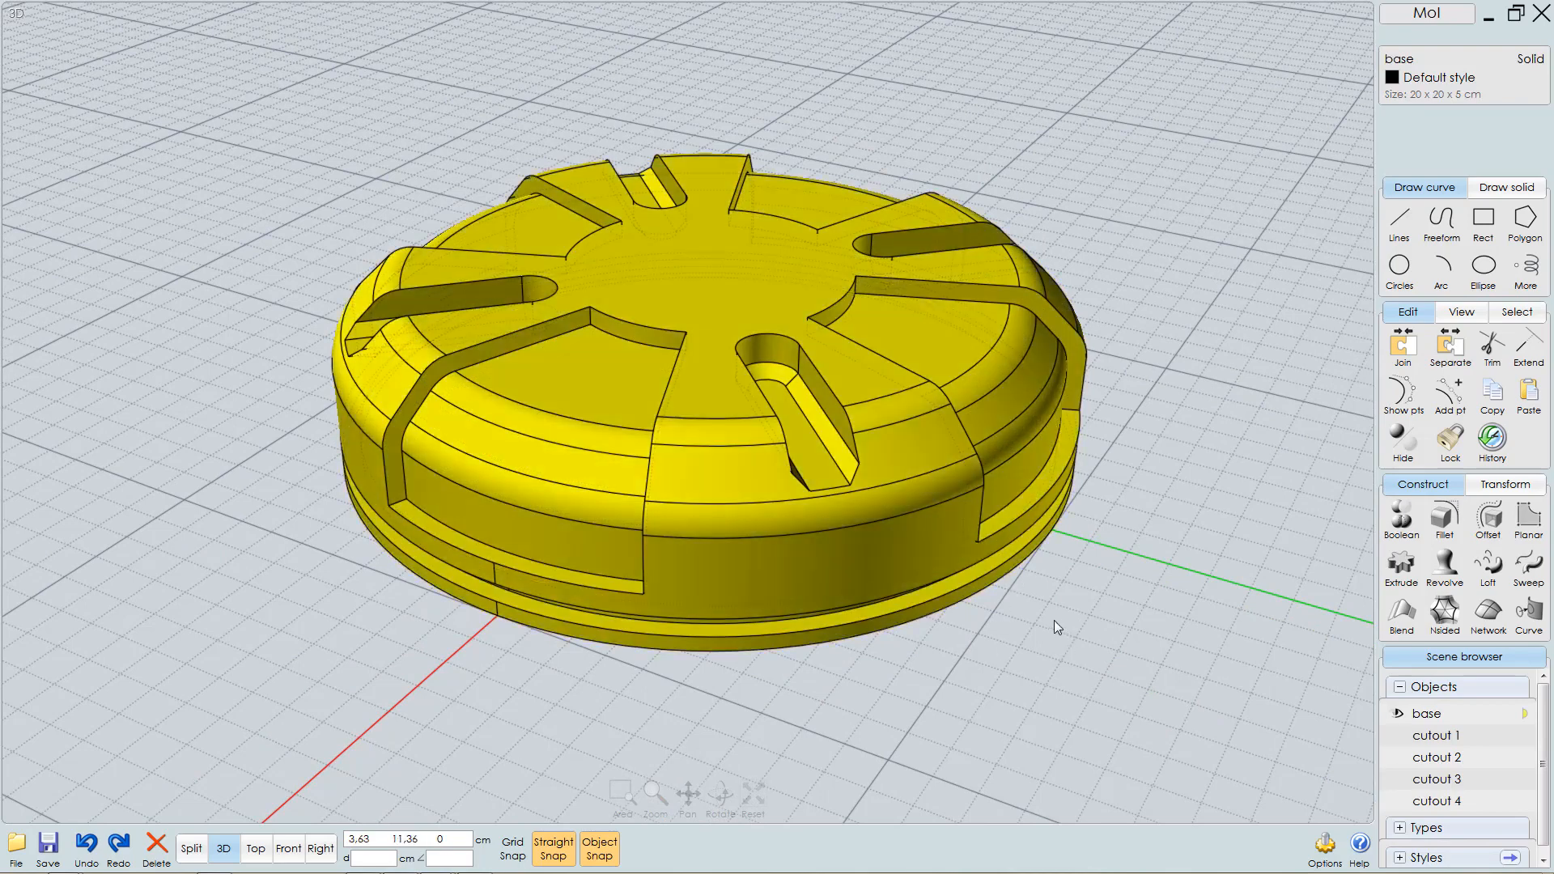
- Fillet all edges of the base with a 0.06 cm circular radius and show the cutouts again
{"action": "key", "text": "f"}
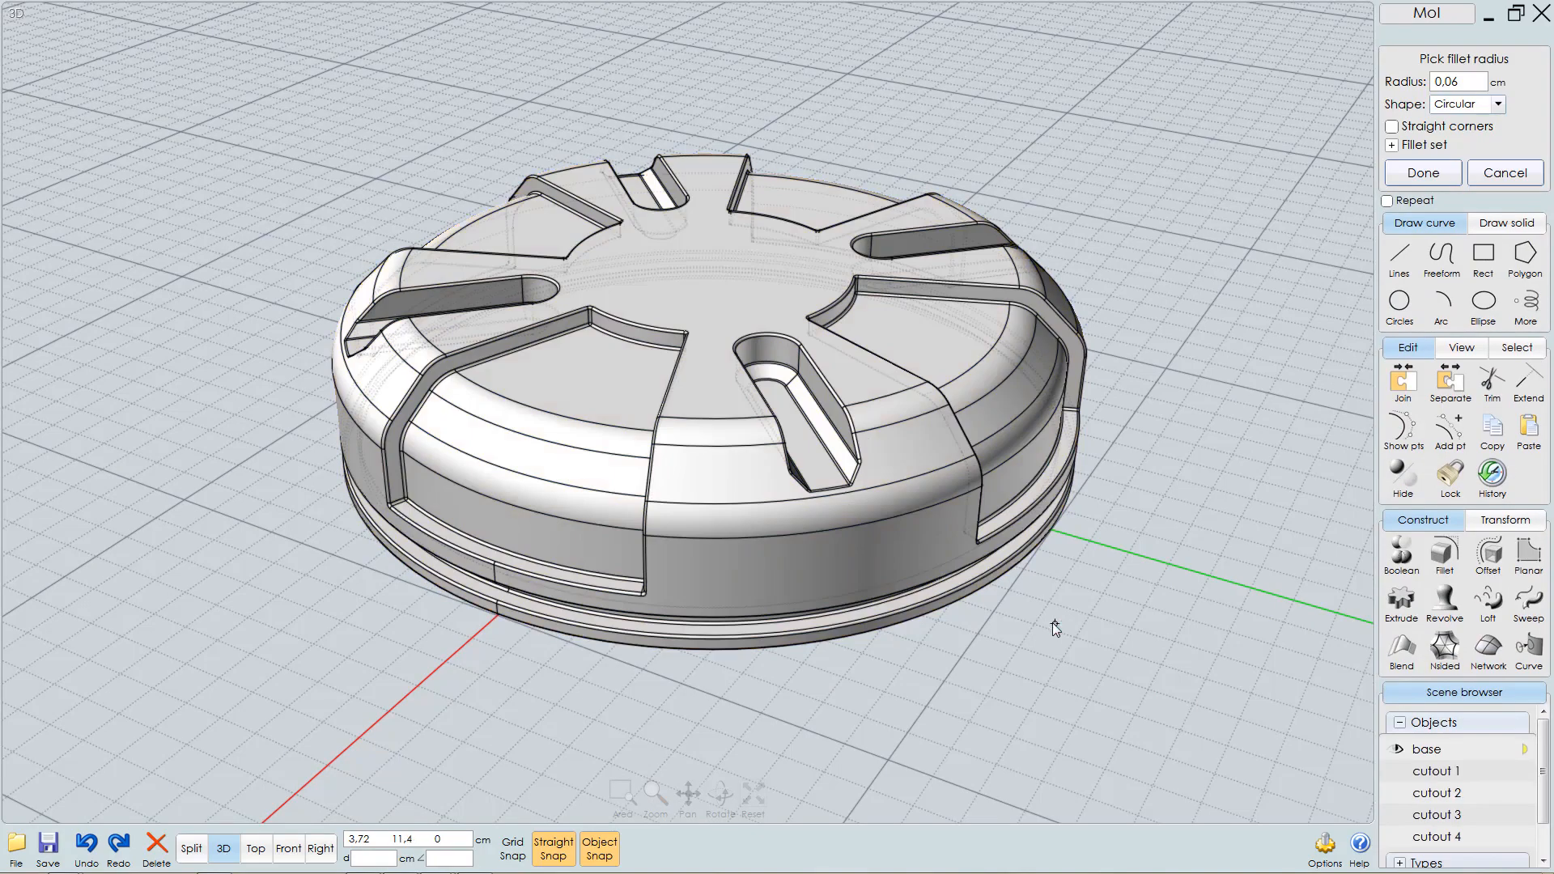
{"action": "right_click_drag", "start_coordinate": [970, 600], "coordinate": [916, 511]}
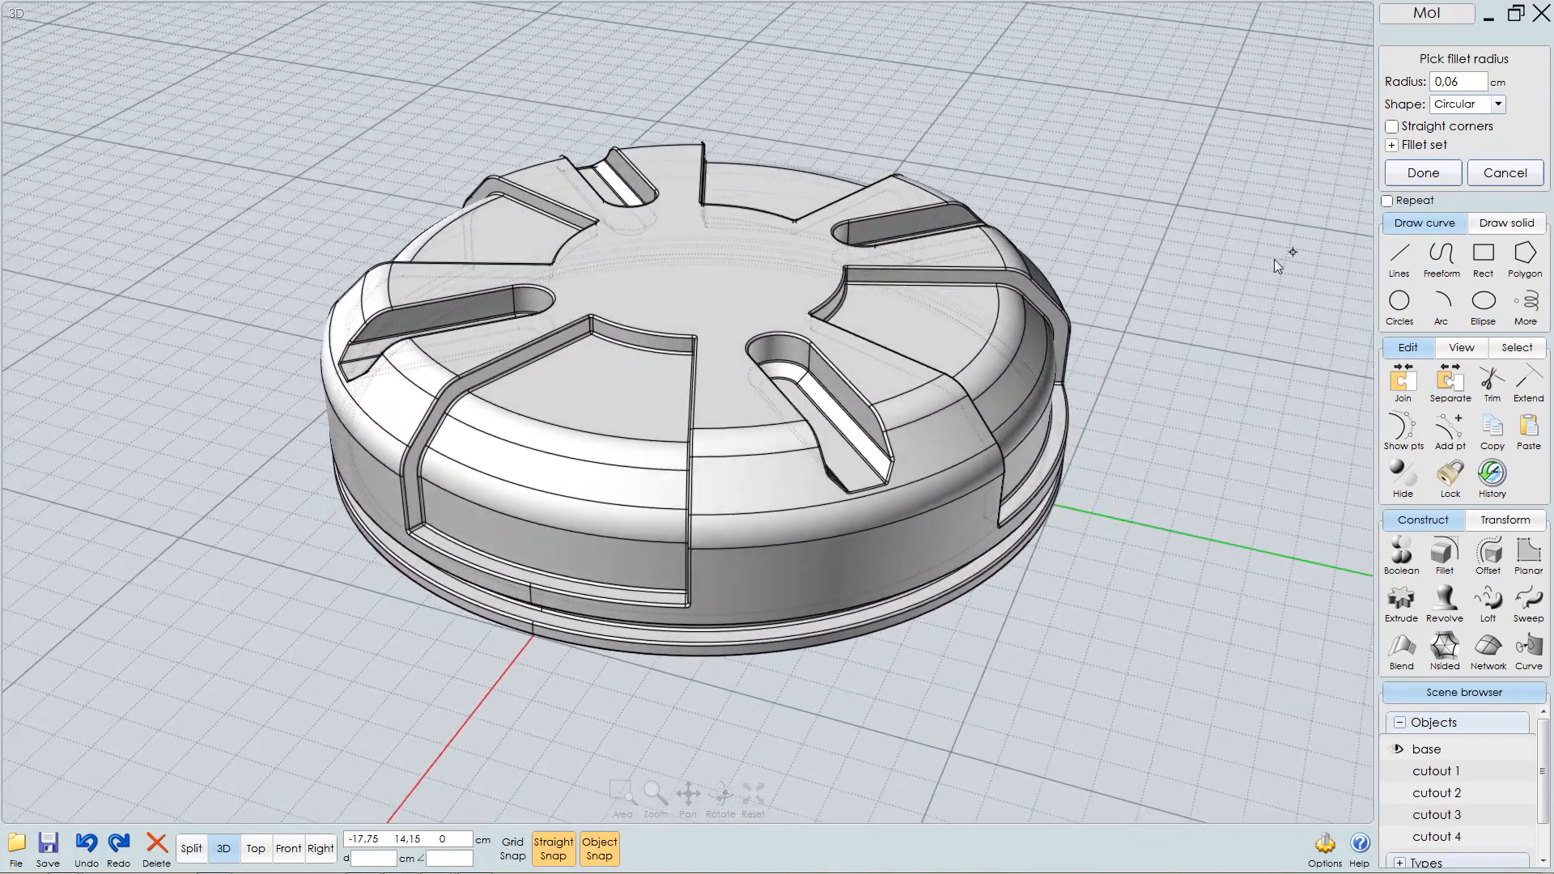
{"action": "right_click", "coordinate": [1255, 264]}
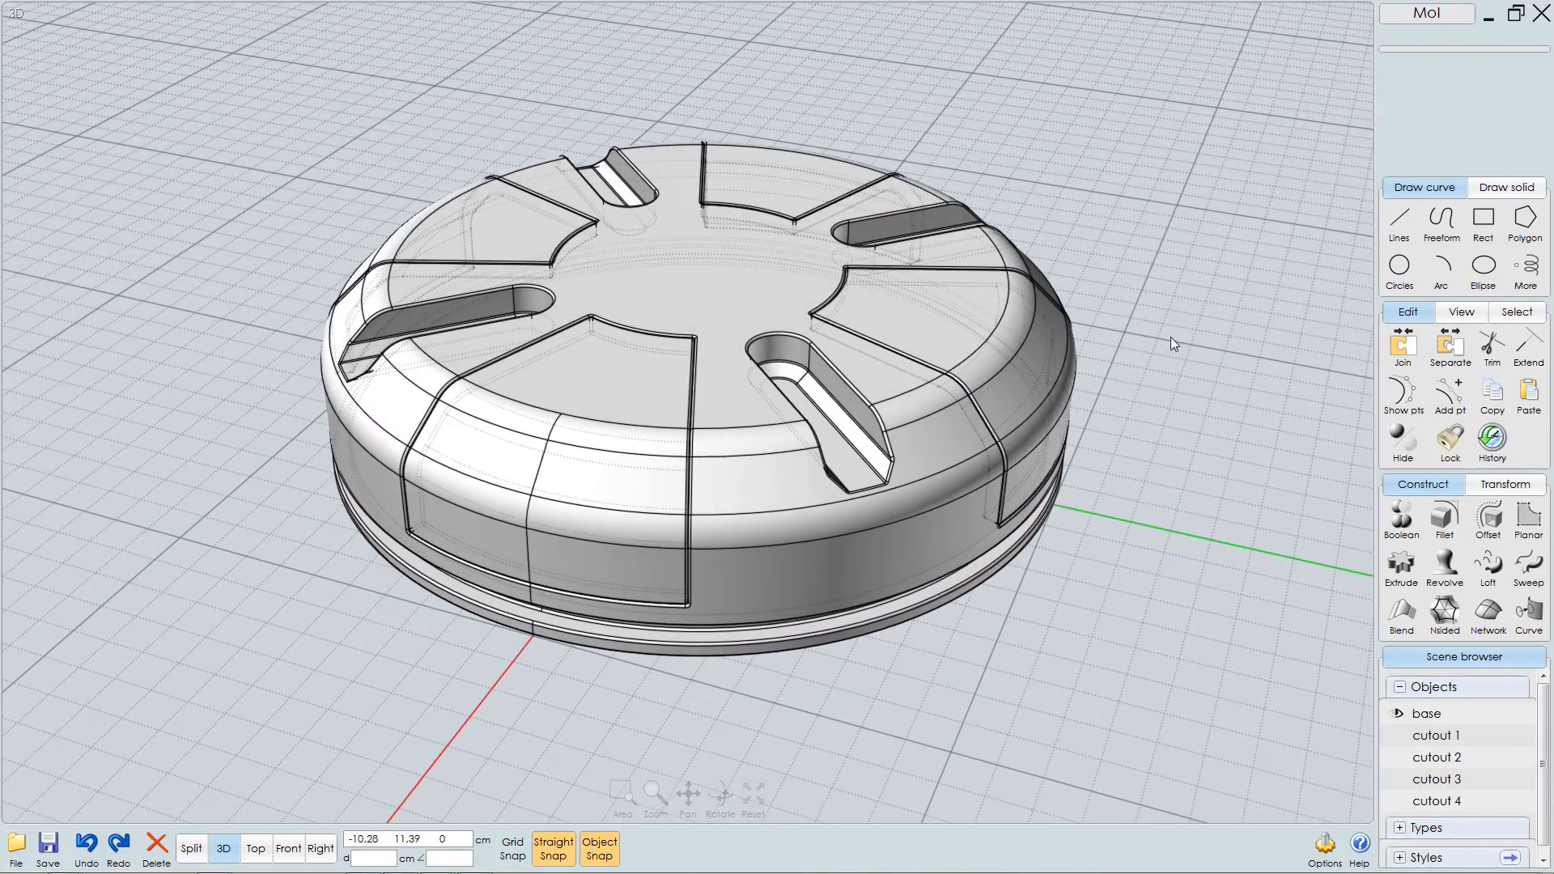
- Examine the filleted base with its fitted cutouts from several angles and beside the other copy
{"action": "right_click_drag", "start_coordinate": [947, 395], "coordinate": [913, 435]}
{"action": "left_click", "coordinate": [1010, 386]}
{"action": "middle_click_drag", "start_coordinate": [913, 434], "coordinate": [991, 462]}
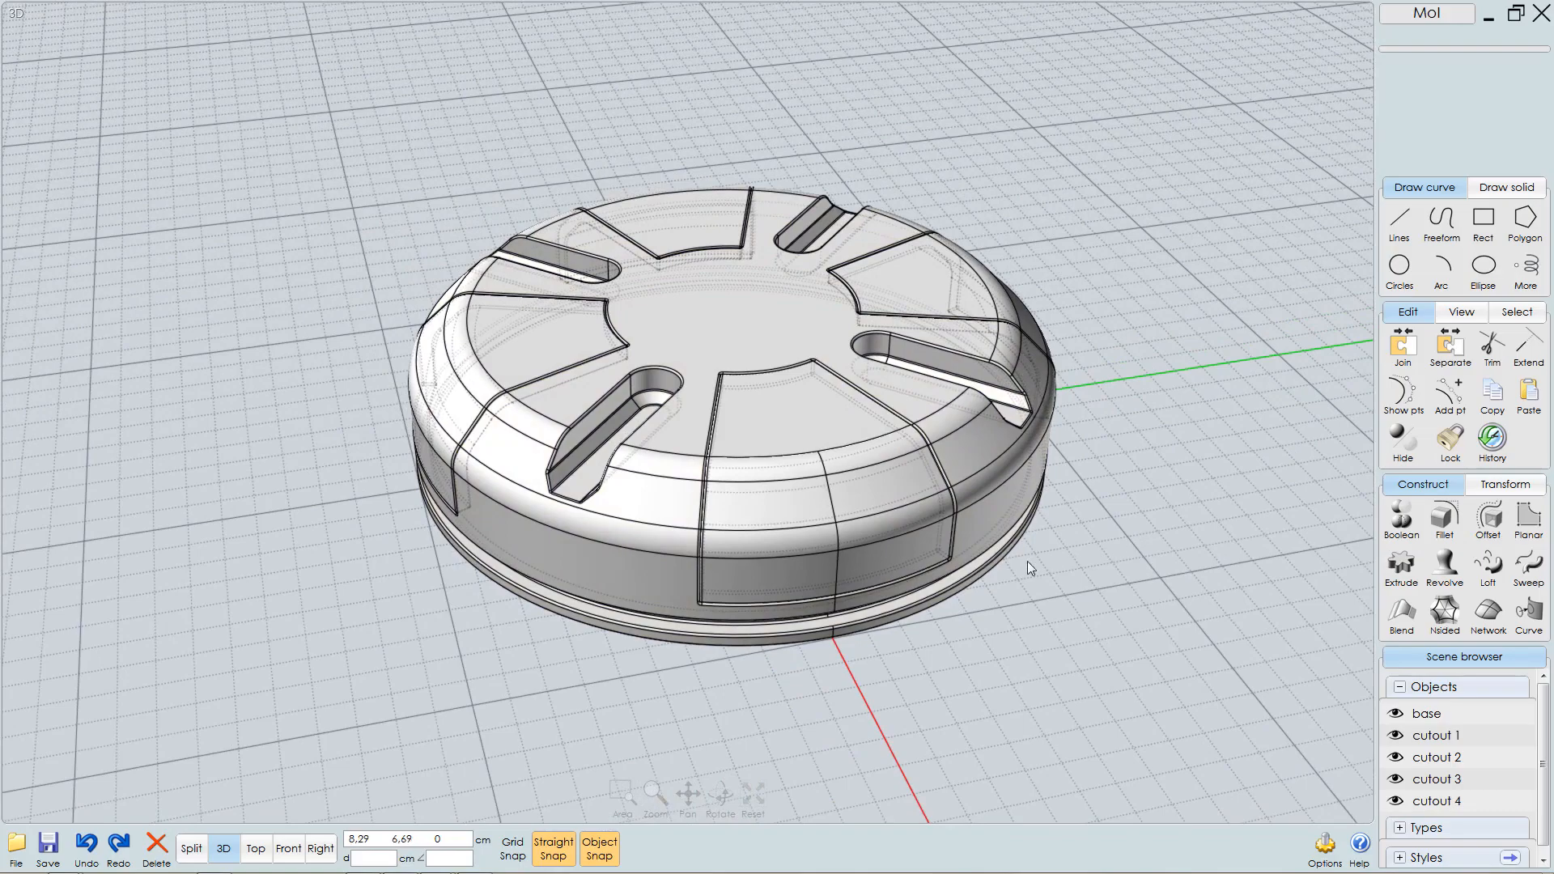
{"action": "mouse_move", "coordinate": [829, 560]}
{"action": "right_mouse_down"}
{"action": "mouse_move", "coordinate": [875, 560]}
{"action": "mouse_move", "coordinate": [850, 528]}
{"action": "mouse_move", "coordinate": [851, 474]}
{"action": "mouse_move", "coordinate": [850, 540]}
{"action": "right_mouse_up"}
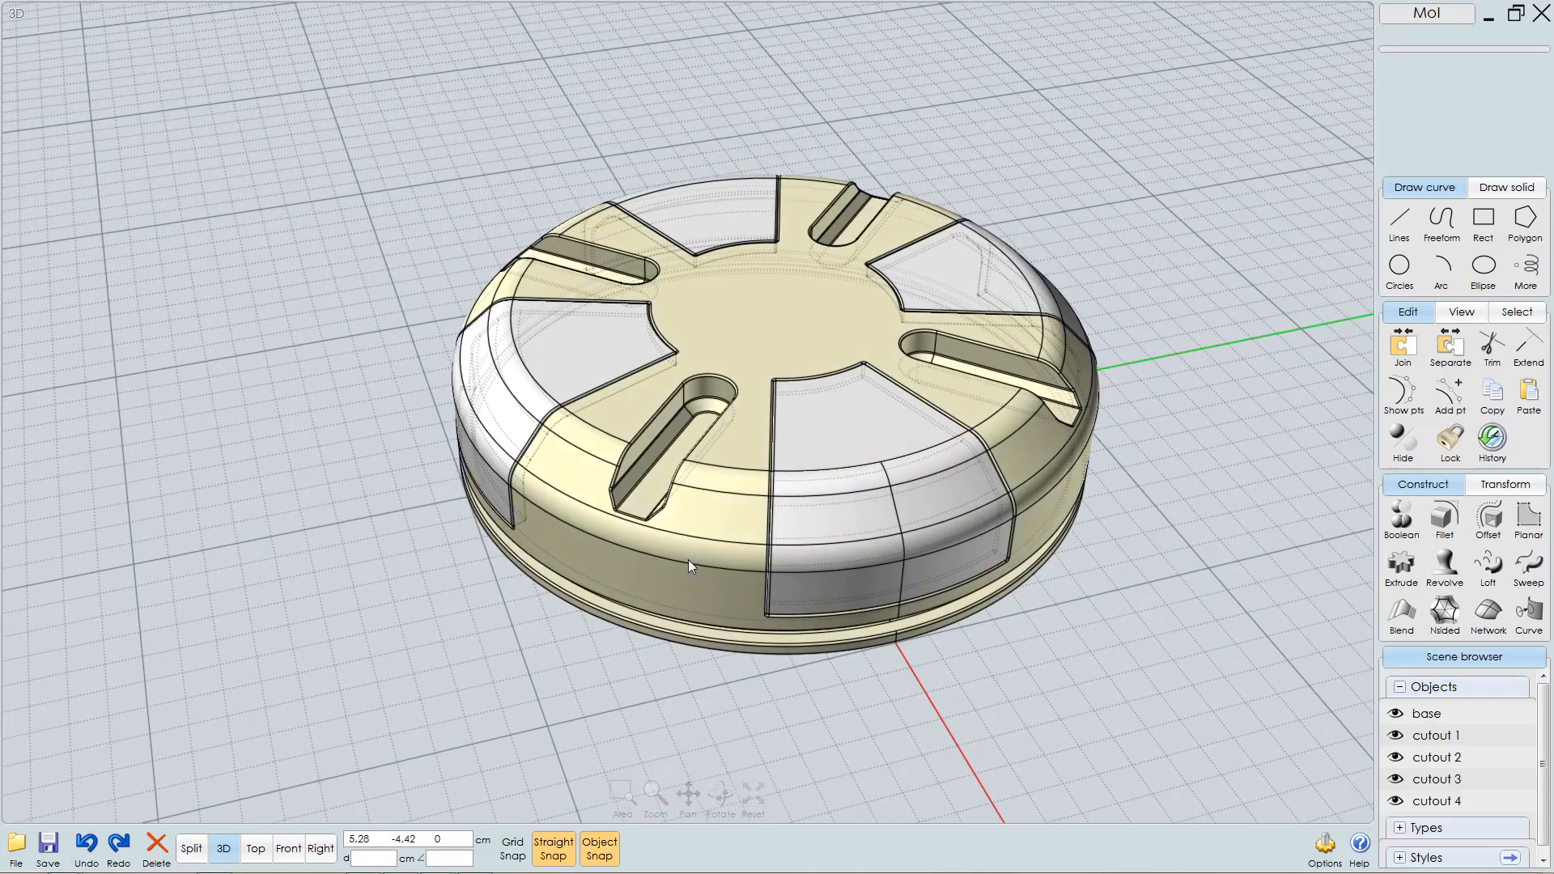
{"action": "scroll", "coordinate": [640, 592], "scroll_direction": "down", "scroll_amount": 2}
{"action": "scroll", "coordinate": [639, 589], "scroll_direction": "down", "scroll_amount": 3}
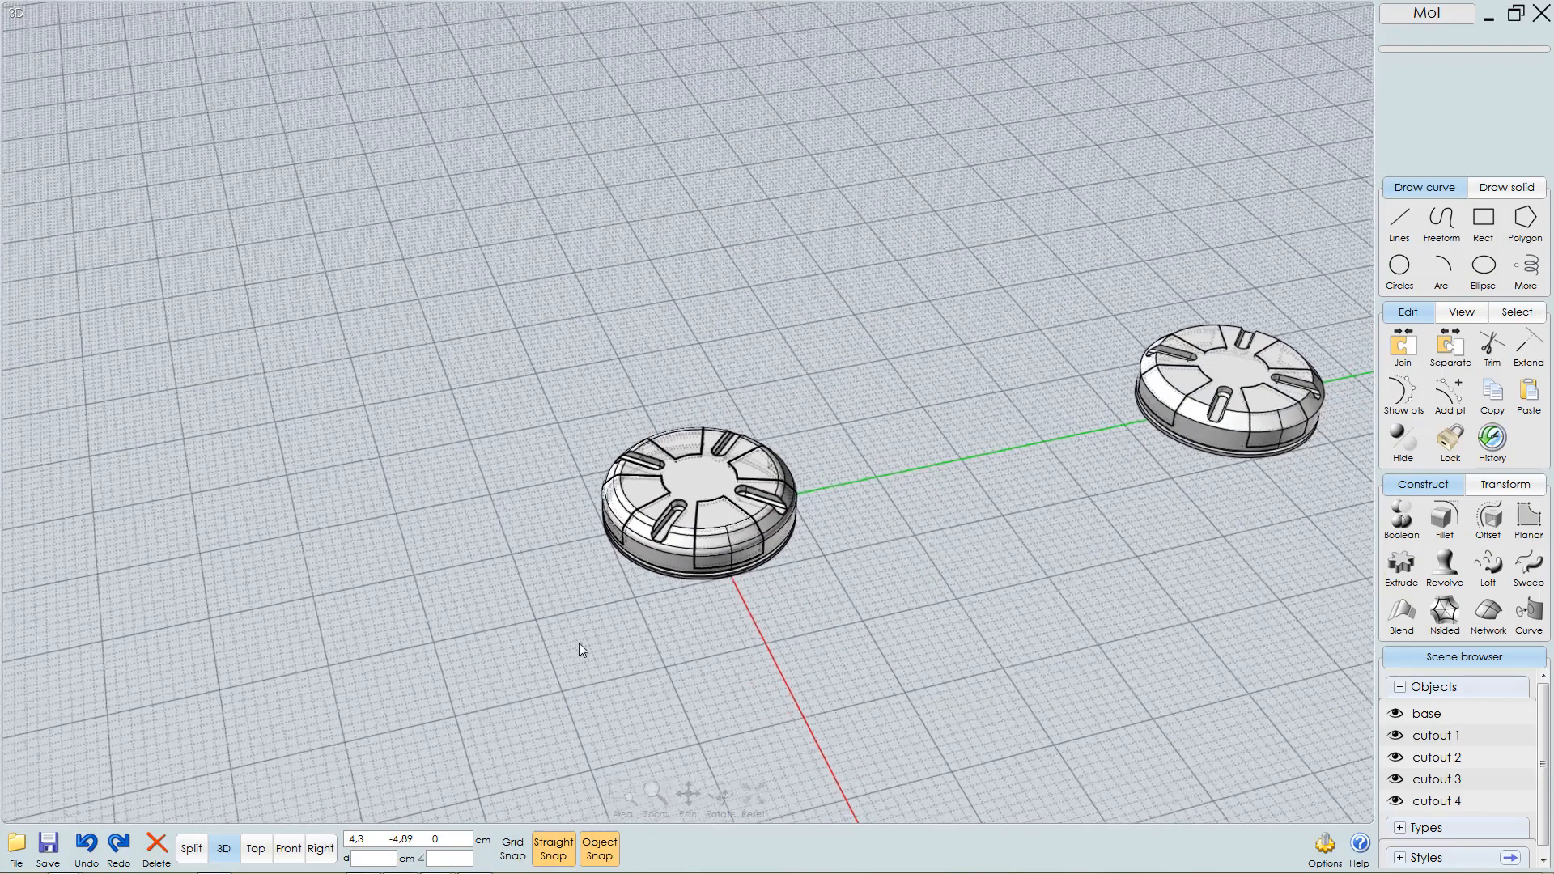
{"action": "scroll", "coordinate": [580, 642], "scroll_direction": "up", "scroll_amount": 2}
{"action": "scroll", "coordinate": [435, 656], "scroll_direction": "up", "scroll_amount": 1}
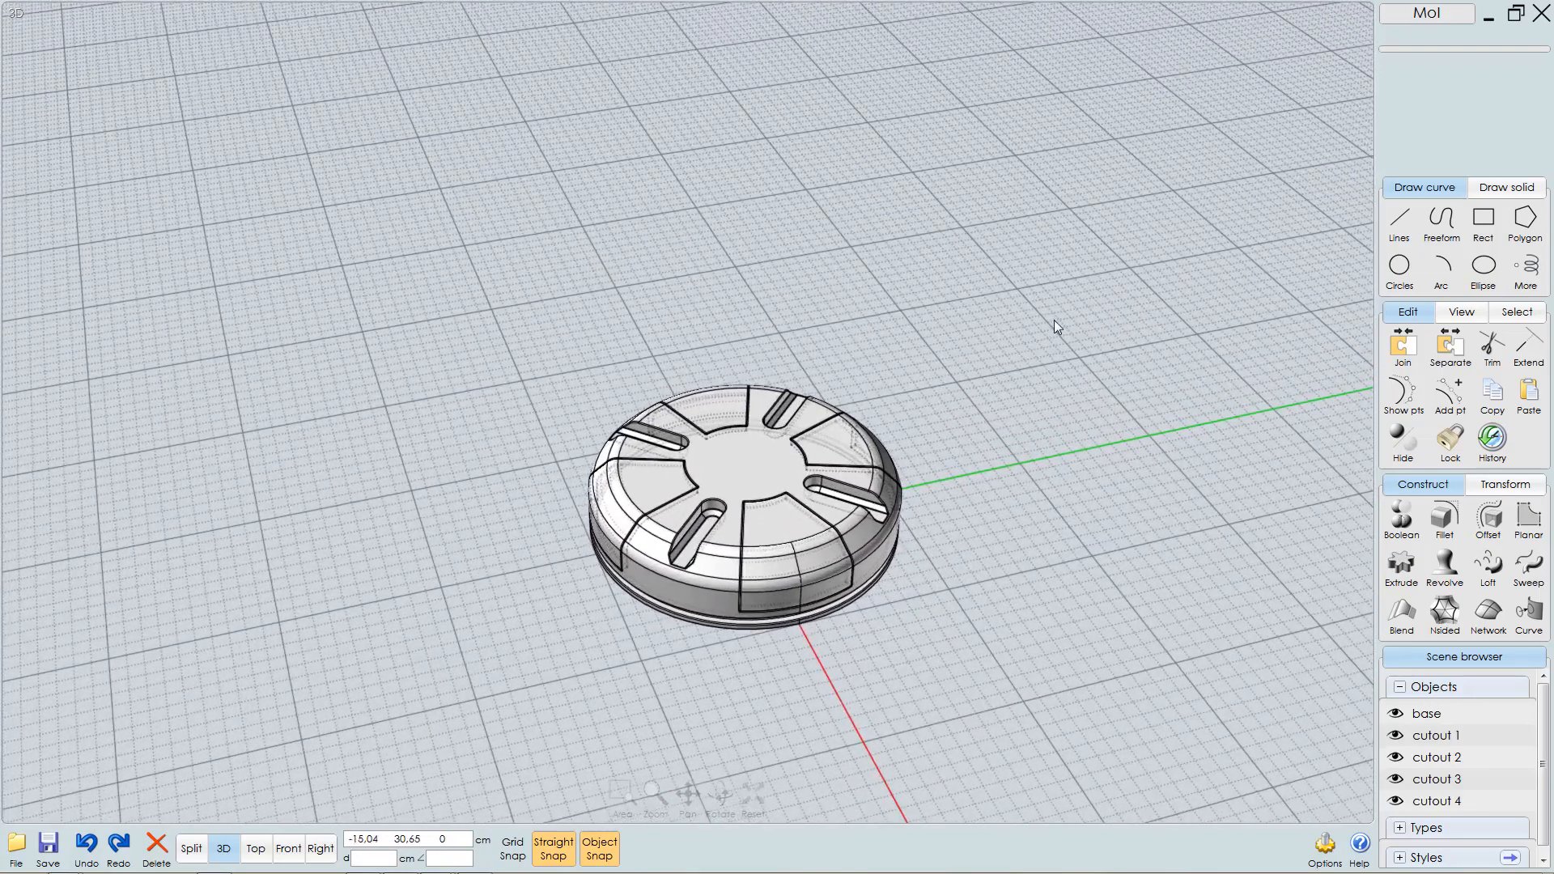
- Select the base and all four cutouts of the filleted part together
{"action": "left_click_drag", "start_coordinate": [1054, 318], "coordinate": [517, 678]}
{"action": "right_click_drag", "start_coordinate": [727, 518], "coordinate": [804, 520]}
{"action": "middle_click_drag", "start_coordinate": [803, 519], "coordinate": [852, 489]}
{"action": "scroll", "coordinate": [853, 488], "scroll_direction": "up", "scroll_amount": 2}
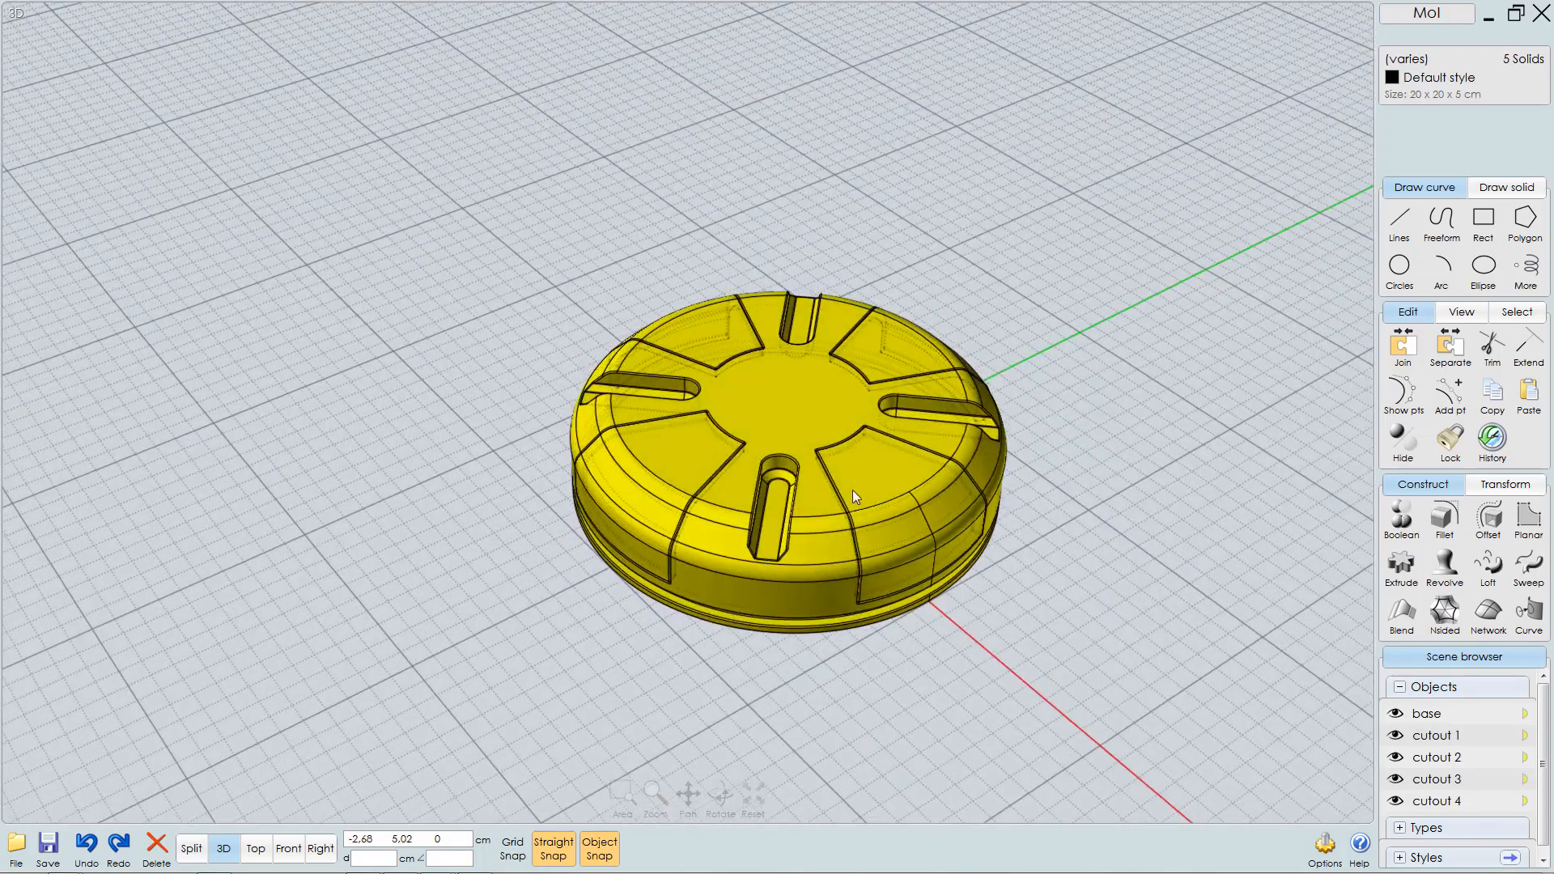
{"action": "right_click_drag", "start_coordinate": [852, 489], "coordinate": [844, 489]}
{"action": "middle_click_drag", "start_coordinate": [845, 489], "coordinate": [843, 470]}
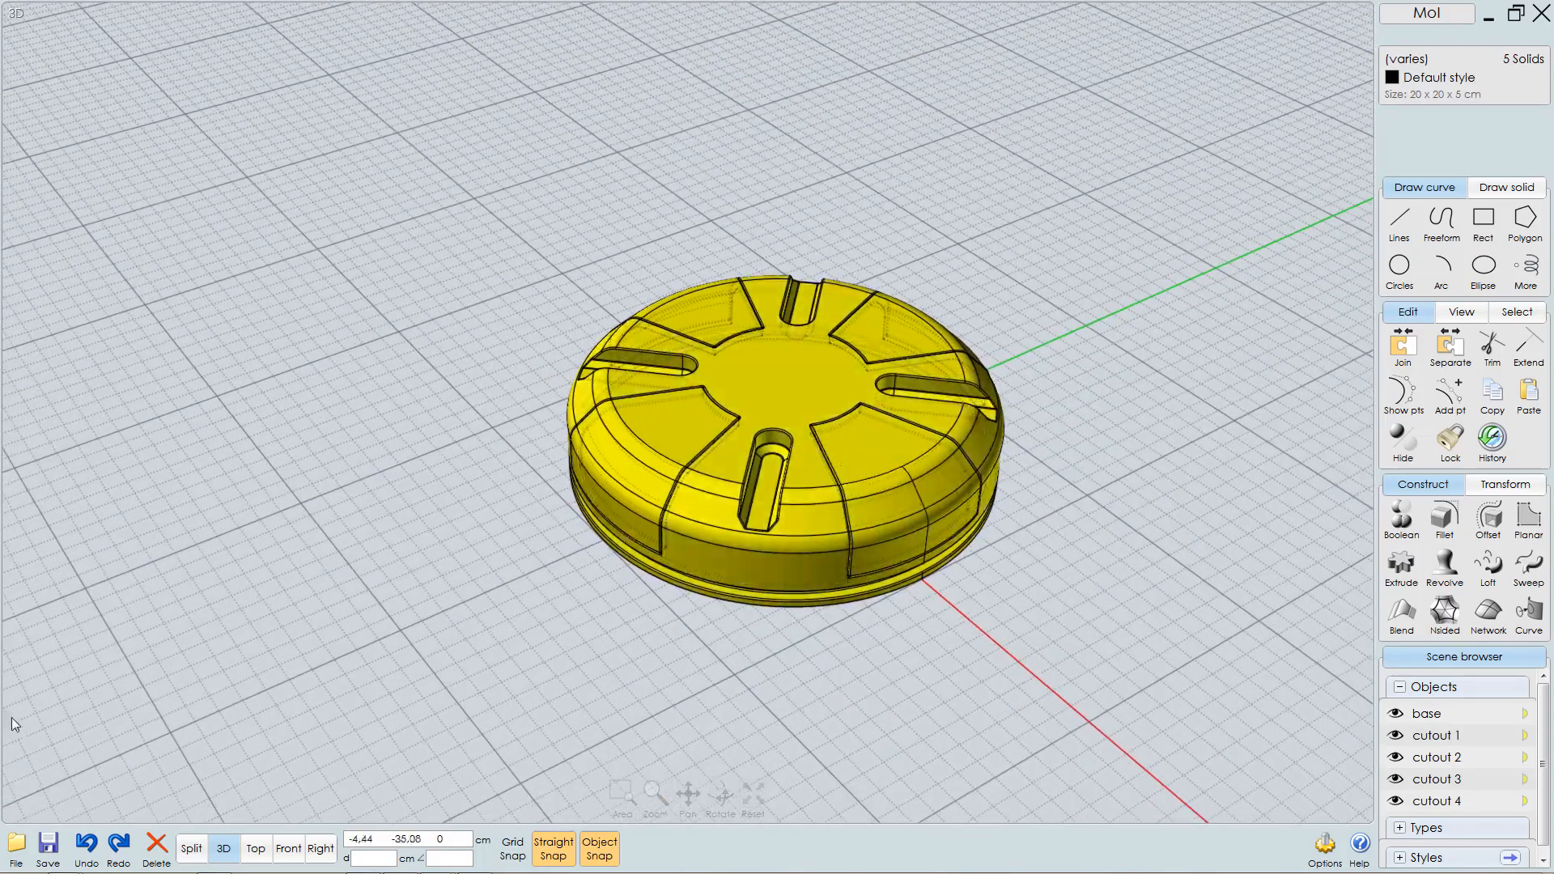
- Save the model as "tutorial moi kitbash" in the OpenNURBS 3D Models format
{"action": "left_click", "coordinate": [18, 851]}
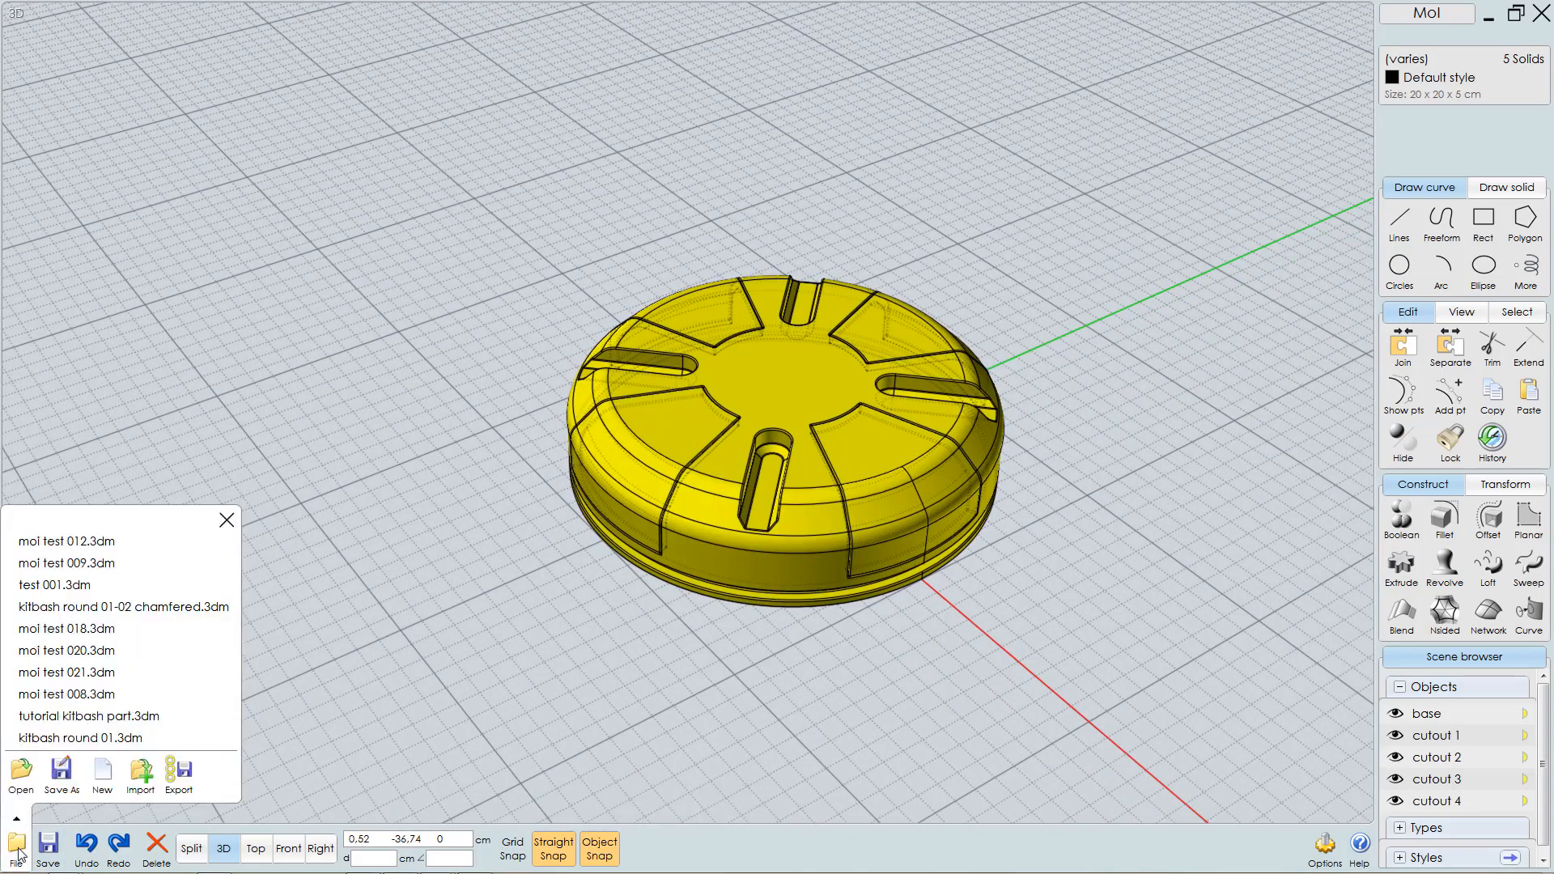
{"action": "left_click", "coordinate": [54, 844]}
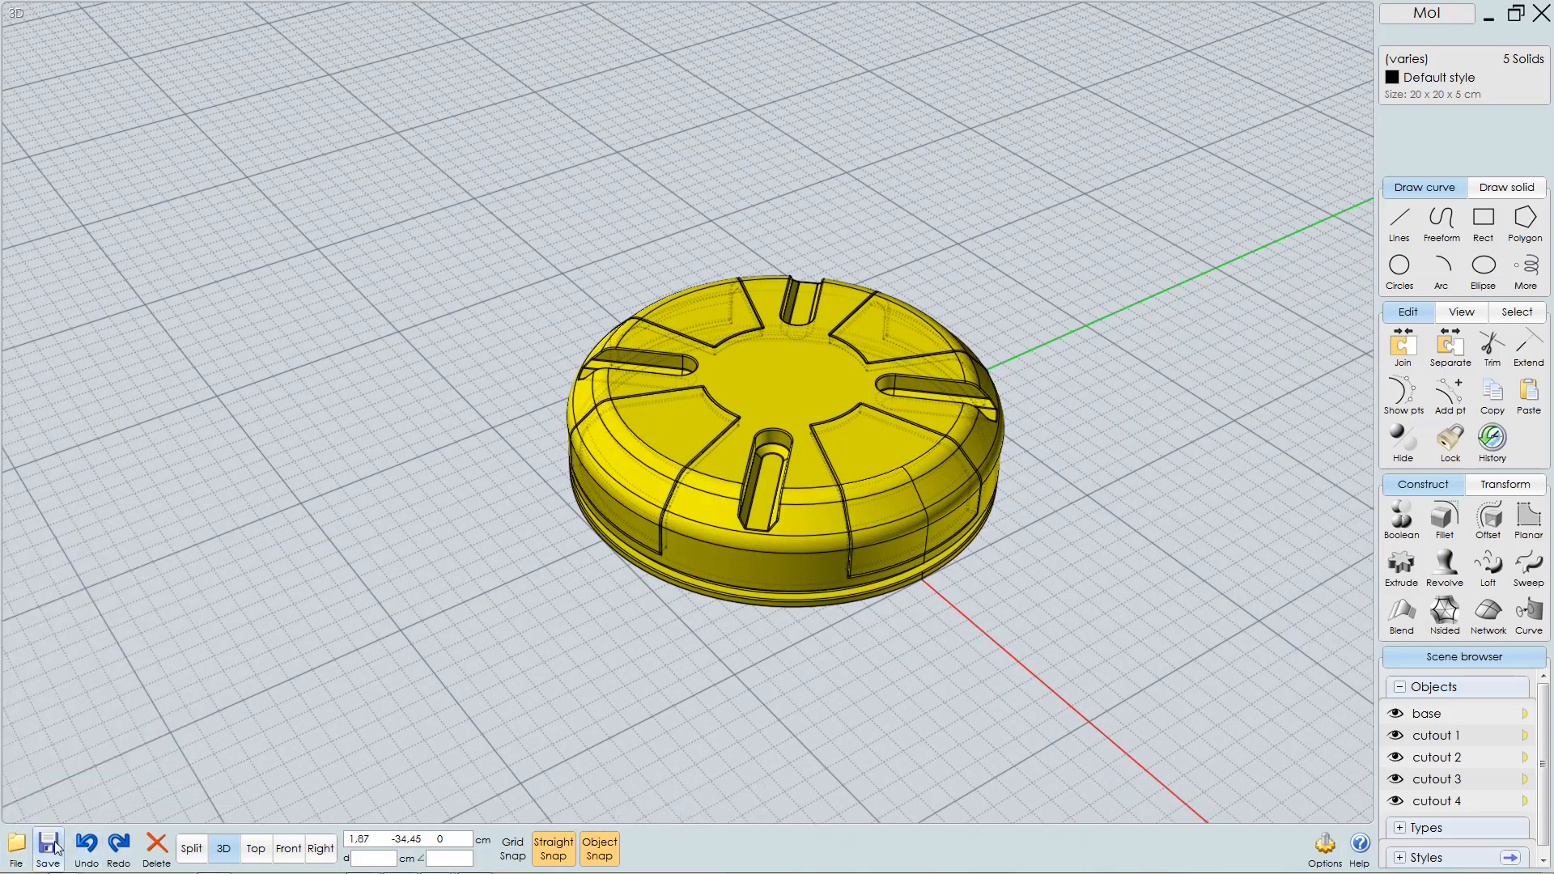
{"action": "left_click", "coordinate": [49, 846]}
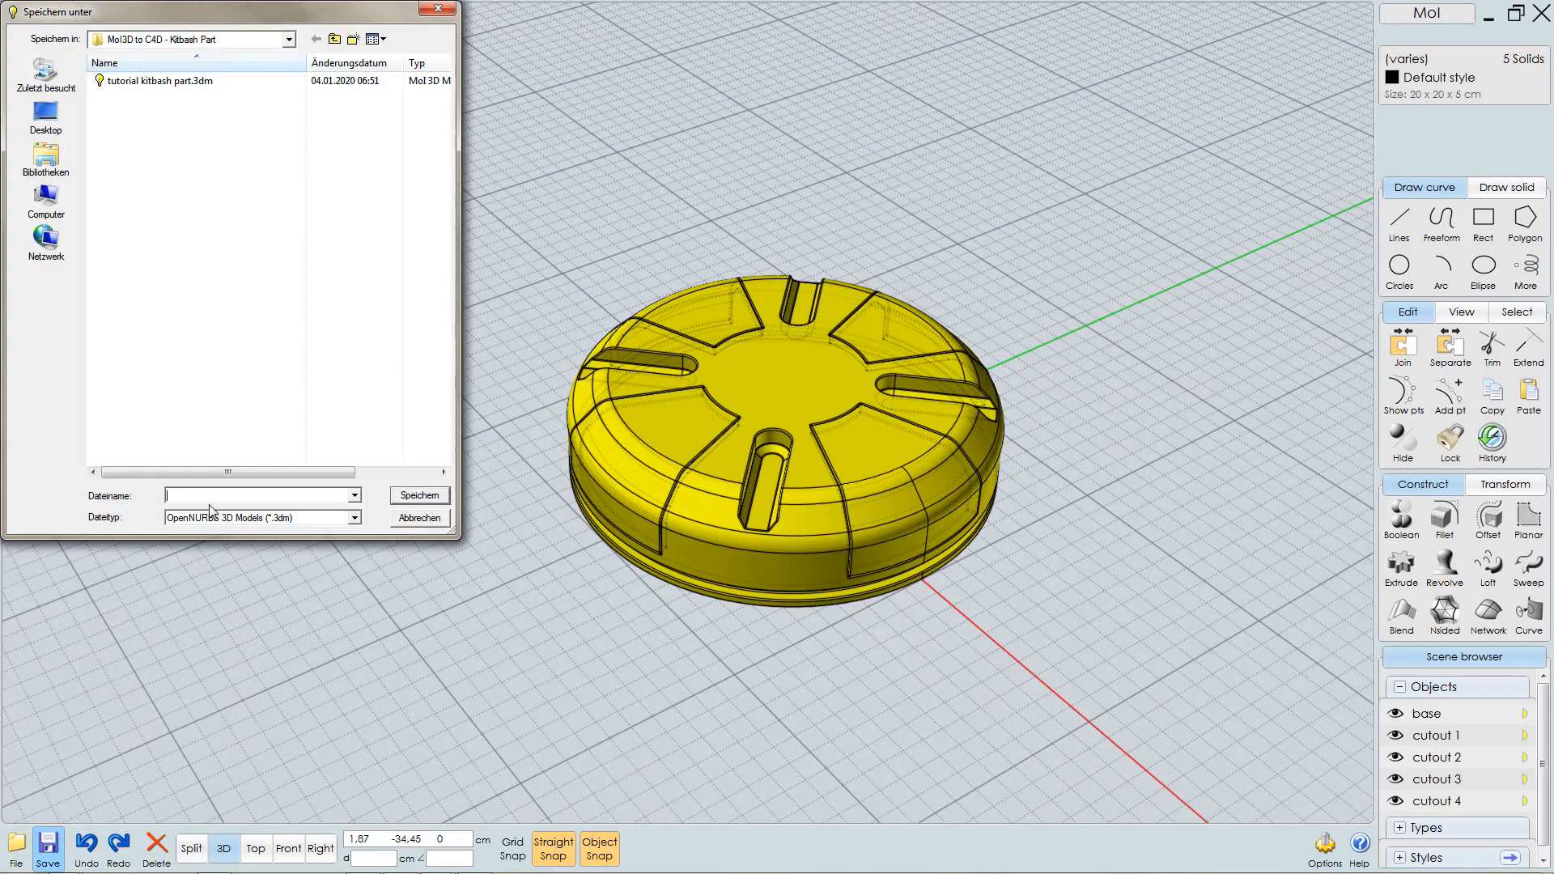
{"action": "type", "text": "tutoria"}
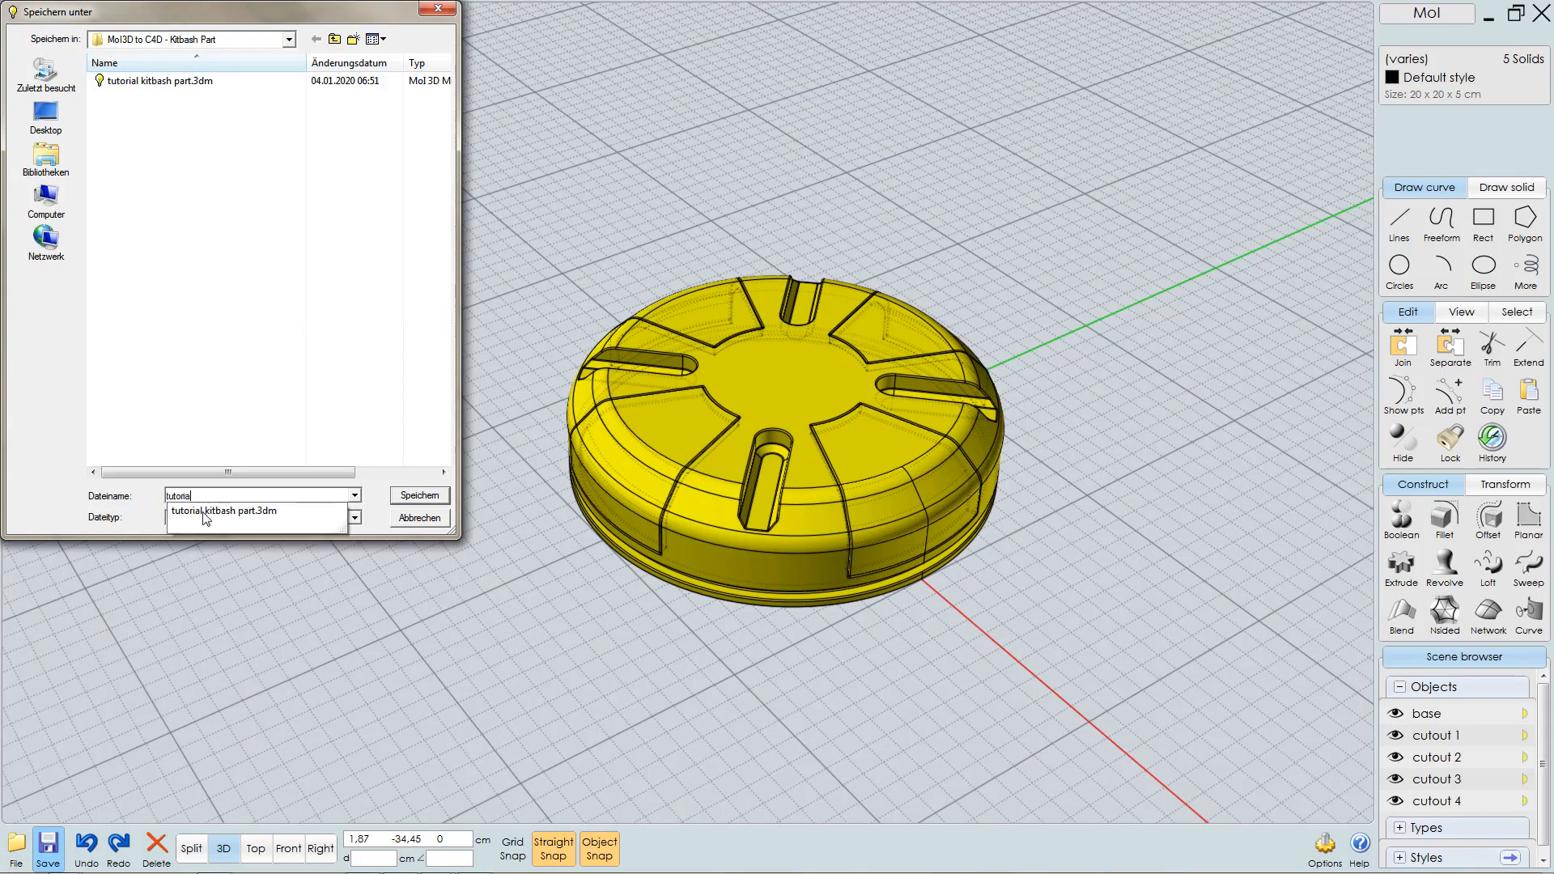
{"action": "type", "text": "l moi"}
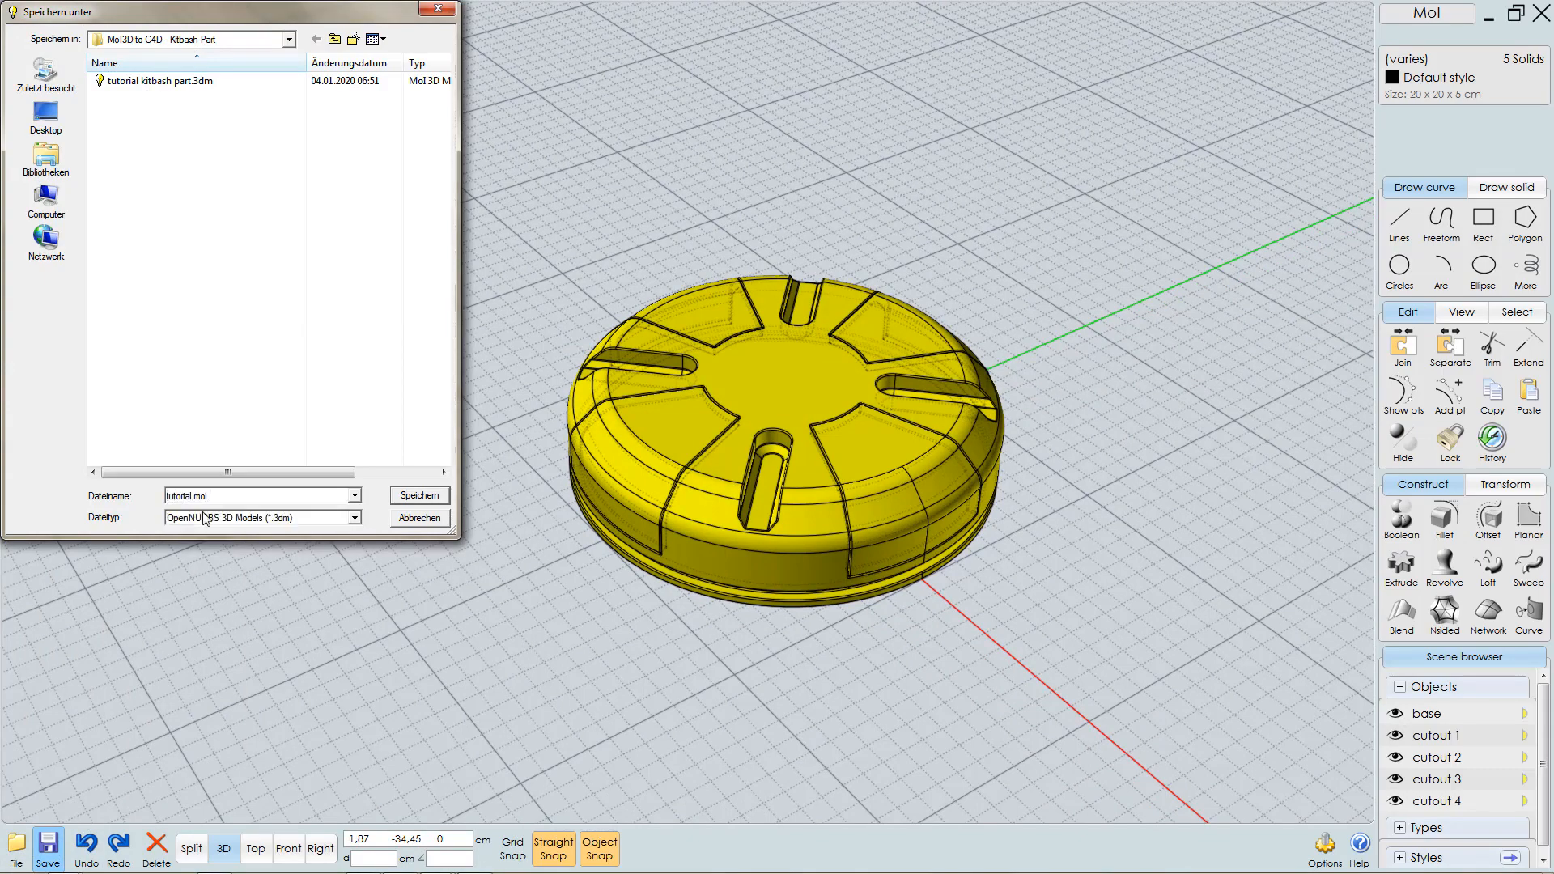
{"action": "type", "text": " kitbash"}
{"action": "key", "text": "ctrl+a"}
{"action": "key", "text": "Return"}
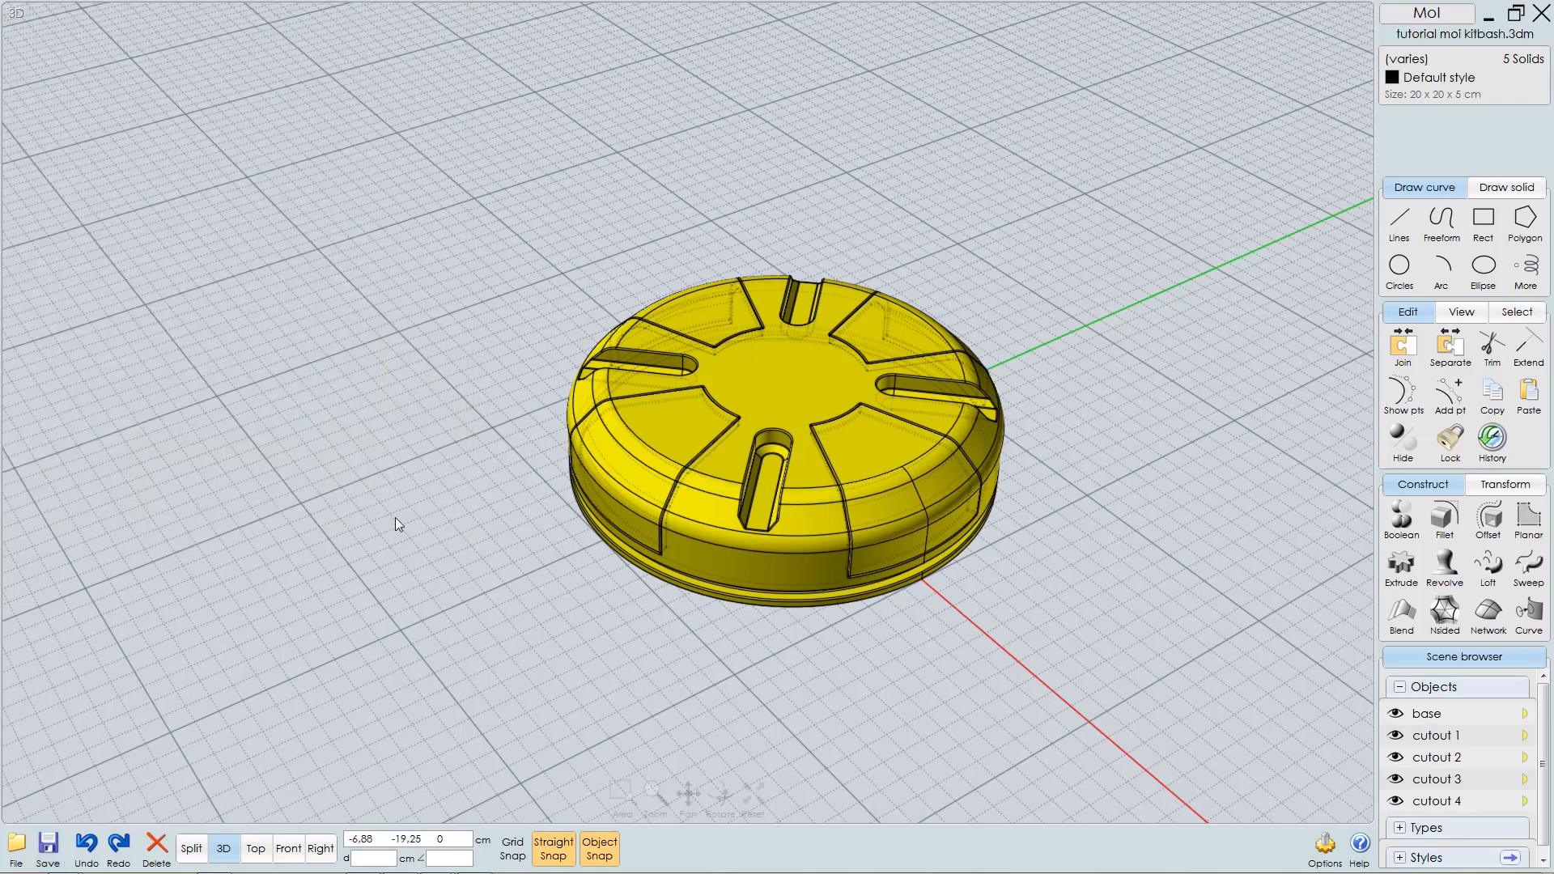
- Start exporting the selected solids and choose Wavefront OBJ as the file type
{"action": "middle_click_drag", "start_coordinate": [542, 460], "coordinate": [532, 449]}
{"action": "scroll", "coordinate": [681, 445], "scroll_direction": "up", "scroll_amount": 3}
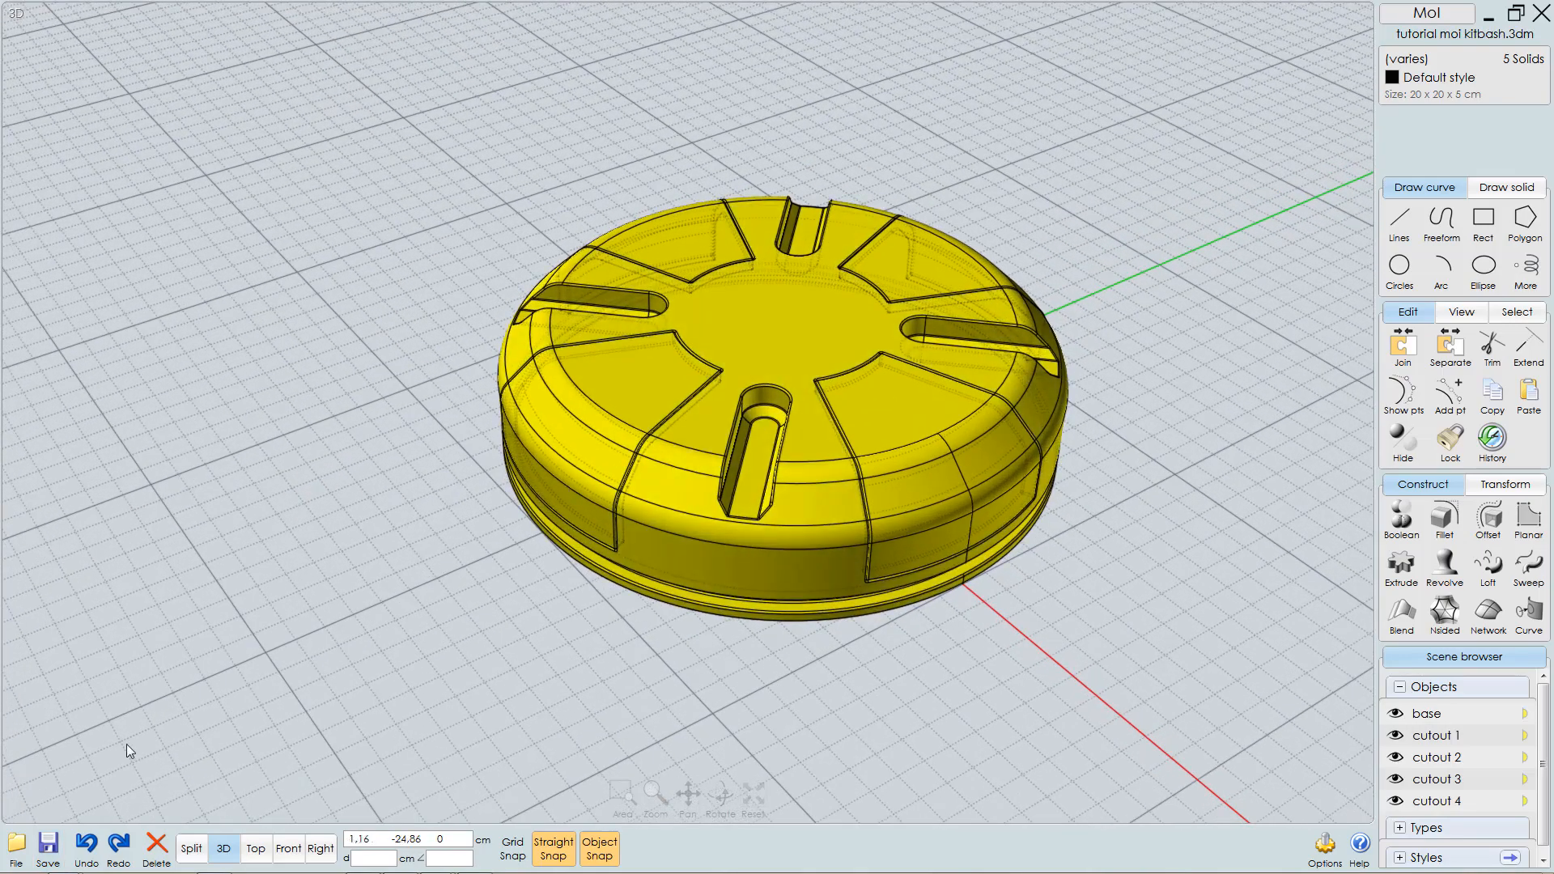
{"action": "left_click", "coordinate": [18, 843]}
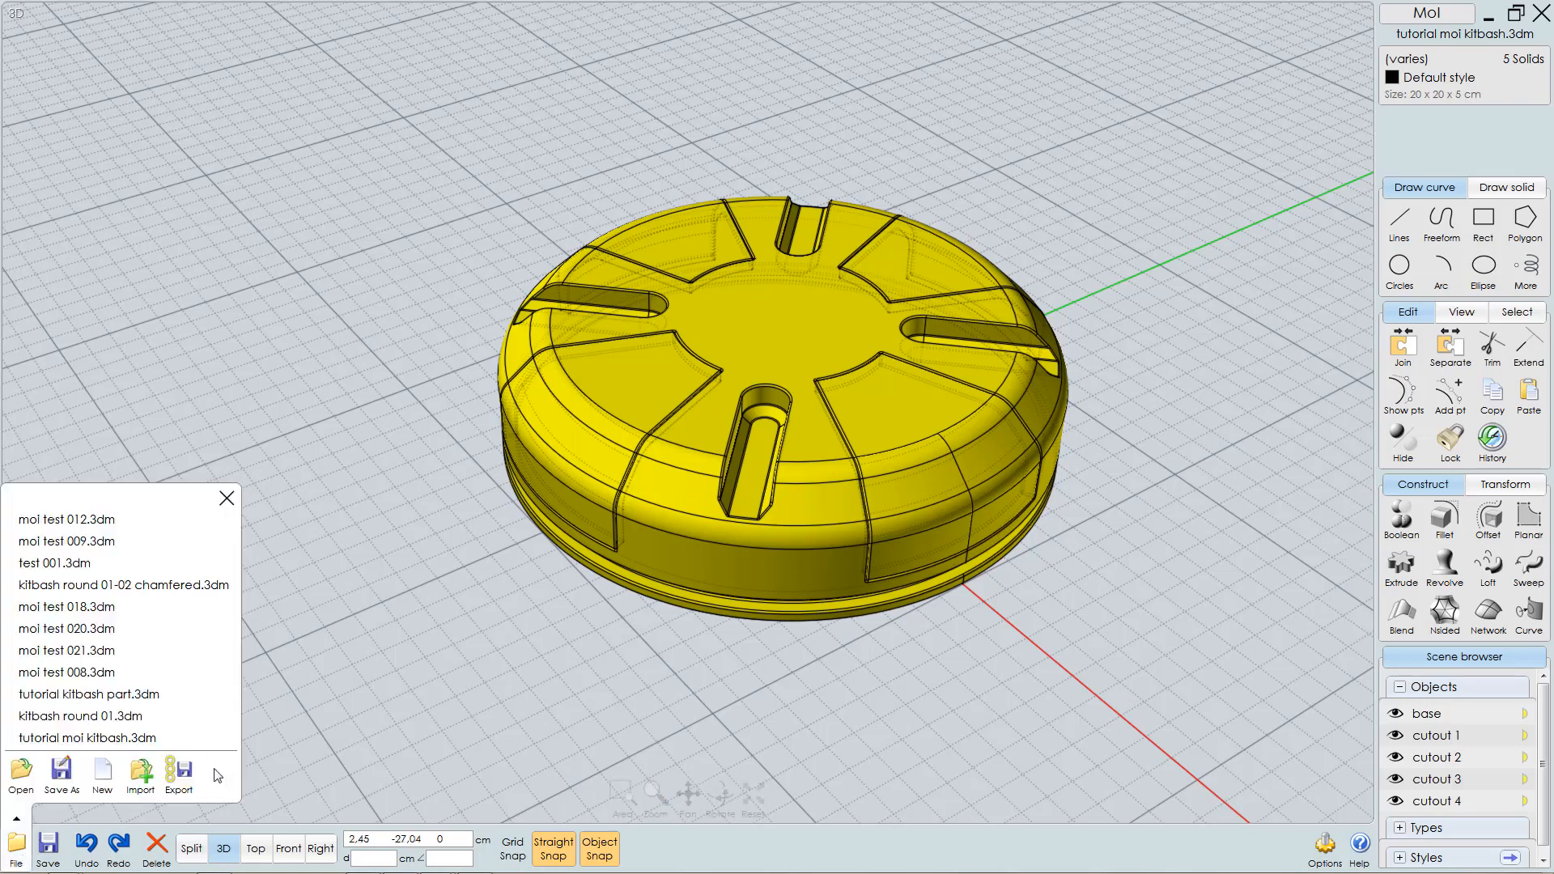
{"action": "left_click", "coordinate": [180, 778]}
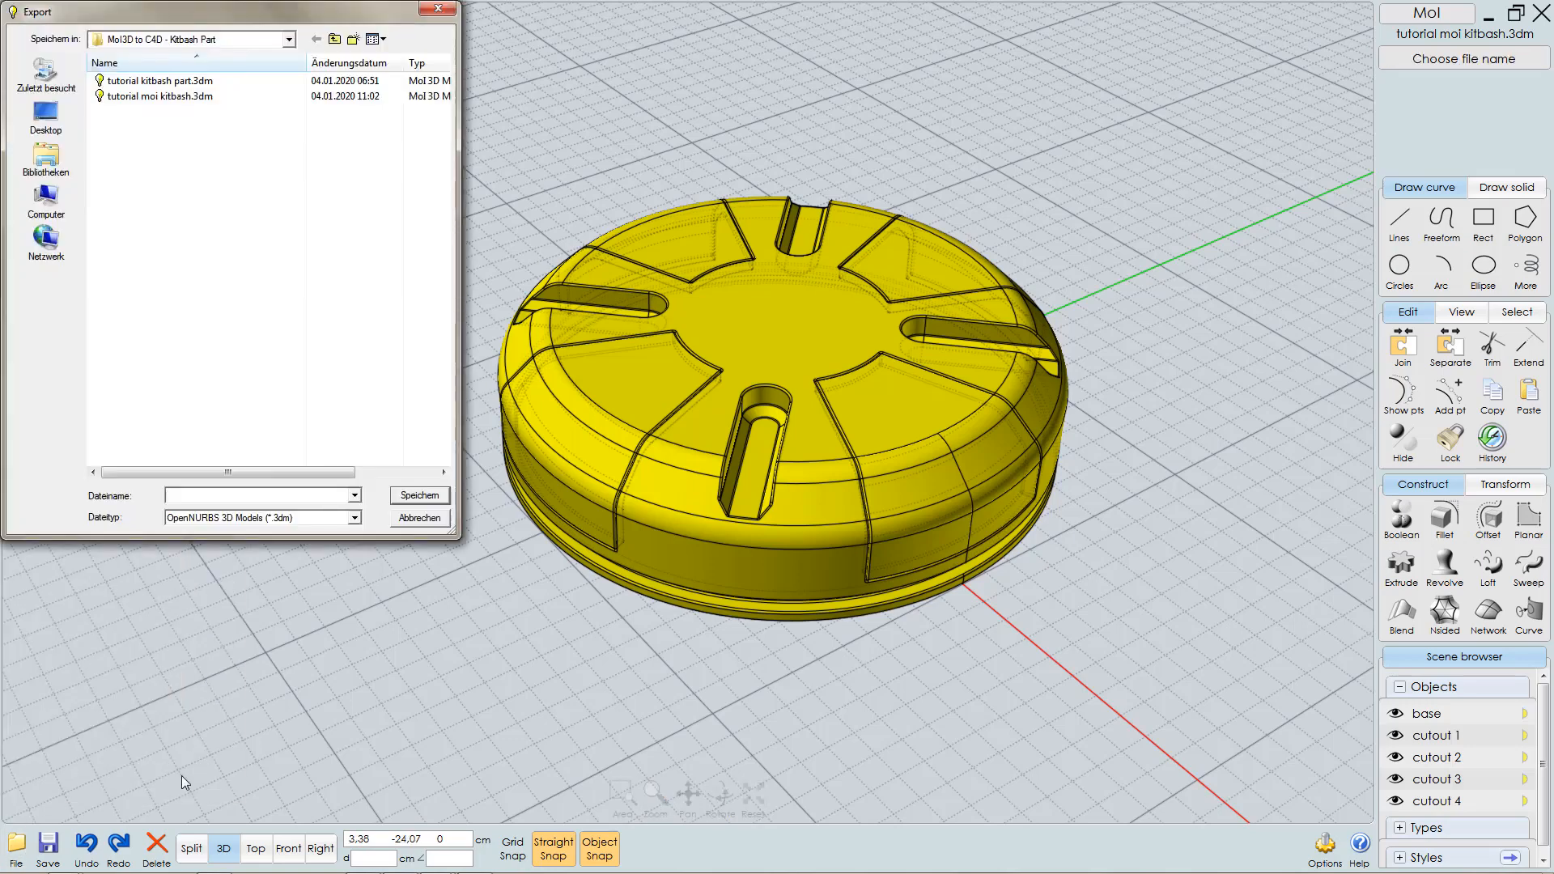
{"action": "left_click_drag", "start_coordinate": [235, 10], "coordinate": [319, 124]}
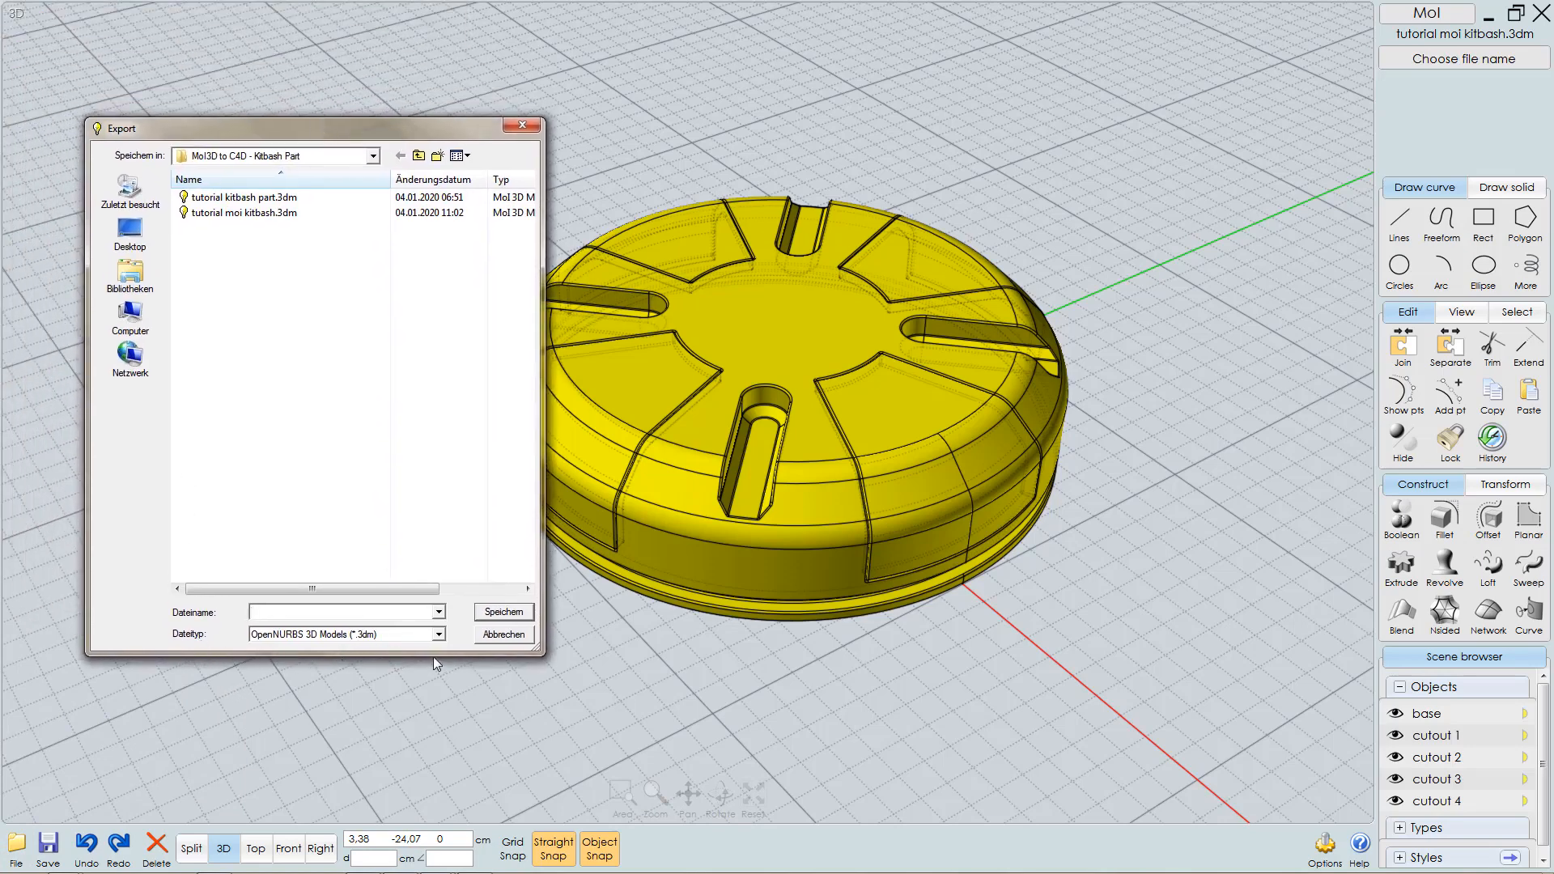
{"action": "left_click", "coordinate": [438, 634]}
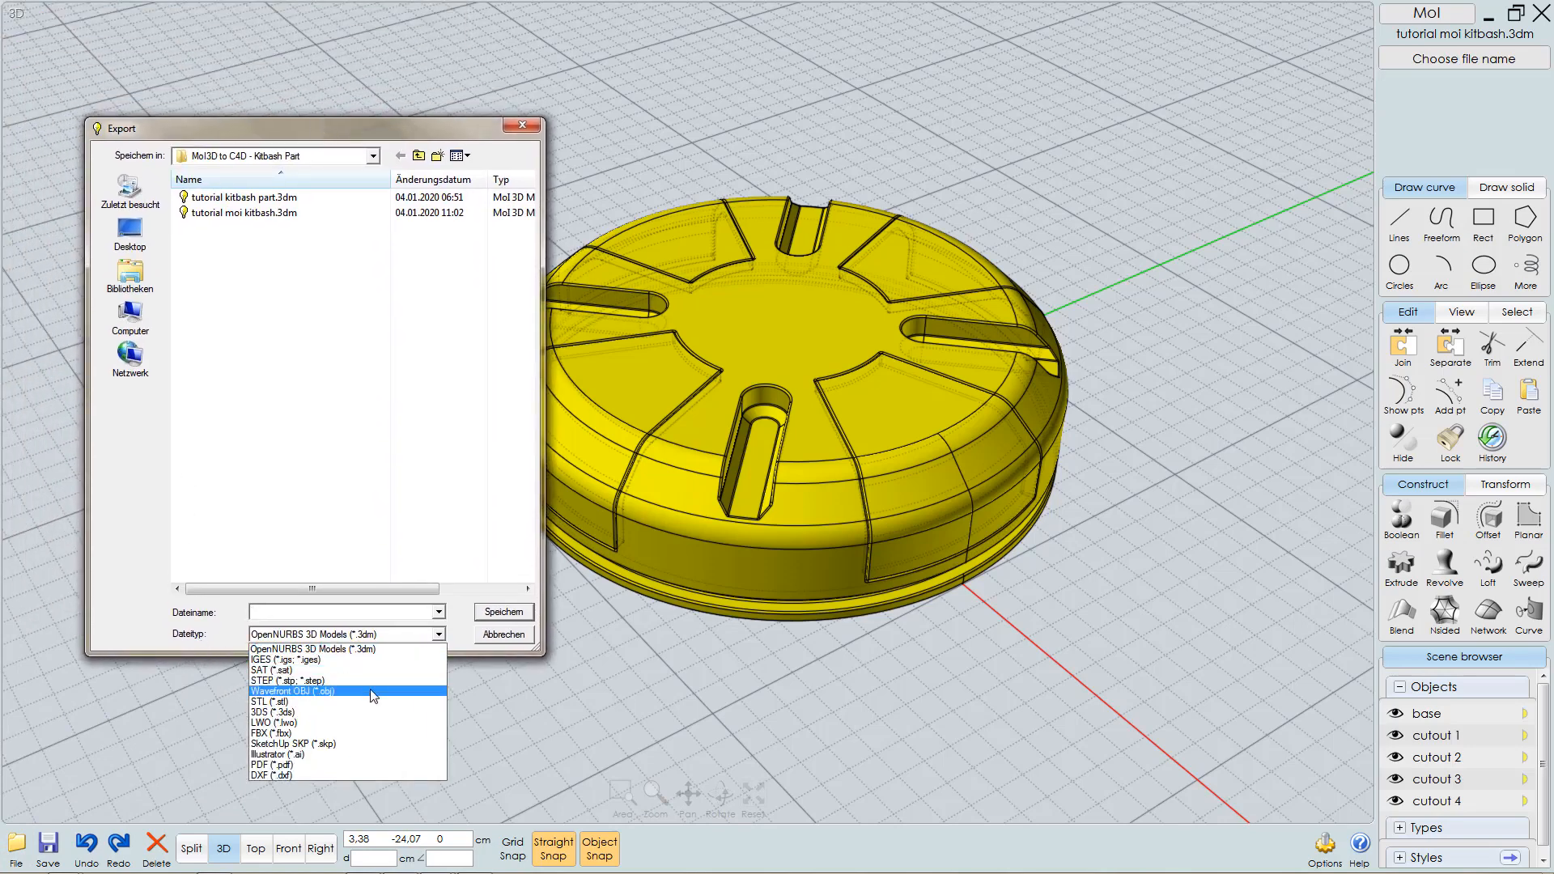
{"action": "left_click", "coordinate": [322, 691]}
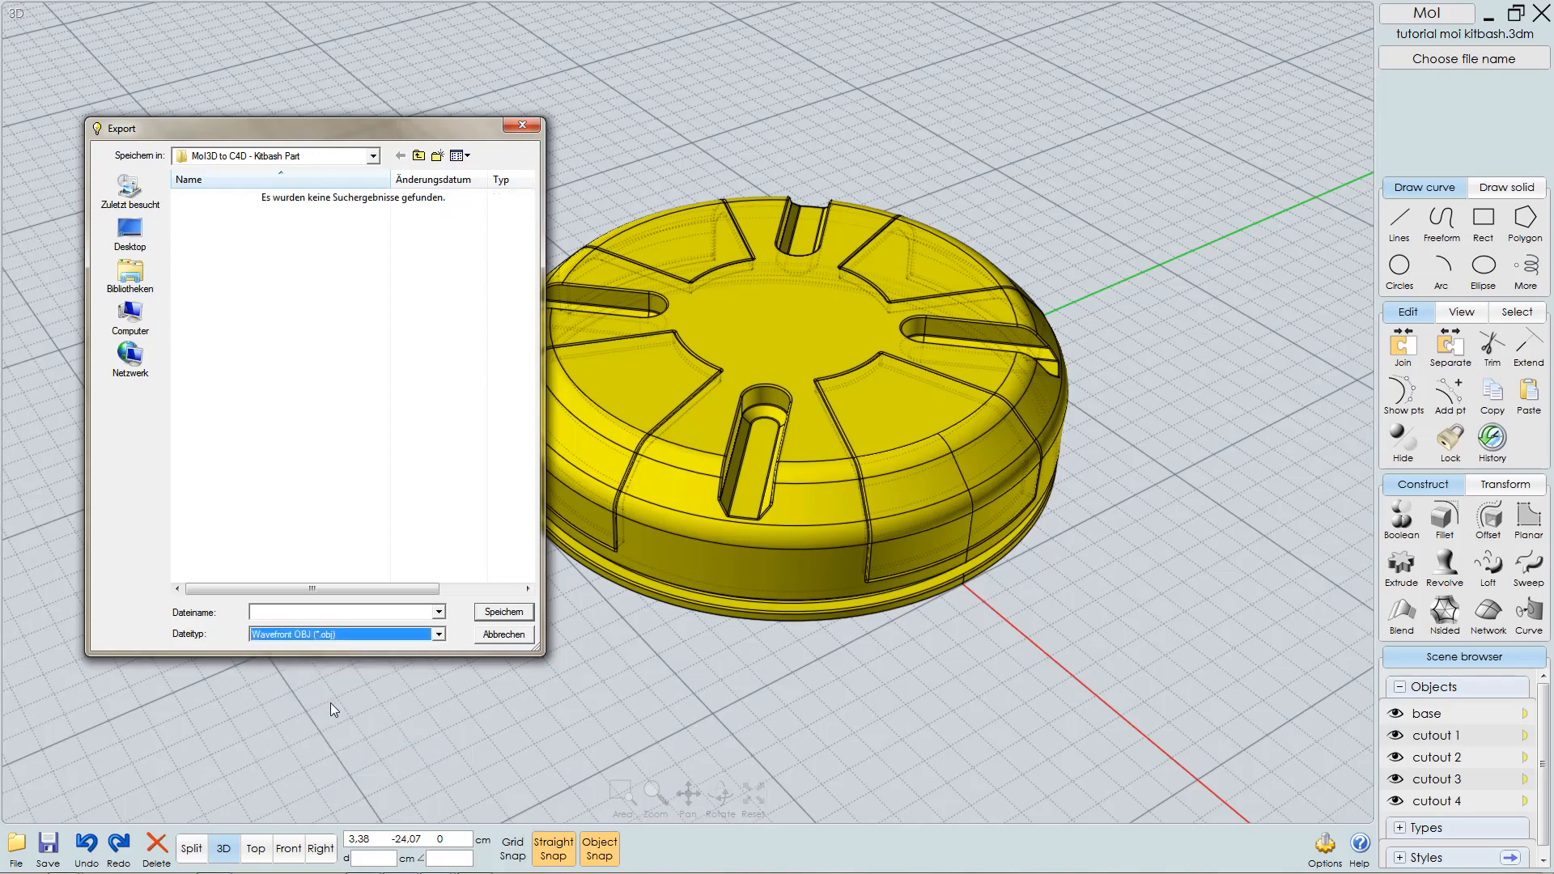
- Name the OBJ export "kitbash part" and proceed to its meshing options
{"action": "left_click", "coordinate": [285, 611]}
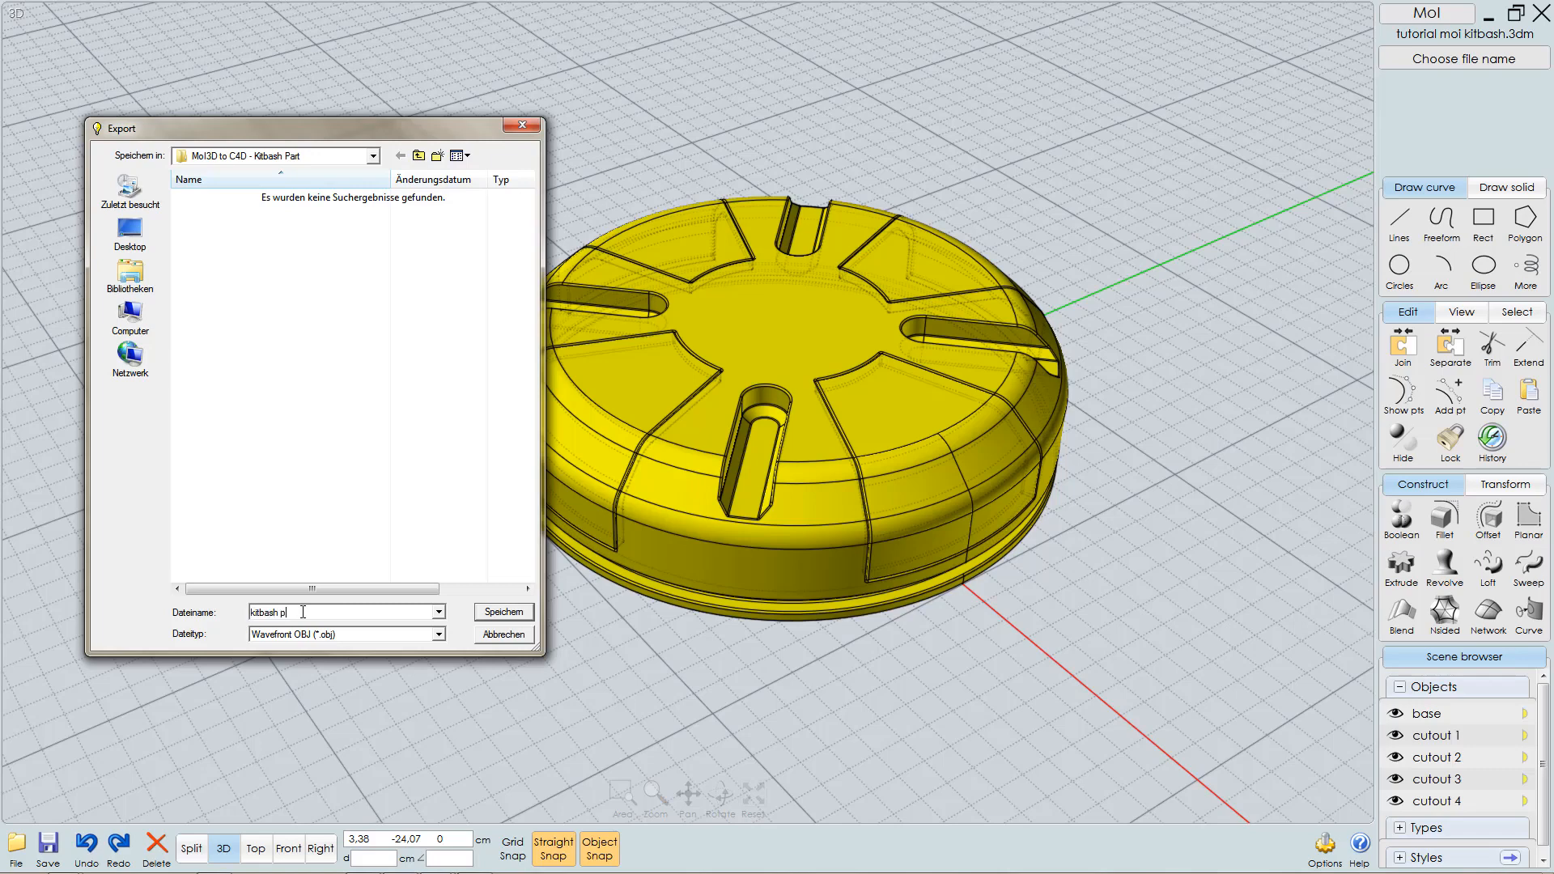
{"action": "type", "text": "kitbash part"}
{"action": "left_click", "coordinate": [505, 613]}
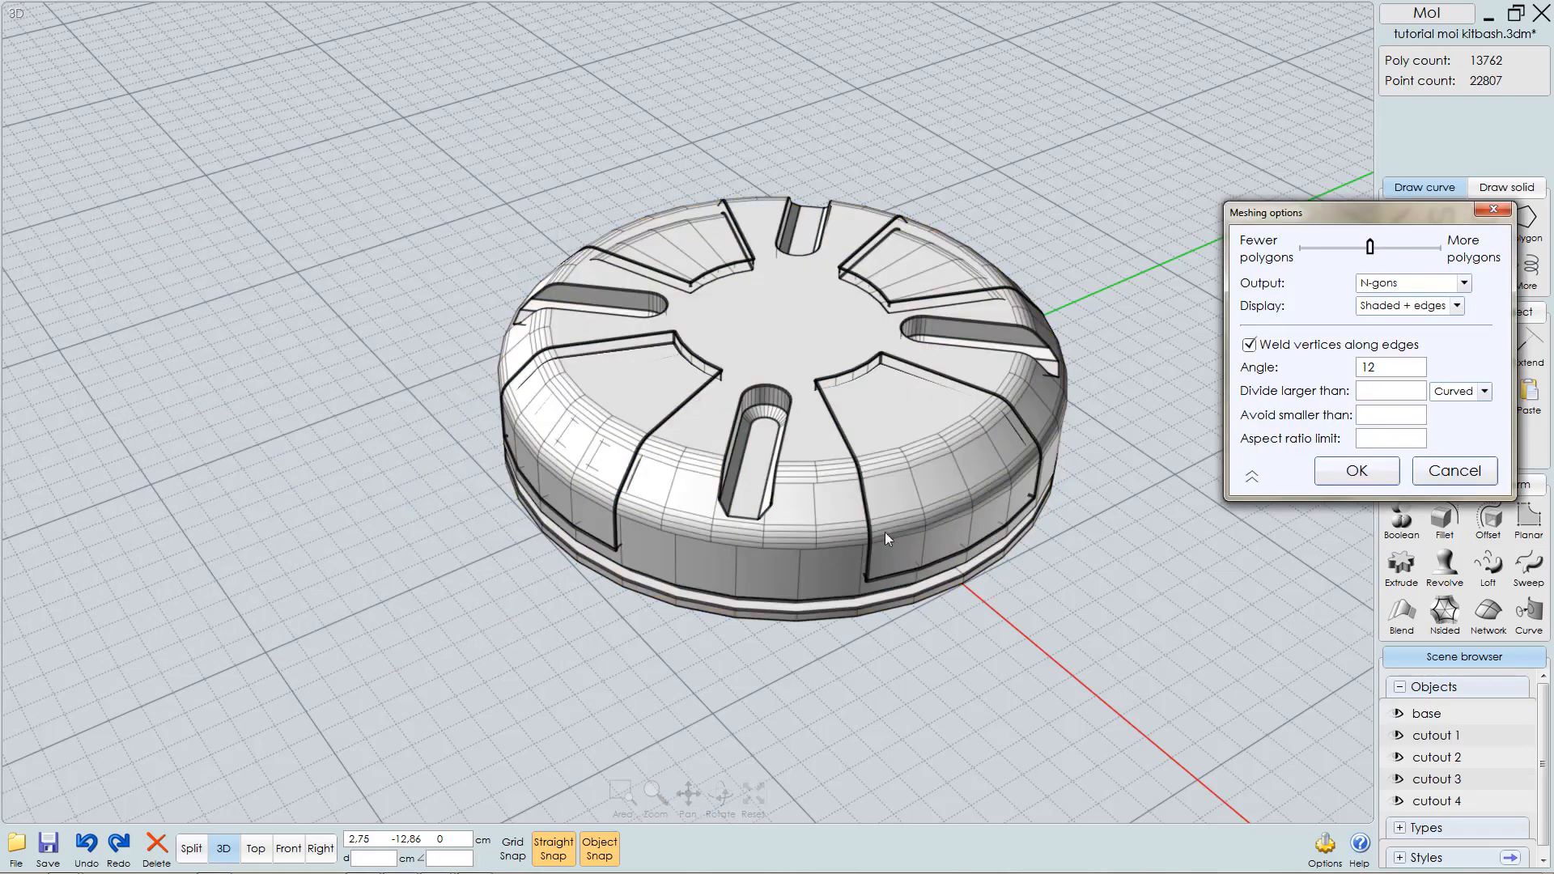
- Examine the mesh preview of the part closely, especially the filleted edges of the front panel groove and the rounded rim
{"action": "scroll", "coordinate": [886, 461], "scroll_direction": "up", "scroll_amount": 5}
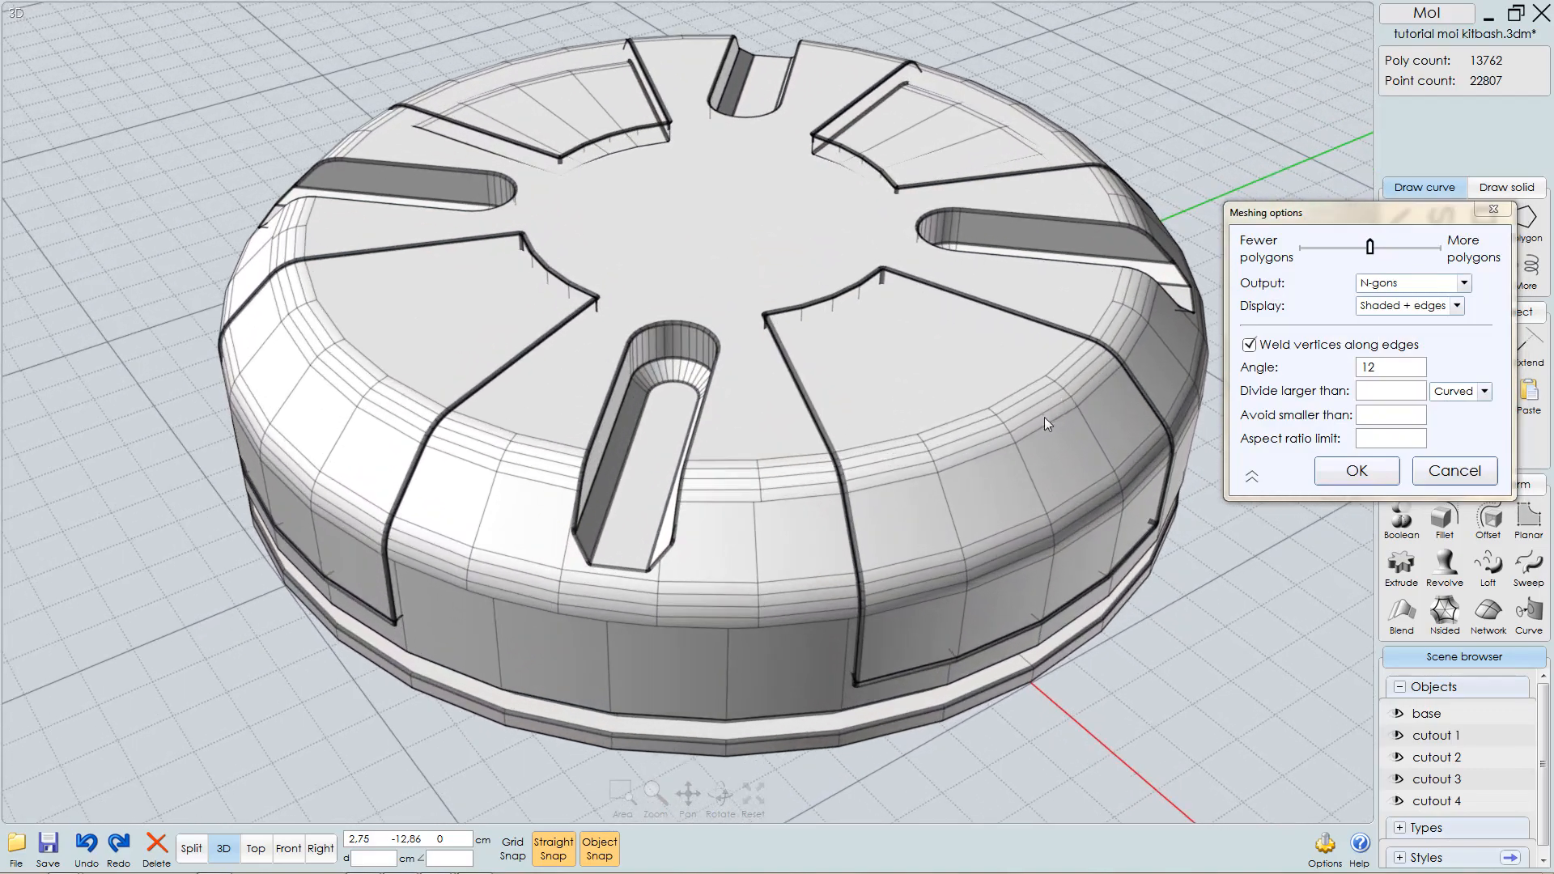
{"action": "scroll", "coordinate": [924, 450], "scroll_direction": "up", "scroll_amount": 5}
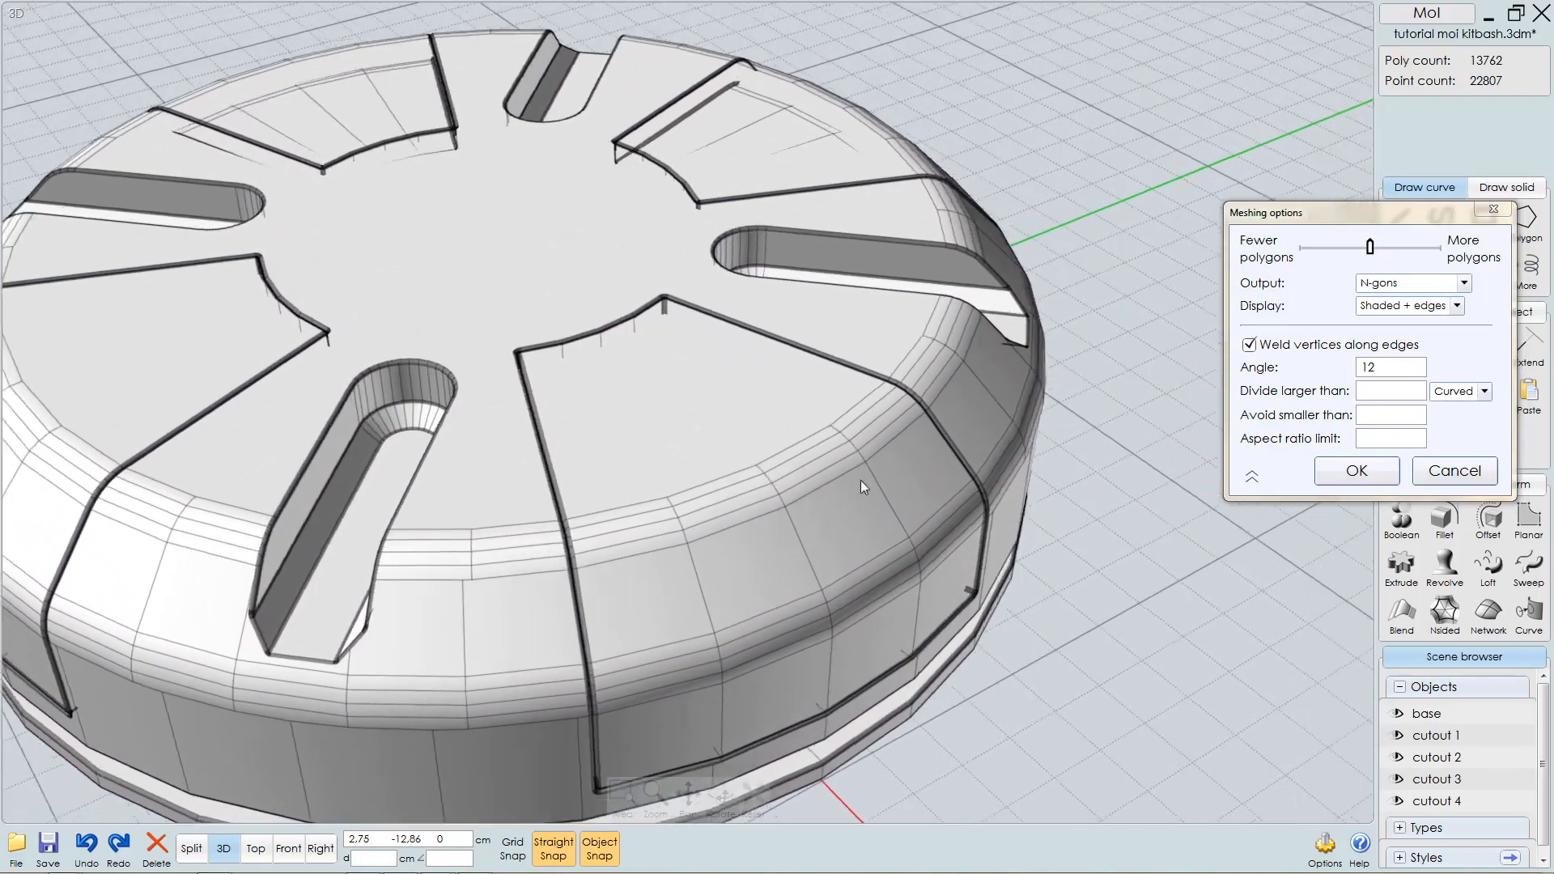
{"action": "scroll", "coordinate": [1154, 307], "scroll_direction": "up", "scroll_amount": 6}
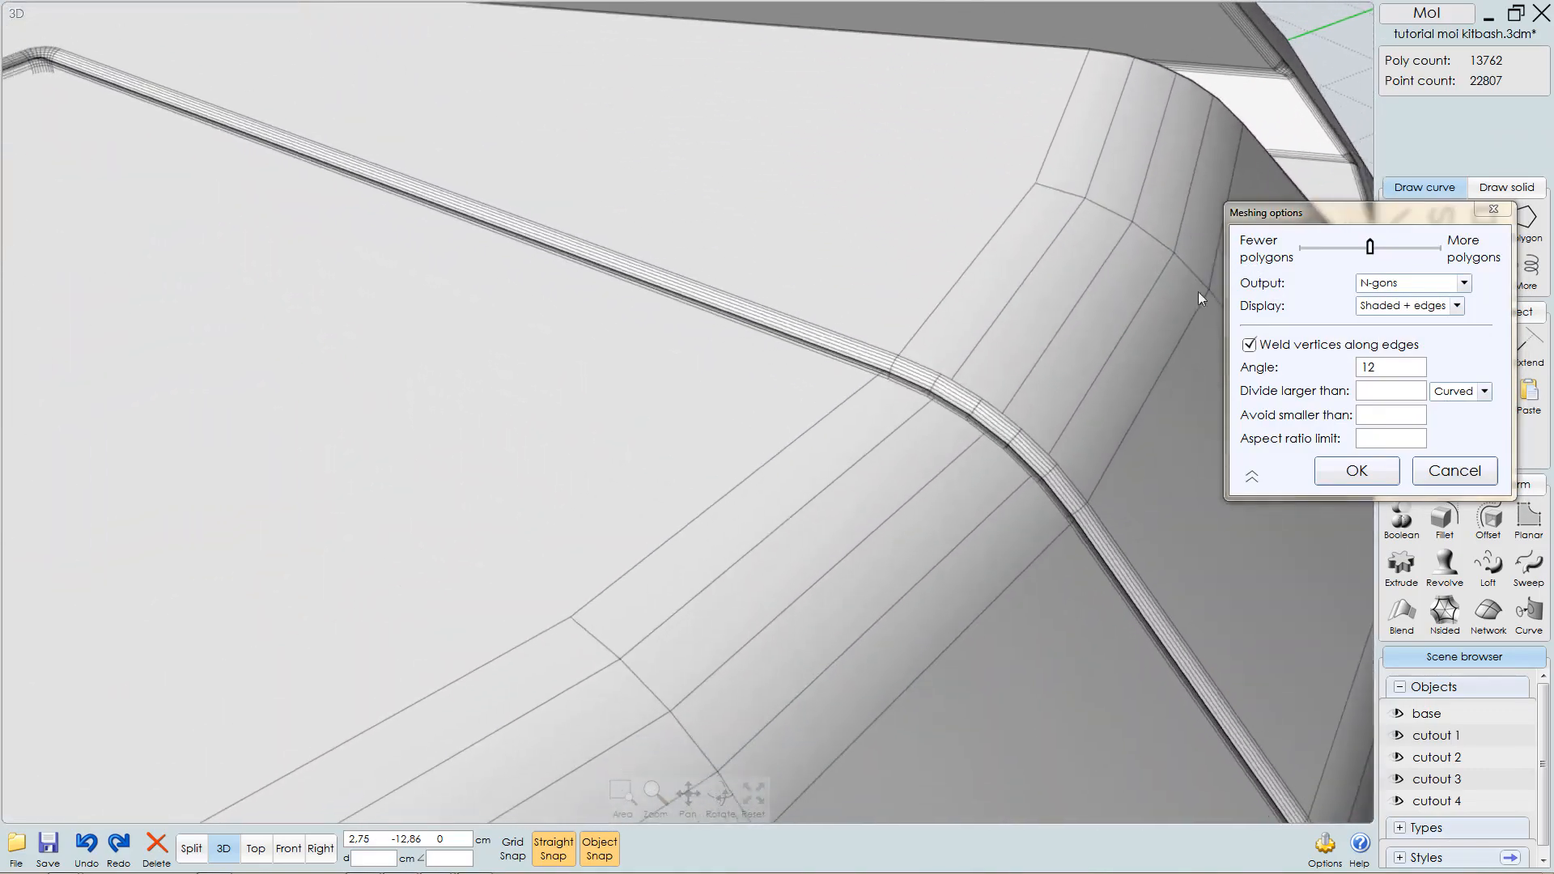
{"action": "scroll", "coordinate": [960, 376], "scroll_direction": "up", "scroll_amount": 3}
{"action": "scroll", "coordinate": [1008, 309], "scroll_direction": "up", "scroll_amount": 6}
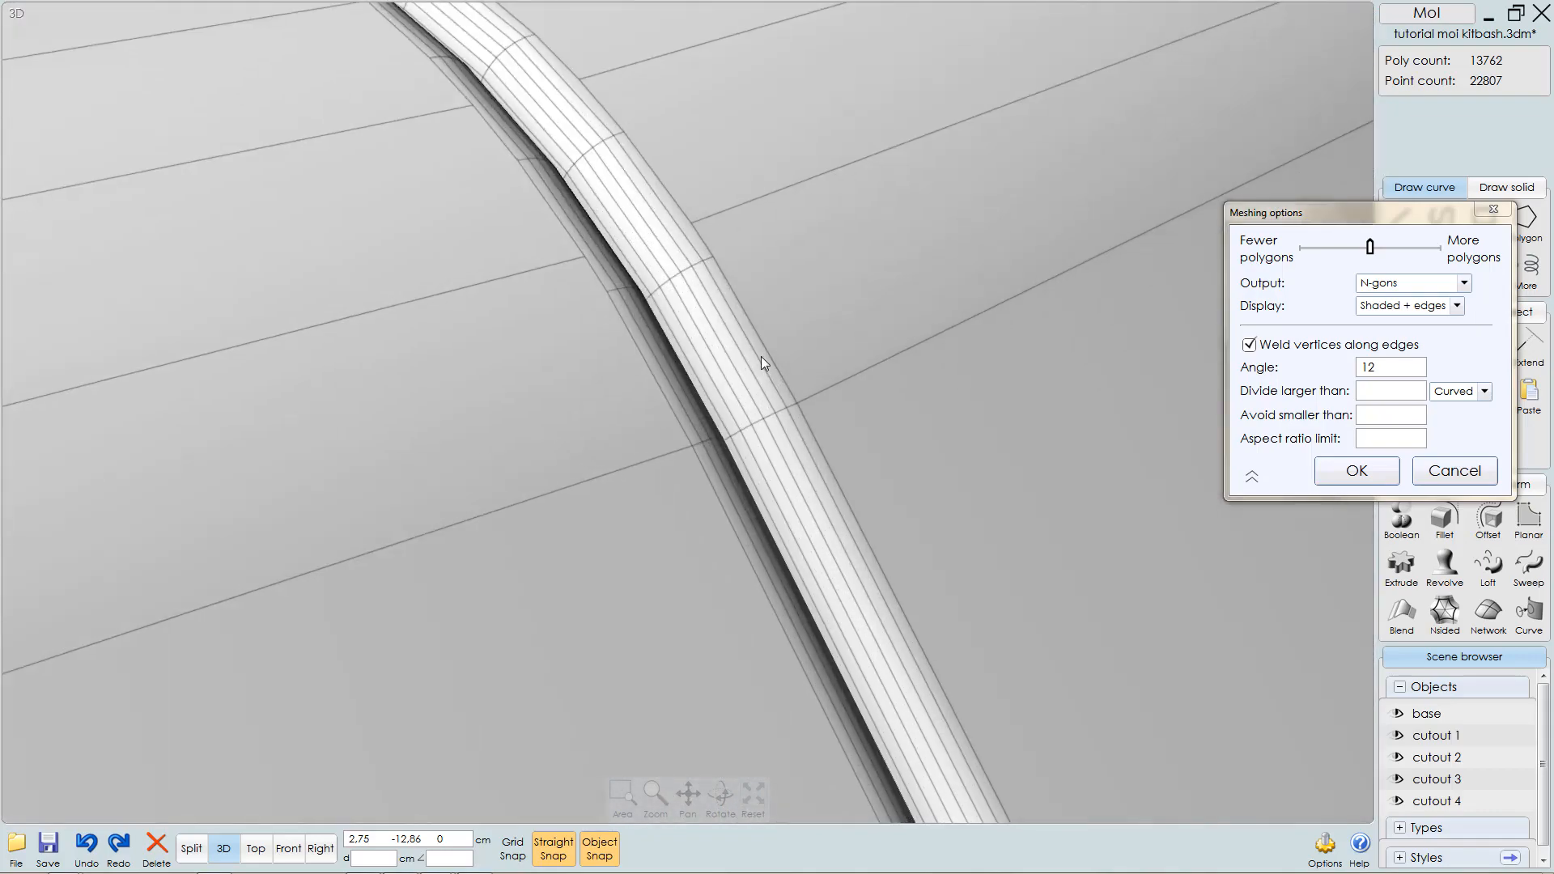
{"action": "scroll", "coordinate": [745, 405], "scroll_direction": "down", "scroll_amount": 10}
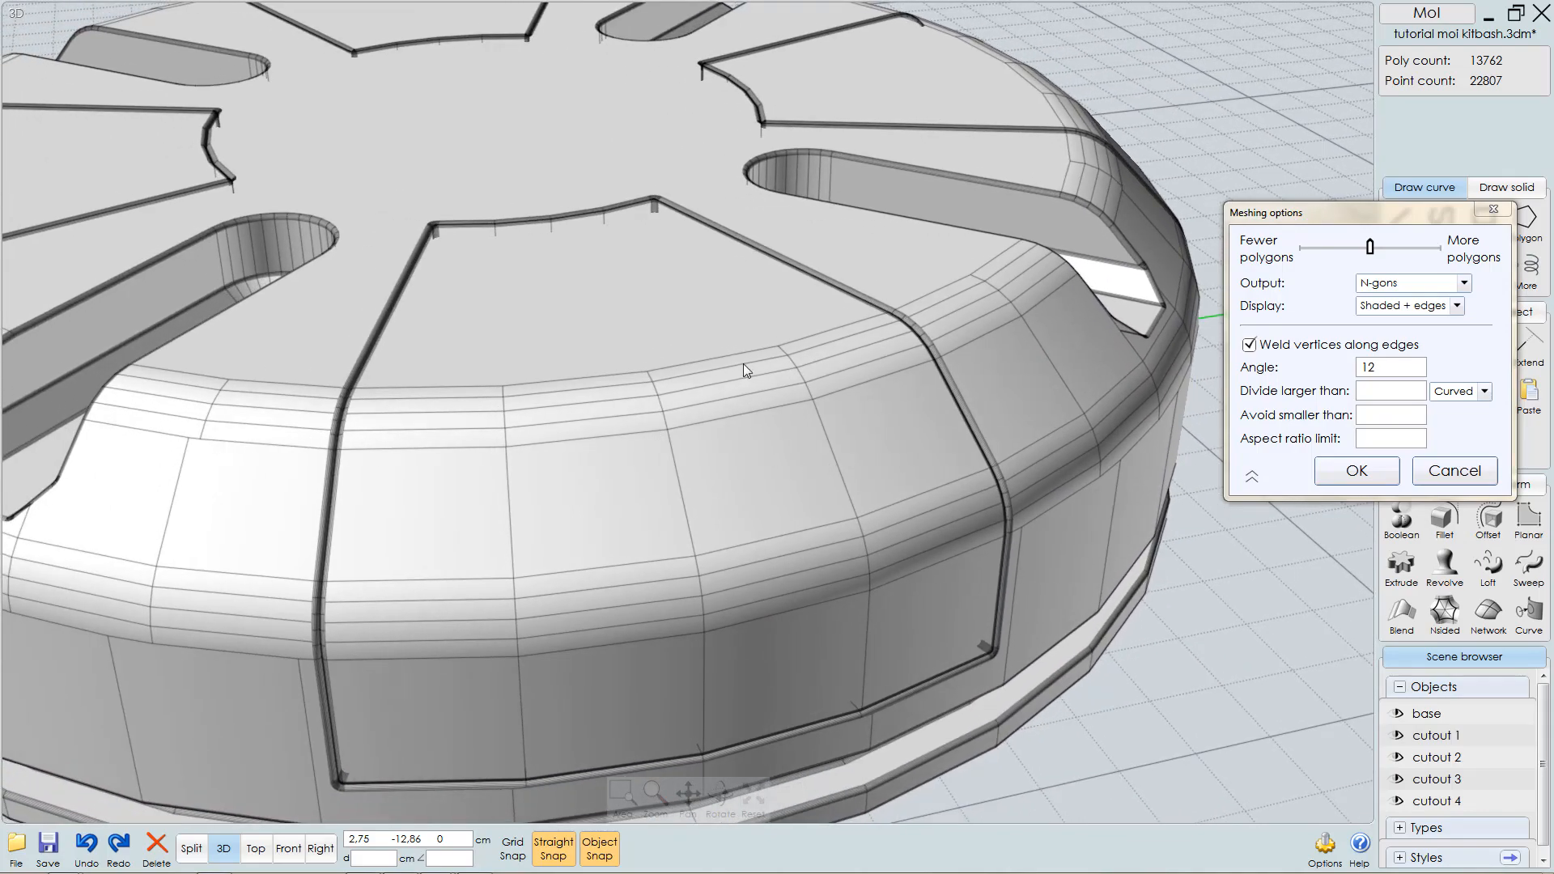
{"action": "scroll", "coordinate": [732, 433], "scroll_direction": "down", "scroll_amount": 8}
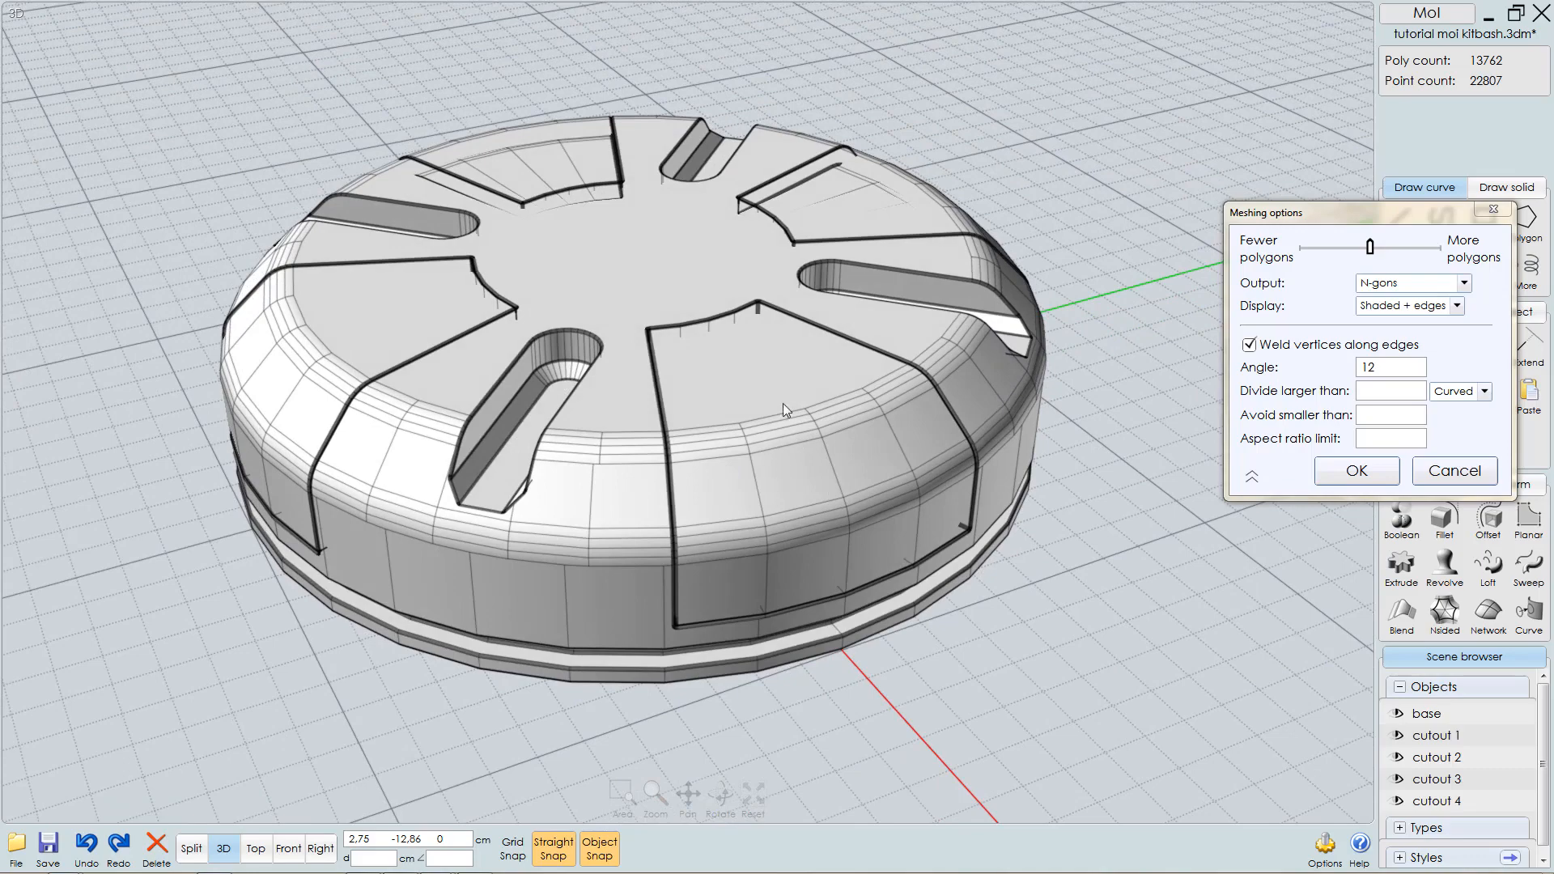
{"action": "right_click_drag", "start_coordinate": [783, 403], "coordinate": [753, 409]}
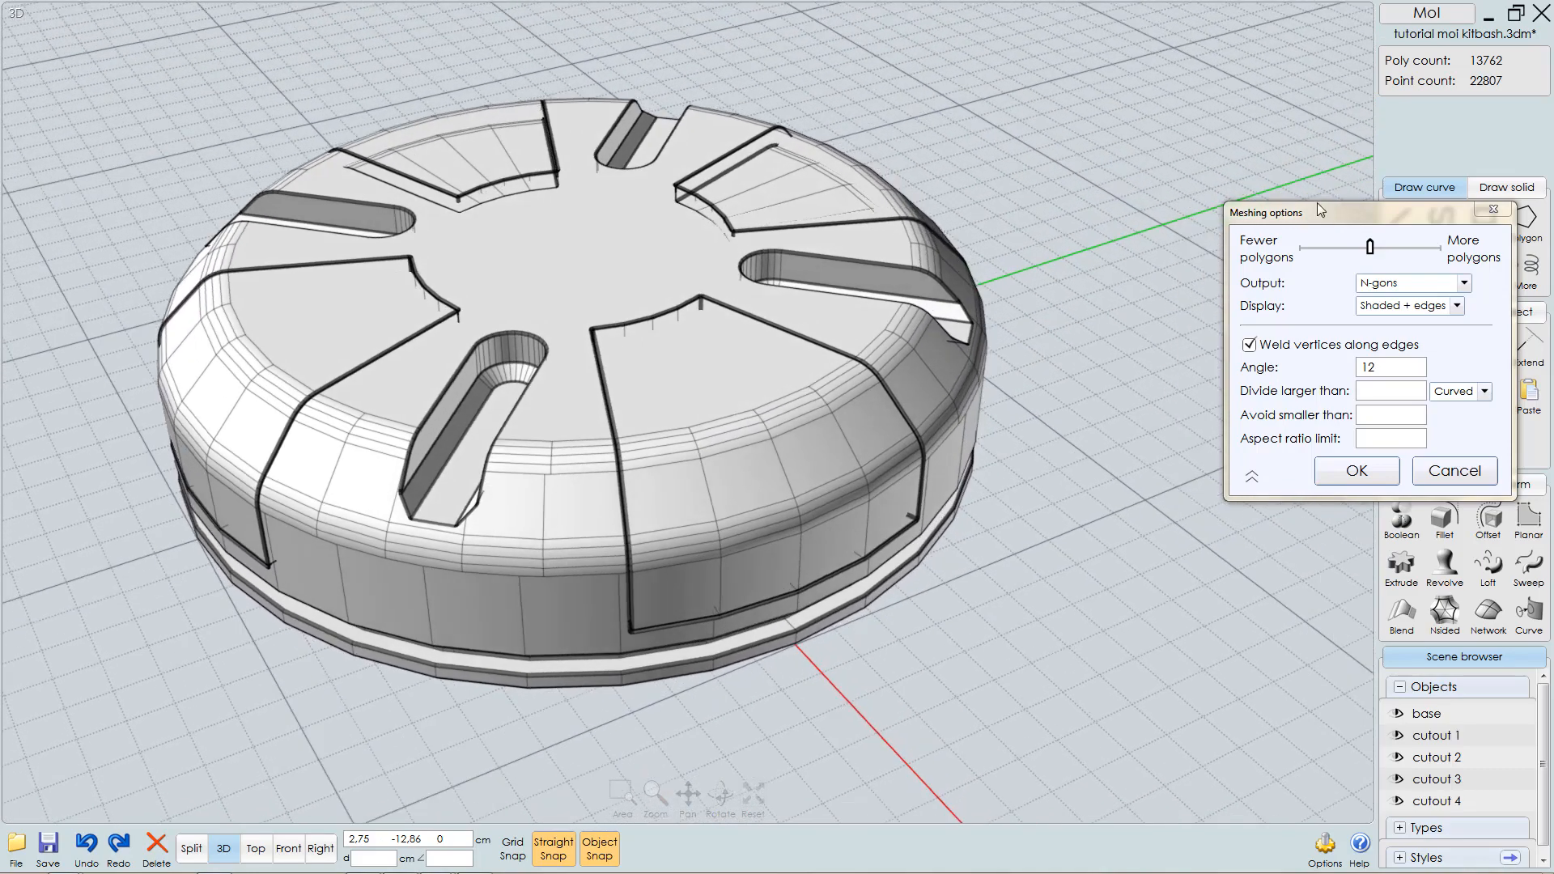
- Compare the mesh preview in Shaded and Wireframe display, ending with Shaded + edges
{"action": "left_click_drag", "start_coordinate": [1322, 209], "coordinate": [1145, 197]}
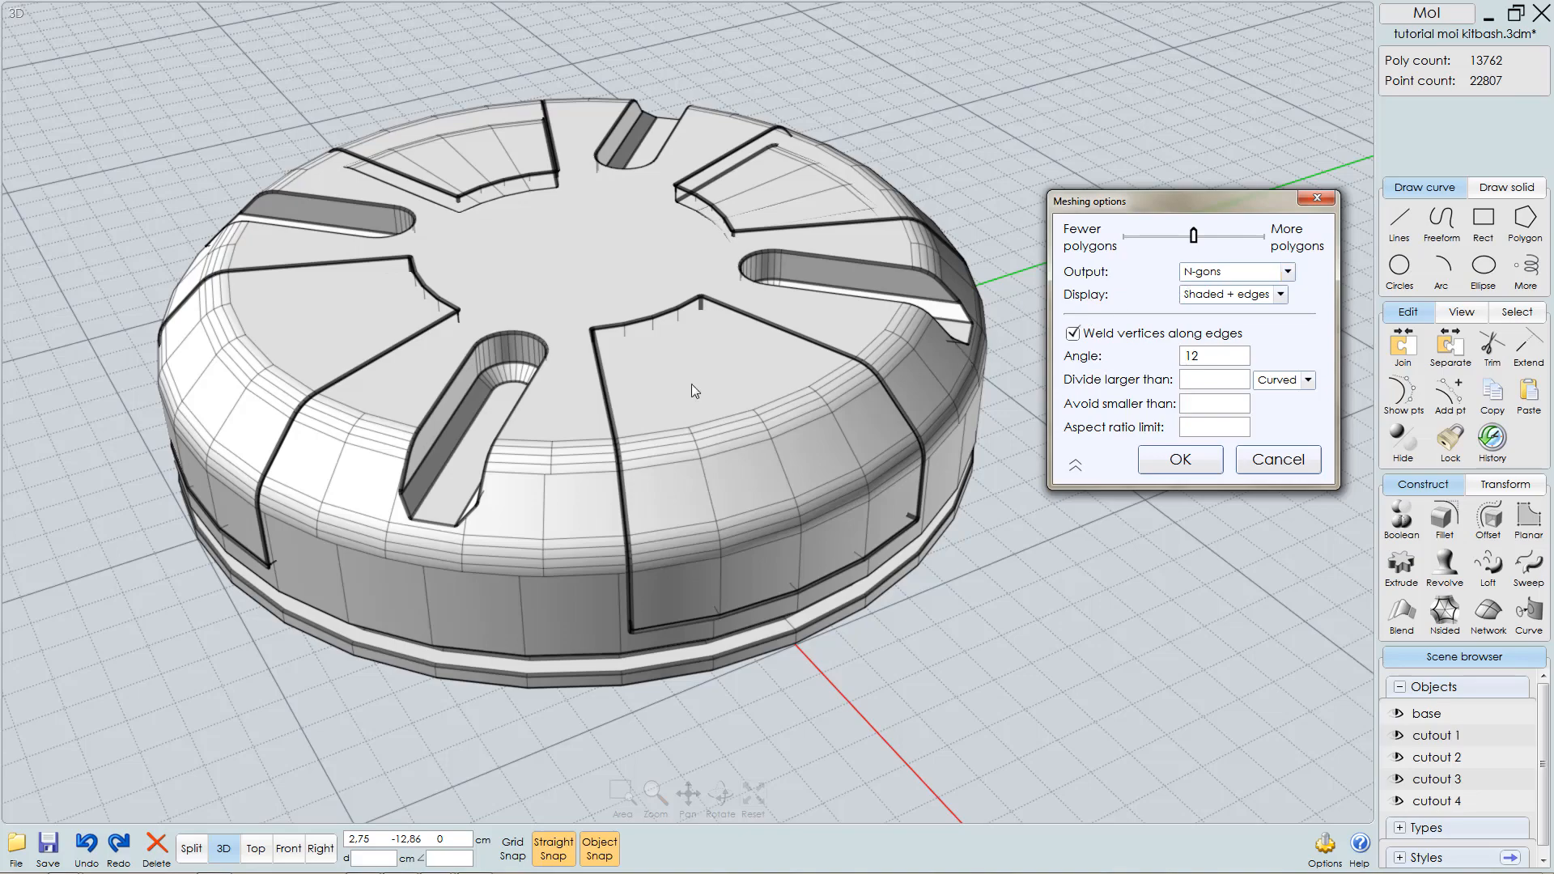
{"action": "middle_click_drag", "start_coordinate": [725, 395], "coordinate": [785, 434]}
{"action": "scroll", "coordinate": [785, 434], "scroll_direction": "up", "scroll_amount": 1}
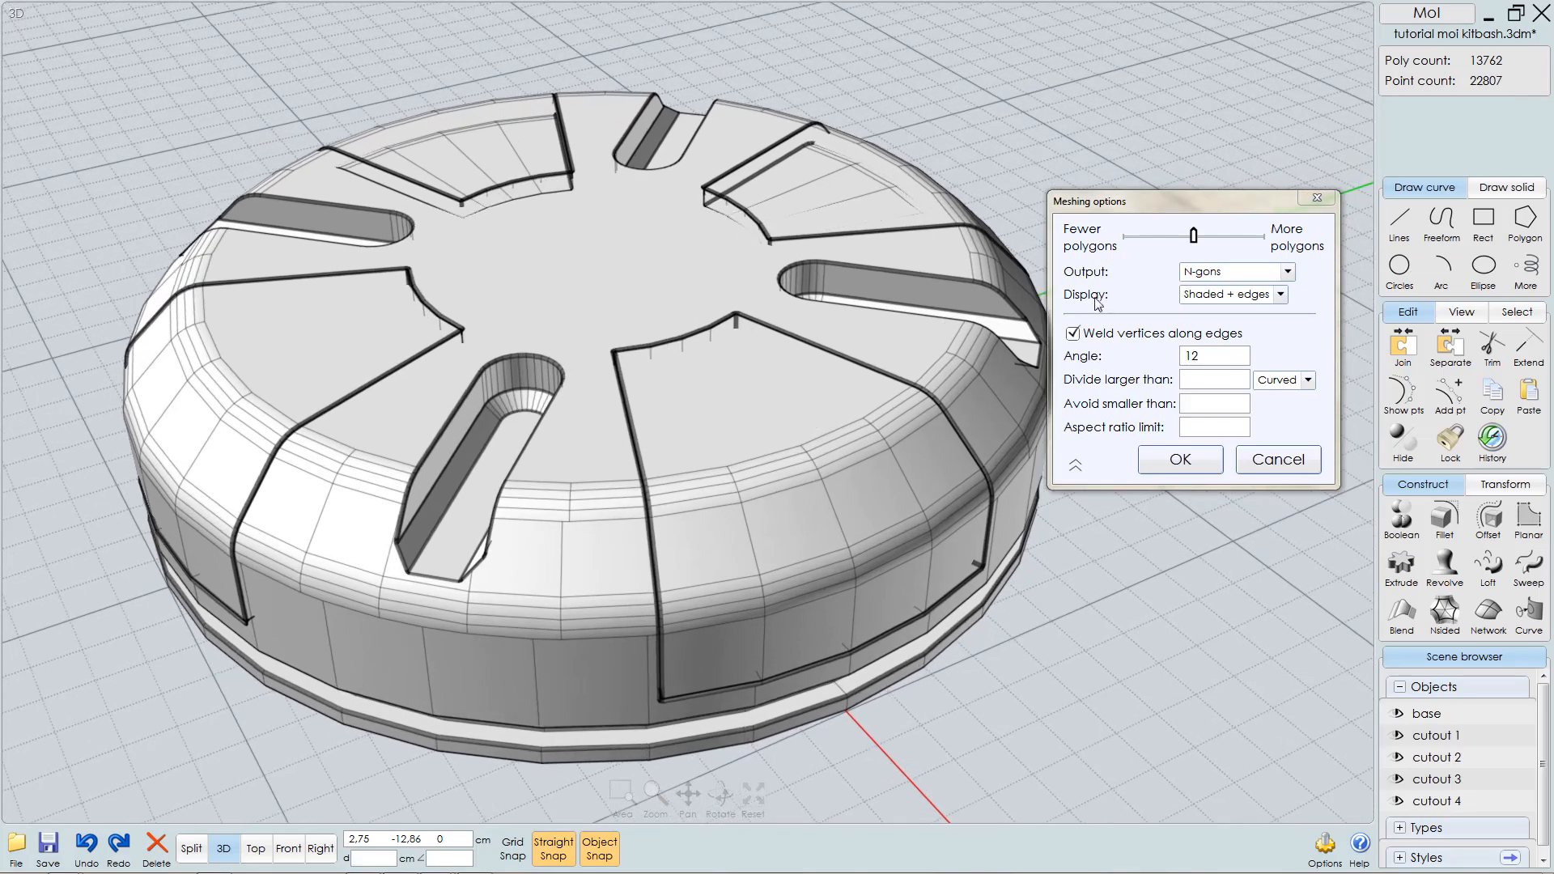
{"action": "left_click", "coordinate": [1284, 295]}
{"action": "left_click", "coordinate": [1260, 324]}
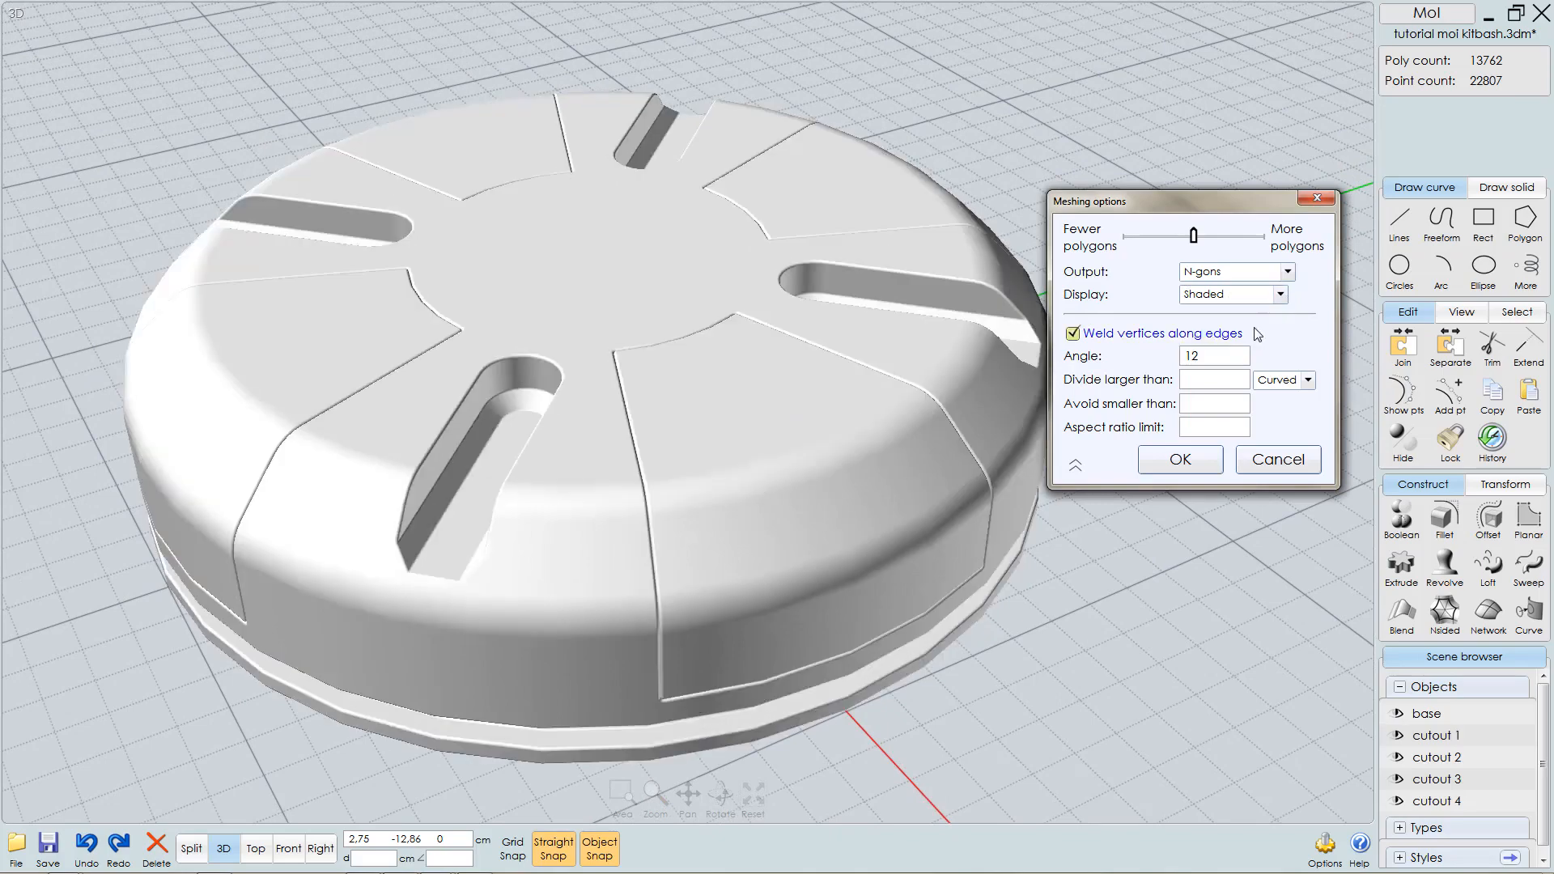
{"action": "left_click", "coordinate": [1281, 296]}
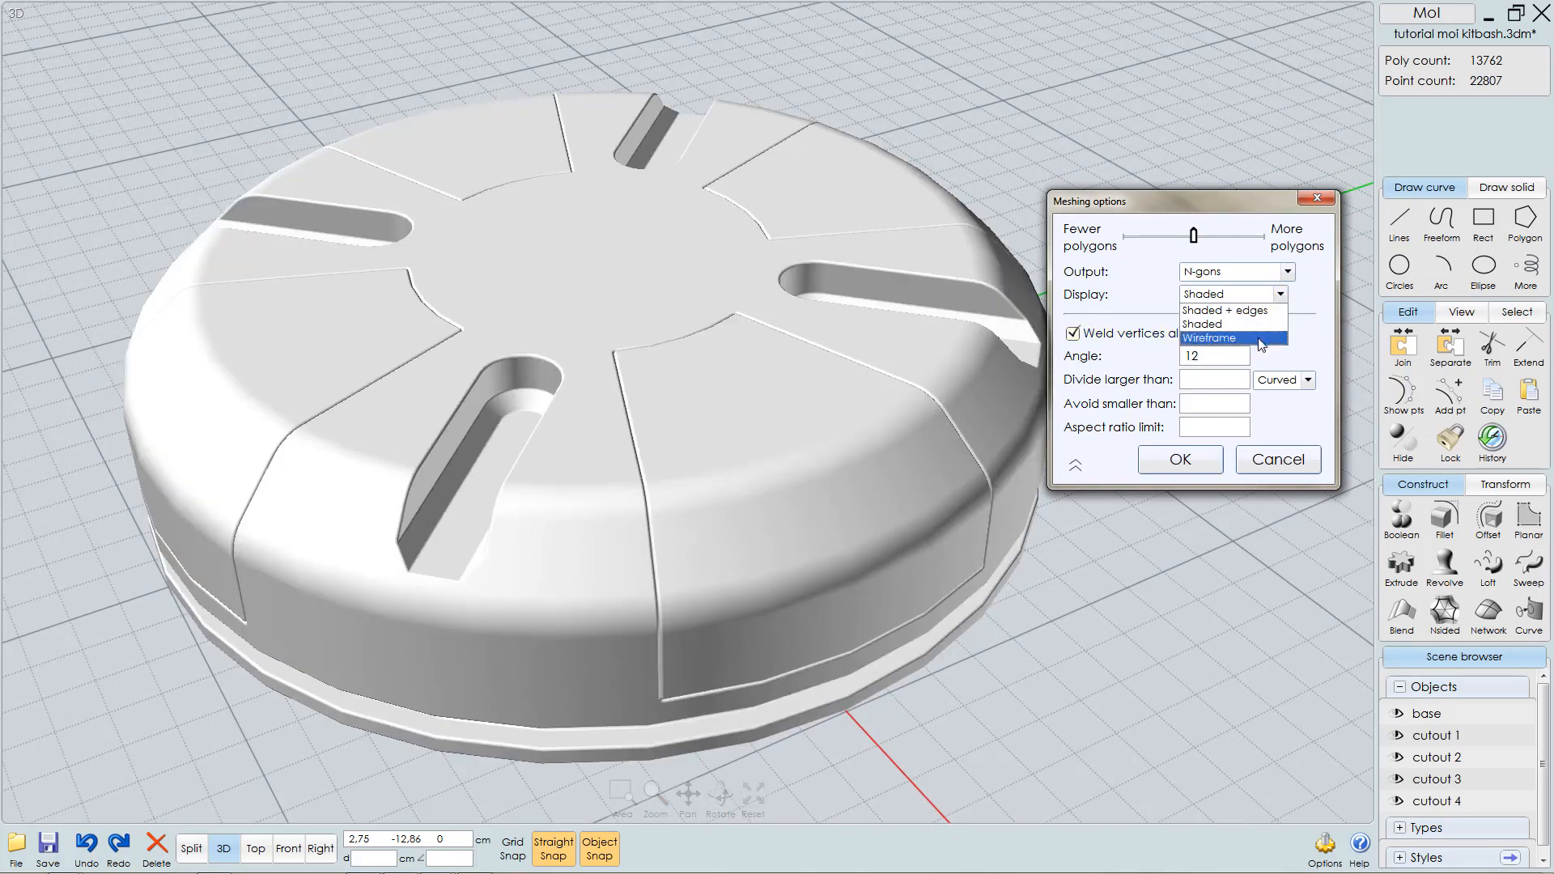
{"action": "left_click", "coordinate": [1260, 340]}
{"action": "left_click", "coordinate": [1282, 295]}
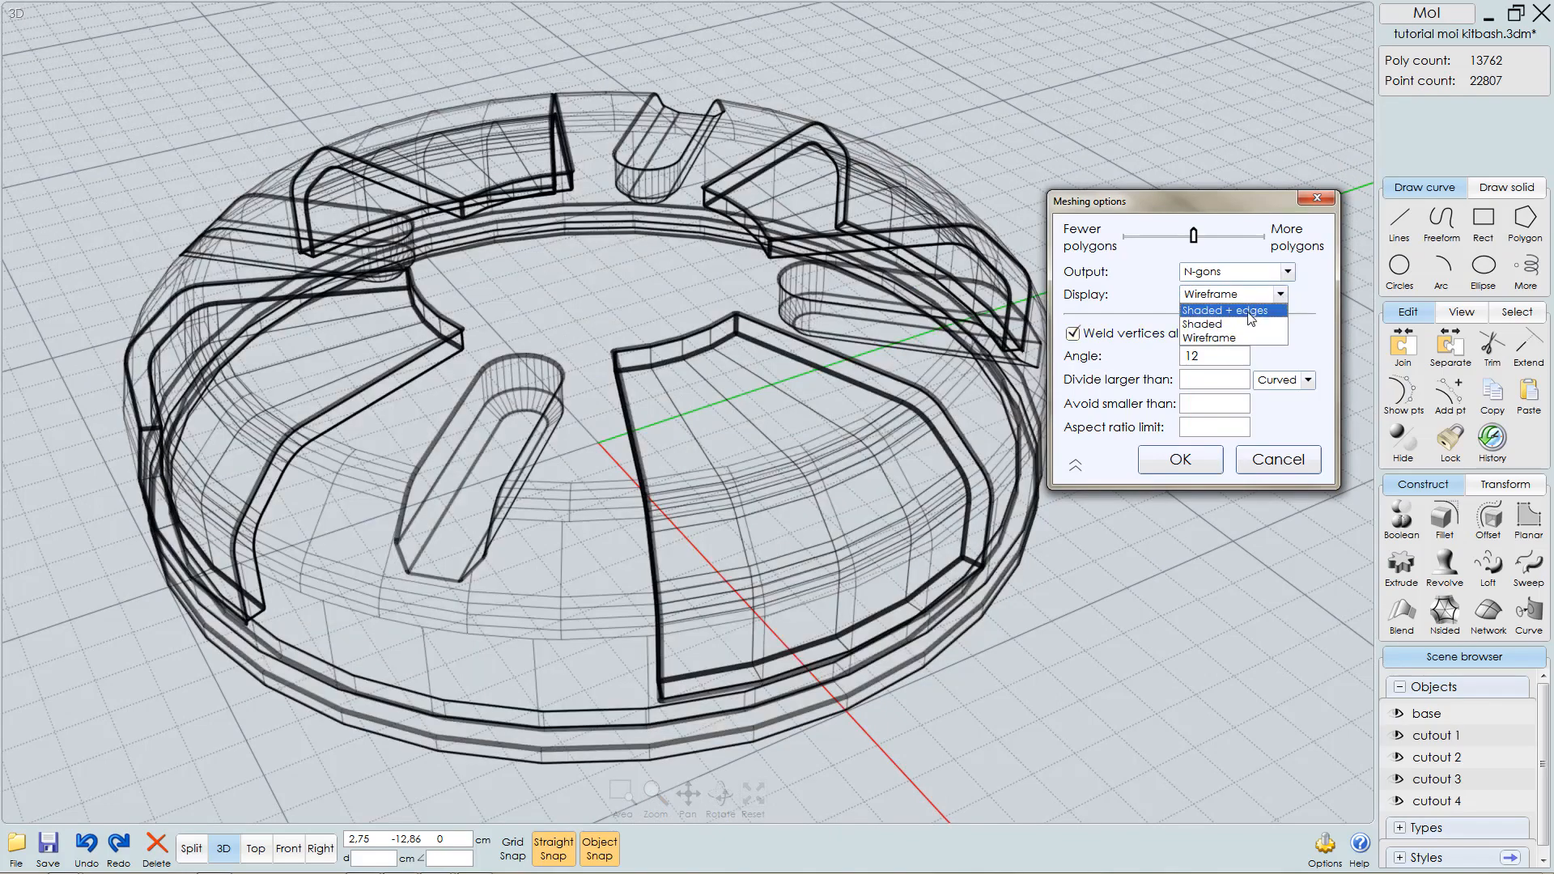
{"action": "left_click", "coordinate": [1252, 310]}
{"action": "middle_click_drag", "start_coordinate": [1037, 424], "coordinate": [1020, 420]}
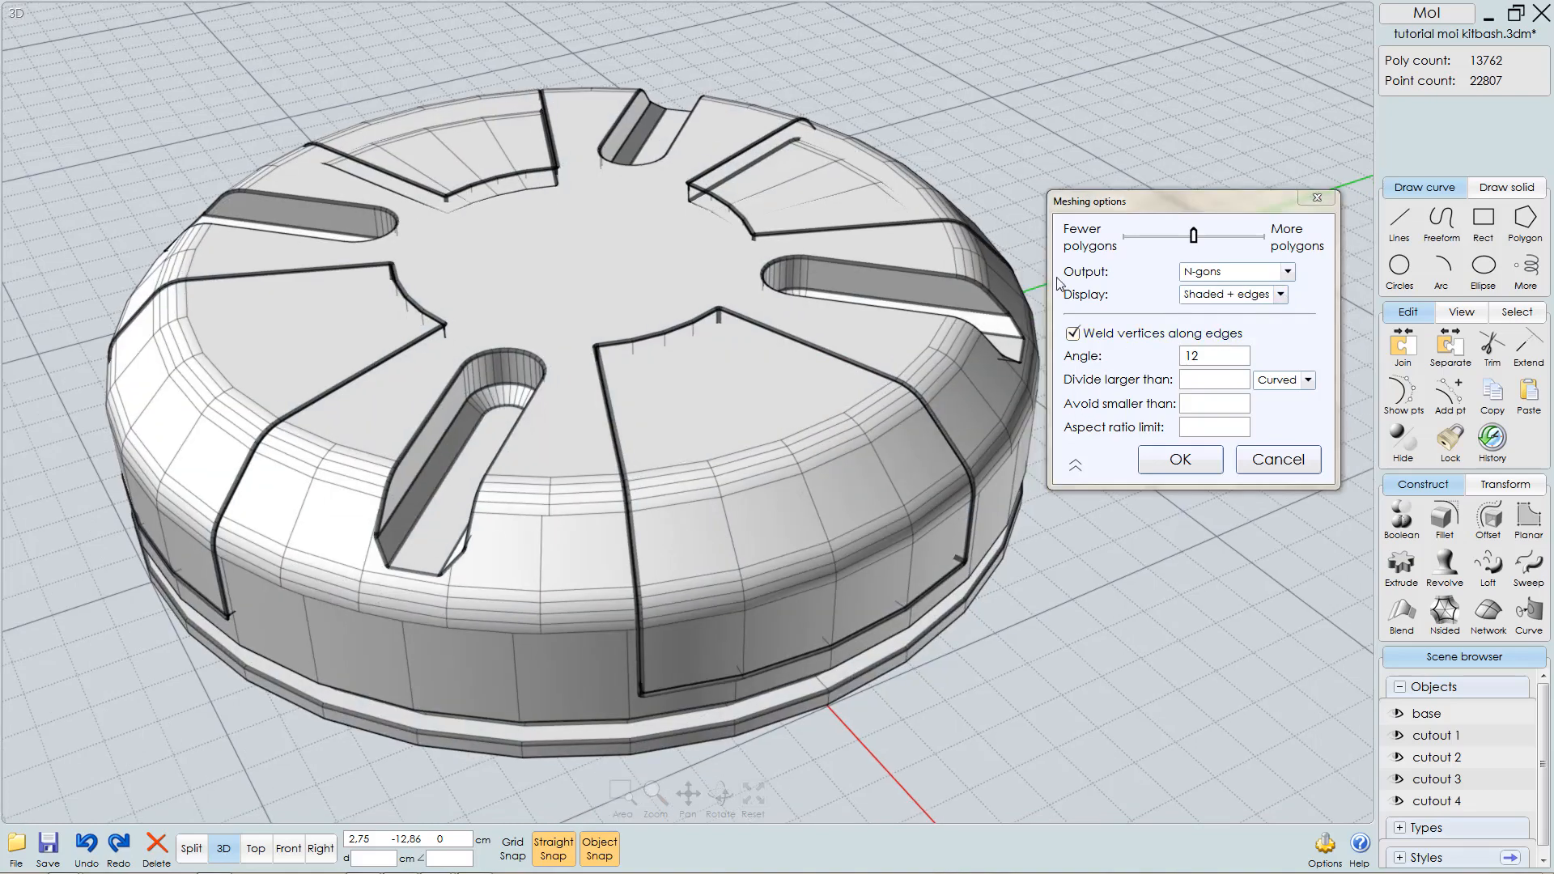
- Raise the mesh density to an angle of 6,14 and inspect the front groove's fillet and the whole part
{"action": "left_click_drag", "start_coordinate": [1190, 238], "coordinate": [1233, 238]}
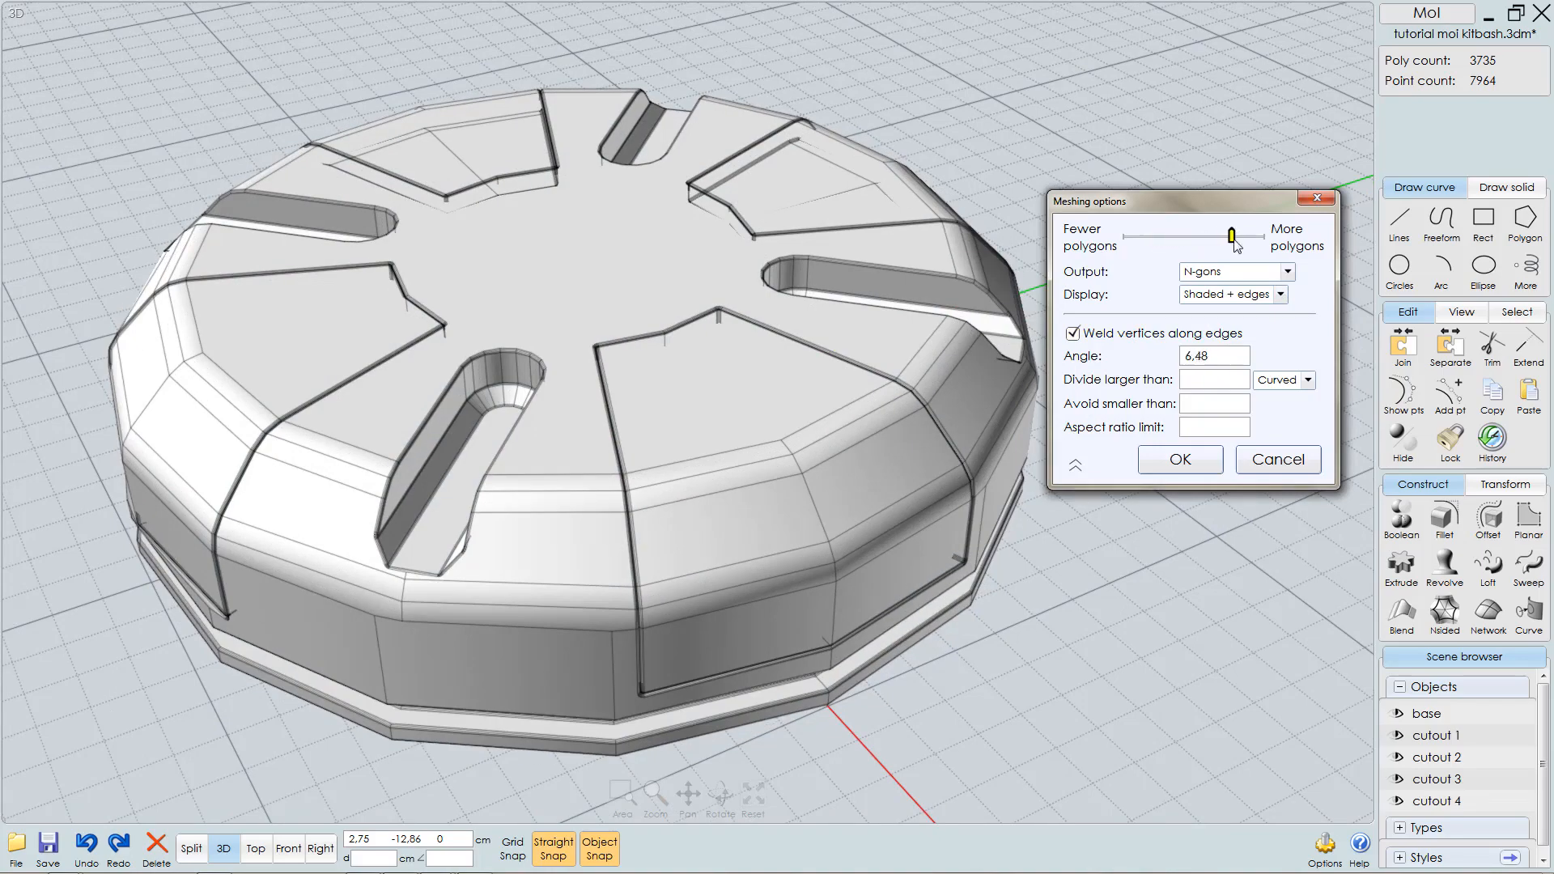
{"action": "scroll", "coordinate": [903, 390], "scroll_direction": "up", "scroll_amount": 10}
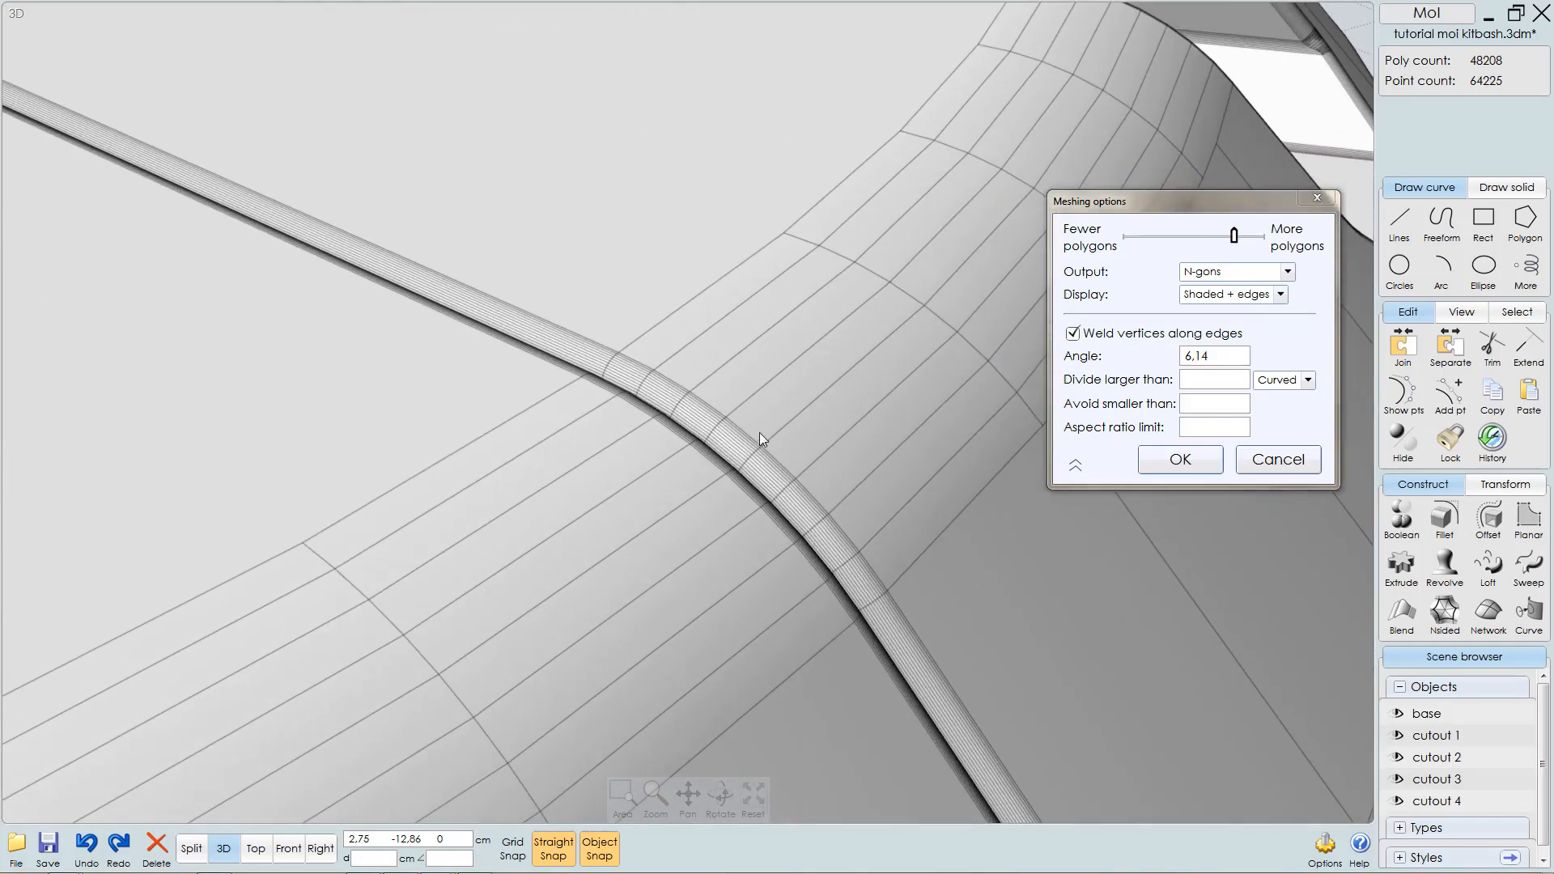
{"action": "scroll", "coordinate": [728, 445], "scroll_direction": "down", "scroll_amount": 8}
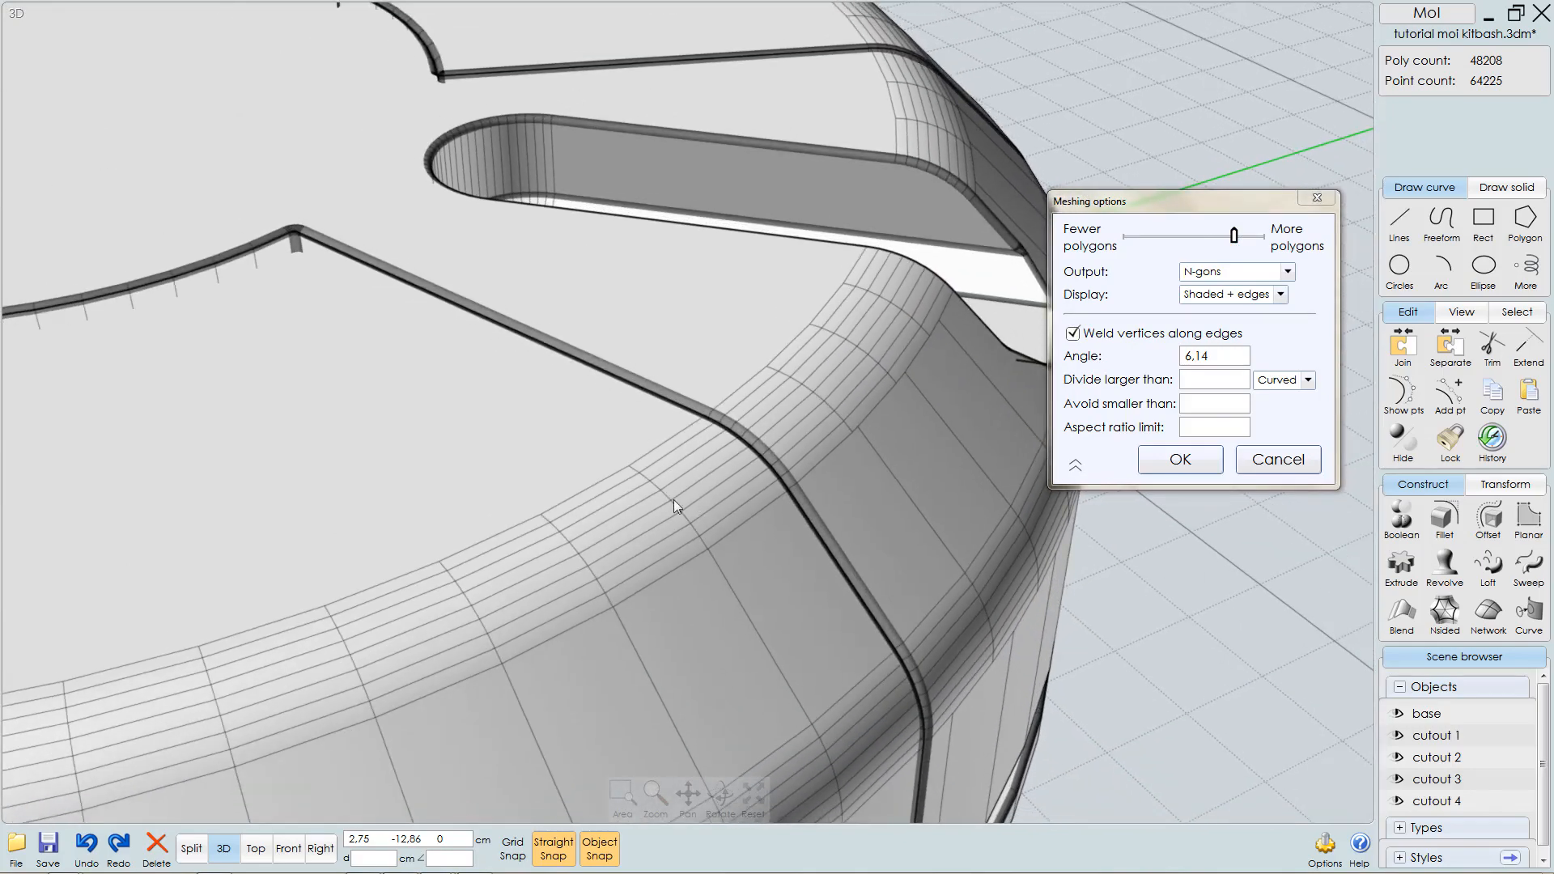
{"action": "scroll", "coordinate": [628, 471], "scroll_direction": "down", "scroll_amount": 10}
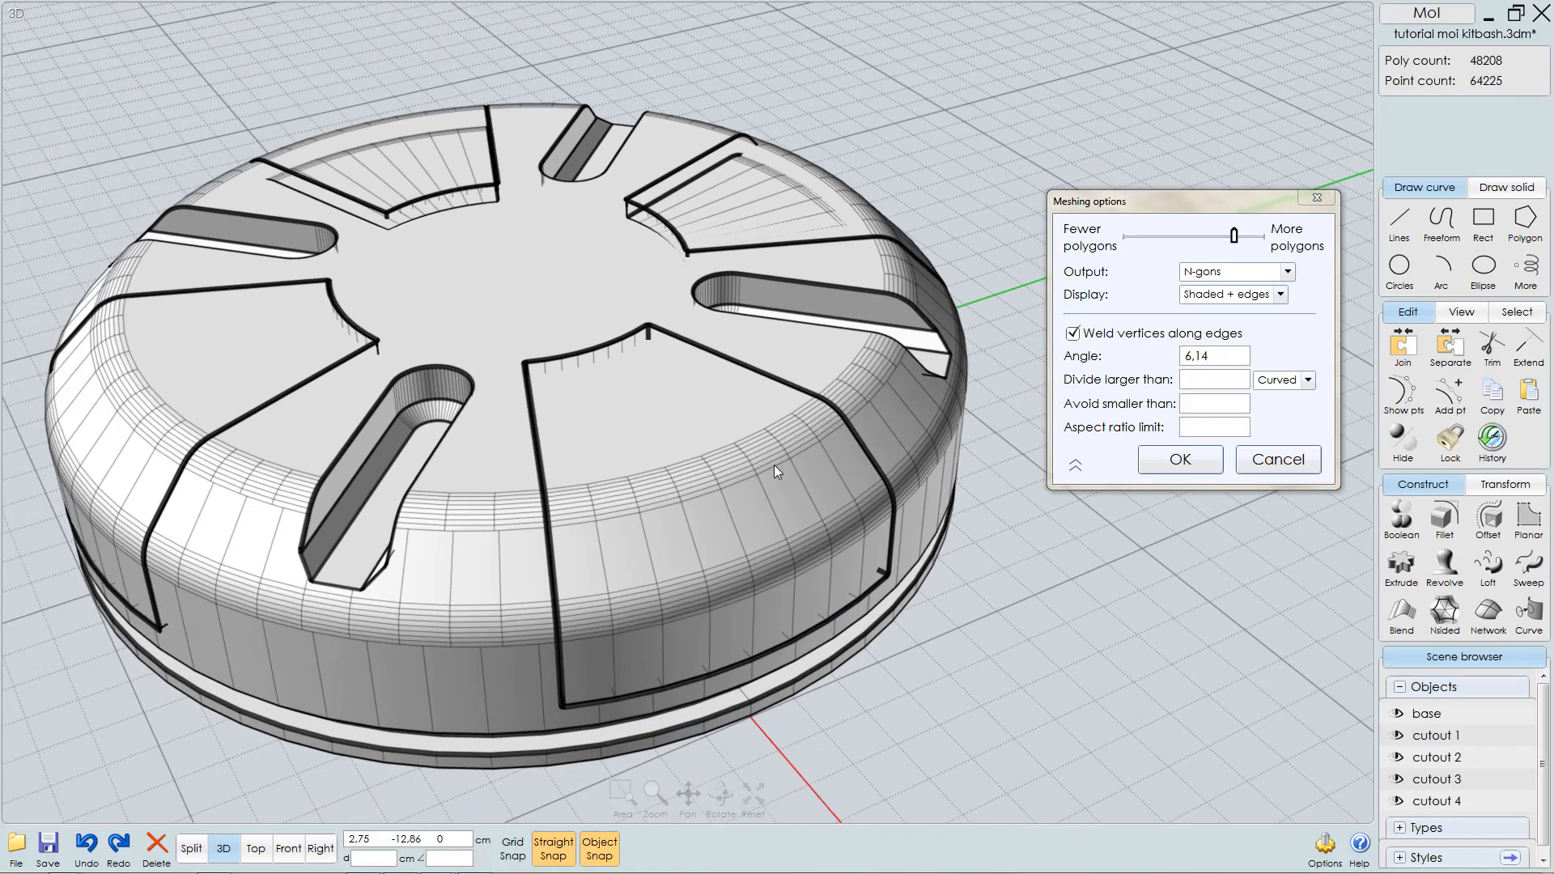
- Reduce the mesh density by setting the meshing angle to 12
{"action": "left_click_drag", "start_coordinate": [1235, 243], "coordinate": [1195, 245]}
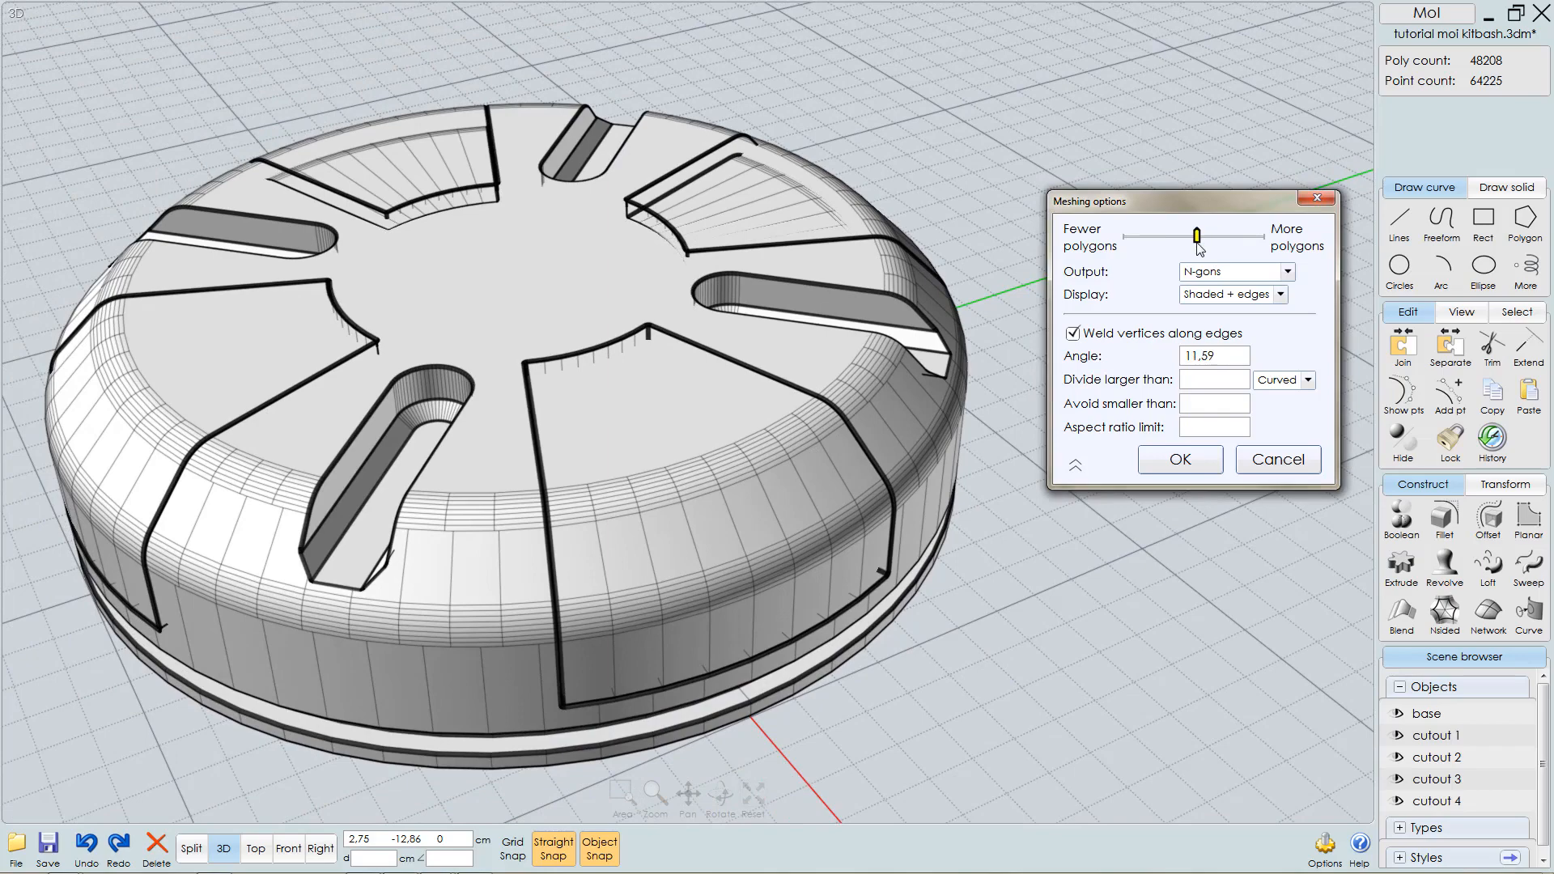
{"action": "left_click_drag", "start_coordinate": [1216, 355], "coordinate": [1147, 361]}
{"action": "type", "text": "12"}
{"action": "left_click", "coordinate": [1255, 355]}
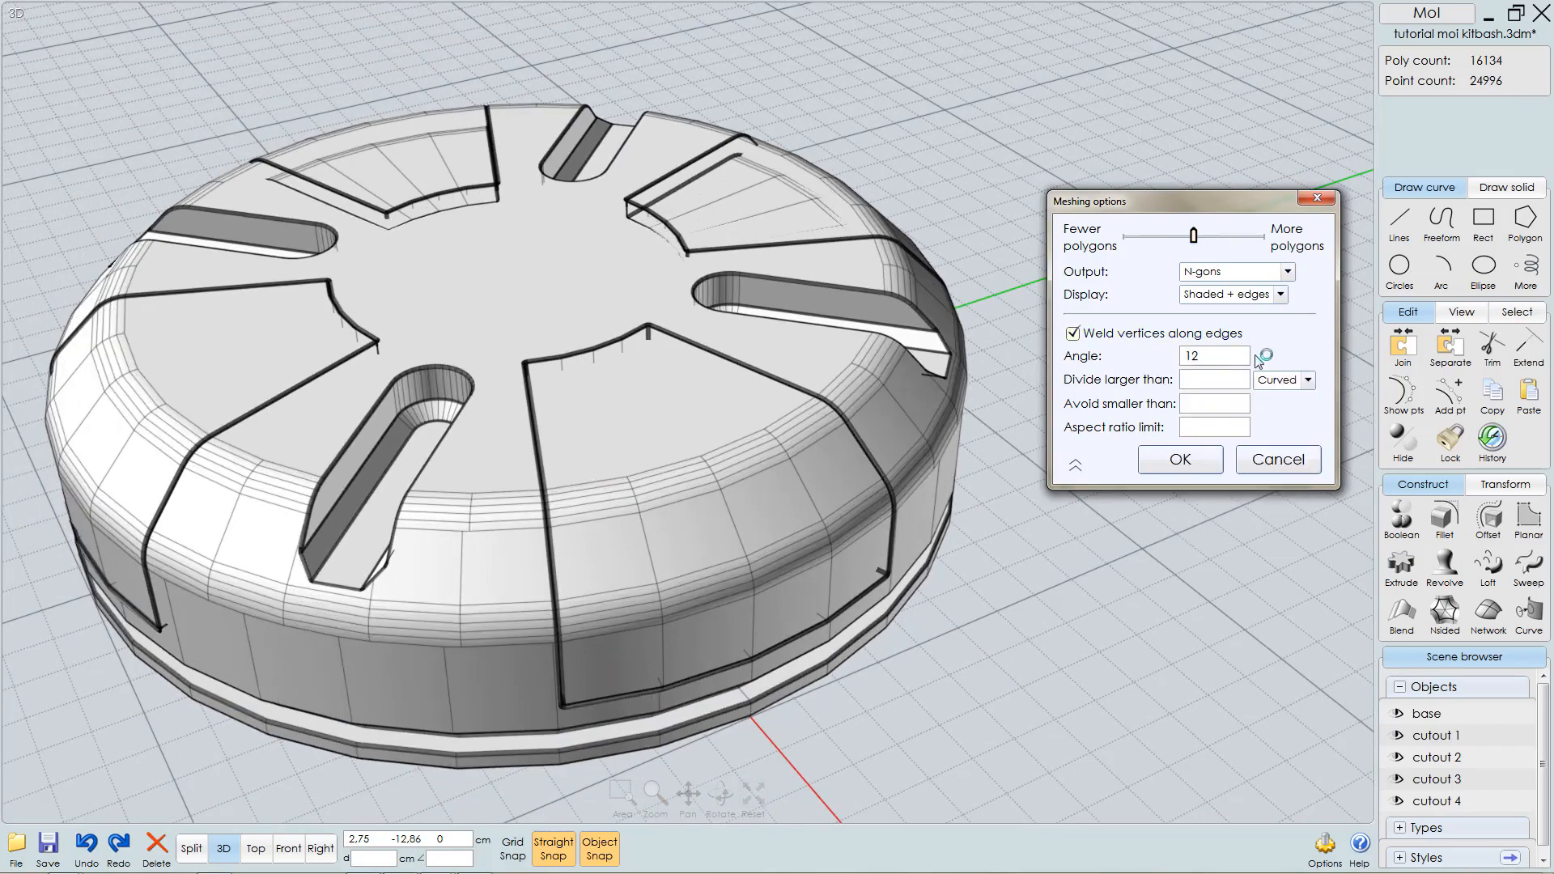
- Set the mesh to avoid polygons smaller than 0,1 and check the front groove's fillet up close
{"action": "scroll", "coordinate": [941, 430], "scroll_direction": "up", "scroll_amount": 5}
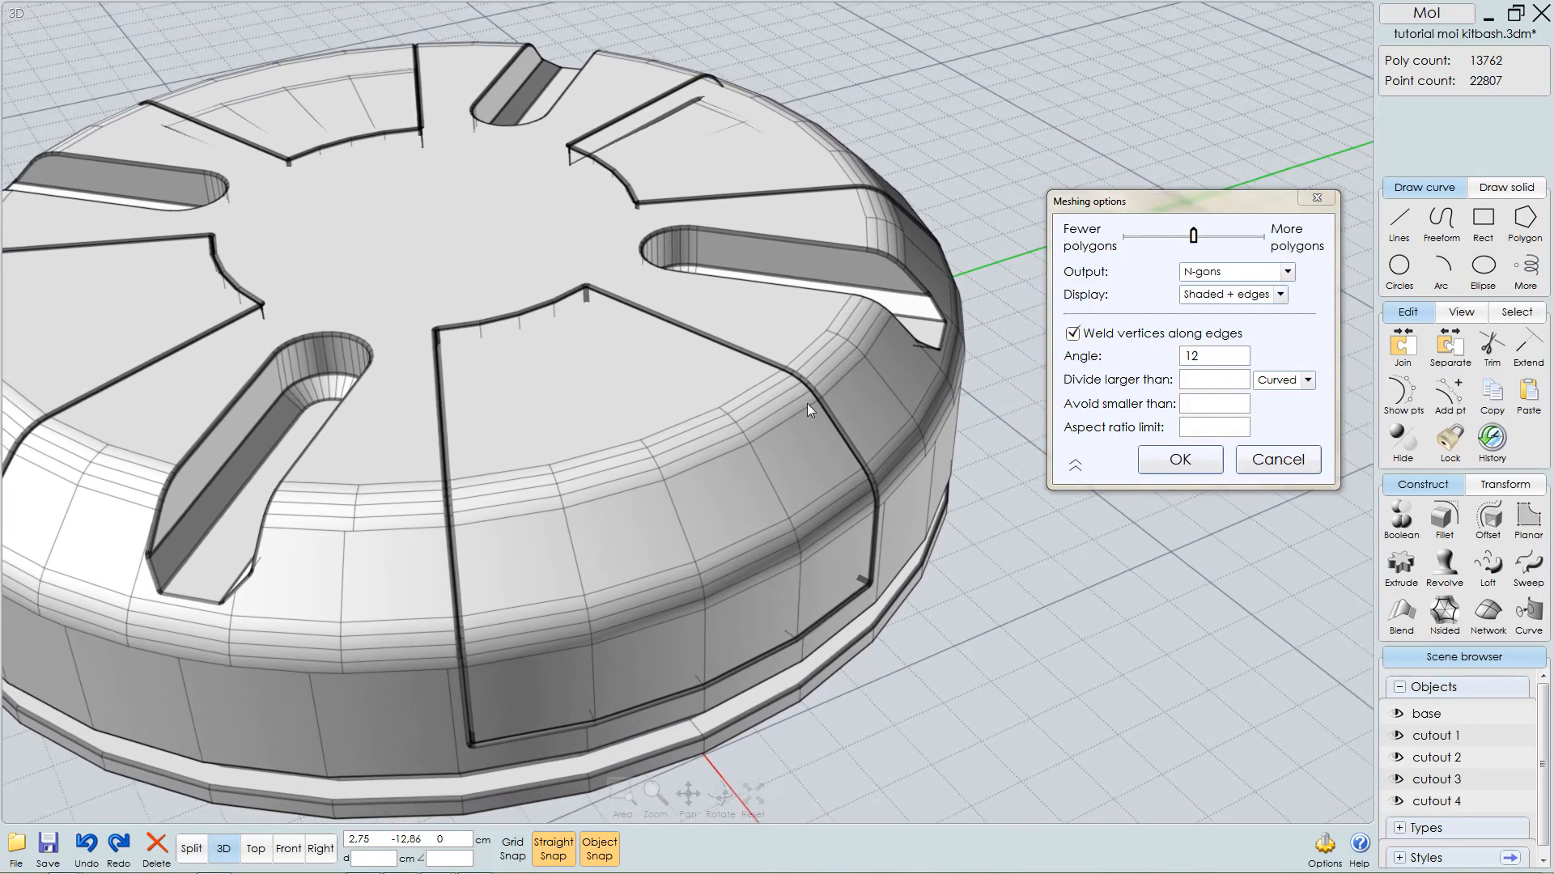
{"action": "scroll", "coordinate": [808, 403], "scroll_direction": "up", "scroll_amount": 6}
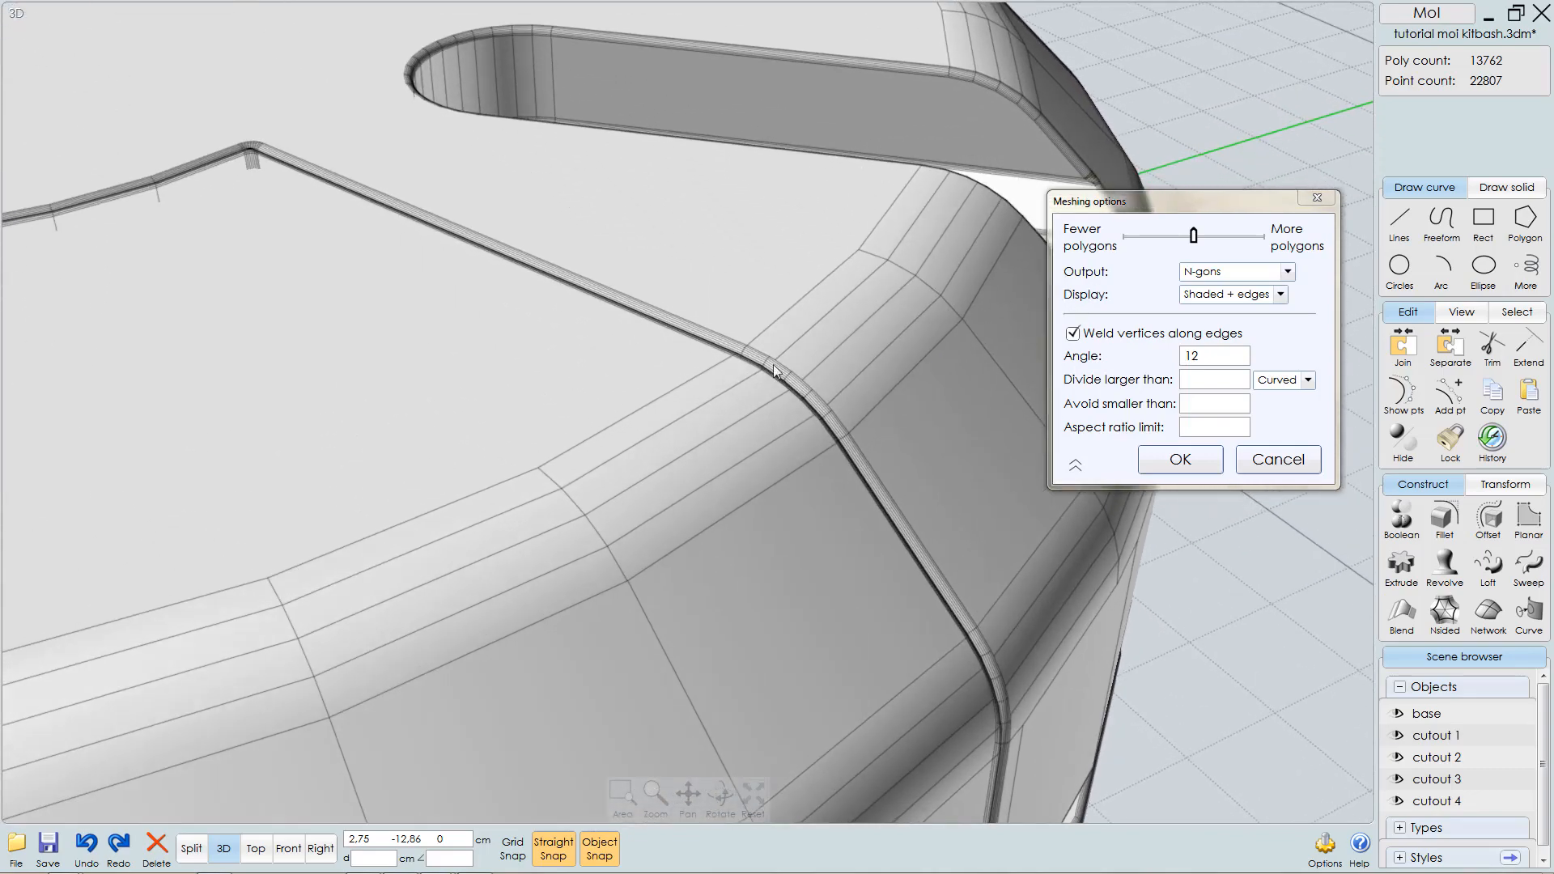
{"action": "right_click_drag", "start_coordinate": [812, 371], "coordinate": [751, 384]}
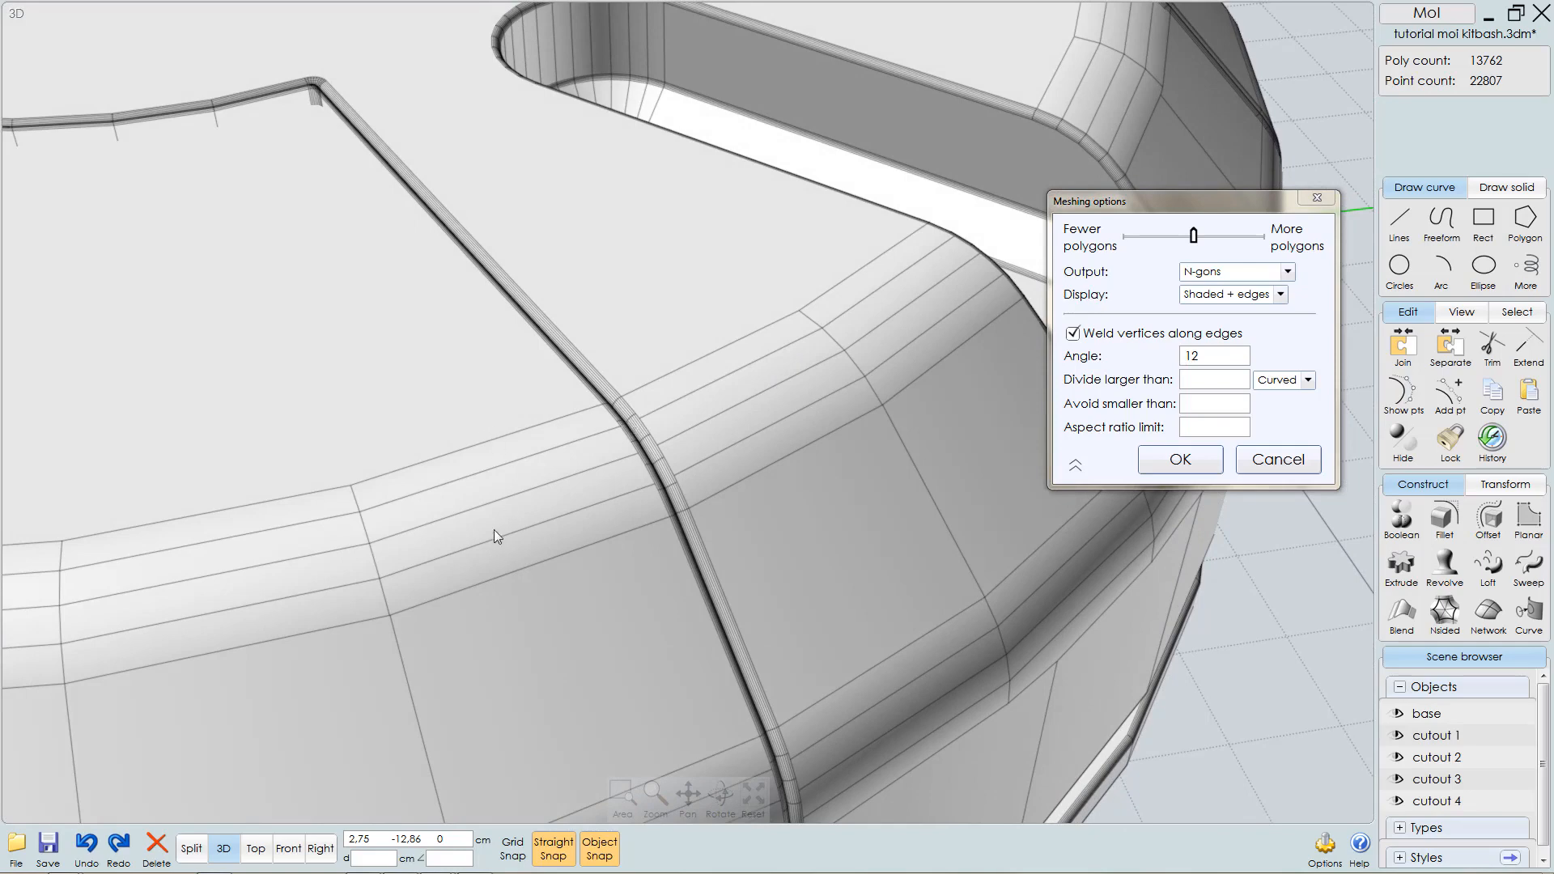
{"action": "left_click", "coordinate": [1101, 412]}
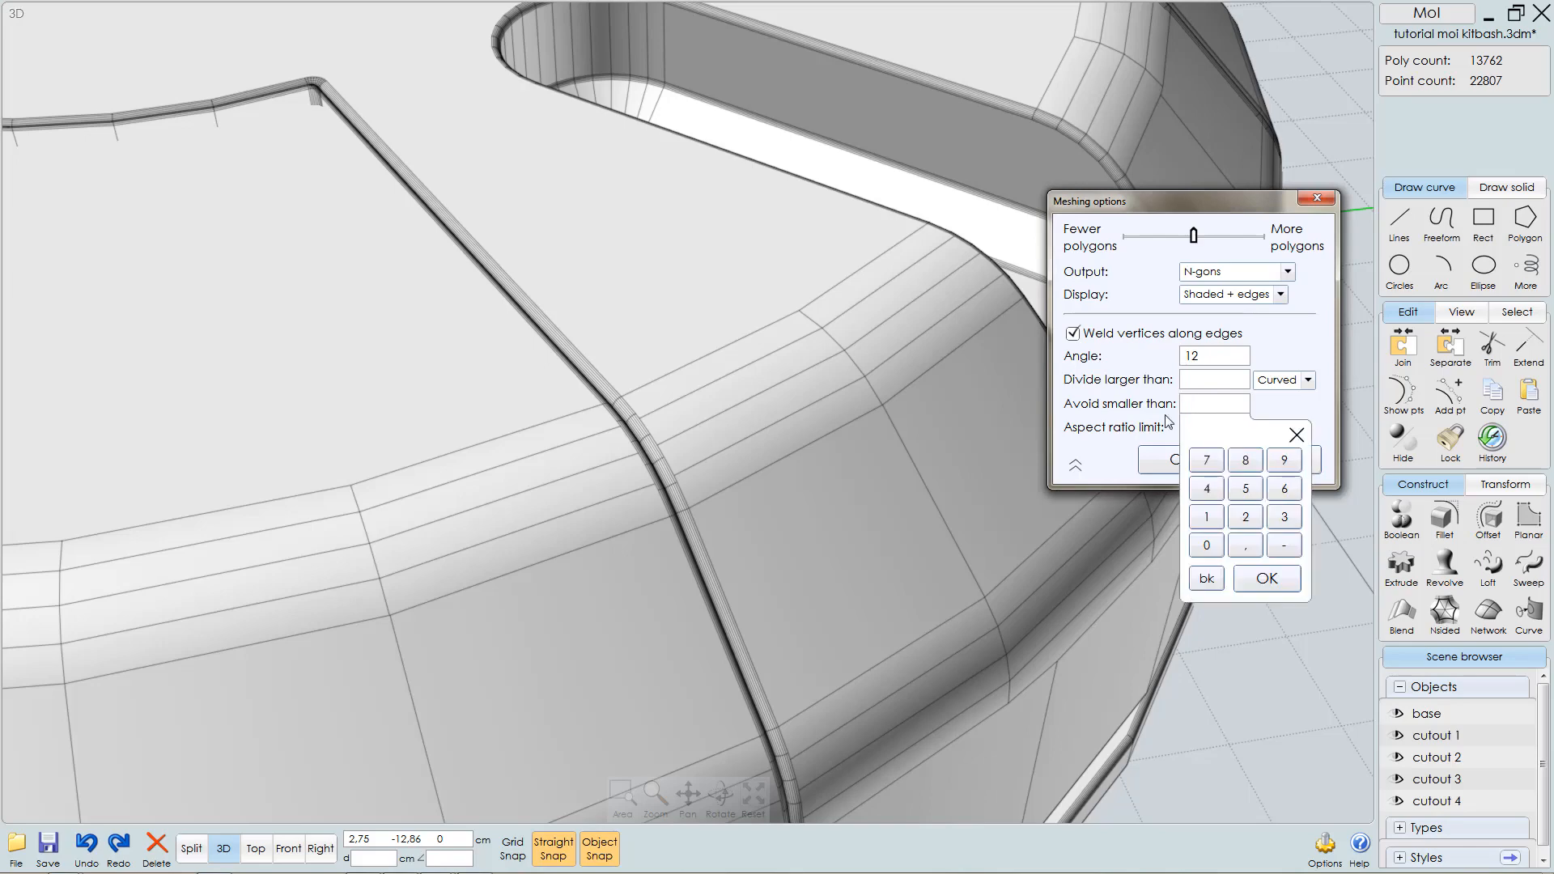
{"action": "key", "text": "Return"}
{"action": "scroll", "coordinate": [794, 404], "scroll_direction": "up", "scroll_amount": 8}
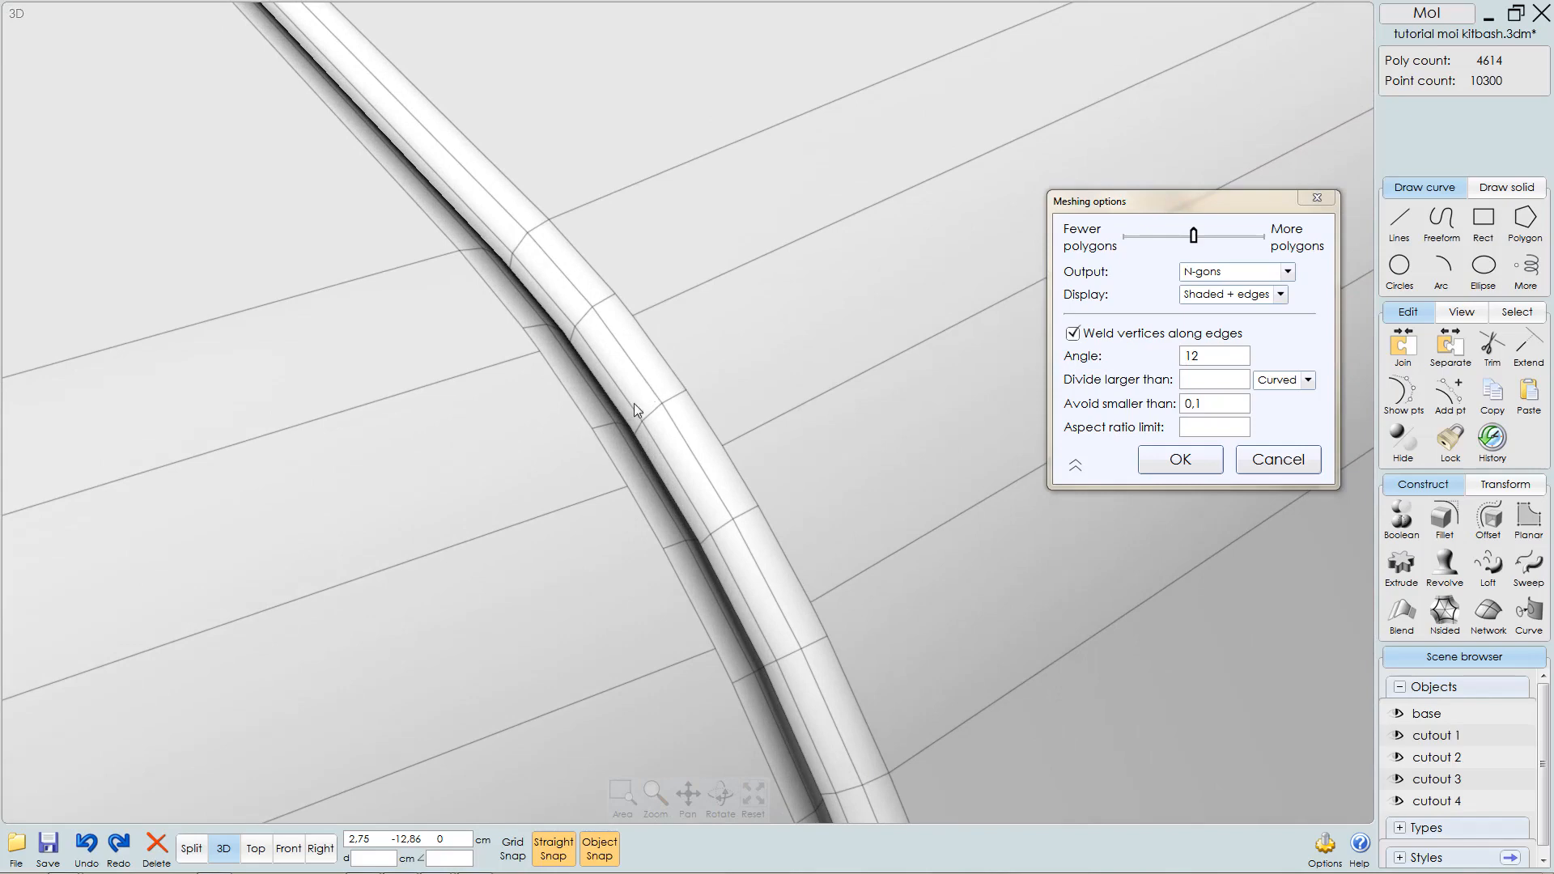
{"action": "scroll", "coordinate": [647, 421], "scroll_direction": "down", "scroll_amount": 6}
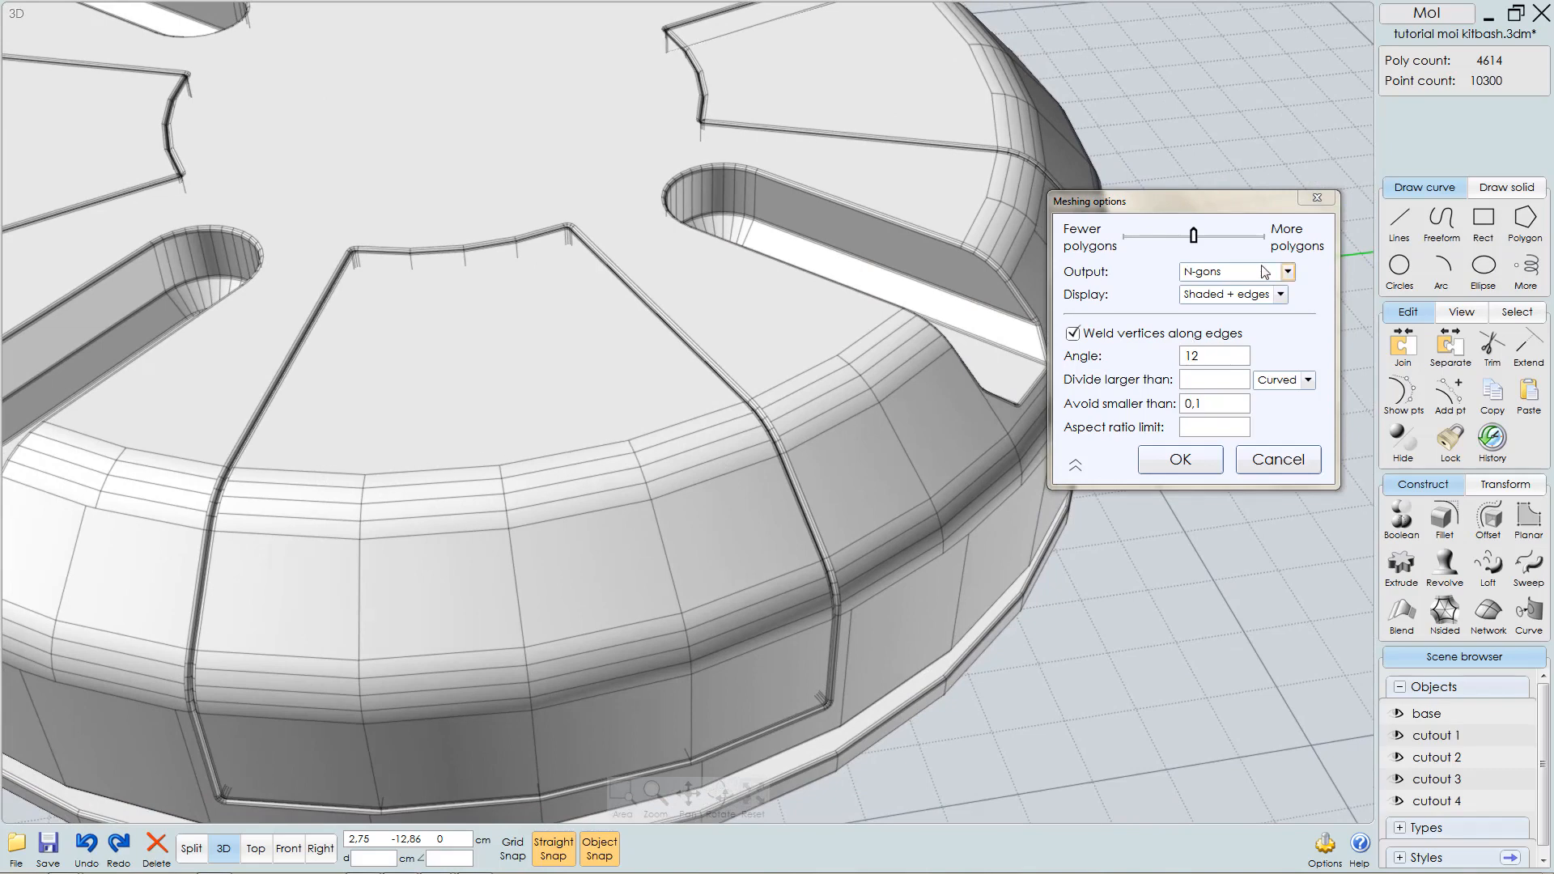
- Increase the mesh density to an angle of 8,57 and further to 6,83, checking the rim and grooves
{"action": "left_click_drag", "start_coordinate": [1194, 240], "coordinate": [1218, 242]}
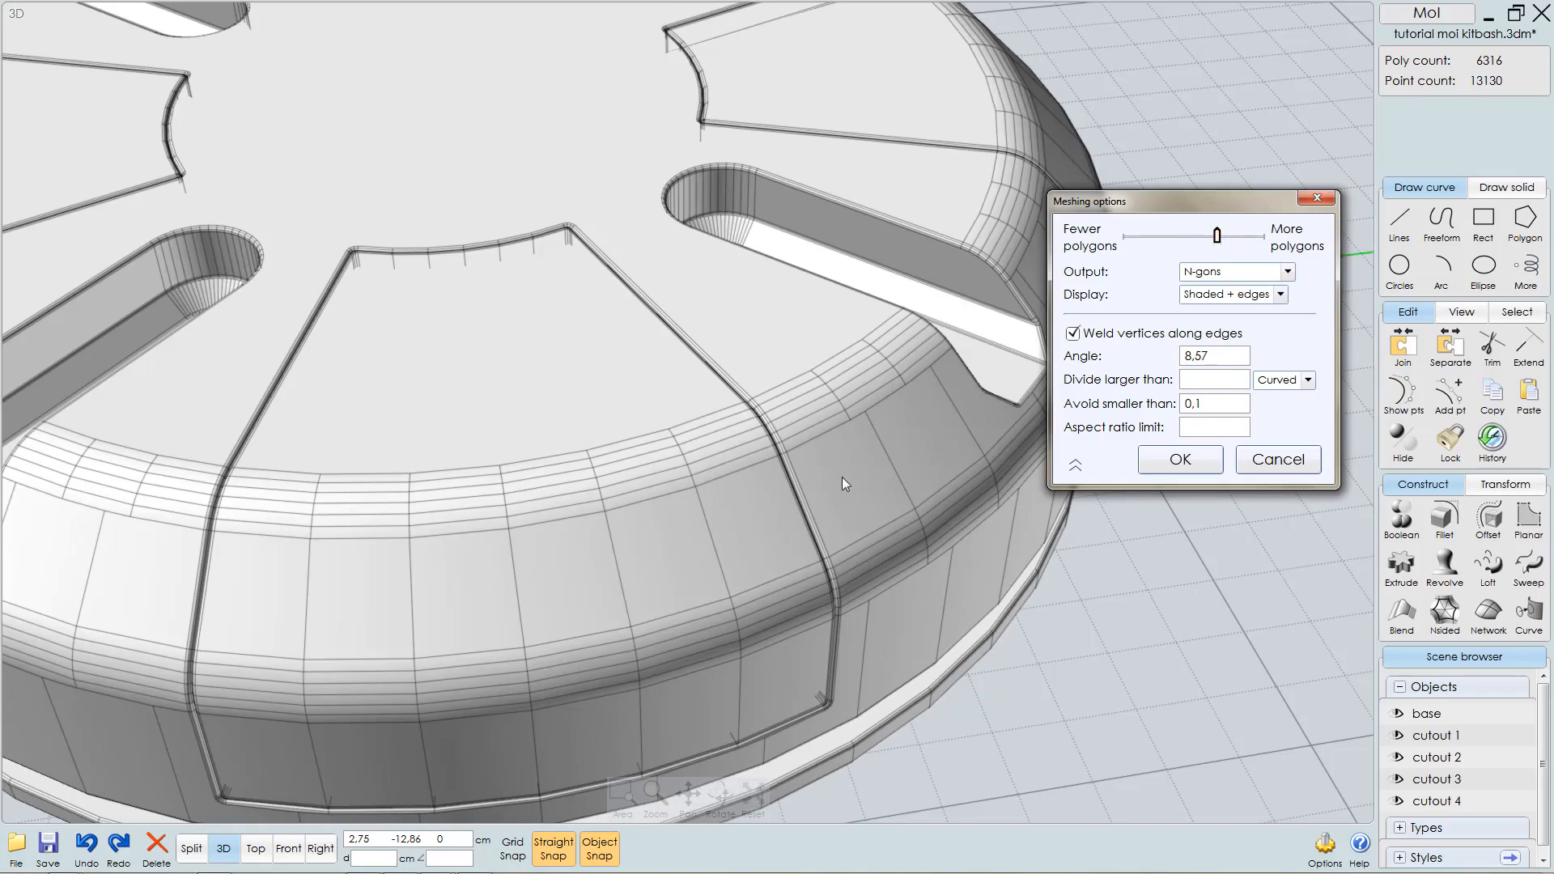
{"action": "scroll", "coordinate": [1001, 363], "scroll_direction": "up", "scroll_amount": 5}
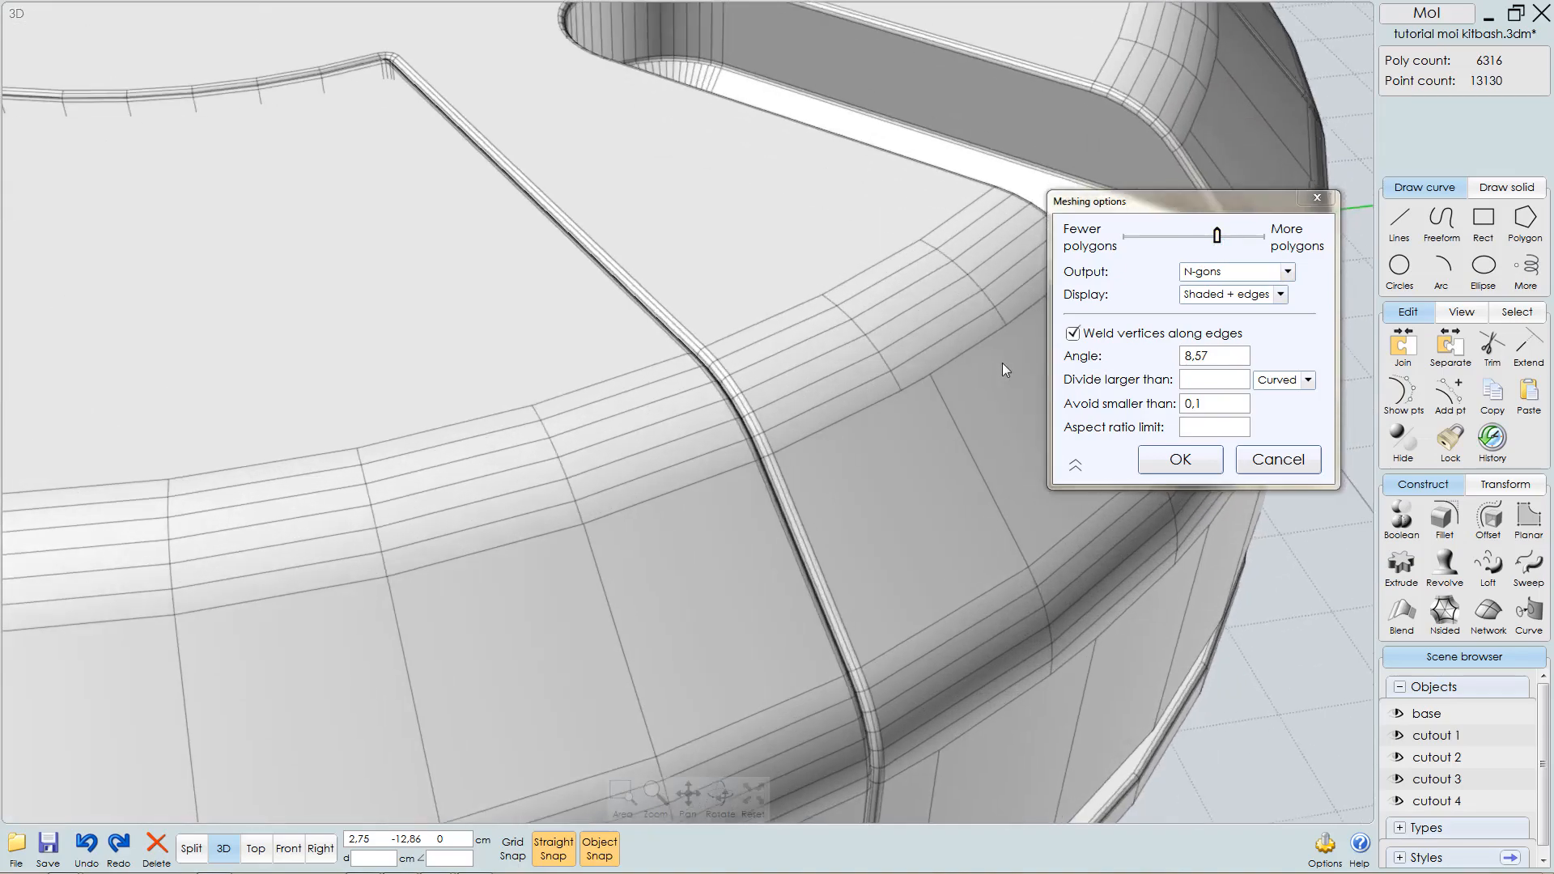
{"action": "scroll", "coordinate": [1017, 361], "scroll_direction": "down", "scroll_amount": 5}
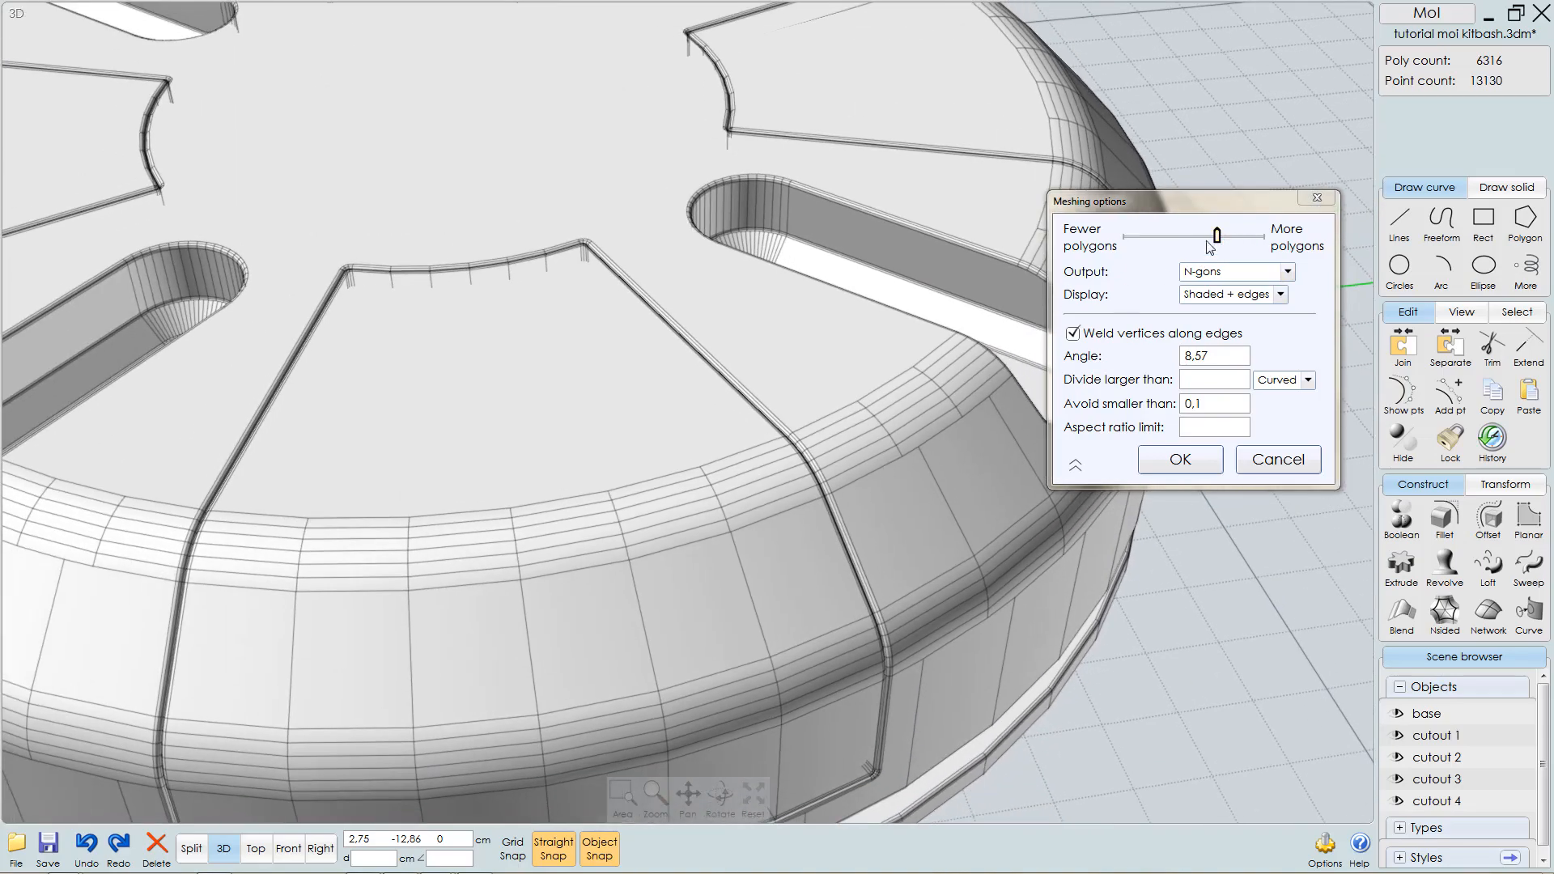
{"action": "left_click_drag", "start_coordinate": [1218, 243], "coordinate": [1231, 244]}
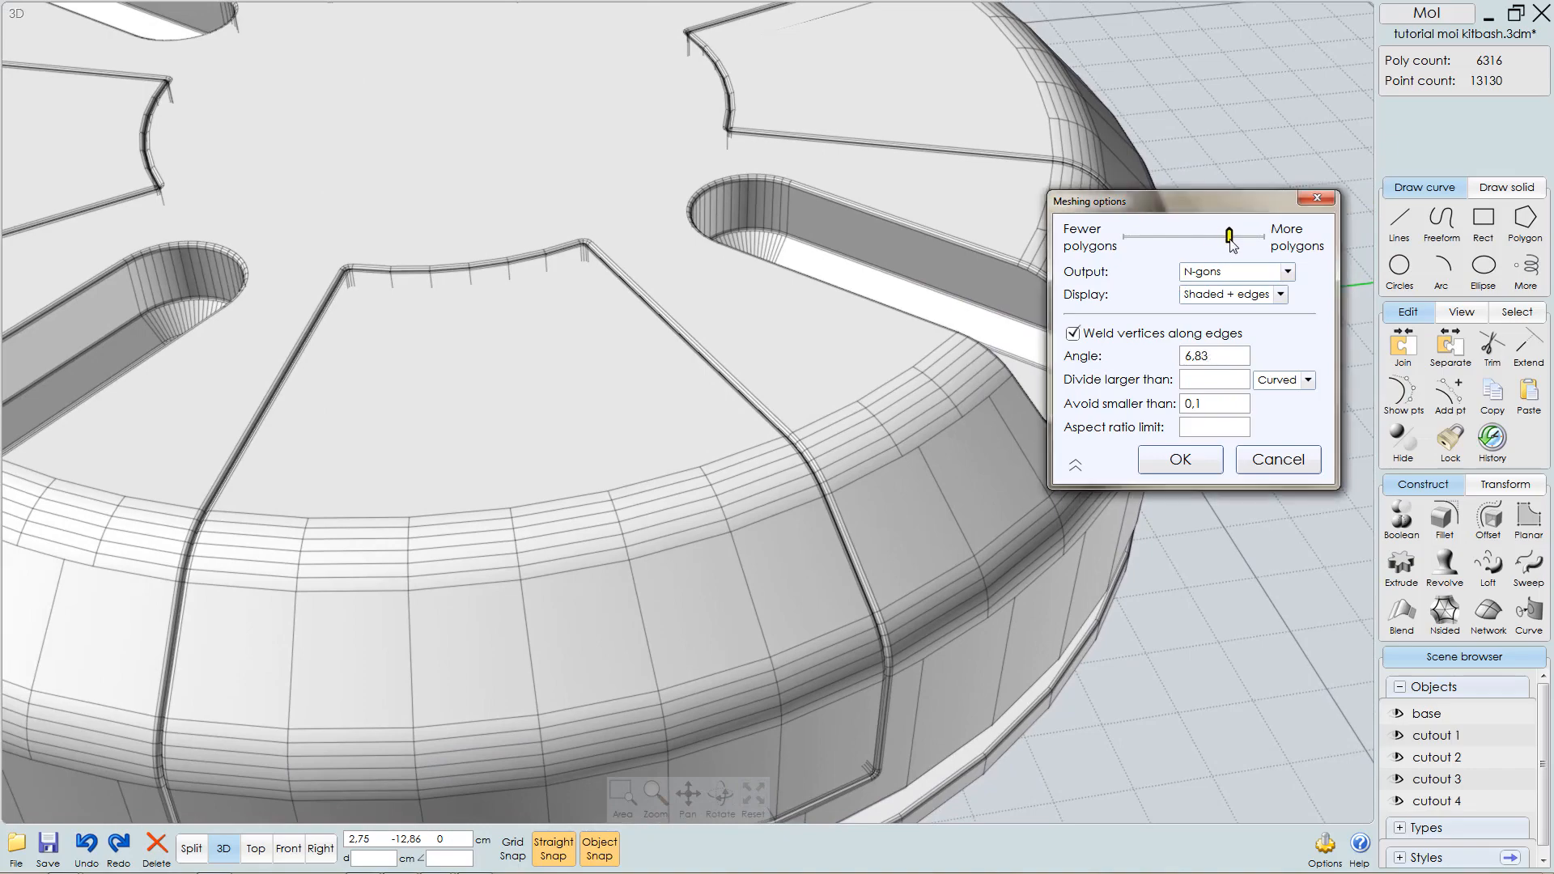
{"action": "scroll", "coordinate": [806, 419], "scroll_direction": "down", "scroll_amount": 4}
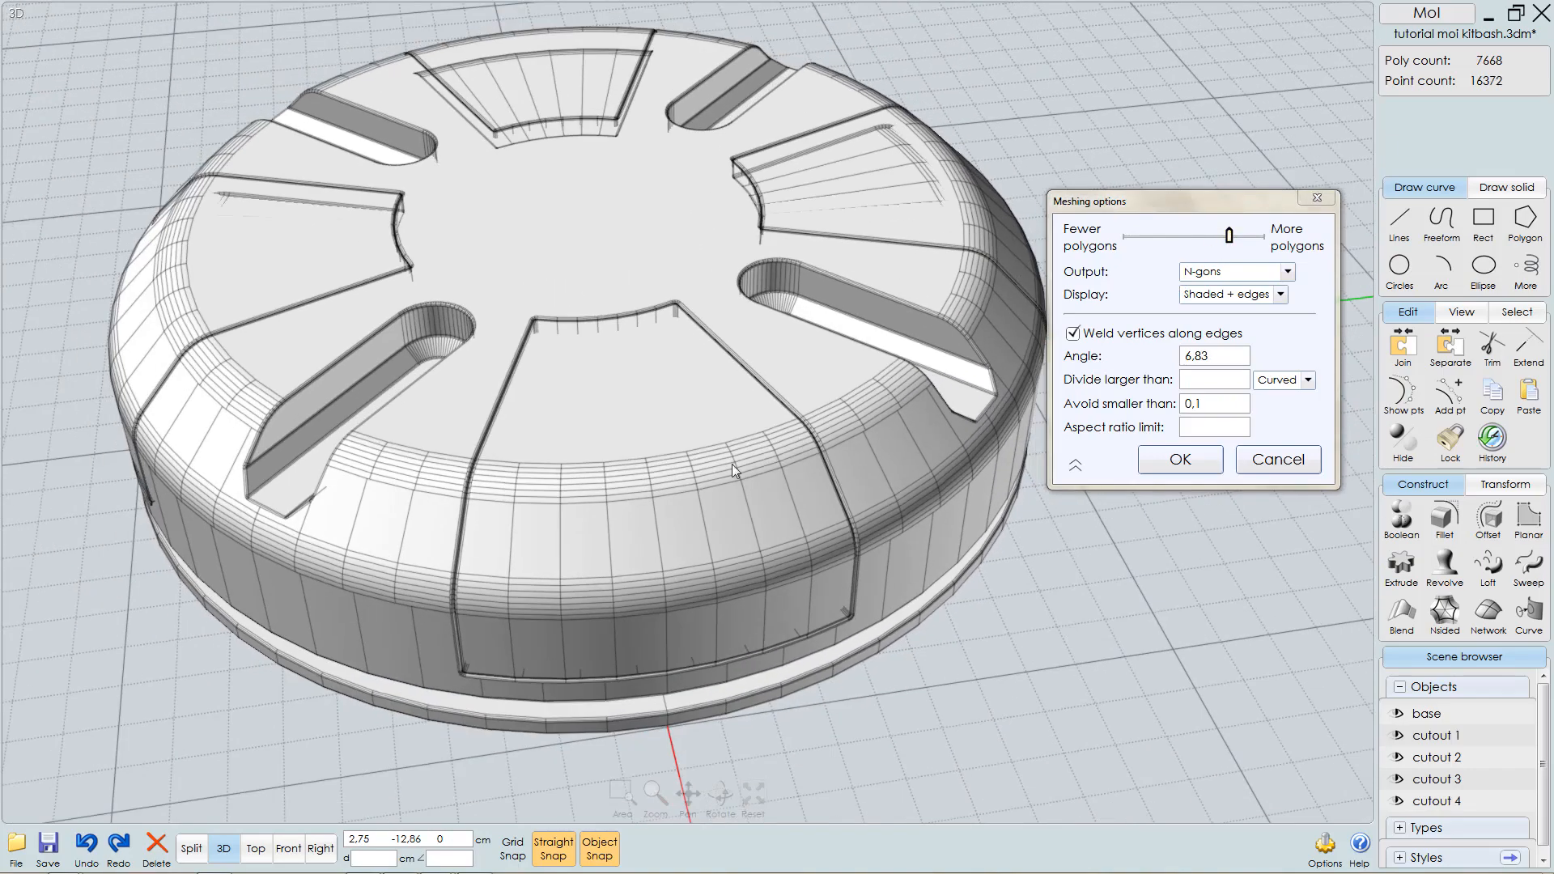
{"action": "scroll", "coordinate": [759, 450], "scroll_direction": "down", "scroll_amount": 2}
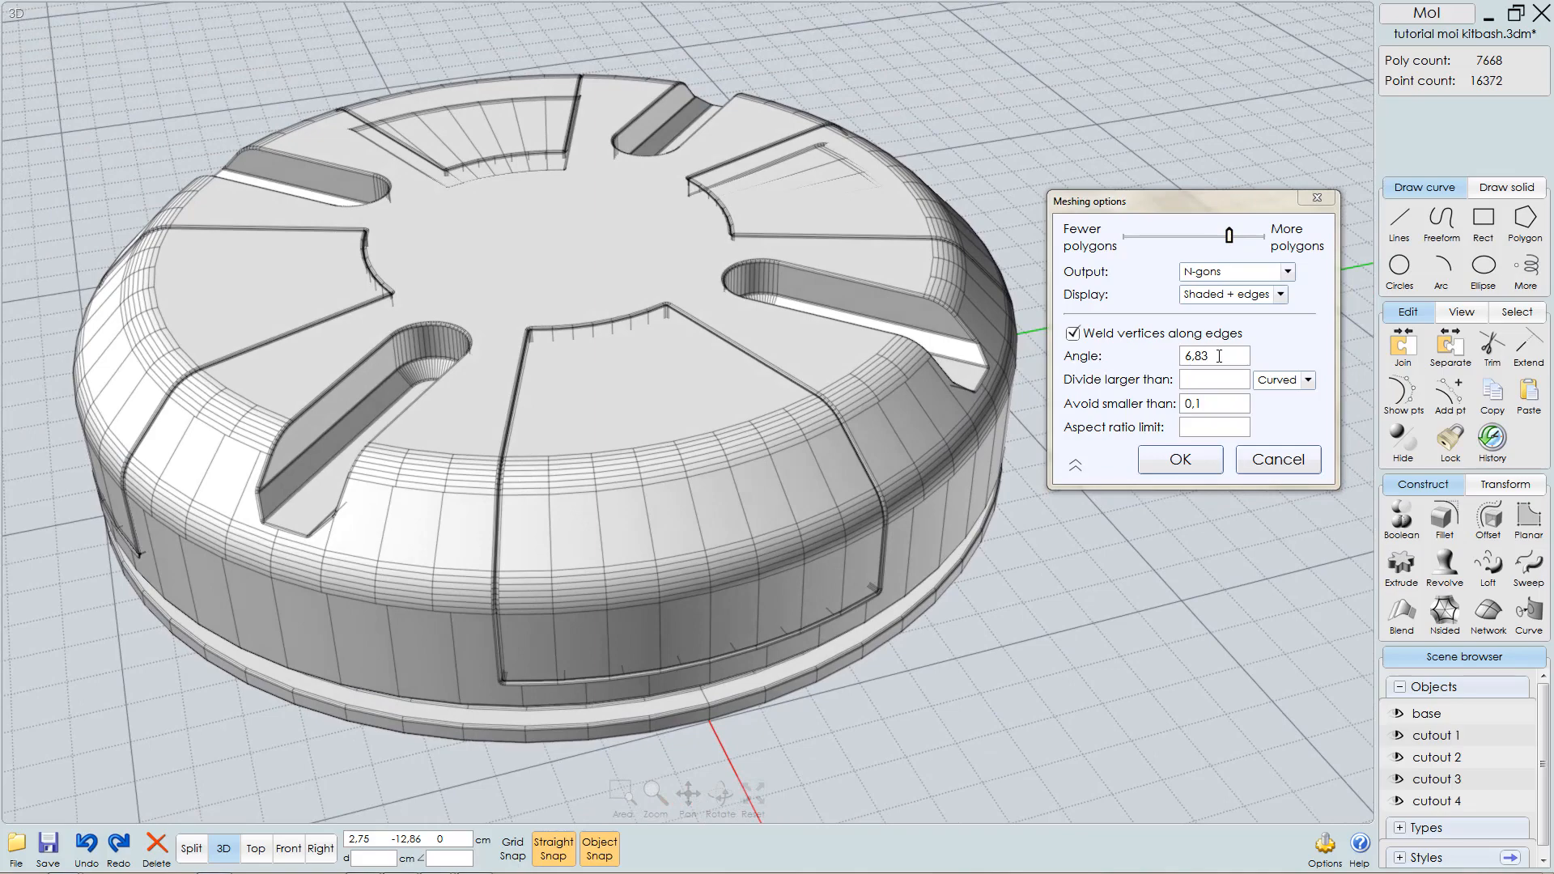
- Set the meshing angle to 7 and inspect the part's rounded rim and the front groove's fillet
{"action": "left_click", "coordinate": [1219, 356]}
{"action": "type", "text": "7"}
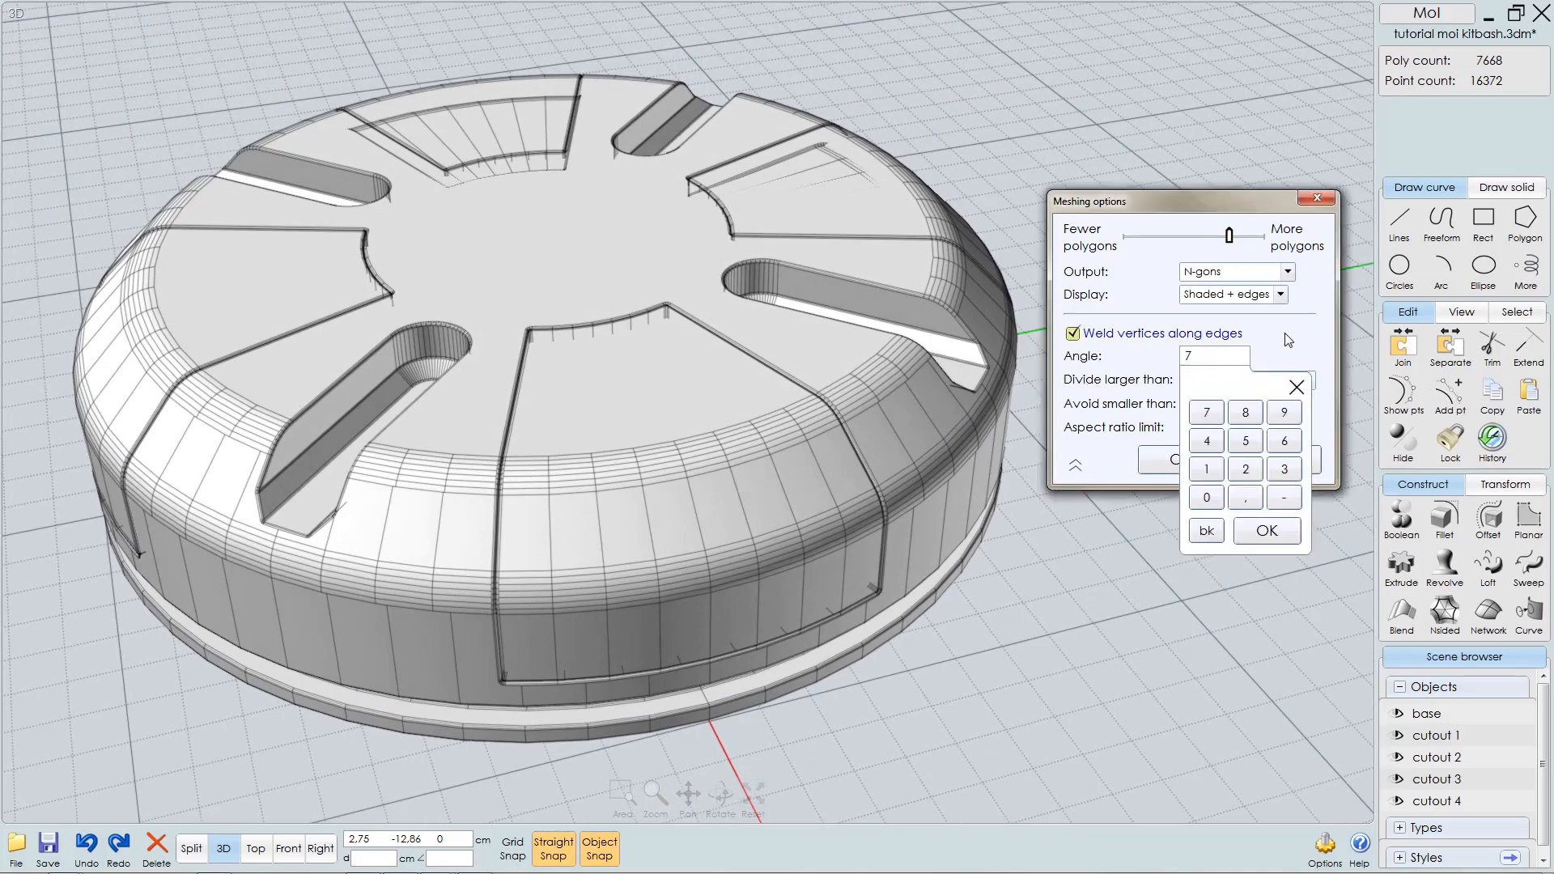
{"action": "key", "text": "Return"}
{"action": "scroll", "coordinate": [820, 406], "scroll_direction": "up", "scroll_amount": 3}
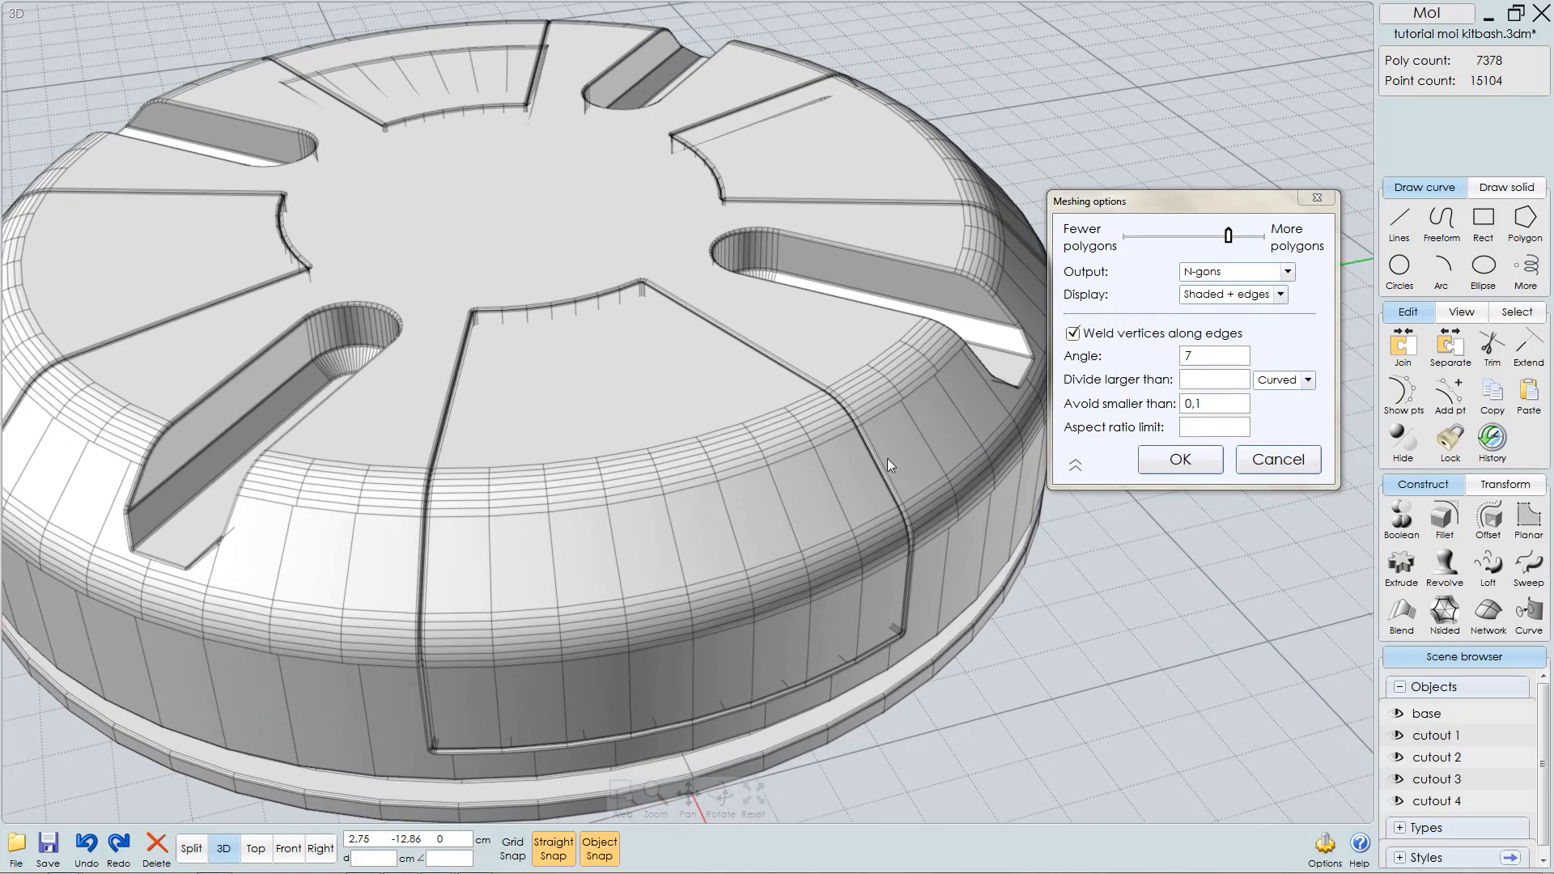
{"action": "scroll", "coordinate": [887, 458], "scroll_direction": "down", "scroll_amount": 3}
{"action": "scroll", "coordinate": [825, 477], "scroll_direction": "down", "scroll_amount": 2}
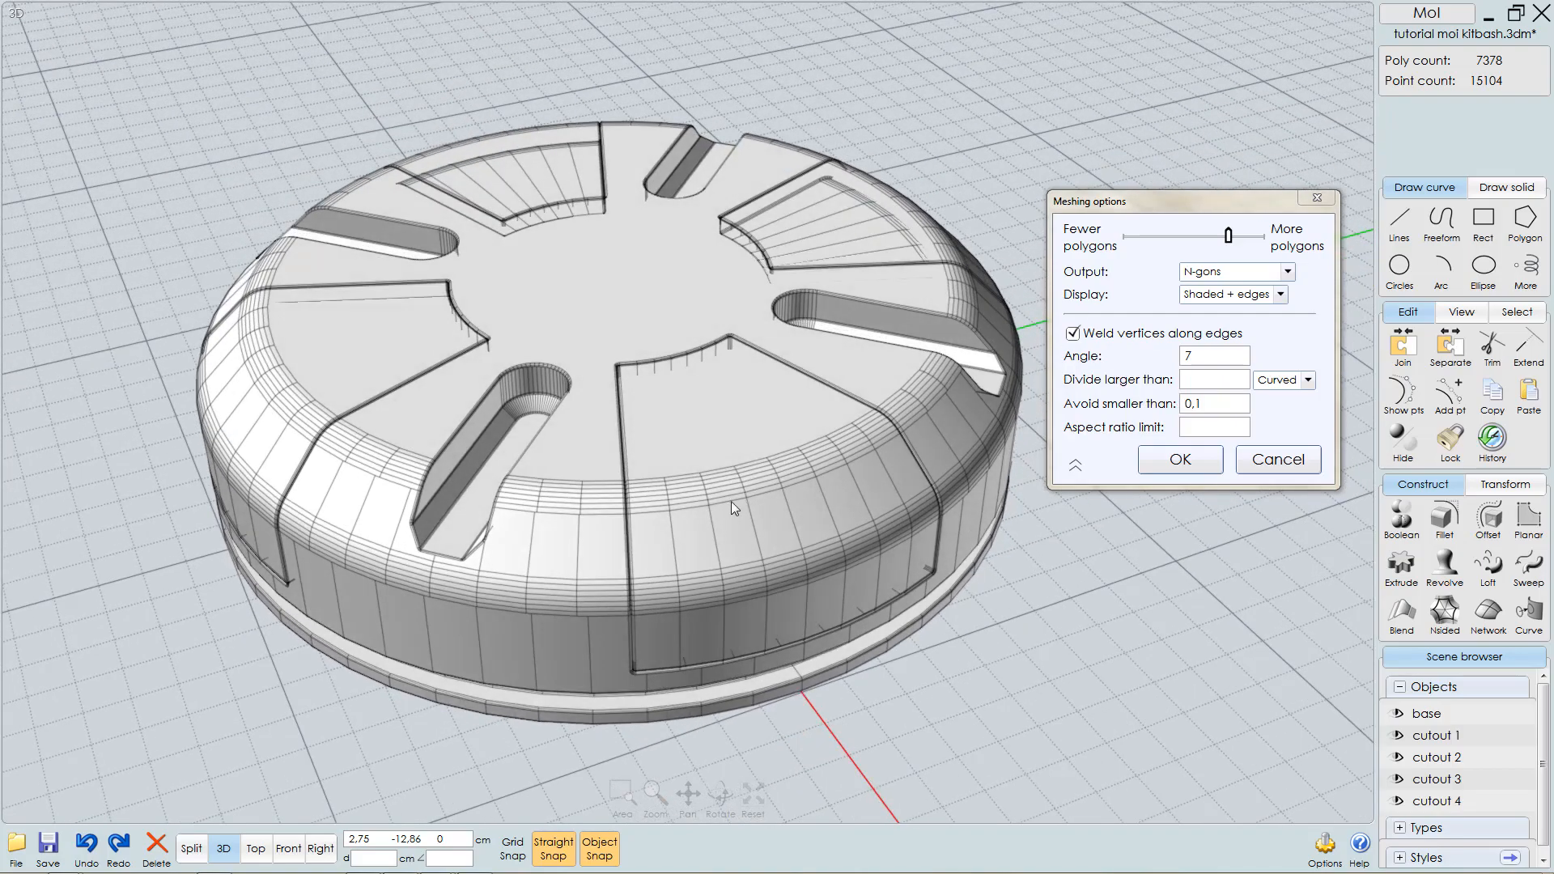
{"action": "scroll", "coordinate": [868, 427], "scroll_direction": "up", "scroll_amount": 5}
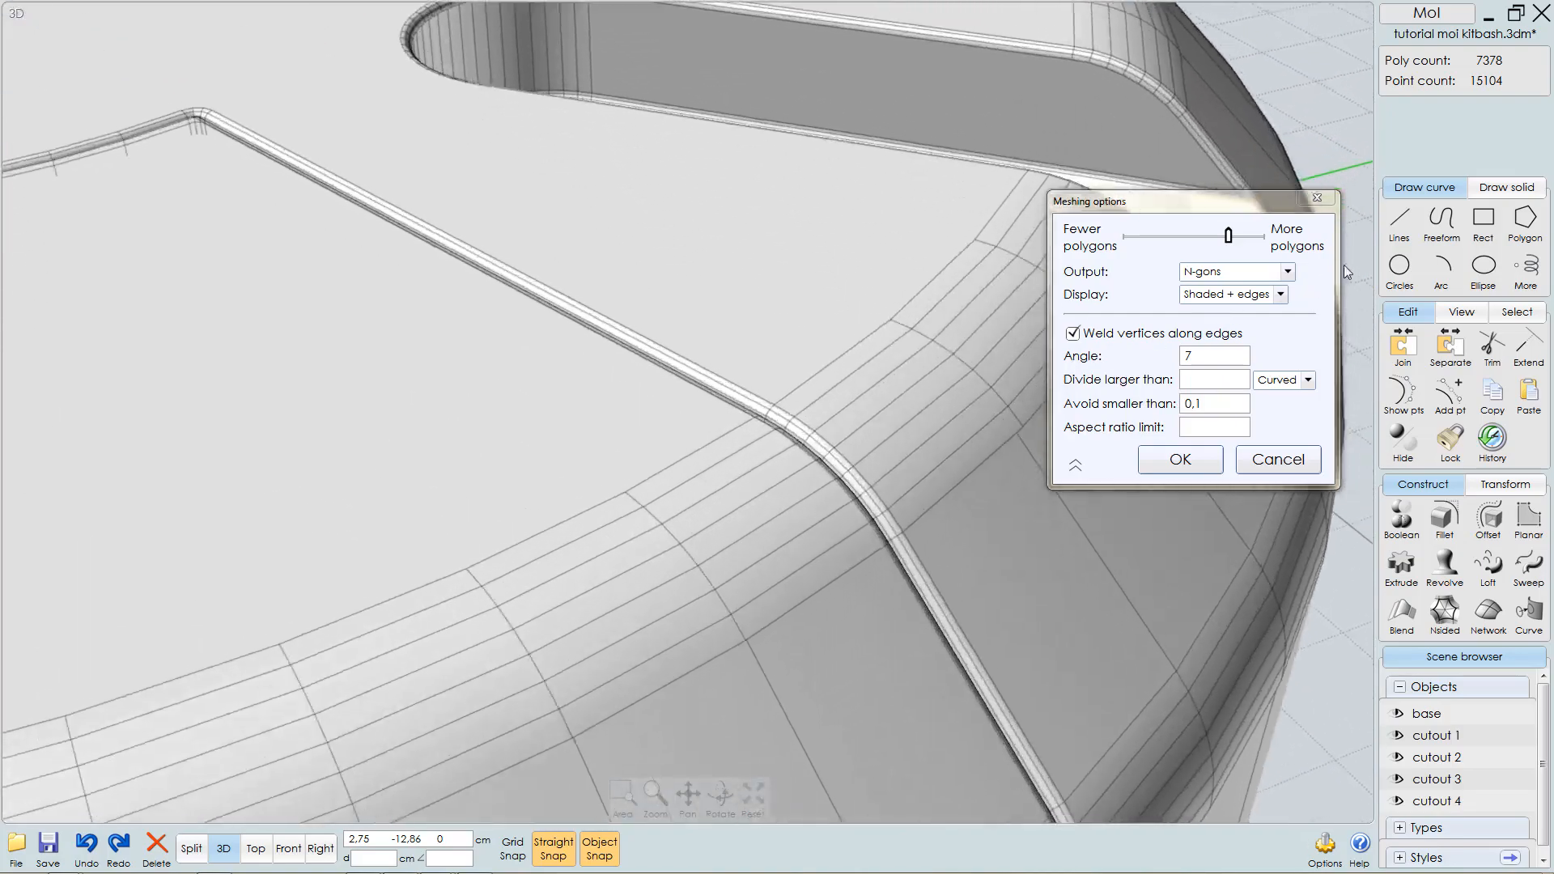
- Check the mesh's groove fillets and rim, and accept the meshing options to export the part as OBJ
{"action": "scroll", "coordinate": [882, 451], "scroll_direction": "up", "scroll_amount": 1}
{"action": "scroll", "coordinate": [1002, 400], "scroll_direction": "up", "scroll_amount": 3}
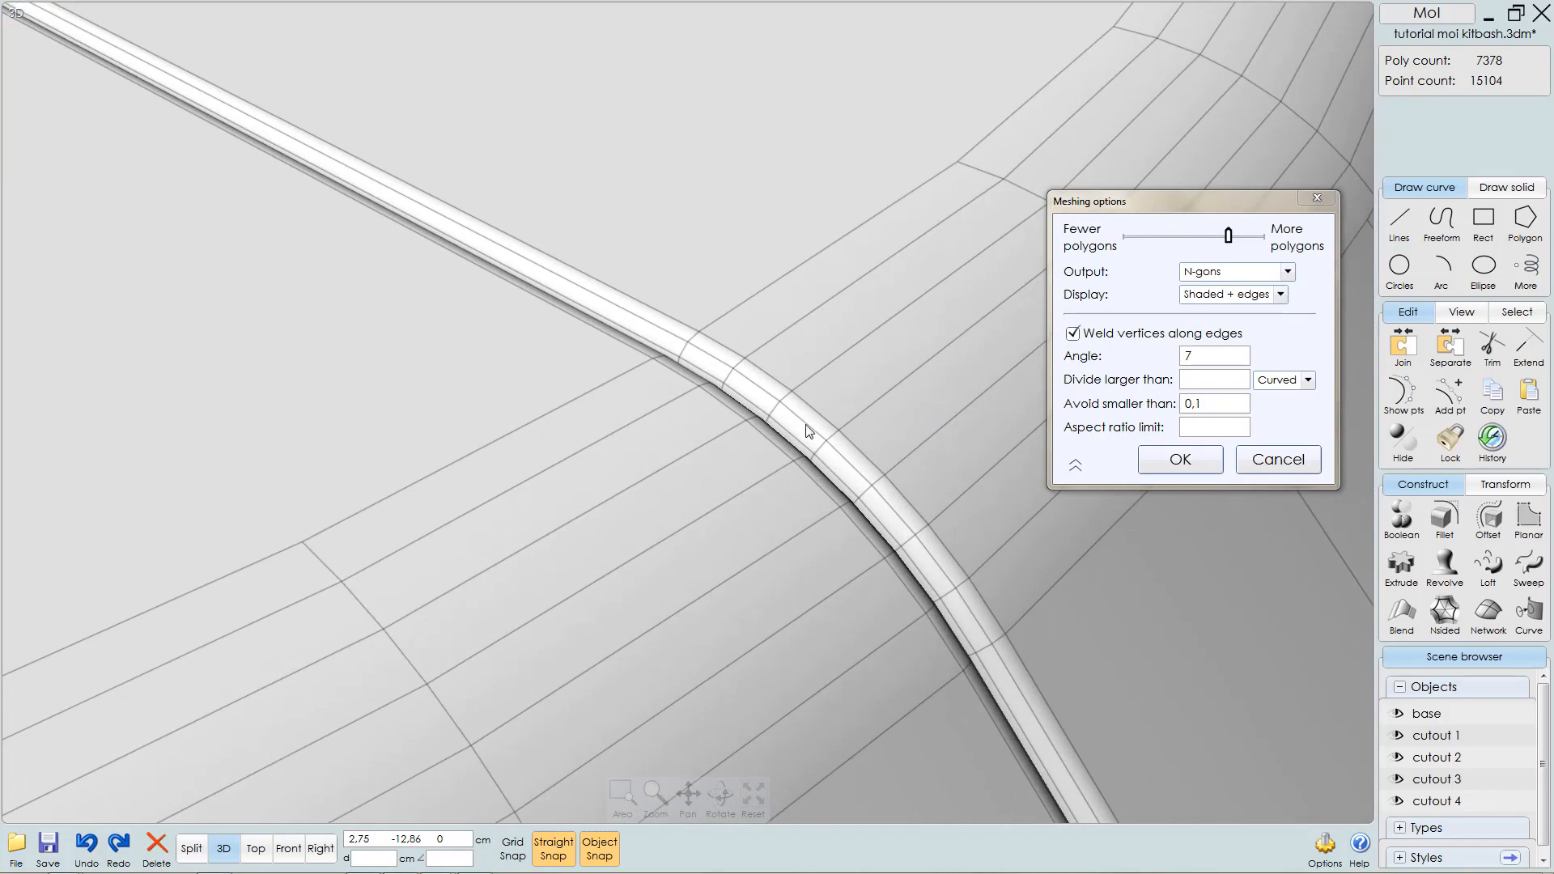
{"action": "scroll", "coordinate": [824, 420], "scroll_direction": "down", "scroll_amount": 6}
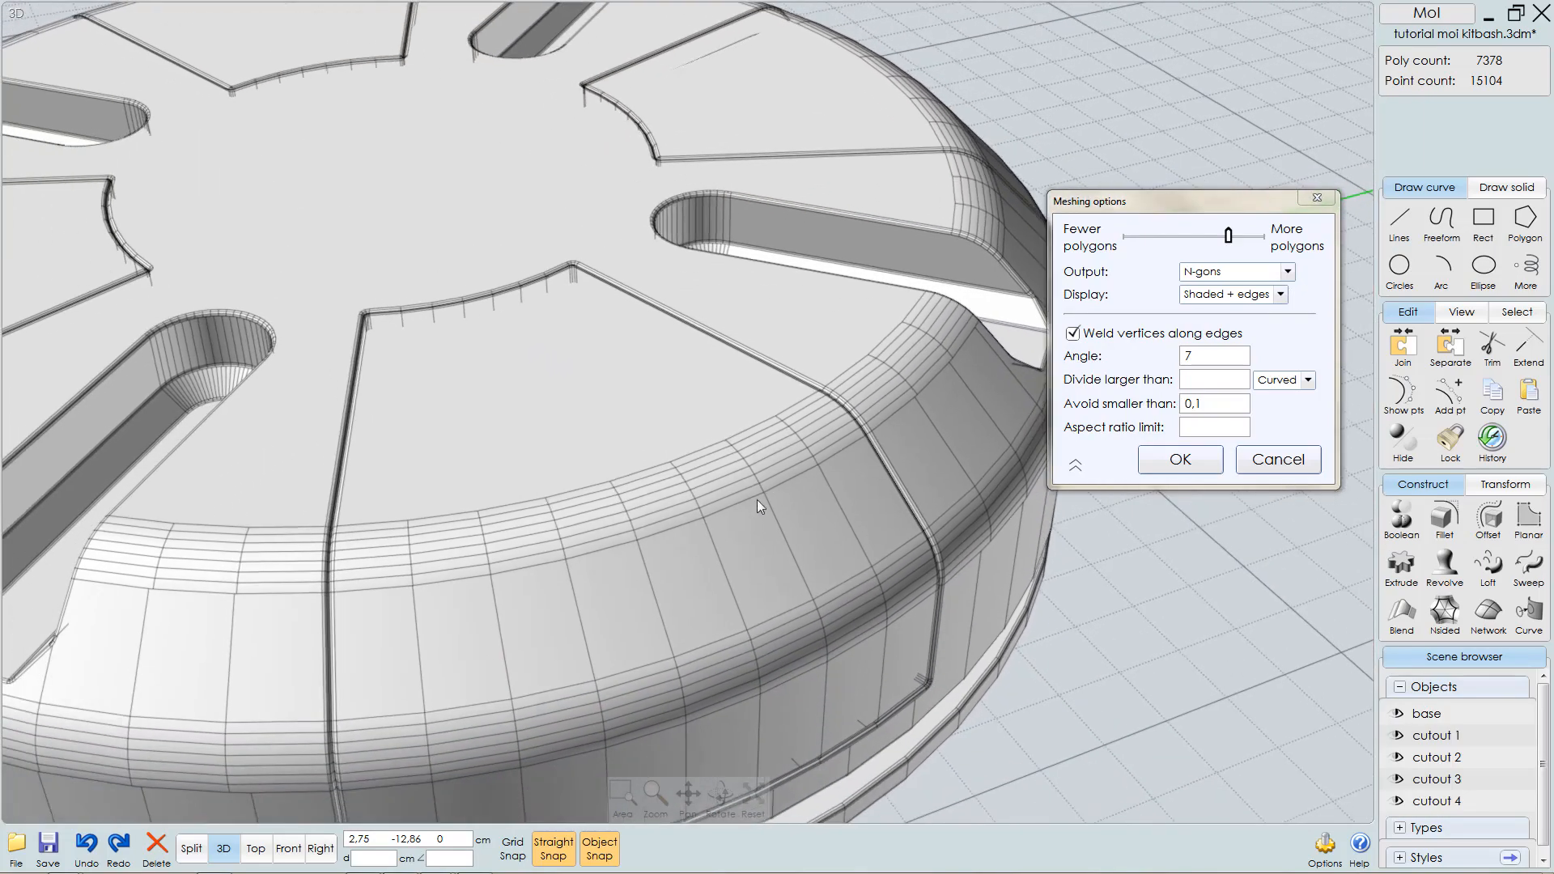
{"action": "middle_click_drag", "start_coordinate": [756, 499], "coordinate": [767, 494]}
{"action": "scroll", "coordinate": [735, 473], "scroll_direction": "down", "scroll_amount": 5}
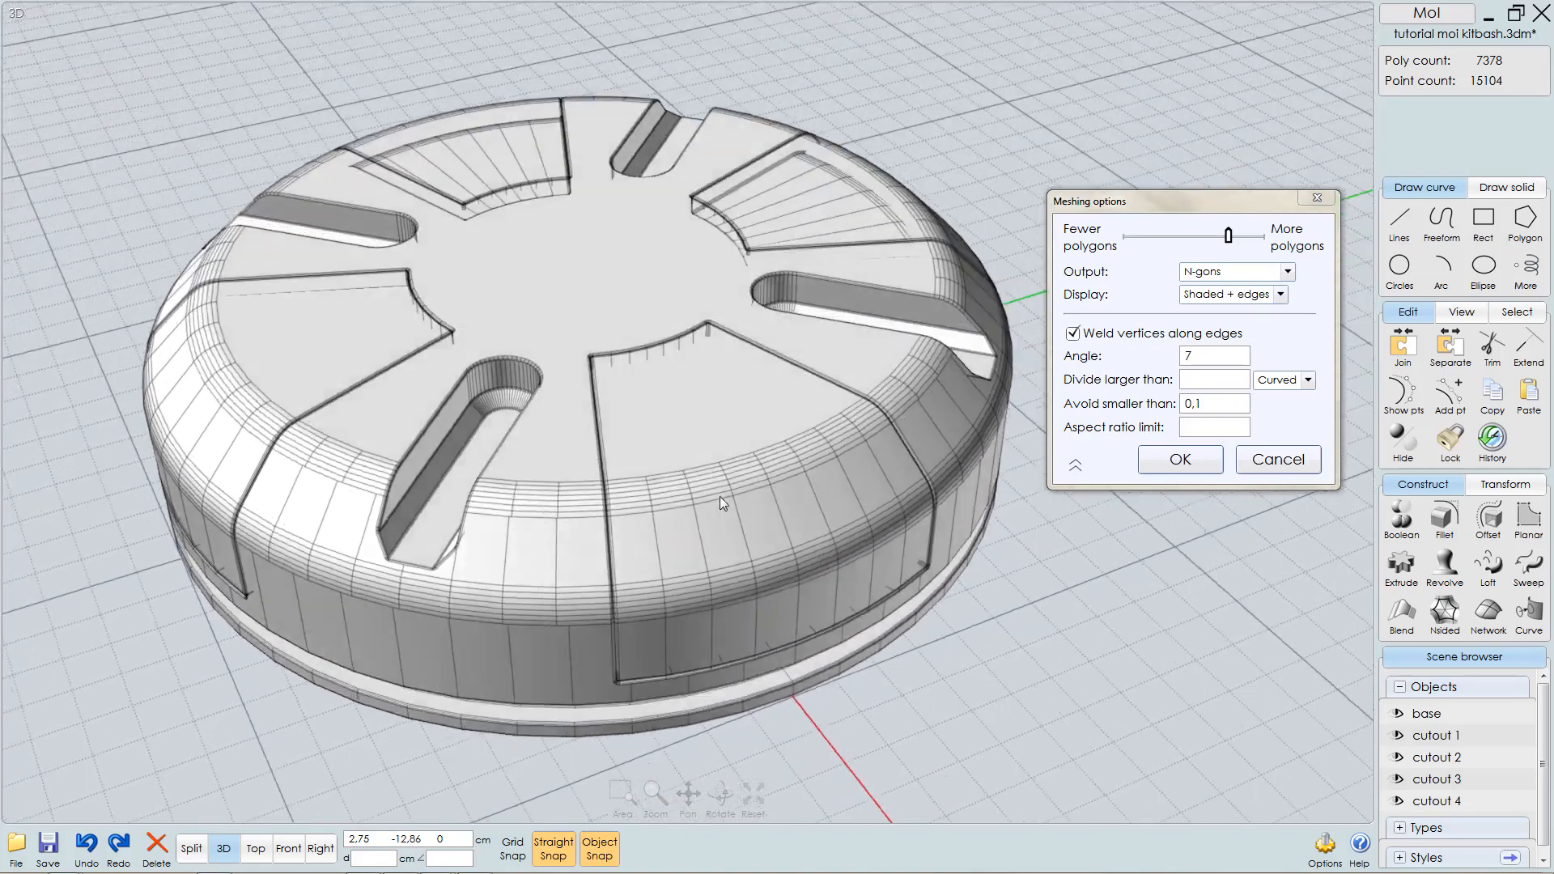
{"action": "right_click_drag", "start_coordinate": [721, 497], "coordinate": [751, 525]}
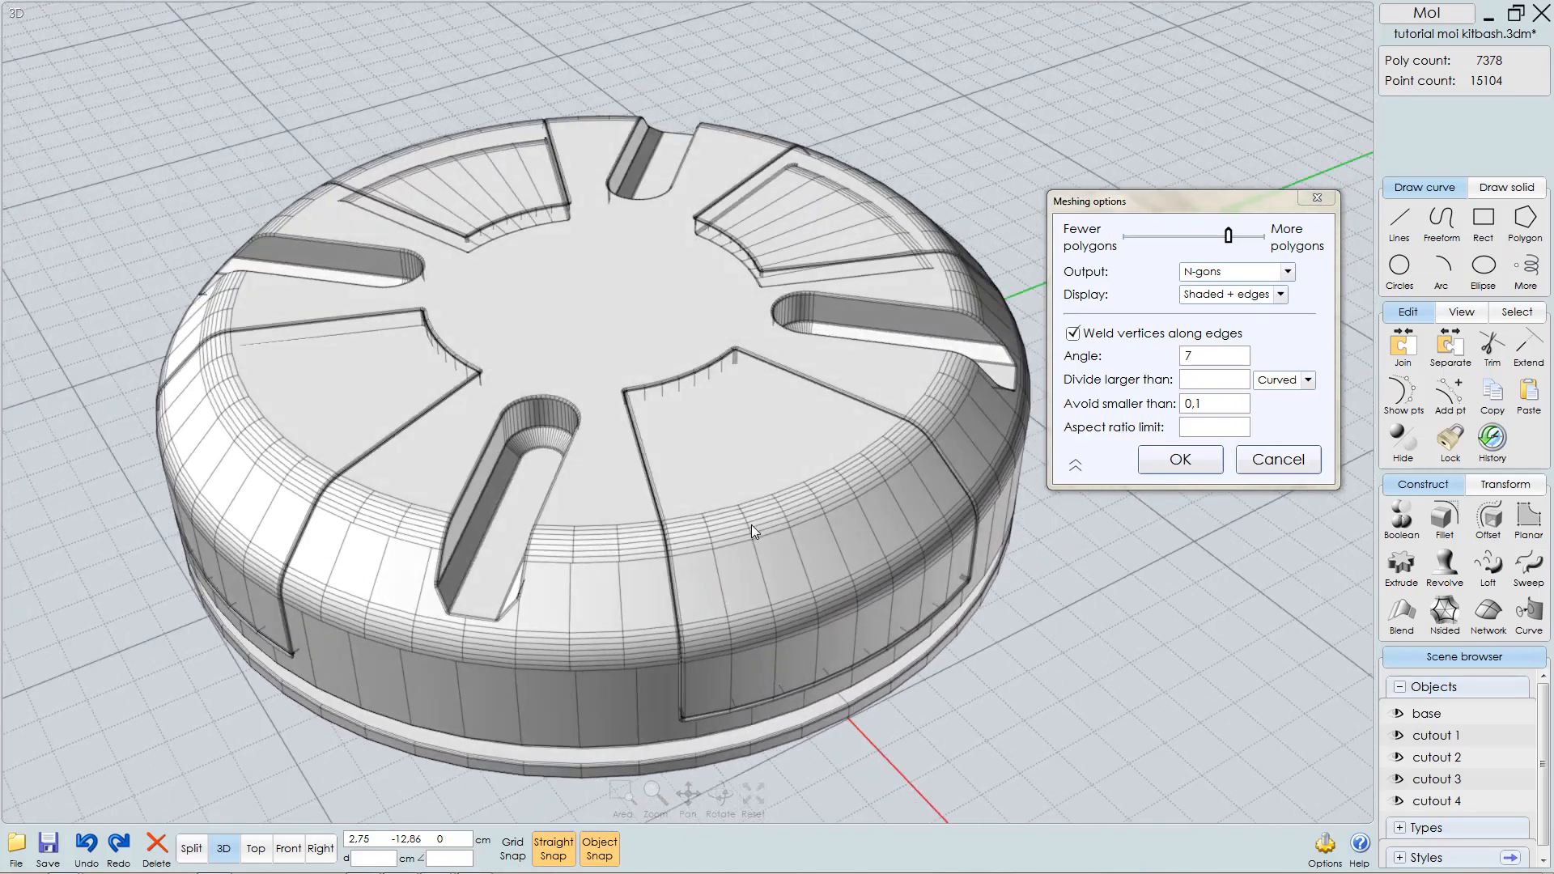
{"action": "left_click", "coordinate": [1179, 459]}
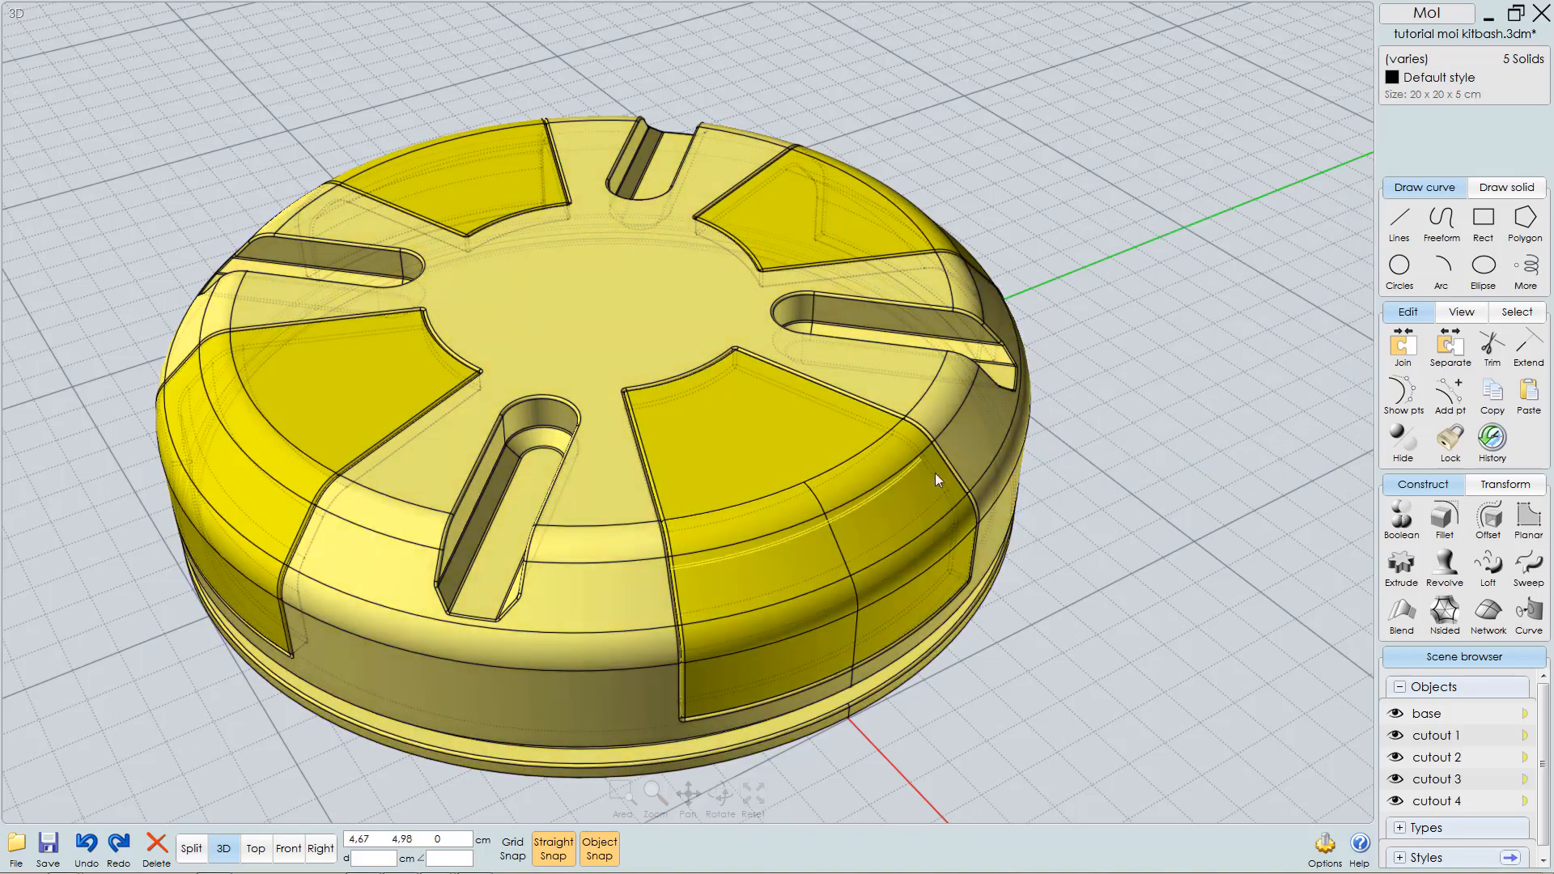
{"action": "middle_click_drag", "start_coordinate": [935, 472], "coordinate": [974, 473]}
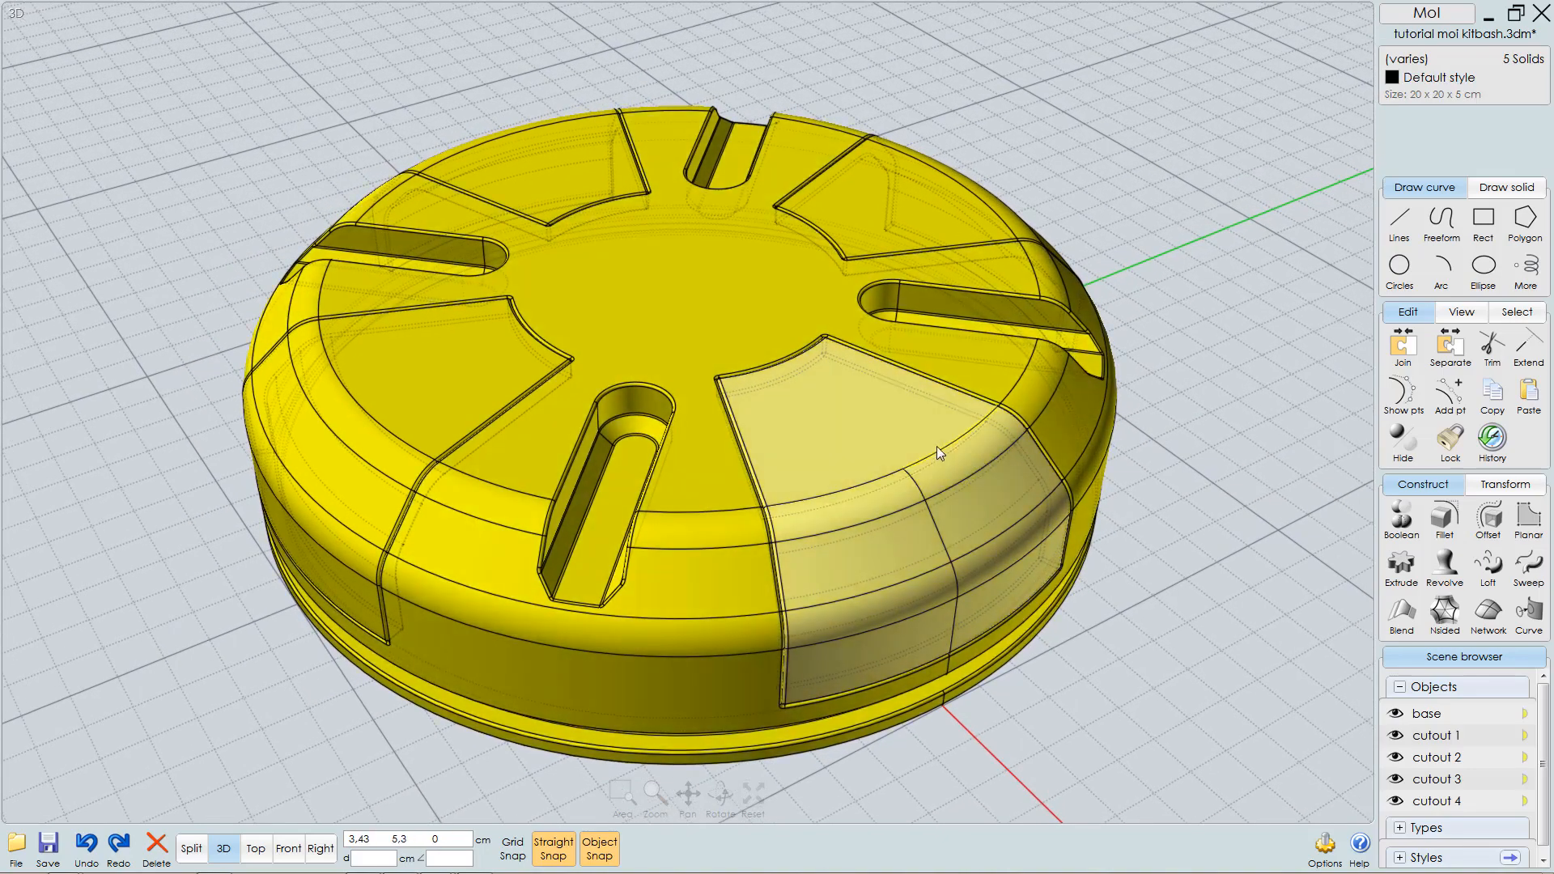
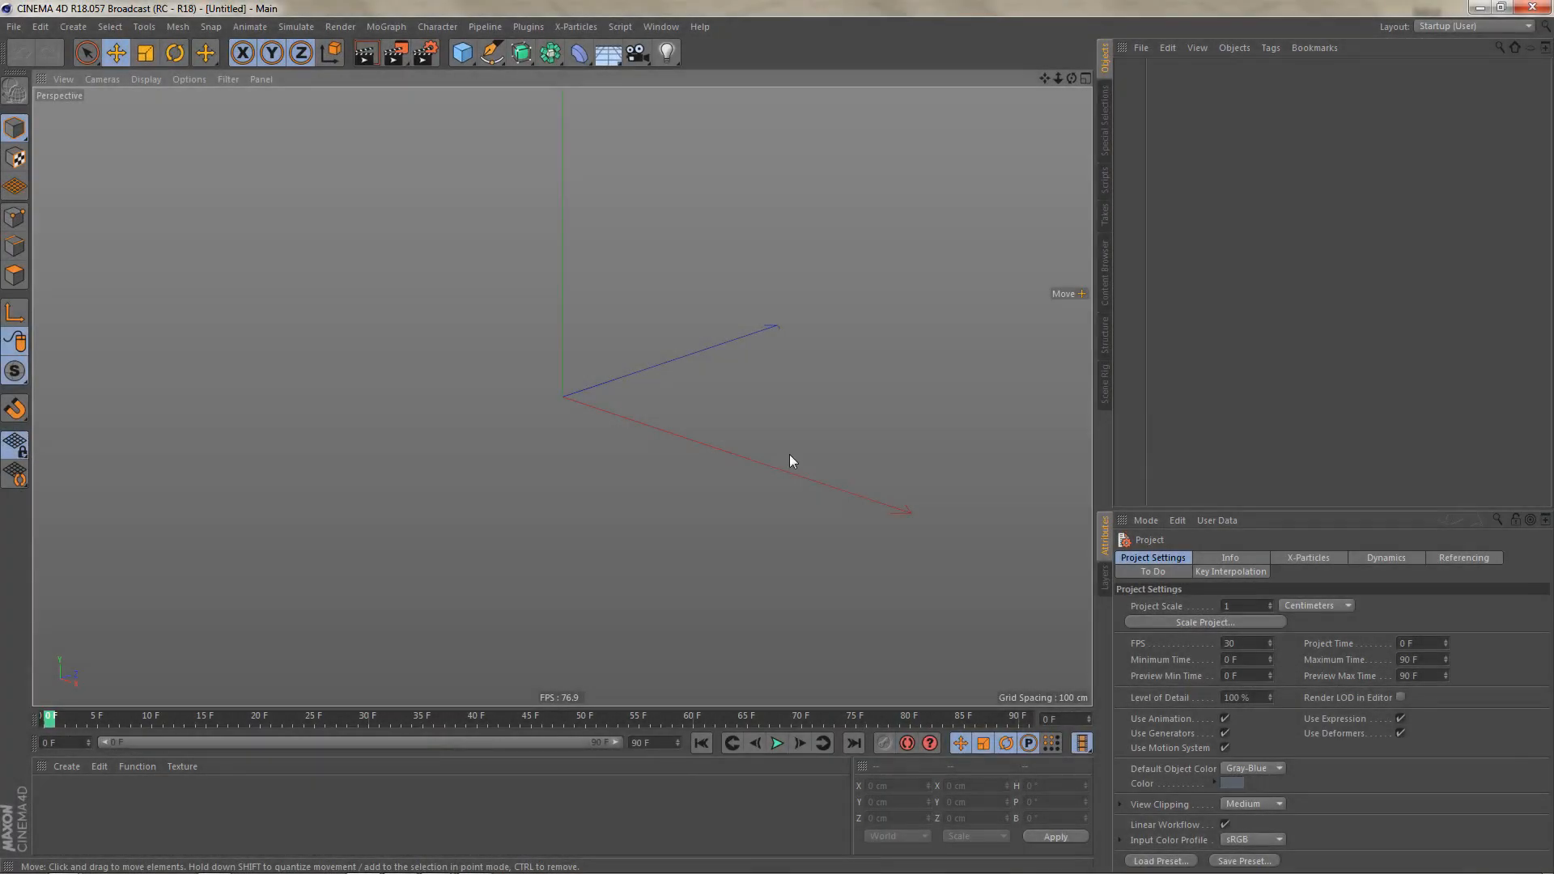
- Switch to Cinema 4D and import kitbash part.obj from the tutorial folder with the default OBJ import settings at scale 1 centimeter
{"action": "mouse_move", "coordinate": [610, 451]}
{"action": "left_mouse_down", "text": "alt"}
{"action": "mouse_move", "coordinate": [640, 462]}
{"action": "mouse_move", "coordinate": [626, 429]}
{"action": "left_mouse_up", "text": "alt"}
{"action": "key", "text": "alt+Tab"}
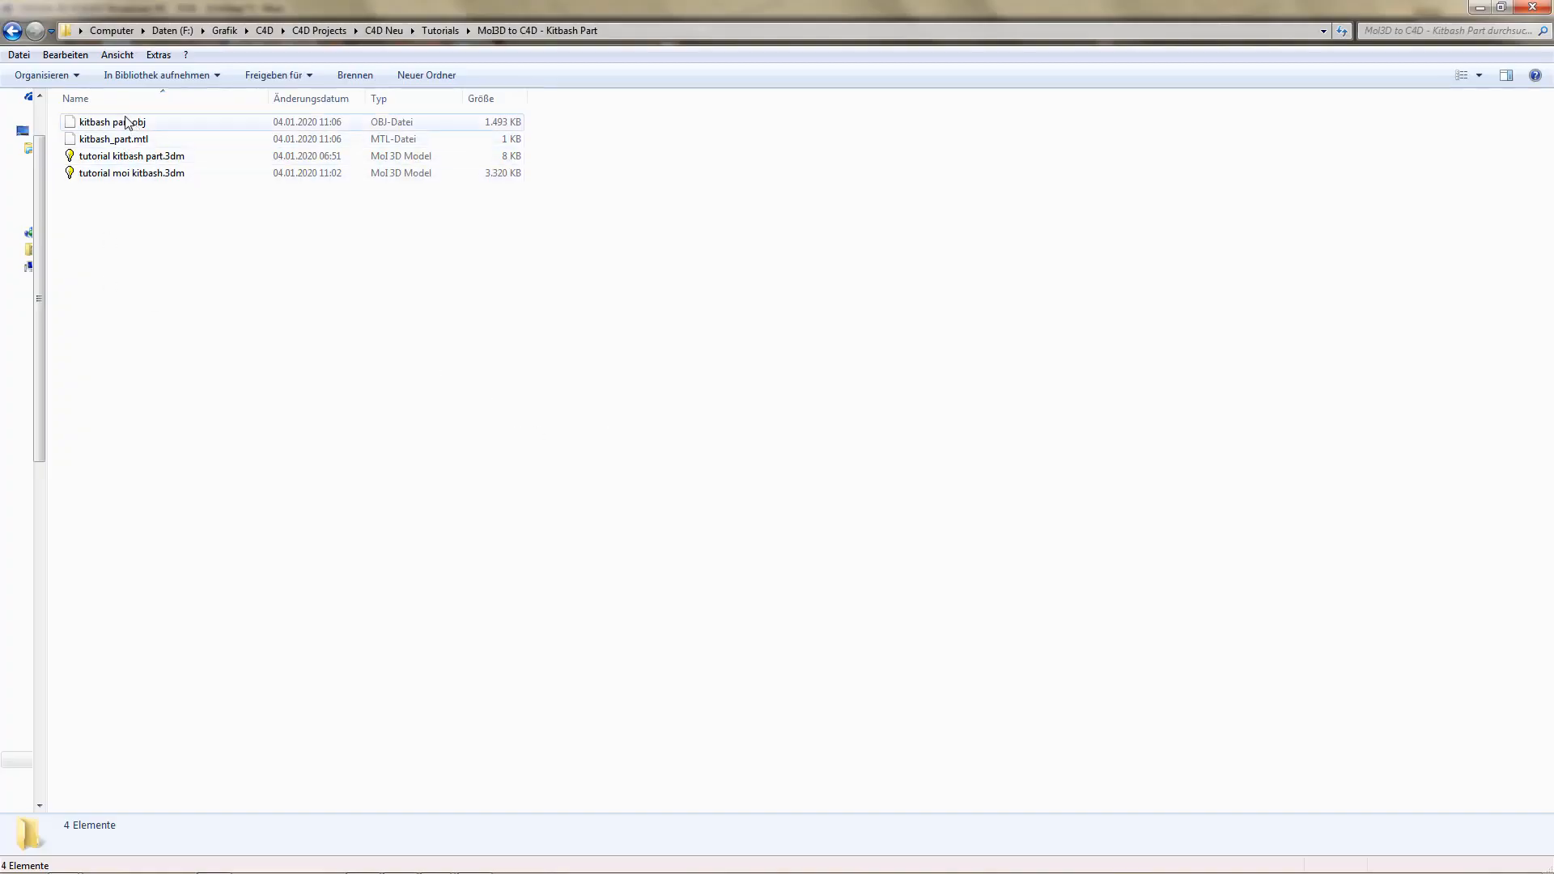
{"action": "left_click_drag", "start_coordinate": [121, 127], "coordinate": [531, 544]}
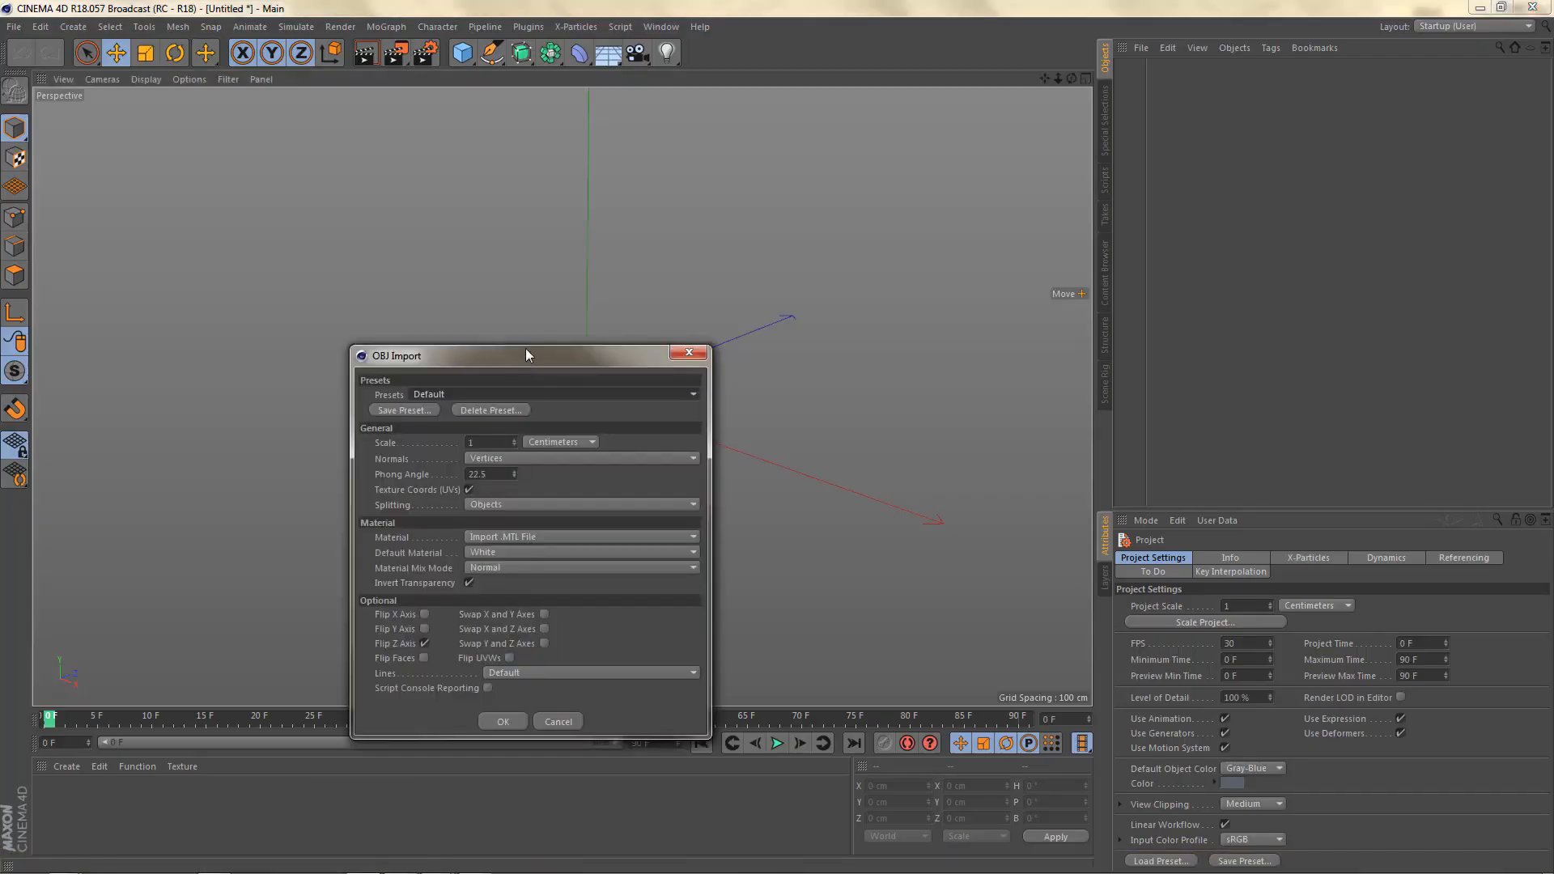
{"action": "left_click_drag", "start_coordinate": [546, 356], "coordinate": [681, 276]}
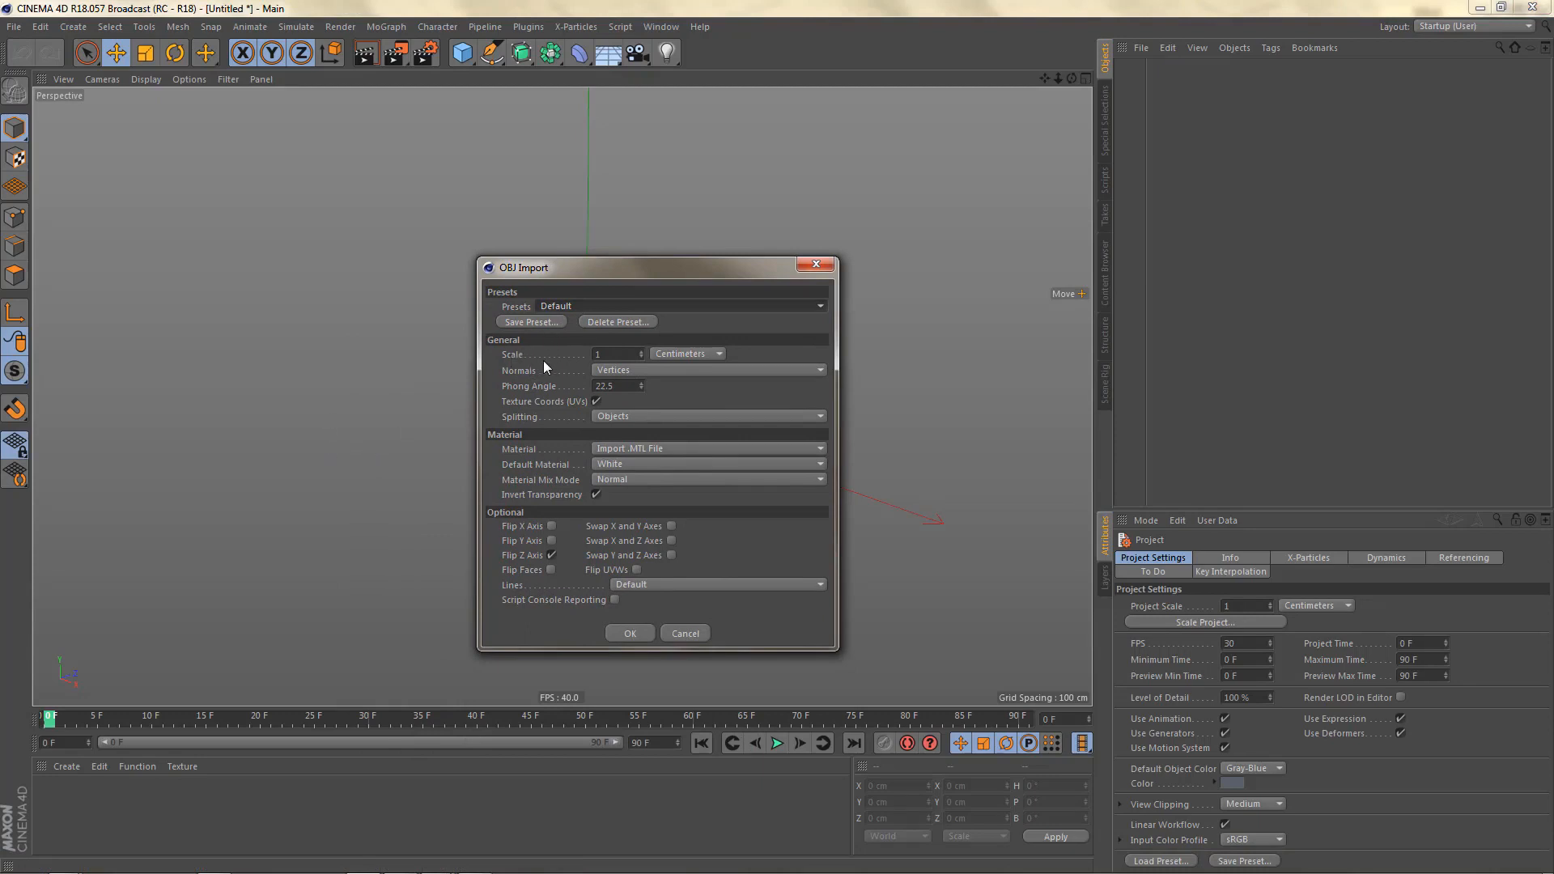
{"action": "left_click", "coordinate": [630, 633]}
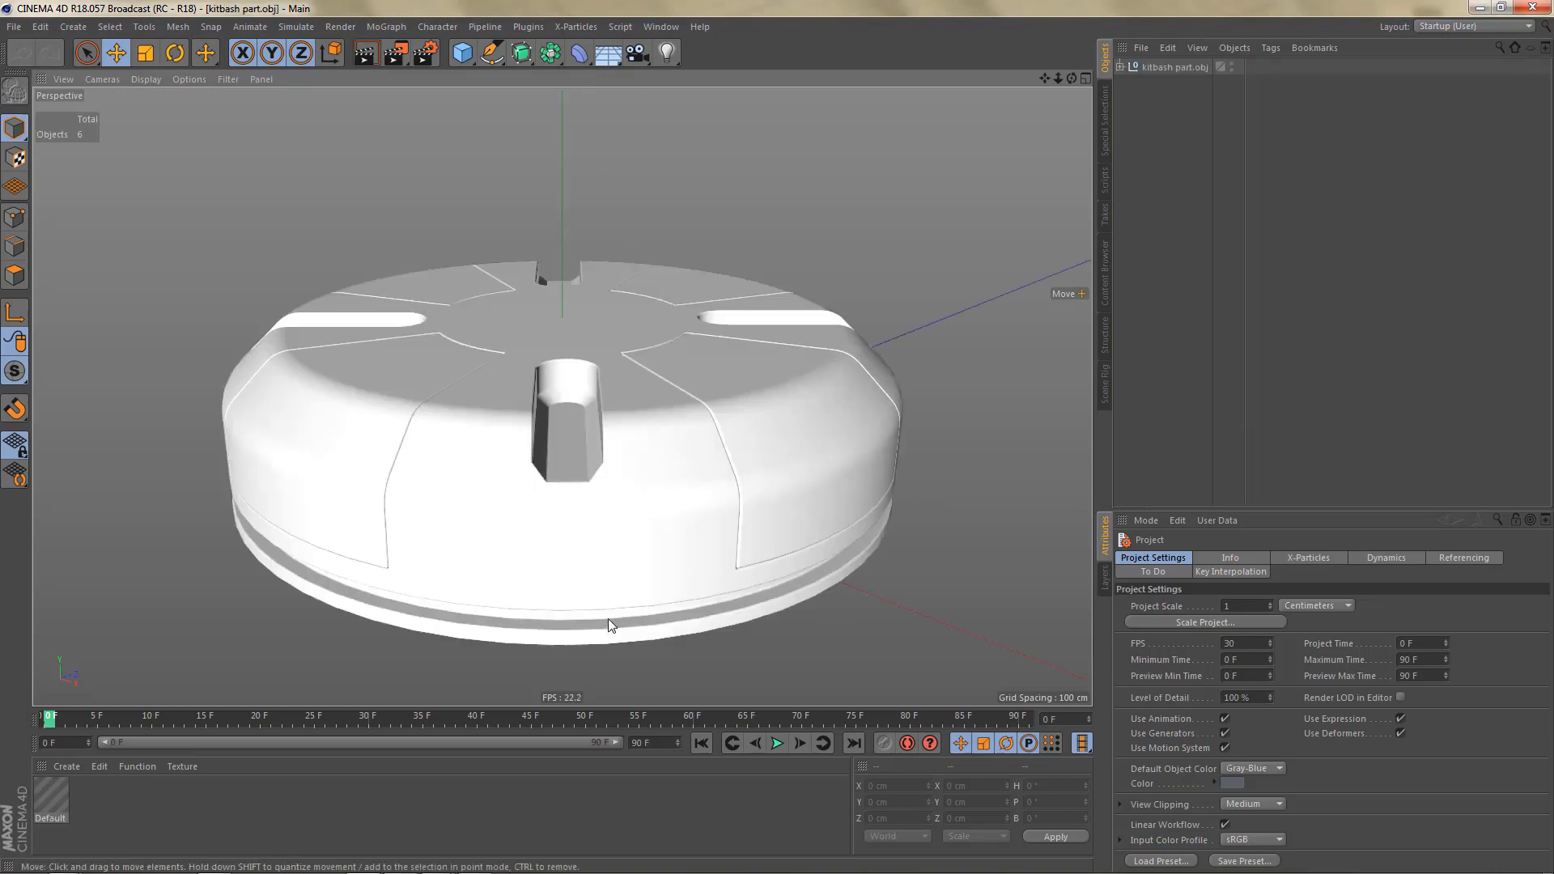
- Inspect the imported part's grooves and panel seams, and expand the kitbash part.obj hierarchy to list its objects
{"action": "scroll", "coordinate": [670, 479], "scroll_direction": "down", "scroll_amount": 2}
{"action": "mouse_move", "coordinate": [670, 483]}
{"action": "left_mouse_down", "text": "alt"}
{"action": "mouse_move", "coordinate": [713, 505]}
{"action": "mouse_move", "coordinate": [742, 478]}
{"action": "mouse_move", "coordinate": [691, 503]}
{"action": "left_mouse_up", "text": "alt"}
{"action": "scroll", "coordinate": [756, 463], "scroll_direction": "up", "scroll_amount": 5}
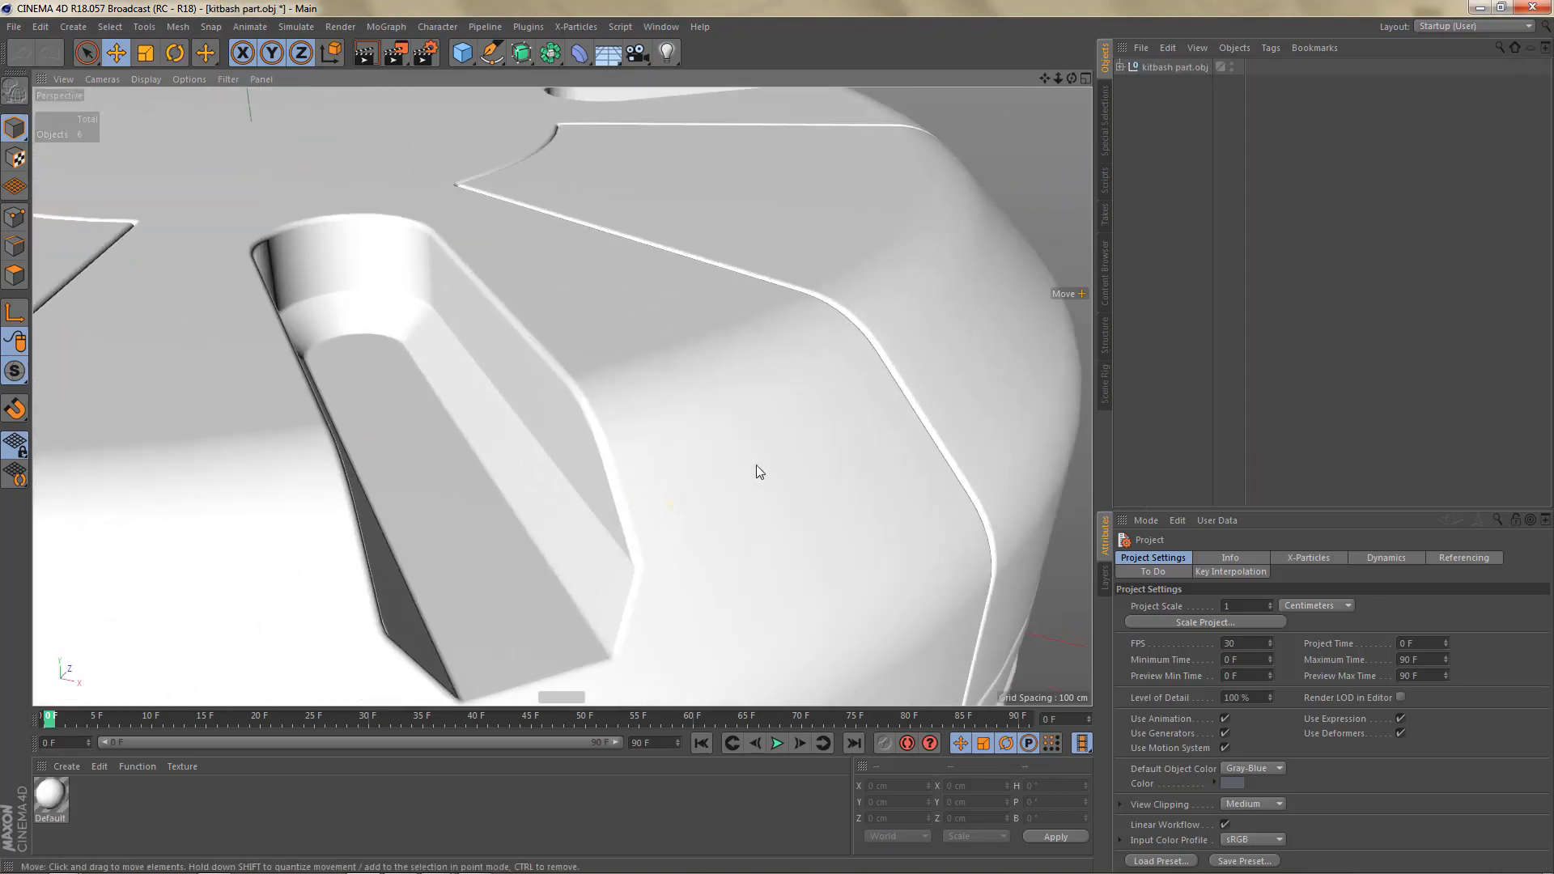
{"action": "scroll", "coordinate": [732, 482], "scroll_direction": "down", "scroll_amount": 3}
{"action": "left_click", "coordinate": [1121, 66]}
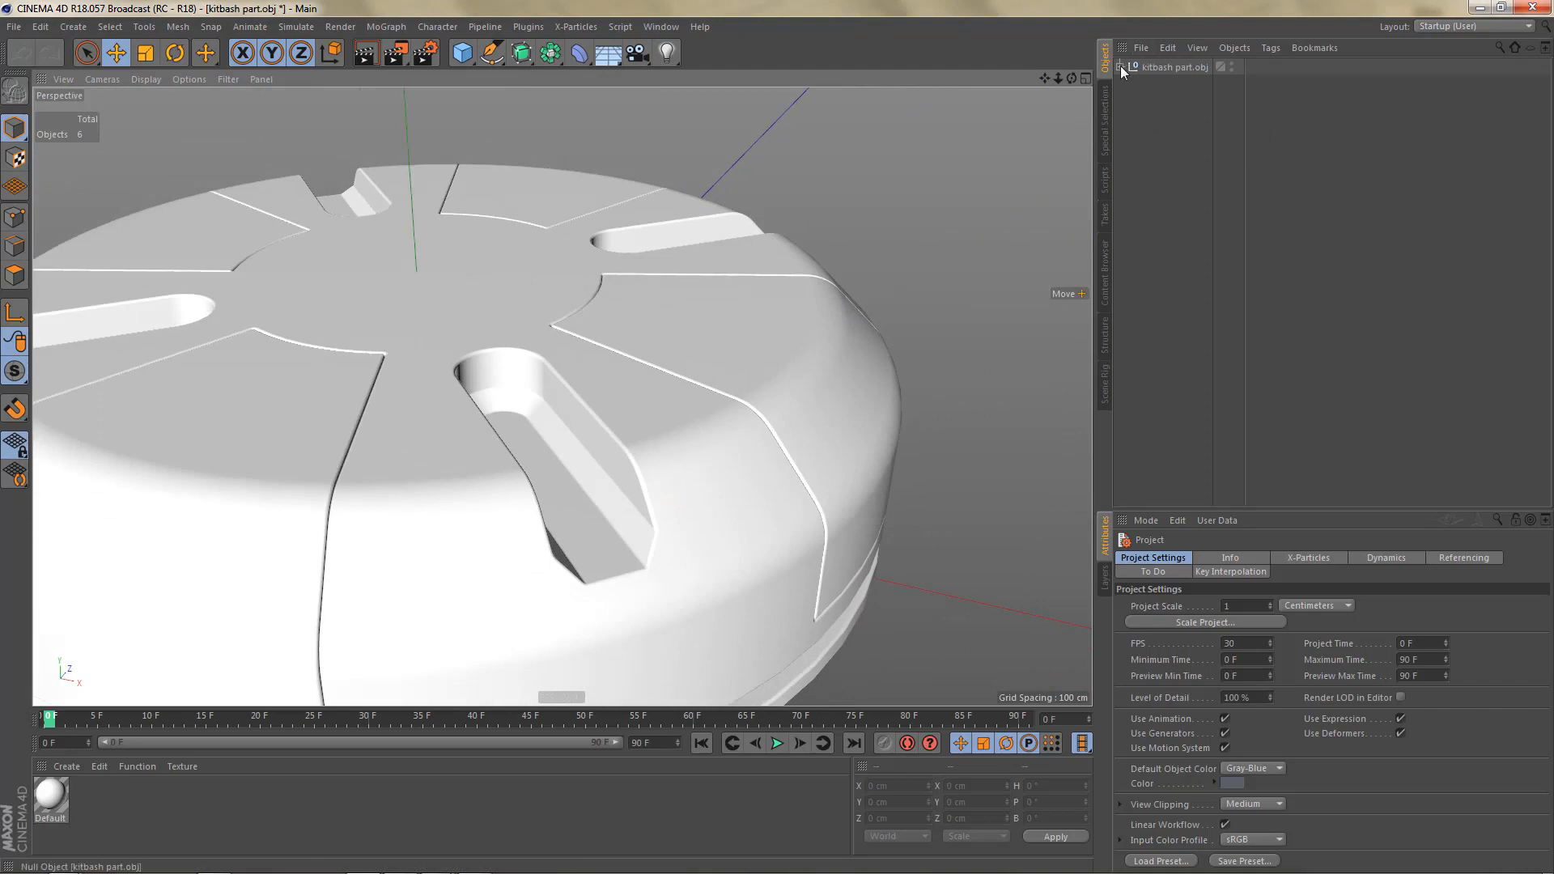
{"action": "scroll", "coordinate": [785, 327], "scroll_direction": "down", "scroll_amount": 2}
{"action": "scroll", "coordinate": [769, 348], "scroll_direction": "down", "scroll_amount": 3}
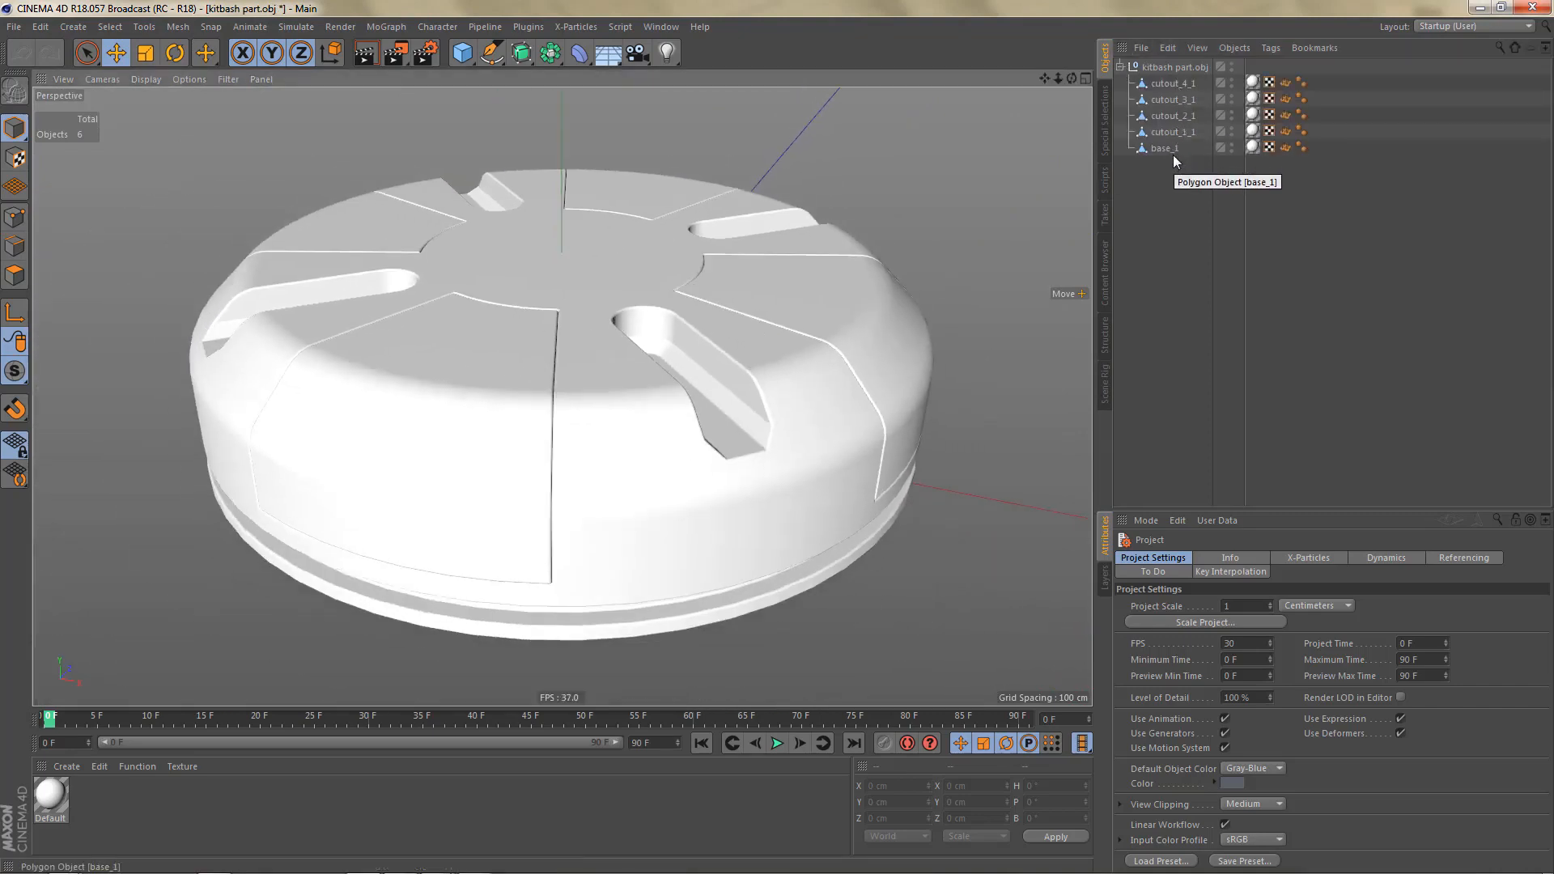
- Delete the Texture tags from all four cutout objects and the base object
{"action": "left_click", "coordinate": [1171, 135]}
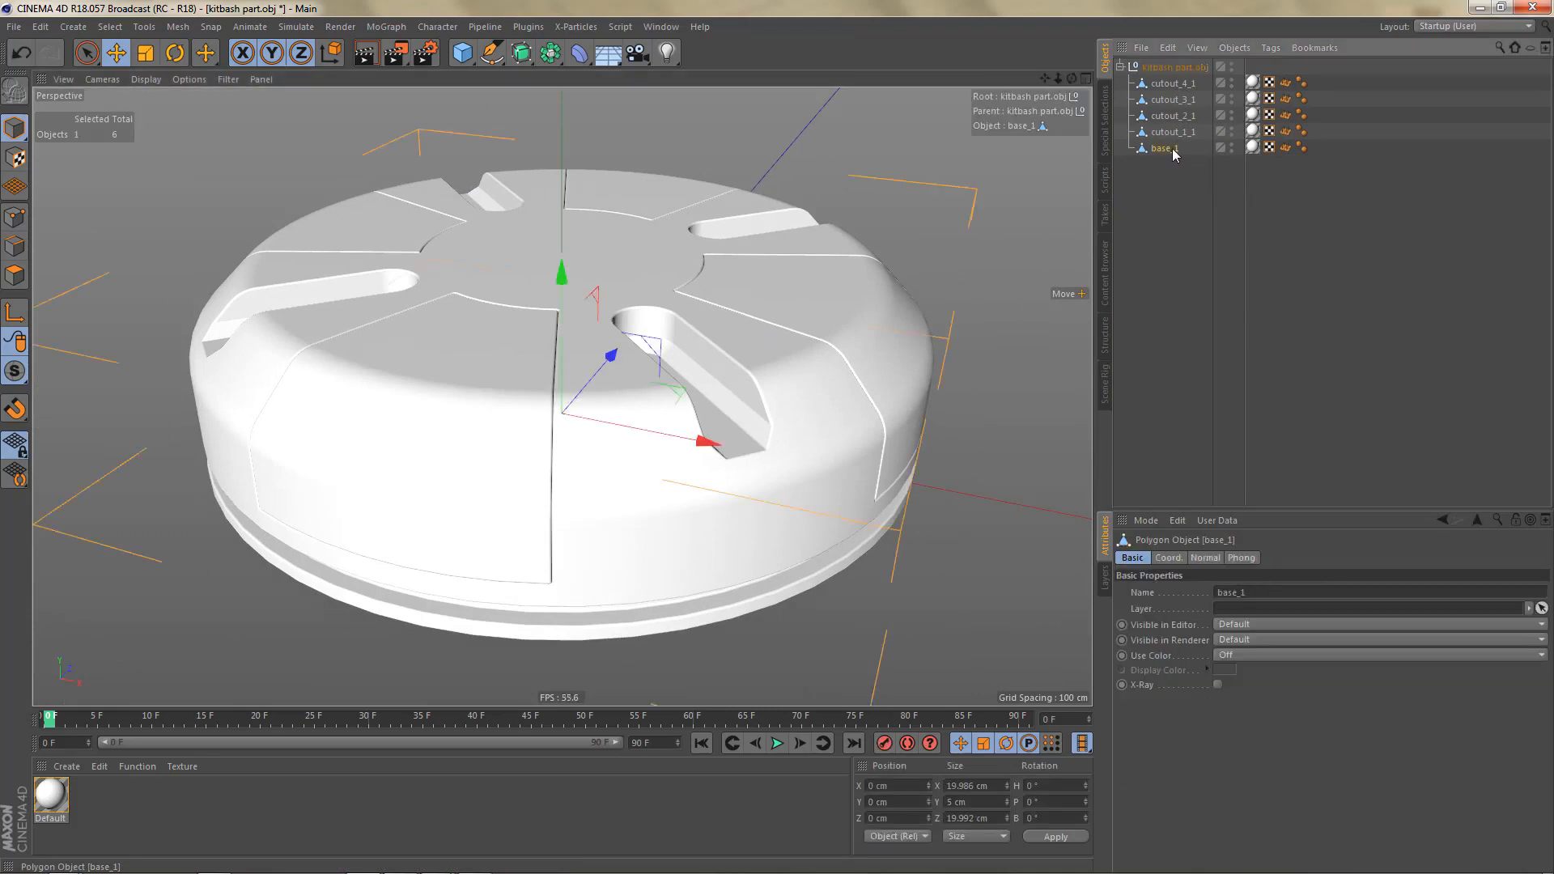
{"action": "left_click", "coordinate": [1172, 83]}
{"action": "left_click", "coordinate": [1253, 82]}
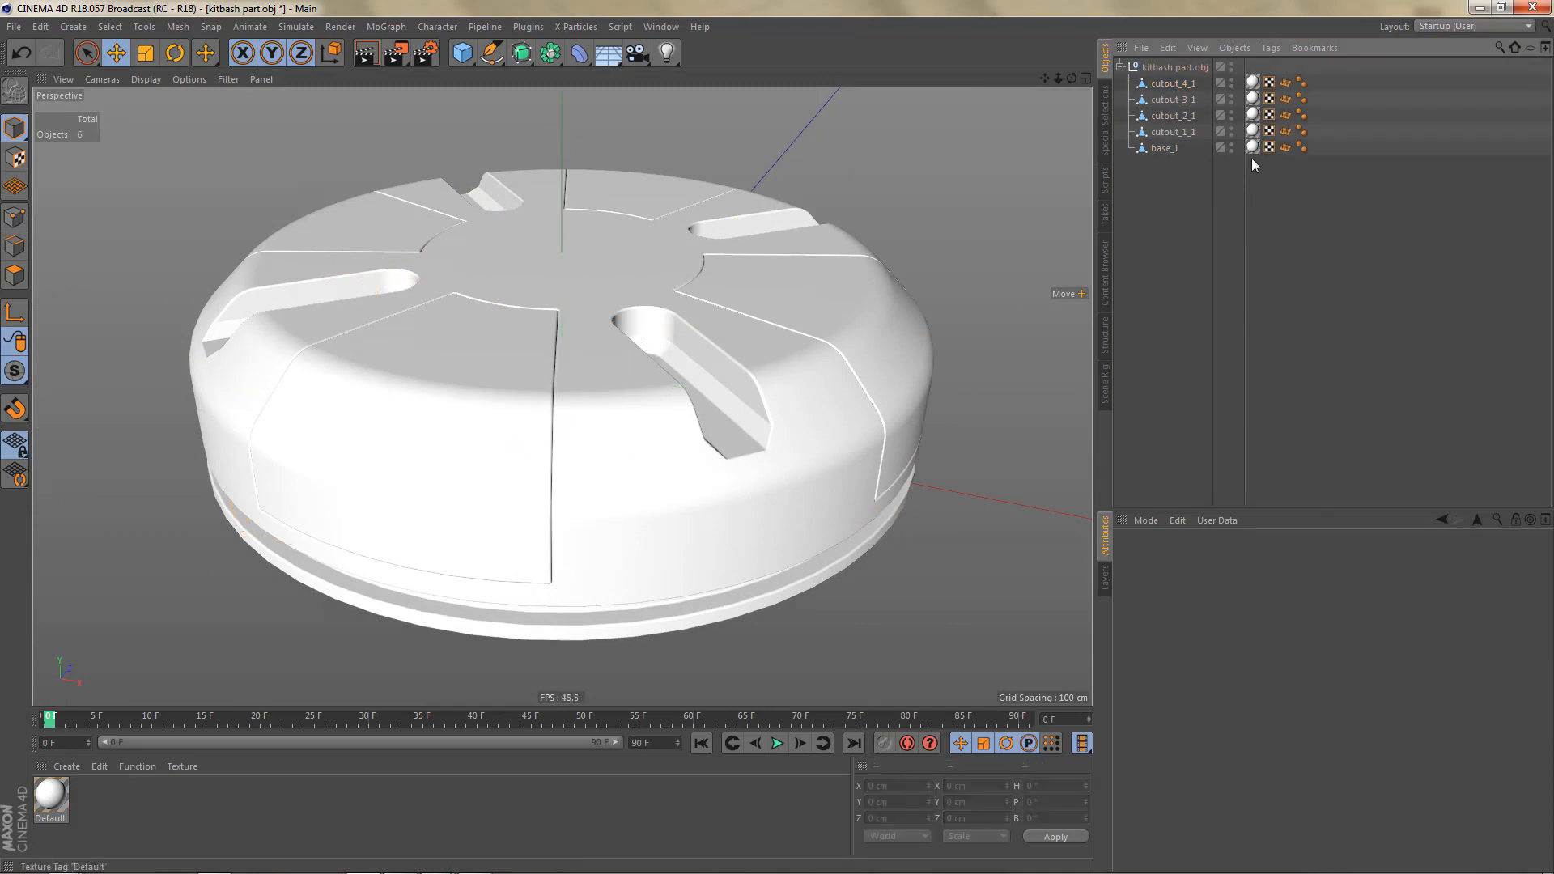
{"action": "left_click", "coordinate": [1253, 148]}
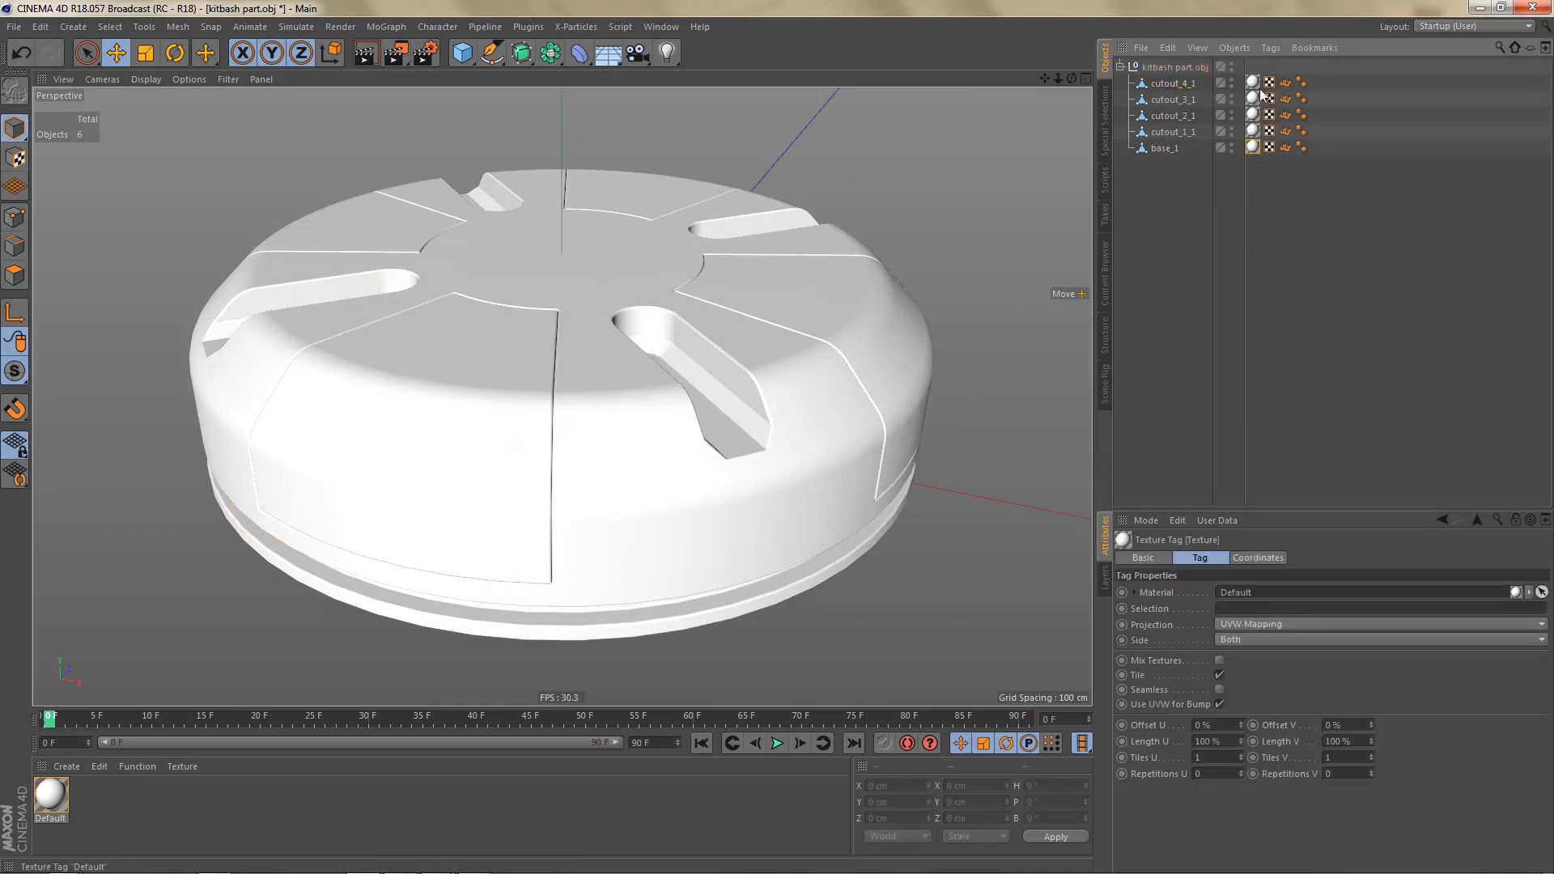
{"action": "left_click", "coordinate": [1252, 82]}
{"action": "left_click", "coordinate": [1254, 147], "text": "shift"}
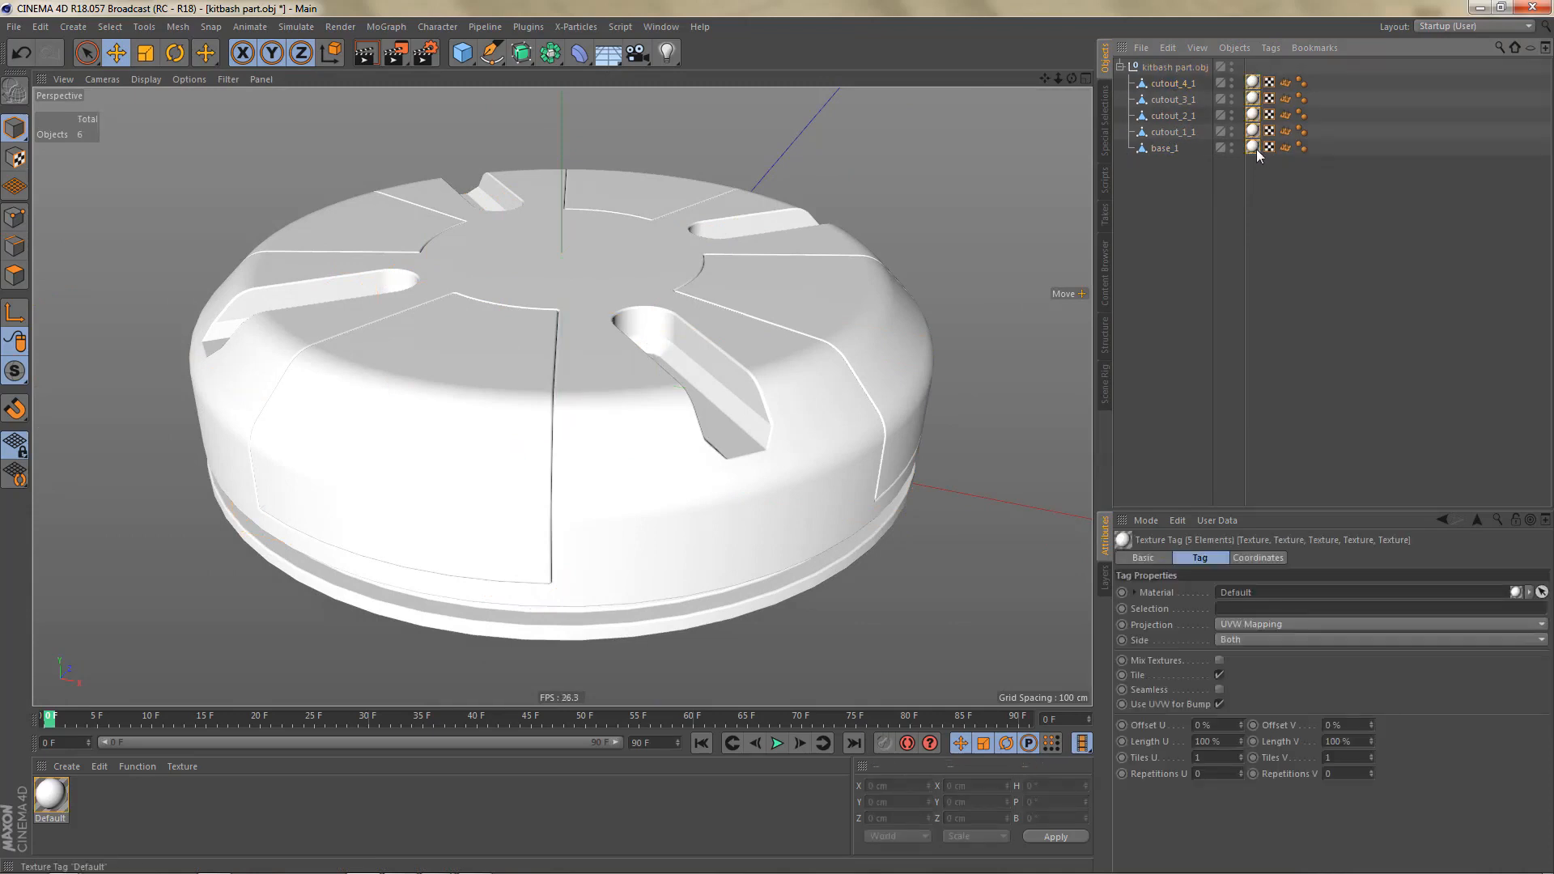
{"action": "key", "text": "Delete"}
{"action": "left_click_drag", "start_coordinate": [841, 366], "coordinate": [829, 375], "text": "alt"}
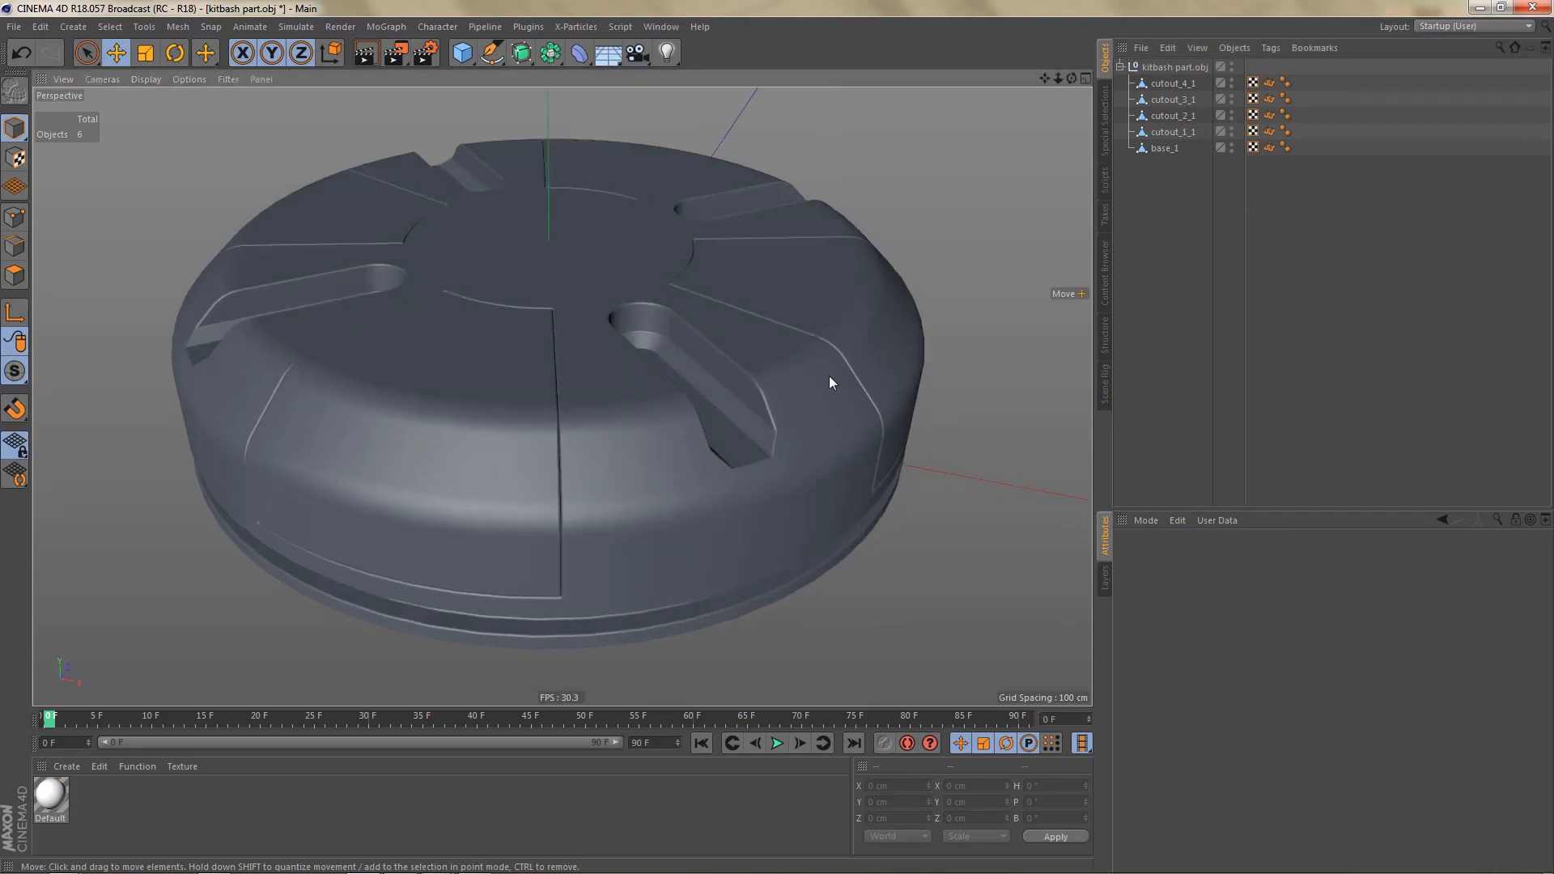
- Add the Ambient Occlusion effect to the render settings and render the perspective view
{"action": "key", "text": "ctrl+b"}
{"action": "right_click", "coordinate": [148, 230]}
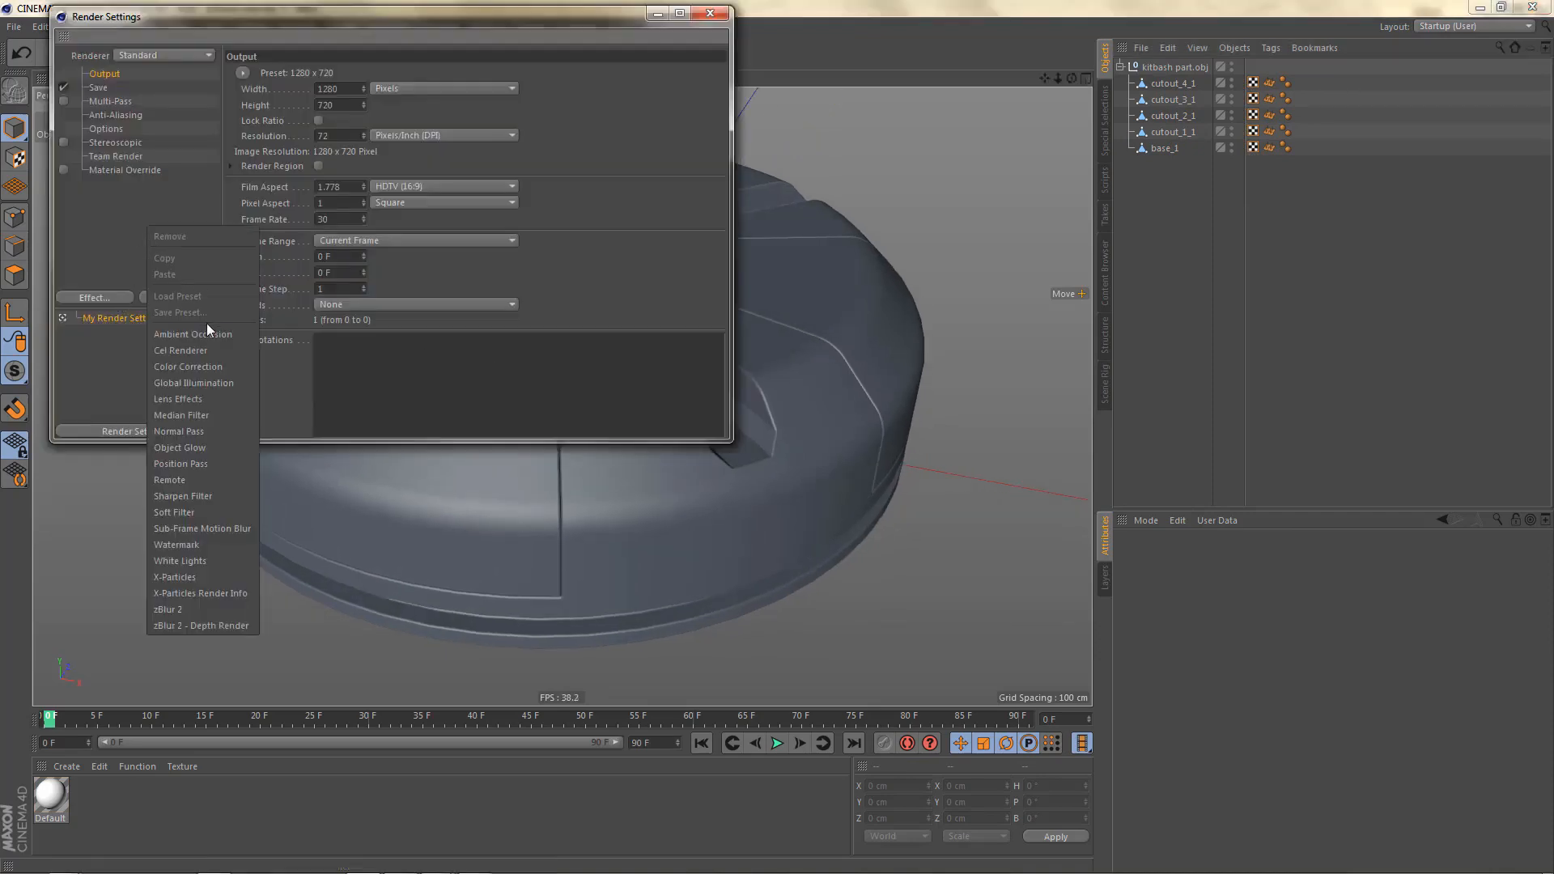
{"action": "left_click", "coordinate": [202, 334]}
{"action": "left_click", "coordinate": [710, 13]}
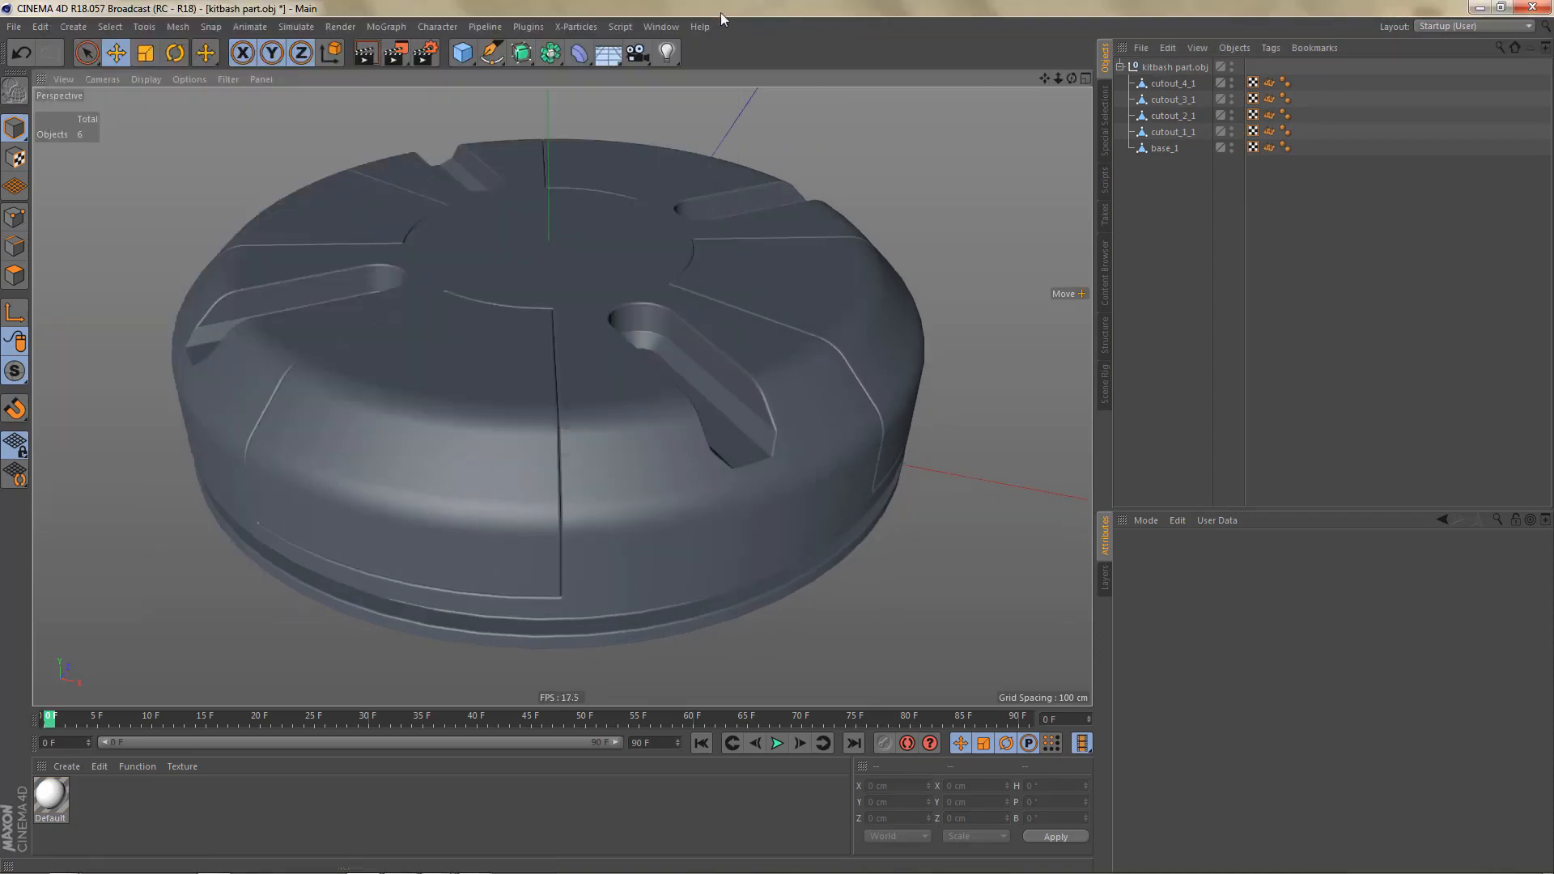
{"action": "key", "text": "ctrl+r"}
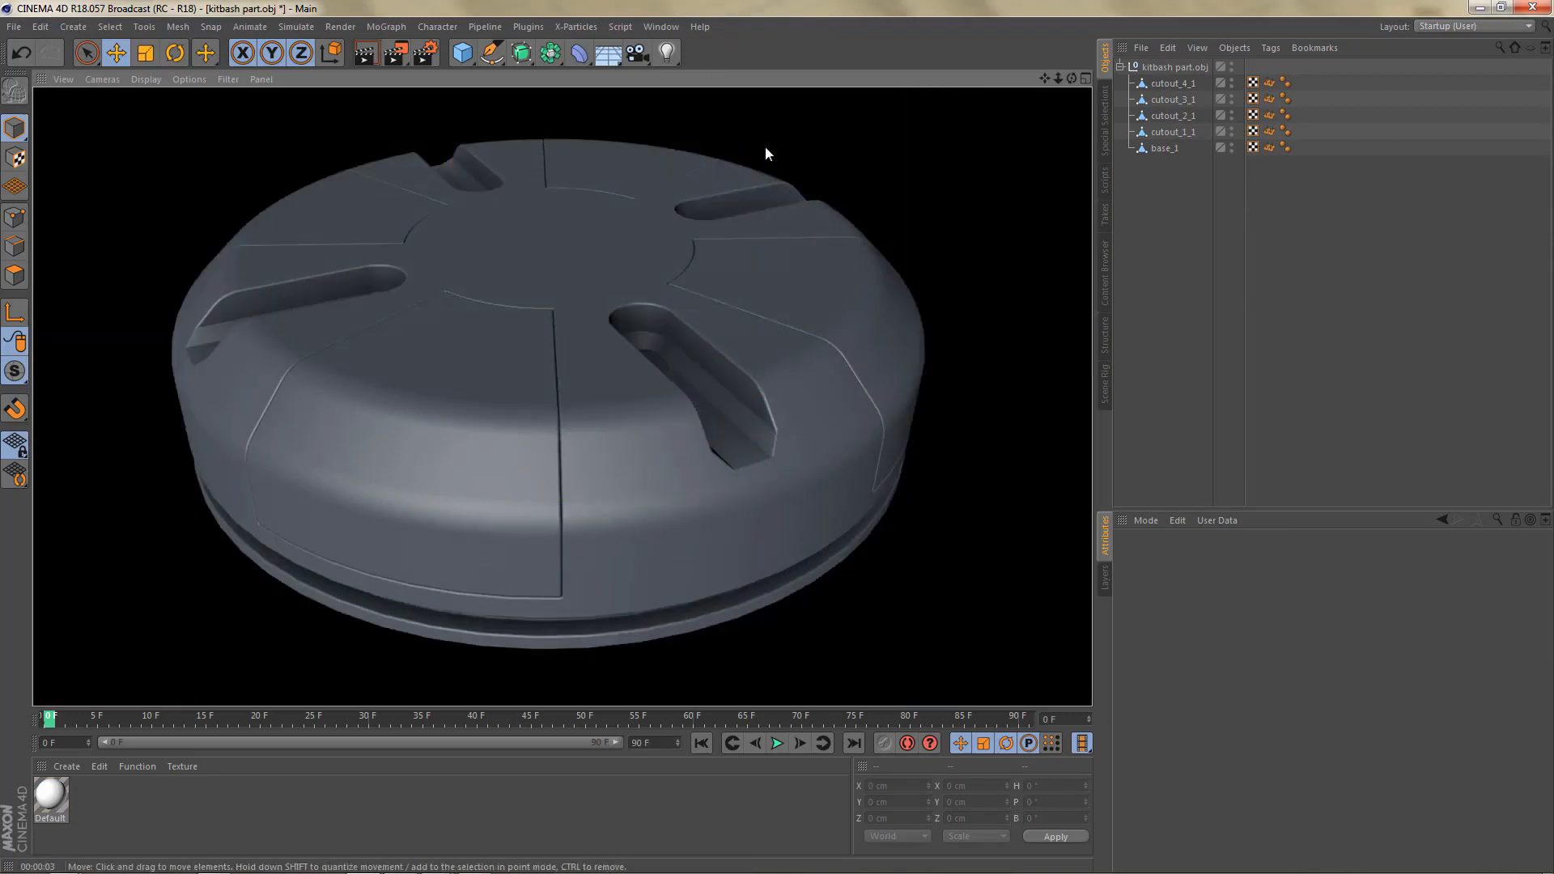
- Try removing the Normal tags from all four cutout objects and the base object
{"action": "left_click_drag", "start_coordinate": [834, 333], "coordinate": [793, 381], "text": "alt"}
{"action": "right_click_drag", "start_coordinate": [786, 382], "coordinate": [777, 394], "text": "alt"}
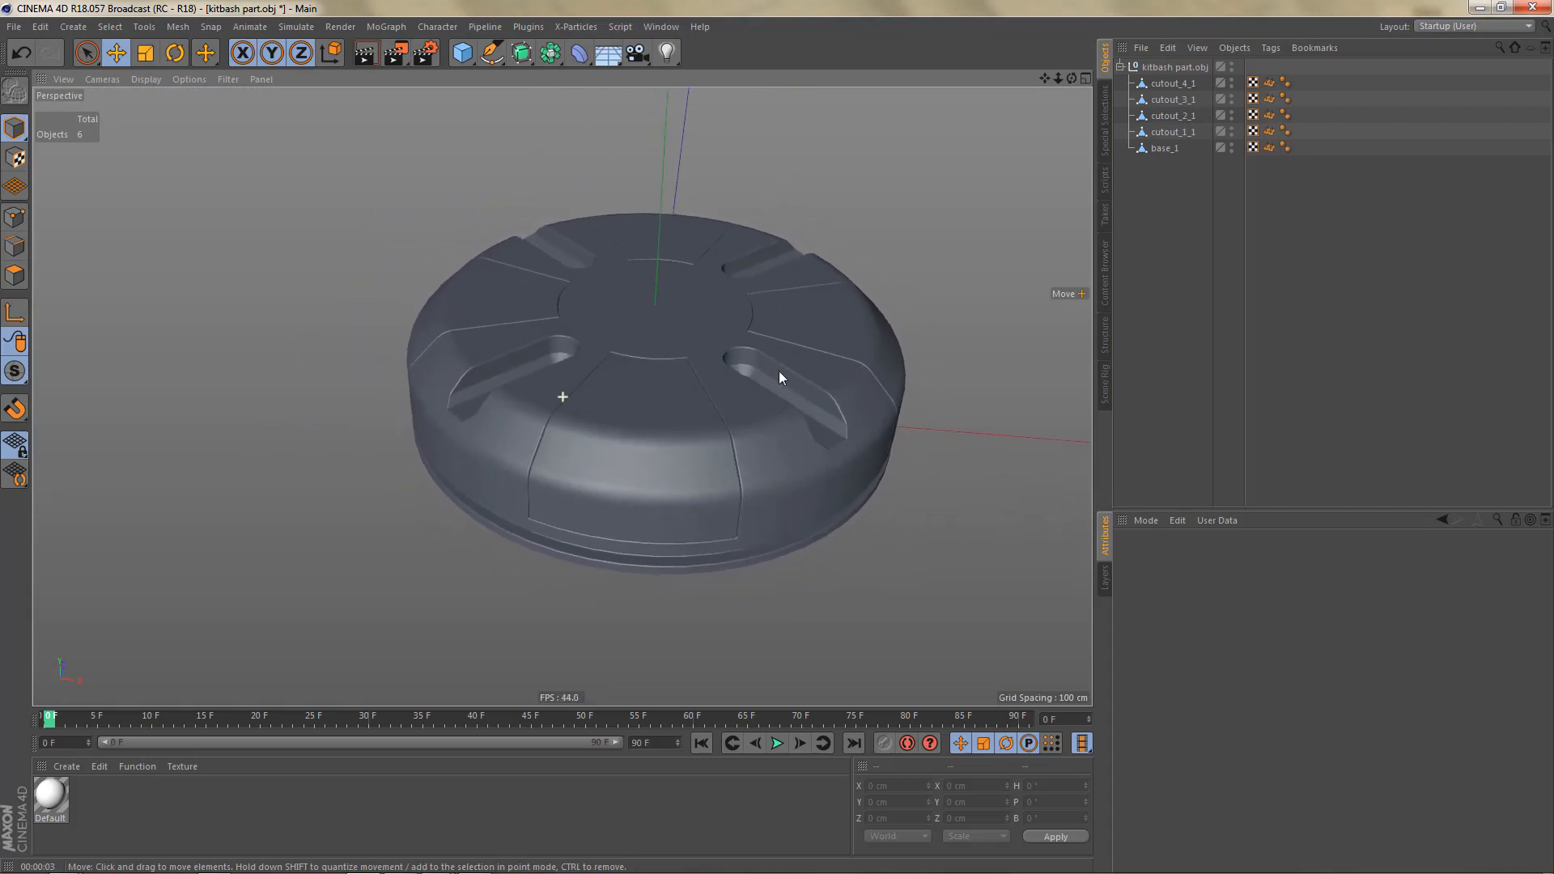
{"action": "middle_click_drag", "start_coordinate": [779, 370], "coordinate": [788, 339], "text": "alt"}
{"action": "right_click_drag", "start_coordinate": [768, 406], "coordinate": [843, 377], "text": "alt"}
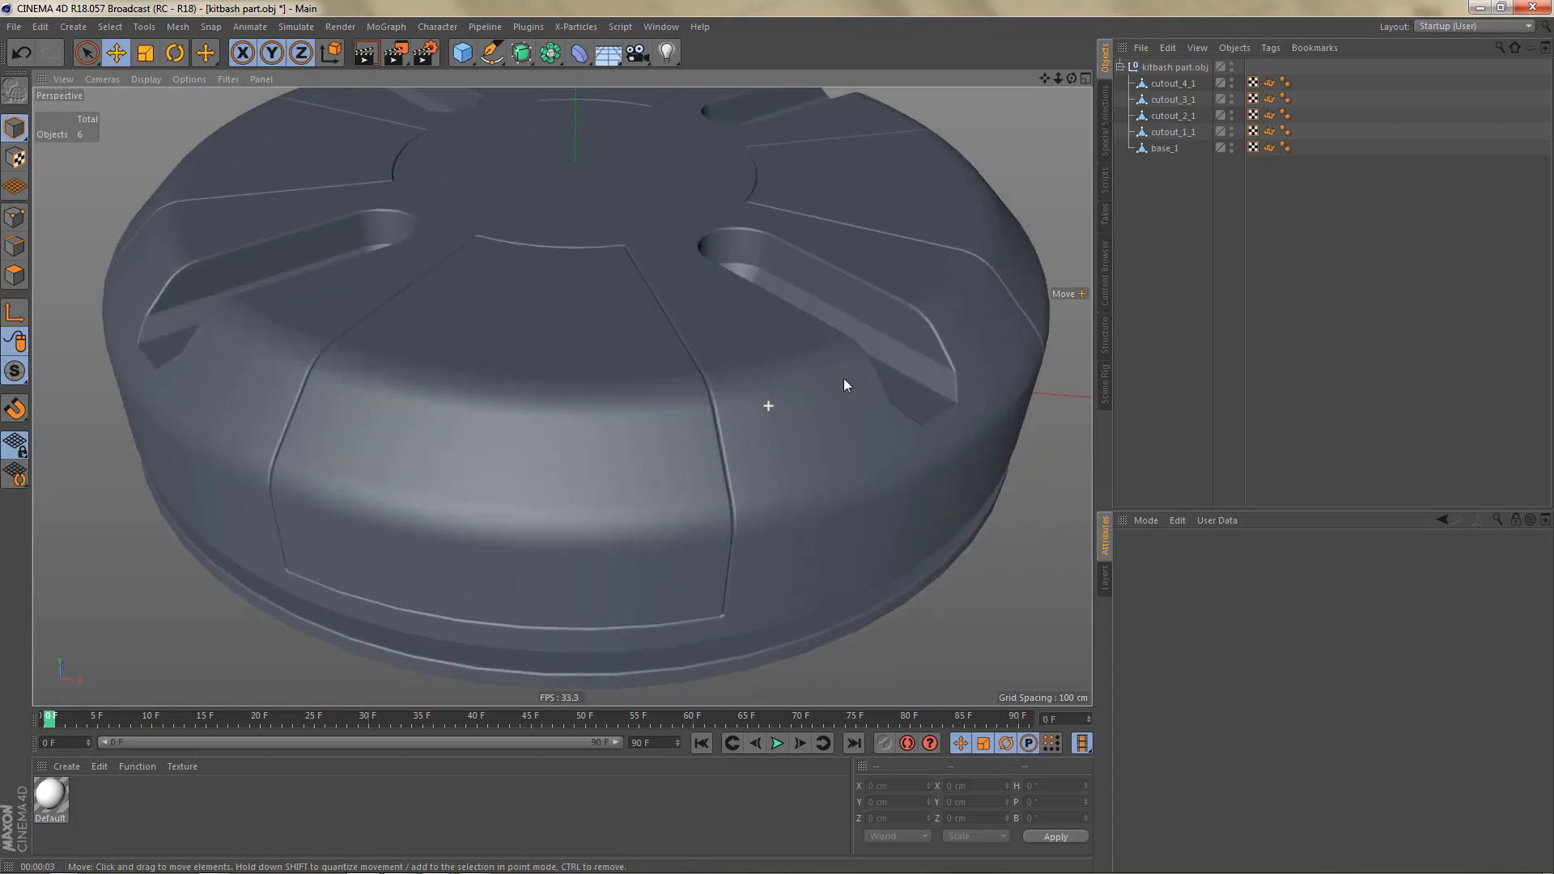
{"action": "middle_click_drag", "start_coordinate": [789, 396], "coordinate": [778, 421], "text": "alt"}
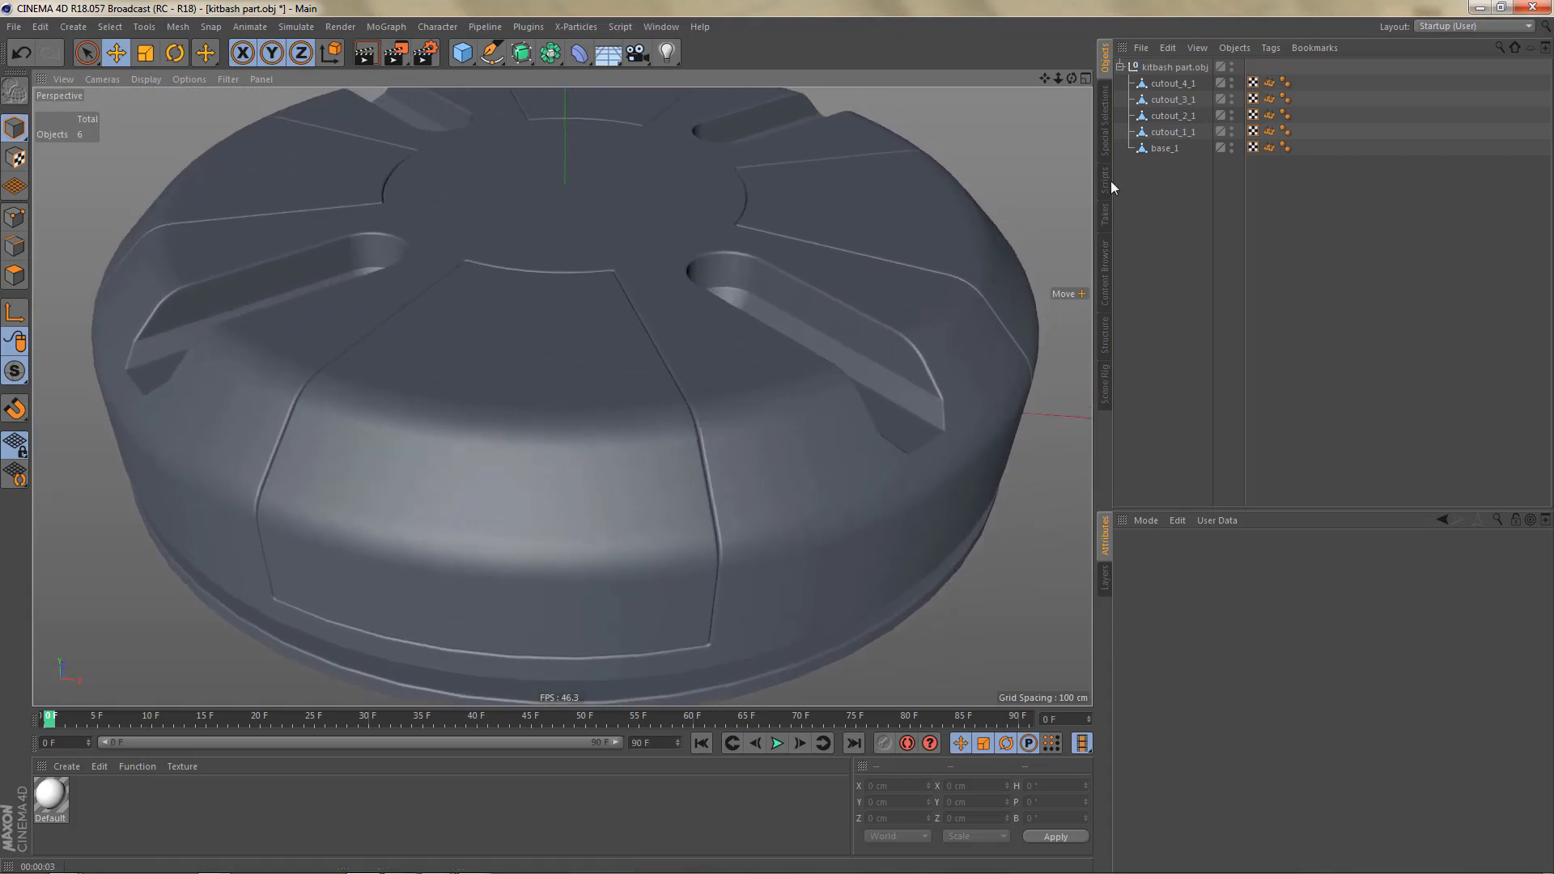
{"action": "left_click", "coordinate": [1268, 84]}
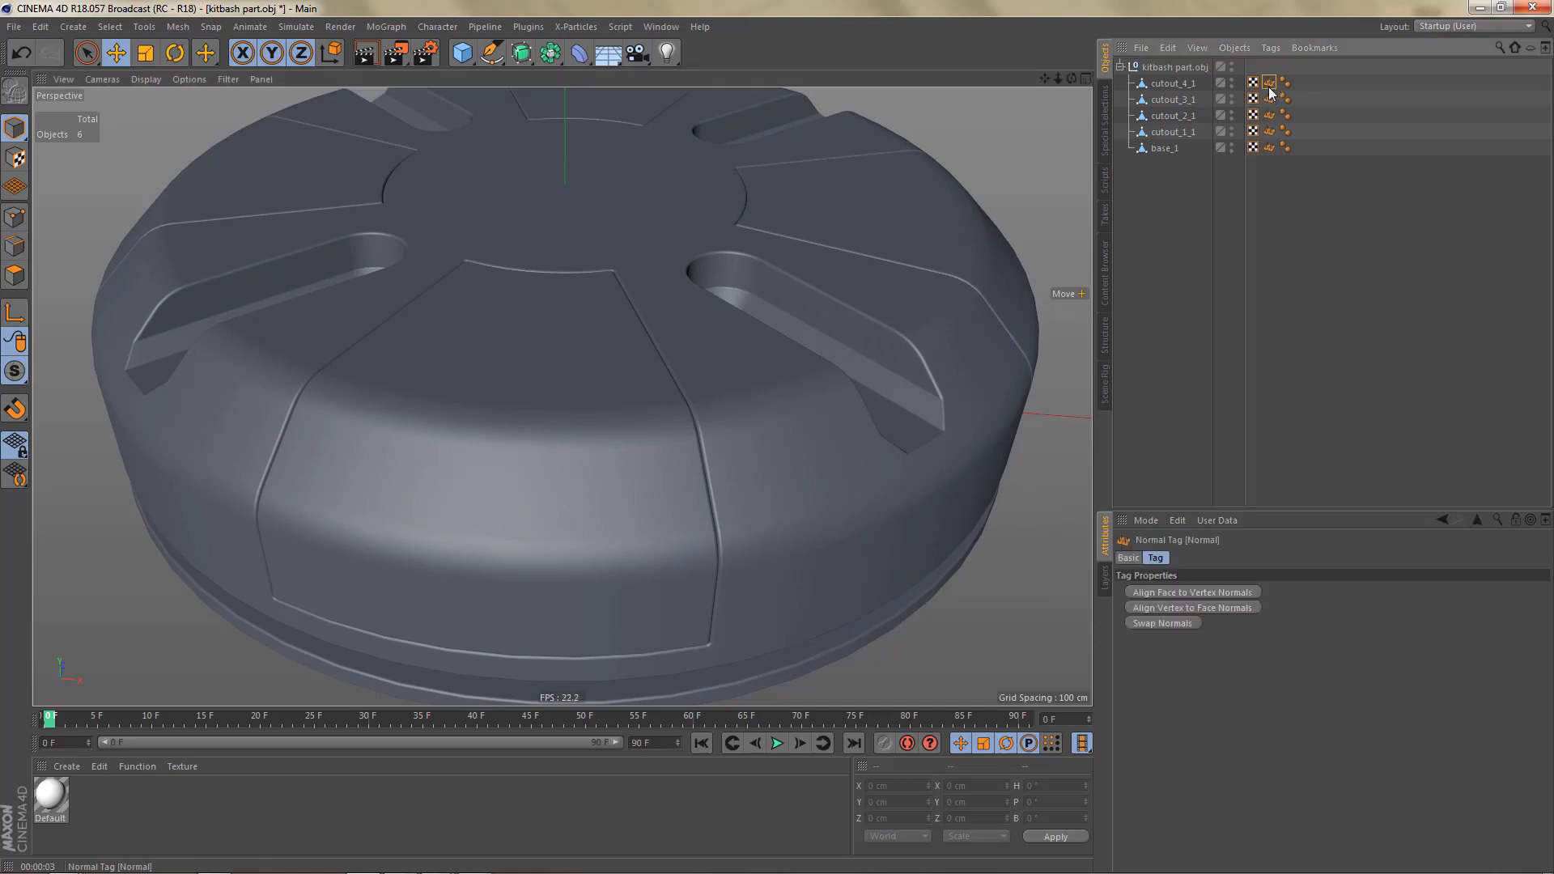
{"action": "left_click", "coordinate": [1269, 148], "text": "shift"}
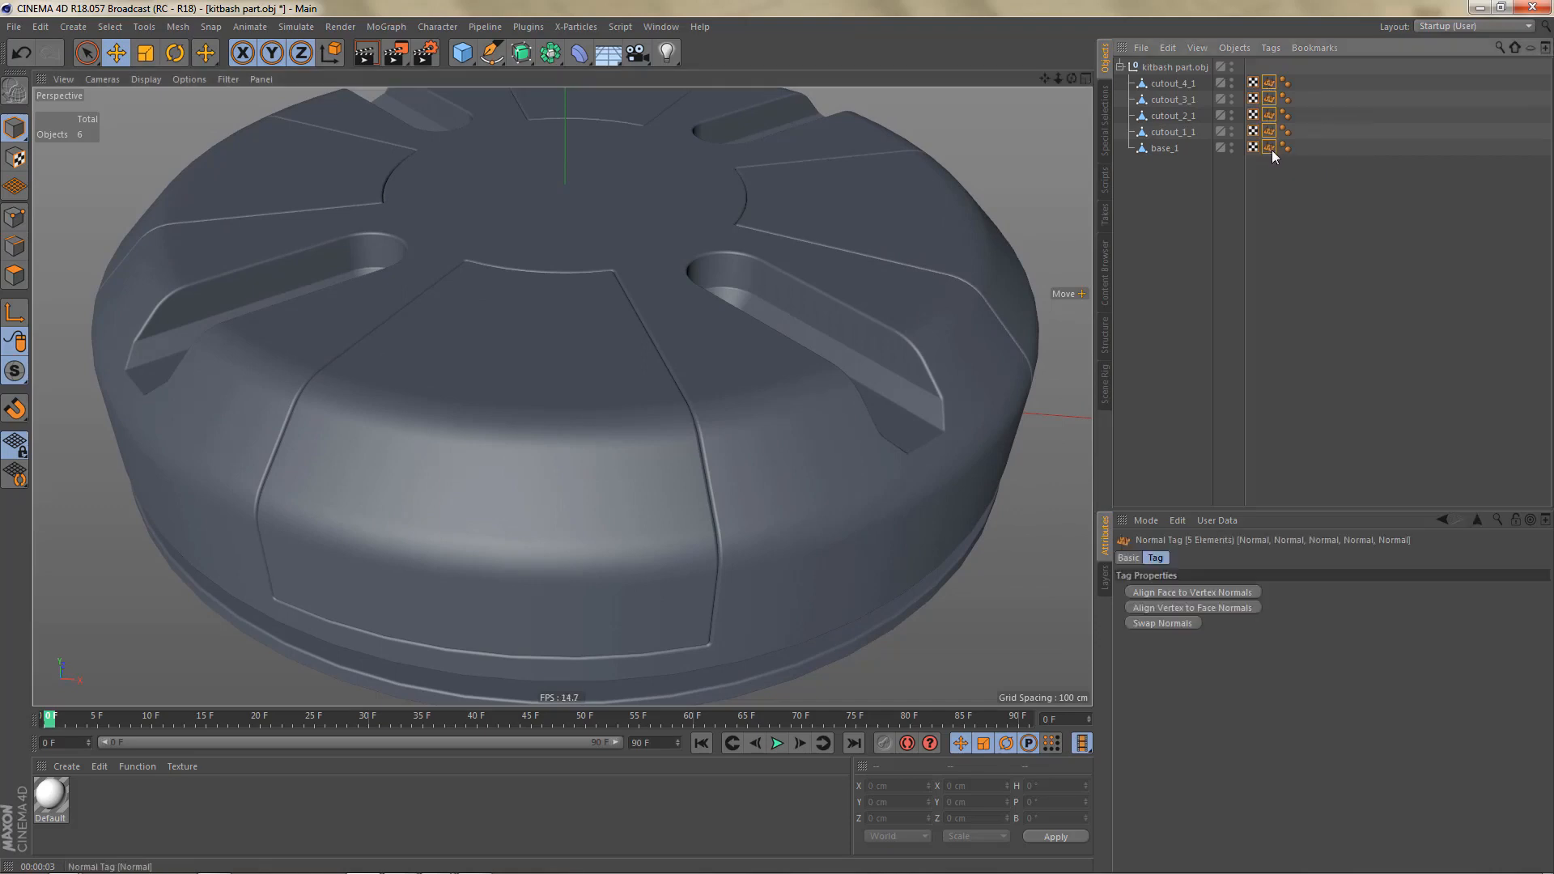
{"action": "key", "text": "Delete"}
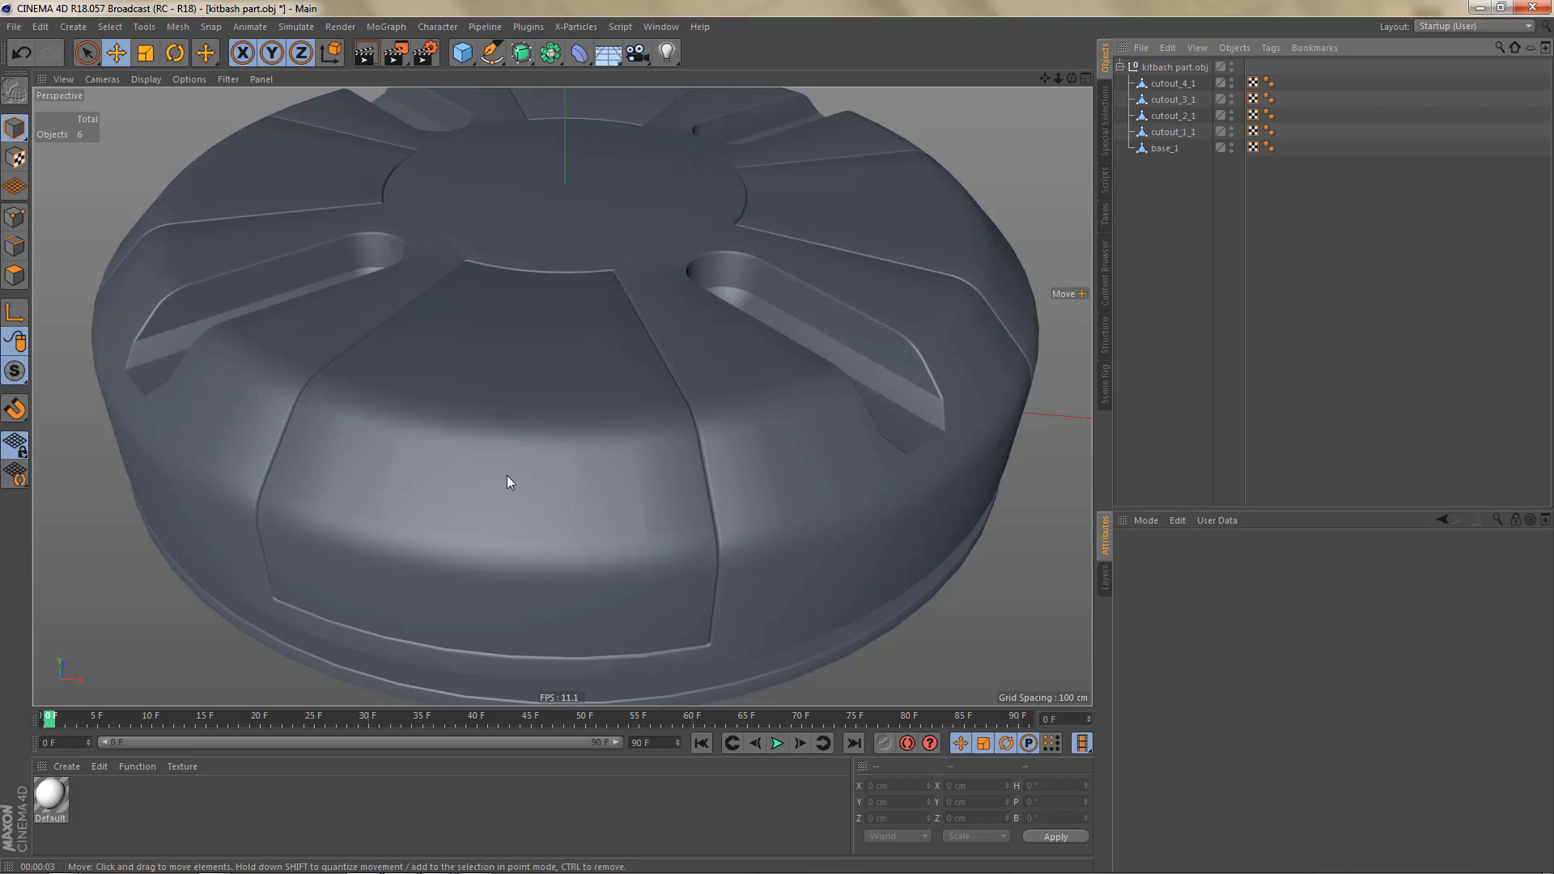
- Set the Phong angle to 11° on the Phong tags of all five objects
{"action": "left_click_drag", "start_coordinate": [1288, 68], "coordinate": [1266, 175]}
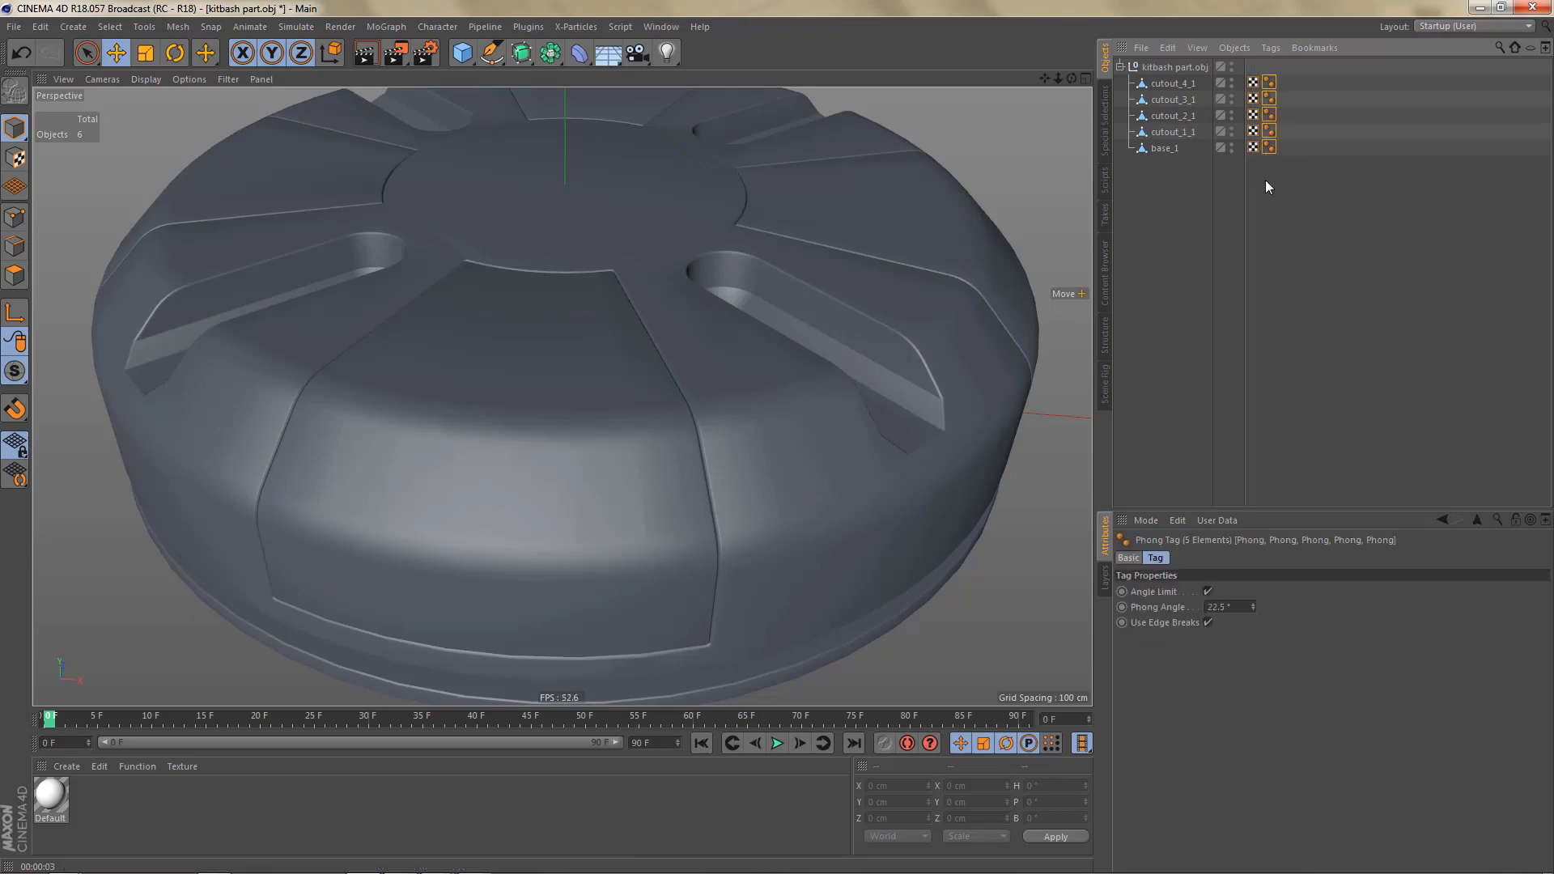
{"action": "left_click", "coordinate": [1238, 607]}
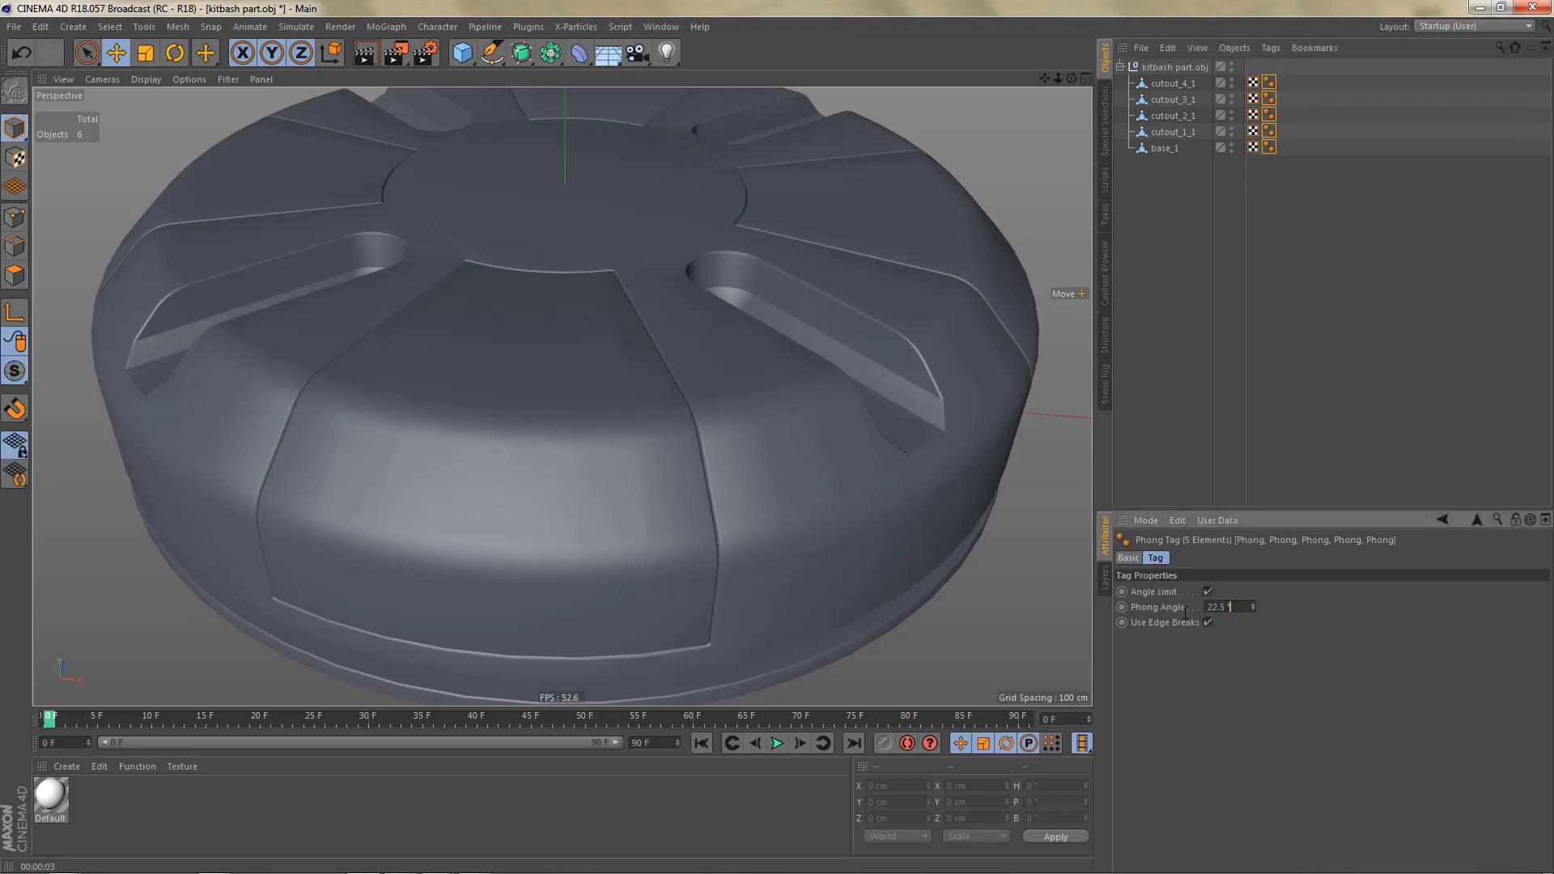
{"action": "type", "text": "11"}
{"action": "key", "text": "Return"}
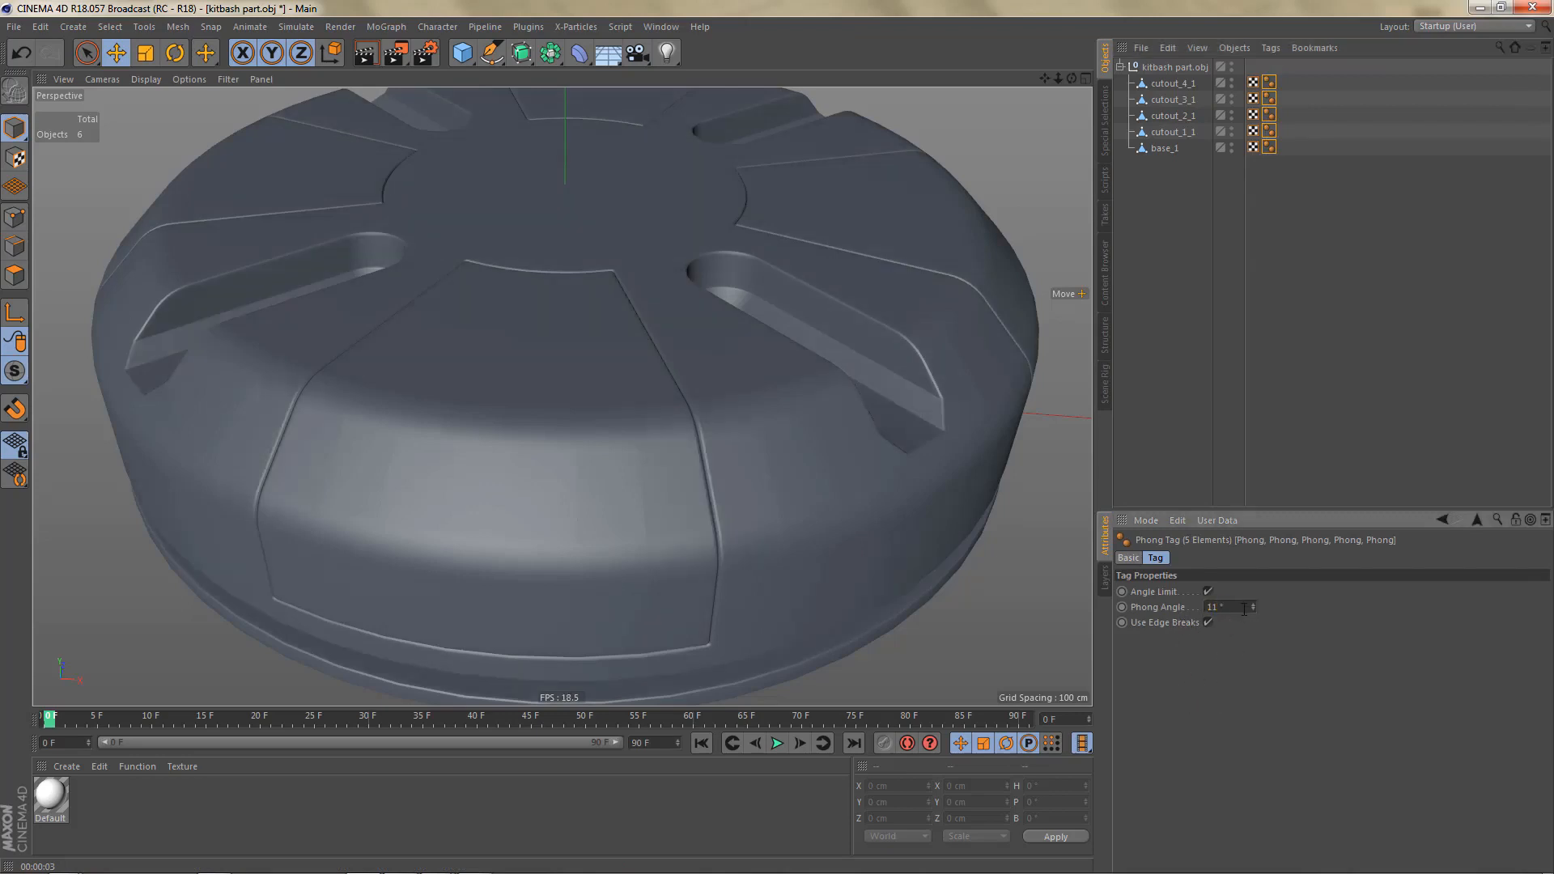
- Try a Phong angle of 5° on the five objects and undo the Phong angle changes
{"action": "left_click", "coordinate": [1244, 609]}
{"action": "type", "text": "5"}
{"action": "key", "text": "ctrl+z"}
{"action": "key", "text": "ctrl+z"}
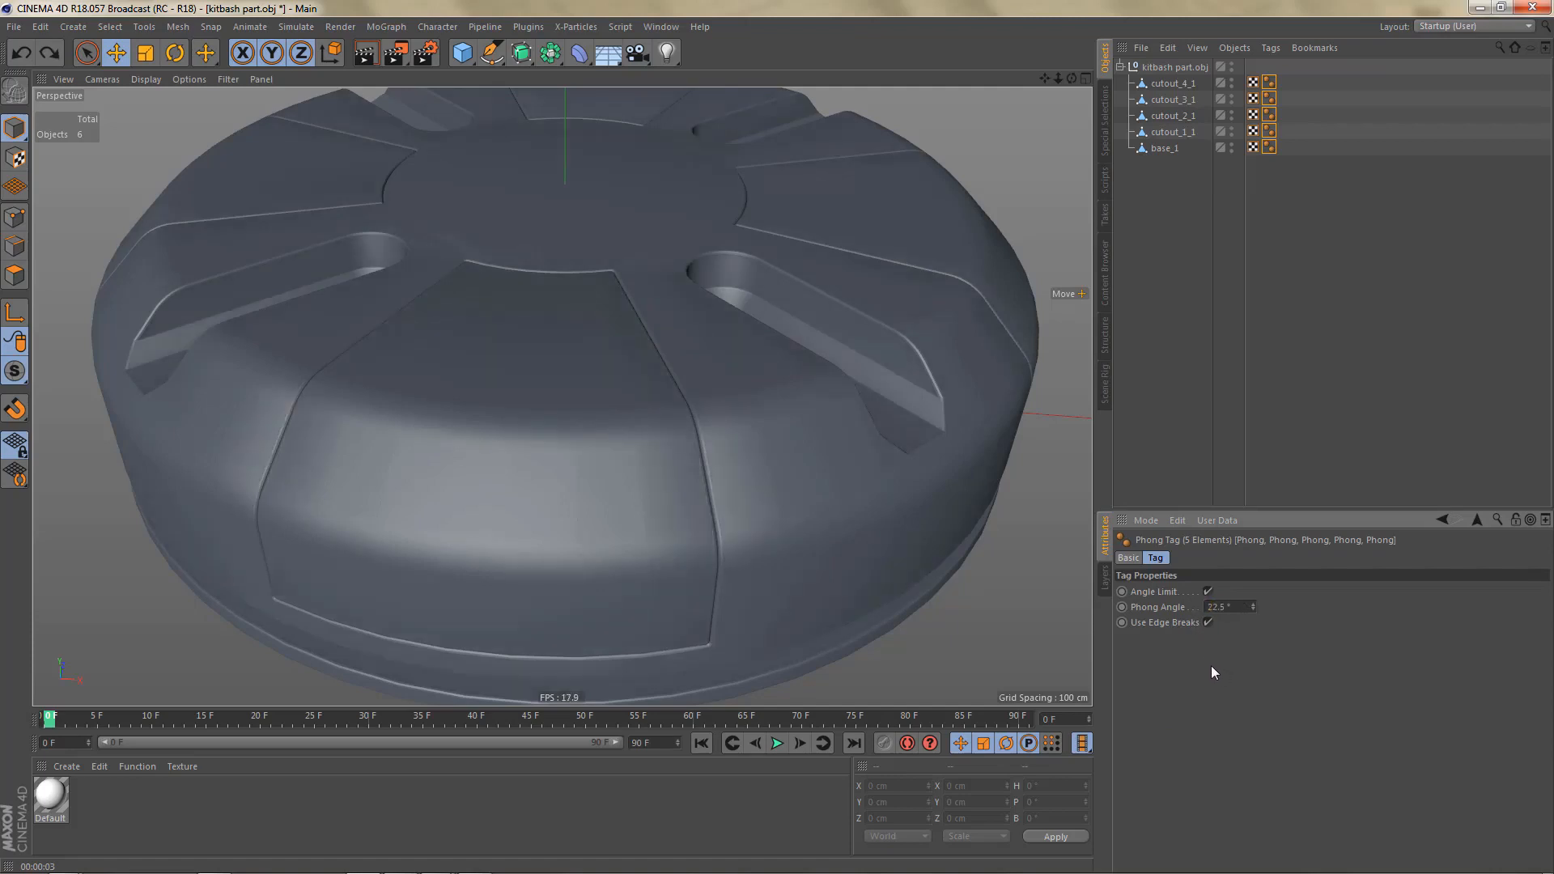
- Test-render the part without its Normal tags, and undo the deletion of those tags
{"action": "scroll", "coordinate": [825, 554], "scroll_direction": "down", "scroll_amount": 3}
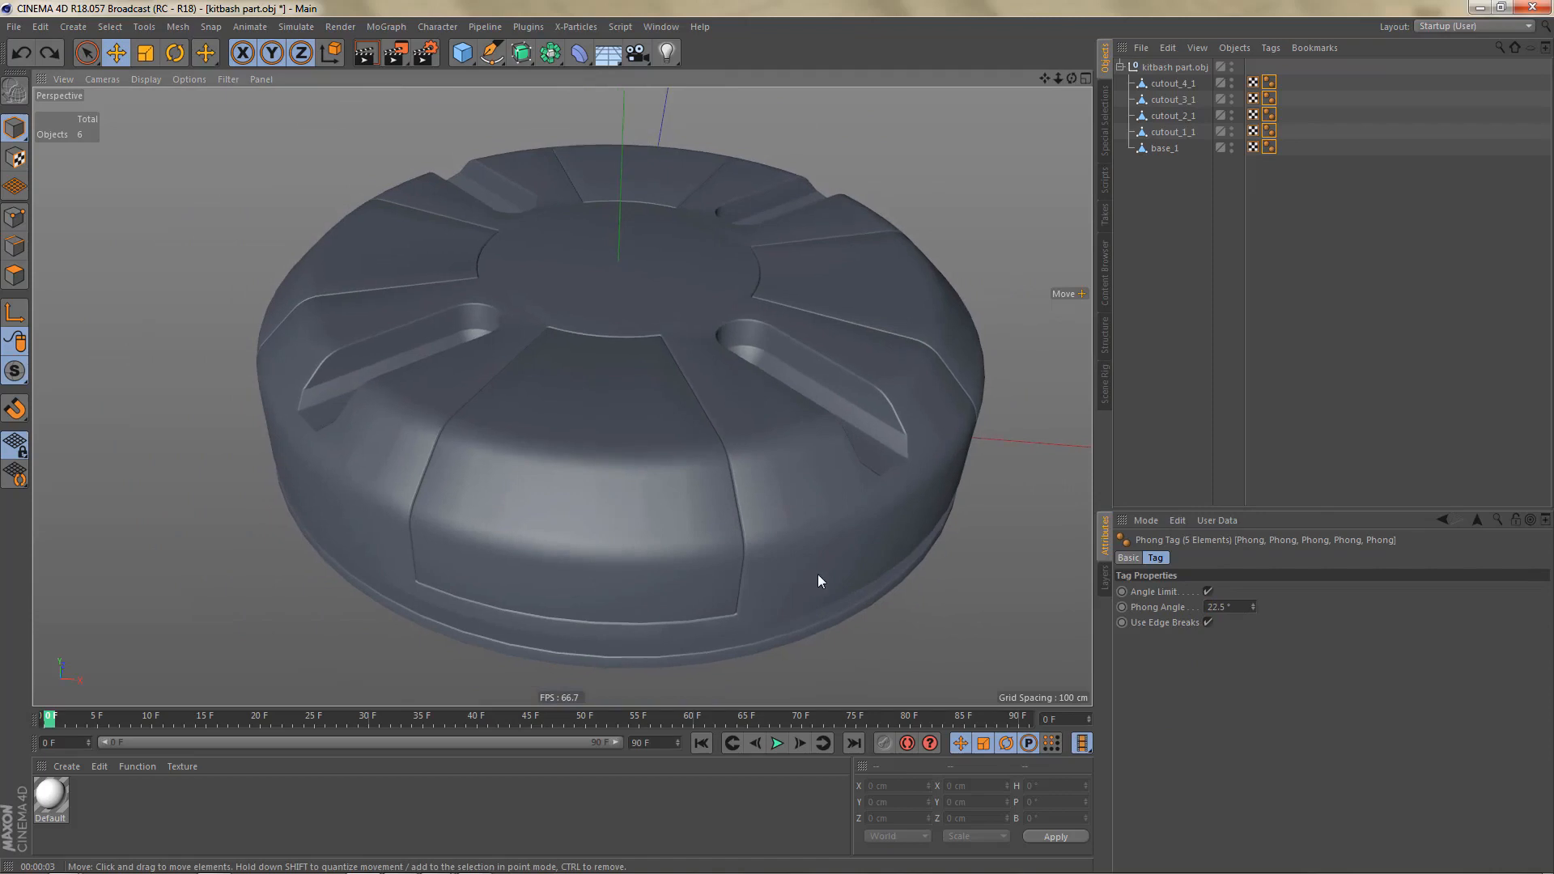
{"action": "key", "text": "ctrl+r"}
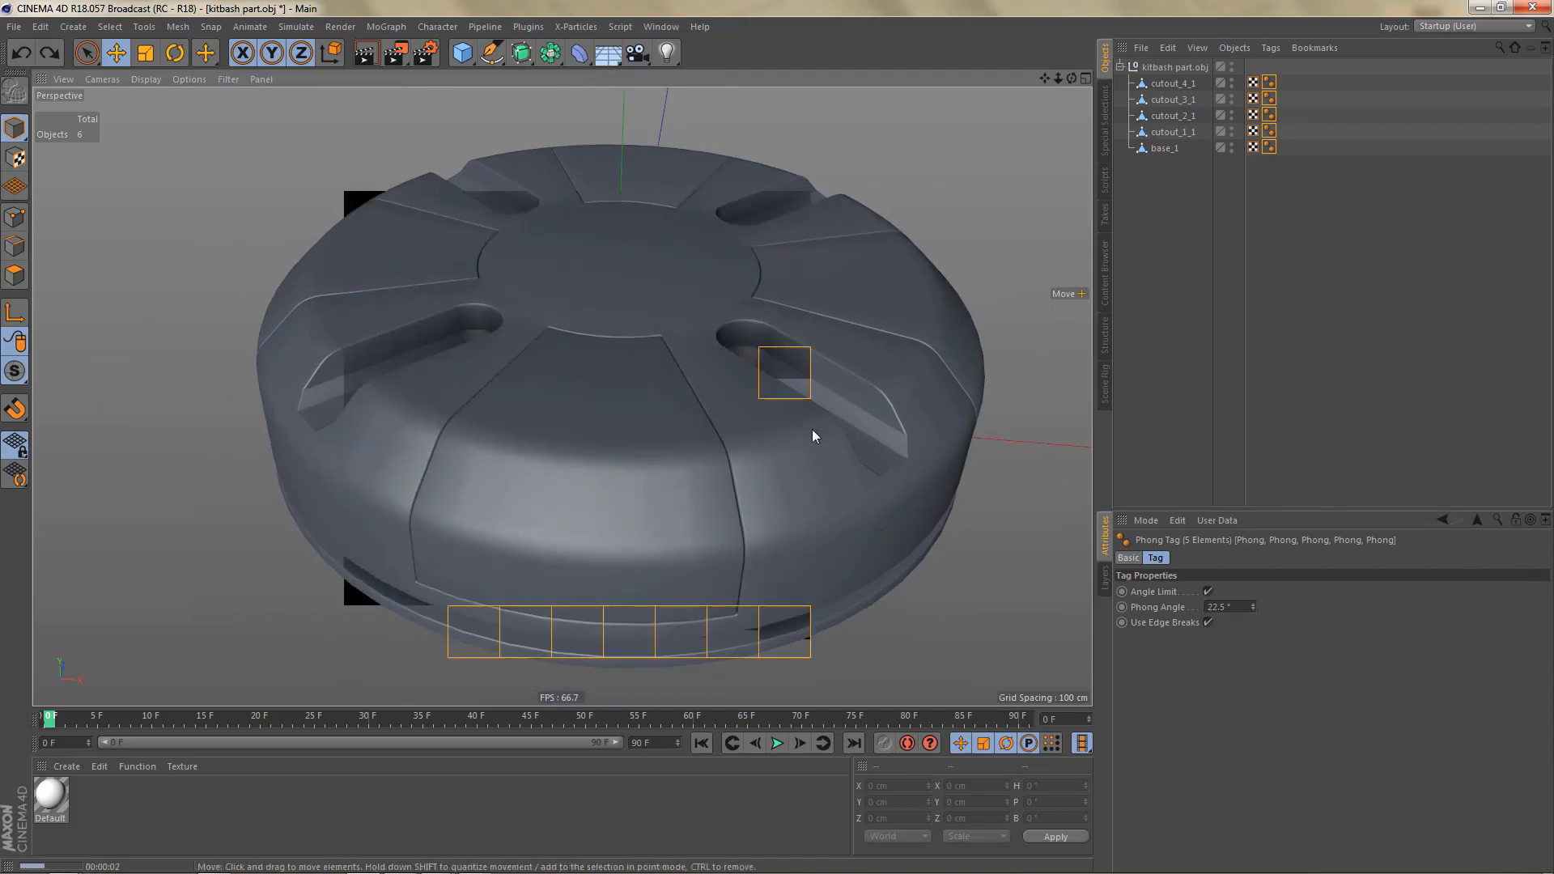
{"action": "key", "text": "ctrl+z"}
{"action": "key", "text": "ctrl+z"}
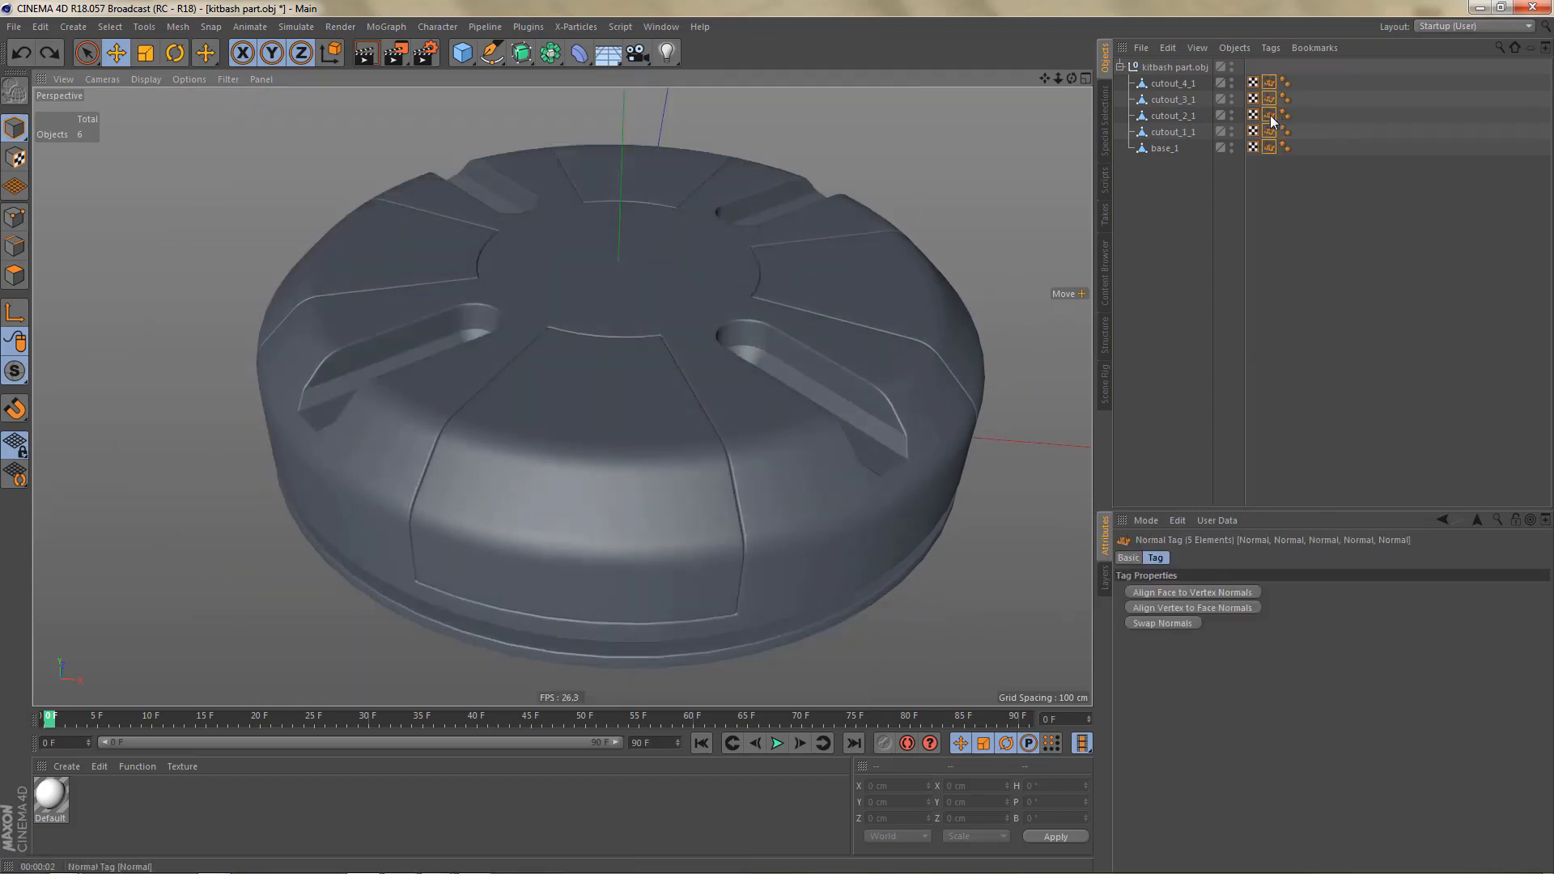
- Set the Default material's Color value to 89% brightness (V) and disable its Transparency channel
{"action": "left_click_drag", "start_coordinate": [618, 396], "coordinate": [658, 389], "text": "alt"}
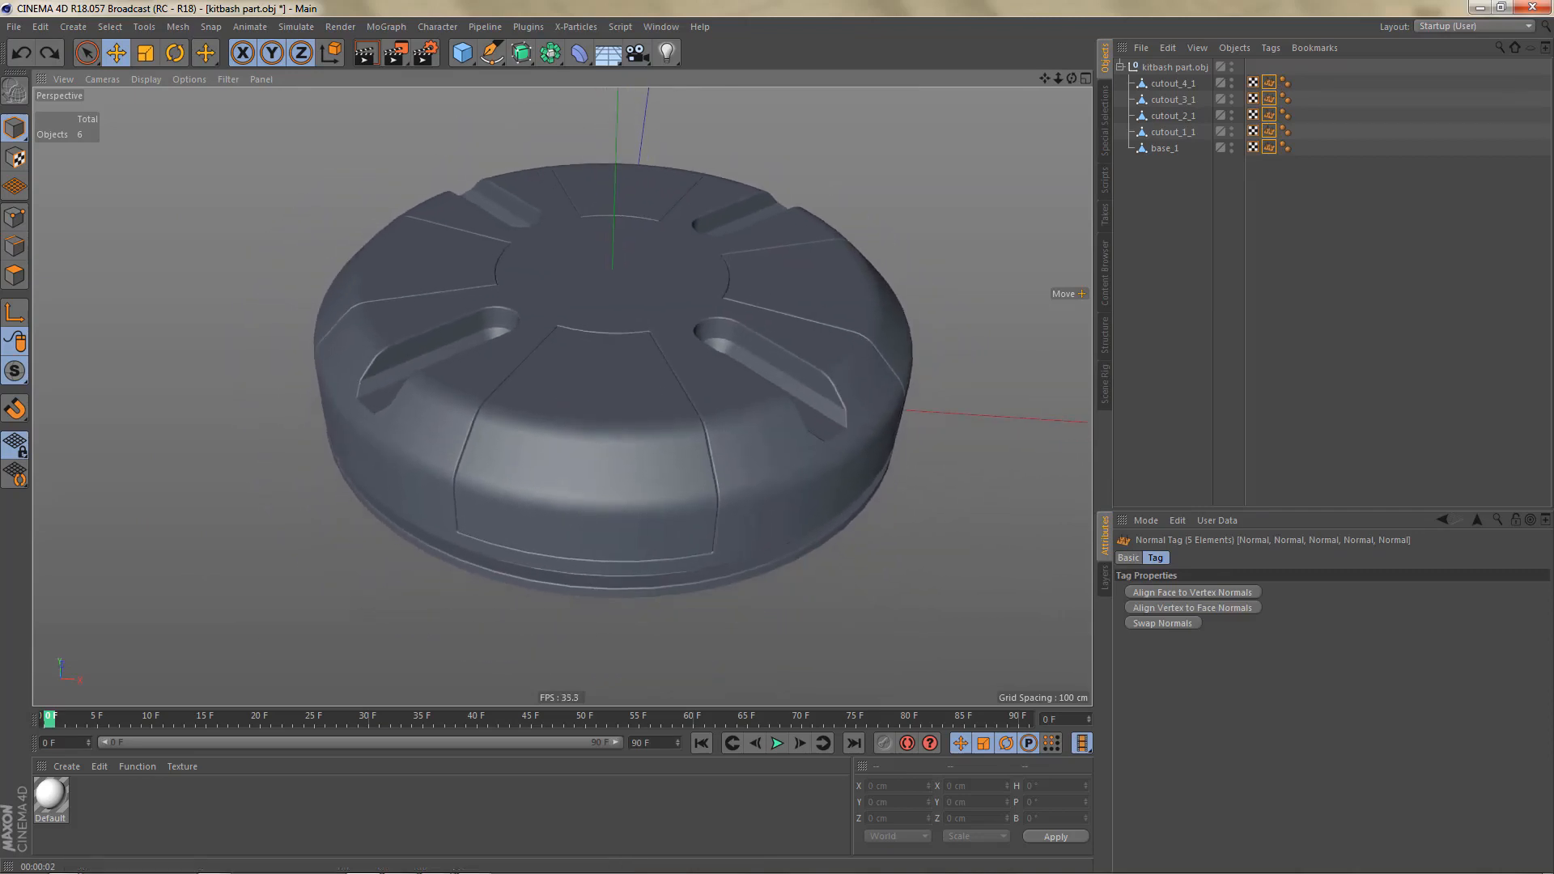
{"action": "double_click", "coordinate": [49, 798]}
{"action": "left_click_drag", "start_coordinate": [390, 126], "coordinate": [508, 140]}
{"action": "left_click", "coordinate": [862, 279]}
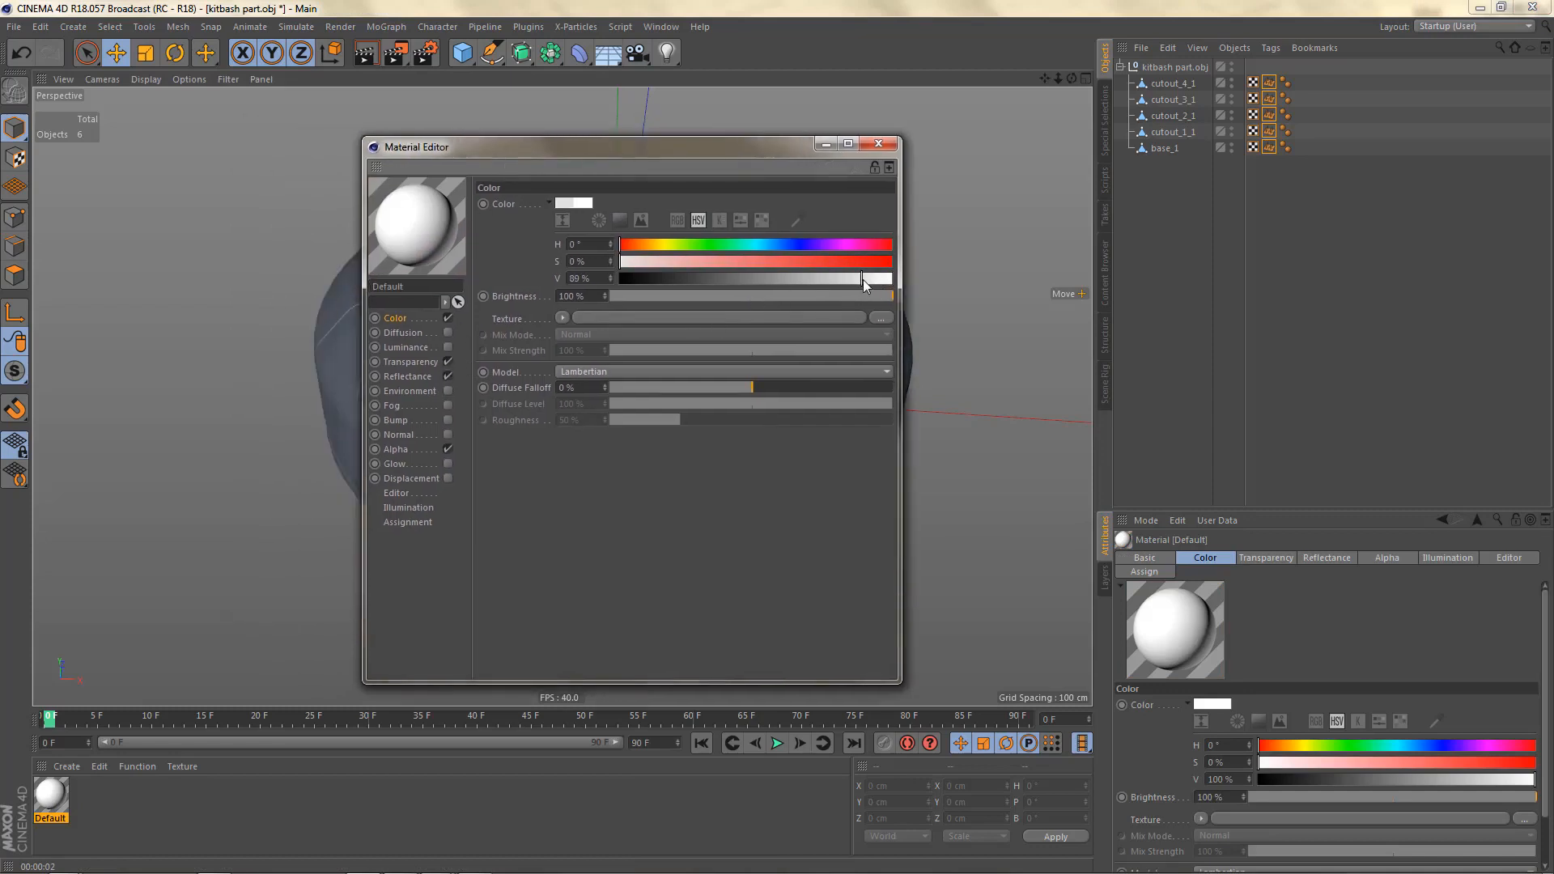
{"action": "left_click", "coordinate": [449, 362]}
- Add a Beckmann layer to the Default material's Reflectance channel and remove the Specular layer
{"action": "left_click", "coordinate": [438, 378]}
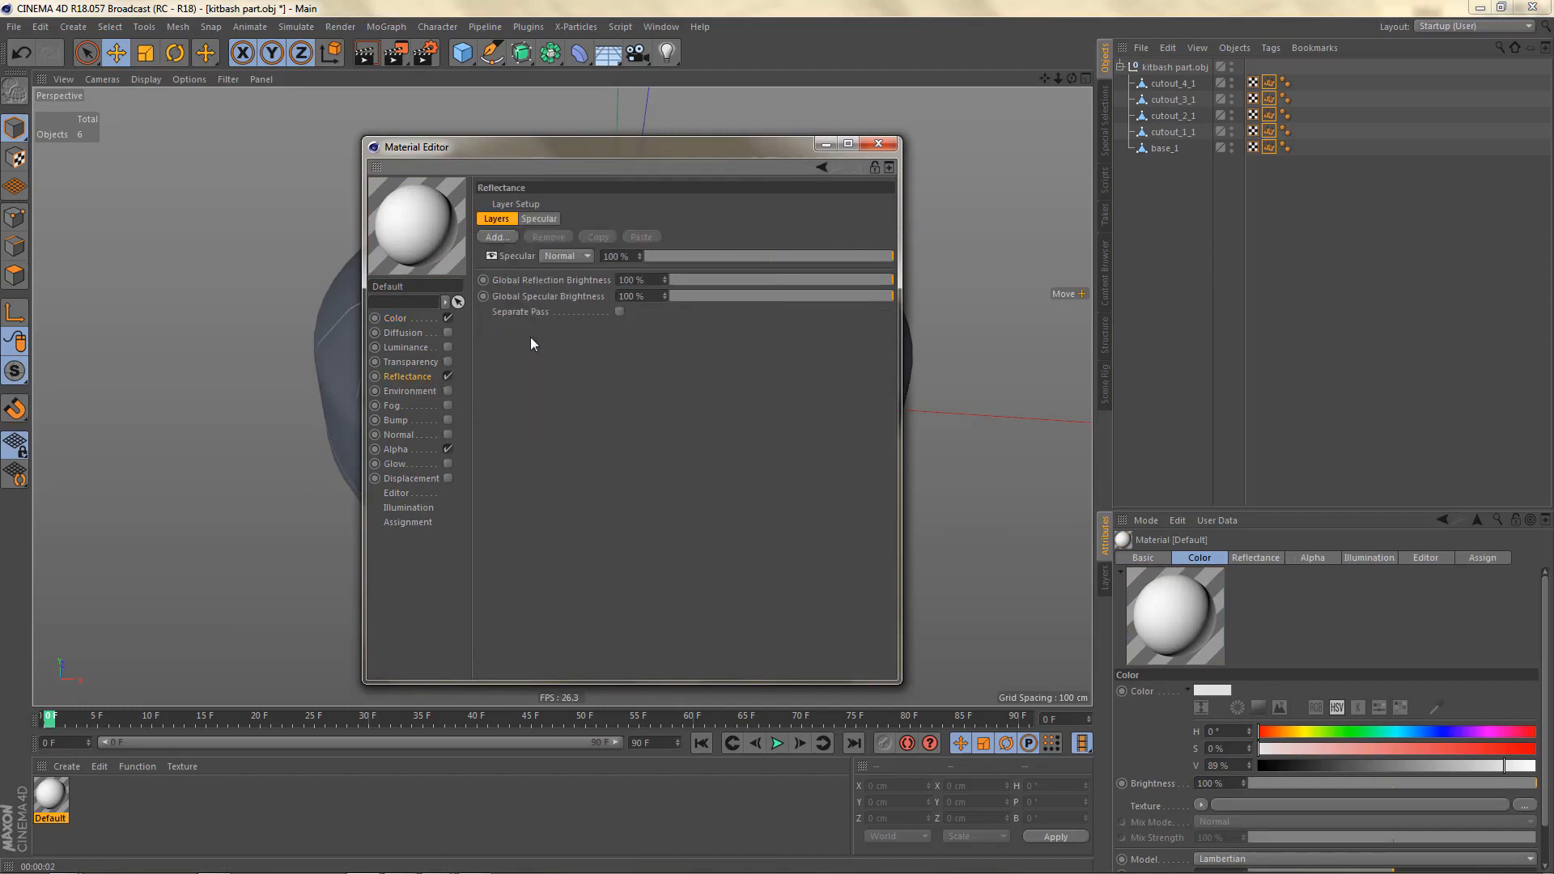
{"action": "left_click", "coordinate": [500, 238]}
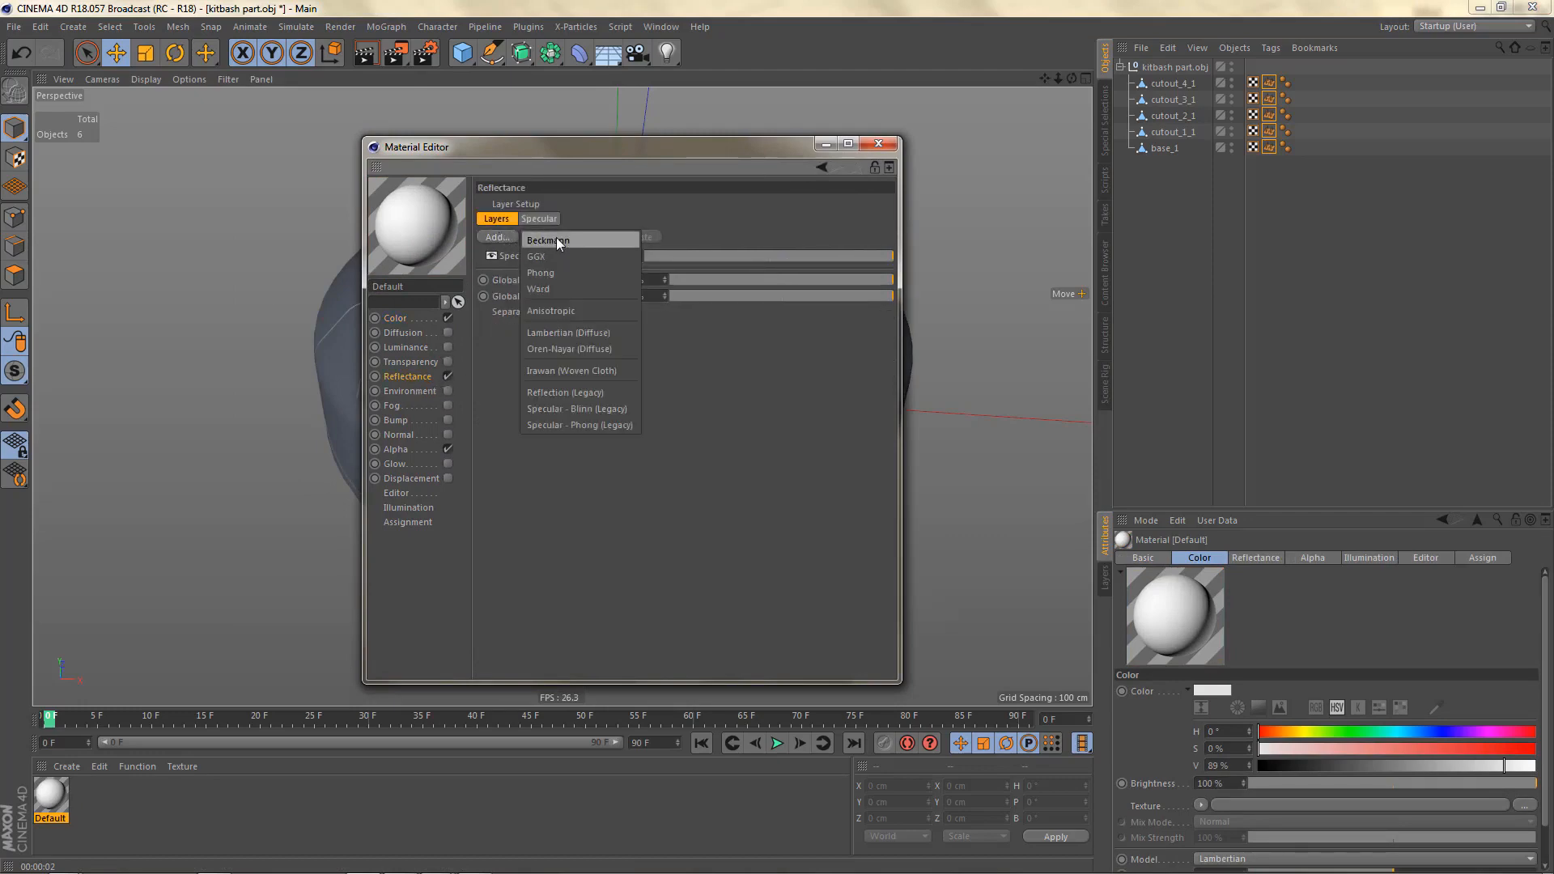
{"action": "left_click", "coordinate": [556, 236]}
{"action": "left_click", "coordinate": [498, 221]}
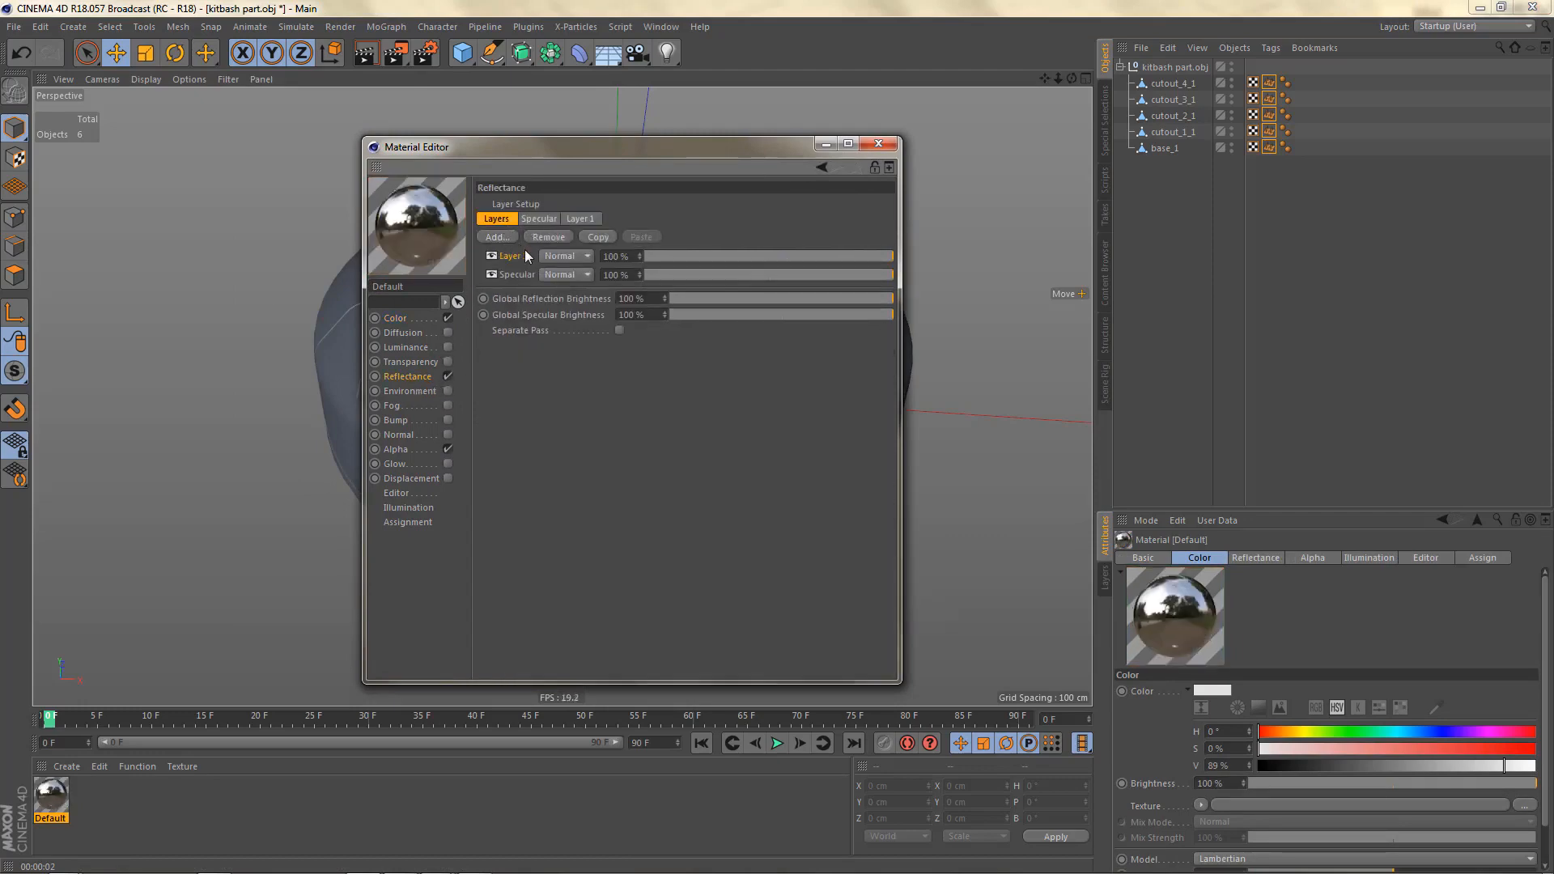
{"action": "left_click", "coordinate": [514, 273]}
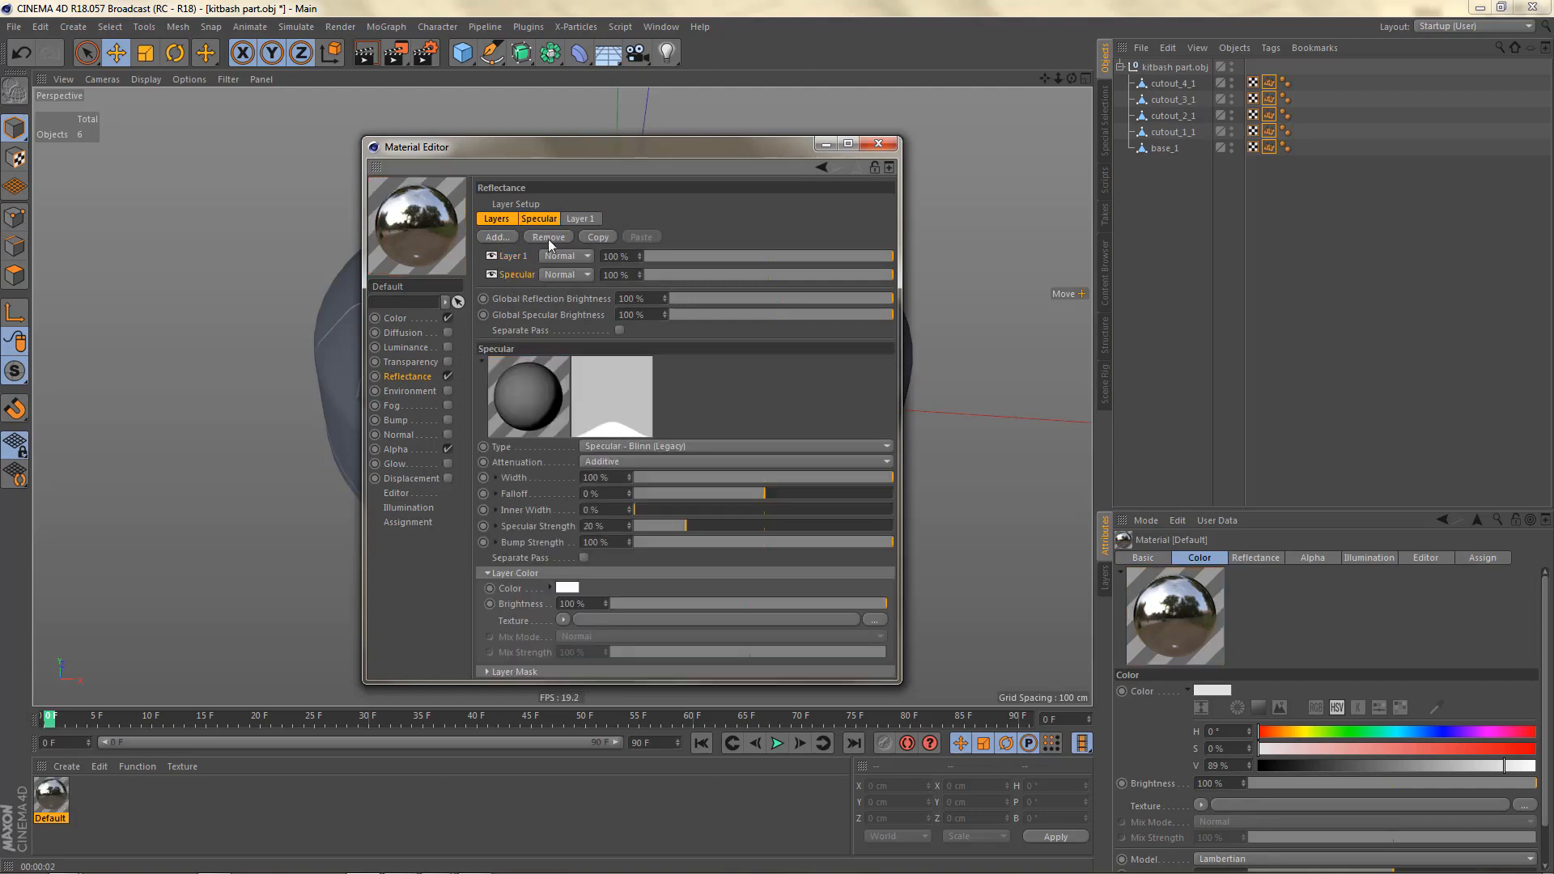
{"action": "left_click", "coordinate": [548, 238]}
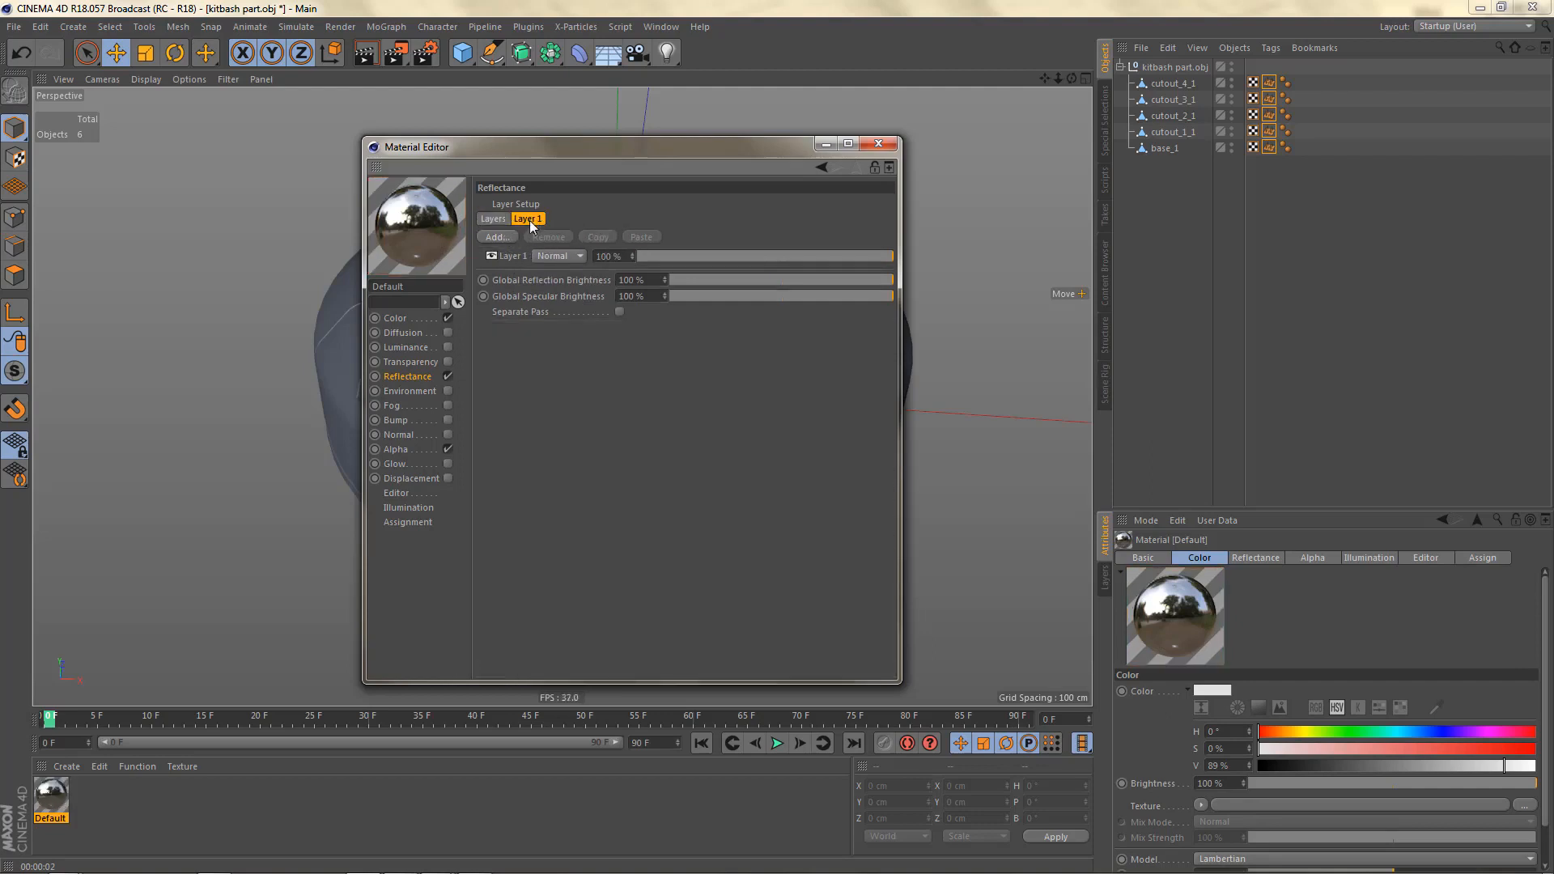
- Set Layer 1's Fresnel to Conductor with the Iron preset
{"action": "left_click", "coordinate": [529, 220]}
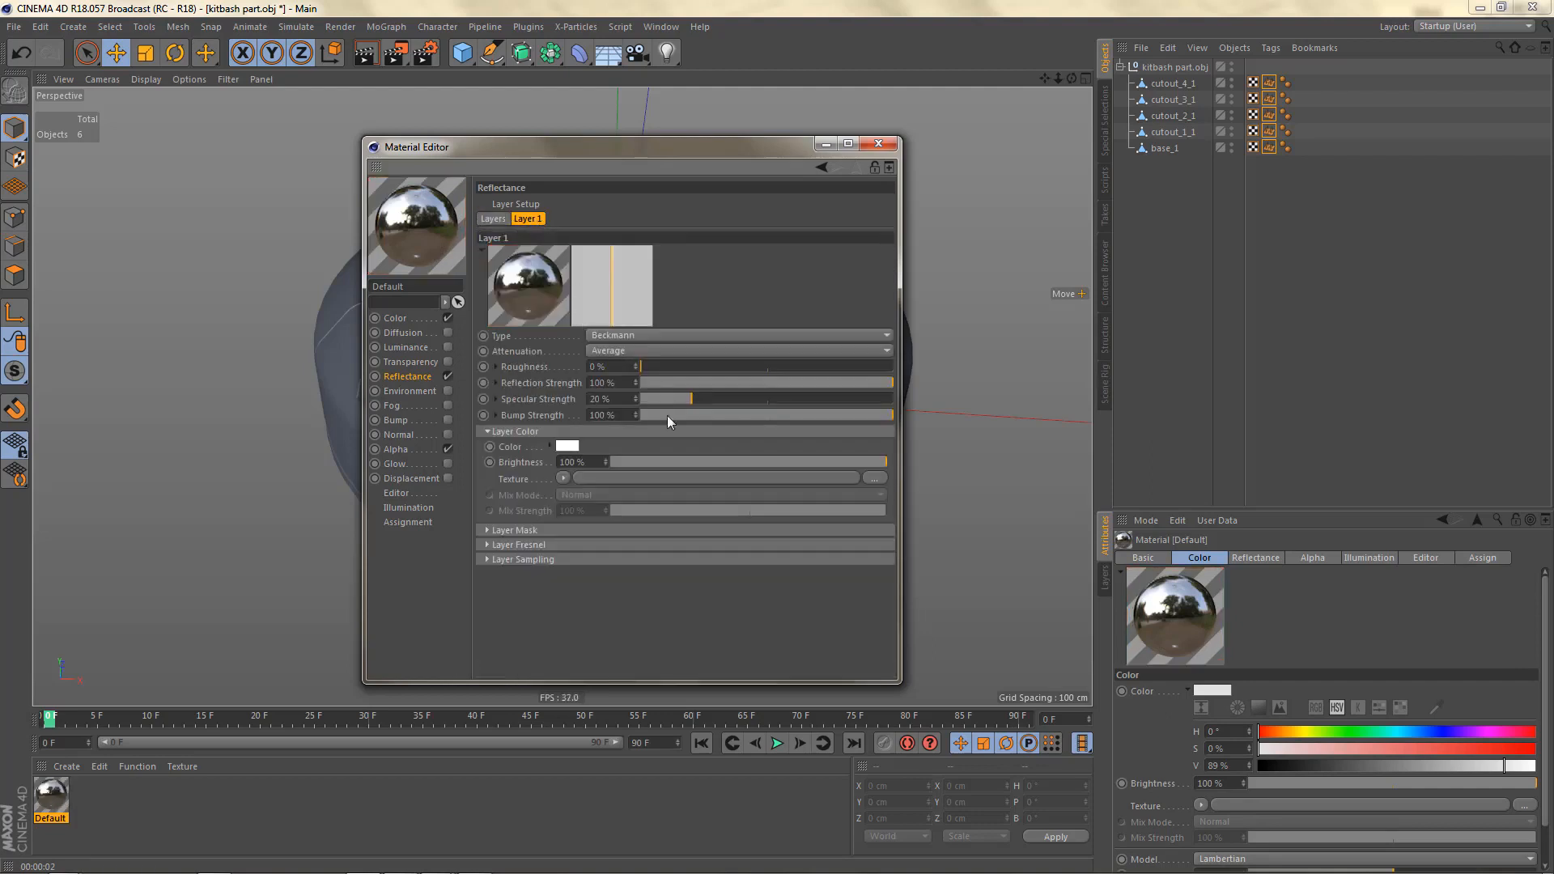
{"action": "left_click", "coordinate": [488, 544]}
{"action": "left_click", "coordinate": [584, 561]}
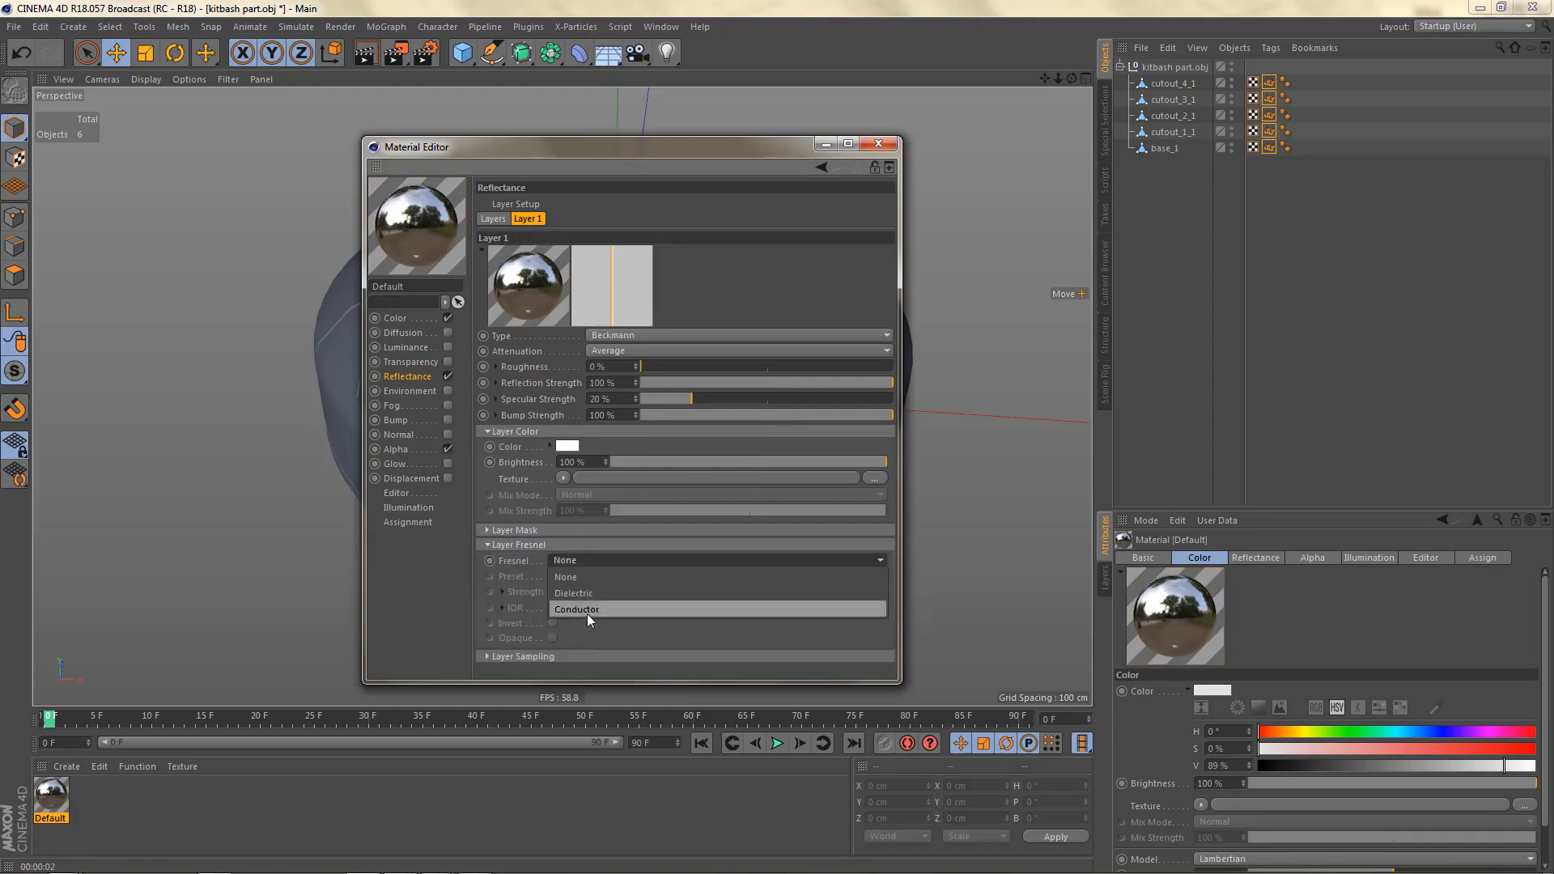
{"action": "left_click", "coordinate": [594, 609]}
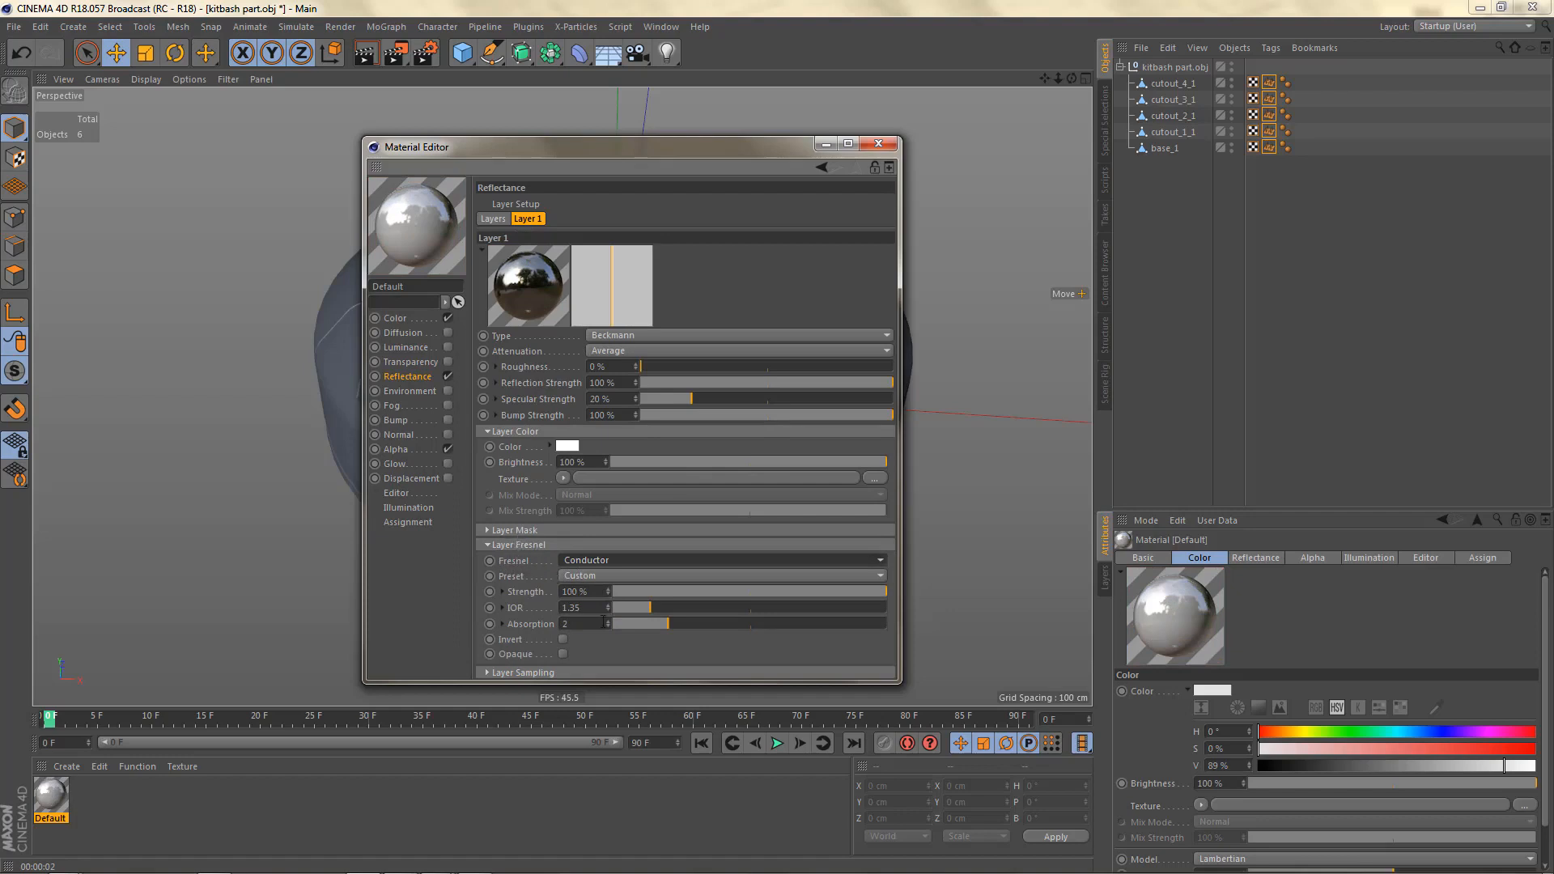
{"action": "left_click", "coordinate": [596, 576]}
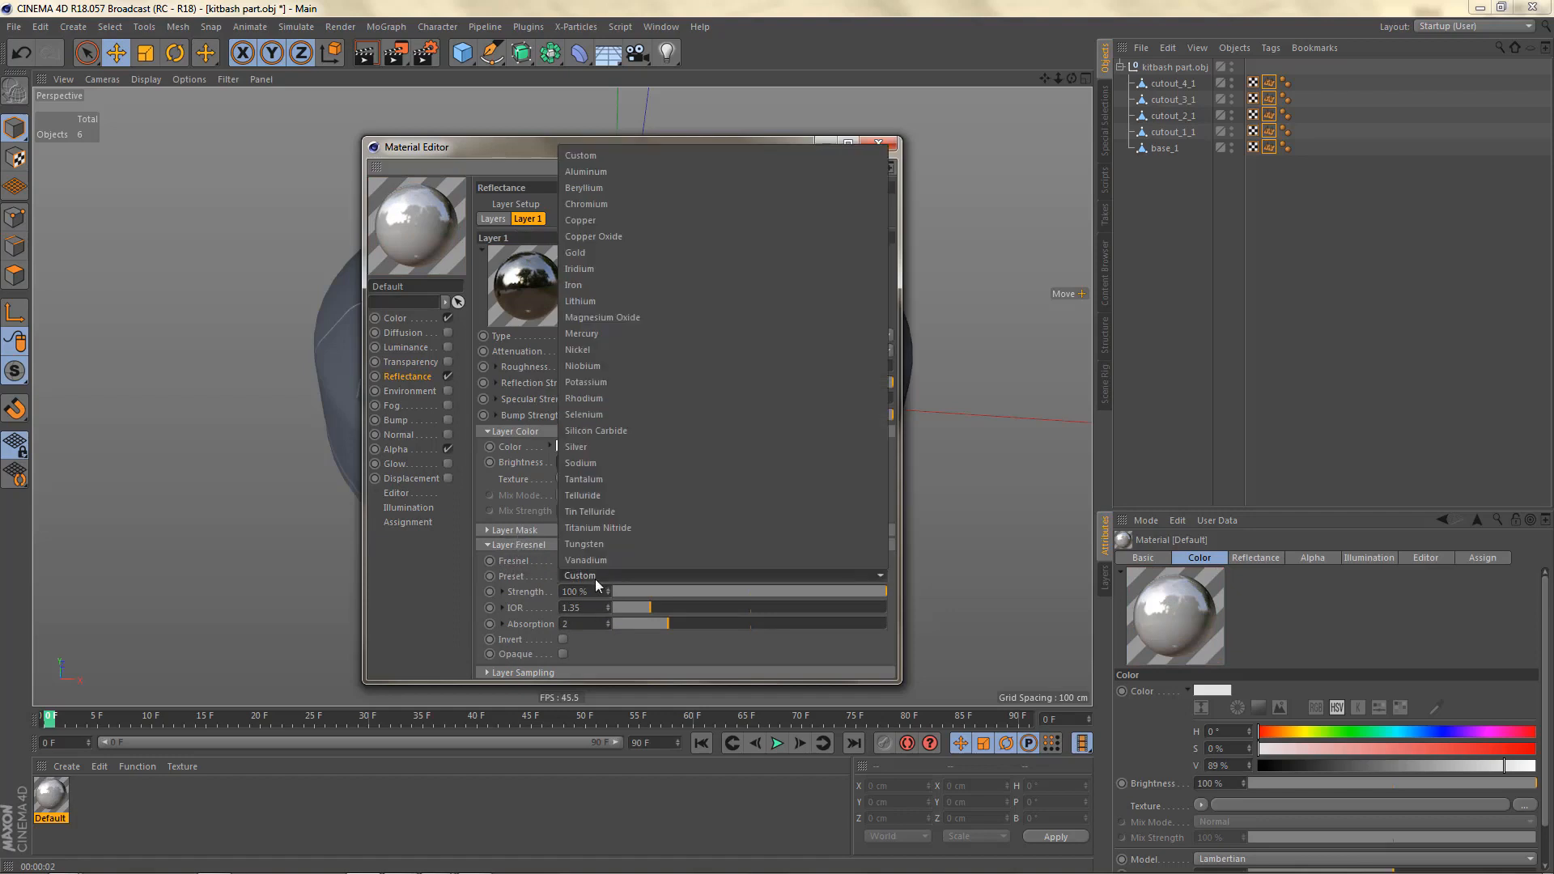
{"action": "left_click", "coordinate": [652, 288]}
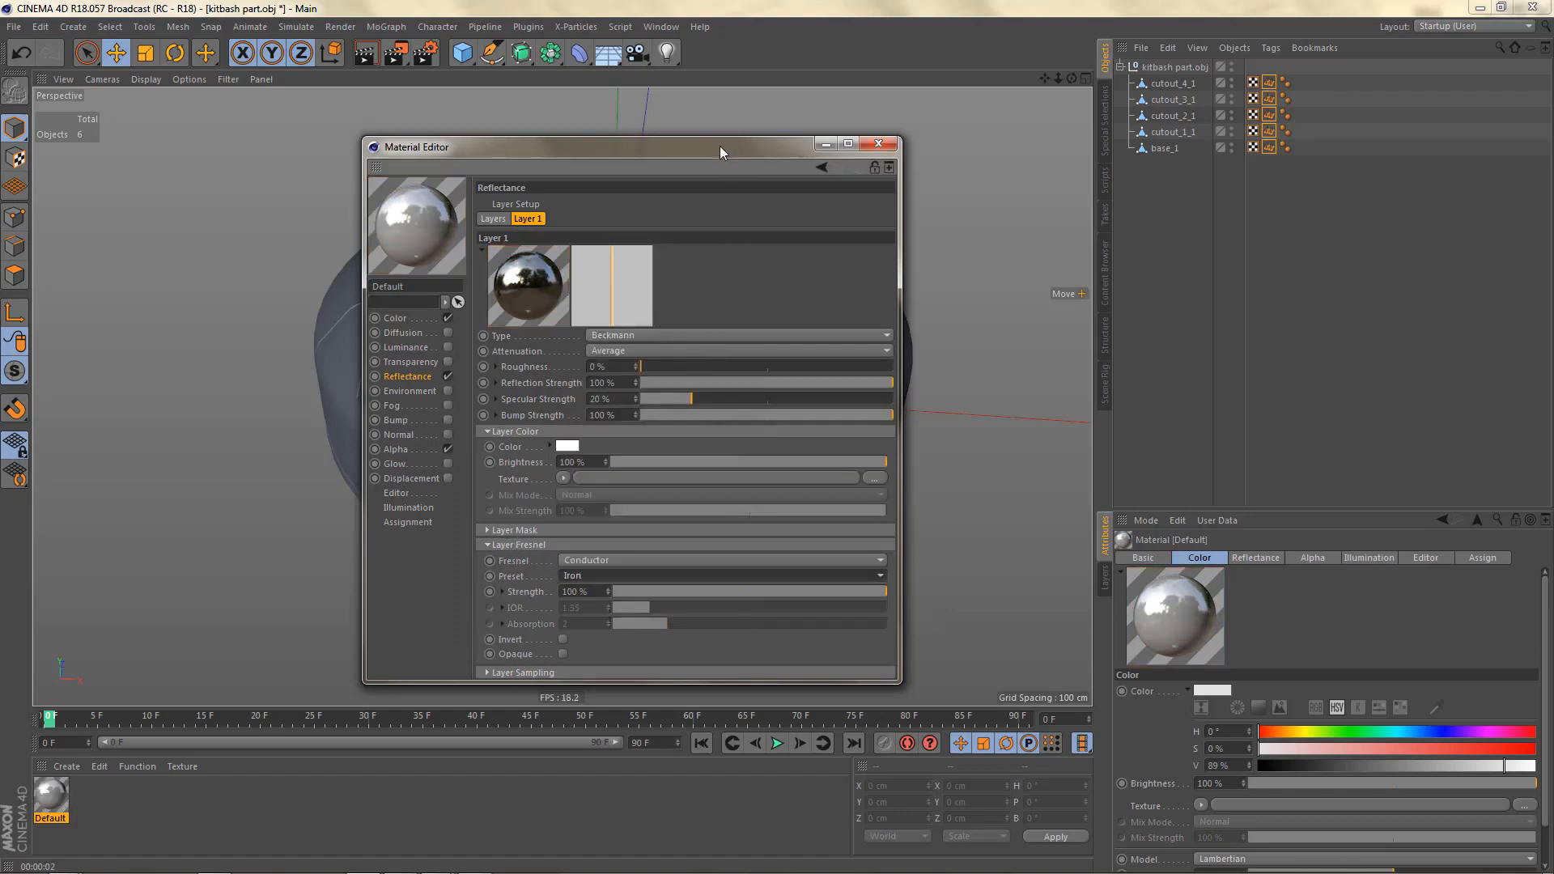
- Apply the Default material to kitbash part.obj, and set Layer 1 to Roughness 4%, Reflection Strength 74%, Brightness 77% and Fresnel Strength 73%
{"action": "left_click_drag", "start_coordinate": [721, 145], "coordinate": [1010, 178]}
{"action": "left_click_drag", "start_coordinate": [55, 797], "coordinate": [1164, 67]}
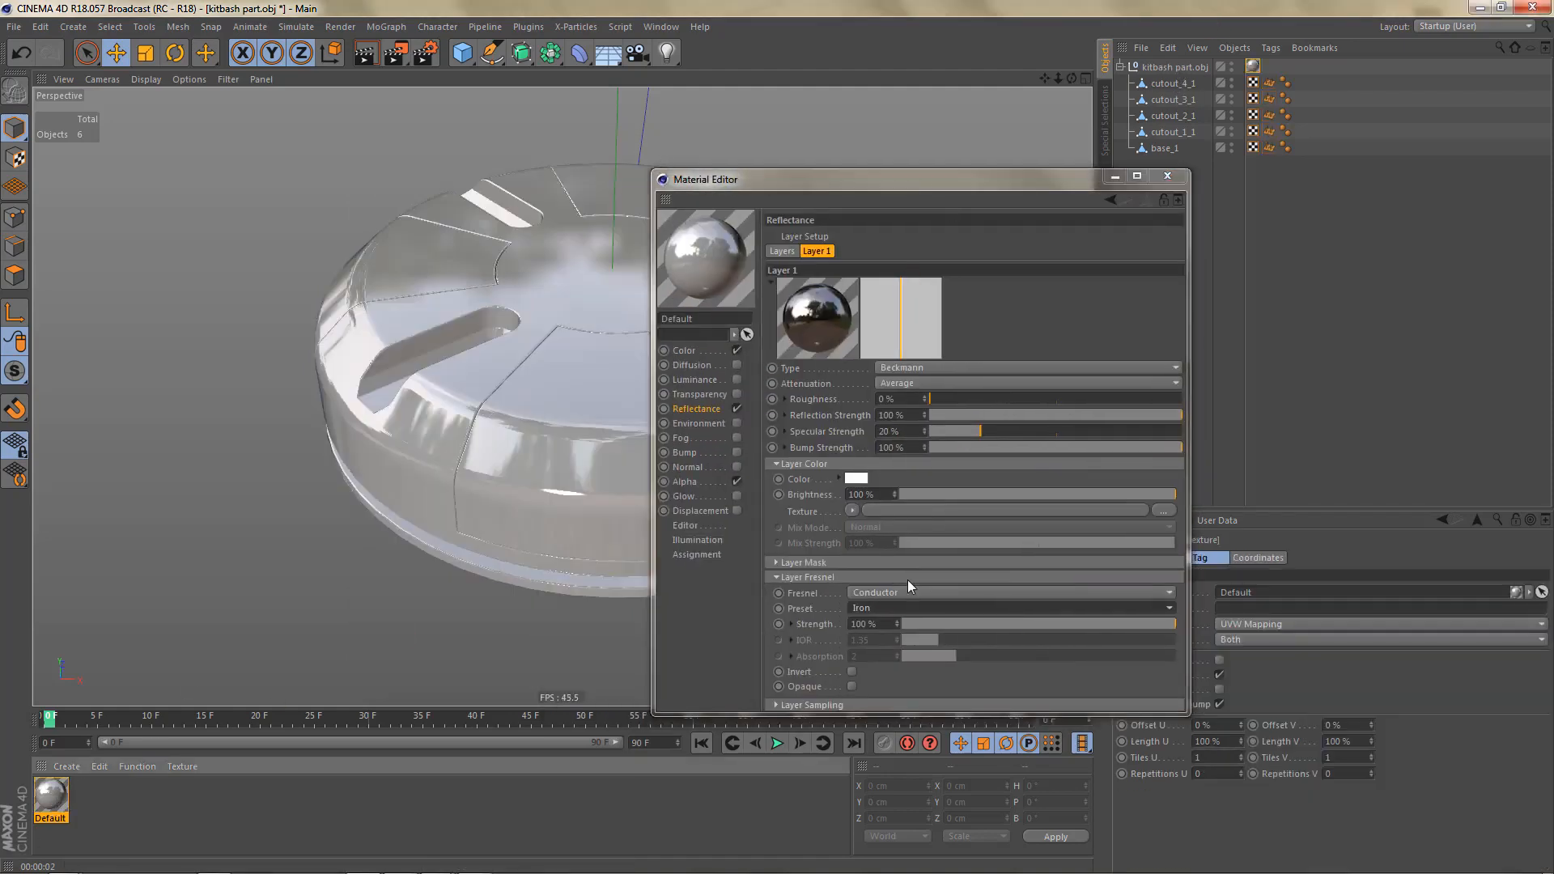
{"action": "left_click", "coordinate": [1119, 415]}
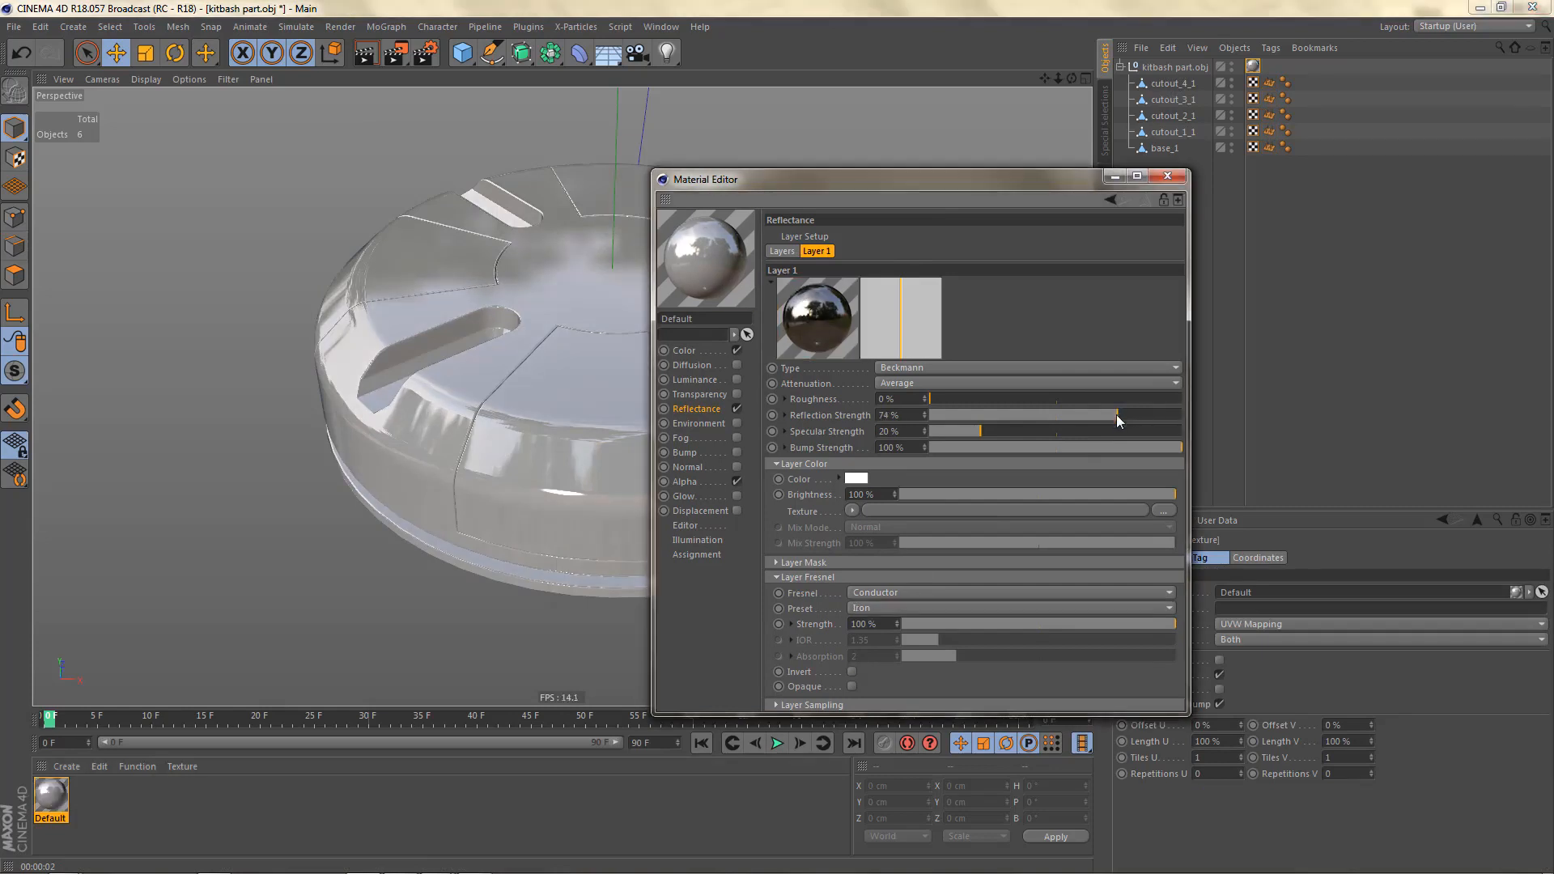
{"action": "left_click", "coordinate": [1103, 624]}
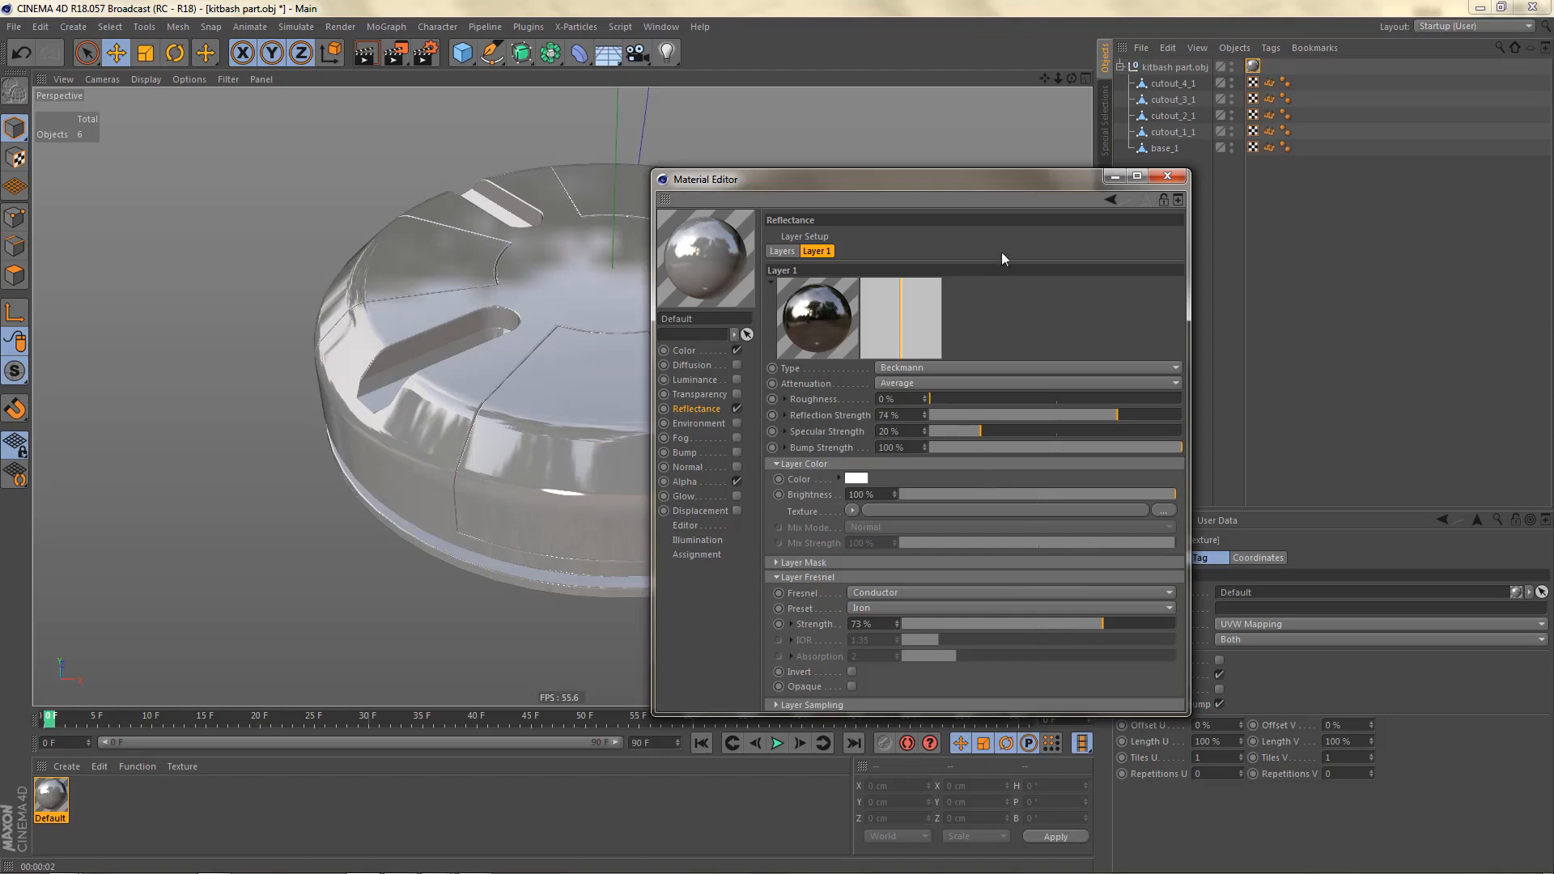
{"action": "left_click", "coordinate": [939, 400]}
{"action": "left_click", "coordinate": [1113, 495]}
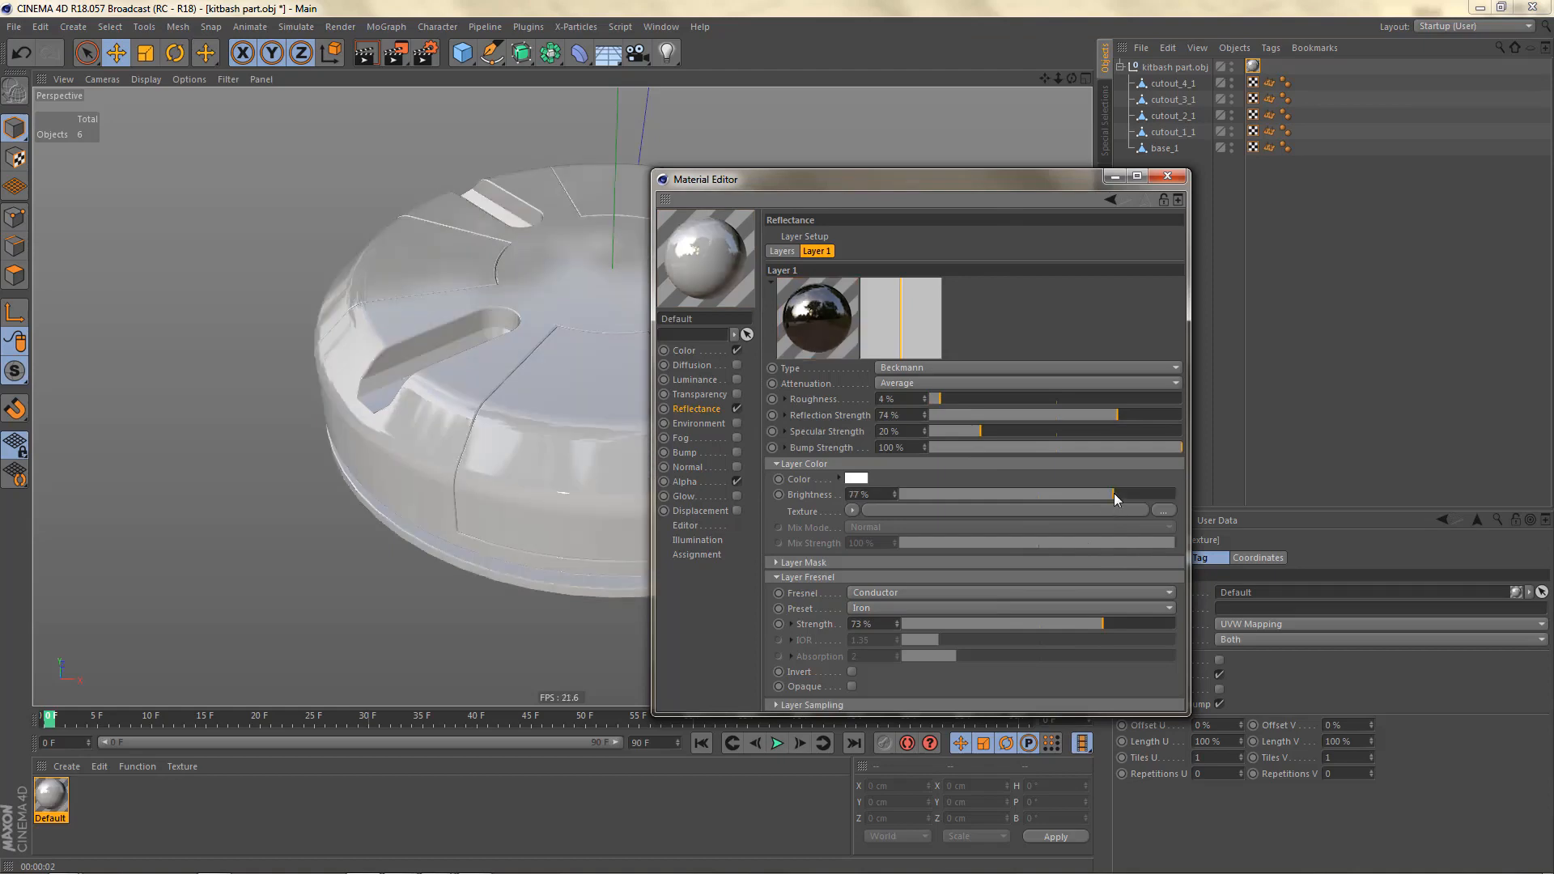
- Test-render the part with the reflective material in the viewport, and close the Material Editor
{"action": "left_click_drag", "start_coordinate": [939, 187], "coordinate": [1040, 199]}
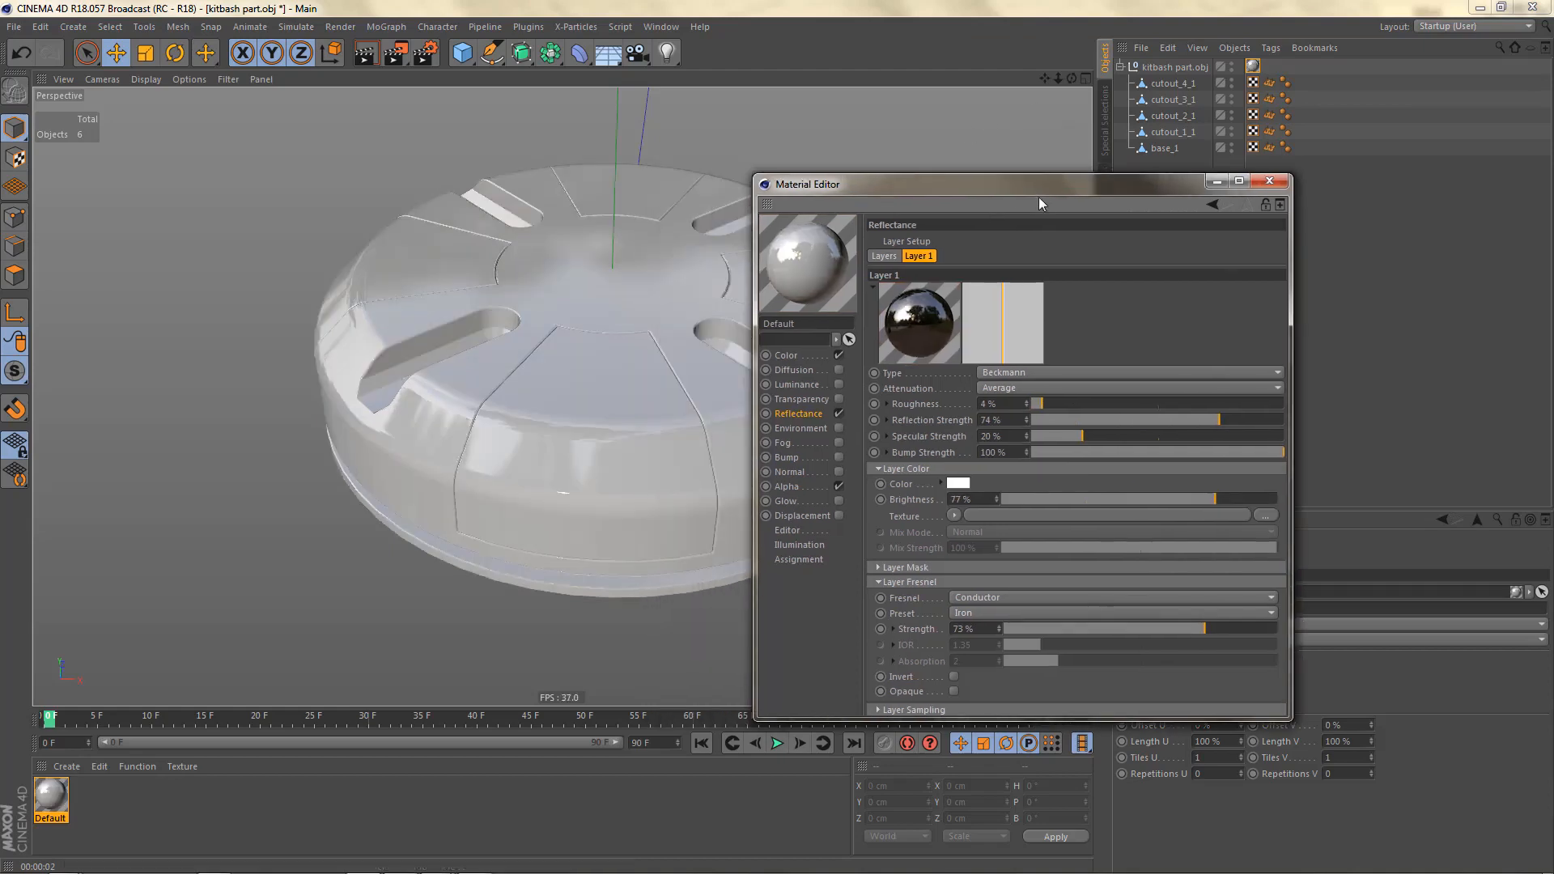
{"action": "key", "text": "ctrl+r"}
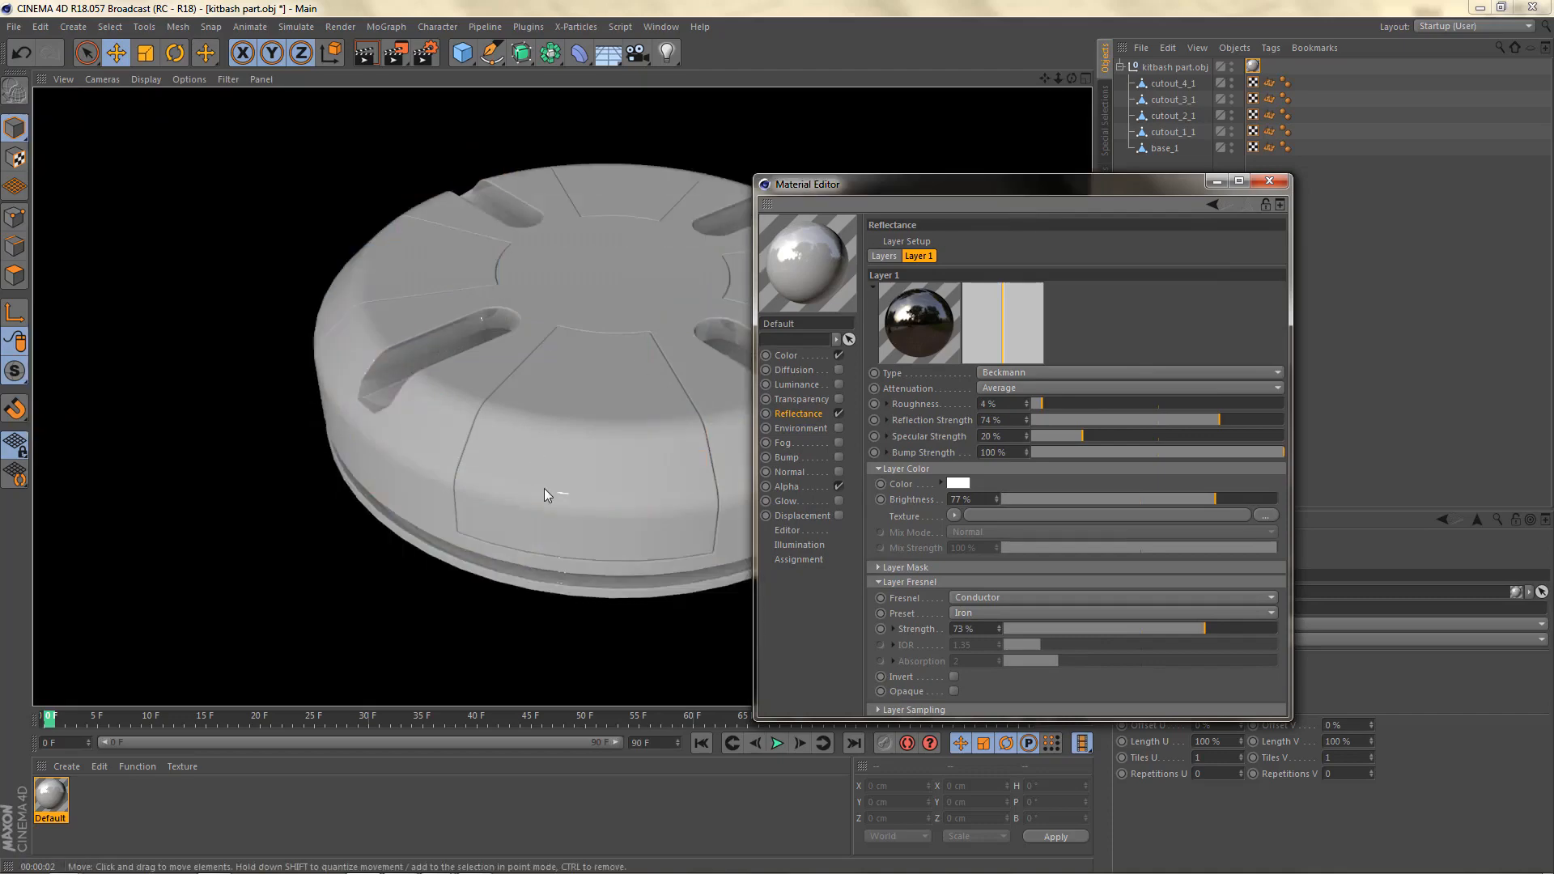
{"action": "mouse_move", "coordinate": [537, 471]}
{"action": "left_mouse_down", "text": "alt"}
{"action": "mouse_move", "coordinate": [585, 466]}
{"action": "mouse_move", "coordinate": [575, 444]}
{"action": "mouse_move", "coordinate": [590, 513]}
{"action": "mouse_move", "coordinate": [559, 461]}
{"action": "left_mouse_up", "text": "alt"}
{"action": "left_click", "coordinate": [1269, 181]}
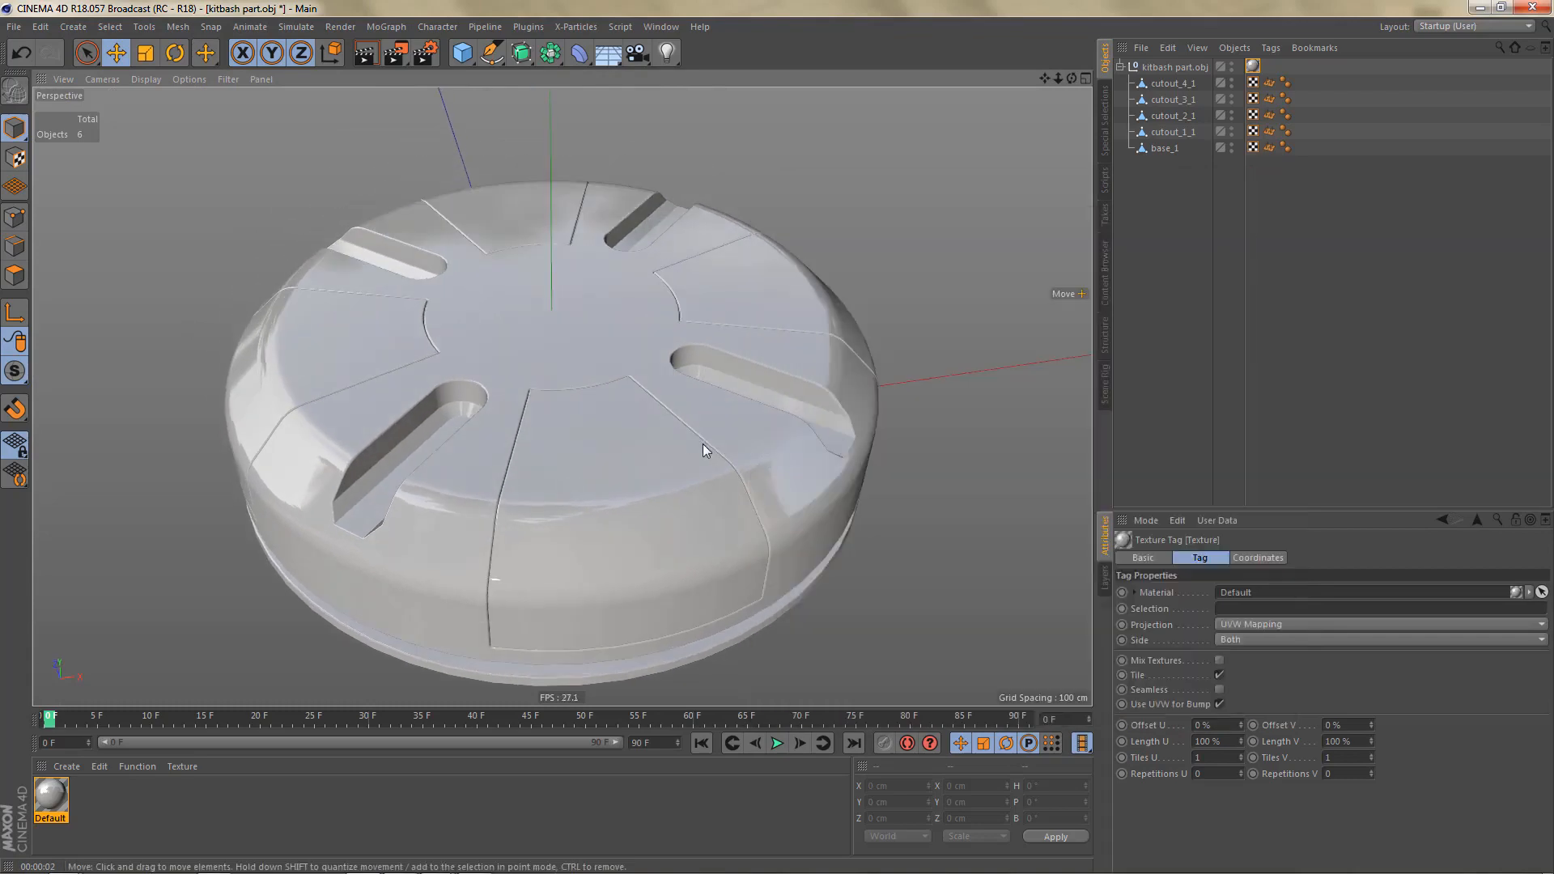
{"action": "mouse_move", "coordinate": [704, 444]}
{"action": "left_mouse_down", "text": "alt"}
{"action": "mouse_move", "coordinate": [725, 406]}
{"action": "mouse_move", "coordinate": [686, 440]}
{"action": "mouse_move", "coordinate": [699, 352]}
{"action": "mouse_move", "coordinate": [683, 434]}
{"action": "mouse_move", "coordinate": [706, 459]}
{"action": "mouse_move", "coordinate": [721, 425]}
{"action": "left_mouse_up", "text": "alt"}
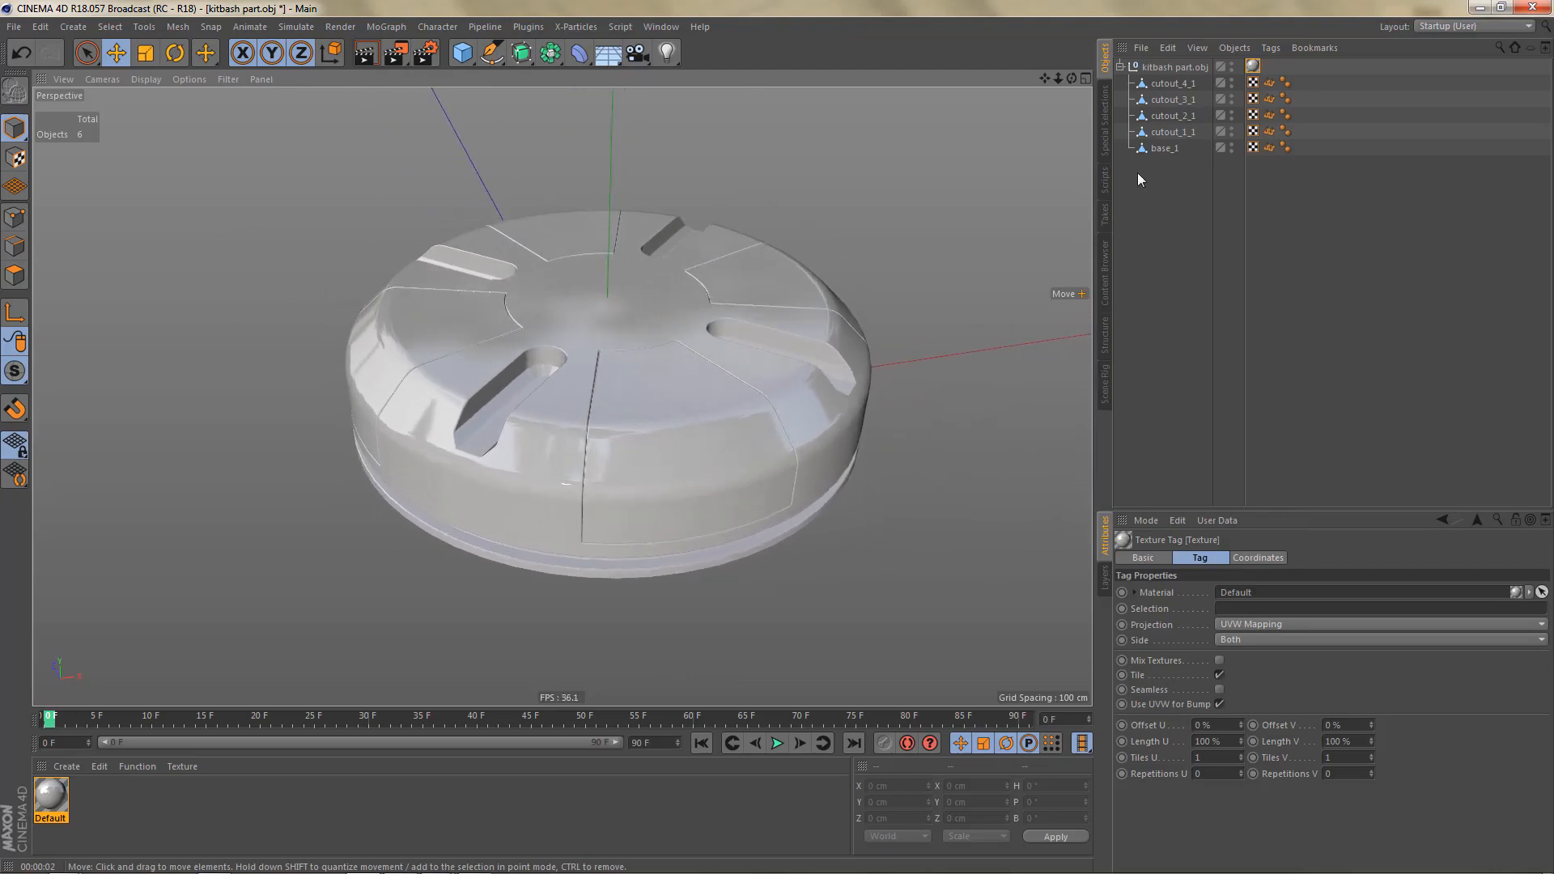
- Insert the studio scene rig with the InsertRig script and test-render the part in the viewport
{"action": "left_click", "coordinate": [1106, 392]}
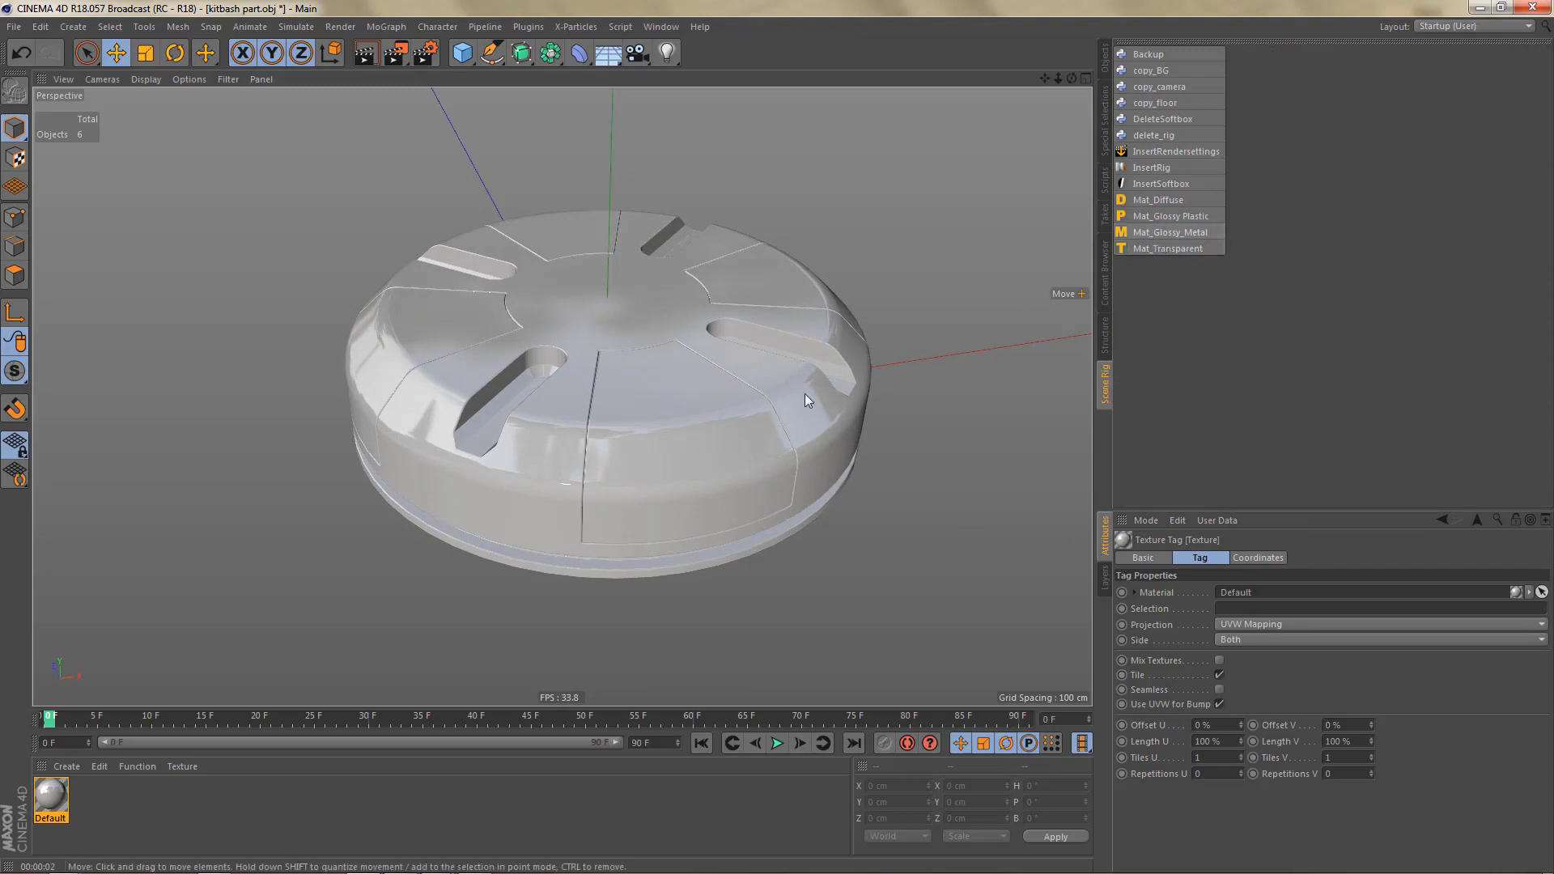
{"action": "left_click_drag", "start_coordinate": [648, 366], "coordinate": [655, 368], "text": "alt"}
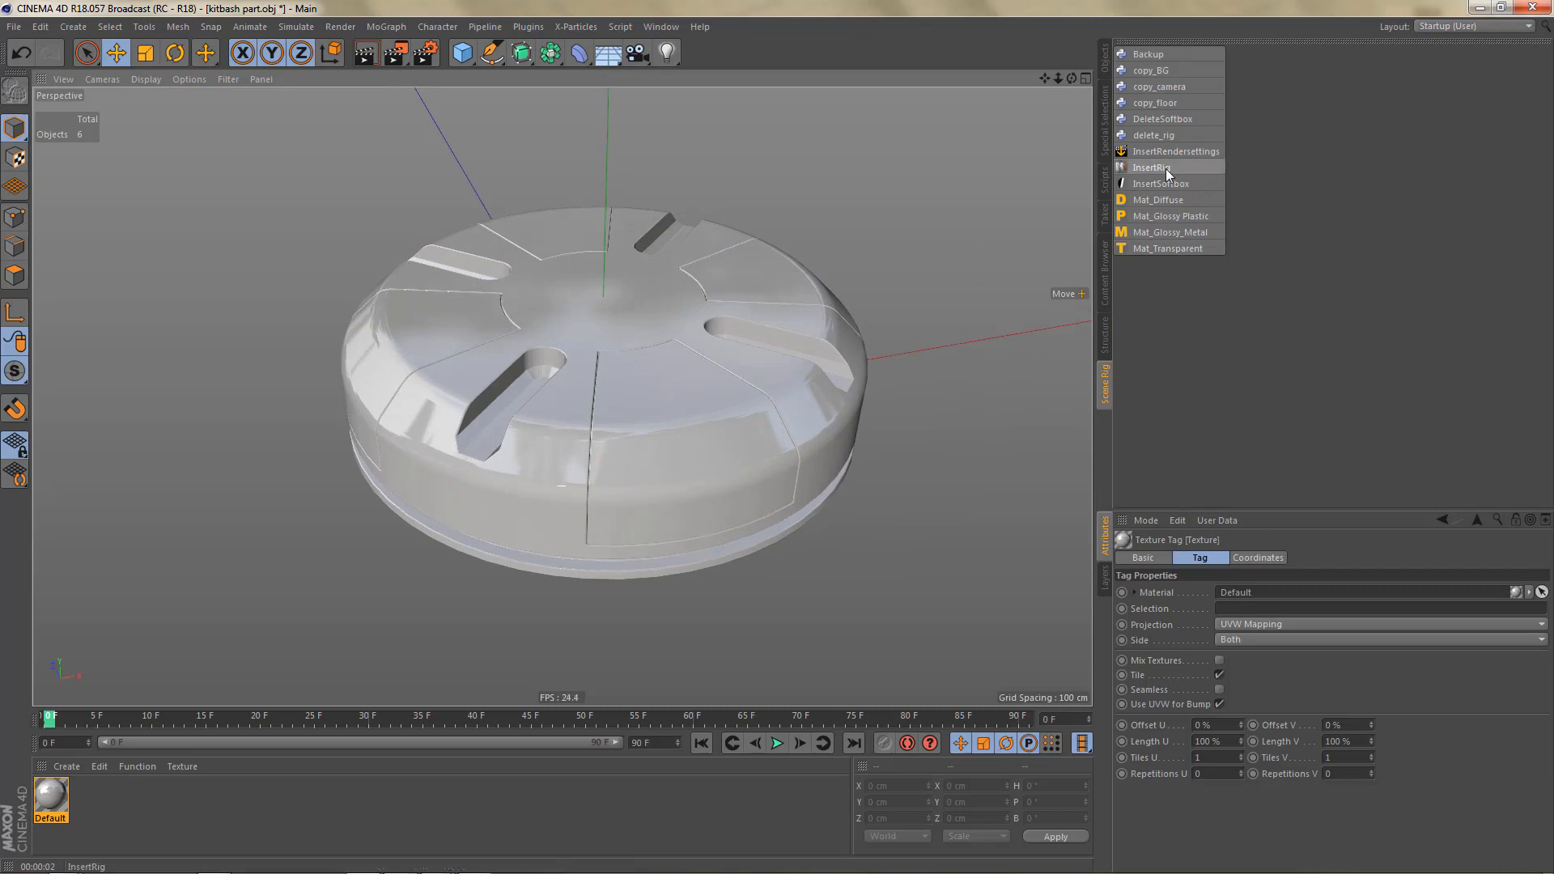
{"action": "left_click", "coordinate": [1152, 172]}
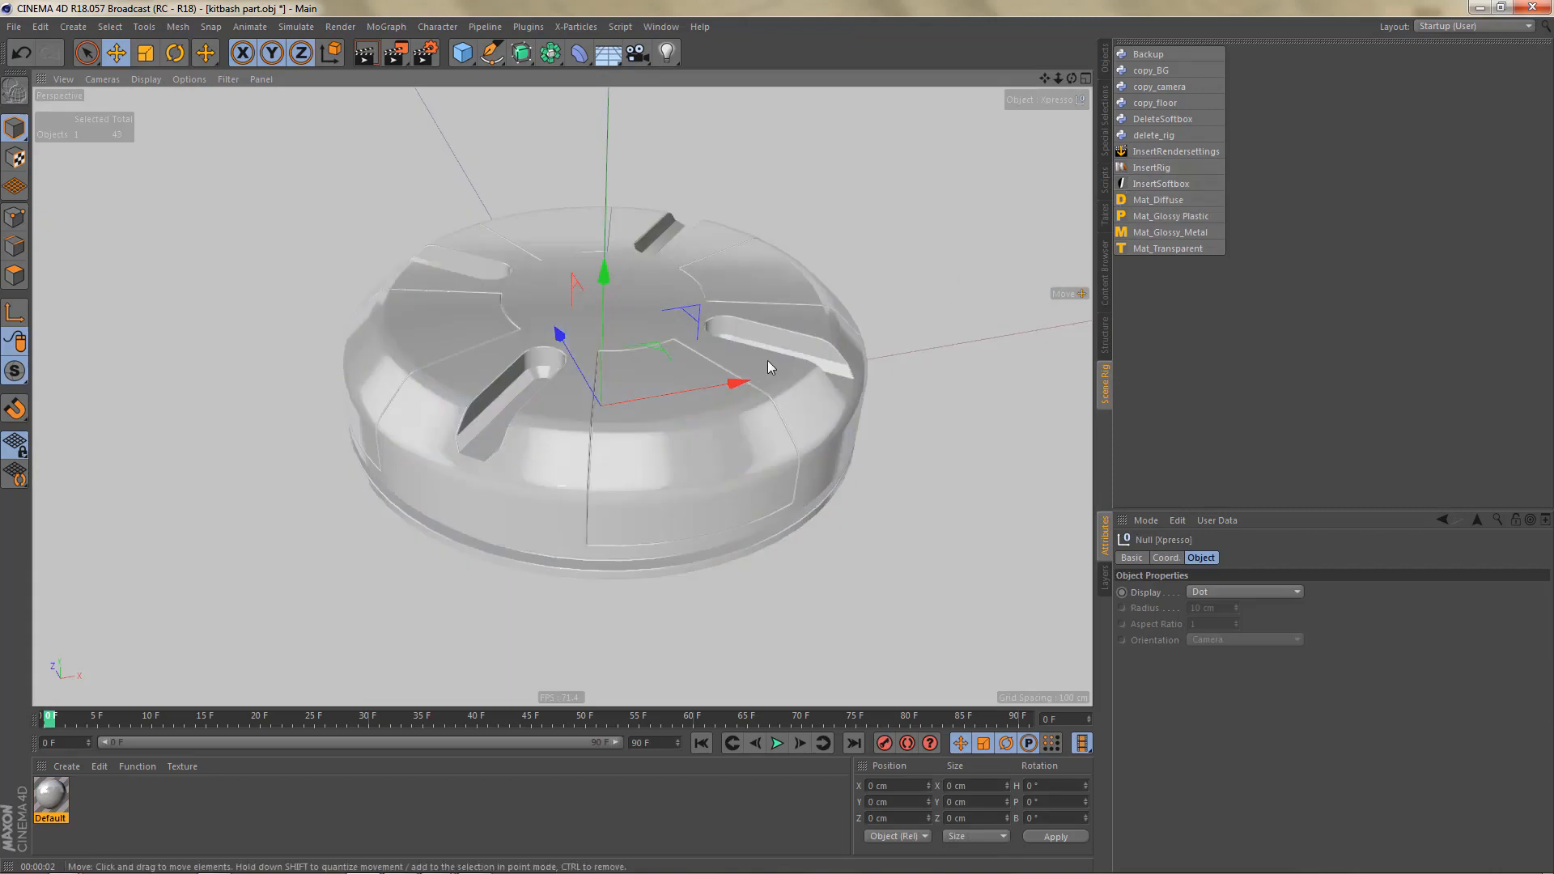
{"action": "left_click_drag", "start_coordinate": [768, 362], "coordinate": [771, 364], "text": "alt"}
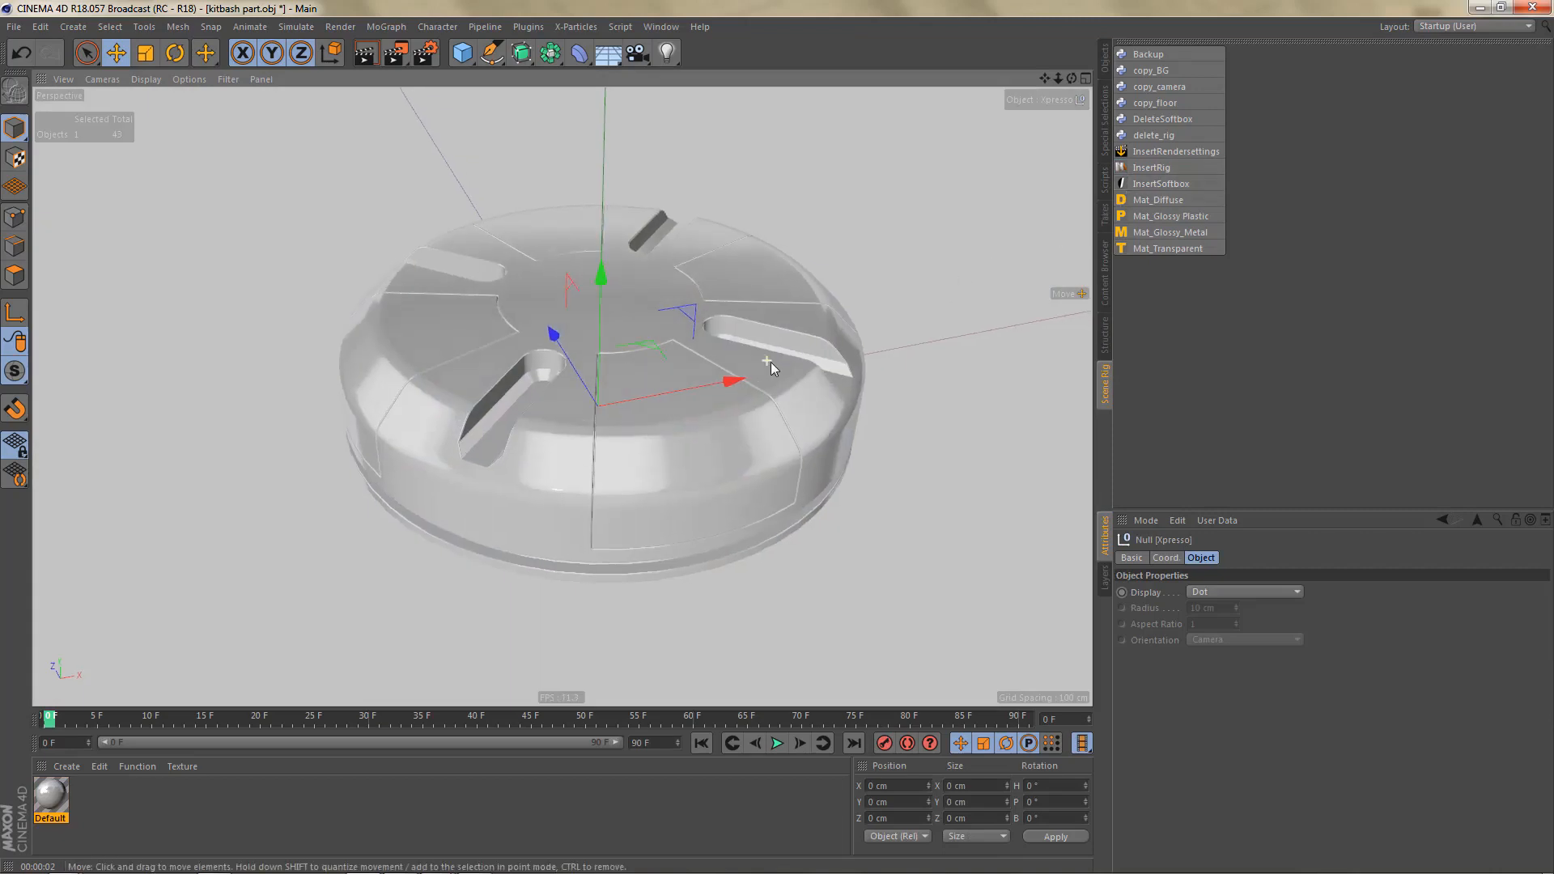
{"action": "key", "text": "ctrl+r"}
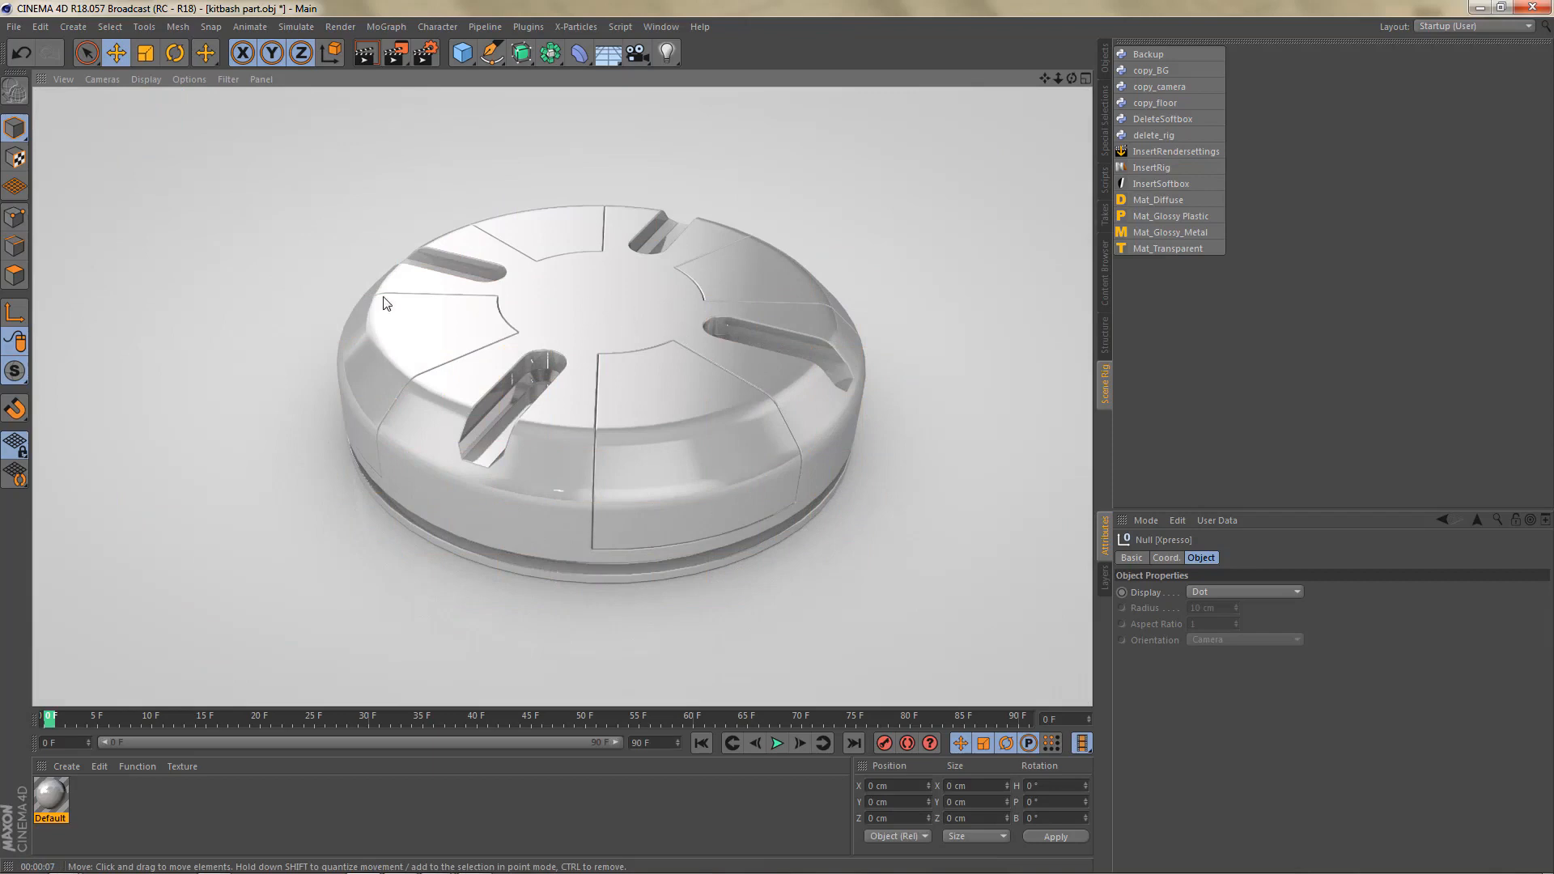
- Add the Global Illumination effect to the render settings and close them
{"action": "key", "text": "ctrl+b"}
{"action": "right_click", "coordinate": [144, 238]}
{"action": "left_click", "coordinate": [203, 377]}
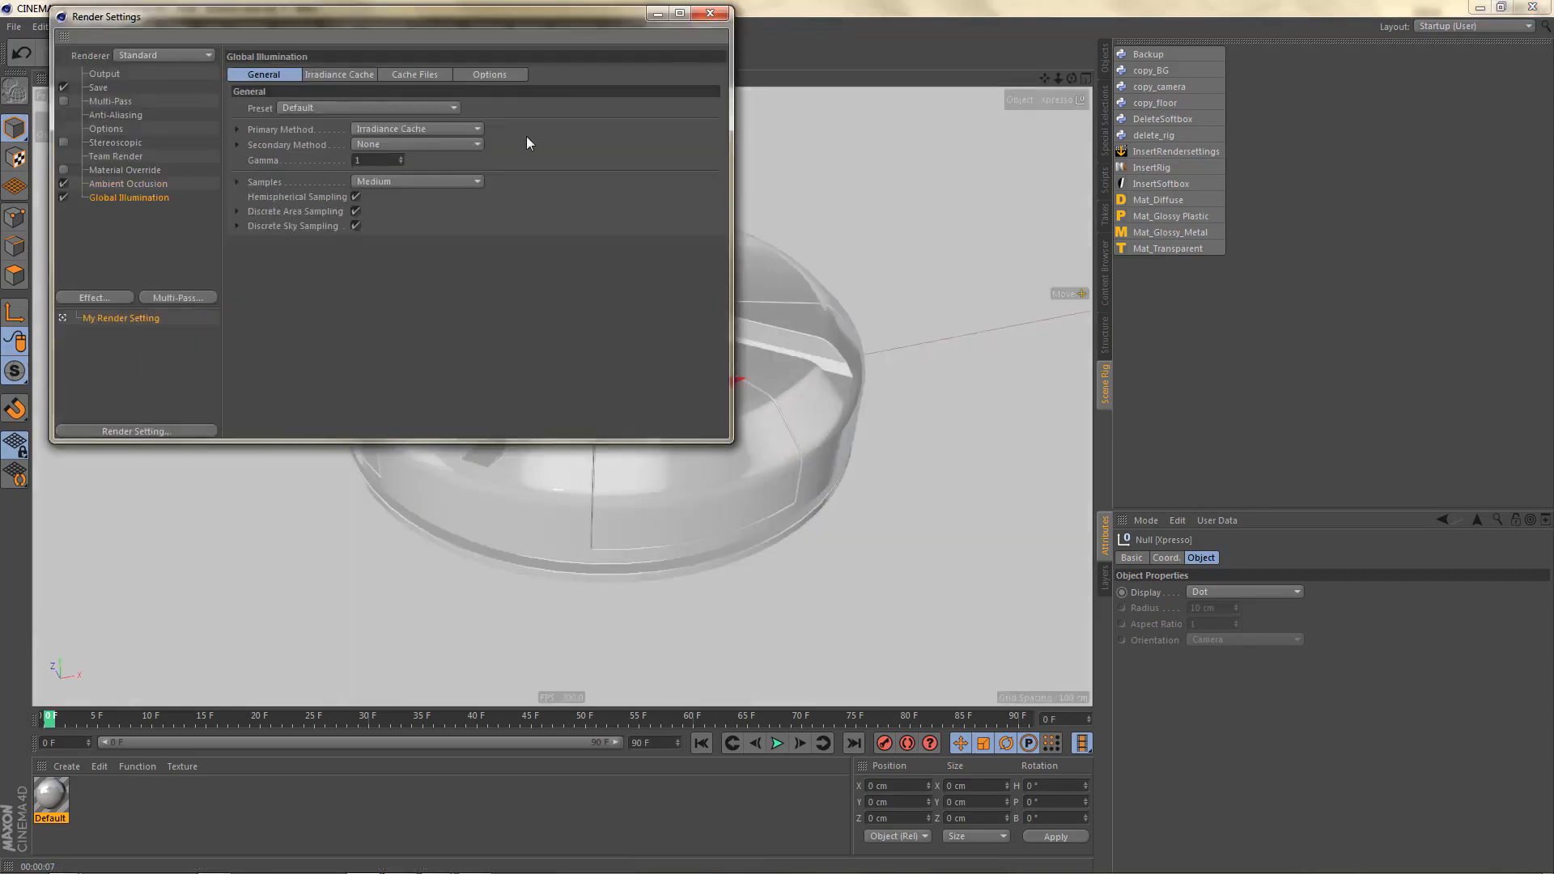
{"action": "left_click", "coordinate": [710, 13]}
- Frame the part closer from a slightly higher angle and render it to the Picture Viewer
{"action": "left_click_drag", "start_coordinate": [669, 295], "coordinate": [678, 297], "text": "alt"}
{"action": "right_click_drag", "start_coordinate": [650, 331], "coordinate": [663, 331], "text": "alt"}
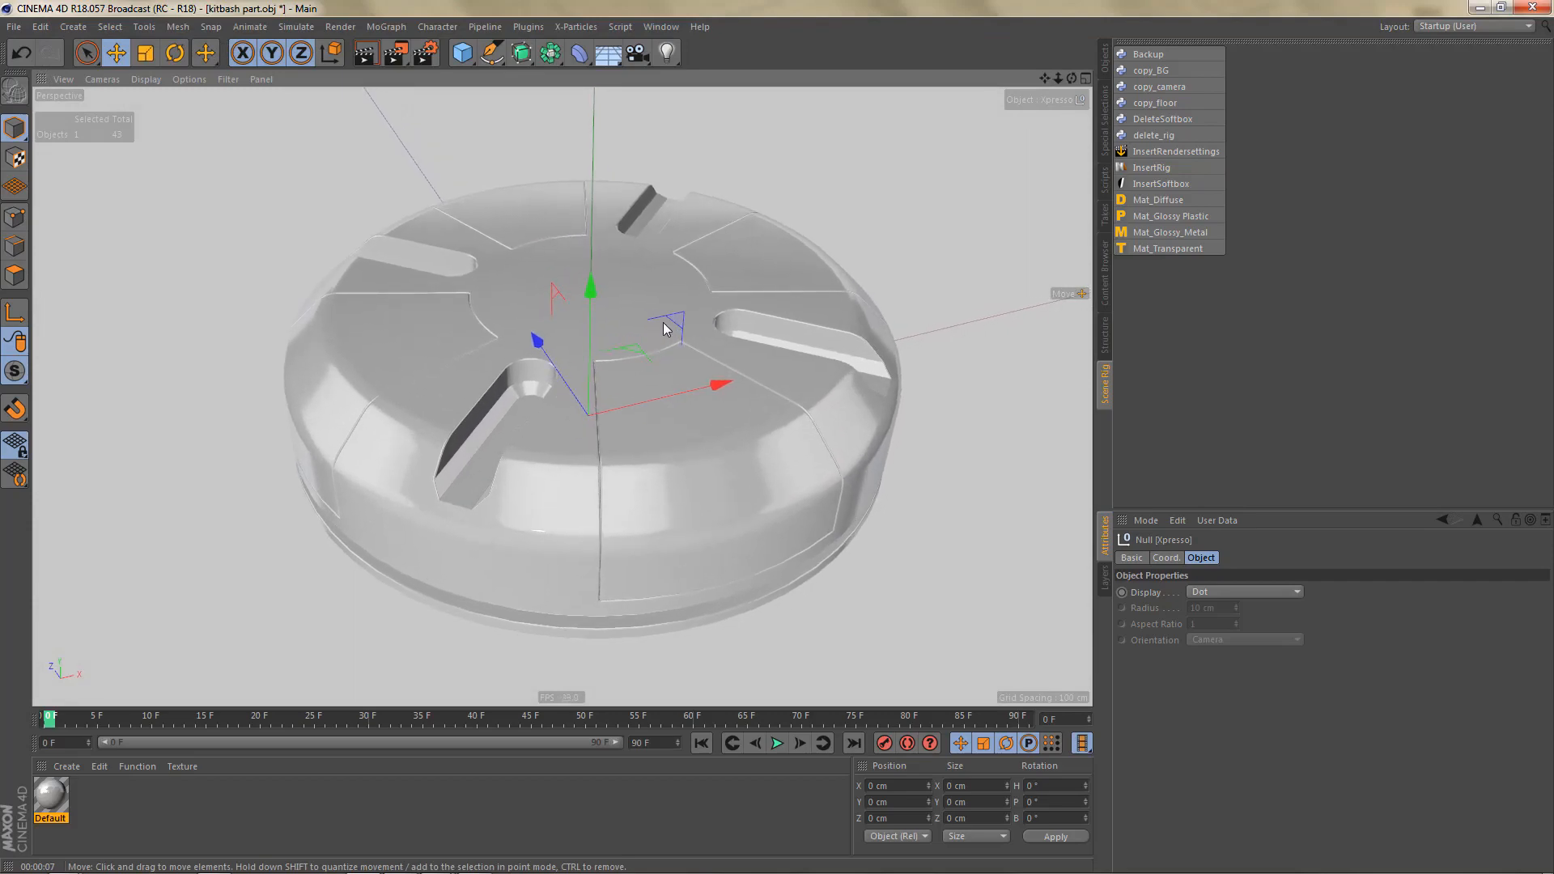
{"action": "key", "text": "shift+r"}
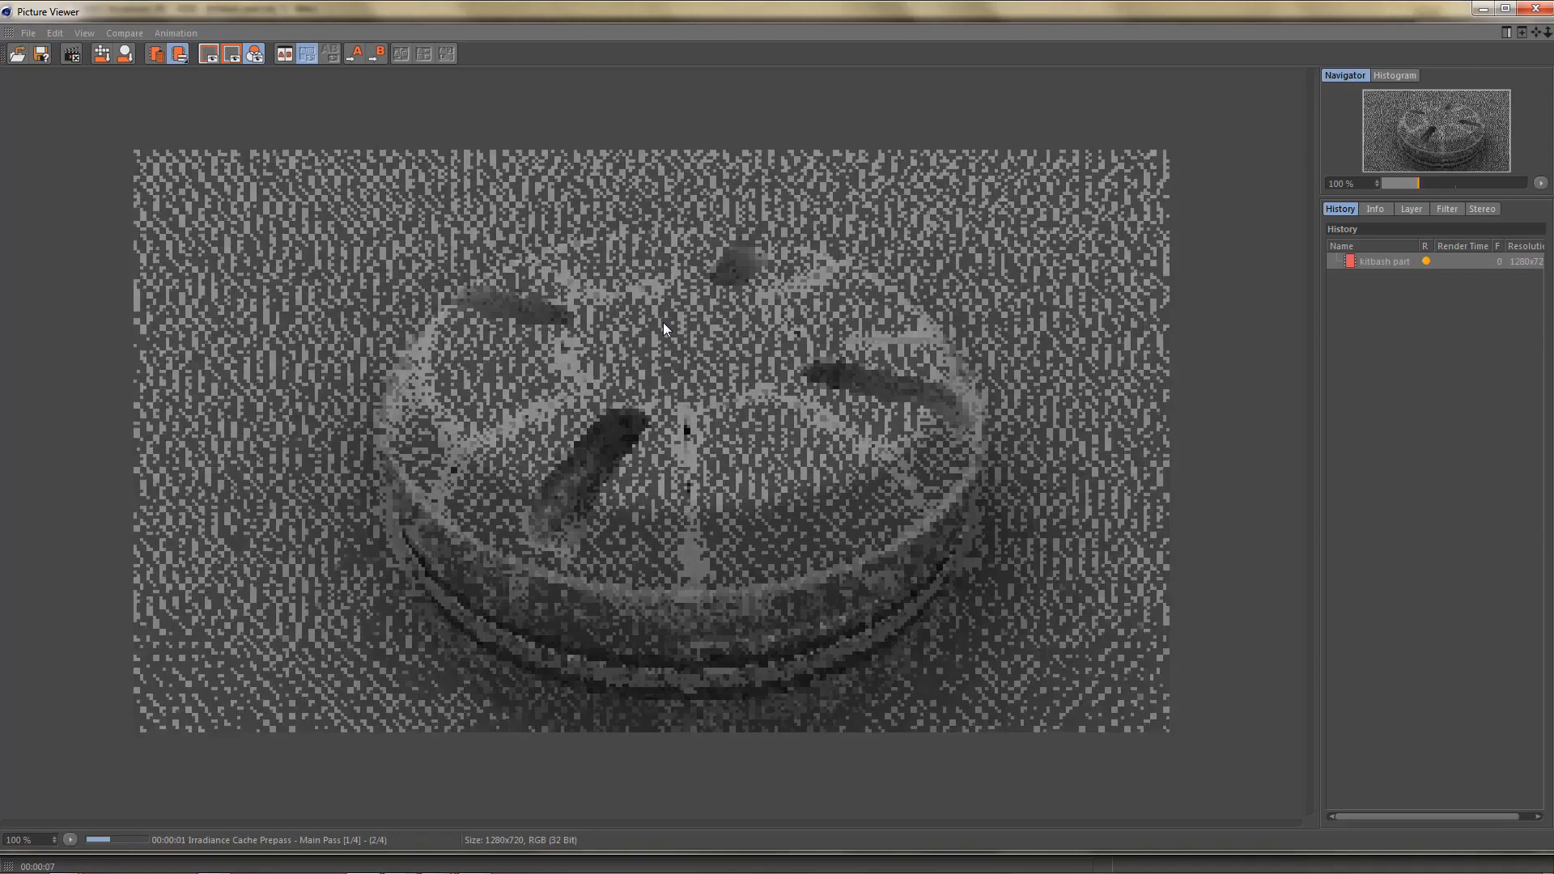